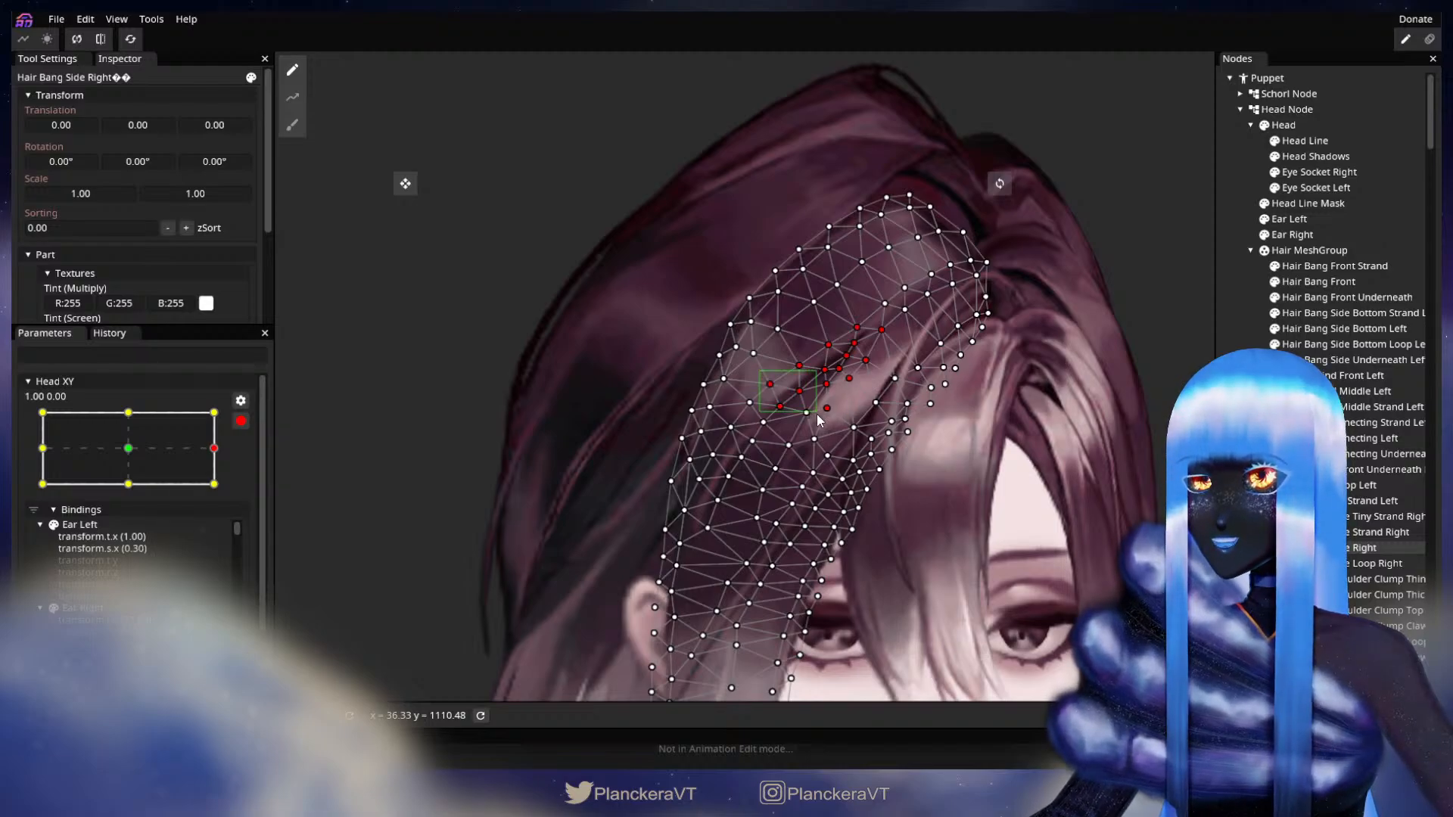
# Shift the middle band of Hair Bang Side Right mesh vertices slightly toward the face at Head XY 1.00, 0.00.
pyautogui.moveTo(825, 447); pyautogui.dragTo(827, 448)
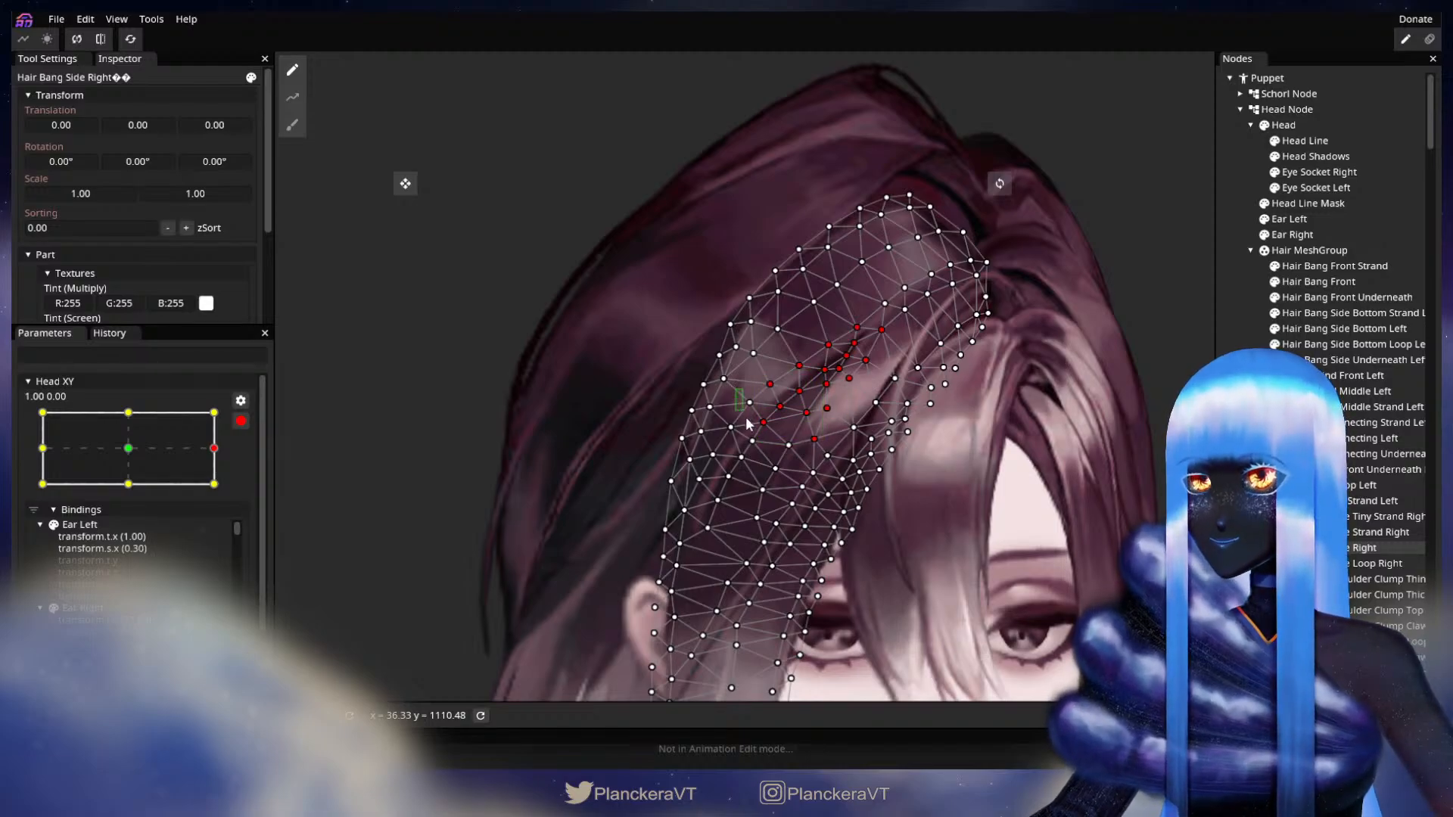
pyautogui.moveTo(747, 424); pyautogui.dragTo(803, 487)
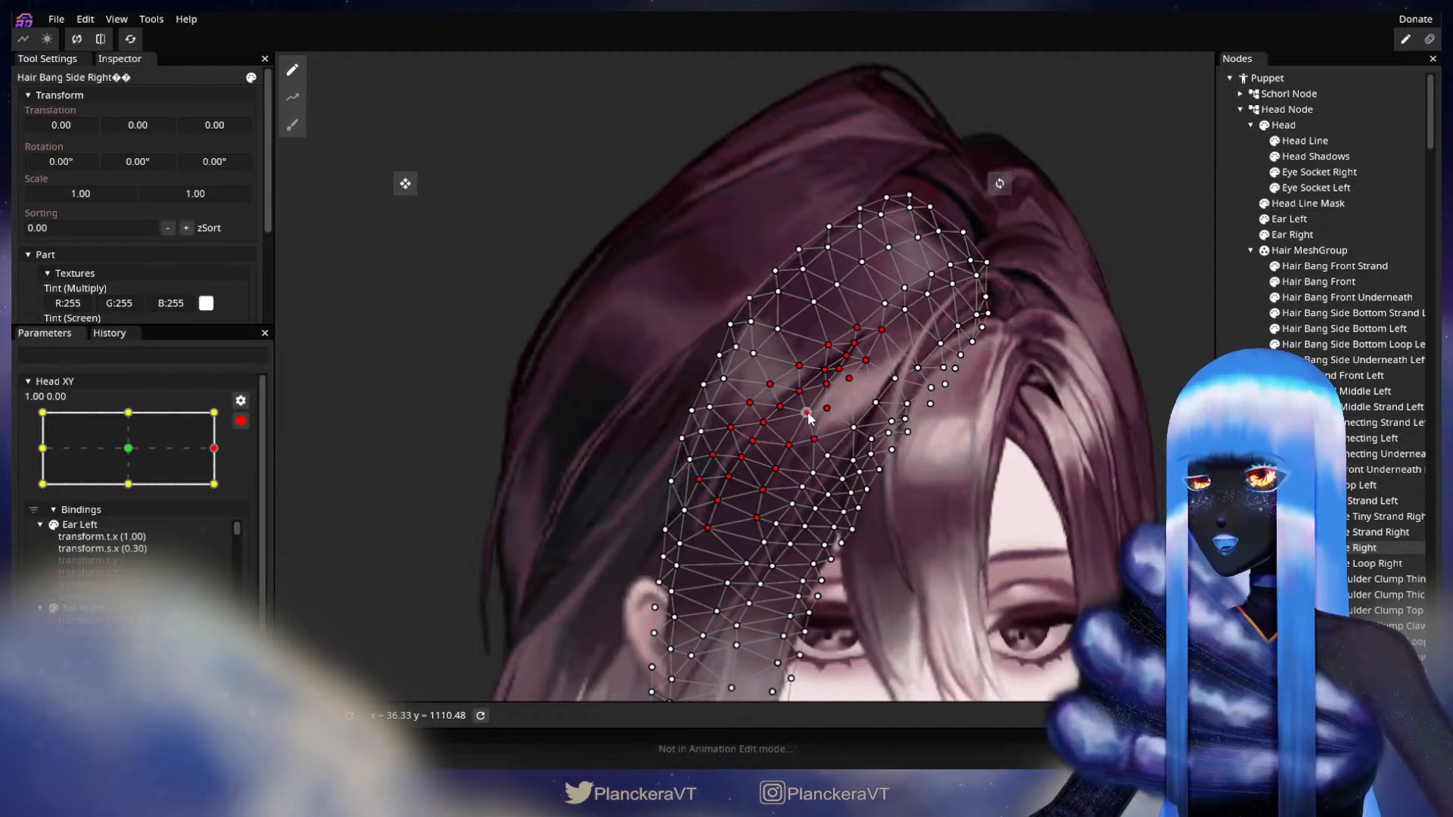
pyautogui.moveTo(808, 415); pyautogui.dragTo(818, 421)
pyautogui.click(1127, 452)
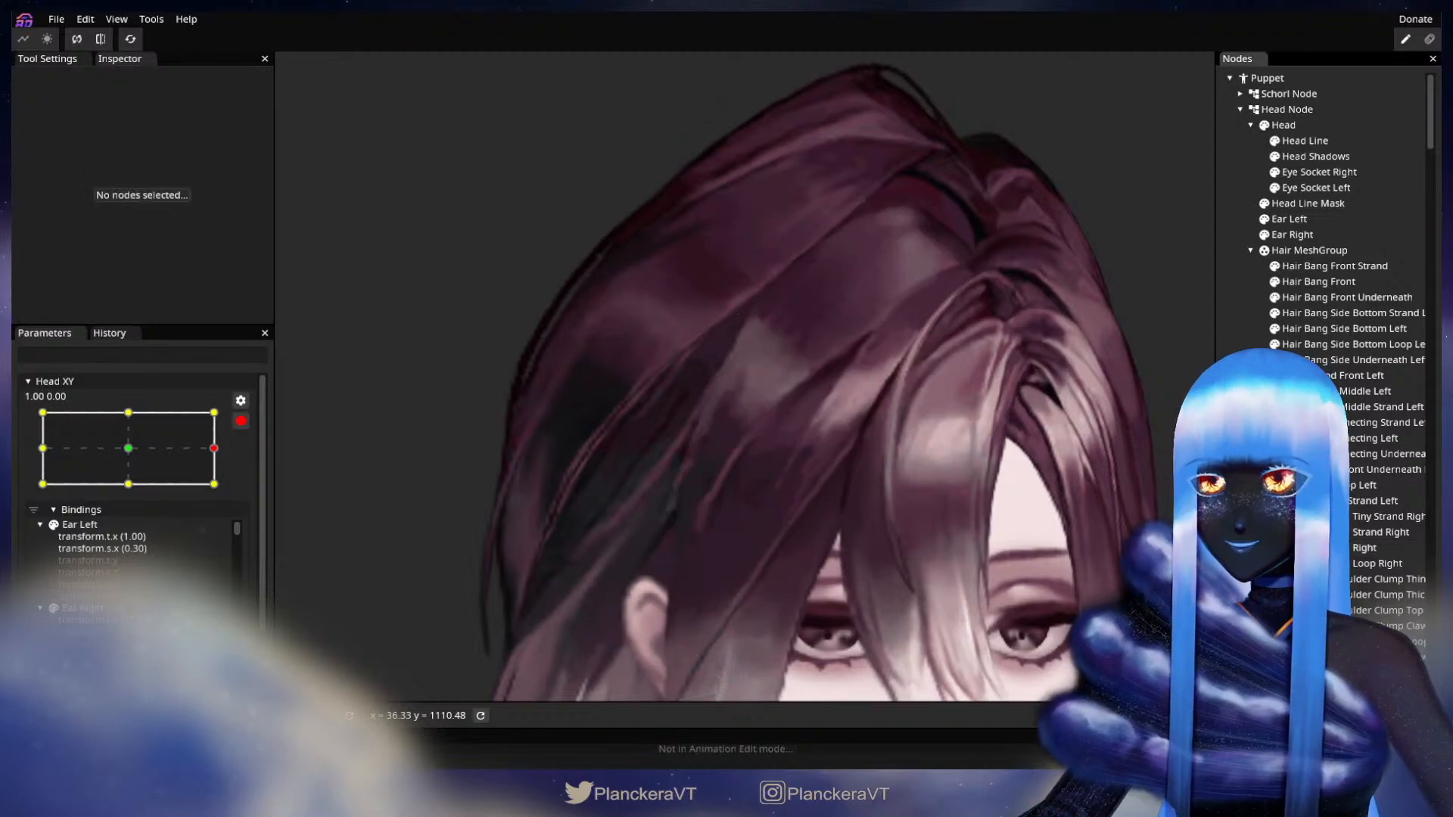
# Disarm Head XY and preview how the side bang moves around the 1.00, 0.00 keypoint.
pyautogui.scroll(-3, 961, 505)
pyautogui.moveTo(1001, 520); pyautogui.dragTo(892, 474)
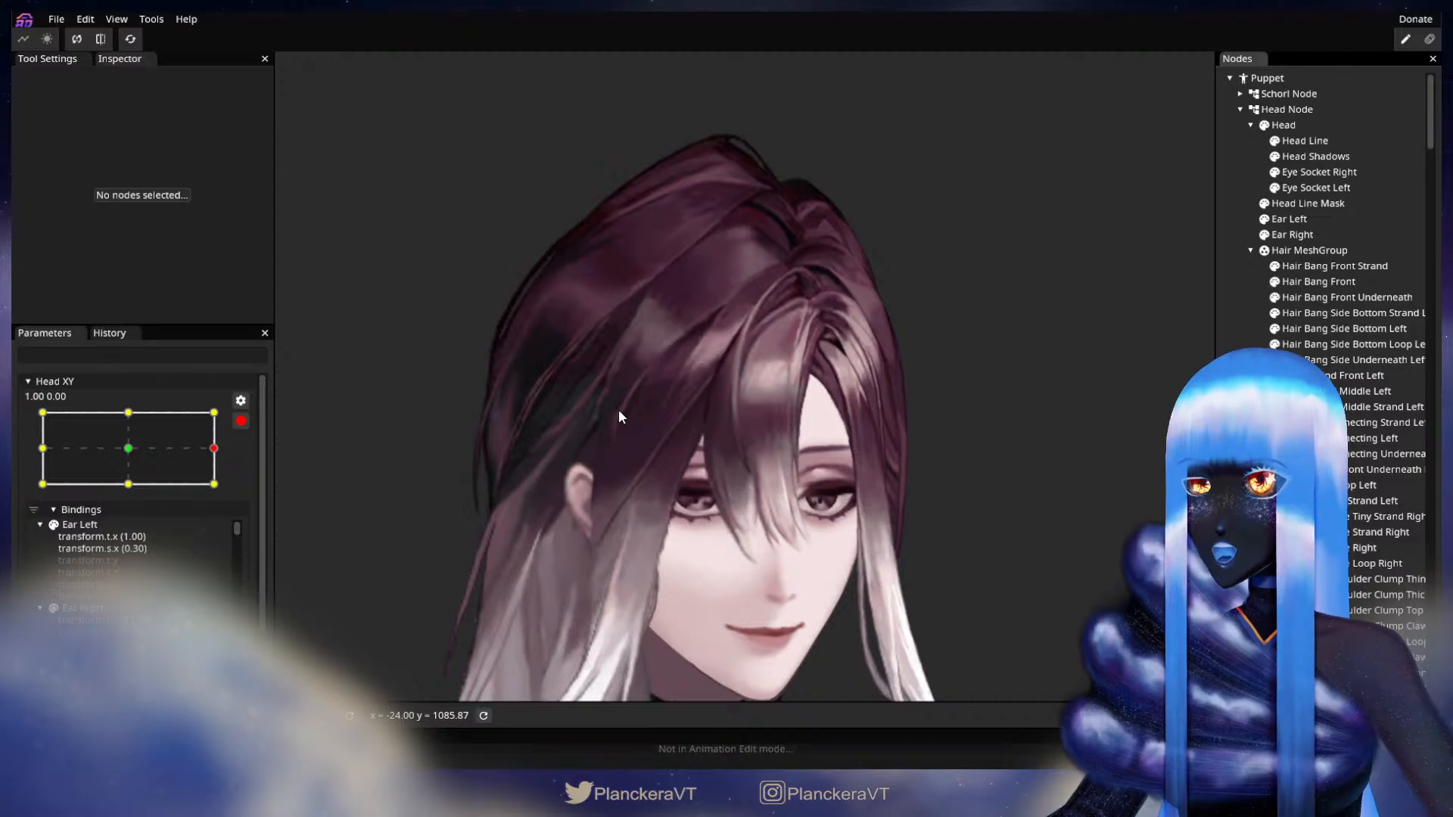
pyautogui.click(240, 421)
pyautogui.moveTo(225, 491)
pyautogui.mouseDown()
pyautogui.moveTo(138, 490)
pyautogui.moveTo(235, 500)
pyautogui.mouseUp()
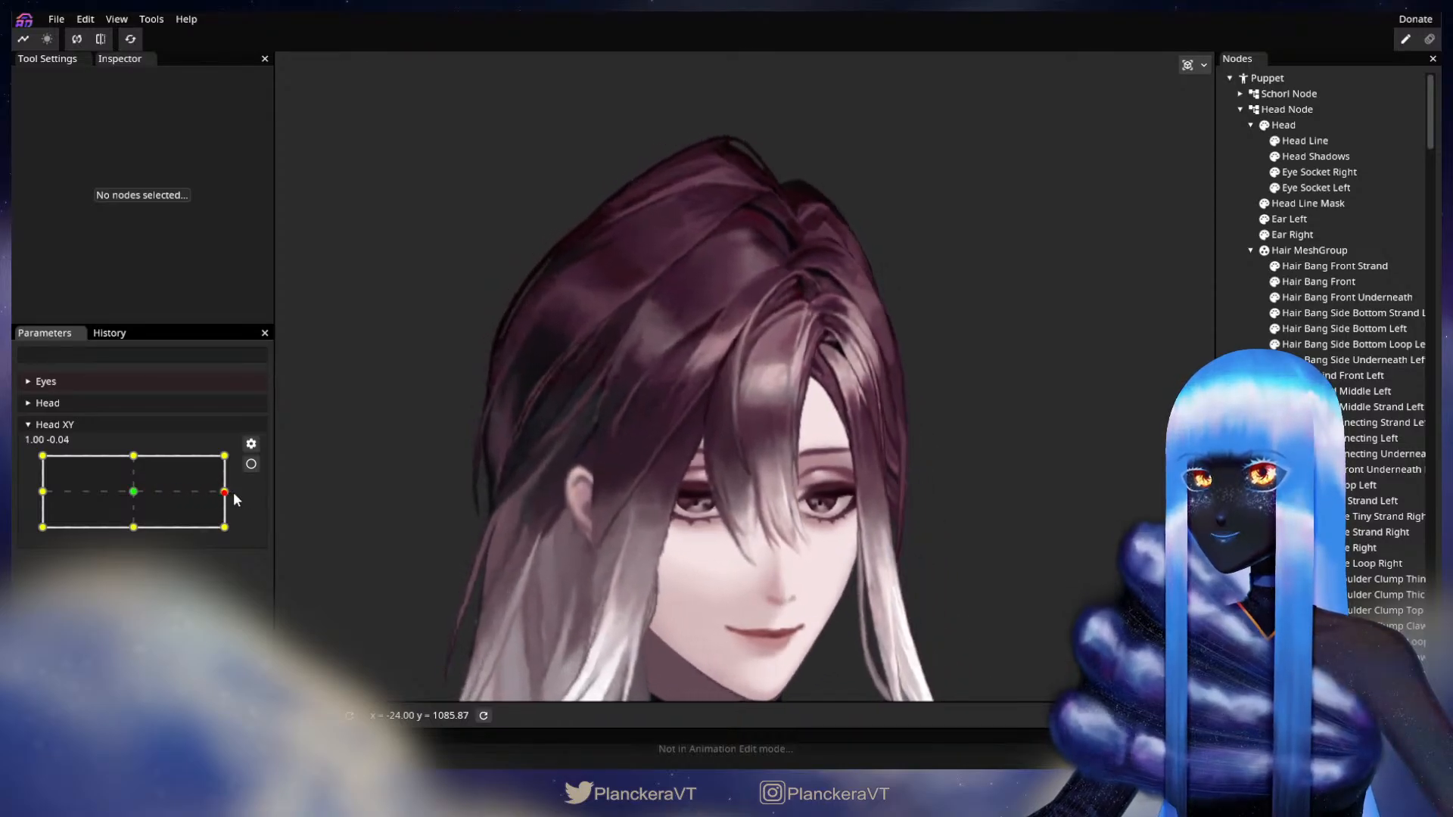
# Re-arm Head XY at 1.00, 0.00 and nudge individual inner vertices of Hair Bang Side Right to smooth its strand lines.
pyautogui.click(251, 464)
pyautogui.scroll(3, 646, 449)
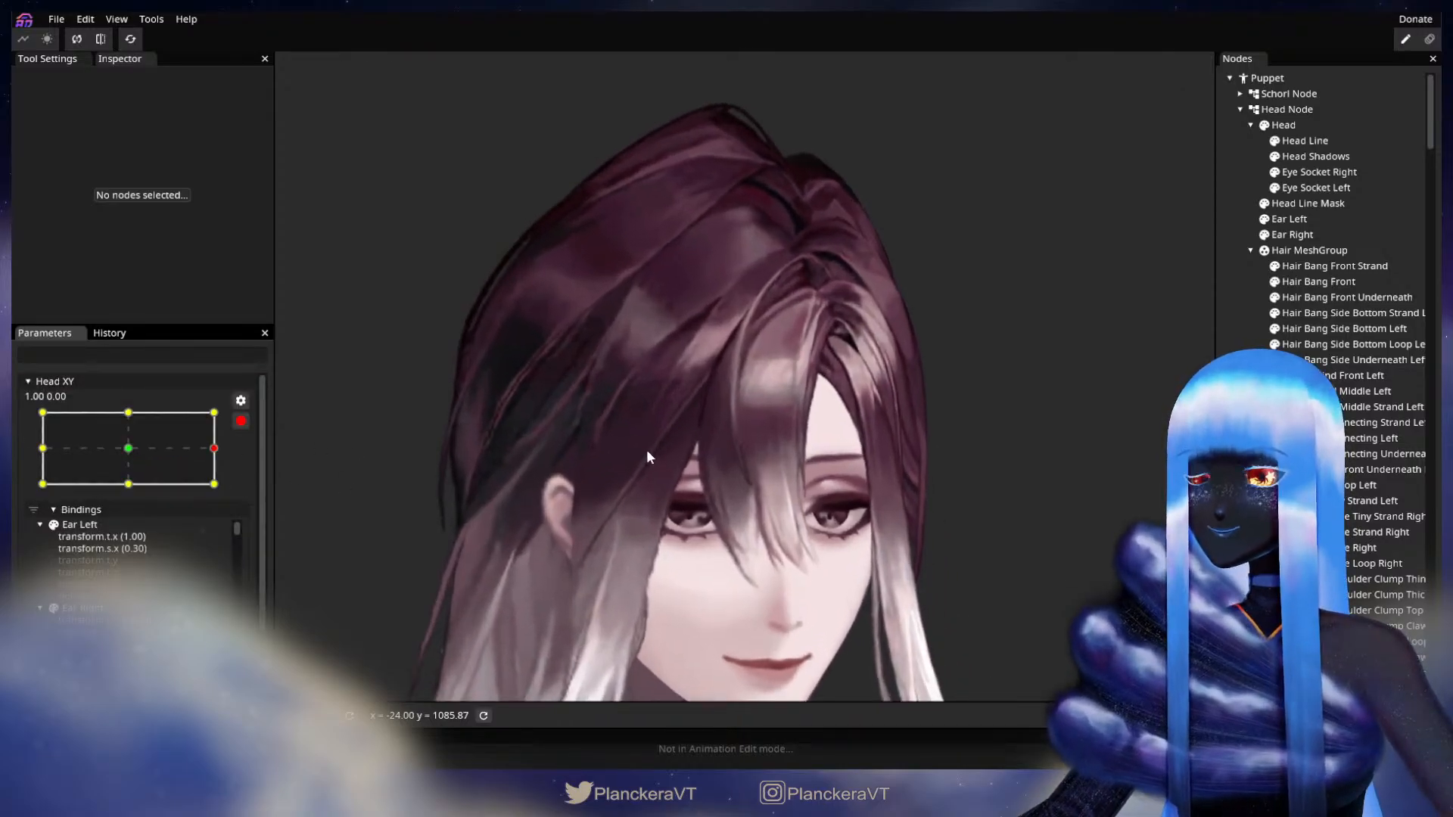
pyautogui.scroll(5, 606, 504)
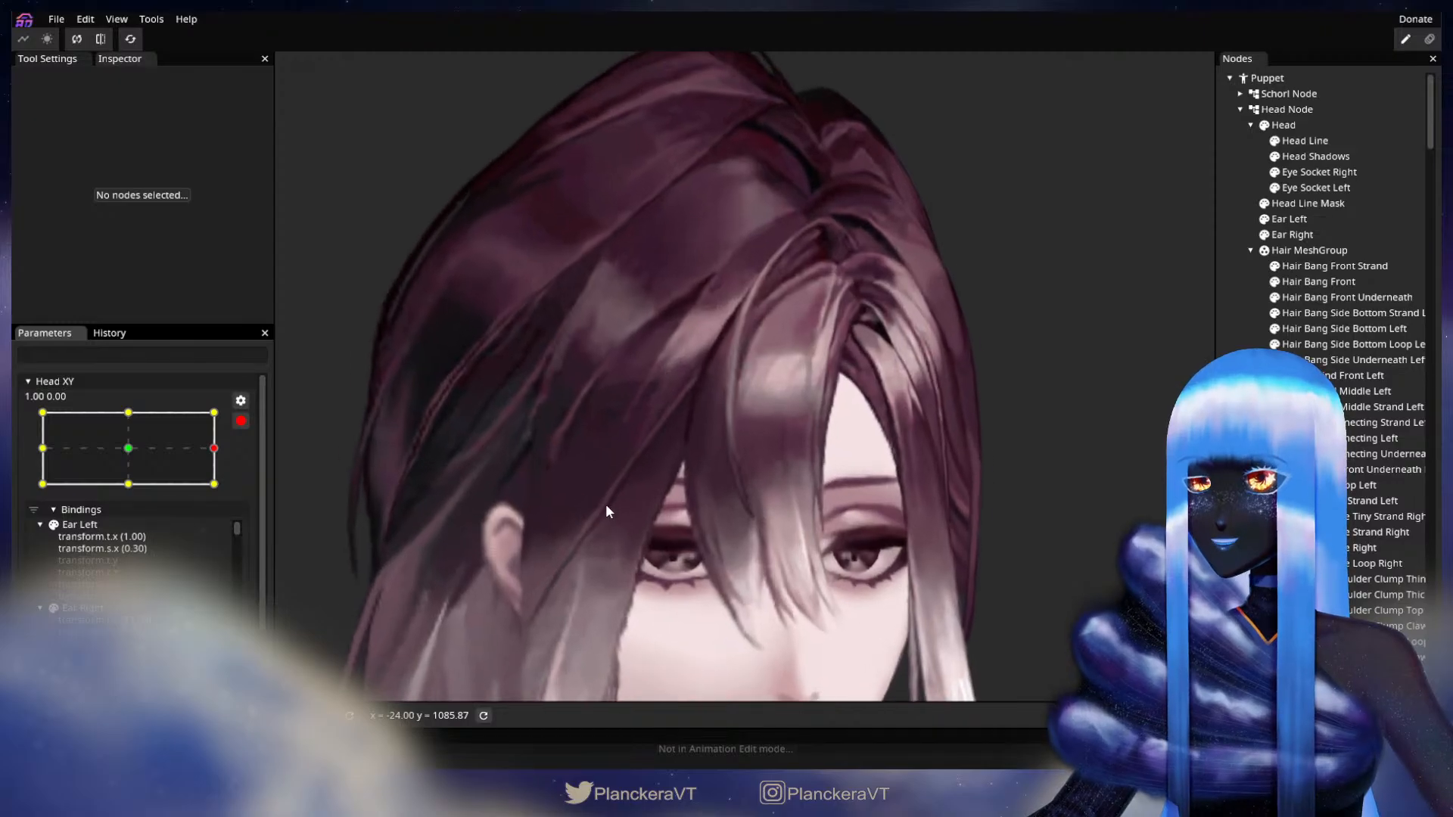
pyautogui.scroll(1, 878, 488)
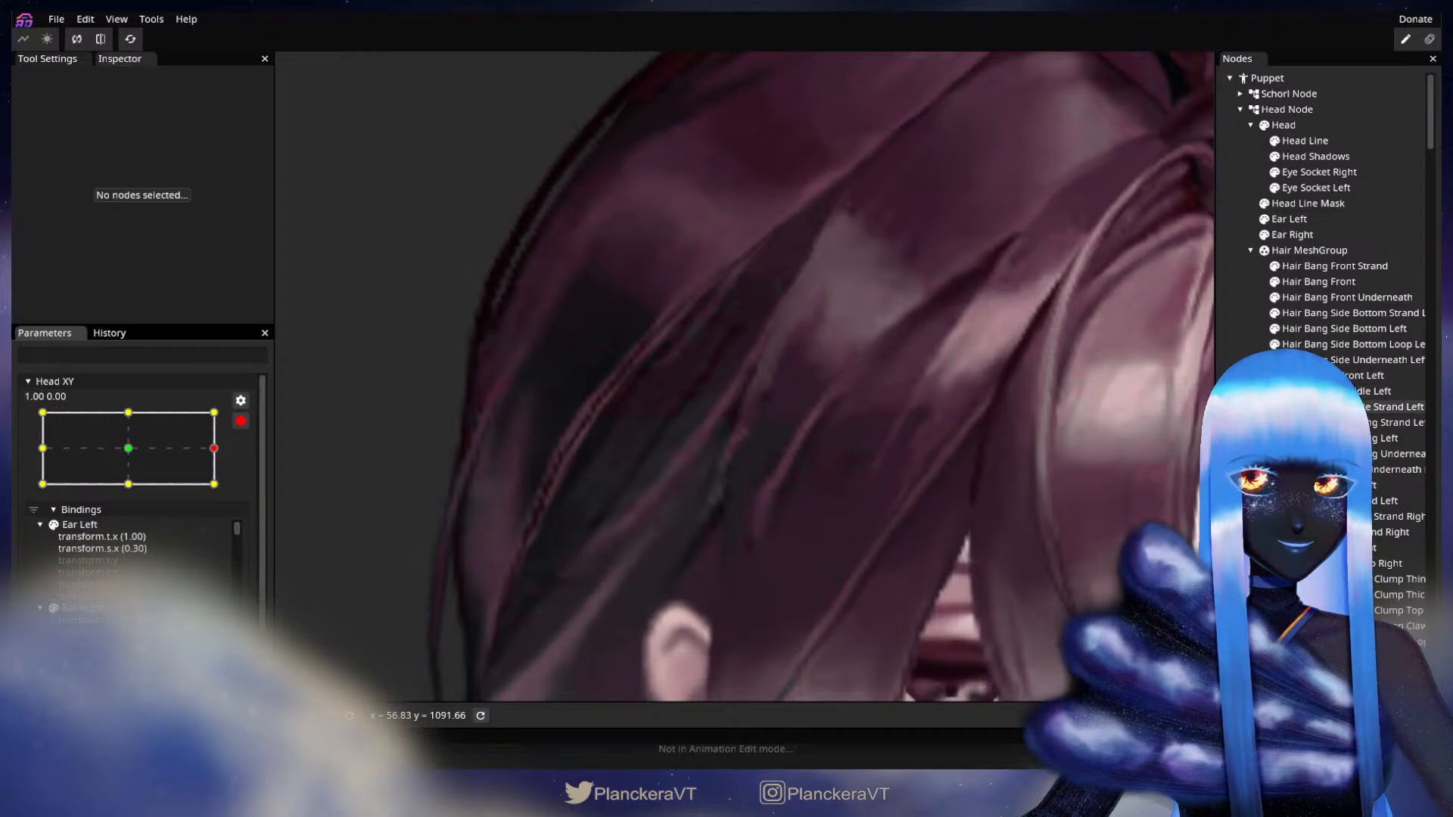
pyautogui.click(1322, 547)
pyautogui.scroll(2, 867, 426)
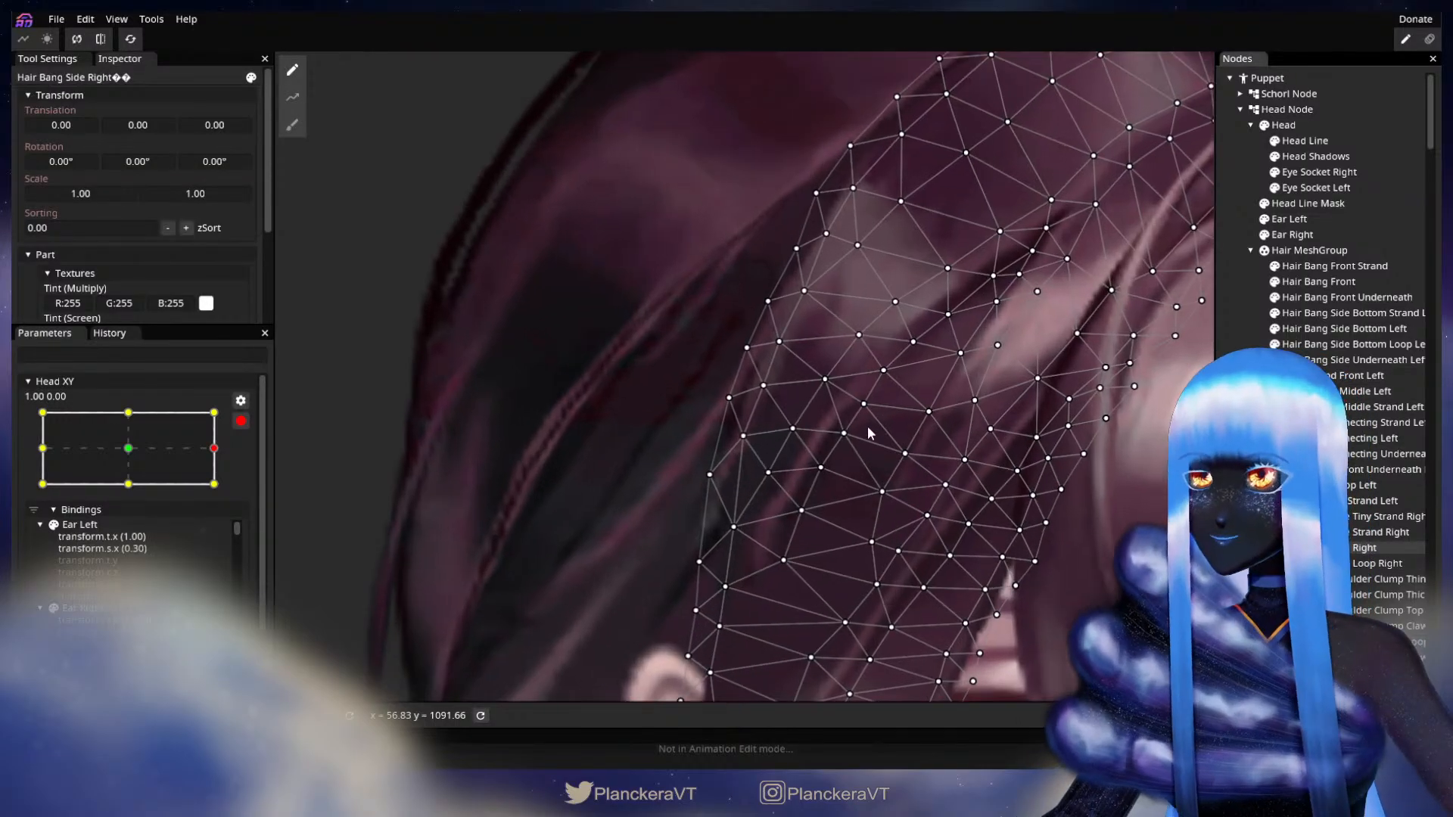
pyautogui.moveTo(867, 425); pyautogui.dragTo(787, 402)
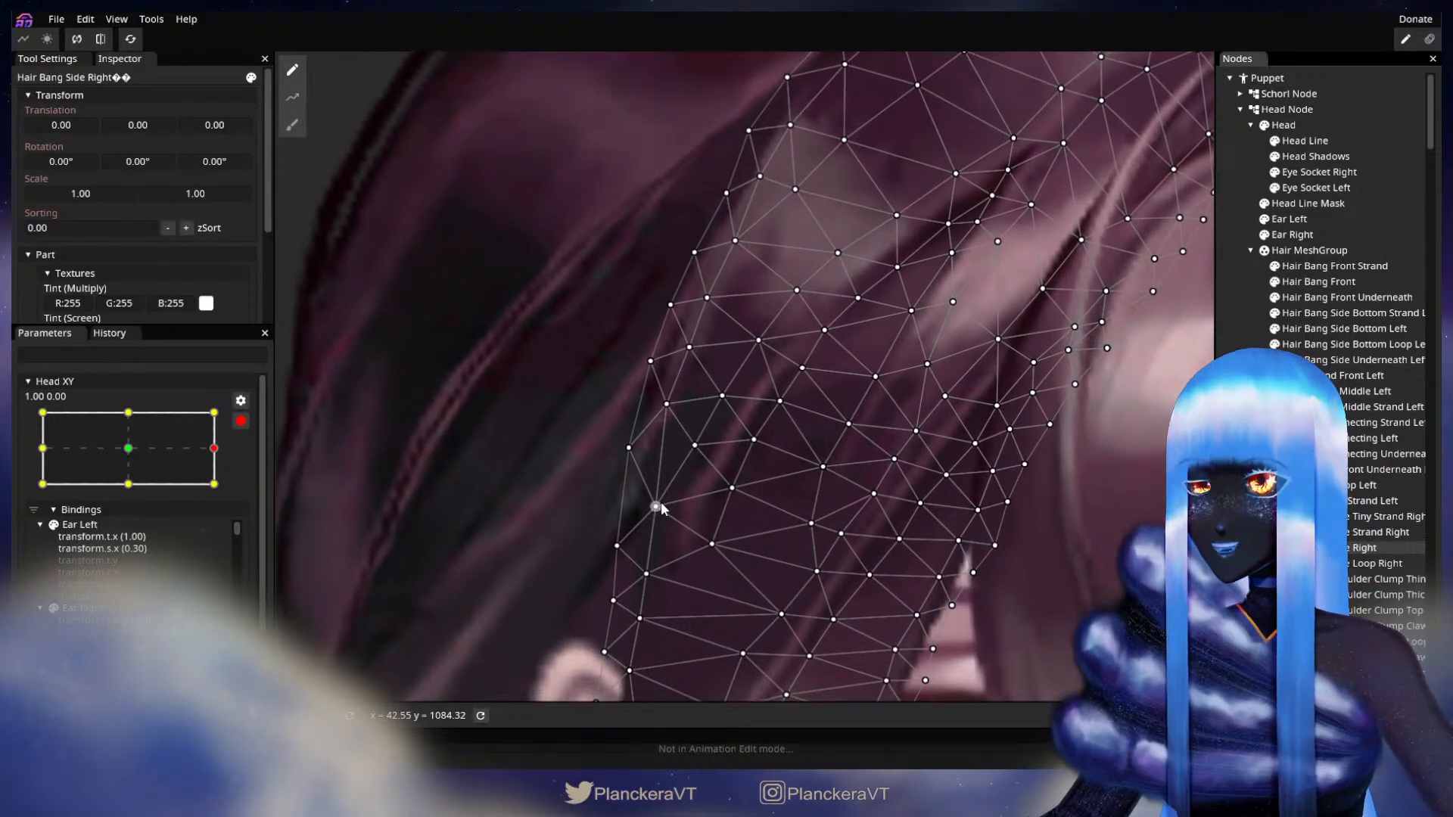
pyautogui.moveTo(660, 505); pyautogui.dragTo(736, 496)
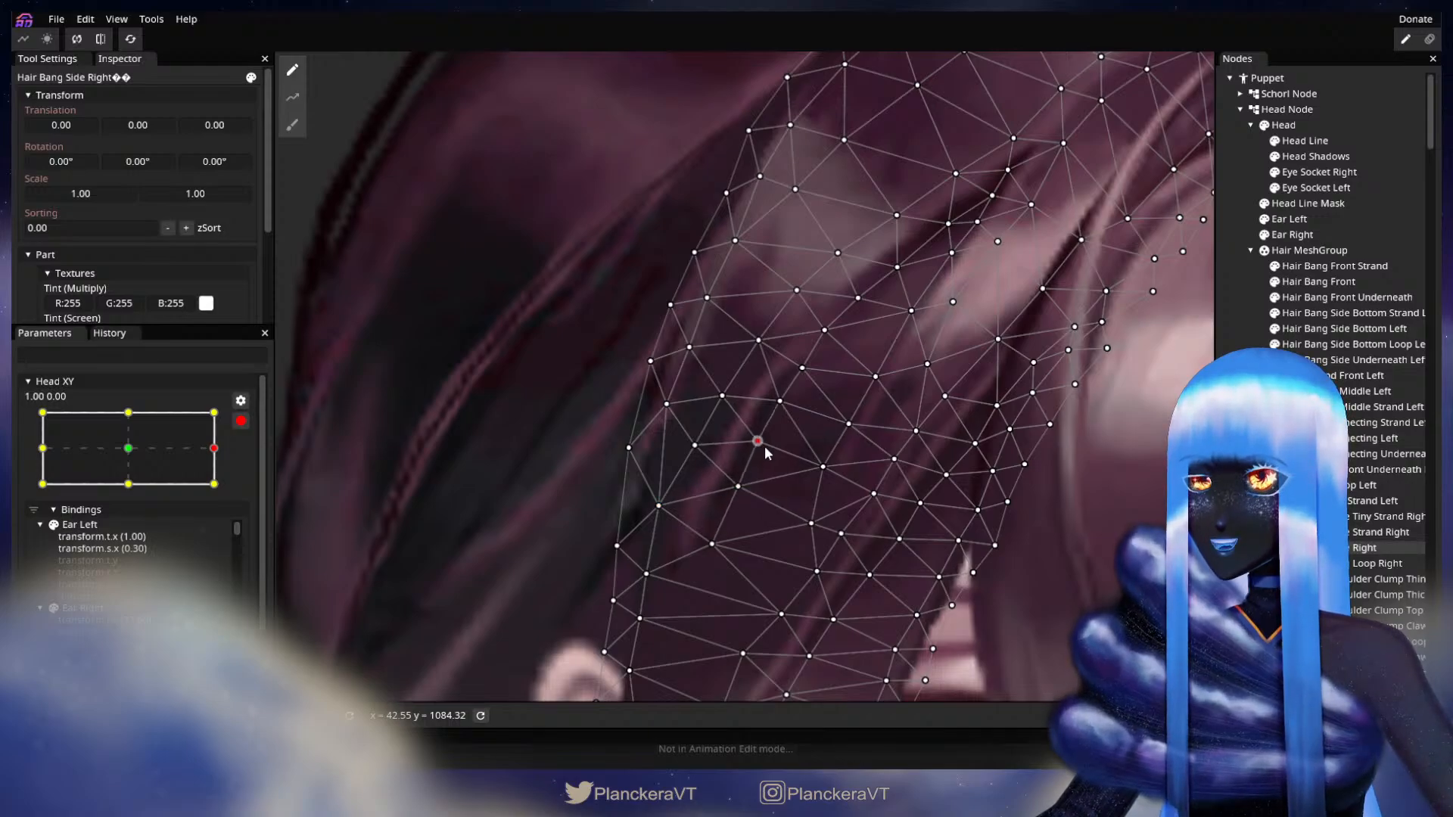
pyautogui.moveTo(784, 405); pyautogui.dragTo(813, 369)
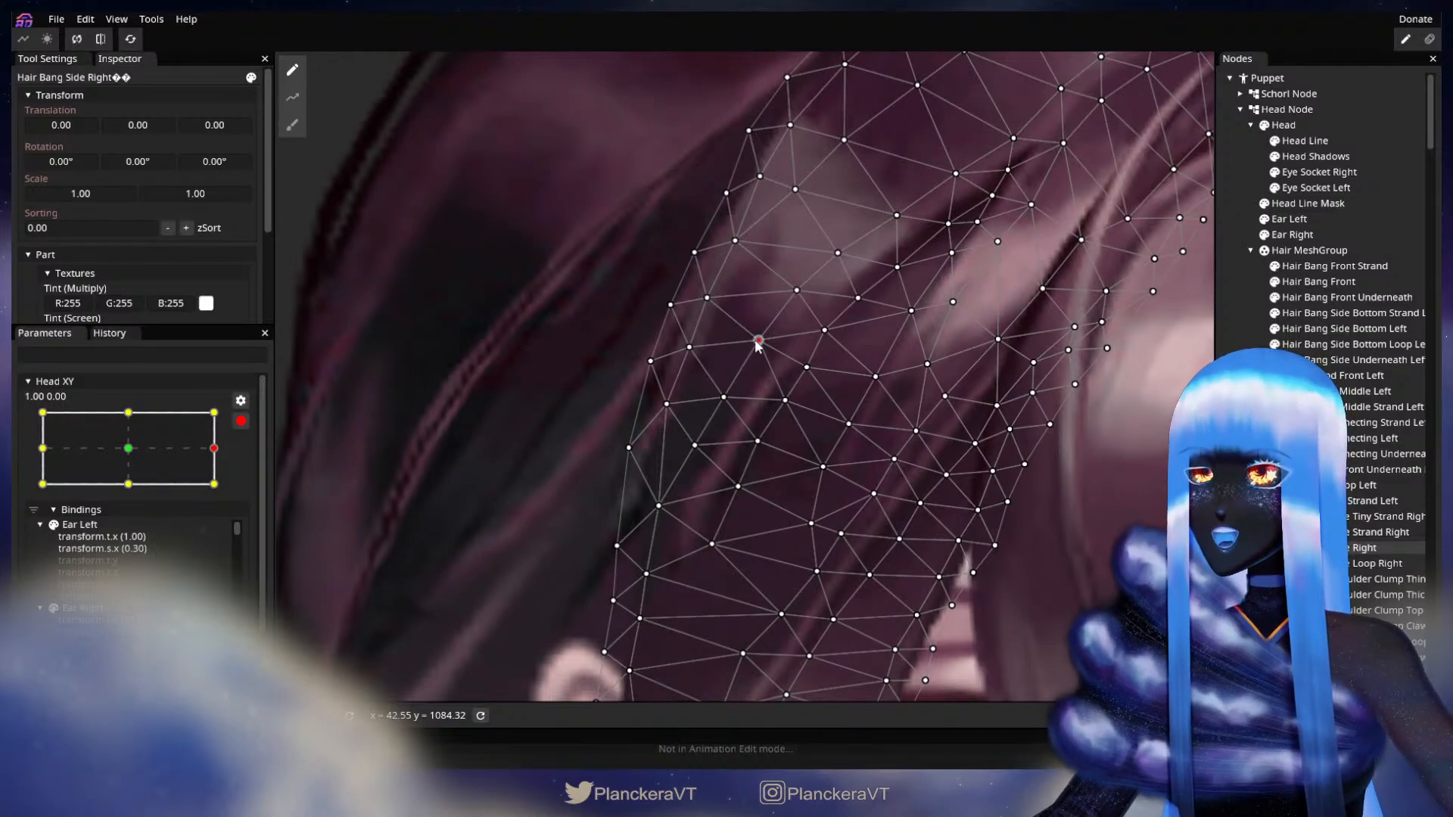
pyautogui.moveTo(757, 341); pyautogui.dragTo(831, 334)
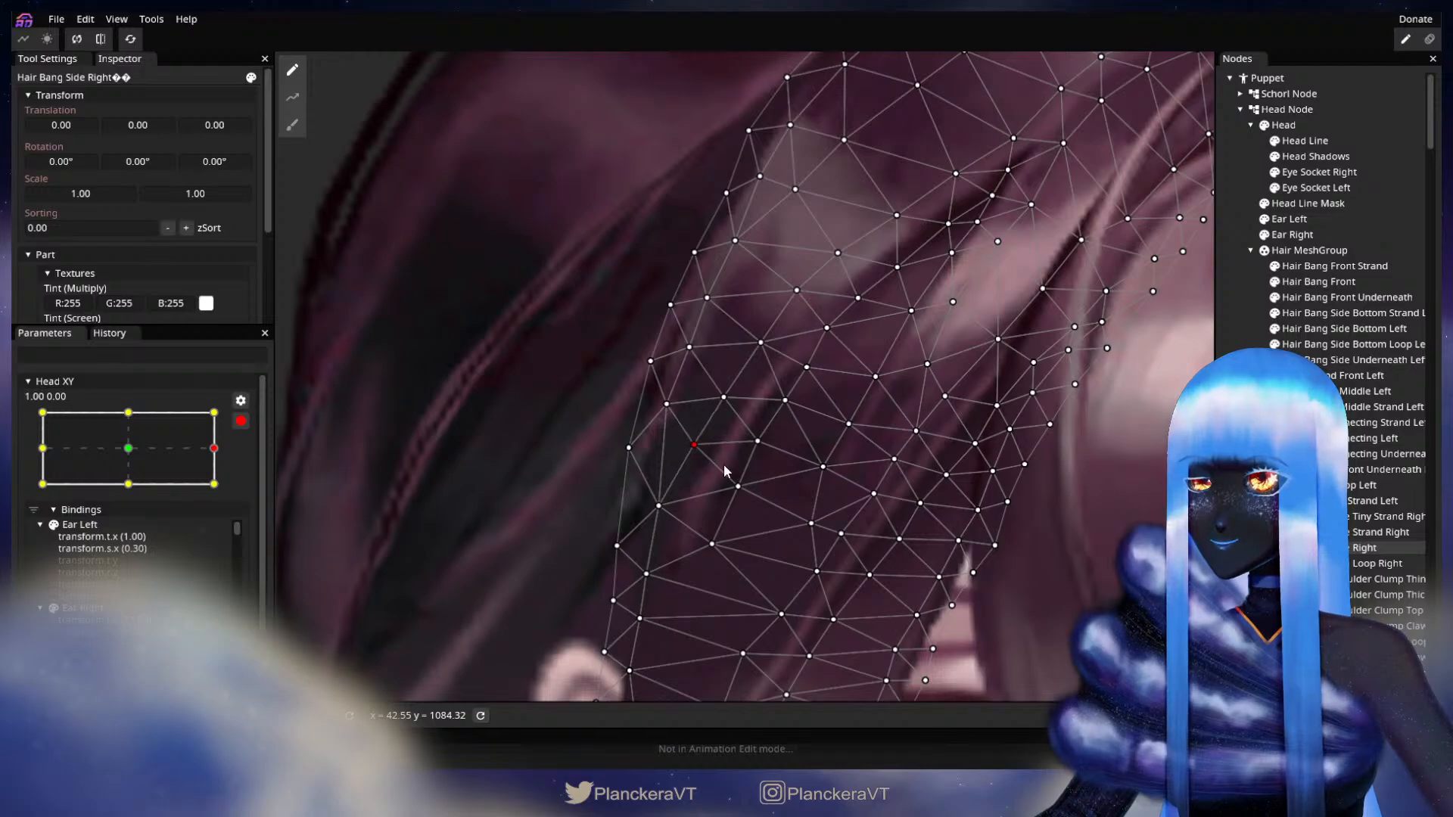
# Fine-tune the lower inner vertices of the Hair Bang Side Right mesh above the ear and deselect the part.
pyautogui.moveTo(737, 486); pyautogui.dragTo(734, 484)
pyautogui.moveTo(712, 551); pyautogui.dragTo(761, 423)
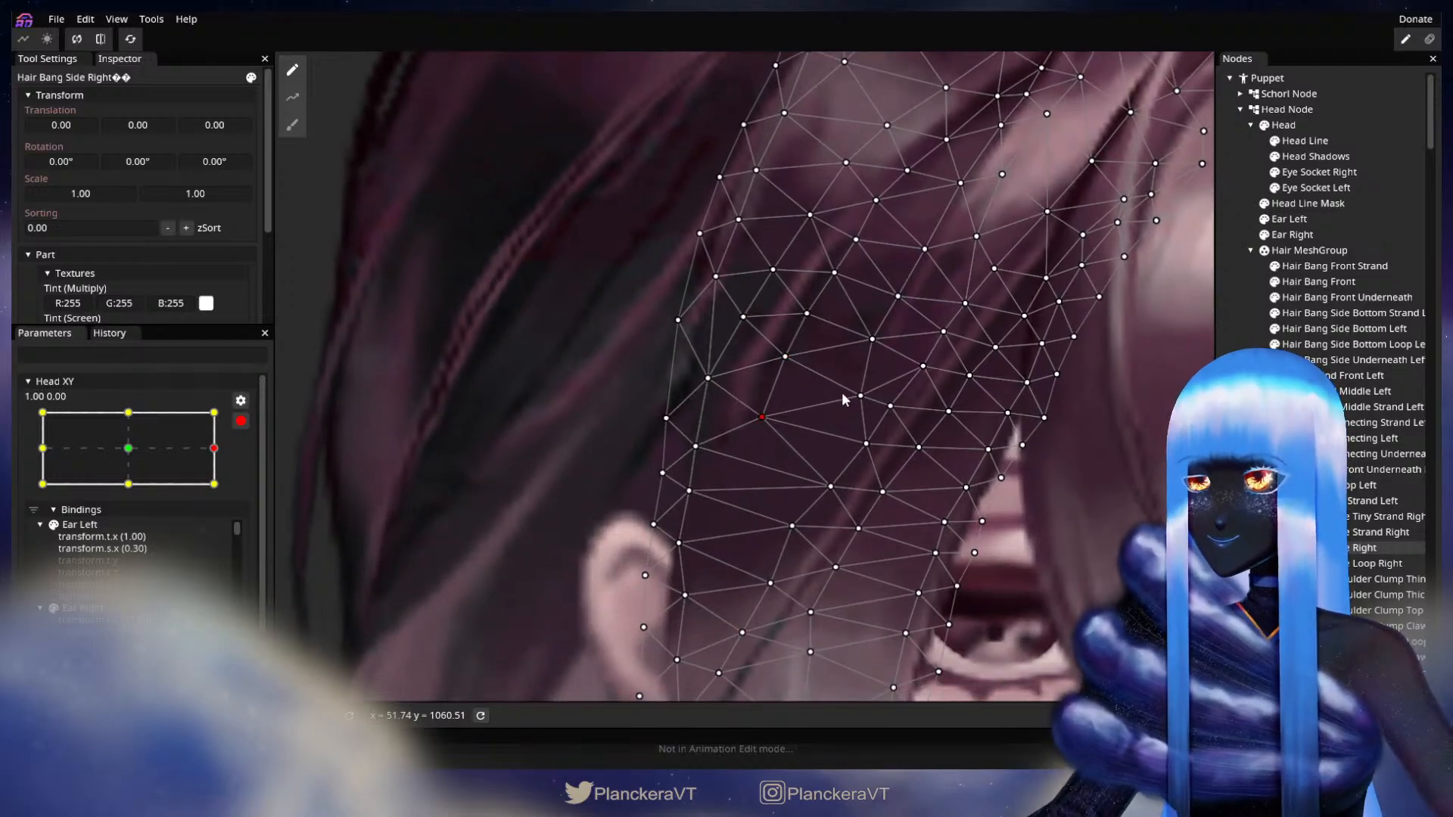
pyautogui.moveTo(1097, 362); pyautogui.dragTo(942, 467)
pyautogui.press('Escape')
# Disarm Head XY and move it from 1.00, 0.00 up to the 1.00, 1.00 corner, previewing the side bang's motion.
pyautogui.scroll(-4, 968, 533)
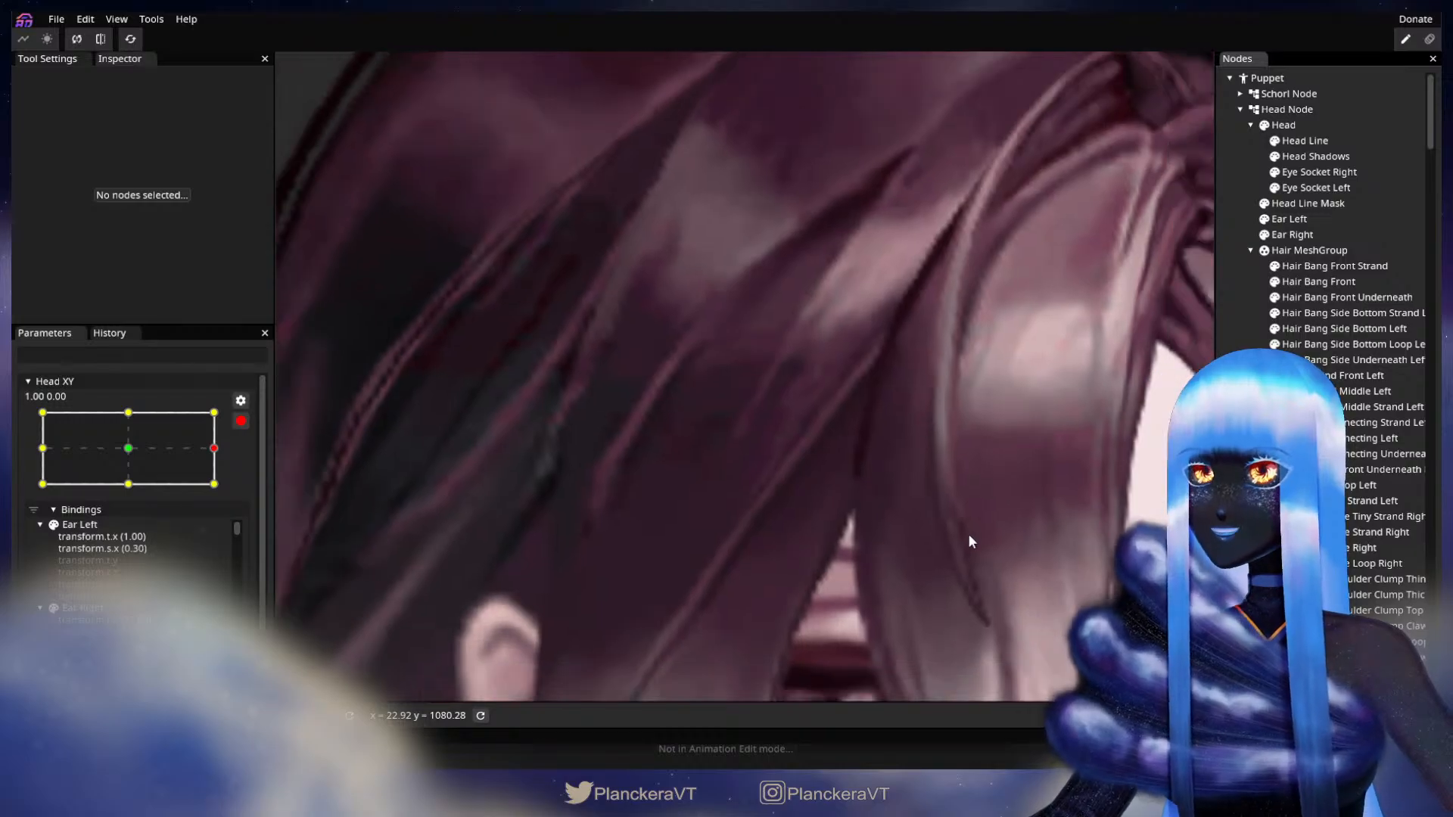
pyautogui.scroll(-5, 970, 529)
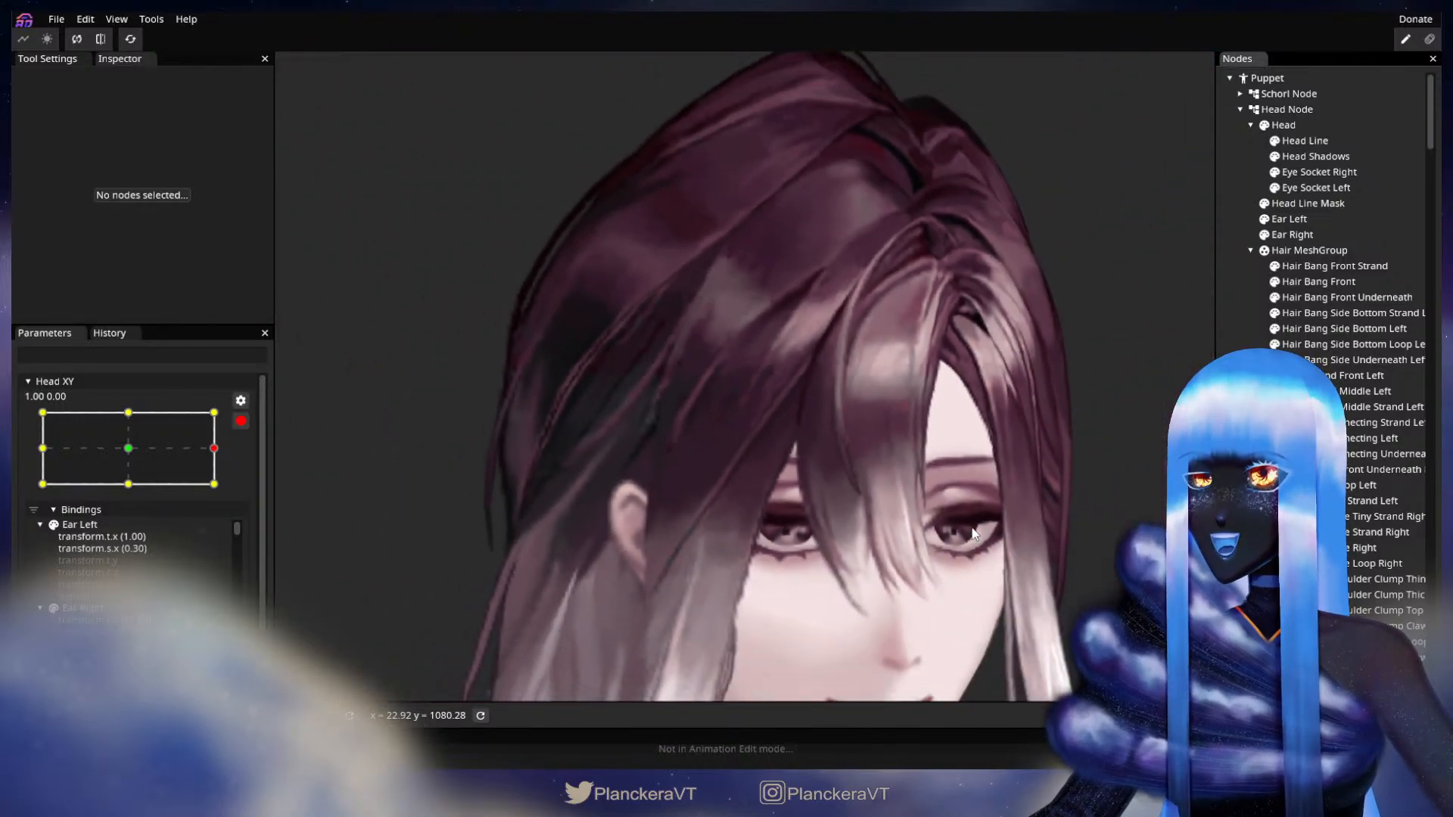
pyautogui.scroll(-1, 918, 461)
pyautogui.moveTo(919, 460); pyautogui.dragTo(814, 429)
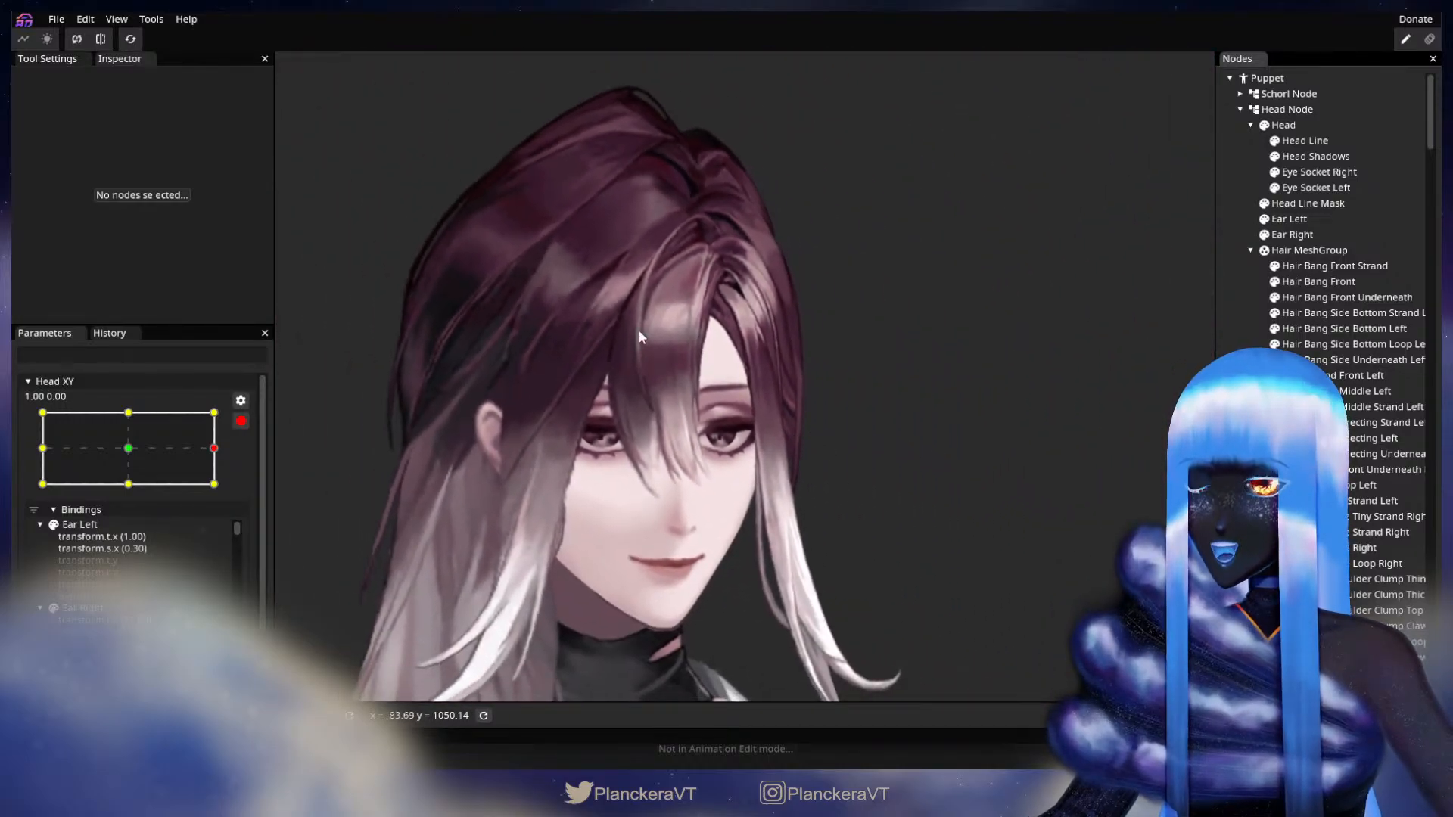
pyautogui.click(241, 421)
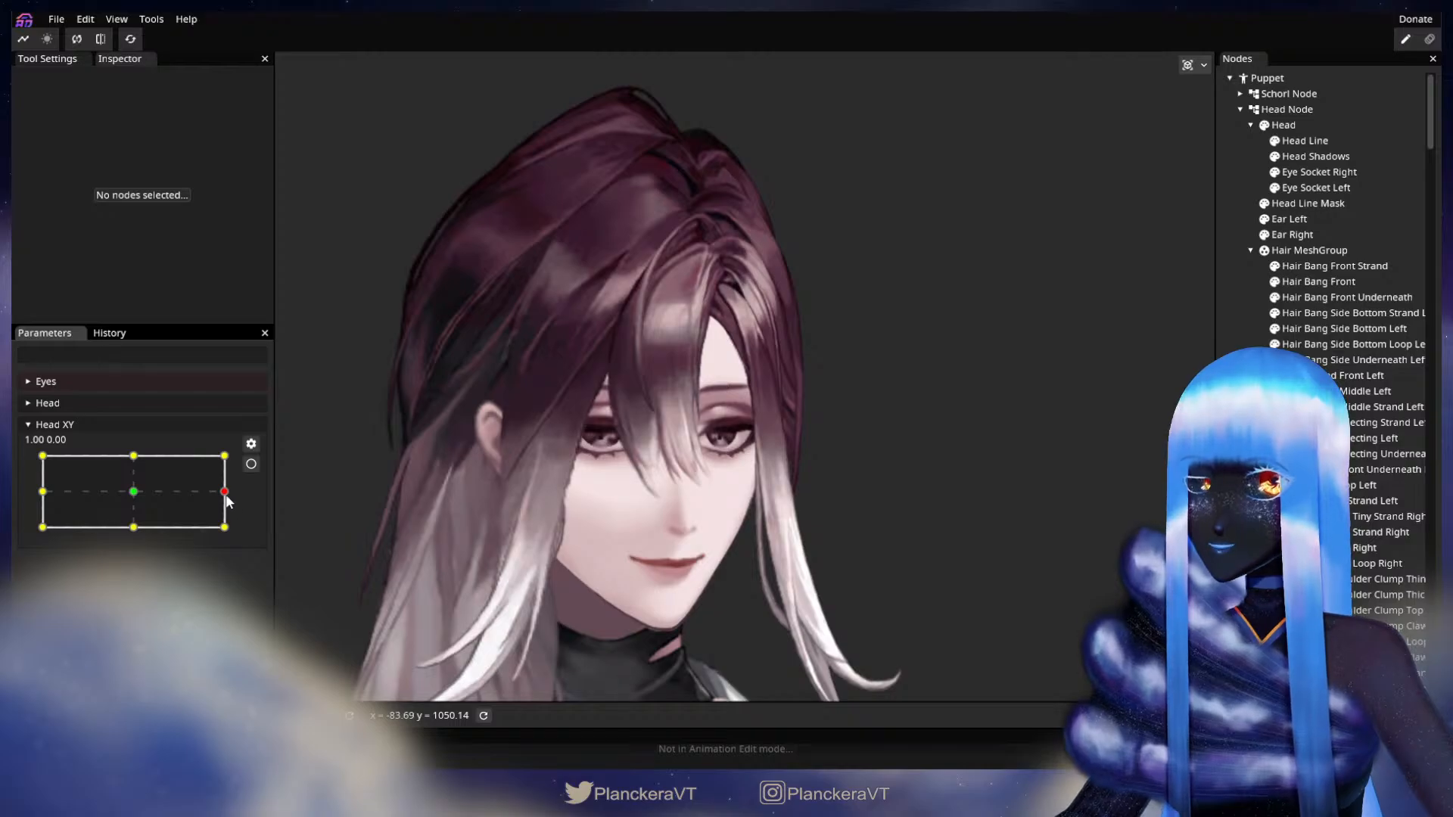
pyautogui.moveTo(226, 492)
pyautogui.mouseDown()
pyautogui.moveTo(132, 492)
pyautogui.moveTo(225, 493)
pyautogui.moveTo(225, 465)
pyautogui.mouseUp()
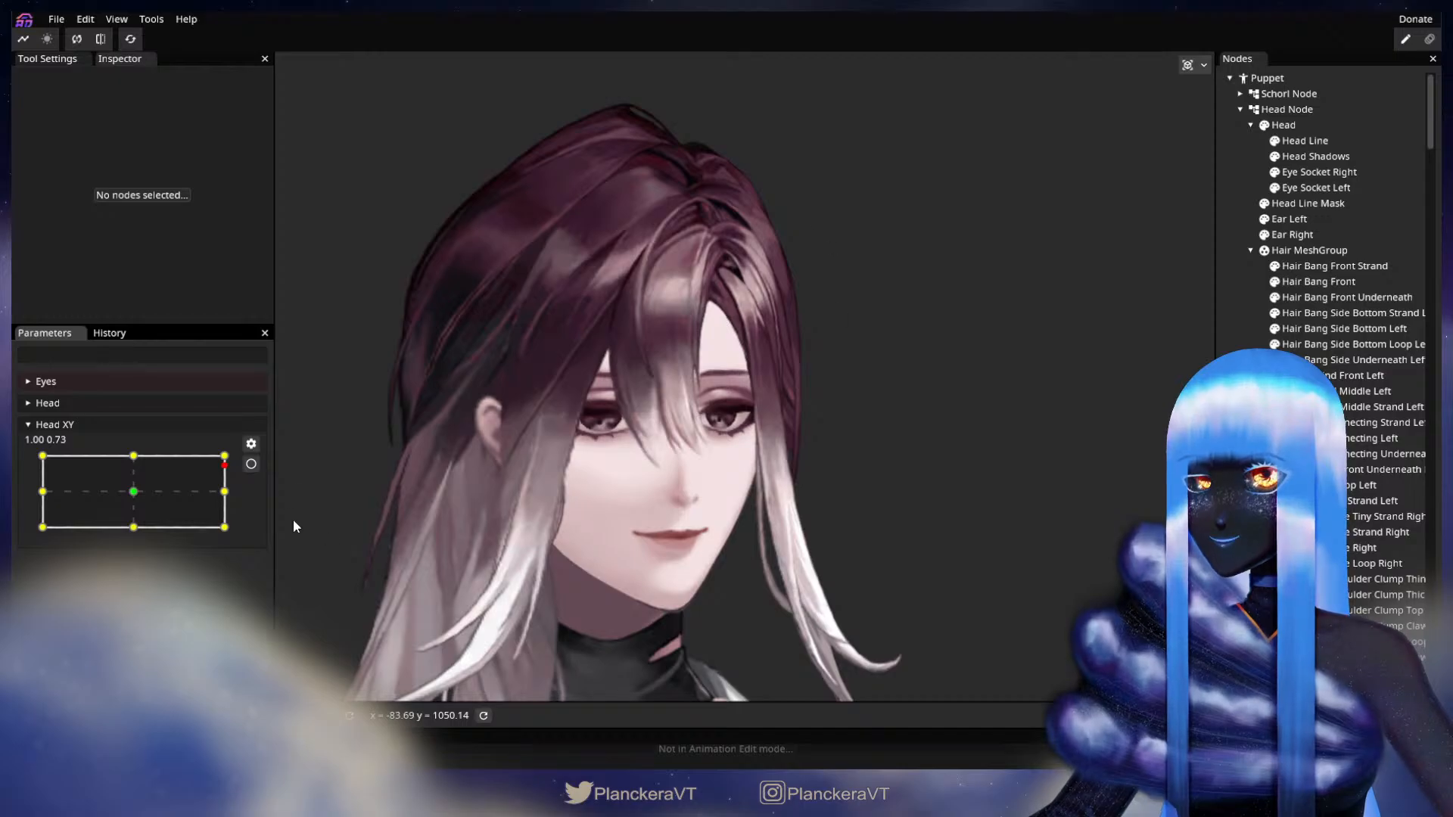
pyautogui.moveTo(226, 469); pyautogui.dragTo(225, 457)
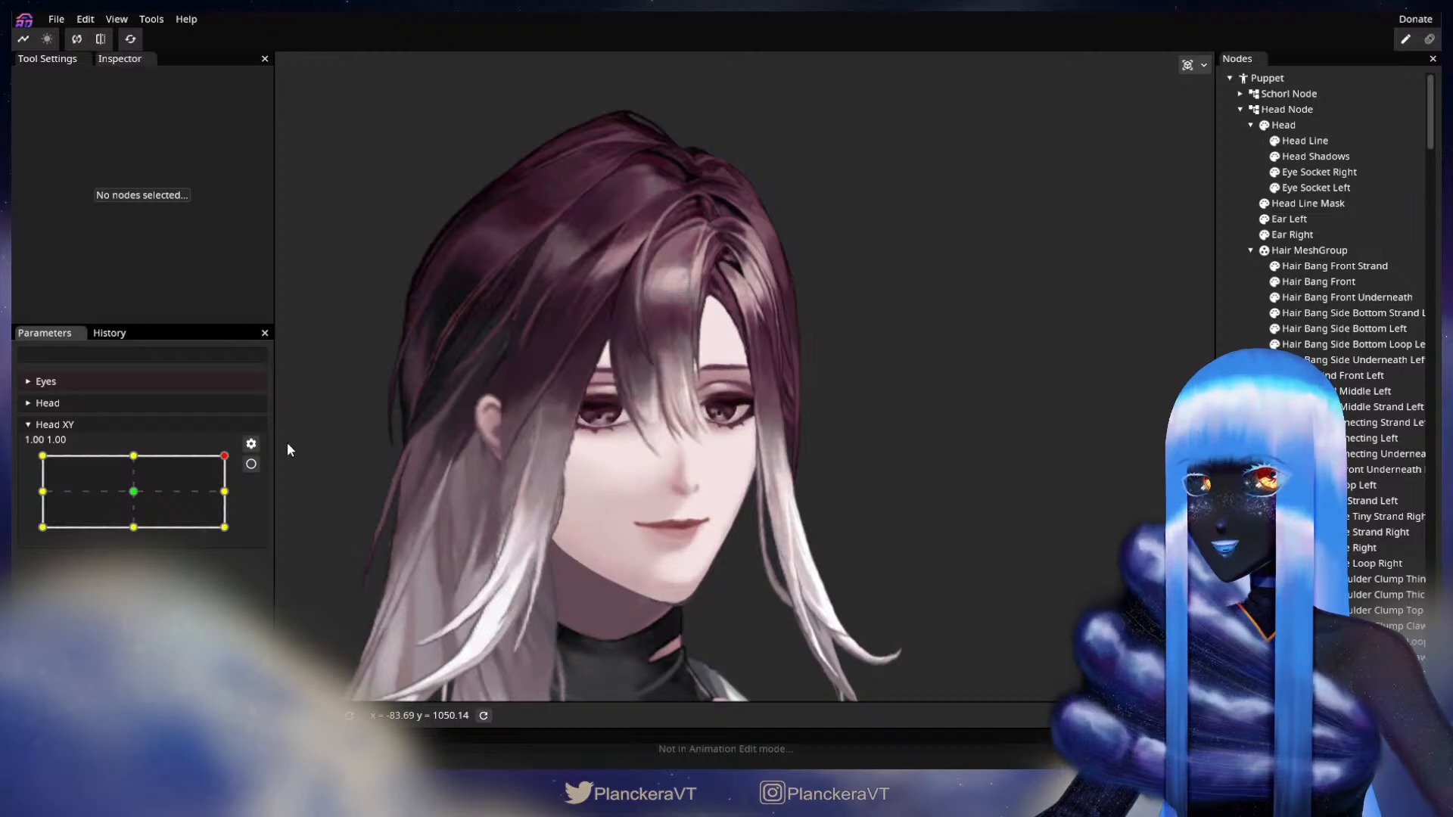
pyautogui.moveTo(225, 457)
pyautogui.mouseDown()
pyautogui.moveTo(240, 447)
pyautogui.moveTo(246, 497)
pyautogui.moveTo(242, 454)
pyautogui.mouseUp()
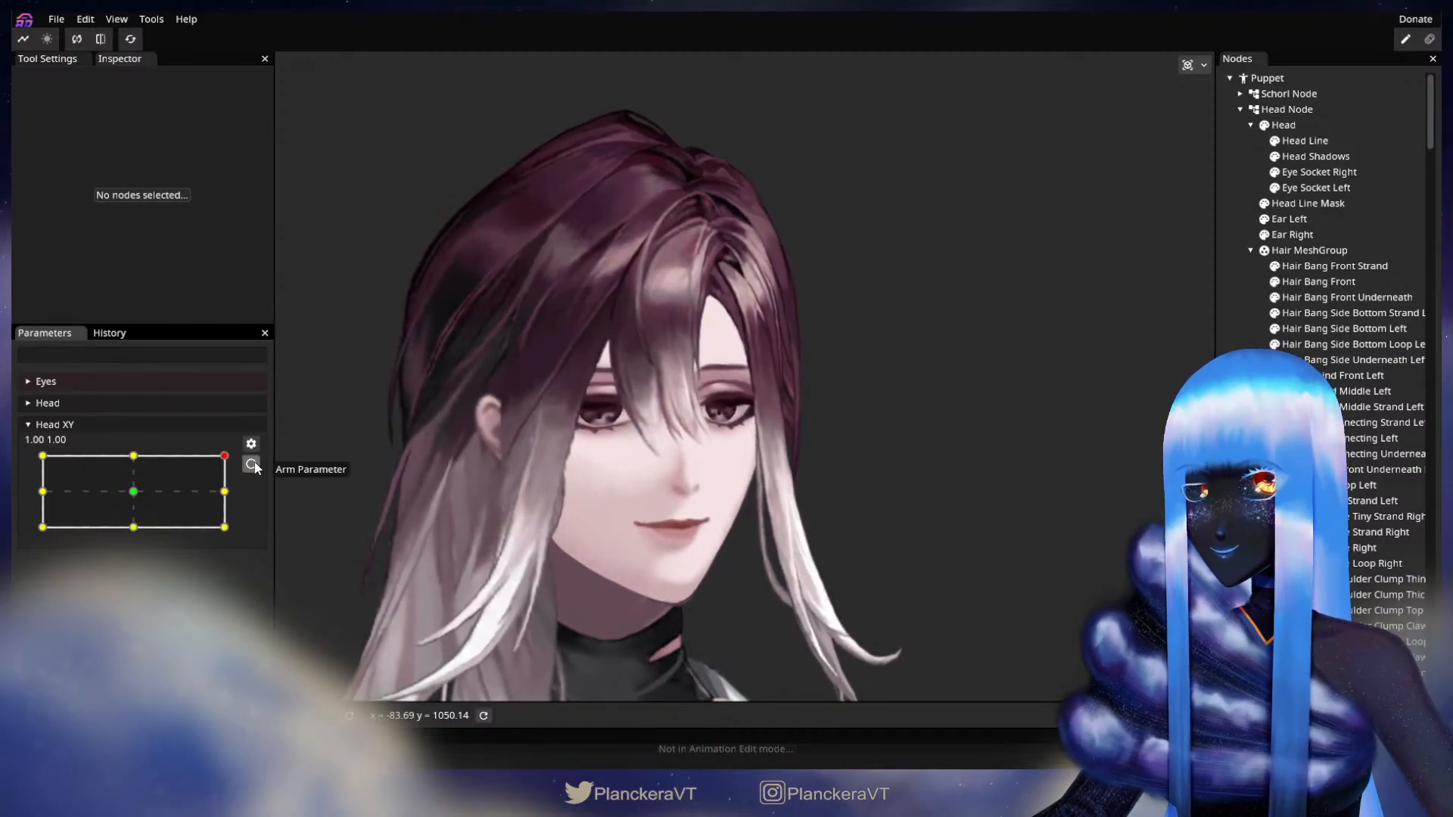
# Arm Head XY at 1.00, 1.00 and shift Hair Bang Side Right's middle band of vertices slightly toward the face.
pyautogui.click(252, 464)
pyautogui.scroll(3, 560, 452)
pyautogui.moveTo(560, 453); pyautogui.dragTo(757, 617)
pyautogui.scroll(5, 759, 617)
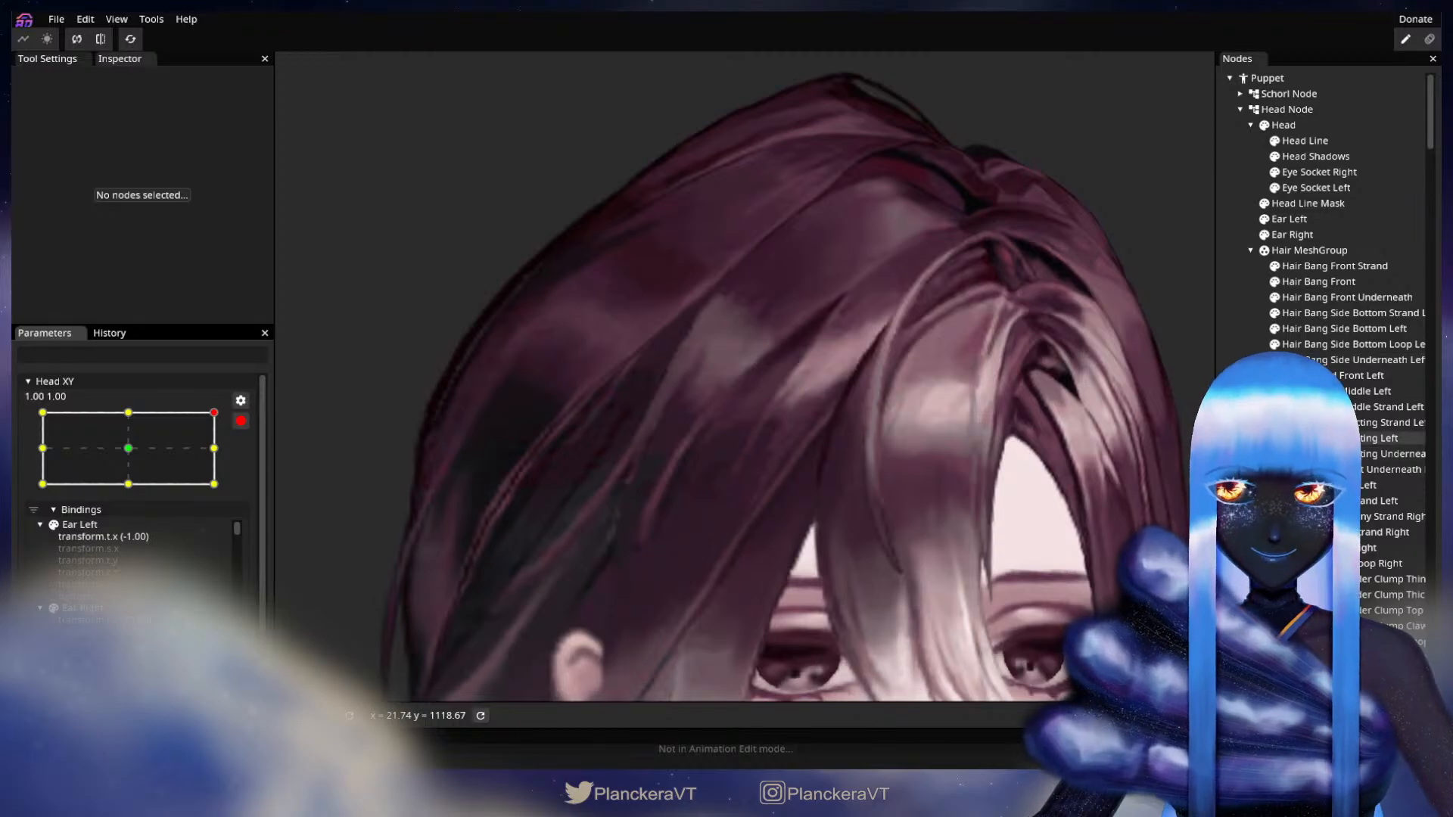
pyautogui.click(1364, 547)
pyautogui.scroll(2, 746, 470)
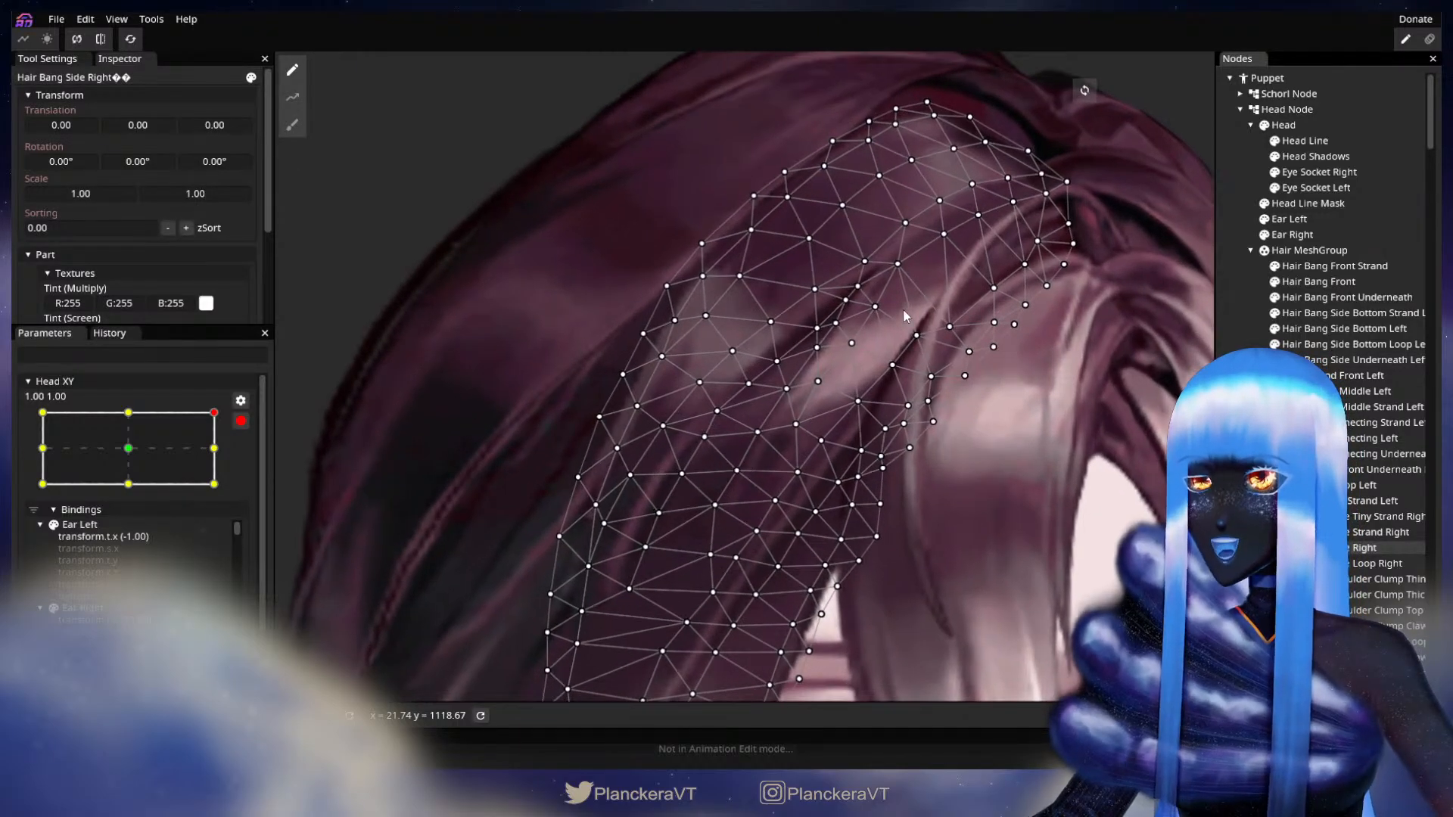
pyautogui.moveTo(923, 225); pyautogui.dragTo(859, 349)
pyautogui.moveTo(725, 331); pyautogui.dragTo(829, 385)
pyautogui.moveTo(683, 354); pyautogui.dragTo(815, 454)
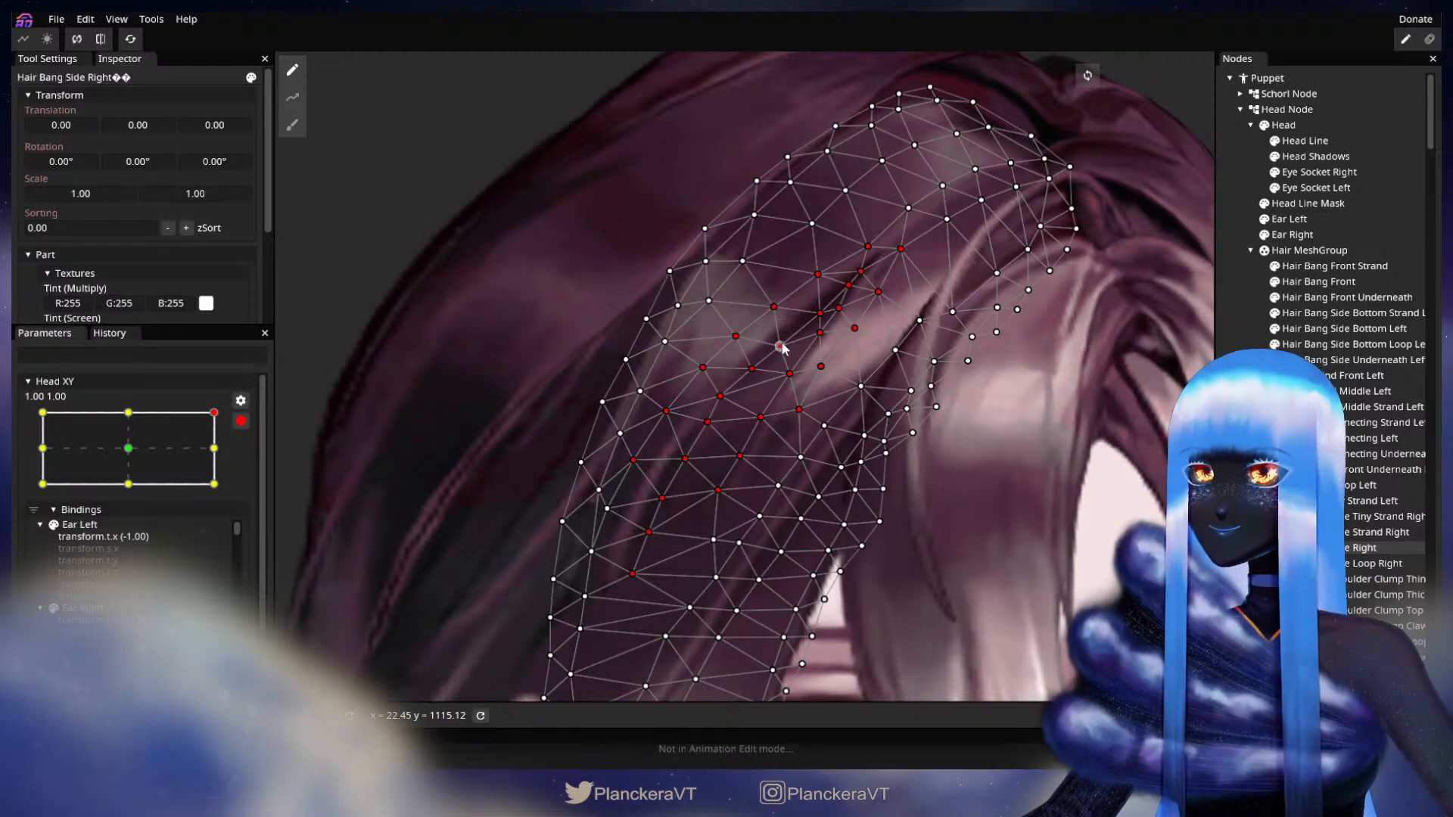
pyautogui.moveTo(783, 346); pyautogui.dragTo(794, 348)
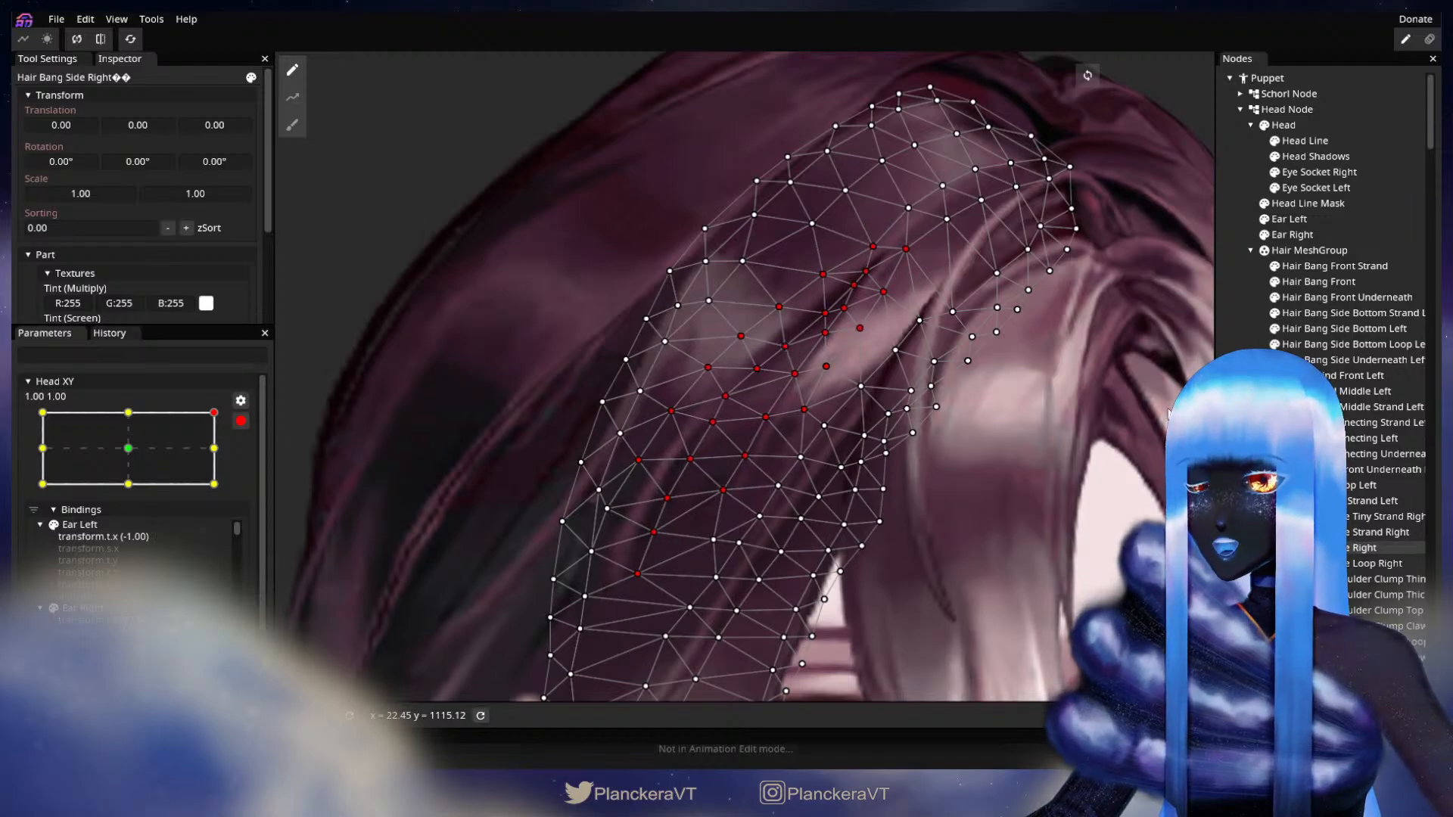
pyautogui.press('Escape')
# Disarm Head XY and preview the side bang's motion around the 1.00, 1.00 corner.
pyautogui.scroll(-3, 970, 501)
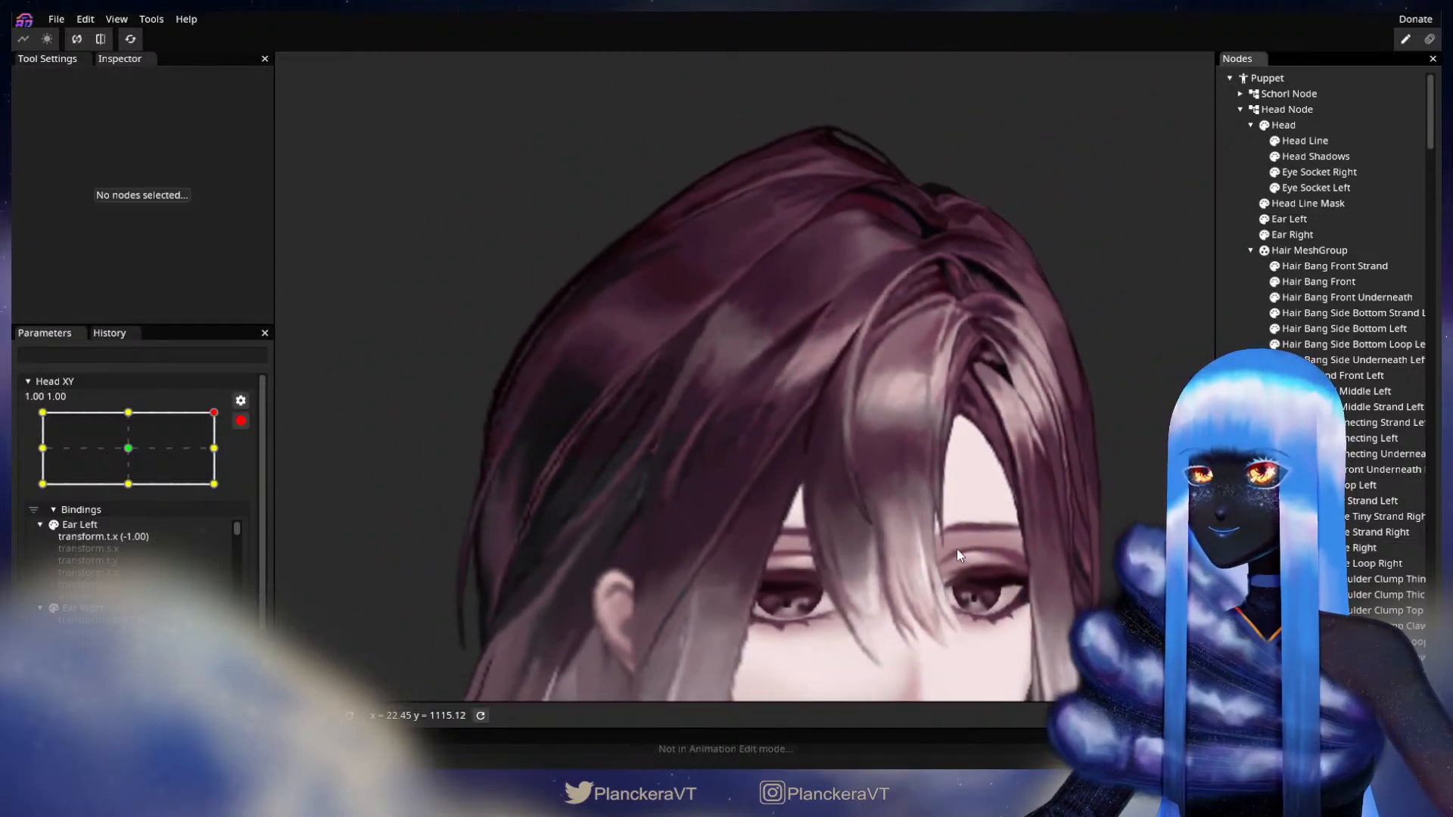
pyautogui.moveTo(958, 549); pyautogui.dragTo(830, 509)
pyautogui.scroll(-2, 830, 509)
pyautogui.click(241, 420)
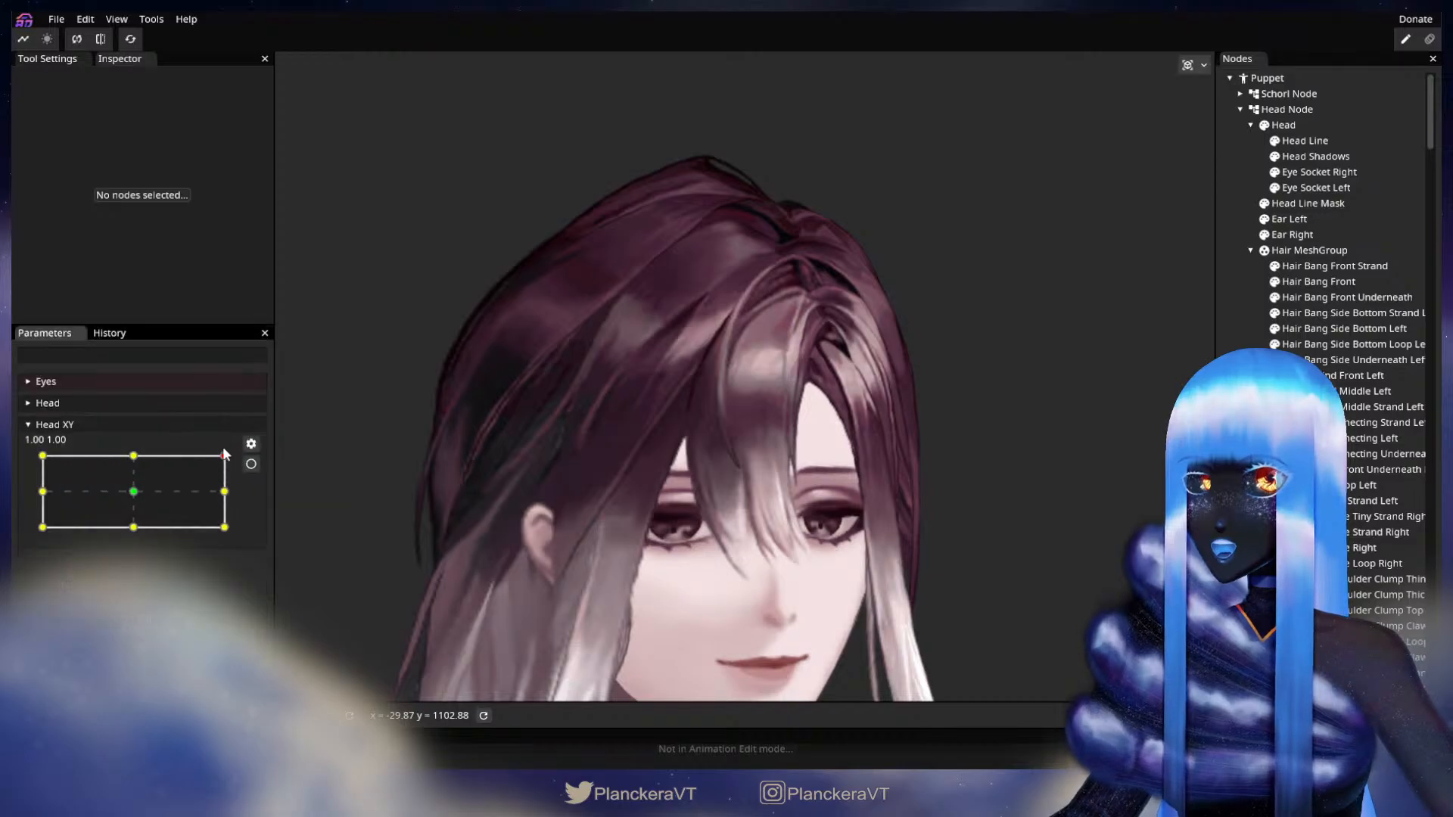
pyautogui.moveTo(227, 458)
pyautogui.mouseDown()
pyautogui.moveTo(233, 496)
pyautogui.moveTo(236, 466)
pyautogui.mouseUp()
# Re-arm Head XY at 1.00, 1.00 and select the Hair Bang Side Right part for mesh editing.
pyautogui.click(249, 462)
pyautogui.scroll(5, 610, 486)
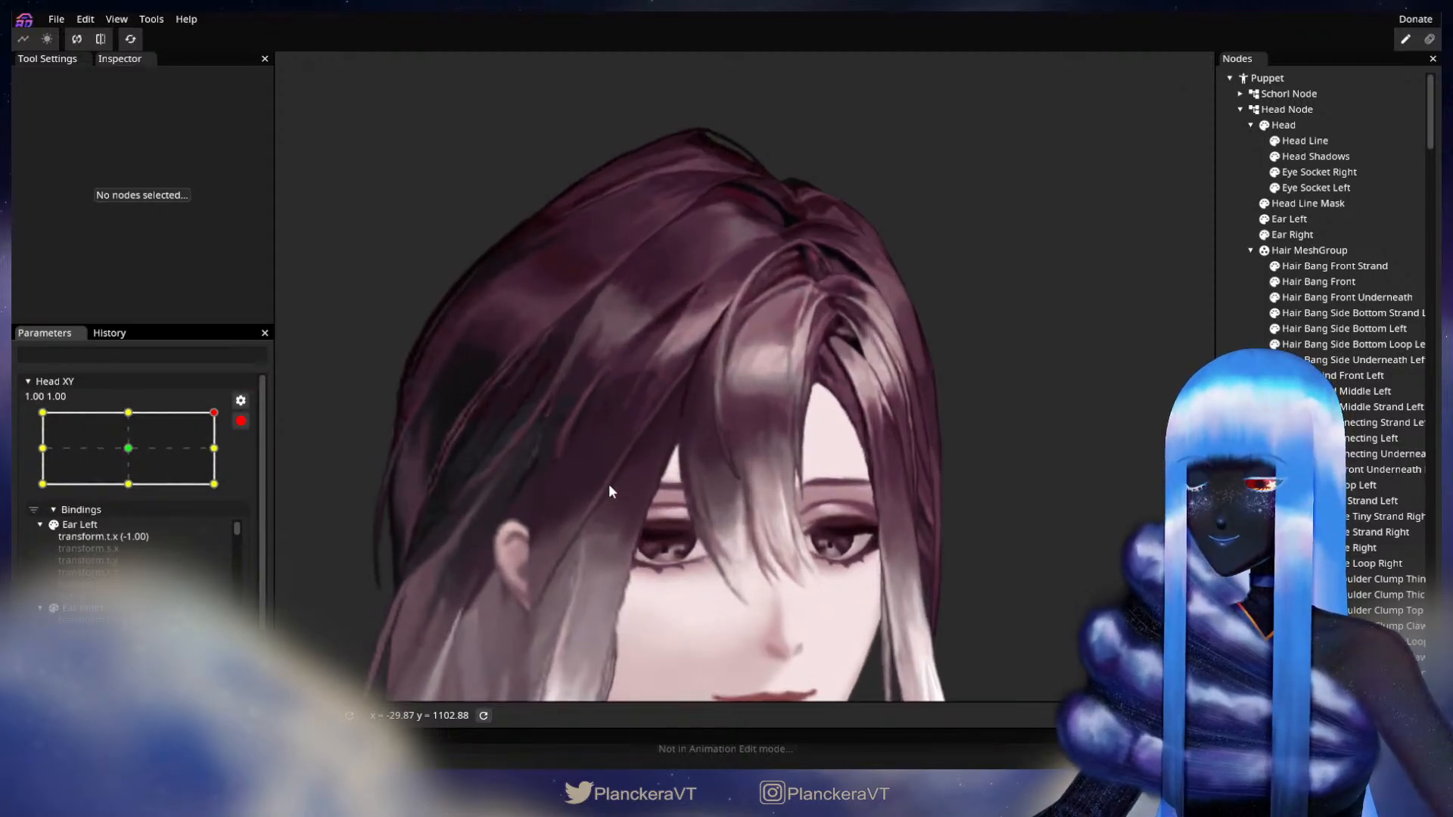
pyautogui.moveTo(608, 483); pyautogui.dragTo(738, 479)
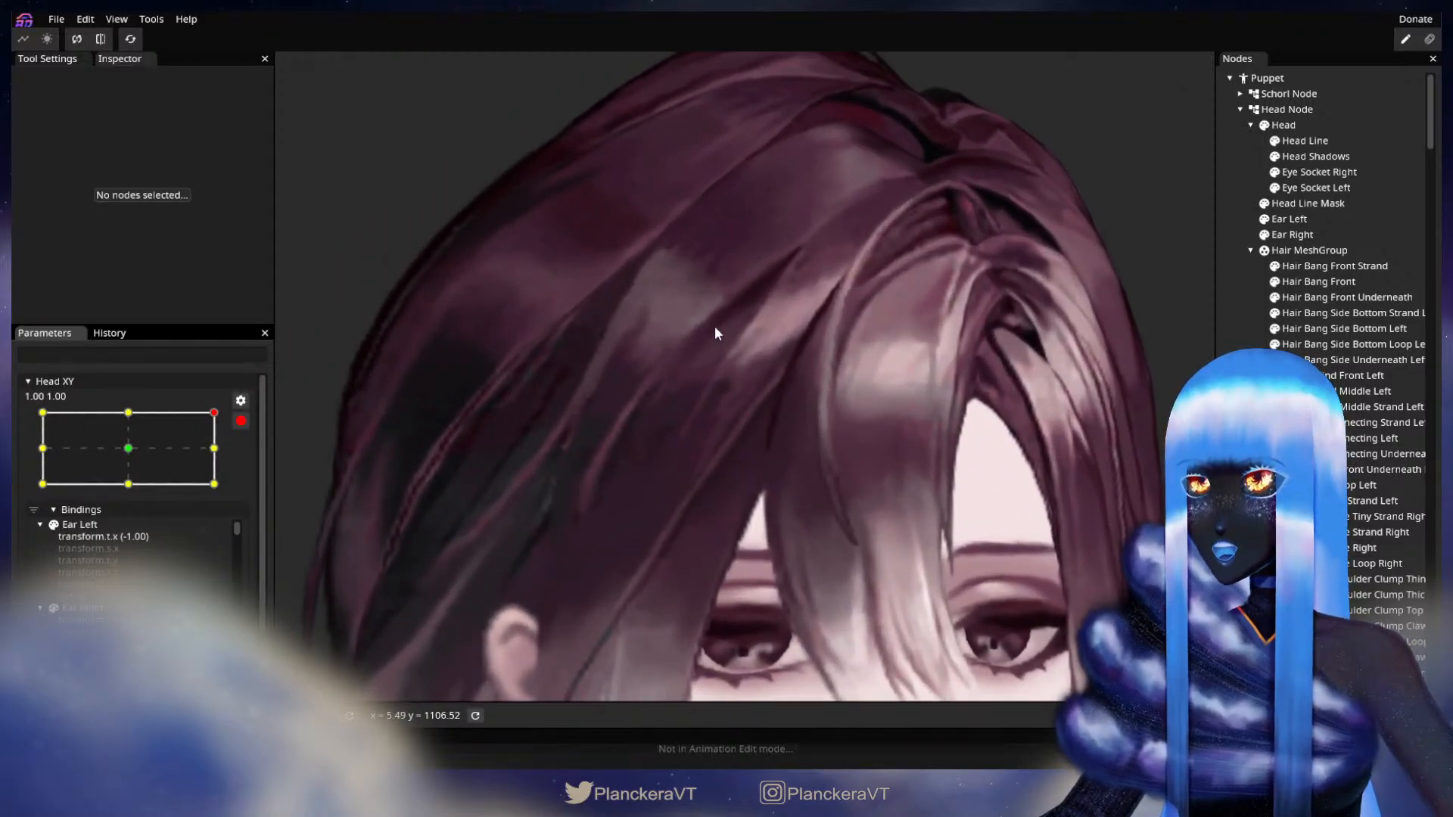
pyautogui.scroll(1, 602, 519)
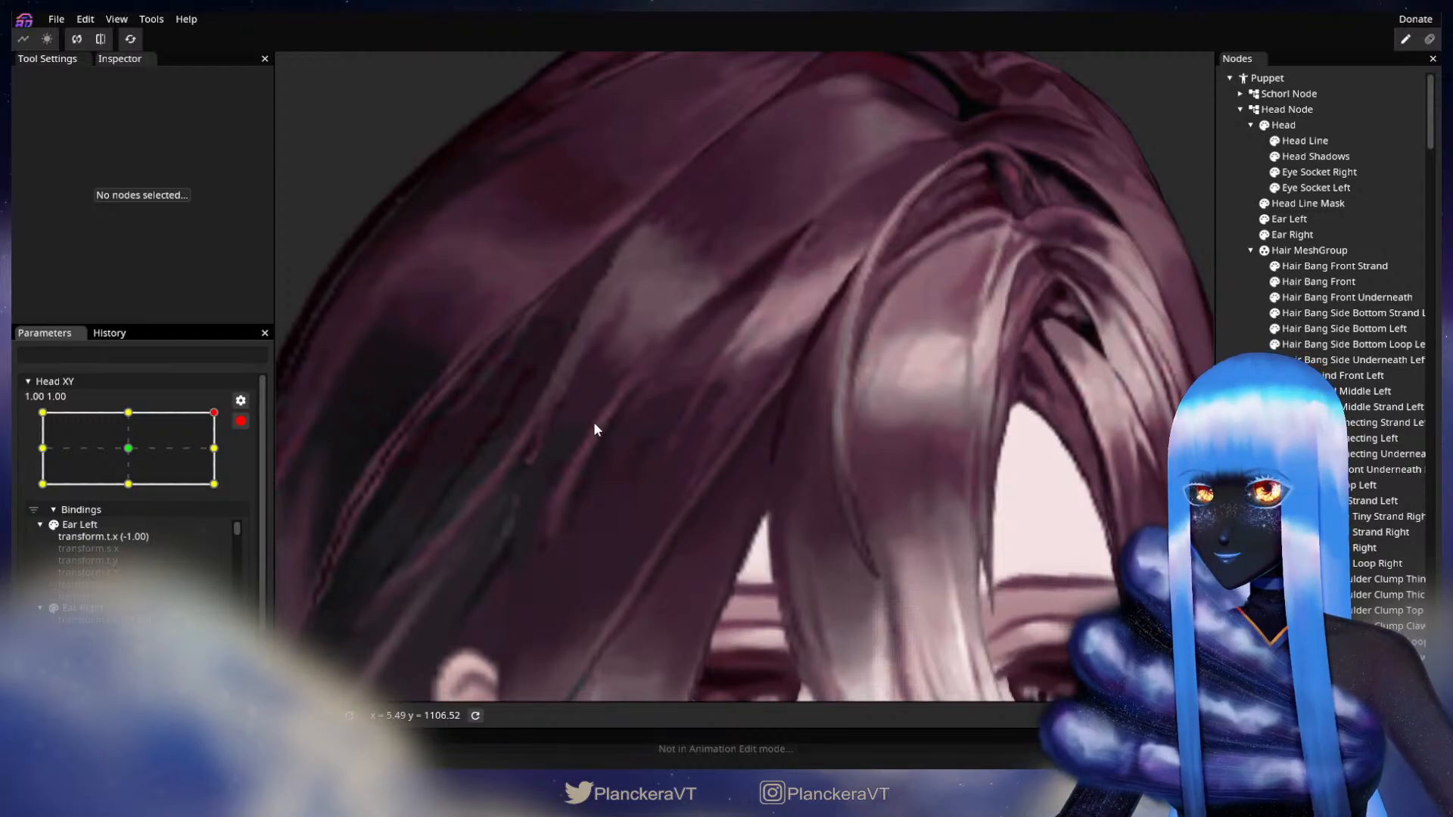
pyautogui.click(1330, 547)
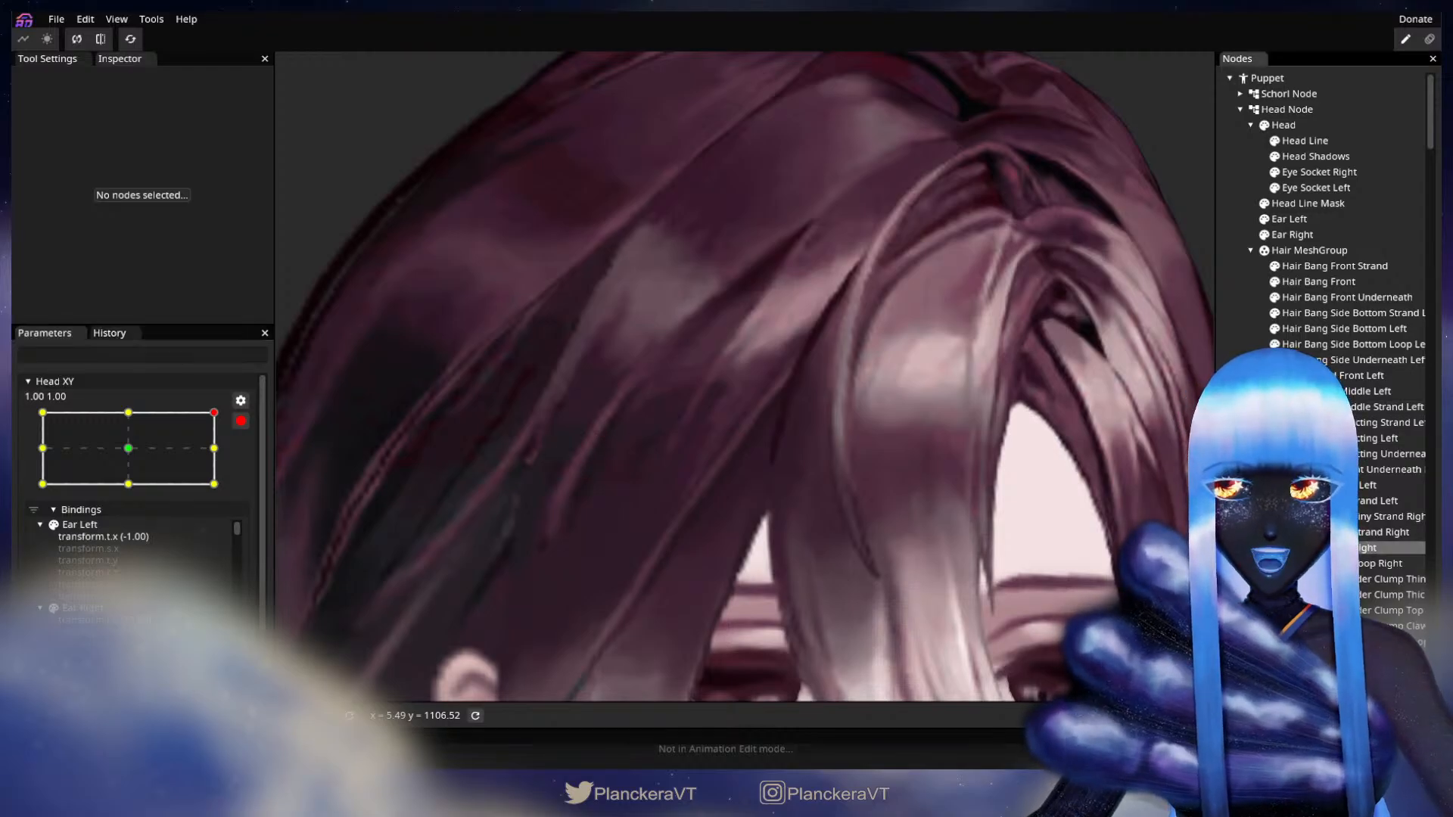
# Recheck the side bang at Head XY's 1.00, 1.00 corner and nudge individual vertices in the outer middle of Hair Bang Side Right's mesh.
pyautogui.click(240, 421)
pyautogui.moveTo(227, 463)
pyautogui.mouseDown()
pyautogui.moveTo(234, 493)
pyautogui.moveTo(238, 453)
pyautogui.mouseUp()
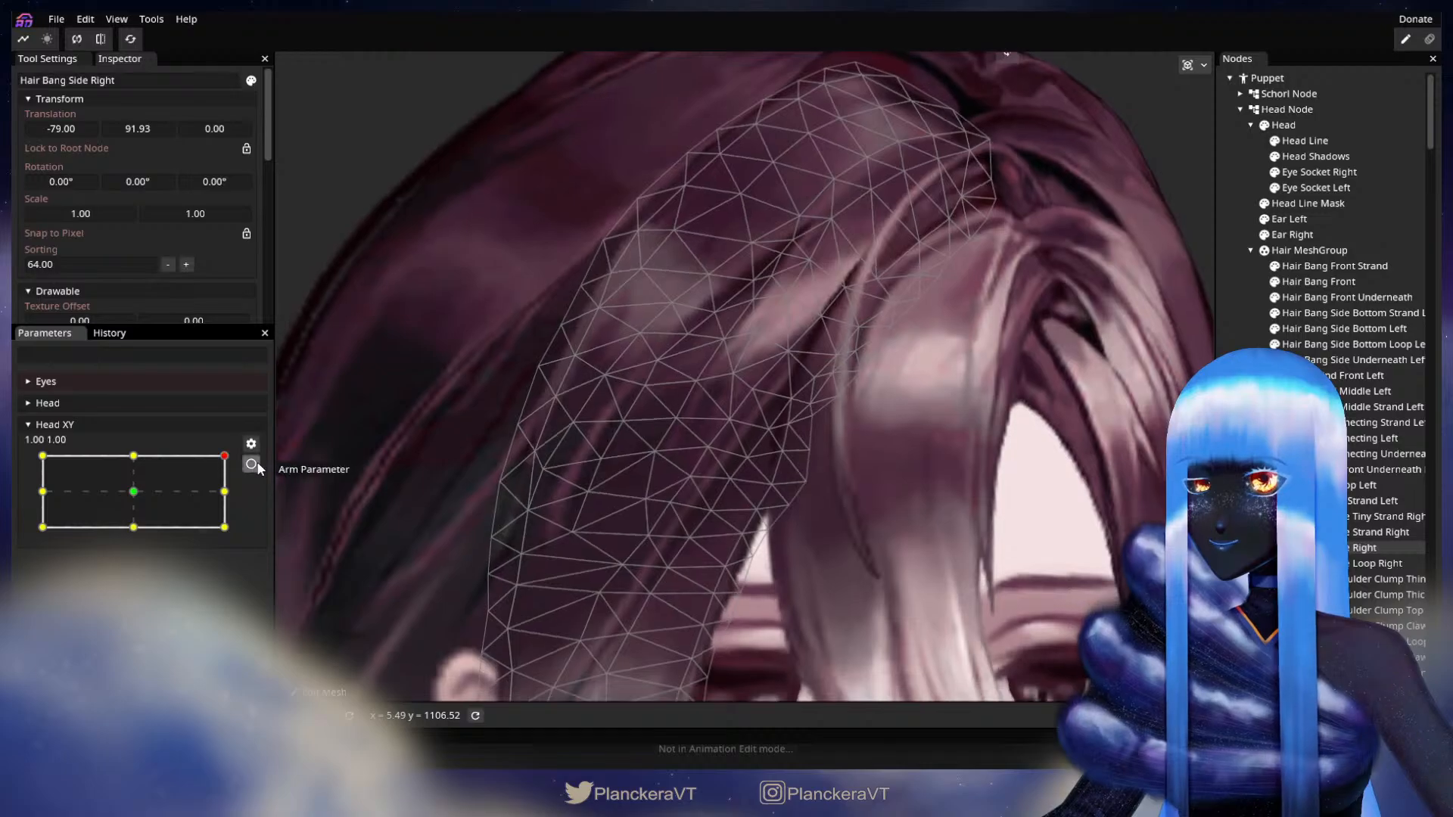
pyautogui.click(251, 464)
pyautogui.moveTo(551, 478); pyautogui.dragTo(562, 470)
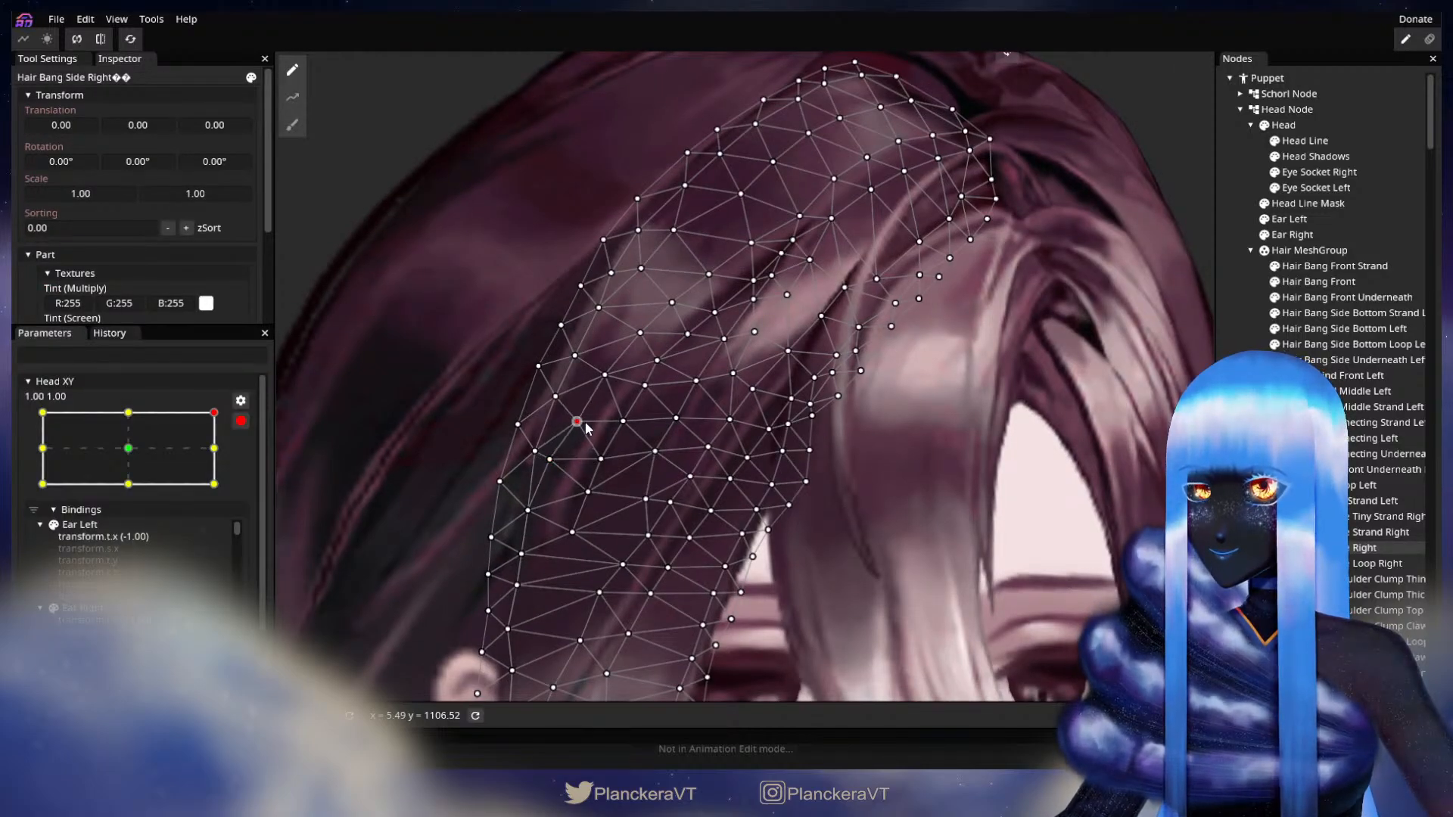
pyautogui.click(625, 420)
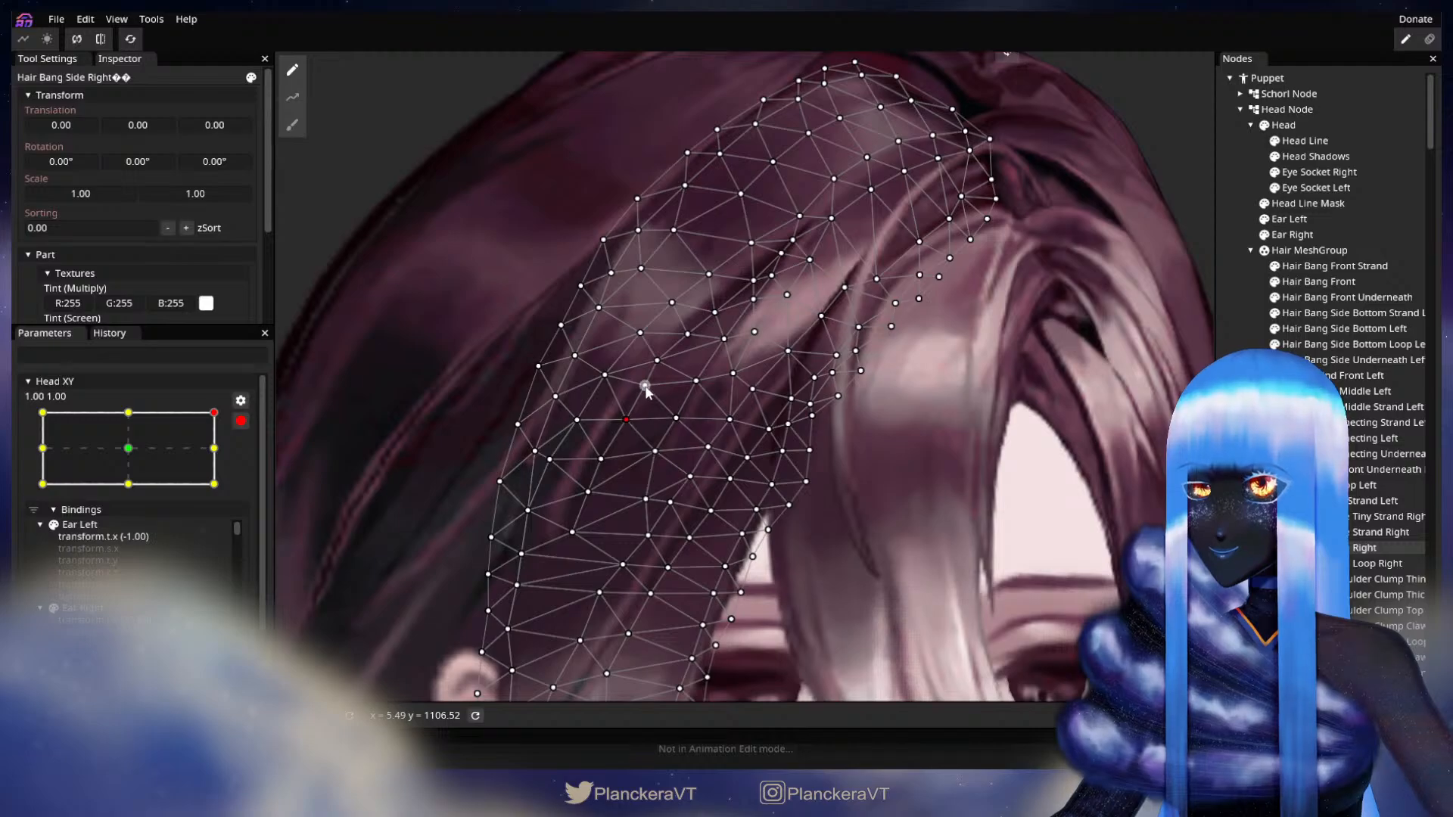
pyautogui.click(605, 374)
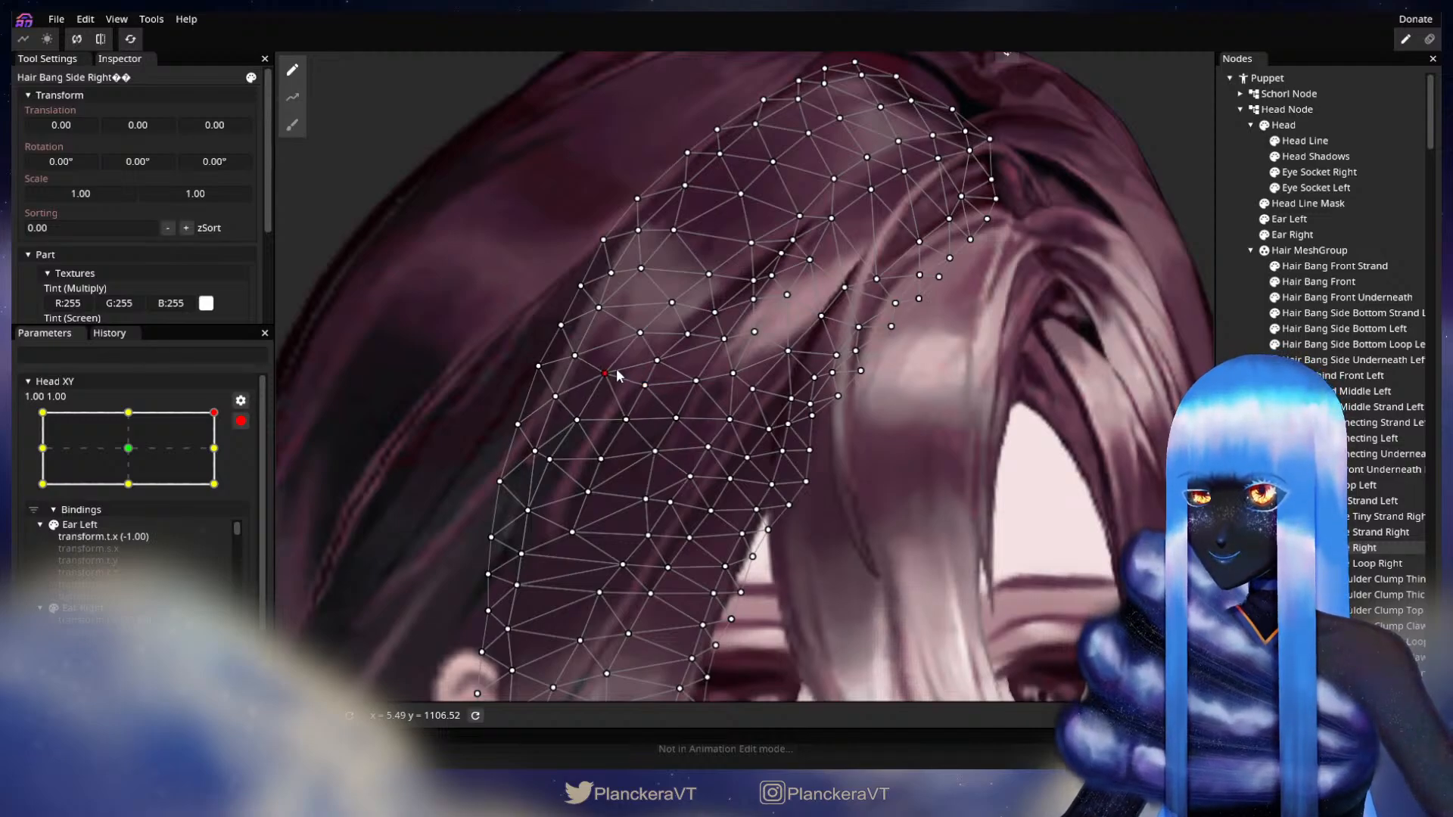
pyautogui.click(581, 415)
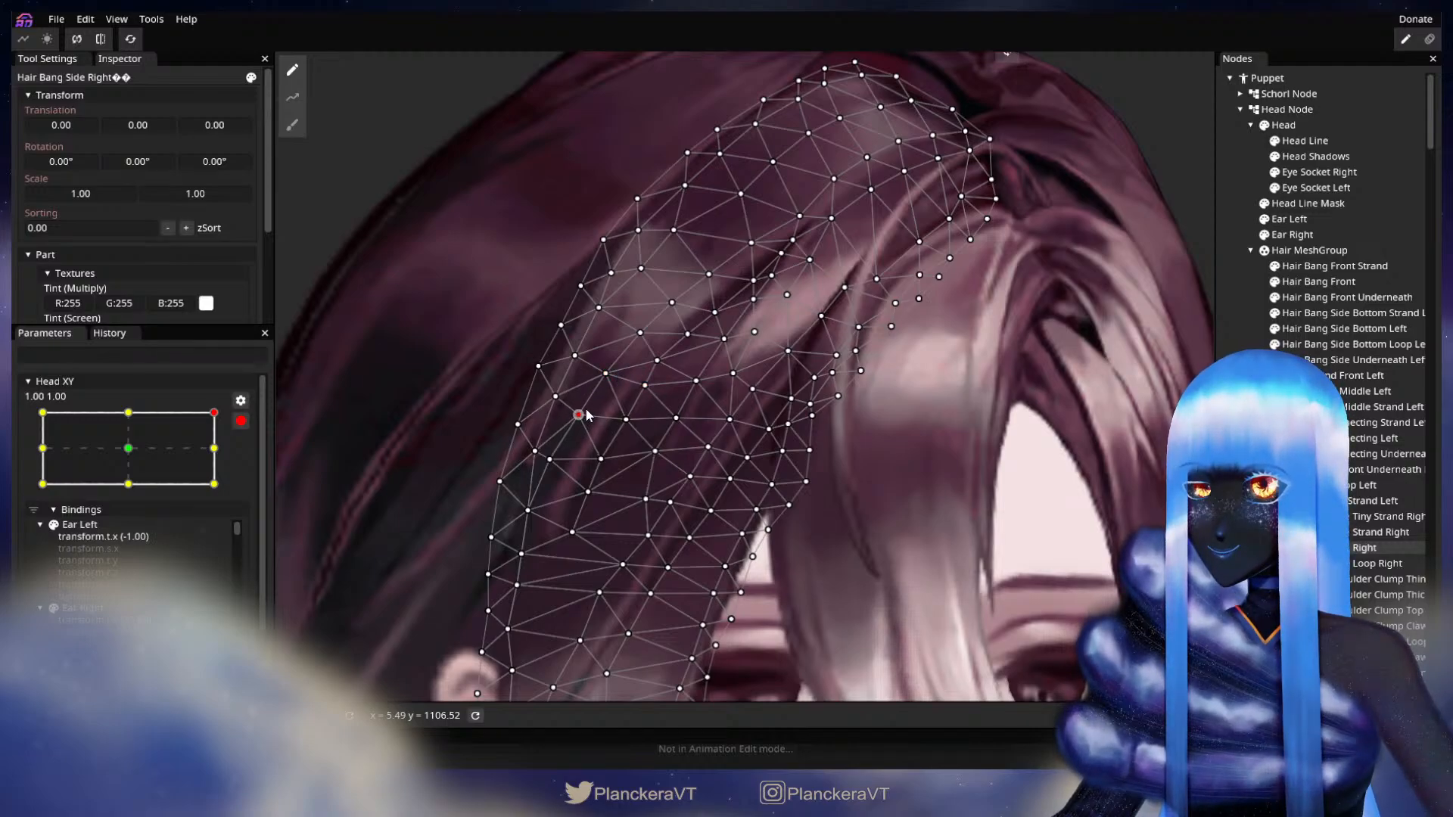
pyautogui.click(603, 457)
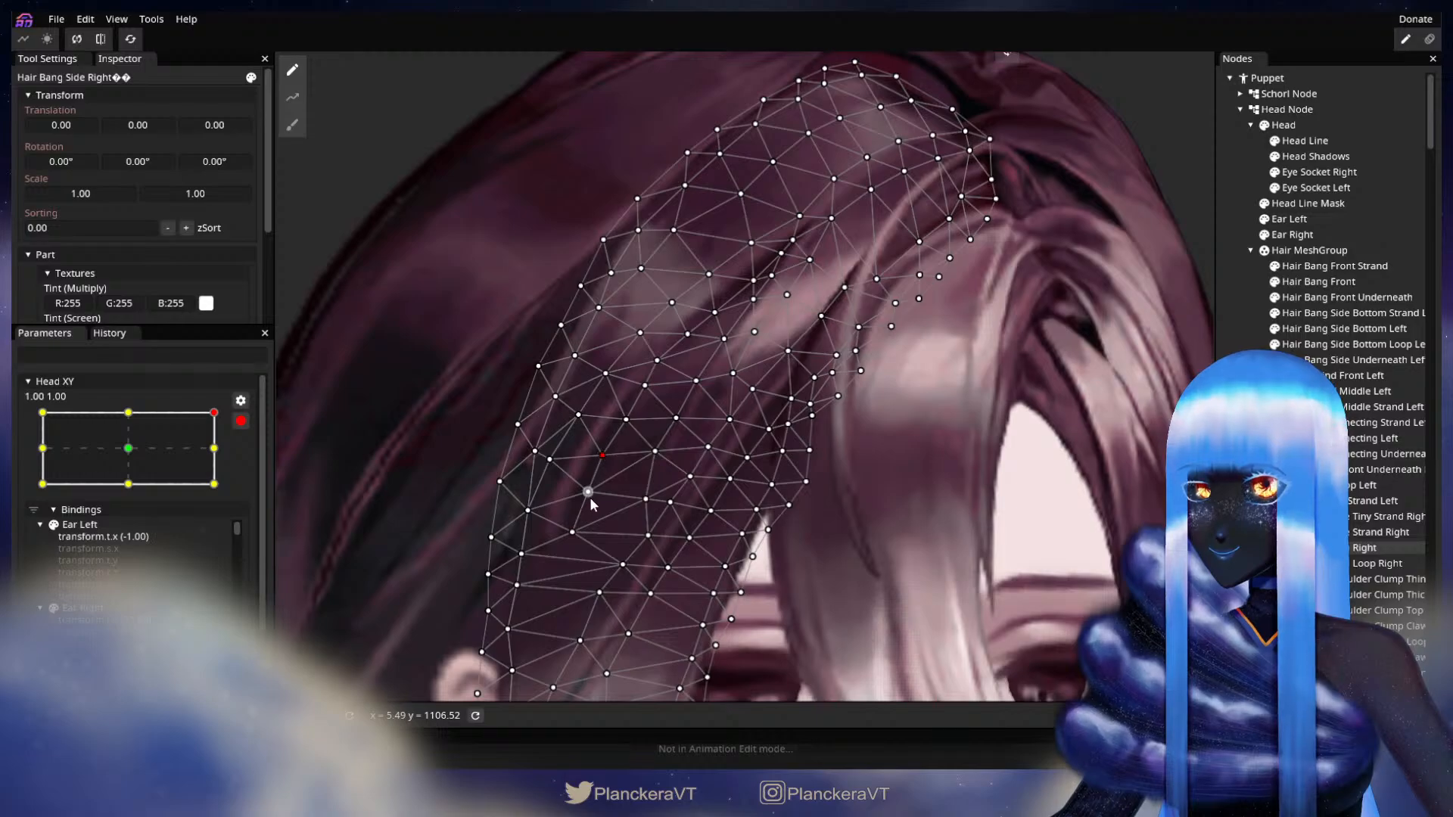
pyautogui.click(555, 459)
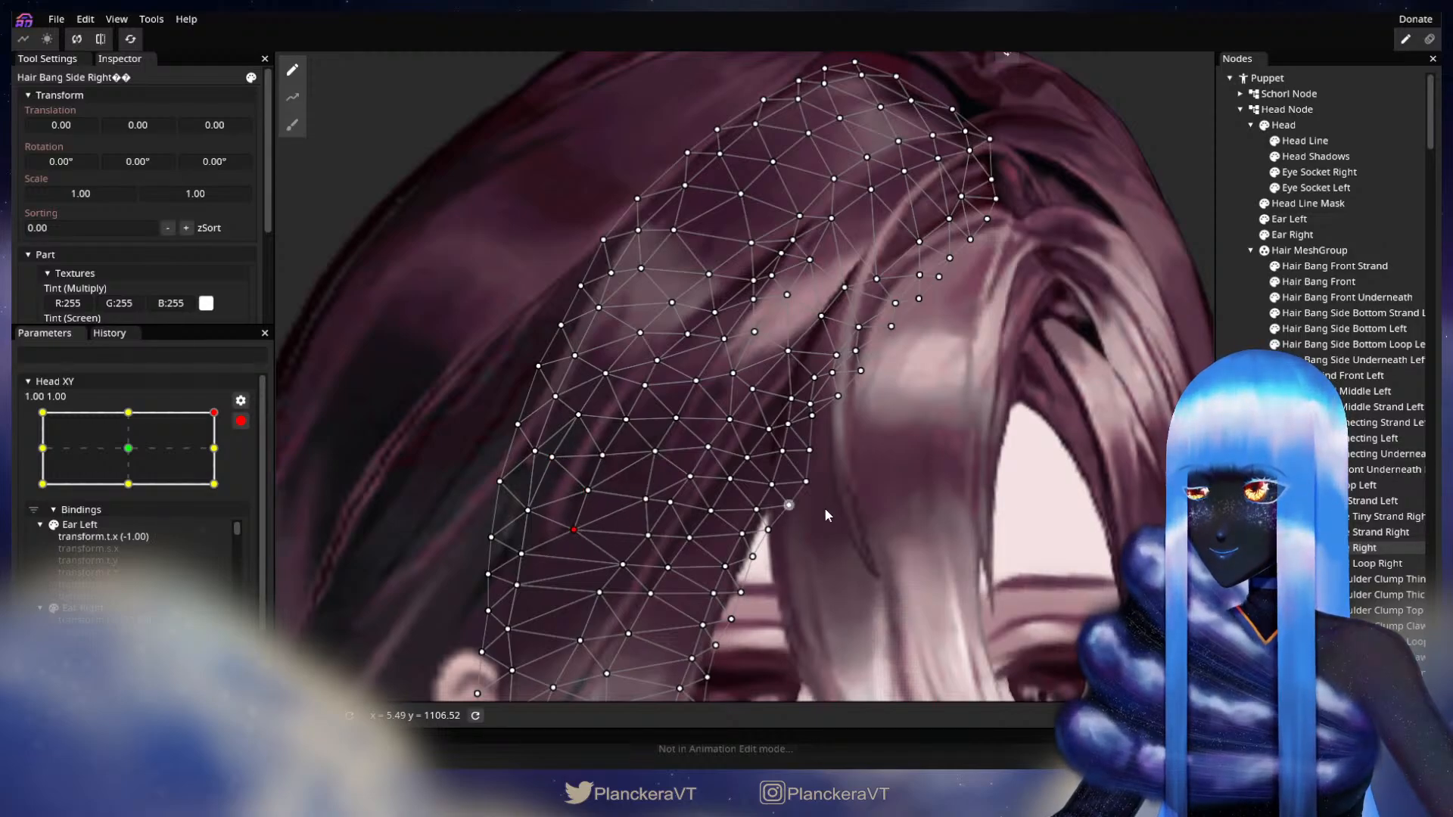
pyautogui.press('Escape')
# Disarm Head XY and move it from 1.00, 1.00 down to the 1.00, -1.00 corner, previewing the hair's motion.
pyautogui.scroll(-8, 933, 565)
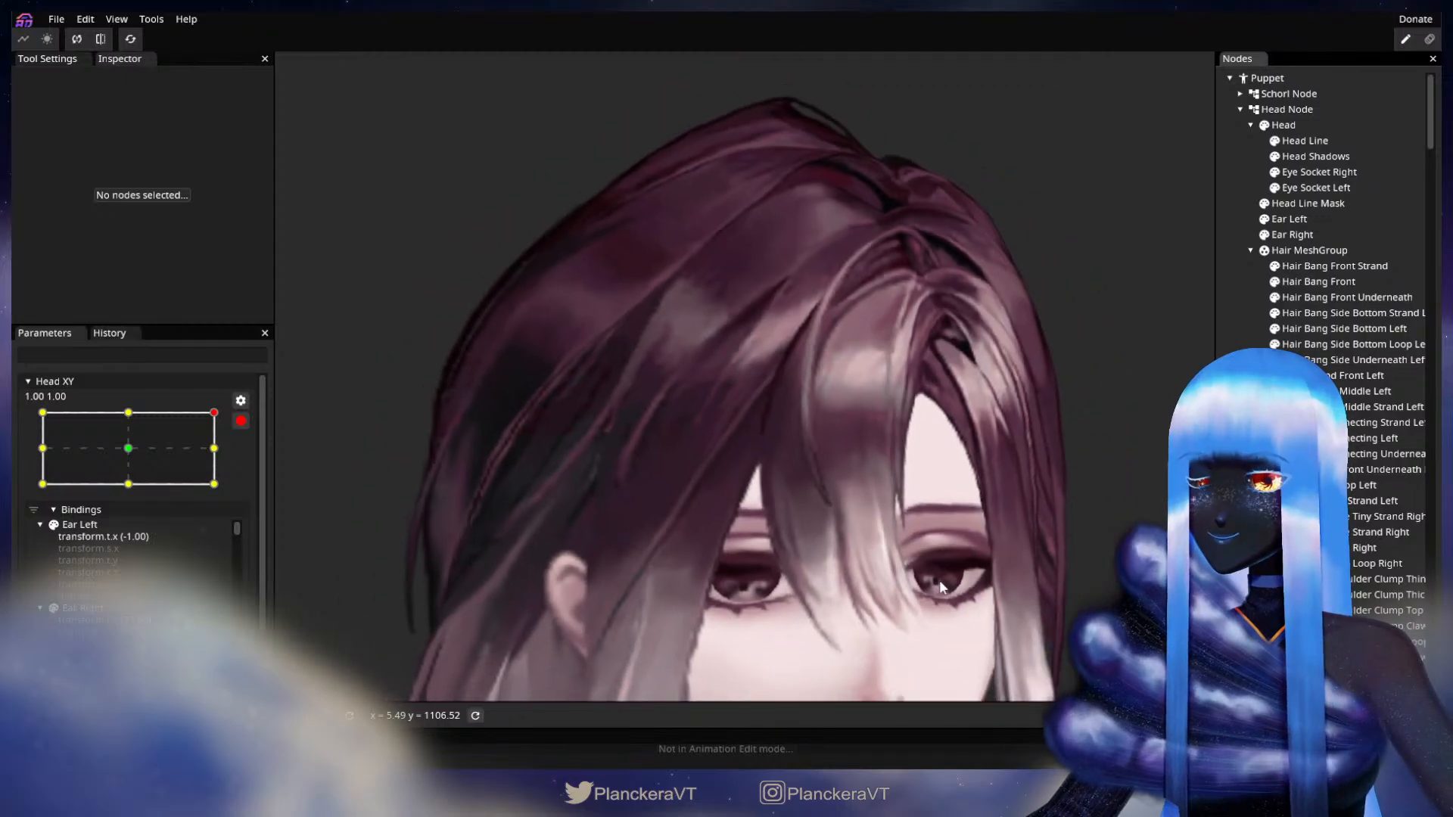
pyautogui.moveTo(1027, 638); pyautogui.dragTo(944, 525)
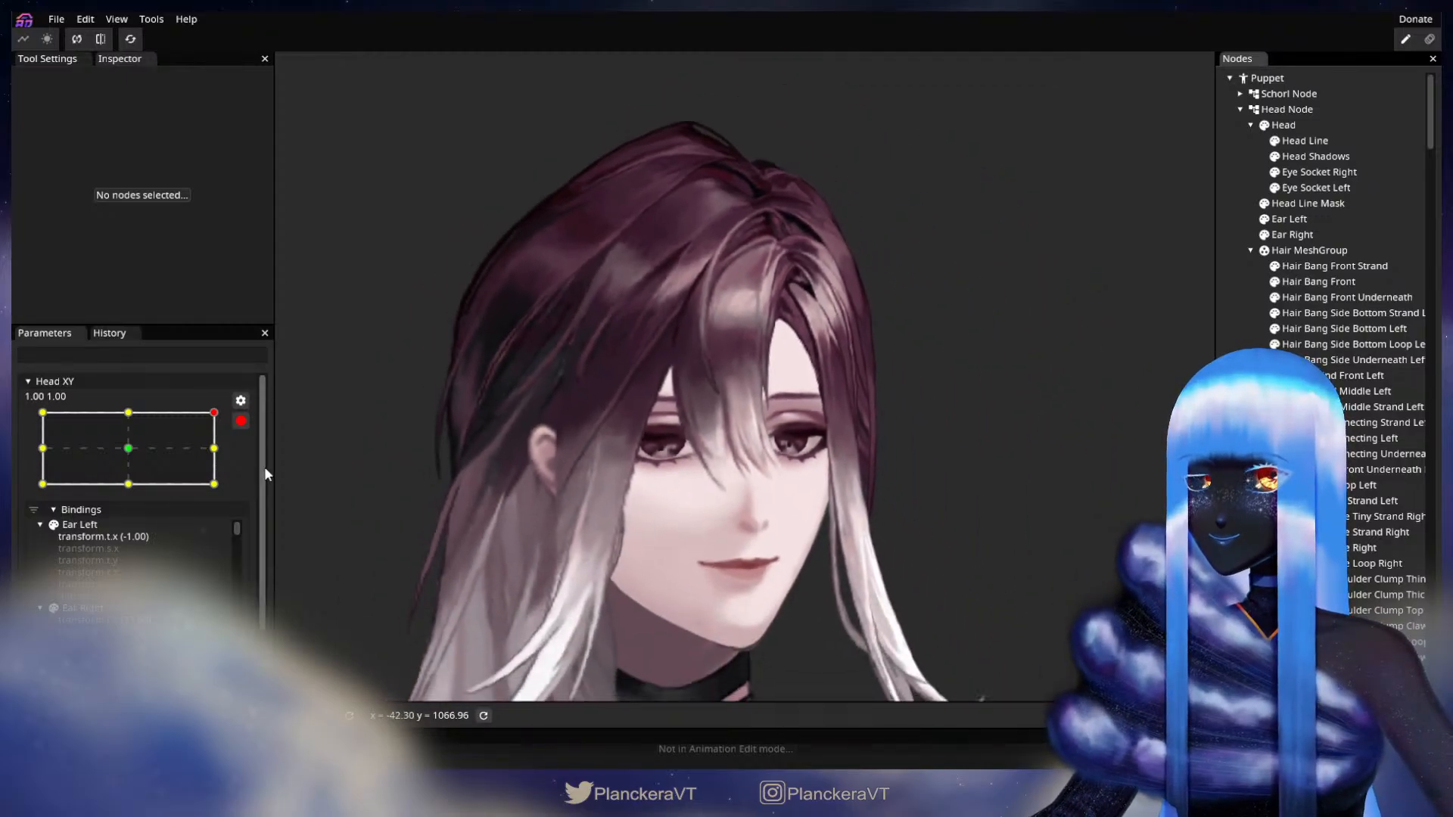
pyautogui.click(240, 421)
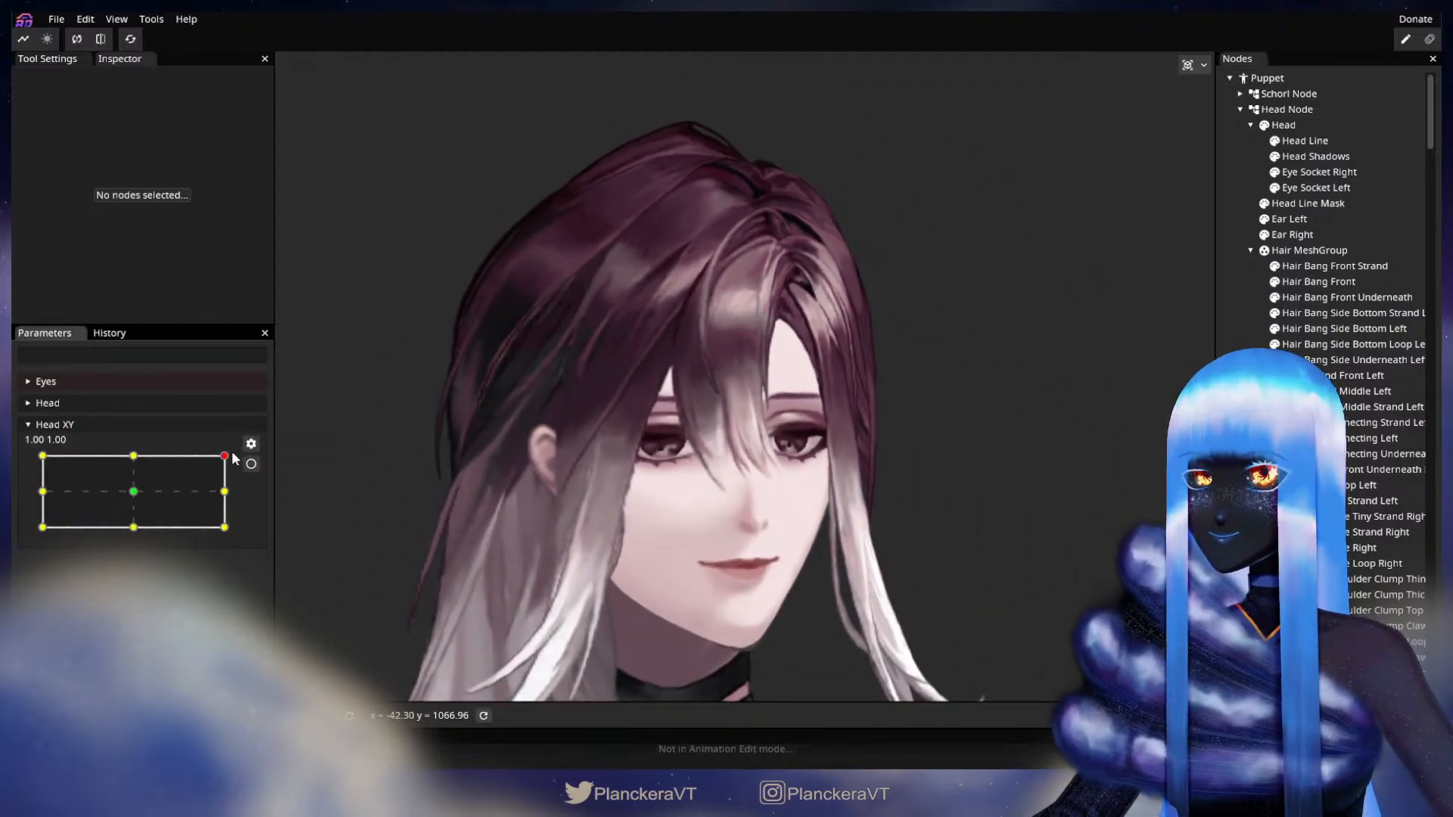
pyautogui.moveTo(232, 454); pyautogui.dragTo(231, 502)
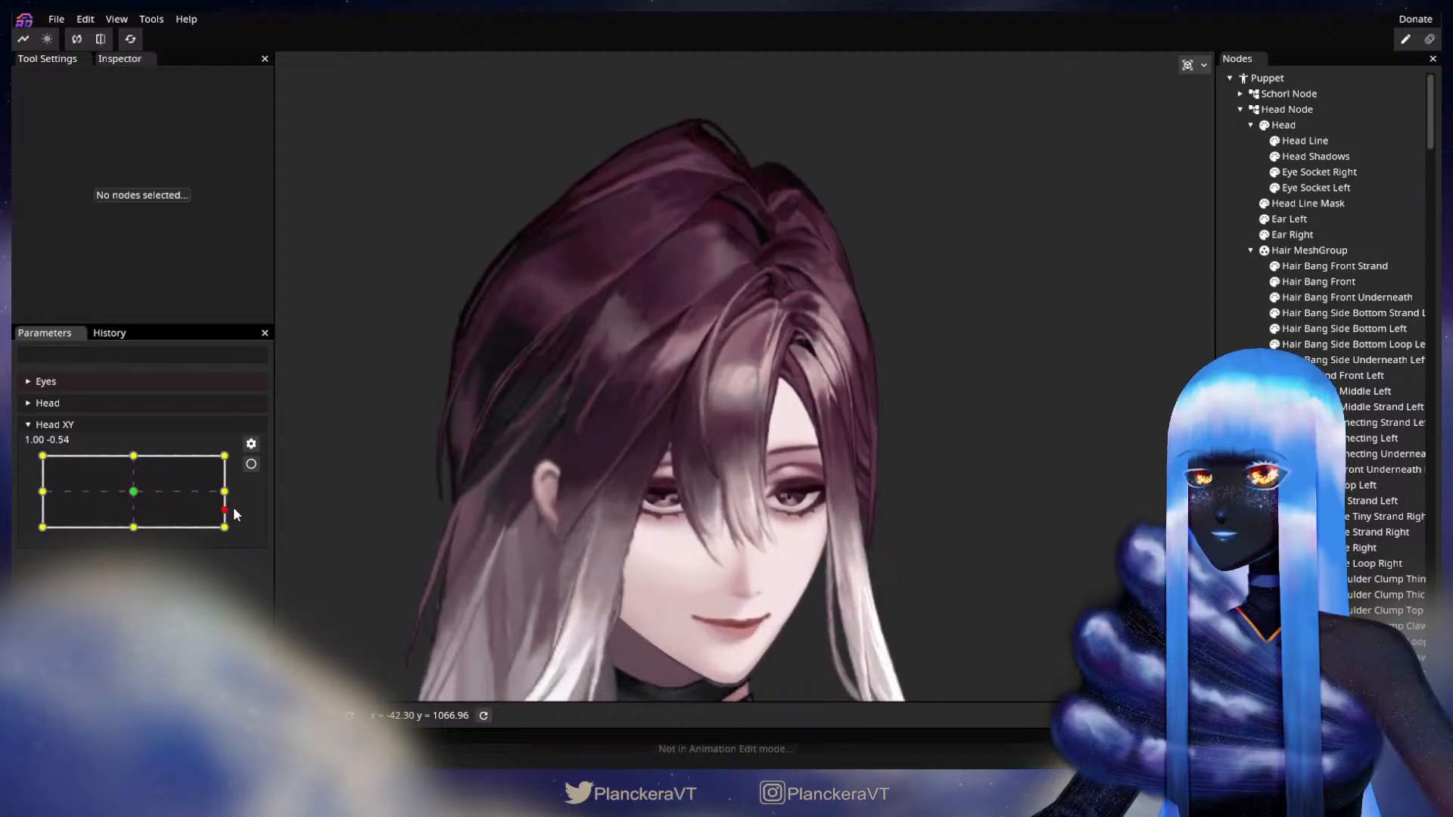
# Arm Head XY at 1.00, -1.00 and select Hair Bang Side Right for mesh editing.
pyautogui.click(251, 464)
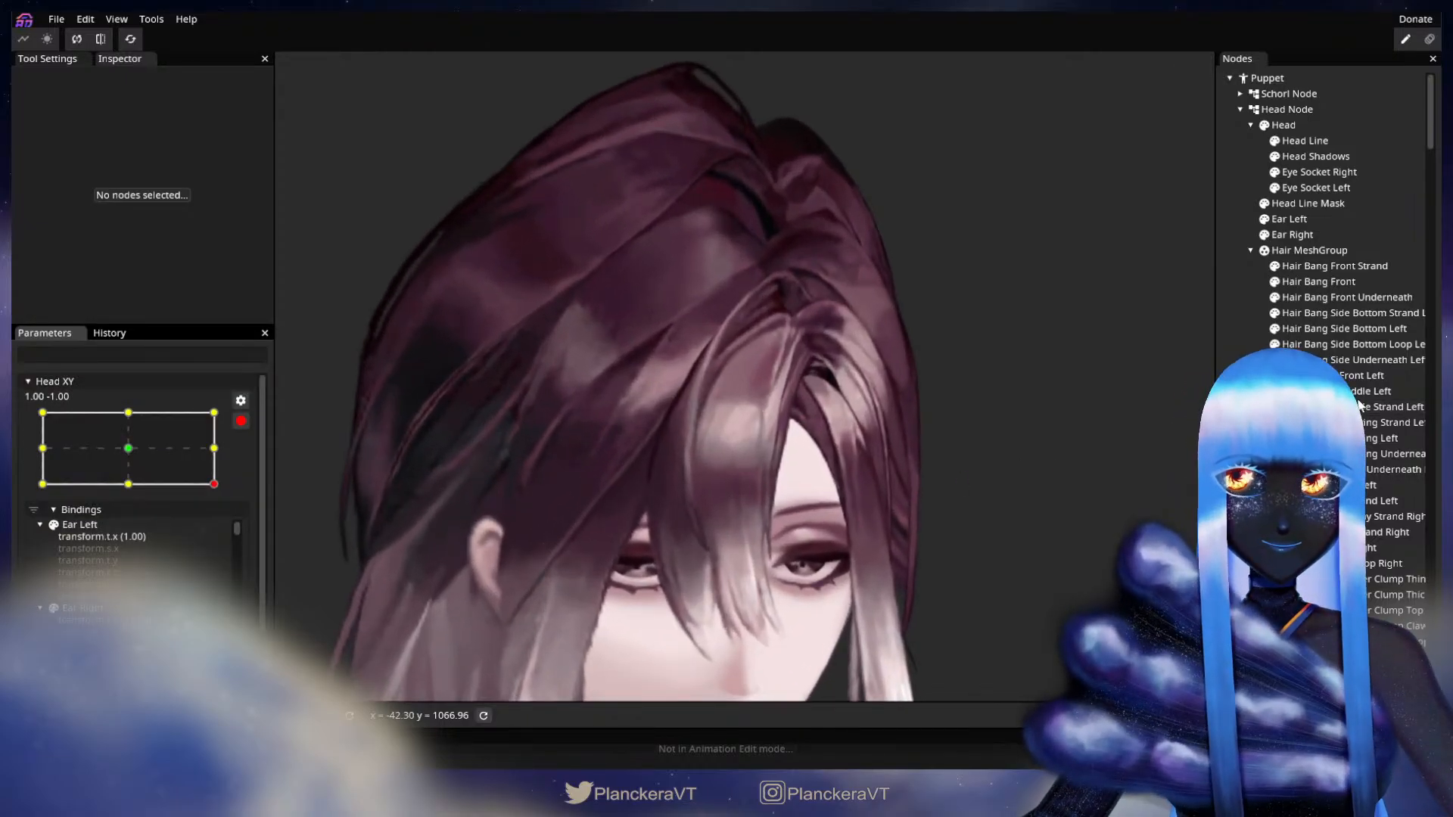
pyautogui.click(1372, 486)
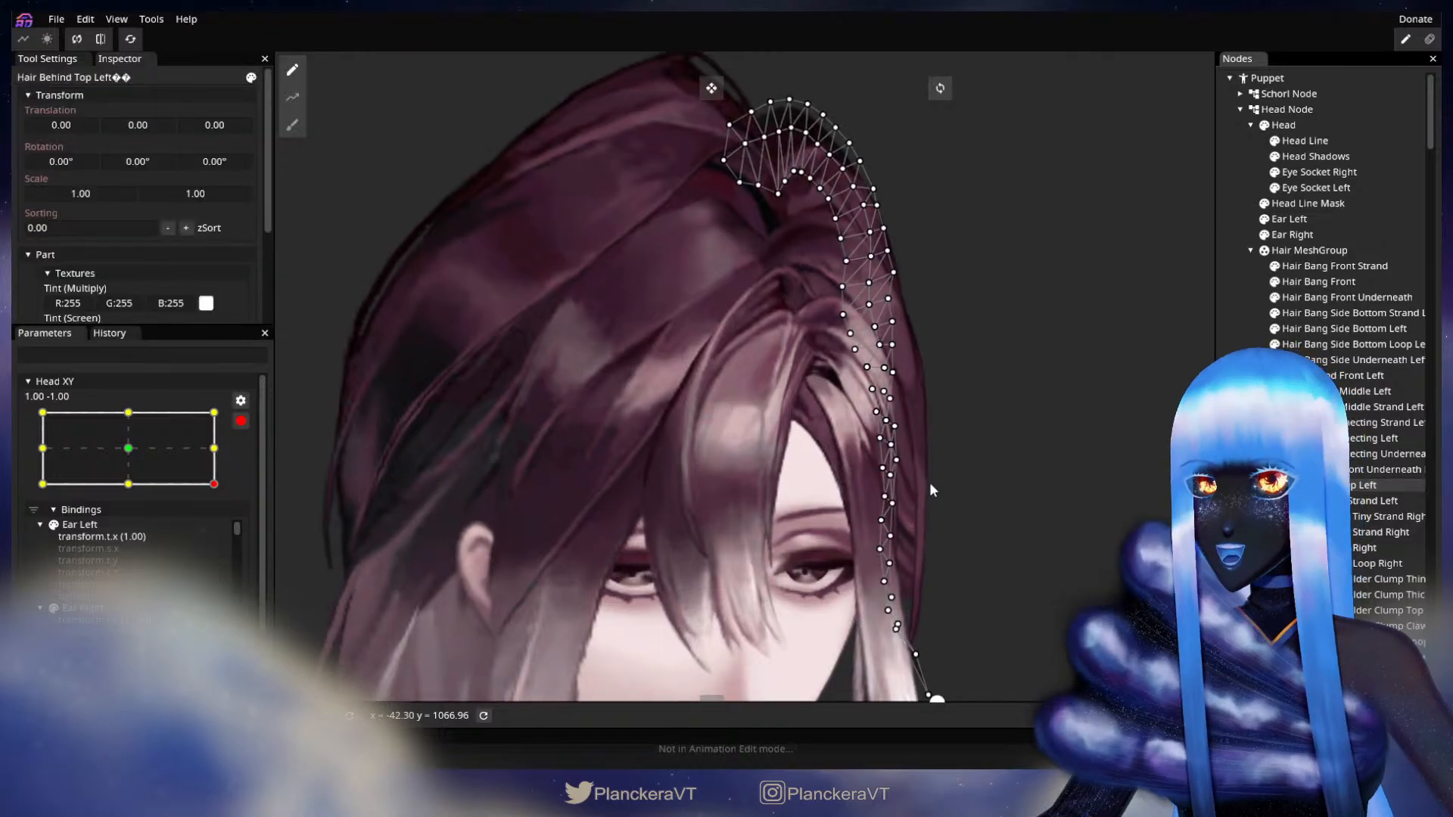
pyautogui.click(1371, 549)
pyautogui.scroll(3, 759, 333)
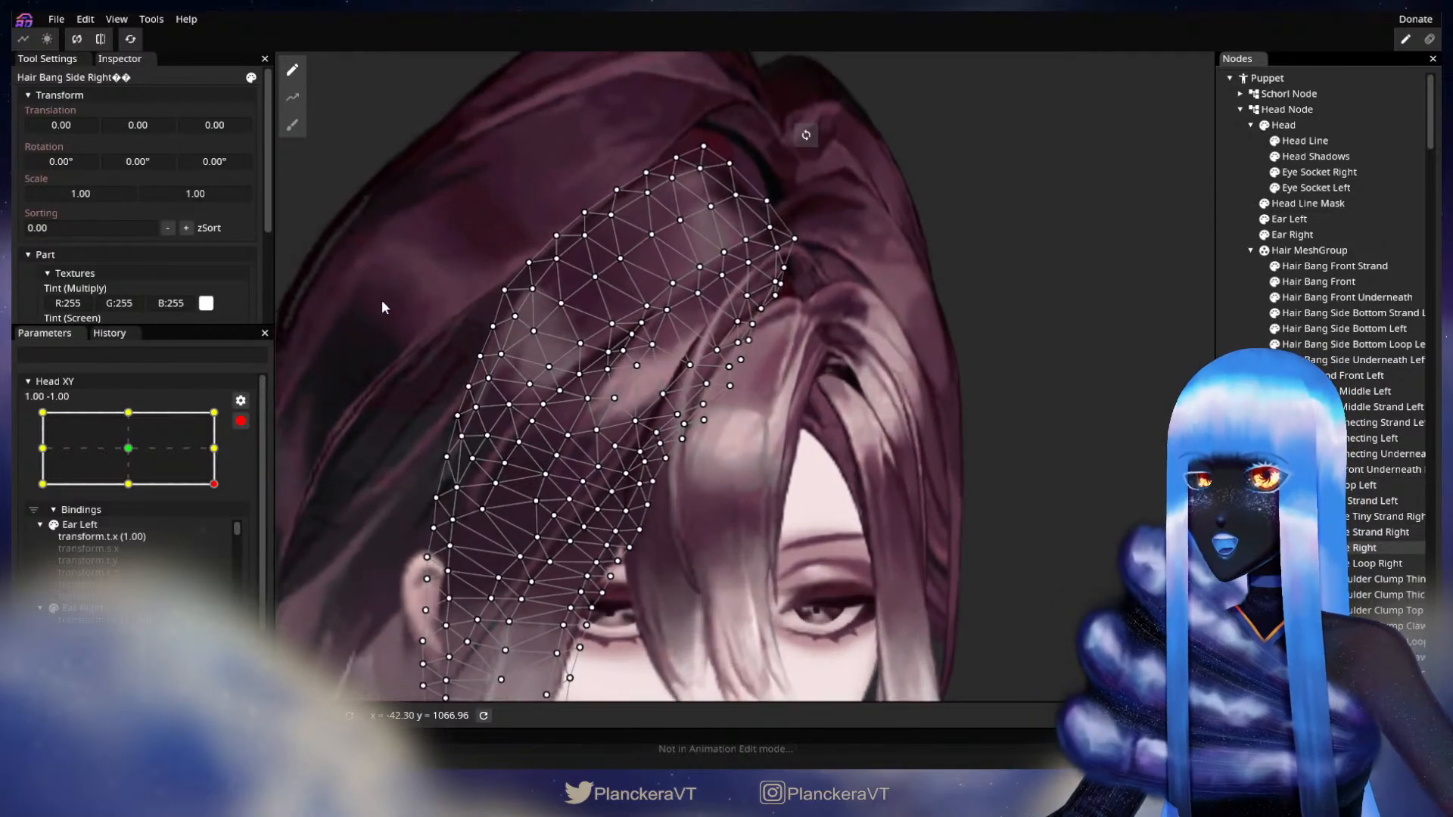
pyautogui.scroll(2, 759, 333)
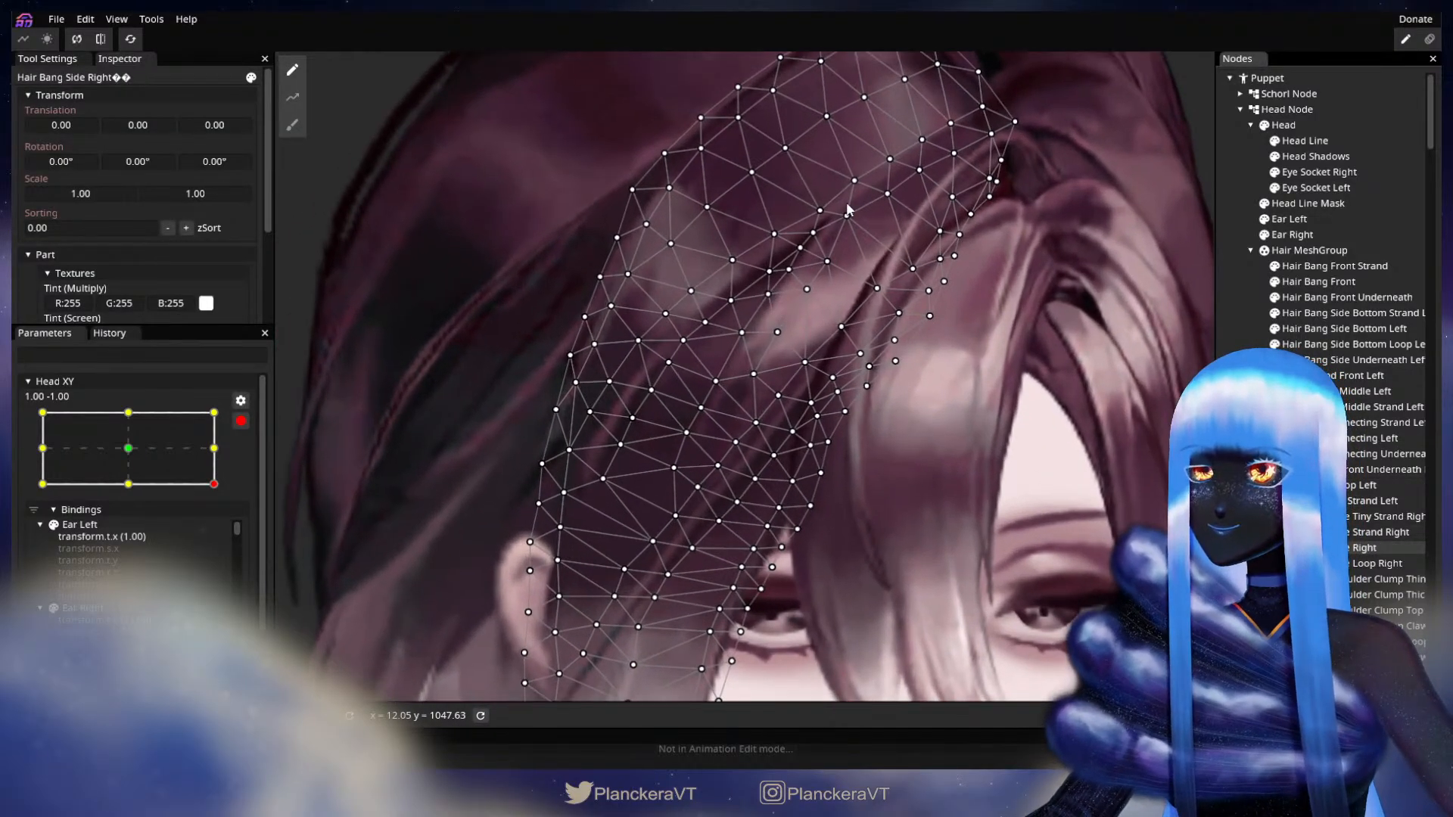
# Select the diagonal band of vertices across the middle of Hair Bang Side Right and shift it slightly up and toward the face.
pyautogui.moveTo(782, 271); pyautogui.dragTo(726, 322)
pyautogui.moveTo(725, 325); pyautogui.dragTo(635, 389)
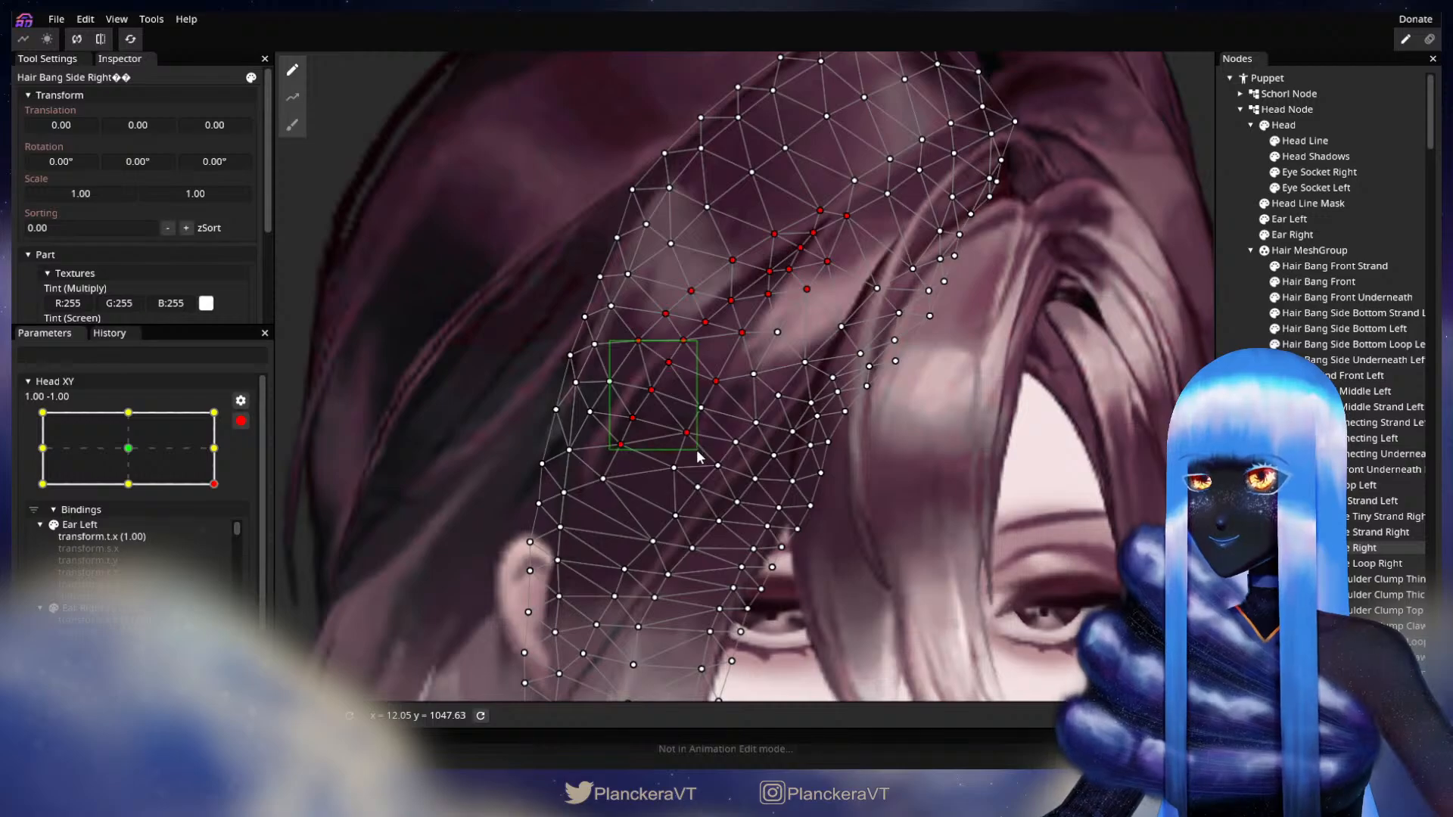
pyautogui.moveTo(697, 454); pyautogui.dragTo(697, 454)
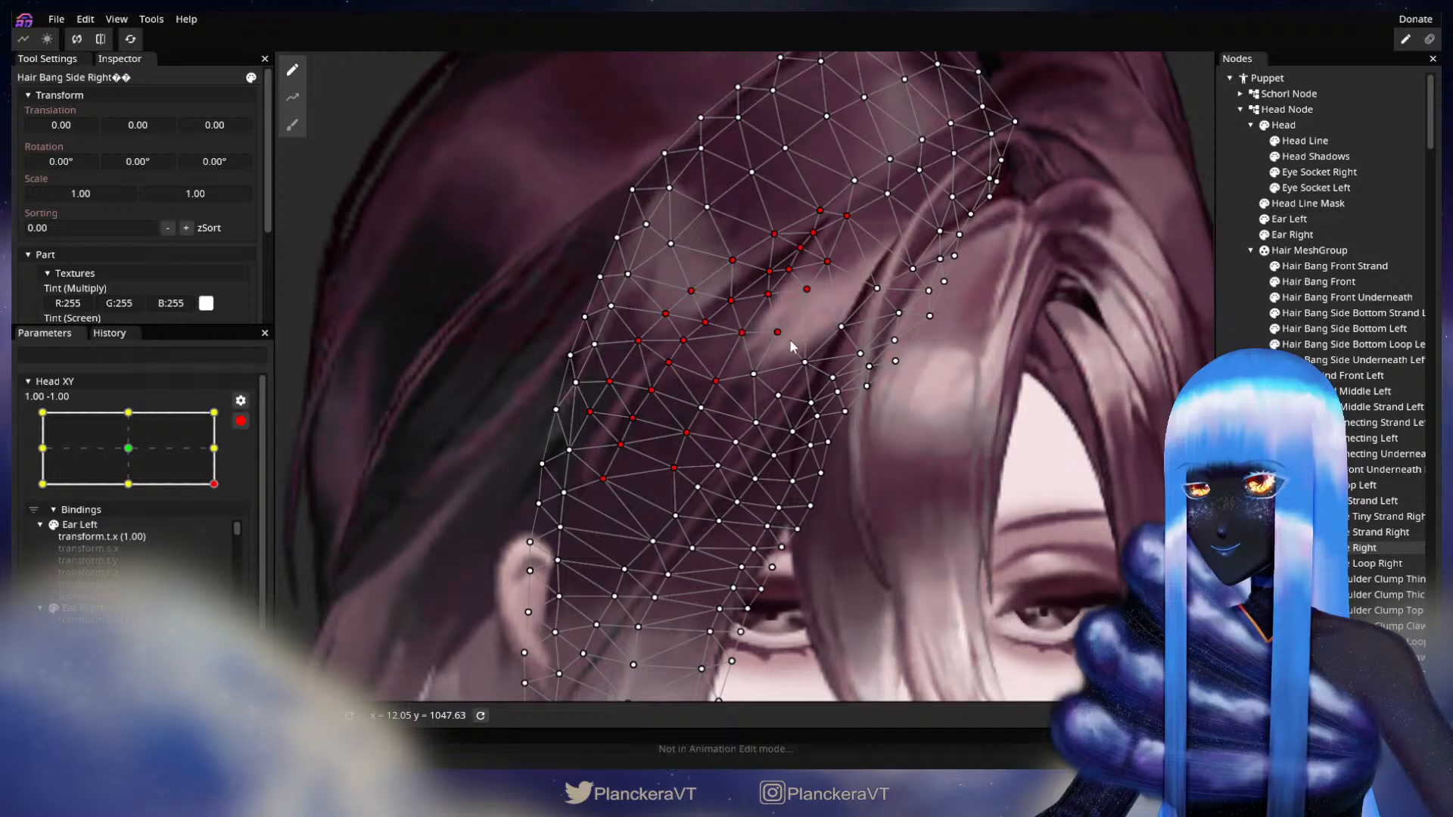
pyautogui.keyDown('shift'); pyautogui.click(827, 262); pyautogui.keyUp('shift')
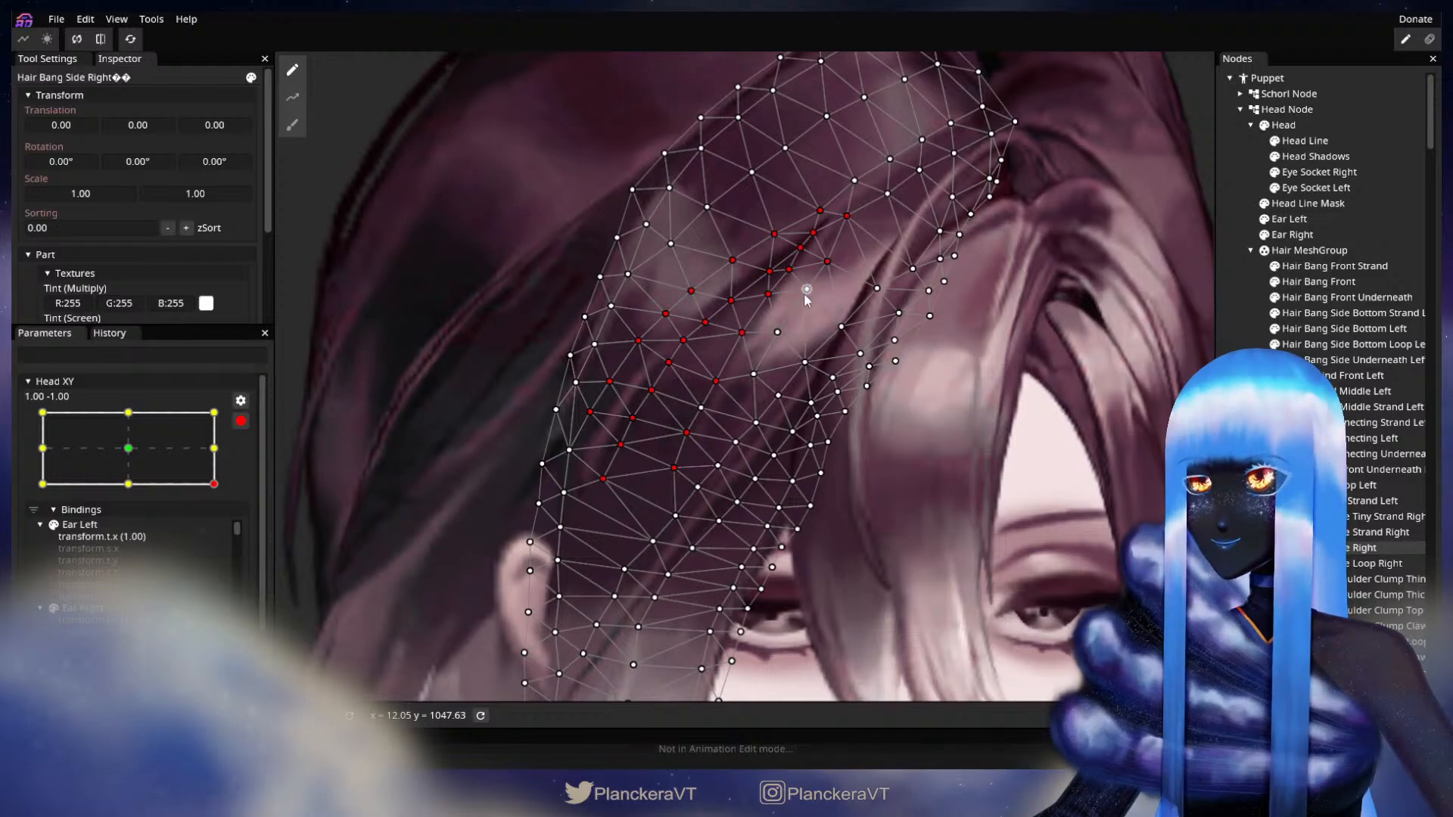
pyautogui.keyDown('shift'); pyautogui.click(807, 290); pyautogui.keyUp('shift')
pyautogui.keyDown('shift'); pyautogui.click(777, 332); pyautogui.keyUp('shift')
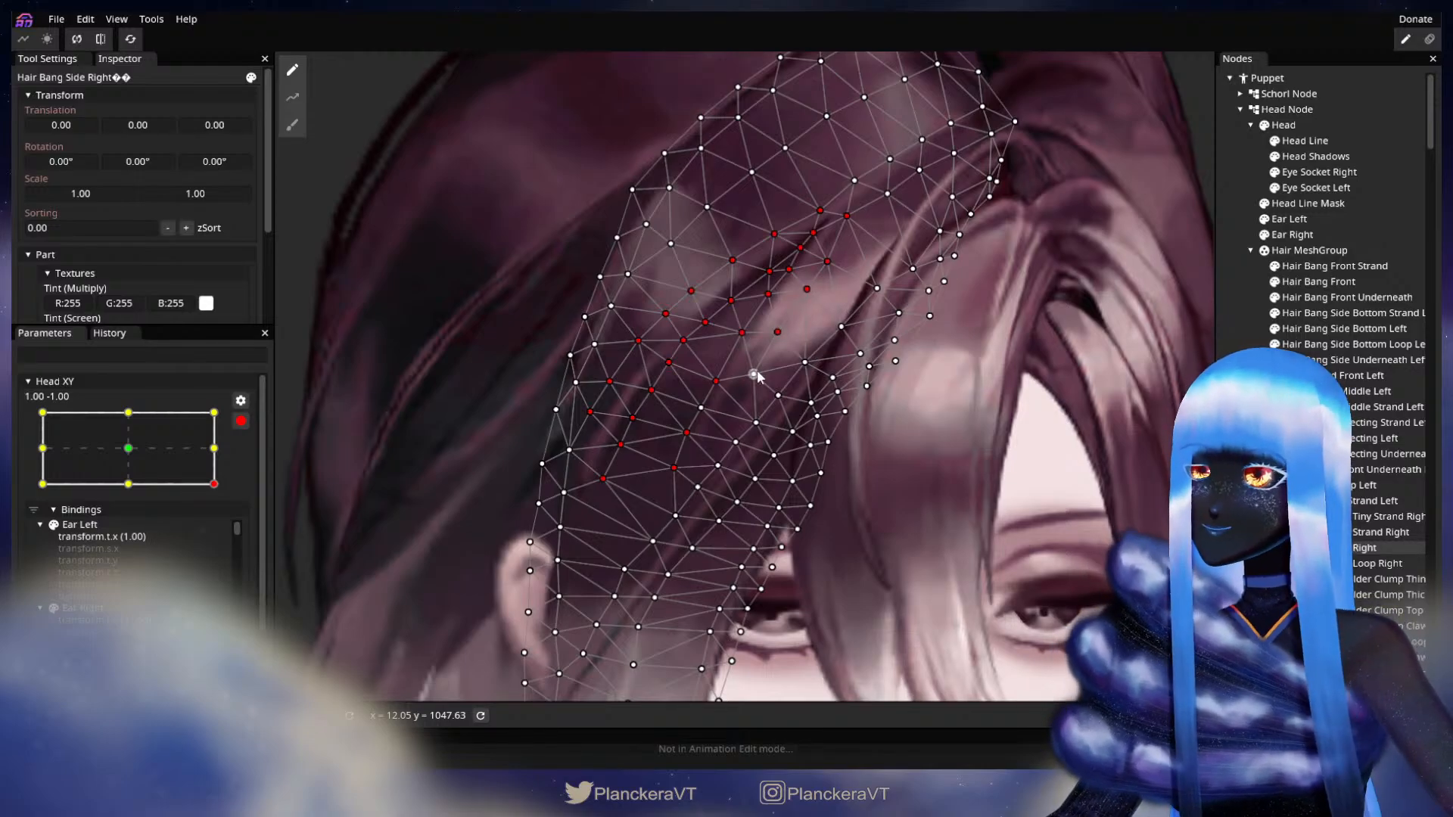
pyautogui.keyDown('shift'); pyautogui.click(754, 374); pyautogui.keyUp('shift')
pyautogui.keyDown('shift'); pyautogui.click(701, 408); pyautogui.keyUp('shift')
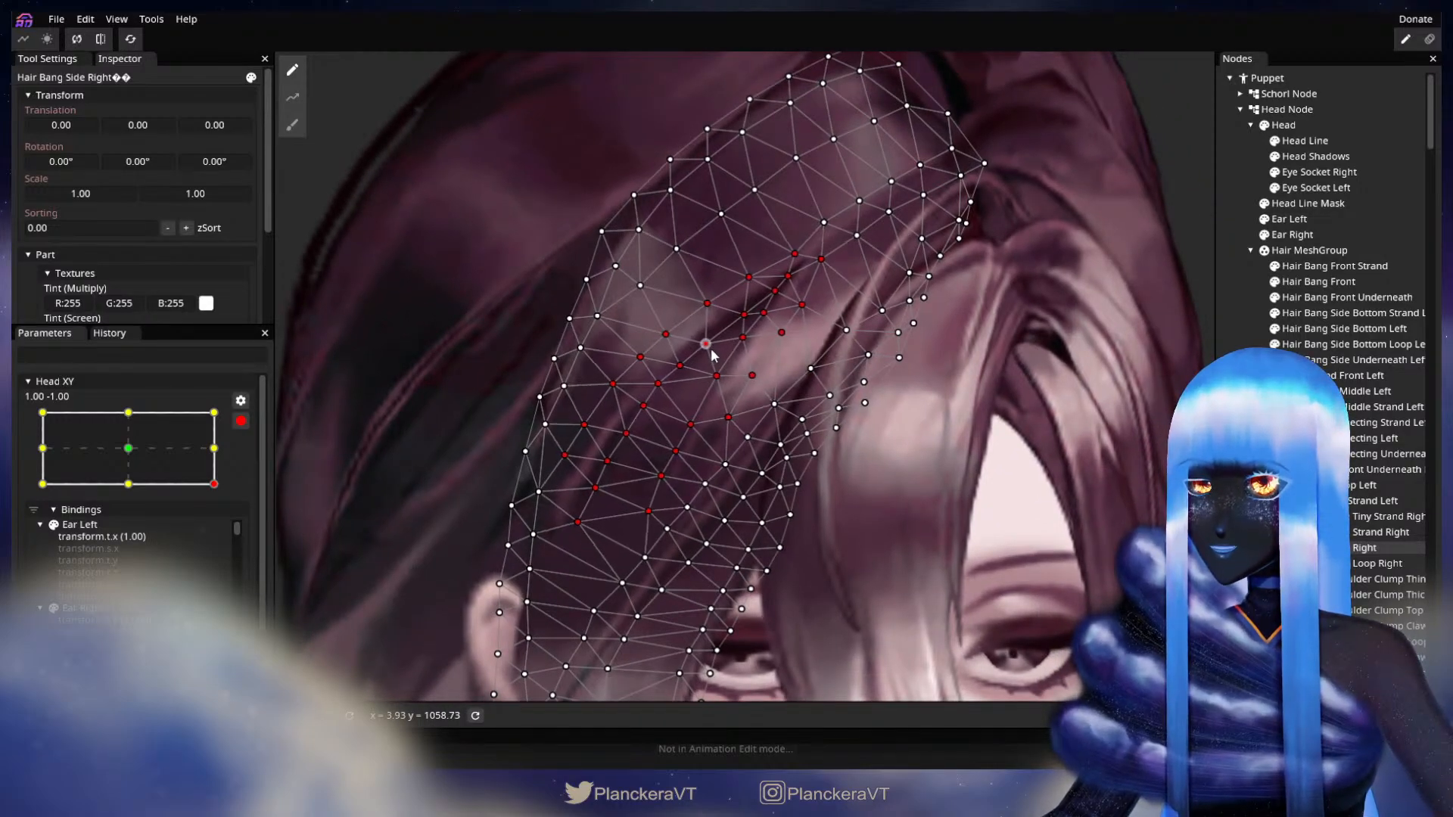
pyautogui.moveTo(713, 347); pyautogui.dragTo(721, 350)
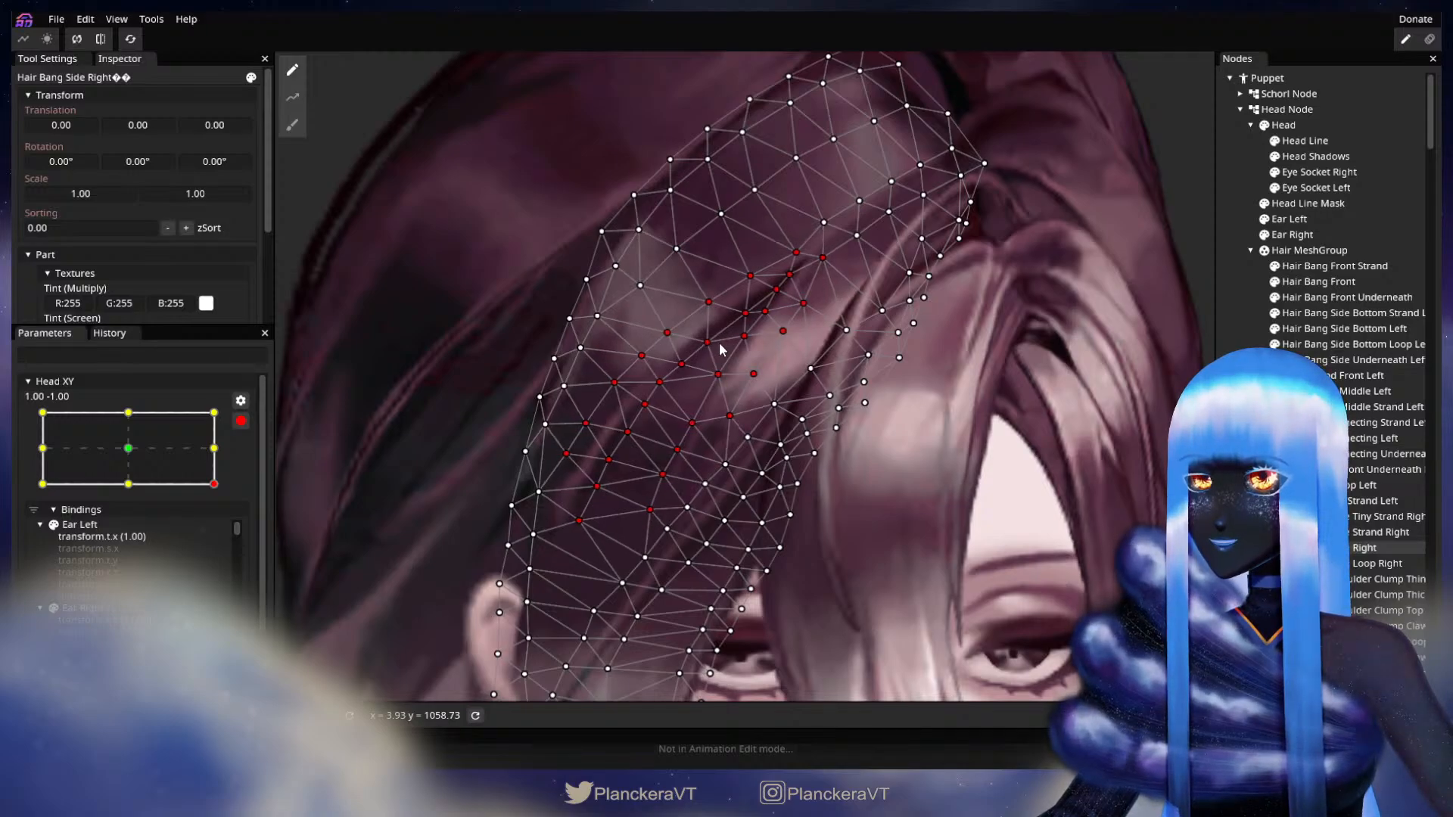
pyautogui.press('Escape')
# Disarm Head XY and preview the side bang's motion around the 1.00, -1.00 corner.
pyautogui.scroll(-3, 884, 486)
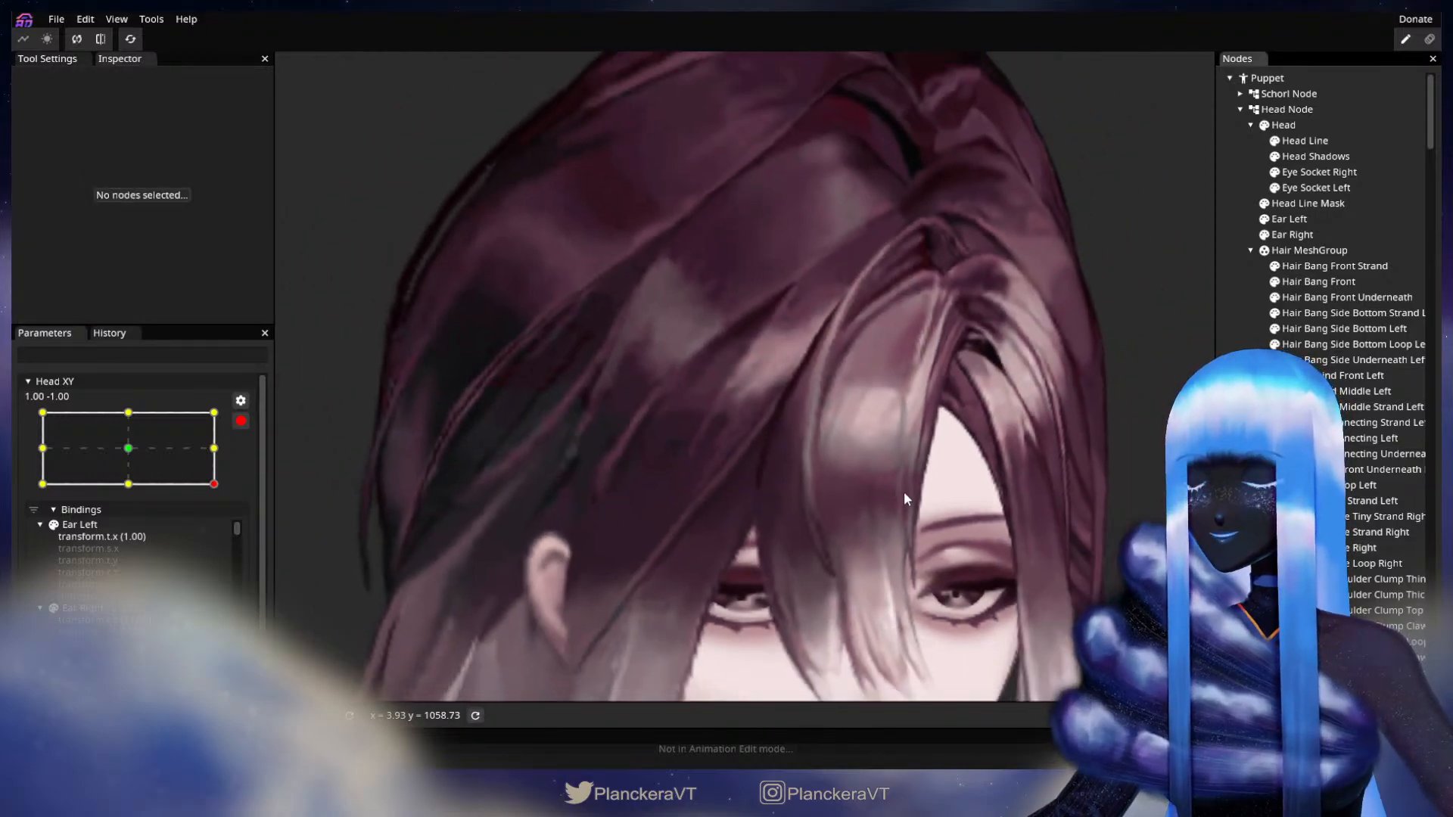
pyautogui.scroll(-3, 912, 487)
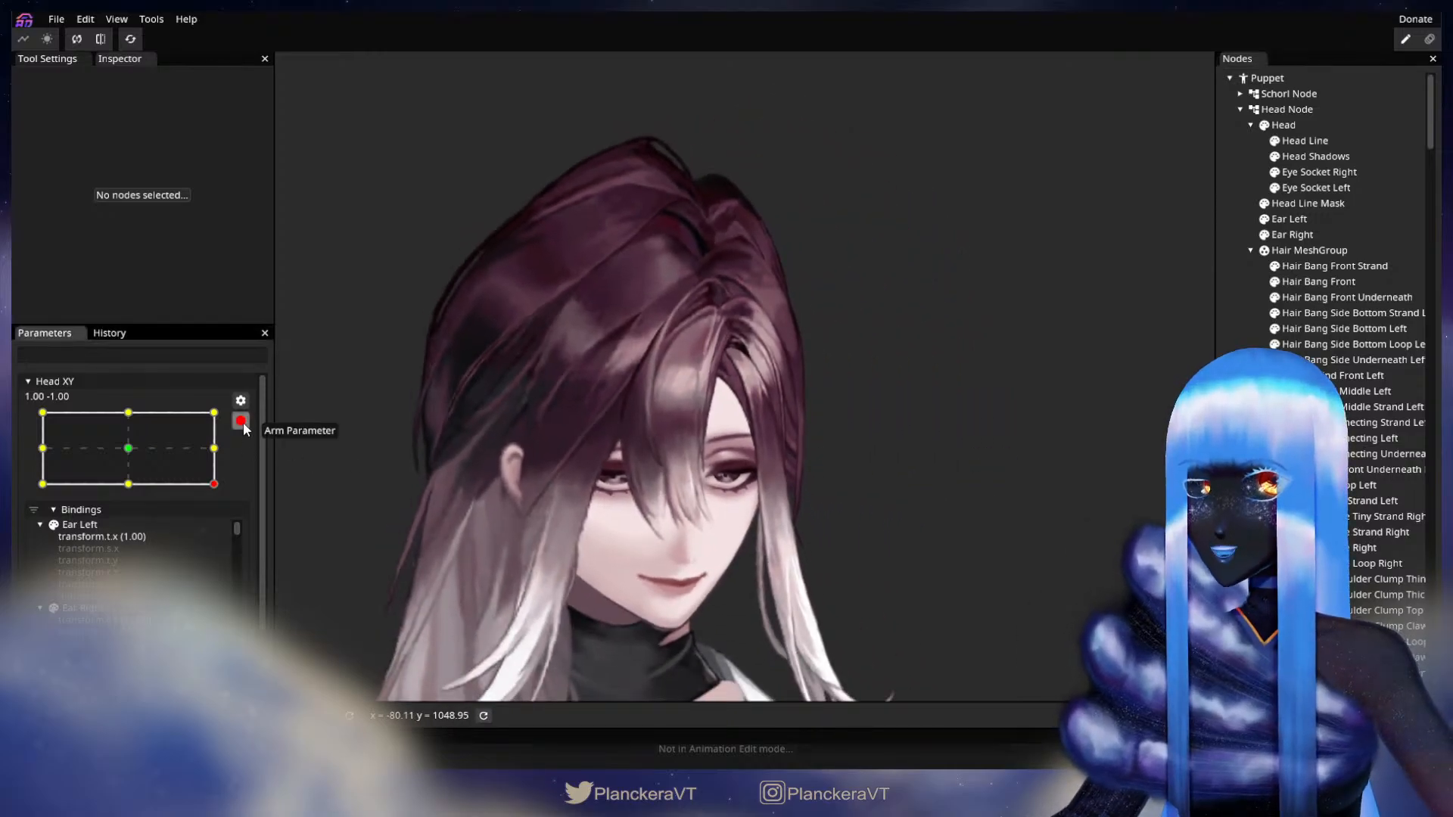
pyautogui.click(240, 422)
pyautogui.moveTo(224, 525); pyautogui.dragTo(257, 528)
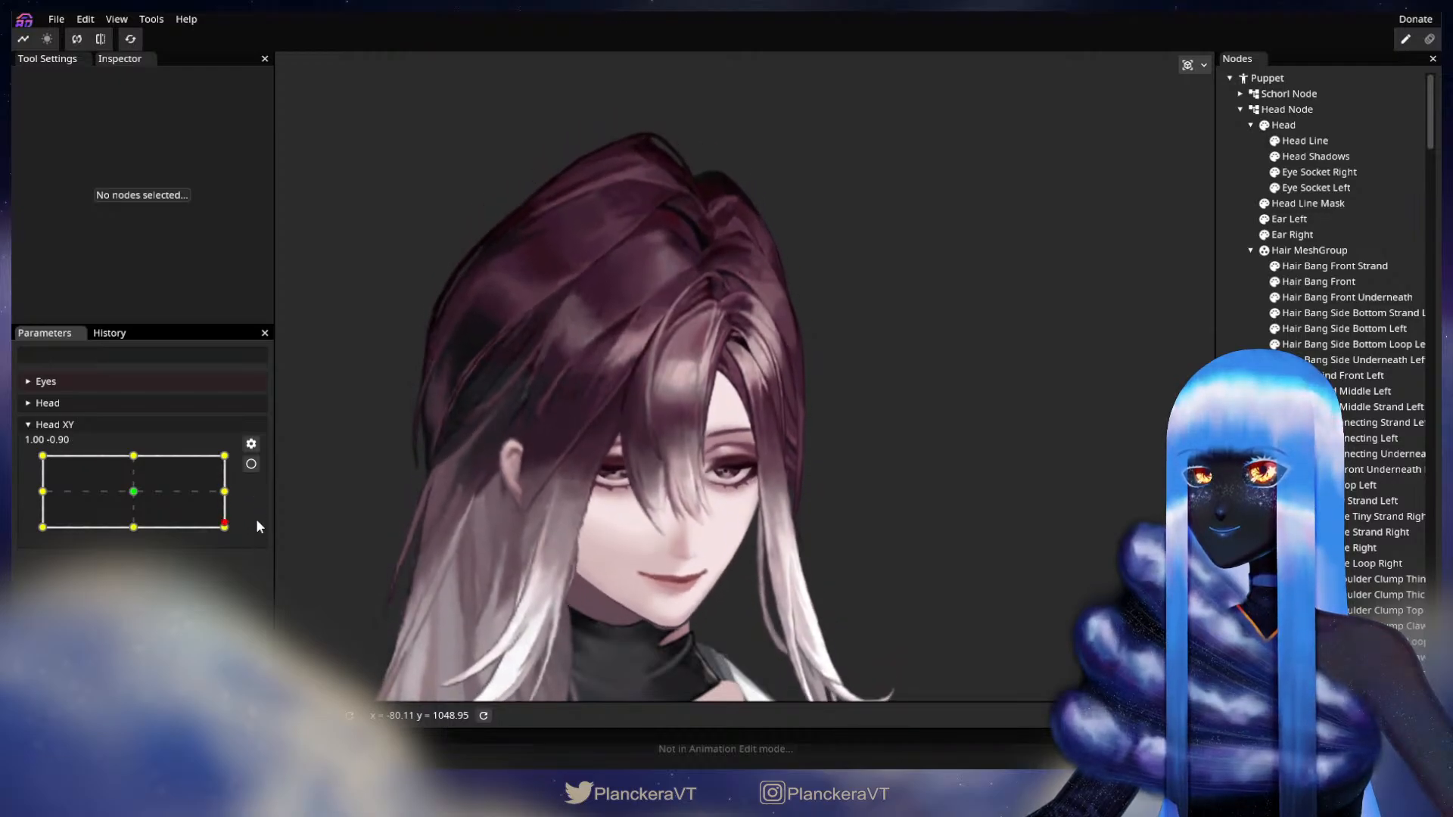
# Re-arm Head XY at 1.00, -1.00 and nudge single vertices along Hair Bang Side Right's dark central crease.
pyautogui.click(251, 464)
pyautogui.scroll(4, 607, 421)
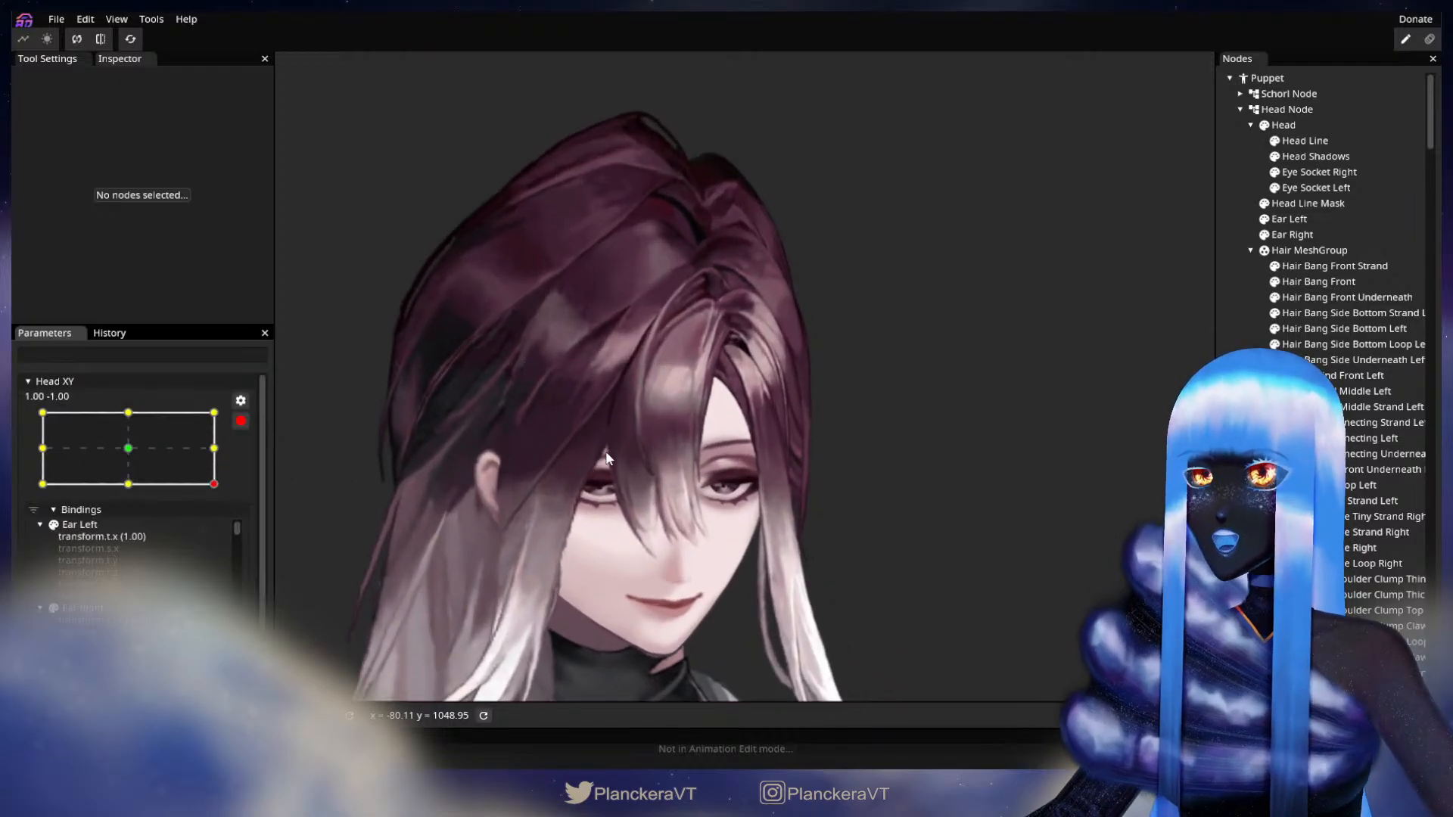
pyautogui.moveTo(607, 421); pyautogui.dragTo(792, 492)
pyautogui.scroll(2, 849, 364)
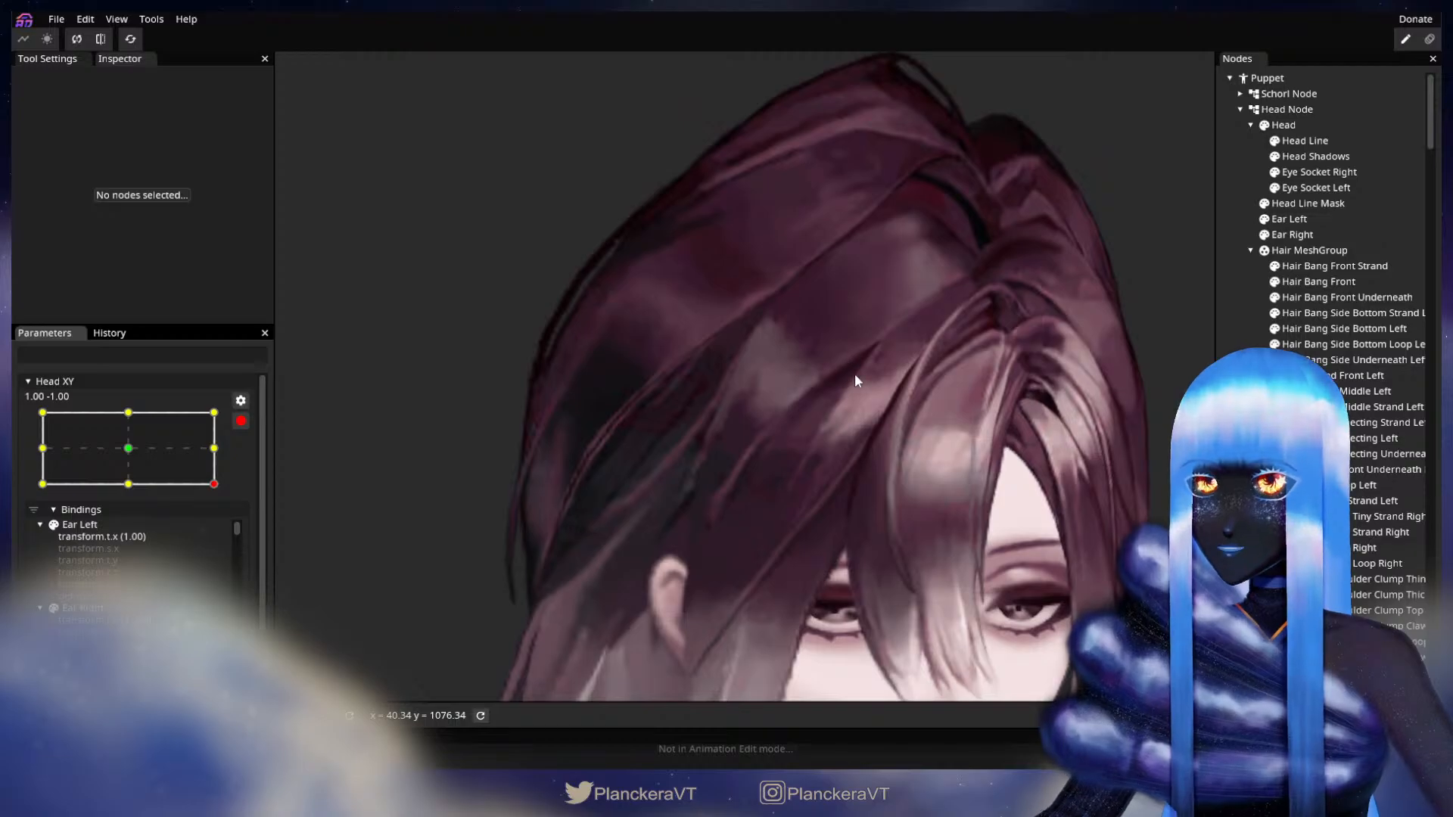
pyautogui.scroll(3, 916, 404)
pyautogui.scroll(2, 853, 428)
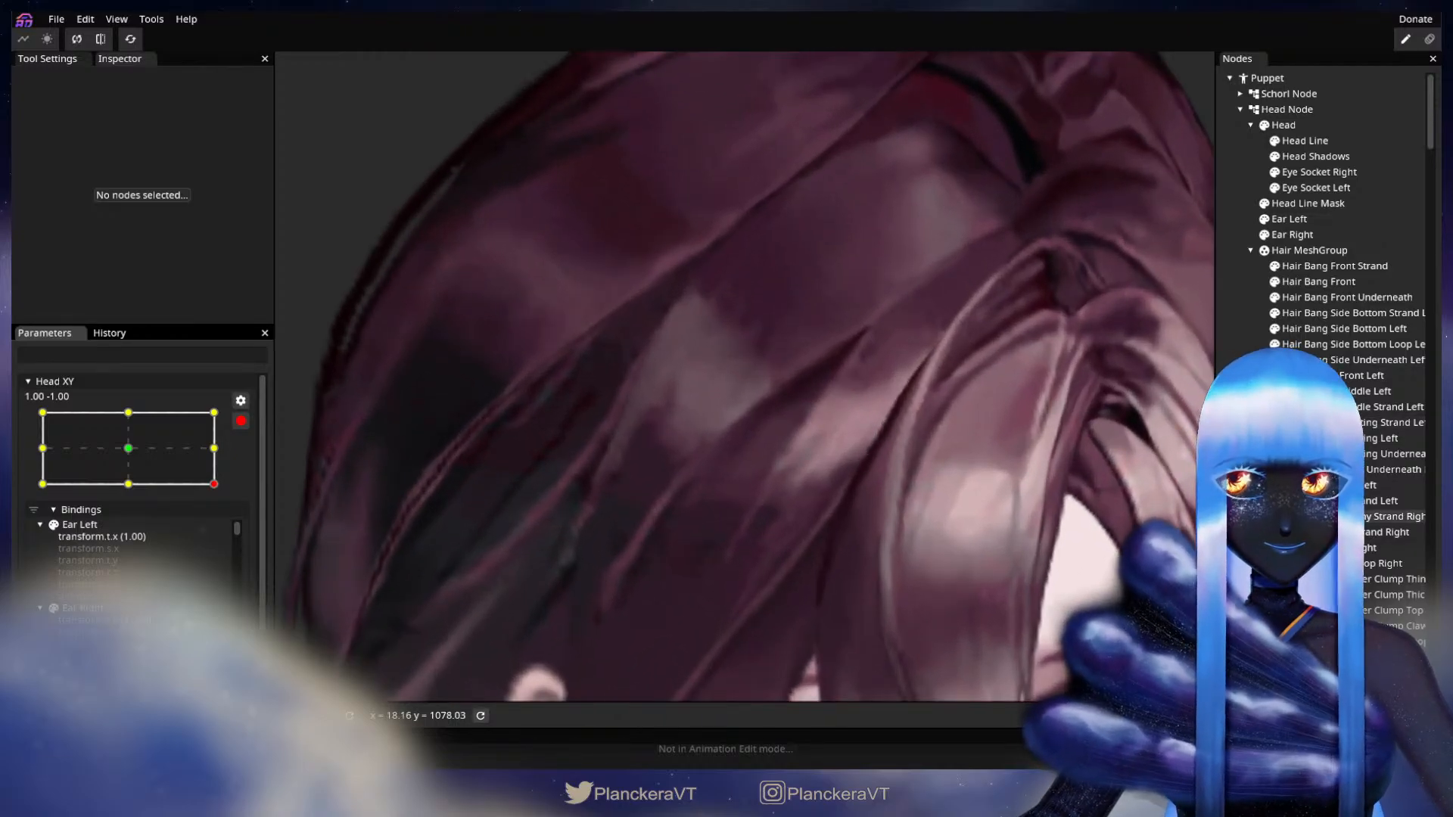
pyautogui.click(1364, 547)
pyautogui.scroll(2, 780, 395)
pyautogui.scroll(1, 784, 395)
pyautogui.click(818, 391)
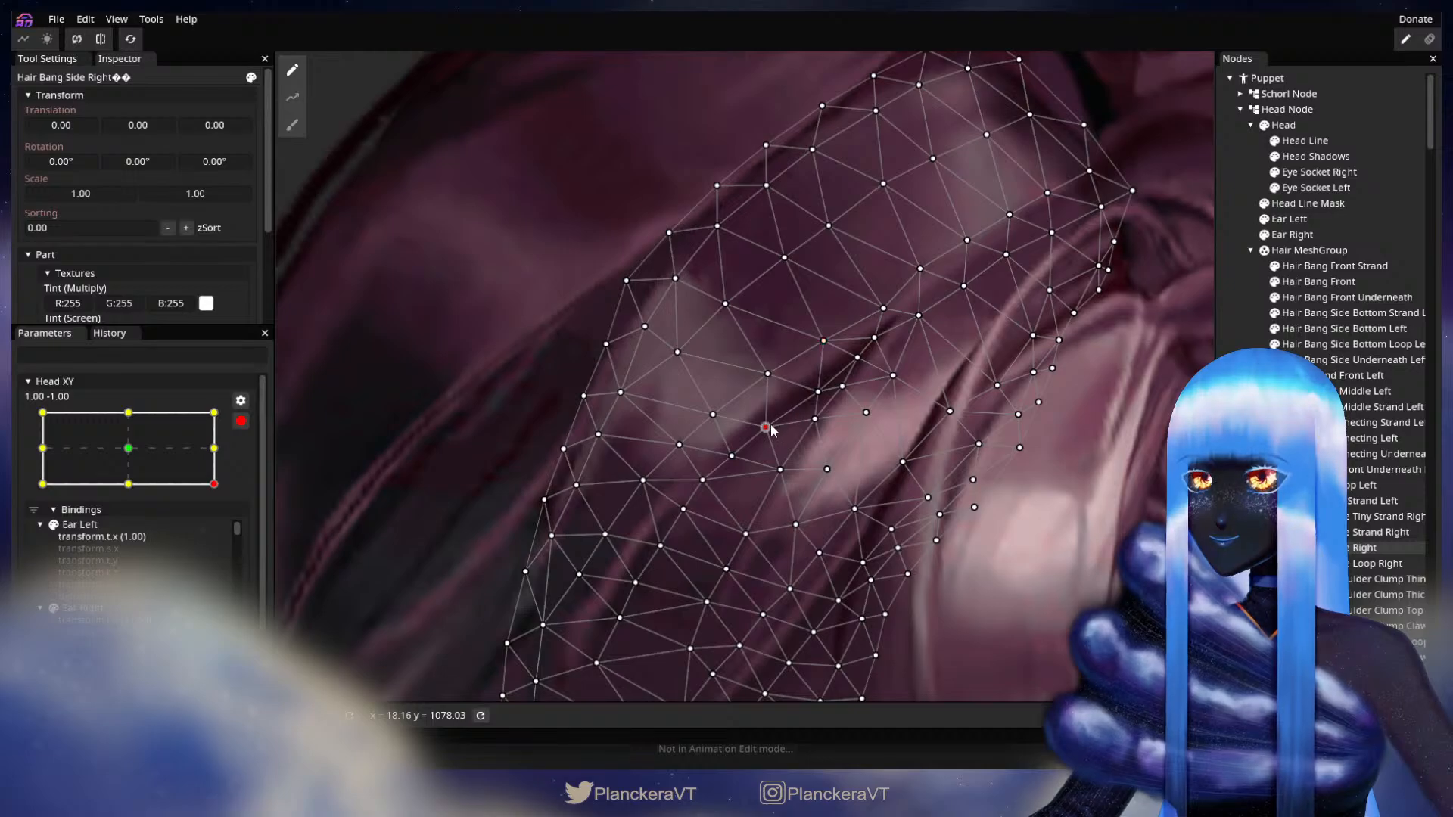
pyautogui.click(1365, 547)
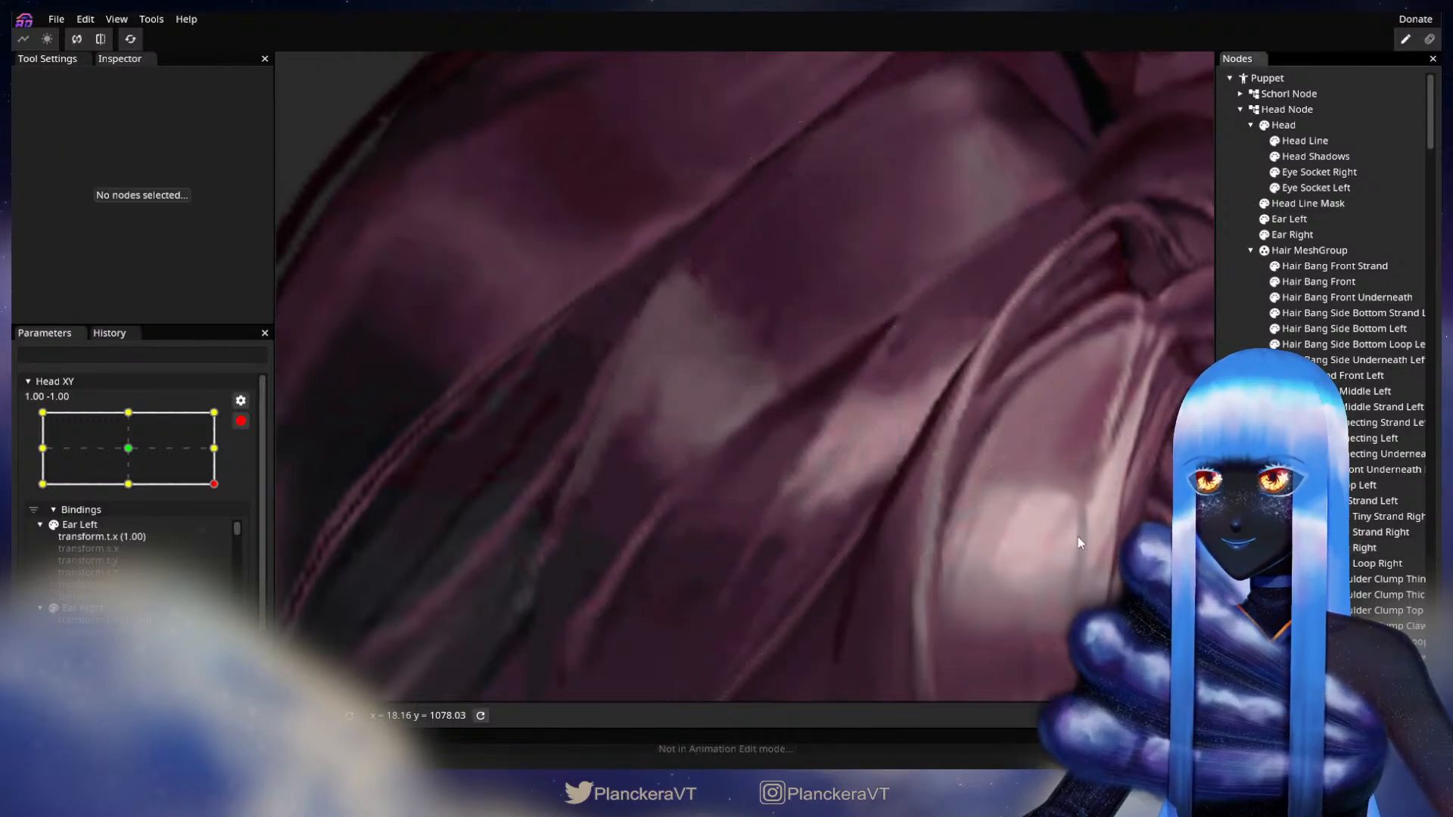
# Disarm Head XY and preview the side bang's motion between the 1.00, -1.00 corner and the 1.00, 0.00 keypoint.
pyautogui.scroll(-3, 1038, 529)
pyautogui.scroll(-6, 1041, 524)
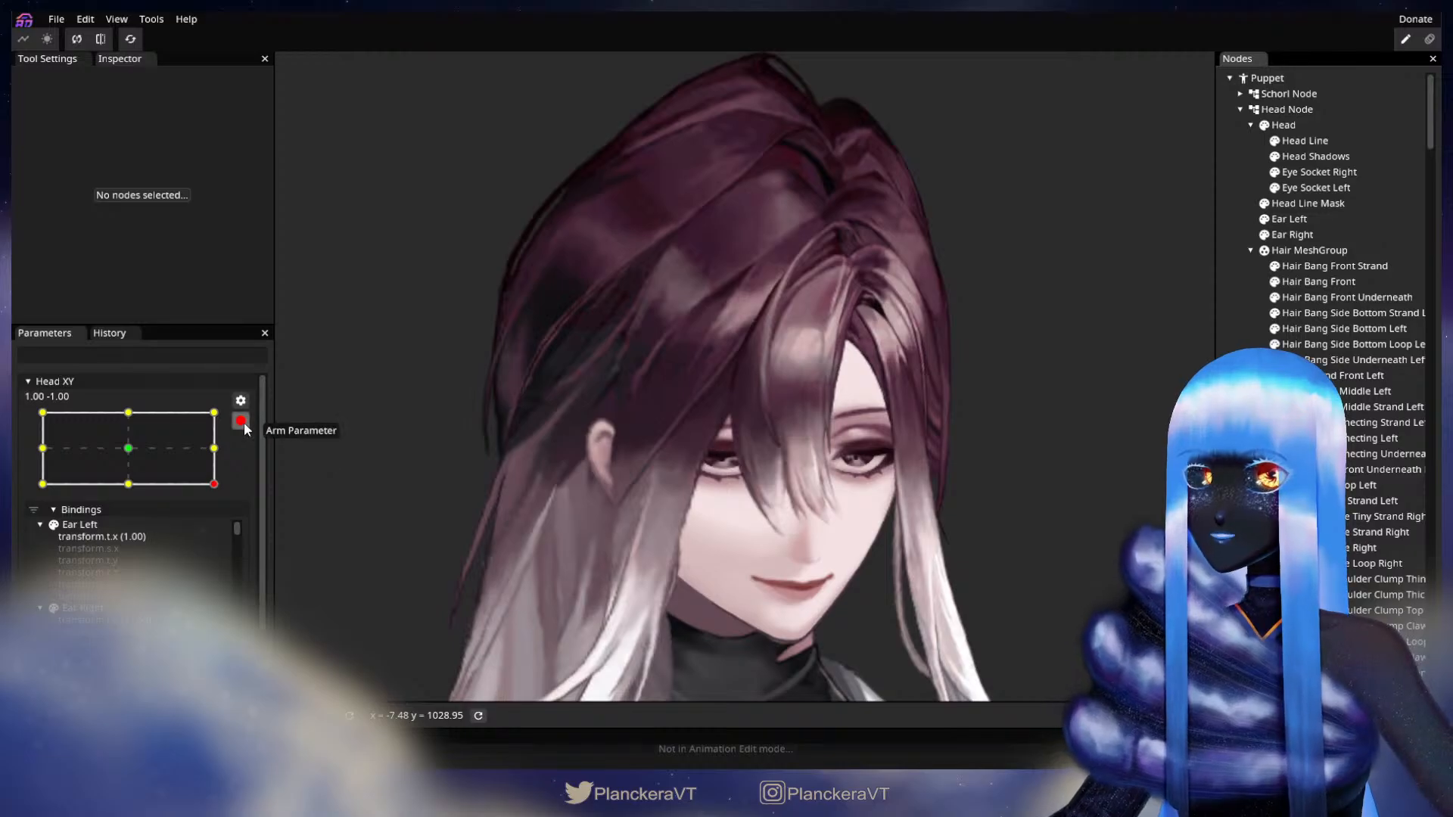
pyautogui.click(240, 421)
pyautogui.moveTo(228, 533)
pyautogui.mouseDown()
pyautogui.moveTo(235, 496)
pyautogui.moveTo(232, 530)
pyautogui.mouseUp()
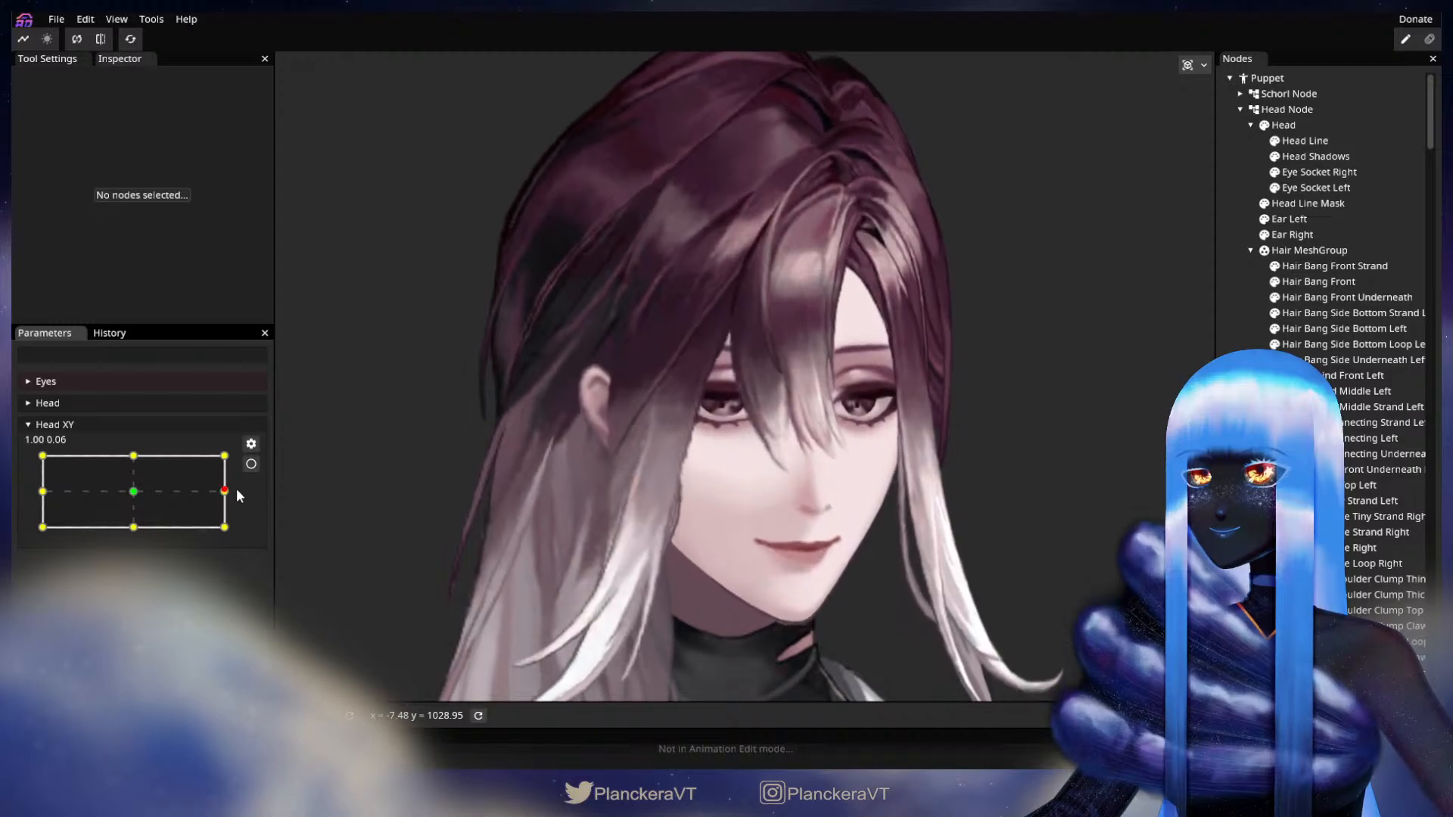
# Re-arm Head XY at 1.00, -1.00 and nudge single Hair Bang Side Right vertices along the crease beside the bright pink highlight.
pyautogui.click(251, 464)
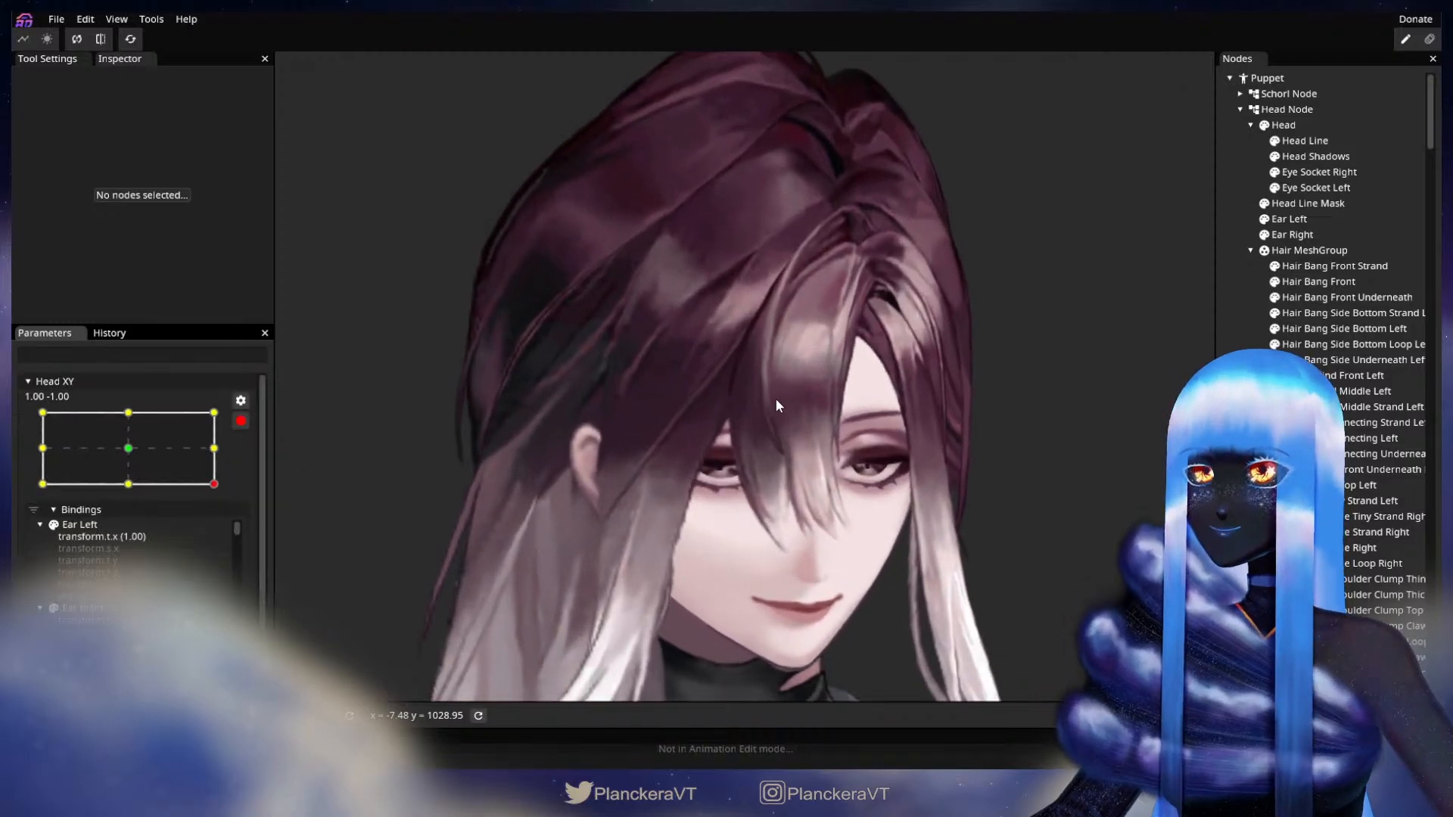
pyautogui.scroll(5, 775, 398)
pyautogui.scroll(5, 726, 406)
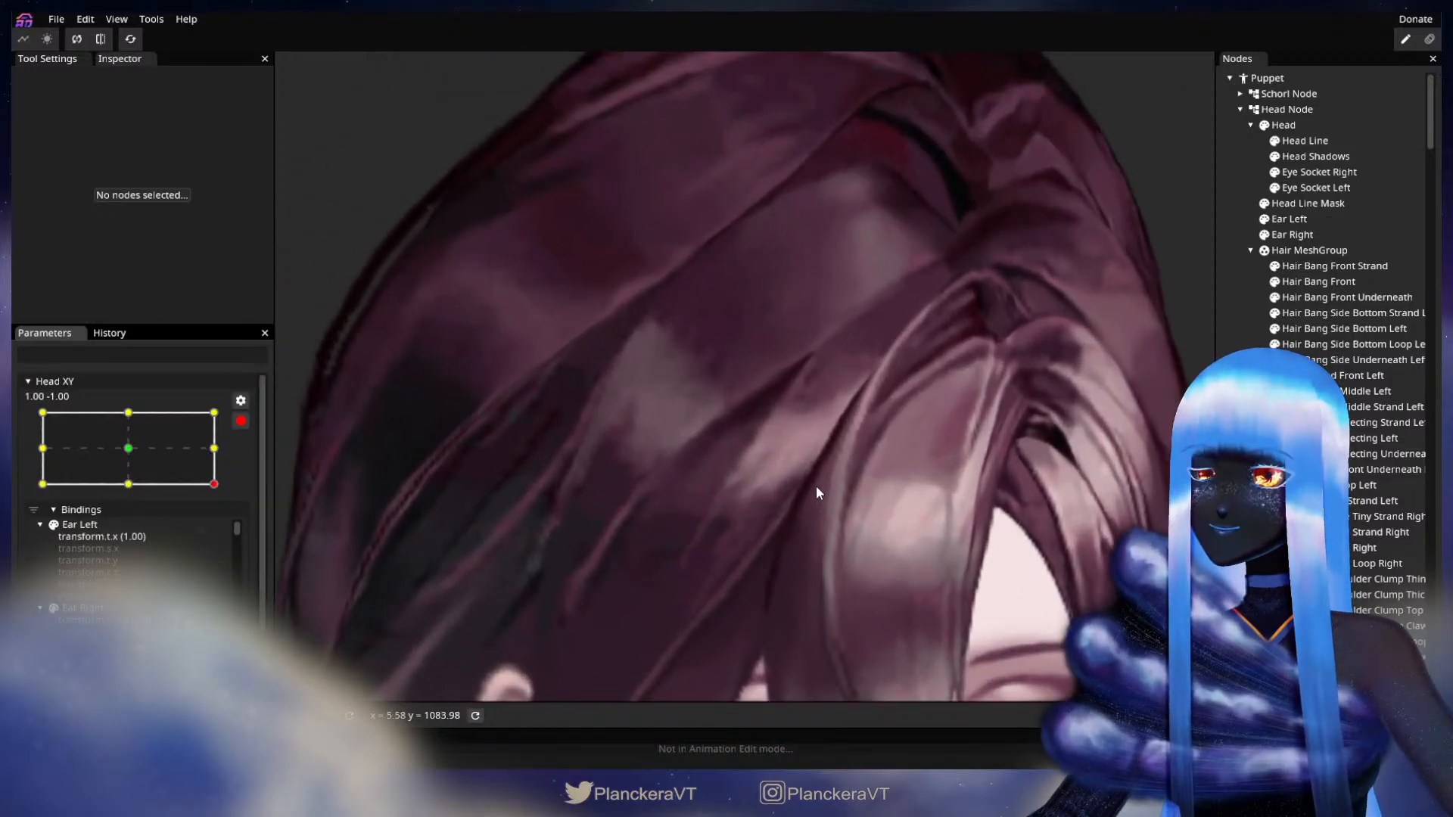
pyautogui.click(1332, 547)
pyautogui.scroll(2, 779, 394)
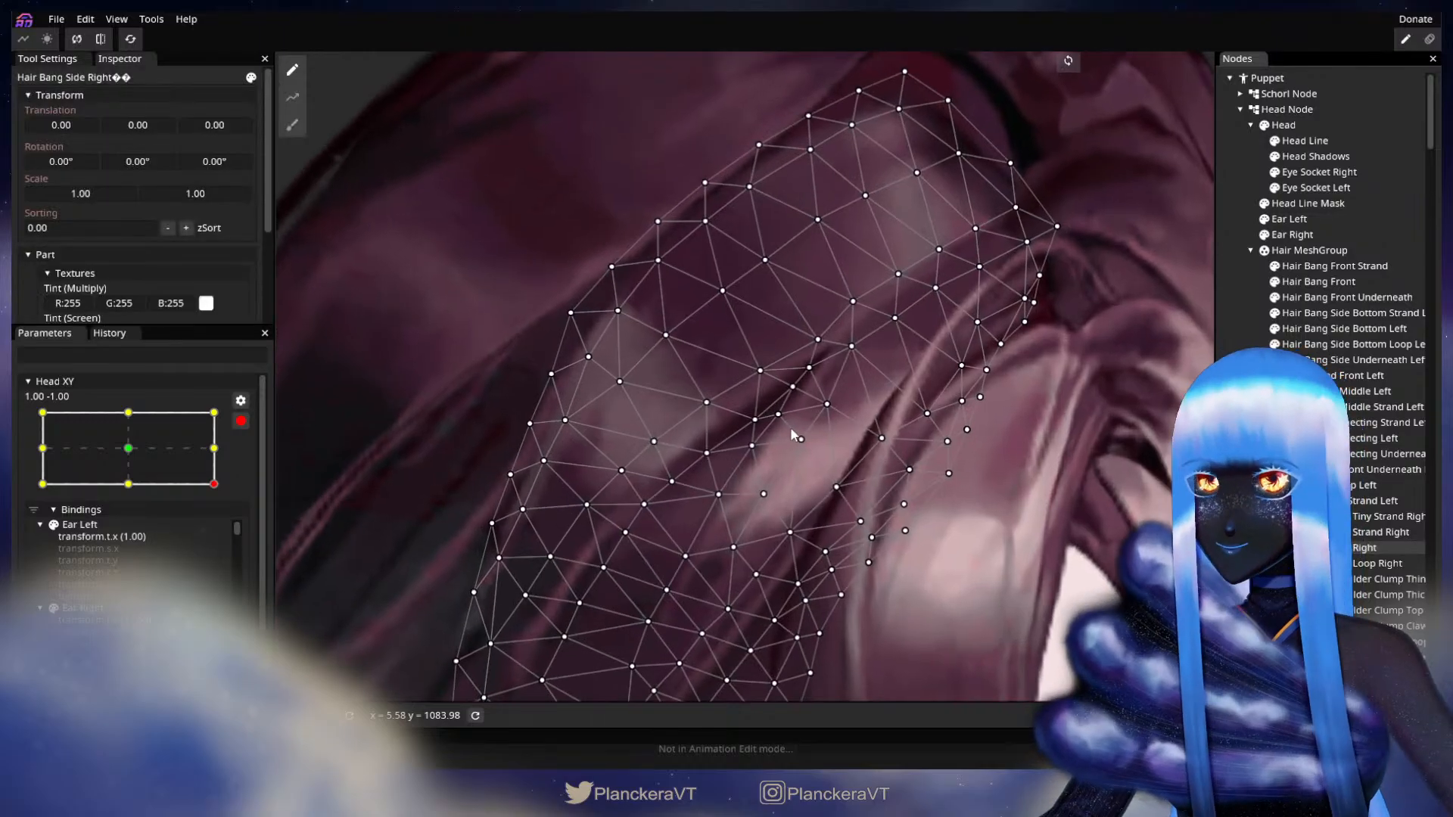
pyautogui.moveTo(797, 391); pyautogui.dragTo(807, 400)
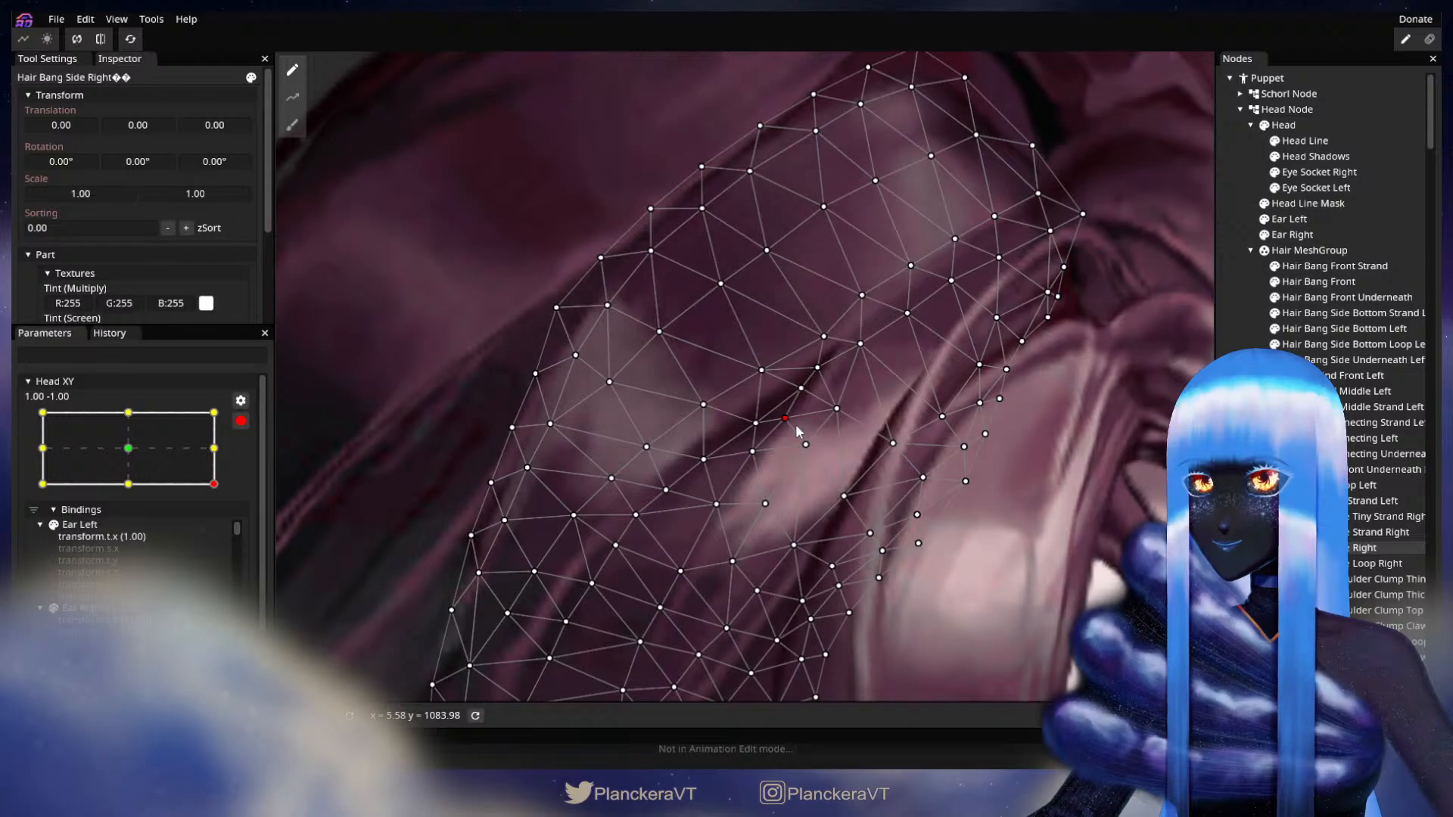
pyautogui.moveTo(756, 453); pyautogui.dragTo(756, 436)
pyautogui.click(747, 440)
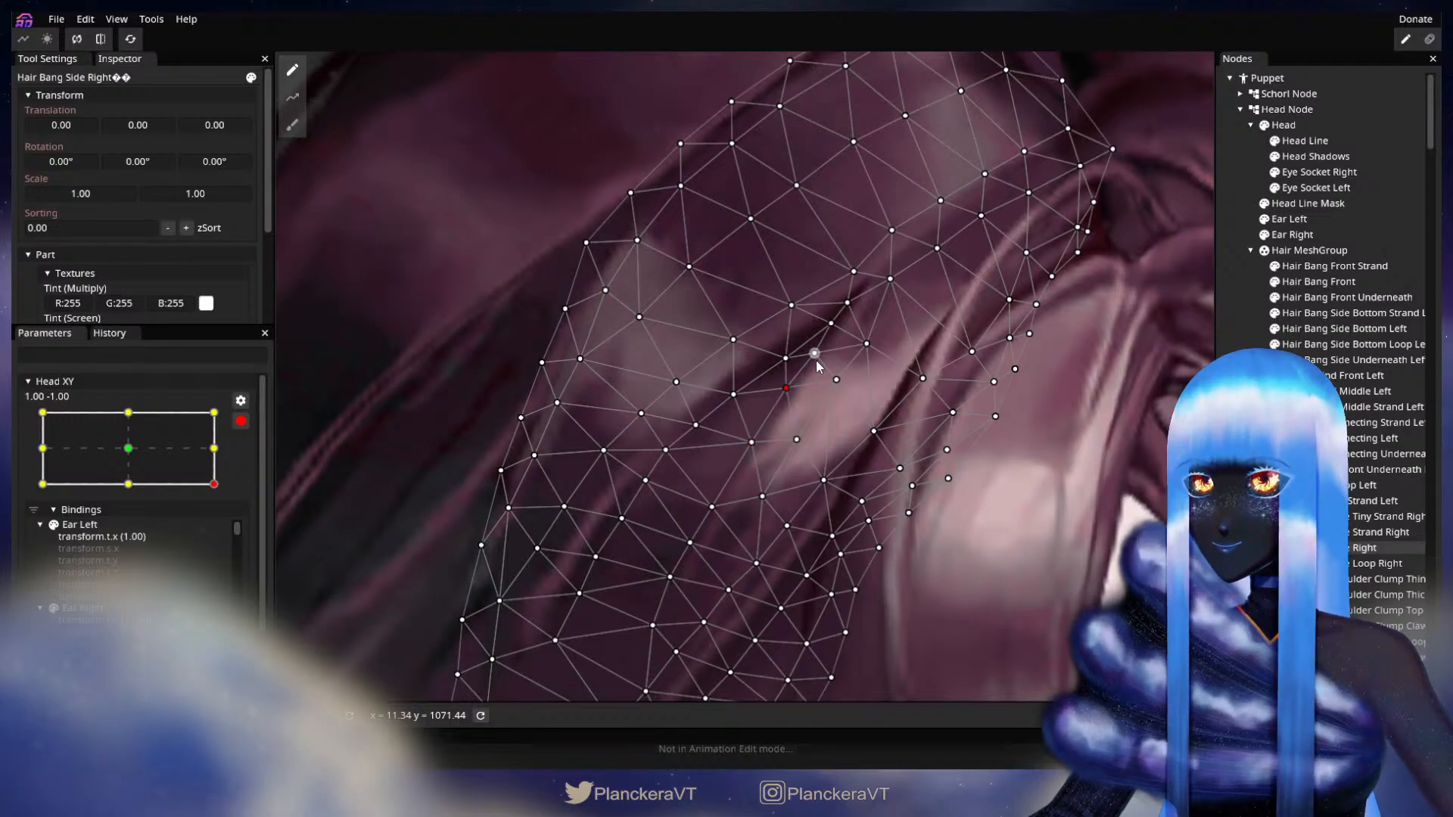
pyautogui.press('Escape')
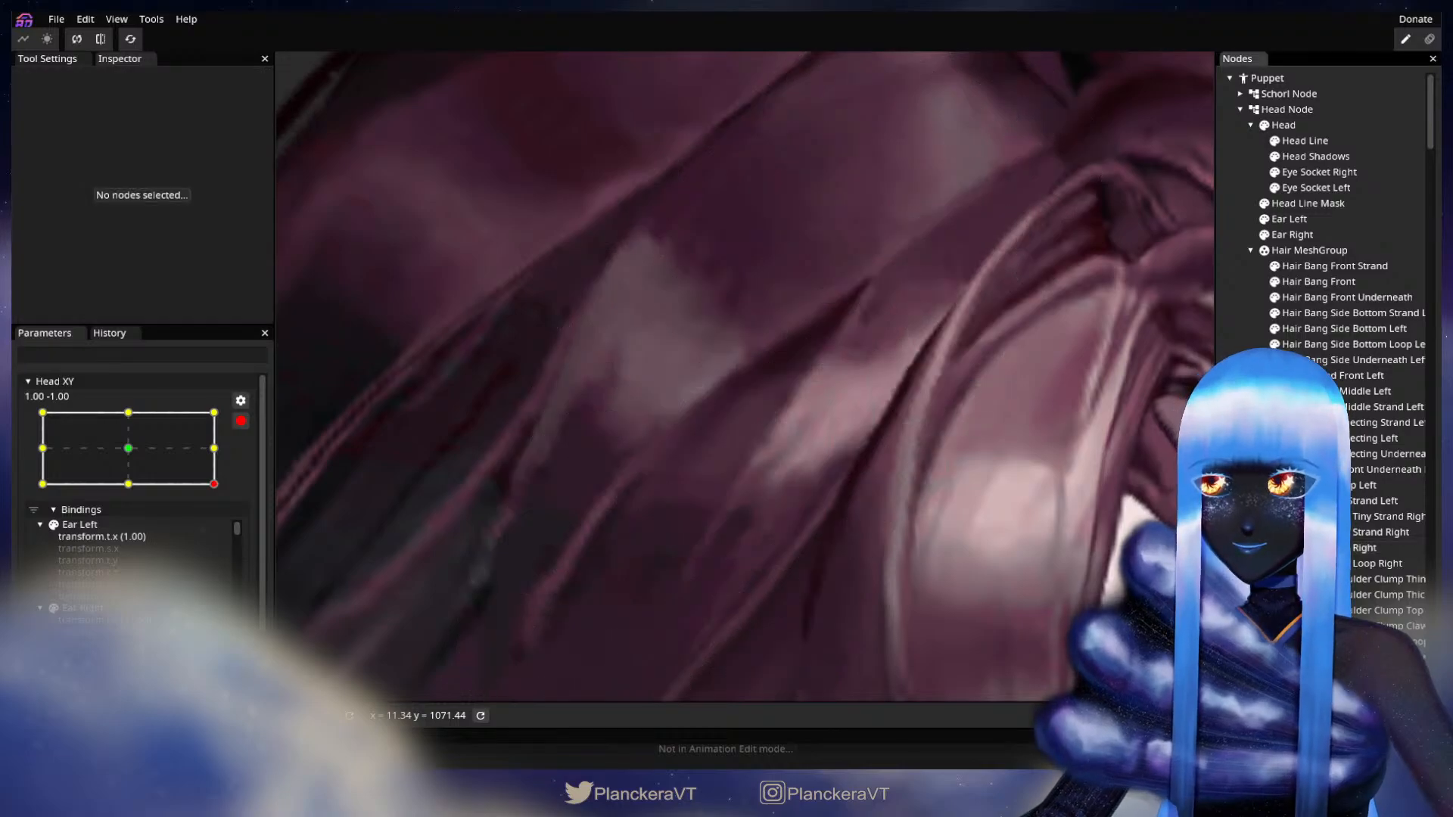
# Disarm Head XY and preview the side bang's motion around the 1.00, -1.00 corner.
pyautogui.scroll(-3, 980, 506)
pyautogui.scroll(-8, 980, 504)
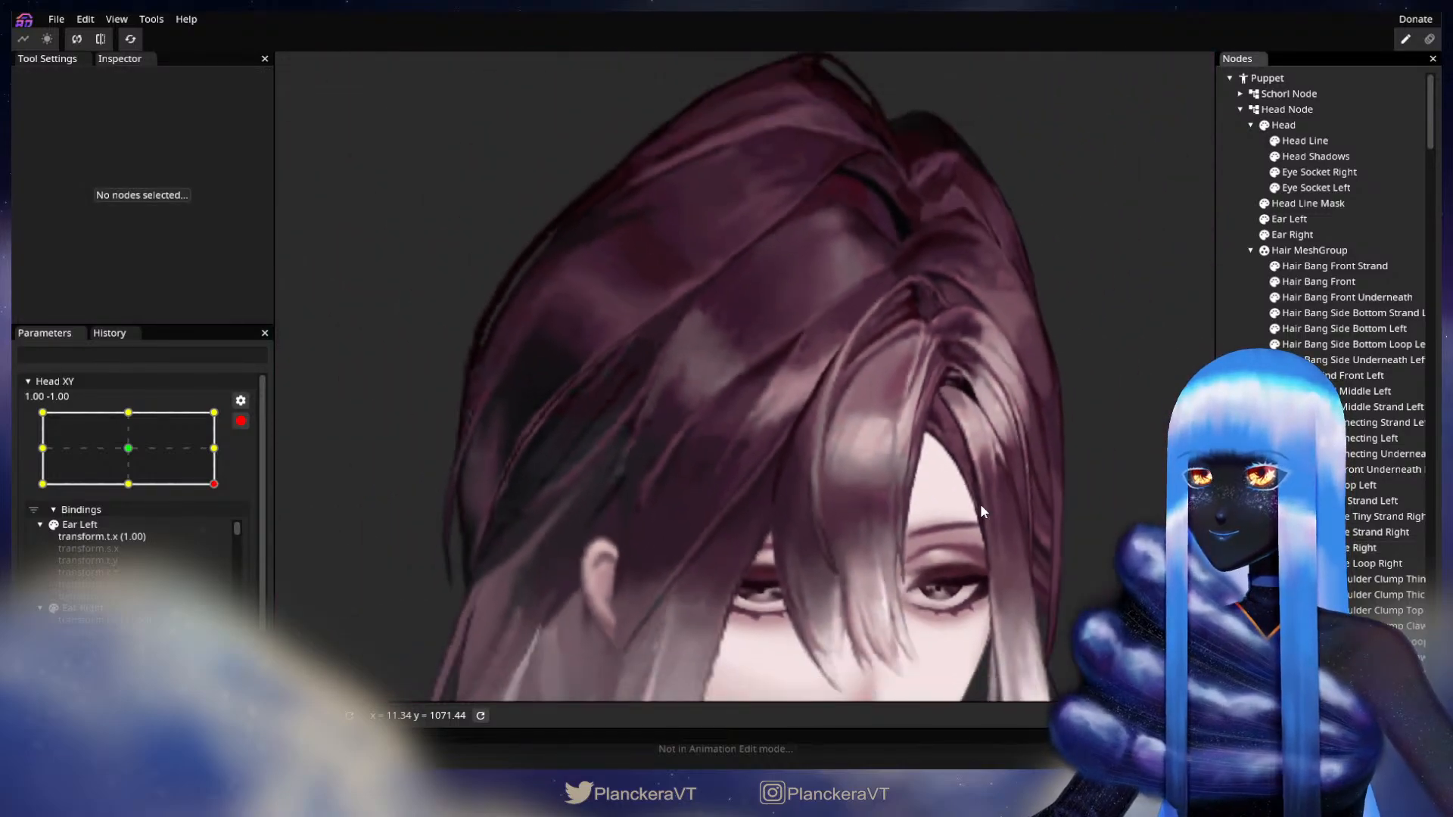
pyautogui.click(241, 421)
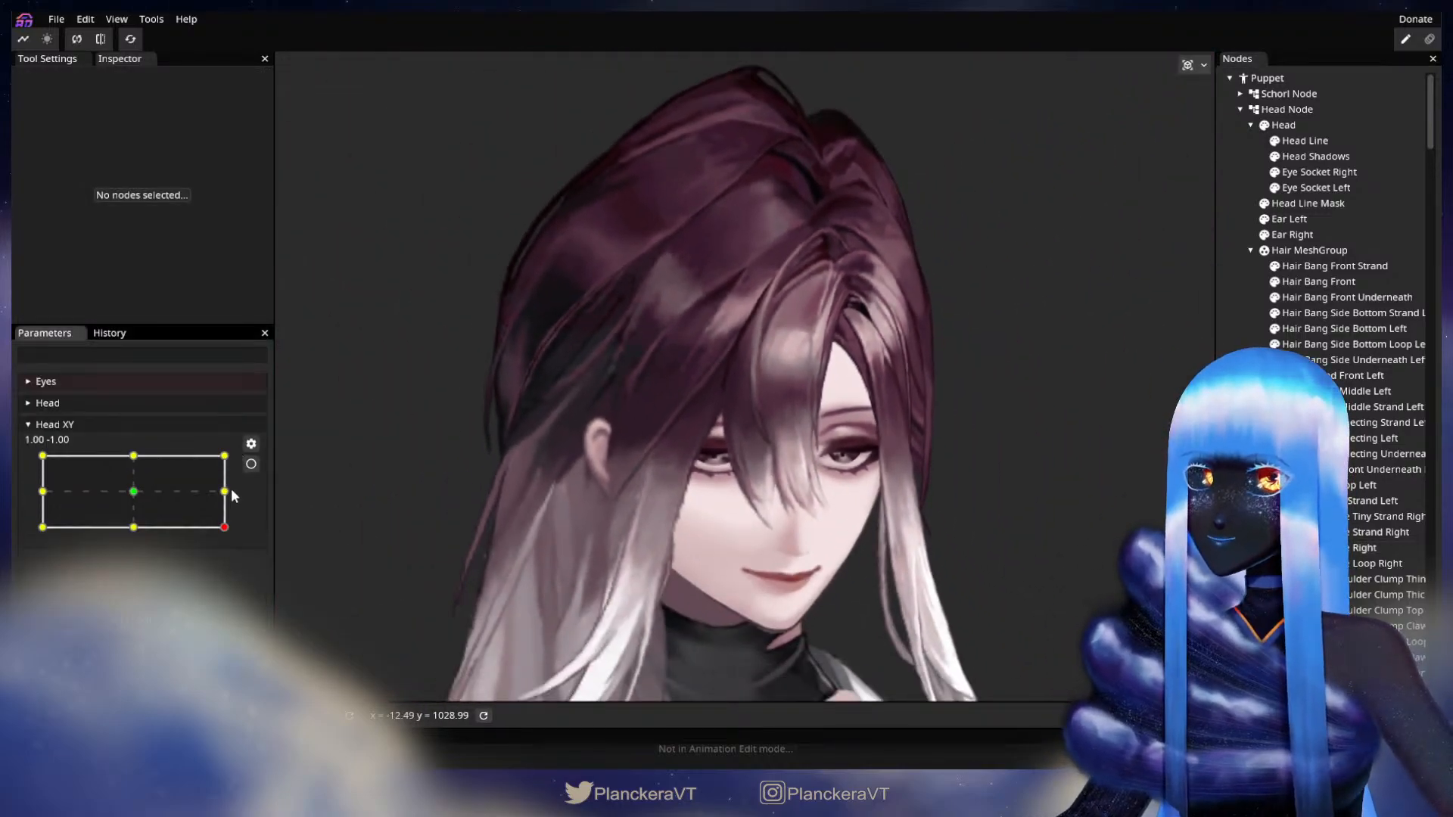
pyautogui.moveTo(225, 529)
pyautogui.mouseDown()
pyautogui.moveTo(235, 489)
pyautogui.moveTo(242, 533)
pyautogui.mouseUp()
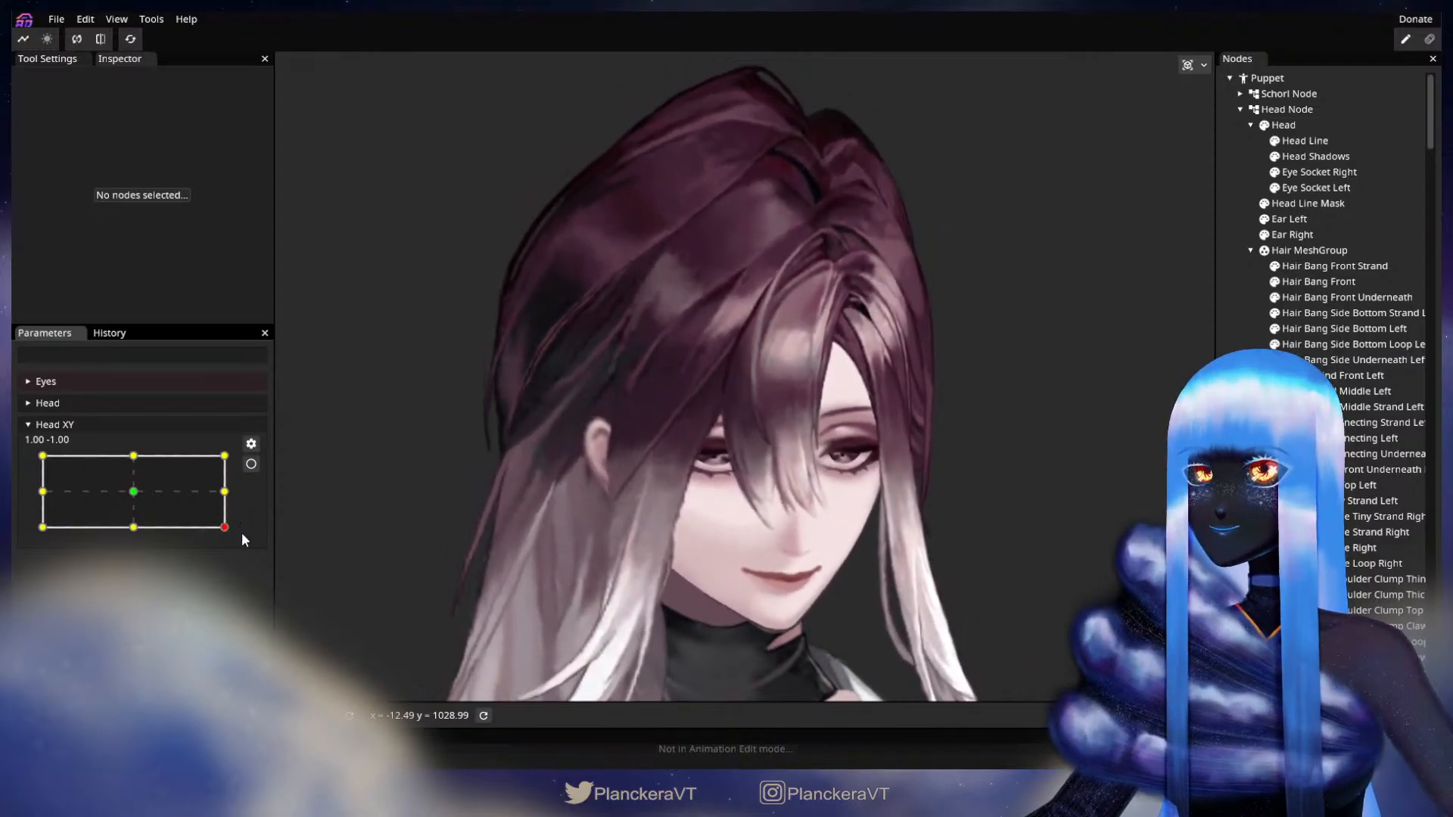
# Re-arm Head XY at 1.00, -1.00 and adjust Hair Bang Side Right vertices just below the greyish highlight.
pyautogui.click(251, 464)
pyautogui.scroll(5, 633, 418)
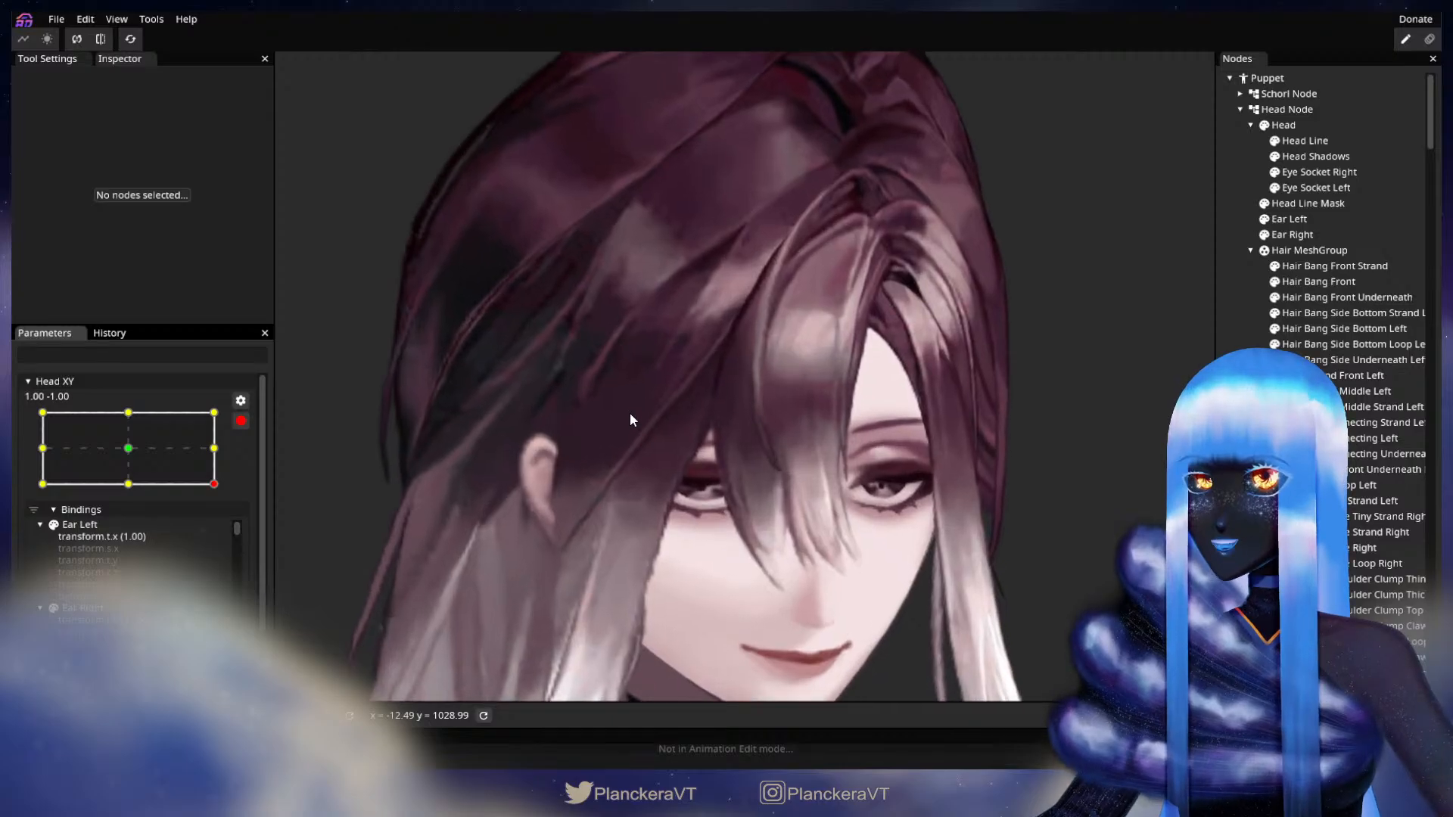
pyautogui.scroll(5, 737, 447)
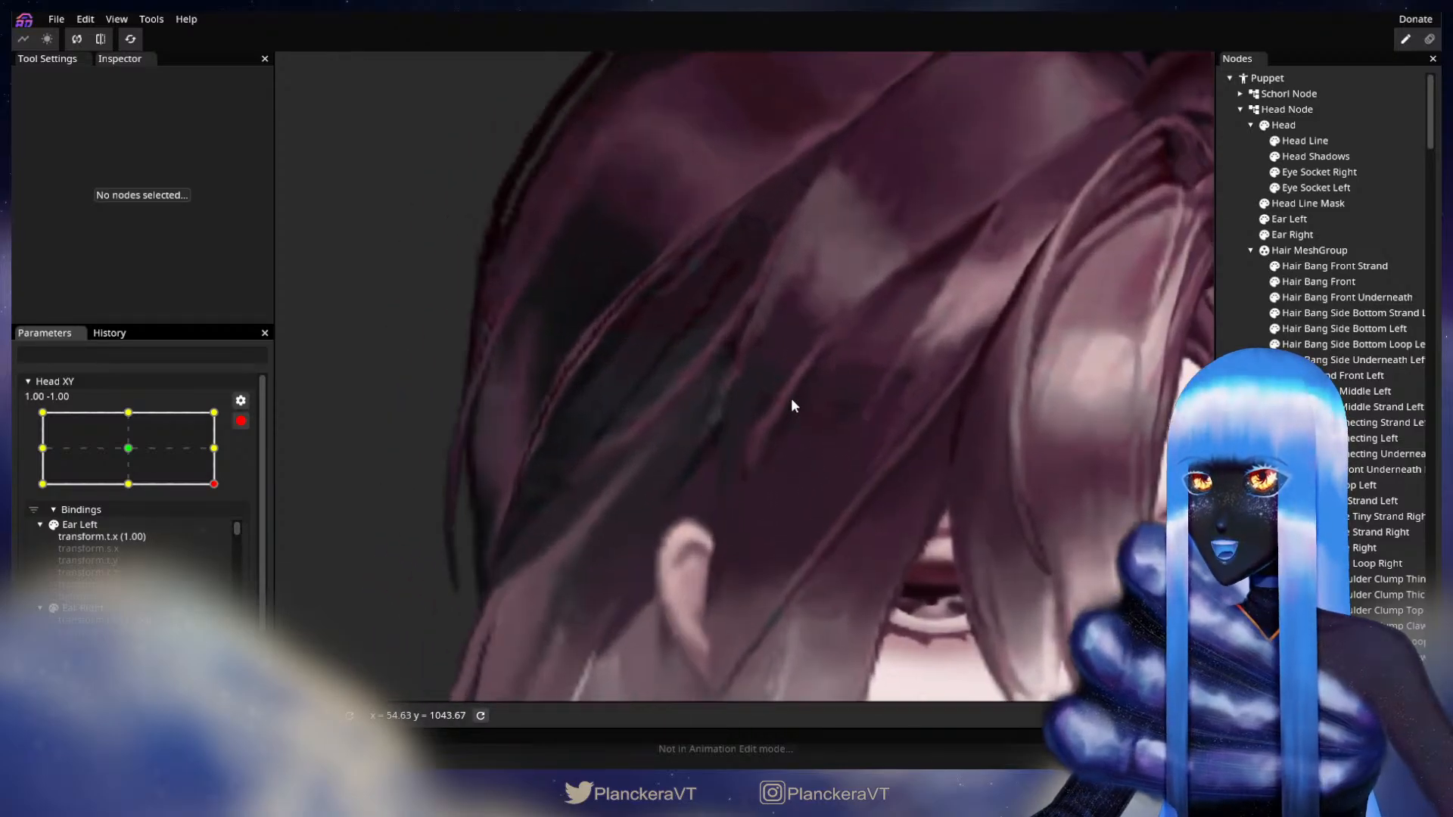
pyautogui.click(1317, 485)
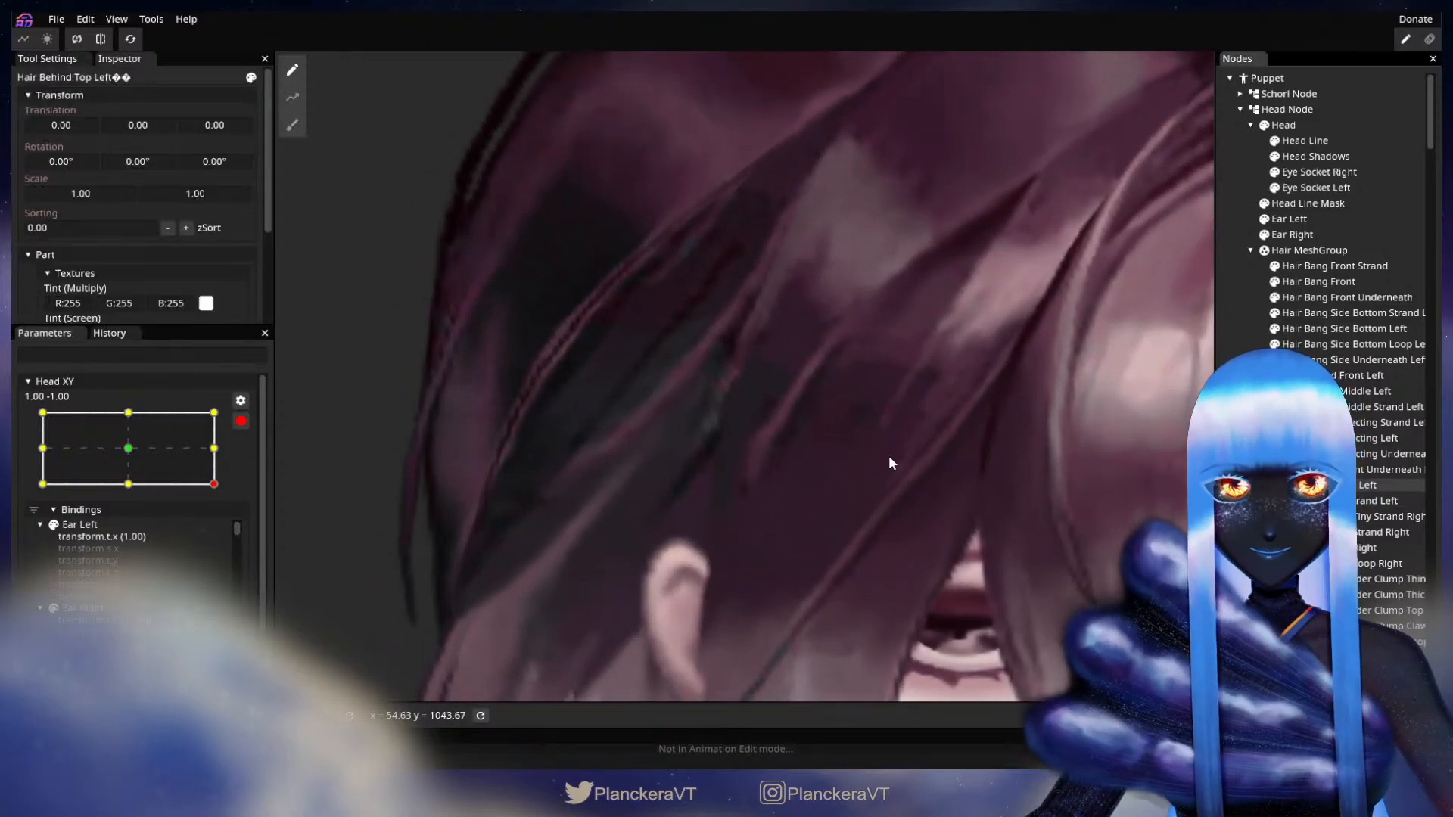
pyautogui.scroll(1, 889, 461)
pyautogui.click(1317, 547)
pyautogui.scroll(1, 919, 425)
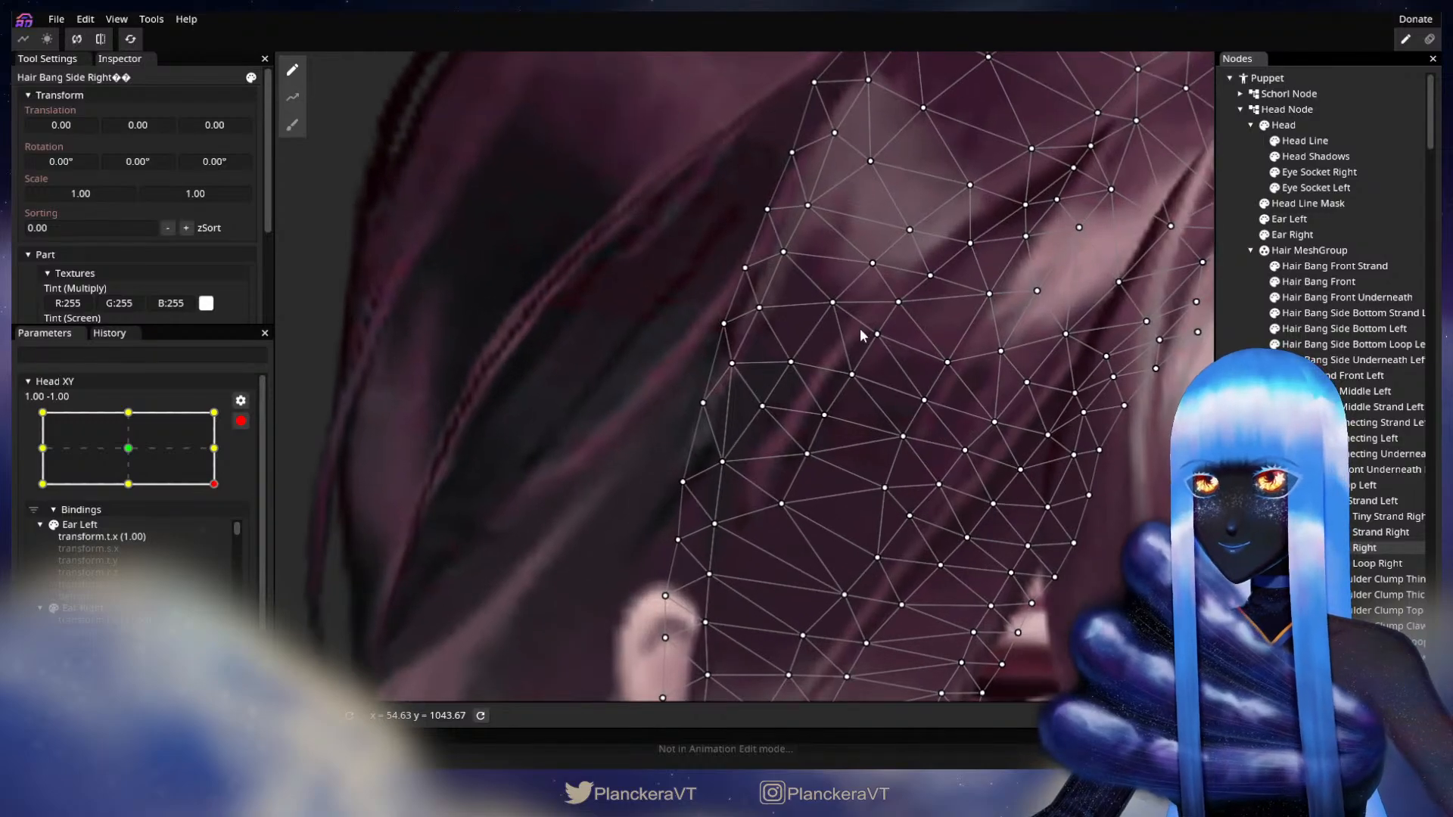
pyautogui.moveTo(856, 333); pyautogui.dragTo(791, 410)
pyautogui.click(780, 383)
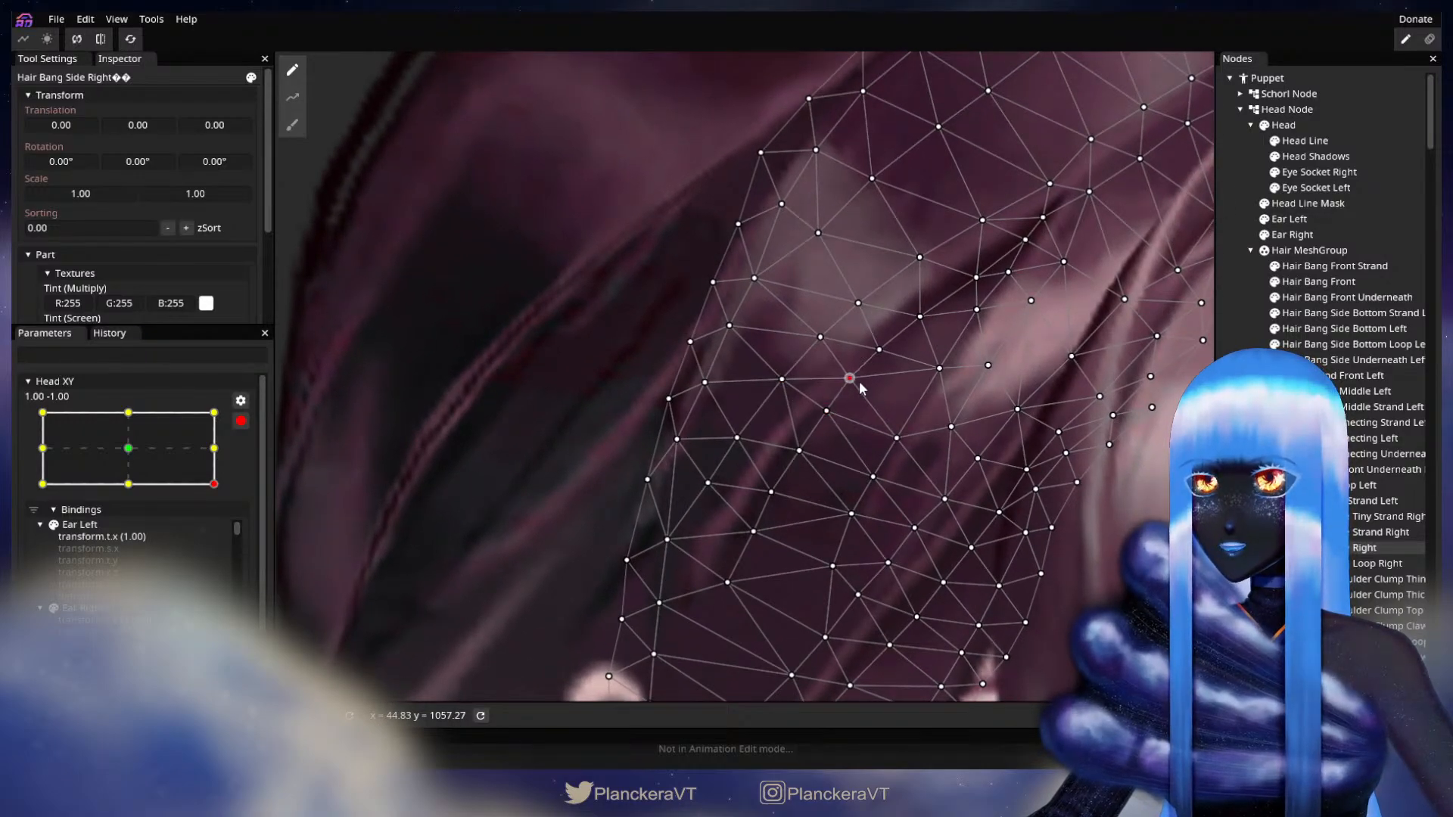
# Nudge single Hair Bang Side Right vertices along the thin strand above the ear to smooth its curve.
pyautogui.moveTo(741, 534); pyautogui.dragTo(693, 487)
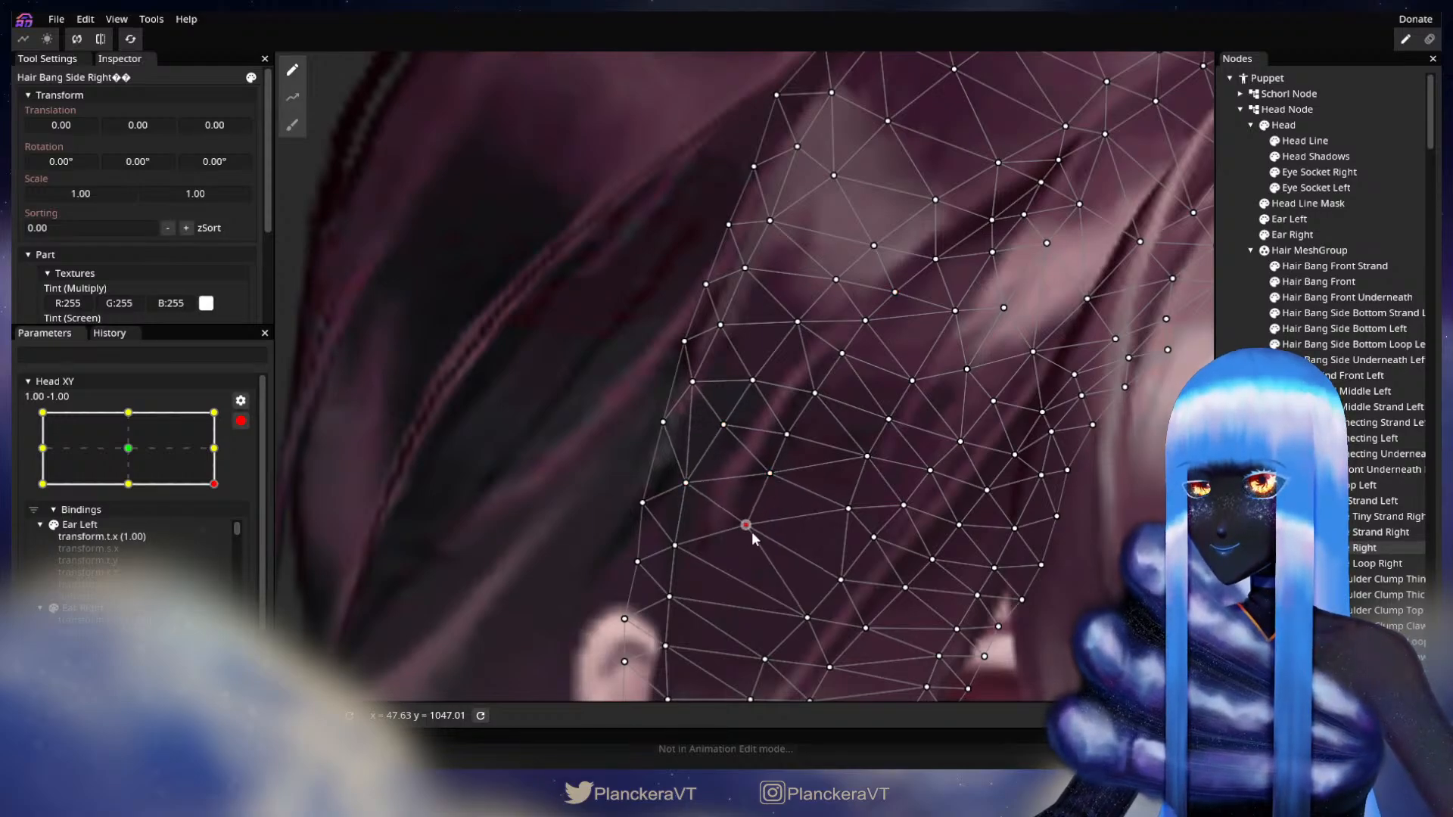
pyautogui.moveTo(751, 531); pyautogui.dragTo(747, 538)
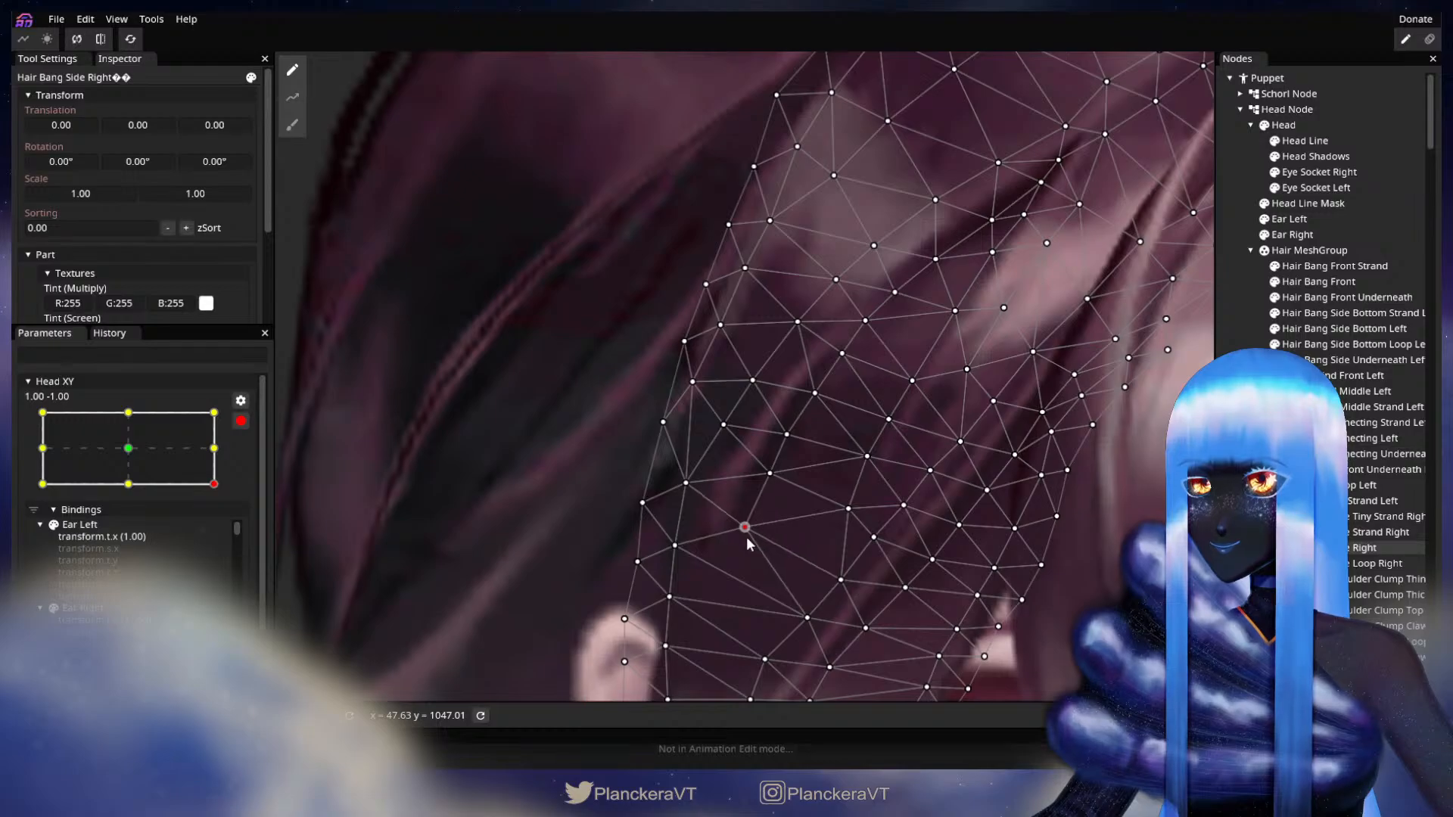
pyautogui.click(686, 482)
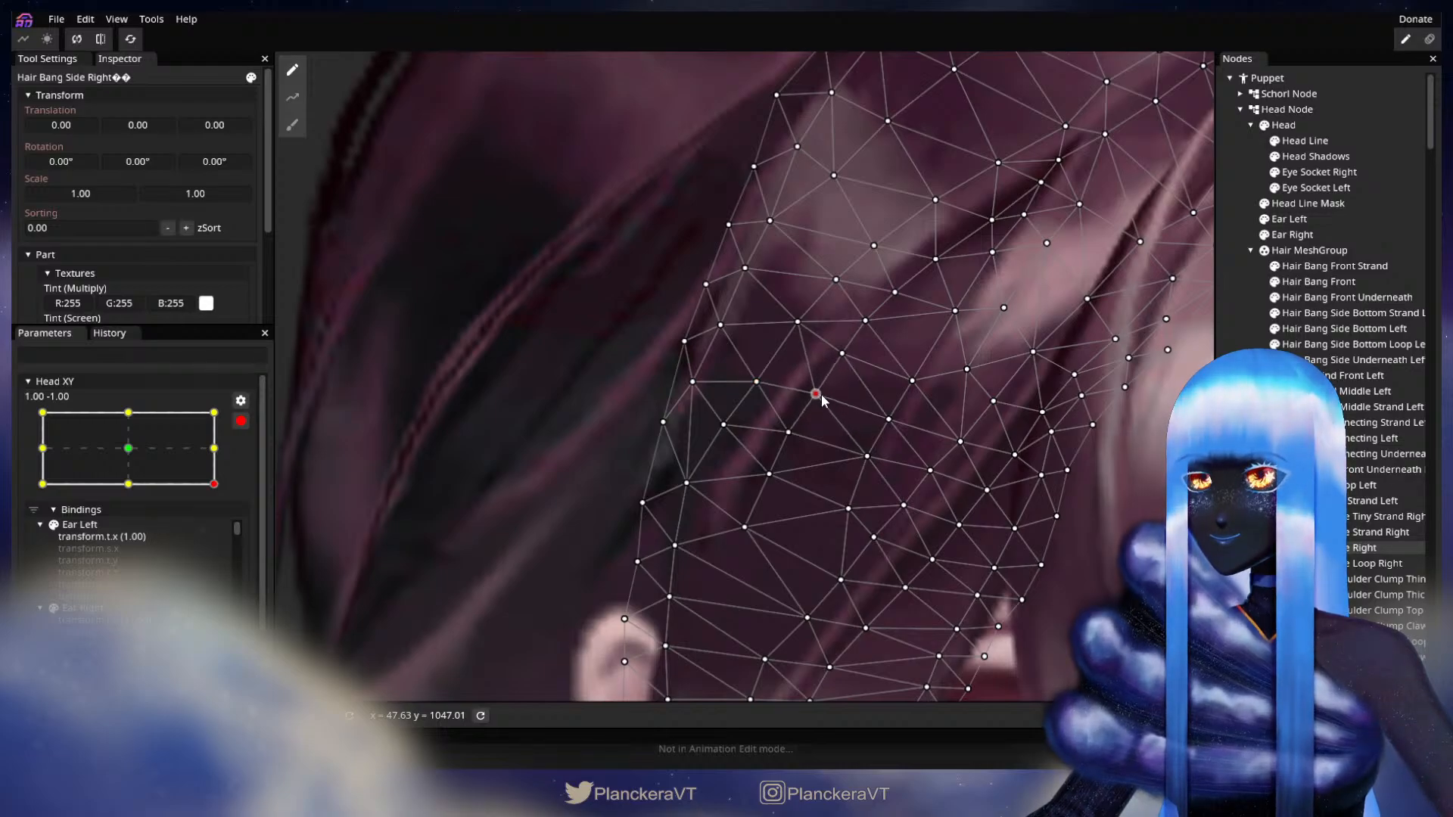
pyautogui.click(845, 357)
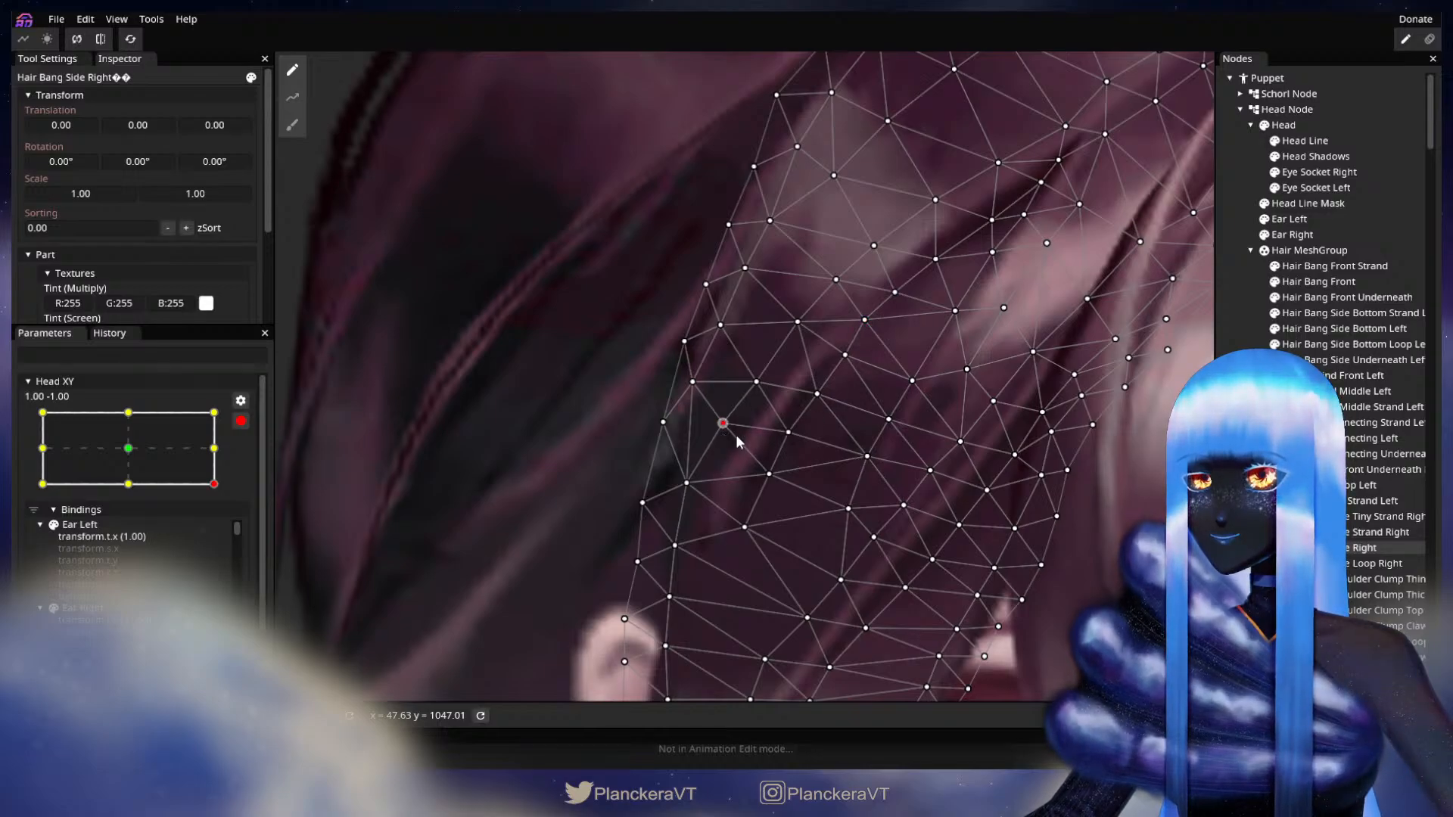
pyautogui.press('Escape')
# Disarm Head XY and check how the strand above the ear moves near the 1.00, -1.00 corner.
pyautogui.scroll(-5, 1025, 482)
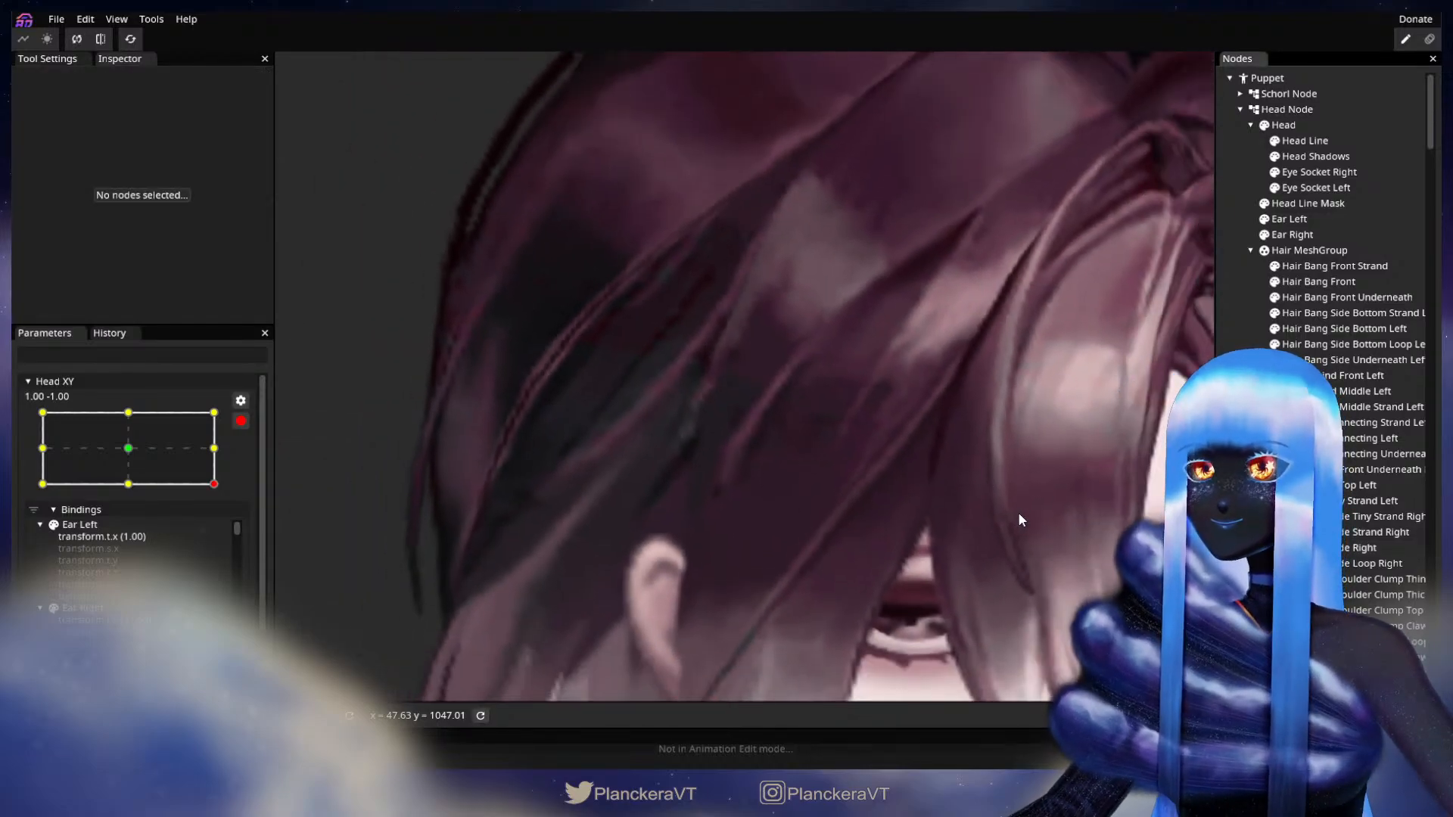
pyautogui.scroll(6, 1023, 510)
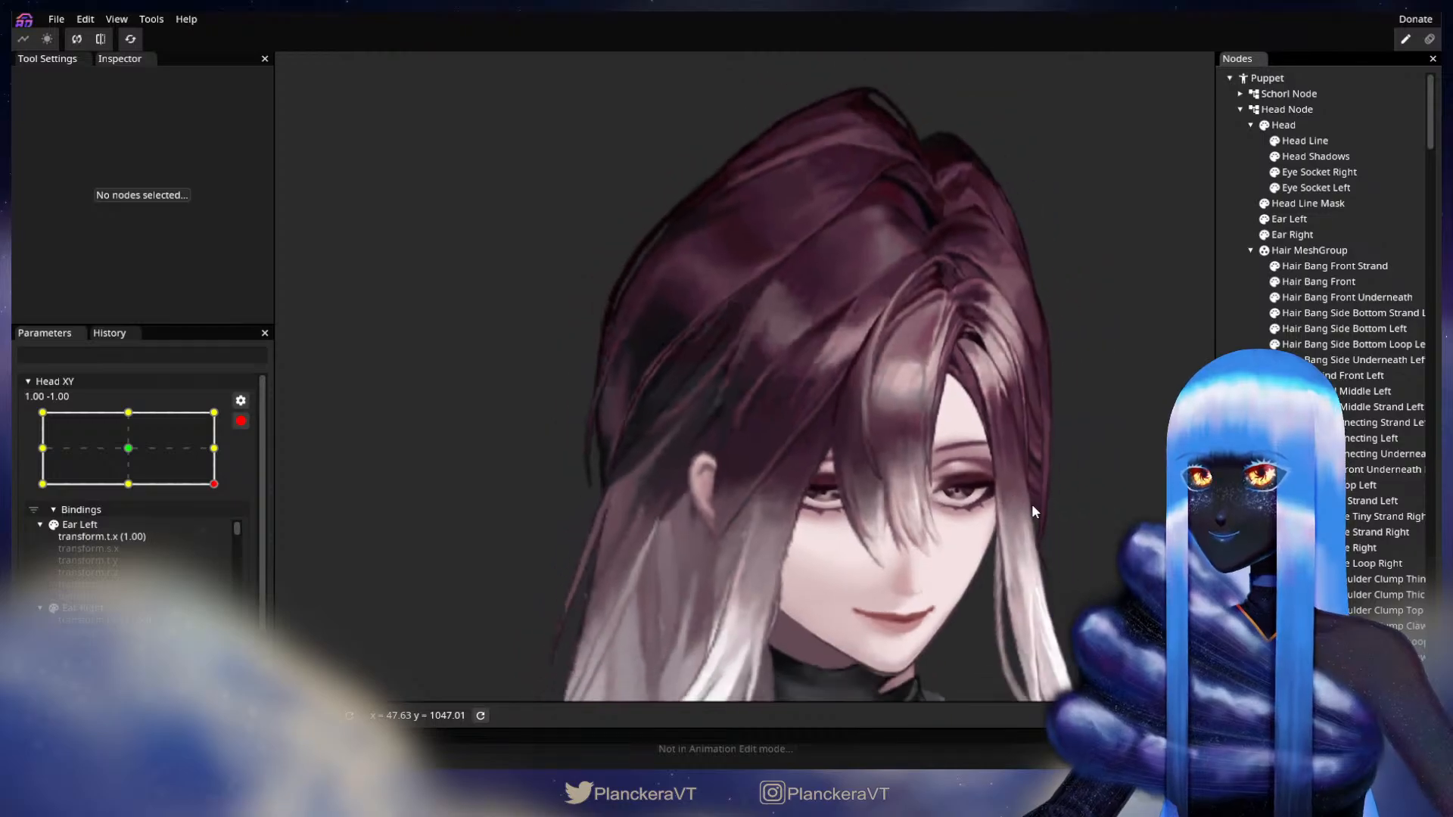
pyautogui.moveTo(1026, 492); pyautogui.dragTo(647, 420)
pyautogui.click(241, 422)
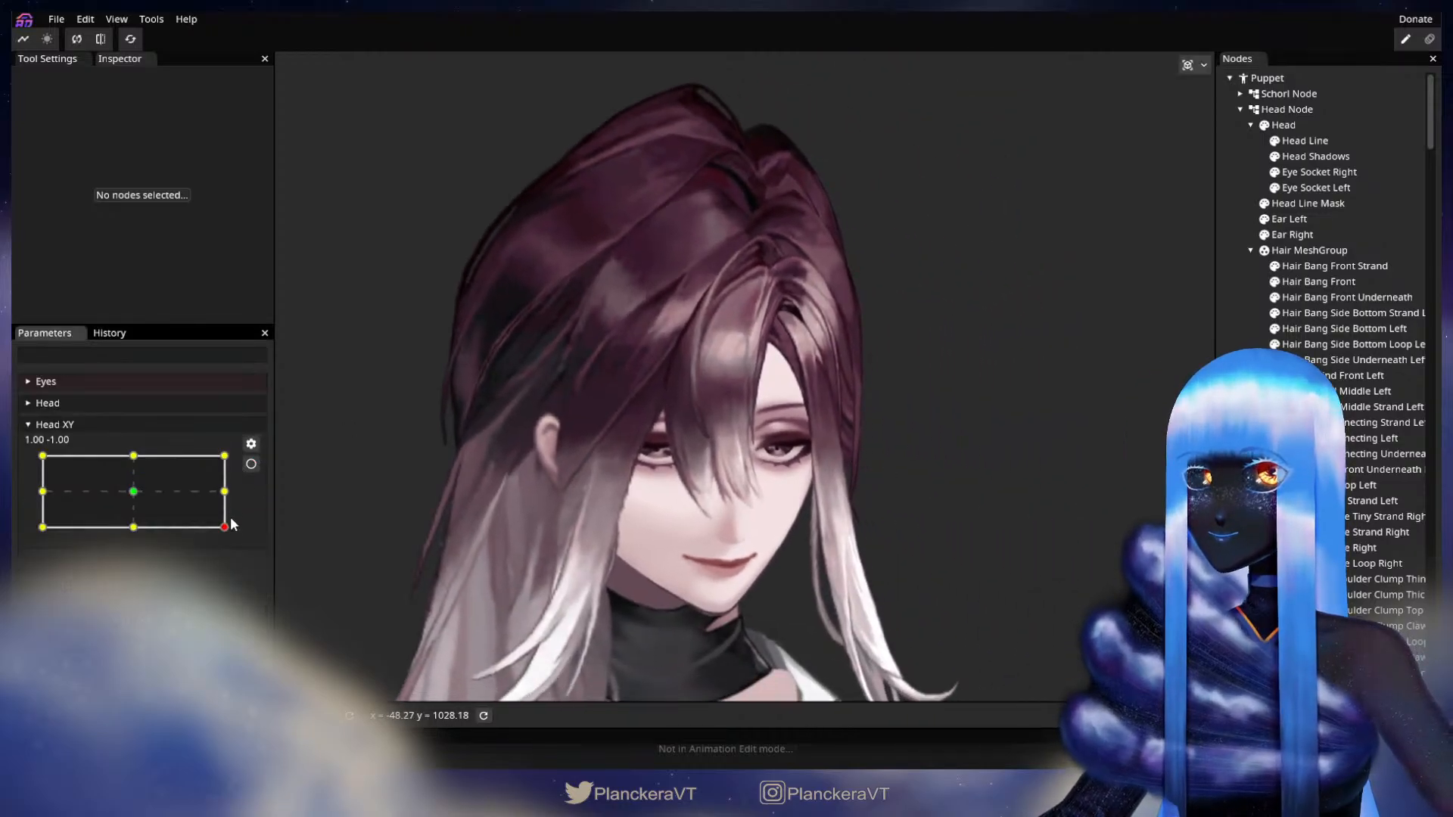
pyautogui.moveTo(225, 528)
pyautogui.mouseDown()
pyautogui.moveTo(233, 489)
pyautogui.moveTo(247, 528)
pyautogui.mouseUp()
# Re-arm Head XY at 1.00, -1.00 and push Hair Bang Side Right's edge above the ear slightly toward the face with the size 32 Circle Brush.
pyautogui.click(251, 464)
pyautogui.scroll(5, 640, 465)
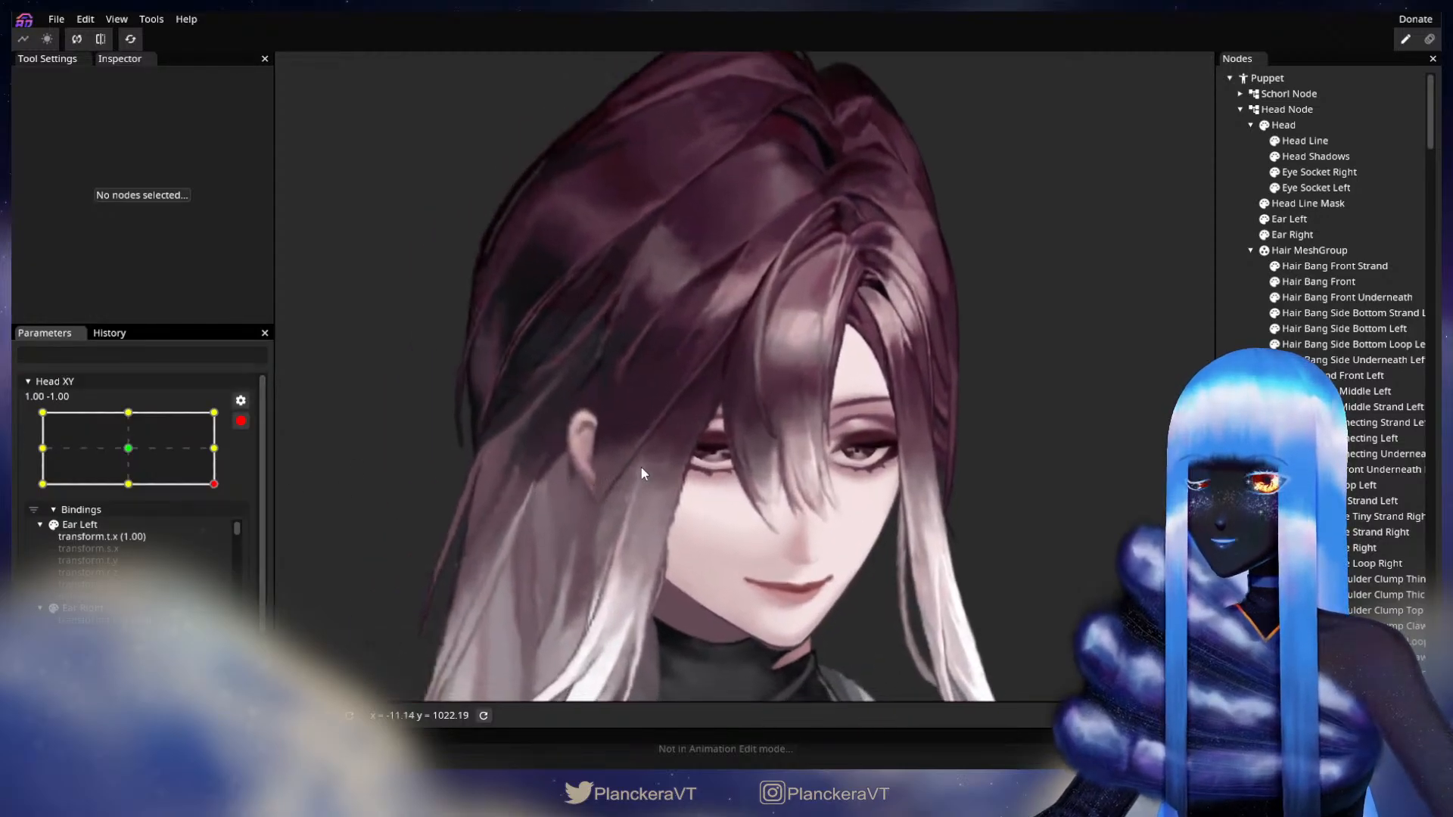
pyautogui.scroll(3, 698, 438)
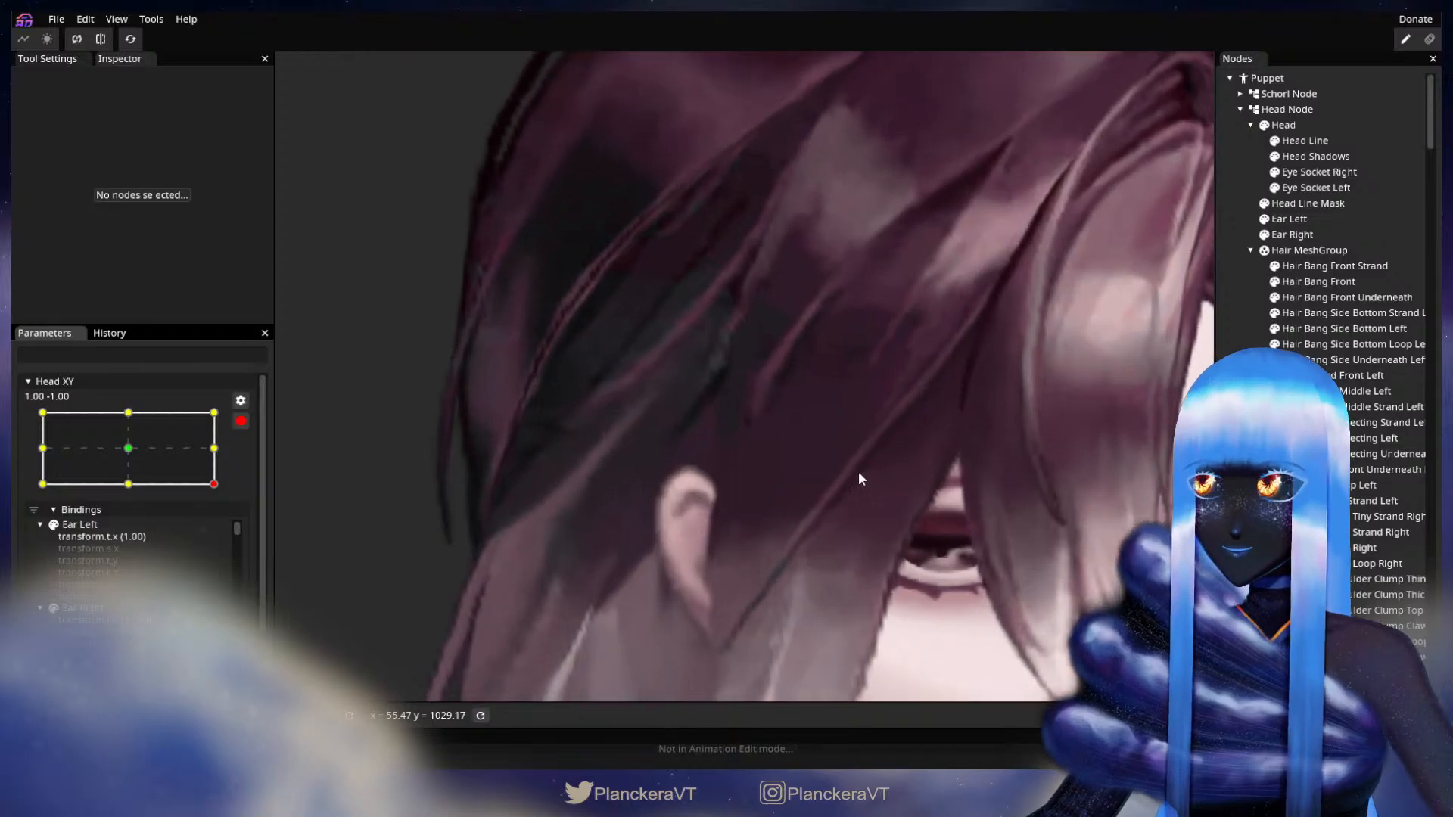
pyautogui.click(702, 452)
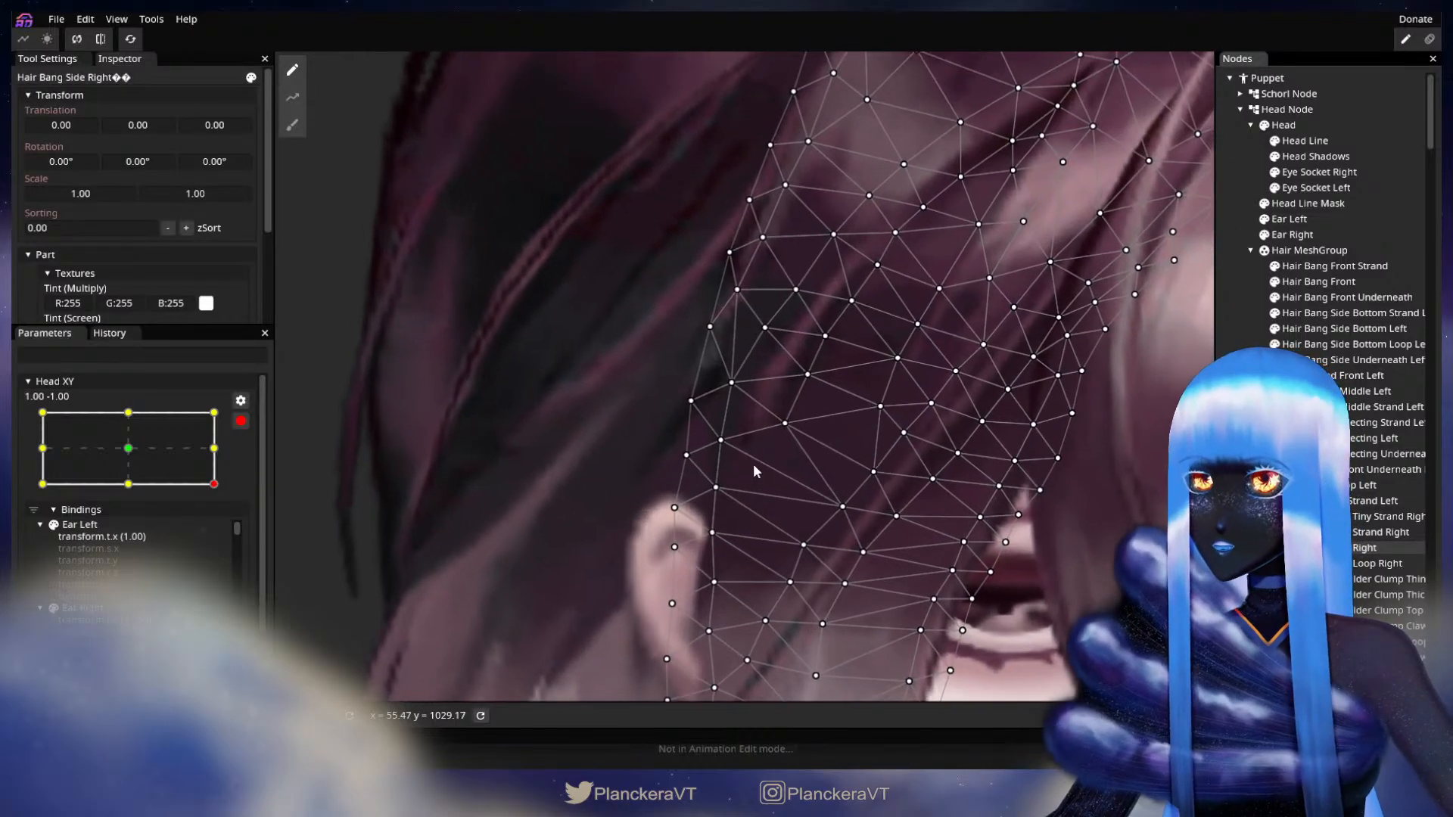
pyautogui.click(292, 125)
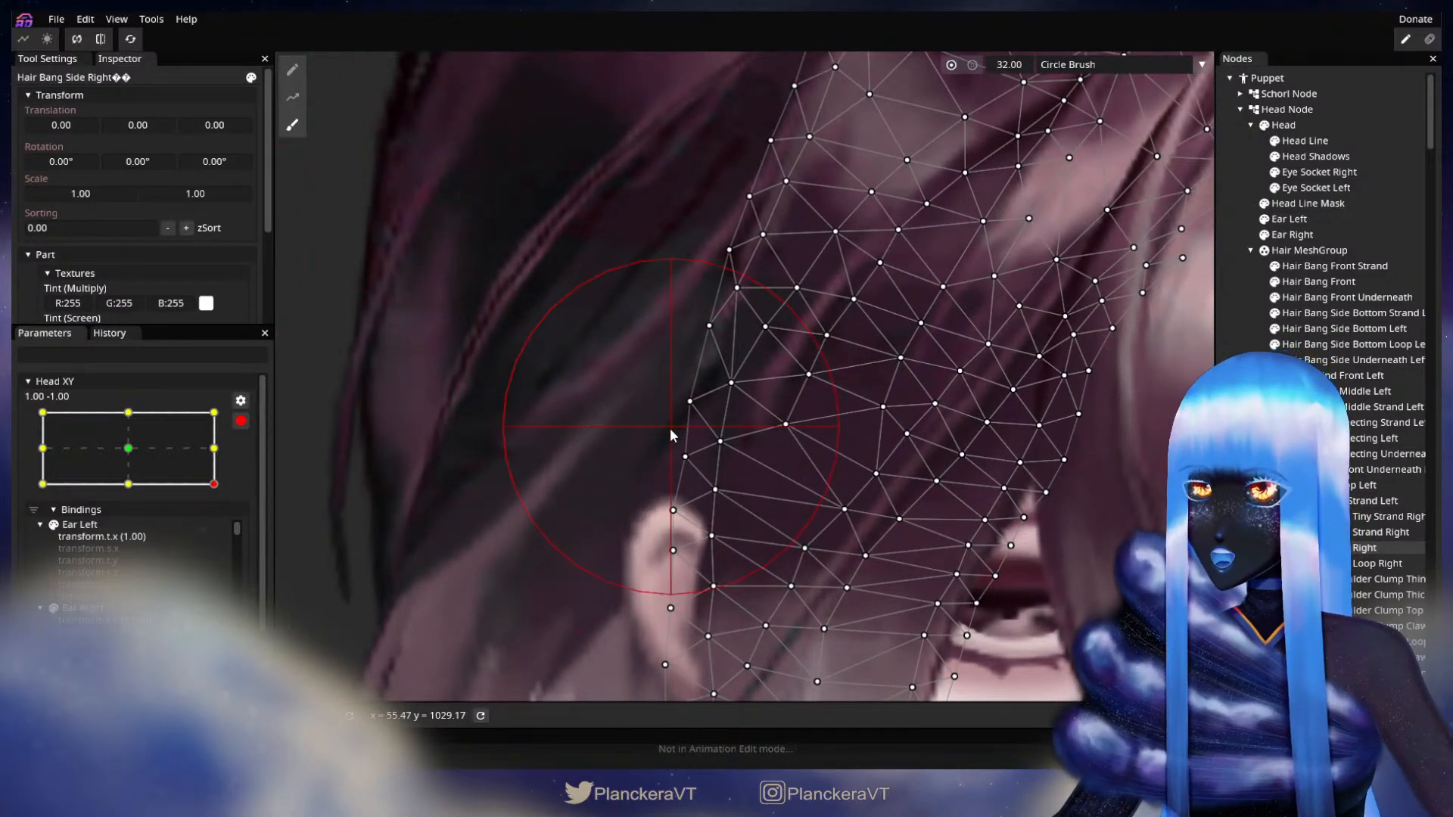
pyautogui.moveTo(651, 427); pyautogui.dragTo(661, 427)
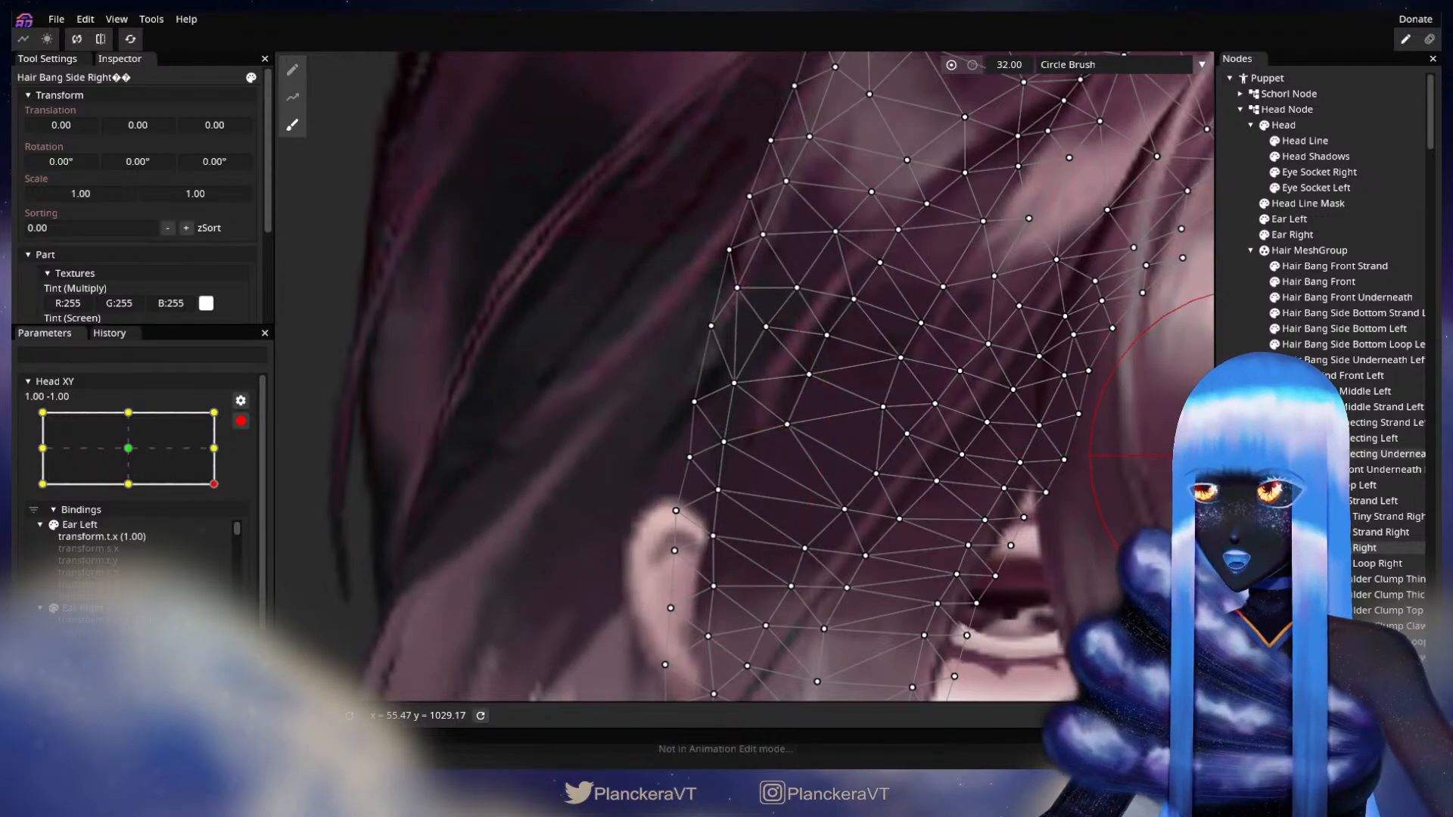
pyautogui.press('Escape')
# Disarm Head XY and preview the side bang's edge above the ear around the 1.00, -1.00 corner.
pyautogui.scroll(-6, 935, 478)
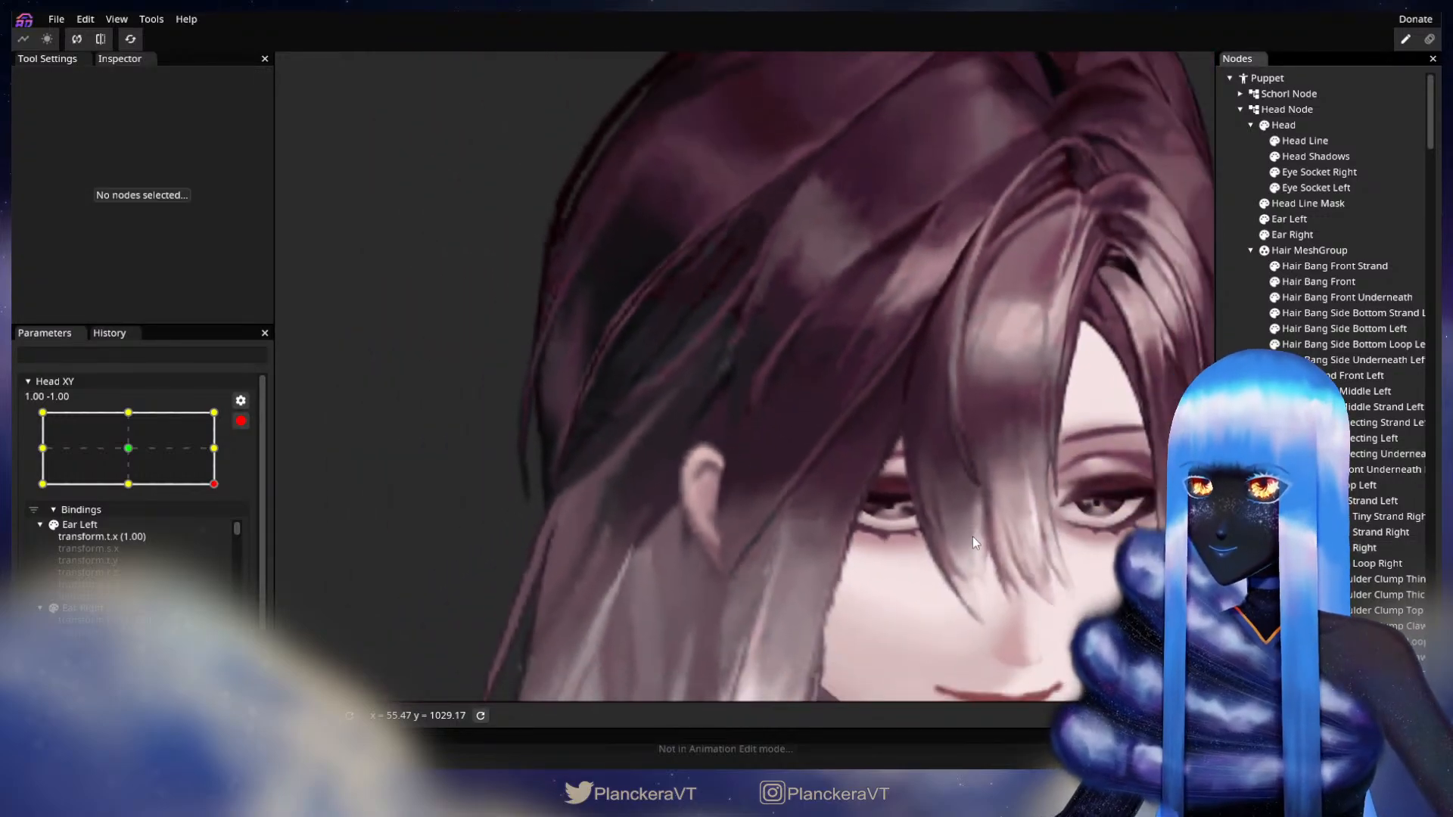
pyautogui.scroll(-5, 996, 550)
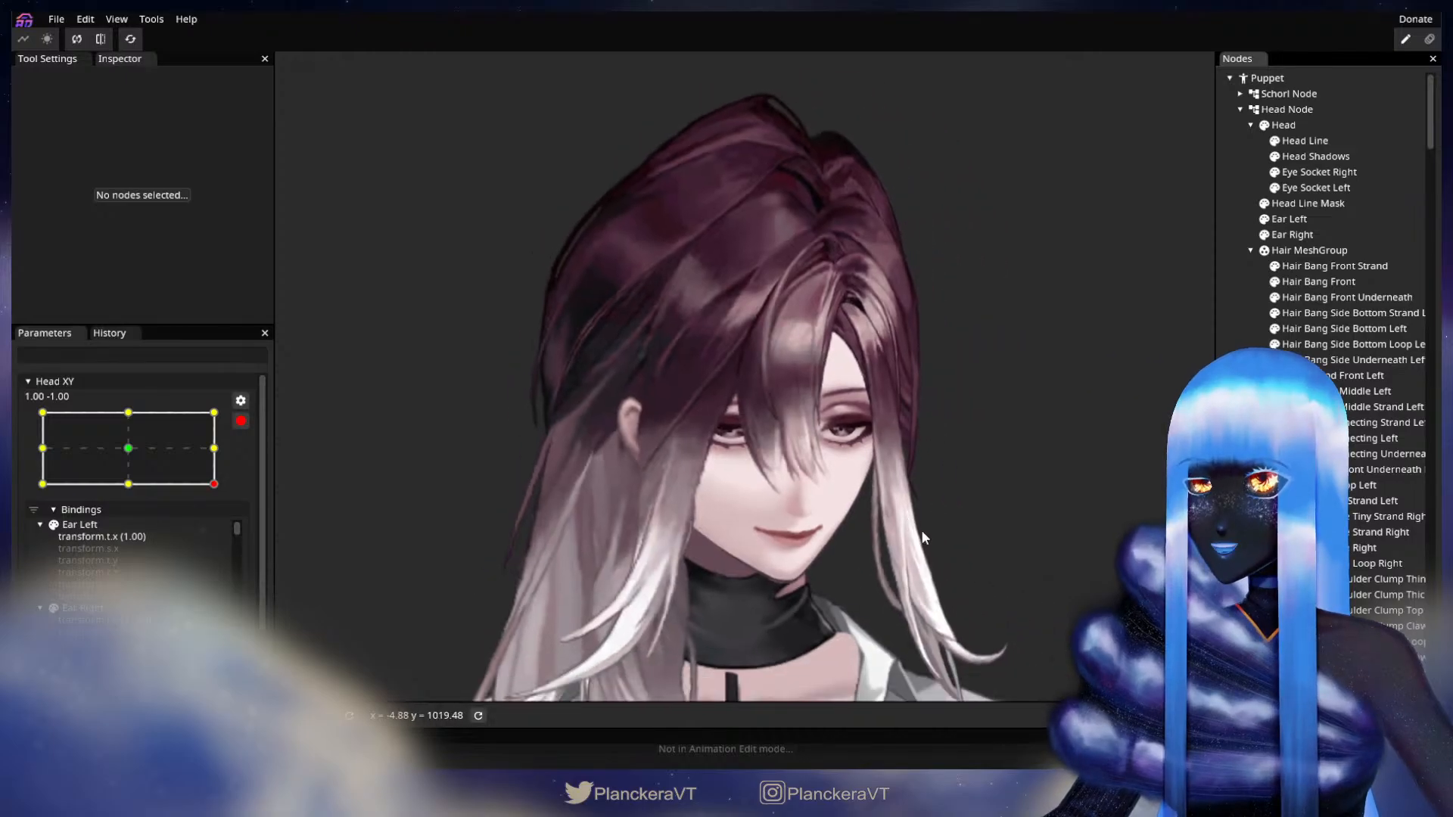
pyautogui.click(241, 421)
pyautogui.moveTo(224, 527); pyautogui.dragTo(256, 514)
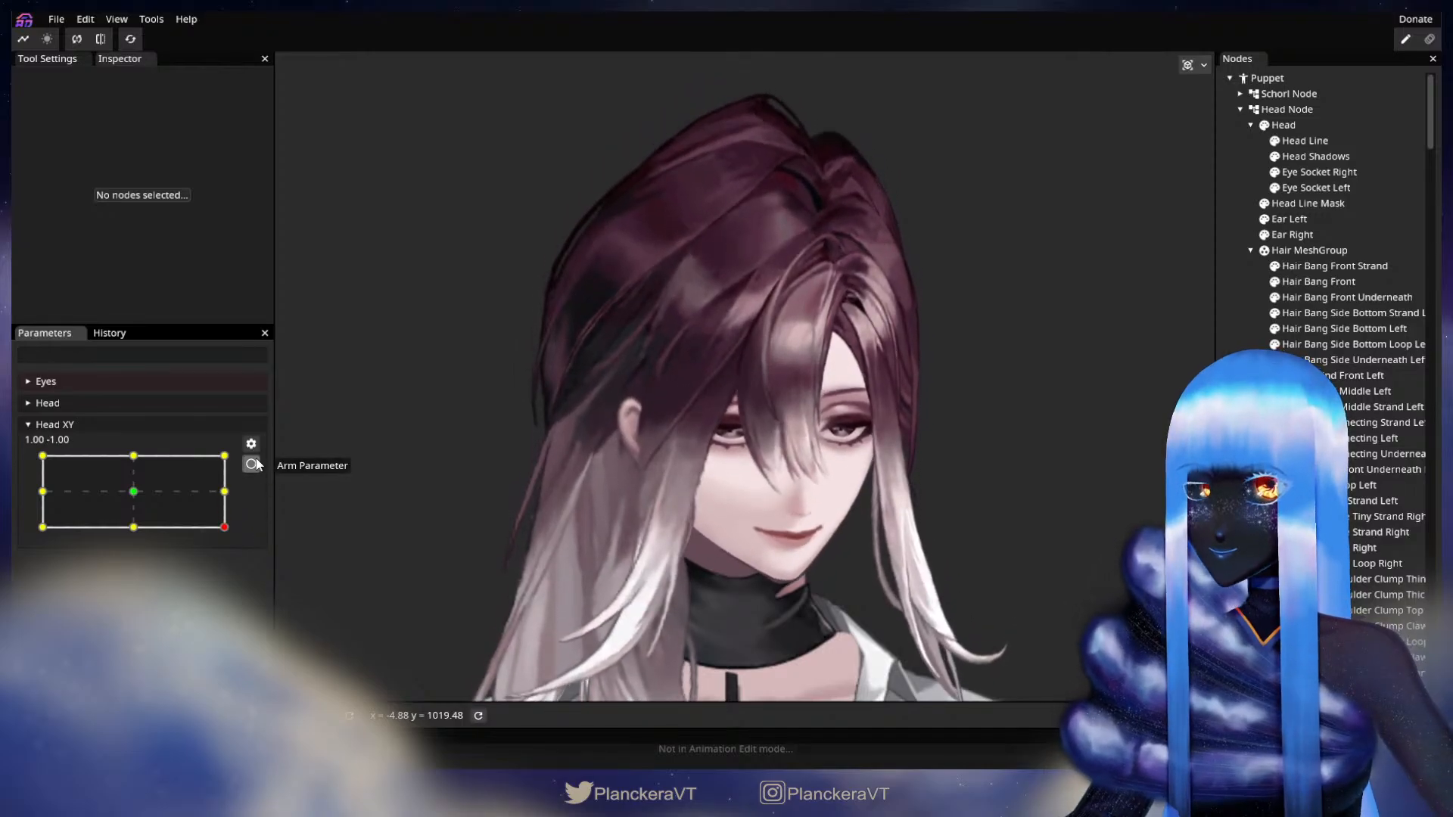
# Re-arm Head XY at 1.00, -1.00 and nudge Hair Bang Side Right vertices between the greyish and pink highlights.
pyautogui.click(250, 463)
pyautogui.scroll(6, 747, 408)
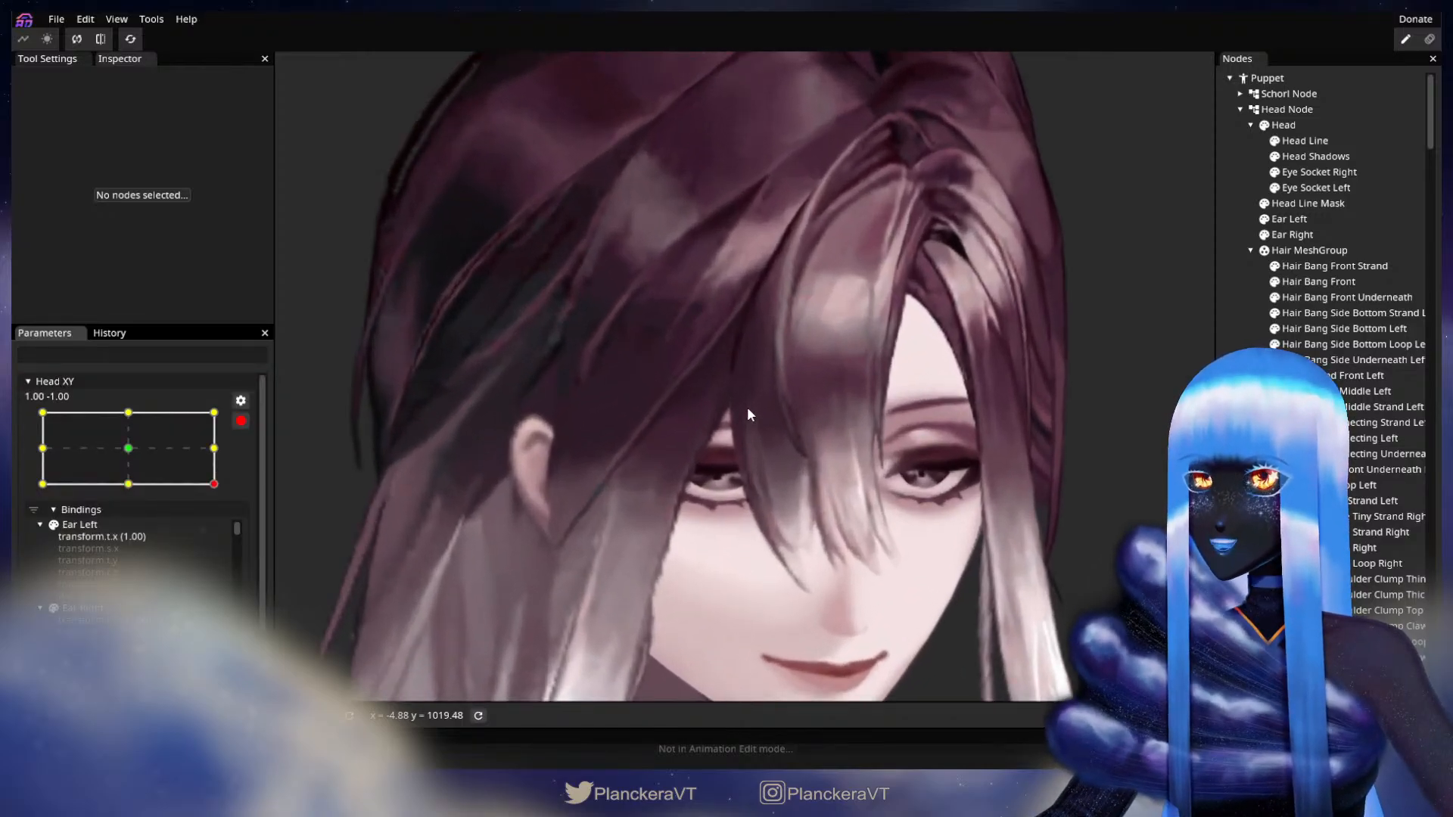
pyautogui.scroll(4, 792, 561)
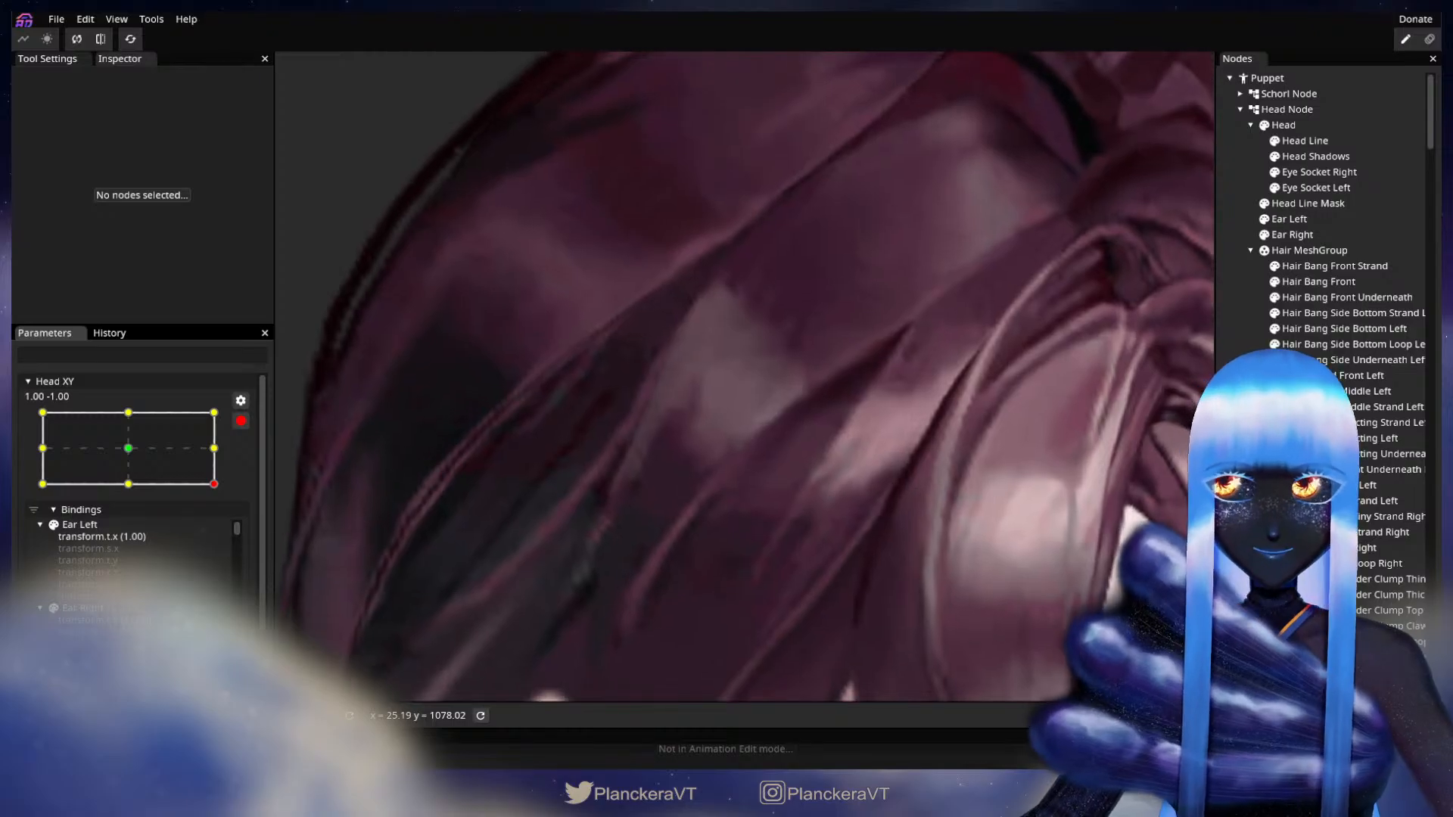
pyautogui.click(1360, 554)
pyautogui.scroll(1, 750, 417)
pyautogui.moveTo(804, 424); pyautogui.dragTo(813, 441)
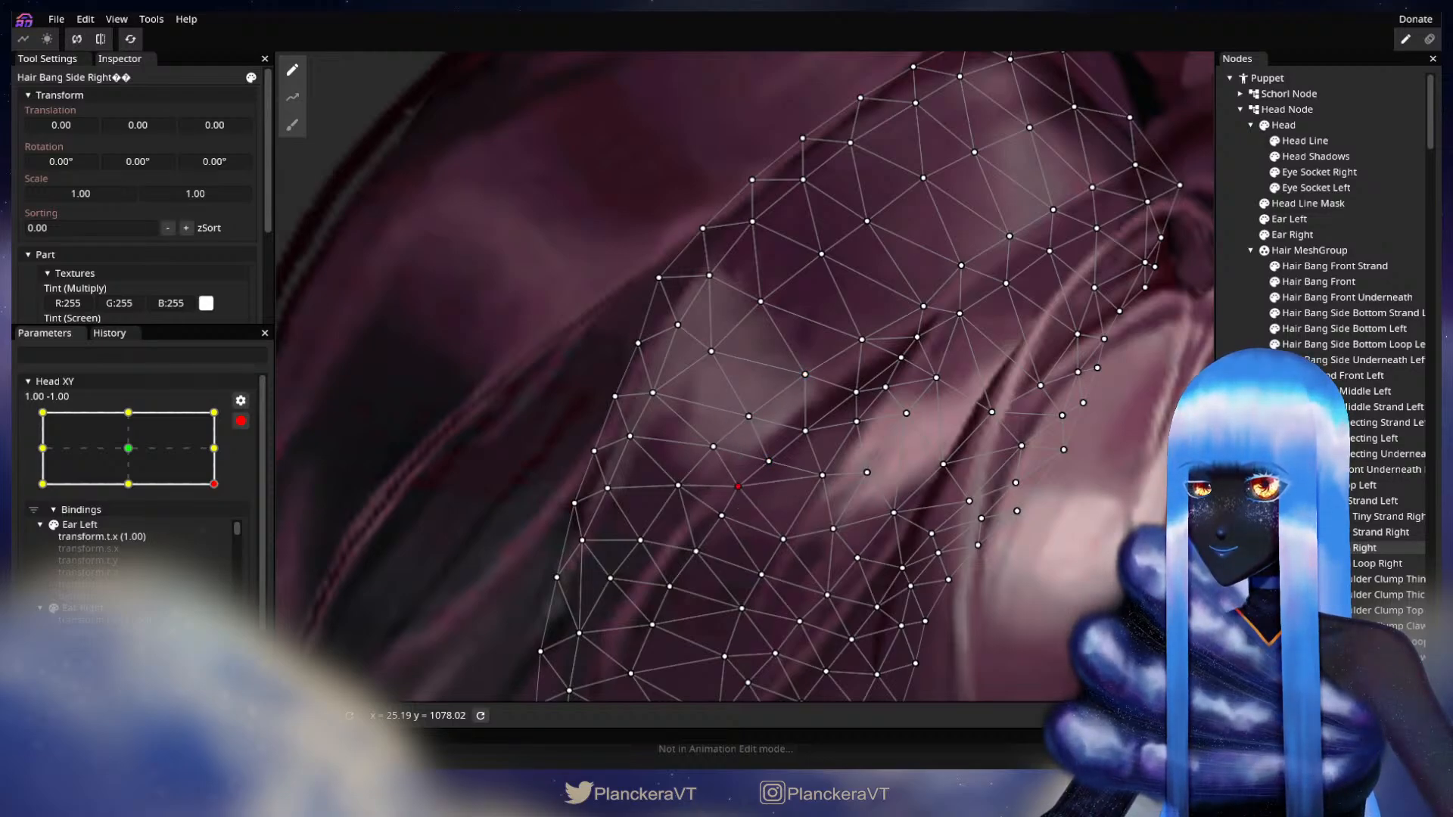
pyautogui.press('Escape')
# Disarm Head XY and preview how the side bang moves along the edge from 1.00, -1.00 upward and back.
pyautogui.scroll(-3, 841, 537)
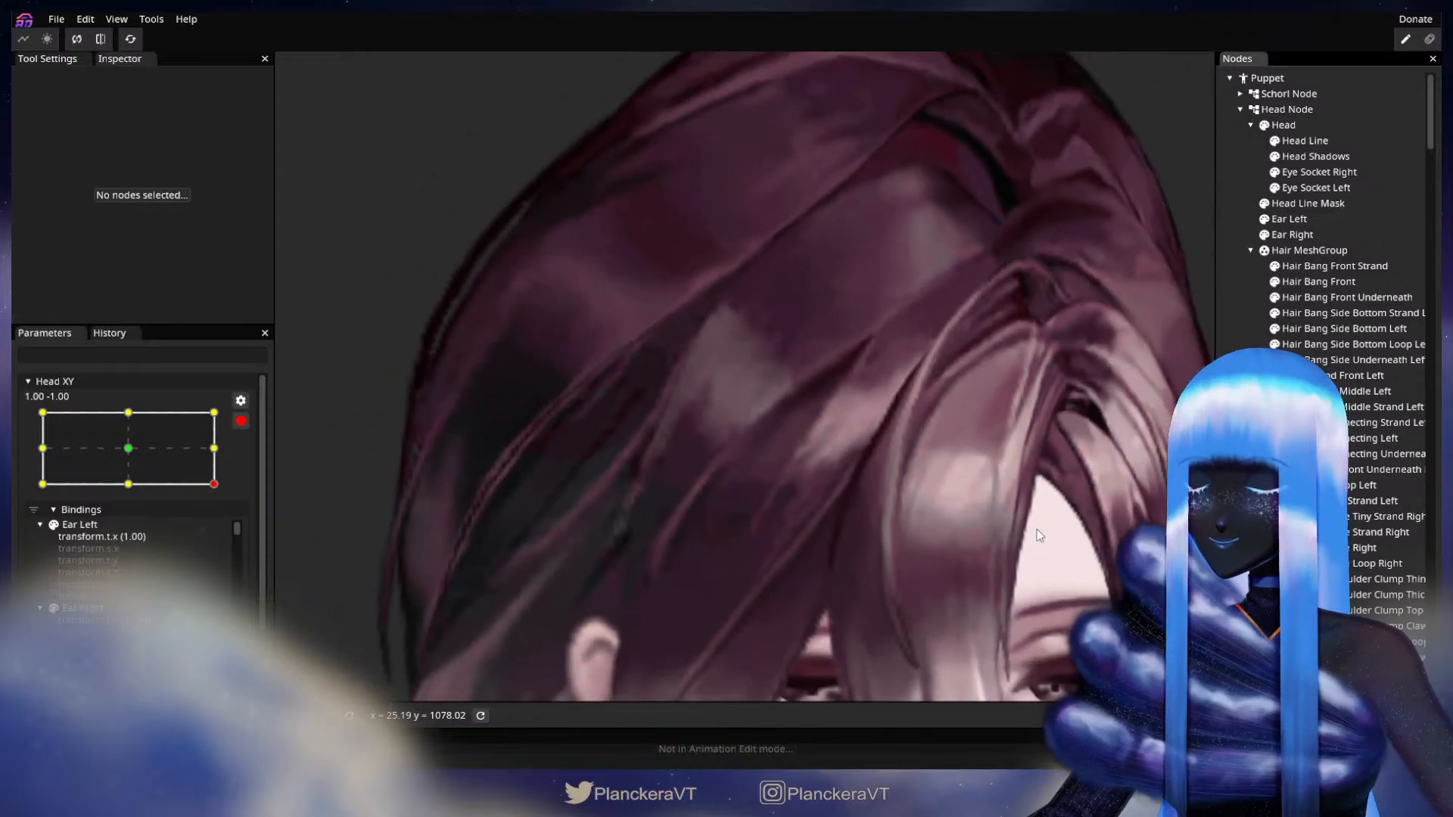
pyautogui.scroll(-5, 1037, 535)
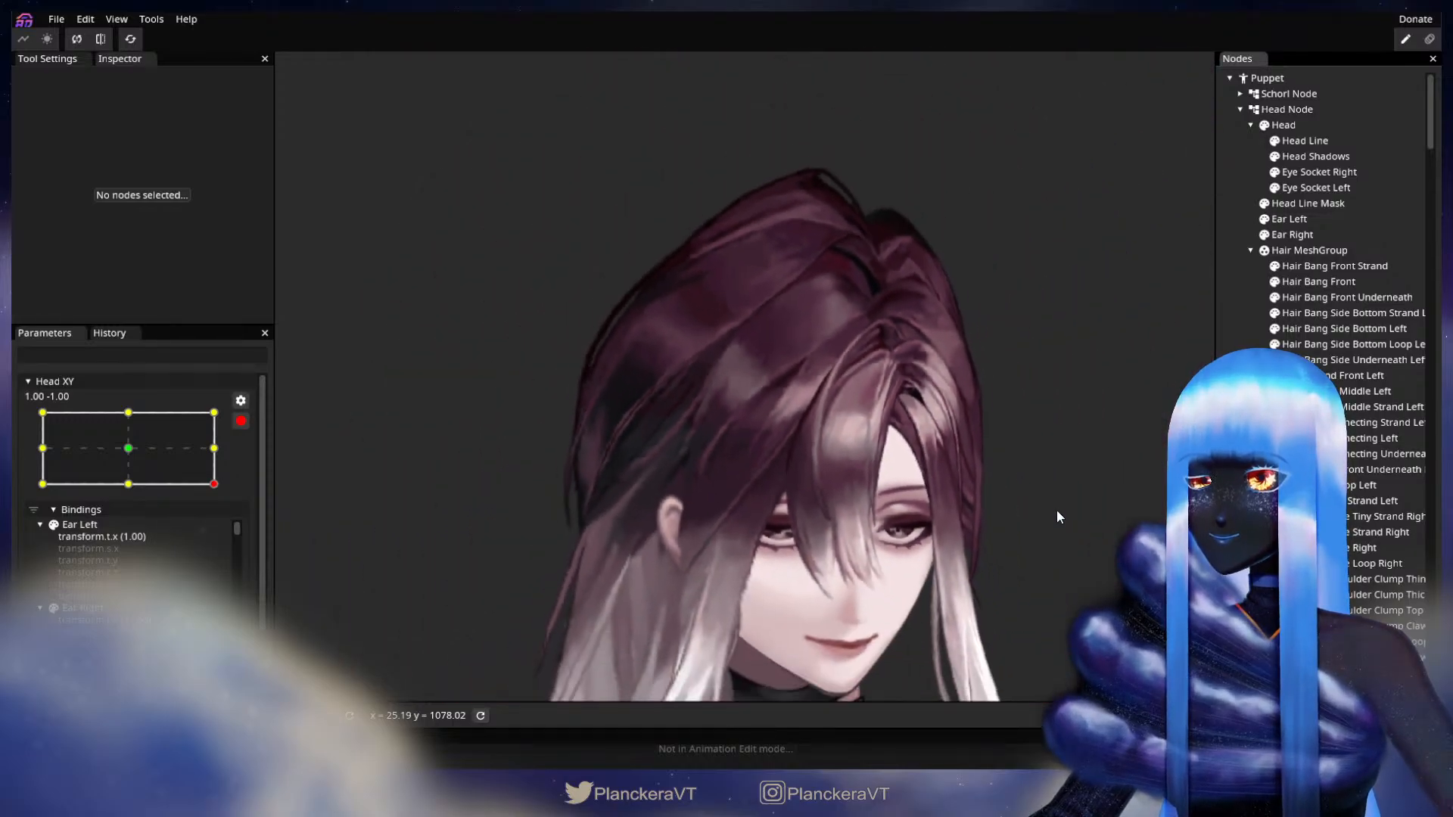
pyautogui.scroll(-3, 1044, 503)
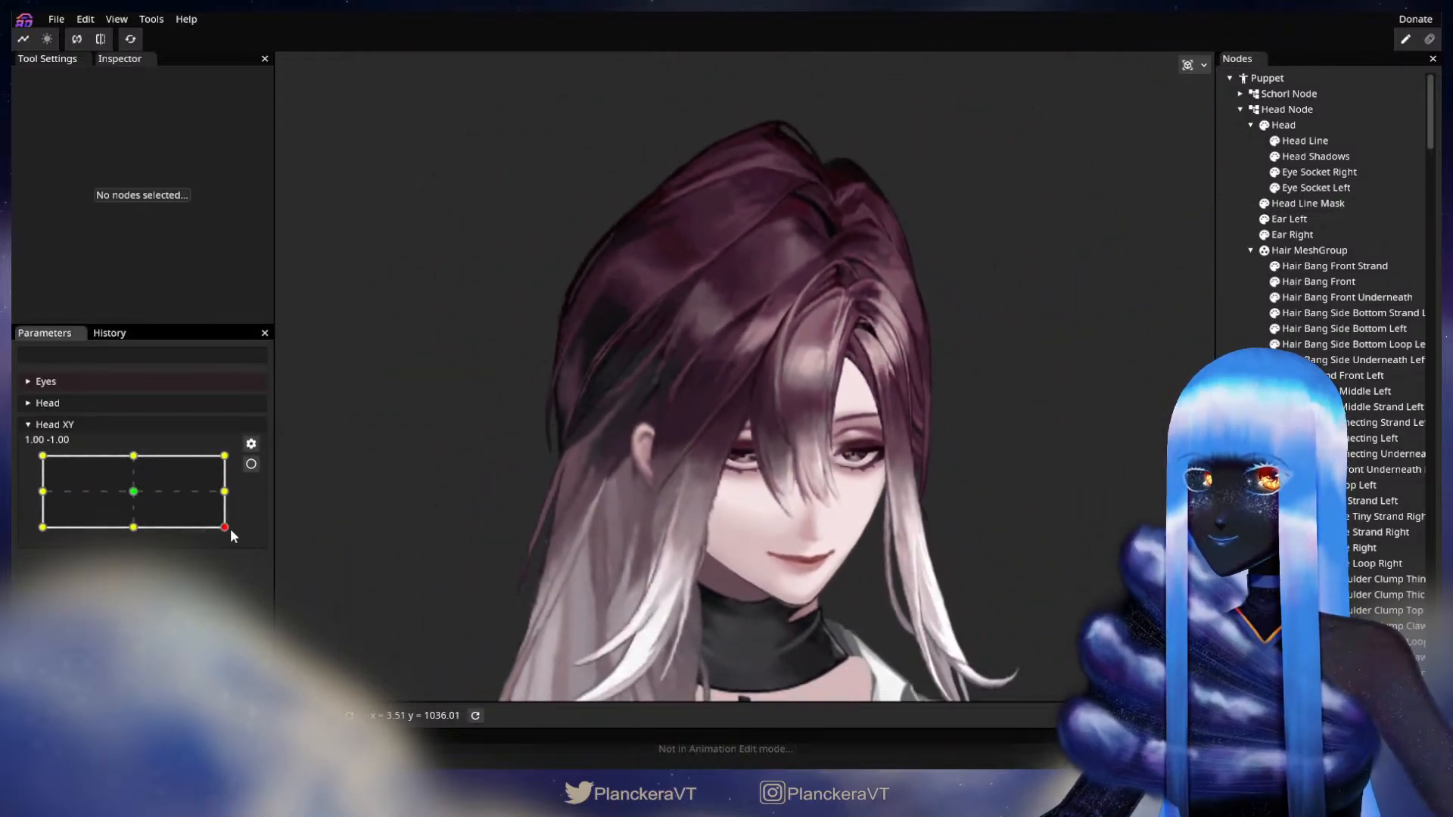
pyautogui.moveTo(231, 529); pyautogui.dragTo(235, 511)
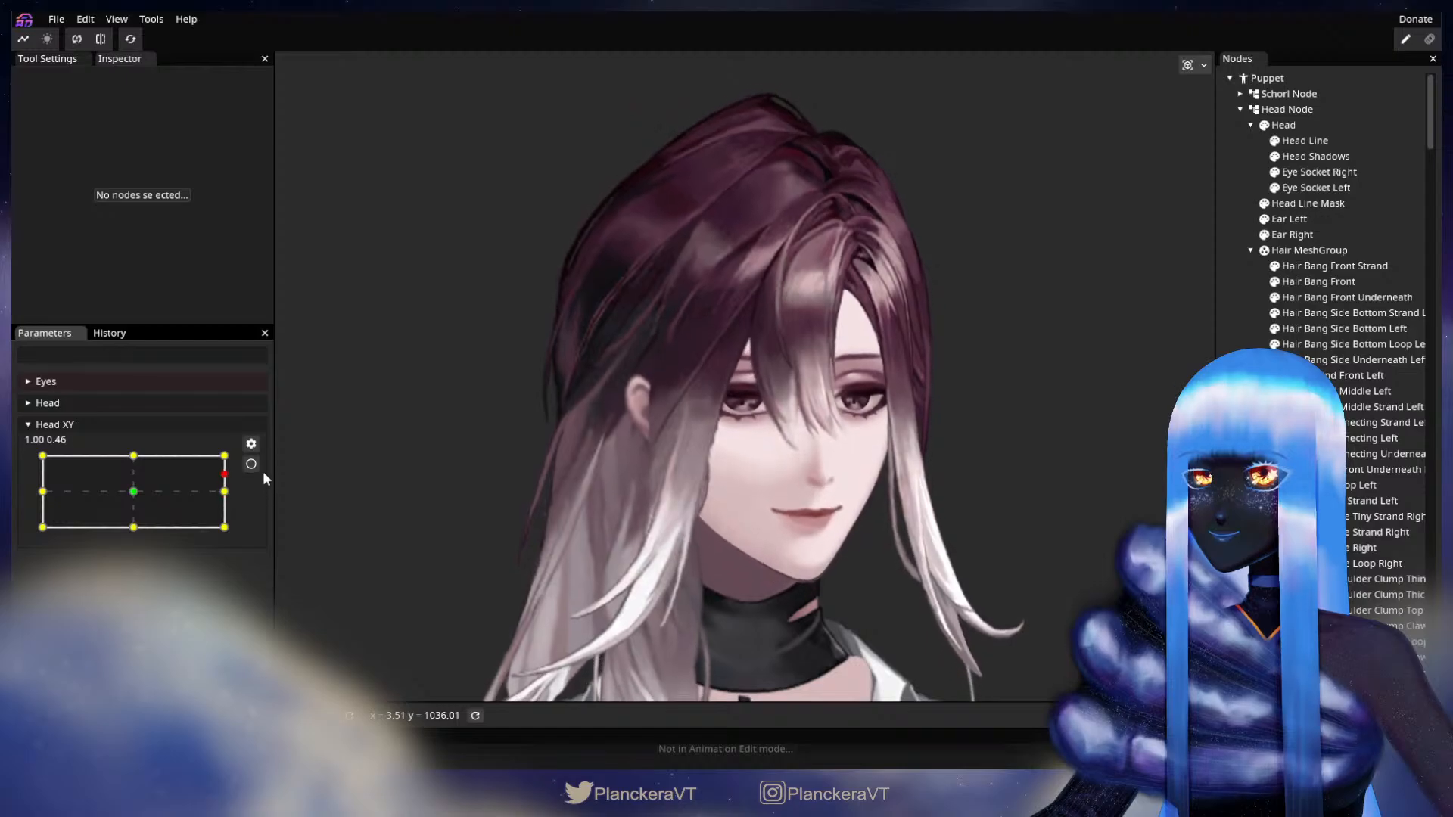
pyautogui.moveTo(263, 478); pyautogui.dragTo(233, 535)
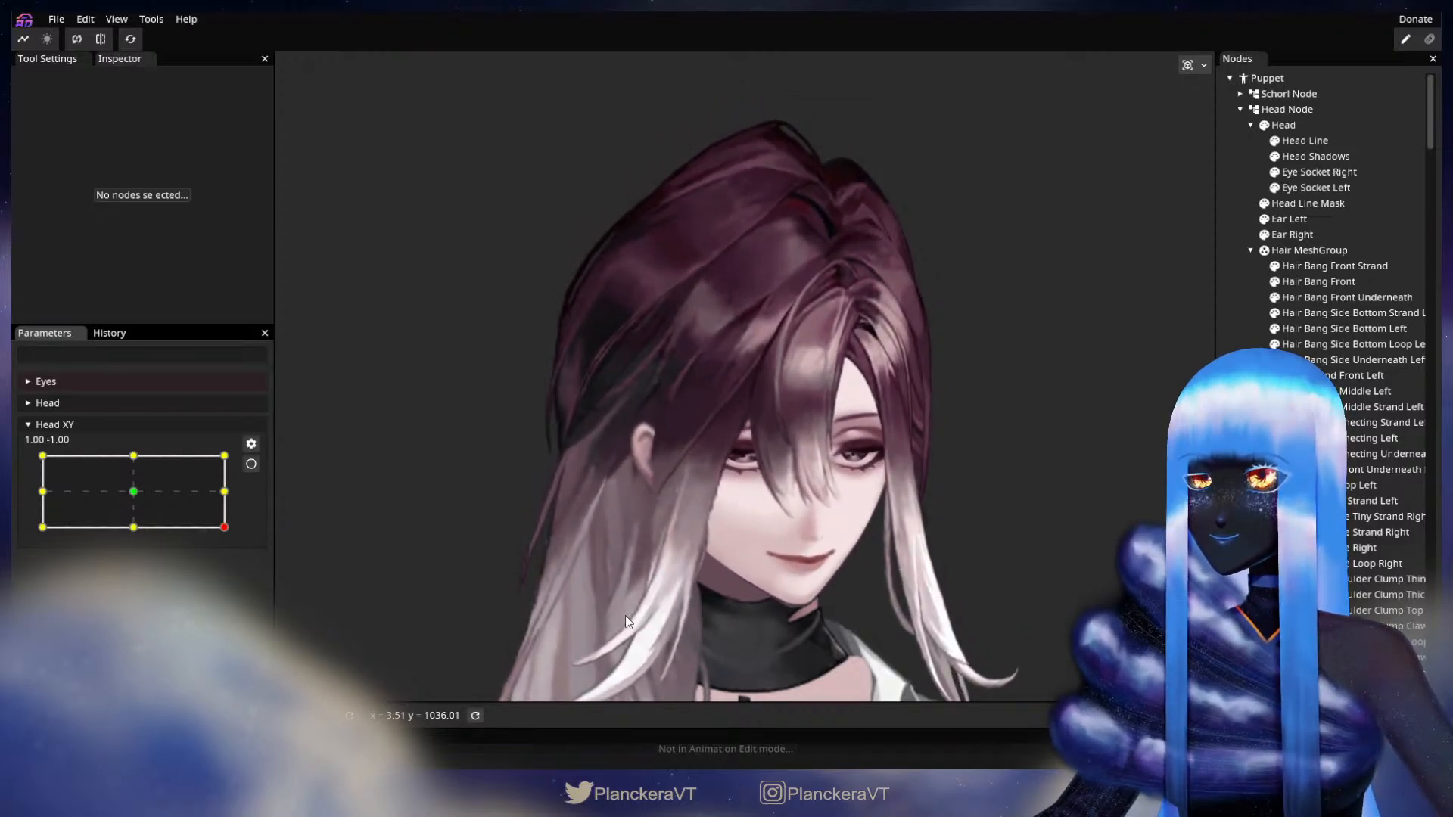
# Re-arm Head XY at 1.00, -1.00 and nudge Hair Bang Side Right's inner edge beside the eye with the size 32 Circle Brush.
pyautogui.scroll(2, 487, 505)
pyautogui.click(252, 464)
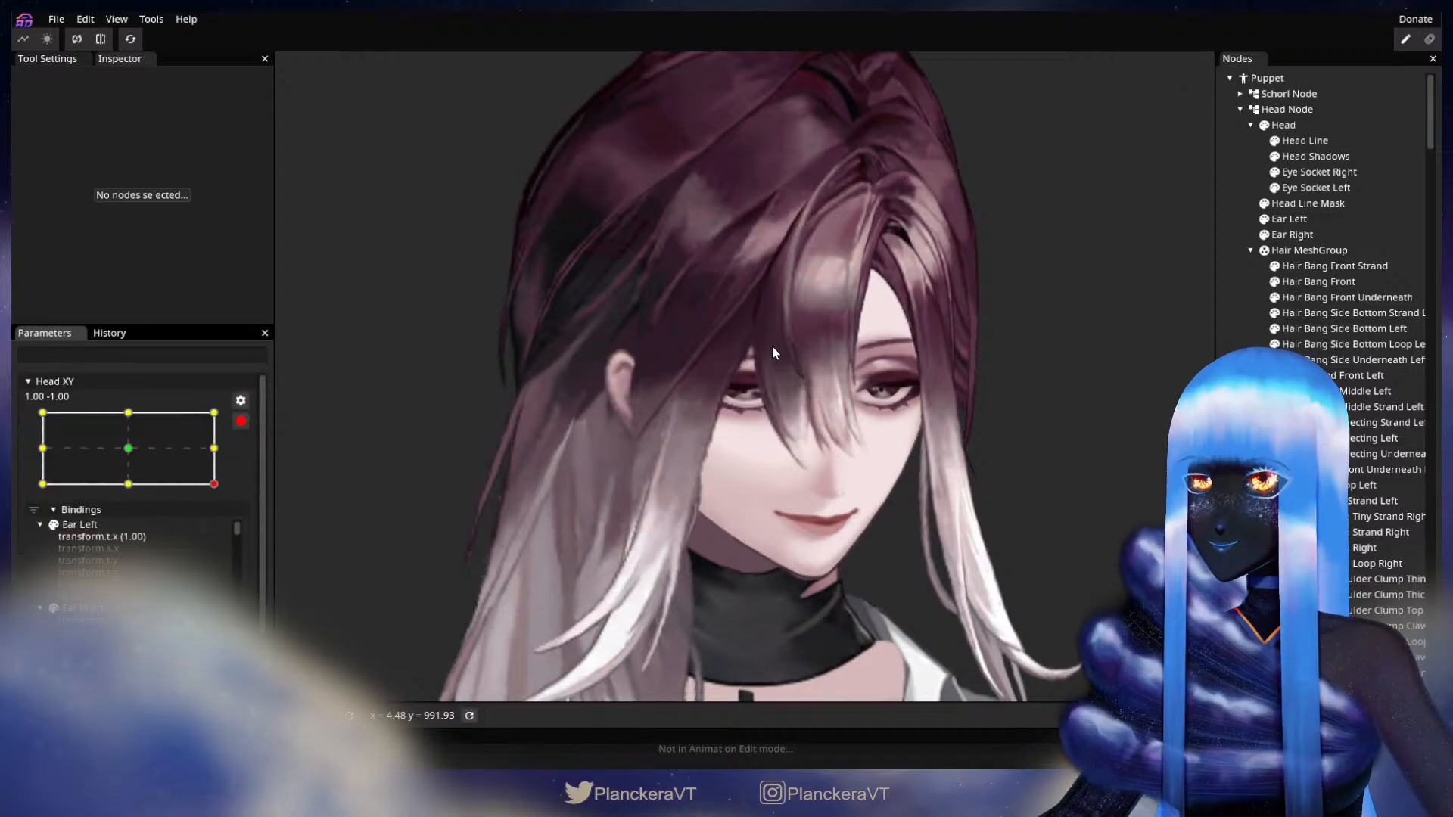
pyautogui.scroll(2, 743, 375)
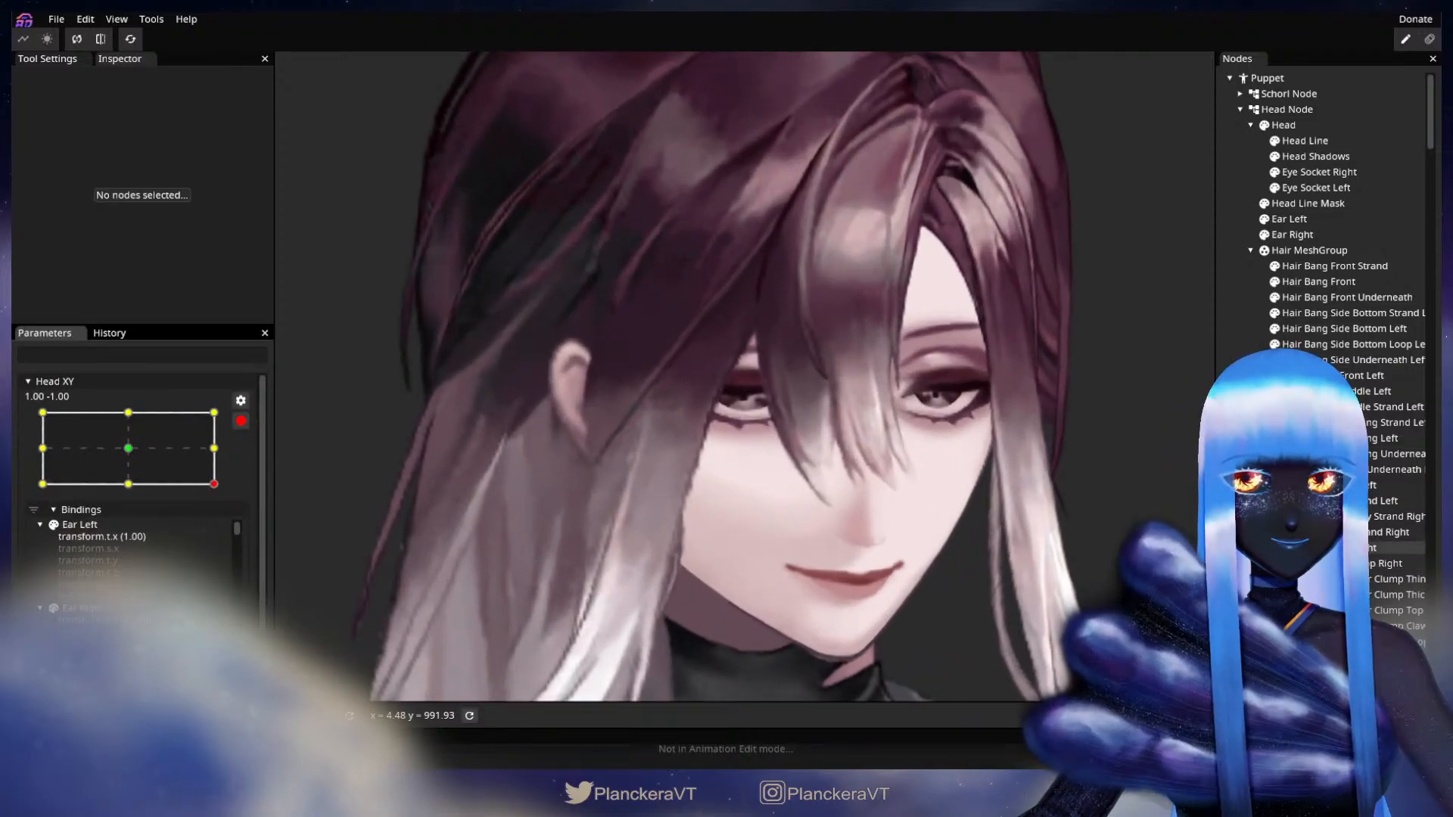
pyautogui.click(1363, 547)
pyautogui.scroll(3, 786, 402)
pyautogui.moveTo(785, 402); pyautogui.dragTo(735, 510)
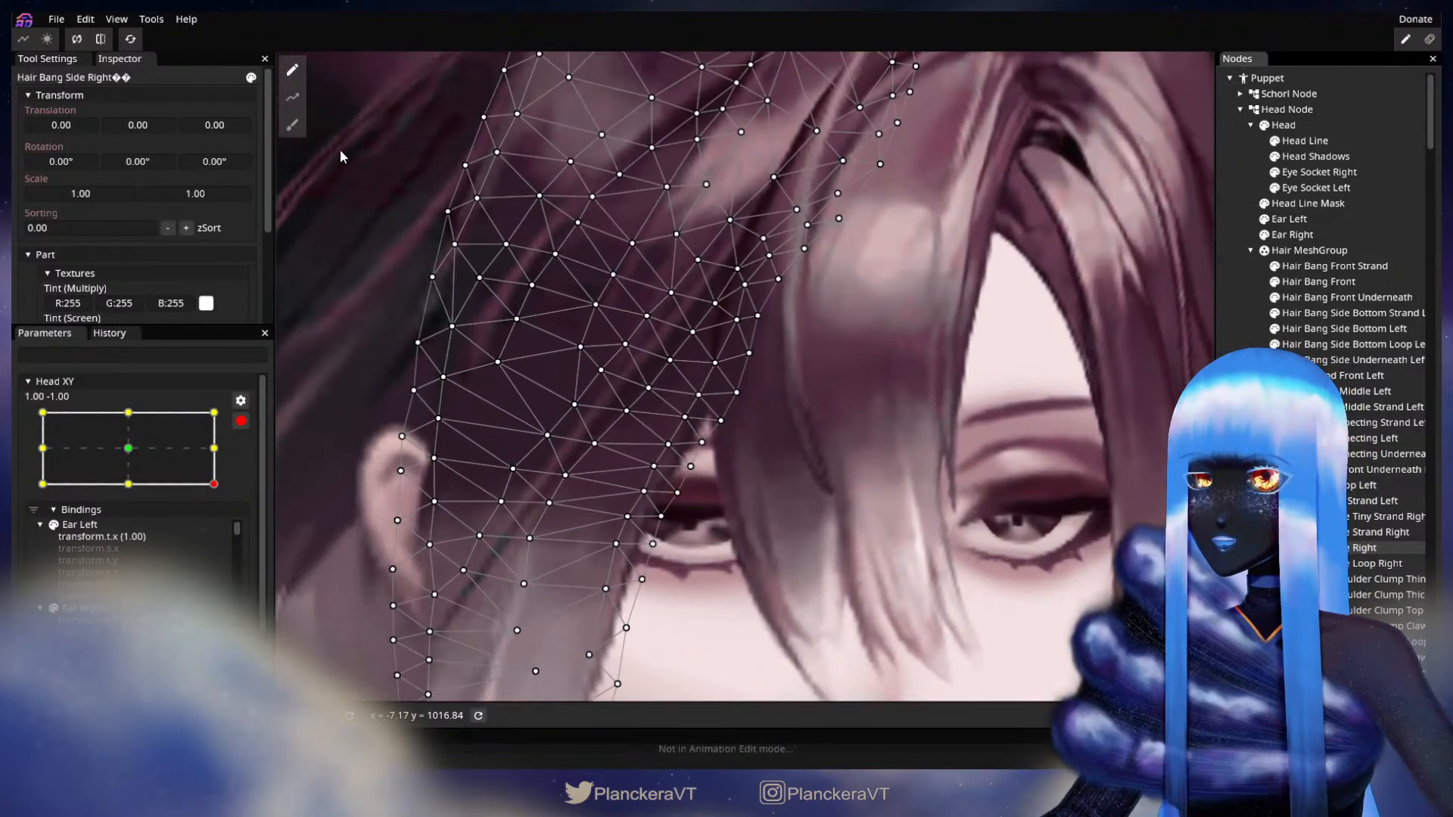
pyautogui.click(292, 124)
pyautogui.scroll(1, 814, 466)
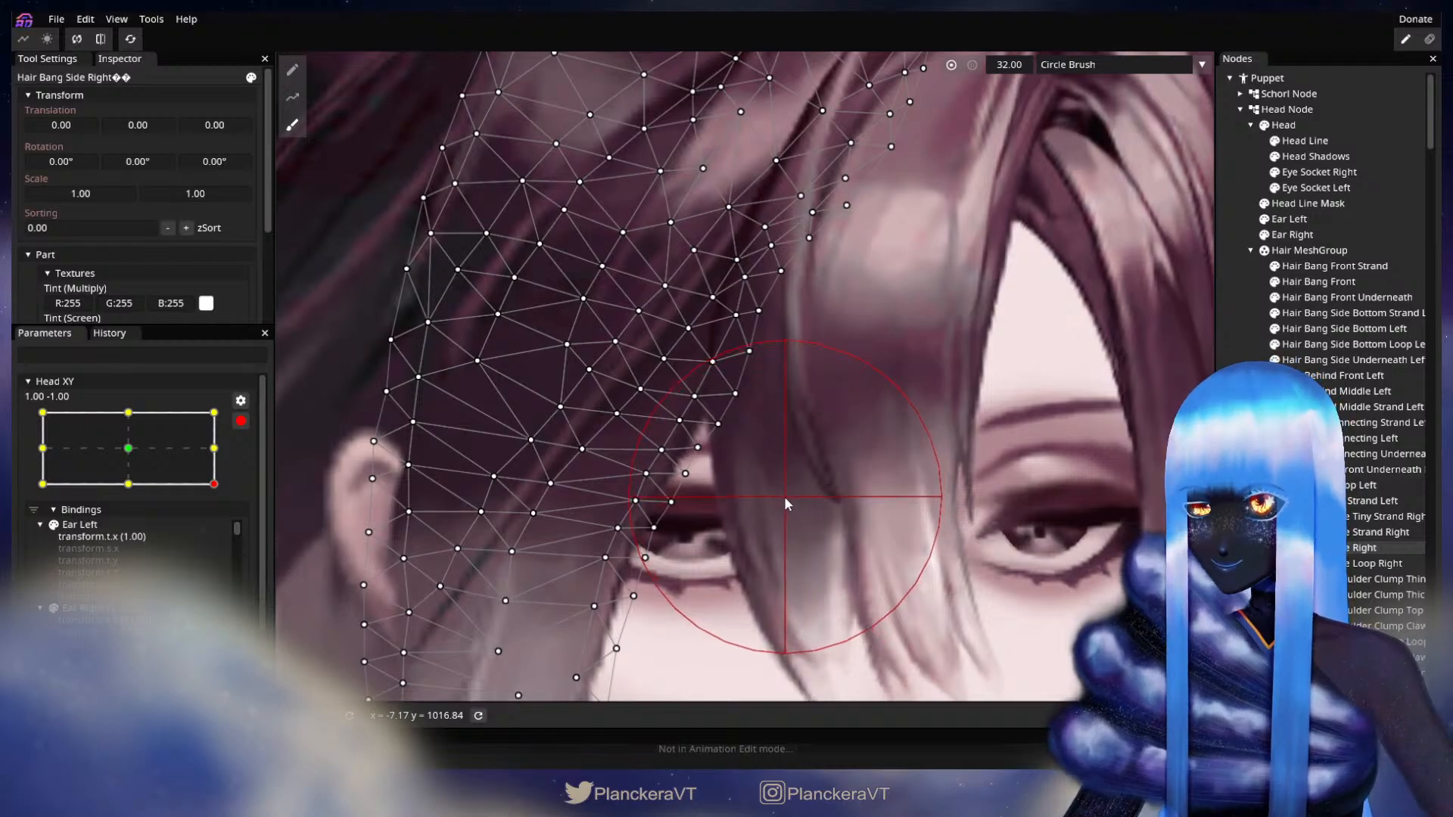
pyautogui.moveTo(784, 496); pyautogui.dragTo(770, 488)
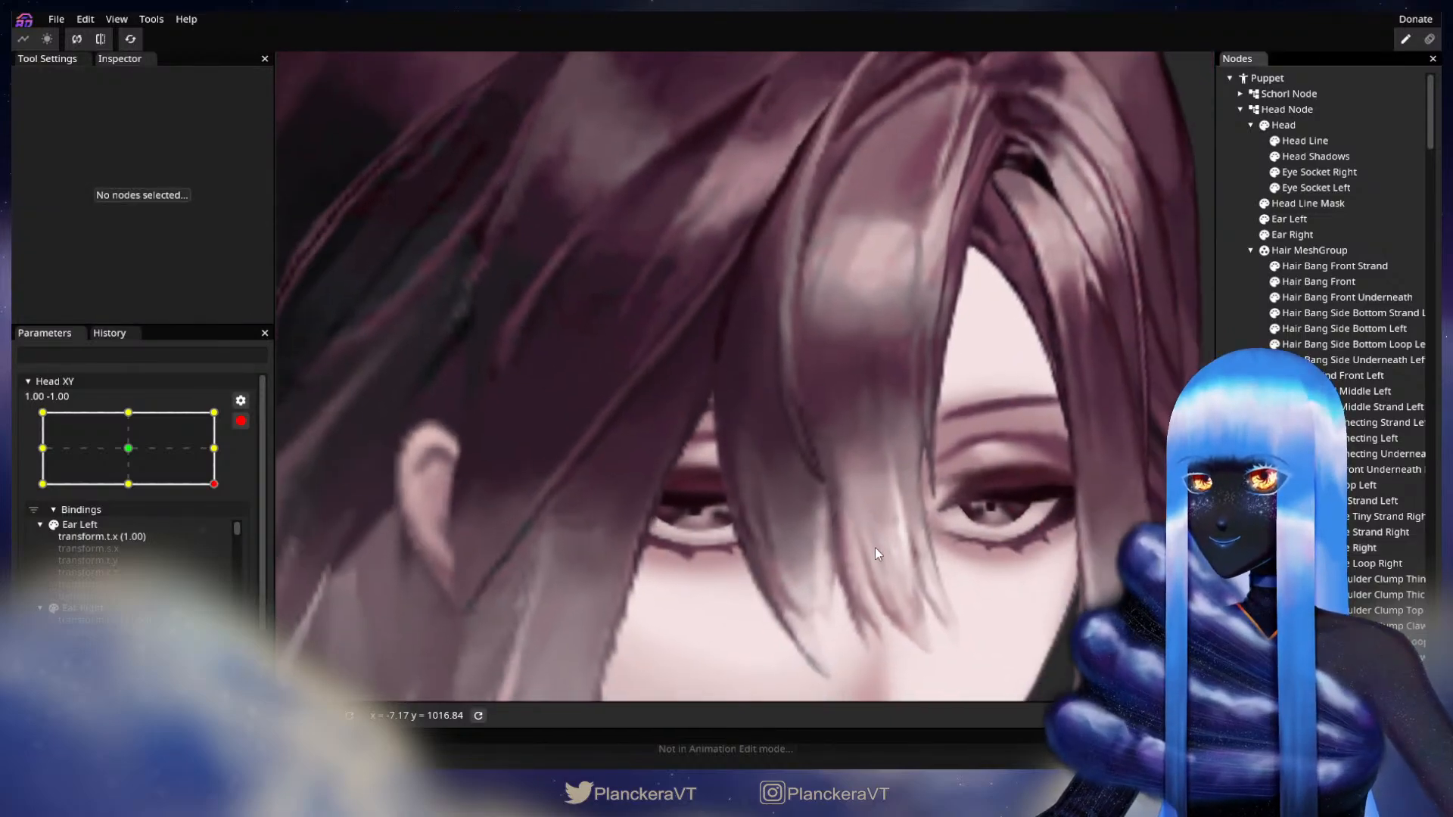
# Disarm Head XY and preview the hair while moving from 1.00, -1.00 through the center to the downward-facing pose.
pyautogui.scroll(-10, 888, 557)
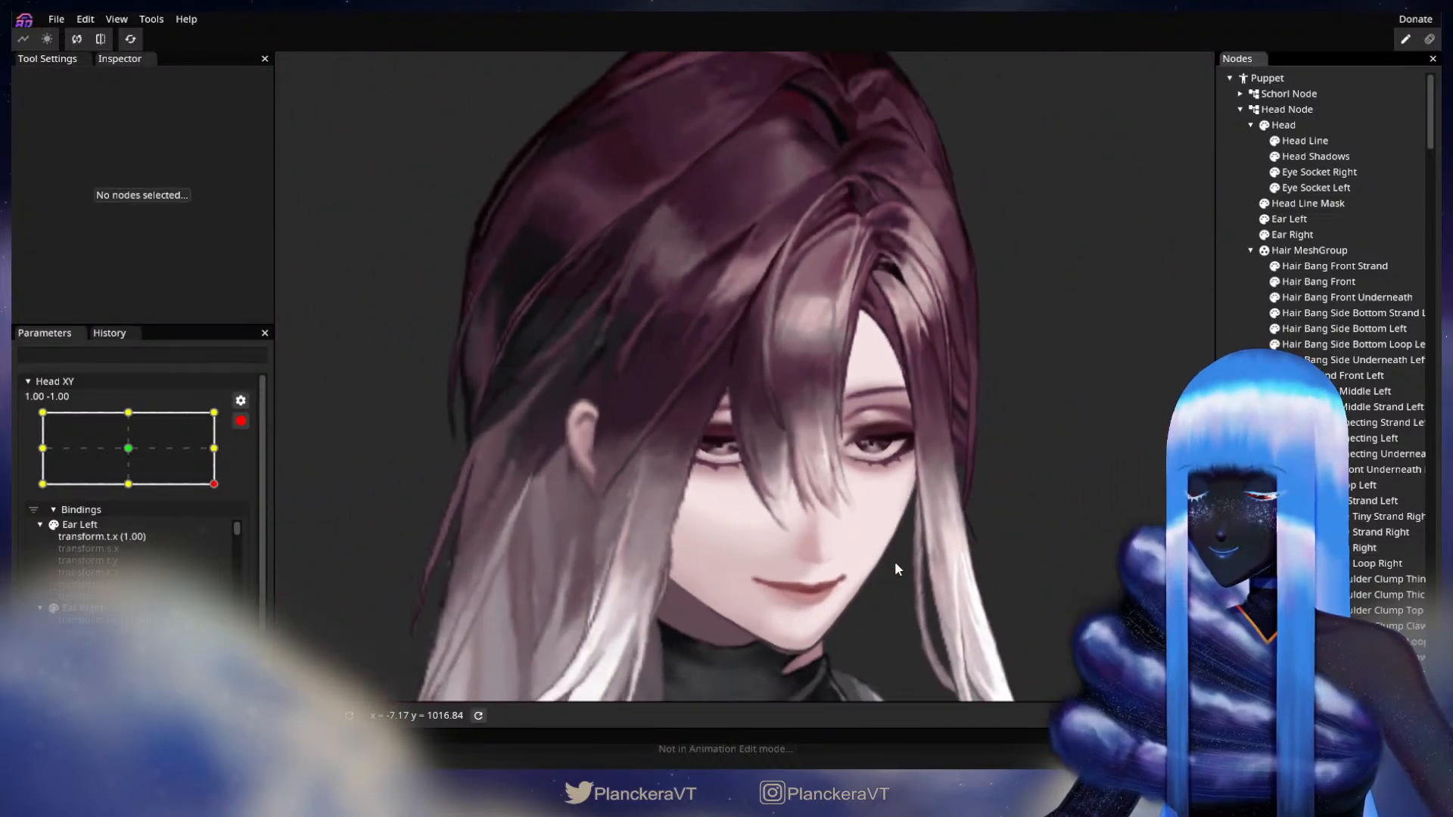
pyautogui.scroll(-10, 891, 560)
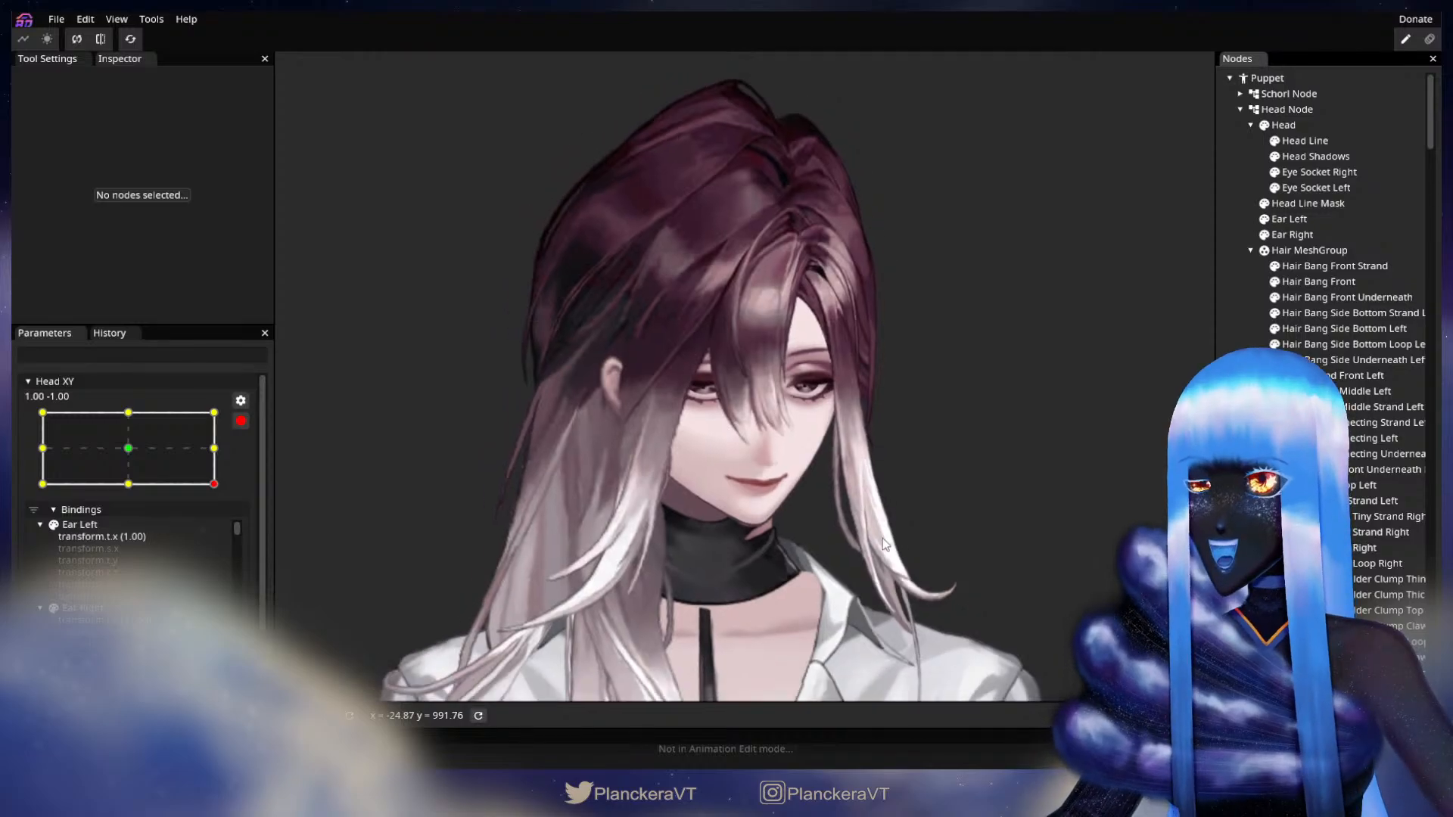
pyautogui.click(244, 423)
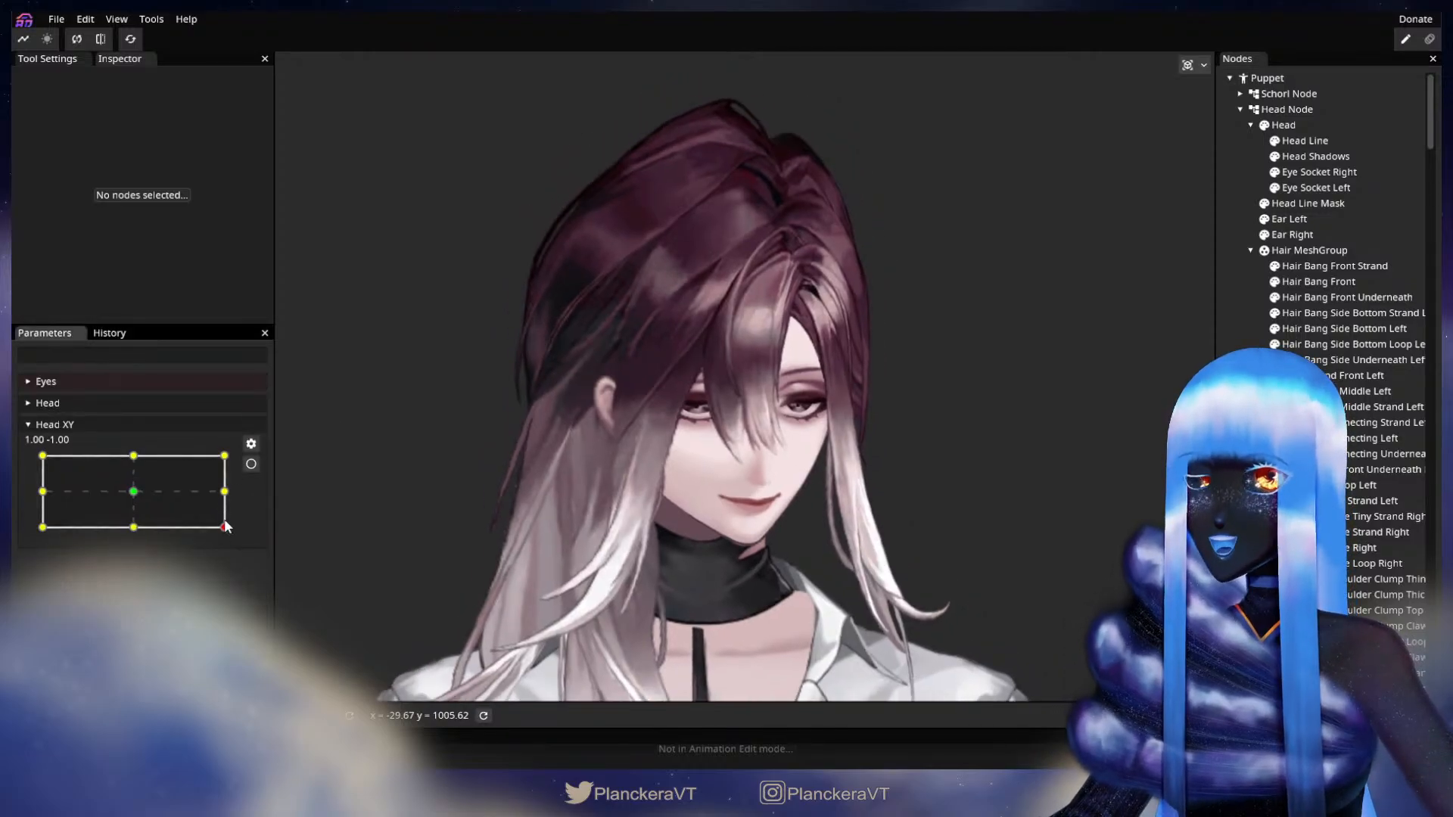
pyautogui.moveTo(224, 530); pyautogui.dragTo(134, 488)
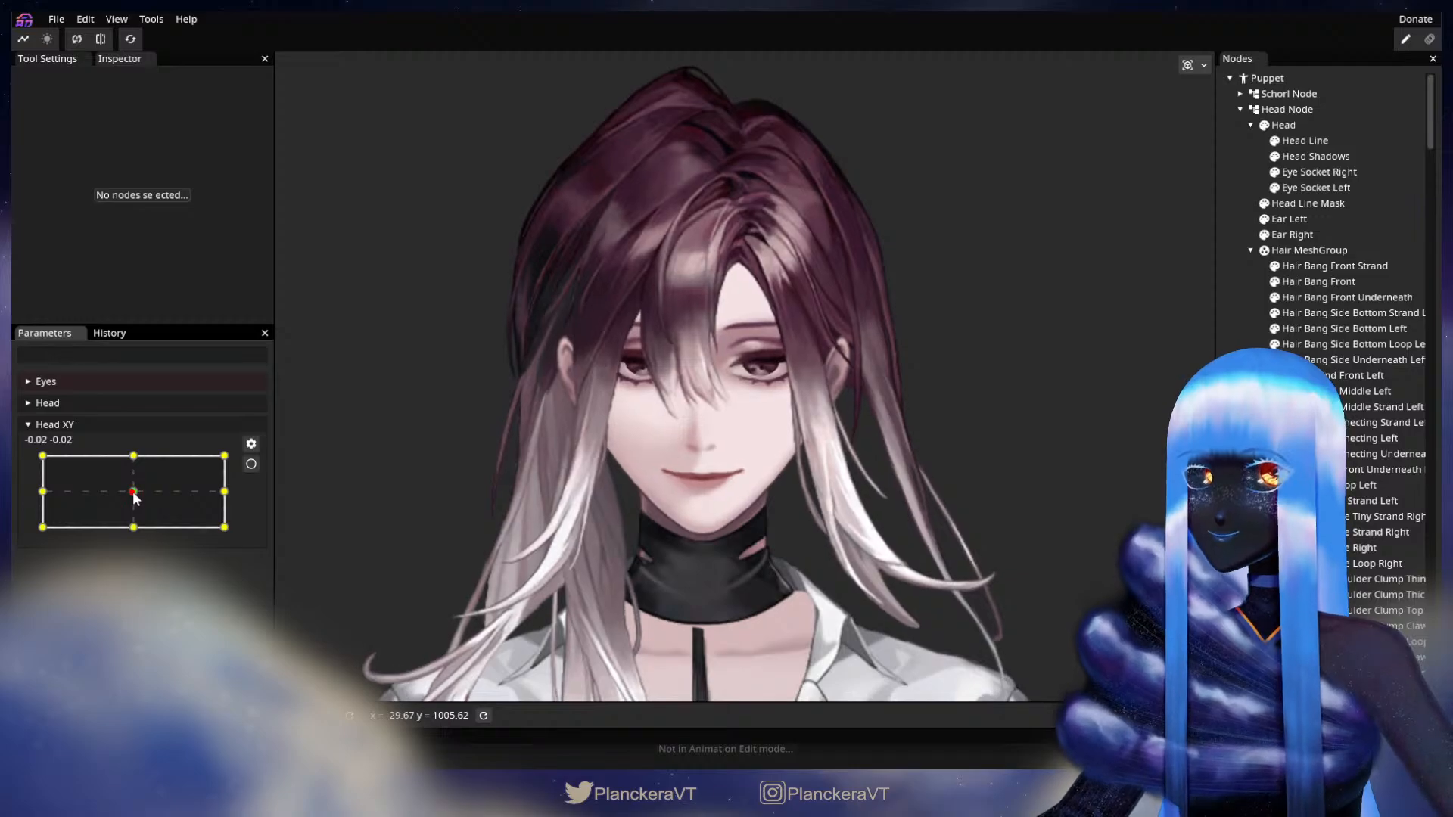
pyautogui.moveTo(133, 490); pyautogui.dragTo(129, 538)
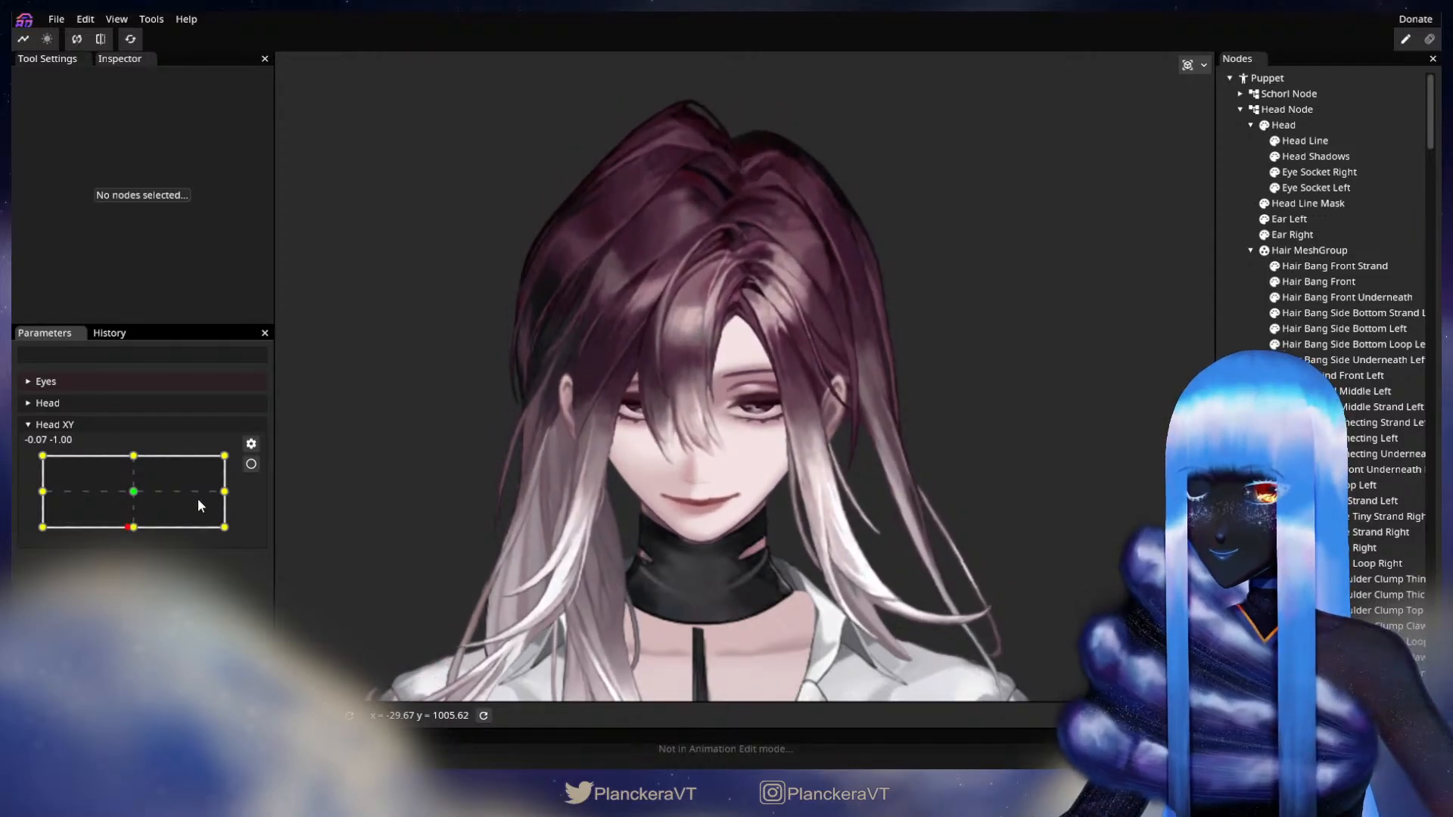
# Arm Head XY at 0.00, -1.00 and nudge Hair Bang Side Underneath Left's forehead edge slightly inward with the size 32 Circle Brush.
pyautogui.click(250, 463)
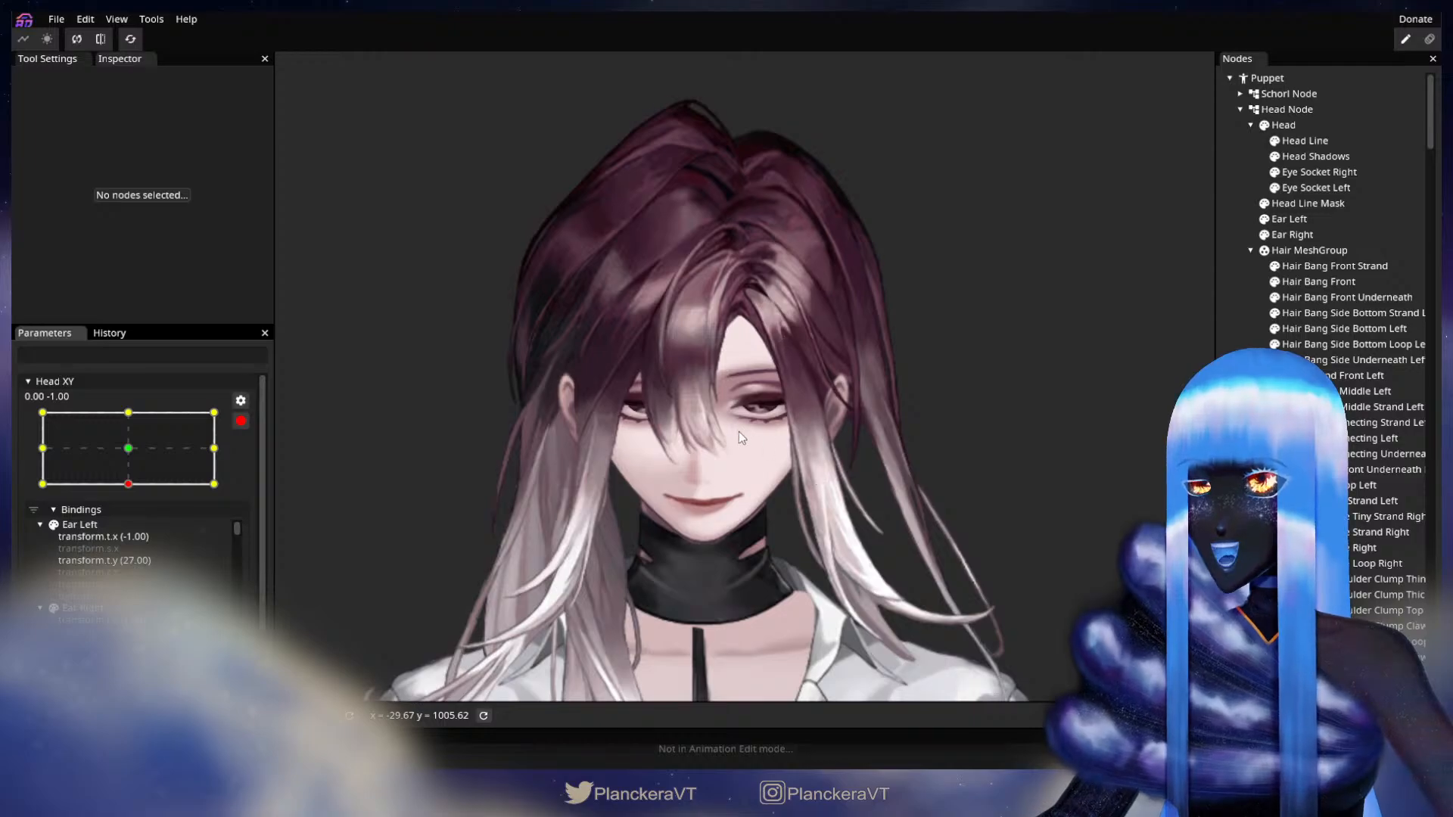
pyautogui.scroll(5, 739, 438)
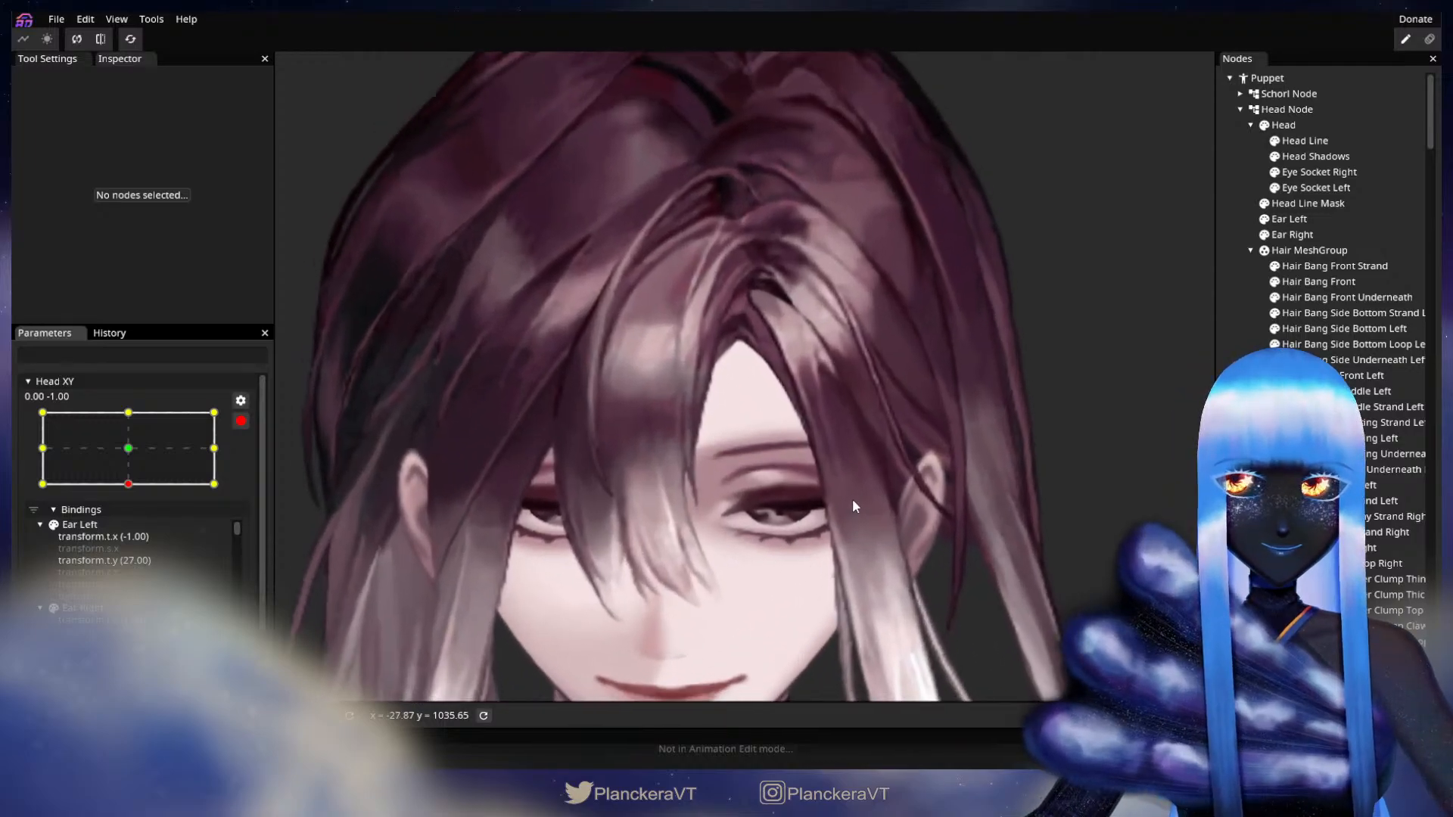
pyautogui.click(1349, 360)
pyautogui.scroll(2, 723, 489)
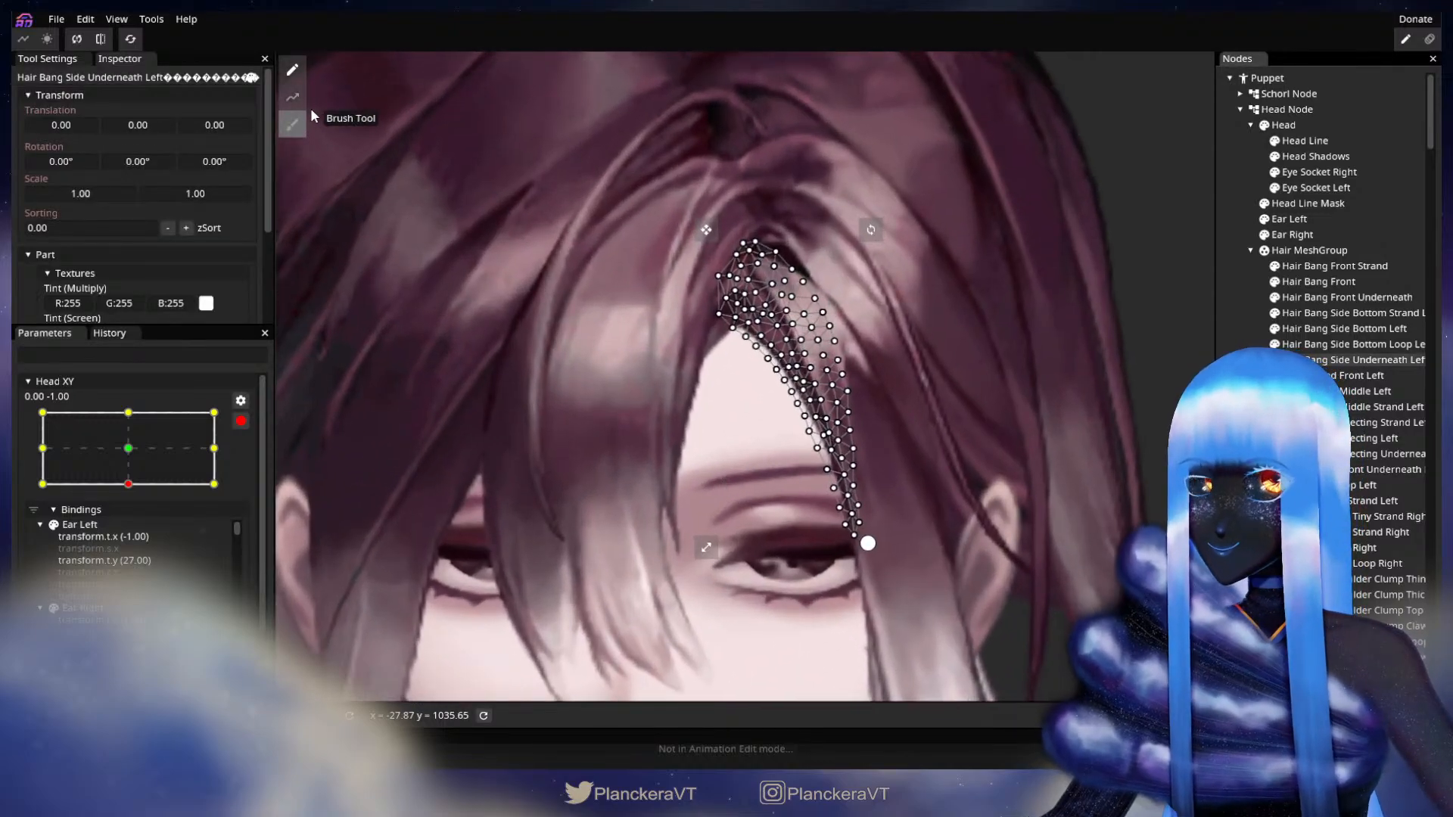
pyautogui.click(292, 124)
pyautogui.scroll(1, 616, 432)
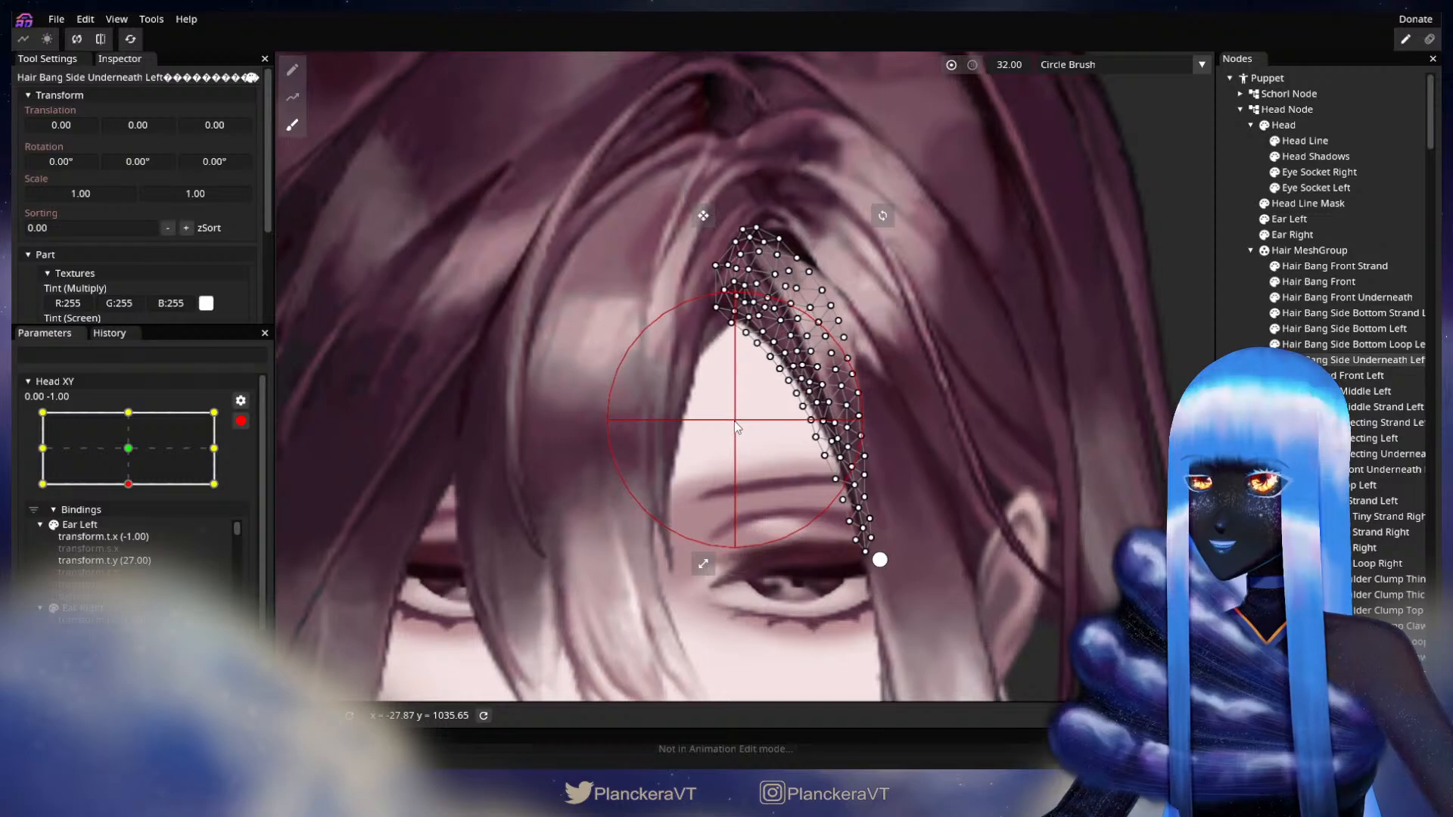
pyautogui.moveTo(734, 421); pyautogui.dragTo(728, 444)
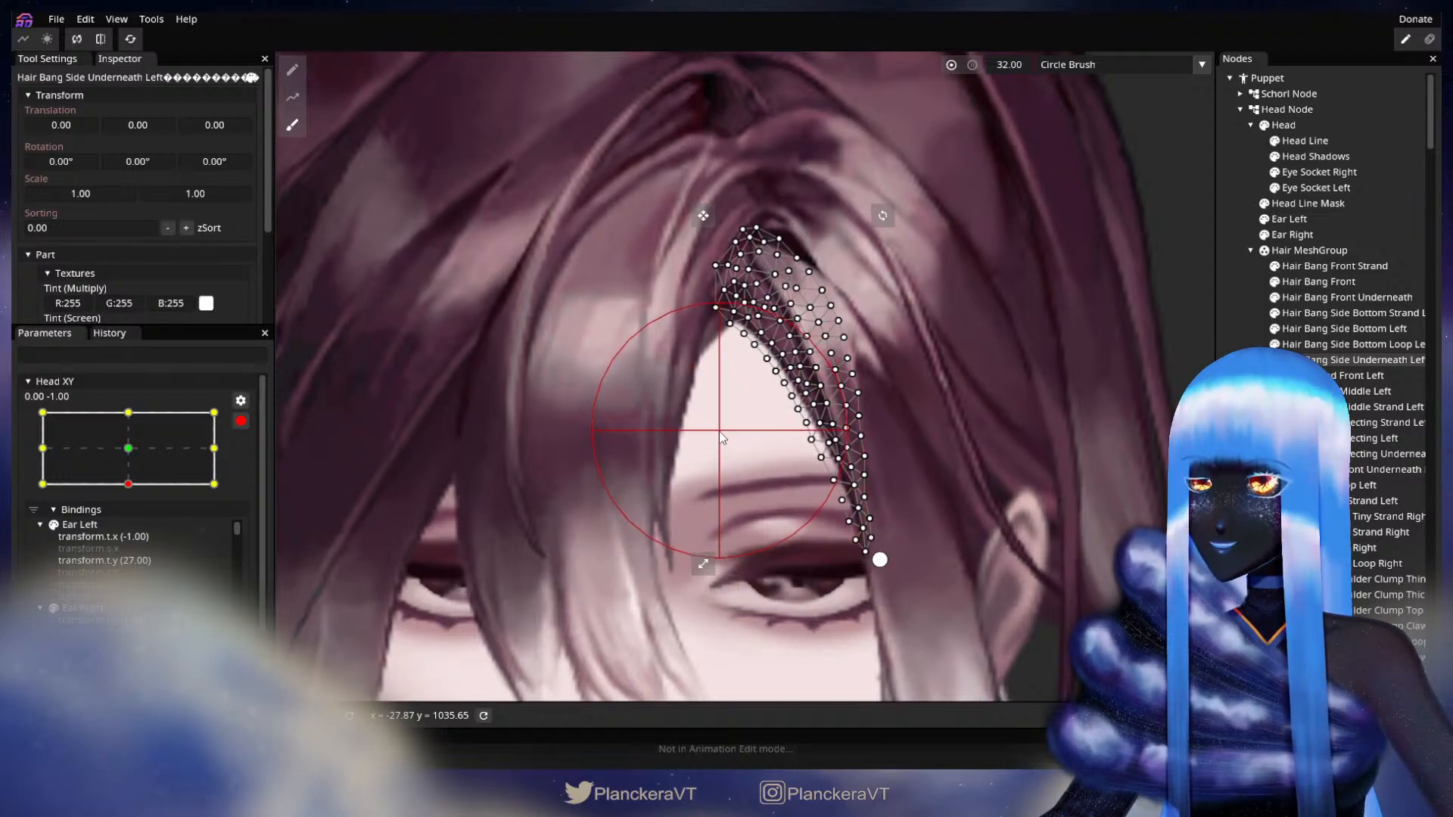
pyautogui.press('Escape')
# Disarm Head XY and preview the underneath bang's motion around the 0.00, -1.00 keypoint.
pyautogui.scroll(-2, 813, 489)
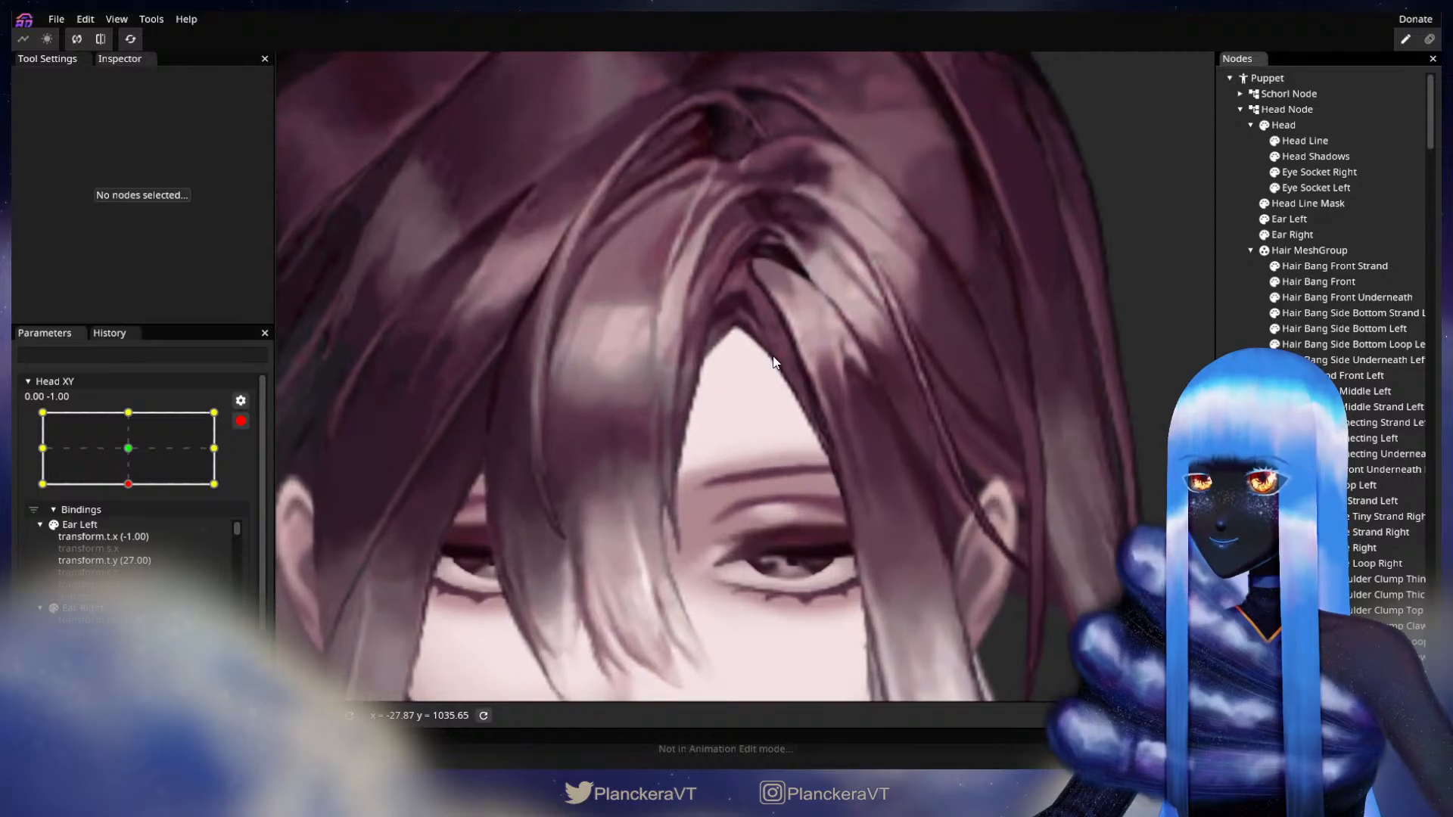
pyautogui.scroll(-4, 805, 470)
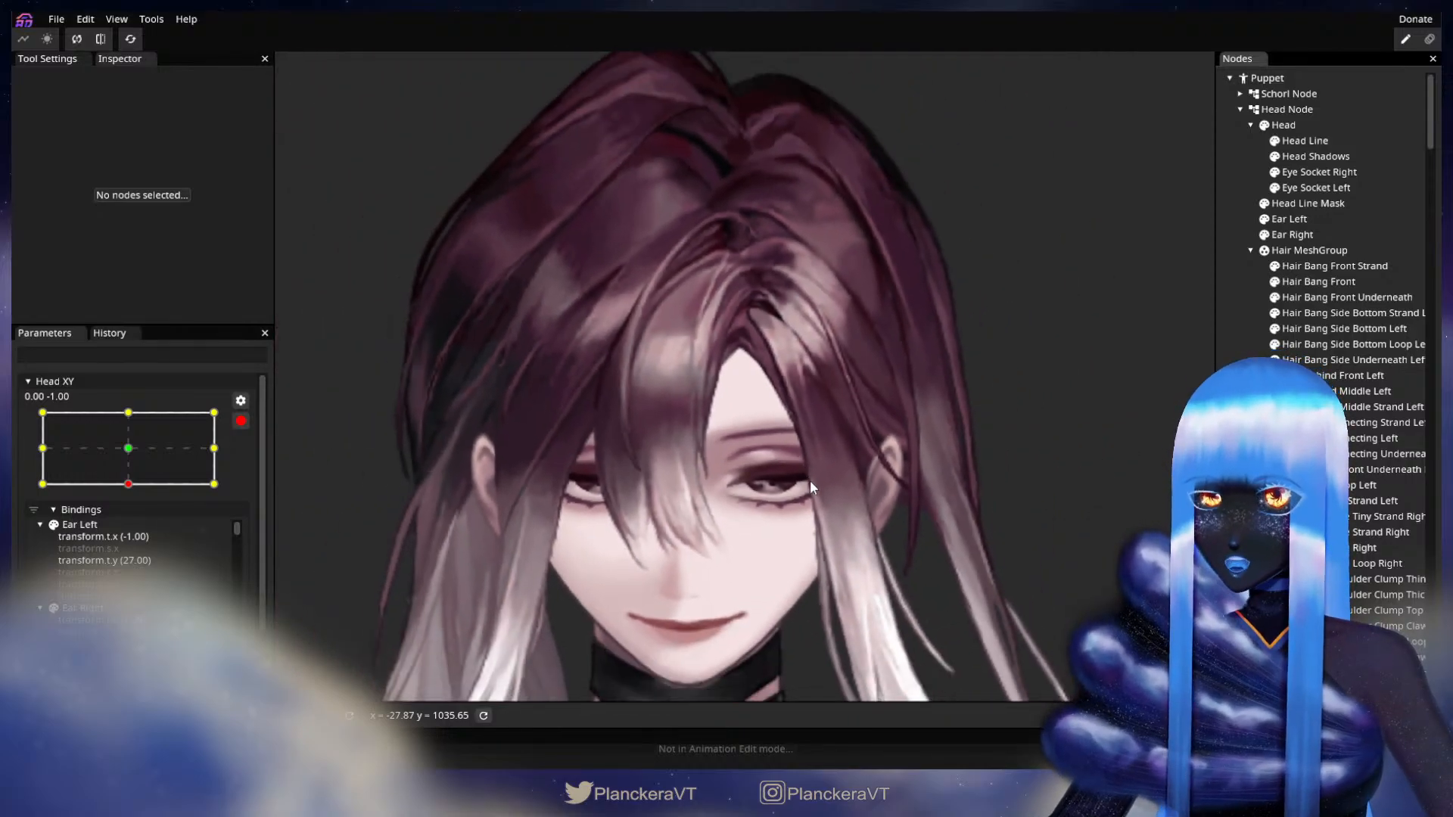
pyautogui.scroll(-2, 805, 472)
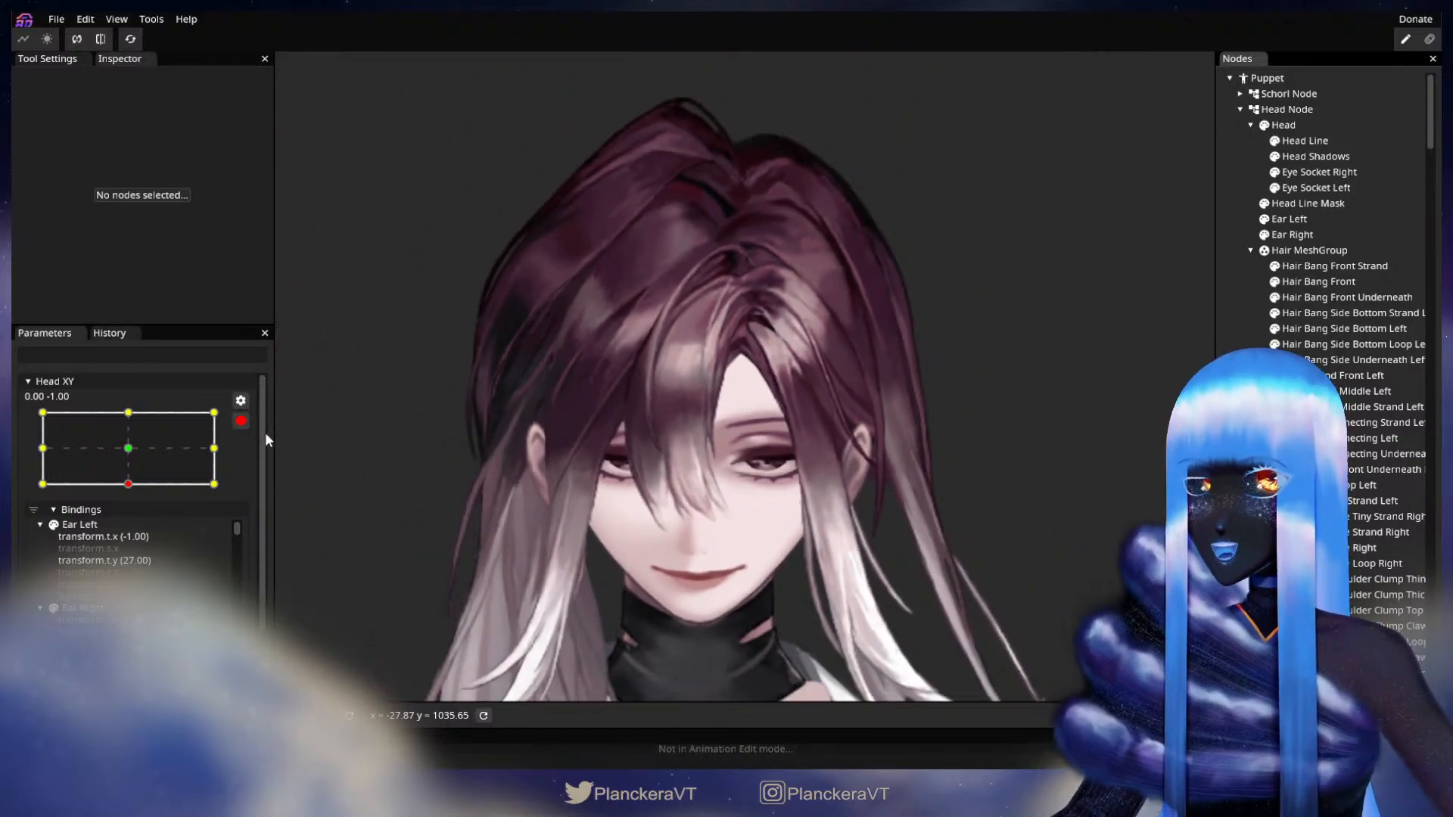
pyautogui.click(240, 421)
pyautogui.moveTo(133, 529)
pyautogui.mouseDown()
pyautogui.moveTo(136, 496)
pyautogui.moveTo(130, 536)
pyautogui.mouseUp()
# Re-arm Head XY at 0.00, -1.00 and fine-tune individual Hair Bang Side Underneath Left vertices along the forehead edge.
pyautogui.click(251, 464)
pyautogui.scroll(5, 731, 483)
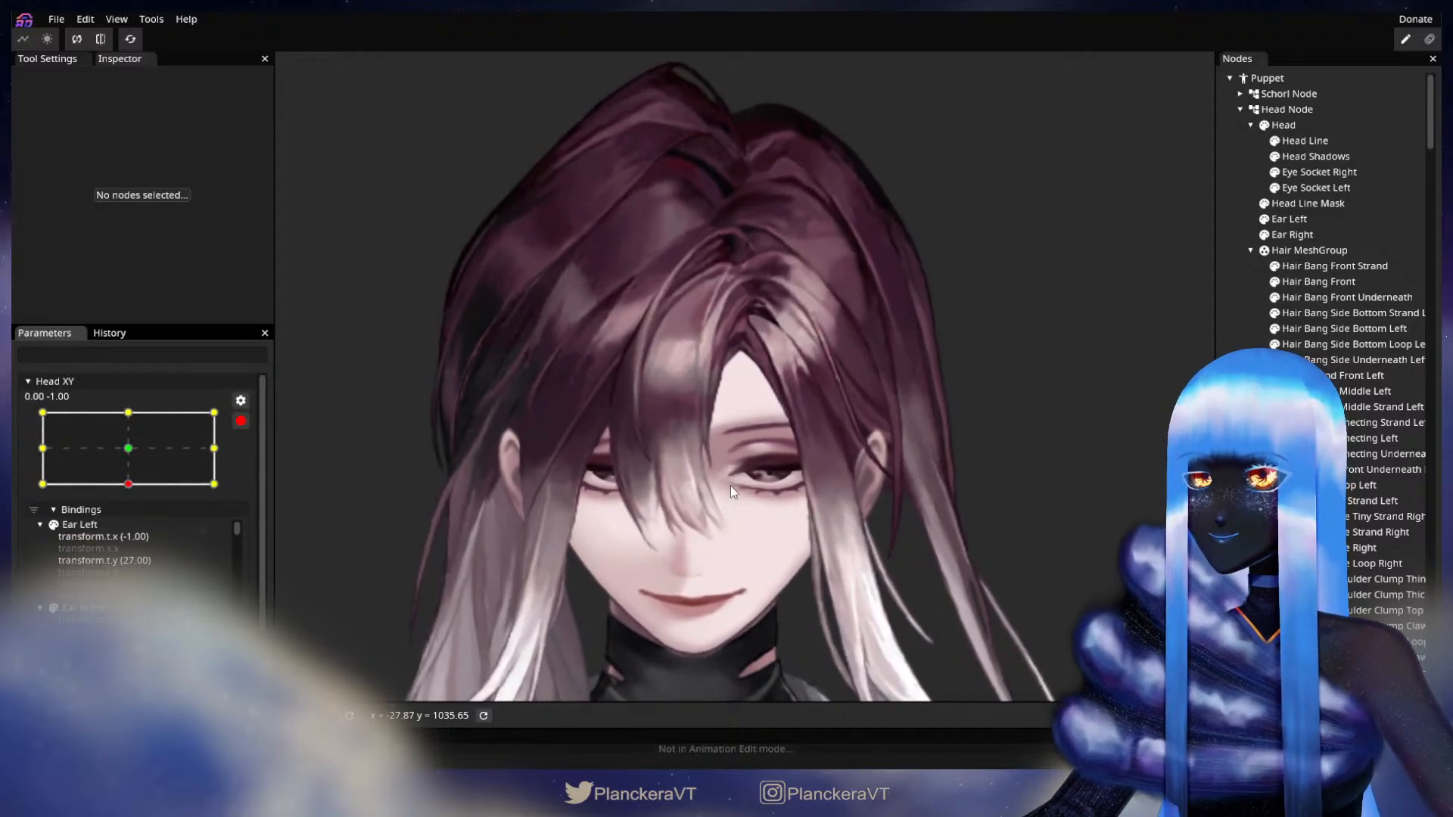
pyautogui.scroll(6, 732, 484)
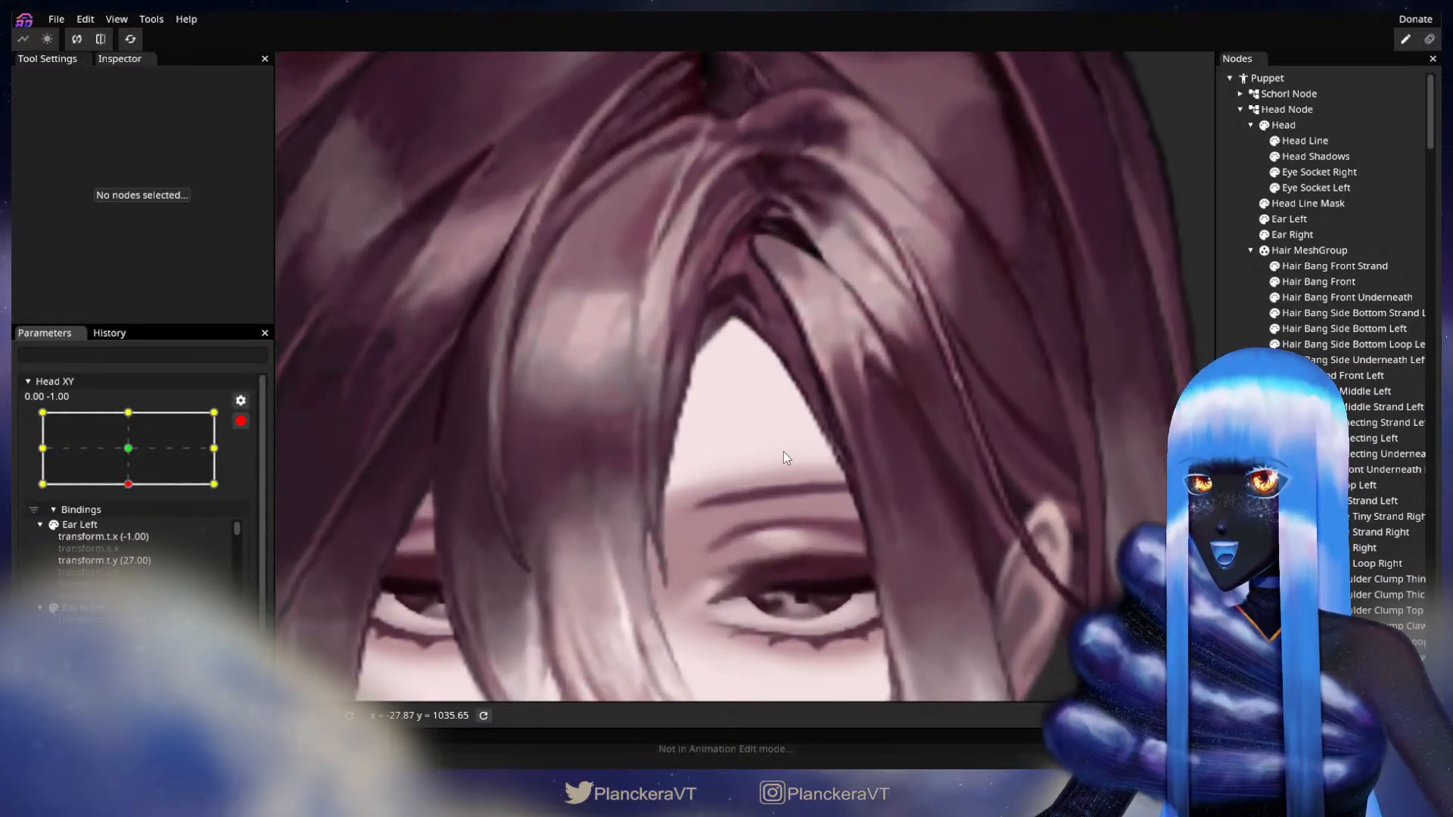
pyautogui.scroll(1, 801, 496)
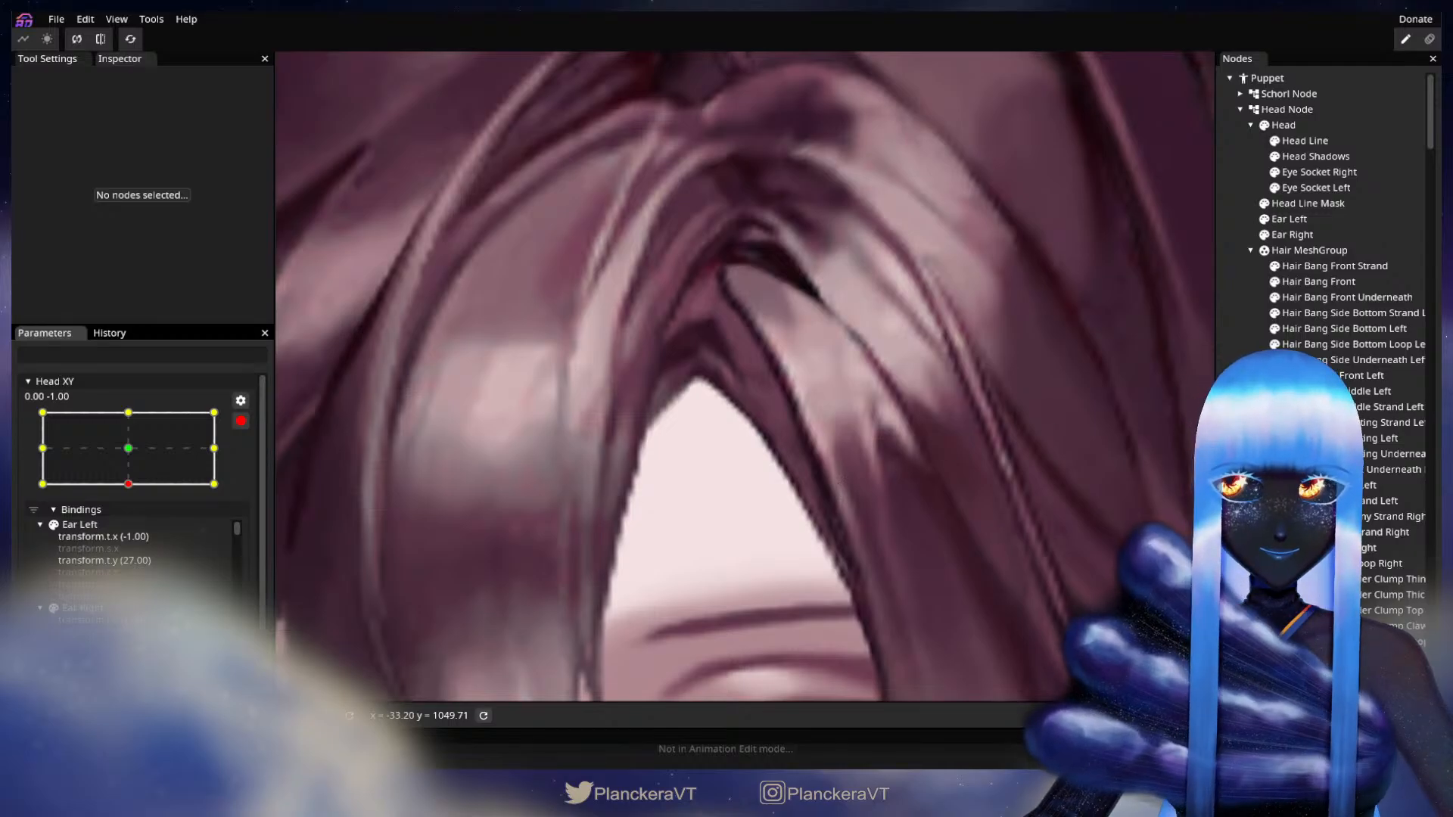
pyautogui.click(1338, 361)
pyautogui.scroll(4, 753, 503)
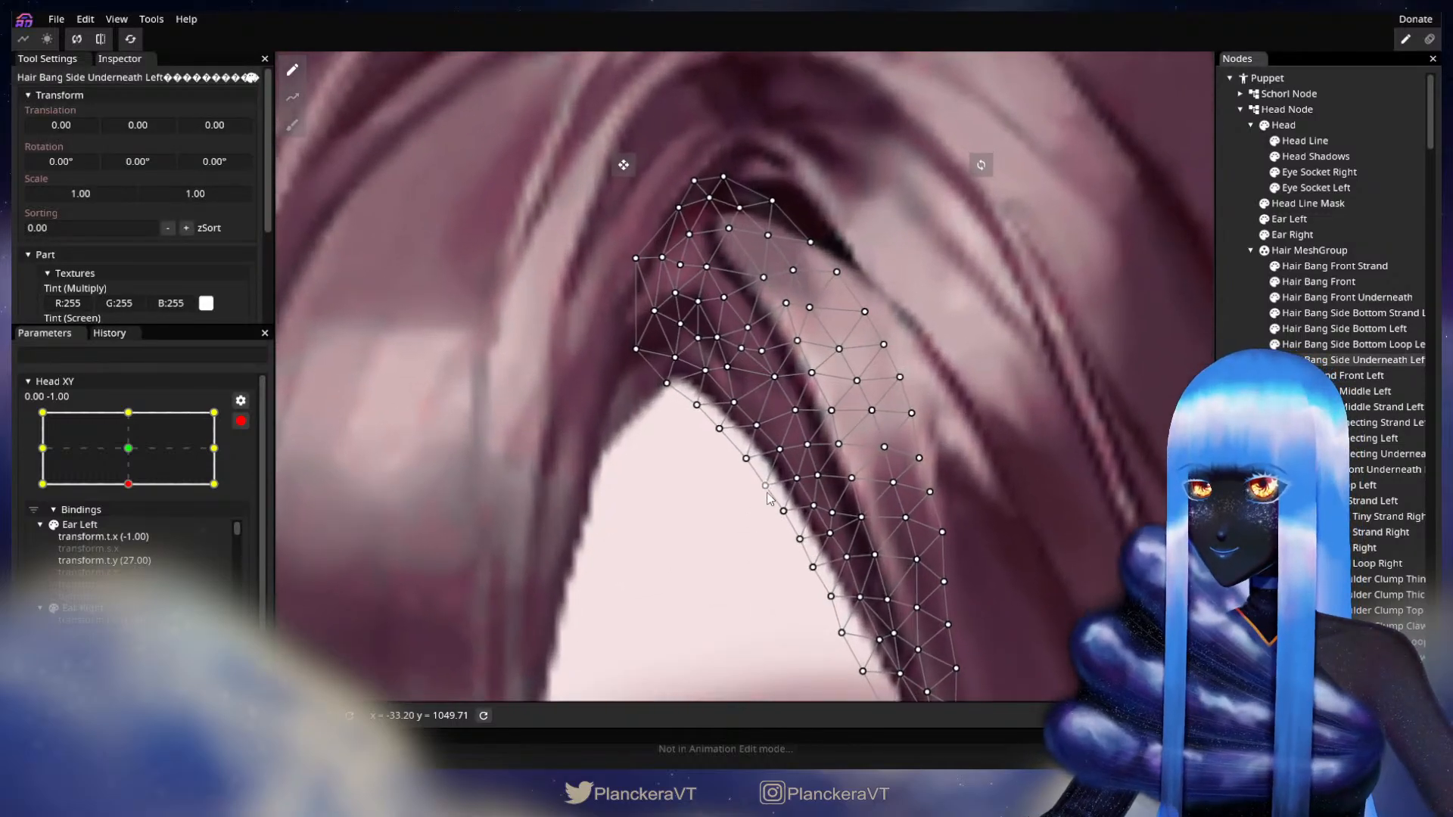
pyautogui.click(780, 451)
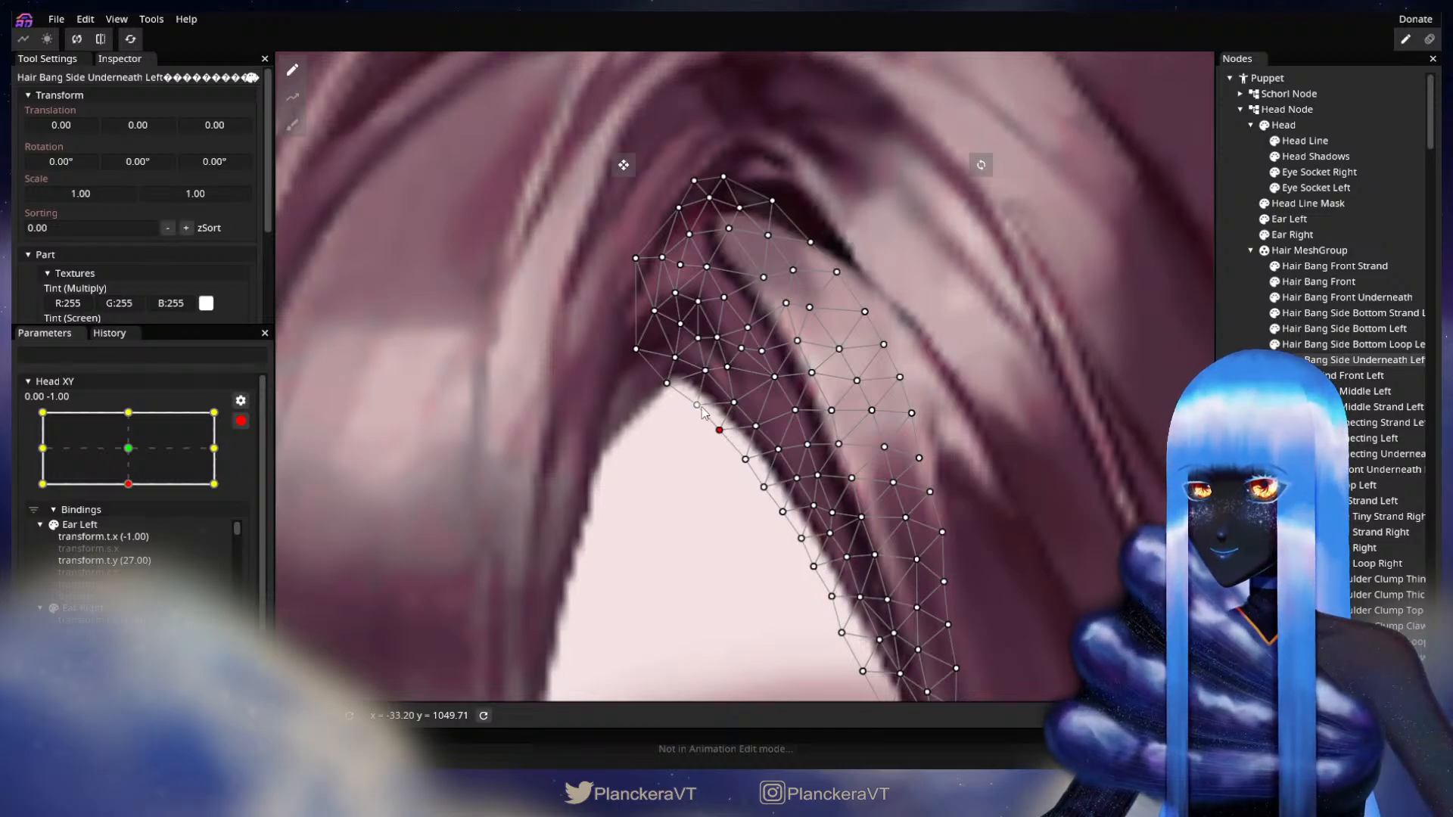
pyautogui.press('Escape')
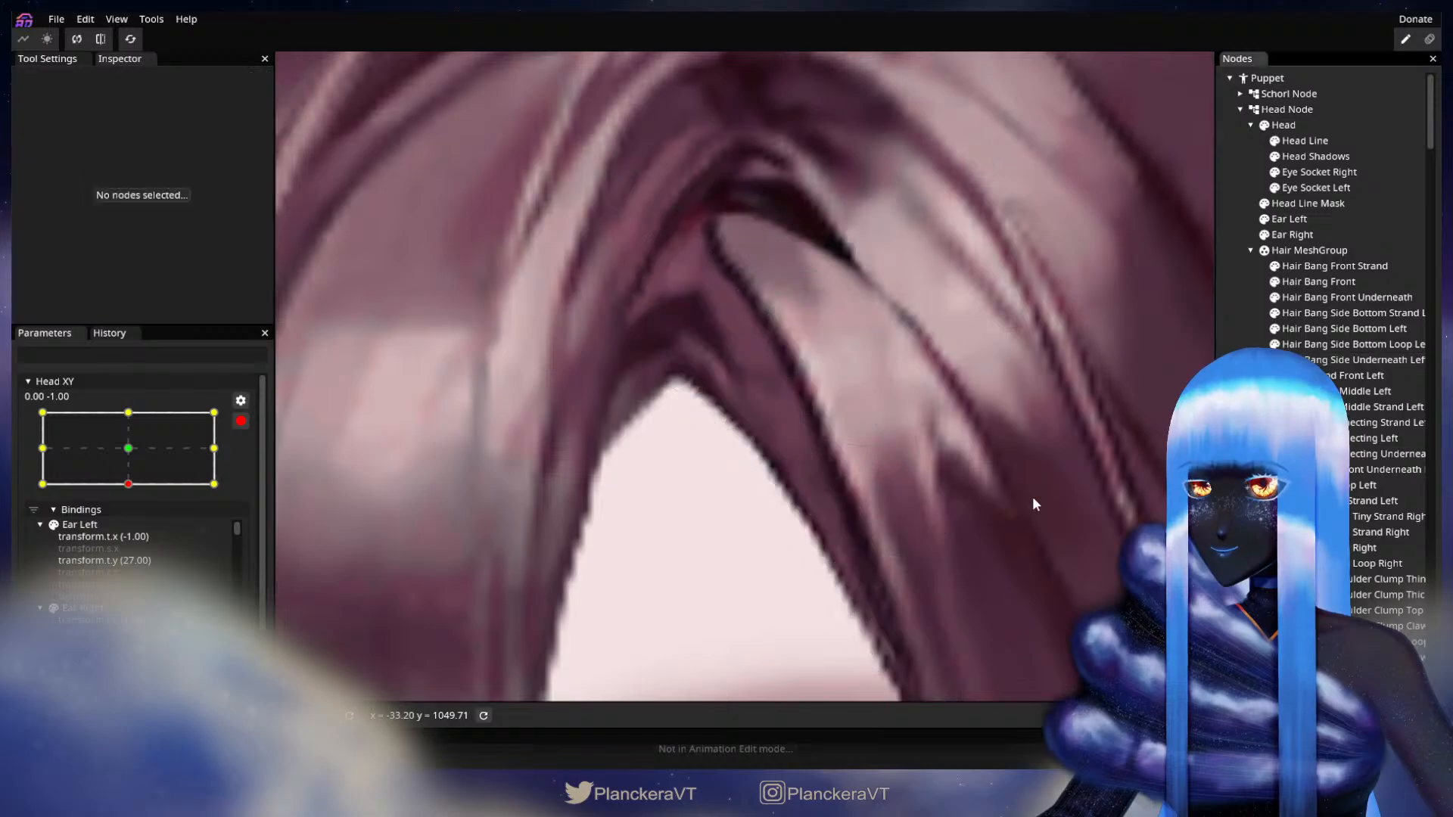
# Disarm Head XY and preview the bangs while moving from 0.00, -1.00 to the 1.00, -1.00 corner.
pyautogui.scroll(-4, 846, 551)
pyautogui.scroll(-5, 864, 564)
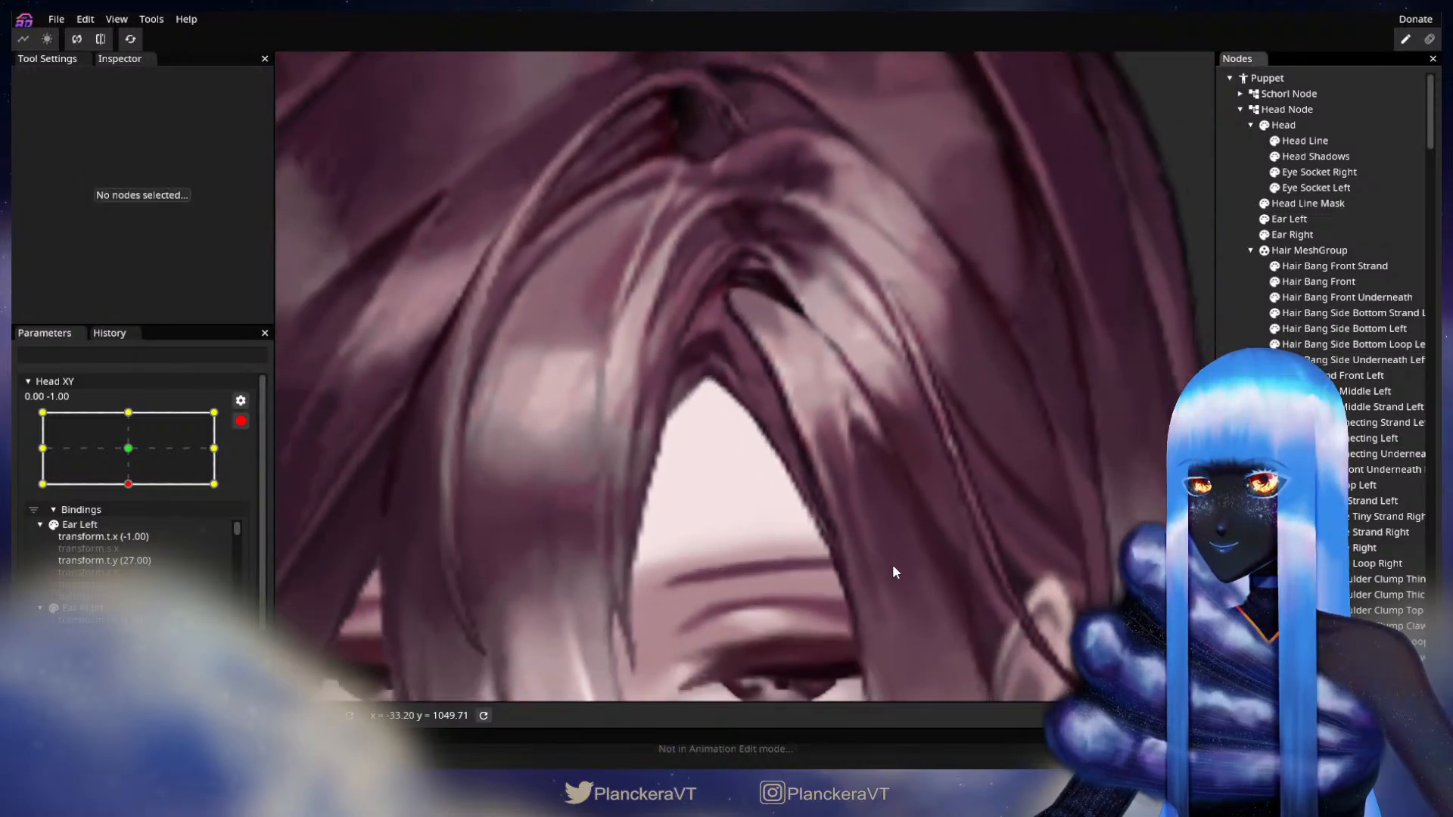
pyautogui.scroll(-5, 918, 578)
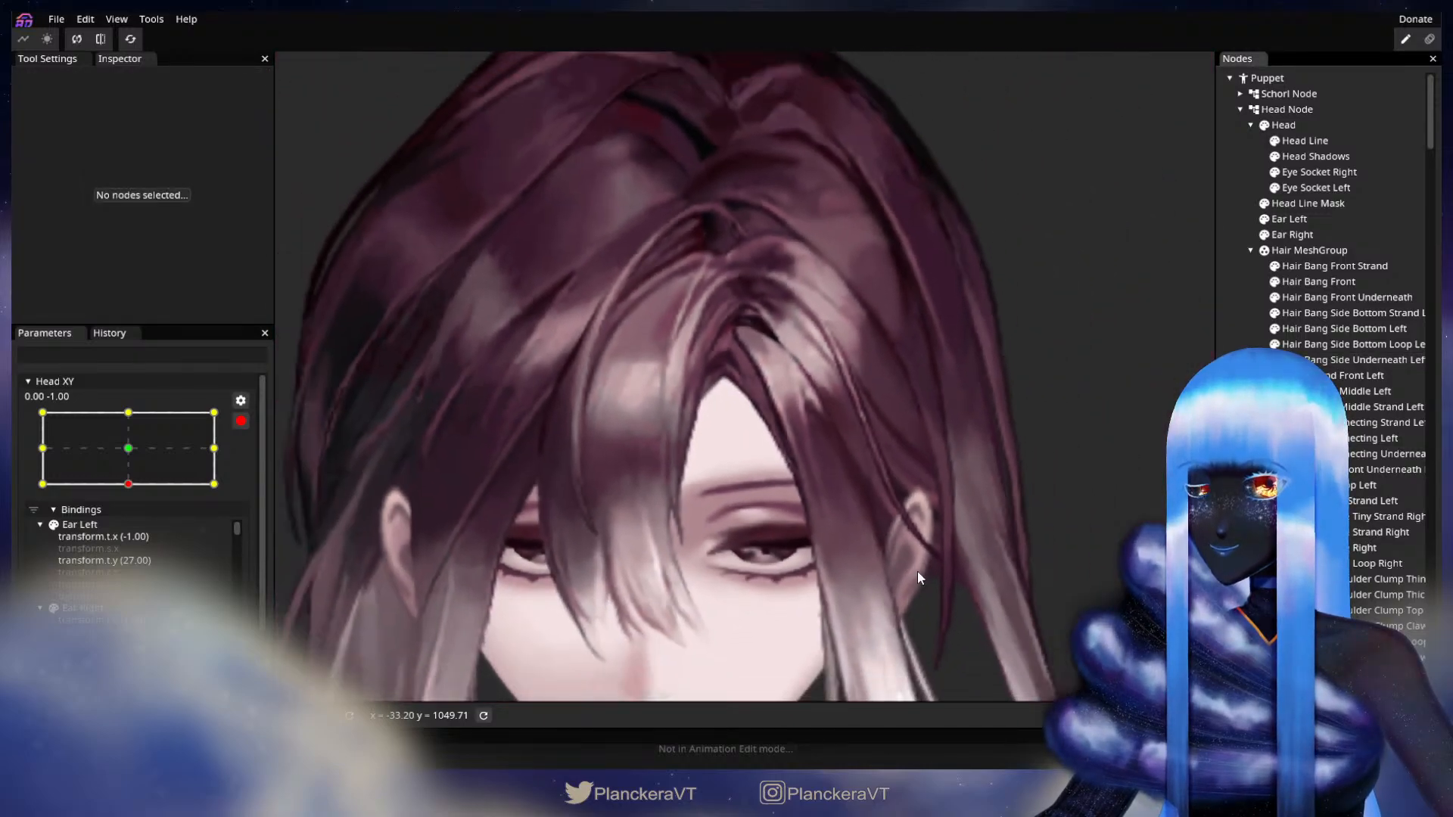
pyautogui.scroll(-2, 969, 566)
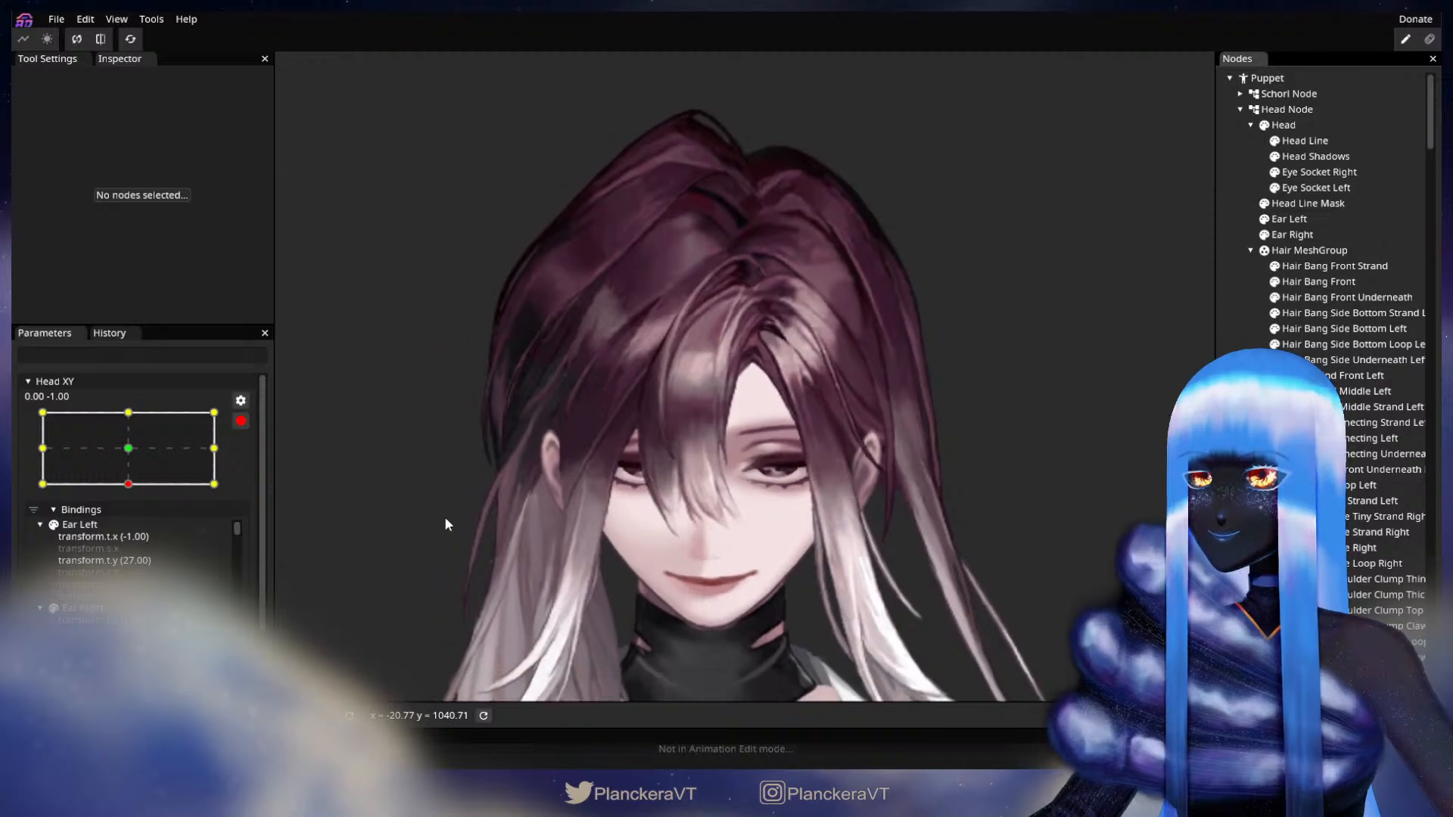
pyautogui.click(240, 421)
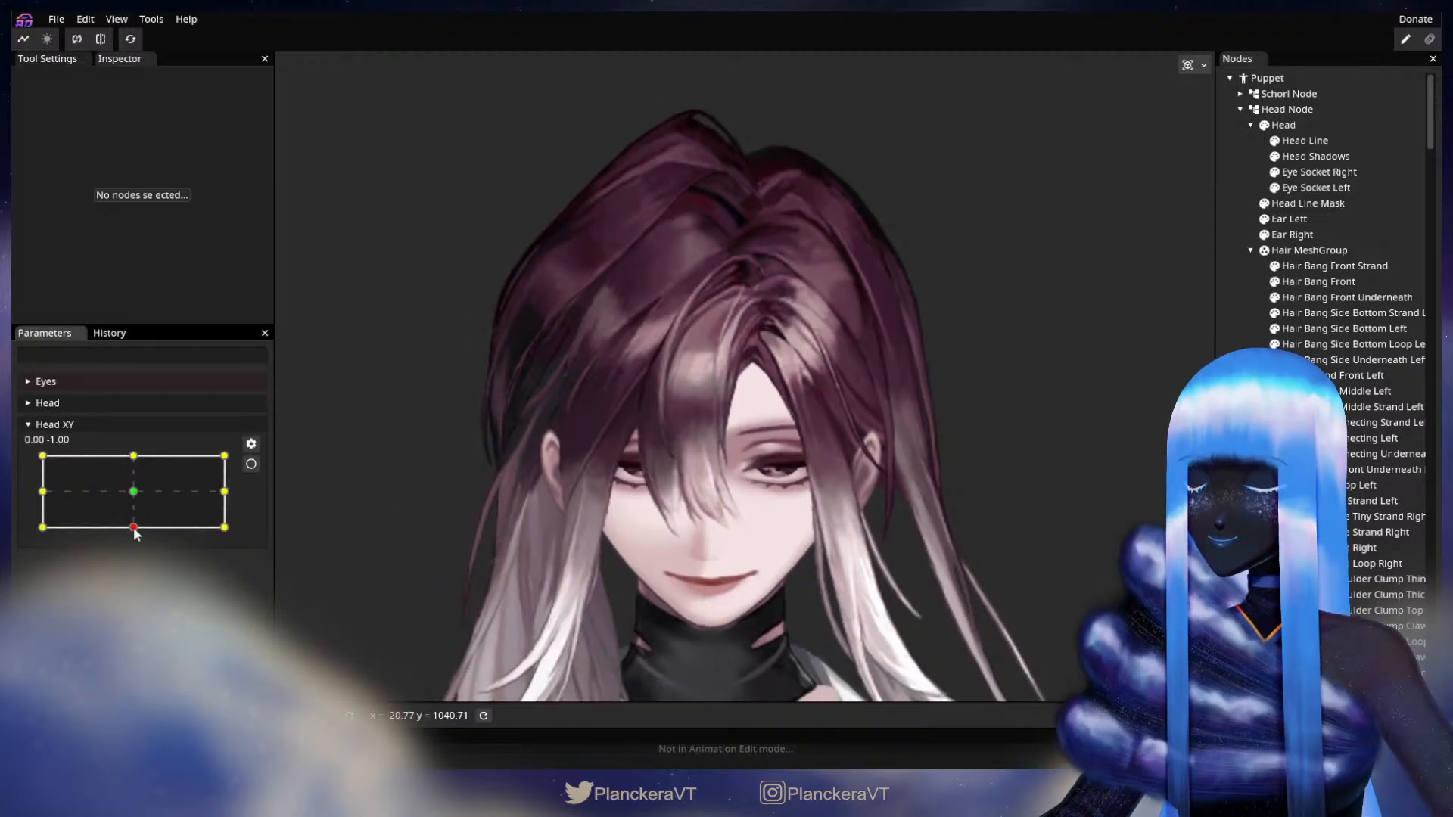
pyautogui.moveTo(136, 534); pyautogui.dragTo(251, 525)
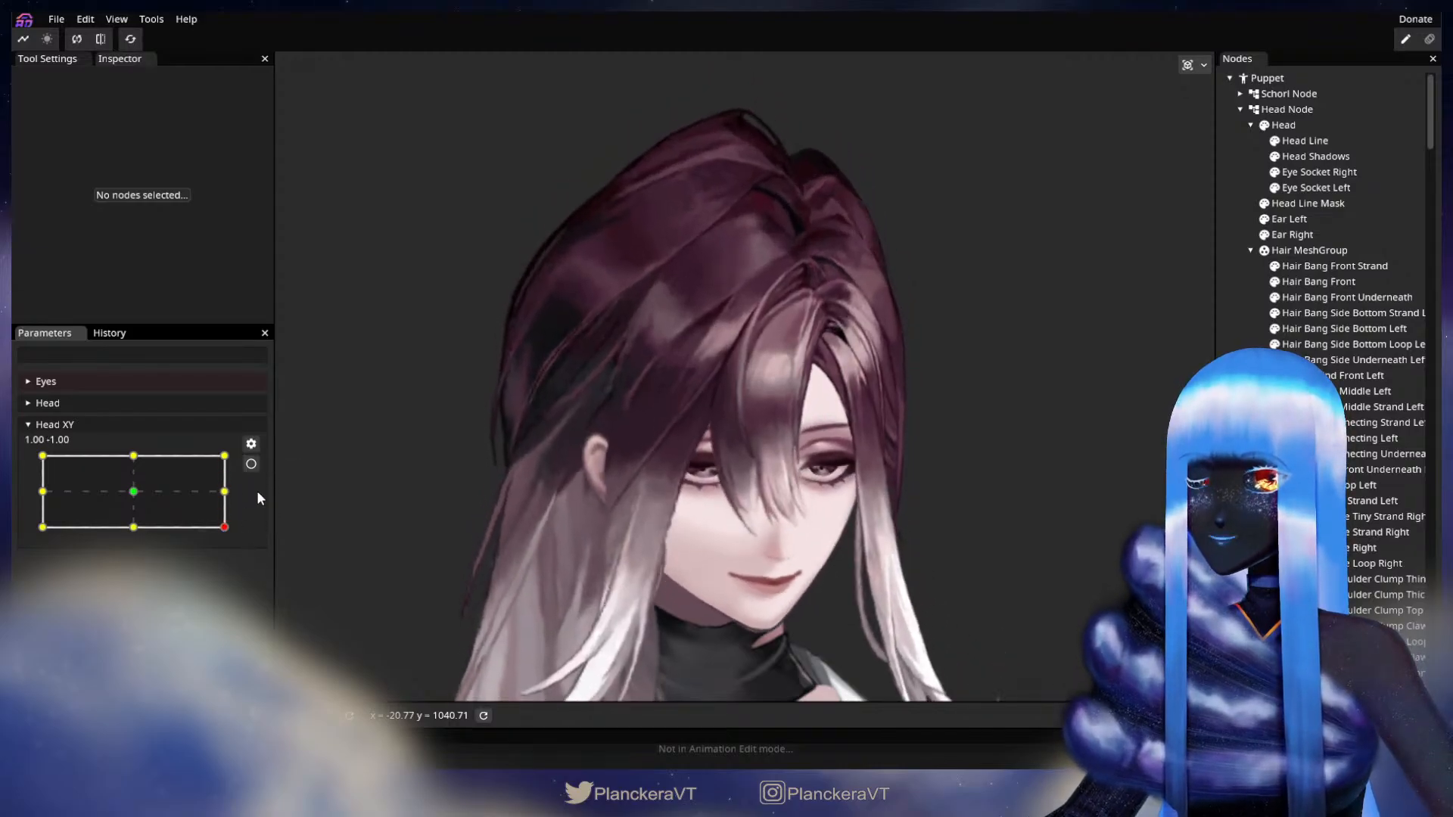
# Arm Head XY at 1.00, -1.00 and nudge Hair Bang Side Underneath Left's forehead edge slightly with the size 32 Circle Brush.
pyautogui.click(251, 464)
pyautogui.scroll(5, 870, 521)
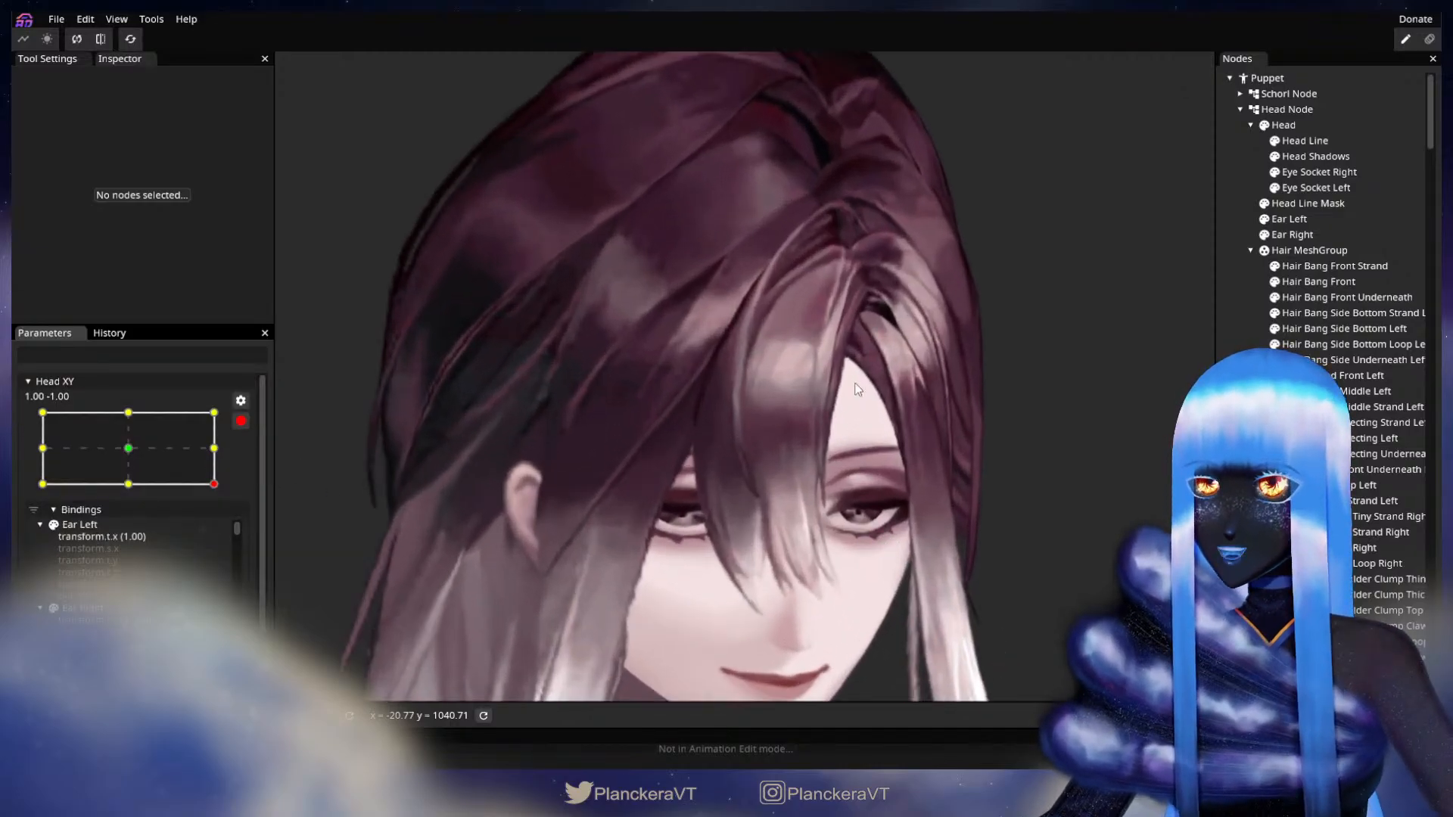
pyautogui.scroll(5, 958, 497)
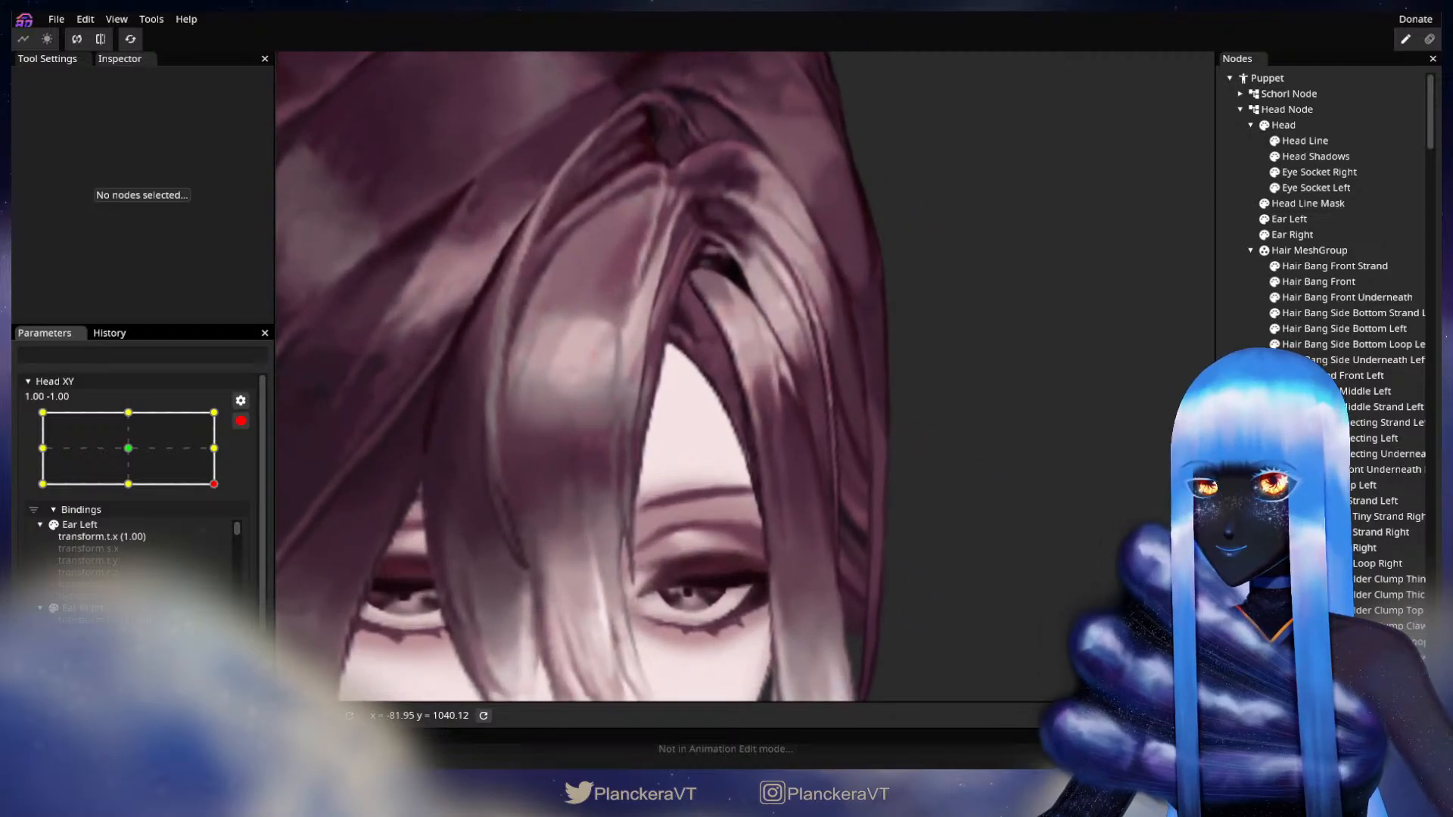
pyautogui.click(1338, 361)
pyautogui.scroll(2, 802, 490)
pyautogui.click(292, 125)
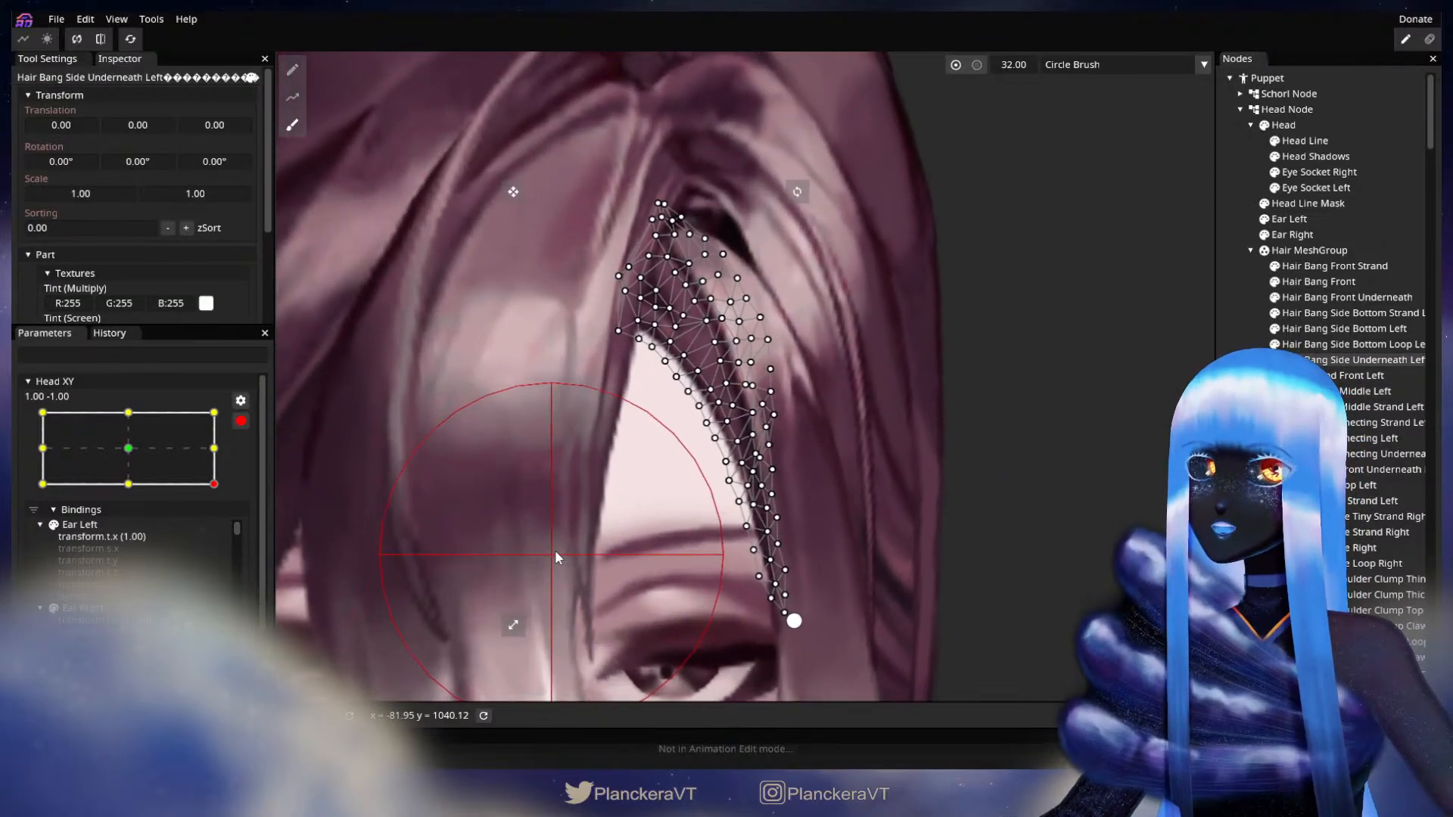
pyautogui.moveTo(614, 512); pyautogui.dragTo(607, 515)
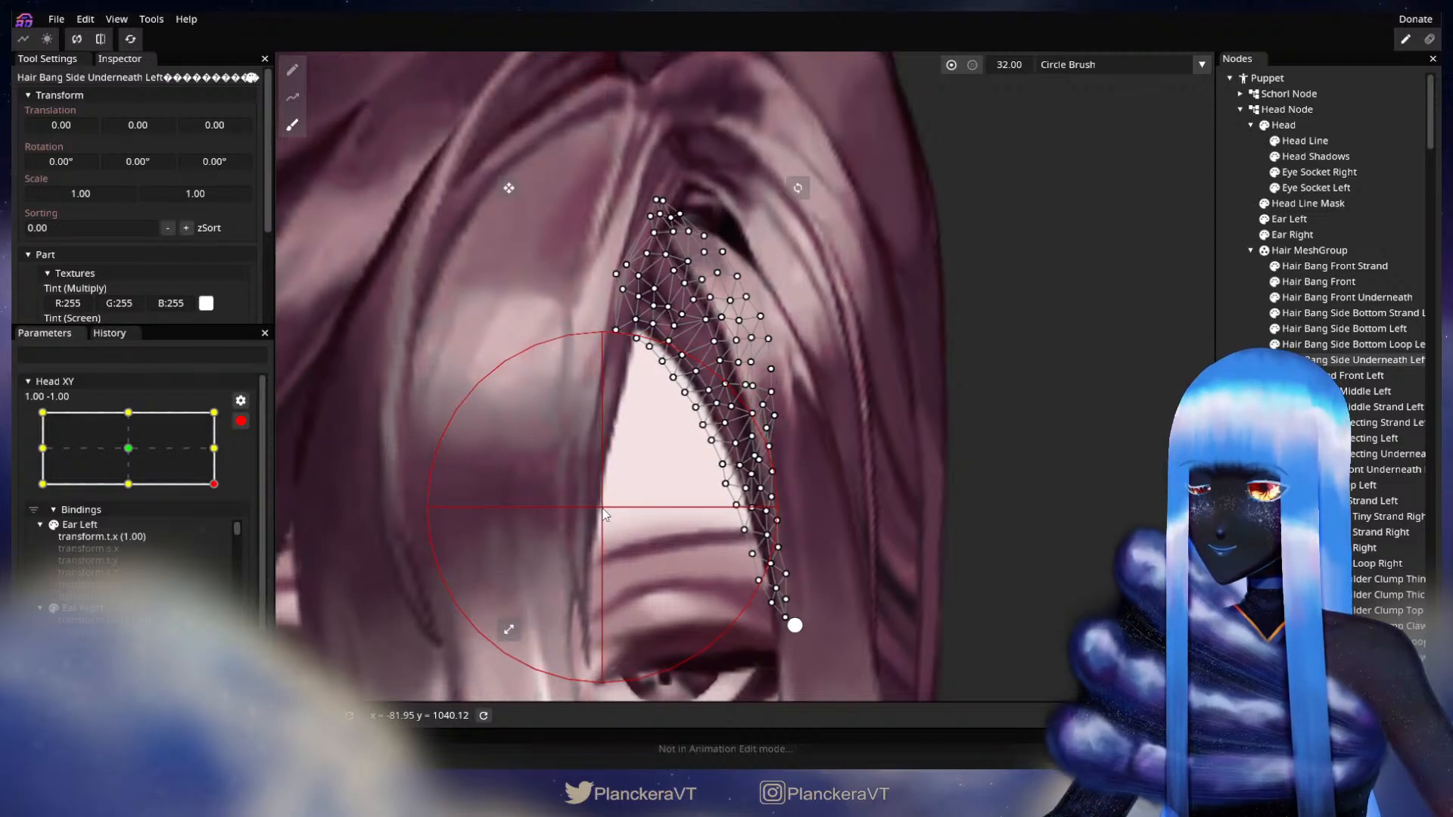
pyautogui.click(1309, 359)
# Disarm Head XY and preview the hair while moving from 1.00, -1.00 up to the 1.00, 1.00 corner.
pyautogui.scroll(-3, 856, 515)
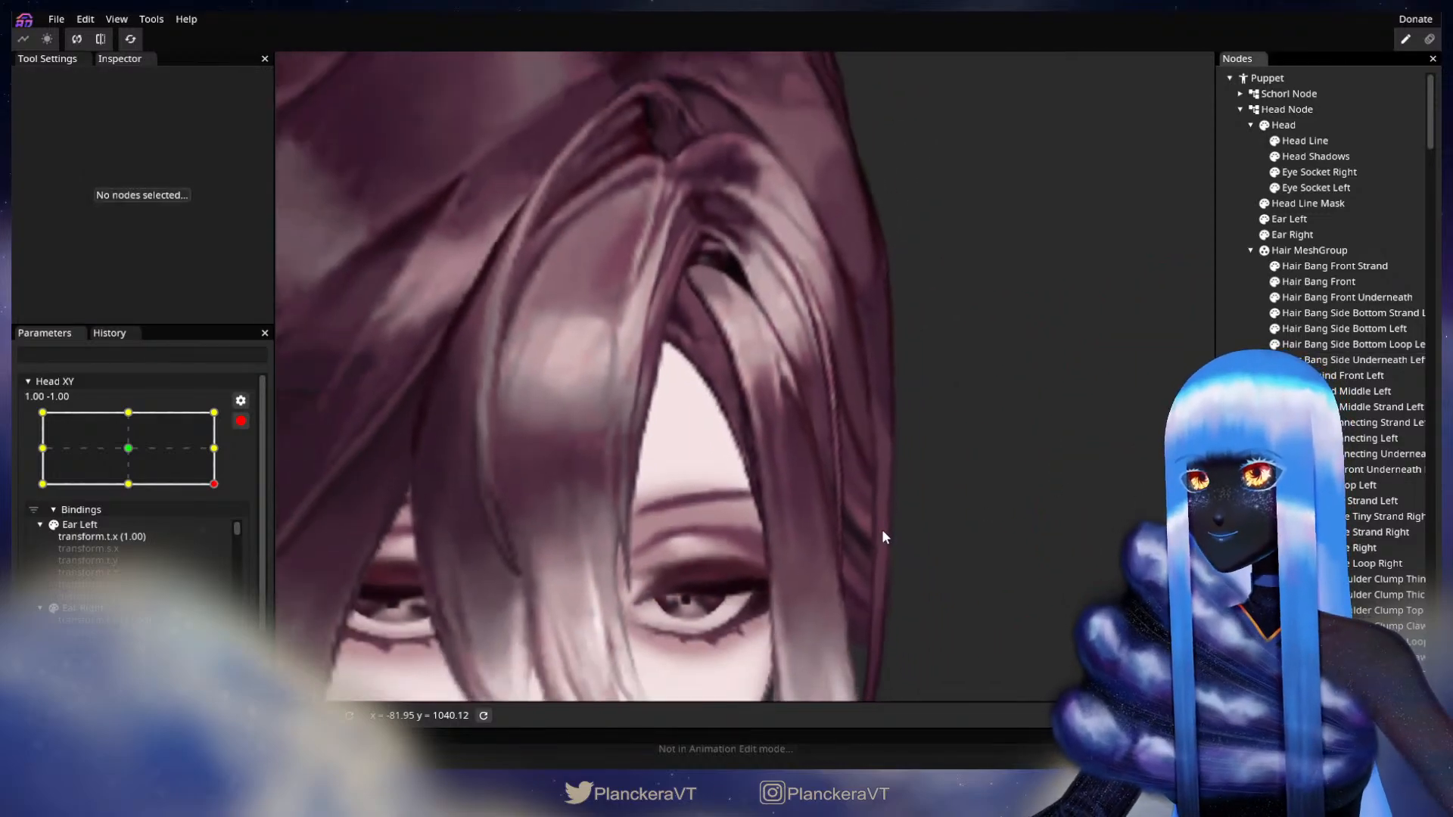
pyautogui.scroll(-2, 900, 568)
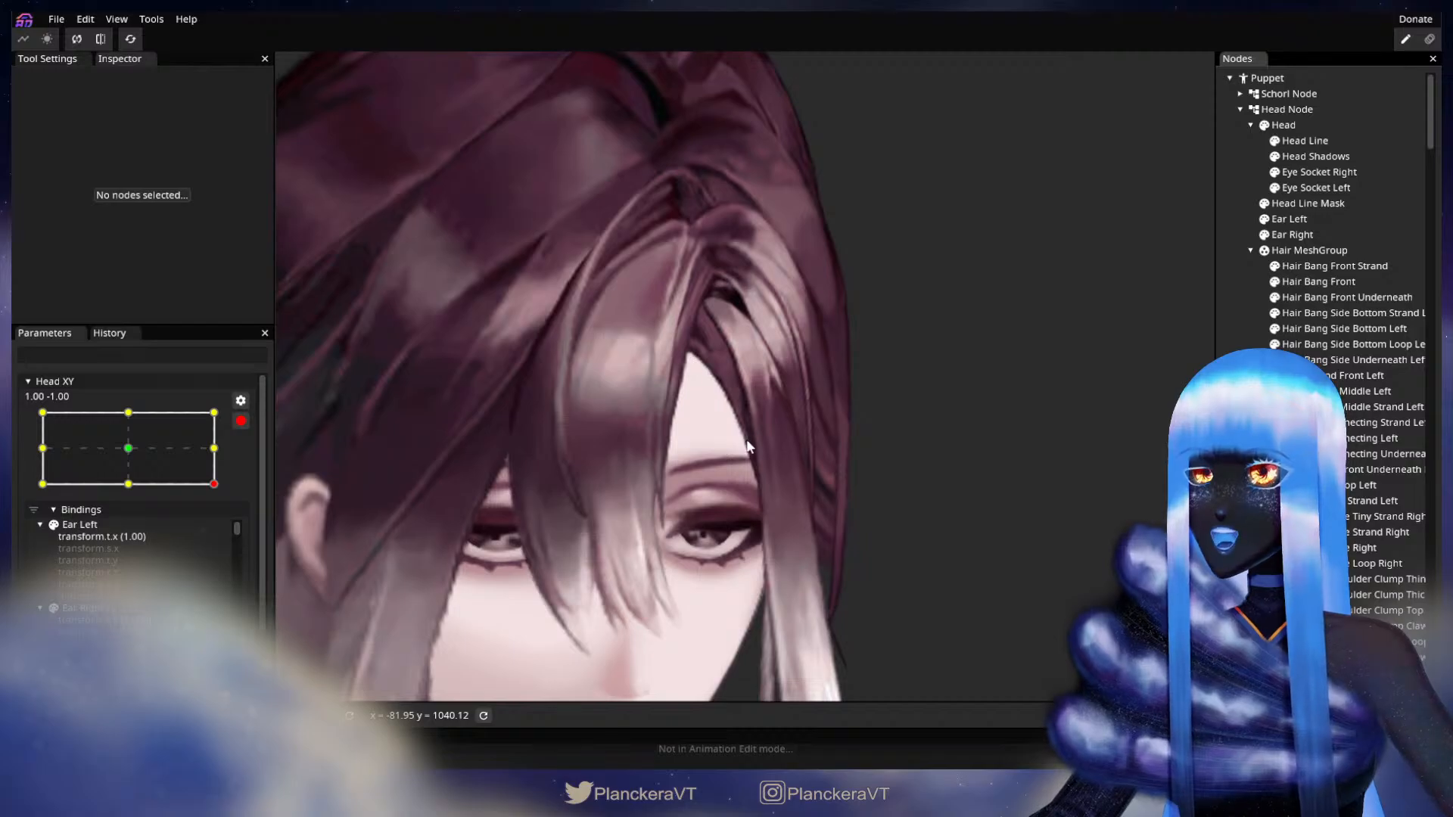
pyautogui.scroll(-5, 843, 570)
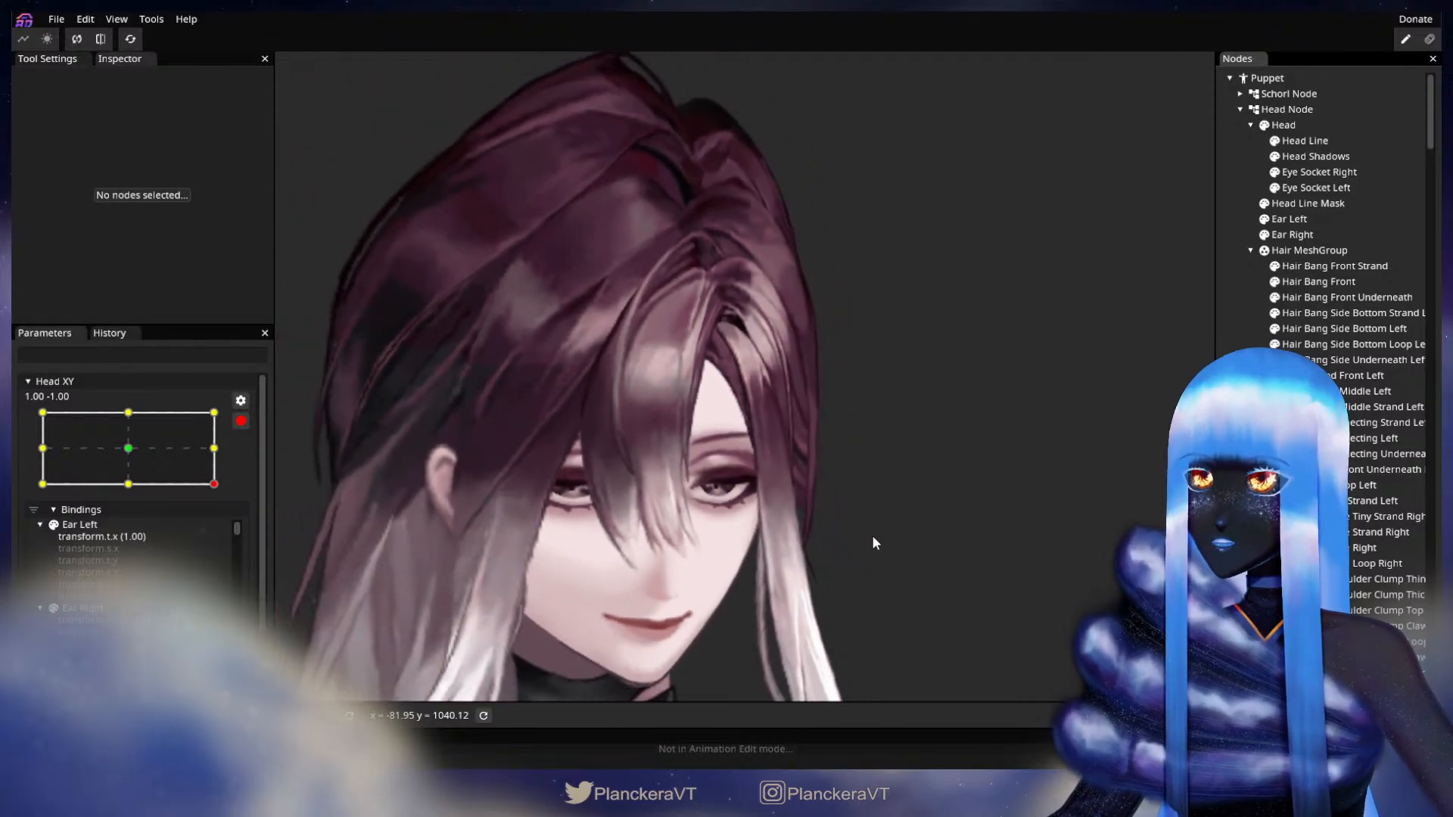
pyautogui.click(240, 424)
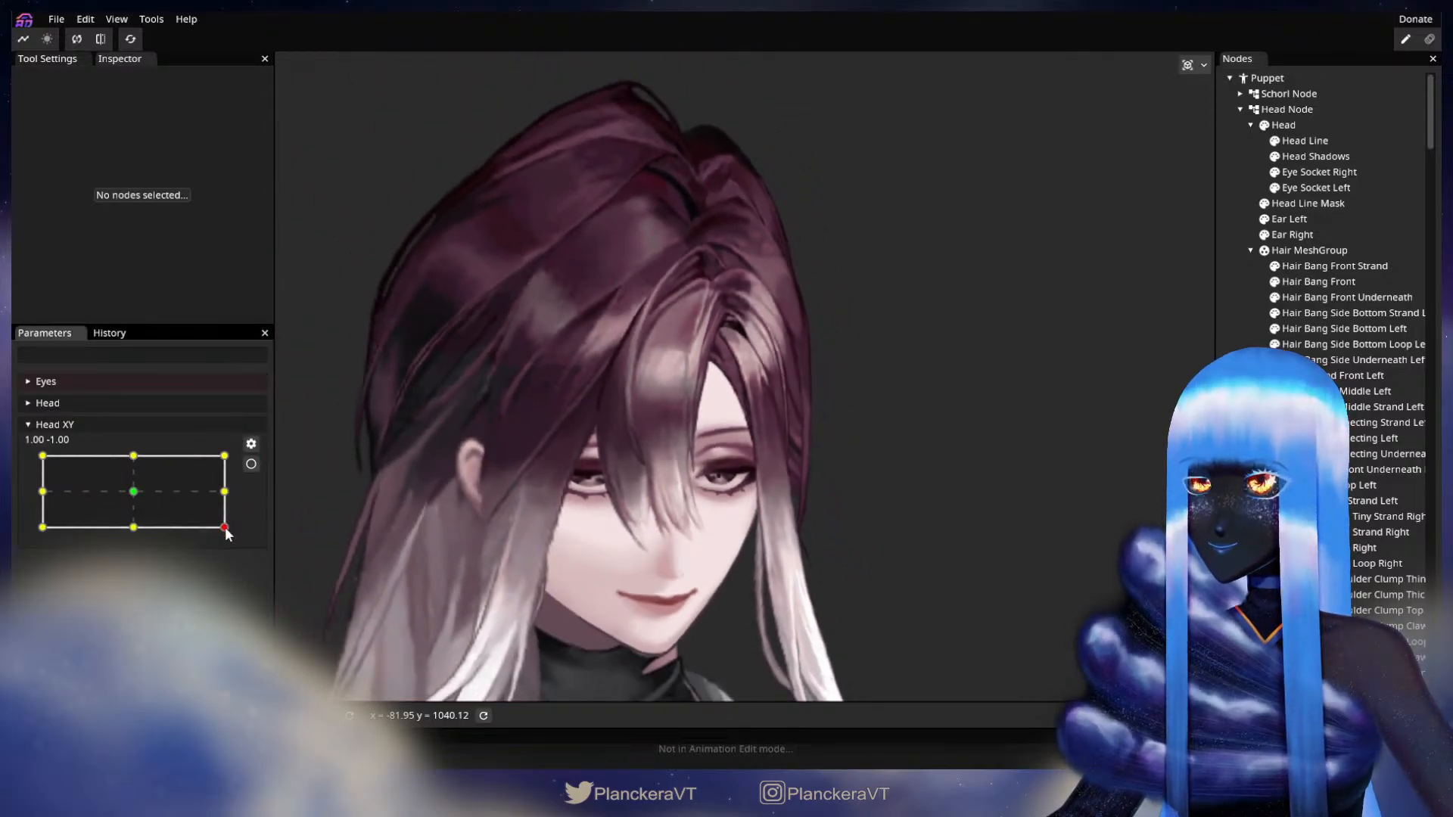
pyautogui.moveTo(226, 530); pyautogui.dragTo(237, 503)
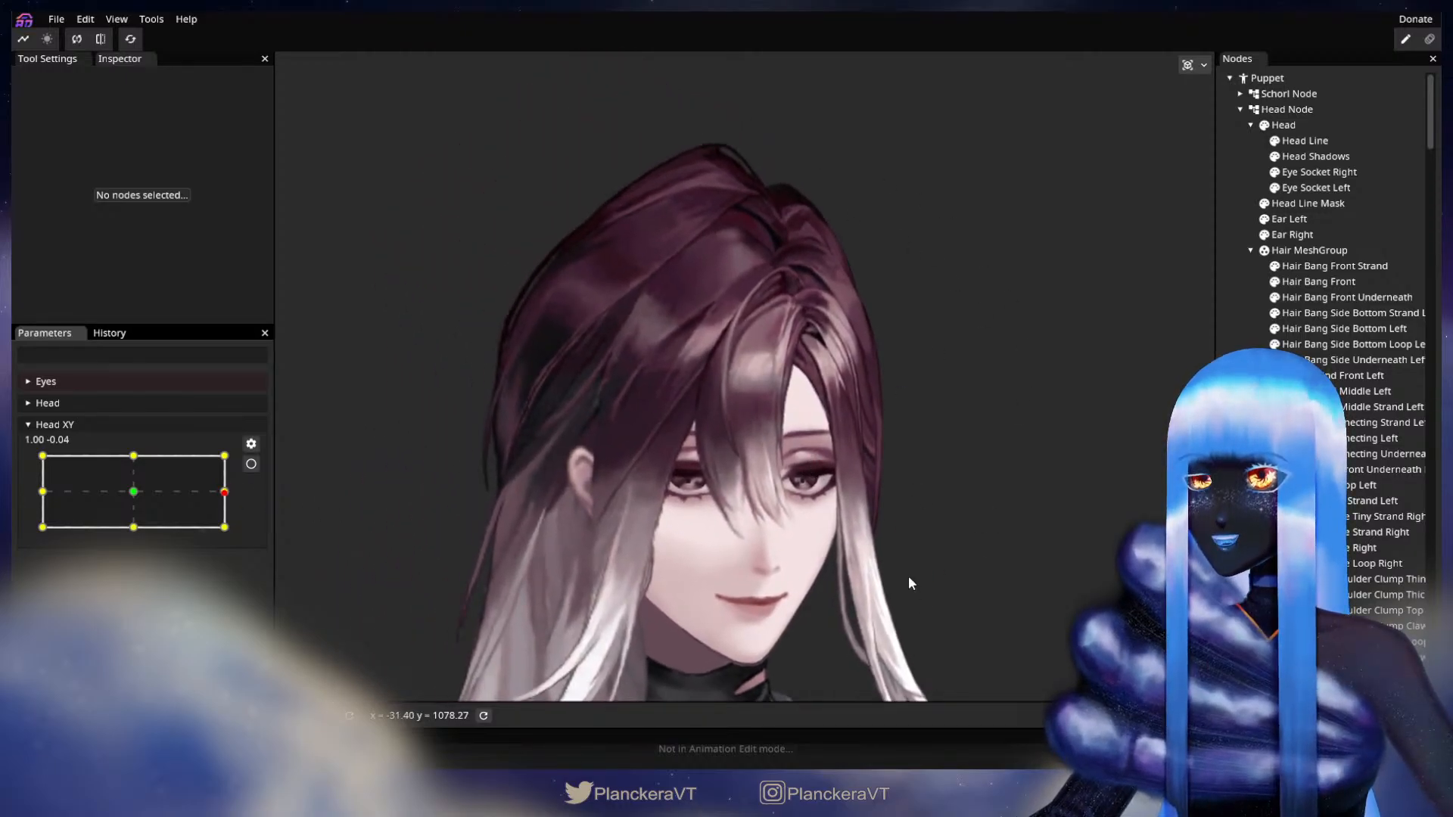
pyautogui.scroll(3, 910, 583)
pyautogui.moveTo(910, 583); pyautogui.dragTo(887, 530)
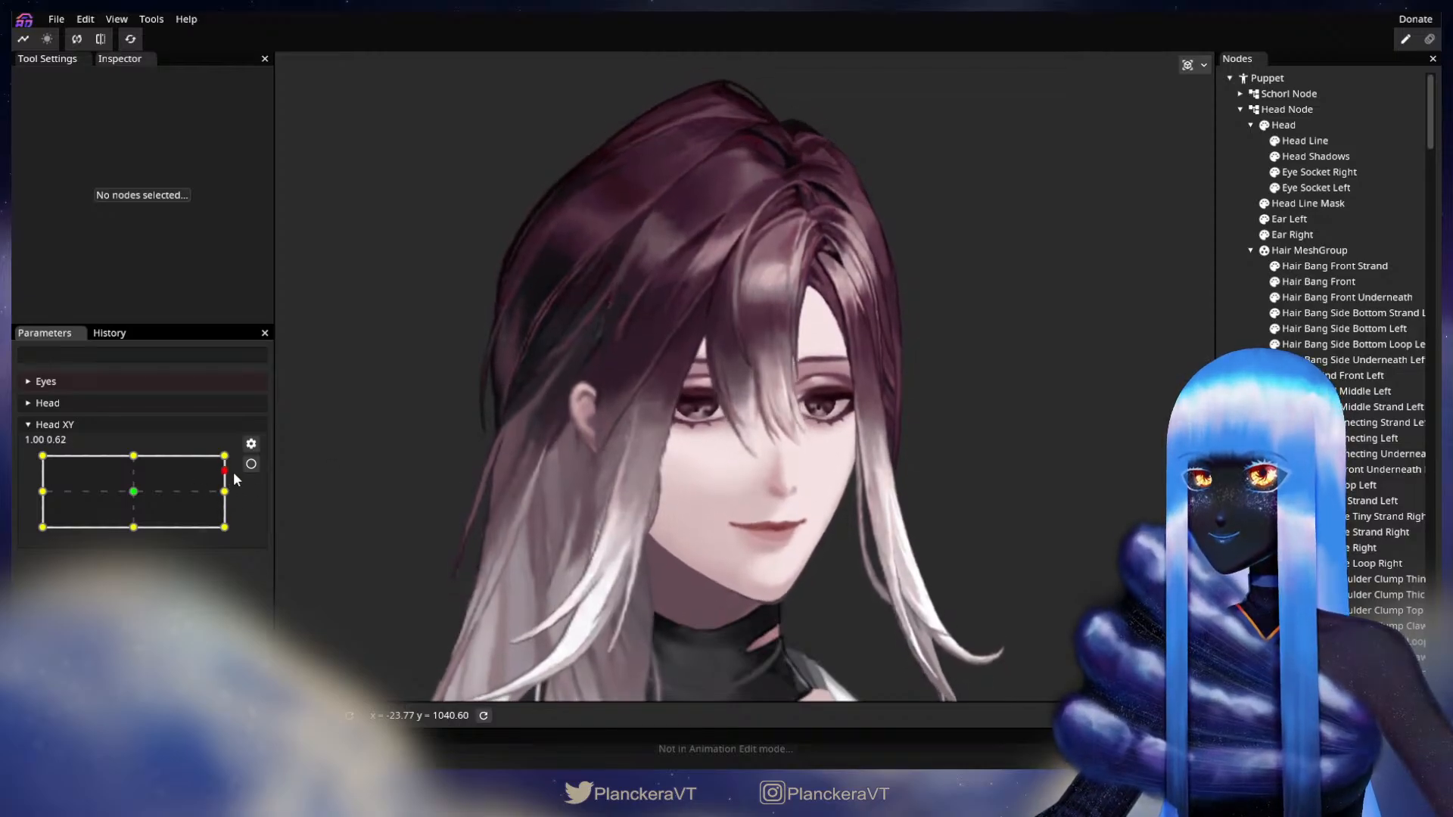
pyautogui.moveTo(238, 492); pyautogui.dragTo(655, 433)
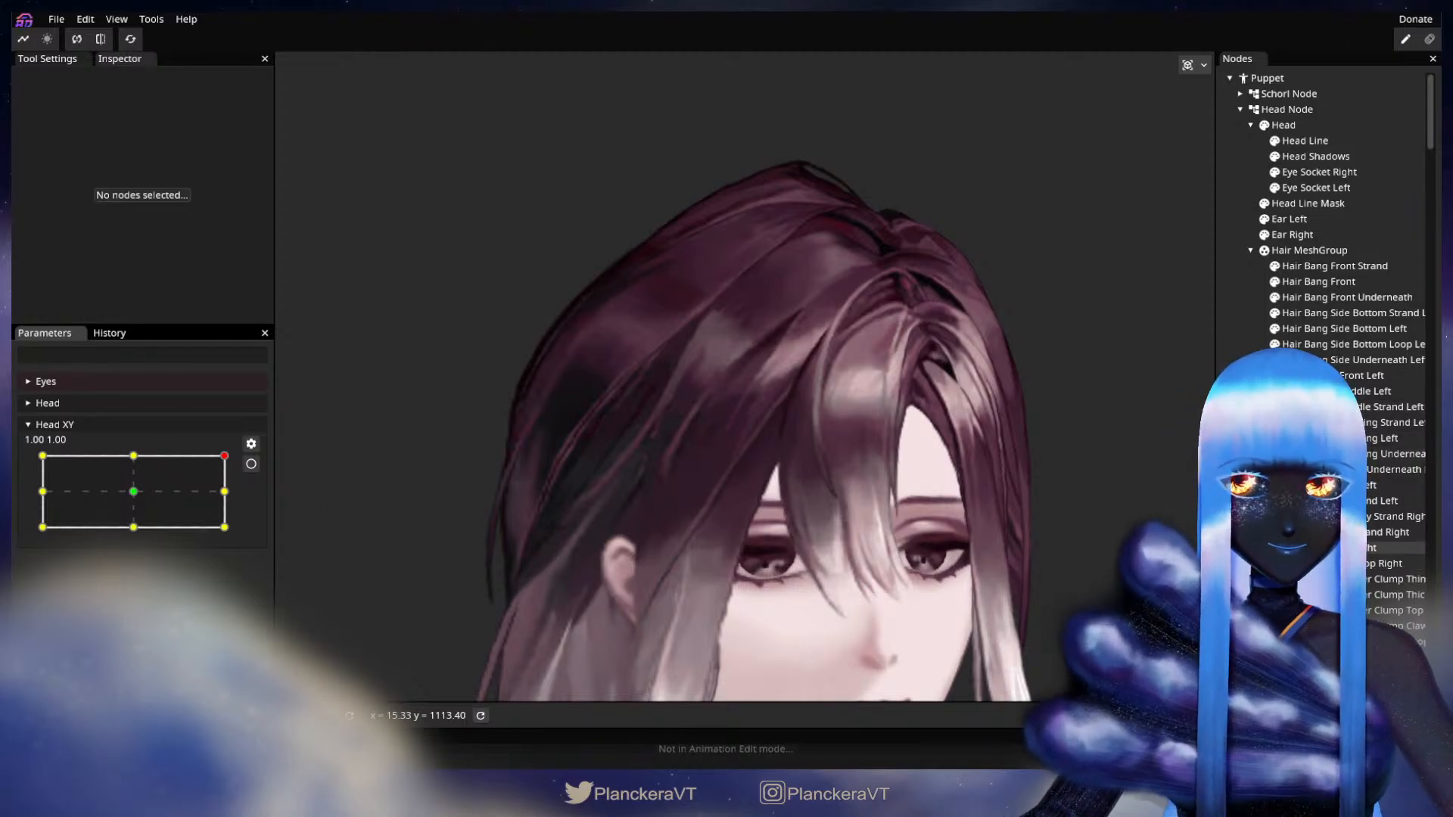
# Select Hair Bang Side Right and examine its mesh and motion around the Head XY 1.00, 1.00 keypoint.
pyautogui.click(1393, 547)
pyautogui.scroll(5, 645, 460)
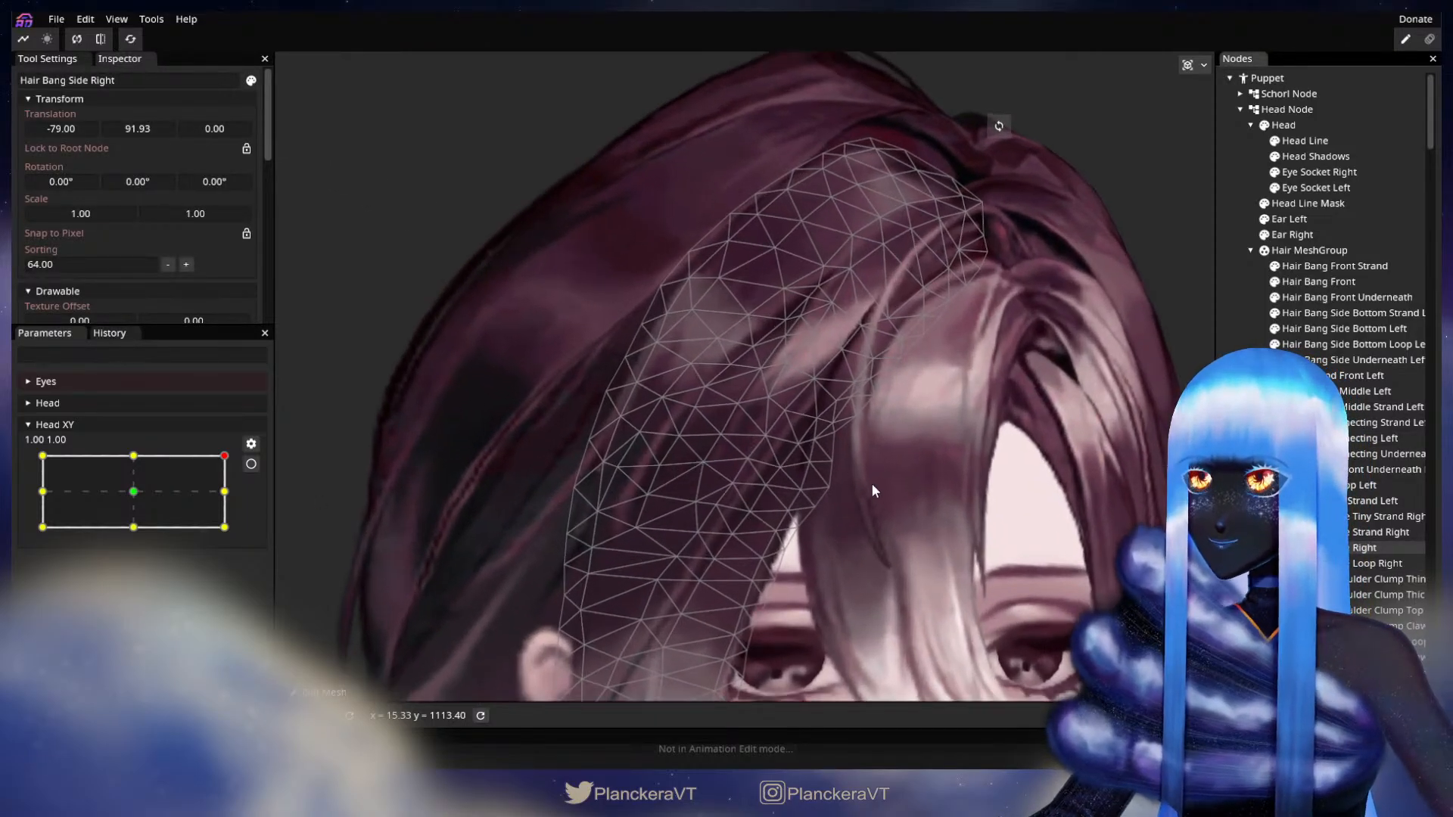
pyautogui.moveTo(872, 507); pyautogui.dragTo(750, 537)
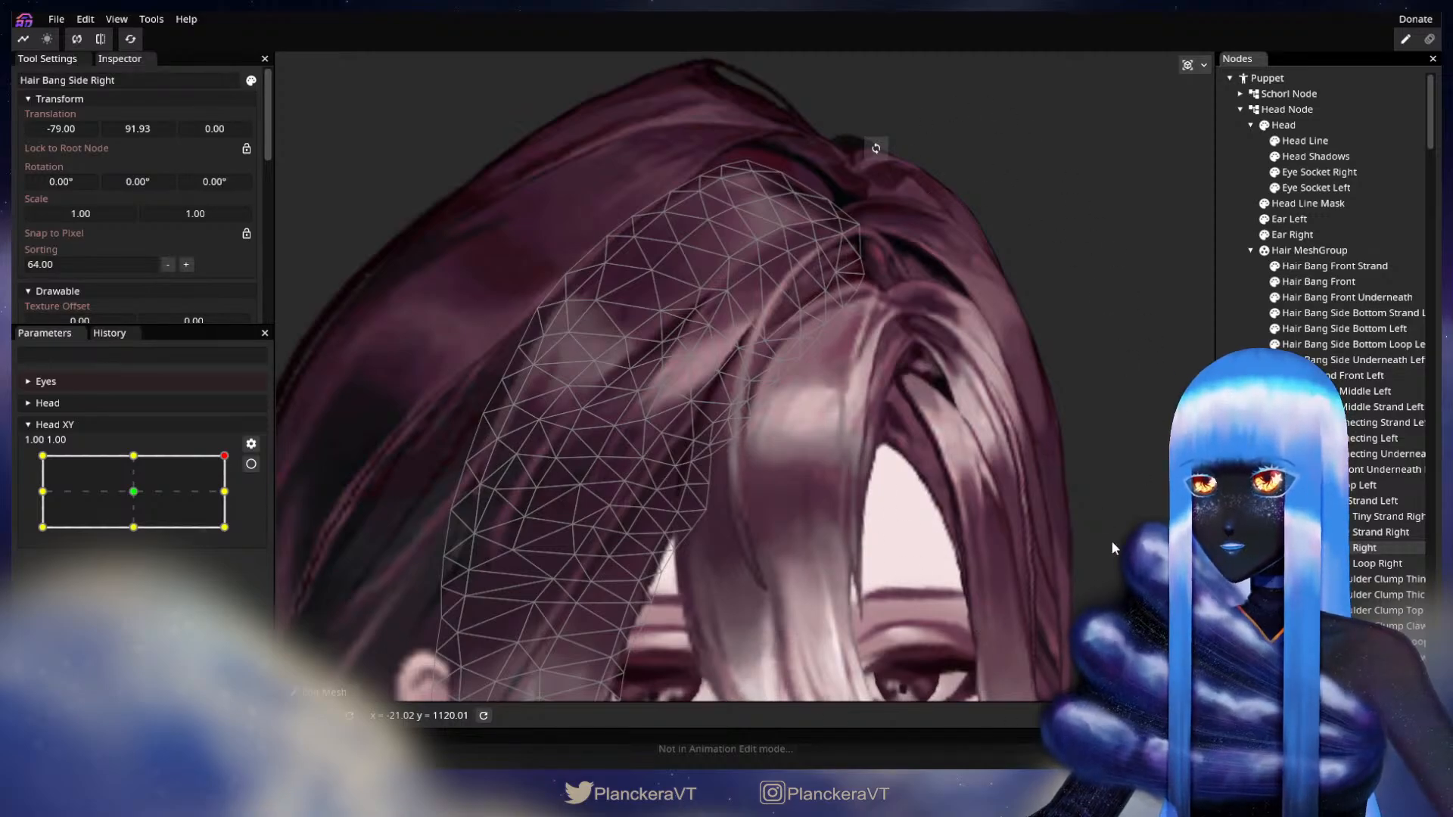
pyautogui.moveTo(1052, 477); pyautogui.dragTo(965, 377)
pyautogui.moveTo(728, 432); pyautogui.dragTo(1090, 465)
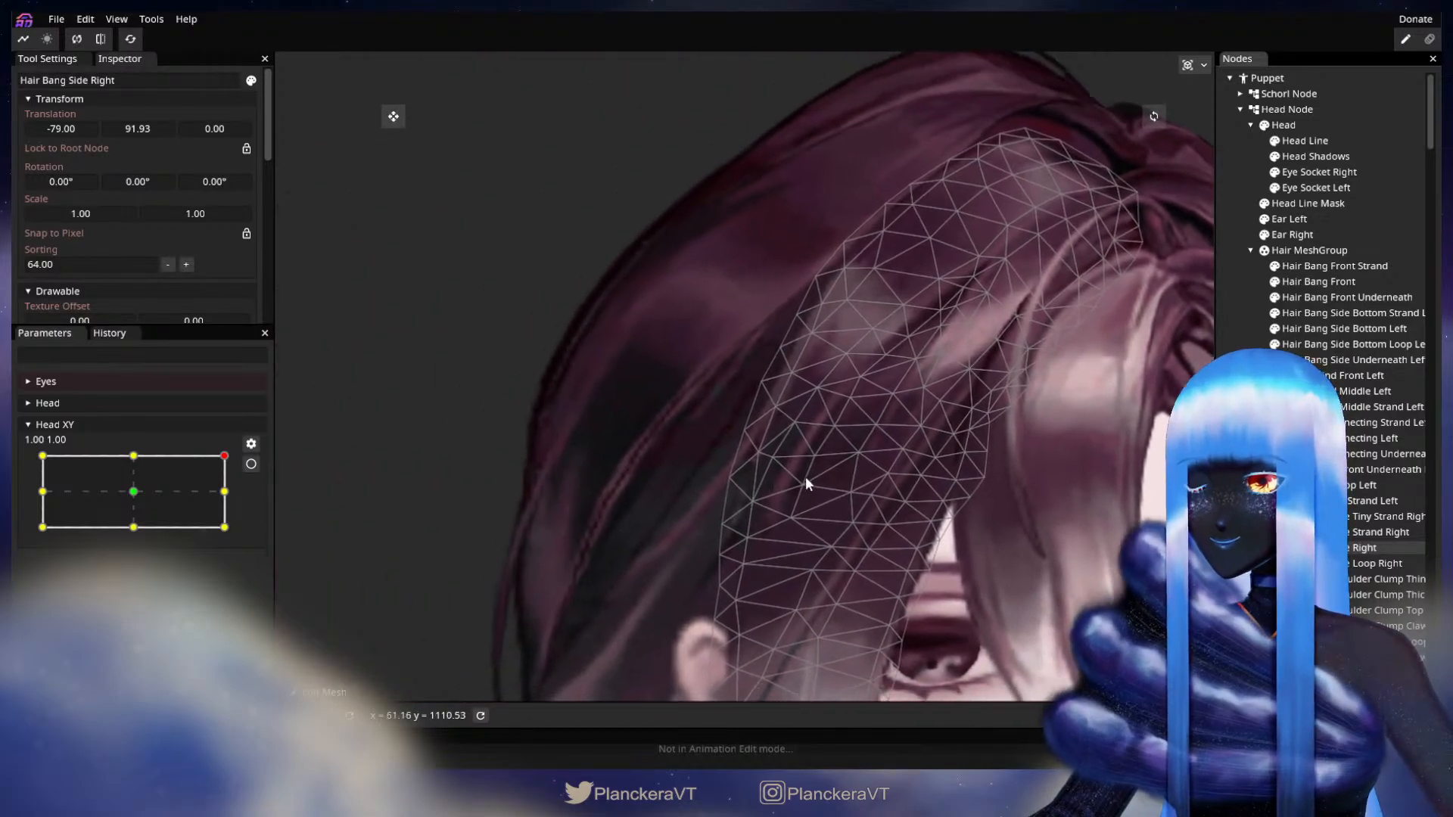
pyautogui.moveTo(805, 475); pyautogui.dragTo(714, 492)
pyautogui.scroll(1, 712, 490)
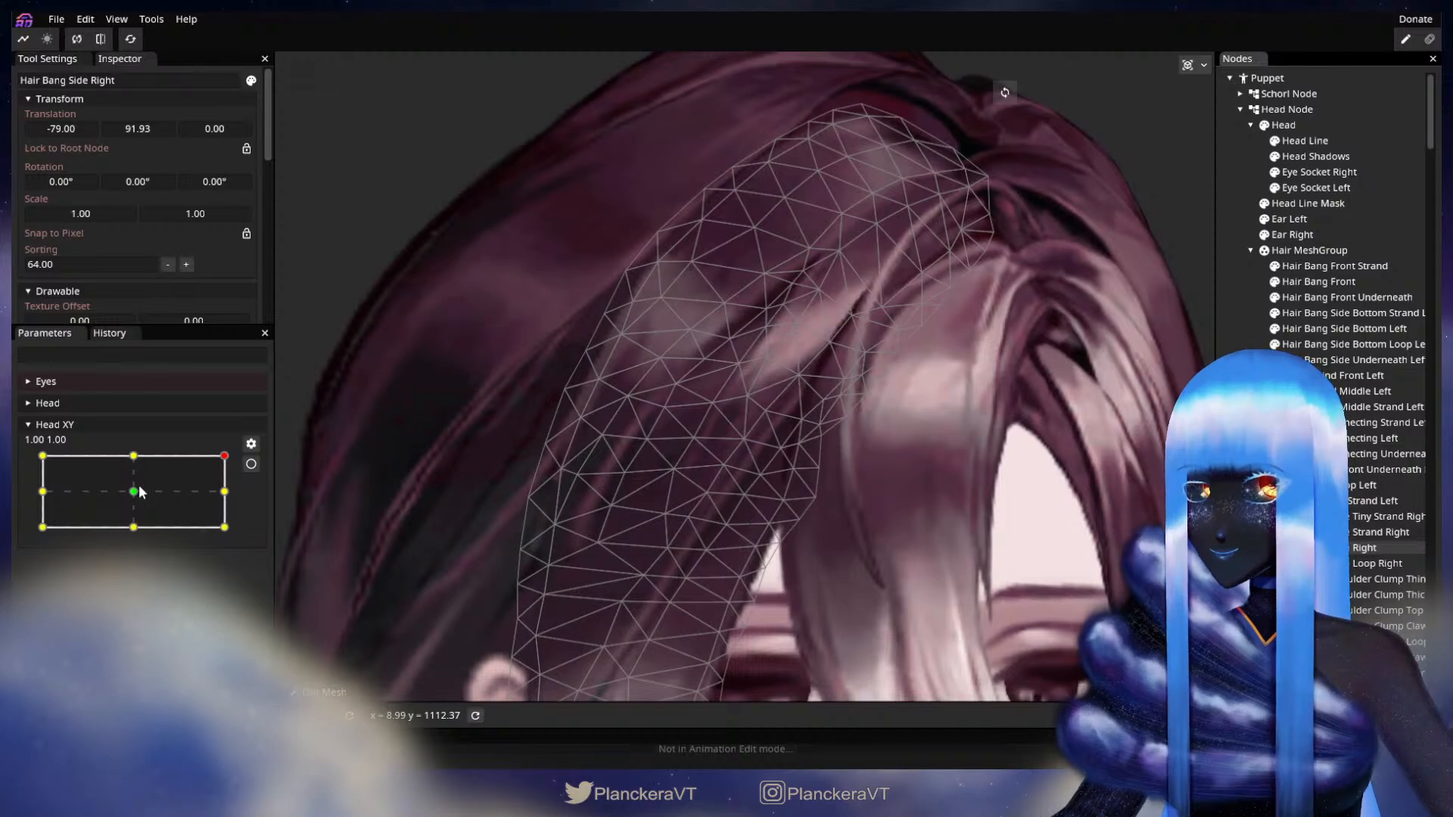
pyautogui.moveTo(225, 459)
pyautogui.mouseDown()
pyautogui.moveTo(243, 501)
pyautogui.moveTo(246, 451)
pyautogui.mouseUp()
# Arm Head XY at 1.00, 1.00 and adjust individual Hair Bang Side Right vertices along the strand's outer edge.
pyautogui.click(251, 460)
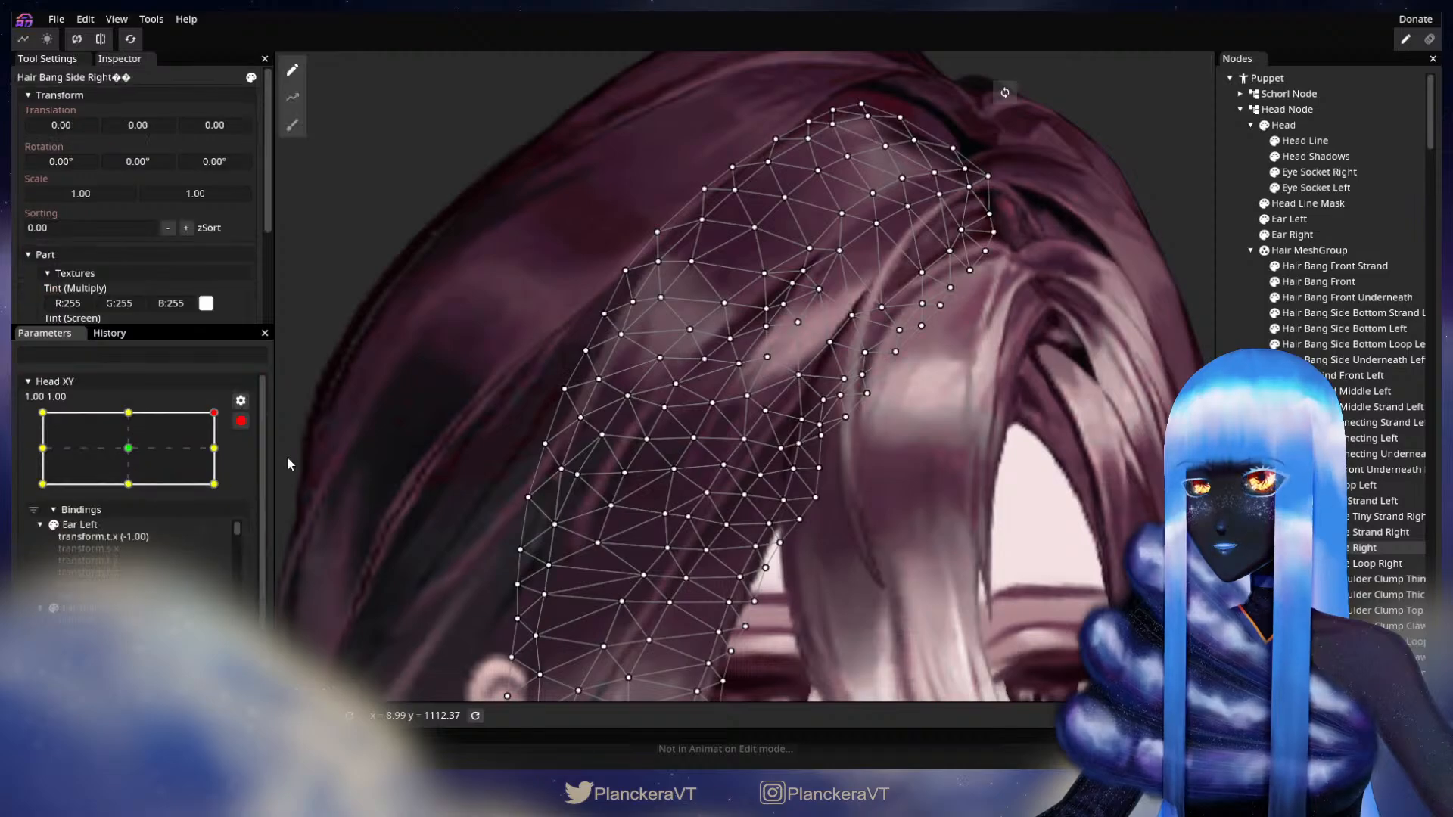
pyautogui.click(619, 343)
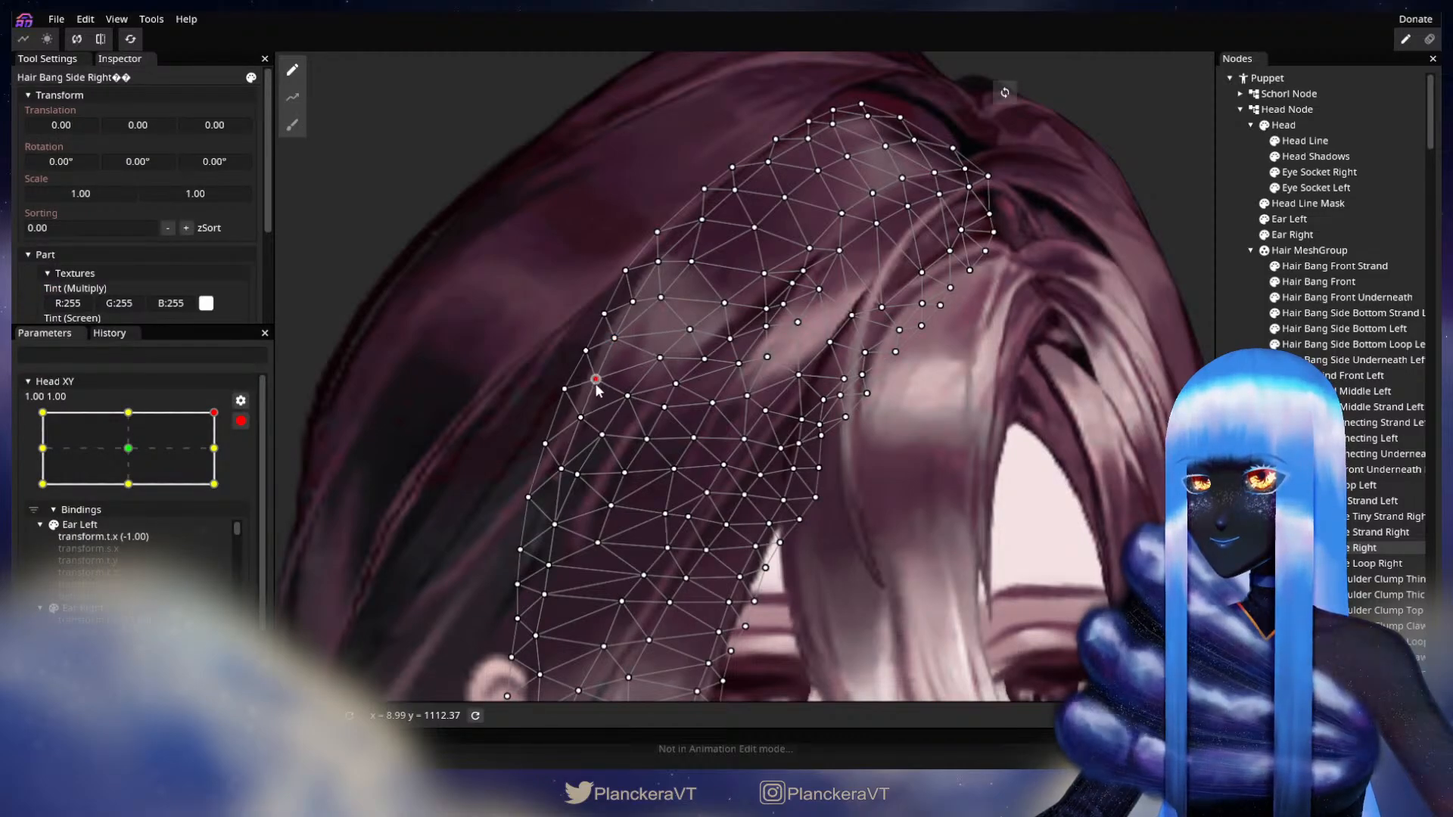
pyautogui.moveTo(584, 360); pyautogui.dragTo(649, 425)
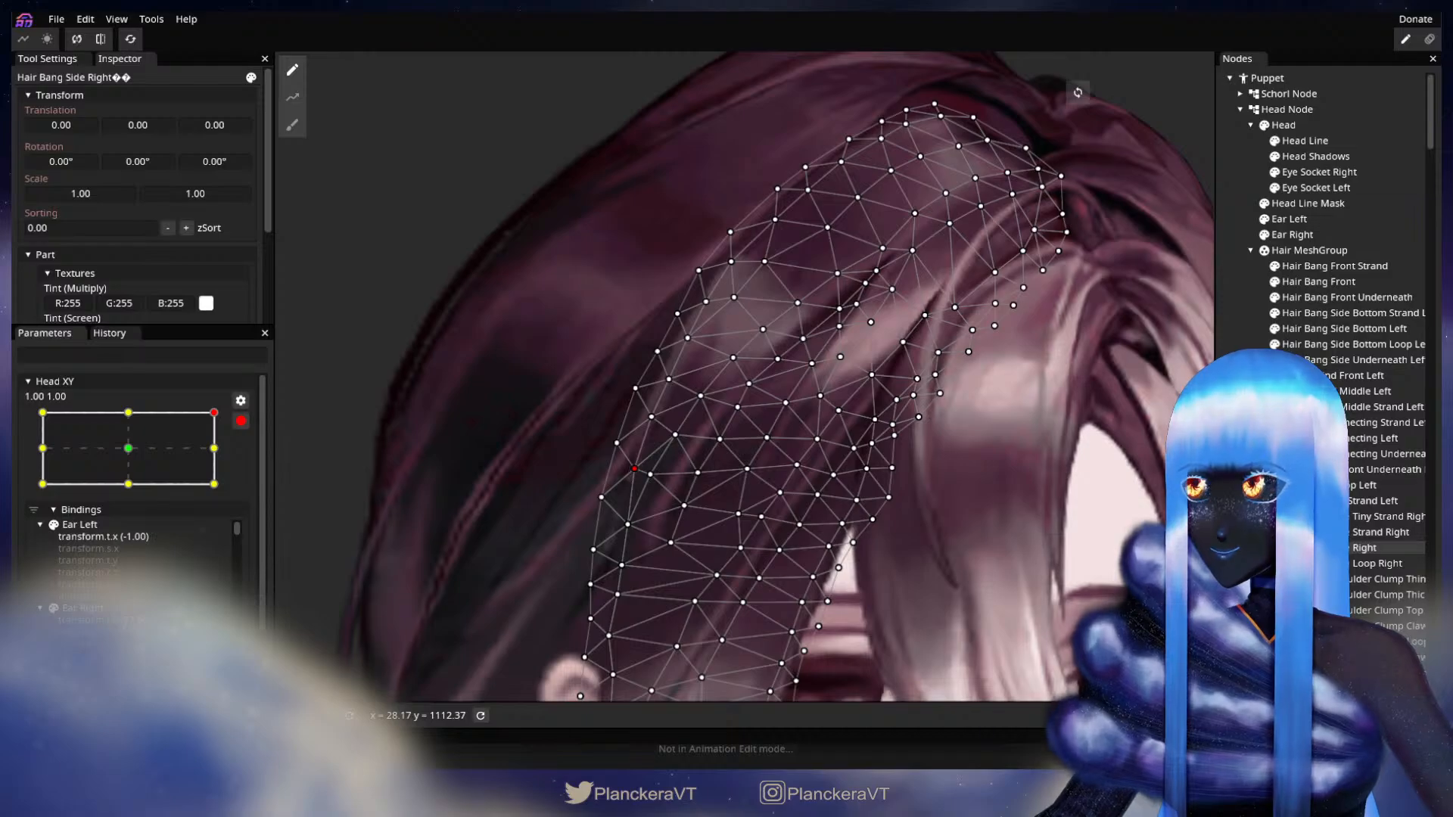
pyautogui.press('Escape')
# Reselect Hair Bang Side Right and fine-tune the vertices on the upper part of its outer edge.
pyautogui.scroll(-2, 725, 474)
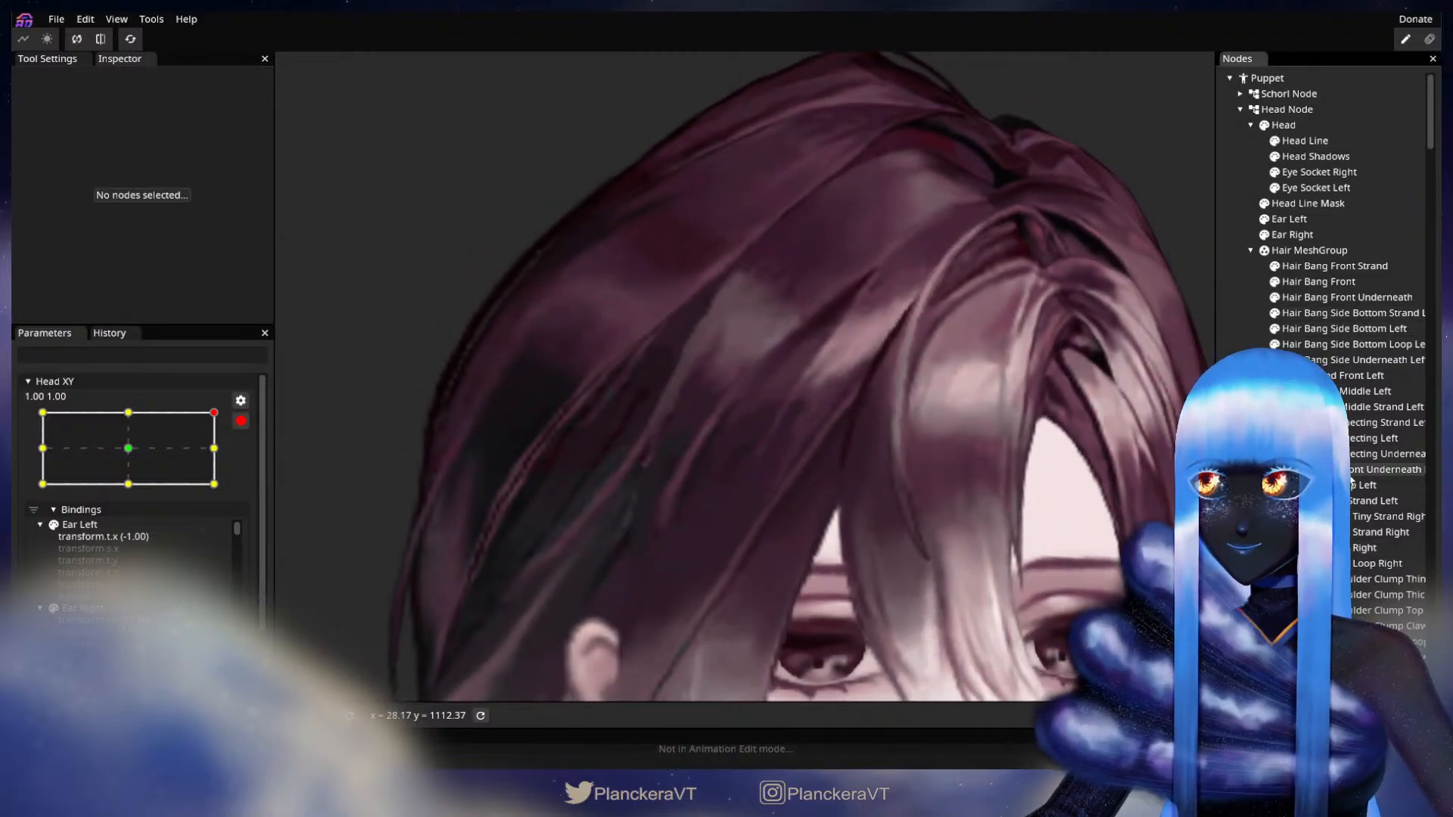
pyautogui.click(1356, 554)
pyautogui.scroll(2, 690, 333)
pyautogui.moveTo(690, 333); pyautogui.dragTo(720, 431)
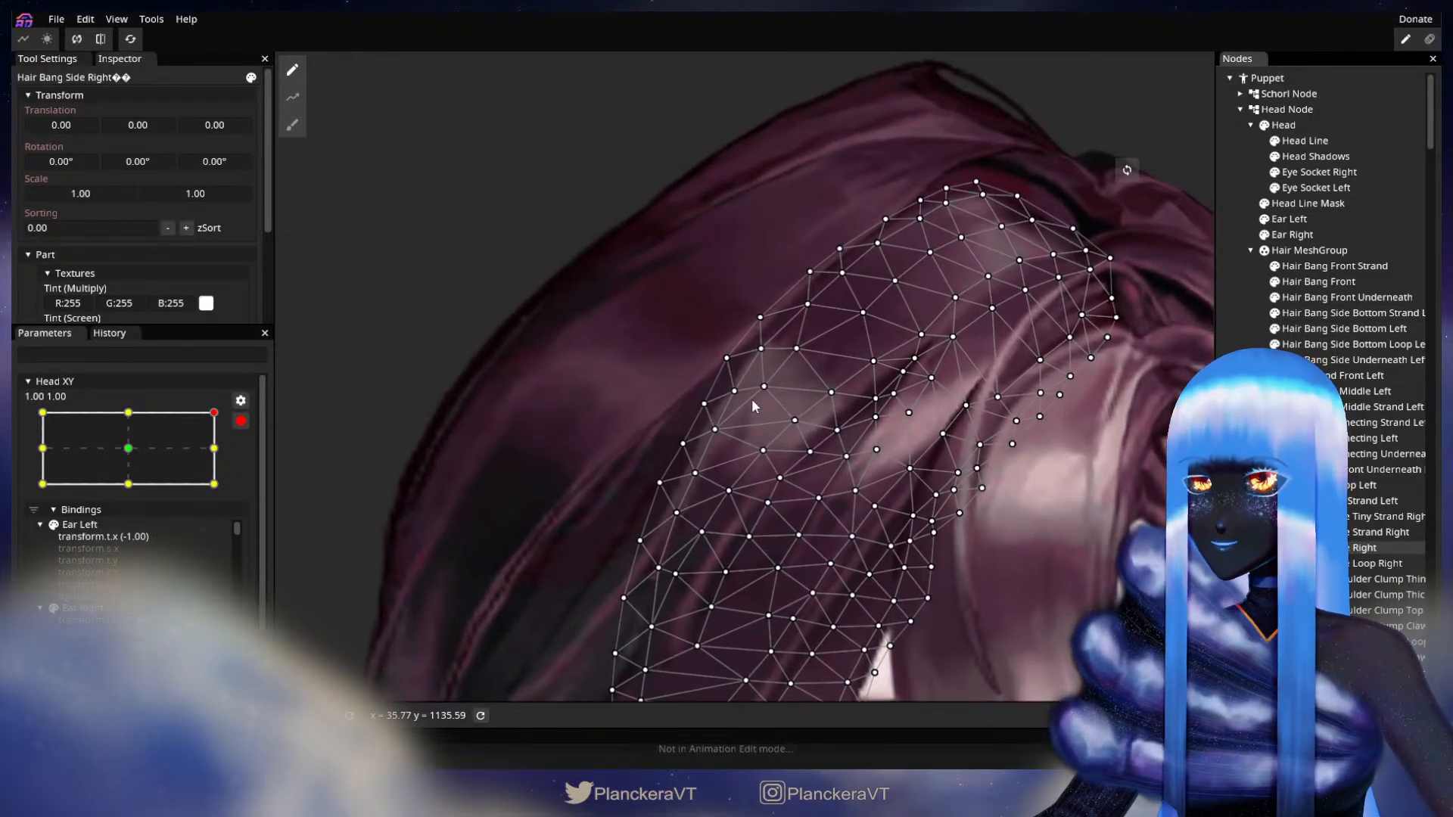
pyautogui.click(734, 391)
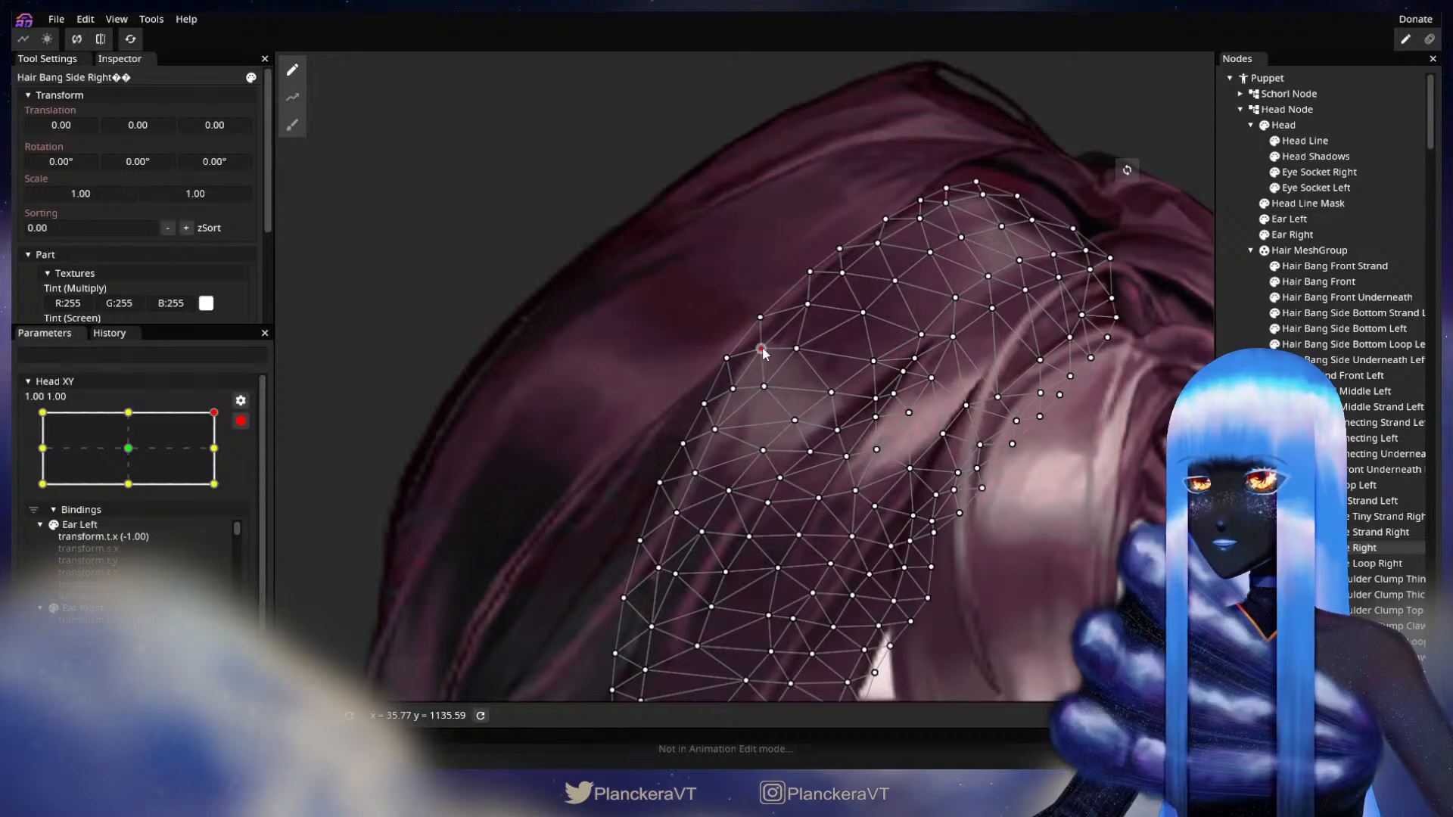
pyautogui.press('Escape')
# Disarm Head XY and preview the side bang's motion around the 1.00, 1.00 keypoint.
pyautogui.scroll(-2, 810, 314)
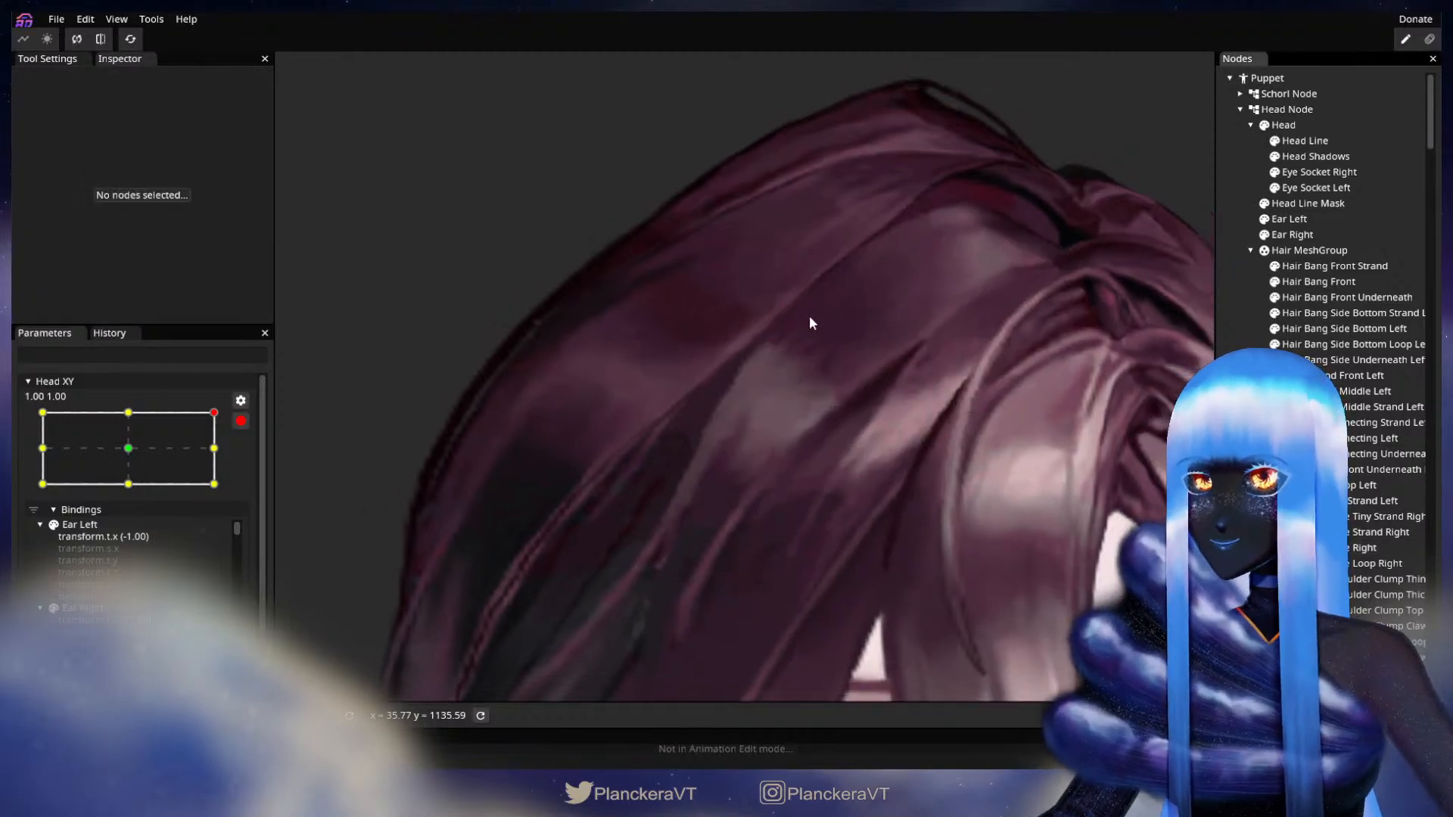
pyautogui.scroll(3, 839, 497)
pyautogui.scroll(-3, 1017, 519)
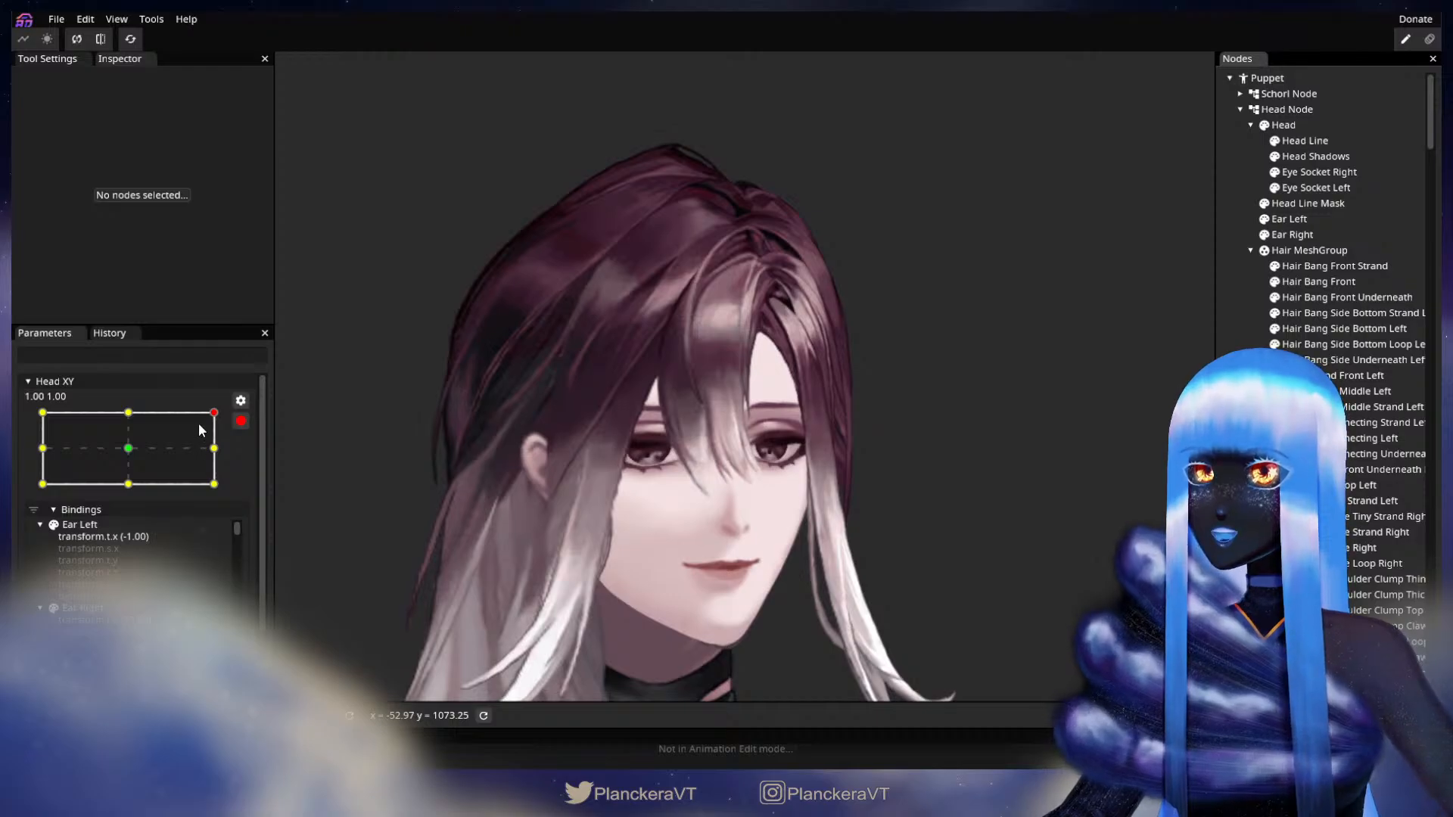
pyautogui.click(240, 421)
pyautogui.moveTo(224, 456)
pyautogui.mouseDown()
pyautogui.moveTo(236, 496)
pyautogui.moveTo(237, 453)
pyautogui.moveTo(245, 493)
pyautogui.moveTo(250, 458)
pyautogui.mouseUp()
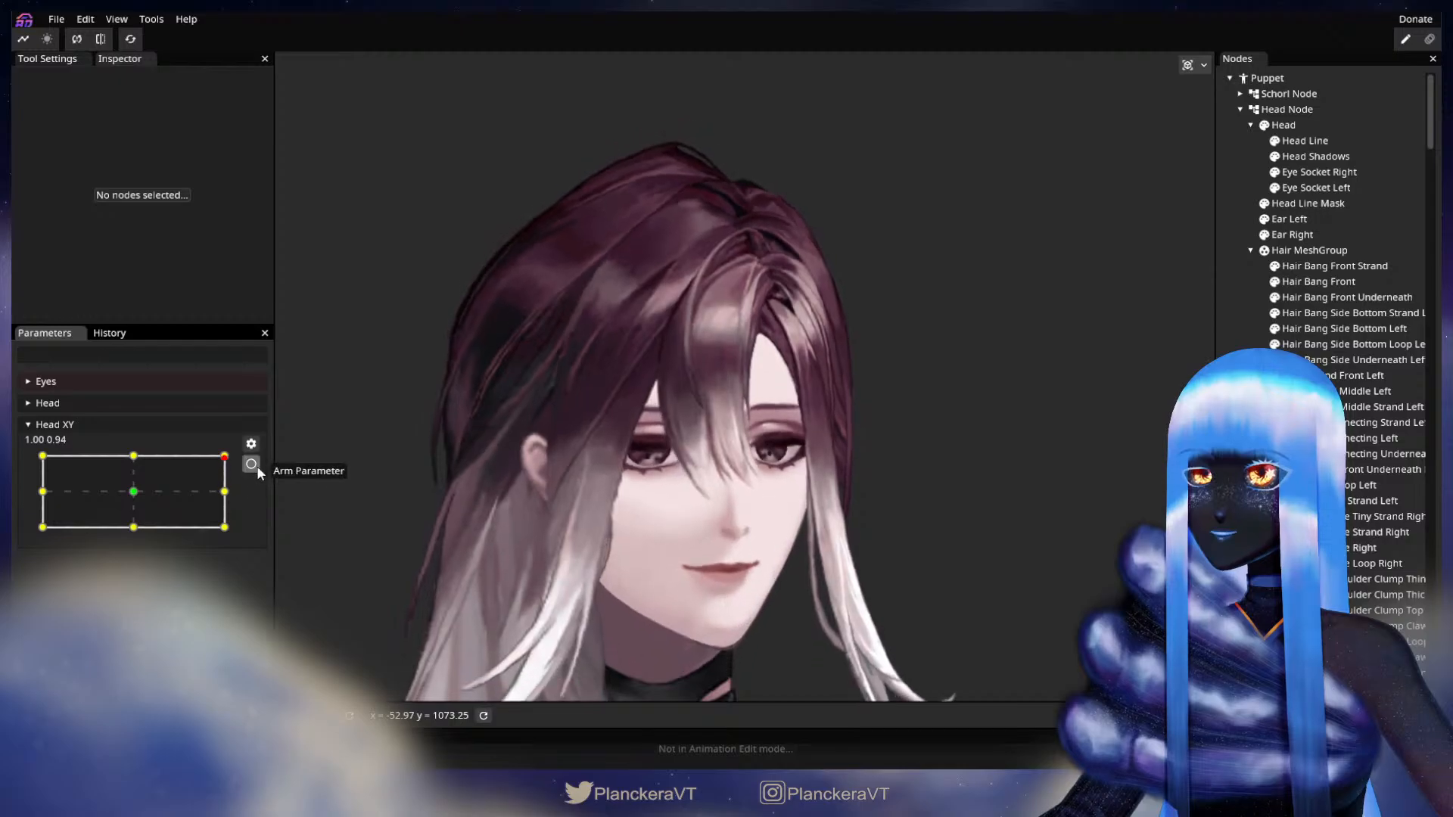
# Re-arm Head XY at 1.00, 1.00 and reposition Hair Bang Side Right's inner vertices around the hair highlight.
pyautogui.click(251, 464)
pyautogui.scroll(5, 588, 415)
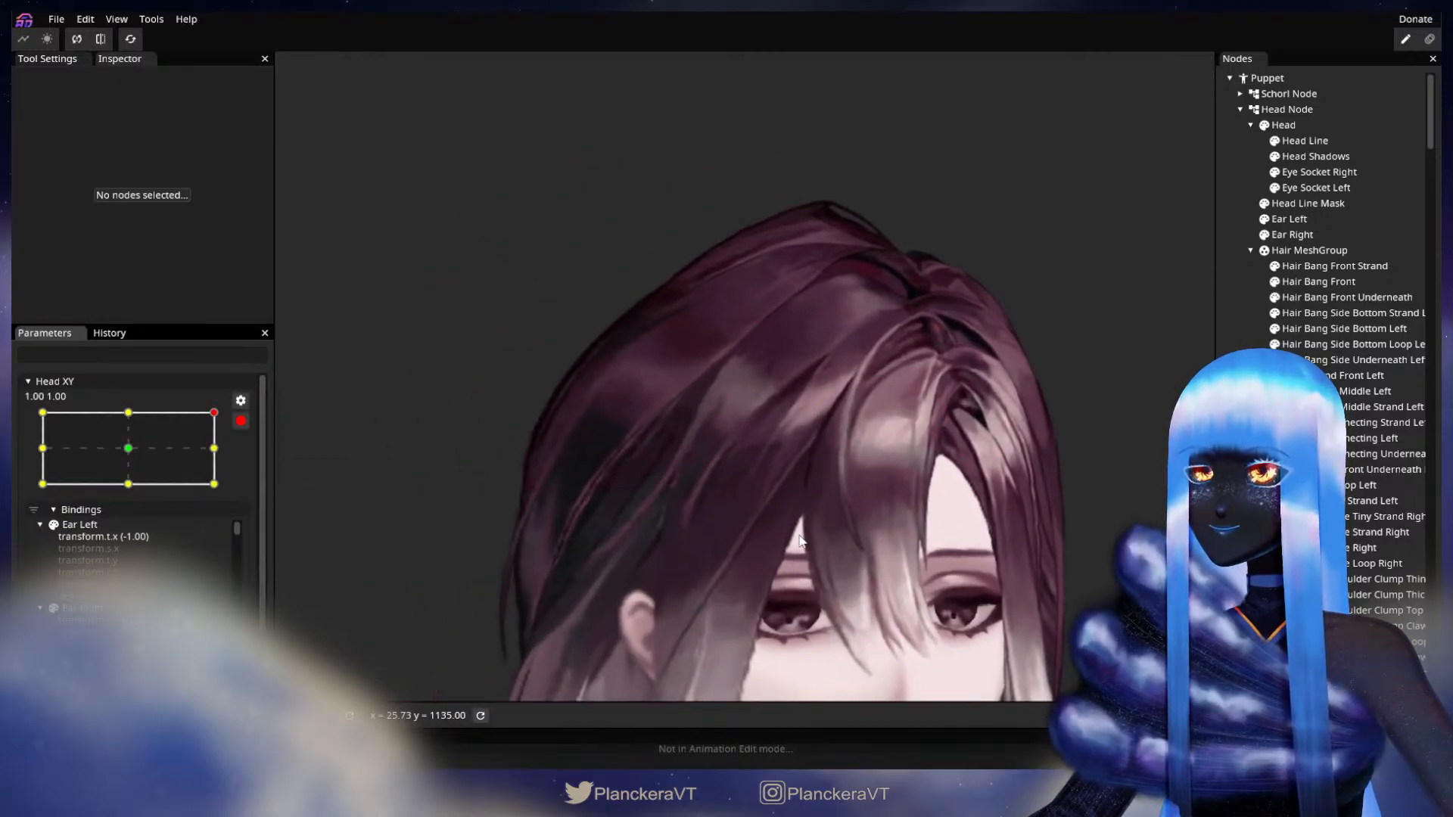
pyautogui.scroll(4, 746, 437)
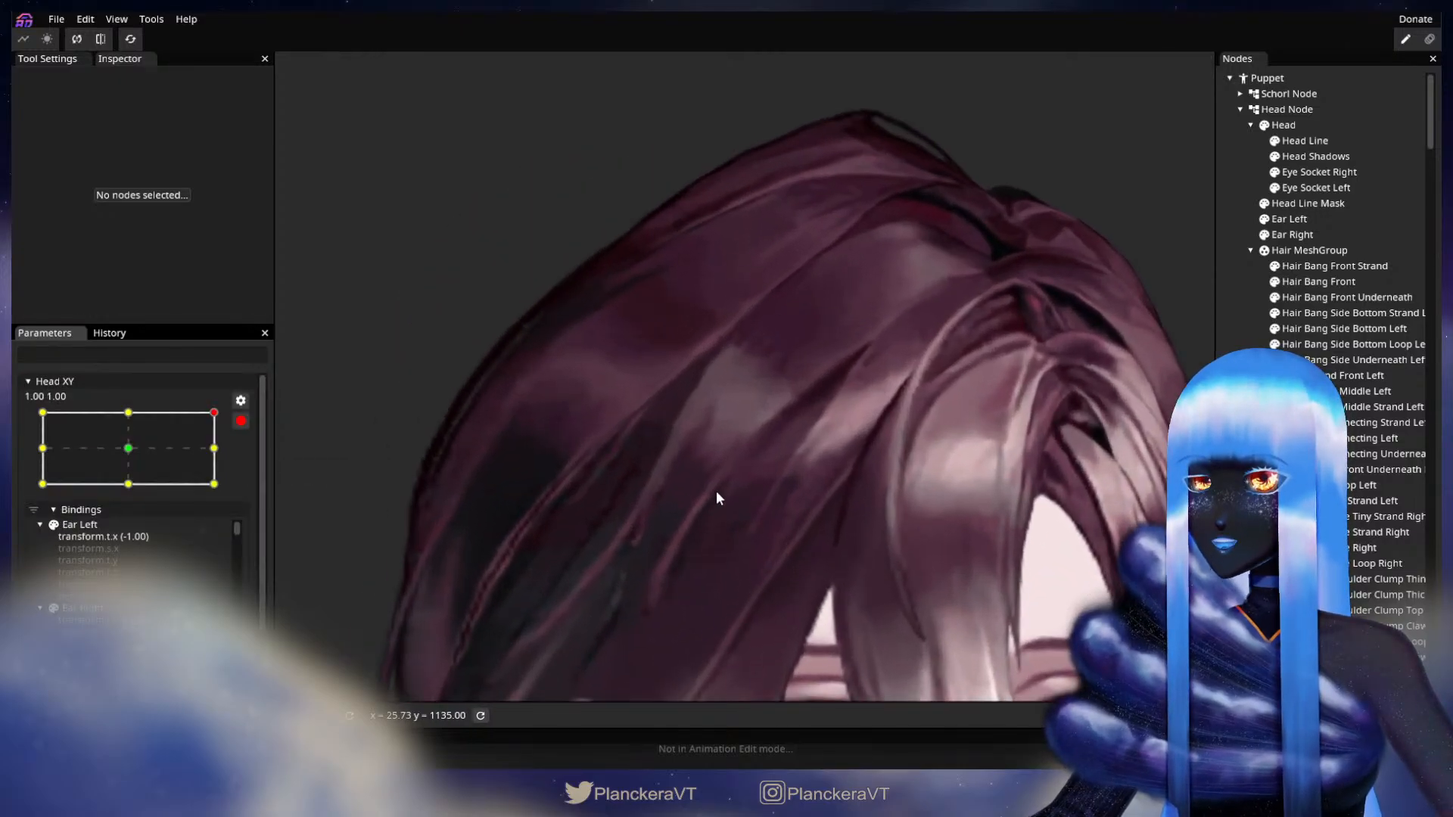
pyautogui.click(785, 517)
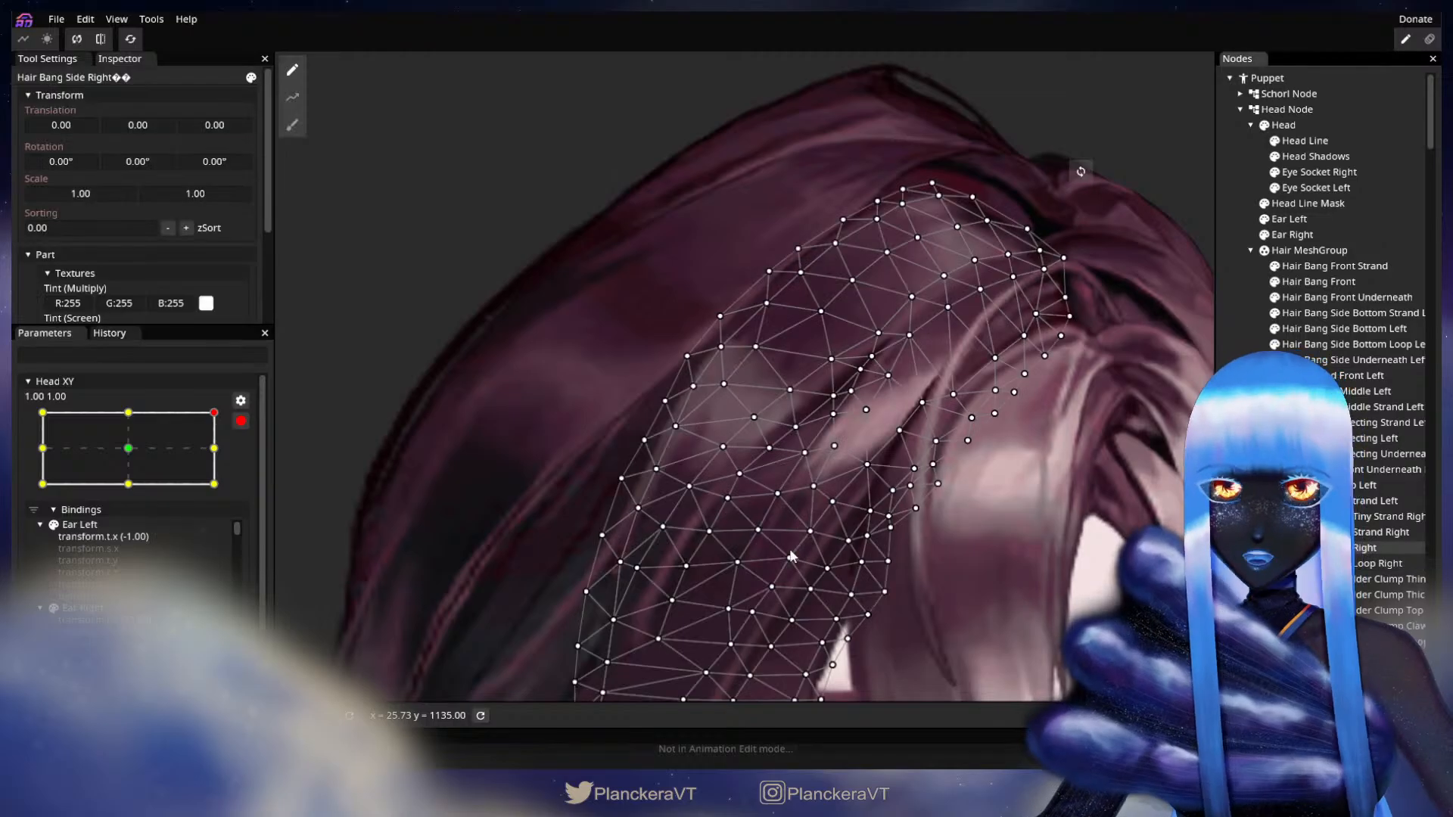
pyautogui.moveTo(784, 517); pyautogui.dragTo(767, 468)
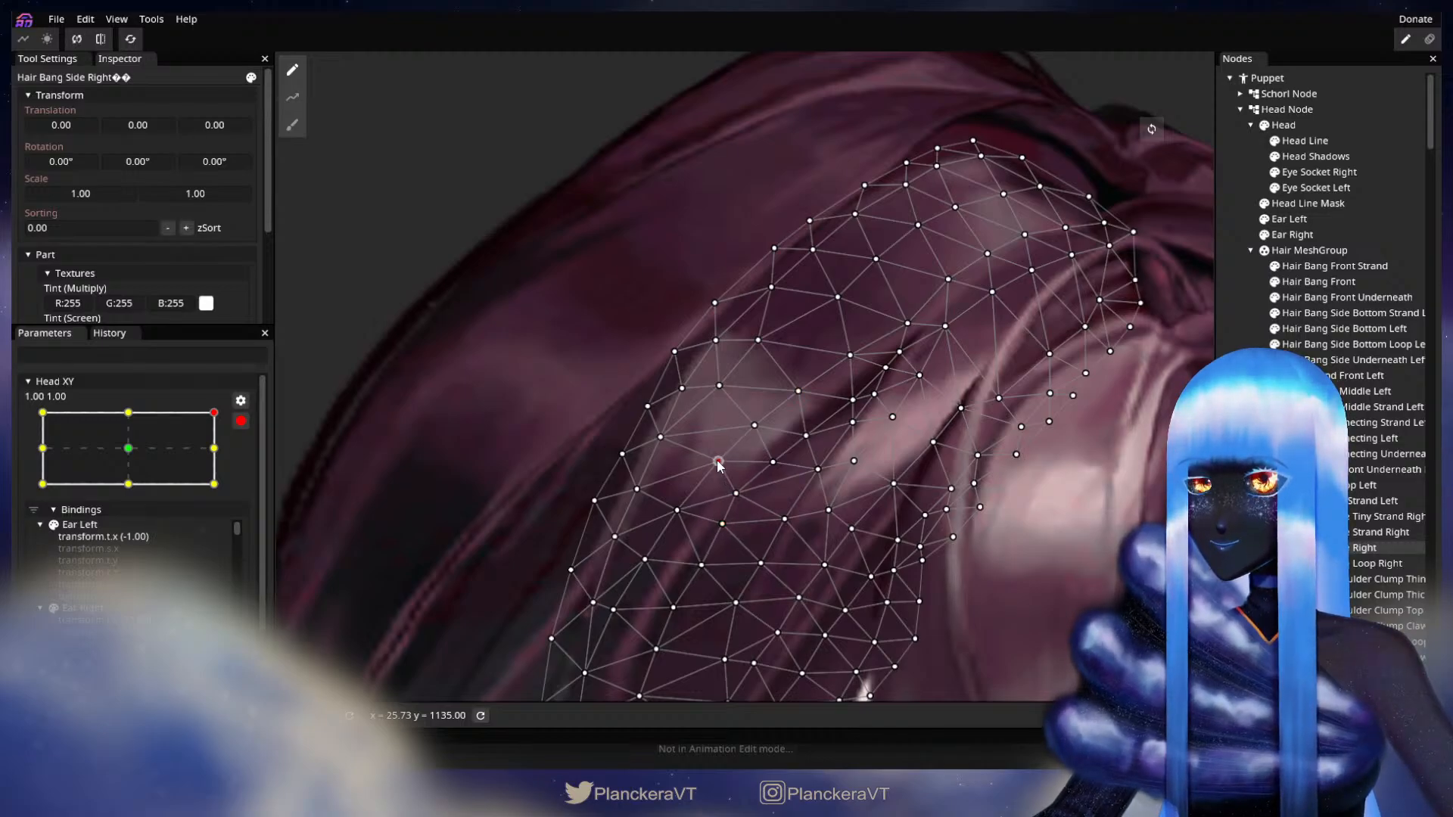
pyautogui.click(1332, 547)
# Disarm Head XY and check how the reshaped right side bang moves near the 1.00, 1.00 corner.
pyautogui.scroll(-4, 1001, 488)
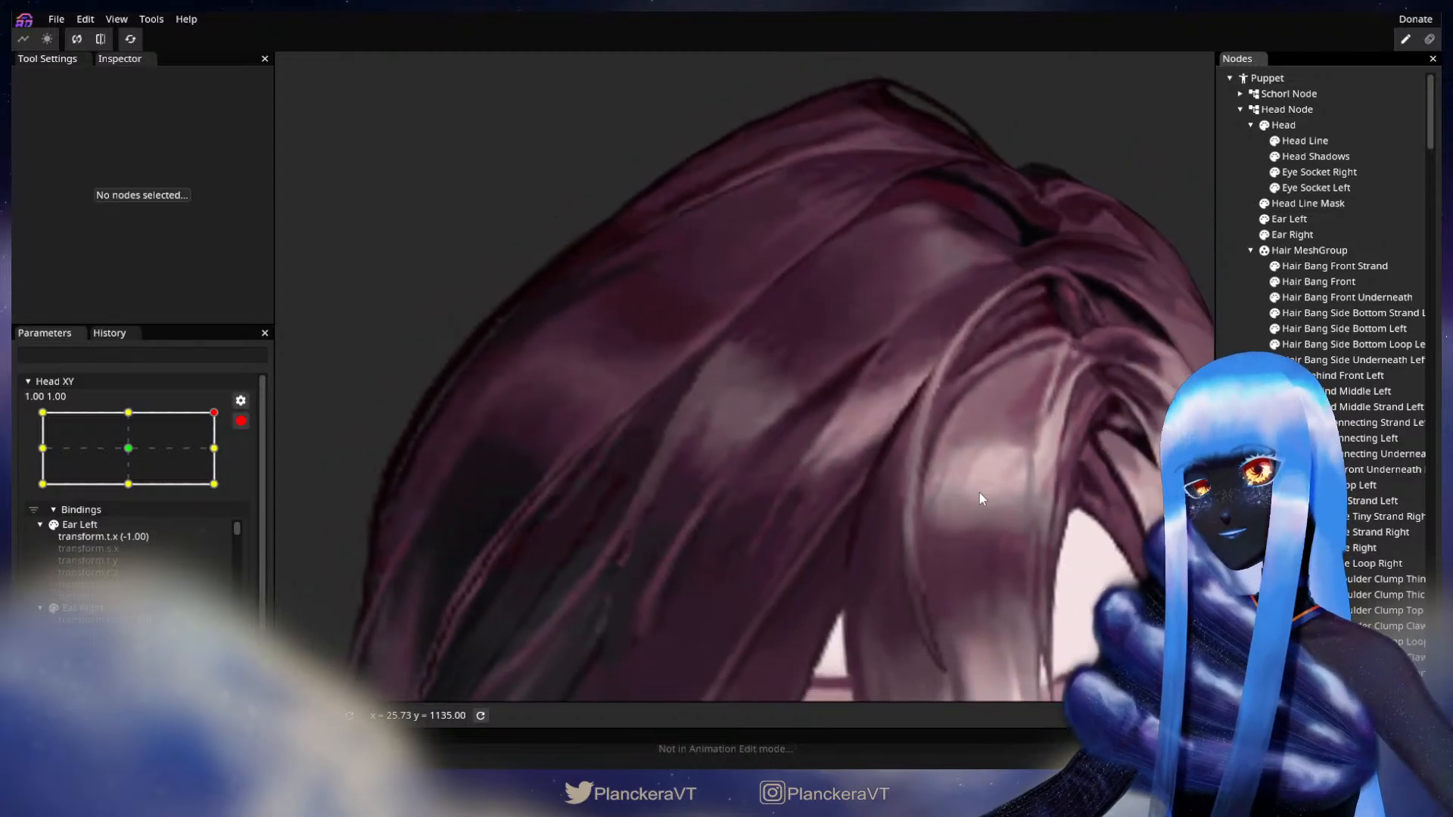
pyautogui.scroll(-5, 985, 484)
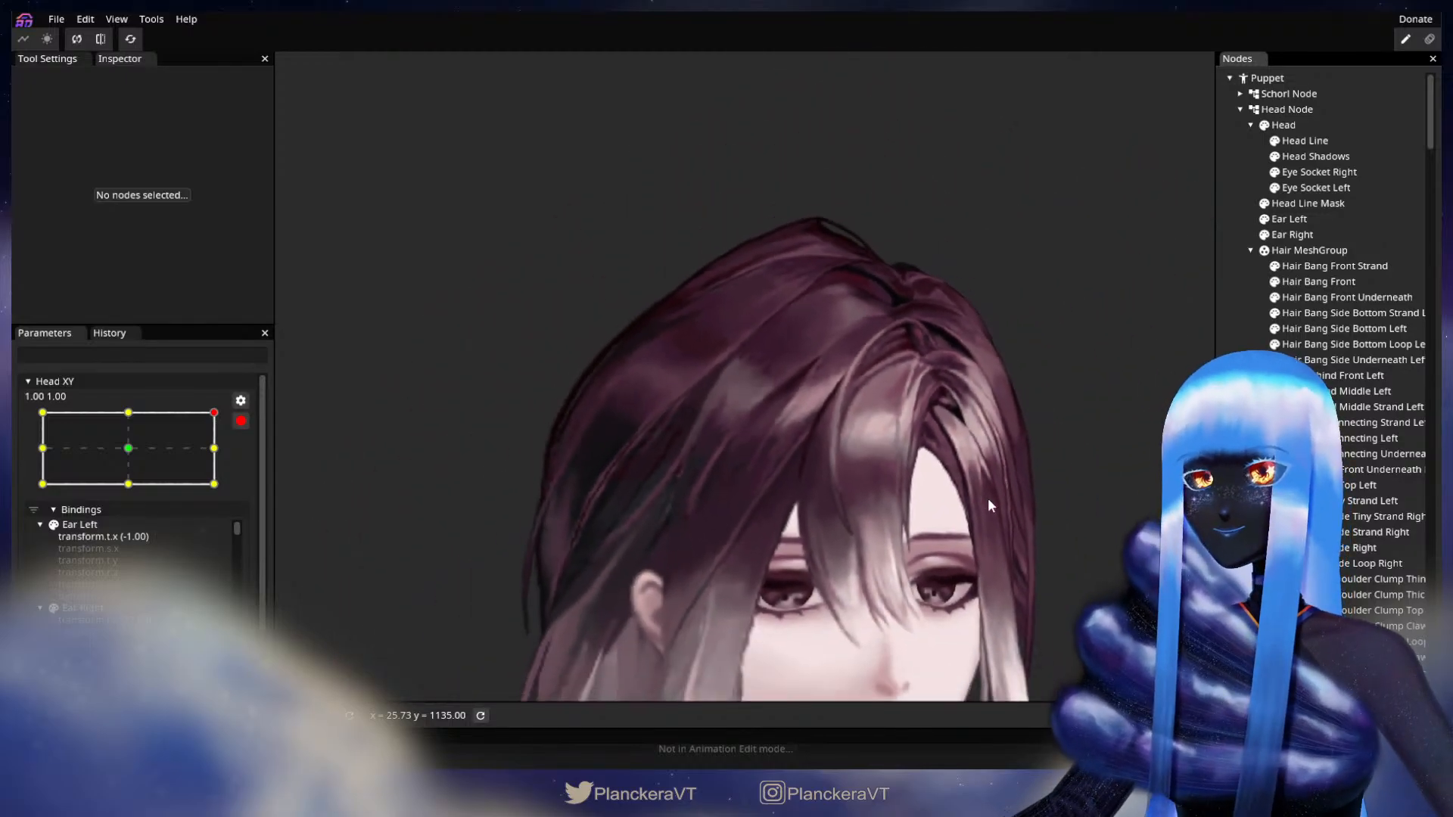
pyautogui.scroll(-3, 965, 509)
pyautogui.click(241, 420)
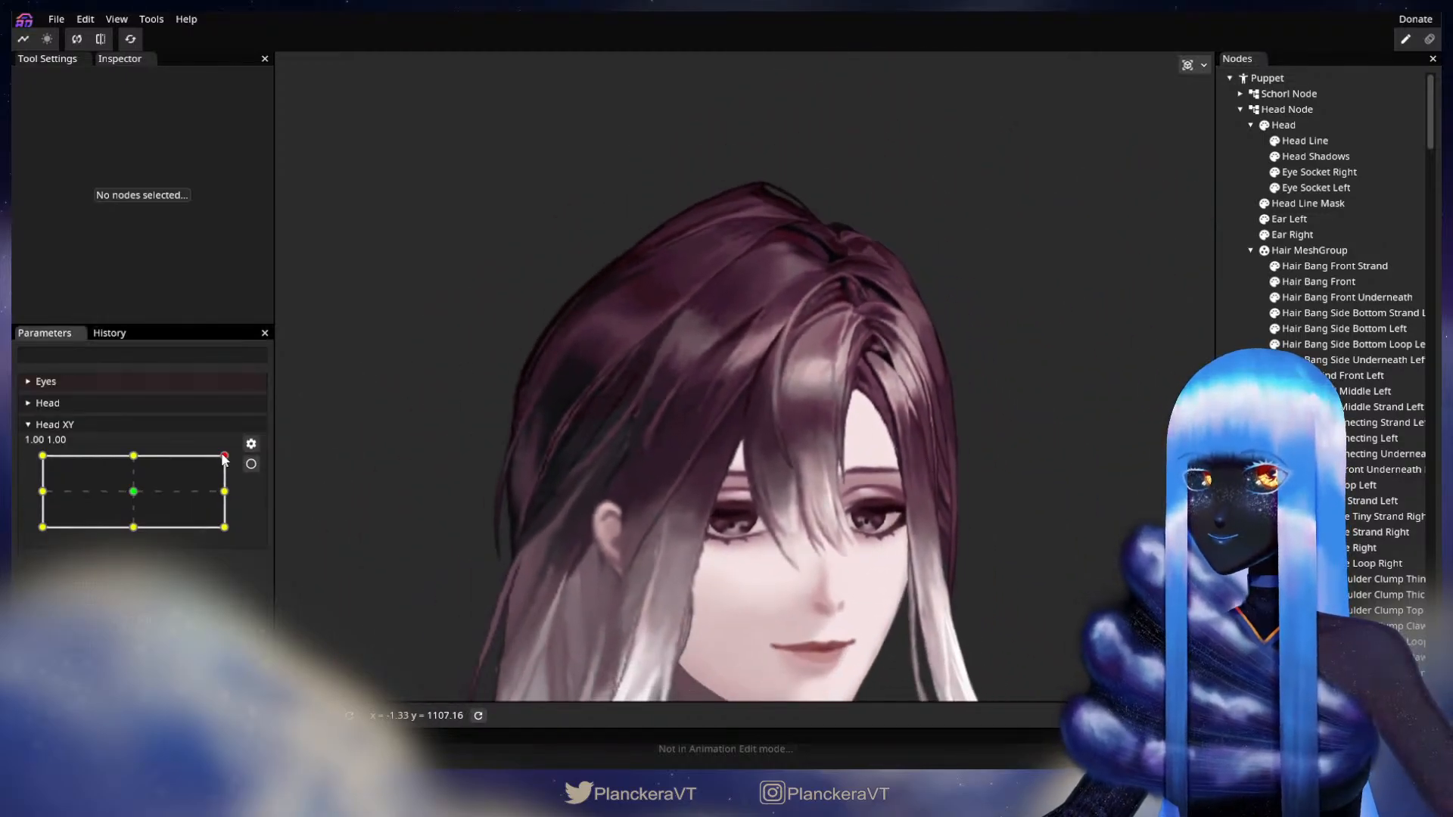
pyautogui.moveTo(225, 456); pyautogui.dragTo(250, 469)
# Re-arm Head XY at 1.00, 1.00 and nudge Hair Bang Side Right's vertices along the upper part of its outer edge.
pyautogui.click(250, 464)
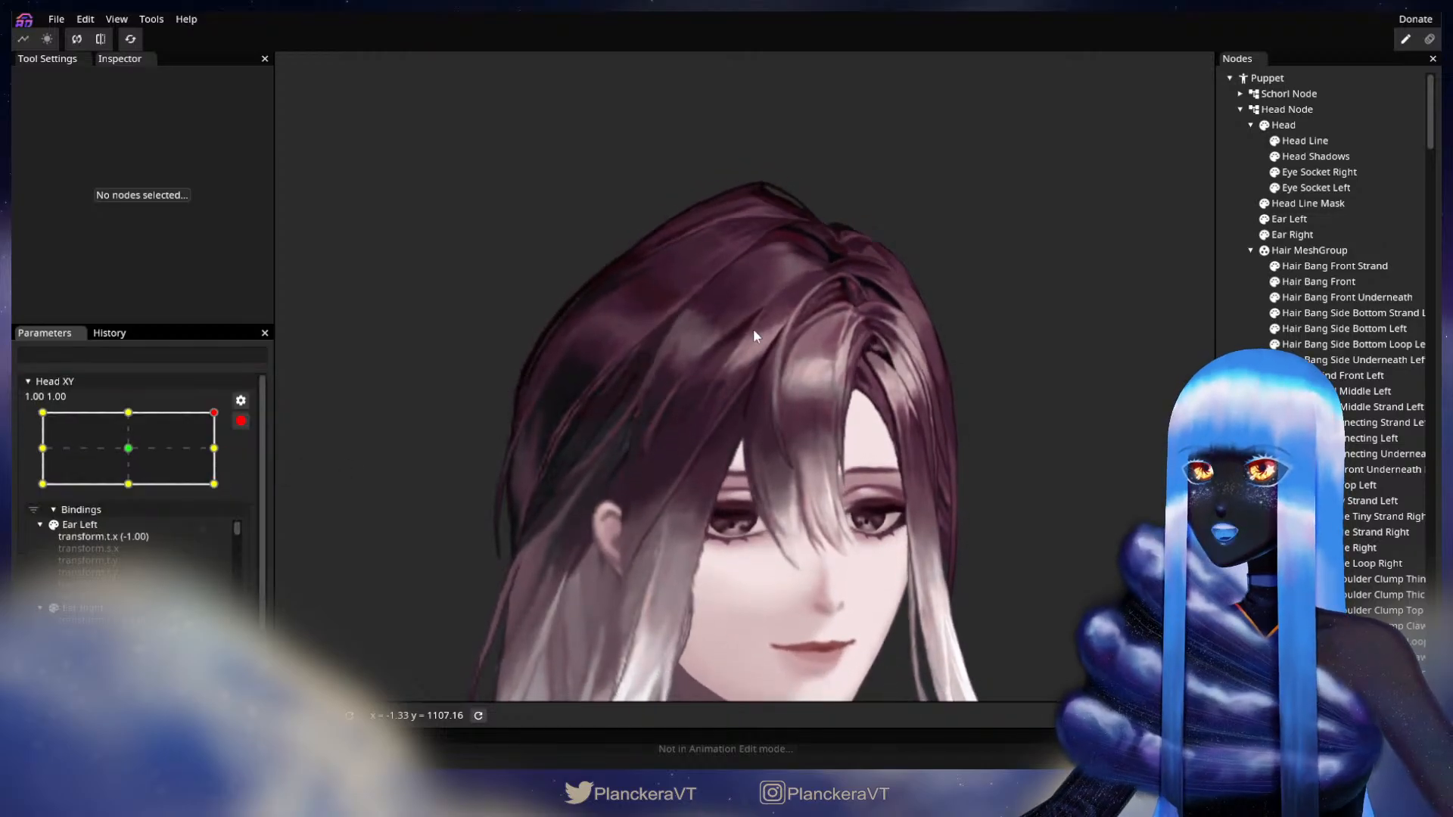
pyautogui.scroll(5, 728, 397)
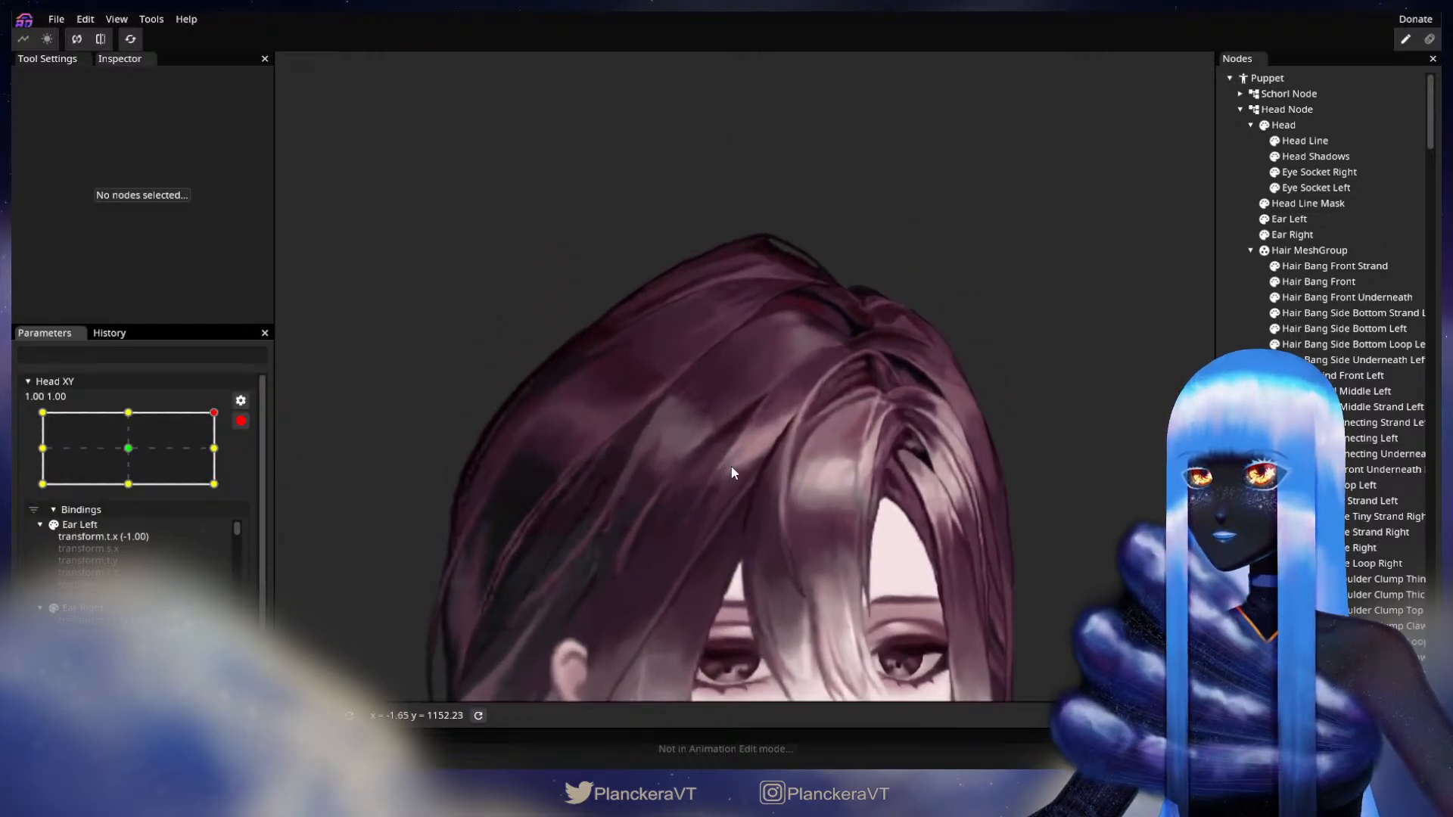
pyautogui.scroll(1, 673, 483)
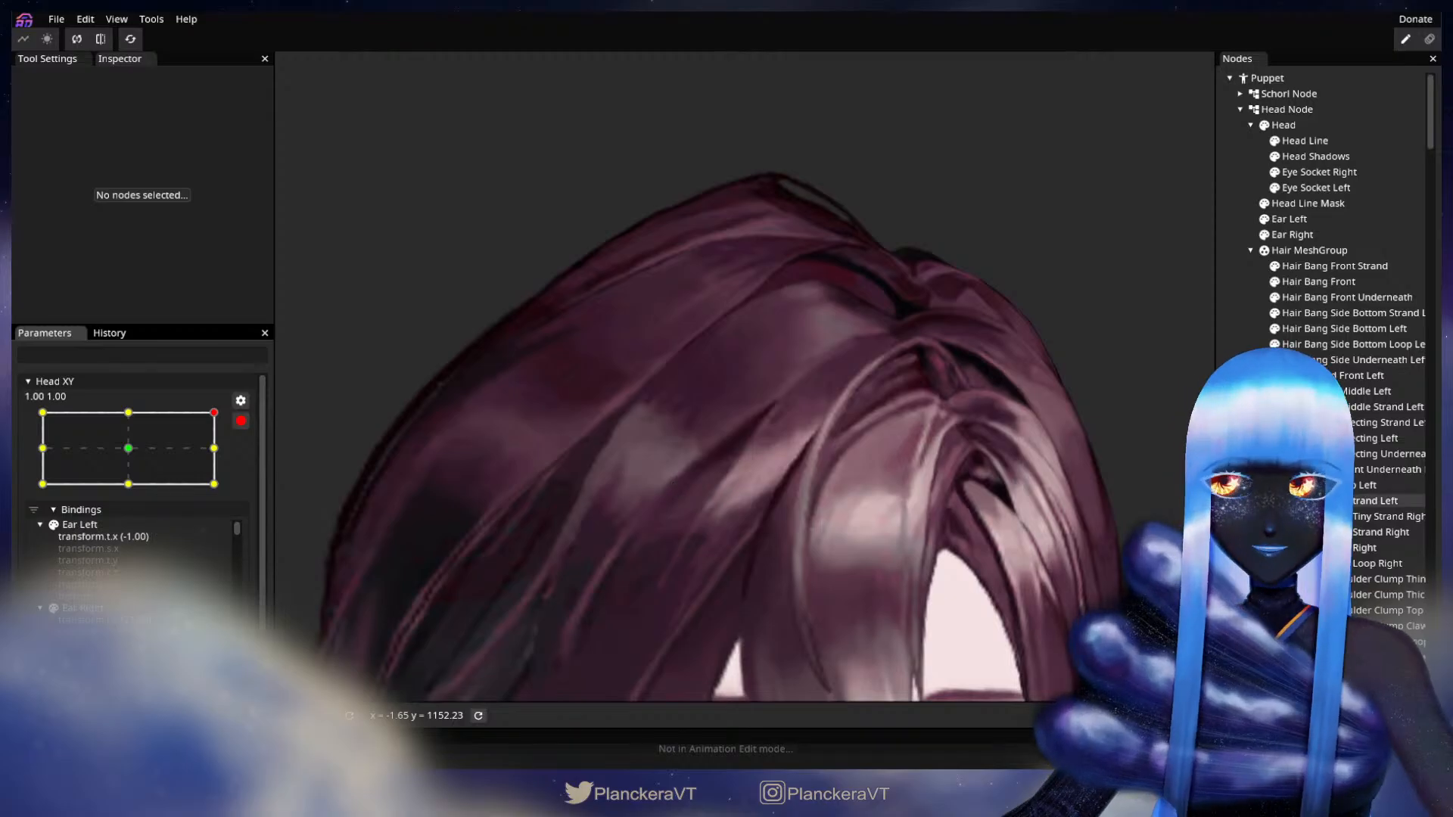
pyautogui.click(1360, 549)
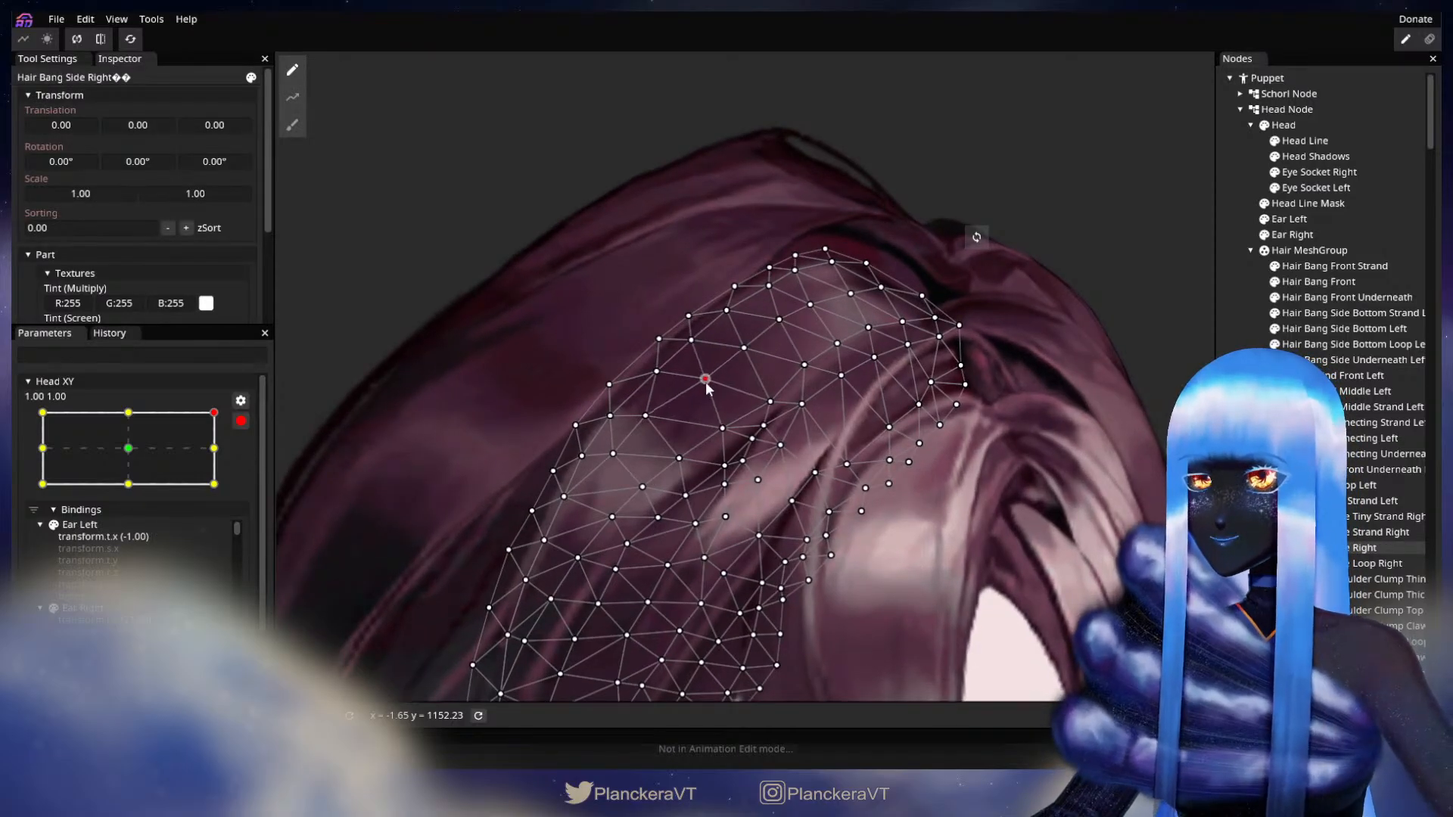
pyautogui.hotkey('ctrl', 's')
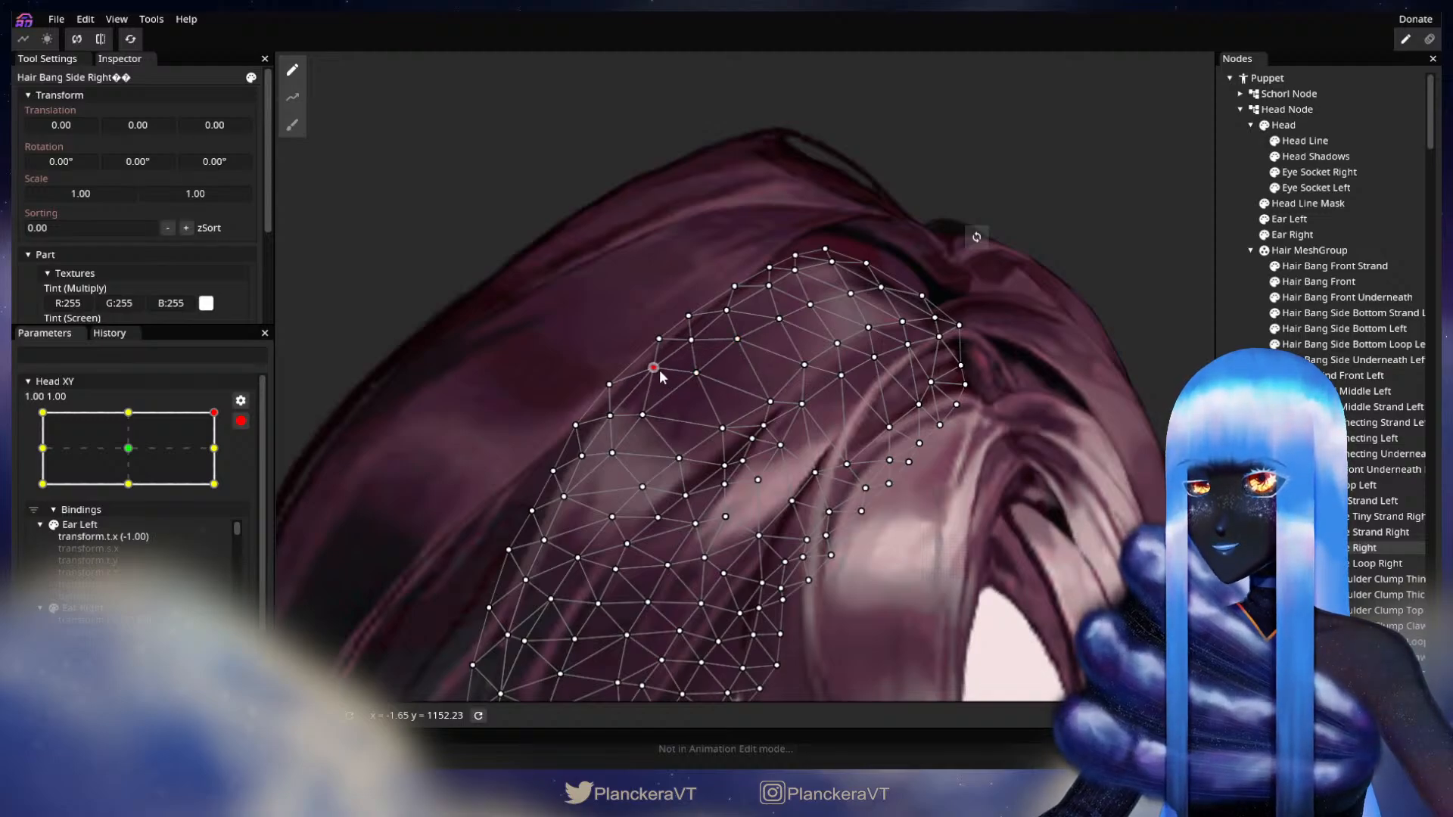
pyautogui.moveTo(660, 370); pyautogui.dragTo(663, 342)
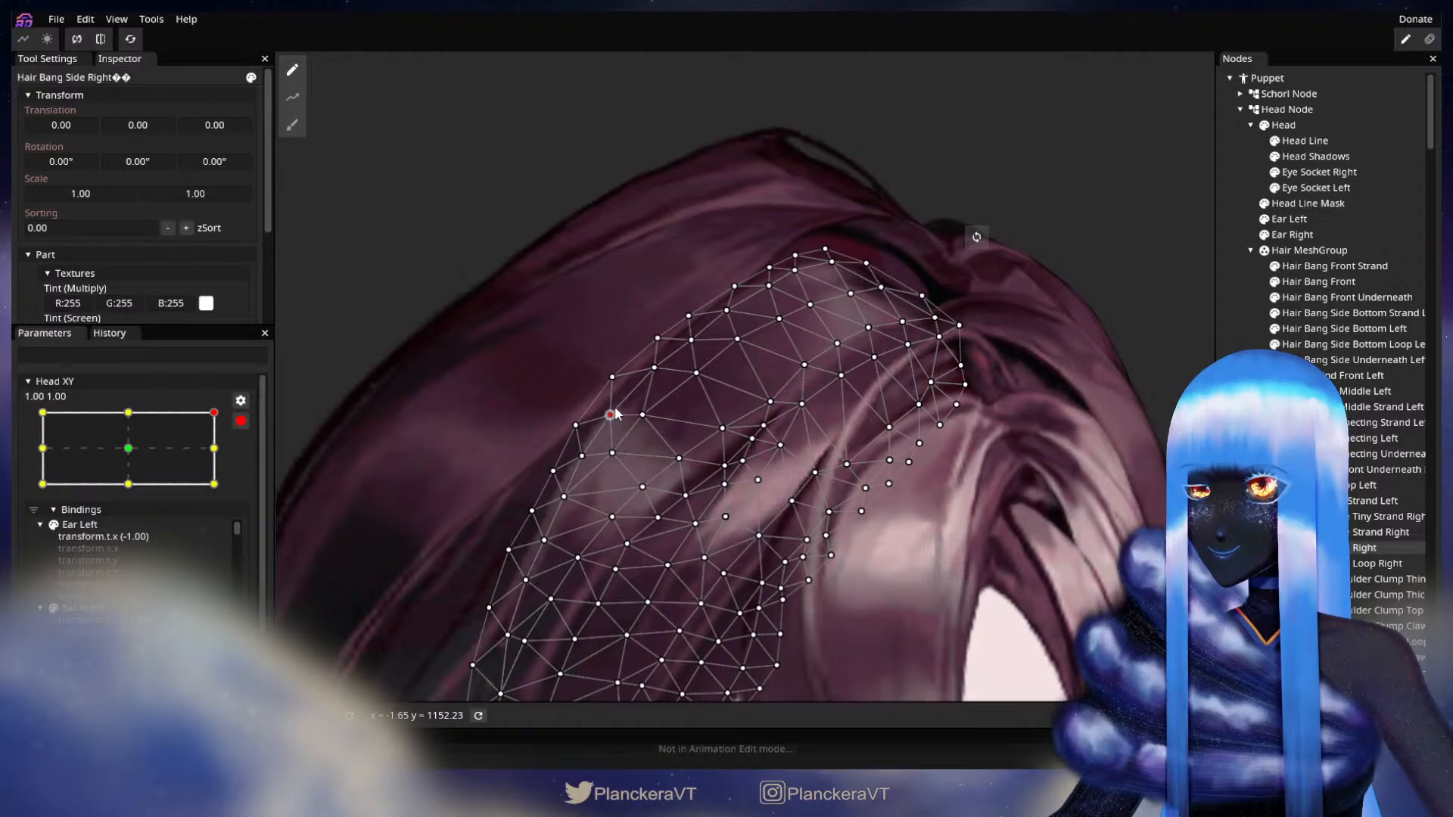
pyautogui.press('Escape')
# Disarm Head XY and preview the hair's motion along the X = 1.00 edge between Y values 1.00 and about 0.12.
pyautogui.scroll(-3, 952, 515)
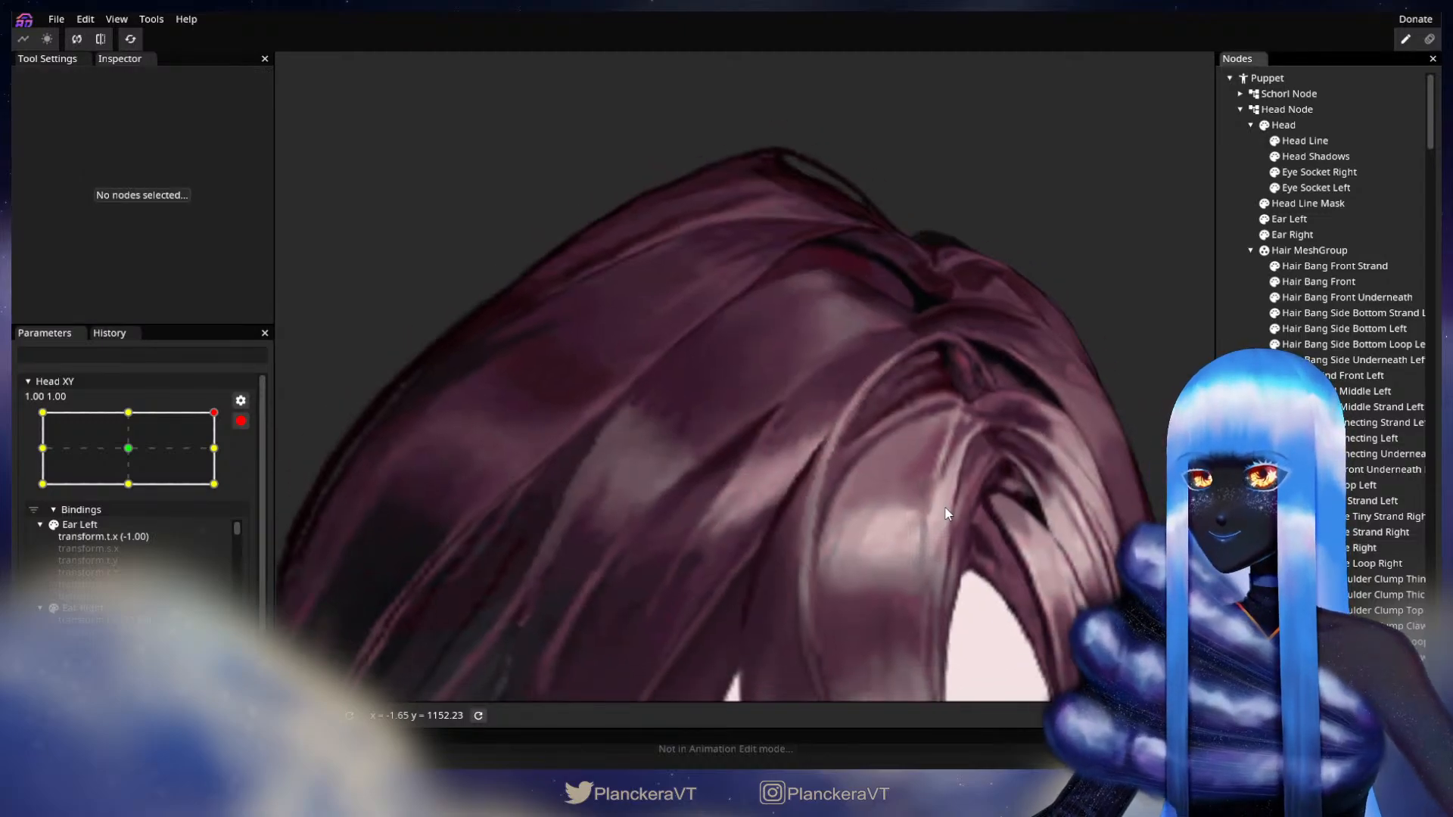
pyautogui.scroll(-5, 976, 521)
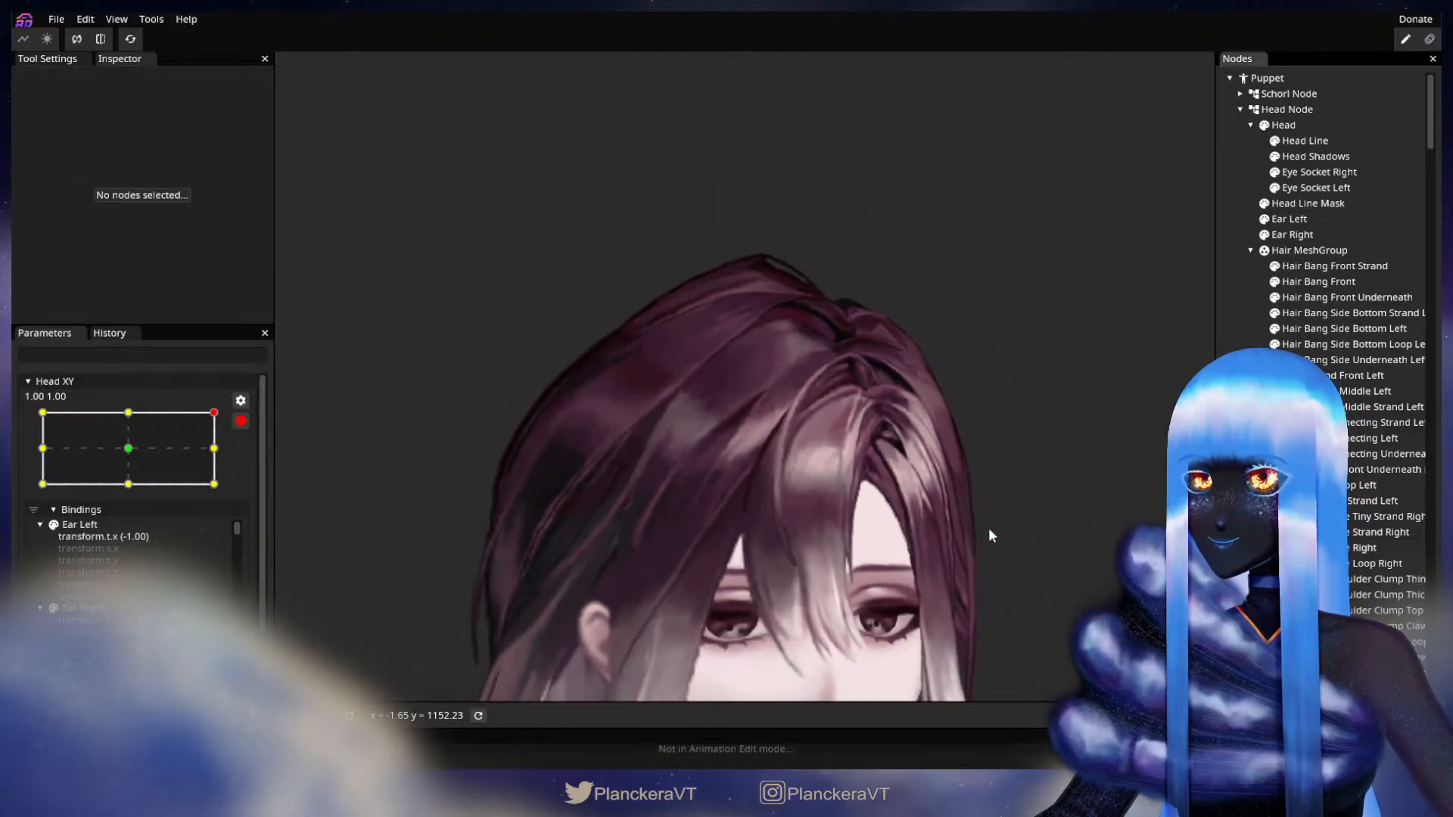
pyautogui.click(240, 421)
pyautogui.moveTo(224, 456)
pyautogui.mouseDown()
pyautogui.moveTo(244, 502)
pyautogui.moveTo(247, 466)
pyautogui.mouseUp()
pyautogui.moveTo(795, 501); pyautogui.dragTo(649, 466)
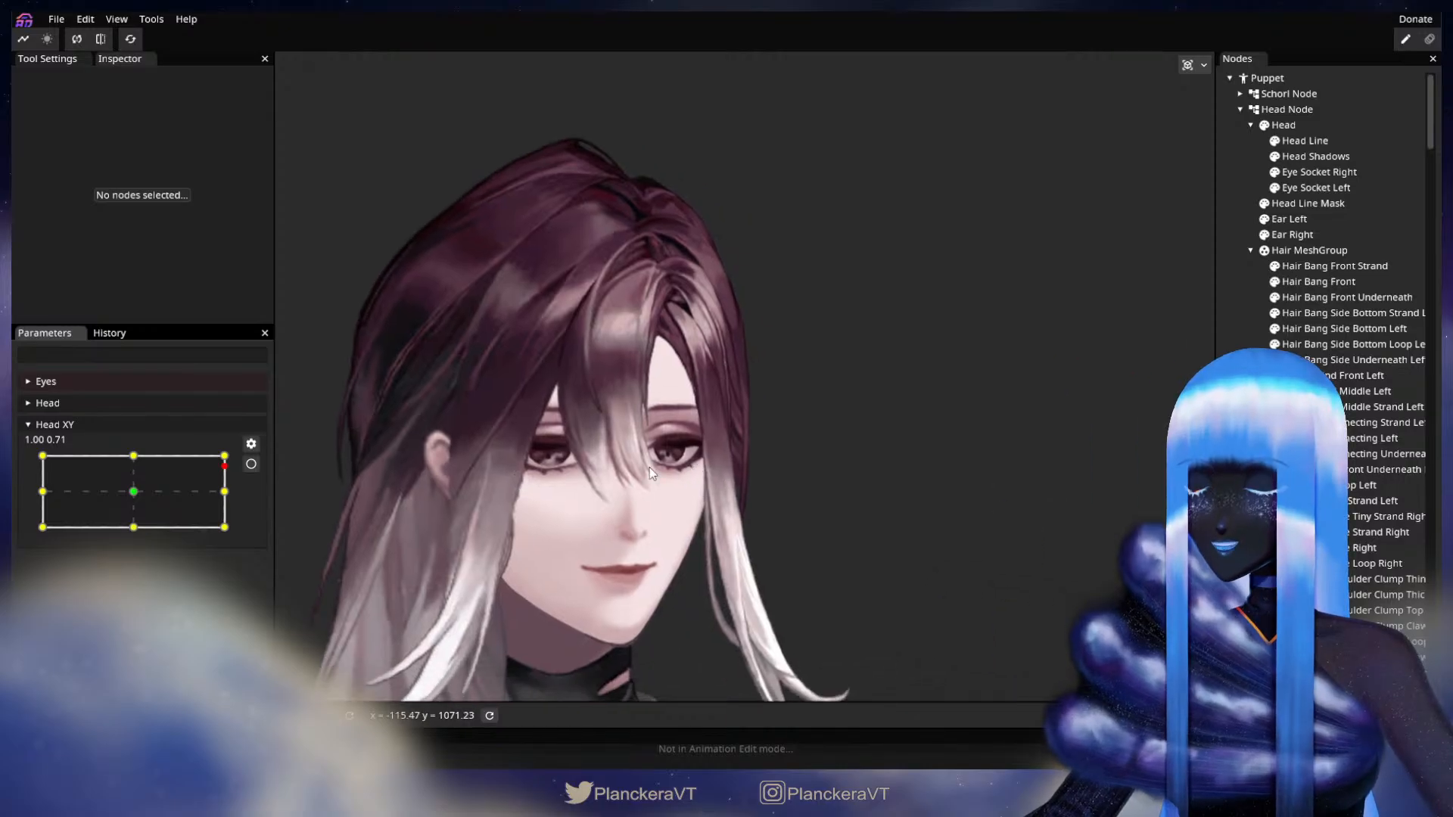
pyautogui.scroll(2, 765, 424)
pyautogui.scroll(4, 725, 484)
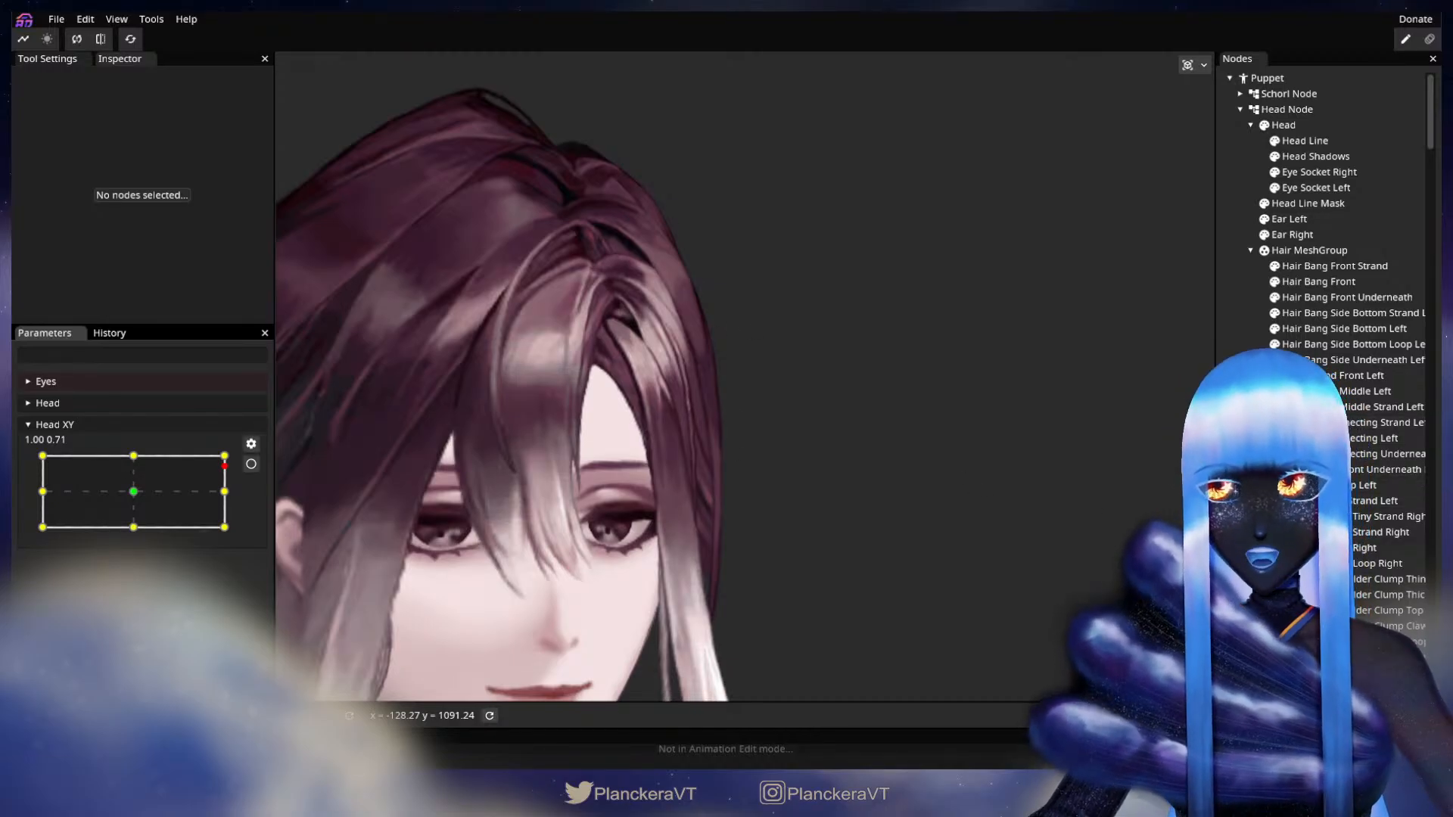
pyautogui.scroll(1, 784, 402)
pyautogui.moveTo(227, 501)
pyautogui.mouseDown()
pyautogui.moveTo(240, 473)
pyautogui.moveTo(252, 485)
pyautogui.moveTo(252, 454)
pyautogui.moveTo(257, 480)
pyautogui.moveTo(258, 451)
pyautogui.moveTo(261, 489)
pyautogui.mouseUp()
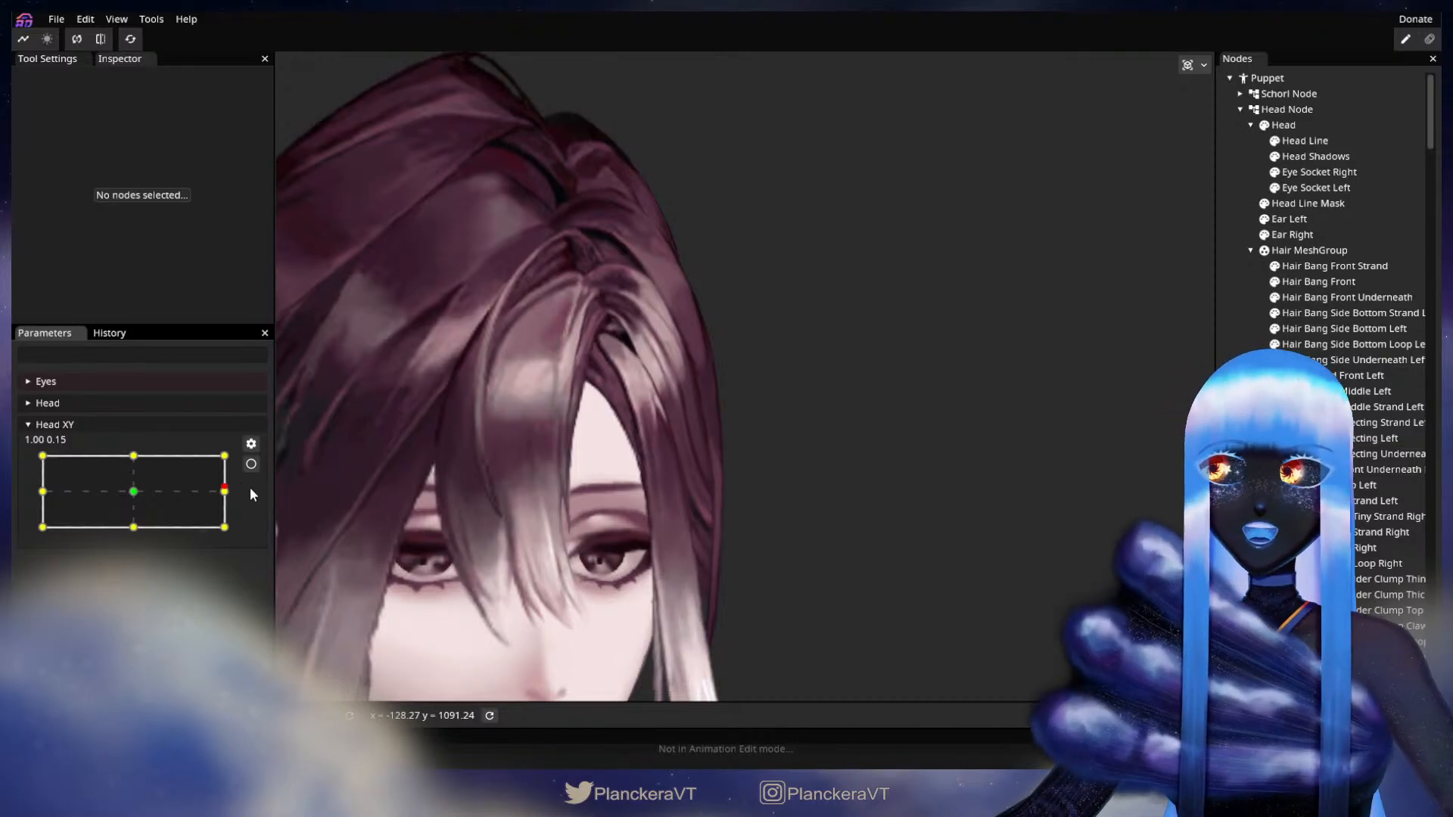
pyautogui.moveTo(229, 492); pyautogui.dragTo(240, 454)
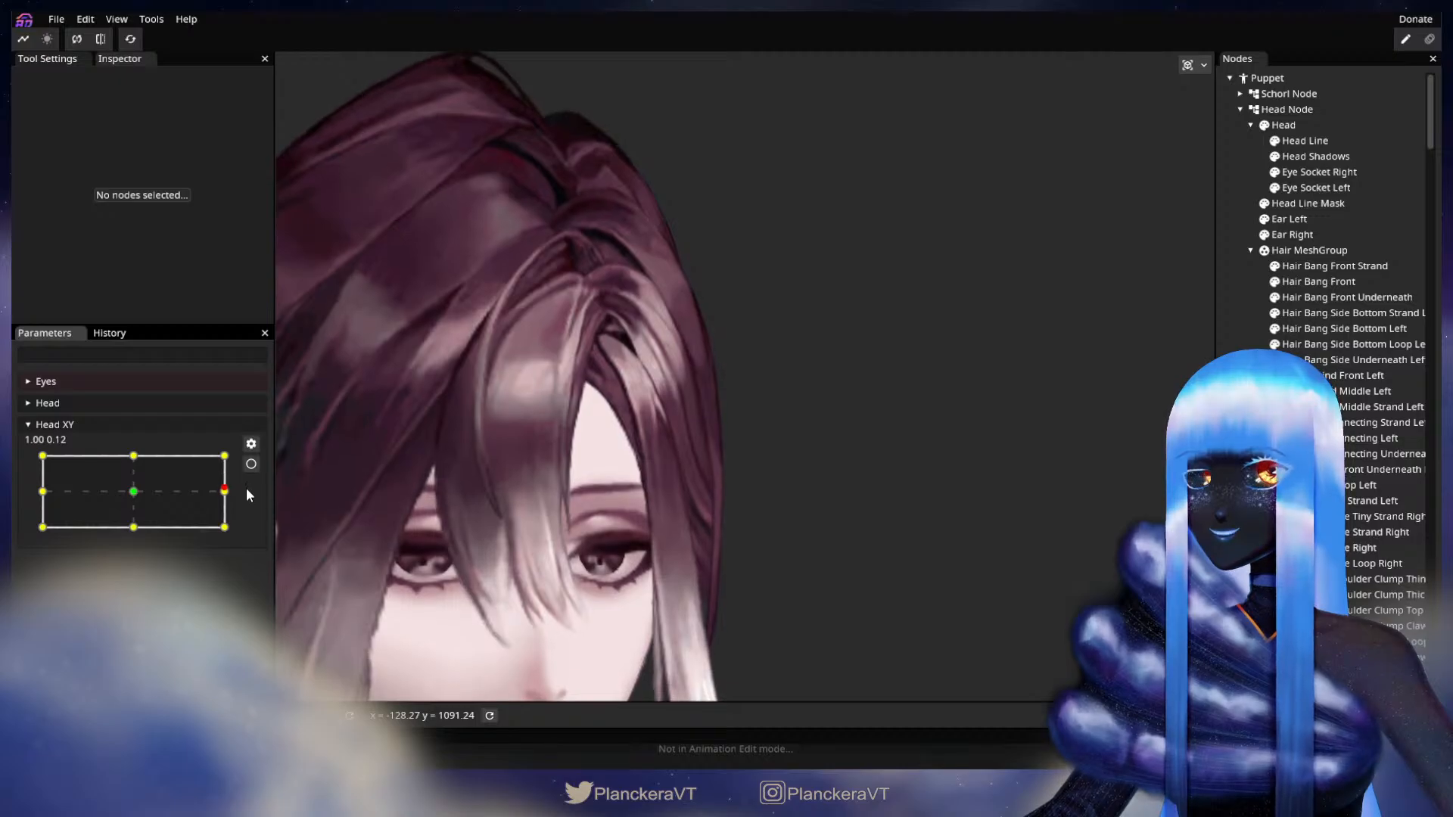
# Arm Head XY at 1.00, 1.00 and set the Circle Brush size to 11.00 for deforming Hair Side Connecting Left.
pyautogui.click(251, 464)
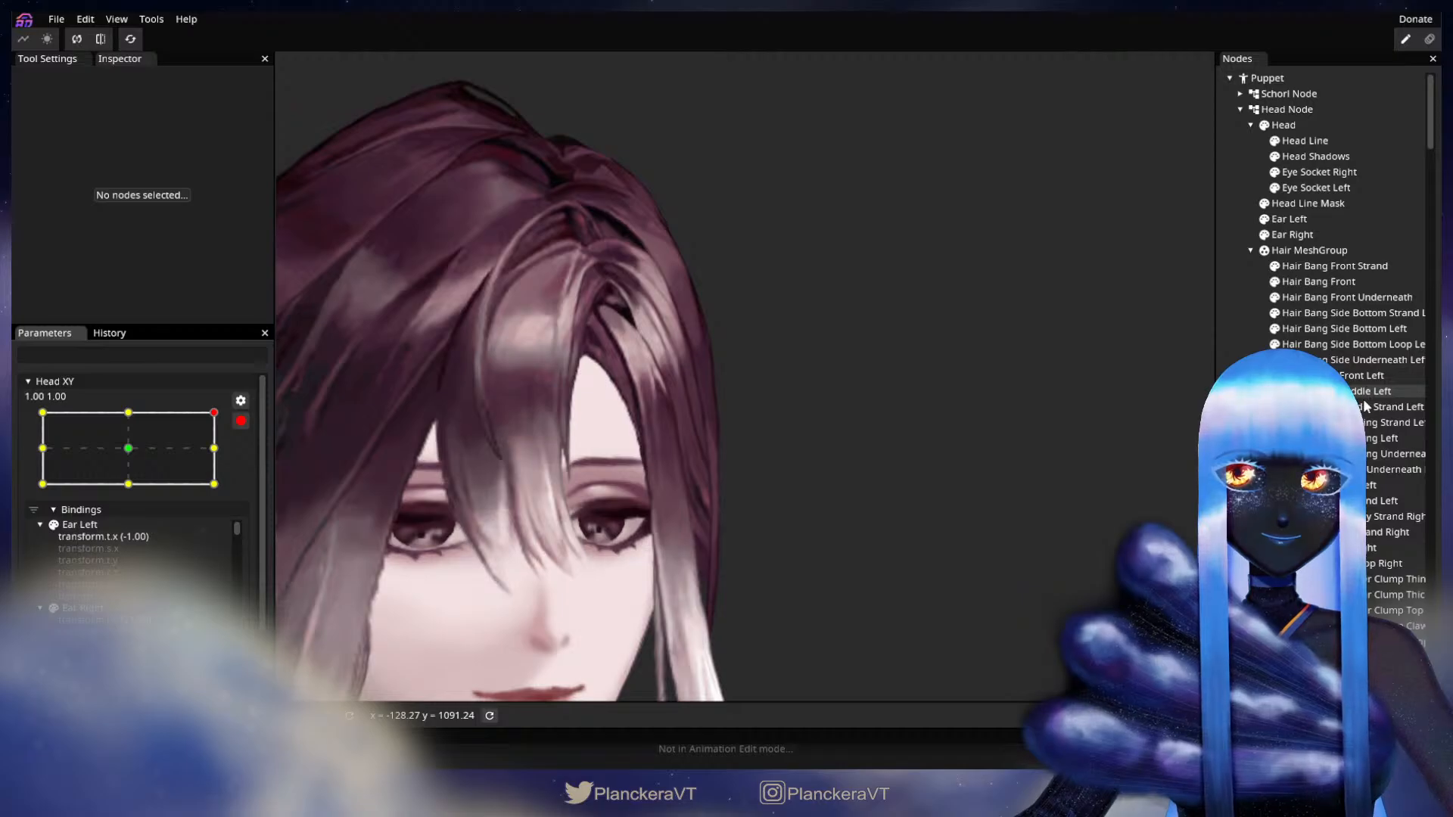
pyautogui.click(1374, 438)
pyautogui.scroll(3, 792, 383)
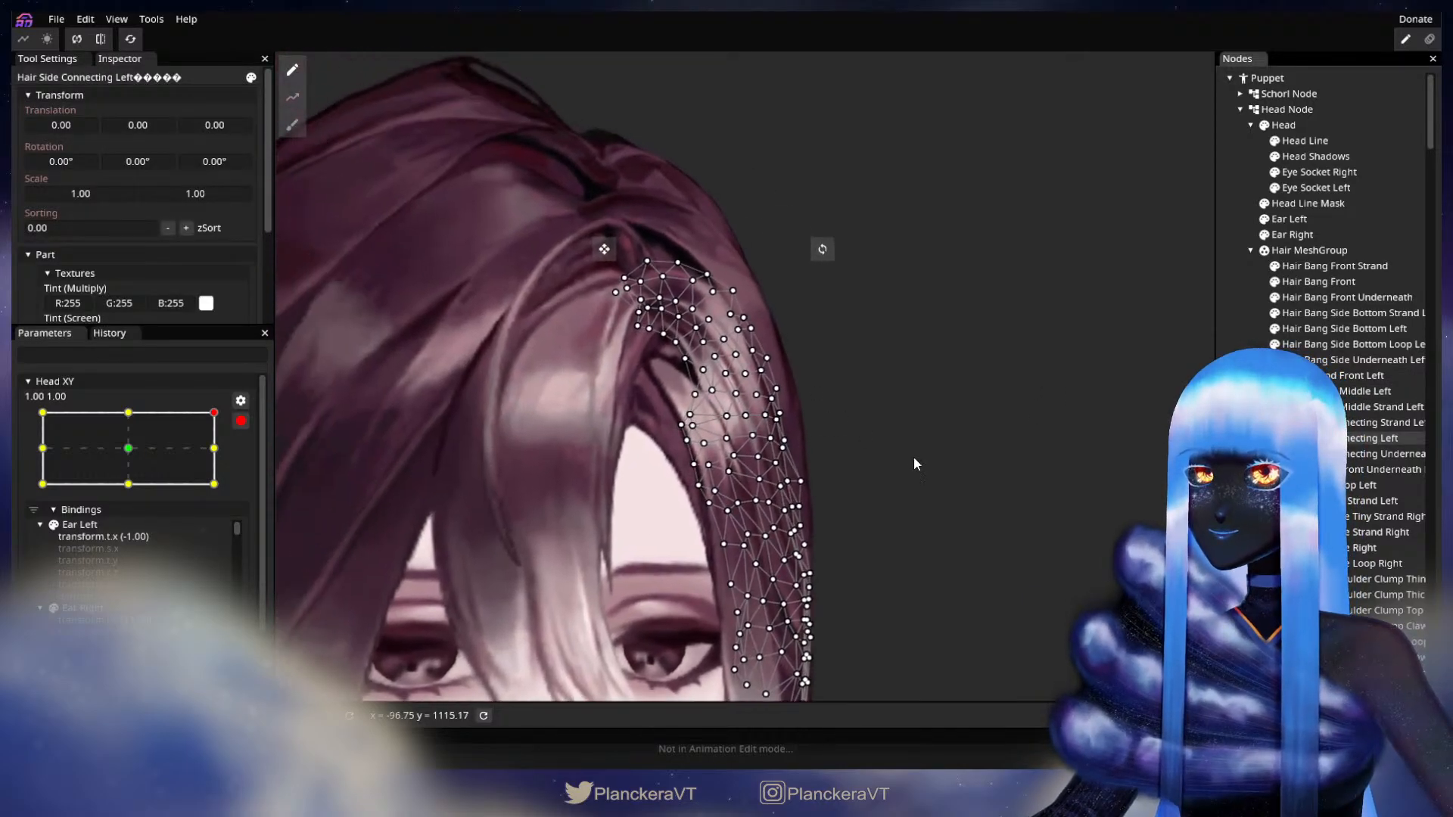
pyautogui.scroll(2, 915, 464)
pyautogui.click(292, 124)
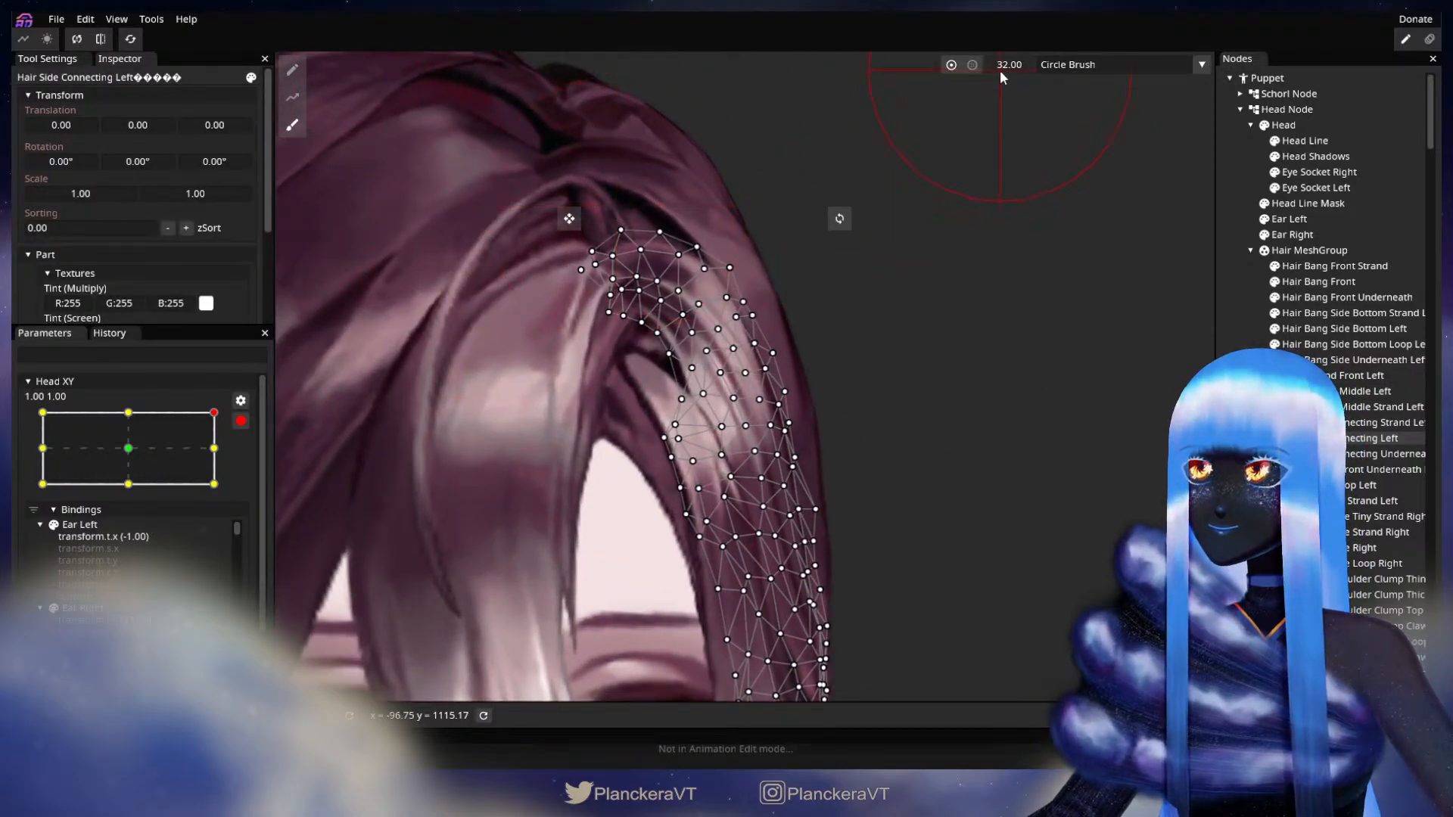
pyautogui.moveTo(1001, 64); pyautogui.dragTo(997, 63)
pyautogui.scroll(2, 927, 341)
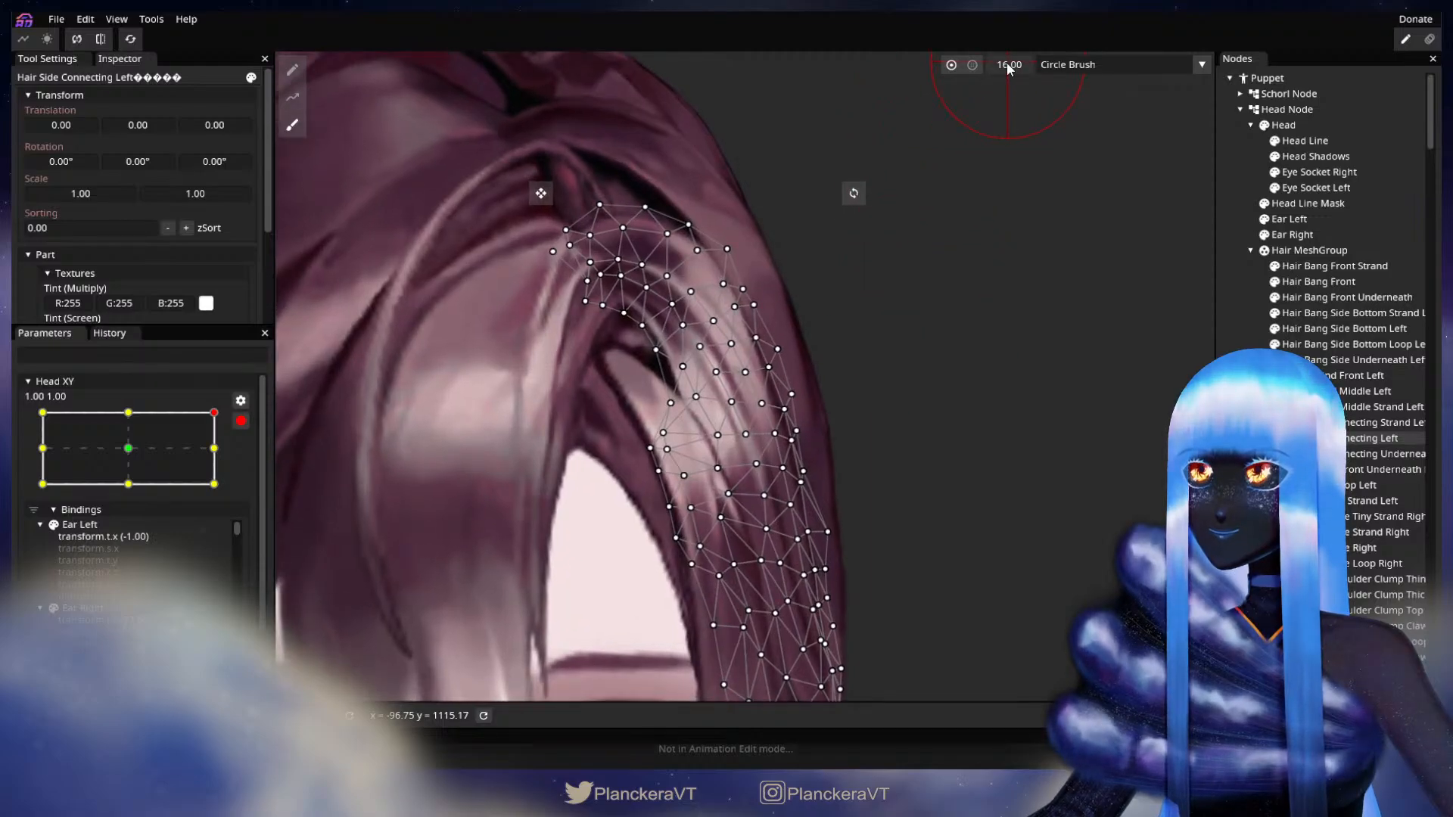
pyautogui.scroll(-1, 1009, 64)
pyautogui.scroll(1, 738, 401)
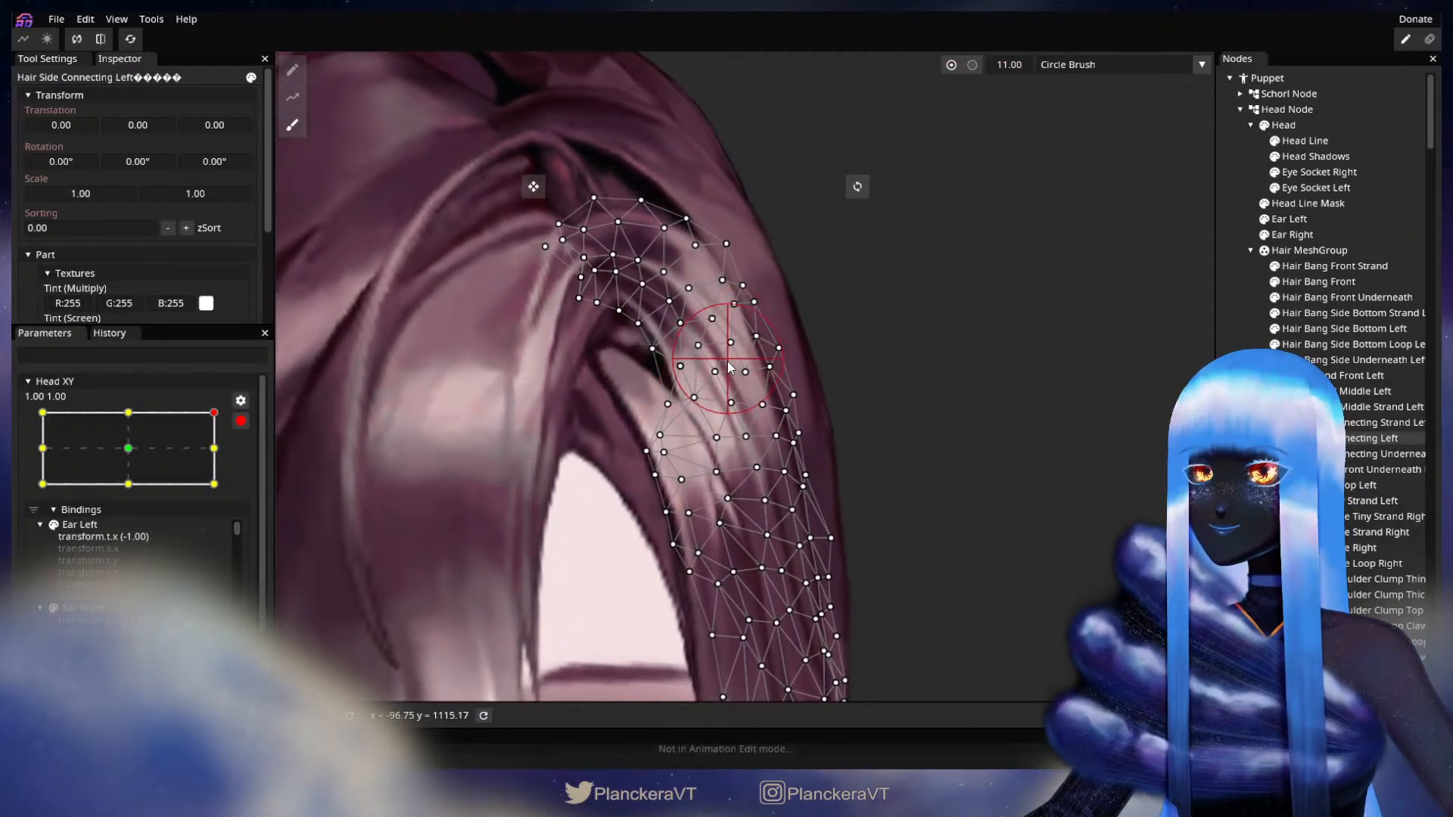
# Brush Hair Side Connecting Left's vertices around the hair highlight and down its outer side to smooth the strand's curve.
pyautogui.moveTo(735, 425); pyautogui.dragTo(699, 395)
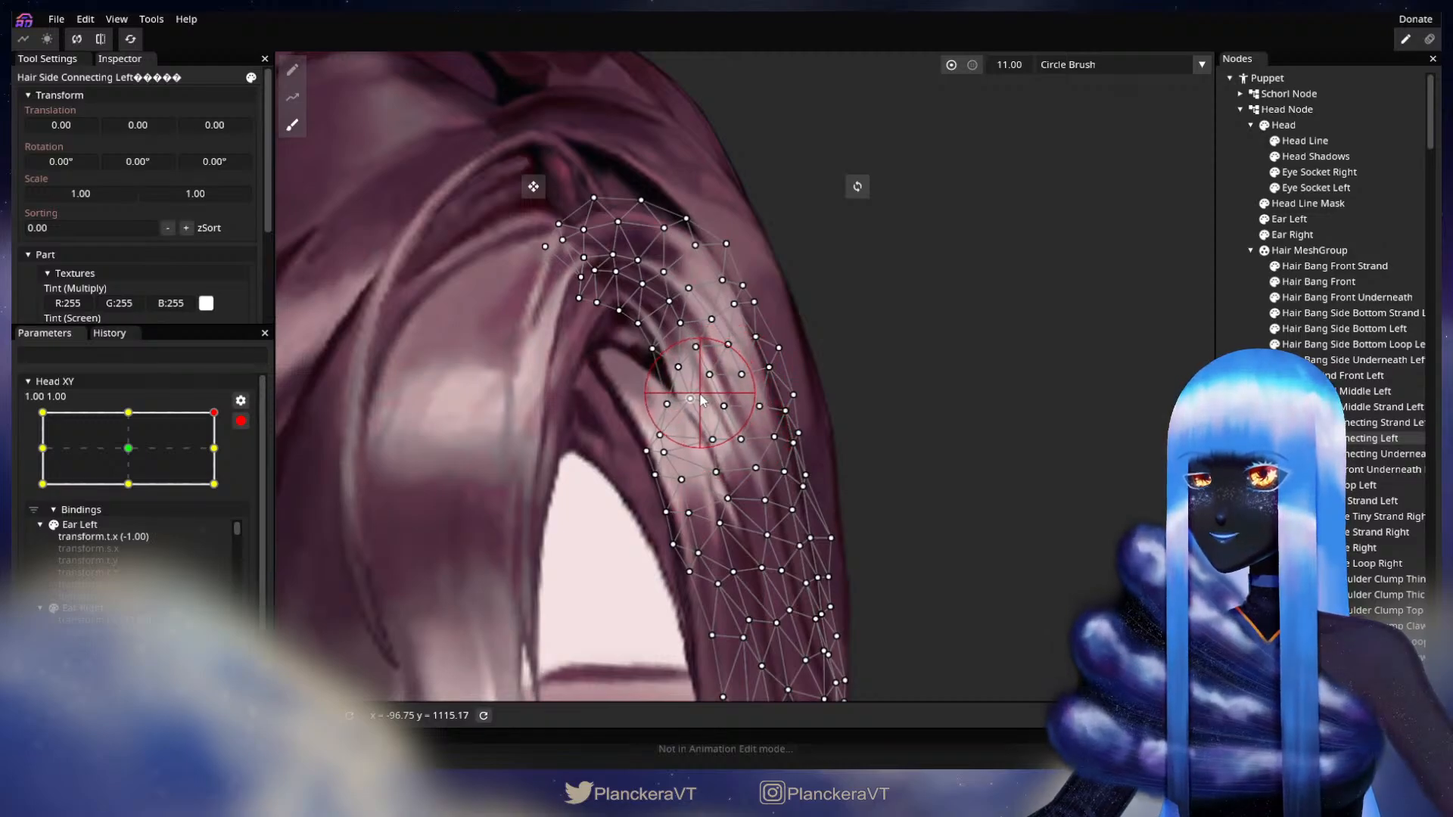
pyautogui.moveTo(764, 491)
pyautogui.mouseDown()
pyautogui.moveTo(791, 398)
pyautogui.moveTo(783, 410)
pyautogui.moveTo(772, 376)
pyautogui.mouseUp()
pyautogui.scroll(-2, 793, 393)
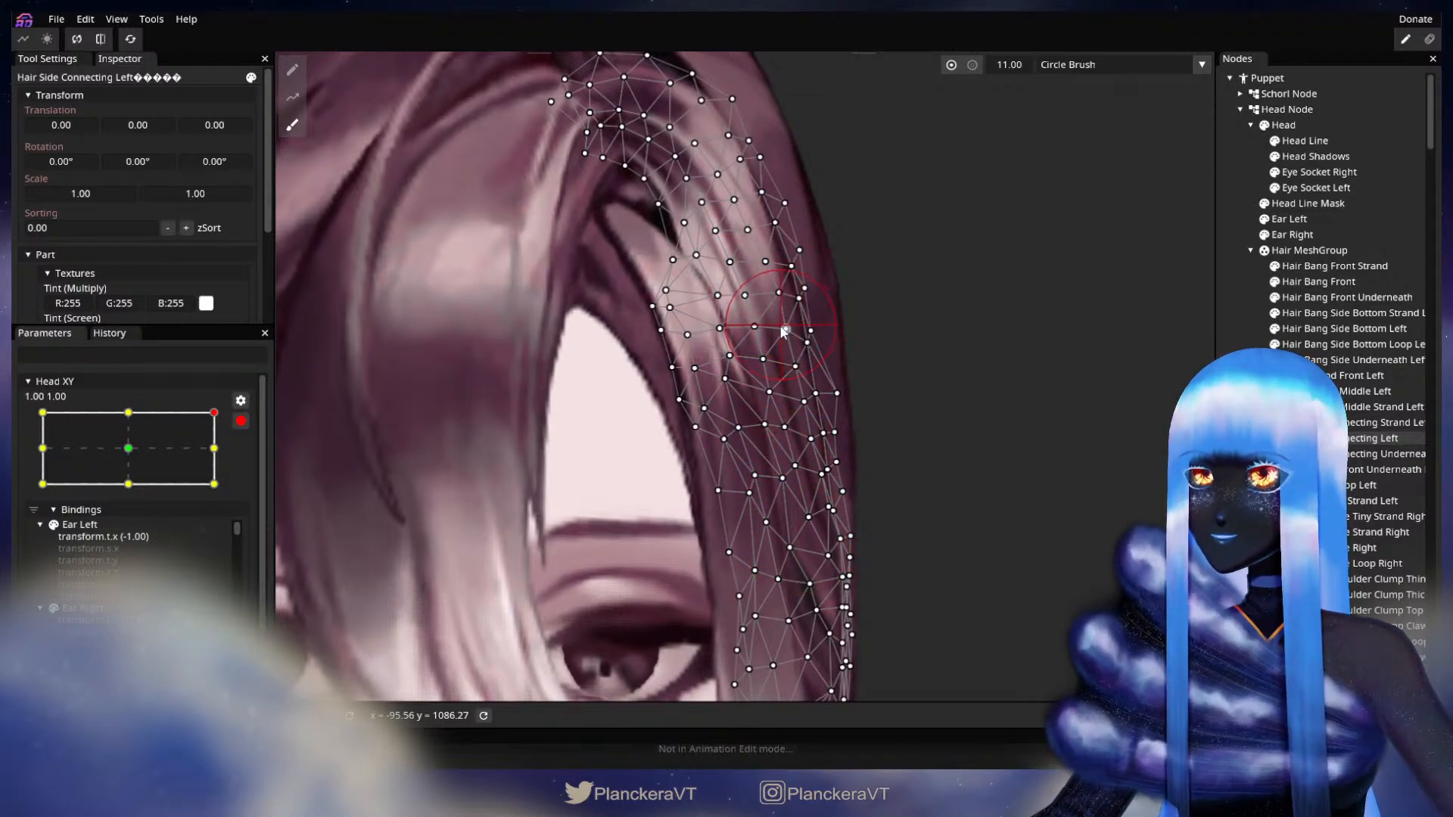
pyautogui.moveTo(756, 327); pyautogui.dragTo(749, 330)
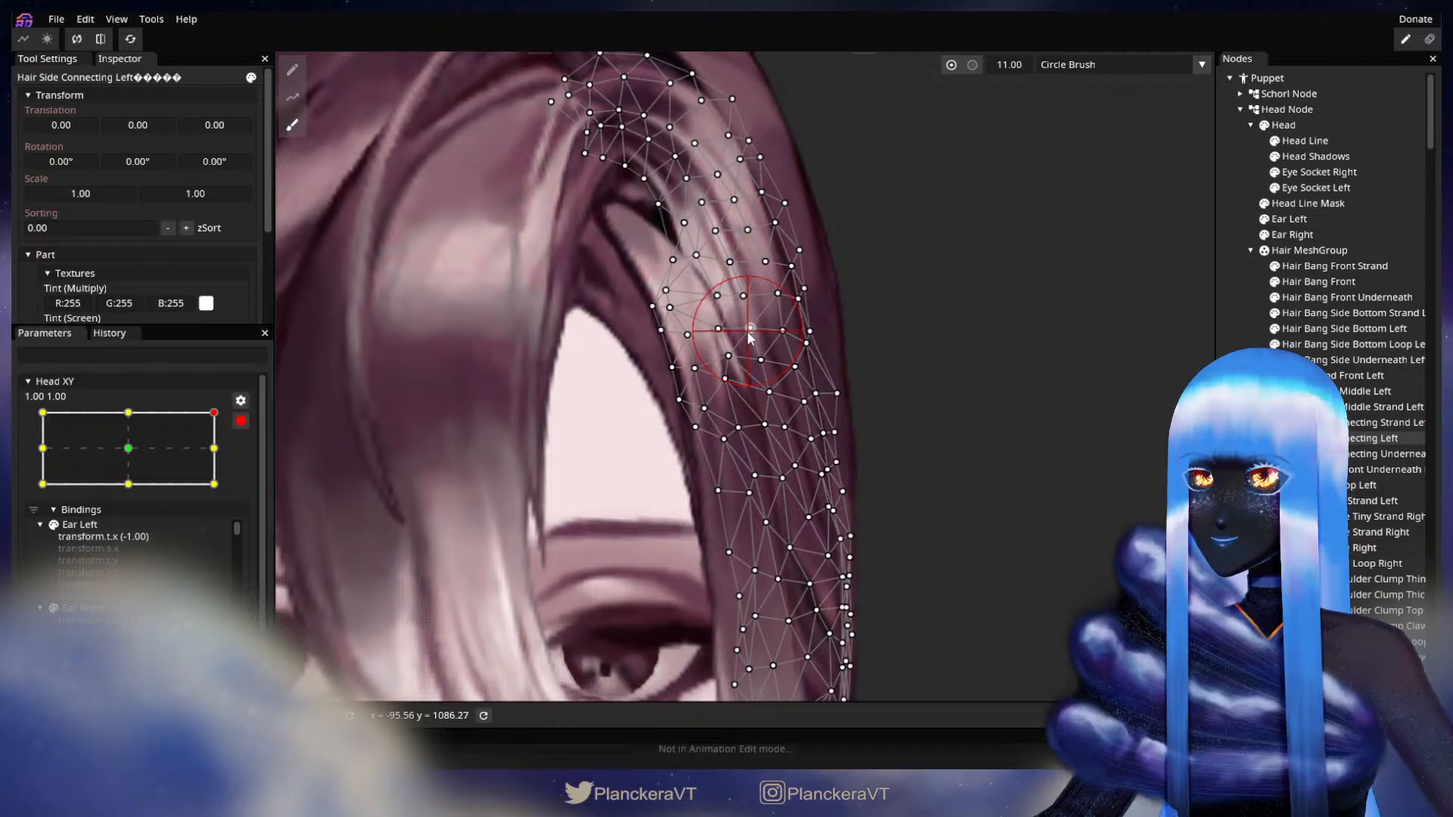
pyautogui.scroll(3, 712, 252)
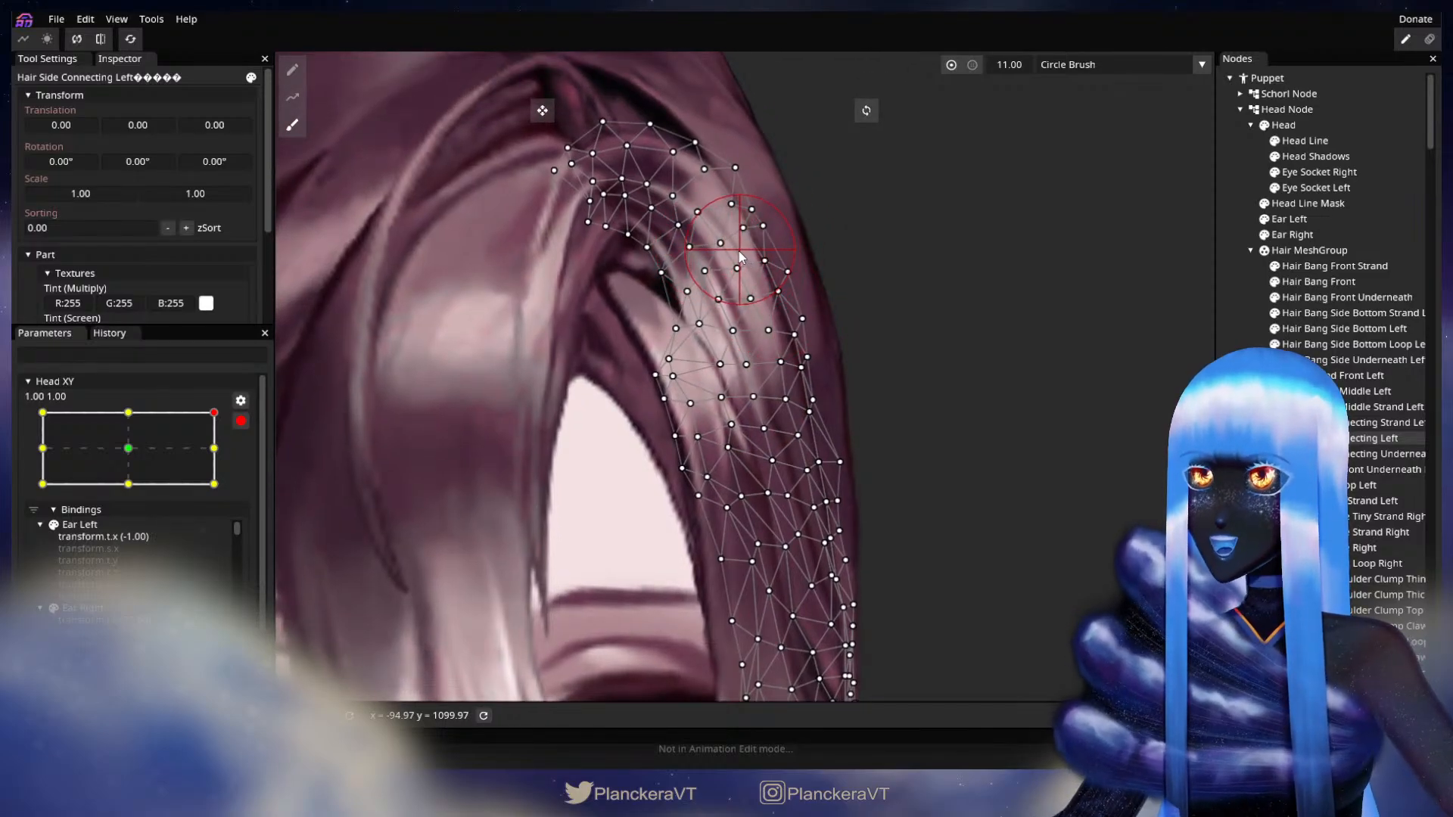
pyautogui.moveTo(706, 218); pyautogui.dragTo(700, 219)
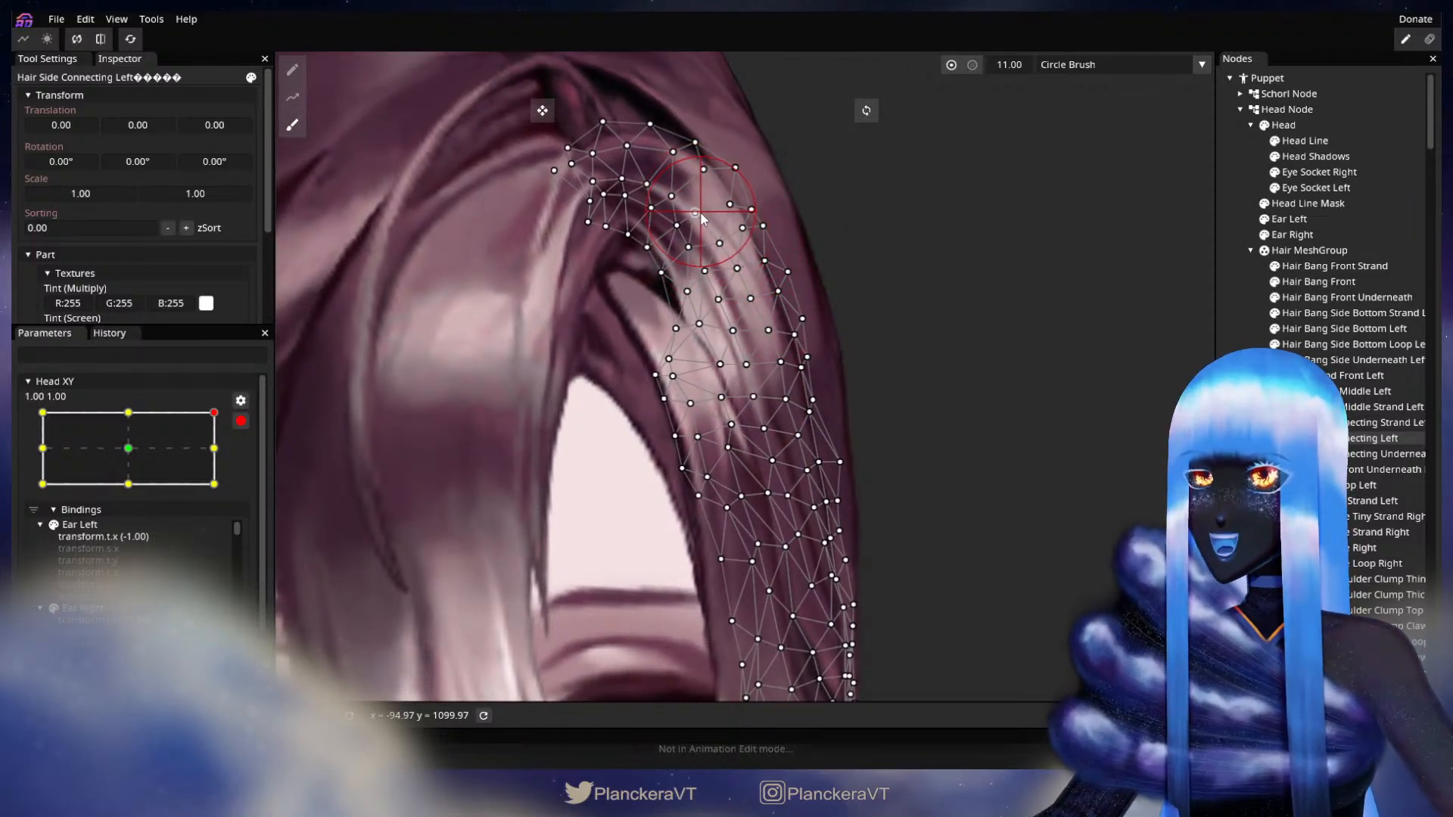
pyautogui.moveTo(779, 358)
pyautogui.mouseDown()
pyautogui.moveTo(730, 352)
pyautogui.moveTo(765, 388)
pyautogui.moveTo(756, 262)
pyautogui.mouseUp()
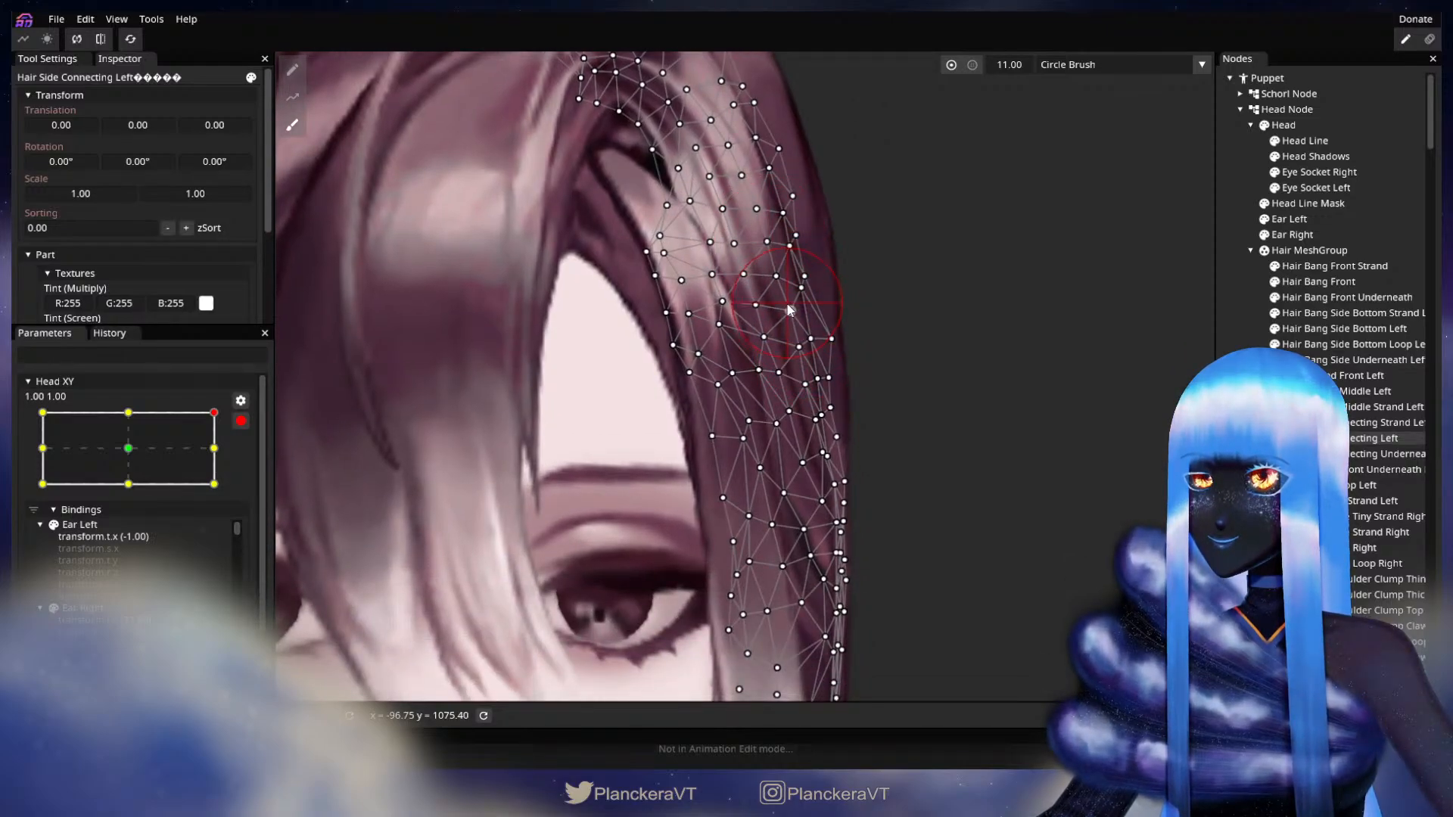
pyautogui.scroll(-1, 812, 500)
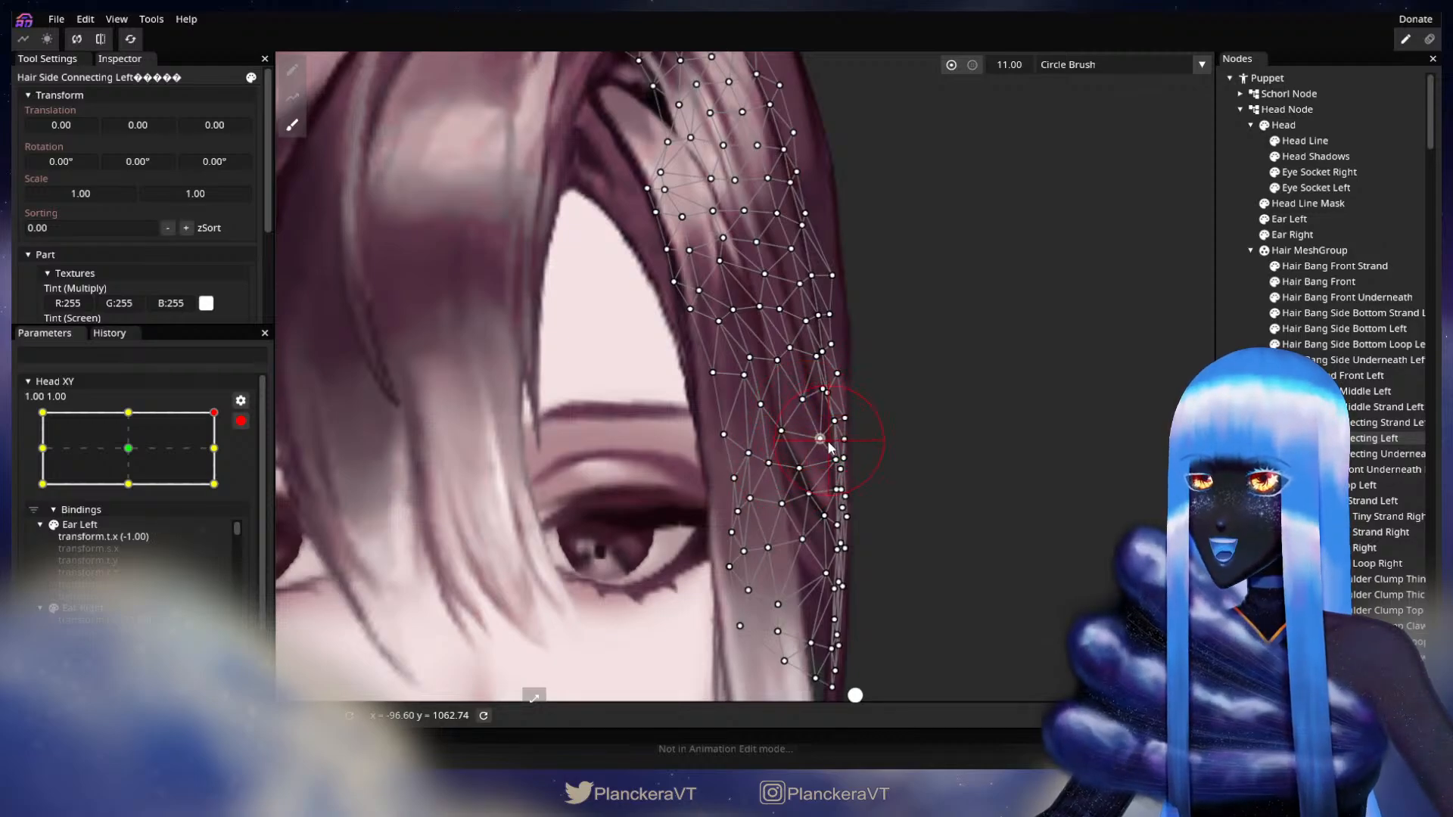
pyautogui.scroll(1, 824, 443)
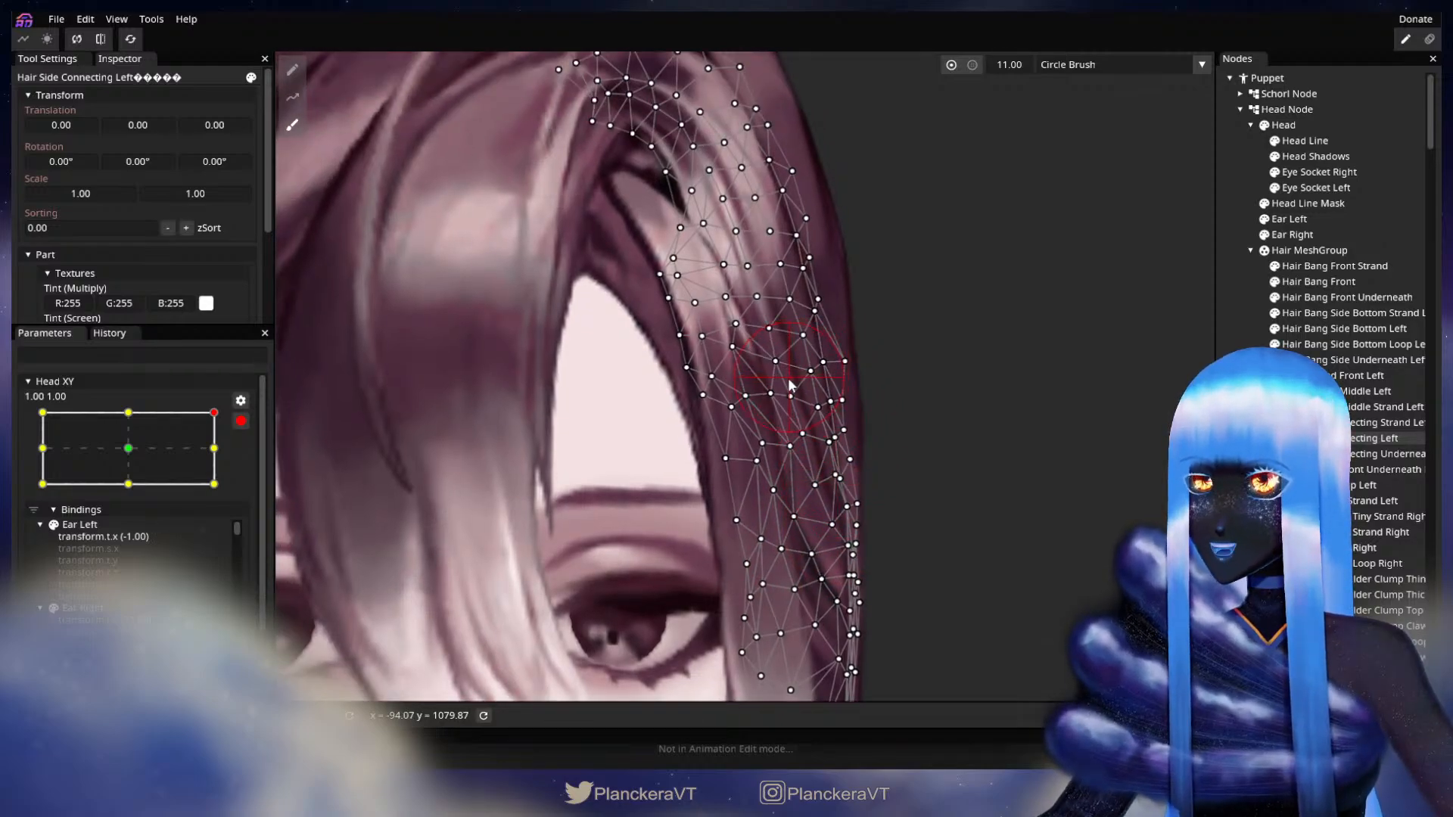
pyautogui.moveTo(805, 436); pyautogui.dragTo(801, 437)
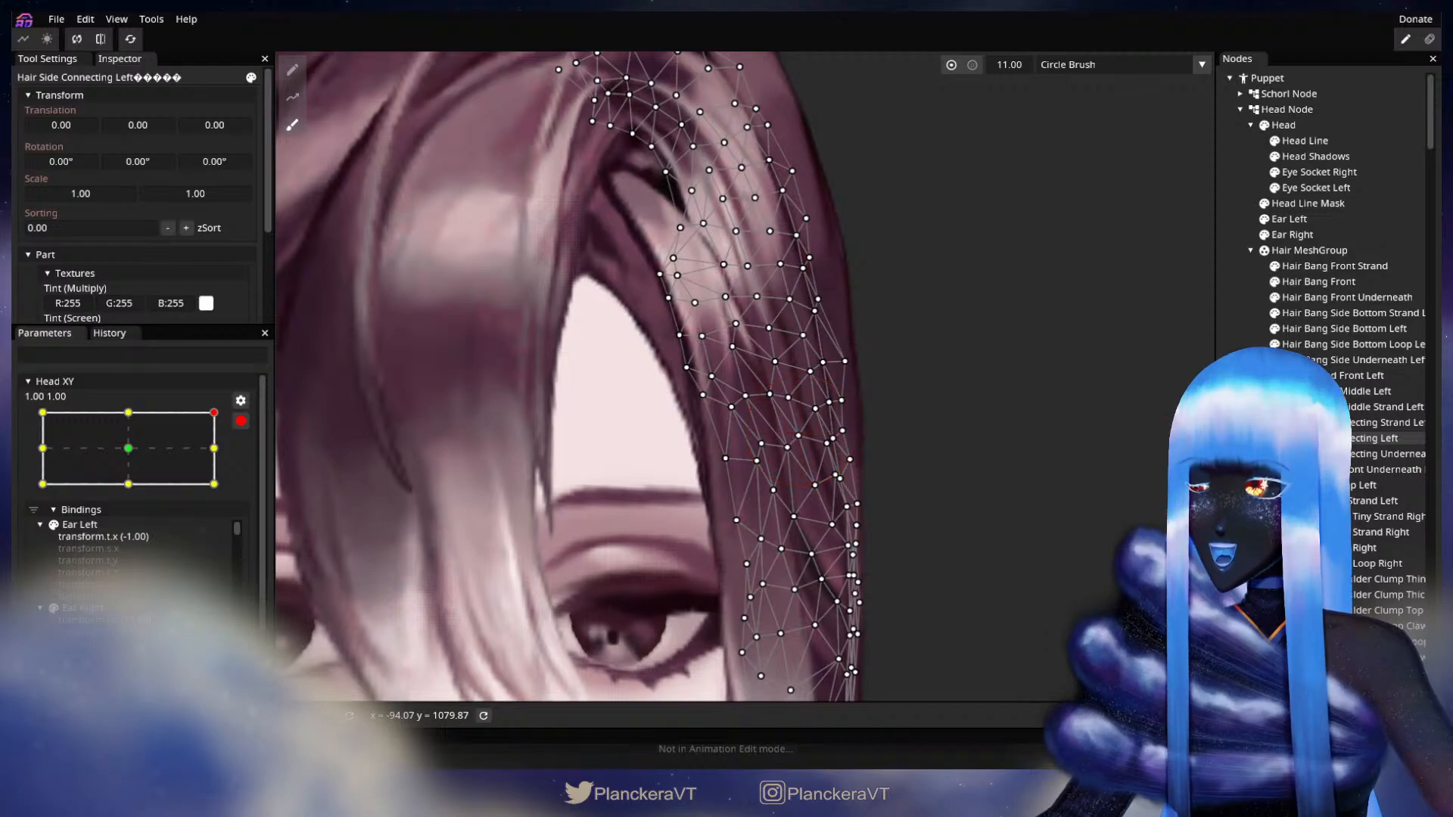
pyautogui.press('Escape')
# Disarm Head XY and check how Hair Side Connecting Left moves between 1.00, 1.00 and about 1.00, 0.06.
pyautogui.scroll(-3, 946, 436)
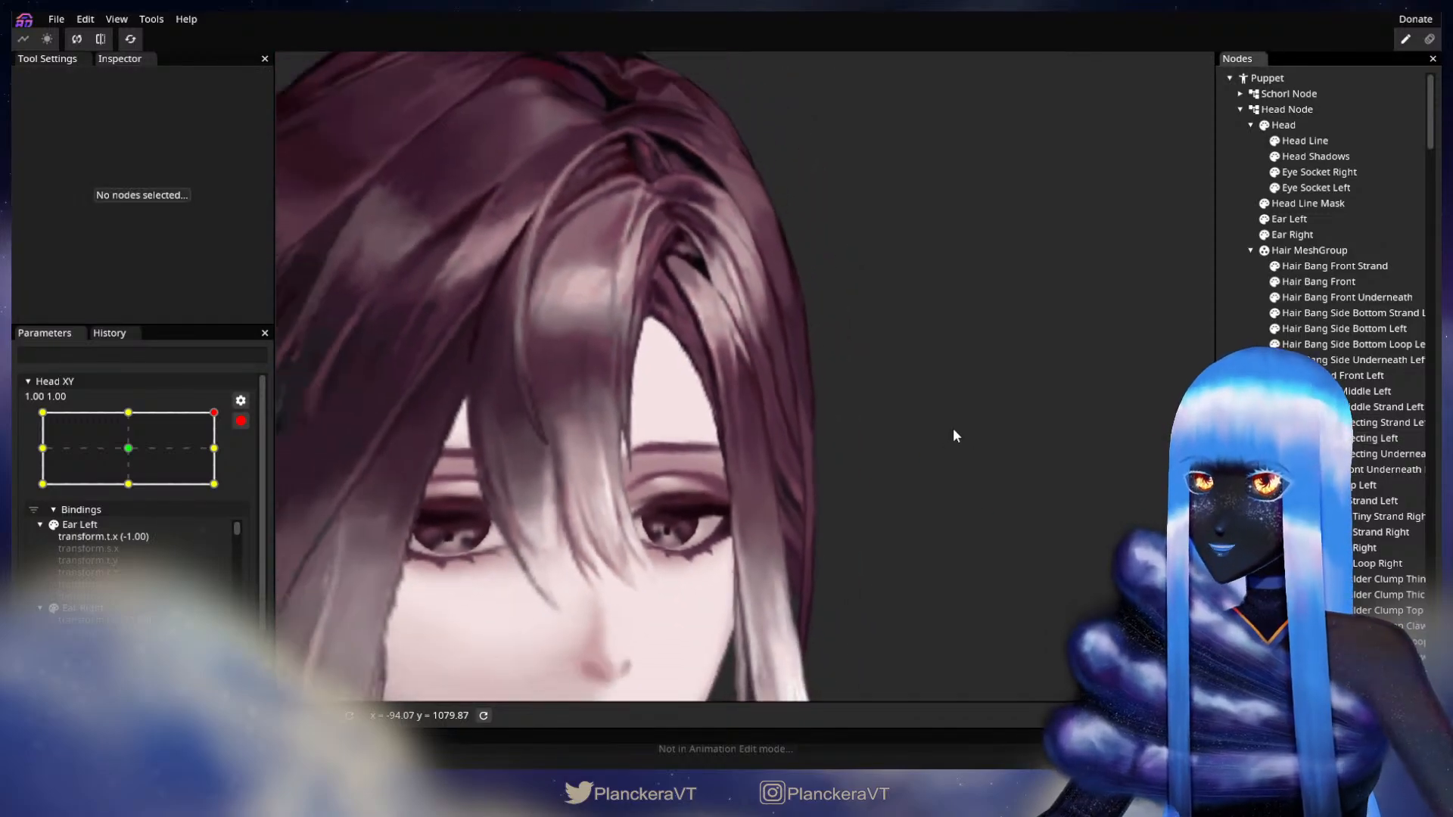
pyautogui.scroll(-2, 953, 428)
pyautogui.moveTo(929, 428); pyautogui.dragTo(874, 416)
pyautogui.scroll(-1, 901, 417)
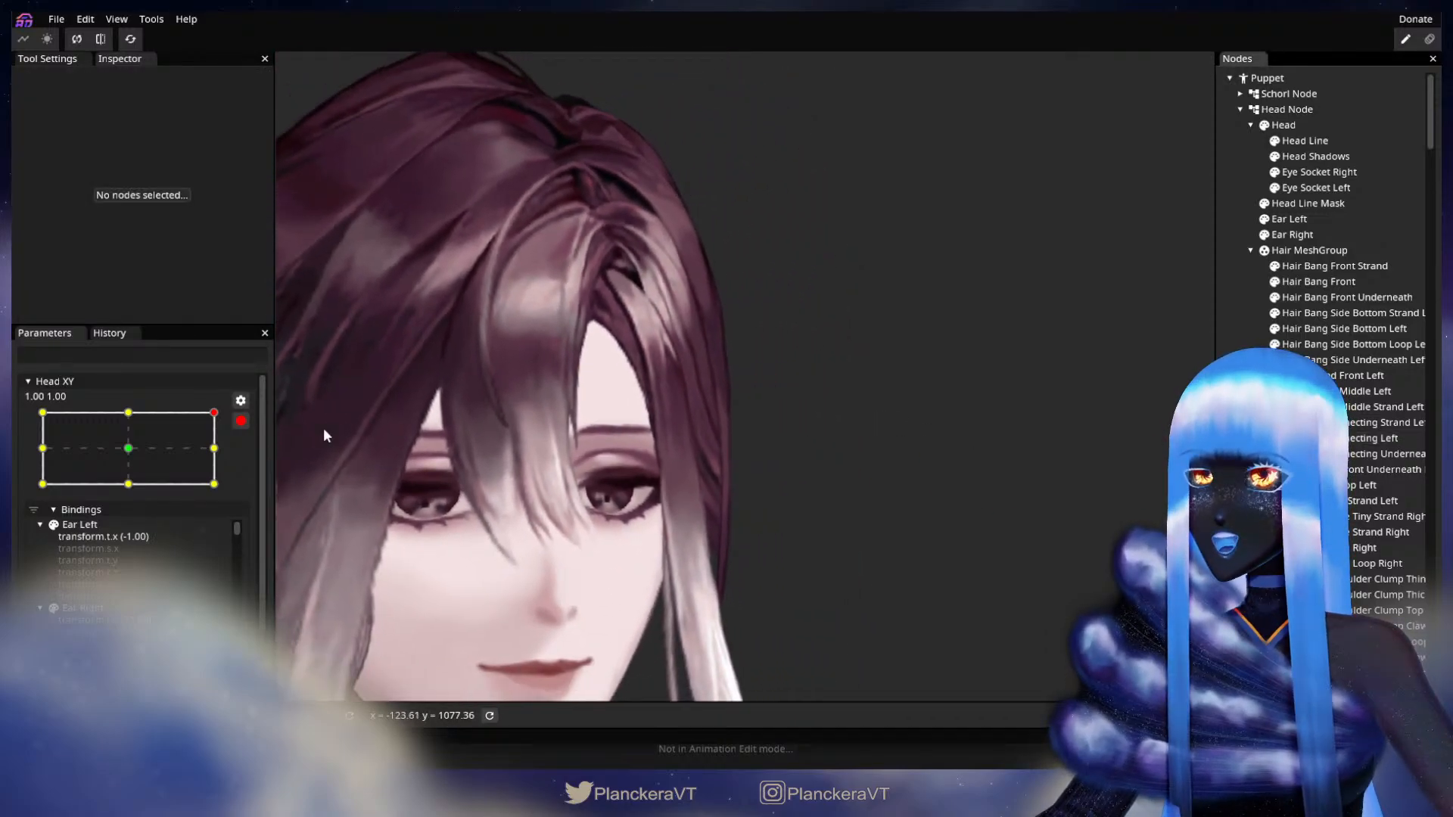
pyautogui.click(241, 421)
pyautogui.moveTo(227, 460)
pyautogui.mouseDown()
pyautogui.moveTo(238, 498)
pyautogui.moveTo(251, 463)
pyautogui.moveTo(236, 482)
pyautogui.mouseUp()
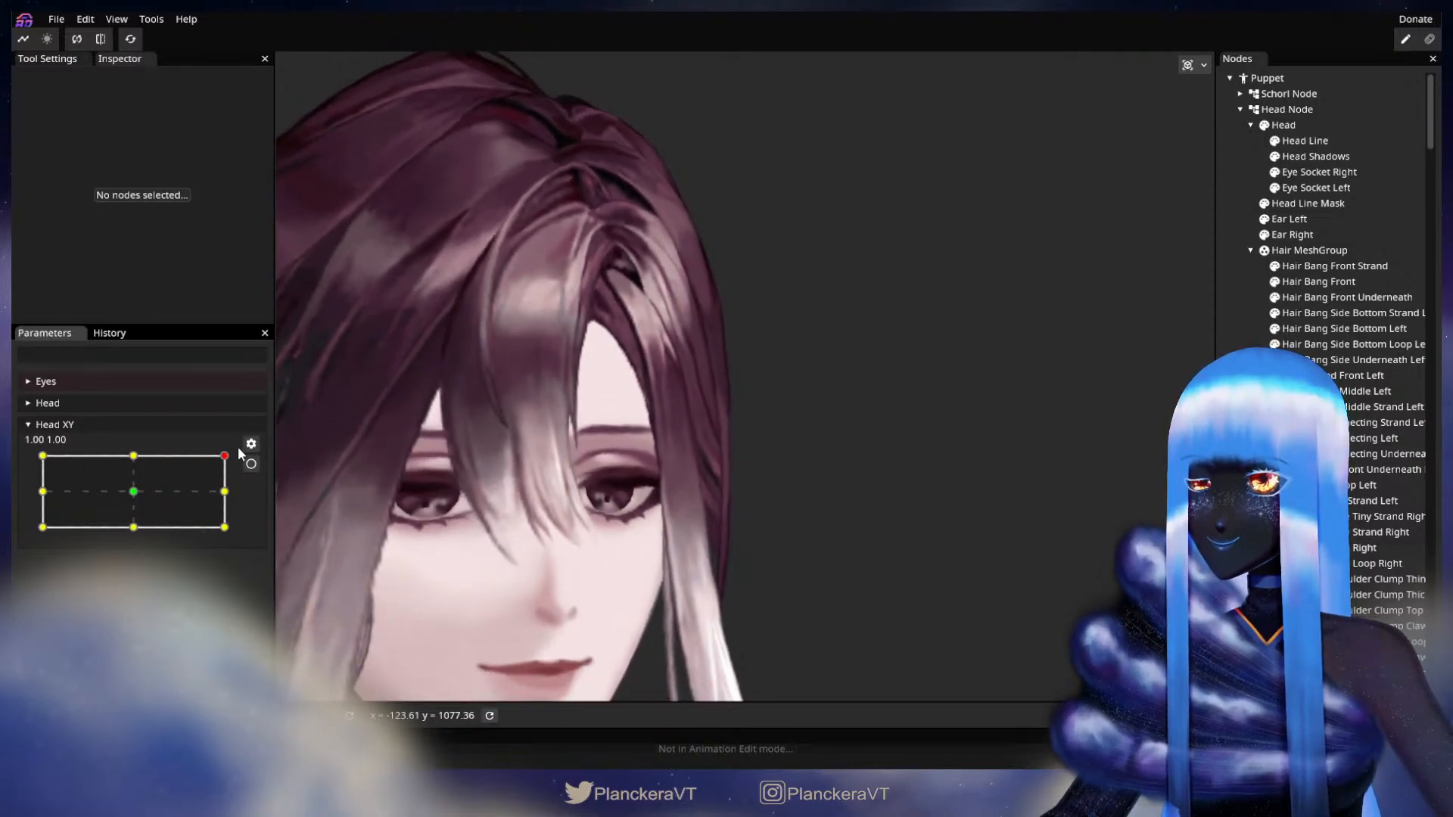
pyautogui.moveTo(239, 452); pyautogui.dragTo(243, 488)
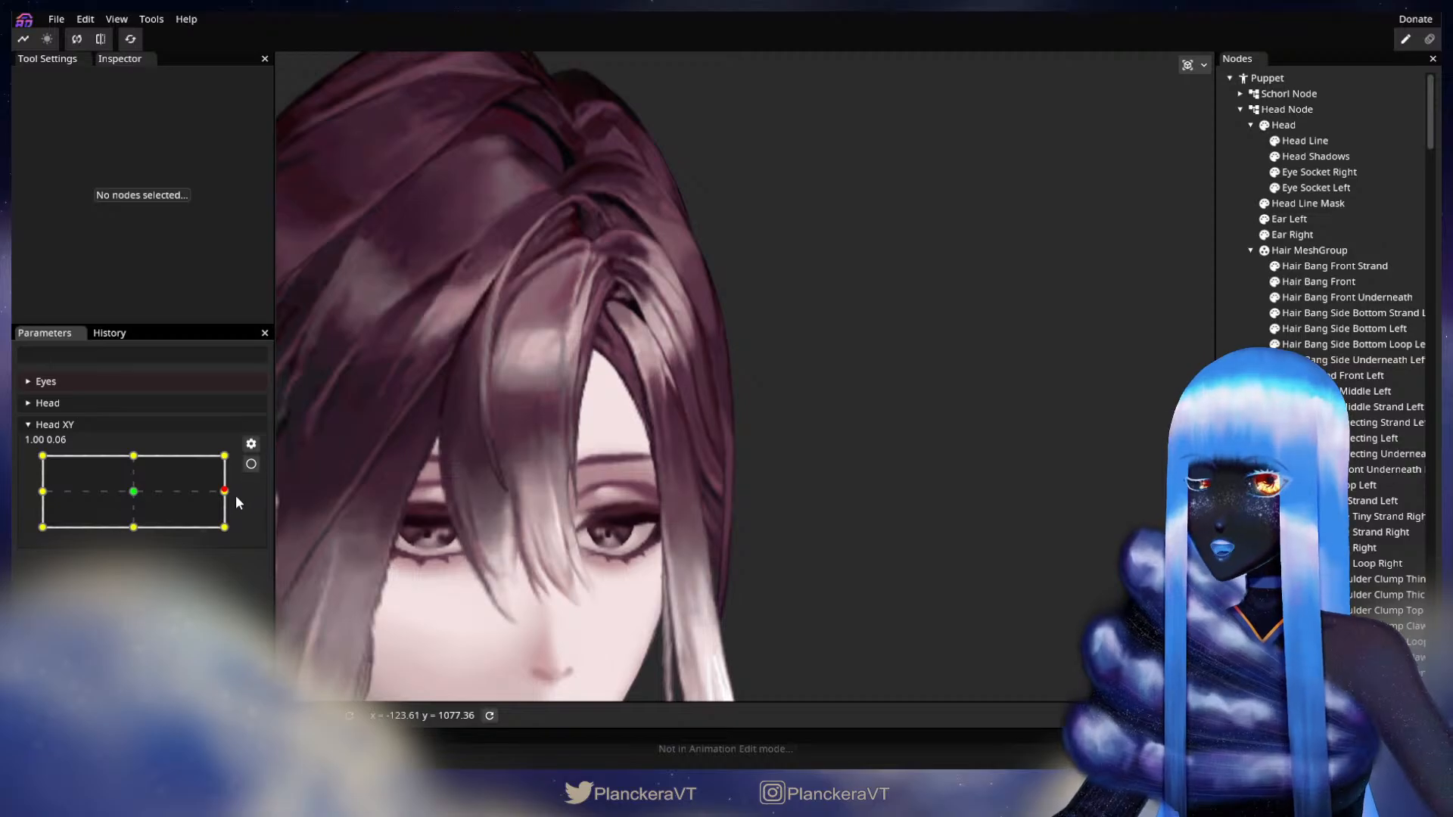
# Re-arm Head XY at 1.00, 1.00 and inspect Hair Side Connecting Left's mesh near the parting with the deform brush active.
pyautogui.click(250, 464)
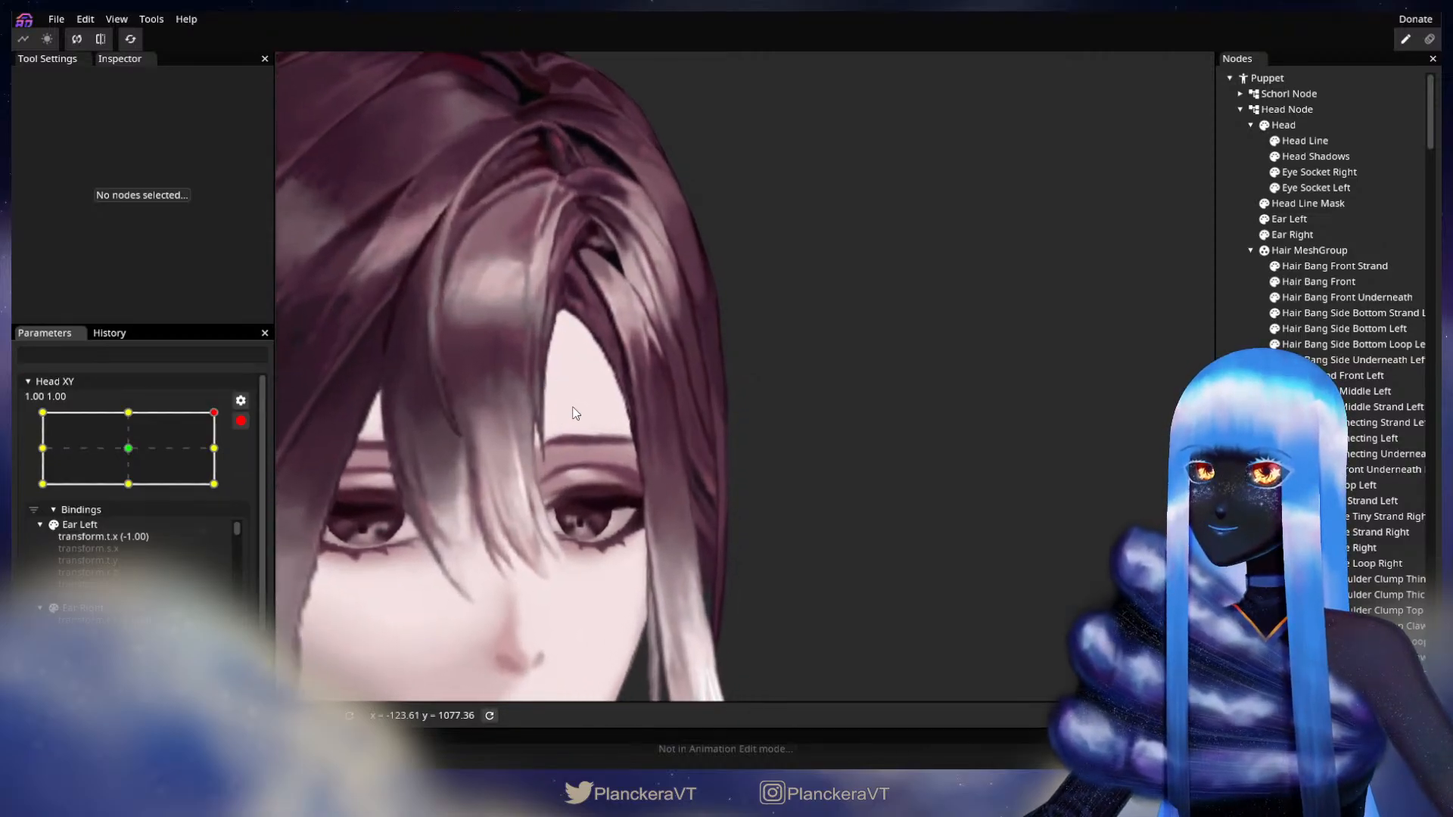
pyautogui.scroll(5, 576, 413)
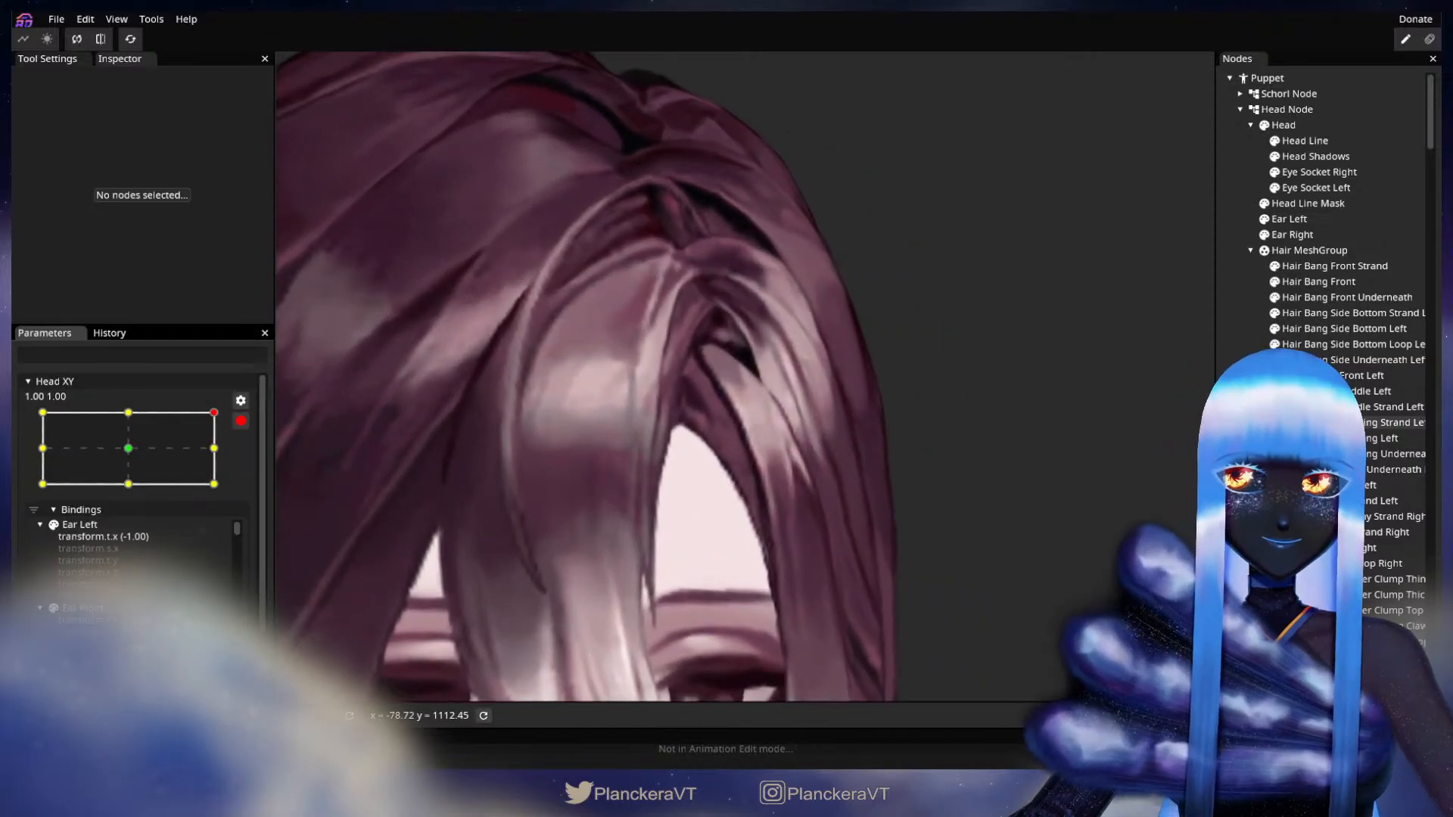
pyautogui.click(1317, 438)
pyautogui.scroll(1, 1031, 475)
pyautogui.click(292, 124)
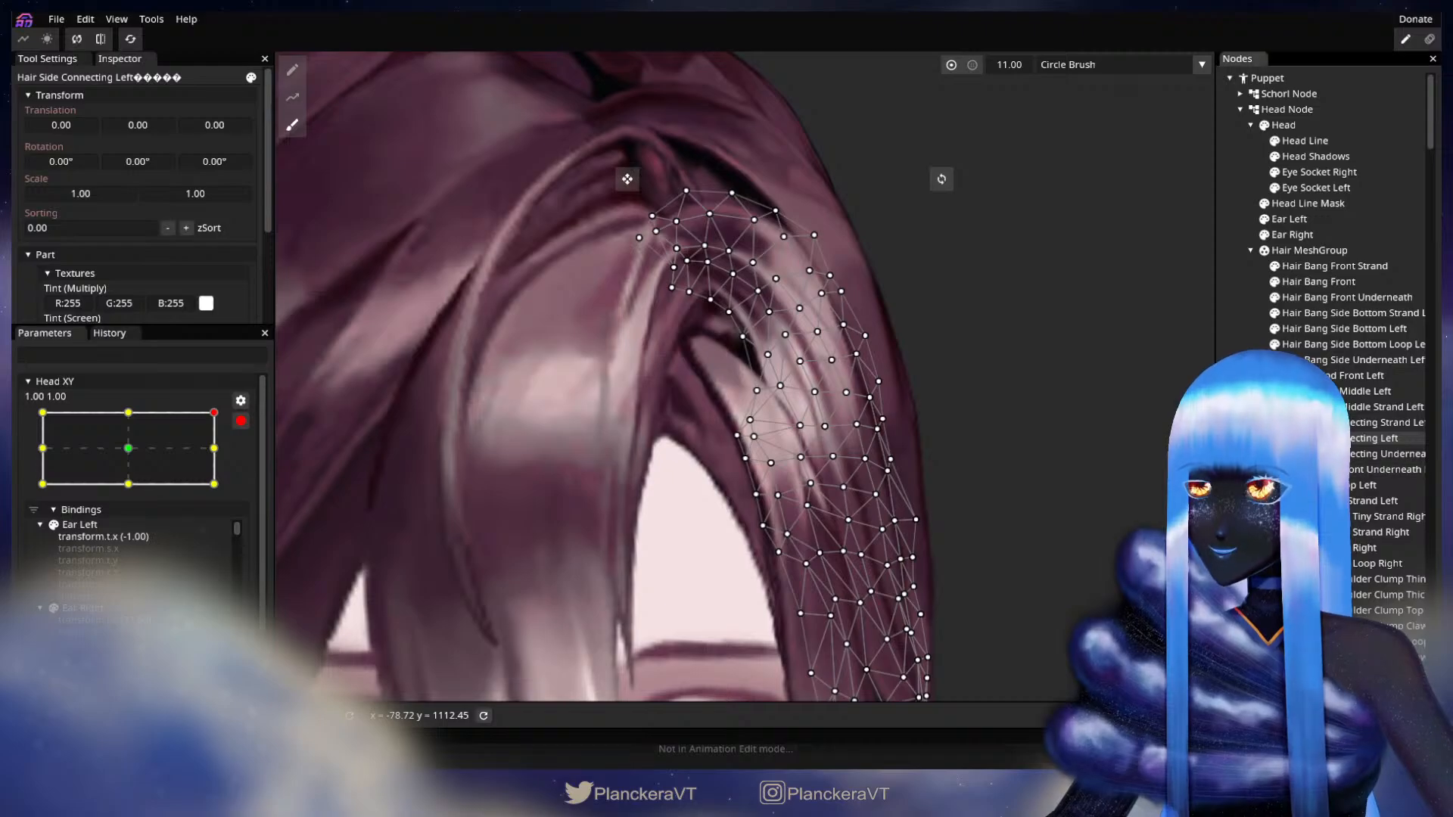
pyautogui.click(1332, 438)
# Deselect Hair Side Connecting Left, disarm Head XY and check how the strand moves around 1.00, 1.00.
pyautogui.moveTo(1078, 473); pyautogui.dragTo(955, 423)
pyautogui.scroll(-2, 956, 424)
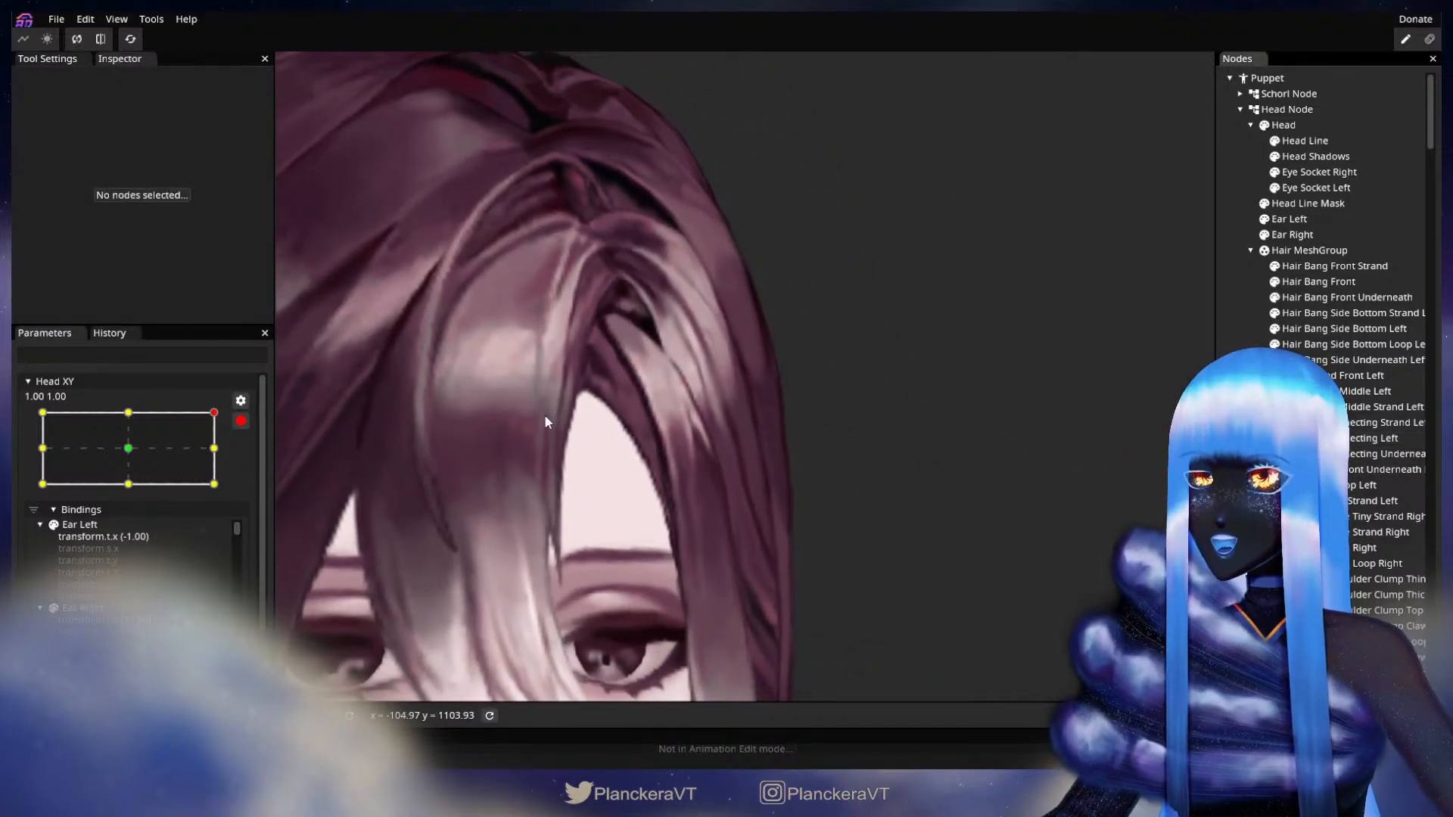
pyautogui.click(241, 422)
pyautogui.moveTo(224, 456)
pyautogui.mouseDown()
pyautogui.moveTo(236, 486)
pyautogui.moveTo(233, 454)
pyautogui.mouseUp()
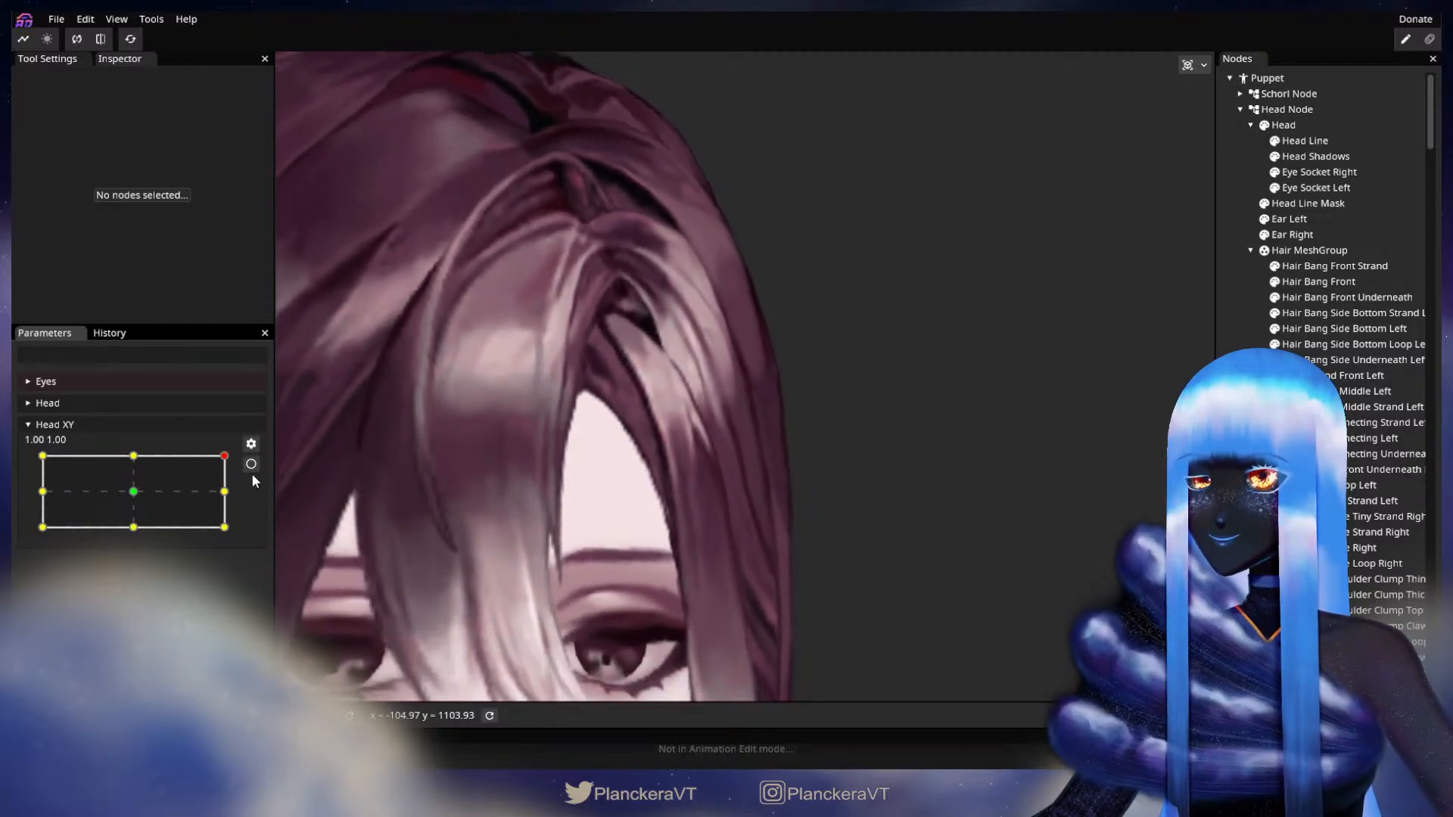
# Re-arm Head XY at 1.00, 1.00 and nudge Hair Side Connecting Left's outer mid-strand vertices with the 11.00 Circle Brush.
pyautogui.click(252, 464)
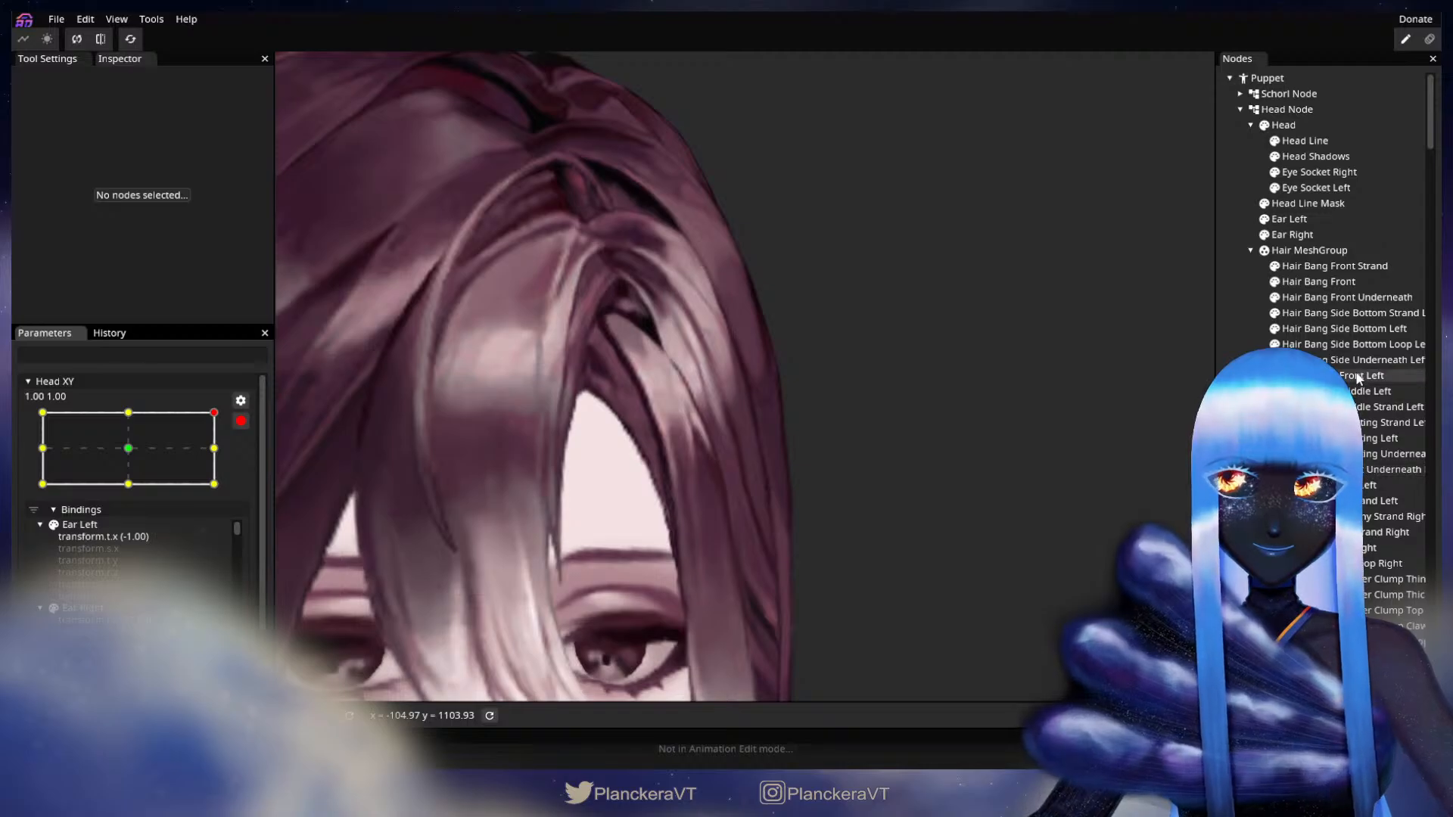
pyautogui.click(1374, 438)
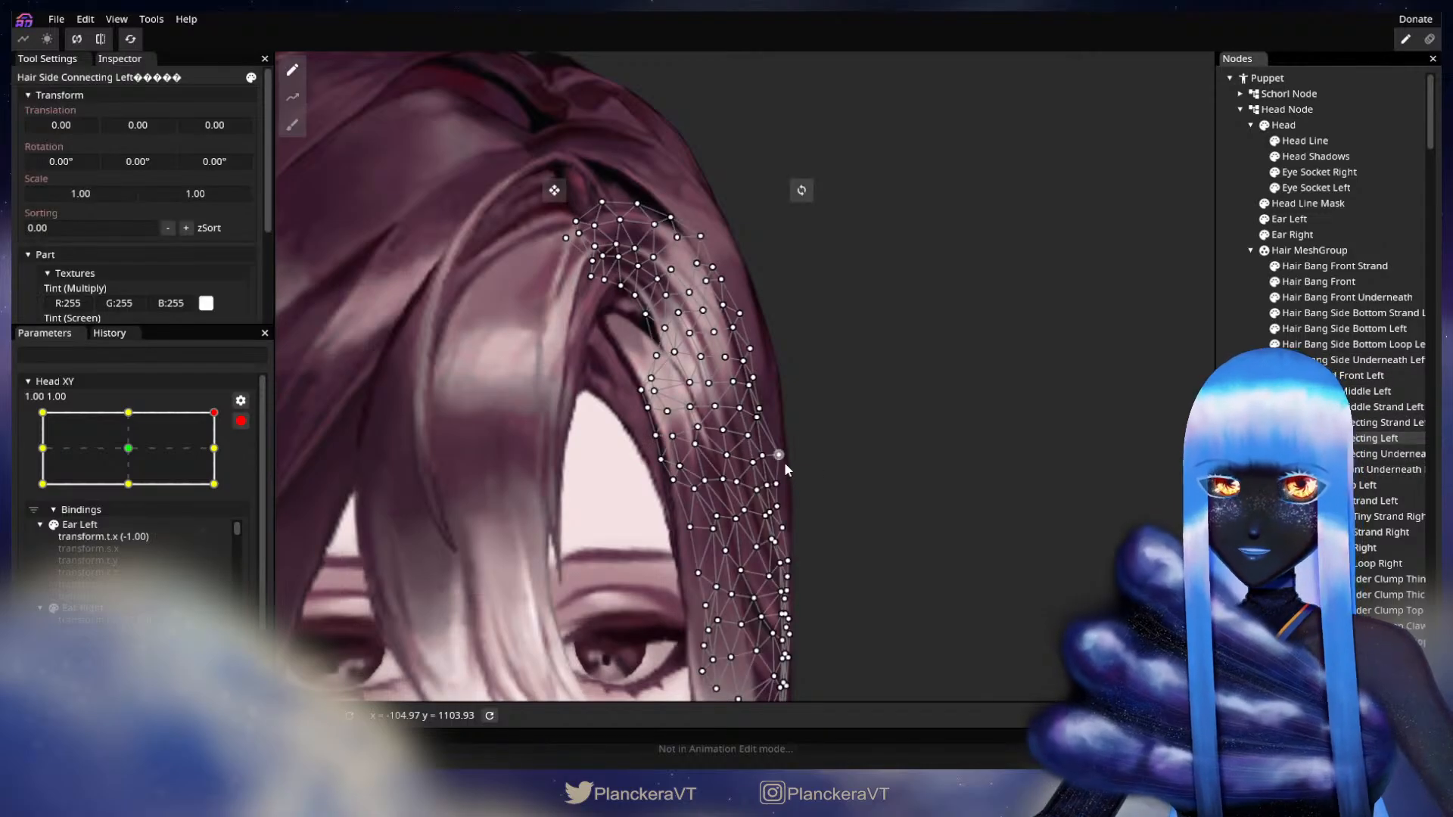
pyautogui.scroll(3, 784, 469)
pyautogui.click(292, 125)
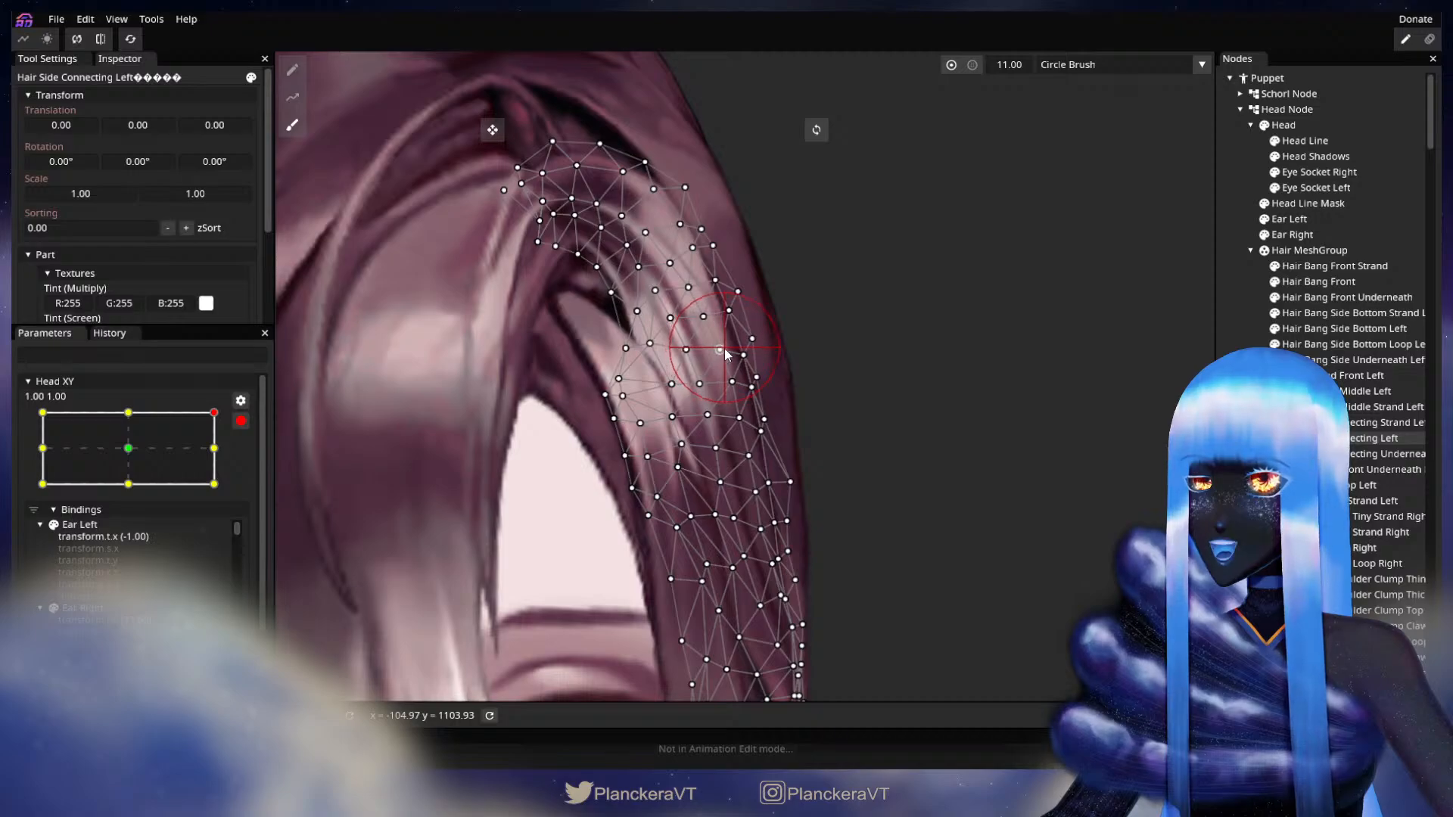
pyautogui.moveTo(738, 475); pyautogui.dragTo(741, 474)
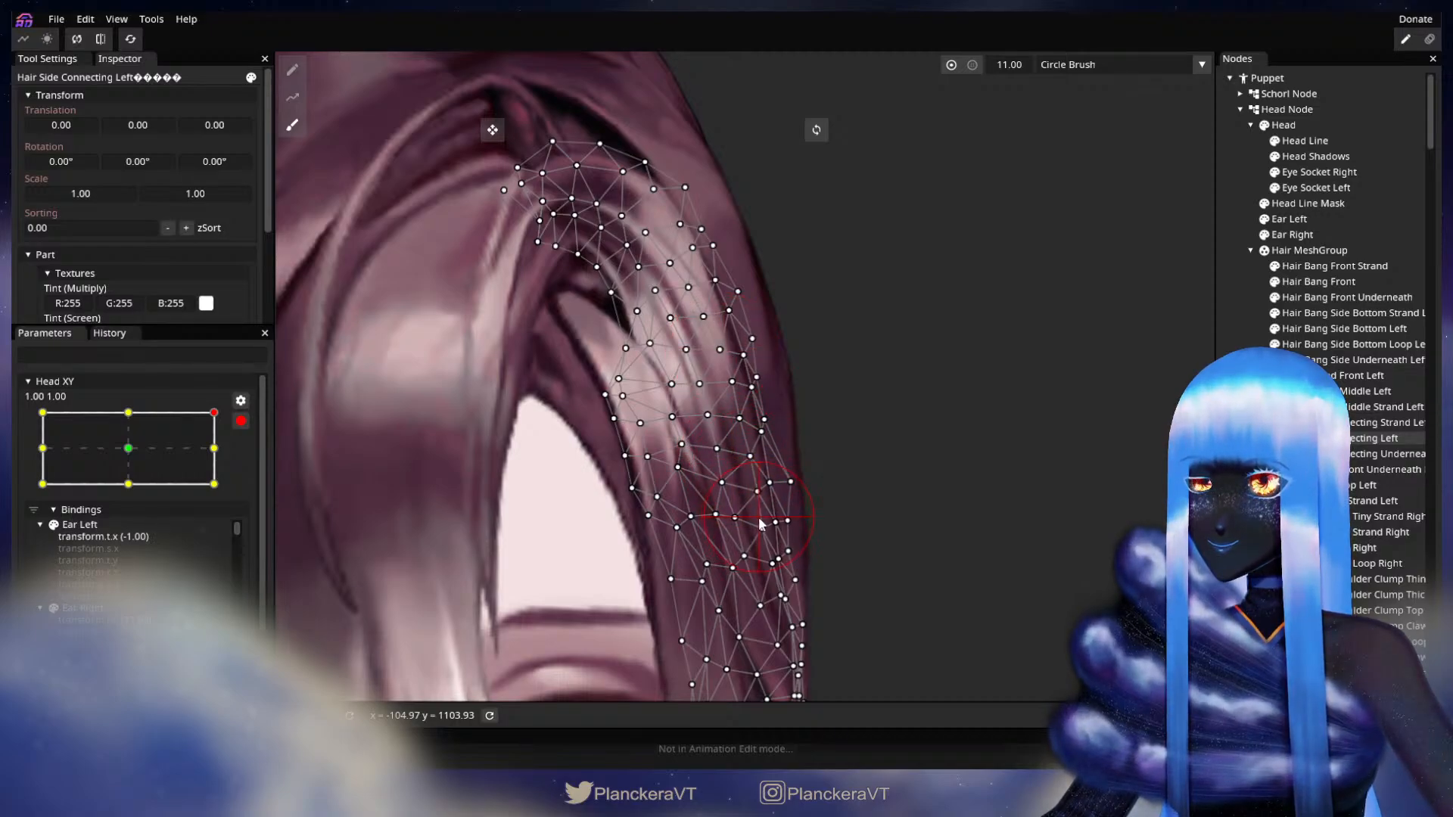
pyautogui.click(1165, 504)
# Disarm Head XY and move it around 1.00, 1.00 to check the adjusted side strand's motion.
pyautogui.scroll(-2, 894, 520)
pyautogui.moveTo(894, 521); pyautogui.dragTo(877, 529)
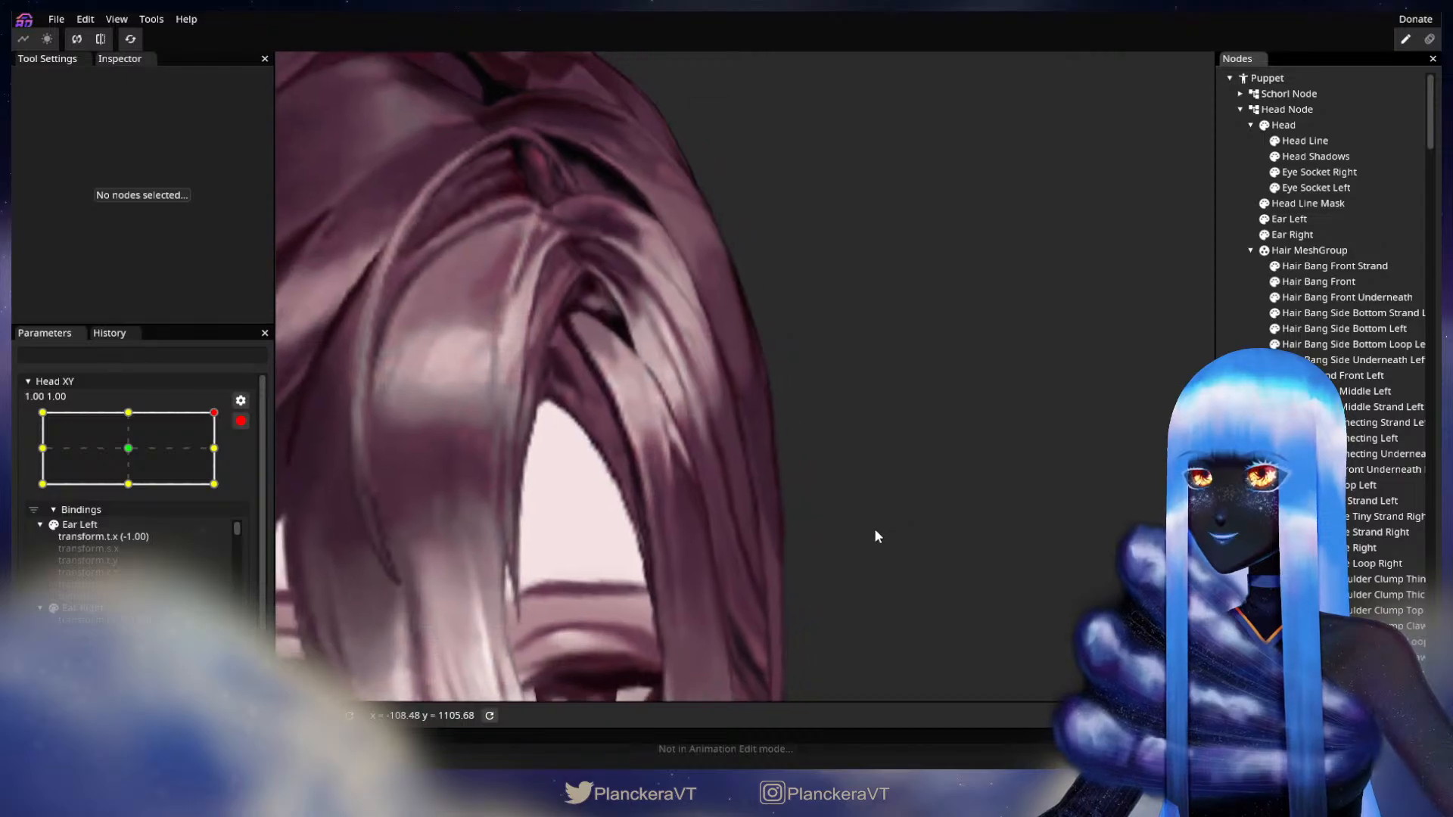
pyautogui.click(240, 421)
pyautogui.moveTo(224, 457)
pyautogui.mouseDown()
pyautogui.moveTo(226, 491)
pyautogui.moveTo(224, 448)
pyautogui.mouseUp()
# Re-arm Head XY at 1.00, 1.00 and brush Hair Side Connecting Left's vertices just below the hair highlight to even out the strand.
pyautogui.click(250, 465)
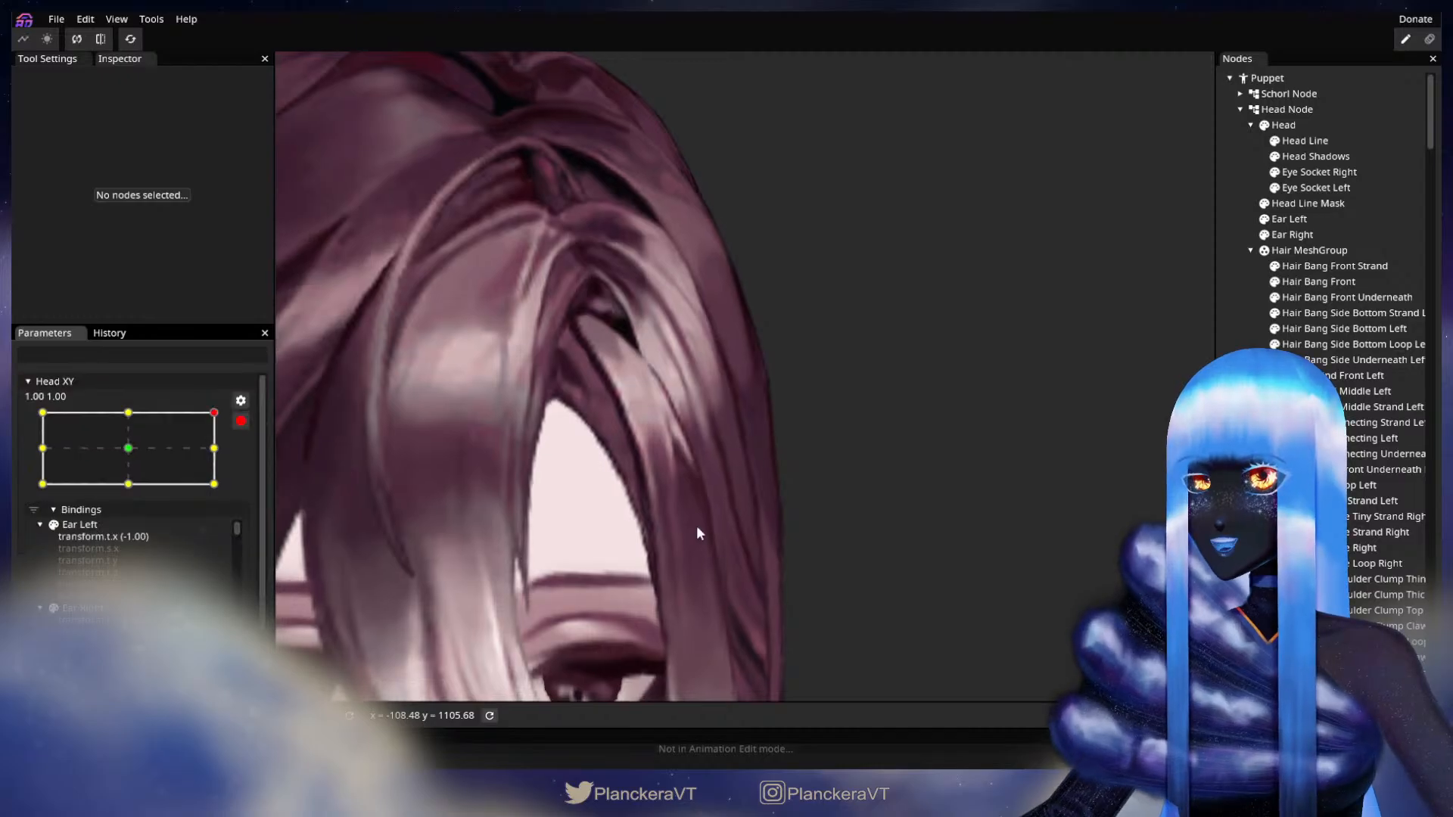
pyautogui.click(1332, 438)
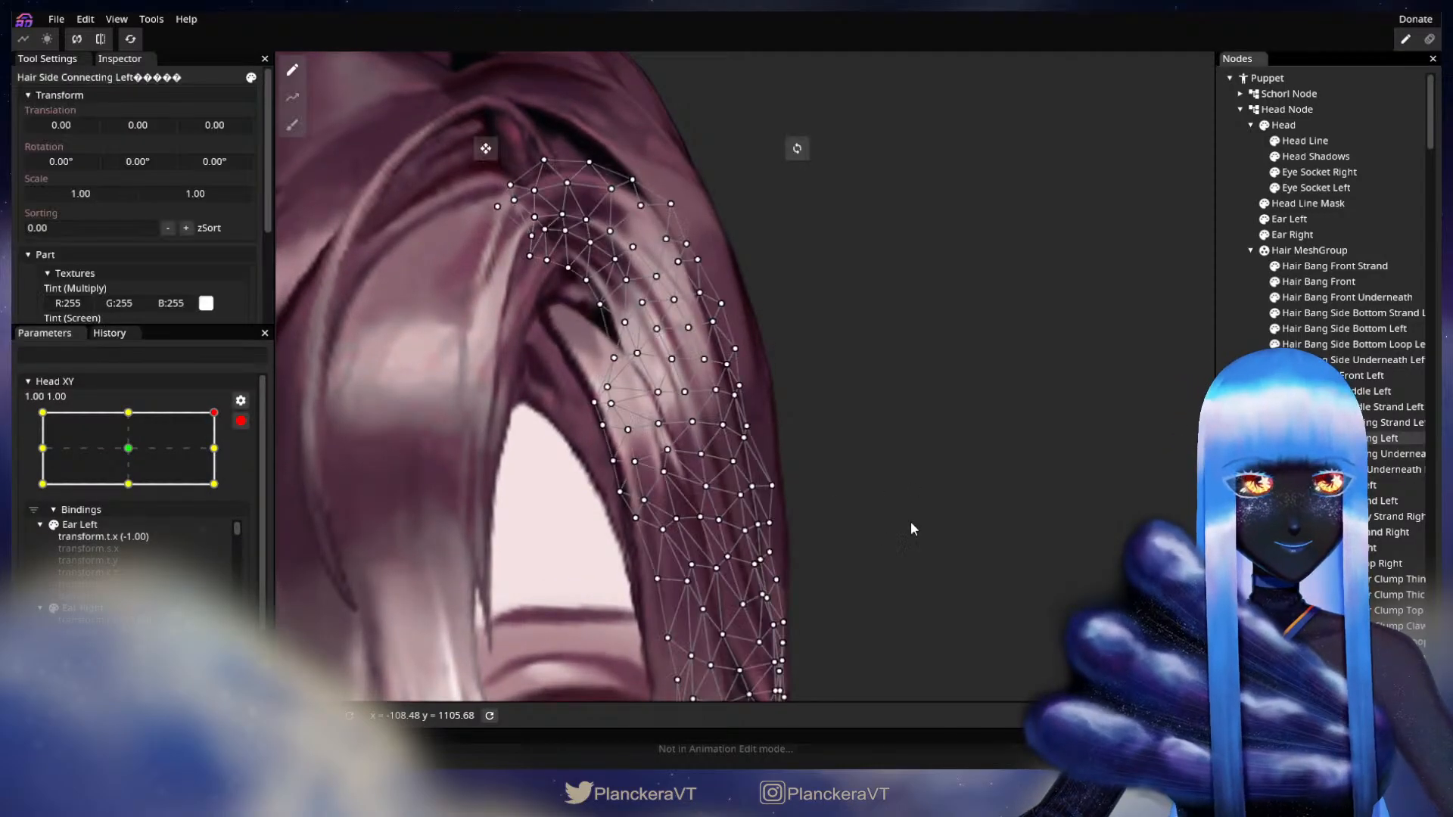
pyautogui.scroll(1, 486, 360)
pyautogui.click(292, 124)
pyautogui.scroll(2, 757, 610)
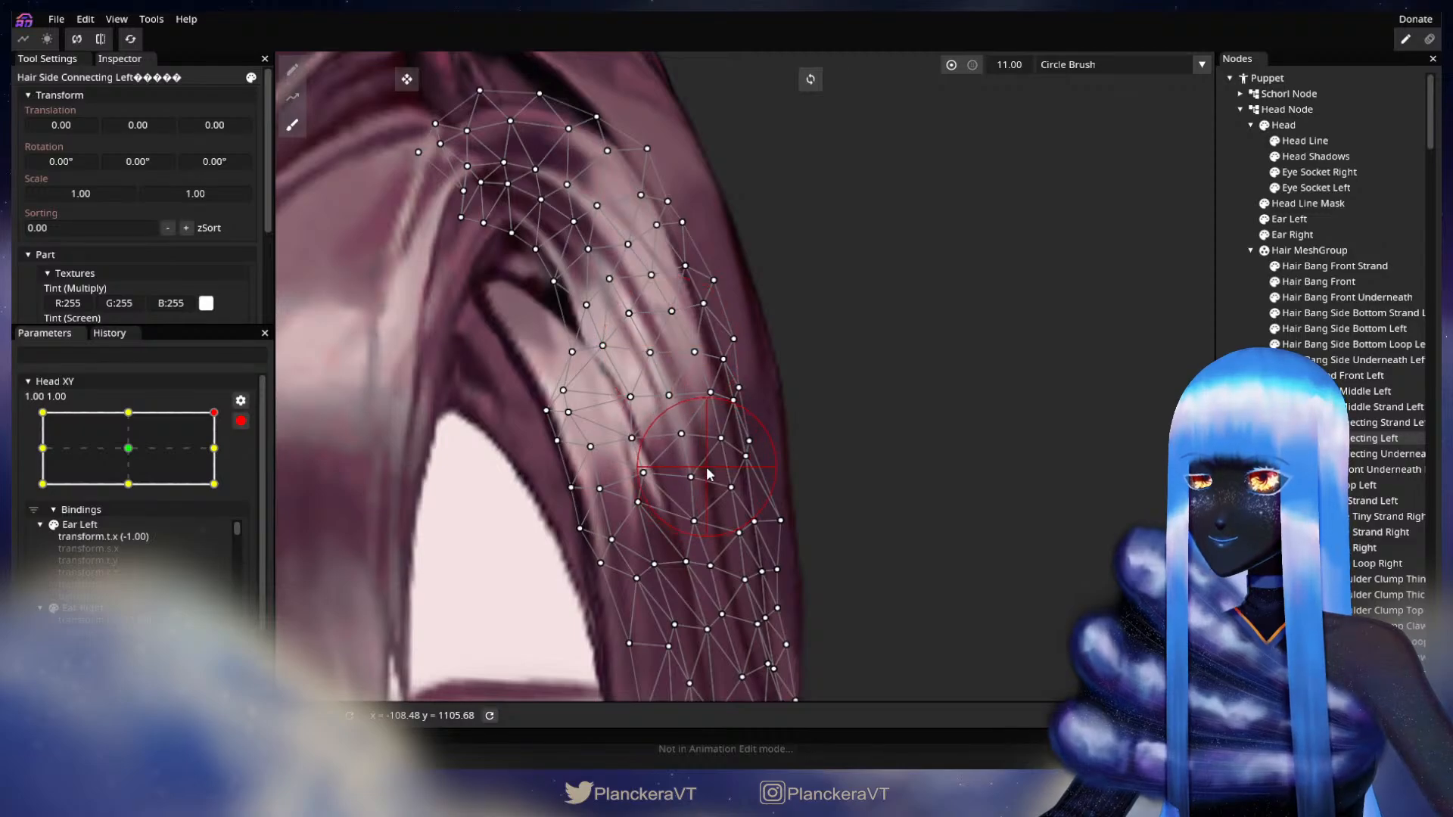
pyautogui.moveTo(714, 476); pyautogui.dragTo(700, 437)
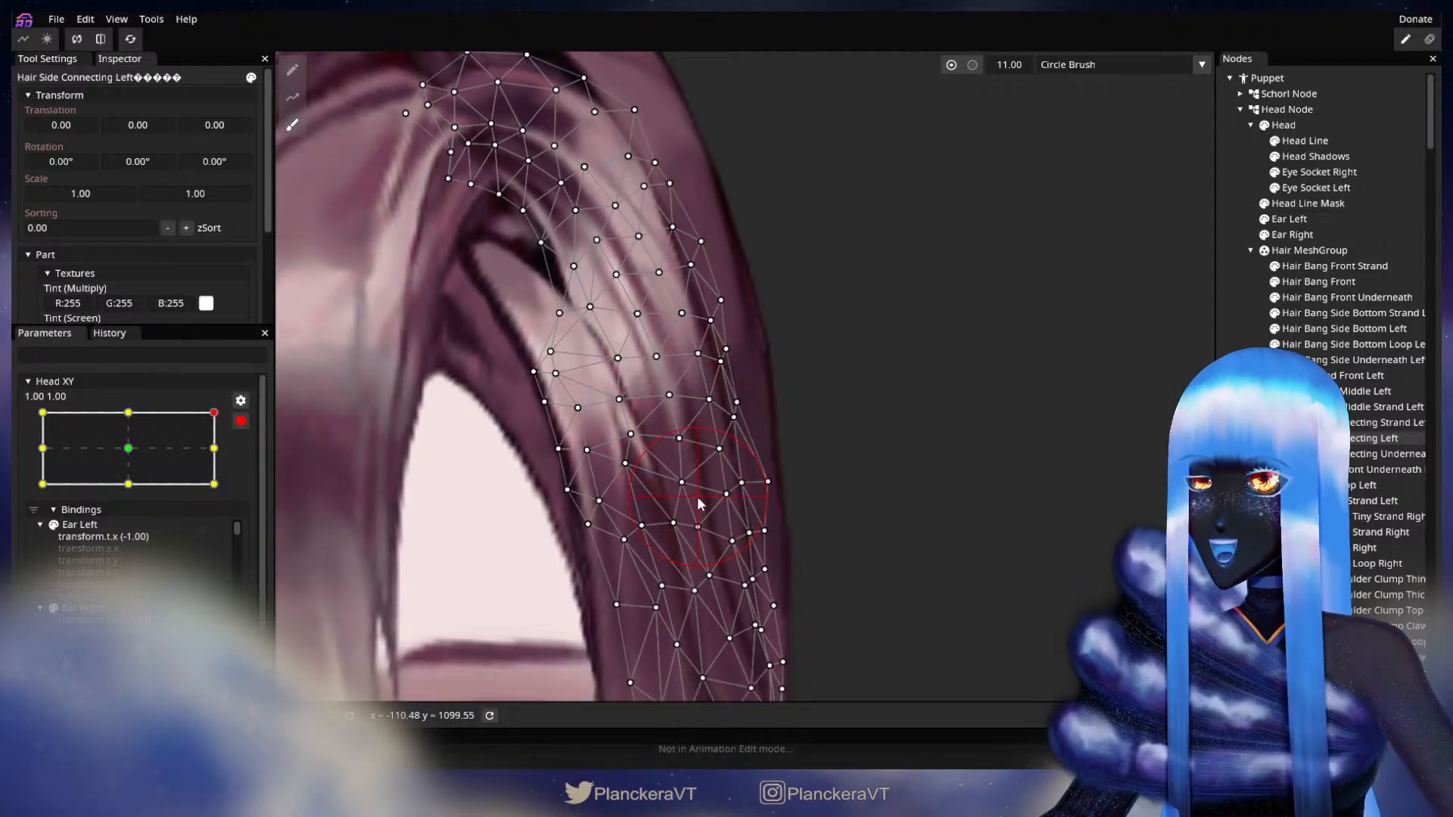
pyautogui.moveTo(698, 498); pyautogui.dragTo(702, 495)
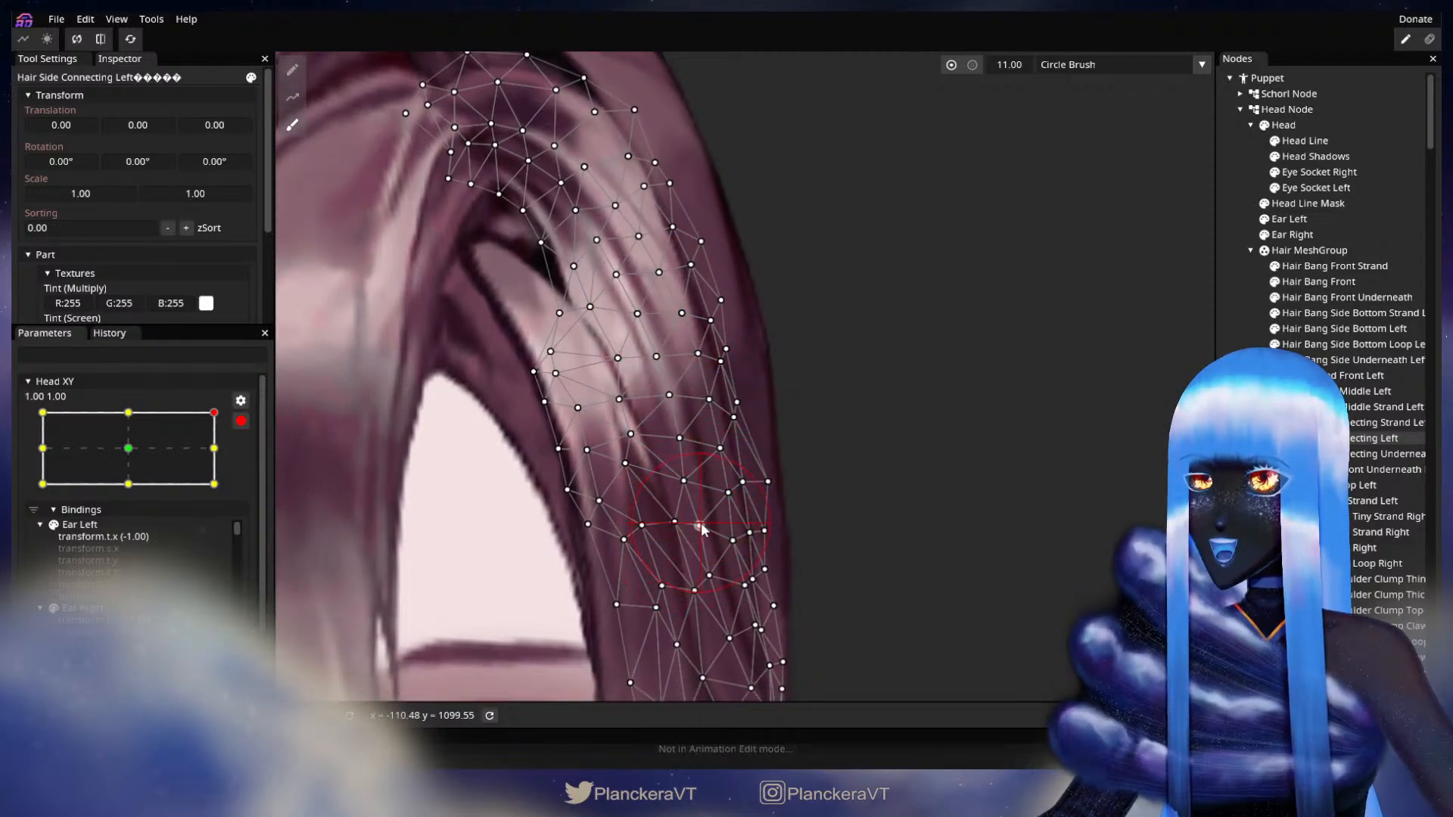
pyautogui.moveTo(741, 532); pyautogui.dragTo(741, 522)
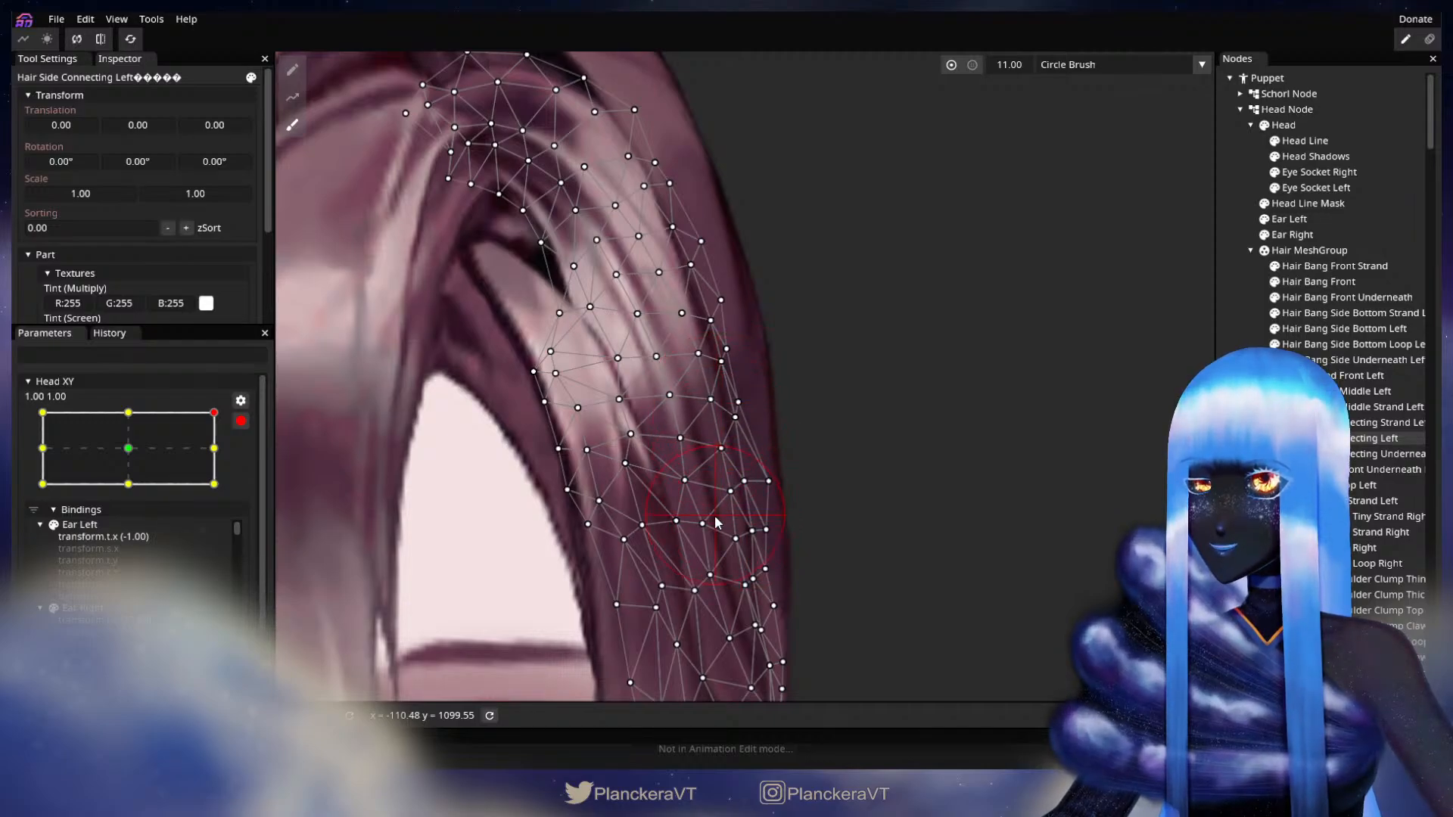
pyautogui.press('Escape')
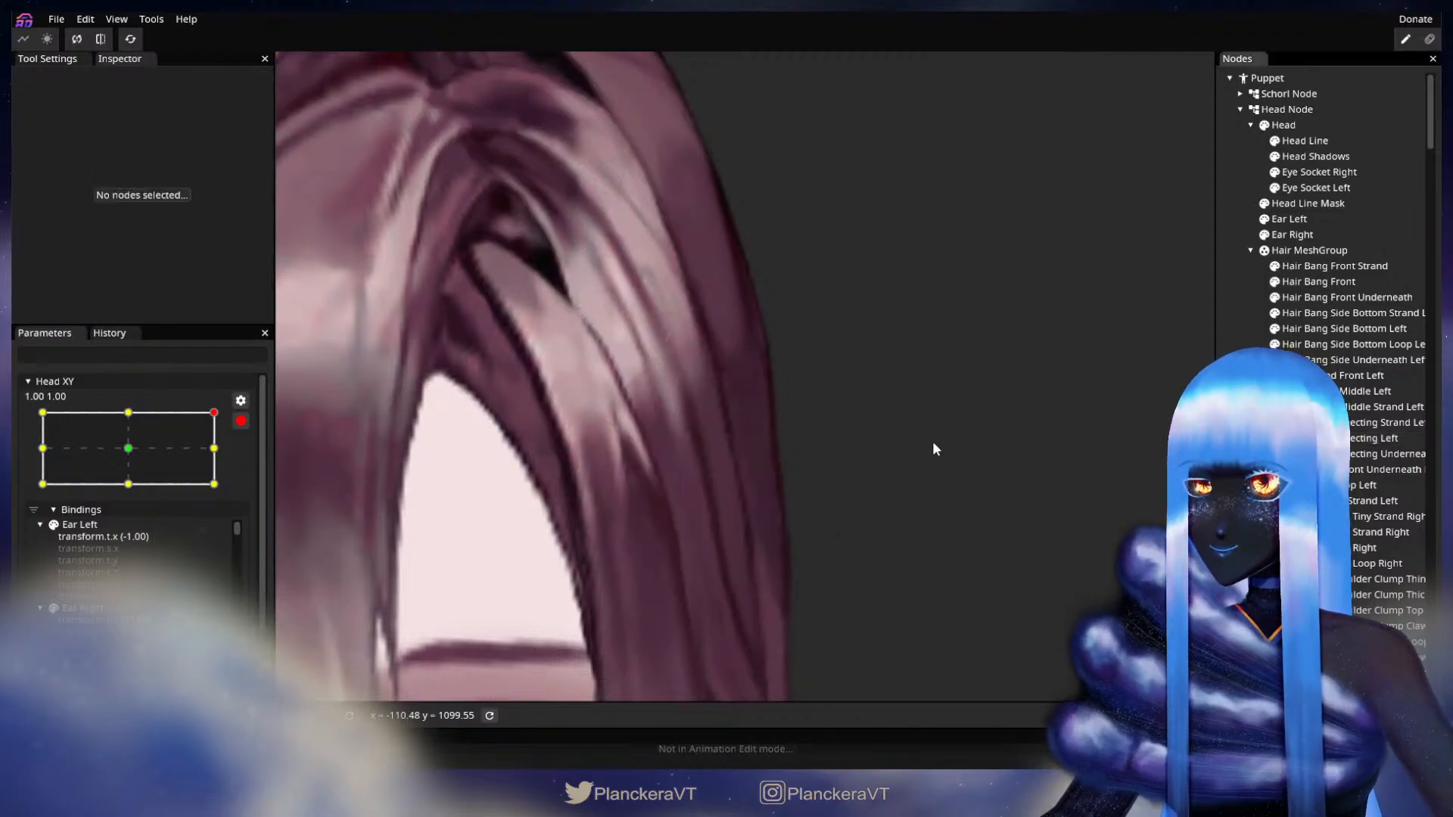
# Disarm Head XY and check how the strand area below the highlight moves near 1.00, 1.00.
pyautogui.scroll(-4, 867, 483)
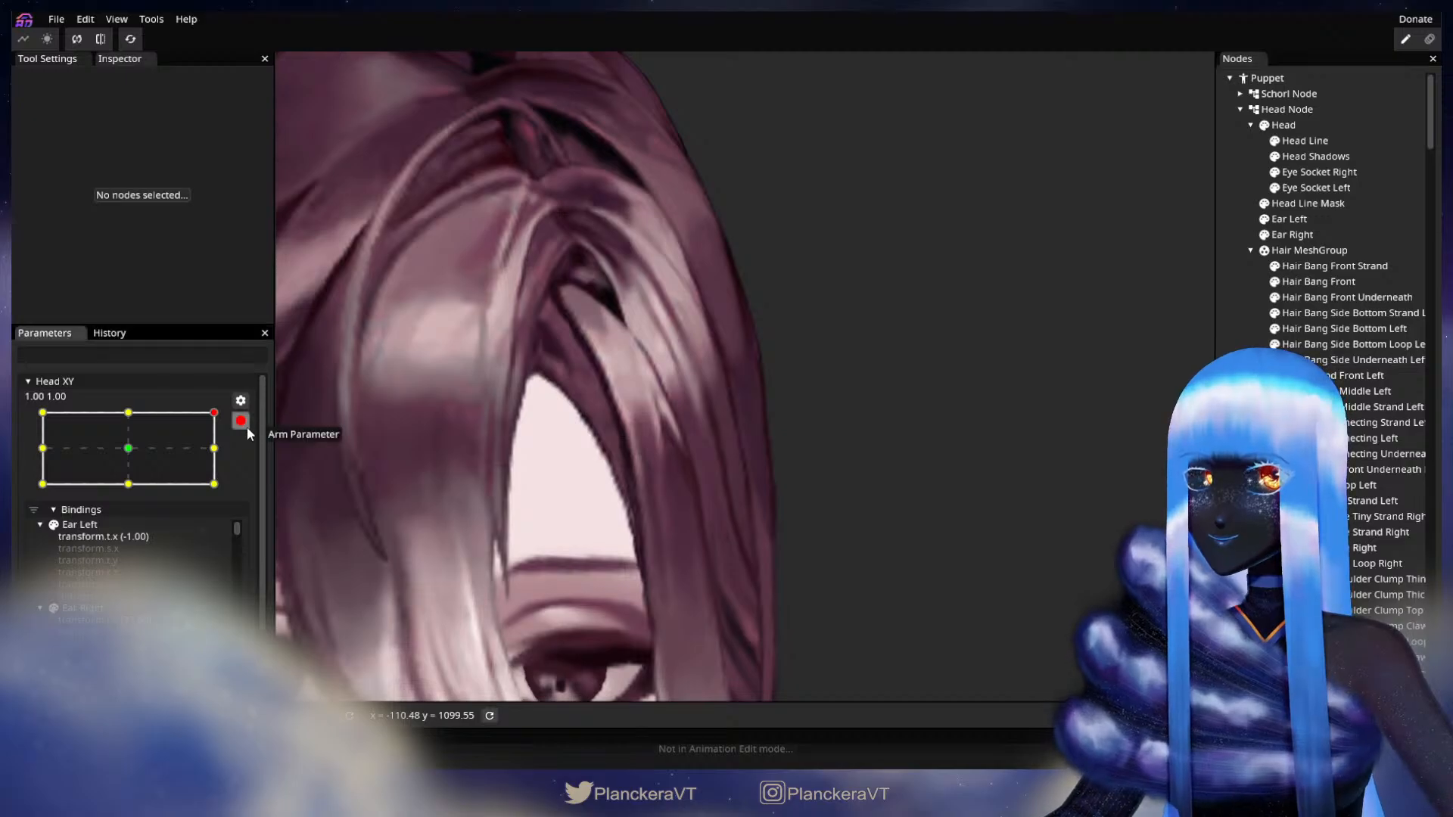
pyautogui.click(241, 421)
pyautogui.moveTo(224, 456)
pyautogui.mouseDown()
pyautogui.moveTo(233, 490)
pyautogui.moveTo(230, 455)
pyautogui.mouseUp()
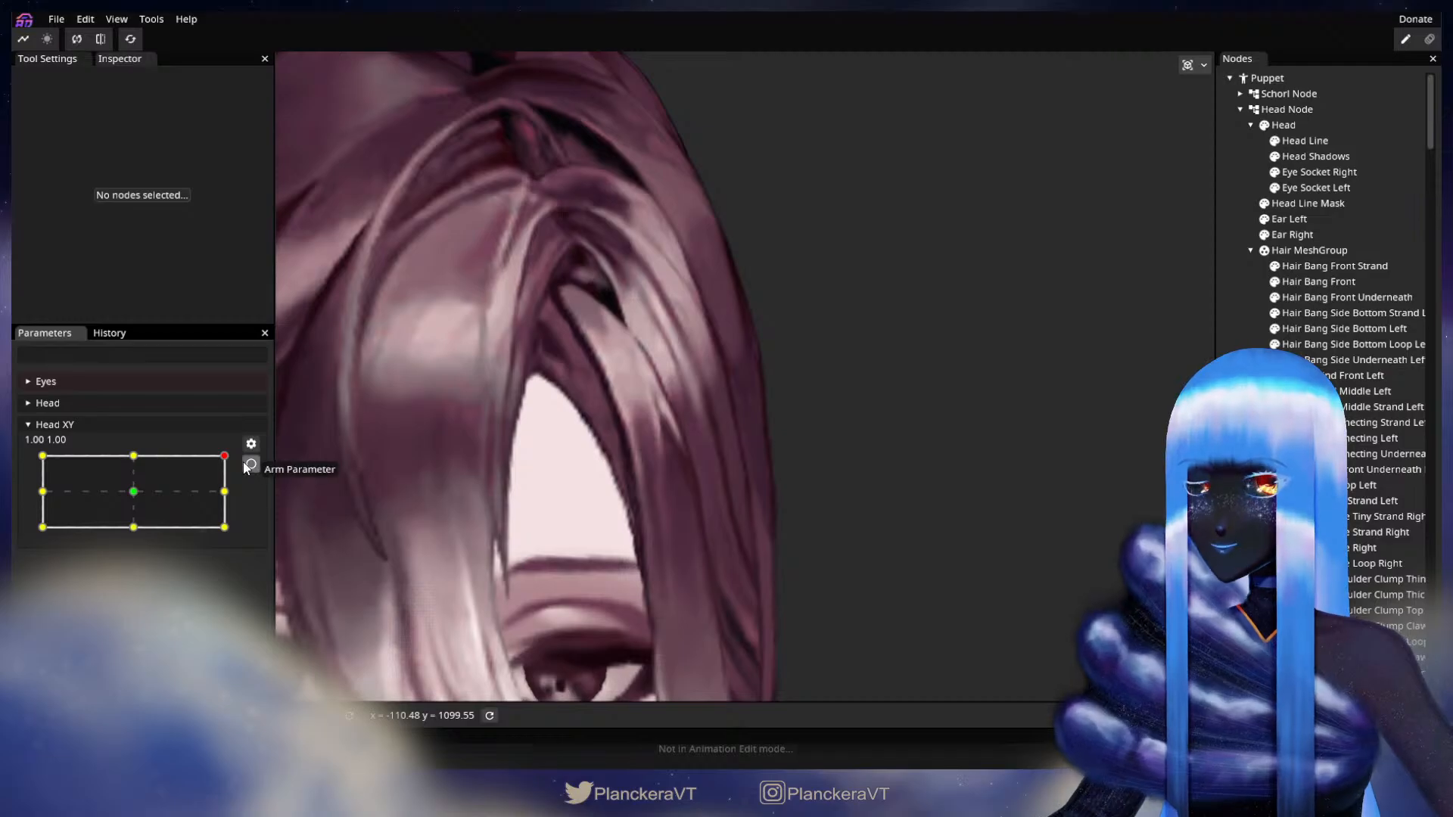
# Re-arm Head XY at 1.00, 1.00 and brush Hair Side Connecting Left's outer edge inward from beside the highlight down the strand.
pyautogui.click(250, 463)
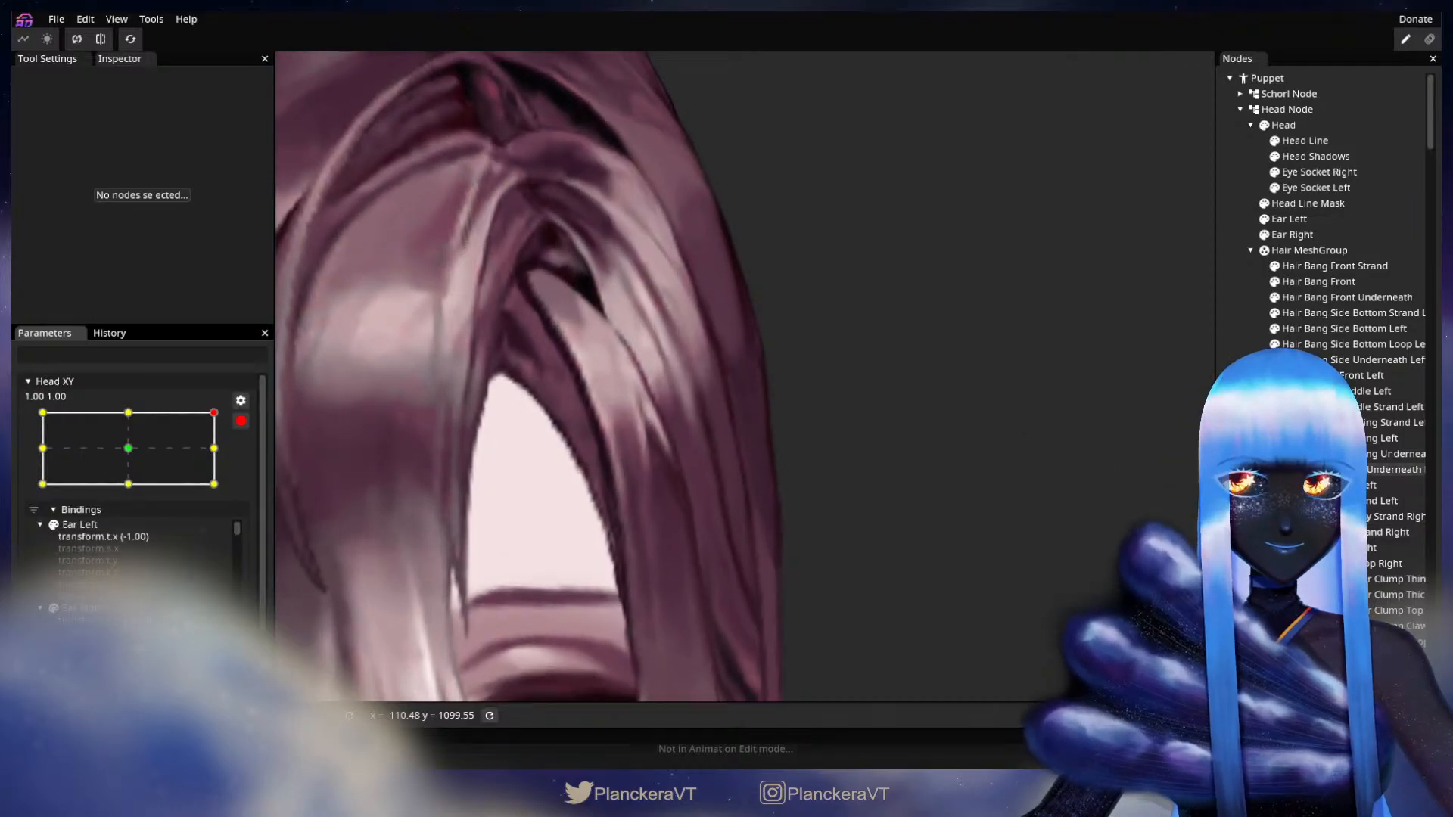
pyautogui.click(1374, 438)
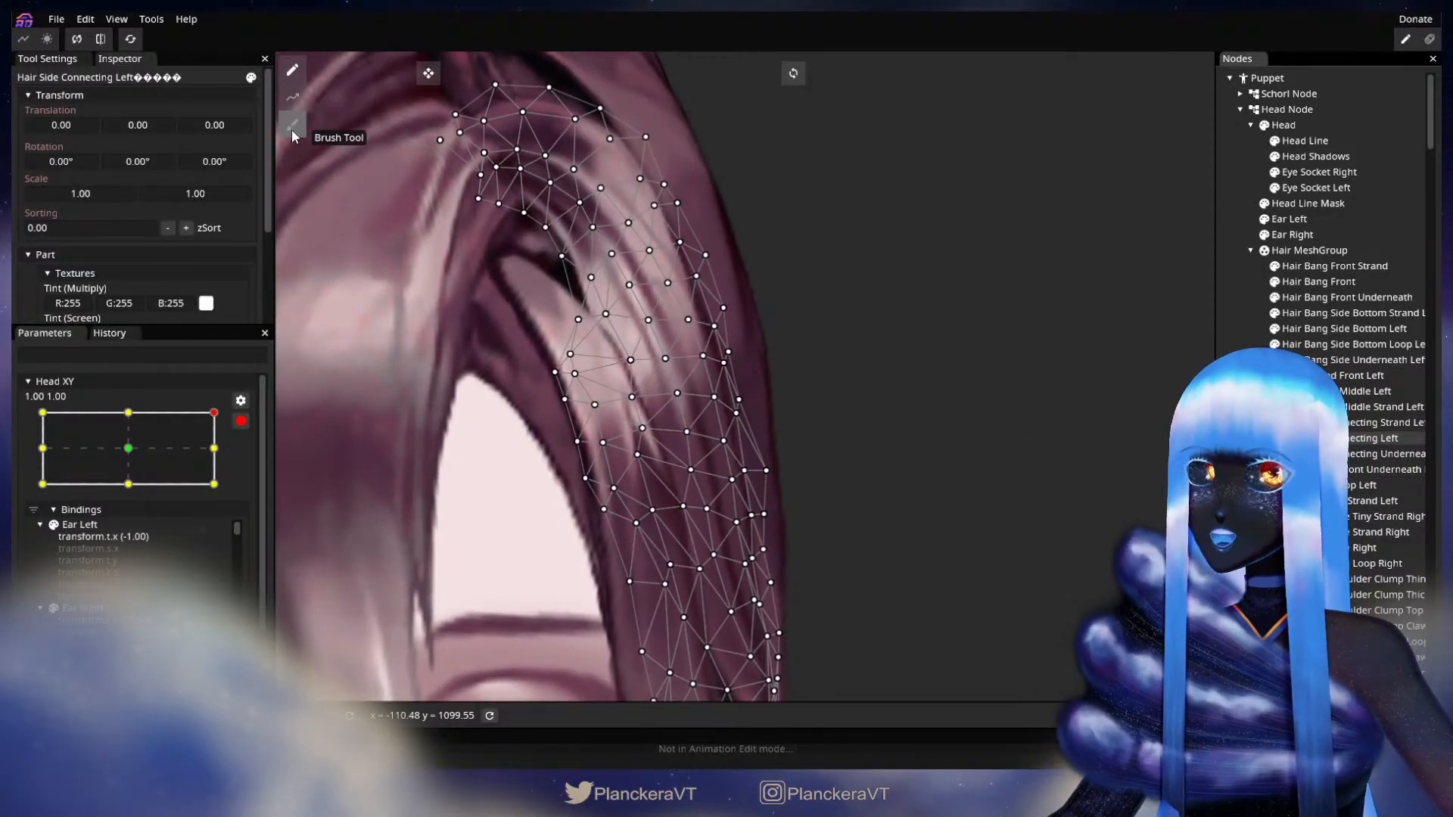
pyautogui.click(292, 126)
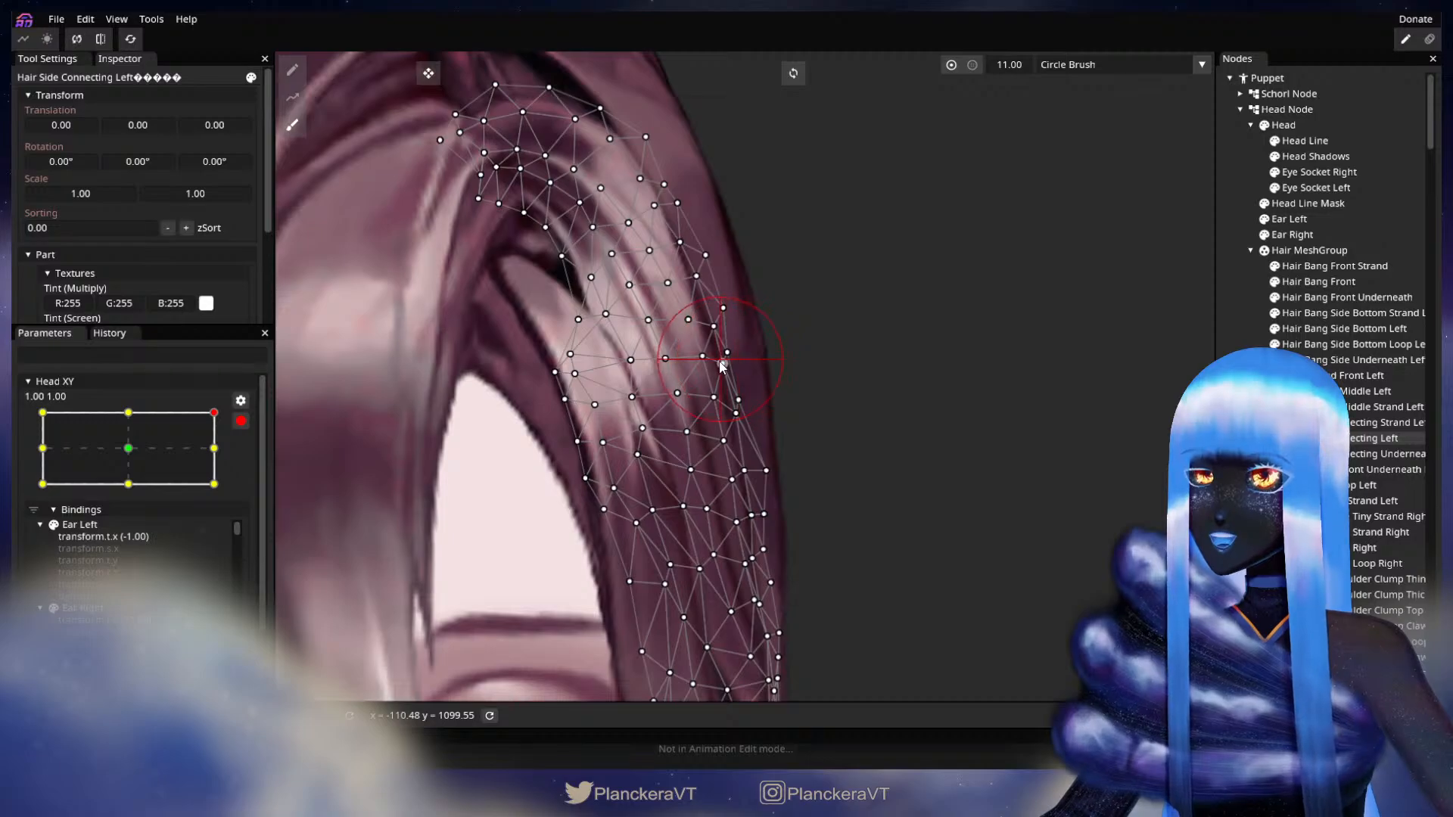
pyautogui.moveTo(721, 366); pyautogui.dragTo(717, 374)
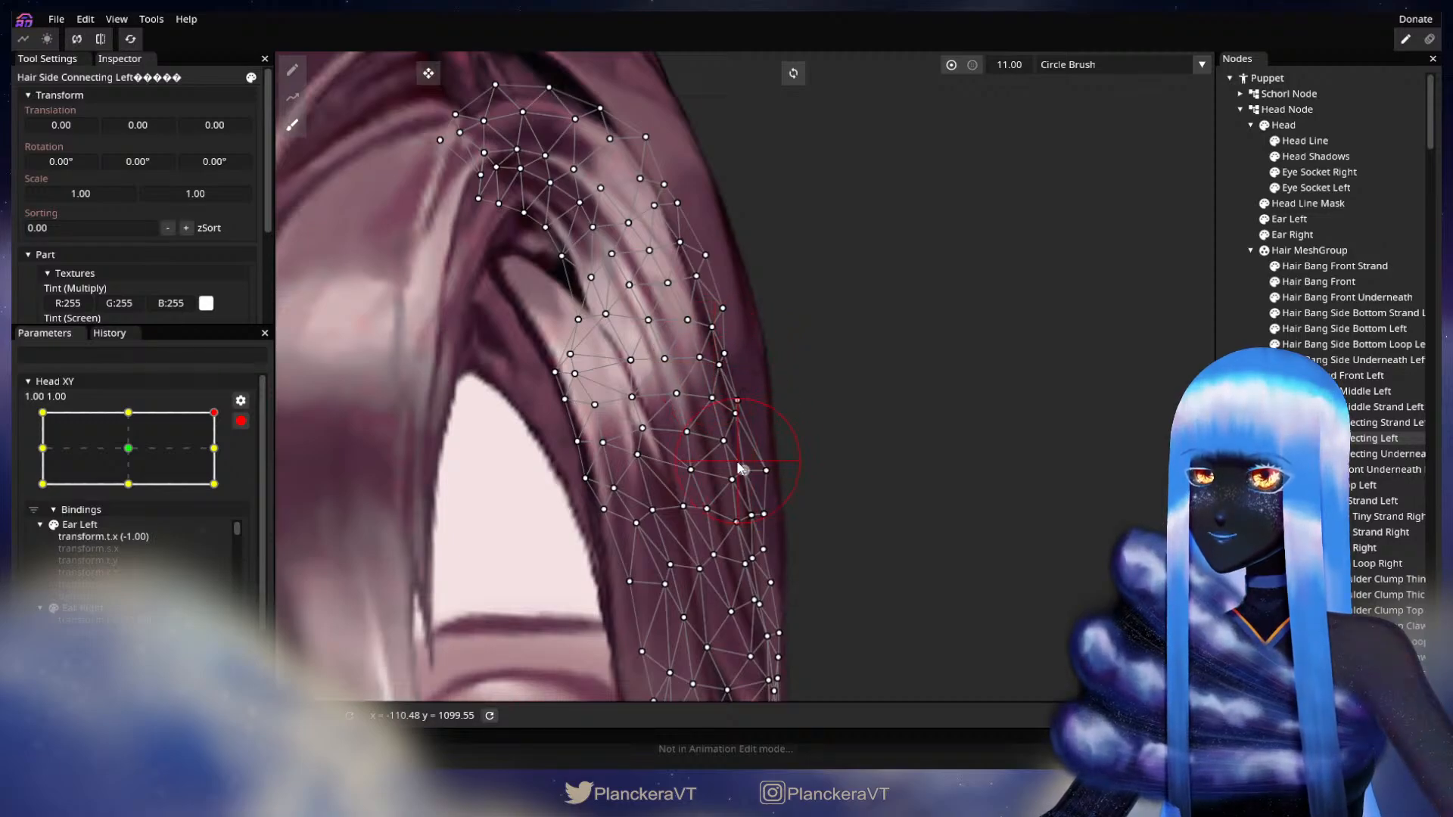
pyautogui.moveTo(740, 468)
pyautogui.mouseDown()
pyautogui.moveTo(699, 483)
pyautogui.moveTo(759, 421)
pyautogui.moveTo(740, 434)
pyautogui.moveTo(769, 385)
pyautogui.moveTo(754, 392)
pyautogui.moveTo(773, 448)
pyautogui.moveTo(755, 469)
pyautogui.moveTo(753, 552)
pyautogui.mouseUp()
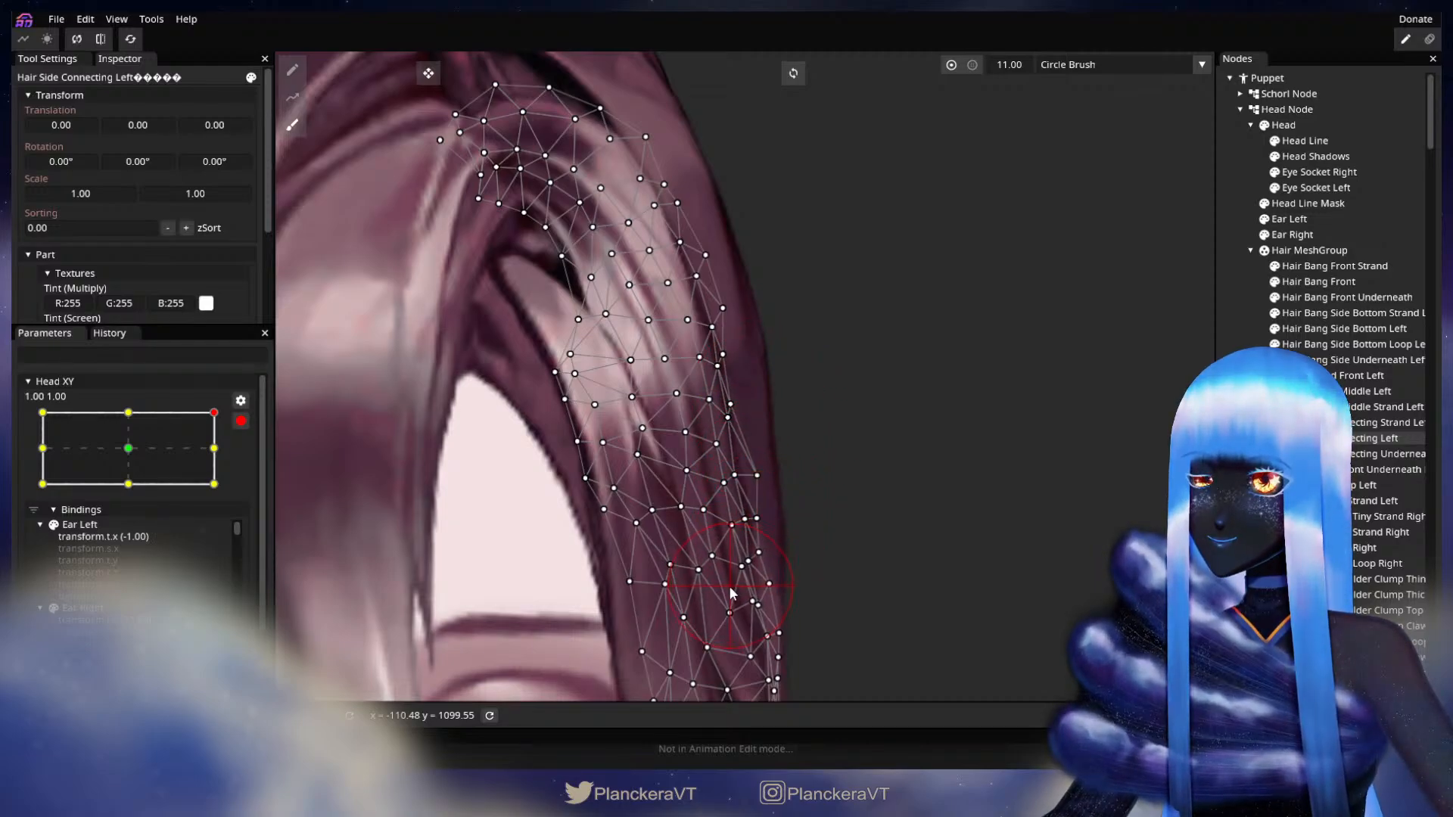
pyautogui.click(1287, 438)
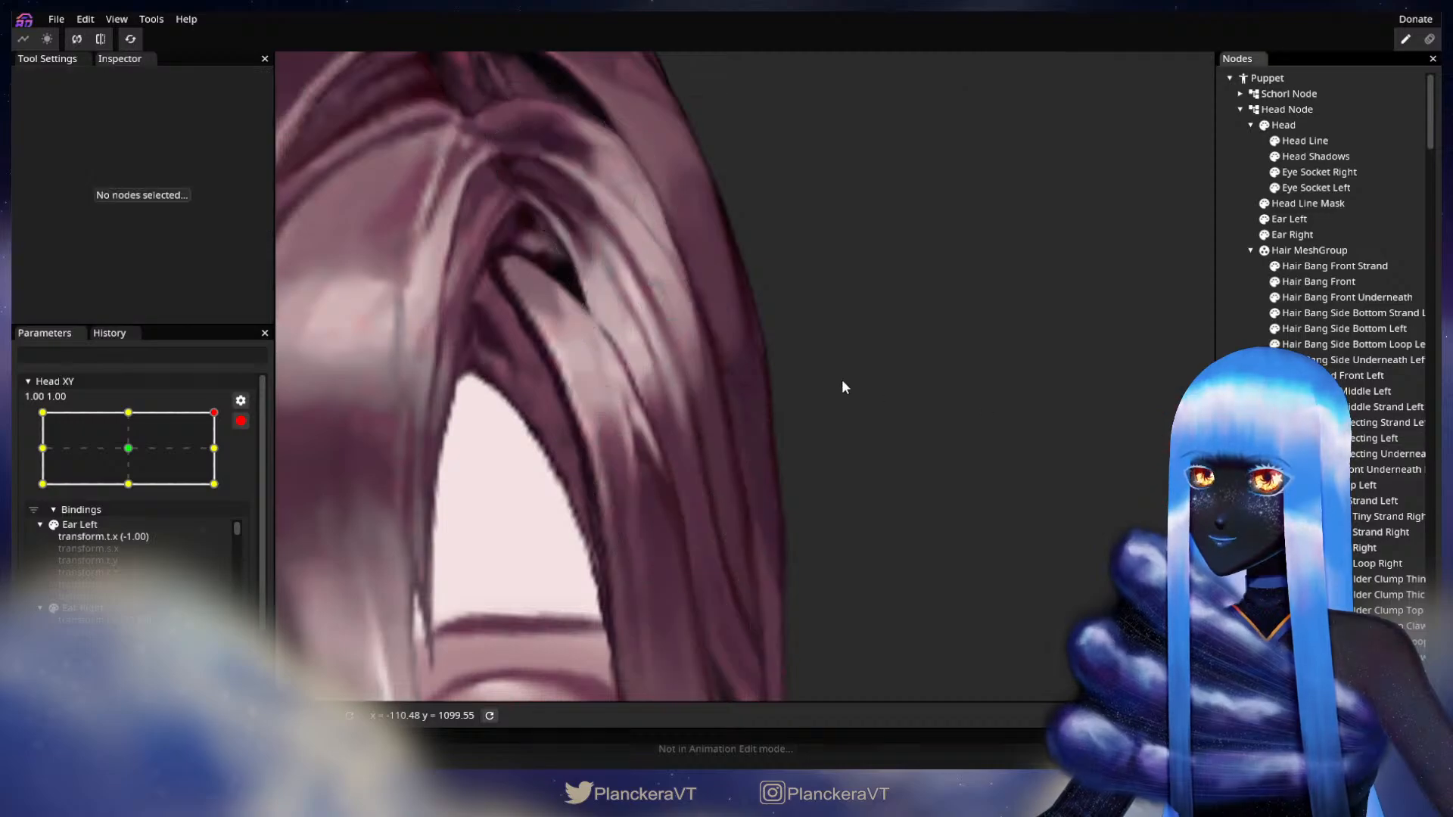
# Disarm Head XY and check the side strand's outer edge while moving the parameter around 1.00, 1.00.
pyautogui.scroll(-1, 842, 379)
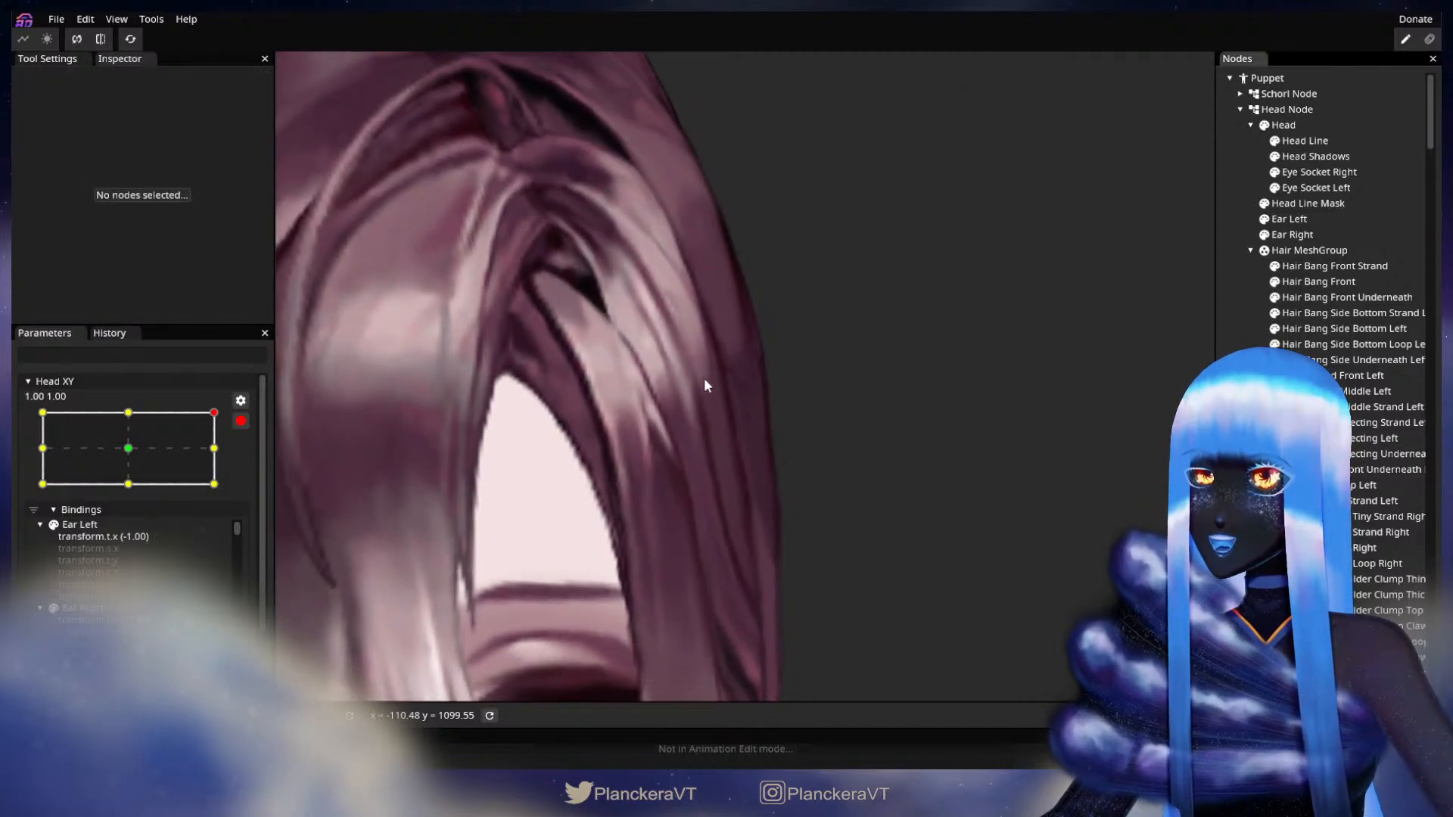
pyautogui.scroll(-5, 864, 504)
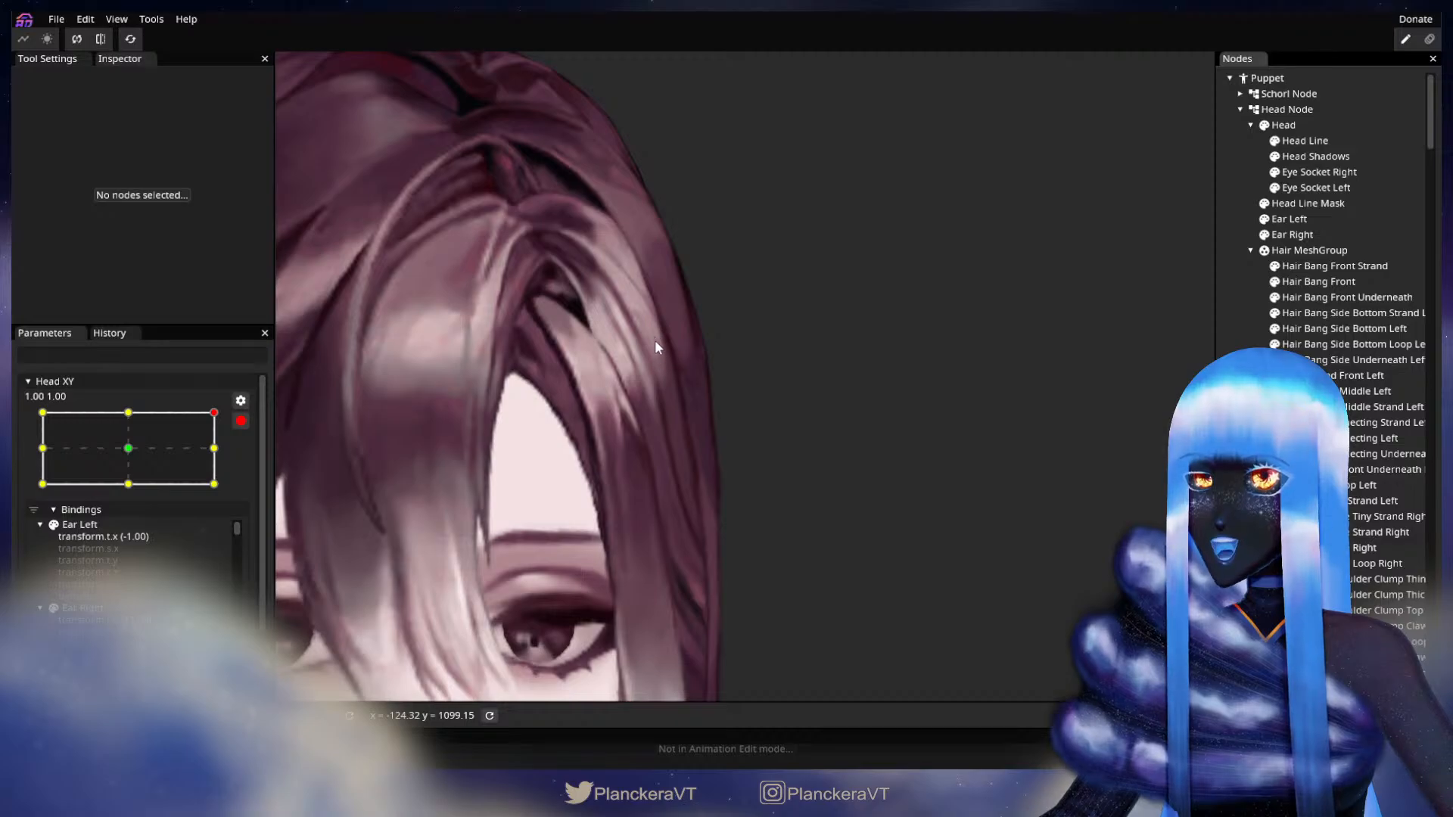
pyautogui.click(241, 421)
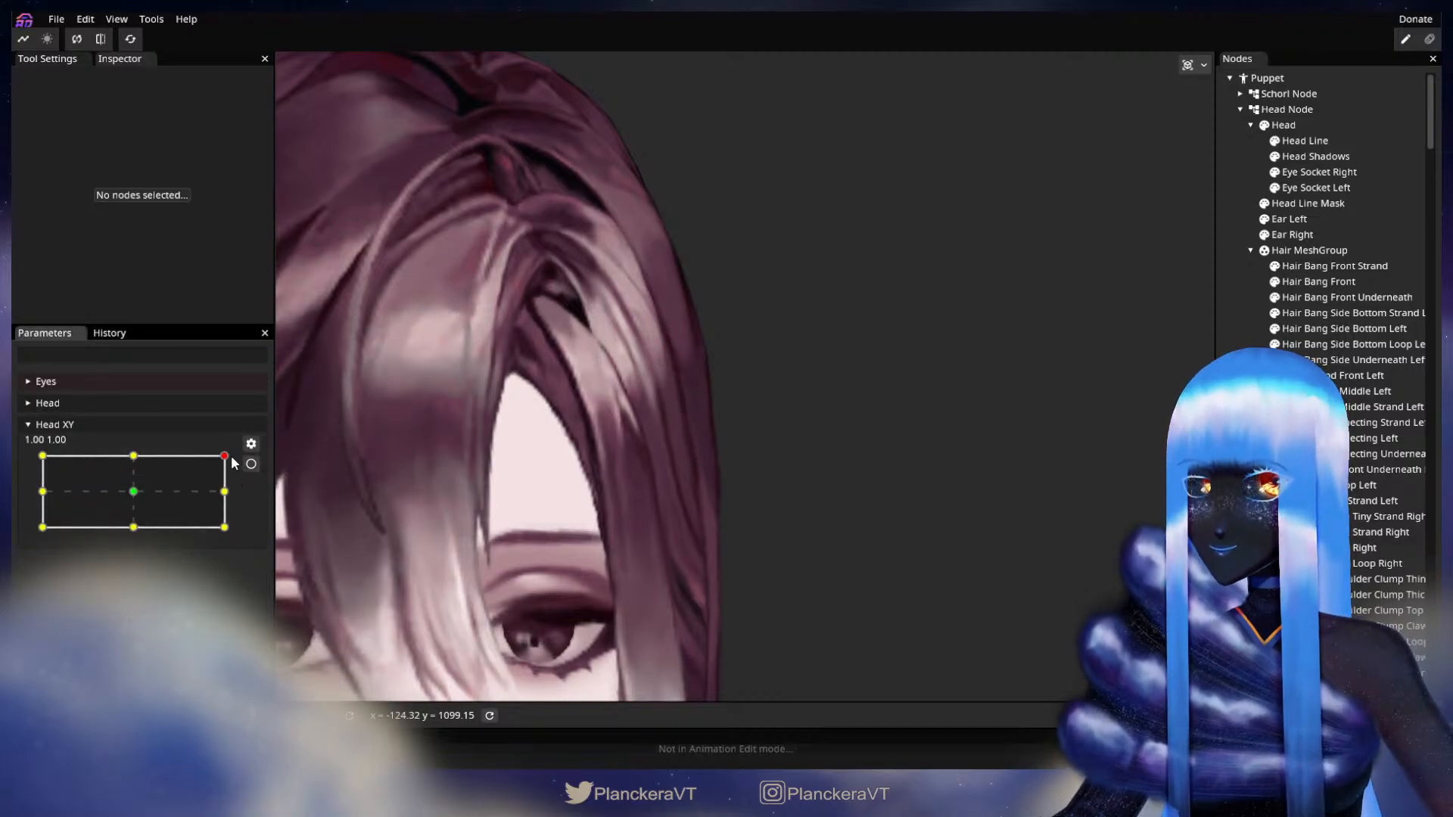
pyautogui.moveTo(230, 457)
pyautogui.mouseDown()
pyautogui.moveTo(228, 491)
pyautogui.moveTo(224, 456)
pyautogui.mouseUp()
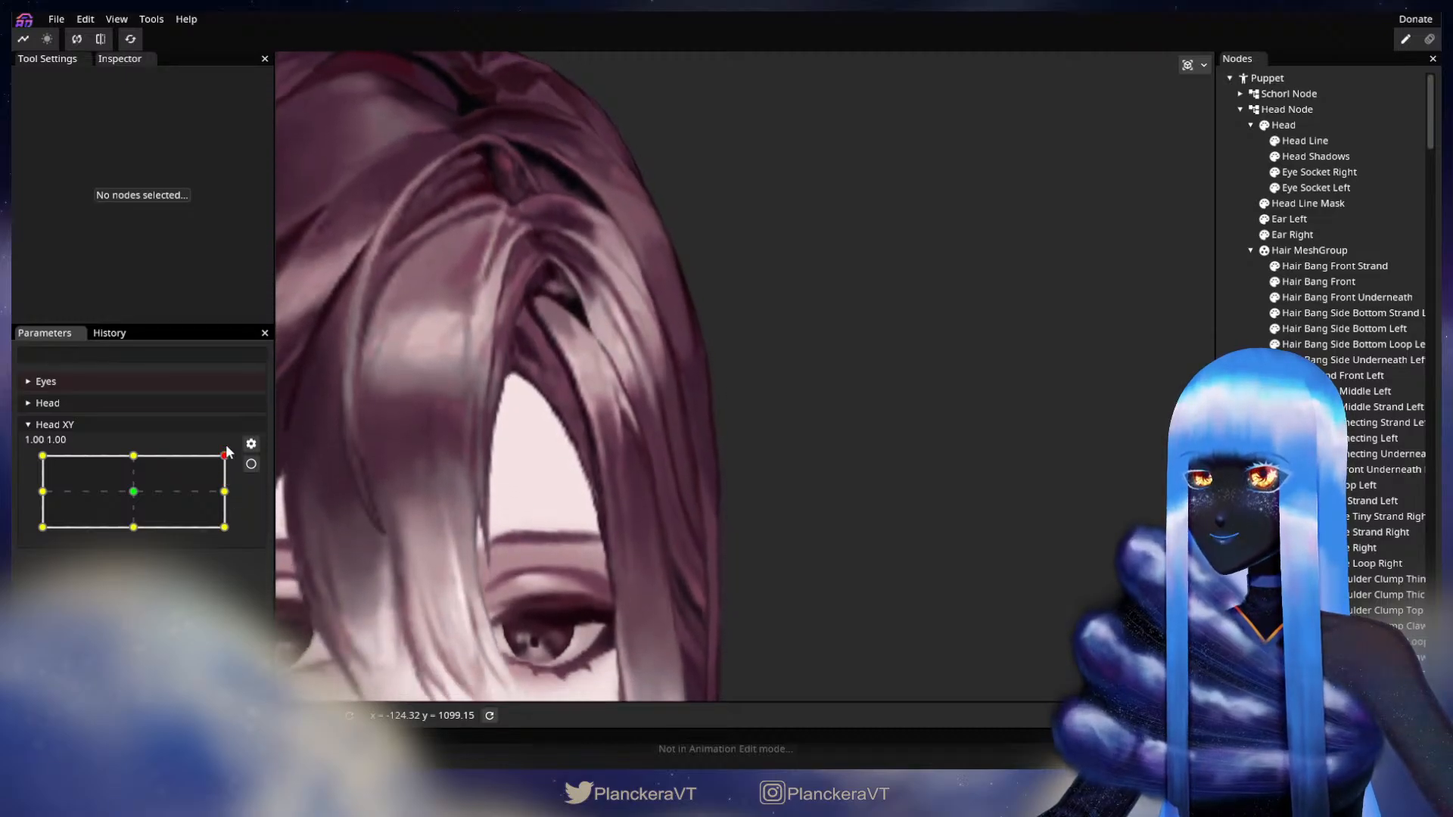
# Re-arm Head XY at 1.00, 1.00 and smooth Hair Side Connecting Left's highlight and outer edge with the Circle Brush at size 14.00.
pyautogui.click(251, 464)
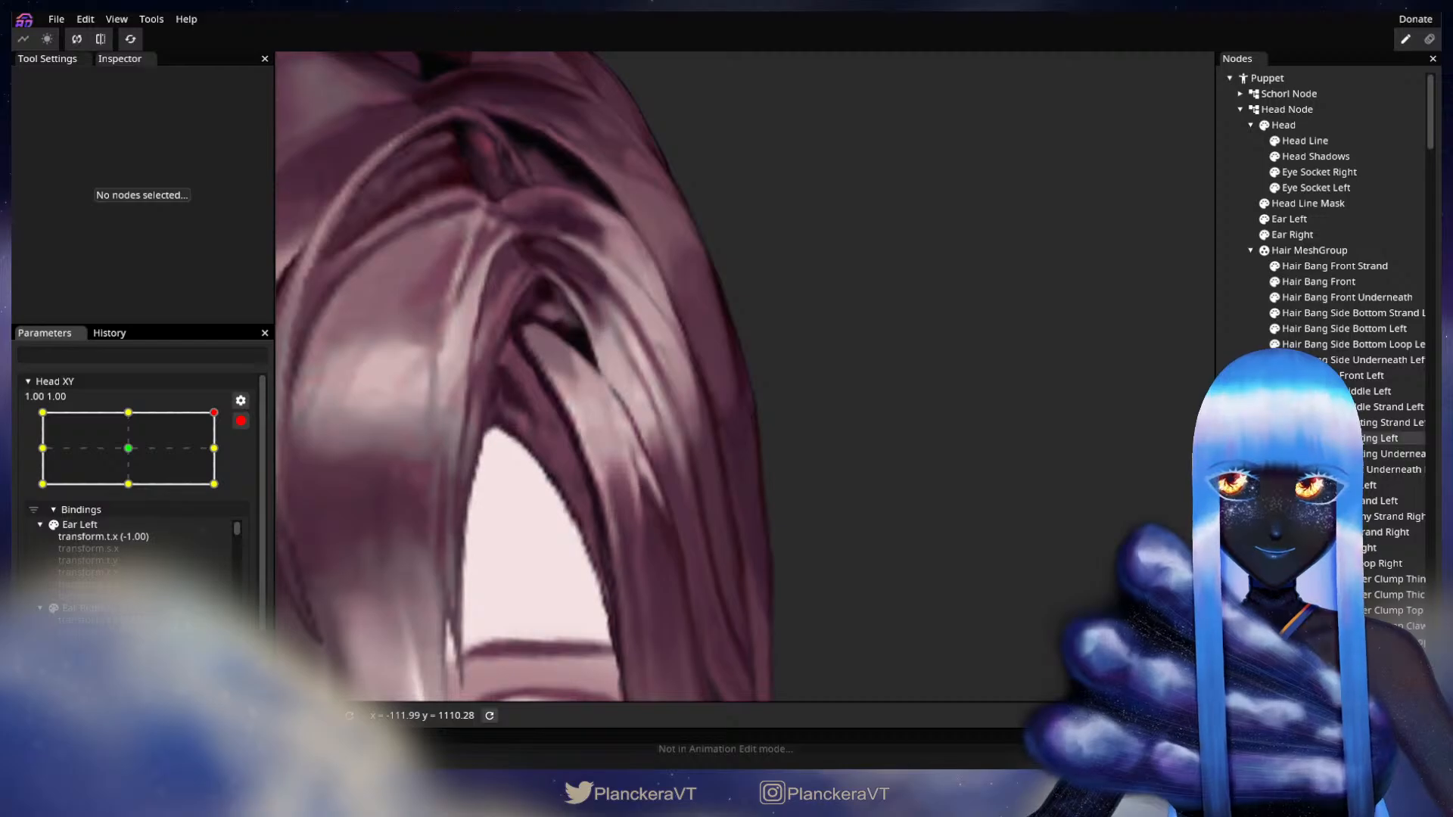
pyautogui.click(1377, 438)
pyautogui.scroll(1, 746, 435)
pyautogui.moveTo(747, 435); pyautogui.dragTo(757, 459)
pyautogui.click(292, 124)
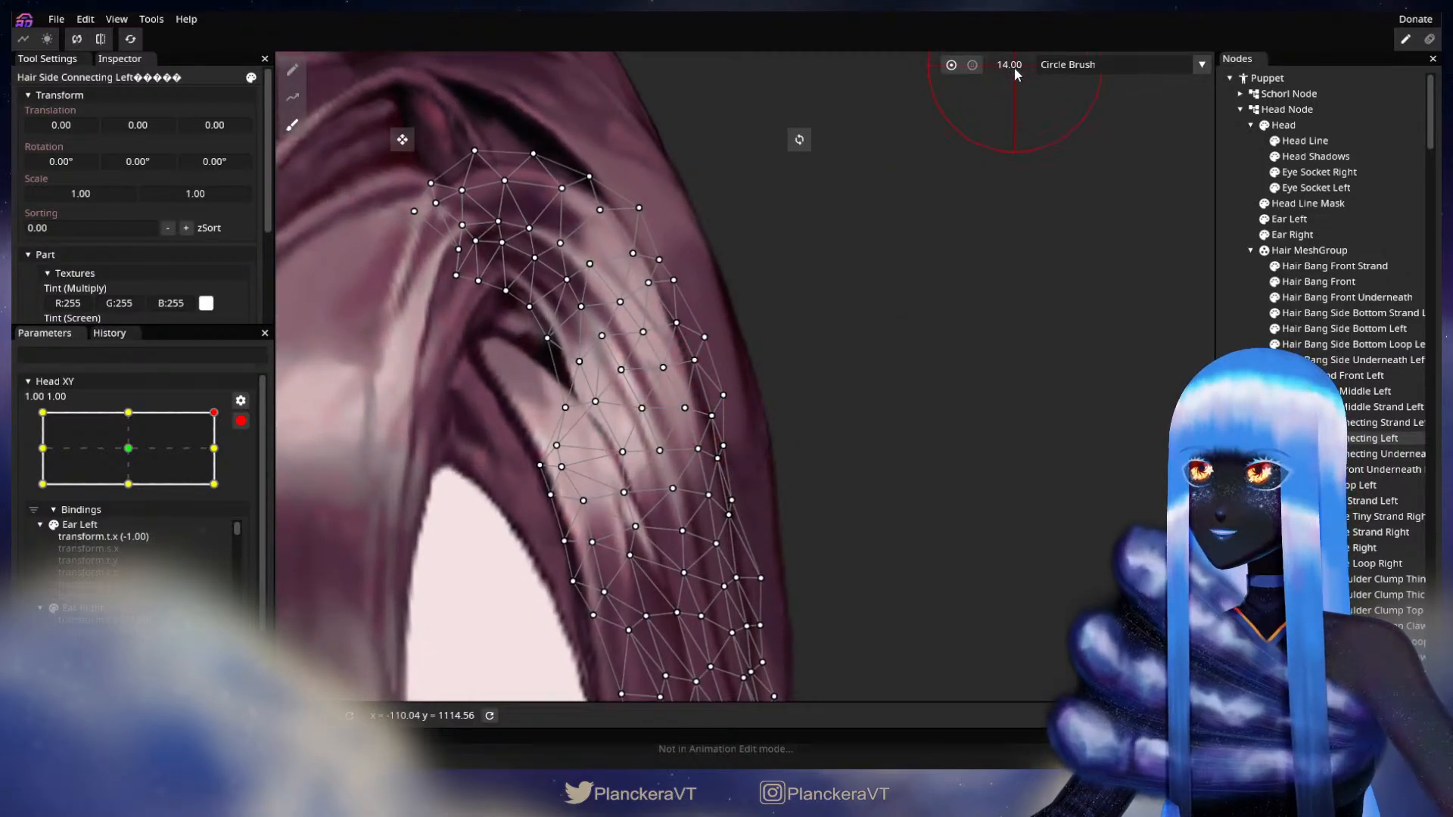
pyautogui.scroll(1, 758, 382)
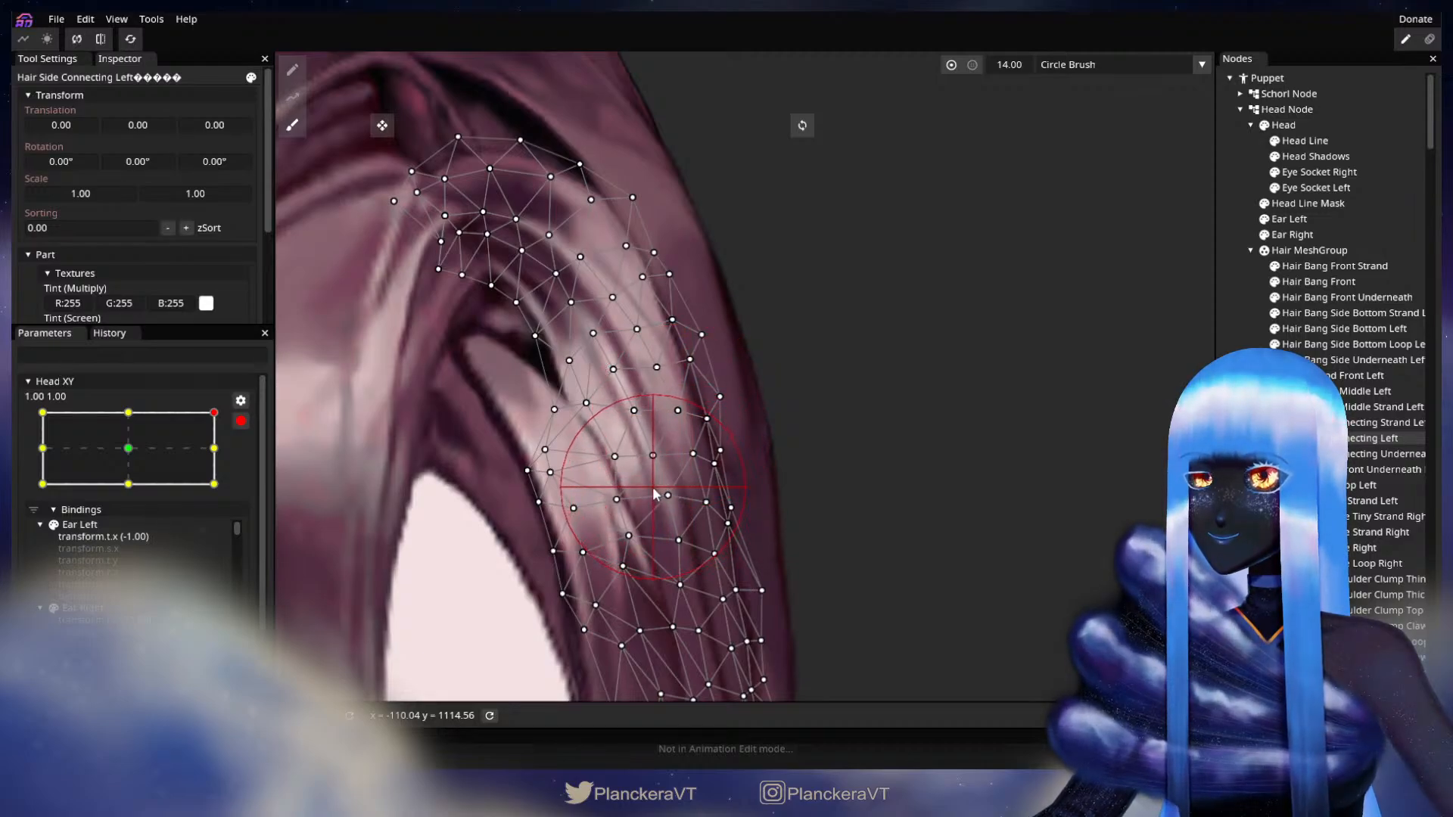
pyautogui.moveTo(653, 487); pyautogui.dragTo(650, 489)
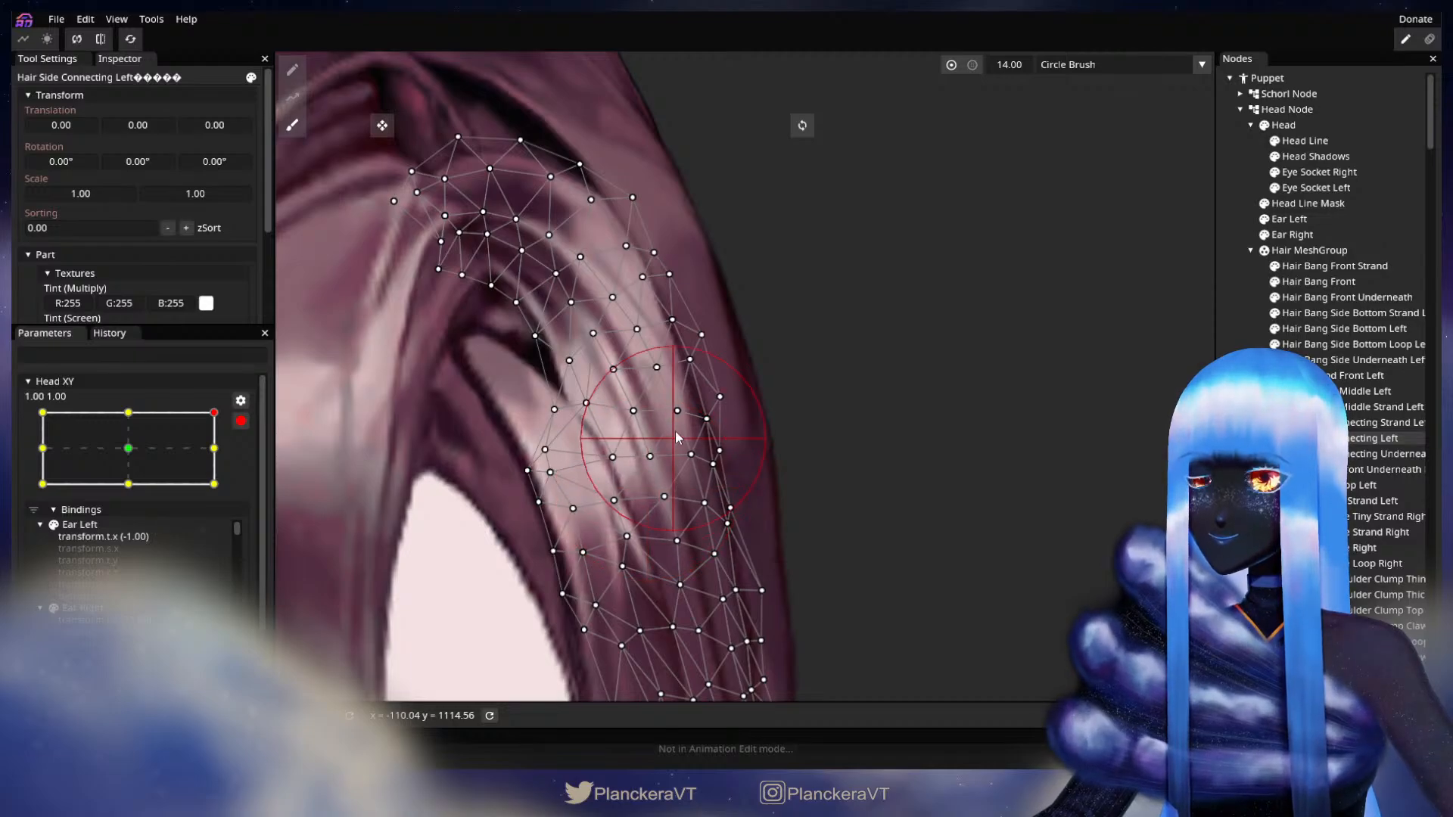
pyautogui.moveTo(697, 376); pyautogui.dragTo(693, 319)
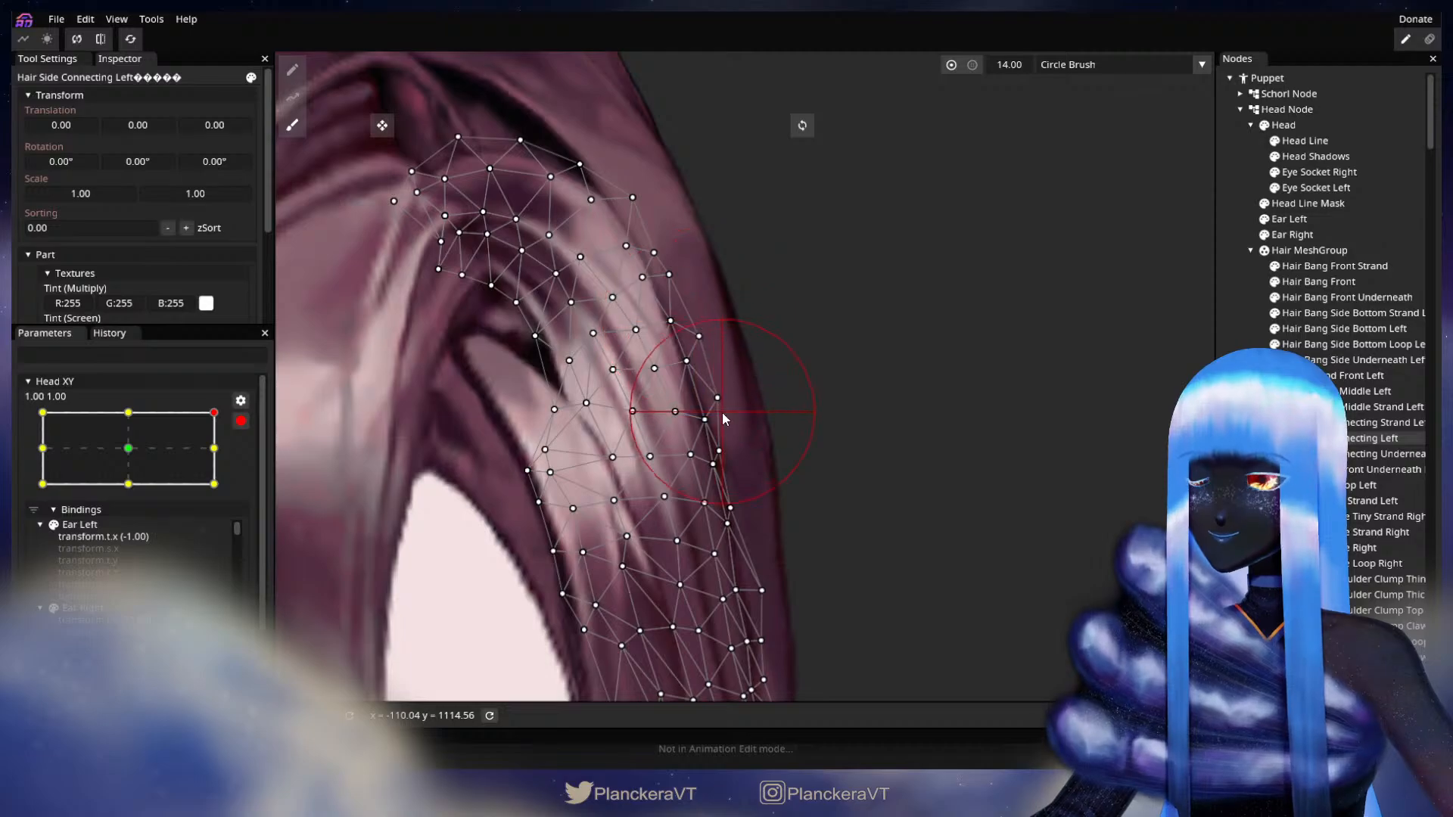
pyautogui.moveTo(722, 411); pyautogui.dragTo(699, 411)
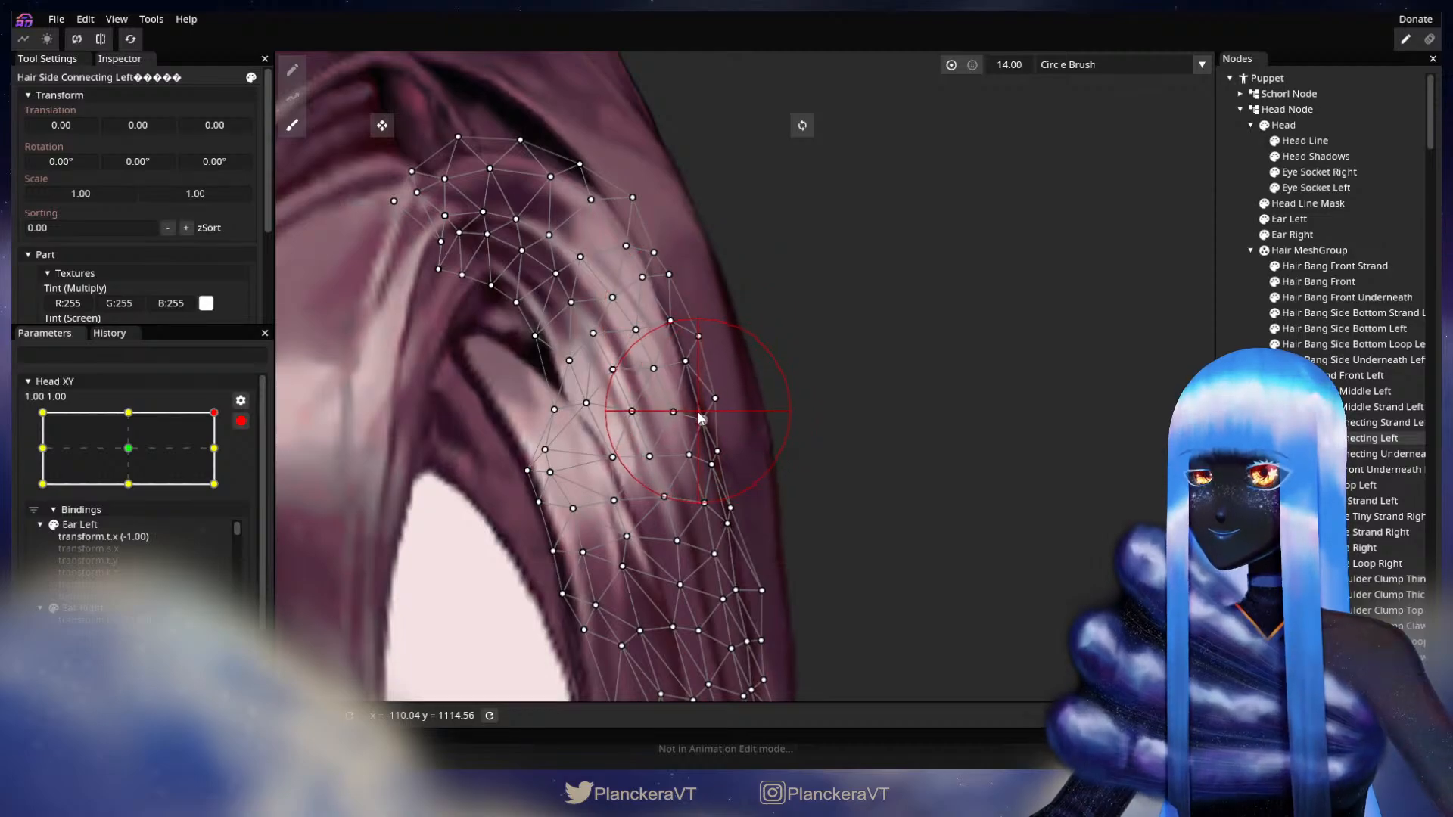
pyautogui.moveTo(765, 520); pyautogui.dragTo(759, 521)
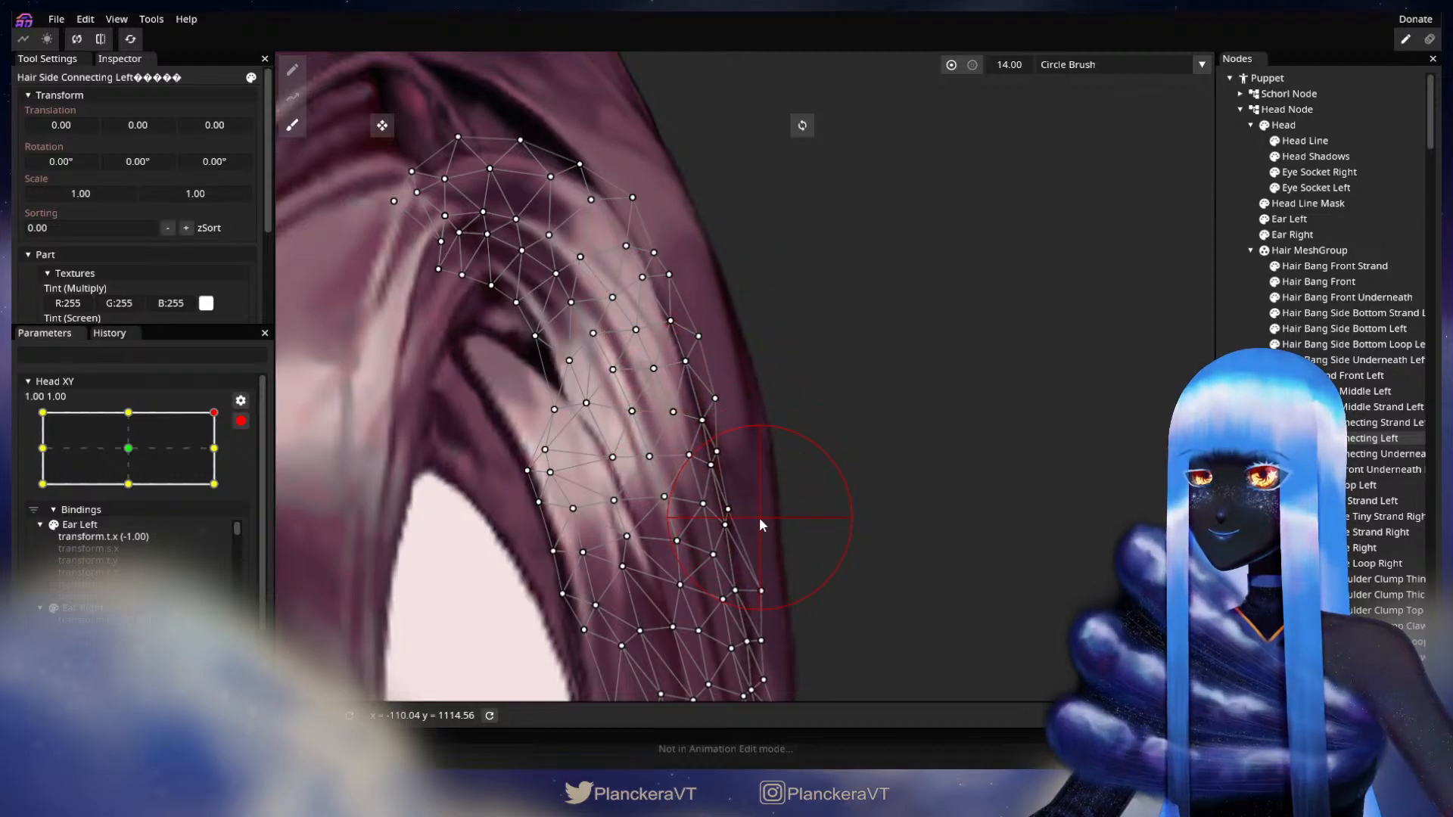
pyautogui.moveTo(786, 589)
pyautogui.mouseDown()
pyautogui.moveTo(825, 475)
pyautogui.moveTo(728, 532)
pyautogui.mouseUp()
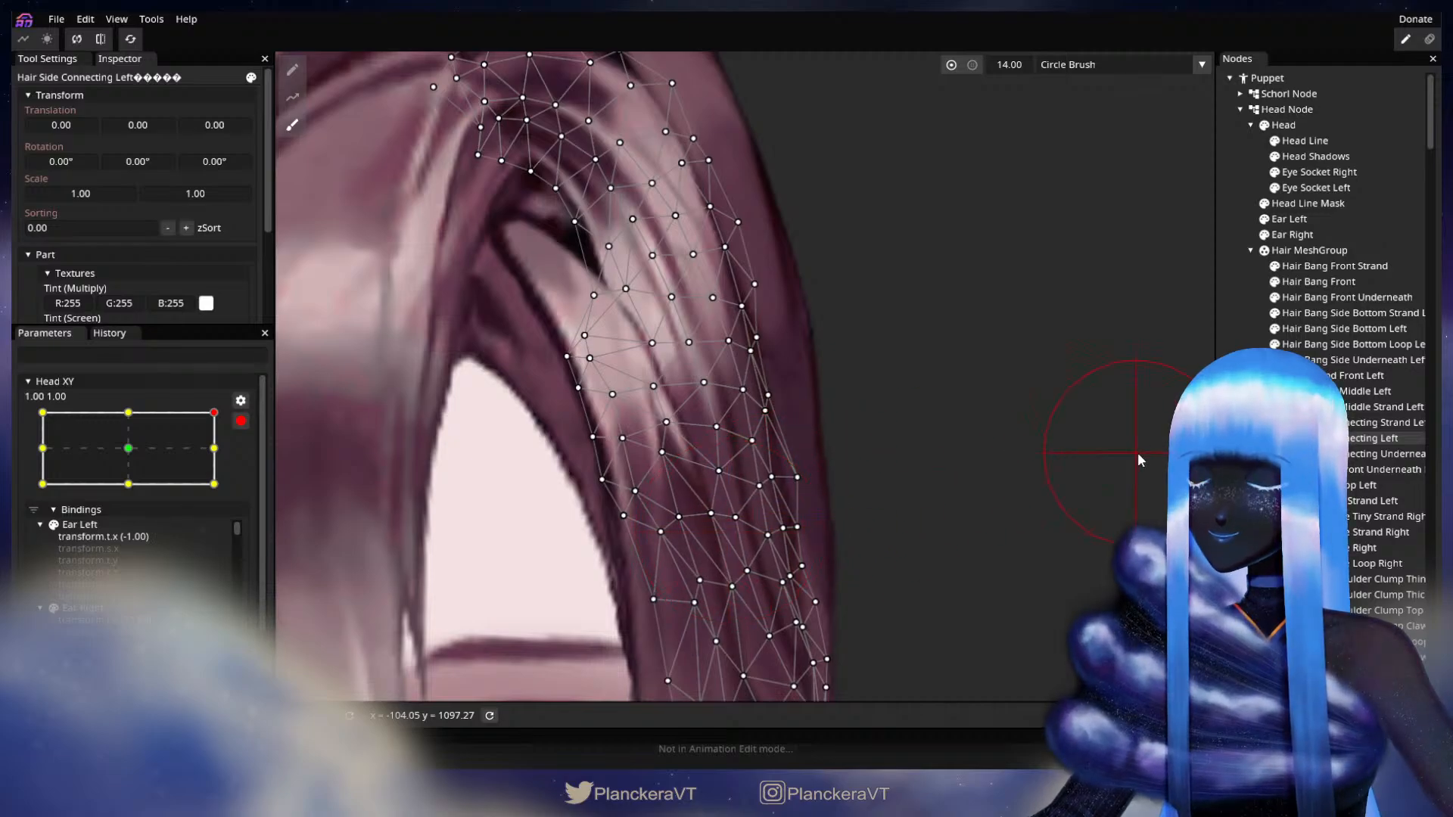
pyautogui.press('Escape')
pyautogui.scroll(-3, 860, 457)
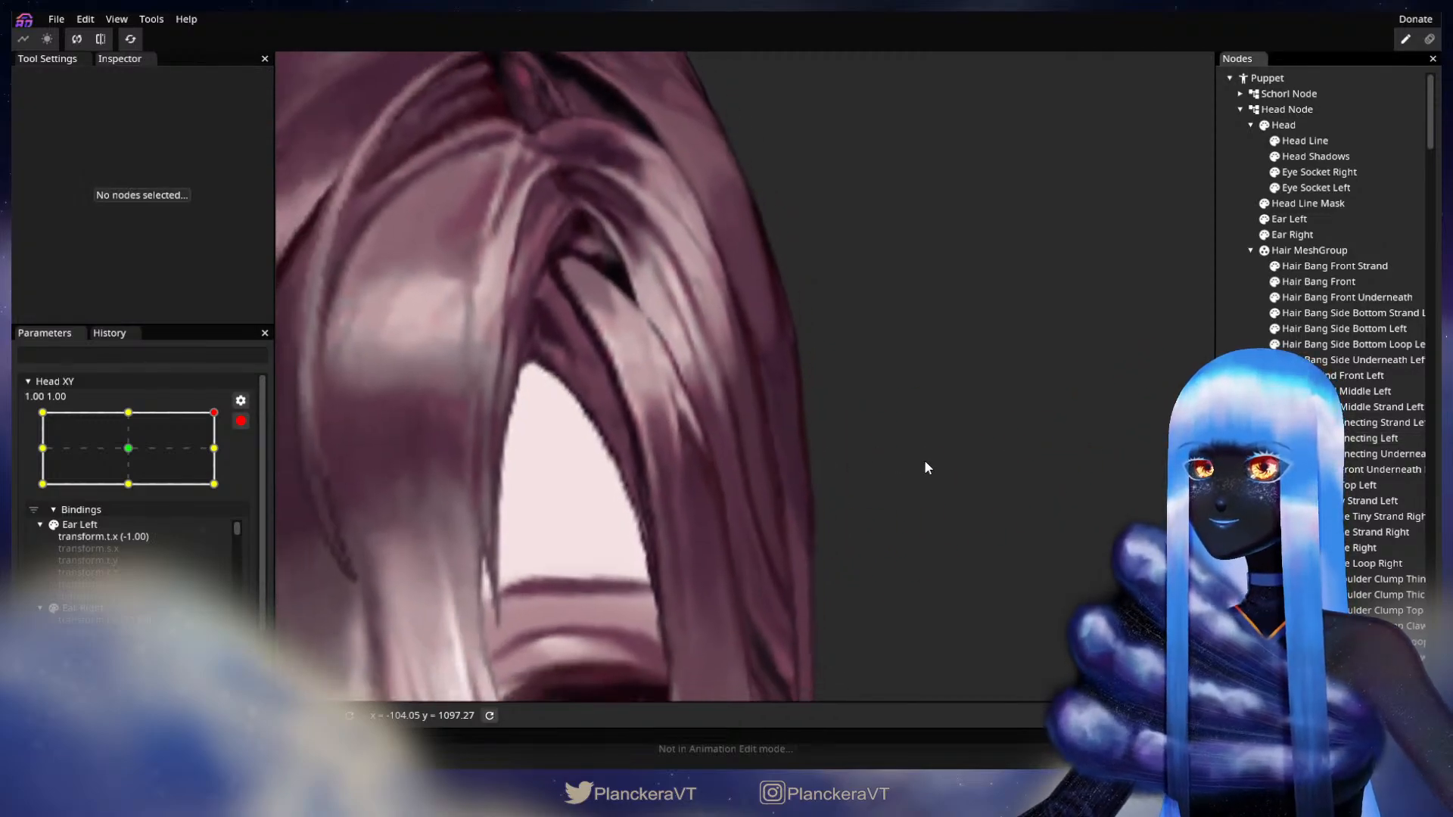
# Disarm Head XY and check how the smoothed side strand moves near 1.00, 1.00.
pyautogui.scroll(-2, 942, 447)
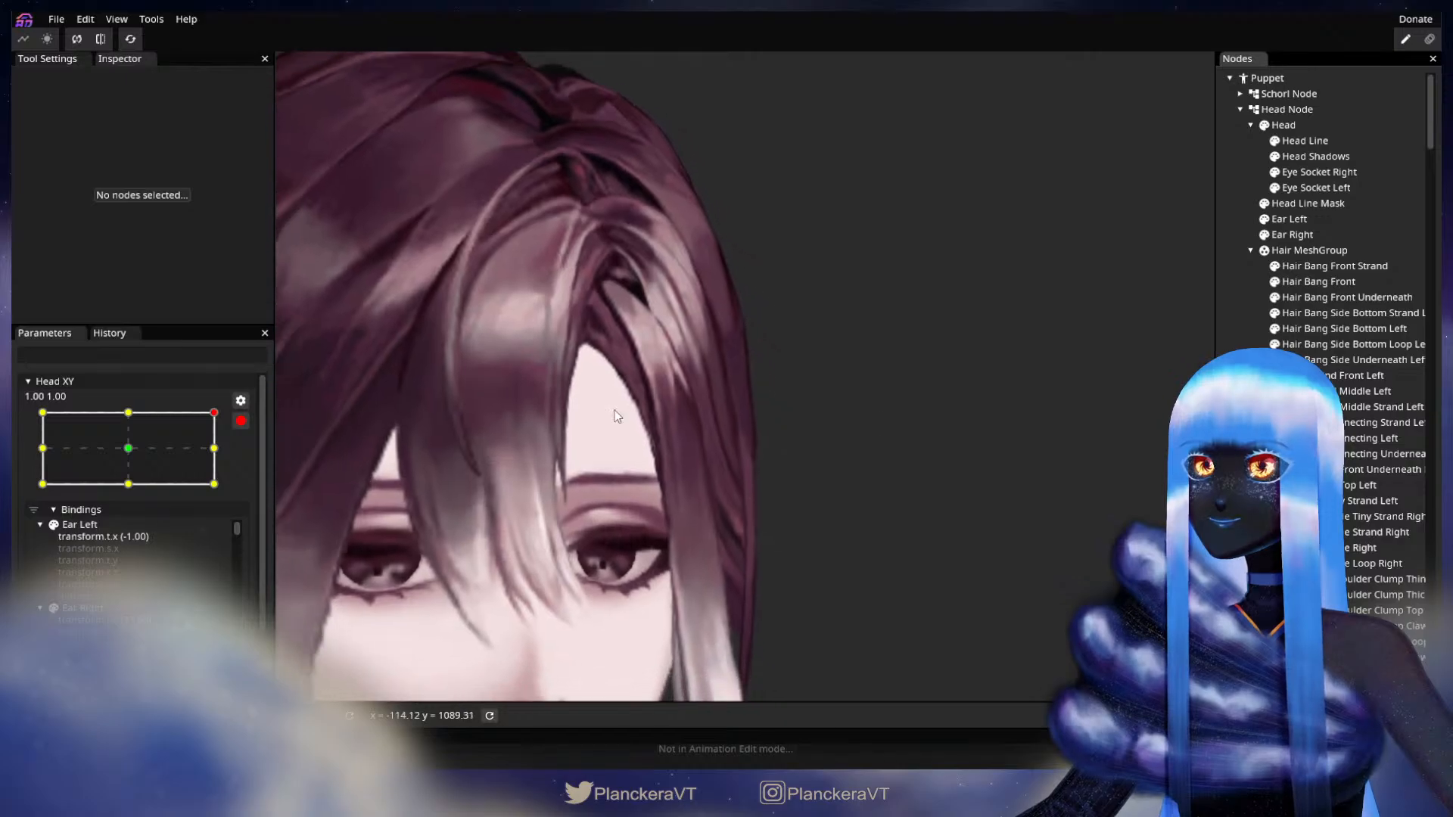
pyautogui.click(243, 423)
pyautogui.moveTo(227, 461)
pyautogui.mouseDown()
pyautogui.moveTo(234, 493)
pyautogui.moveTo(238, 459)
pyautogui.mouseUp()
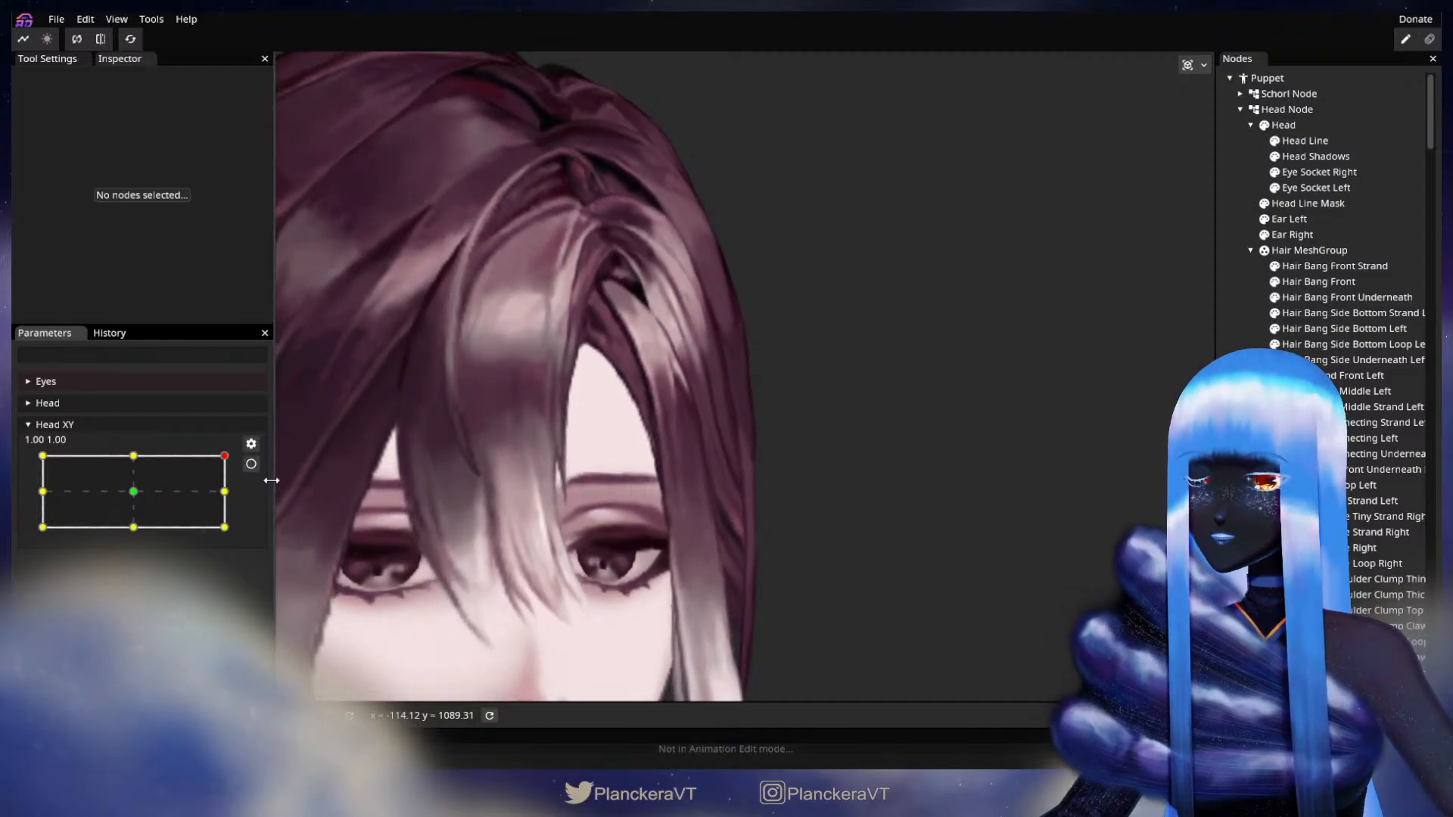
# Re-arm Head XY at 1.00, 1.00 and nudge Hair Bang Side Bottom Left's middle and outer-edge vertices slightly inward just below the highlight.
pyautogui.click(251, 463)
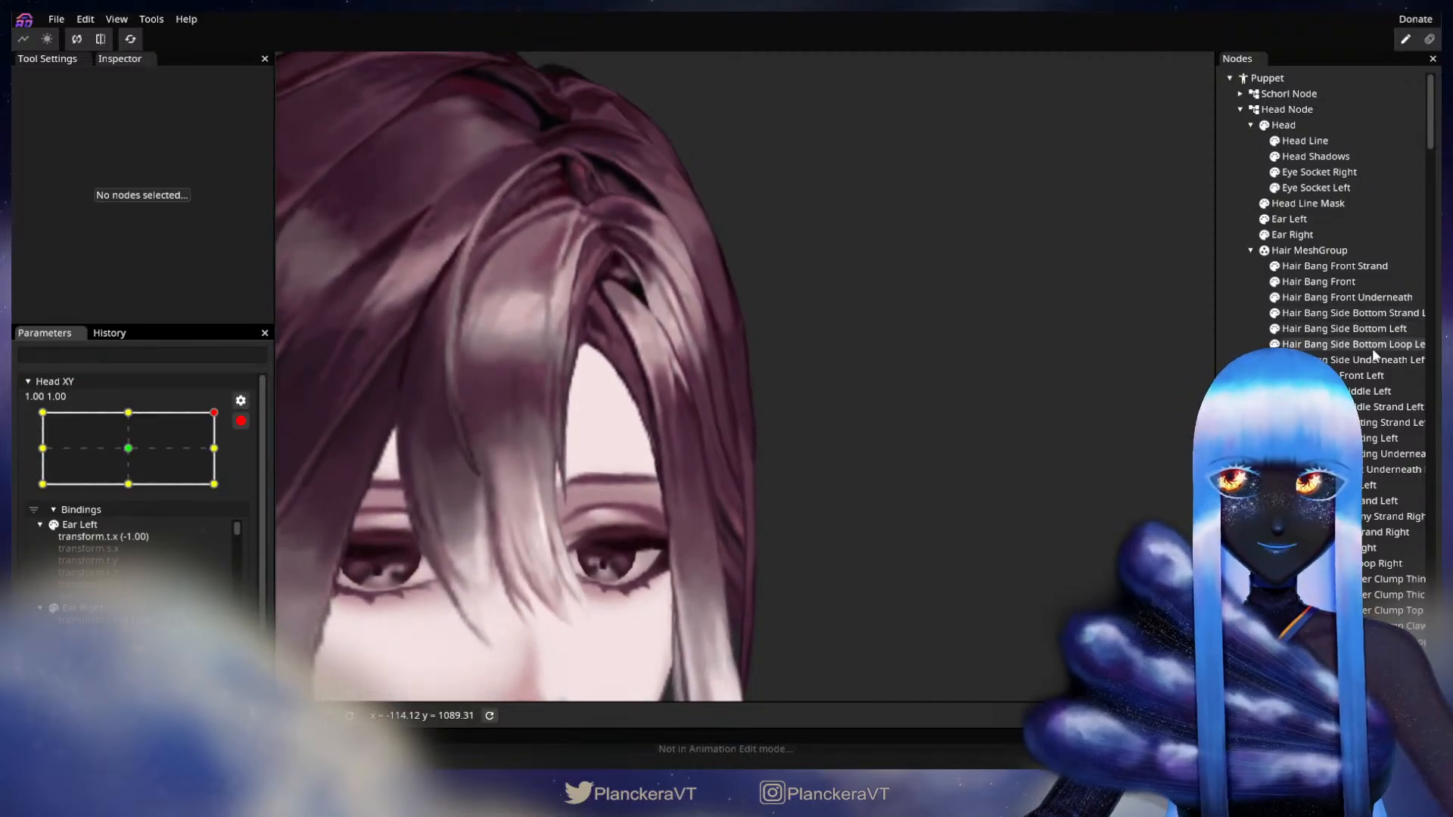
pyautogui.click(1348, 329)
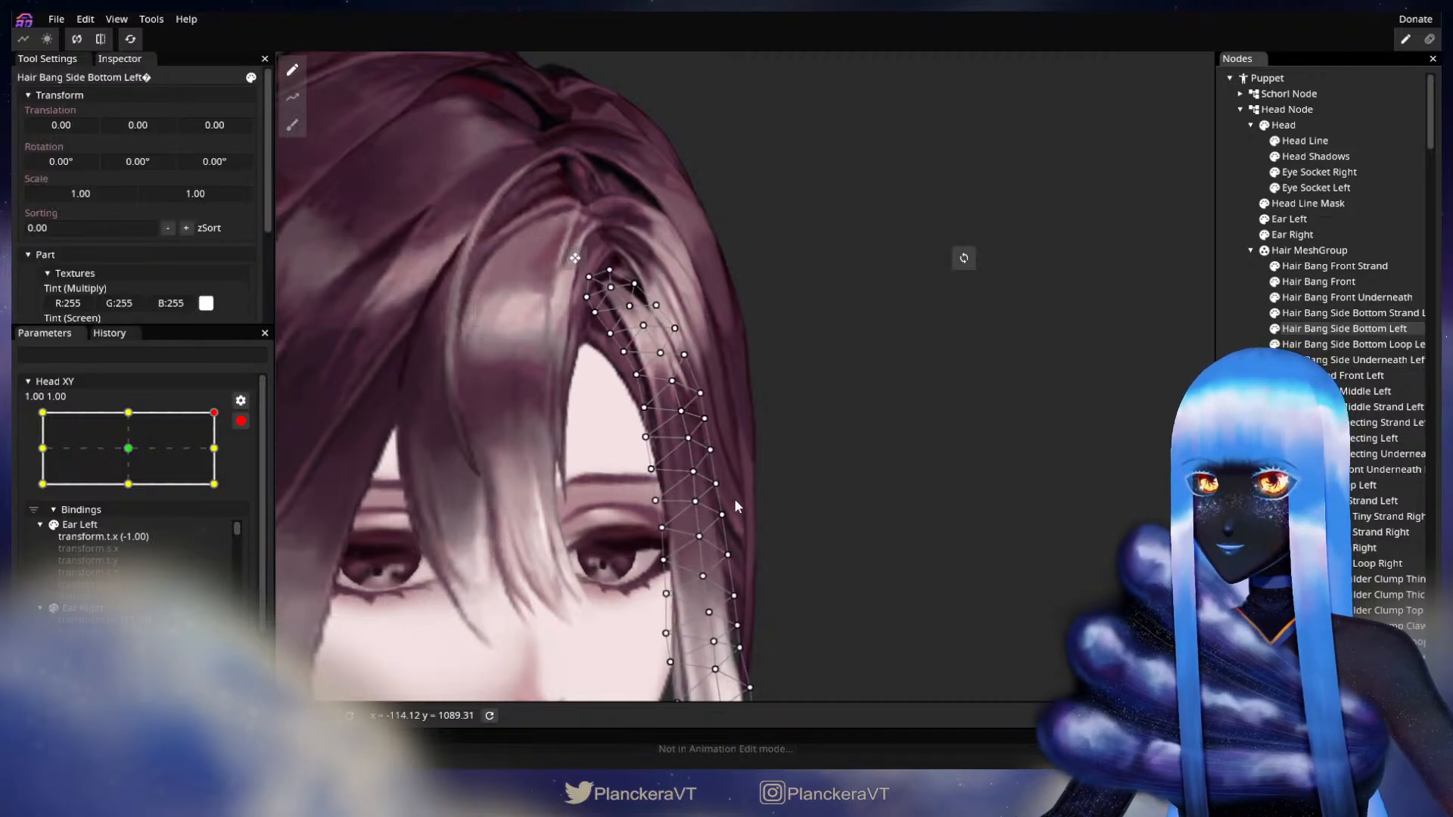
pyautogui.scroll(5, 779, 464)
pyautogui.scroll(2, 785, 470)
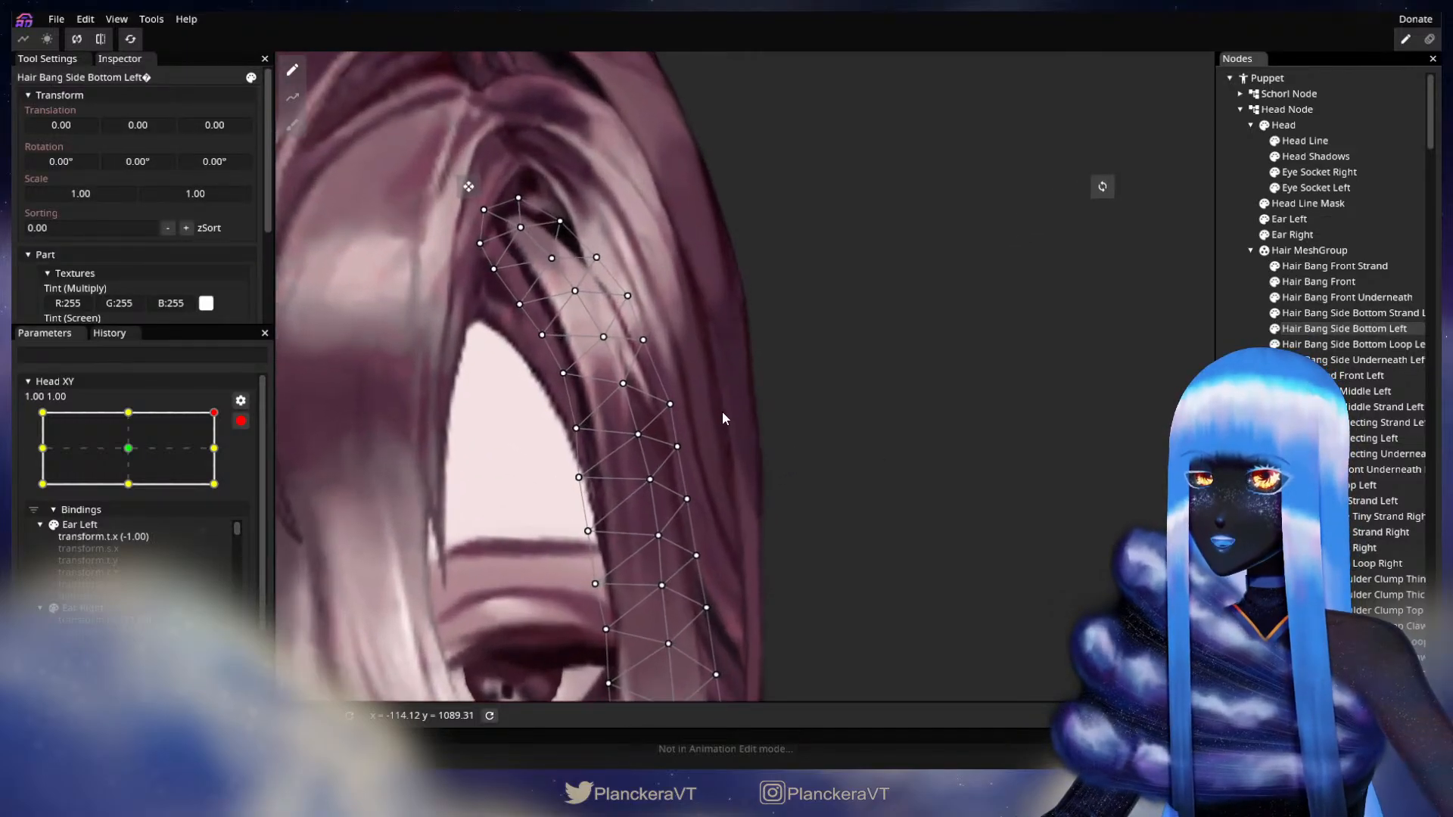
pyautogui.click(650, 480)
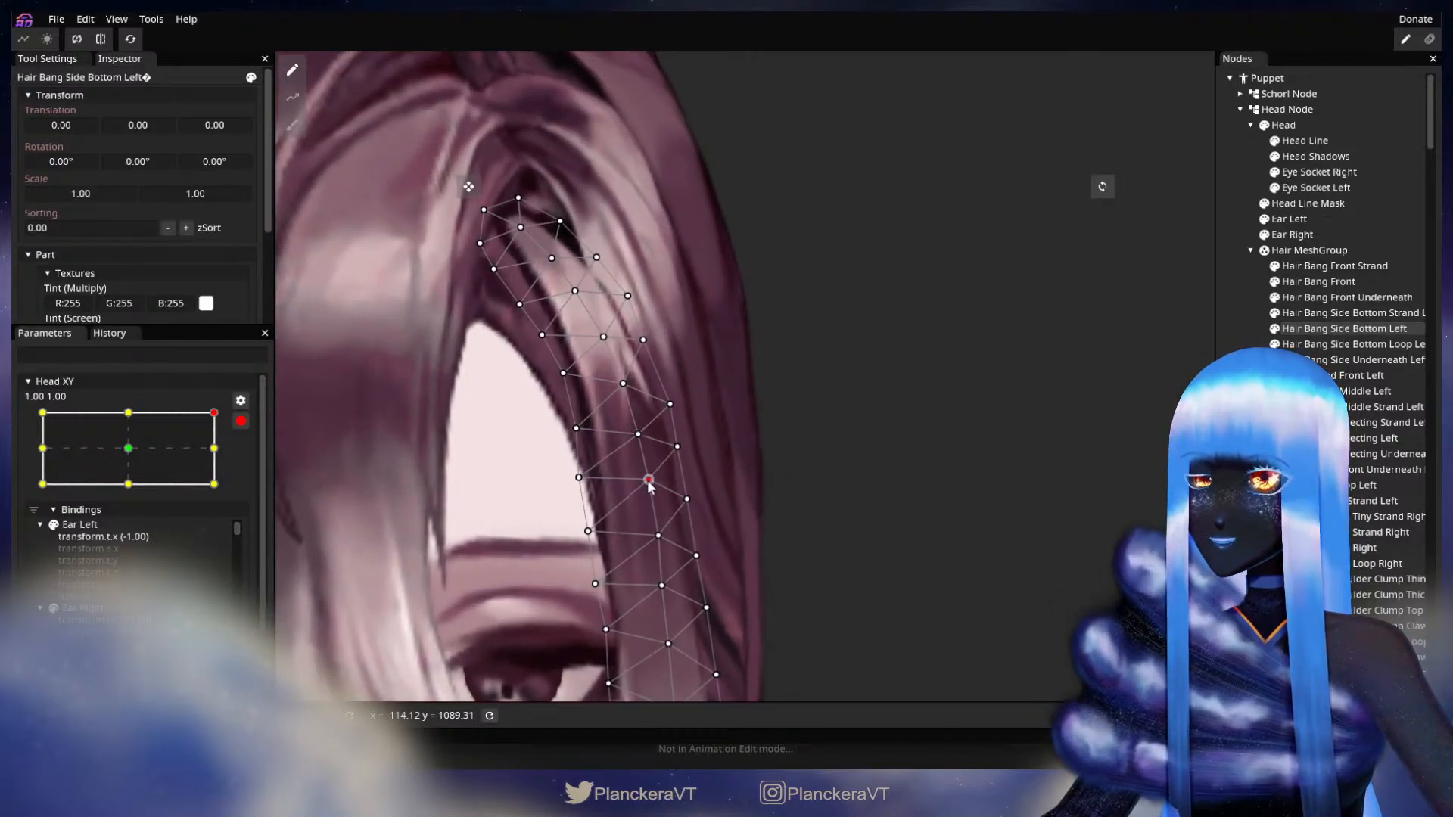
pyautogui.moveTo(673, 406); pyautogui.dragTo(668, 408)
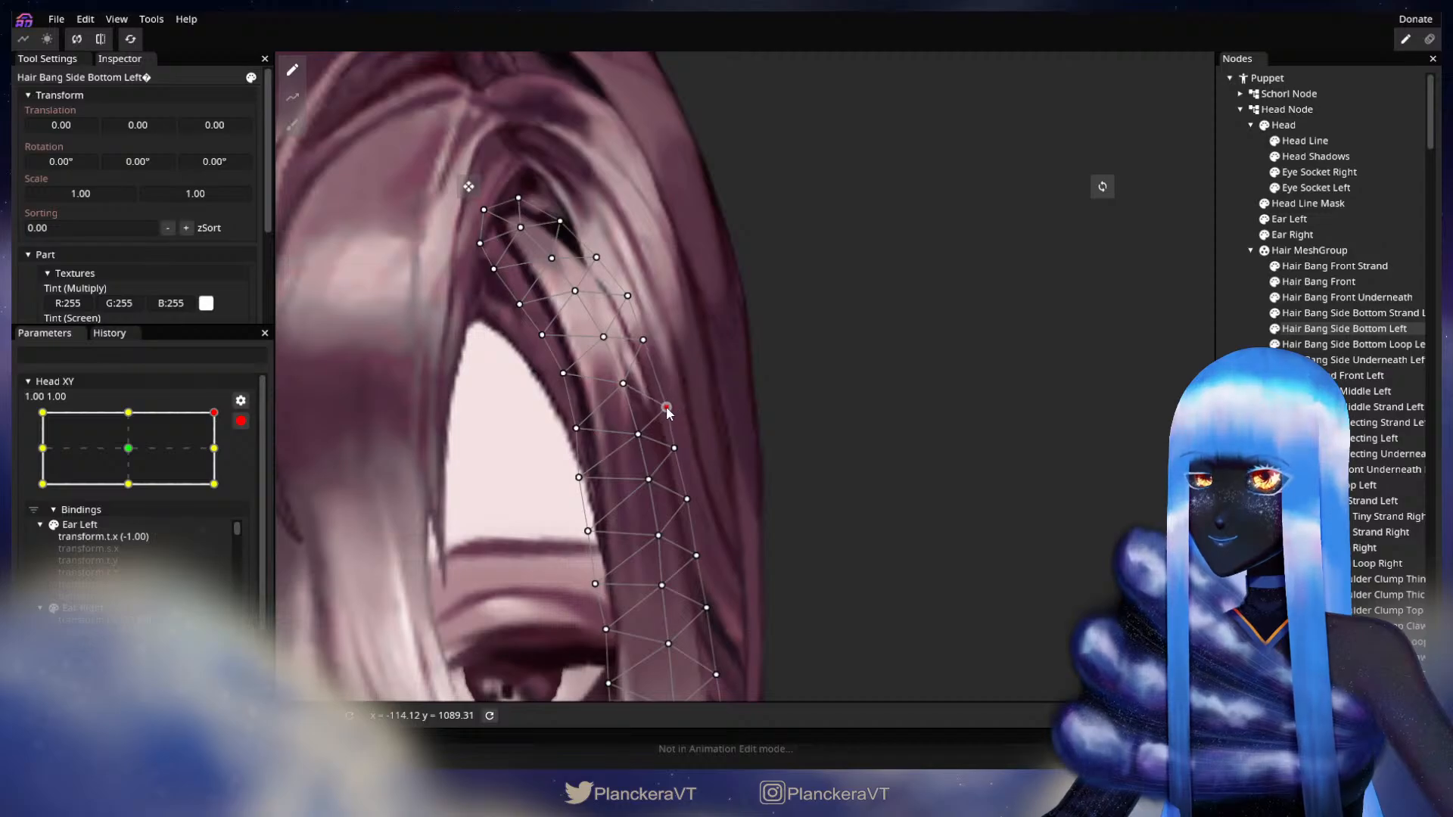
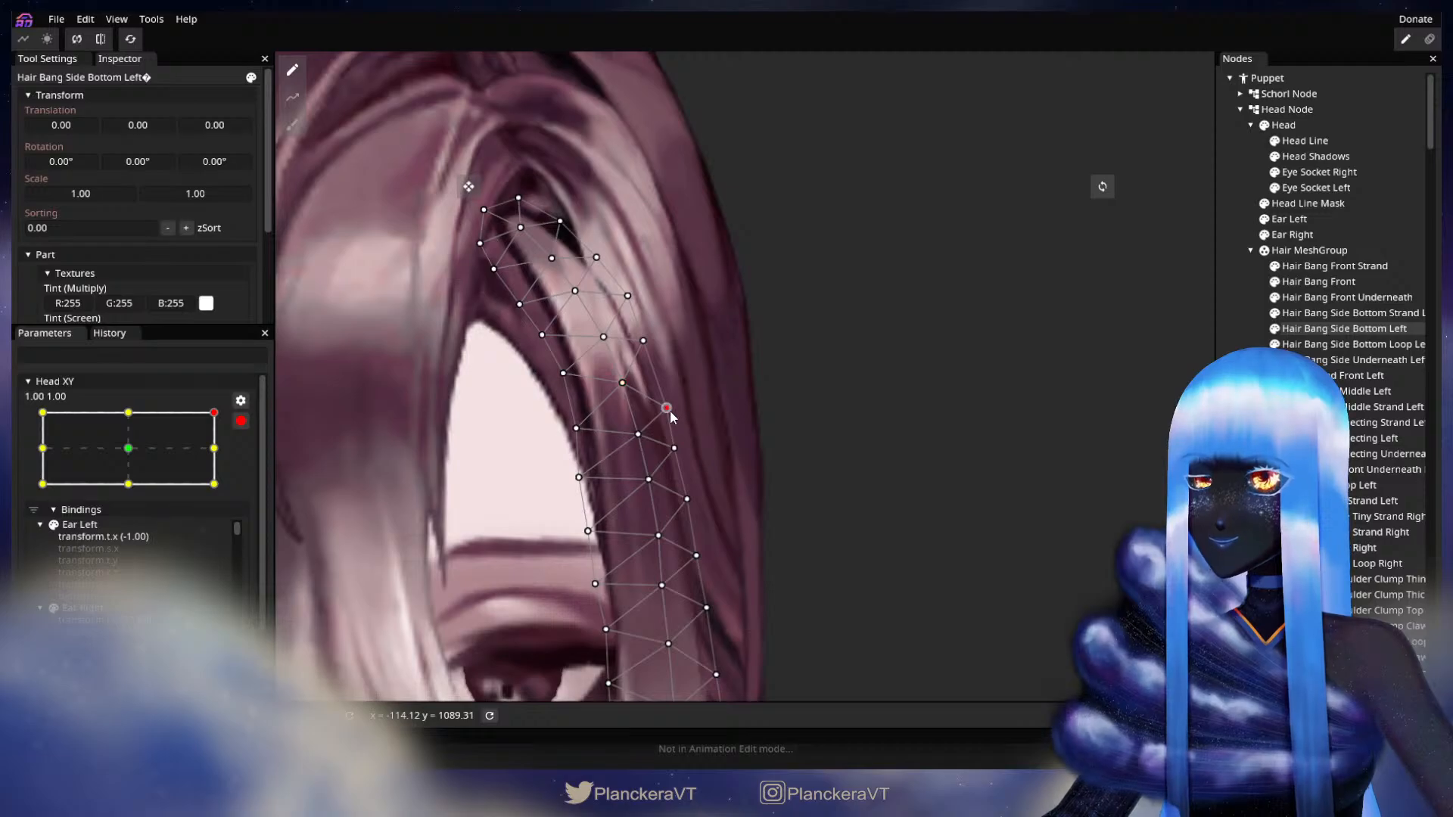
pyautogui.click(961, 437)
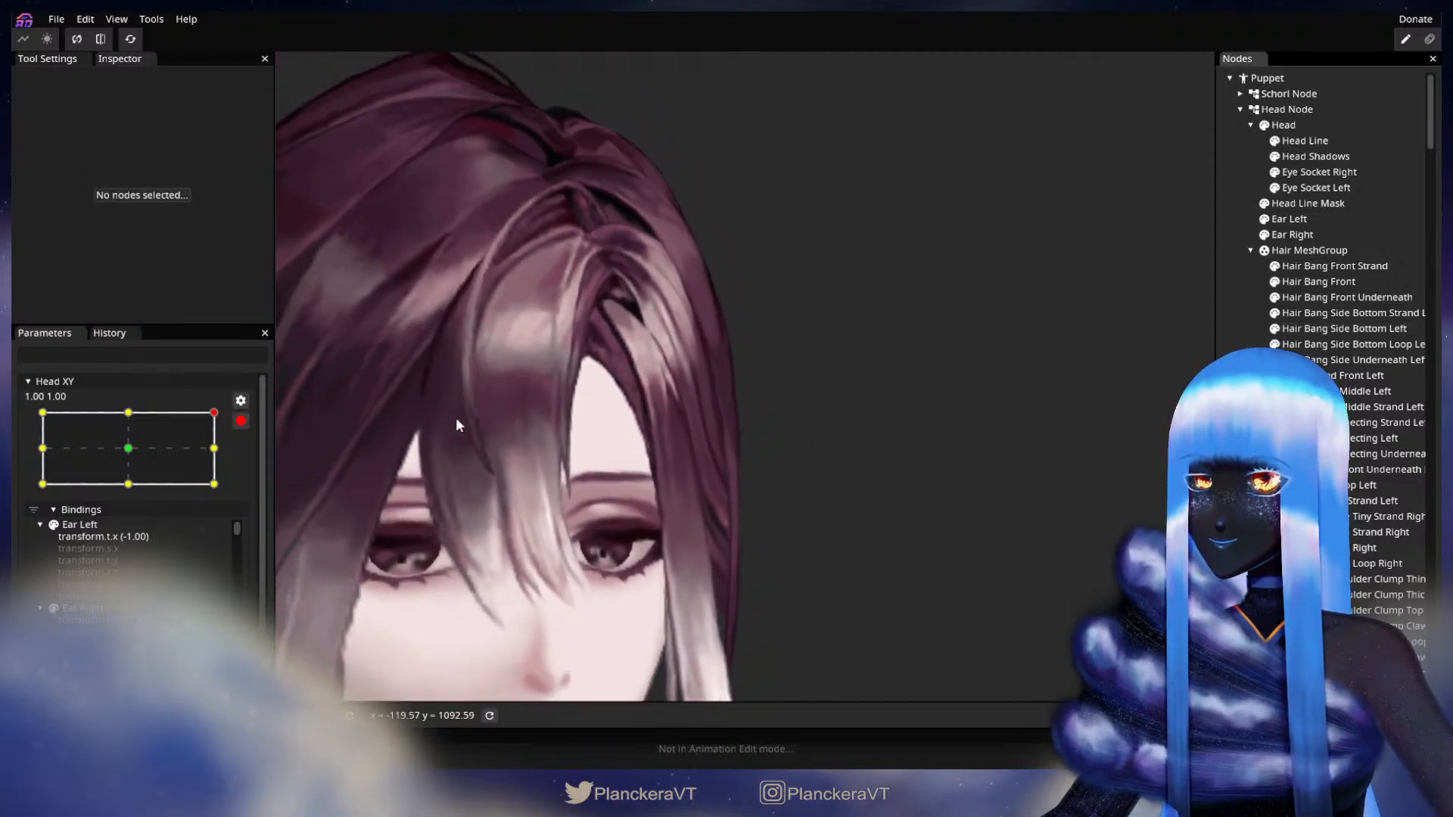
# Disarm Head XY and check the side bang's motion while moving the parameter around 1.00, 1.00.
pyautogui.click(241, 422)
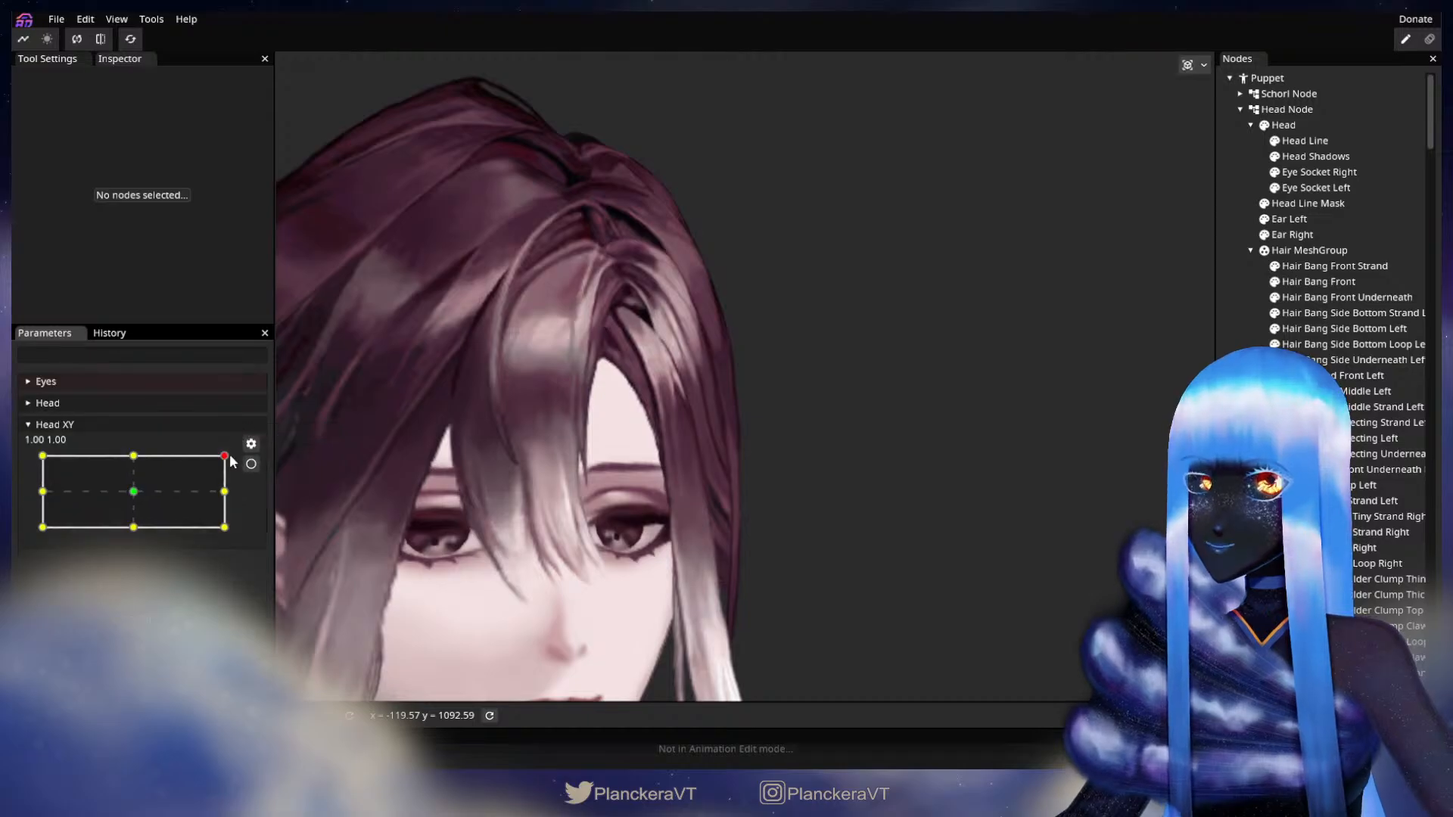
pyautogui.moveTo(226, 456)
pyautogui.mouseDown()
pyautogui.moveTo(244, 499)
pyautogui.moveTo(244, 447)
pyautogui.mouseUp()
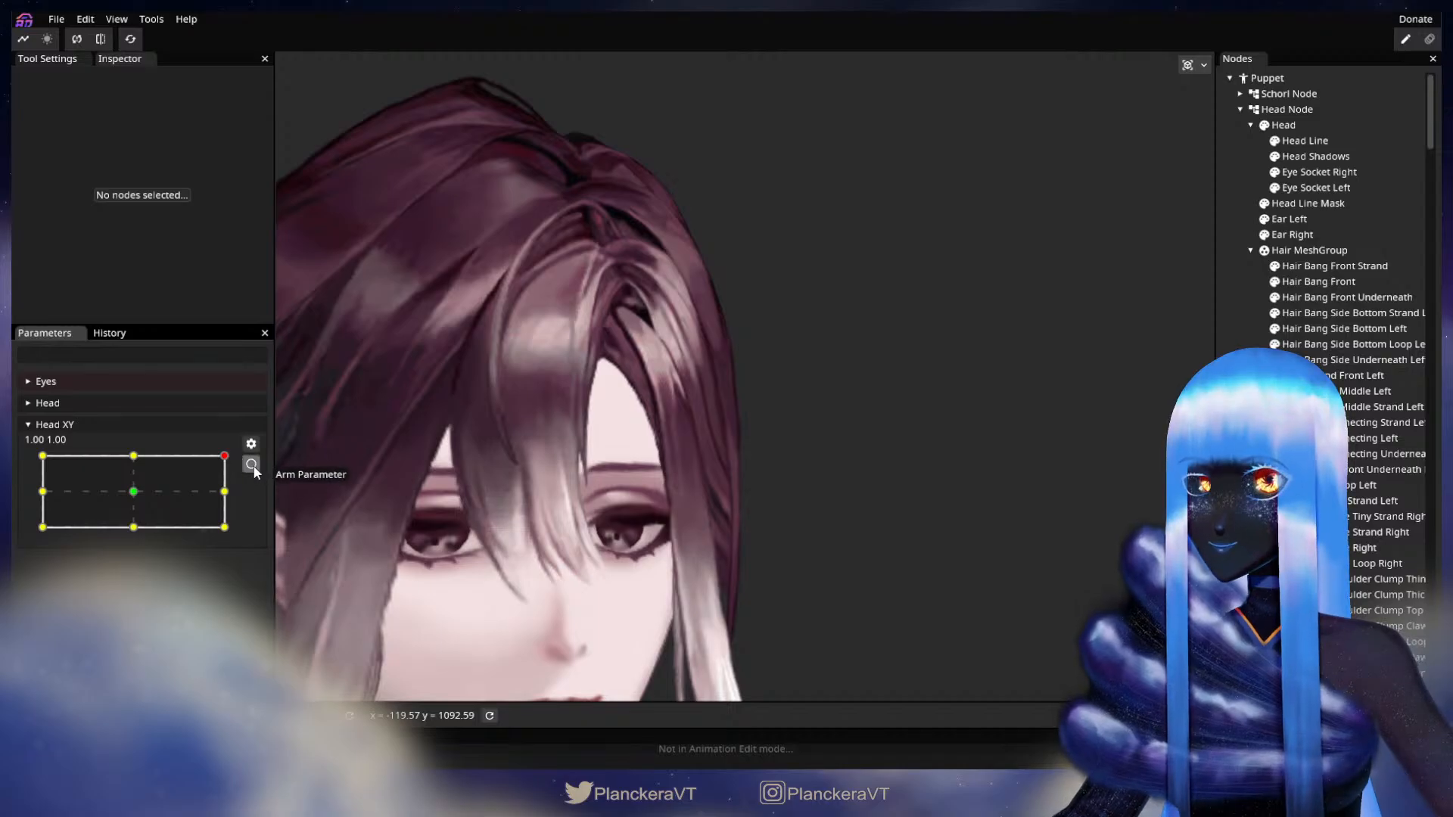
# Re-arm Head XY at 1.00, 1.00 and even out Hair Bang Side Bottom Left's outer-edge vertices from the highlight down to eyebrow level.
pyautogui.click(252, 465)
pyautogui.scroll(5, 734, 420)
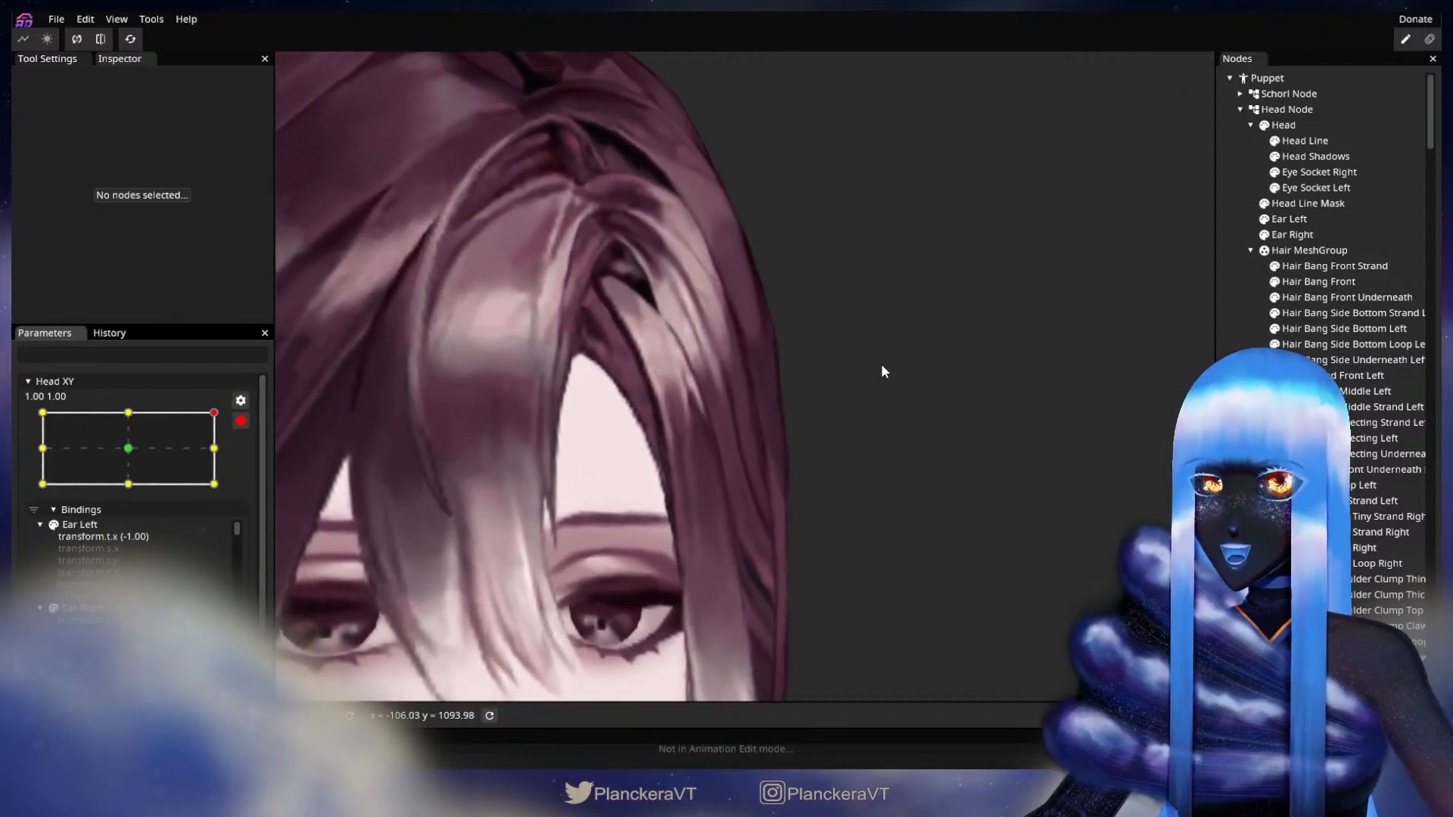
pyautogui.scroll(2, 882, 371)
pyautogui.click(1355, 330)
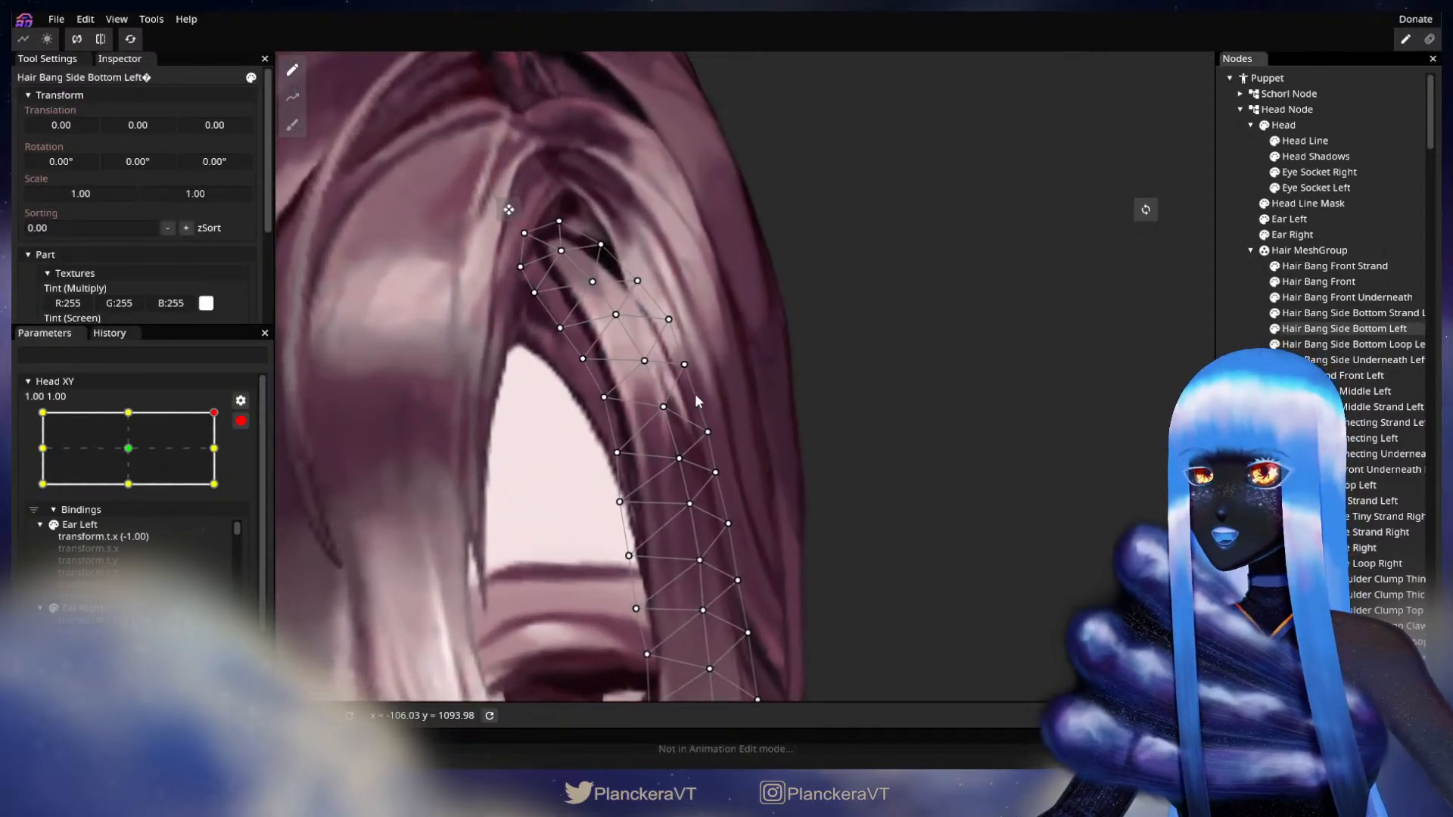
pyautogui.moveTo(682, 377); pyautogui.dragTo(690, 375)
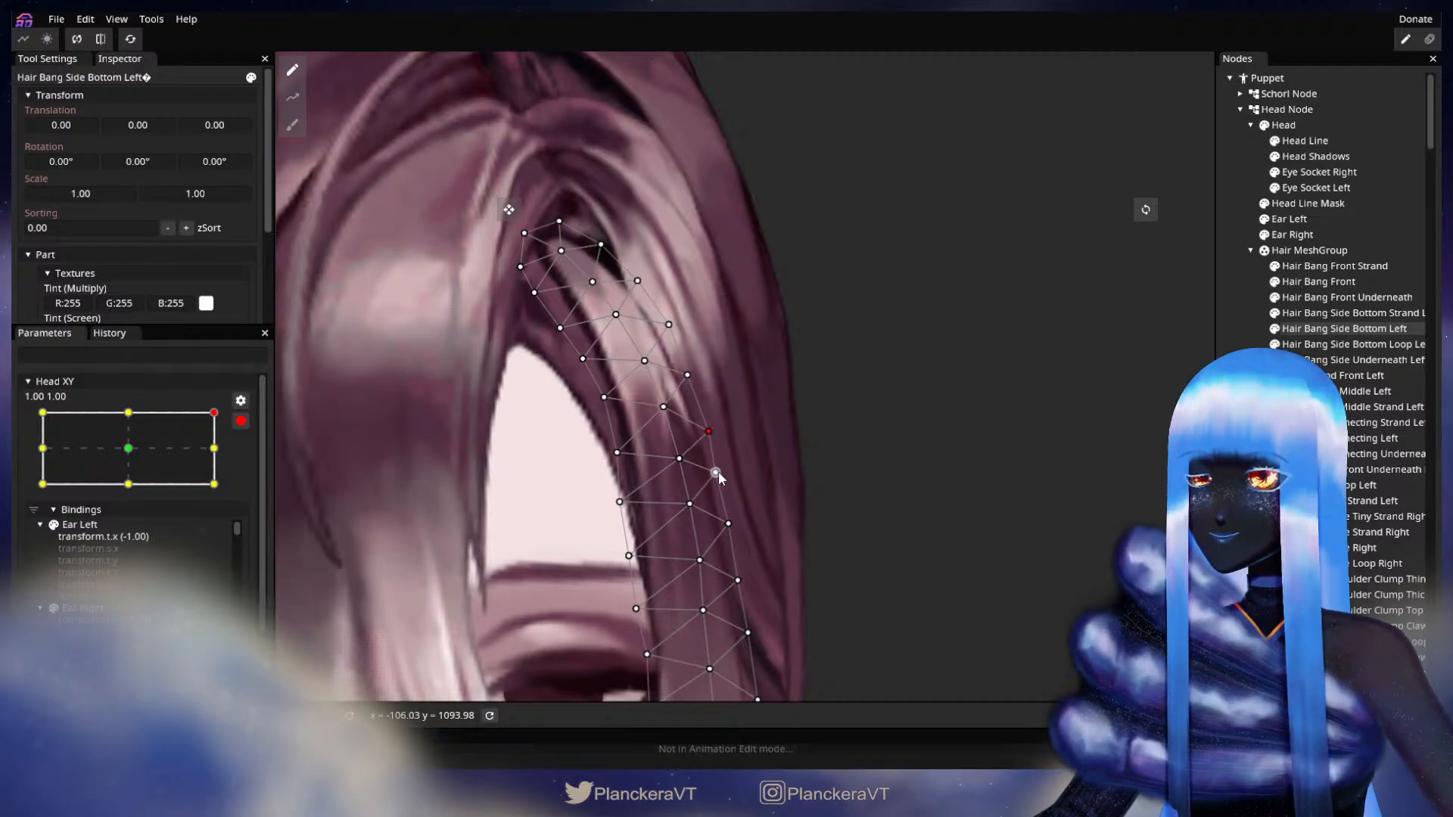
pyautogui.moveTo(738, 518); pyautogui.dragTo(766, 466)
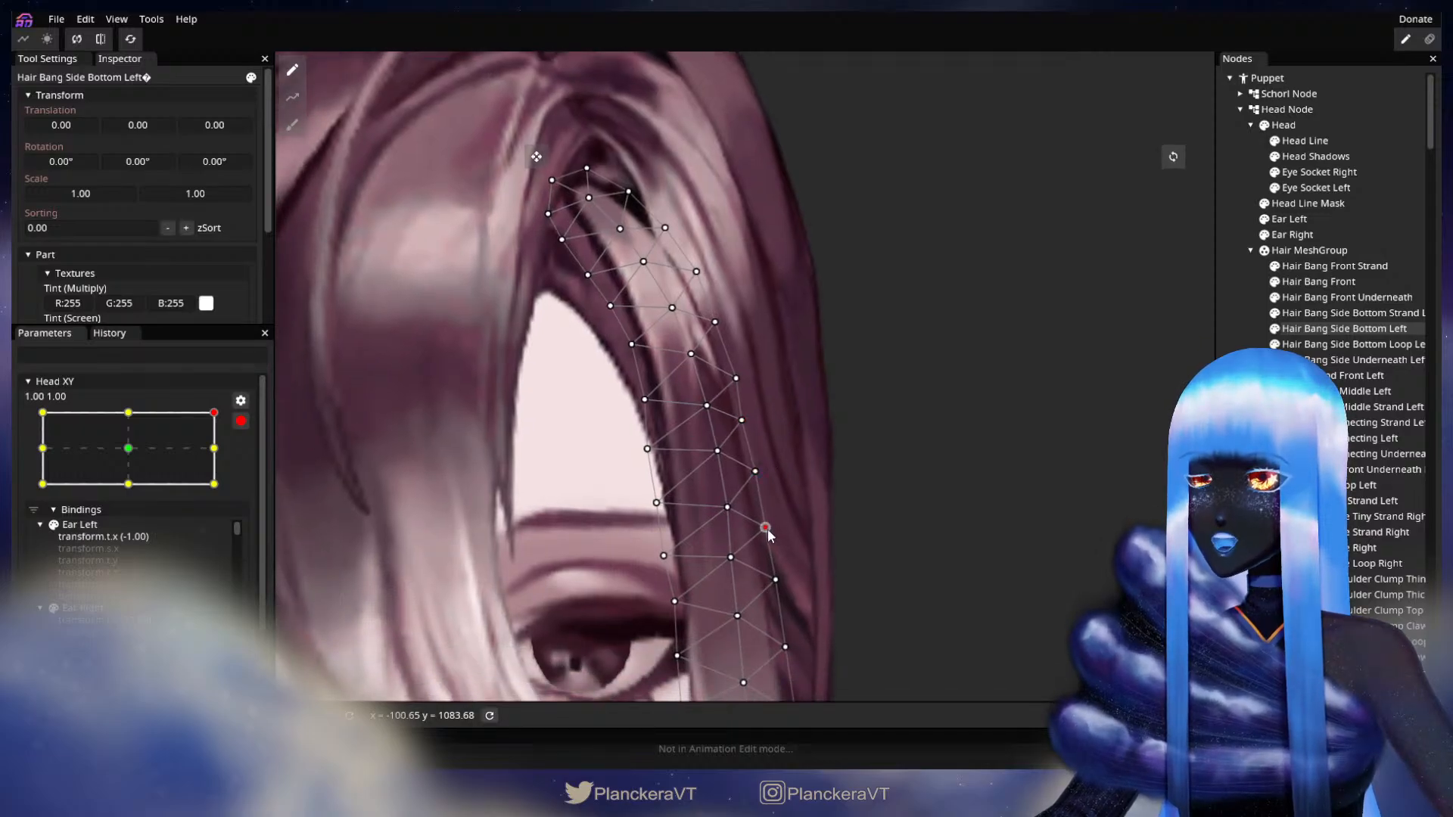
pyautogui.moveTo(765, 529); pyautogui.dragTo(764, 530)
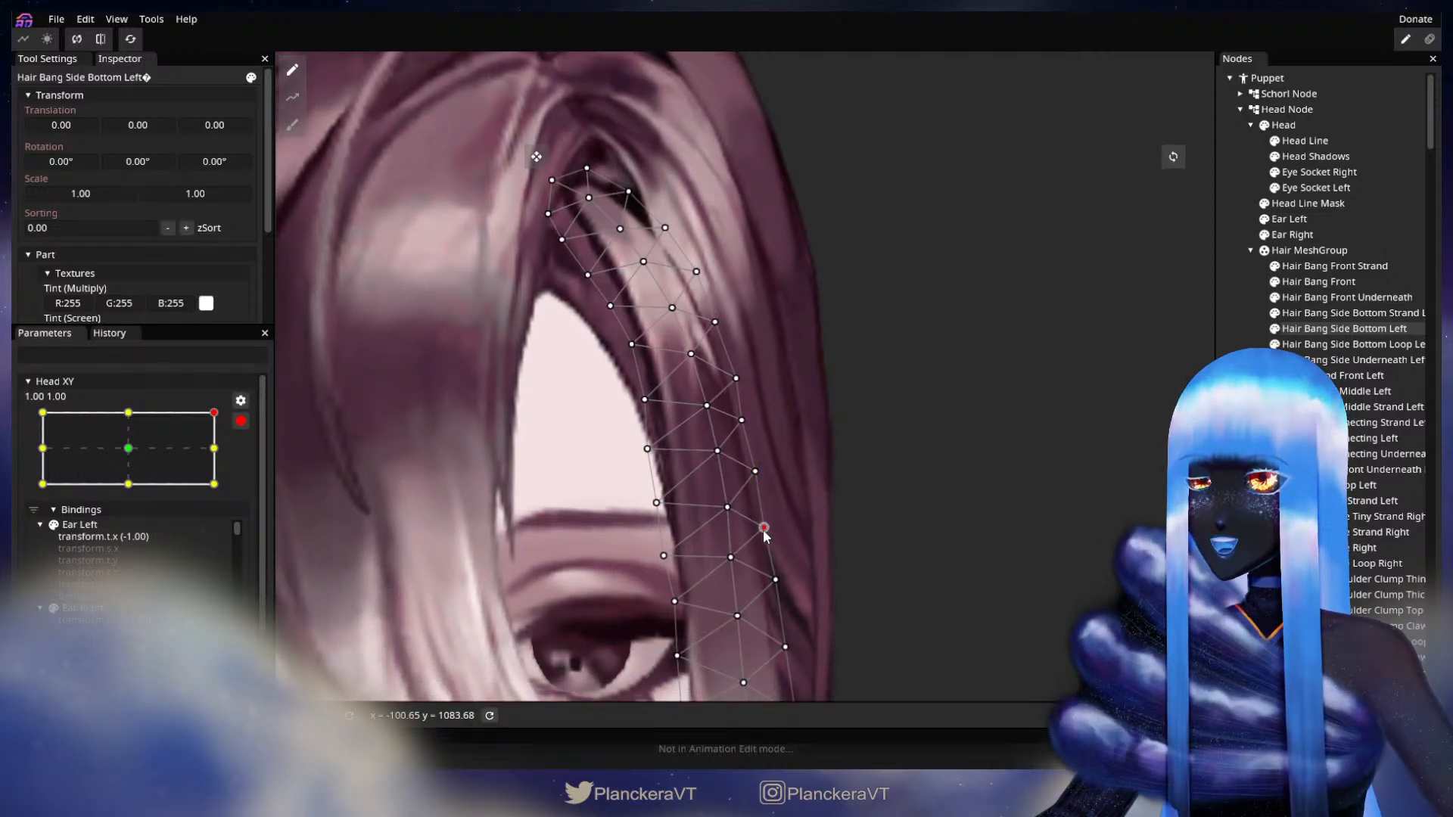
pyautogui.click(1168, 448)
# Disarm Head XY and inspect the side bang and connecting strand, from afar and close up, while moving the parameter near 1.00, 1.00.
pyautogui.scroll(-3, 883, 482)
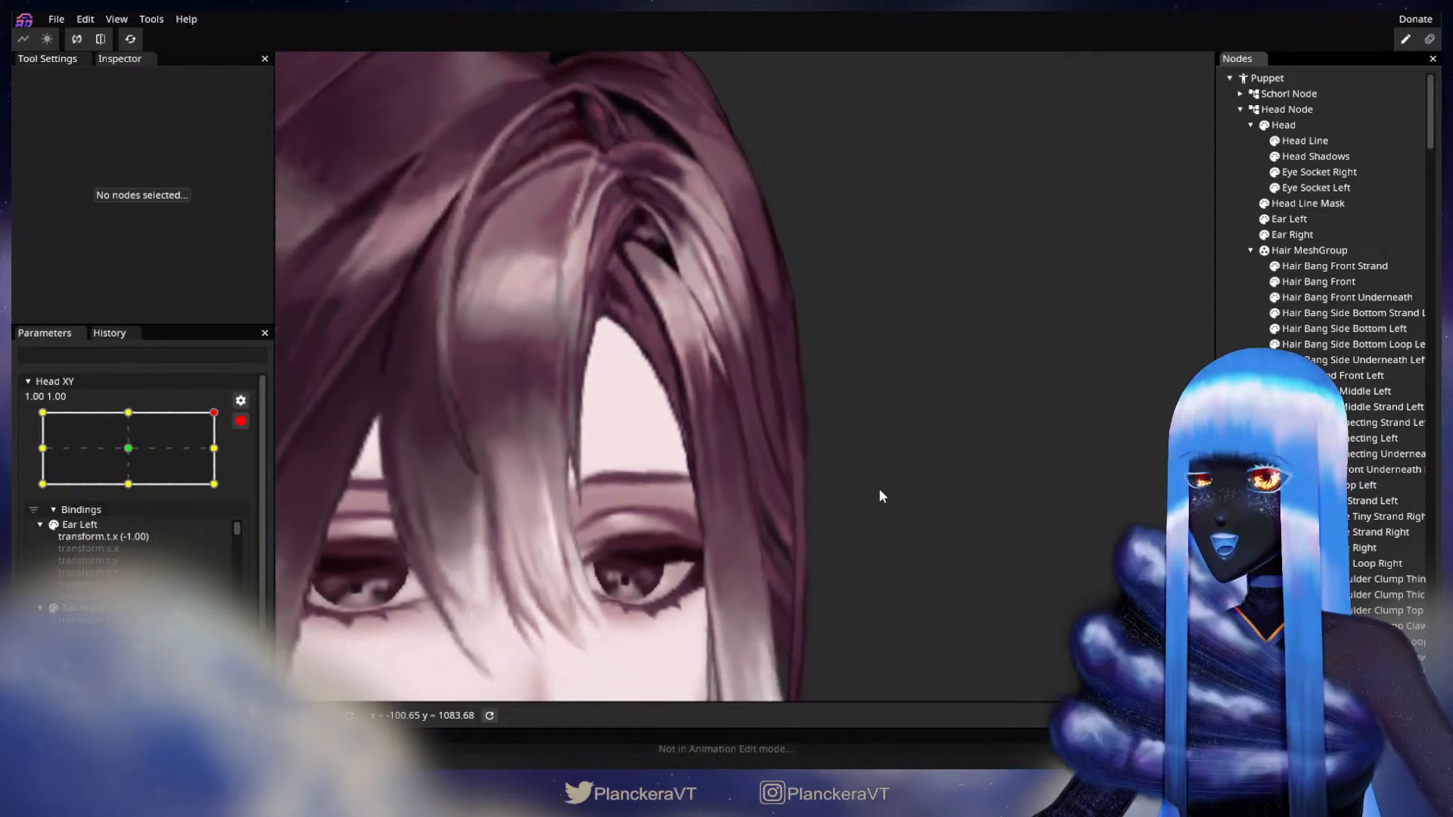
pyautogui.scroll(-5, 878, 488)
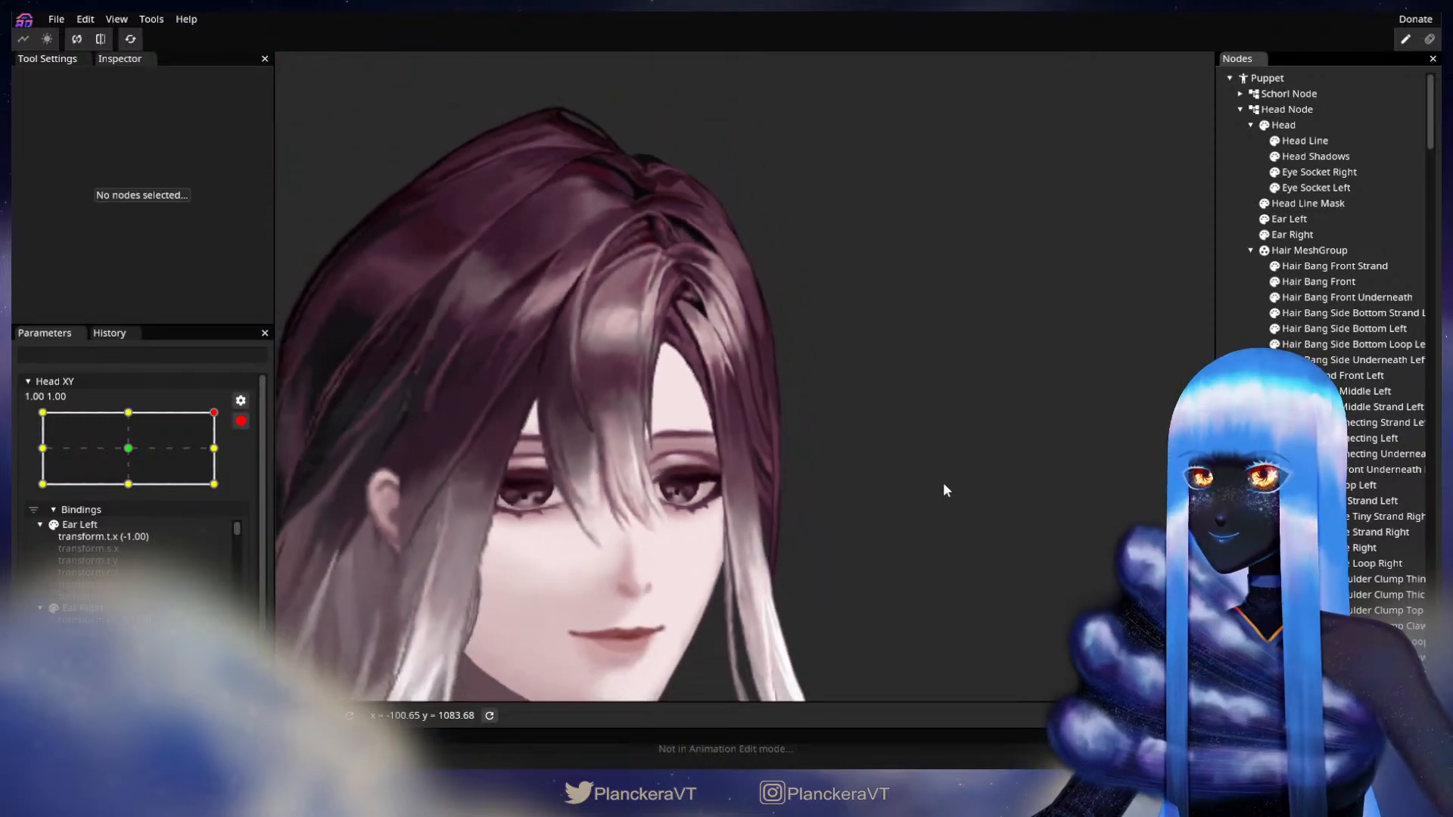
pyautogui.scroll(-2, 936, 408)
pyautogui.scroll(3, 377, 433)
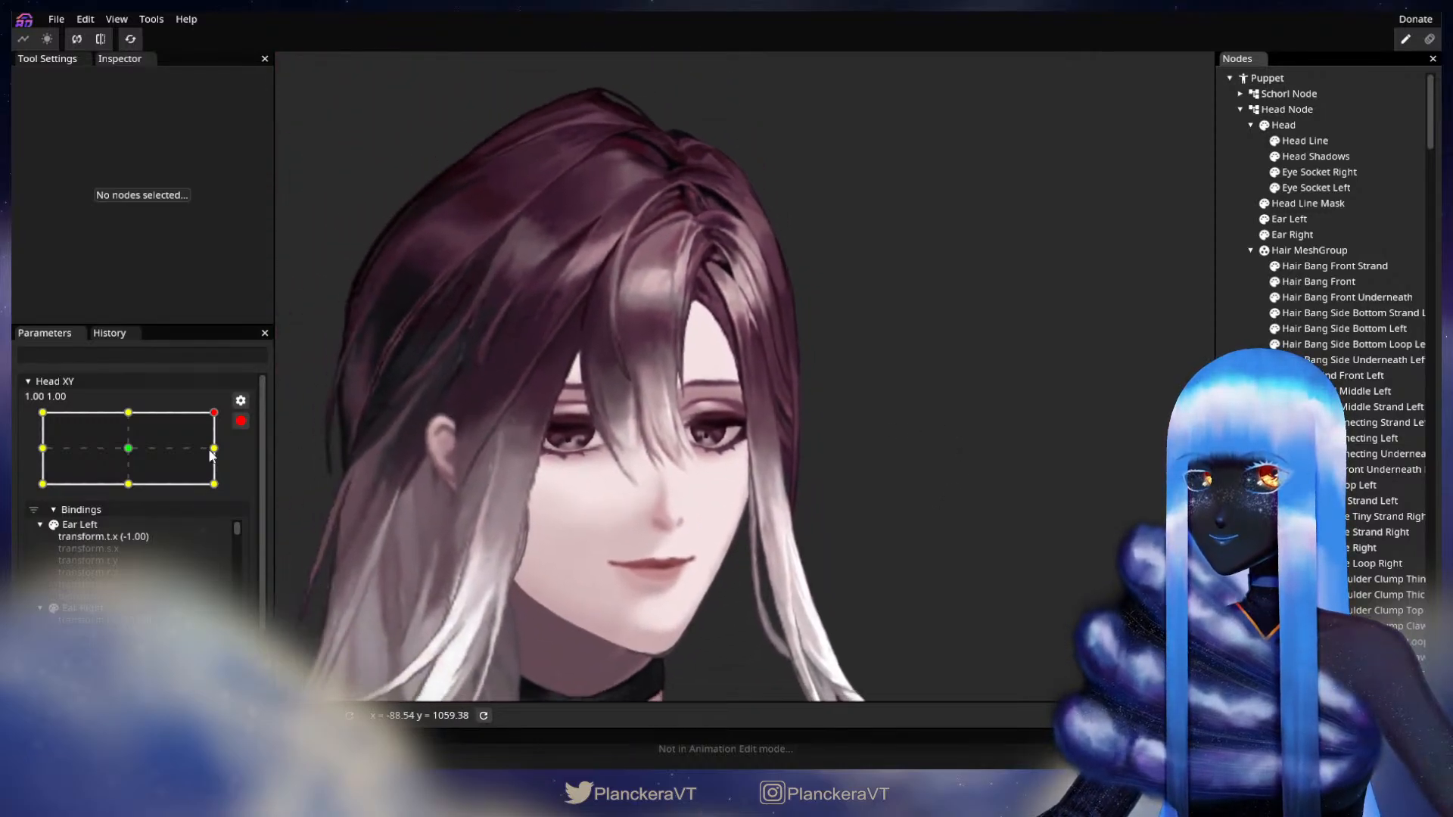
pyautogui.click(241, 421)
pyautogui.moveTo(229, 463)
pyautogui.mouseDown()
pyautogui.moveTo(228, 497)
pyautogui.moveTo(231, 454)
pyautogui.moveTo(235, 483)
pyautogui.moveTo(225, 454)
pyautogui.moveTo(130, 453)
pyautogui.moveTo(232, 439)
pyautogui.moveTo(231, 497)
pyautogui.moveTo(231, 456)
pyautogui.mouseUp()
pyautogui.scroll(4, 770, 463)
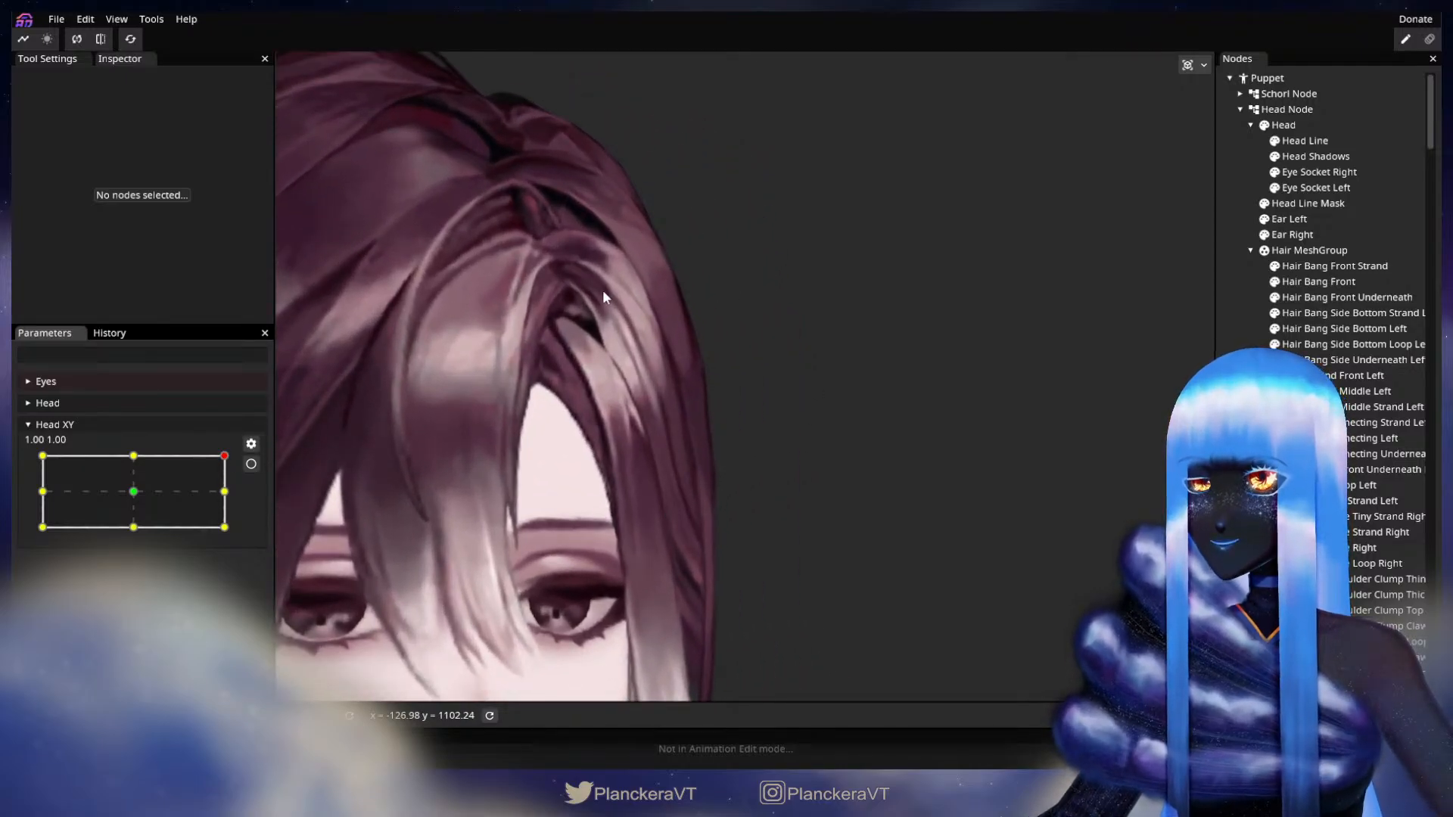
pyautogui.moveTo(226, 462)
pyautogui.mouseDown()
pyautogui.moveTo(237, 497)
pyautogui.moveTo(237, 454)
pyautogui.mouseUp()
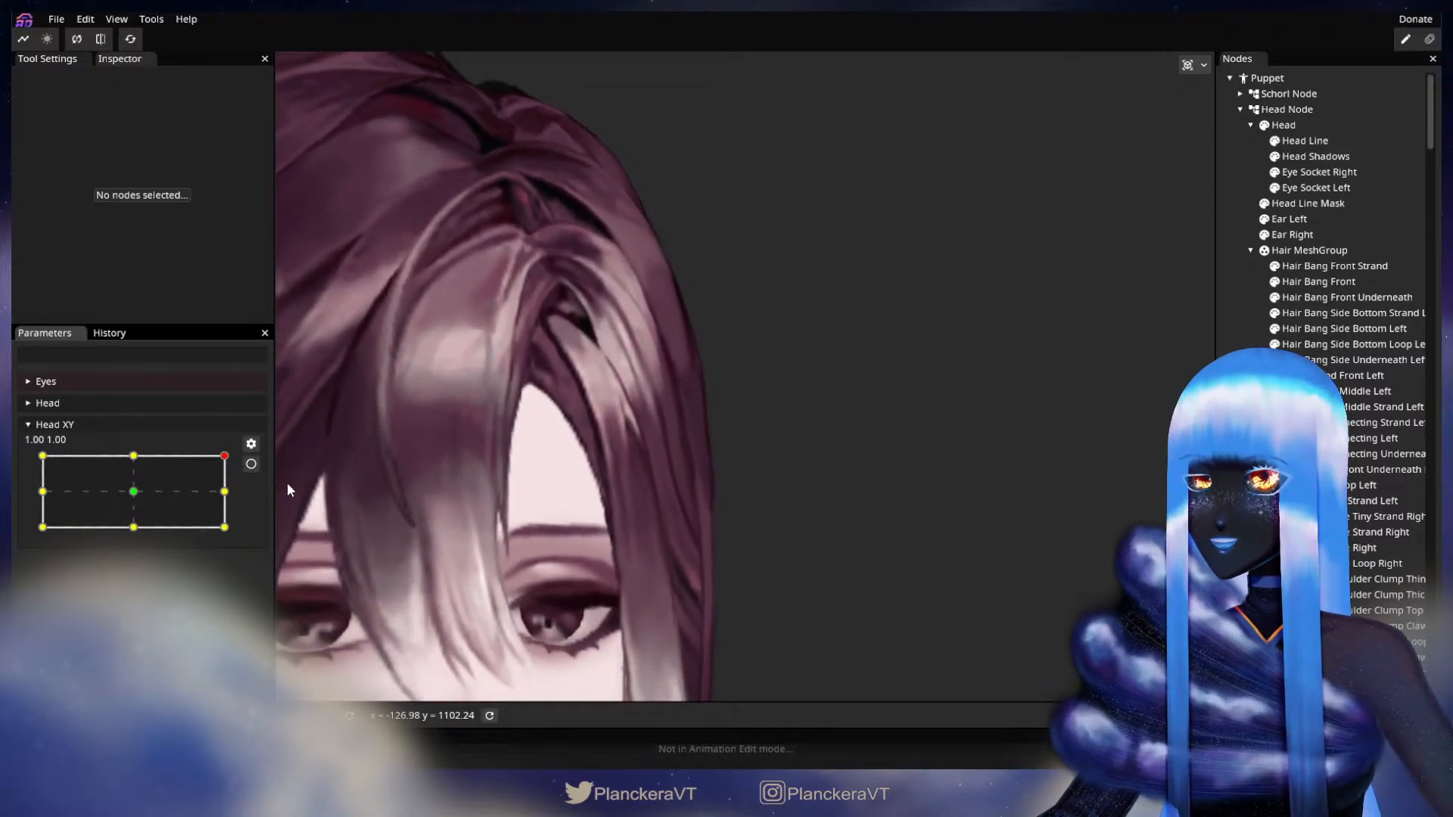
# Re-arm Head XY at 1.00, 1.00 and reshape Hair Side Connecting Left around the highlight's lower end with the Circle Brush at size 10.00.
pyautogui.click(251, 464)
pyautogui.click(1317, 438)
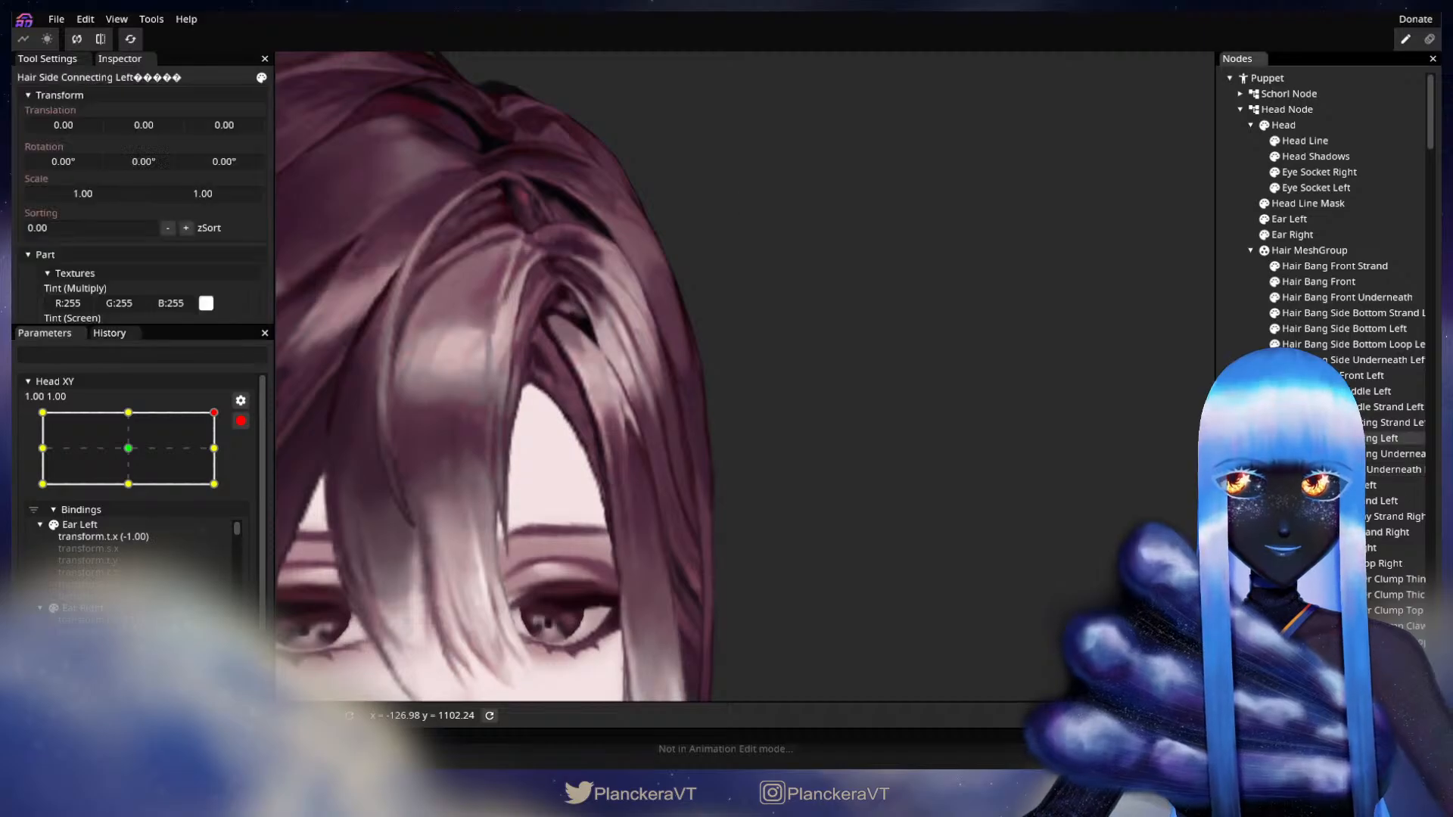
pyautogui.scroll(3, 597, 454)
pyautogui.moveTo(576, 482); pyautogui.dragTo(632, 492)
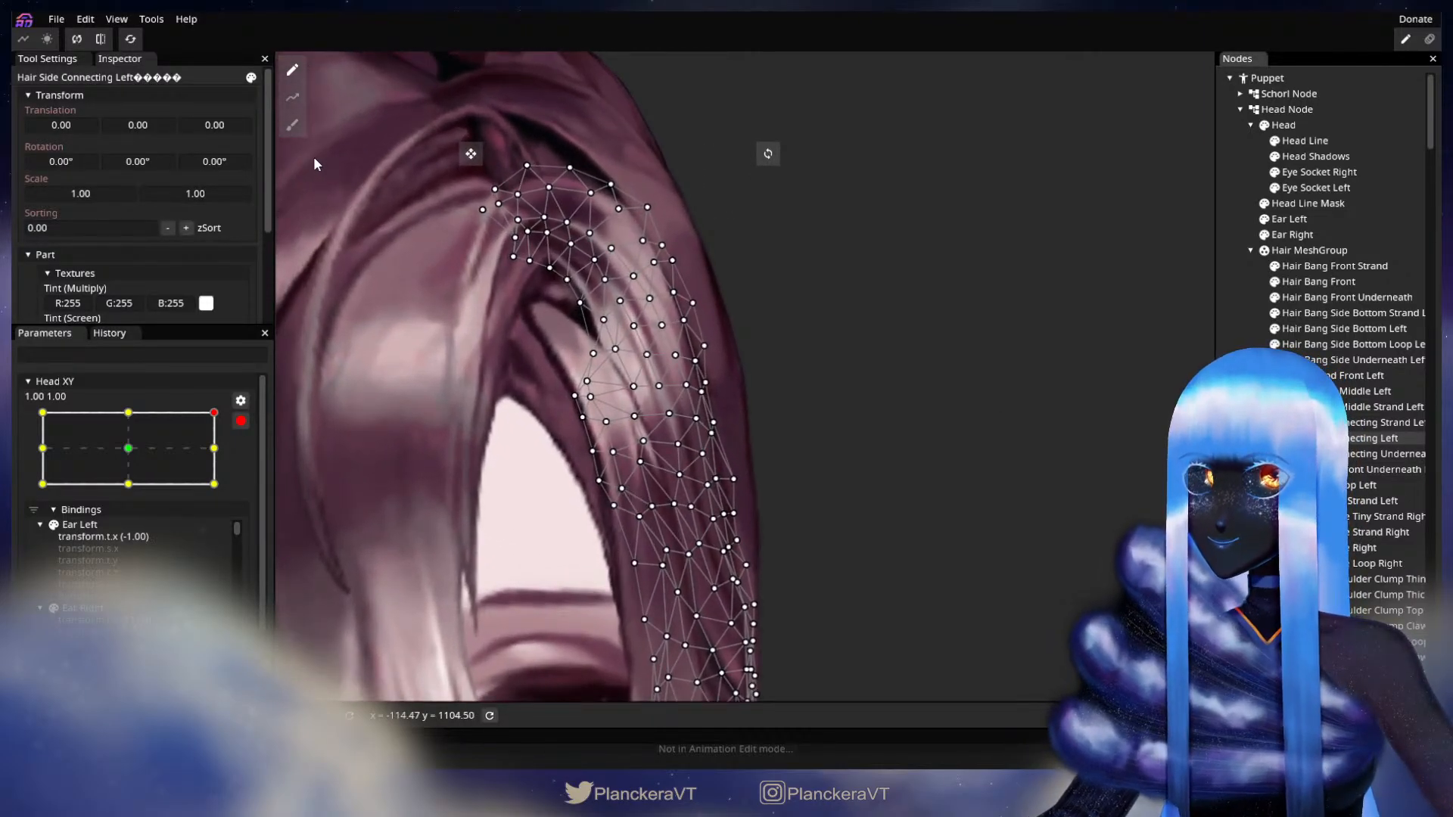
pyautogui.click(292, 125)
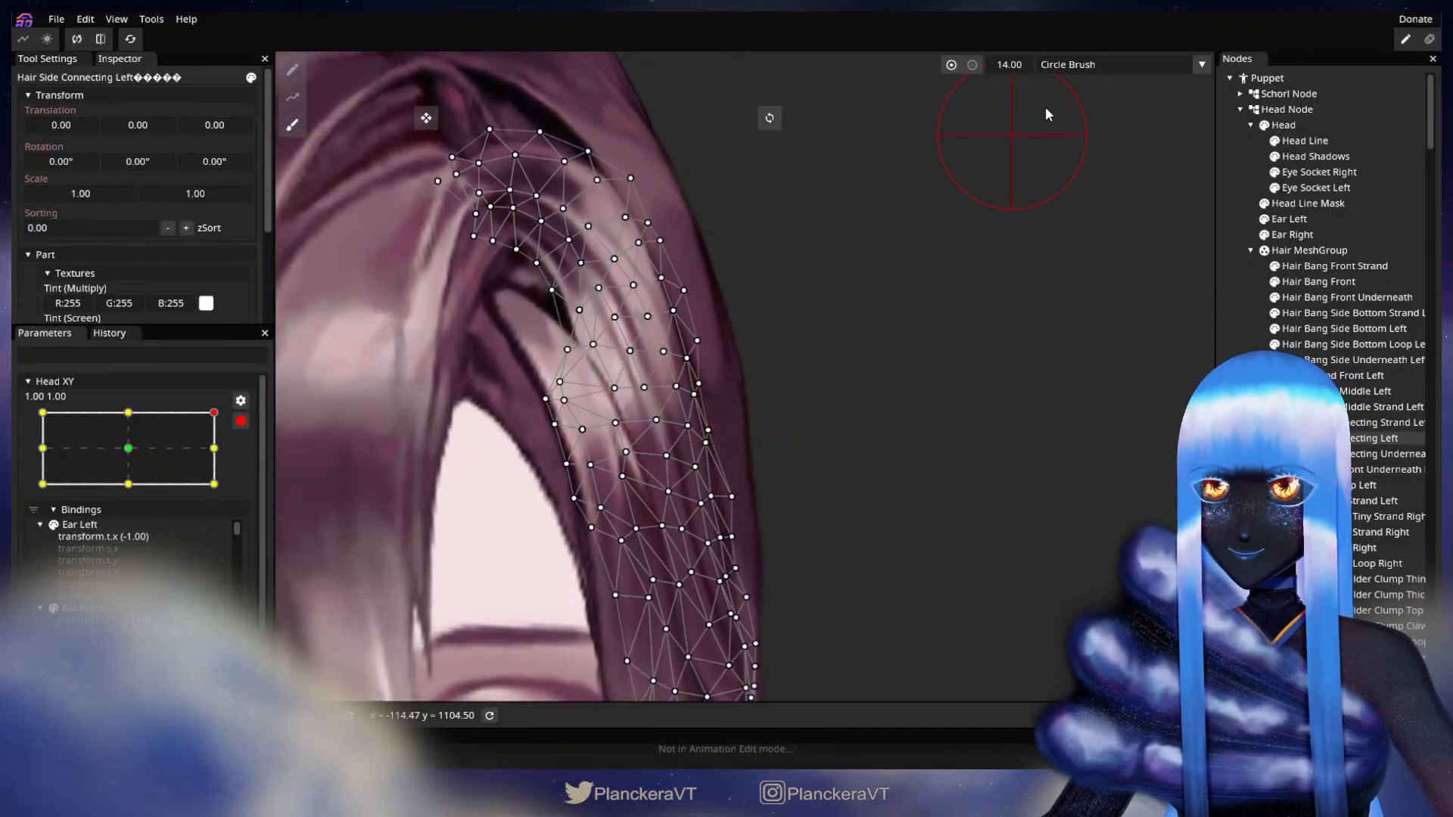
pyautogui.scroll(1, 801, 405)
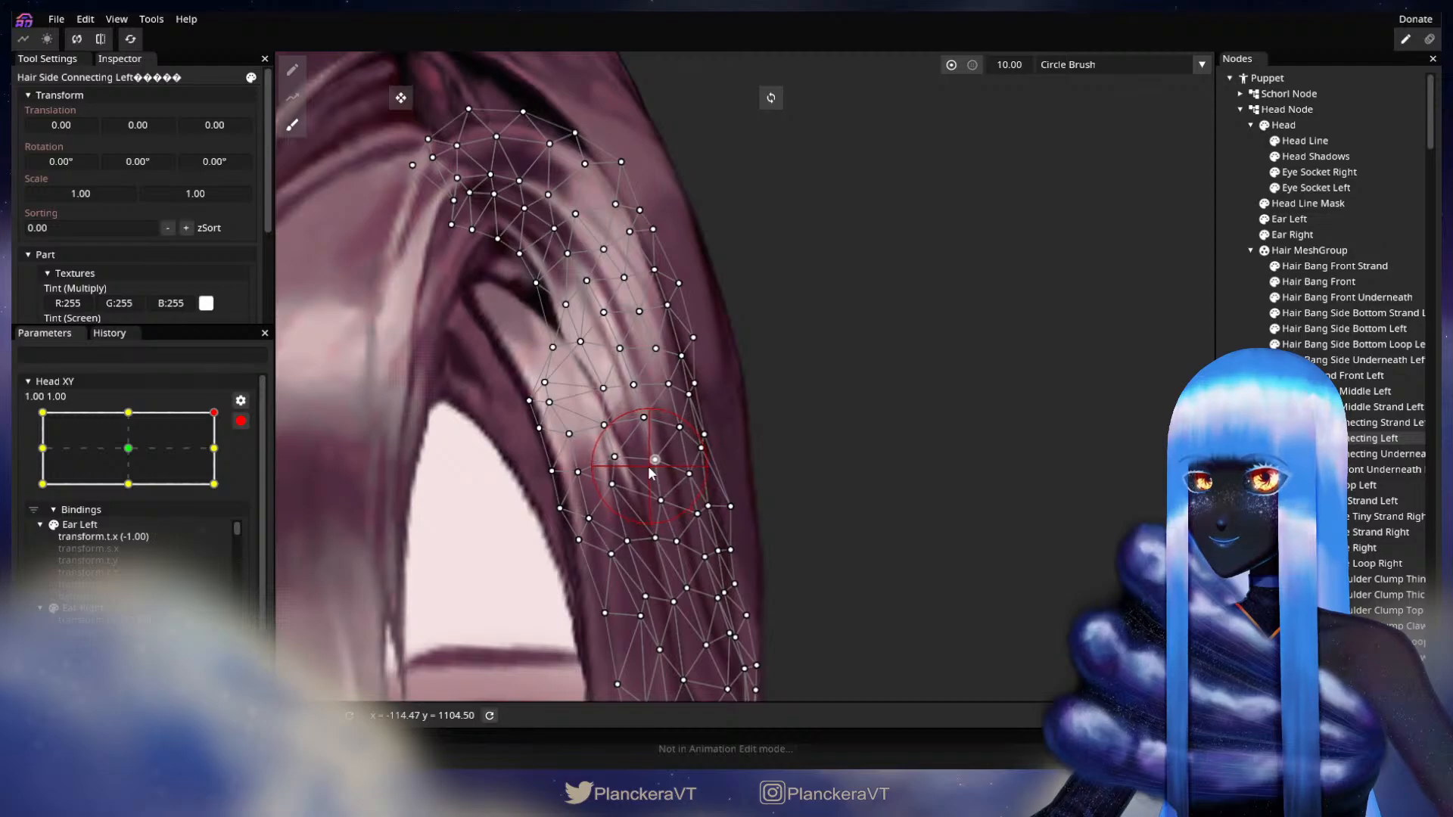
pyautogui.moveTo(672, 456); pyautogui.dragTo(672, 438)
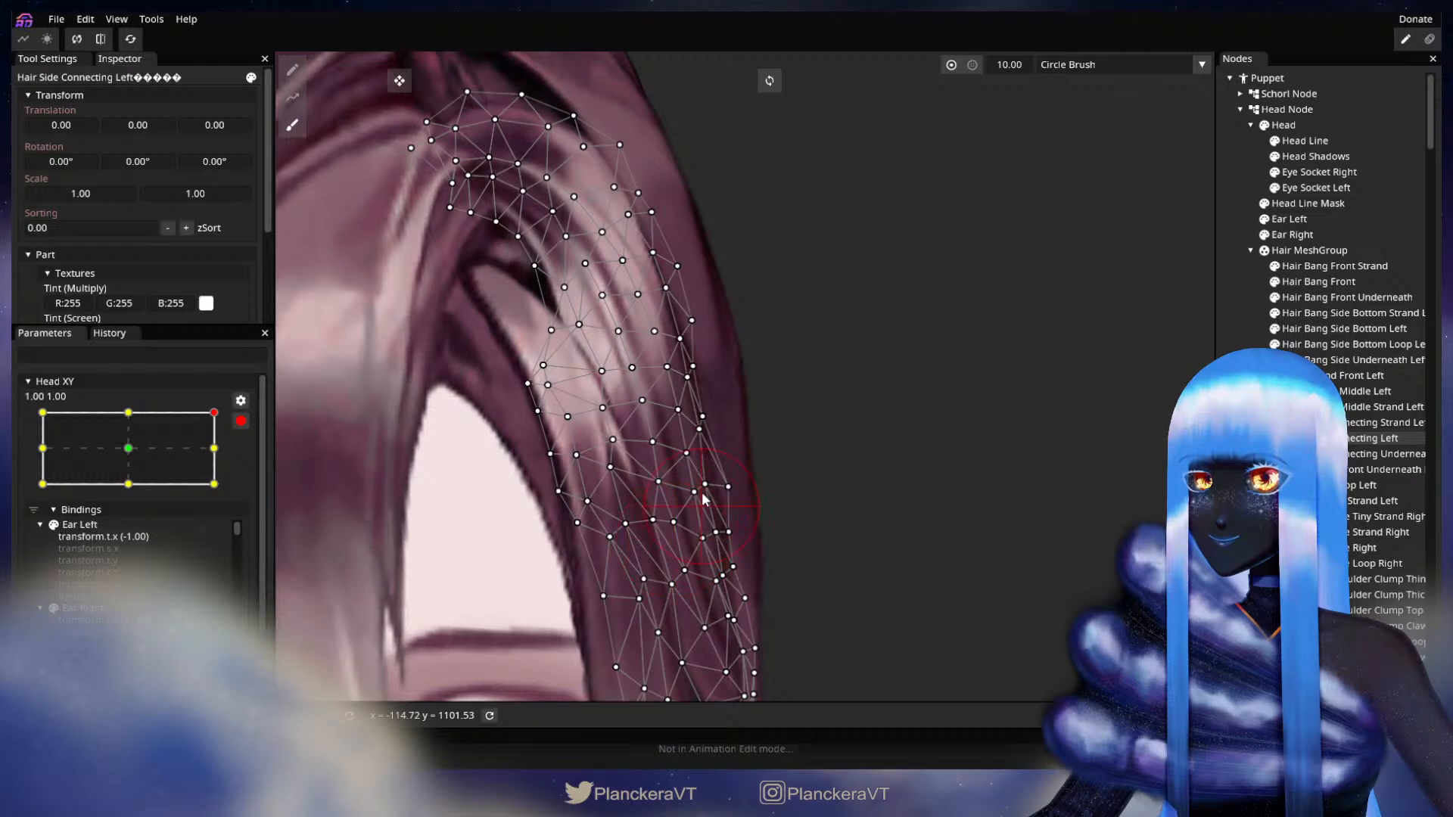
# Brush Hair Side Connecting Left's middle and outer edge slightly inward beside the eyebrow and eye with the size 10.00 Circle Brush.
pyautogui.scroll(-5, 703, 500)
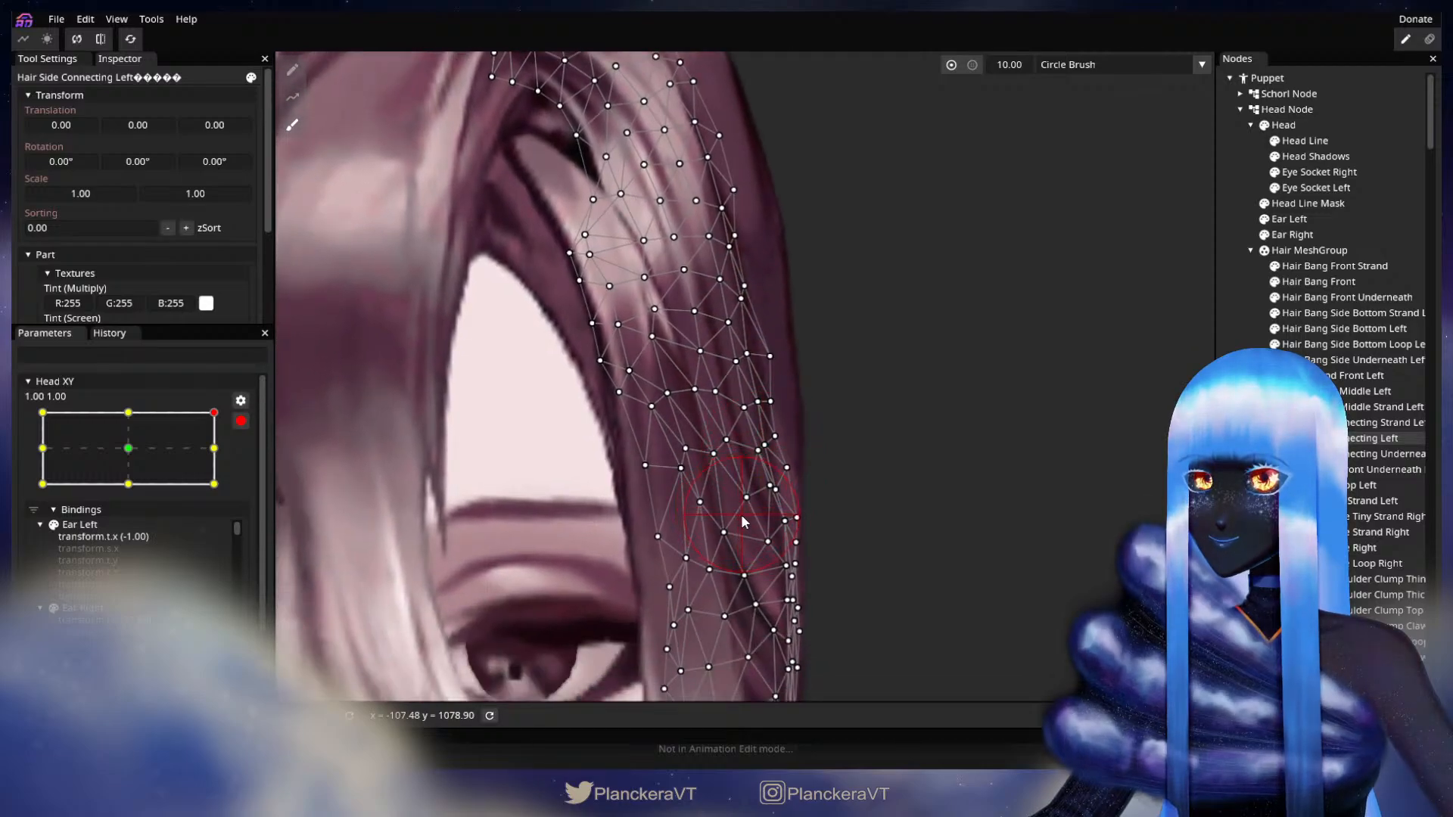
pyautogui.moveTo(741, 516); pyautogui.dragTo(737, 518)
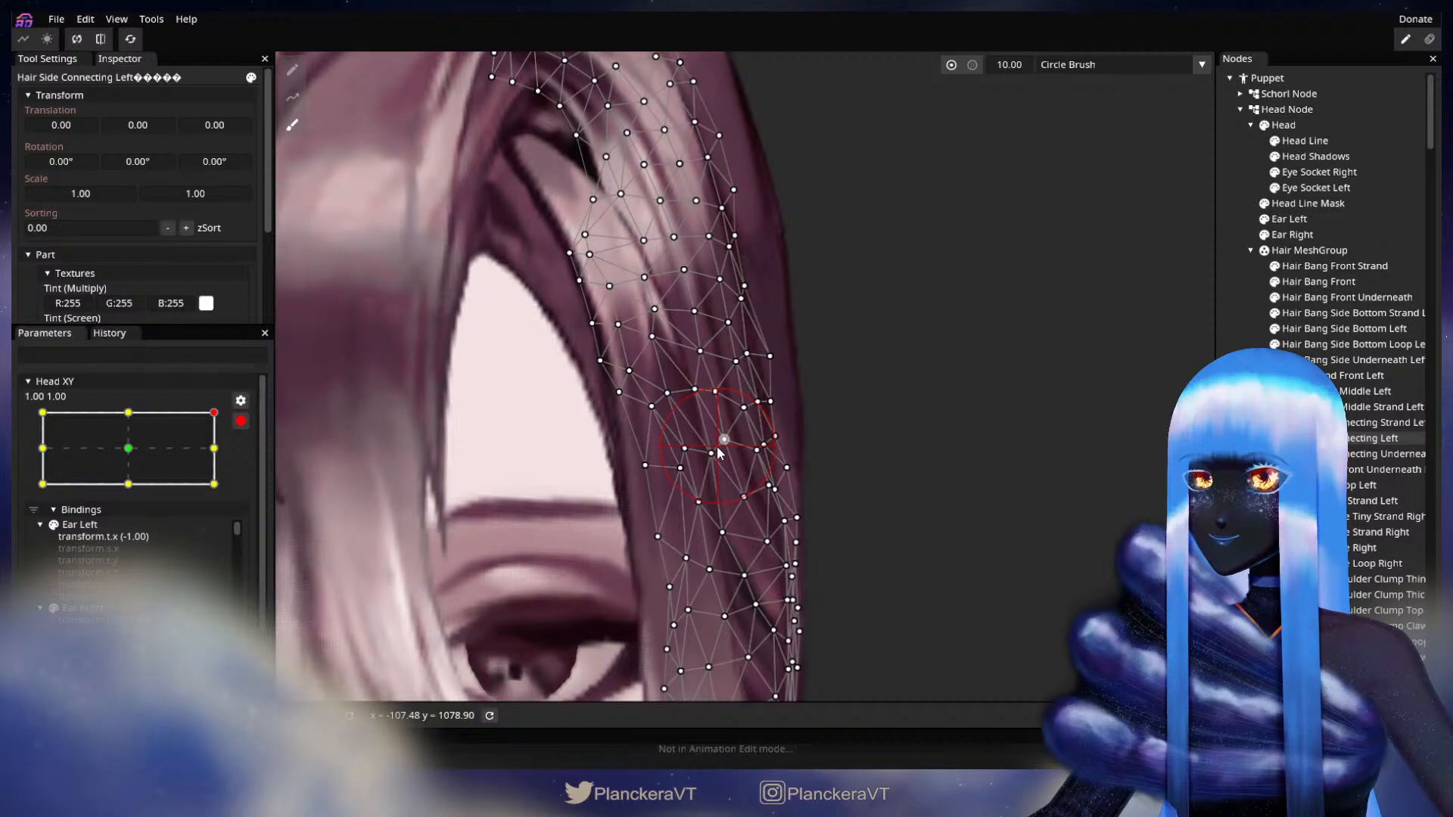
pyautogui.moveTo(773, 551); pyautogui.dragTo(768, 551)
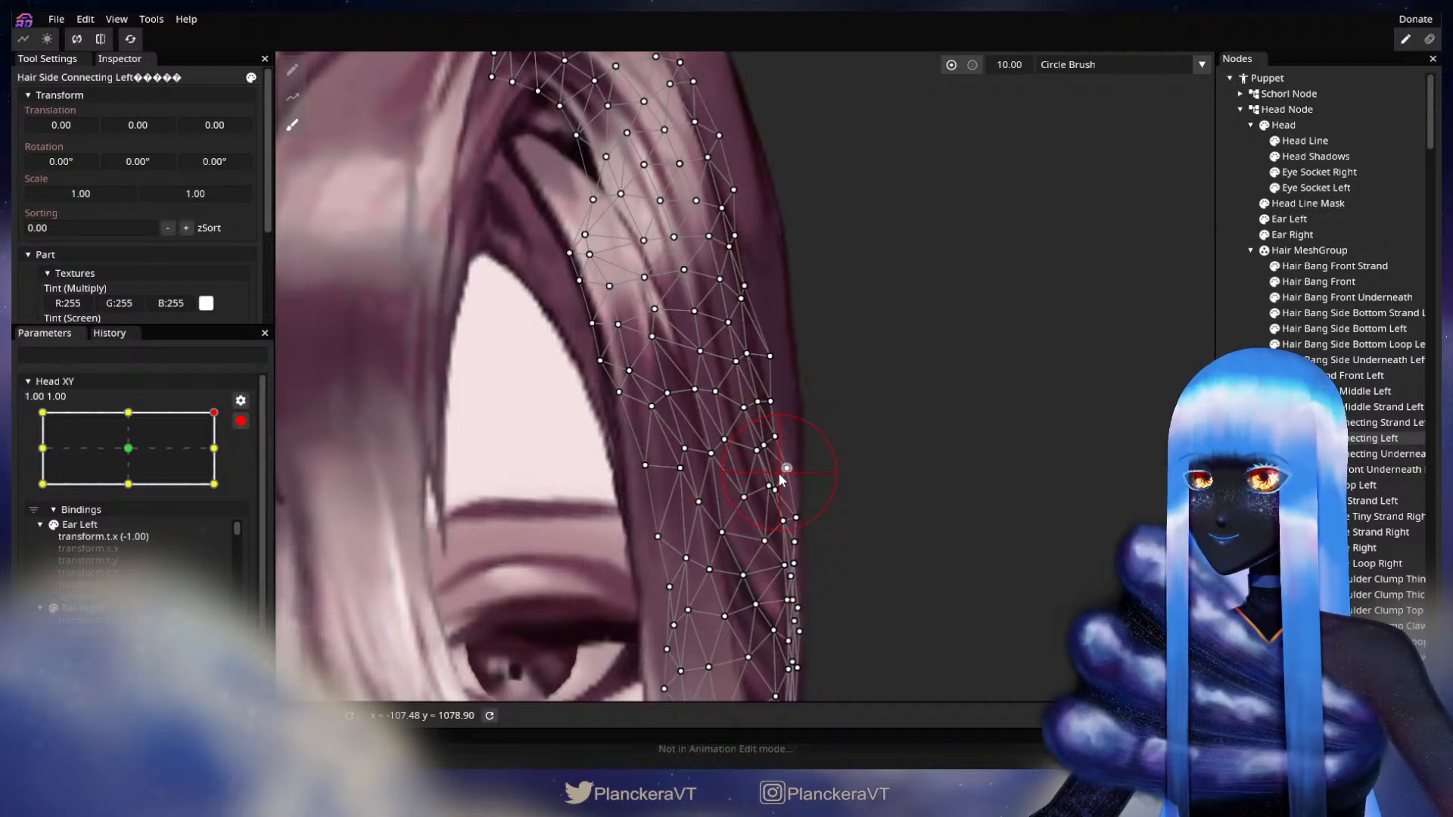
pyautogui.moveTo(782, 473); pyautogui.dragTo(819, 561)
pyautogui.press('Escape')
# Disarm Head XY and check the whole head of hair while moving the parameter around 1.00, 1.00.
pyautogui.scroll(-5, 993, 511)
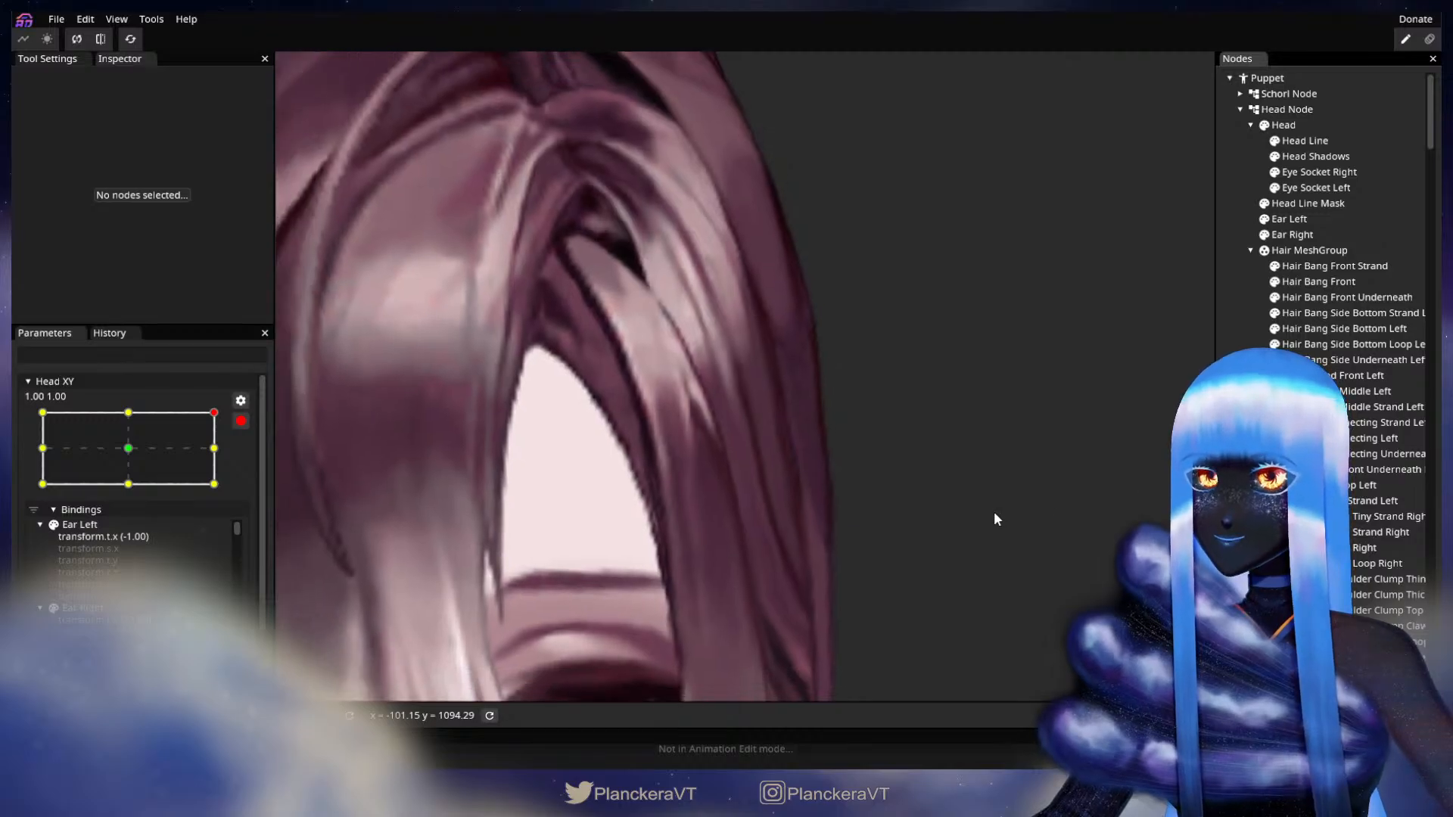
pyautogui.scroll(-5, 1013, 509)
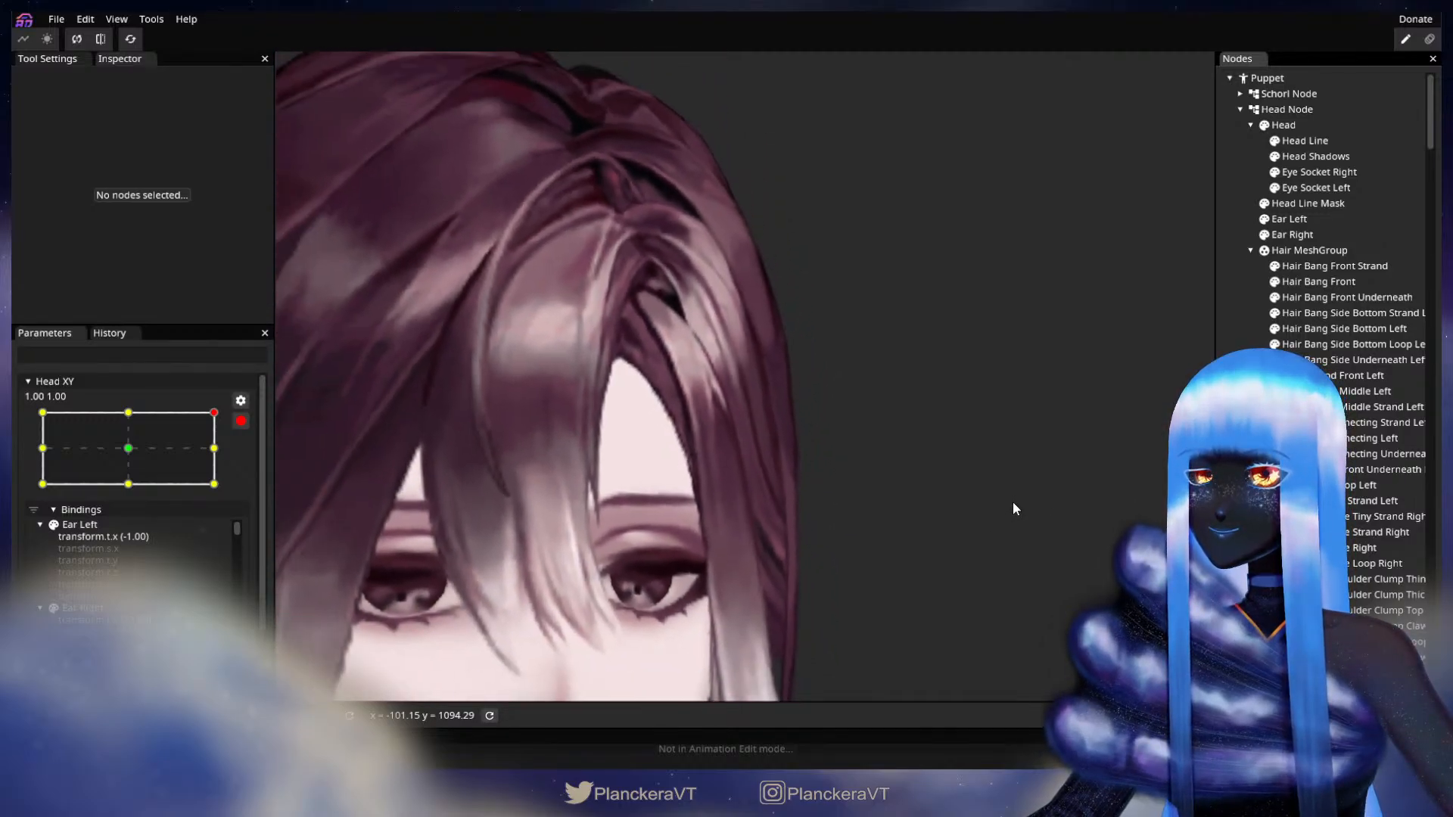
pyautogui.scroll(-5, 1070, 476)
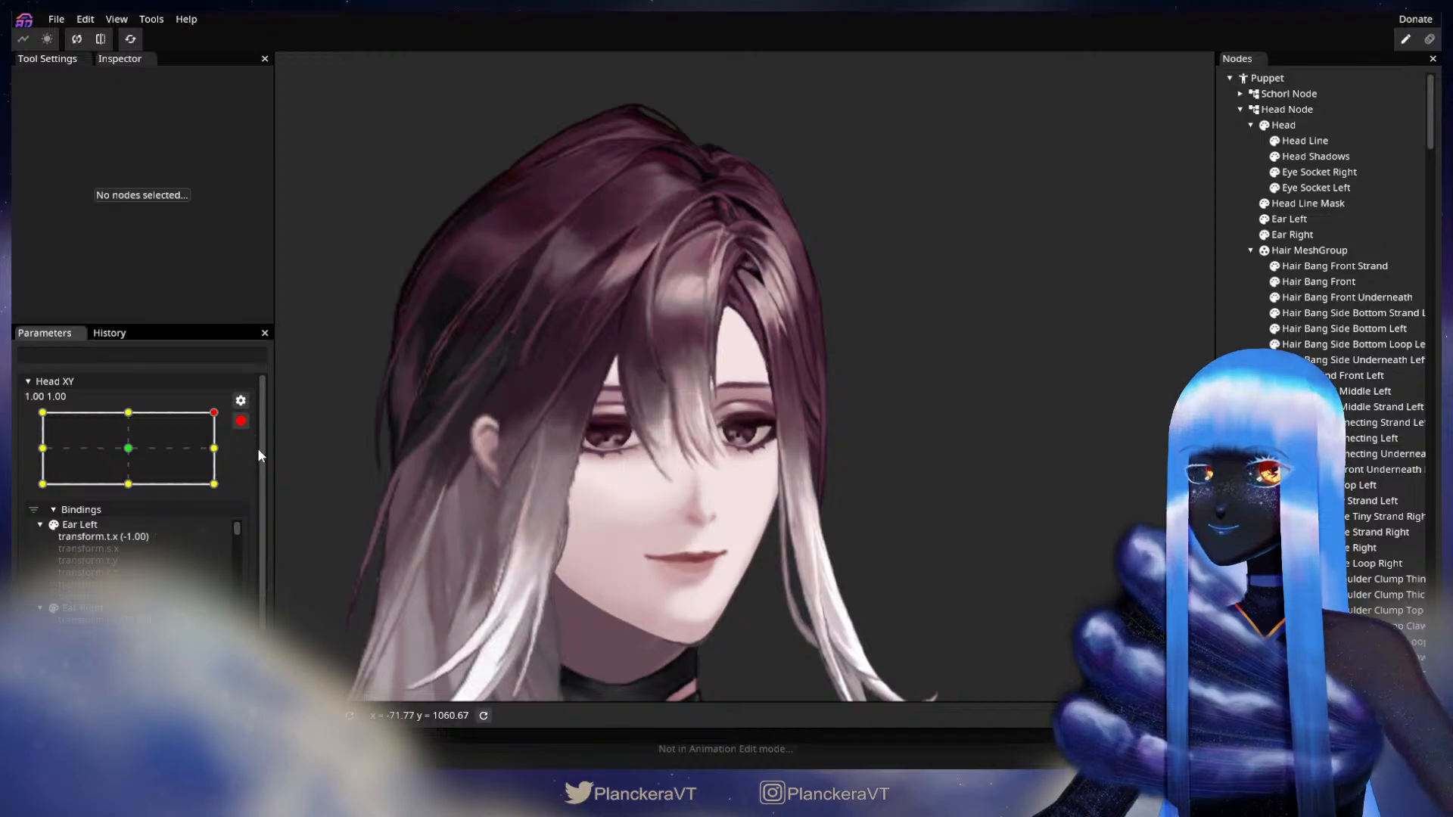
pyautogui.click(241, 421)
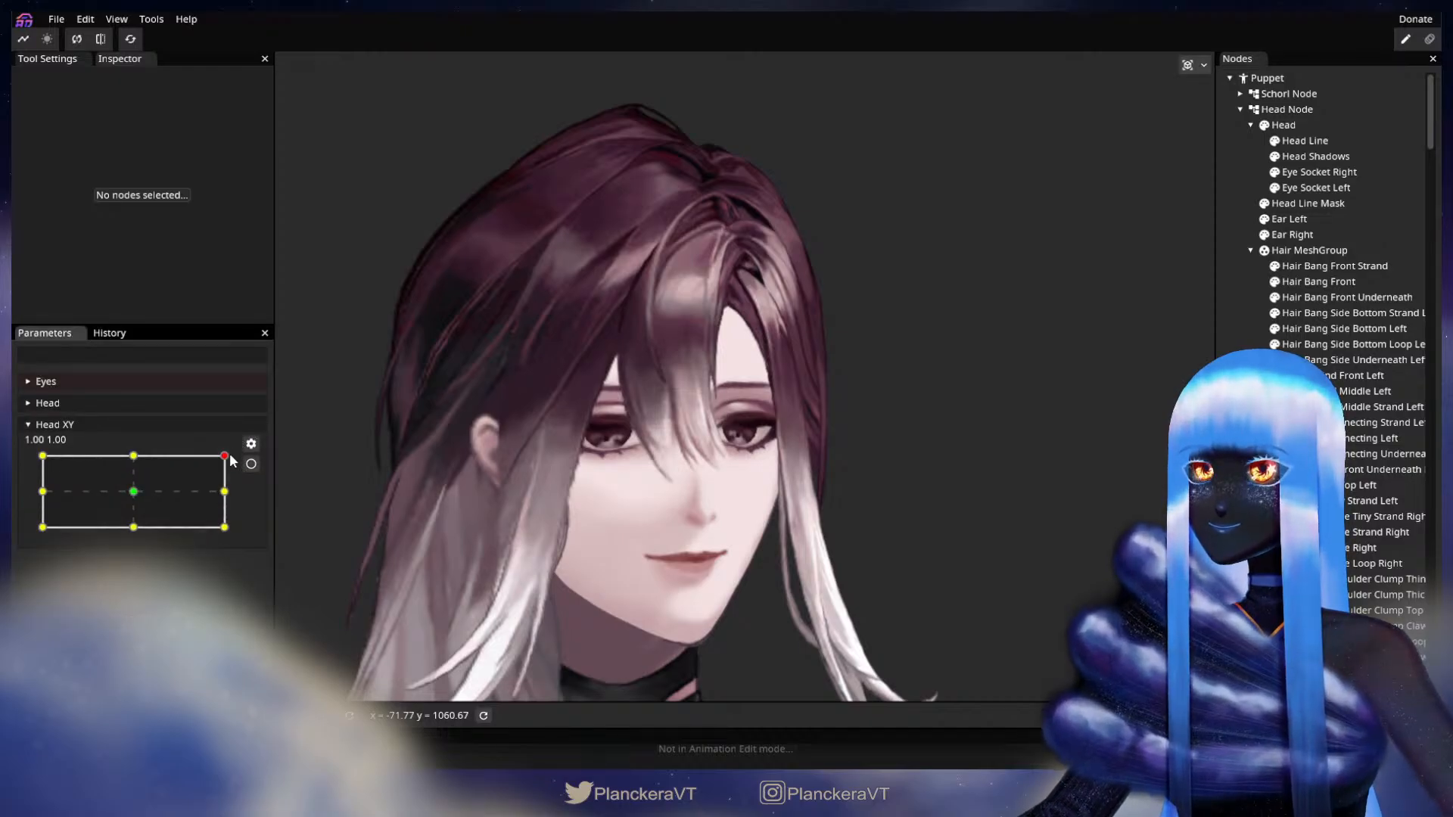
pyautogui.moveTo(232, 461)
pyautogui.mouseDown()
pyautogui.moveTo(232, 503)
pyautogui.moveTo(235, 461)
pyautogui.mouseUp()
# Re-arm Head XY at 1.00, 1.00 and smooth Hair Side Connecting Left's lower highlight beside the forehead with the size 10.00 Circle Brush.
pyautogui.click(251, 464)
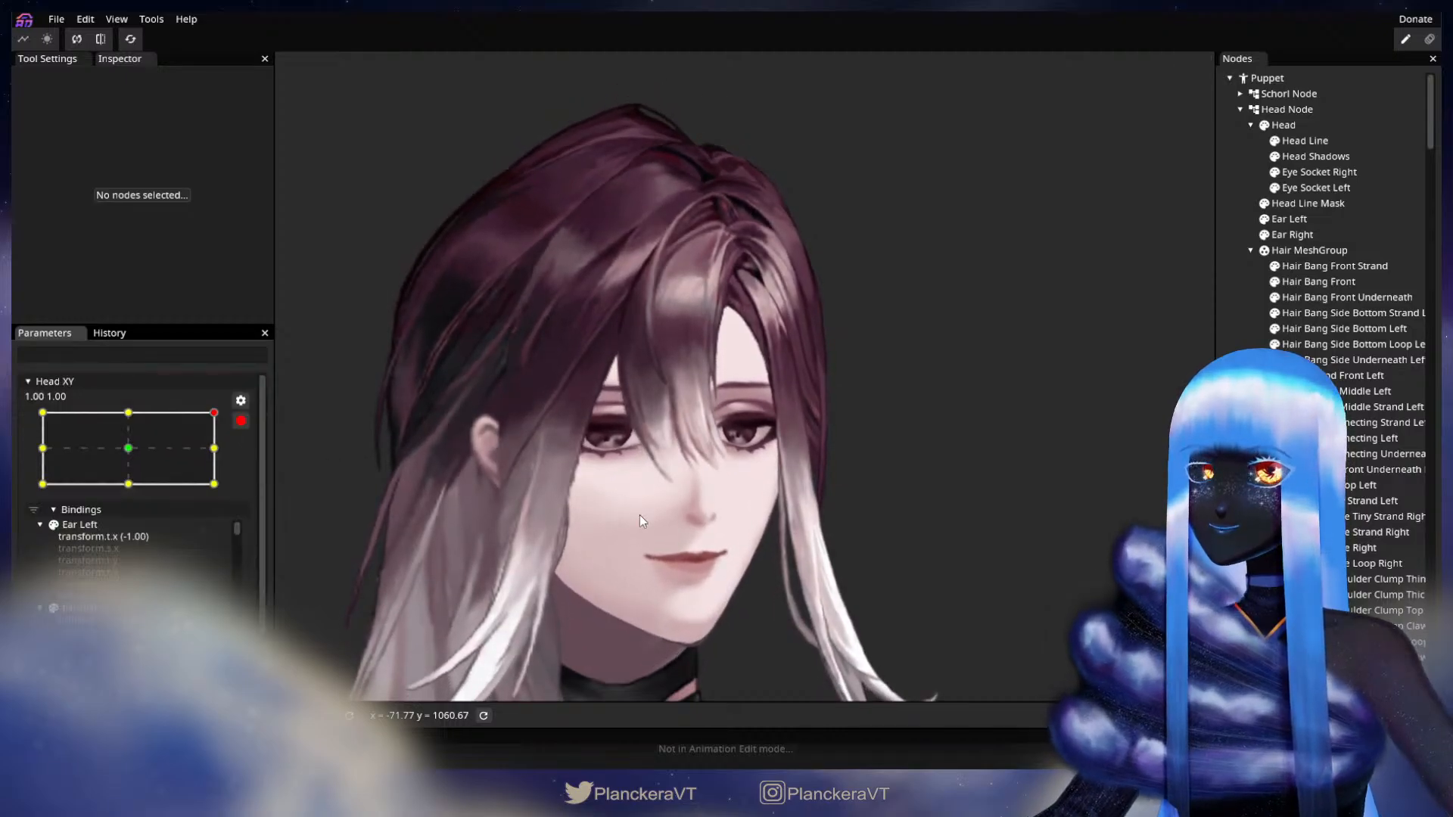
pyautogui.scroll(5, 640, 501)
pyautogui.scroll(5, 705, 511)
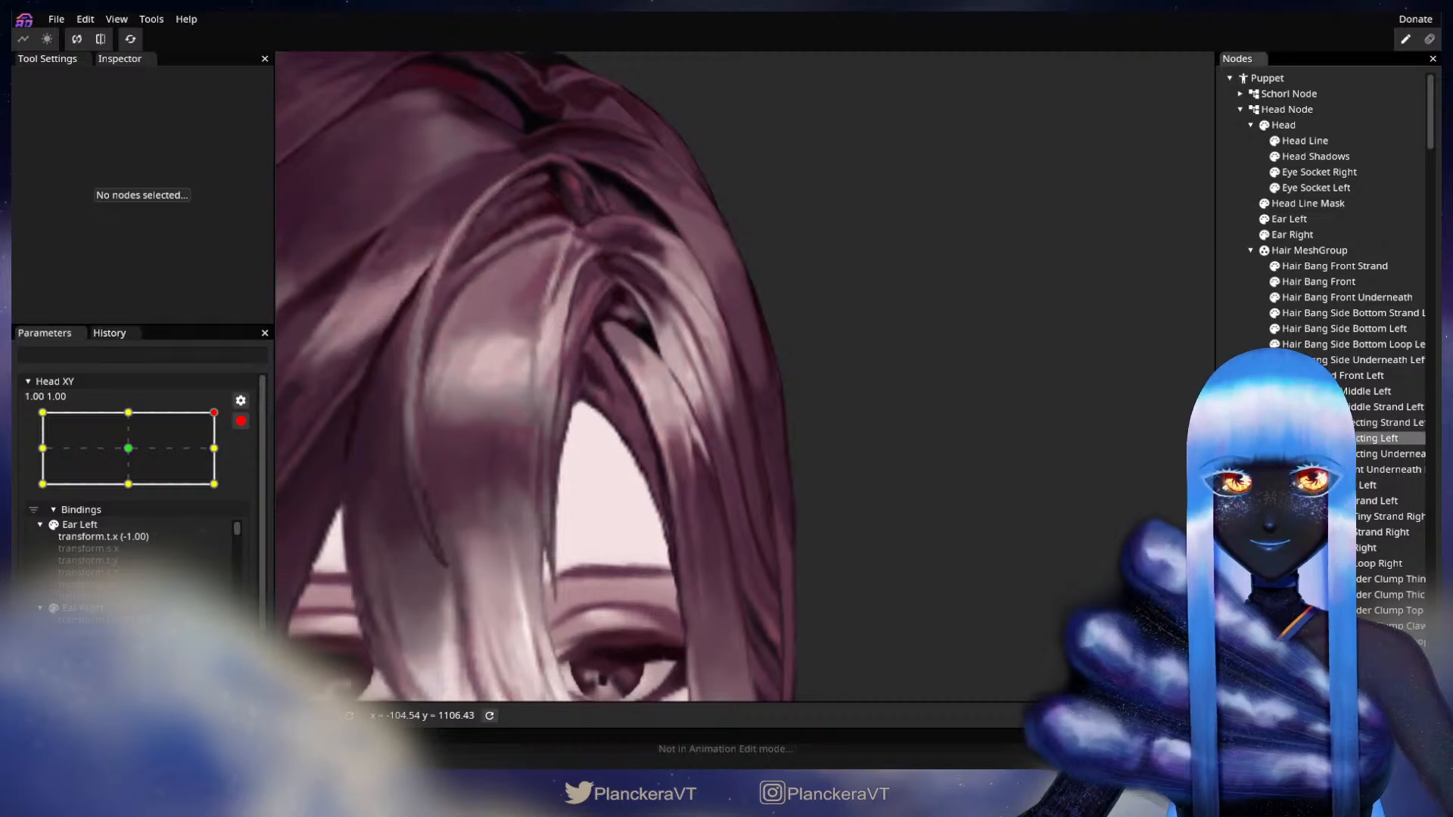
pyautogui.click(1377, 439)
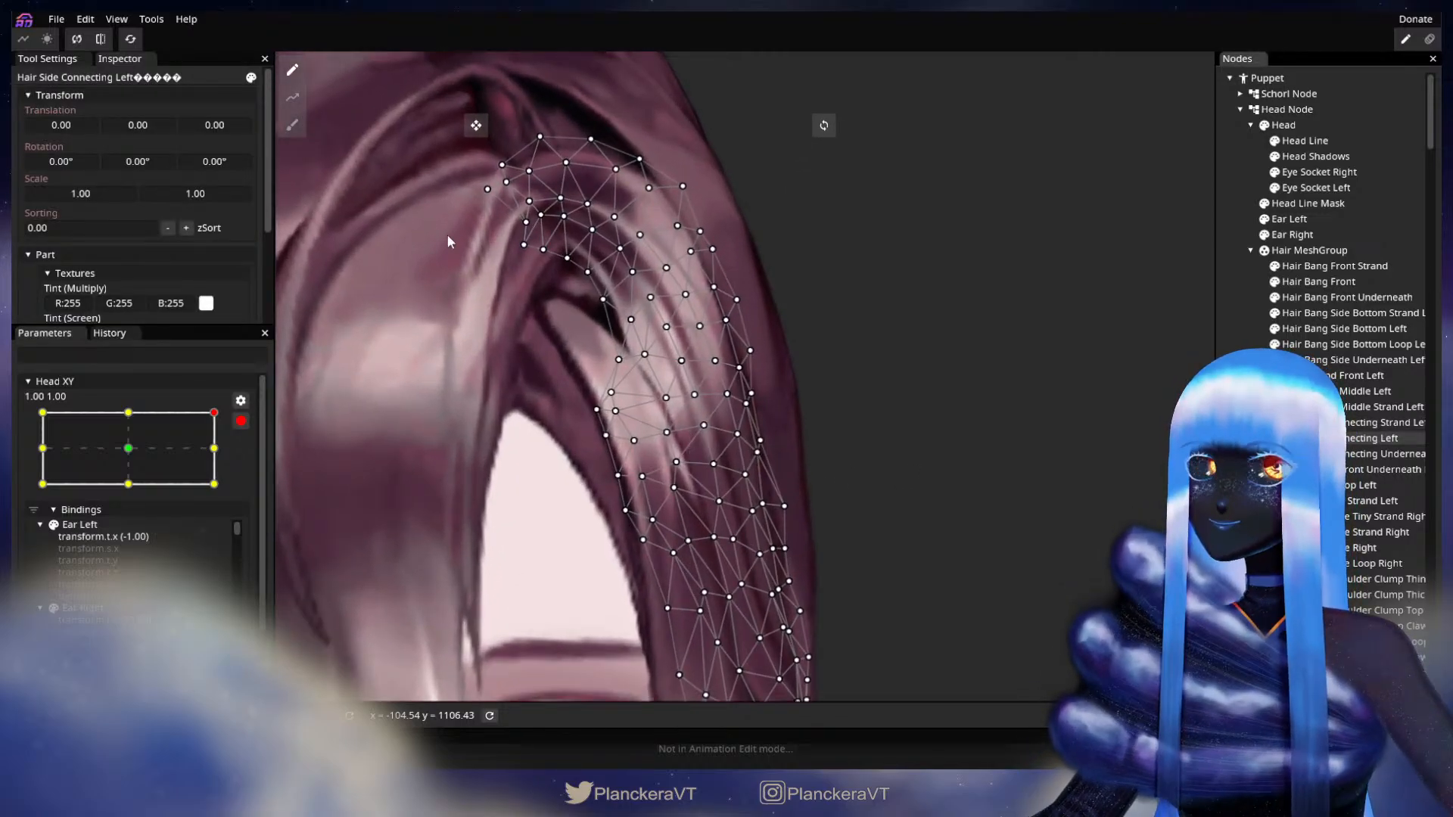
pyautogui.click(292, 125)
pyautogui.scroll(1, 520, 502)
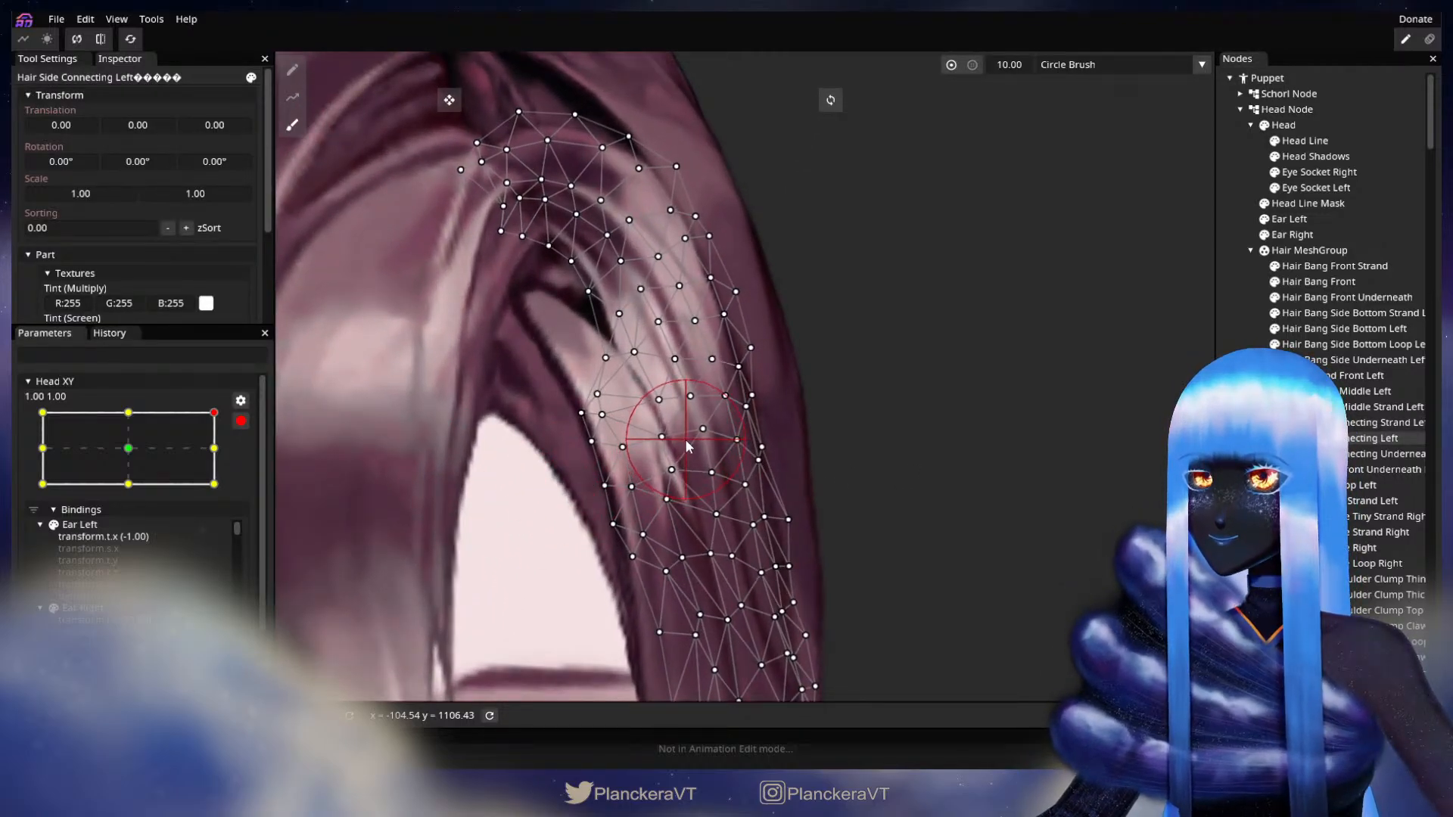
pyautogui.moveTo(659, 454); pyautogui.dragTo(669, 448)
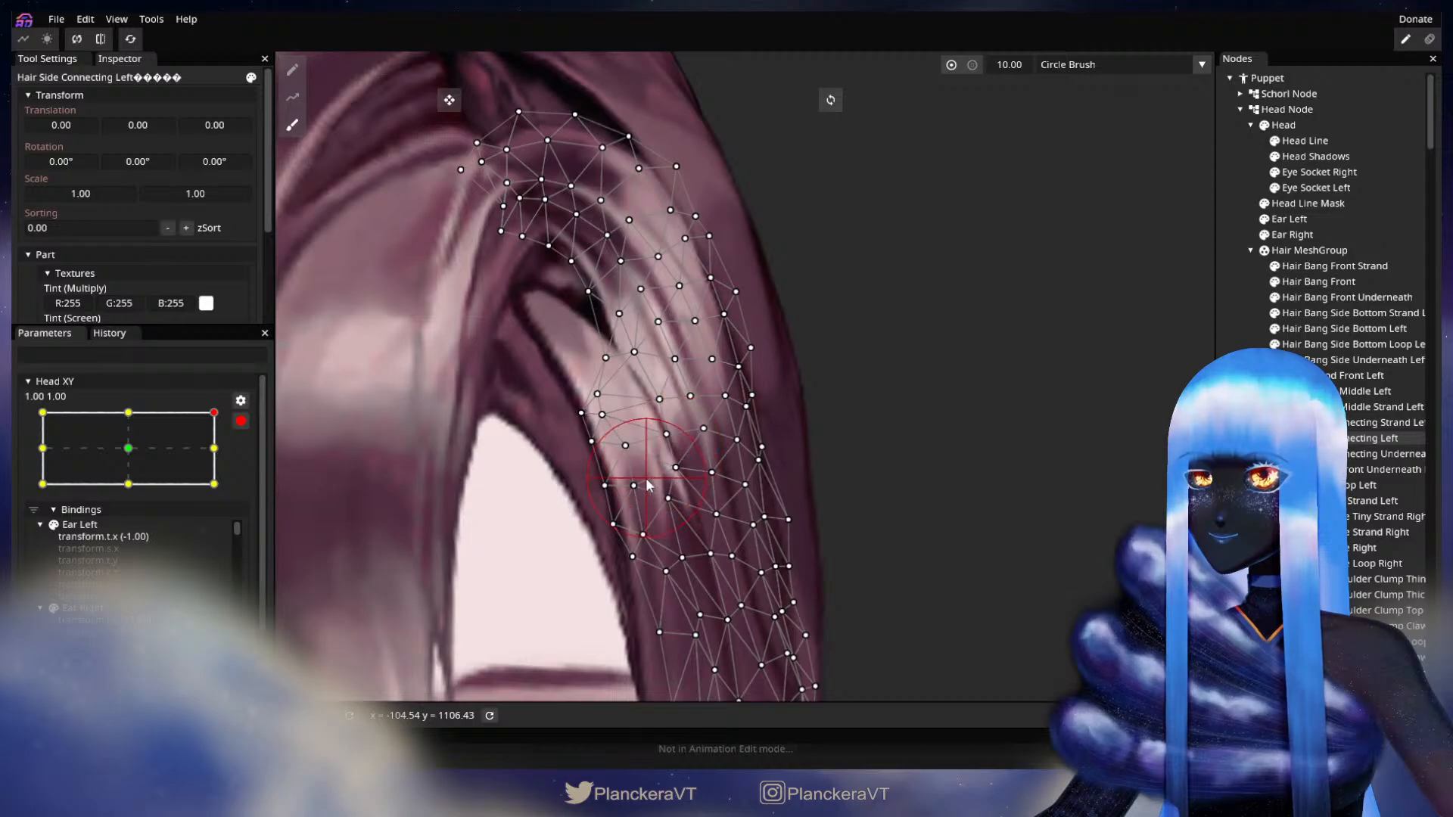
pyautogui.moveTo(663, 499)
pyautogui.mouseDown()
pyautogui.moveTo(652, 445)
pyautogui.moveTo(636, 463)
pyautogui.moveTo(671, 429)
pyautogui.mouseUp()
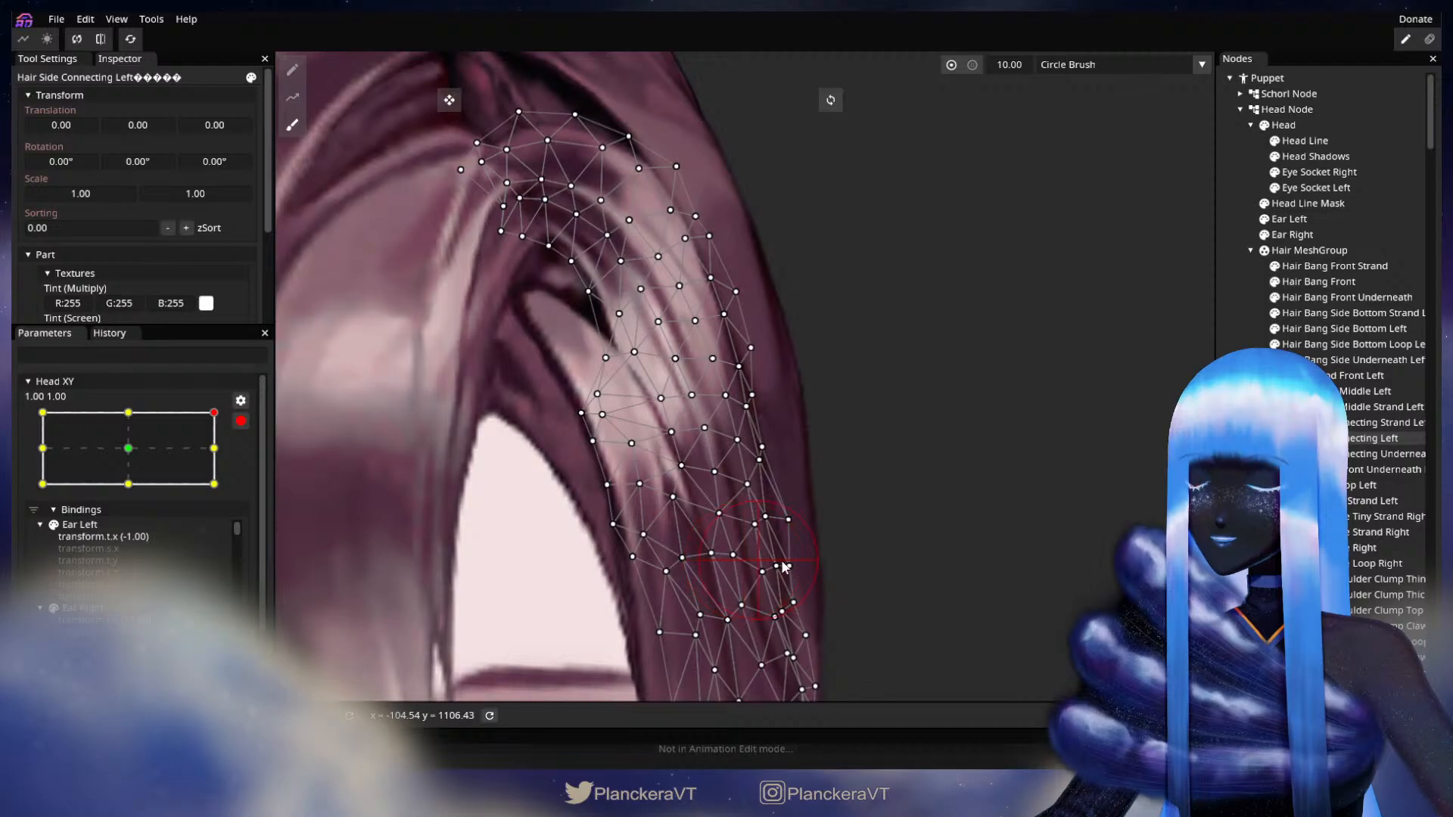
pyautogui.click(990, 498)
# Disarm Head XY and check the connecting strand from farther away while moving the parameter around 1.00, 1.00.
pyautogui.scroll(-3, 994, 498)
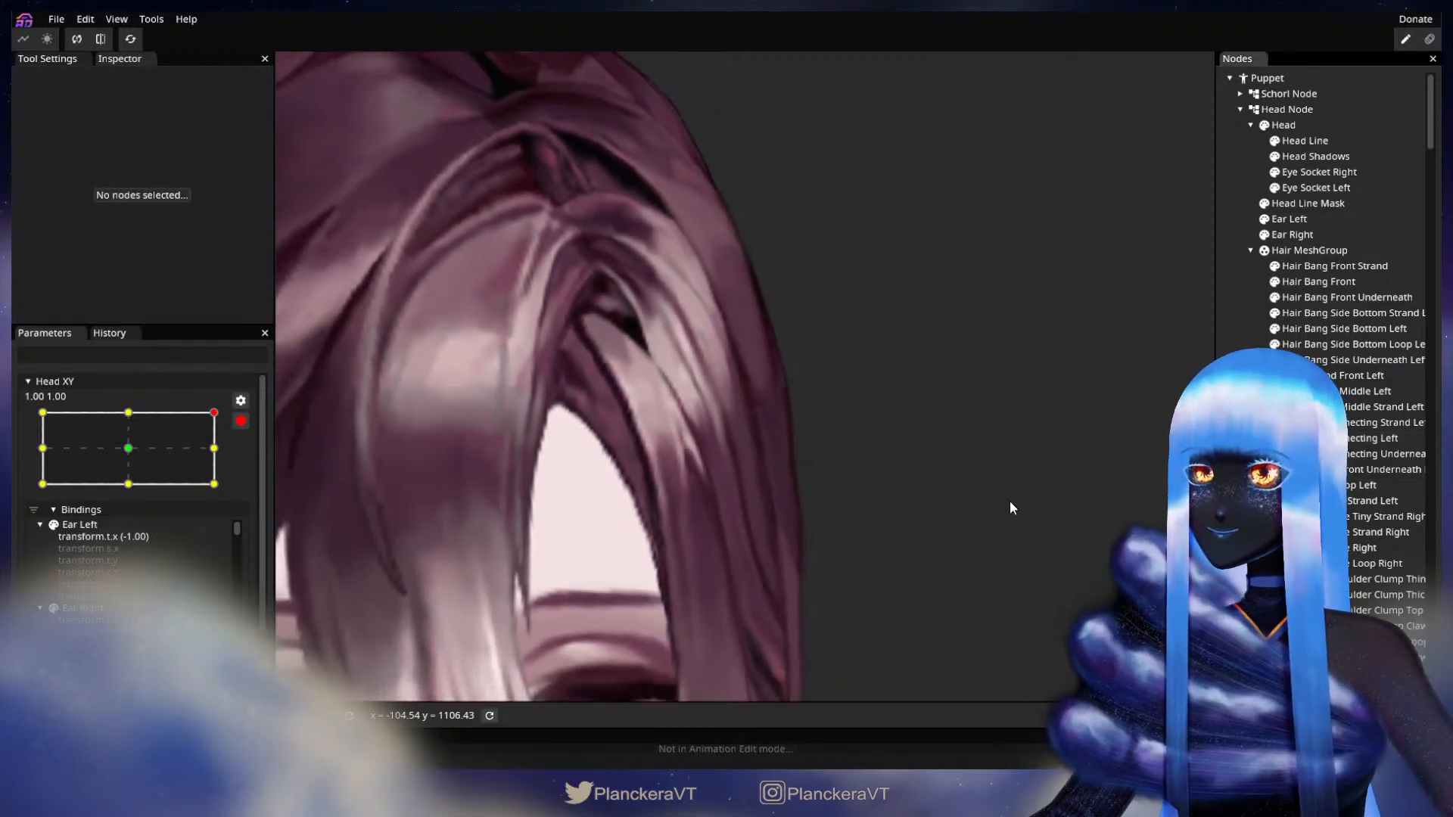
pyautogui.scroll(-6, 1010, 501)
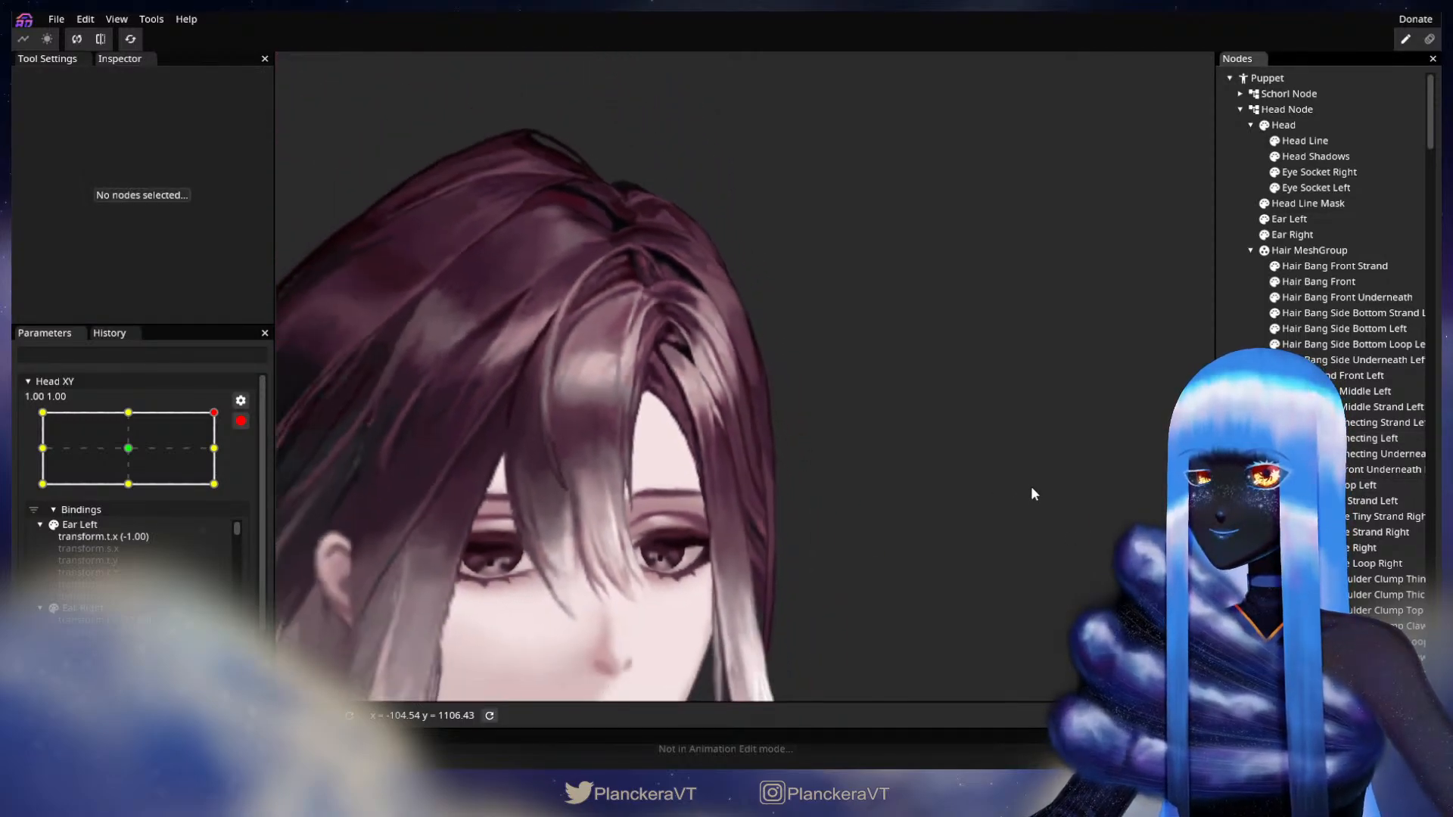
pyautogui.scroll(-3, 1031, 493)
pyautogui.click(240, 421)
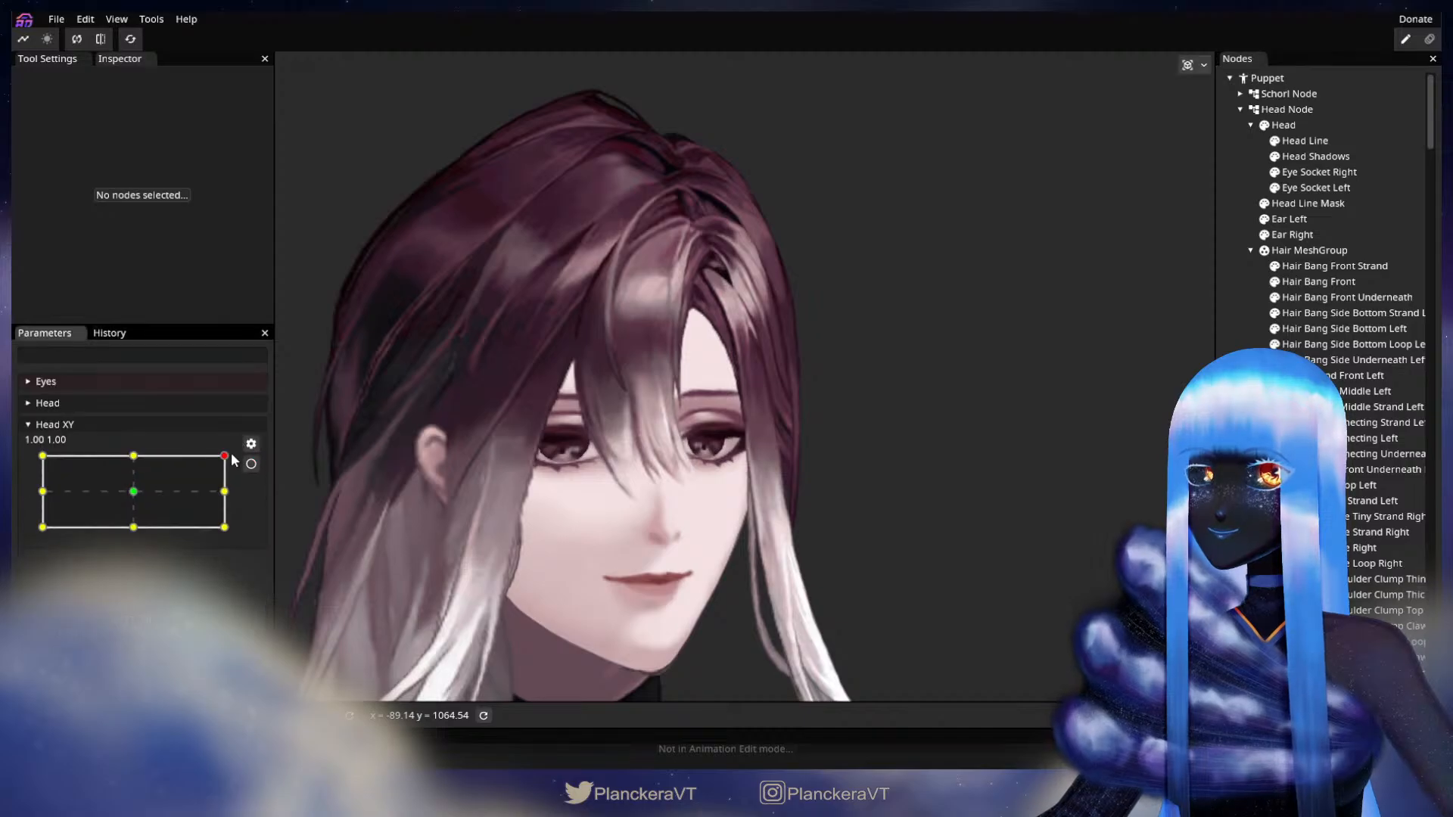
pyautogui.moveTo(229, 459)
pyautogui.mouseDown()
pyautogui.moveTo(246, 501)
pyautogui.moveTo(248, 456)
pyautogui.mouseUp()
# Re-arm Head XY at 1.00, 1.00 and nudge individual Hair Side Connecting Left vertices along the strand's upper curve beside the dark gap.
pyautogui.click(250, 459)
pyautogui.scroll(4, 769, 402)
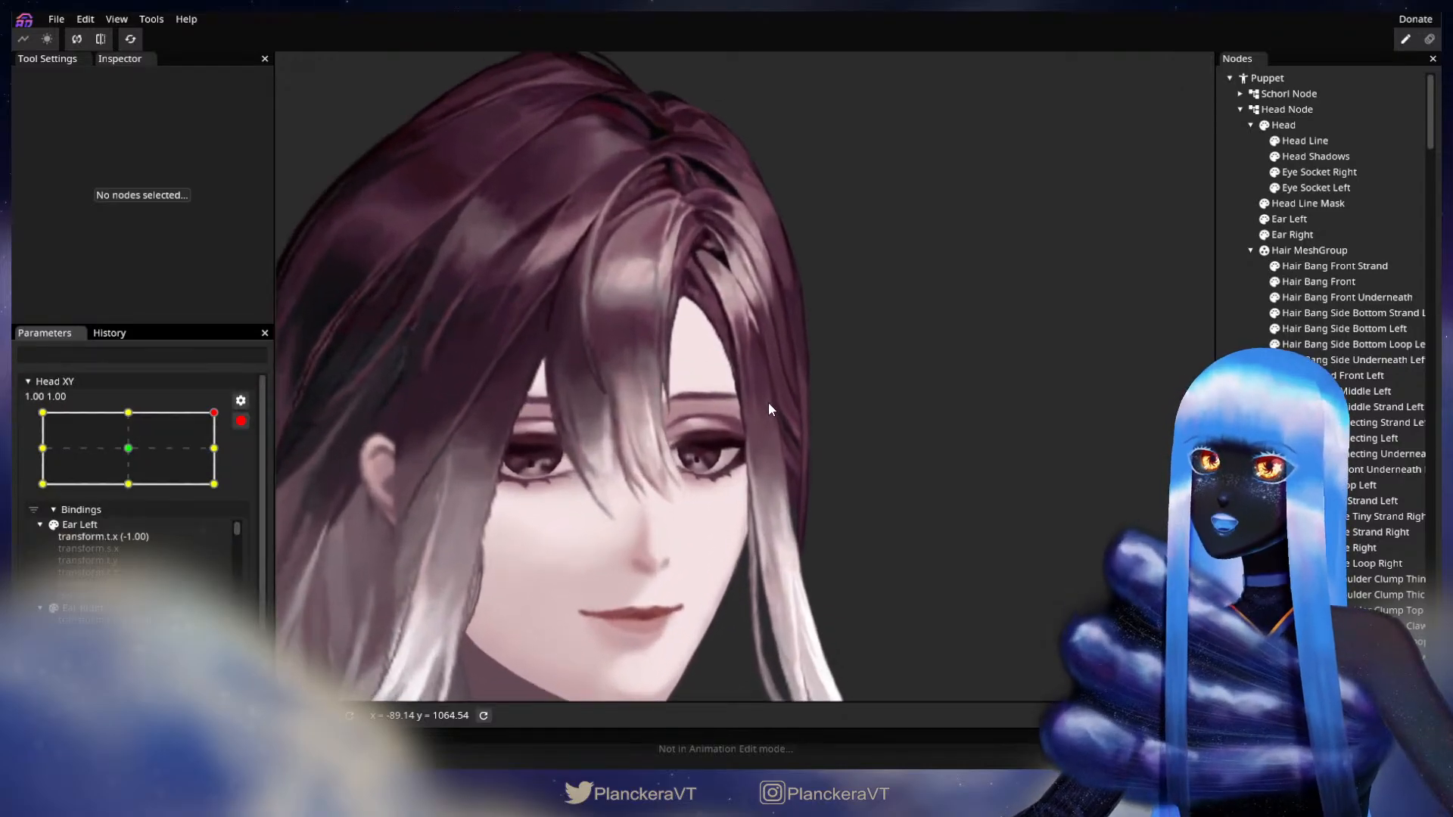
pyautogui.scroll(5, 792, 405)
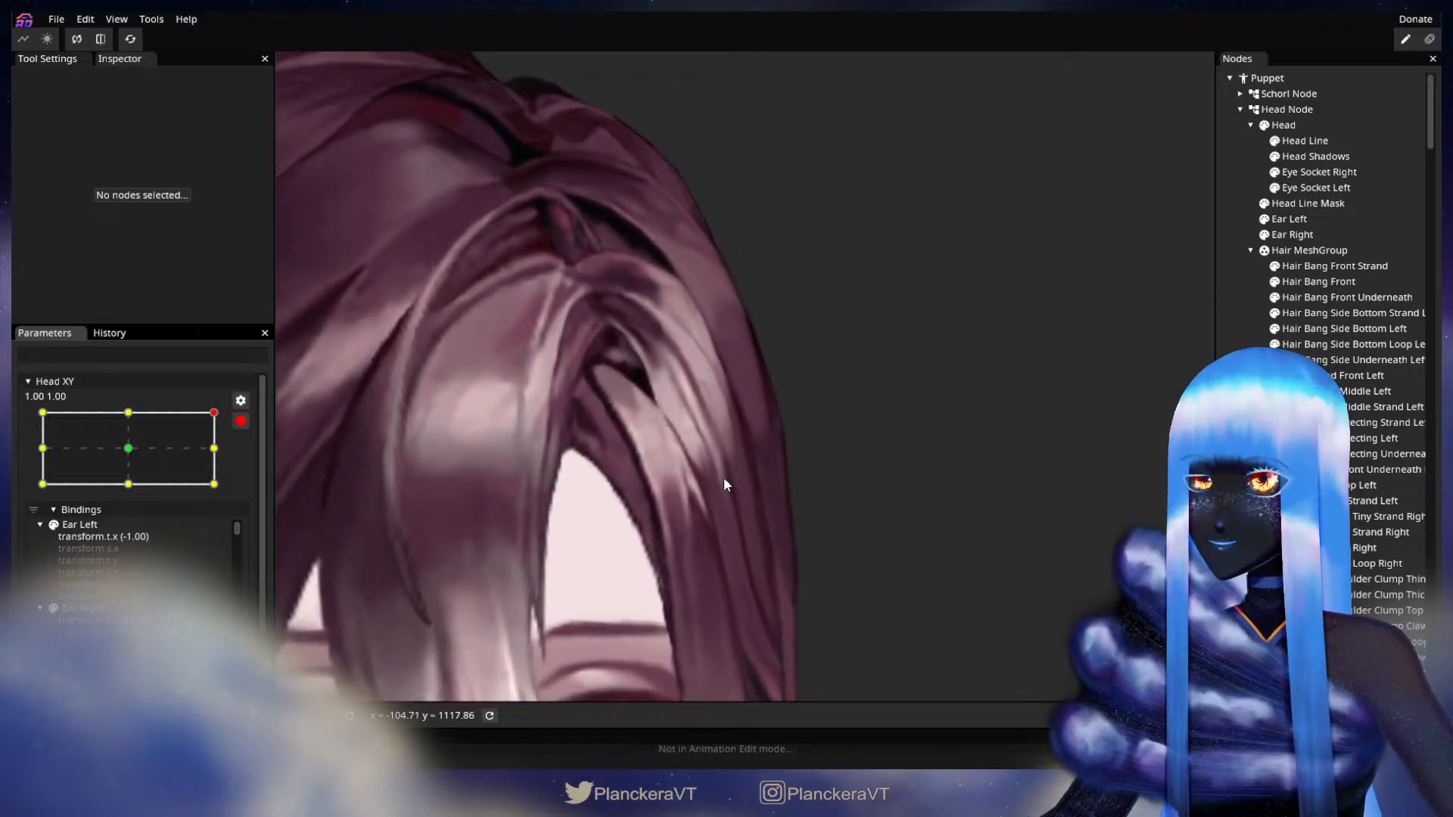
pyautogui.scroll(2, 716, 468)
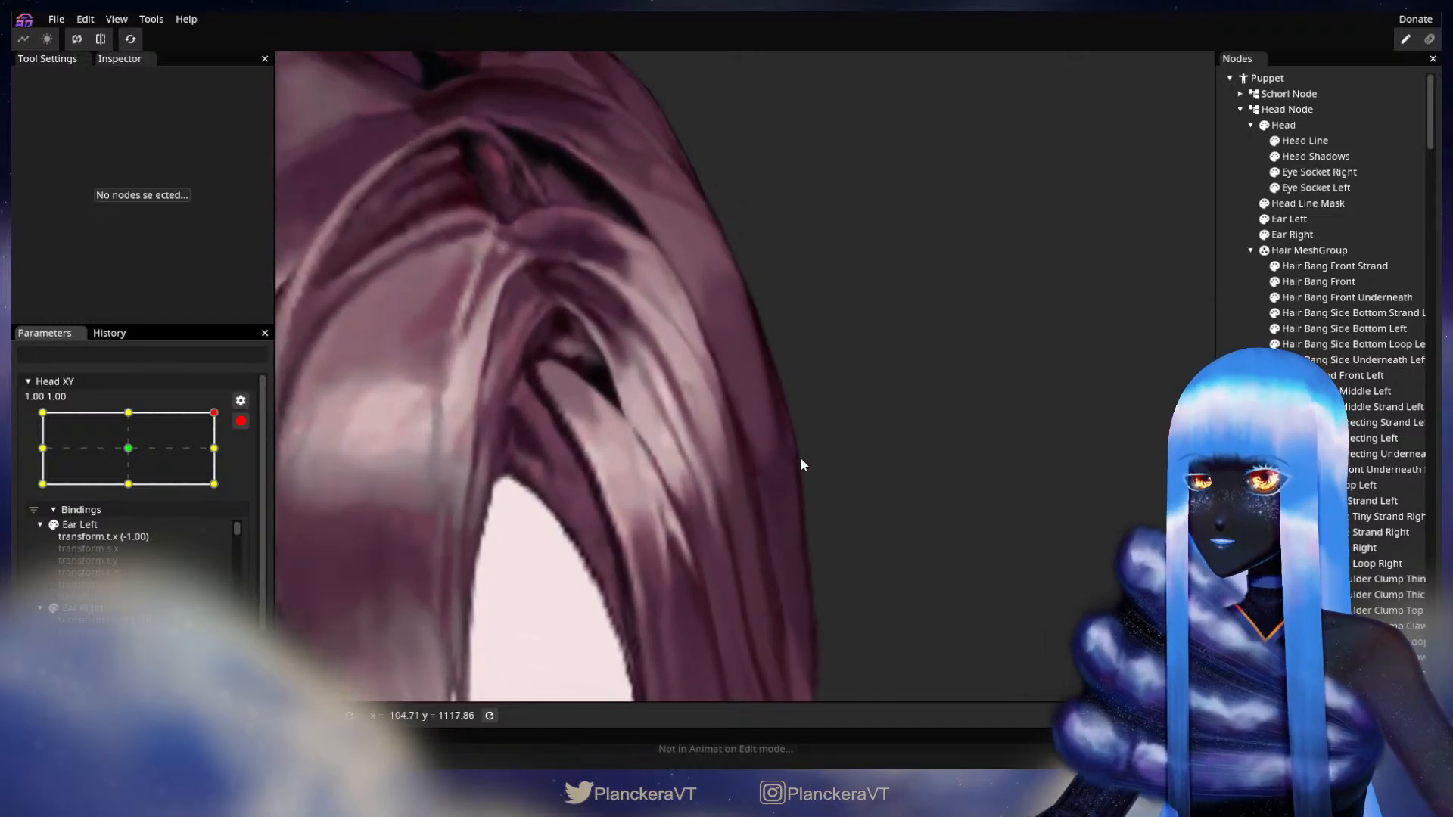
pyautogui.click(1317, 438)
pyautogui.scroll(3, 706, 467)
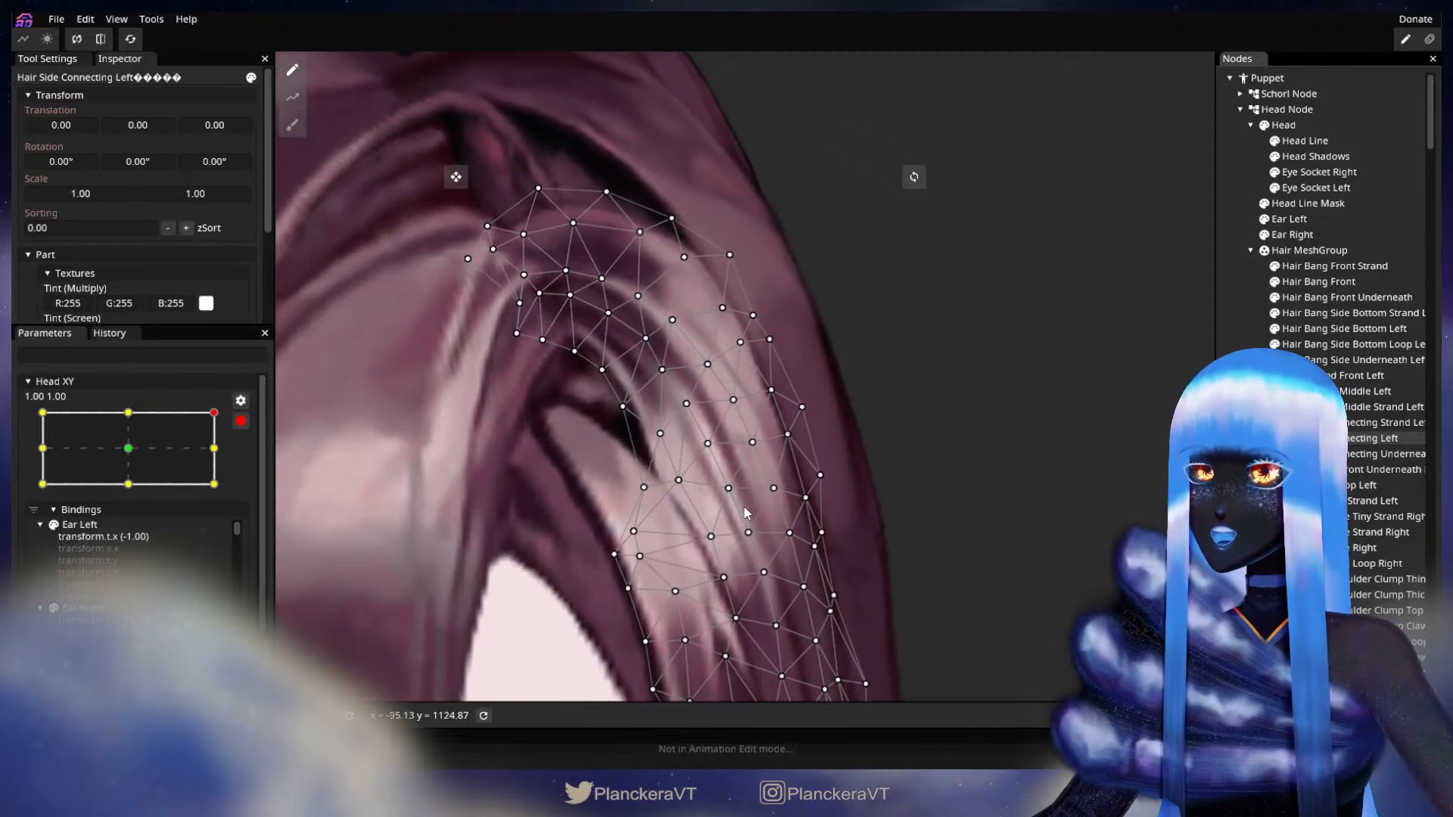
pyautogui.click(704, 456)
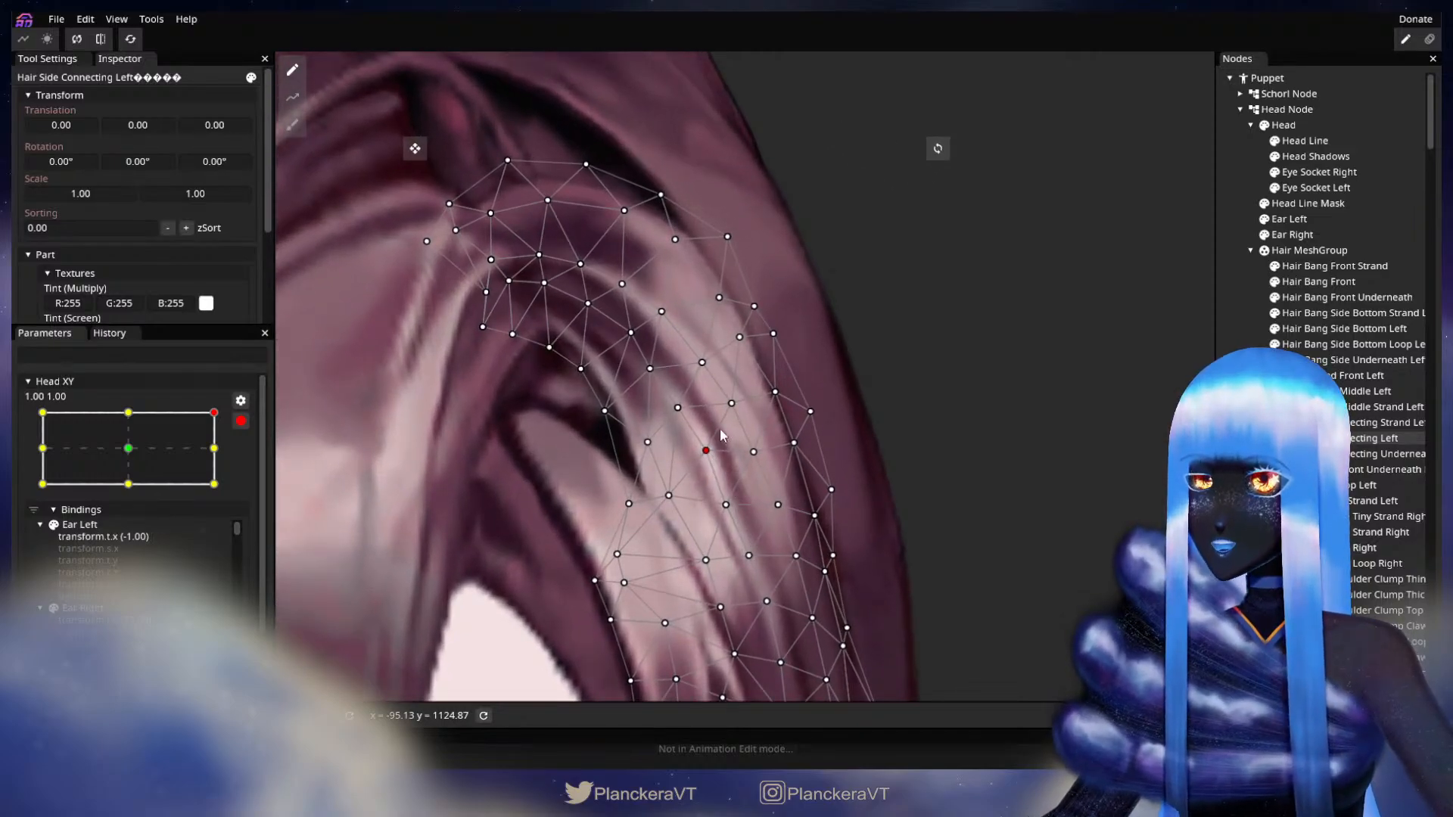
pyautogui.click(679, 409)
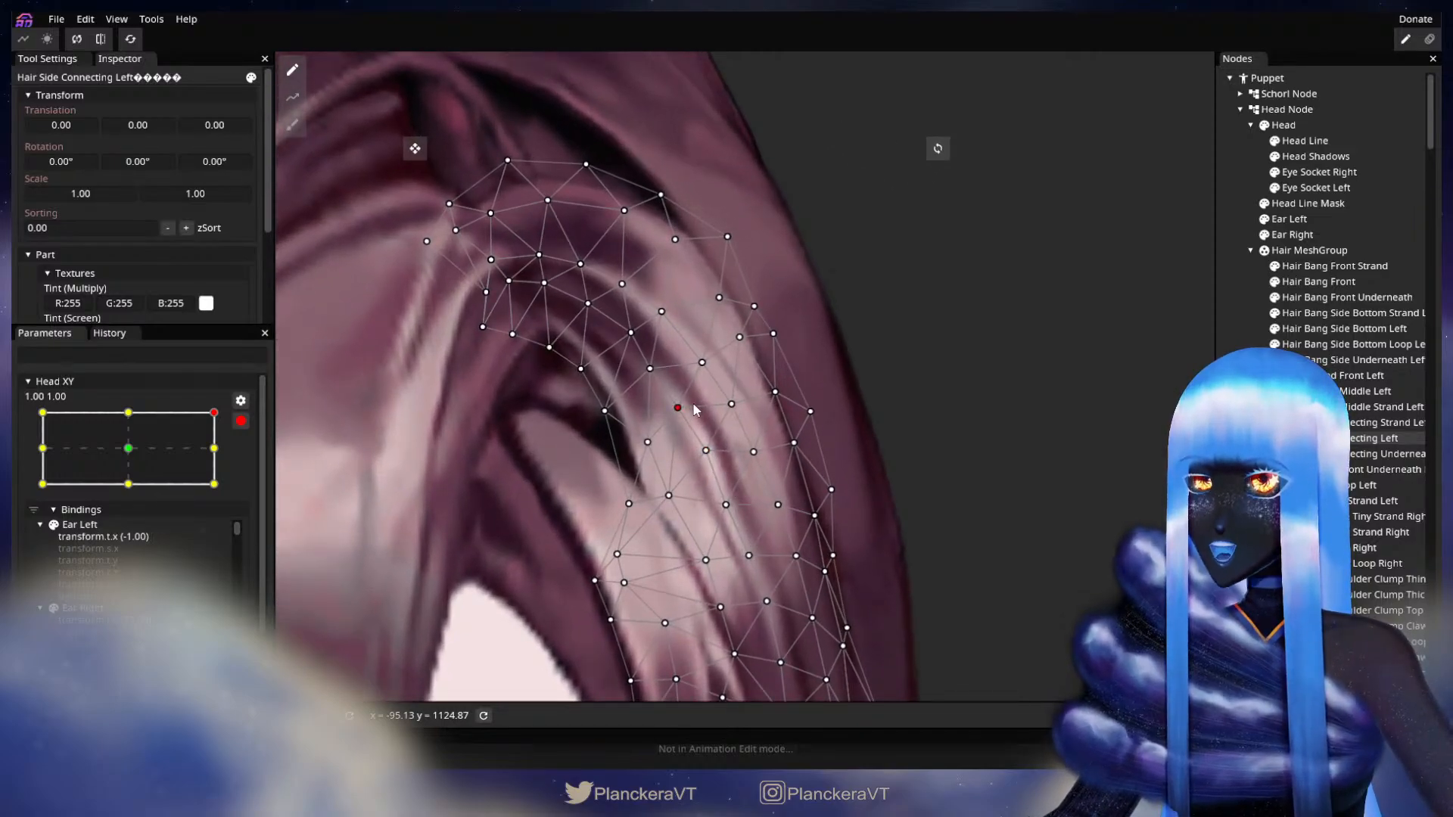
pyautogui.click(704, 363)
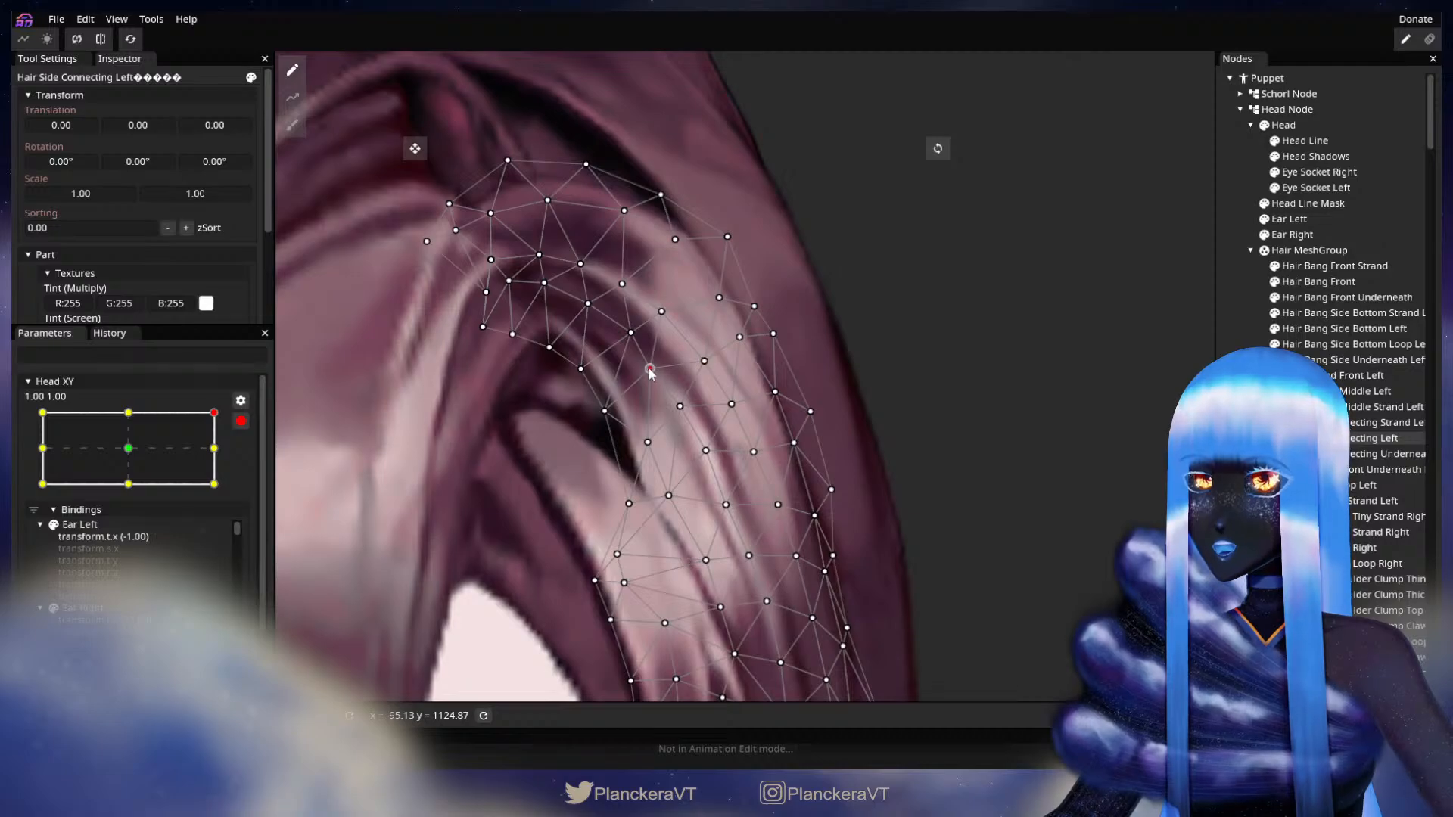
pyautogui.moveTo(649, 369); pyautogui.dragTo(655, 365)
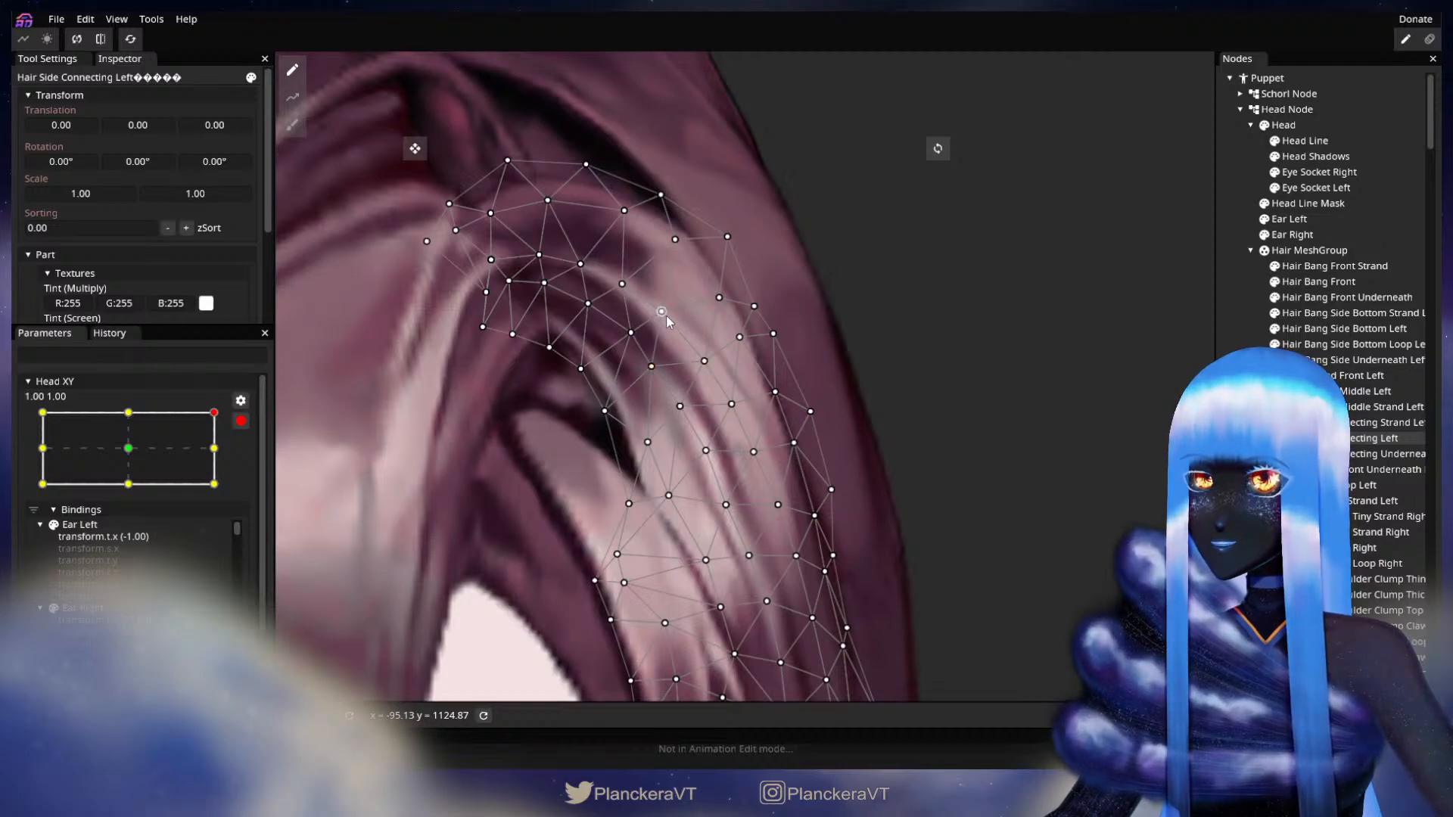
pyautogui.click(756, 451)
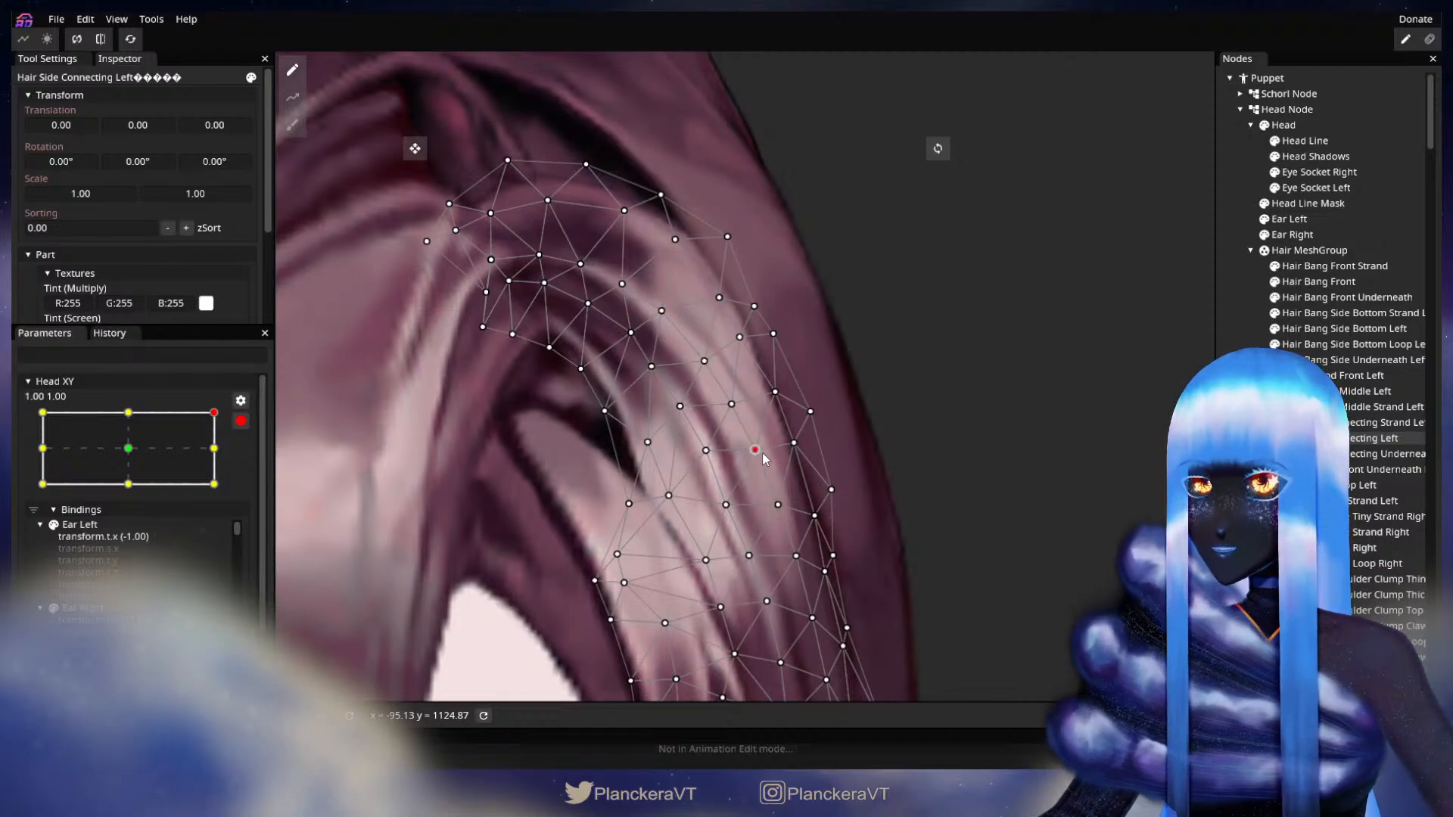
# Fine-tune single vertices in the middle of Hair Side Connecting Left's highlight to even out its lines, and deselect the part.
pyautogui.moveTo(765, 483); pyautogui.dragTo(707, 395)
pyautogui.click(669, 417)
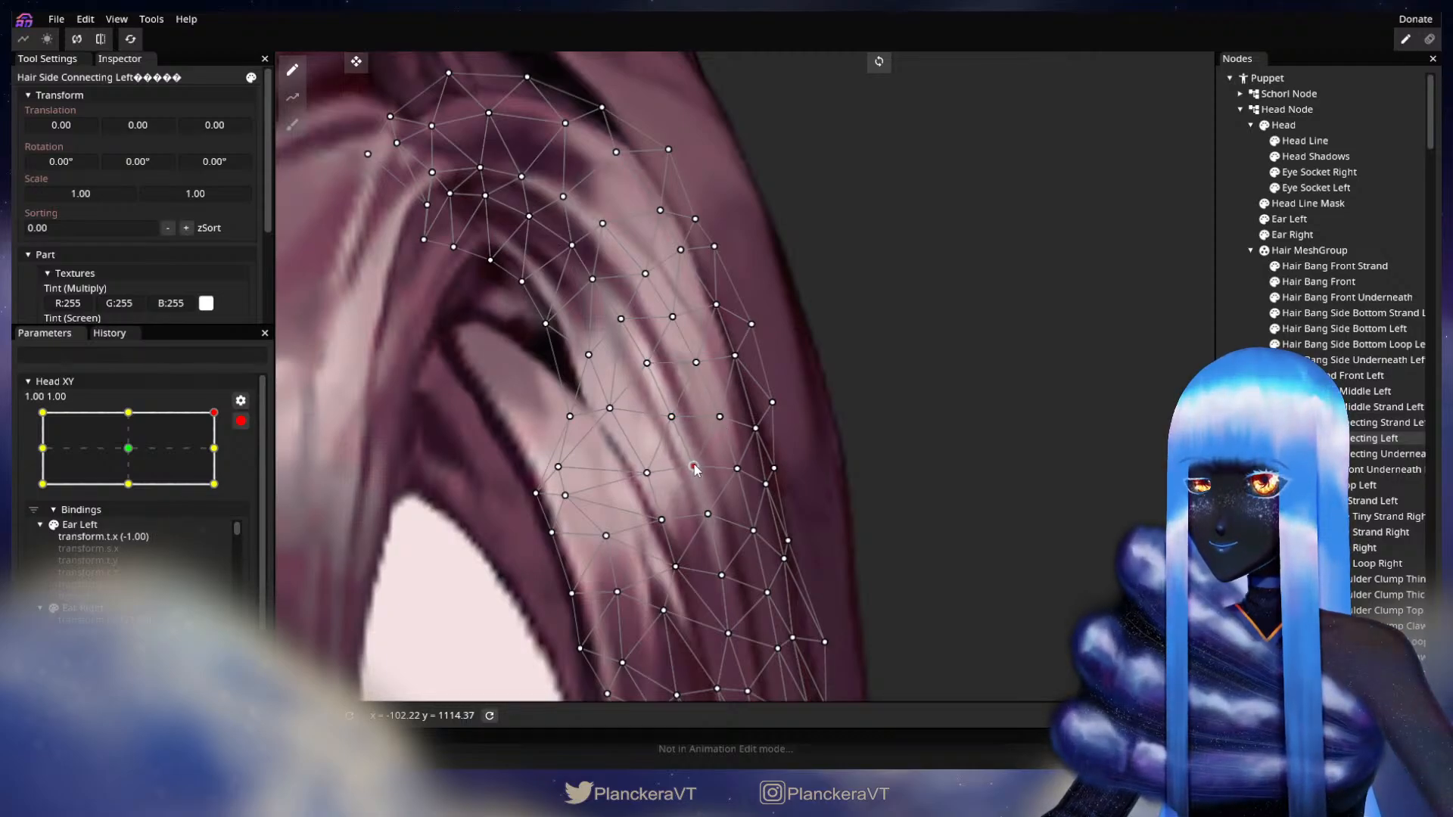
pyautogui.moveTo(734, 488); pyautogui.dragTo(716, 412)
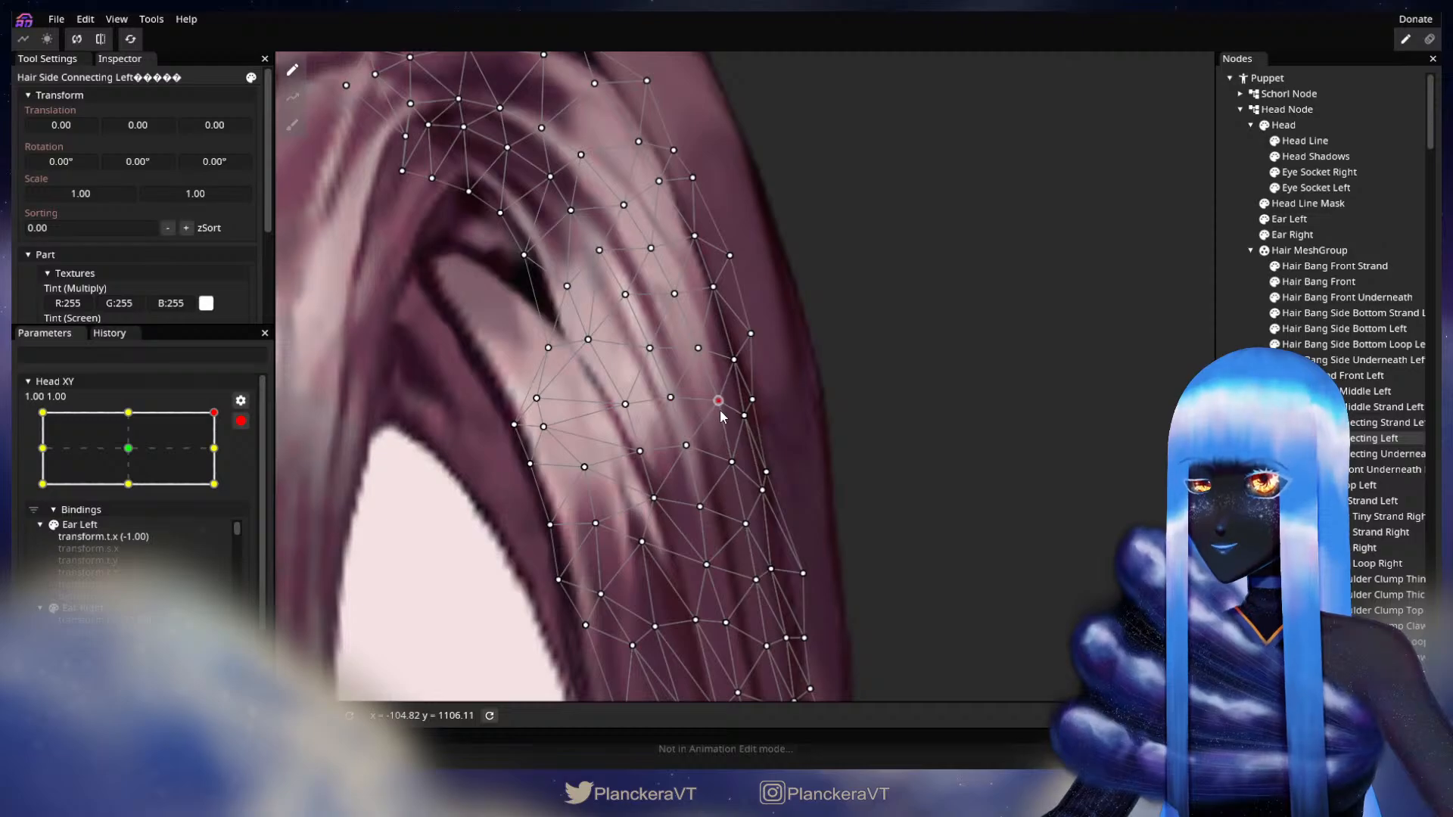
pyautogui.moveTo(657, 358); pyautogui.dragTo(664, 413)
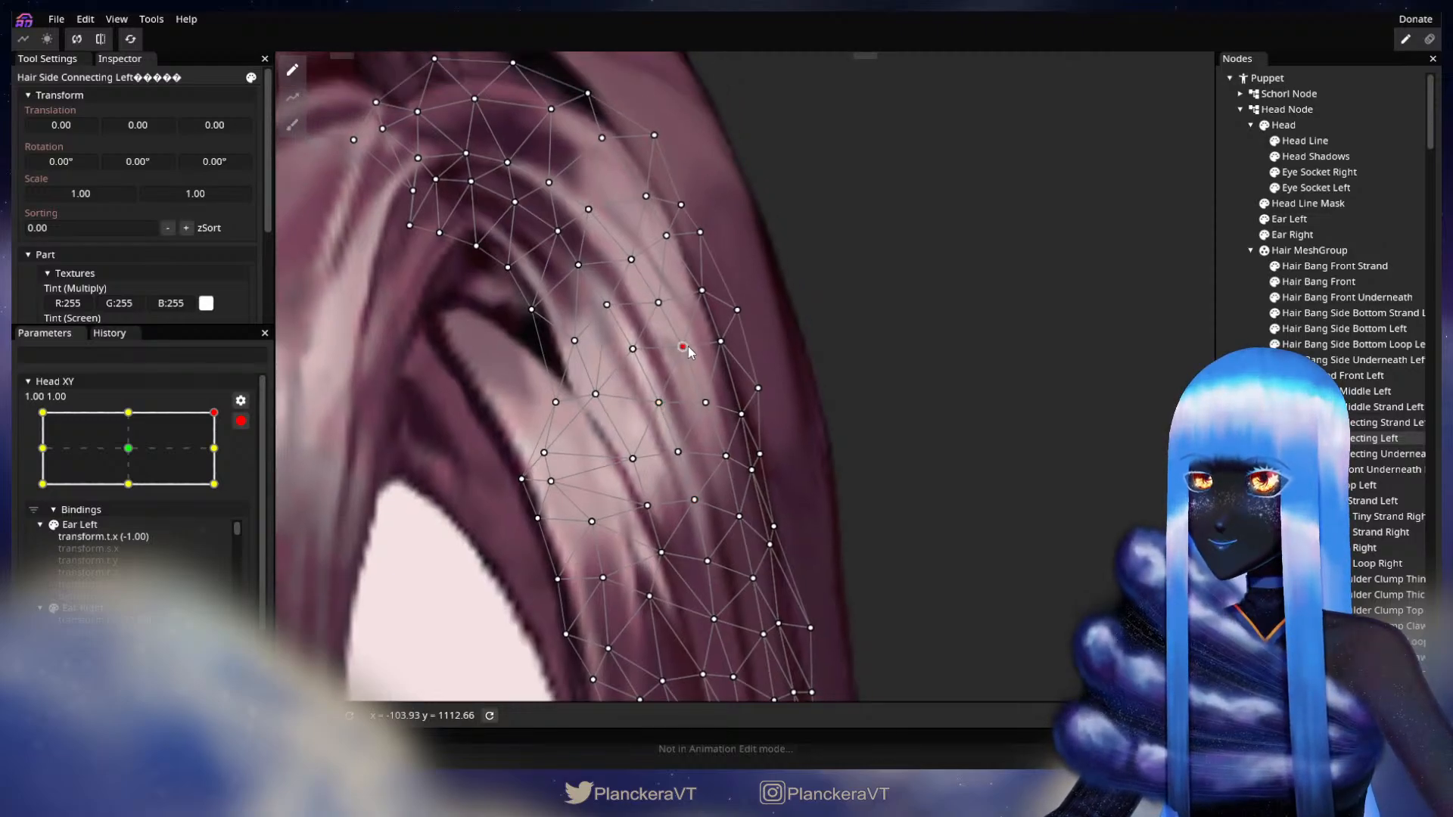
pyautogui.click(633, 349)
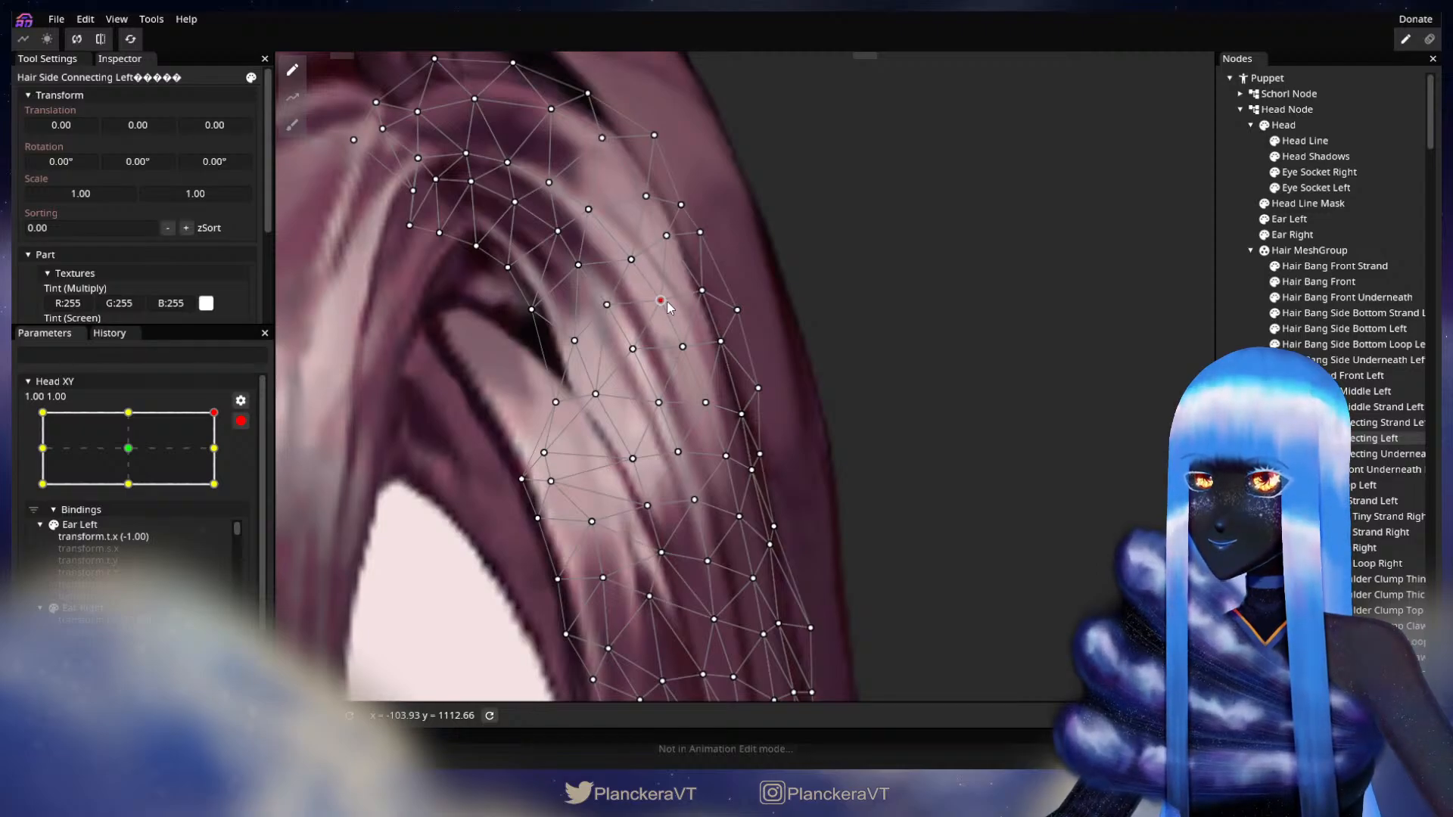
pyautogui.click(880, 383)
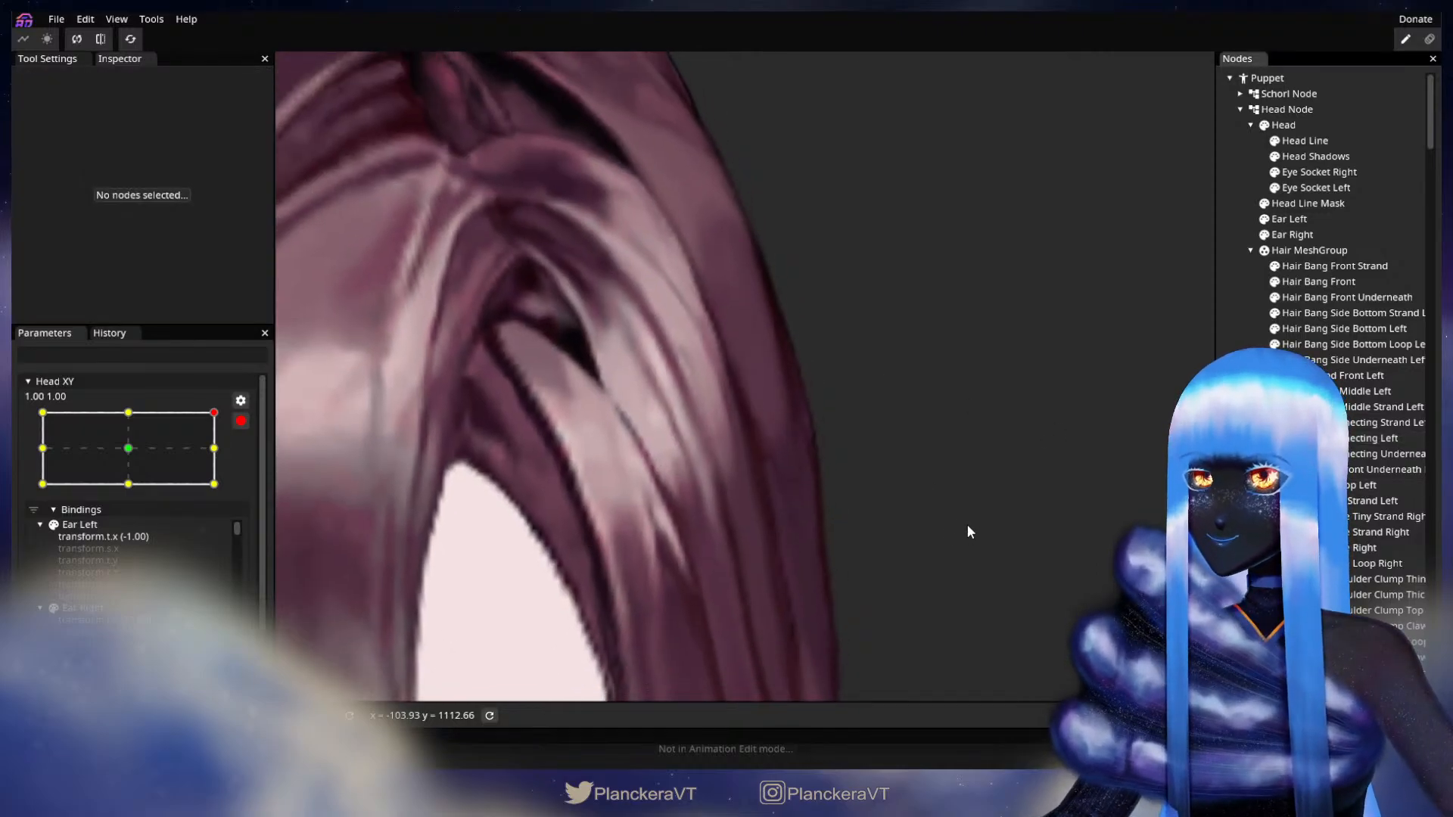
# Disarm Head XY and inspect the connecting strand's highlight up close while moving the parameter near its 1.00, 1.00 corner.
pyautogui.scroll(-3, 987, 535)
pyautogui.moveTo(1000, 536); pyautogui.dragTo(968, 495)
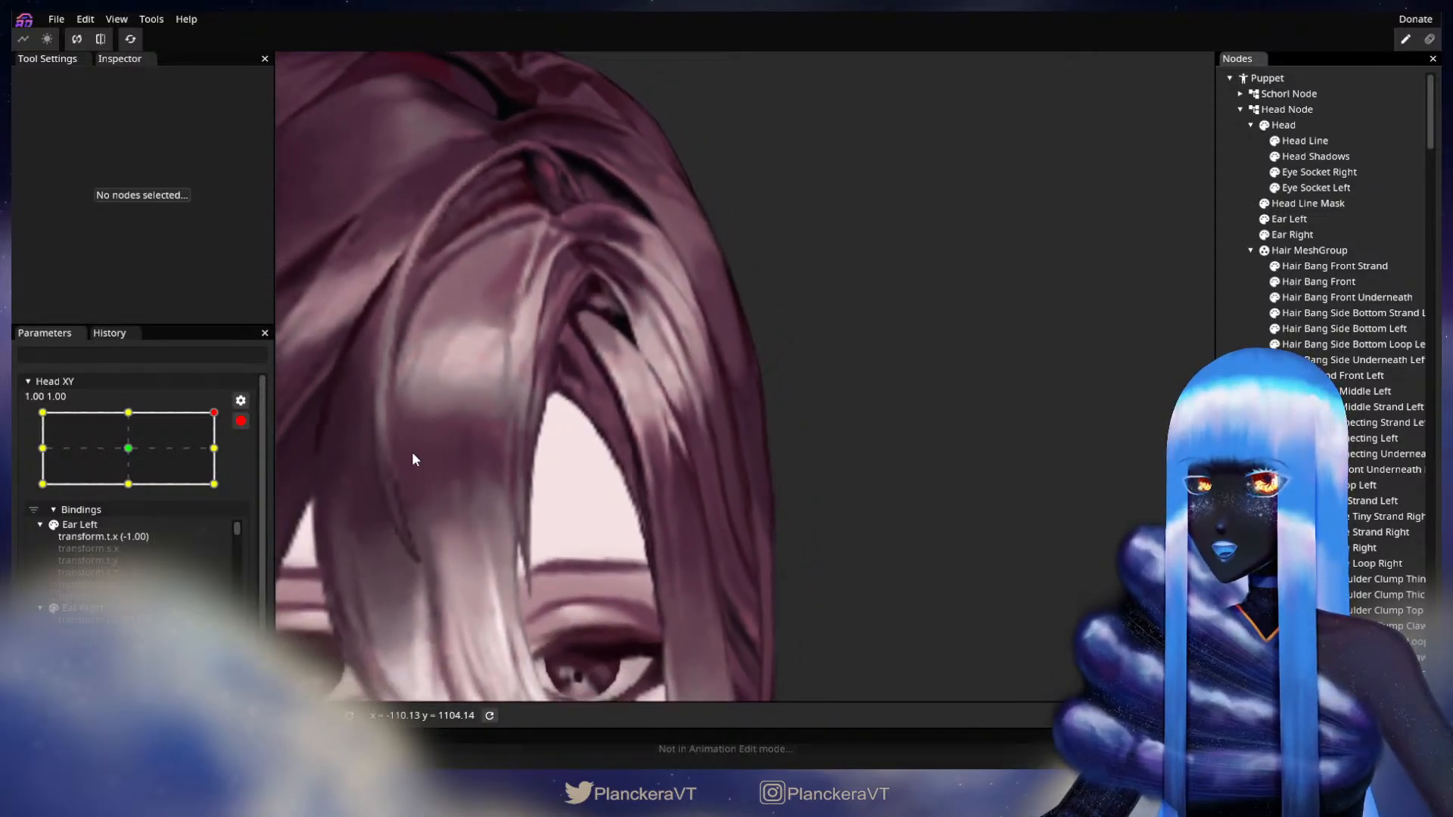
pyautogui.click(241, 421)
pyautogui.moveTo(221, 453)
pyautogui.mouseDown()
pyautogui.moveTo(234, 489)
pyautogui.moveTo(238, 454)
pyautogui.mouseUp()
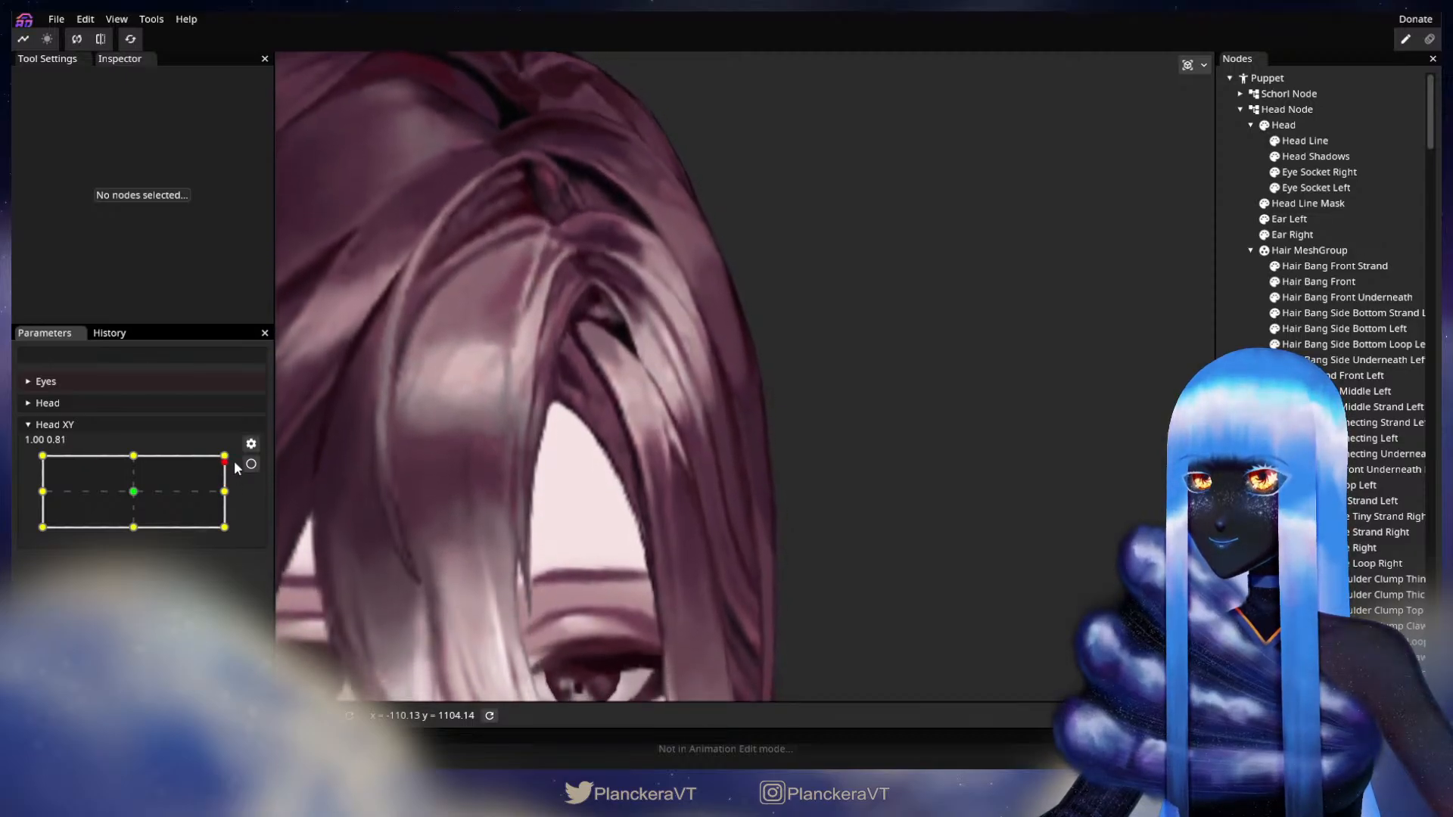
# Re-arm Head XY at 1.00, 1.00 and shift Hair Side Connecting Left's inner vertices slightly where the strand bends over the dark gap.
pyautogui.click(251, 464)
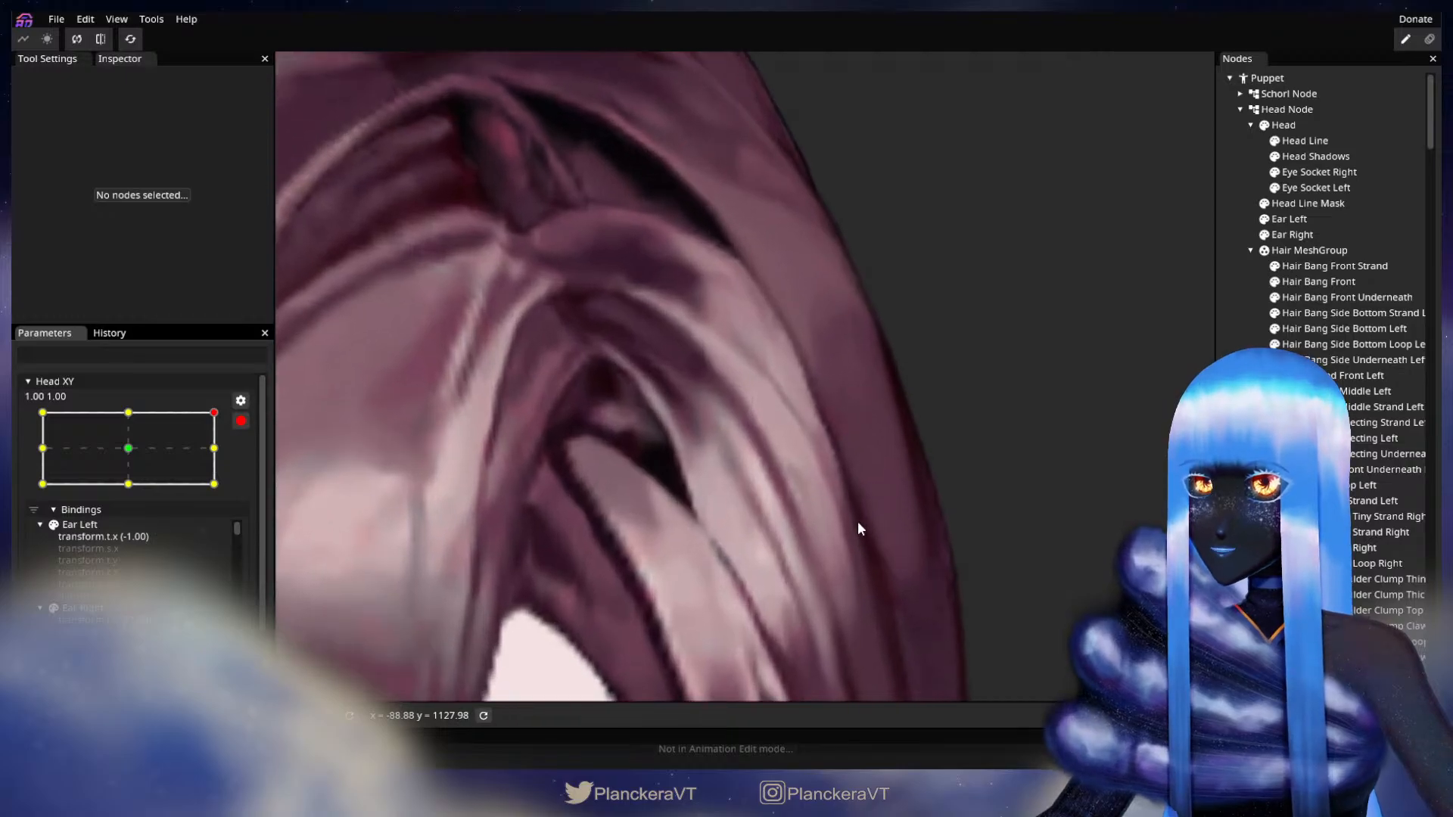
pyautogui.click(692, 457)
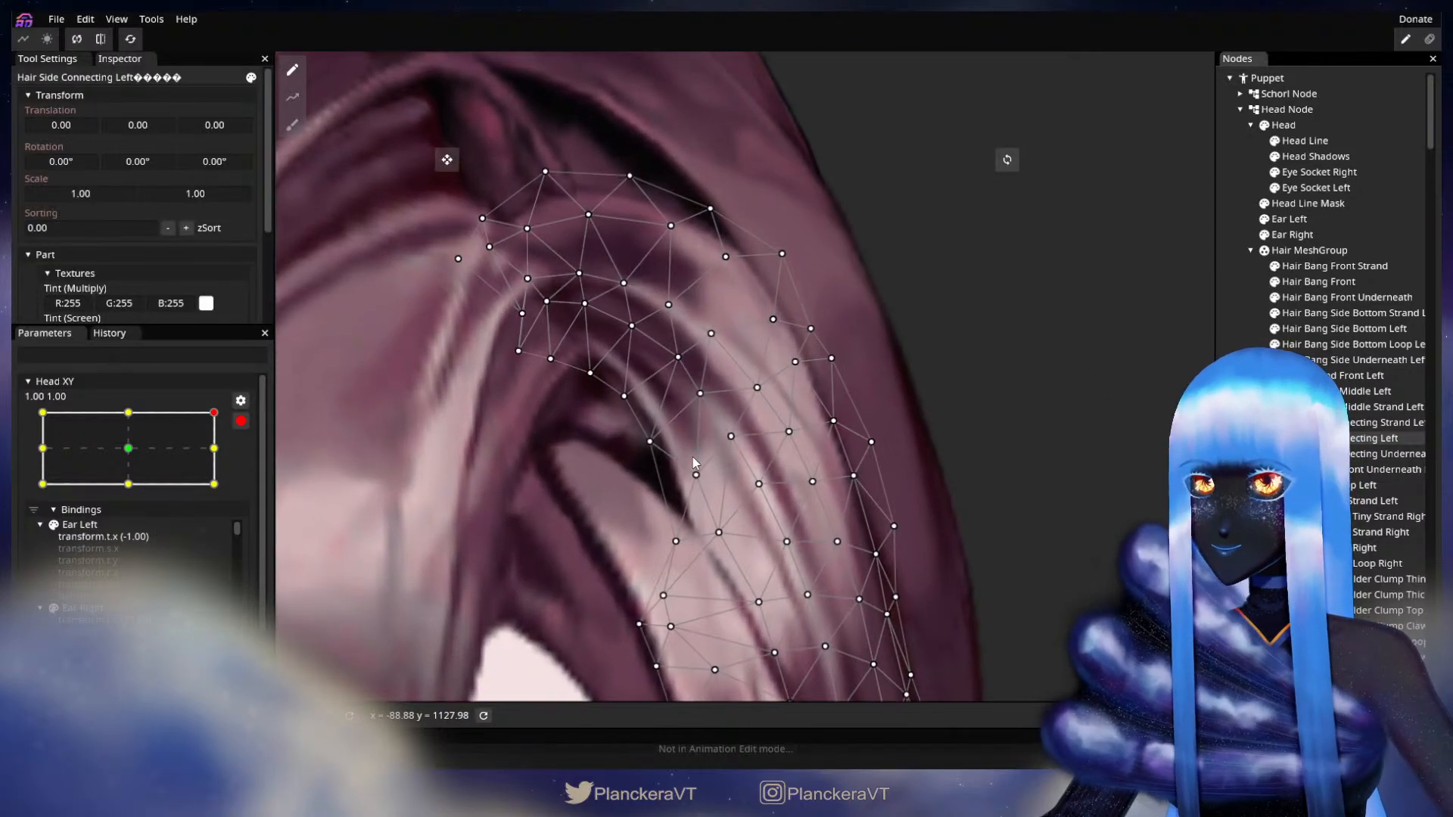
pyautogui.click(749, 393)
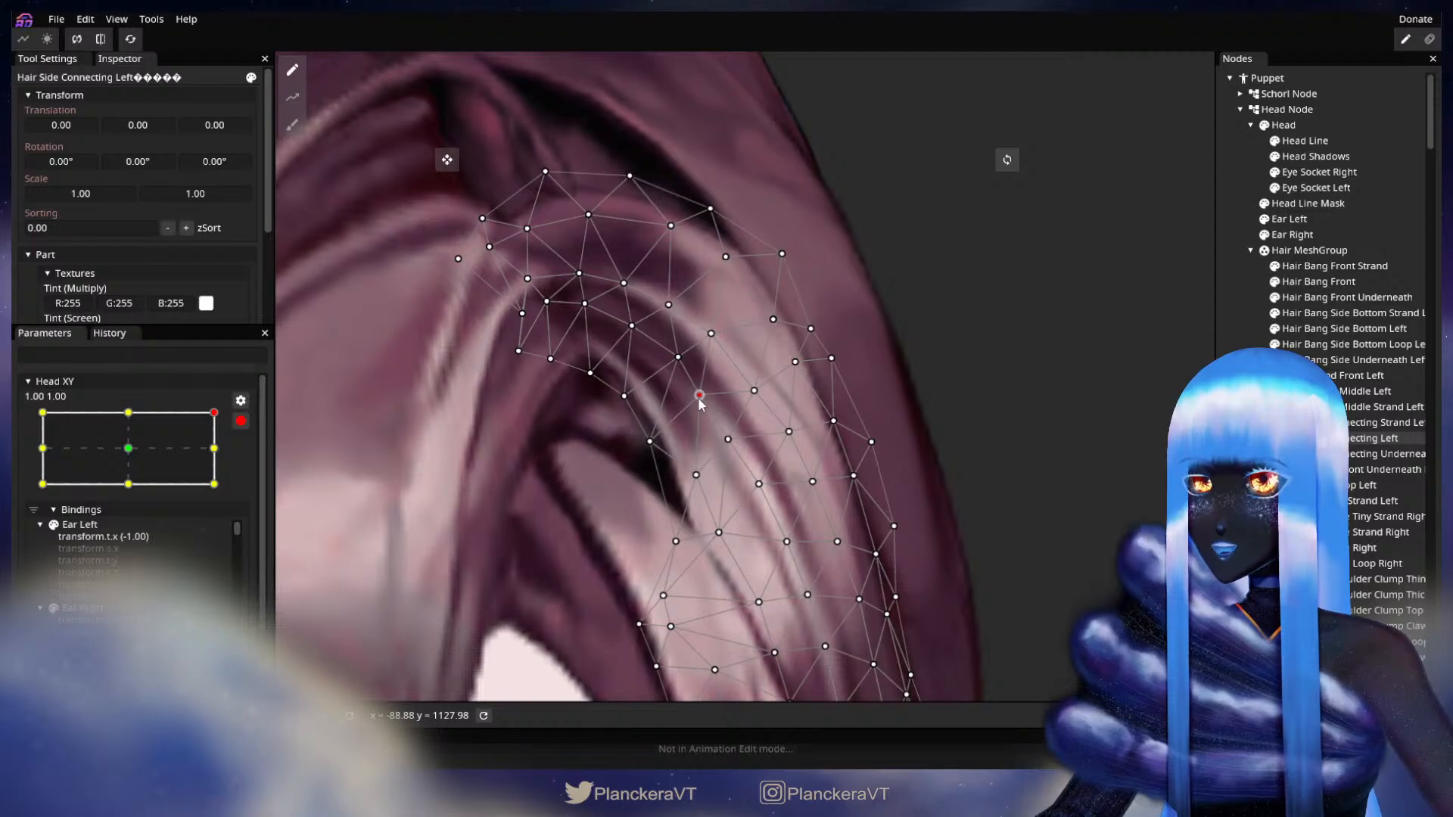
pyautogui.click(707, 340)
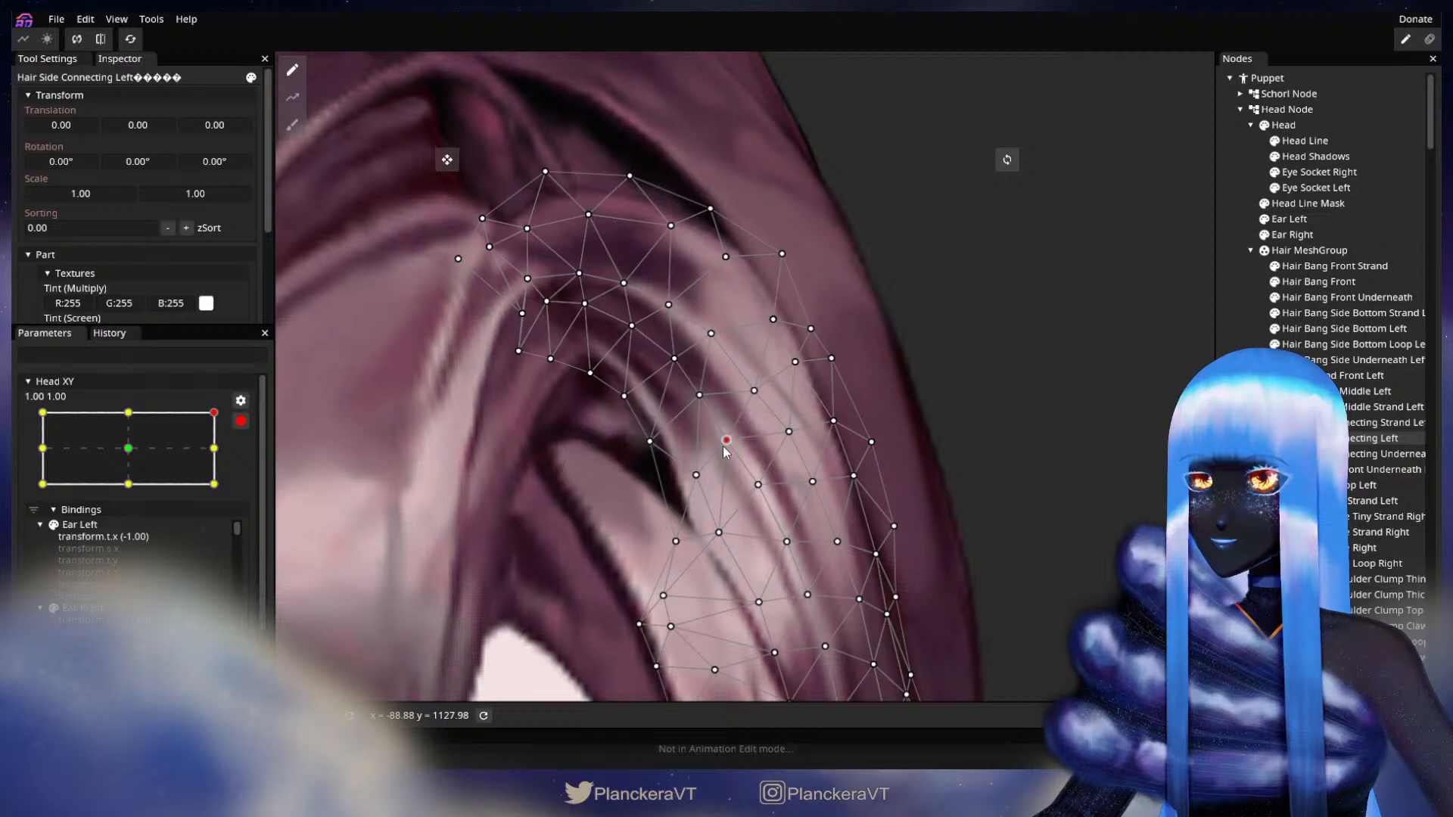
pyautogui.click(789, 432)
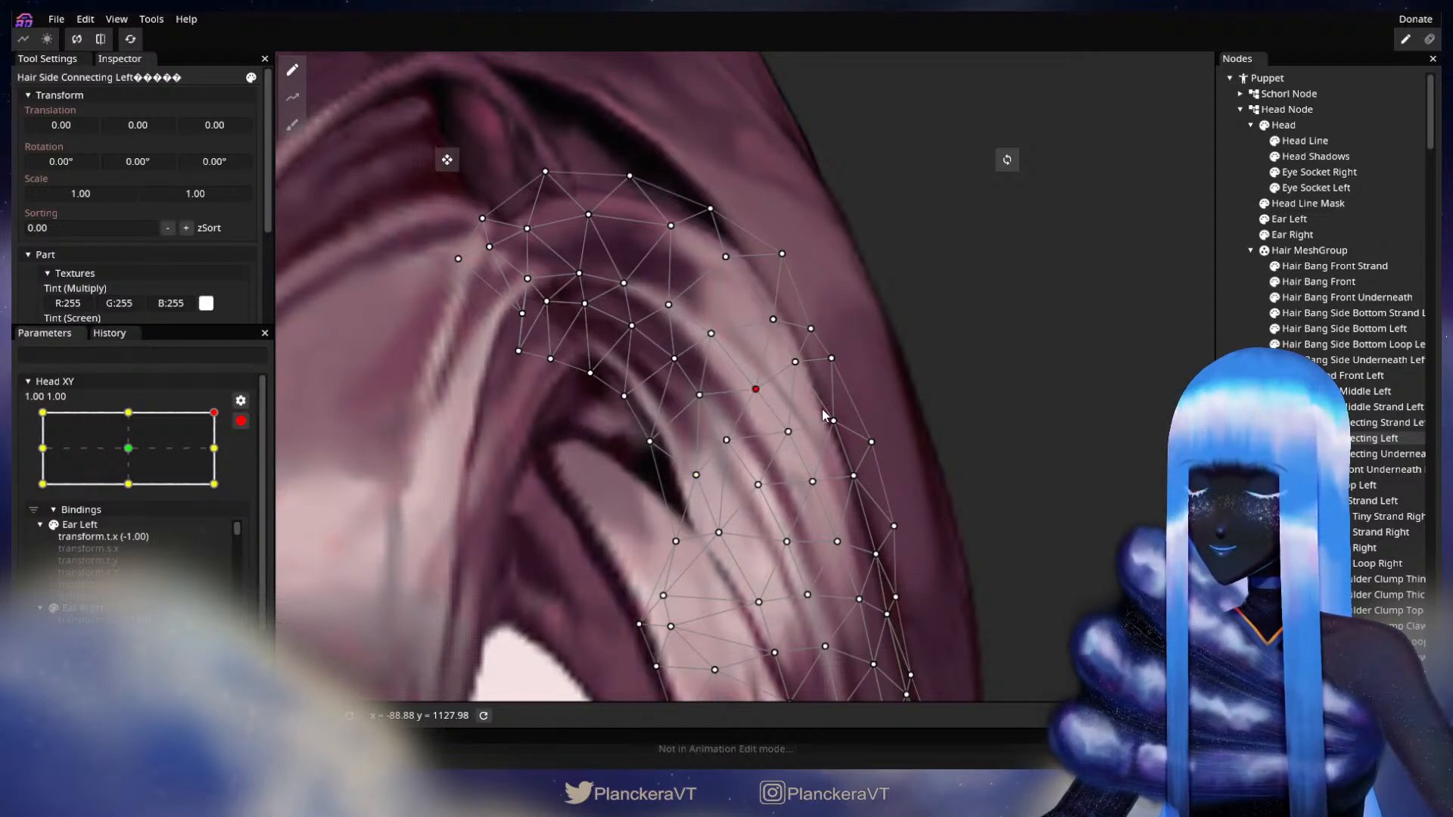
pyautogui.click(979, 579)
# Disarm Head XY and review the side strands against the whole head while moving the parameter around 1.00, 1.00.
pyautogui.scroll(-5, 979, 579)
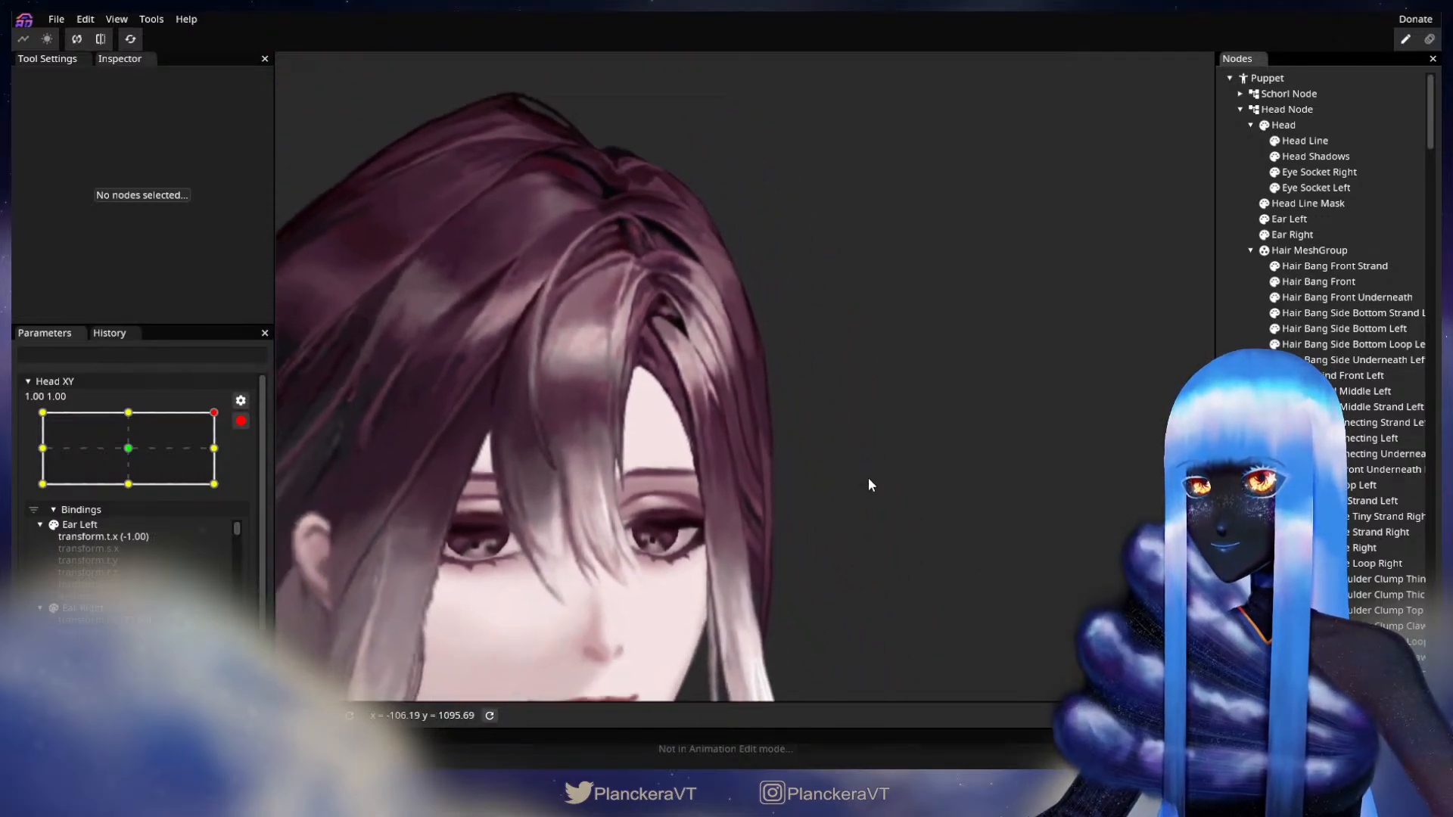
pyautogui.click(241, 423)
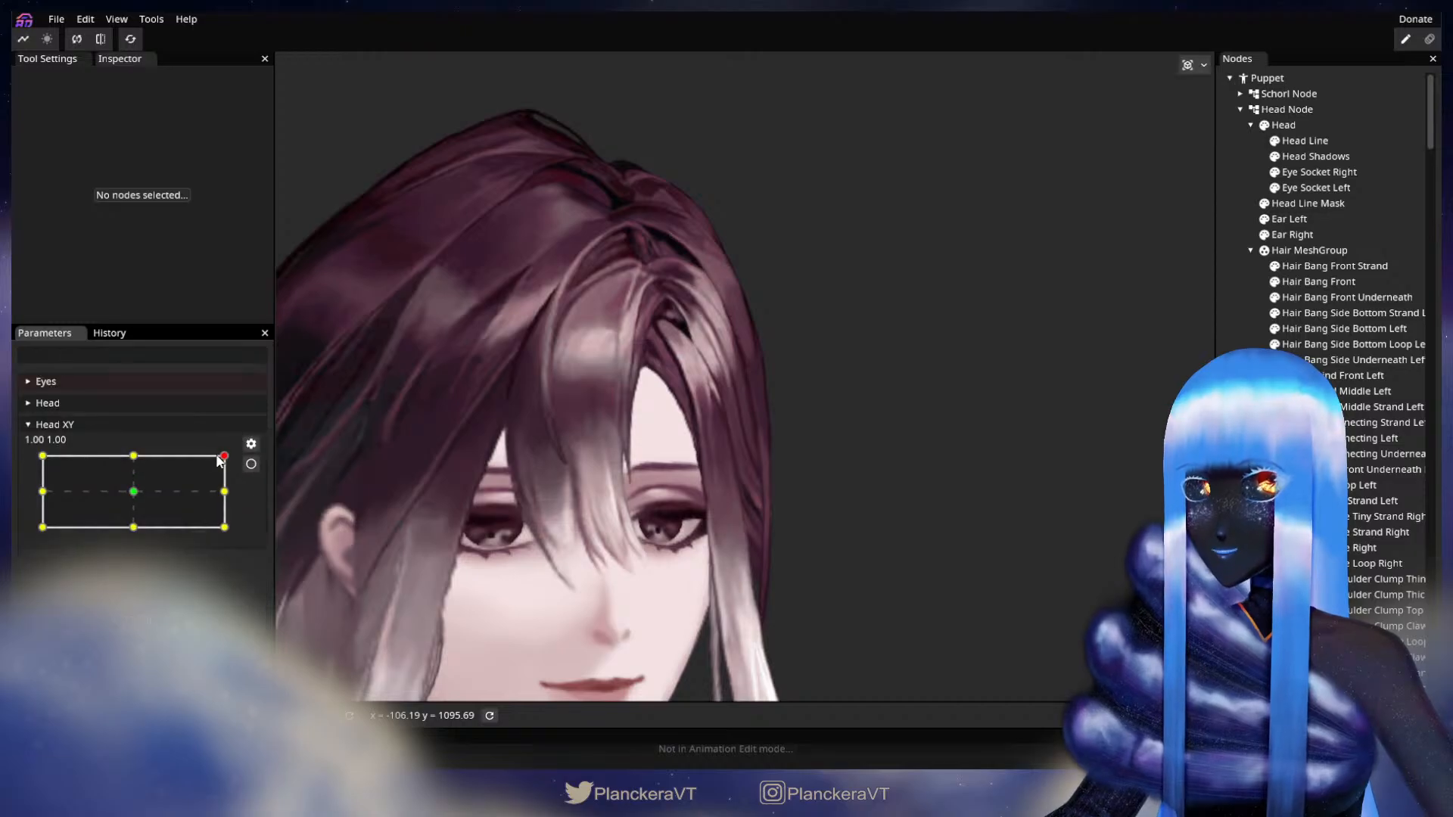
pyautogui.moveTo(227, 452)
pyautogui.mouseDown()
pyautogui.moveTo(228, 492)
pyautogui.moveTo(227, 455)
pyautogui.mouseUp()
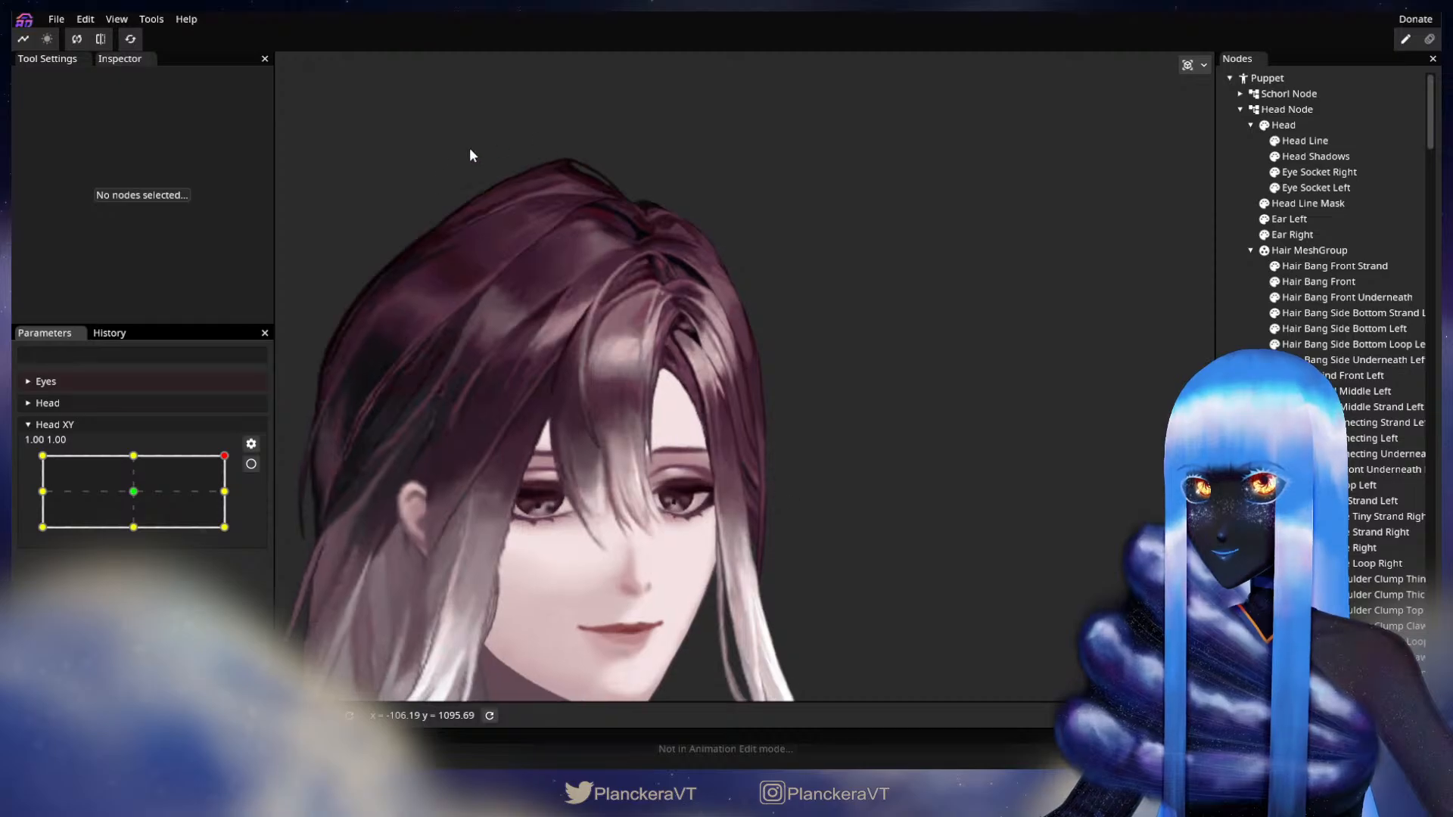
pyautogui.scroll(3, 848, 453)
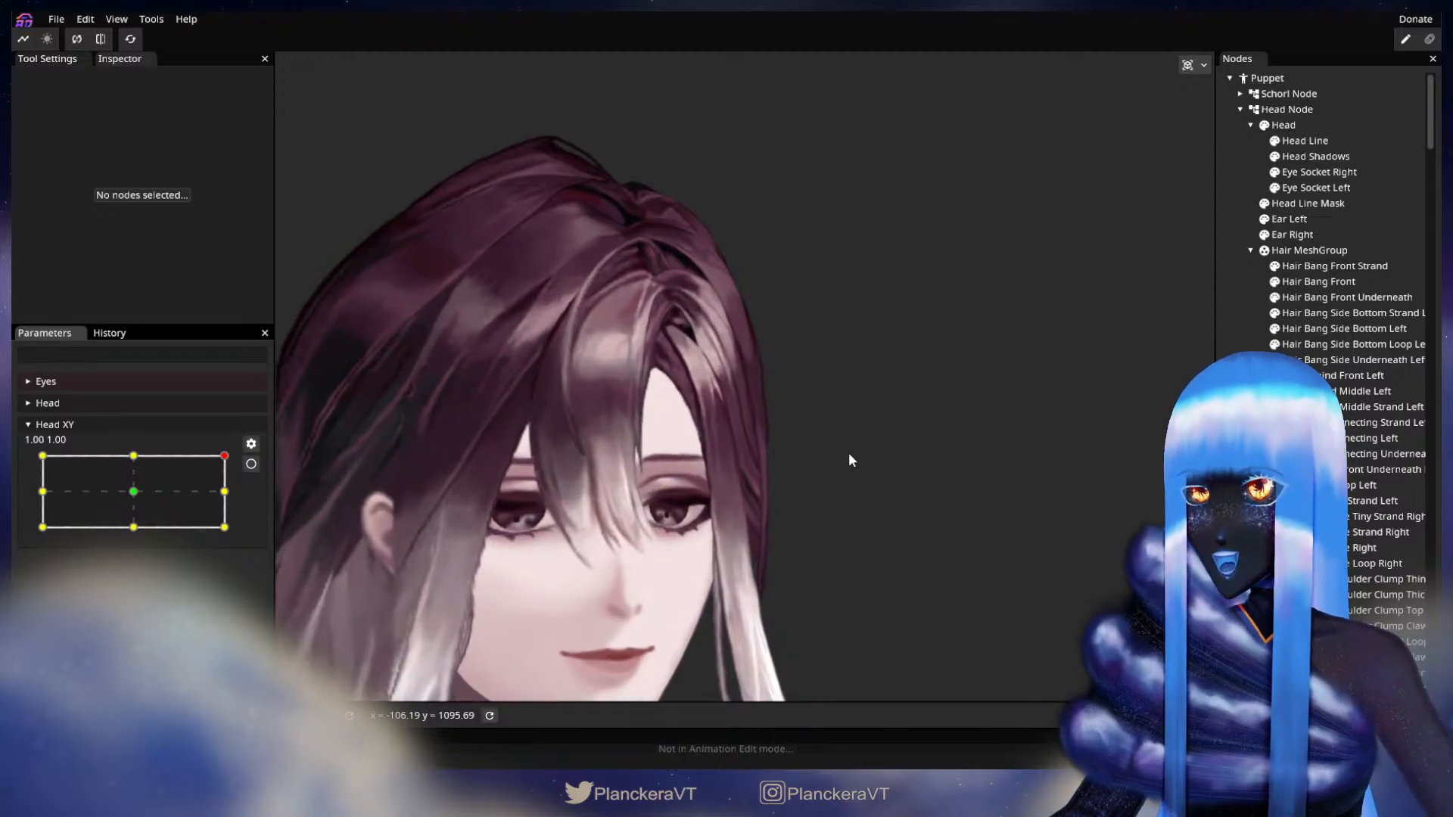
pyautogui.moveTo(796, 456); pyautogui.dragTo(804, 489)
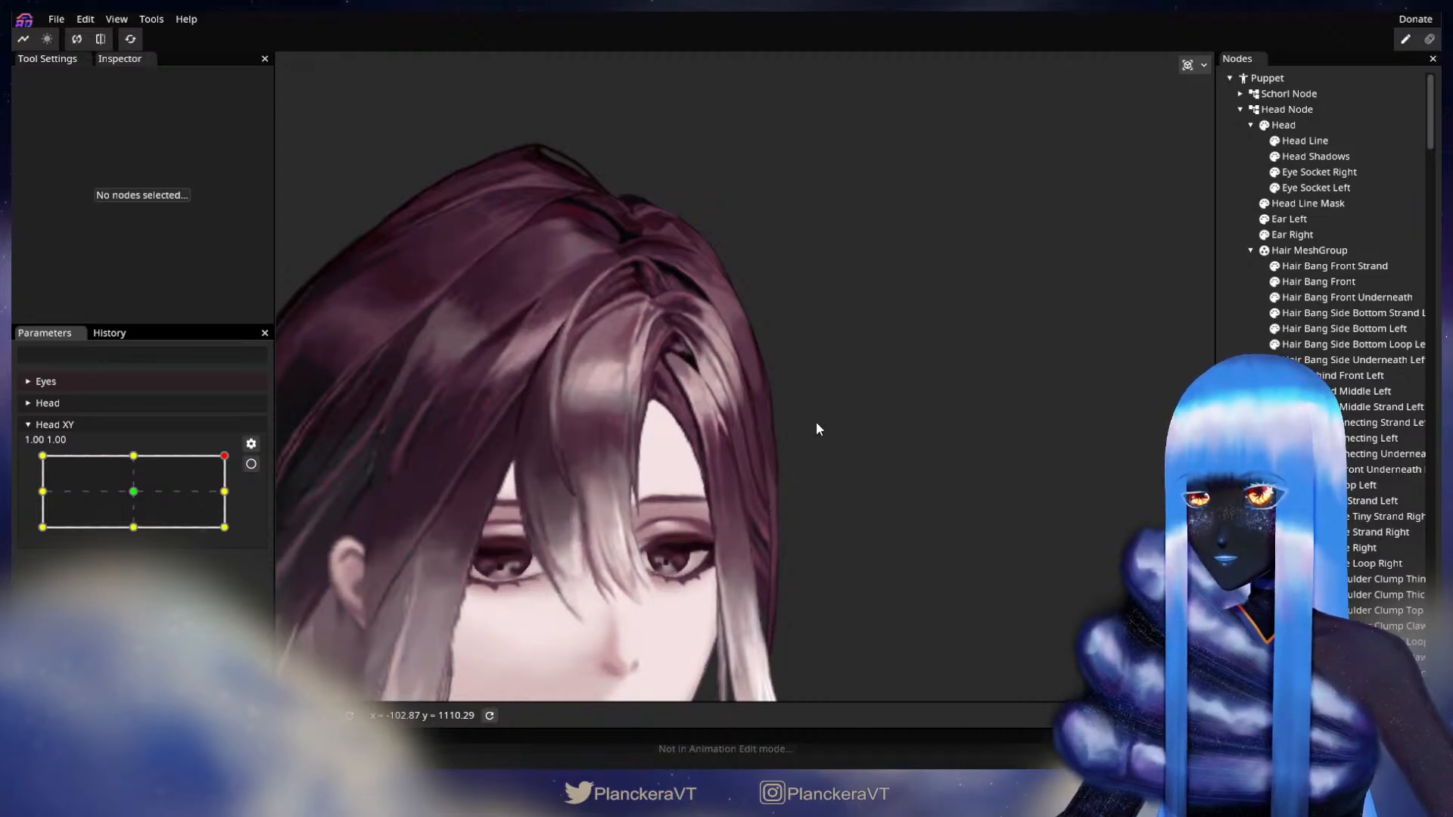
# Inspect the hair parting and side strands while moving Head XY around its 1.00, 1.00 corner.
pyautogui.moveTo(820, 438); pyautogui.dragTo(784, 410)
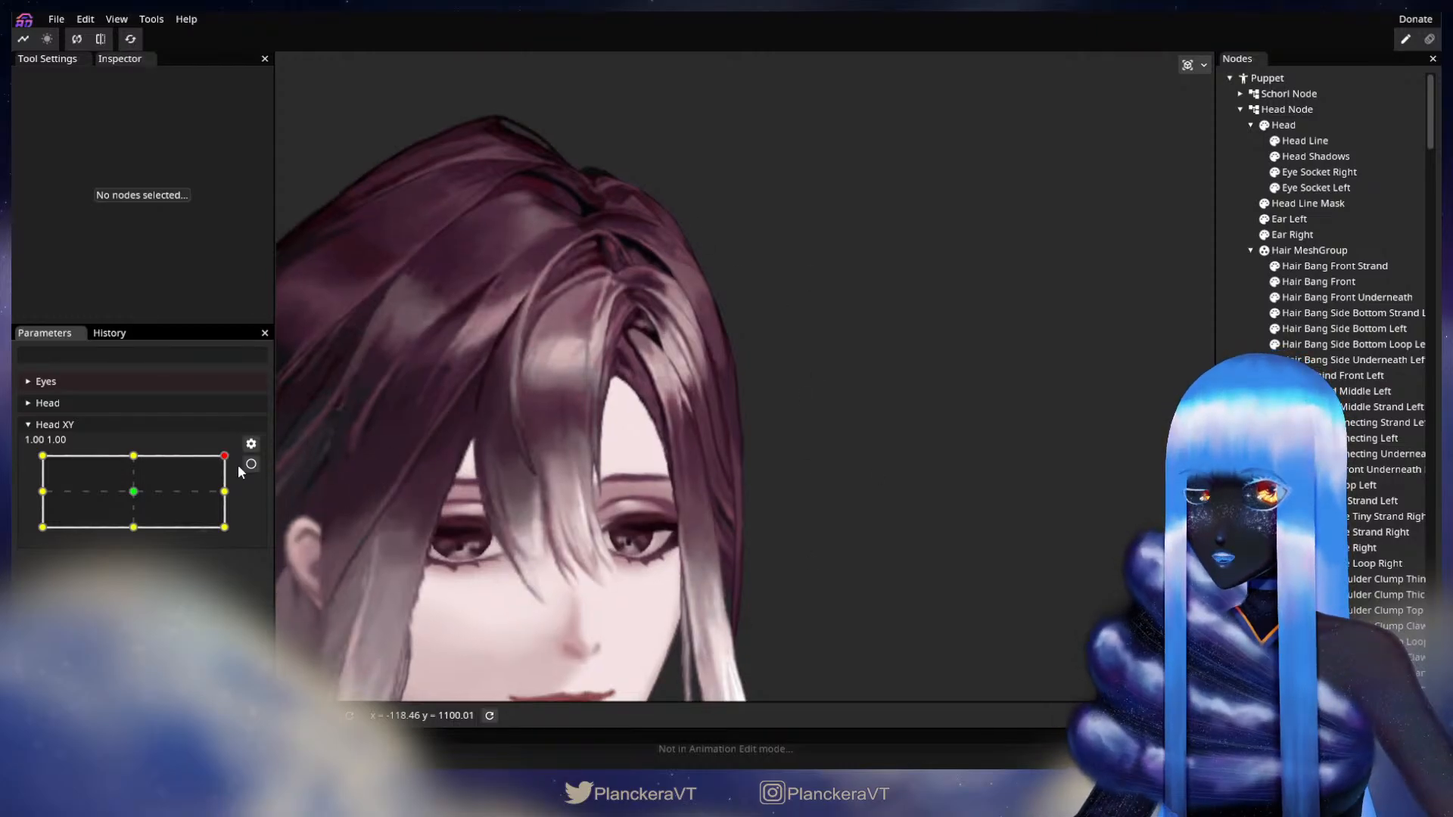
pyautogui.moveTo(593, 501); pyautogui.dragTo(645, 533)
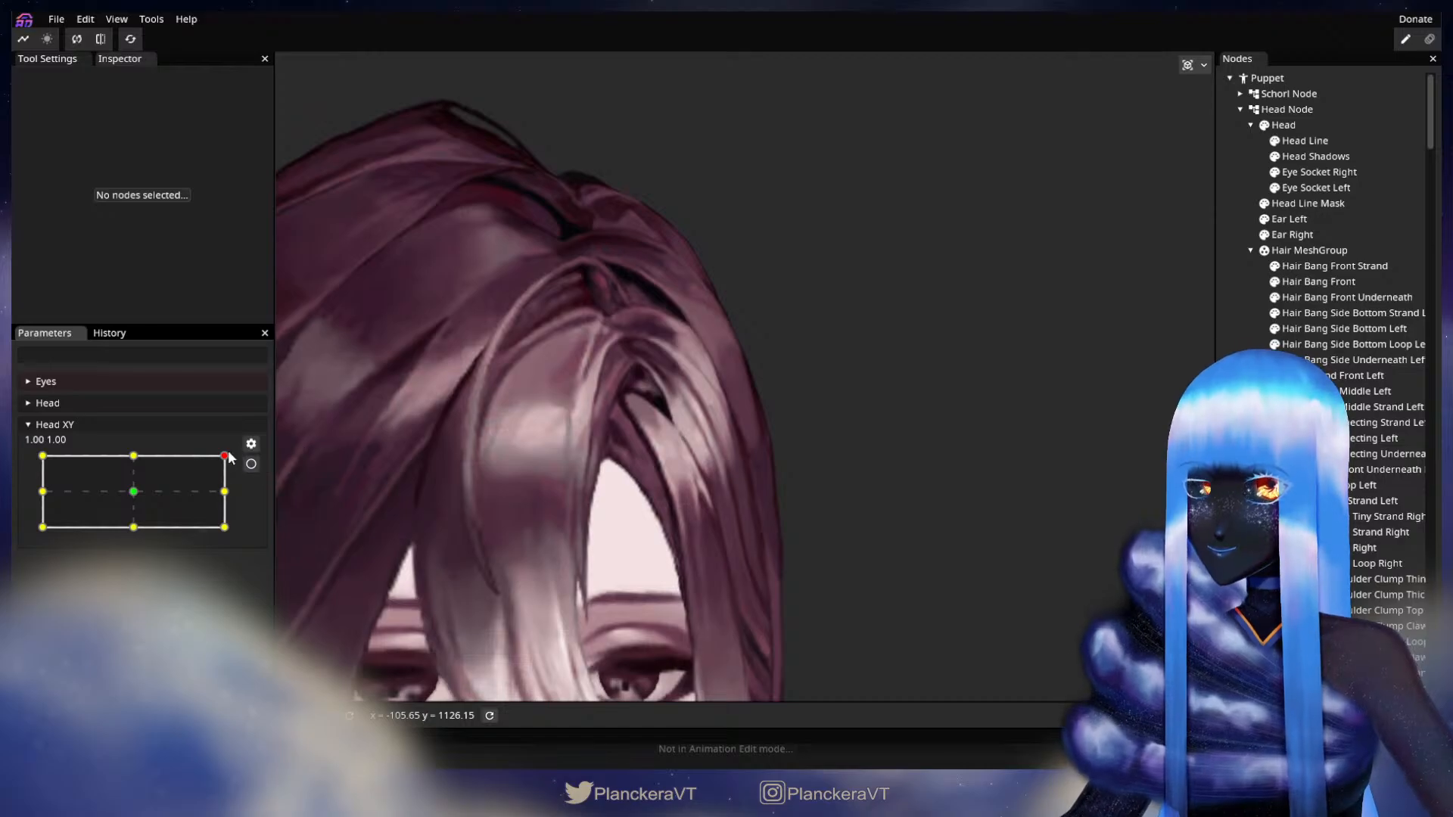
pyautogui.moveTo(227, 463)
pyautogui.mouseDown()
pyautogui.moveTo(234, 494)
pyautogui.moveTo(233, 445)
pyautogui.mouseUp()
# Re-arm Head XY at 1.00, 1.00, nudge Hair Side Connecting Left's inner vertices beside and below the dark gap, and deselect the part.
pyautogui.click(251, 464)
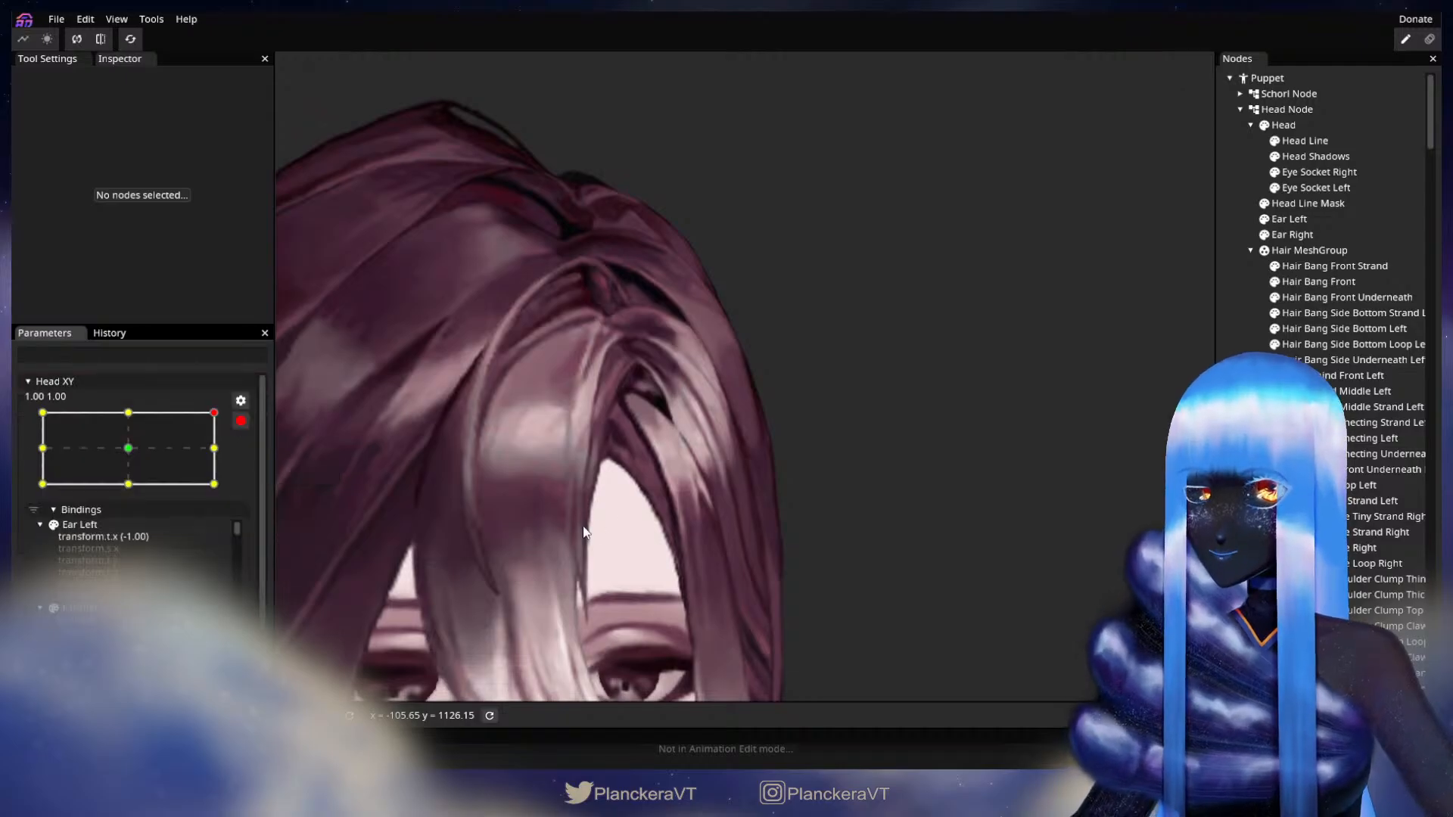
pyautogui.scroll(2, 575, 496)
pyautogui.moveTo(649, 521); pyautogui.dragTo(704, 526)
pyautogui.scroll(2, 803, 522)
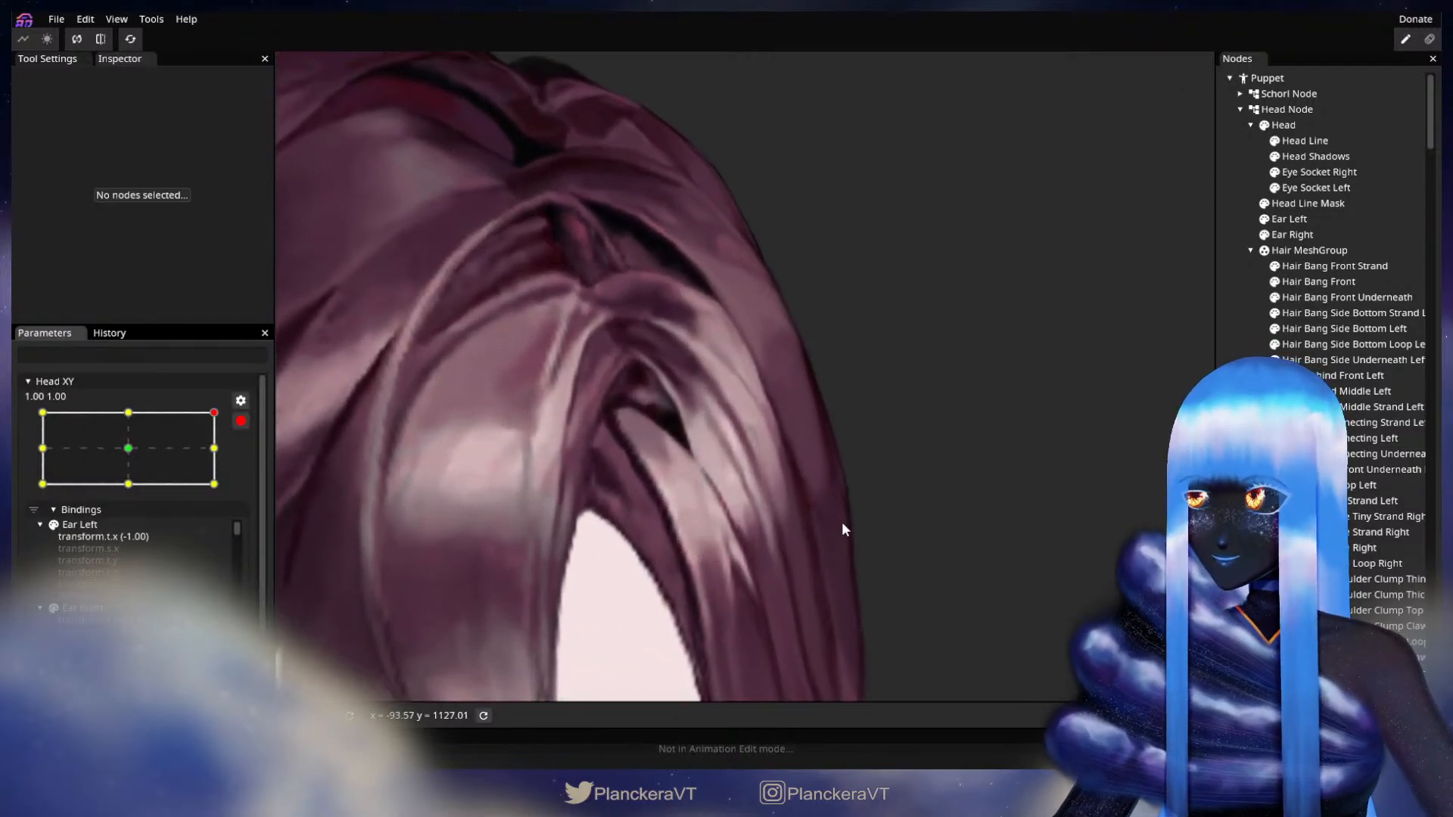
pyautogui.click(638, 534)
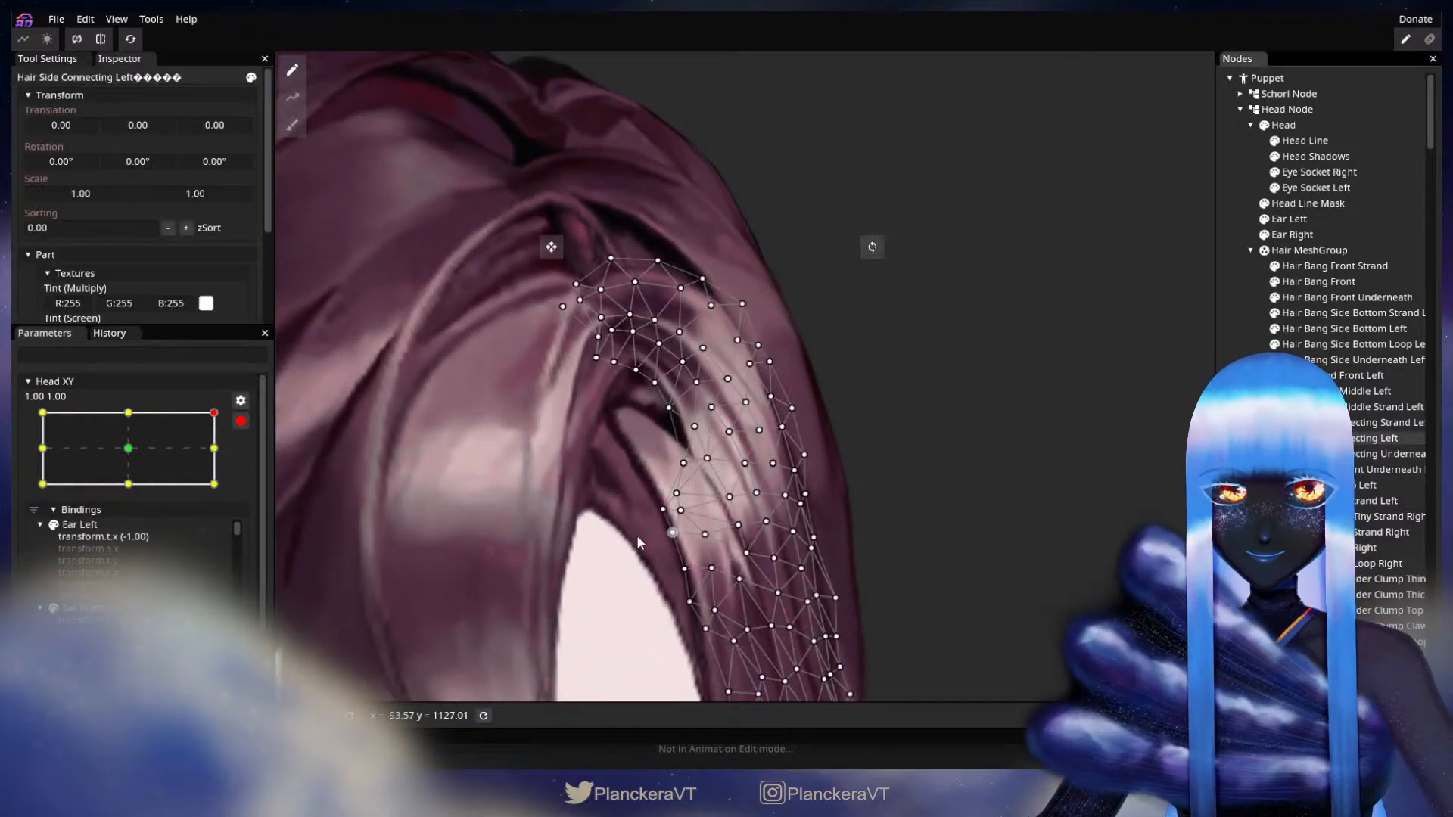
pyautogui.moveTo(701, 483); pyautogui.dragTo(673, 486)
pyautogui.click(682, 441)
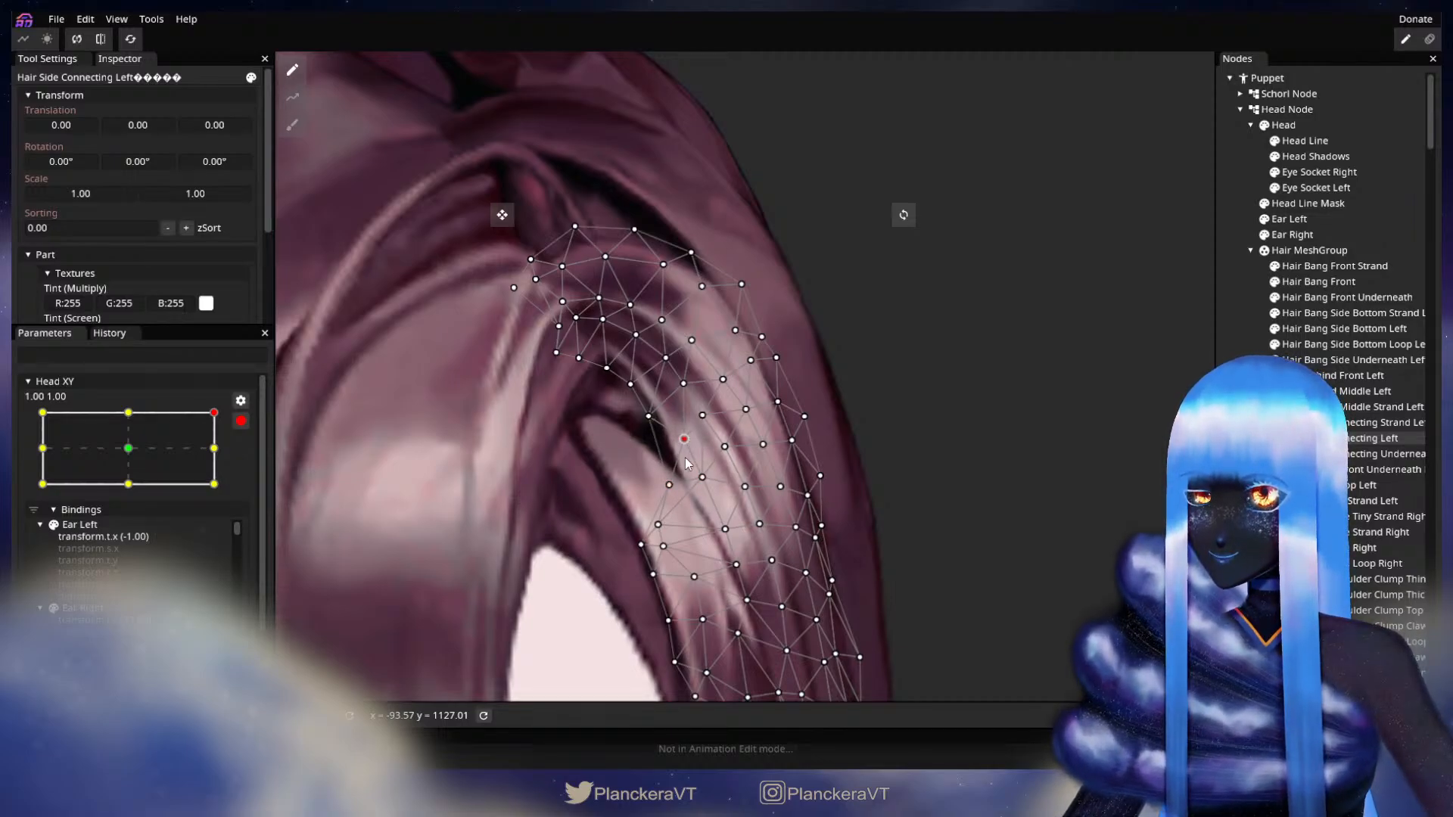
pyautogui.moveTo(669, 527); pyautogui.dragTo(676, 529)
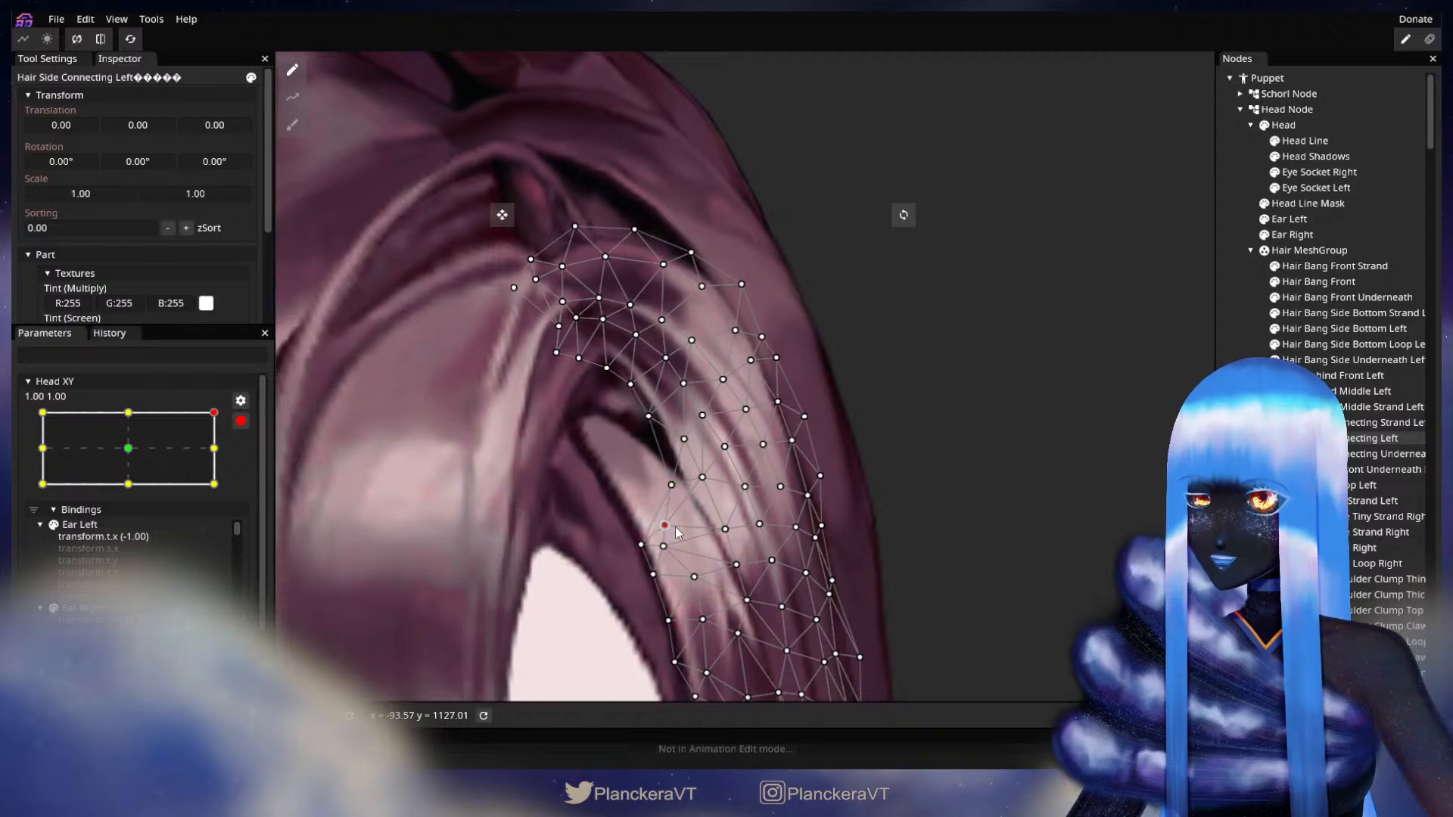
pyautogui.click(710, 479)
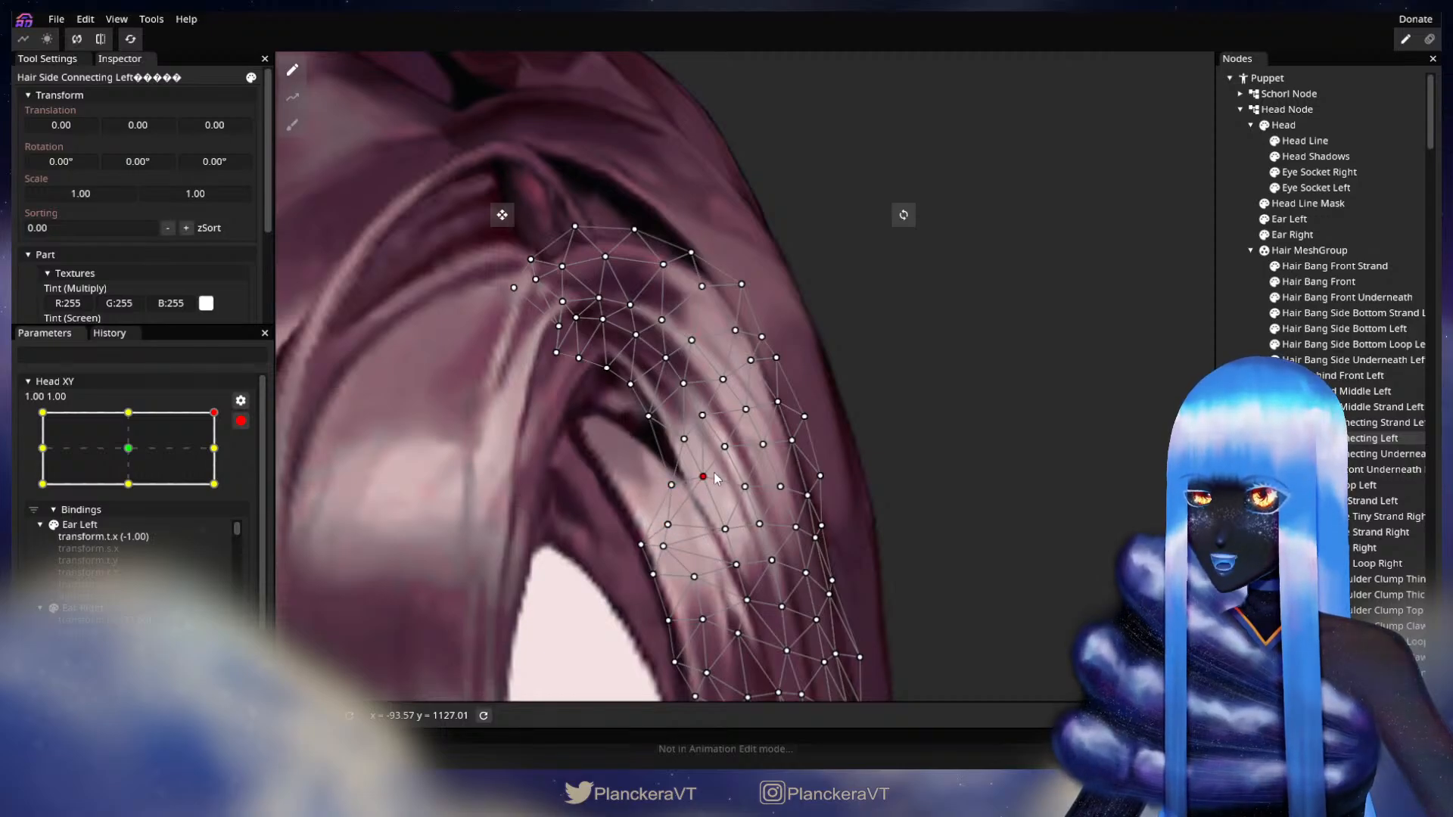
pyautogui.press('Escape')
# Disarm Head XY and check the connecting strand against the whole head while moving the parameter near 1.00, 1.00.
pyautogui.scroll(-3, 921, 500)
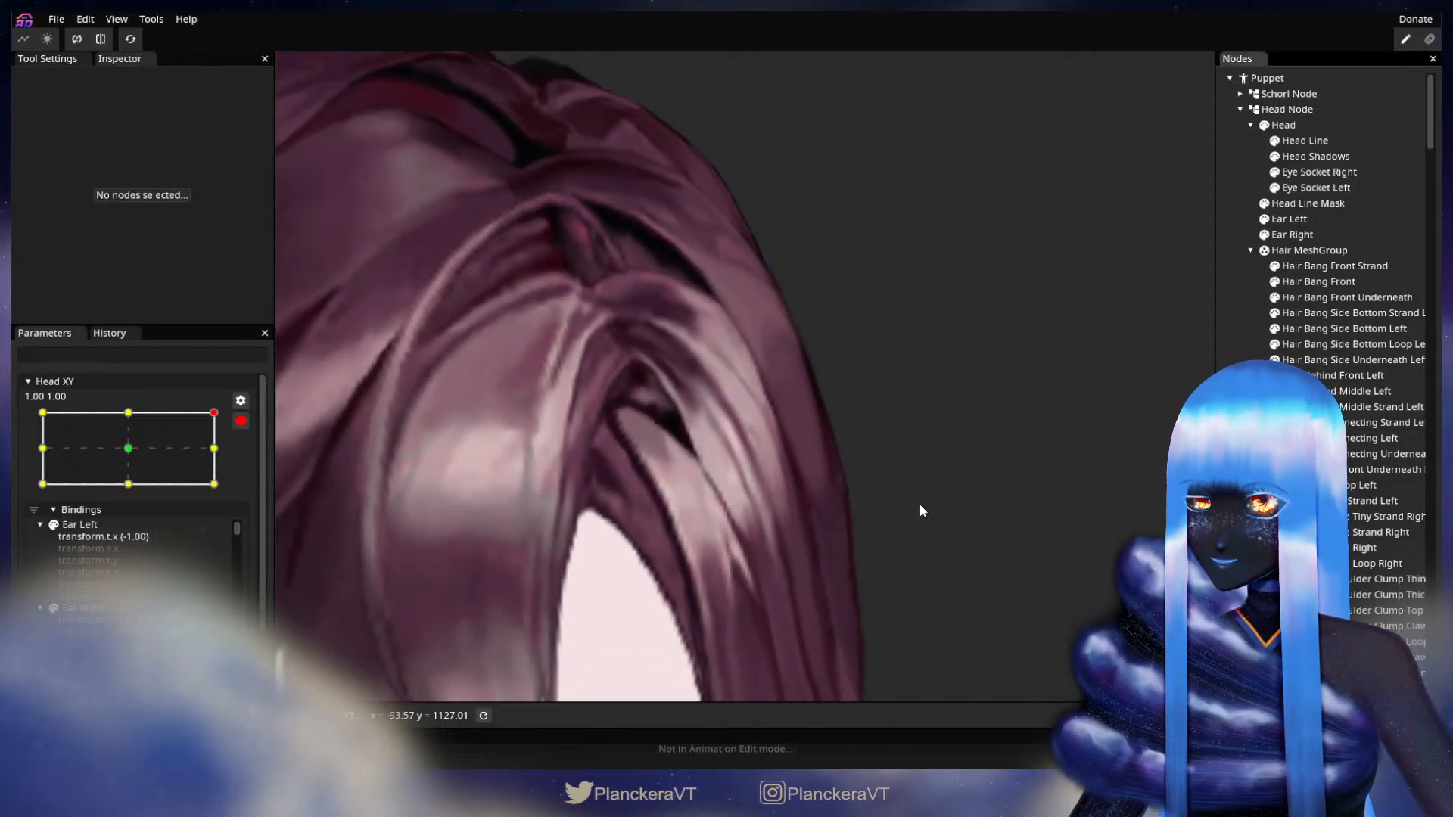
pyautogui.scroll(-5, 933, 517)
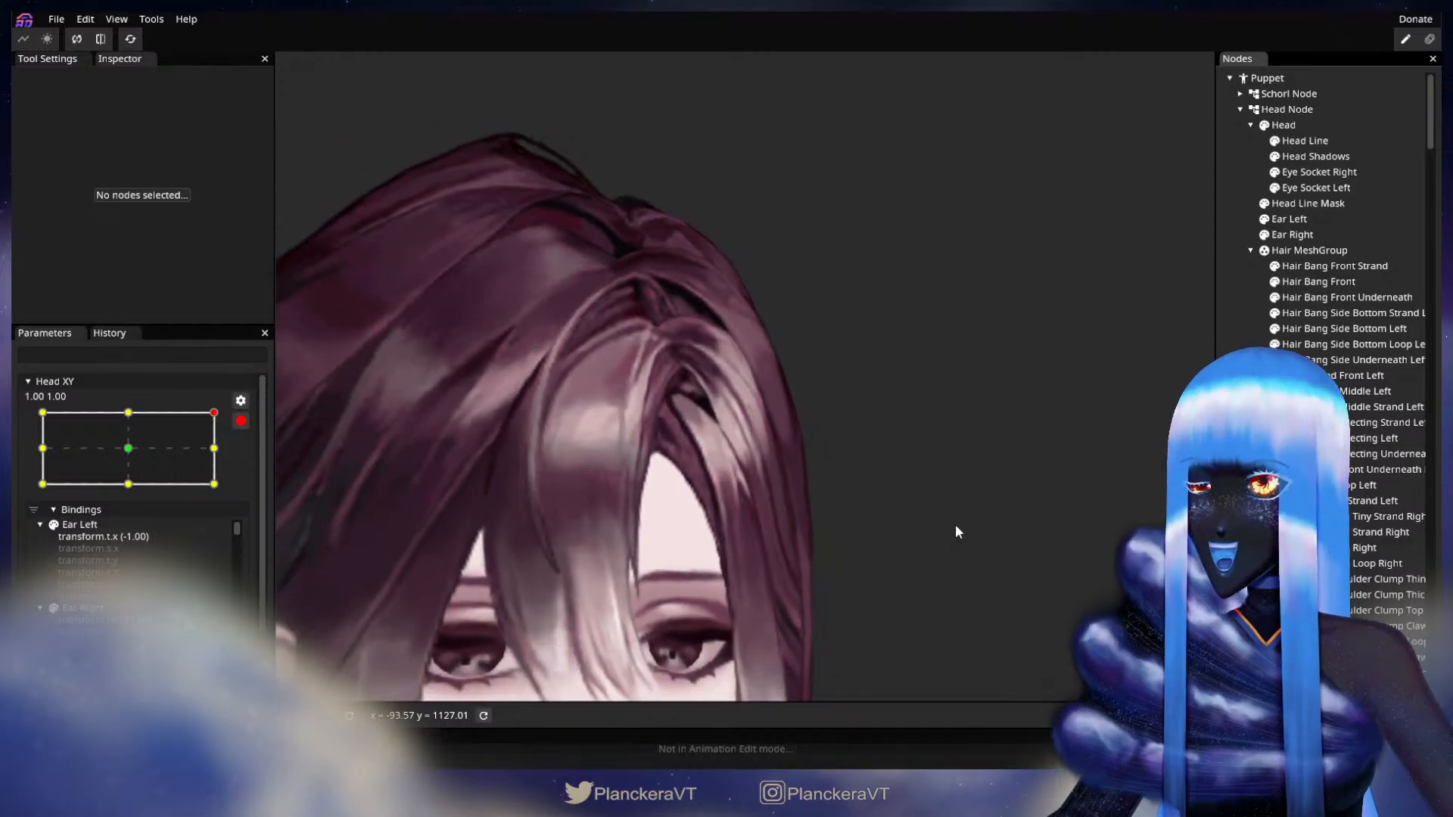
pyautogui.scroll(-2, 964, 528)
pyautogui.moveTo(995, 552); pyautogui.dragTo(970, 482)
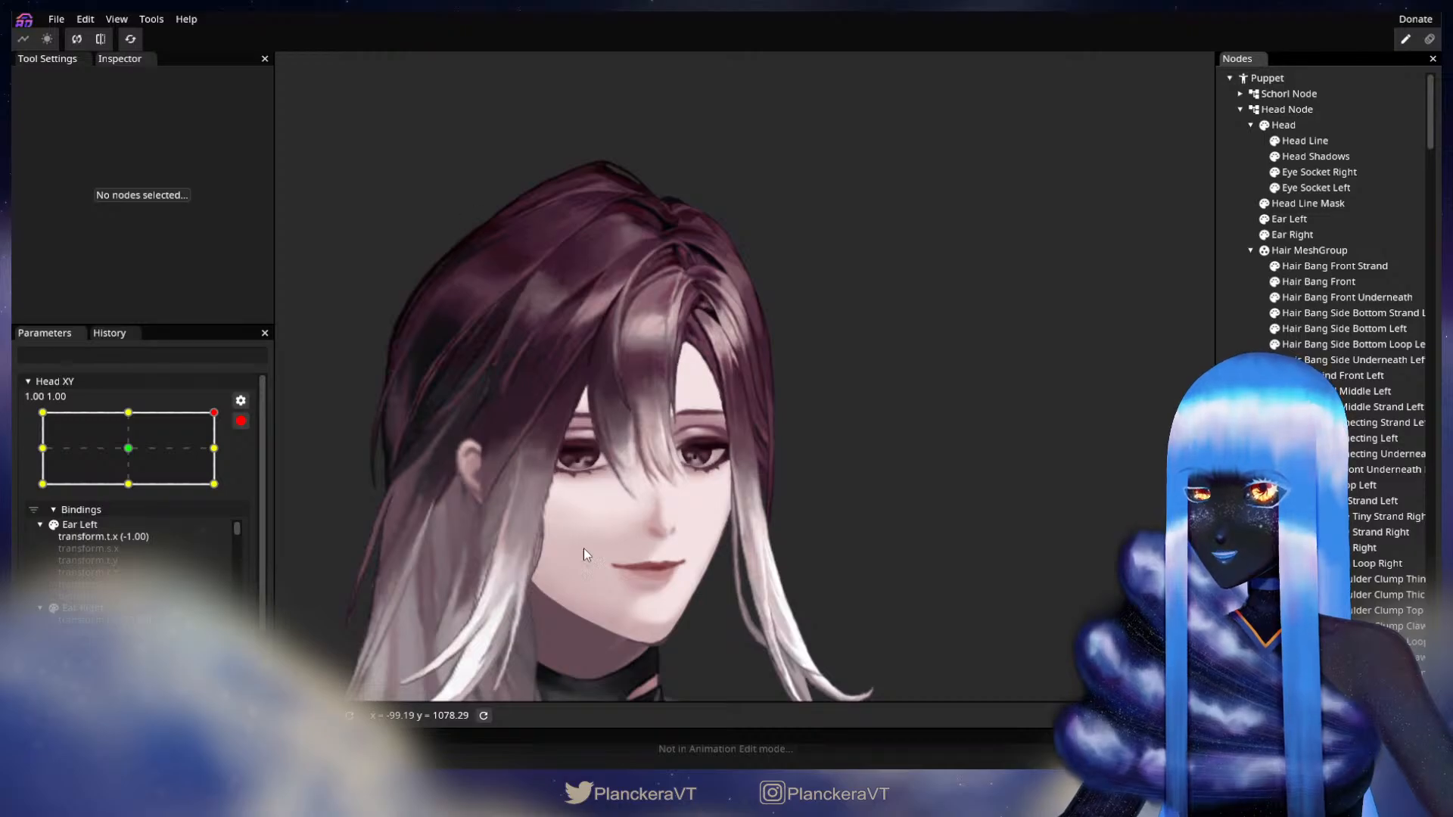
pyautogui.scroll(2, 796, 479)
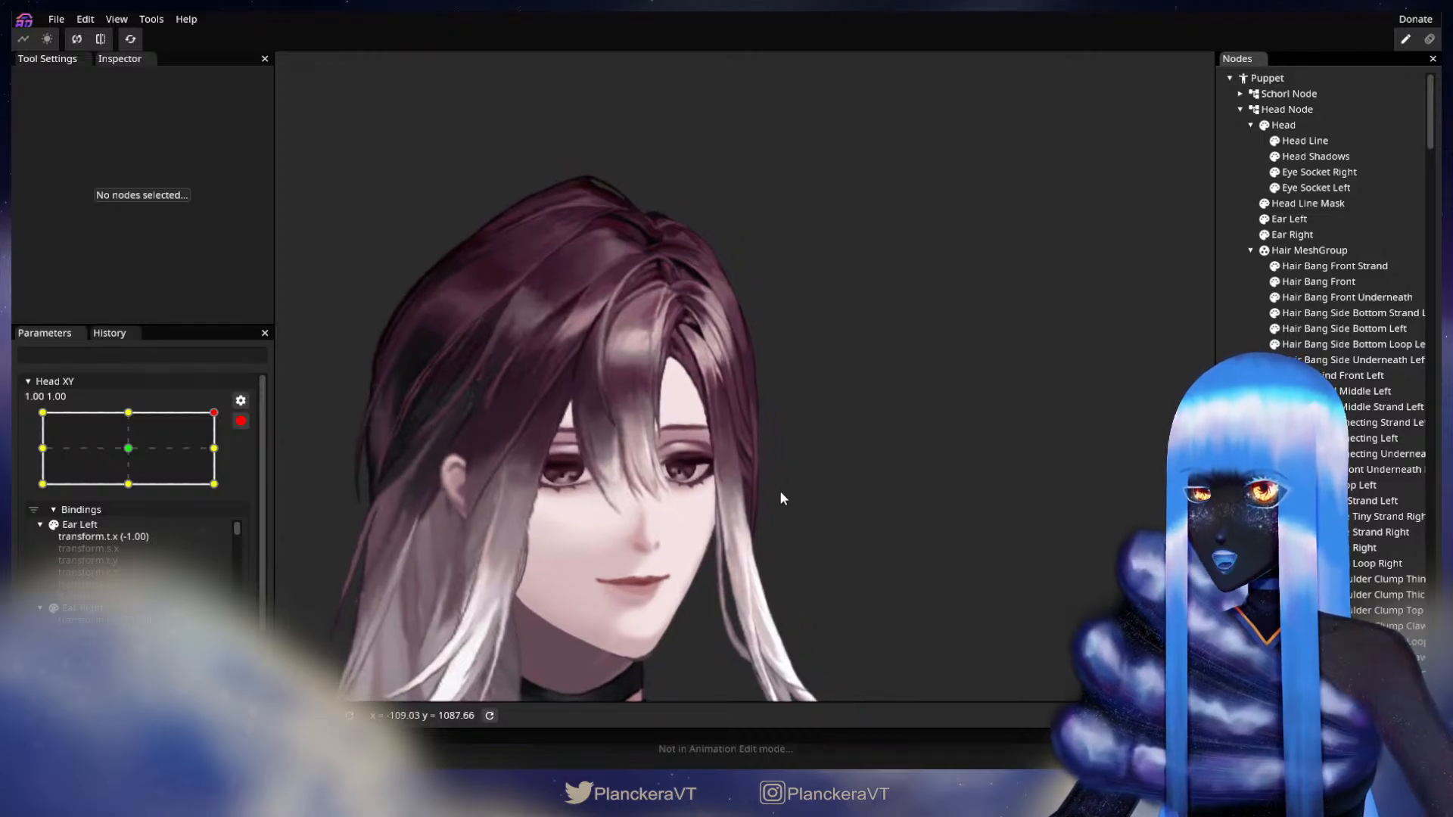
pyautogui.click(240, 420)
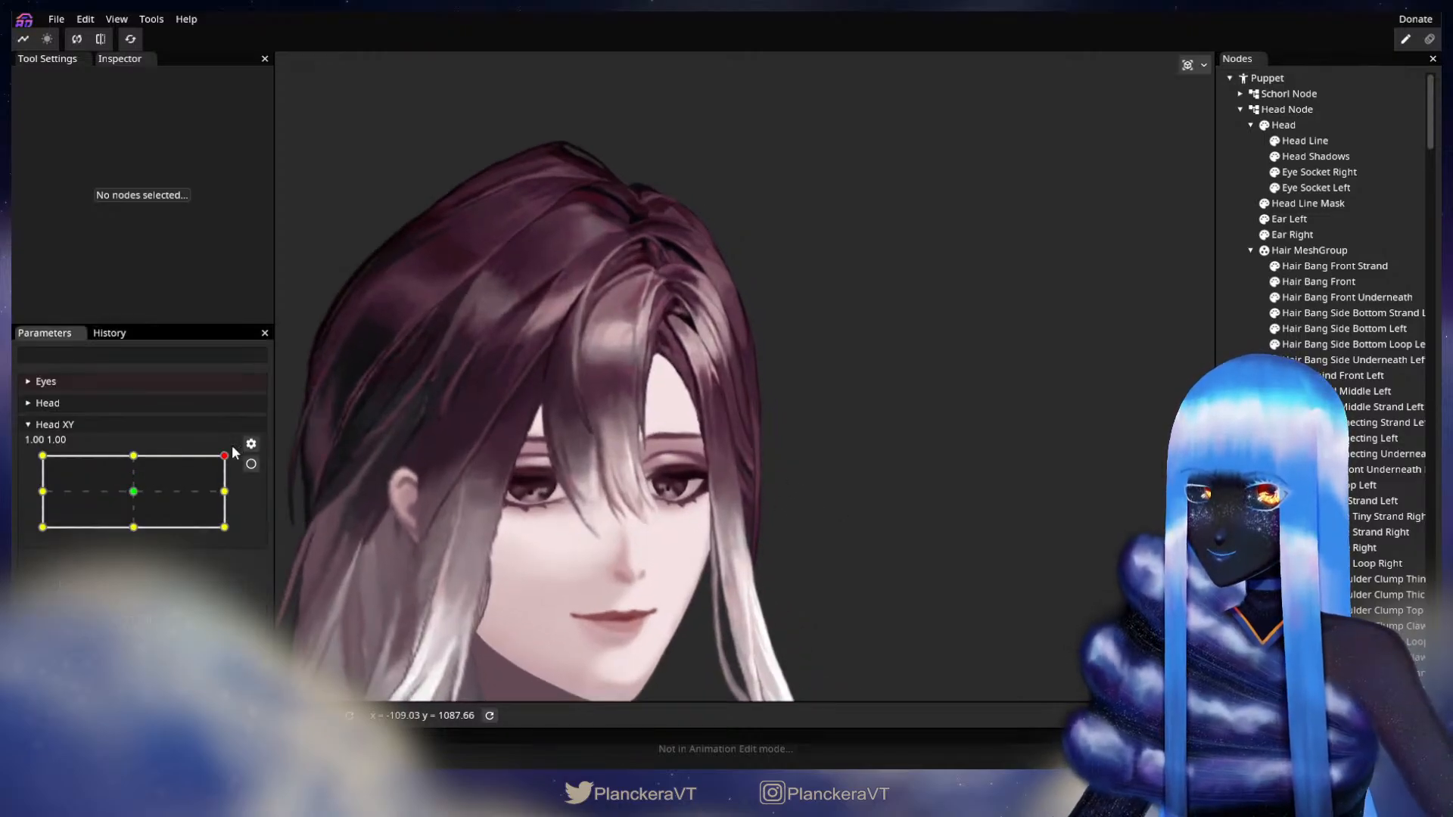
pyautogui.moveTo(231, 458); pyautogui.dragTo(268, 453)
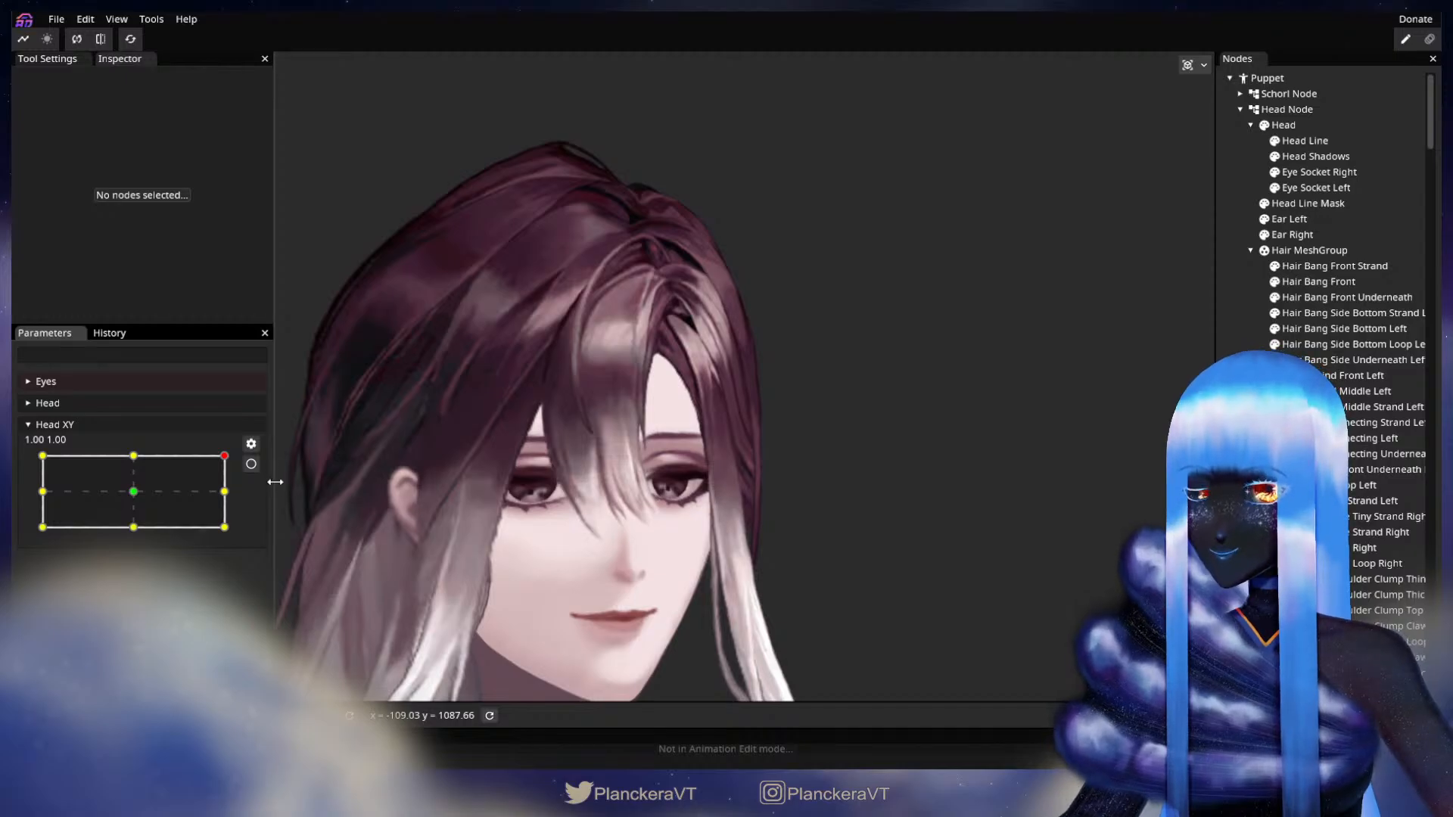
# Re-arm Head XY at 1.00, 1.00 and adjust single vertices of Hair Side Connecting Left along the inner curve above the dark gap.
pyautogui.click(252, 467)
pyautogui.scroll(5, 716, 506)
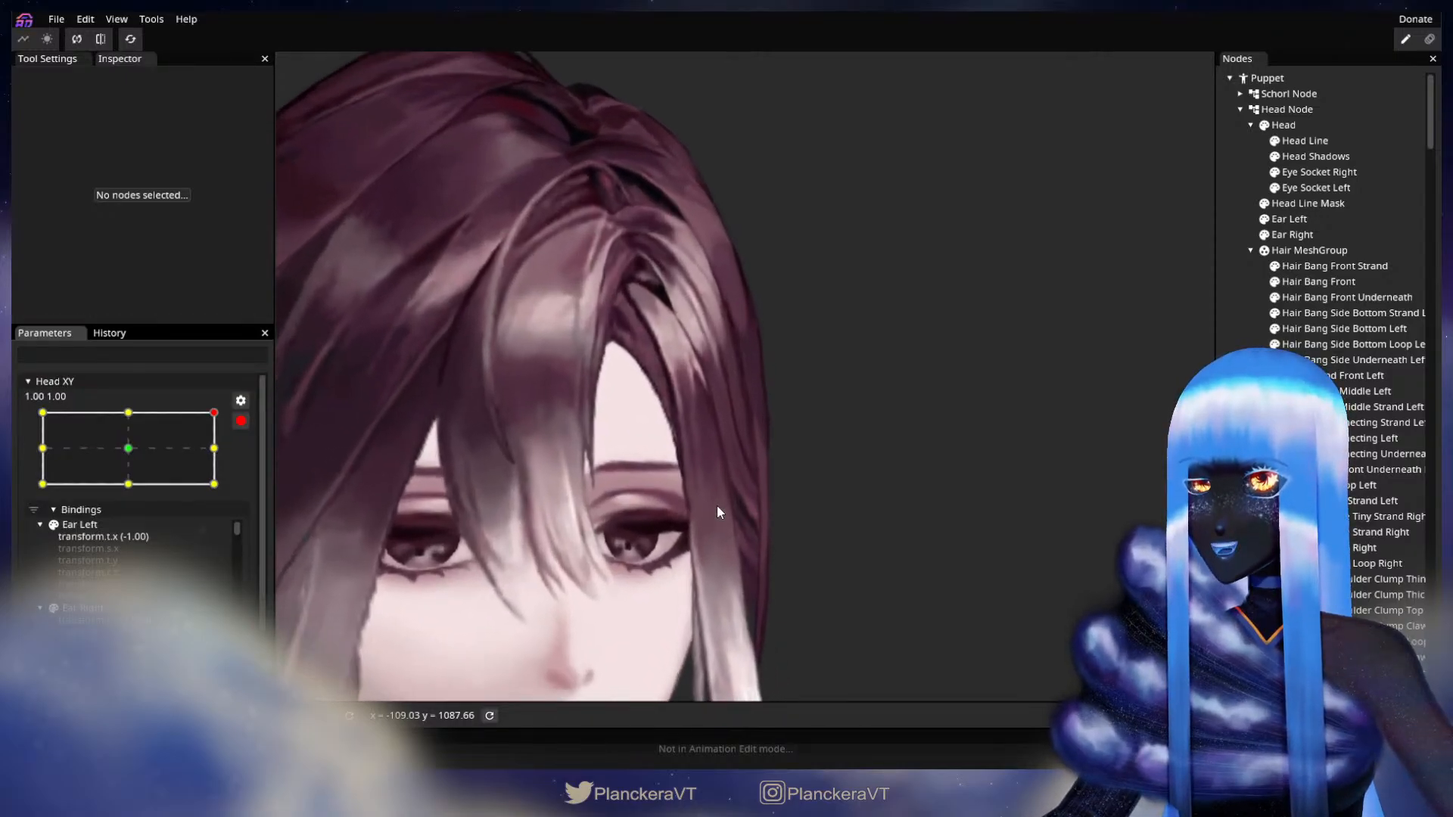
pyautogui.moveTo(582, 406); pyautogui.dragTo(748, 510)
pyautogui.scroll(3, 801, 493)
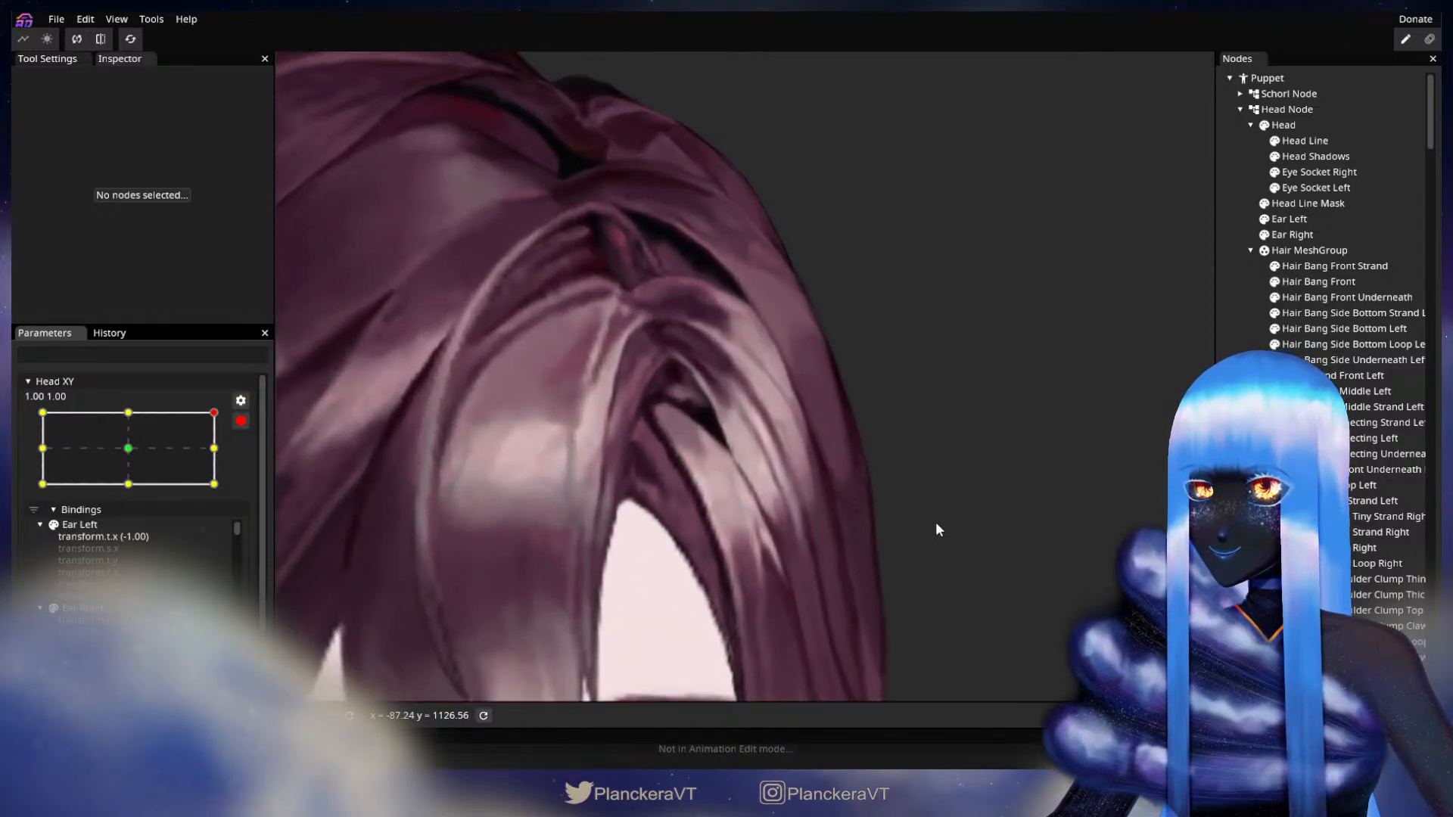
pyautogui.moveTo(935, 521); pyautogui.dragTo(871, 492)
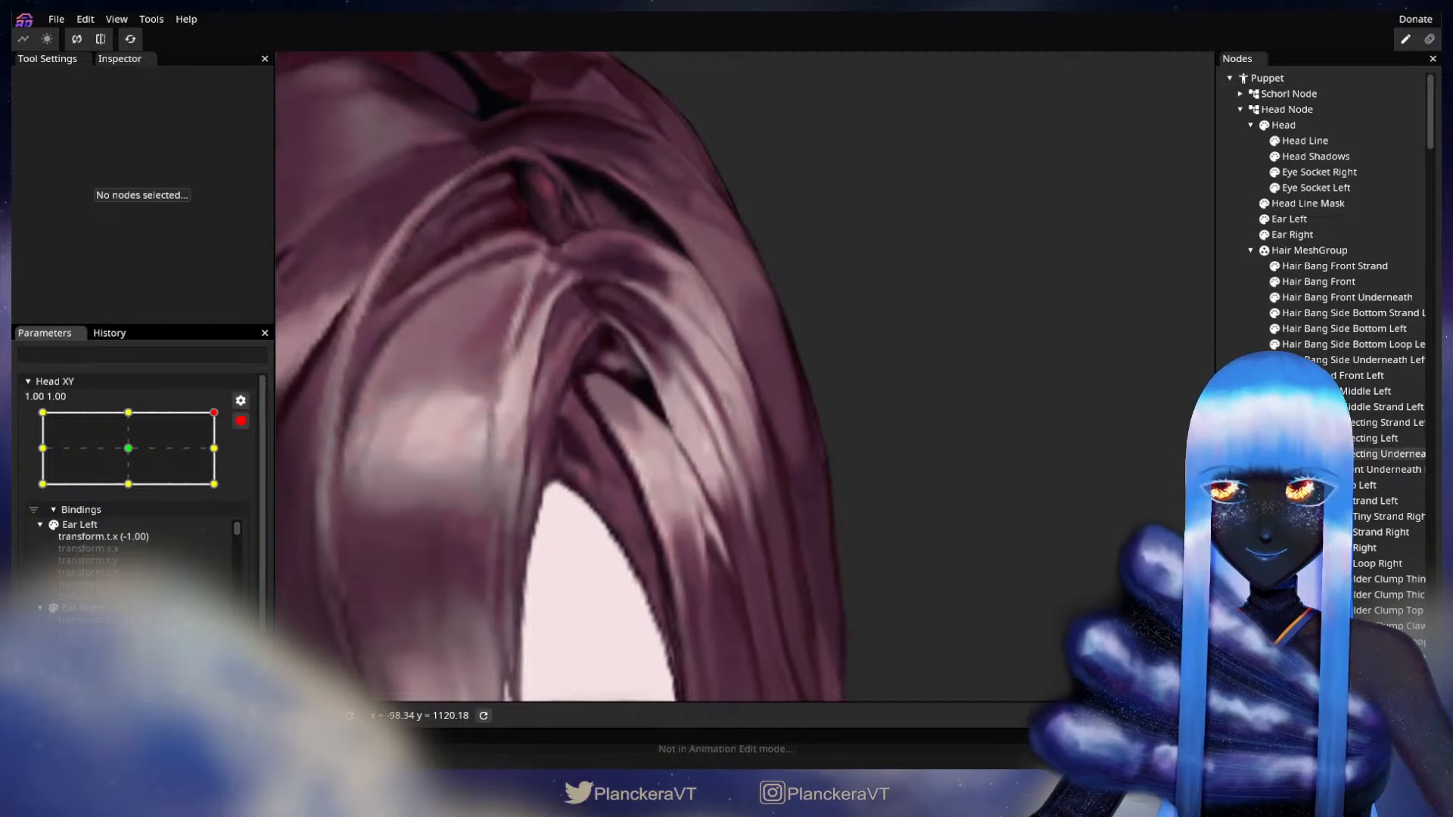
pyautogui.click(1326, 439)
pyautogui.scroll(2, 781, 463)
pyautogui.moveTo(700, 457); pyautogui.dragTo(737, 516)
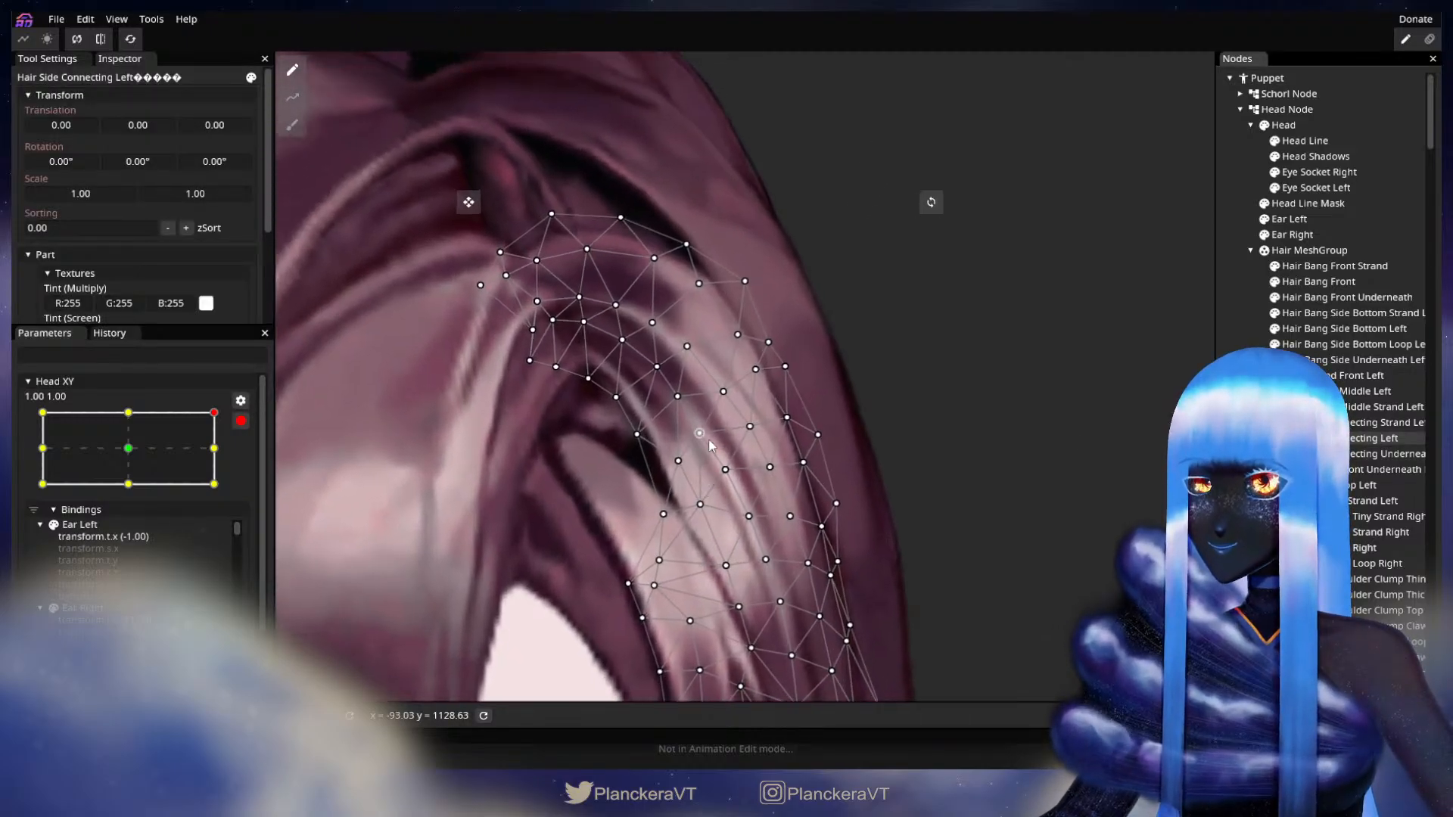
pyautogui.click(708, 440)
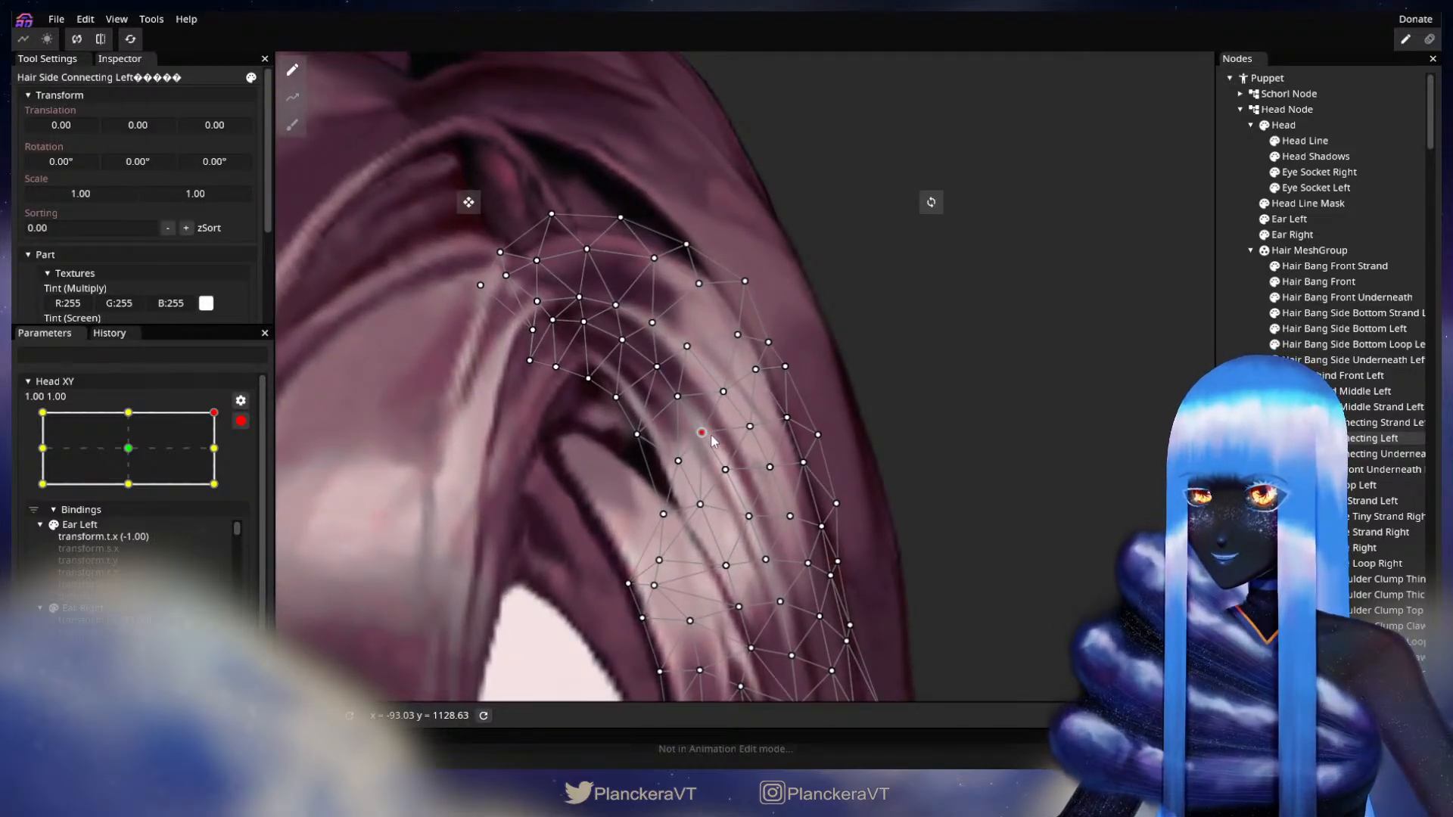
pyautogui.click(723, 392)
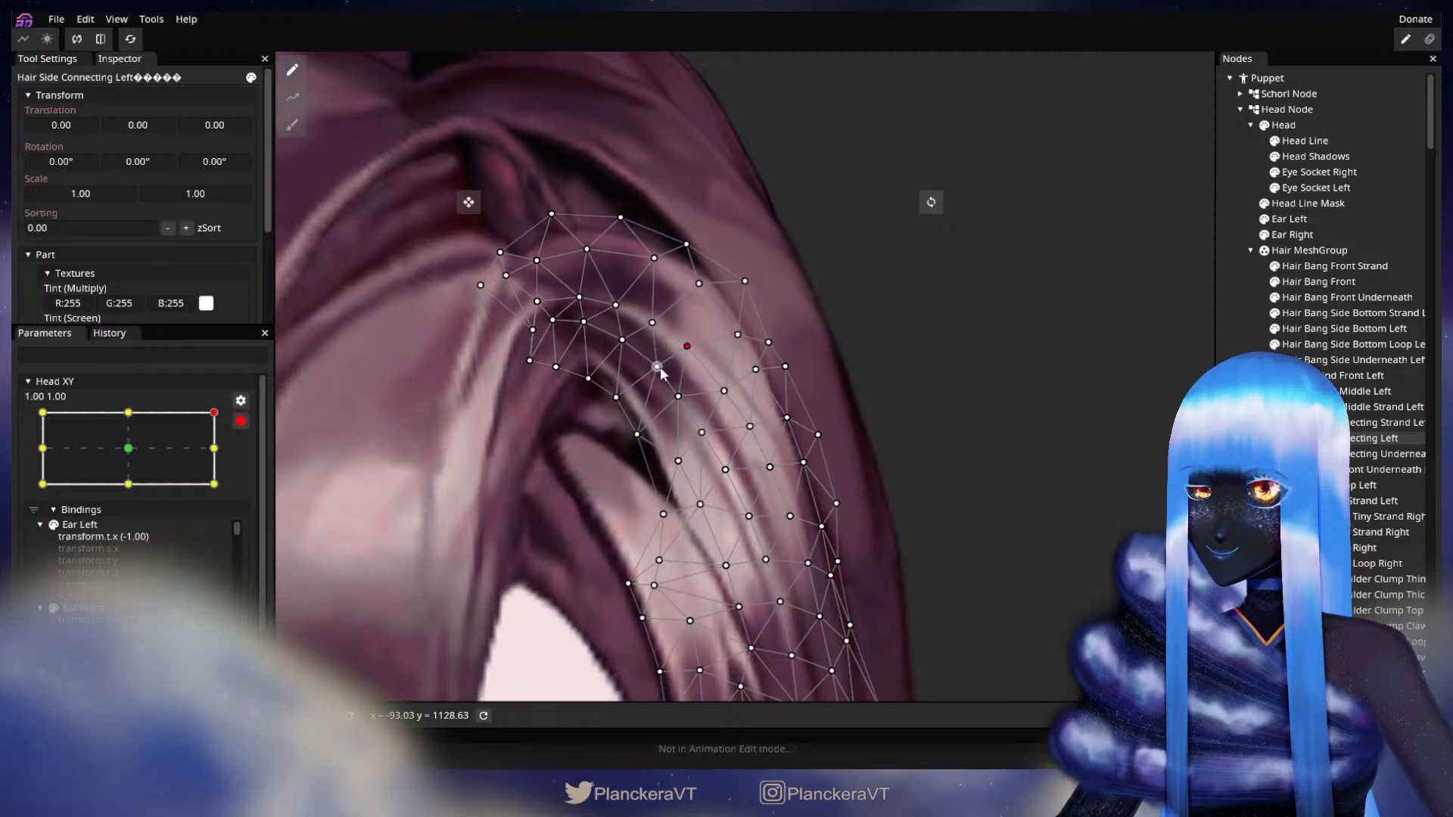
pyautogui.moveTo(656, 371); pyautogui.dragTo(652, 339)
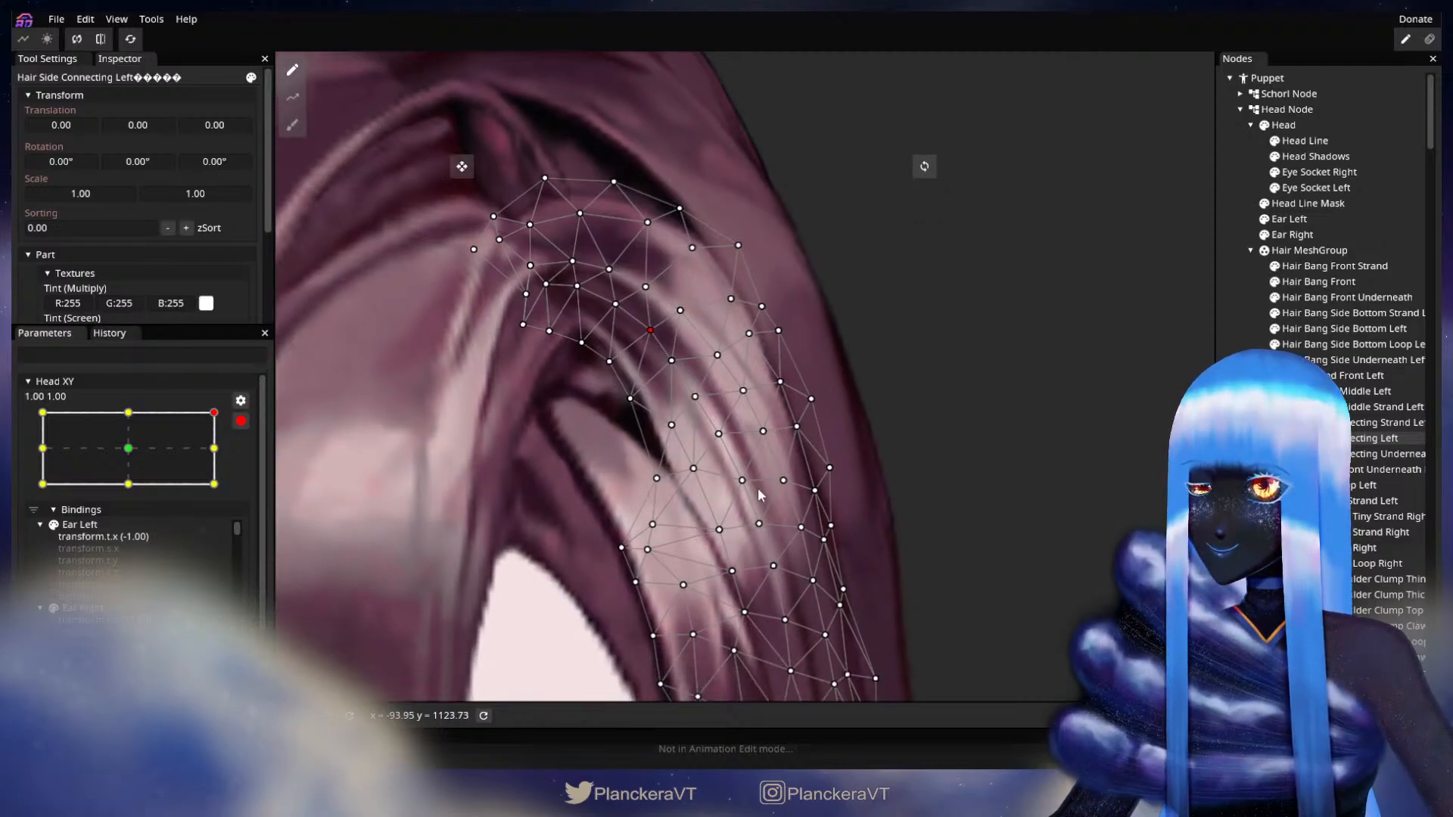
# Shift Hair Side Connecting Left's middle and outer vertices slightly outward along the upper bend of the strand.
pyautogui.click(745, 483)
pyautogui.moveTo(748, 486); pyautogui.dragTo(746, 487)
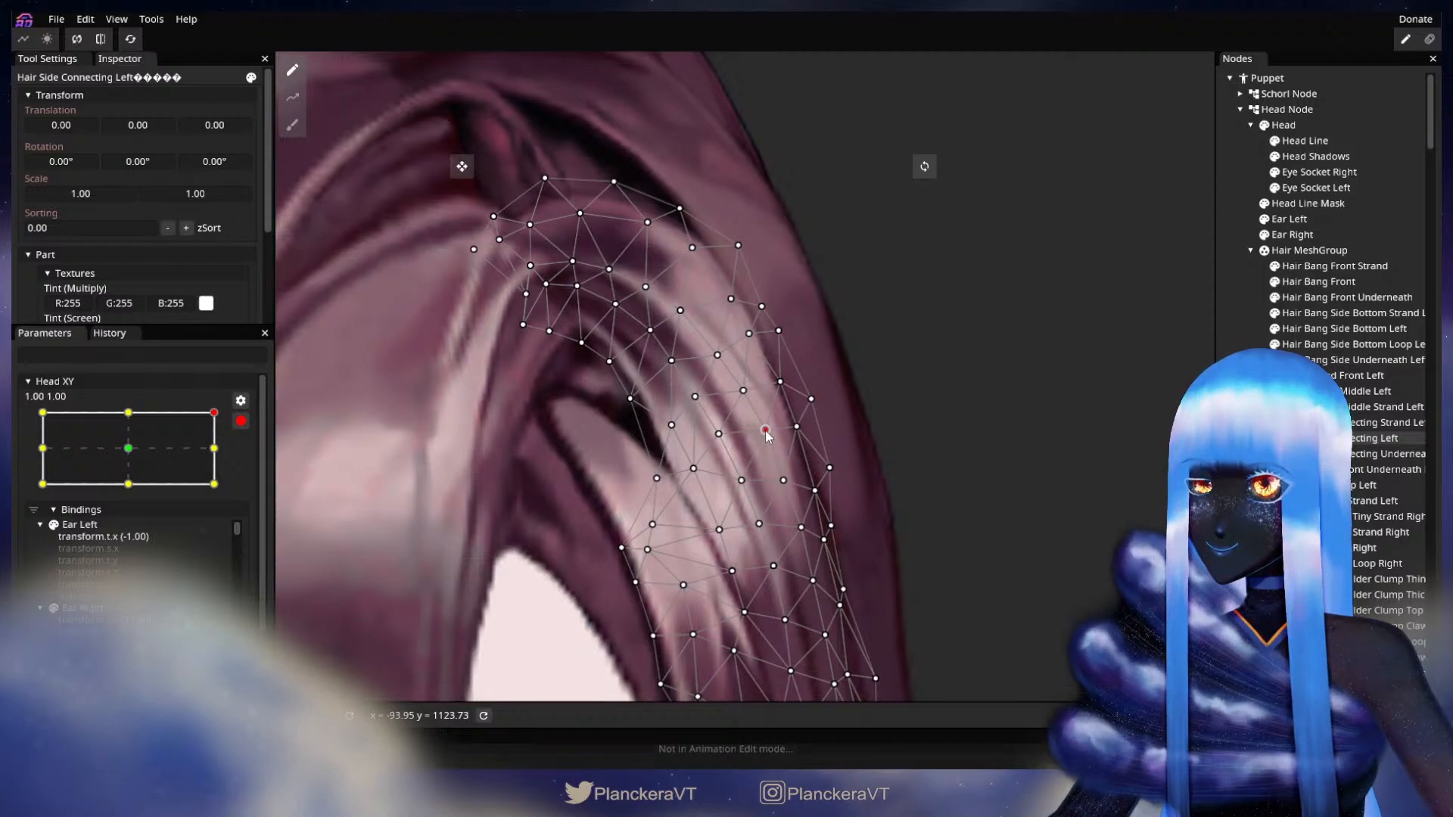
pyautogui.click(745, 395)
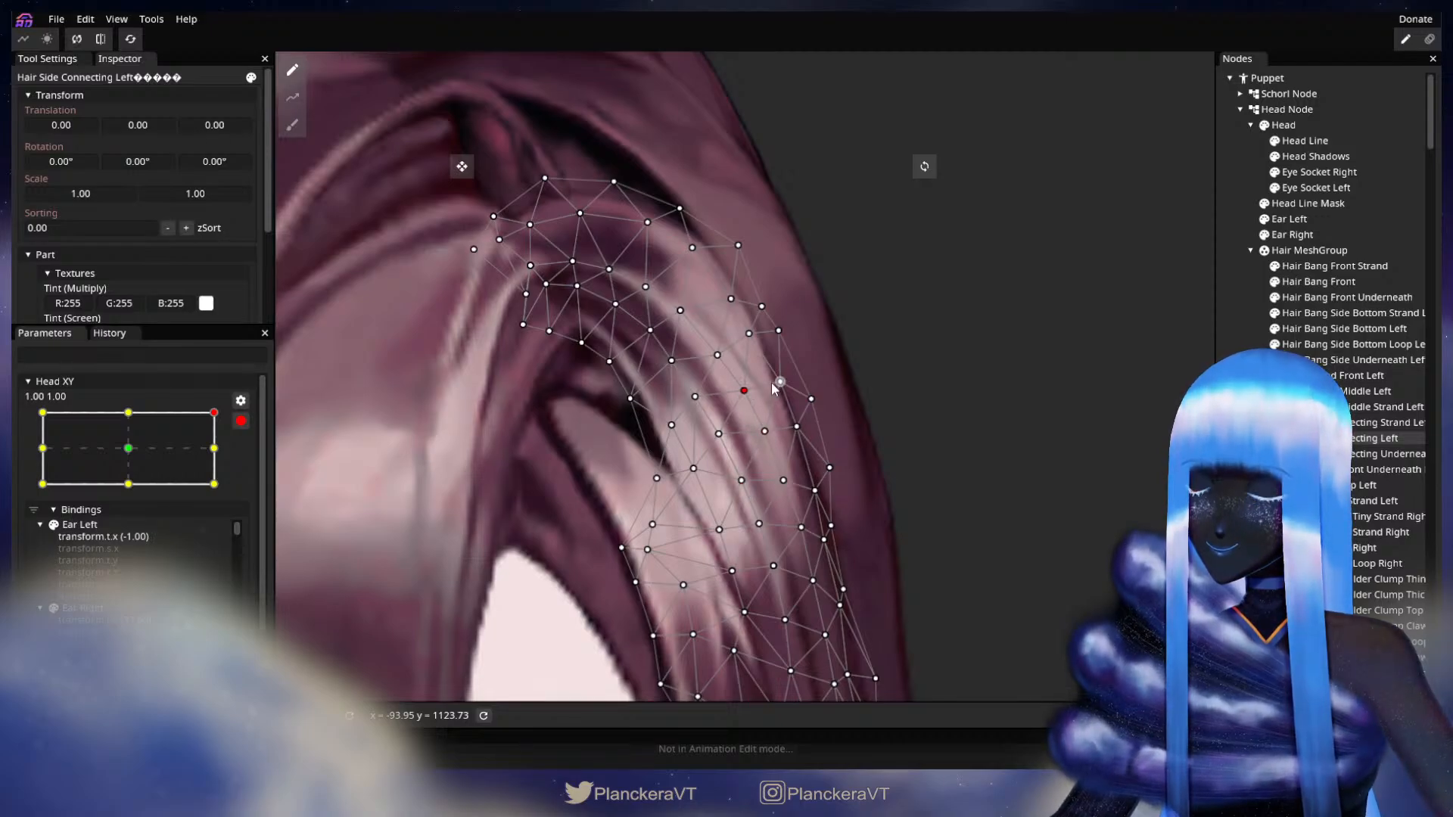
pyautogui.click(780, 383)
pyautogui.moveTo(750, 334); pyautogui.dragTo(764, 351)
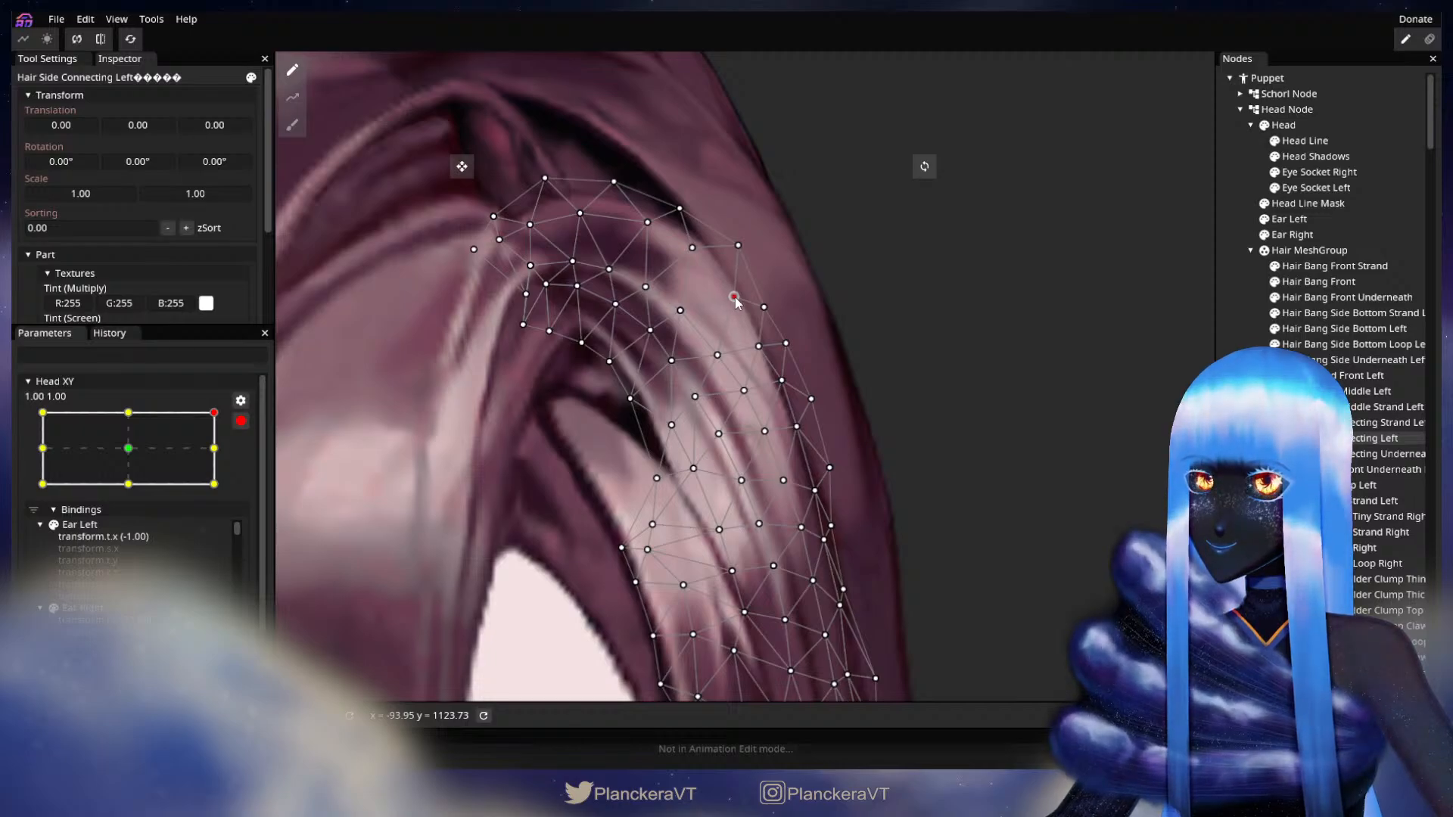
# Fine-tune vertices around the lower highlight and outer edge of Hair Side Connecting Left, and deselect the part.
pyautogui.scroll(-1, 823, 377)
pyautogui.click(785, 455)
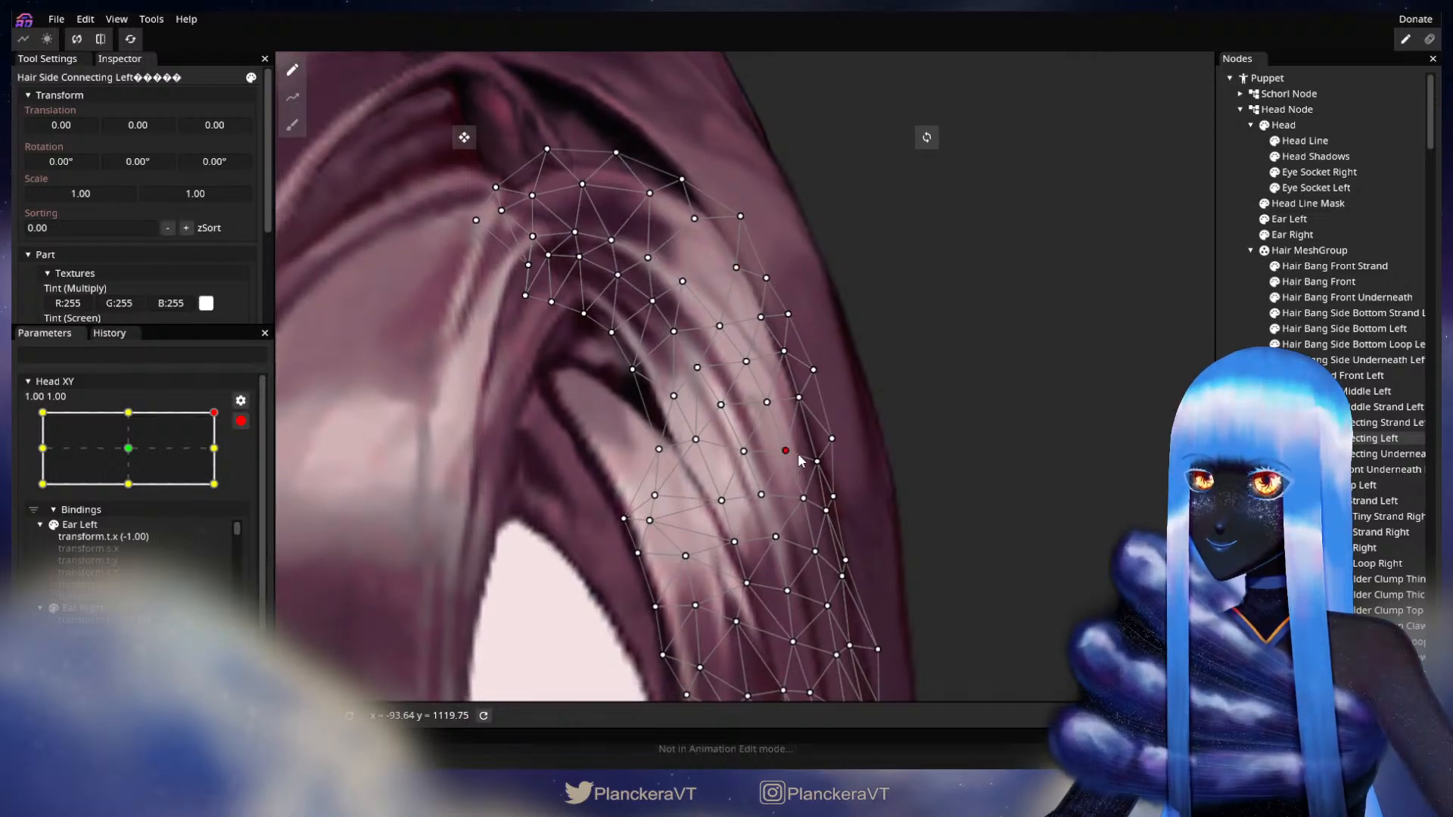
pyautogui.click(744, 451)
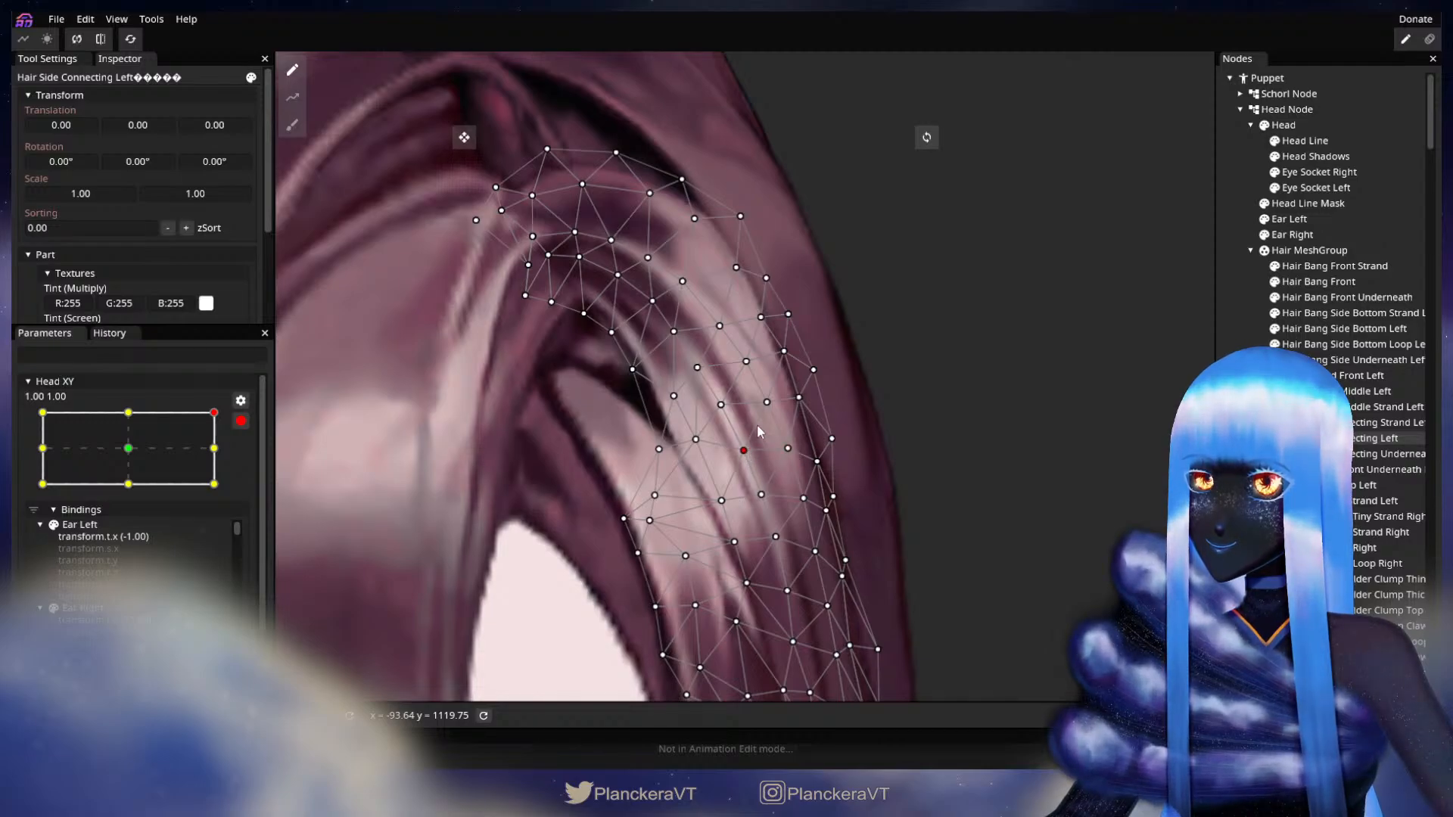
pyautogui.click(767, 401)
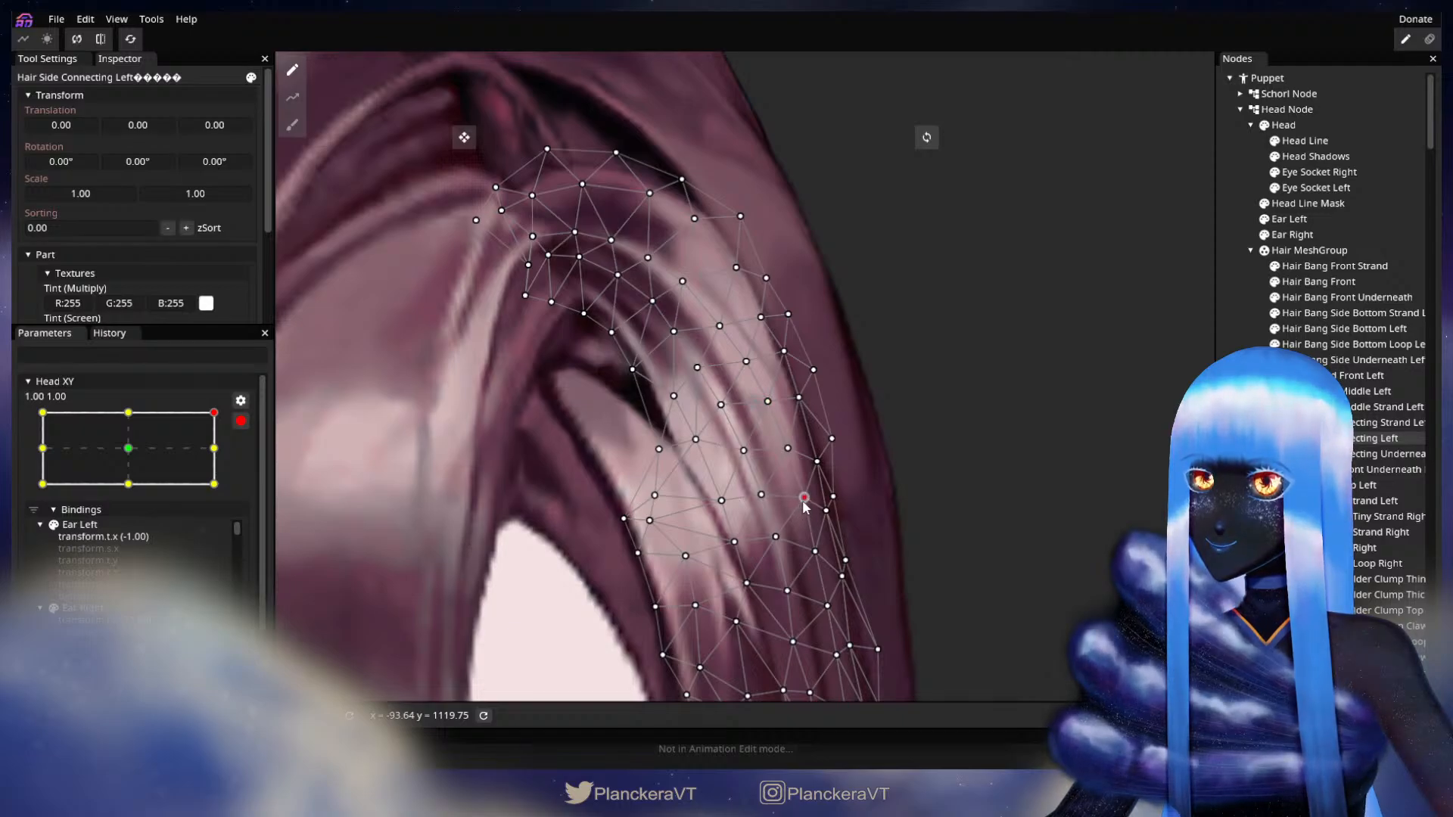
pyautogui.click(776, 537)
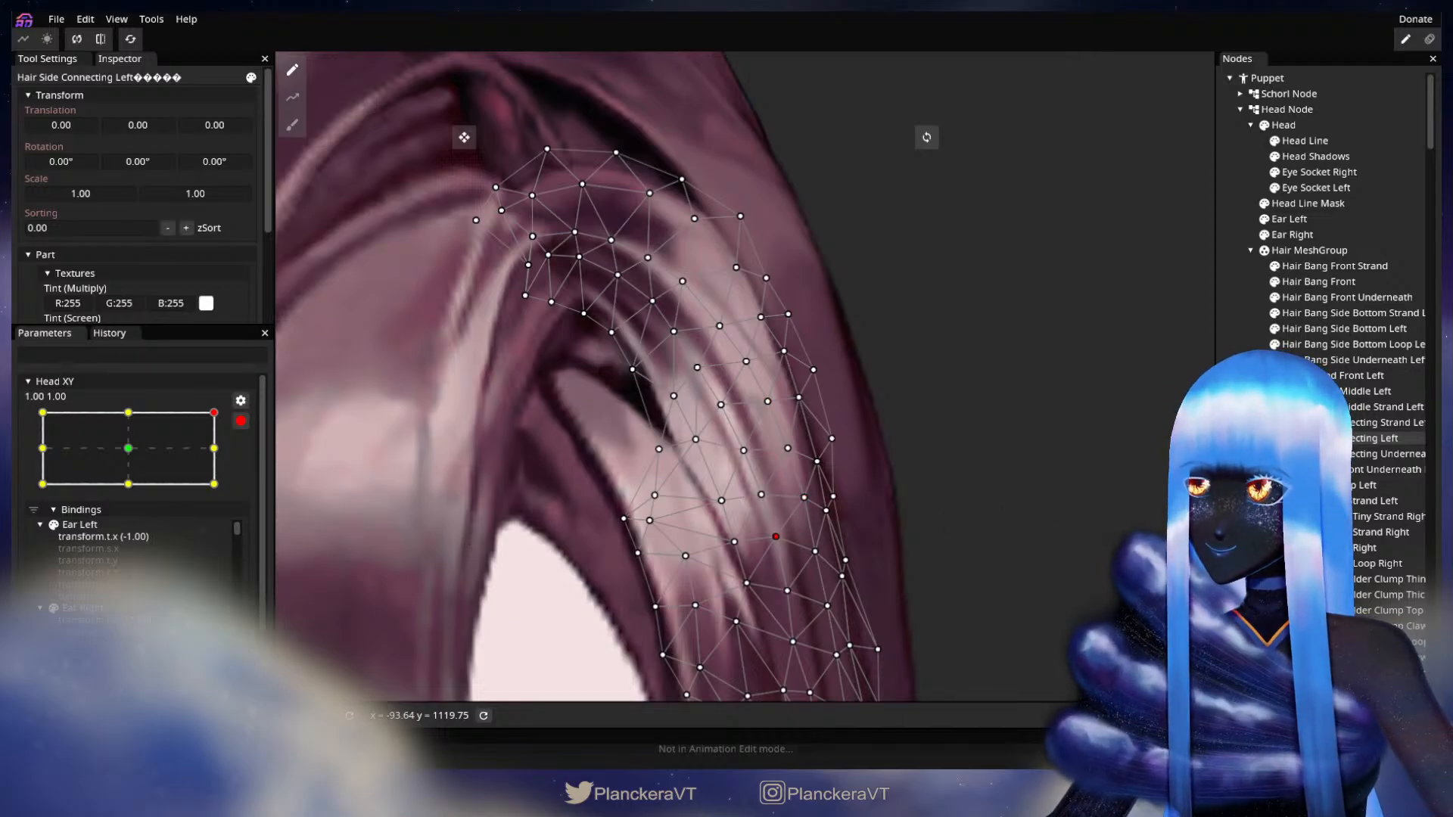
pyautogui.press('Escape')
# Disarm Head XY and review the reshaped side strand at full-head view while moving the parameter around its 1.00, 1.00 corner.
pyautogui.scroll(-2, 903, 480)
pyautogui.scroll(-5, 999, 505)
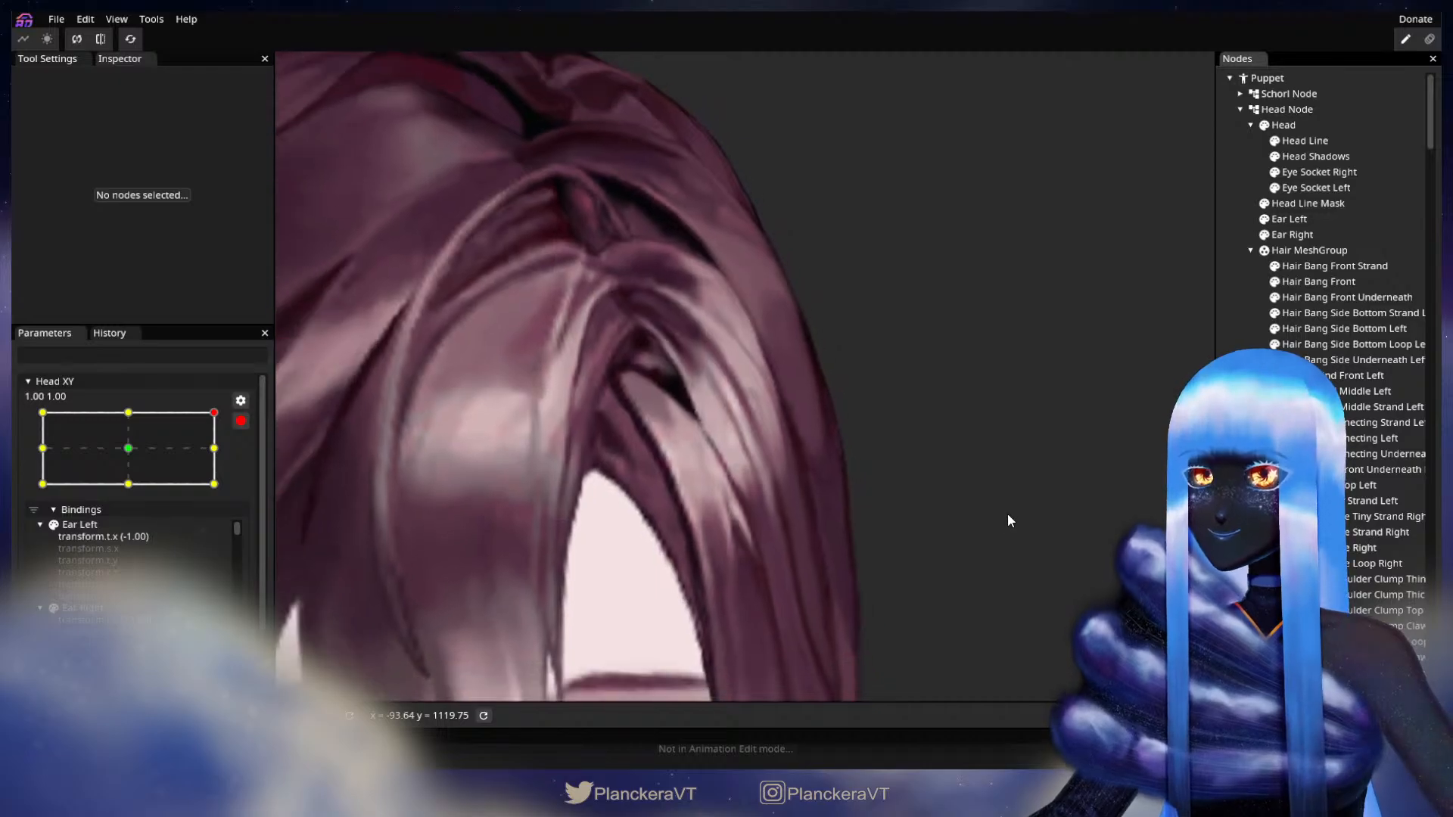
pyautogui.scroll(-5, 1015, 521)
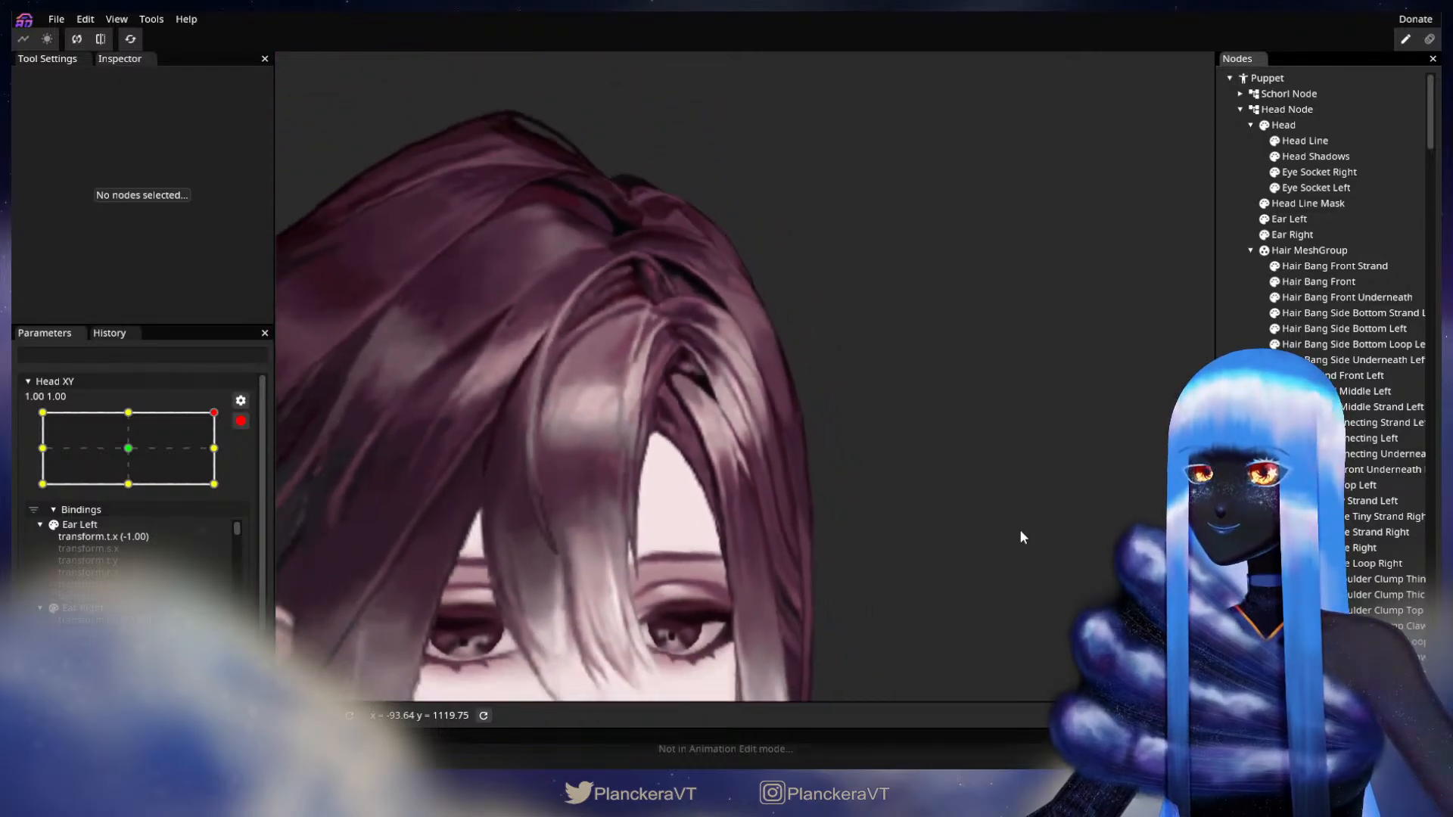
pyautogui.moveTo(1021, 502); pyautogui.dragTo(1047, 448)
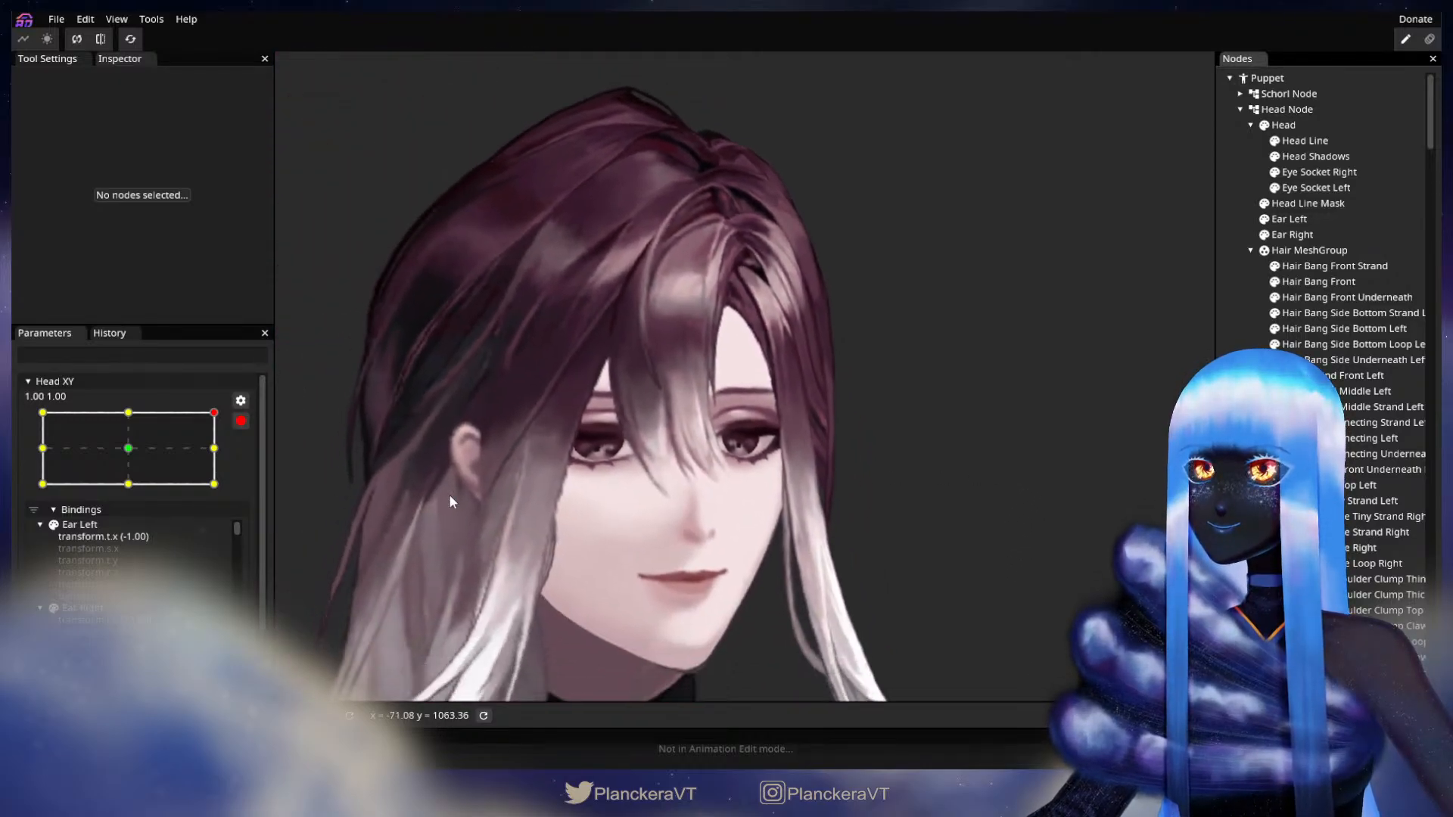
pyautogui.click(241, 421)
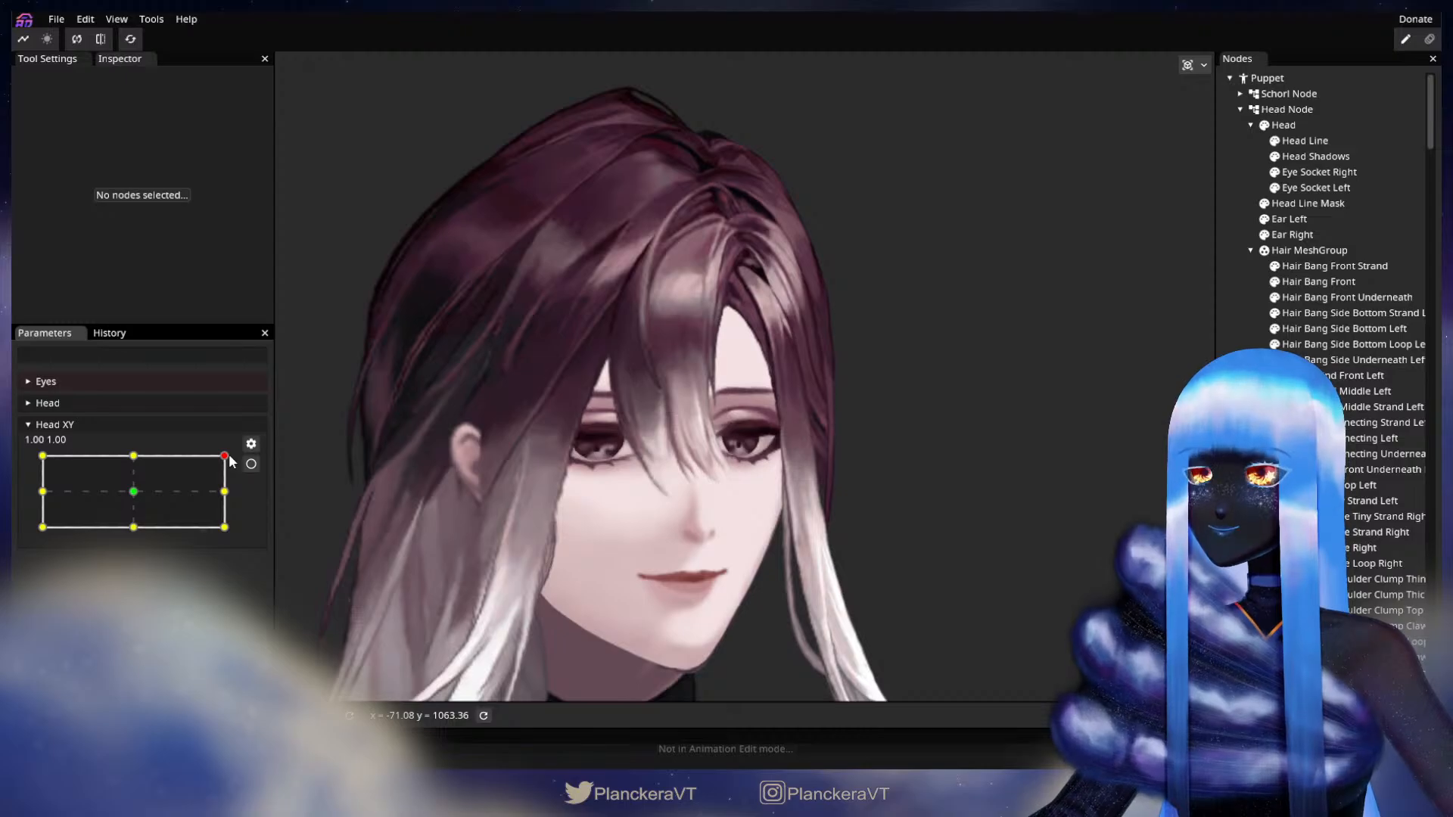
pyautogui.moveTo(225, 456)
pyautogui.mouseDown()
pyautogui.moveTo(234, 493)
pyautogui.moveTo(234, 453)
pyautogui.moveTo(239, 491)
pyautogui.moveTo(239, 461)
pyautogui.moveTo(246, 476)
pyautogui.mouseUp()
# Arm Head XY at 1.00, 1.00, reposition Hair Side Connecting Left's vertices around the highlight below the dark gap, and preview the motion with the parameter disarmed.
pyautogui.click(251, 464)
pyautogui.scroll(10, 725, 409)
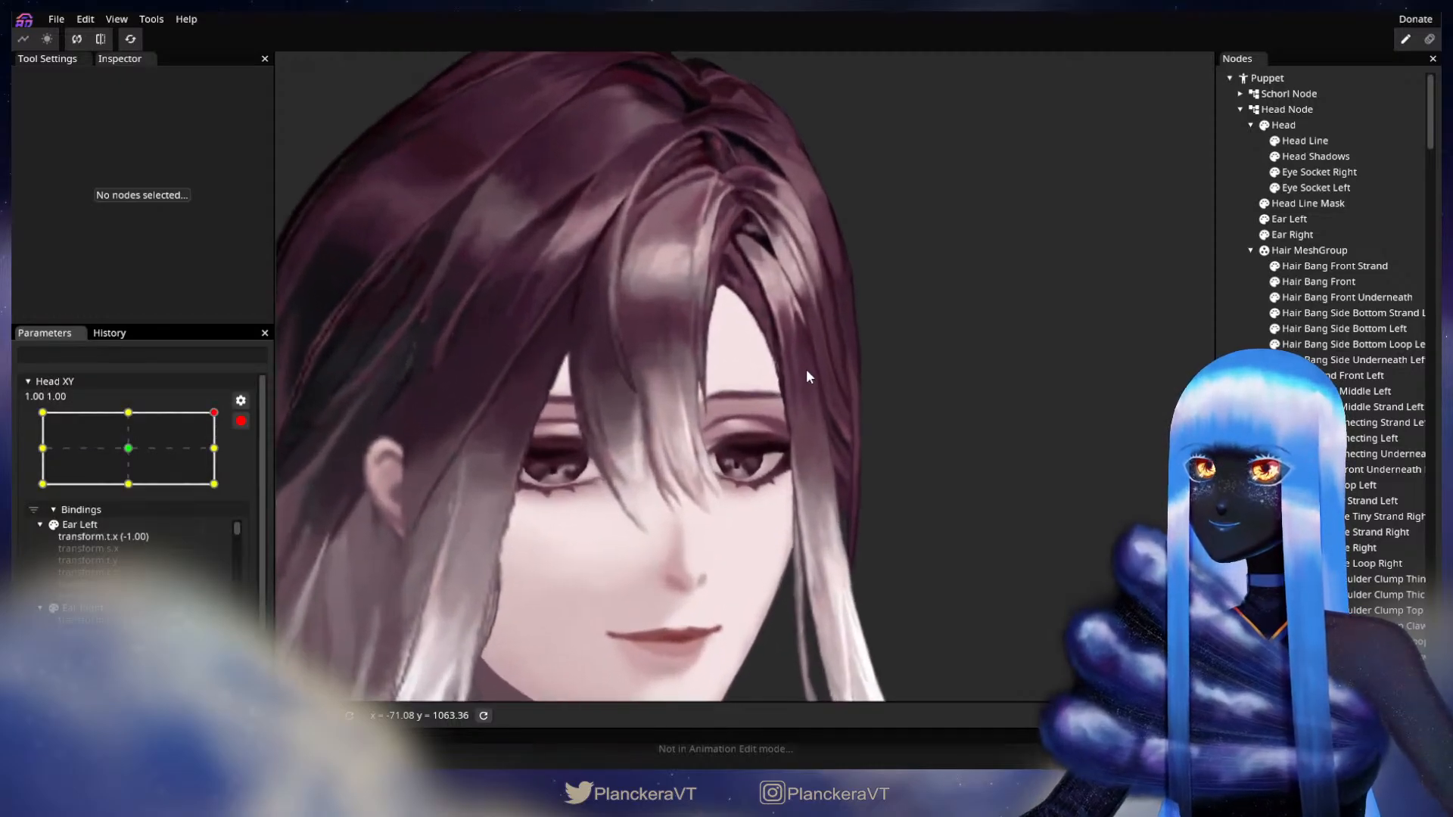
pyautogui.scroll(4, 741, 596)
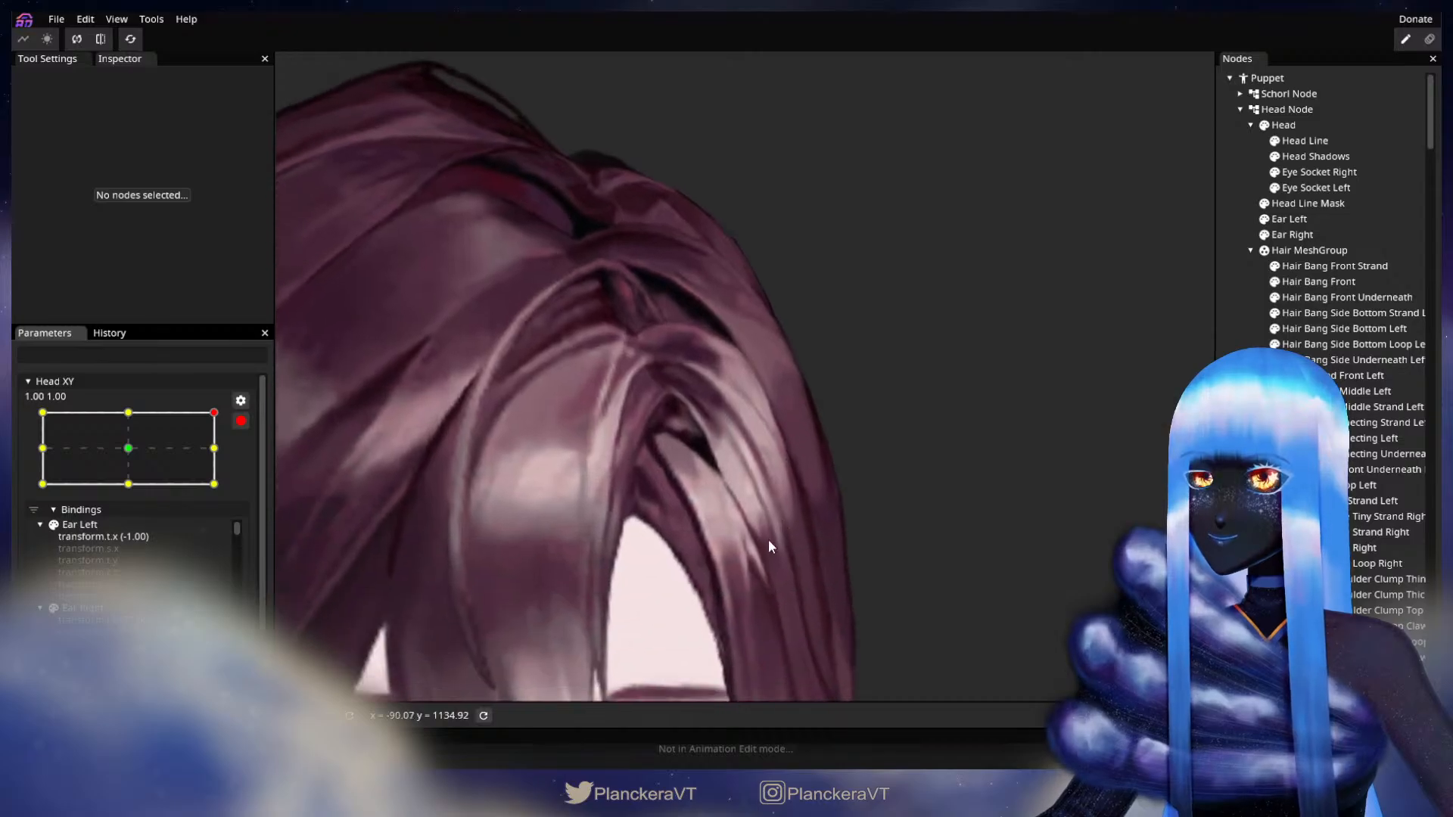
pyautogui.scroll(2, 780, 534)
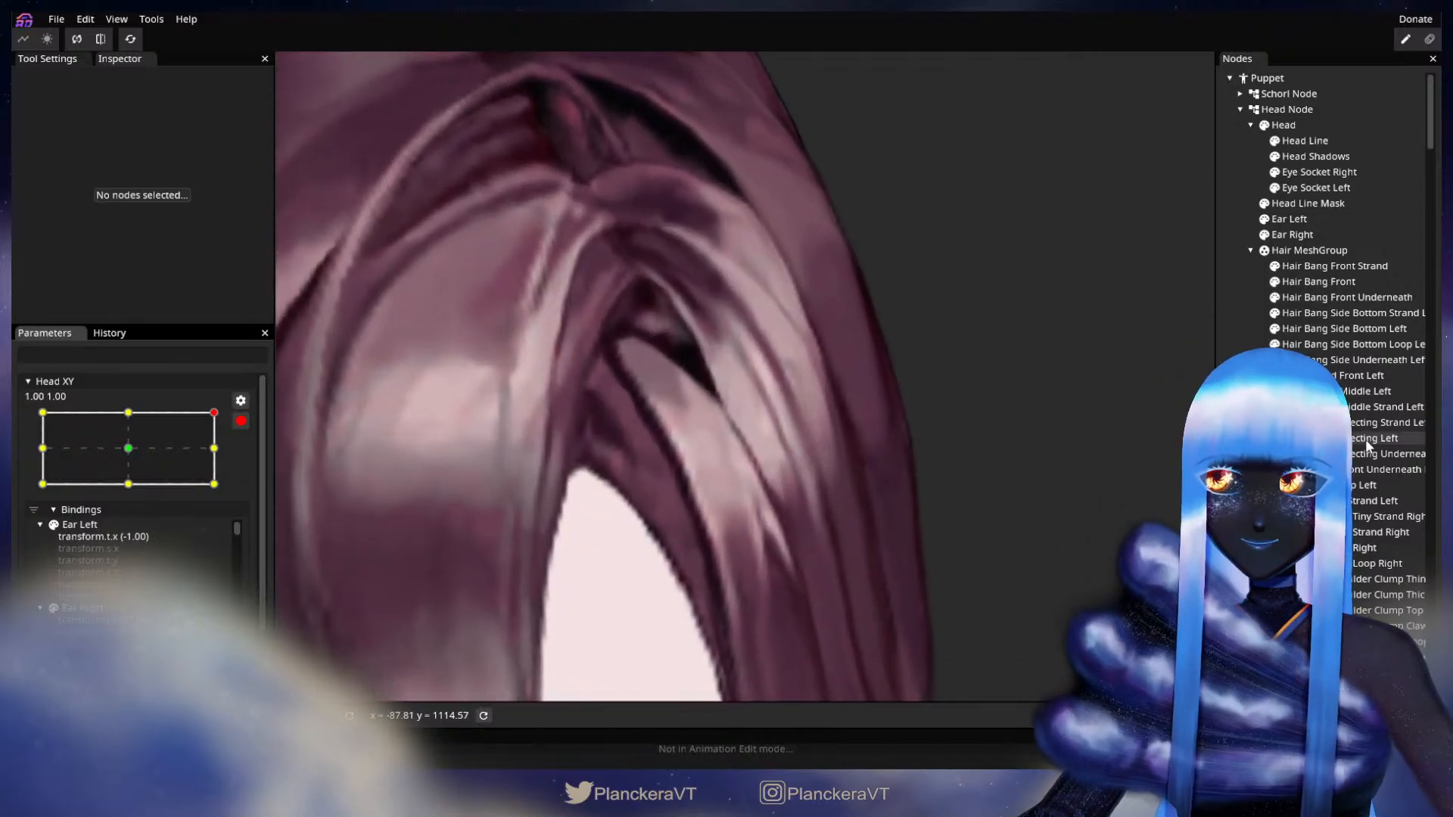
pyautogui.click(655, 418)
pyautogui.scroll(2, 738, 356)
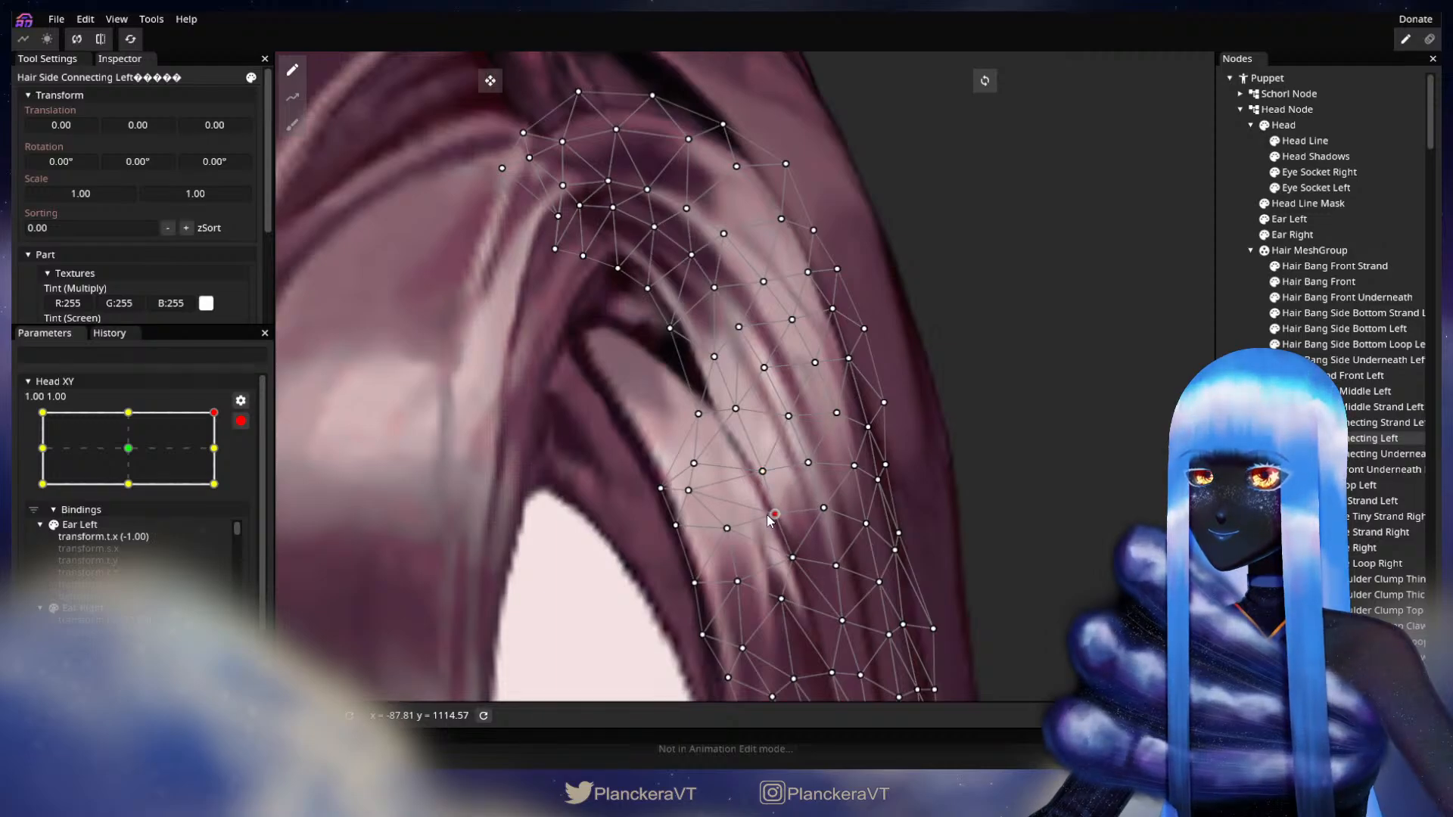
pyautogui.moveTo(767, 515); pyautogui.dragTo(793, 538)
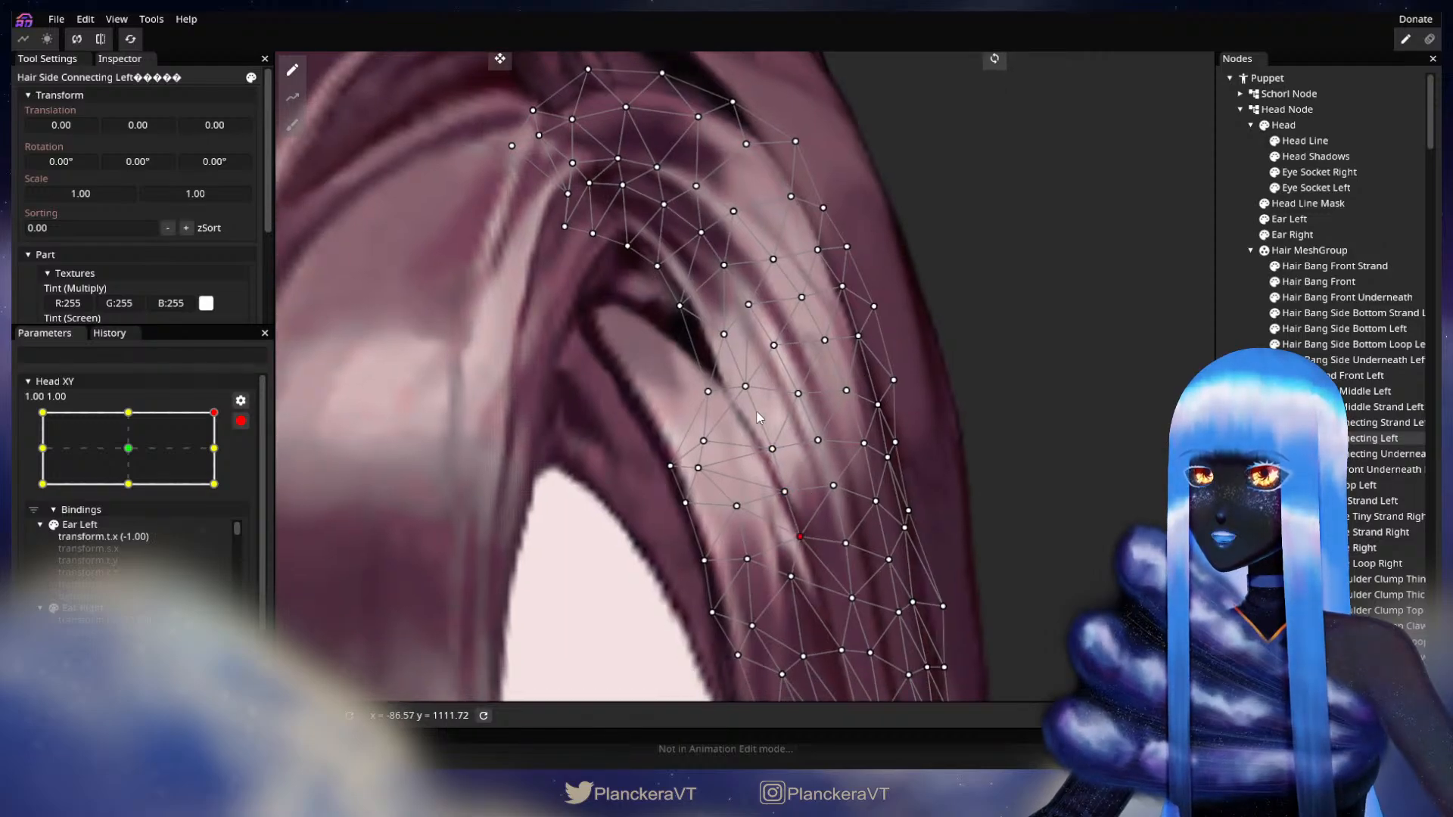
pyautogui.moveTo(767, 459); pyautogui.dragTo(772, 491)
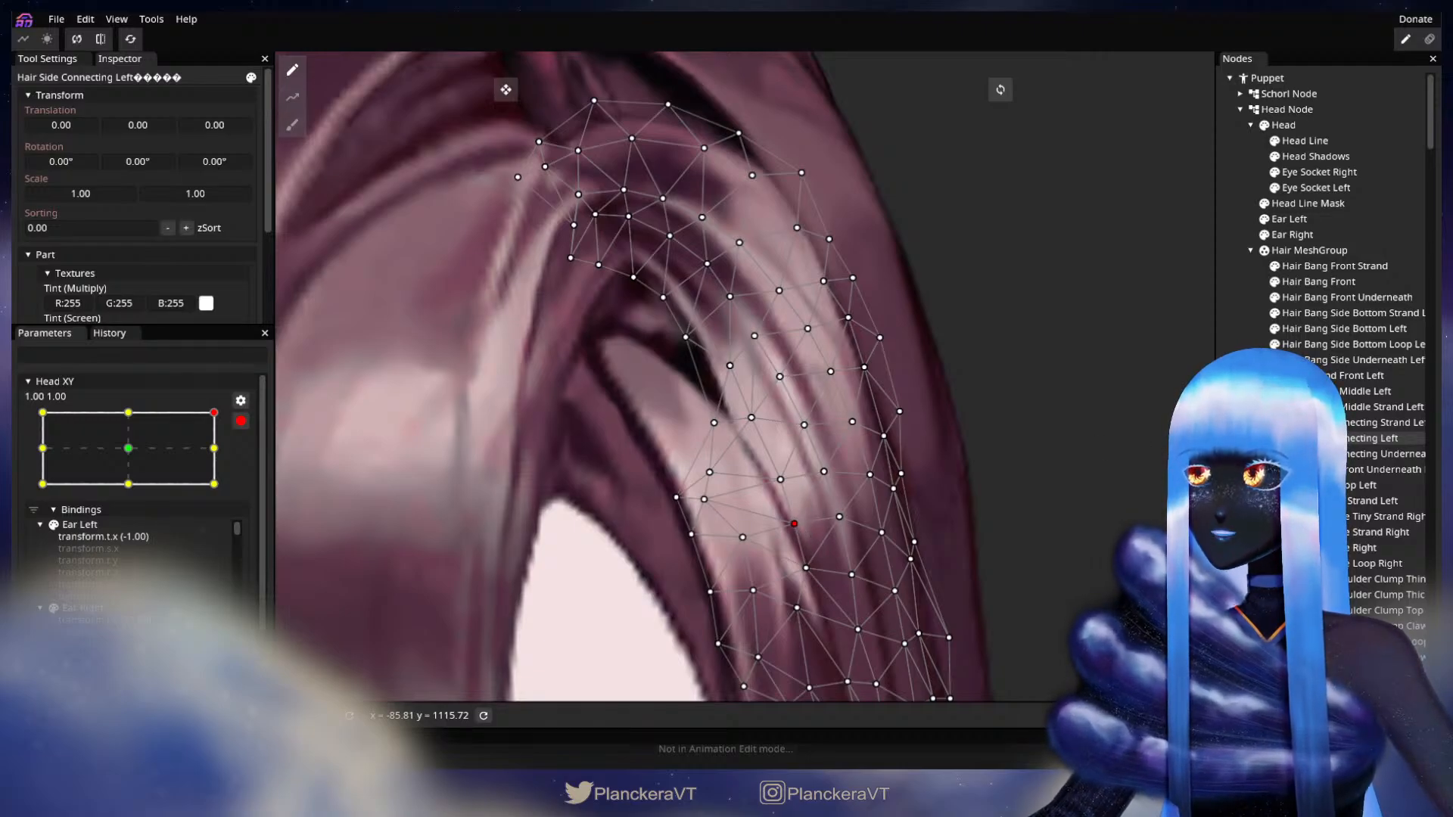
pyautogui.click(241, 421)
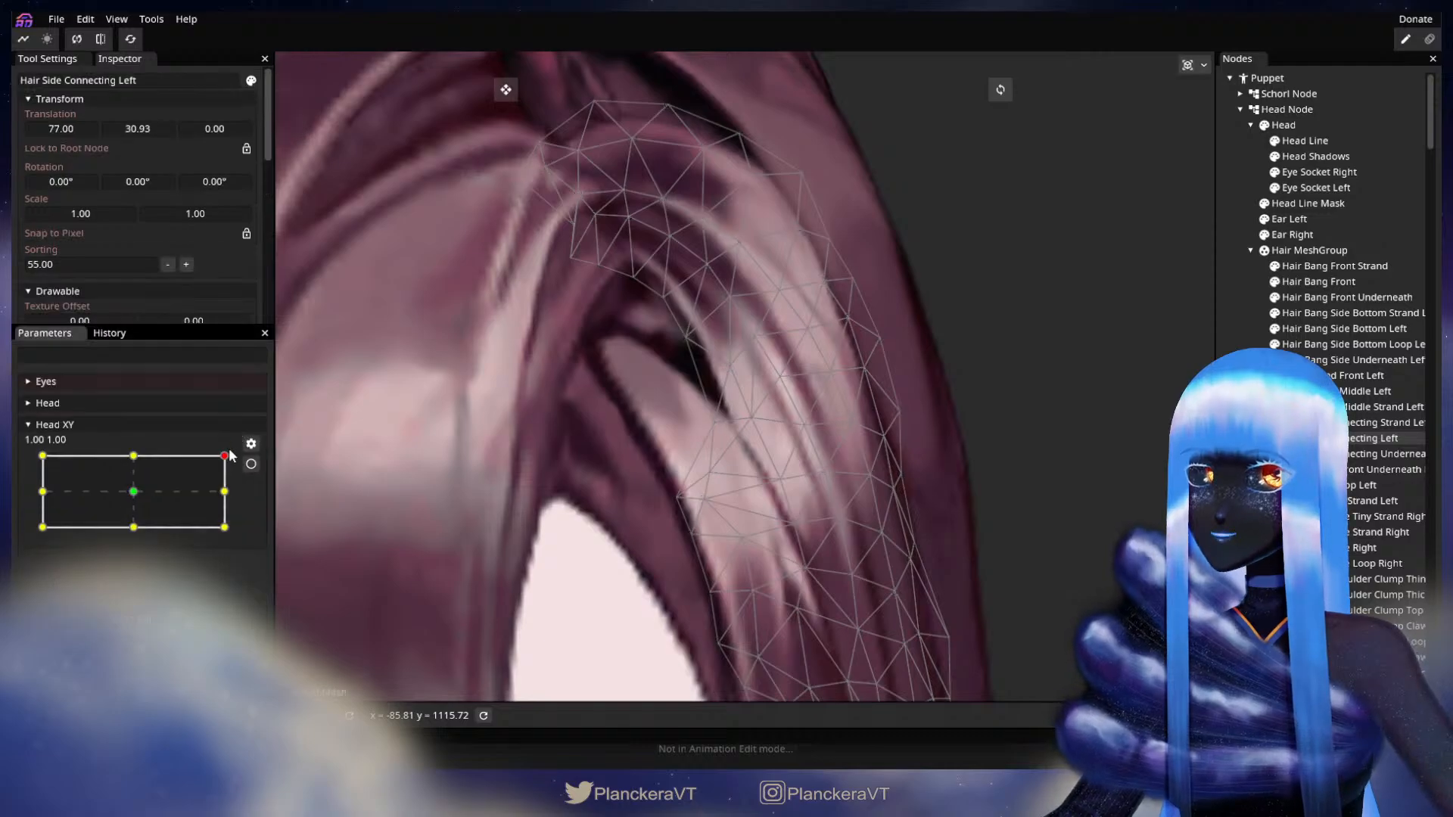
pyautogui.moveTo(226, 460)
pyautogui.mouseDown()
pyautogui.moveTo(229, 497)
pyautogui.moveTo(225, 455)
pyautogui.mouseUp()
# Re-arm Head XY and nudge Hair Side Connecting Left's vertices across the upper bend and outer side, then preview the disarmed head turn around 1.00, 1.00.
pyautogui.click(252, 465)
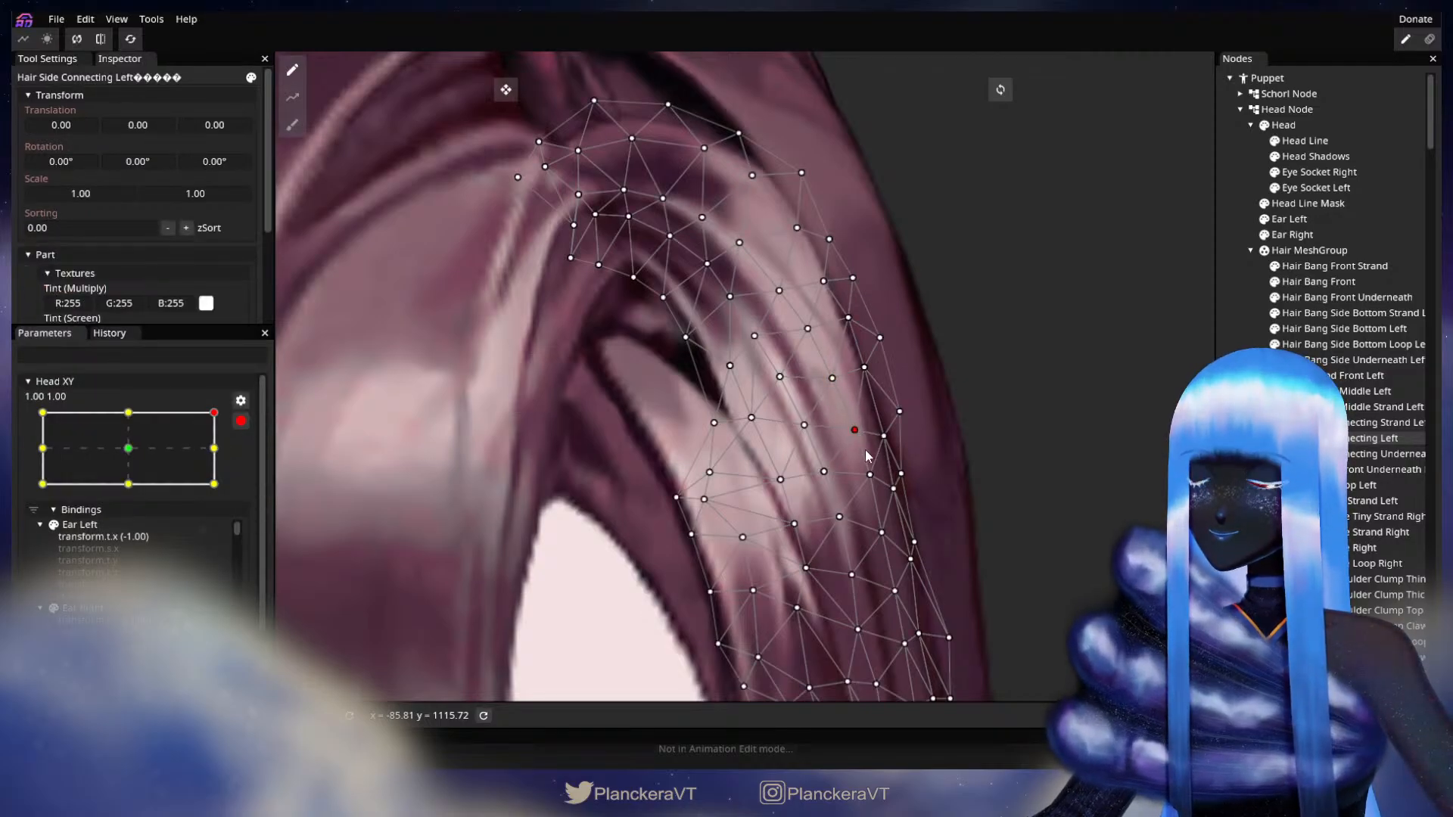
pyautogui.moveTo(870, 474); pyautogui.dragTo(873, 483)
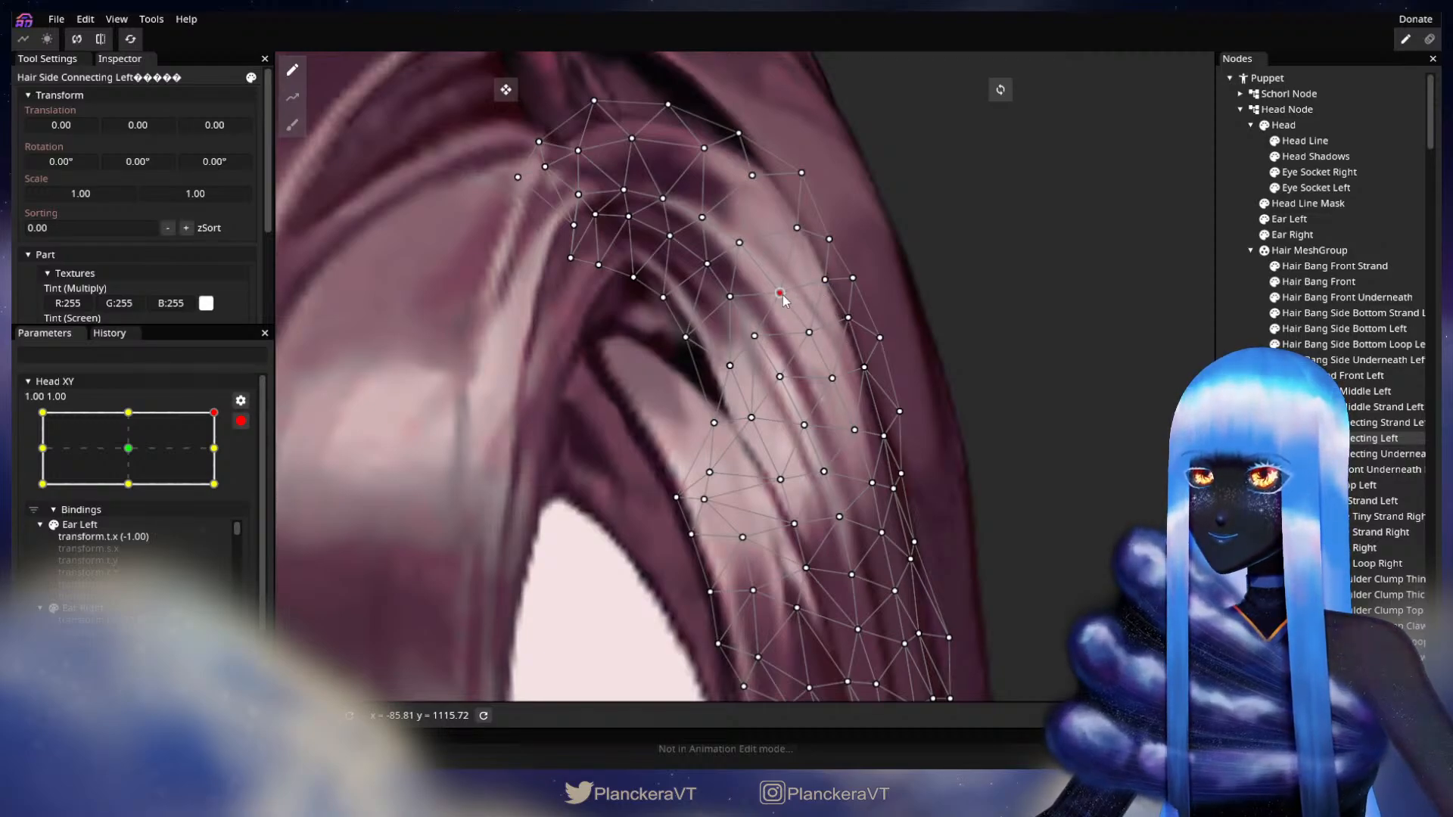
pyautogui.click(741, 245)
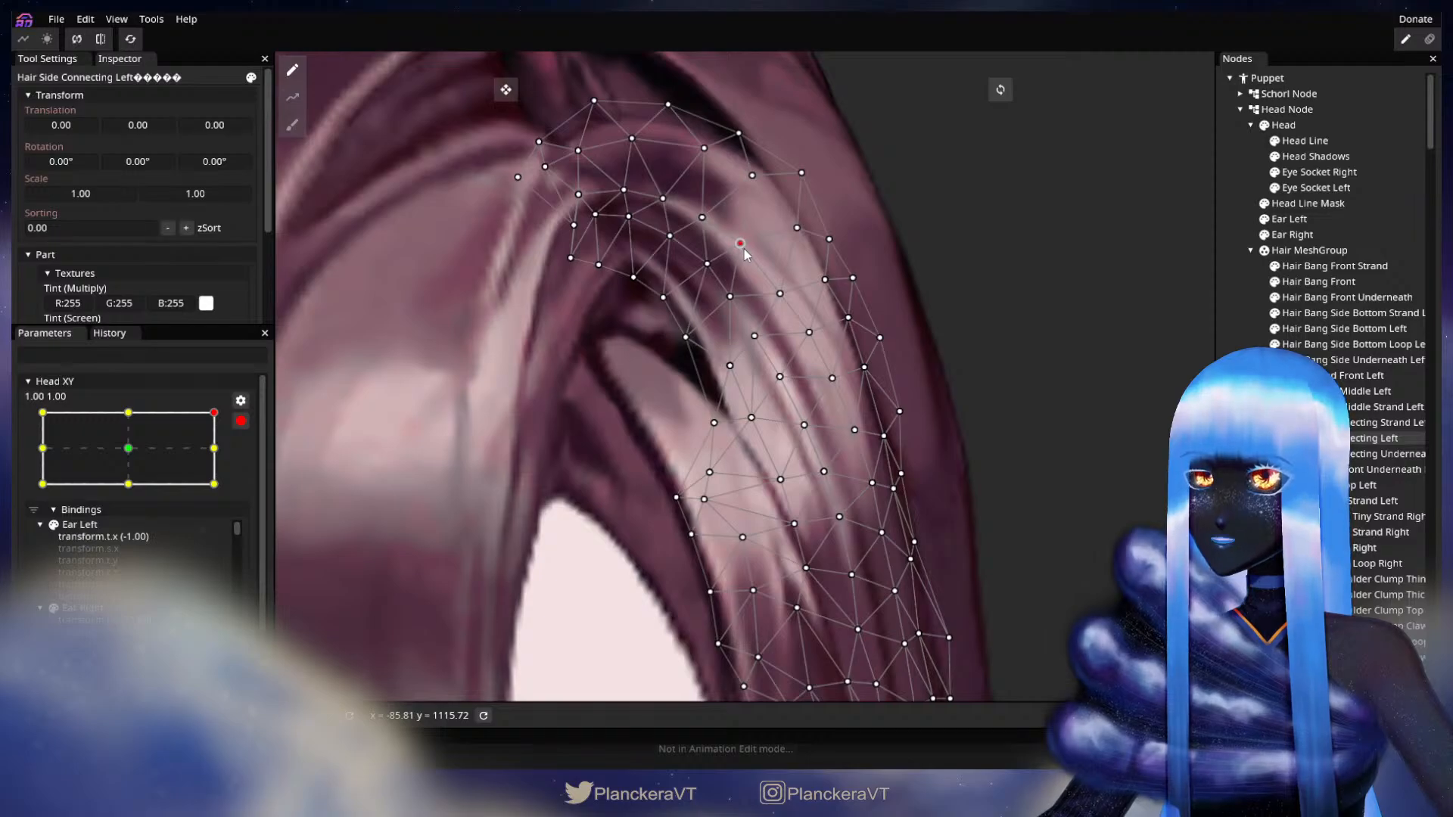
pyautogui.click(755, 335)
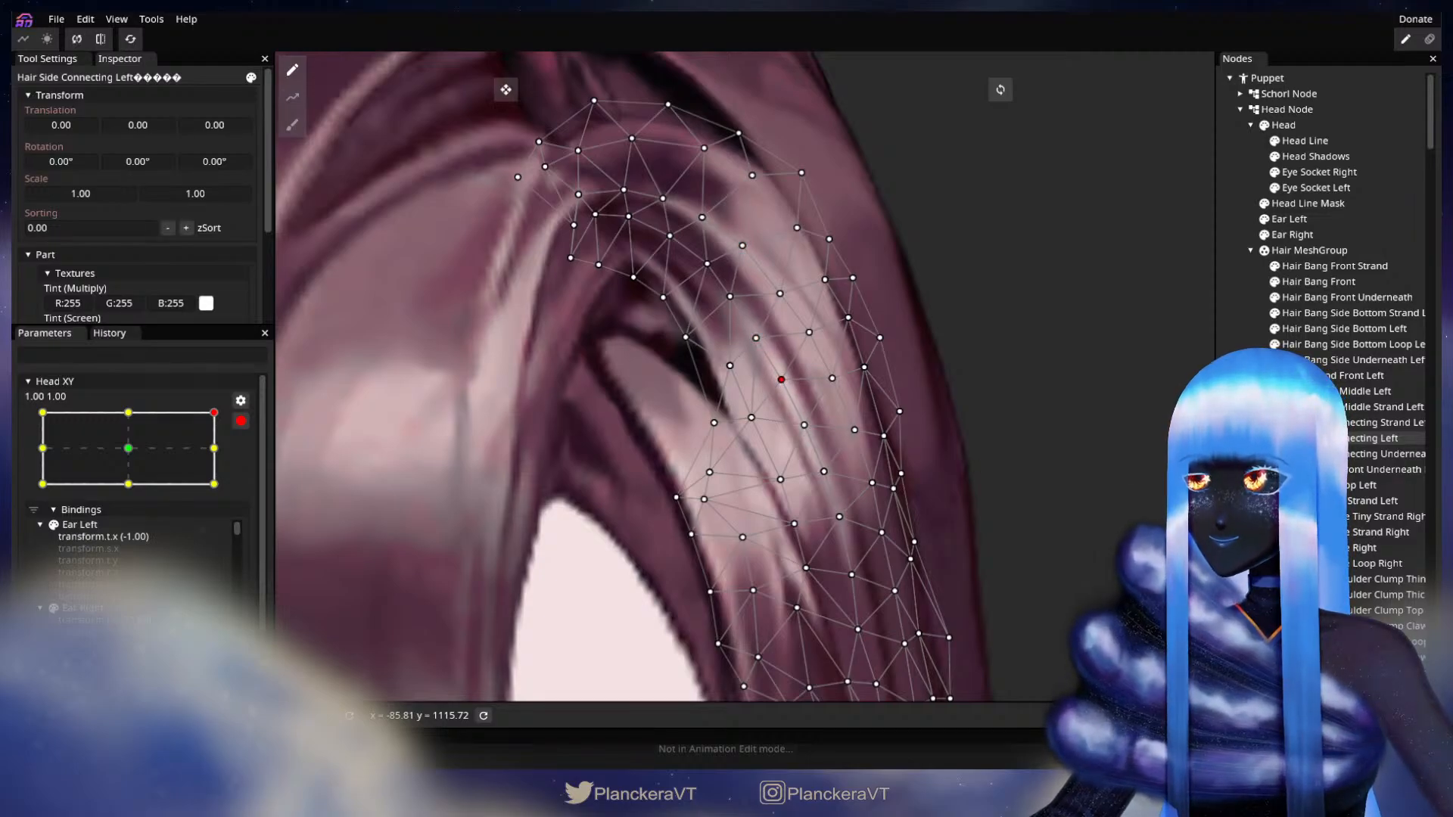
pyautogui.press('Escape')
pyautogui.scroll(-4, 1003, 447)
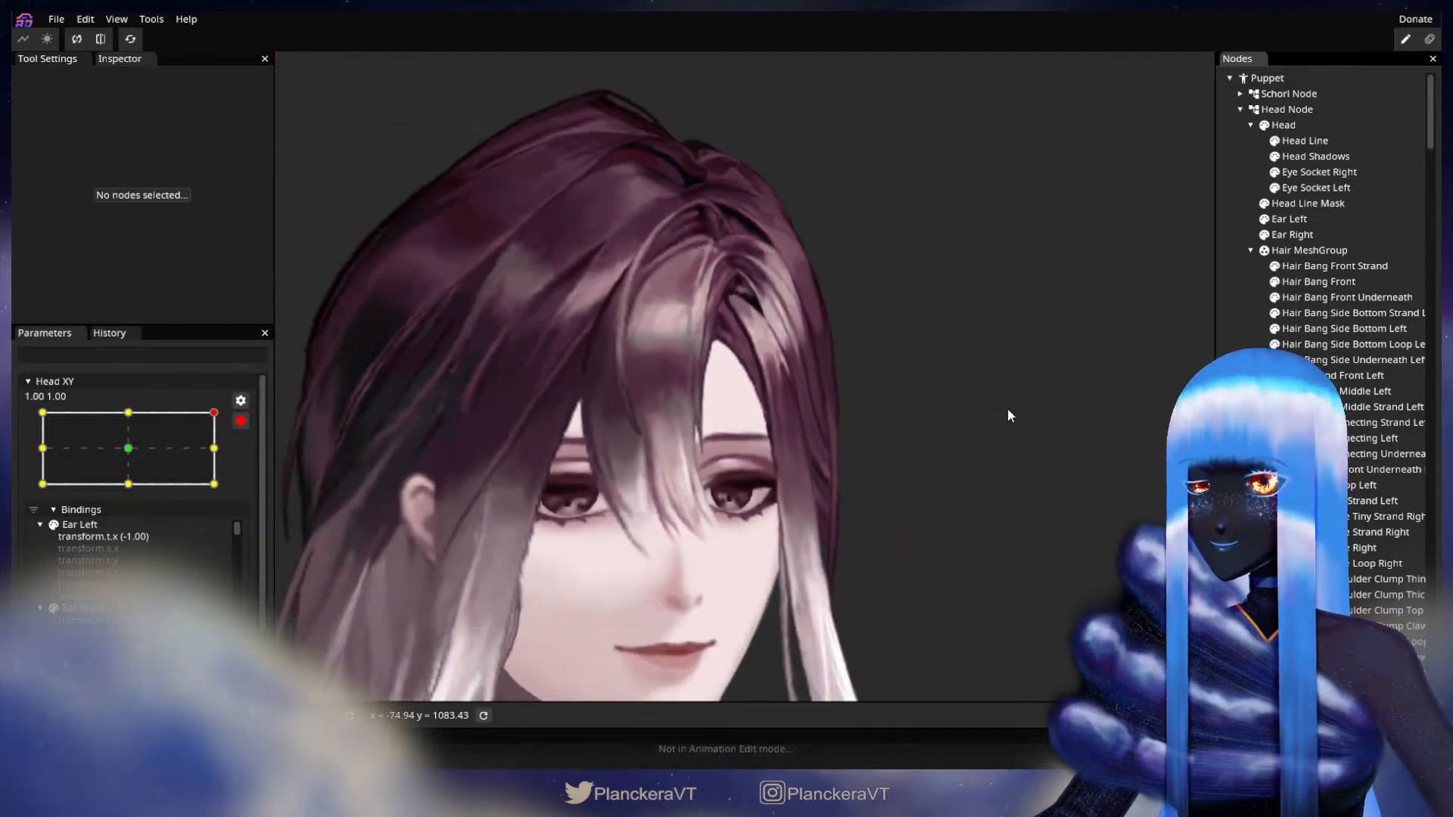
pyautogui.click(240, 420)
pyautogui.moveTo(229, 463)
pyautogui.mouseDown()
pyautogui.moveTo(225, 498)
pyautogui.moveTo(227, 456)
pyautogui.mouseUp()
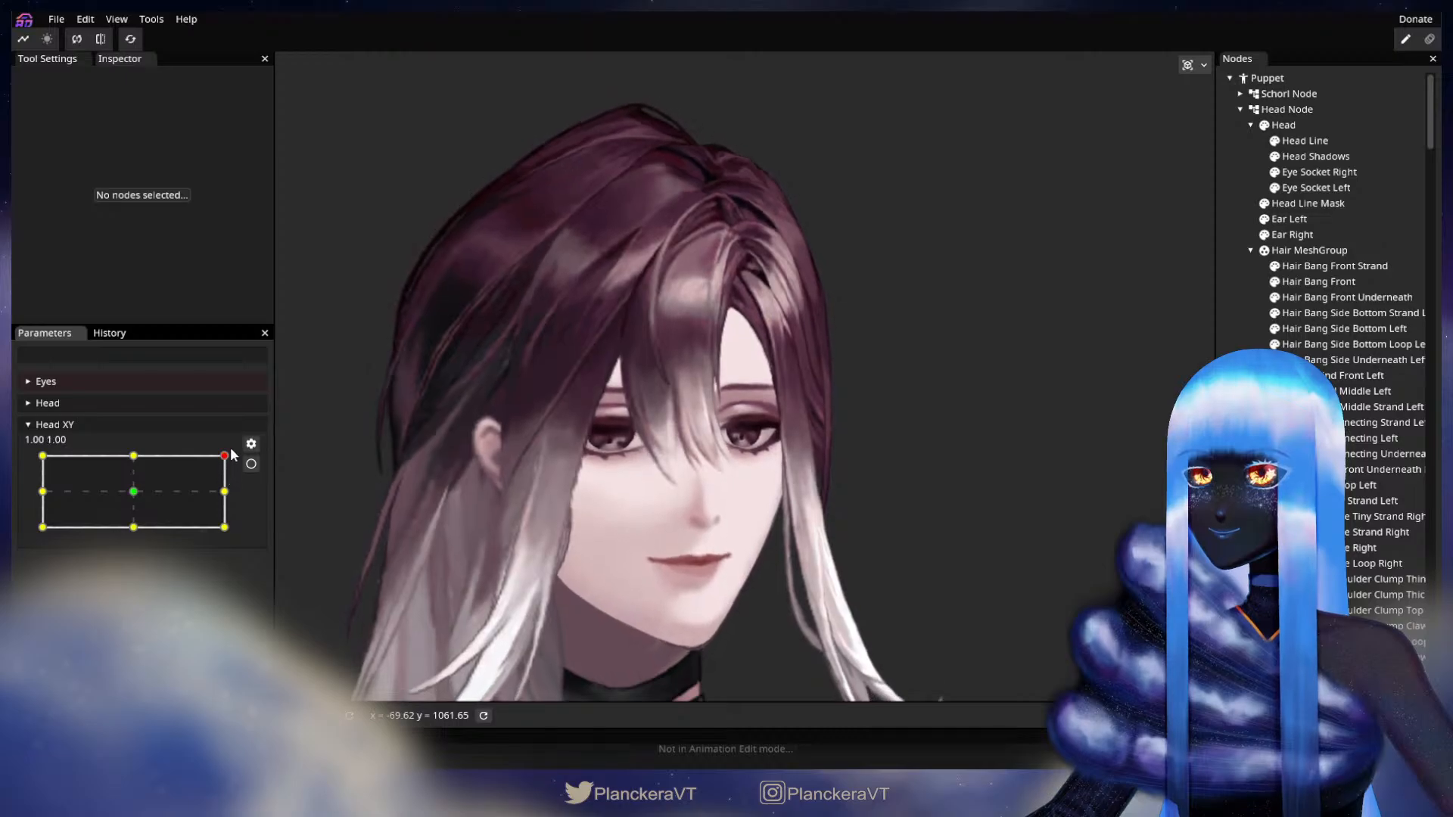
# Arm Head XY at 1.00, 1.00 again and adjust Hair Side Connecting Left's vertices along the lower highlight and outer edge.
pyautogui.click(251, 464)
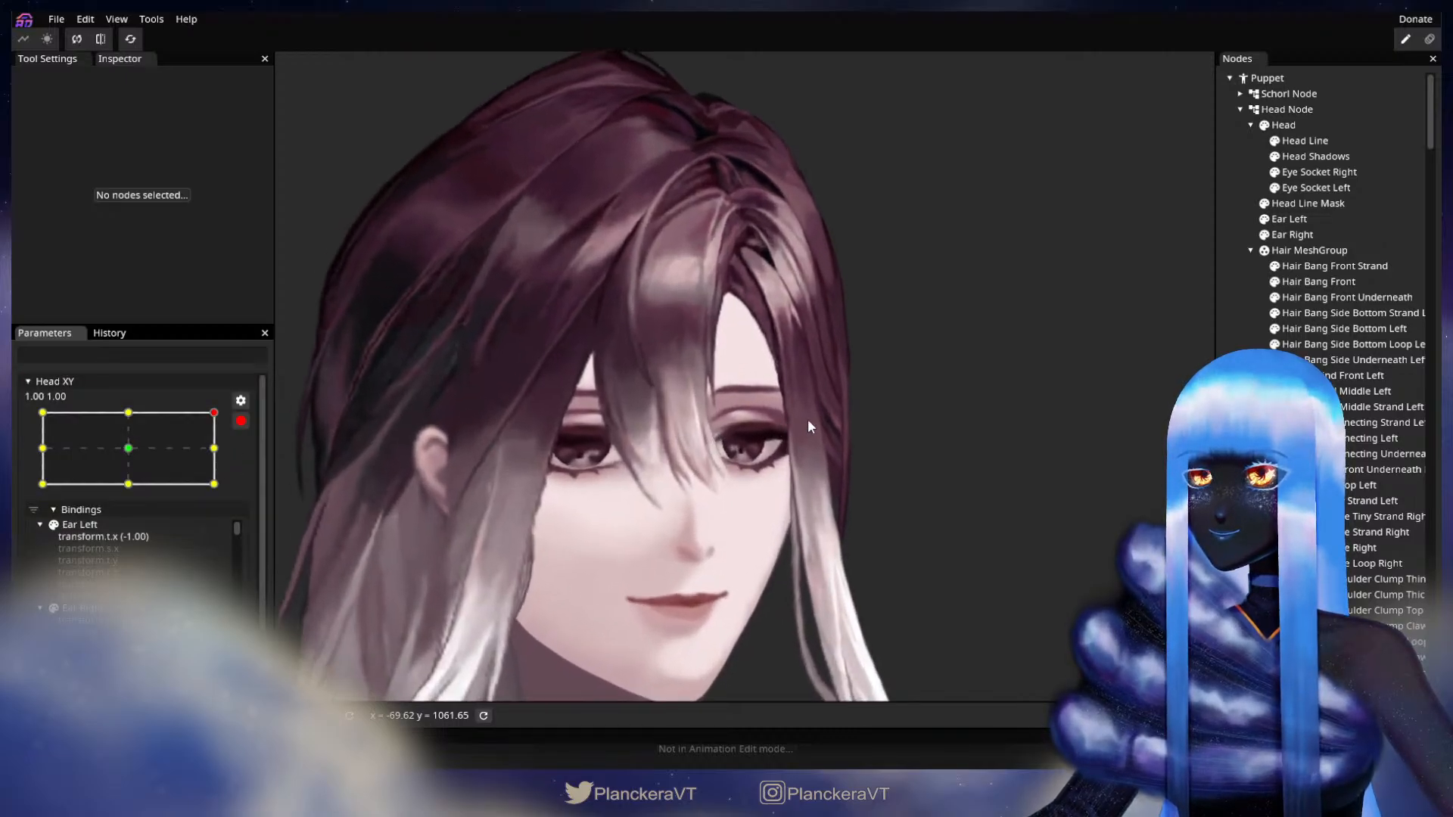
pyautogui.scroll(6, 809, 420)
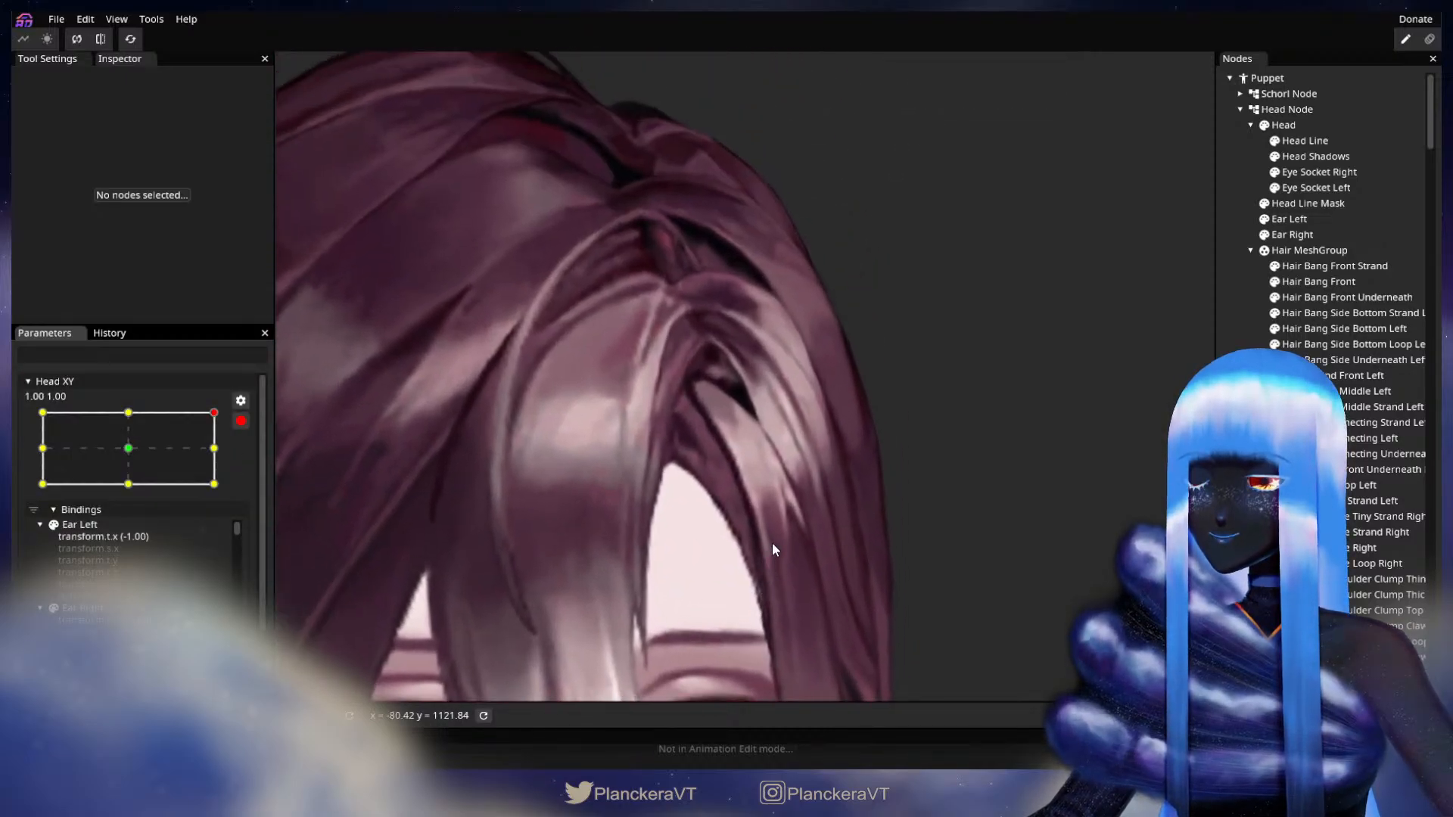
pyautogui.scroll(4, 772, 544)
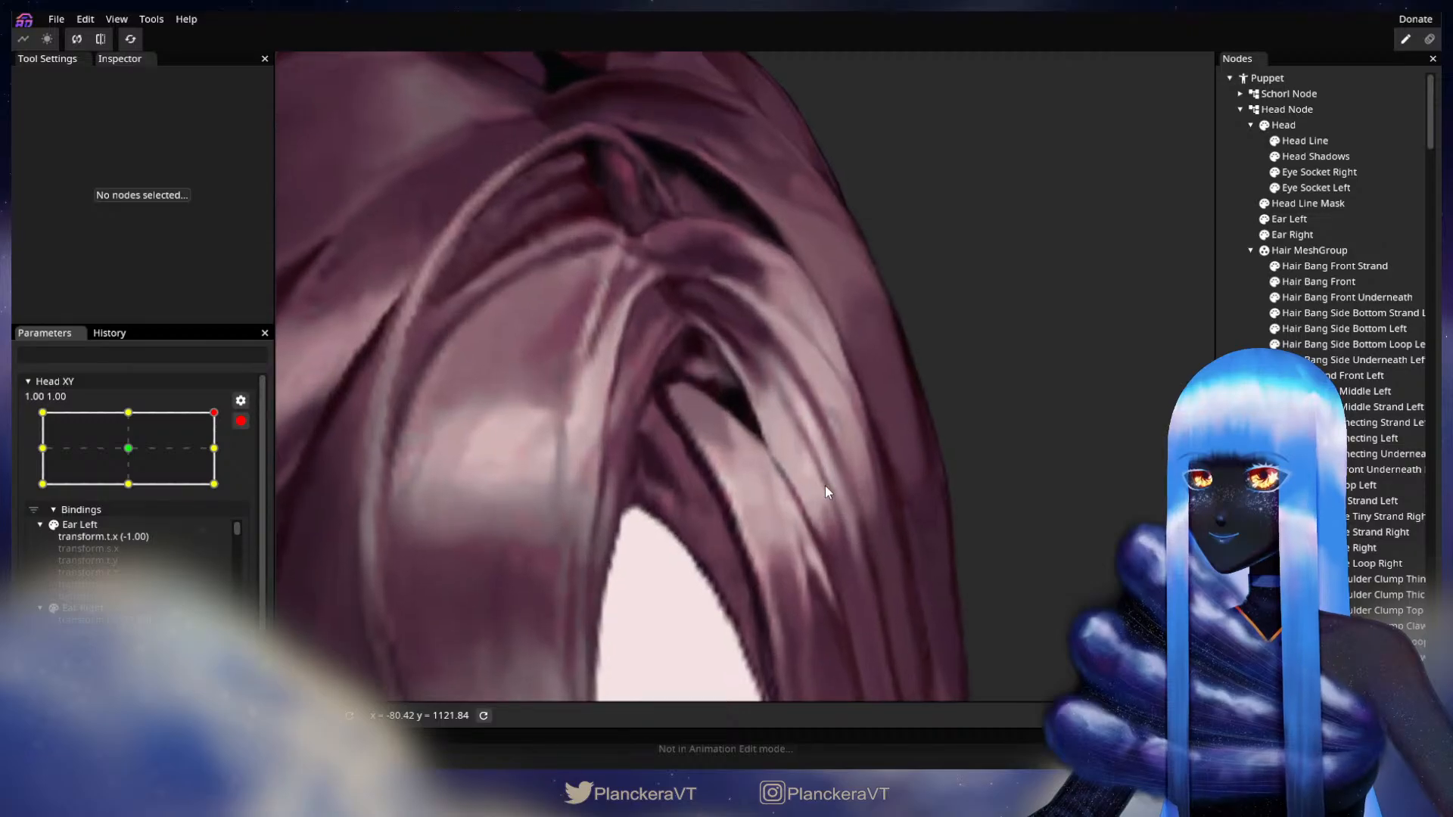
pyautogui.moveTo(825, 484); pyautogui.dragTo(731, 471)
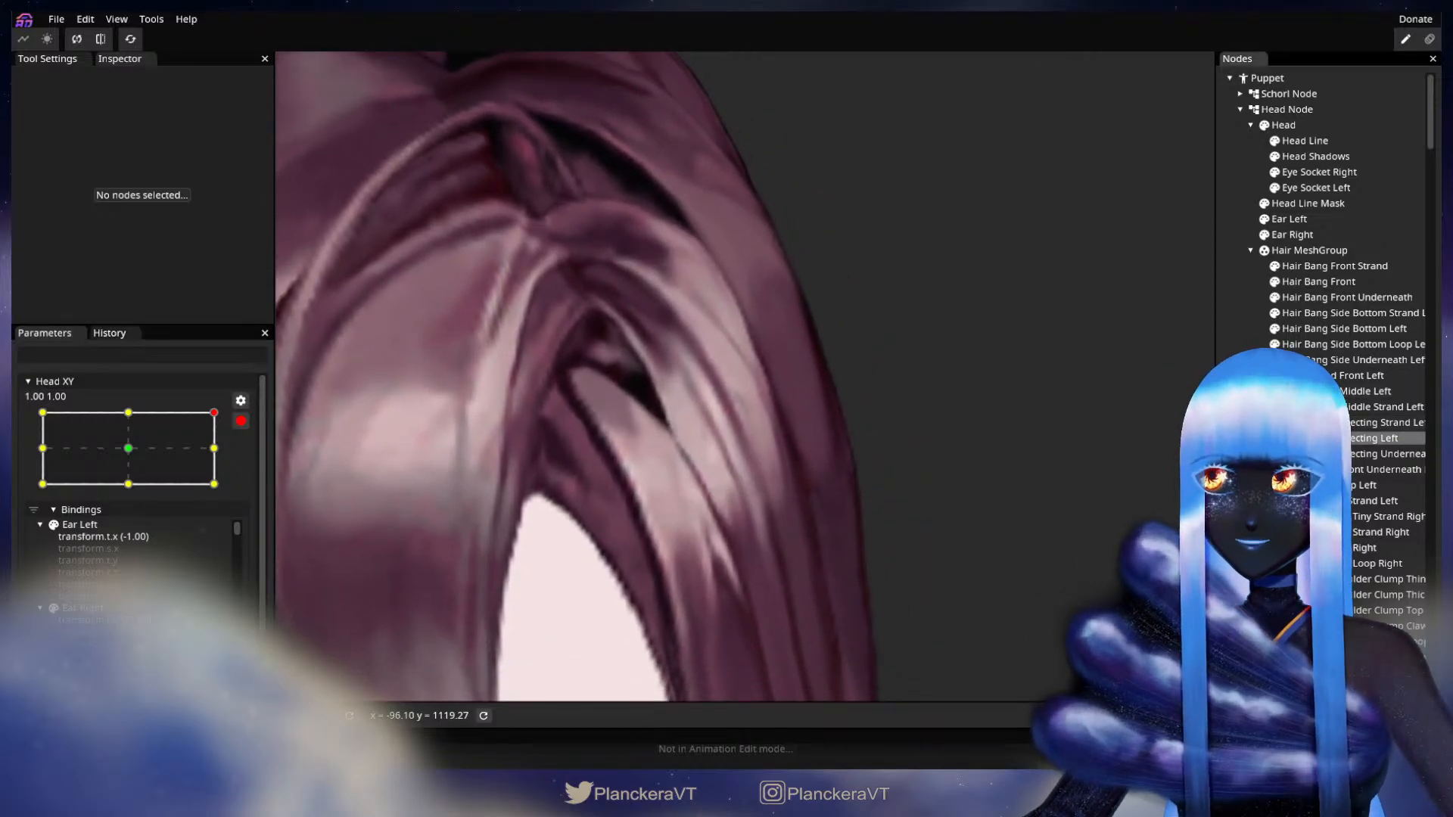
pyautogui.click(631, 431)
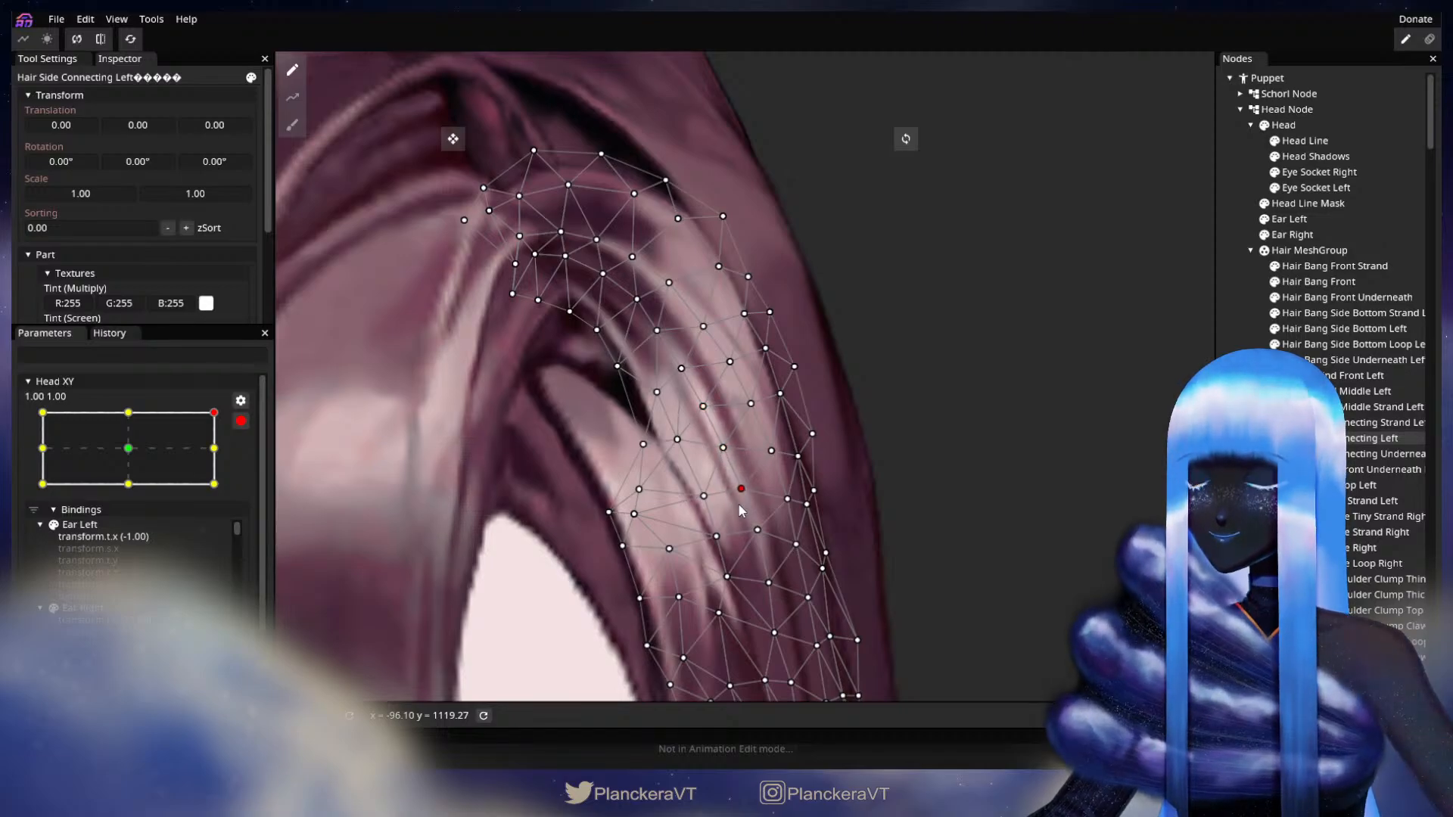
pyautogui.moveTo(763, 527); pyautogui.dragTo(789, 449)
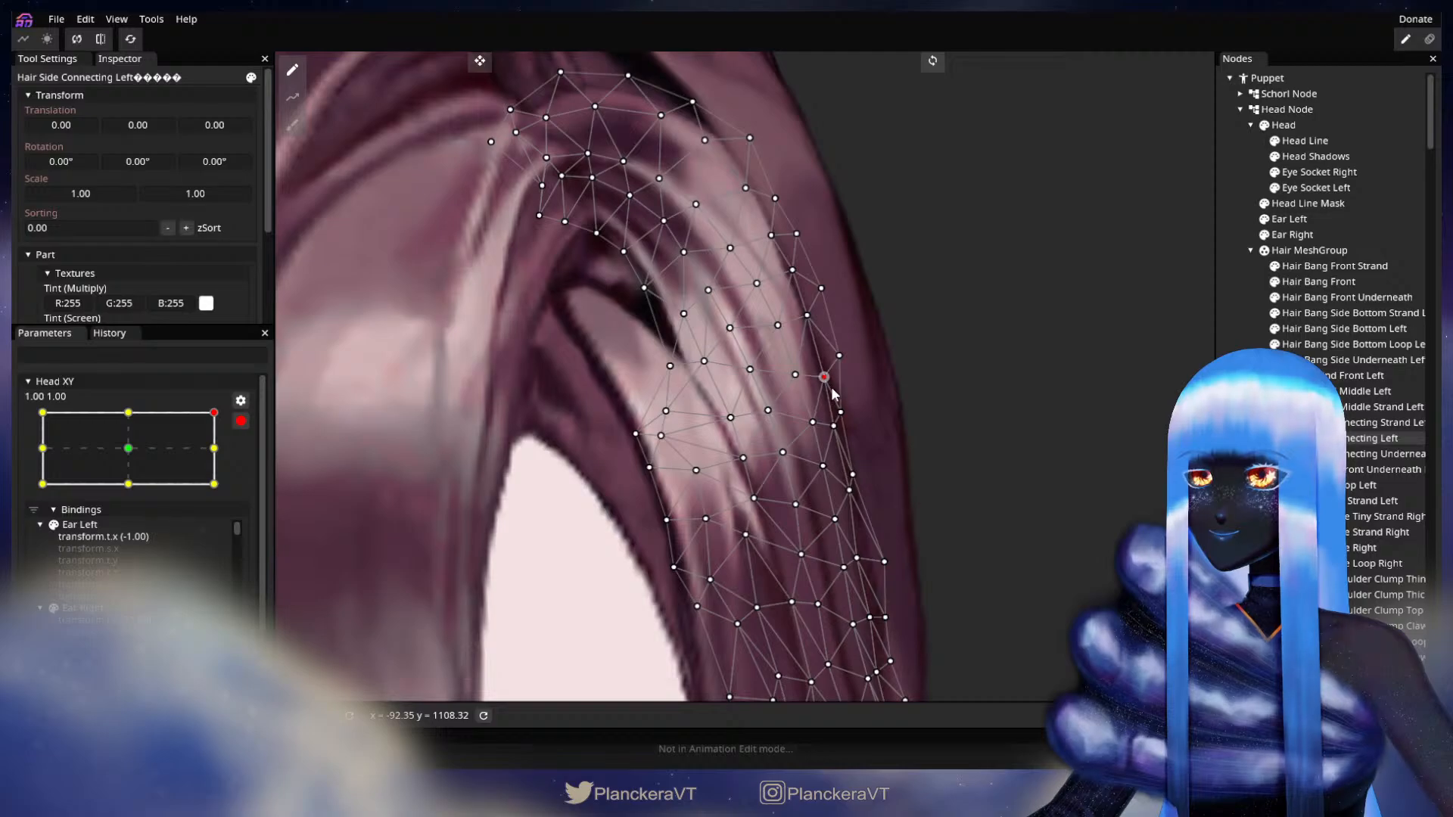
pyautogui.moveTo(844, 406); pyautogui.dragTo(852, 402)
pyautogui.moveTo(866, 472); pyautogui.dragTo(870, 447)
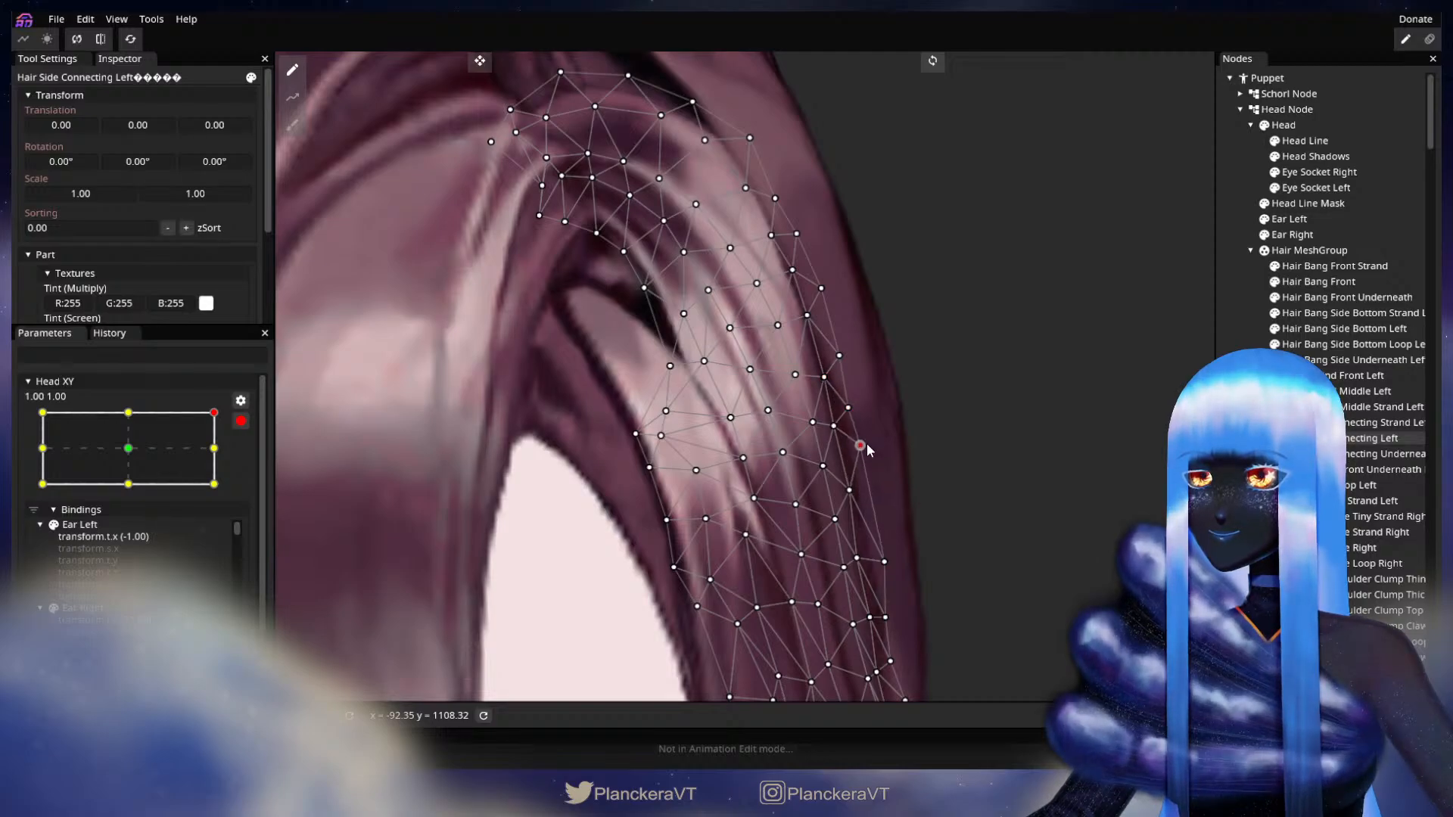
pyautogui.click(850, 490)
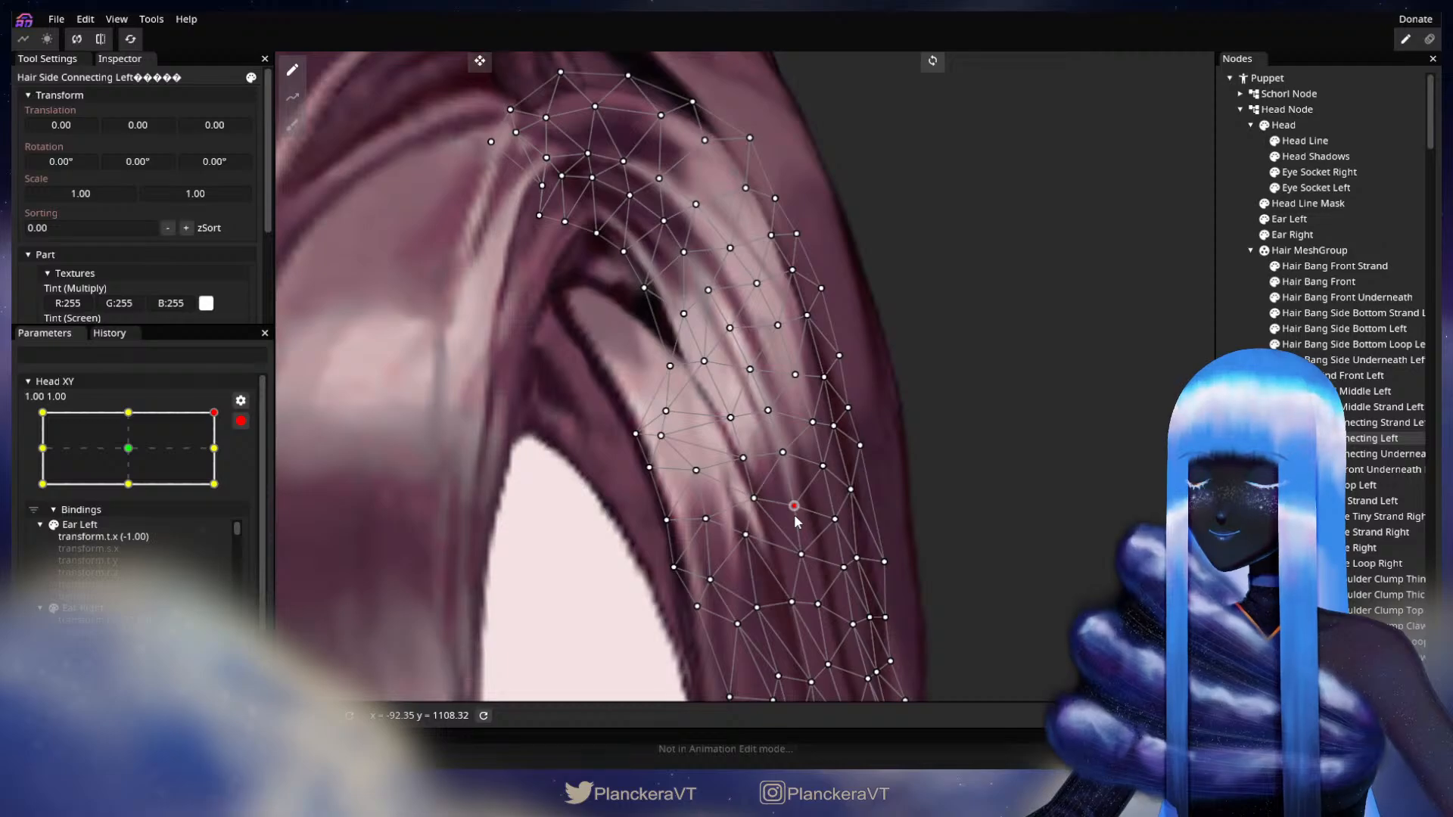
# Adjust vertices in the dark lower section of Hair Side Connecting Left, deselect it, and preview the disarmed head turn at full-head view.
pyautogui.moveTo(795, 558); pyautogui.dragTo(893, 415)
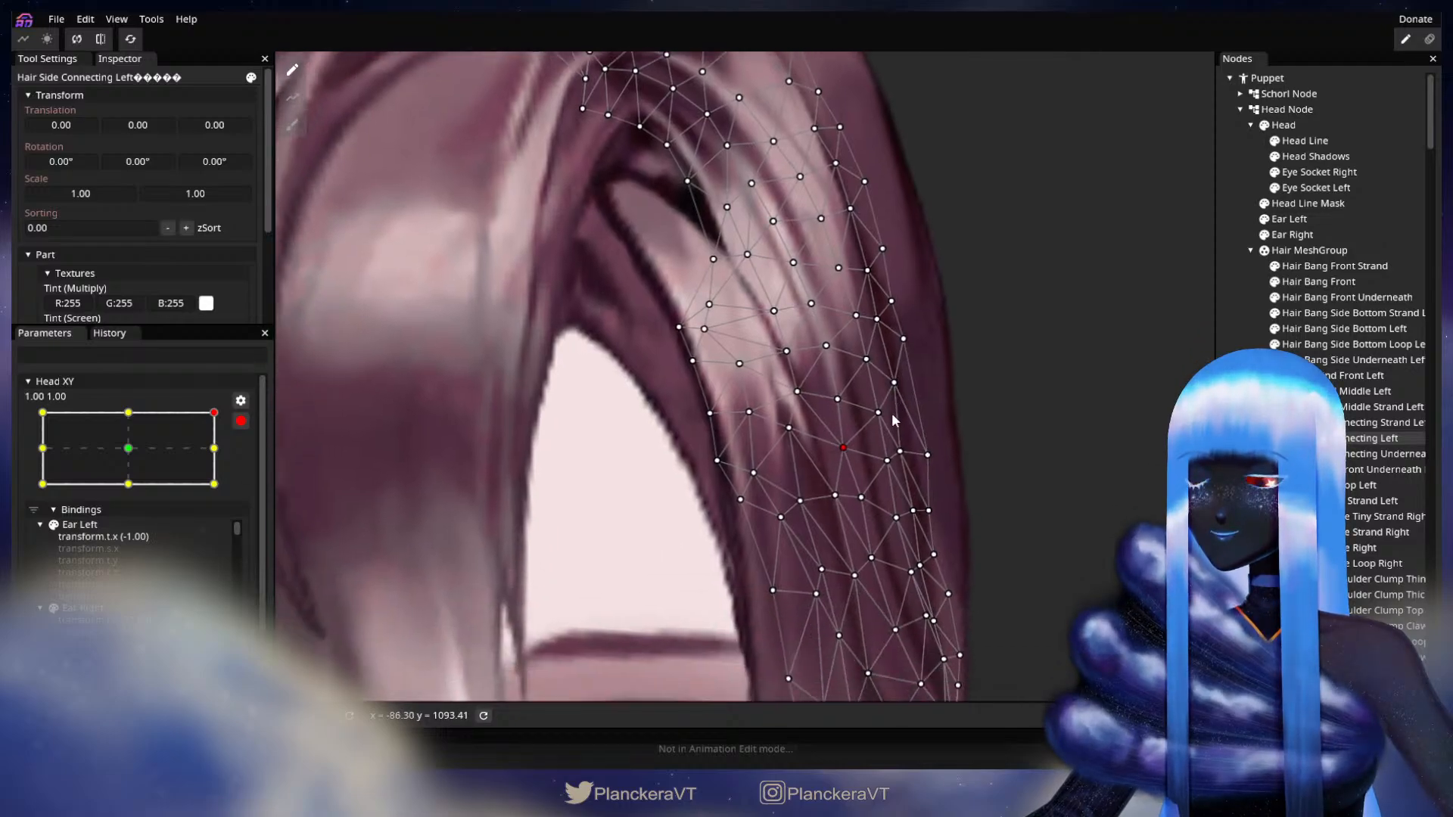
pyautogui.click(880, 471)
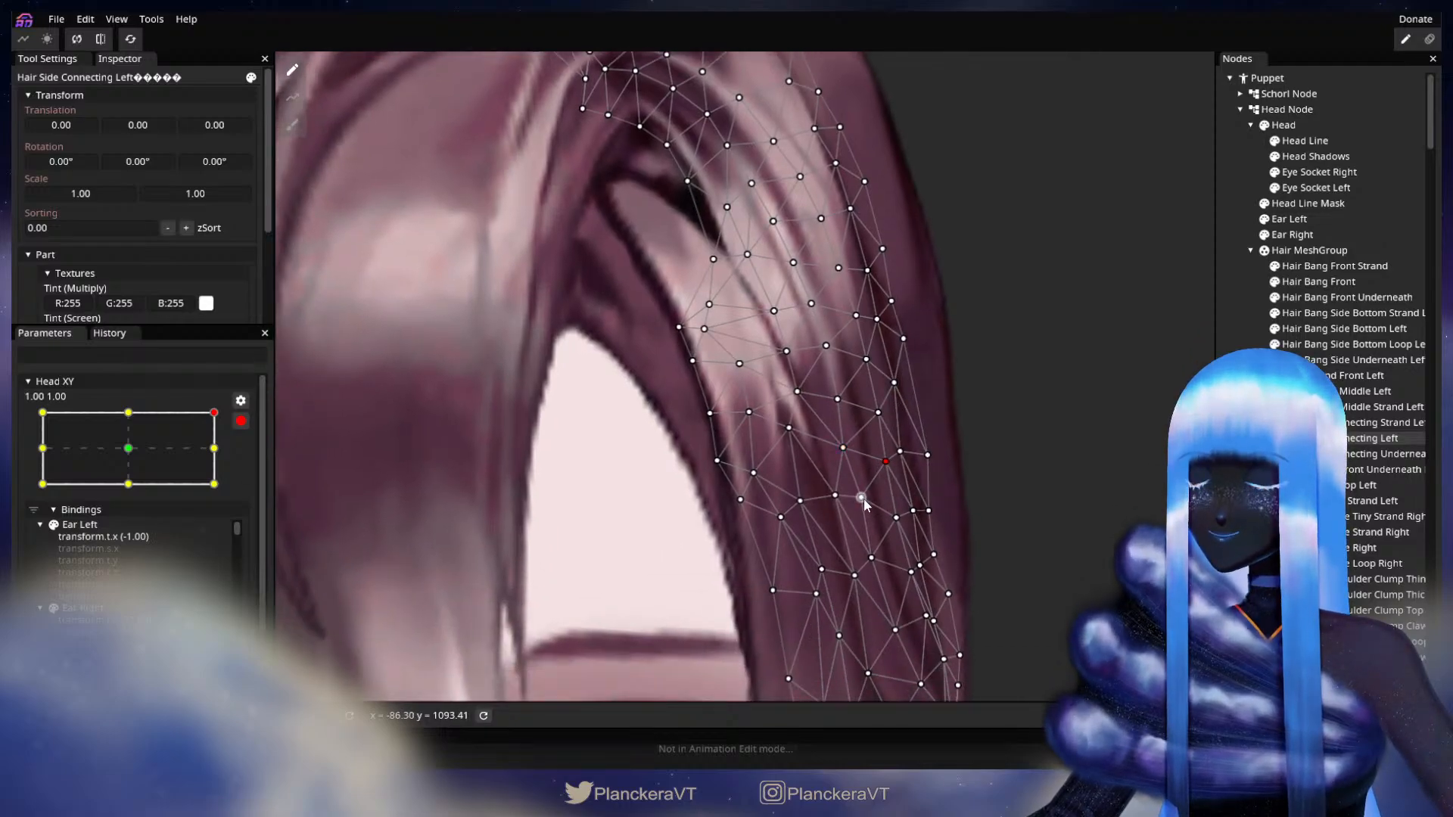
pyautogui.press('Escape')
pyautogui.scroll(-4, 919, 433)
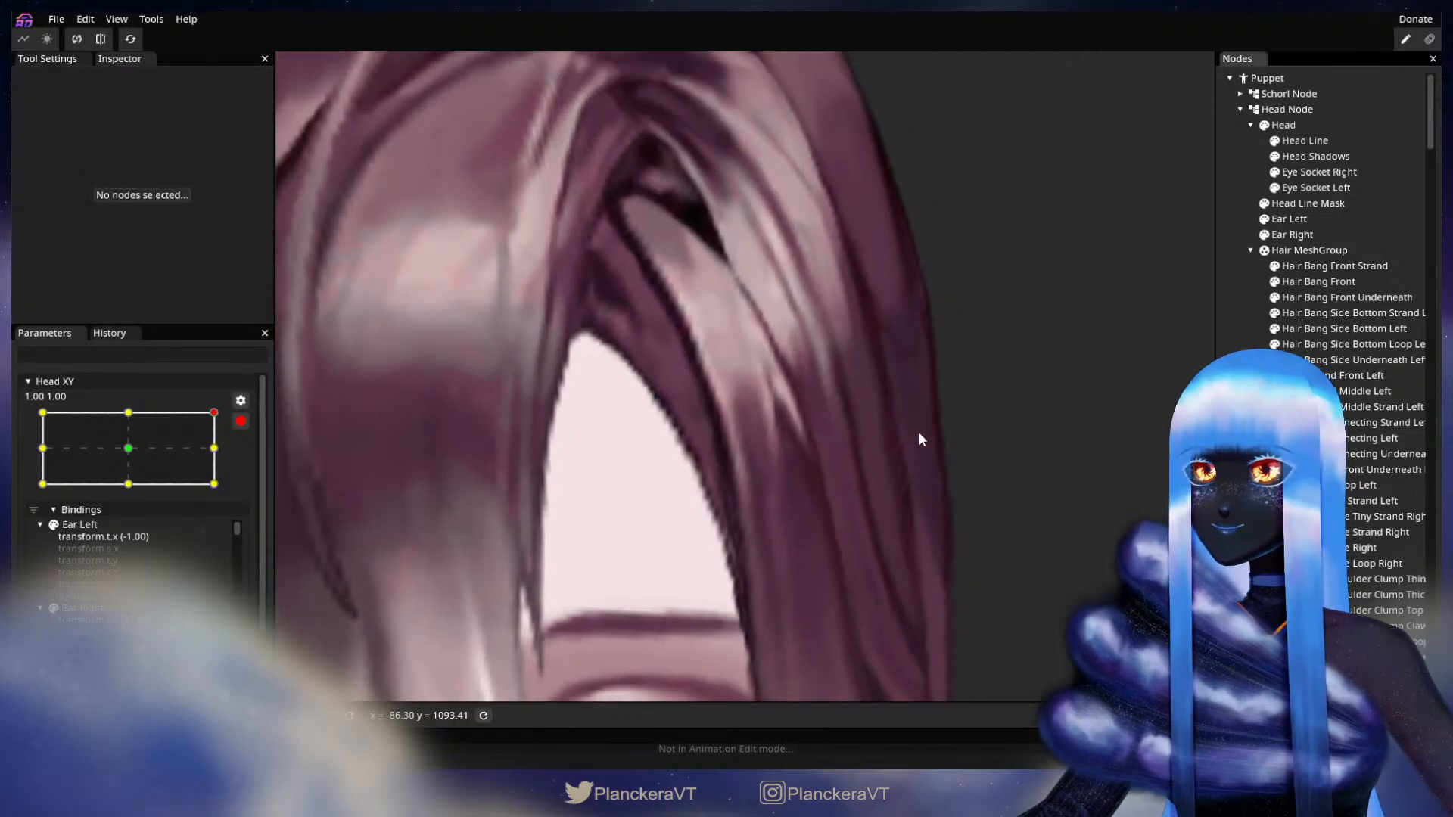
pyautogui.scroll(-5, 936, 426)
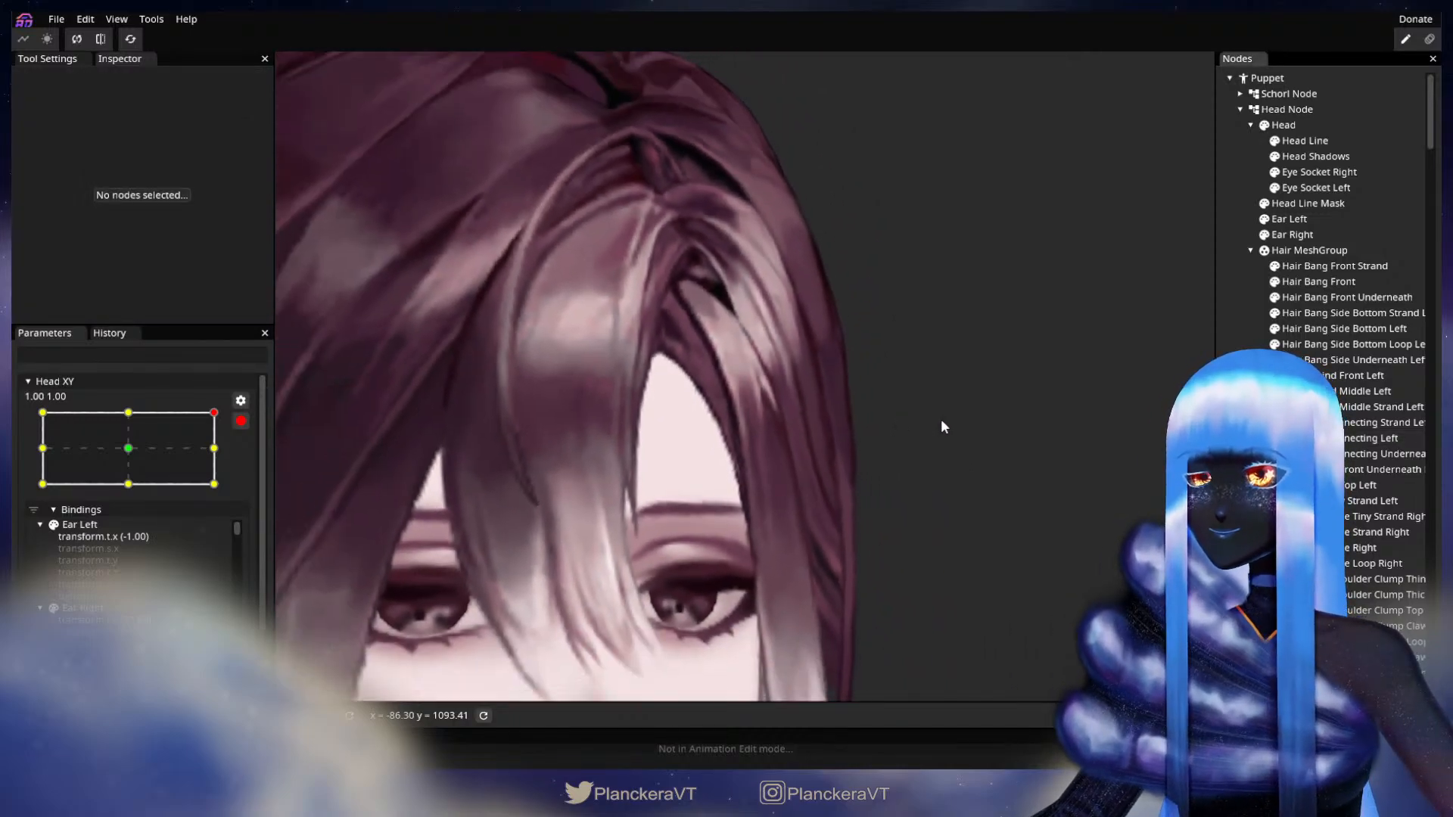
pyautogui.scroll(-5, 962, 428)
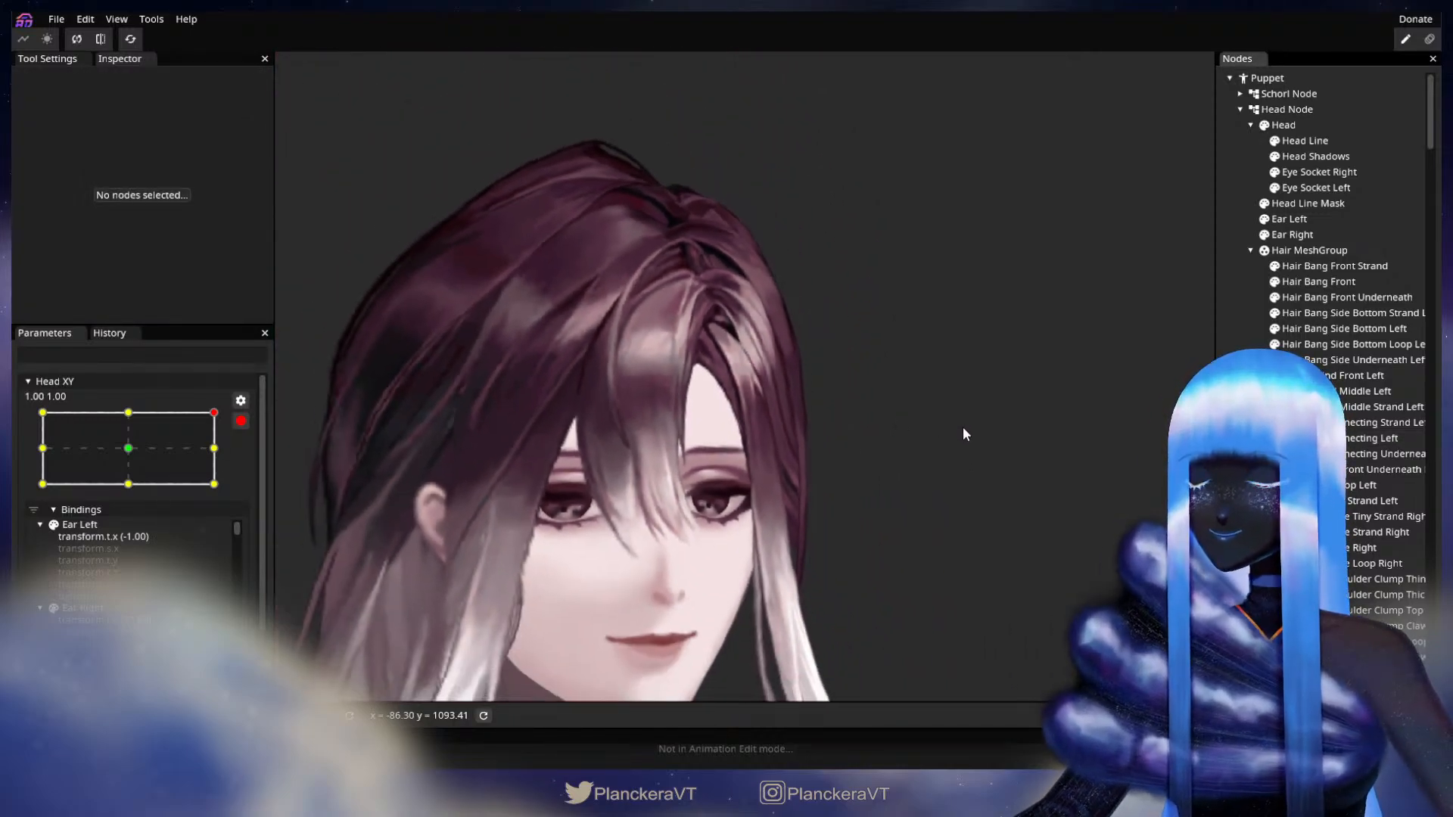
pyautogui.click(240, 421)
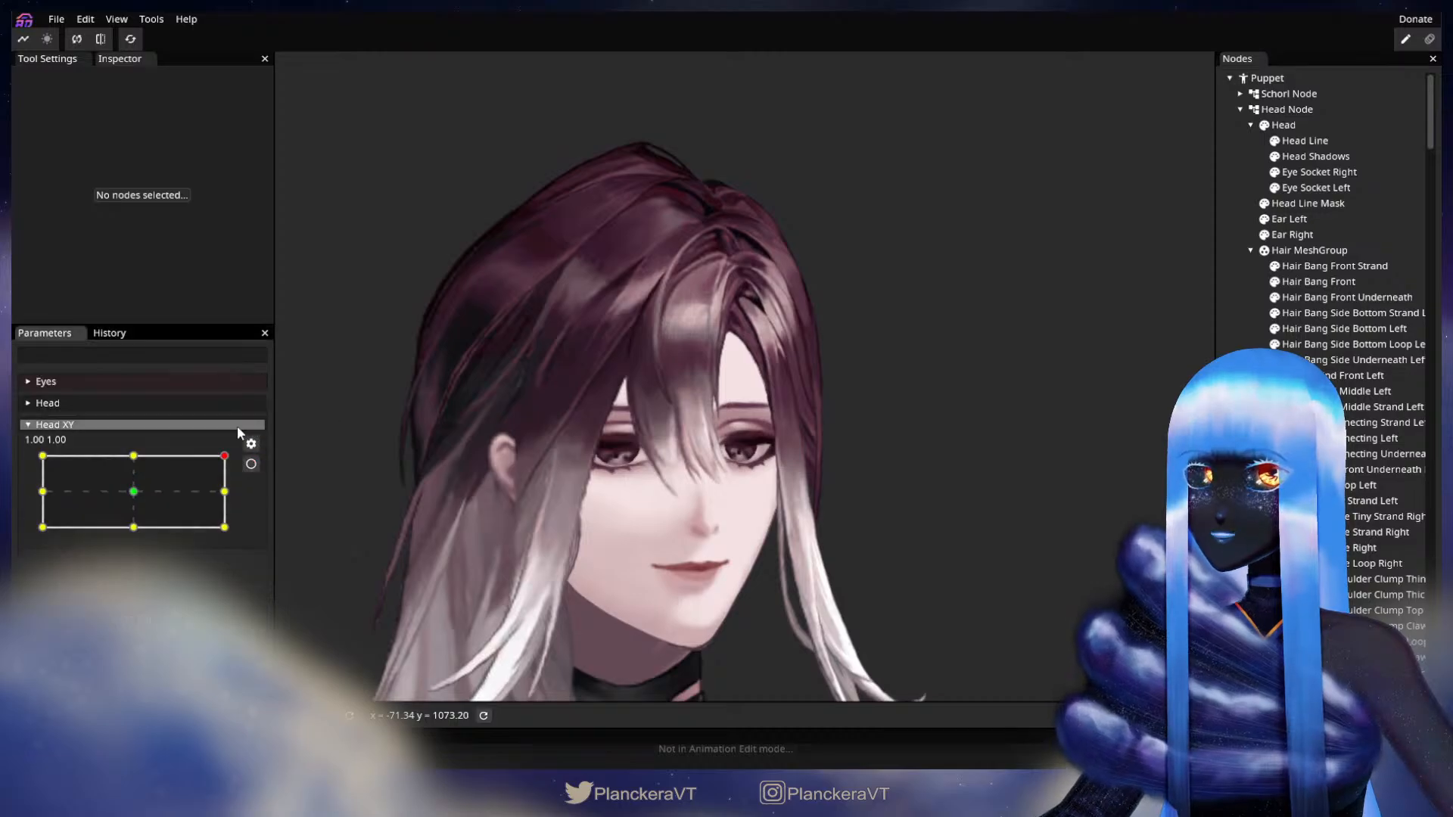
pyautogui.moveTo(227, 456)
pyautogui.mouseDown()
pyautogui.moveTo(233, 496)
pyautogui.moveTo(230, 454)
pyautogui.mouseUp()
# Re-arm Head XY at 1.00, 1.00, fine-tune Hair Side Connecting Left's mid-strand and outer-edge vertices beside the dark gap, and deselect the part.
pyautogui.click(252, 464)
pyautogui.scroll(5, 757, 412)
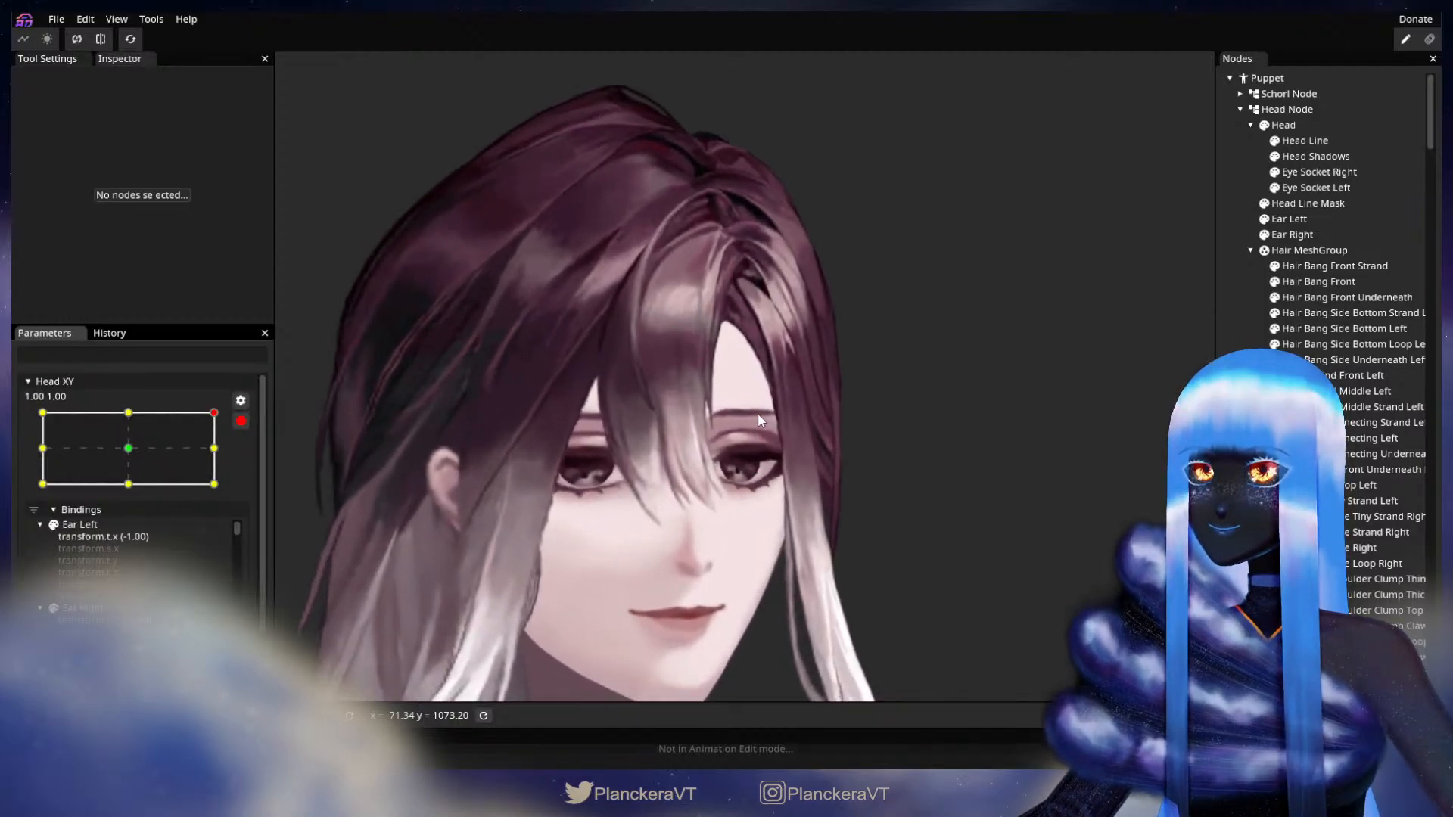
pyautogui.scroll(8, 762, 420)
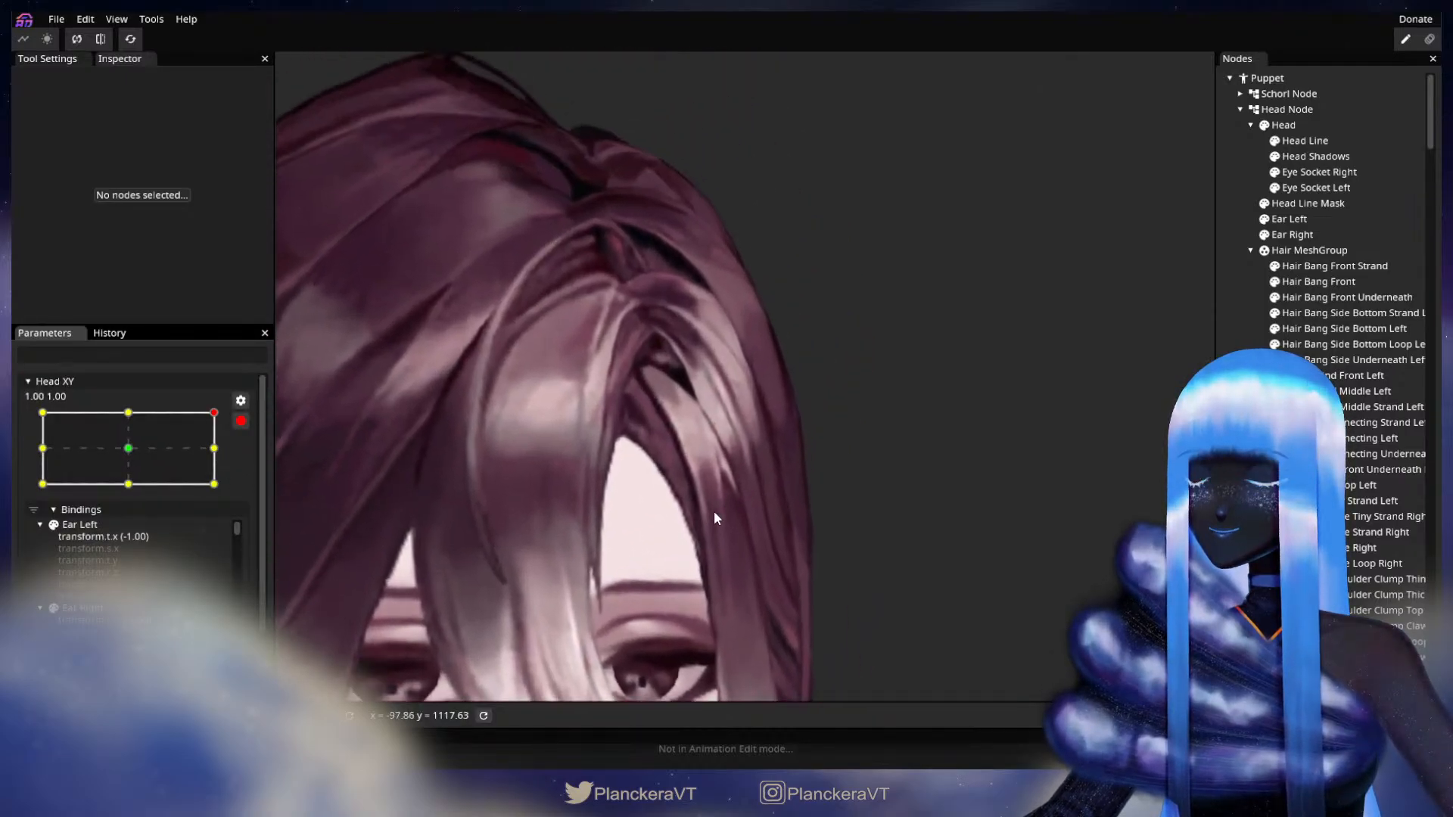
pyautogui.scroll(6, 733, 492)
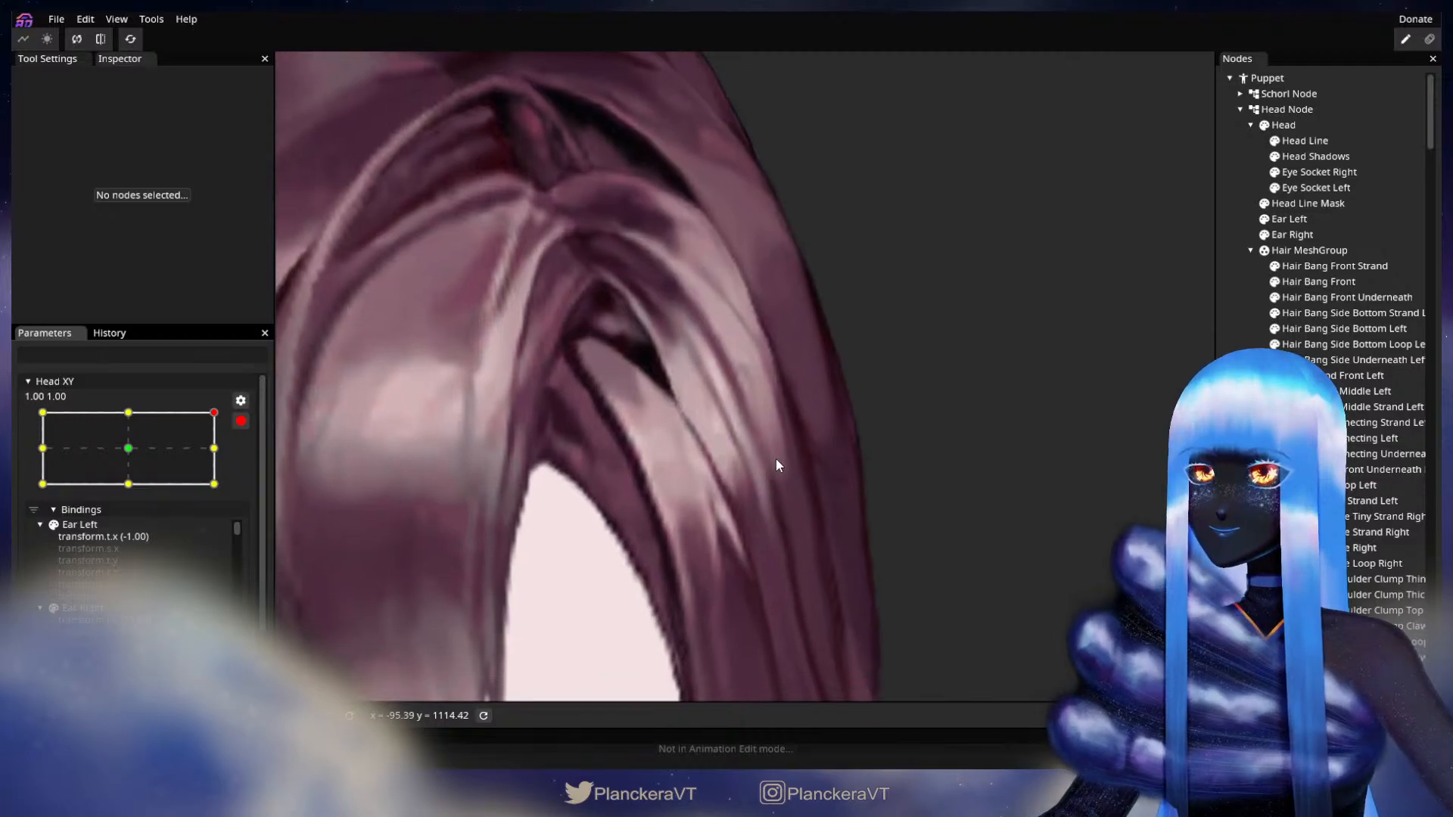
pyautogui.scroll(-1, 820, 447)
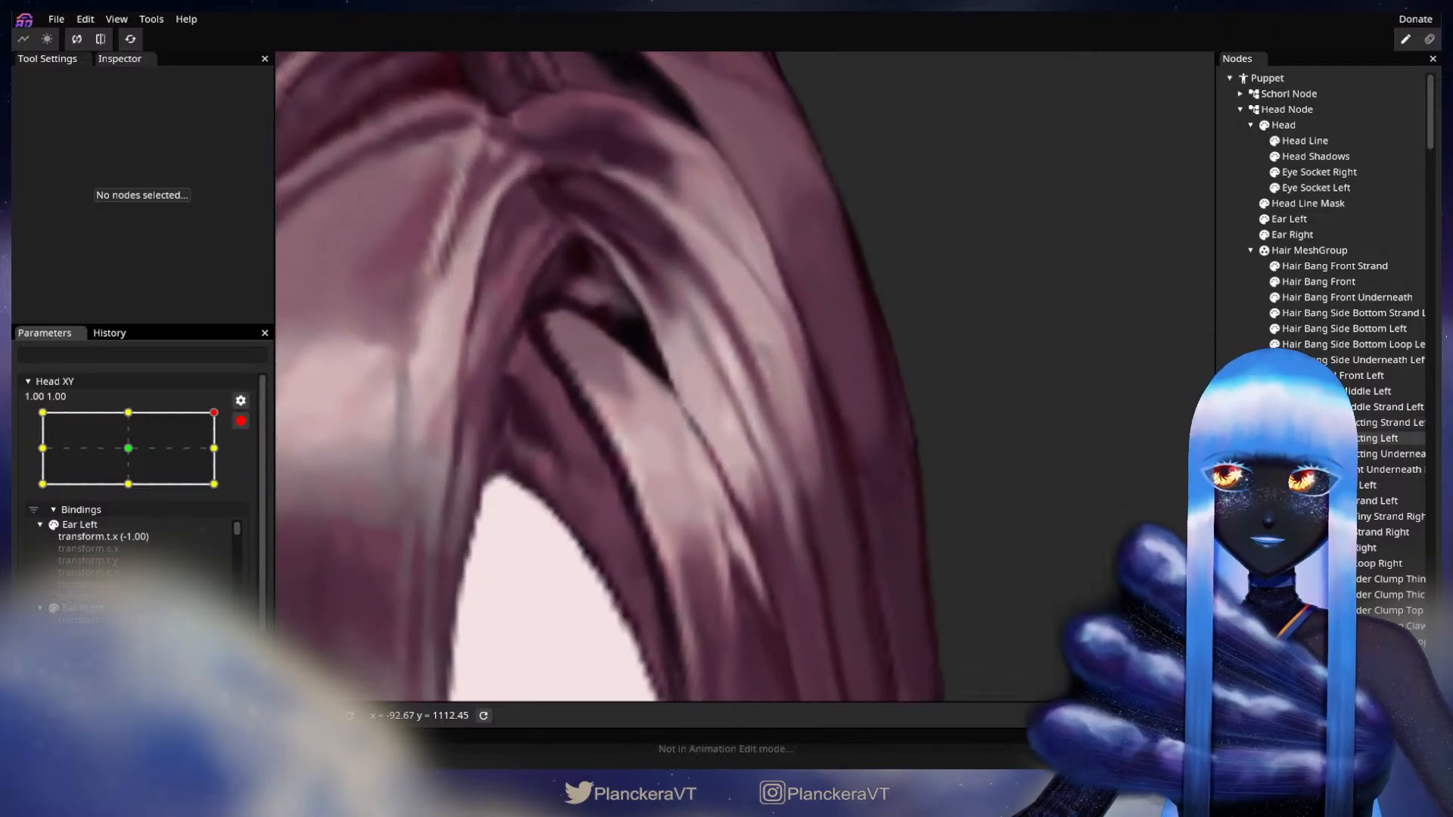
pyautogui.click(775, 430)
pyautogui.scroll(1, 777, 438)
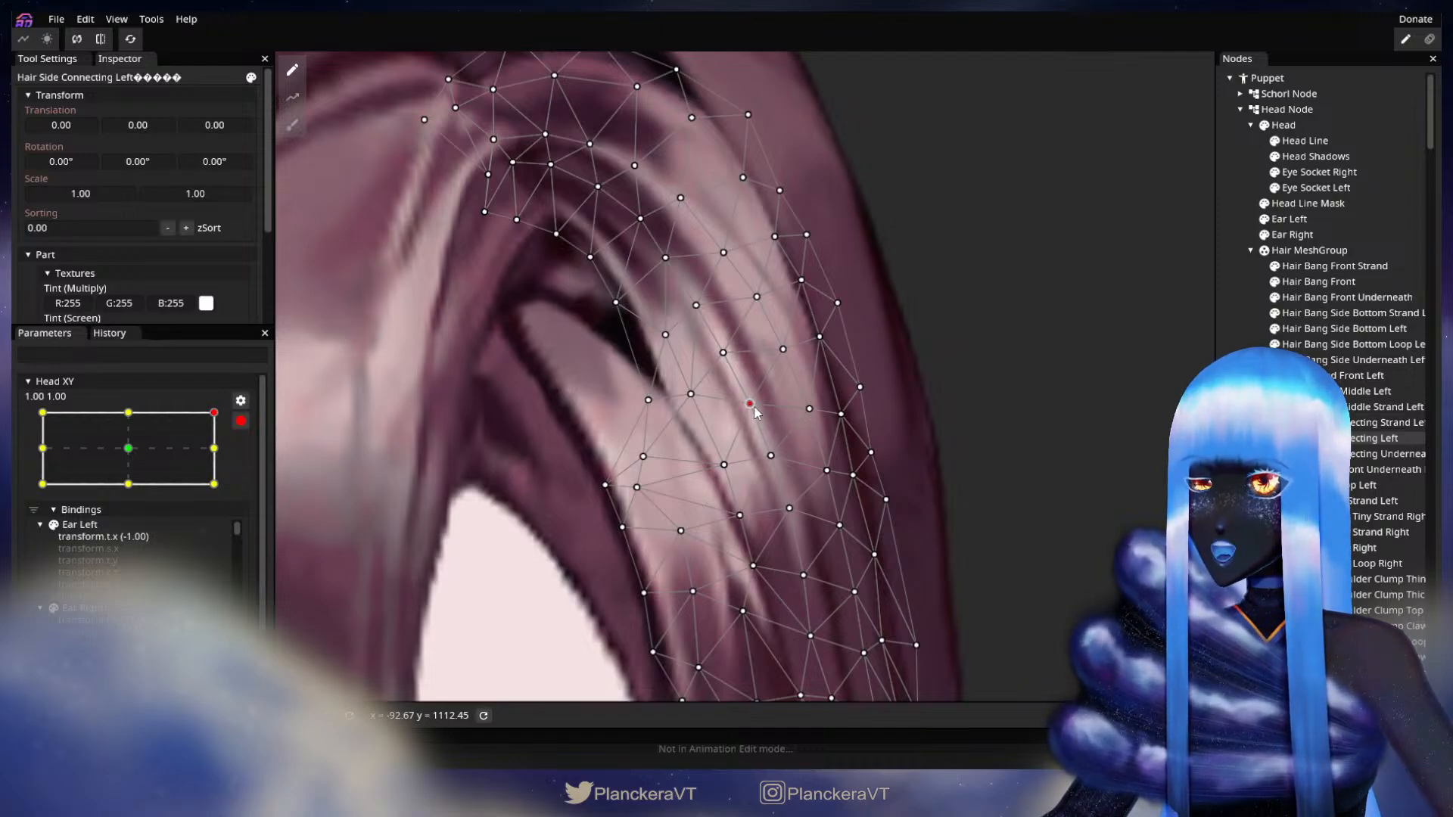
pyautogui.click(822, 338)
pyautogui.click(803, 281)
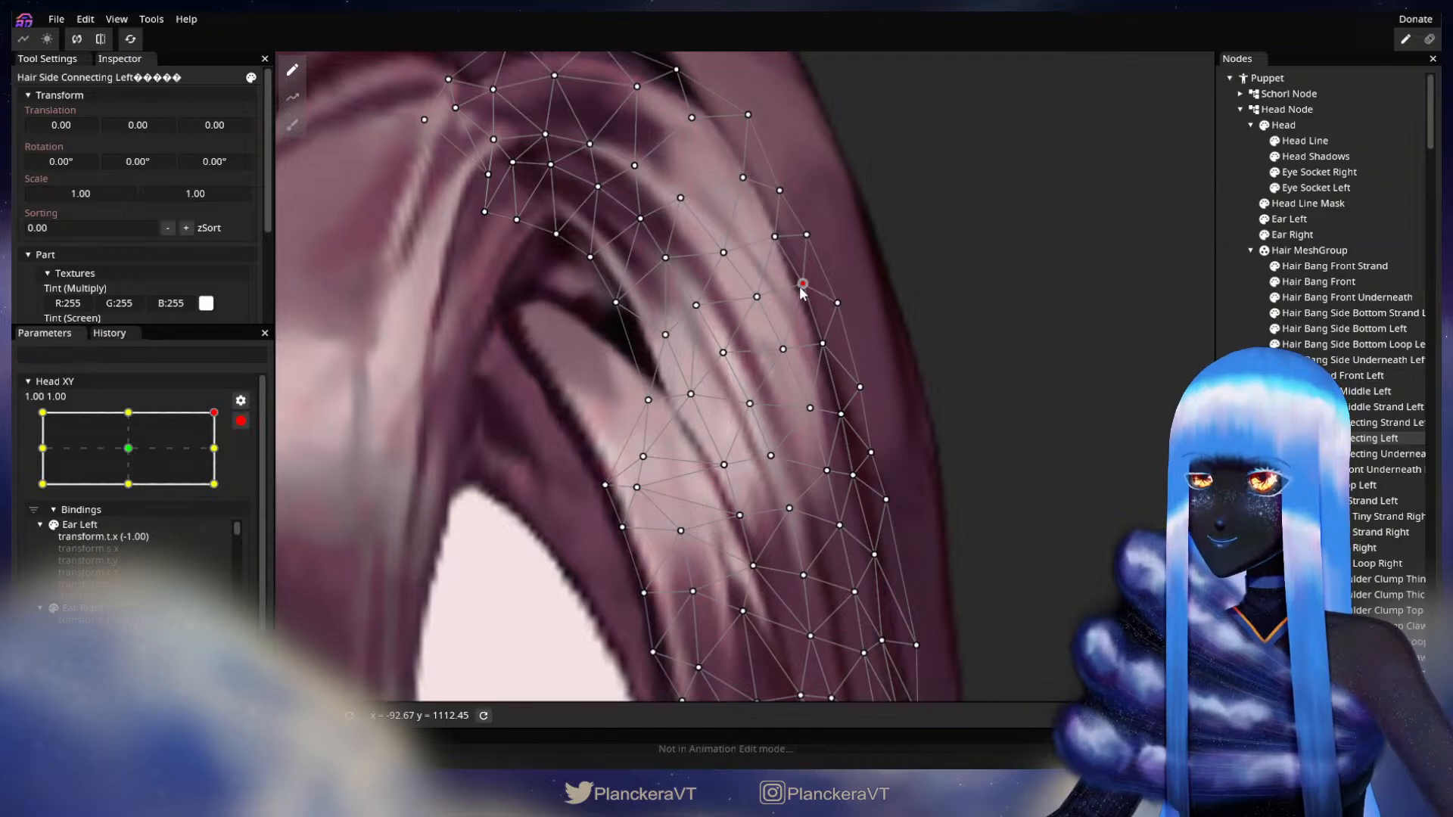
pyautogui.click(841, 414)
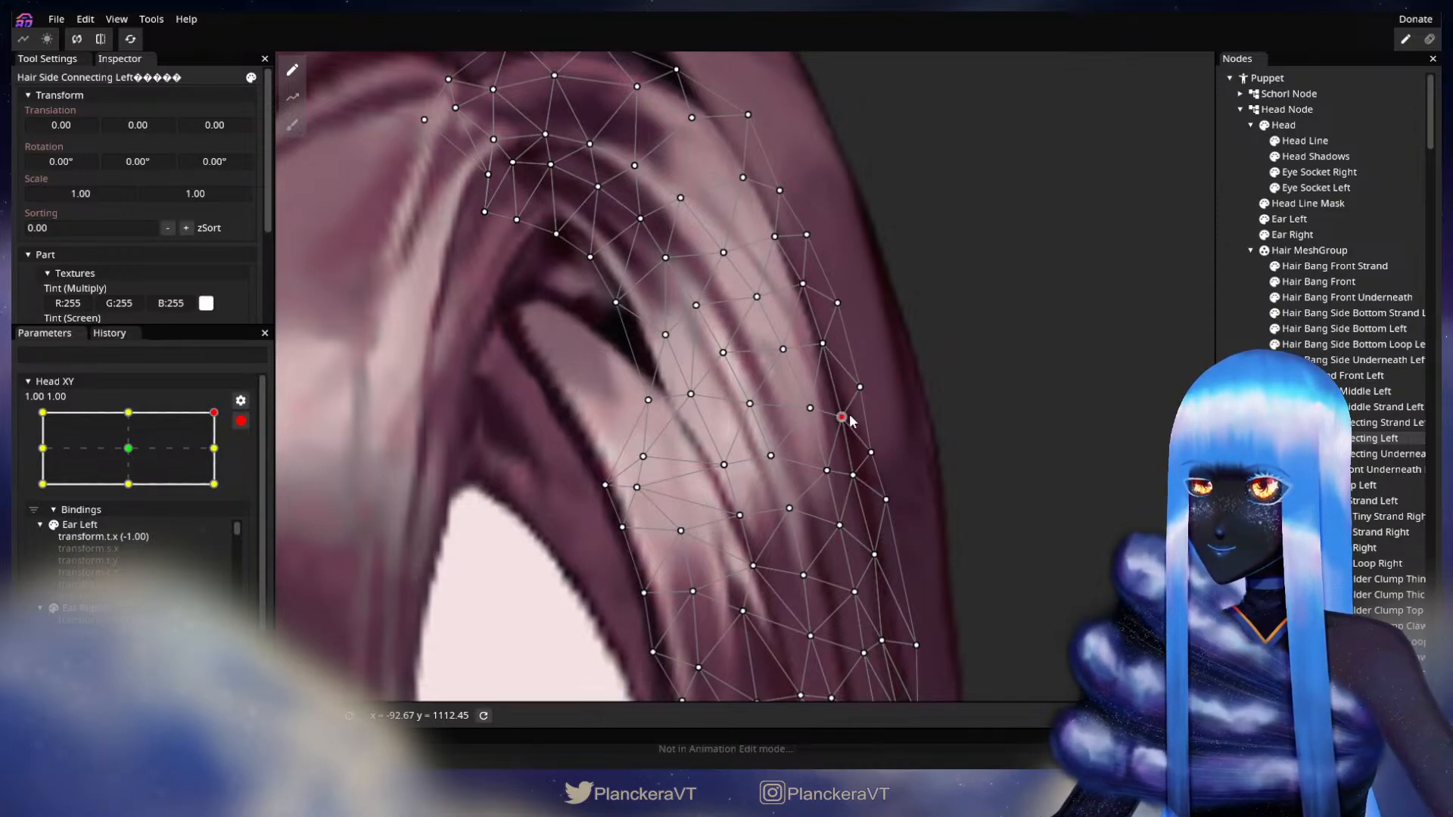
pyautogui.click(1091, 497)
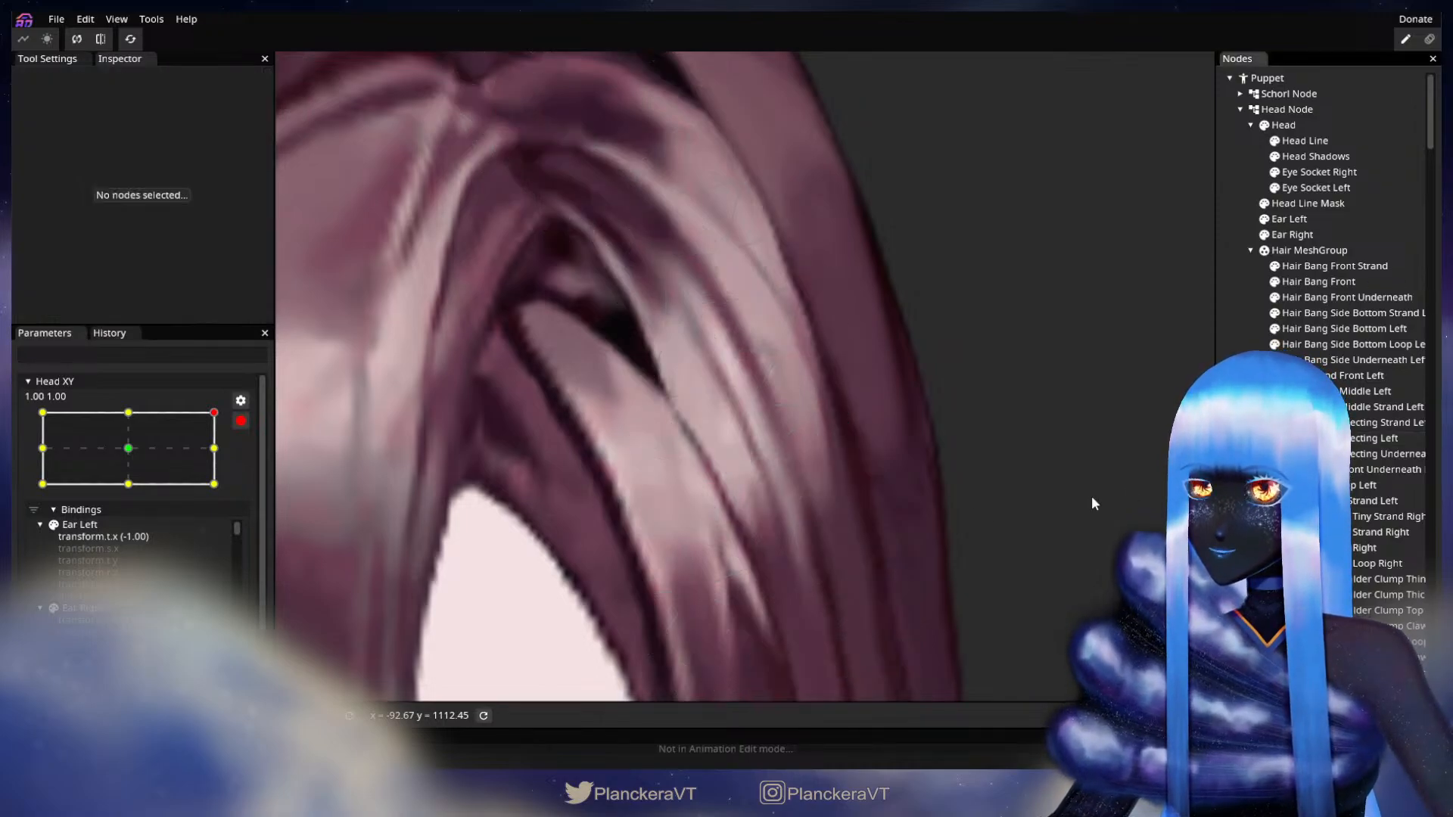
# Disarm Head XY and preview the head turn around 1.00, 1.00 at full-head view to check the side hair.
pyautogui.scroll(-1, 1006, 500)
pyautogui.scroll(-5, 915, 497)
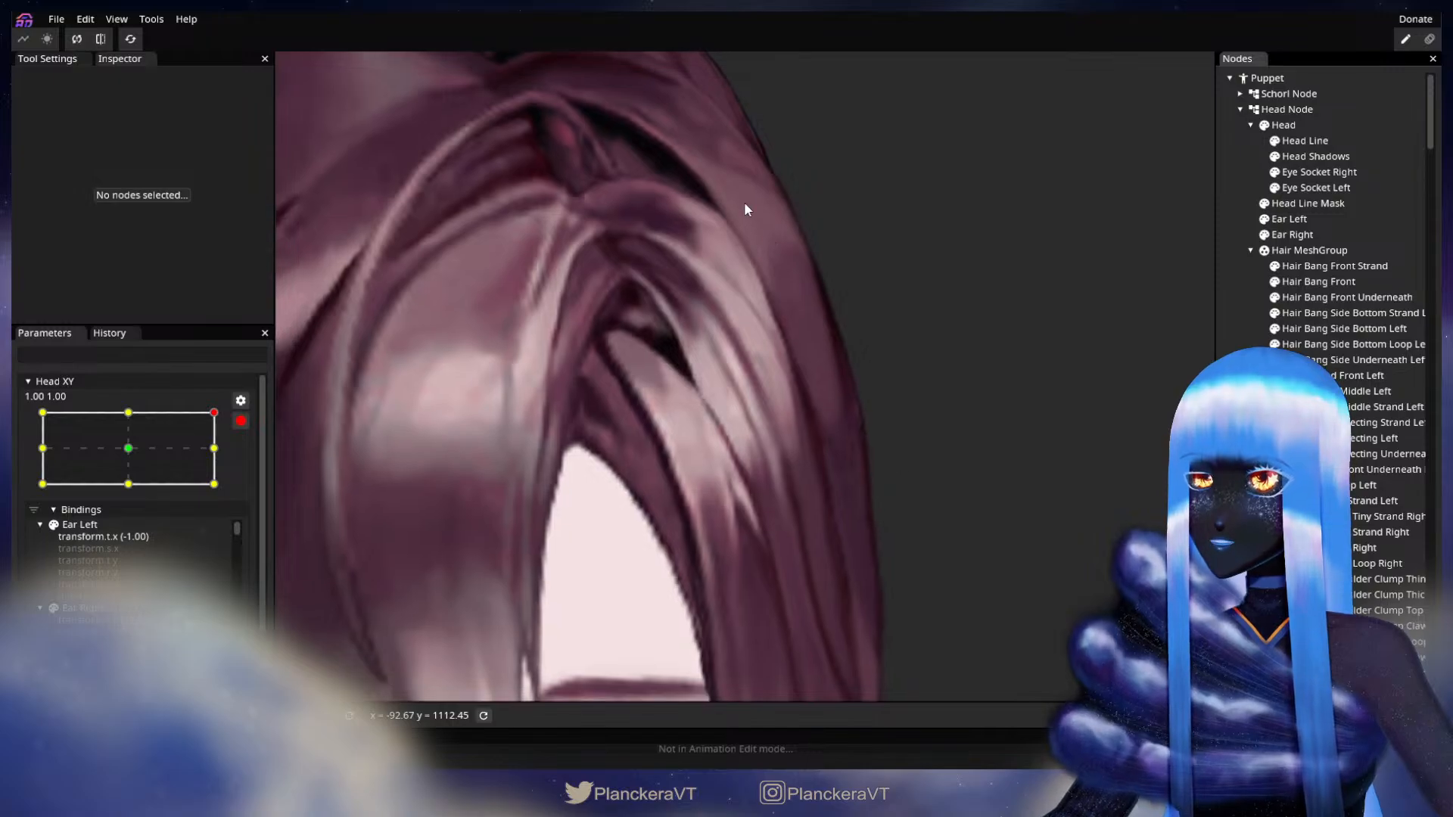
pyautogui.scroll(-5, 896, 484)
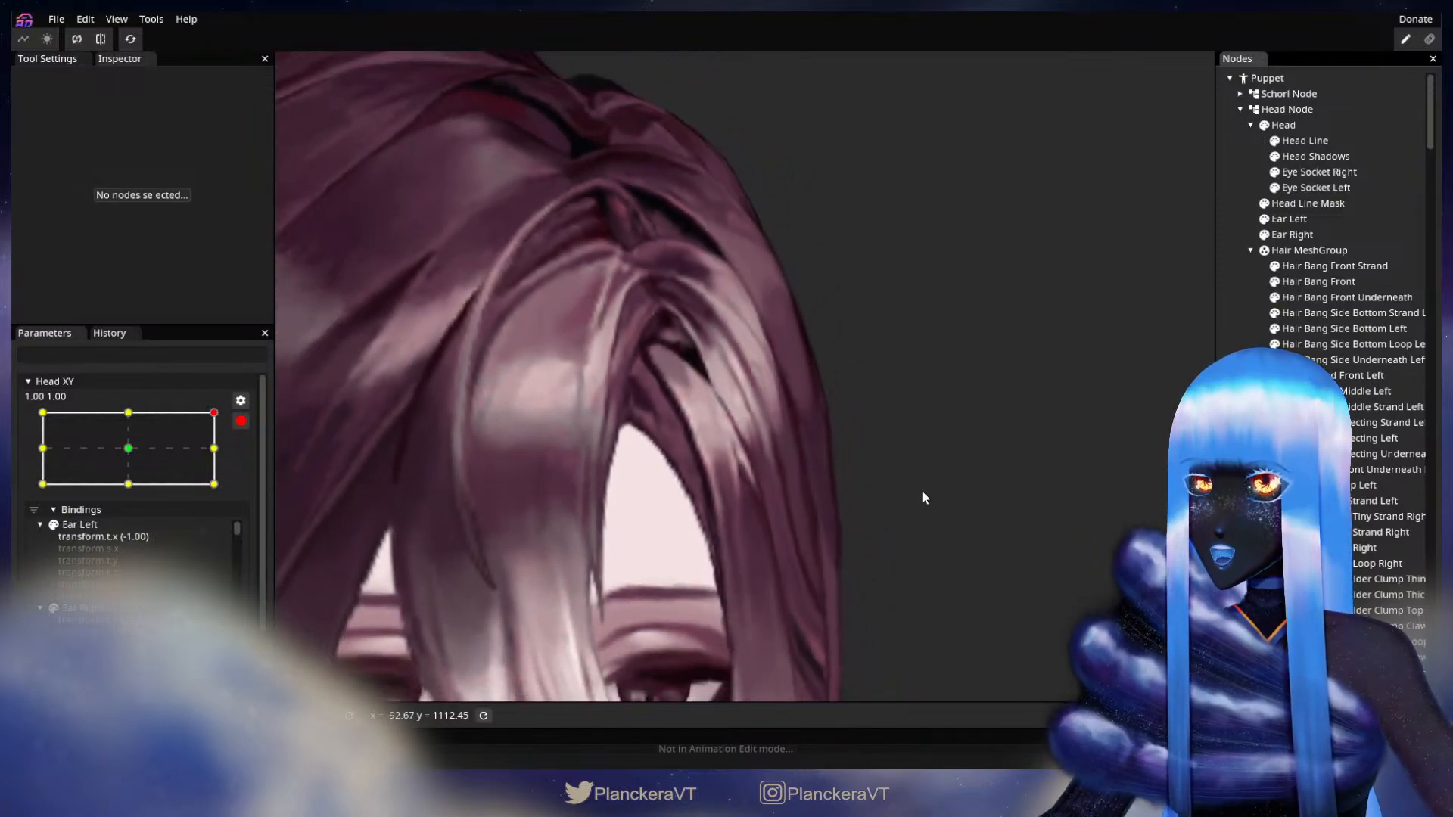
pyautogui.scroll(-6, 930, 488)
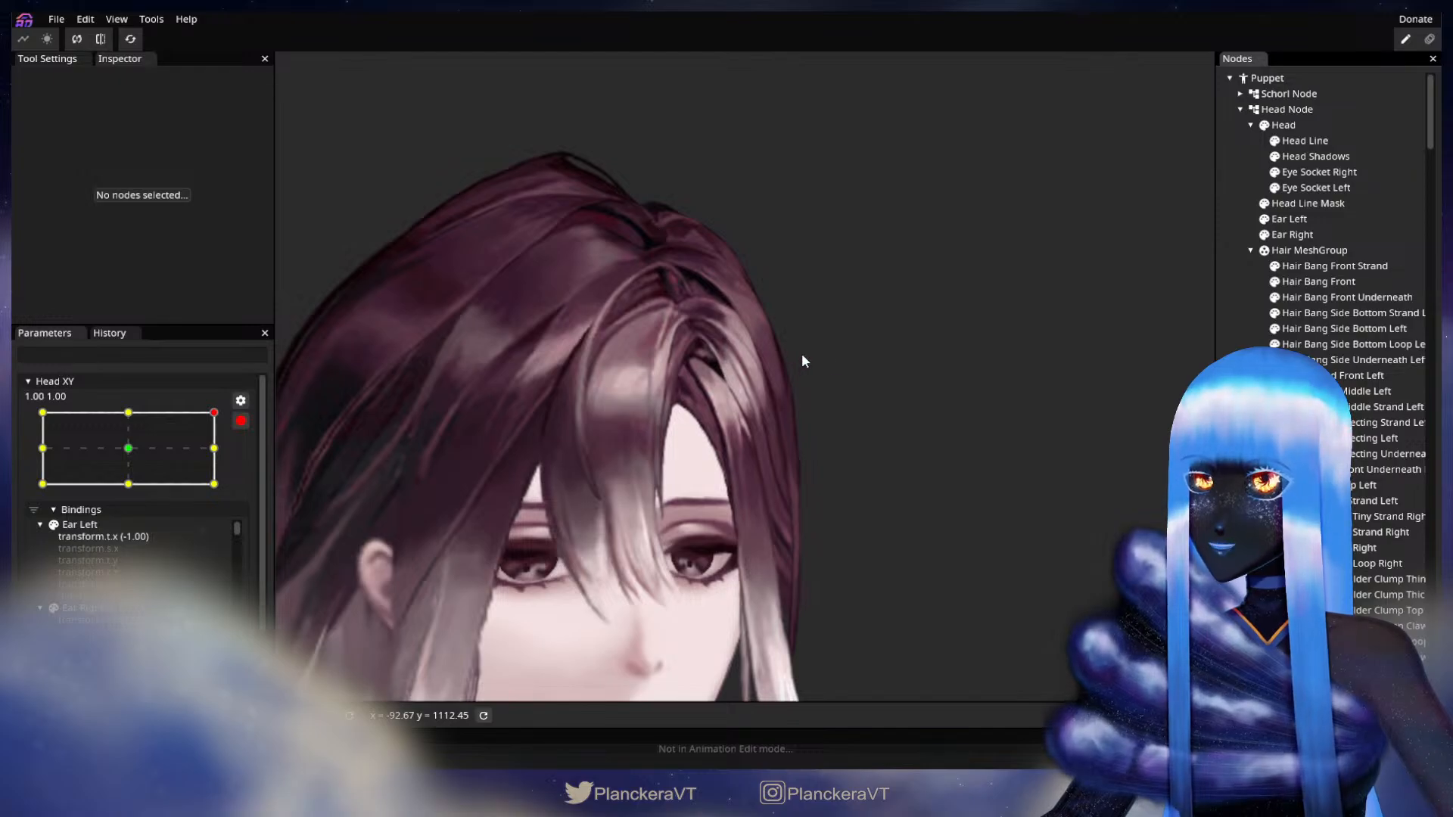
pyautogui.scroll(-3, 855, 457)
pyautogui.moveTo(826, 486); pyautogui.dragTo(827, 427)
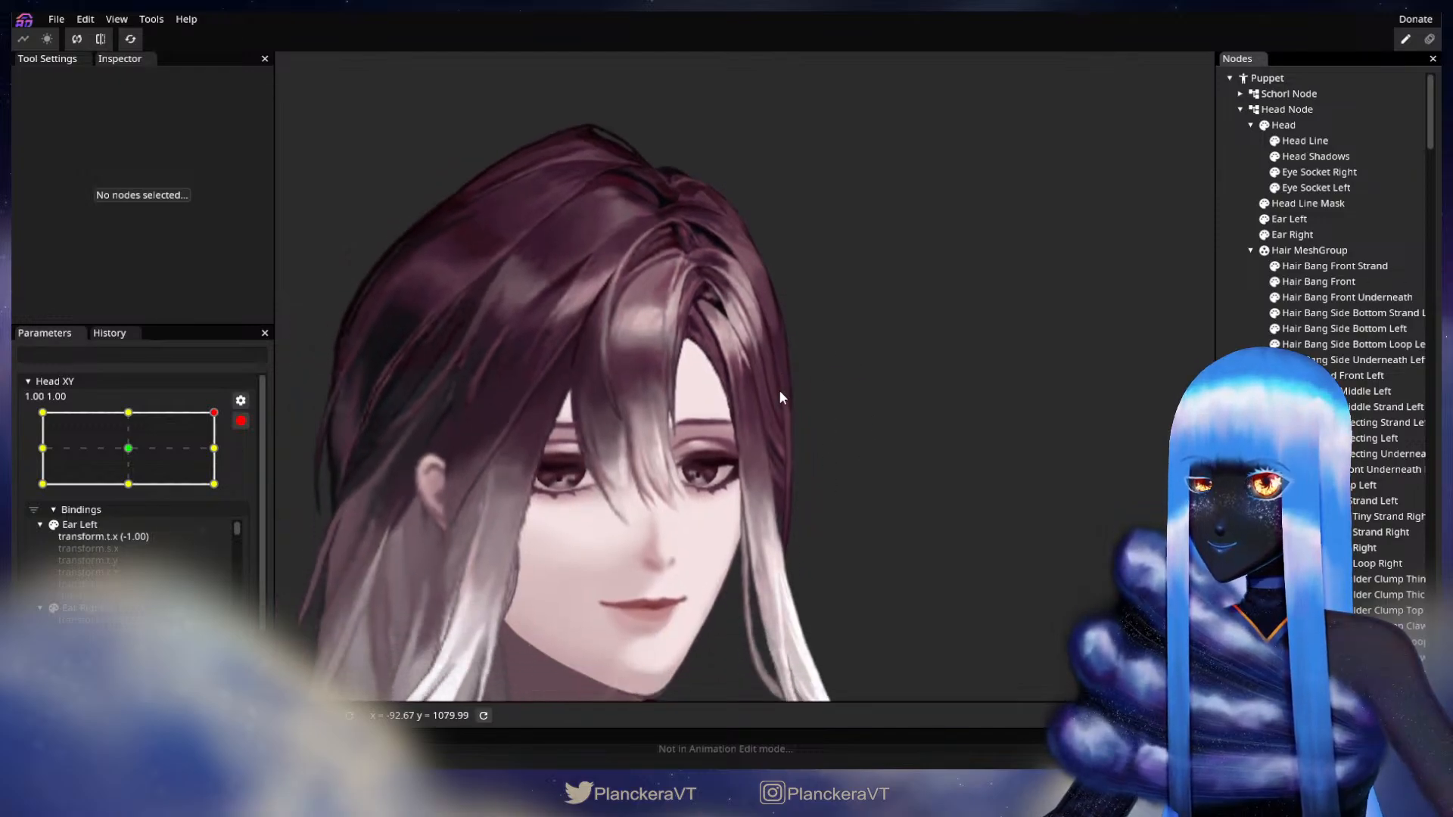
pyautogui.click(240, 421)
pyautogui.moveTo(224, 456)
pyautogui.mouseDown()
pyautogui.moveTo(237, 503)
pyautogui.moveTo(243, 446)
pyautogui.mouseUp()
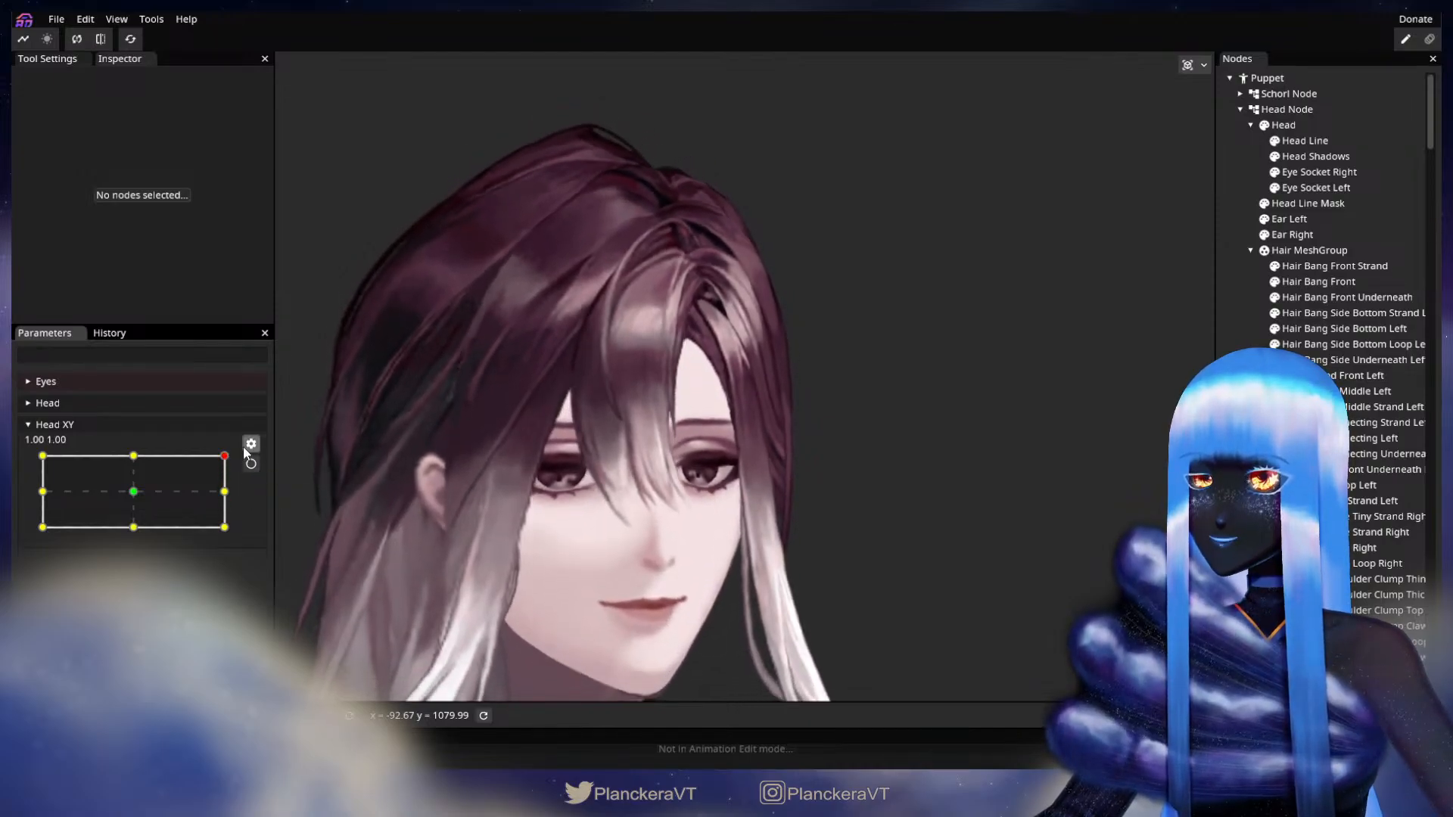
# Arm Head XY at 1.00, 1.00 and nudge Hair Behind Front Left's inner and middle vertices beside the connecting strand's highlight.
pyautogui.click(251, 464)
pyautogui.scroll(5, 765, 480)
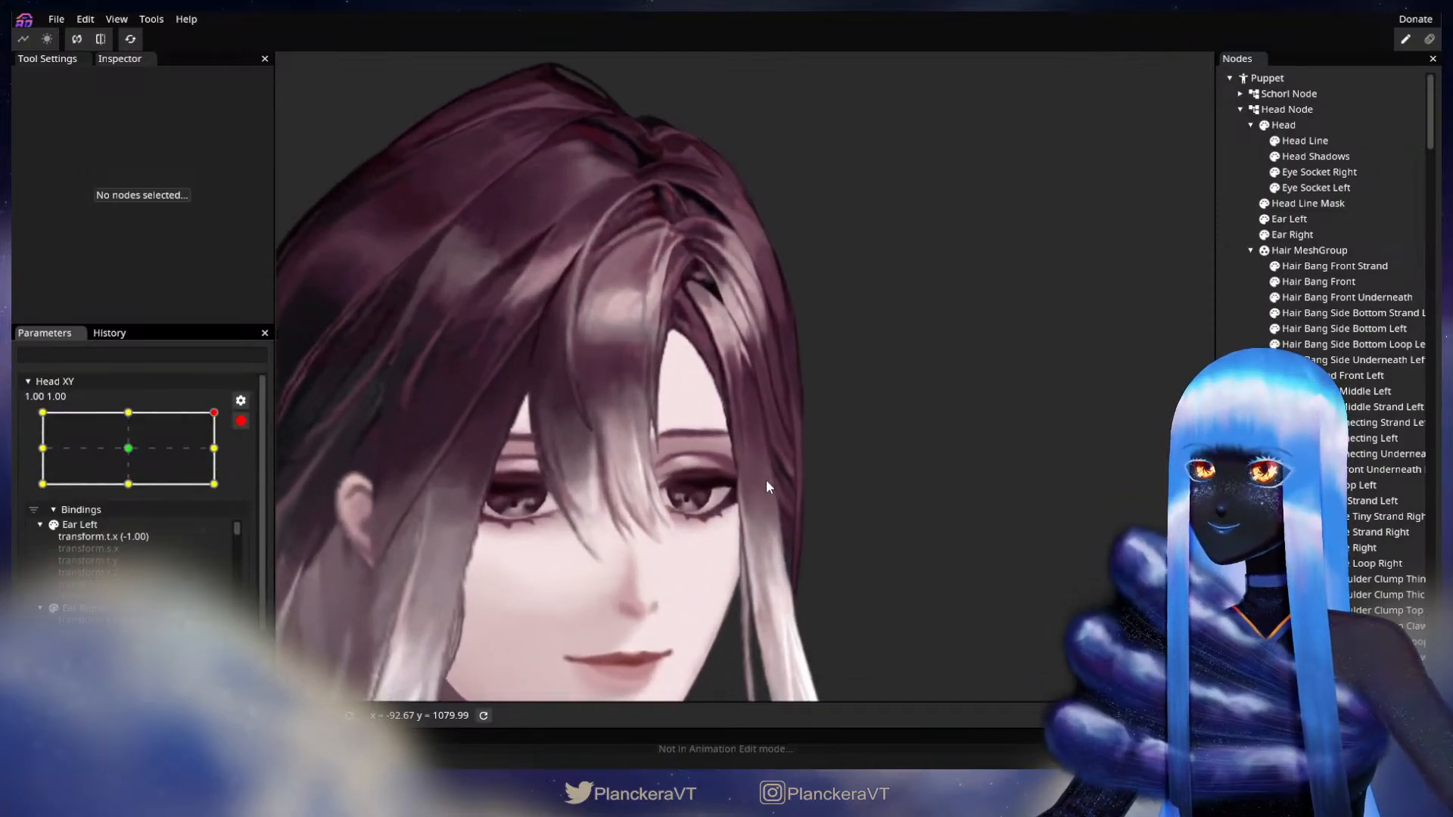
pyautogui.scroll(3, 766, 480)
pyautogui.moveTo(797, 333); pyautogui.dragTo(803, 514)
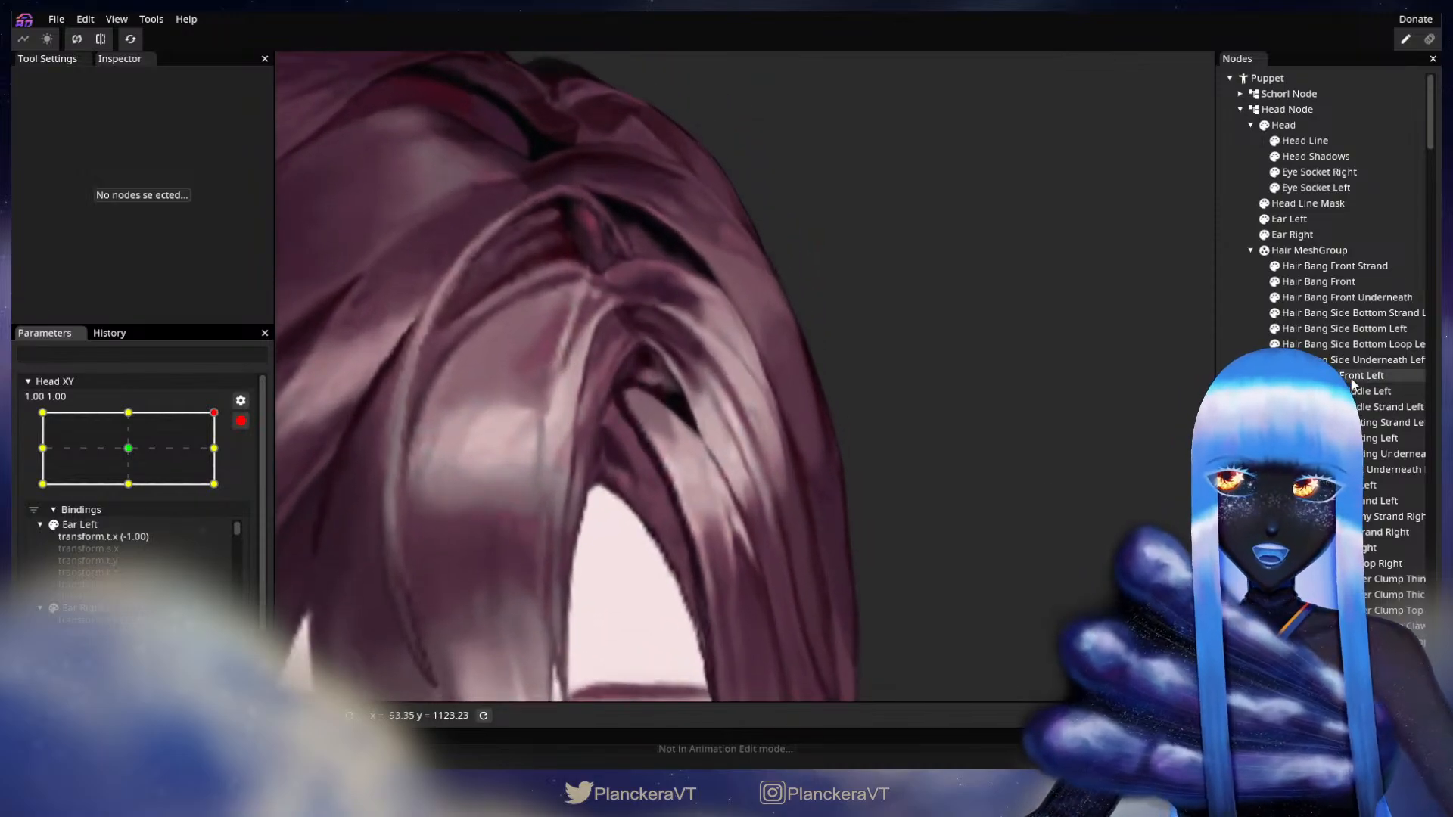
pyautogui.click(763, 468)
pyautogui.scroll(2, 762, 469)
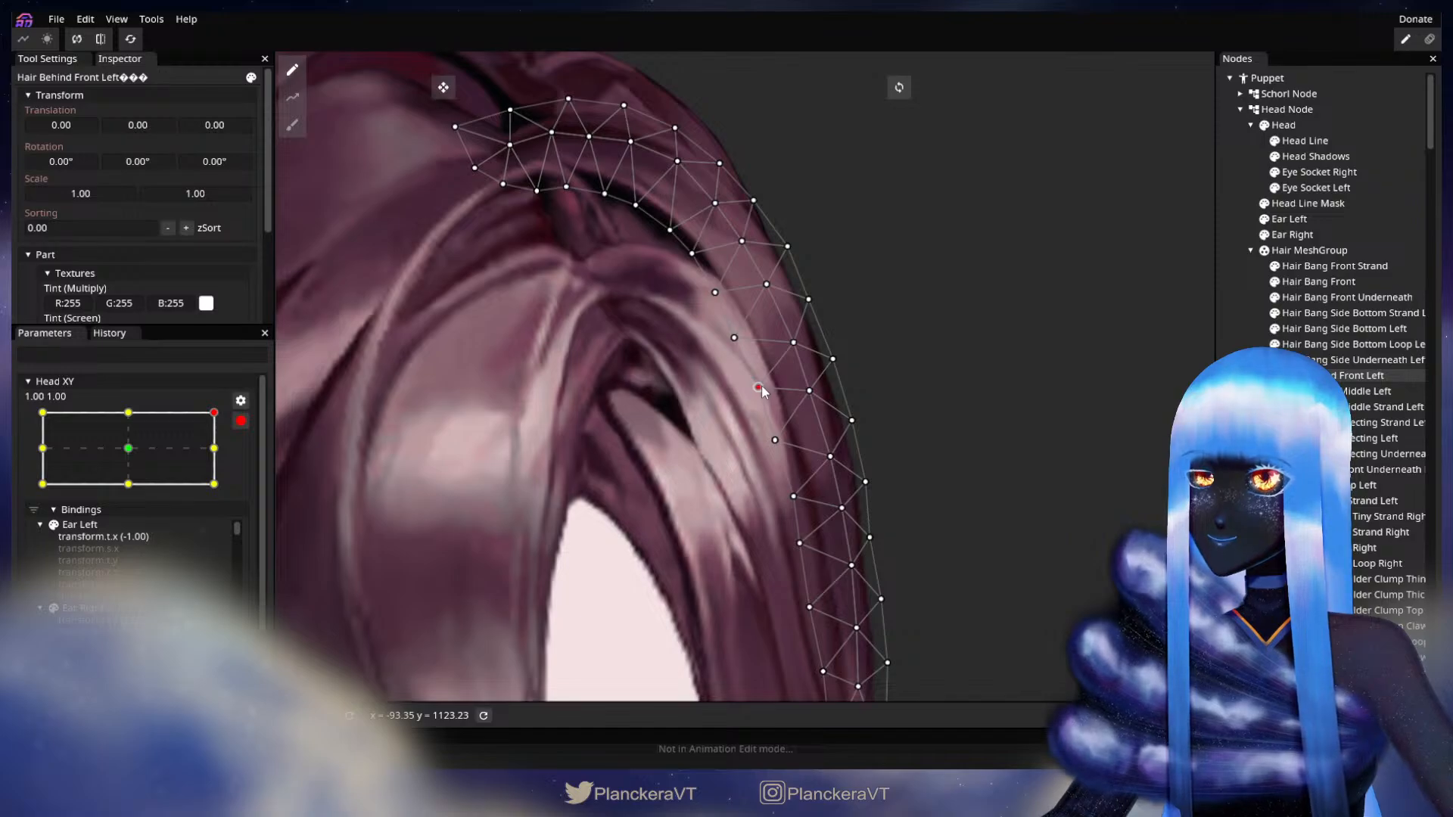
pyautogui.moveTo(774, 441); pyautogui.dragTo(776, 439)
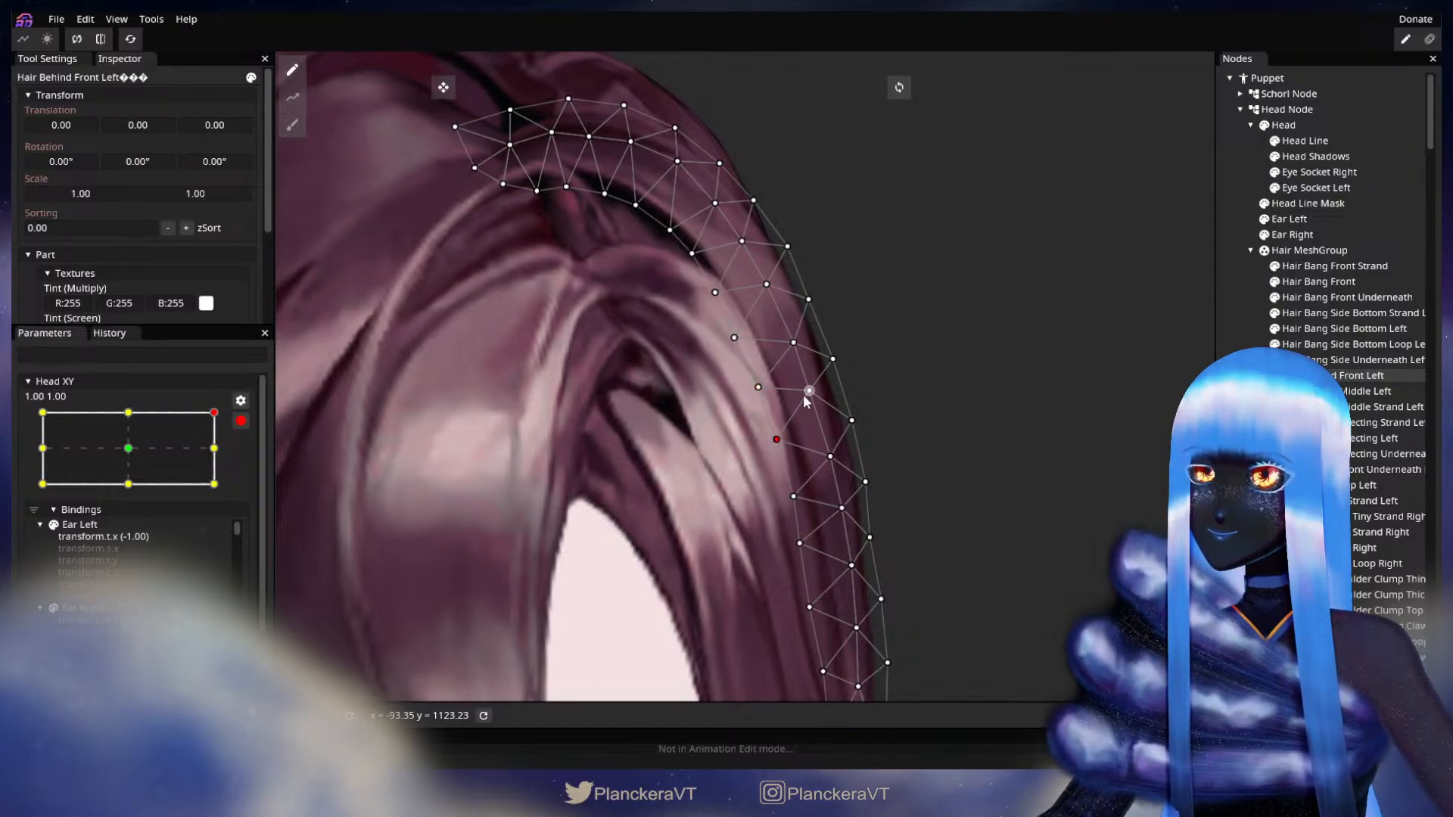
pyautogui.moveTo(809, 391); pyautogui.dragTo(810, 390)
pyautogui.click(758, 388)
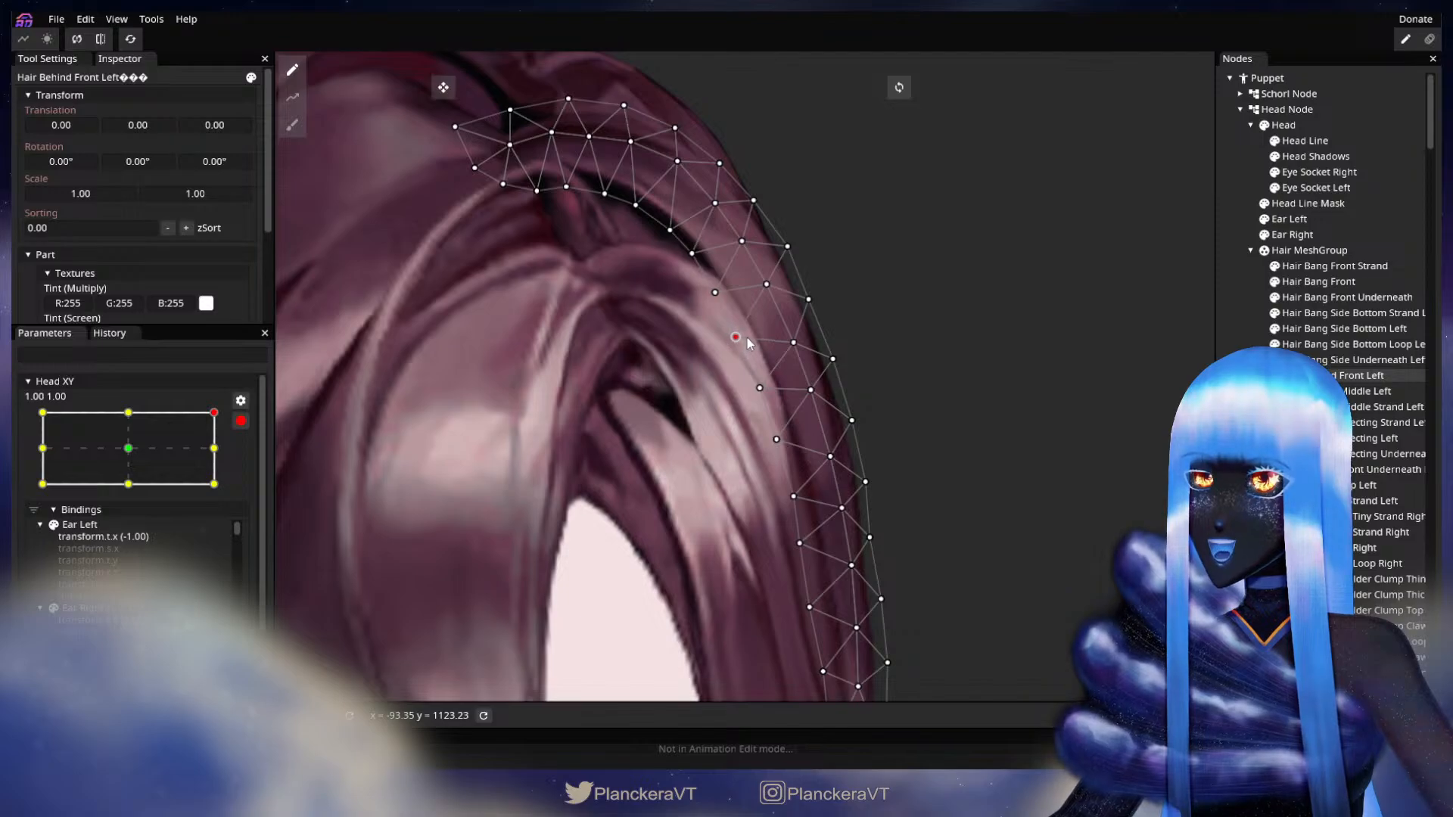
# Fine-tune Hair Behind Front Left's vertices along the upper outer edge and down the lower inner edge.
pyautogui.click(793, 342)
pyautogui.click(809, 300)
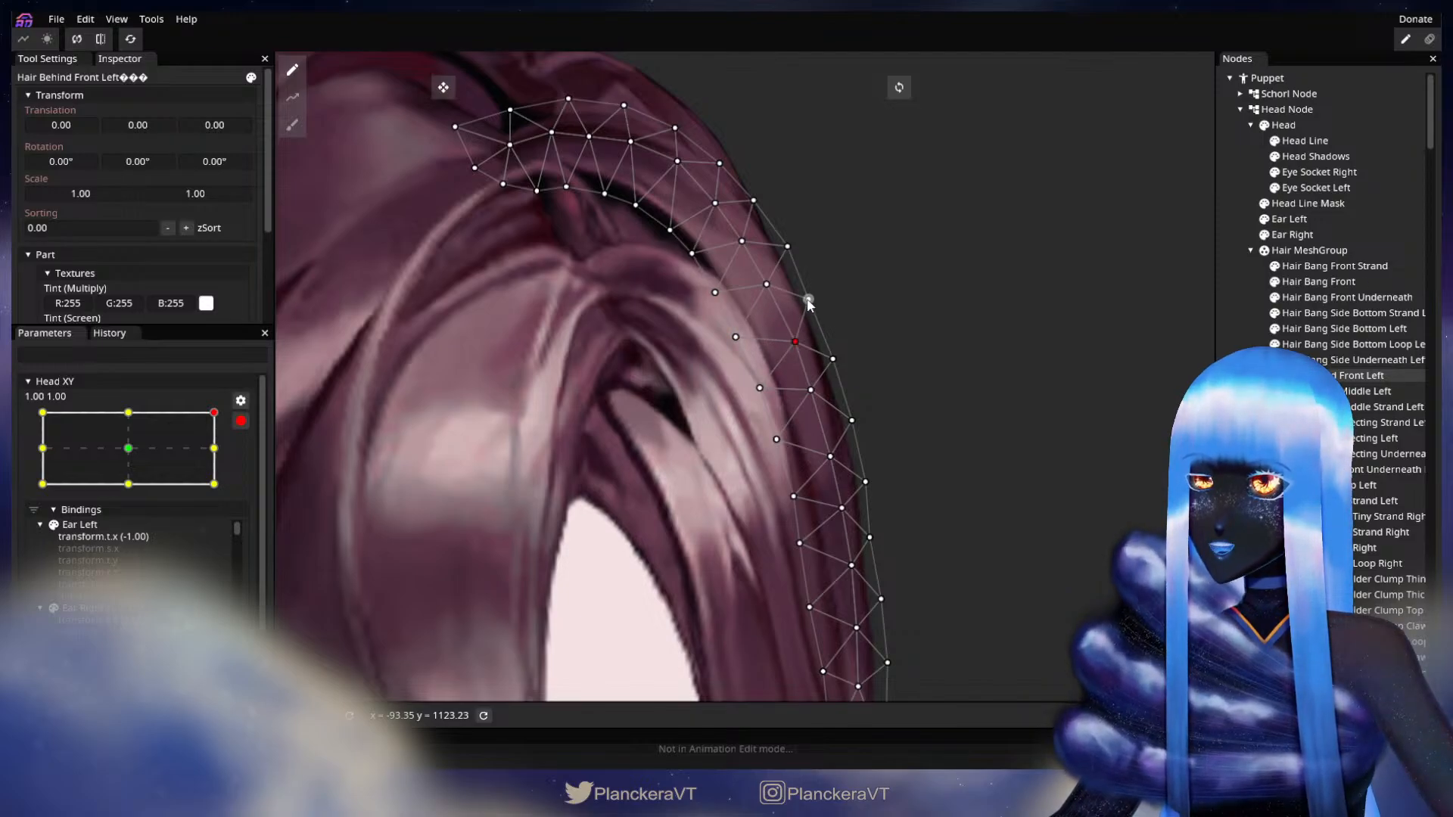
pyautogui.click(787, 246)
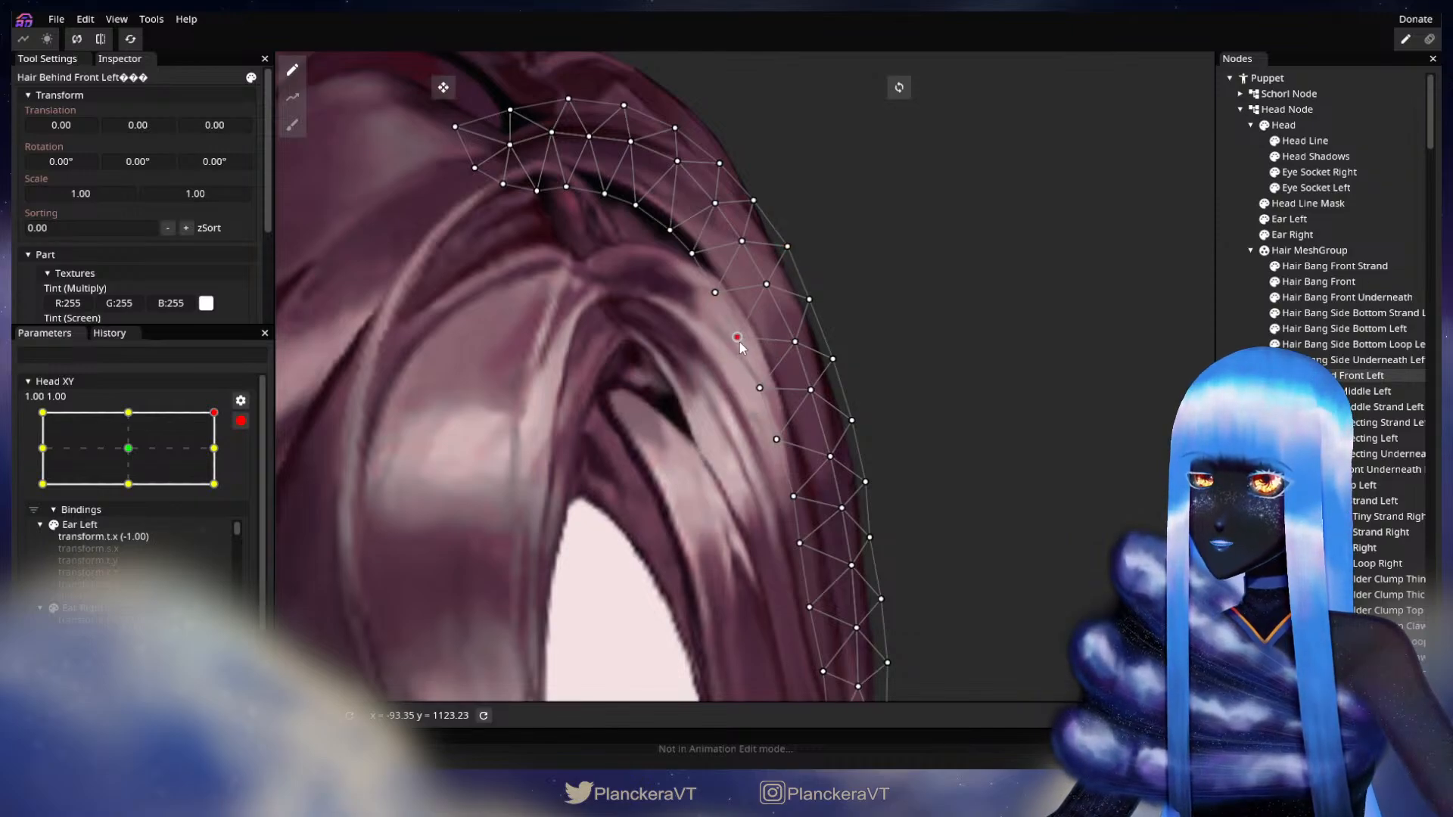
pyautogui.click(759, 388)
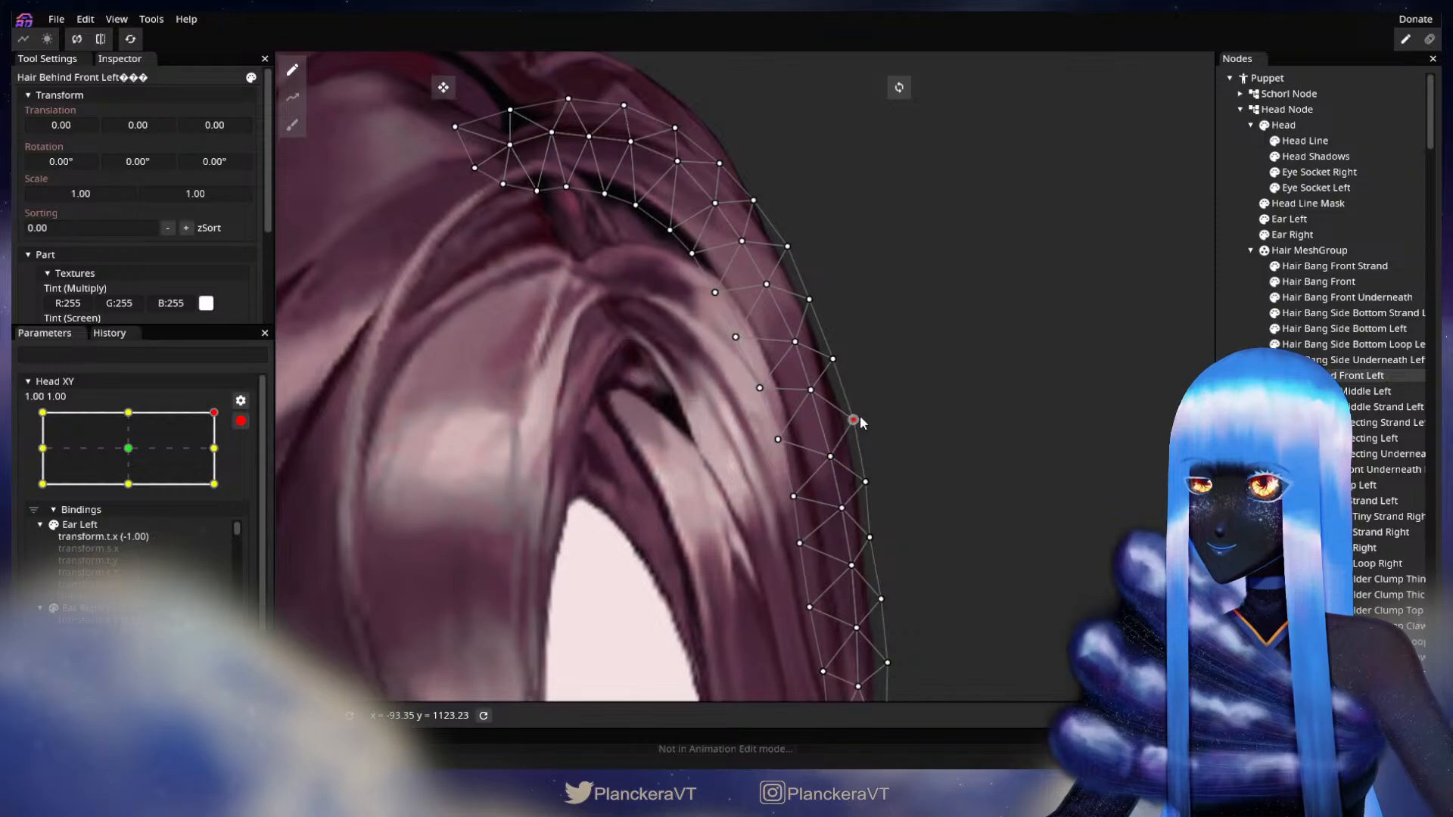
pyautogui.moveTo(869, 440); pyautogui.dragTo(893, 387)
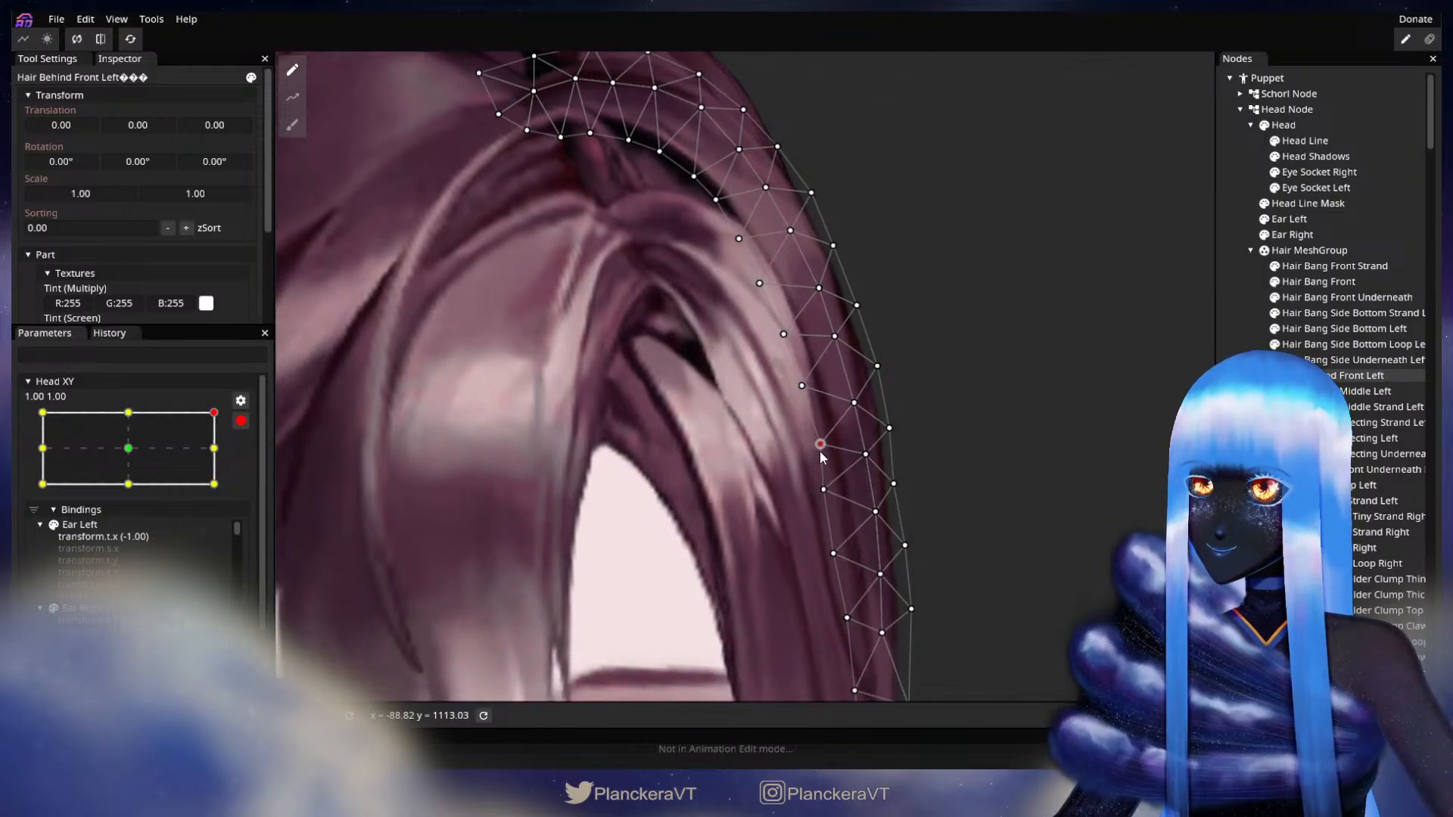
pyautogui.moveTo(822, 504); pyautogui.dragTo(834, 461)
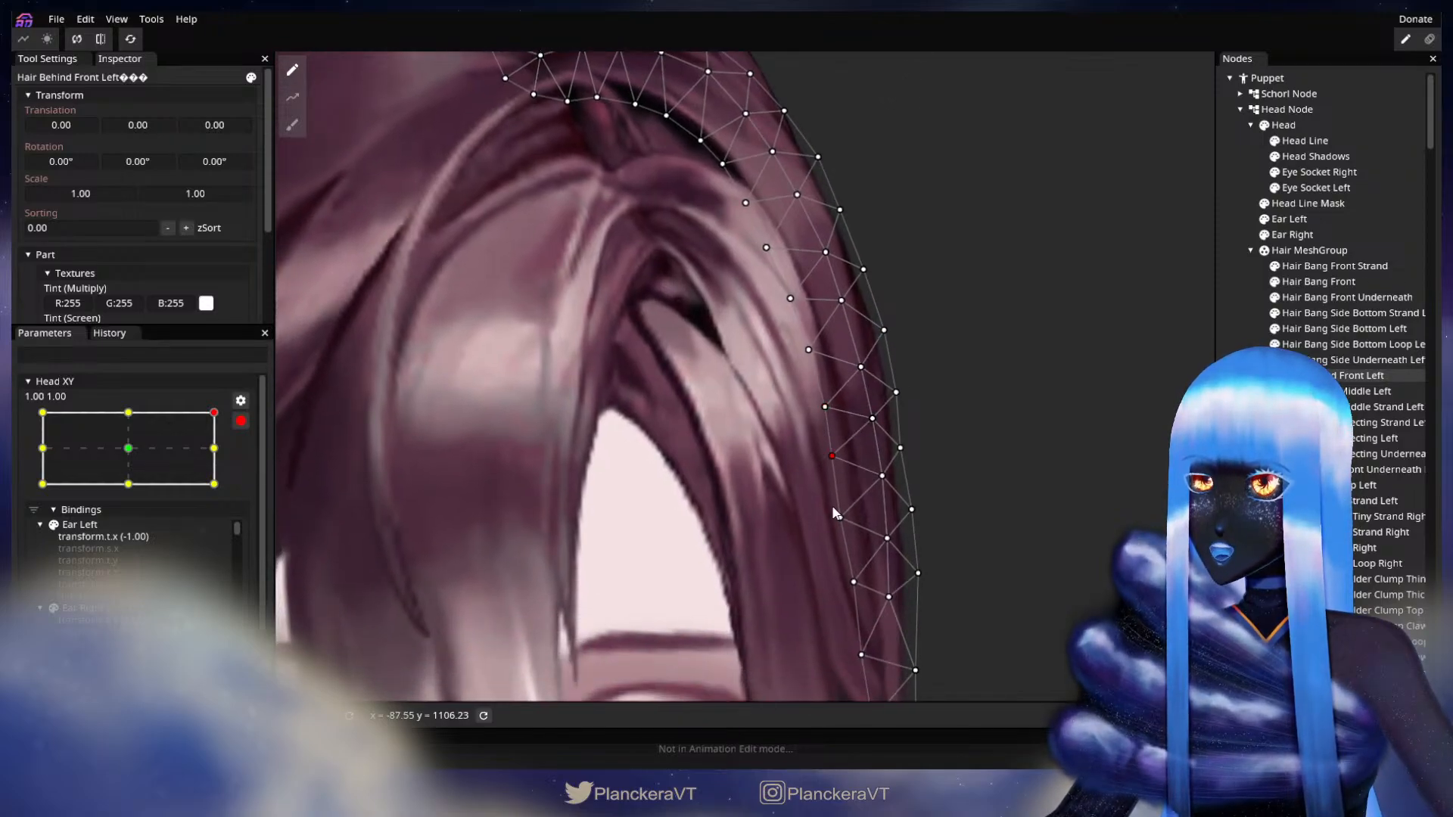
pyautogui.click(855, 581)
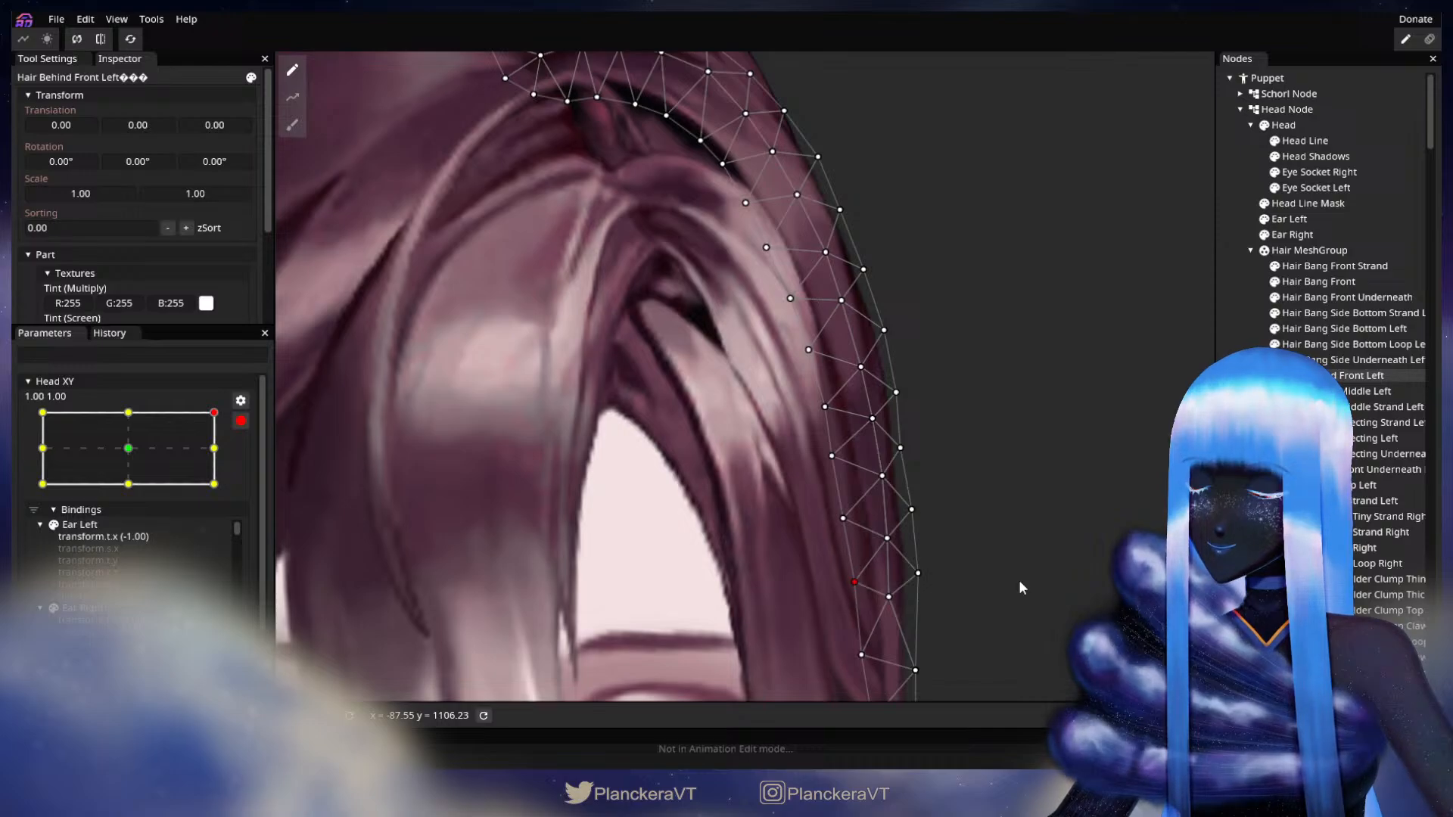
# Select Hair Side Connecting Left and push its lower outer-edge vertices outward with the Circle Brush.
pyautogui.click(1362, 438)
pyautogui.scroll(3, 941, 413)
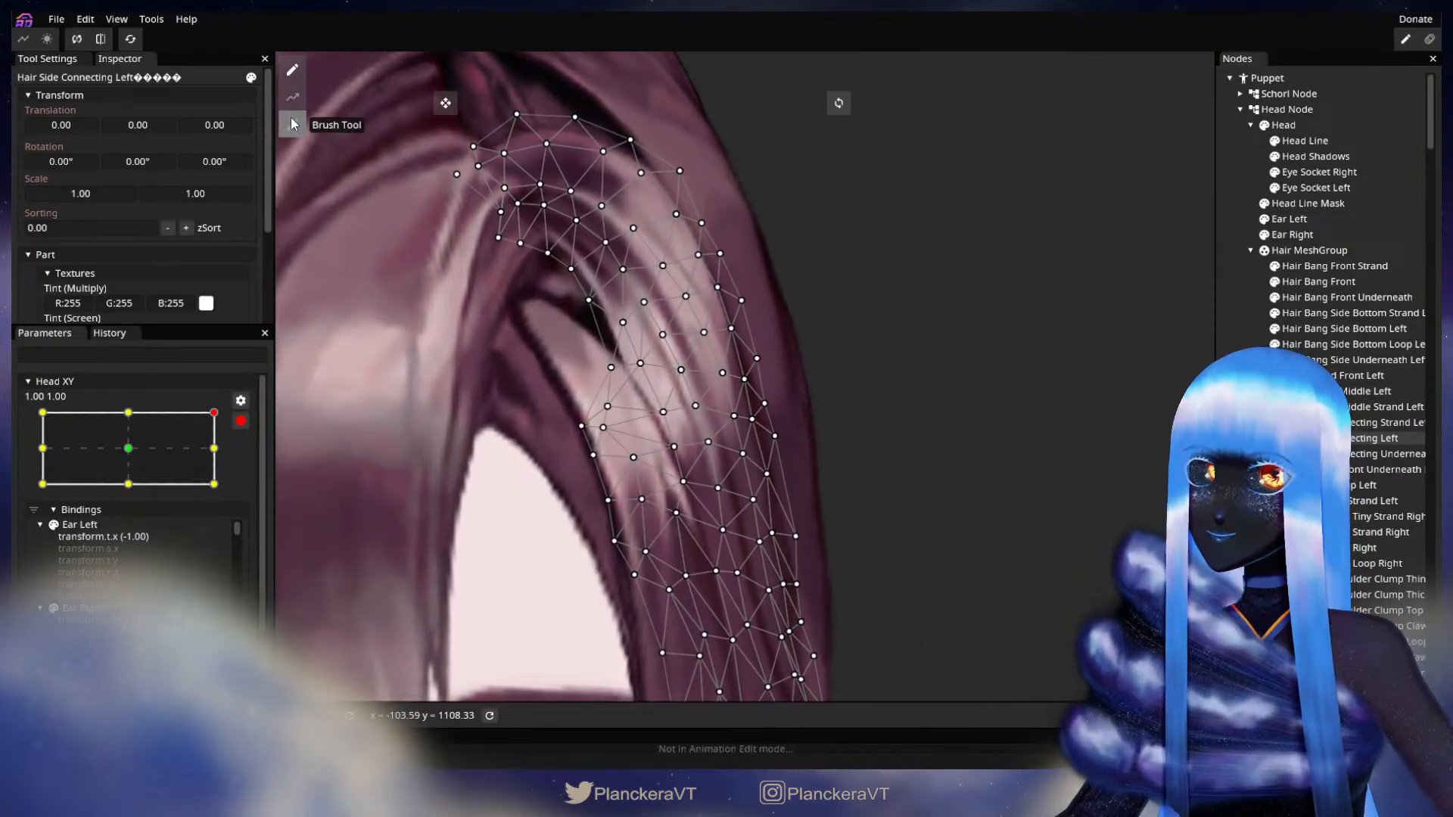
pyautogui.click(294, 125)
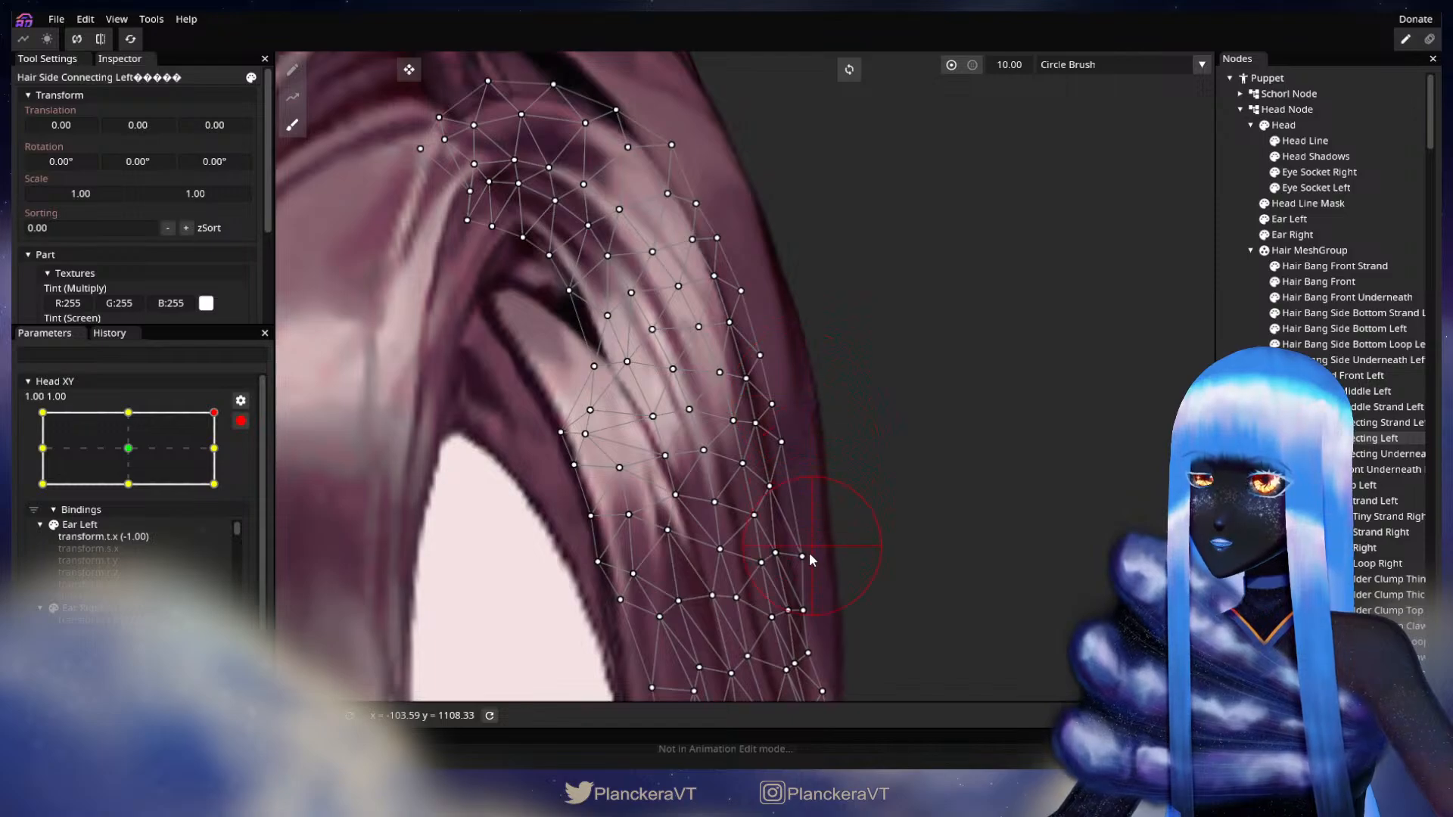
pyautogui.moveTo(809, 552); pyautogui.dragTo(827, 540)
pyautogui.moveTo(854, 549); pyautogui.dragTo(889, 418)
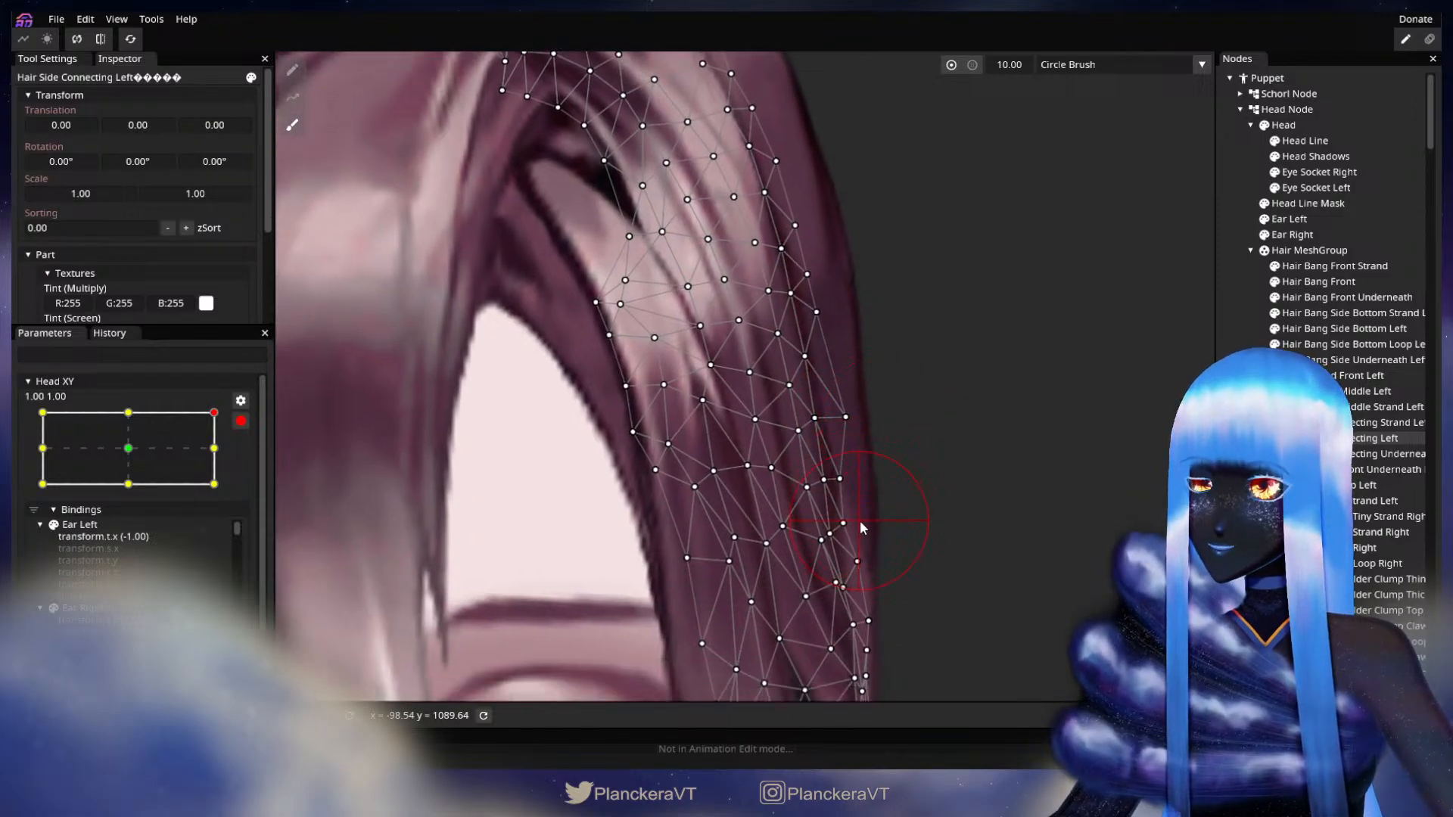
pyautogui.moveTo(860, 521); pyautogui.dragTo(867, 515)
pyautogui.moveTo(904, 407); pyautogui.dragTo(871, 563)
pyautogui.moveTo(800, 482); pyautogui.dragTo(805, 475)
pyautogui.moveTo(831, 547); pyautogui.dragTo(828, 508)
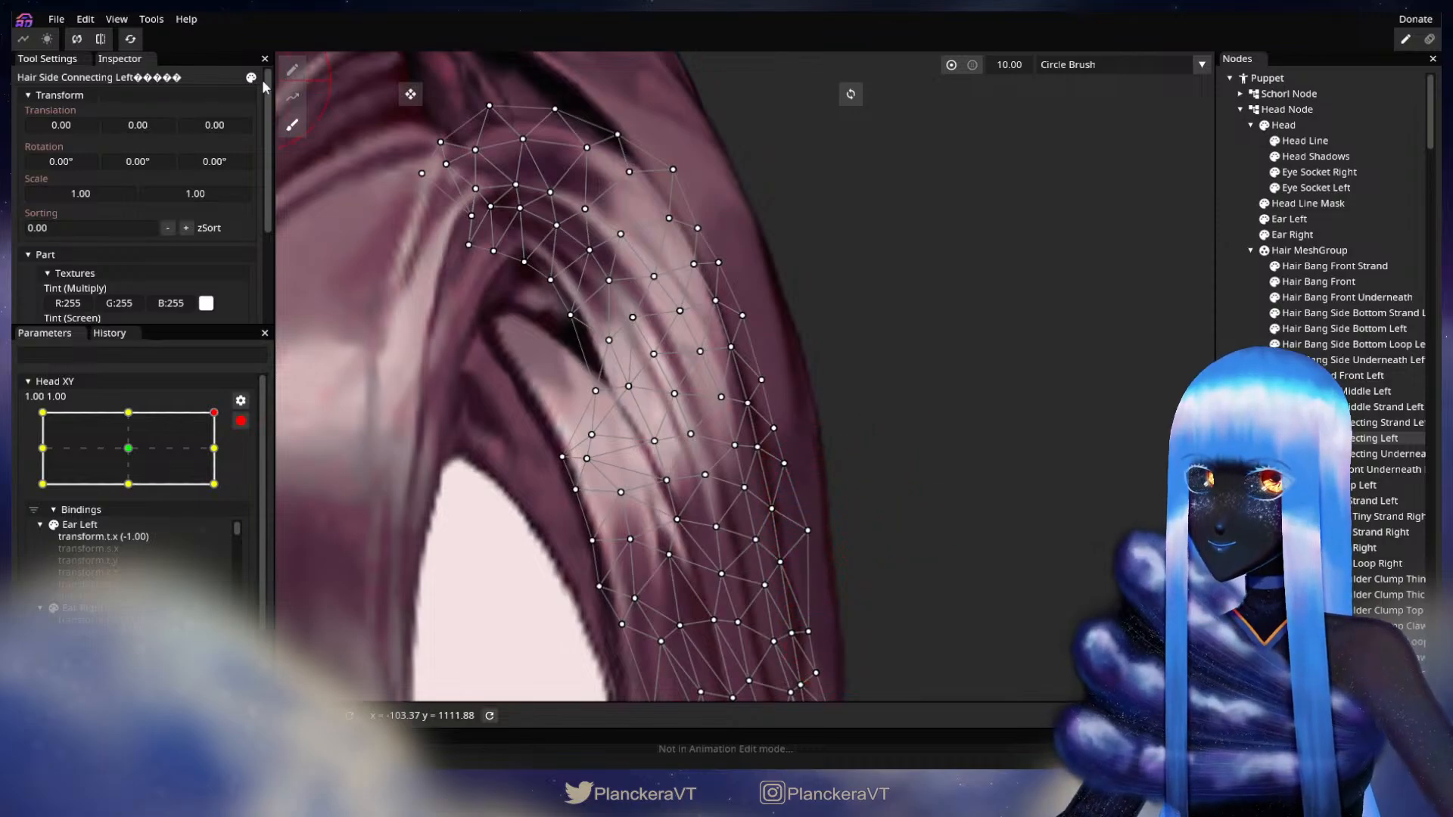
# Switch to editing individual vertices and nudge Hair Side Connecting Left's outer vertices beside the upper highlight.
pyautogui.click(292, 70)
pyautogui.scroll(1, 853, 527)
pyautogui.moveTo(817, 659)
pyautogui.mouseDown()
pyautogui.moveTo(859, 454)
pyautogui.moveTo(963, 475)
pyautogui.mouseUp()
pyautogui.scroll(2, 915, 476)
pyautogui.moveTo(932, 355)
pyautogui.mouseDown()
pyautogui.moveTo(915, 476)
pyautogui.moveTo(924, 519)
pyautogui.mouseUp()
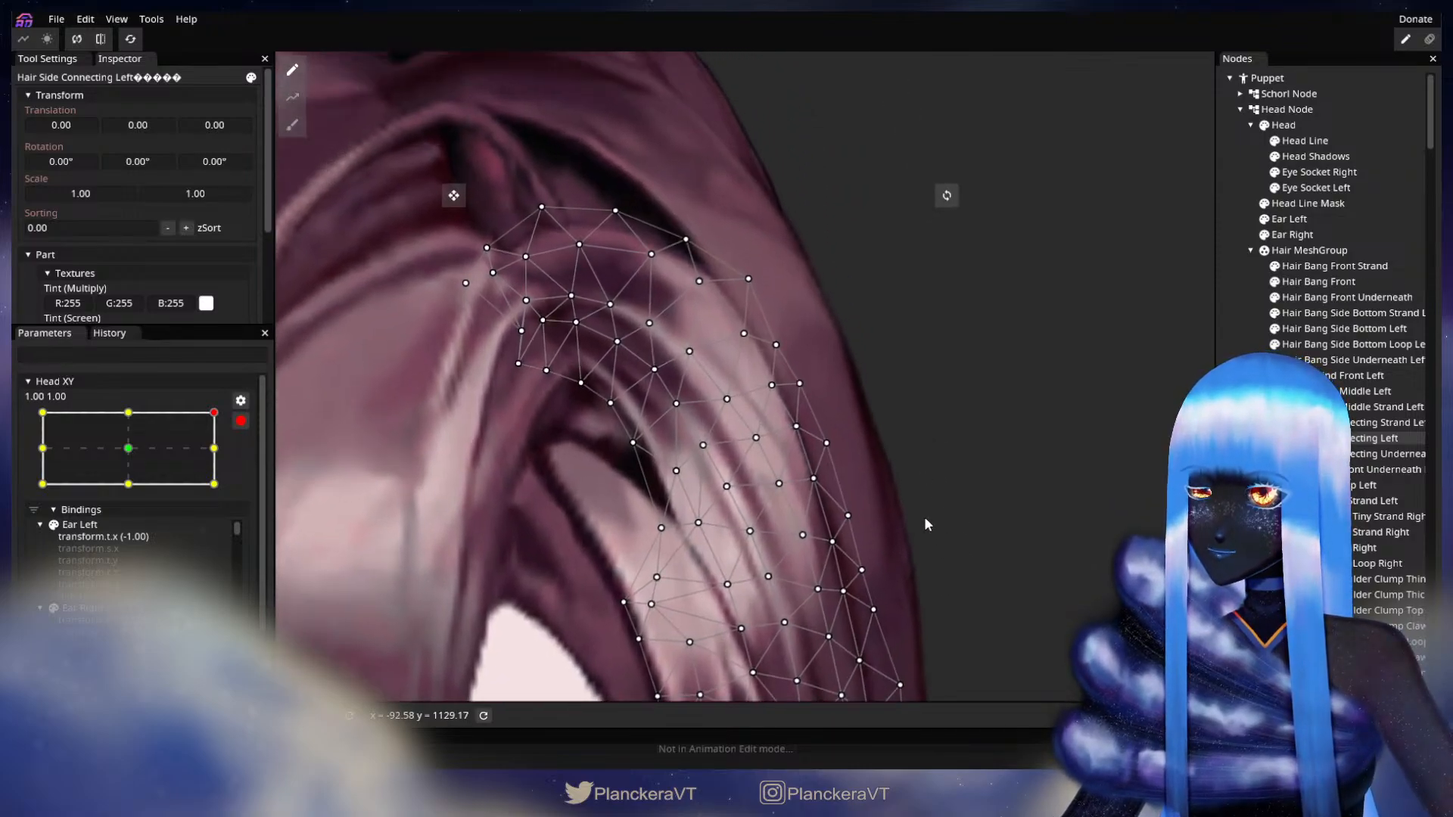
pyautogui.scroll(1, 926, 523)
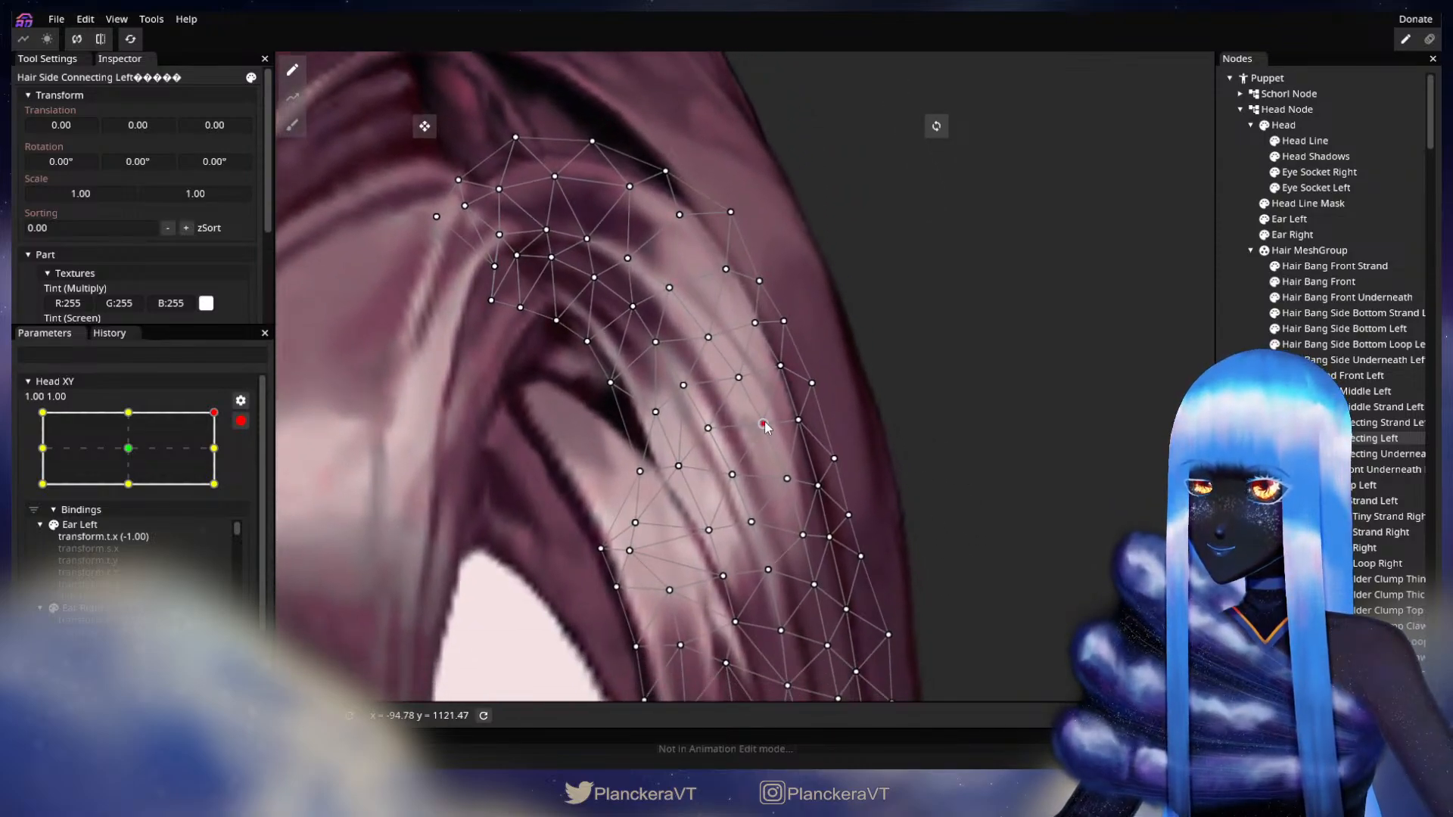
pyautogui.moveTo(813, 421); pyautogui.dragTo(818, 424)
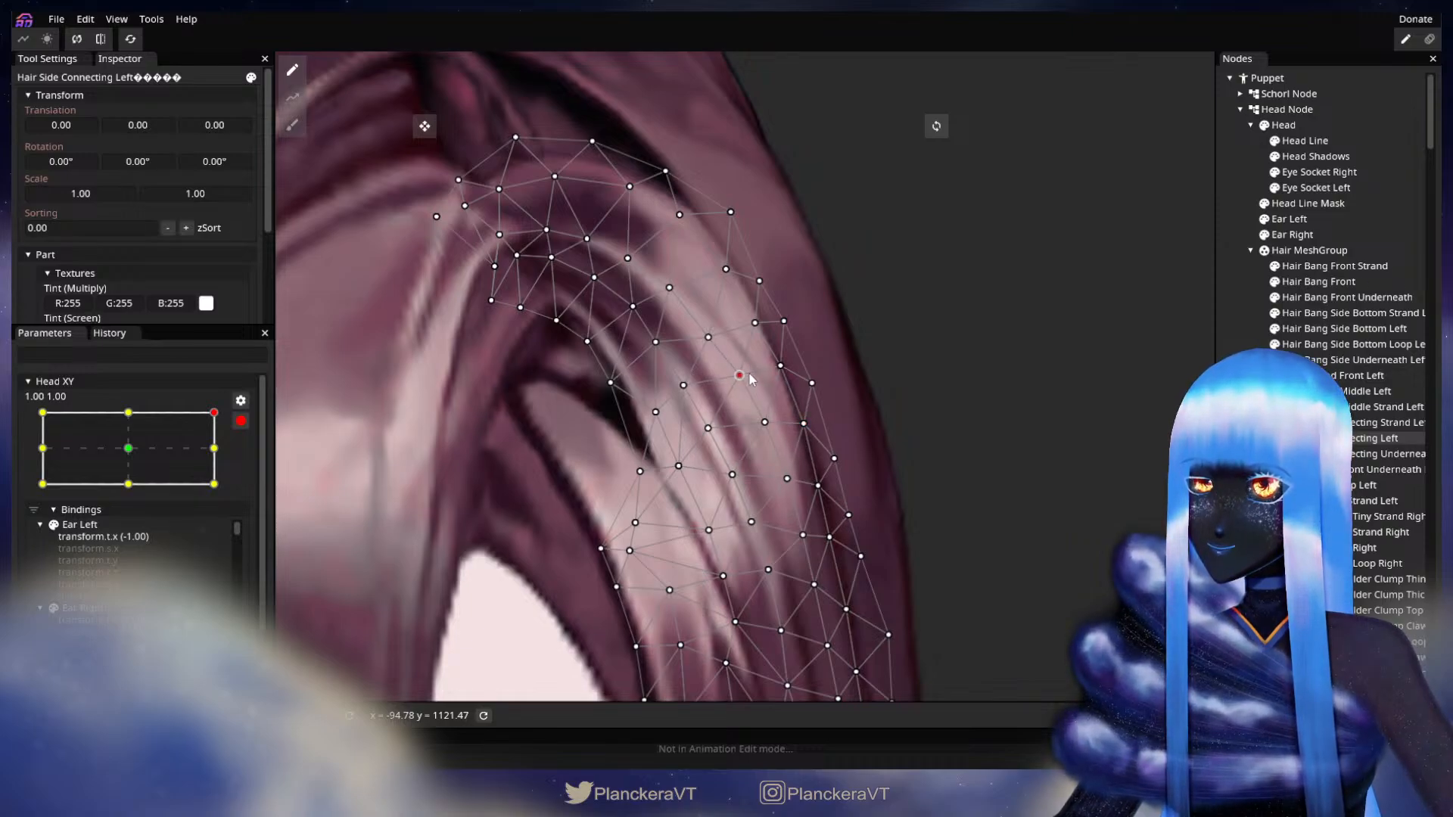
# Nudge the outer-edge and nearby inner mesh vertices of Hair Side Connecting Left to smooth the strand at Head XY 1.00, 1.00.
pyautogui.scroll(-1, 827, 465)
pyautogui.click(784, 454)
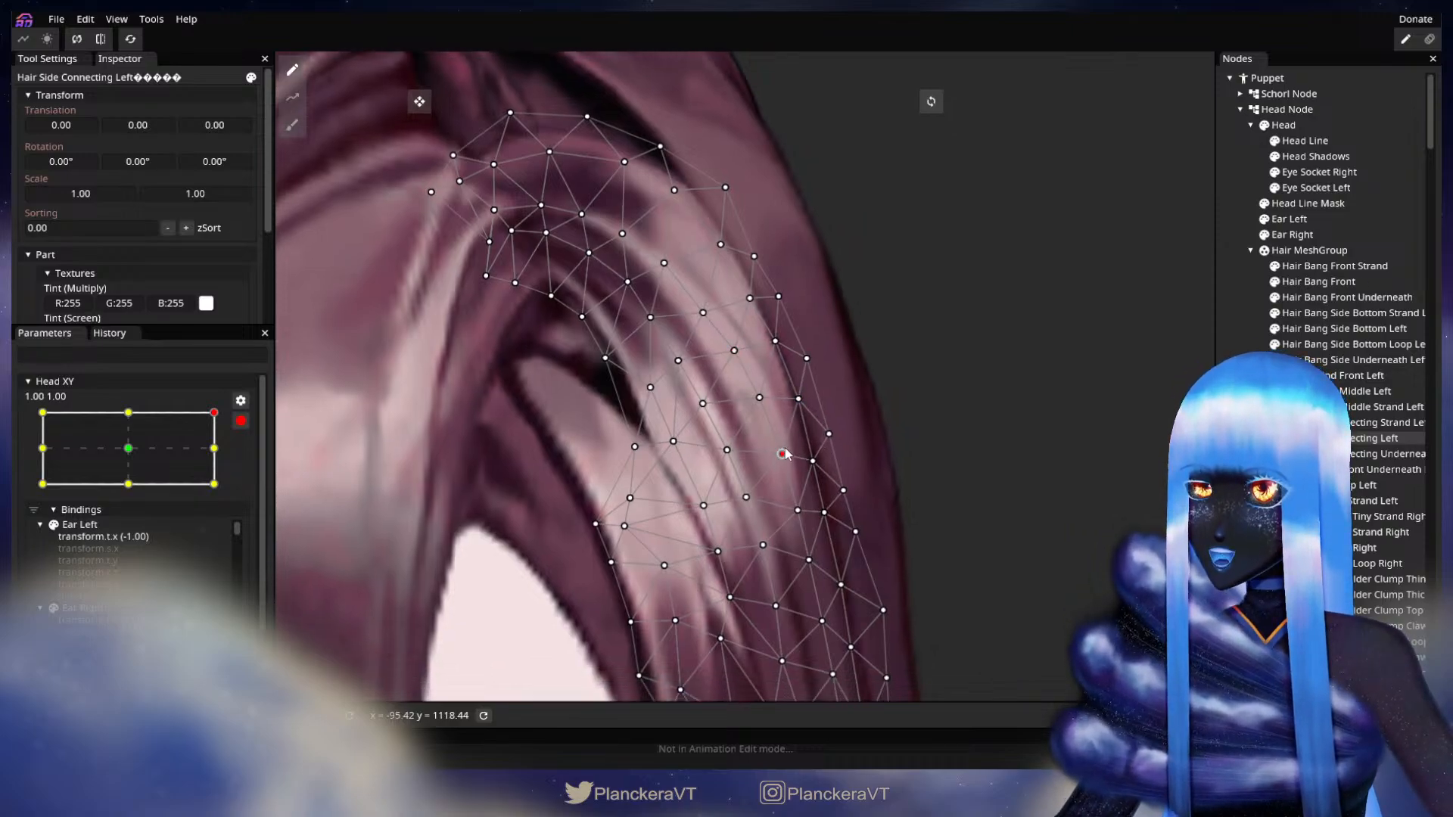
pyautogui.click(826, 464)
pyautogui.moveTo(798, 404); pyautogui.dragTo(804, 404)
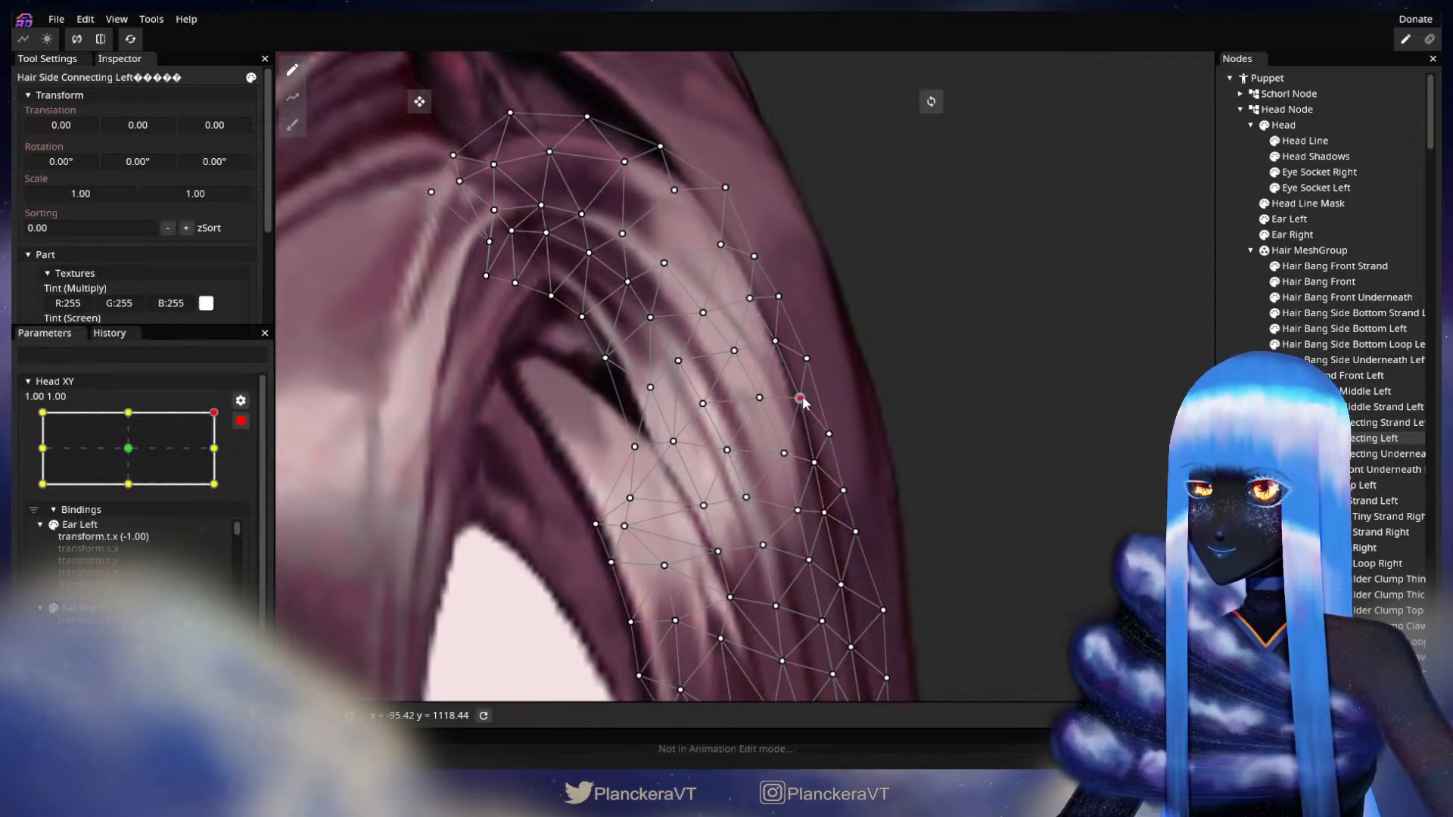
pyautogui.scroll(-3, 812, 514)
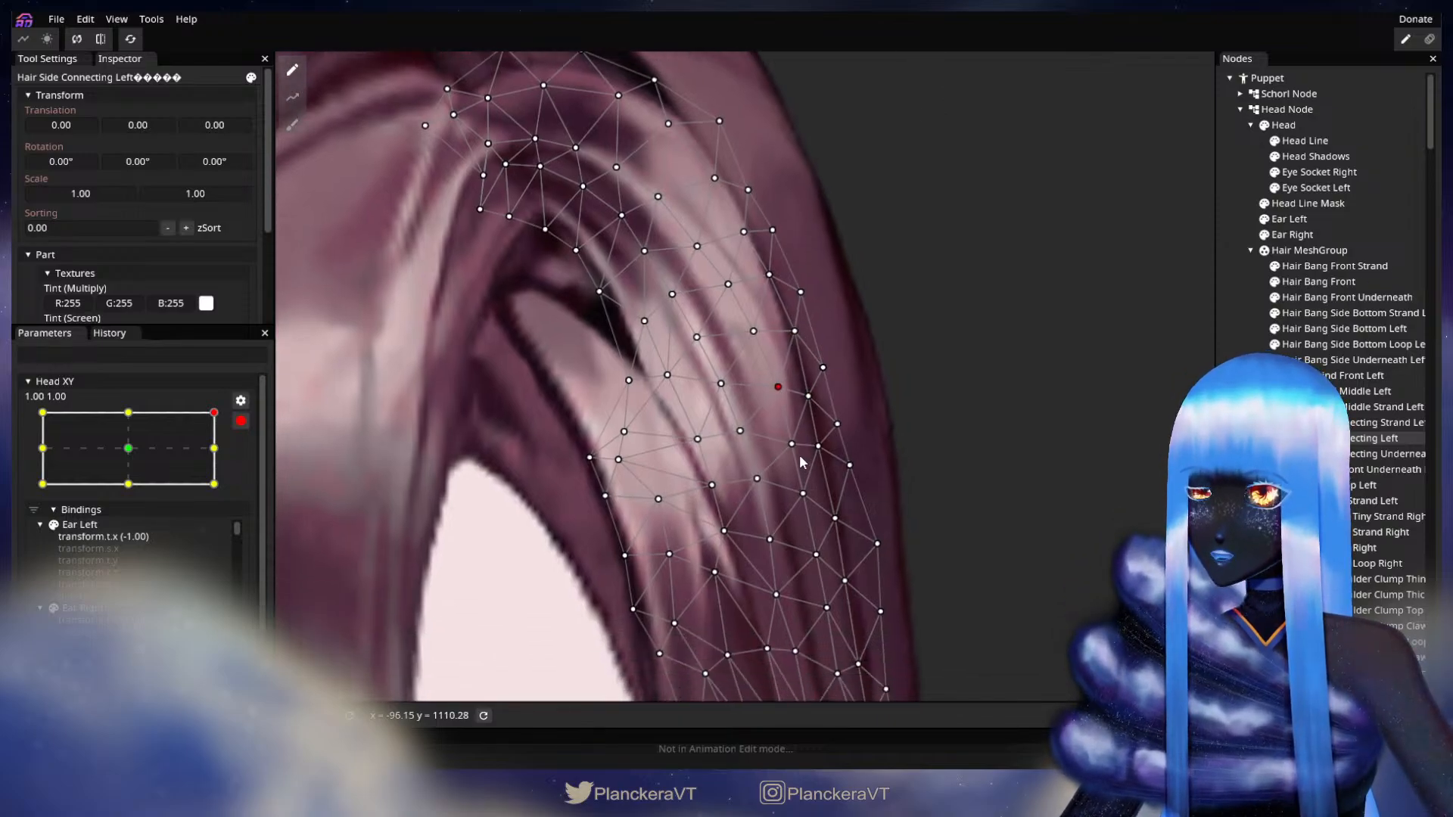
pyautogui.moveTo(823, 447); pyautogui.dragTo(825, 446)
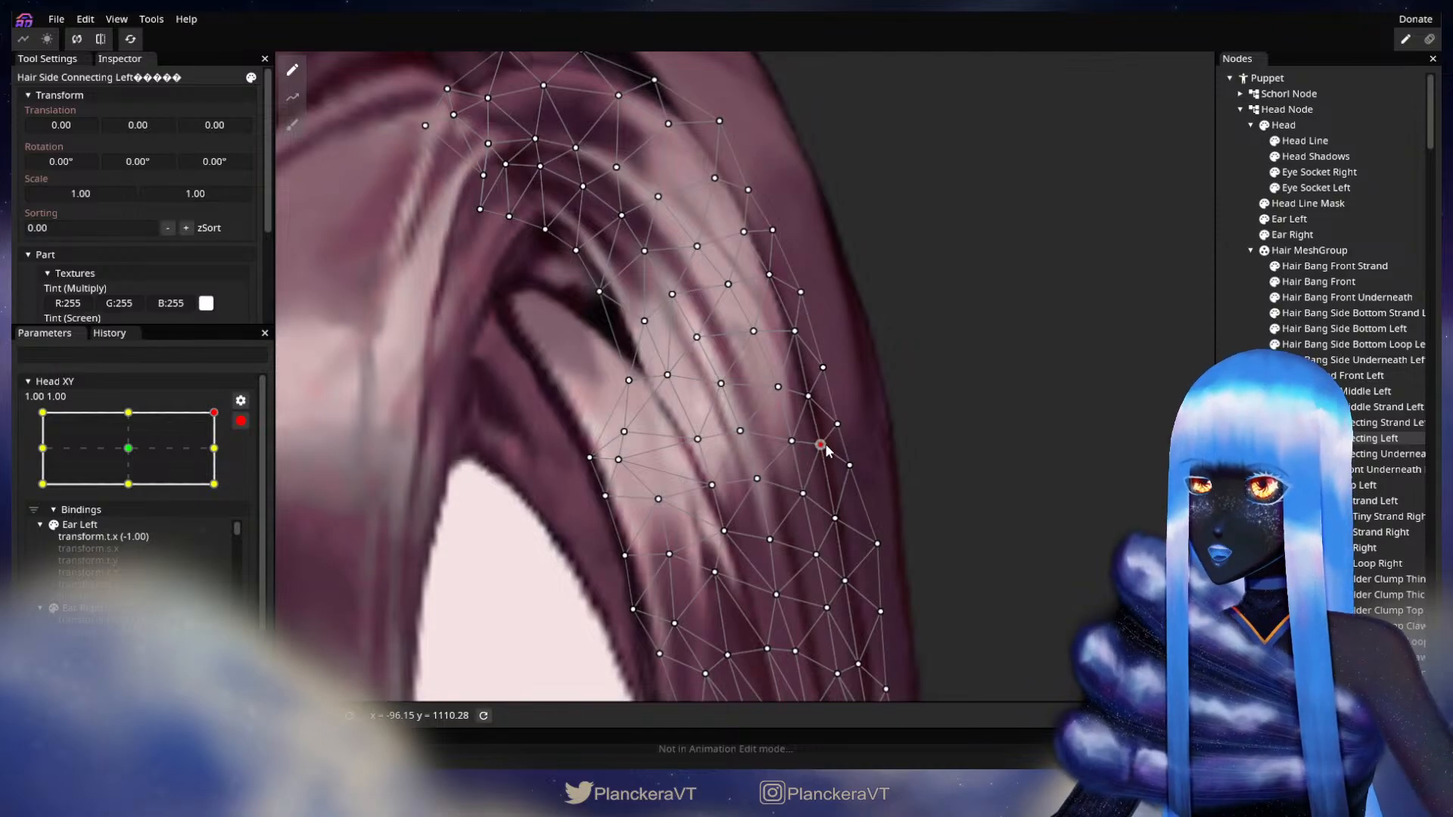
pyautogui.moveTo(805, 497); pyautogui.dragTo(805, 490)
pyautogui.moveTo(771, 539); pyautogui.dragTo(771, 534)
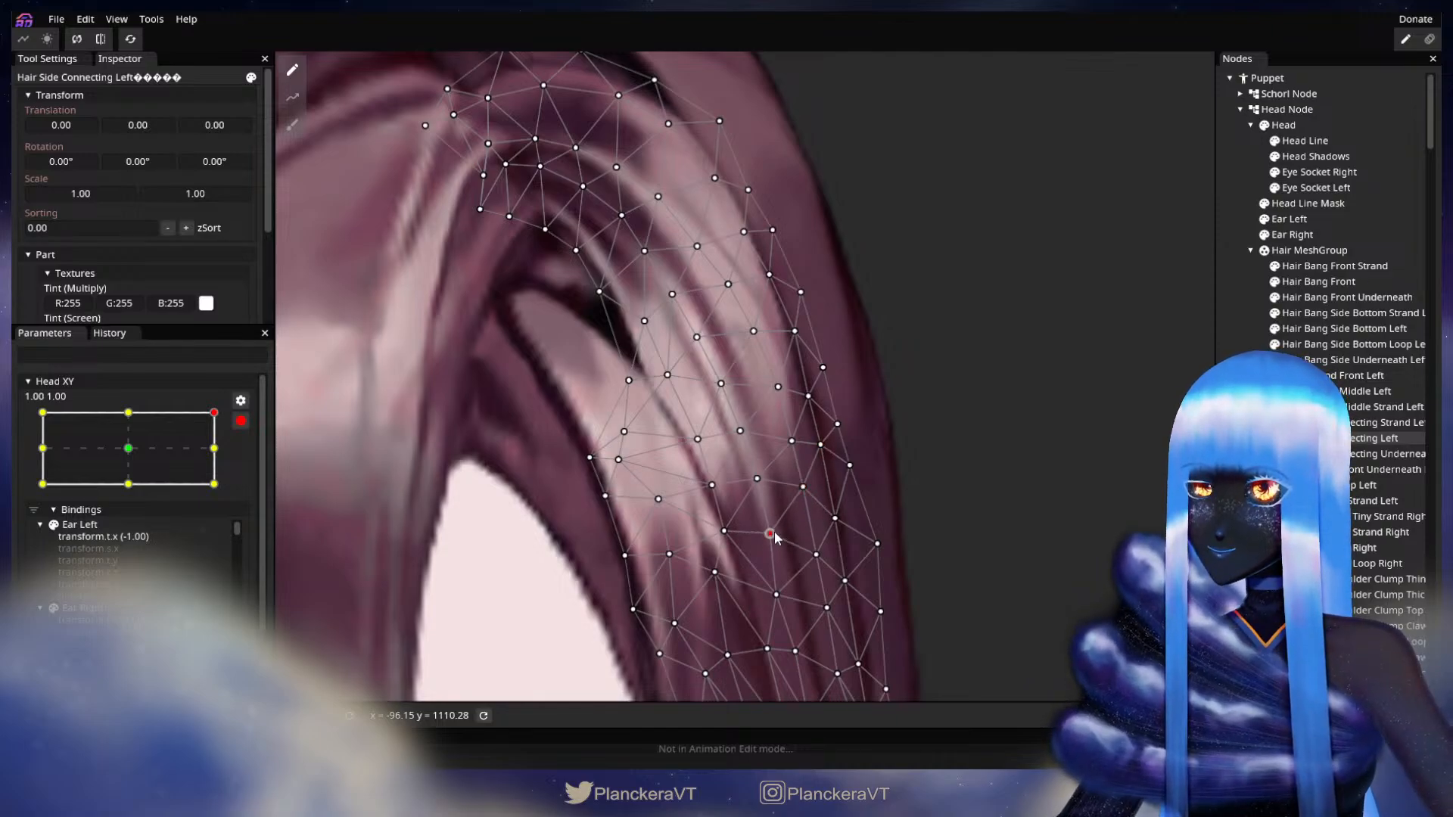
pyautogui.click(914, 313)
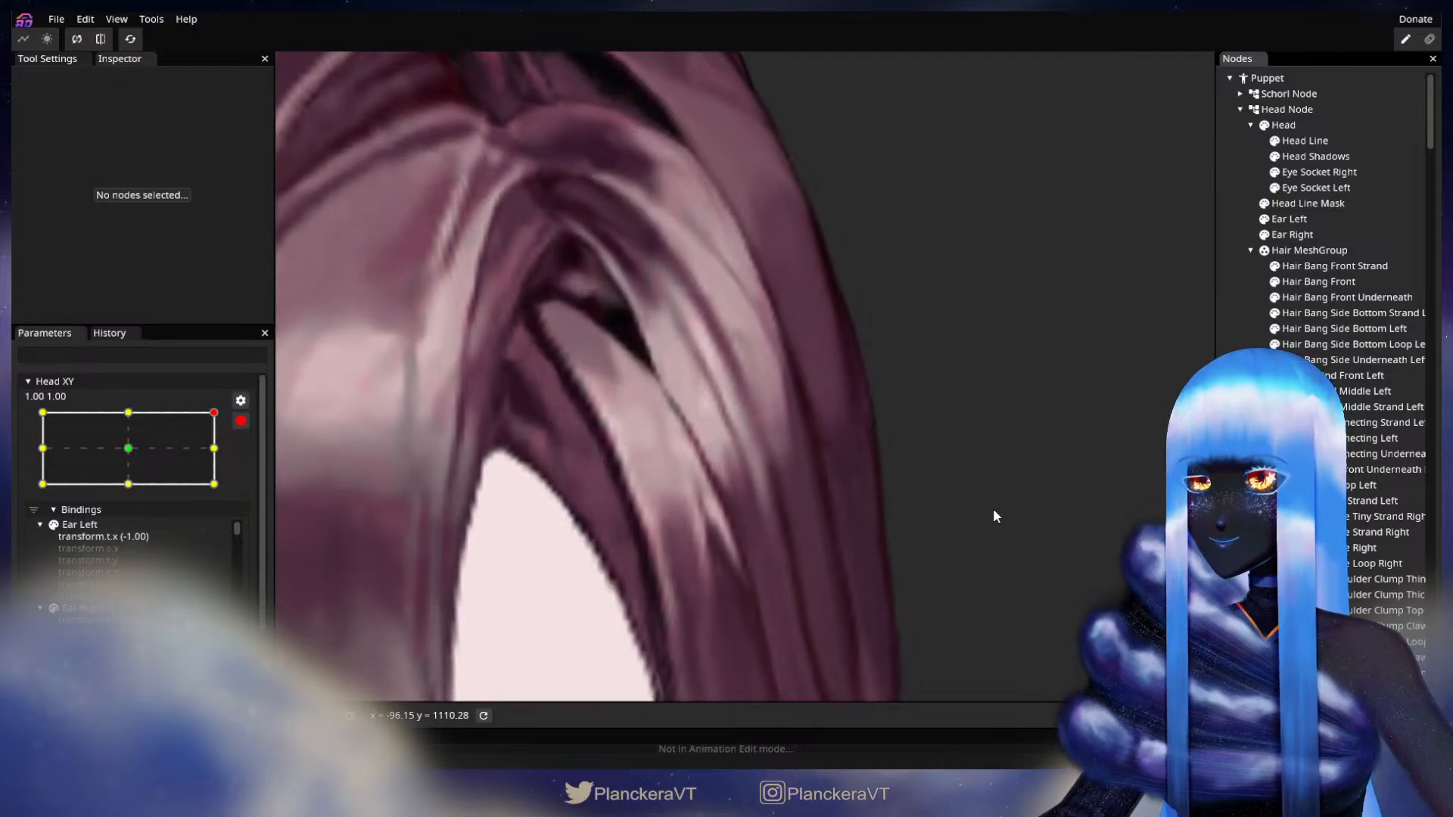
# Reselect the Hair Side Connecting Left part and save the model file.
pyautogui.click(1324, 438)
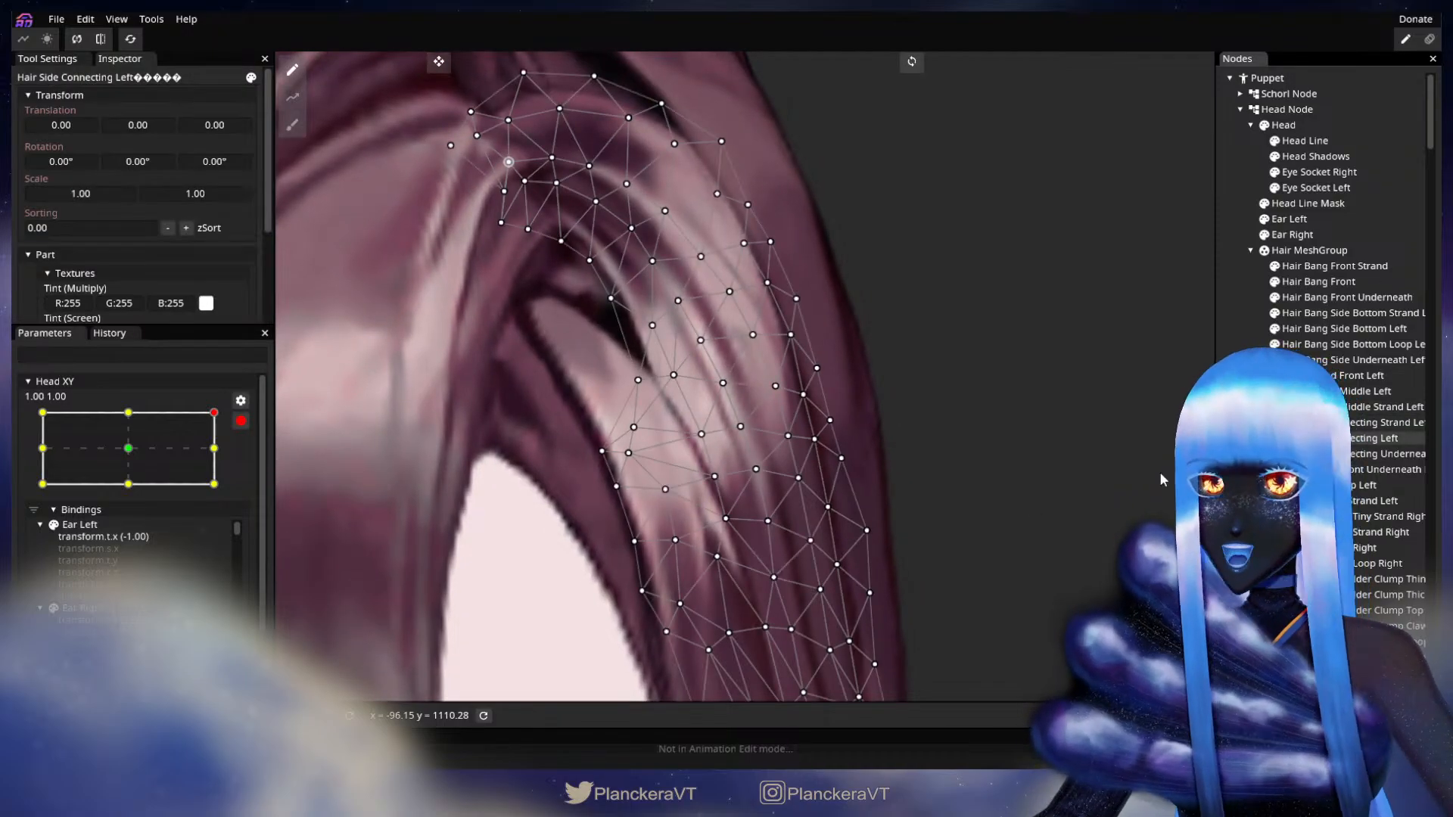
pyautogui.scroll(1, 808, 428)
pyautogui.hotkey('ctrl', 's')
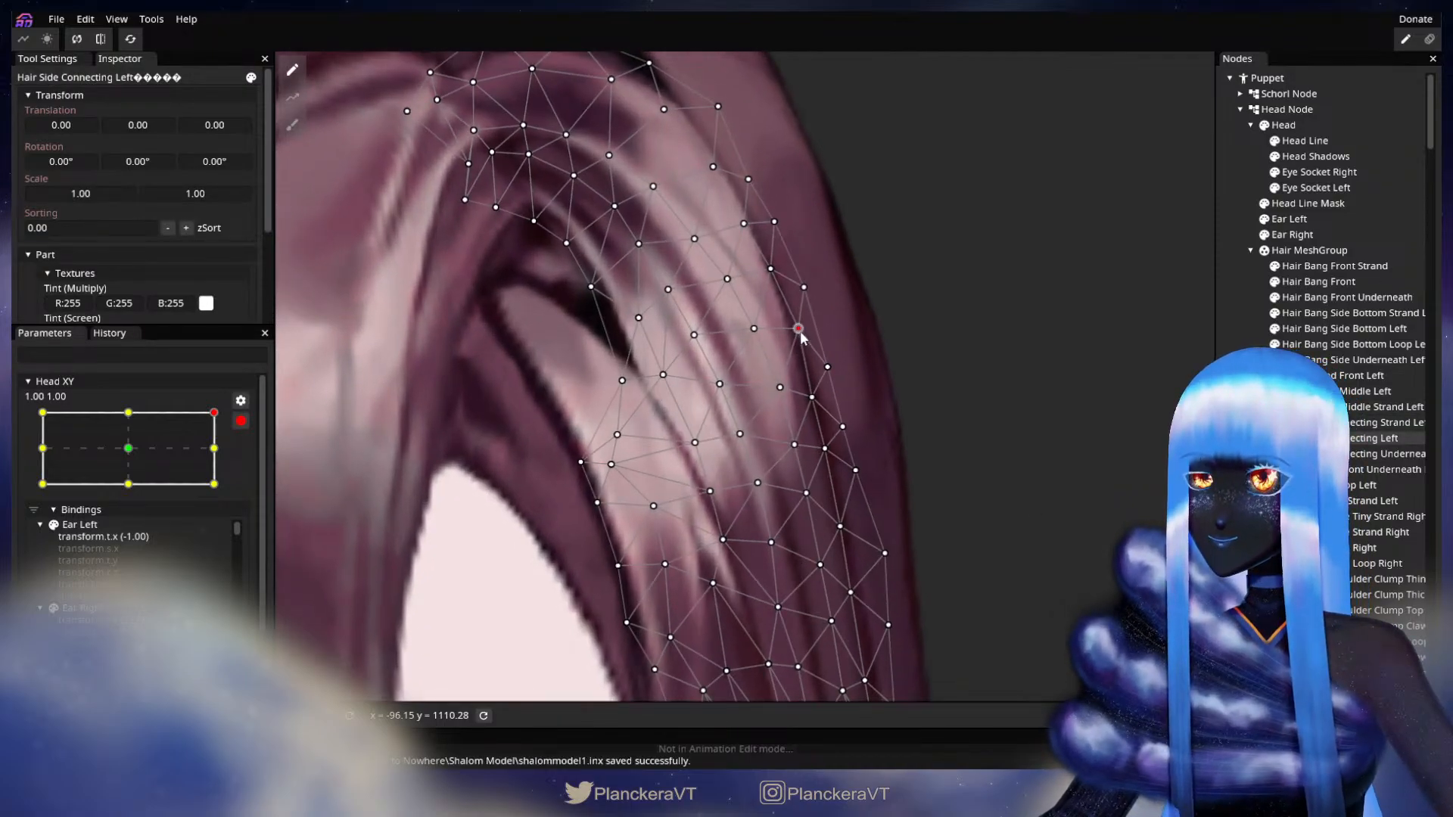
# Fine-tune the vertices beside the strand's outer edge, around mid-curve, to even out the dark contour line.
pyautogui.moveTo(799, 331); pyautogui.dragTo(803, 331)
pyautogui.moveTo(772, 270); pyautogui.dragTo(774, 267)
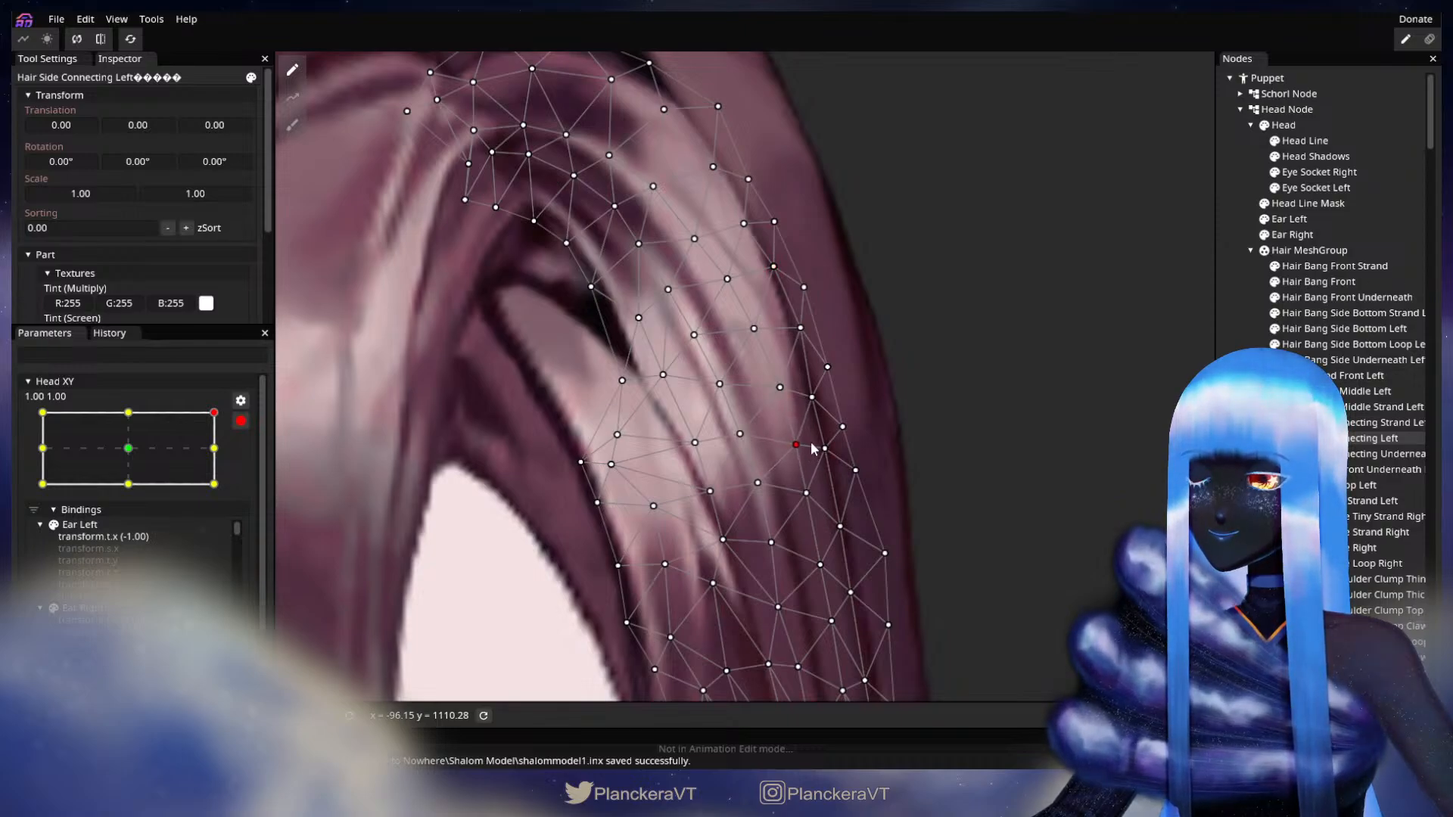
pyautogui.moveTo(821, 403); pyautogui.dragTo(808, 491)
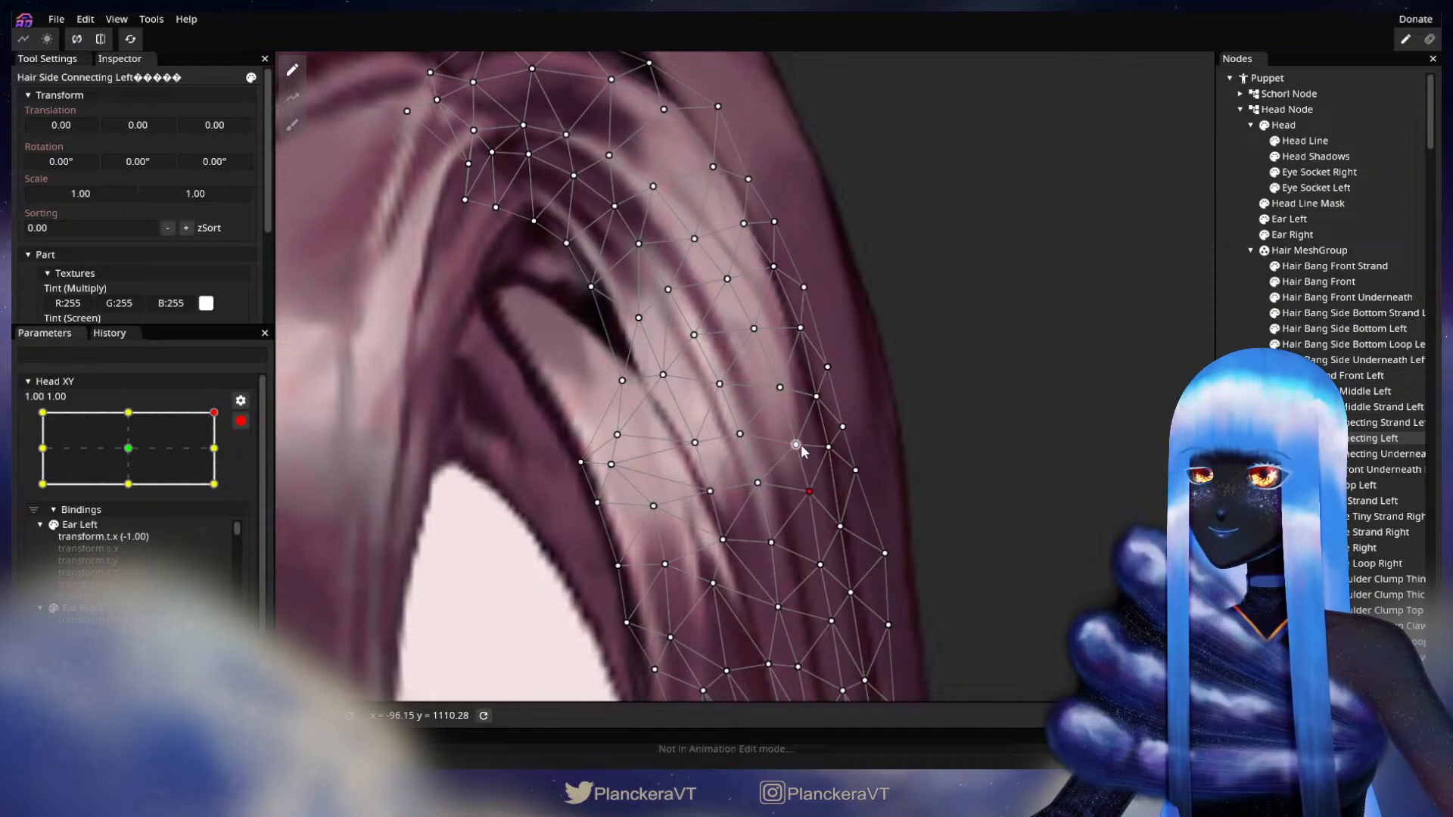
pyautogui.moveTo(796, 445); pyautogui.dragTo(820, 400)
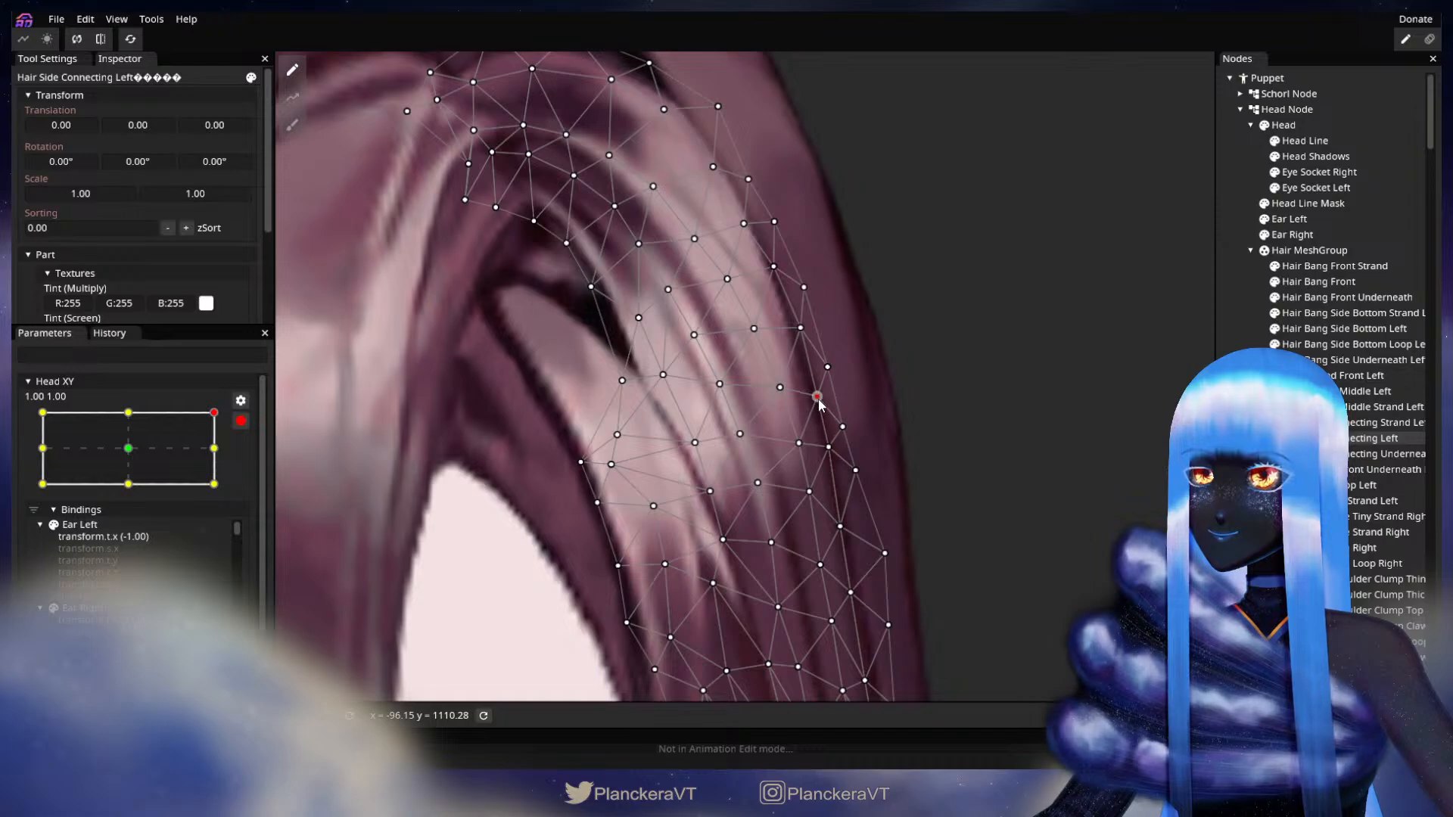
# Adjust the vertices farther down the outer side of Hair Side Connecting Left, then deselect the part.
pyautogui.scroll(-2, 821, 411)
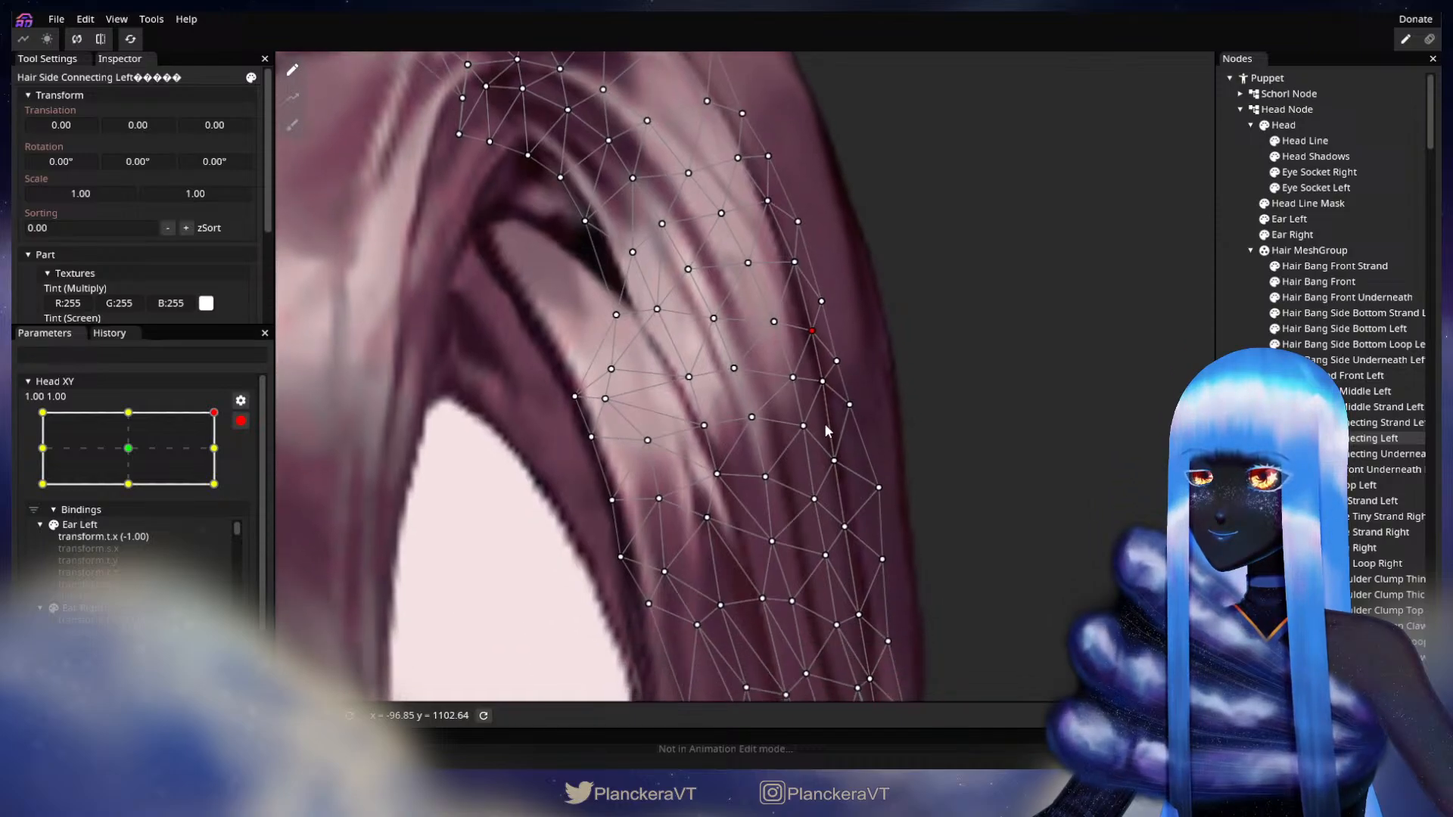
pyautogui.click(818, 498)
pyautogui.click(835, 461)
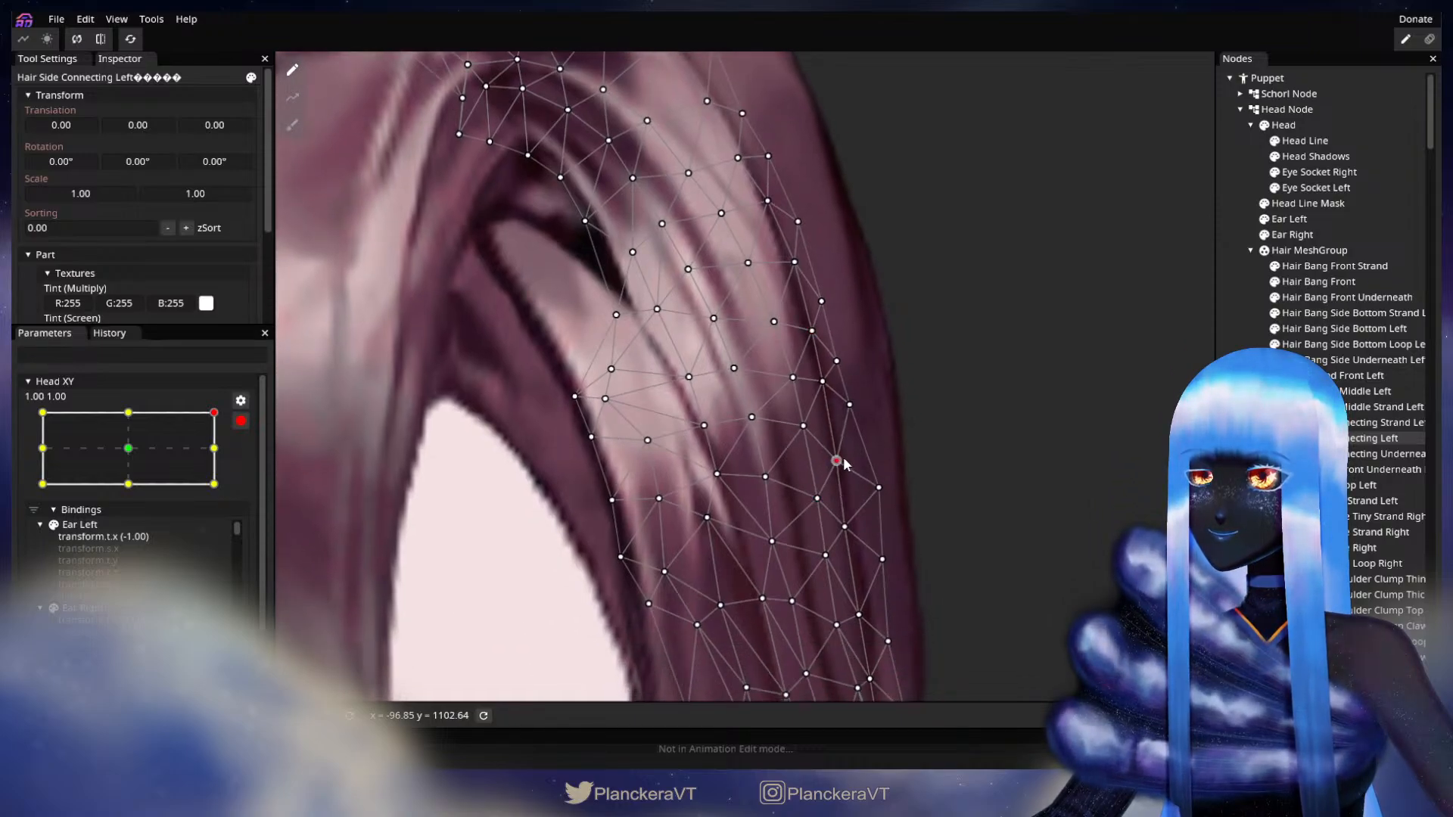
pyautogui.click(822, 380)
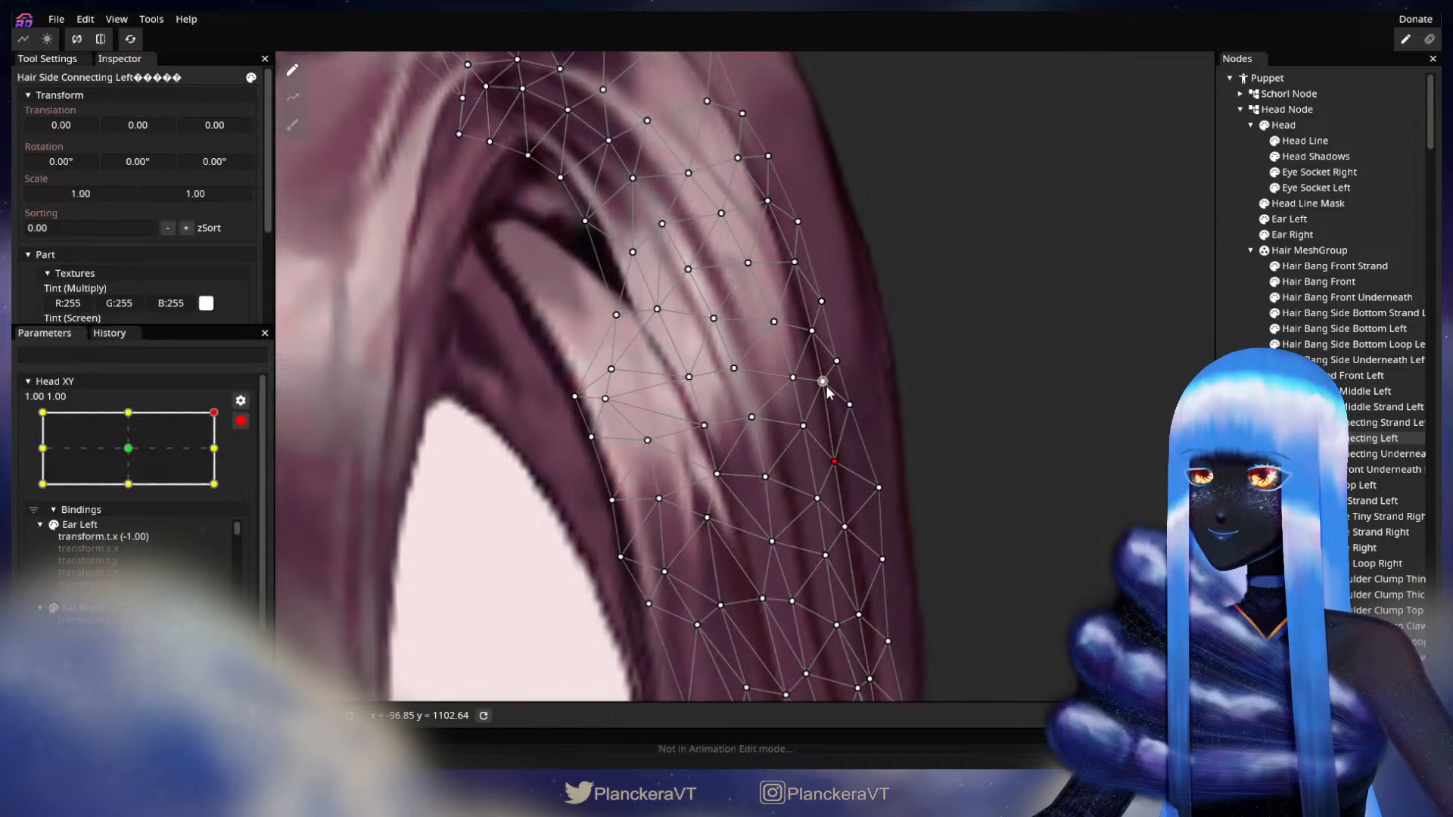
pyautogui.moveTo(823, 382); pyautogui.dragTo(821, 386)
pyautogui.moveTo(847, 529); pyautogui.dragTo(850, 493)
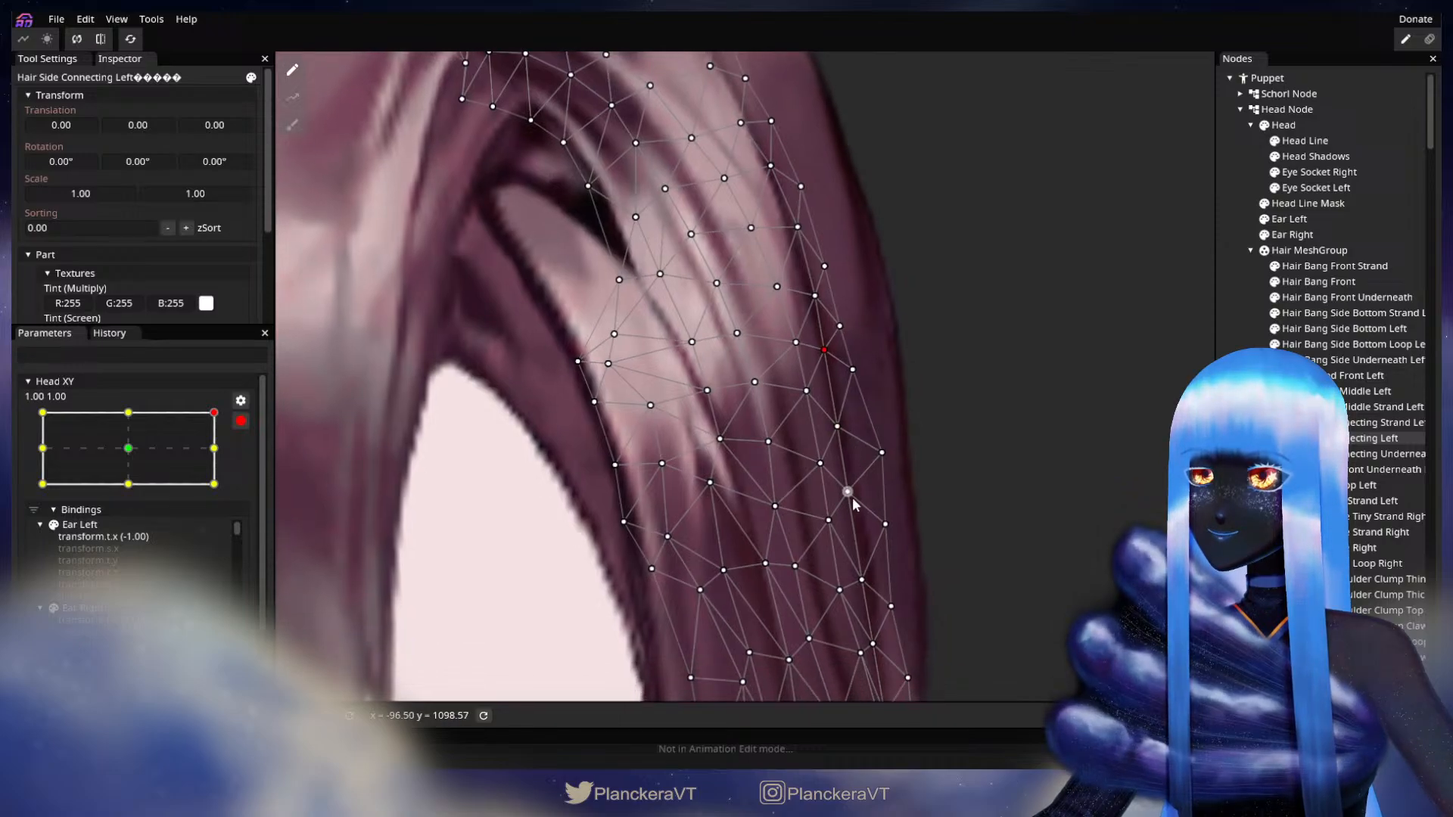
pyautogui.click(1161, 477)
# Disarm Head XY, test the head turn around the 1.00, 1.00 corner to check the hair, and rearm the parameter.
pyautogui.scroll(-1, 1097, 471)
pyautogui.scroll(-5, 947, 469)
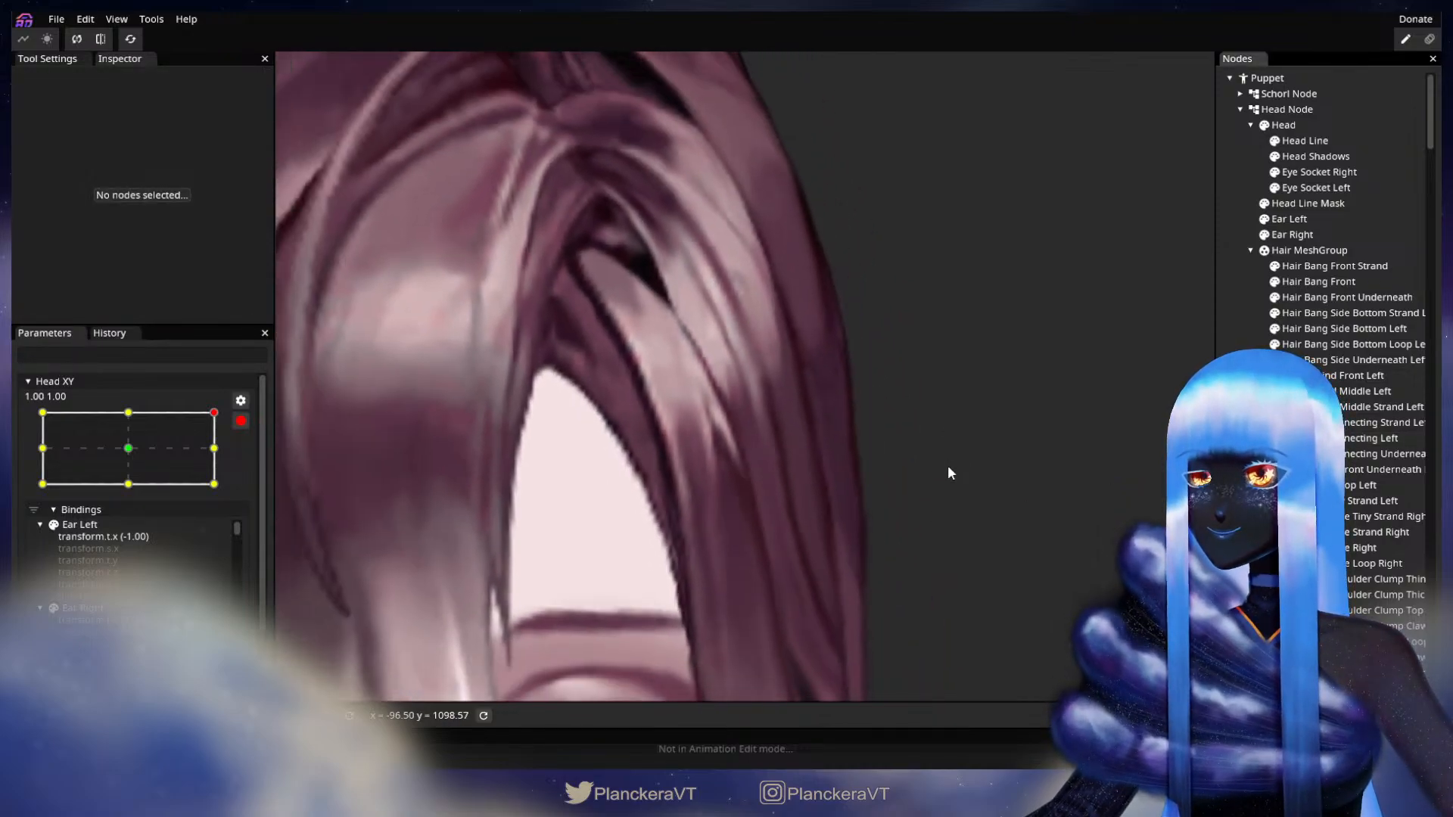
pyautogui.scroll(-5, 963, 457)
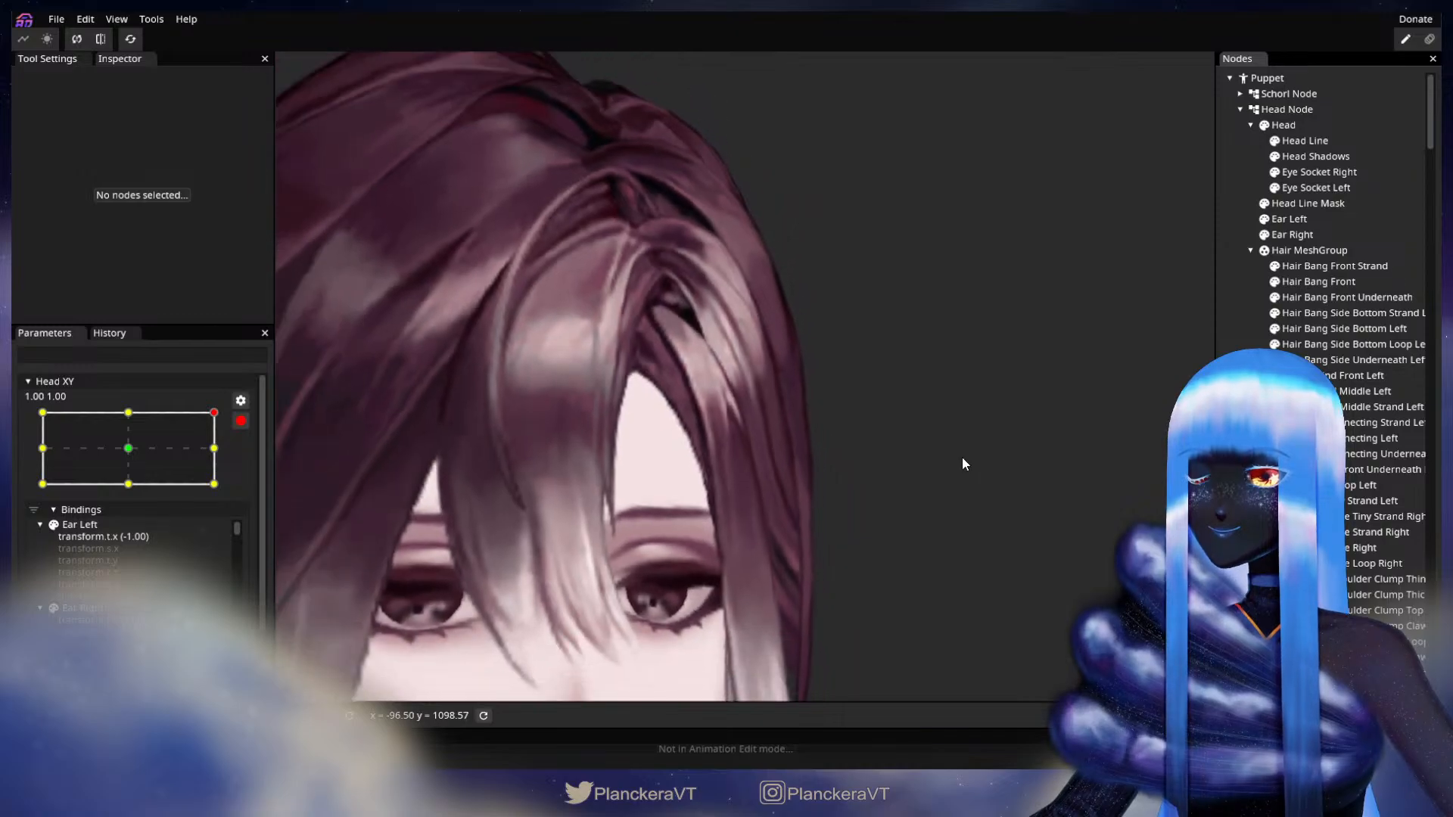
pyautogui.scroll(-3, 1017, 427)
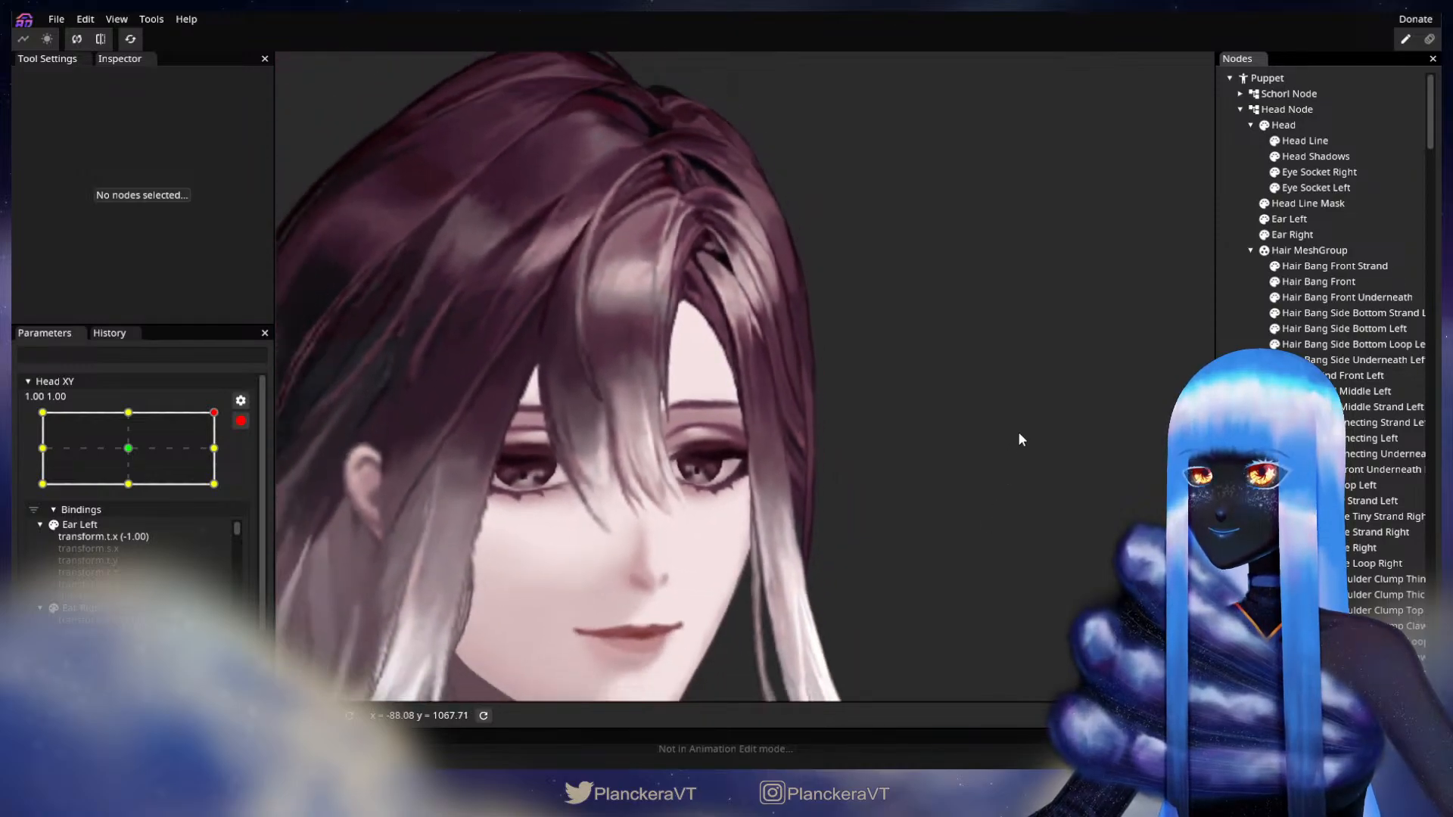
pyautogui.moveTo(997, 424); pyautogui.dragTo(1012, 398)
pyautogui.scroll(-1, 1014, 405)
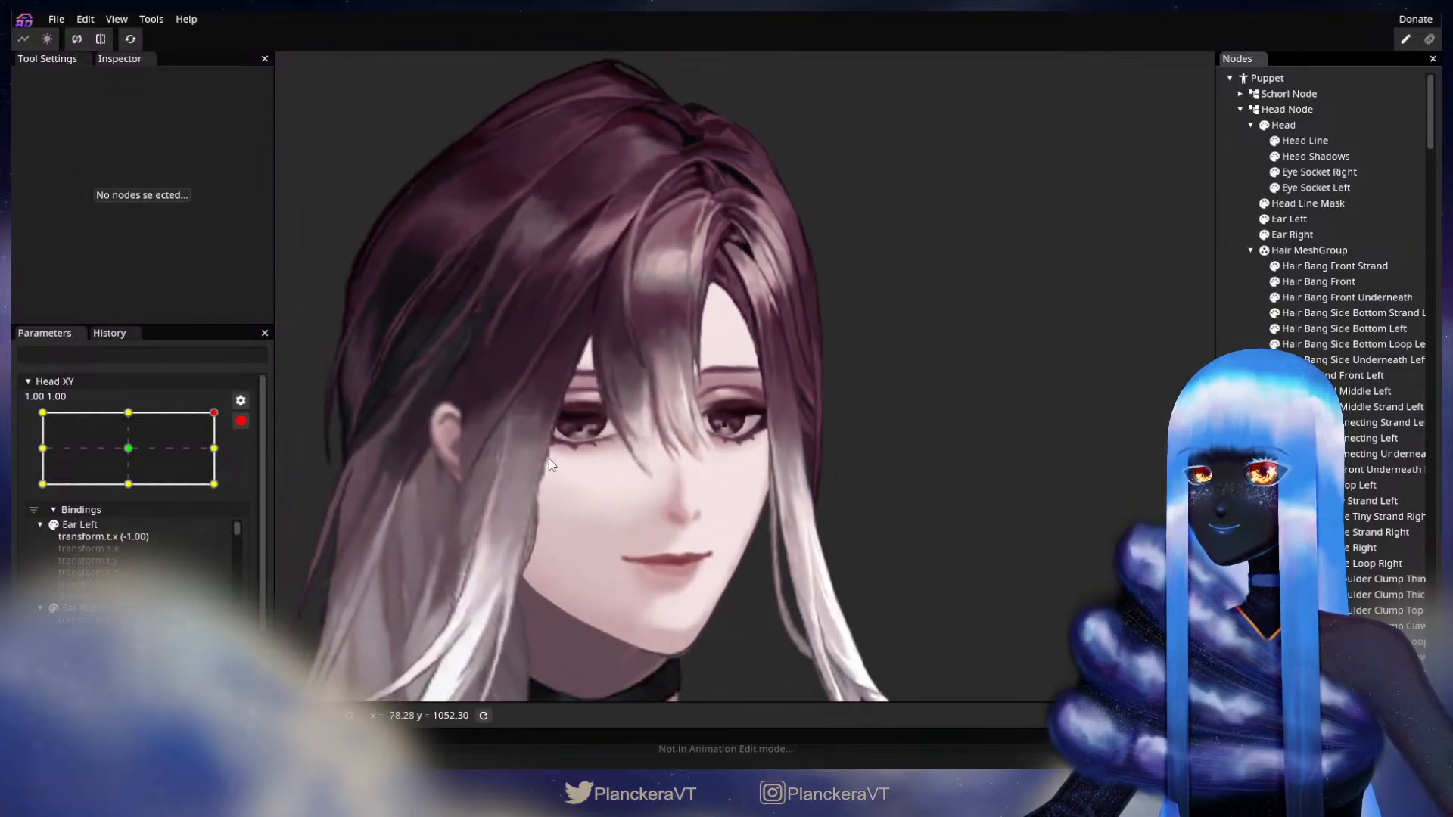
pyautogui.click(241, 421)
pyautogui.moveTo(225, 456)
pyautogui.mouseDown()
pyautogui.moveTo(235, 498)
pyautogui.moveTo(245, 453)
pyautogui.mouseUp()
pyautogui.click(251, 464)
# Reposition the interior vertices along the middle highlights of Hair Side Connecting Left, then deselect the part.
pyautogui.scroll(5, 801, 409)
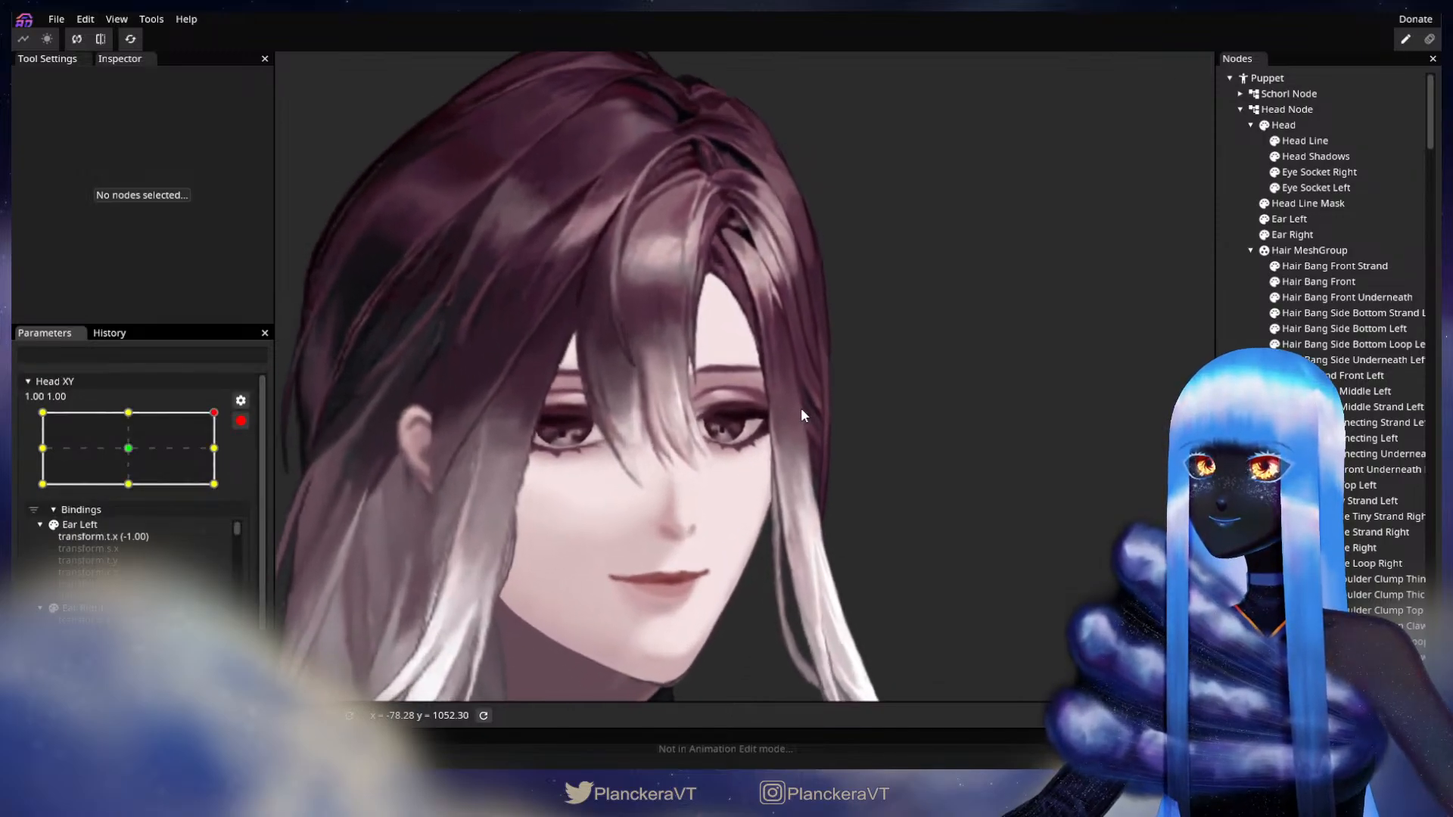
pyautogui.scroll(3, 800, 415)
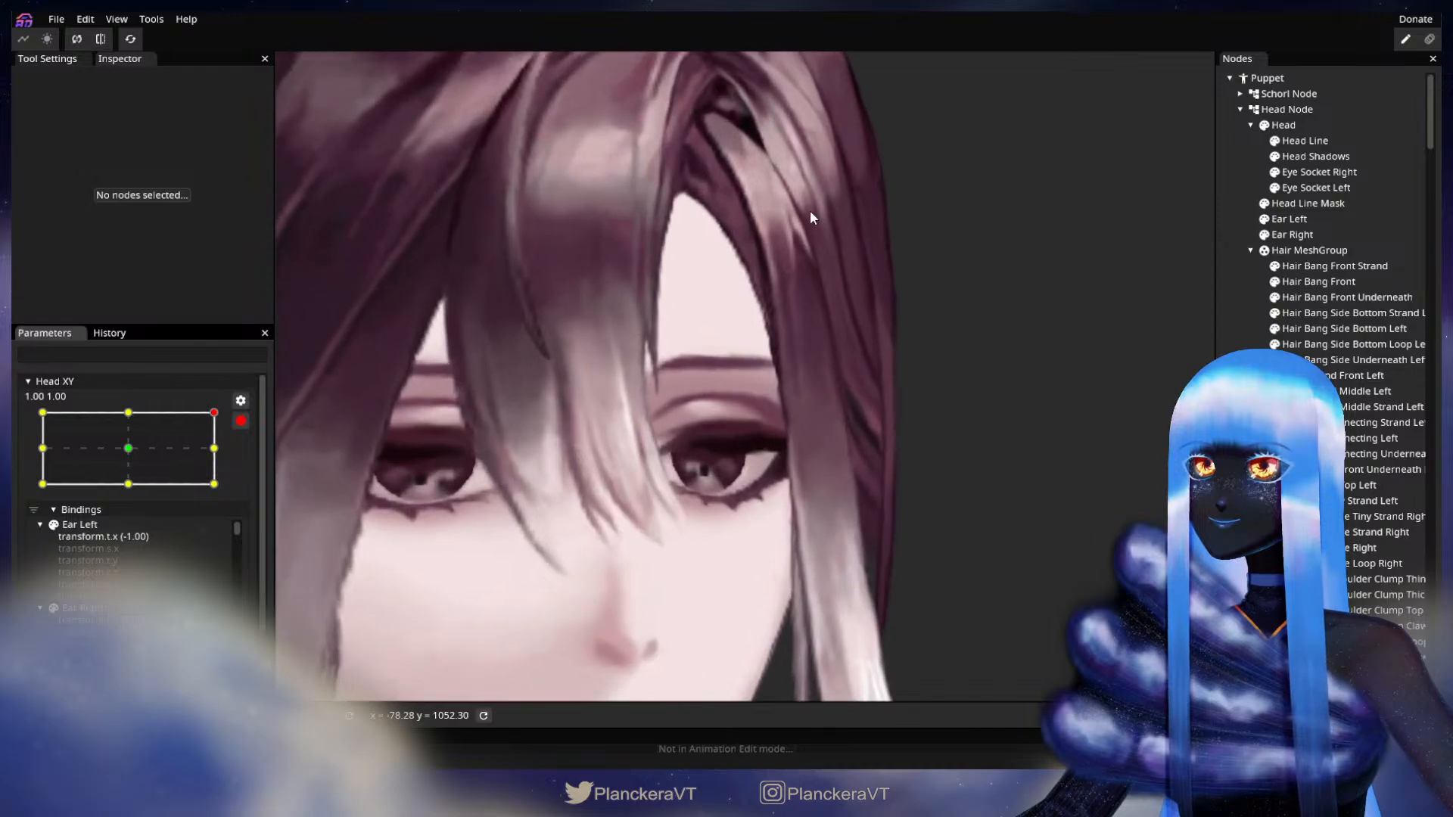
pyautogui.moveTo(810, 214); pyautogui.dragTo(792, 506)
pyautogui.scroll(3, 793, 506)
pyautogui.scroll(3, 795, 498)
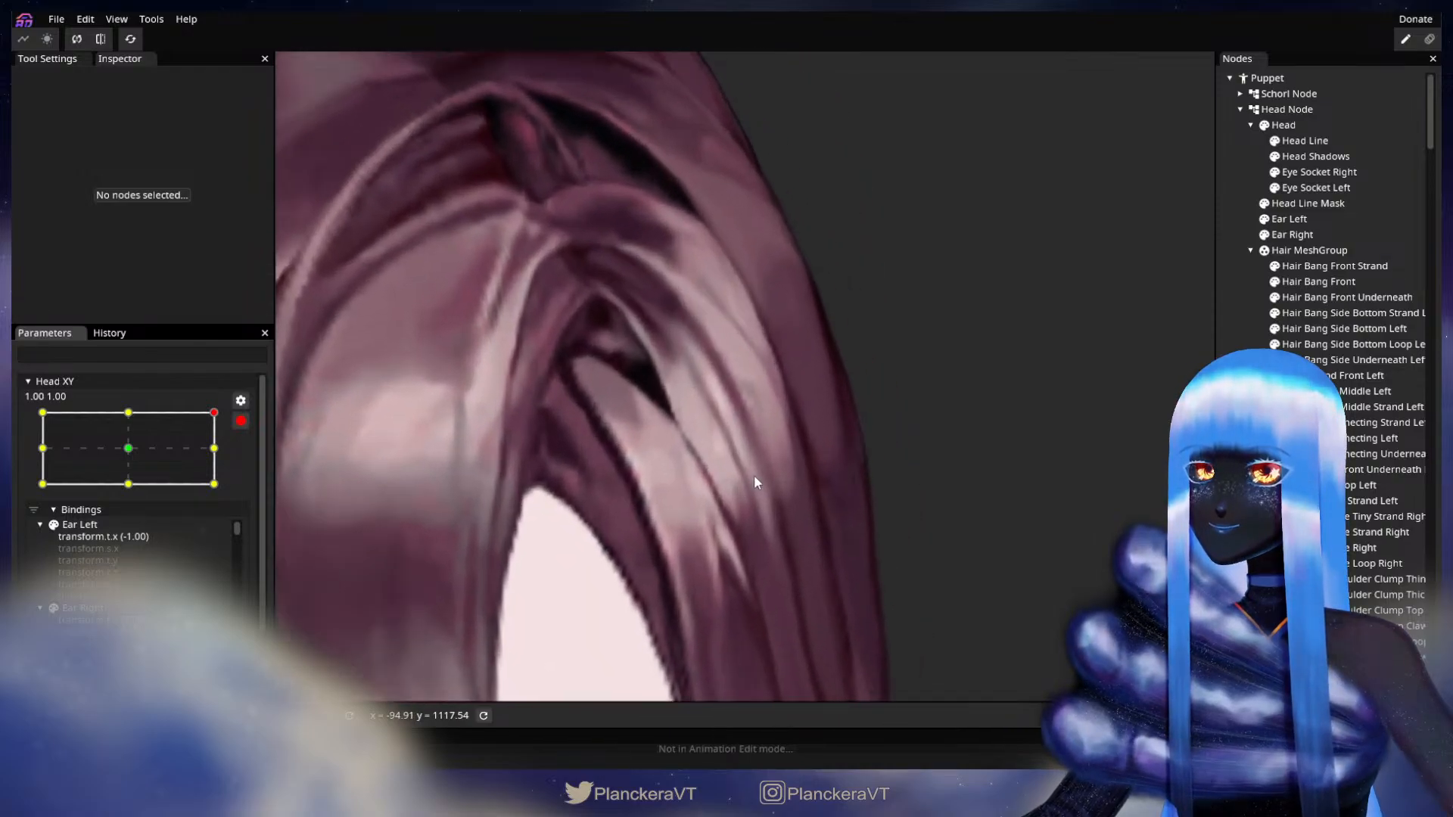
pyautogui.click(1366, 437)
pyautogui.scroll(1, 813, 468)
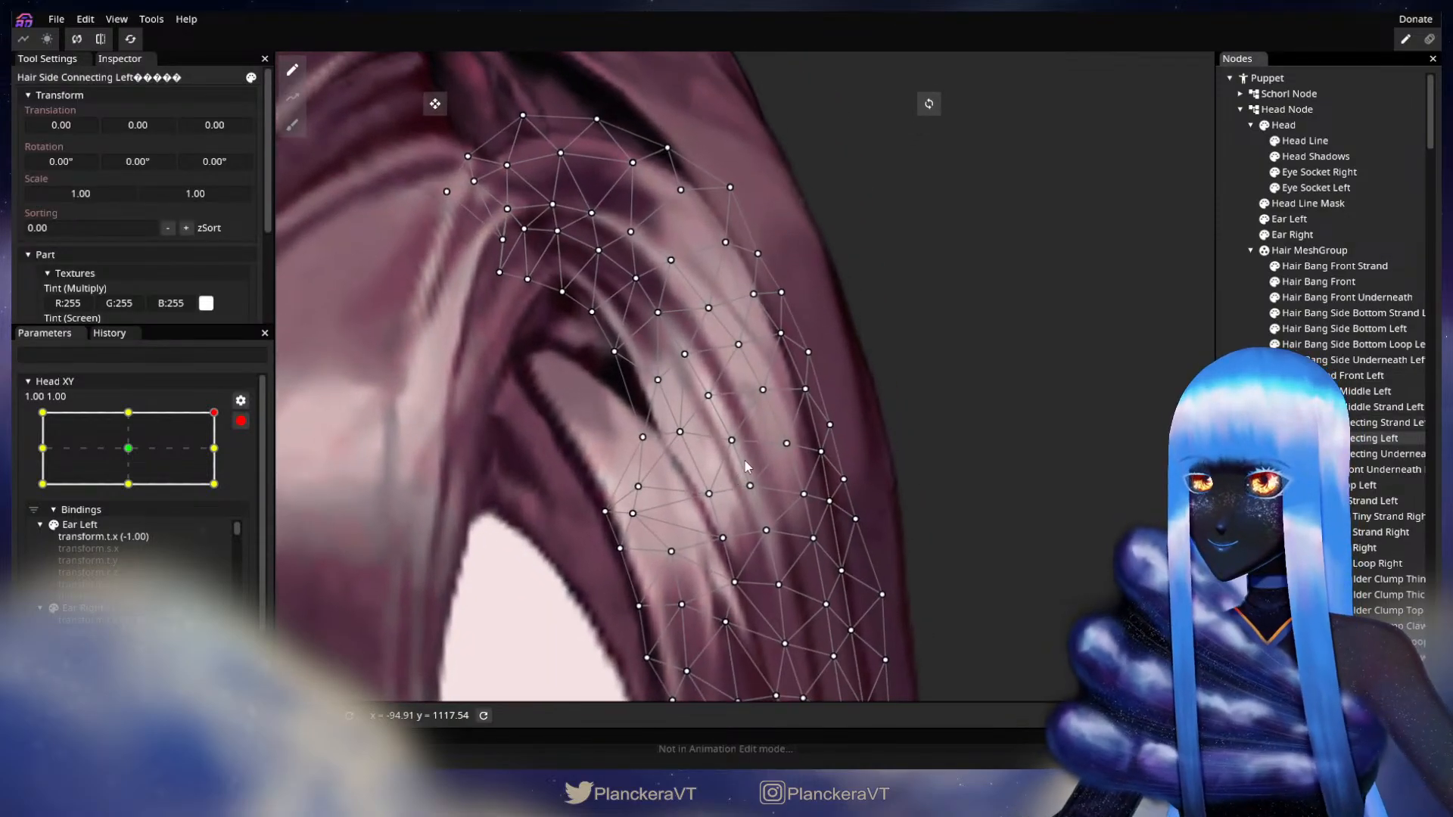
pyautogui.click(735, 439)
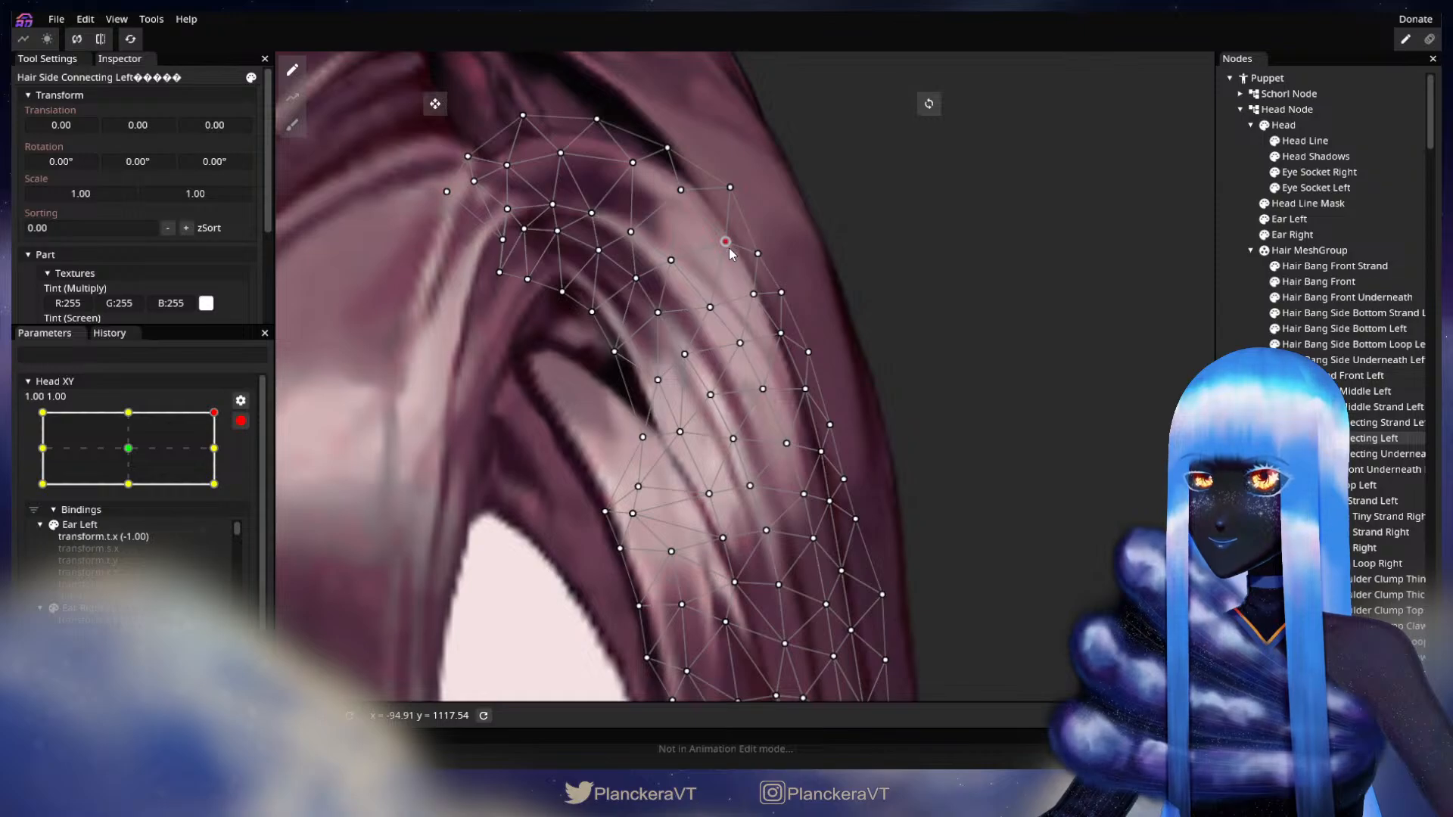
pyautogui.moveTo(778, 433); pyautogui.dragTo(783, 367)
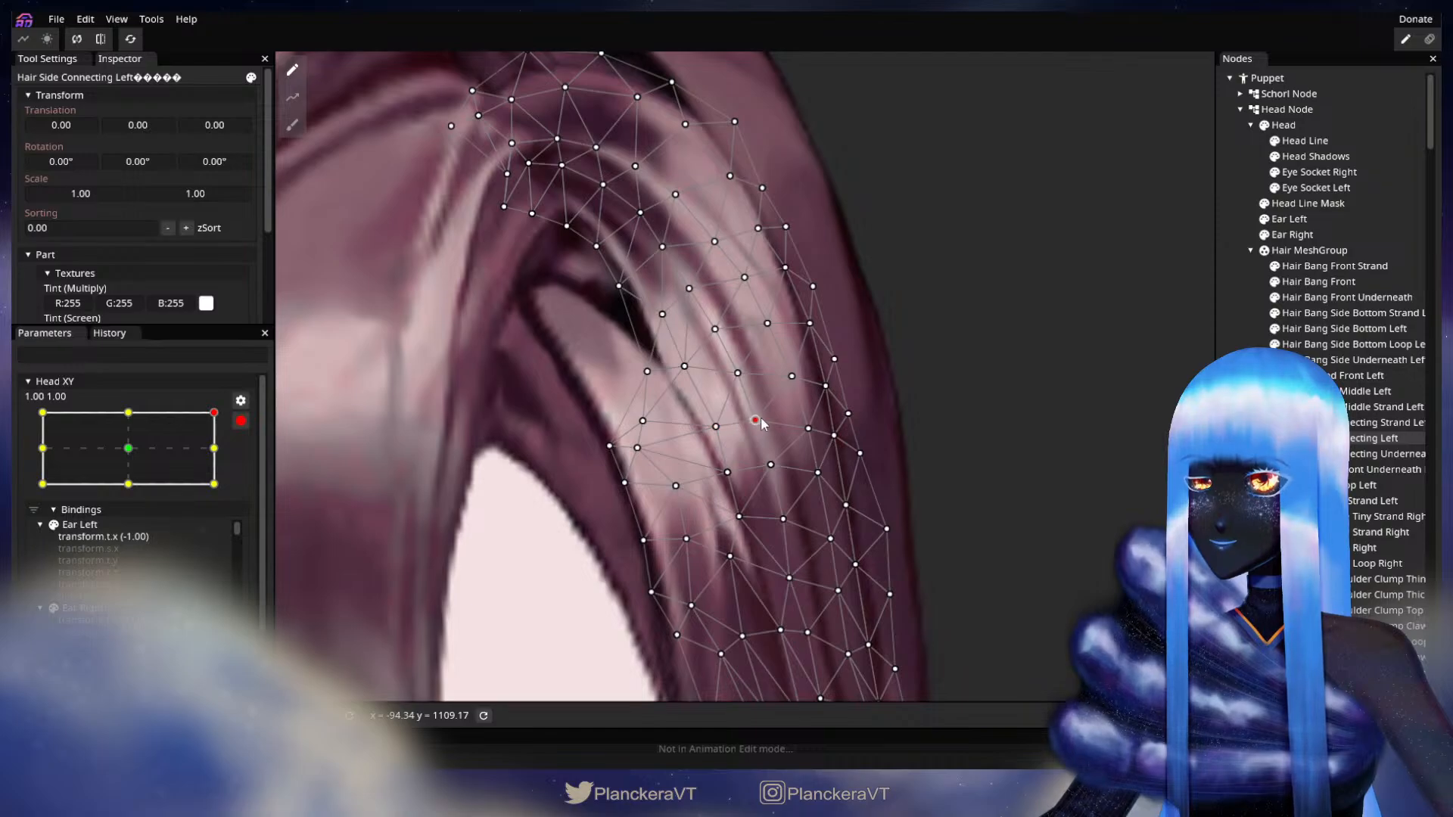
pyautogui.scroll(-1, 808, 446)
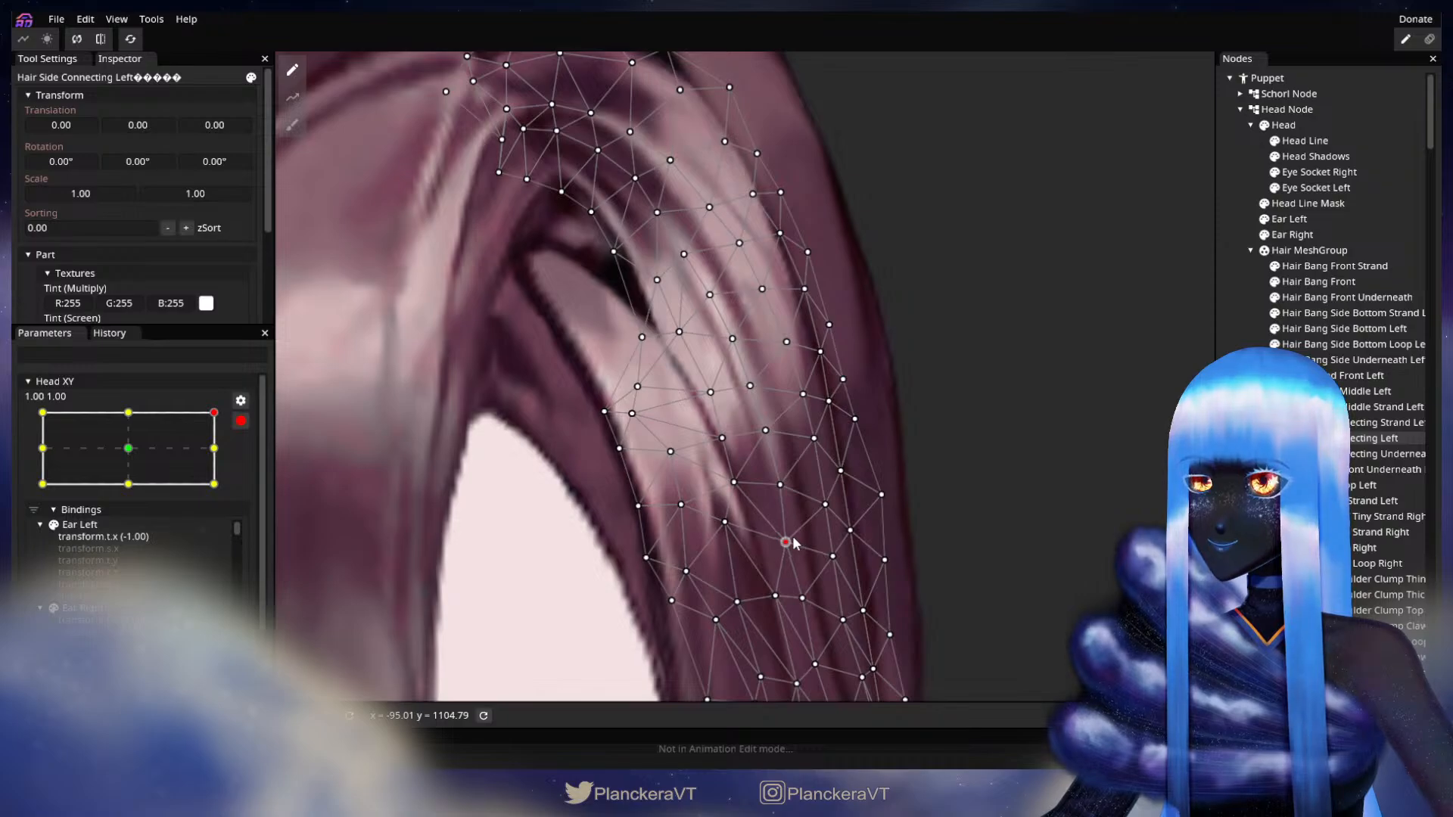
pyautogui.press('Escape')
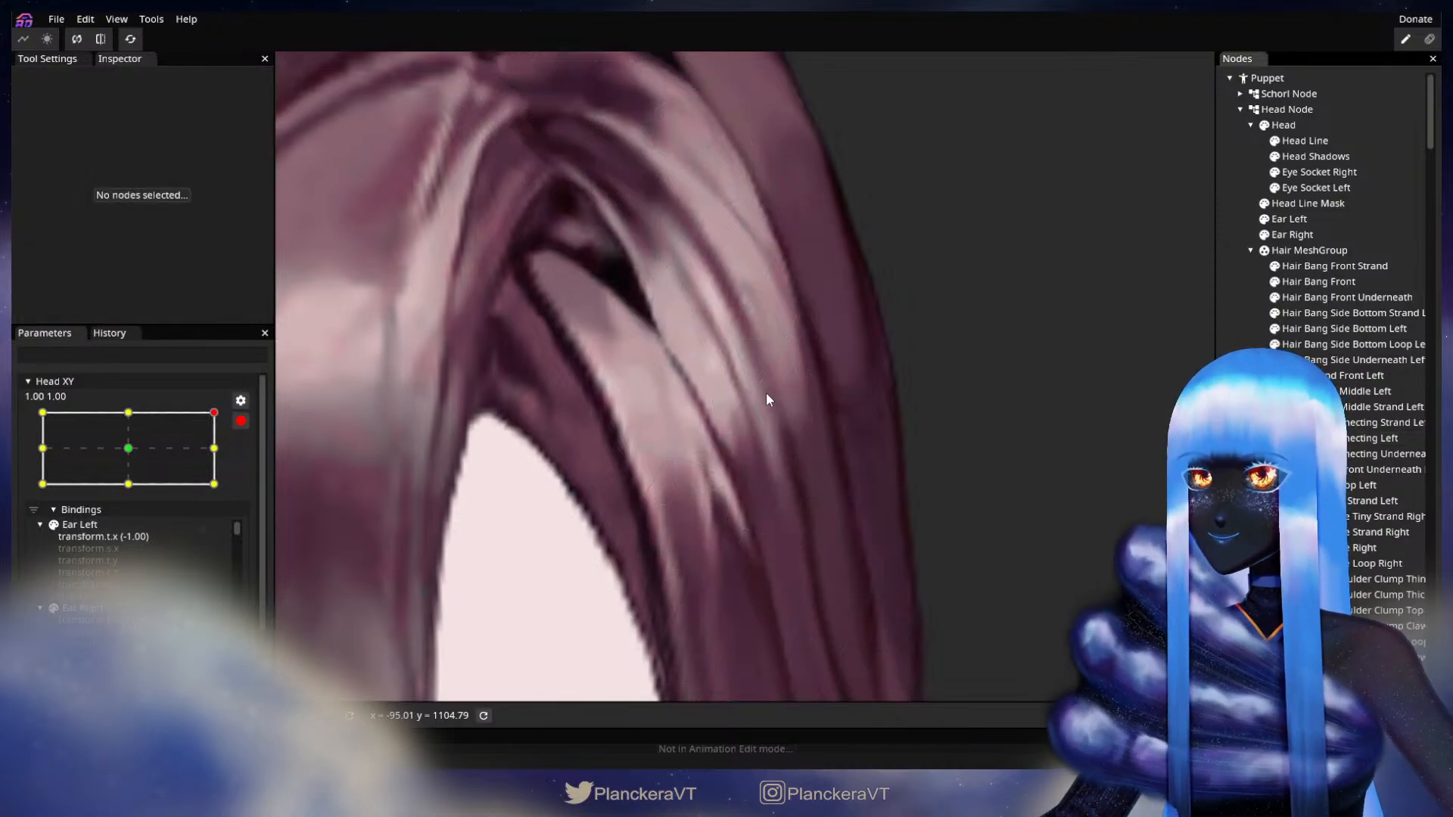
# Disarm Head XY, sweep its X between 0 and 1.00 at Y 1.00 to examine the hair deformation, and rearm it at 1.00, 1.00.
pyautogui.scroll(-3, 766, 392)
pyautogui.scroll(-5, 950, 486)
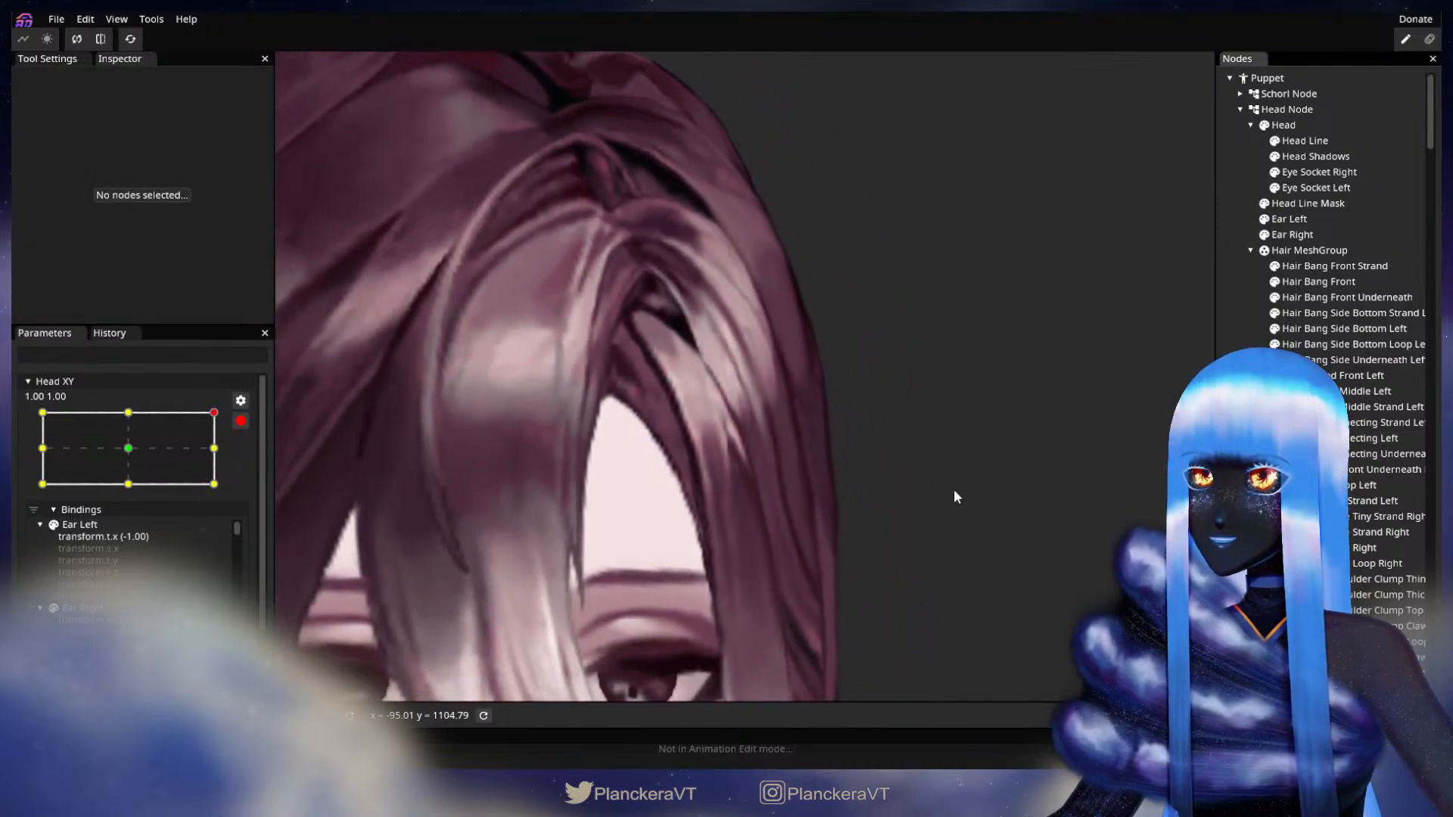
pyautogui.scroll(-5, 958, 488)
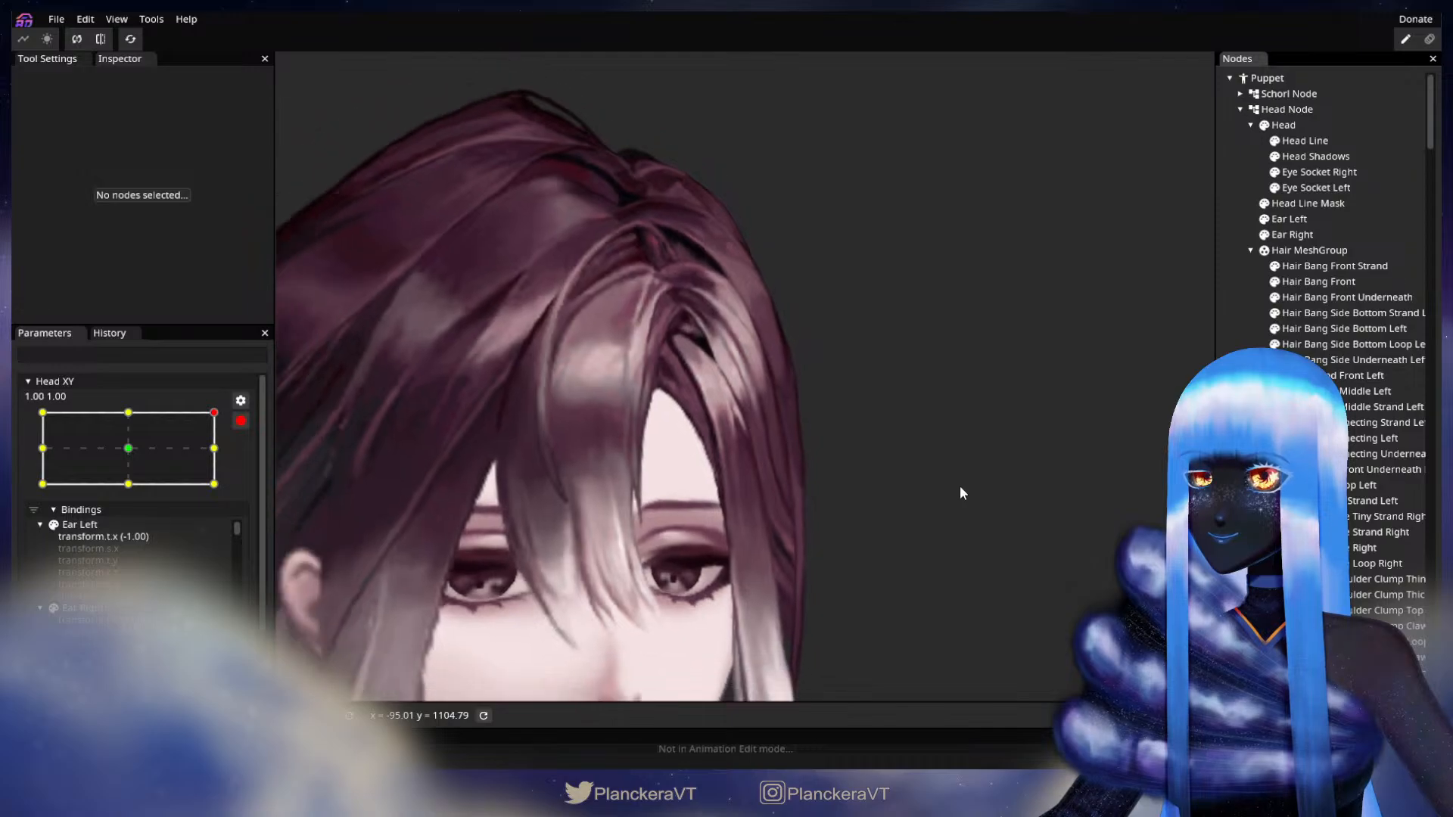
pyautogui.moveTo(940, 538); pyautogui.dragTo(934, 441)
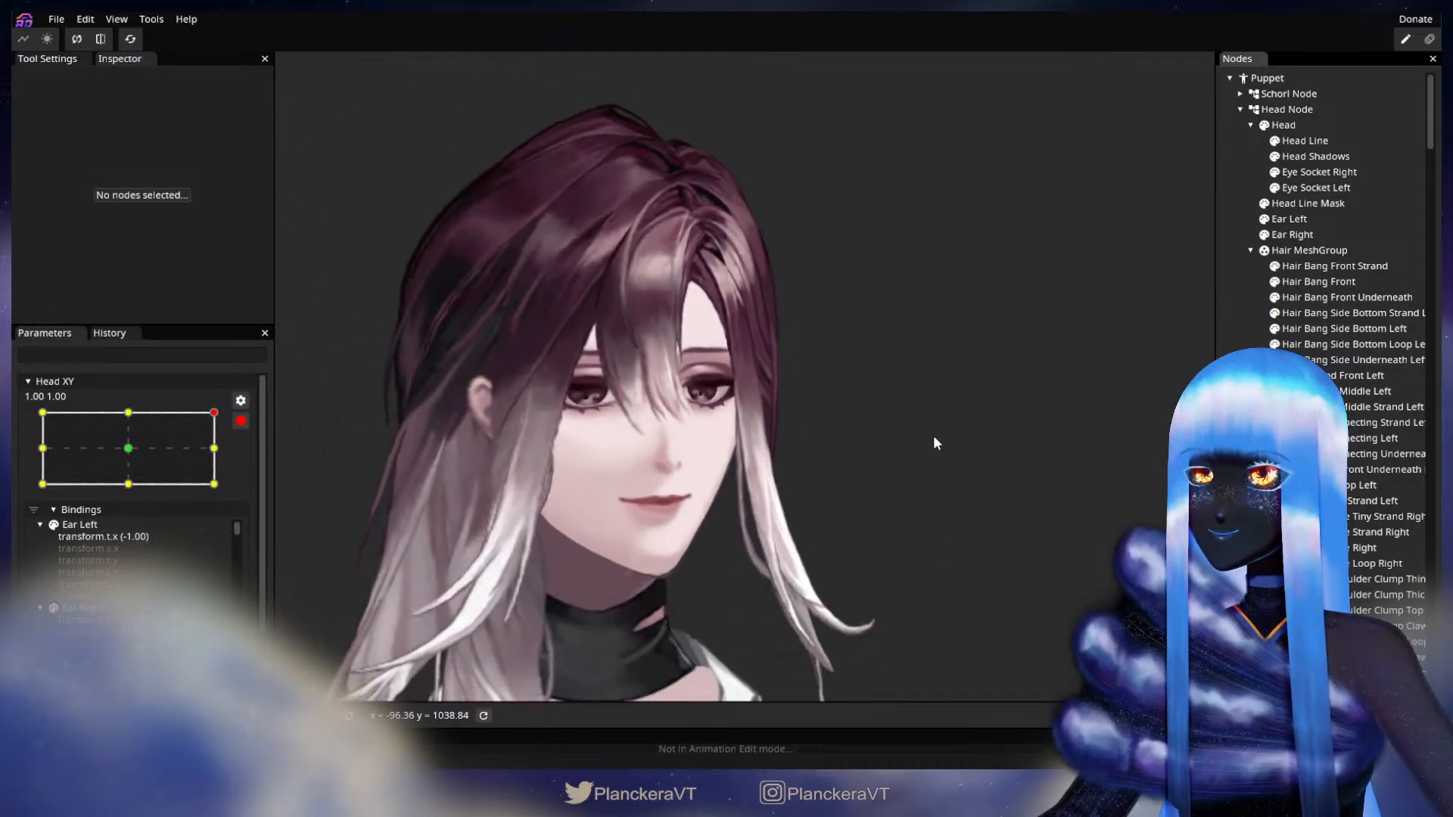
pyautogui.click(240, 420)
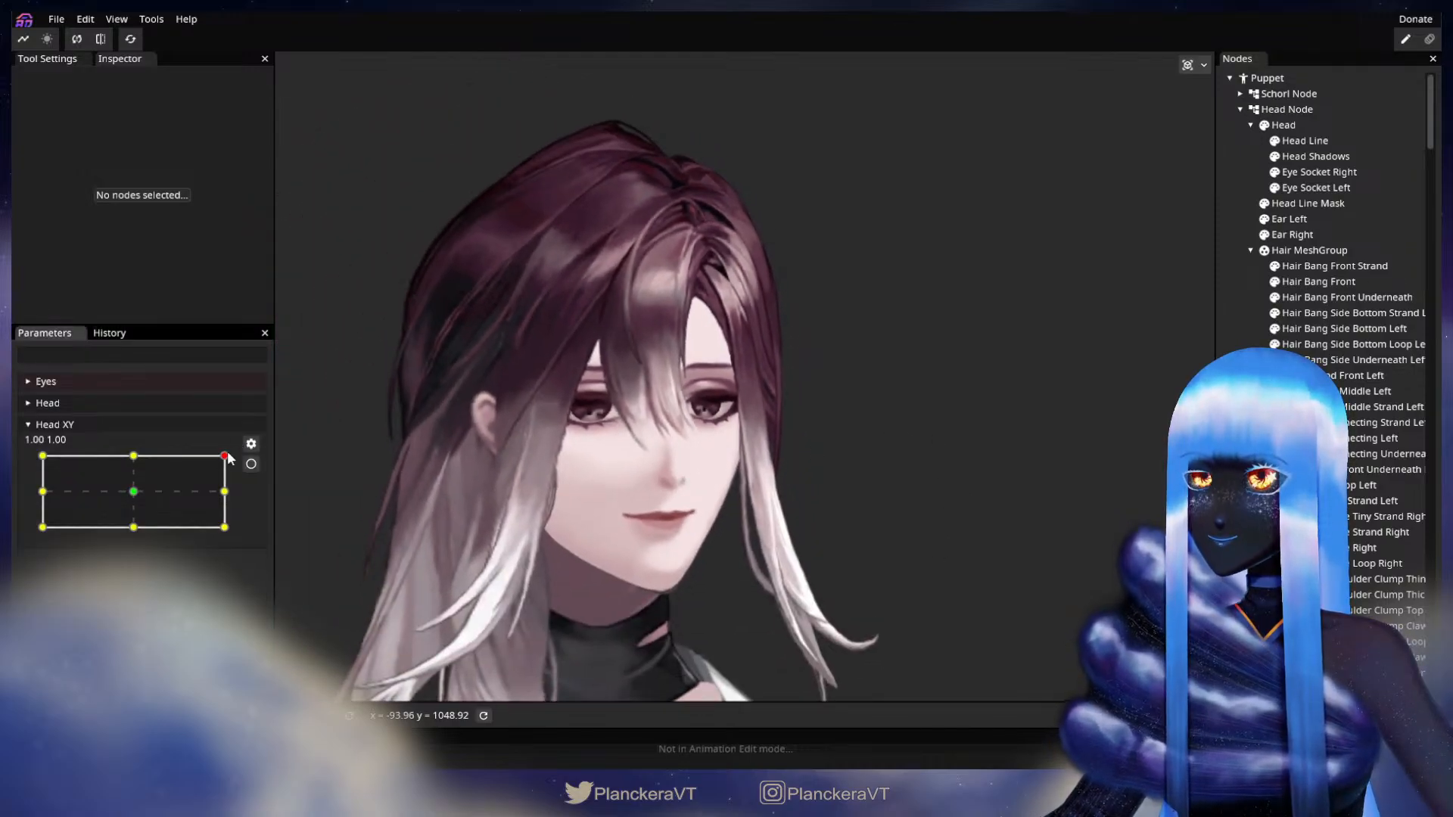
pyautogui.moveTo(227, 454); pyautogui.dragTo(135, 457)
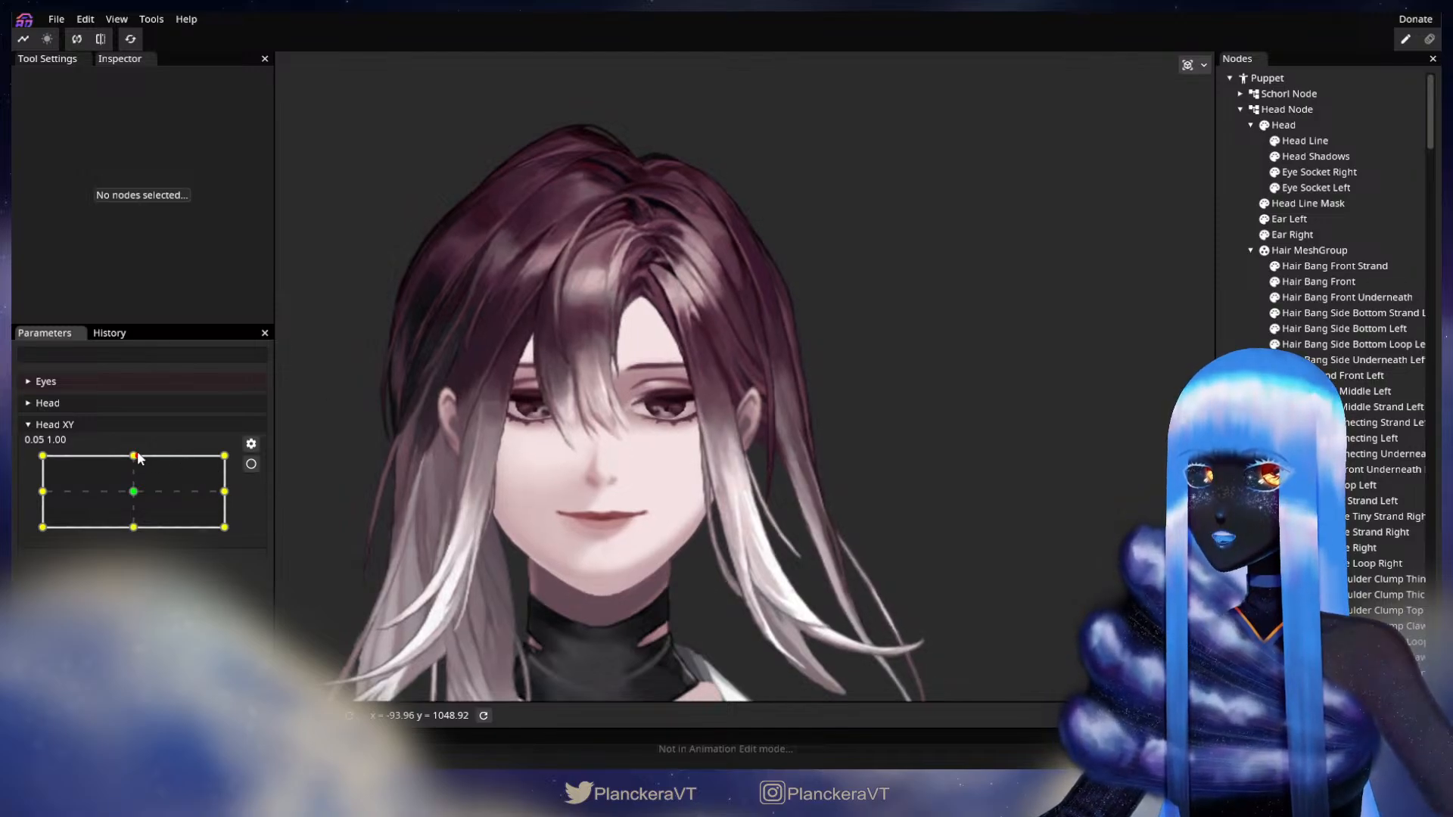
pyautogui.moveTo(135, 456); pyautogui.dragTo(228, 455)
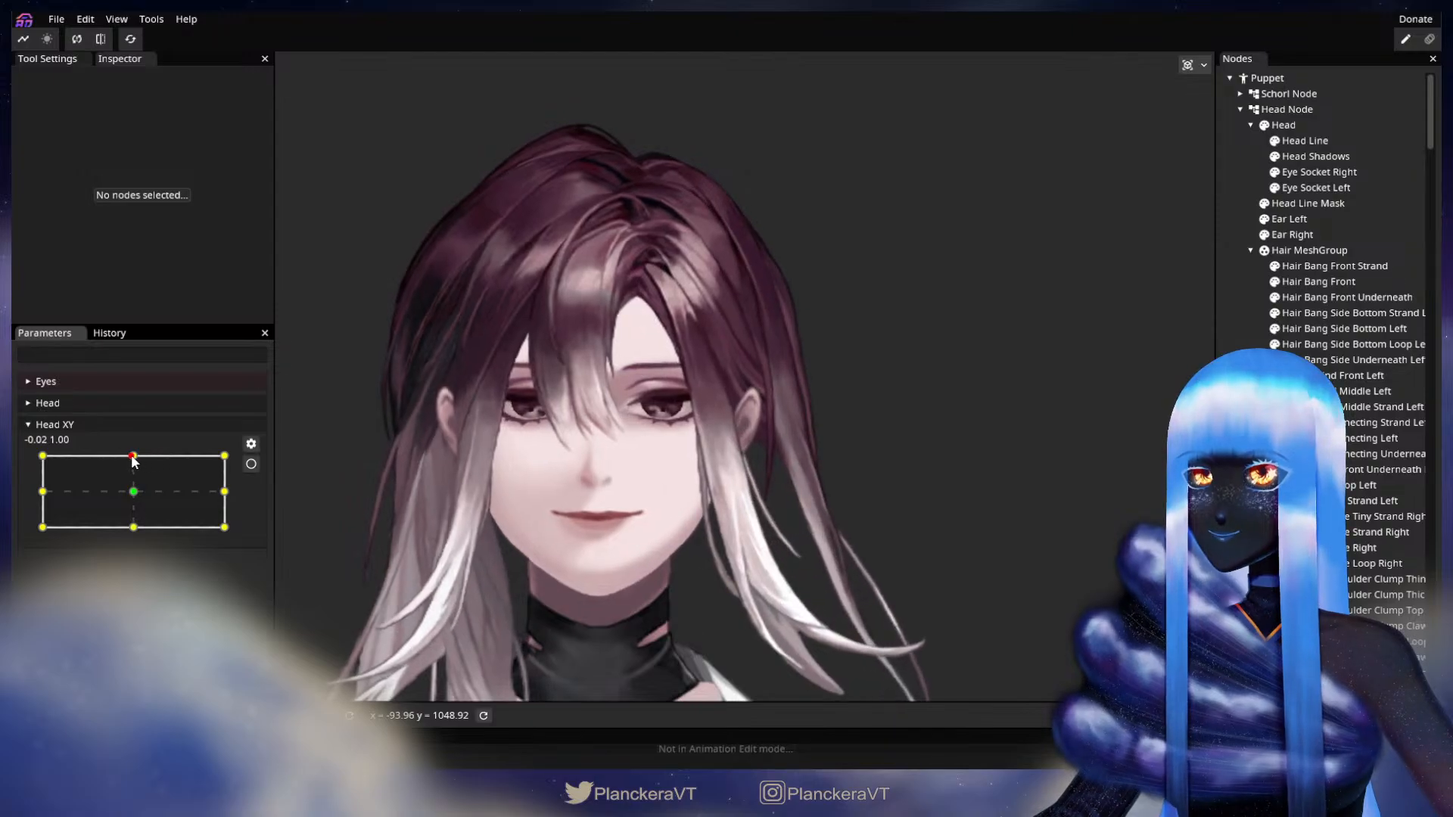
pyautogui.click(250, 465)
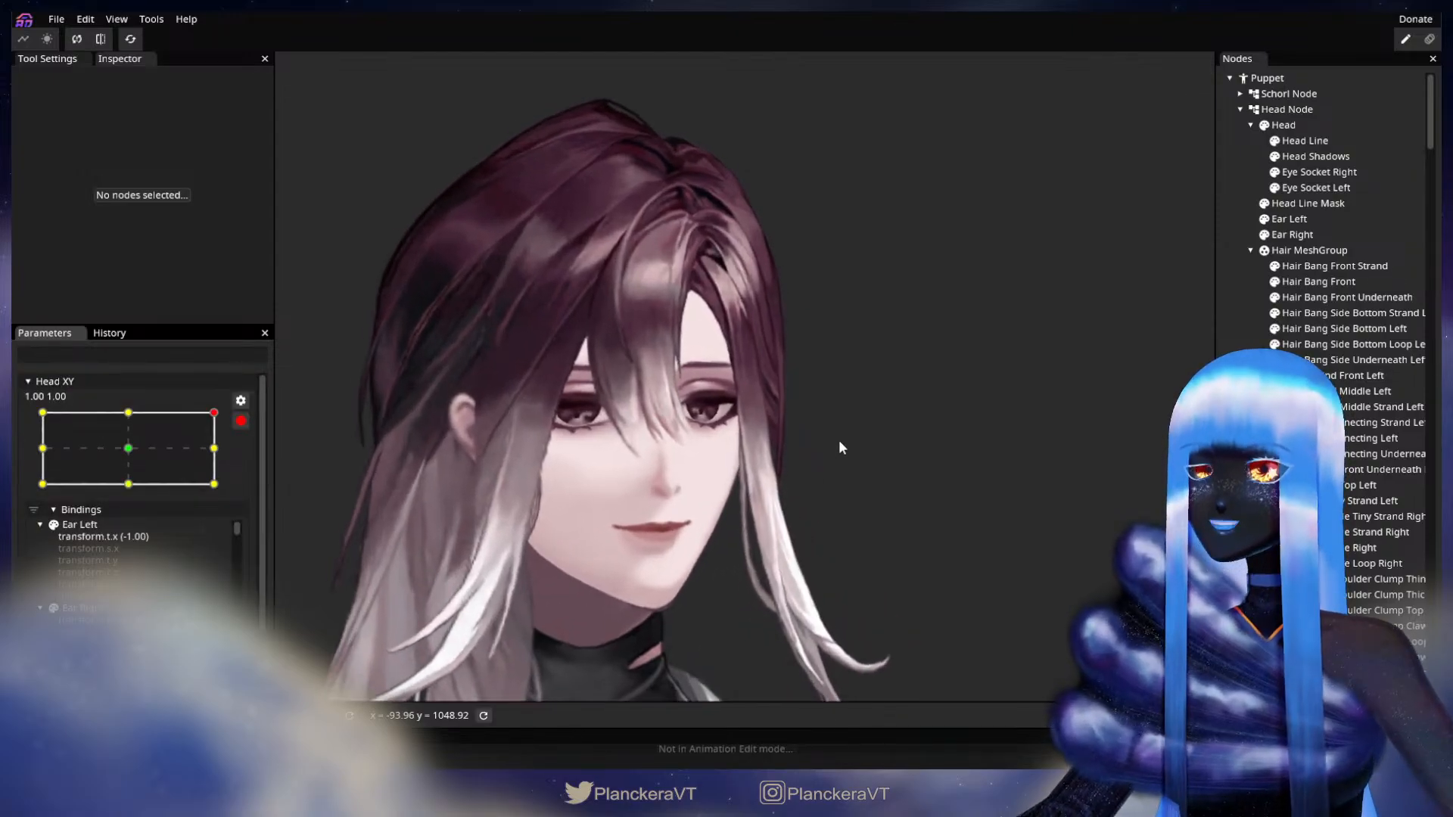
pyautogui.scroll(5, 838, 446)
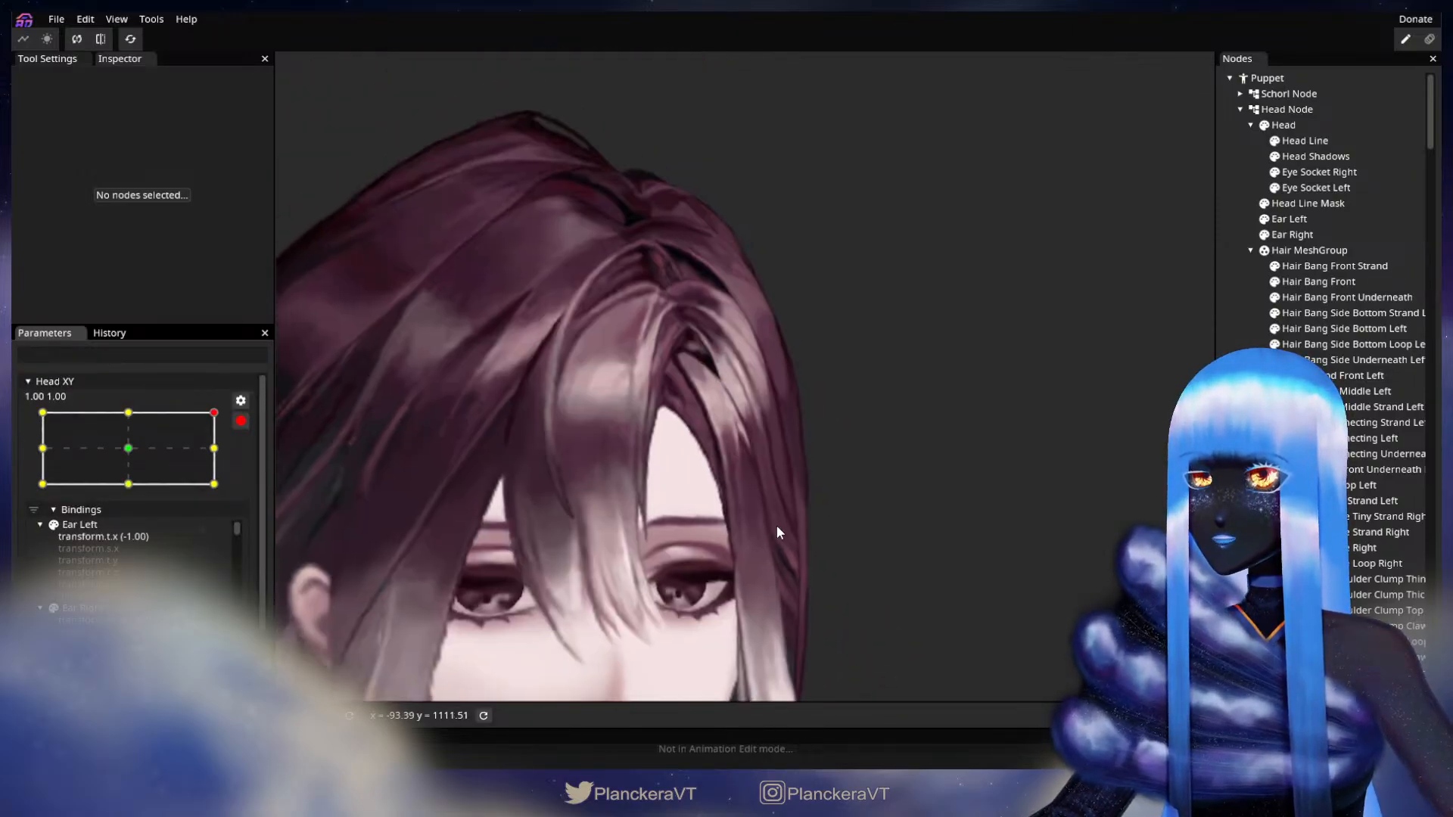
# Select Hair Side Connecting Left and reposition the interior vertices across its upper and middle highlights.
pyautogui.scroll(5, 810, 519)
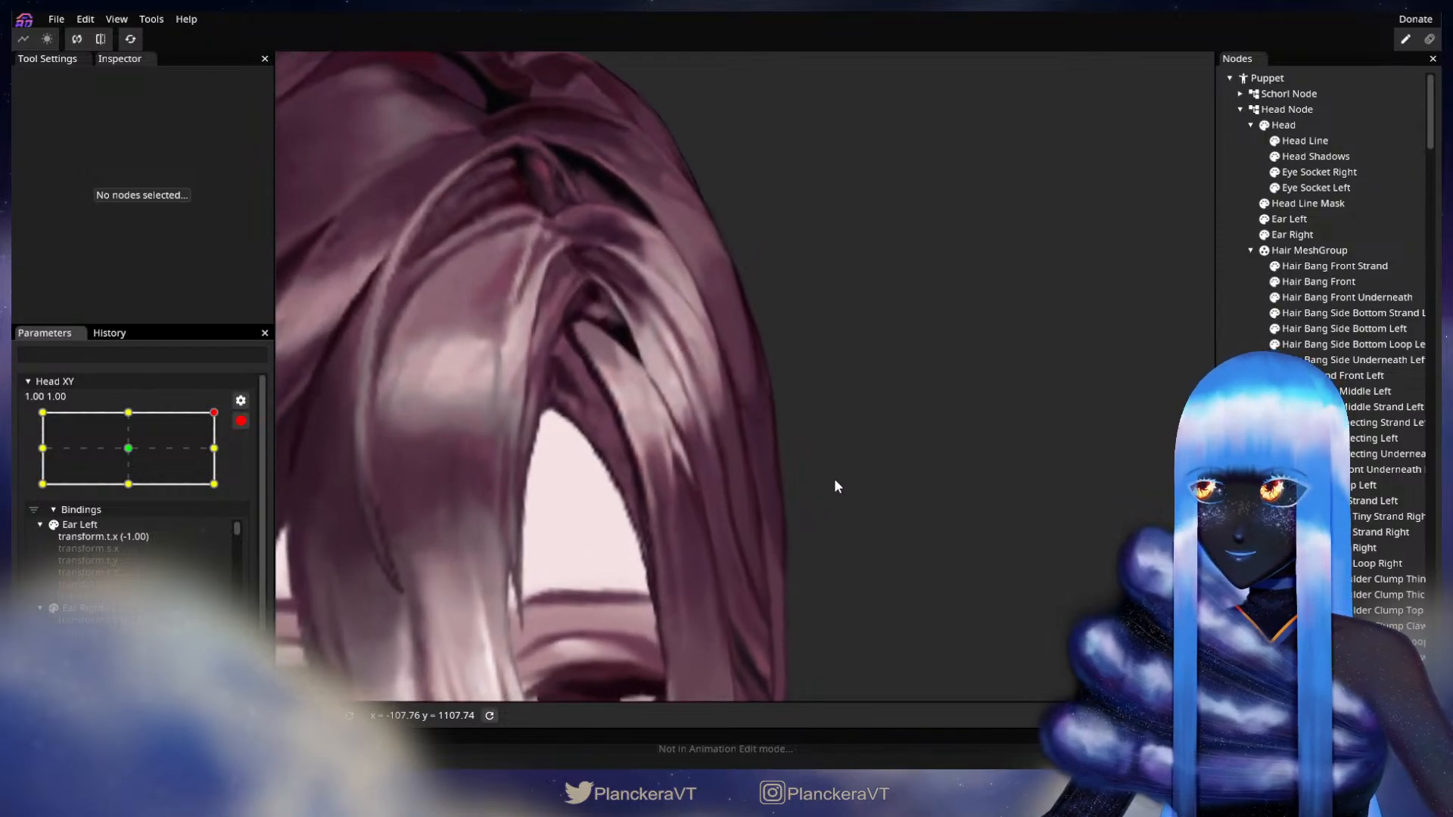
pyautogui.click(1379, 439)
pyautogui.scroll(3, 616, 501)
pyautogui.moveTo(613, 500); pyautogui.dragTo(693, 520)
pyautogui.scroll(2, 694, 524)
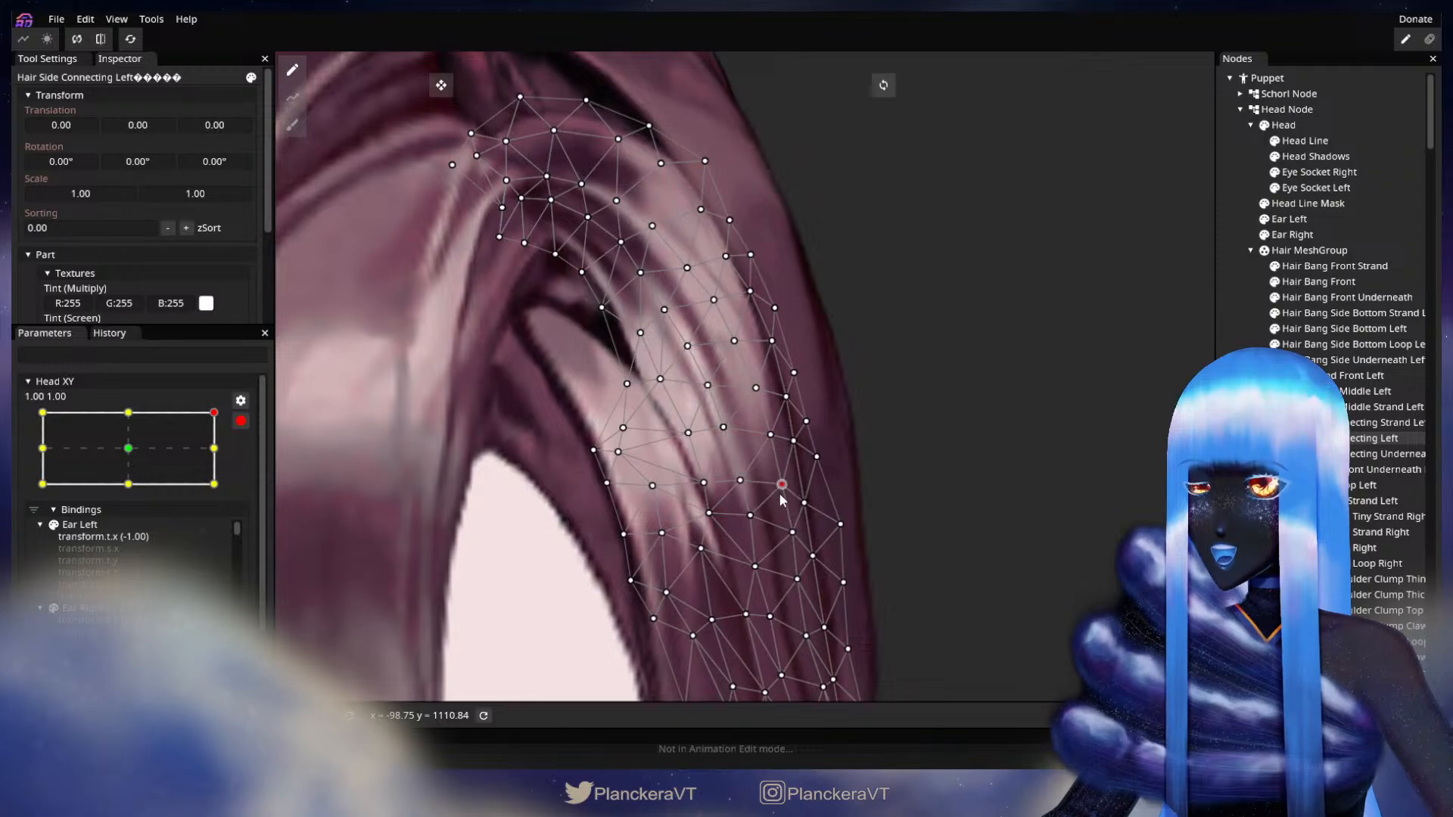
pyautogui.moveTo(783, 500); pyautogui.dragTo(785, 439)
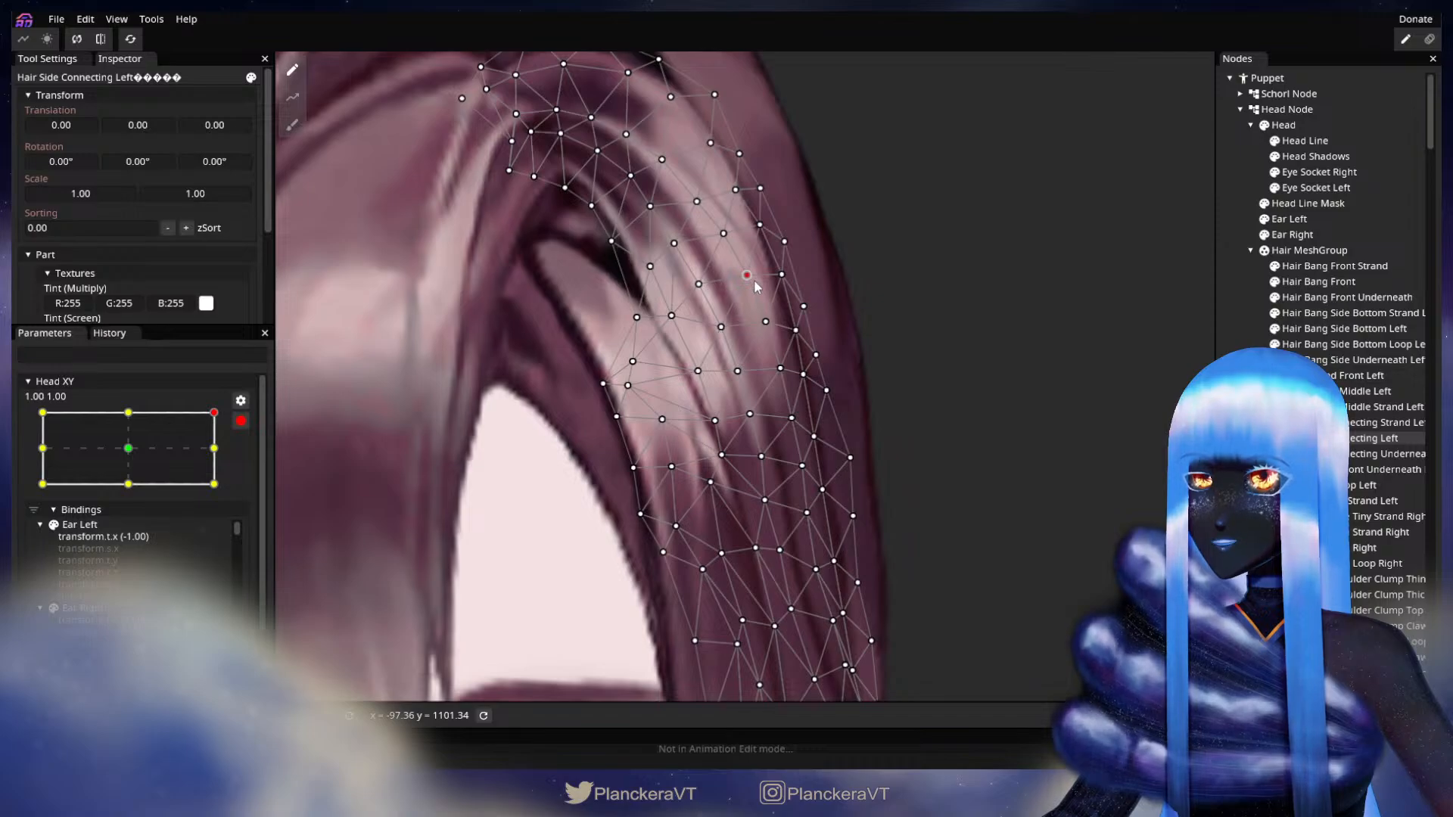
pyautogui.moveTo(757, 286); pyautogui.dragTo(751, 395)
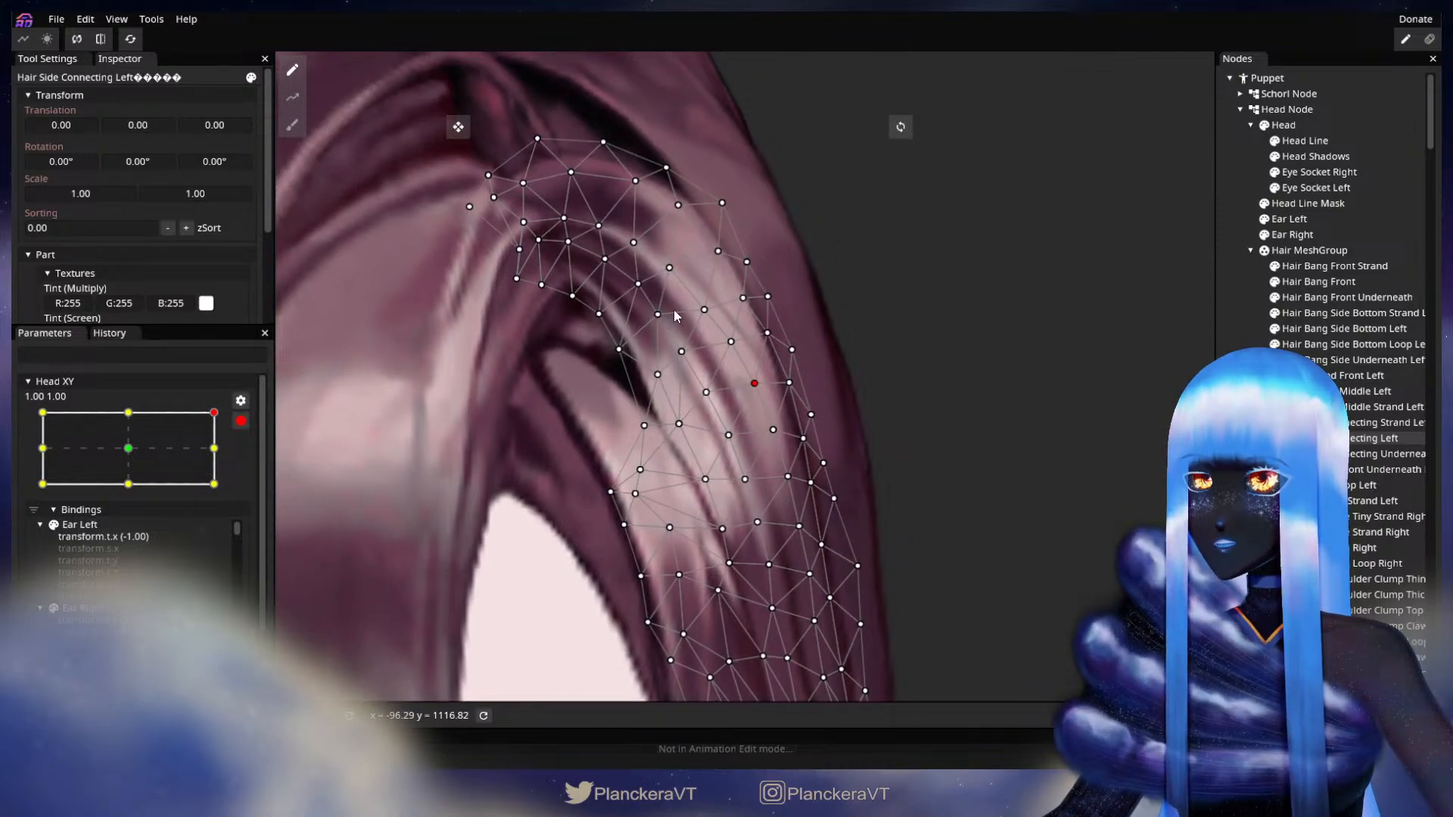
pyautogui.moveTo(659, 309); pyautogui.dragTo(661, 308)
# Adjust the interior vertices of Hair Side Connecting Left below the highlights and down beside the forehead, then deselect the part.
pyautogui.moveTo(729, 519); pyautogui.dragTo(707, 455)
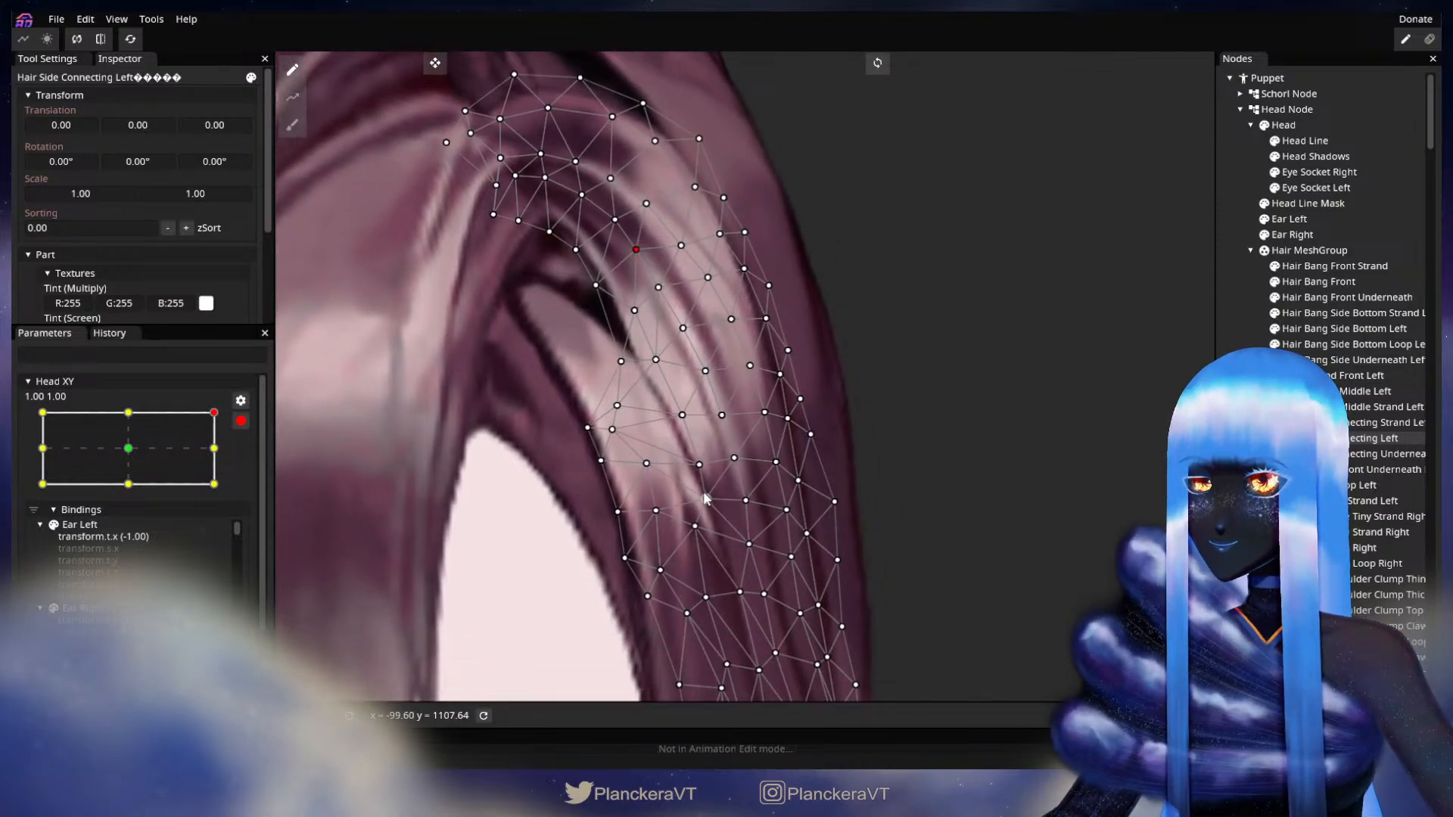
pyautogui.moveTo(711, 518); pyautogui.dragTo(688, 467)
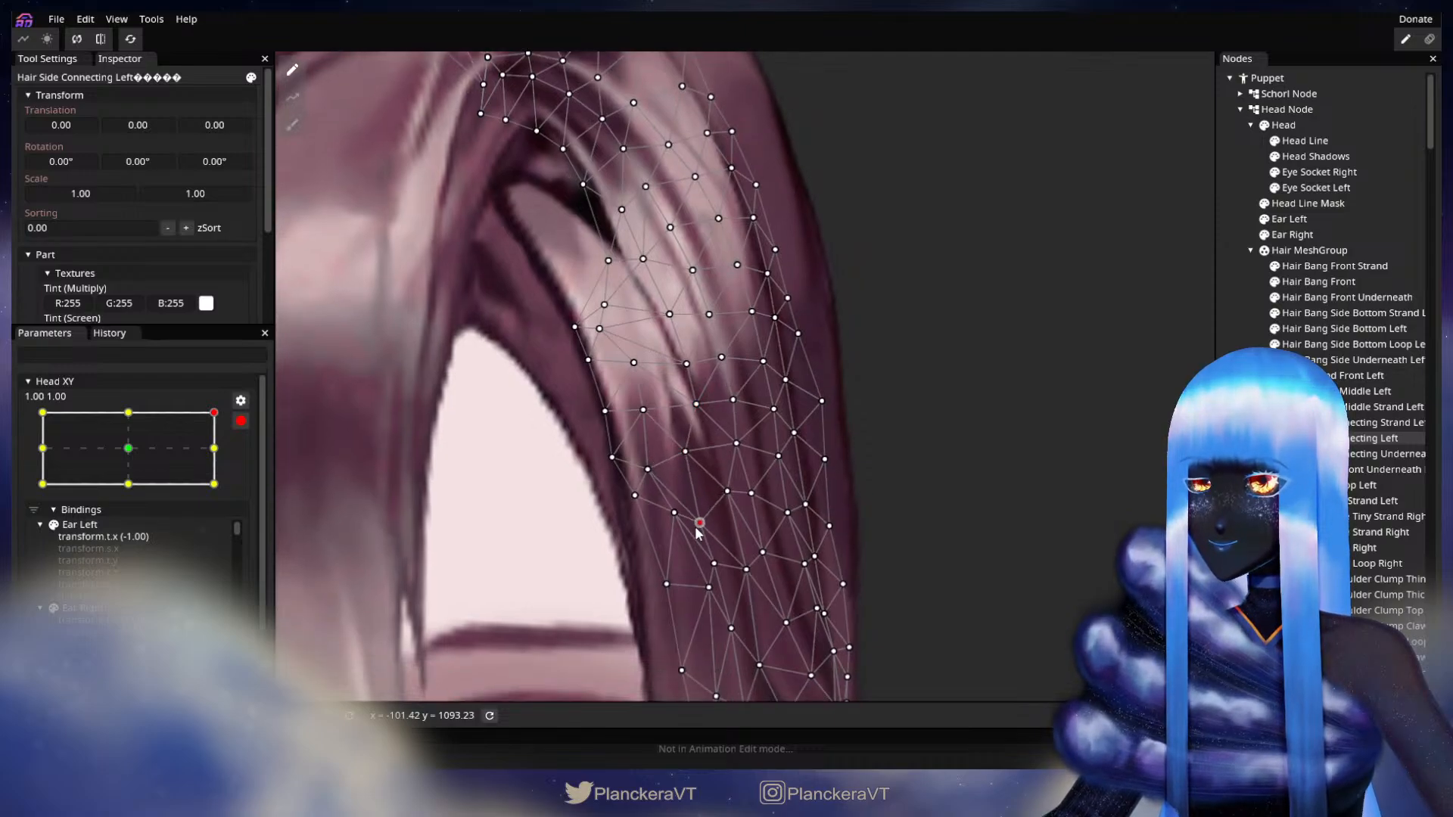
pyautogui.moveTo(697, 534); pyautogui.dragTo(766, 420)
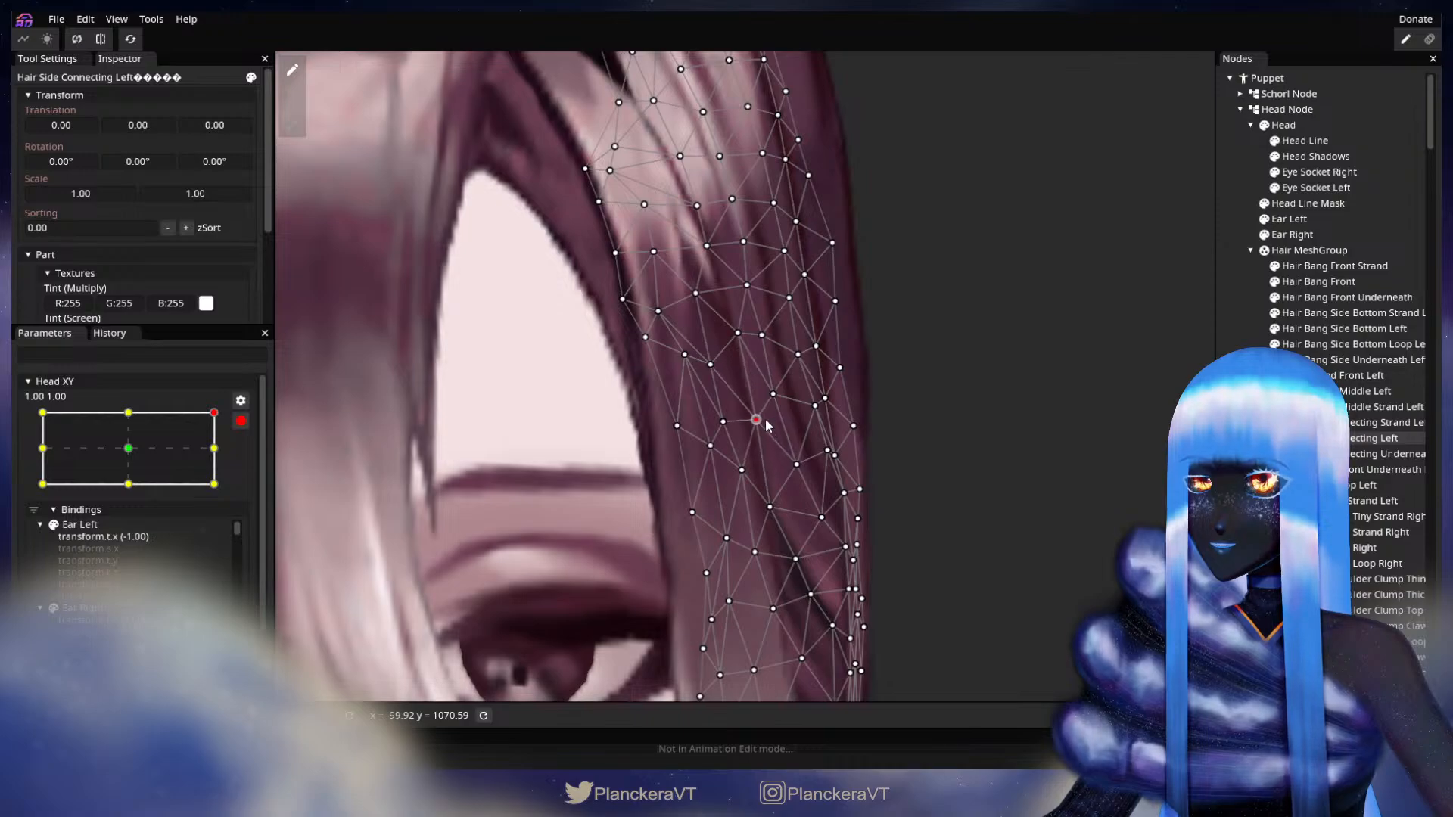
pyautogui.moveTo(738, 362); pyautogui.dragTo(719, 524)
pyautogui.press('Escape')
pyautogui.scroll(-3, 849, 451)
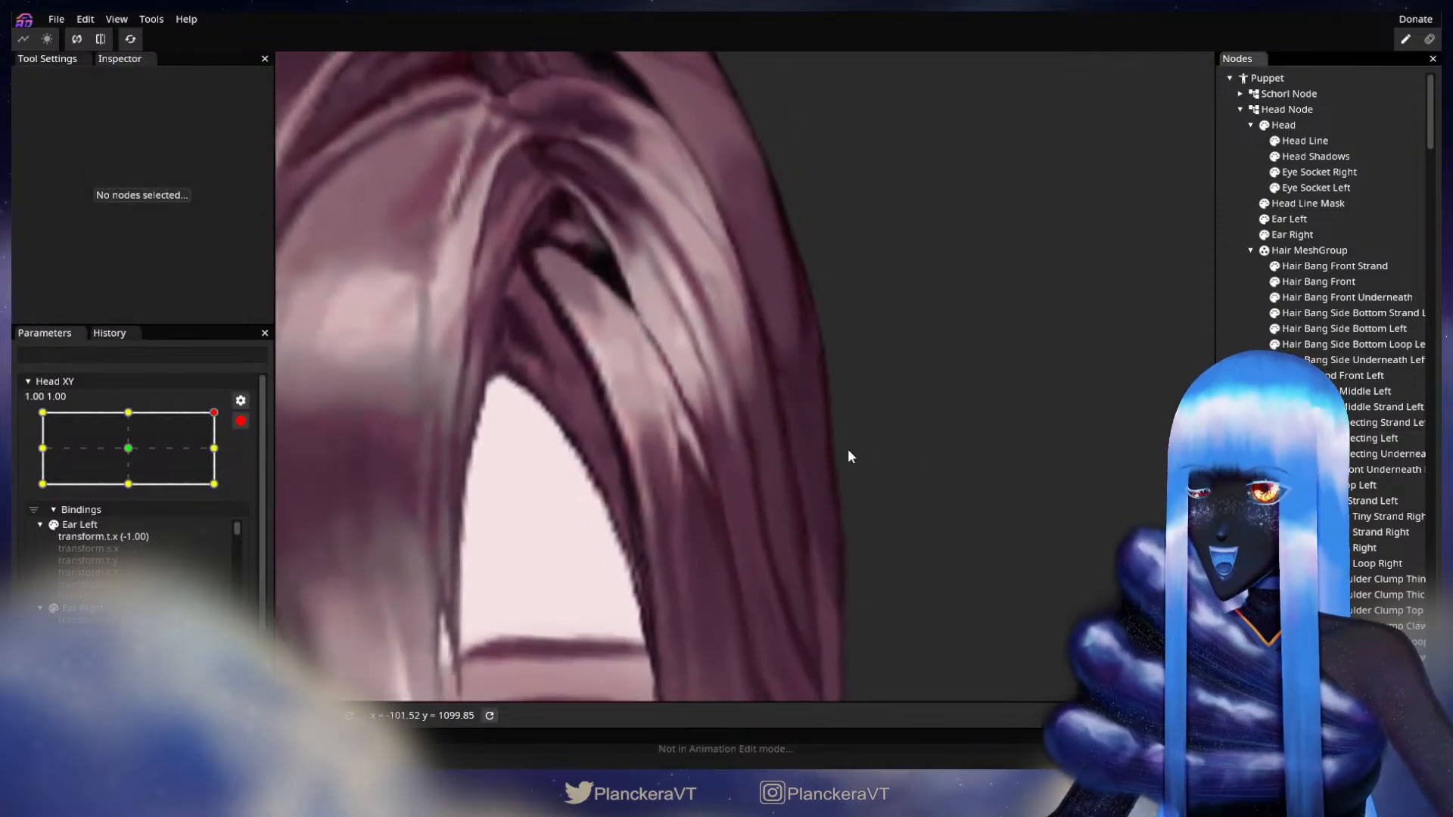
# Disarm Head XY, test the head turn near the 1.00, 1.00 corner to examine the hair, and rearm it there.
pyautogui.scroll(-3, 895, 501)
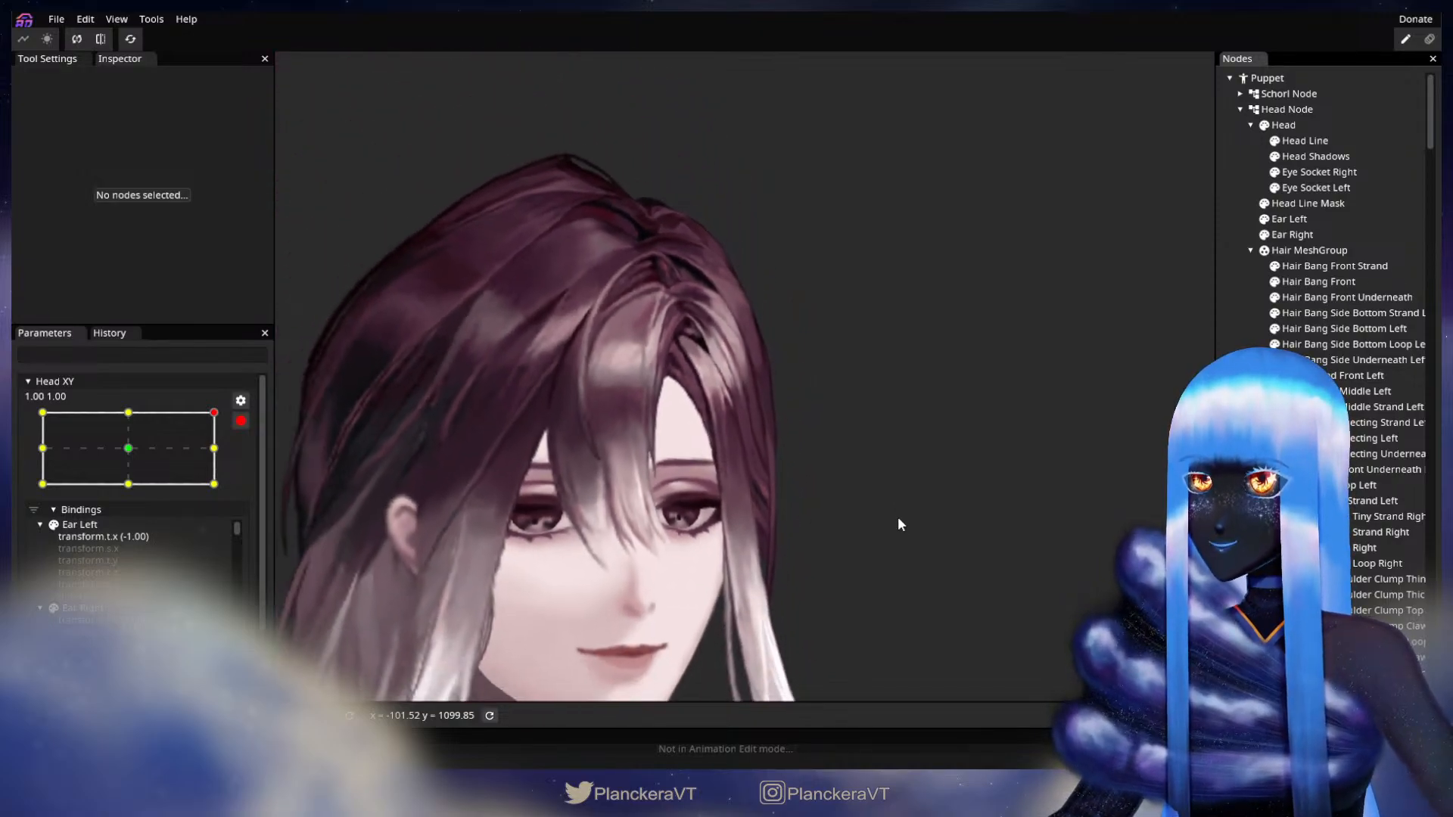
pyautogui.click(240, 421)
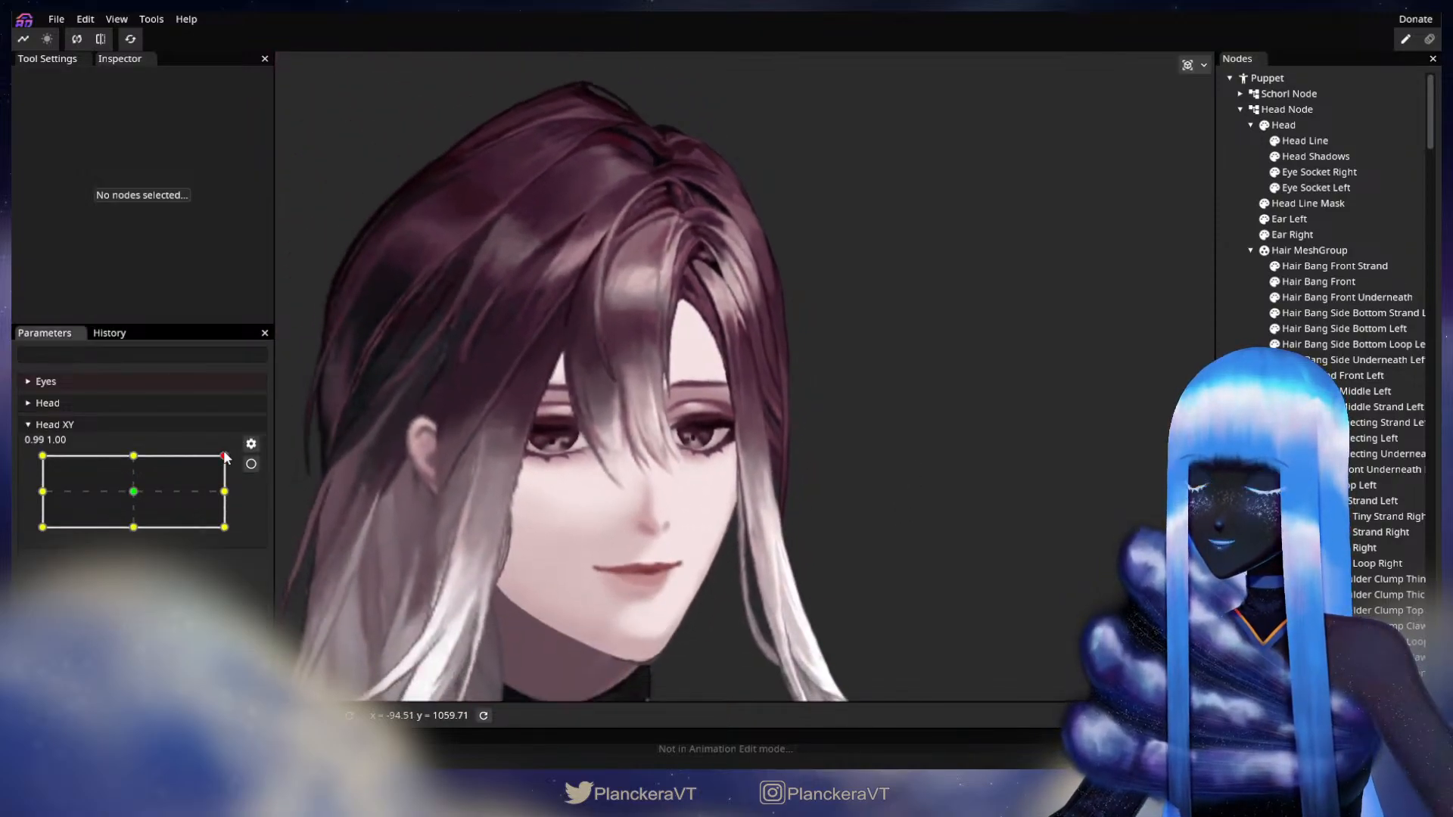
pyautogui.moveTo(224, 455)
pyautogui.mouseDown()
pyautogui.moveTo(130, 452)
pyautogui.moveTo(224, 454)
pyautogui.mouseUp()
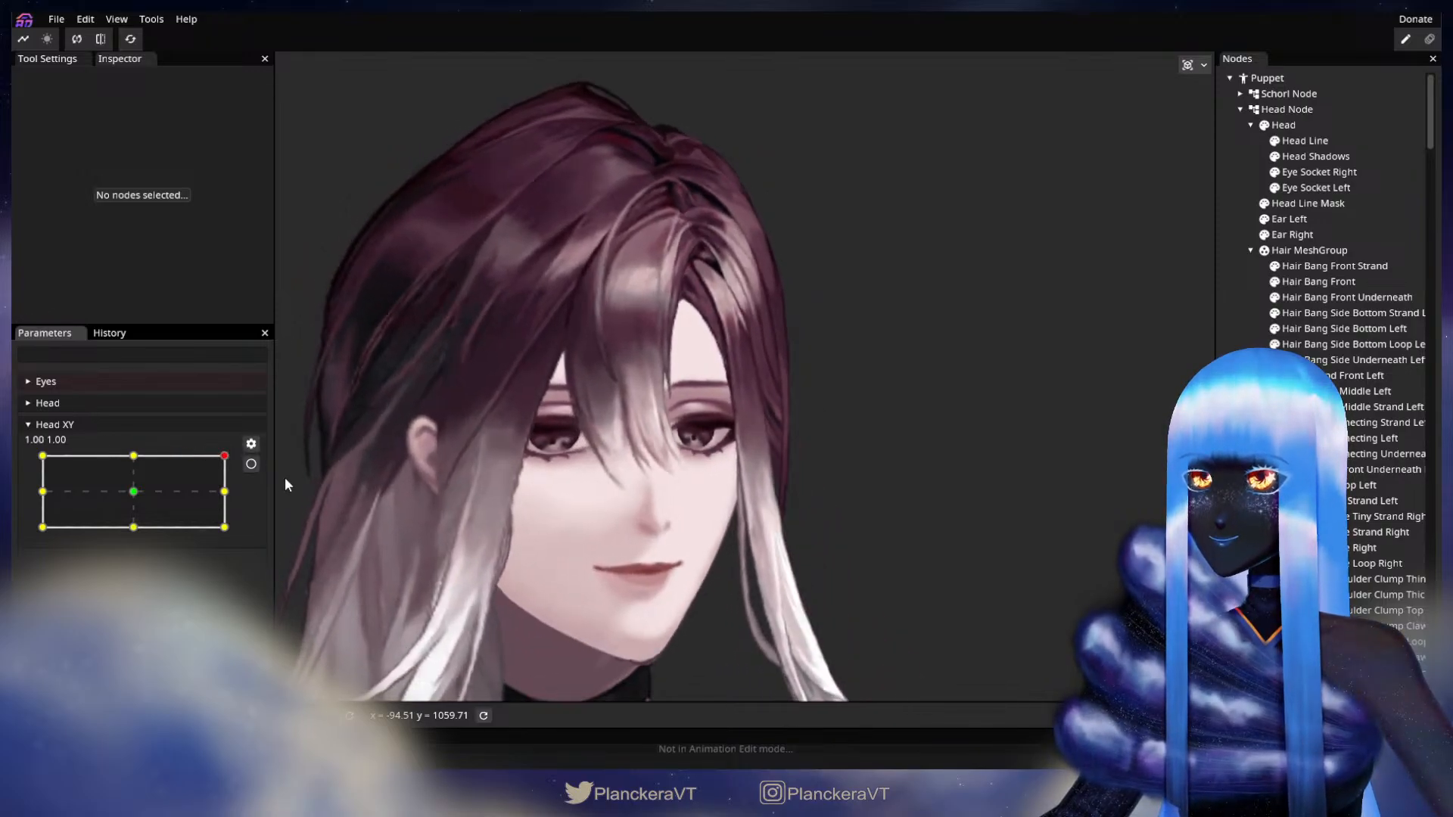
pyautogui.click(251, 464)
# Select Hair Side Connecting Left again, nudge its vertices from the middle highlights up to the outer crown, and deselect it.
pyautogui.scroll(6, 663, 437)
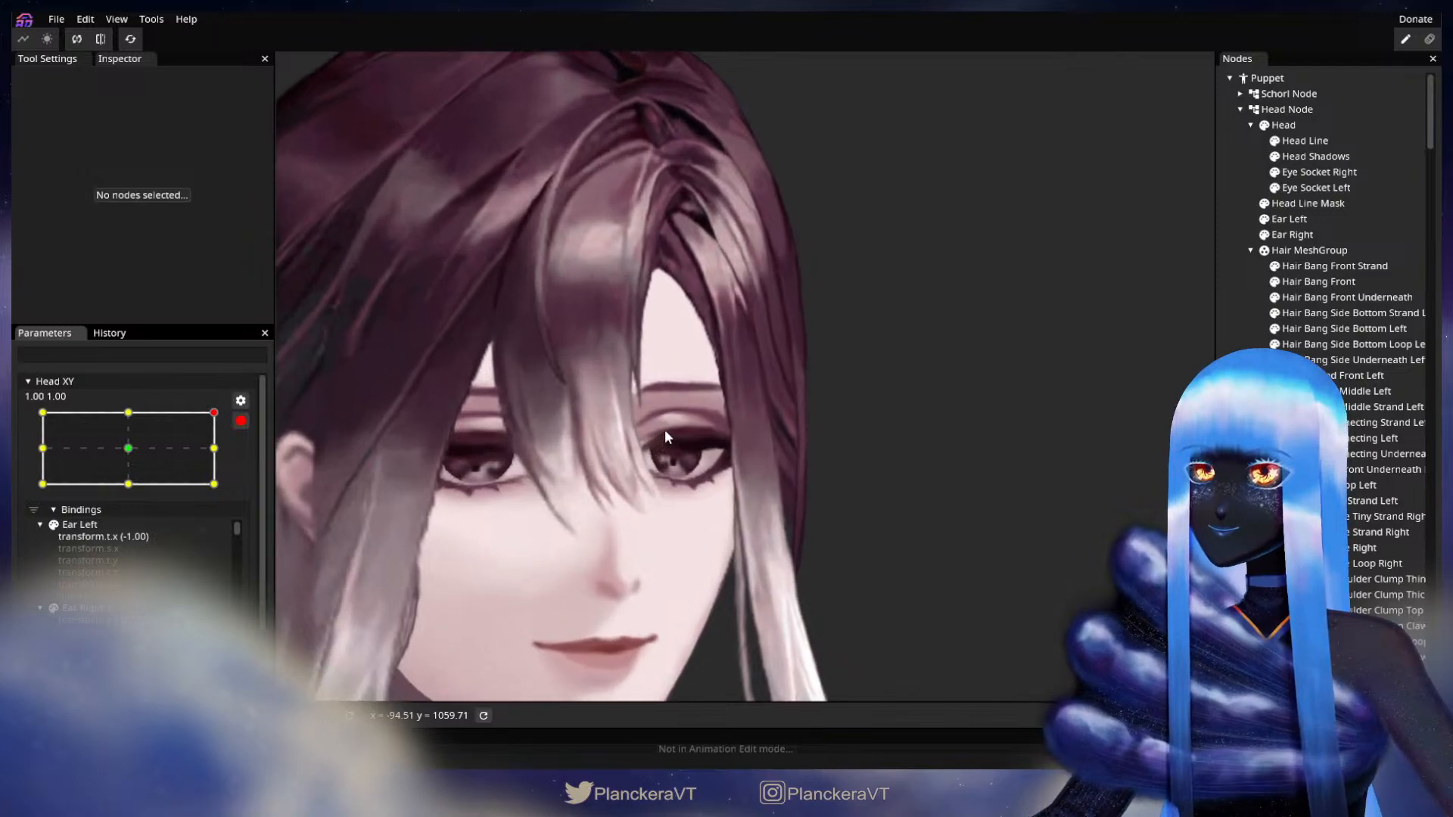
pyautogui.scroll(6, 744, 516)
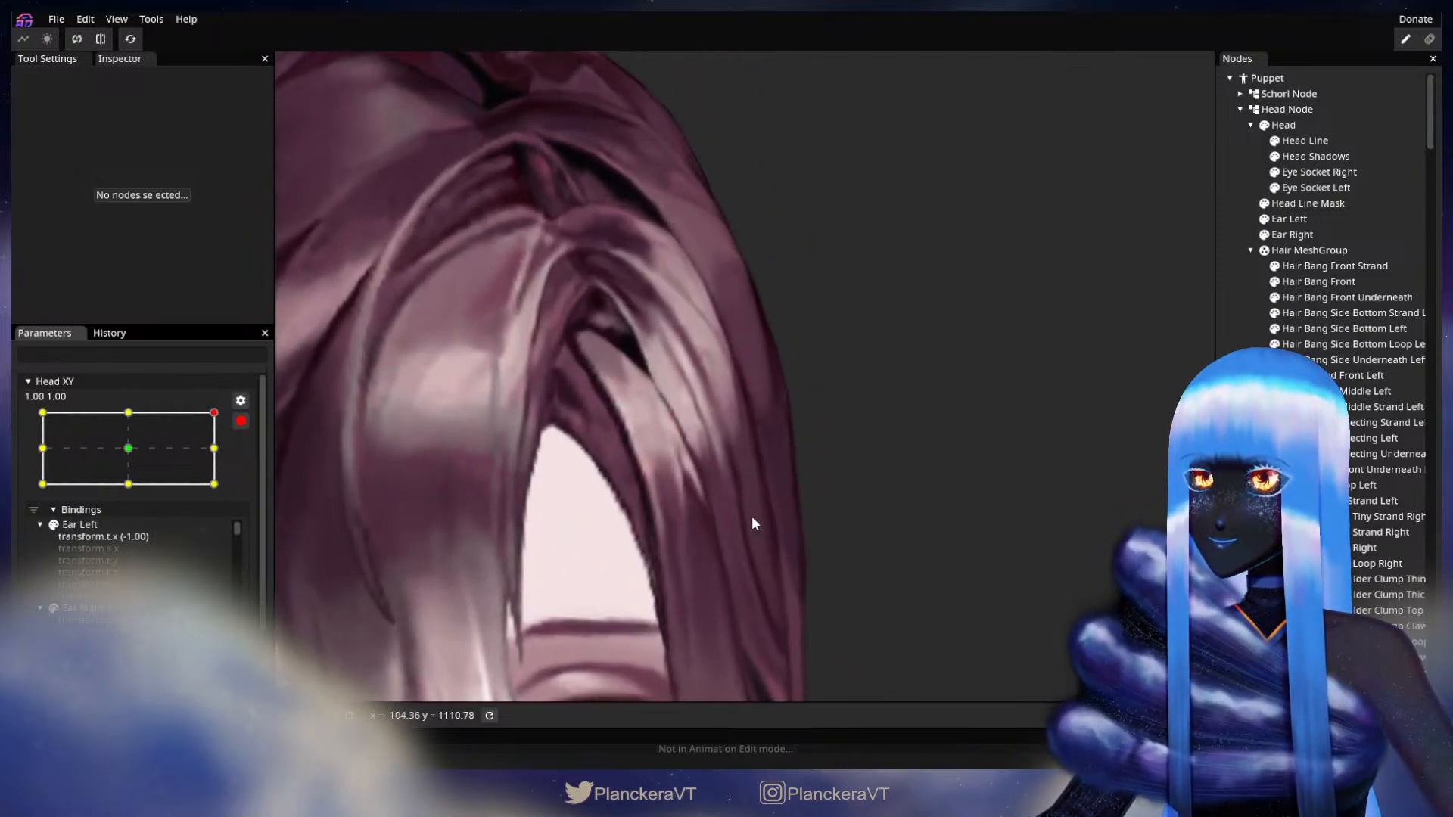
pyautogui.click(1378, 438)
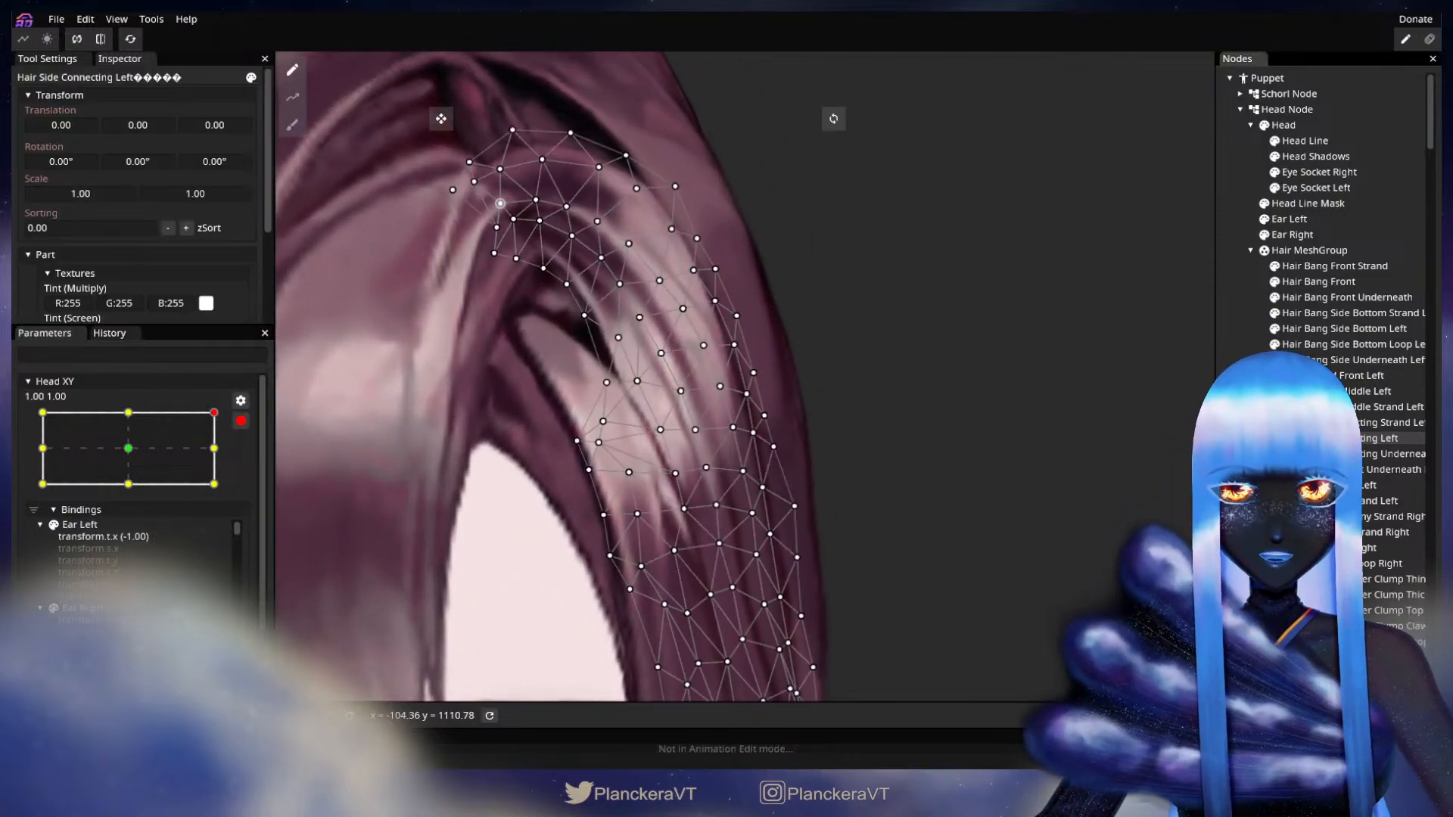
pyautogui.scroll(2, 811, 457)
pyautogui.click(733, 438)
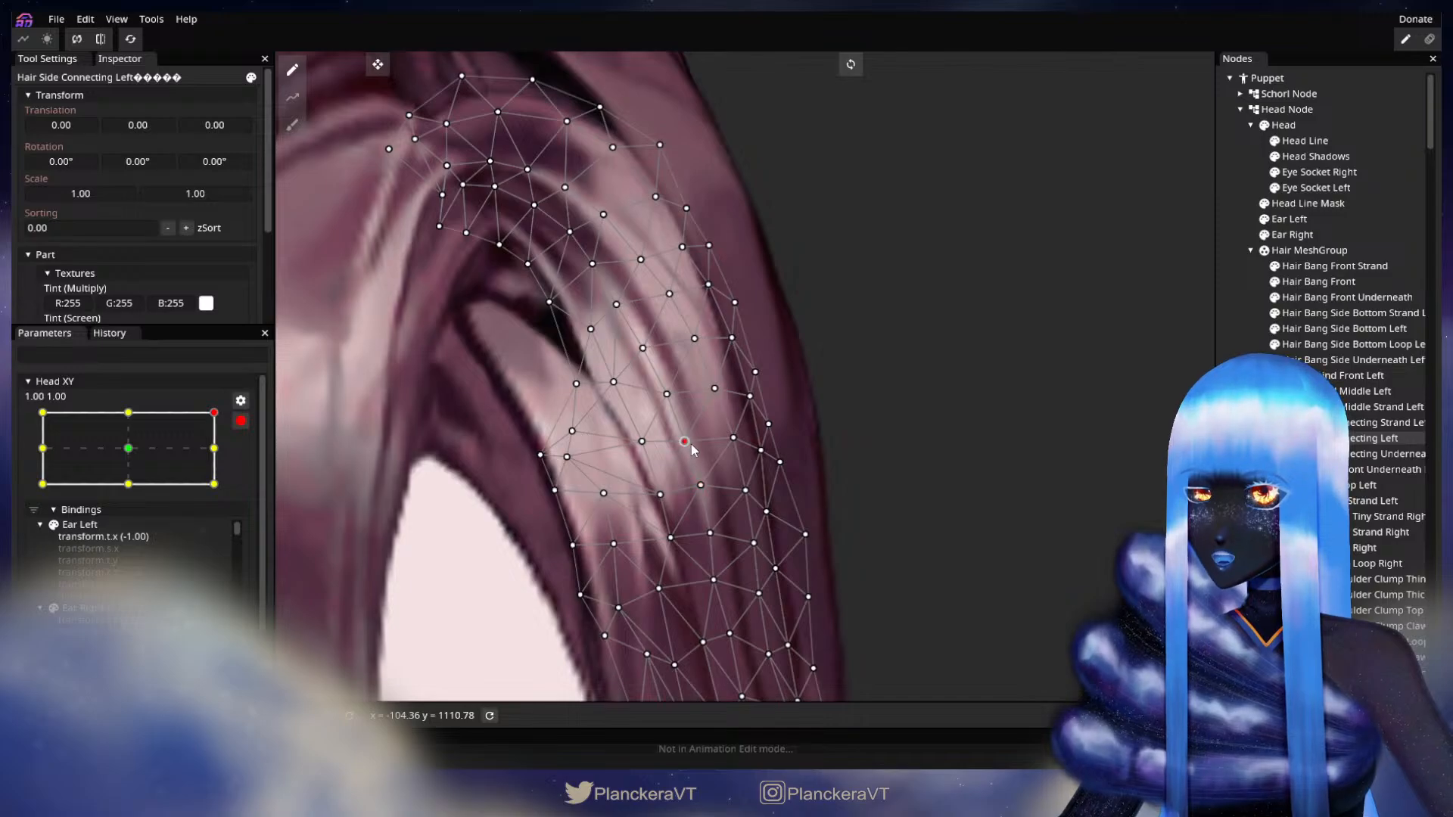
pyautogui.moveTo(715, 388); pyautogui.dragTo(717, 388)
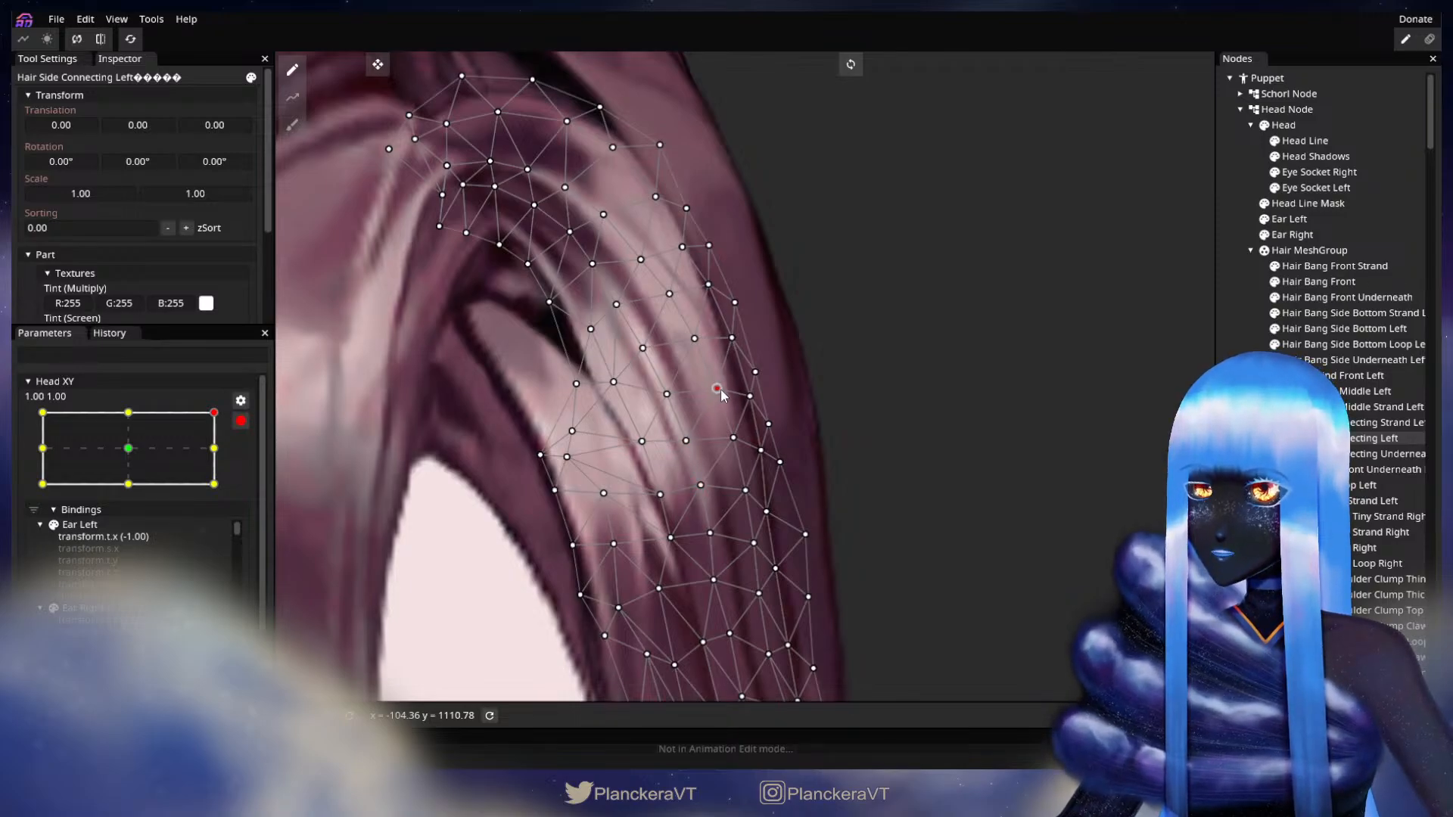
pyautogui.click(668, 394)
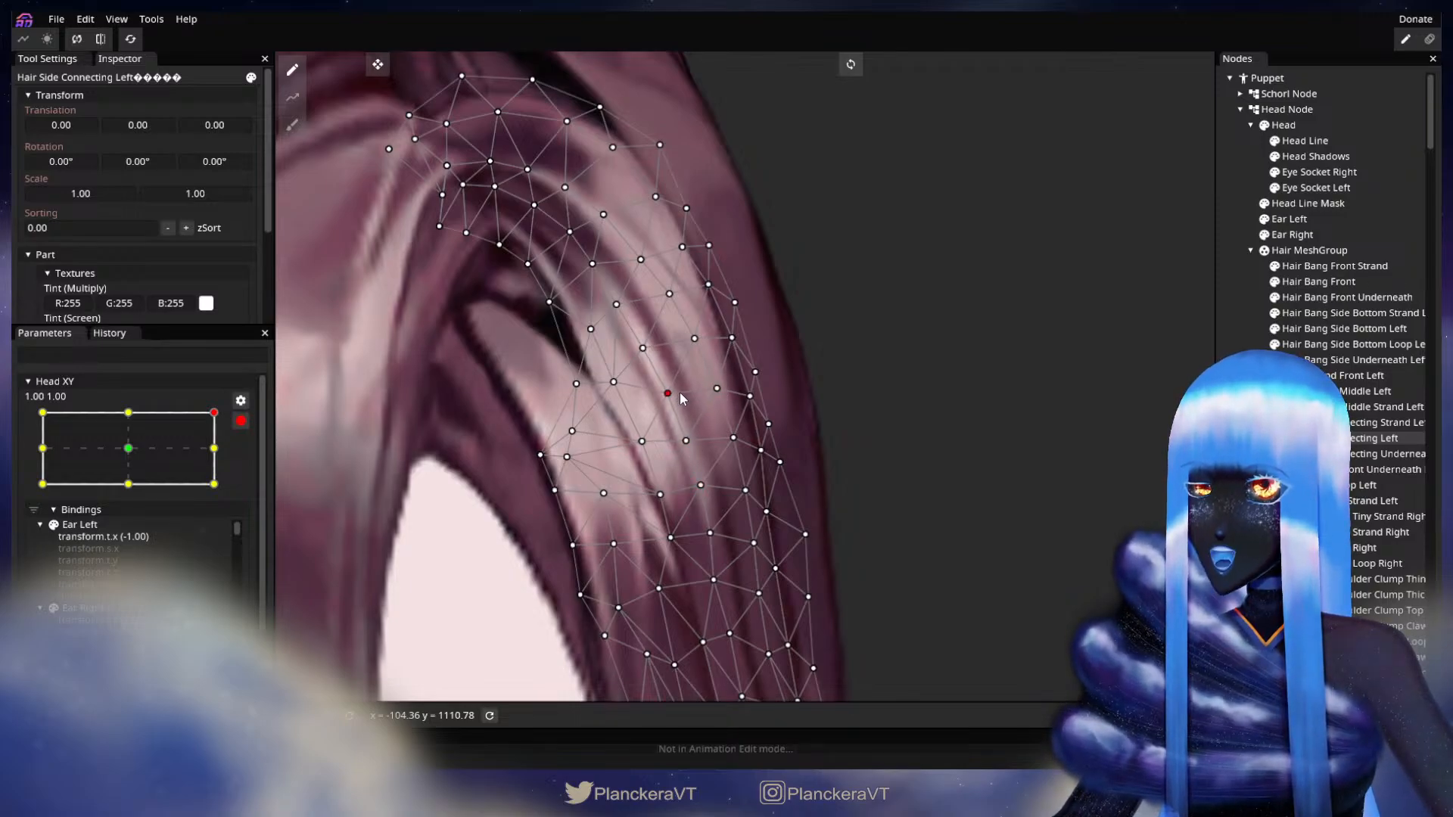
pyautogui.click(695, 338)
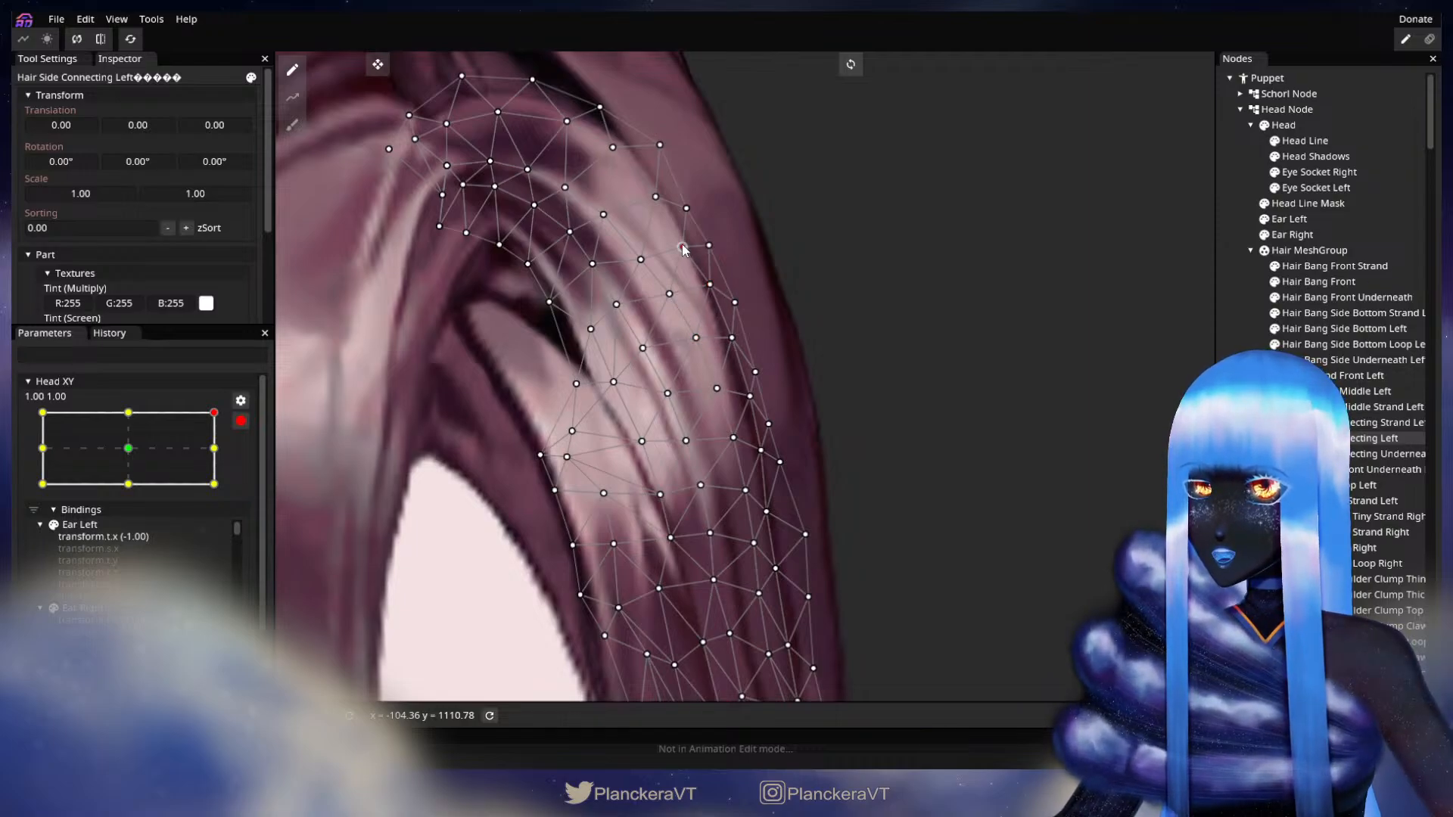
pyautogui.moveTo(682, 246); pyautogui.dragTo(688, 242)
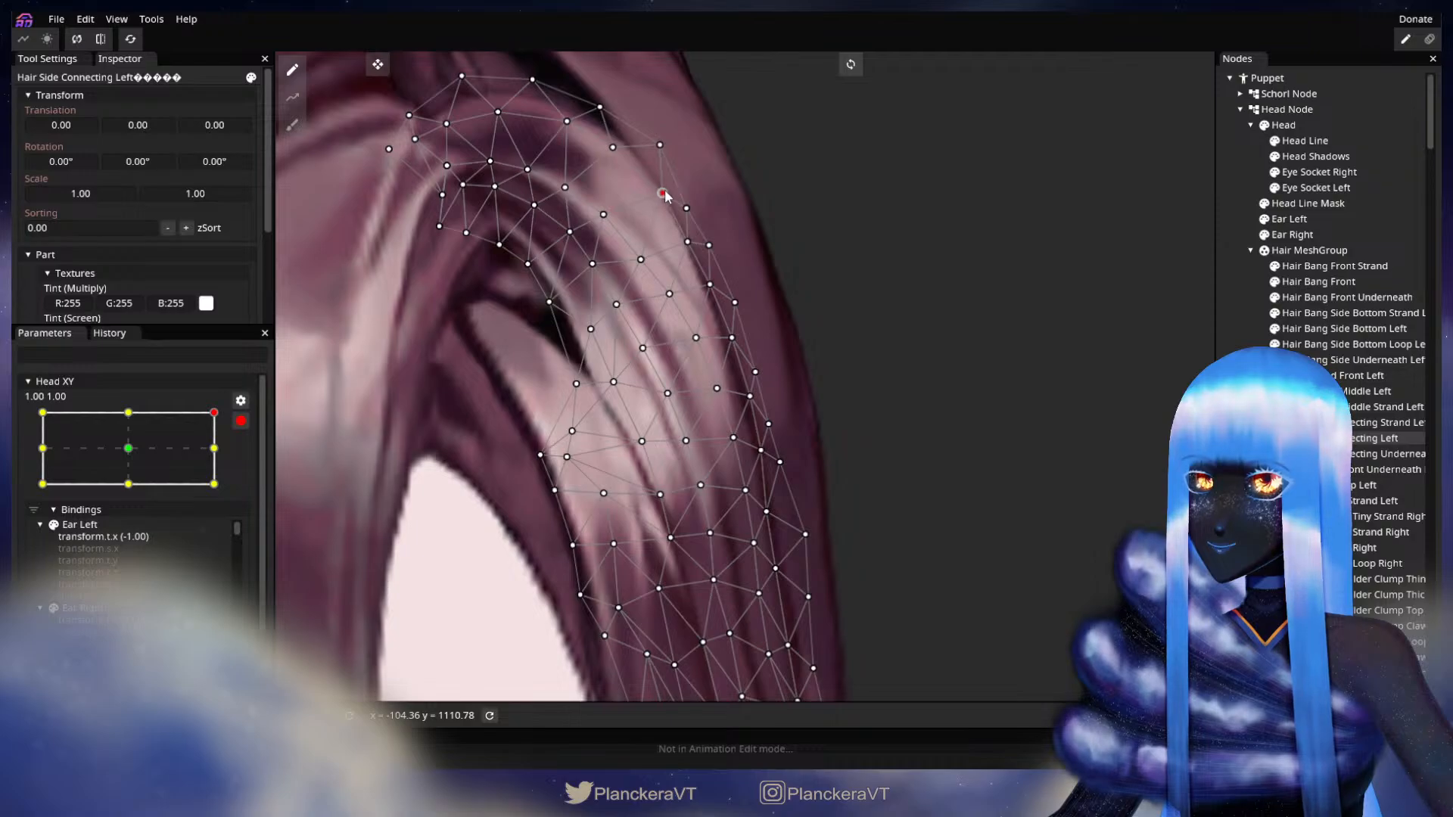
pyautogui.scroll(-3, 718, 380)
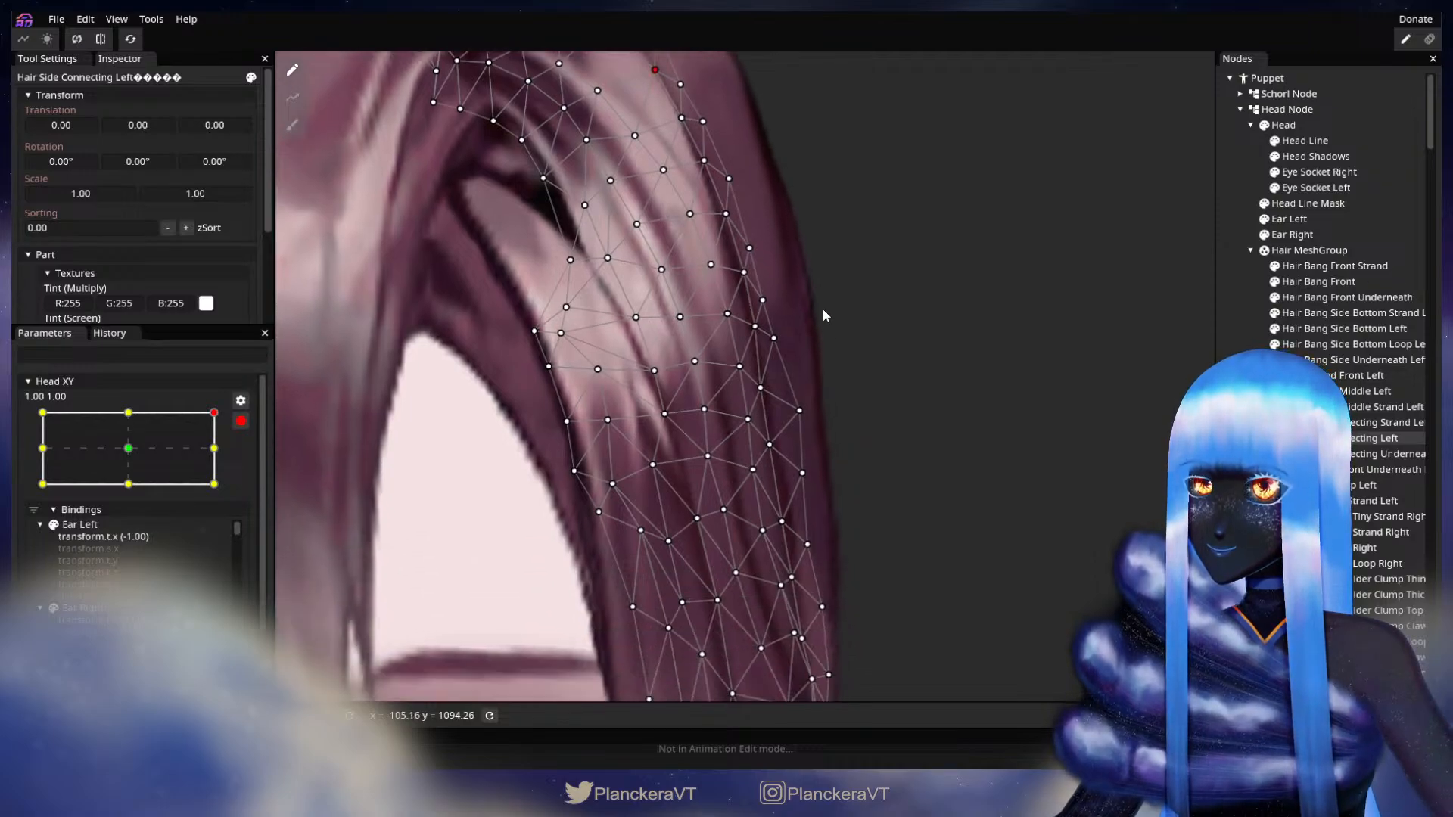
pyautogui.click(914, 479)
# Disarm Head XY, move it around the 1.00, 1.00 keypoint to recheck the side hair, and rearm the parameter.
pyautogui.scroll(-4, 914, 480)
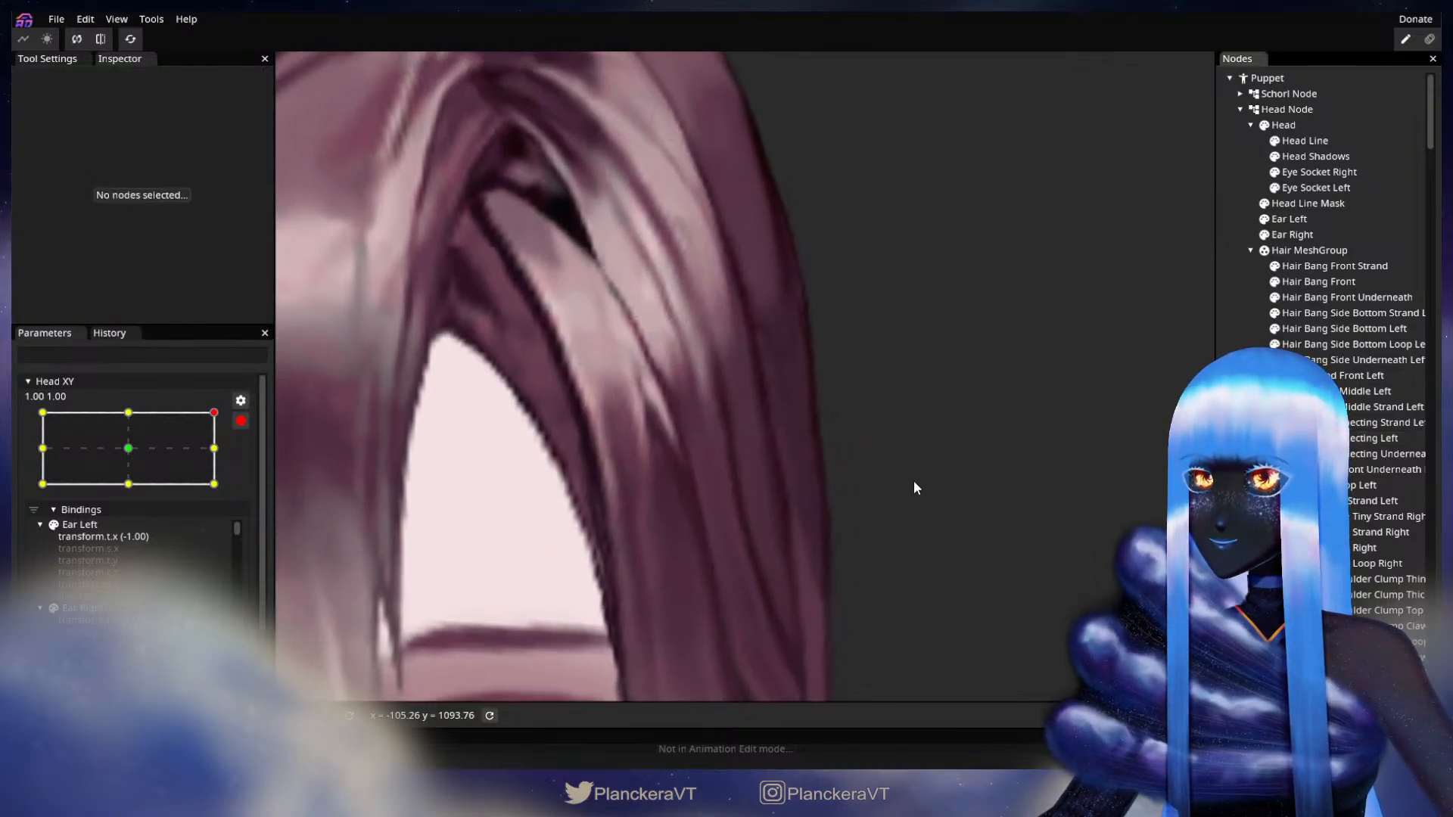
pyautogui.scroll(-5, 937, 505)
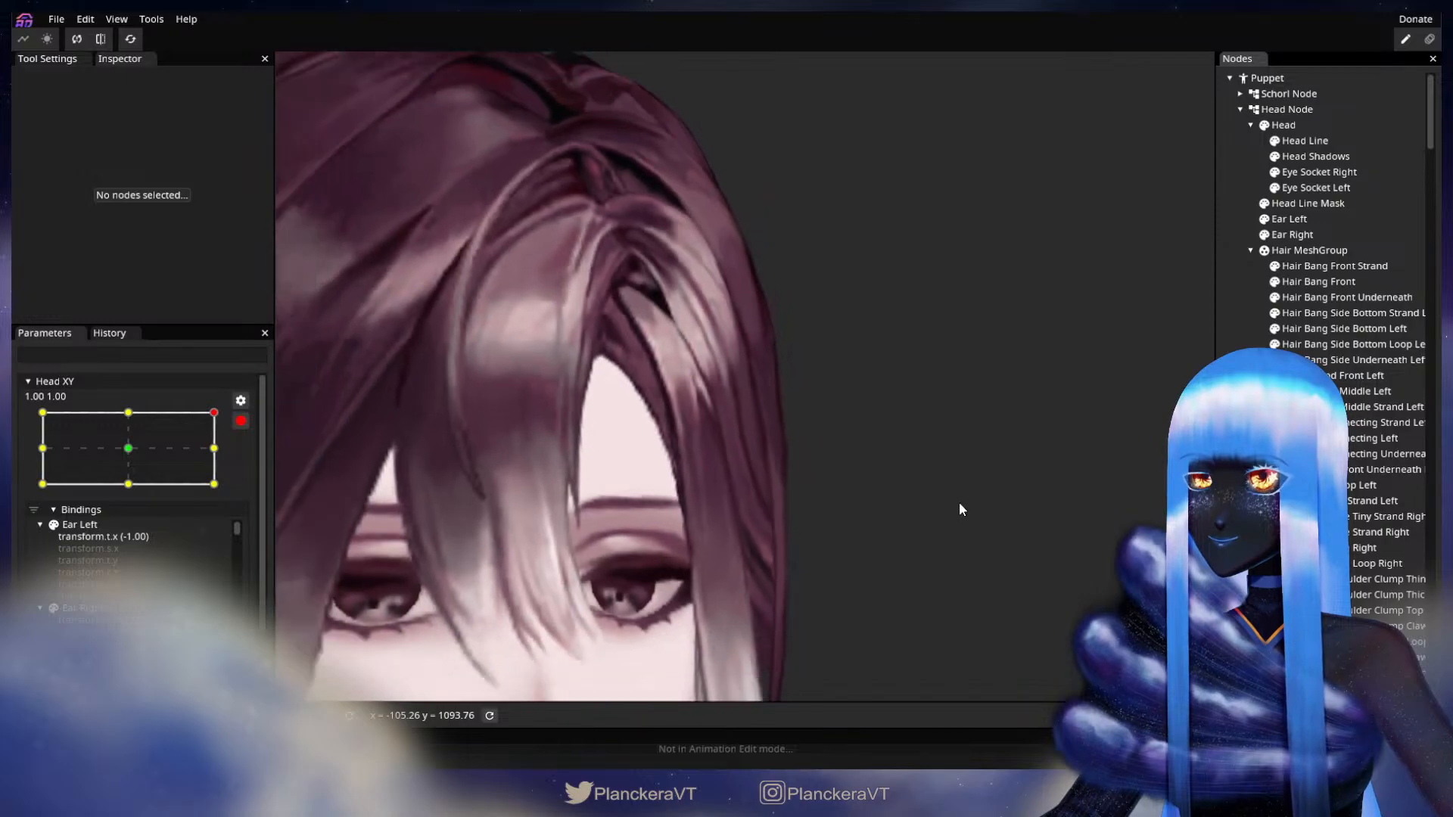
pyautogui.scroll(-3, 966, 503)
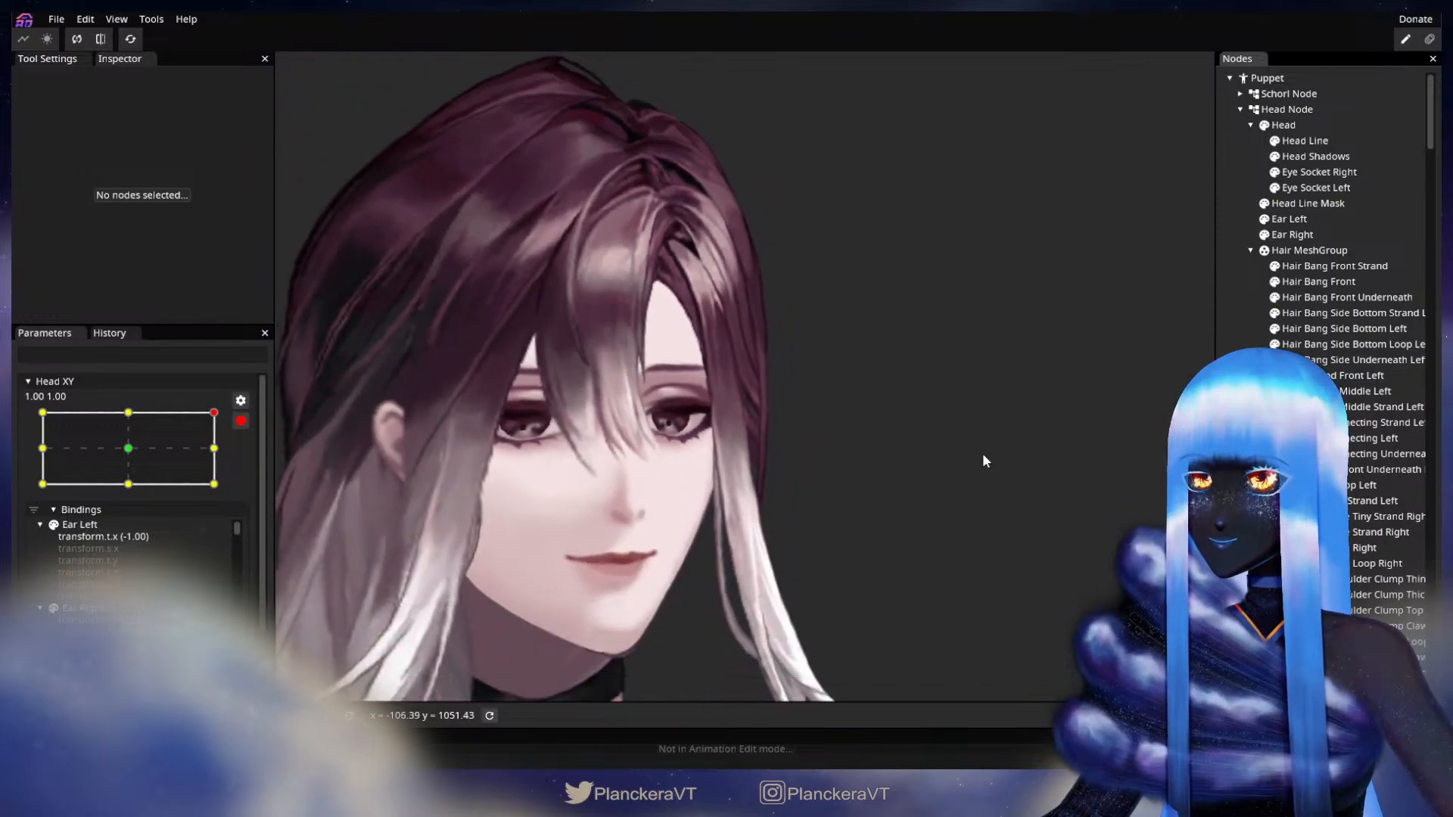
pyautogui.click(236, 422)
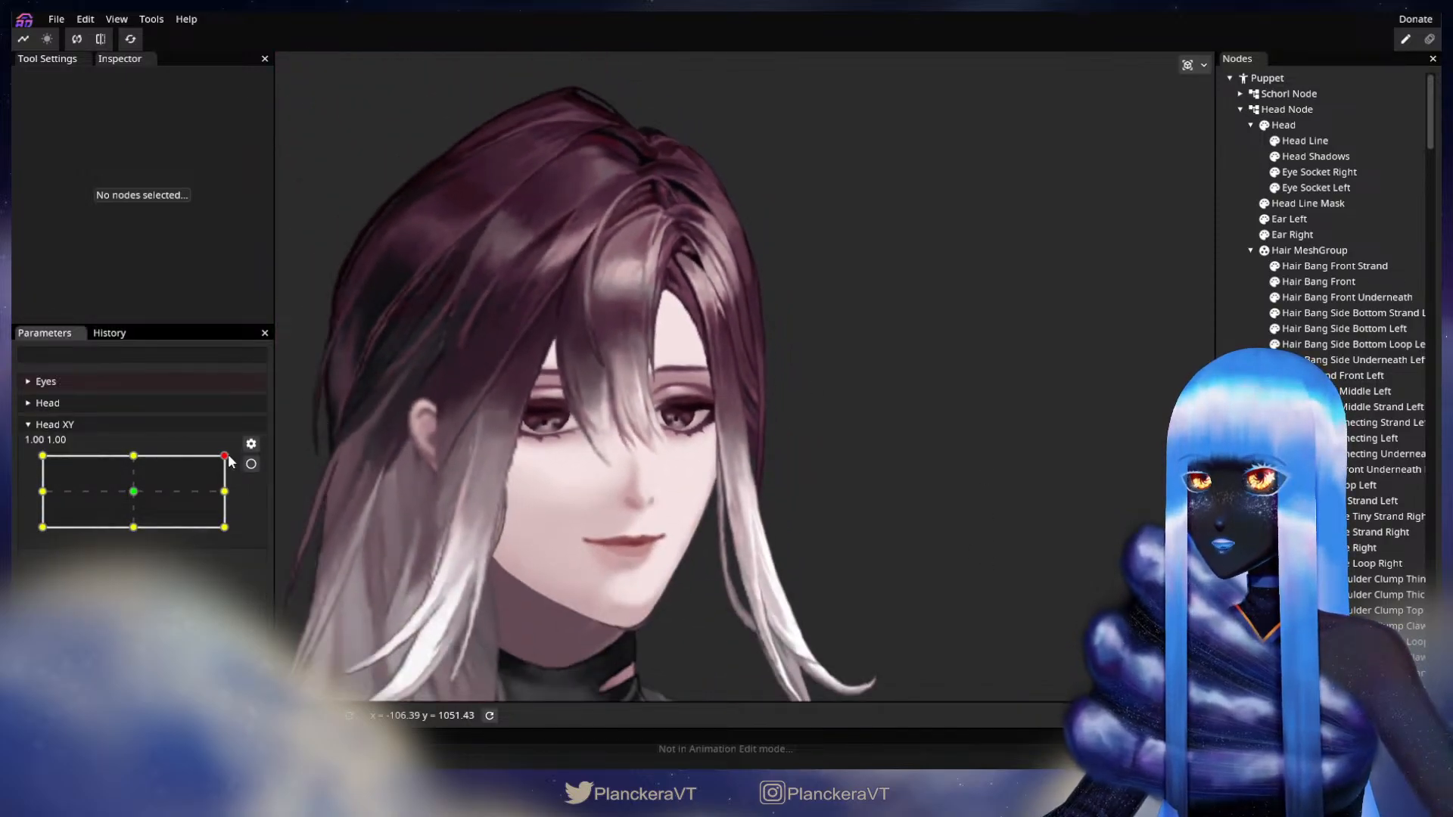
pyautogui.moveTo(227, 457)
pyautogui.mouseDown()
pyautogui.moveTo(128, 446)
pyautogui.moveTo(232, 441)
pyautogui.moveTo(135, 431)
pyautogui.moveTo(228, 437)
pyautogui.mouseUp()
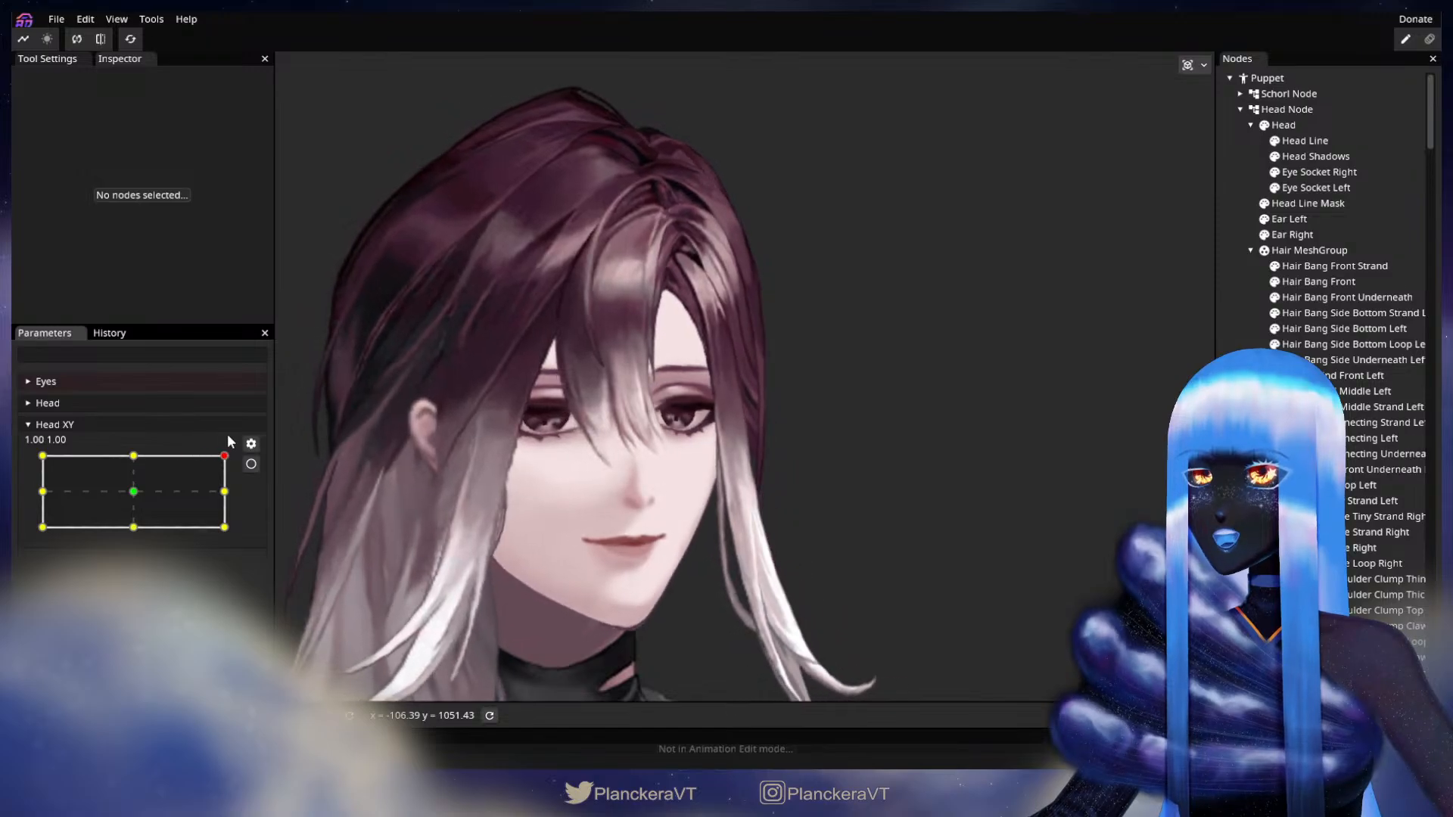
pyautogui.click(250, 464)
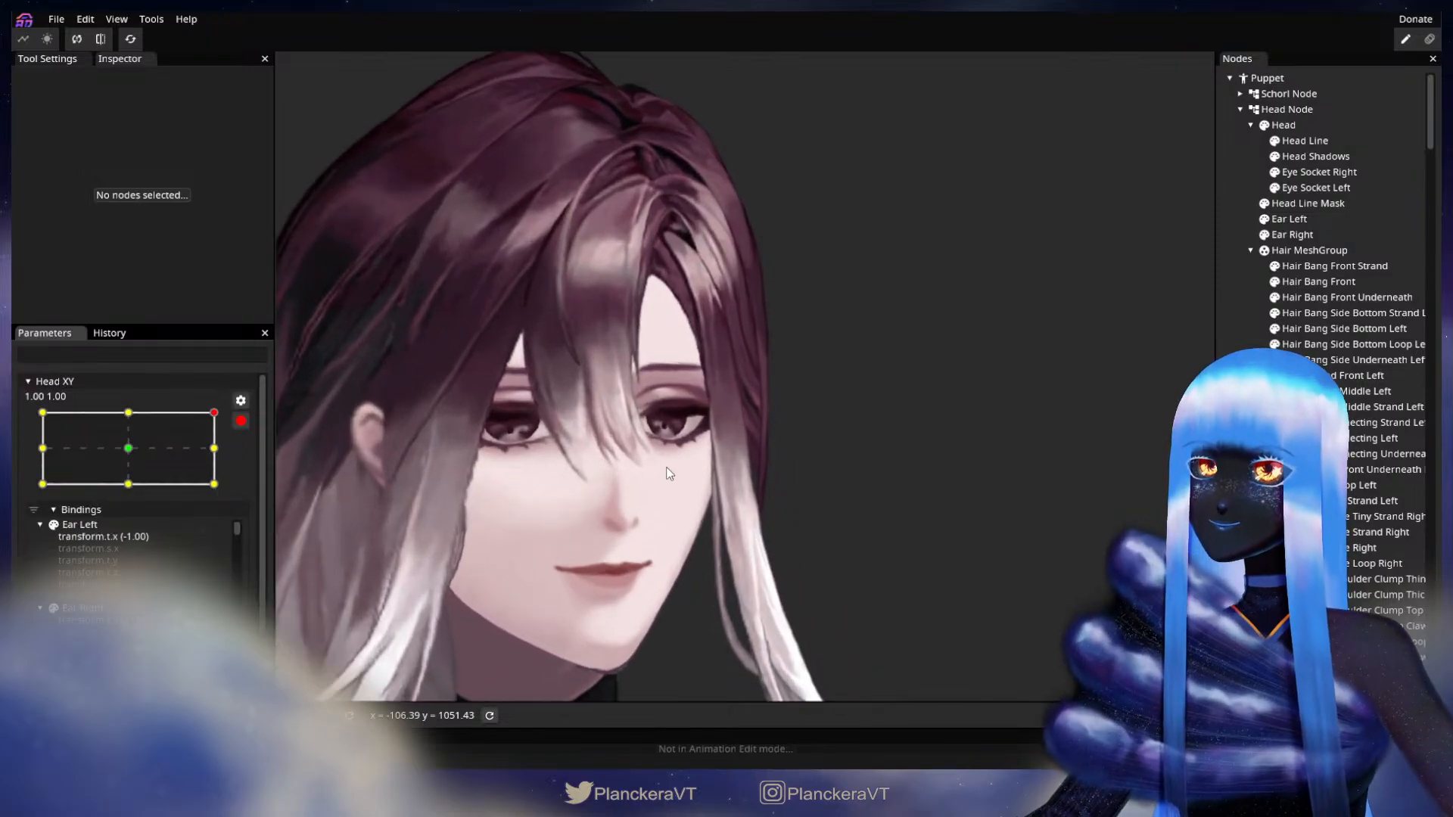
# Select Hair Side Connecting Left and fine-tune the vertices running down its central strands to just below the highlights.
pyautogui.scroll(5, 669, 473)
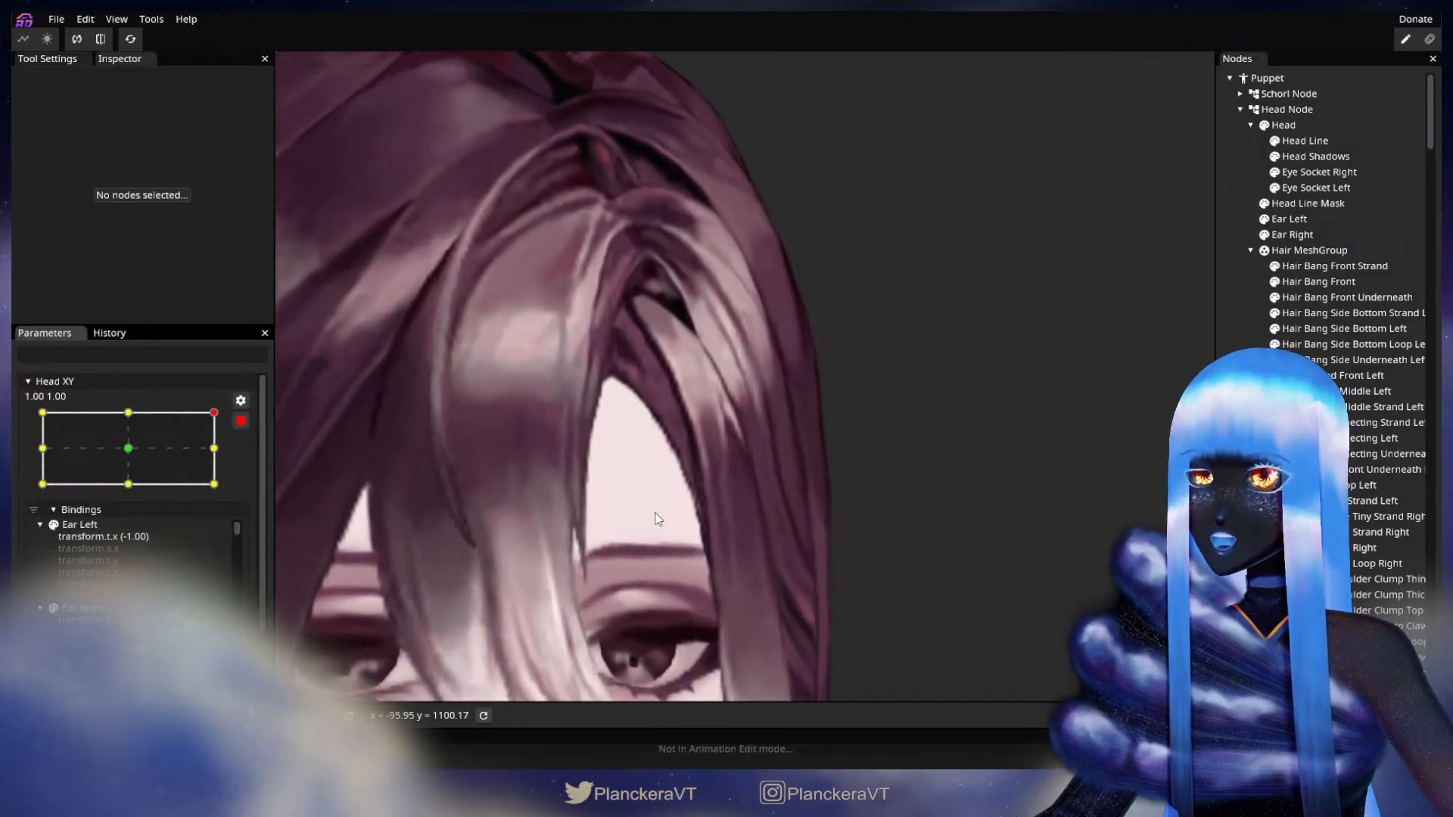
pyautogui.scroll(5, 655, 518)
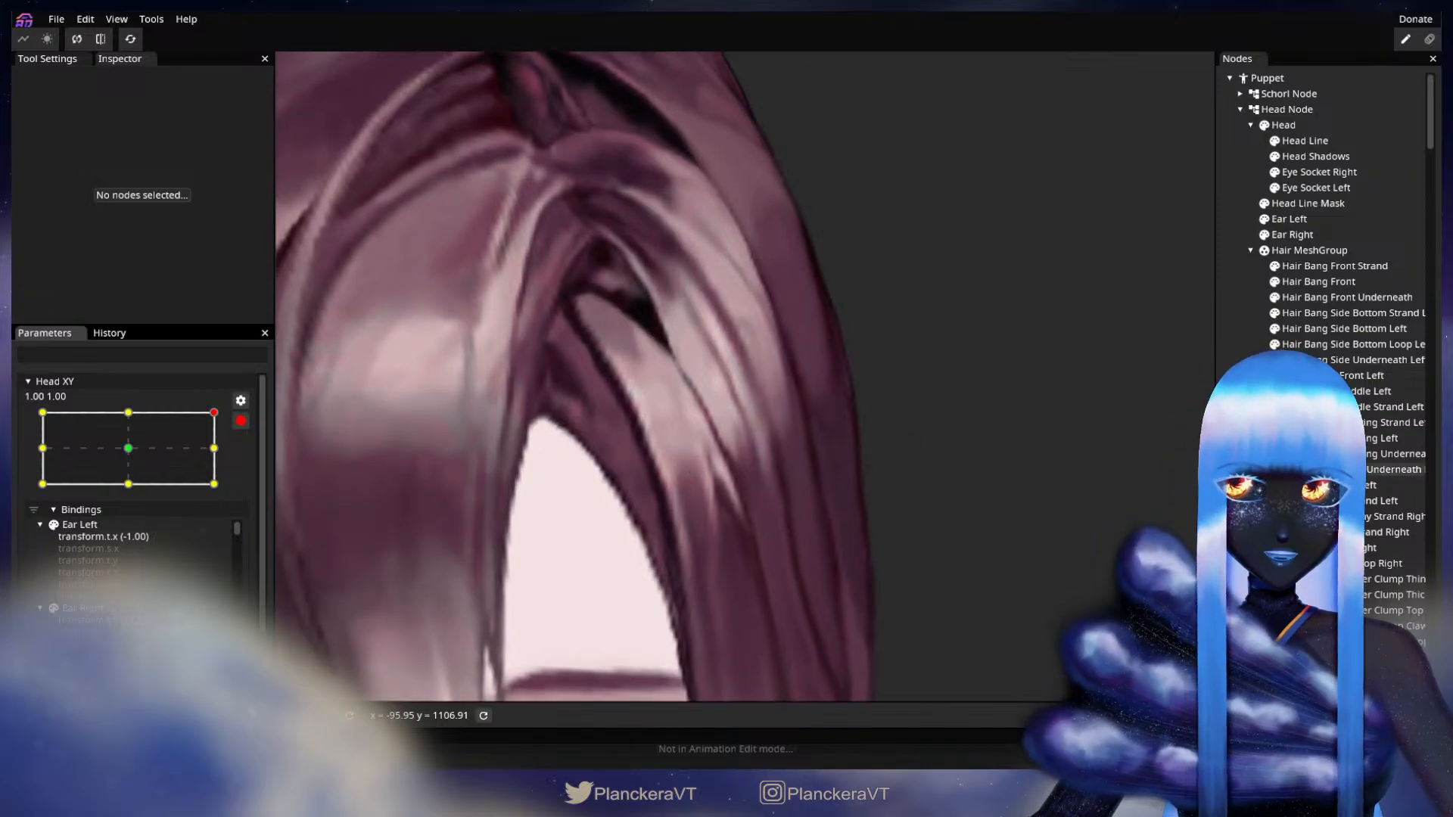
pyautogui.click(1321, 438)
pyautogui.scroll(2, 765, 446)
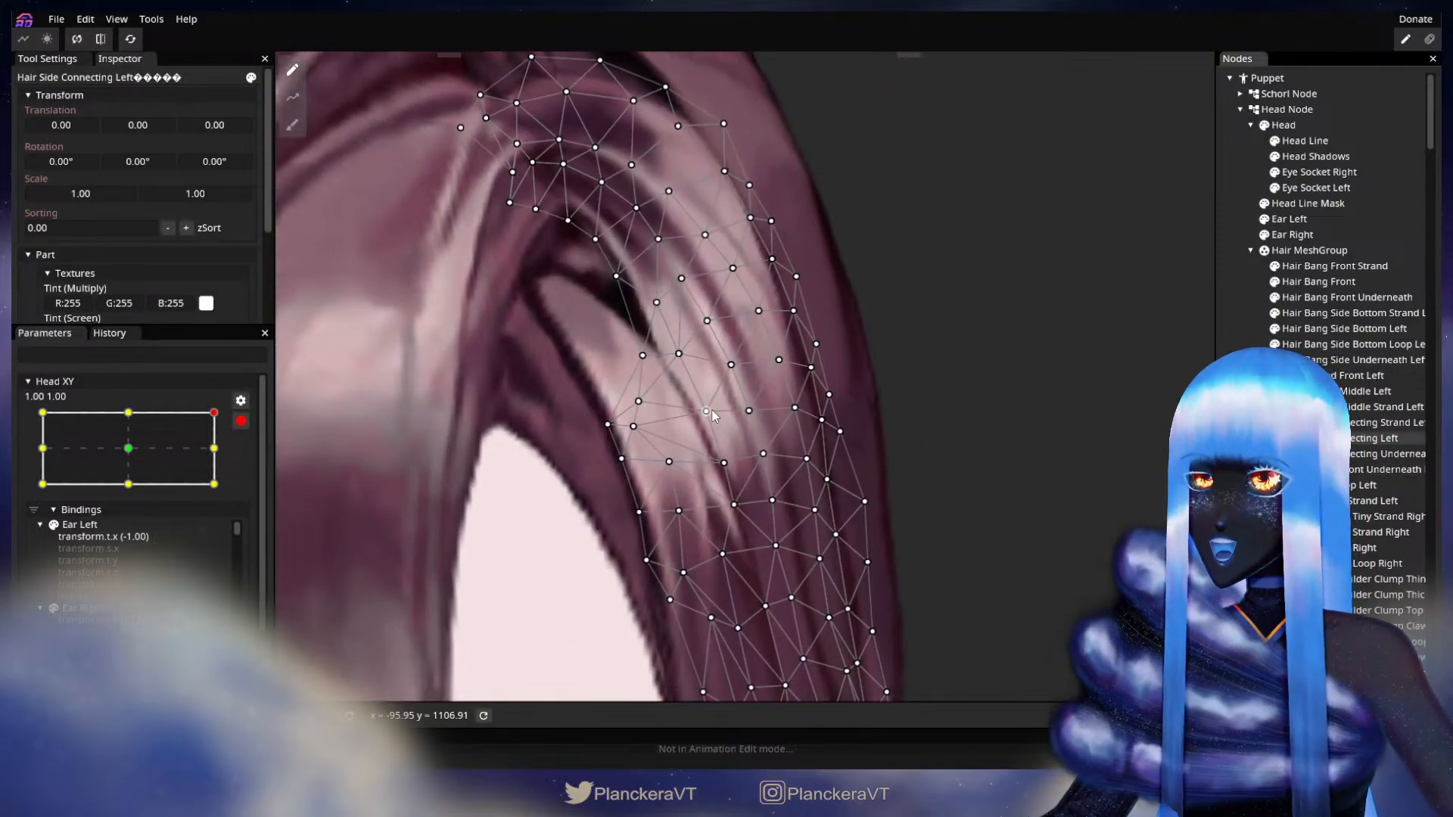
pyautogui.click(732, 364)
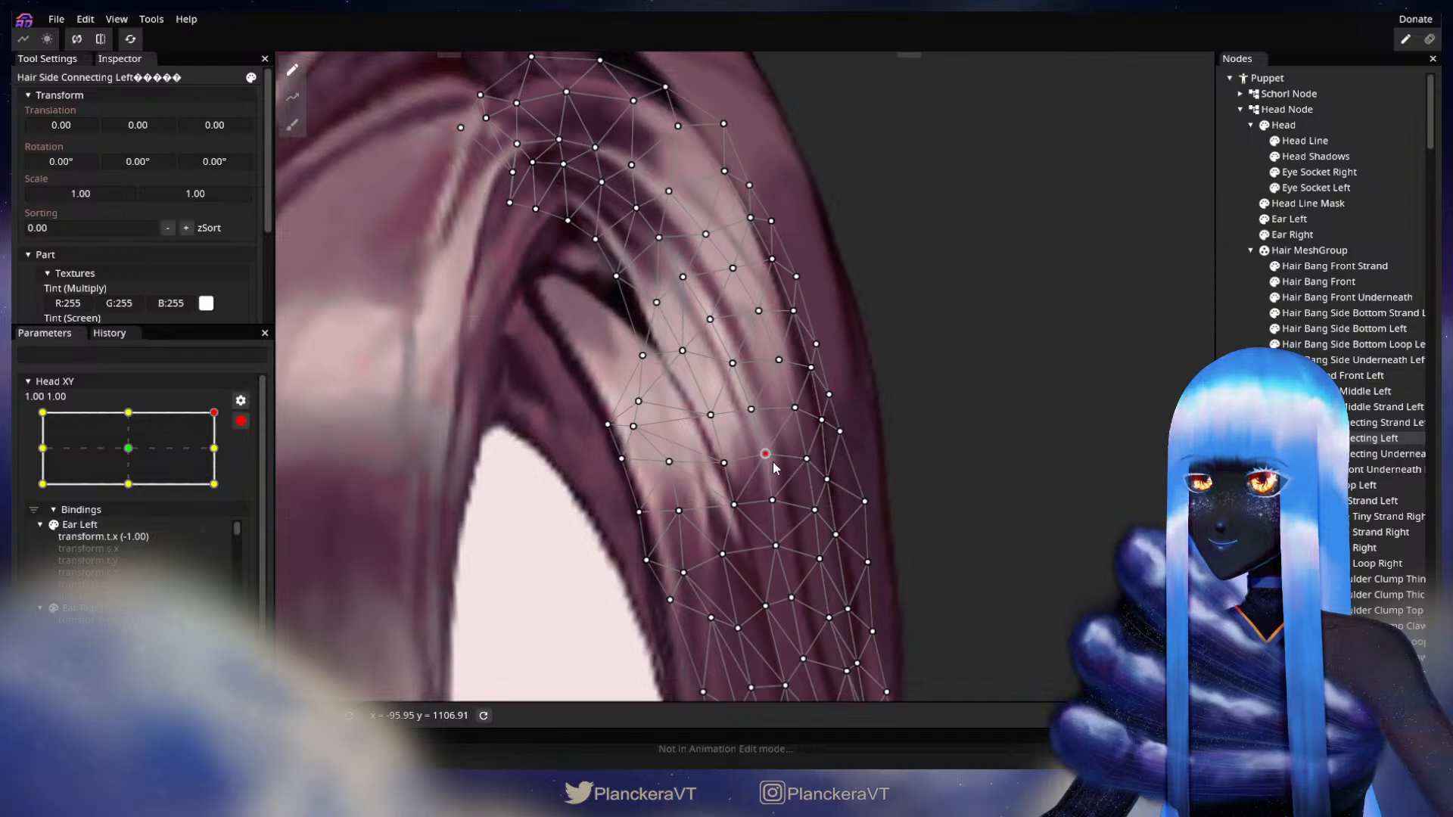
pyautogui.click(773, 500)
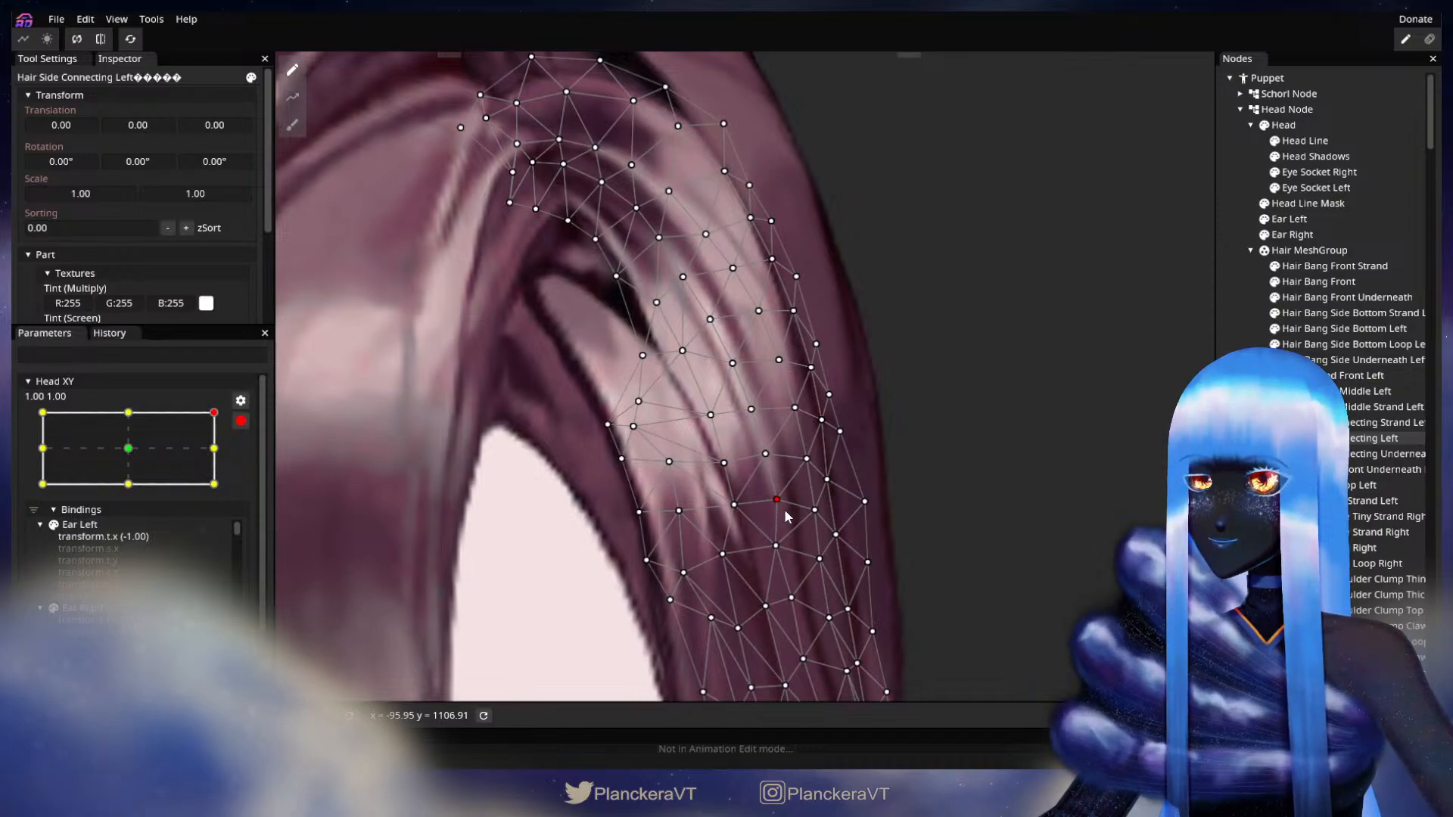
pyautogui.click(815, 510)
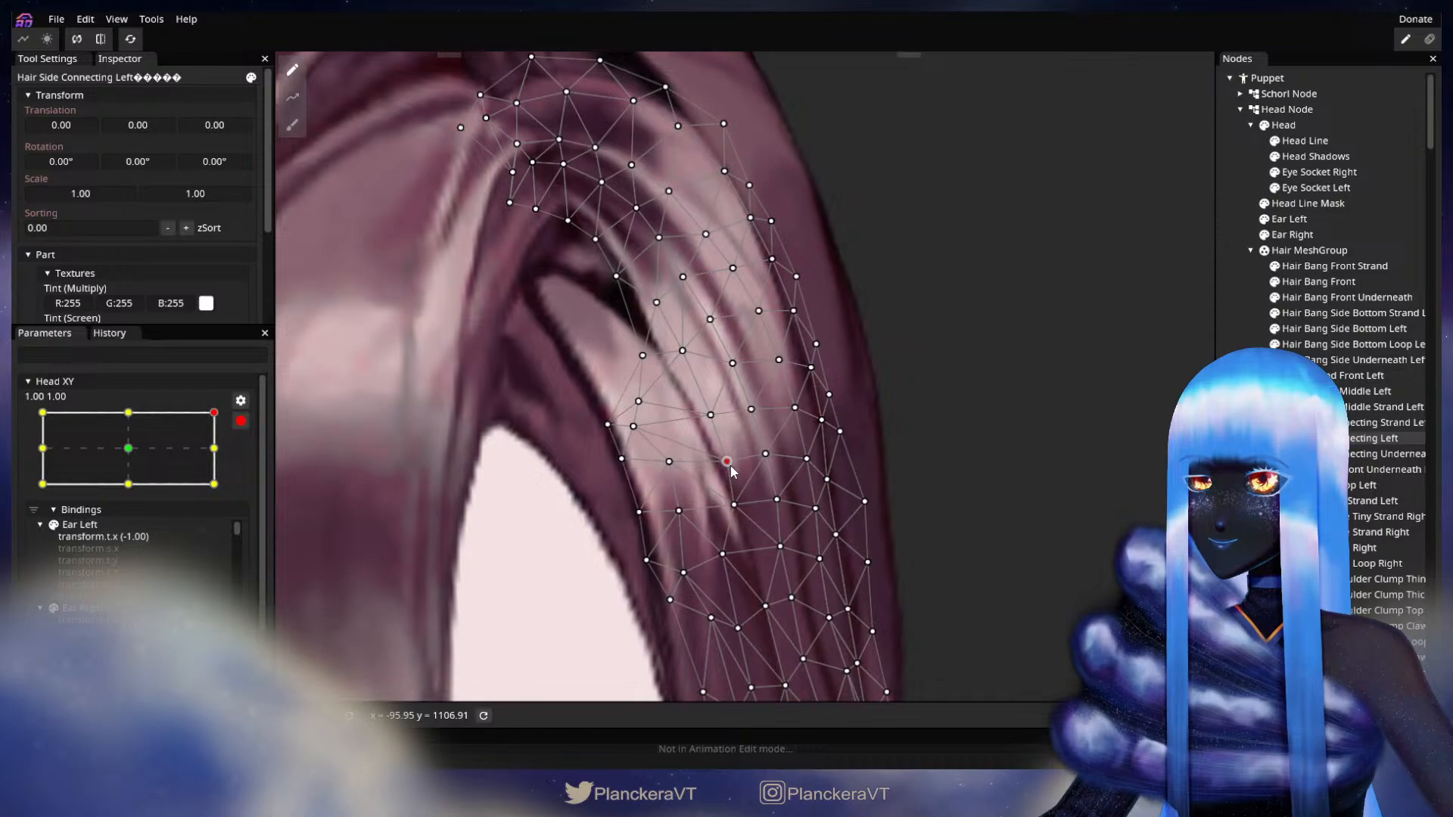
# Nudge the Hair Side Connecting Left vertices along the outer side of the highlights to smooth the strand's curve.
pyautogui.click(759, 408)
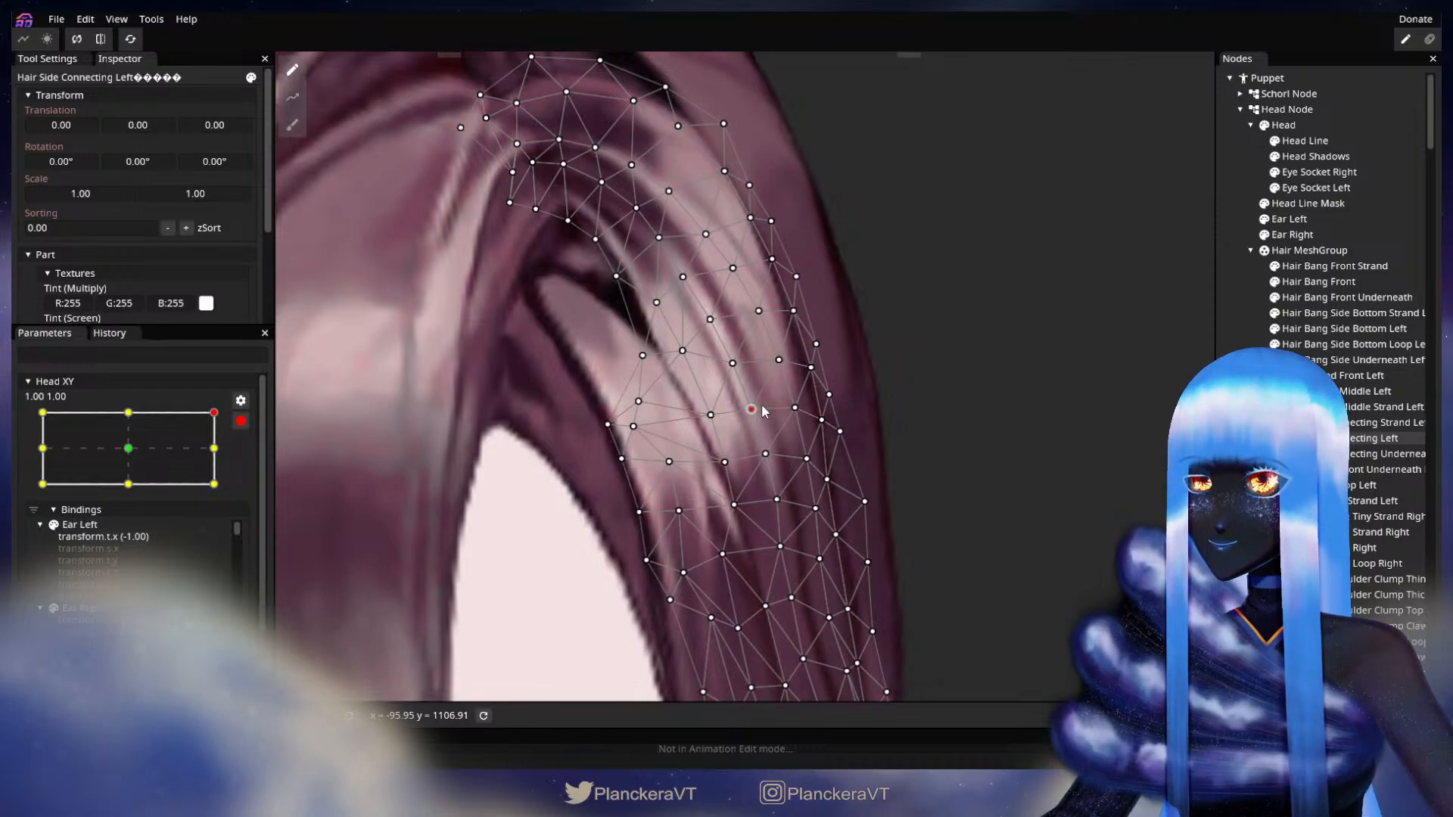
pyautogui.moveTo(762, 406); pyautogui.dragTo(794, 370)
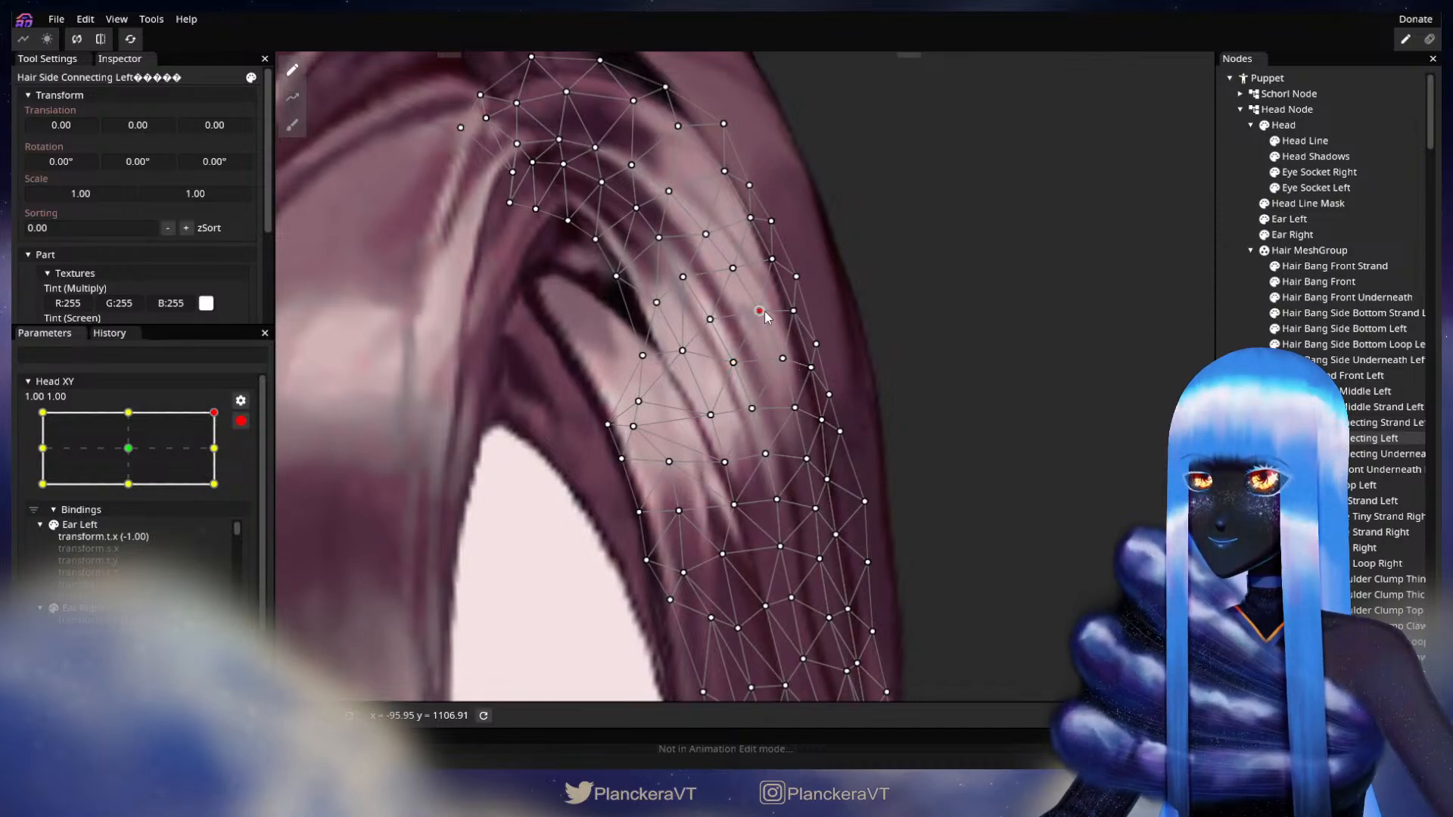
pyautogui.moveTo(794, 317); pyautogui.dragTo(797, 320)
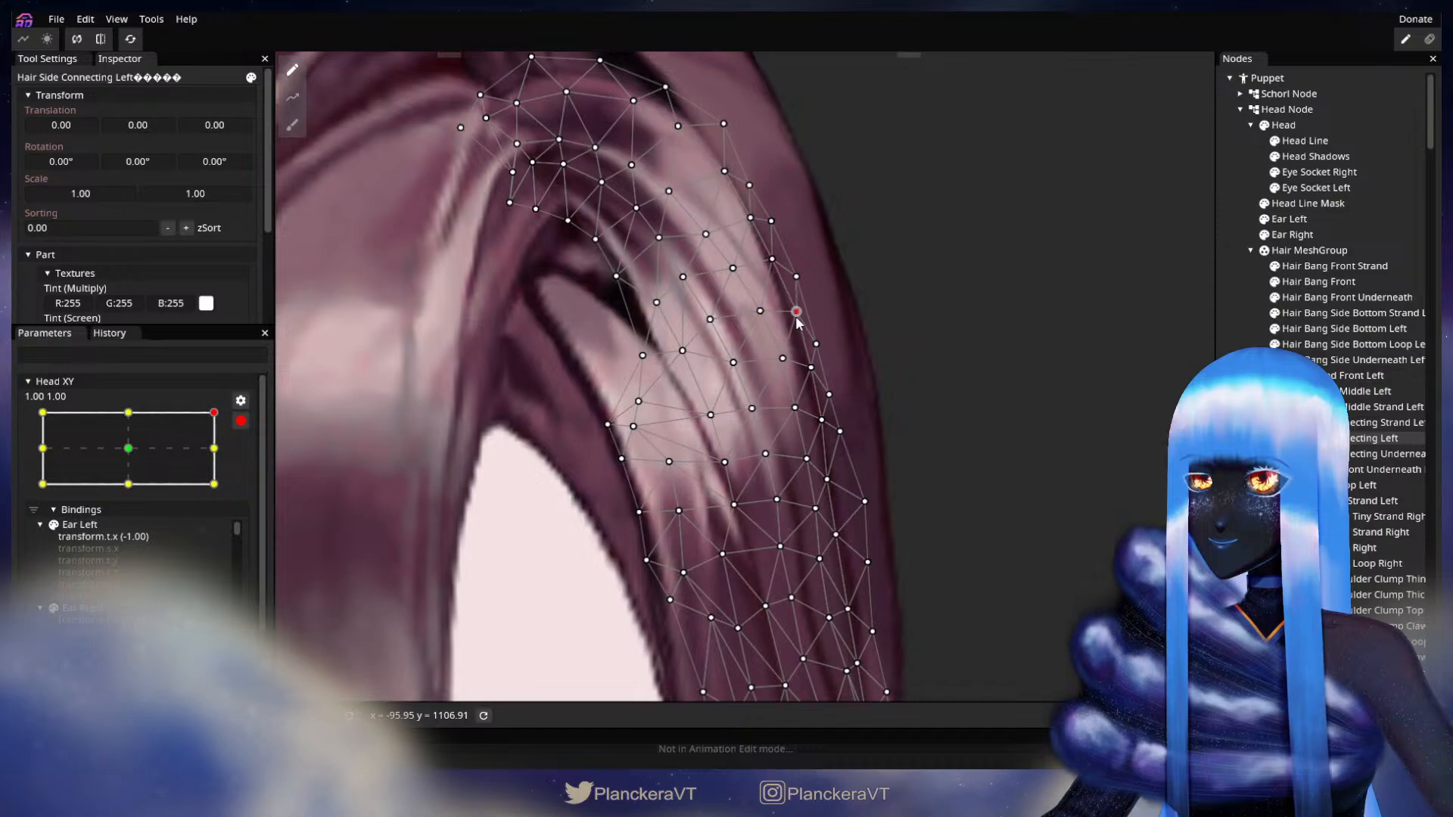
pyautogui.click(813, 370)
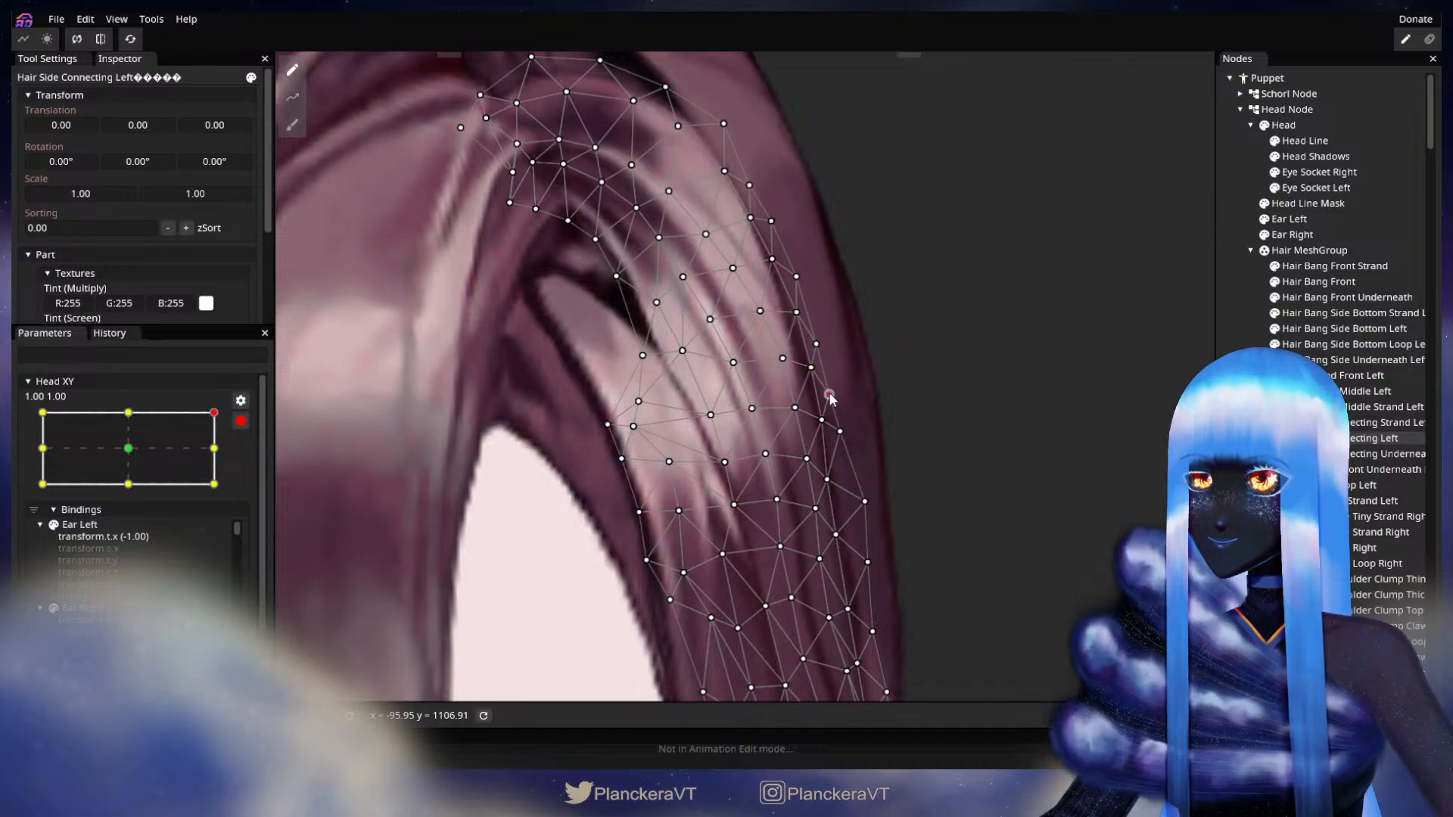
pyautogui.moveTo(830, 394); pyautogui.dragTo(820, 375)
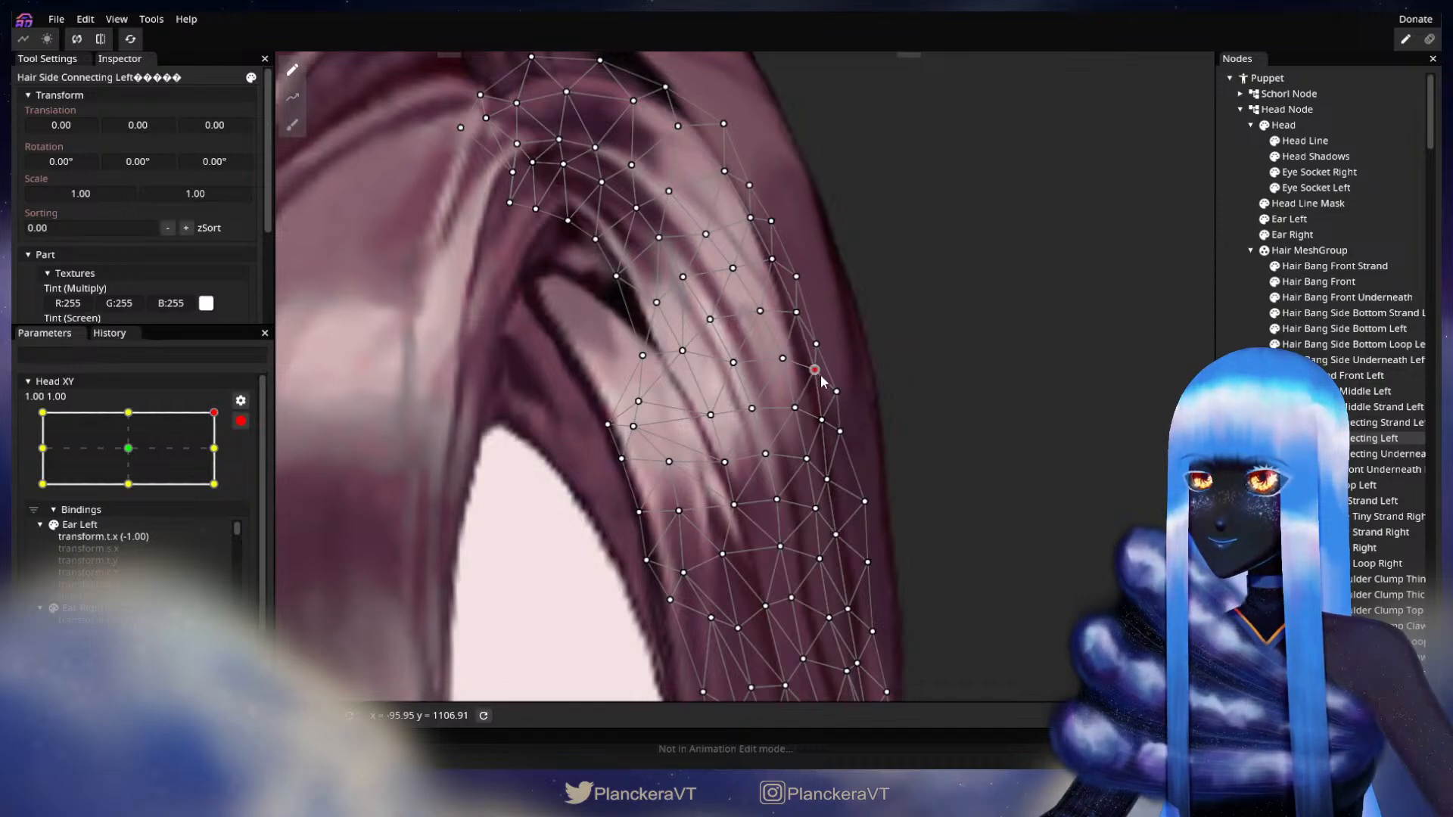
pyautogui.click(797, 409)
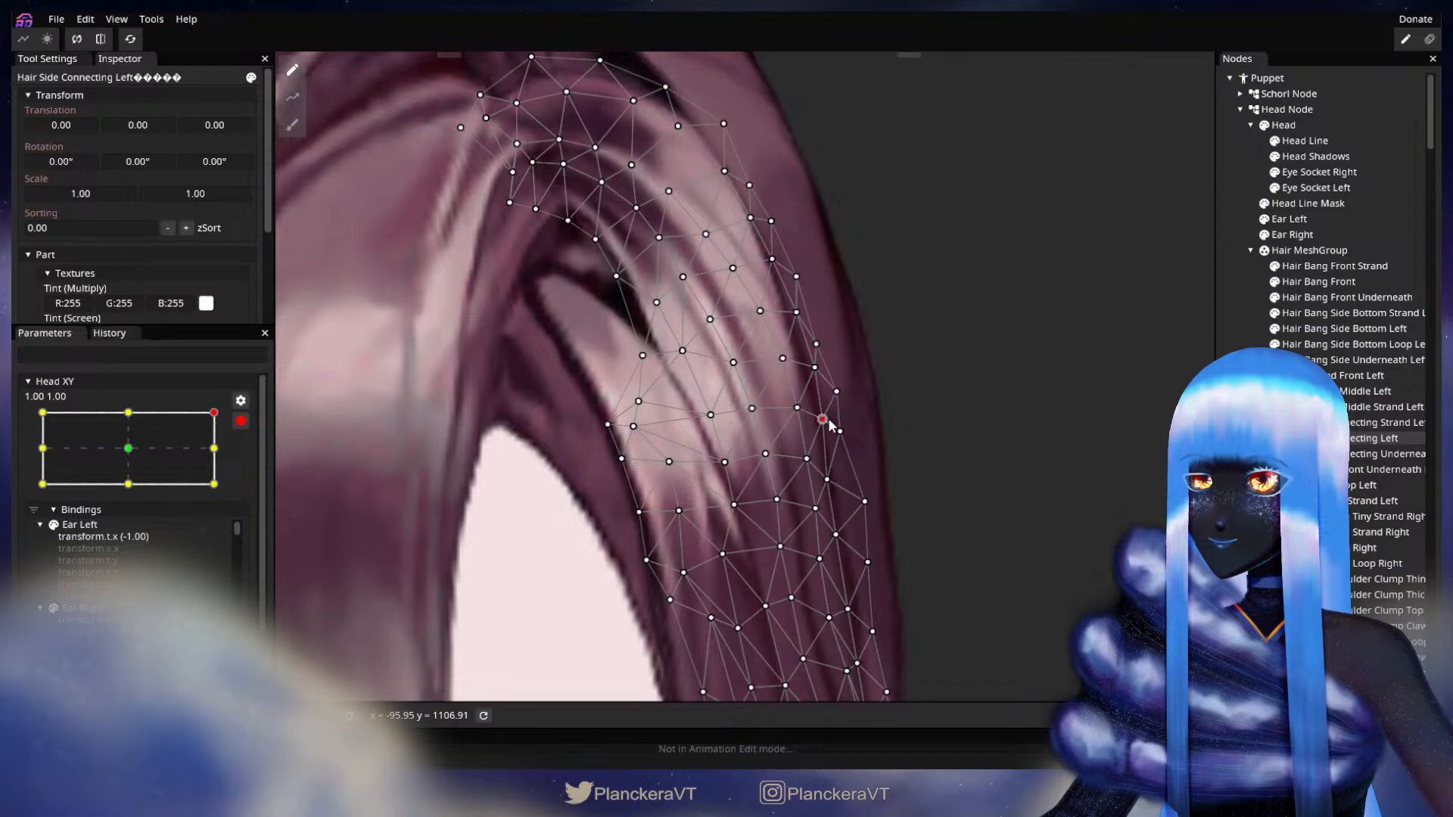
# Adjust the mesh vertices on the outer strands just below the highlights to even out their spacing.
pyautogui.moveTo(825, 463); pyautogui.dragTo(820, 376)
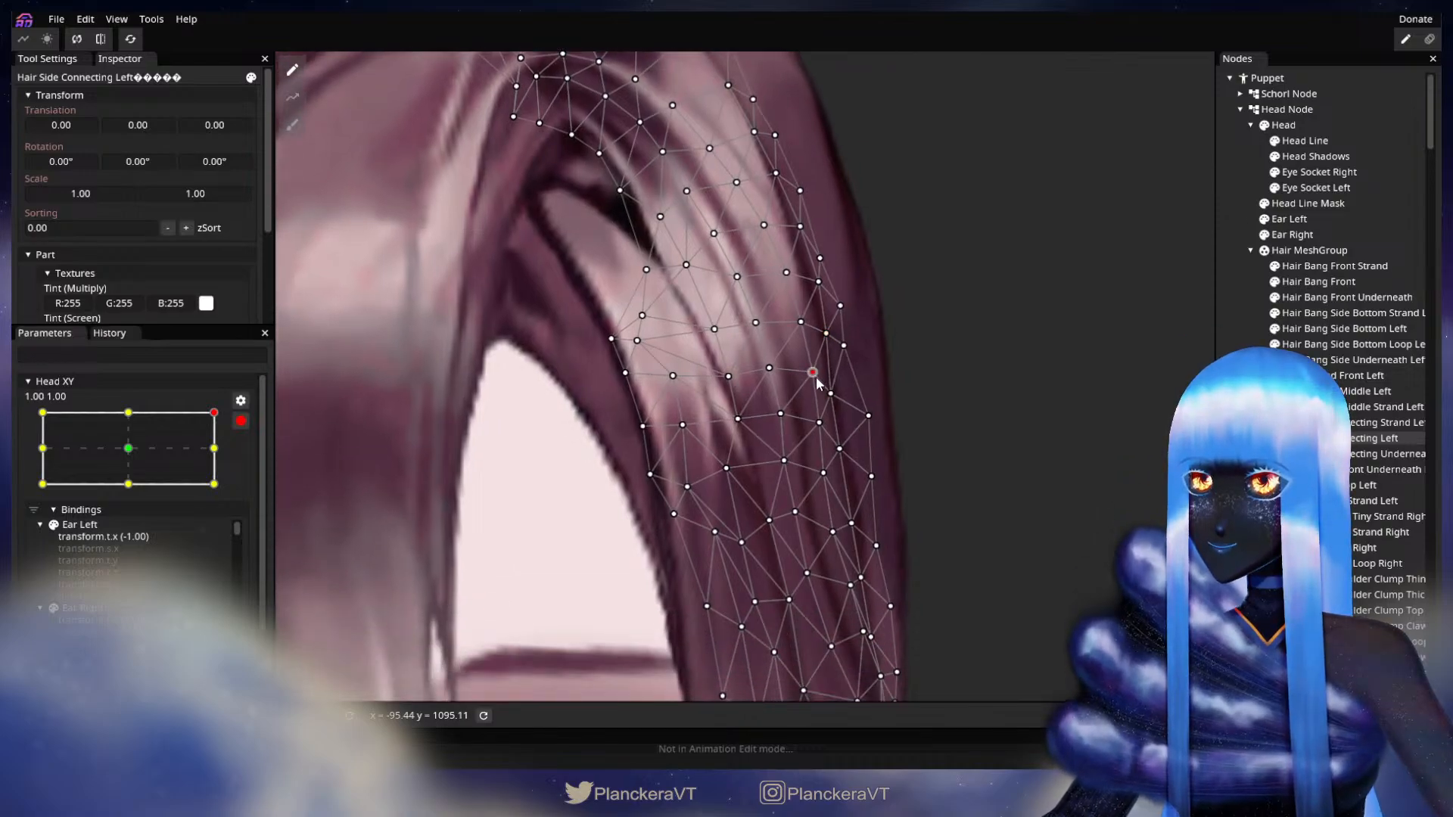
pyautogui.click(823, 423)
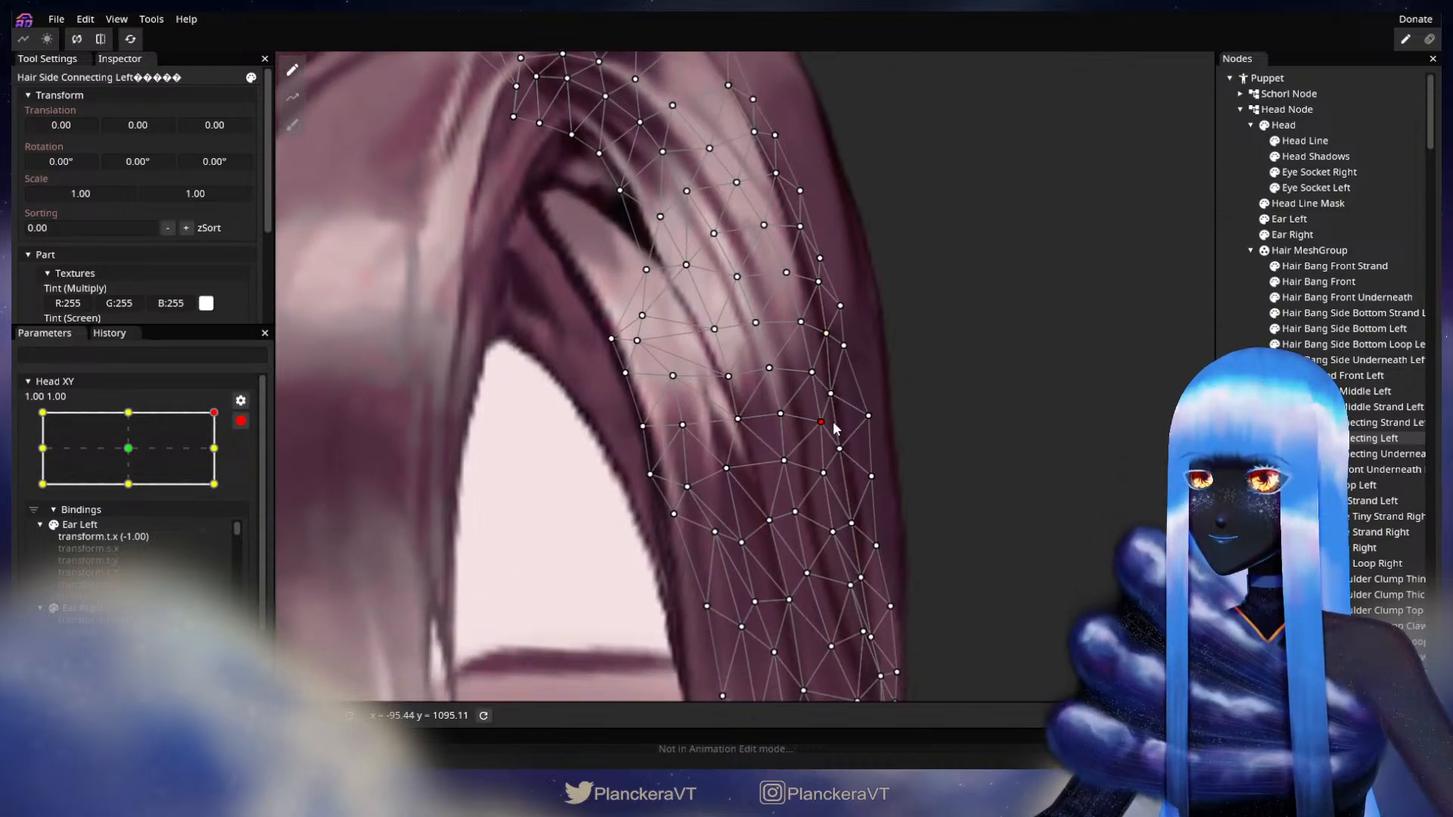
pyautogui.click(832, 477)
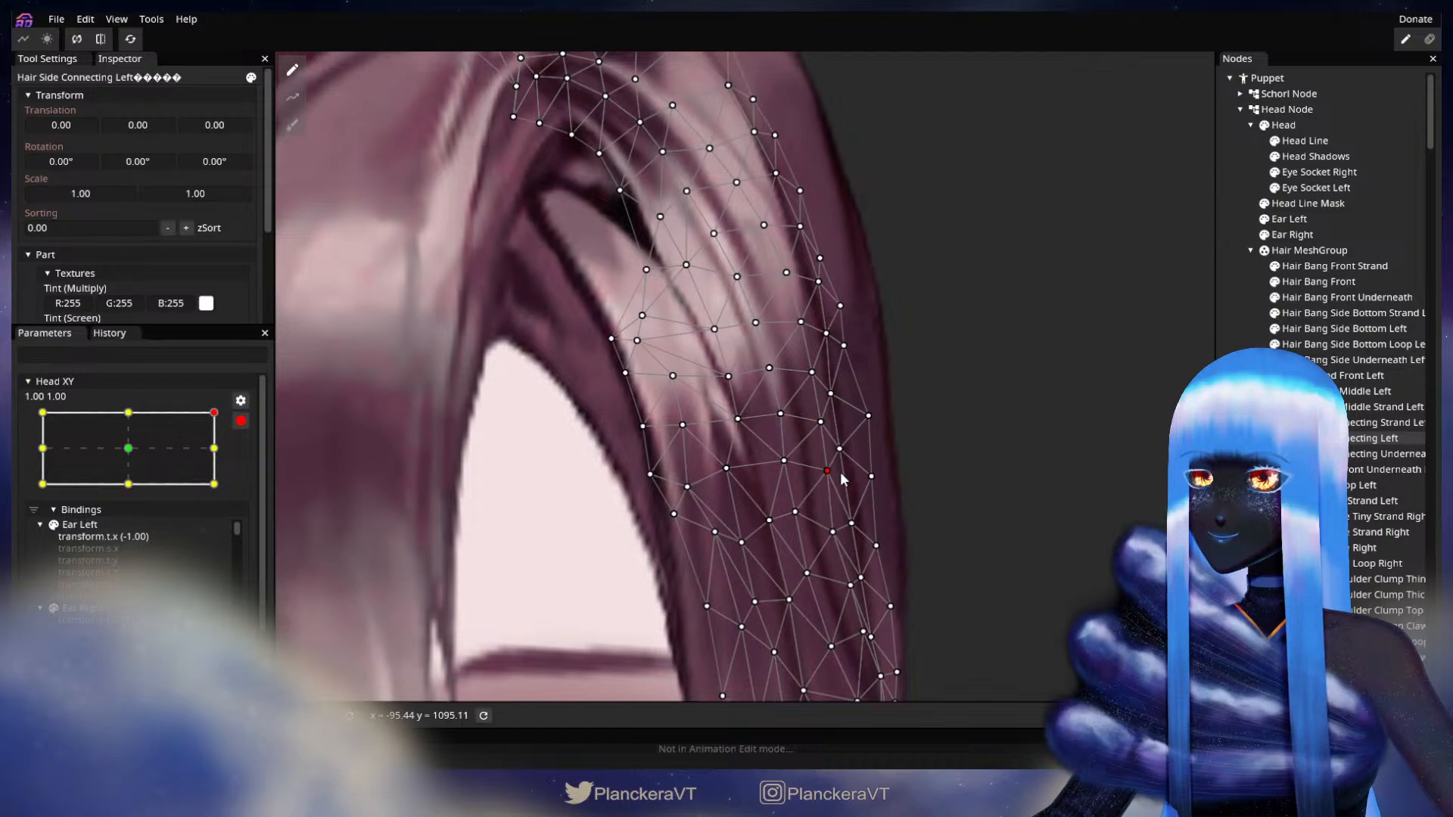
pyautogui.click(787, 466)
pyautogui.moveTo(787, 466); pyautogui.dragTo(791, 473)
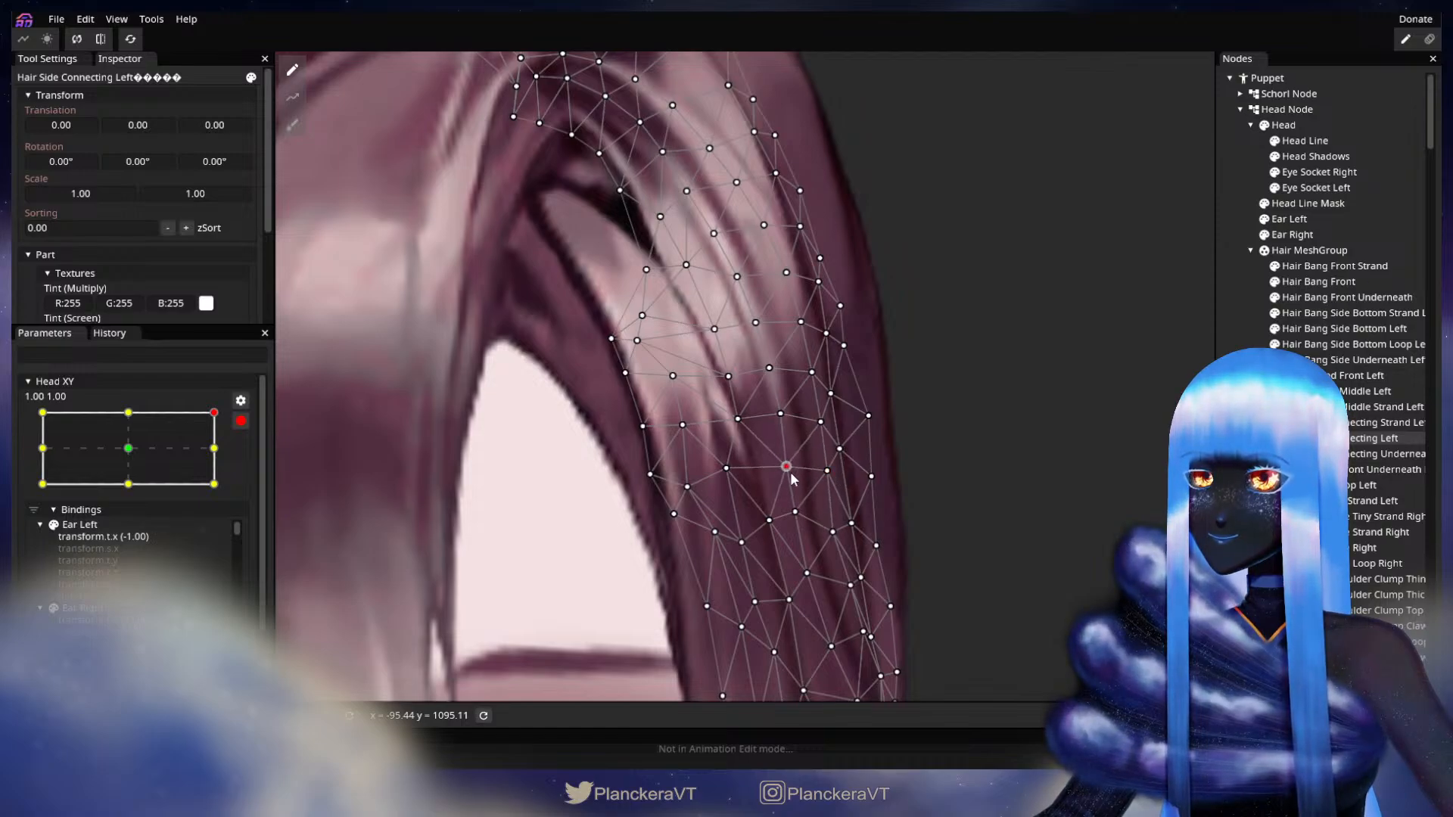
pyautogui.click(785, 425)
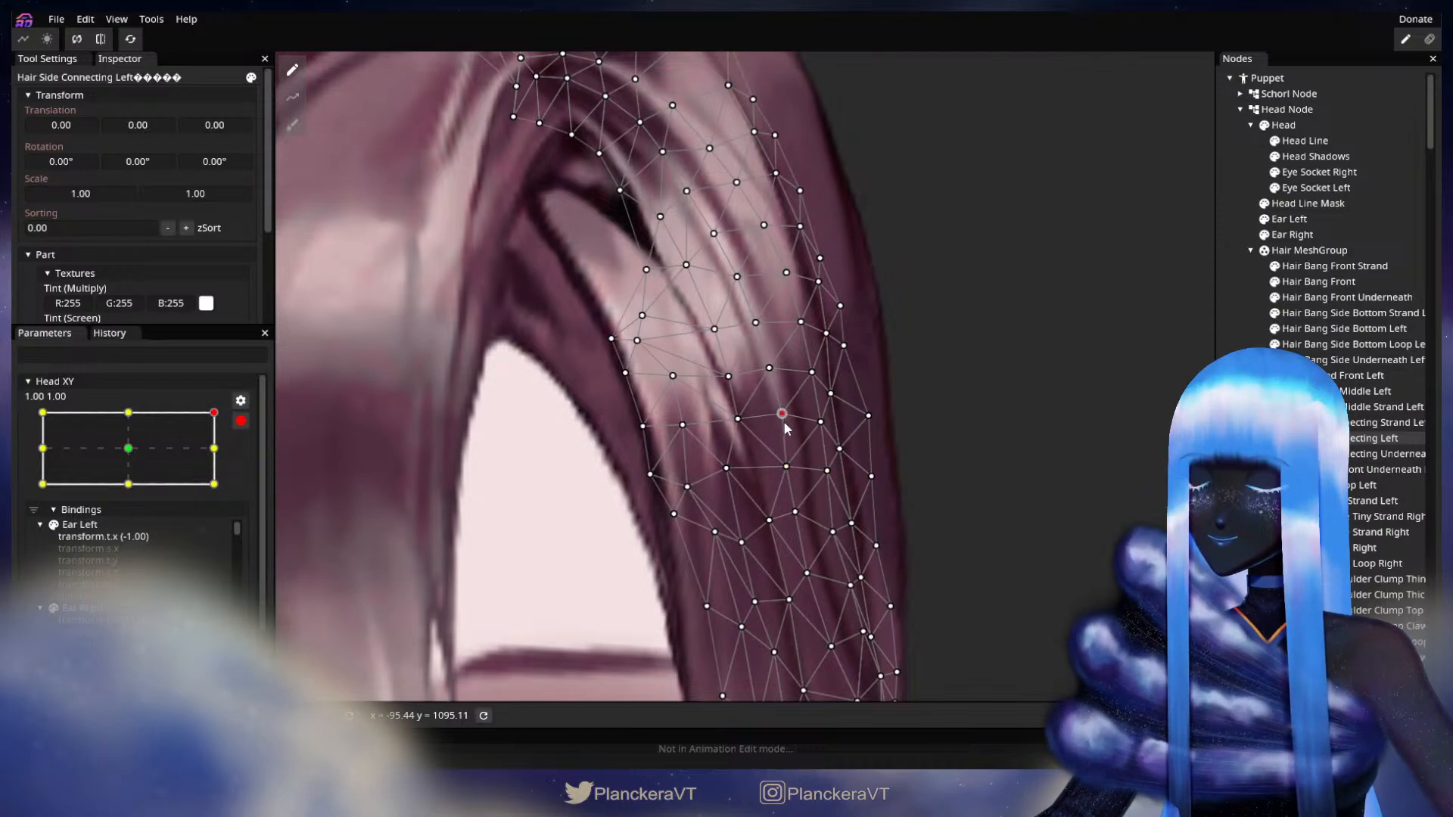
pyautogui.click(817, 379)
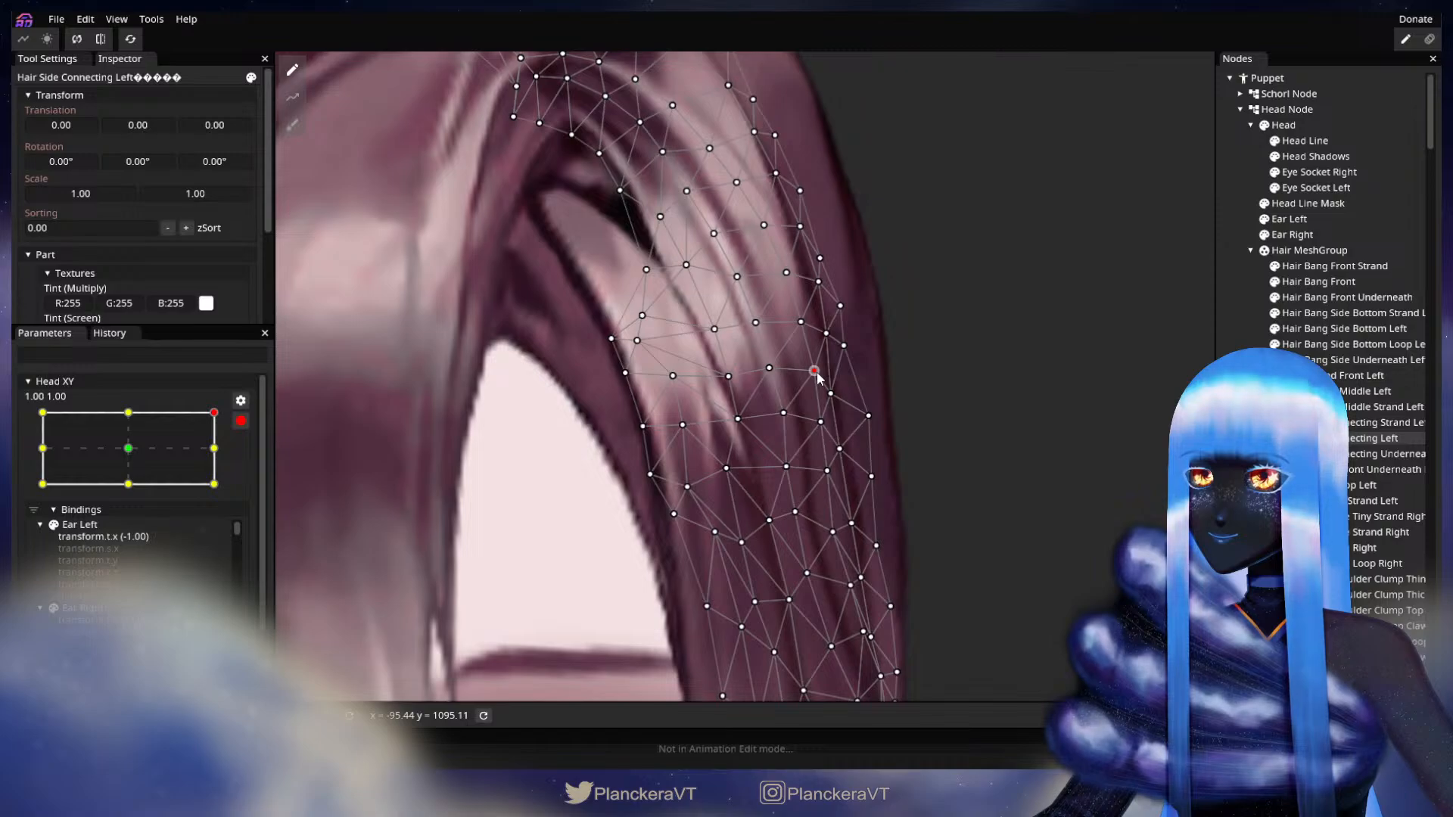
# Shift the vertices farther down the outer strands slightly outward and deselect Hair Side Connecting Left.
pyautogui.scroll(-2, 818, 386)
pyautogui.click(810, 466)
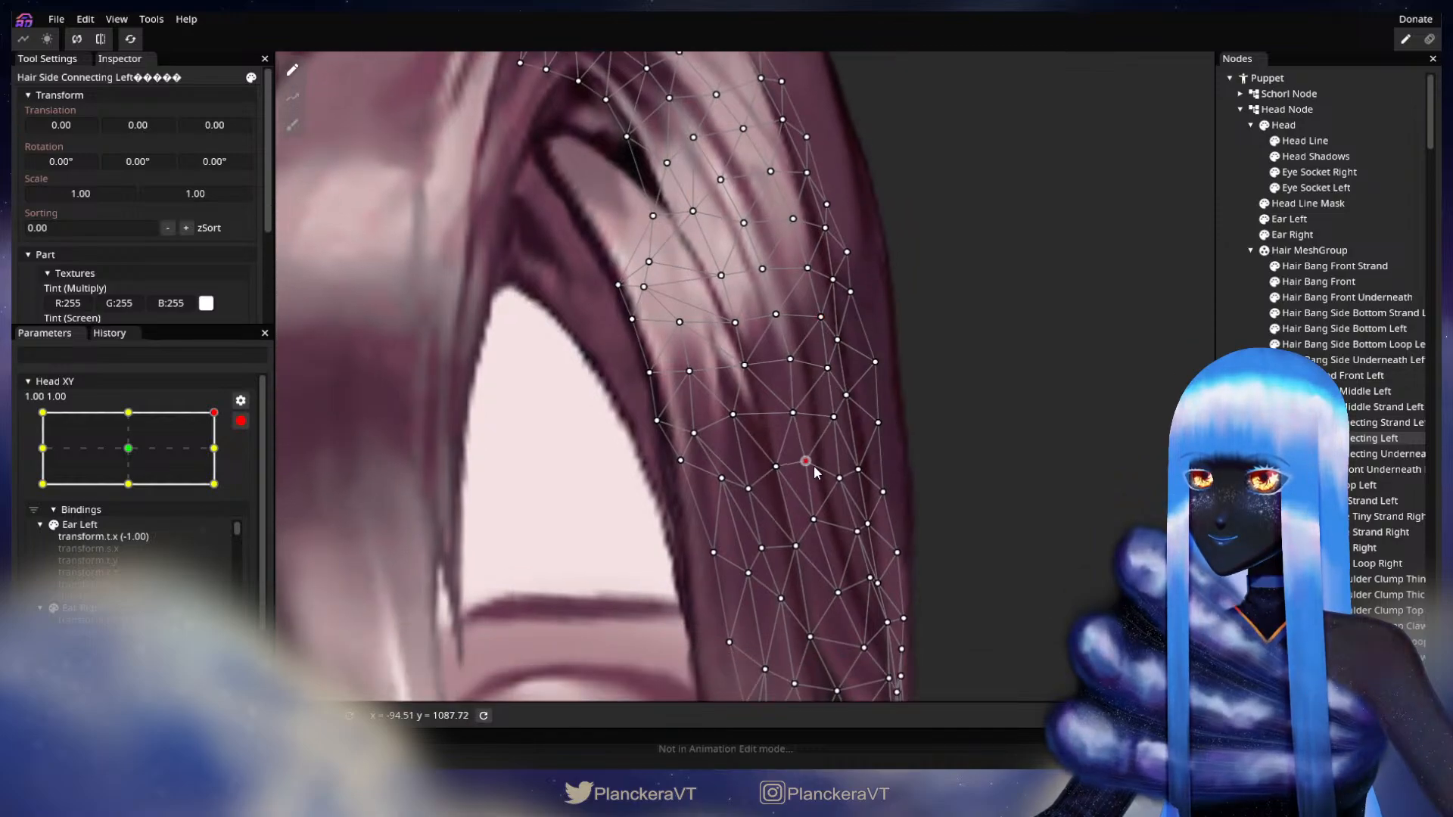
pyautogui.click(846, 482)
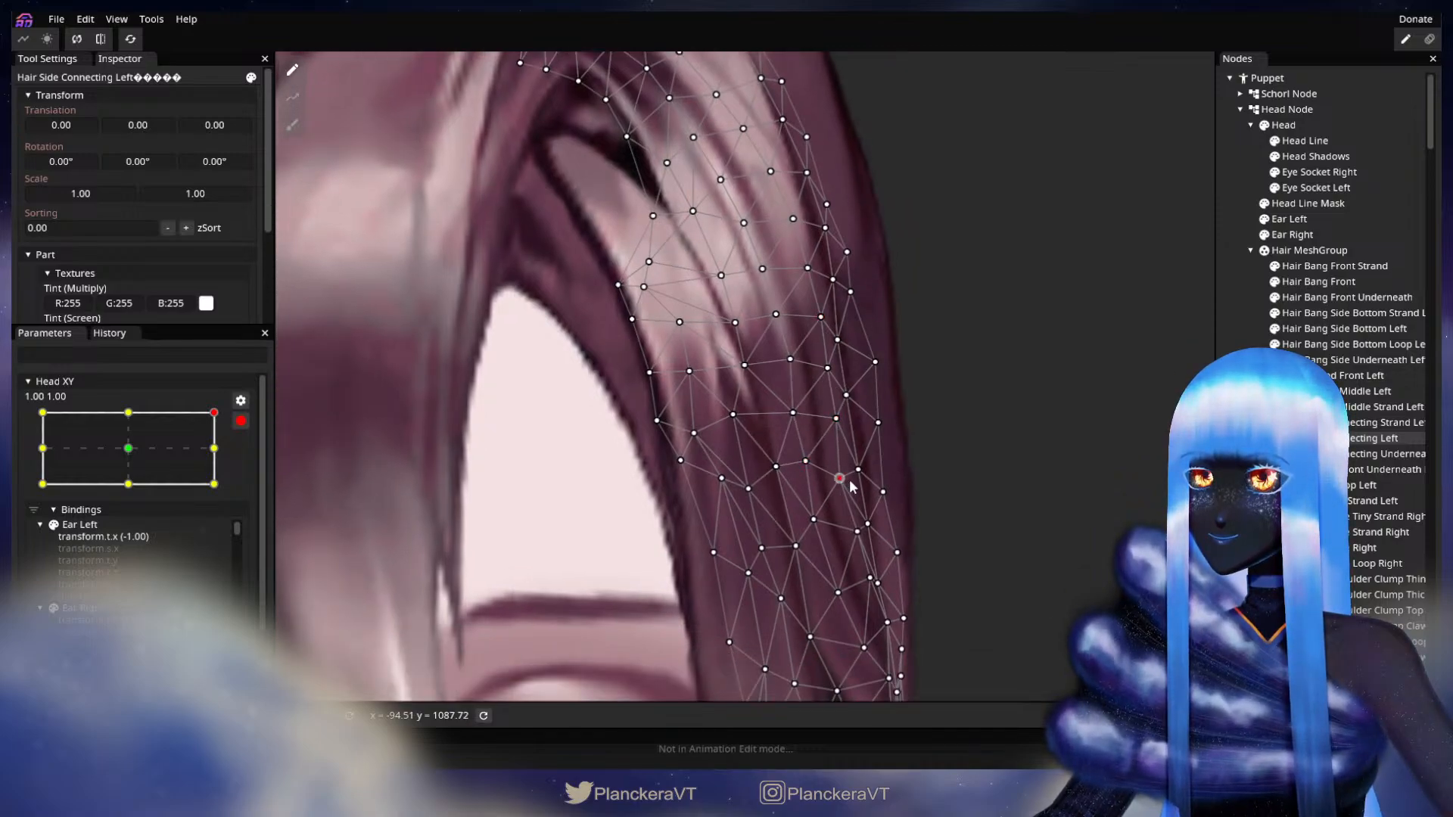
pyautogui.moveTo(851, 486); pyautogui.dragTo(860, 489)
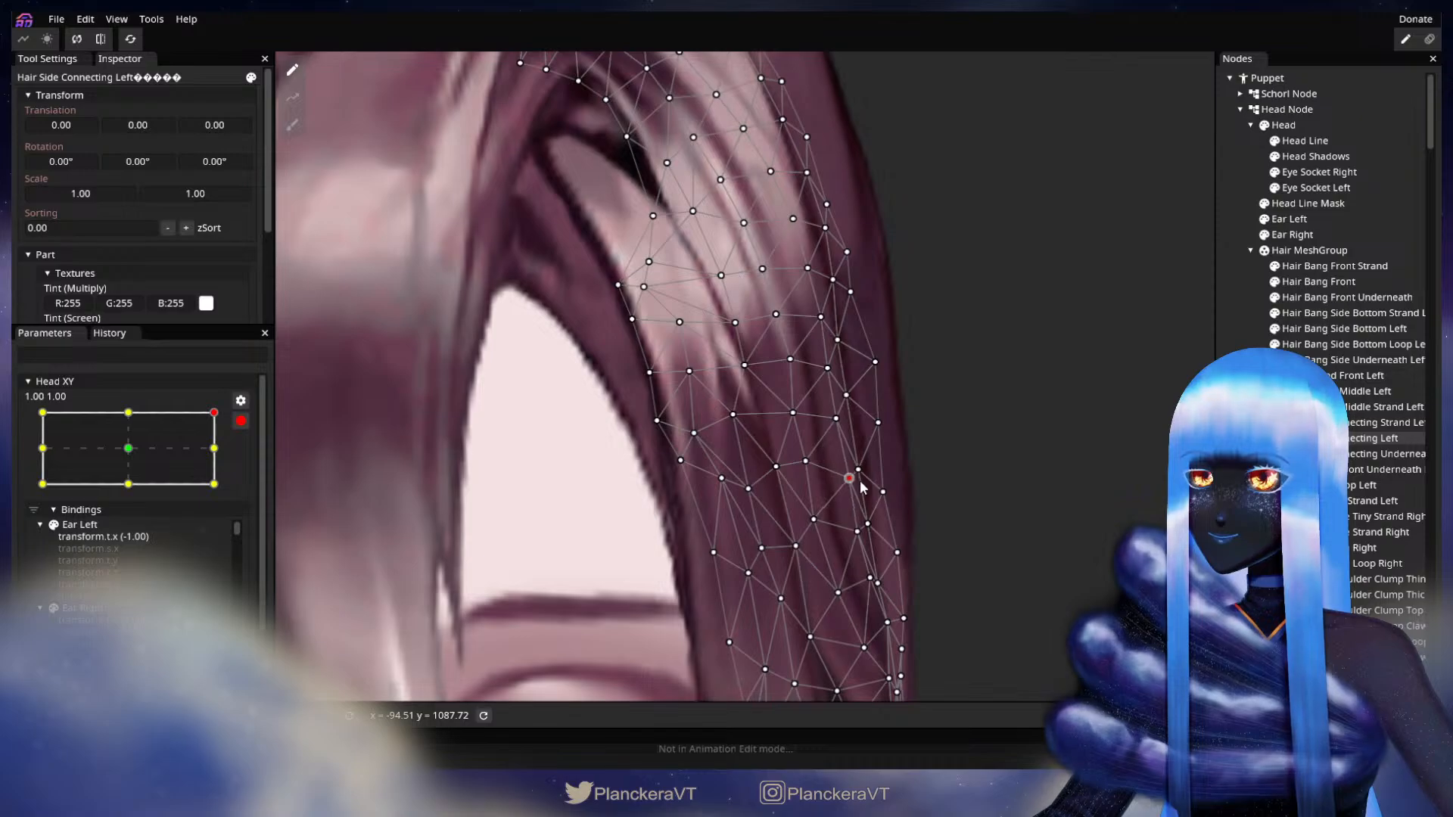
pyautogui.click(1120, 464)
# Disarm Head XY, move it around the 1.00, 1.00 corner to check the reshaped side hair, and rearm it.
pyautogui.scroll(-1, 1028, 478)
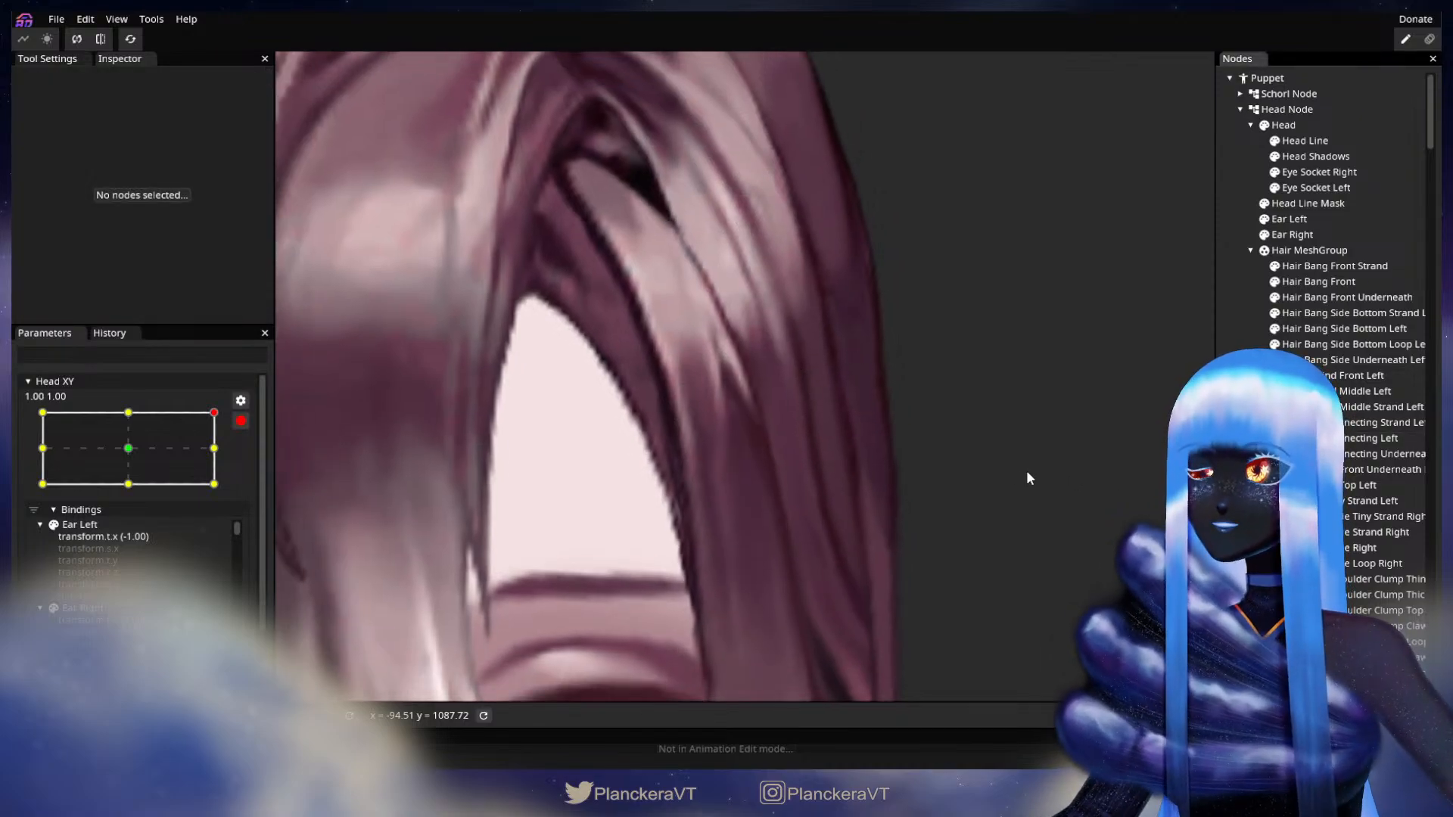
pyautogui.scroll(-5, 1027, 477)
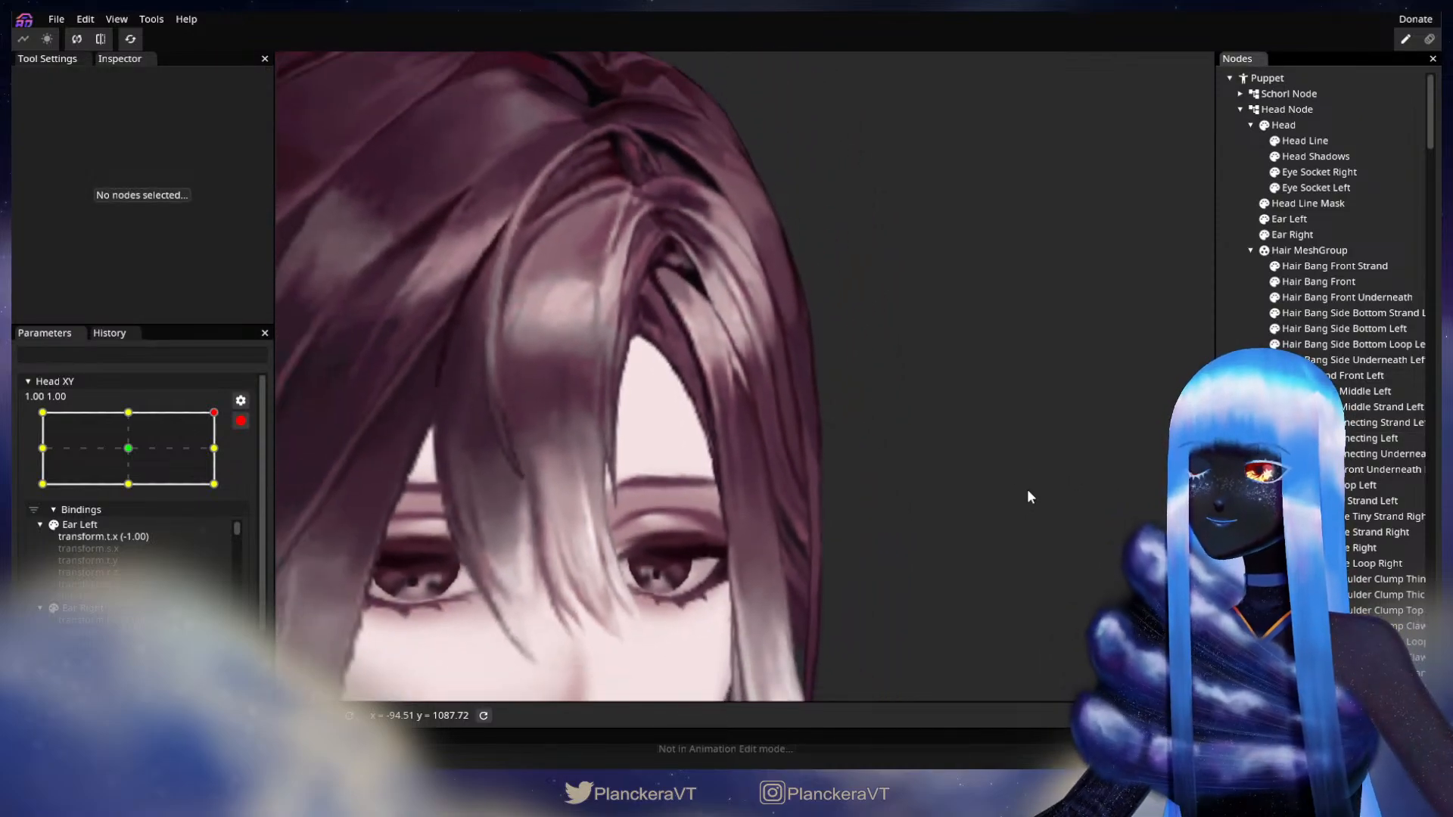
pyautogui.scroll(-5, 1028, 497)
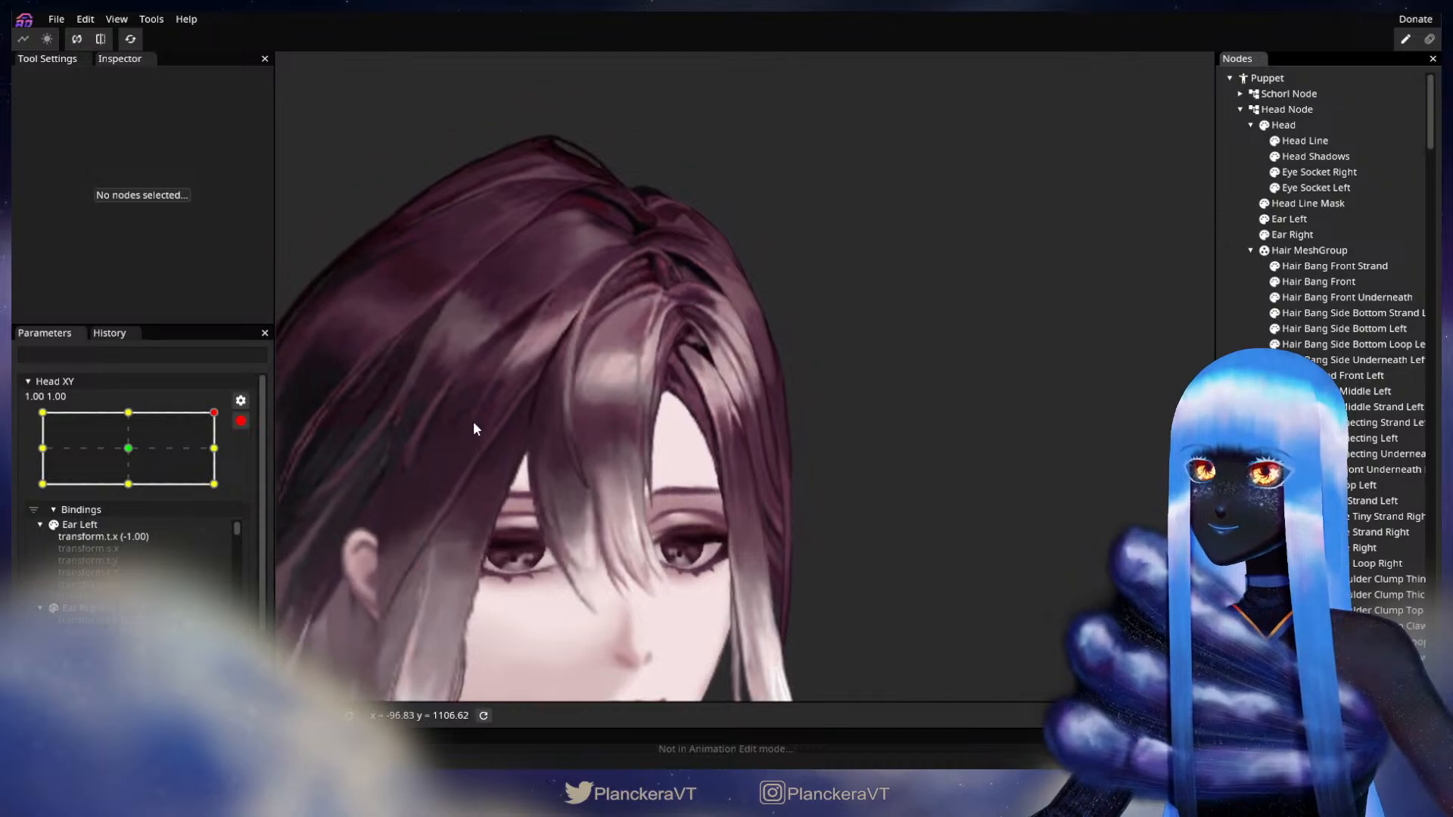
pyautogui.click(241, 420)
pyautogui.moveTo(225, 456)
pyautogui.mouseDown()
pyautogui.moveTo(134, 439)
pyautogui.moveTo(221, 436)
pyautogui.moveTo(125, 428)
pyautogui.moveTo(229, 430)
pyautogui.mouseUp()
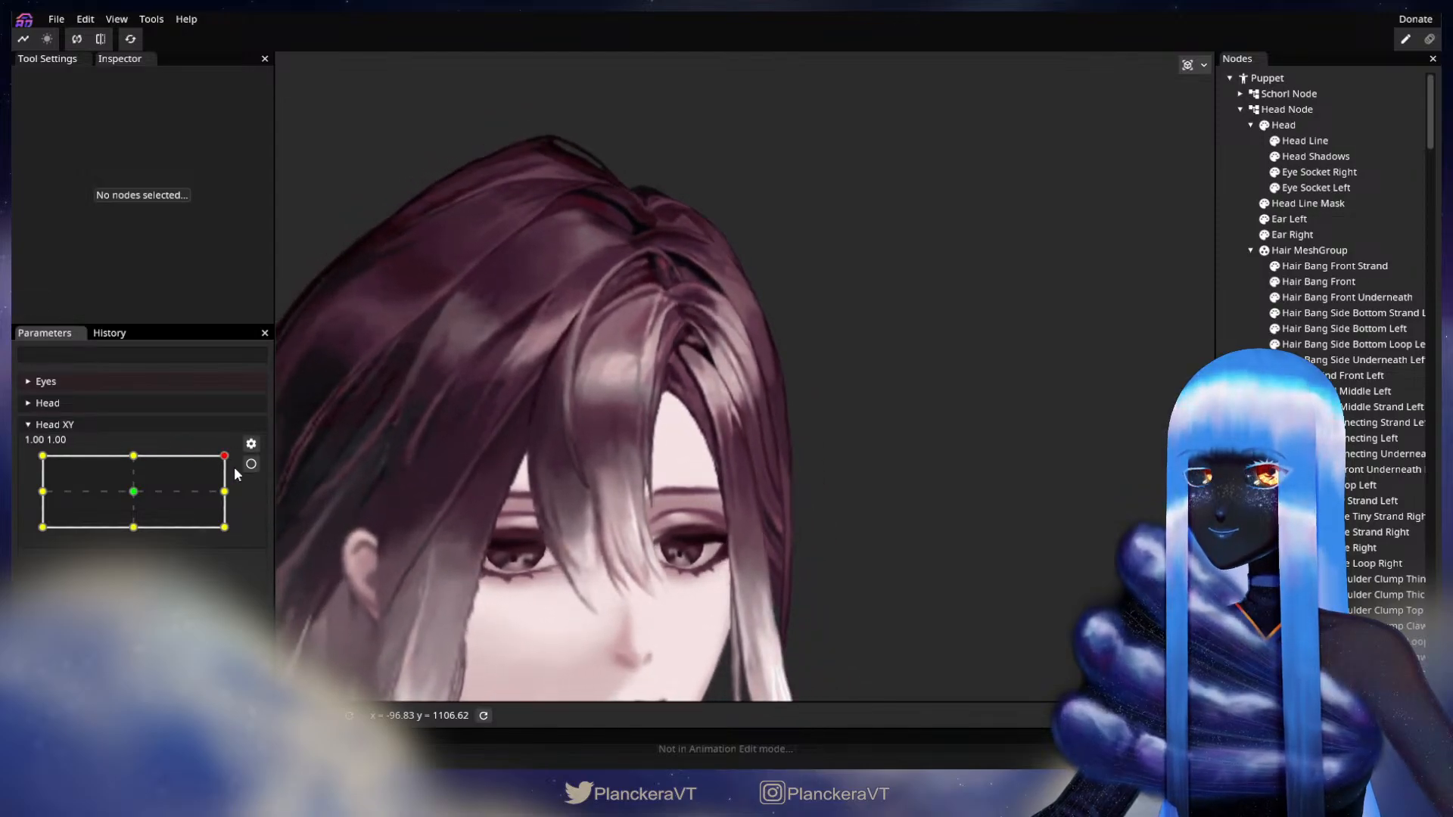
pyautogui.click(251, 464)
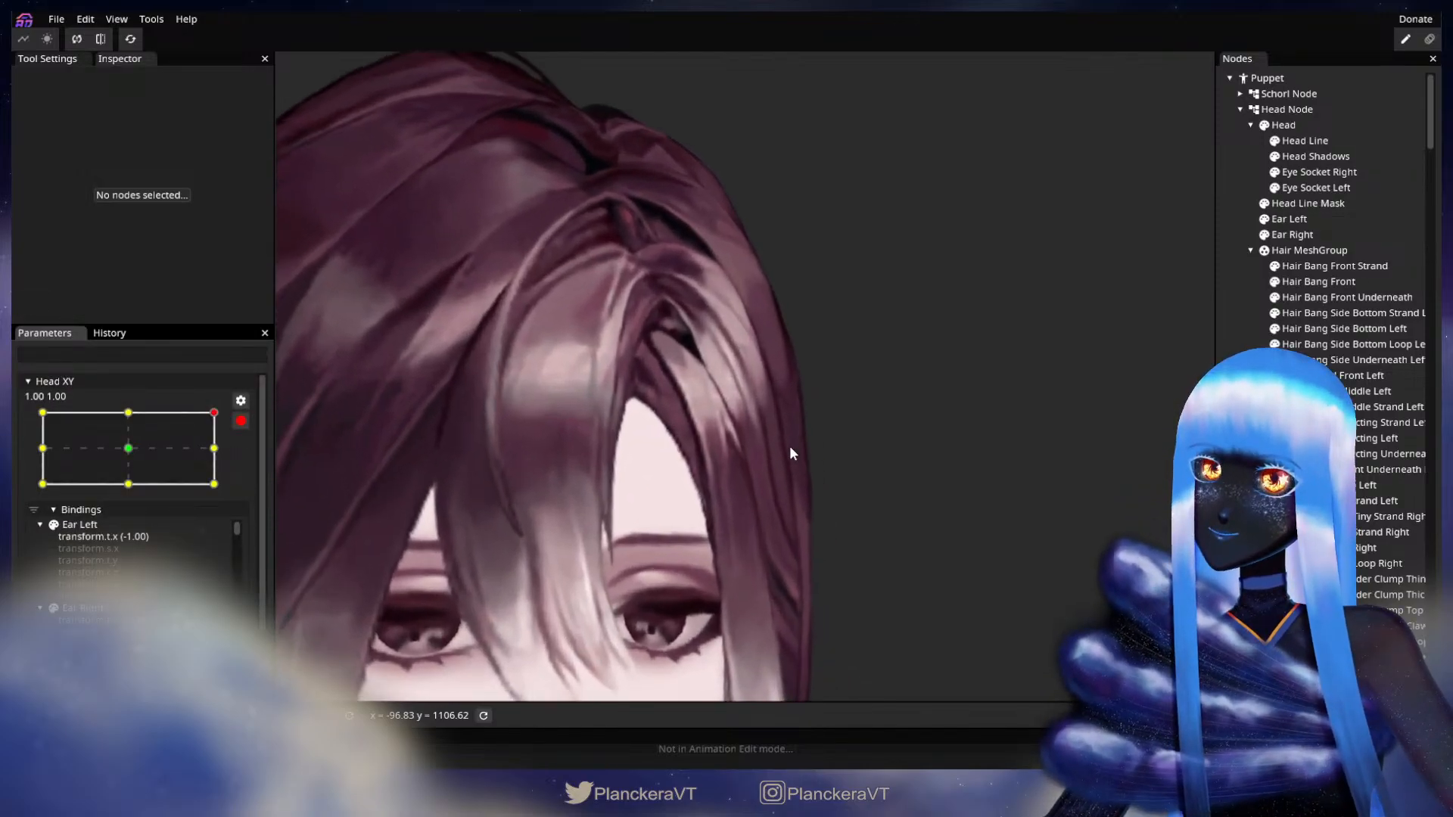
# Select Hair Side Connecting Left, reposition vertices across the central and outer highlights, and deselect it to view the hair without the mesh.
pyautogui.scroll(5, 792, 453)
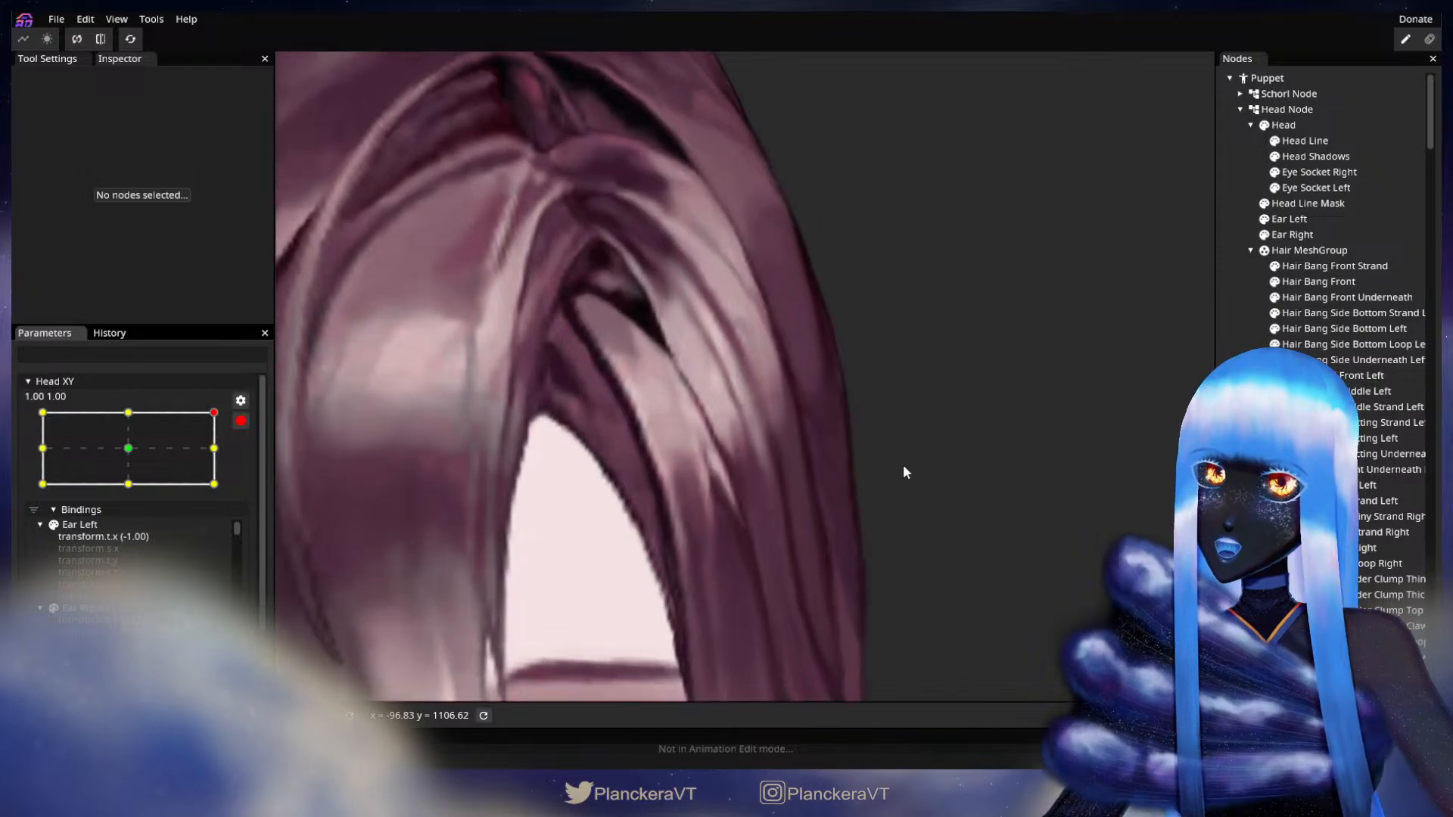
pyautogui.scroll(1, 903, 467)
pyautogui.moveTo(845, 382); pyautogui.dragTo(855, 461)
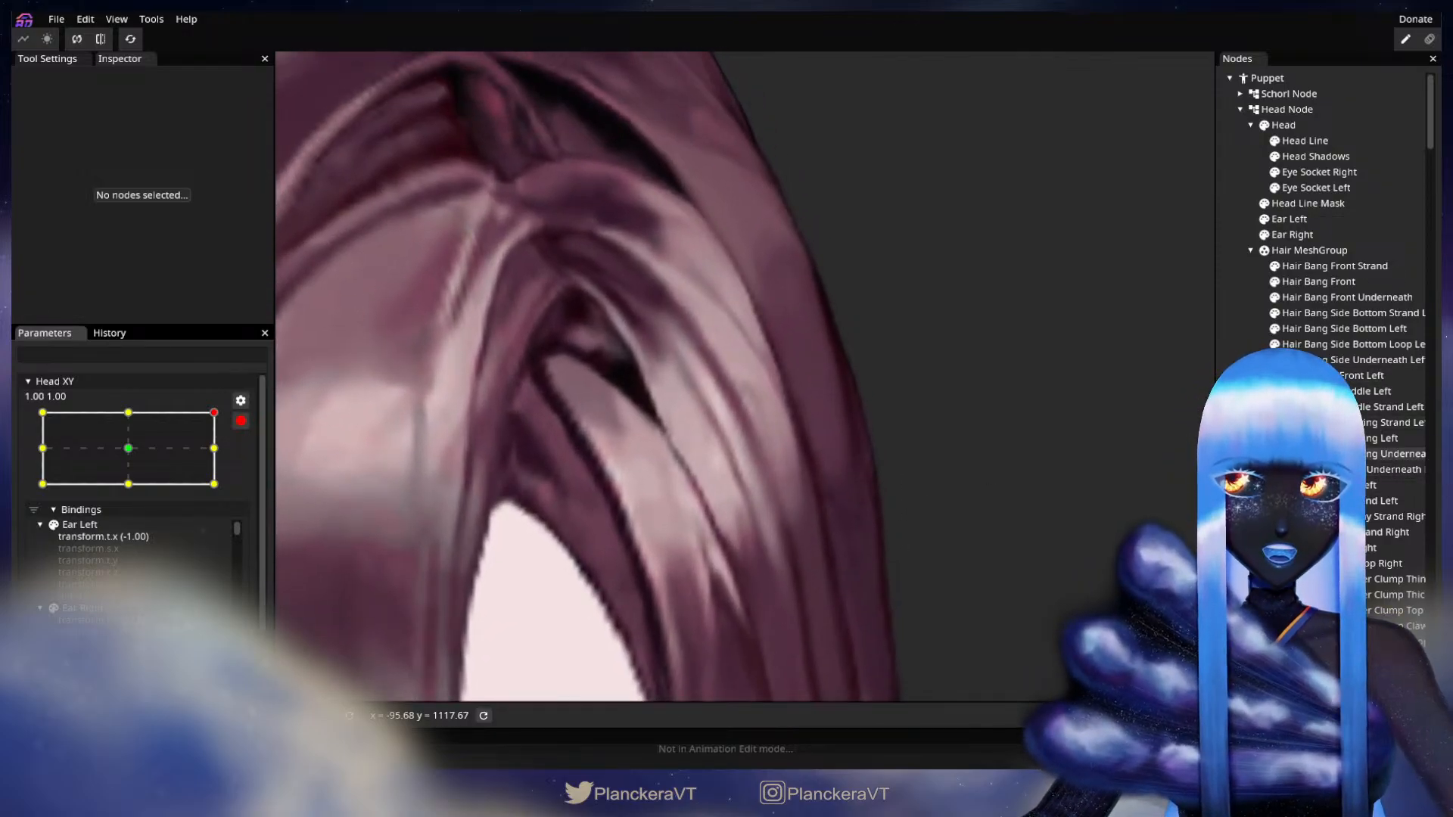
pyautogui.click(1393, 439)
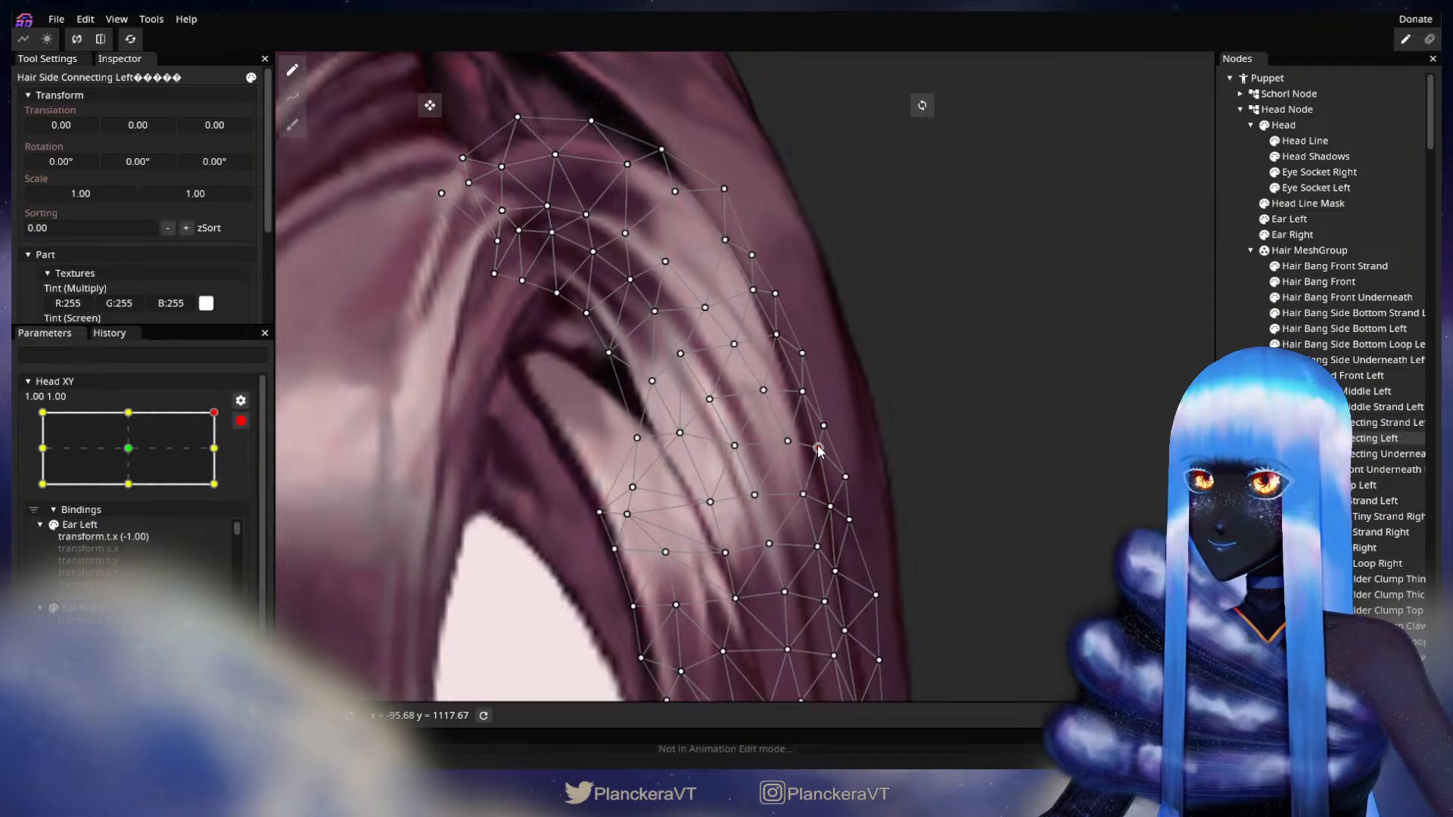
pyautogui.moveTo(803, 495); pyautogui.dragTo(785, 436)
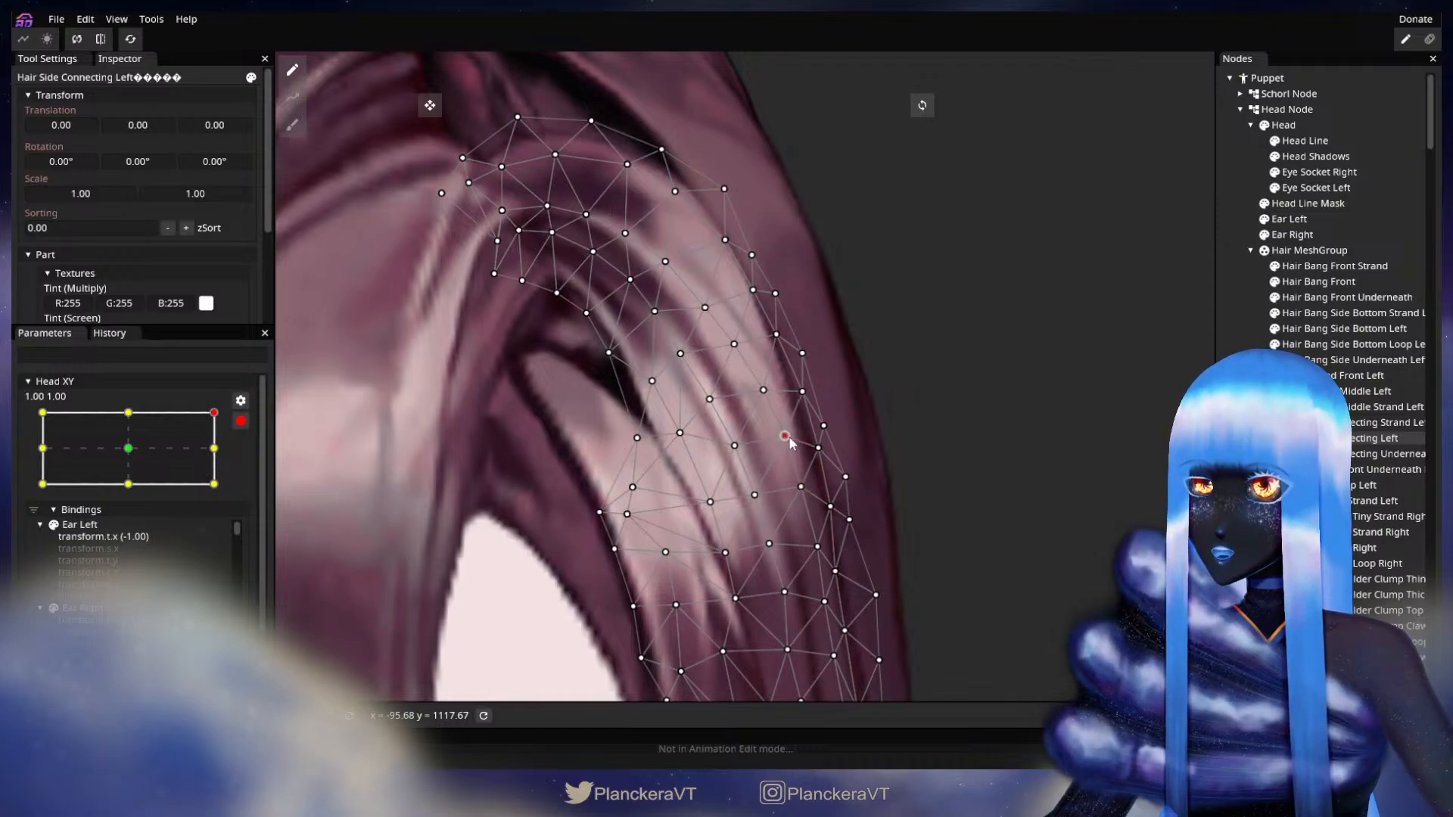
pyautogui.click(763, 390)
pyautogui.moveTo(804, 436); pyautogui.dragTo(849, 355)
pyautogui.scroll(3, 849, 354)
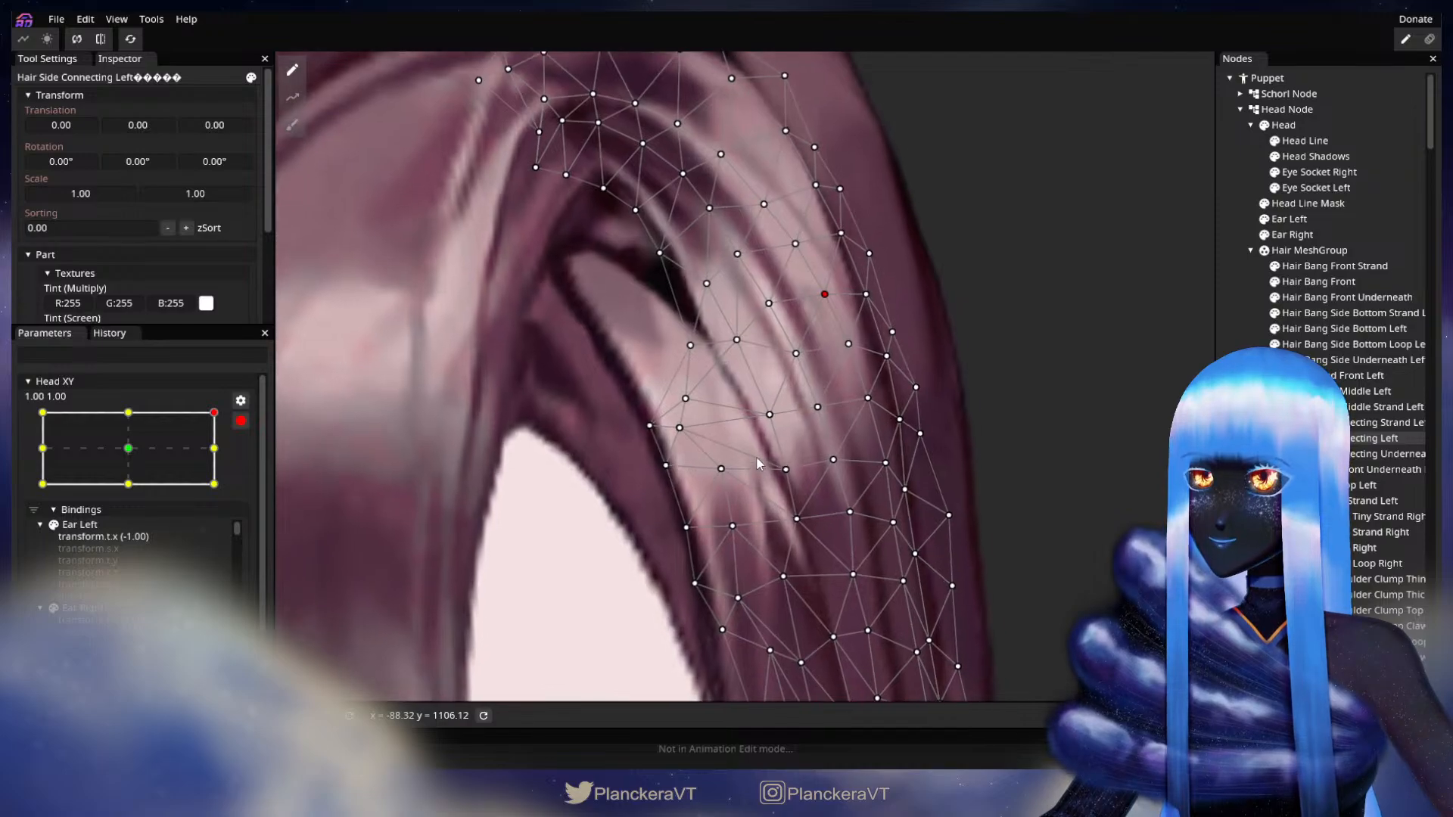
pyautogui.moveTo(790, 421); pyautogui.dragTo(778, 479)
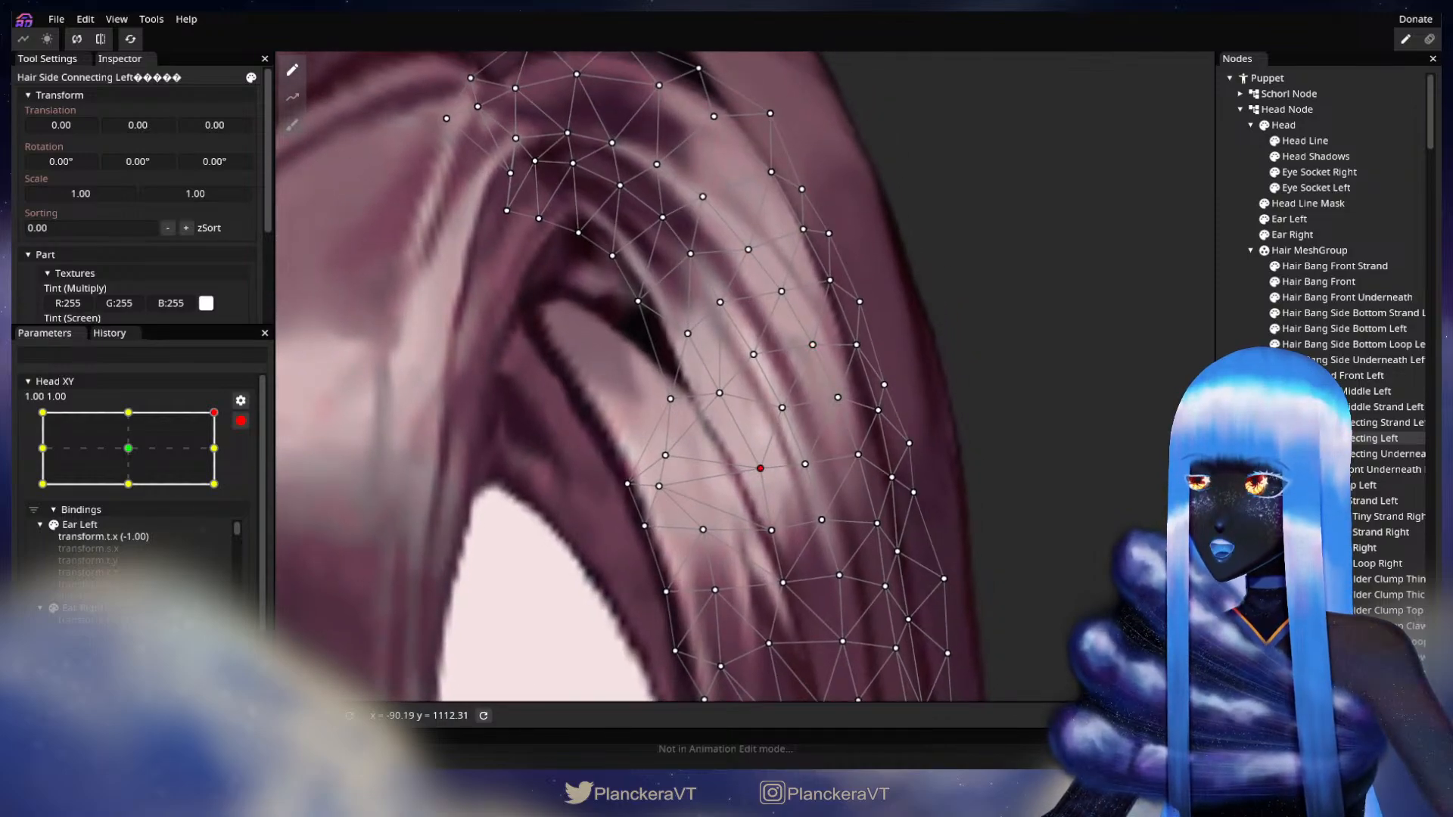
pyautogui.press('Escape')
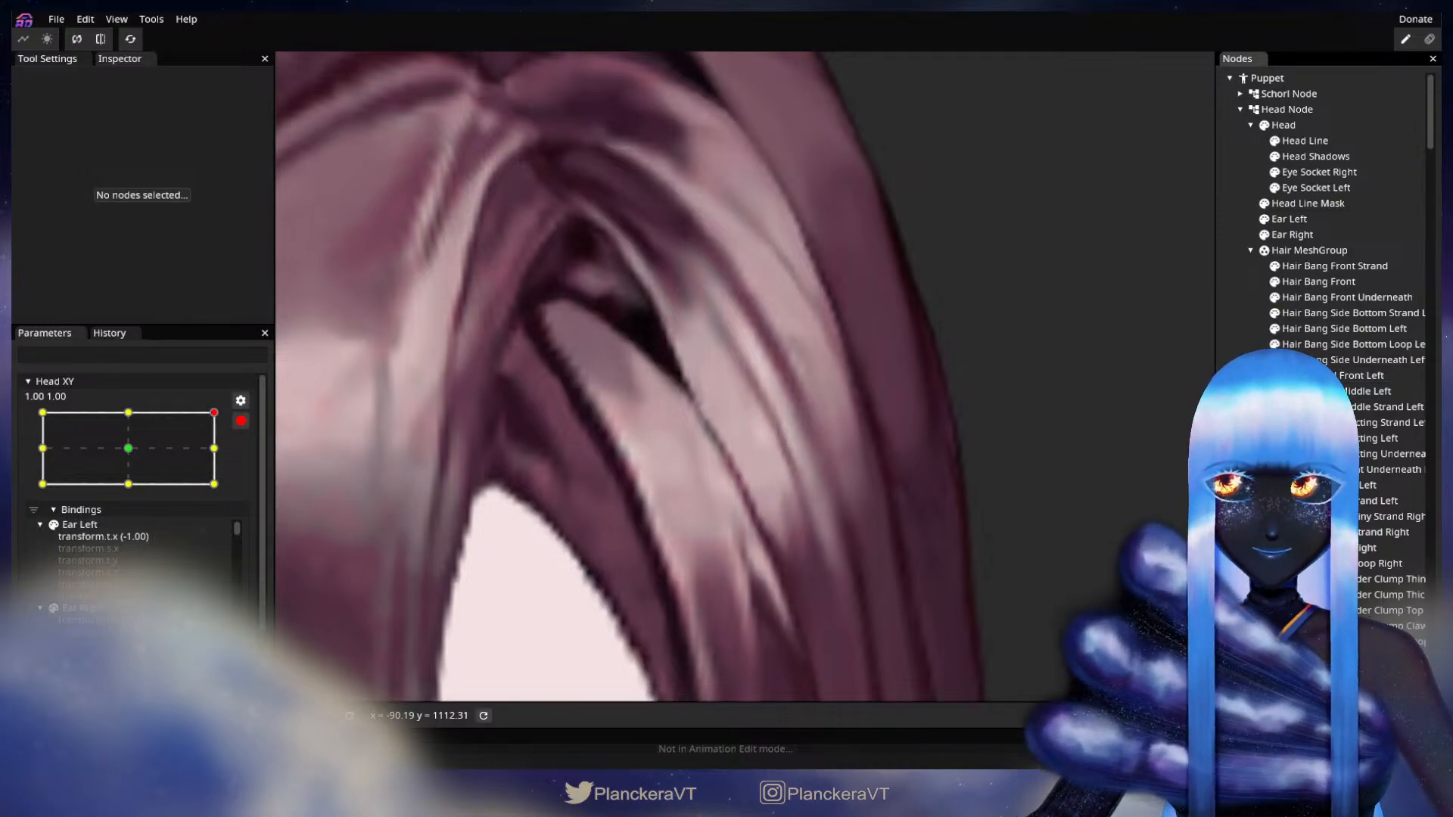
# Reselect Hair Side Connecting Left and fine-tune the vertices around the dark strand line running through the inner highlights.
pyautogui.click(1328, 439)
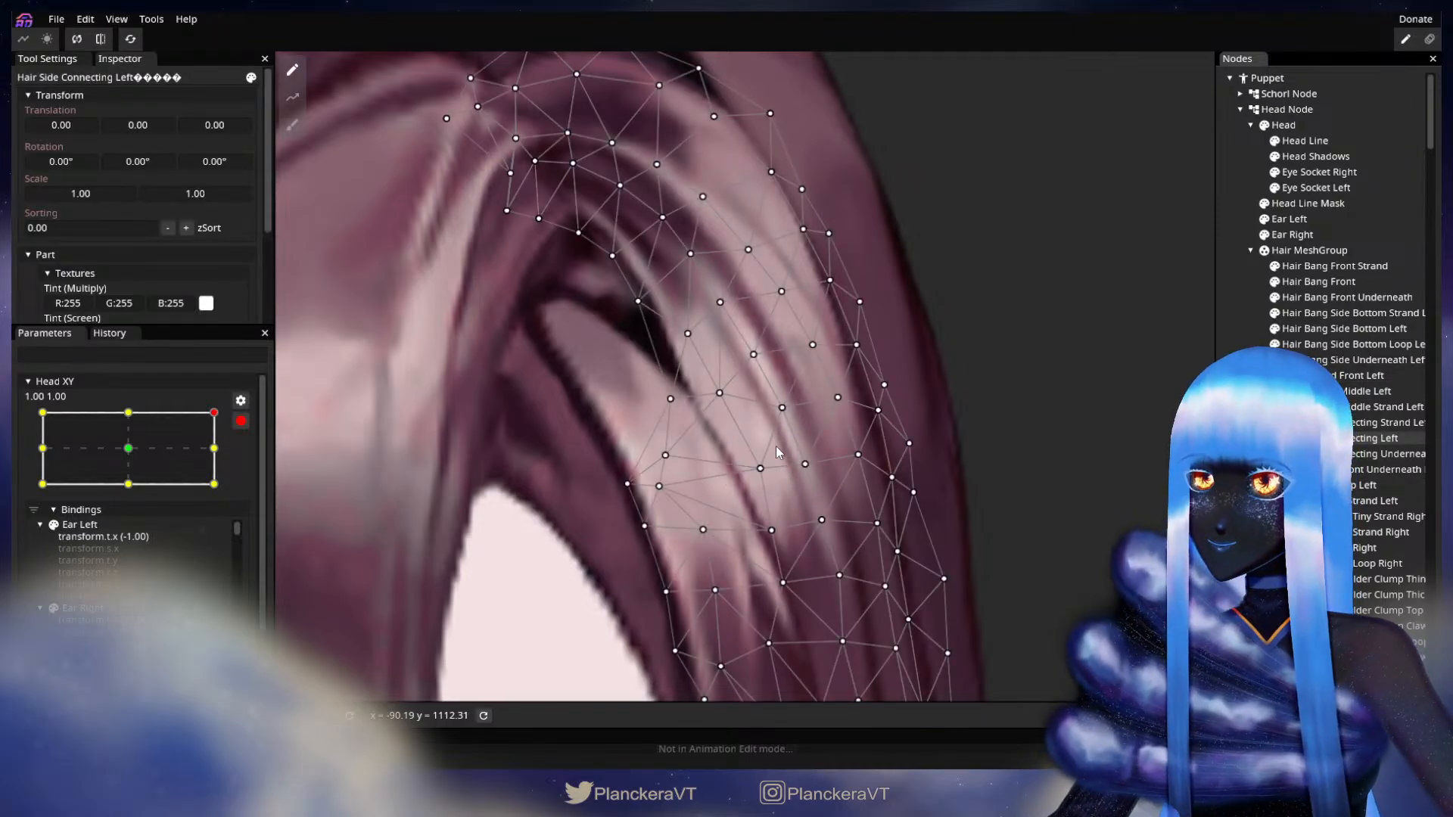
pyautogui.moveTo(760, 468); pyautogui.dragTo(755, 454)
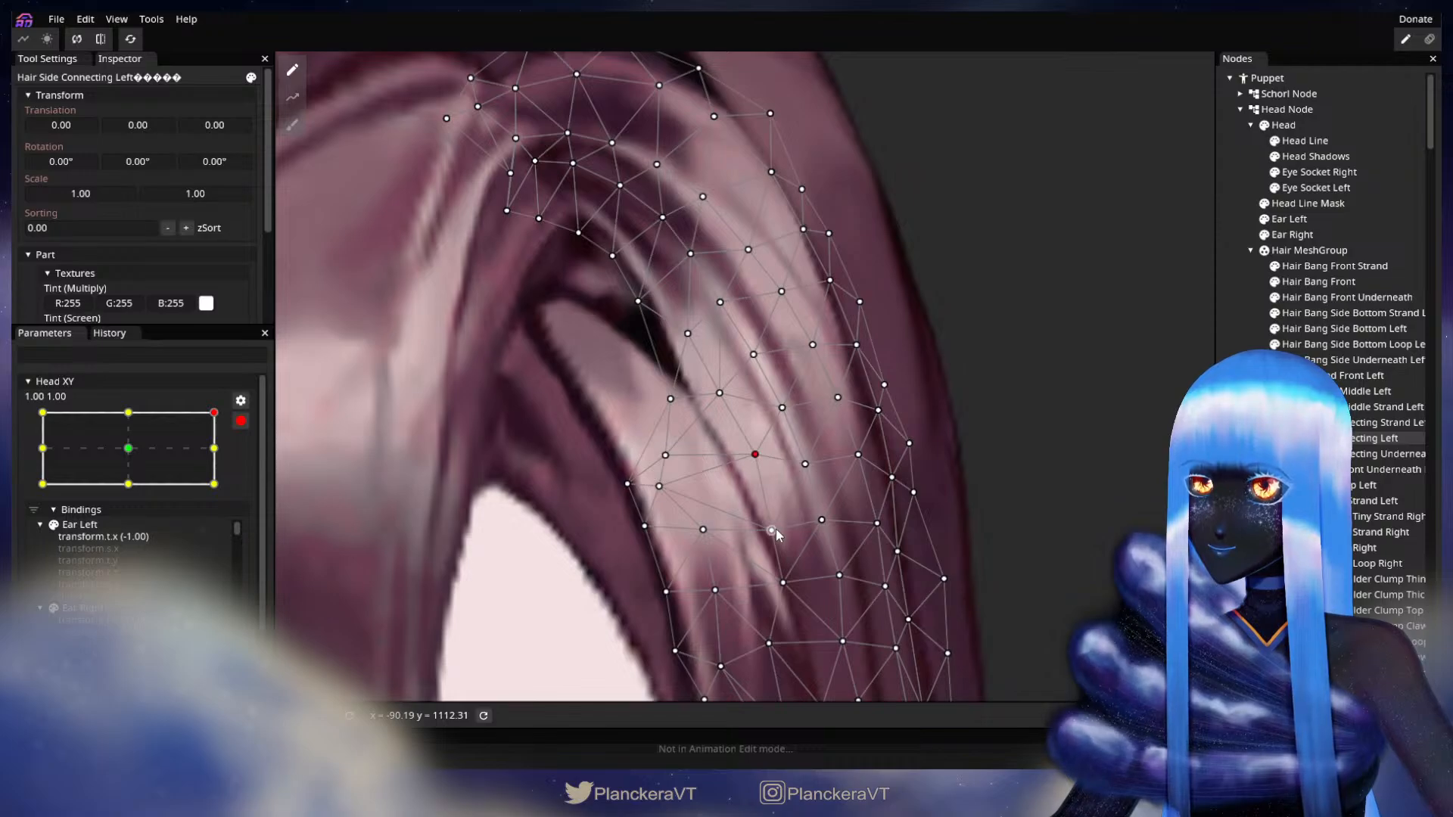
pyautogui.click(823, 522)
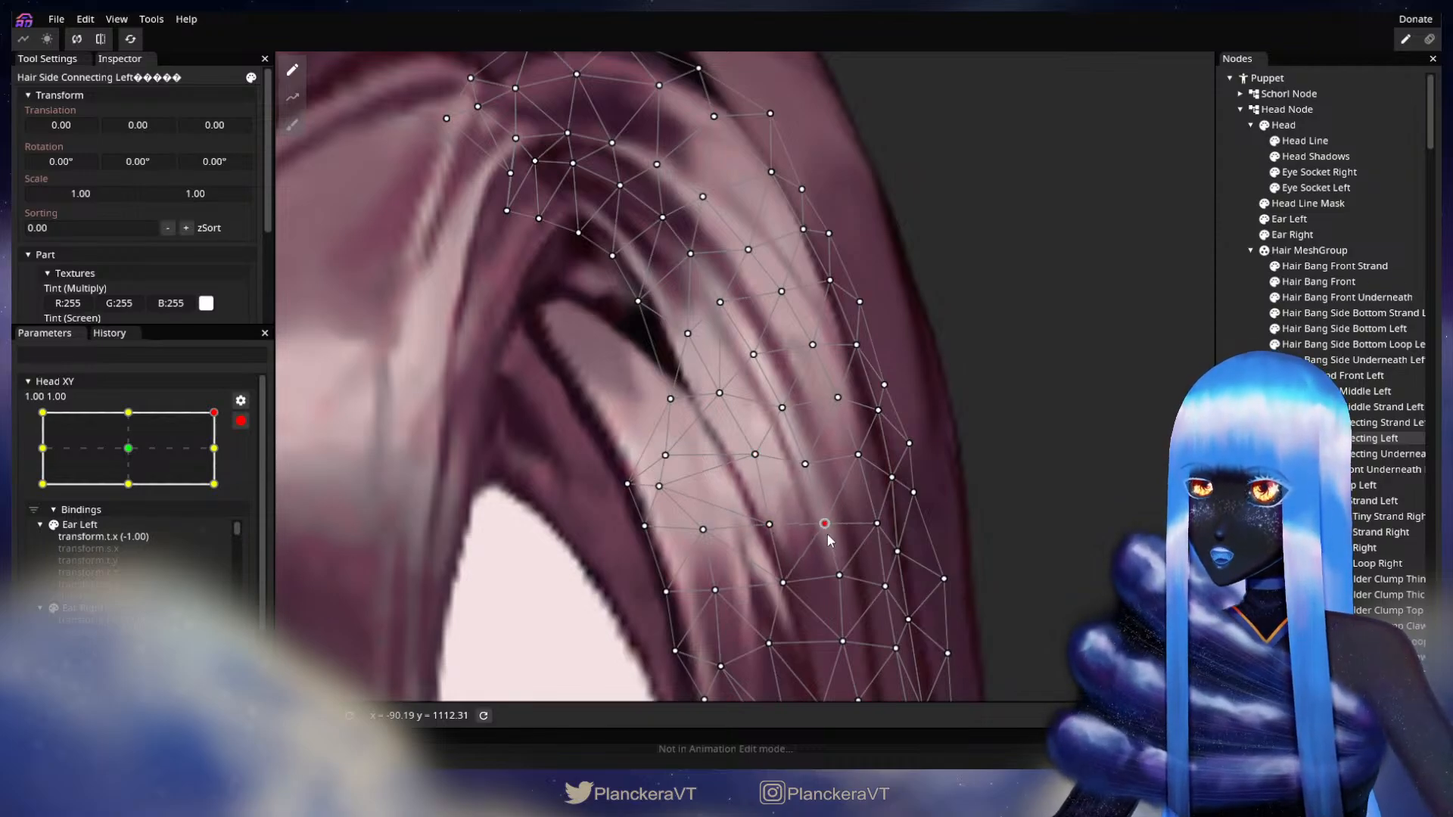
pyautogui.click(719, 393)
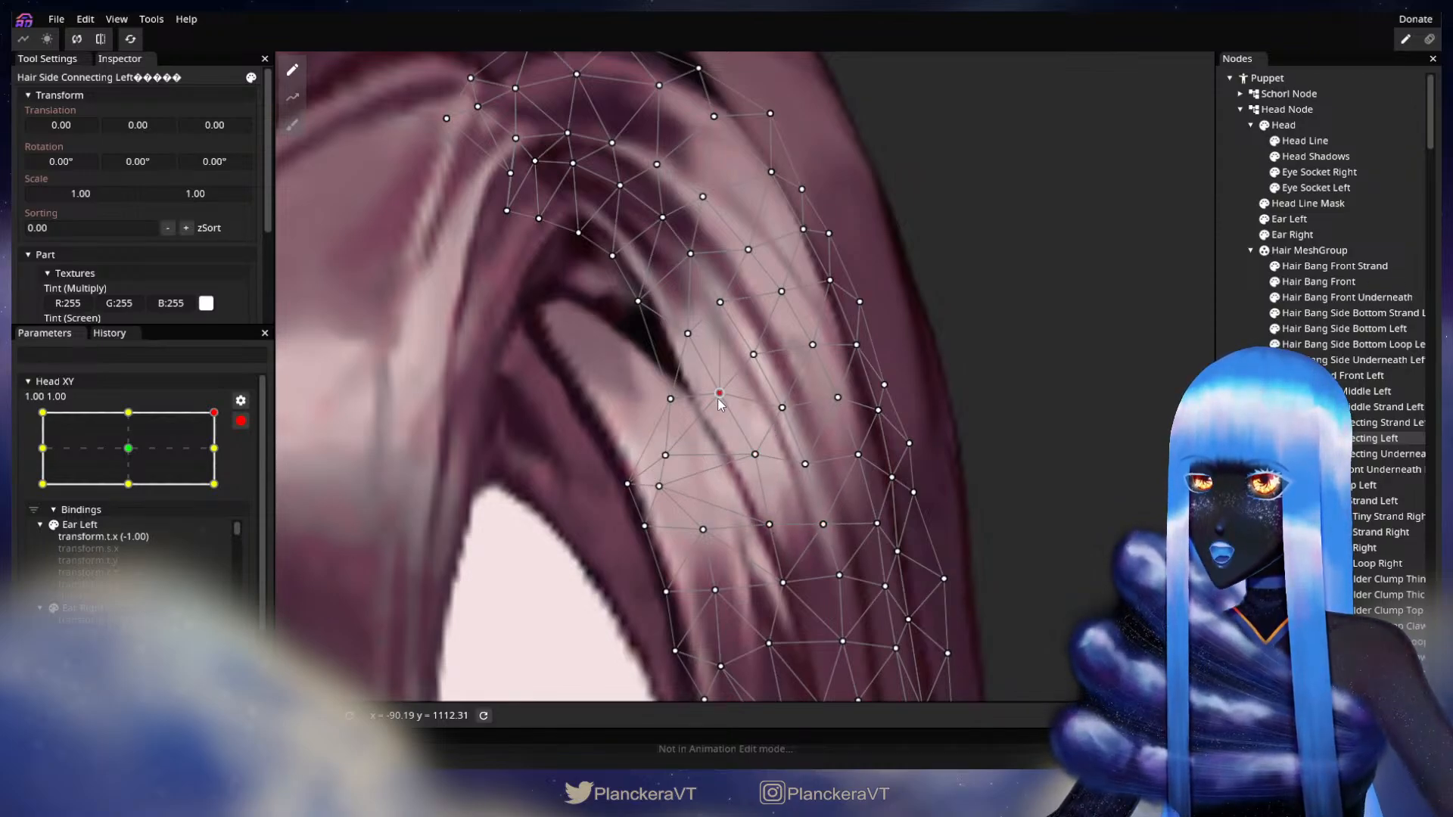
pyautogui.moveTo(720, 403); pyautogui.dragTo(722, 406)
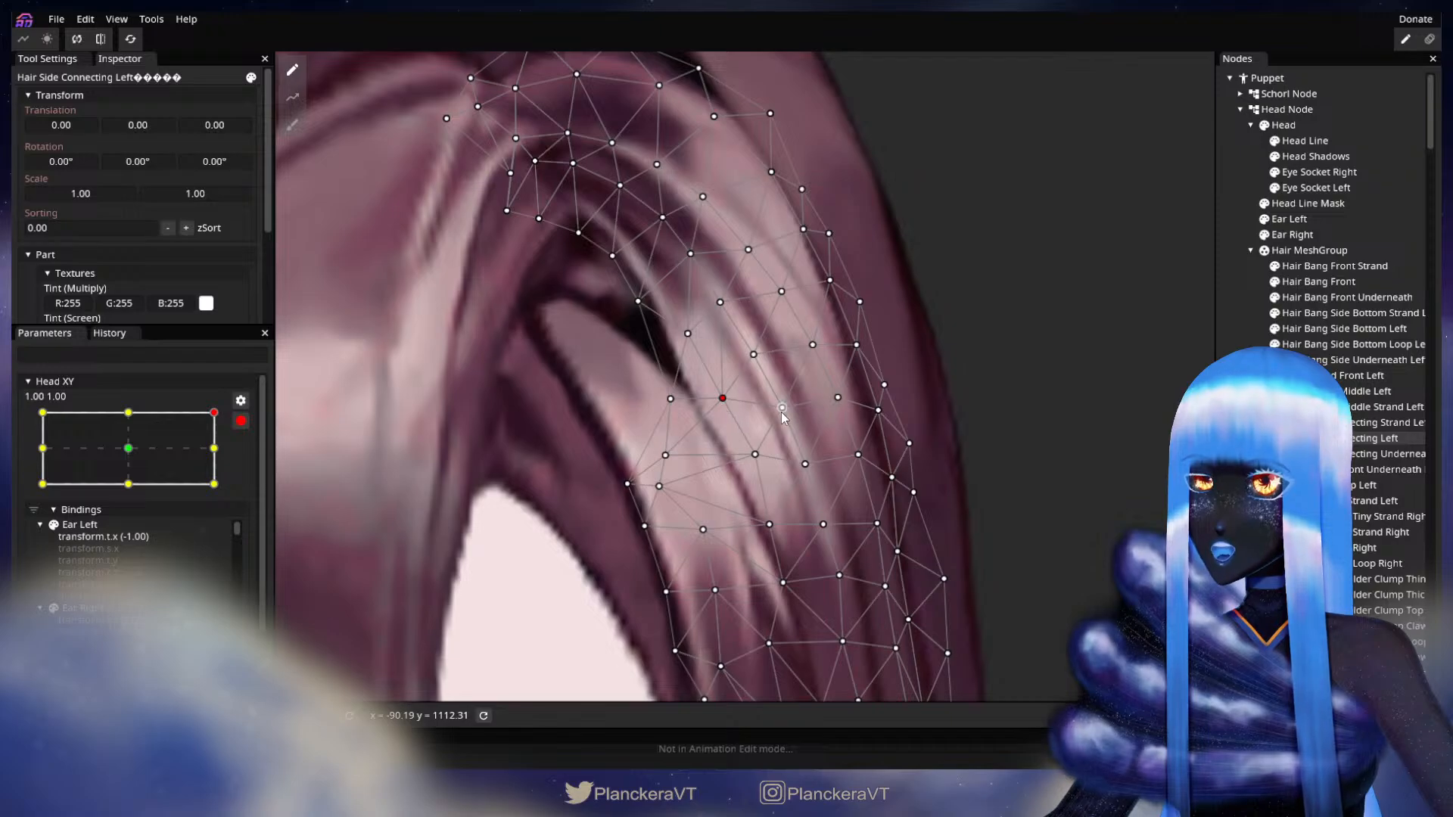
pyautogui.click(753, 455)
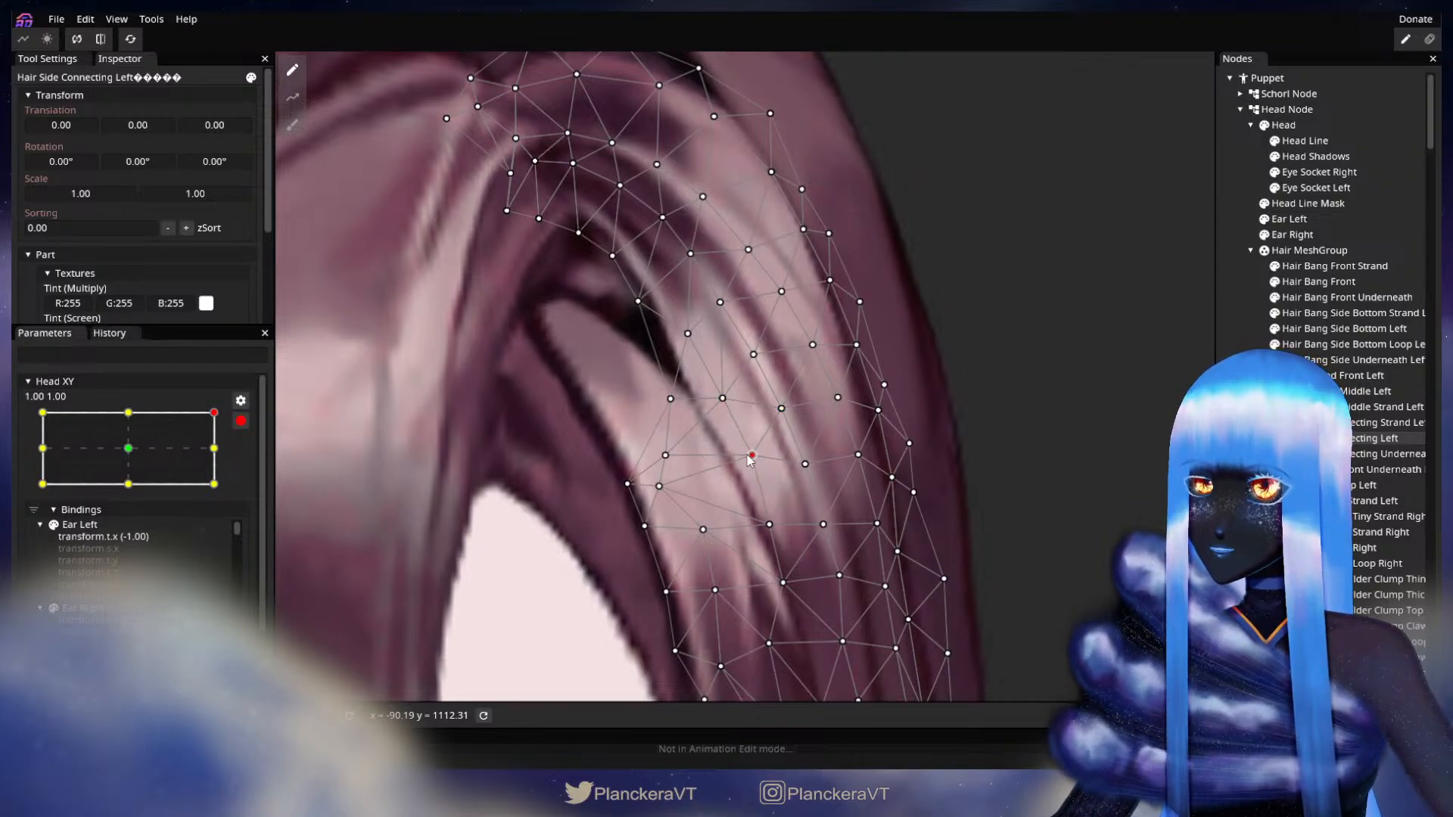
pyautogui.moveTo(749, 460); pyautogui.dragTo(748, 462)
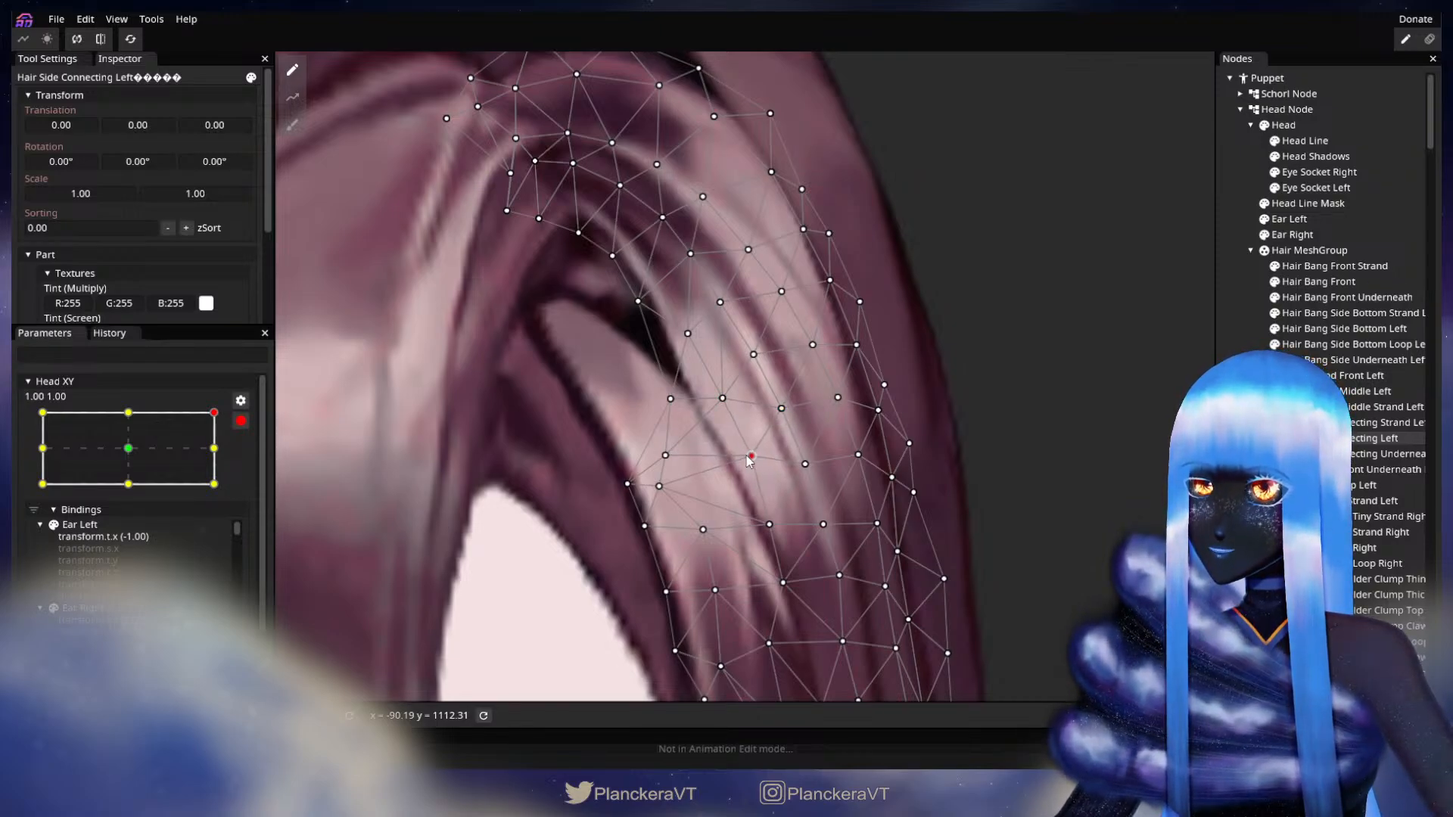
pyautogui.click(783, 408)
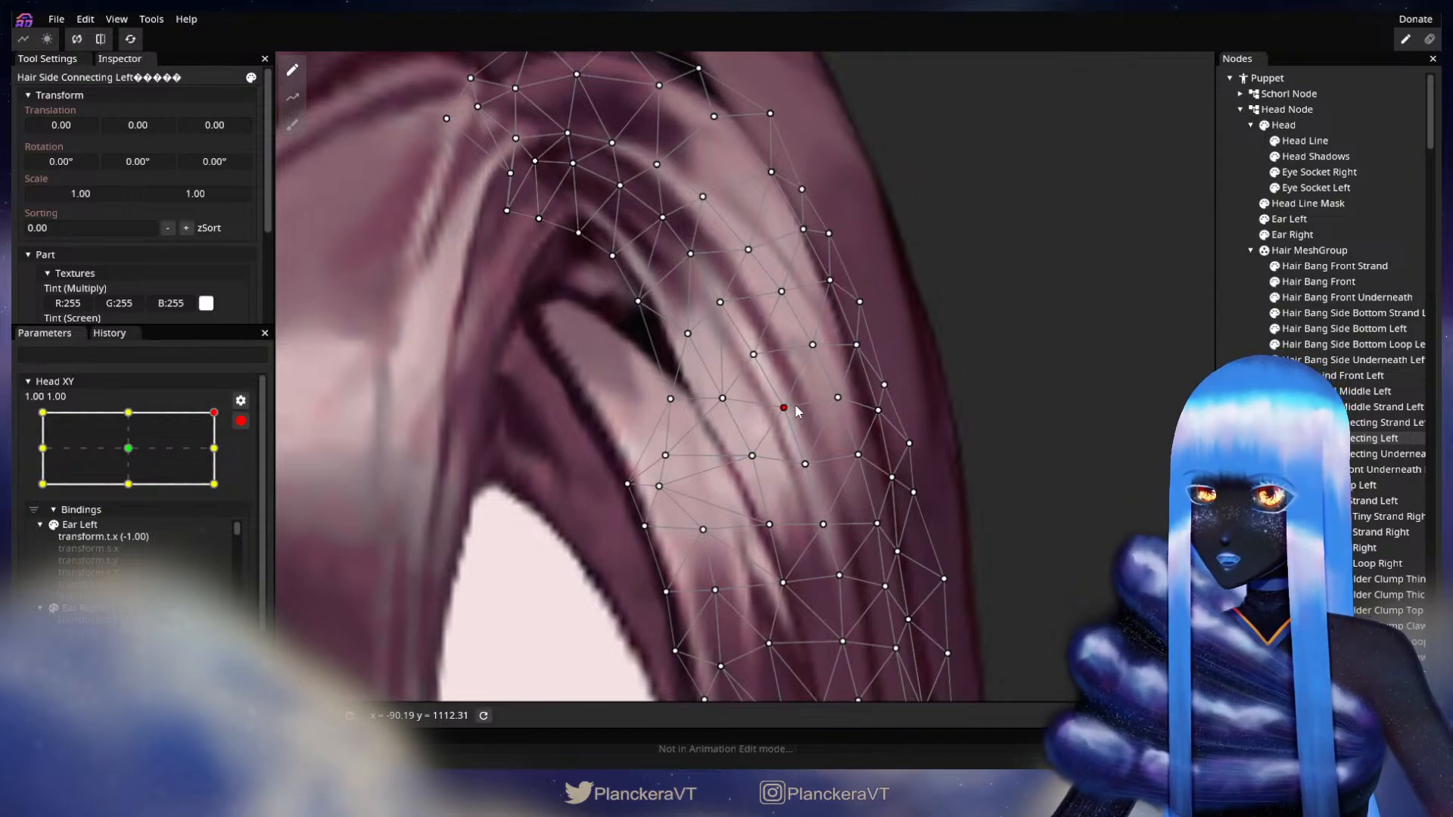
# Deselect Hair Side Connecting Left and examine the side hair without its mesh from close up and farther away.
pyautogui.press('Escape')
pyautogui.scroll(-3, 977, 462)
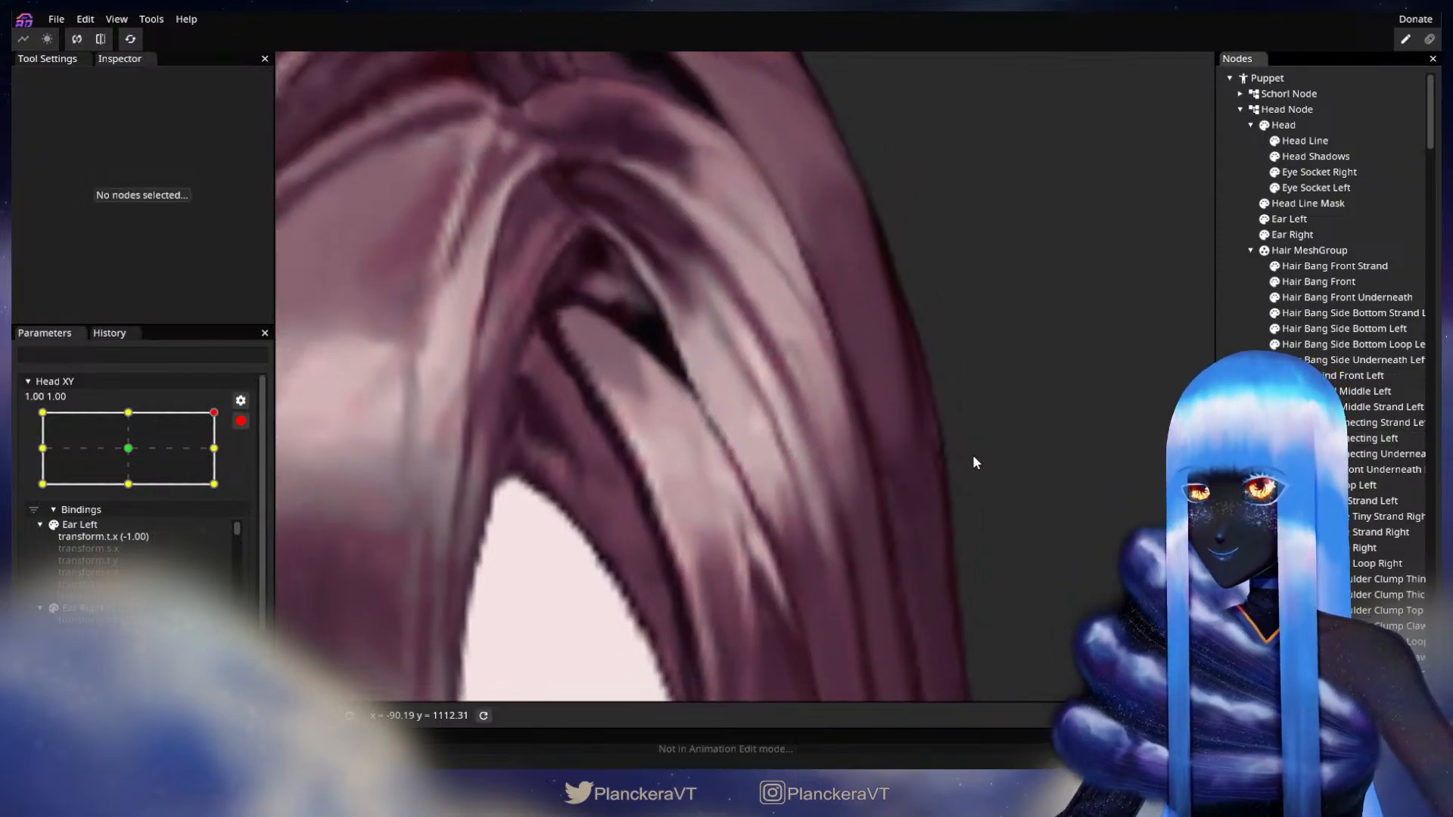
pyautogui.scroll(-4, 972, 484)
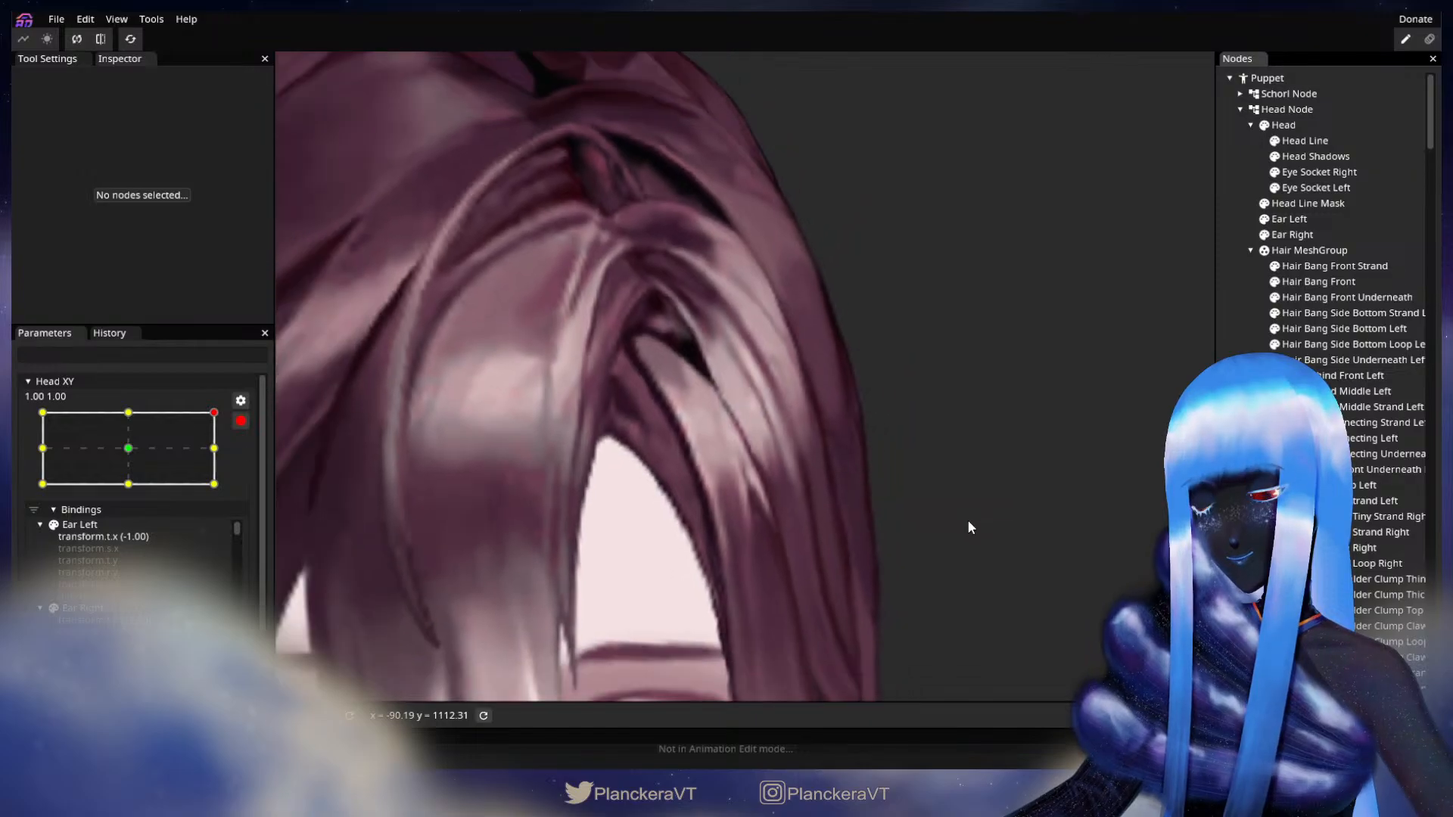
pyautogui.scroll(-2, 972, 518)
pyautogui.scroll(3, 877, 541)
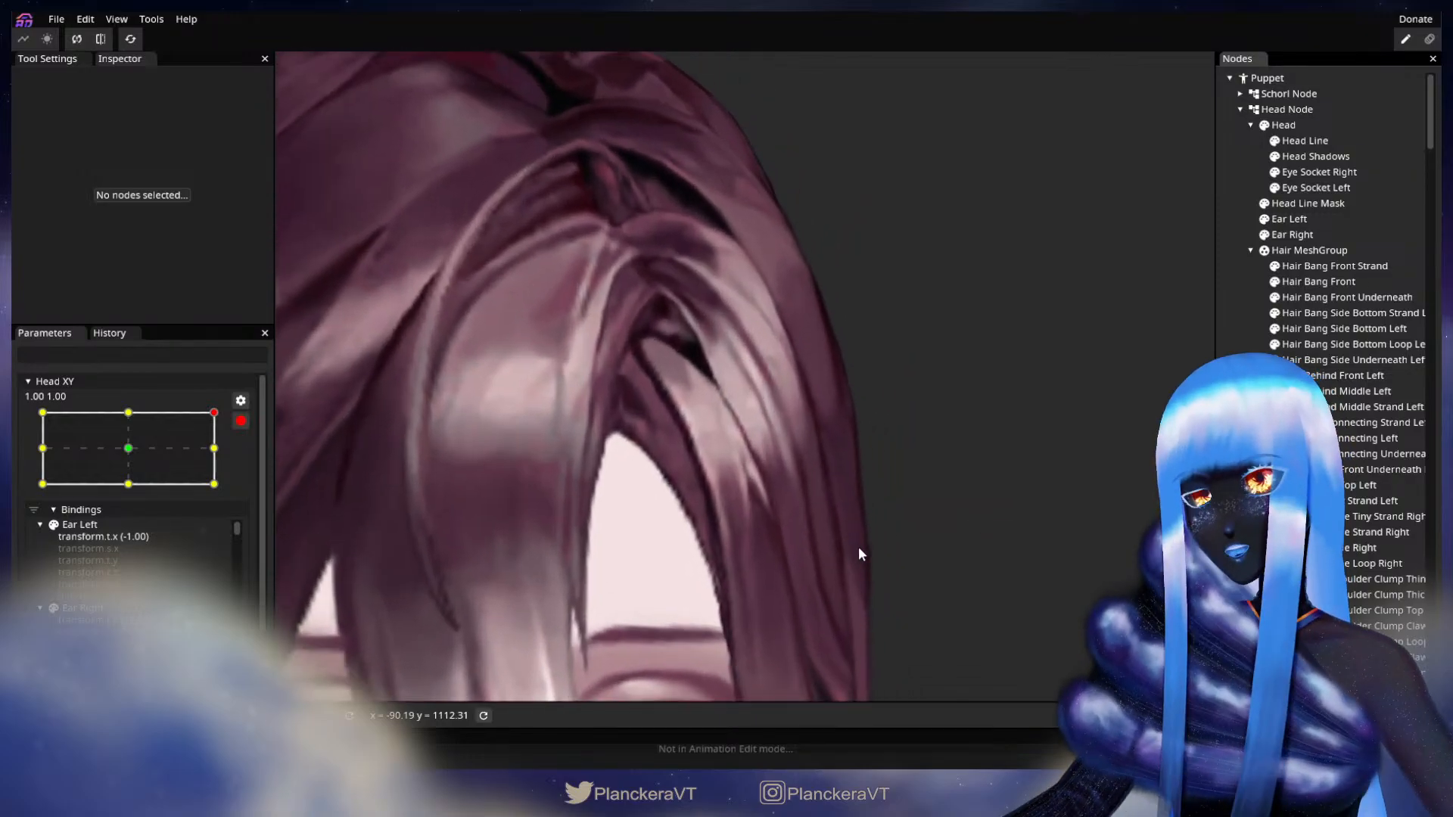
pyautogui.scroll(3, 860, 547)
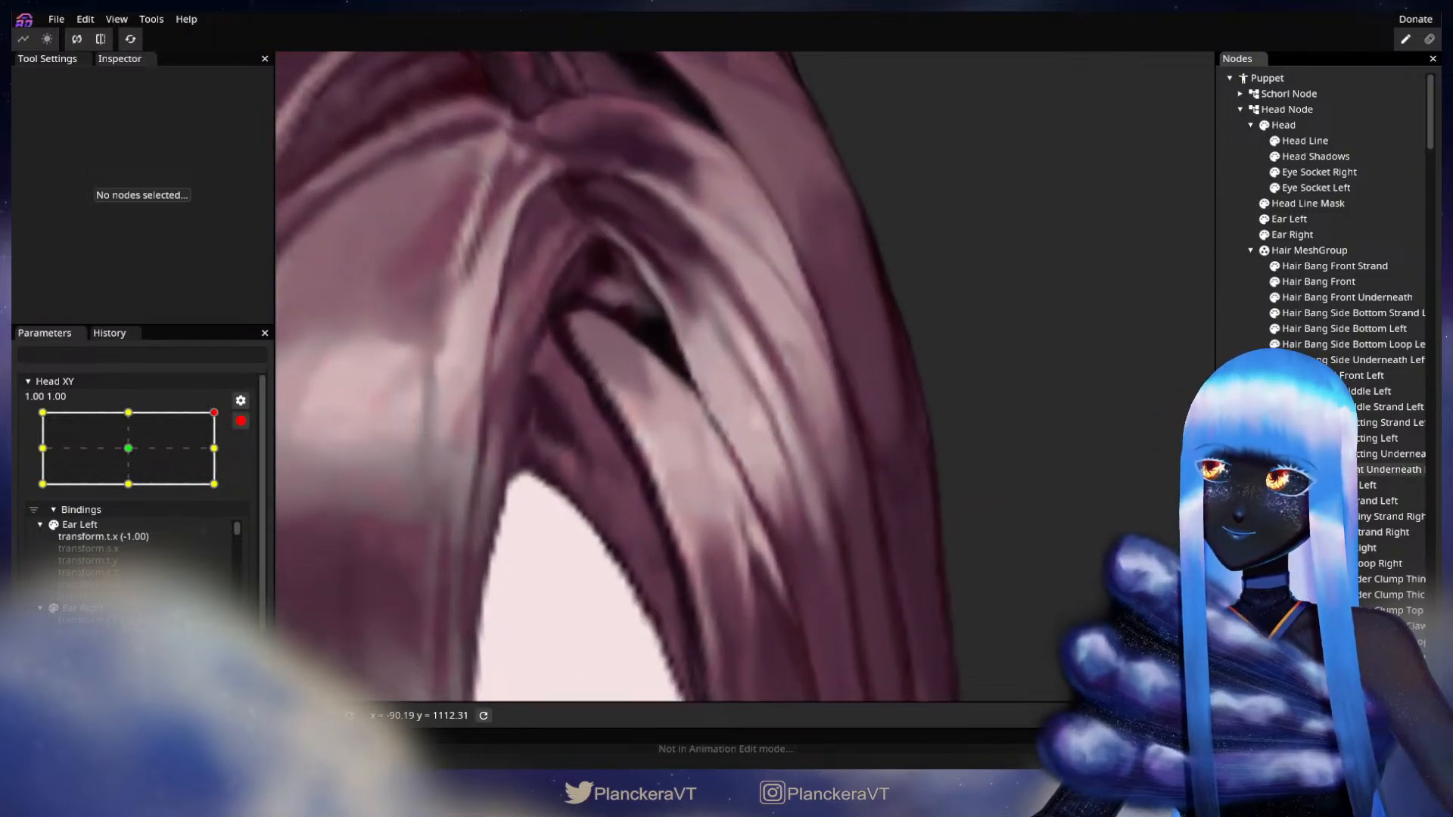
# Reselect Hair Side Connecting Left, nudge the vertices beside the dark strand line in the central highlights slightly outward, and deselect it.
pyautogui.click(1321, 439)
pyautogui.scroll(1, 755, 473)
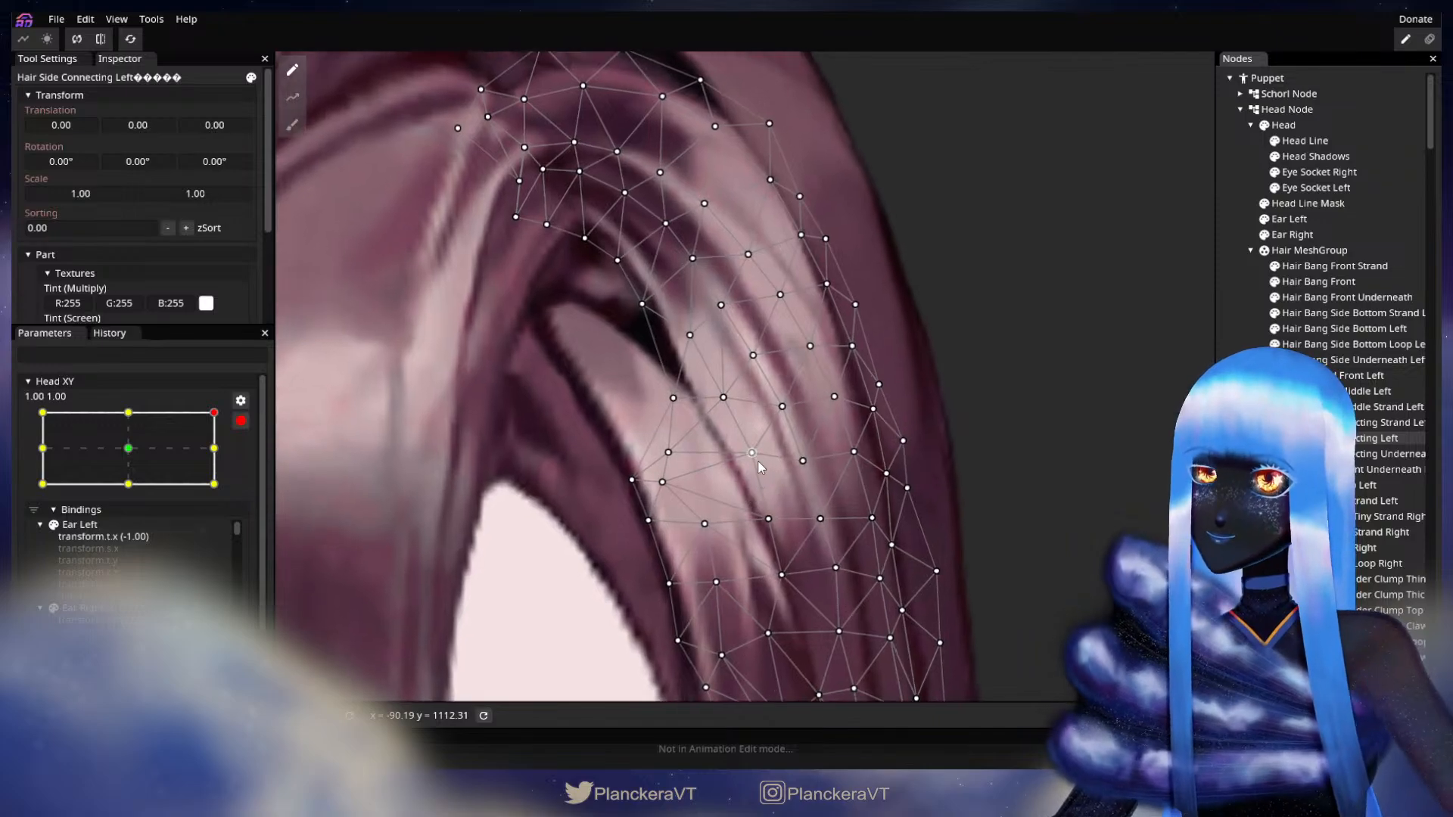
pyautogui.click(756, 458)
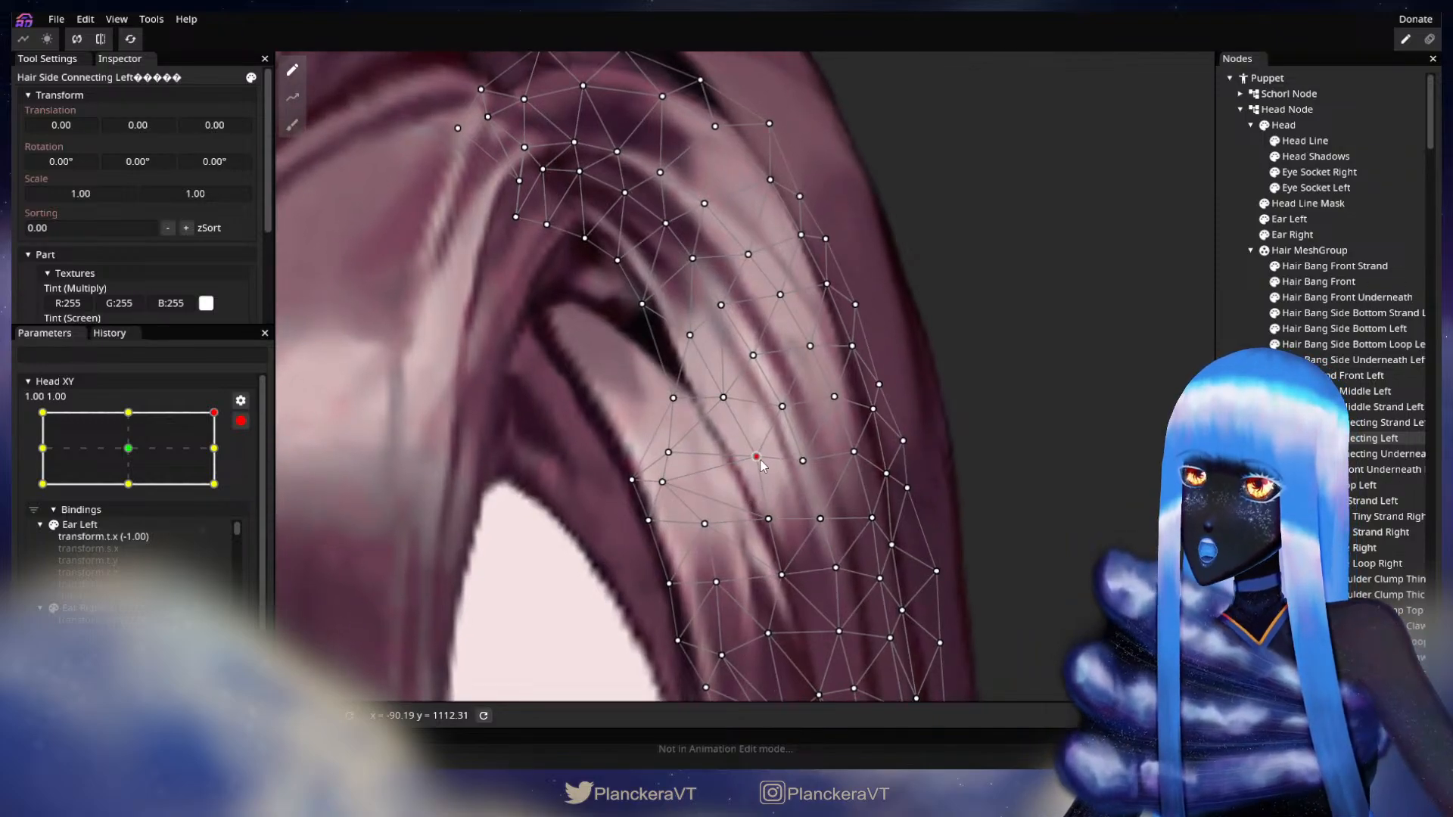
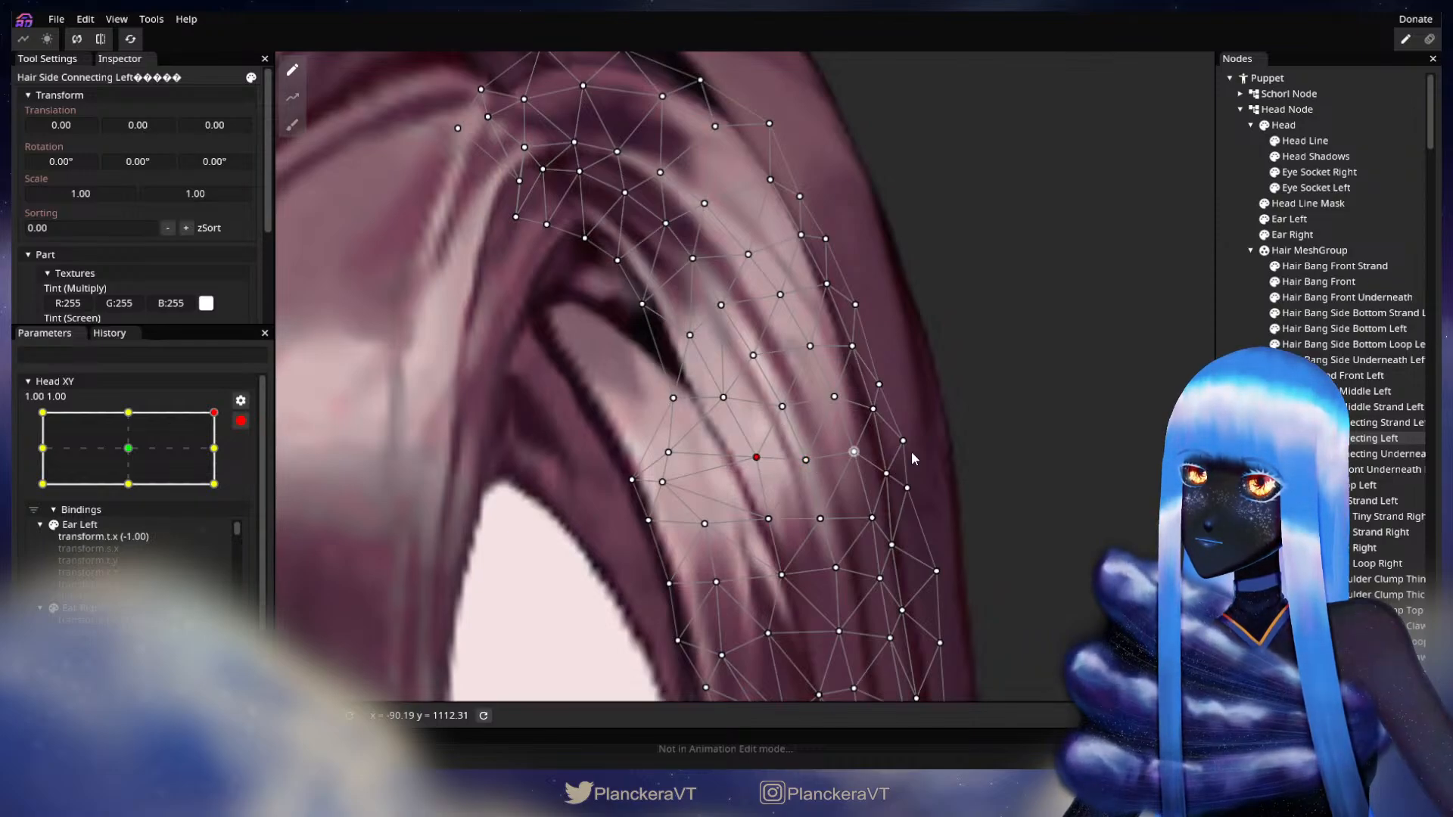
pyautogui.press('Escape')
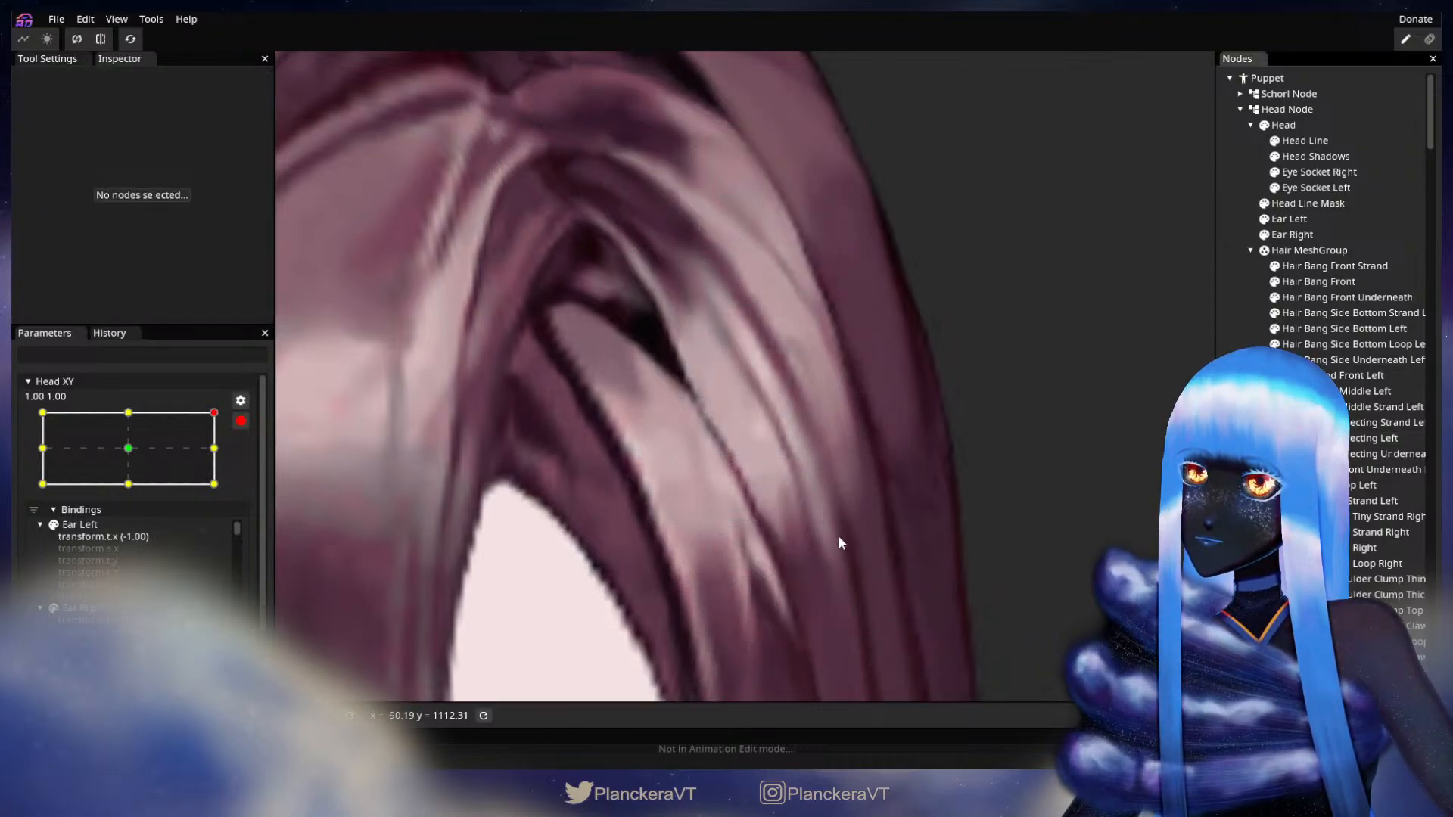
# Disarm Head XY, move it from 1.00, 1.00 to 1.00, 0.06 and back to check the side hair, and rearm it.
pyautogui.scroll(-3, 838, 537)
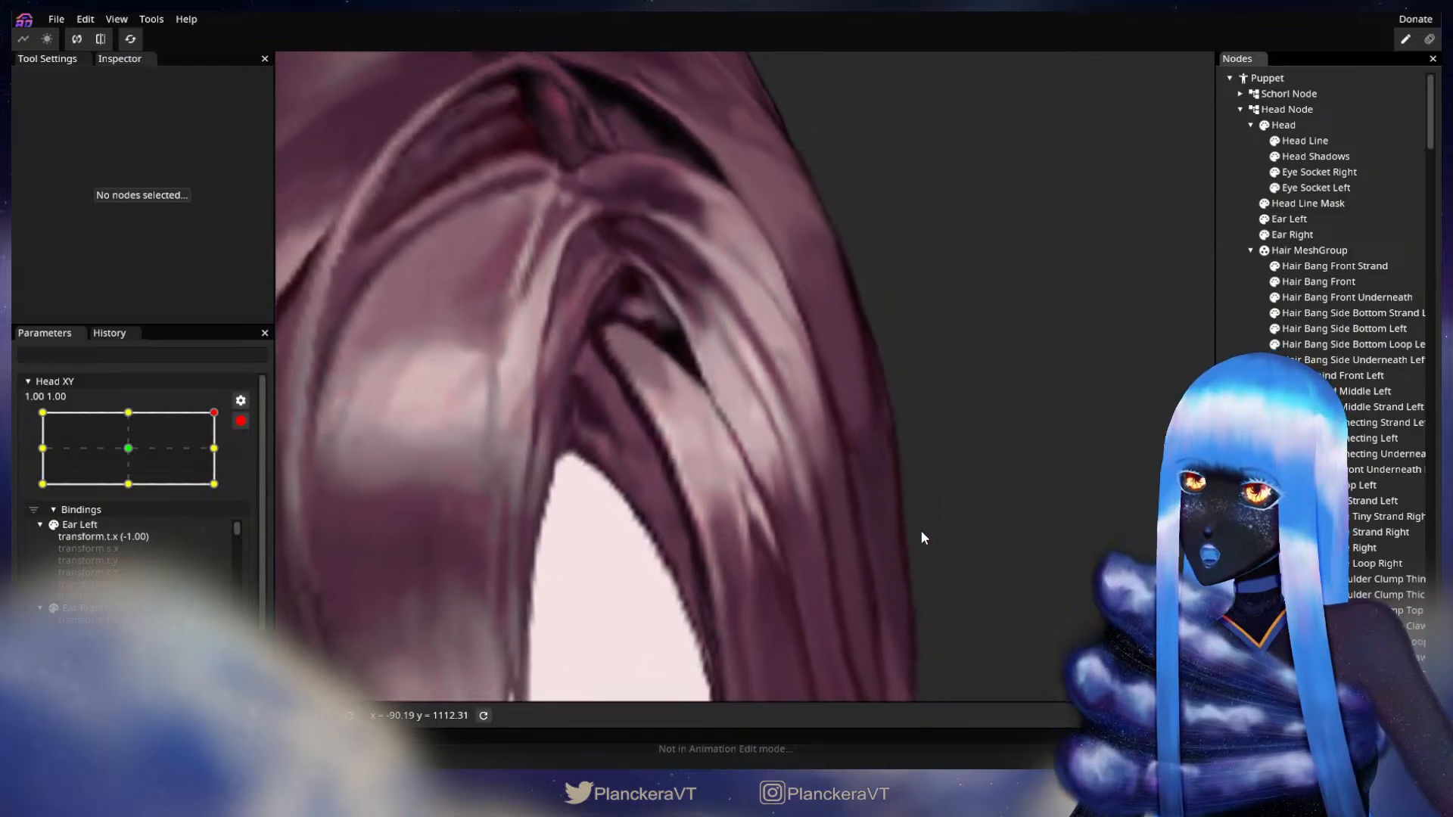
pyautogui.scroll(-5, 922, 537)
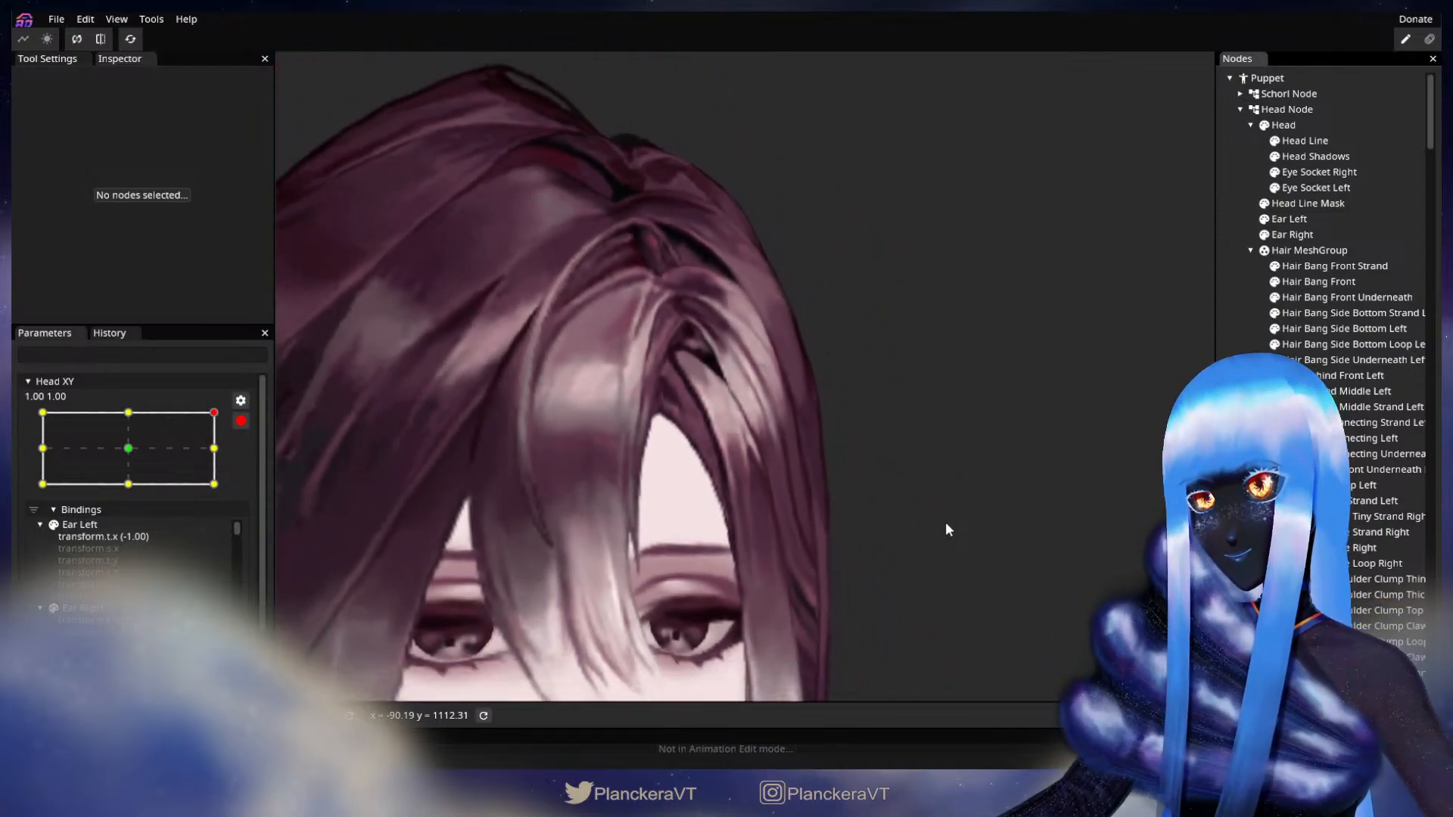
pyautogui.scroll(-4, 946, 526)
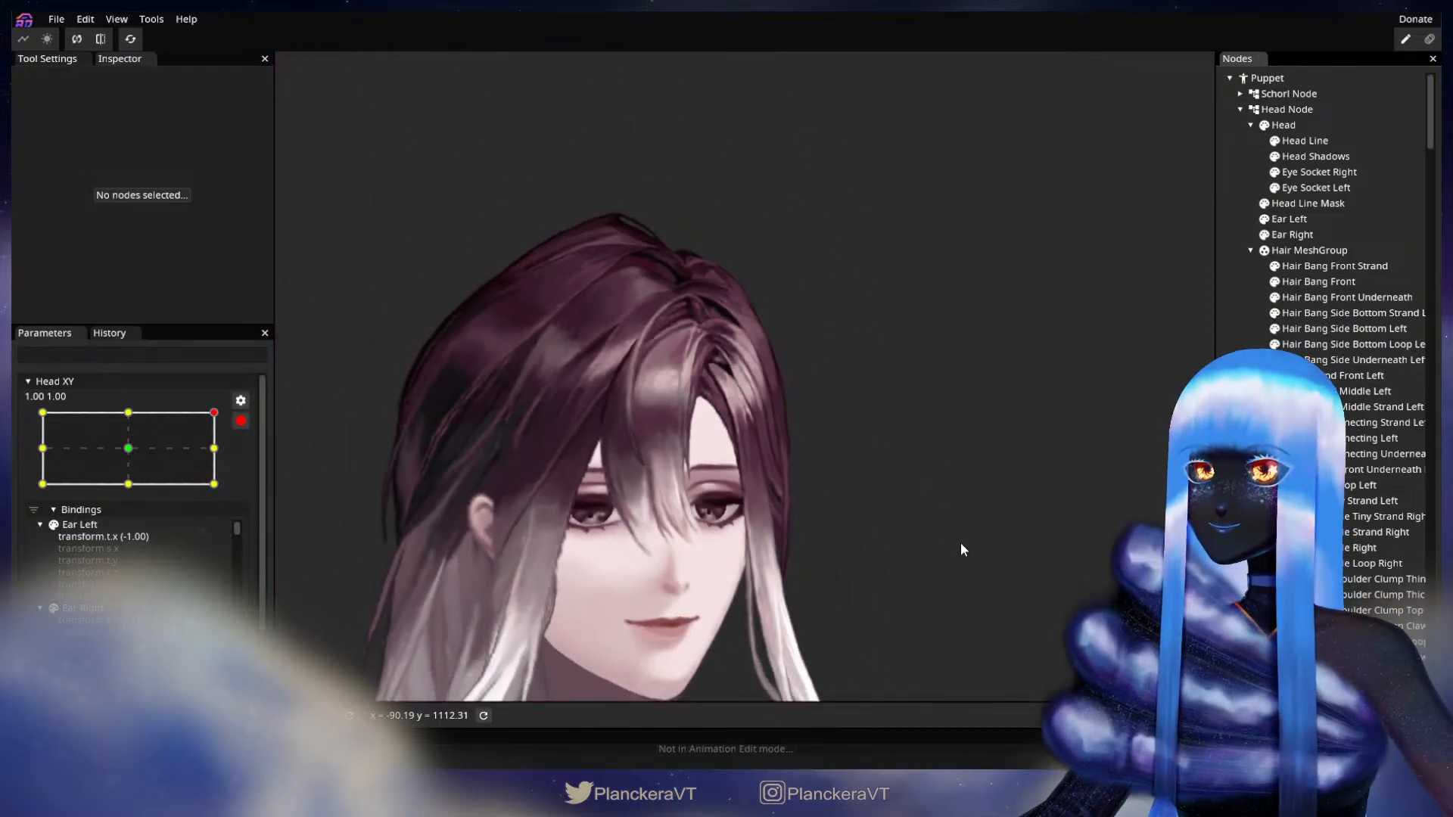
pyautogui.click(240, 421)
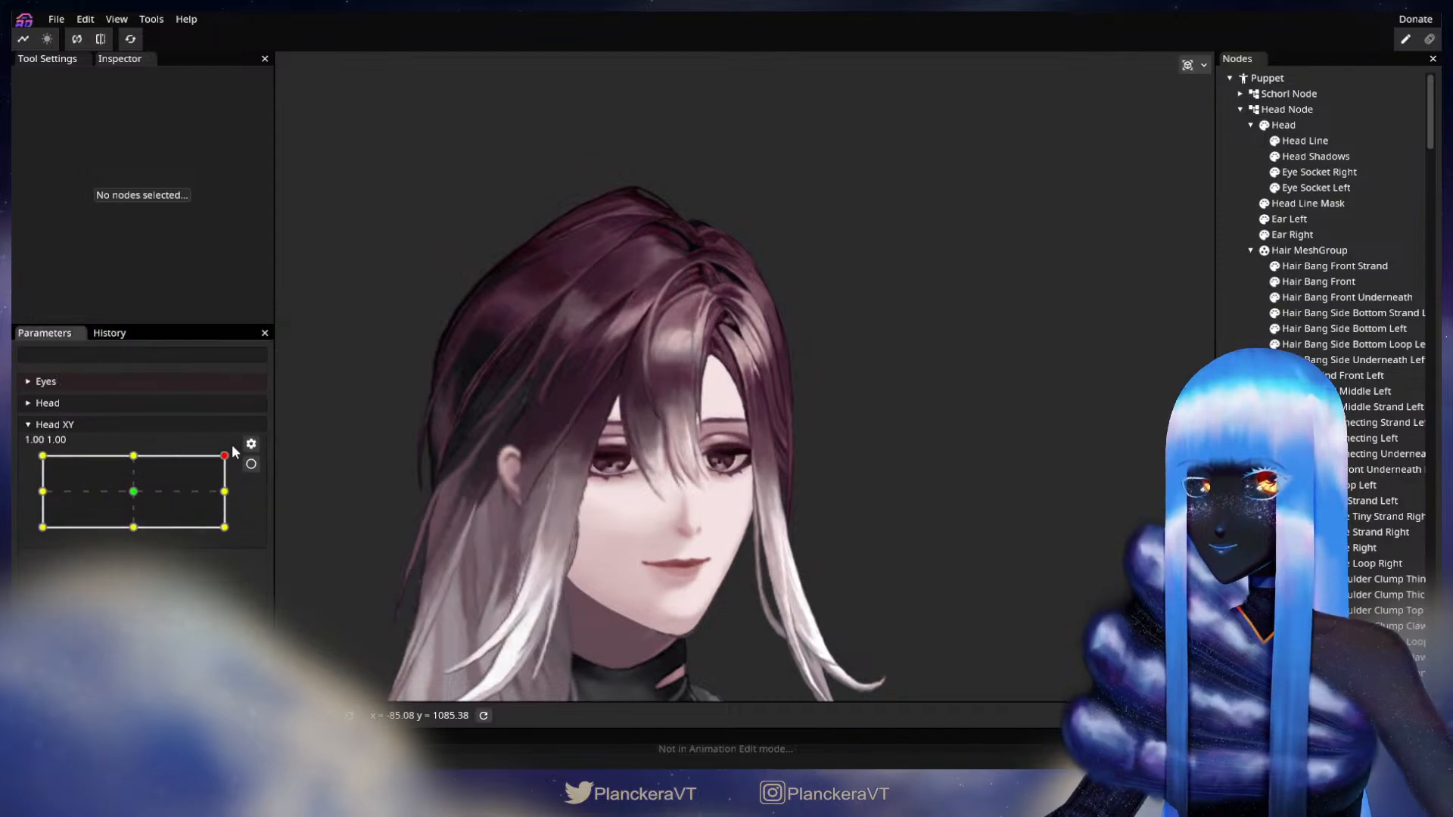
pyautogui.moveTo(229, 457); pyautogui.dragTo(241, 489)
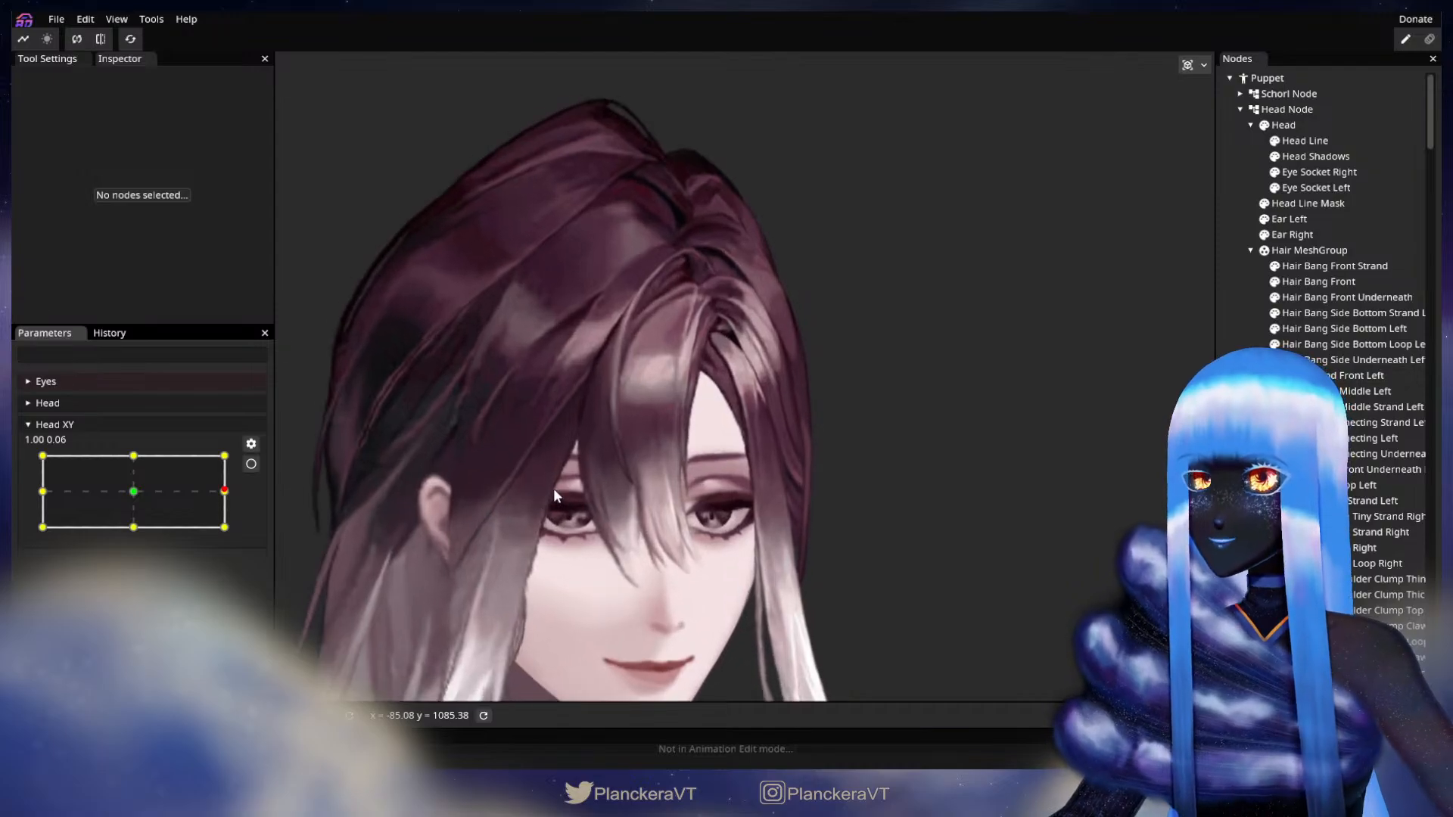
pyautogui.scroll(5, 553, 489)
pyautogui.scroll(2, 631, 480)
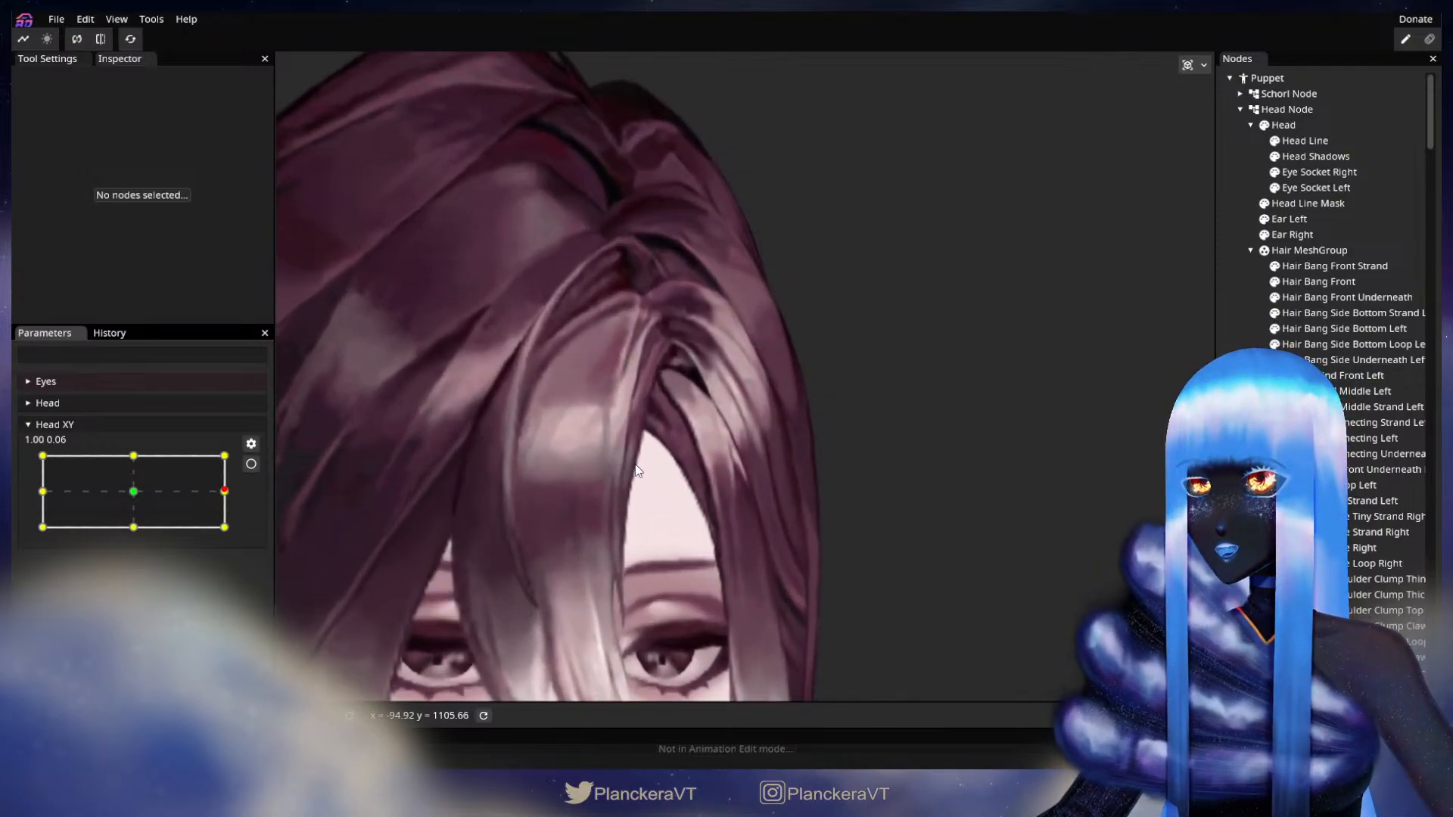
pyautogui.moveTo(219, 493); pyautogui.dragTo(251, 461)
pyautogui.click(254, 464)
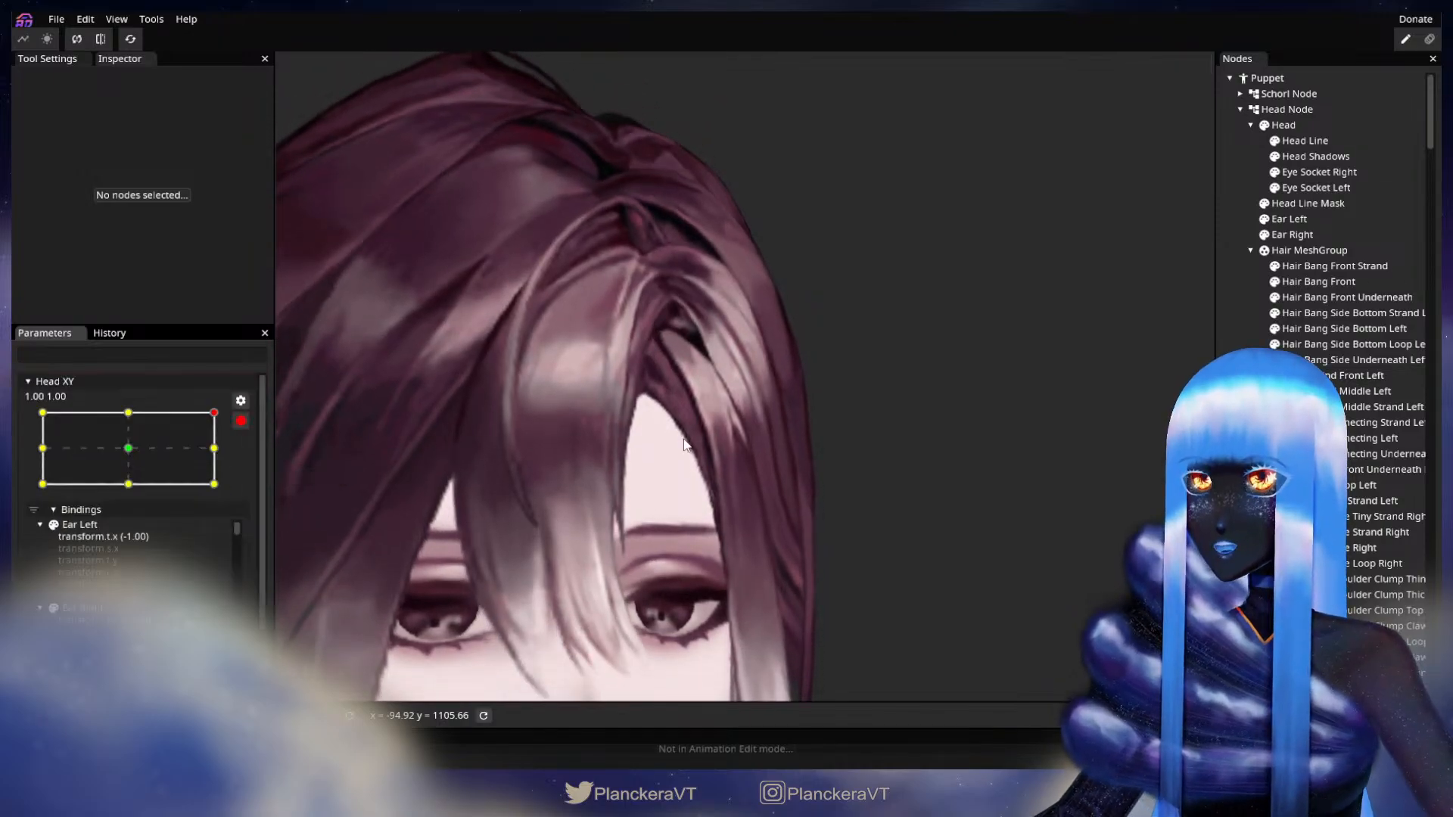
# Select Hair Side Connecting Left, adjust the vertices along the inner edge beside the dark gap and the adjoining strands, and deselect it.
pyautogui.scroll(2, 678, 378)
pyautogui.moveTo(678, 381); pyautogui.dragTo(712, 476)
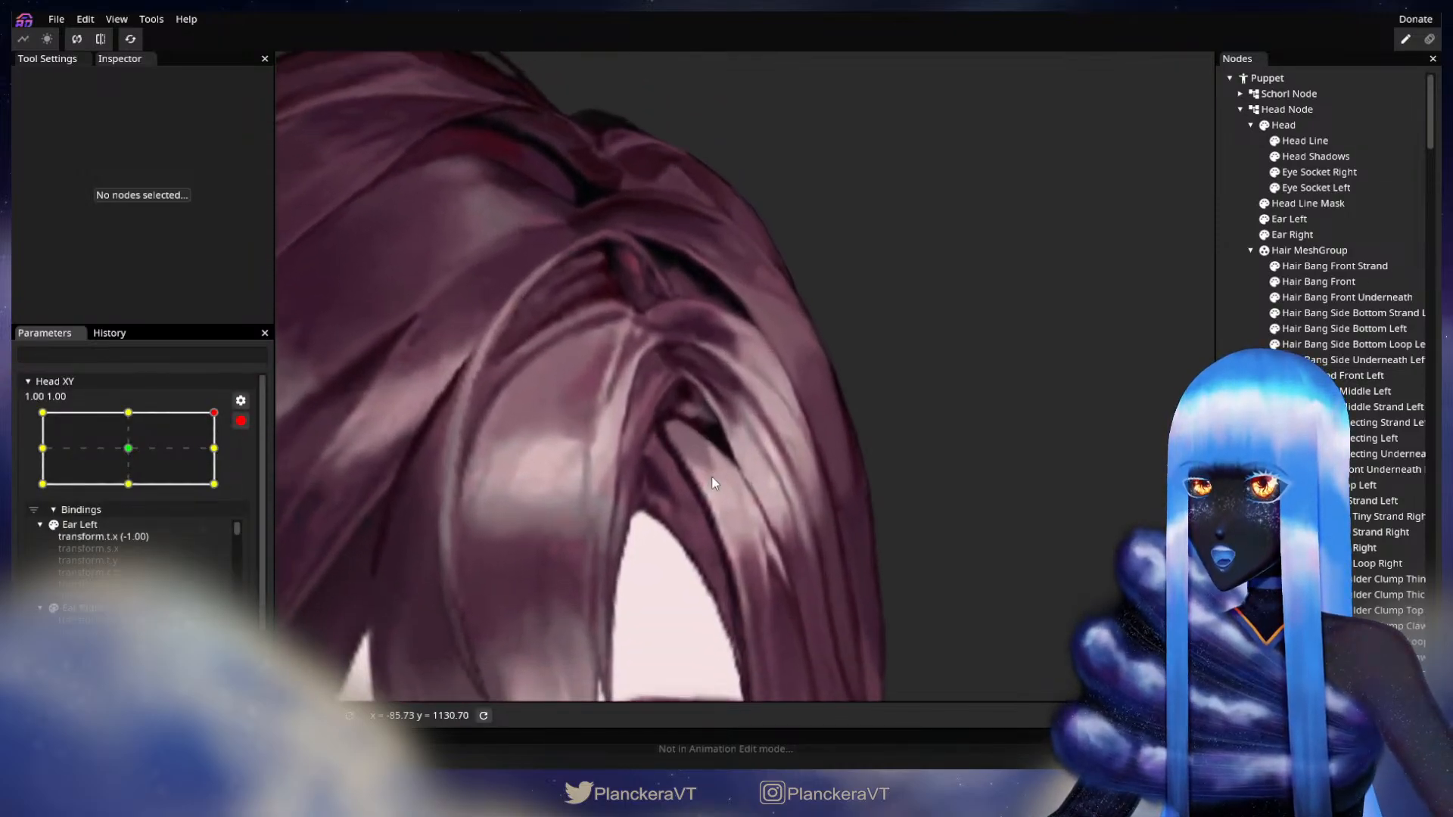
pyautogui.scroll(3, 718, 469)
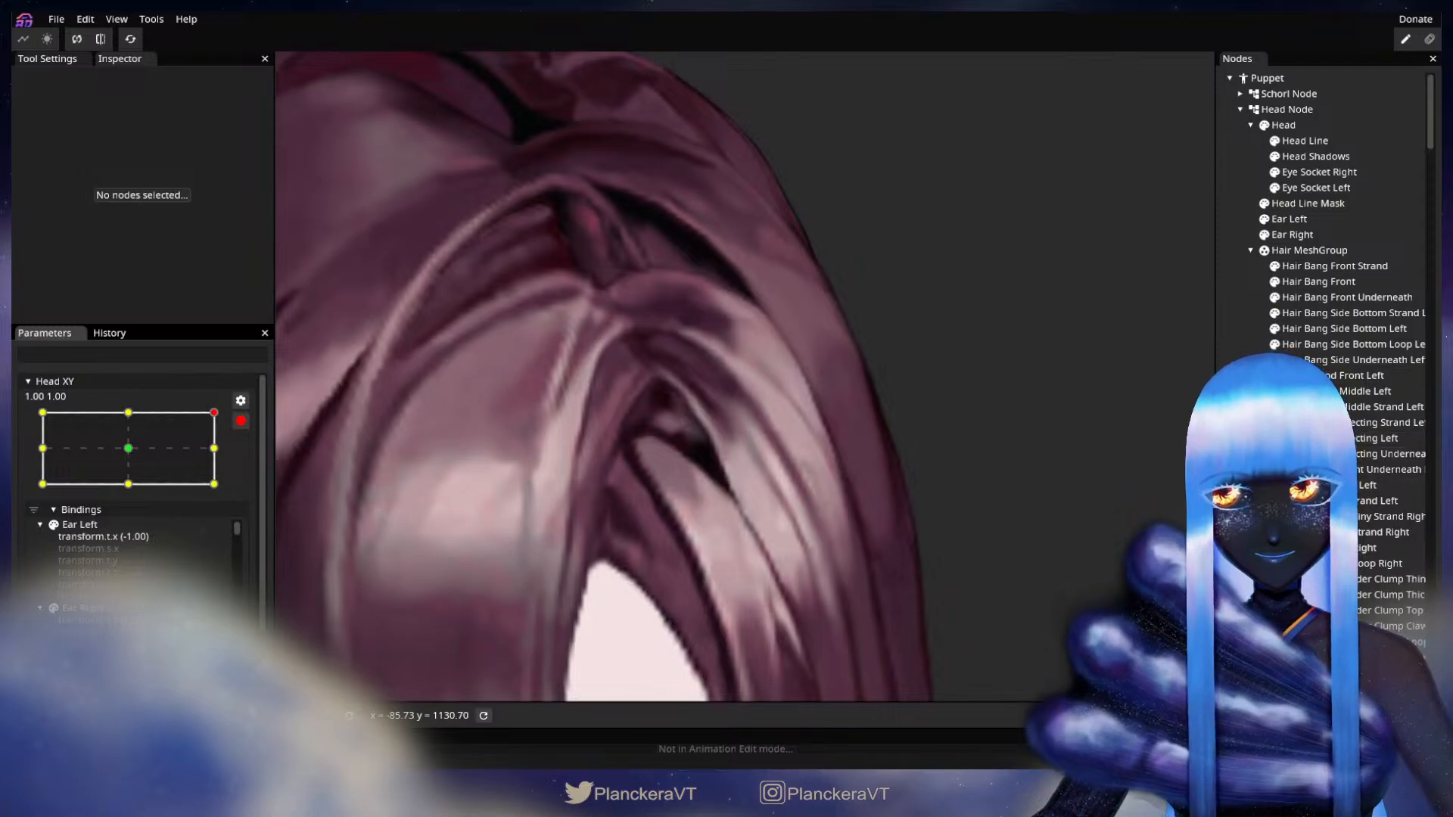
pyautogui.click(1373, 439)
pyautogui.scroll(2, 618, 483)
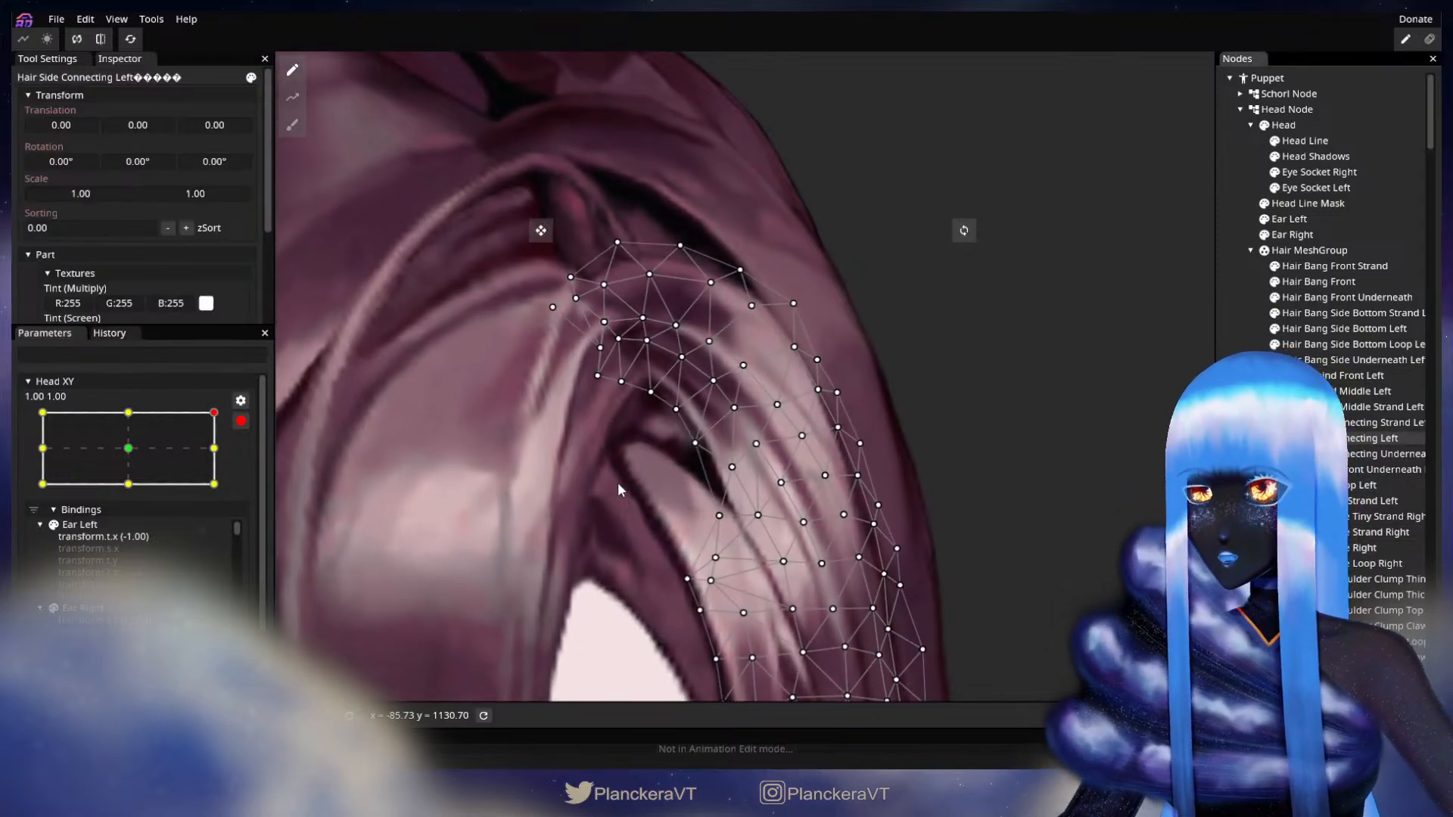
pyautogui.moveTo(694, 454); pyautogui.dragTo(688, 457)
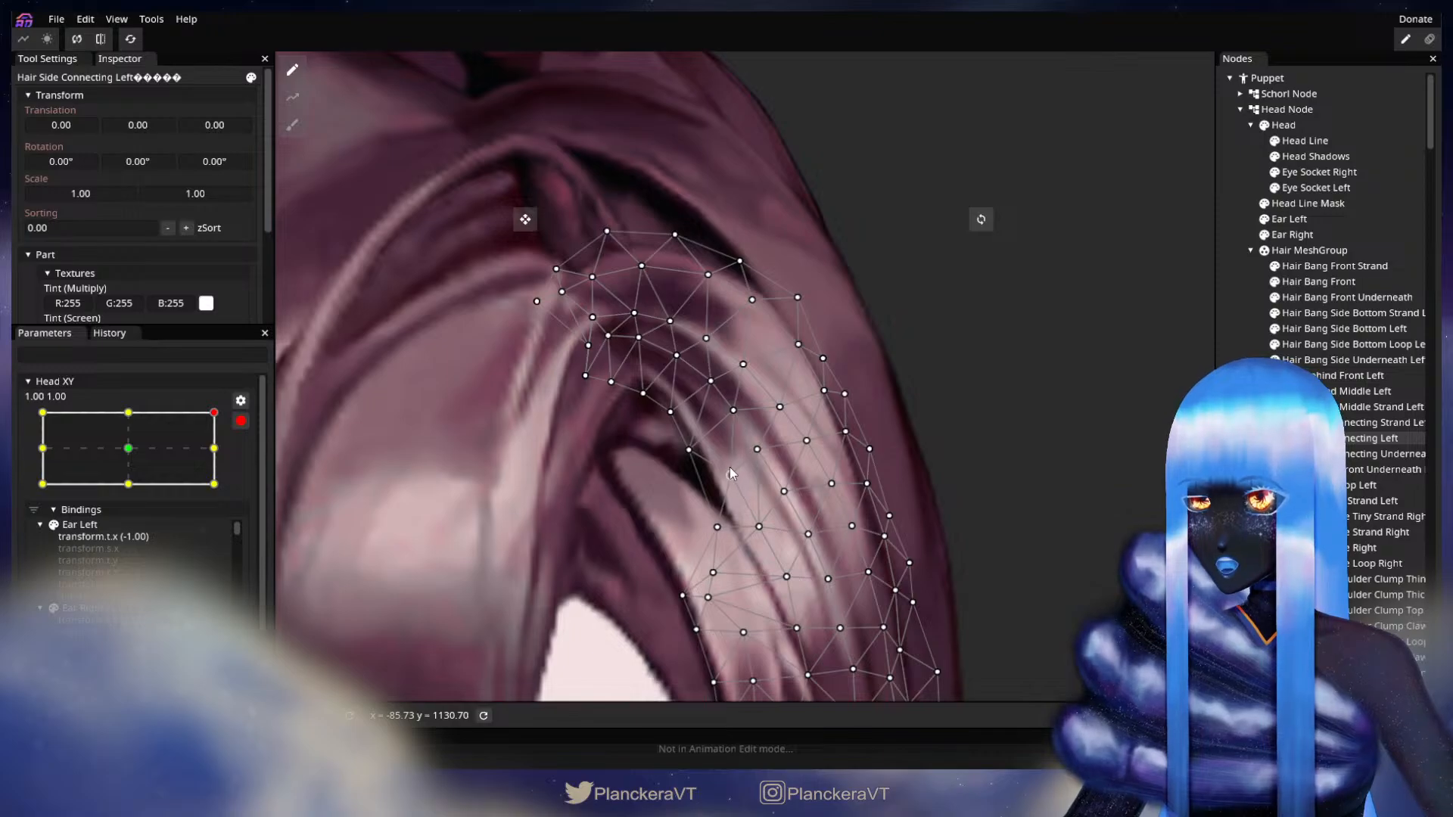
pyautogui.click(732, 410)
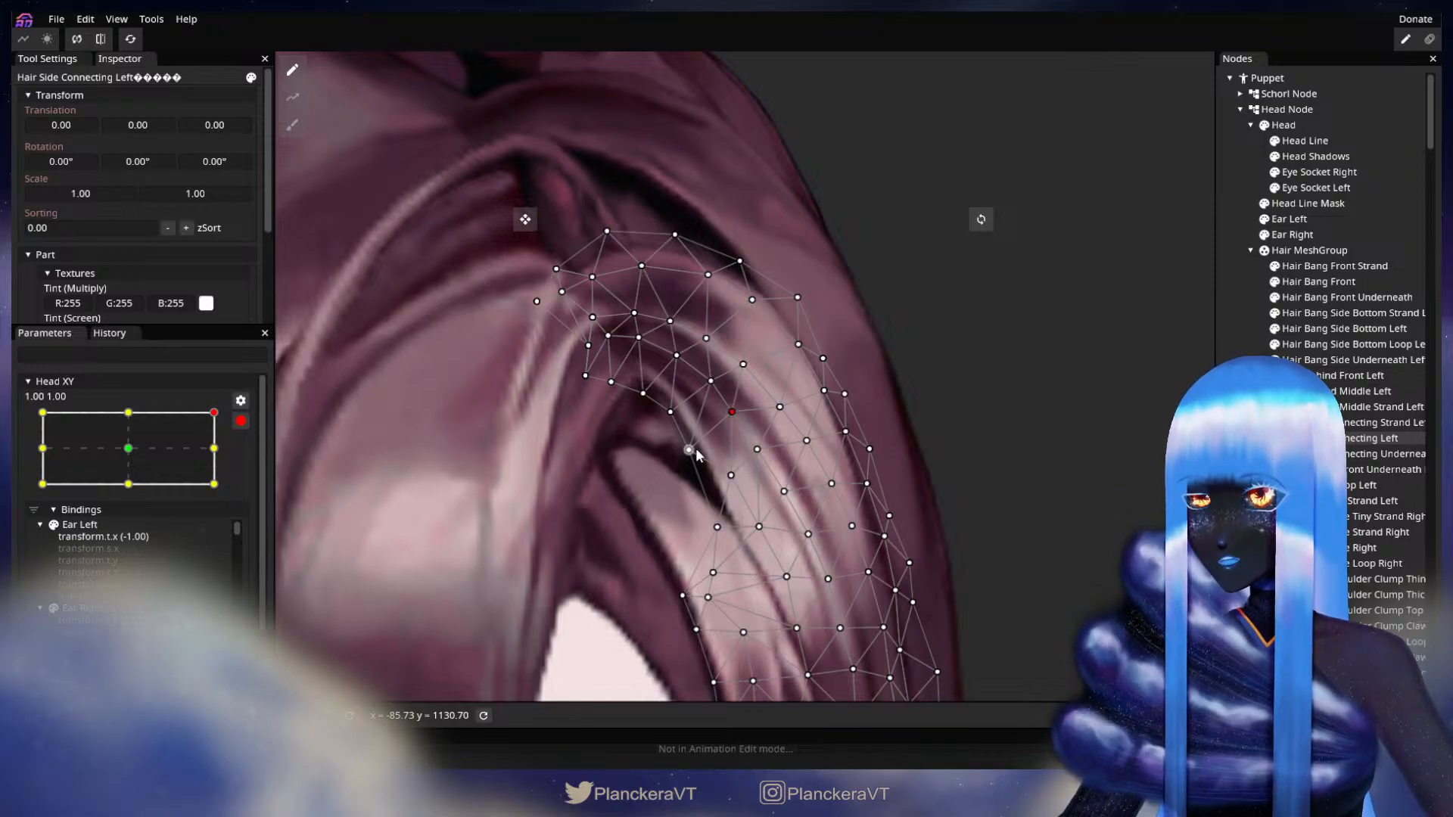
pyautogui.moveTo(693, 461); pyautogui.dragTo(691, 465)
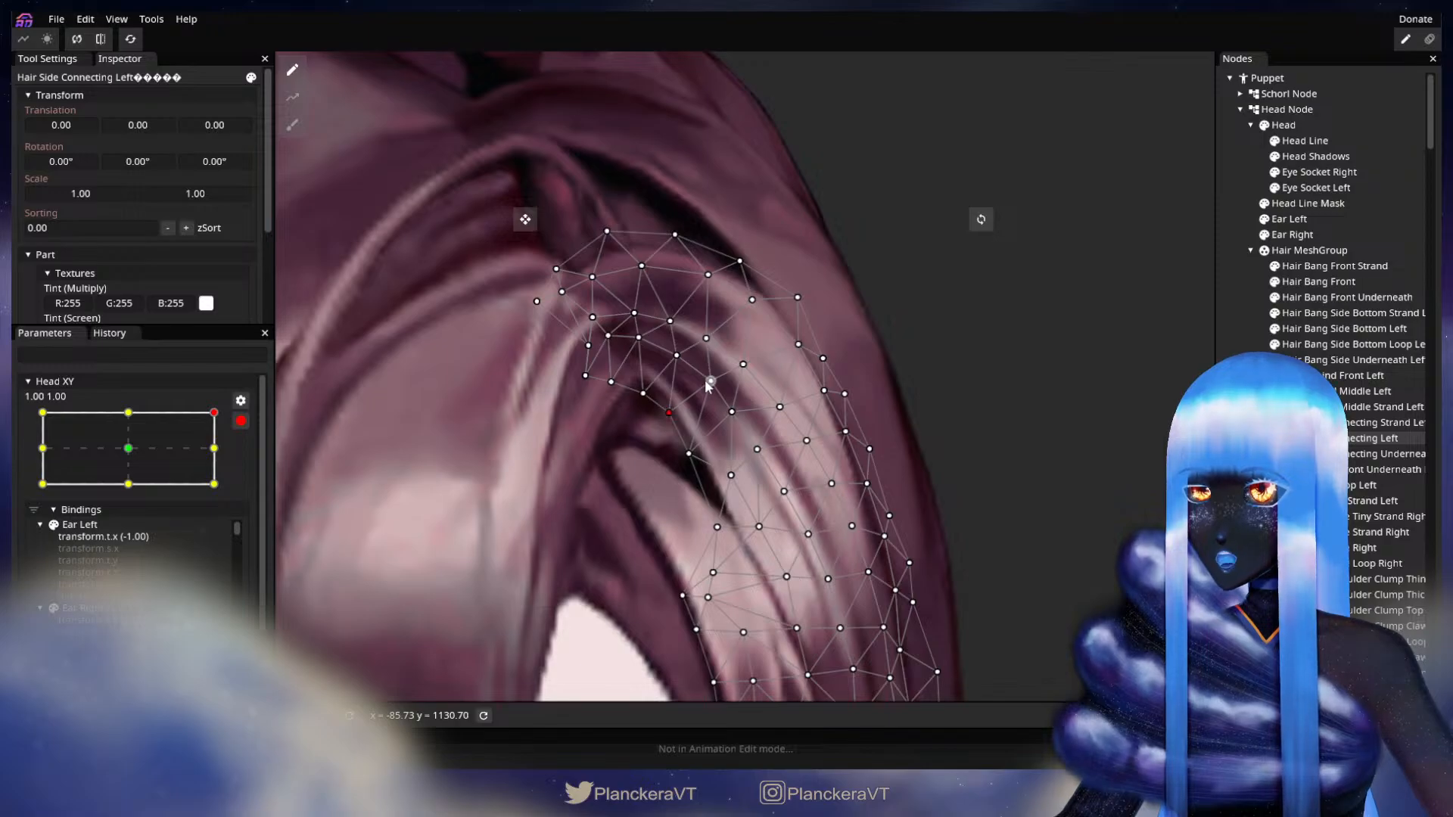
pyautogui.click(691, 452)
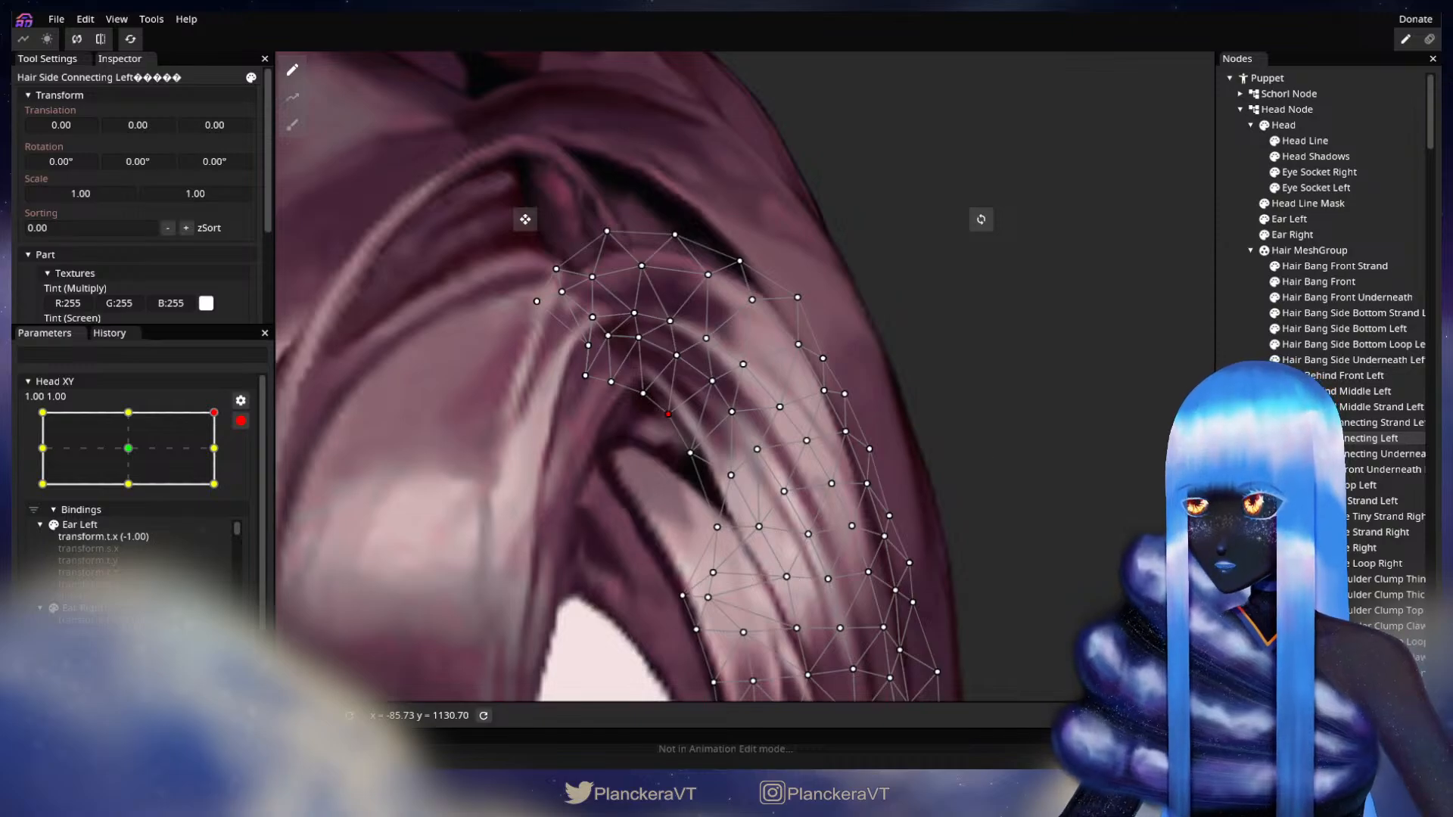
pyautogui.press('Escape')
# Disarm Head XY, sweep it between 1.00, 1.00 and 1.00, 0.06 to check the inner hair edge, and rearm it at the corner.
pyautogui.scroll(-1, 772, 519)
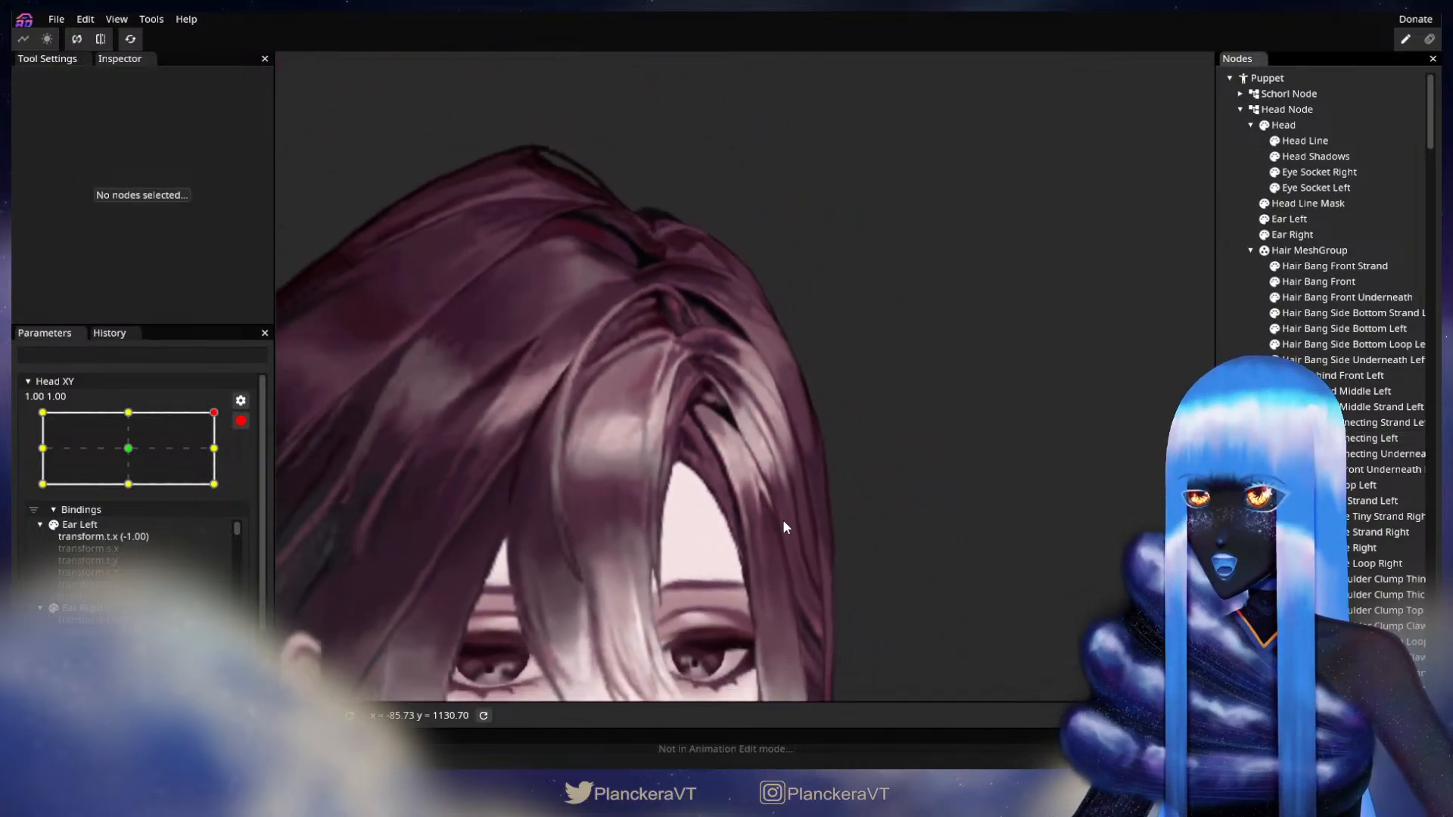
pyautogui.click(241, 420)
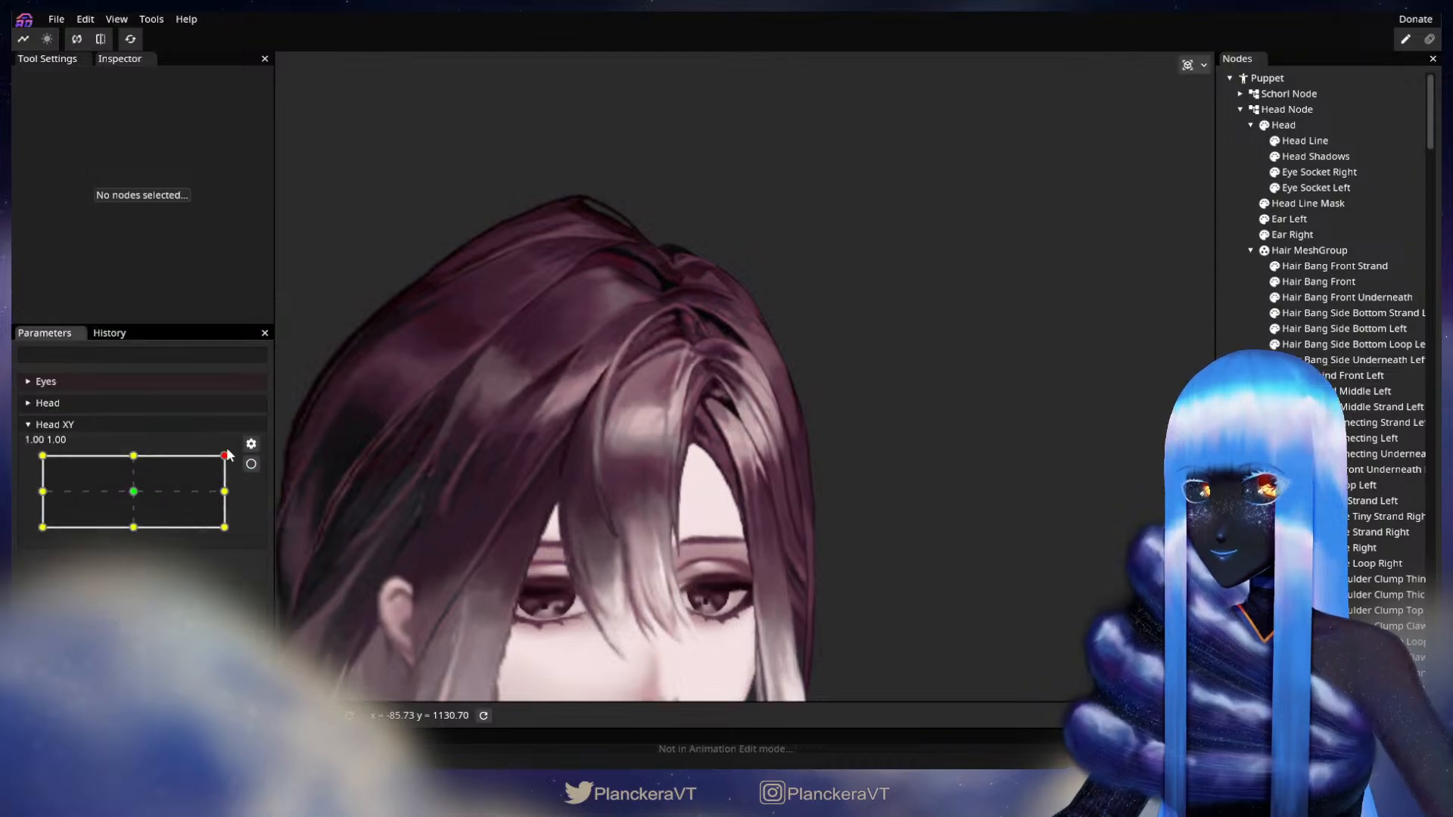
pyautogui.moveTo(225, 457); pyautogui.dragTo(229, 471)
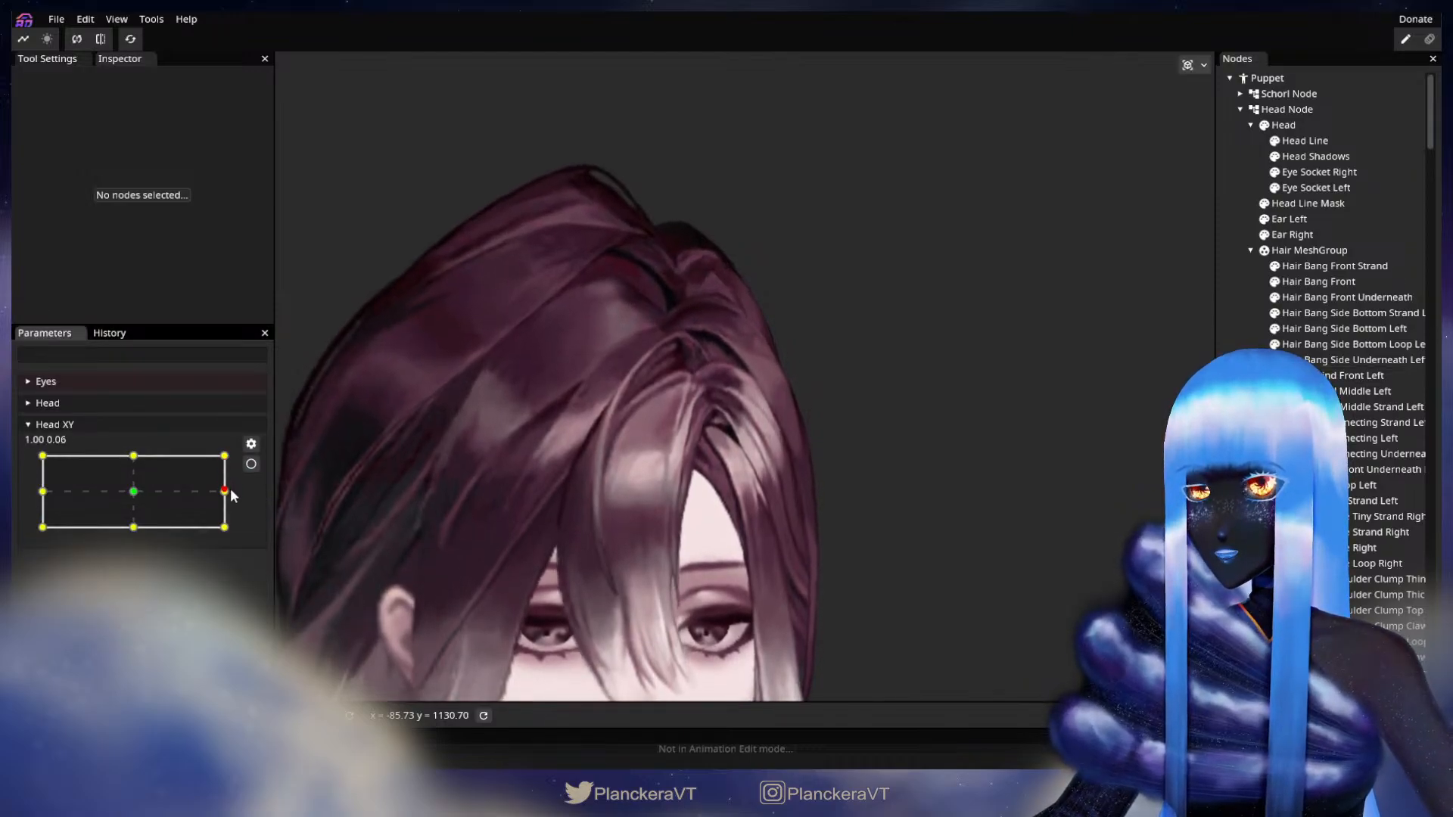
pyautogui.moveTo(230, 488); pyautogui.dragTo(233, 443)
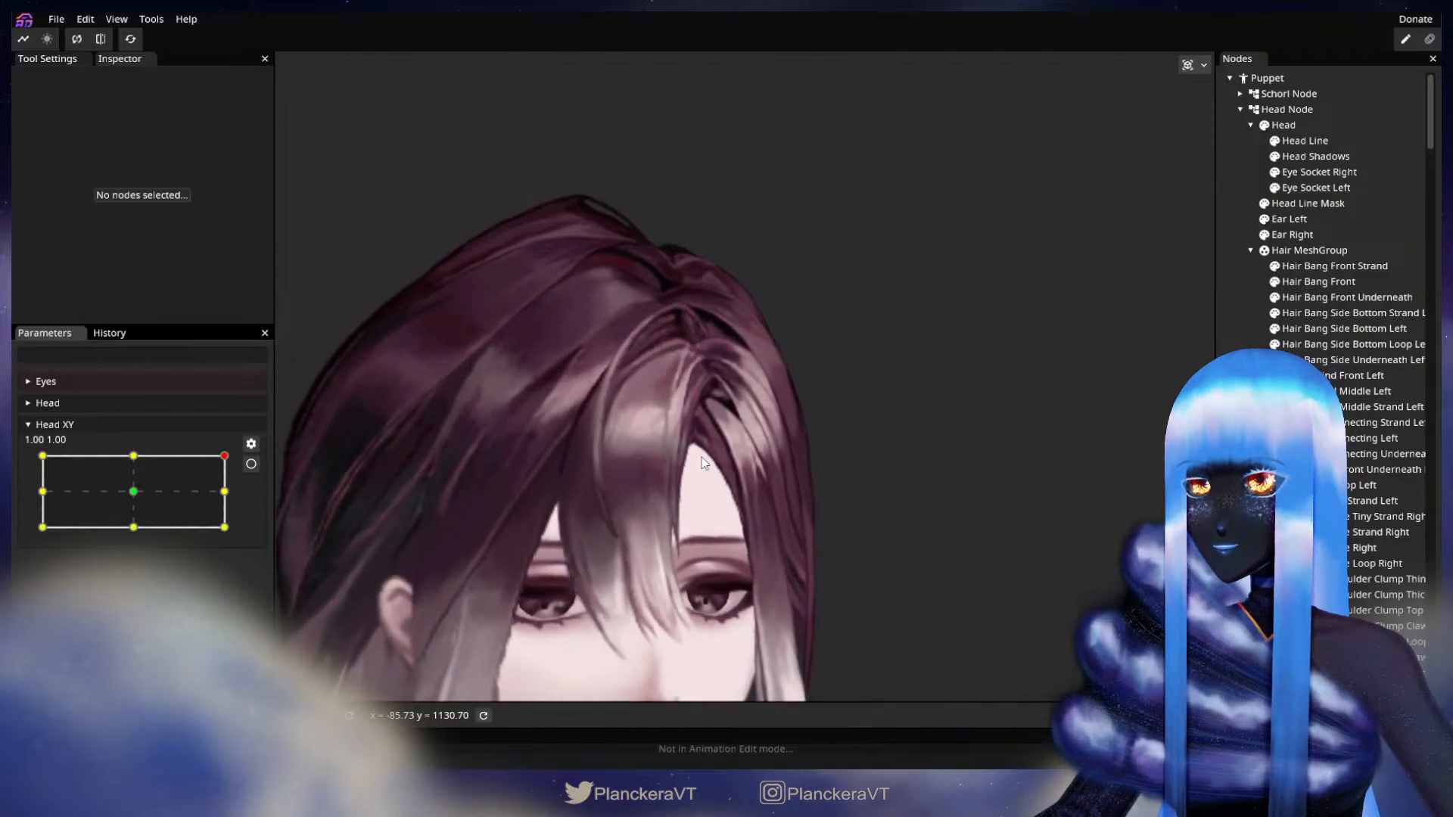
pyautogui.click(251, 464)
# Reselect Hair Side Connecting Left and fine-tune the vertices around the upper inner arch above the dark gap.
pyautogui.scroll(8, 734, 501)
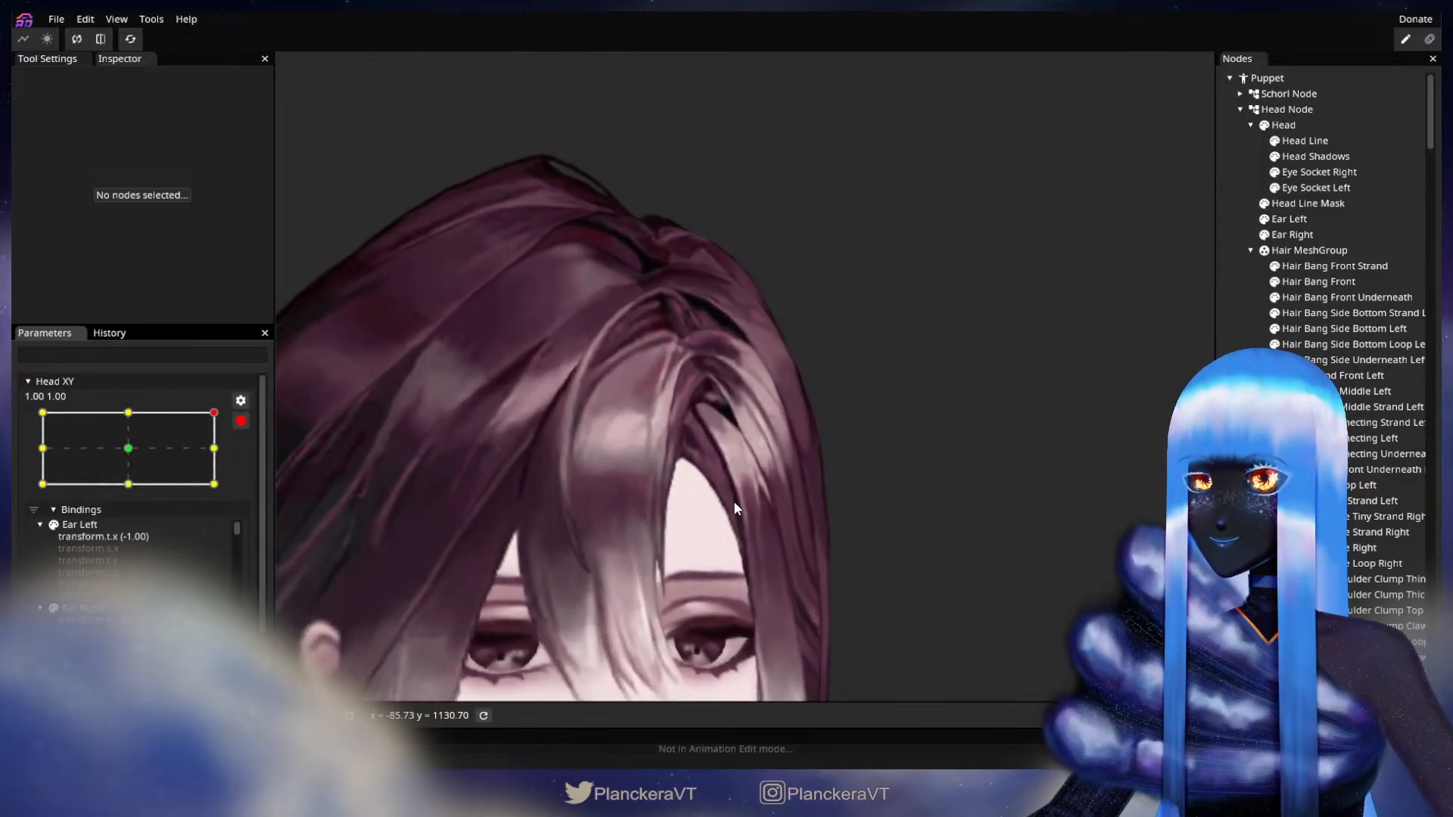
pyautogui.scroll(6, 669, 542)
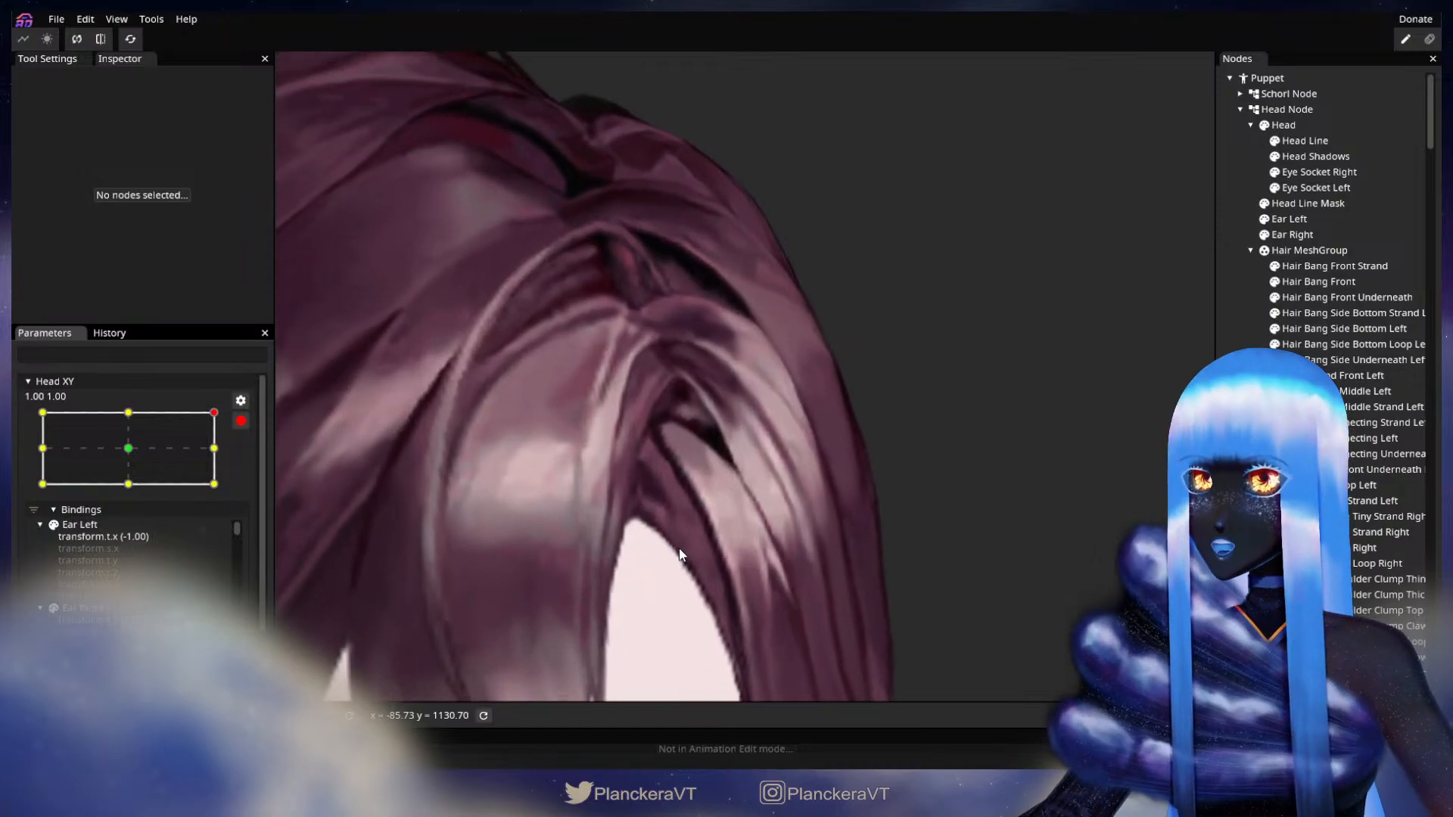
pyautogui.scroll(5, 686, 554)
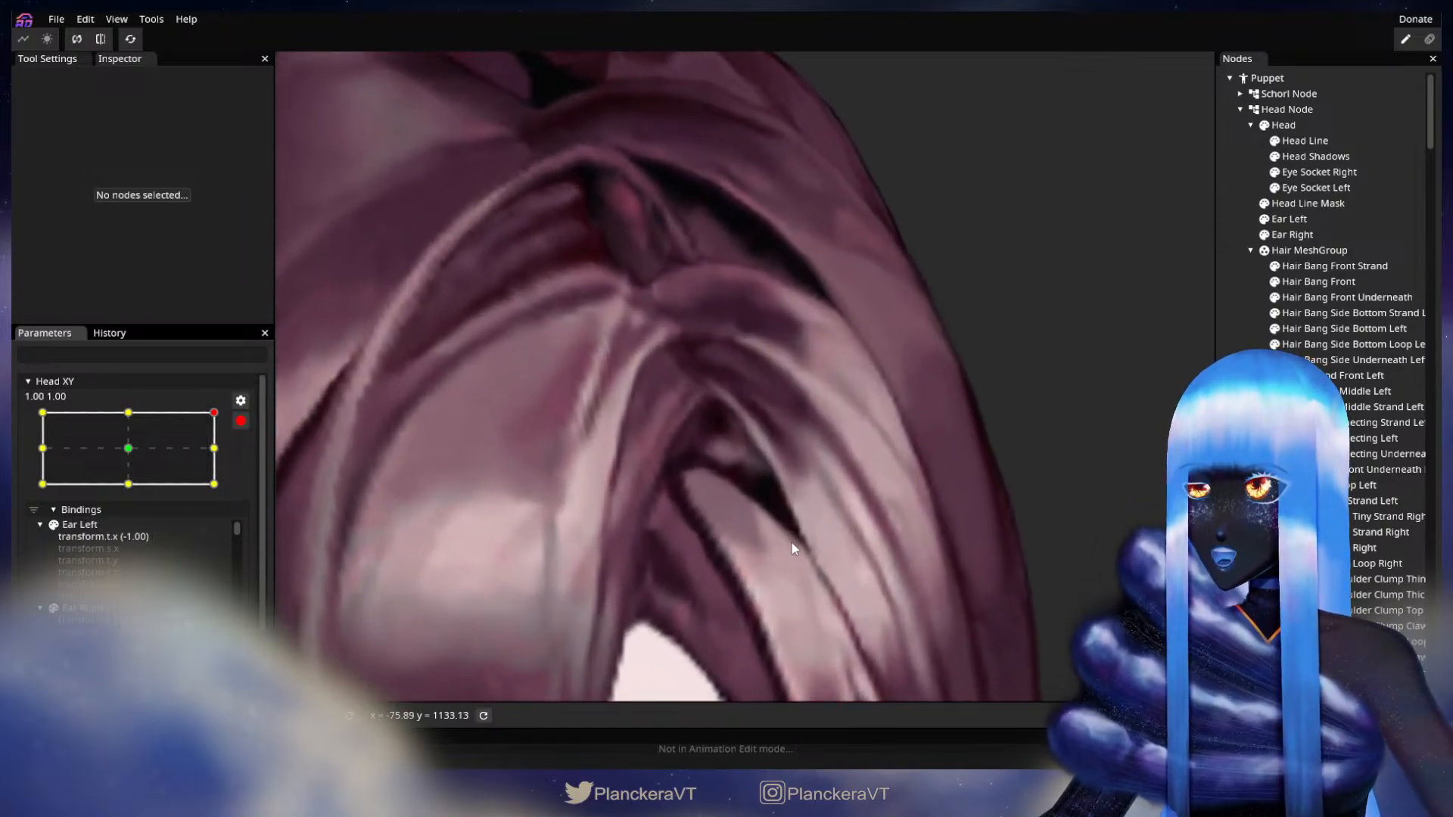
pyautogui.click(1323, 438)
pyautogui.scroll(1, 715, 483)
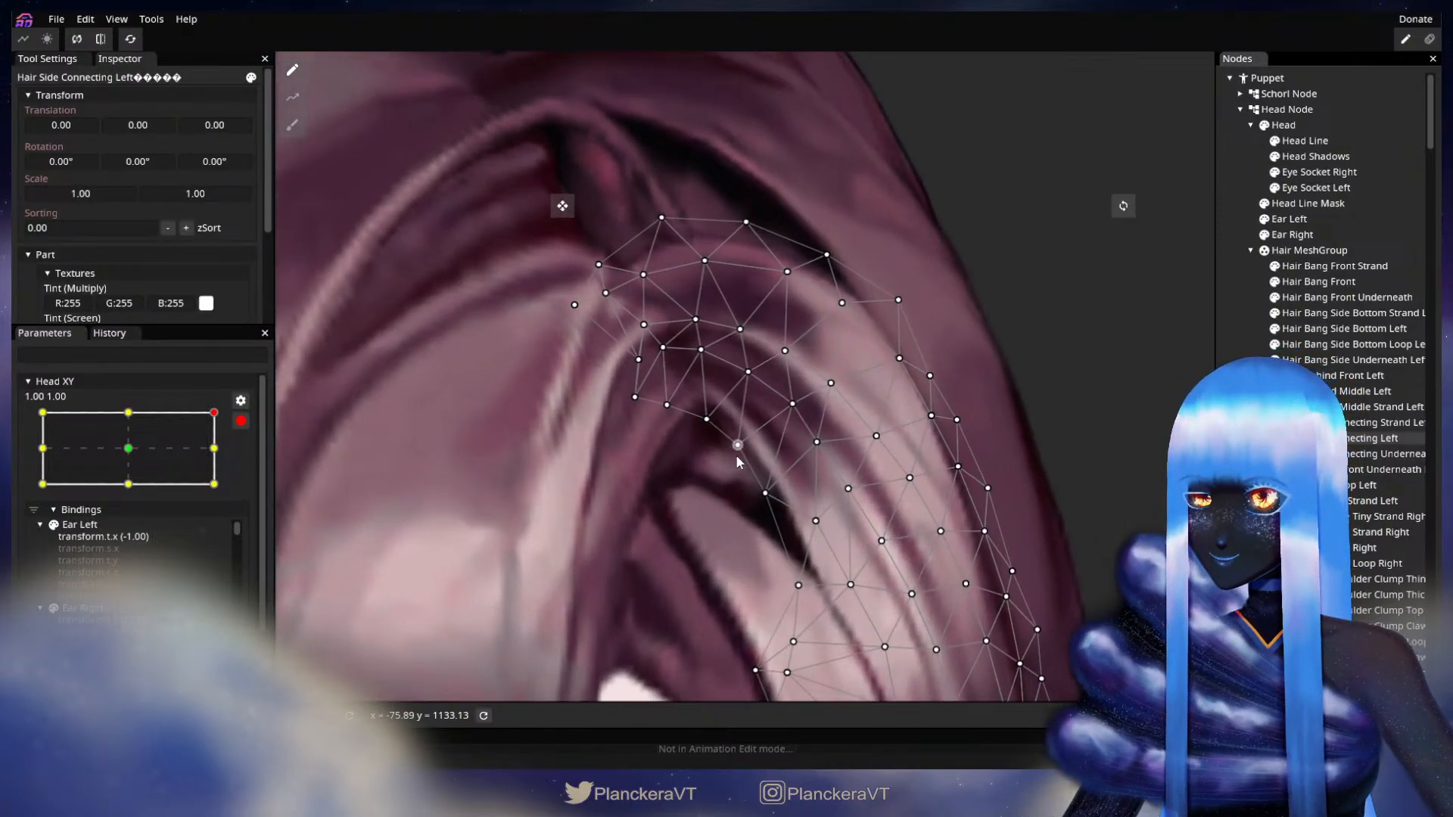
pyautogui.click(741, 445)
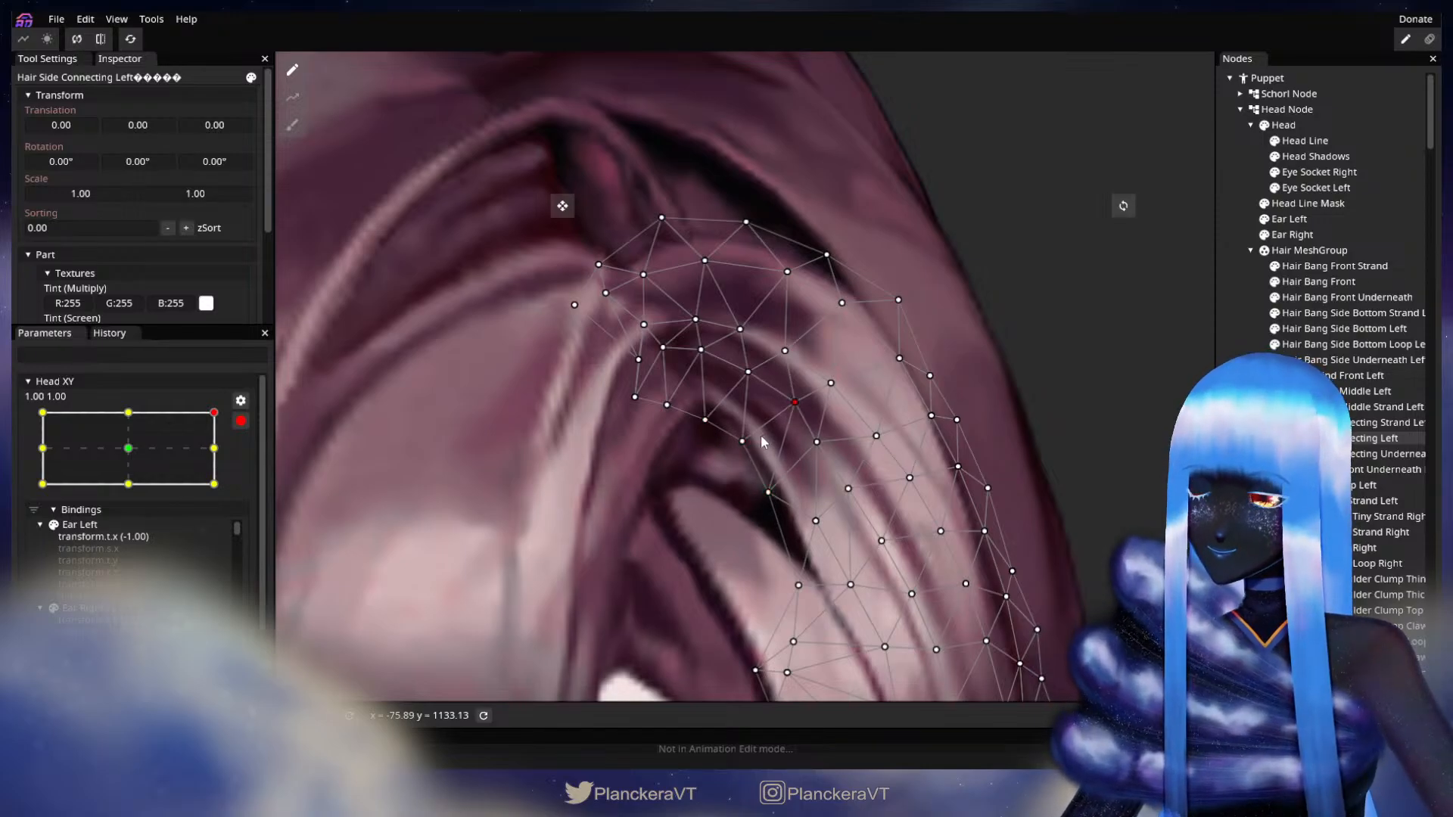
pyautogui.moveTo(709, 422); pyautogui.dragTo(708, 428)
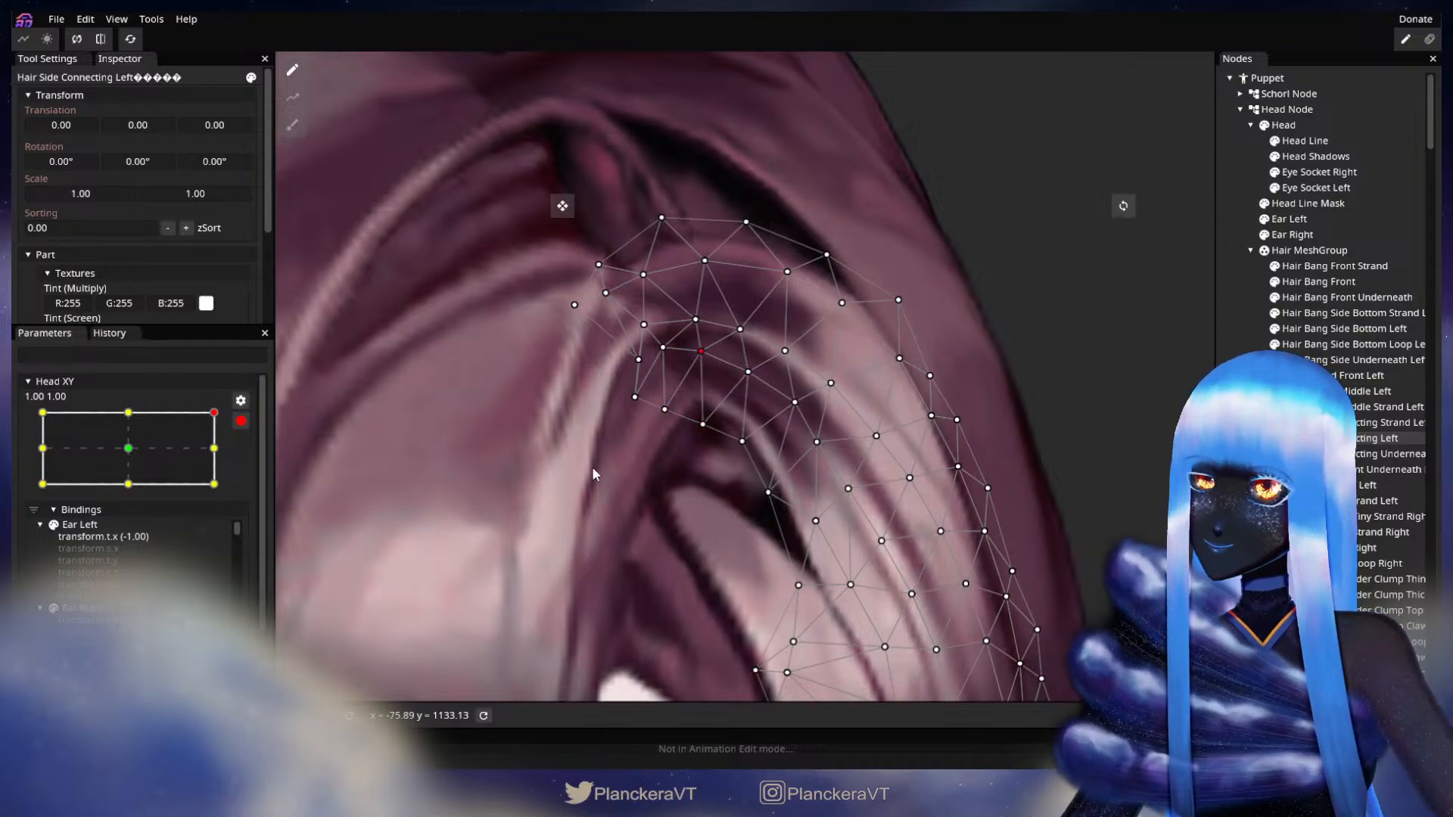
# Compare the inner hair arch with the Head XY 0.00, 0.00 keypoint, deselect the mesh, and return to 1.00, 1.00.
pyautogui.click(128, 448)
pyautogui.moveTo(500, 512); pyautogui.dragTo(779, 450)
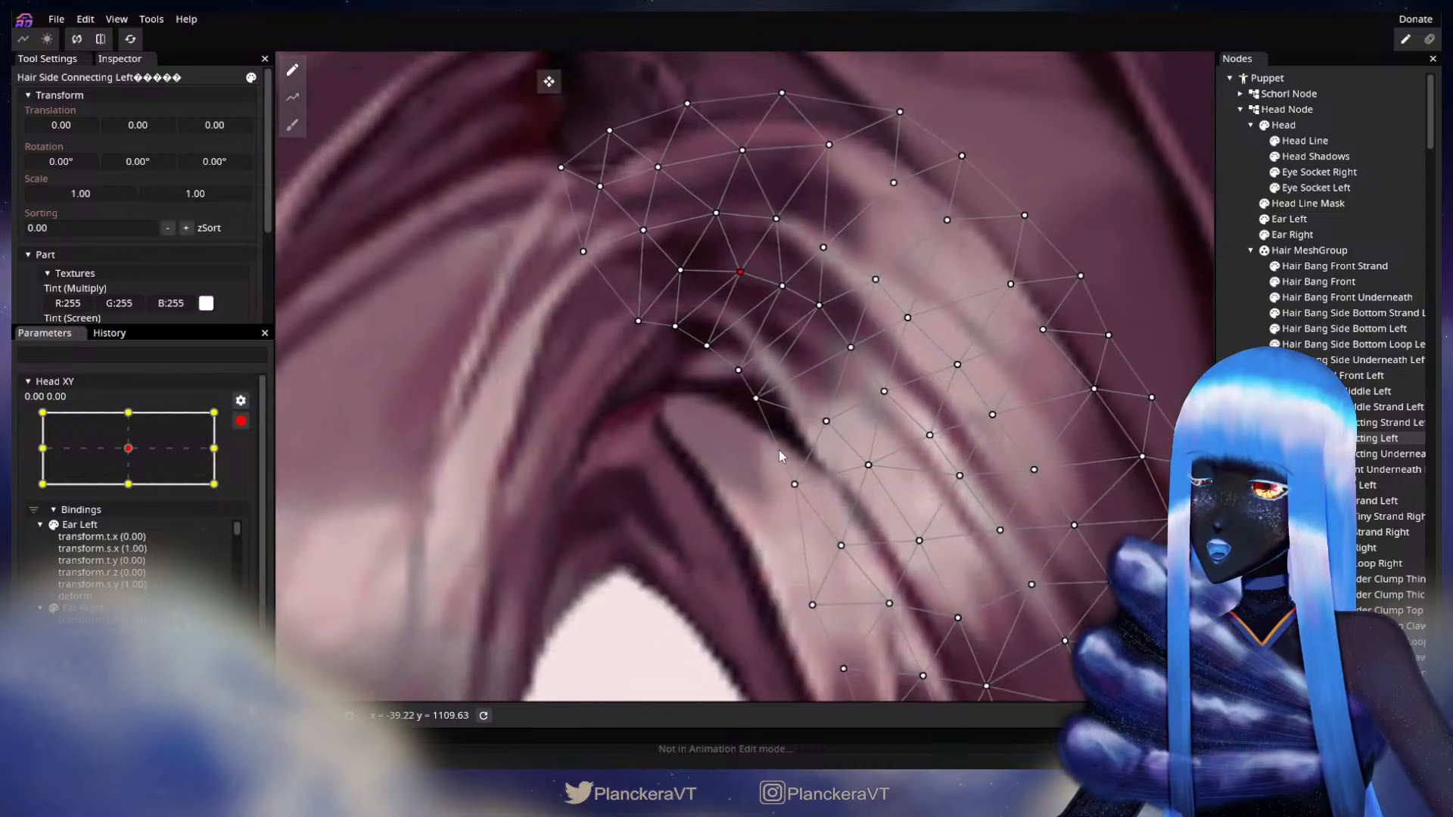
pyautogui.moveTo(634, 430); pyautogui.dragTo(619, 485)
pyautogui.click(592, 486)
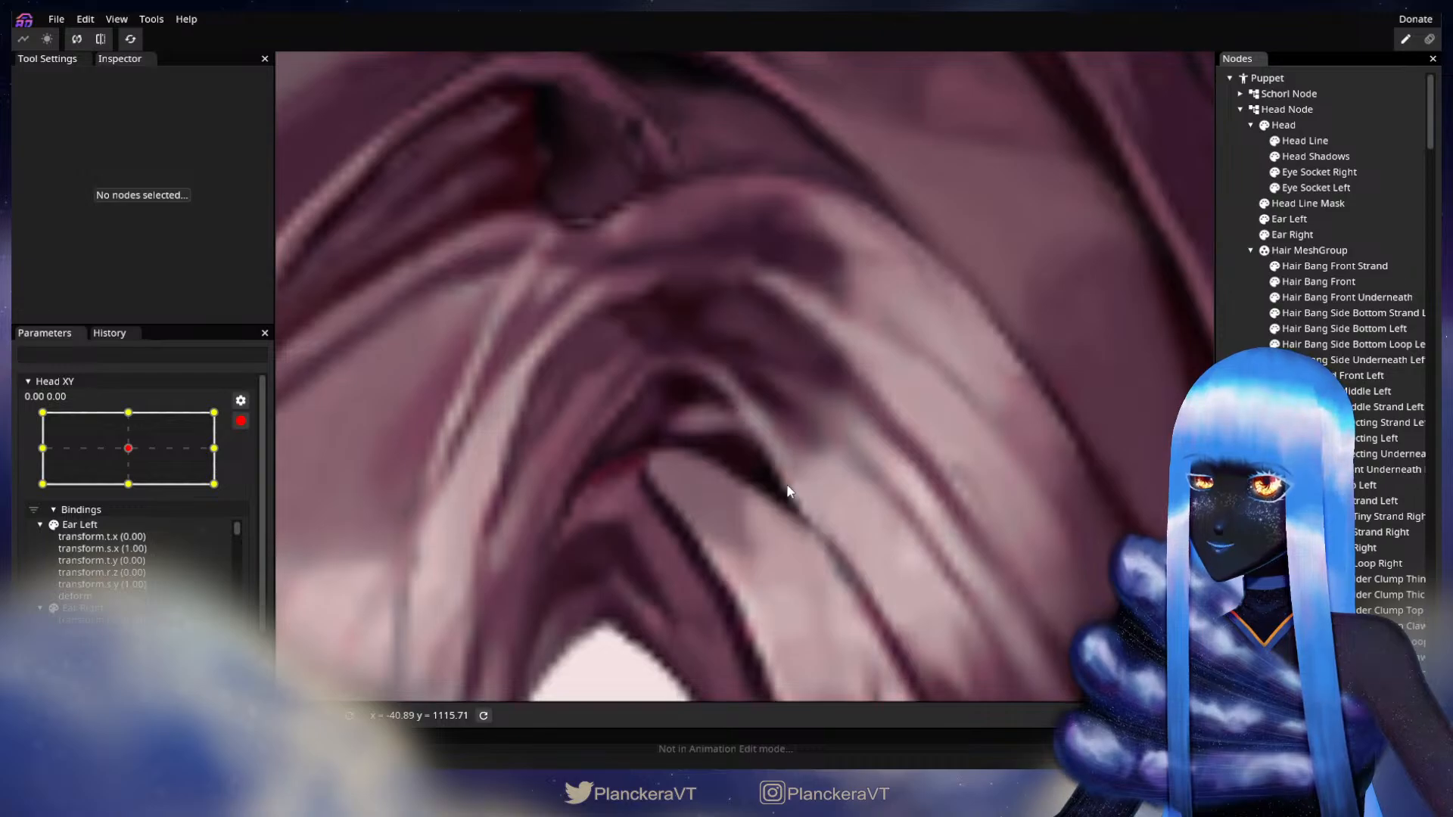
pyautogui.click(214, 413)
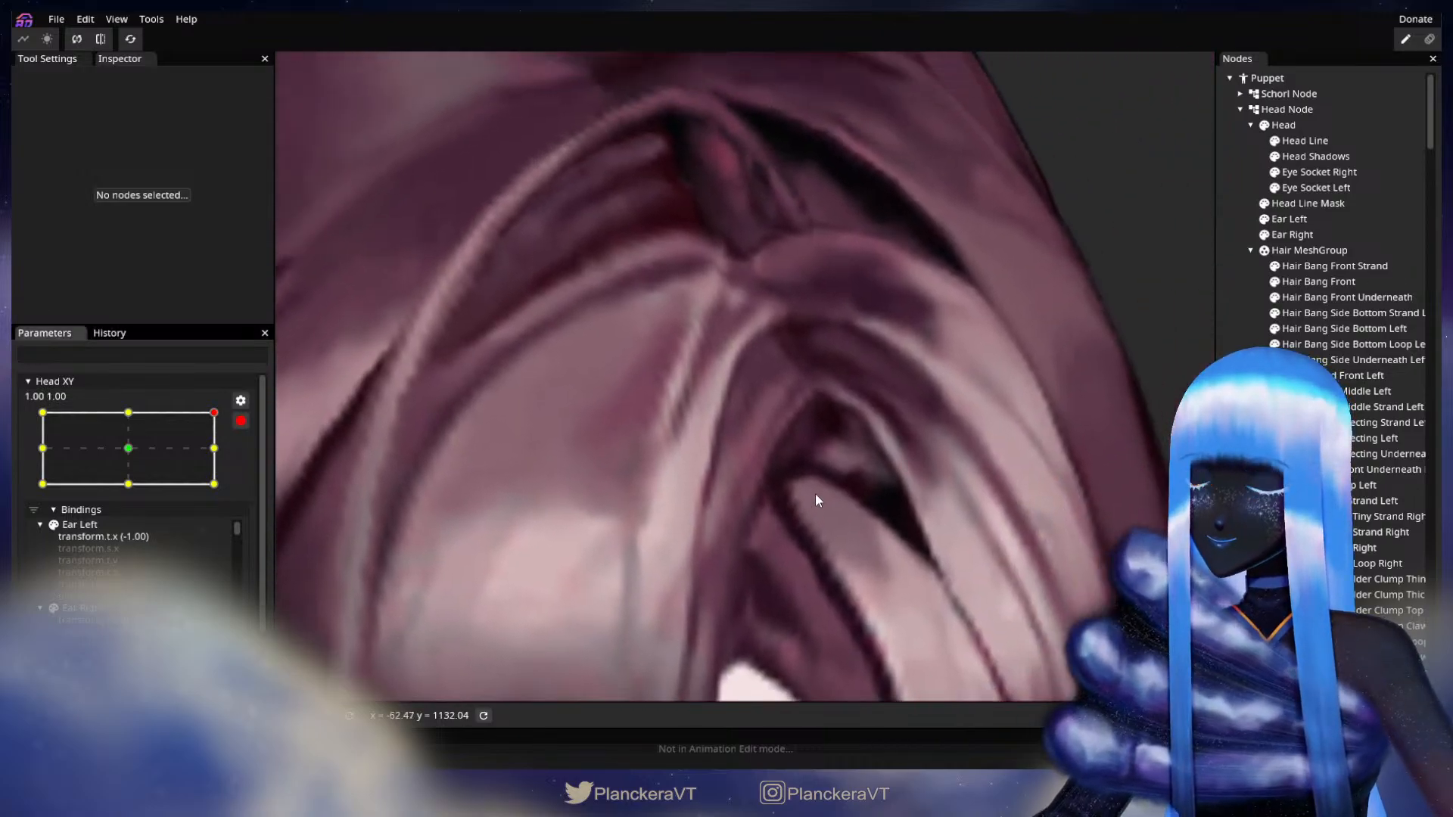
# Select Hair Side Connecting Left, adjust the vertices along its inner arch edge bordering the dark gap, and deselect it.
pyautogui.moveTo(829, 430); pyautogui.dragTo(789, 425)
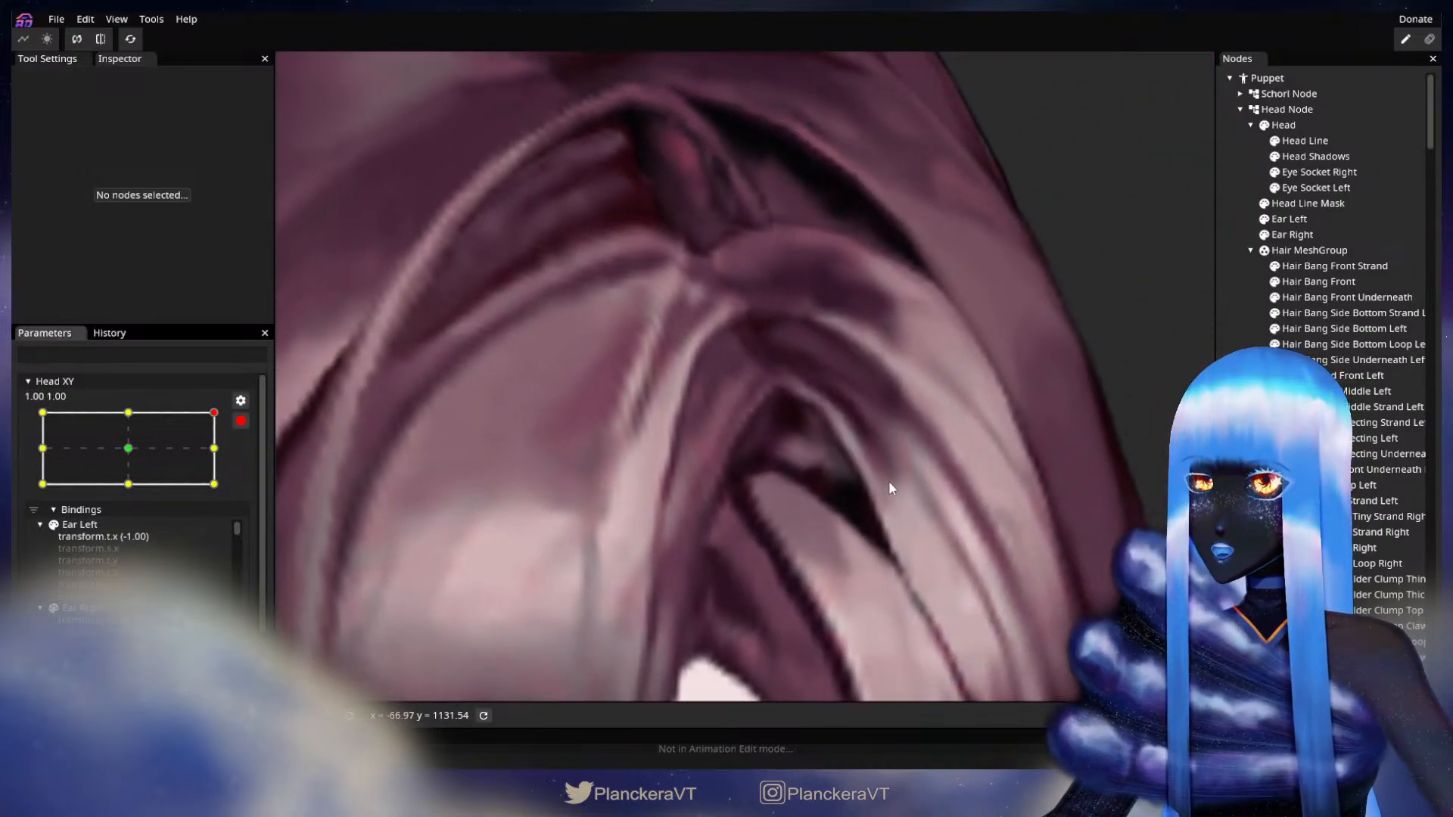
pyautogui.click(786, 451)
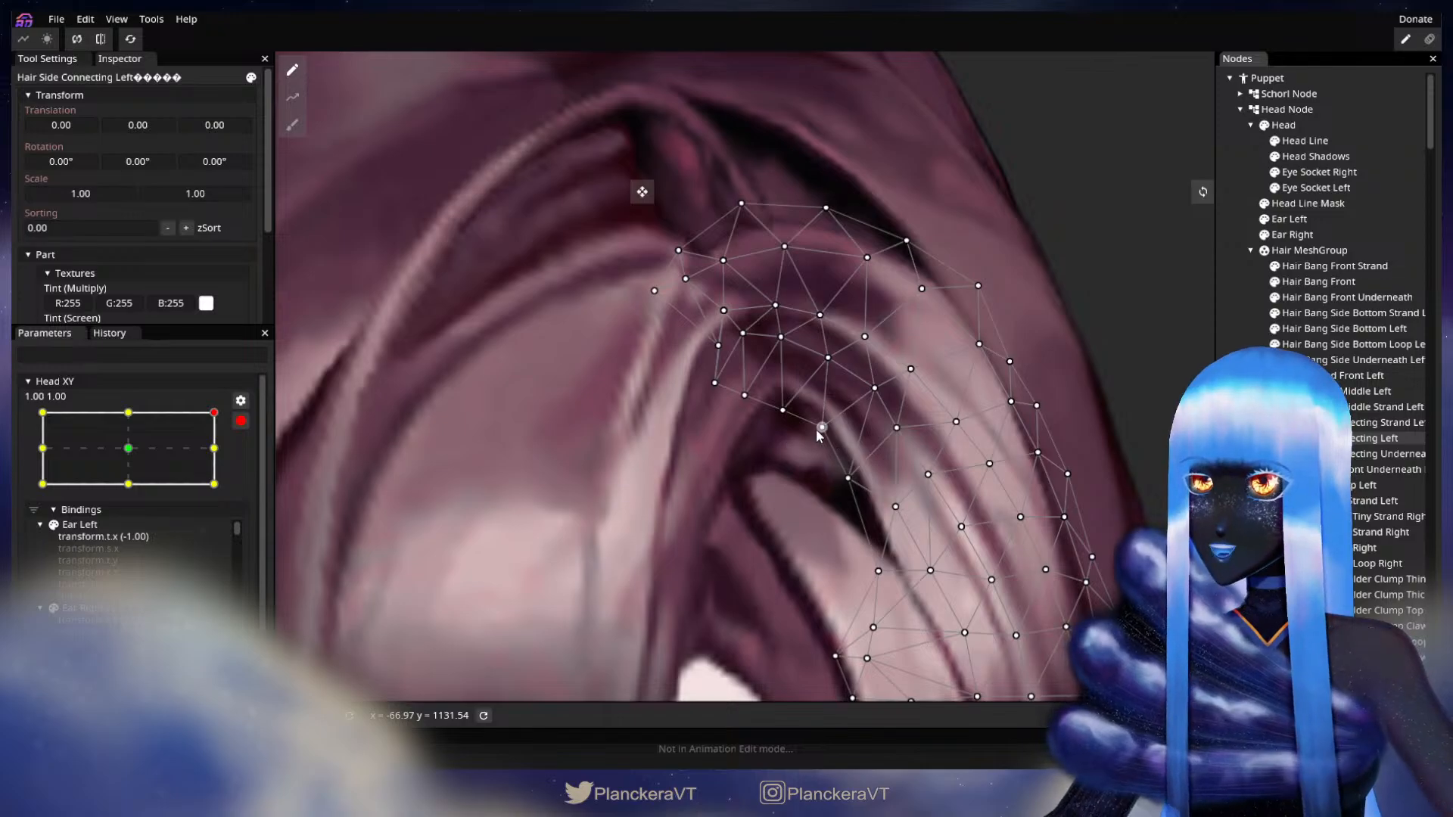
pyautogui.click(817, 430)
pyautogui.click(741, 400)
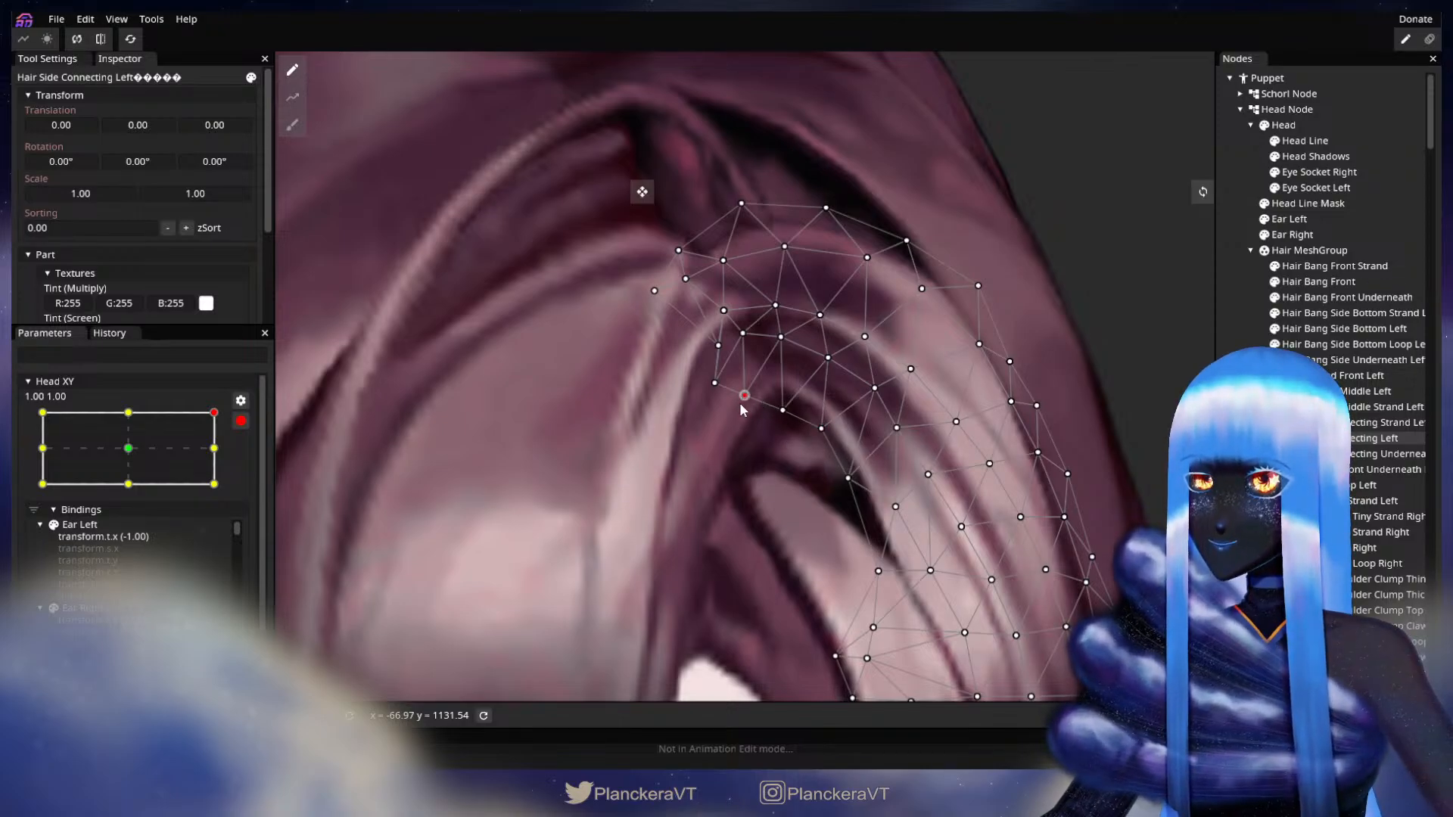
pyautogui.click(783, 413)
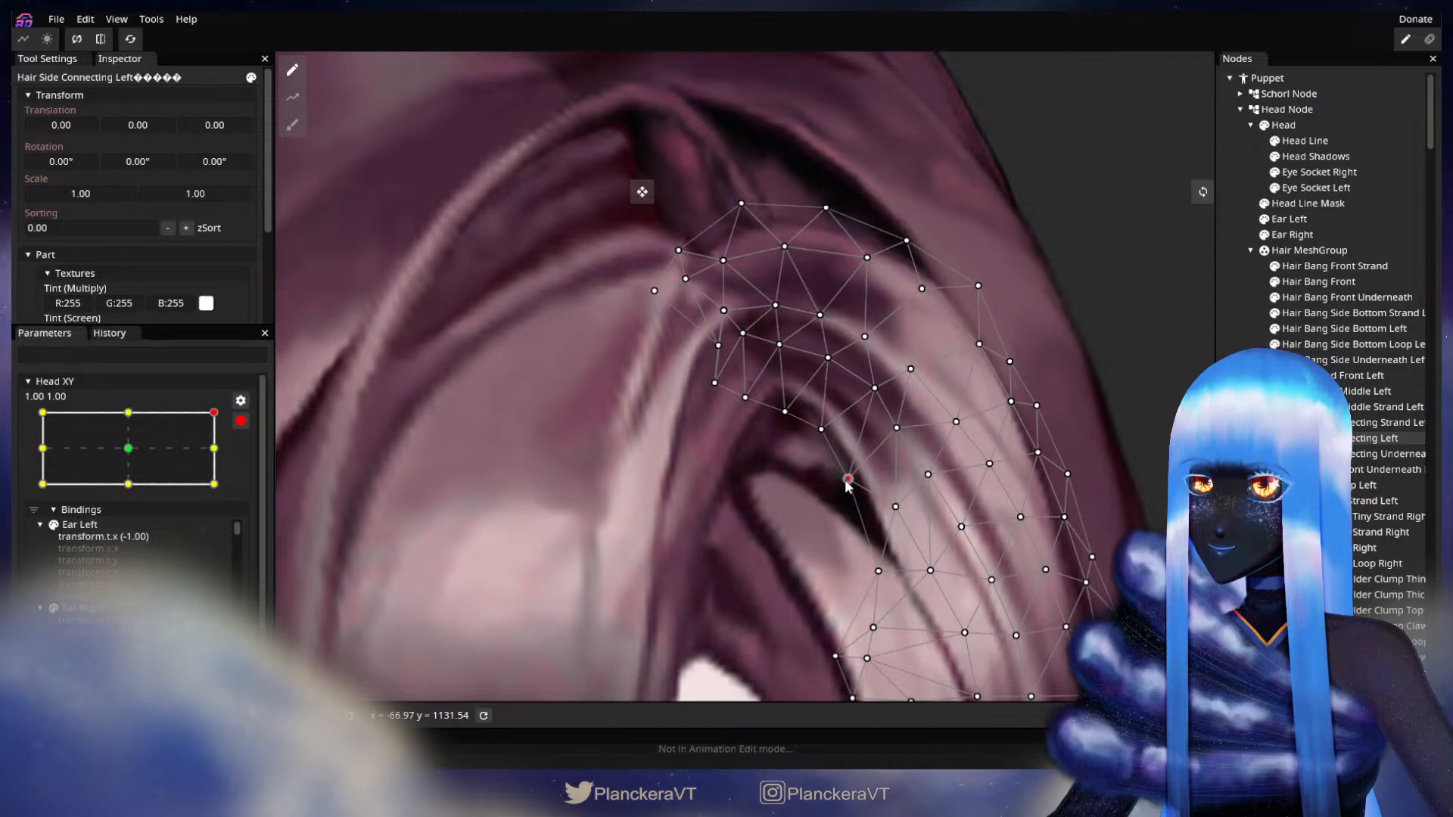
pyautogui.press('Escape')
# Disarm Head XY, move it around the 1.00, 1.00 corner to check the whole head's hair motion, and rearm it there.
pyautogui.scroll(-5, 956, 530)
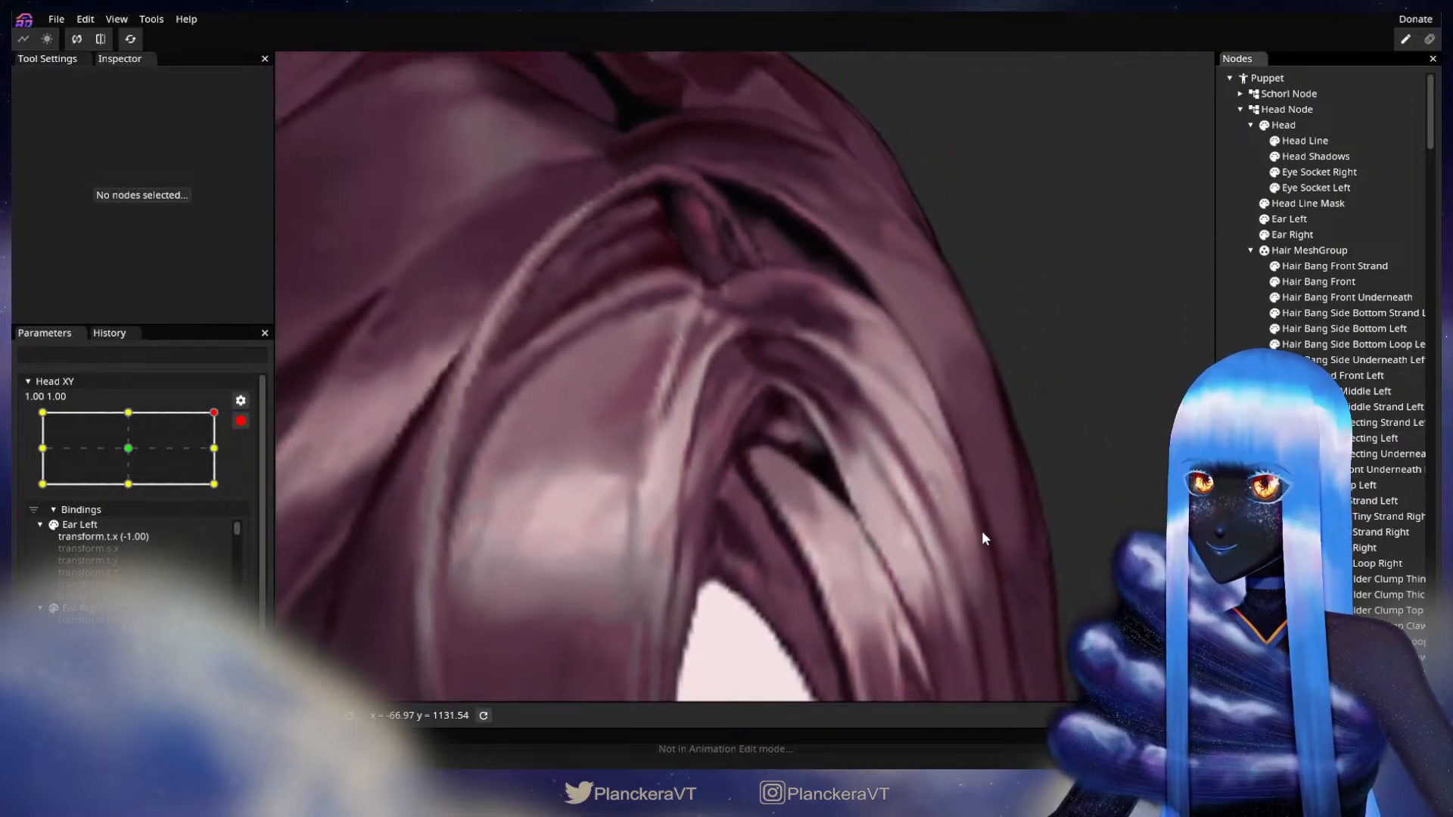
pyautogui.scroll(-5, 986, 534)
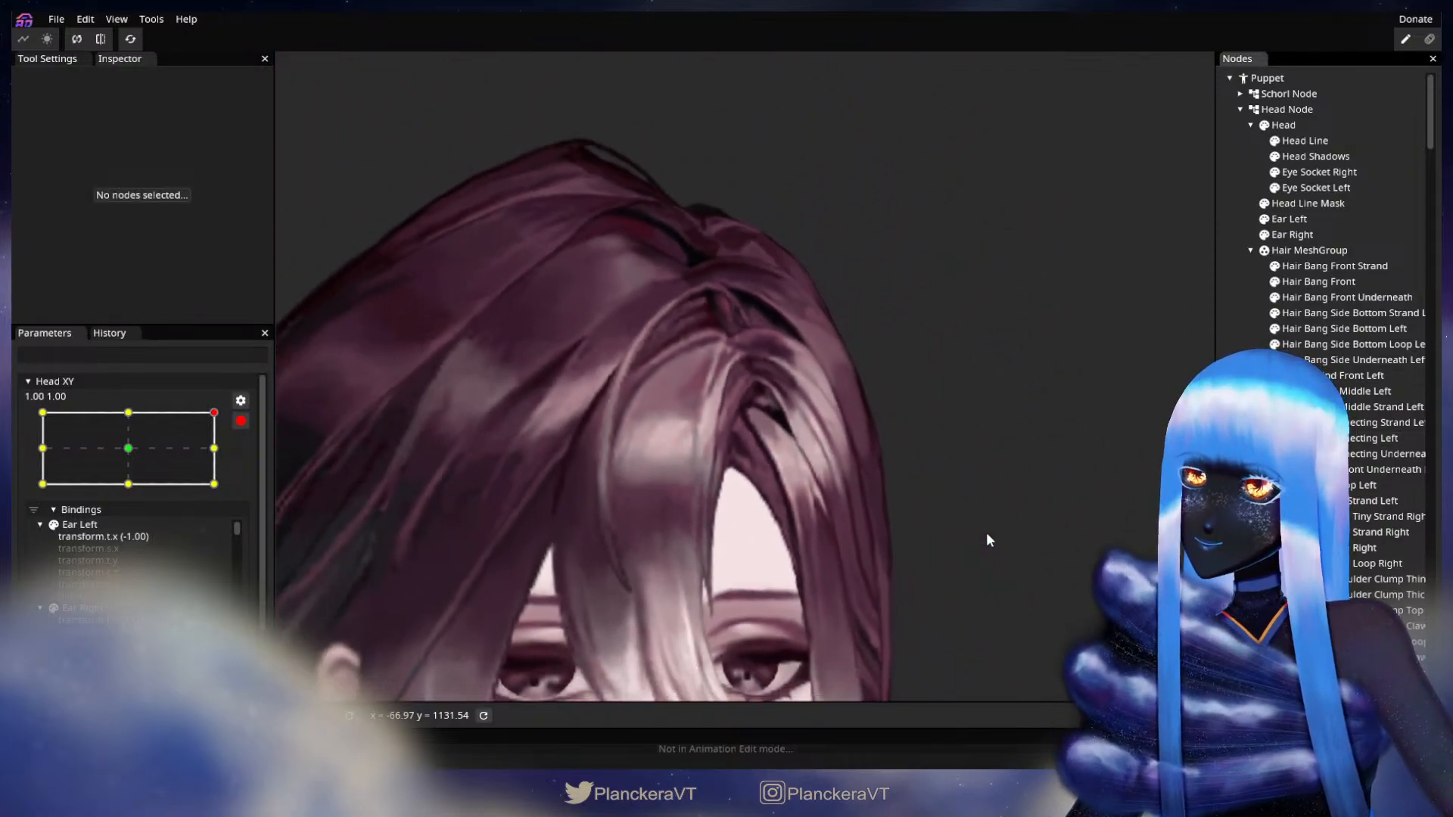
pyautogui.scroll(-4, 986, 531)
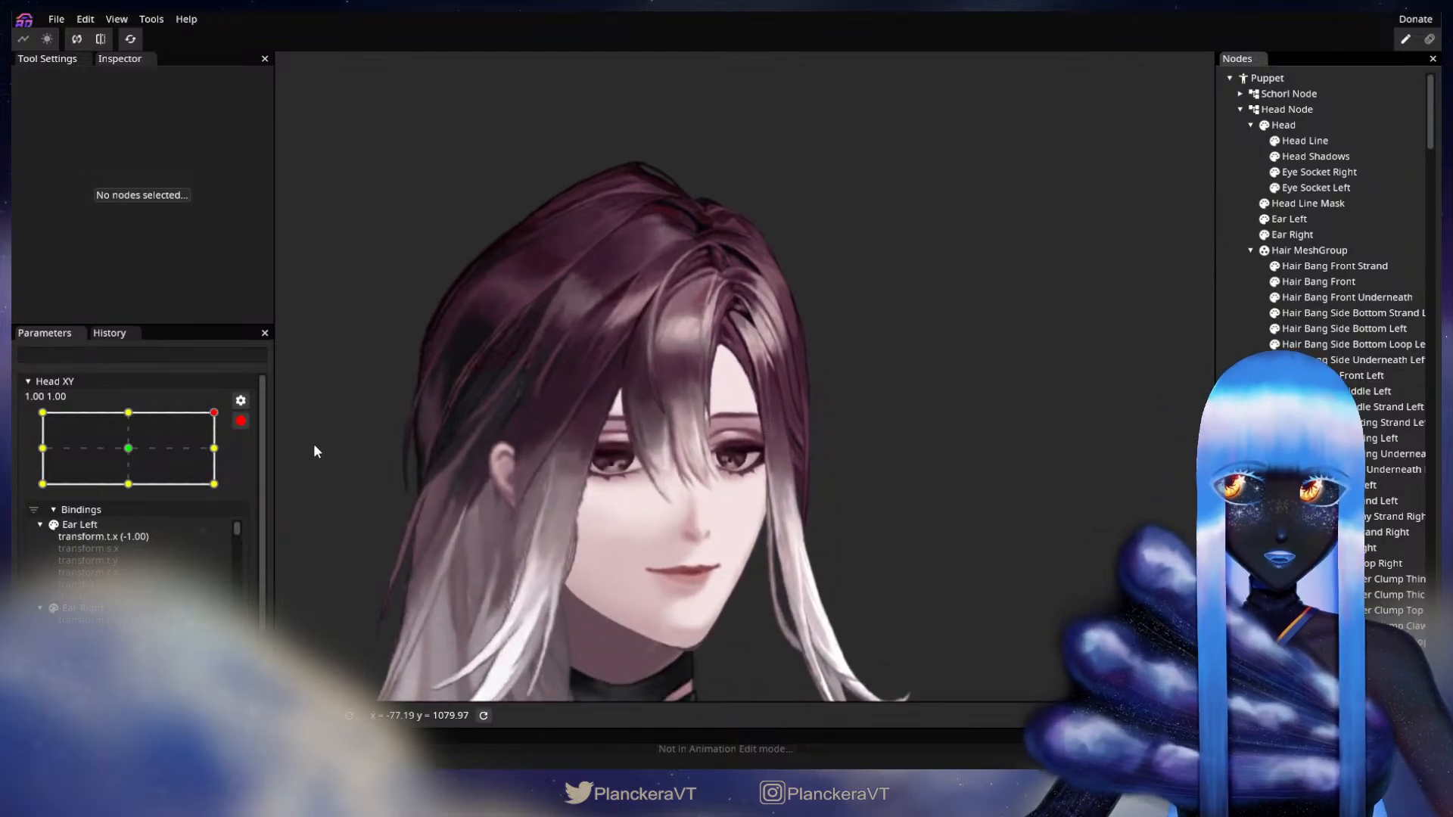
pyautogui.click(240, 421)
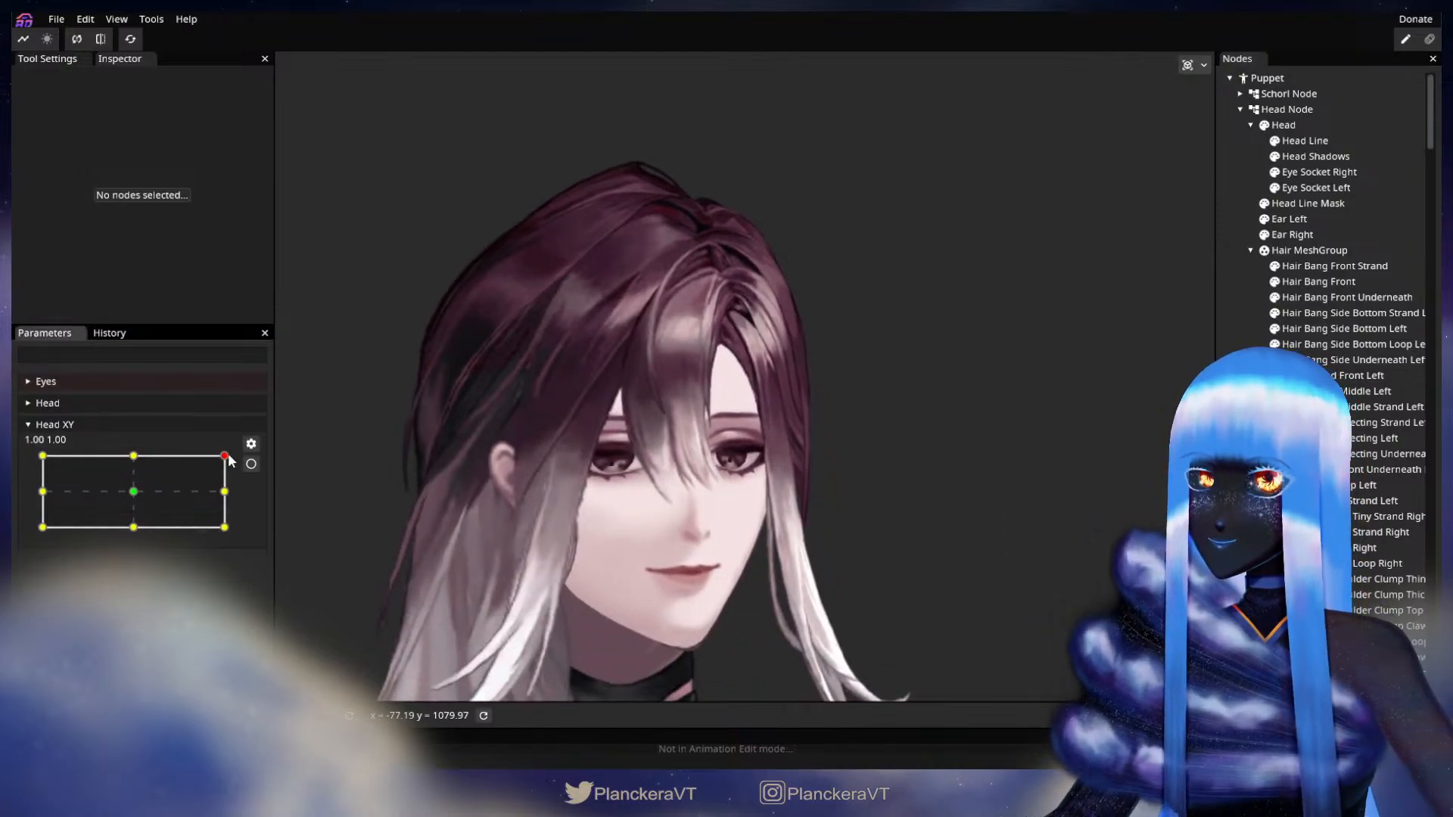
pyautogui.moveTo(228, 456)
pyautogui.mouseDown()
pyautogui.moveTo(236, 496)
pyautogui.moveTo(241, 454)
pyautogui.moveTo(240, 497)
pyautogui.moveTo(240, 446)
pyautogui.moveTo(250, 500)
pyautogui.moveTo(247, 447)
pyautogui.moveTo(137, 461)
pyautogui.moveTo(225, 456)
pyautogui.mouseUp()
pyautogui.click(252, 464)
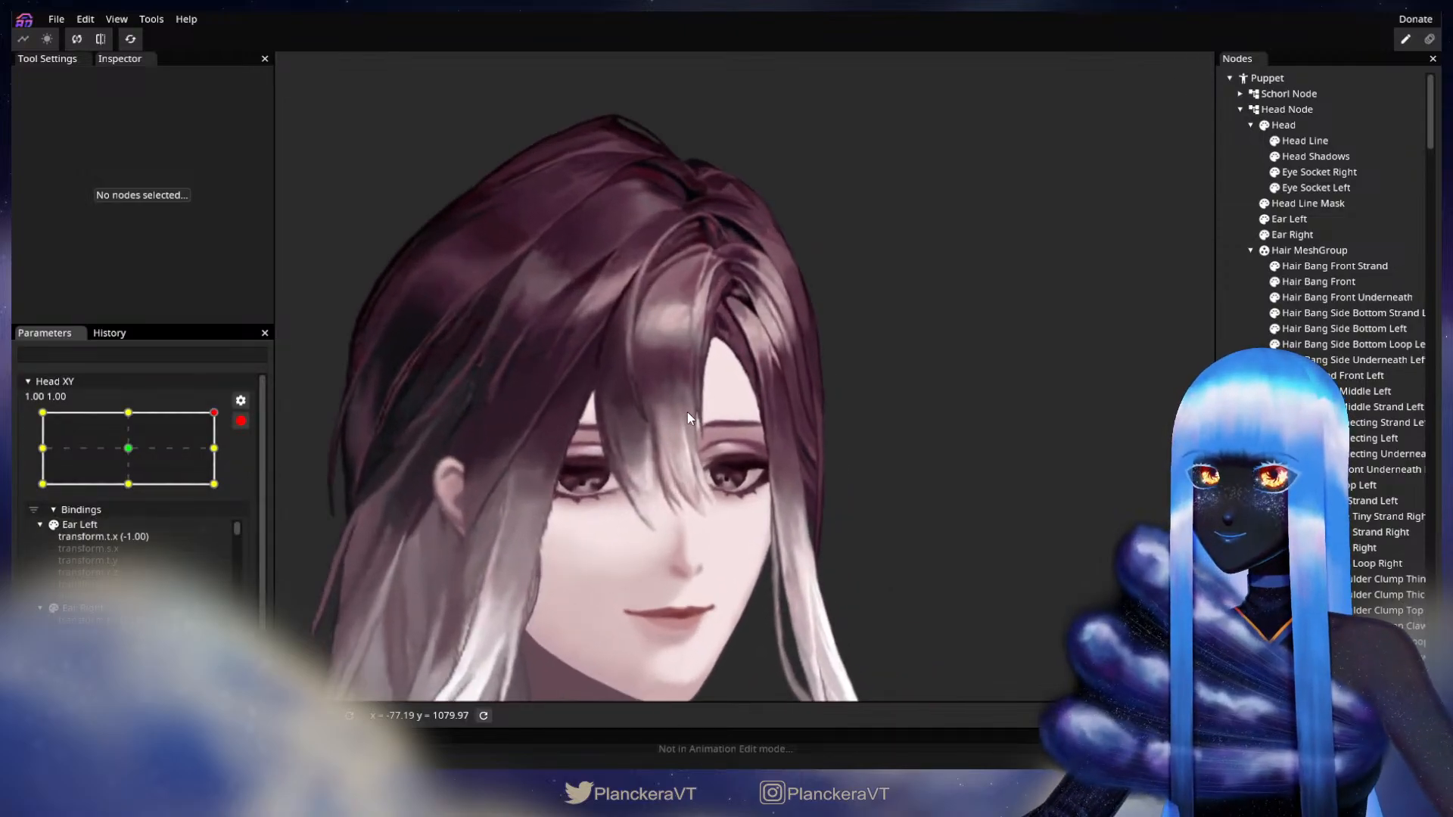
# Select Hair Bang Side Bottom Left, nudge its upper end with the Circle Brush at size 31, and deselect it.
pyautogui.scroll(3, 688, 454)
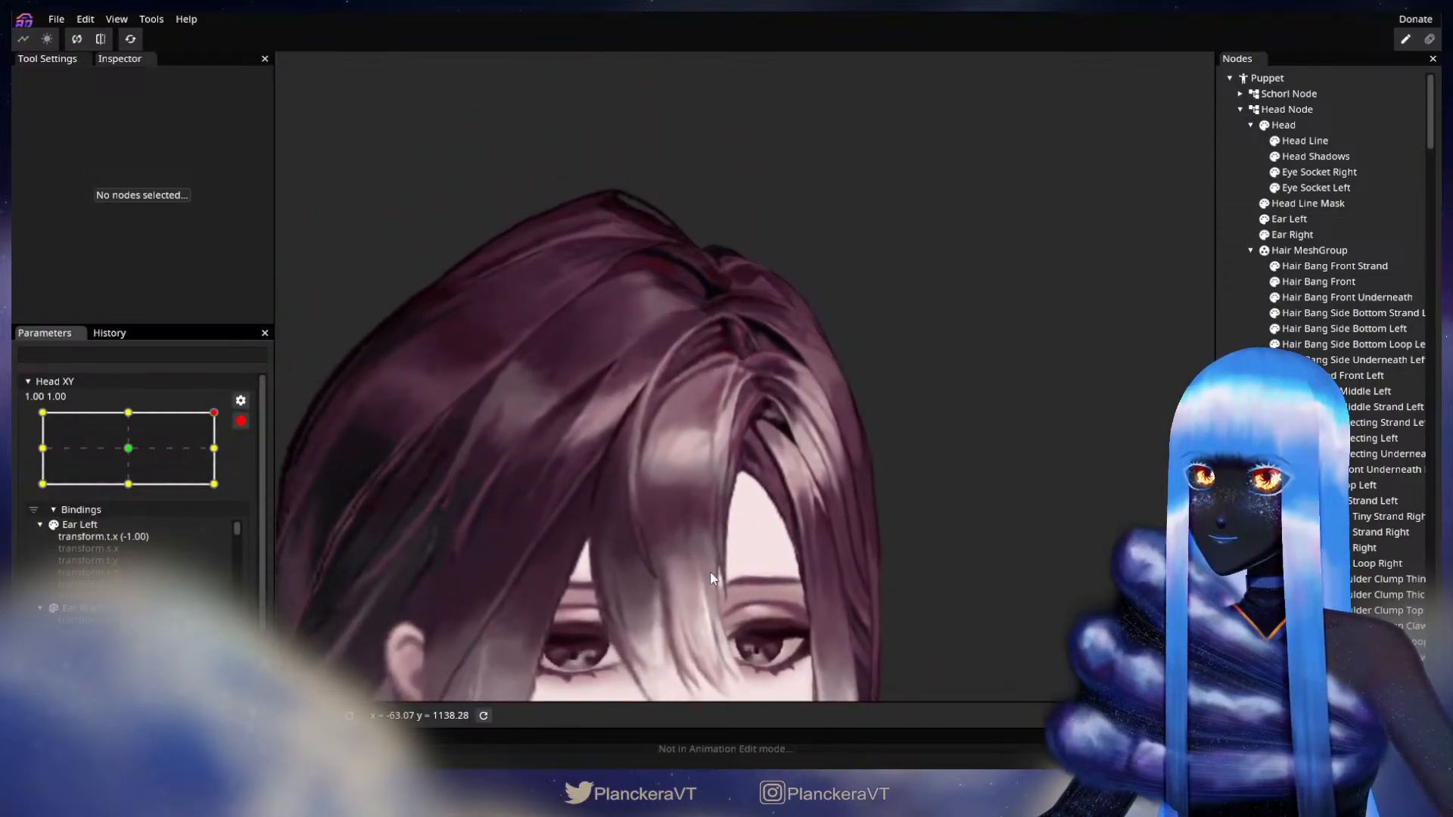
pyautogui.click(1342, 329)
pyautogui.scroll(2, 904, 552)
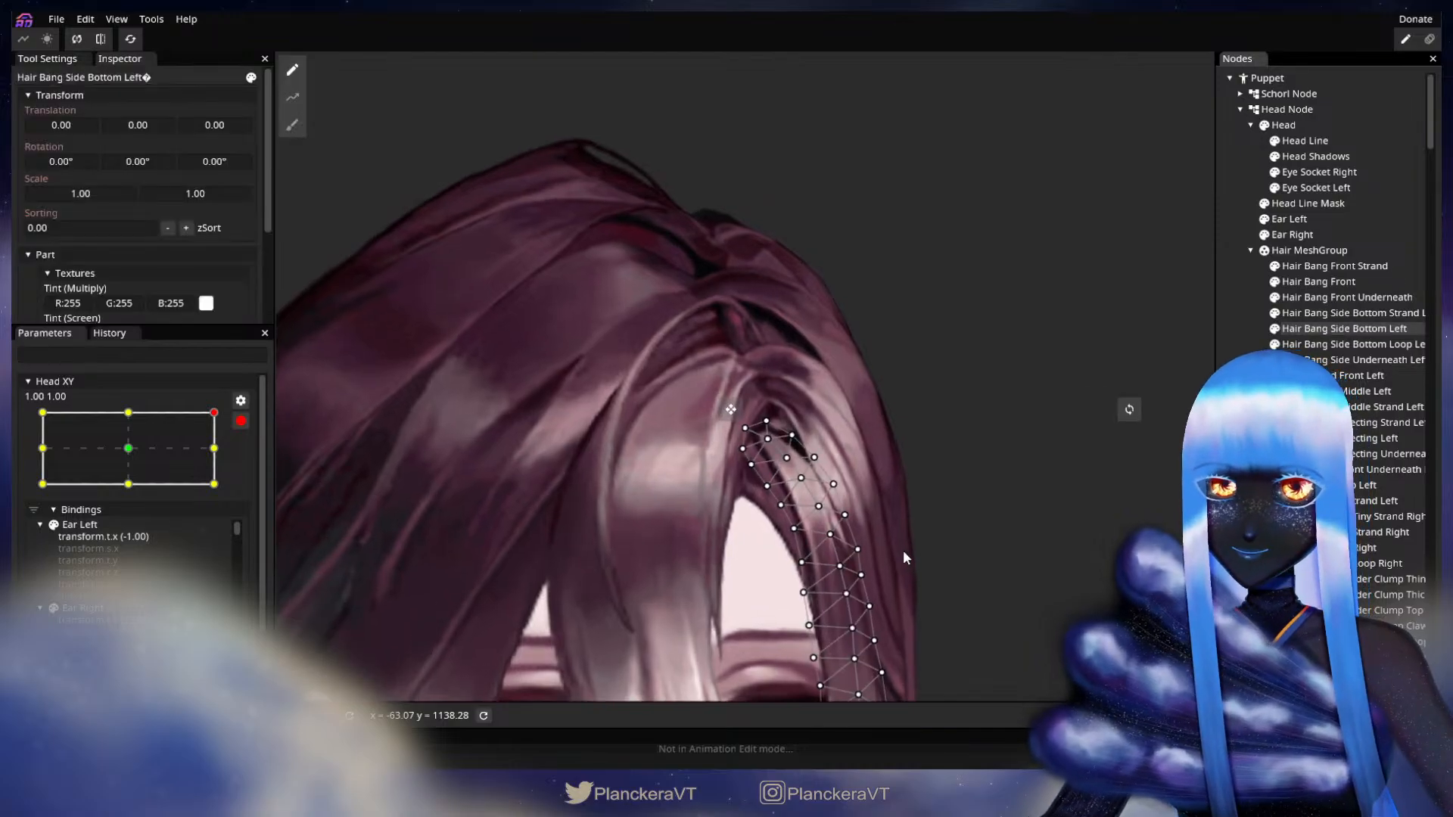
pyautogui.click(292, 125)
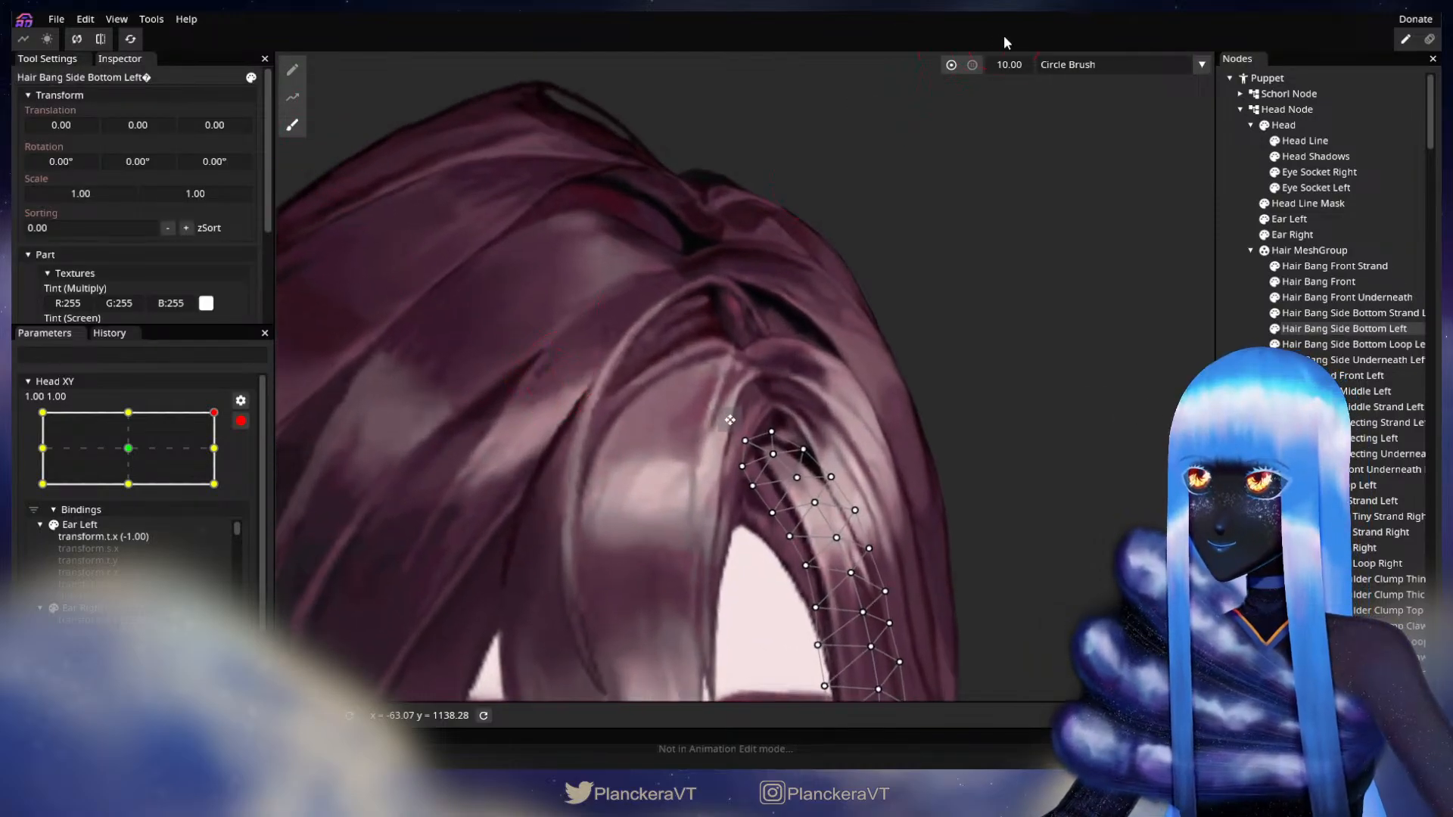
pyautogui.moveTo(1015, 70); pyautogui.dragTo(1019, 69)
pyautogui.moveTo(704, 396); pyautogui.dragTo(701, 403)
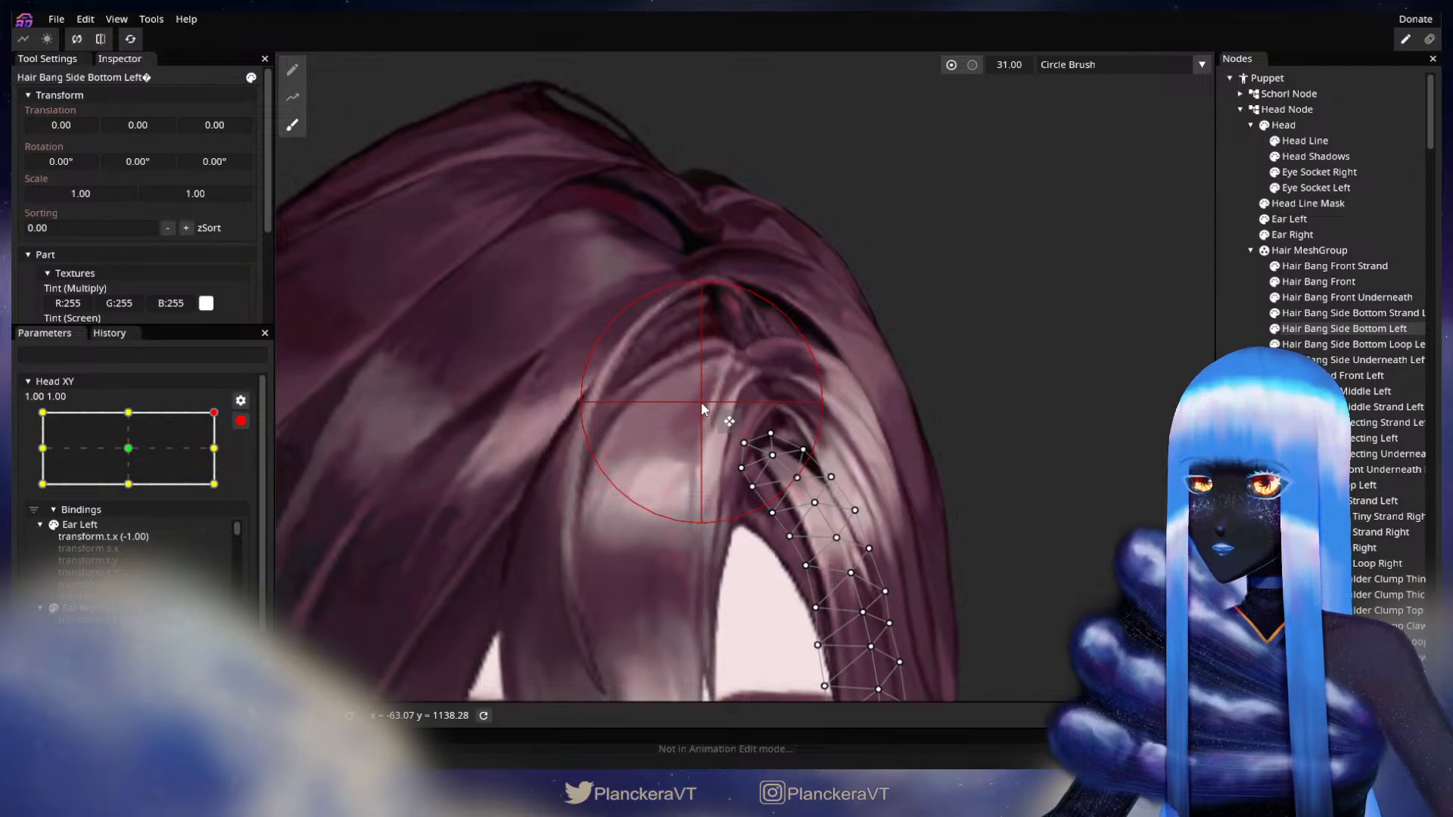
pyautogui.press('Escape')
# Disarm Head XY, sweep it near 1.00, 1.00 to check the reshaped side bang, and rearm it at the corner.
pyautogui.scroll(-4, 938, 530)
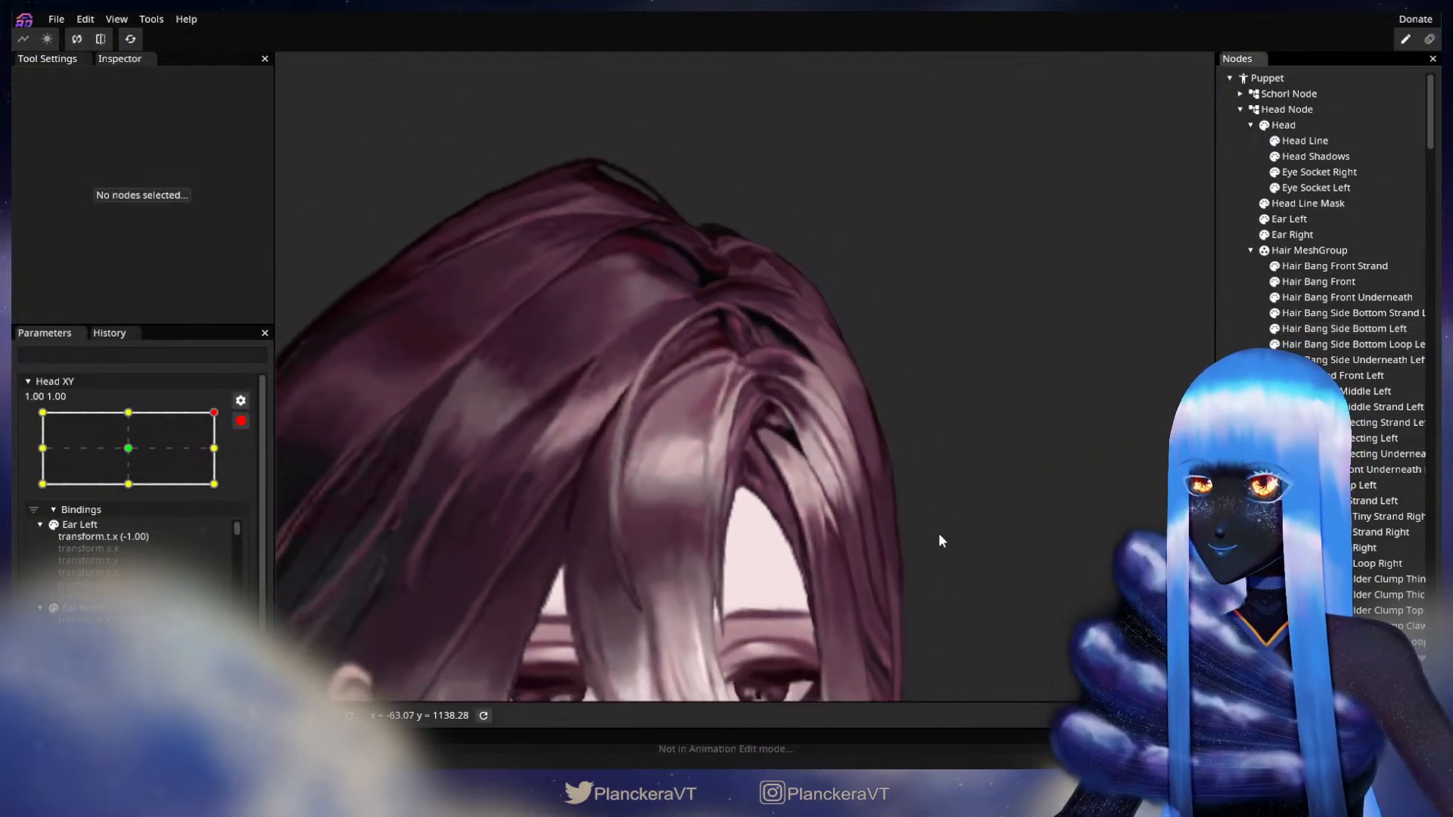
pyautogui.scroll(-5, 943, 536)
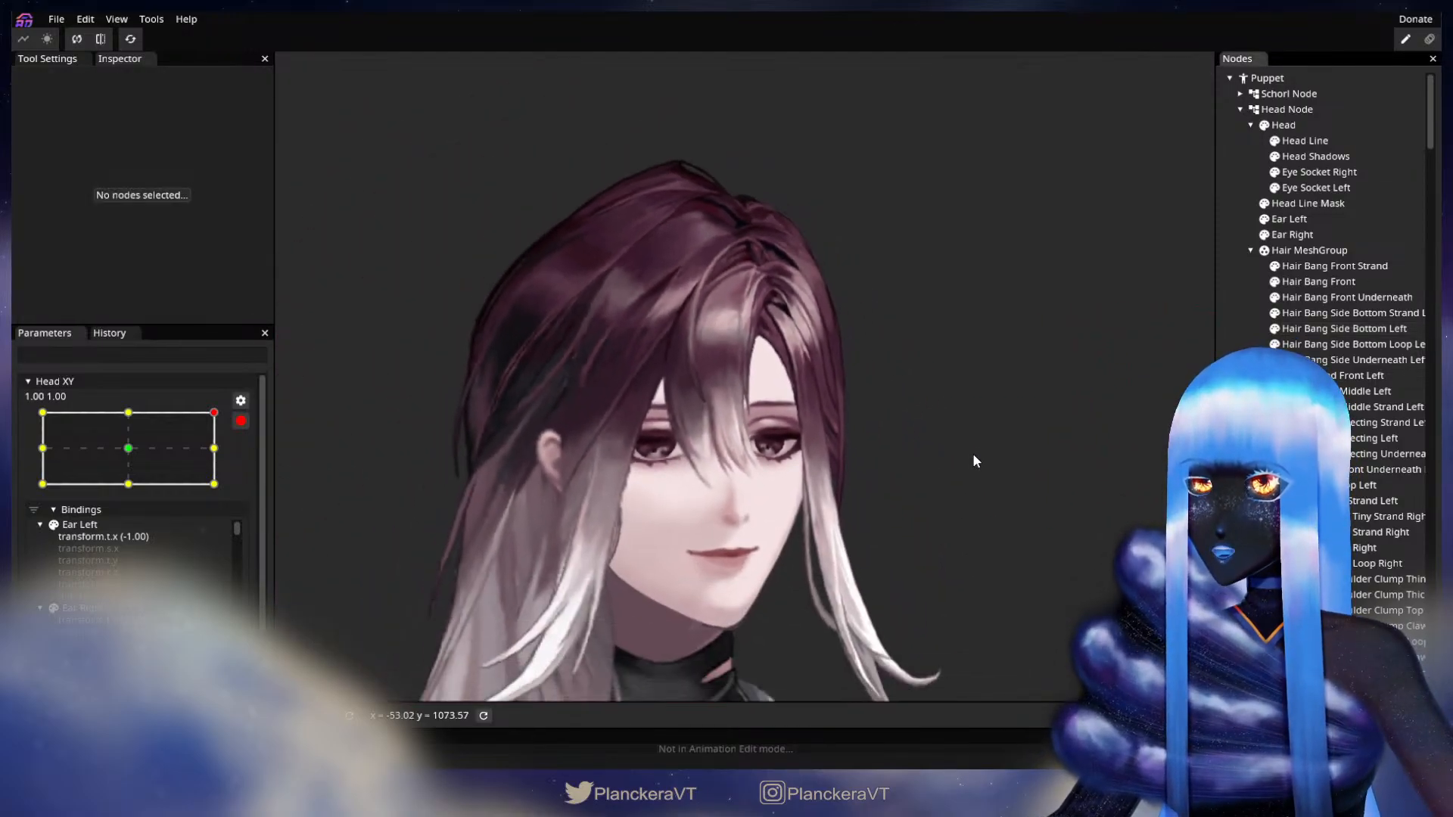
pyautogui.click(241, 421)
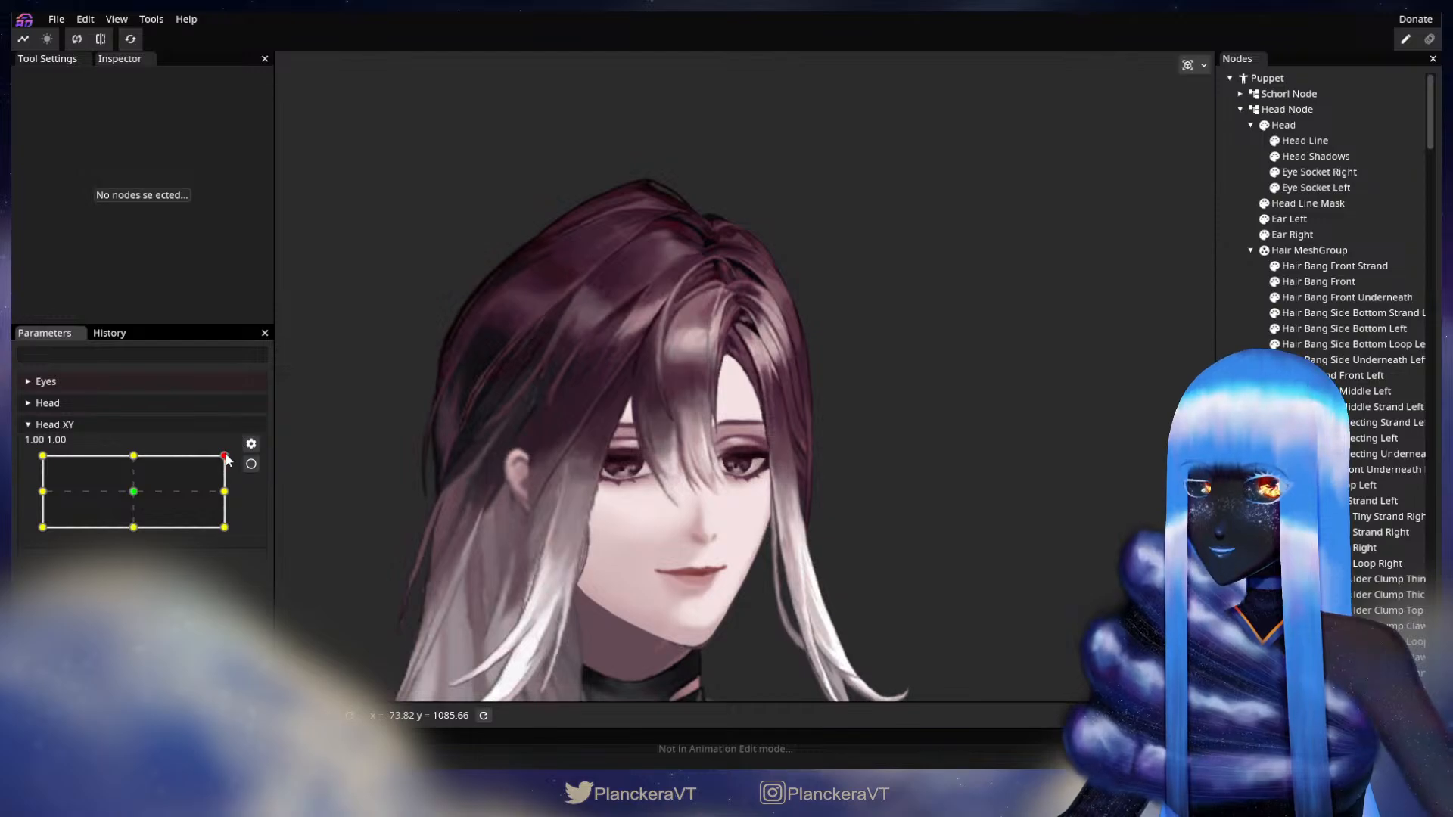
pyautogui.click(222, 459)
pyautogui.moveTo(222, 459)
pyautogui.mouseDown()
pyautogui.moveTo(129, 459)
pyautogui.moveTo(241, 462)
pyautogui.moveTo(249, 511)
pyautogui.moveTo(243, 447)
pyautogui.moveTo(247, 501)
pyautogui.moveTo(248, 462)
pyautogui.mouseUp()
pyautogui.click(252, 465)
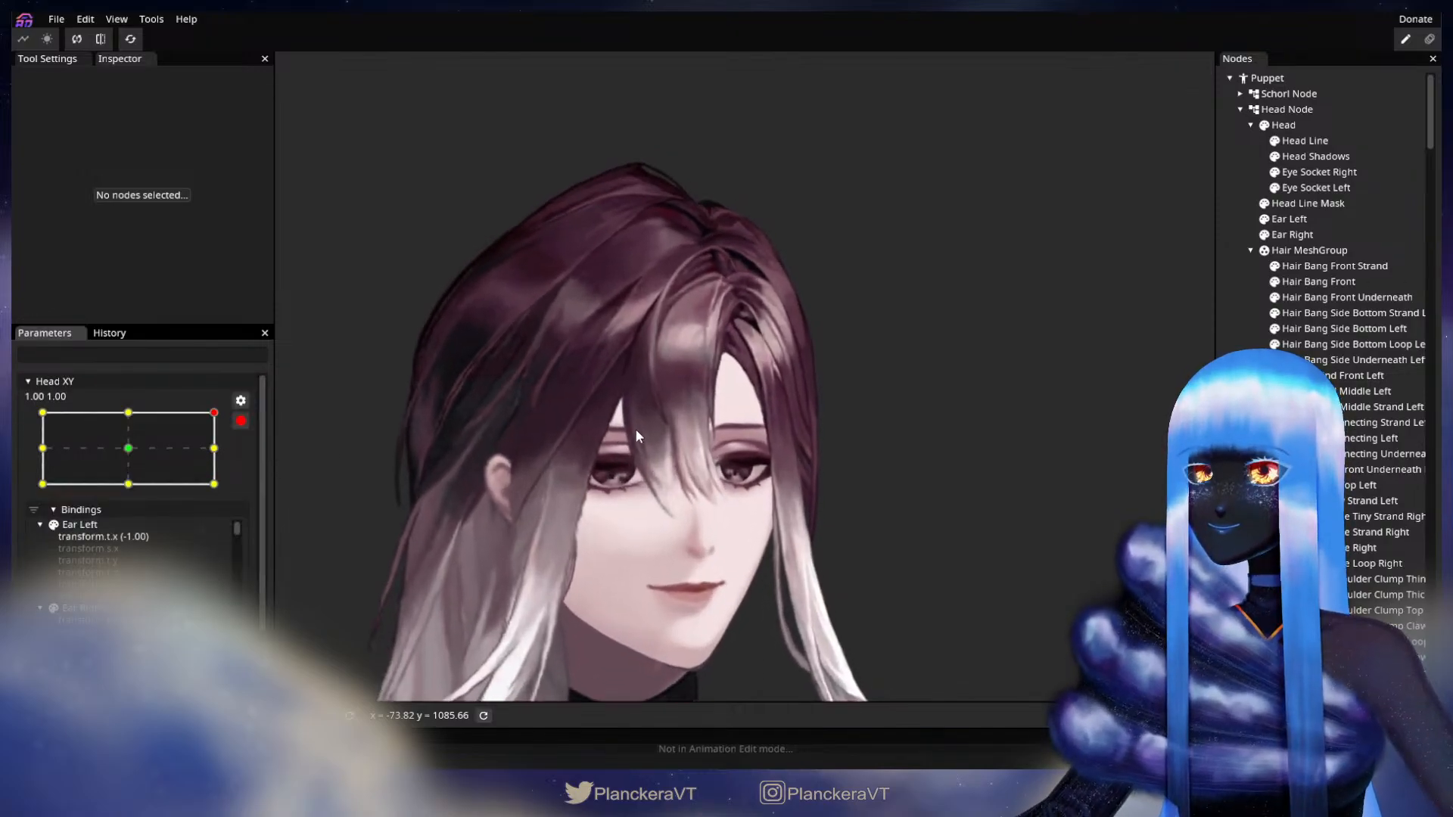
# Reselect Hair Bang Side Bottom Left, refine its upper tip with the size 31 Circle Brush, and deselect it.
pyautogui.scroll(5, 711, 401)
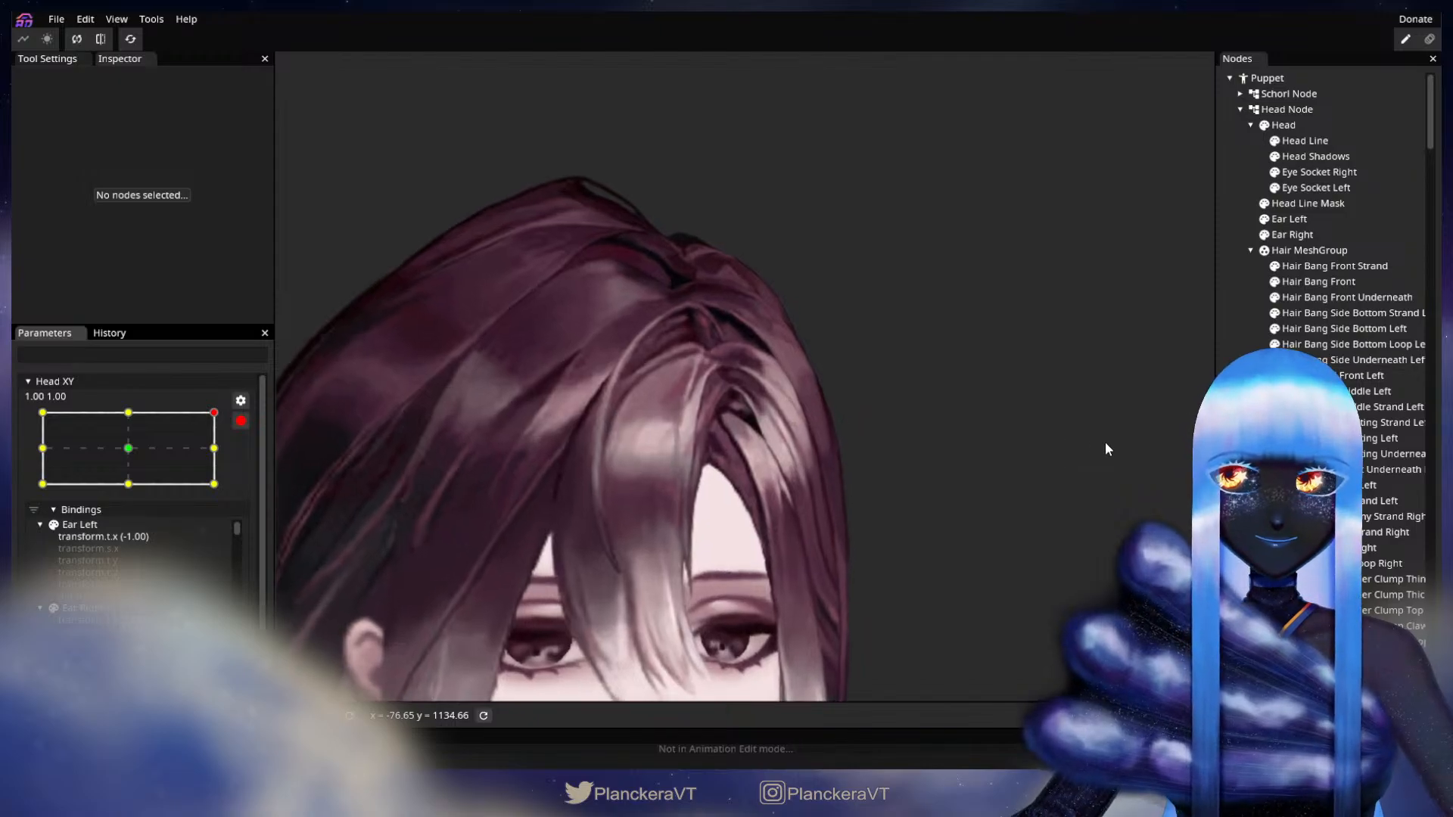
pyautogui.click(1332, 329)
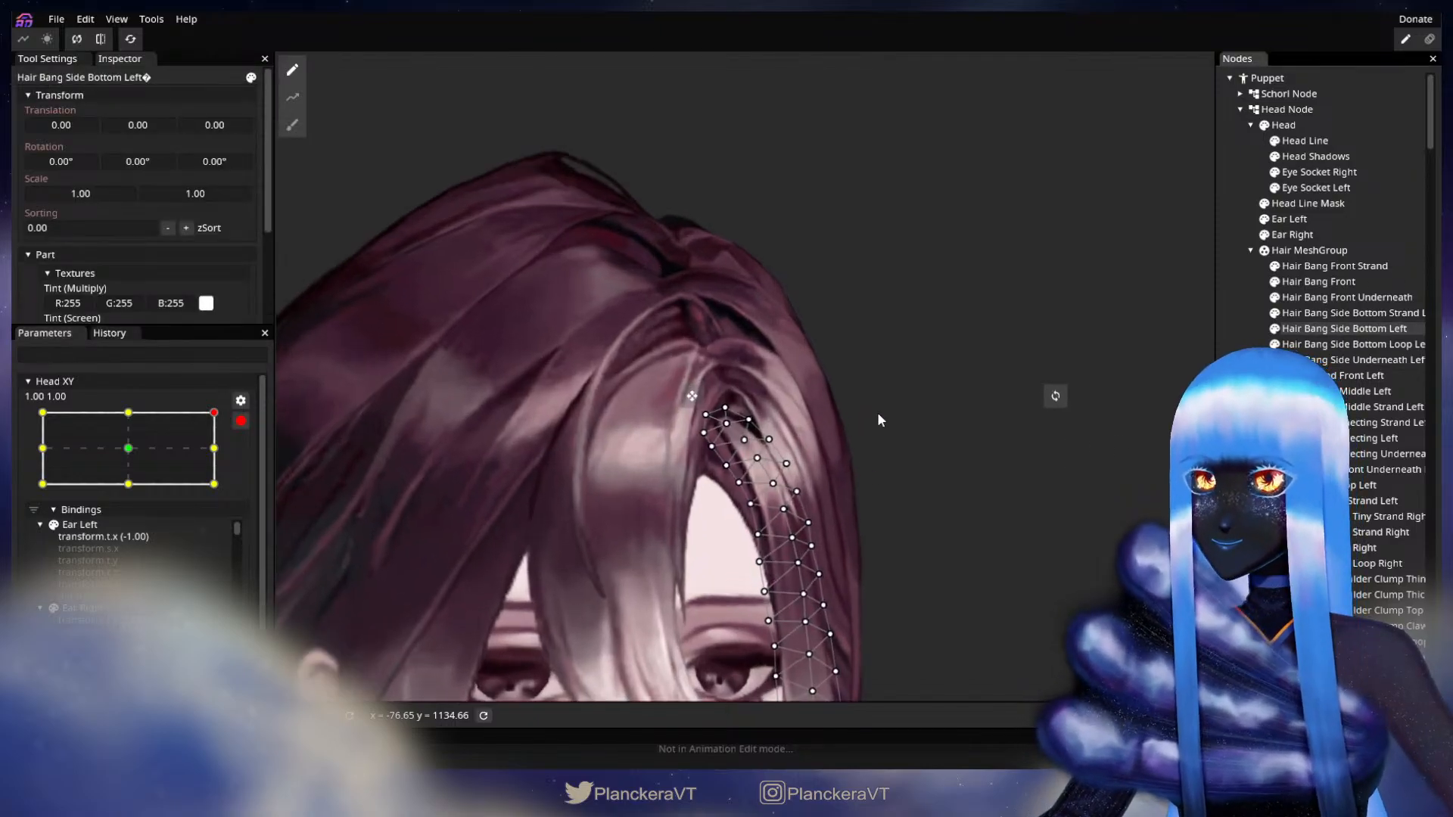
pyautogui.click(292, 125)
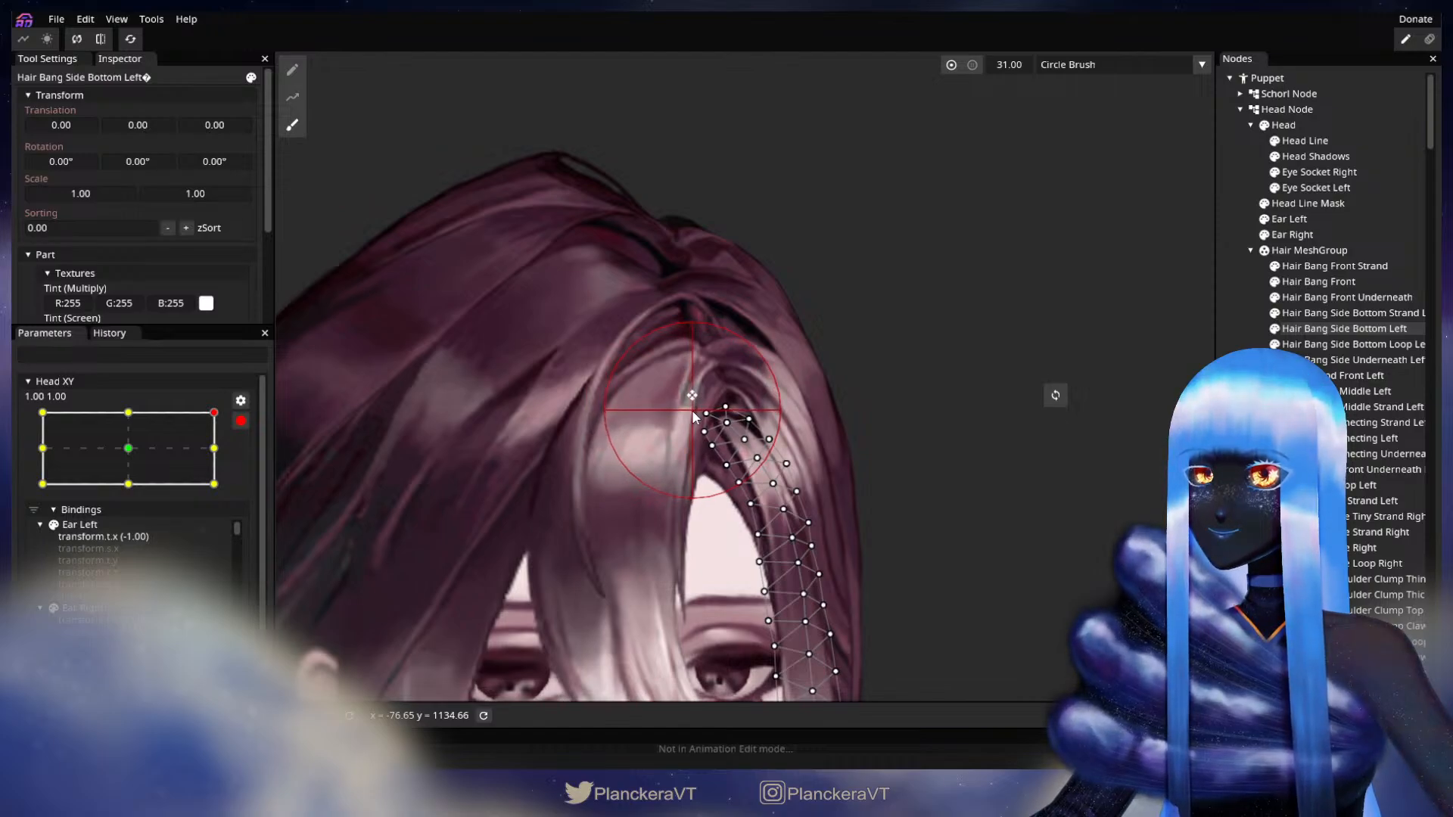
pyautogui.press('Escape')
# Disarm Head XY and sweep it from 1.00, 1.00 down to 1.00, 0.08 to examine the left hair's movement.
pyautogui.scroll(-3, 826, 504)
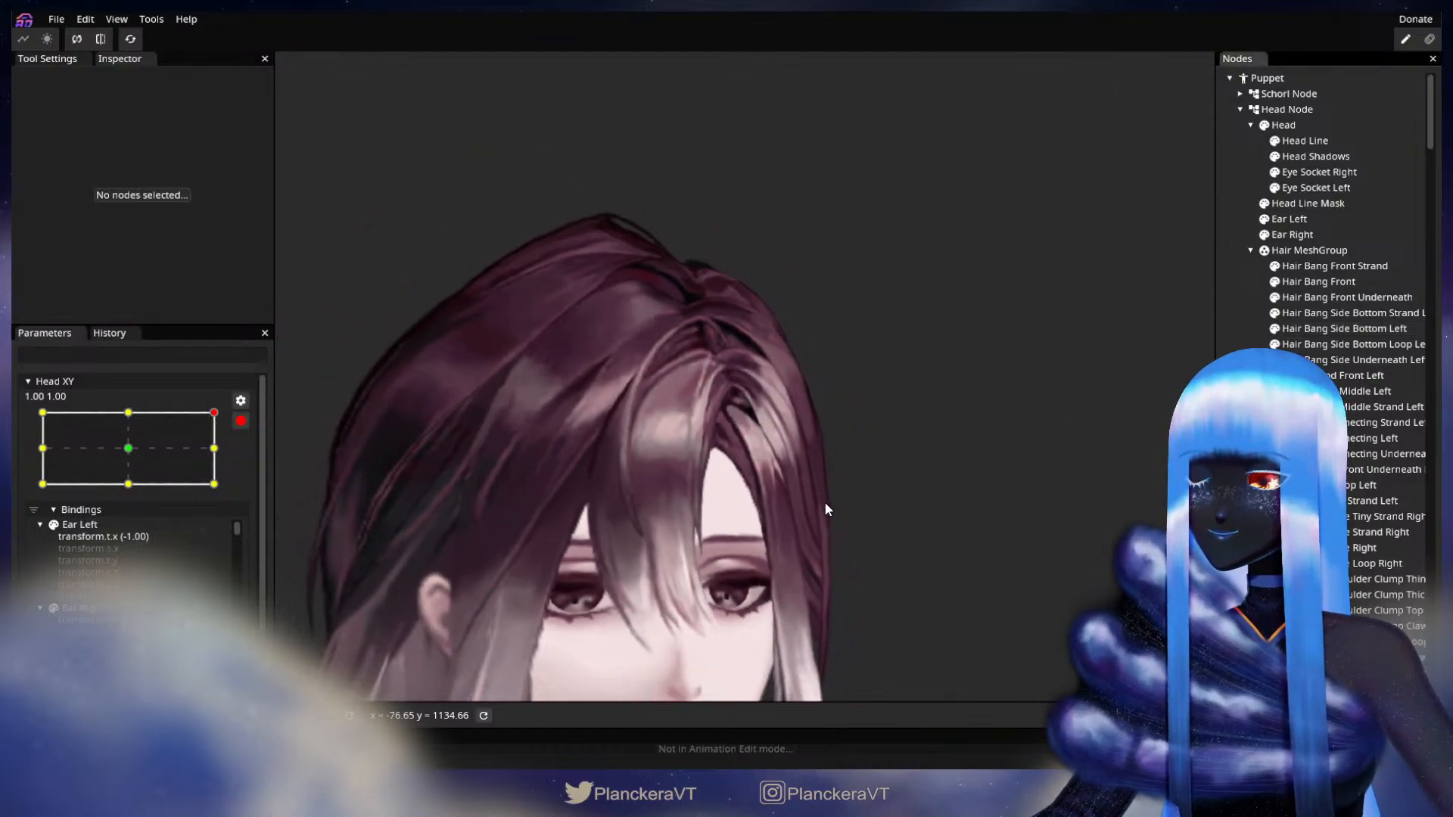
pyautogui.scroll(-5, 825, 505)
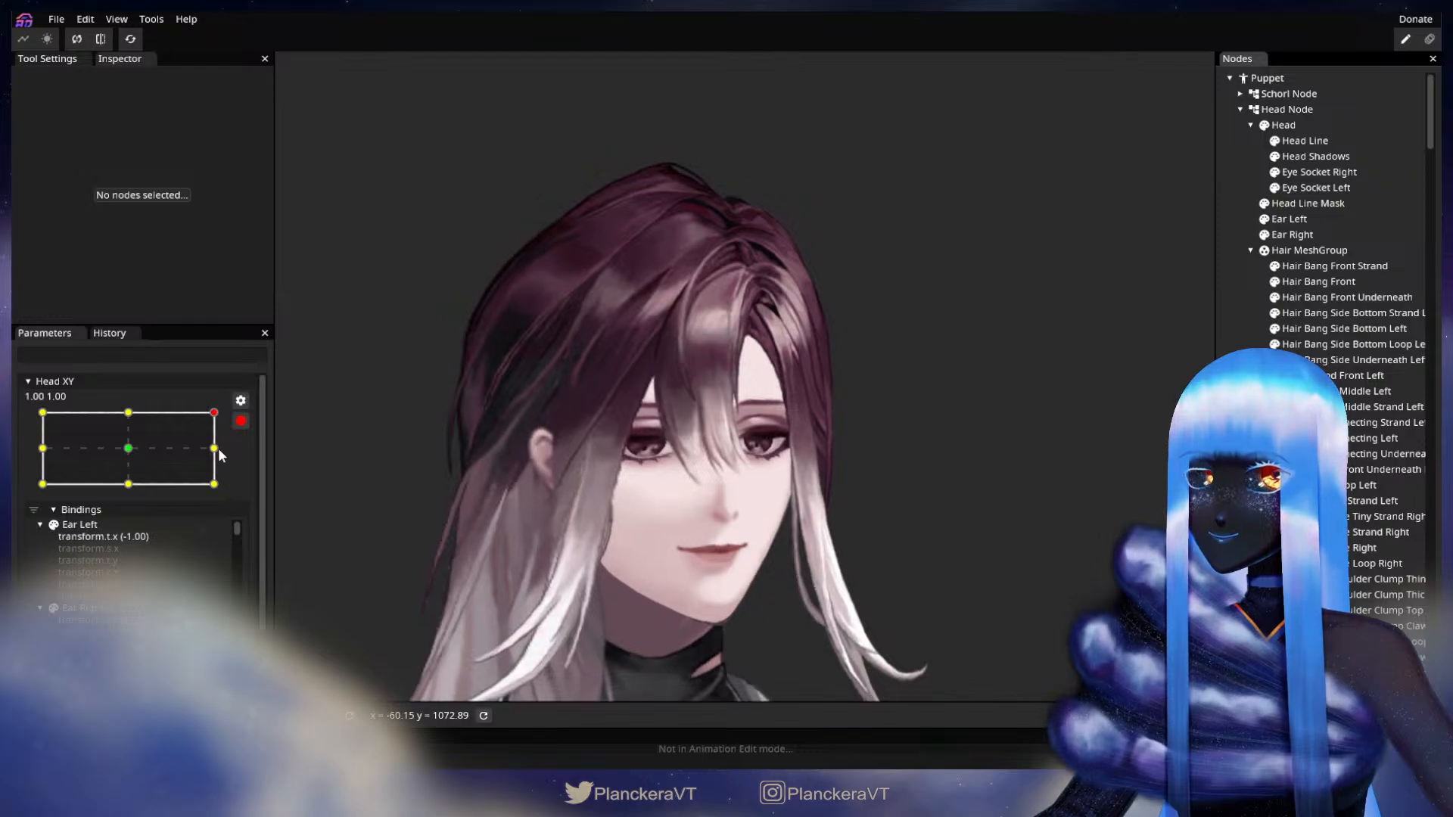
pyautogui.click(241, 421)
pyautogui.moveTo(234, 462)
pyautogui.mouseDown()
pyautogui.moveTo(242, 495)
pyautogui.moveTo(243, 451)
pyautogui.moveTo(180, 451)
pyautogui.moveTo(236, 445)
pyautogui.moveTo(239, 534)
pyautogui.moveTo(230, 455)
pyautogui.moveTo(238, 489)
pyautogui.mouseUp()
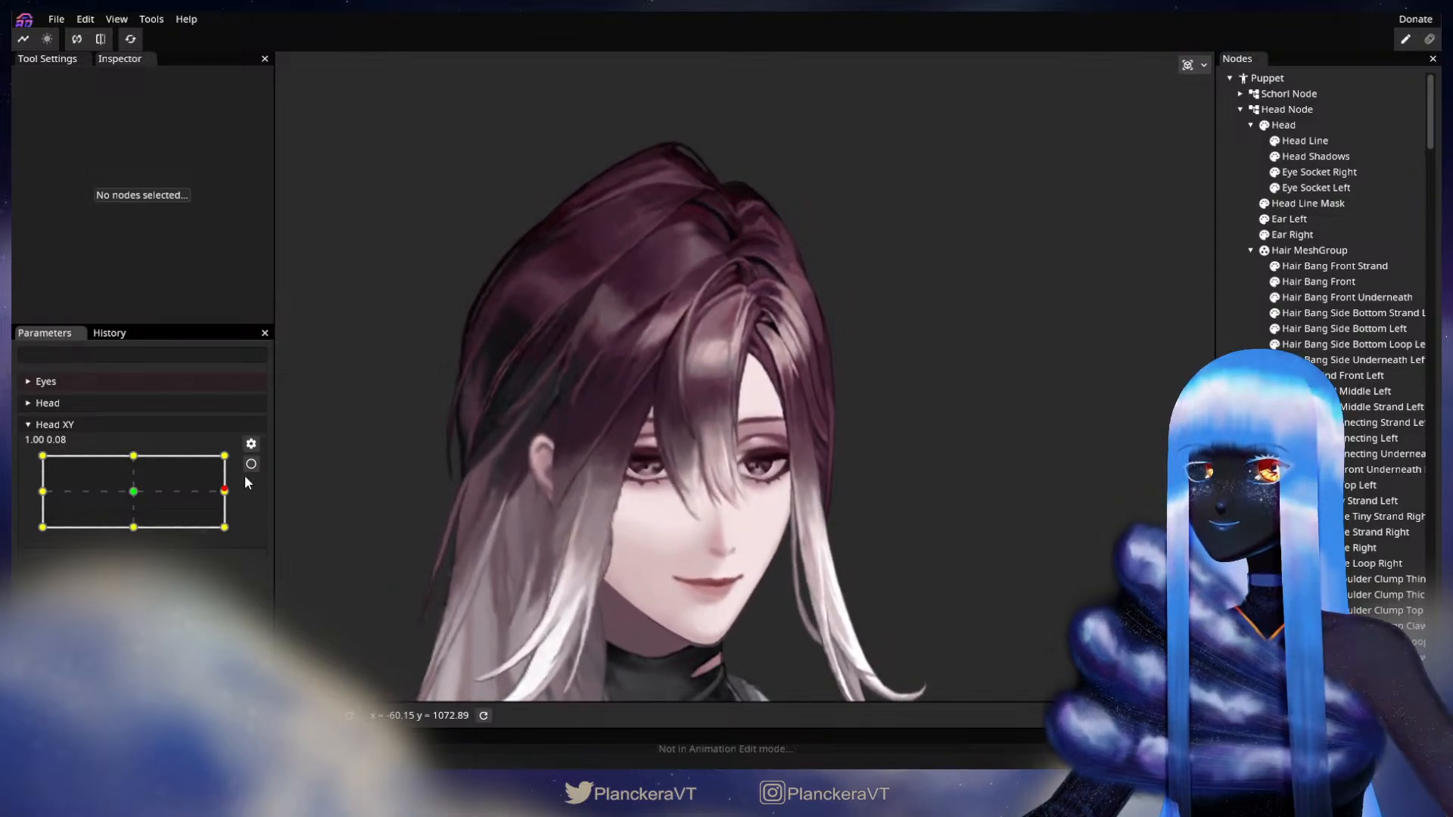
# Arm Head XY at 1.00, 0.00, reshape Hair Side Connecting Left beside the dark gap with the Circle Brush at size 15, and deselect it.
pyautogui.click(251, 464)
pyautogui.scroll(5, 764, 461)
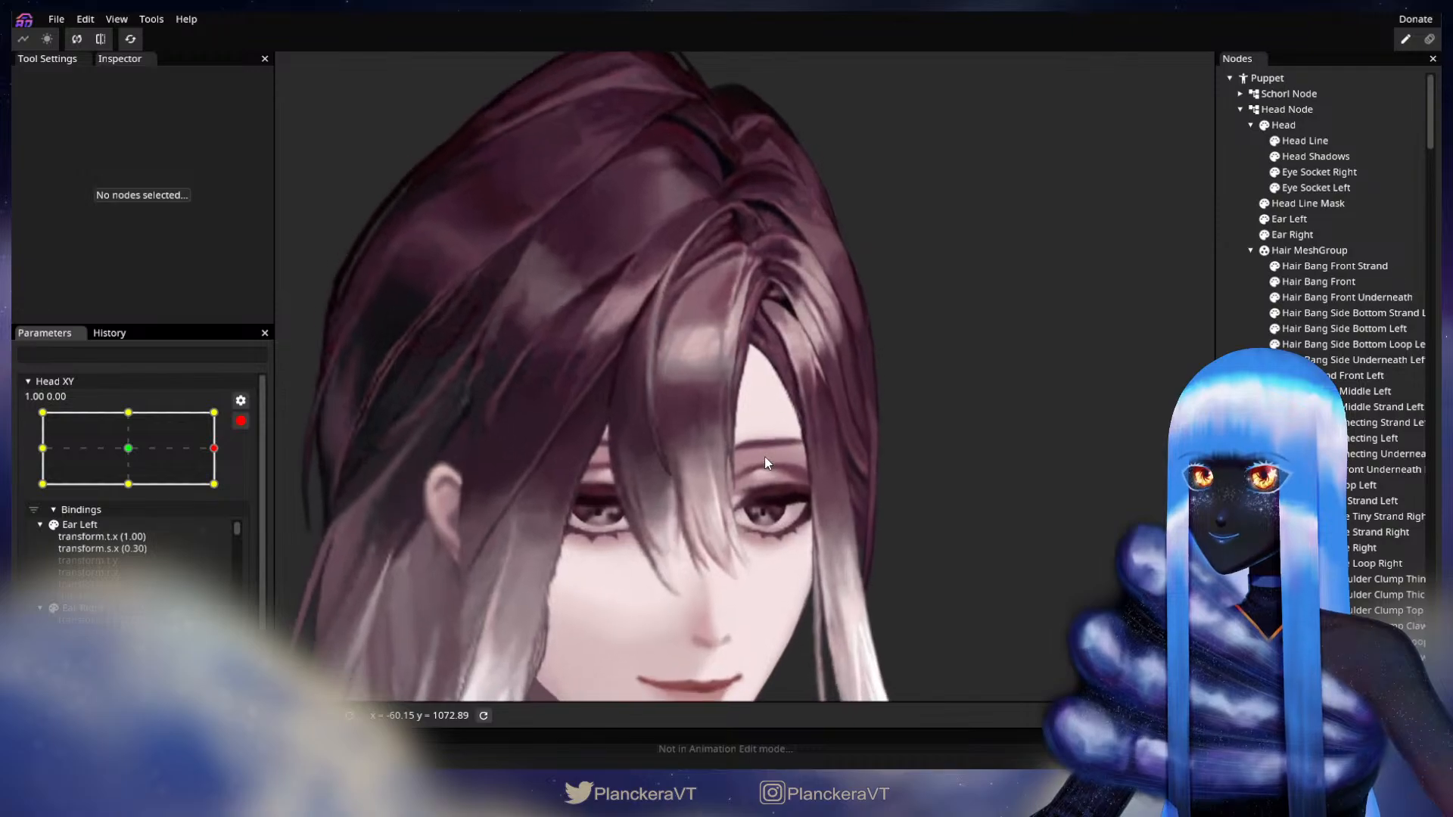
pyautogui.scroll(6, 765, 457)
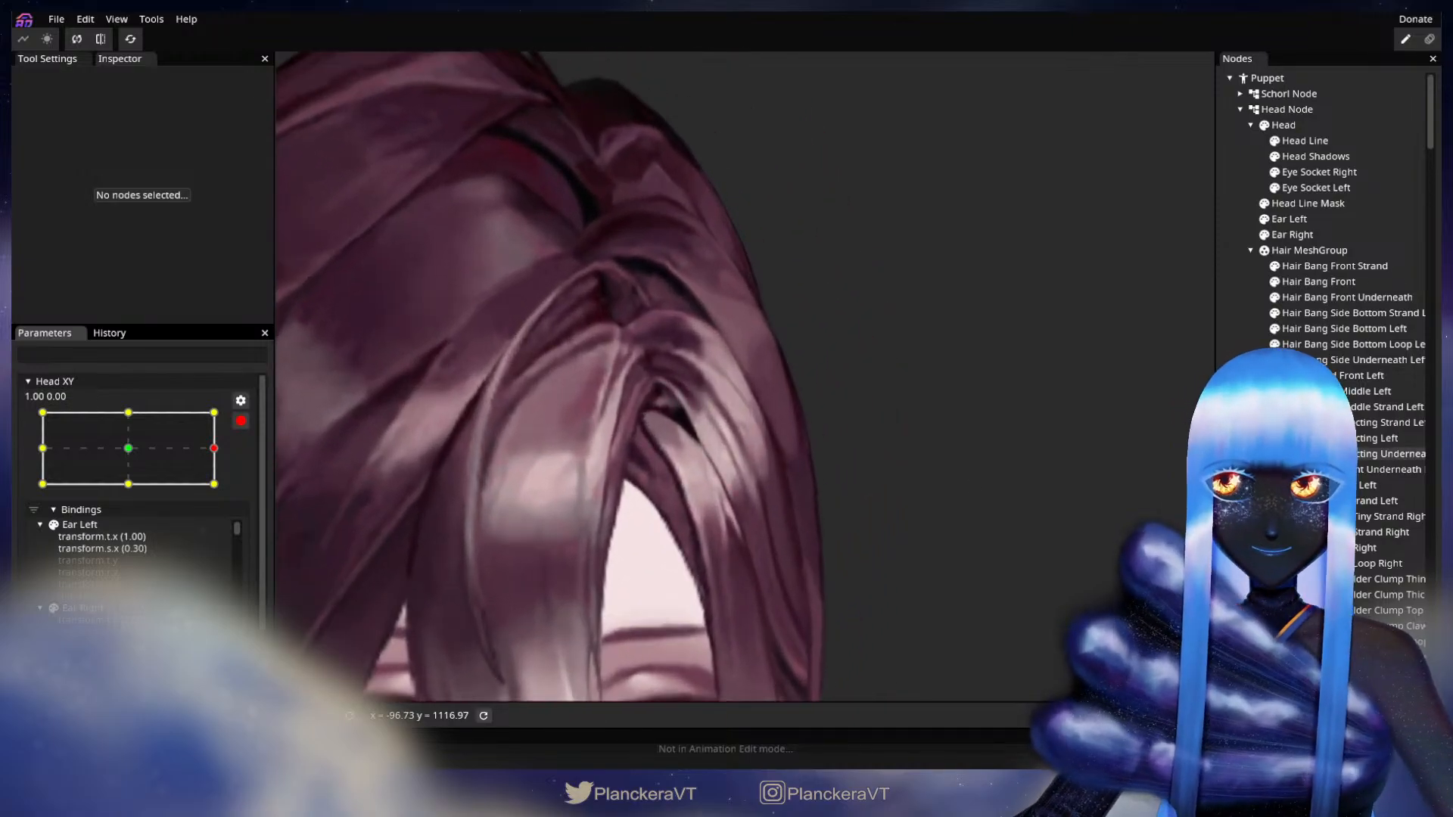
pyautogui.click(1324, 438)
pyautogui.scroll(1, 955, 454)
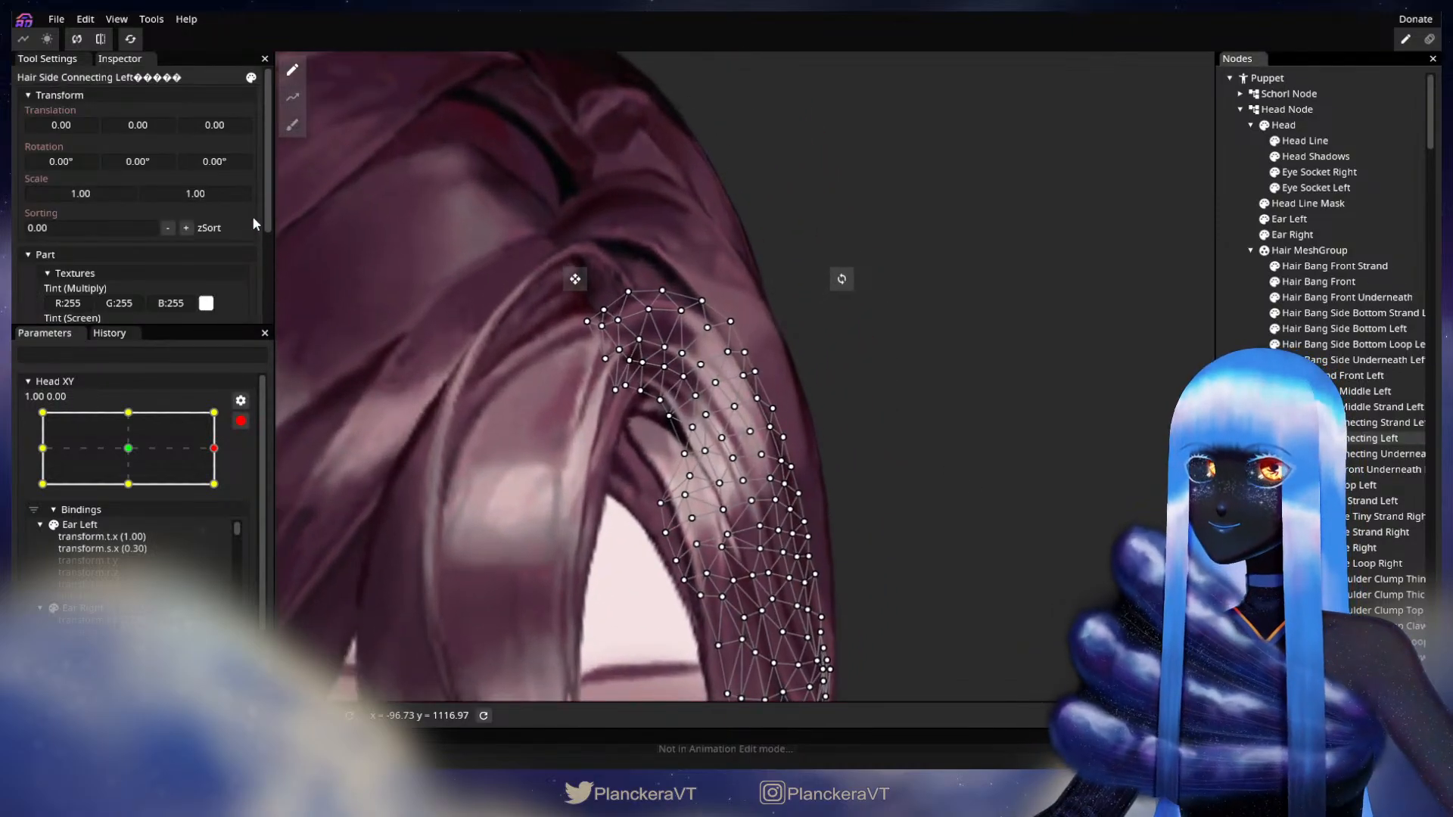
pyautogui.click(292, 125)
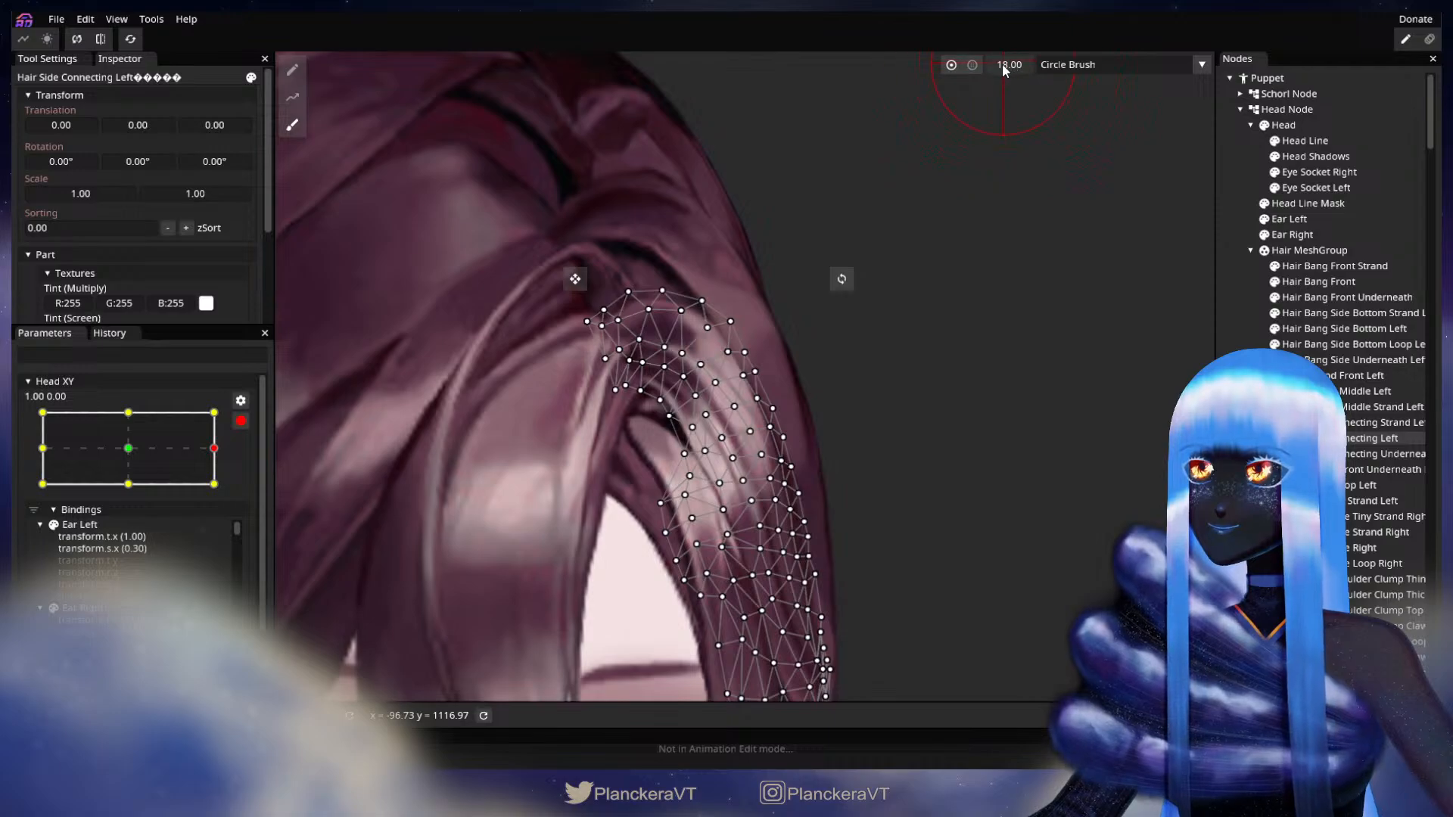
pyautogui.scroll(1, 869, 393)
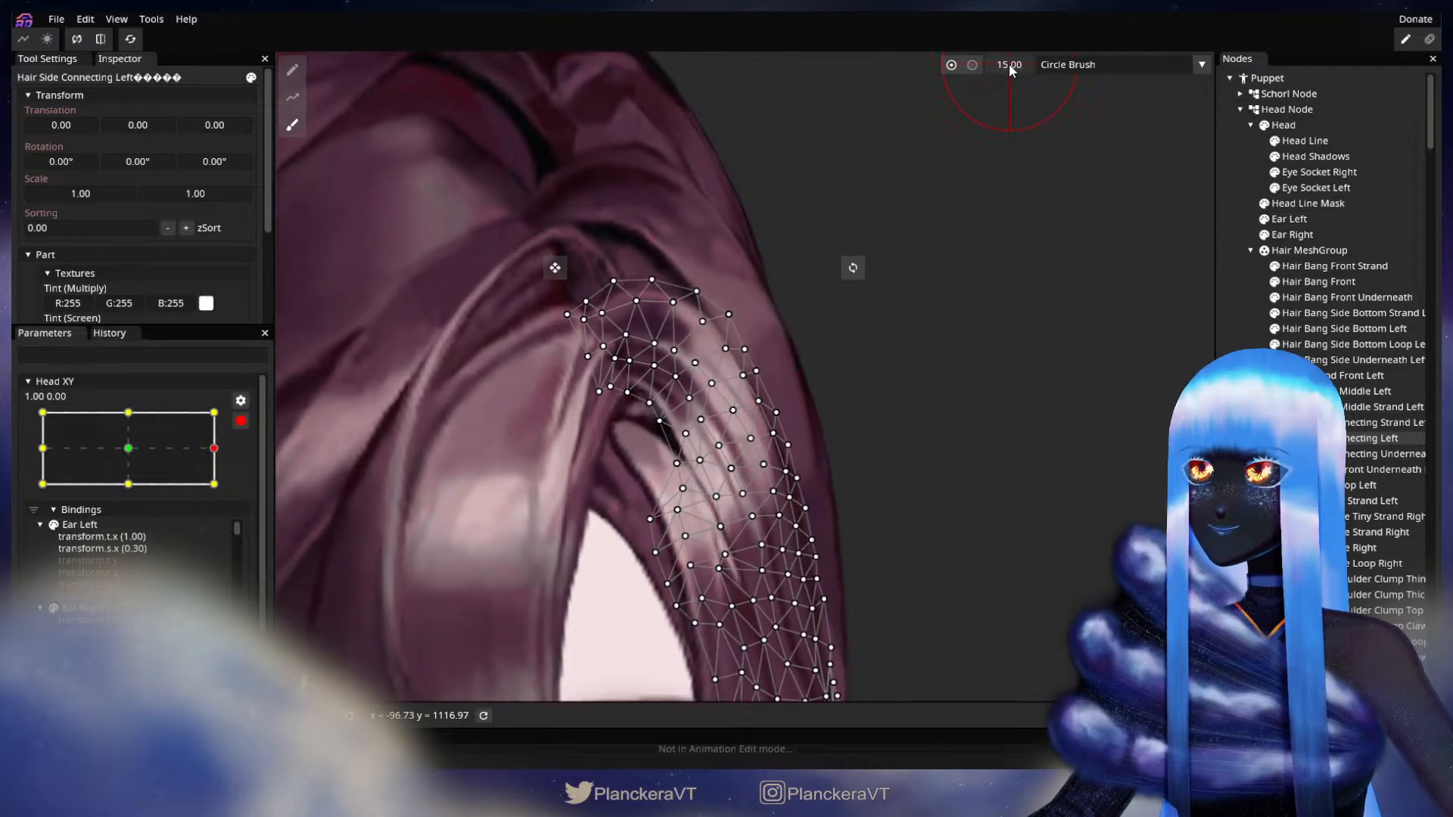
pyautogui.scroll(1, 866, 444)
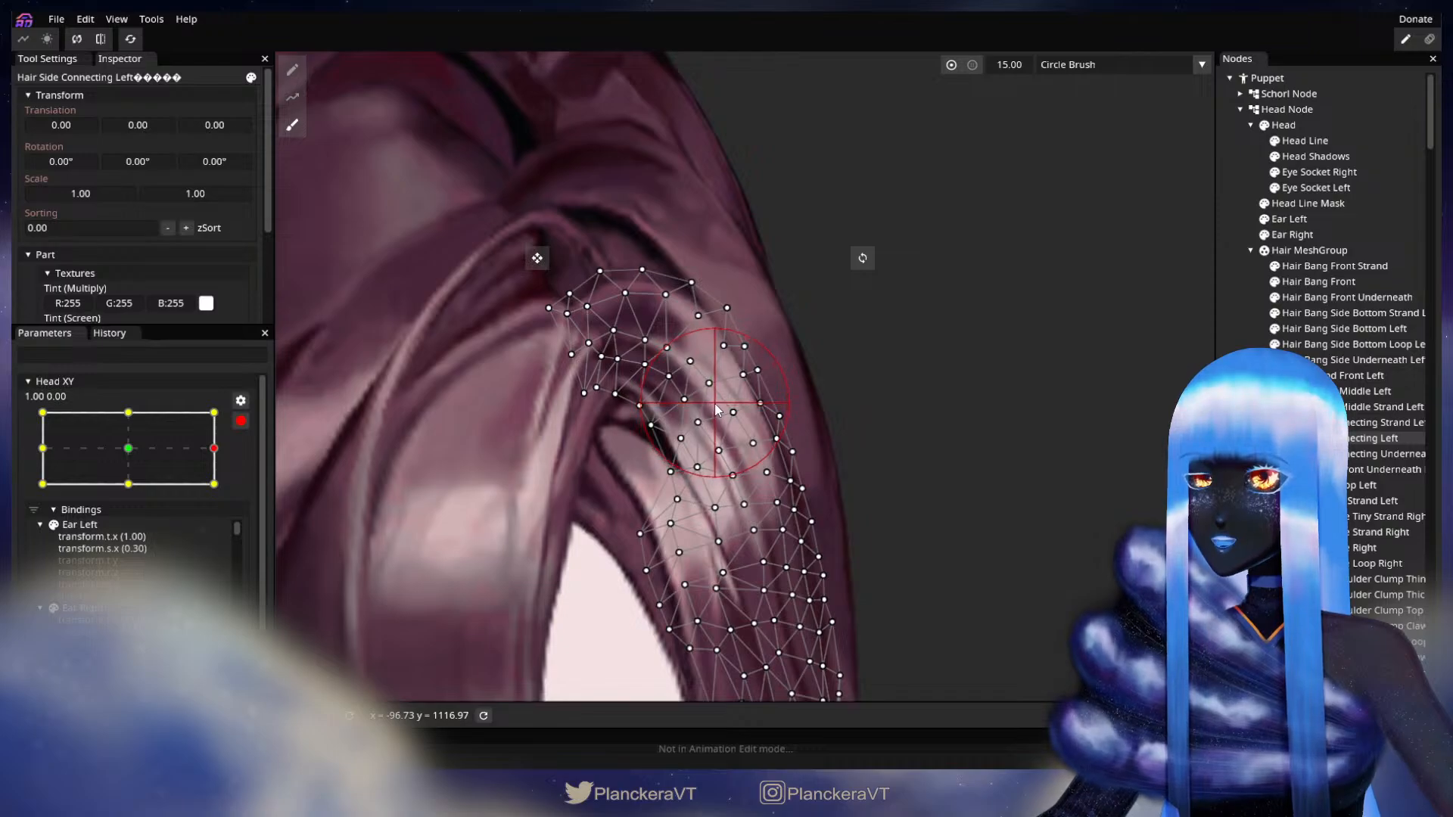
pyautogui.moveTo(746, 484); pyautogui.dragTo(750, 433)
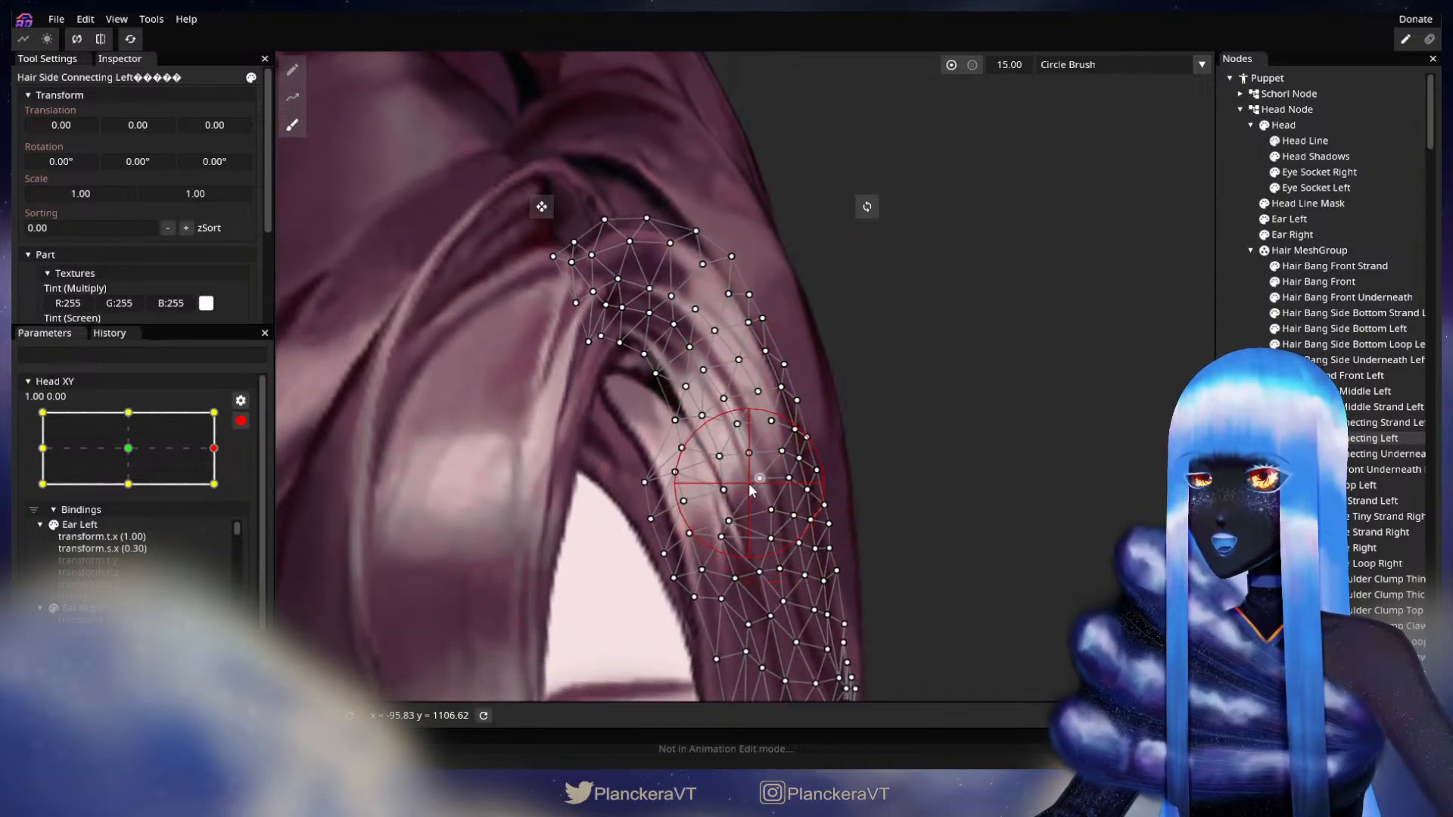
pyautogui.click(1241, 439)
# Disarm Head XY, sweep it back up to 1.00, 1.00, and examine the connecting side strands around the dark gap up close.
pyautogui.scroll(-1, 908, 469)
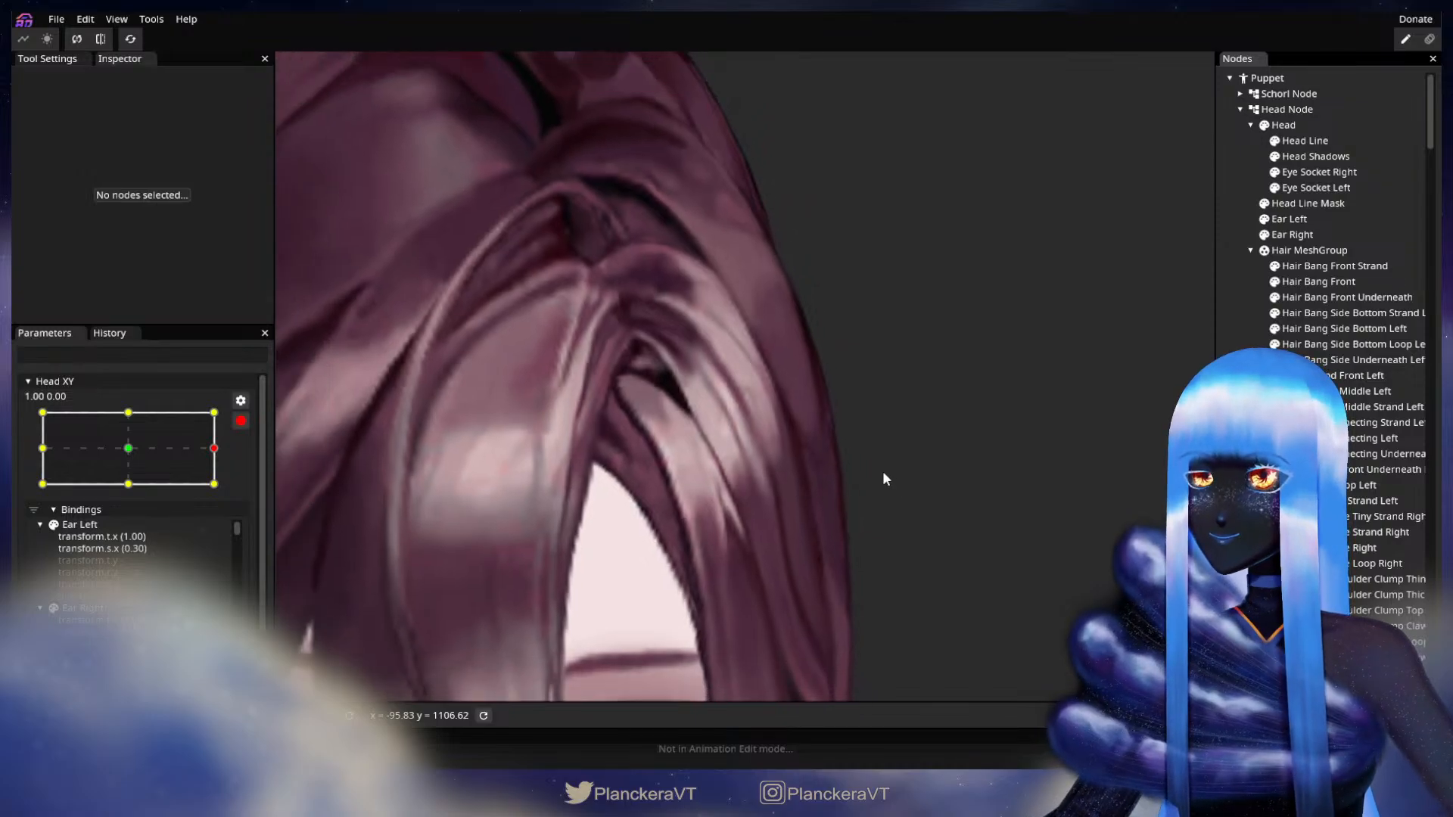
pyautogui.scroll(-3, 842, 405)
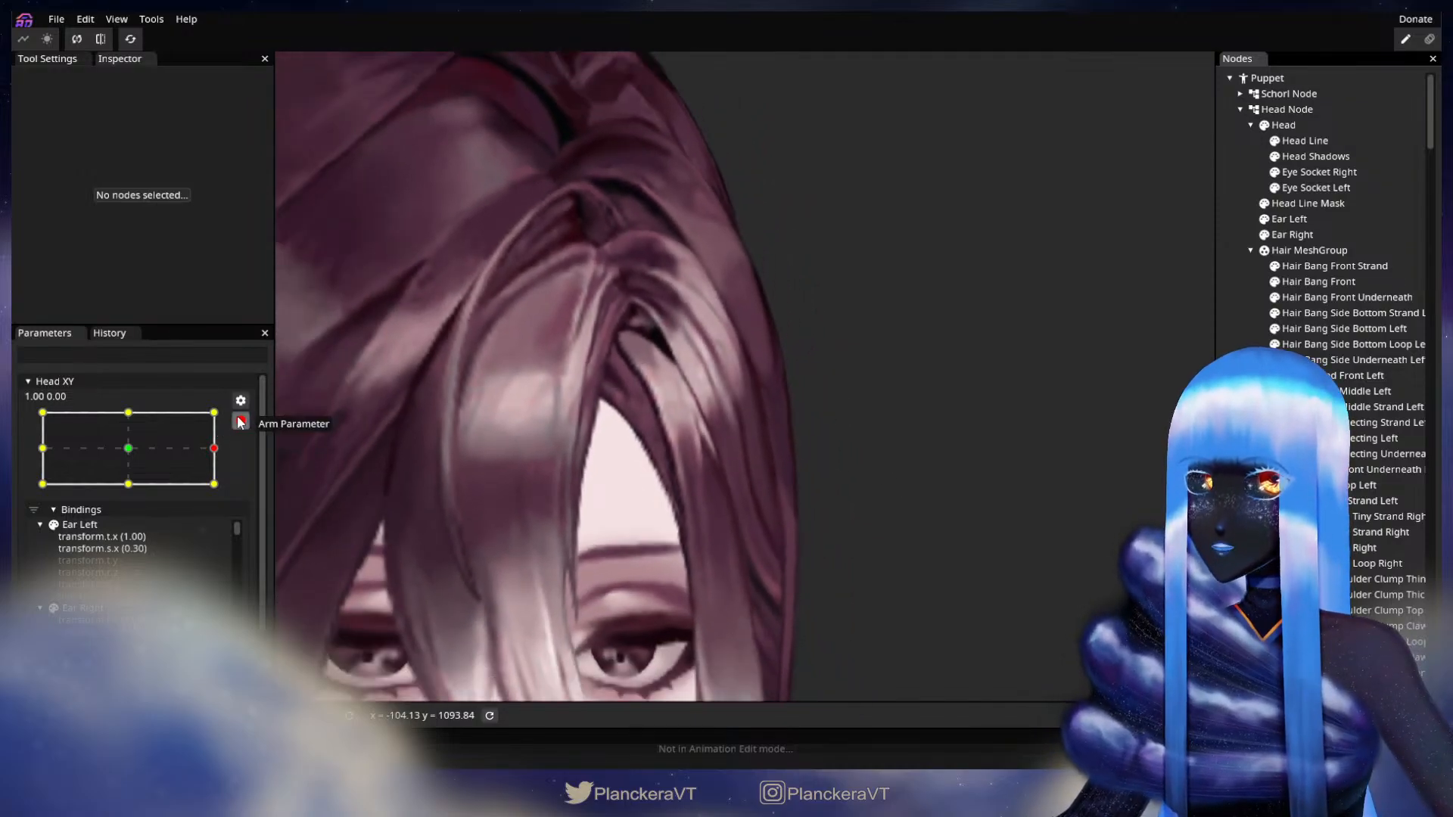
pyautogui.click(239, 421)
pyautogui.moveTo(235, 493); pyautogui.dragTo(232, 451)
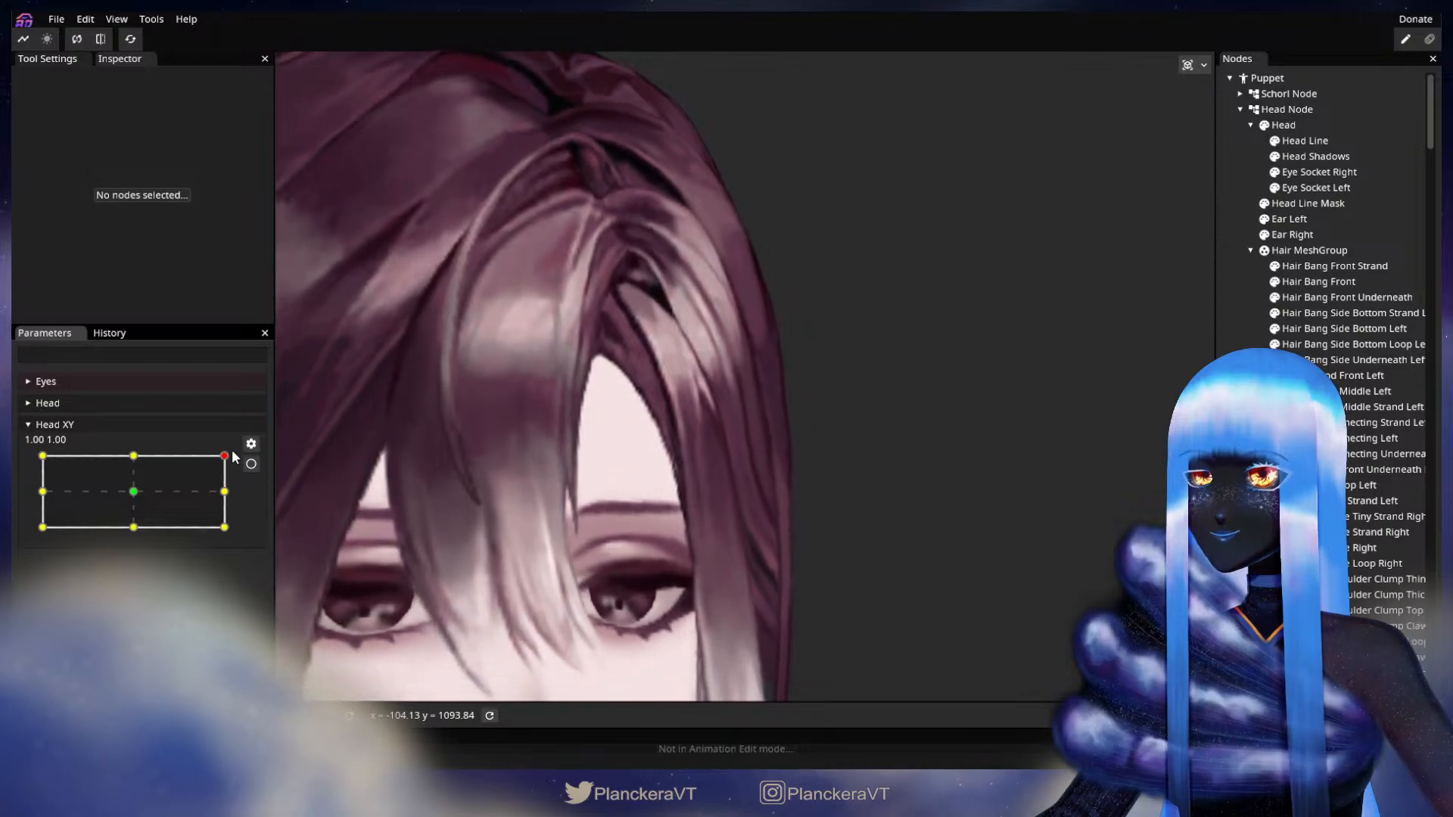
pyautogui.scroll(2, 730, 412)
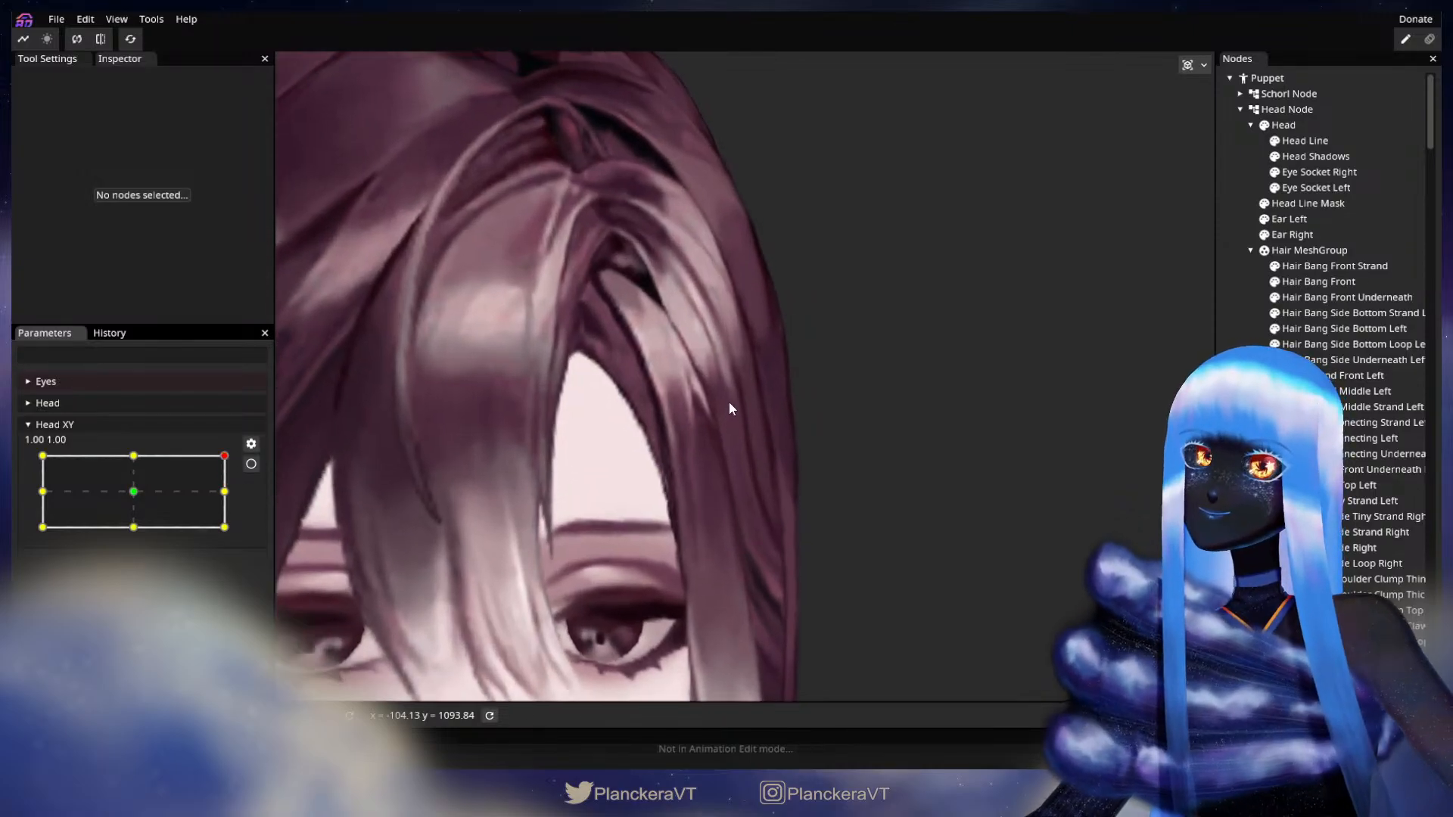
pyautogui.moveTo(700, 372); pyautogui.dragTo(728, 510)
pyautogui.scroll(2, 751, 486)
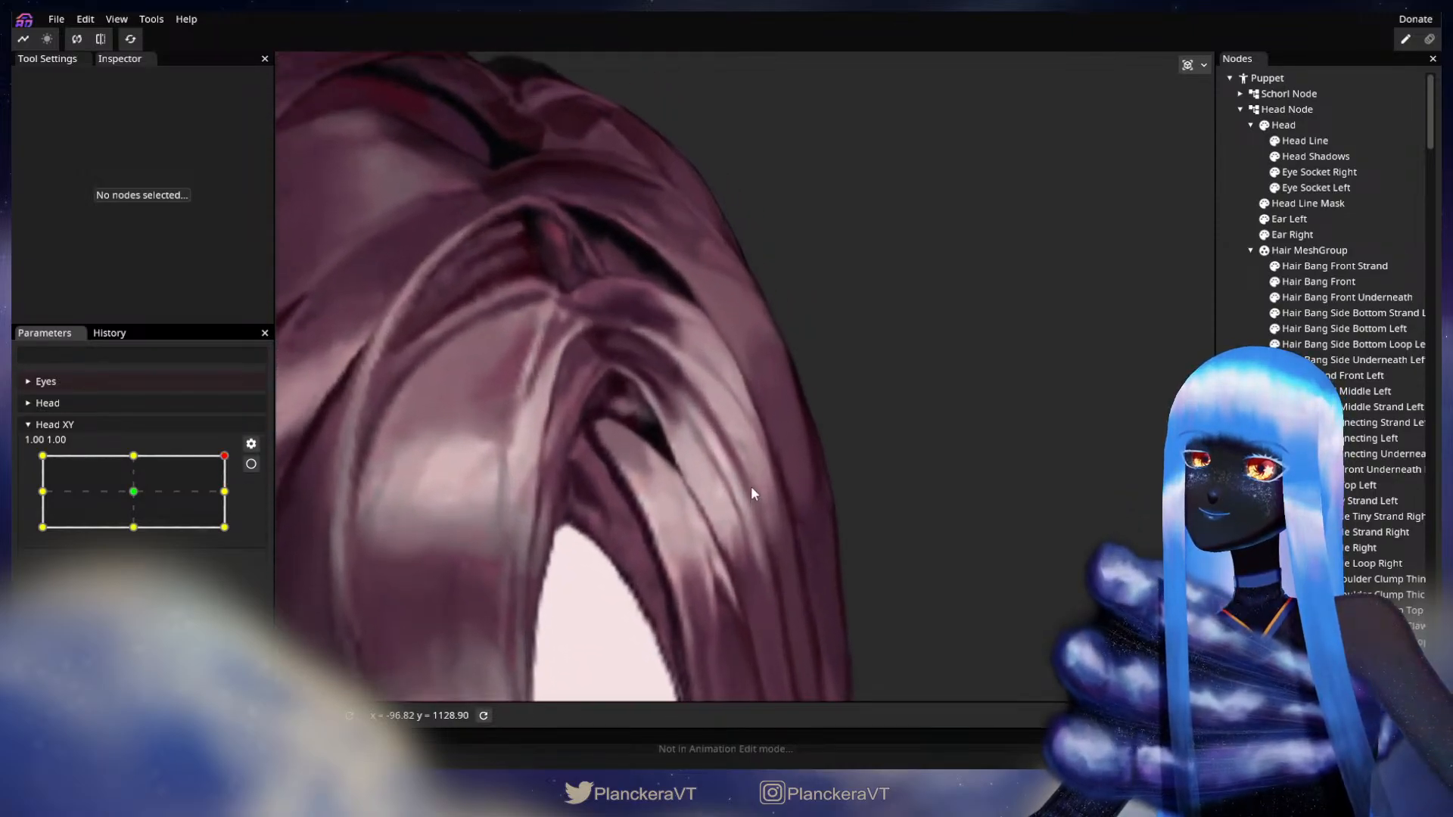
# Arm Head XY at 1.00, 1.00 and adjust the central mesh vertices of Hair Side Connecting Left beside the dark gap.
pyautogui.click(250, 464)
pyautogui.scroll(1, 740, 561)
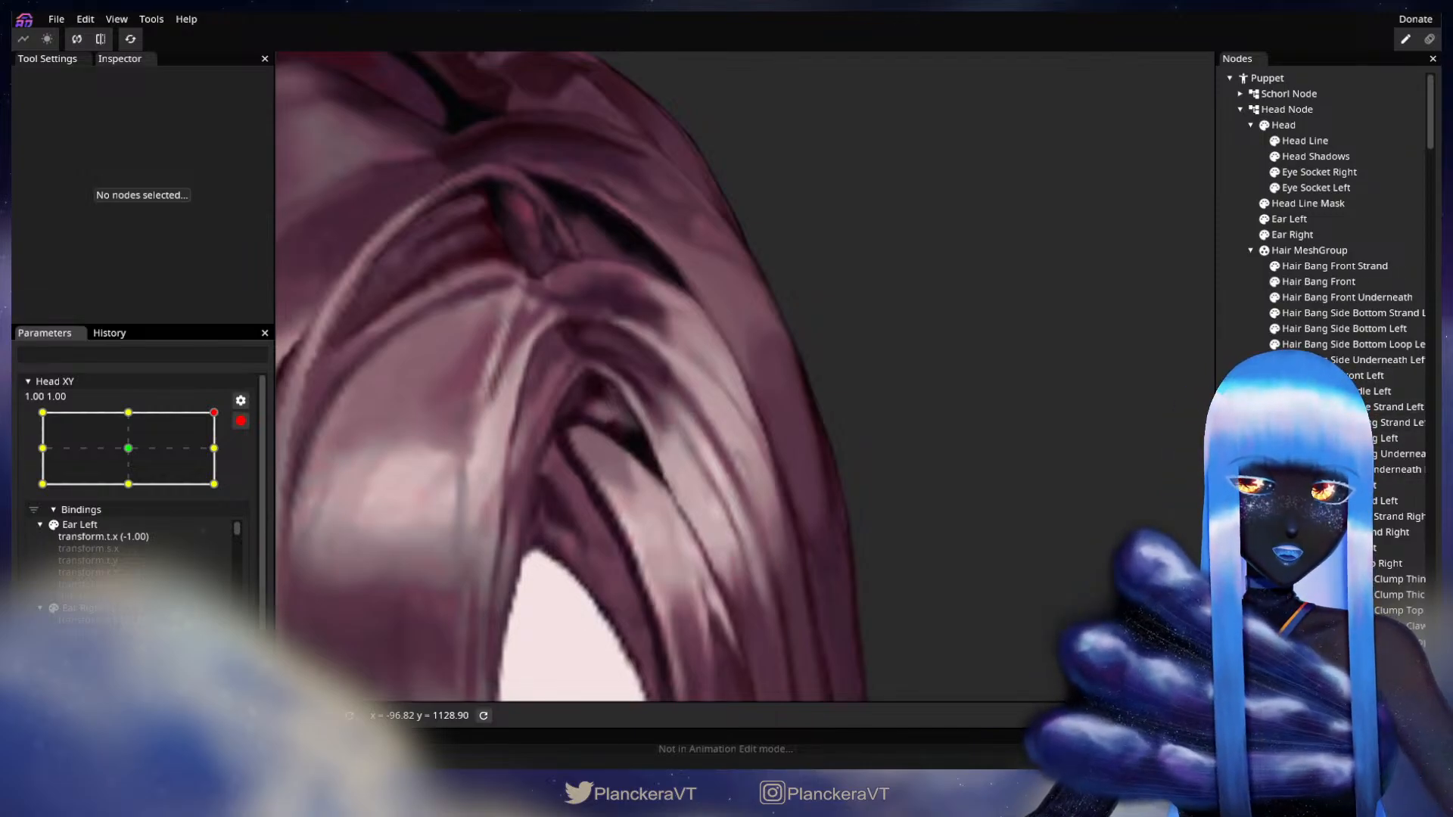
pyautogui.click(719, 515)
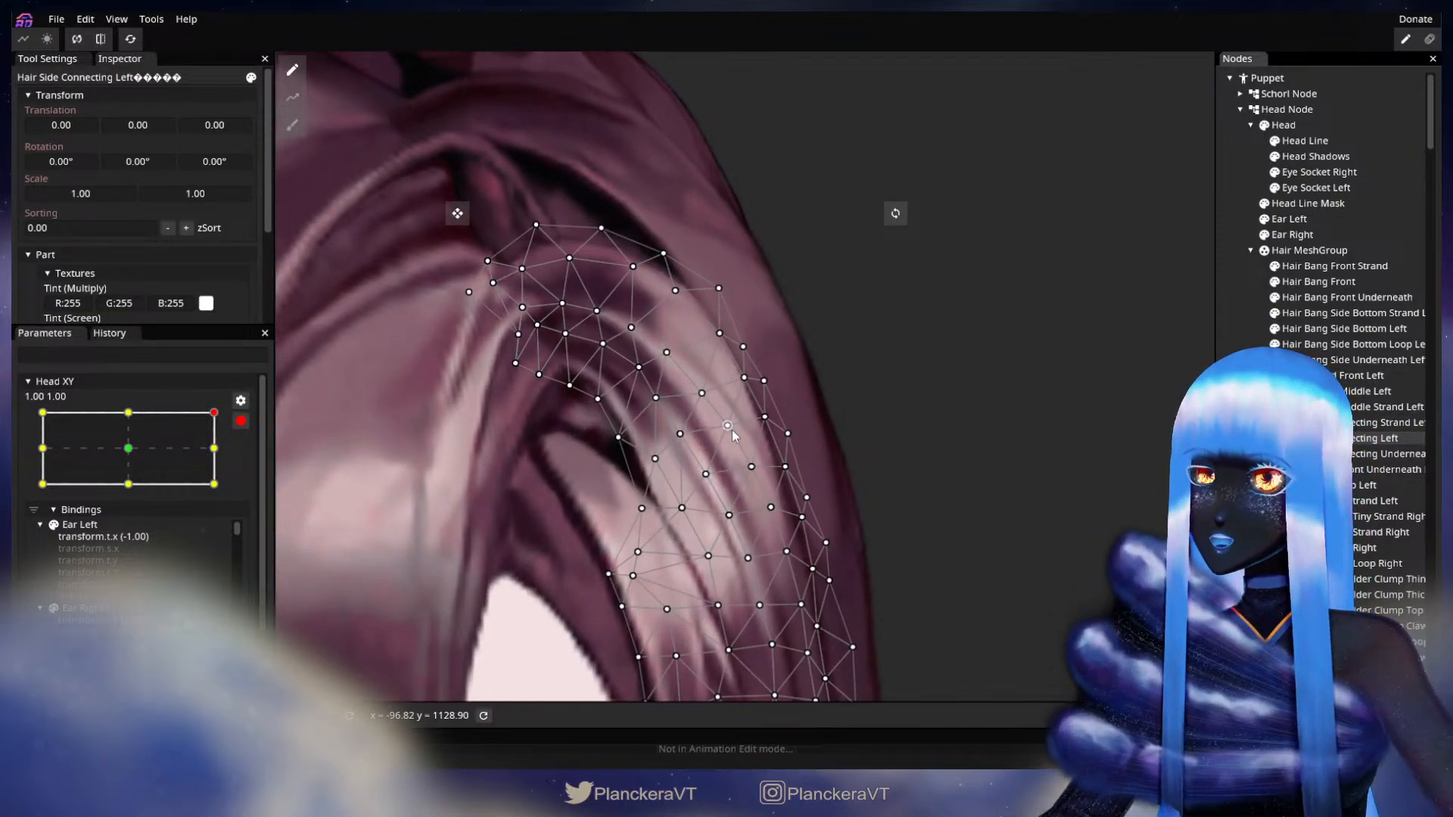
pyautogui.click(731, 430)
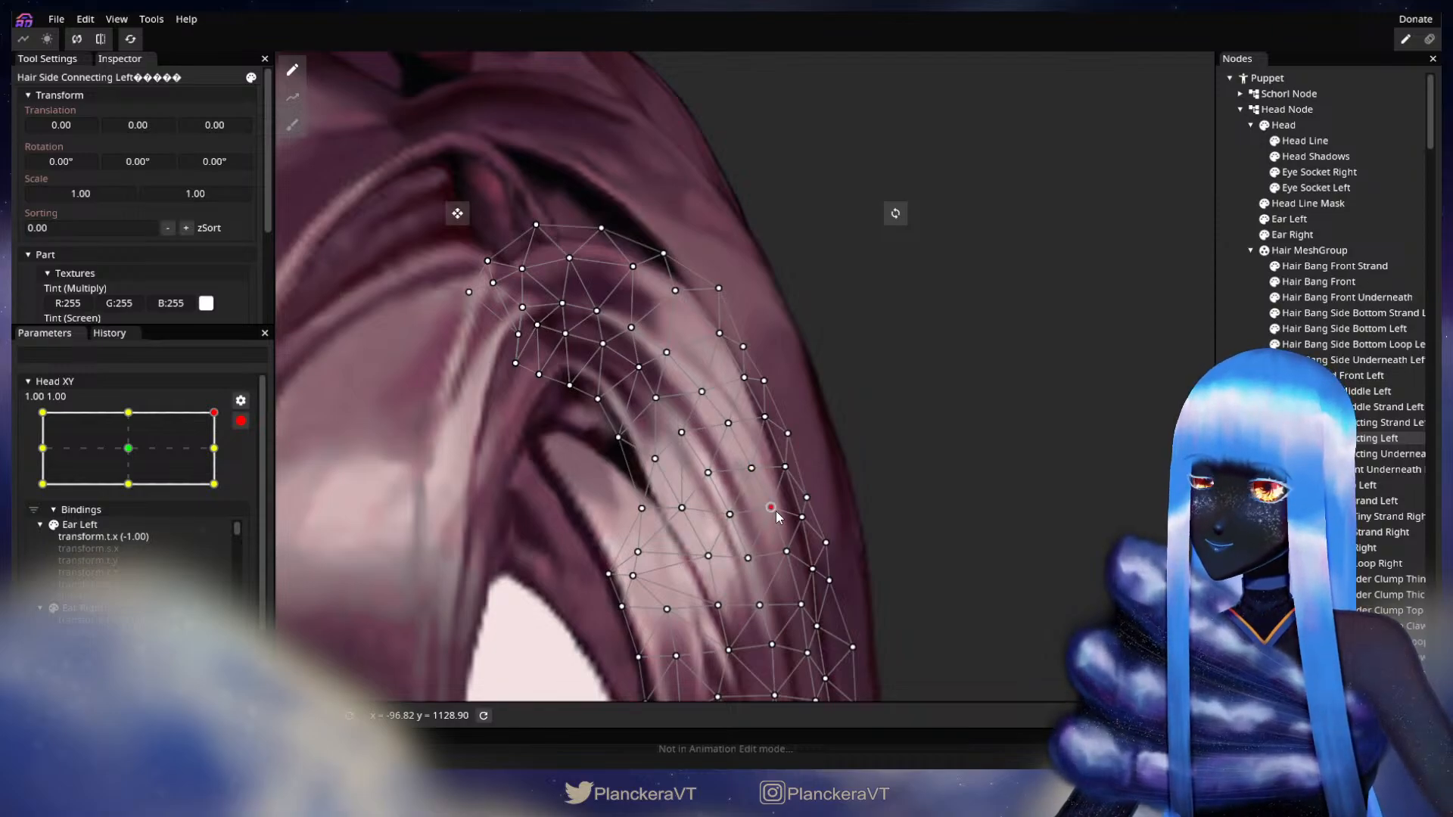
# Reshape Hair Side Connecting Left's inner strand vertices at Head XY 1.00, 0.00, deselect it, and disarm Head XY to check the movement.
pyautogui.moveTo(889, 552); pyautogui.dragTo(874, 423)
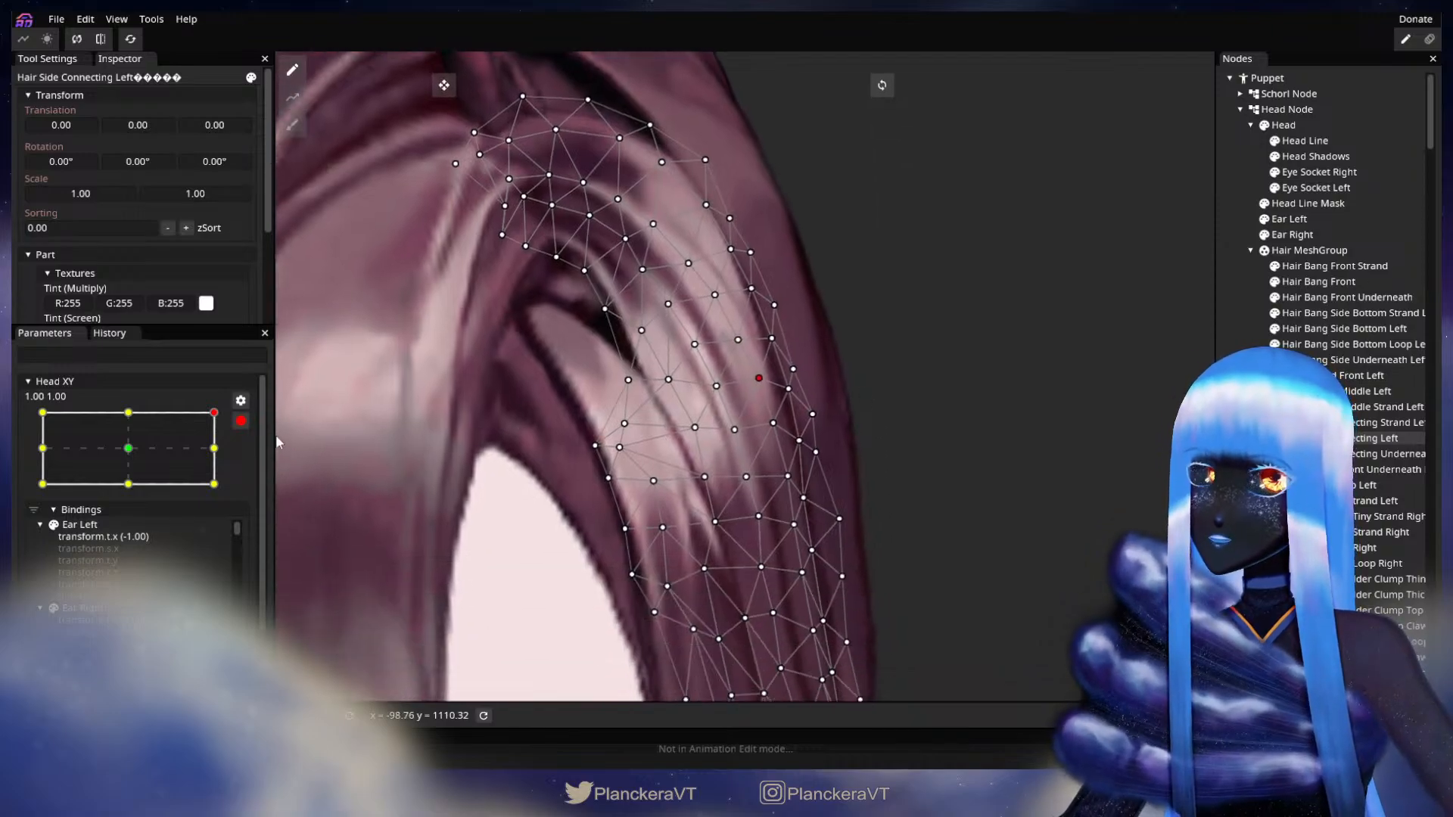
pyautogui.click(249, 451)
pyautogui.click(213, 448)
pyautogui.moveTo(710, 510); pyautogui.dragTo(706, 477)
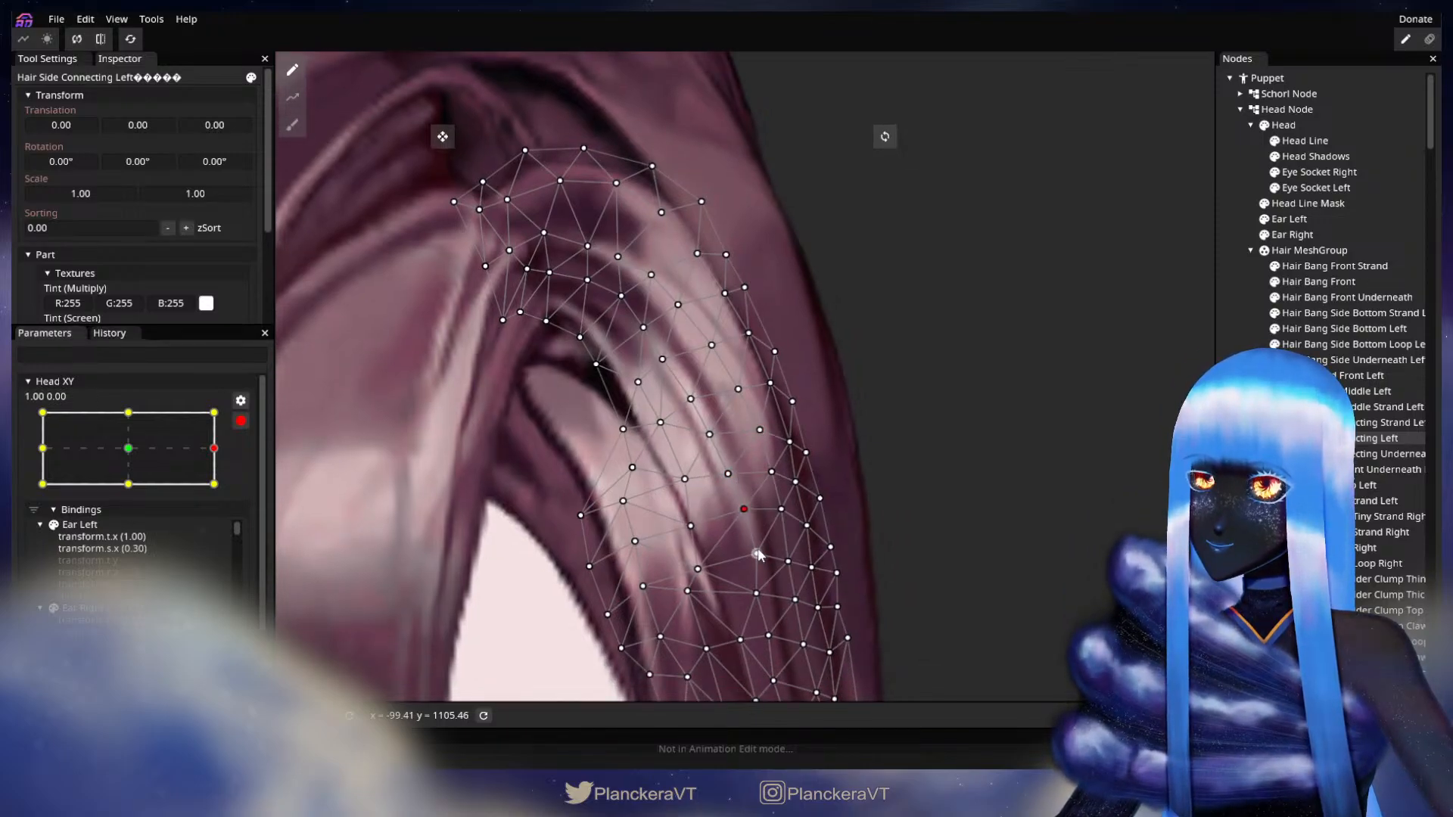
pyautogui.moveTo(756, 553); pyautogui.dragTo(772, 502)
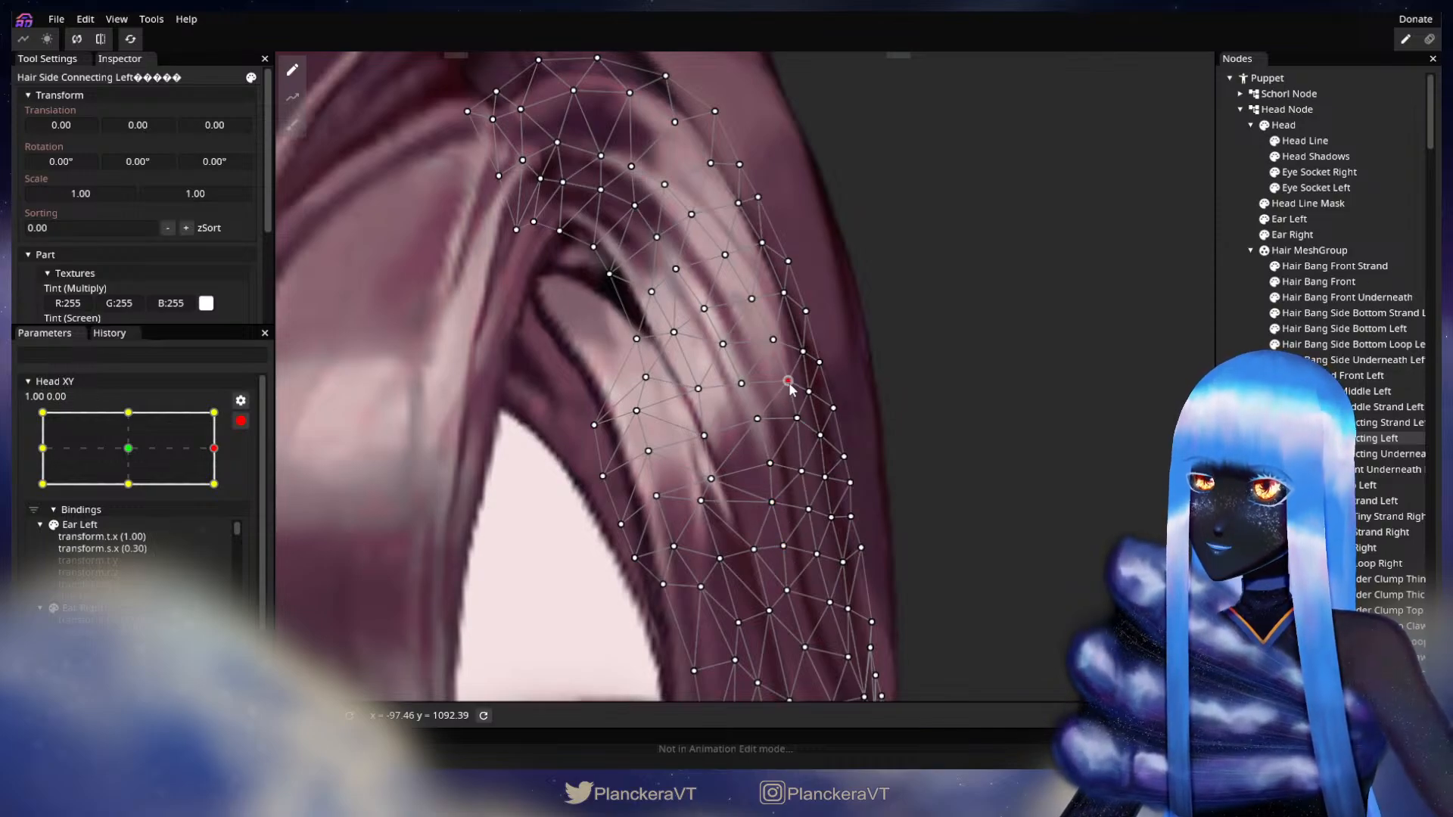
pyautogui.moveTo(790, 387); pyautogui.dragTo(772, 454)
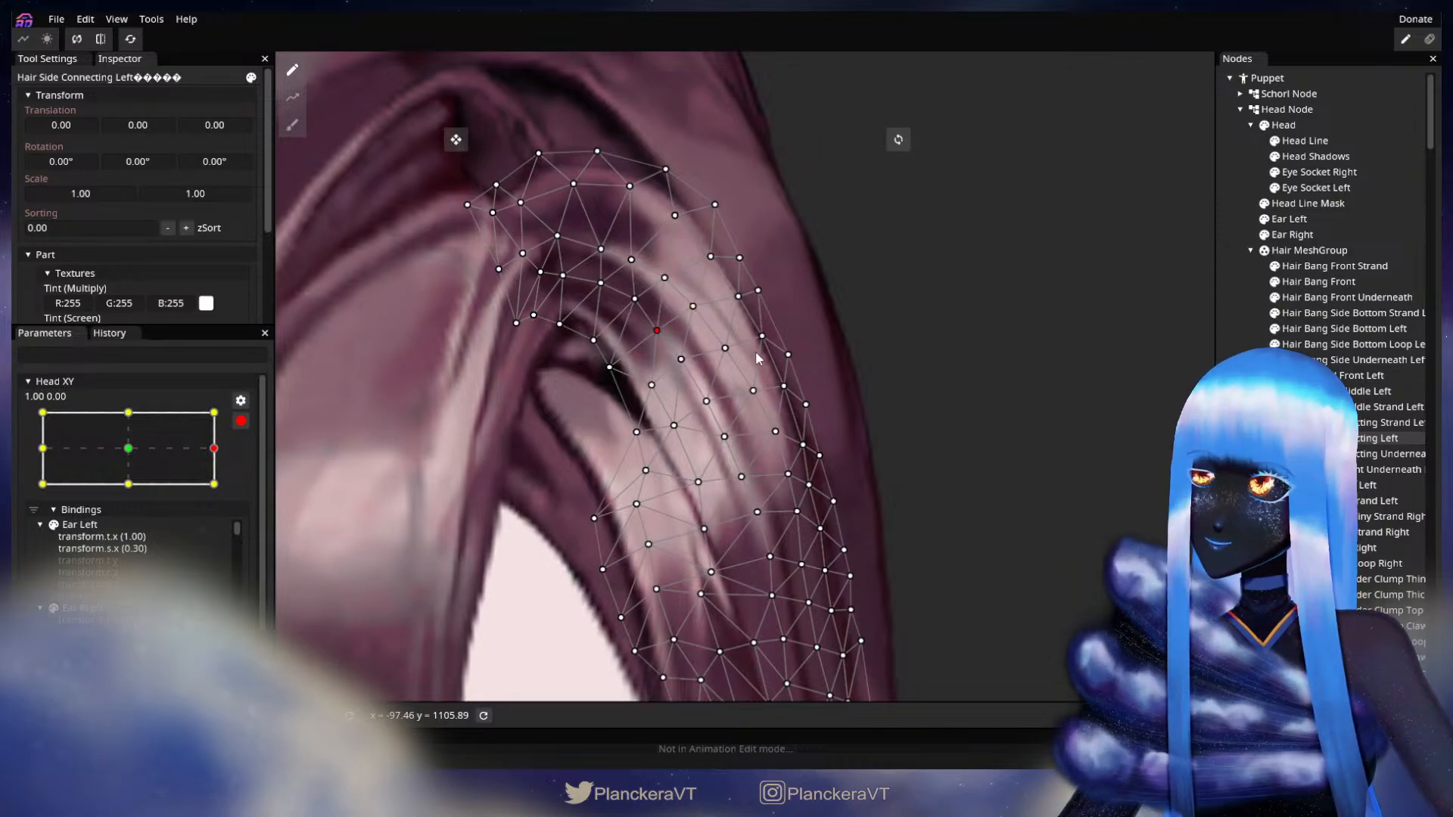
pyautogui.click(960, 496)
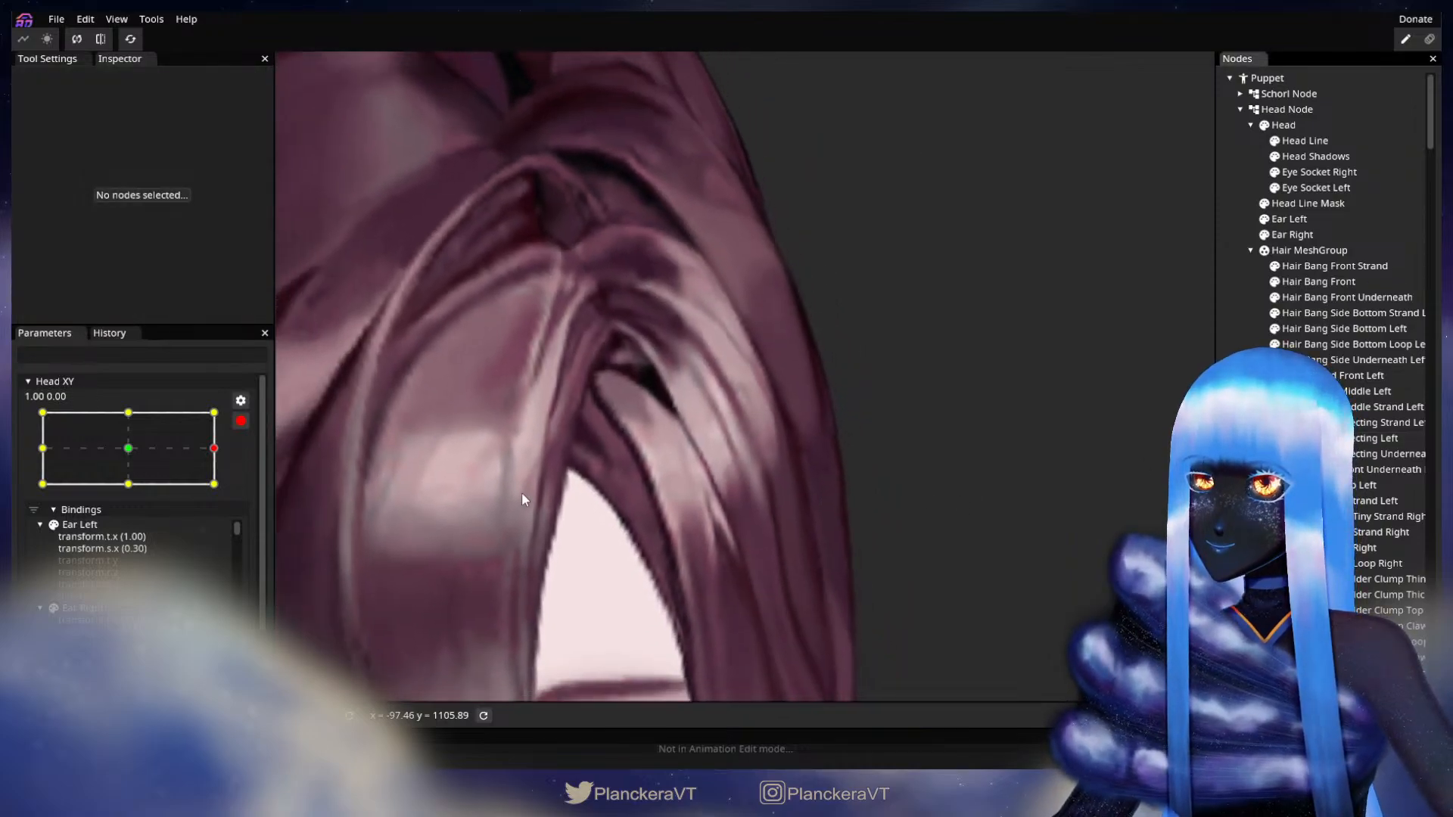
pyautogui.click(241, 422)
pyautogui.moveTo(228, 491)
pyautogui.mouseDown()
pyautogui.moveTo(227, 449)
pyautogui.moveTo(227, 492)
pyautogui.mouseUp()
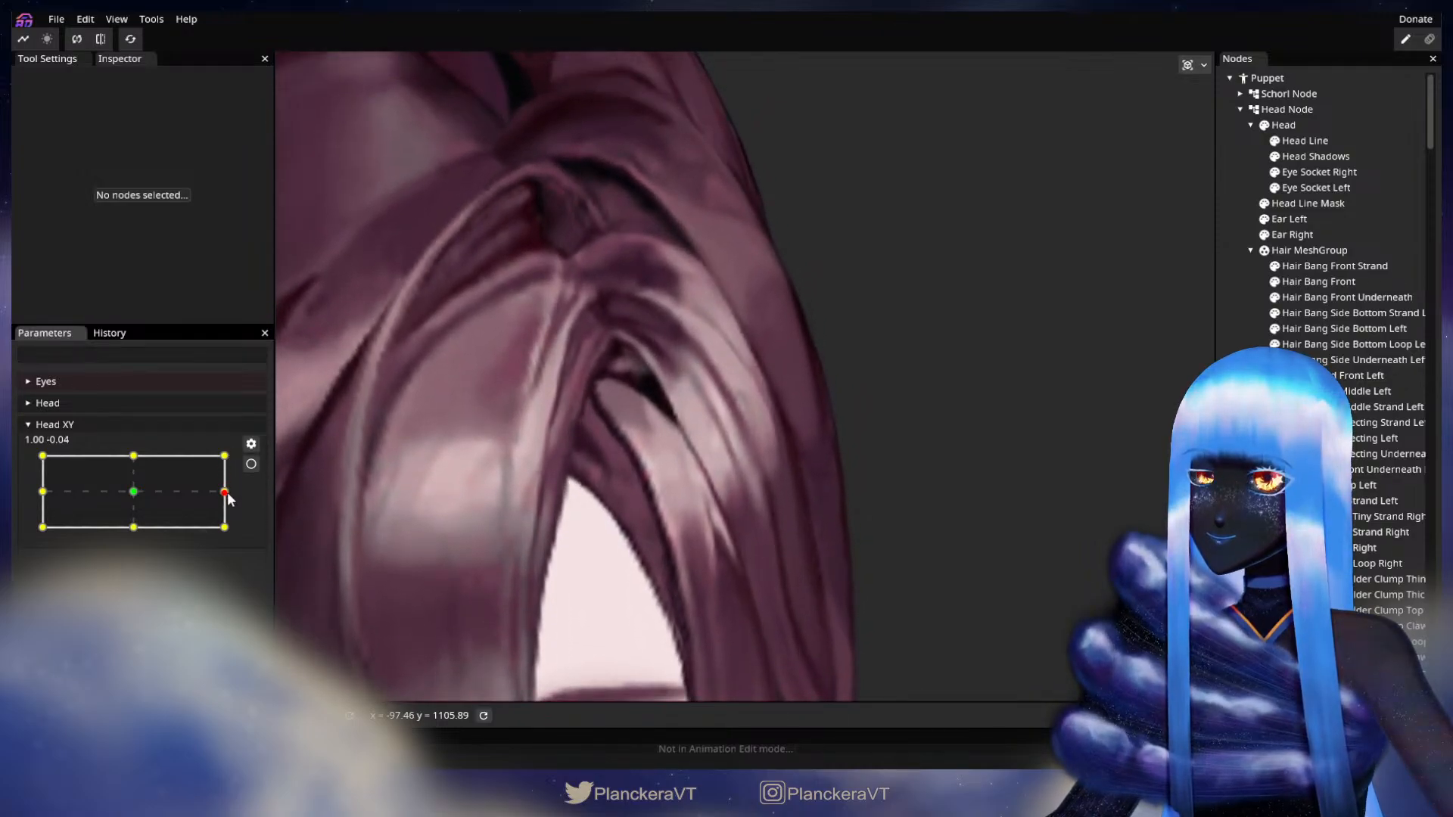
# Arm Head XY at 1.00, 1.00, nudge a Hair Side Connecting Left vertex below the gap, then disarm and sweep down to 1.00, 0.00.
pyautogui.click(252, 464)
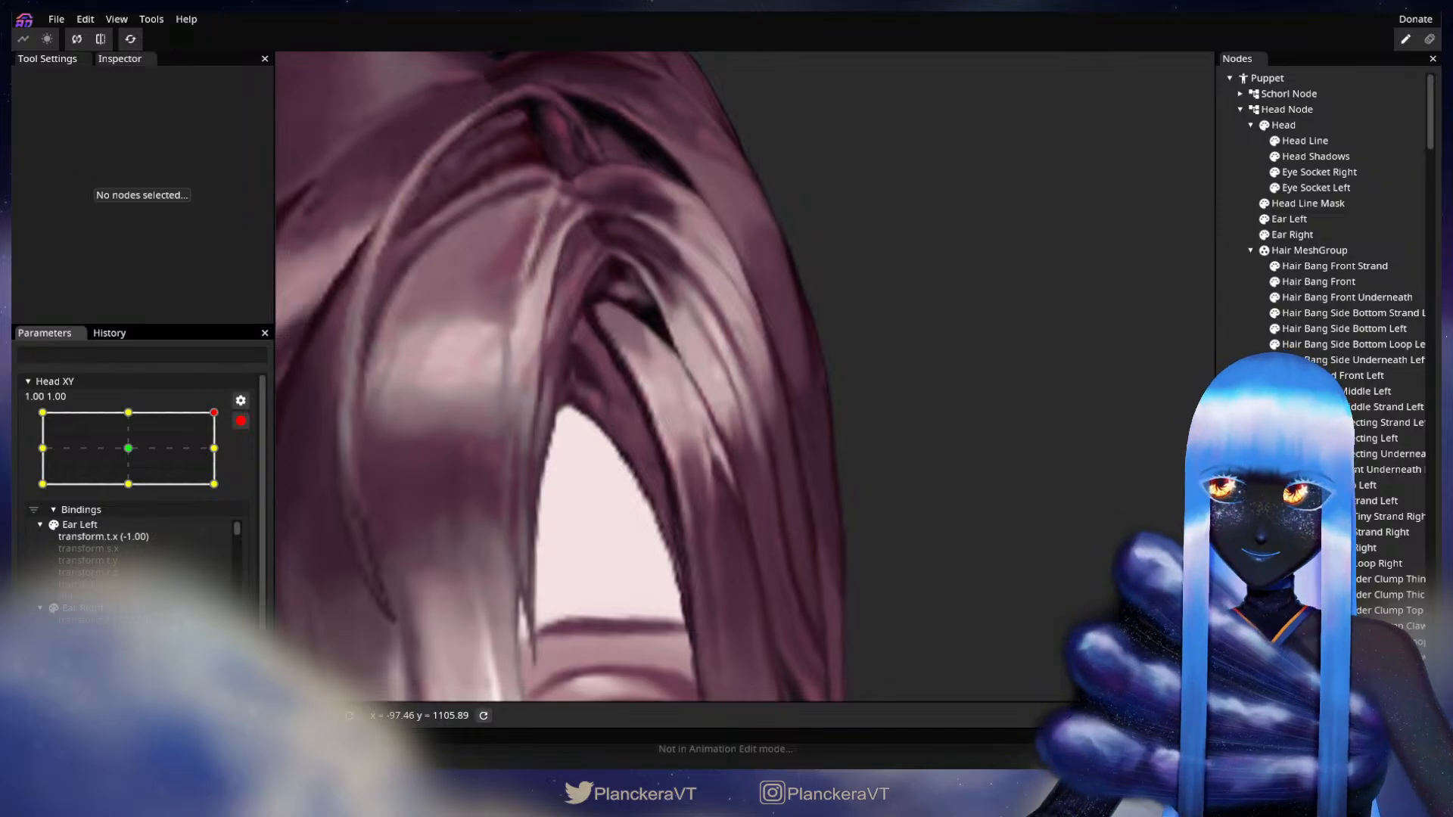
pyautogui.click(1332, 438)
pyautogui.scroll(2, 728, 454)
pyautogui.click(717, 446)
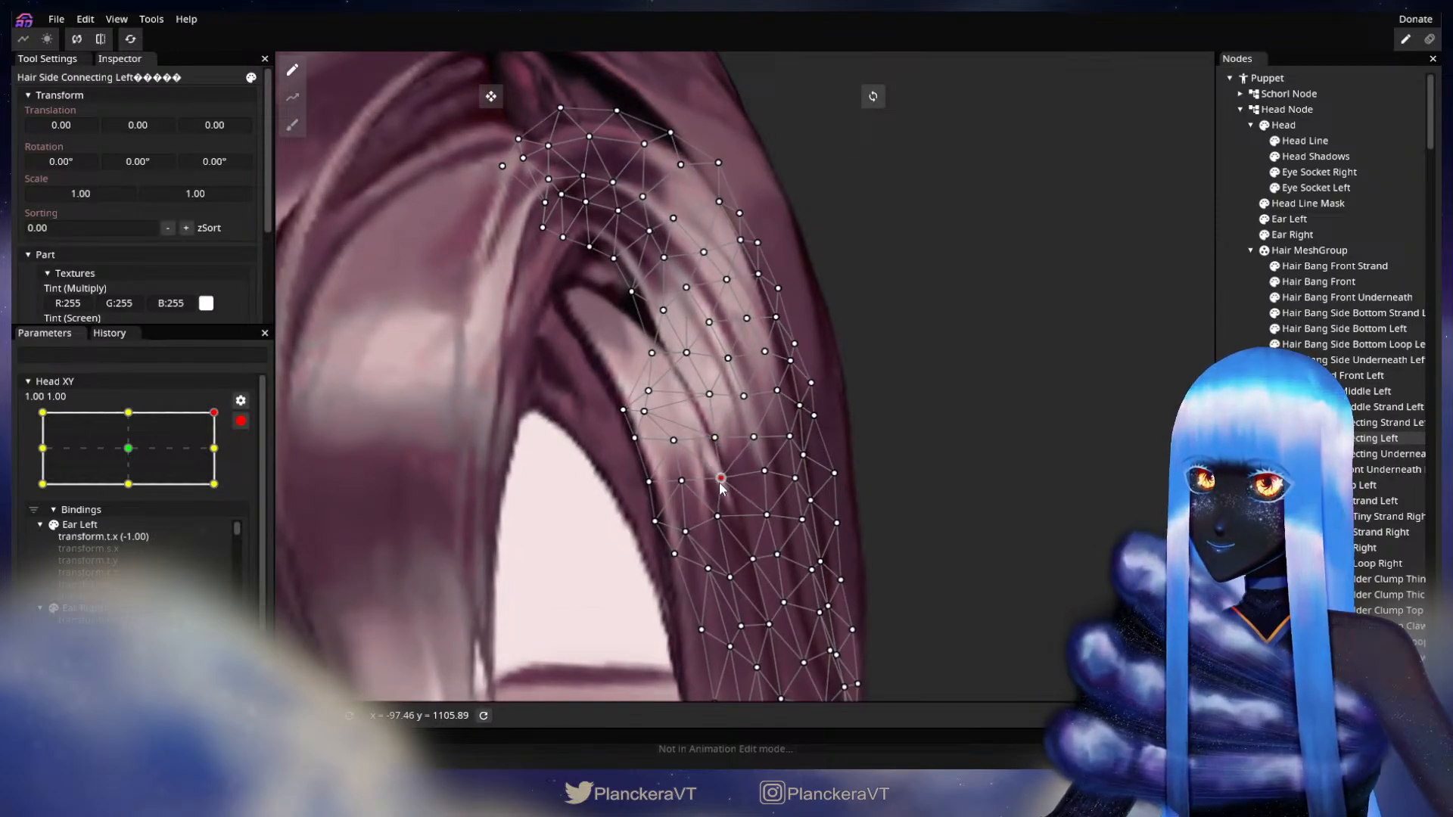
pyautogui.click(843, 476)
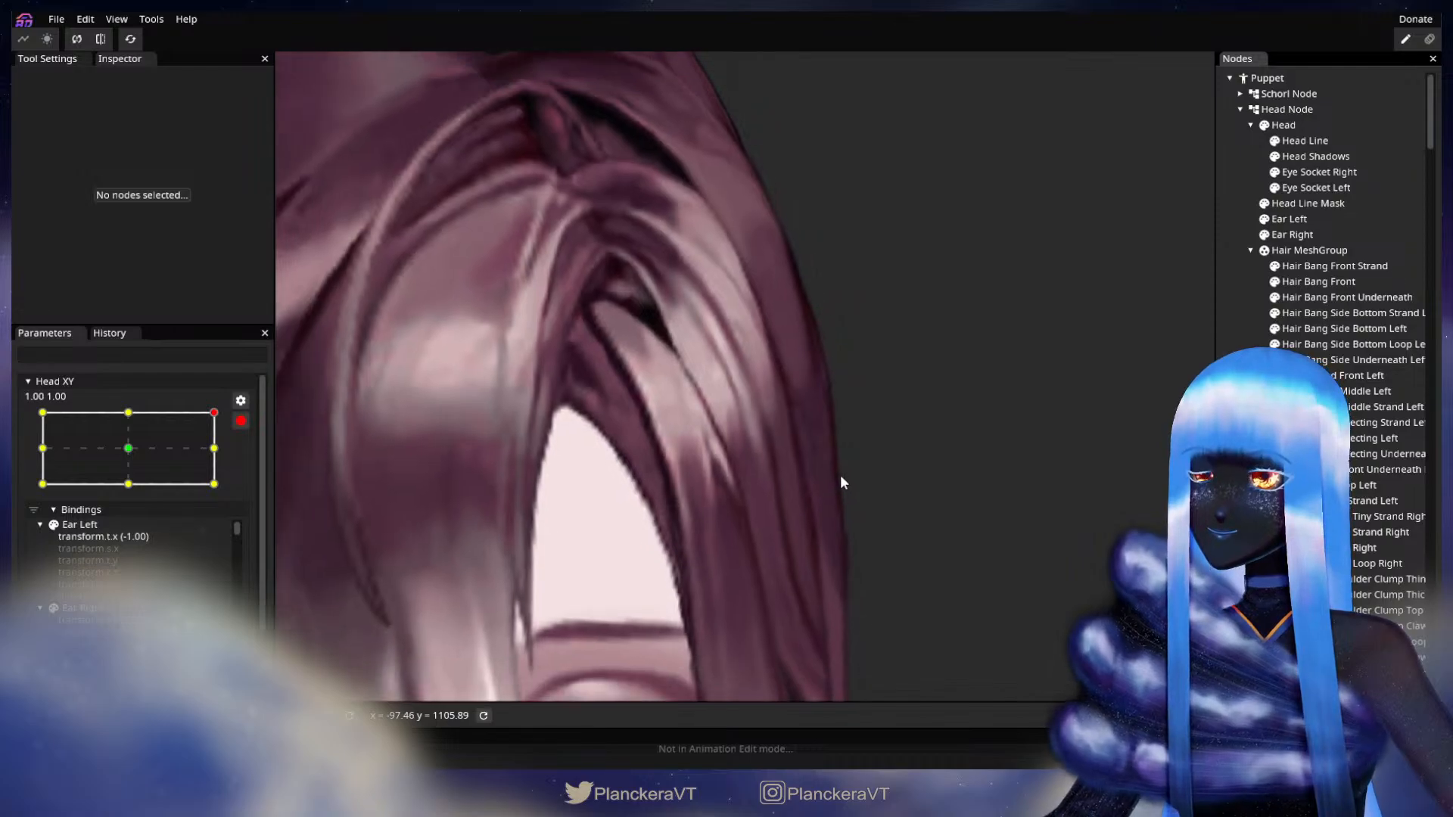
pyautogui.click(241, 421)
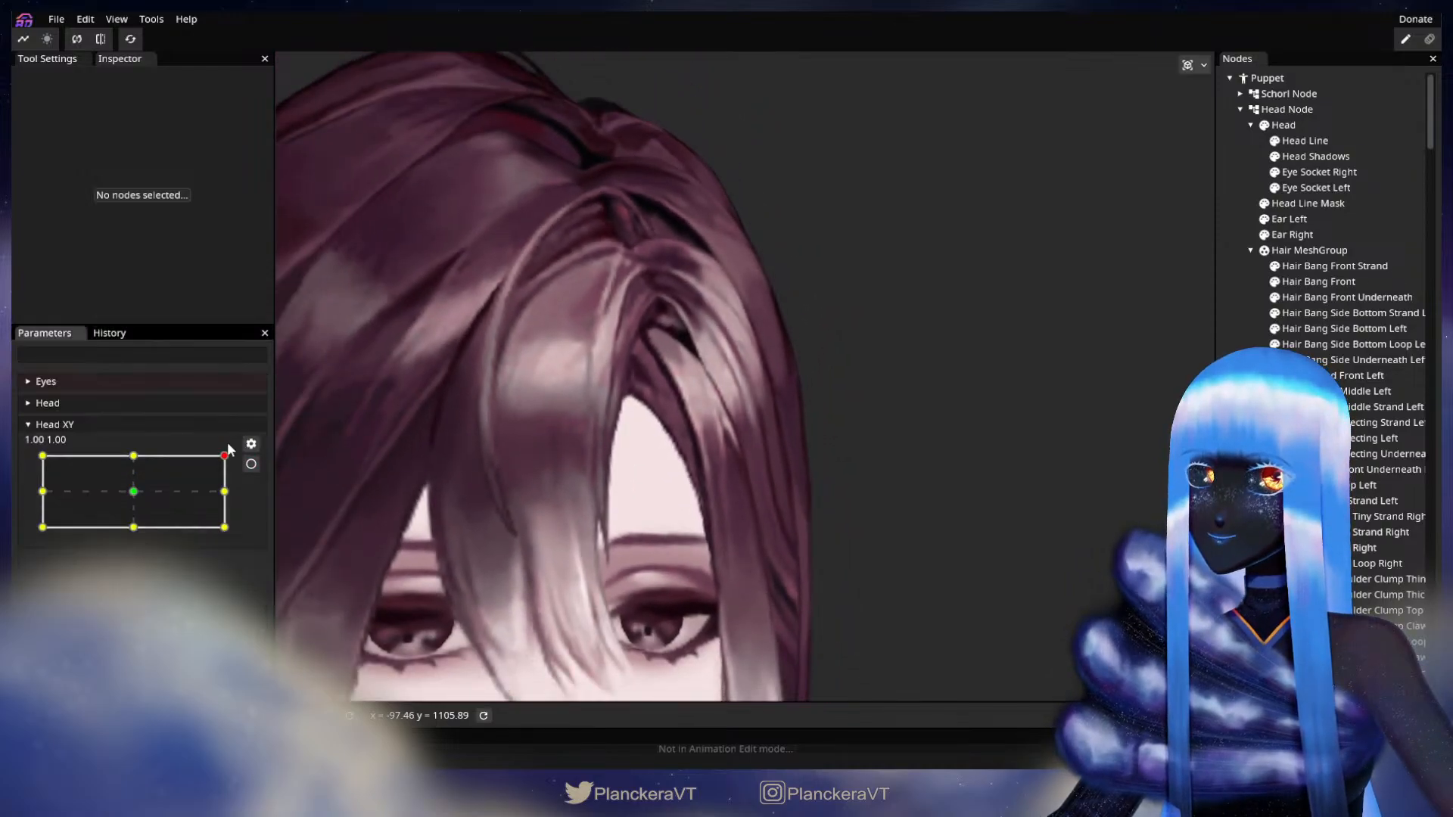
pyautogui.moveTo(224, 457)
pyautogui.mouseDown()
pyautogui.moveTo(234, 490)
pyautogui.moveTo(240, 456)
pyautogui.moveTo(244, 492)
pyautogui.moveTo(136, 493)
pyautogui.moveTo(237, 456)
pyautogui.moveTo(231, 501)
pyautogui.moveTo(235, 460)
pyautogui.mouseUp()
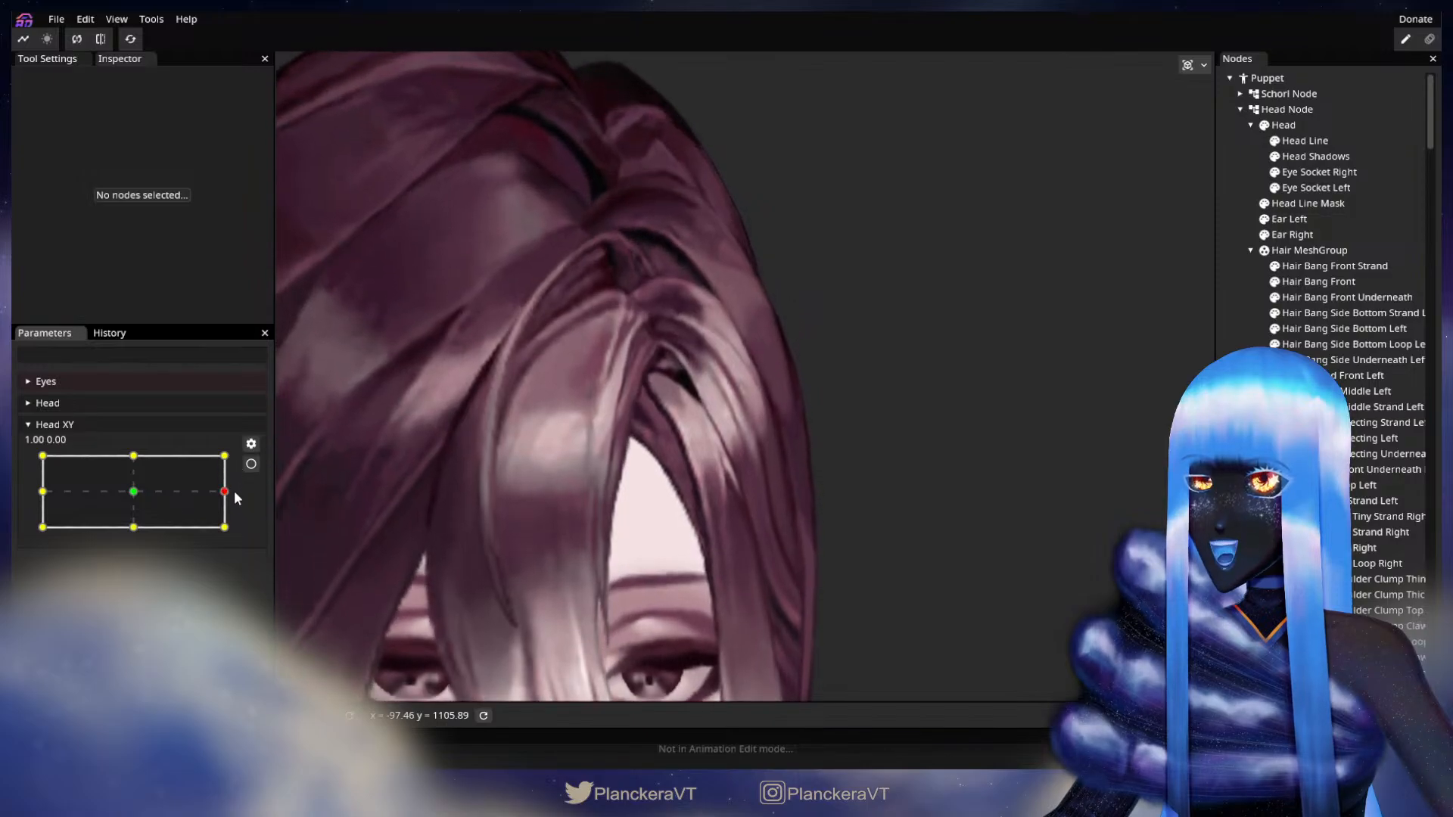
# Rearm Head XY at 1.00, 1.00, shift Hair Side Connecting Left's vertices along the strand line under the dark gap, and deselect it.
pyautogui.click(251, 464)
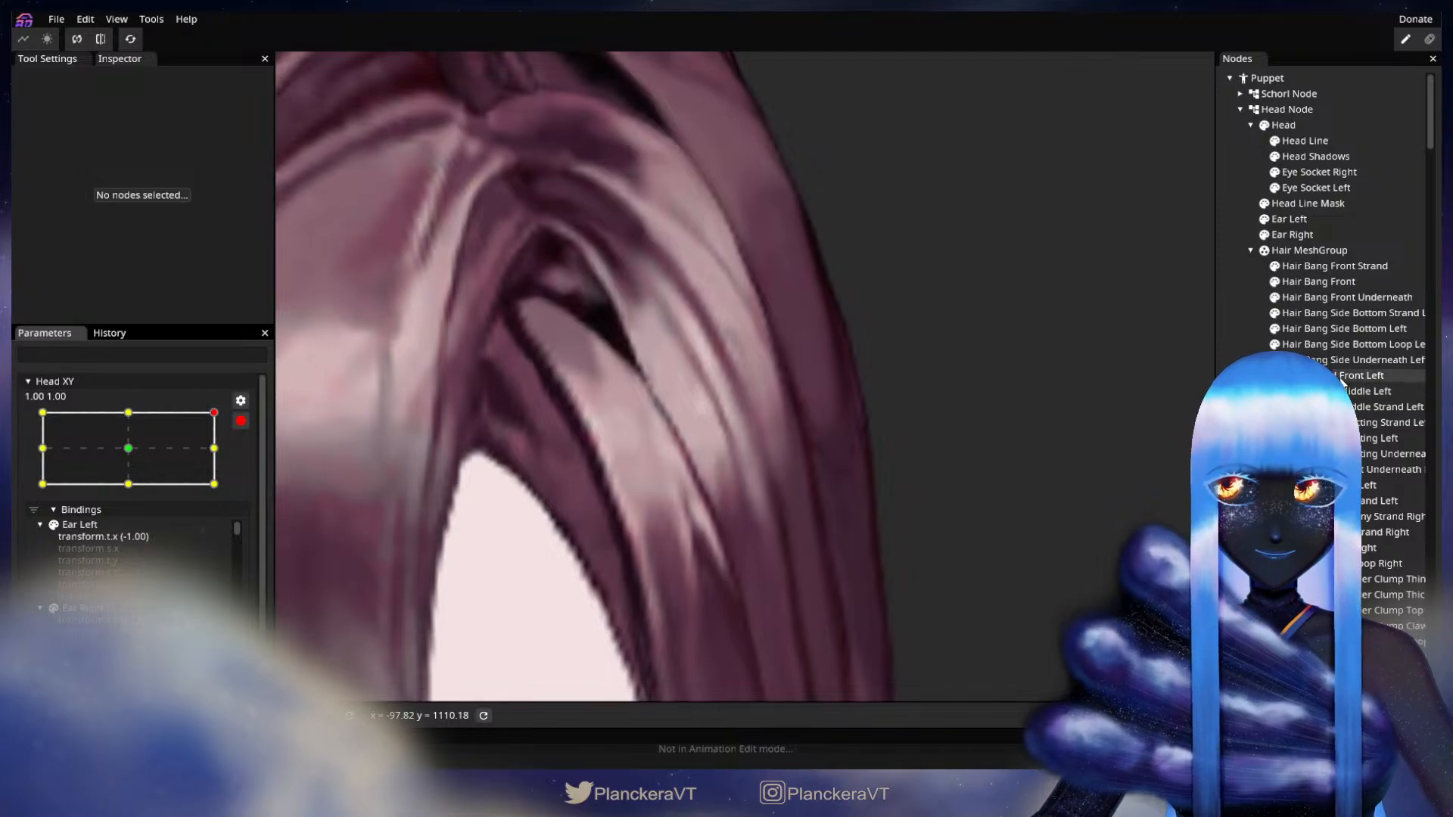
pyautogui.click(679, 462)
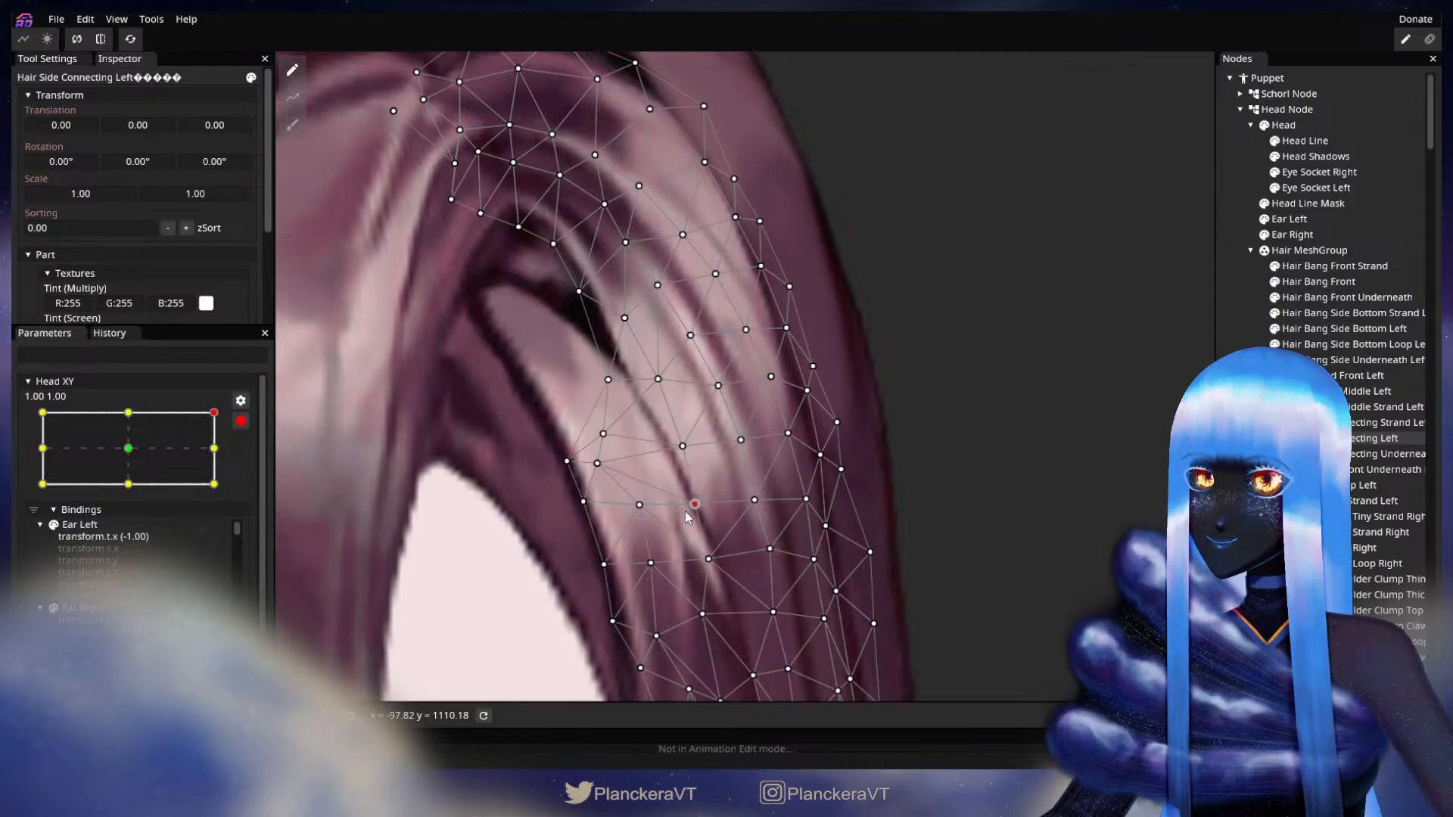
pyautogui.moveTo(657, 379); pyautogui.dragTo(652, 382)
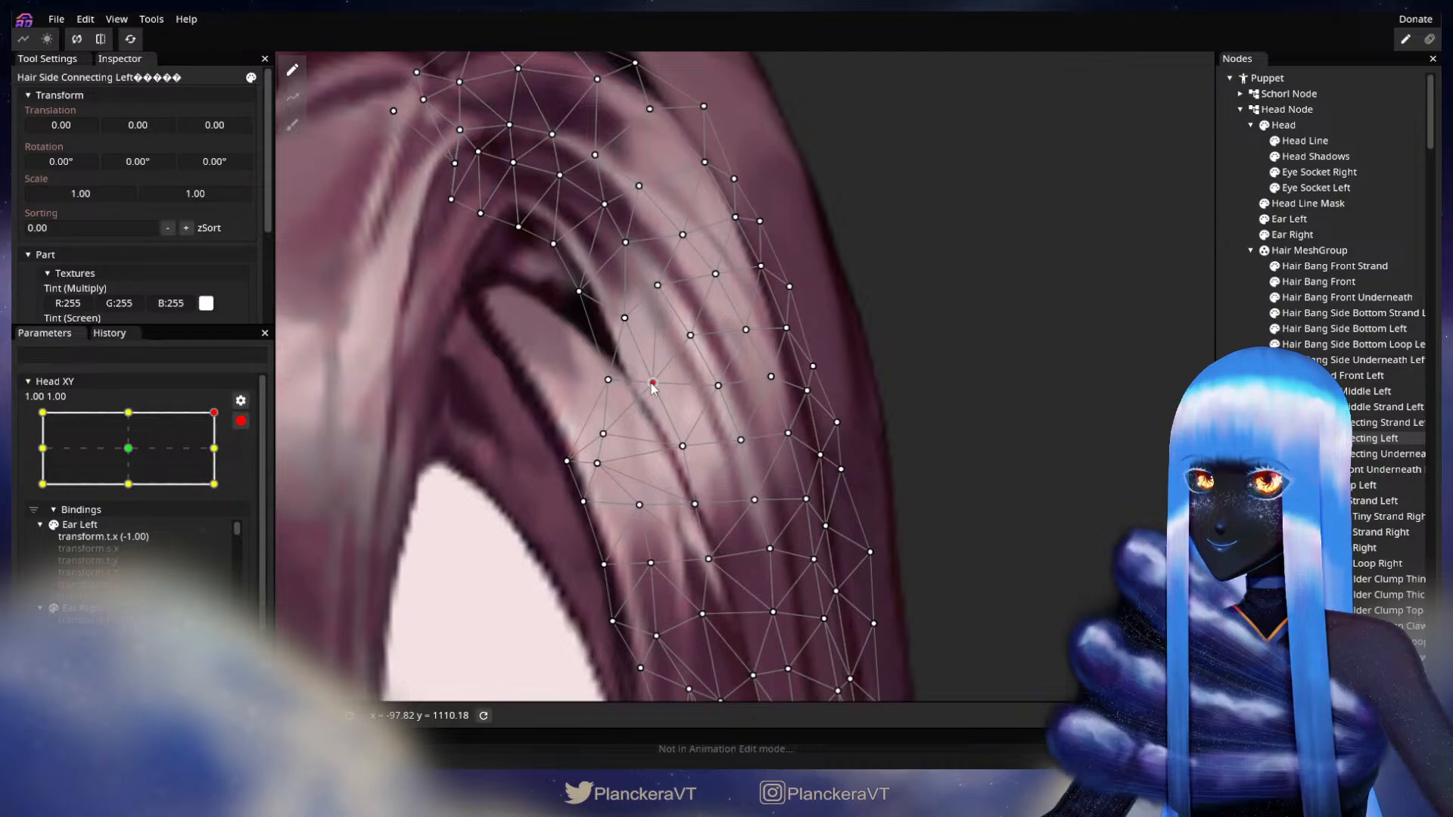
pyautogui.moveTo(723, 562); pyautogui.dragTo(728, 514)
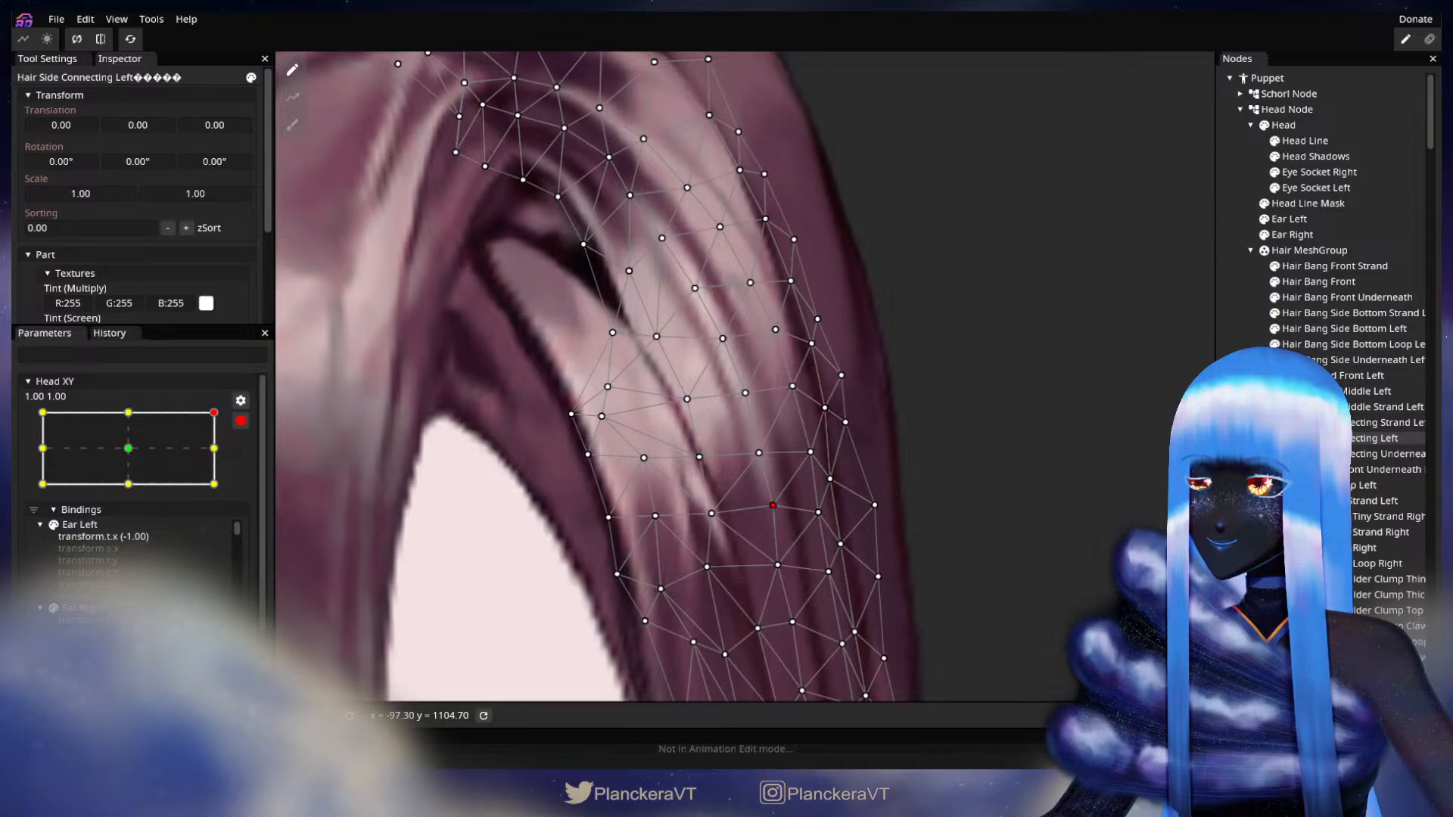
pyautogui.press('Escape')
# Disarm Head XY, sweep it away from and back to 1.00, 1.00, and examine the hair movement across the whole head.
pyautogui.scroll(-2, 899, 463)
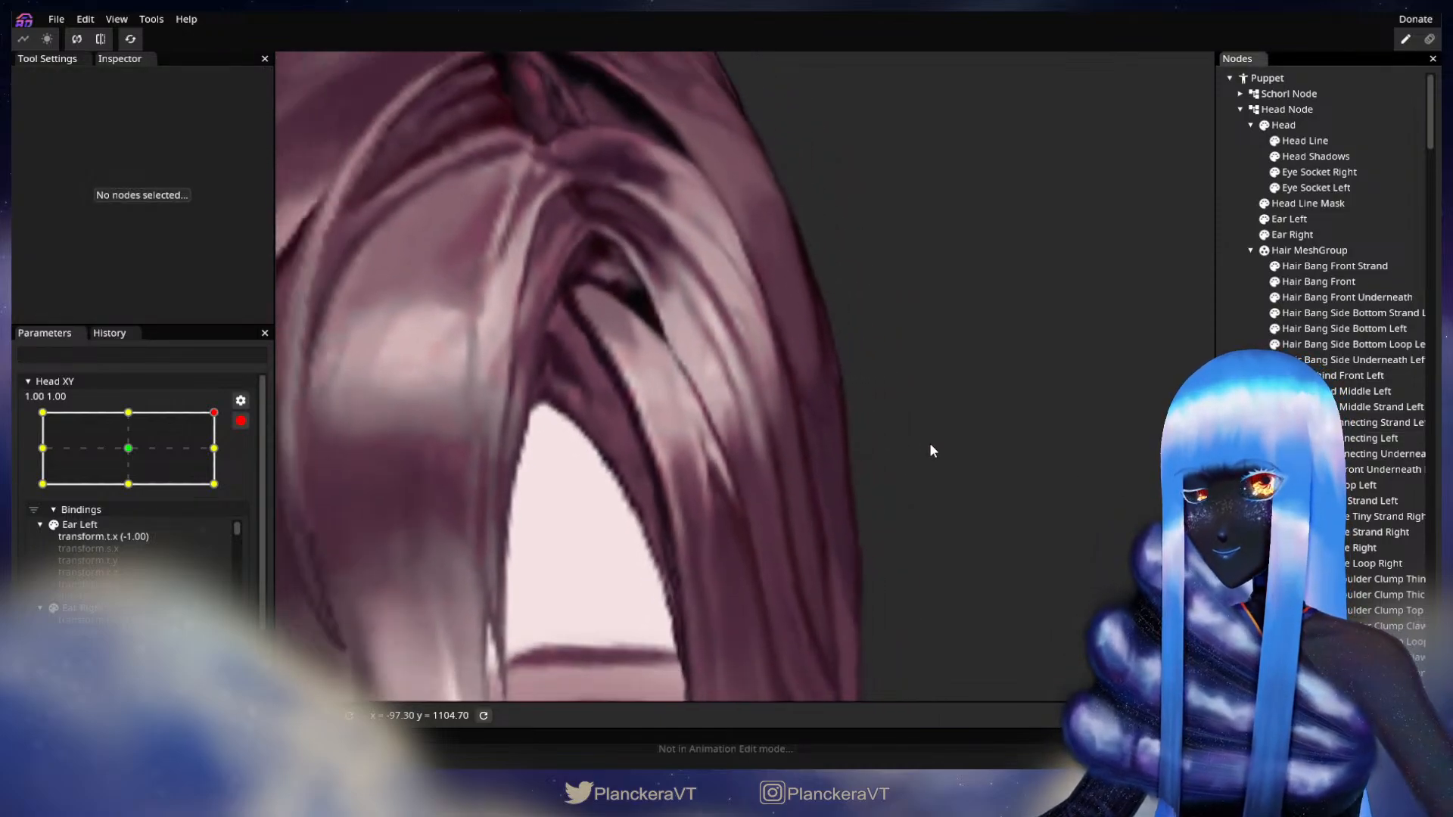
pyautogui.scroll(-4, 938, 446)
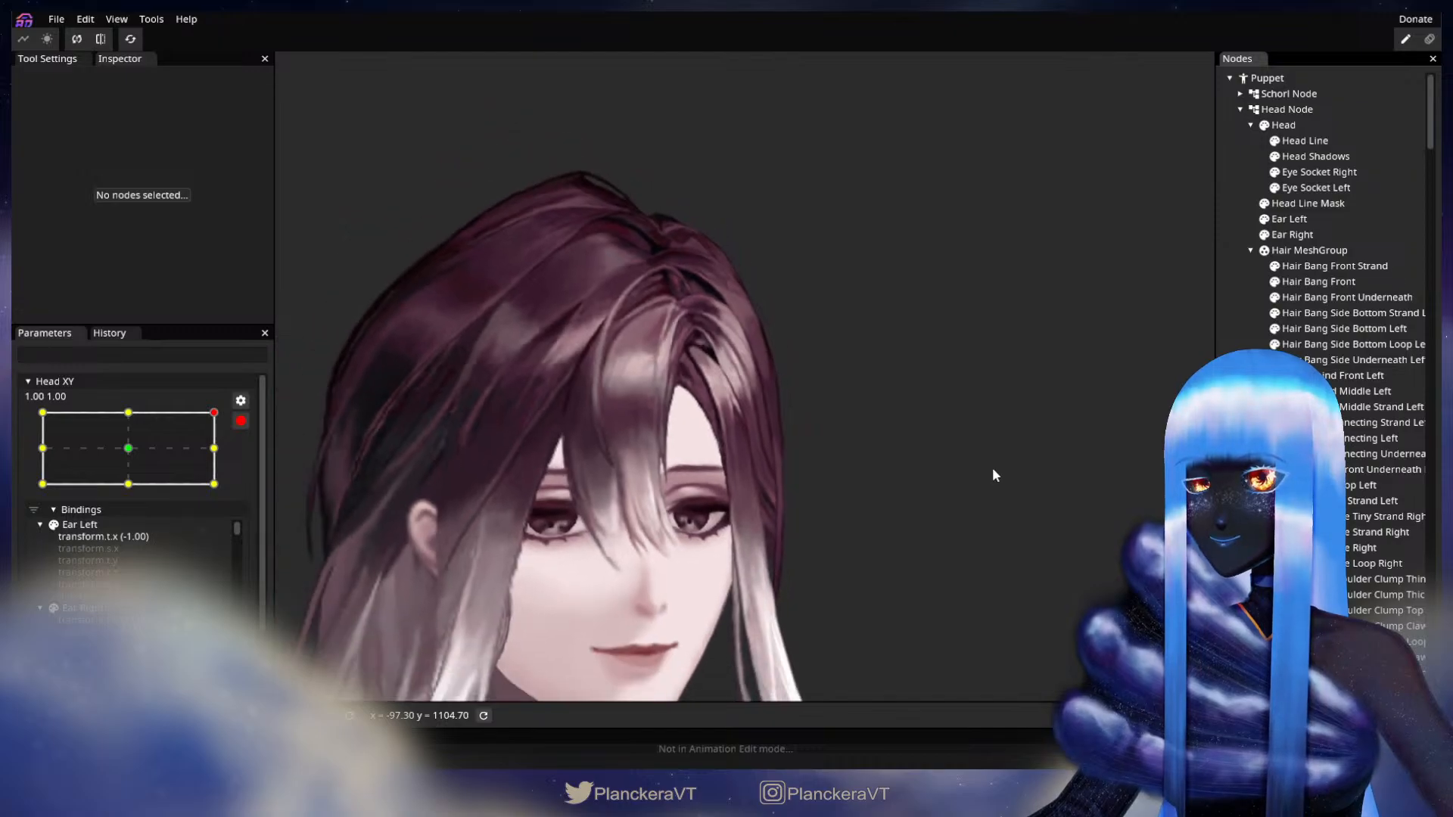
pyautogui.moveTo(1002, 488); pyautogui.dragTo(1083, 382)
pyautogui.click(241, 421)
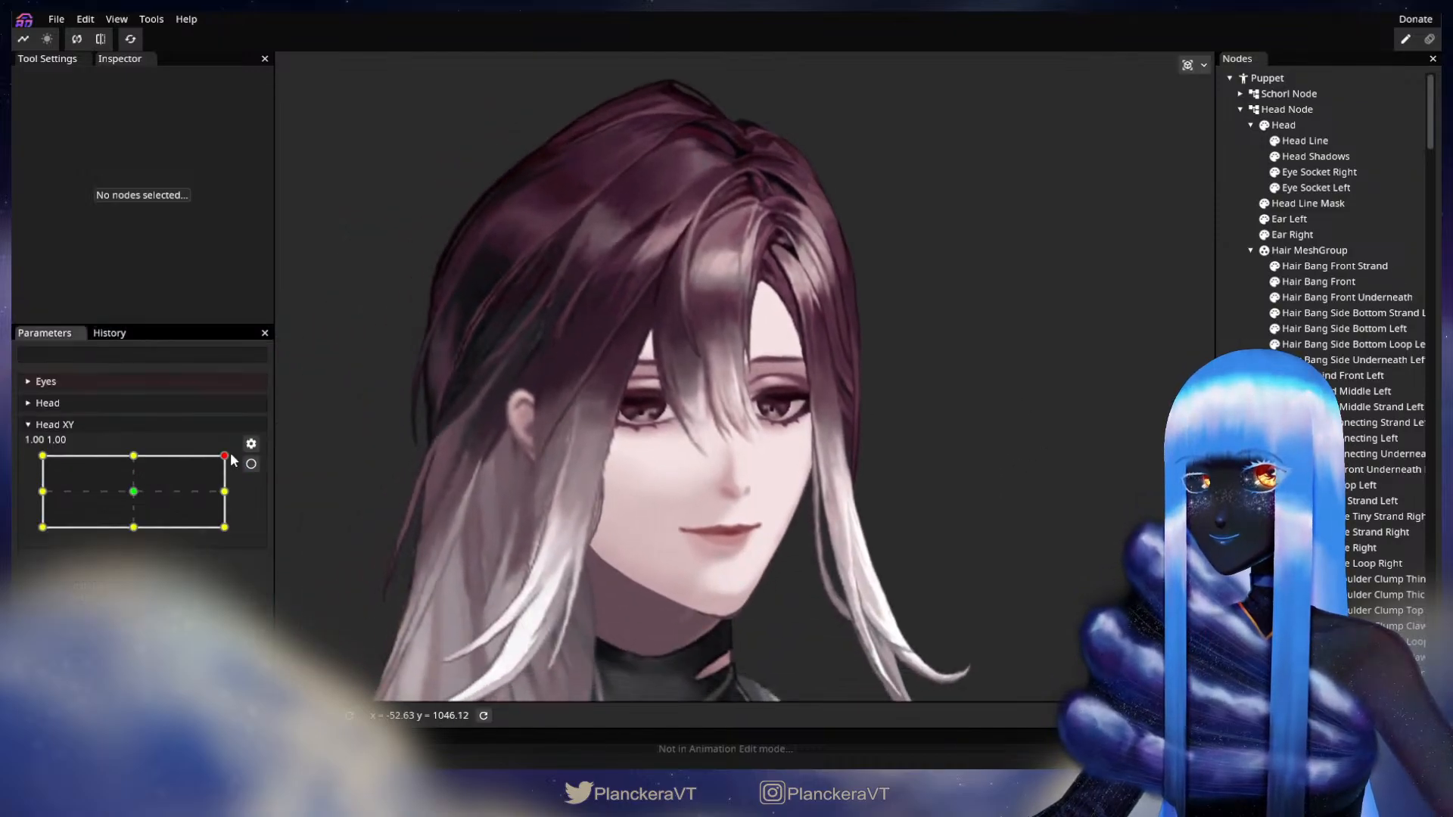
pyautogui.moveTo(224, 456); pyautogui.dragTo(768, 456)
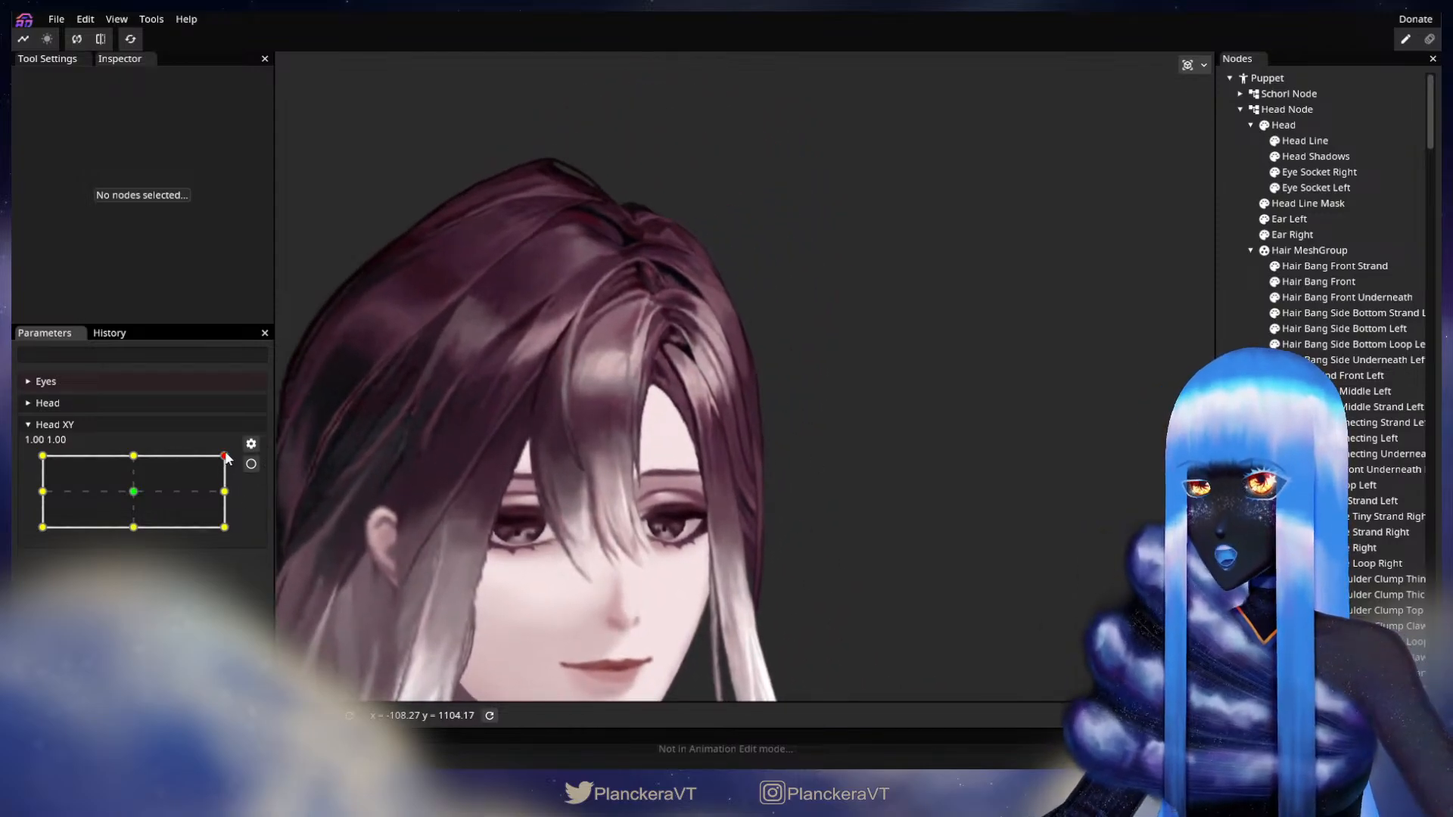
pyautogui.moveTo(226, 458)
pyautogui.mouseDown()
pyautogui.moveTo(238, 499)
pyautogui.moveTo(253, 457)
pyautogui.mouseUp()
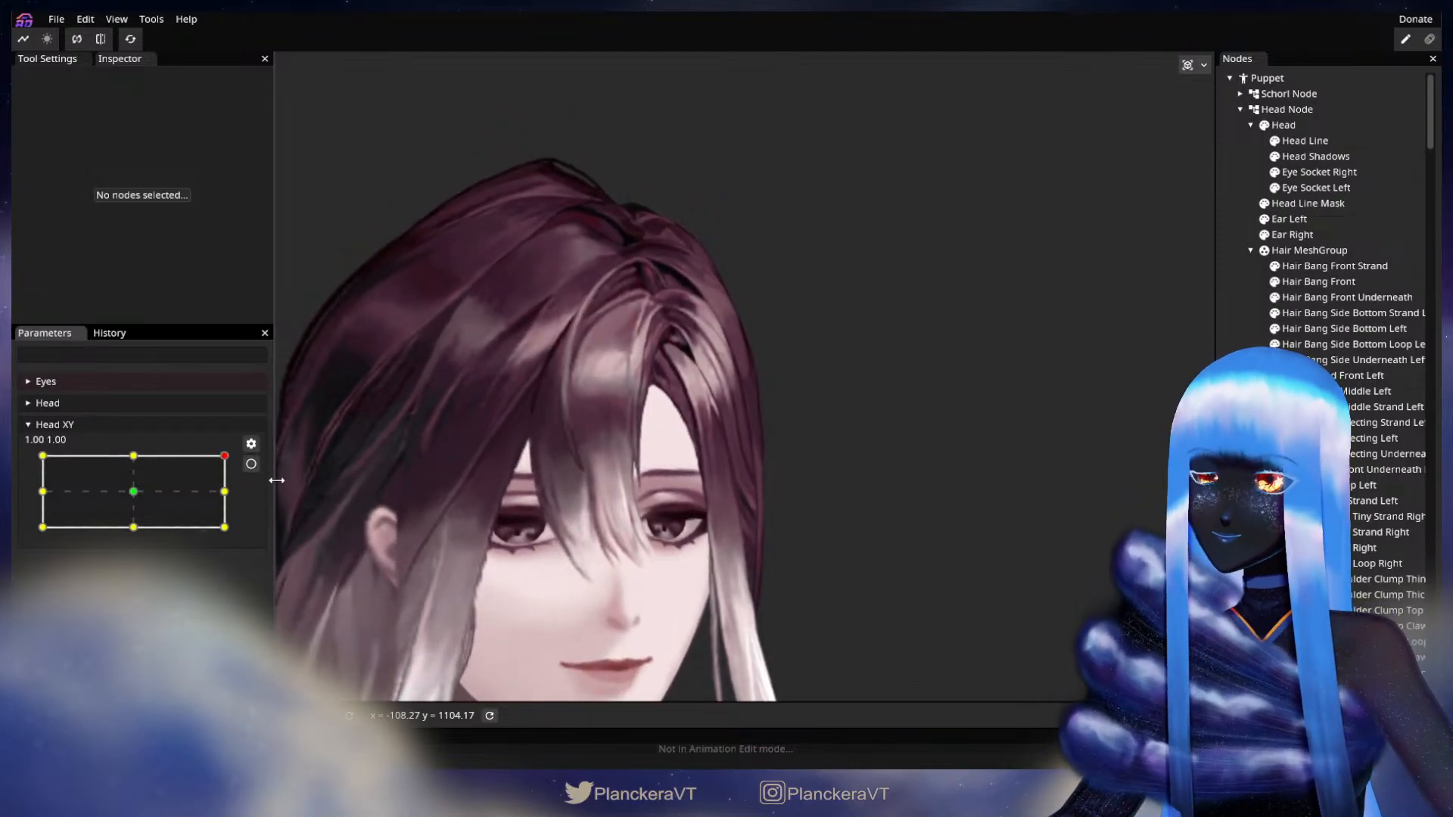
# Arm Head XY at 1.00, 1.00, refine the mid-strand vertices of Hair Side Connecting Left, and deselect it.
pyautogui.click(251, 464)
pyautogui.scroll(5, 767, 490)
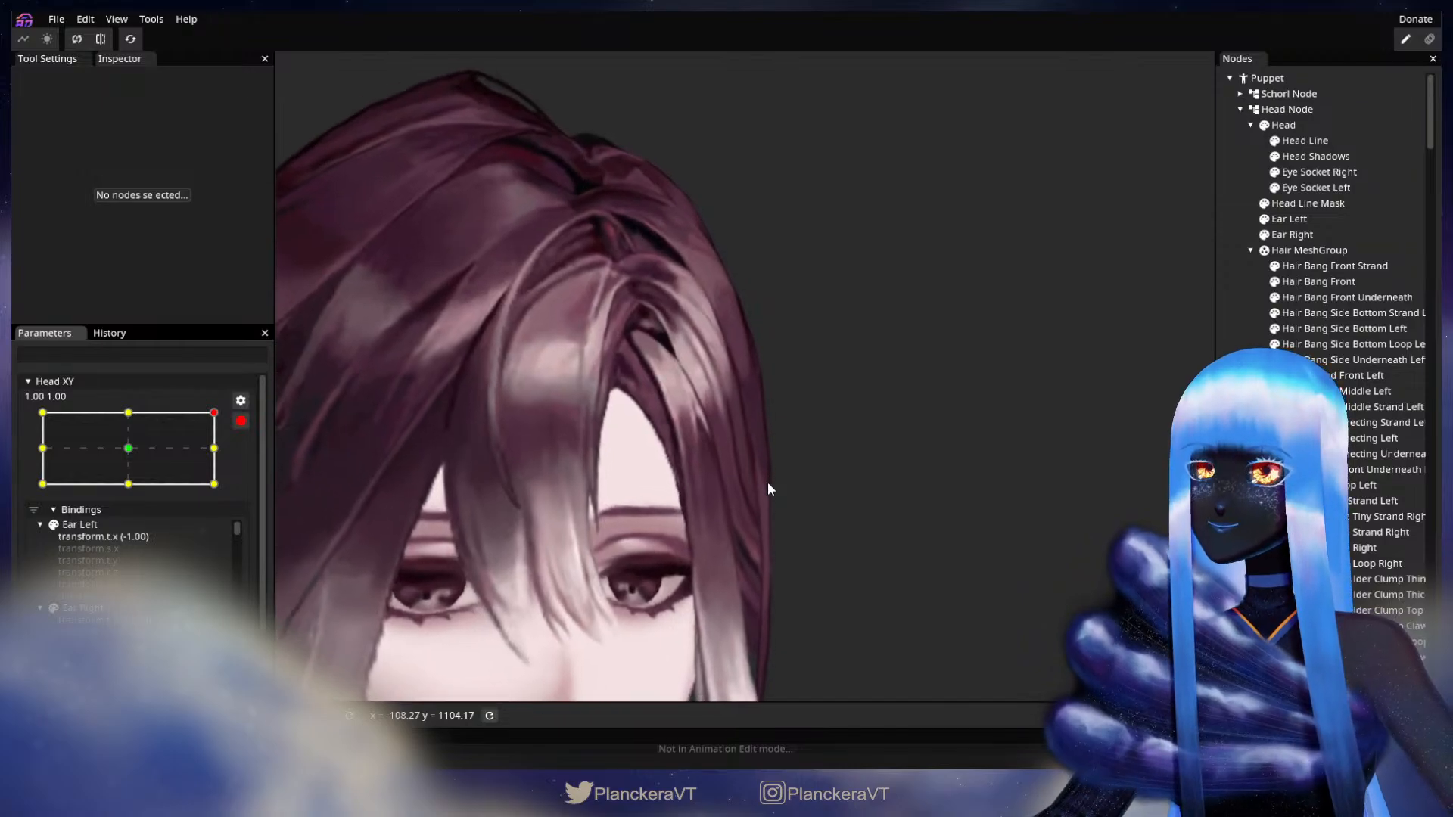
pyautogui.scroll(4, 767, 490)
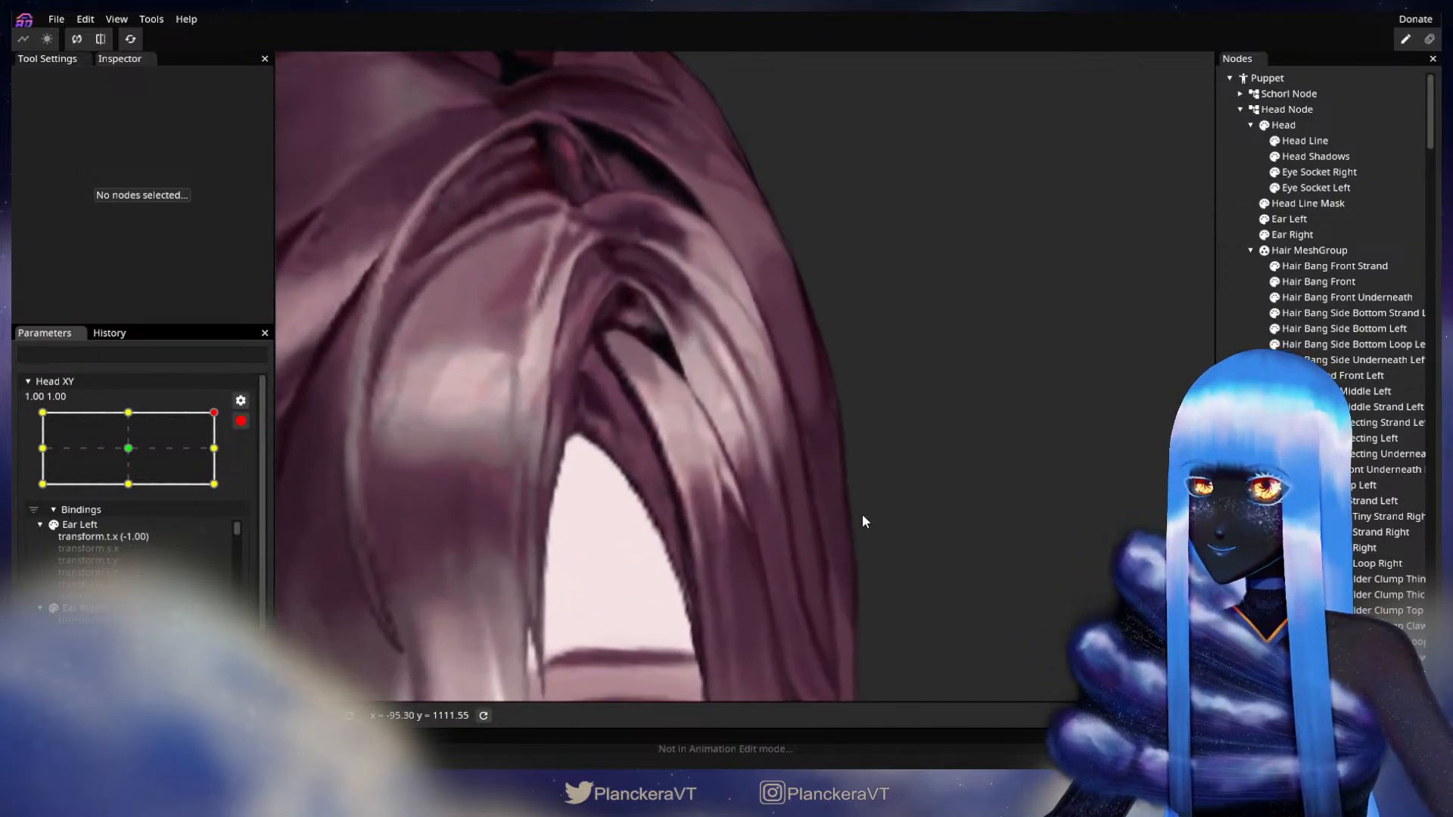
pyautogui.click(881, 503)
pyautogui.scroll(2, 879, 497)
pyautogui.click(789, 424)
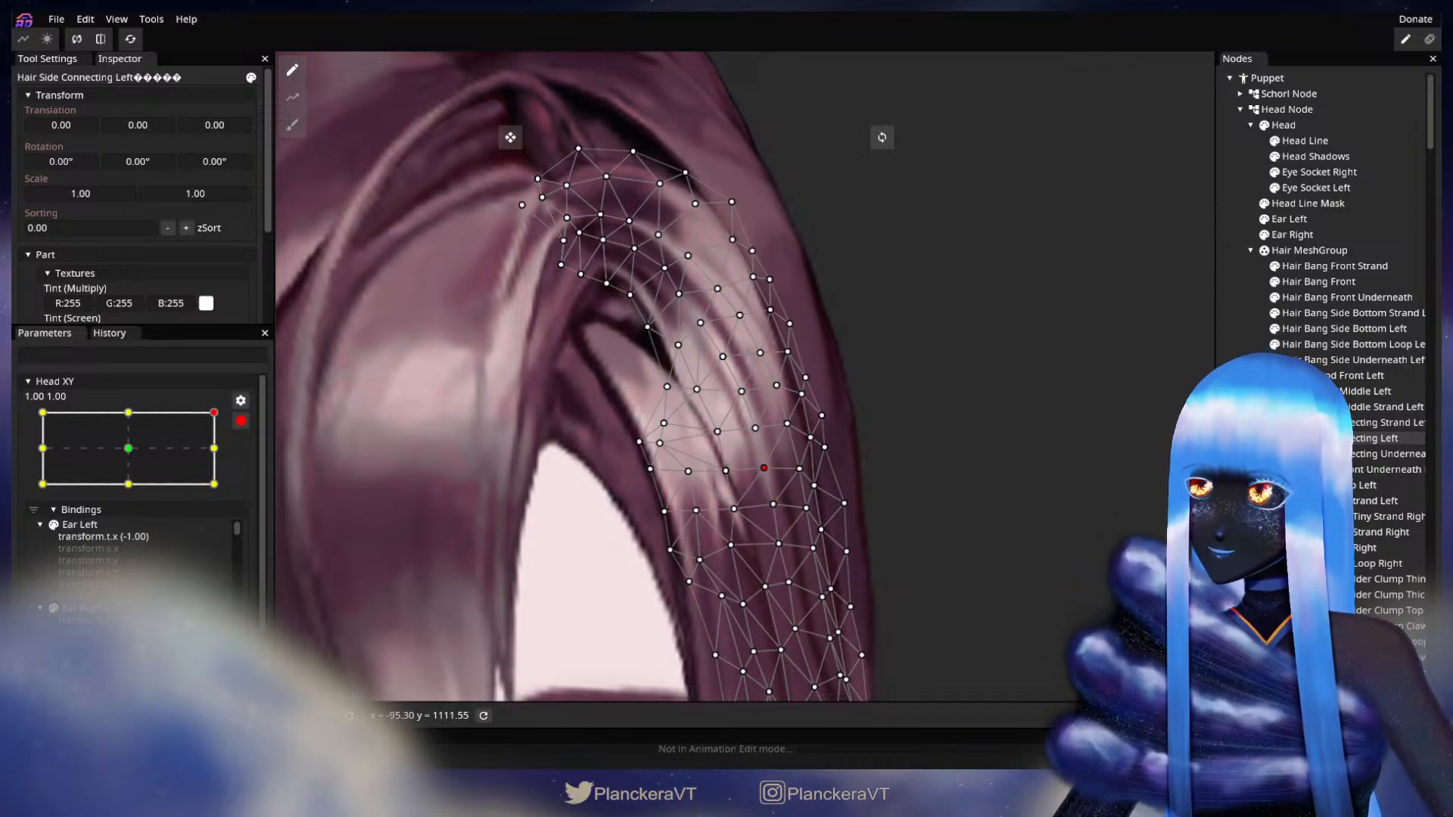
pyautogui.click(875, 572)
# Disarm Head XY and sweep it around 1.00, 1.00 to examine how the left side hair turns.
pyautogui.scroll(-4, 874, 572)
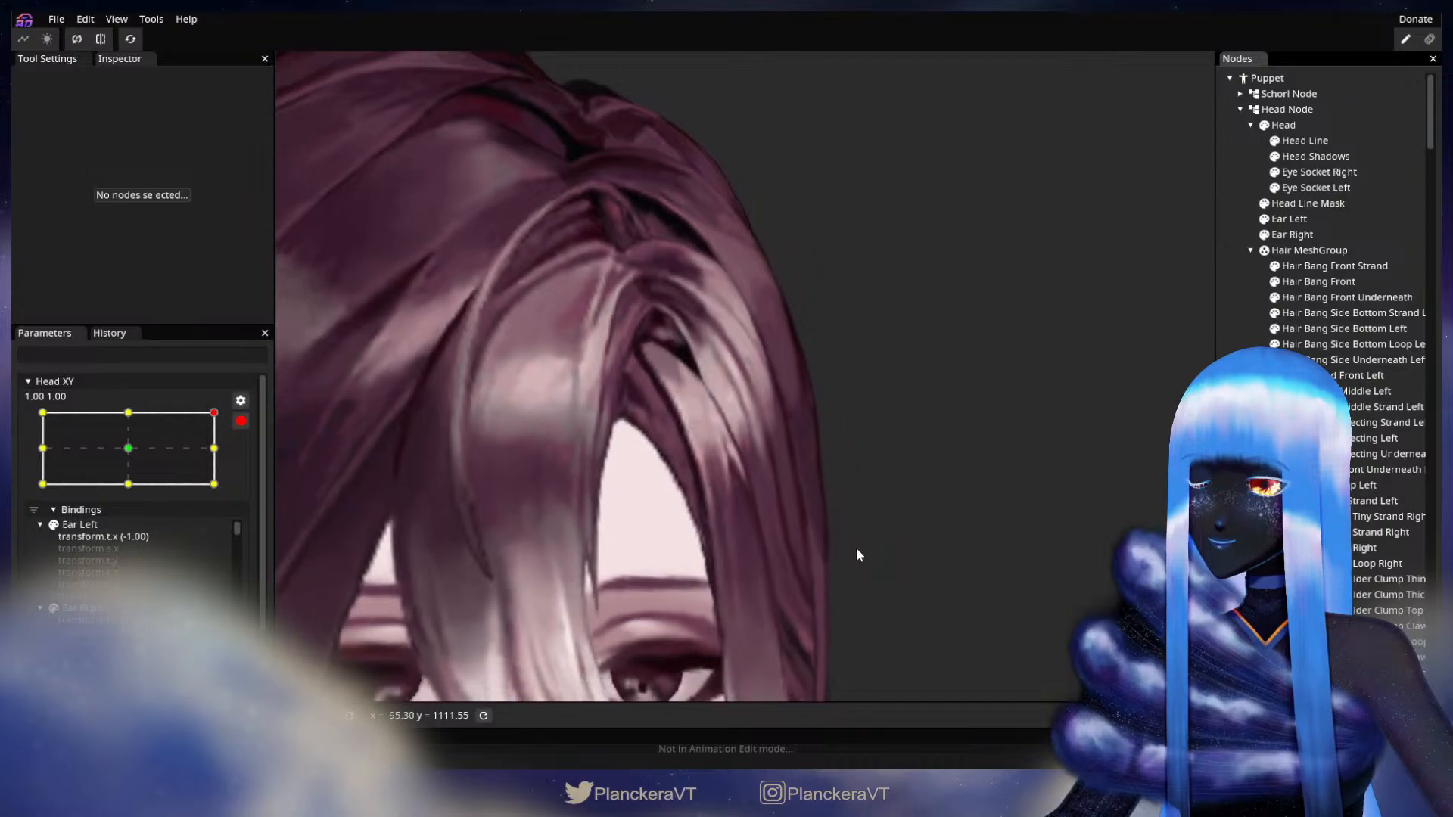
pyautogui.scroll(-4, 856, 555)
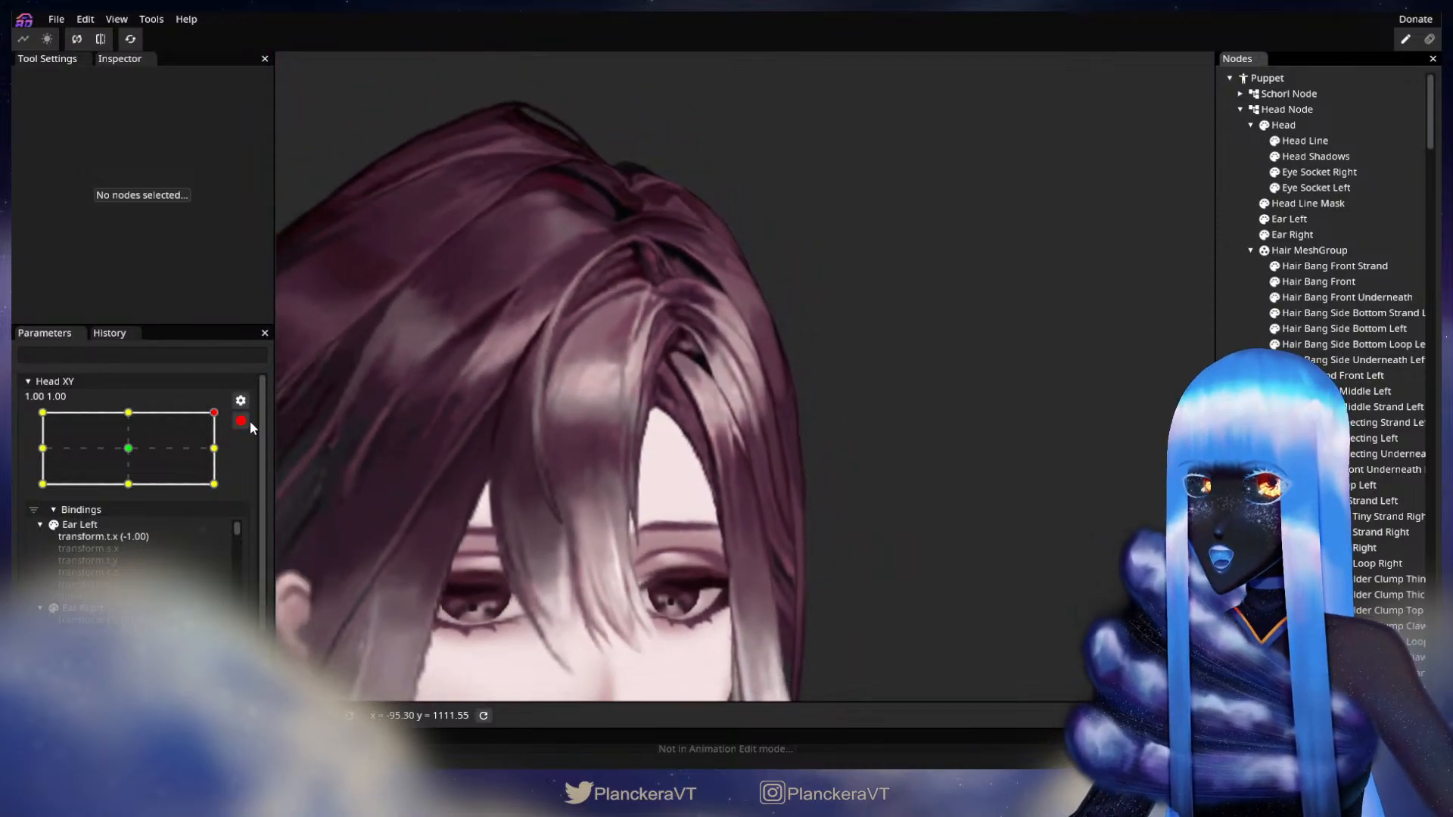
pyautogui.click(241, 421)
pyautogui.click(219, 458)
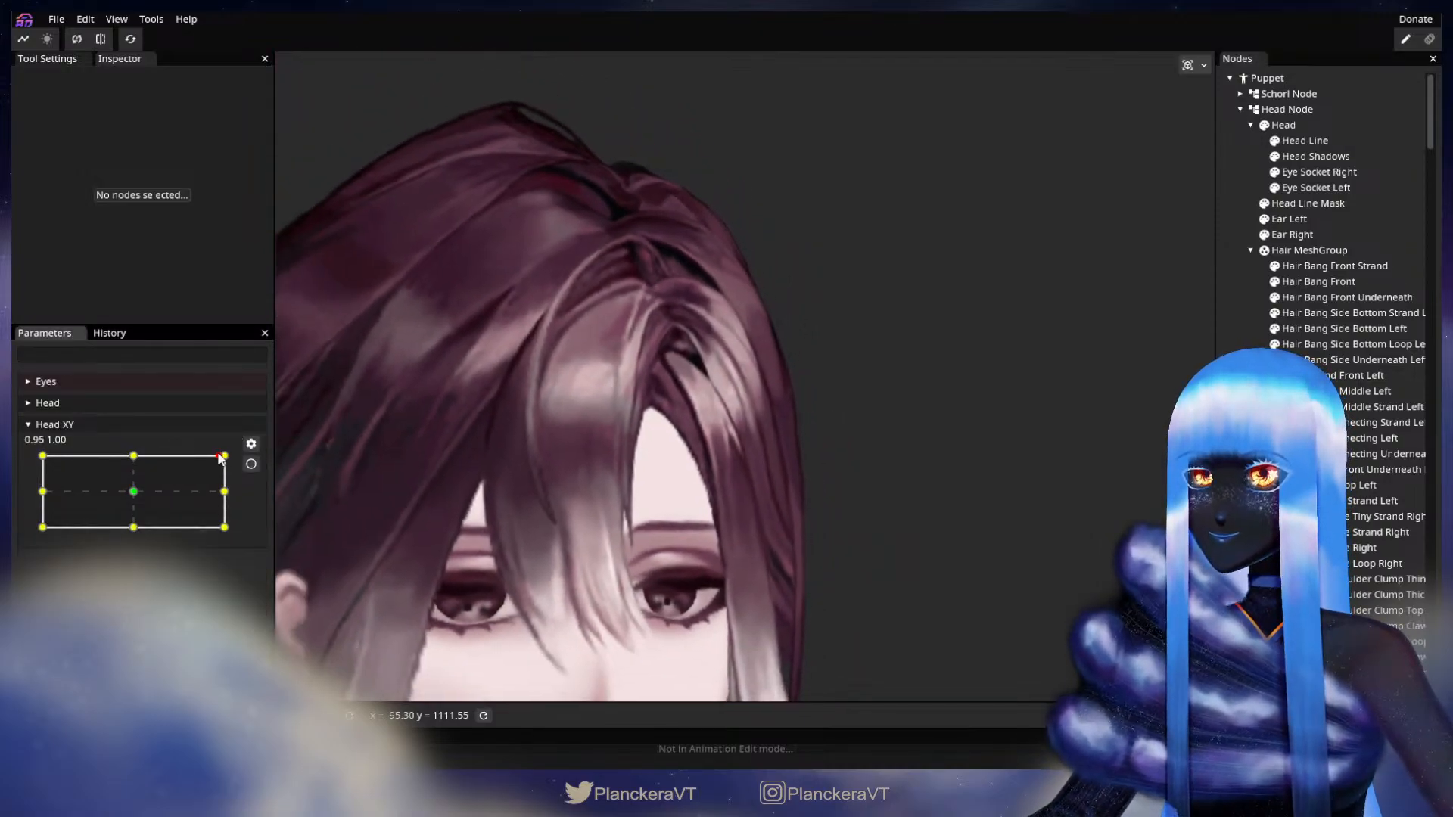
pyautogui.moveTo(220, 458); pyautogui.dragTo(248, 448)
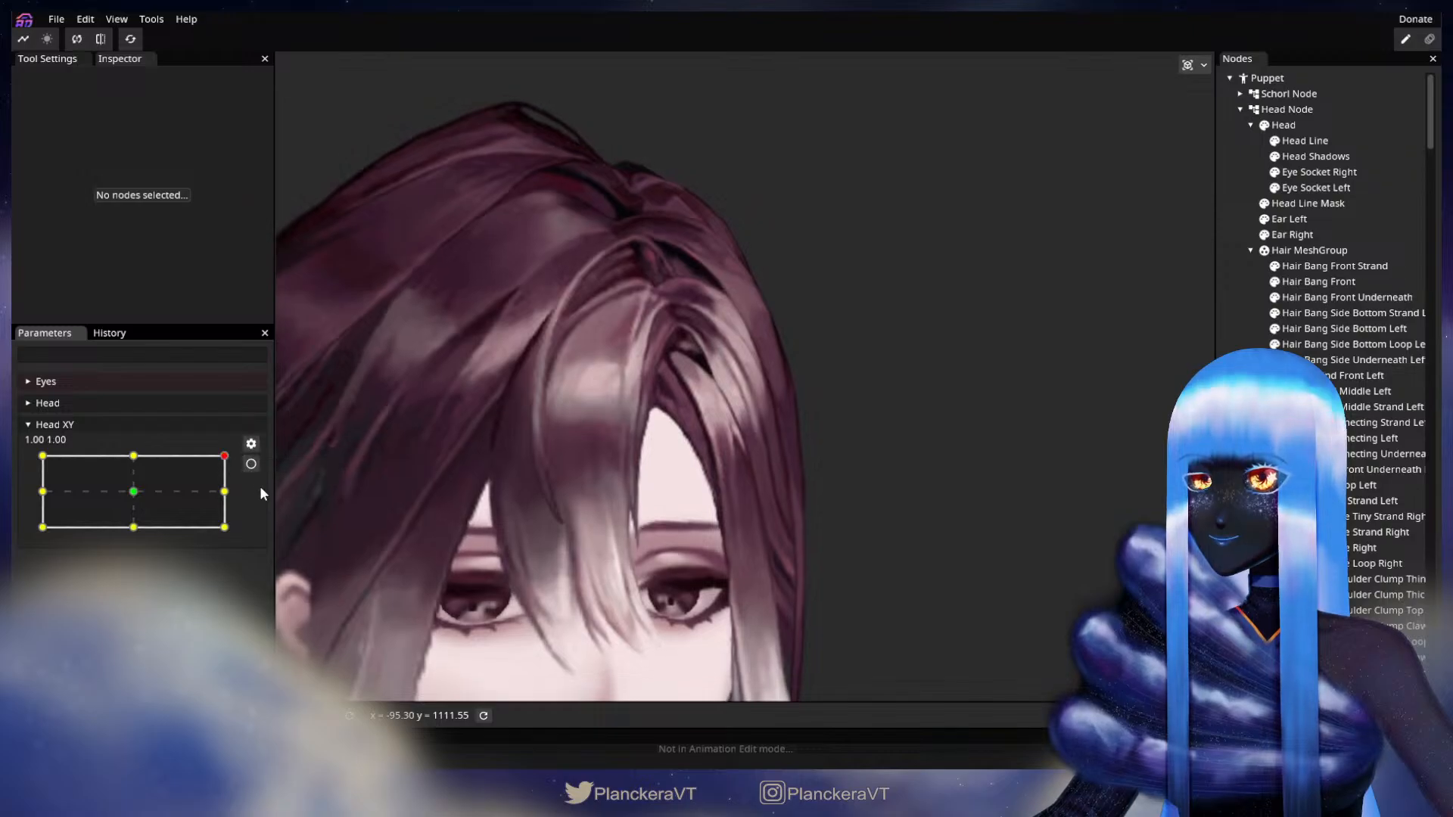
# Arm Head XY at 1.00, 1.00, nudge Hair Side Connecting Left's vertices below the highlight and down the dark strands, and deselect it.
pyautogui.click(251, 464)
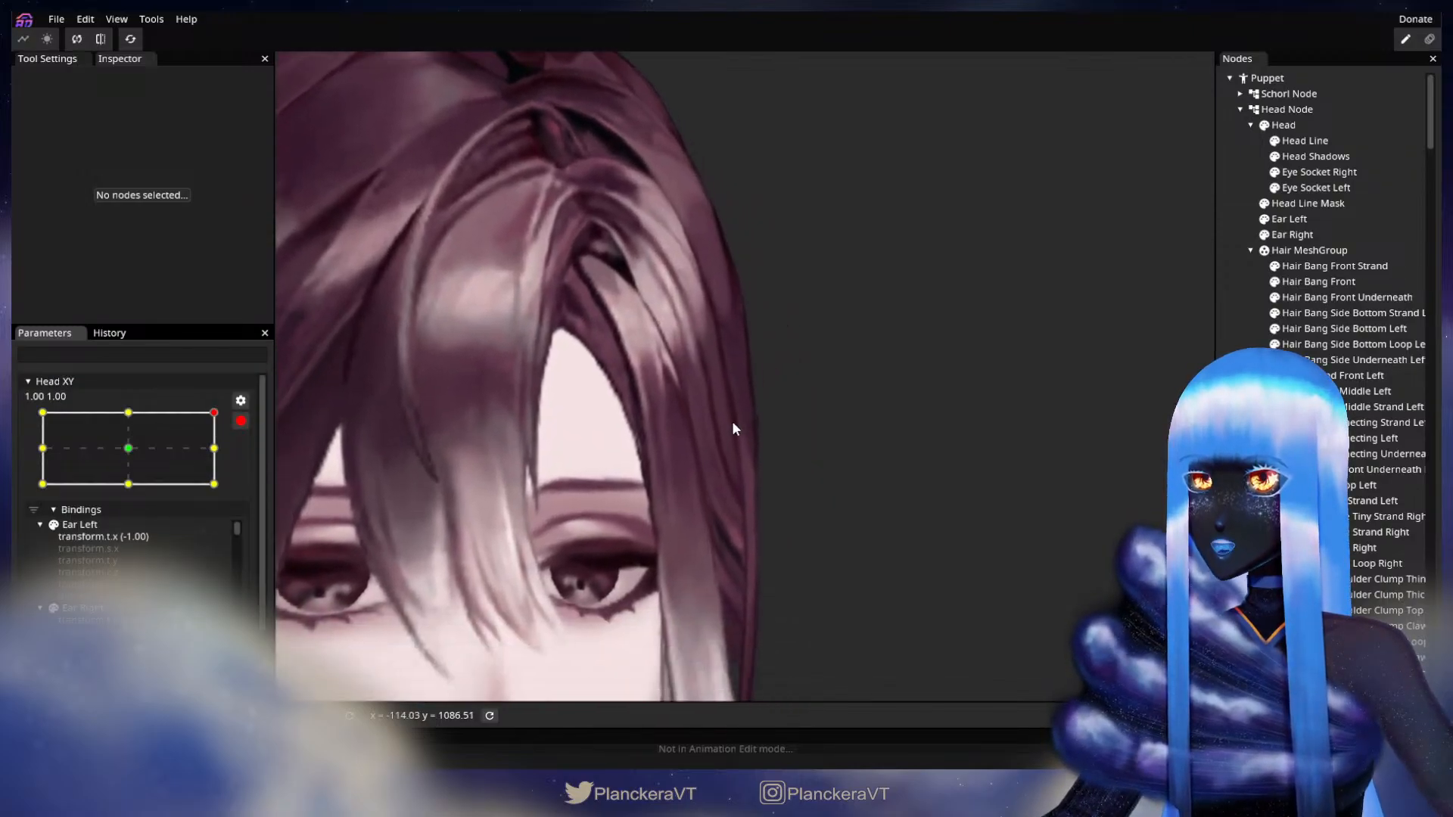
pyautogui.scroll(3, 724, 529)
pyautogui.moveTo(687, 465); pyautogui.dragTo(767, 501)
pyautogui.scroll(2, 760, 497)
pyautogui.scroll(2, 760, 497)
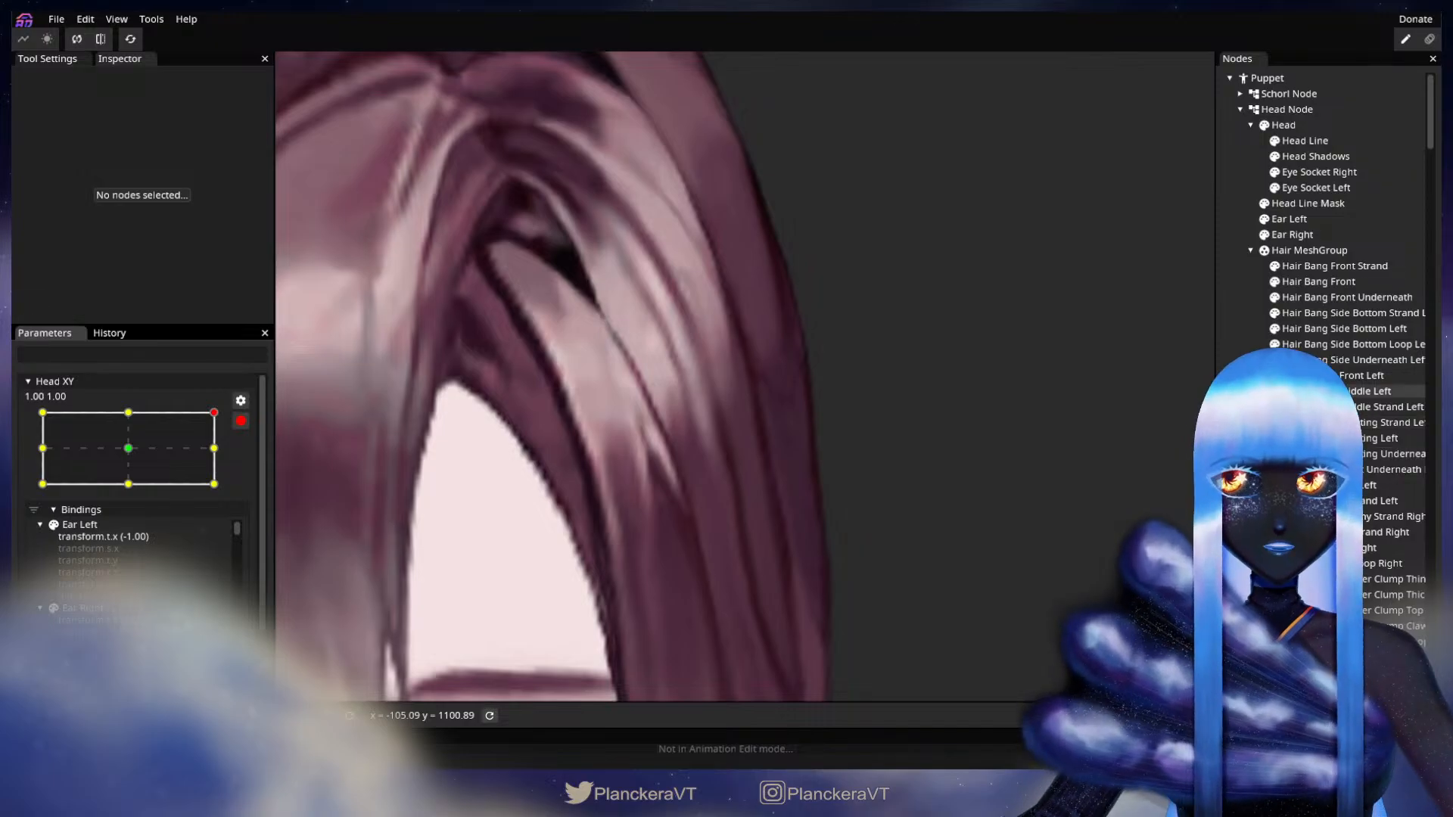
pyautogui.click(1392, 438)
pyautogui.scroll(2, 729, 513)
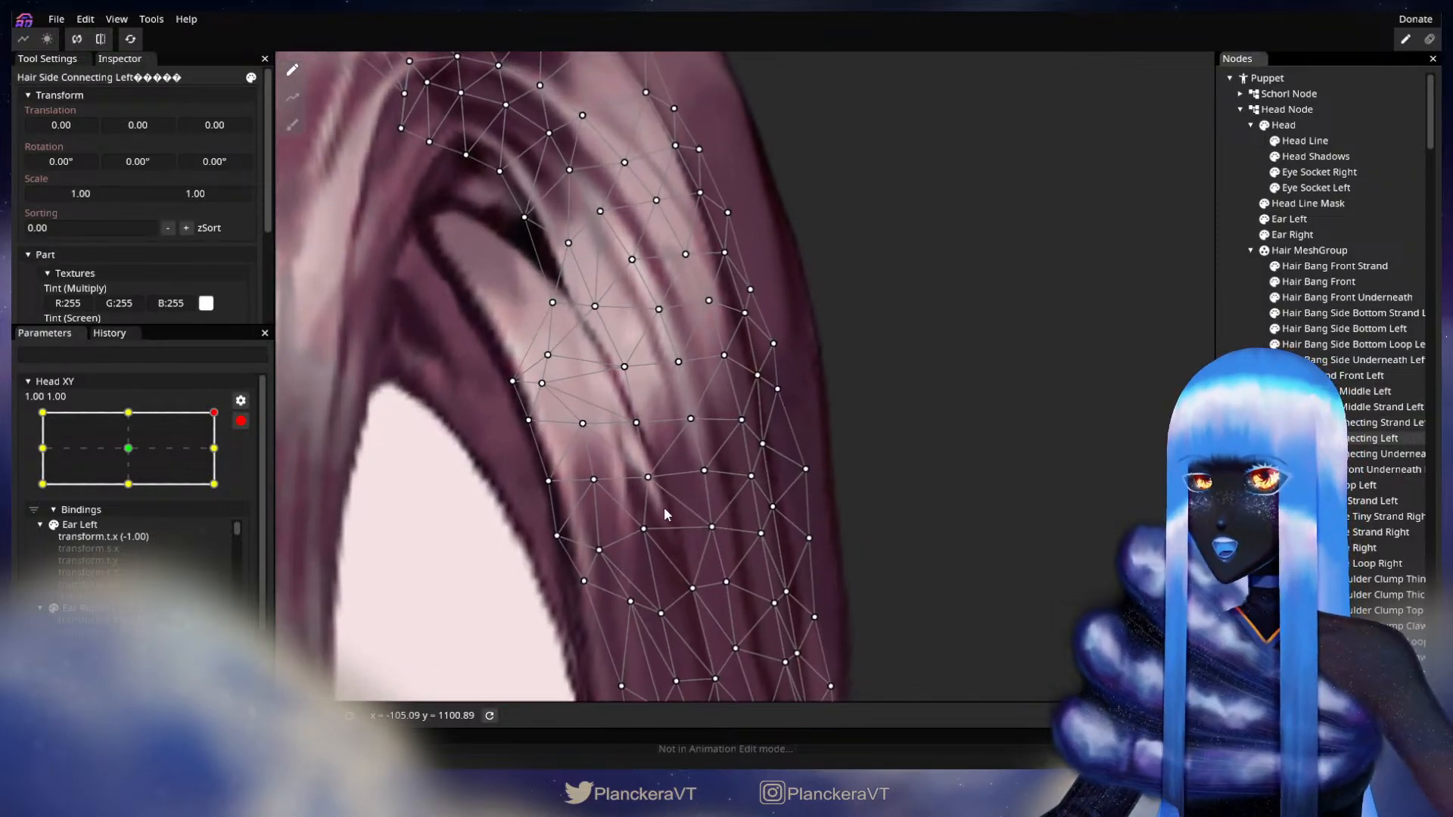
pyautogui.click(648, 477)
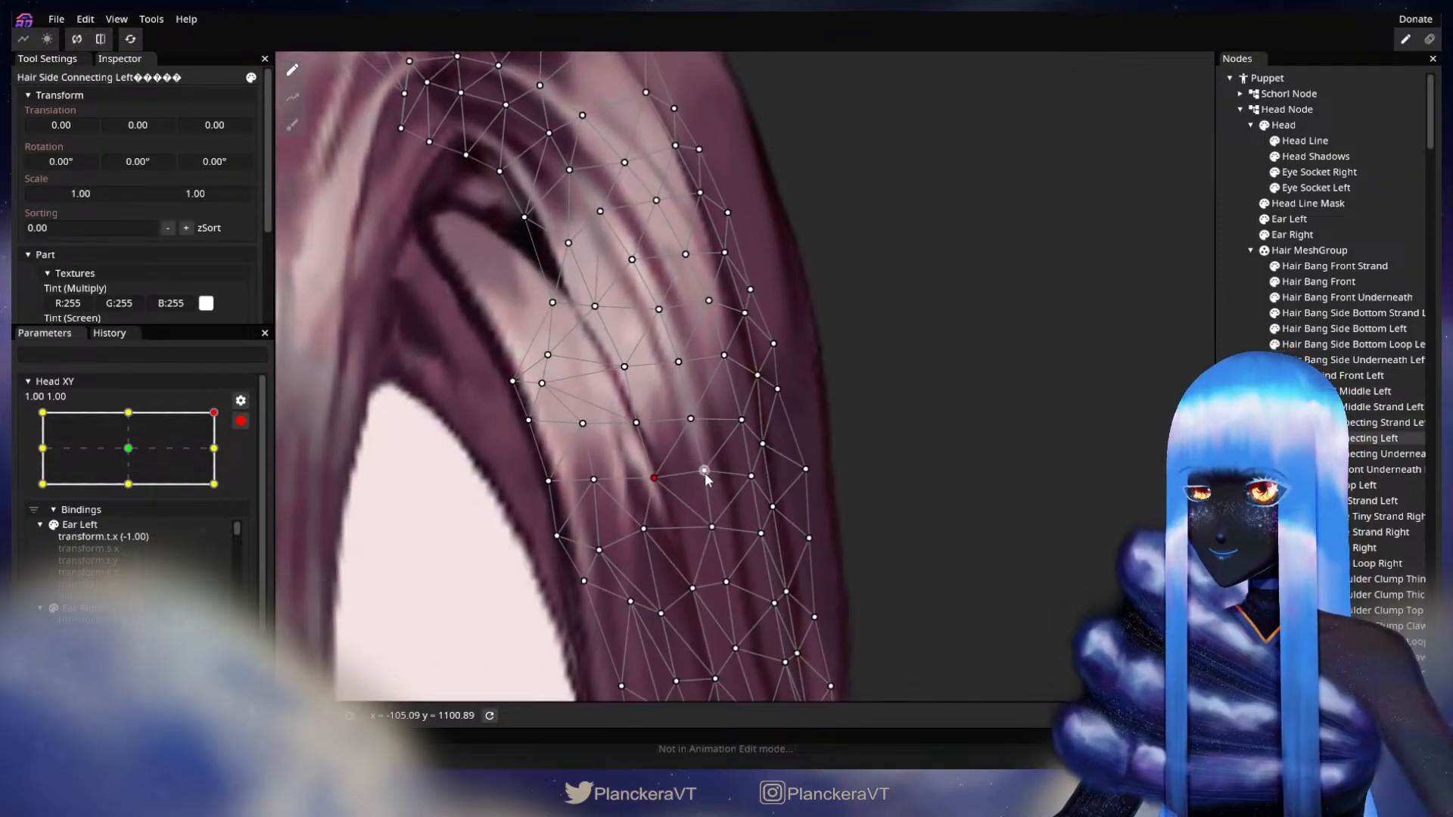
pyautogui.click(701, 421)
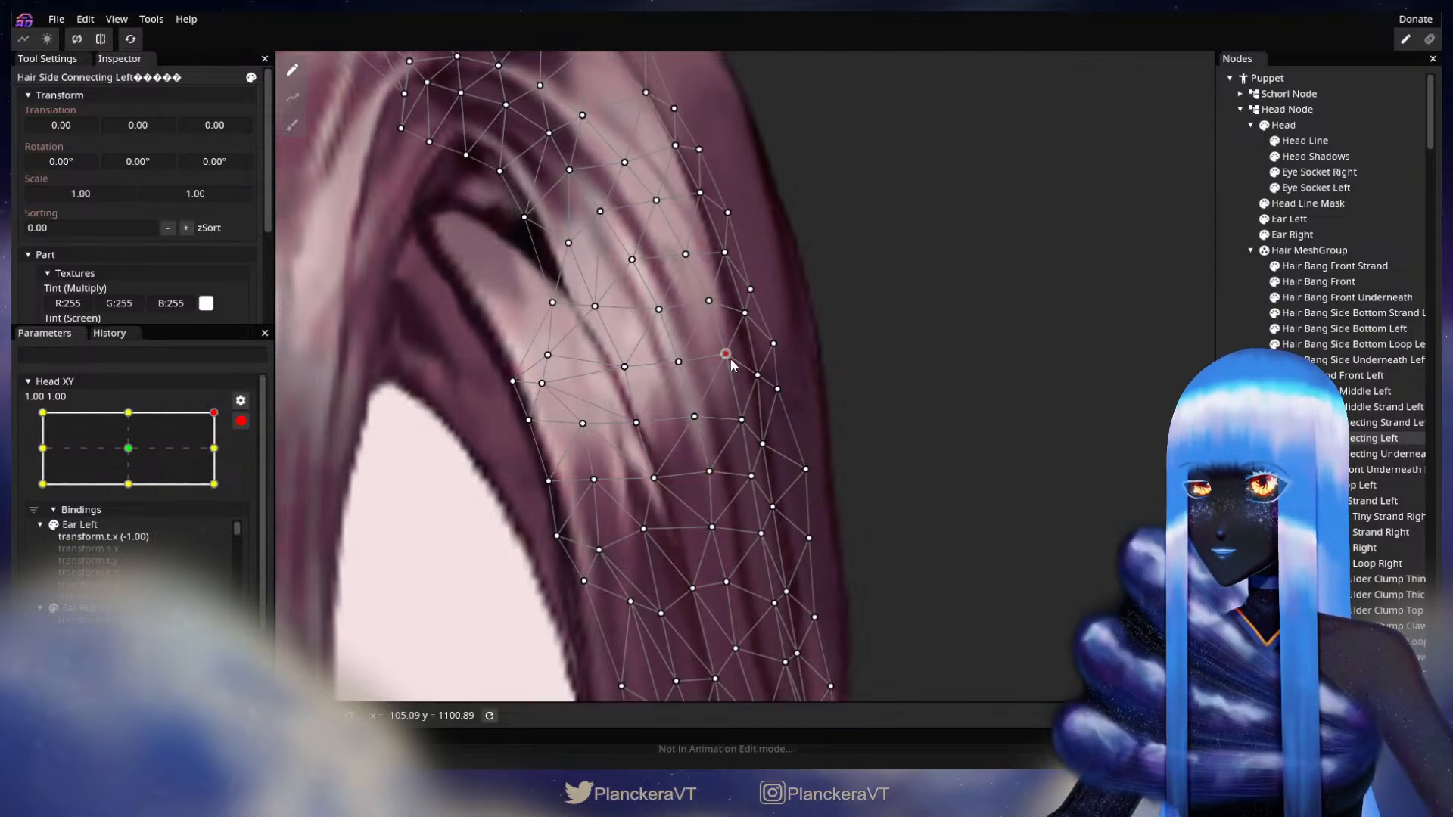
pyautogui.moveTo(747, 429); pyautogui.dragTo(749, 378)
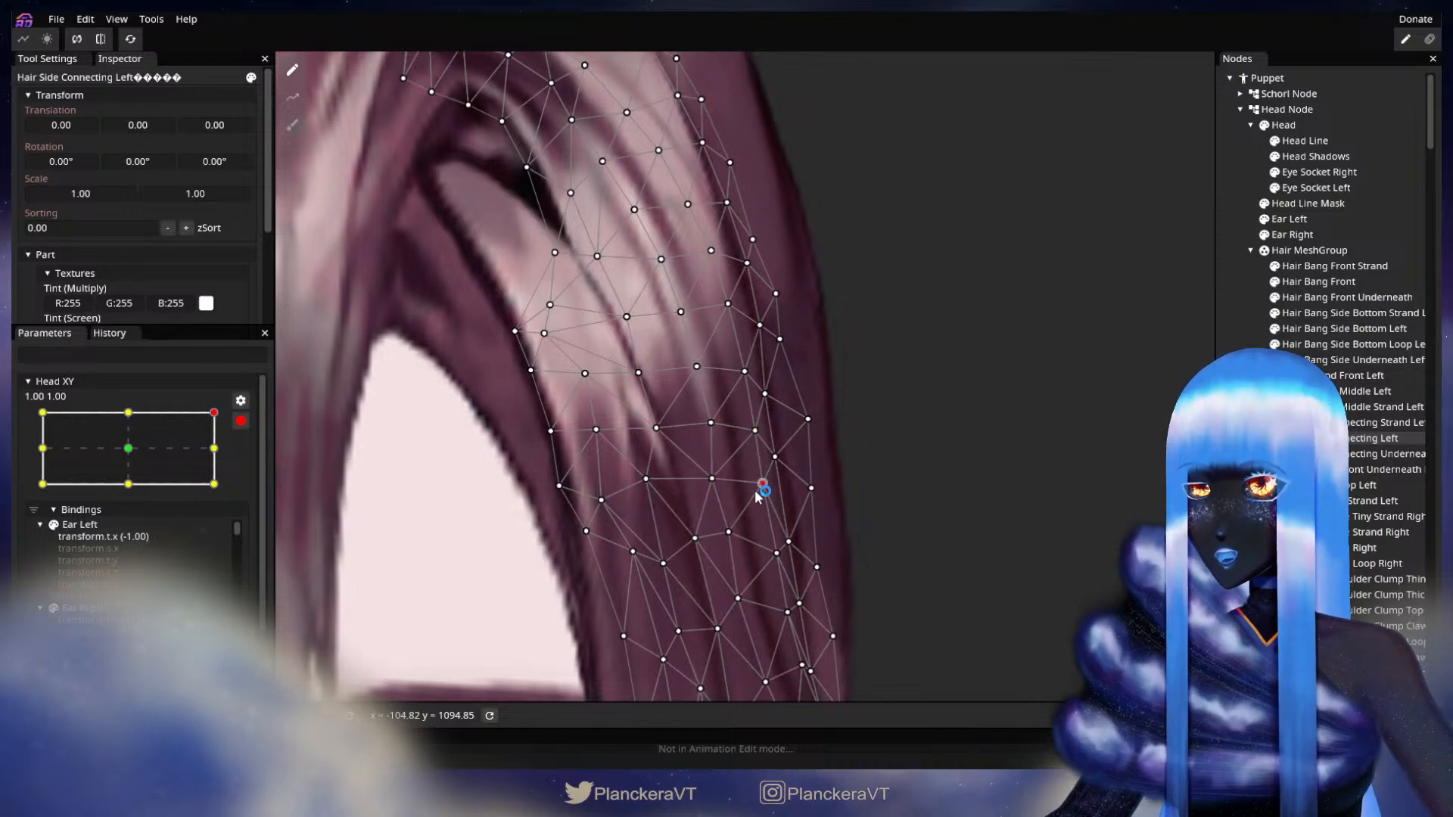
pyautogui.scroll(-3, 757, 496)
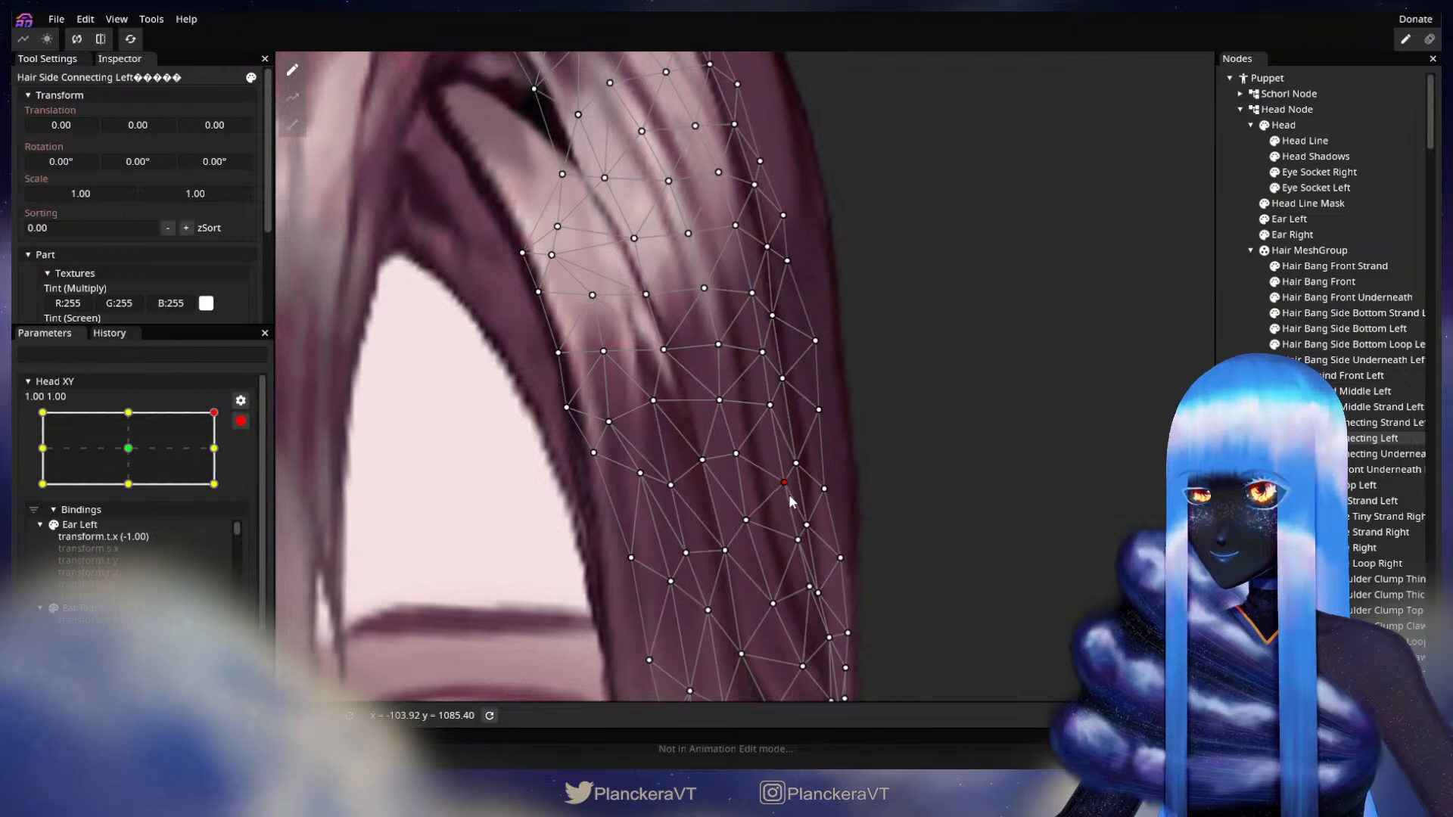
pyautogui.click(887, 573)
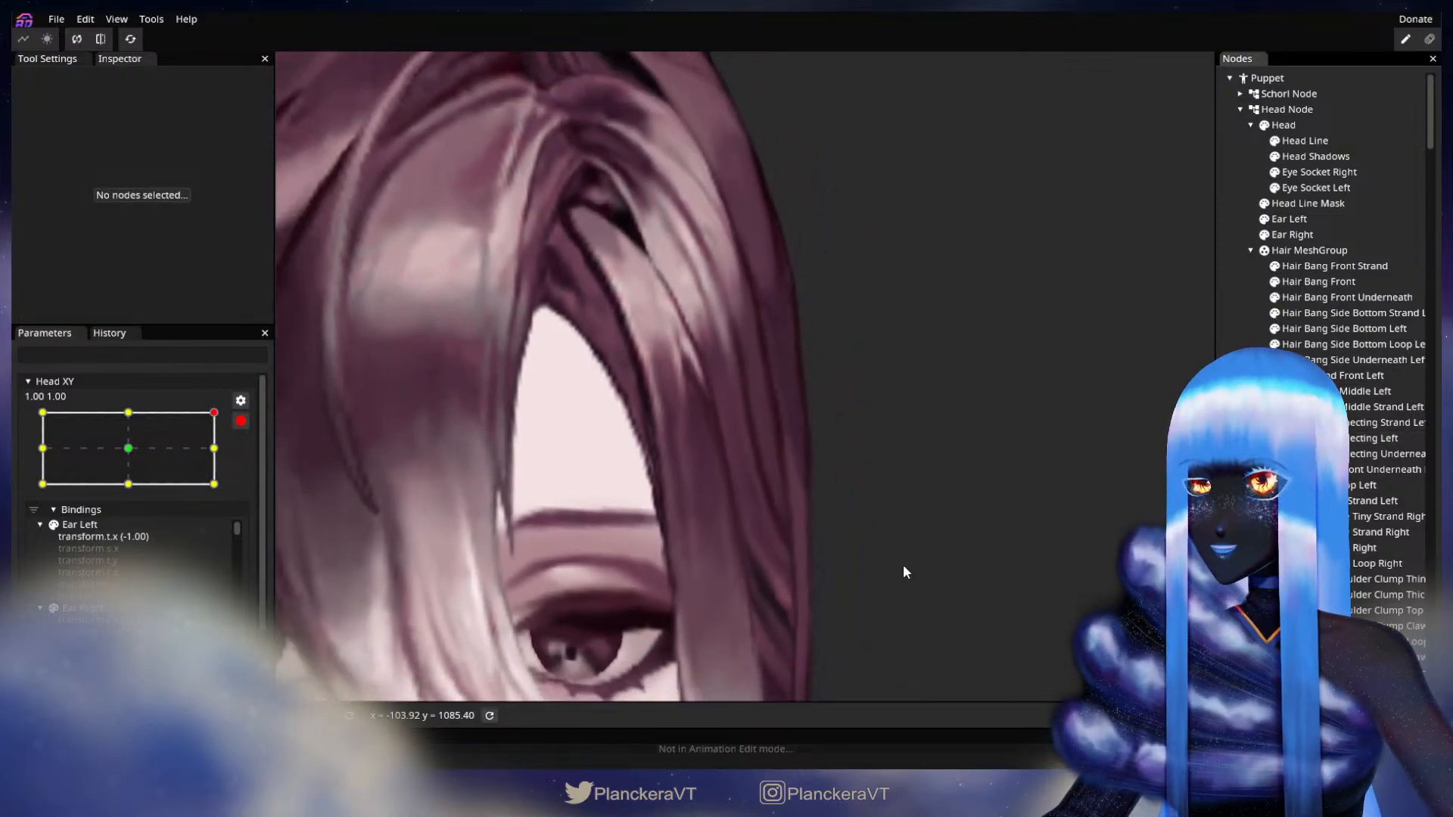
# Examine the reshaped left side hair from a wider view, then disarm Head XY and sweep it around 1.00, 1.00.
pyautogui.moveTo(919, 530); pyautogui.dragTo(907, 575)
pyautogui.scroll(-1, 906, 575)
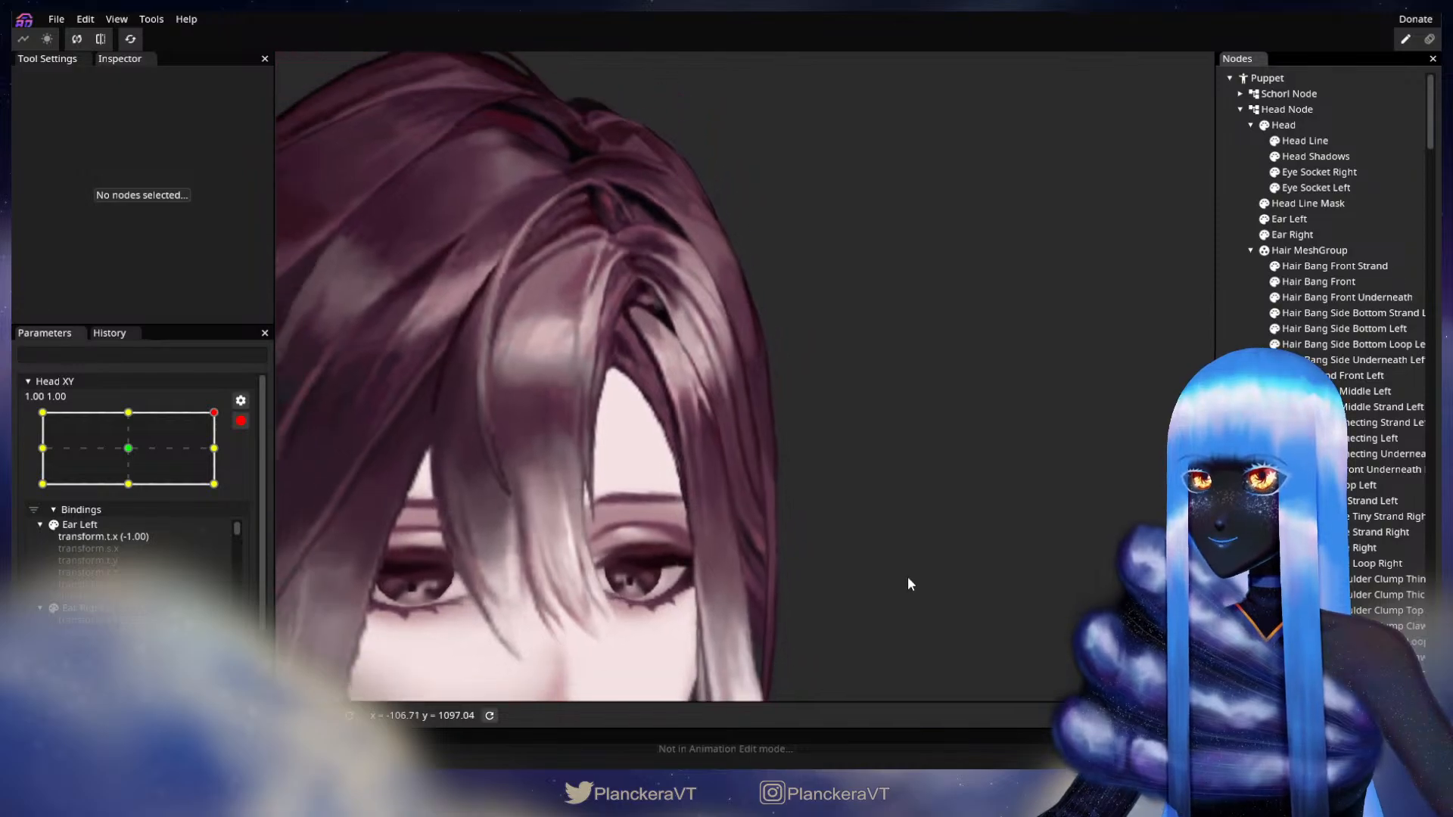
pyautogui.scroll(-1, 788, 534)
pyautogui.moveTo(822, 509); pyautogui.dragTo(798, 518)
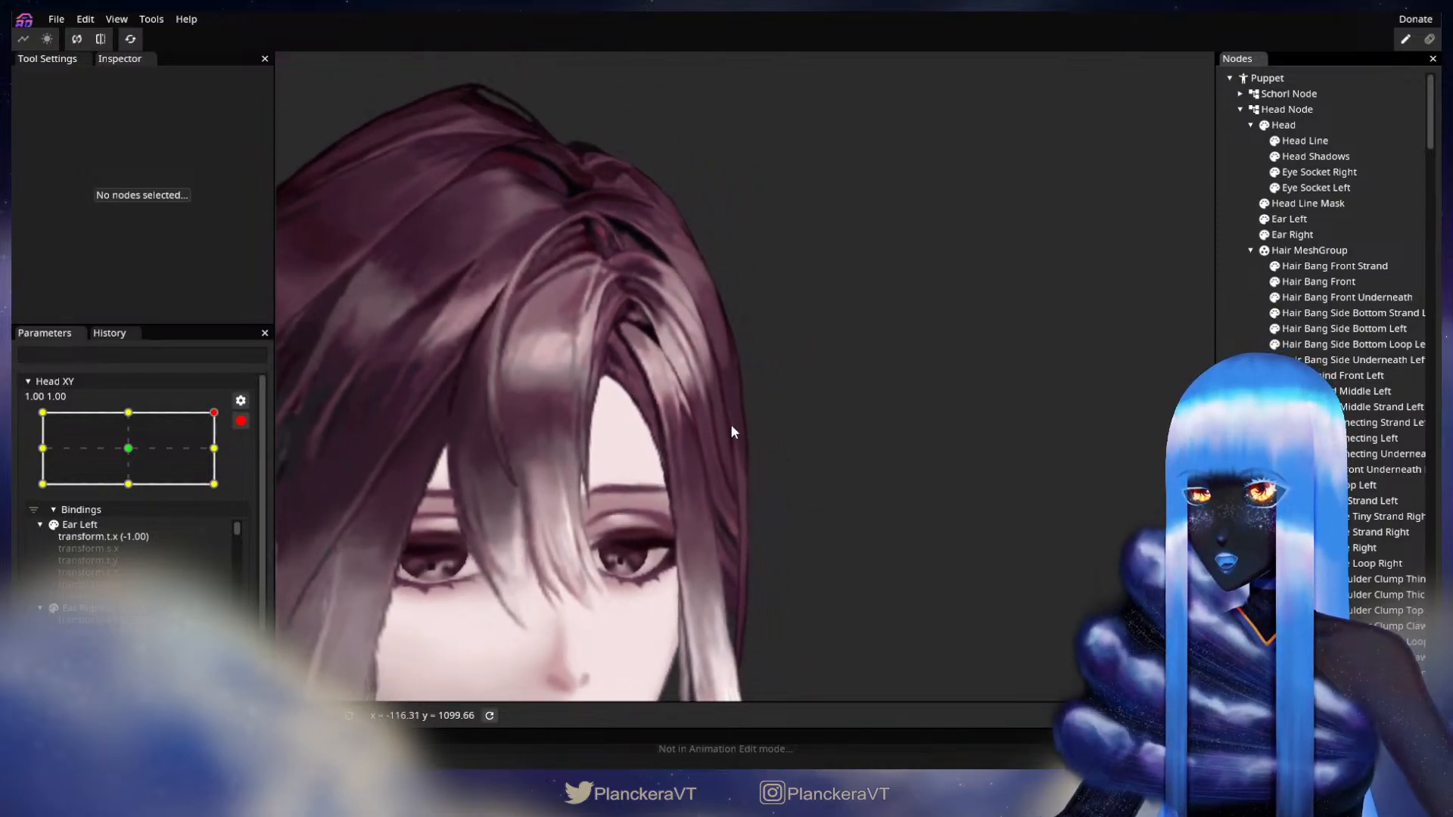
pyautogui.click(241, 421)
pyautogui.moveTo(224, 458)
pyautogui.mouseDown()
pyautogui.moveTo(143, 458)
pyautogui.moveTo(224, 456)
pyautogui.mouseUp()
# Rearm Head XY at 1.00, 1.00, adjust Hair Side Connecting Left's vertices near the outer edge above the eye, and deselect it.
pyautogui.click(250, 462)
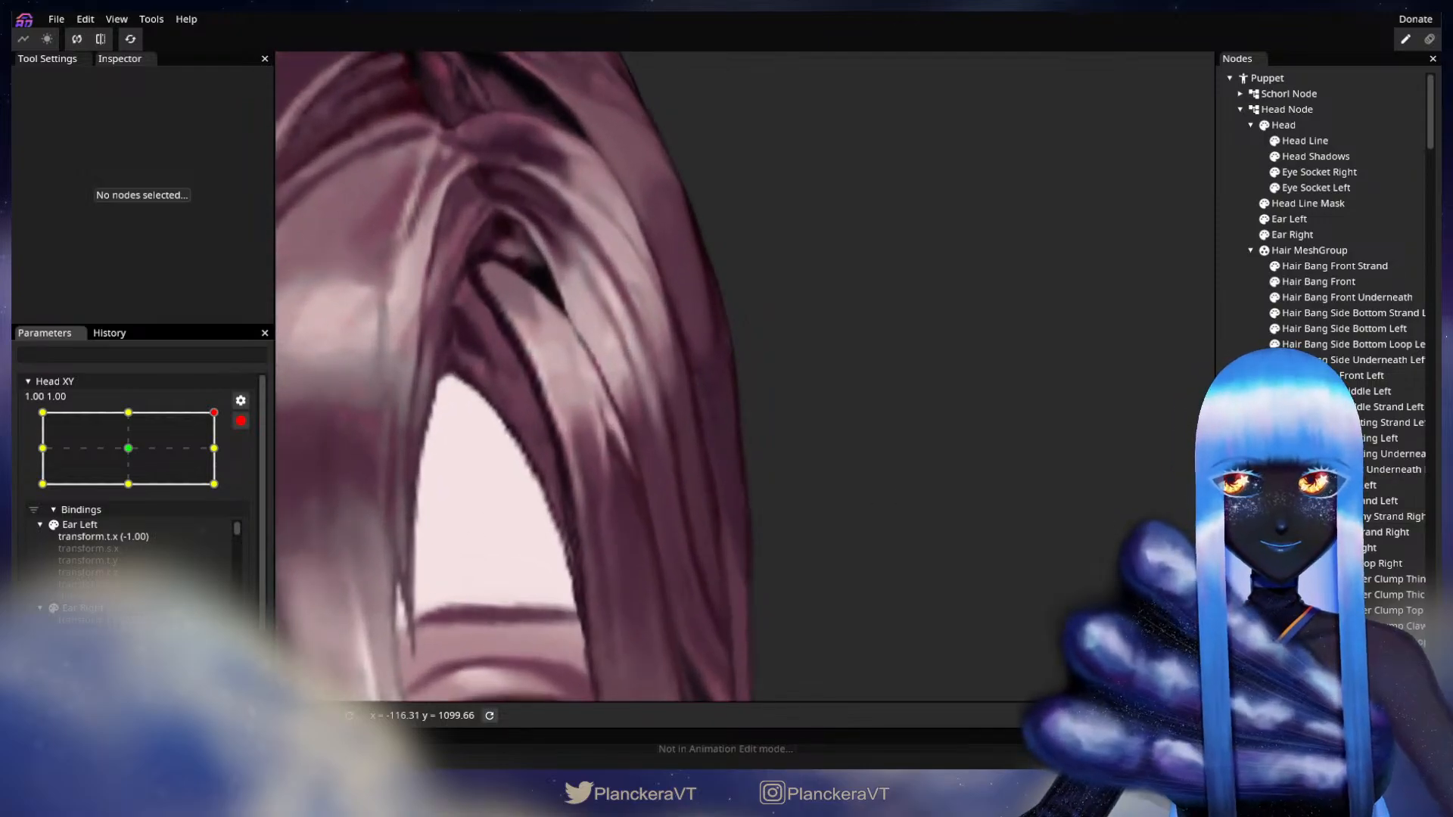
pyautogui.click(1332, 438)
pyautogui.scroll(1, 759, 475)
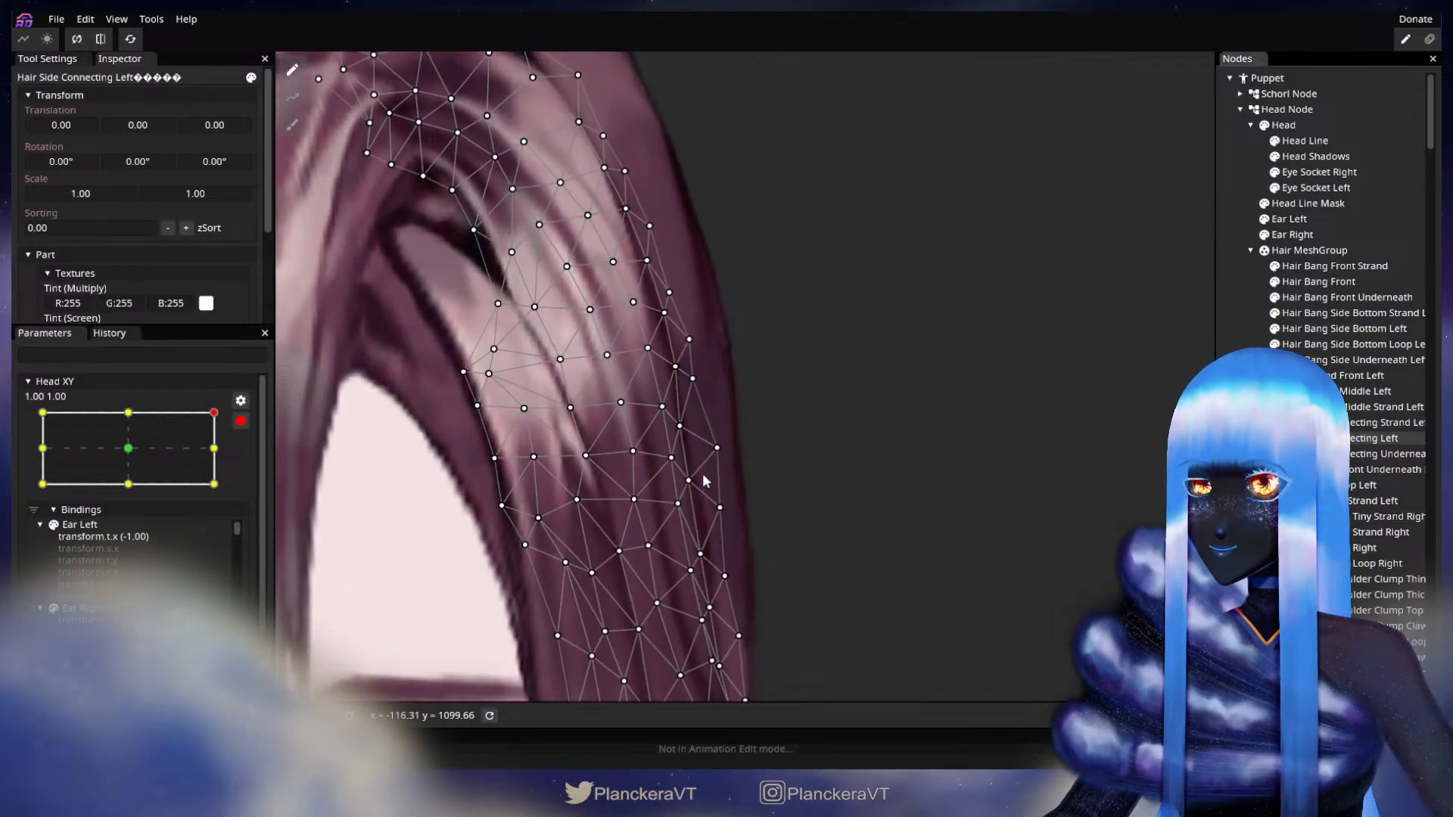
pyautogui.click(717, 447)
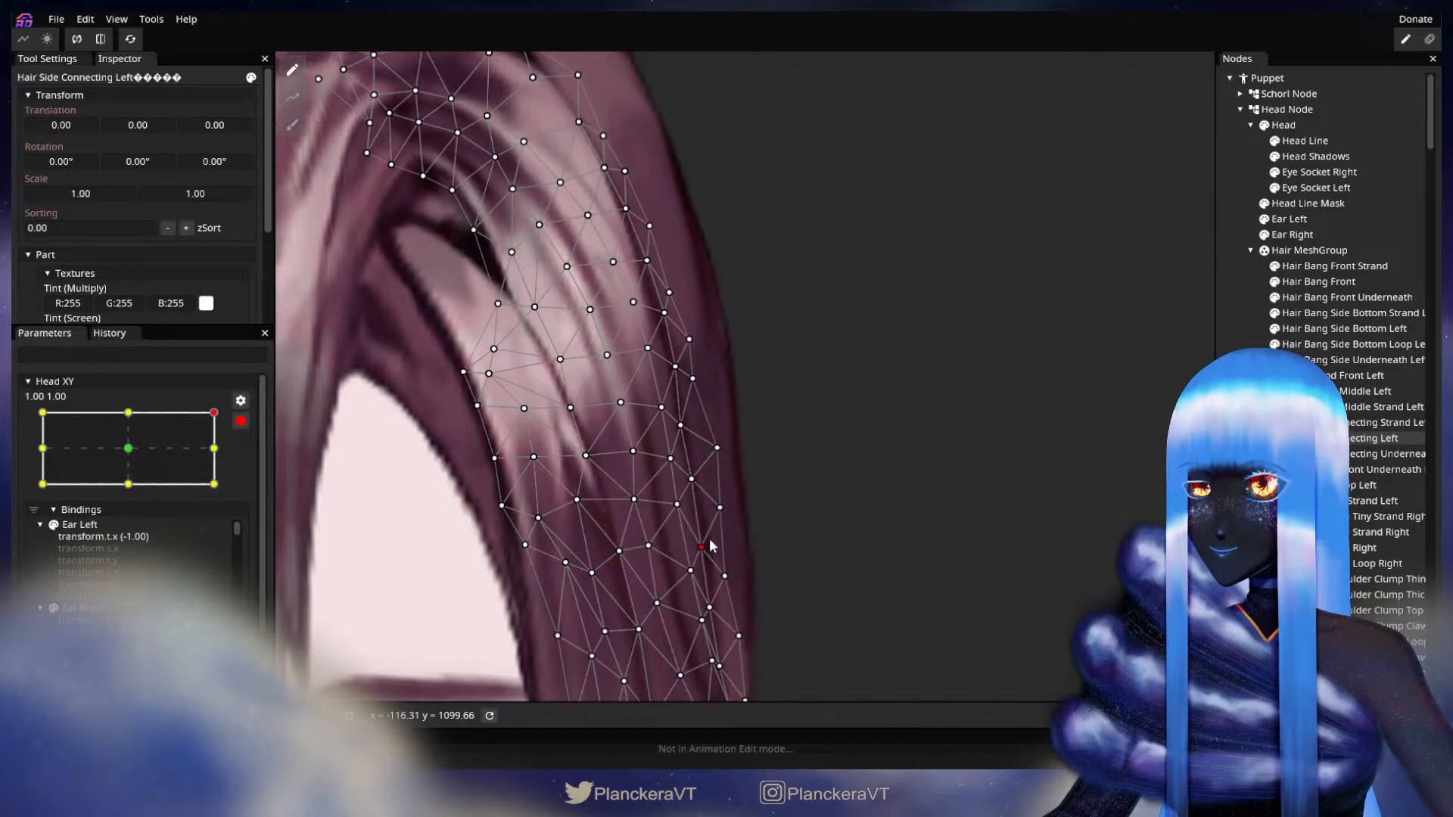
pyautogui.moveTo(708, 533); pyautogui.dragTo(755, 450)
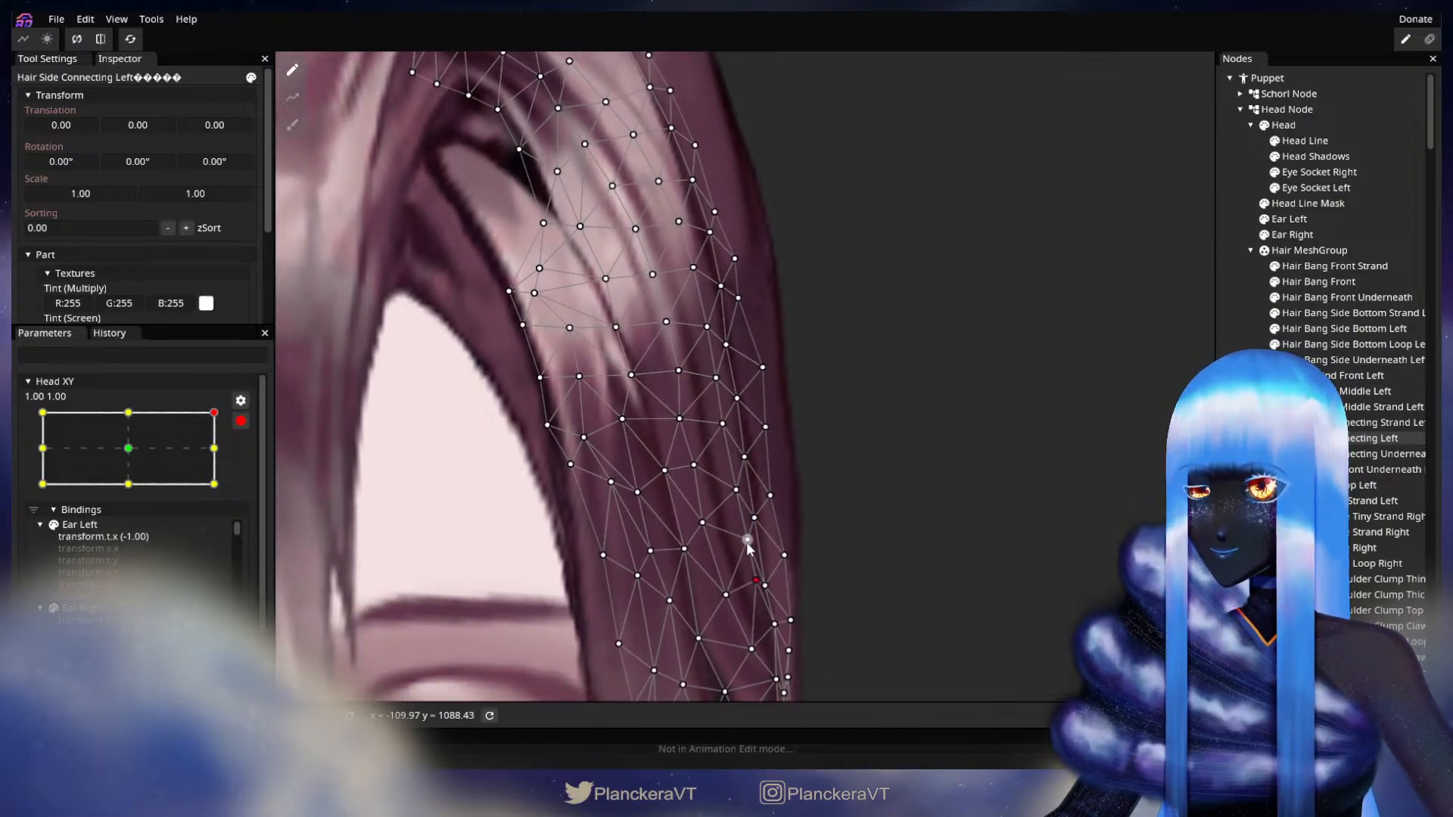
pyautogui.click(765, 585)
pyautogui.click(842, 505)
# Disarm Head XY and sweep it between 1.00, 1.00 and nearby positions to examine the side hair against the whole face.
pyautogui.scroll(-3, 845, 504)
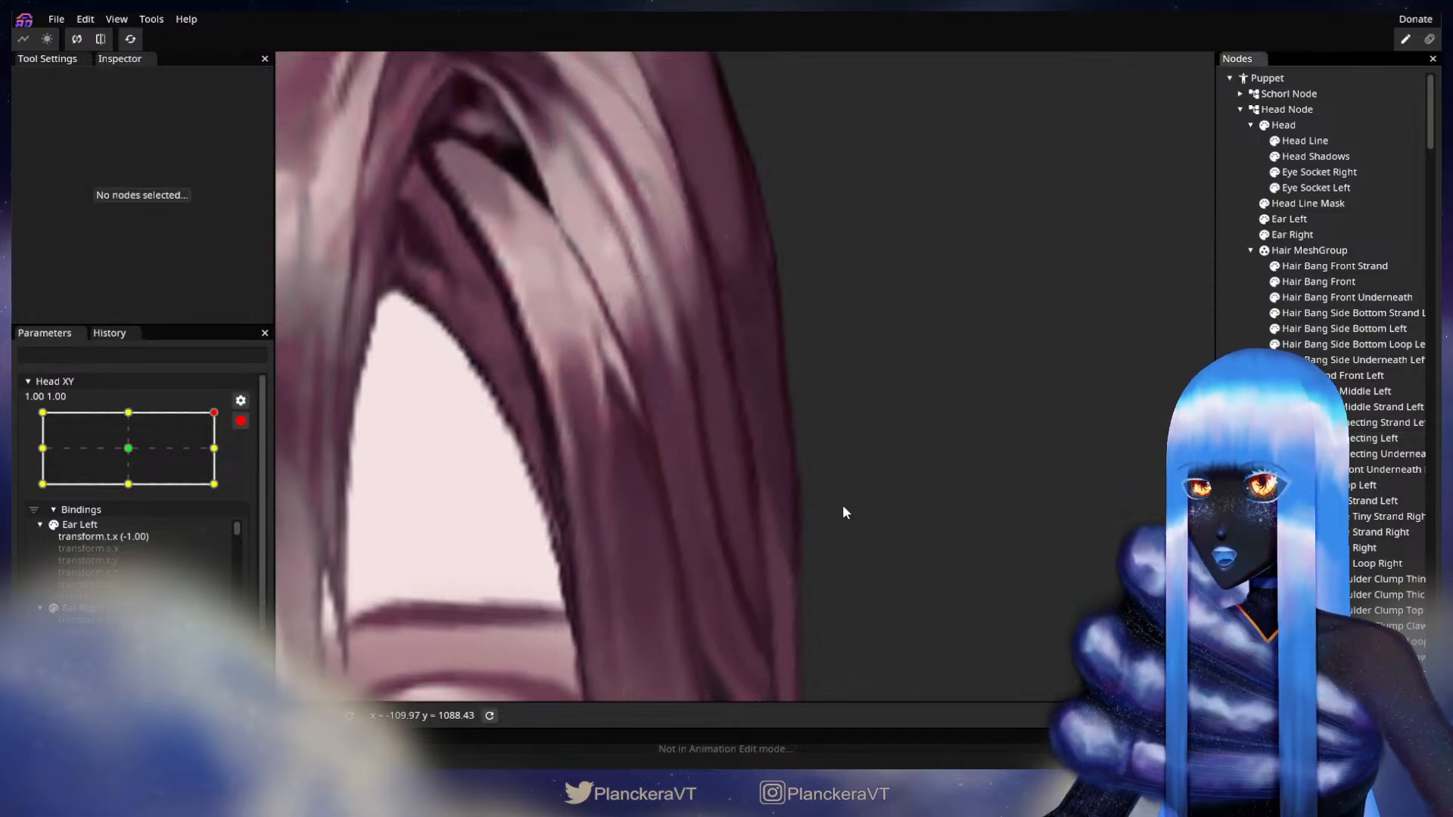
pyautogui.scroll(-5, 792, 432)
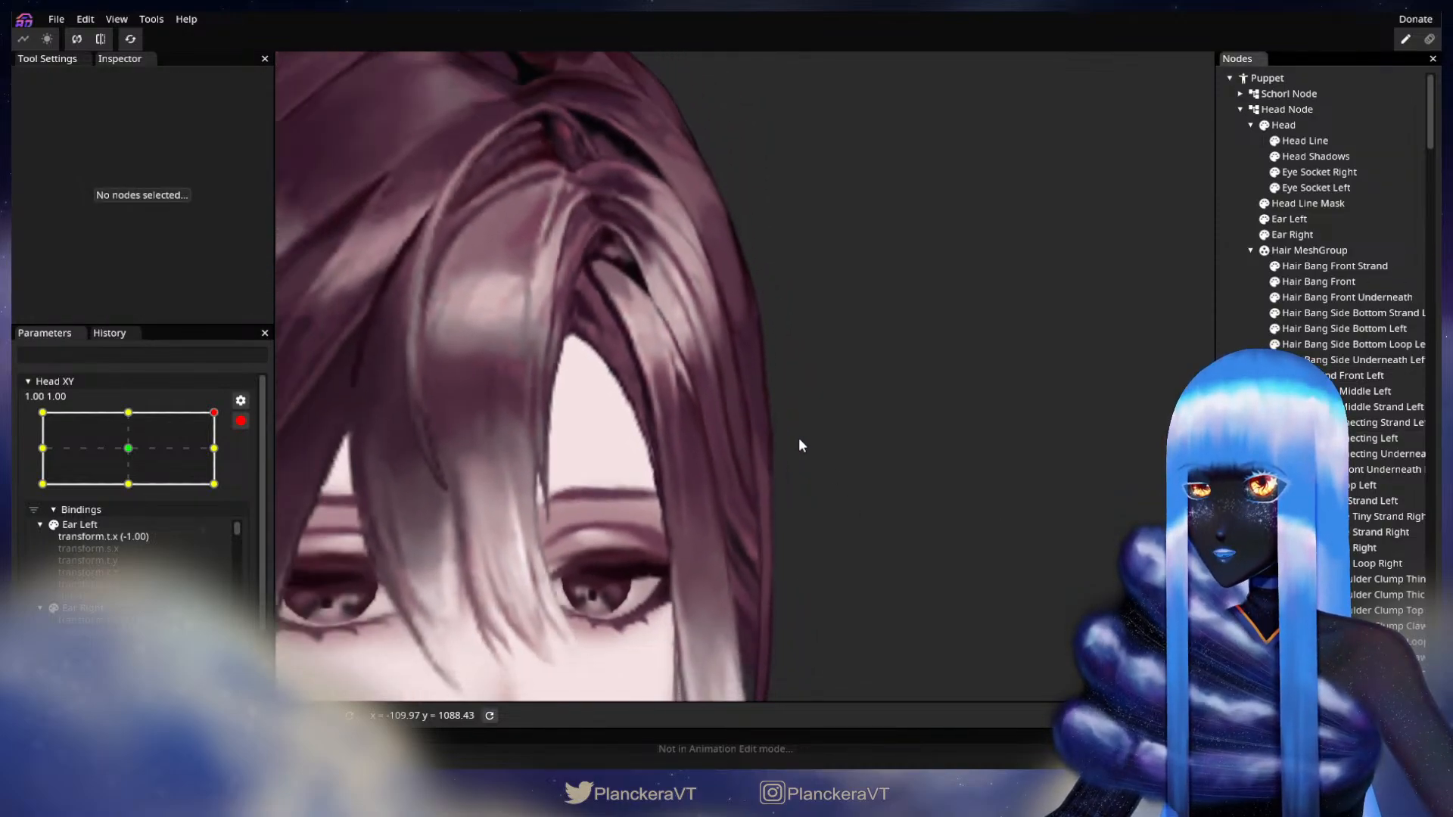
pyautogui.scroll(-4, 871, 462)
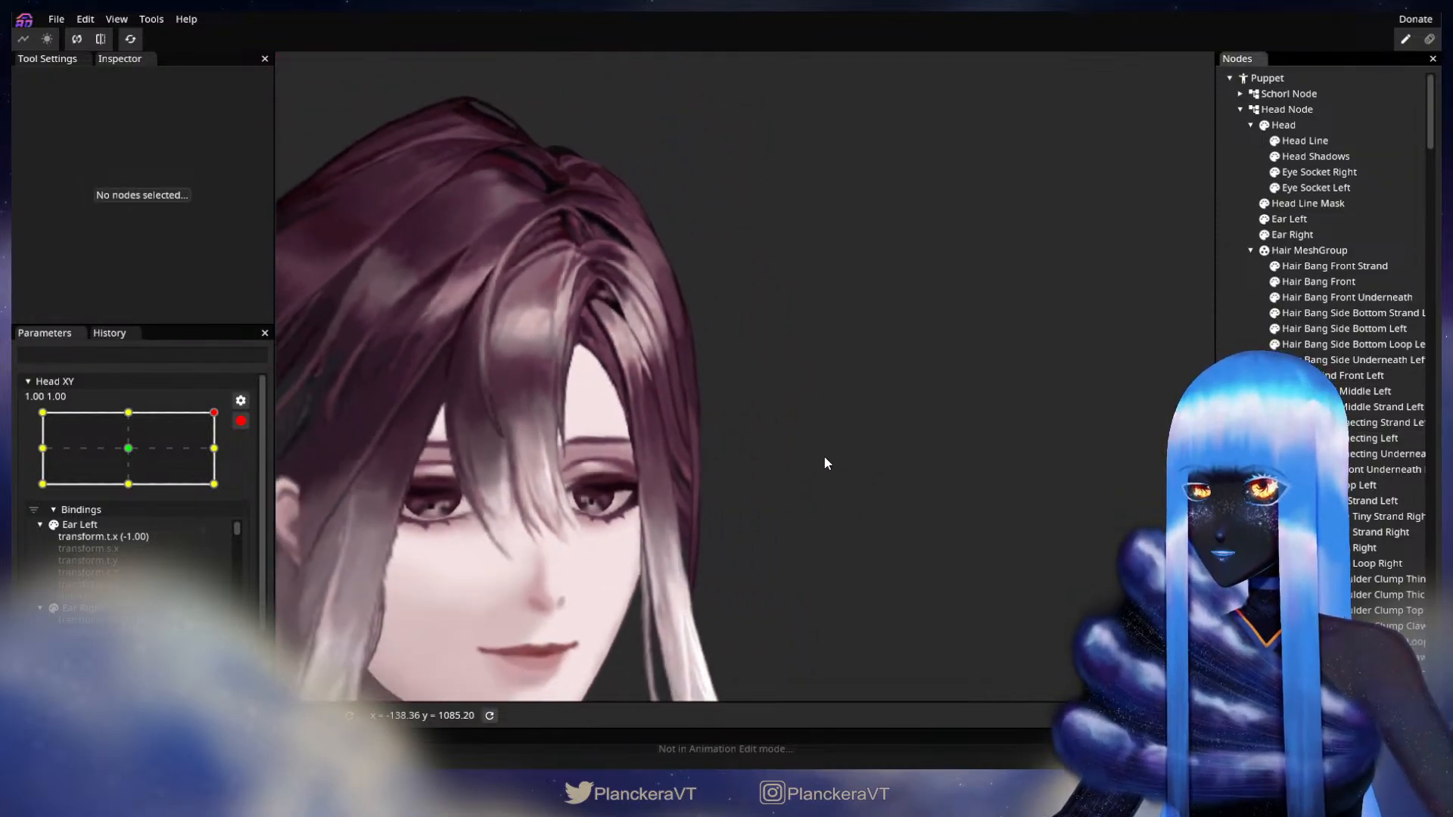
pyautogui.click(239, 422)
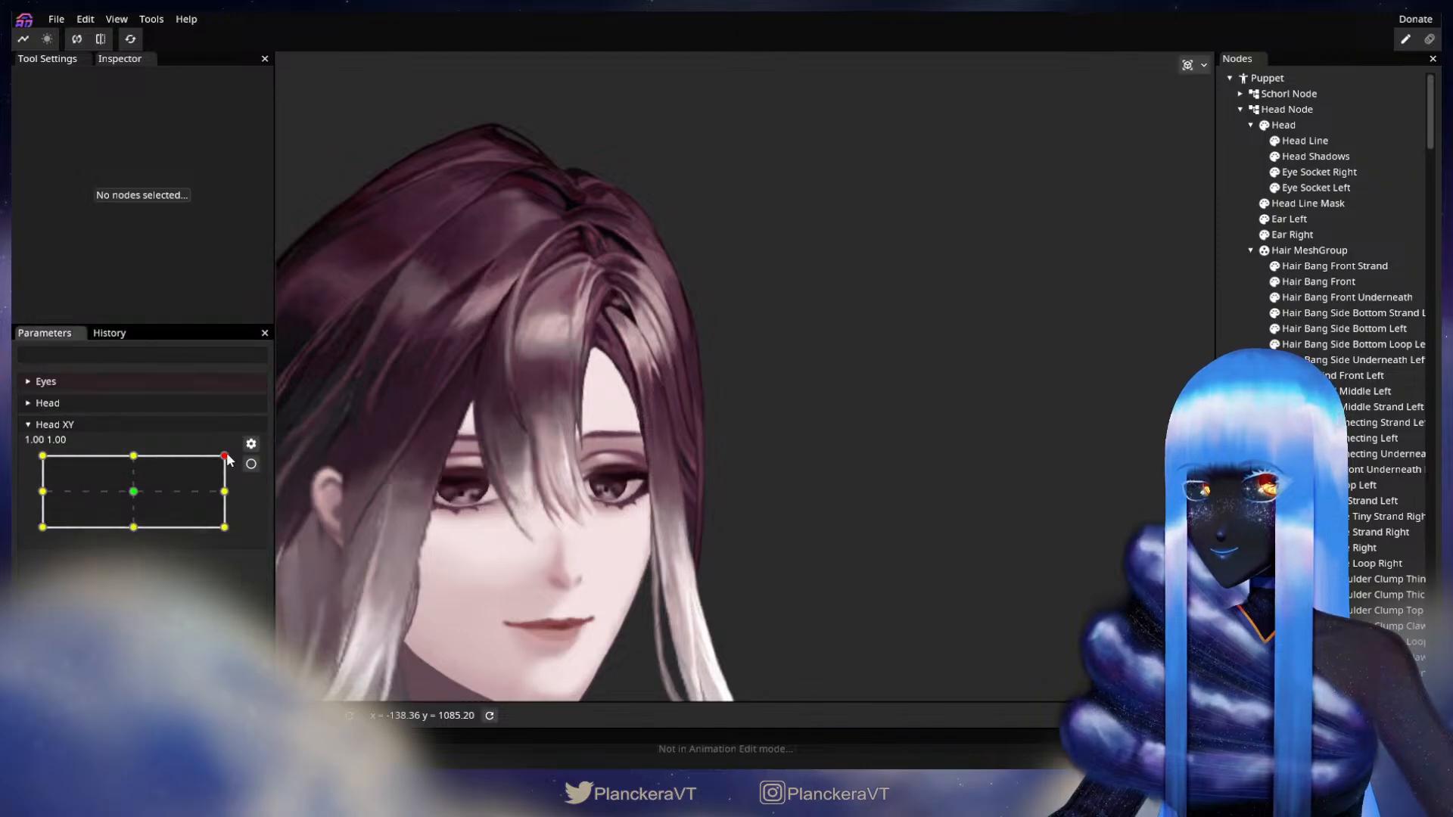
pyautogui.moveTo(225, 456)
pyautogui.mouseDown()
pyautogui.moveTo(130, 457)
pyautogui.moveTo(227, 443)
pyautogui.mouseUp()
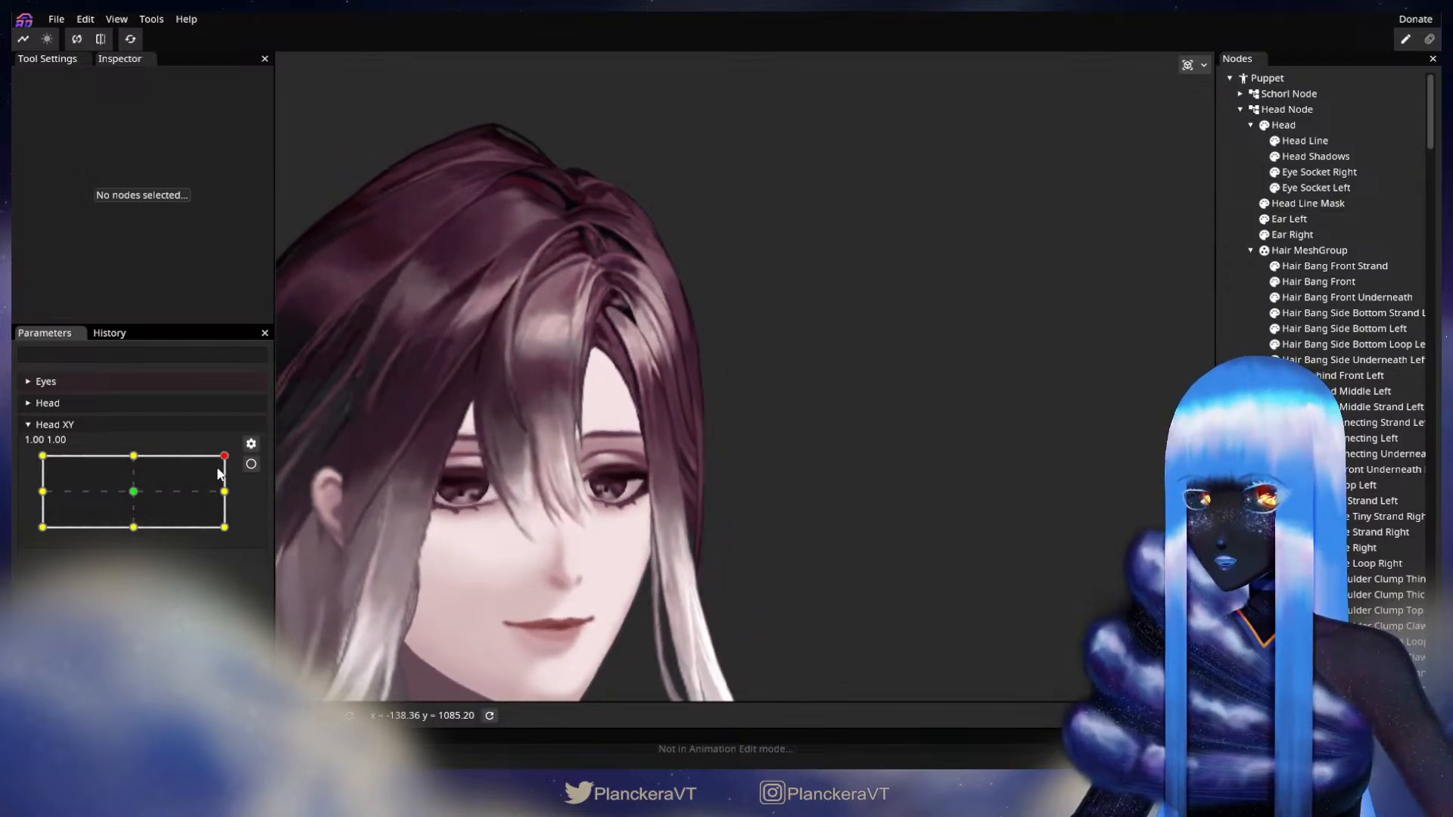
pyautogui.moveTo(226, 458)
pyautogui.mouseDown()
pyautogui.moveTo(136, 456)
pyautogui.moveTo(236, 452)
pyautogui.moveTo(151, 447)
pyautogui.moveTo(234, 439)
pyautogui.mouseUp()
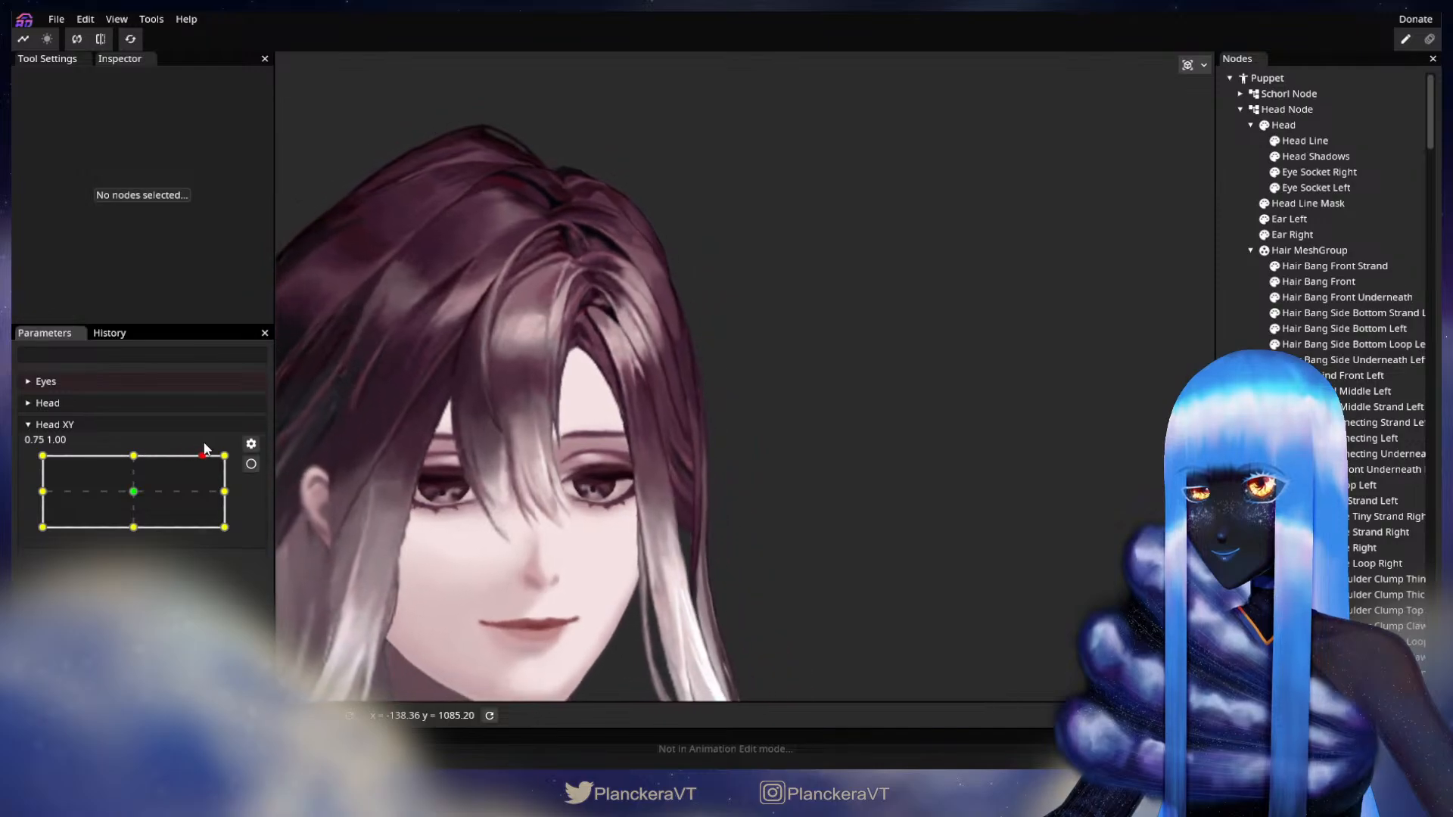
# Arm Head XY at 1.00, 1.00 and shift the vertices of Hair Side Connecting Left along the outer strands at eyebrow height.
pyautogui.click(251, 464)
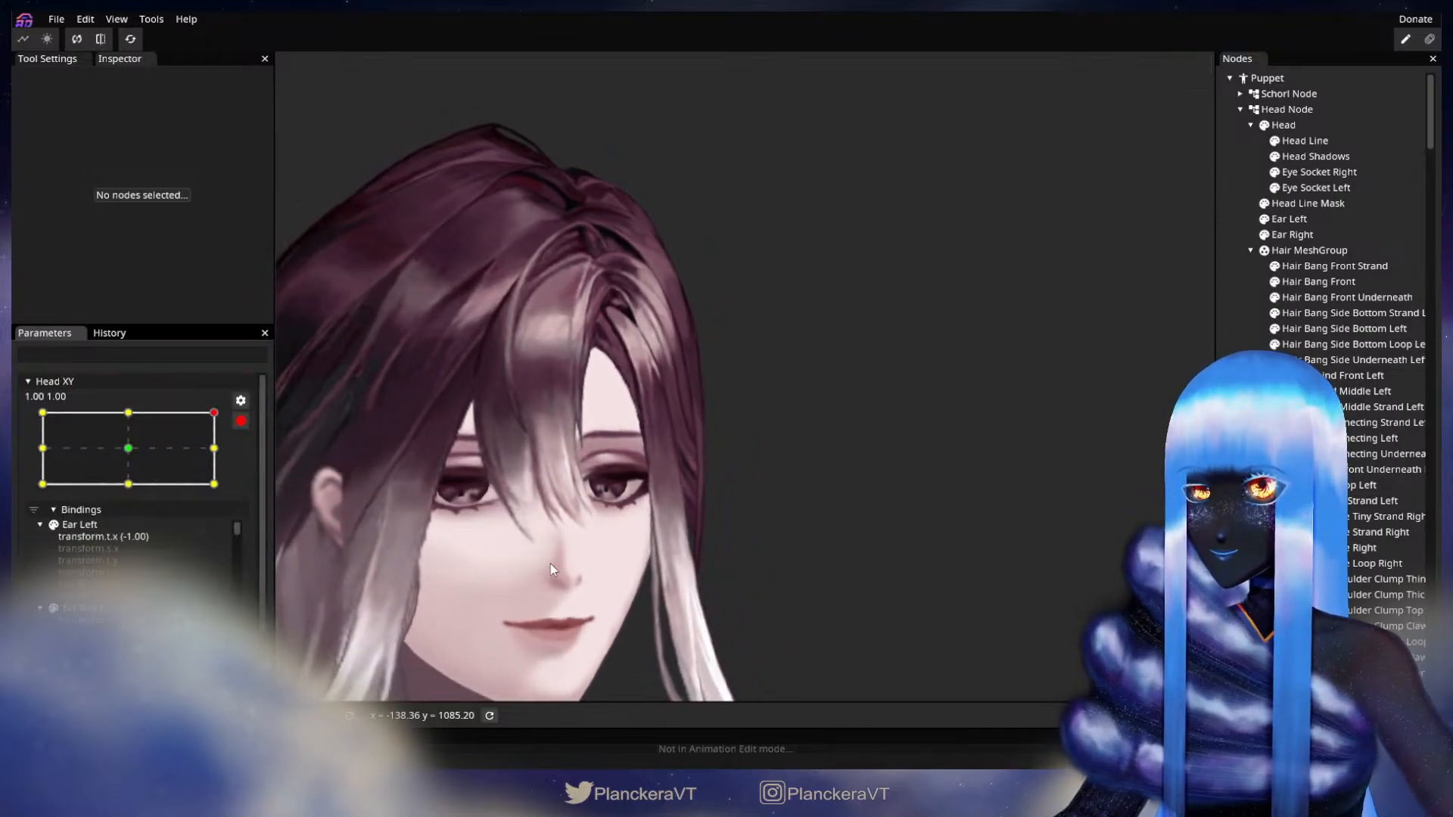
pyautogui.scroll(5, 547, 525)
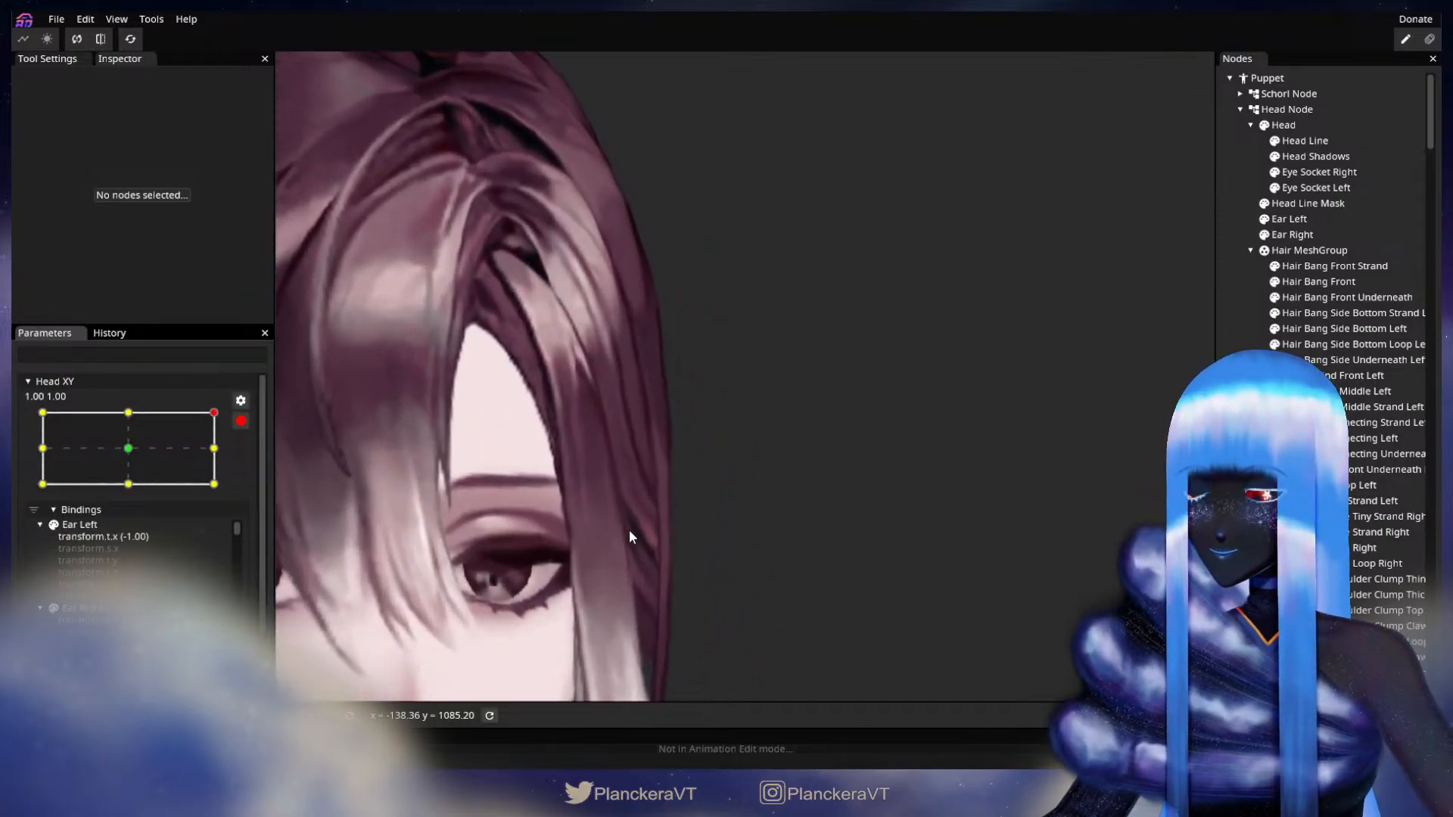
pyautogui.scroll(3, 728, 489)
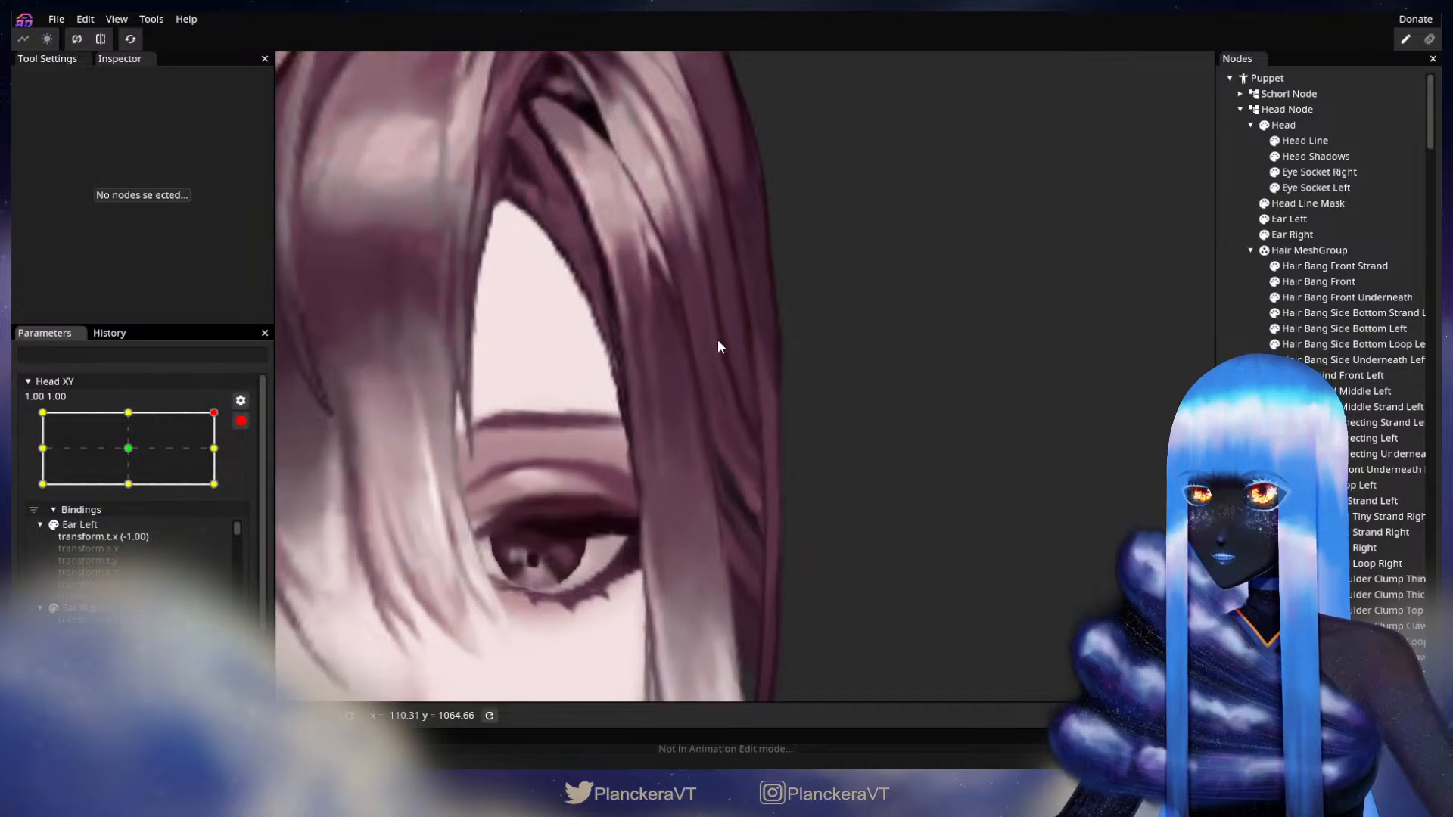
pyautogui.scroll(3, 760, 463)
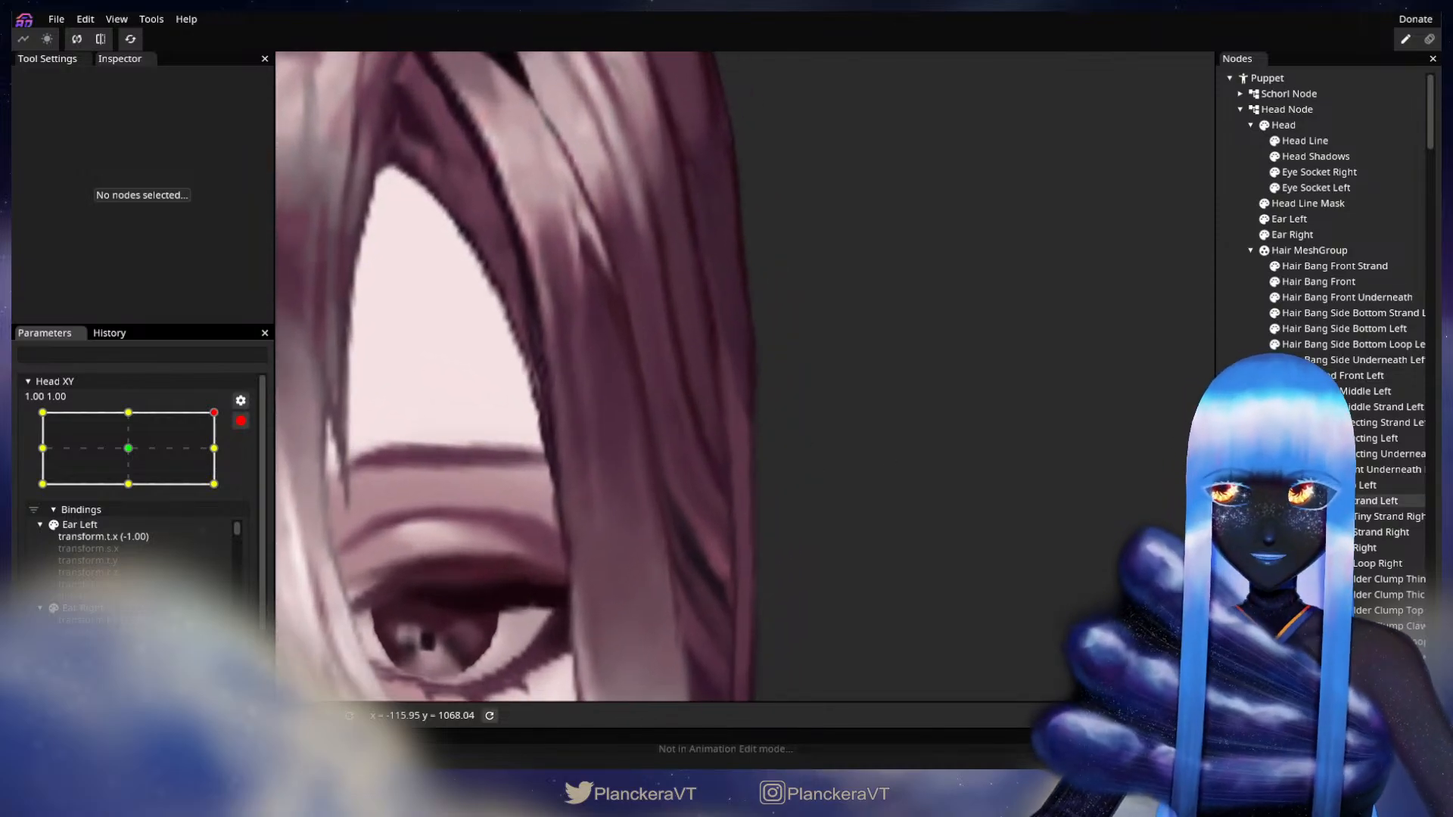
pyautogui.click(1376, 438)
pyautogui.scroll(2, 743, 501)
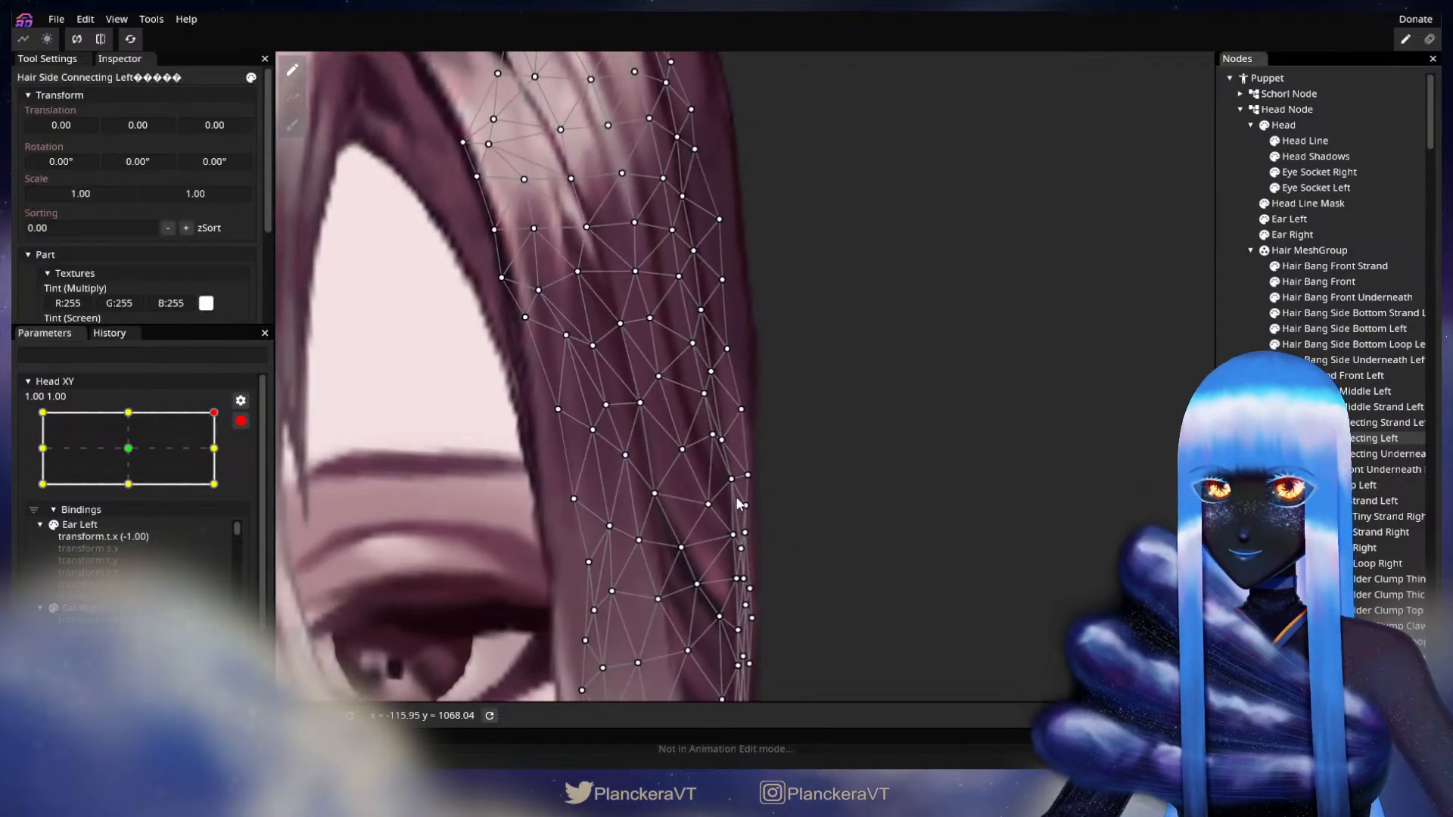
pyautogui.moveTo(731, 499); pyautogui.dragTo(726, 447)
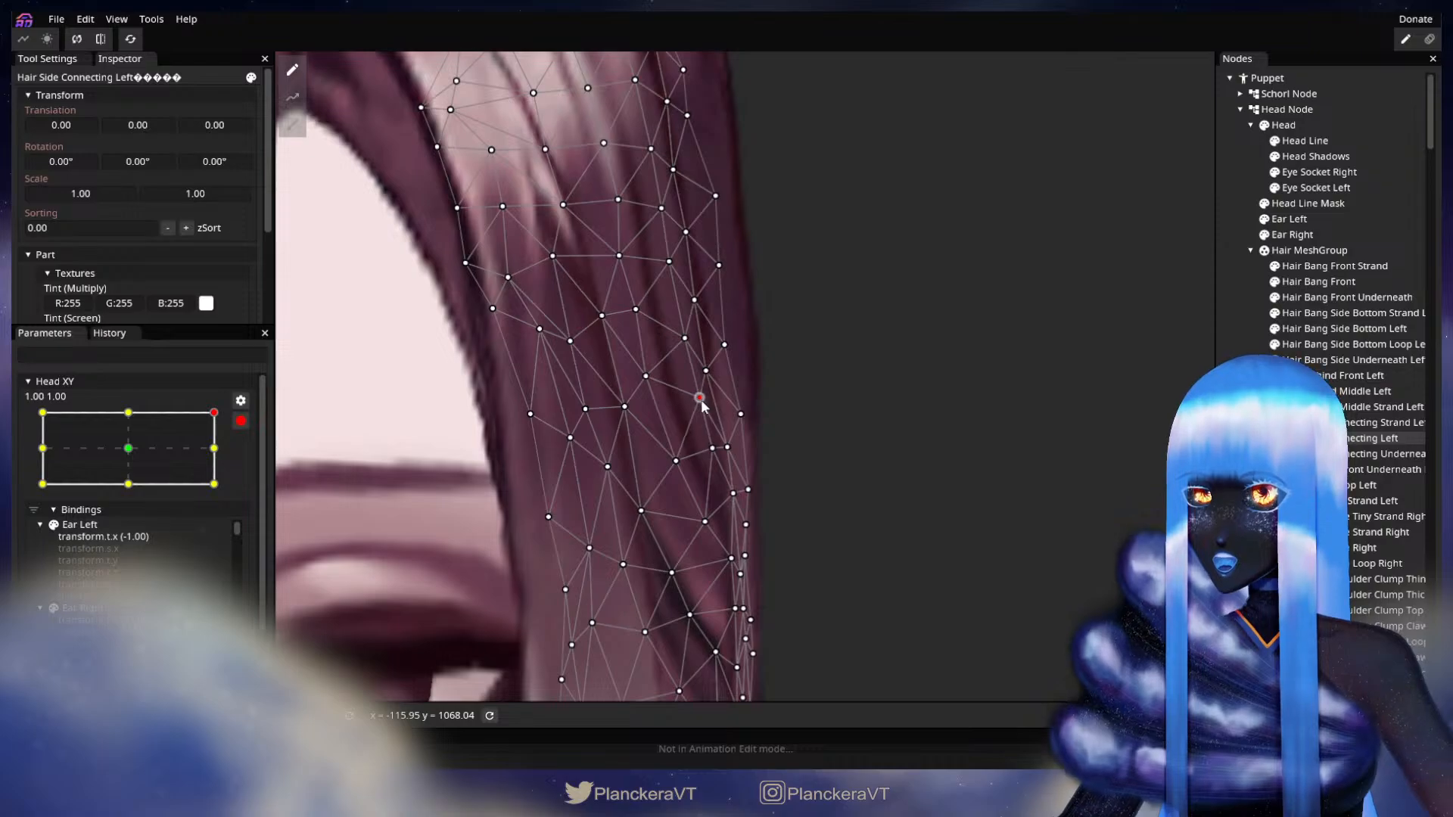
# Examine Hair Side Connecting Left's mesh above the ear at Head XY 0.00, 0.00, and return to 1.00, 1.00.
pyautogui.click(125, 450)
pyautogui.moveTo(824, 484); pyautogui.dragTo(766, 235)
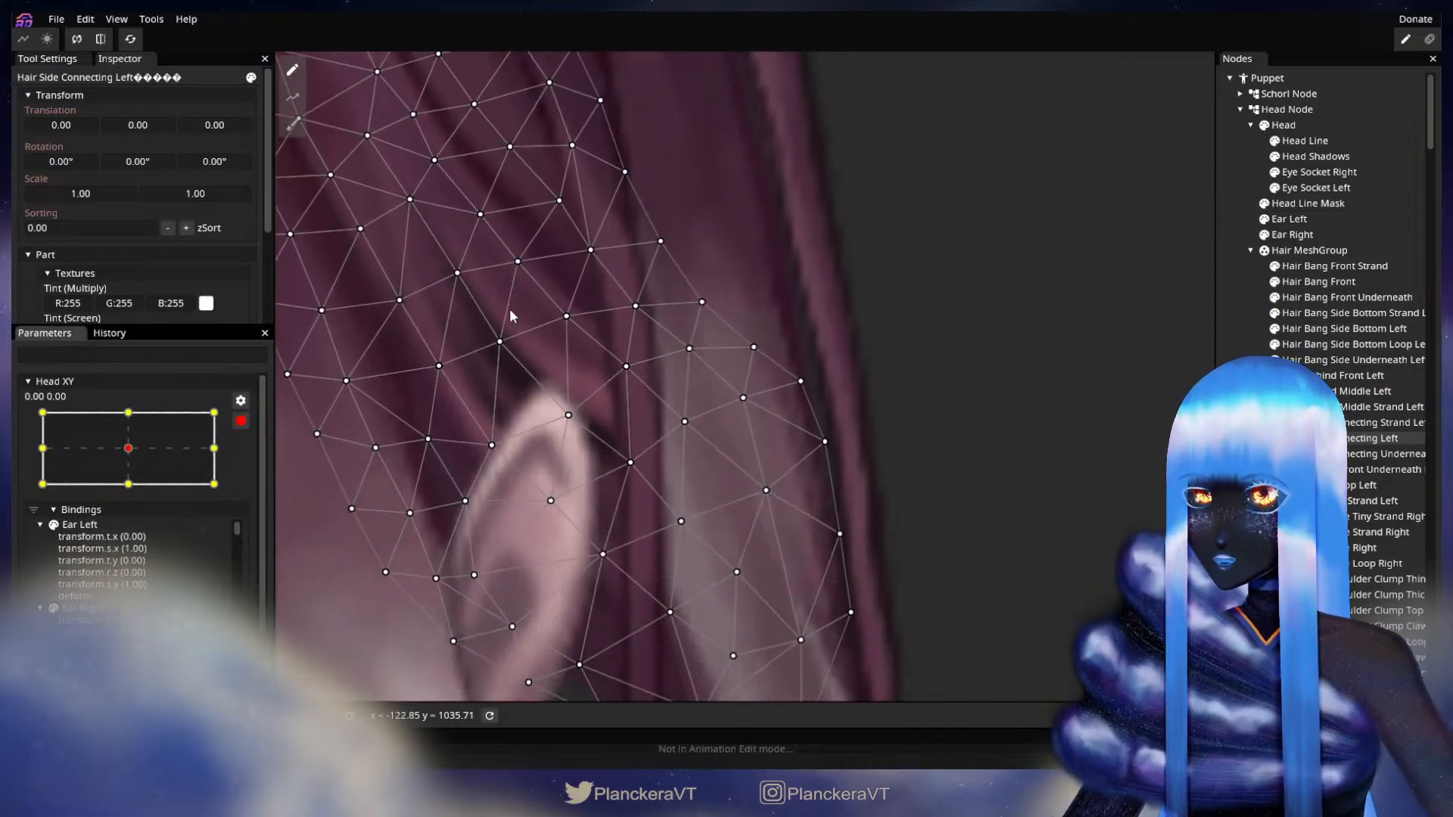
pyautogui.moveTo(493, 318); pyautogui.dragTo(583, 461)
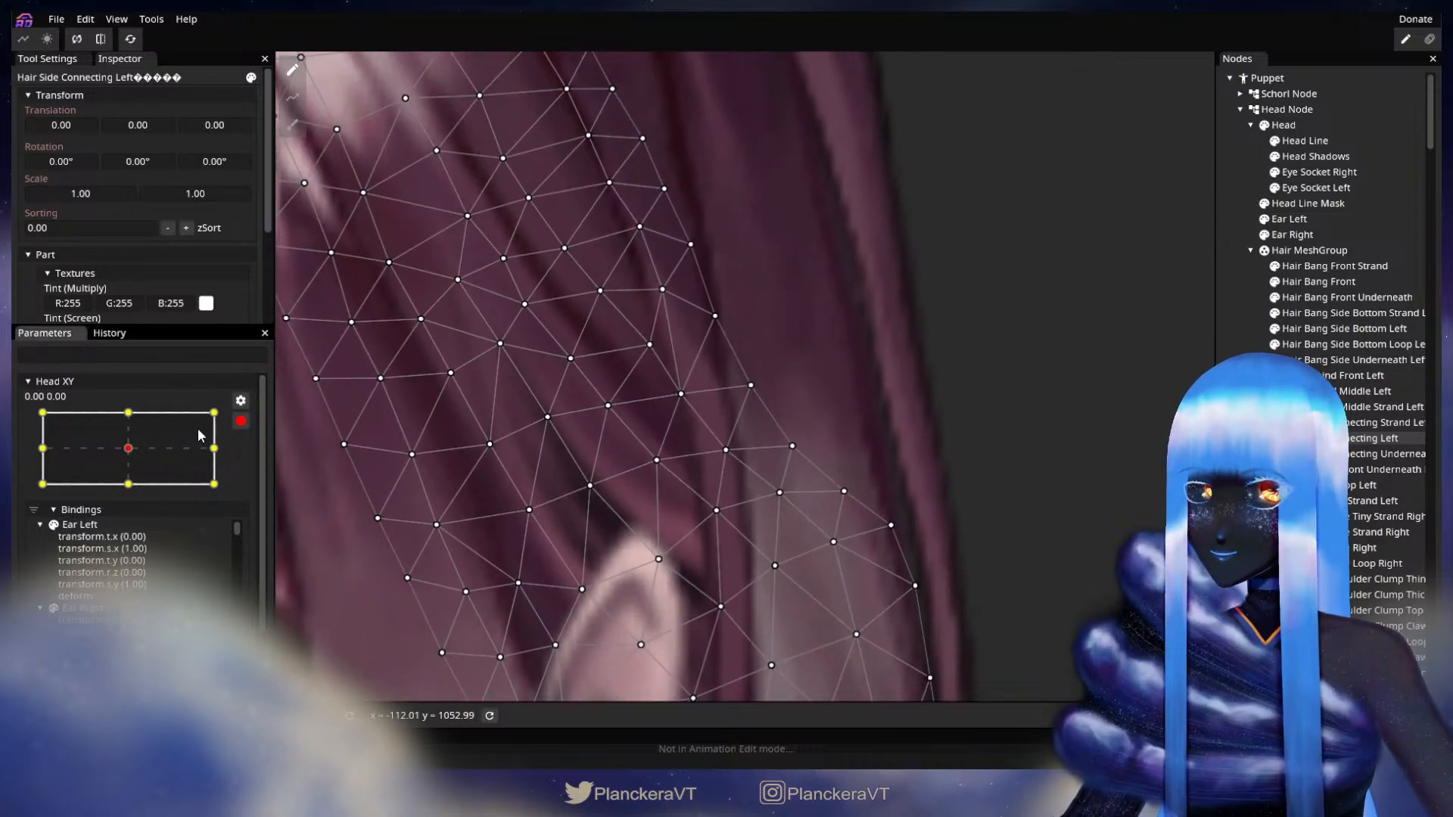
pyautogui.click(214, 413)
# Nudge the vertices of Hair Side Connecting Left along the outer strands around eyebrow height at Head XY 1.00, 1.00, and deselect it.
pyautogui.moveTo(757, 477); pyautogui.dragTo(738, 511)
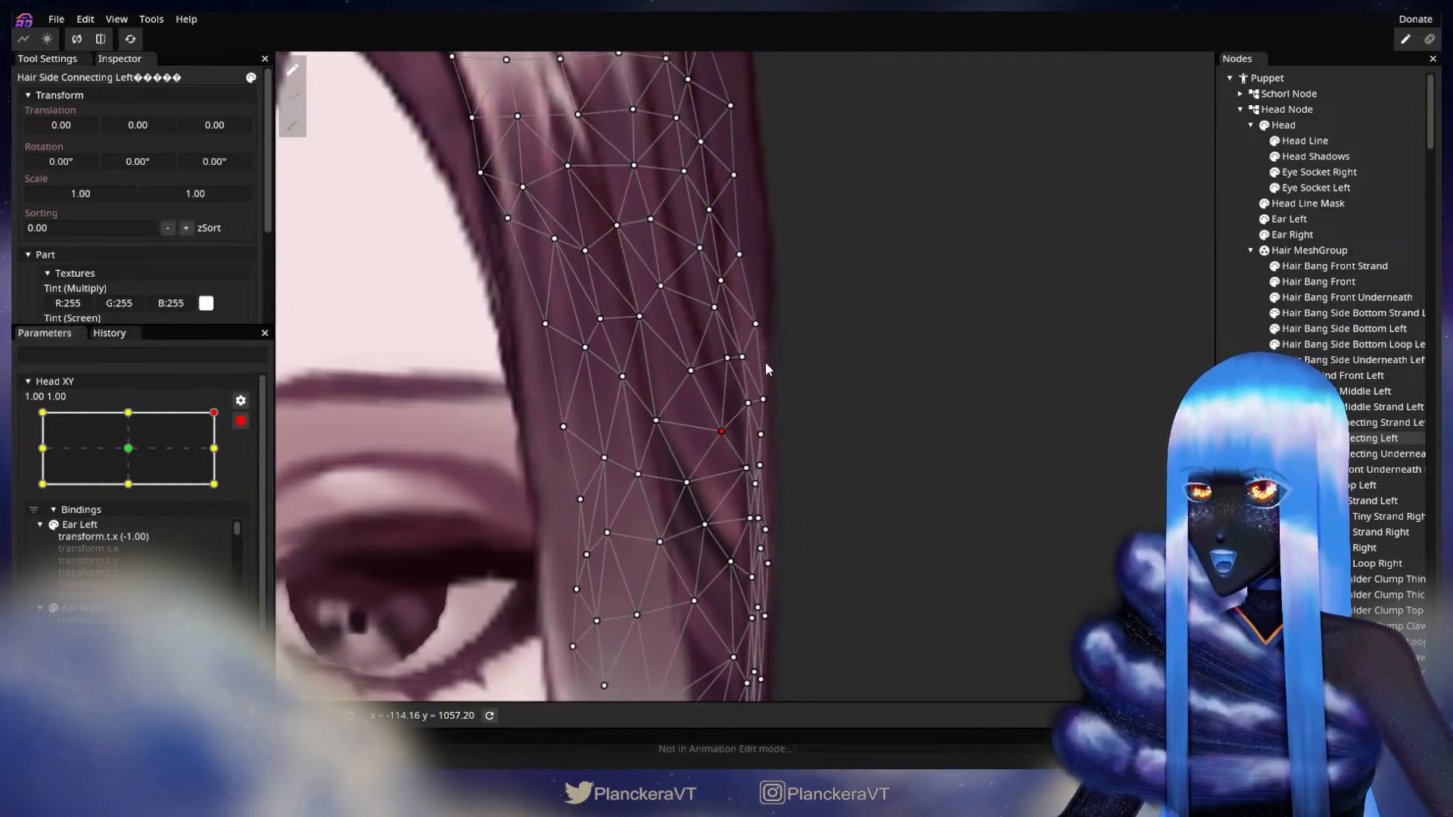
pyautogui.moveTo(793, 489); pyautogui.dragTo(802, 520)
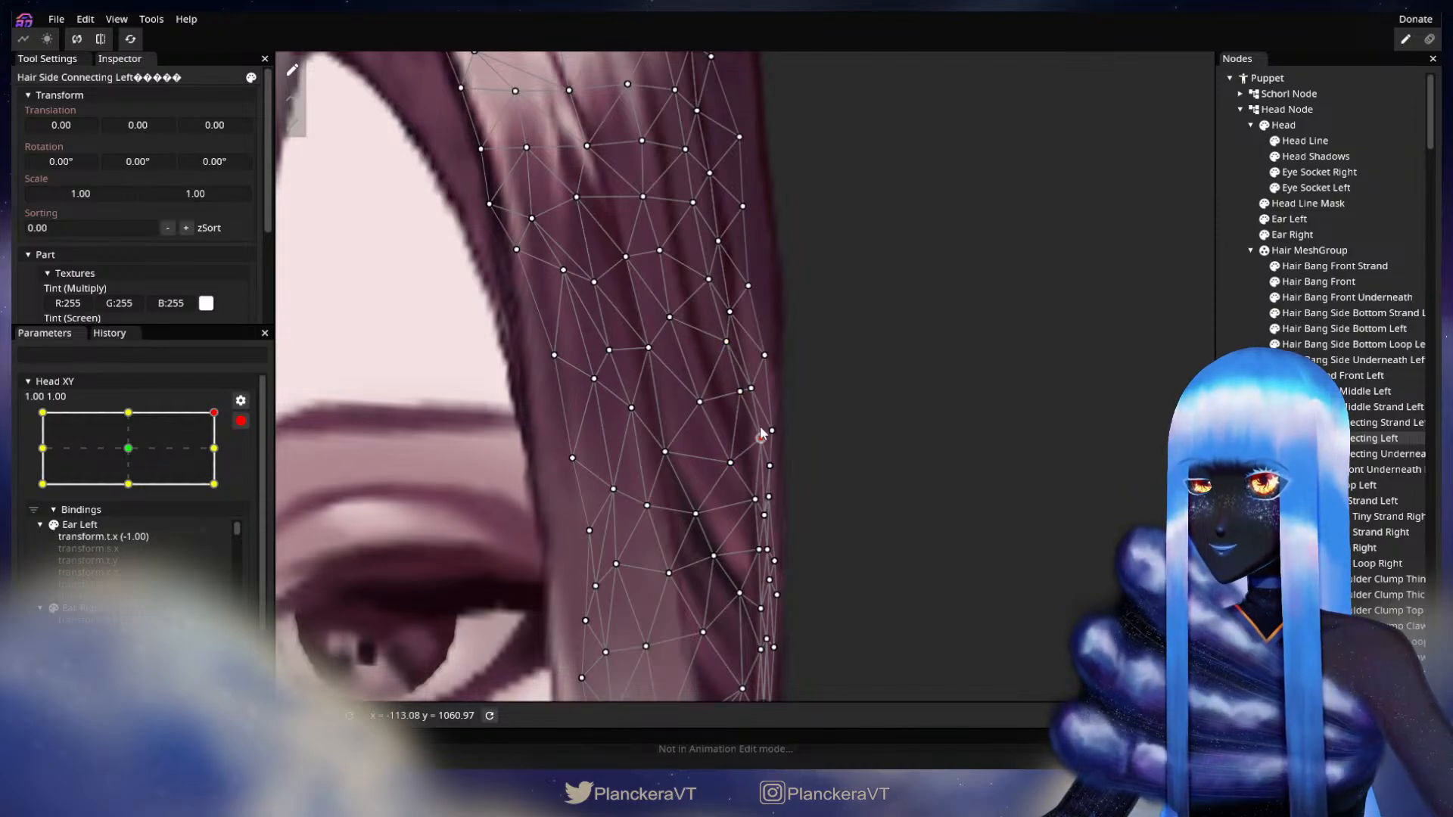
pyautogui.moveTo(751, 388); pyautogui.dragTo(742, 396)
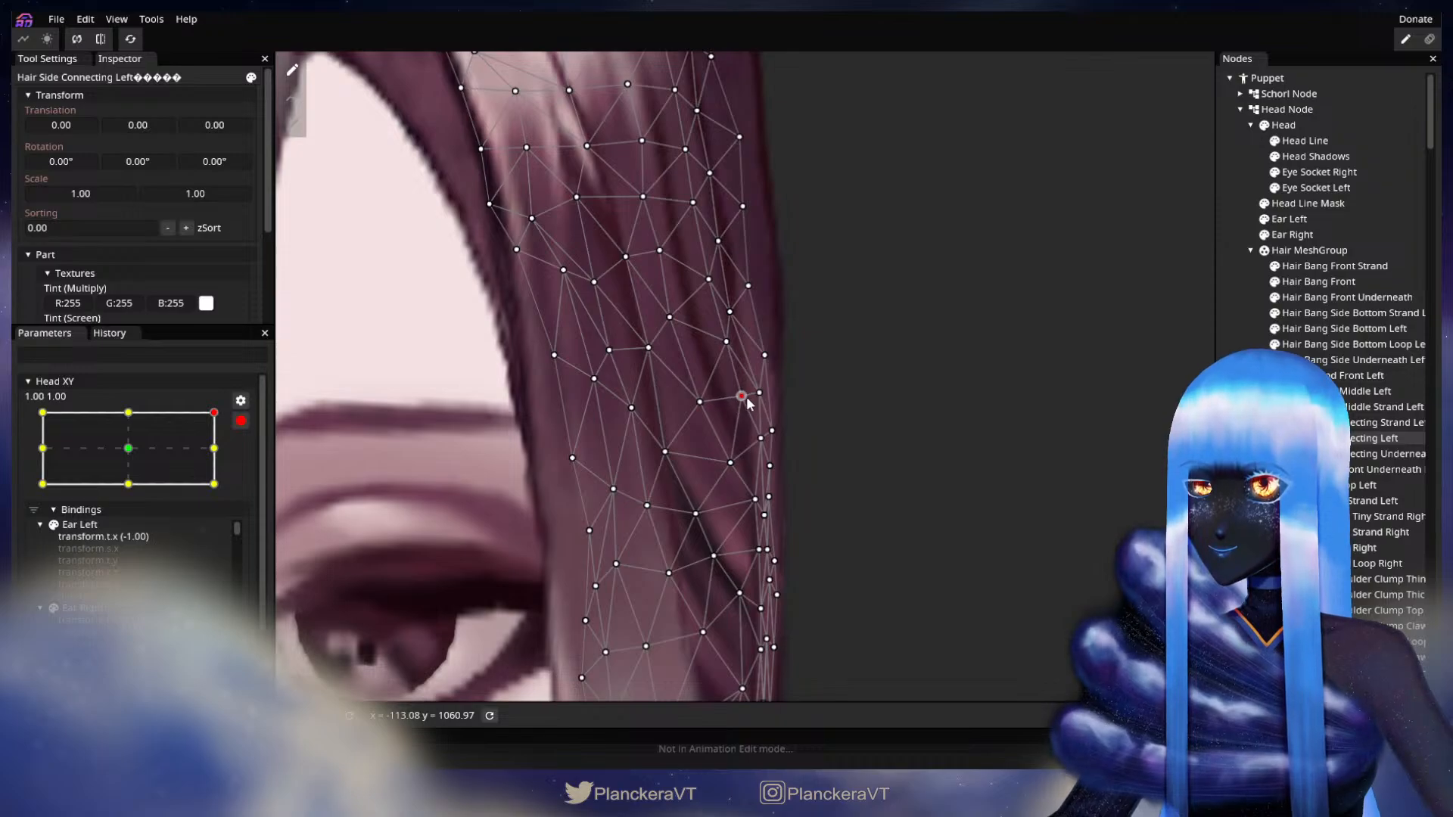
pyautogui.click(701, 402)
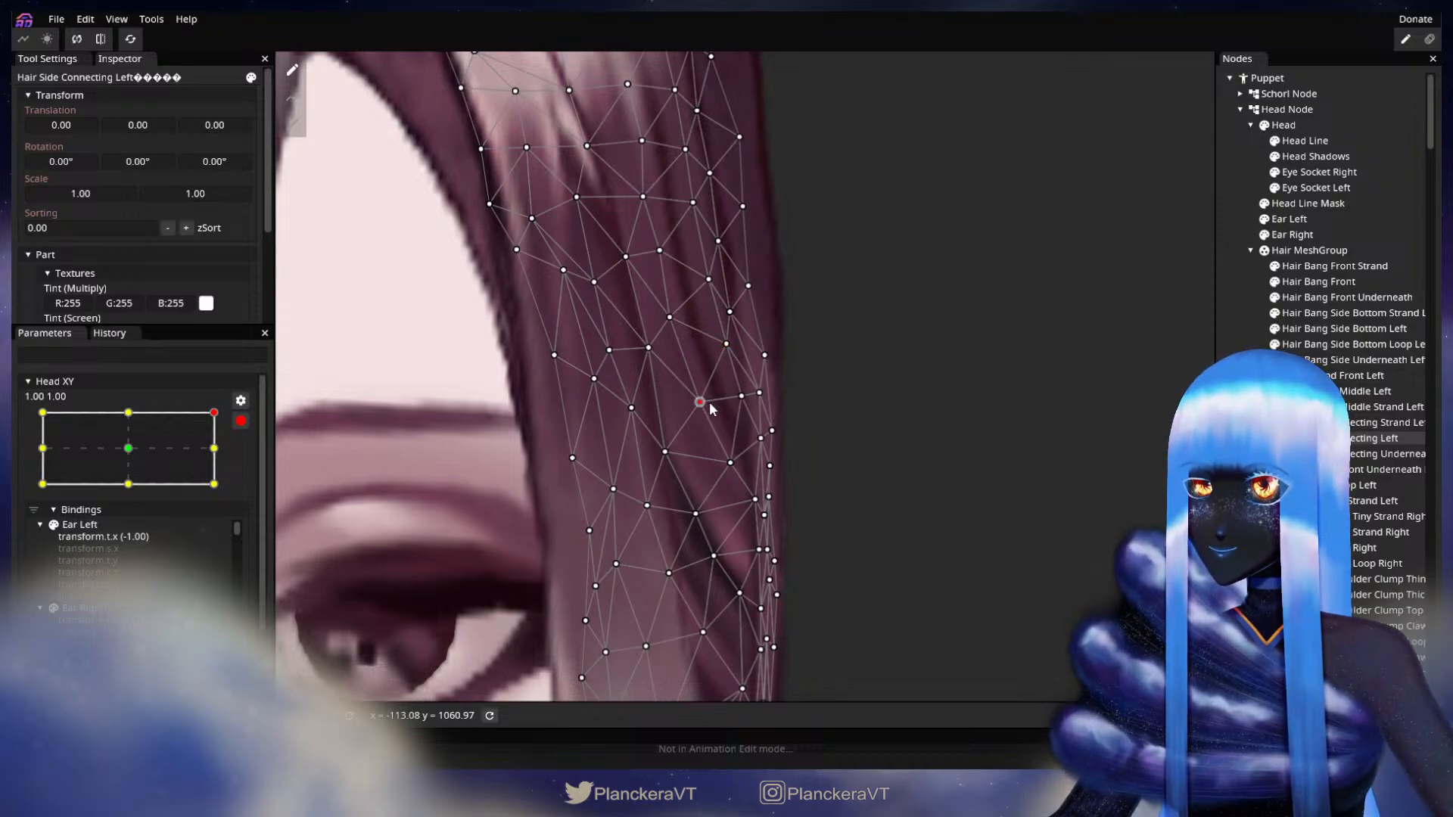
pyautogui.click(731, 461)
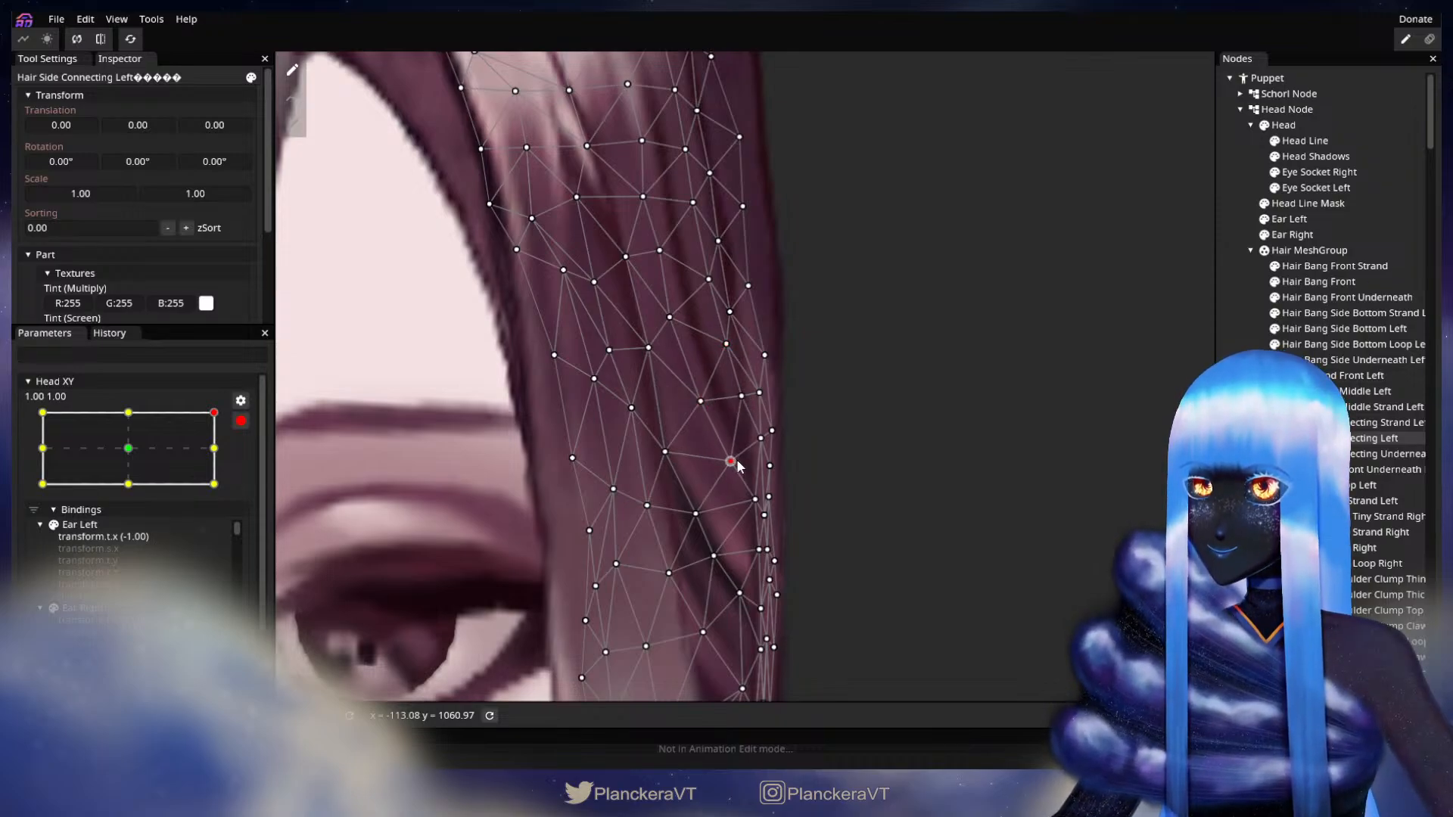
pyautogui.click(762, 443)
pyautogui.click(755, 500)
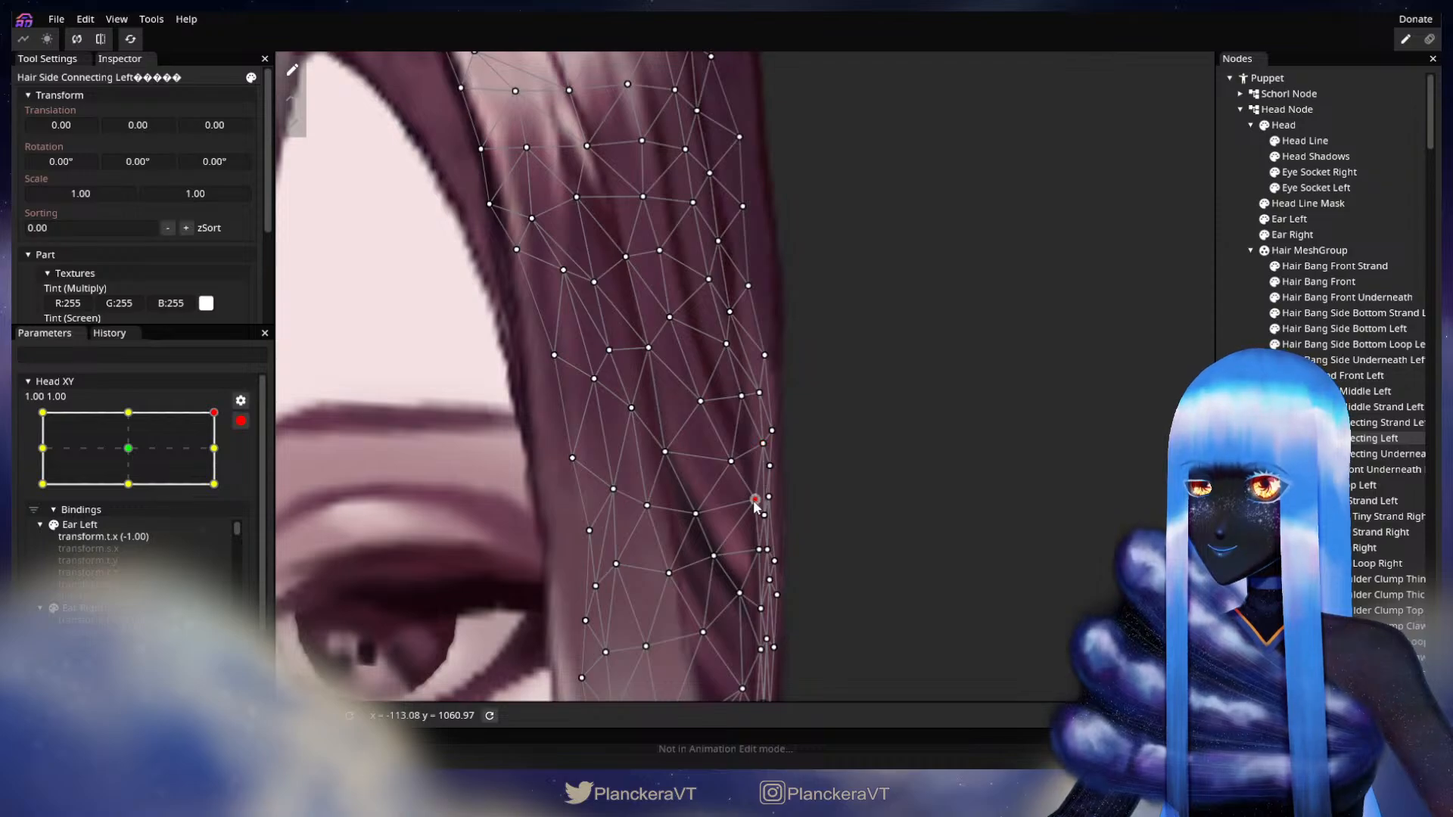
pyautogui.click(691, 518)
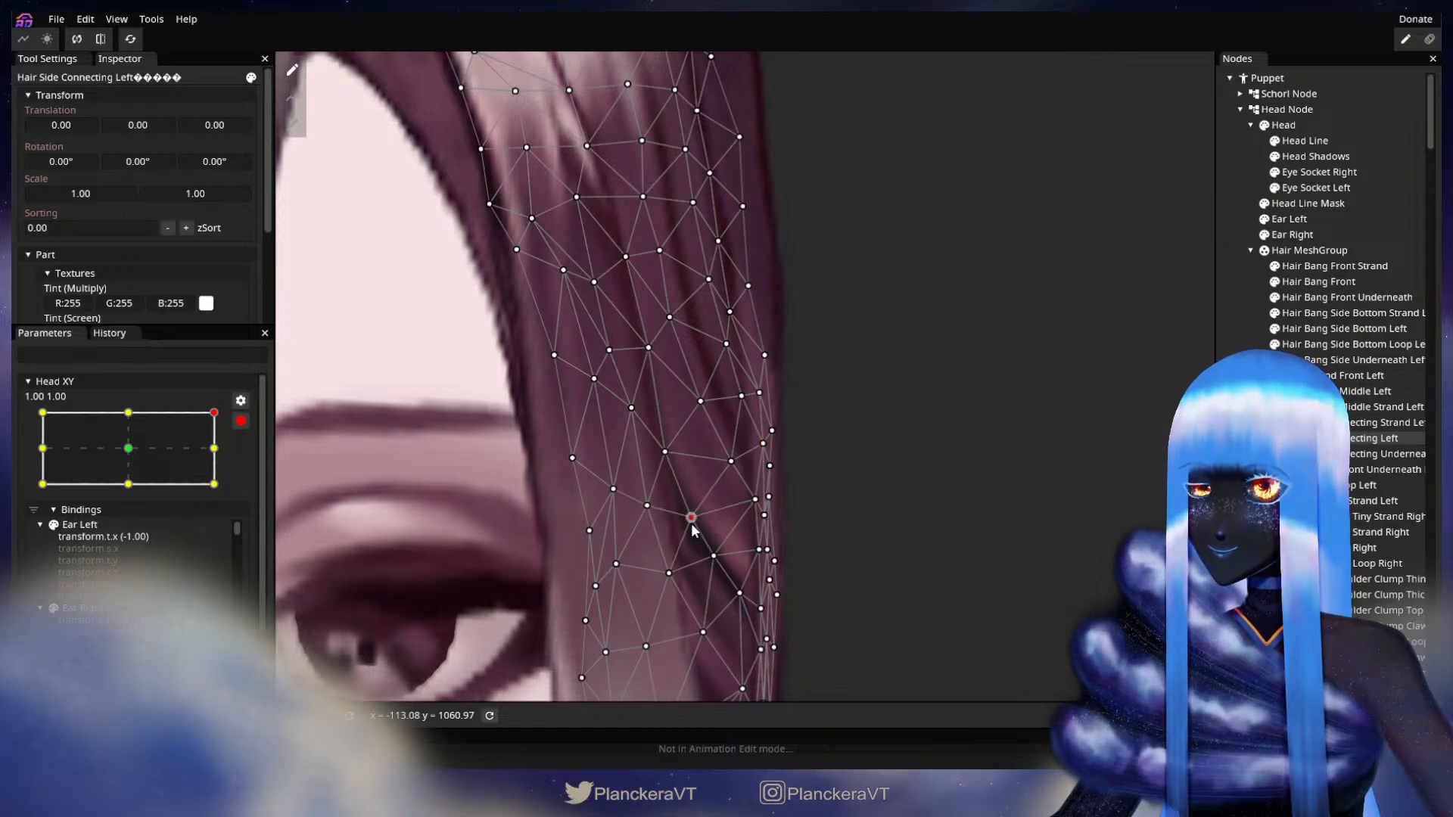
pyautogui.click(711, 559)
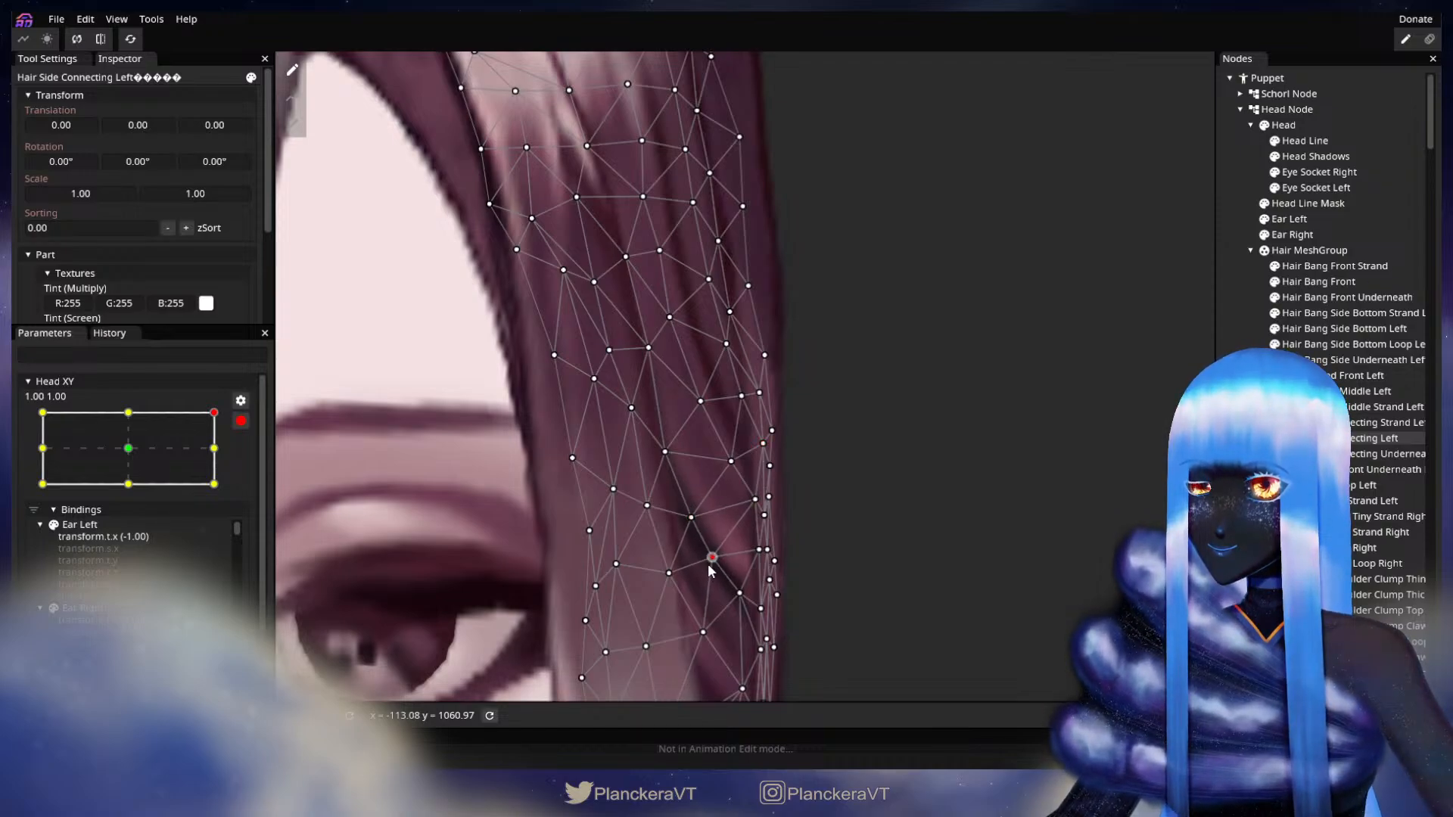
pyautogui.press('Escape')
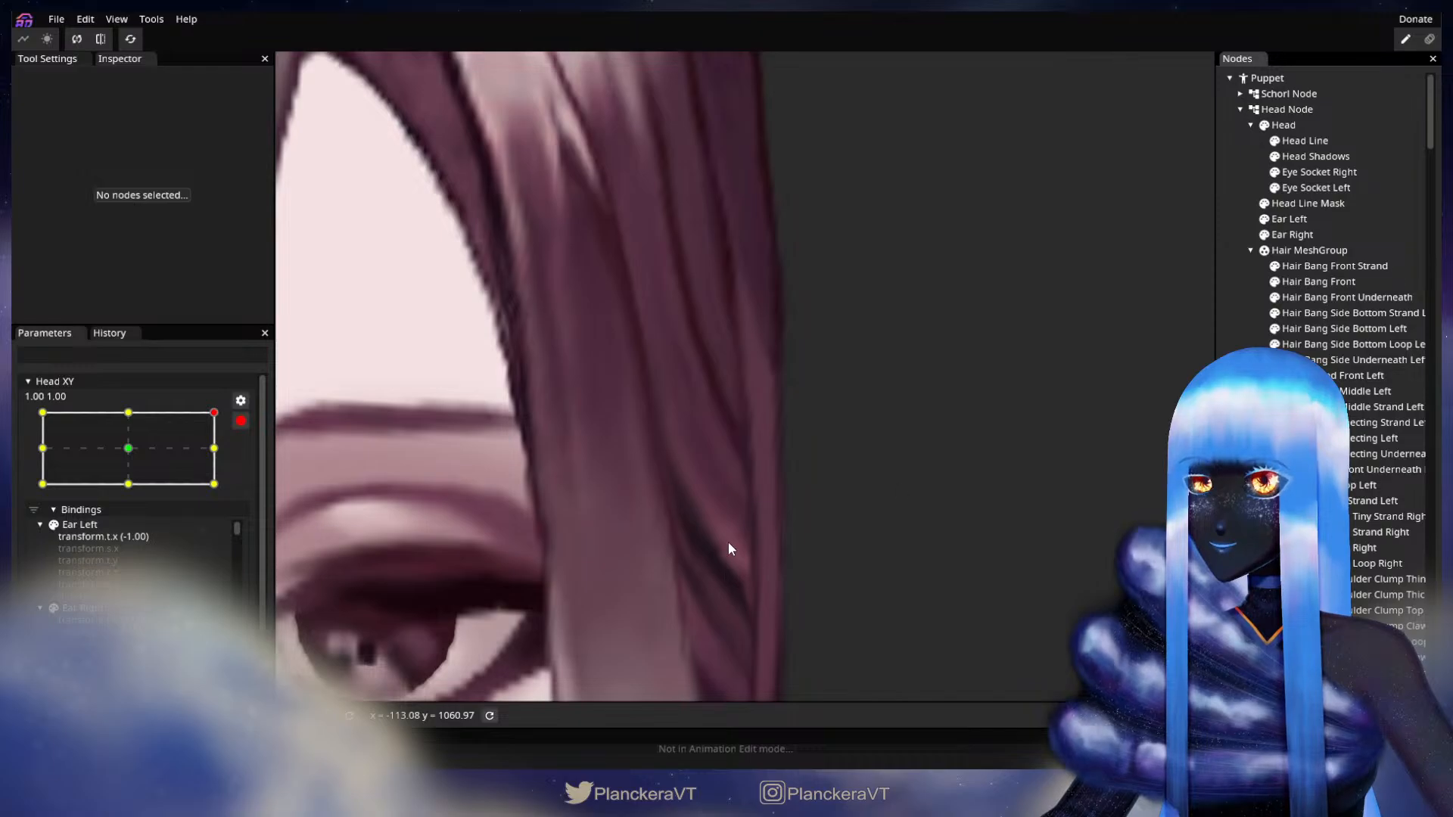
# Reselect Hair Side Connecting Left, shift its vertices at the end of the dark strand beside the eye, and deselect it.
pyautogui.moveTo(728, 542); pyautogui.dragTo(734, 397)
pyautogui.click(1369, 439)
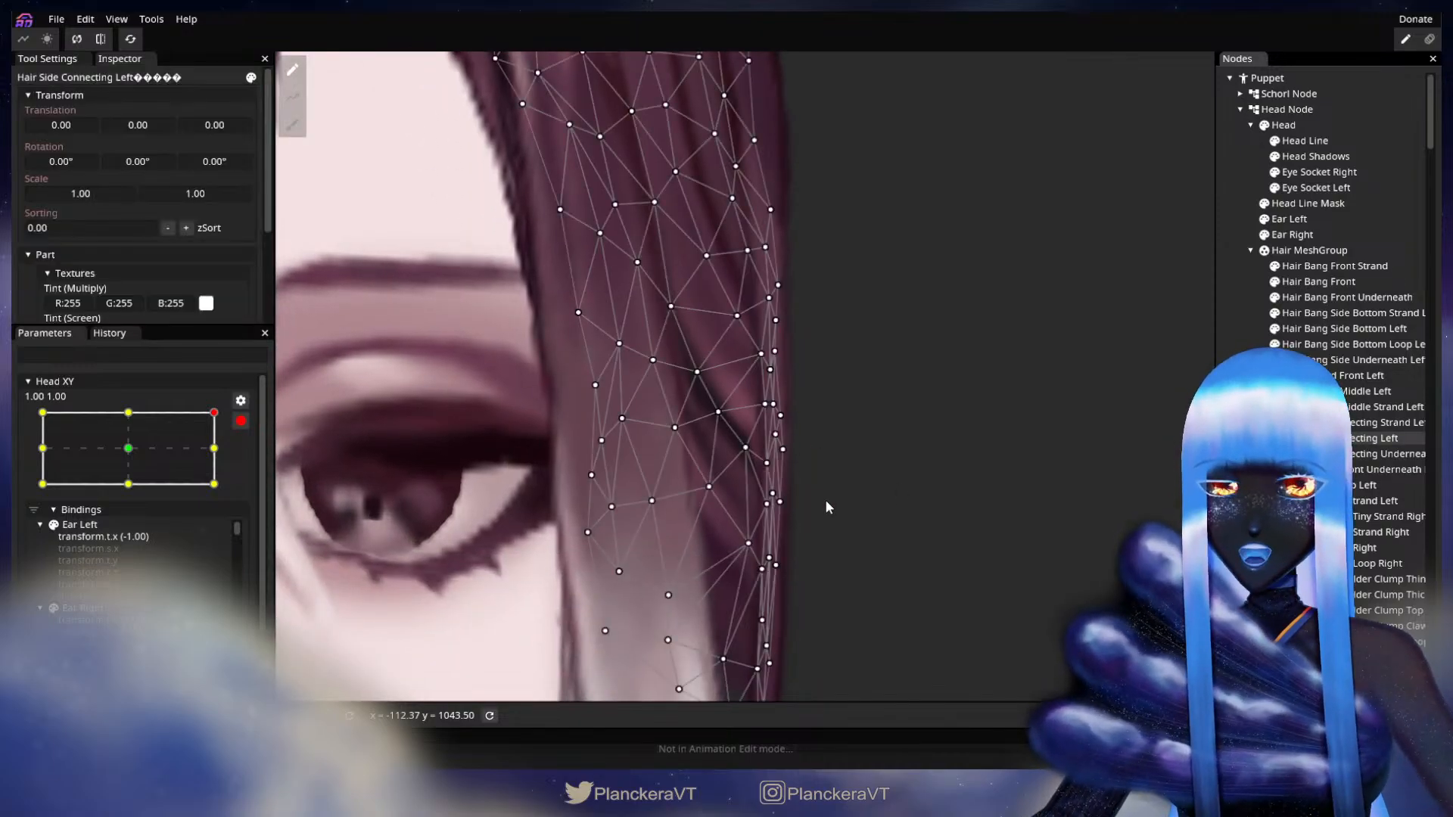
pyautogui.click(773, 502)
pyautogui.moveTo(769, 471); pyautogui.dragTo(757, 463)
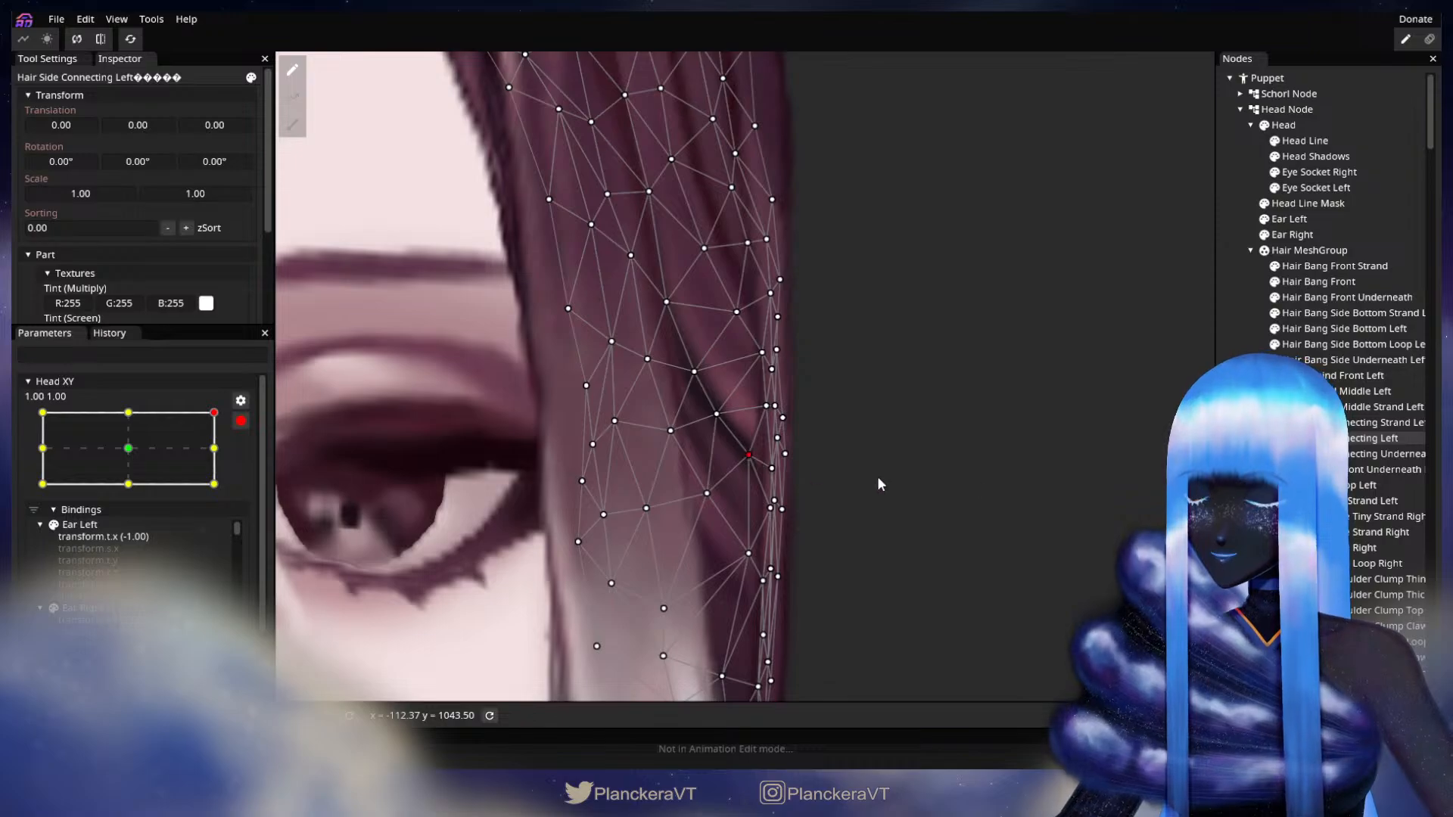
pyautogui.press('Escape')
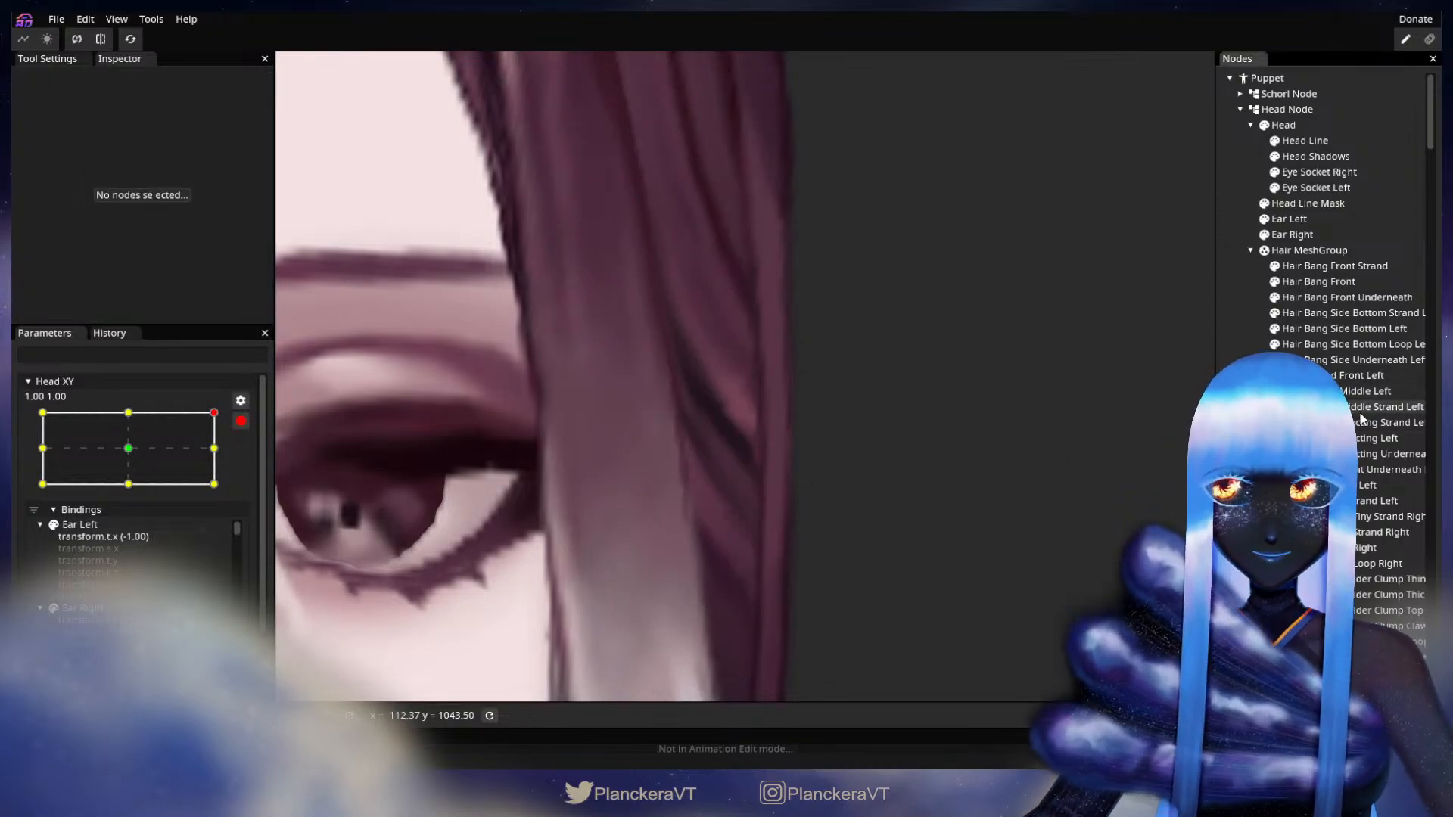
# Select Hair Behind Middle Left, save the puppet file, and clear the selection.
pyautogui.click(783, 505)
pyautogui.hotkey('ctrl', 's')
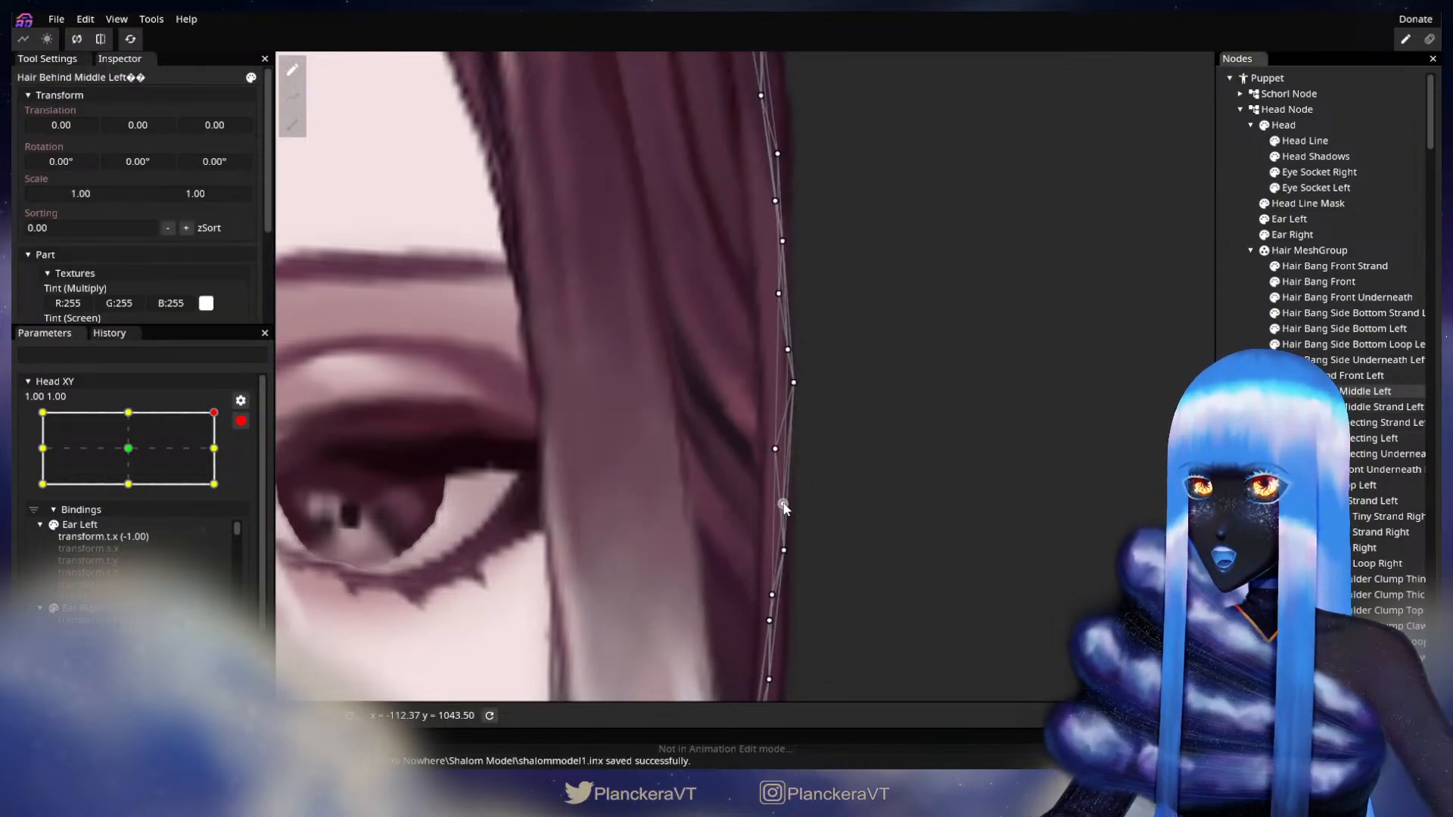
pyautogui.press('Escape')
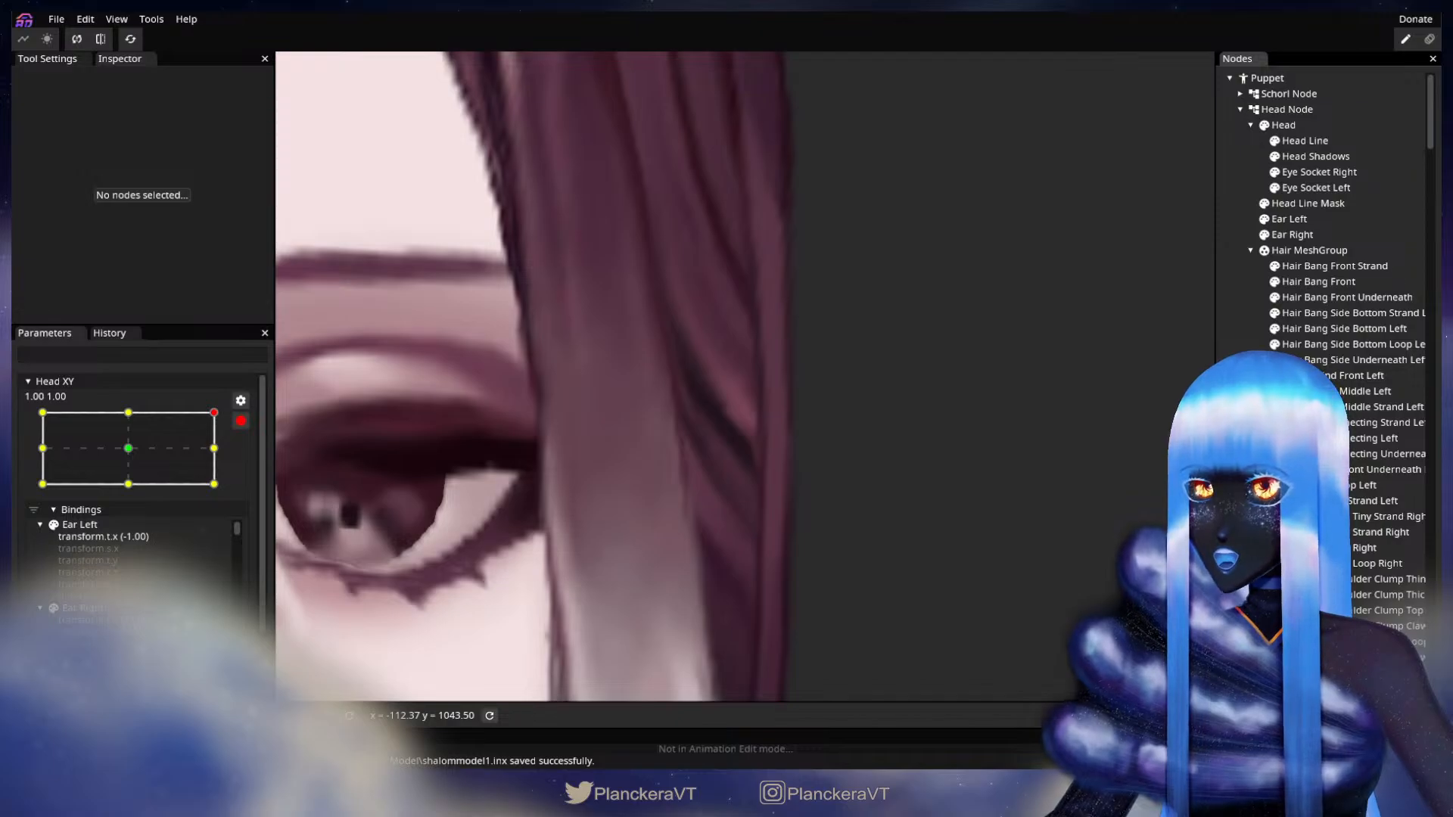
# Pull the vertices of Hair Behind Middle Left inward along the outer hair edge beside the eye and eyebrow.
pyautogui.click(1332, 391)
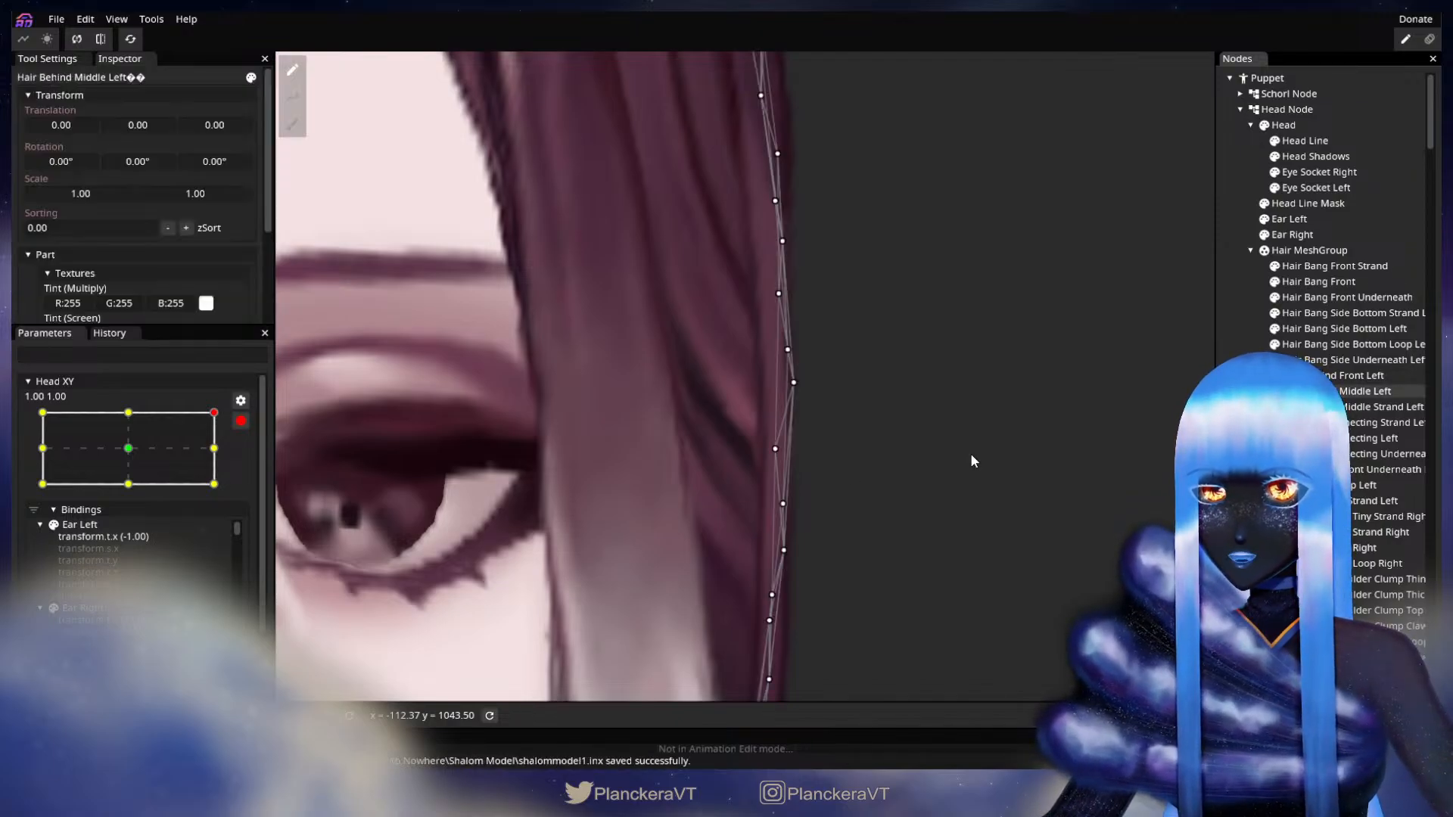
pyautogui.moveTo(800, 384); pyautogui.dragTo(784, 390)
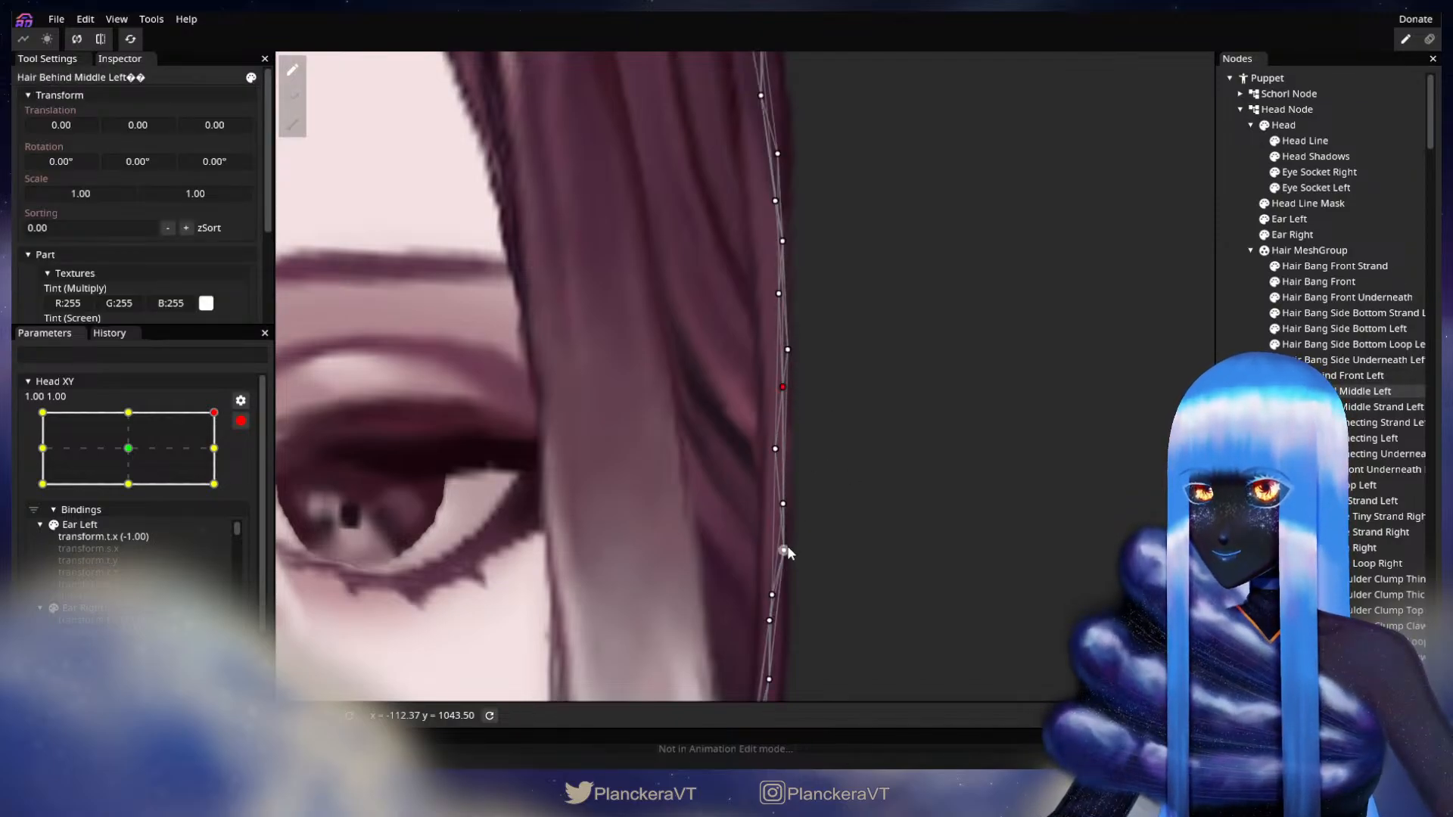
pyautogui.moveTo(787, 546); pyautogui.dragTo(779, 553)
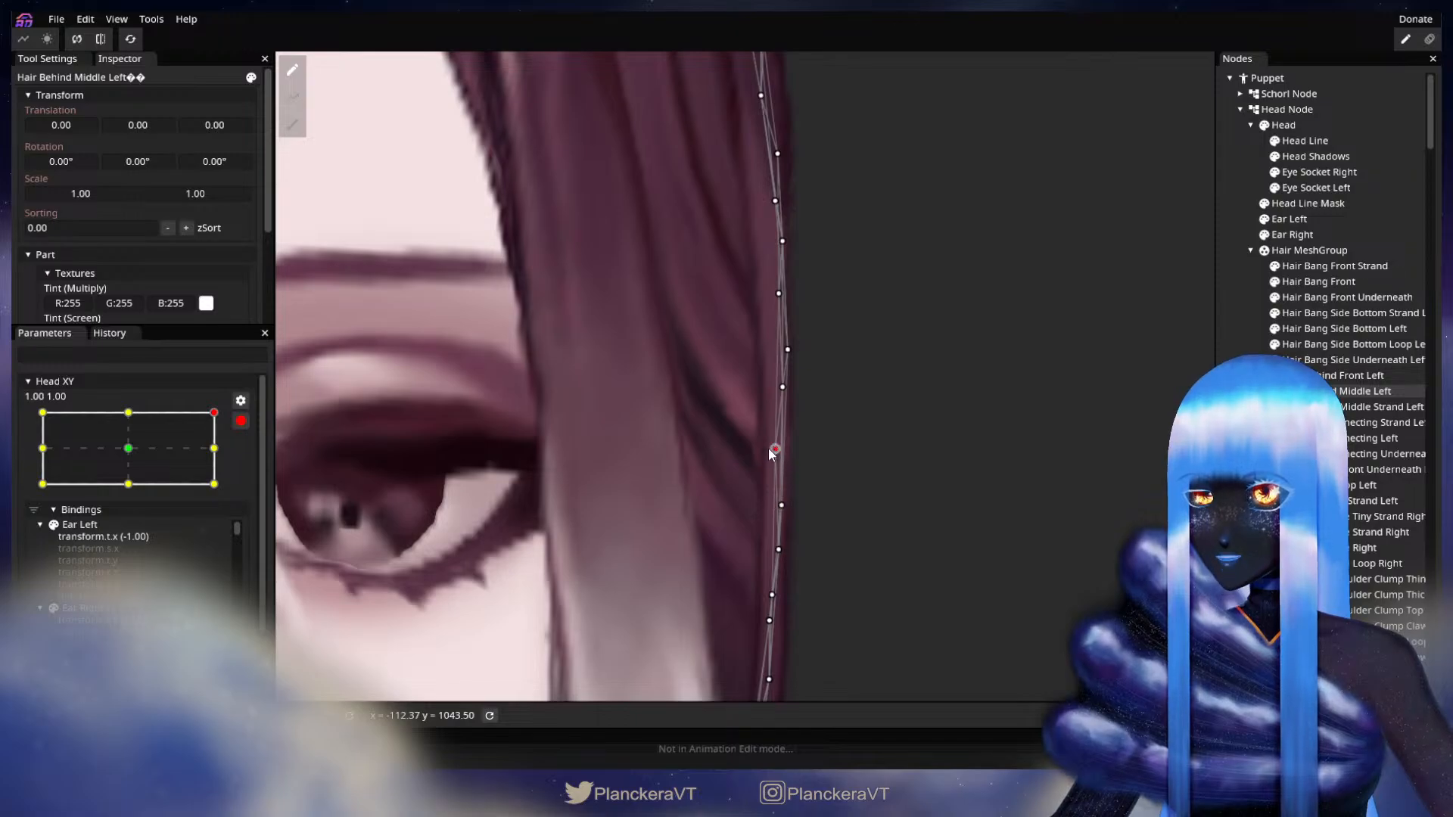
pyautogui.moveTo(769, 448); pyautogui.dragTo(765, 448)
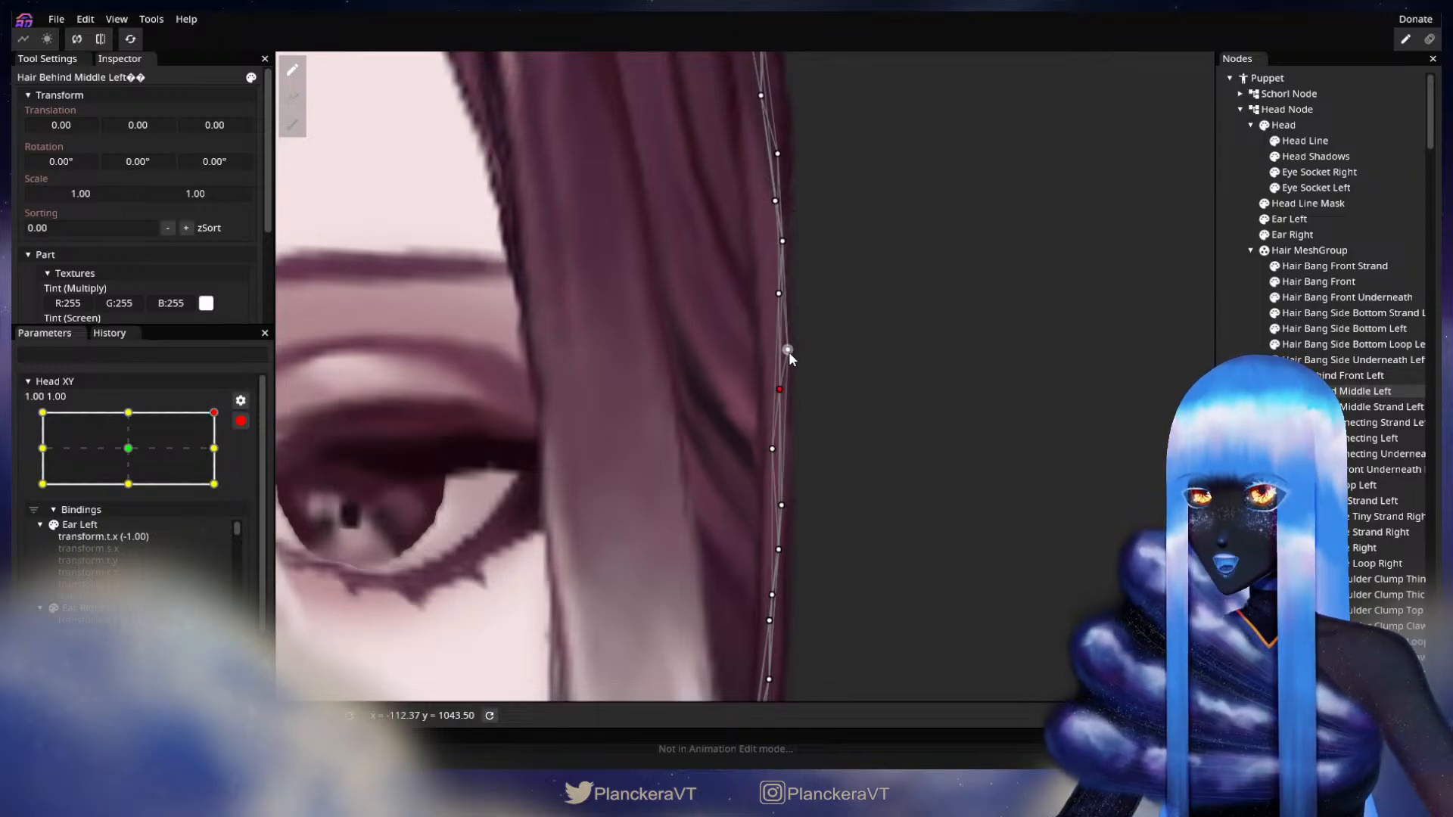
pyautogui.moveTo(788, 353); pyautogui.dragTo(782, 357)
pyautogui.moveTo(775, 295); pyautogui.dragTo(766, 297)
# Shift the lower vertices of Hair Behind Middle Left slightly outward along the hair edge beside the cheek.
pyautogui.moveTo(887, 483); pyautogui.dragTo(871, 207)
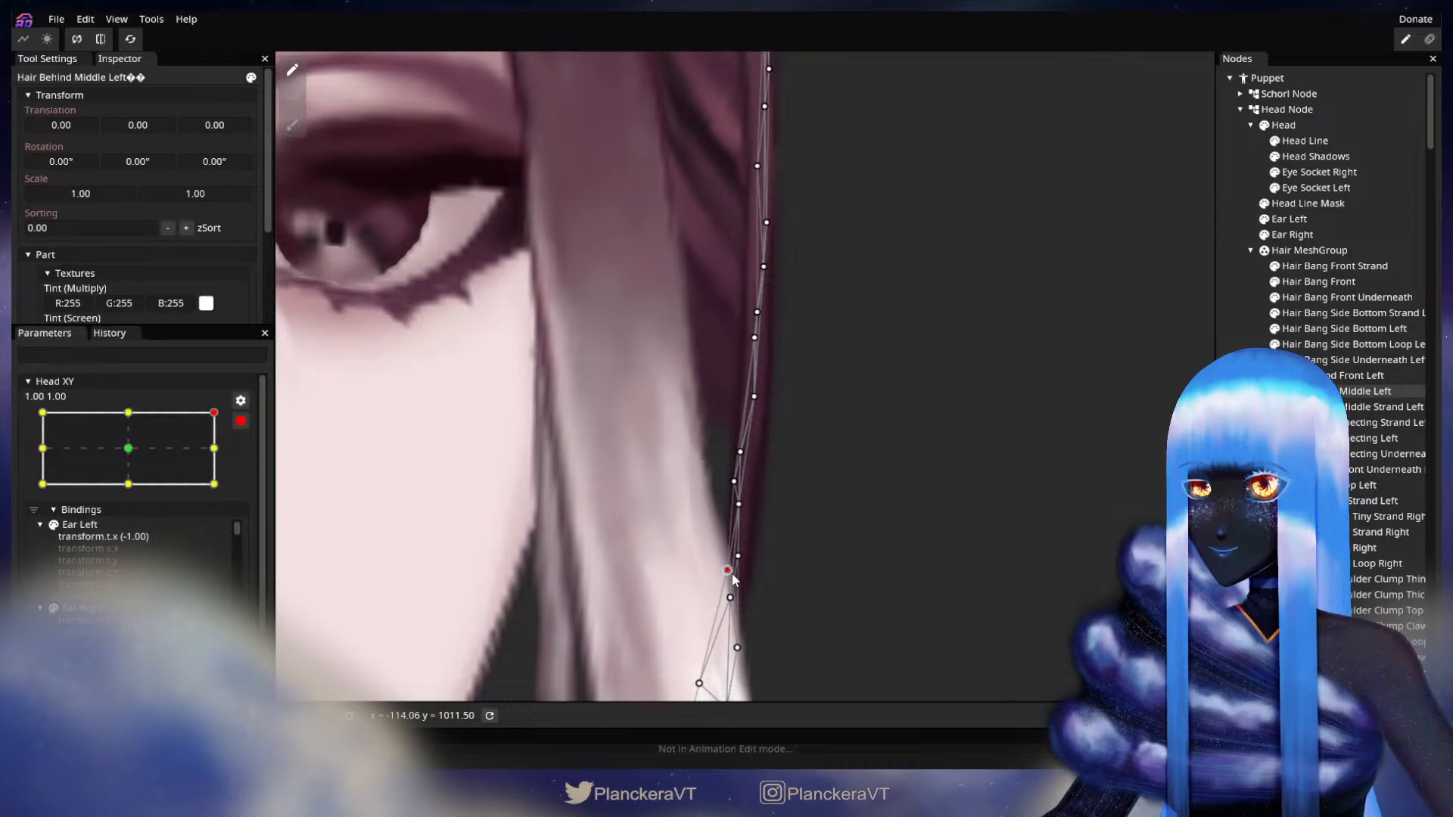
pyautogui.moveTo(743, 511); pyautogui.dragTo(746, 513)
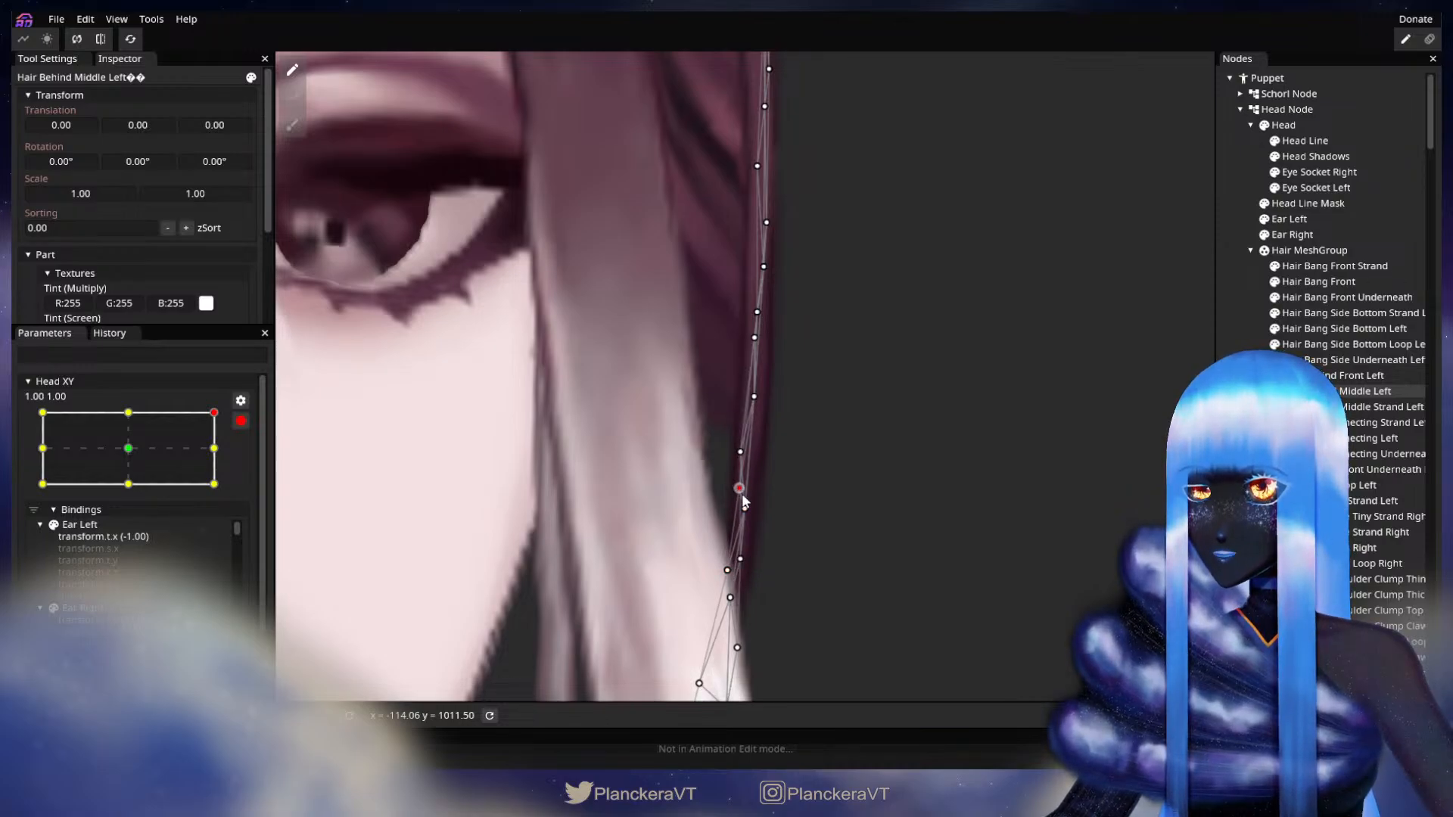
pyautogui.moveTo(743, 455); pyautogui.dragTo(750, 454)
pyautogui.moveTo(757, 395); pyautogui.dragTo(762, 395)
# Move the upper vertices of Hair Behind Middle Left inward along the hair edge above the eyebrow, and deselect it.
pyautogui.moveTo(824, 518); pyautogui.dragTo(848, 230)
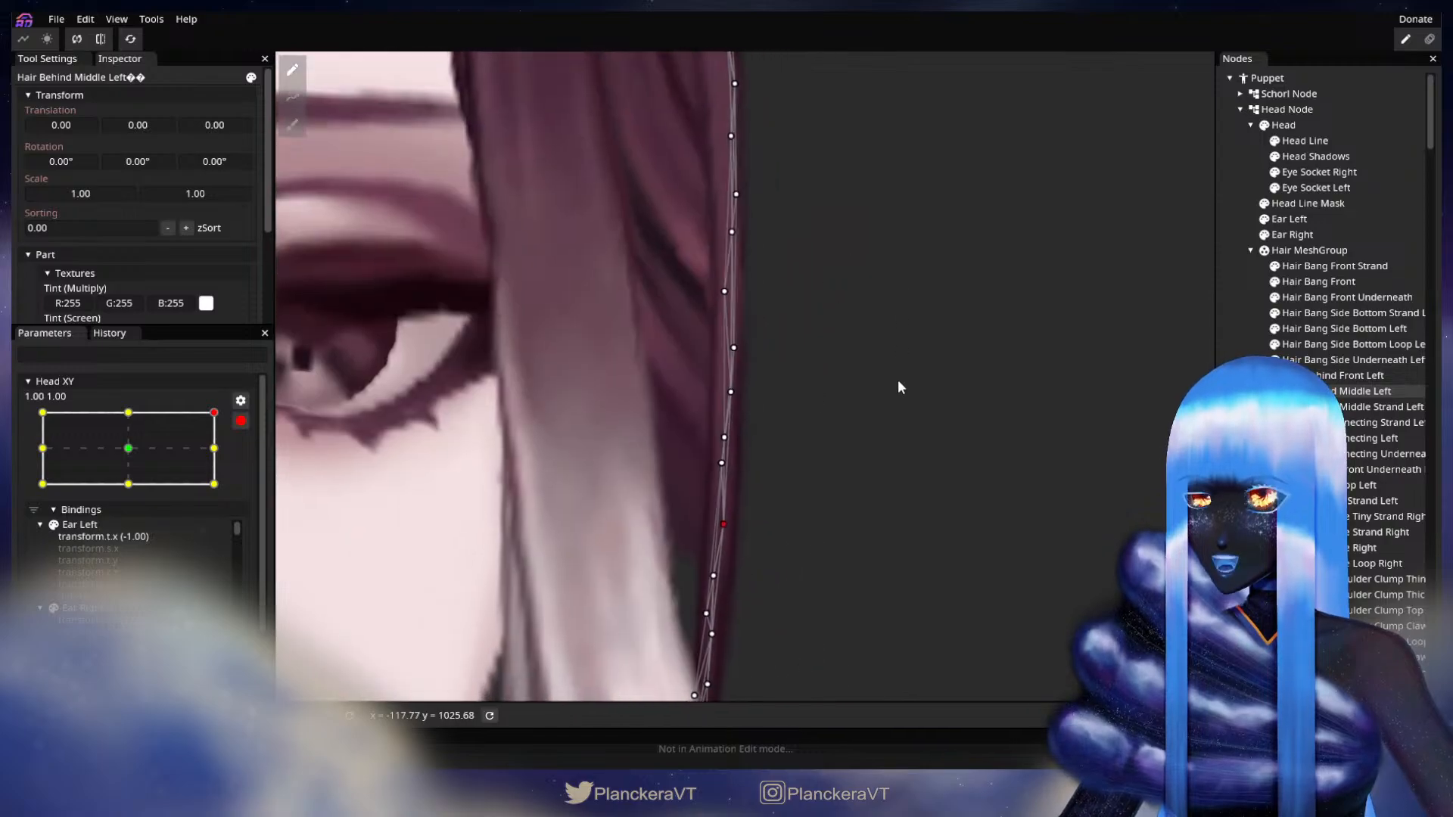
pyautogui.scroll(3, 908, 390)
pyautogui.click(765, 416)
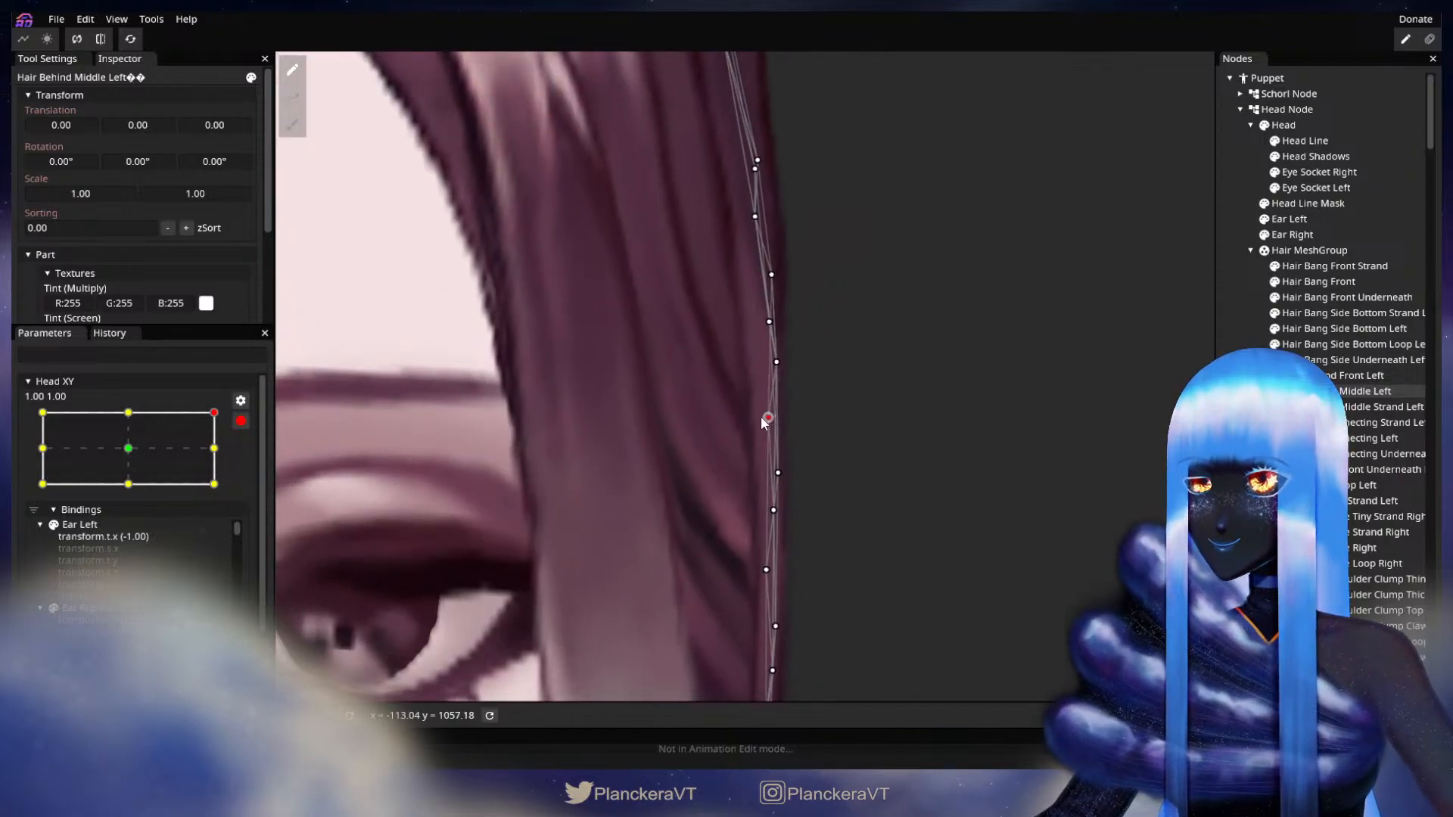
pyautogui.moveTo(778, 362); pyautogui.dragTo(768, 323)
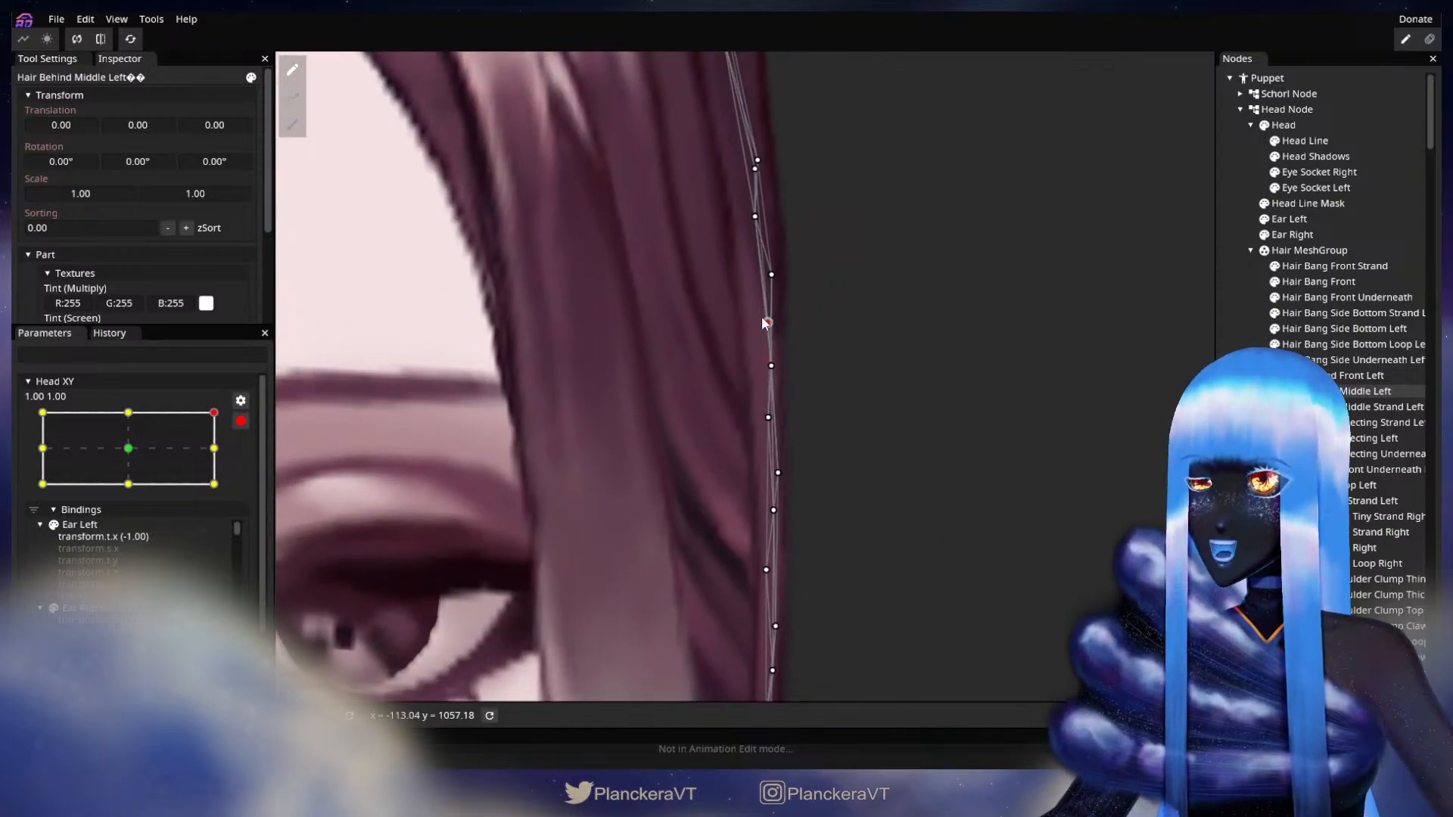
pyautogui.click(766, 270)
pyautogui.scroll(-3, 885, 333)
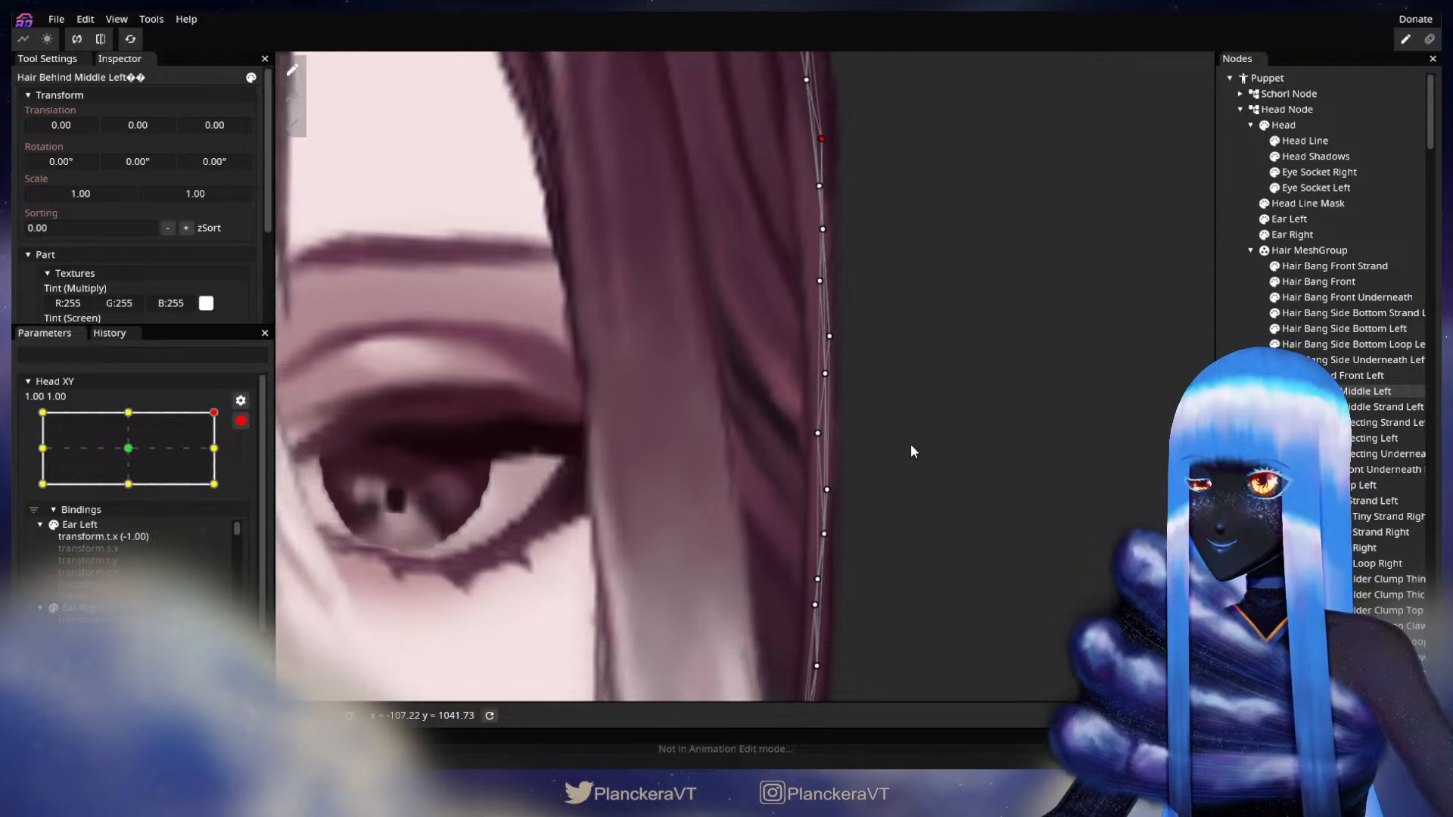
pyautogui.moveTo(911, 443); pyautogui.dragTo(921, 489)
pyautogui.press('Escape')
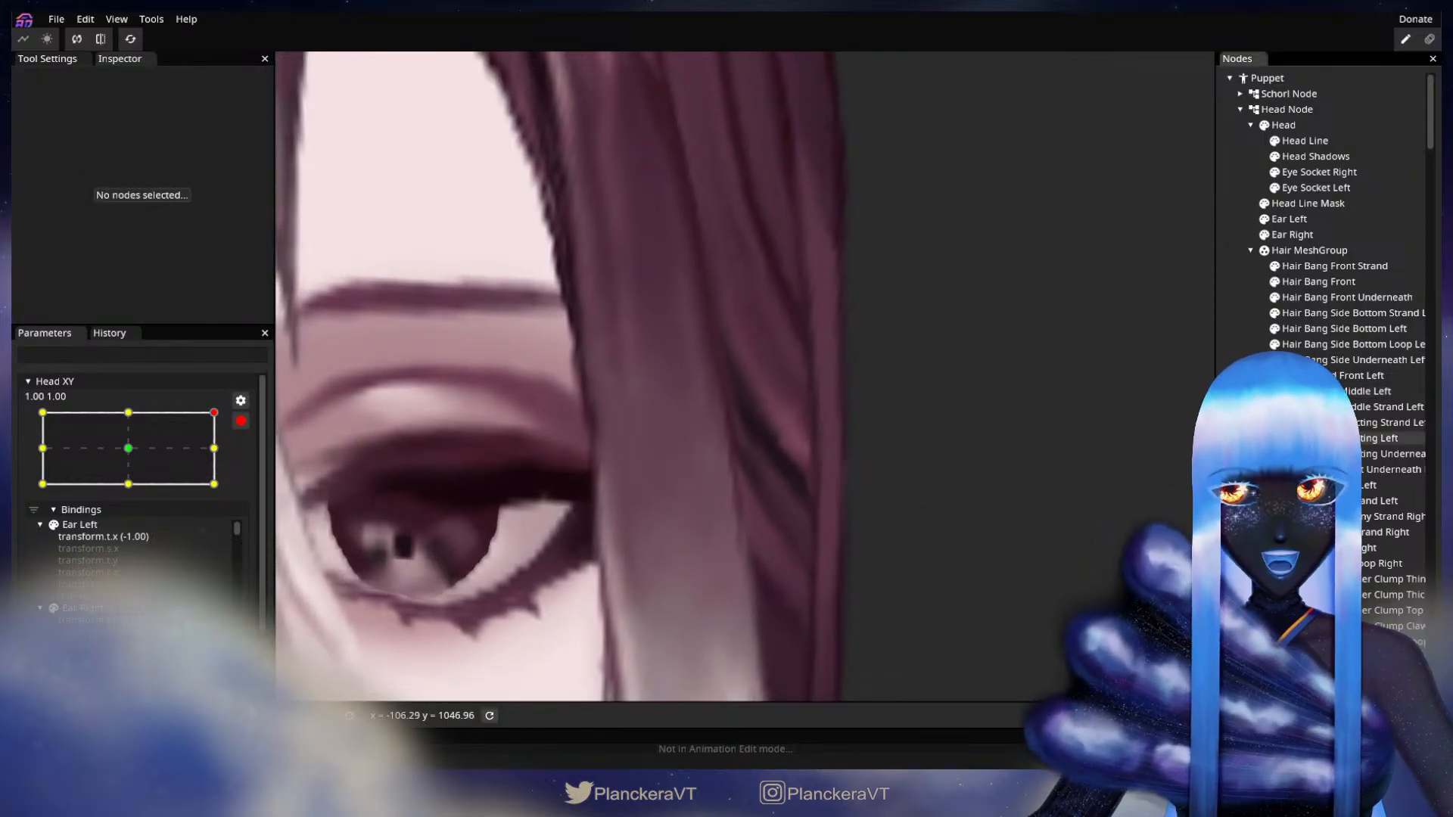
# Try shifting an outer-edge vertex of Hair Side Connecting Left beside the eye, compare with and without the change, and undo it.
pyautogui.click(1310, 438)
pyautogui.moveTo(828, 501); pyautogui.dragTo(828, 492)
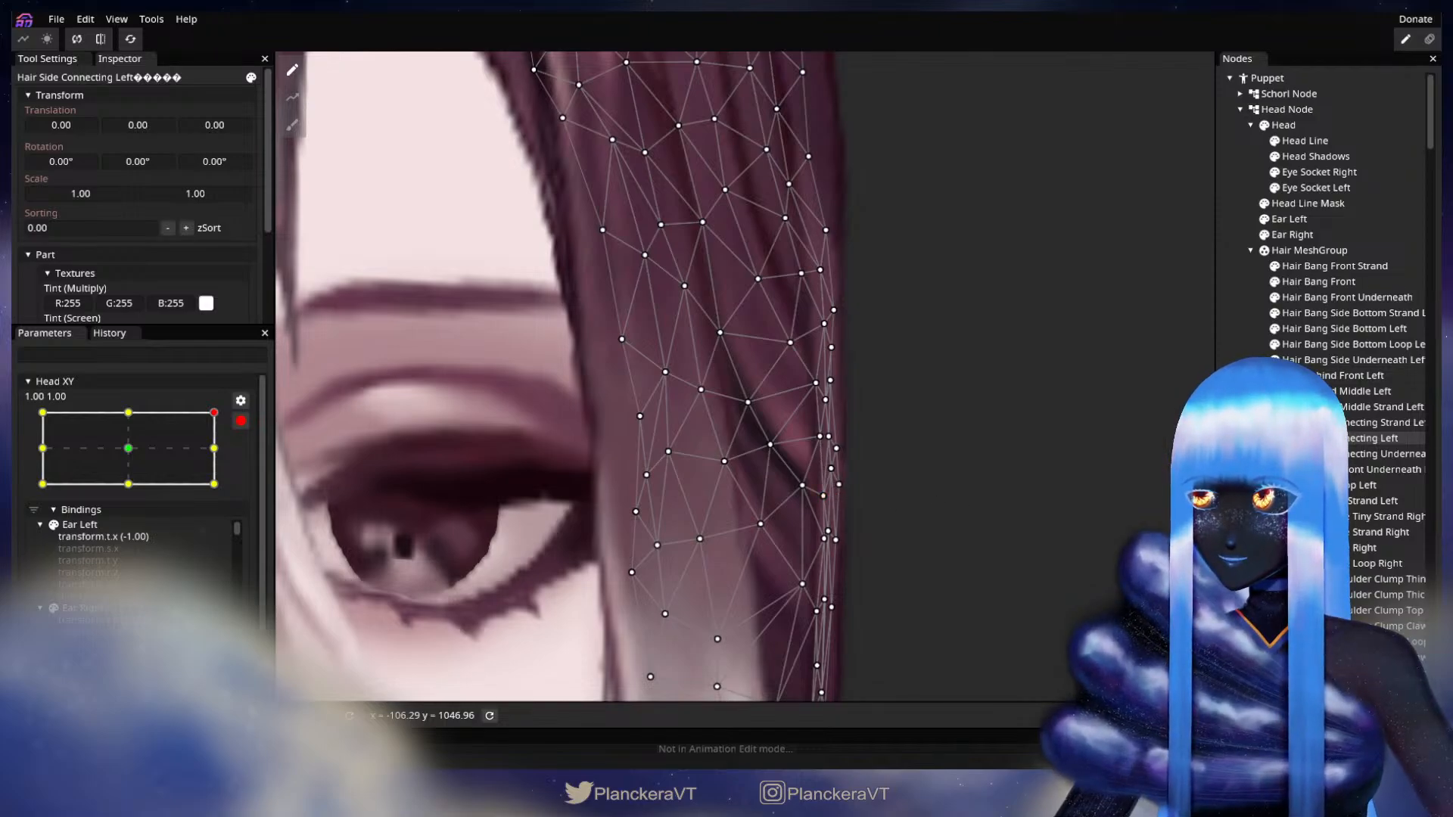
pyautogui.press('Escape')
pyautogui.hotkey('ctrl', 'z')
pyautogui.hotkey('ctrl', 'shift', 'z')
pyautogui.hotkey('ctrl', 'z')
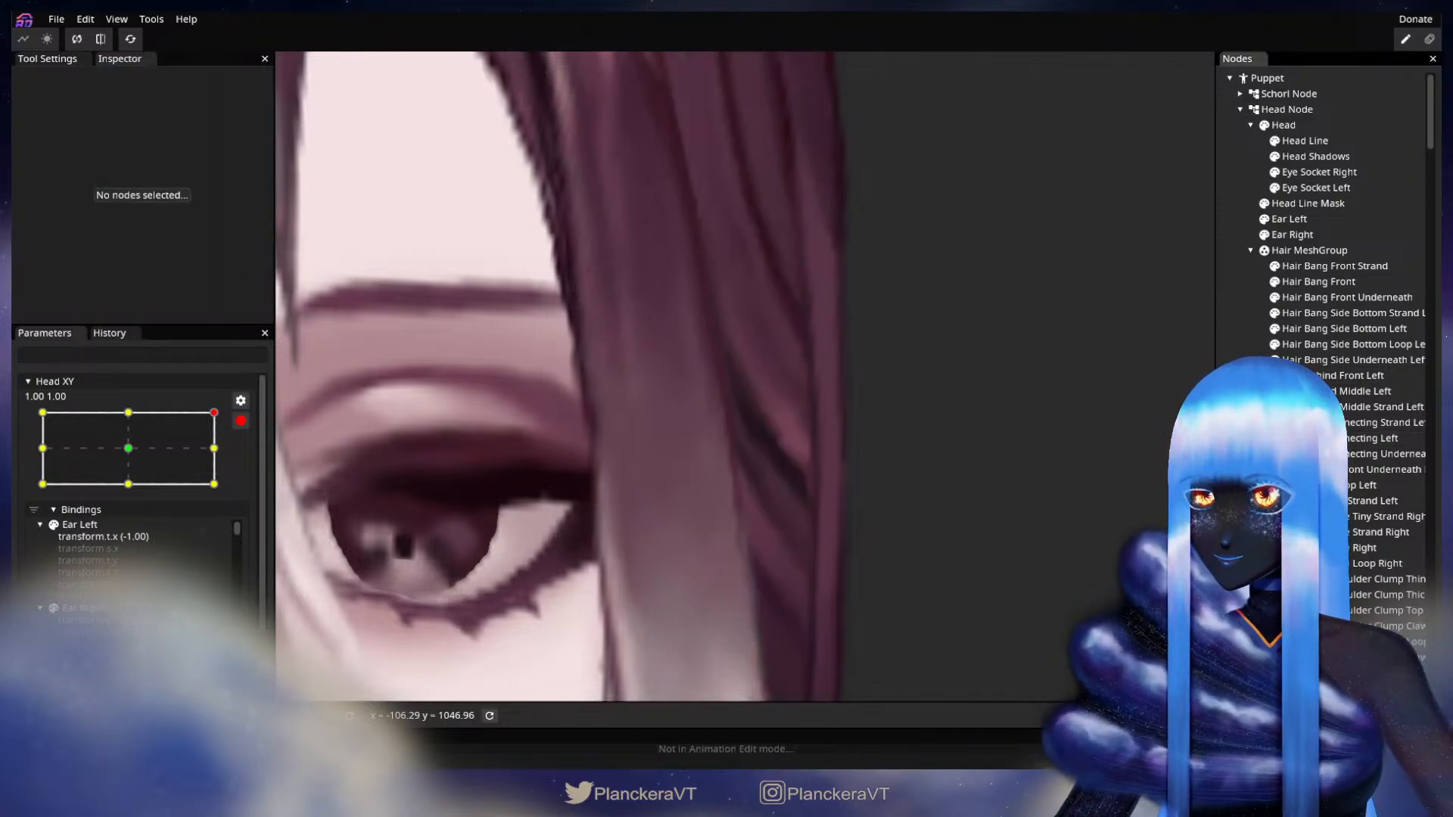
# Push the outer-edge vertices of Hair Side Connecting Left slightly outward beside the eye using the 15.00 Circle Brush, and deselect it.
pyautogui.click(624, 390)
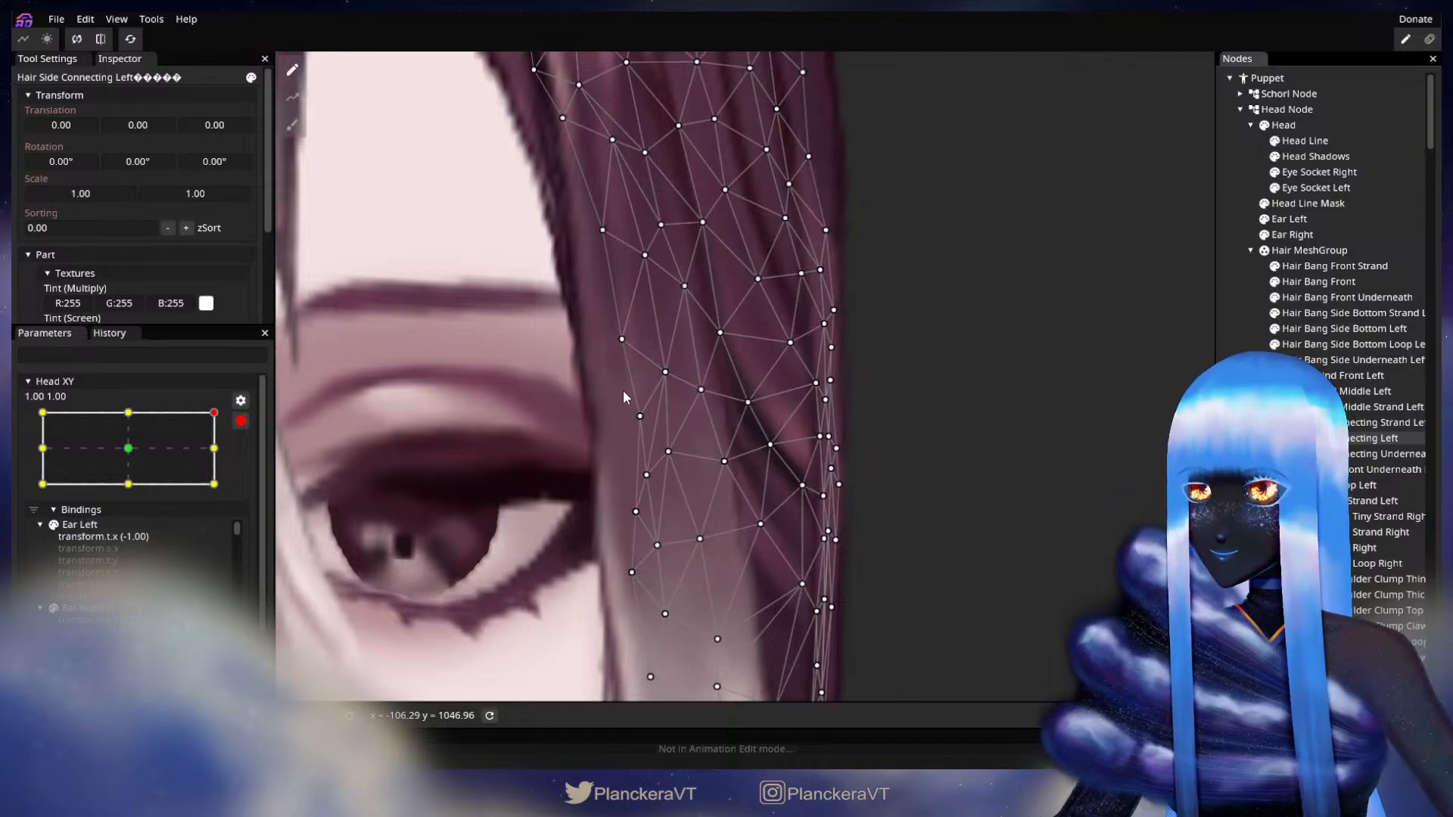
pyautogui.click(292, 124)
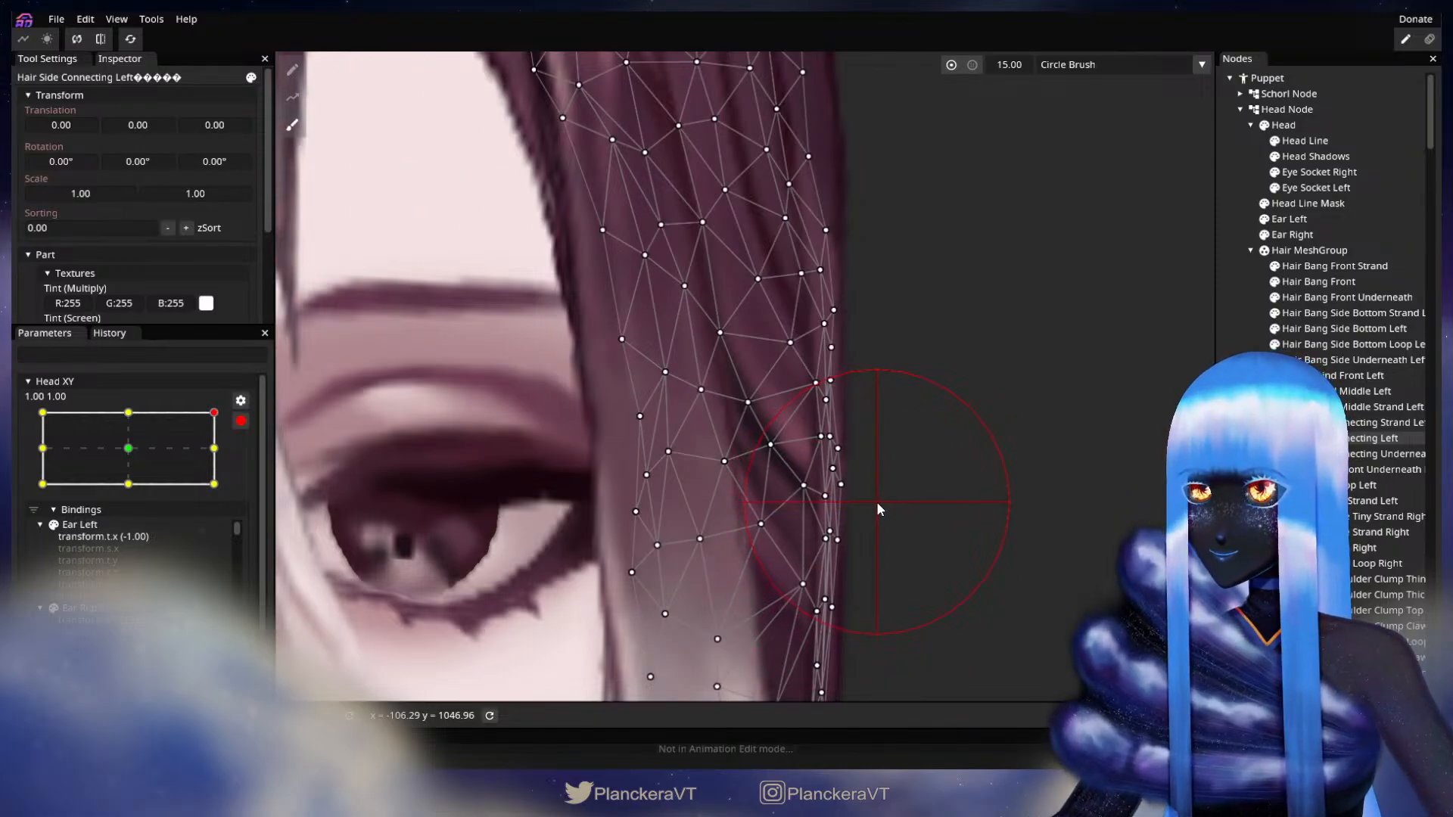
pyautogui.moveTo(878, 504); pyautogui.dragTo(882, 503)
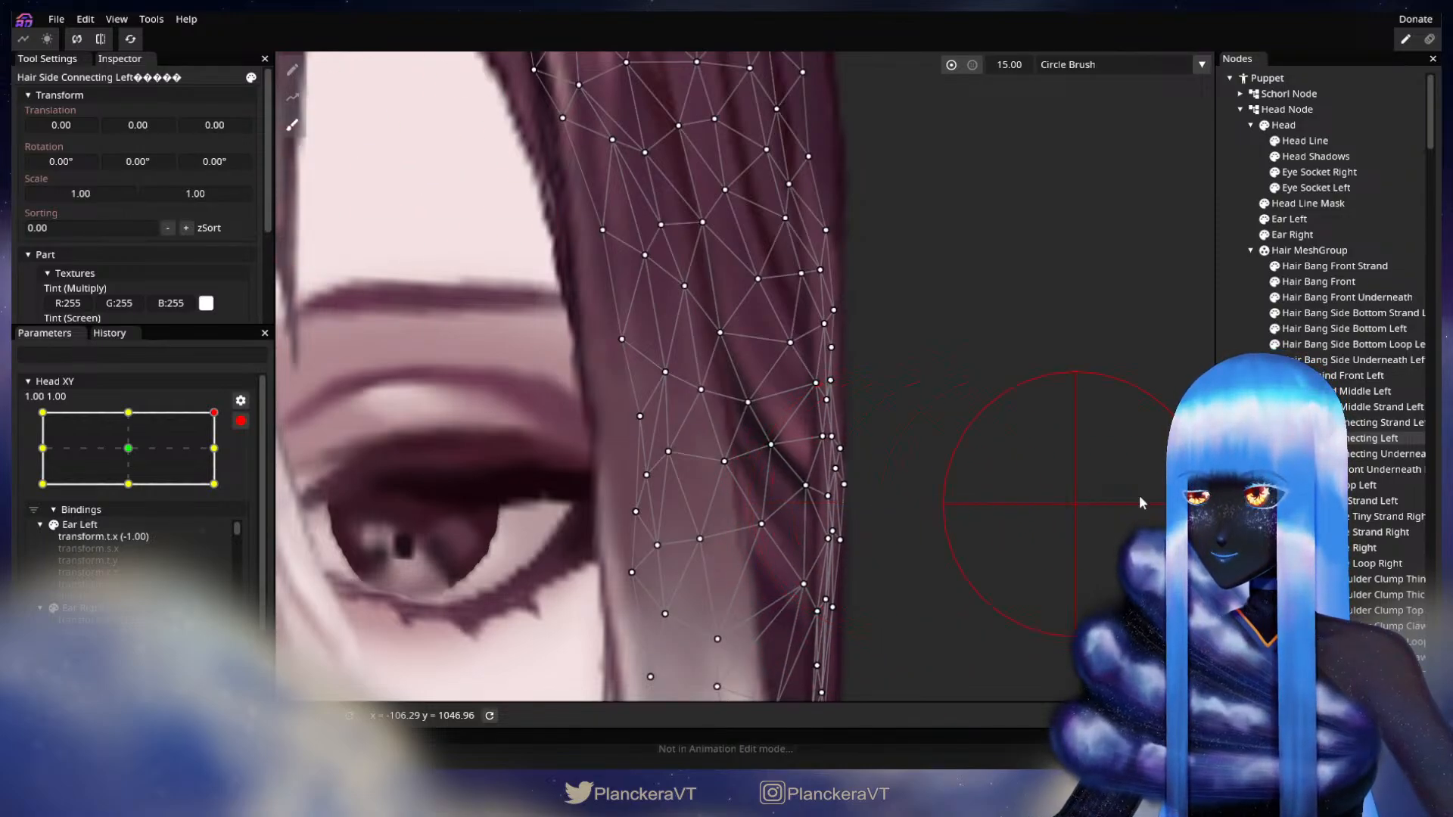
pyautogui.press('Escape')
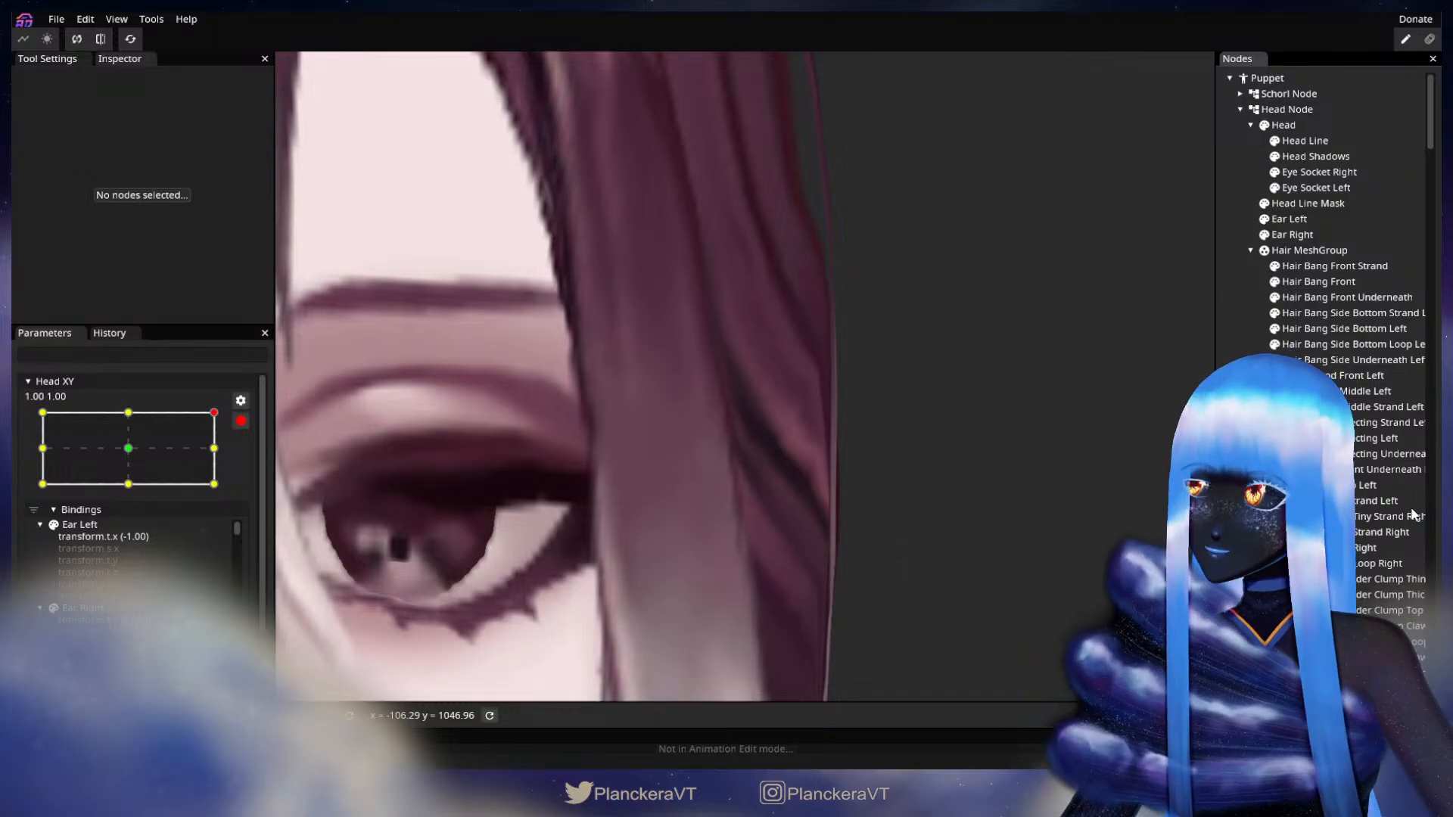
# Reselect Hair Side Connecting Left, adjust an outer-edge vertex beside the eye, and check the side hair against the whole face.
pyautogui.click(829, 537)
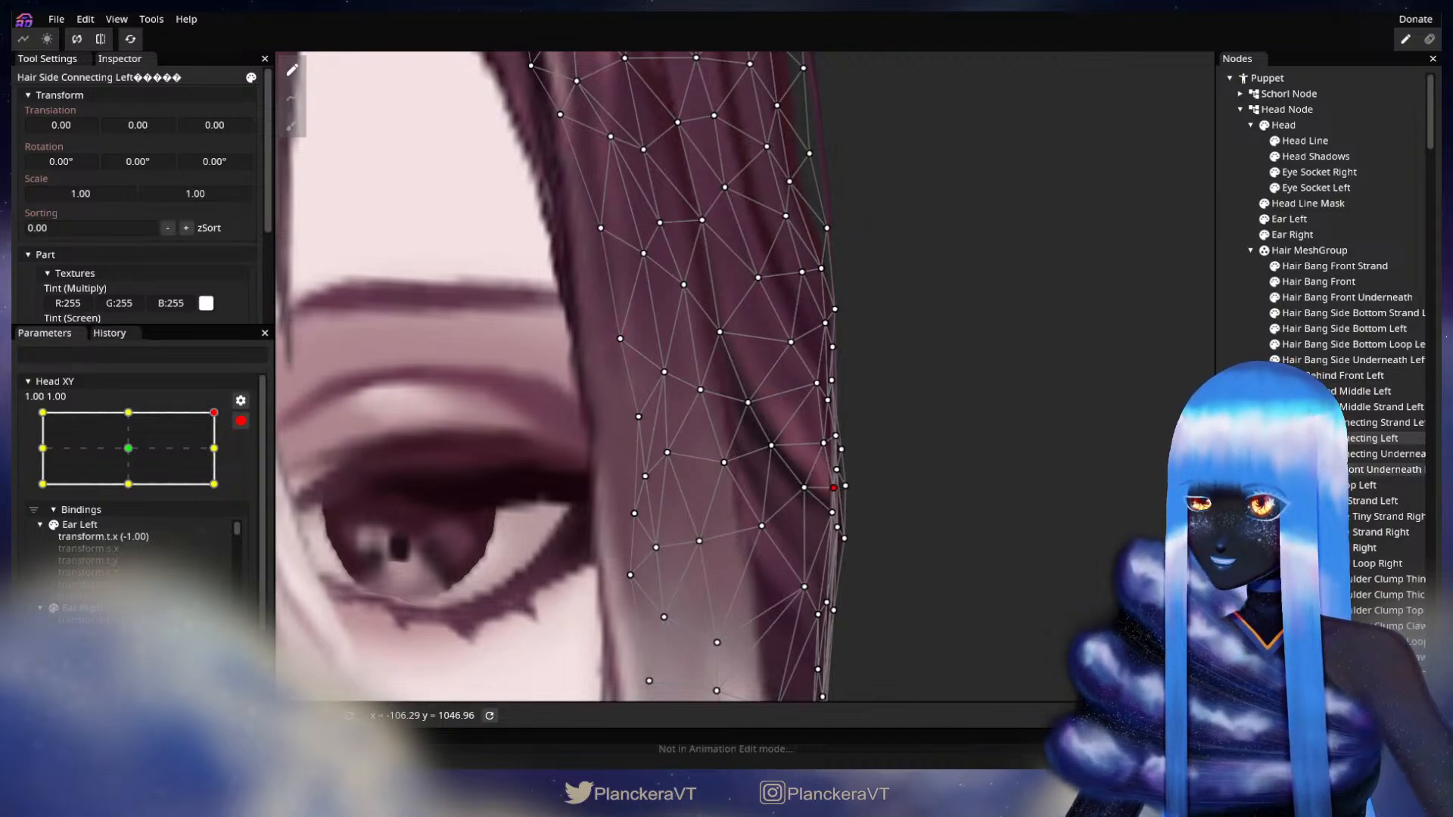
pyautogui.click(1087, 471)
pyautogui.scroll(-5, 924, 516)
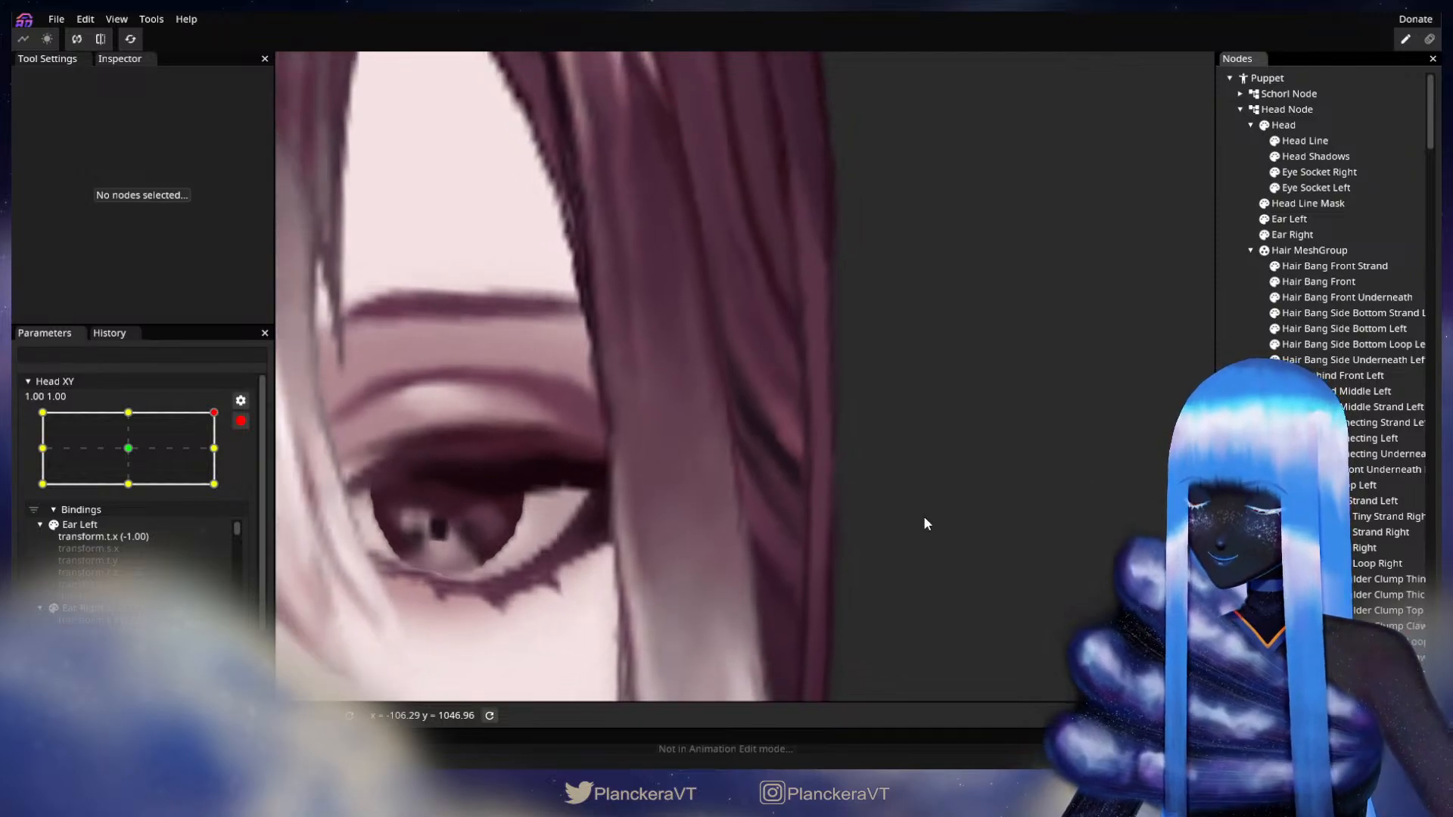
pyautogui.scroll(-5, 954, 537)
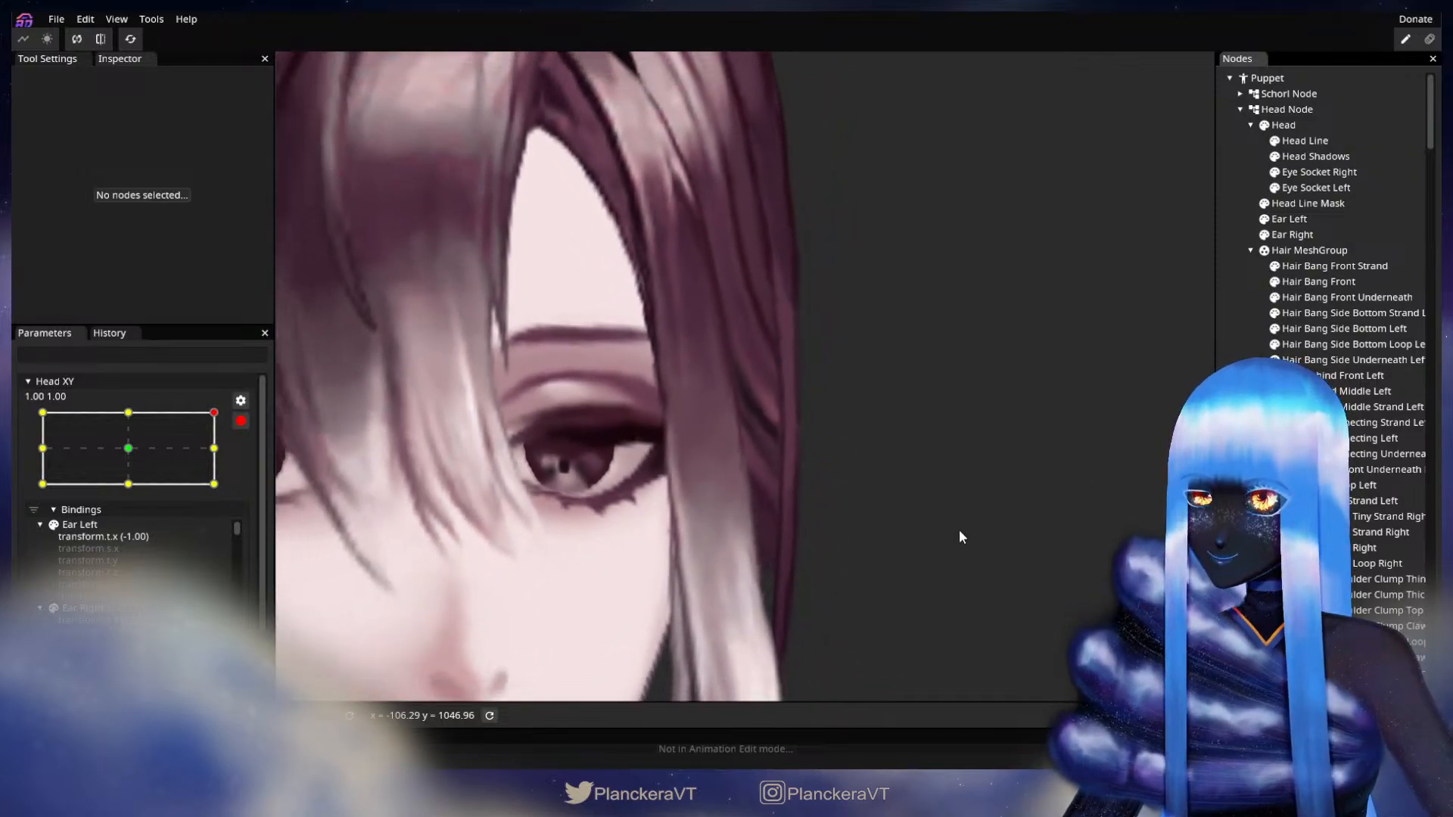
pyautogui.scroll(-4, 901, 469)
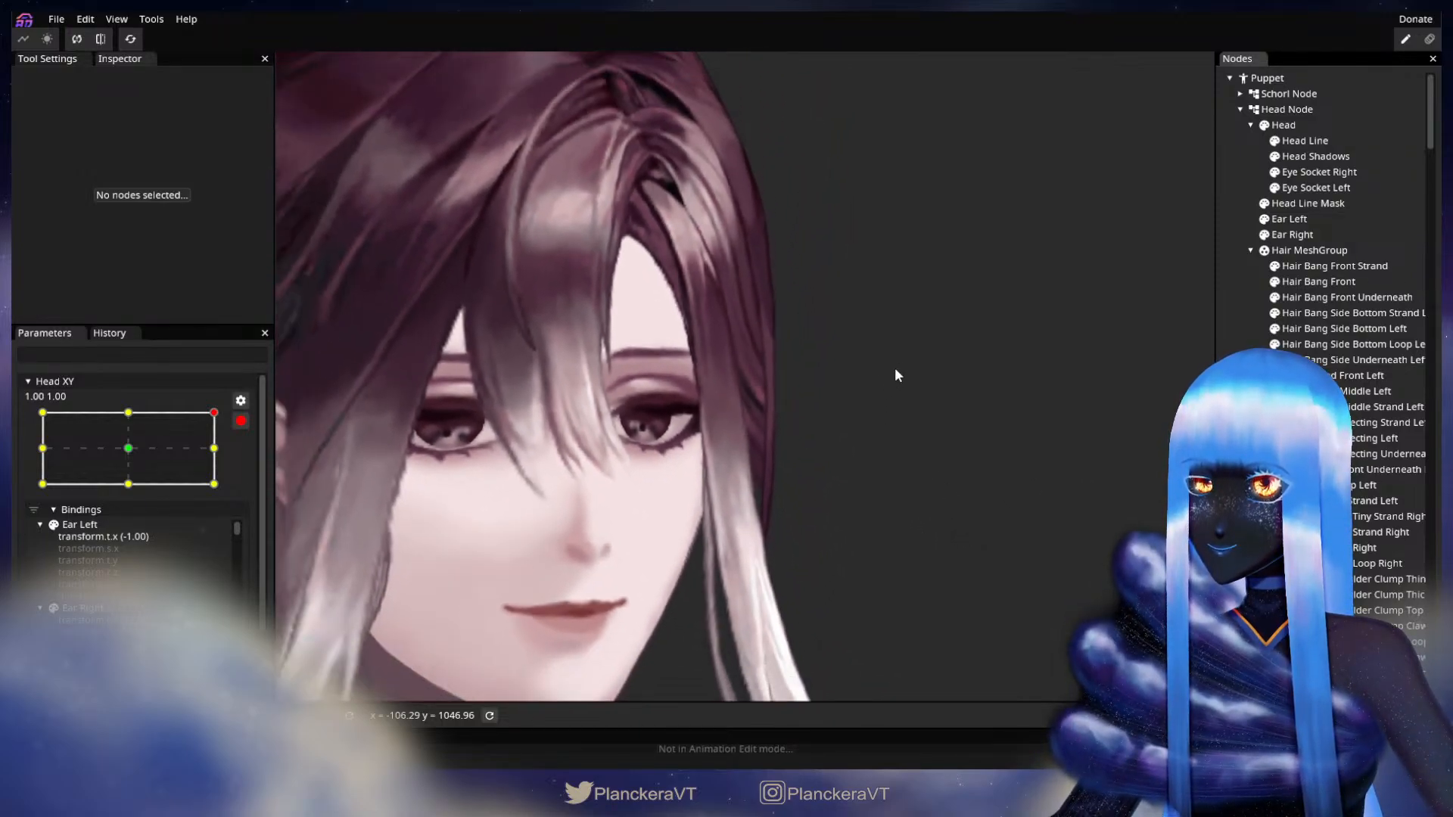
# Stop editing the Head XY keyframe, preview the head turn around 1.00, 1.00, and resume editing at that keyframe.
pyautogui.click(240, 421)
pyautogui.moveTo(224, 456)
pyautogui.mouseDown()
pyautogui.moveTo(166, 456)
pyautogui.moveTo(226, 456)
pyautogui.mouseUp()
pyautogui.click(251, 464)
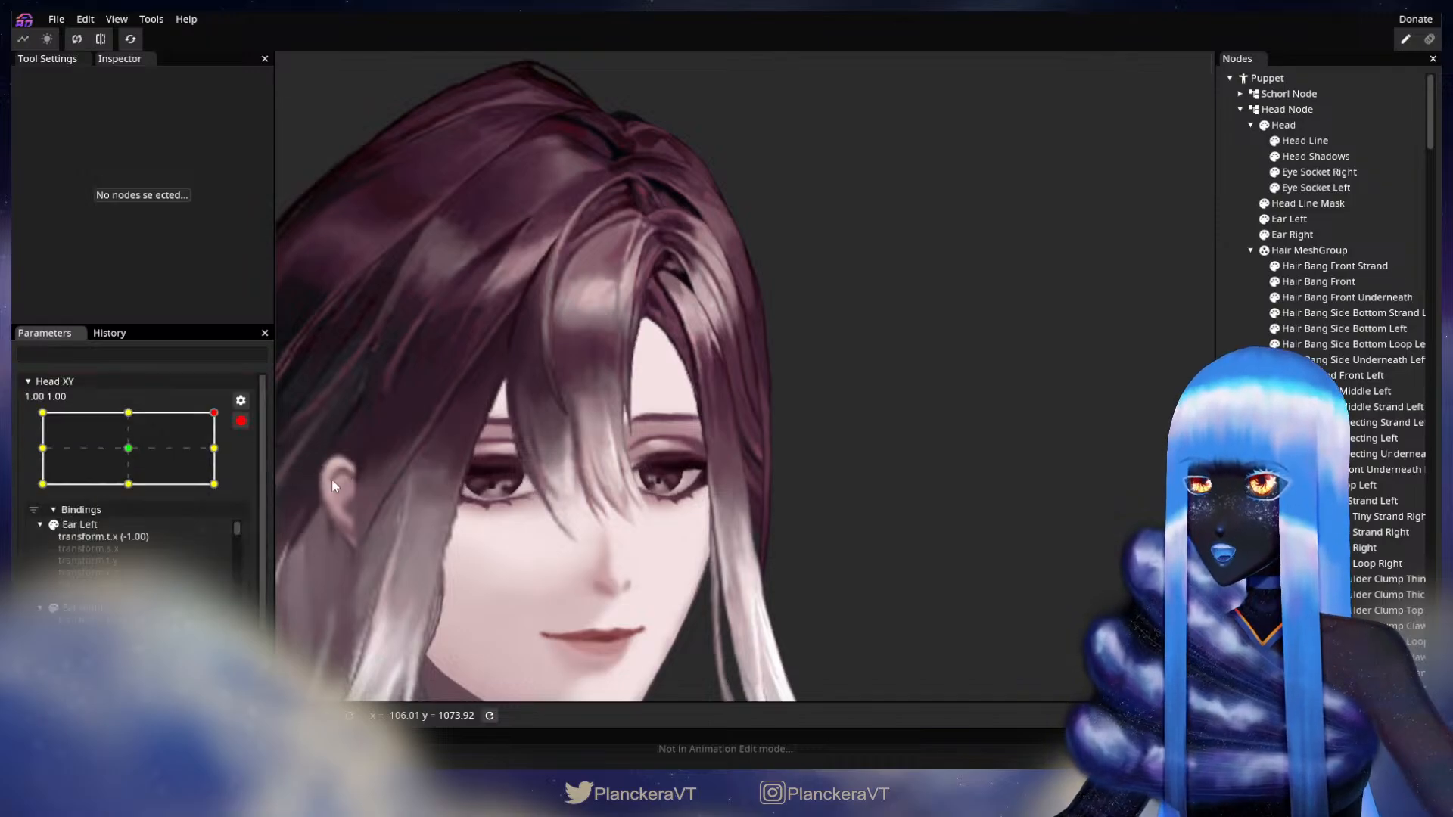
# Reselect Hair Side Connecting Left, adjust its inner mesh vertices from the forehead down to eye level, and deselect it.
pyautogui.scroll(5, 725, 521)
pyautogui.scroll(6, 726, 521)
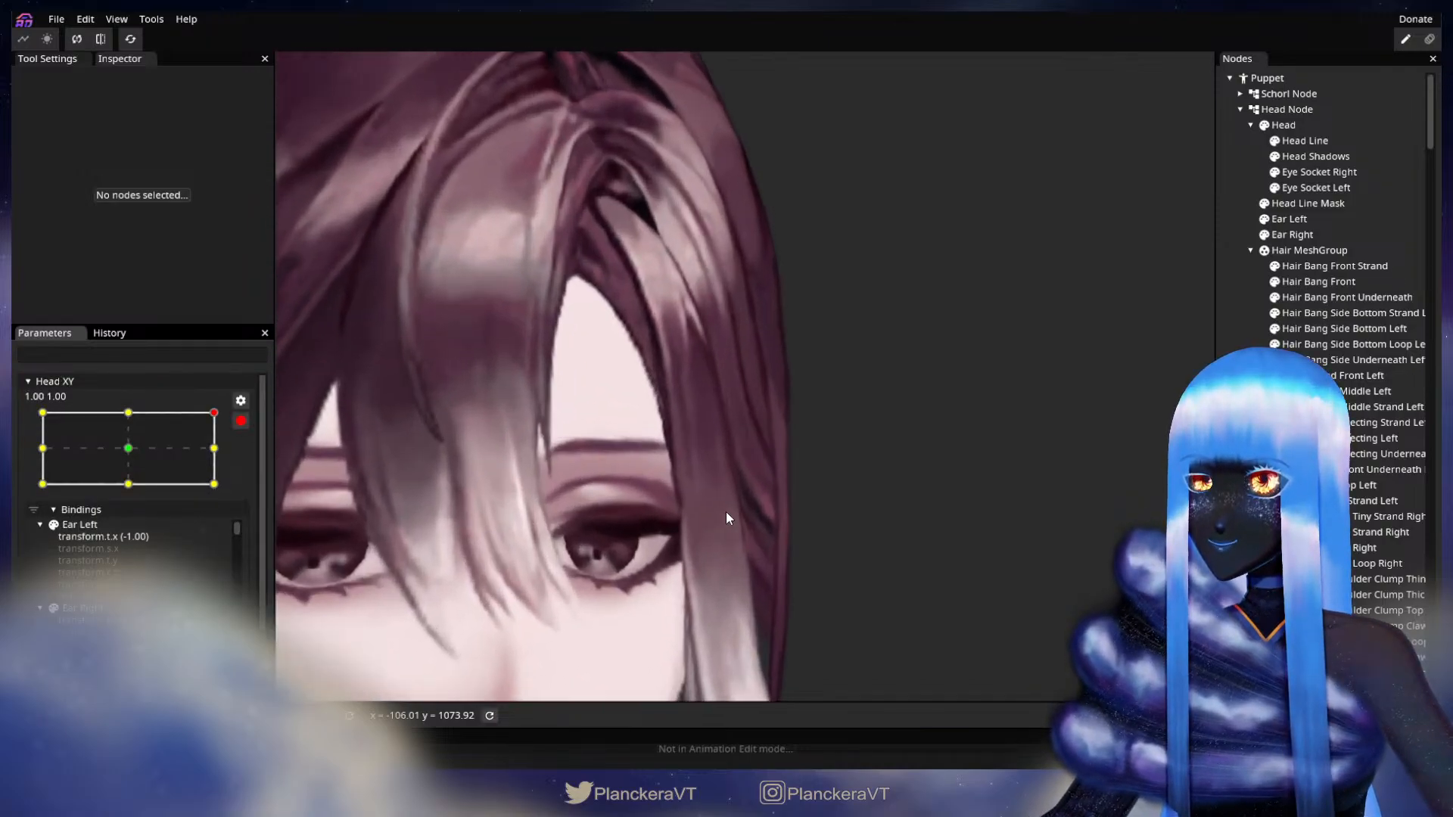
pyautogui.scroll(2, 788, 505)
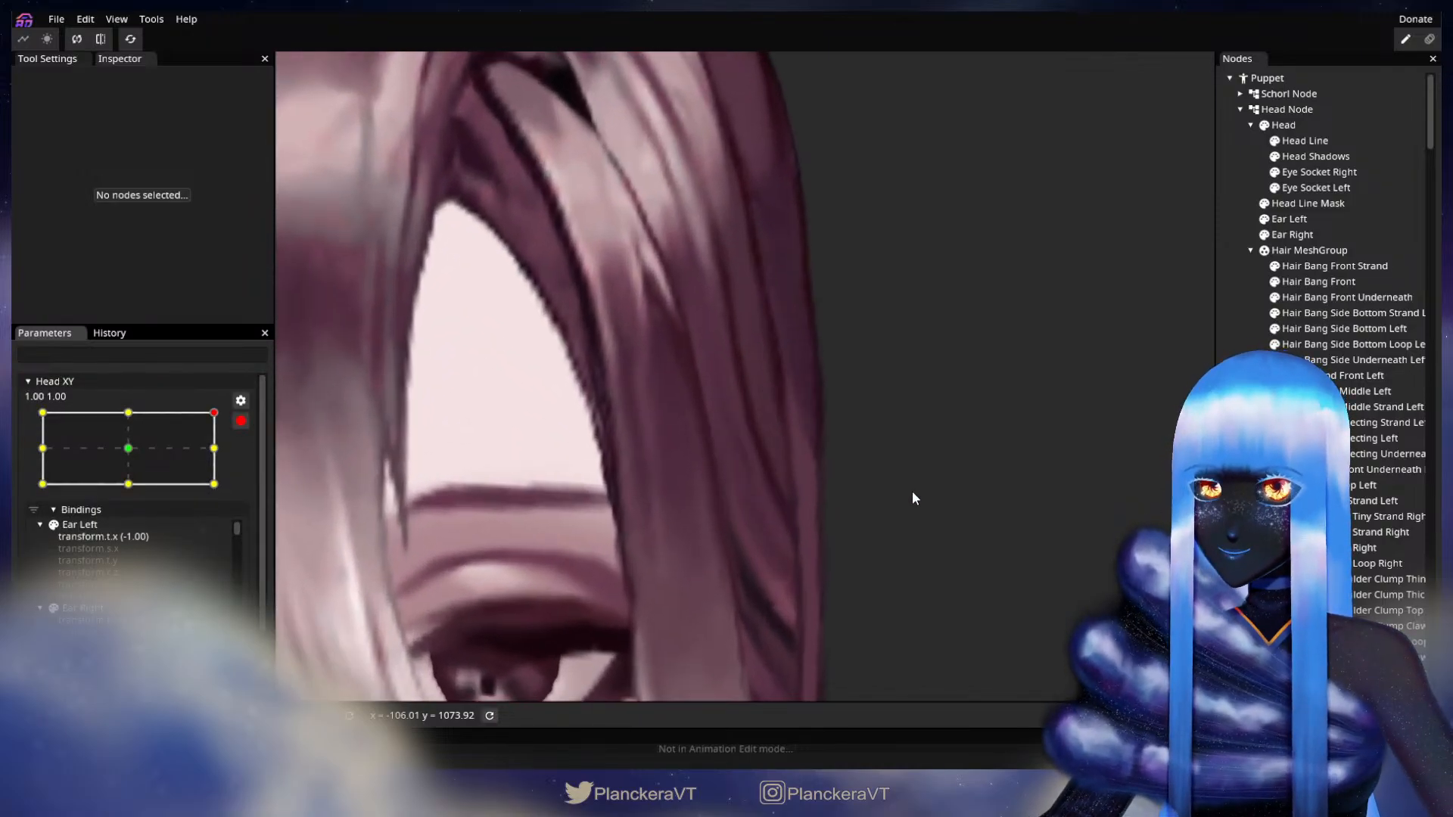
pyautogui.click(1335, 438)
pyautogui.scroll(2, 741, 530)
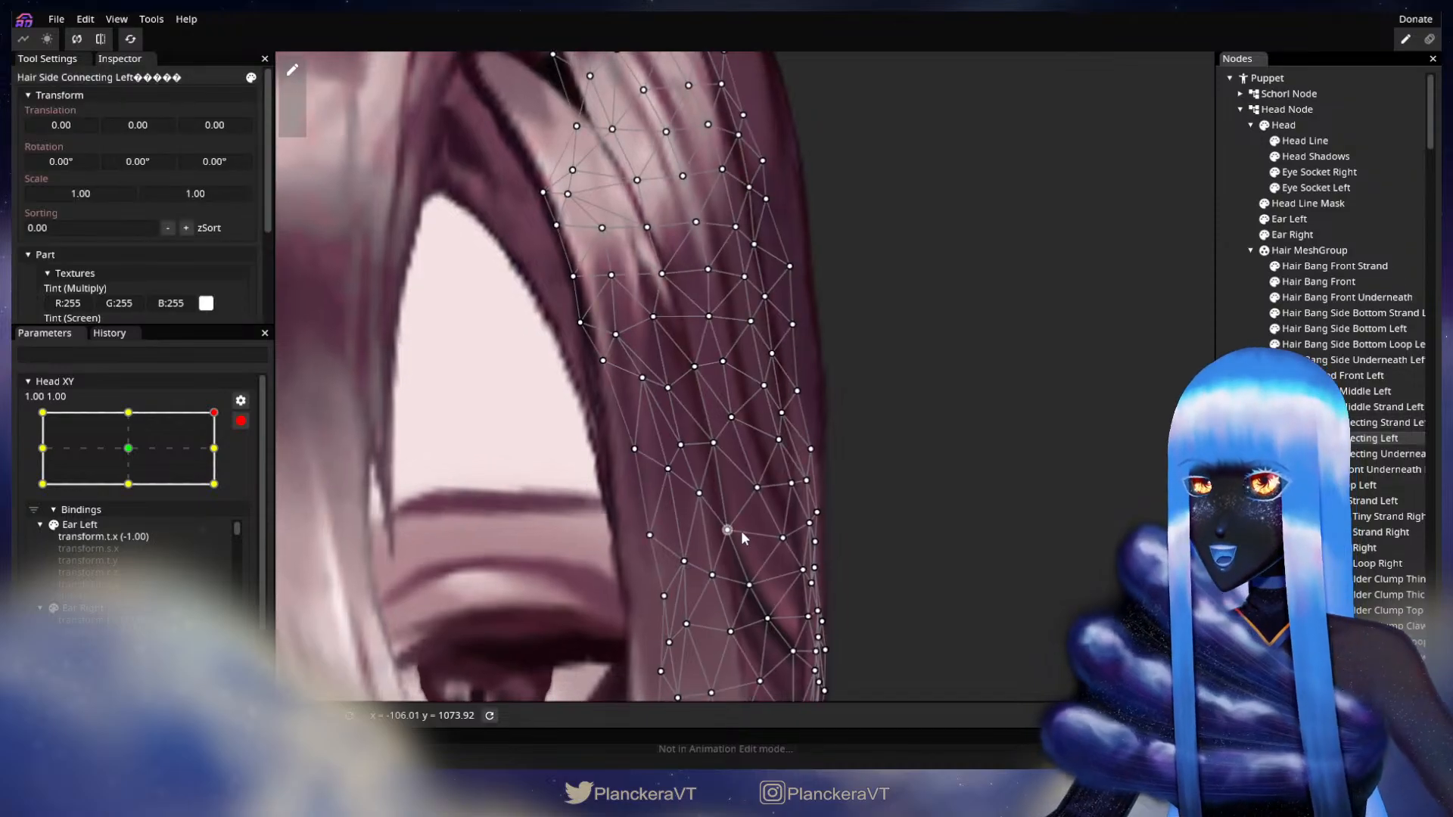
pyautogui.click(760, 506)
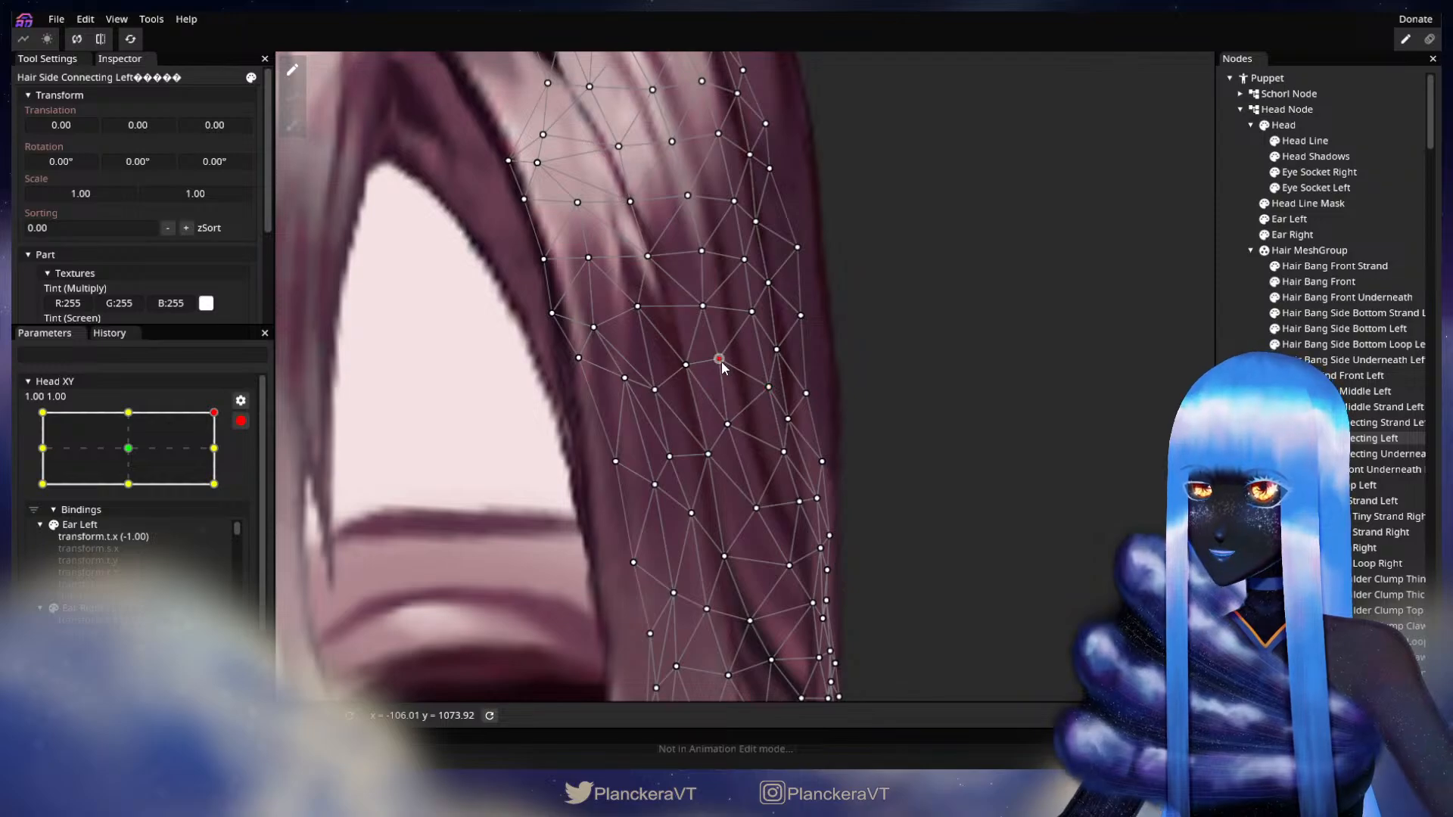
pyautogui.moveTo(773, 584); pyautogui.dragTo(782, 441)
pyautogui.scroll(1, 802, 492)
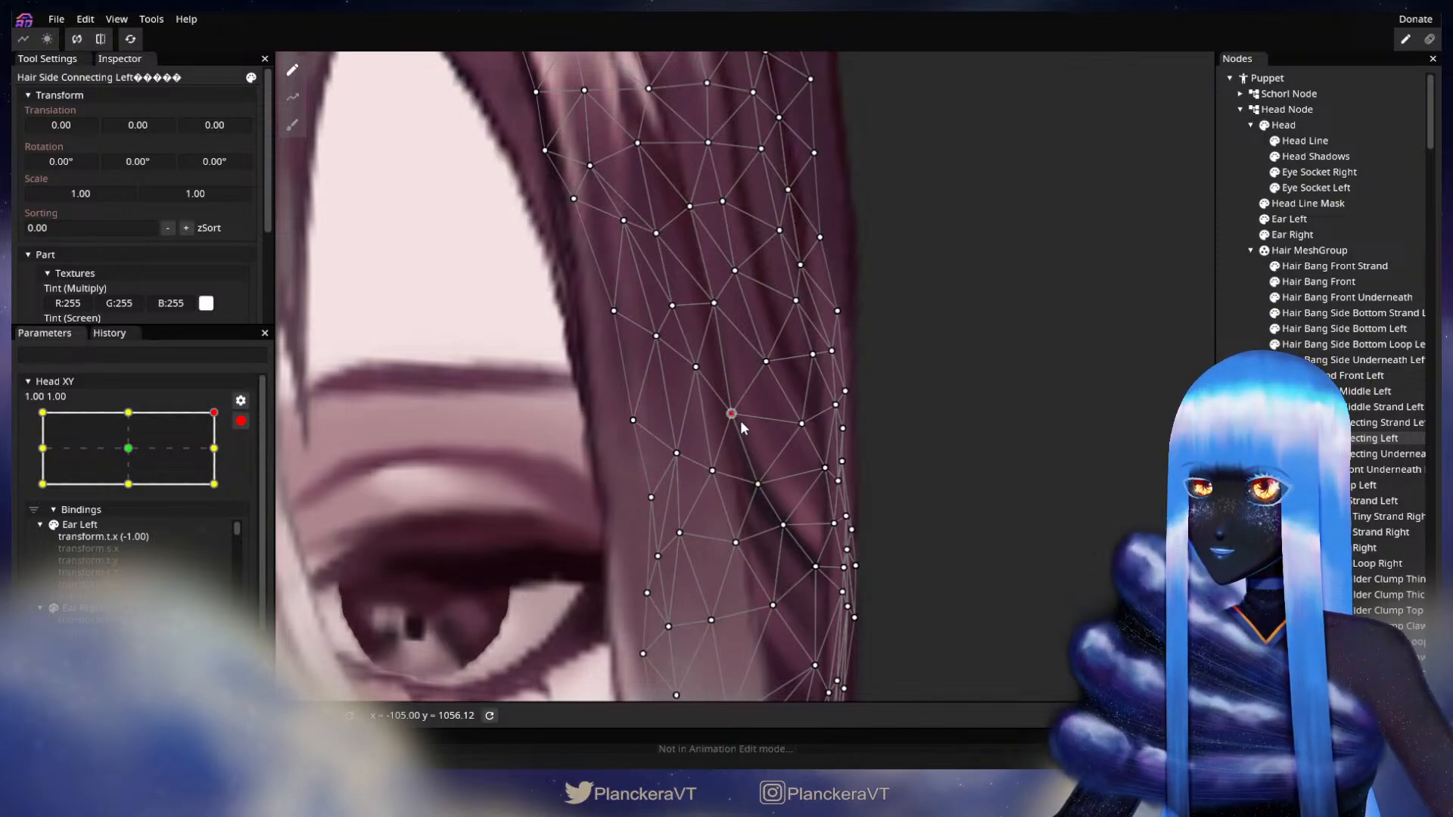
pyautogui.scroll(-2, 745, 424)
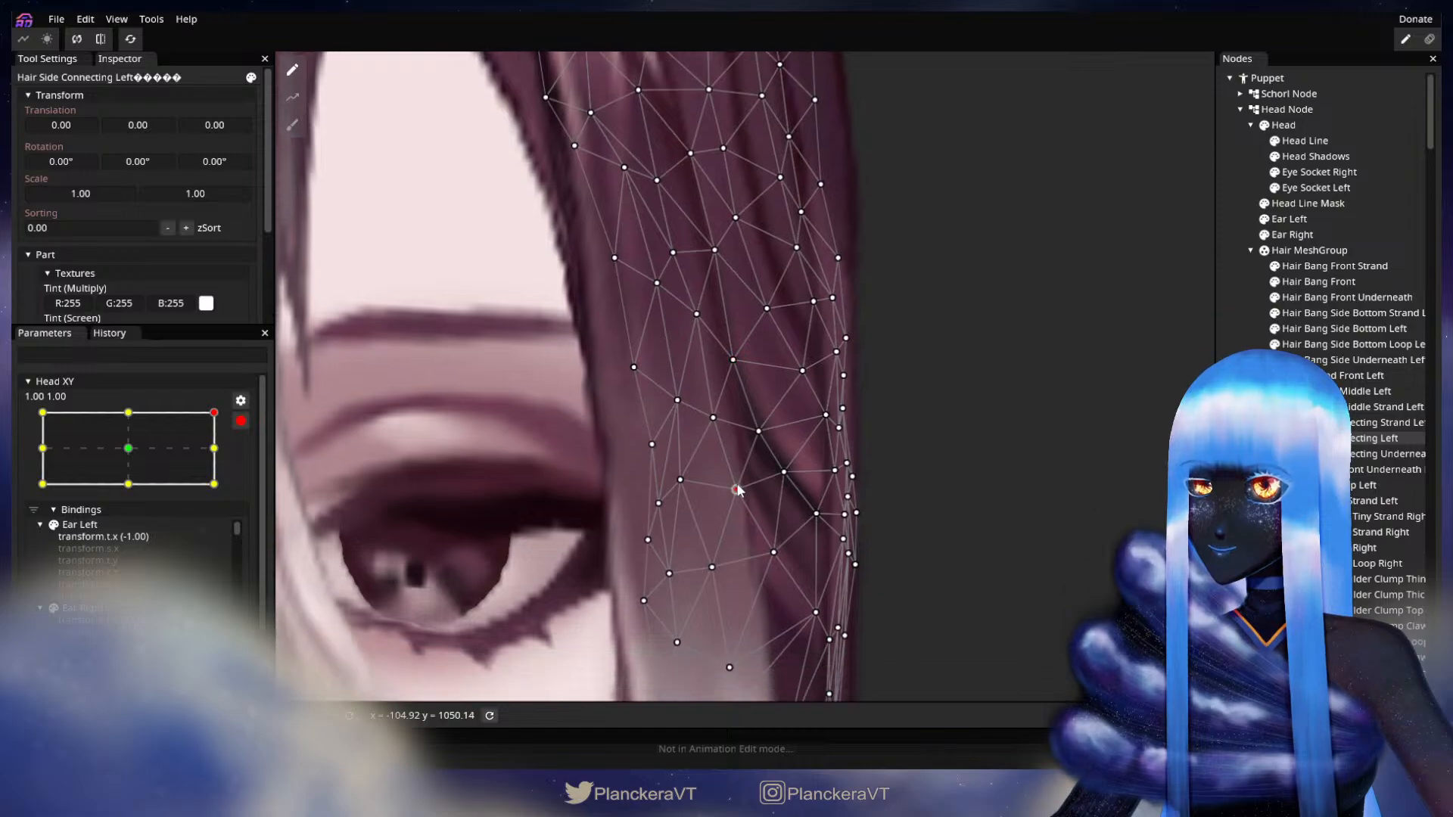
pyautogui.scroll(-4, 779, 552)
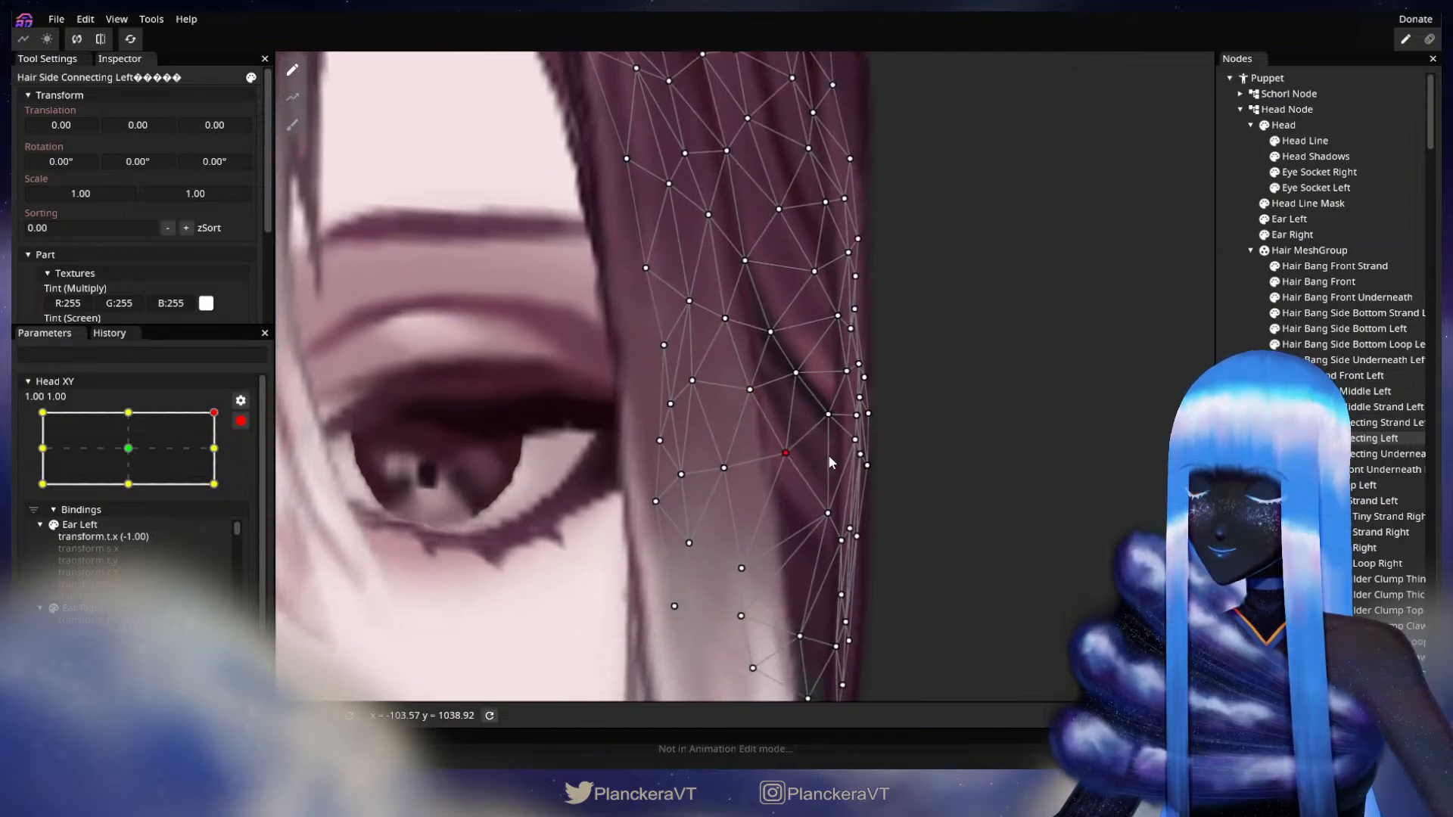
pyautogui.click(869, 563)
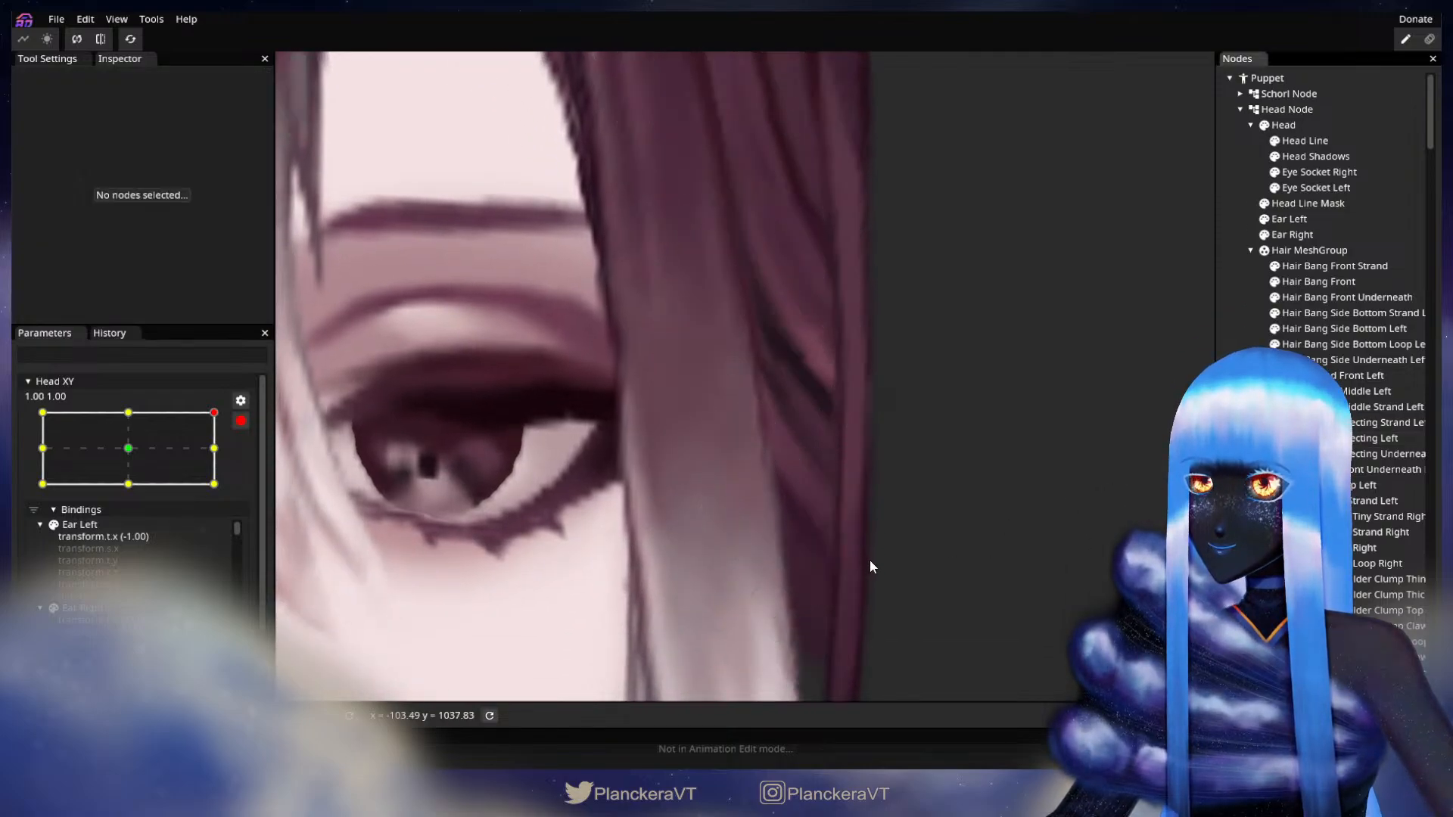
# Adjust the Hair Side Connecting Left vertex at the lower end of the dark strand line beside the eye, and deselect the part.
pyautogui.scroll(2, 908, 502)
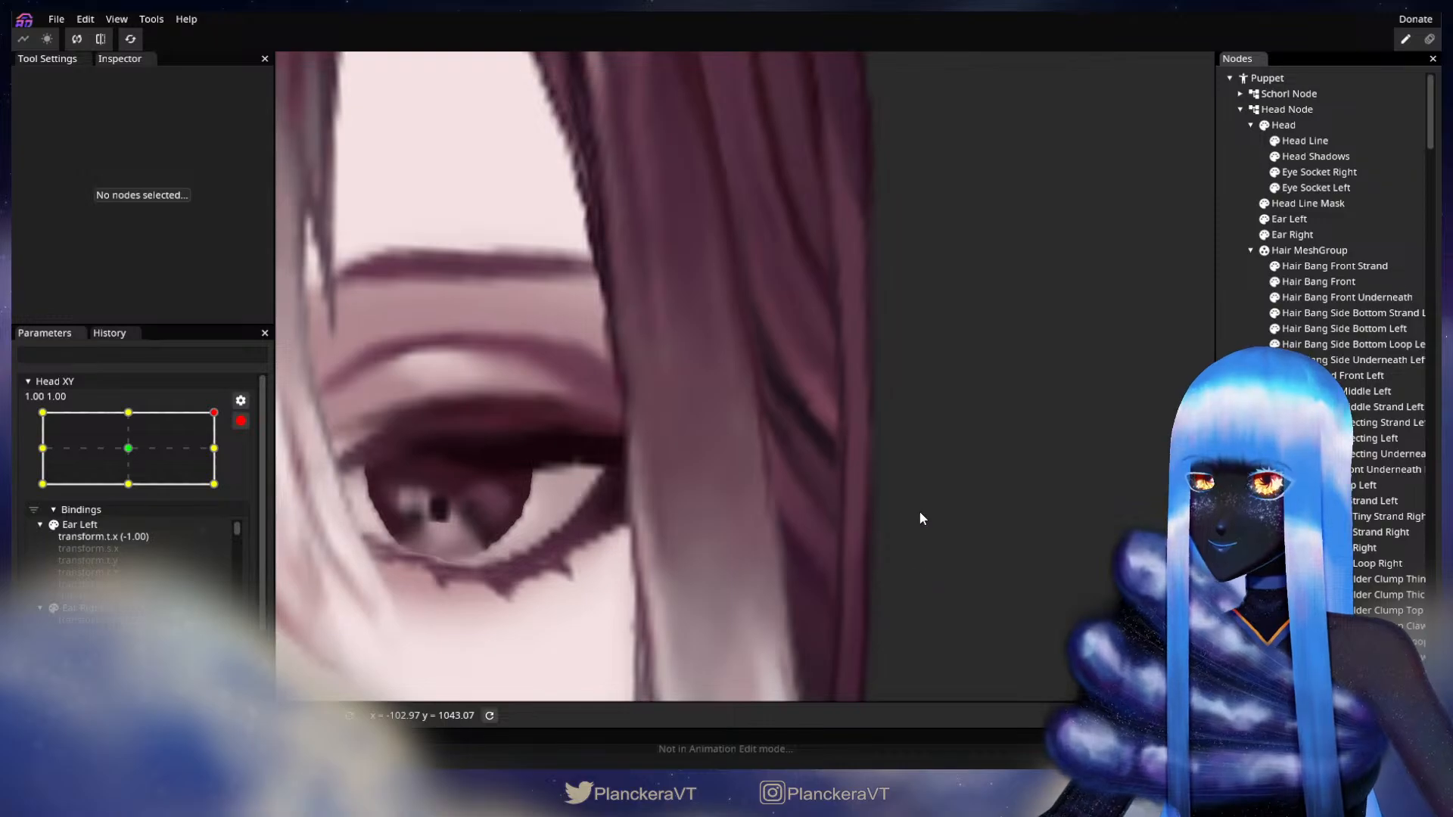
pyautogui.scroll(2, 908, 541)
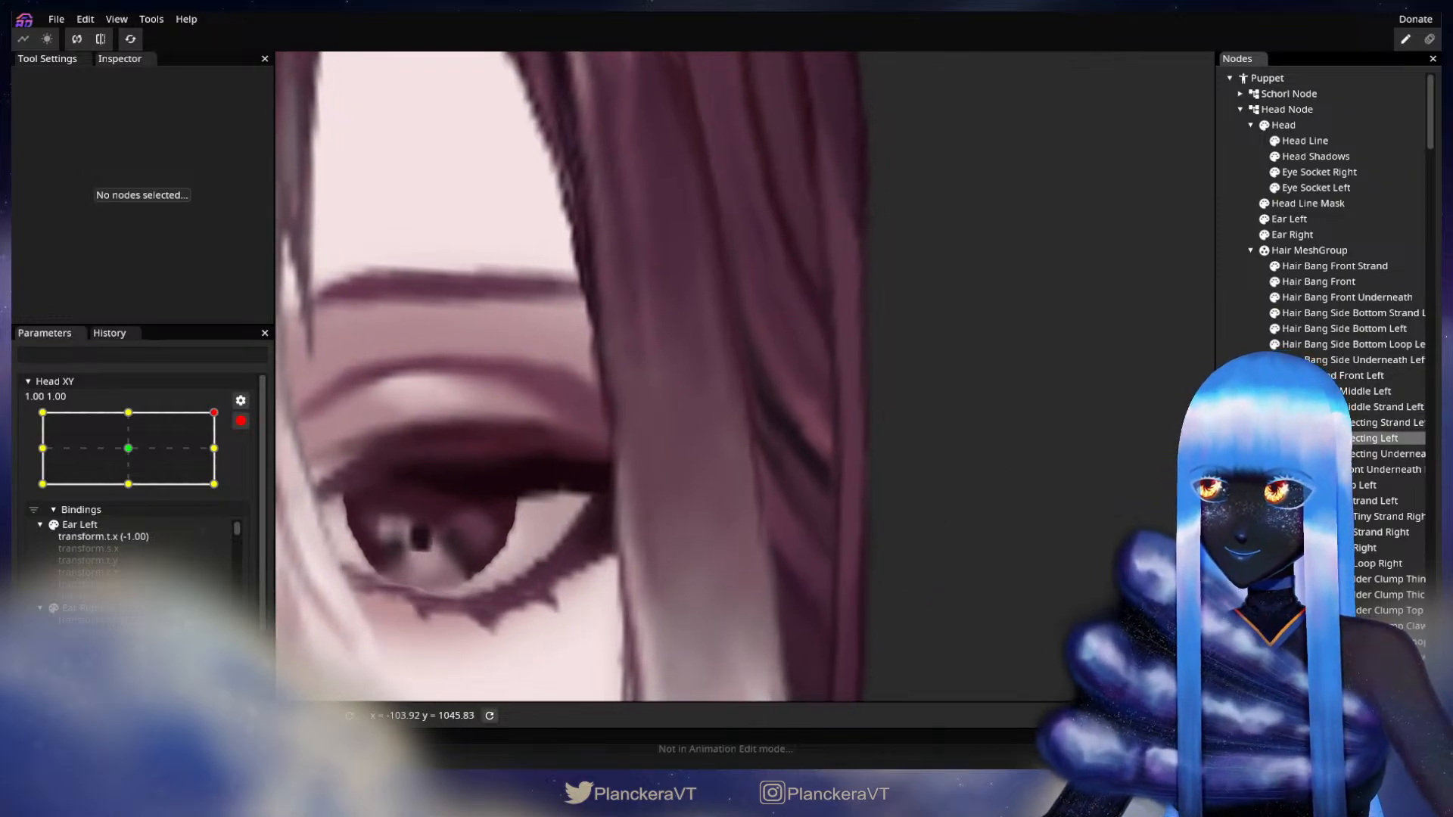
pyautogui.click(827, 480)
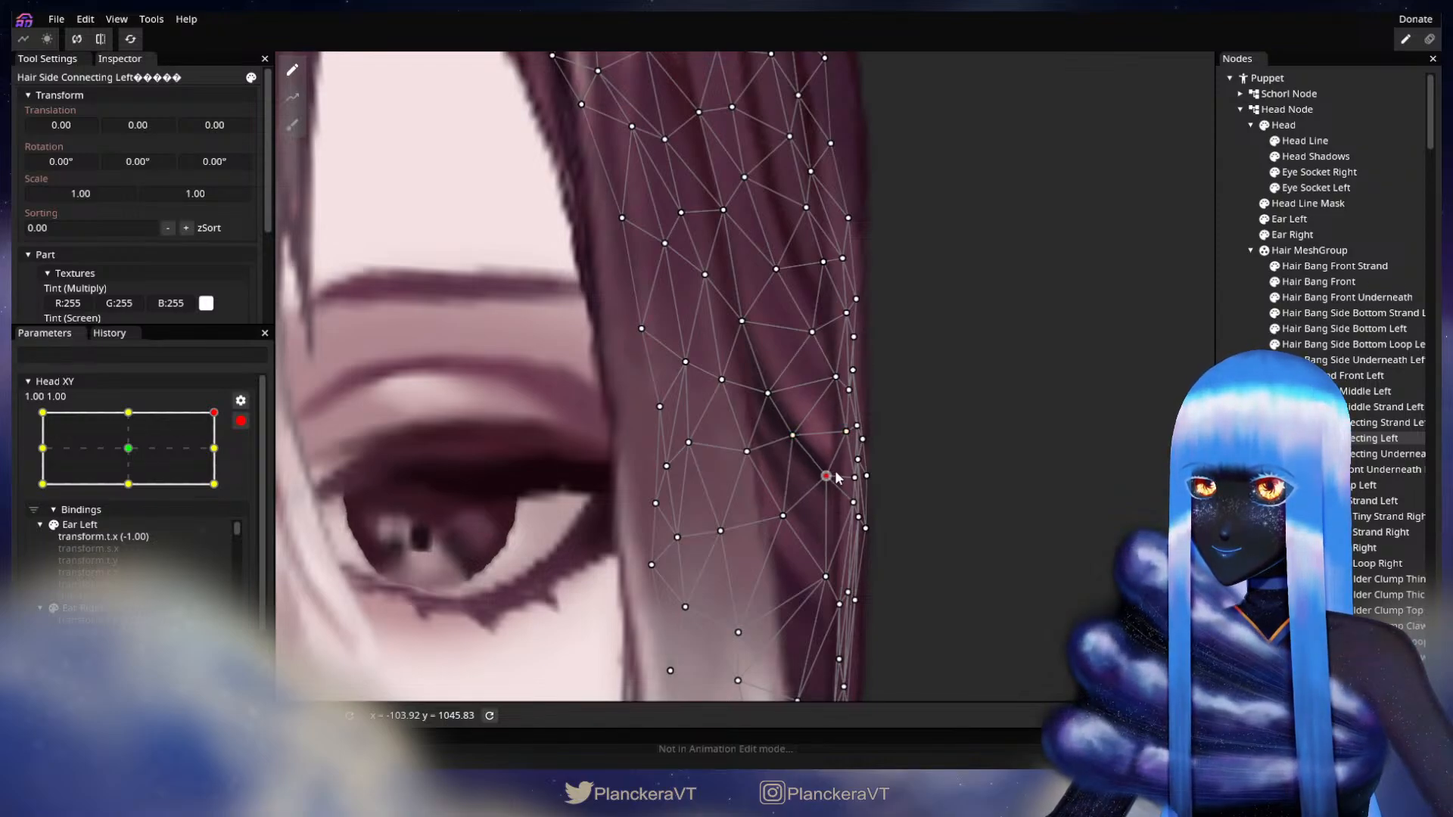
pyautogui.click(928, 496)
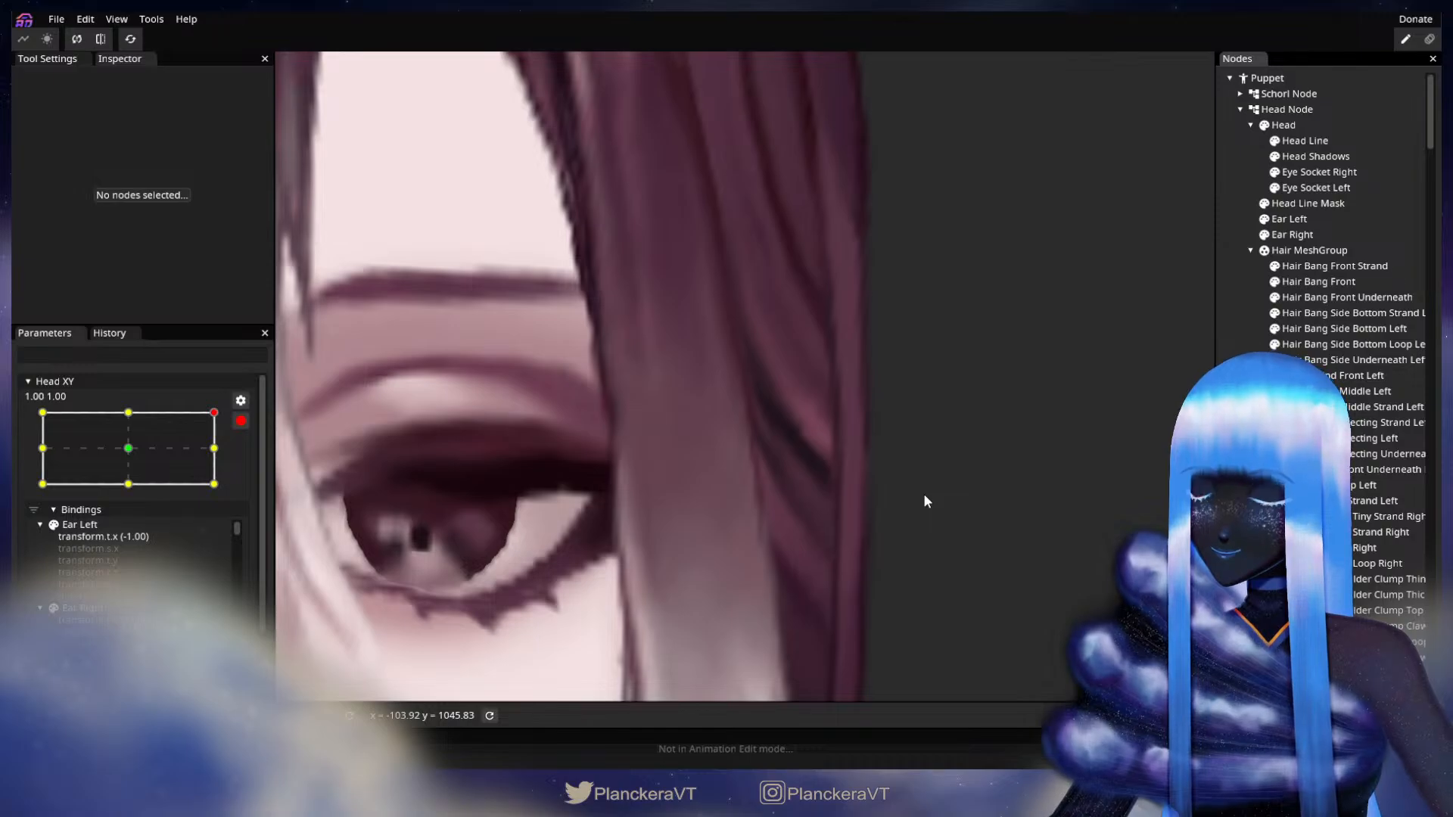
# Shift Hair Side Connecting Left vertices along the dark strand line slightly inward toward the eye, and deselect the part.
pyautogui.click(1317, 438)
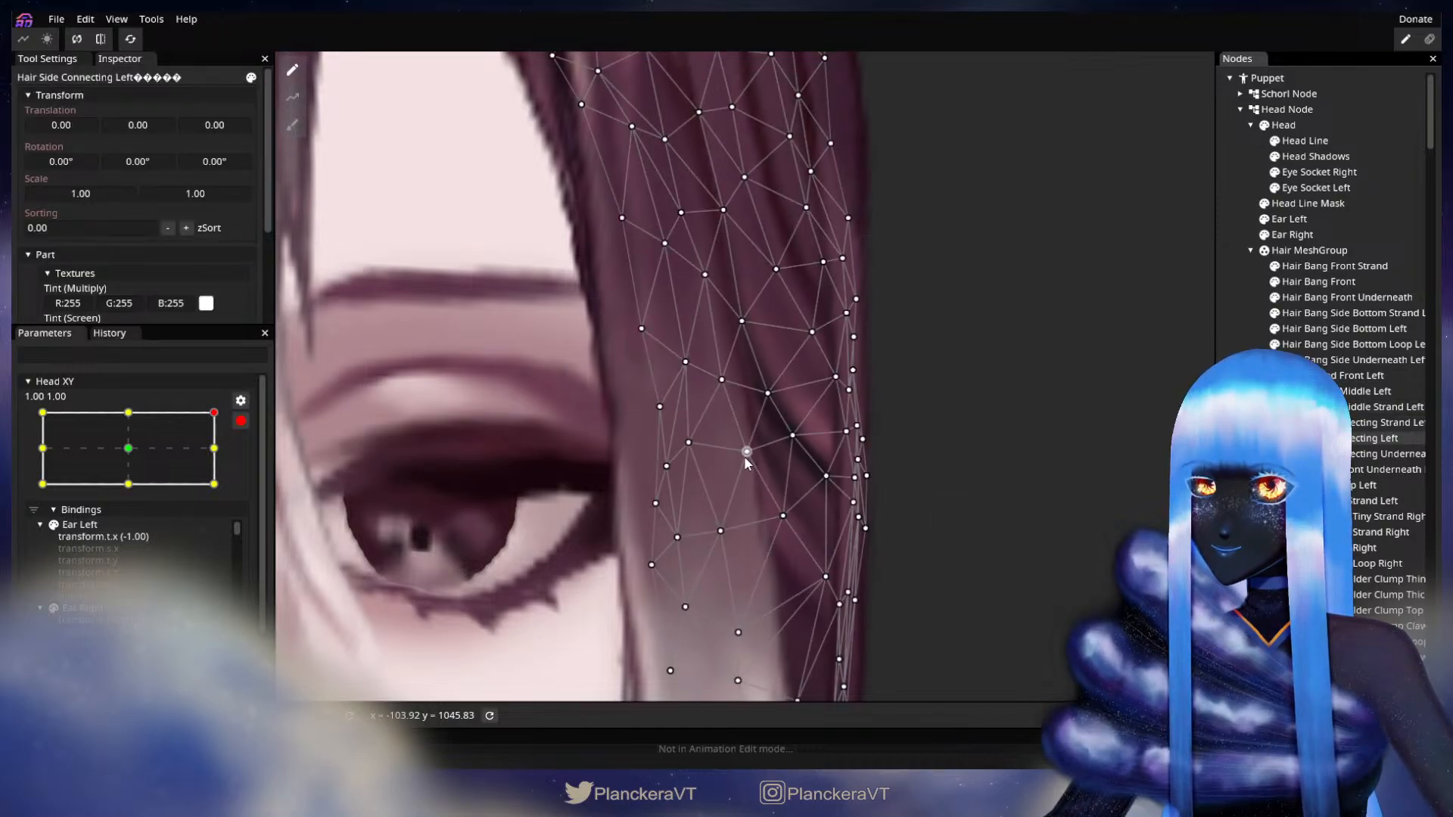
pyautogui.moveTo(746, 458); pyautogui.dragTo(735, 459)
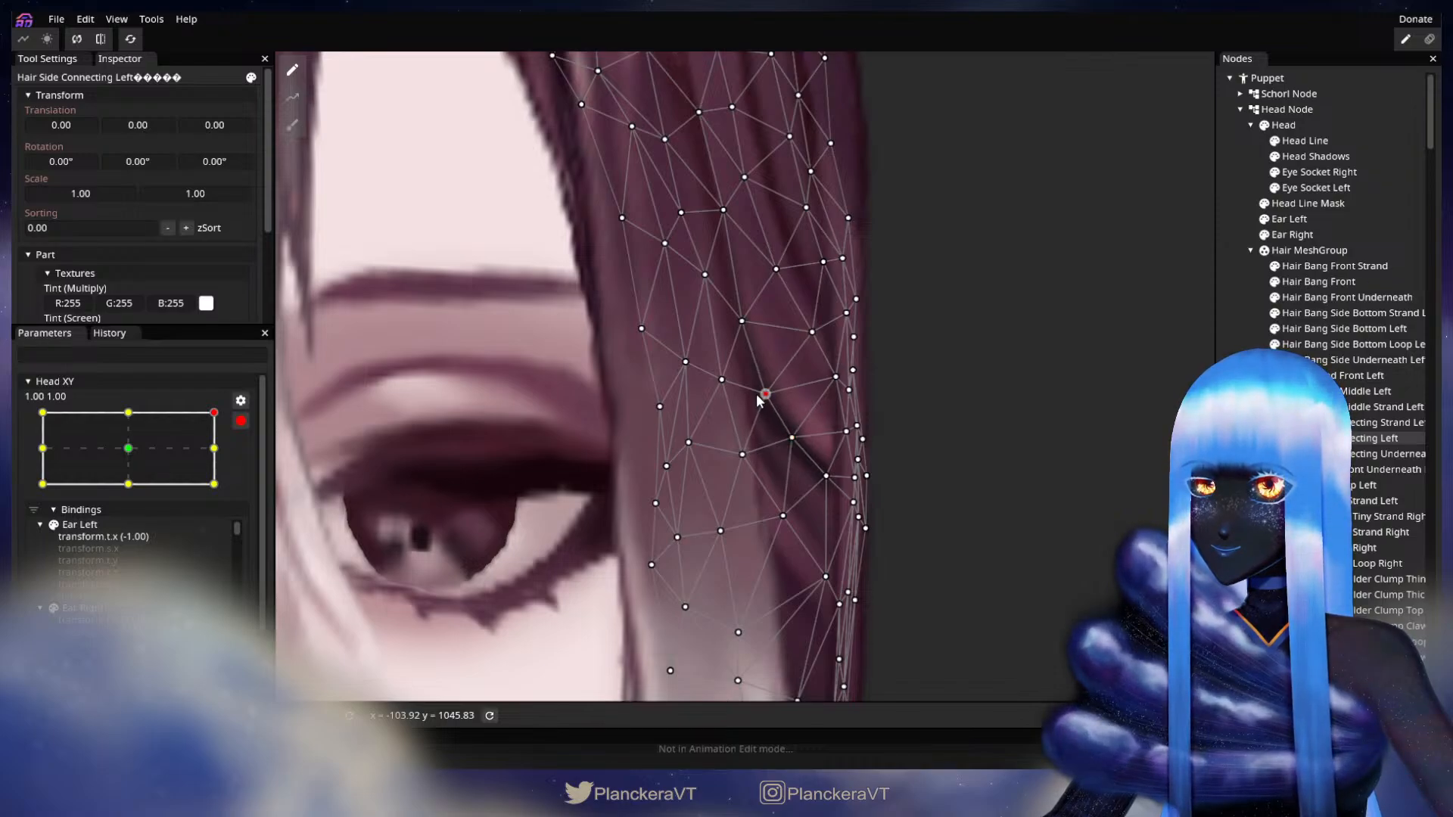
pyautogui.click(984, 442)
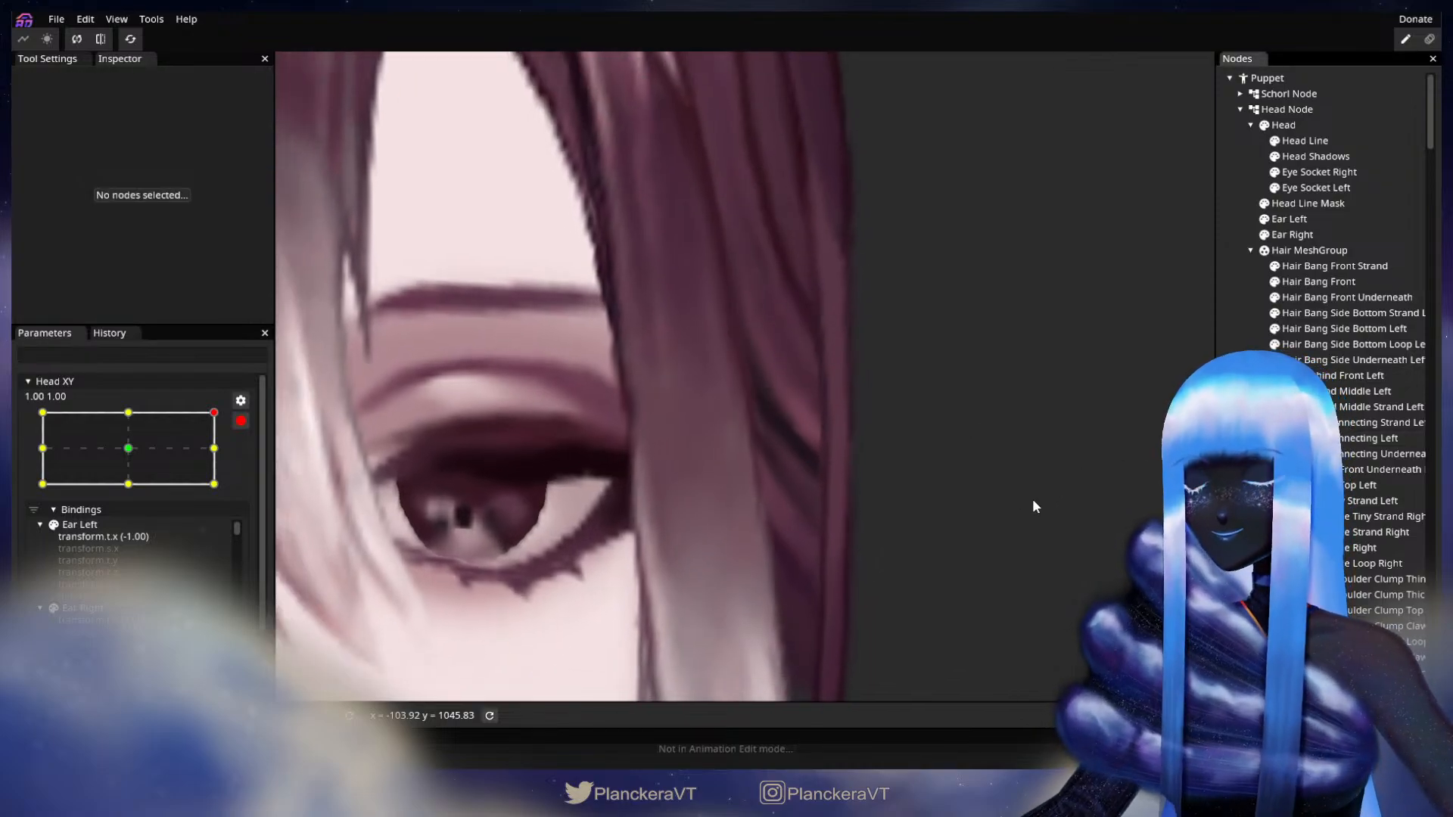
# Adjust the Hair Side Connecting Left vertices near the outer hair edge above eyebrow level, and deselect the part.
pyautogui.scroll(-2, 1043, 484)
pyautogui.scroll(1, 984, 447)
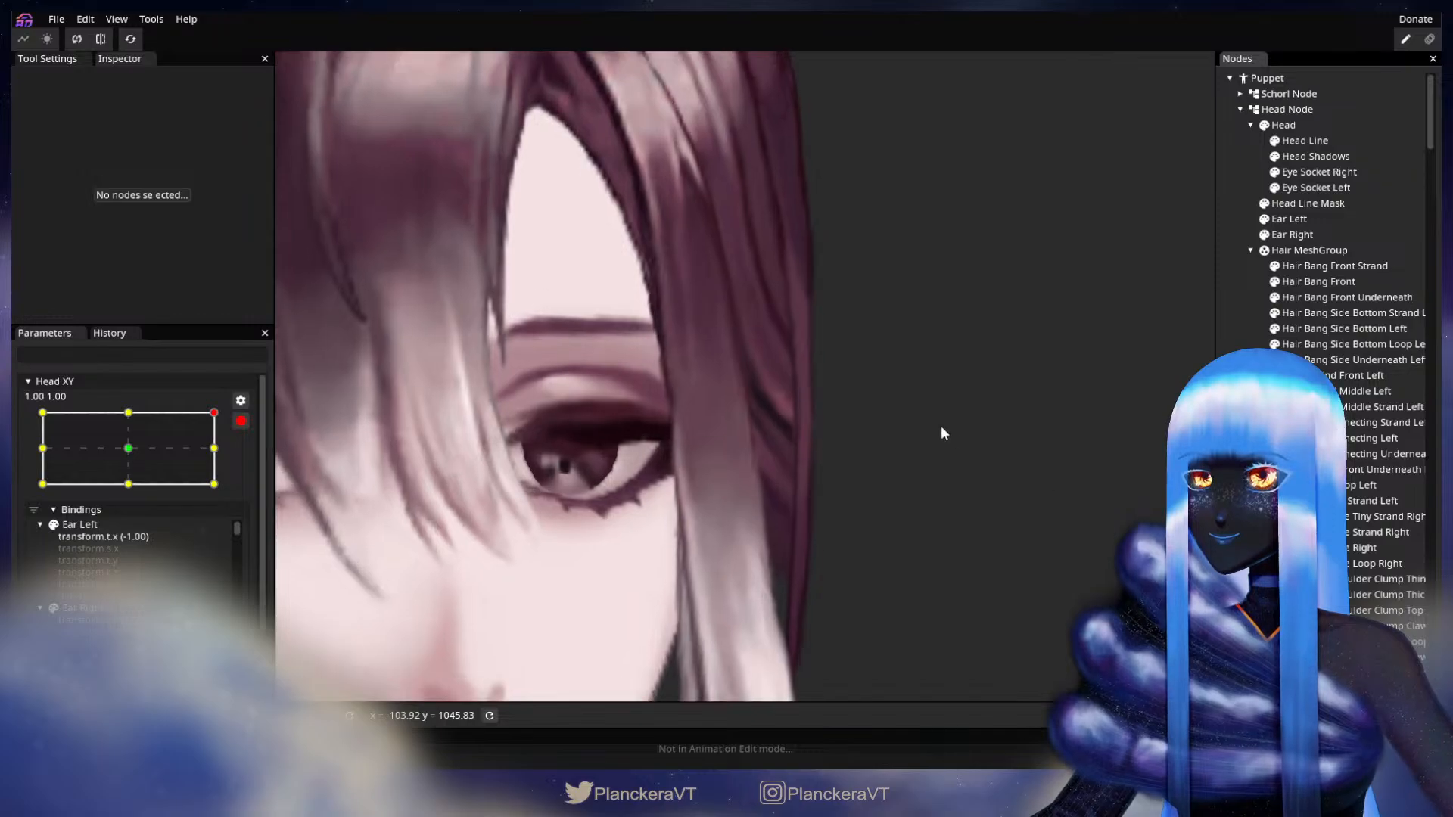
pyautogui.scroll(-1, 931, 417)
pyautogui.moveTo(907, 389); pyautogui.dragTo(907, 513)
pyautogui.scroll(3, 923, 506)
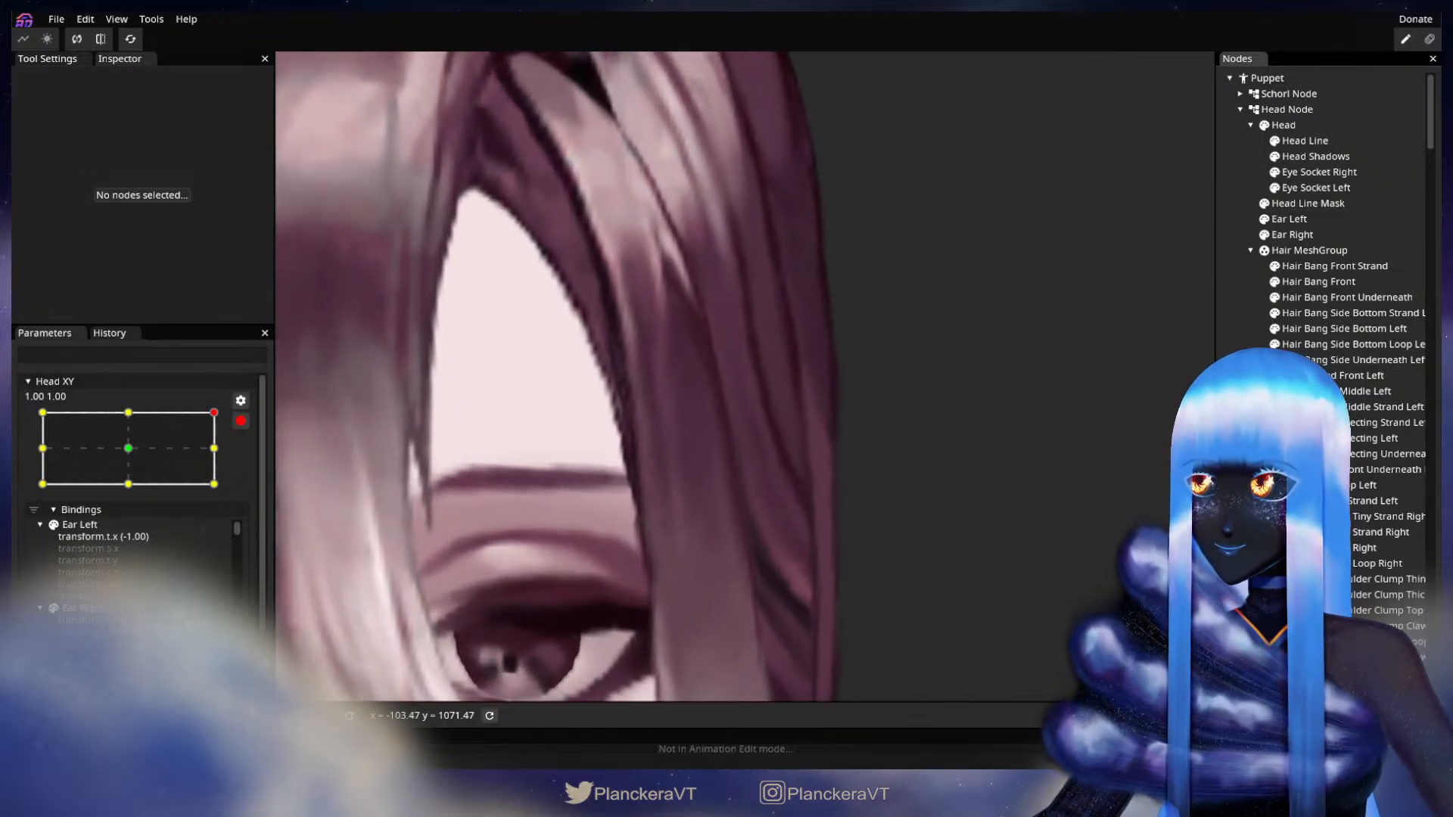
pyautogui.click(1350, 443)
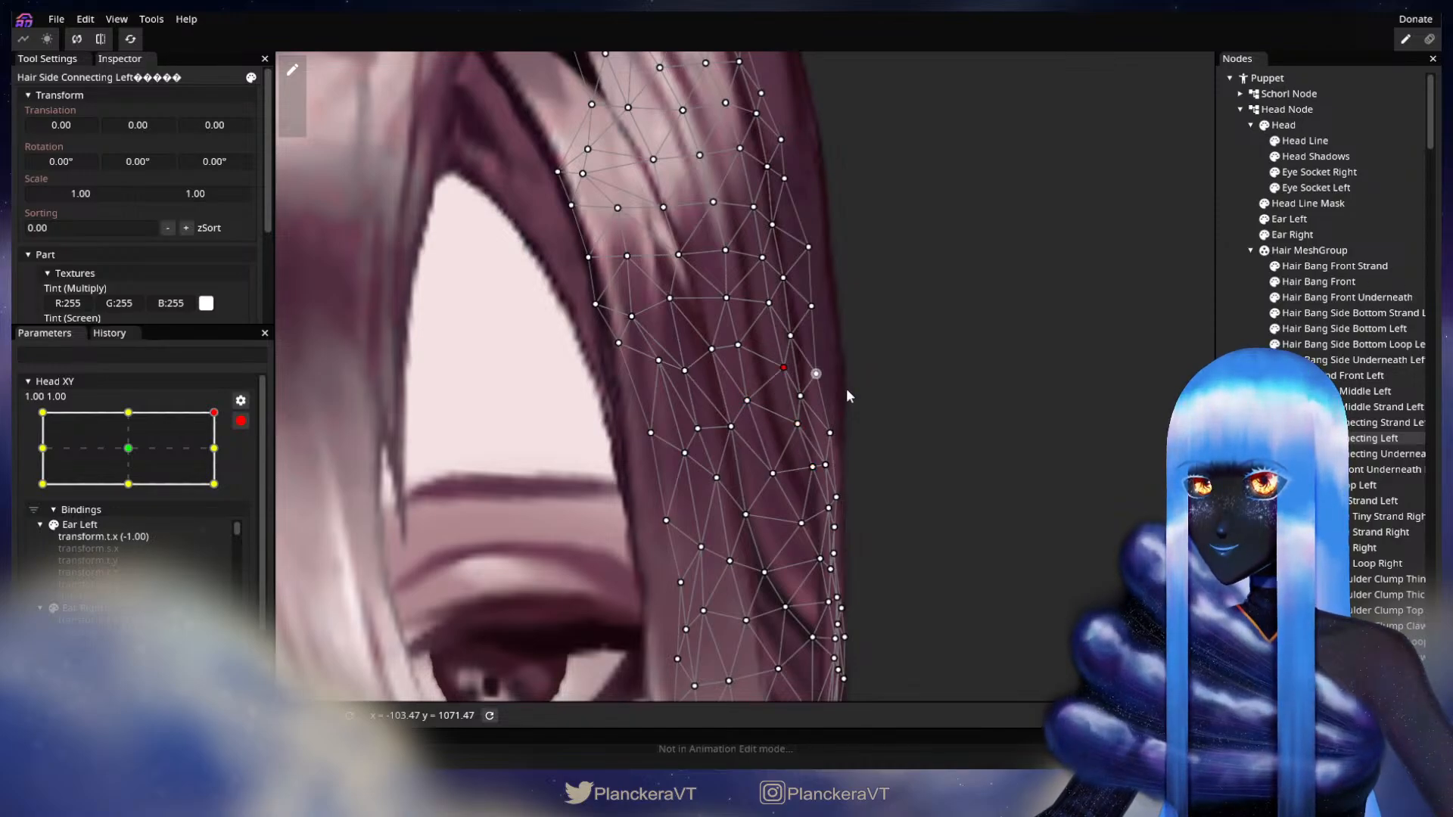
pyautogui.click(943, 528)
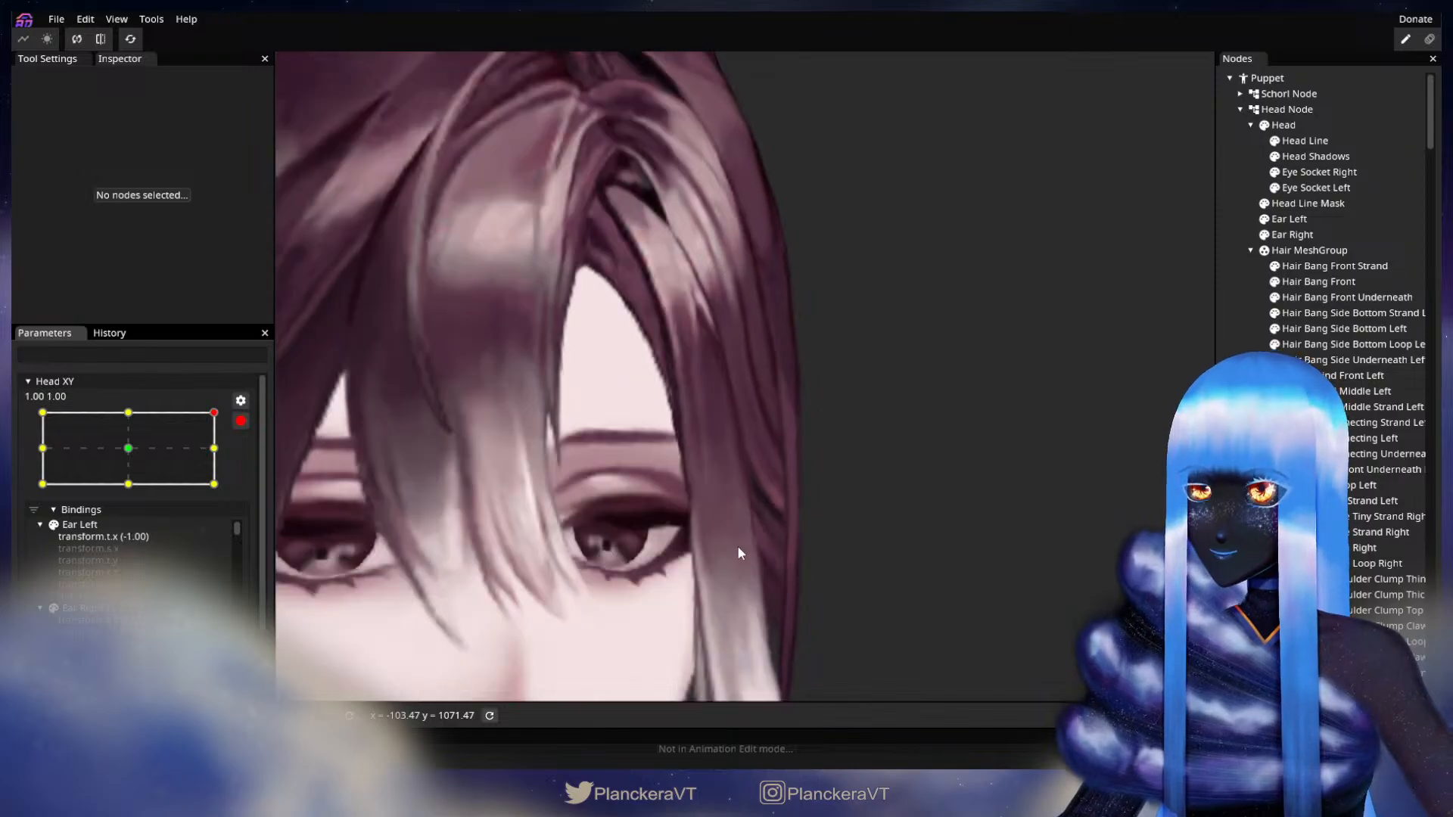
# Reselect Hair Side Connecting Left, adjust the vertex between the dark strand line and the outer edge, and deselect it.
pyautogui.scroll(5, 739, 552)
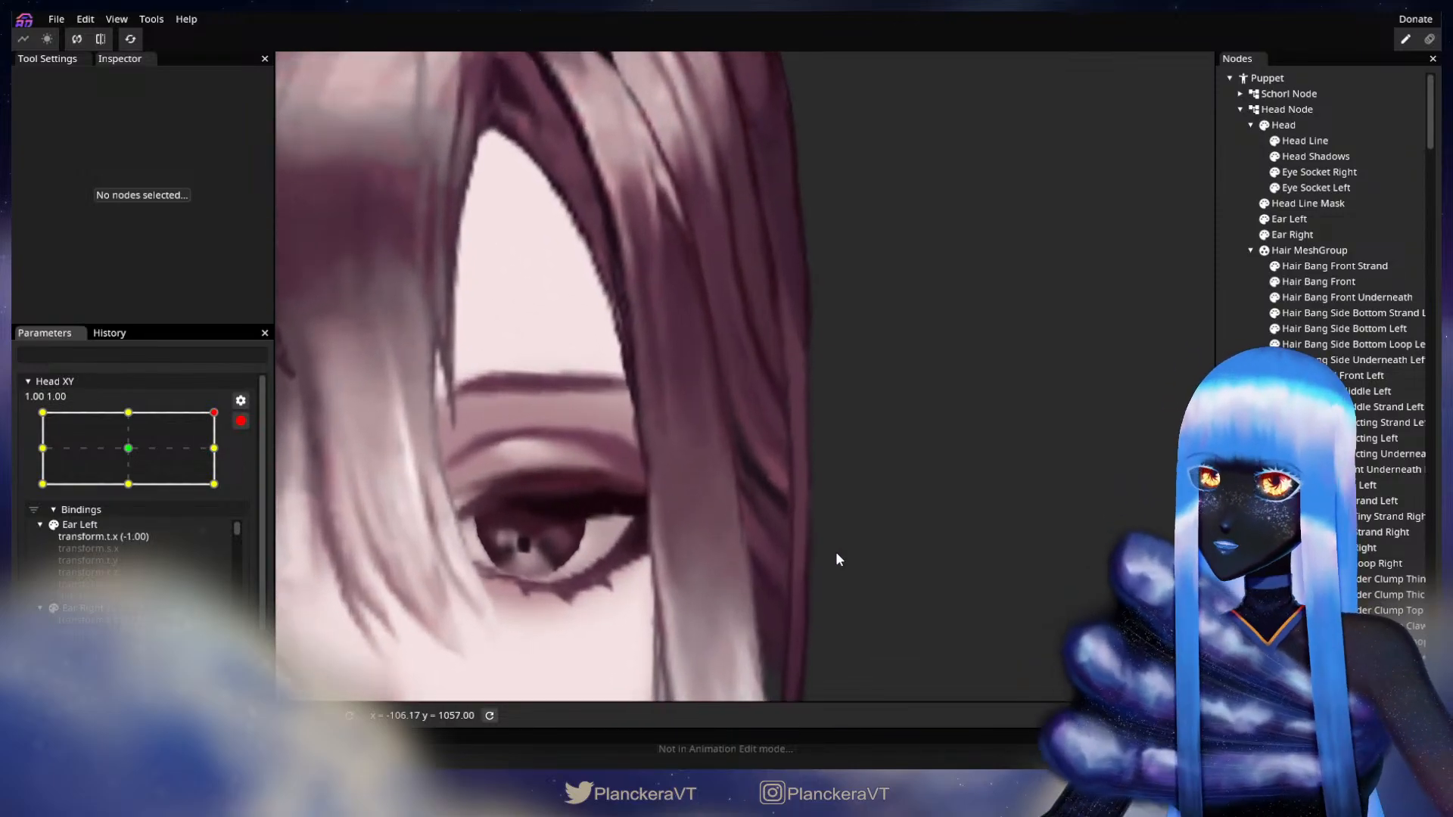
pyautogui.scroll(3, 835, 551)
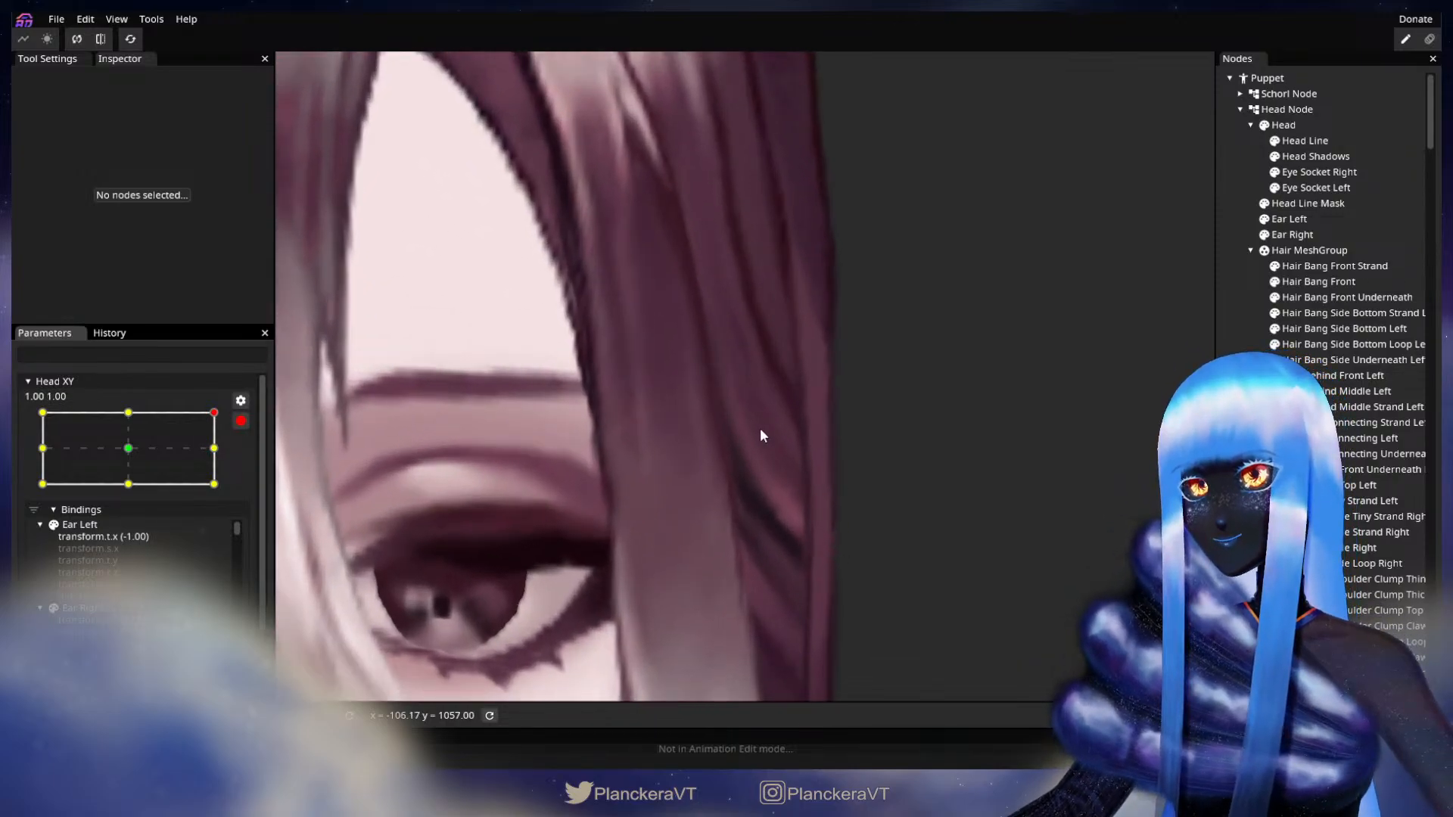
pyautogui.click(1373, 442)
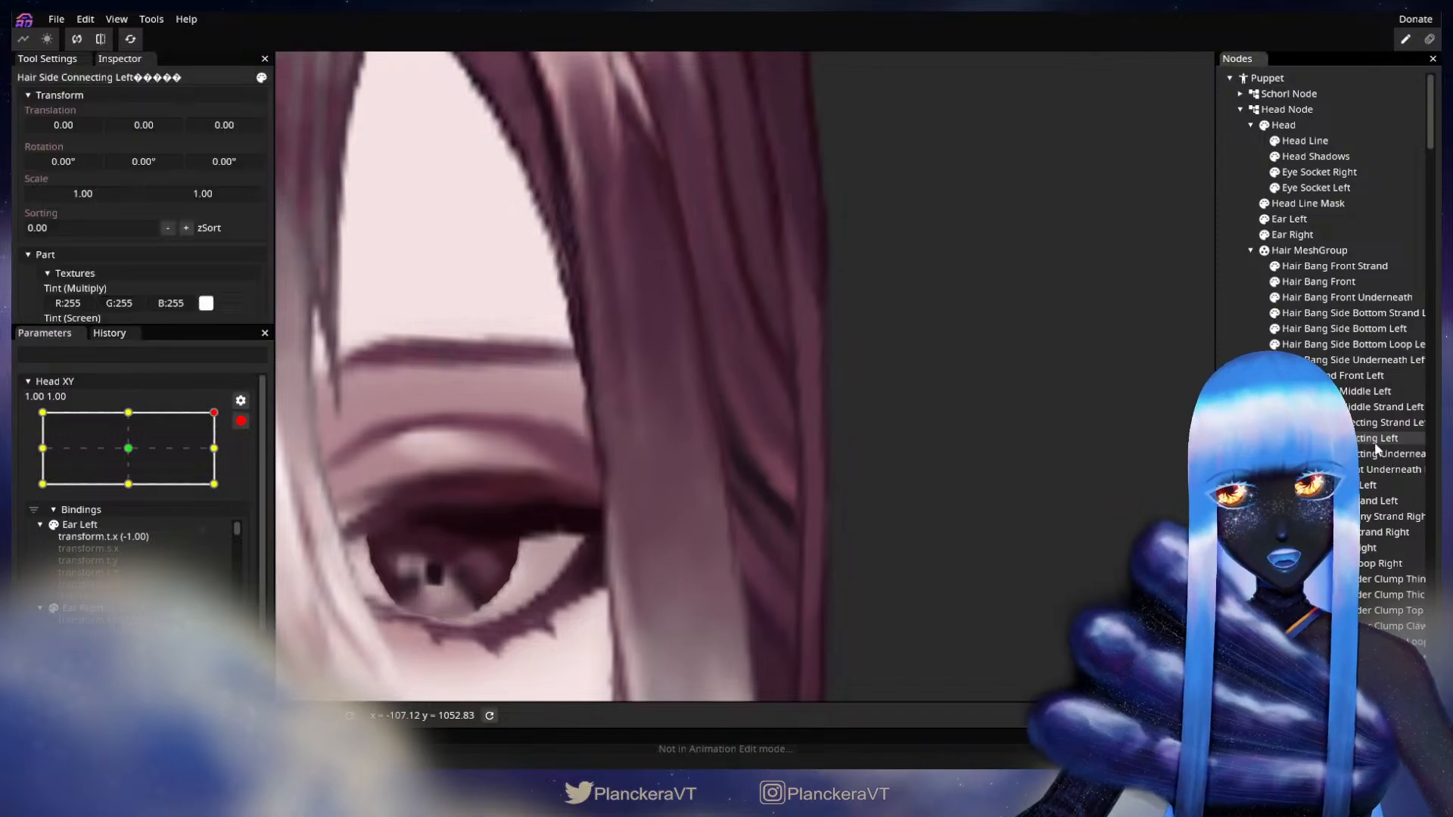
pyautogui.scroll(1, 820, 473)
pyautogui.moveTo(799, 433); pyautogui.dragTo(786, 449)
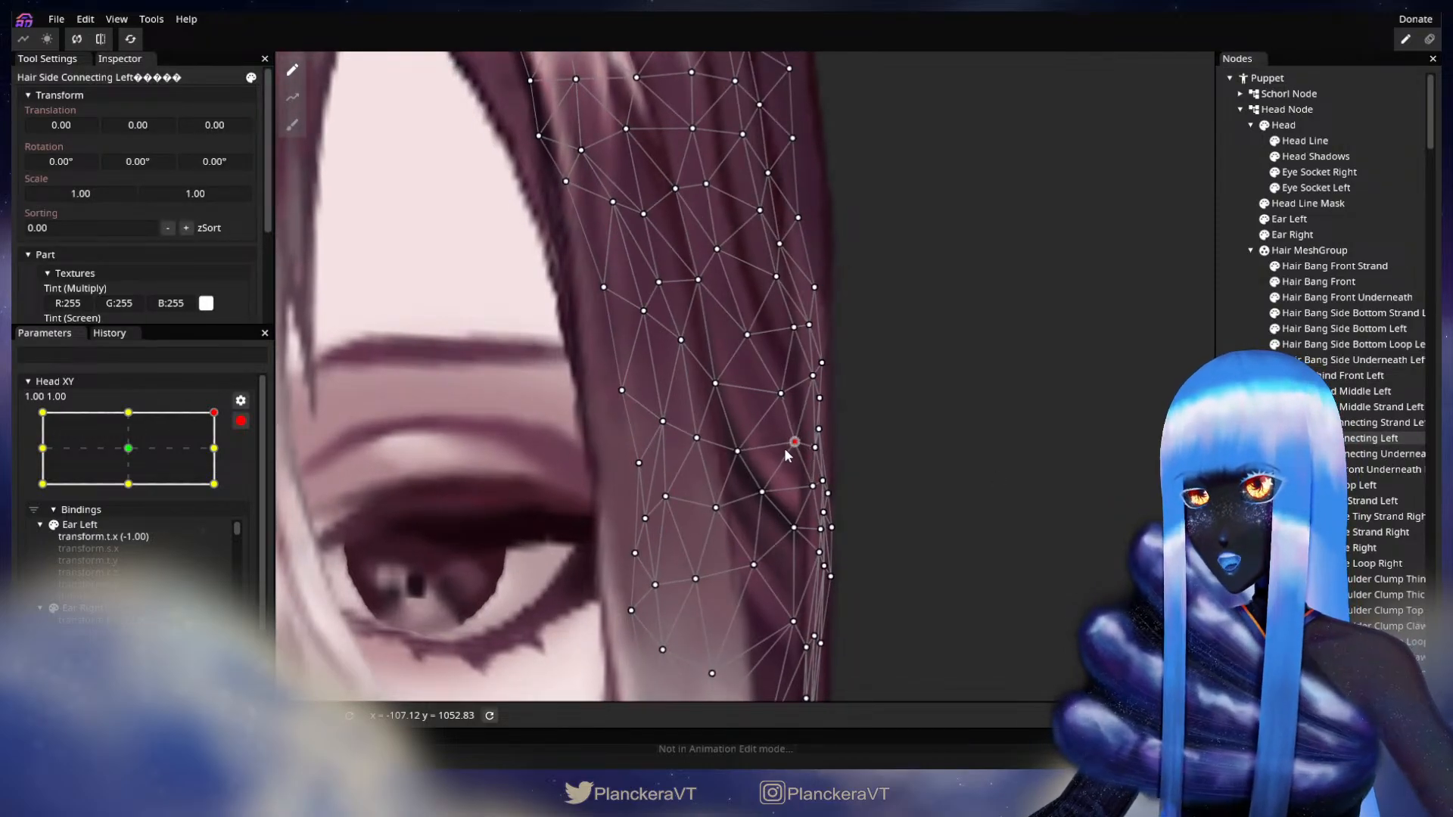
pyautogui.press('Escape')
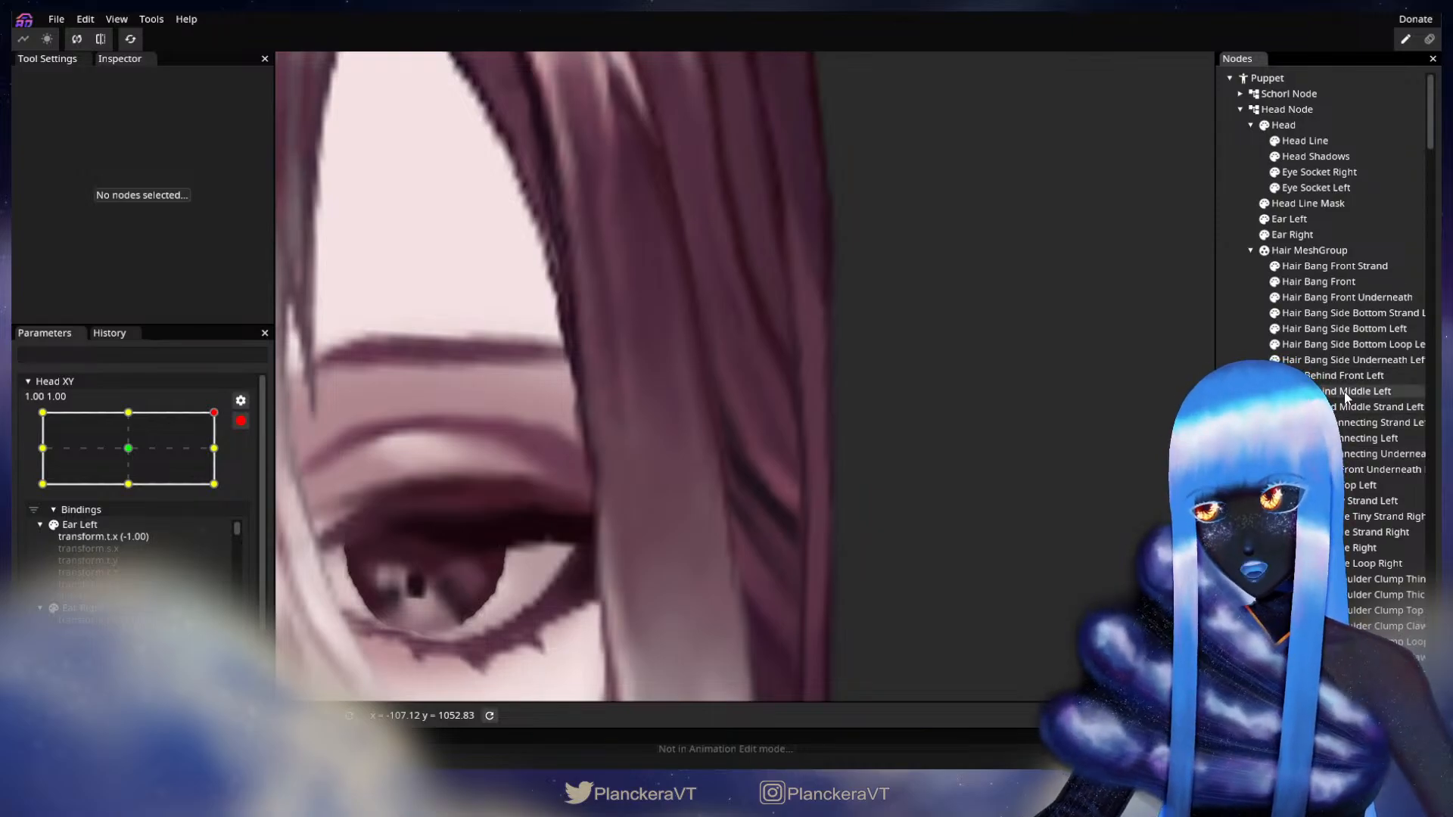
# Nudge a Hair Side Connecting Left vertex near the outer edge beside the eye, preview the head turn, and resume editing at 1.00, 1.00.
pyautogui.click(1366, 438)
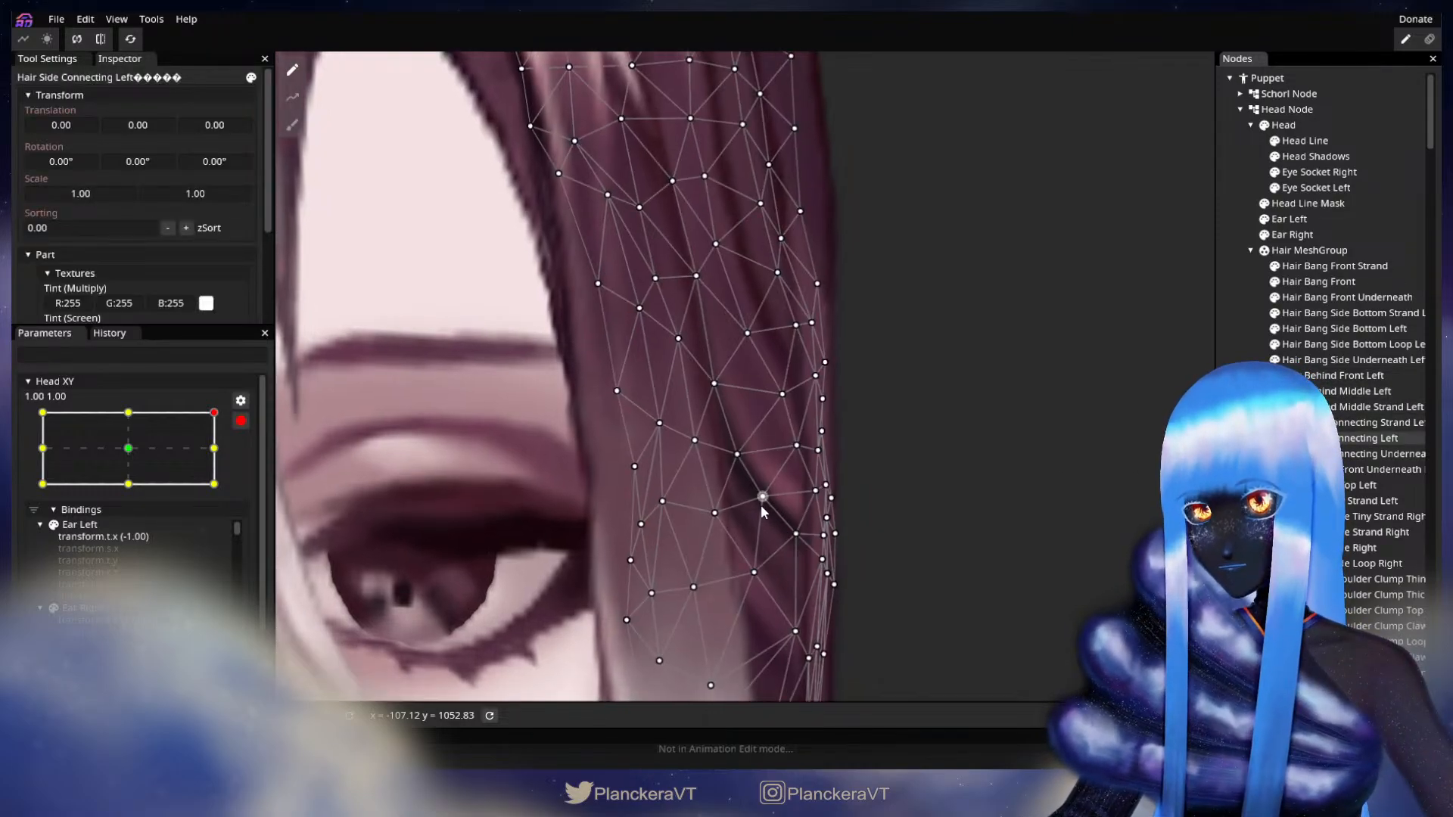
pyautogui.moveTo(815, 491); pyautogui.dragTo(815, 492)
pyautogui.click(241, 421)
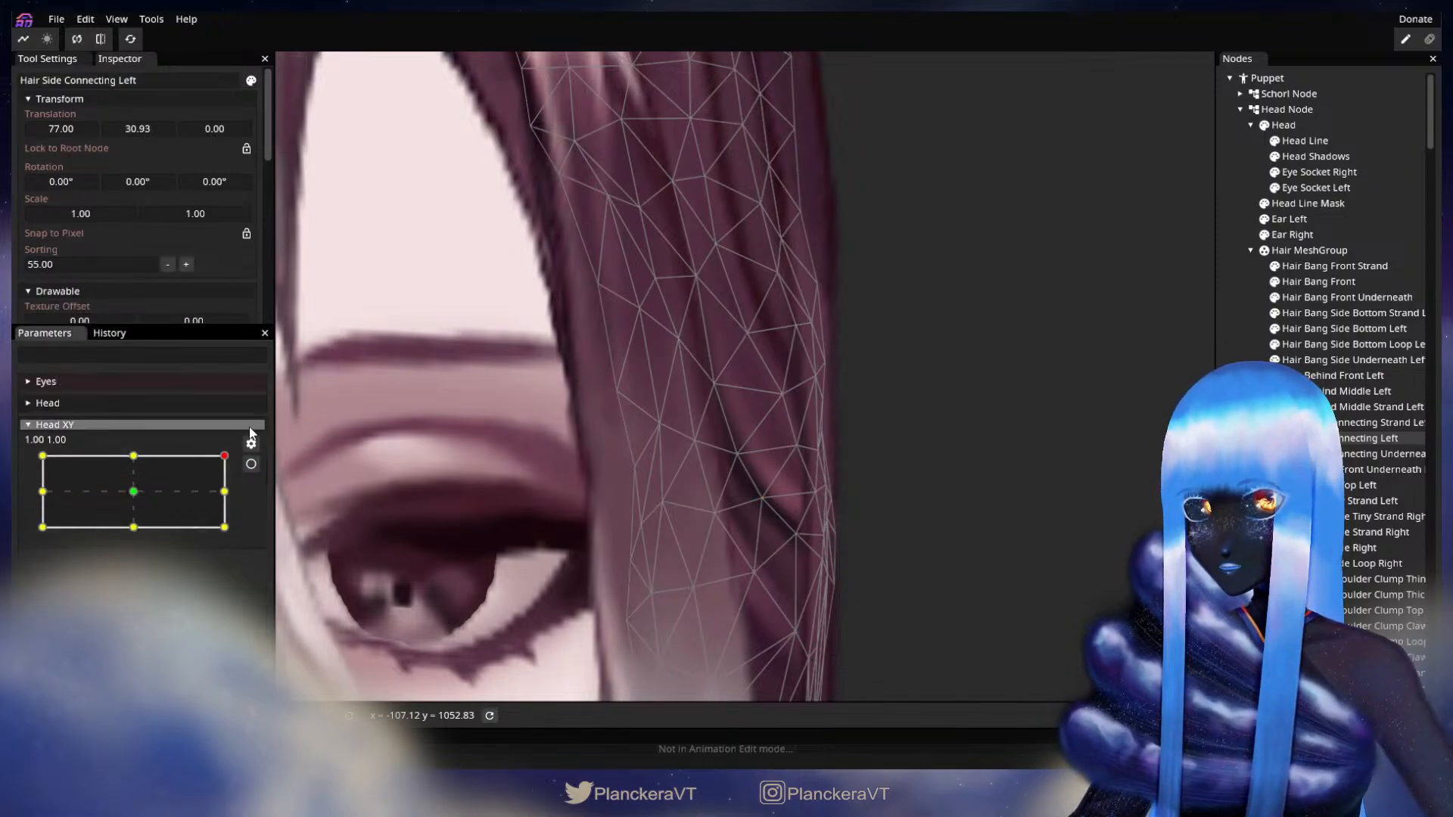
pyautogui.moveTo(224, 456)
pyautogui.mouseDown()
pyautogui.moveTo(135, 452)
pyautogui.moveTo(225, 445)
pyautogui.mouseUp()
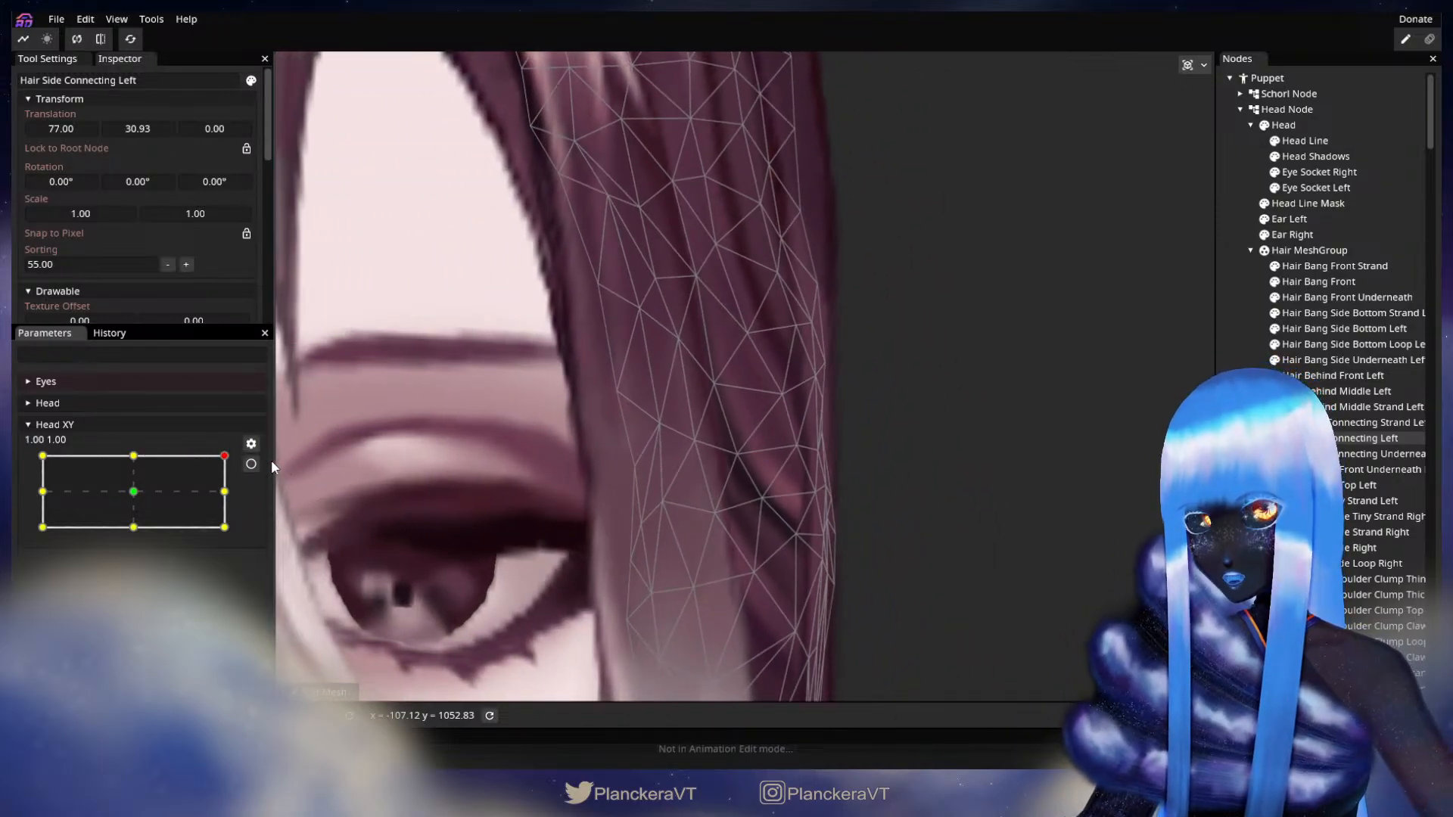
pyautogui.click(251, 464)
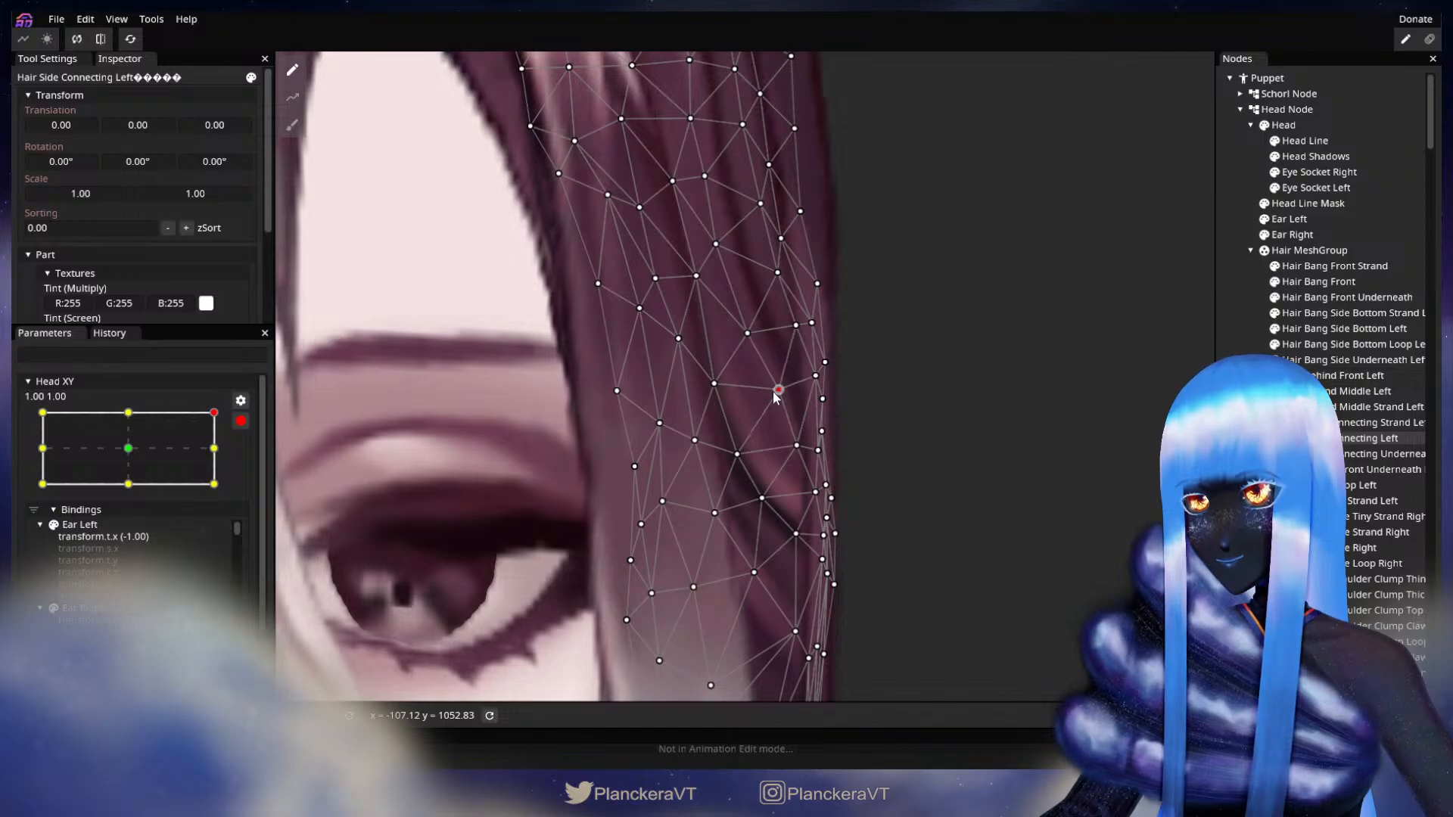
# Move Hair Side Connecting Left vertices above the dark strand line up and inward, fine-tune those along the line, and deselect the part.
pyautogui.moveTo(796, 447); pyautogui.dragTo(785, 436)
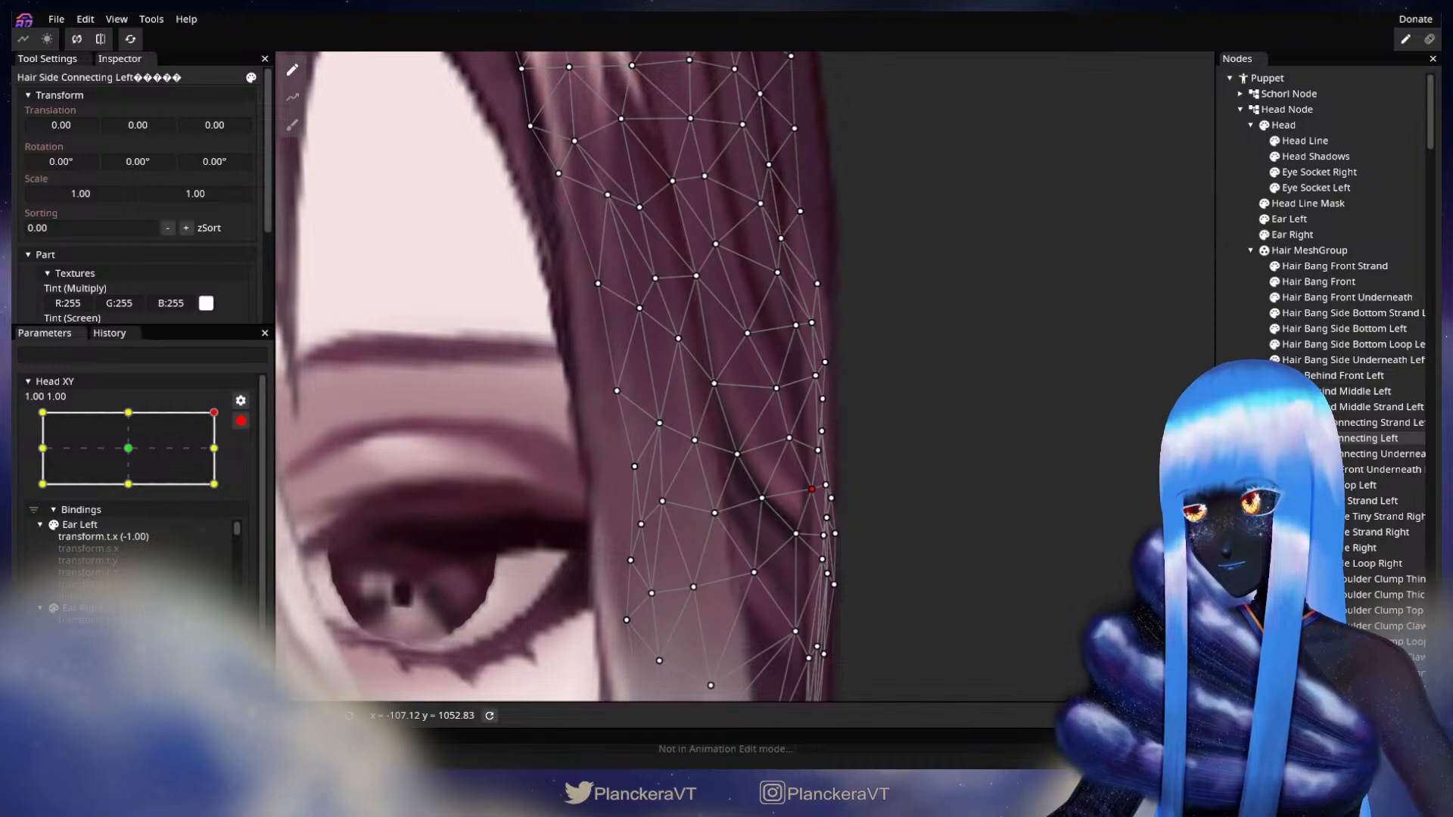
pyautogui.click(986, 496)
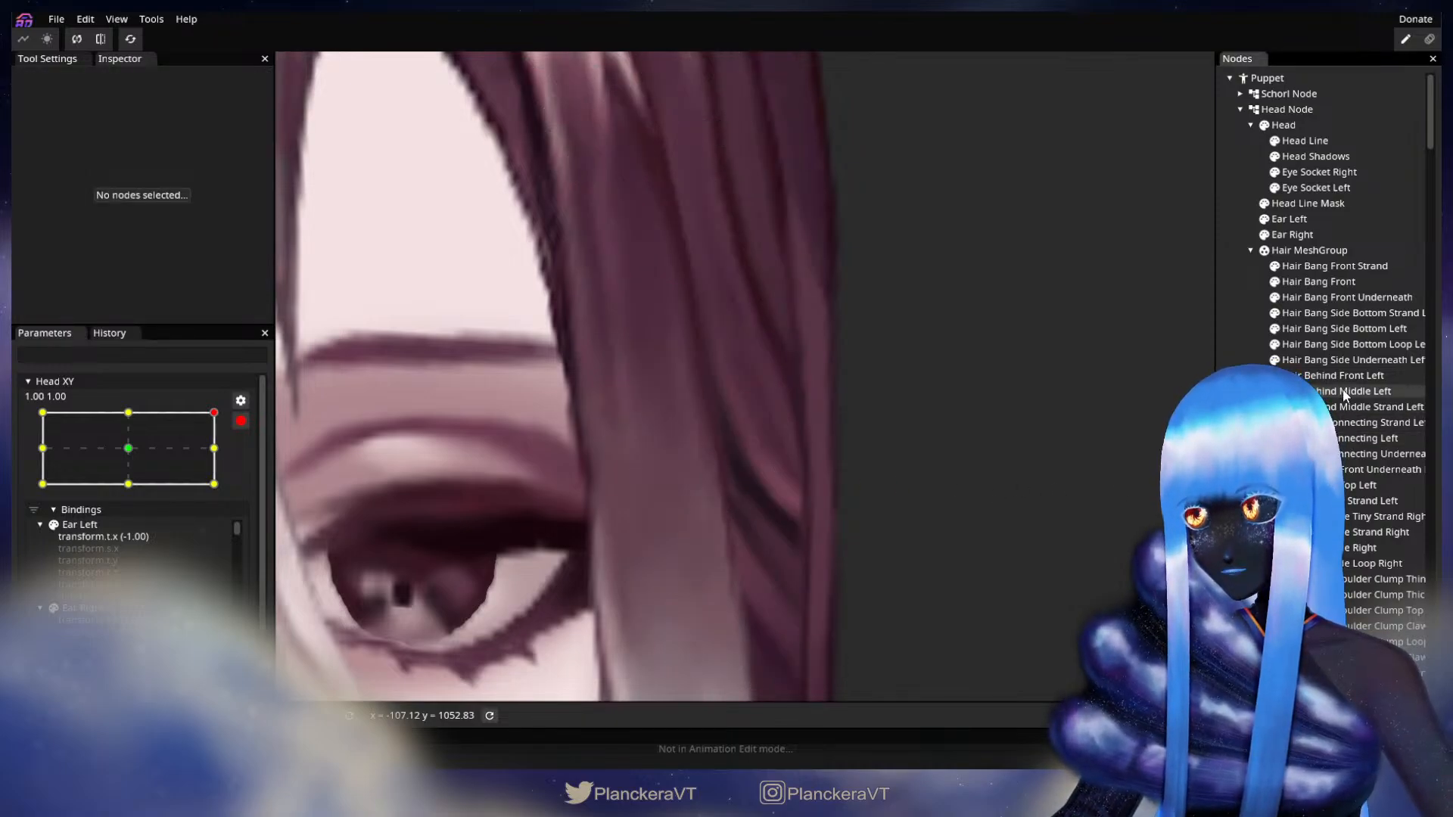
pyautogui.click(1346, 445)
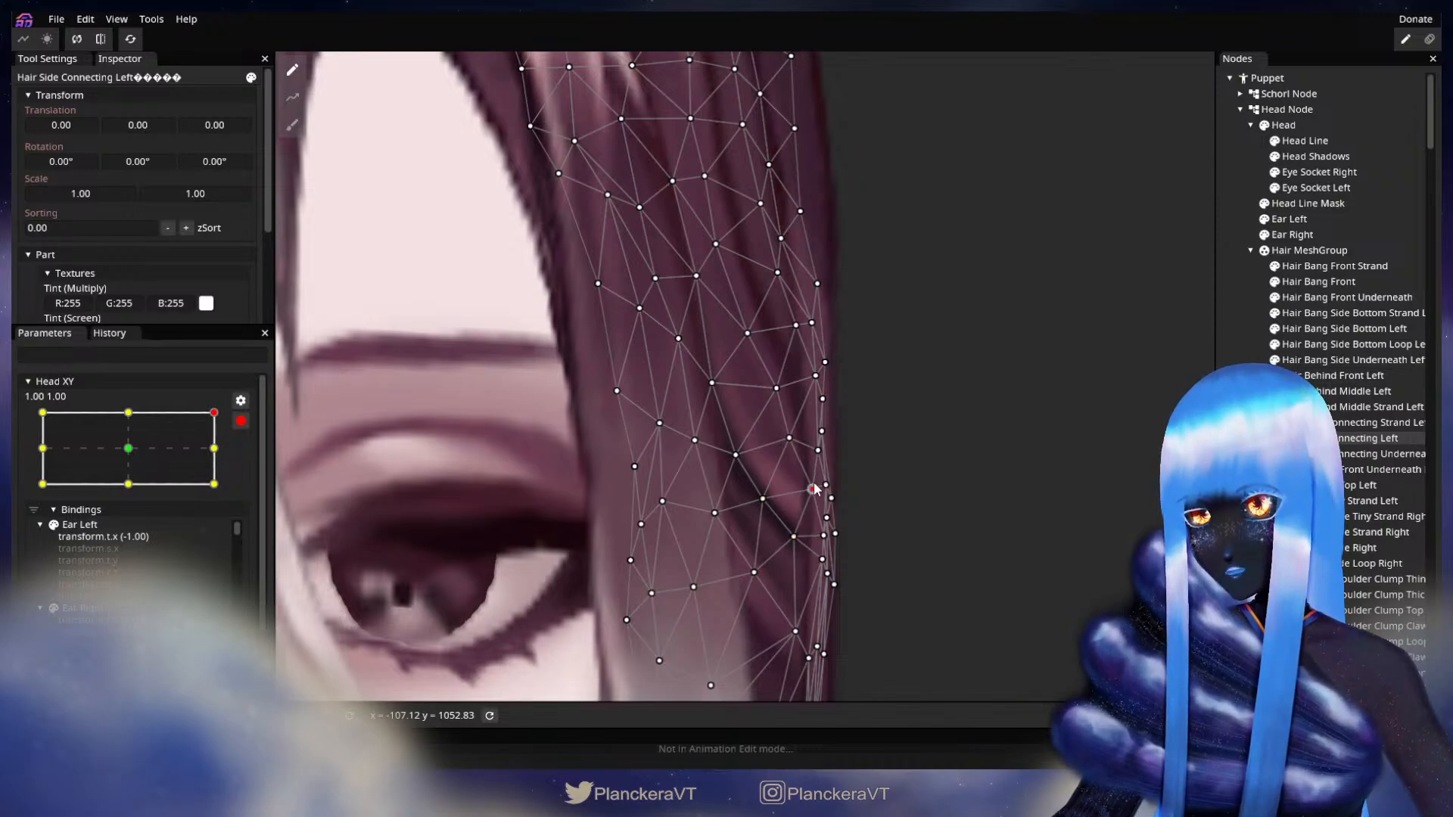
pyautogui.press('Escape')
# Reselect Hair Side Connecting Left, fine-tune the lower vertices of the dark strand line beside the eye, and deselect it.
pyautogui.moveTo(975, 504); pyautogui.dragTo(924, 469)
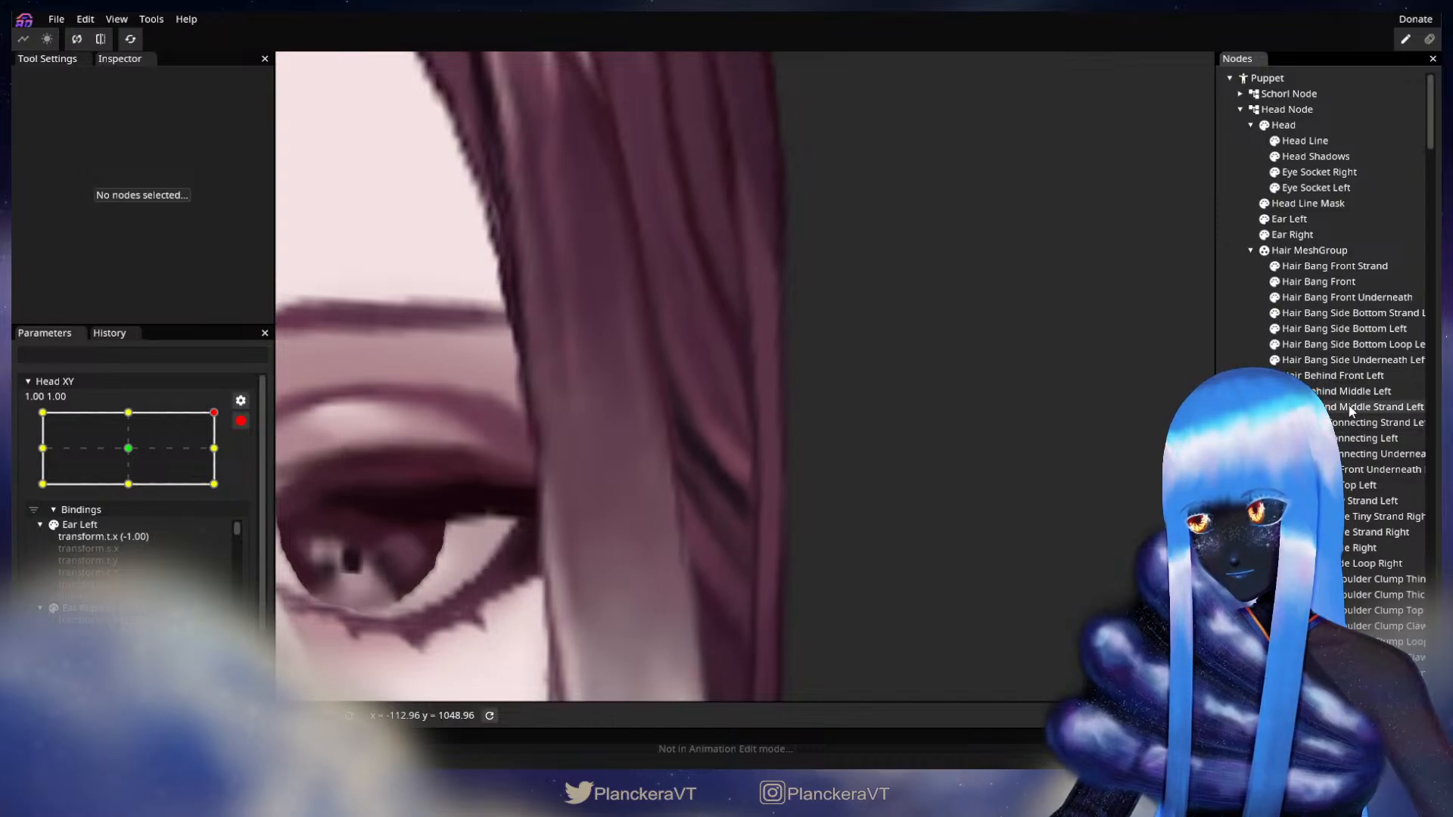
pyautogui.click(1351, 438)
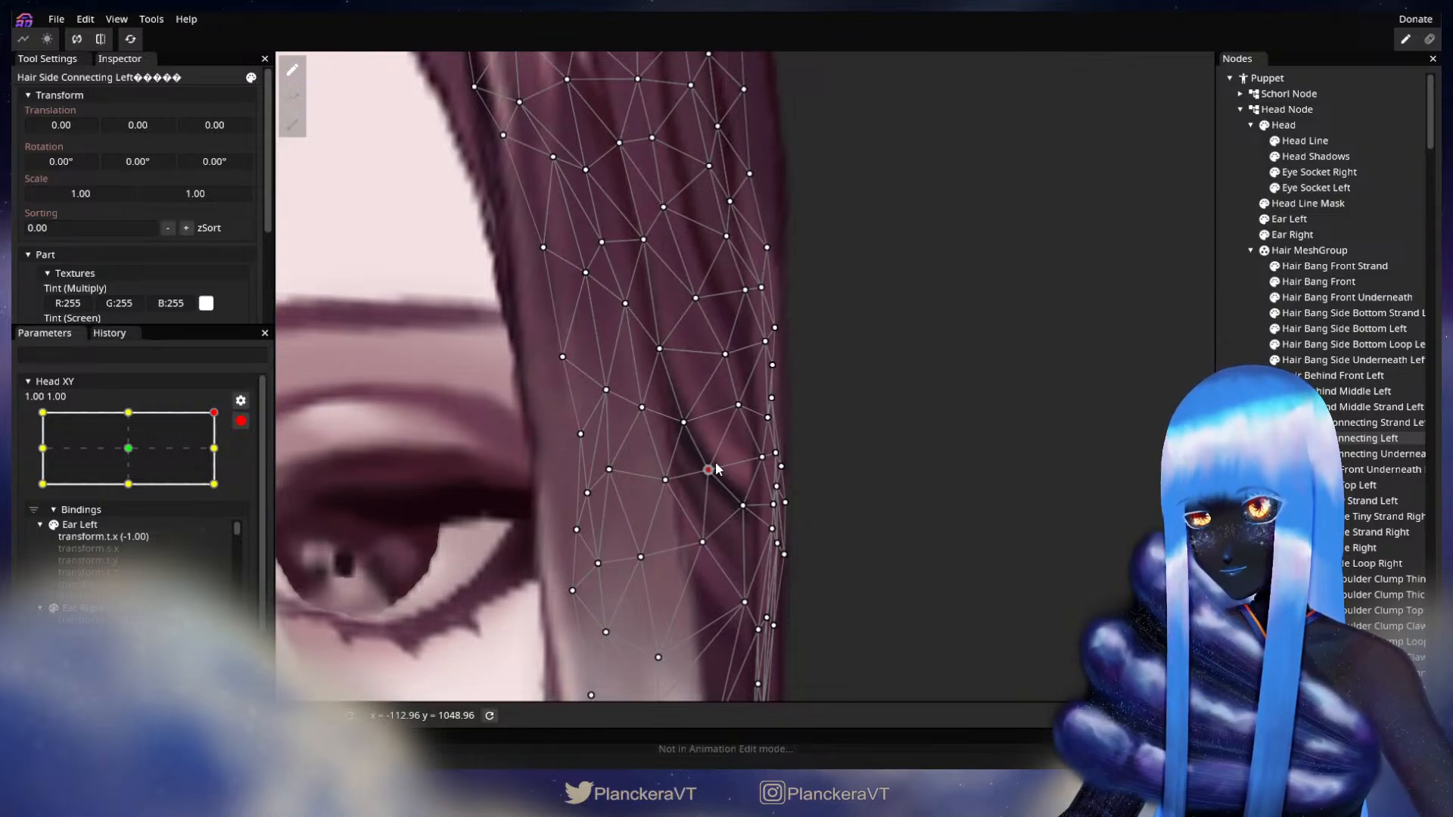
pyautogui.click(918, 484)
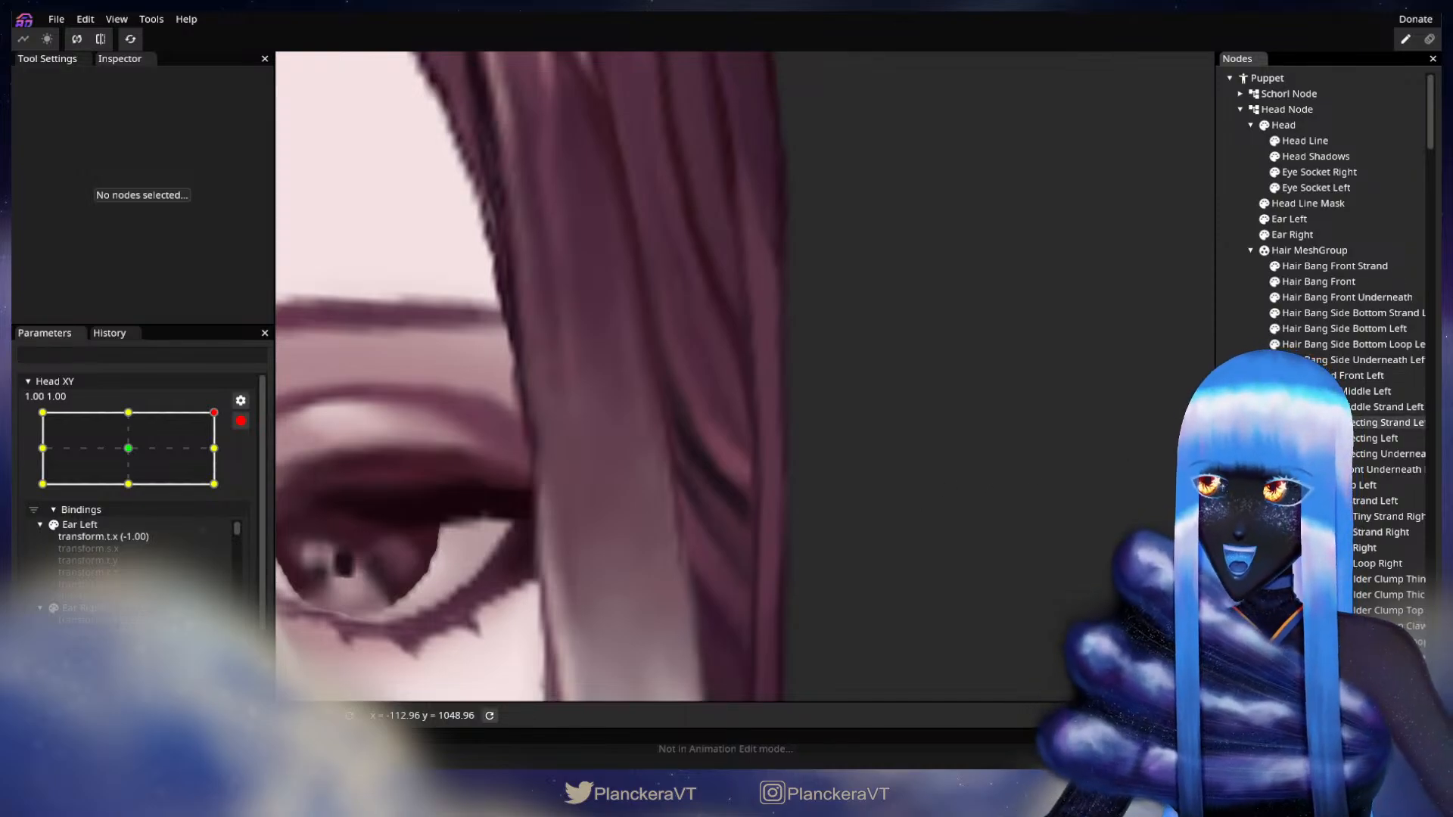
# Reselect Hair Side Connecting Left, nudge the vertices on and just outside the dark strand line beside the eye, and deselect it.
pyautogui.click(552, 502)
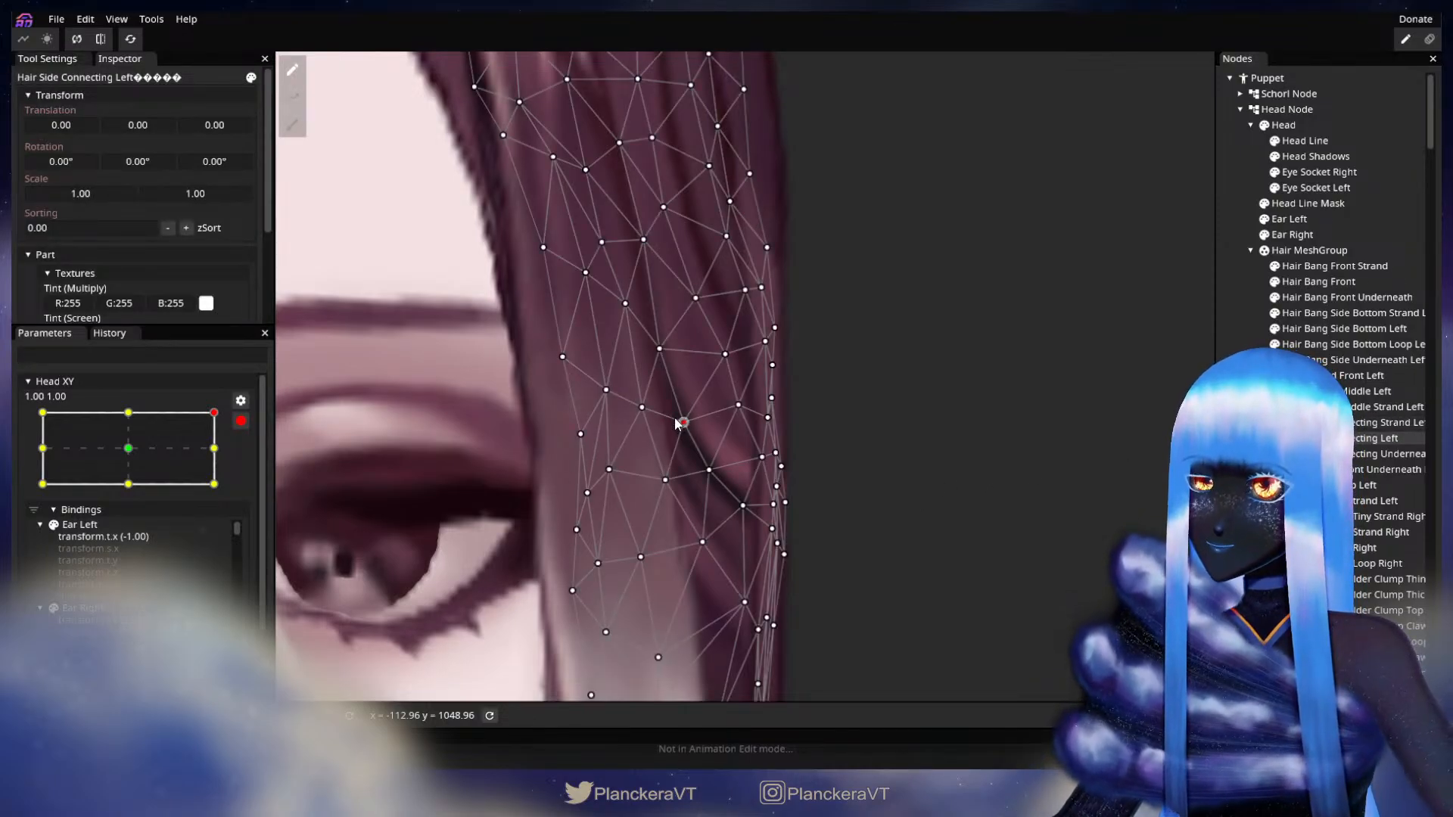
pyautogui.moveTo(678, 423); pyautogui.dragTo(676, 425)
pyautogui.click(740, 405)
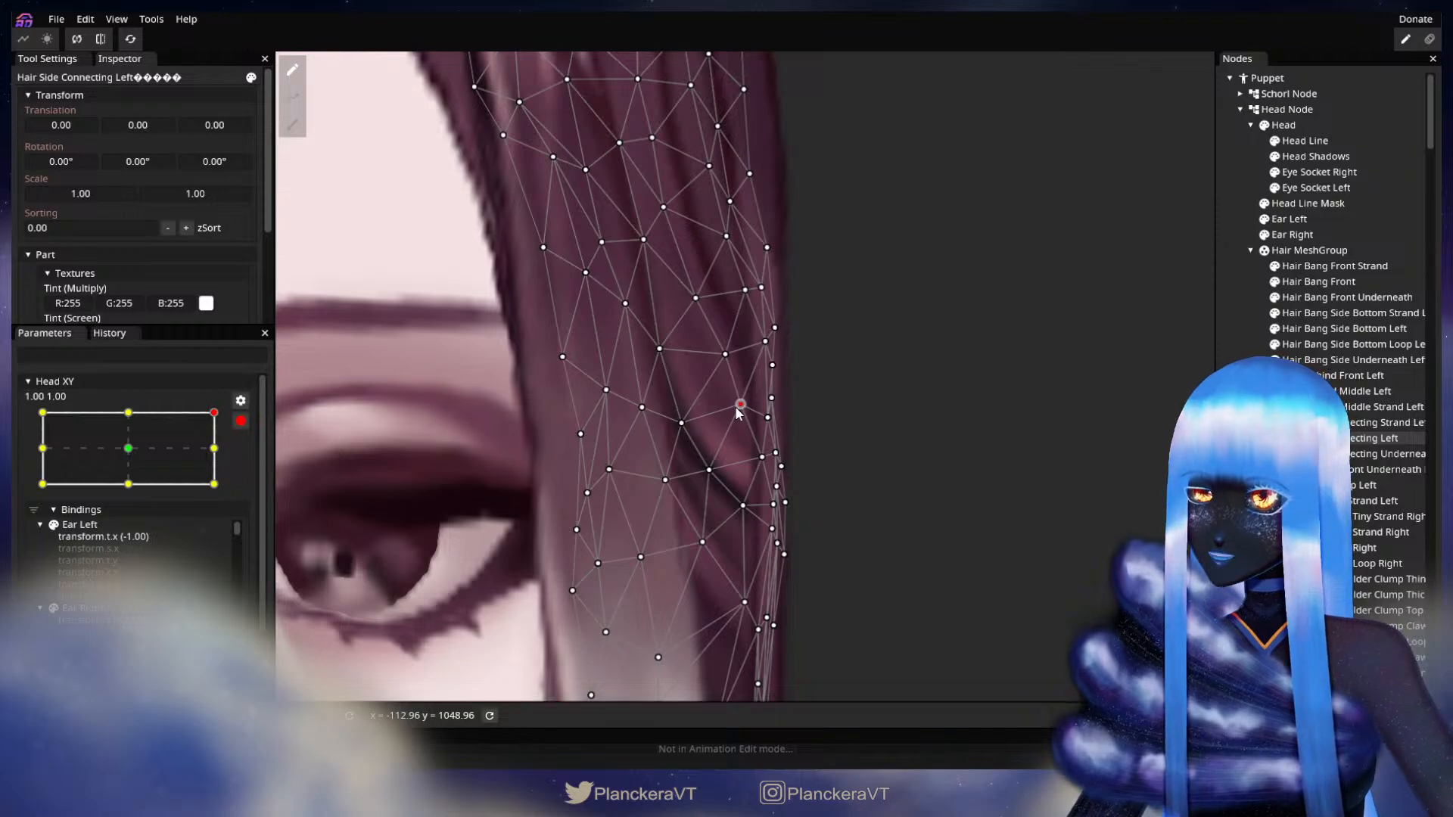
pyautogui.press('Escape')
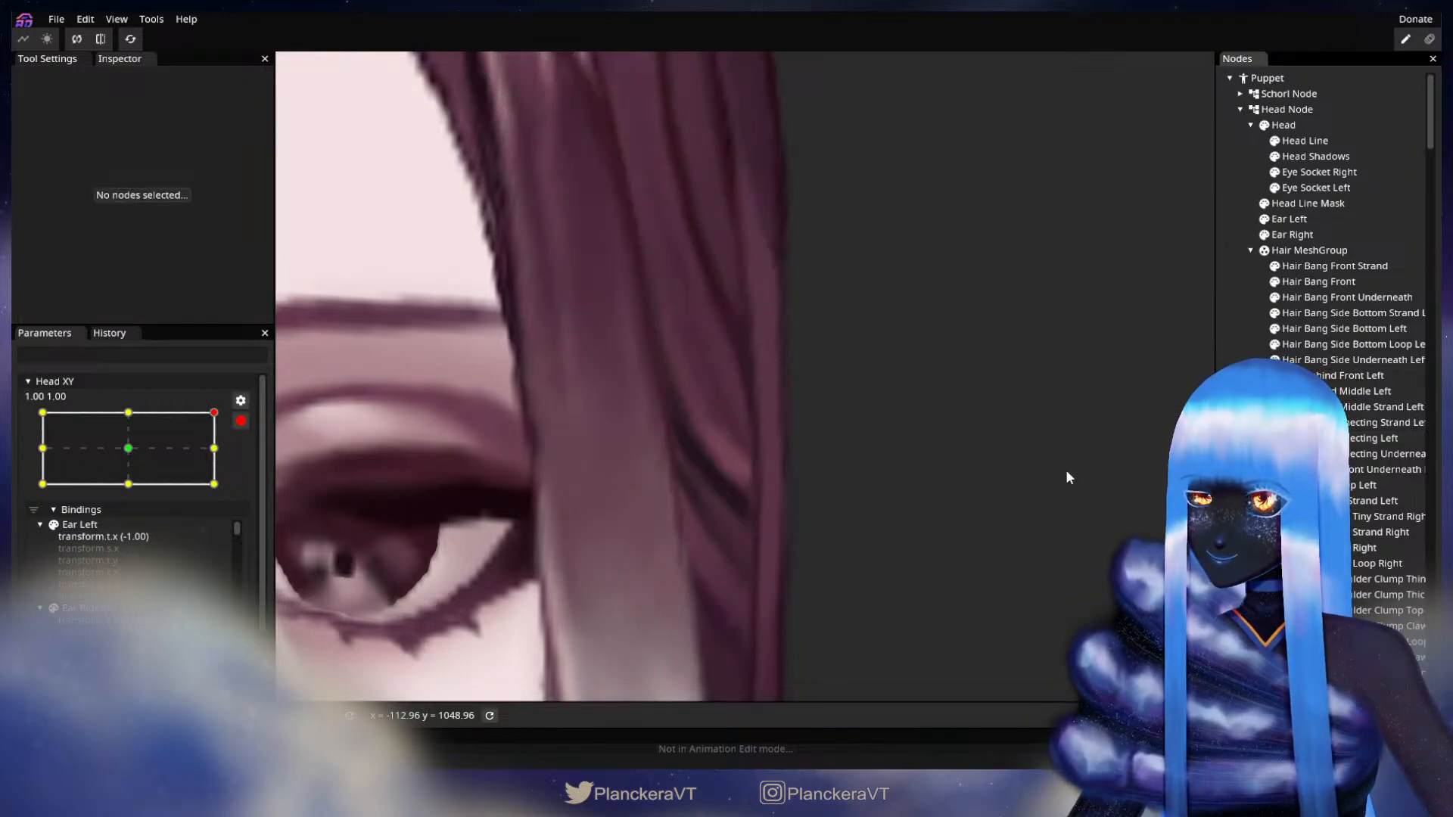
pyautogui.moveTo(1107, 488); pyautogui.dragTo(1090, 455)
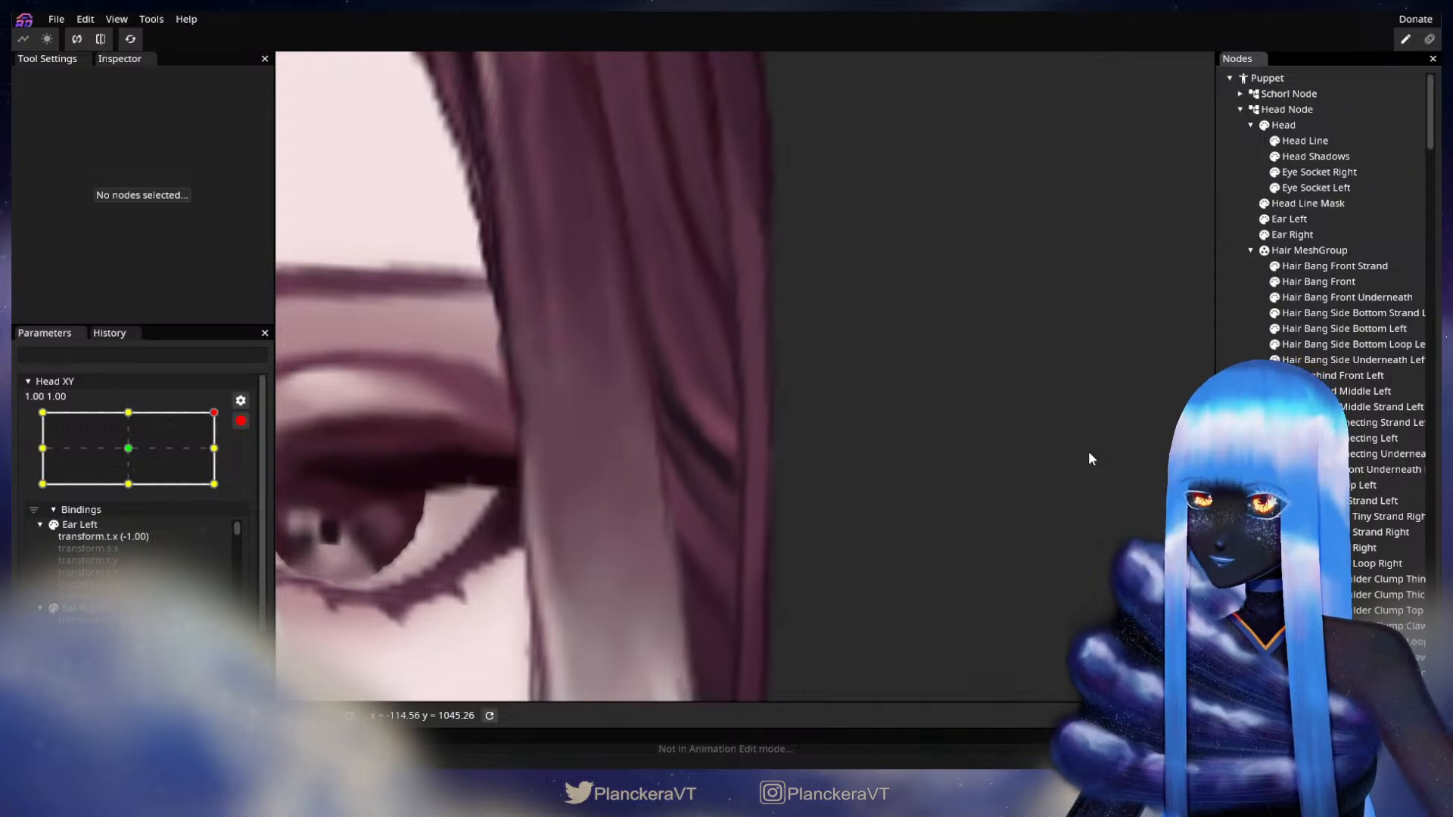
# Reselect Hair Side Connecting Left and fine-tune the outer-edge vertices level with the lower end of the dark strand line.
pyautogui.click(671, 509)
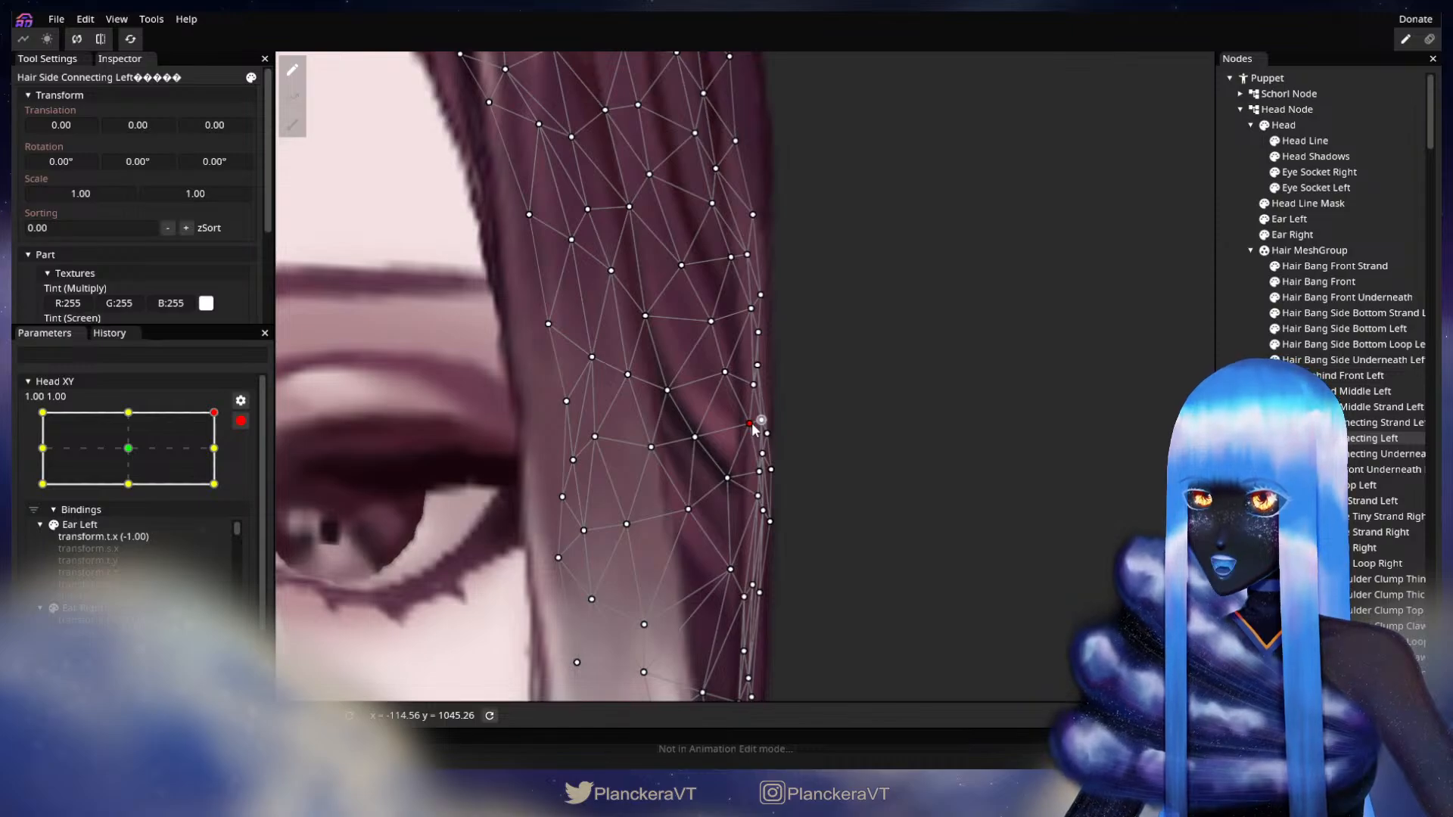
pyautogui.click(759, 471)
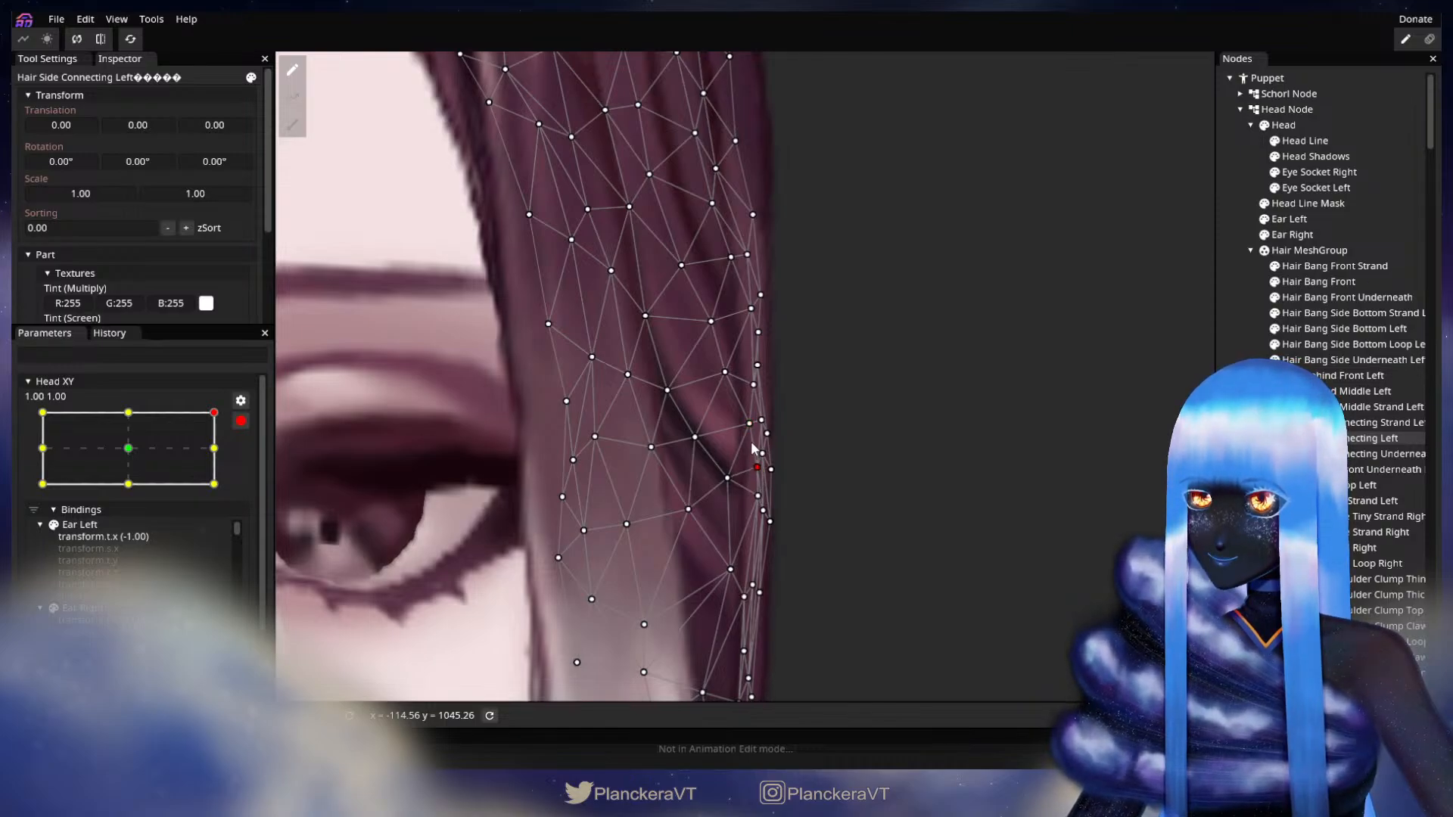
pyautogui.click(756, 498)
# Preview the head turn, resume editing at Head XY 1.00, 1.00, and adjust the outer-edge vertex below the dark strand line.
pyautogui.click(241, 421)
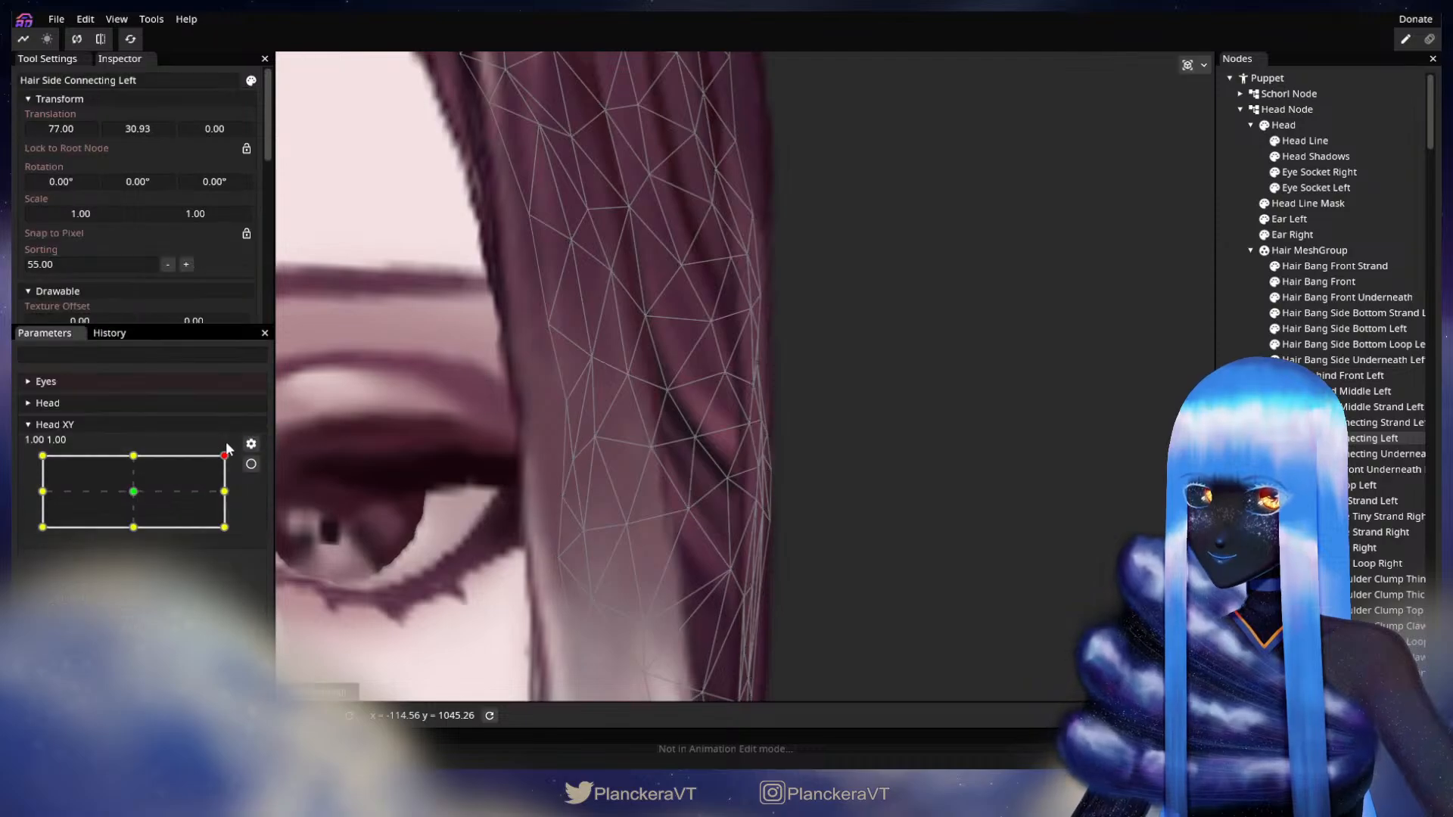
pyautogui.moveTo(225, 456)
pyautogui.mouseDown()
pyautogui.moveTo(133, 442)
pyautogui.moveTo(229, 442)
pyautogui.mouseUp()
pyautogui.click(251, 464)
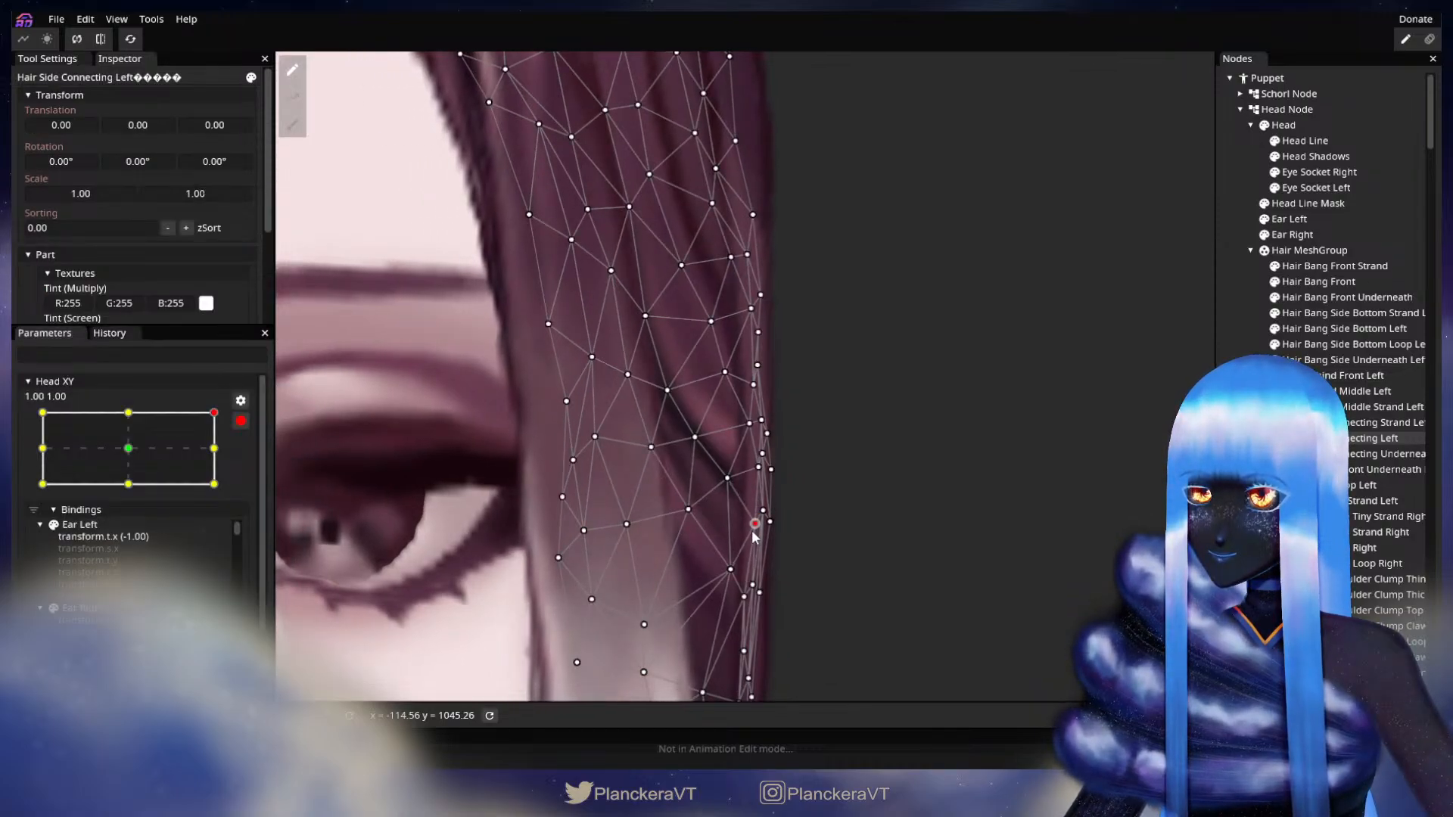
pyautogui.click(1115, 530)
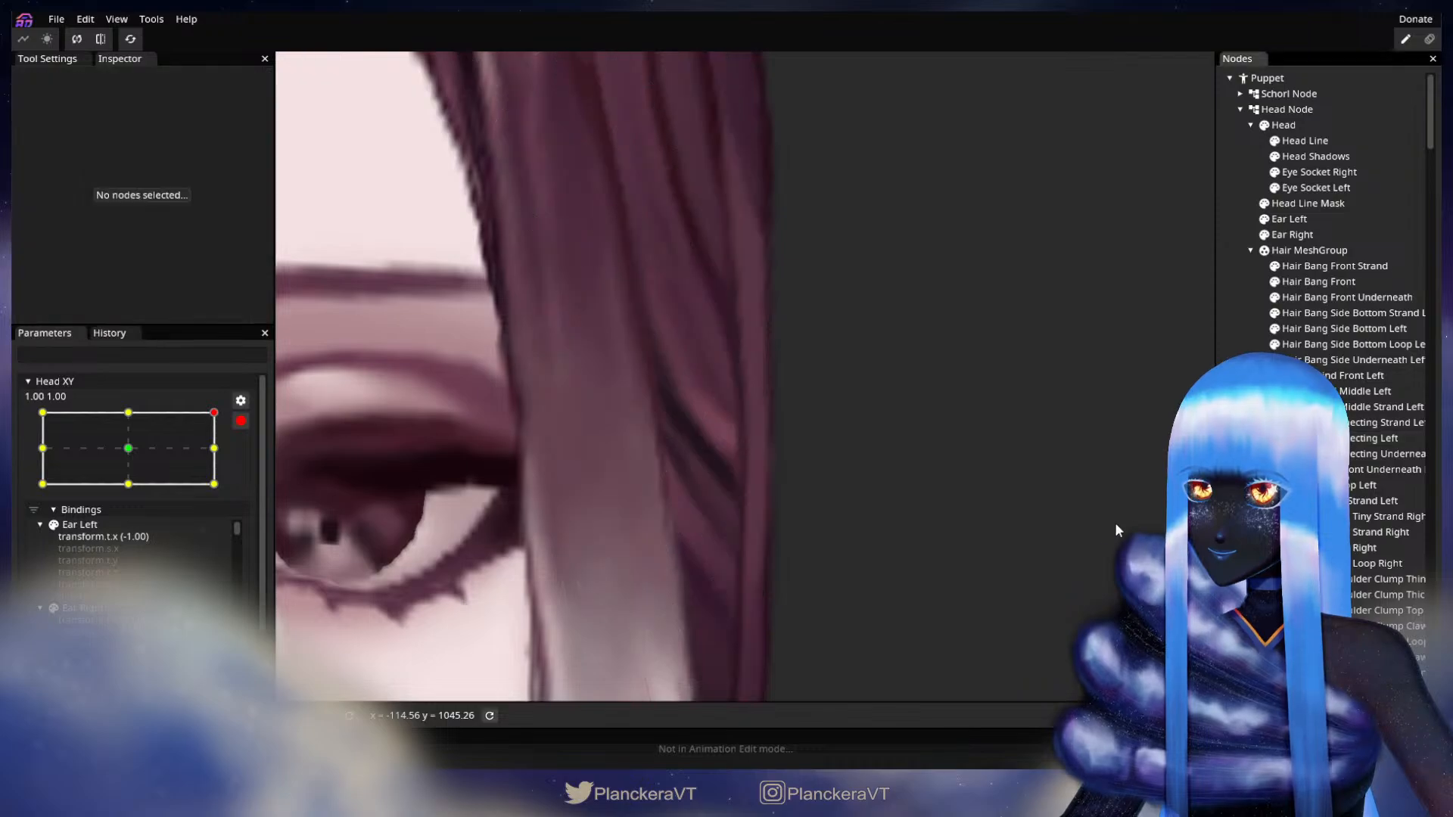
# Preview the whole head turning between Head XY 0.21, 1.00 and 1.00, 1.00, and rearm the parameter at 1.00, 1.00.
pyautogui.scroll(-3, 1114, 516)
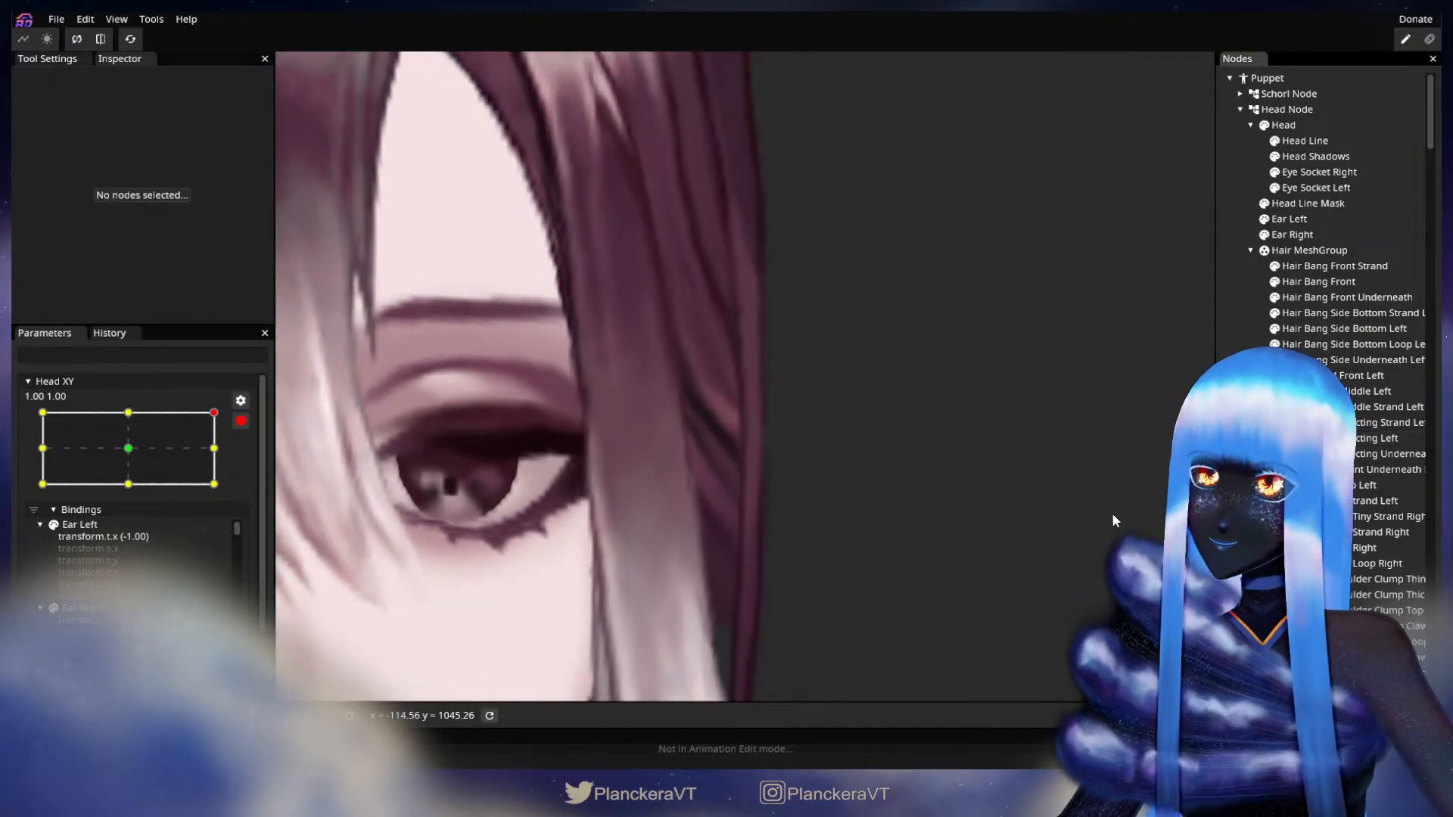
pyautogui.scroll(-6, 1113, 521)
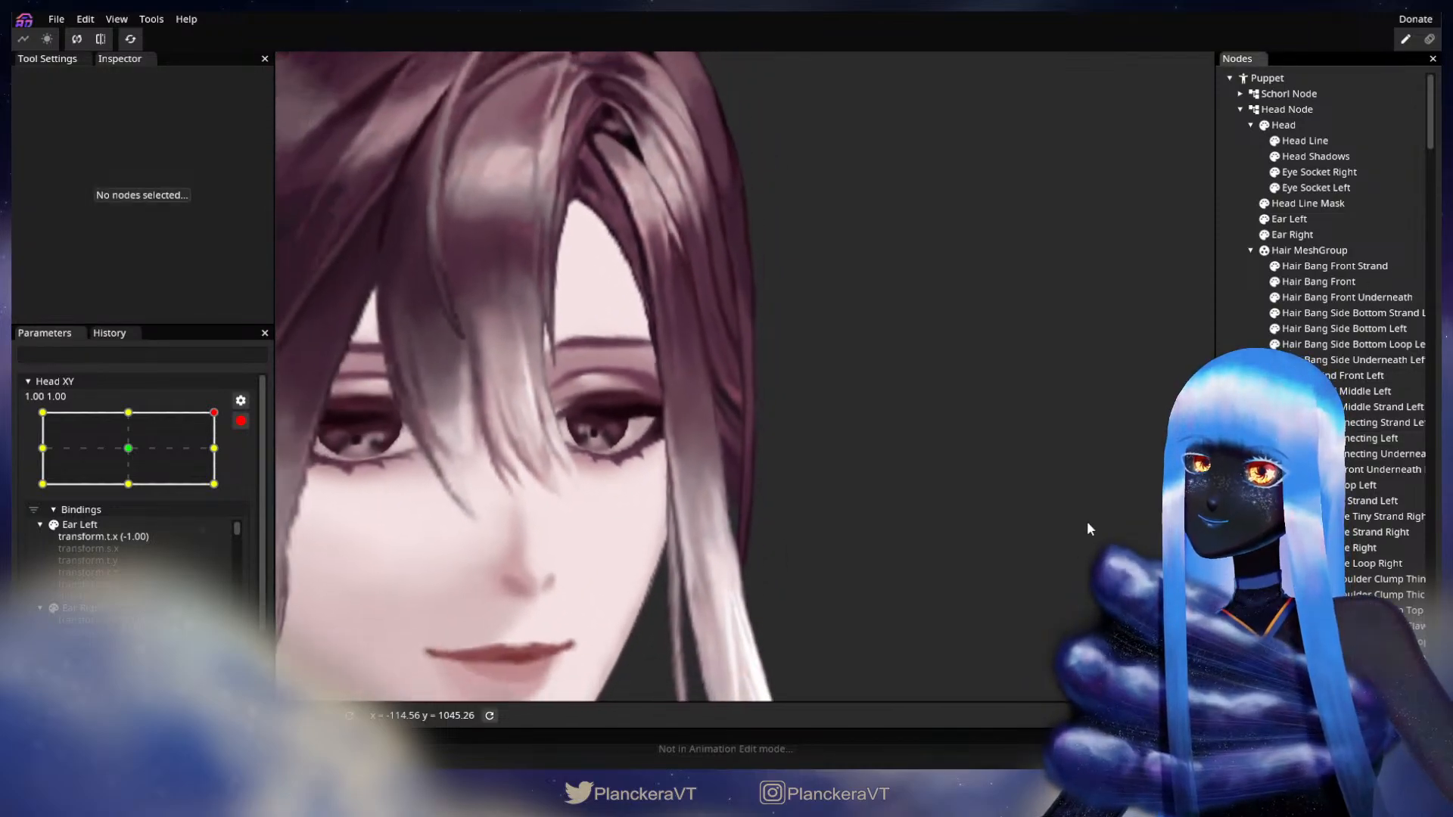
pyautogui.scroll(-5, 1097, 515)
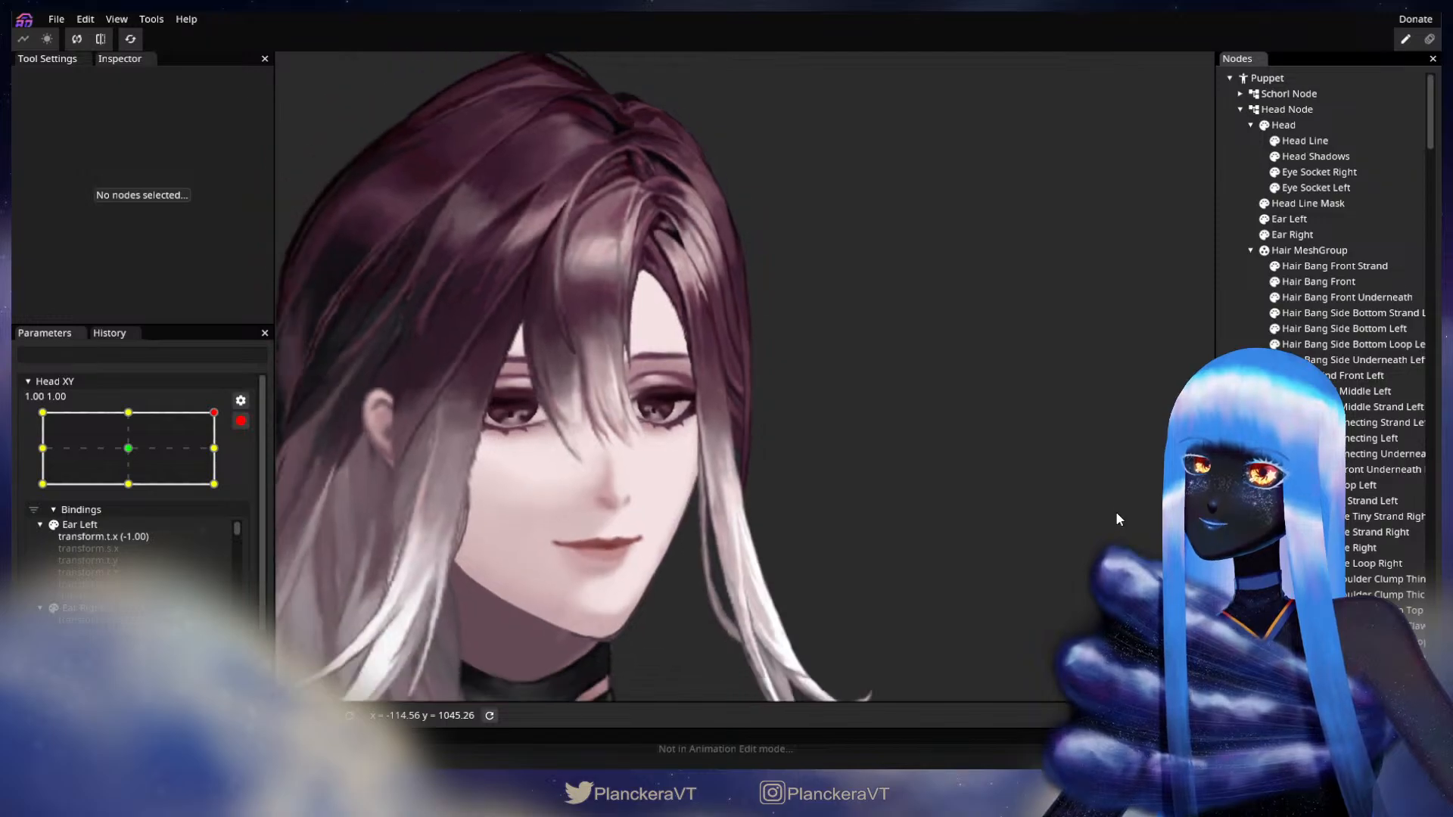
pyautogui.scroll(-4, 1116, 514)
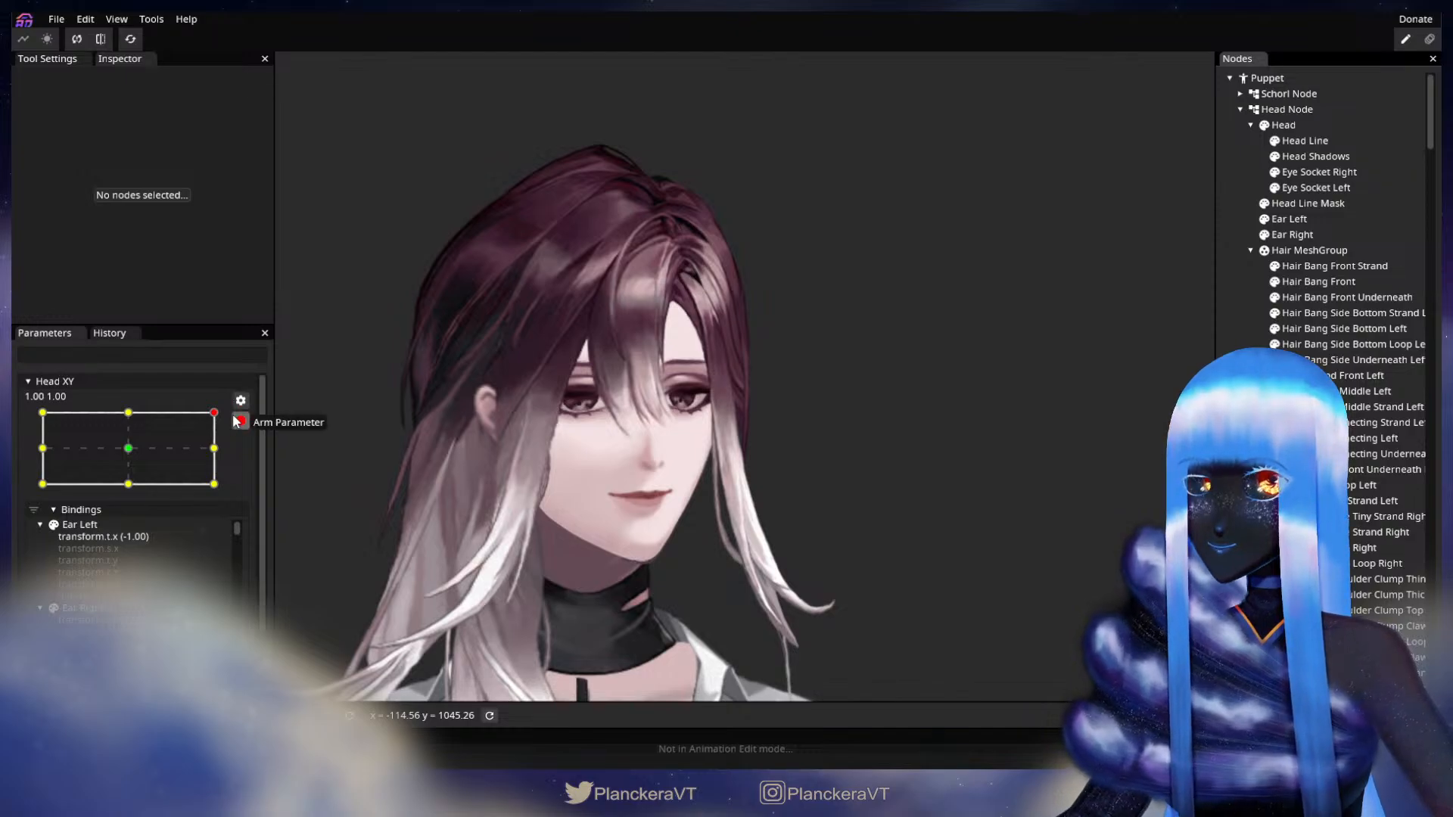
pyautogui.click(237, 421)
pyautogui.click(152, 456)
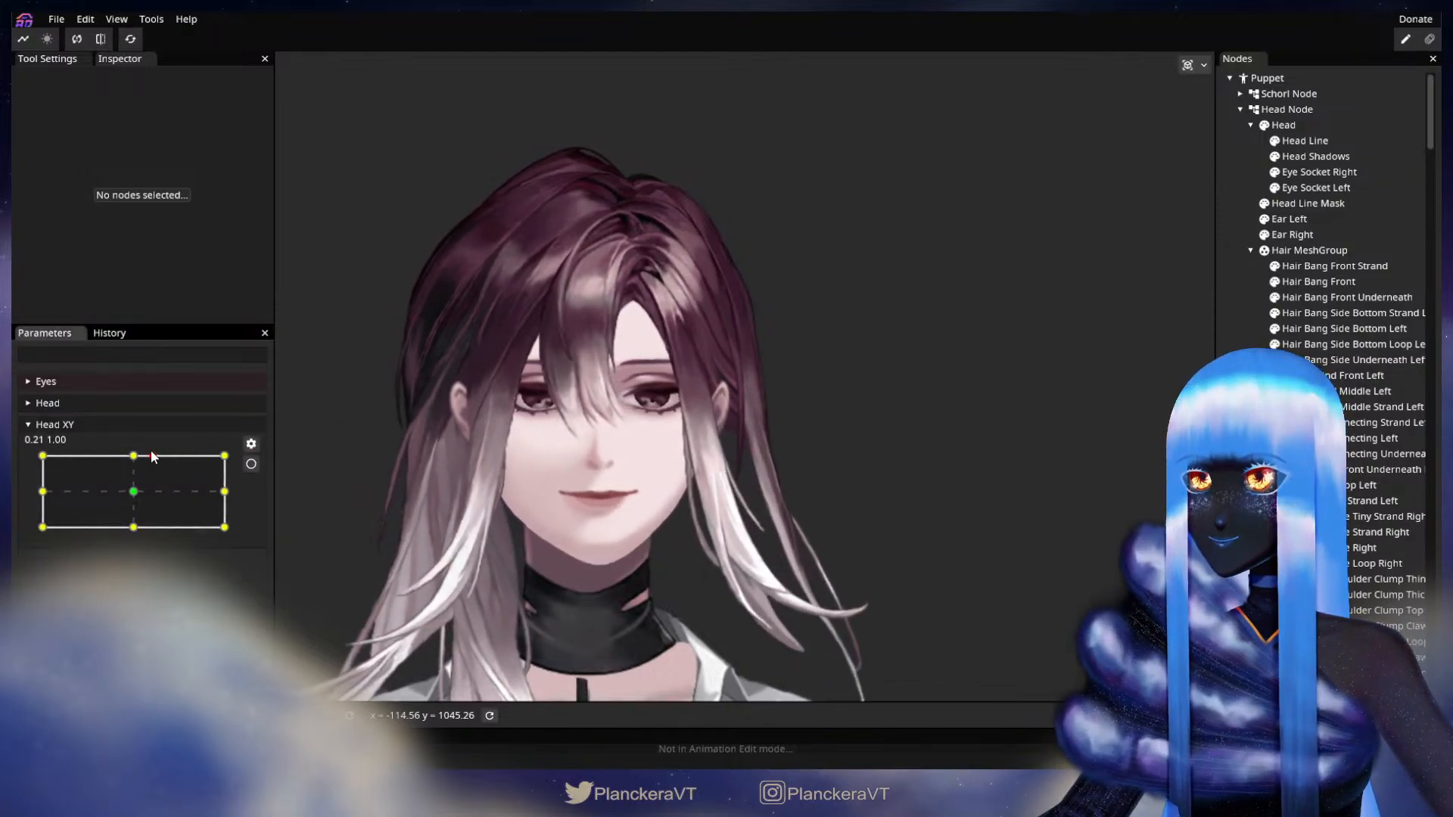
pyautogui.moveTo(151, 452); pyautogui.dragTo(219, 454)
pyautogui.click(251, 464)
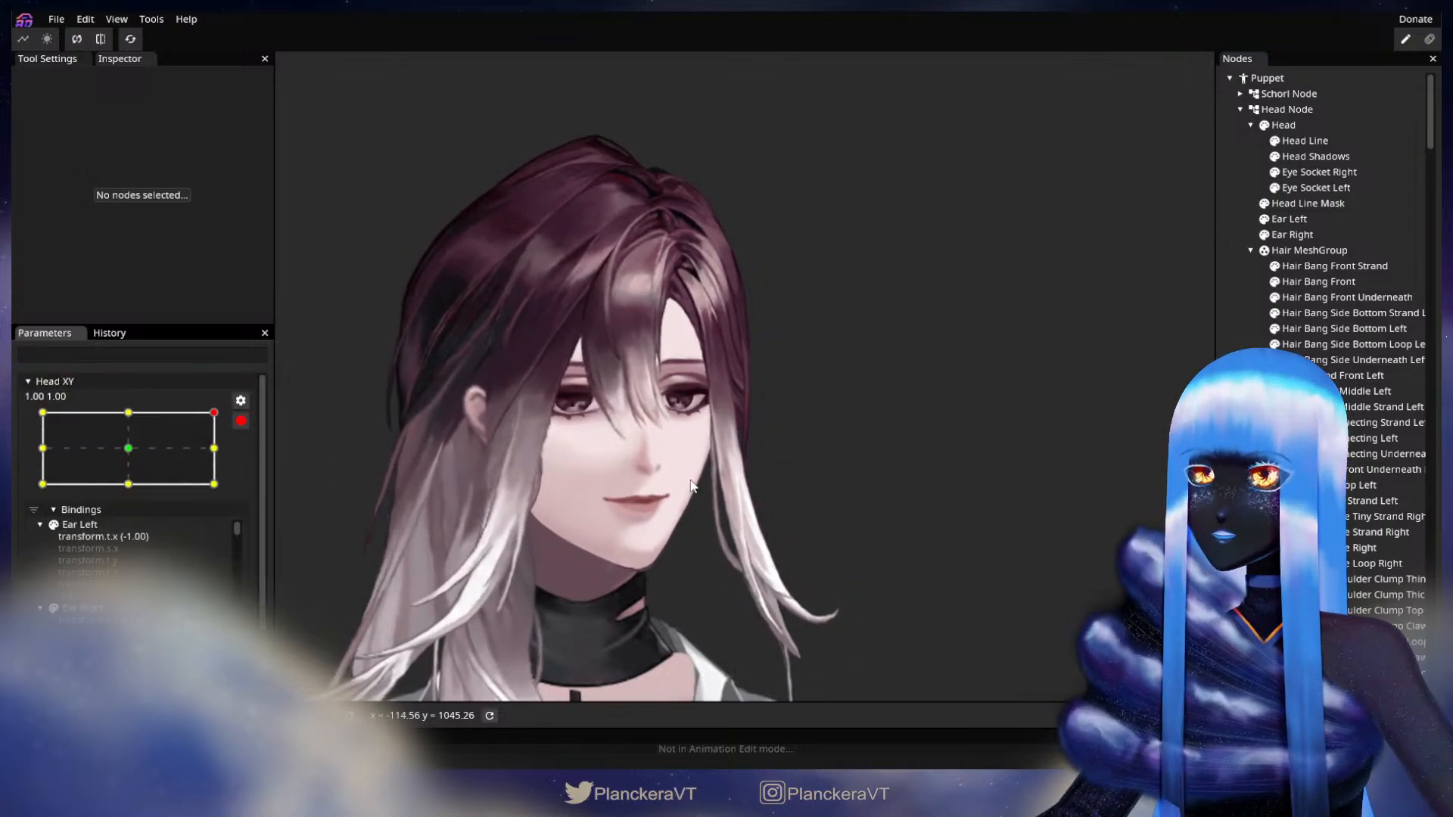
# Reselect Hair Side Connecting Left and shift the dark strand line's vertices beside the eye slightly toward the outer edge.
pyautogui.scroll(5, 692, 481)
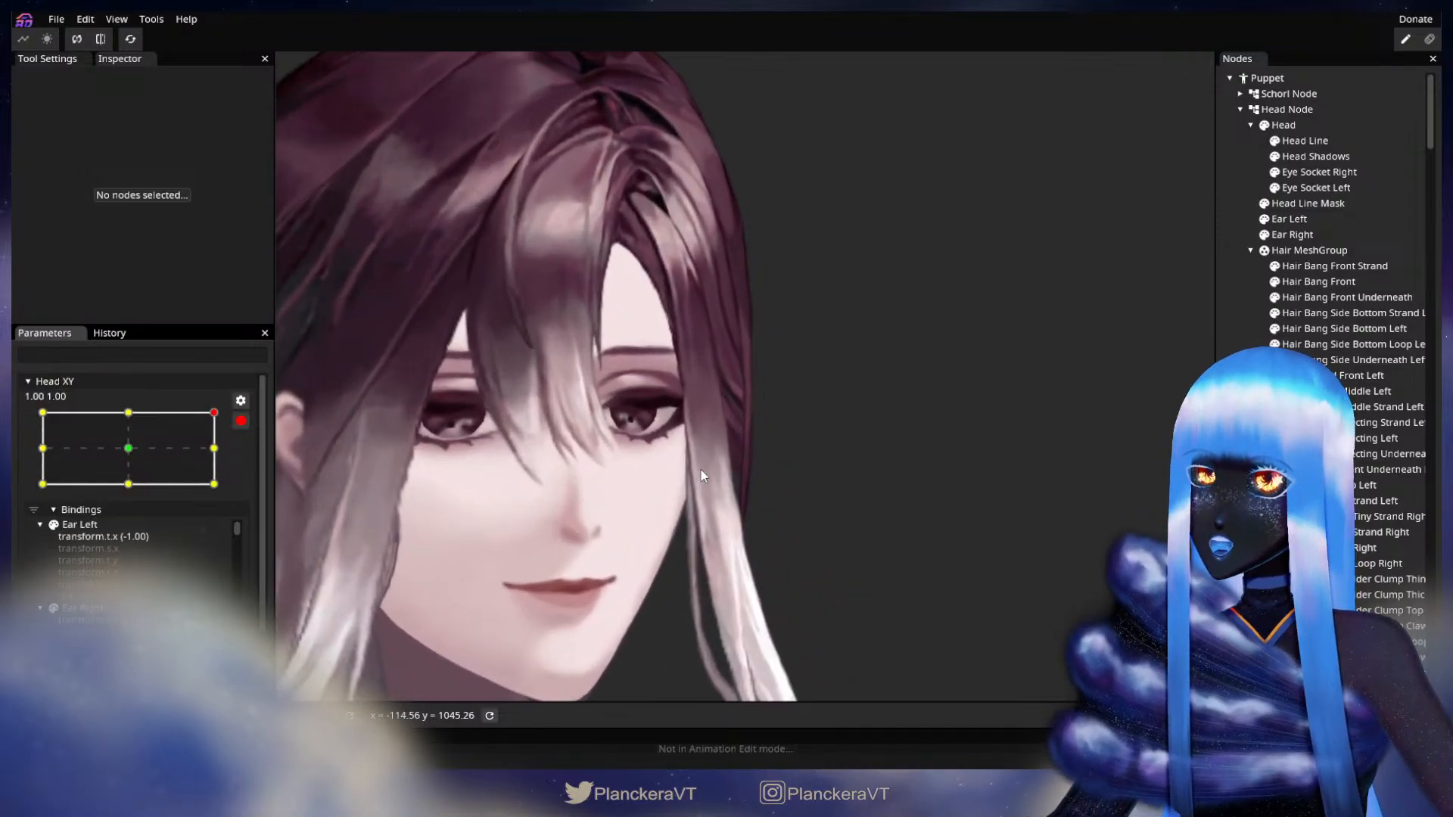
pyautogui.scroll(5, 702, 476)
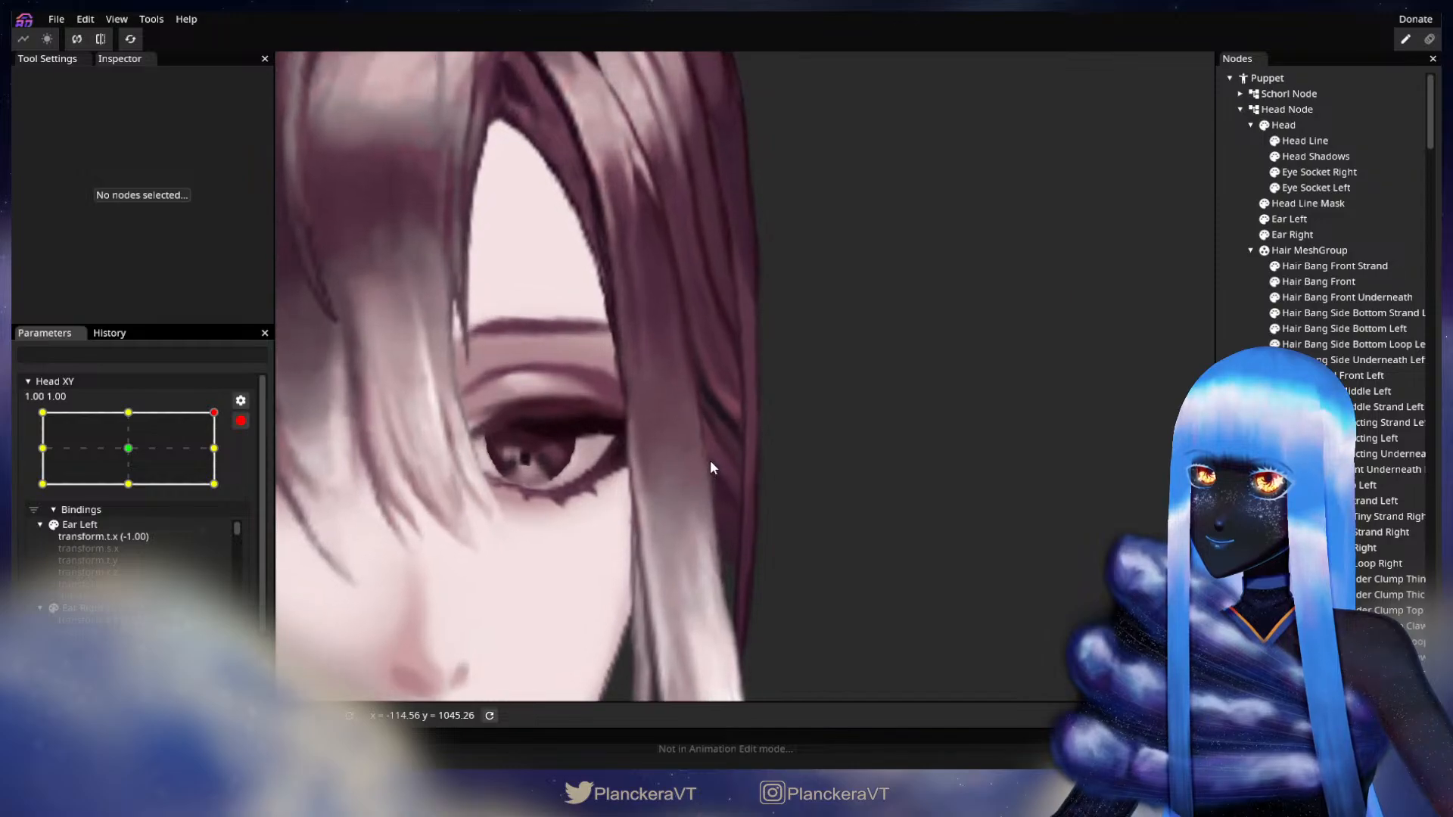
pyautogui.scroll(1, 710, 460)
pyautogui.scroll(3, 753, 473)
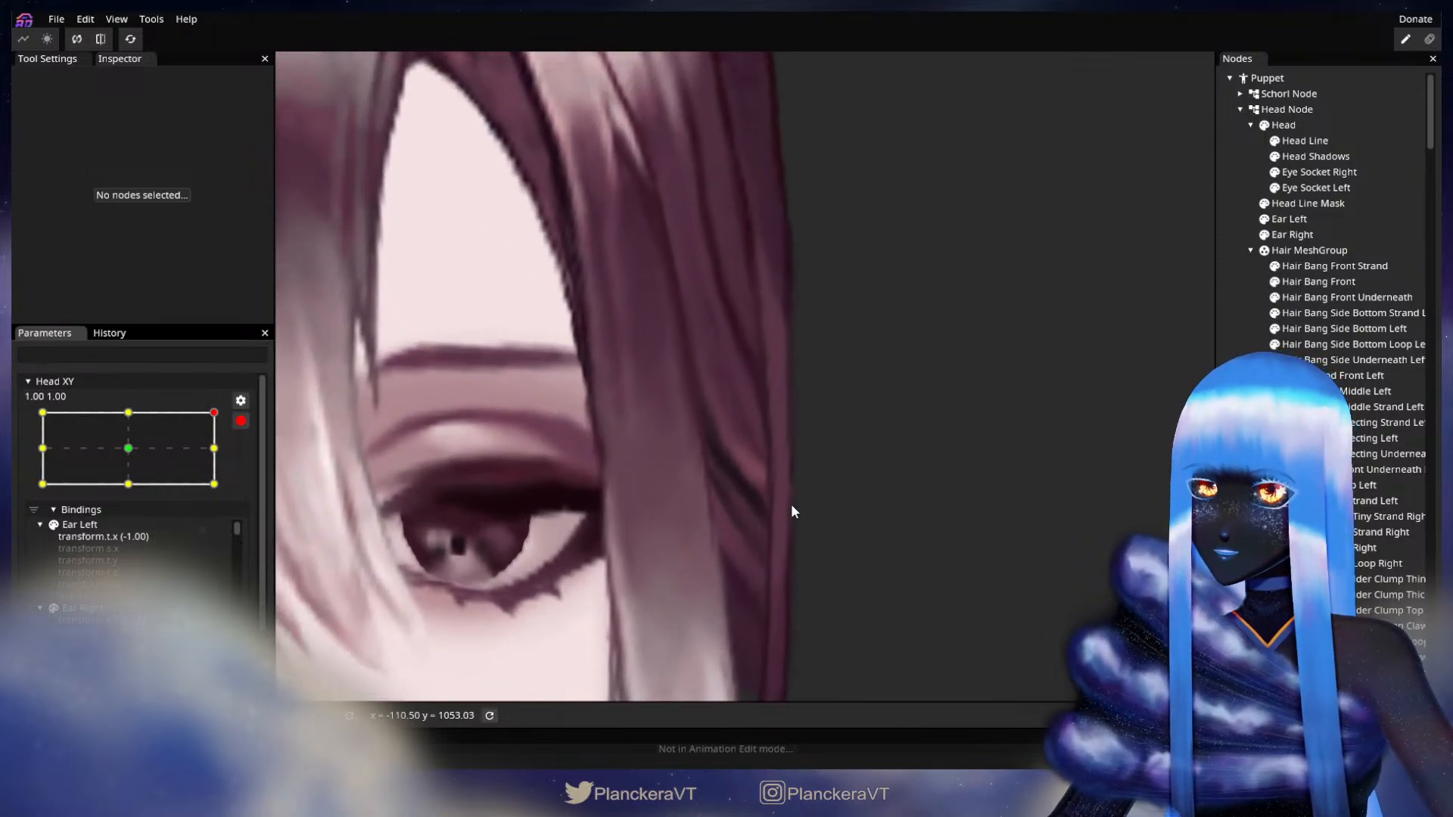
pyautogui.click(1385, 438)
pyautogui.scroll(2, 714, 467)
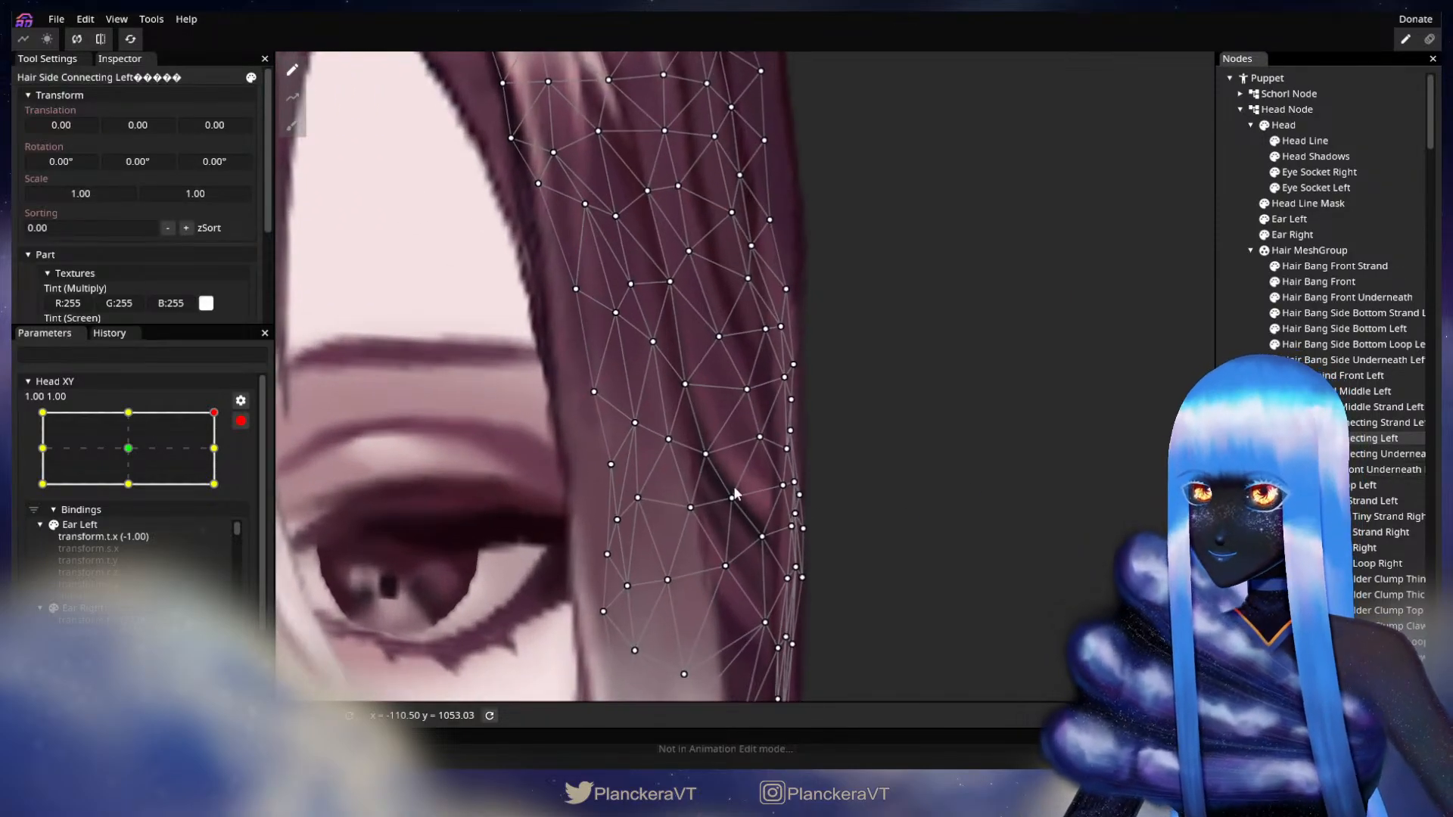
pyautogui.moveTo(723, 457); pyautogui.dragTo(752, 491)
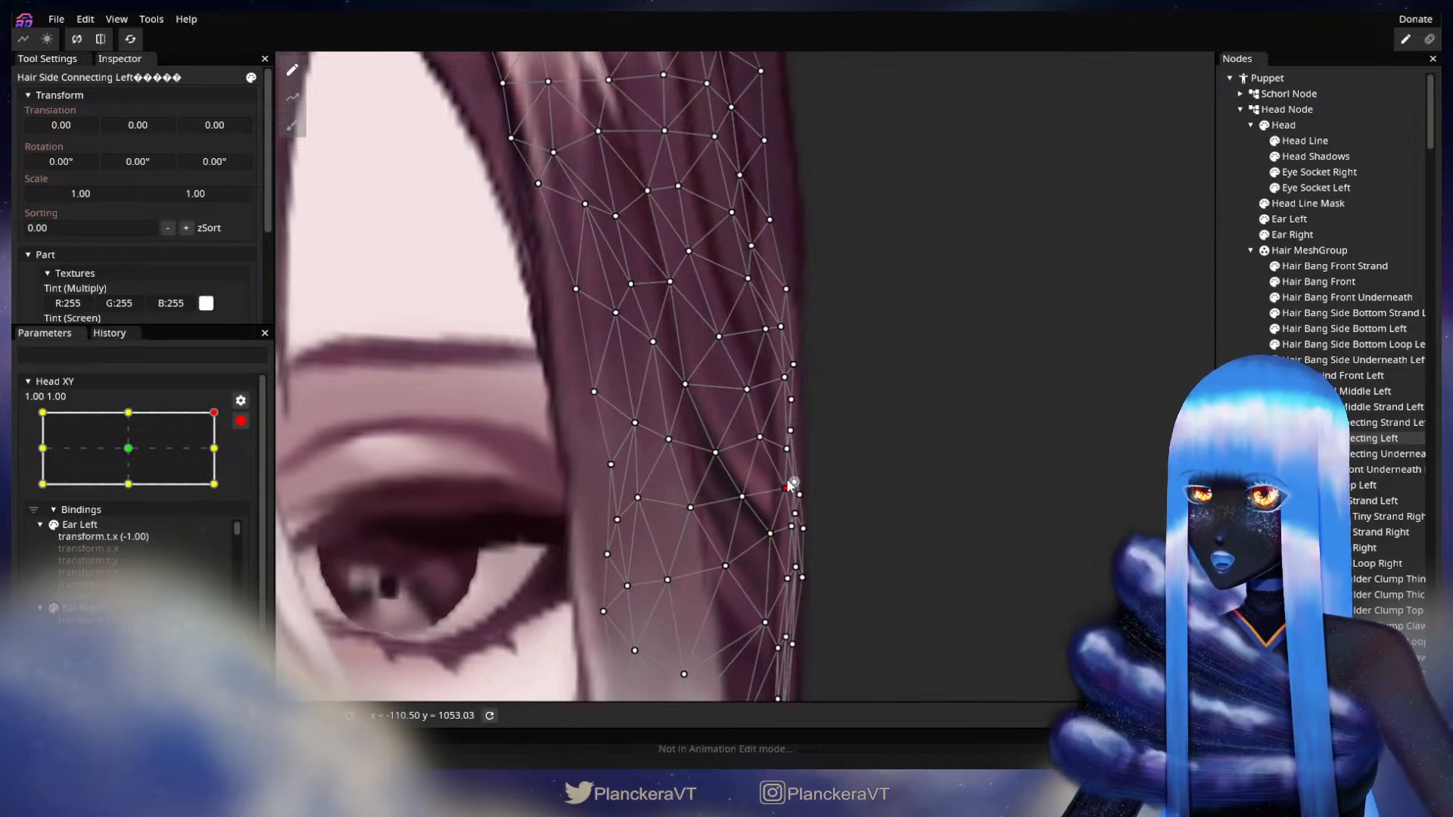
# Fine-tune the Hair Side Connecting Left vertices along the strand lines above the eyebrow and deselect the part.
pyautogui.moveTo(747, 394); pyautogui.dragTo(756, 559)
pyautogui.click(756, 433)
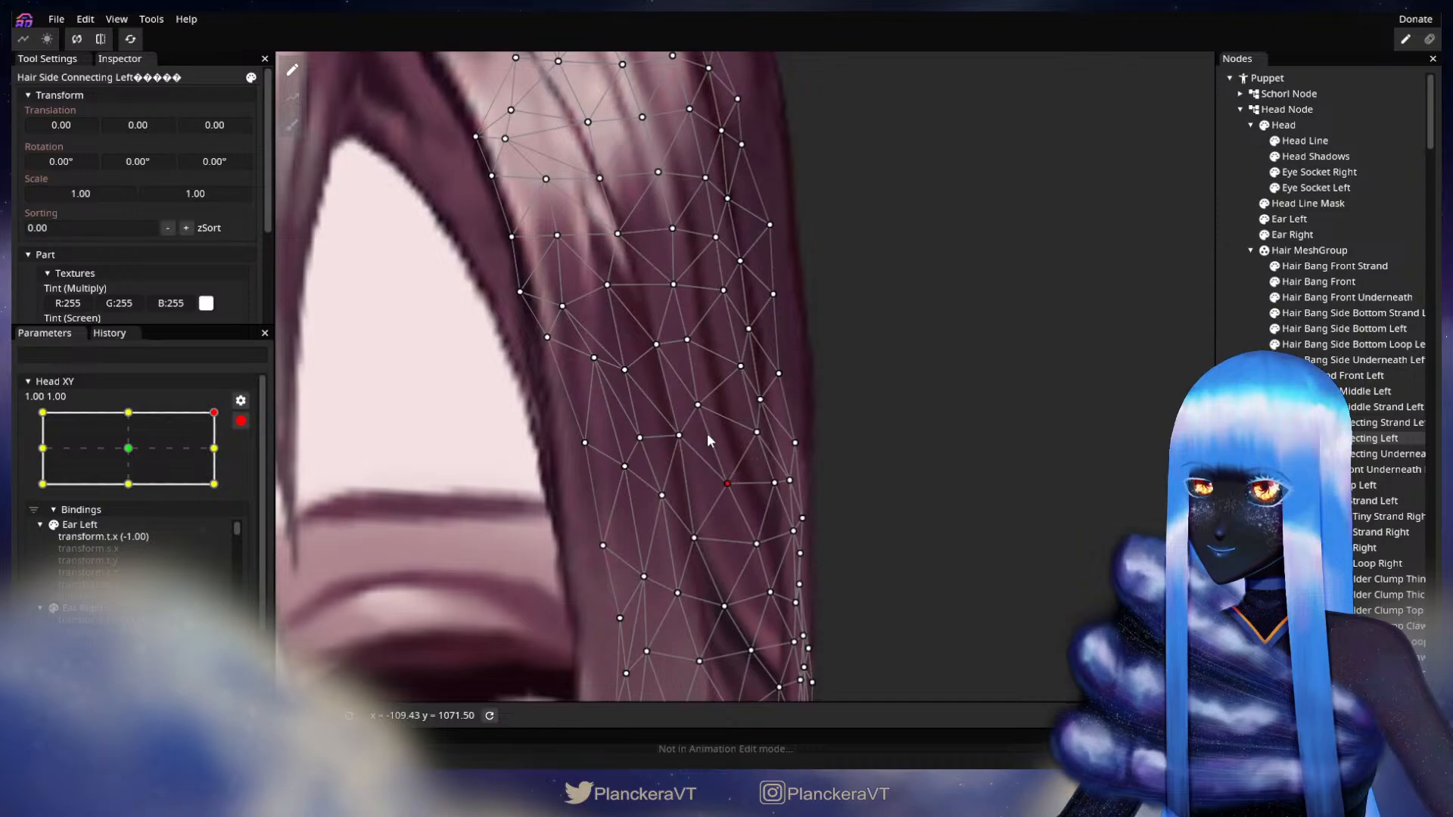
pyautogui.moveTo(700, 410); pyautogui.dragTo(702, 416)
pyautogui.click(741, 367)
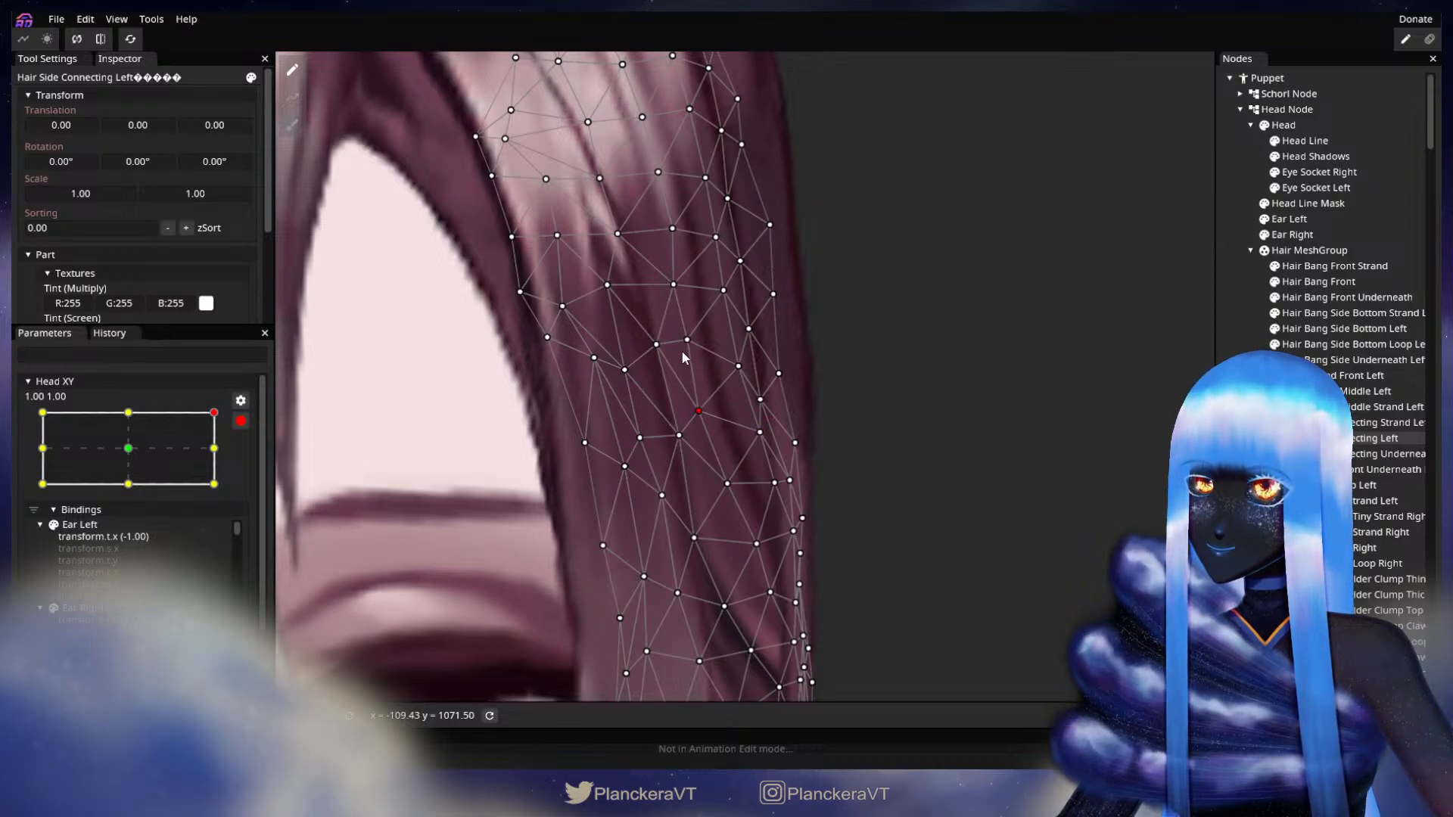
pyautogui.click(1074, 551)
pyautogui.scroll(-1, 972, 566)
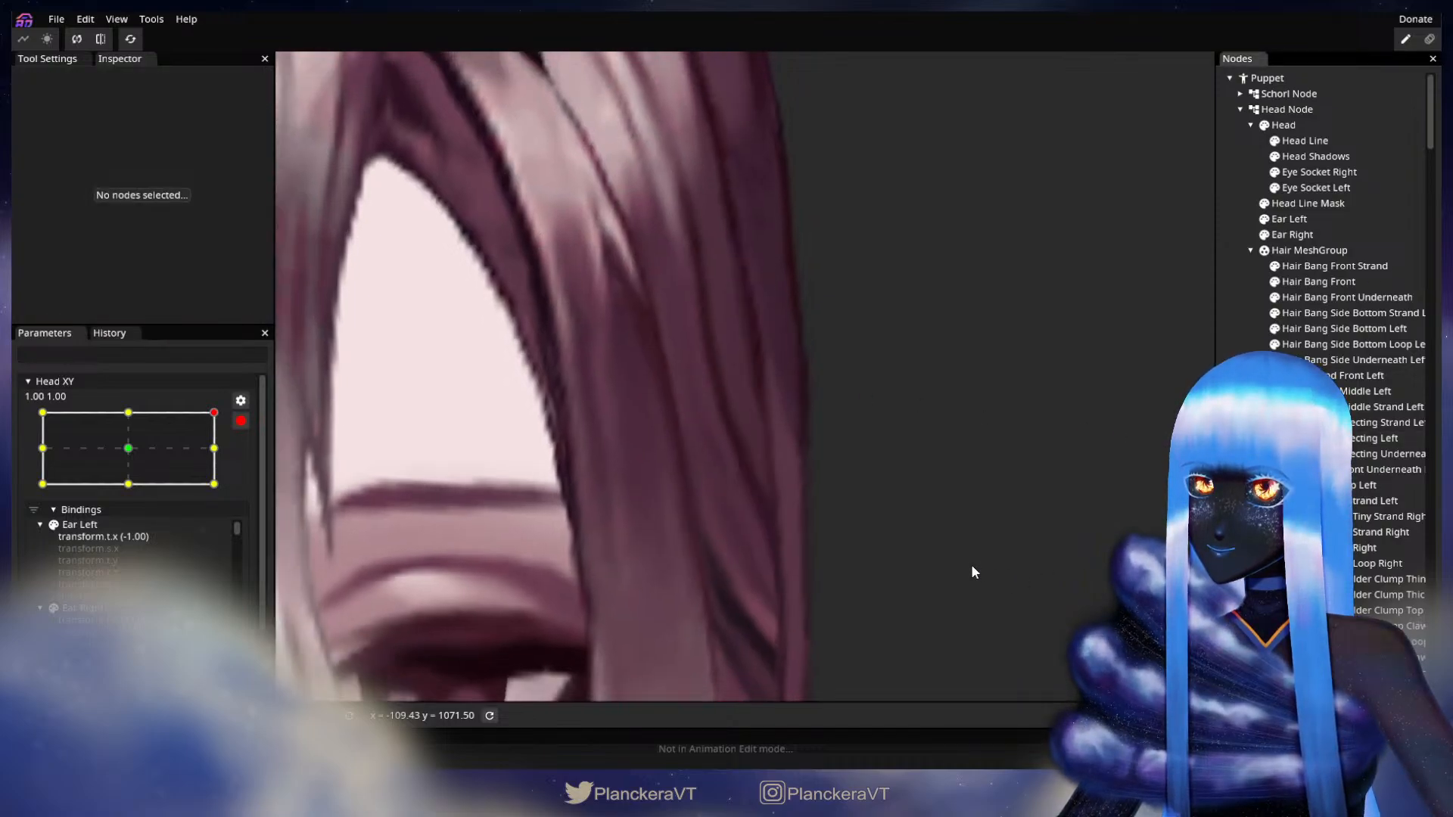
pyautogui.scroll(1, 973, 572)
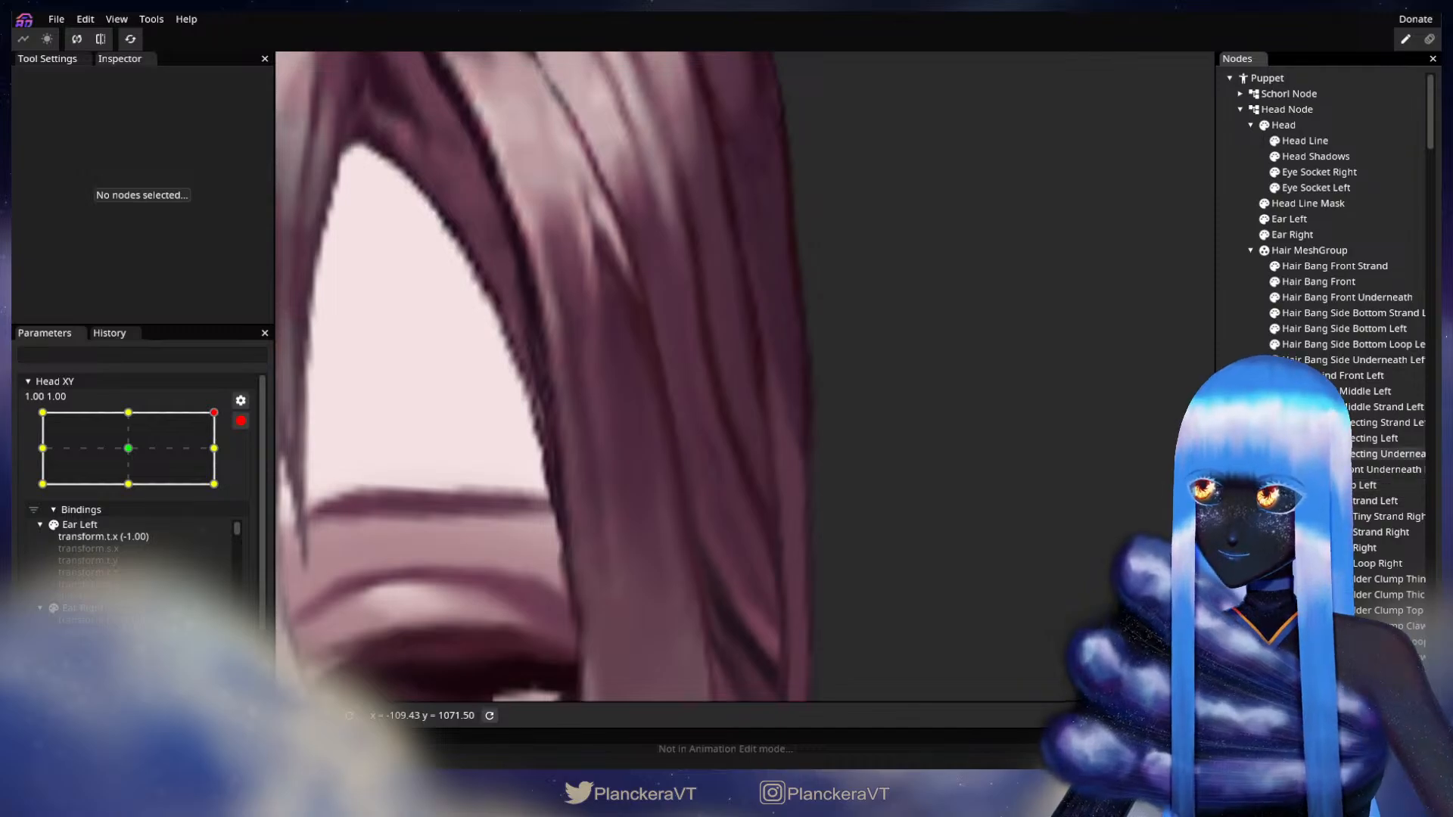
# Reselect Hair Side Connecting Left, adjust the vertex near the outer edge at eyebrow height, and deselect it.
pyautogui.click(665, 424)
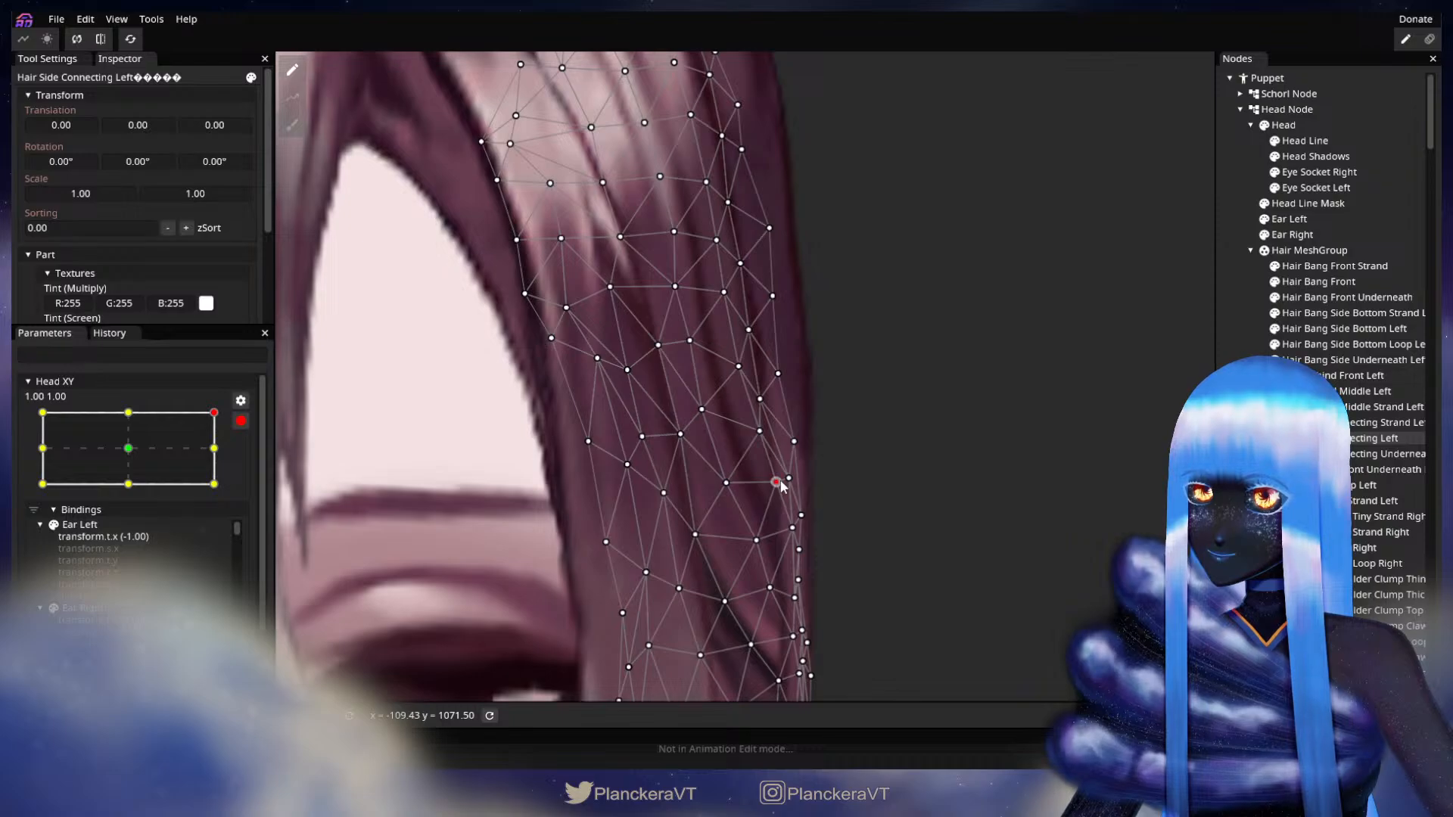
pyautogui.click(869, 489)
pyautogui.scroll(-3, 988, 561)
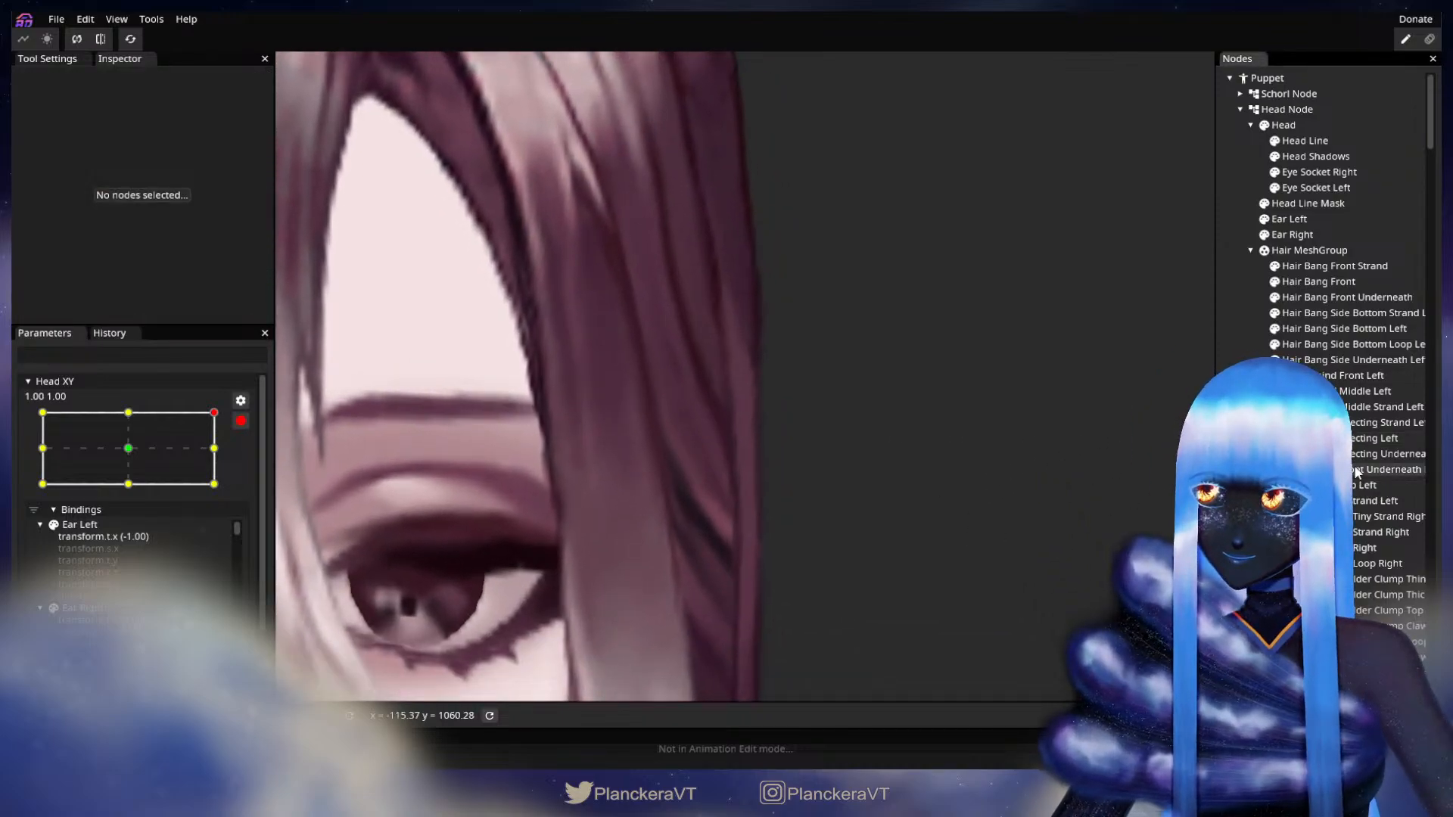
# Reselect Hair Side Connecting Left, adjust the vertex between the dark strand line and outer edge above the eye, and deselect it.
pyautogui.click(1362, 438)
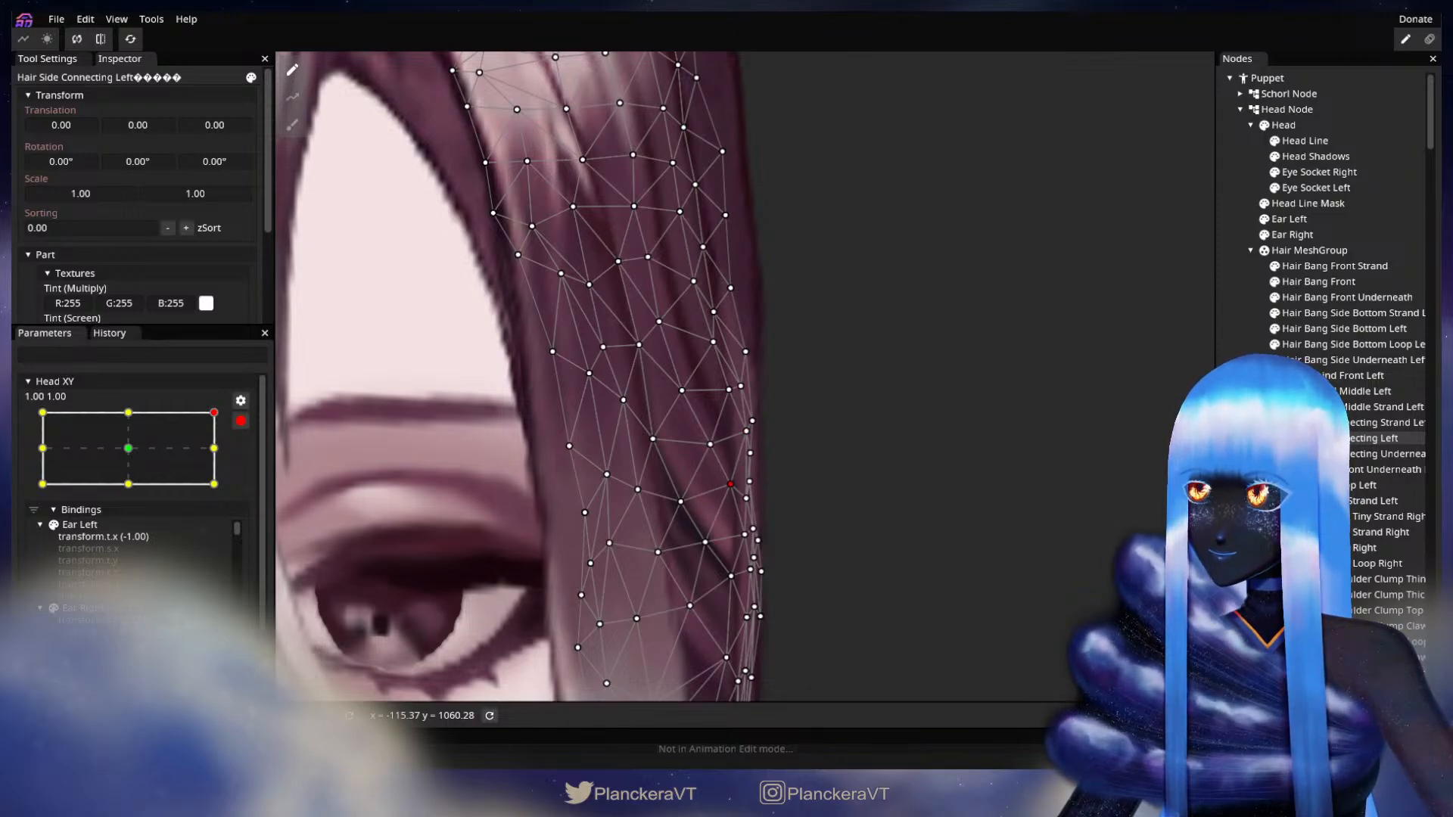
pyautogui.click(1362, 438)
pyautogui.moveTo(984, 515); pyautogui.dragTo(1042, 452)
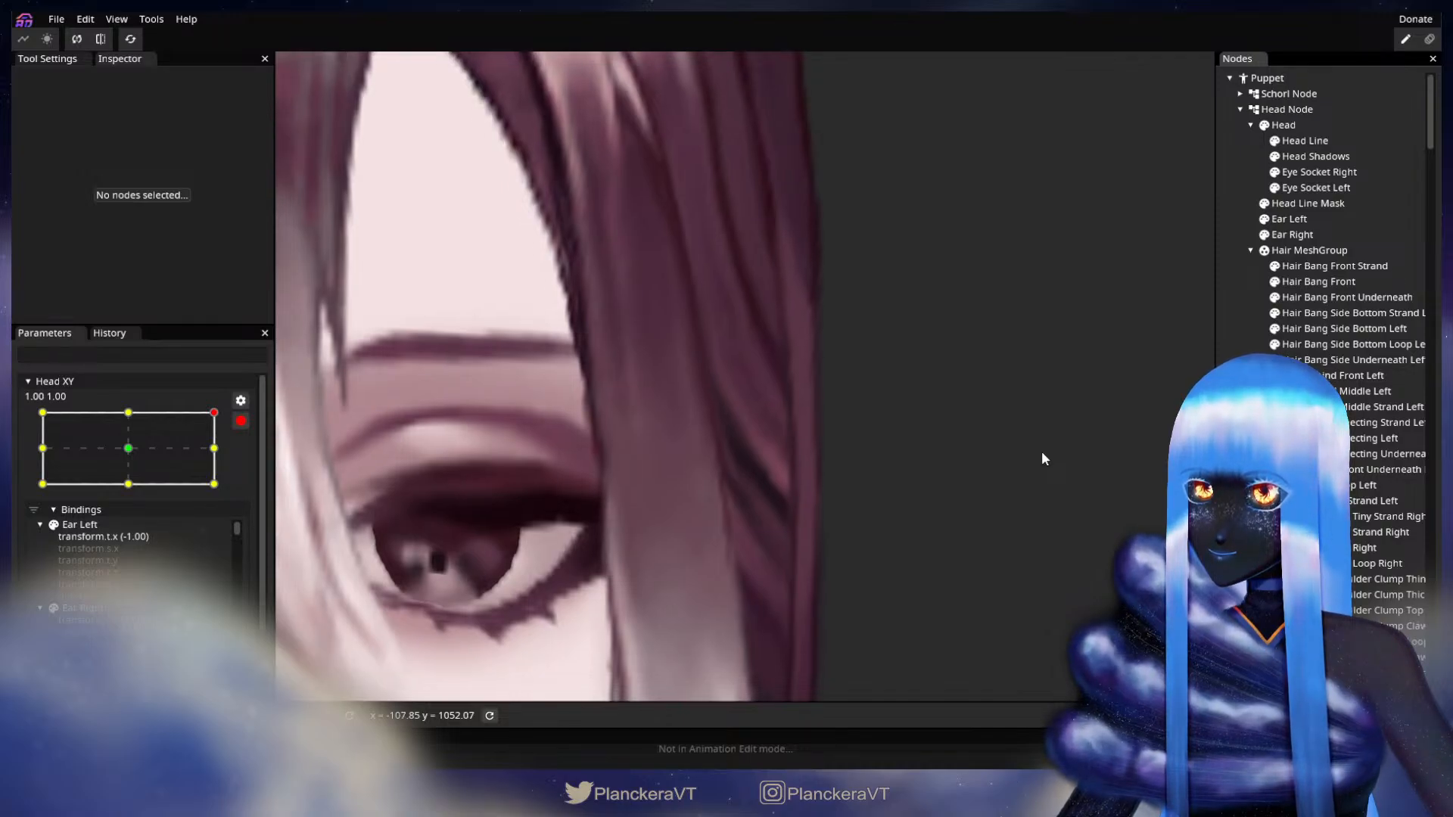
# Disarm Head XY, preview the whole head turning around 1.00, 1.00, and inspect the left side hair.
pyautogui.scroll(-1, 1005, 515)
pyautogui.scroll(-4, 1006, 516)
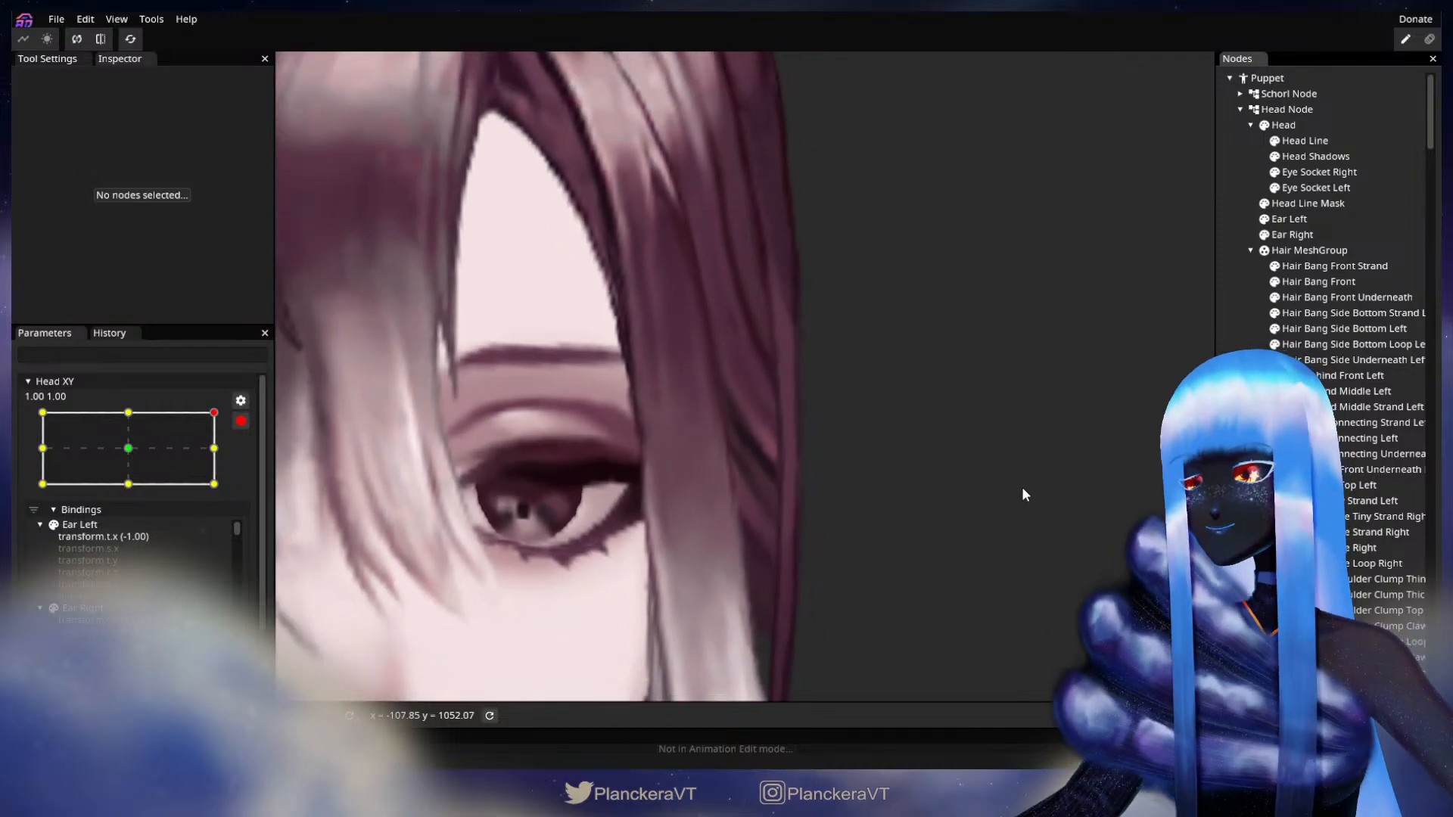
pyautogui.scroll(-5, 1033, 488)
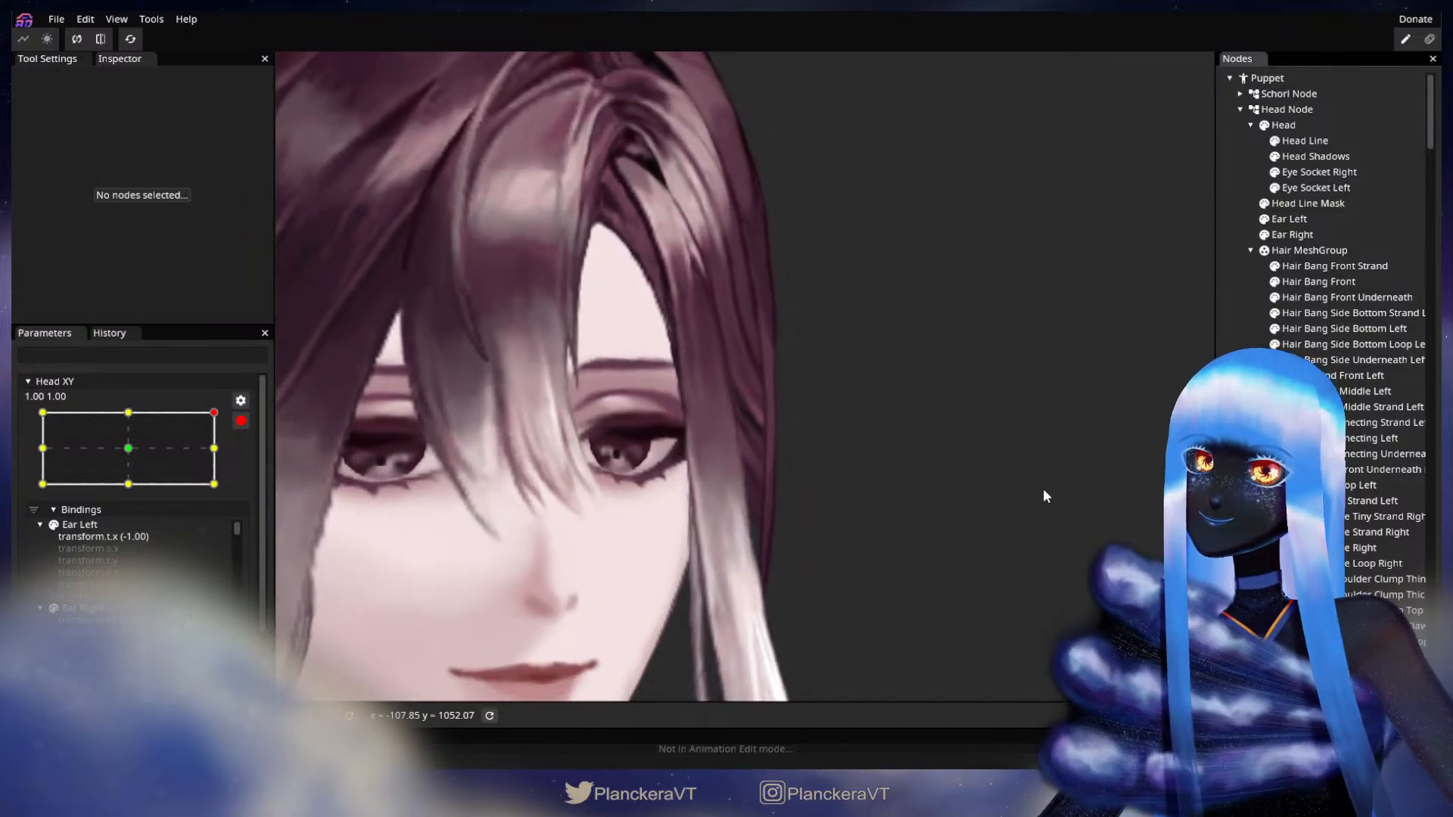
pyautogui.scroll(-5, 1045, 491)
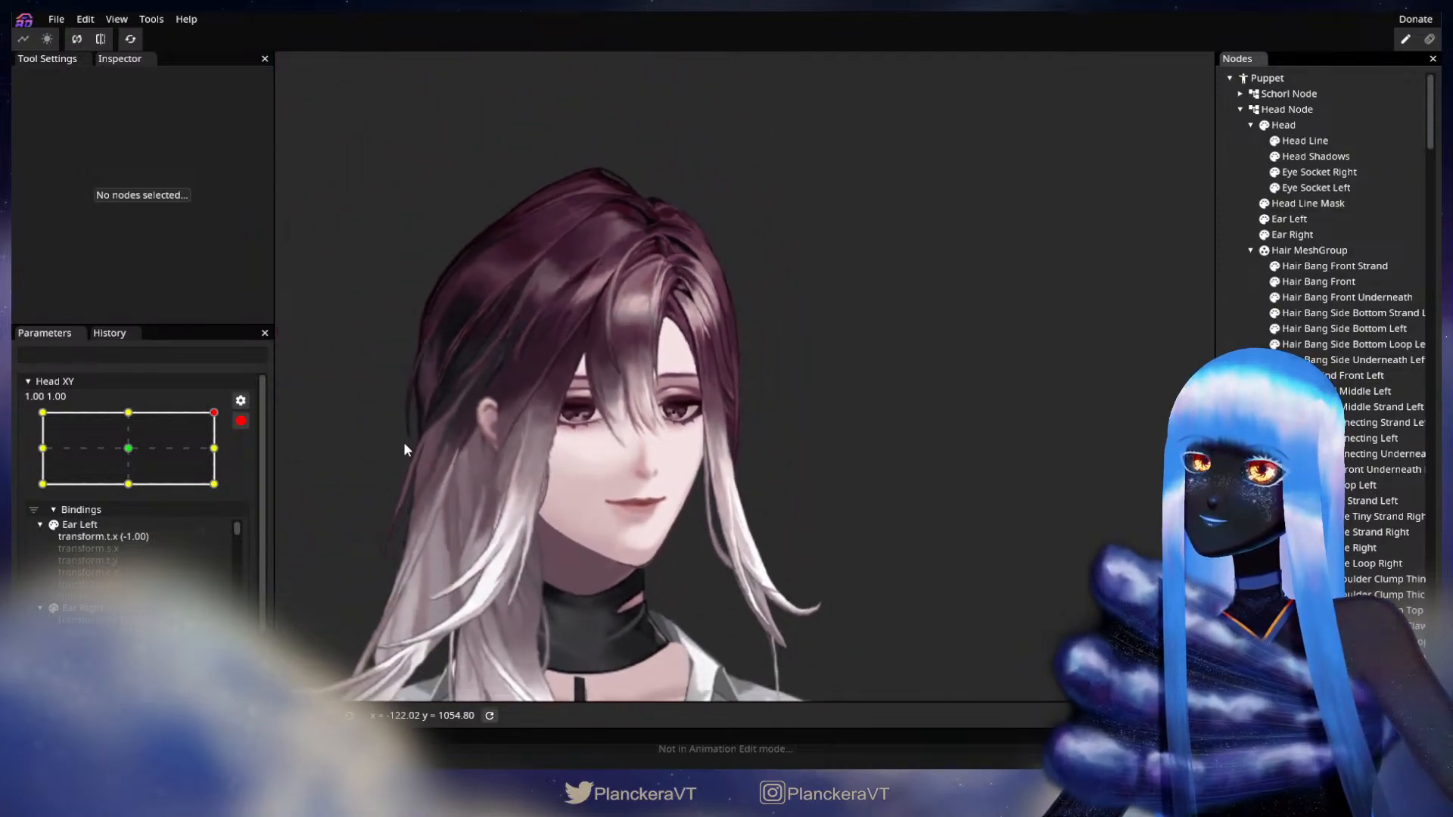
pyautogui.click(240, 421)
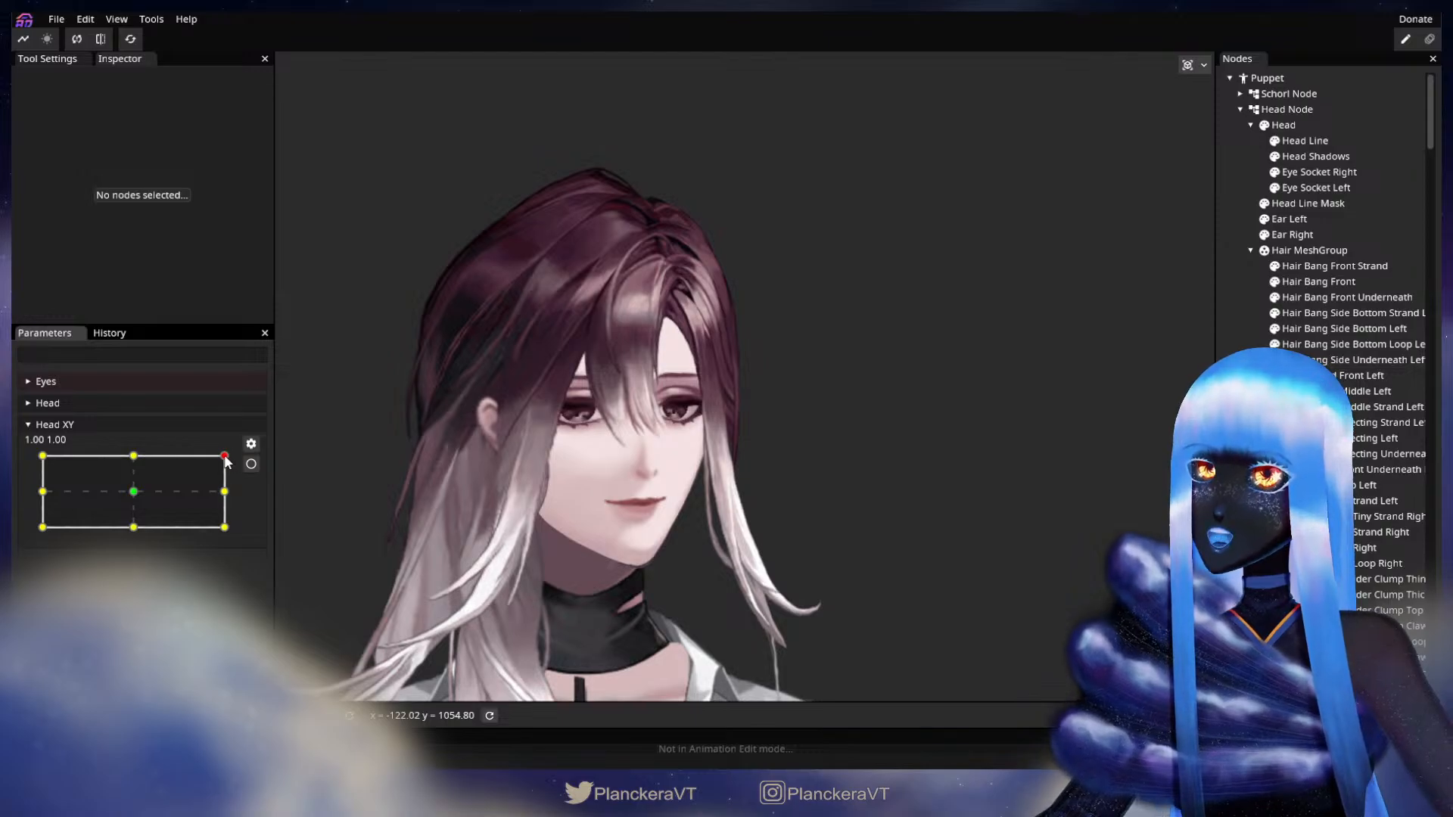
pyautogui.moveTo(224, 455); pyautogui.dragTo(322, 441)
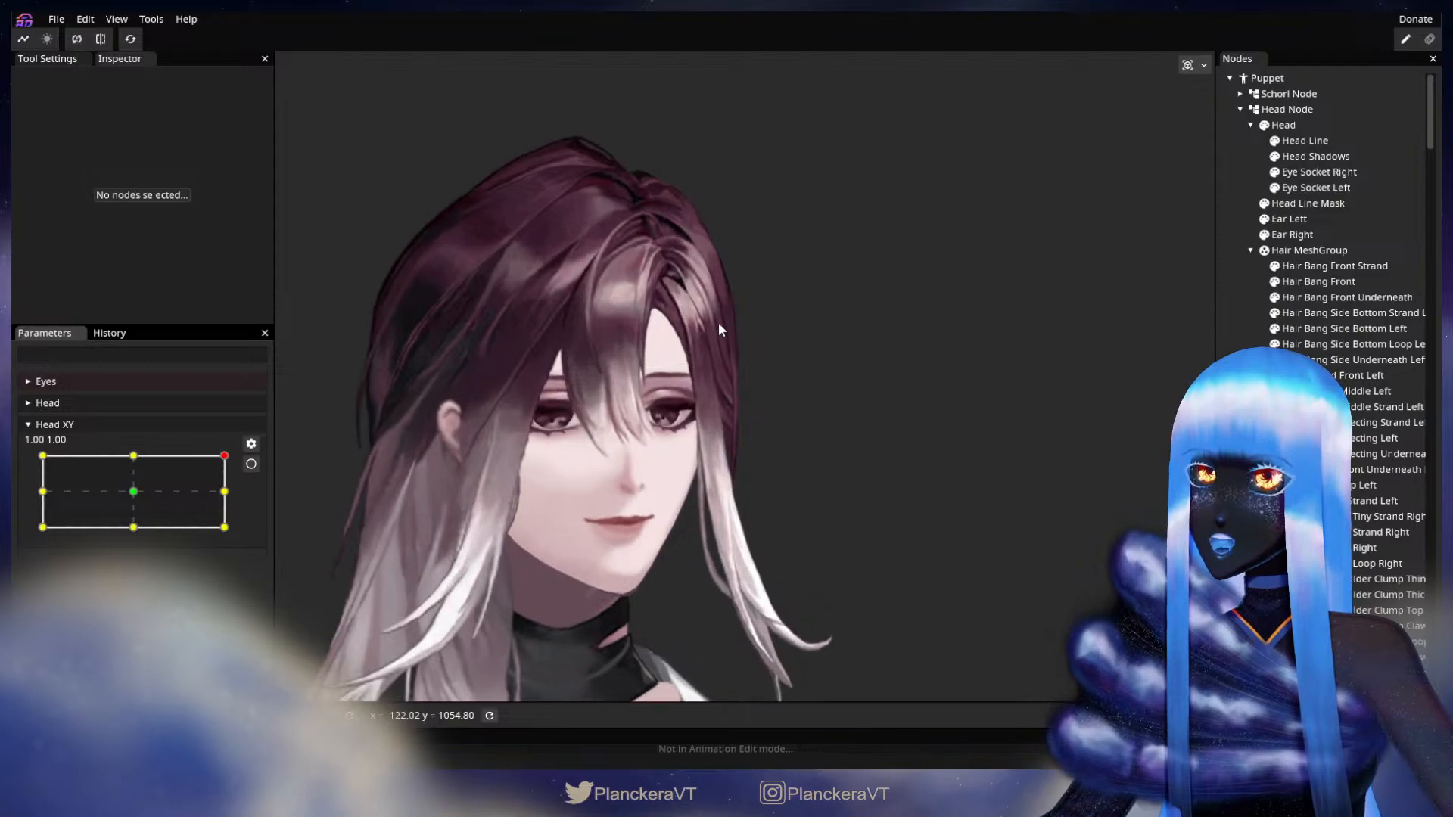
pyautogui.scroll(5, 737, 462)
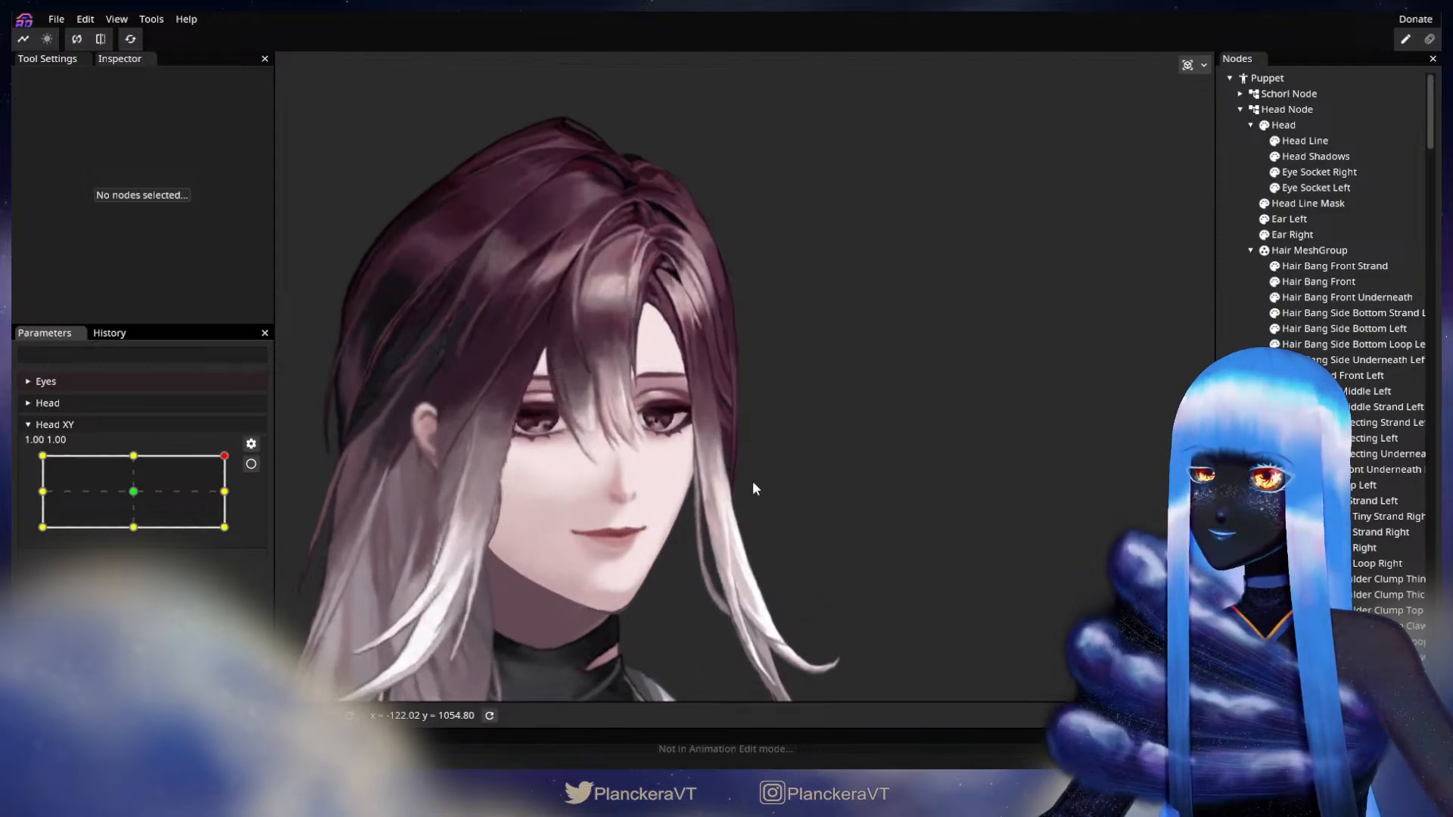
pyautogui.moveTo(815, 440); pyautogui.dragTo(815, 471)
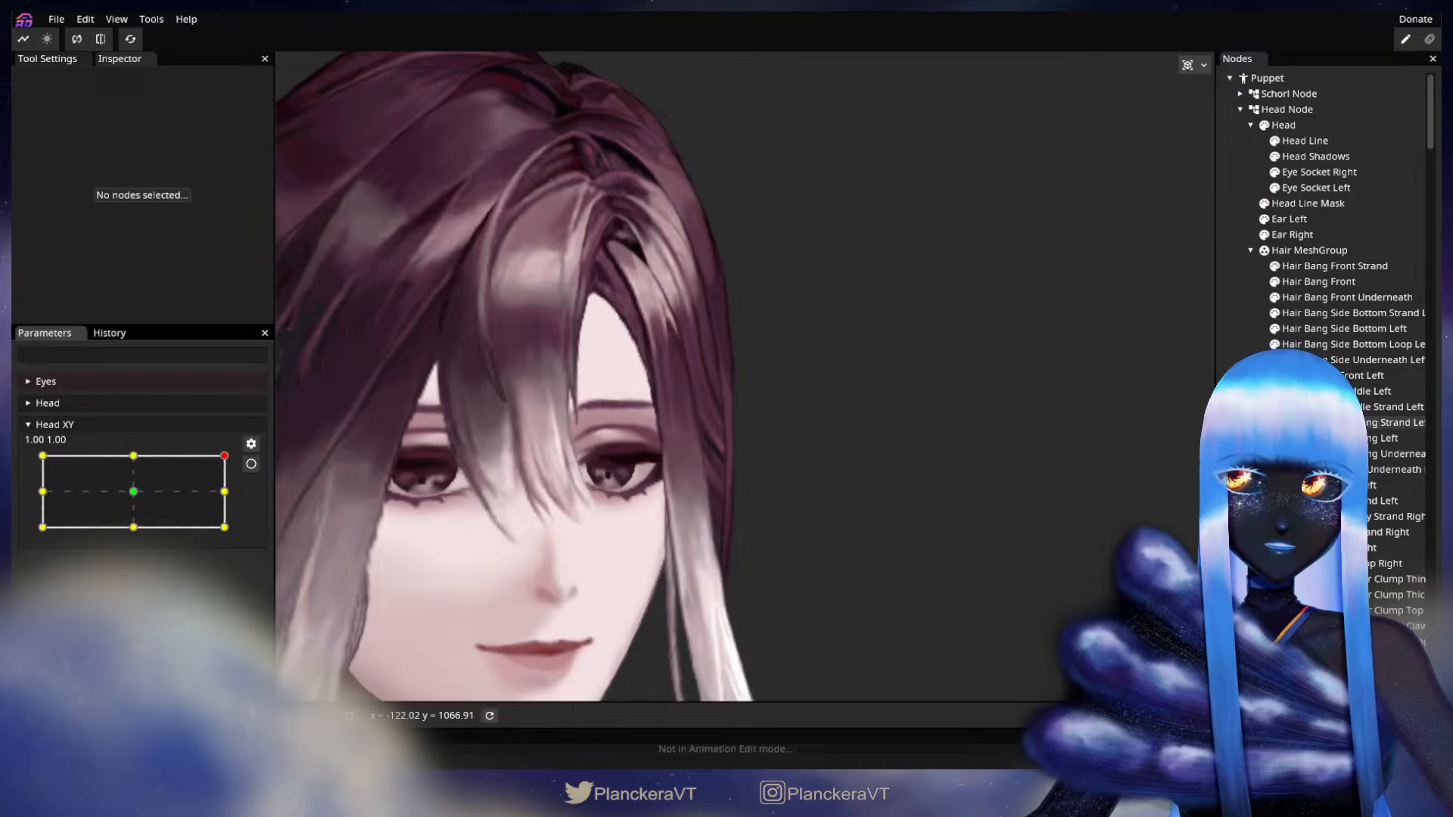
# Arm Head XY at 1.00, 1.00 for Hair Behind Front Left and smooth its outer edge at eyebrow height with a size 15 circle brush.
pyautogui.click(1324, 375)
pyautogui.scroll(1, 976, 487)
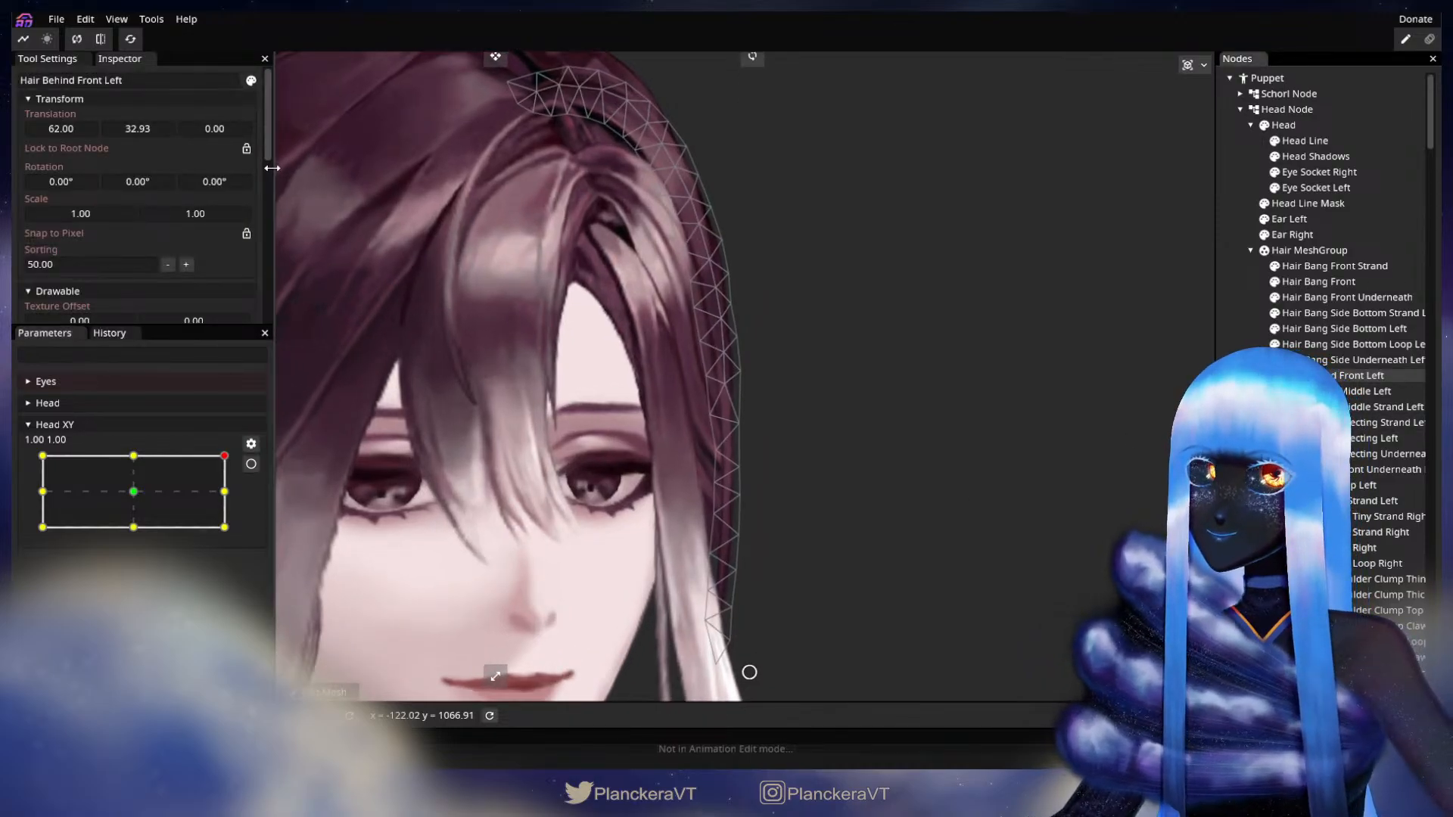
pyautogui.click(252, 464)
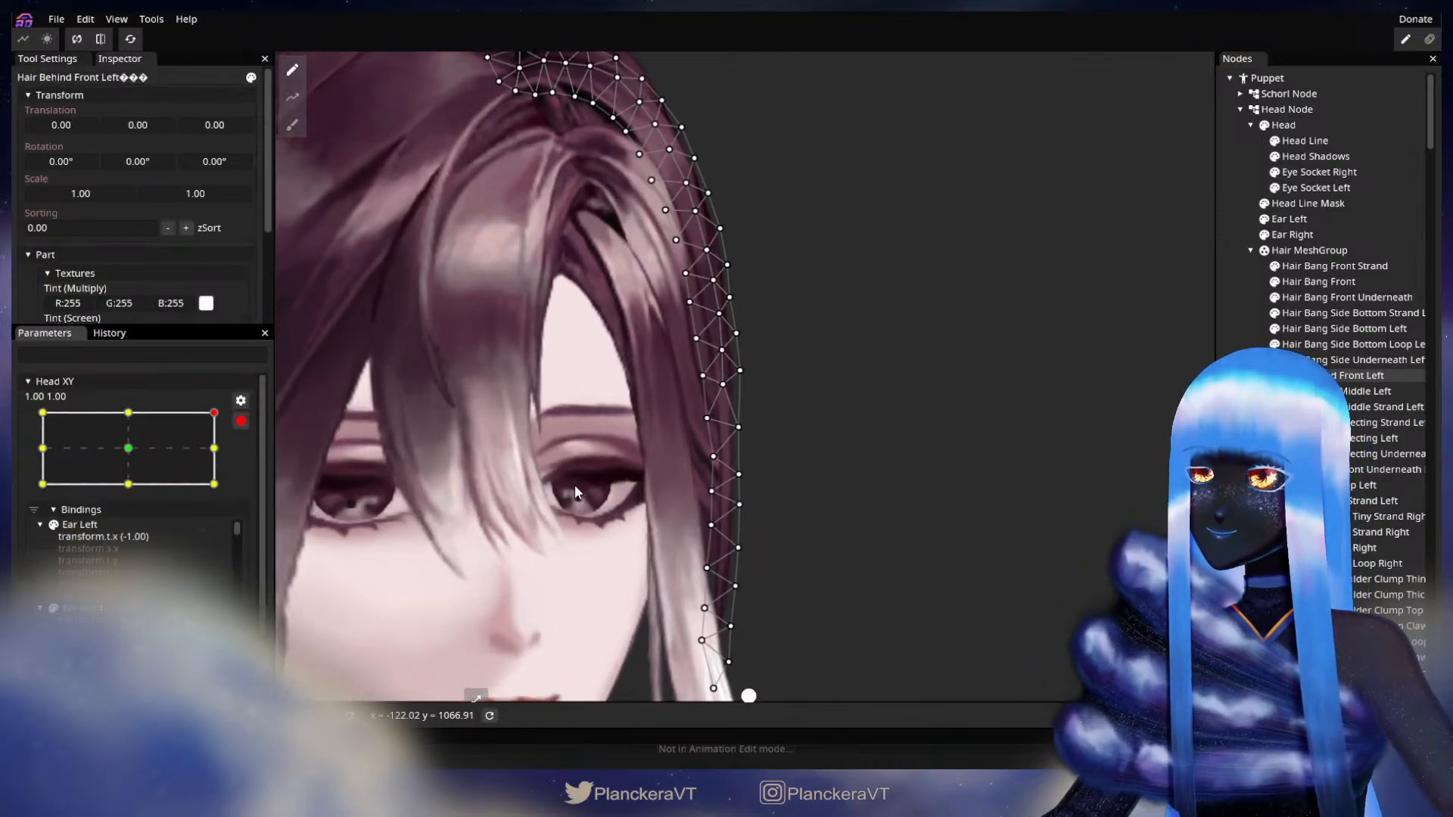
pyautogui.click(285, 126)
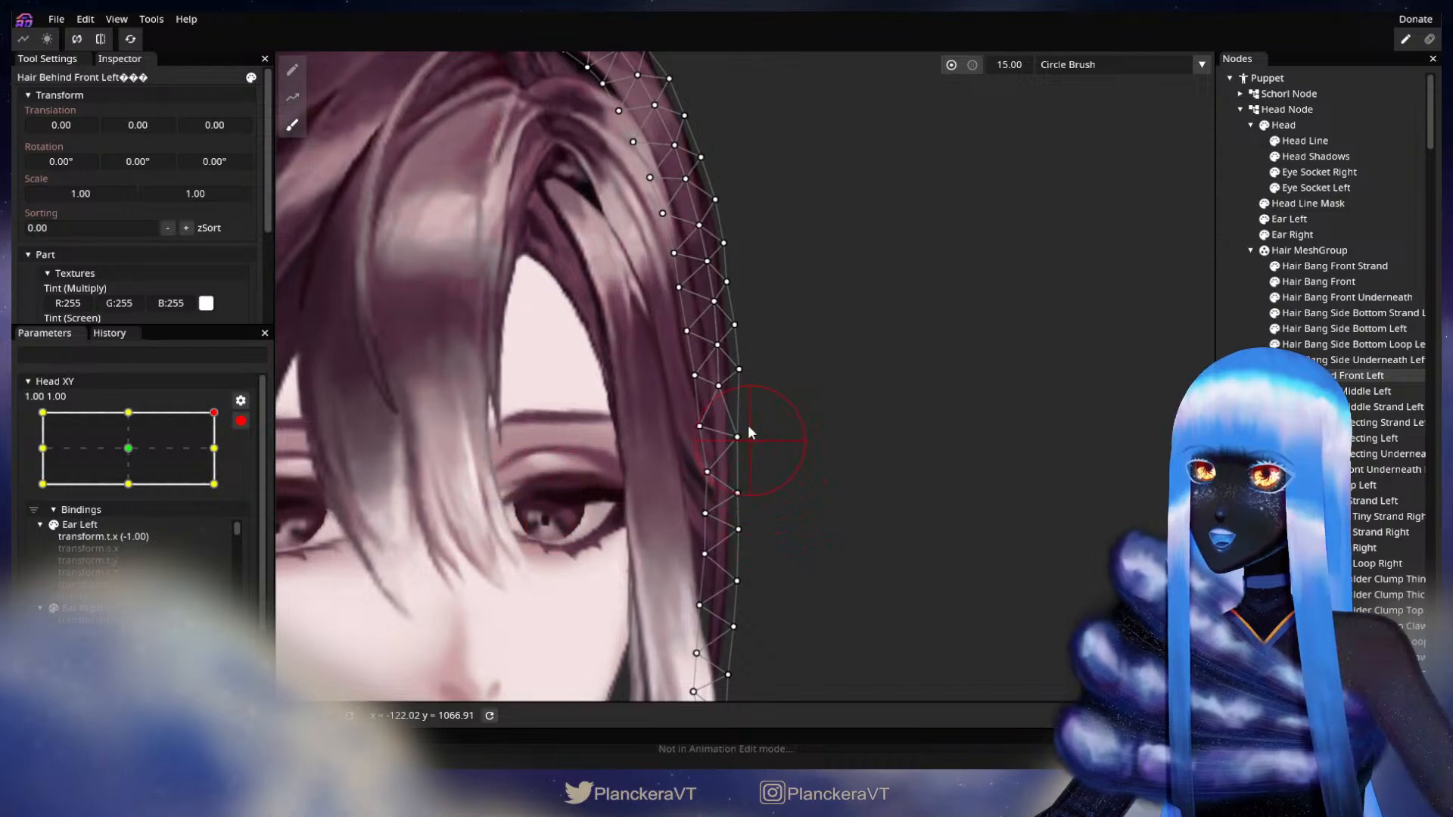
pyautogui.moveTo(762, 470)
pyautogui.mouseDown()
pyautogui.moveTo(789, 417)
pyautogui.moveTo(758, 389)
pyautogui.mouseUp()
pyautogui.scroll(1, 739, 443)
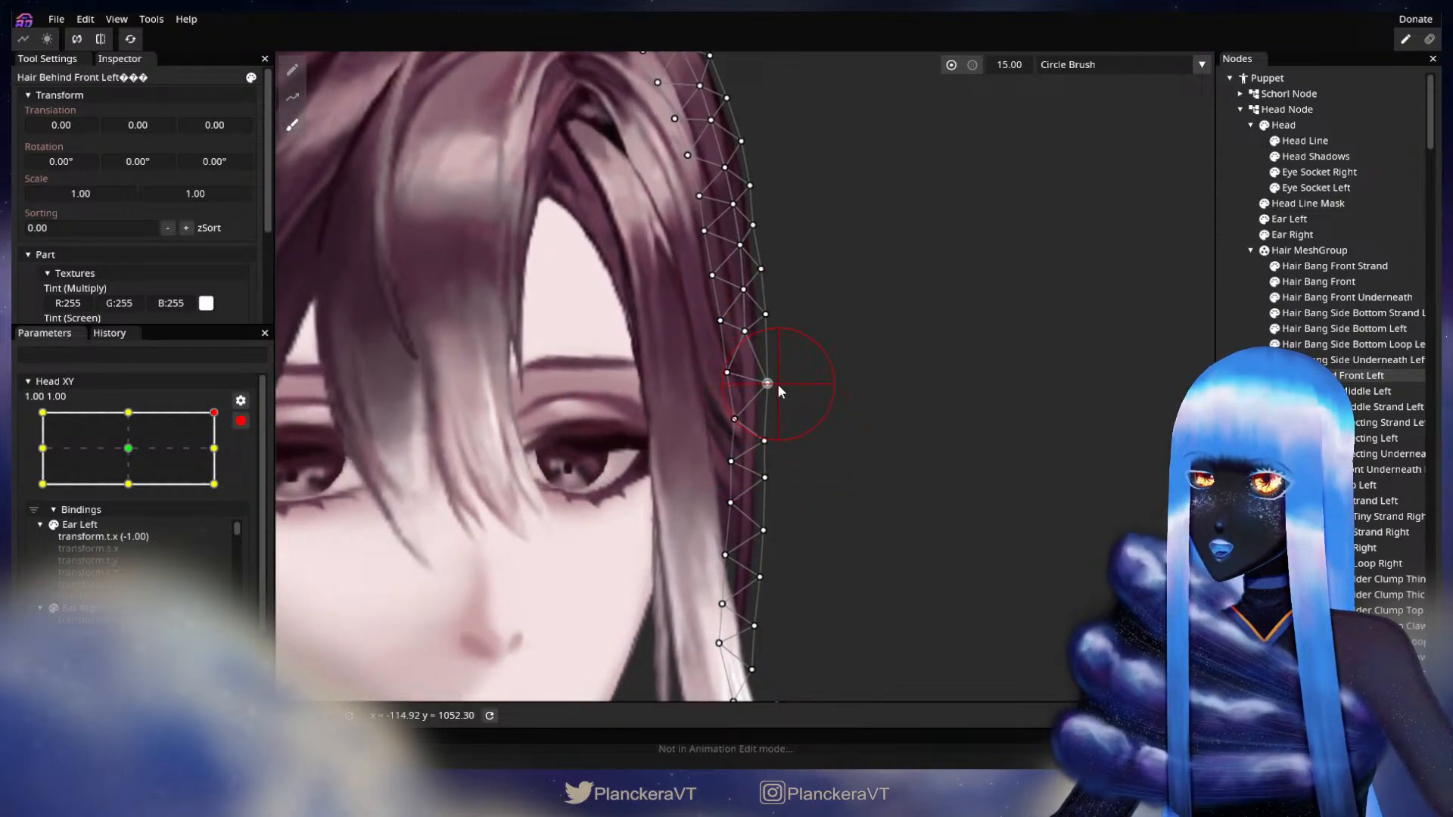
# Brush the outer edge vertices of Hair Behind Front Left beside the forehead and the eye into a smoother curve.
pyautogui.moveTo(784, 383); pyautogui.dragTo(810, 502)
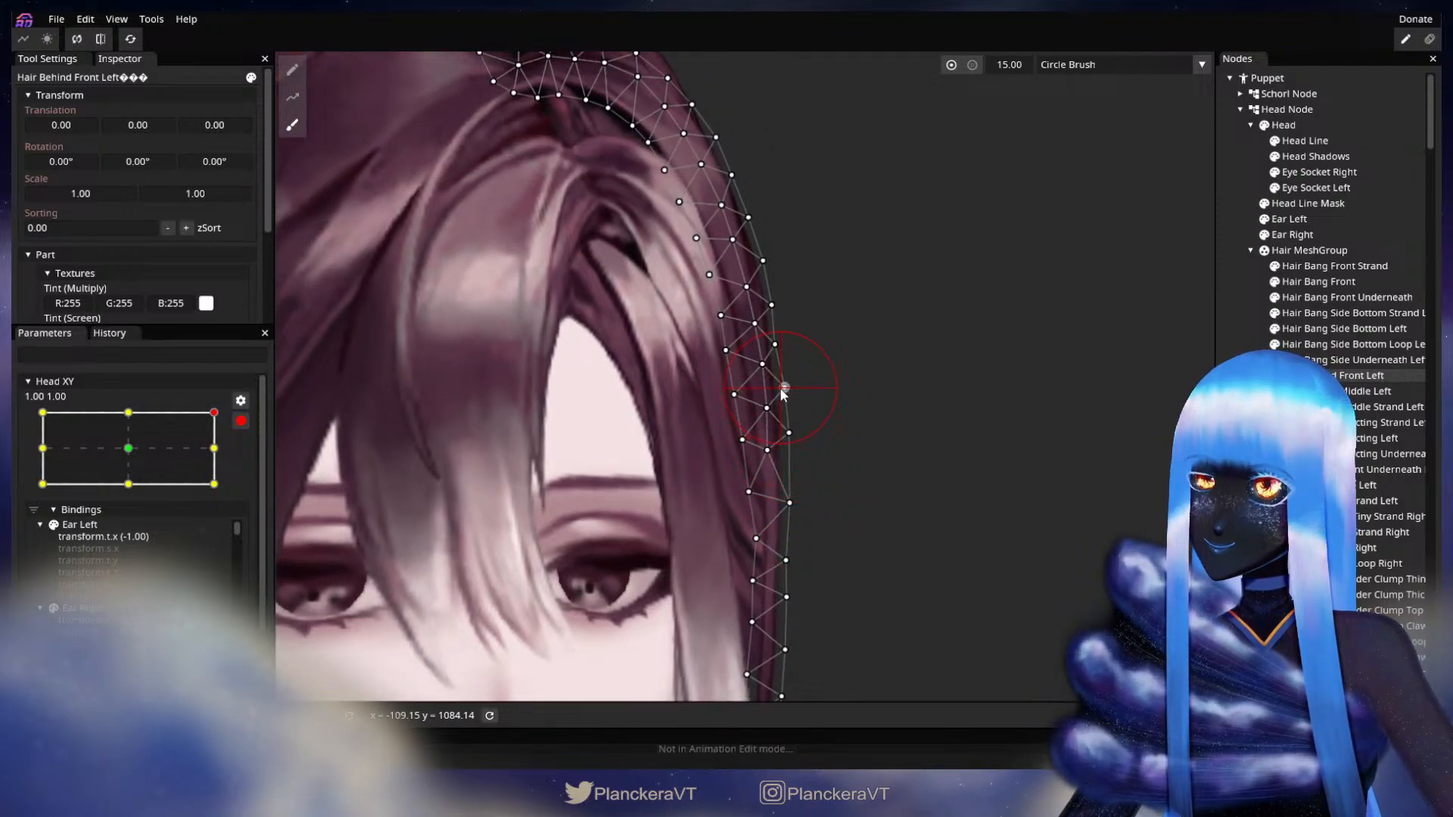
pyautogui.scroll(-2, 785, 345)
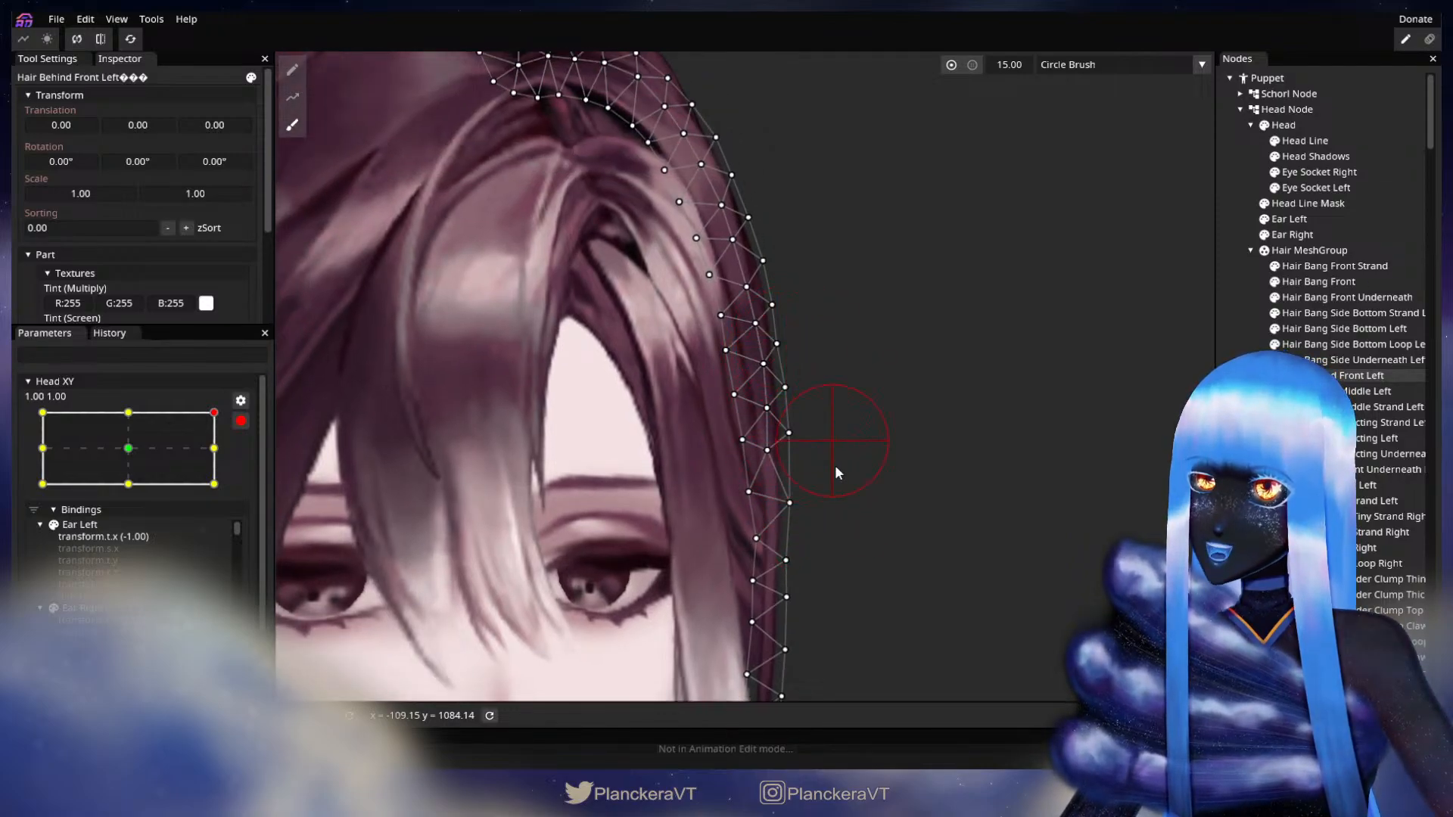
pyautogui.scroll(2, 829, 473)
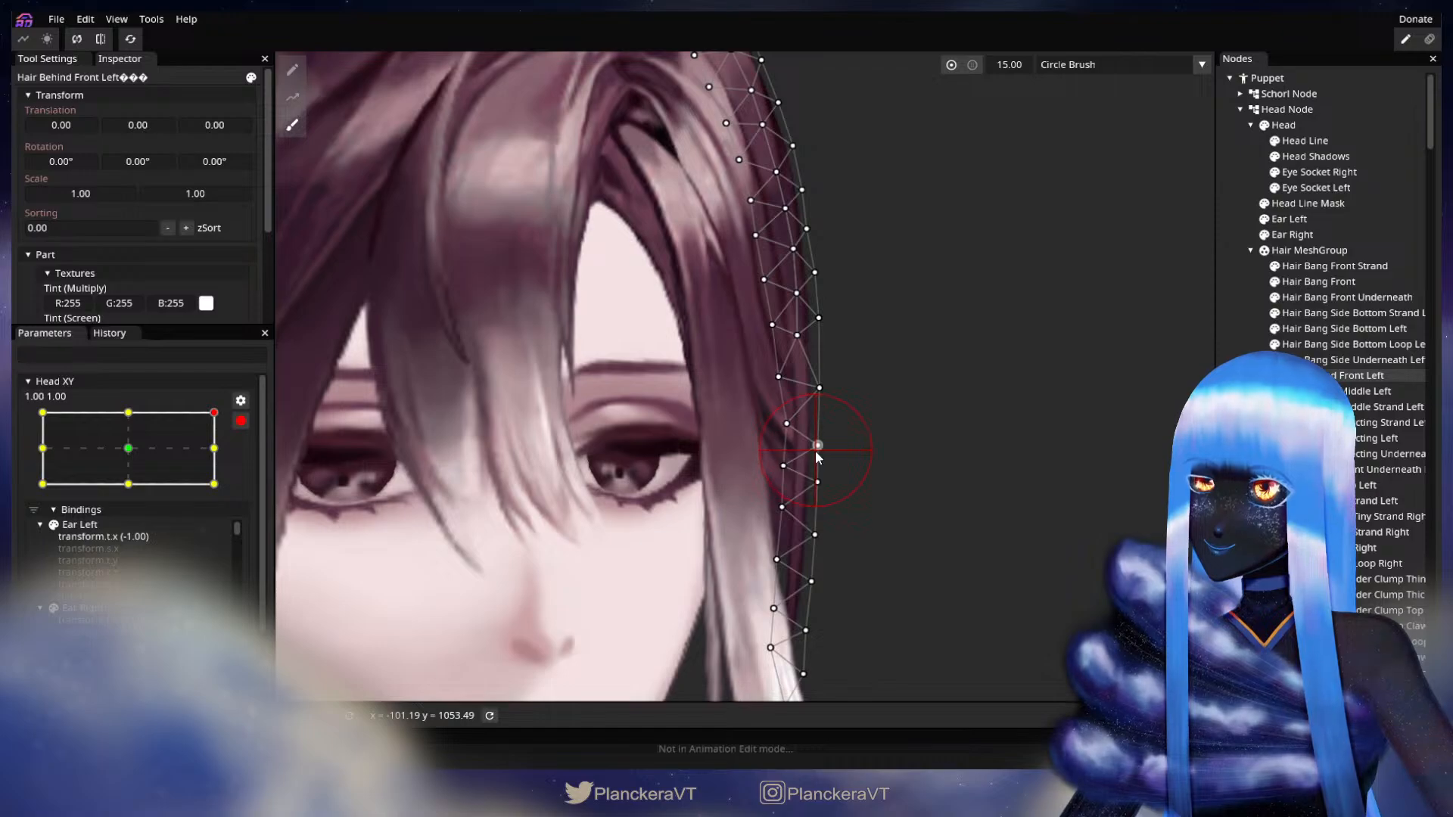
pyautogui.moveTo(755, 440); pyautogui.dragTo(748, 439)
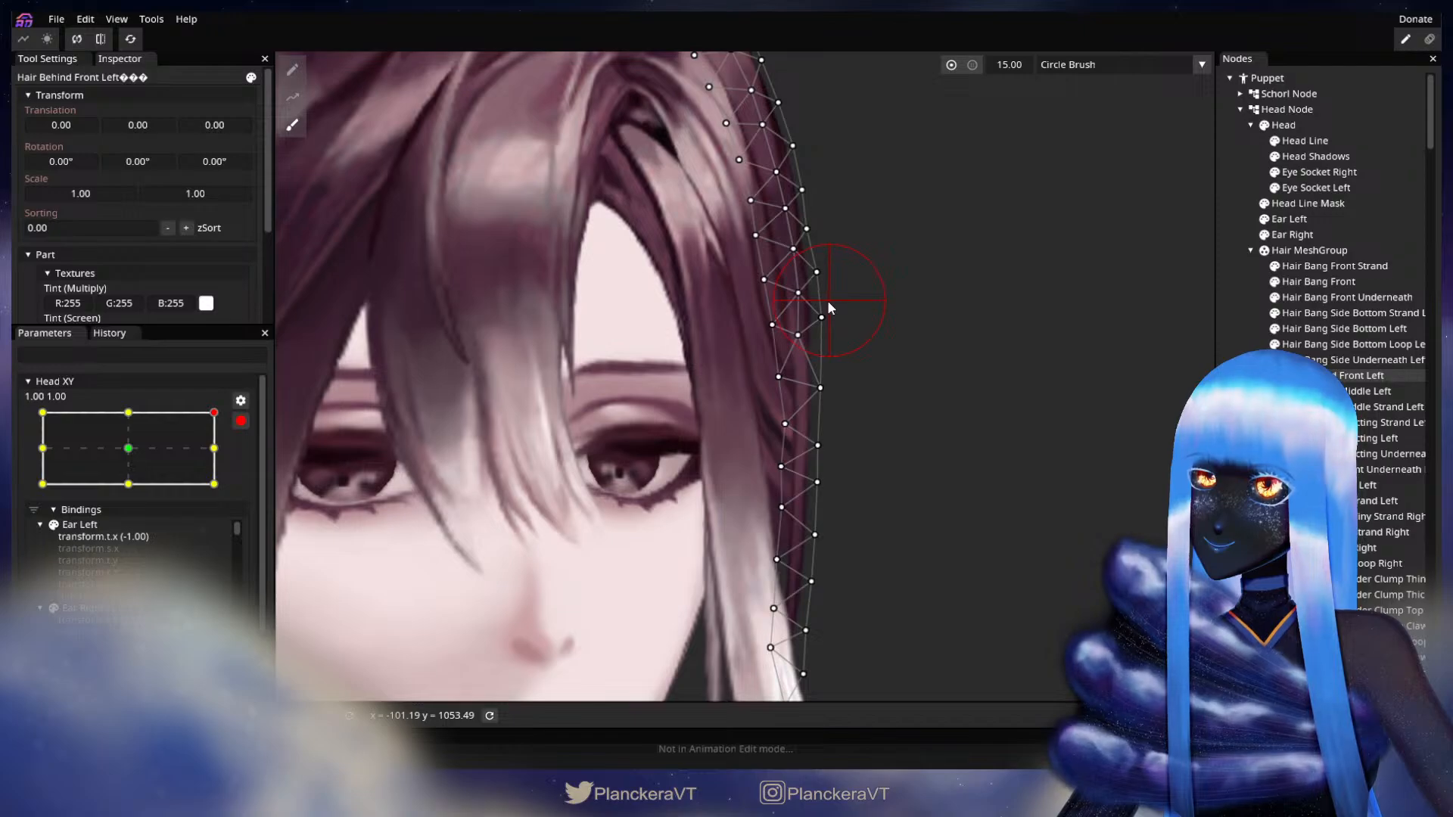
# Brush the Hair Behind Front Left outline from the upper curve down to the cheek, and deselect the part.
pyautogui.moveTo(847, 301); pyautogui.dragTo(807, 469)
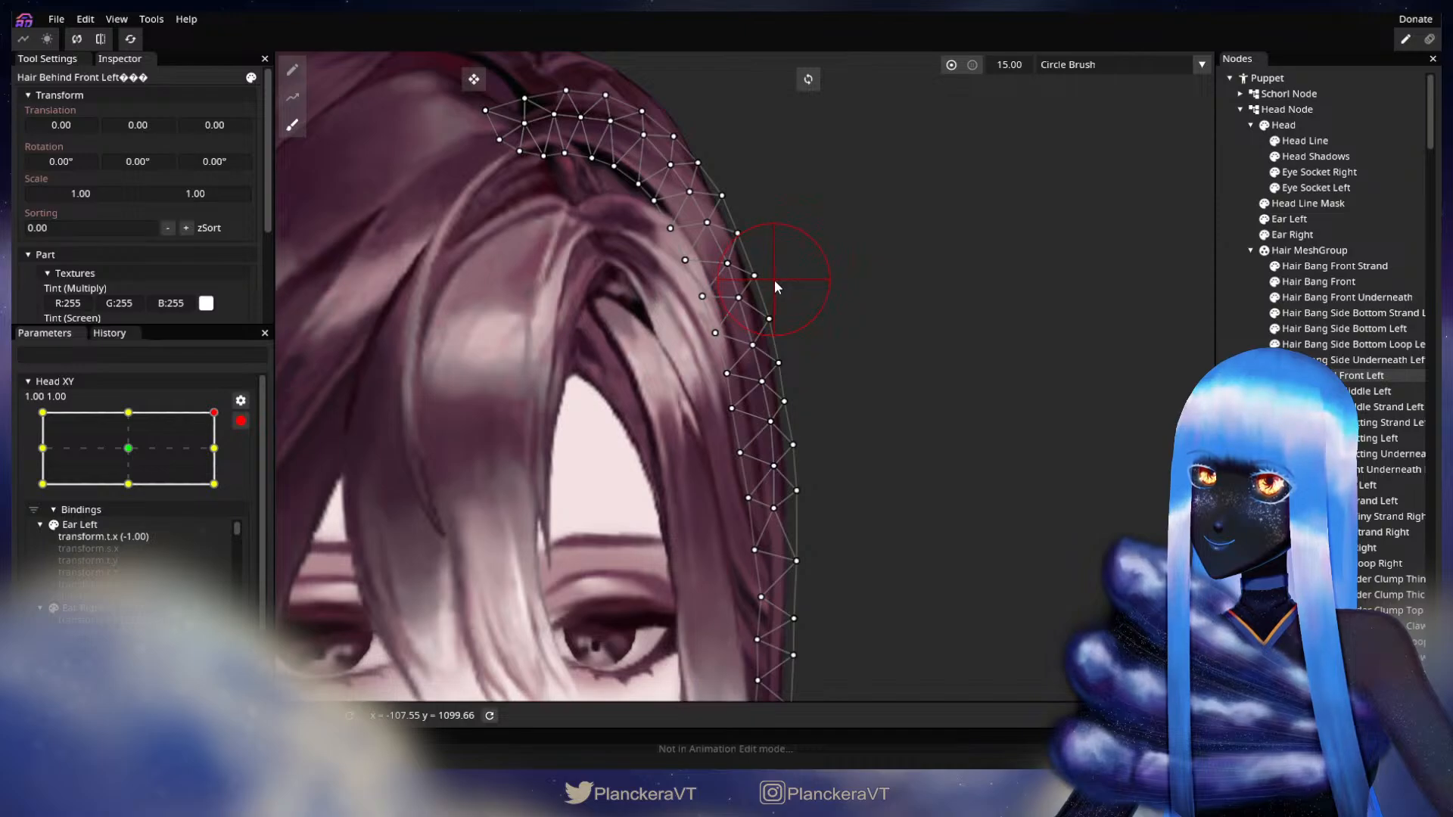
pyautogui.moveTo(897, 543); pyautogui.dragTo(875, 356)
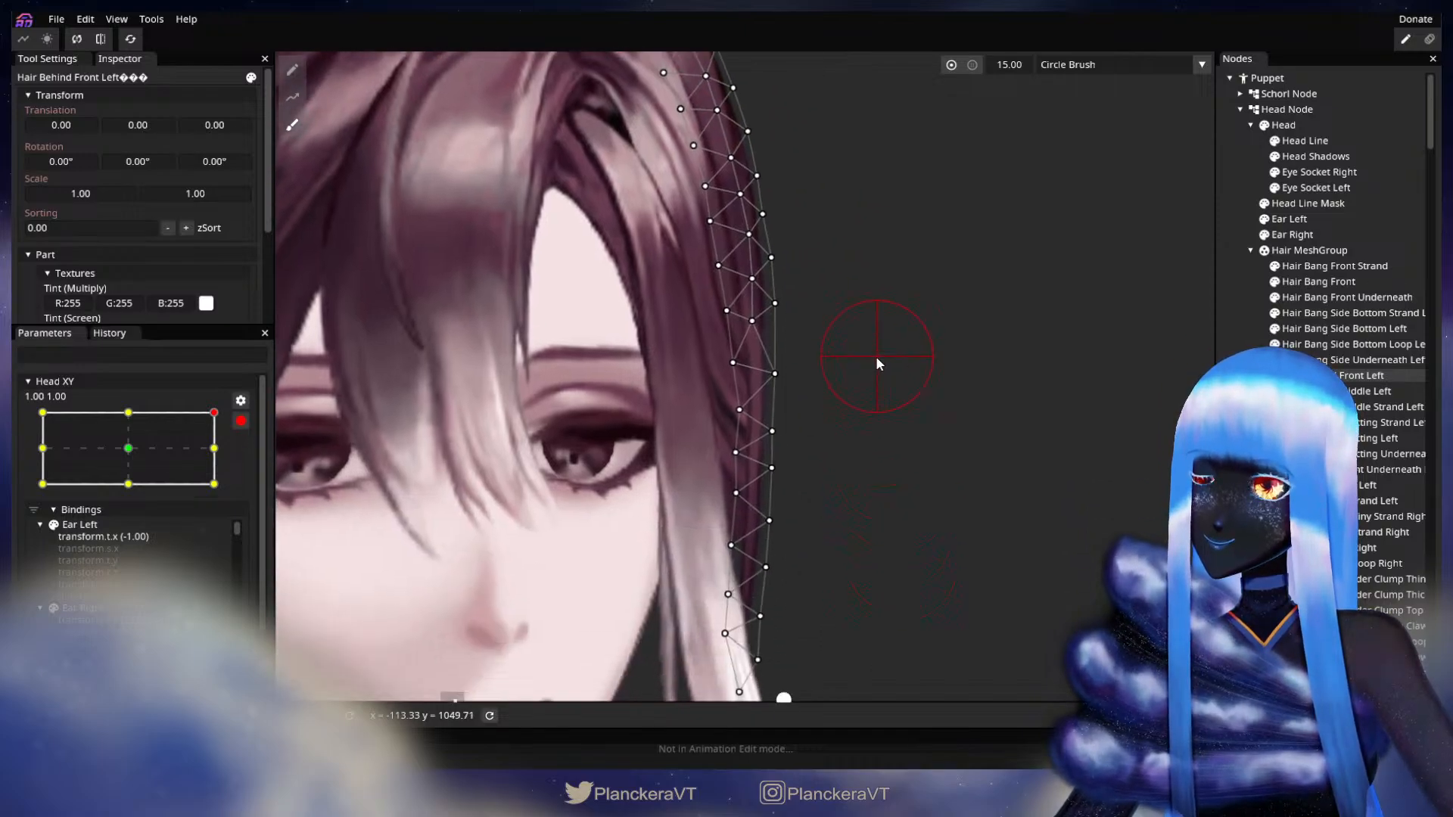
pyautogui.moveTo(809, 455); pyautogui.dragTo(829, 417)
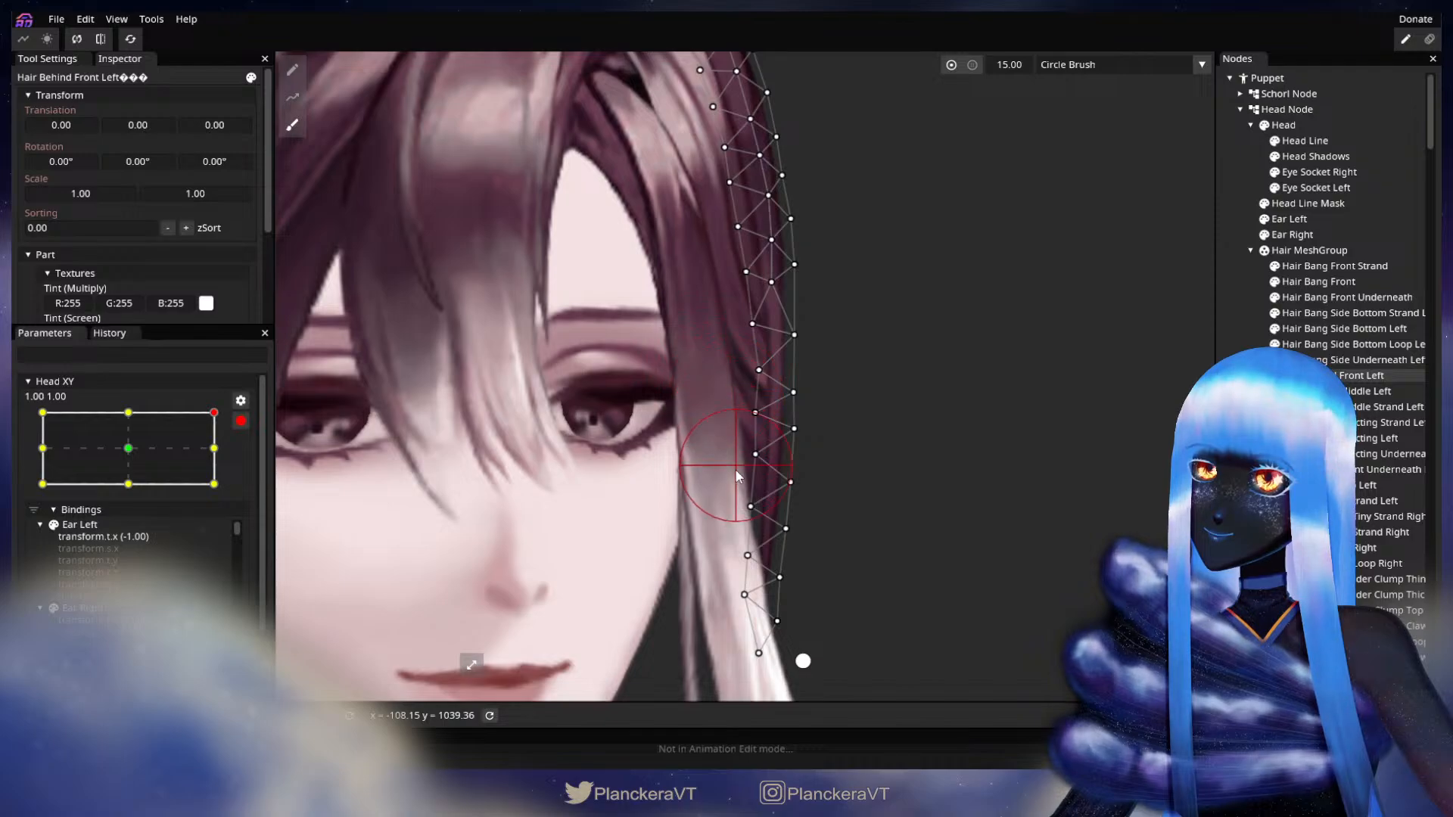
pyautogui.moveTo(801, 541); pyautogui.dragTo(845, 485)
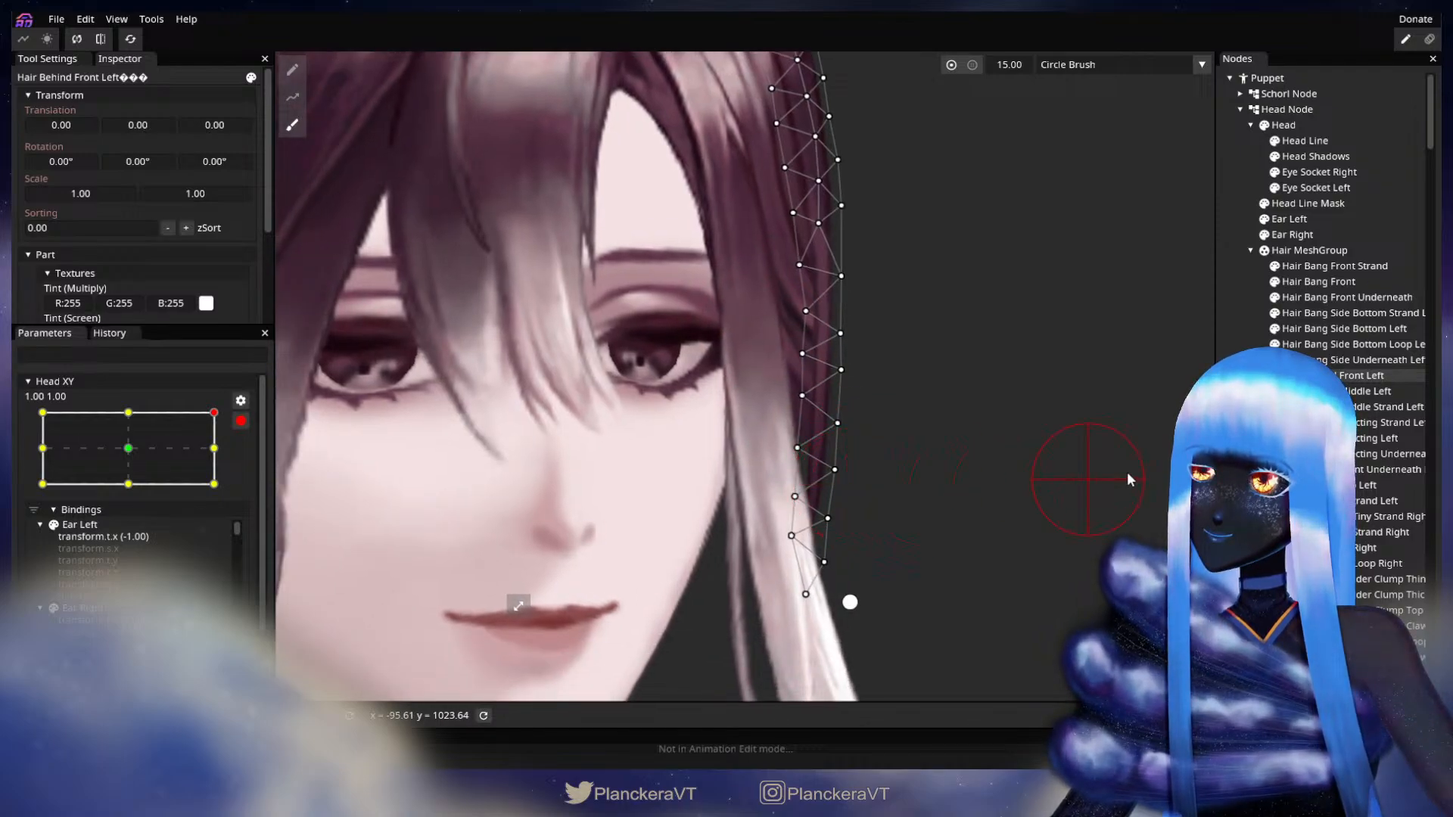
pyautogui.press('Escape')
# Disarm Head XY and preview the head turning around 1.00, 1.00 to check the left outer hair.
pyautogui.scroll(-4, 981, 503)
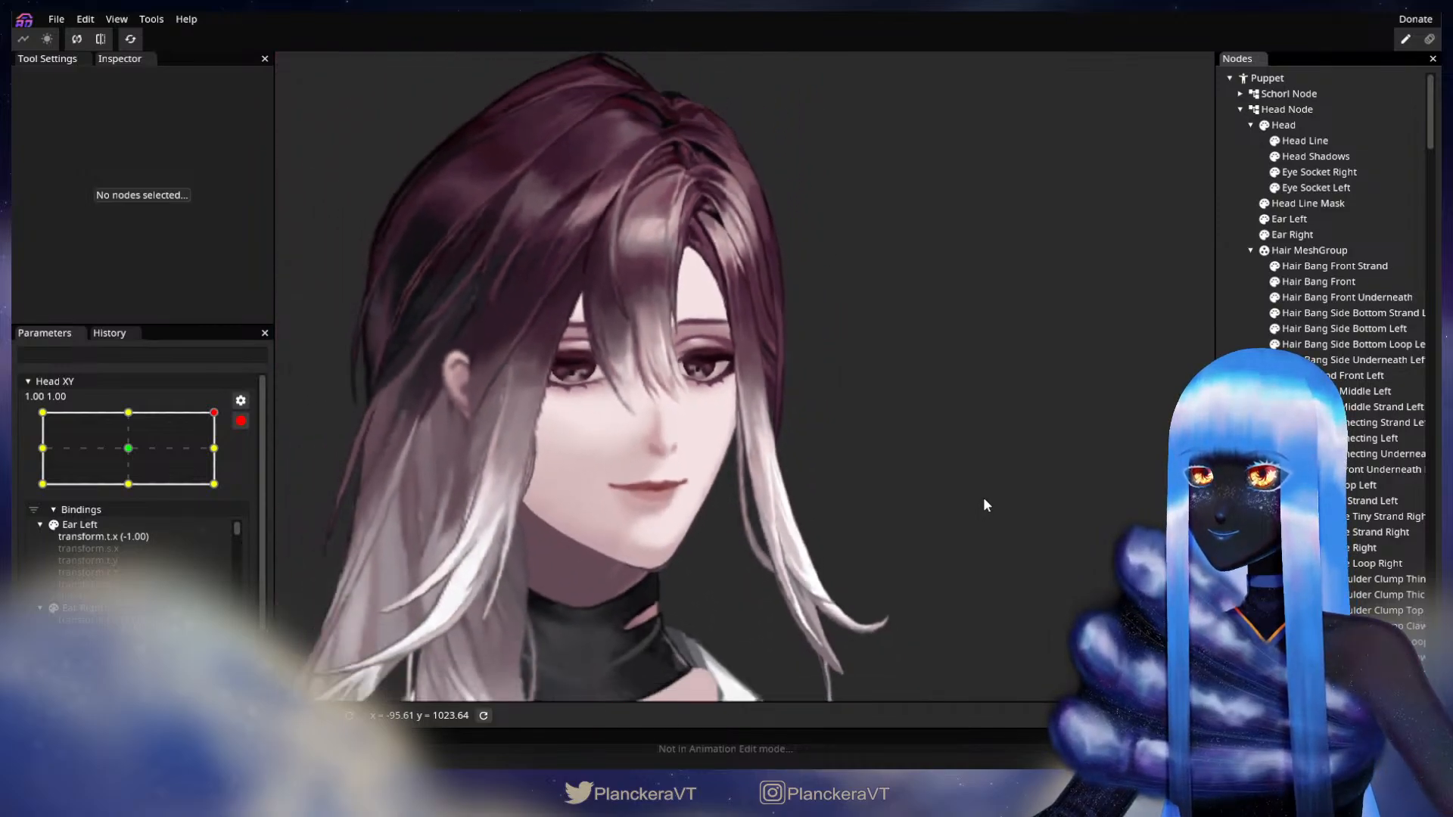
pyautogui.click(240, 421)
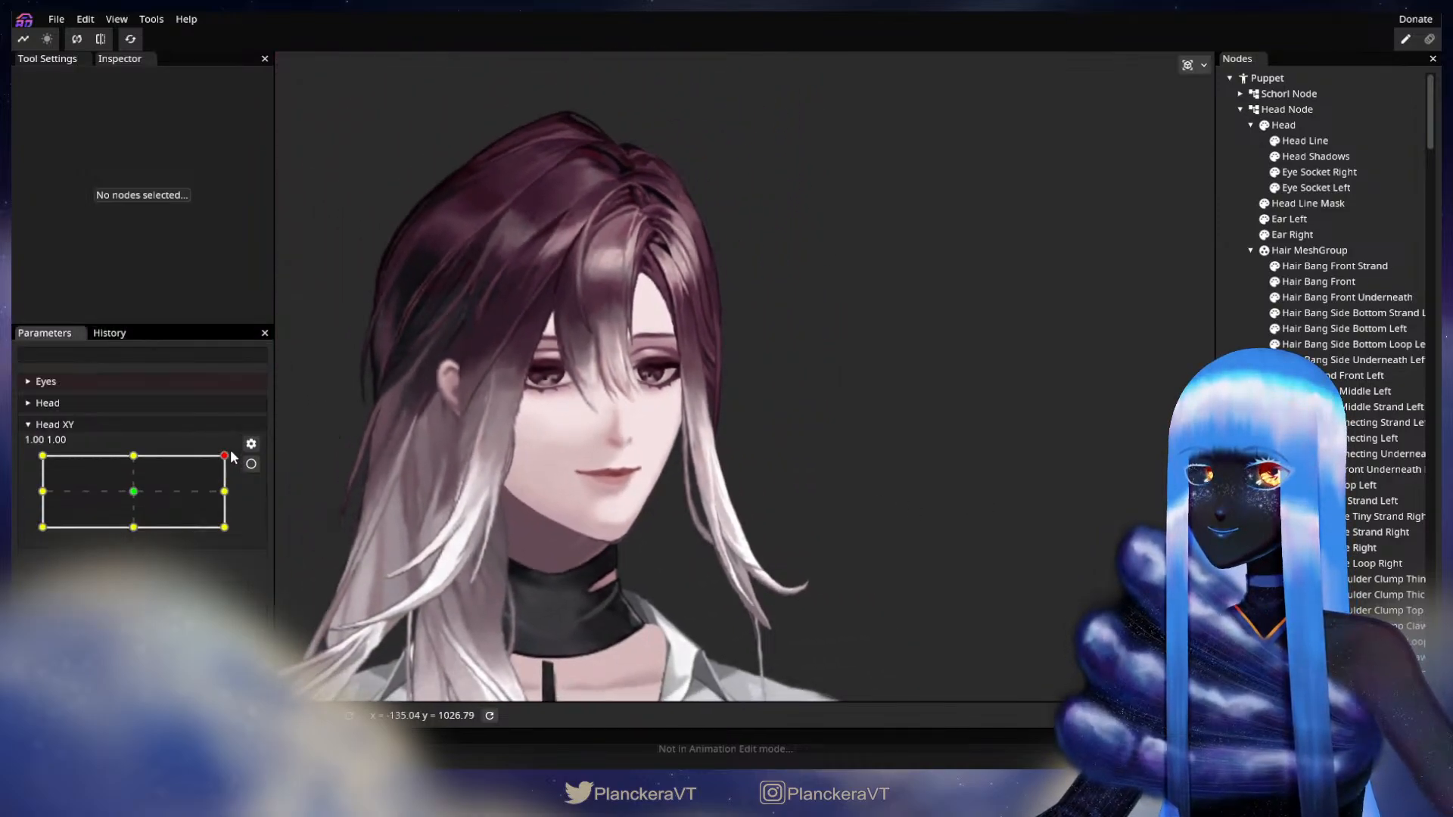
pyautogui.moveTo(226, 458)
pyautogui.mouseDown()
pyautogui.moveTo(124, 458)
pyautogui.moveTo(233, 454)
pyautogui.moveTo(228, 496)
pyautogui.moveTo(231, 461)
pyautogui.mouseUp()
# Rearm Head XY at 1.00, 1.00, reselect Hair Behind Front Left, and adjust individual vertices beside the forehead and eyebrow.
pyautogui.click(252, 464)
pyautogui.scroll(4, 622, 483)
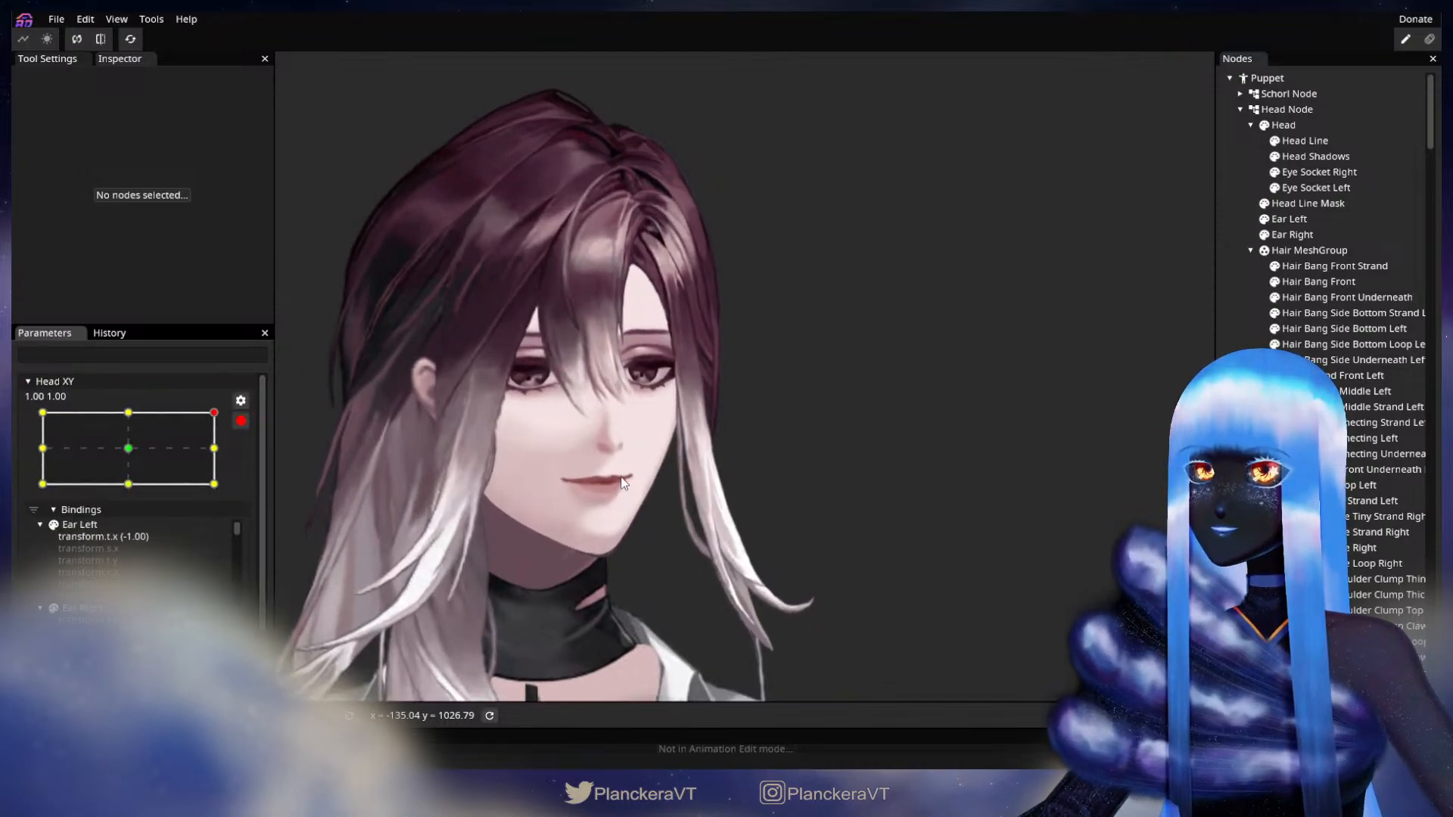
pyautogui.scroll(5, 622, 483)
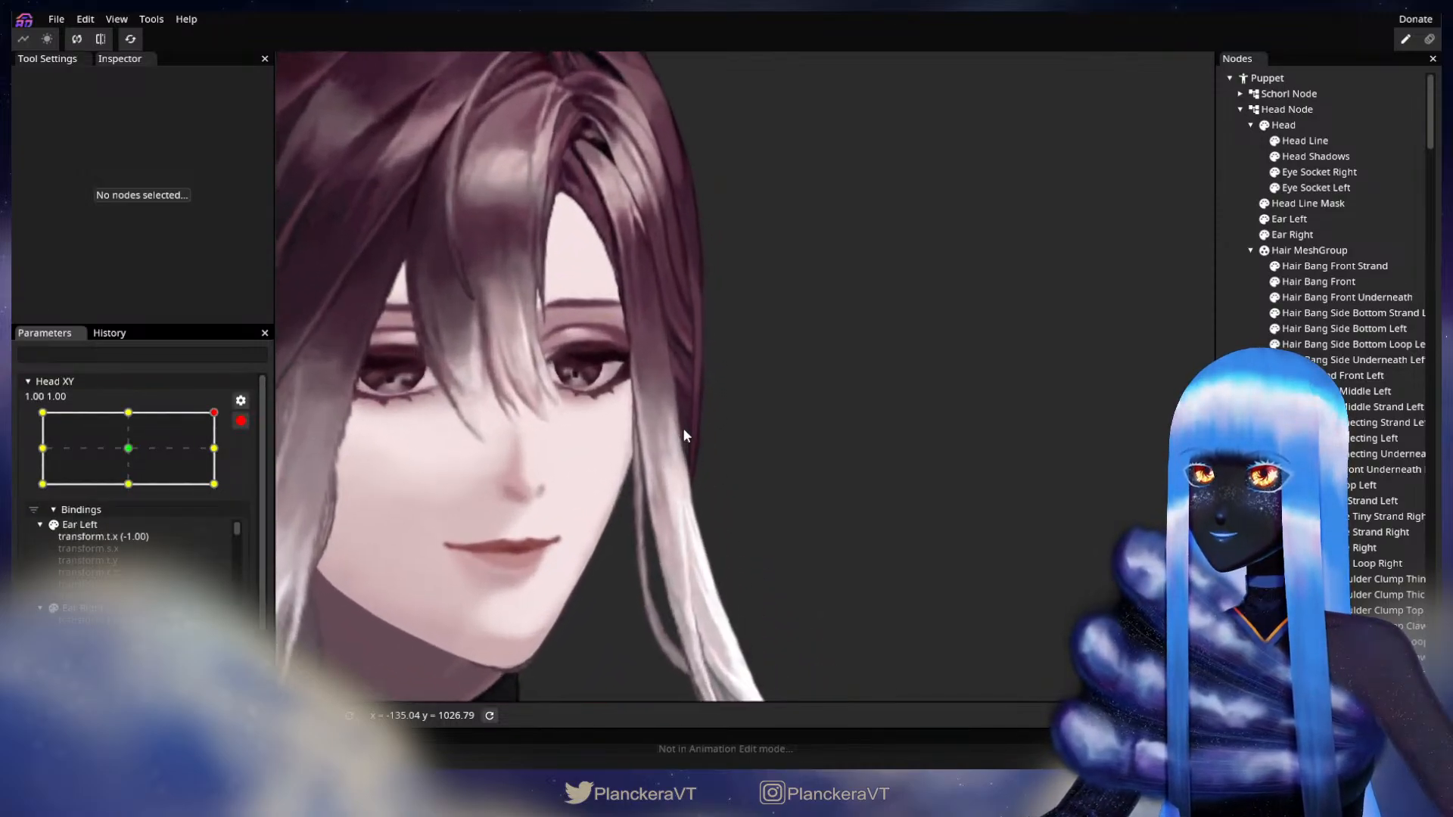
pyautogui.scroll(4, 697, 503)
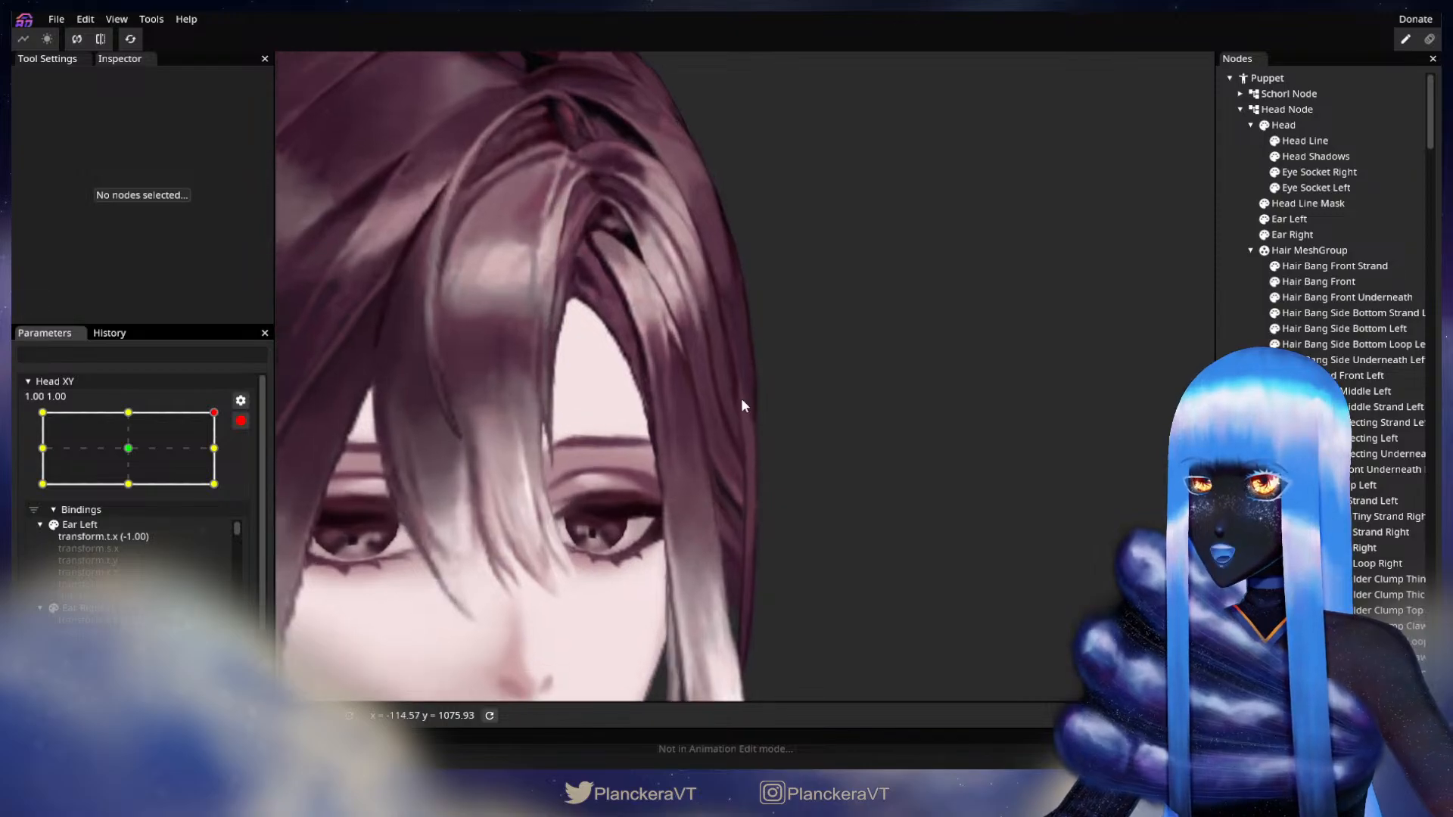
pyautogui.scroll(2, 757, 439)
pyautogui.scroll(2, 726, 364)
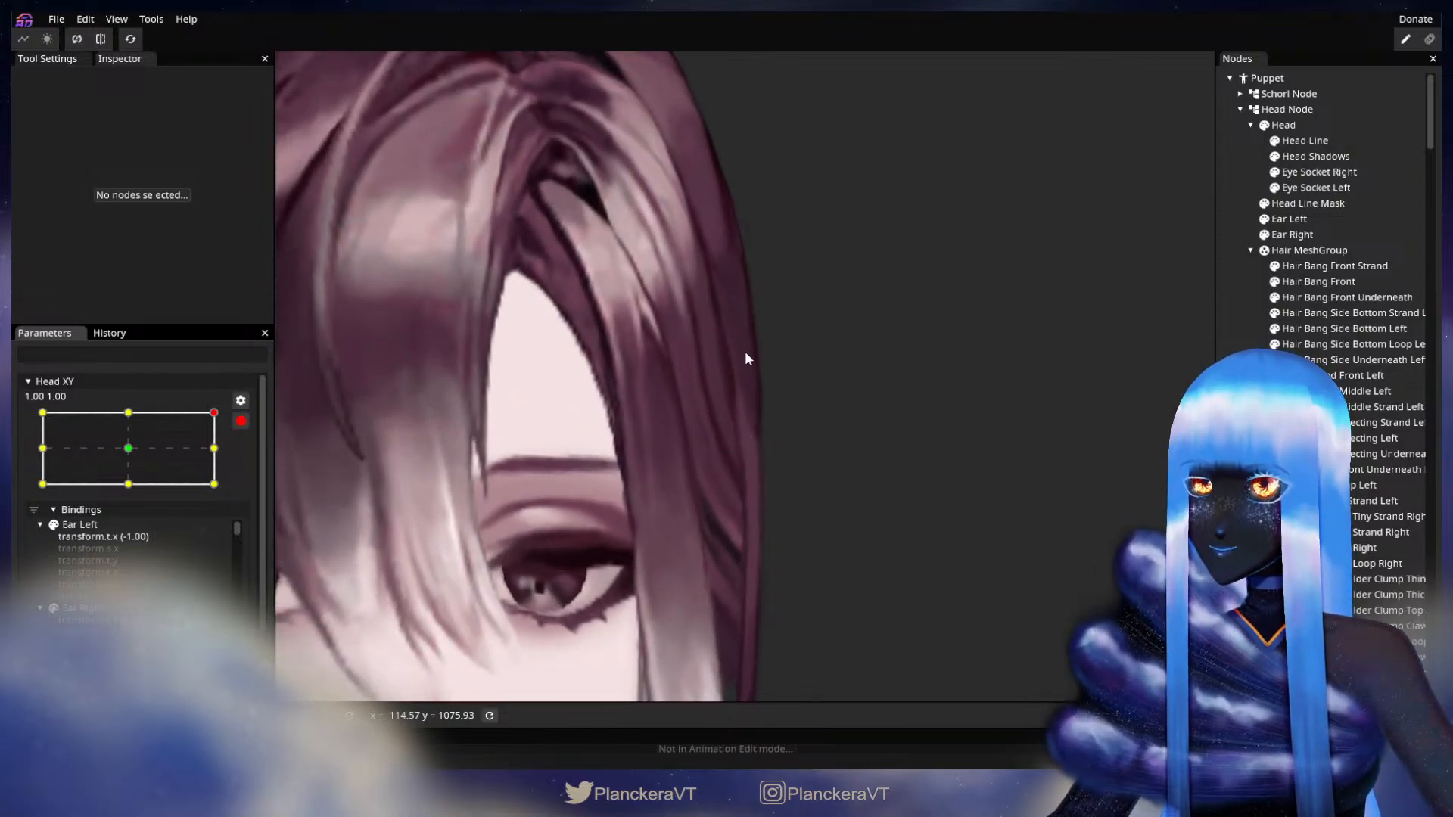
pyautogui.click(1336, 375)
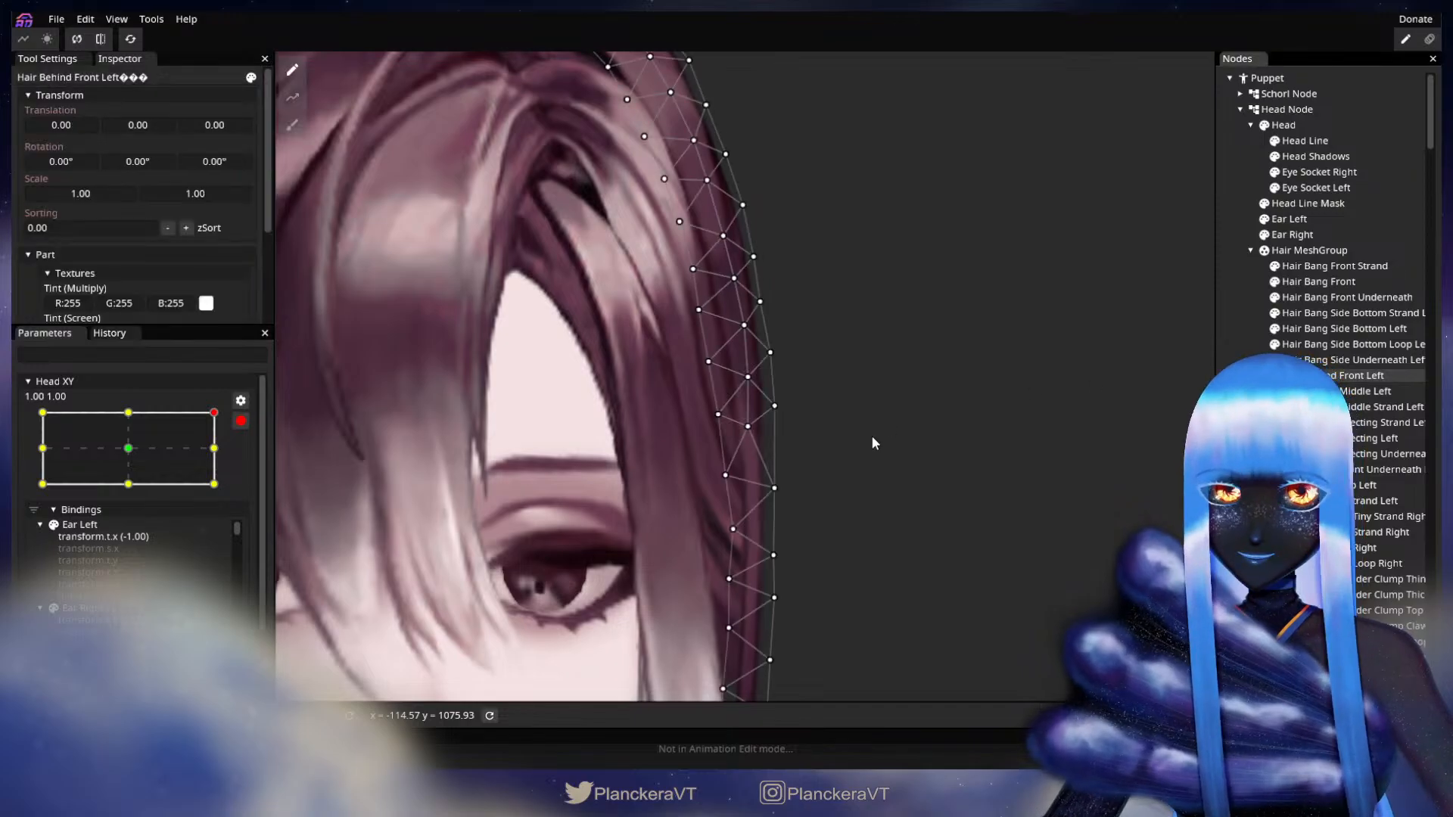
pyautogui.scroll(1, 871, 434)
pyautogui.click(751, 431)
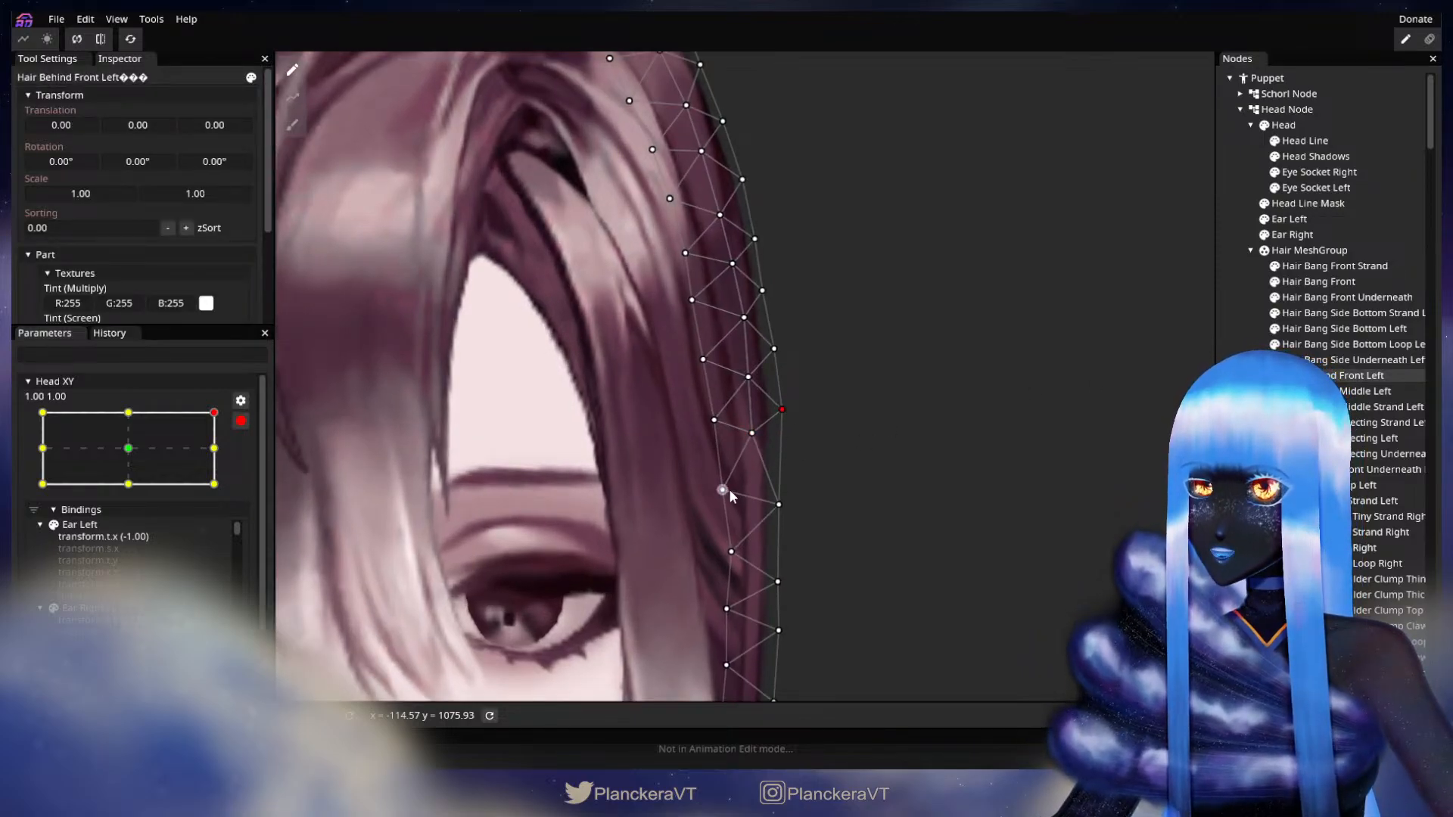
pyautogui.click(780, 505)
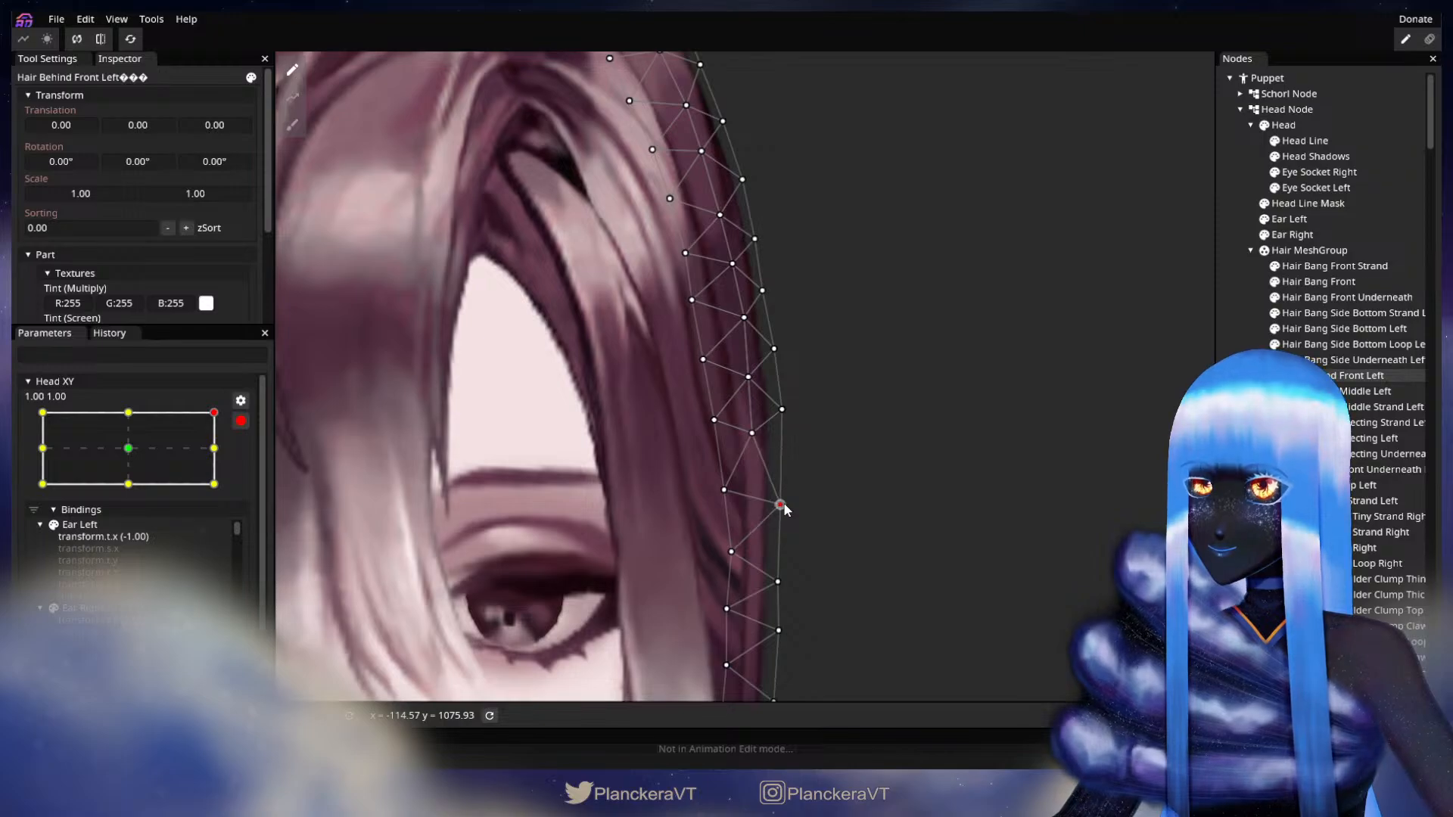
# Adjust the outer and inner edge vertices of Hair Behind Front Left at eye height.
pyautogui.moveTo(807, 504); pyautogui.dragTo(830, 411)
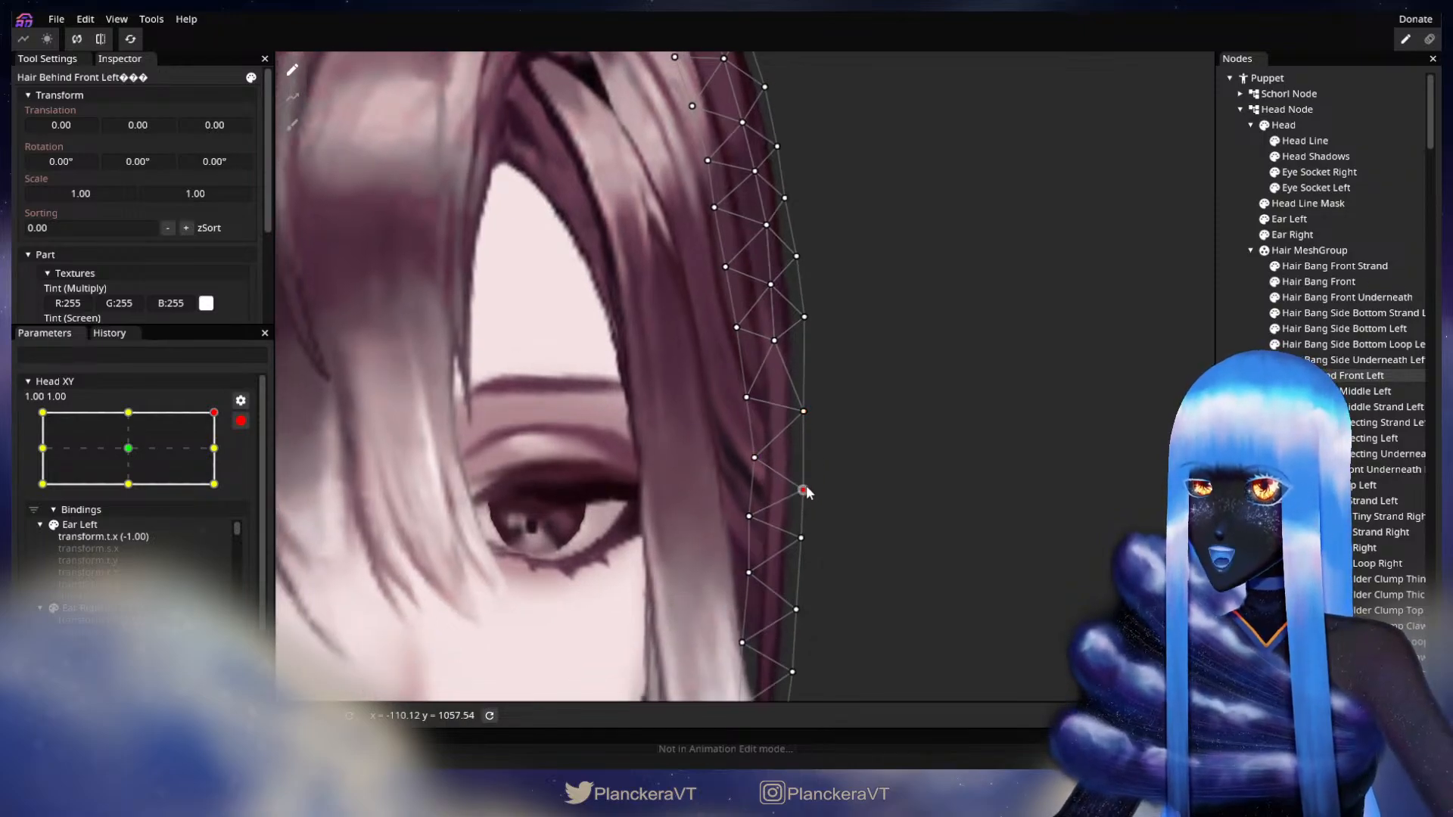
pyautogui.moveTo(806, 493); pyautogui.dragTo(831, 452)
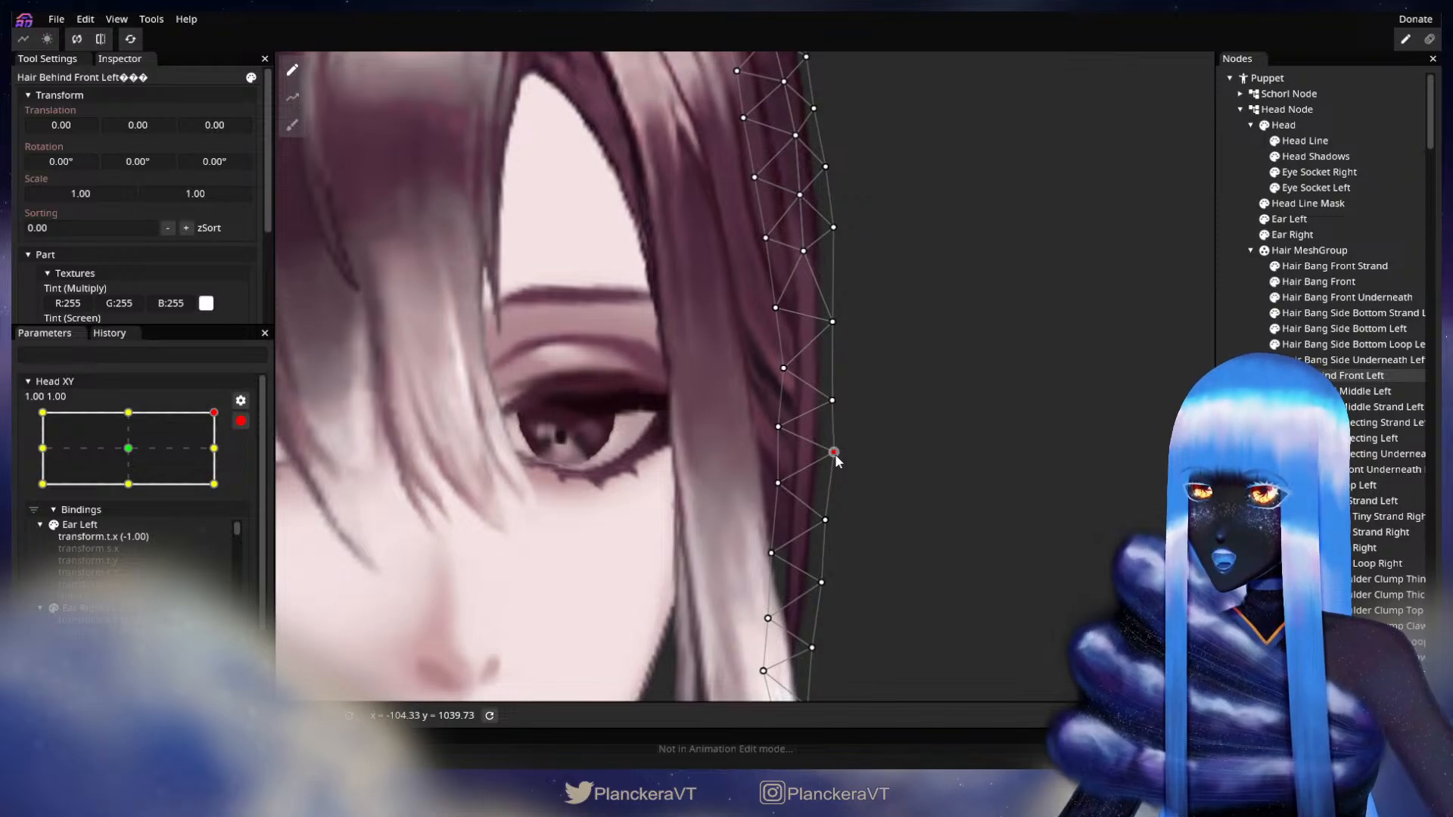
pyautogui.click(778, 482)
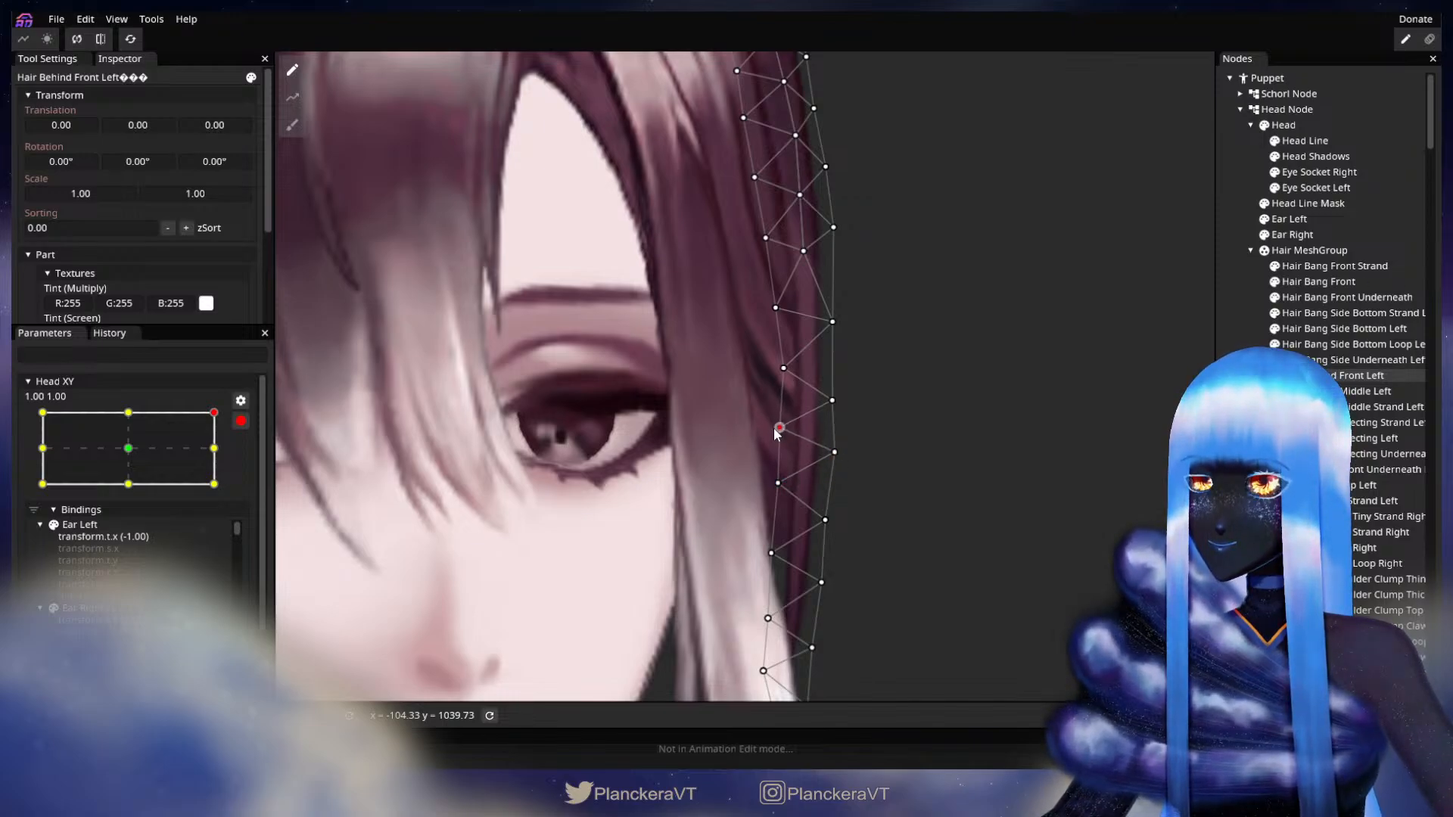
pyautogui.moveTo(830, 434); pyautogui.dragTo(858, 388)
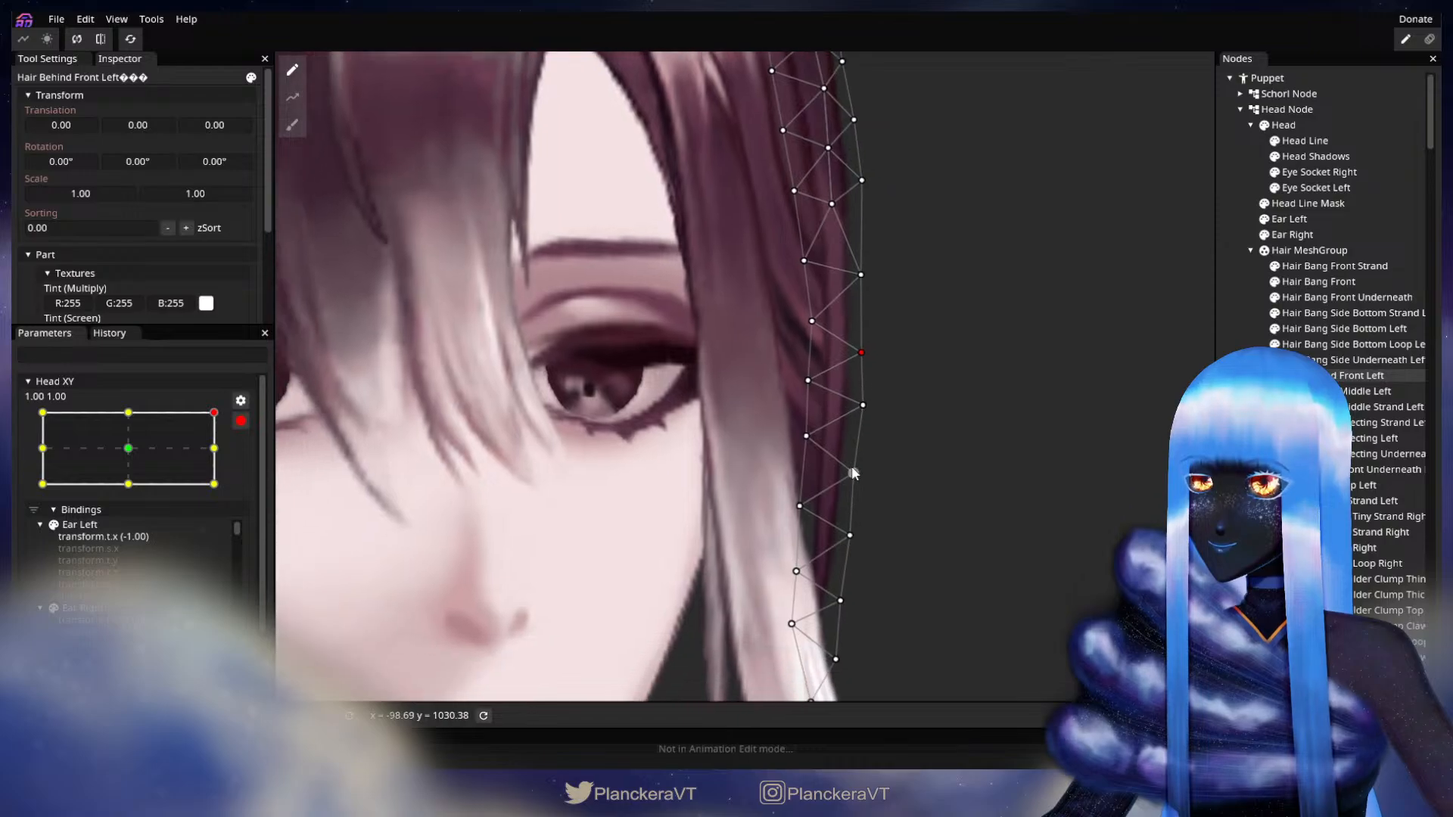
# Adjust the Hair Behind Front Left vertices beside the cheek and the outer edge vertex at forehead height, and deselect the part.
pyautogui.click(807, 440)
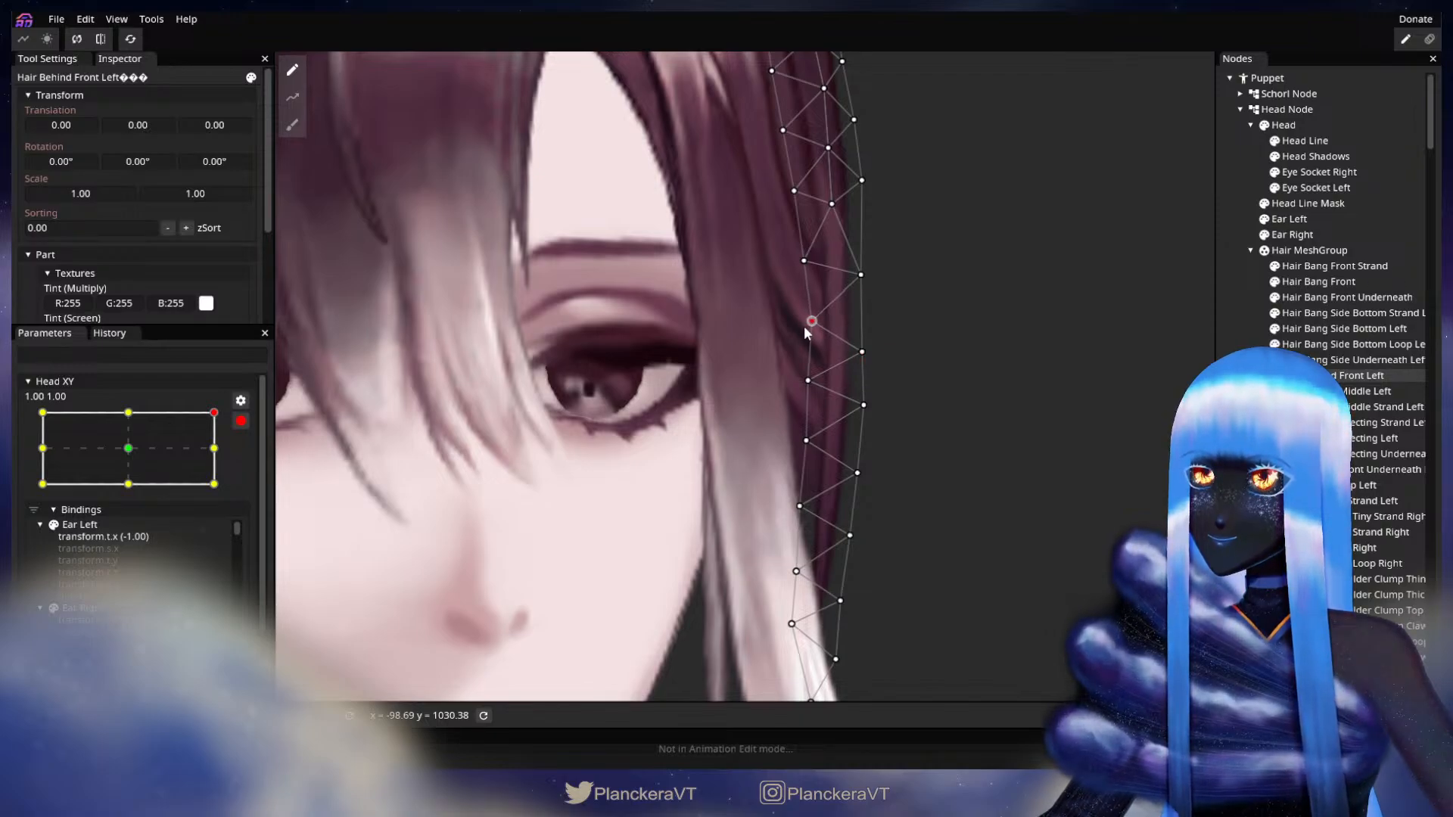
pyautogui.moveTo(889, 442); pyautogui.dragTo(892, 387)
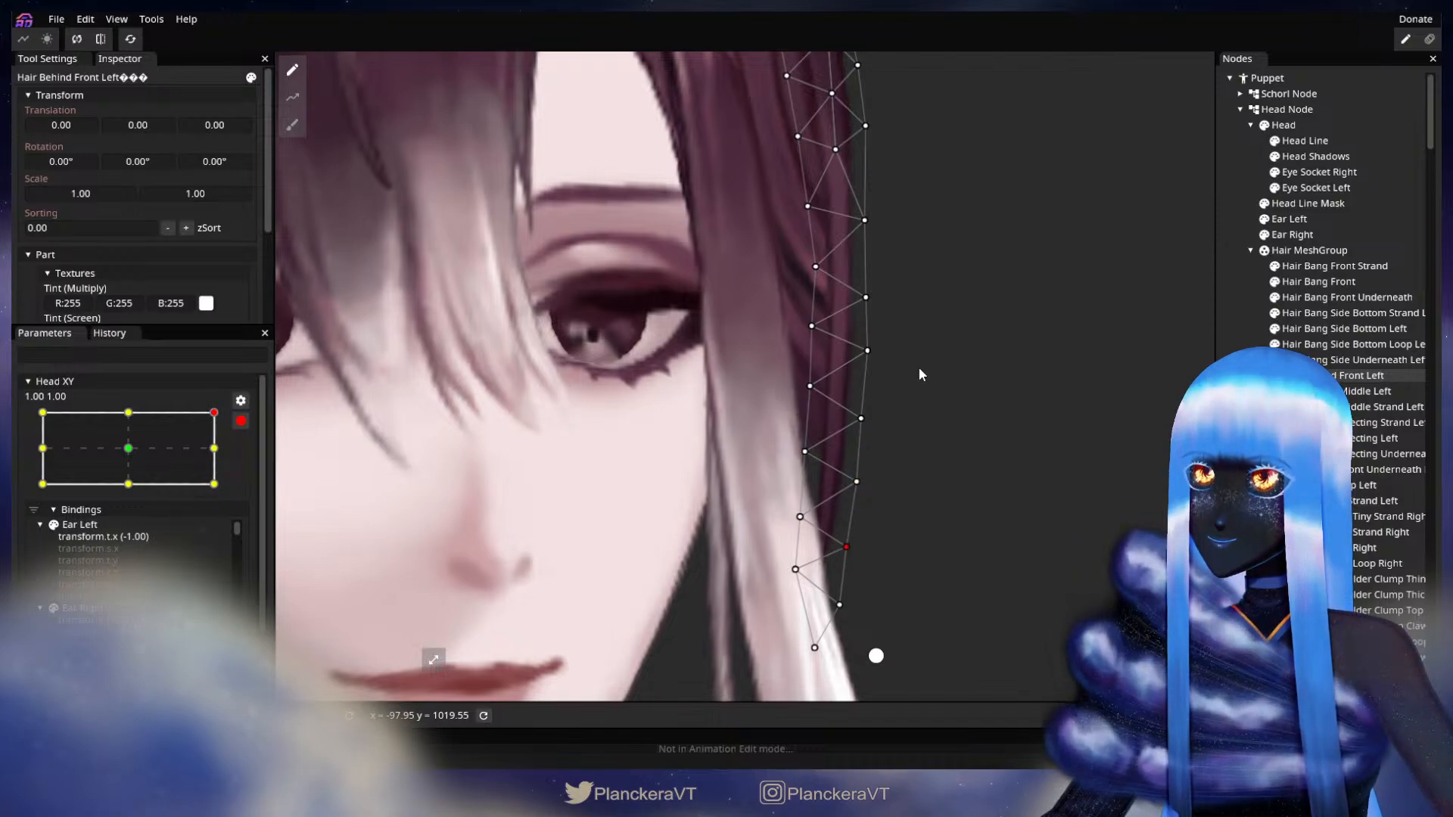
pyautogui.scroll(5, 922, 375)
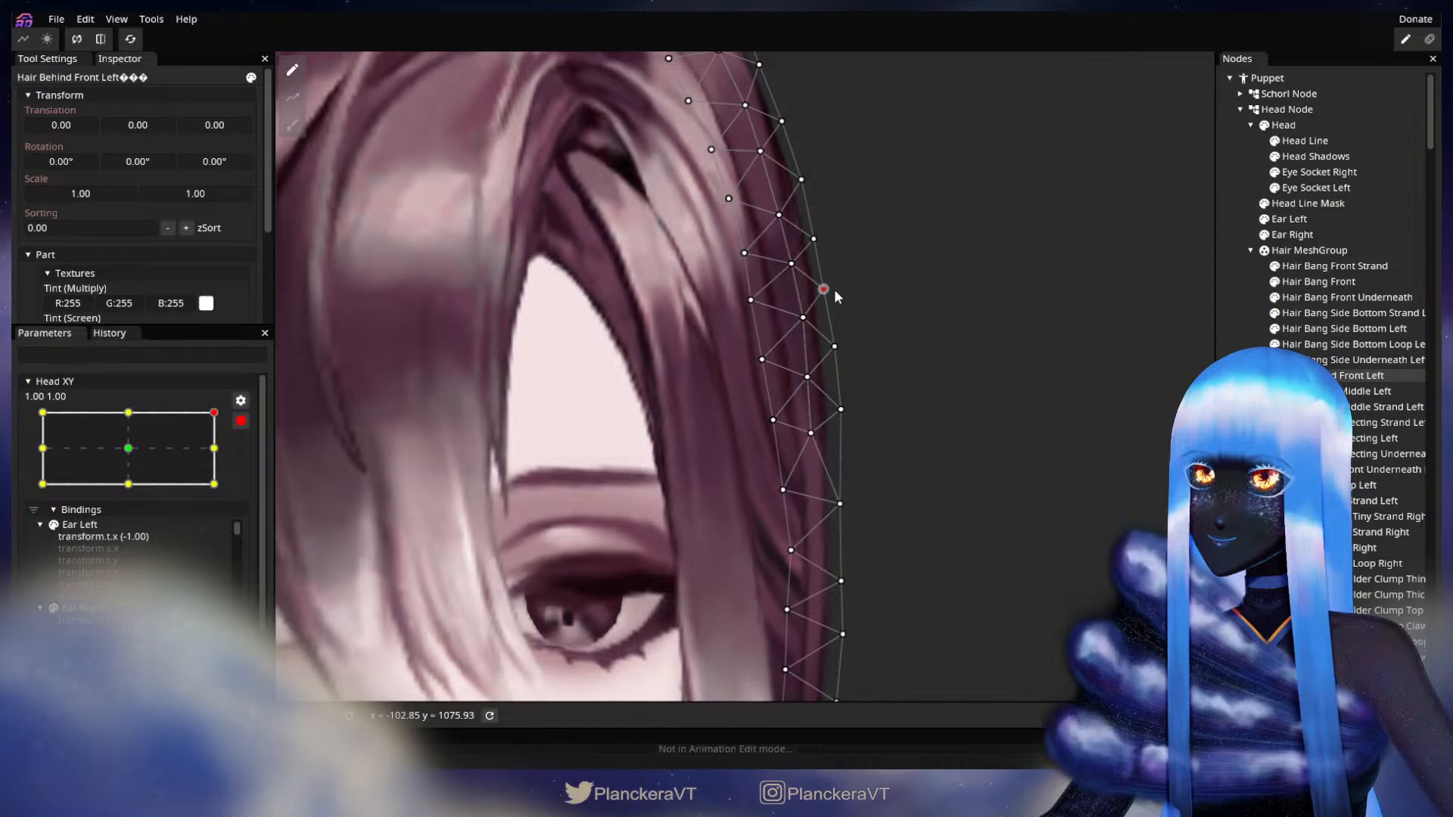
pyautogui.click(1120, 383)
# Disarm Head XY and inspect the reshaped left hair outline while turning the head around 1.00, 1.00.
pyautogui.scroll(-2, 970, 560)
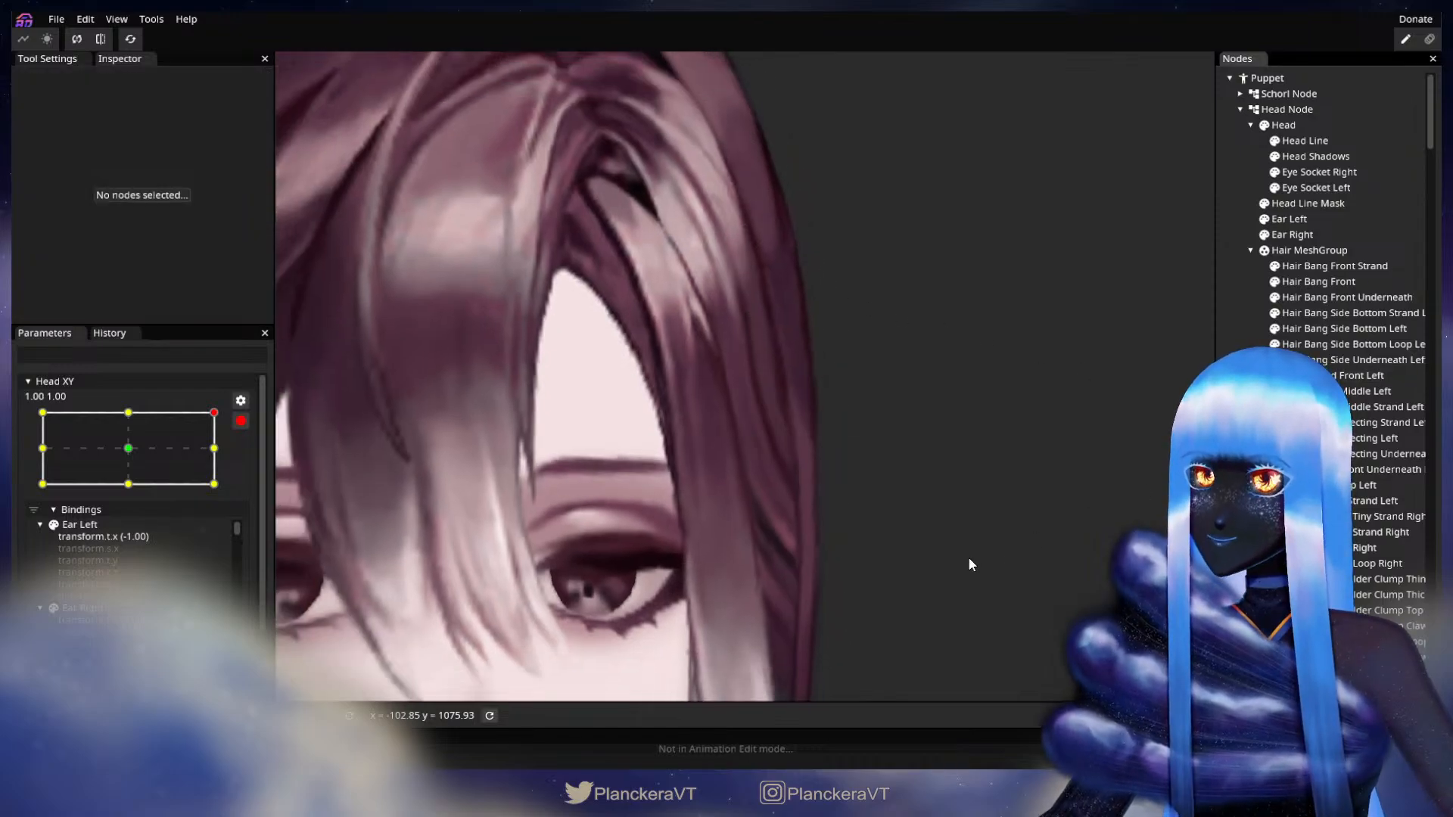
pyautogui.scroll(-5, 984, 545)
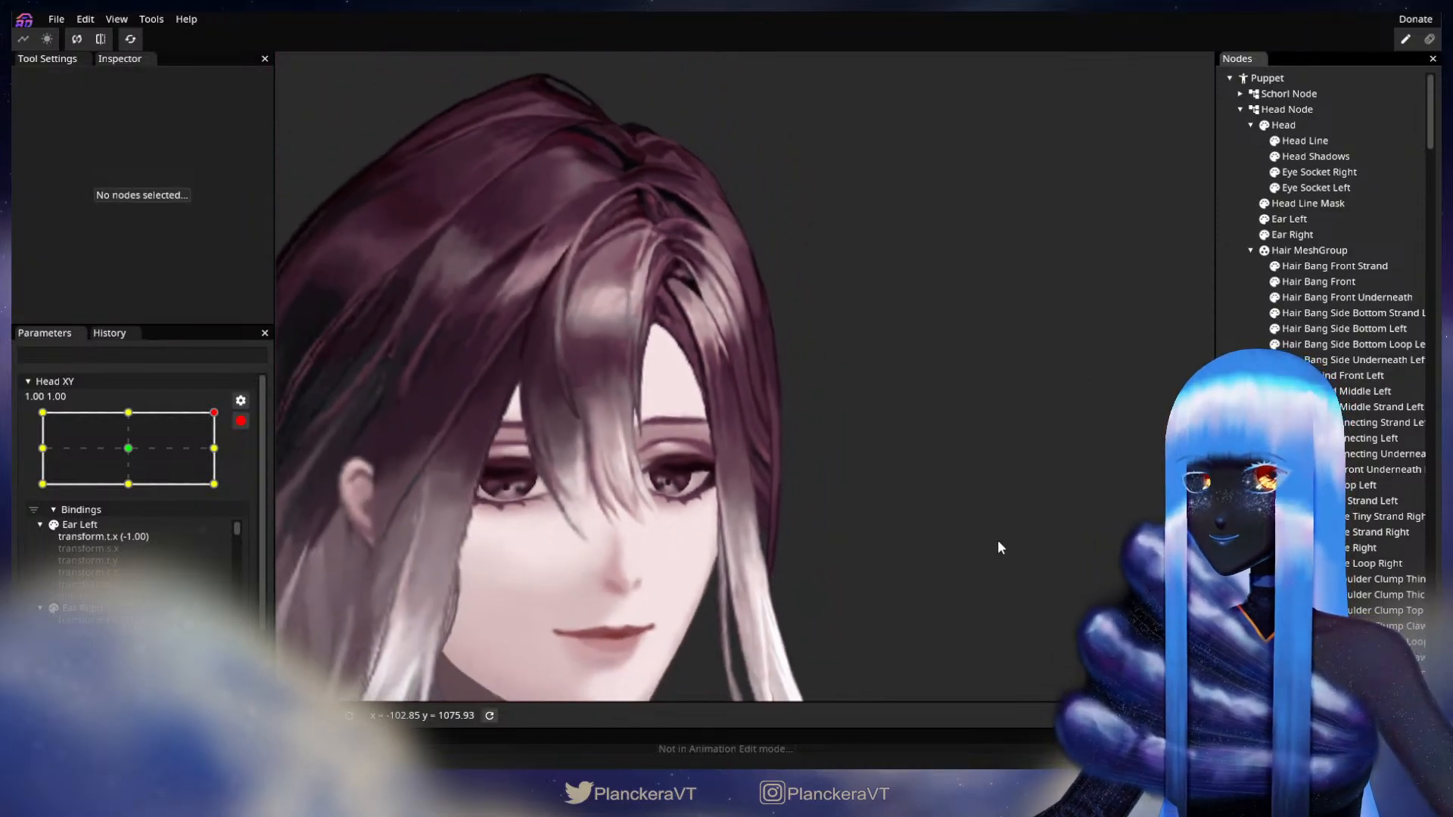
pyautogui.scroll(-1, 905, 513)
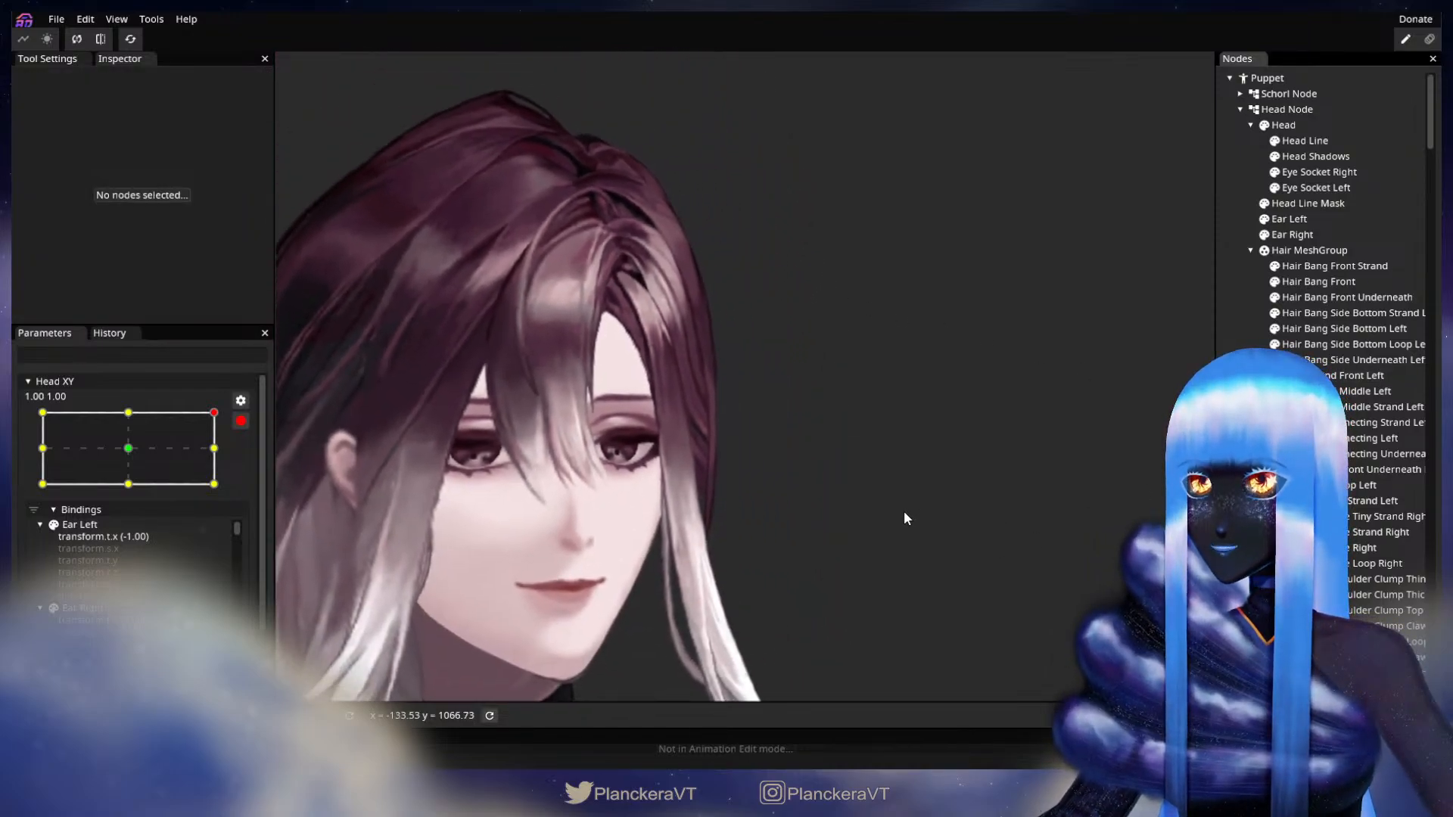
pyautogui.click(241, 421)
pyautogui.moveTo(225, 456)
pyautogui.mouseDown()
pyautogui.moveTo(224, 492)
pyautogui.moveTo(237, 456)
pyautogui.moveTo(241, 494)
pyautogui.moveTo(242, 461)
pyautogui.mouseUp()
# Rearm Head XY, reselect Hair Behind Front Left, smooth its strip beside the forehead with a size 22 circle brush, and deselect it.
pyautogui.click(251, 464)
pyautogui.scroll(3, 600, 471)
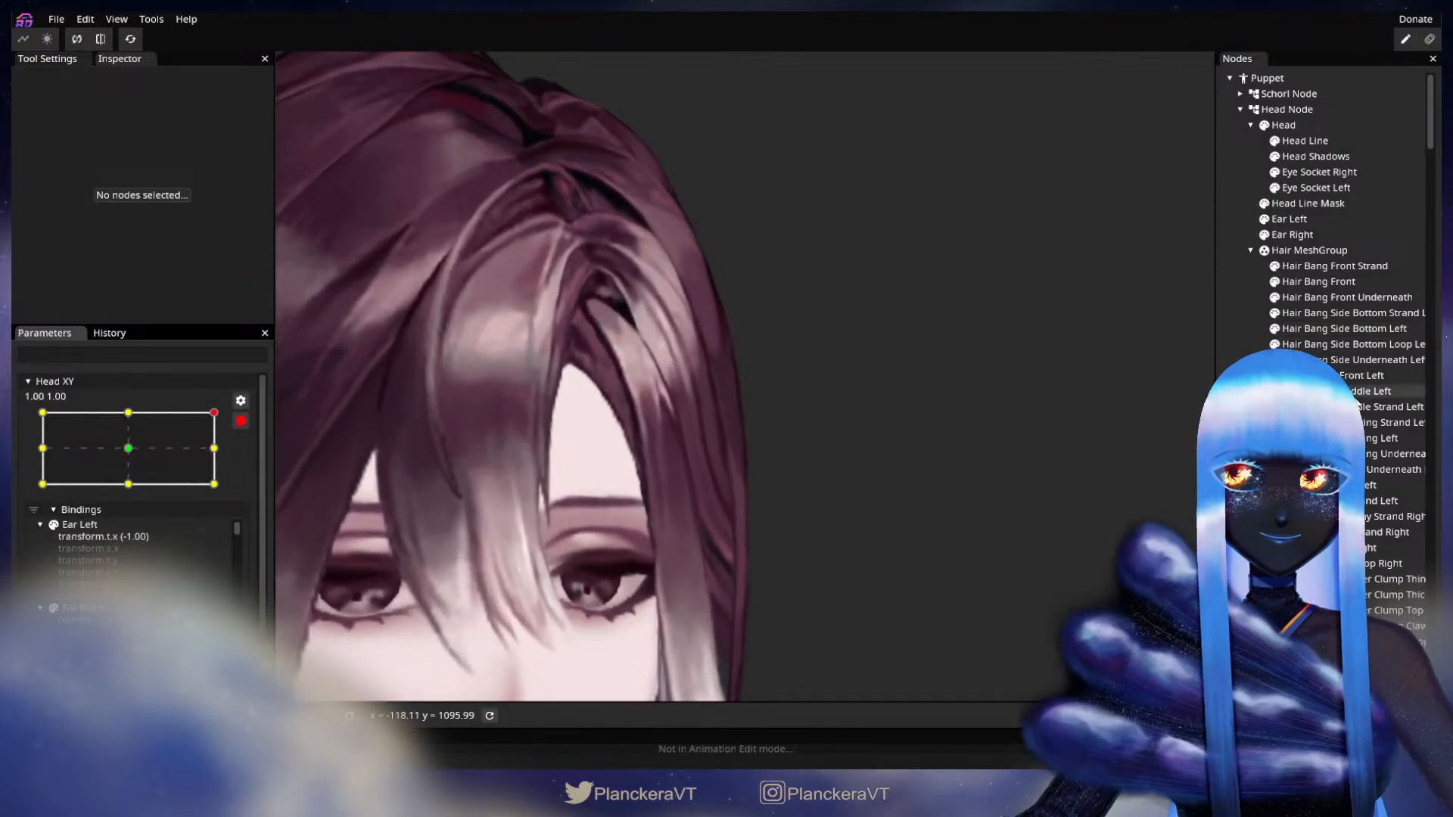
pyautogui.click(1378, 373)
pyautogui.click(292, 125)
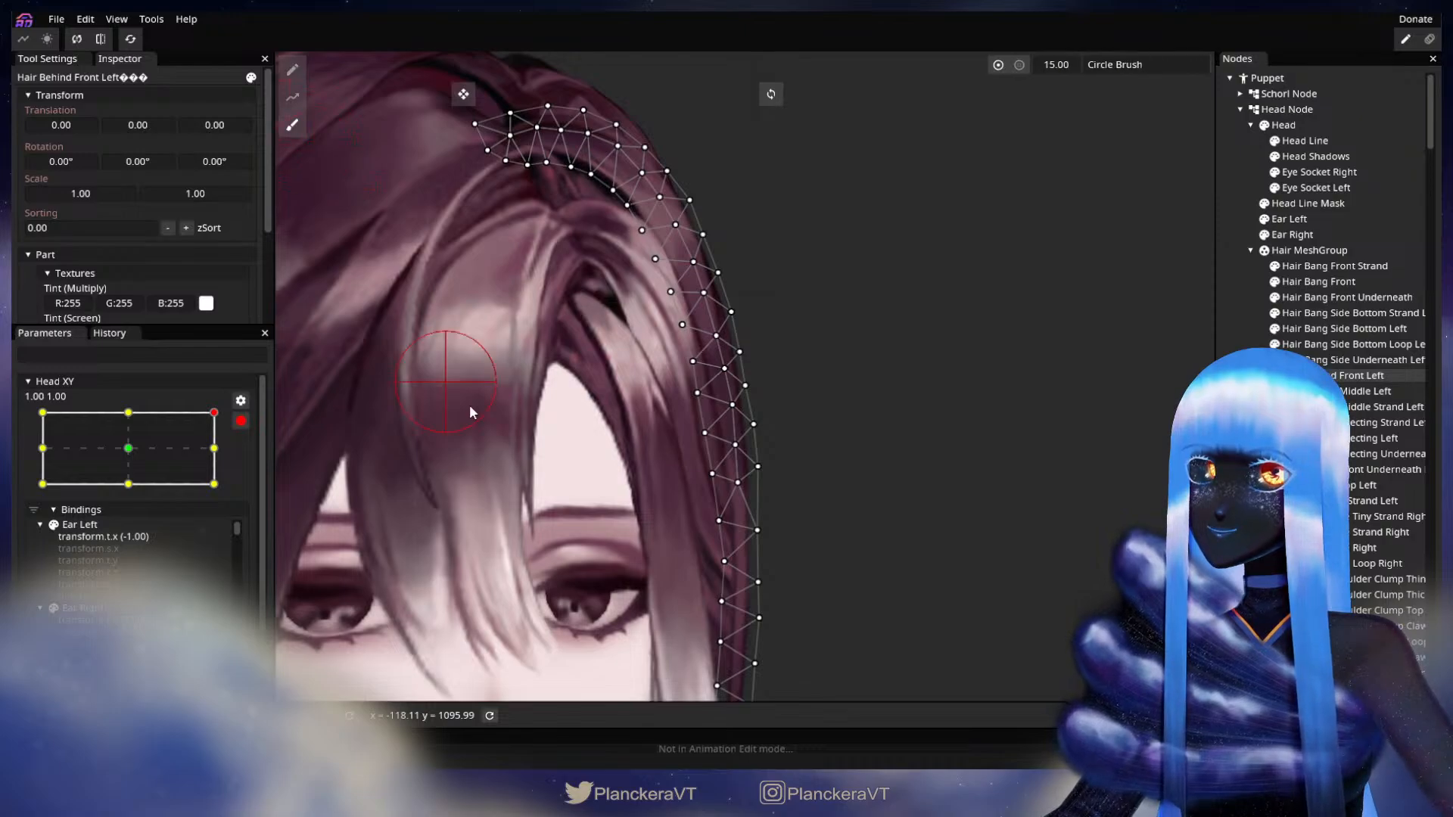
pyautogui.scroll(1, 469, 405)
pyautogui.moveTo(1011, 65); pyautogui.dragTo(1016, 63)
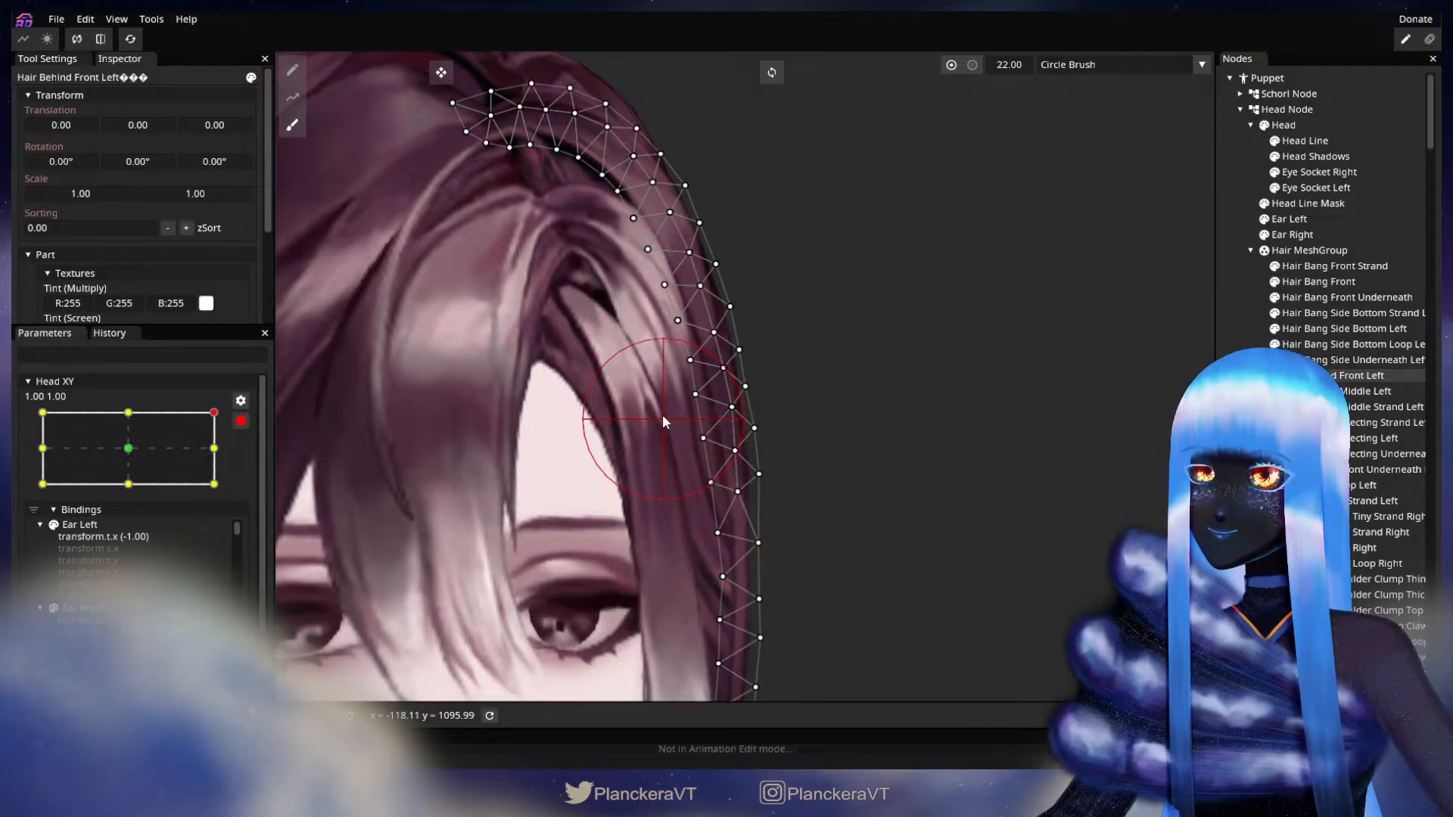
pyautogui.click(1022, 523)
pyautogui.scroll(-5, 1020, 523)
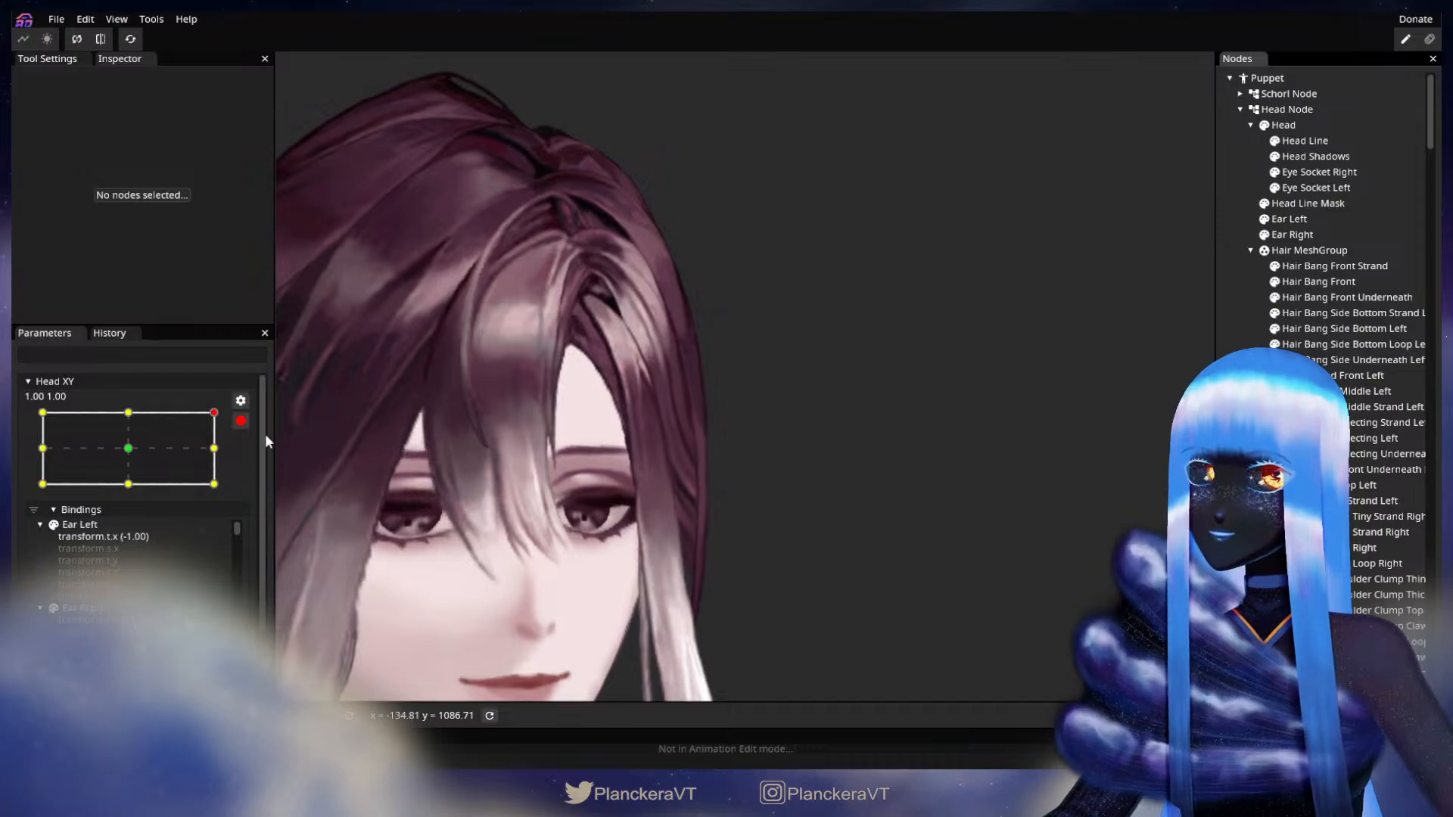
# Disarm Head XY and preview the left hair while moving the head around 1.00, 1.00.
pyautogui.click(240, 421)
pyautogui.moveTo(224, 455)
pyautogui.mouseDown()
pyautogui.moveTo(233, 487)
pyautogui.moveTo(227, 455)
pyautogui.moveTo(244, 475)
pyautogui.moveTo(229, 470)
pyautogui.moveTo(234, 501)
pyautogui.moveTo(243, 457)
pyautogui.moveTo(243, 503)
pyautogui.moveTo(245, 457)
pyautogui.mouseUp()
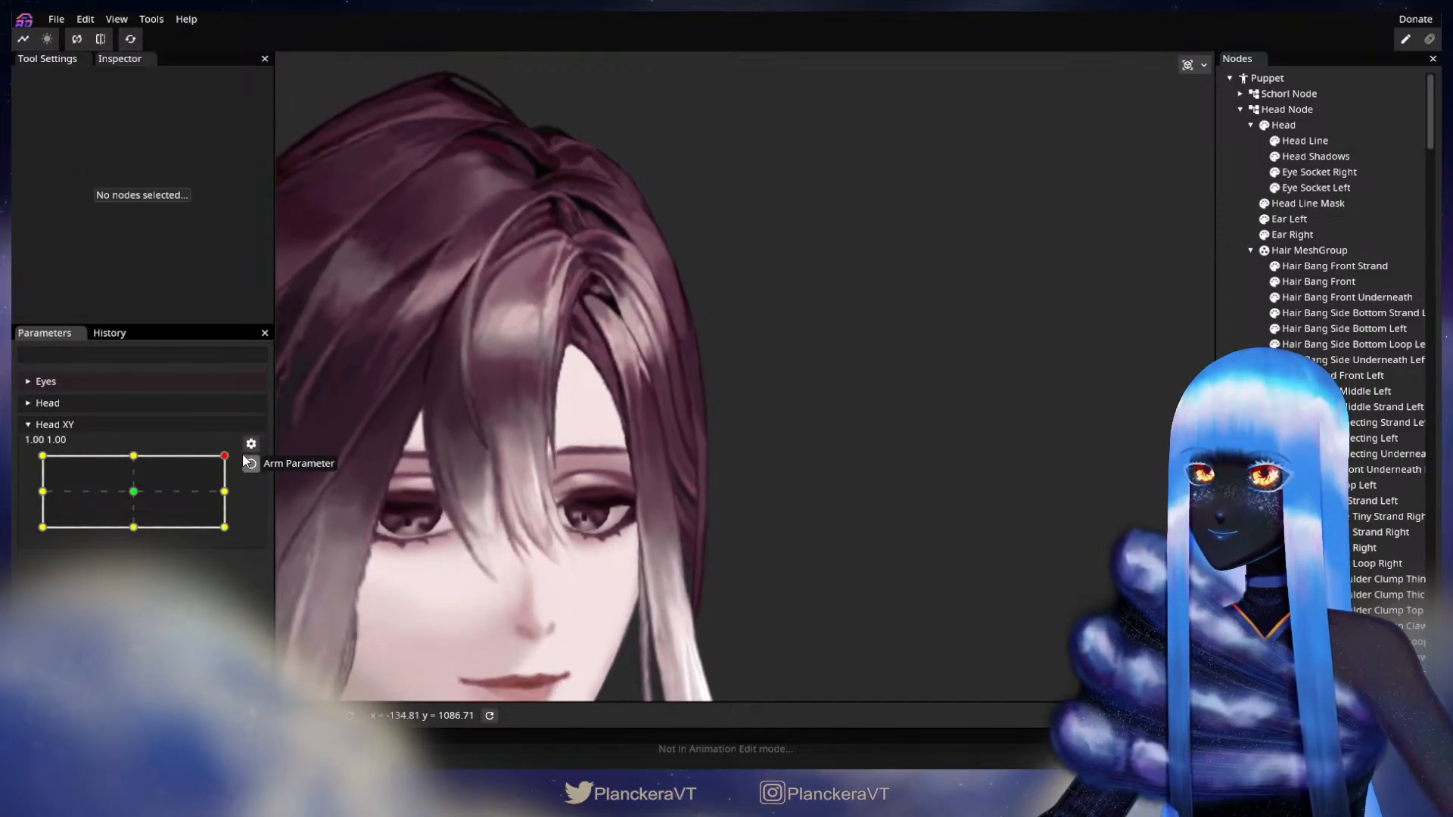
# Rearm Head XY, push the outer edge of Hair Behind Front Left slightly outward above the forehead with a size 22 circle brush, and deselect the part.
pyautogui.click(251, 464)
pyautogui.scroll(3, 669, 476)
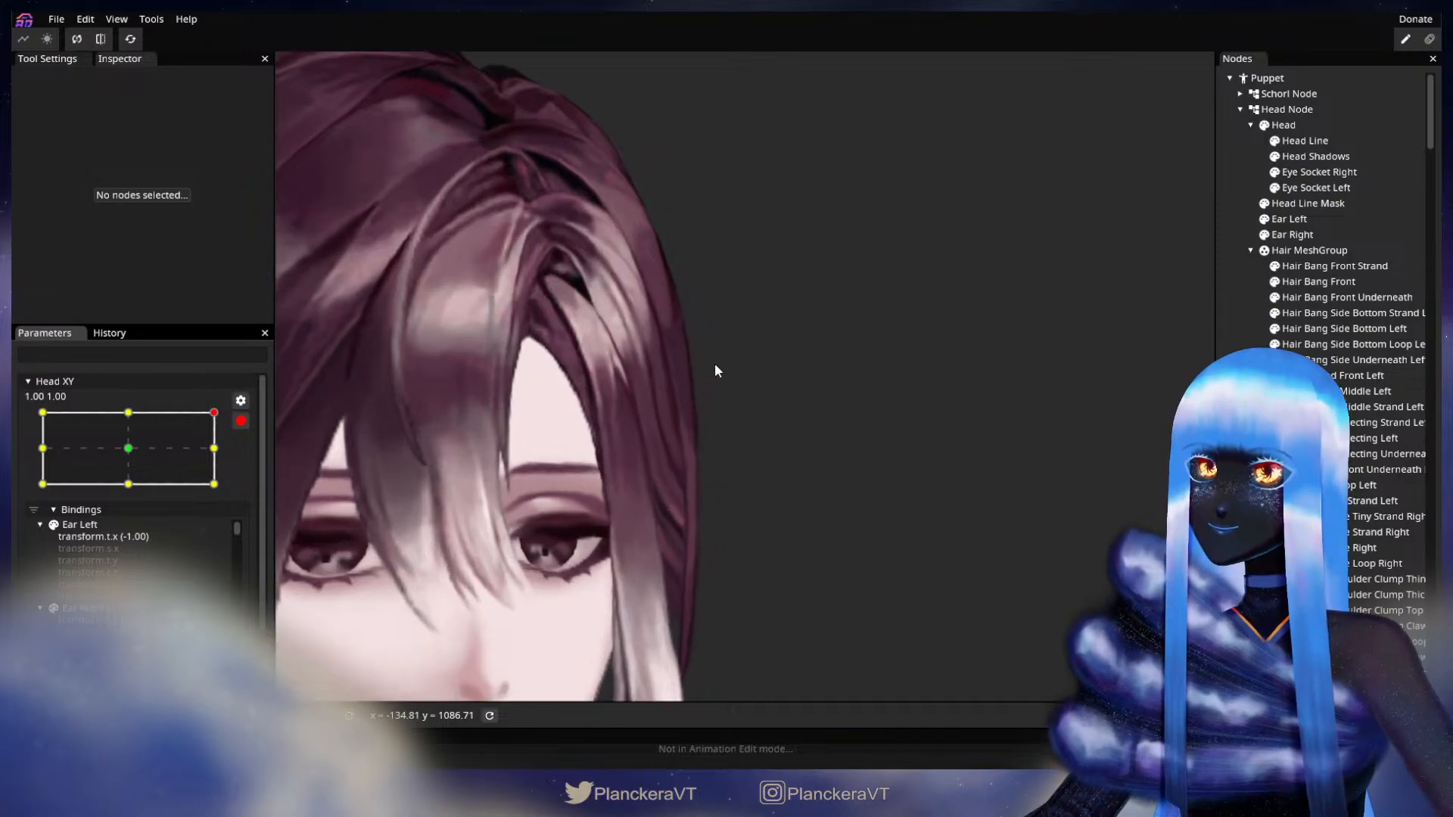
pyautogui.moveTo(714, 364); pyautogui.dragTo(747, 501)
pyautogui.scroll(1, 747, 501)
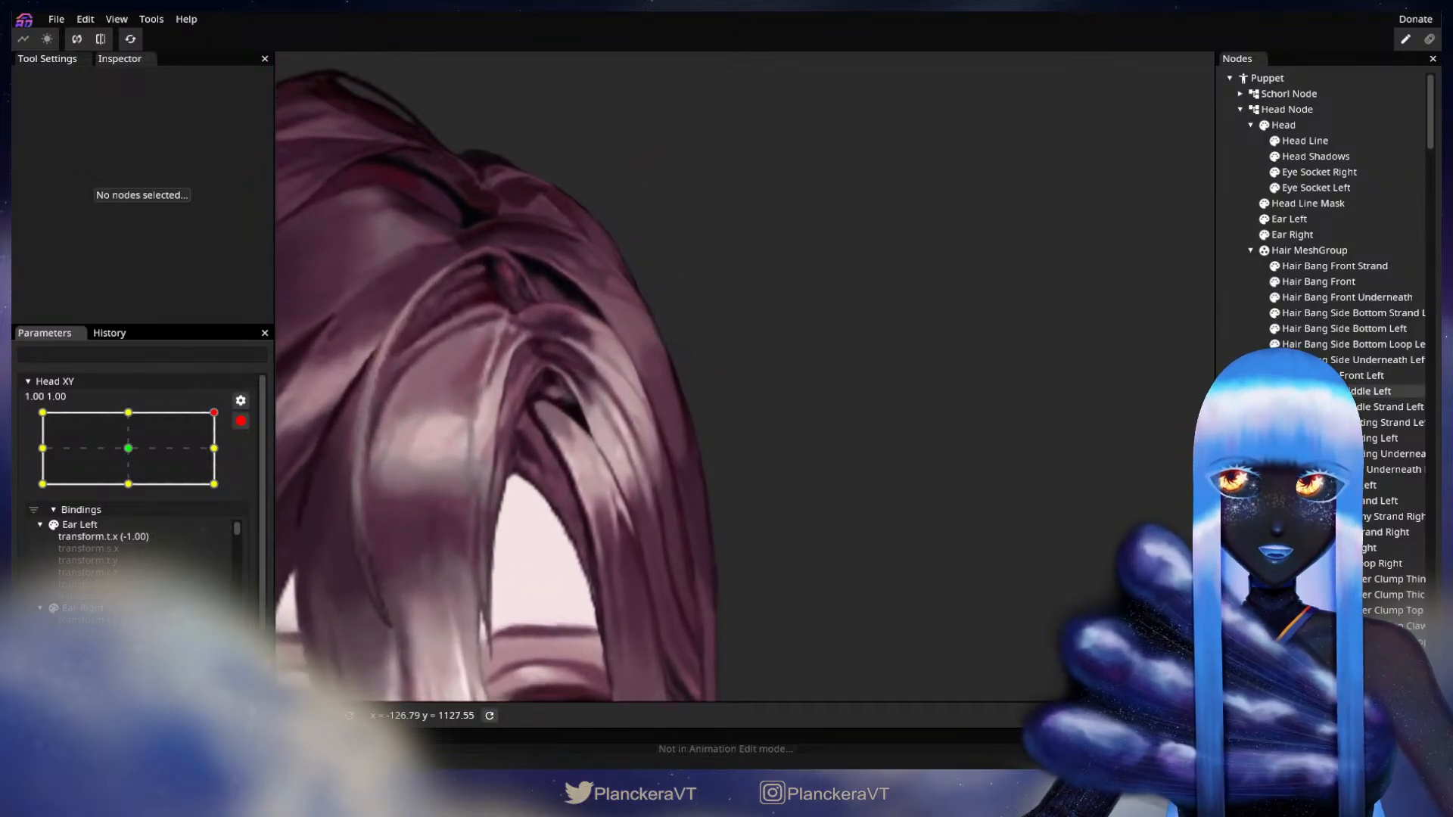
pyautogui.click(1365, 375)
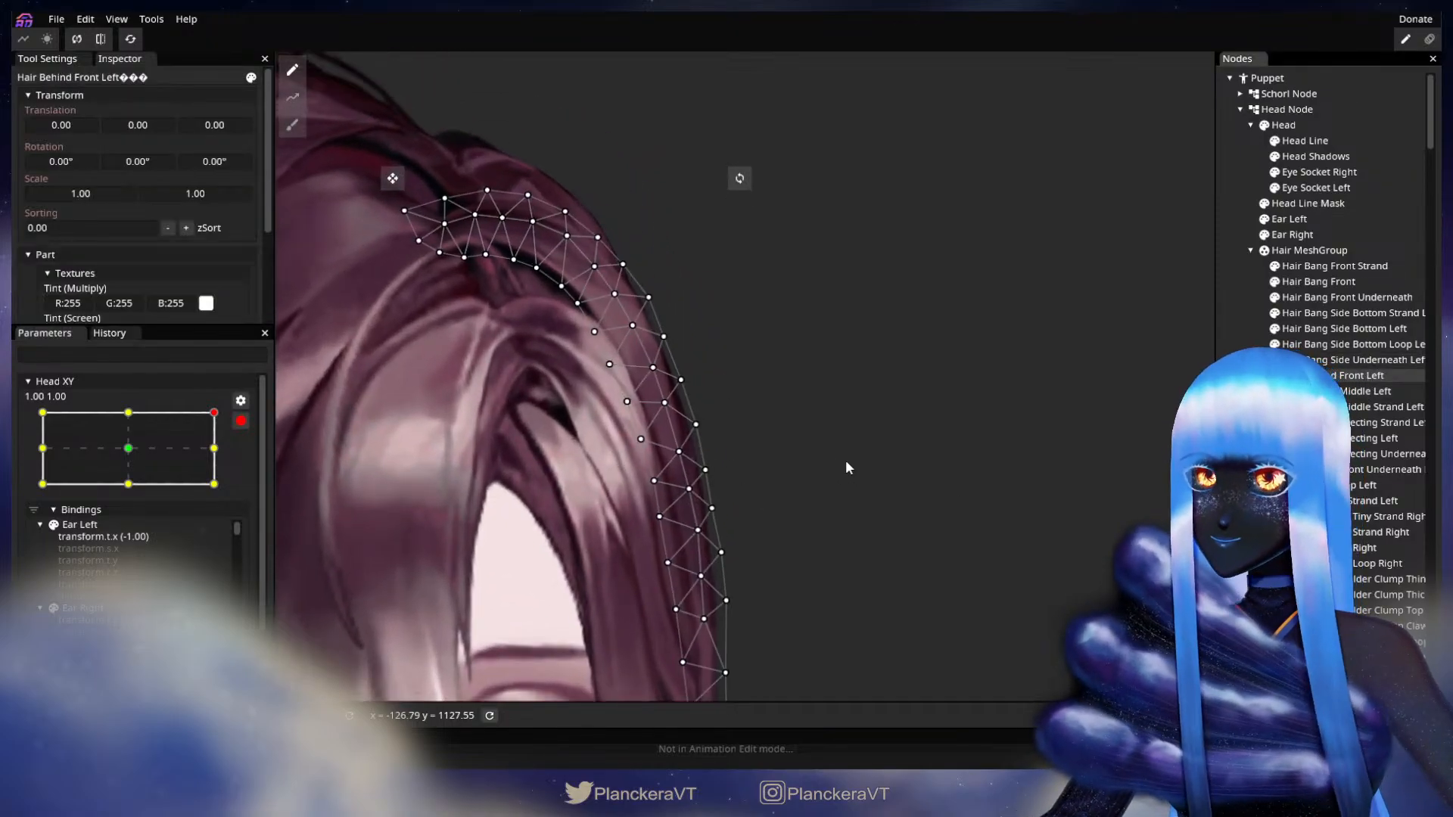
pyautogui.click(292, 125)
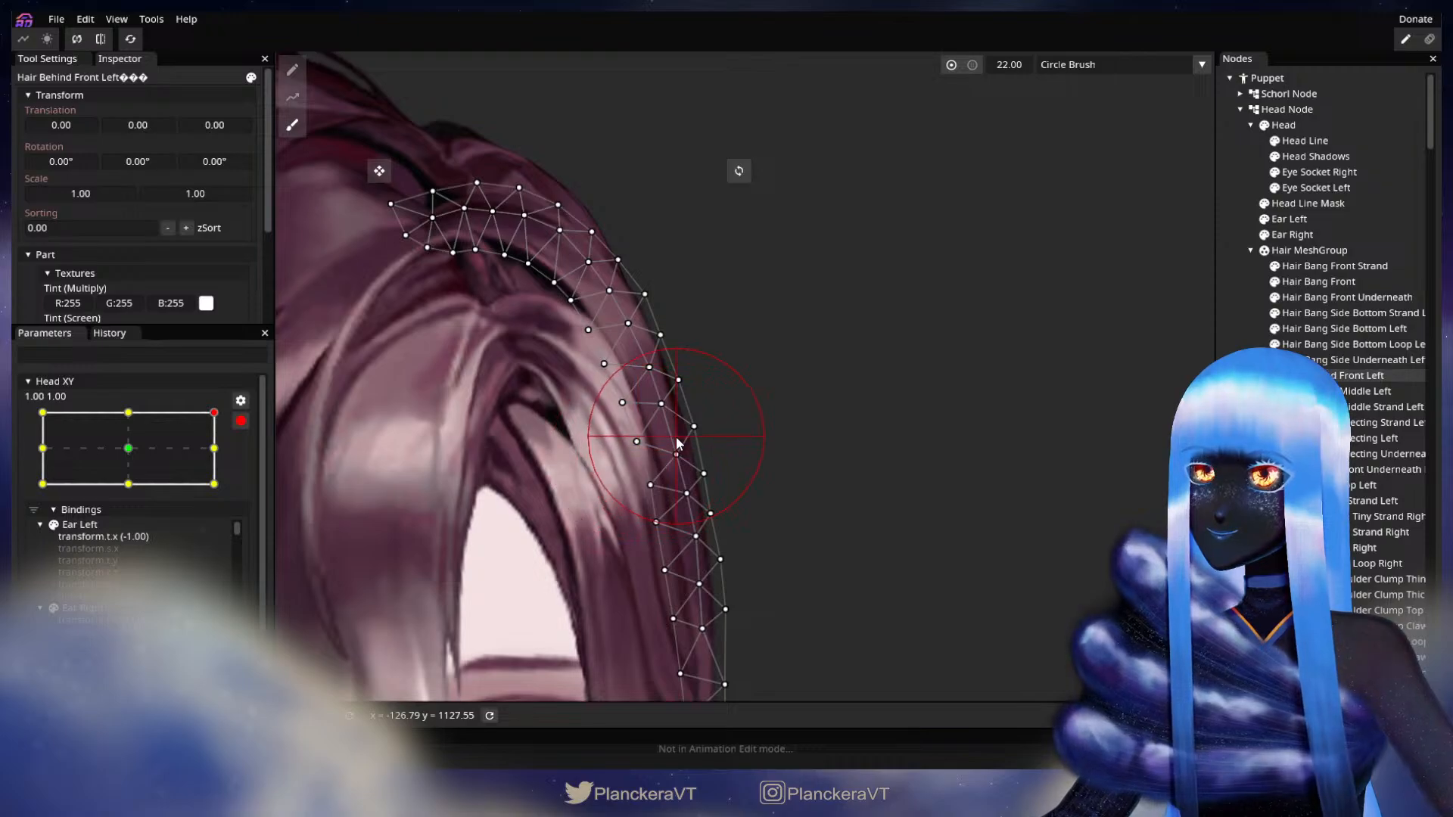
pyautogui.moveTo(680, 442); pyautogui.dragTo(683, 442)
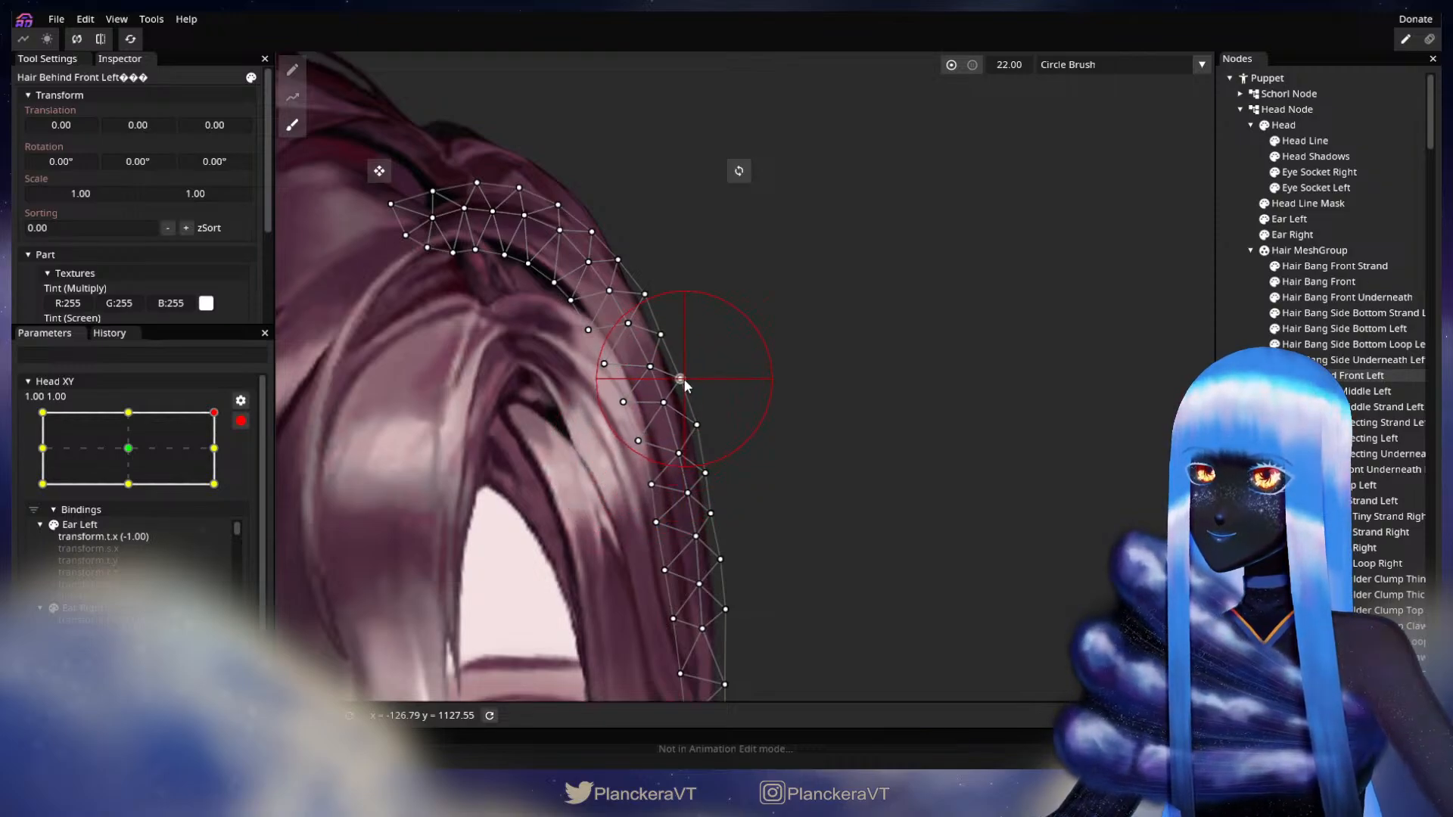
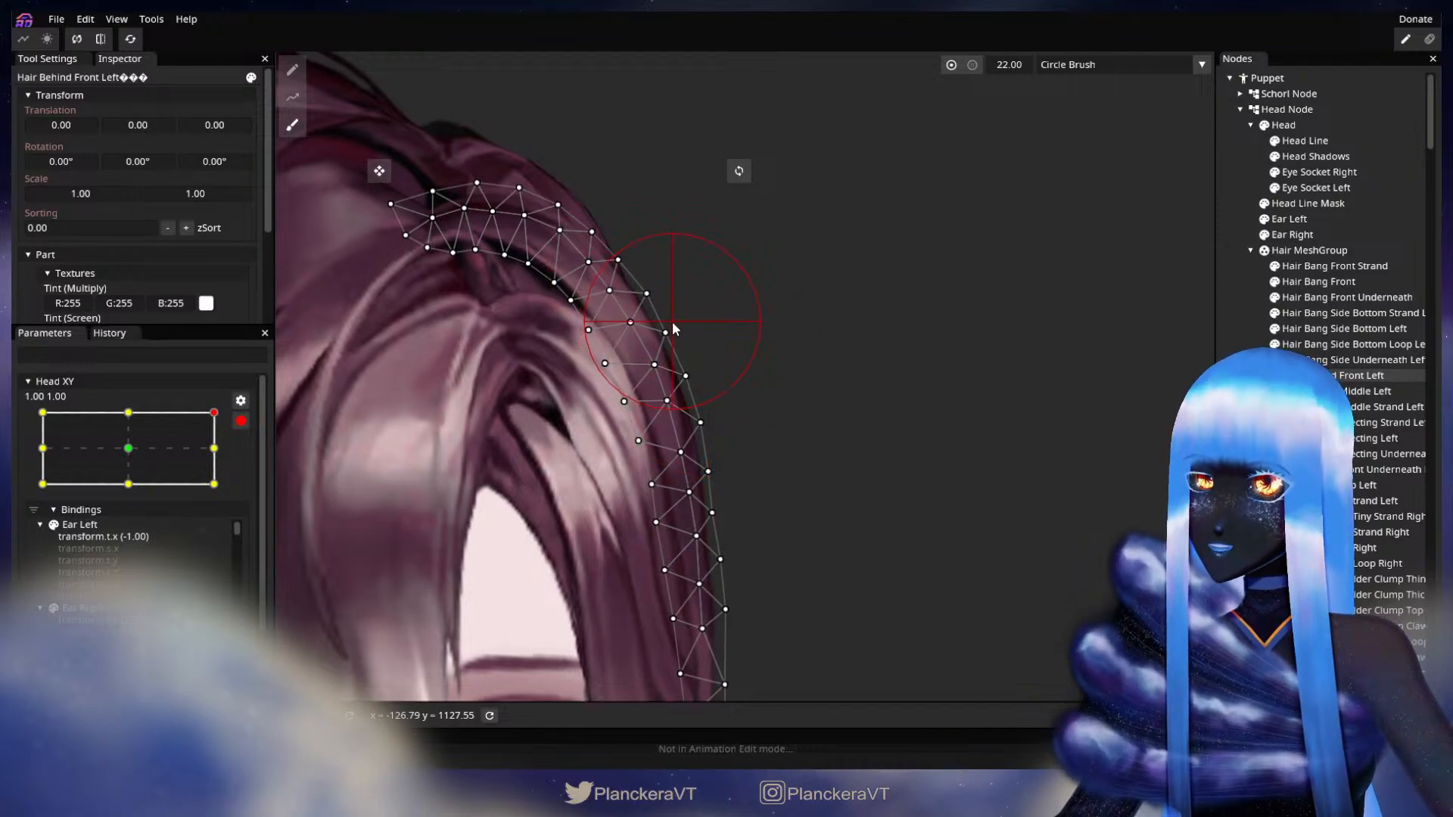
pyautogui.press('Escape')
# Disarm Head XY and check the whole left hair silhouette while turning the head around 1.00, 1.00.
pyautogui.scroll(-6, 856, 501)
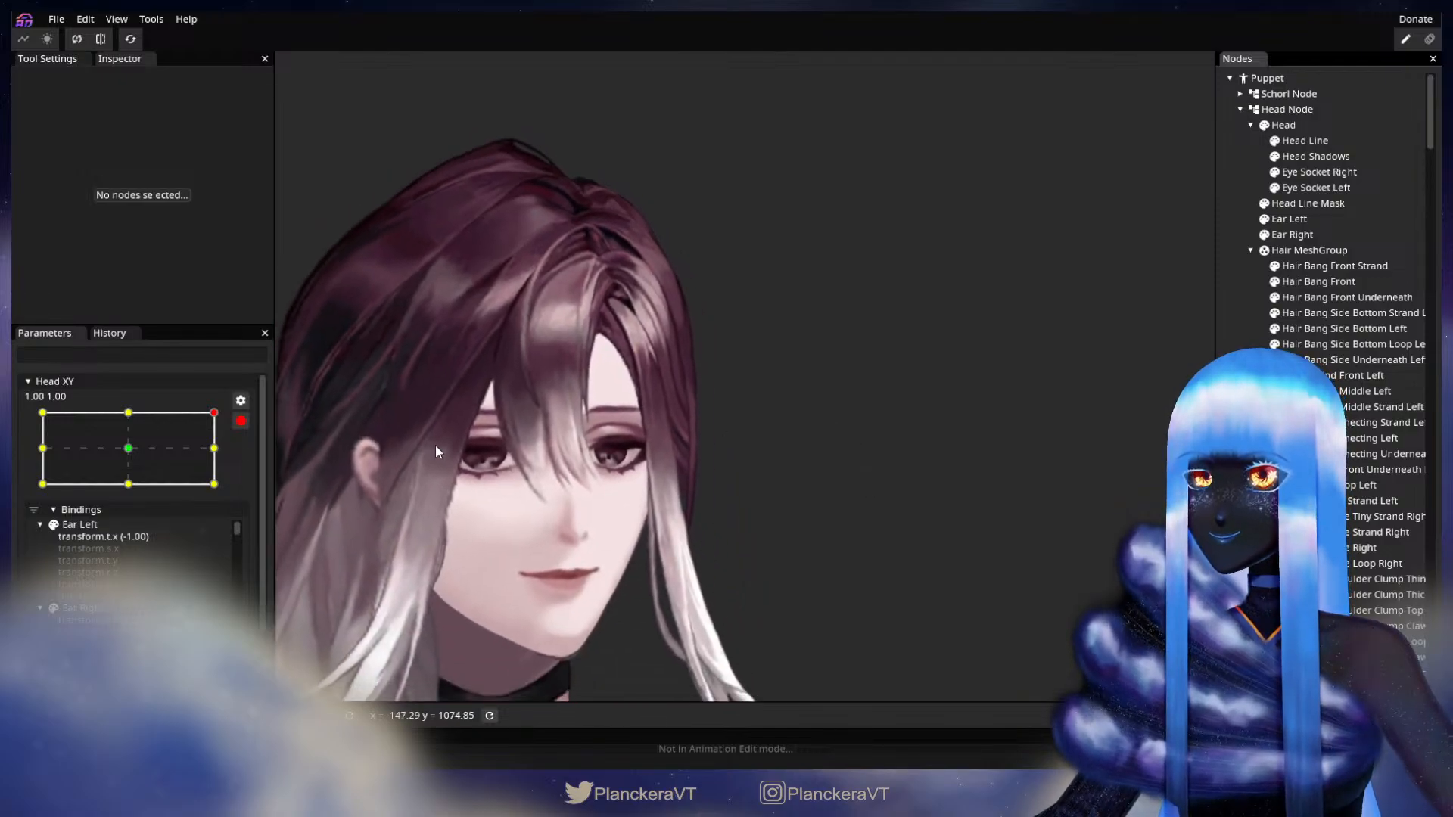
pyautogui.click(241, 421)
pyautogui.moveTo(225, 457); pyautogui.dragTo(257, 457)
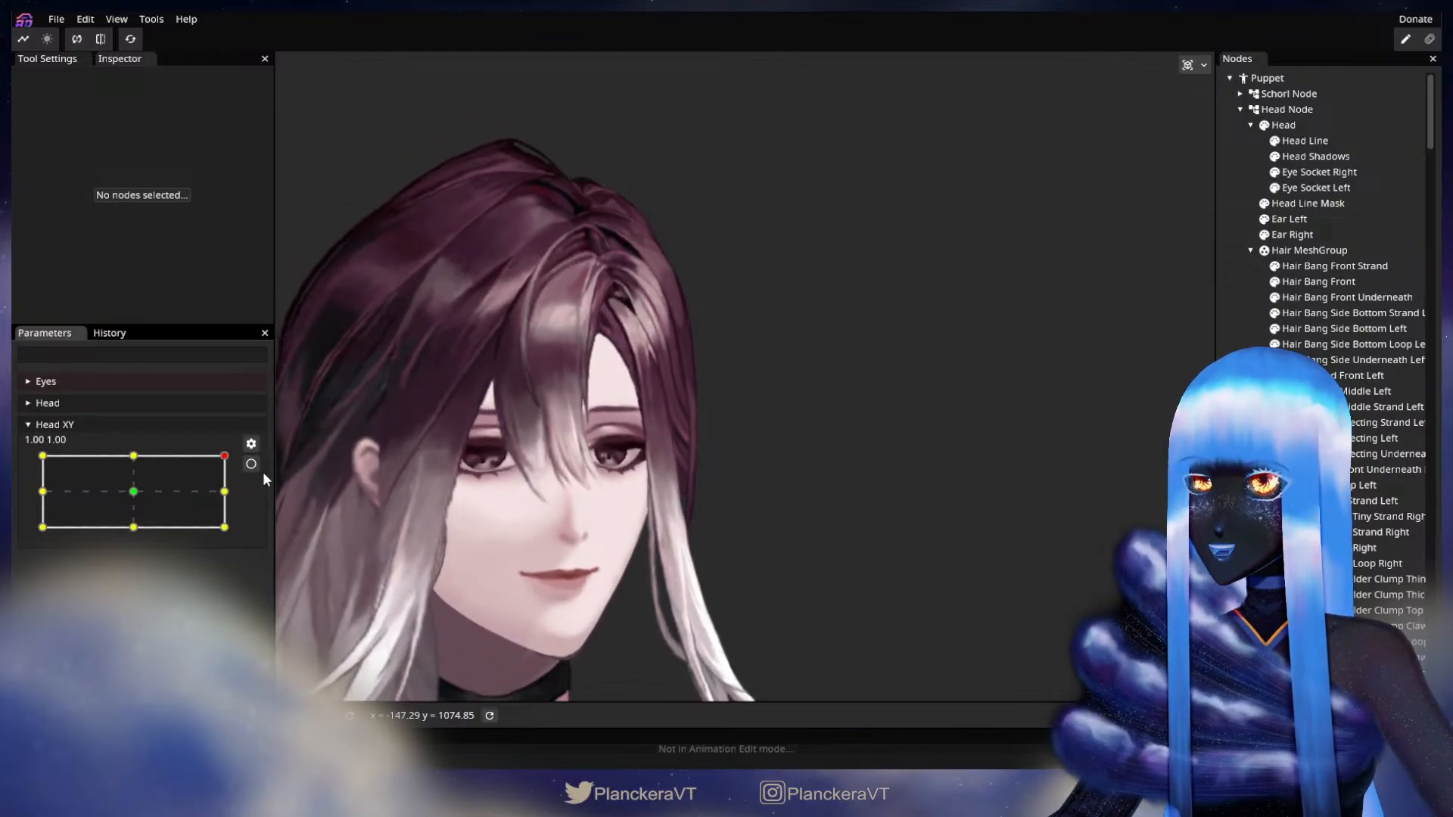
# Rearm Head XY, touch up the Hair Behind Front Left strip above the forehead with the size 22 circle brush, and deselect the part.
pyautogui.click(252, 464)
pyautogui.scroll(1, 648, 446)
pyautogui.moveTo(666, 412); pyautogui.dragTo(840, 535)
pyautogui.scroll(2, 779, 482)
pyautogui.scroll(2, 840, 534)
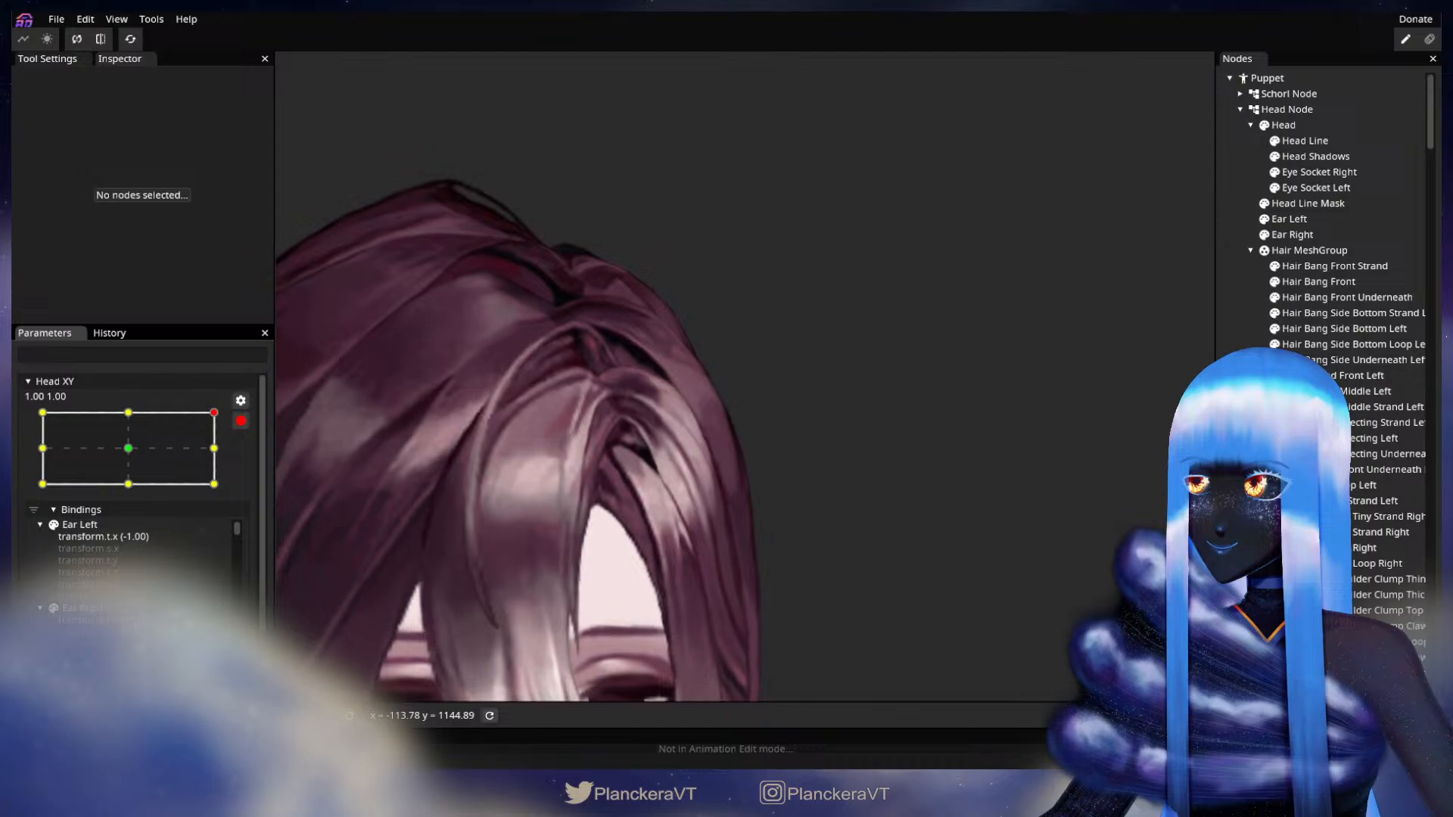
pyautogui.click(1341, 375)
pyautogui.scroll(1, 804, 518)
pyautogui.scroll(2, 804, 516)
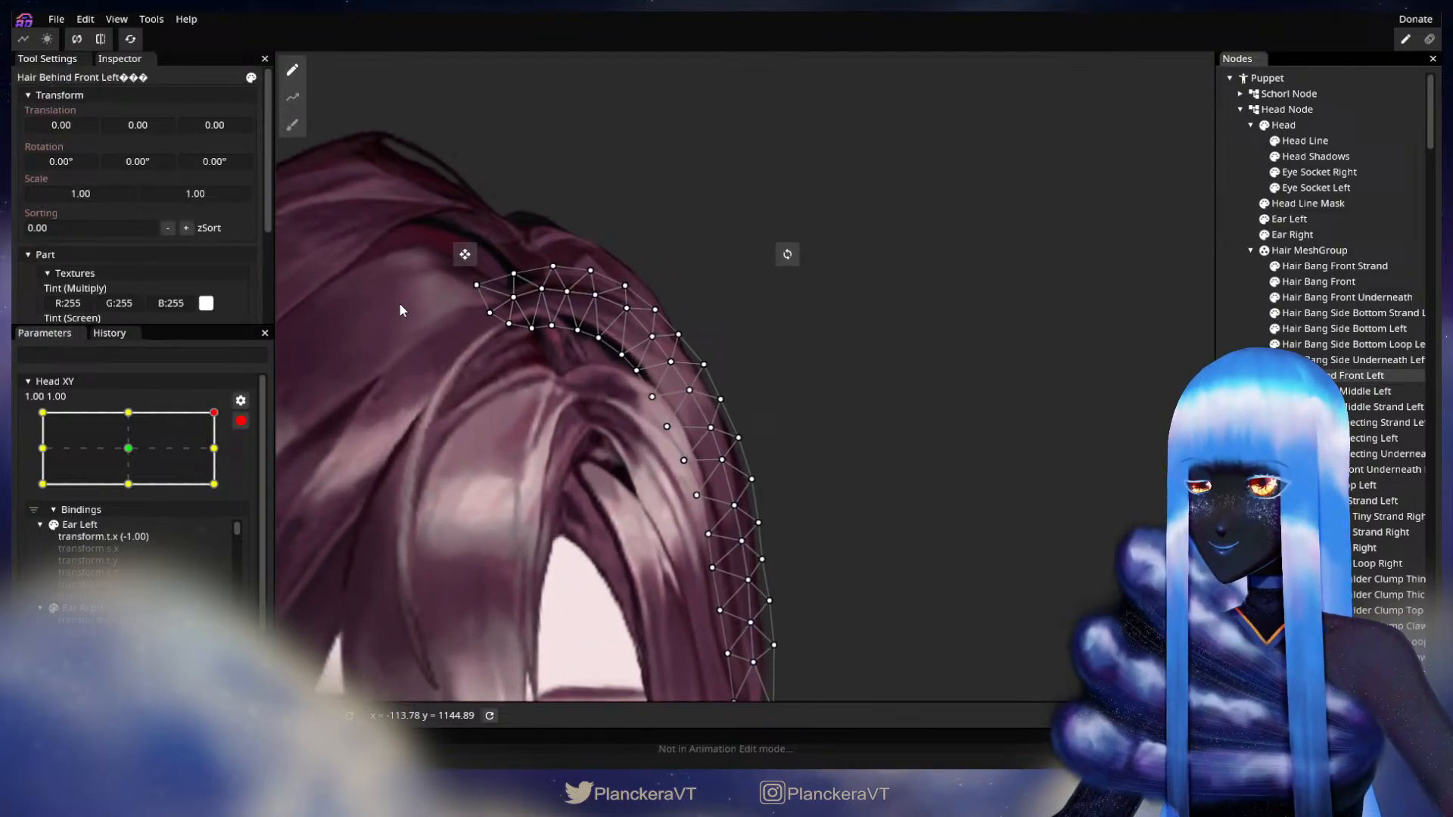
pyautogui.click(292, 124)
pyautogui.scroll(1, 650, 390)
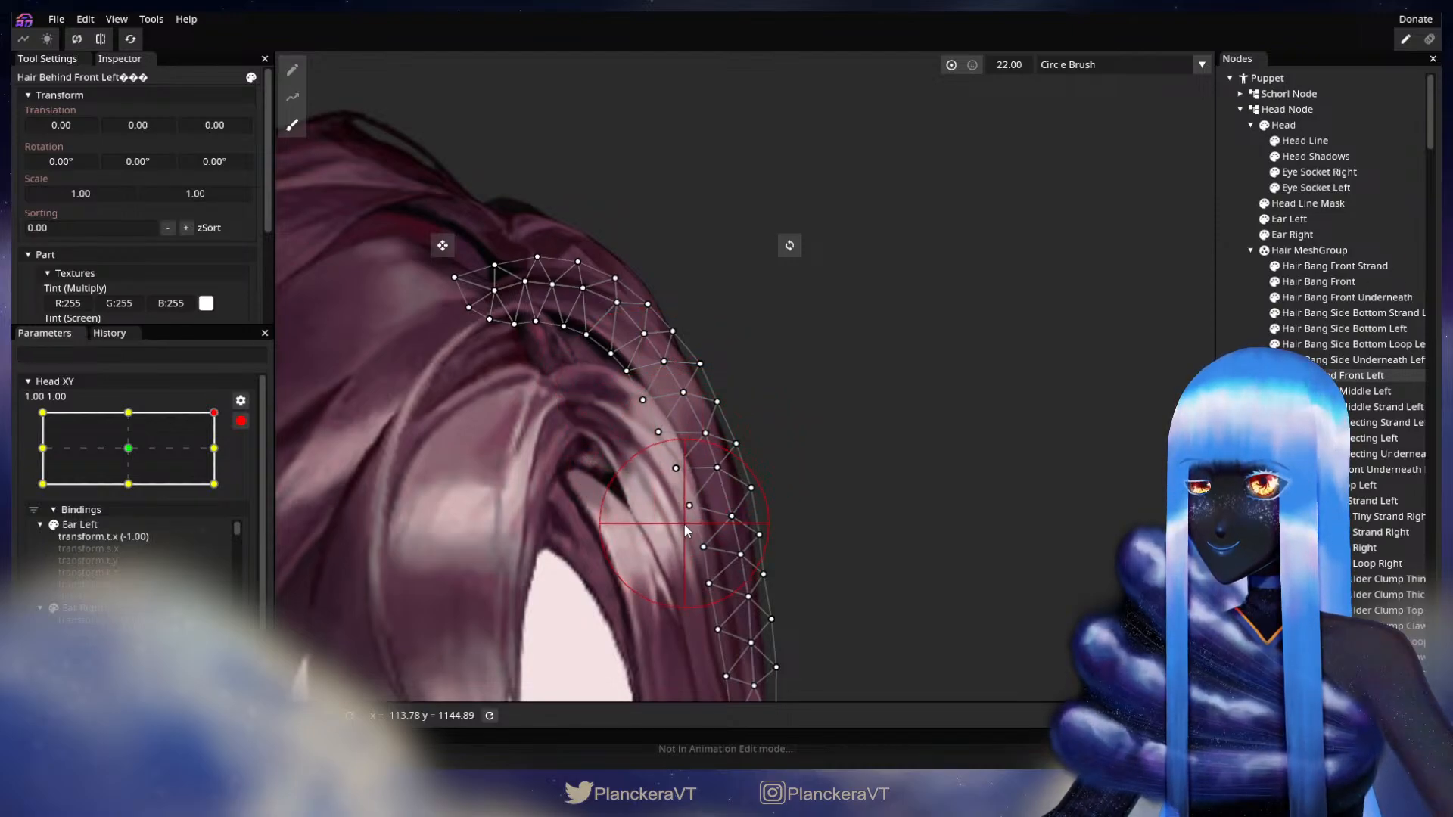
pyautogui.click(1138, 475)
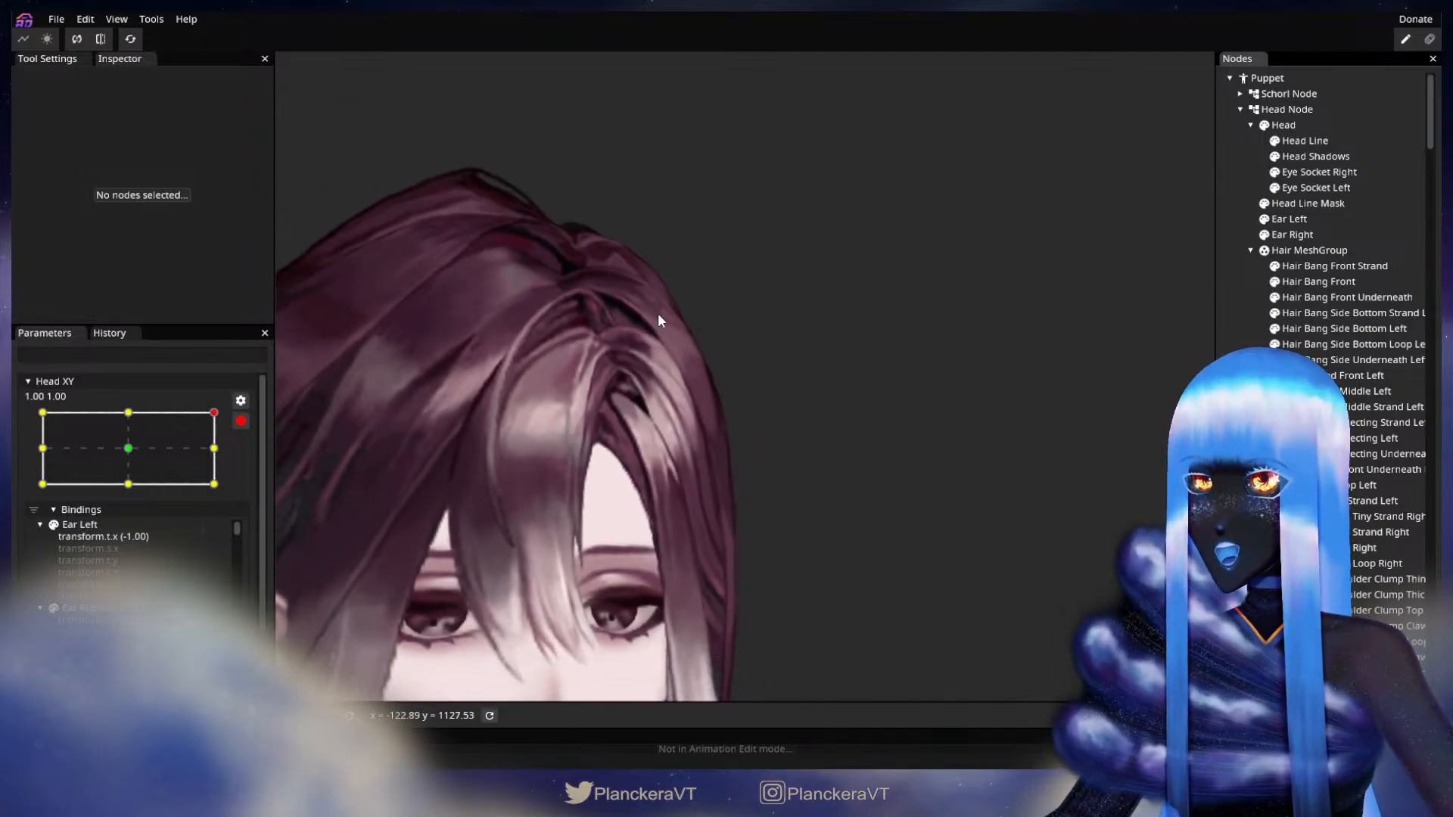
# Disarm Head XY to inspect the upper left hair outline during the head turn.
pyautogui.click(241, 421)
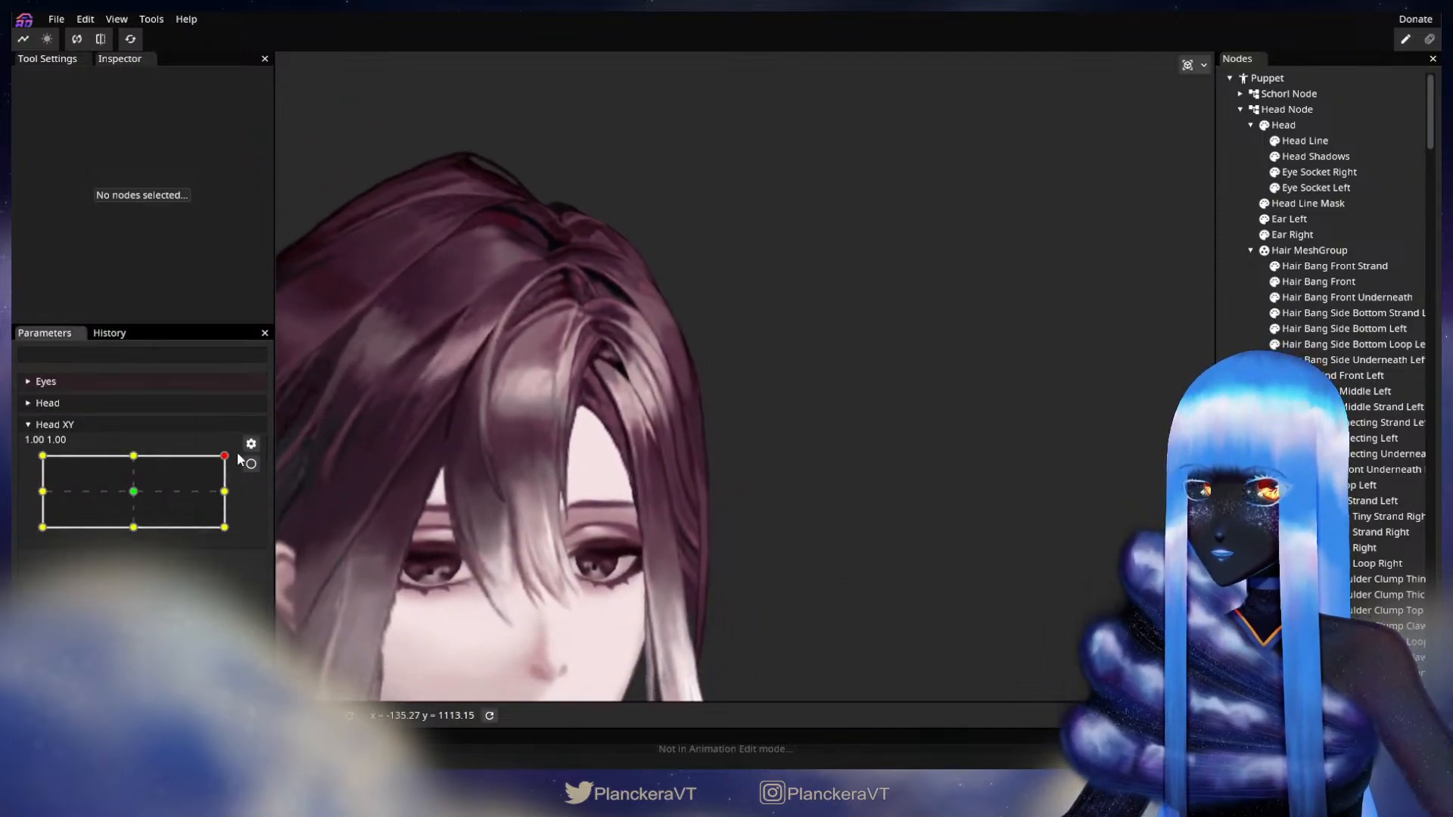
# Arm the Head XY parameter at 1.00, 1.00 and reshape the outer edge of the Hair Behind Front Left mesh.
pyautogui.moveTo(238, 460); pyautogui.dragTo(243, 498)
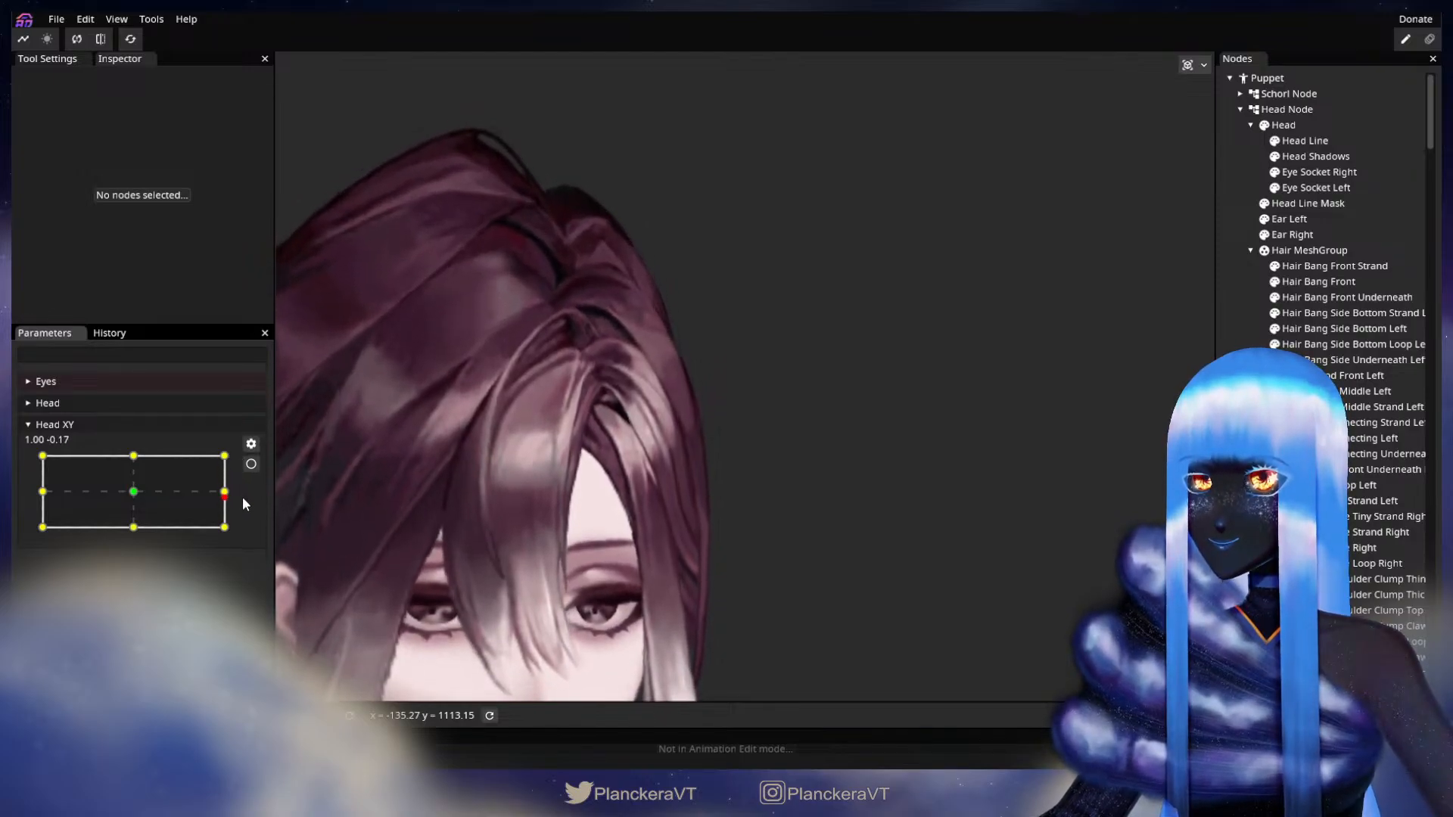
pyautogui.click(251, 464)
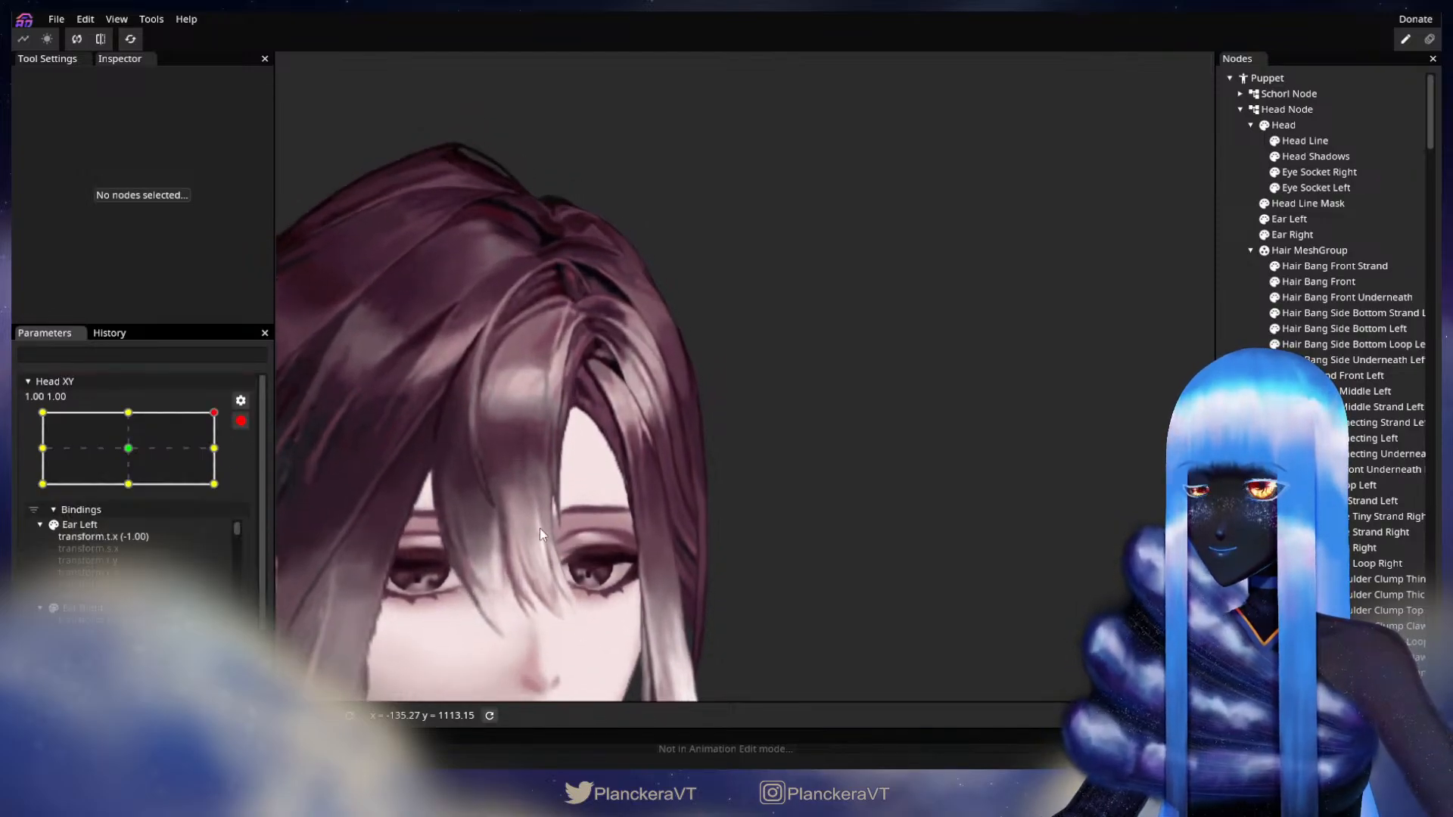
pyautogui.scroll(5, 610, 492)
pyautogui.moveTo(651, 475); pyautogui.dragTo(677, 511)
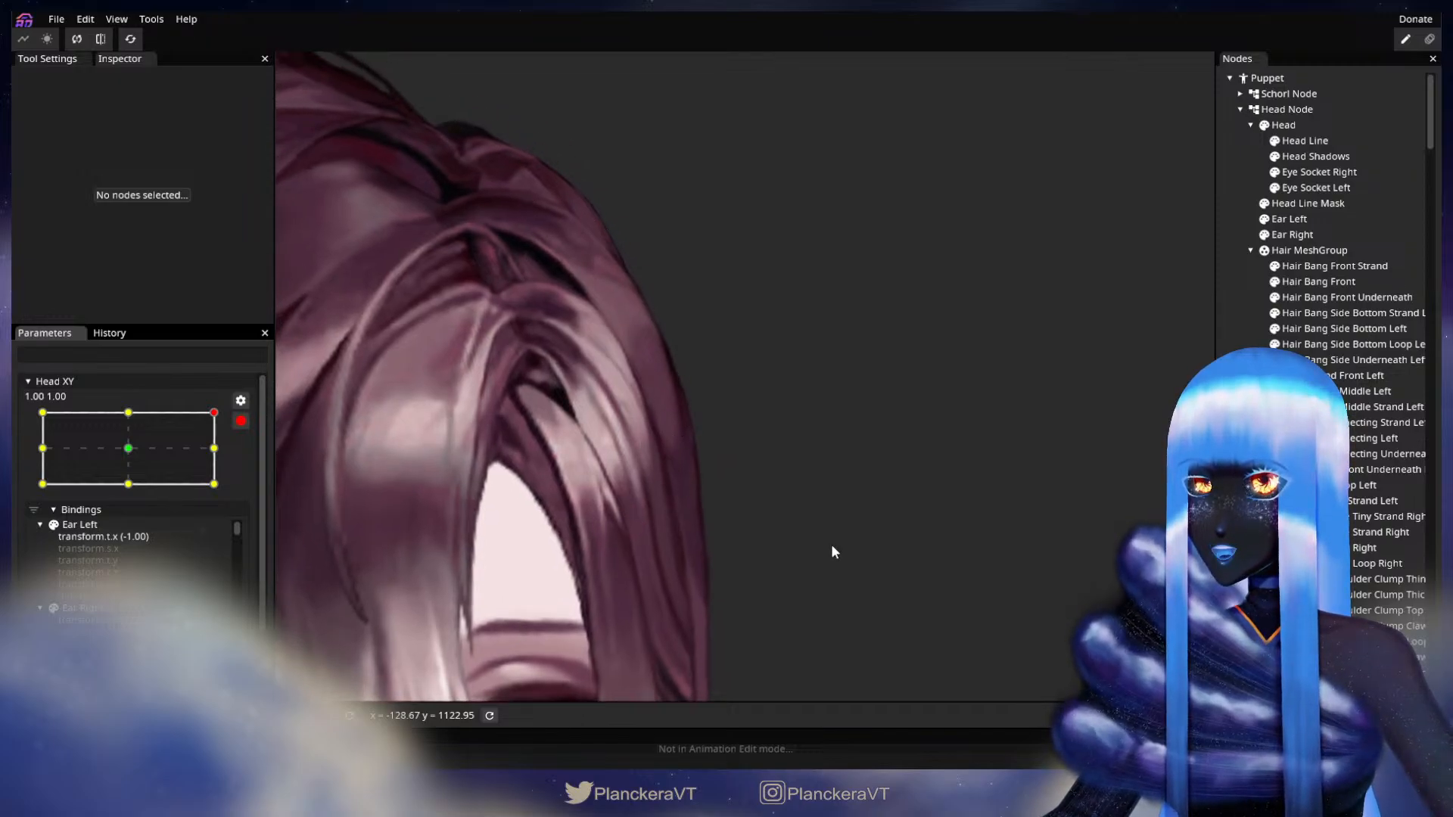
pyautogui.click(1346, 379)
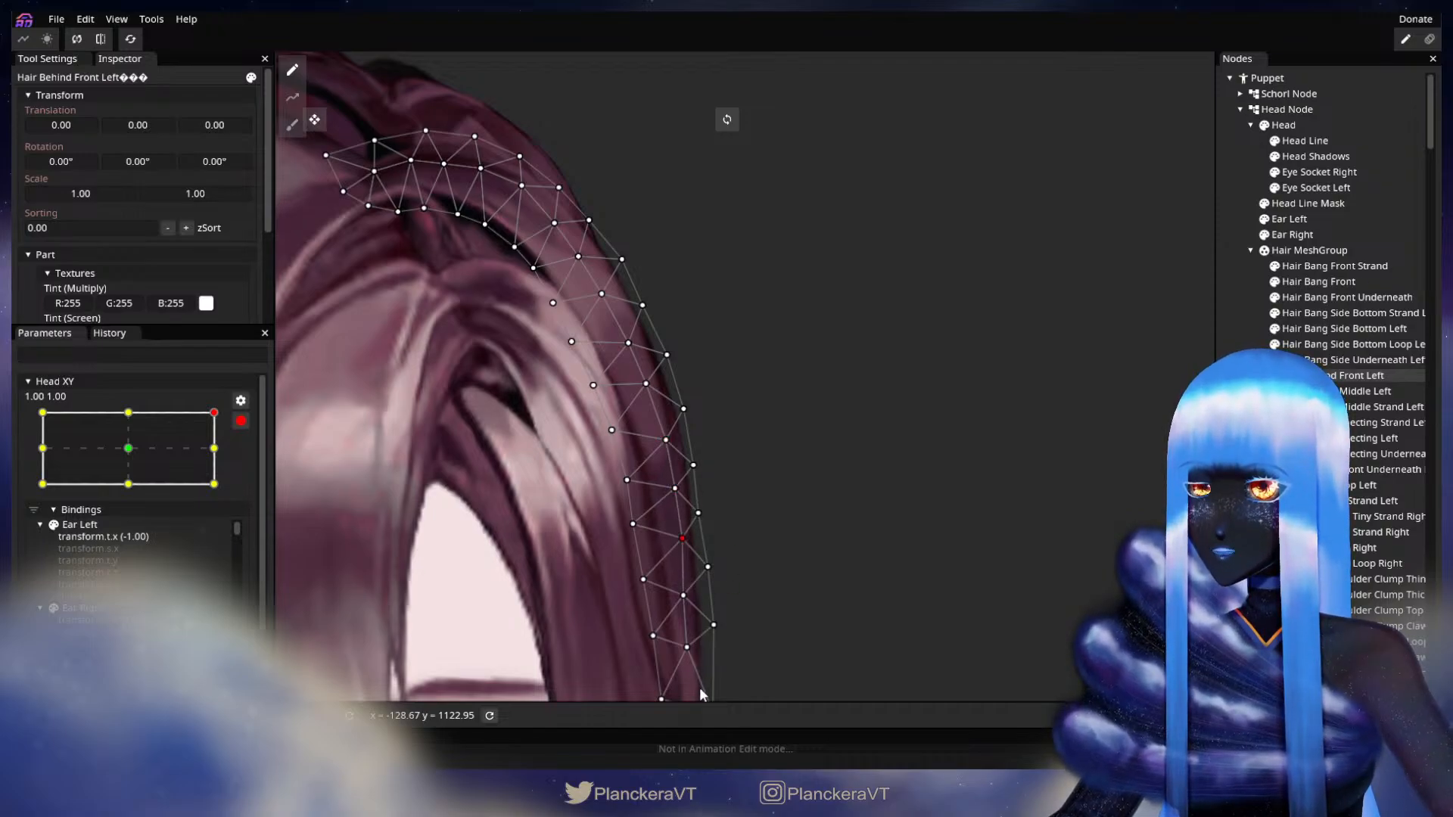
pyautogui.moveTo(722, 539); pyautogui.dragTo(689, 542)
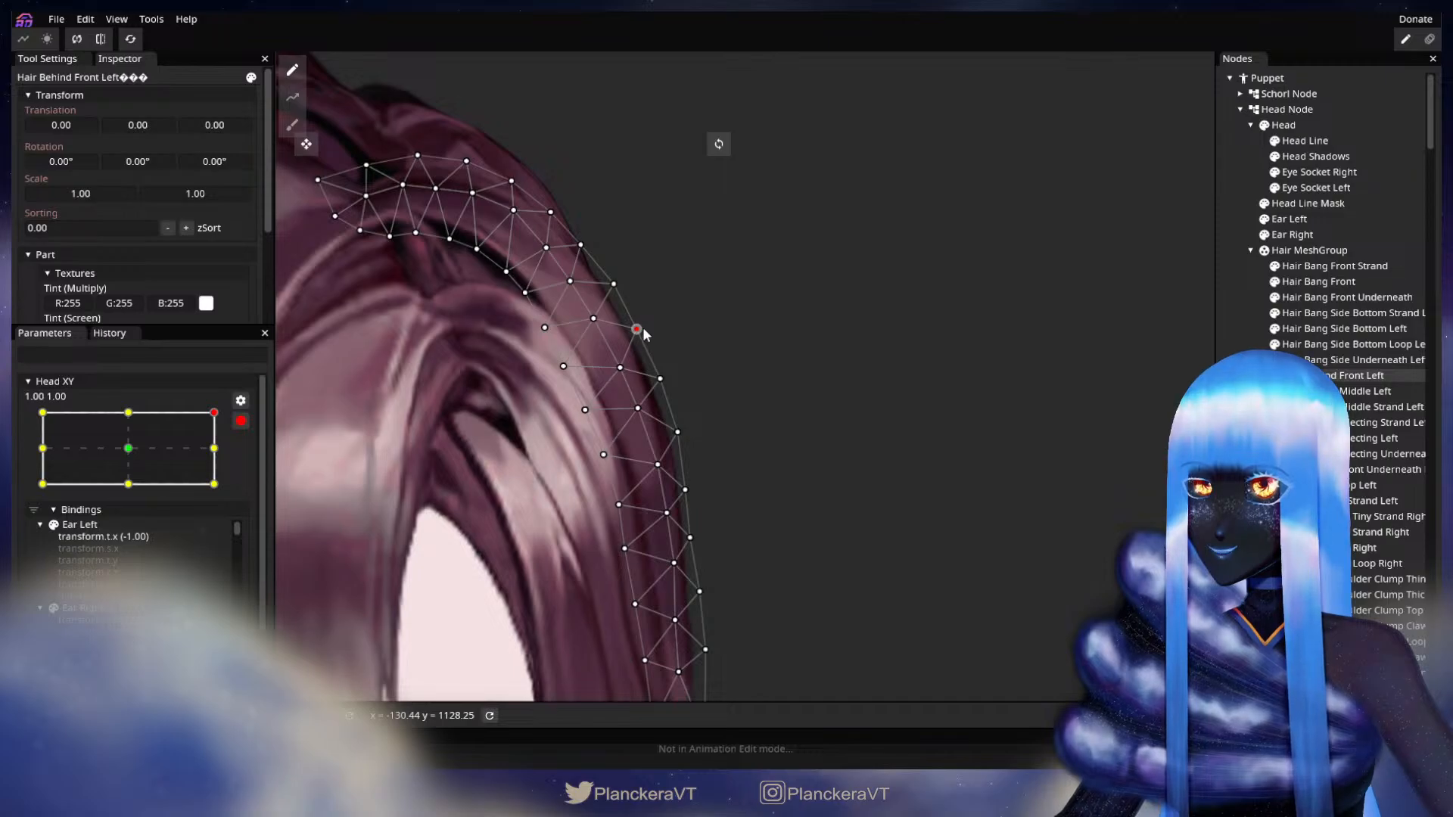
pyautogui.moveTo(643, 333); pyautogui.dragTo(665, 372)
pyautogui.click(1115, 477)
pyautogui.scroll(-3, 838, 557)
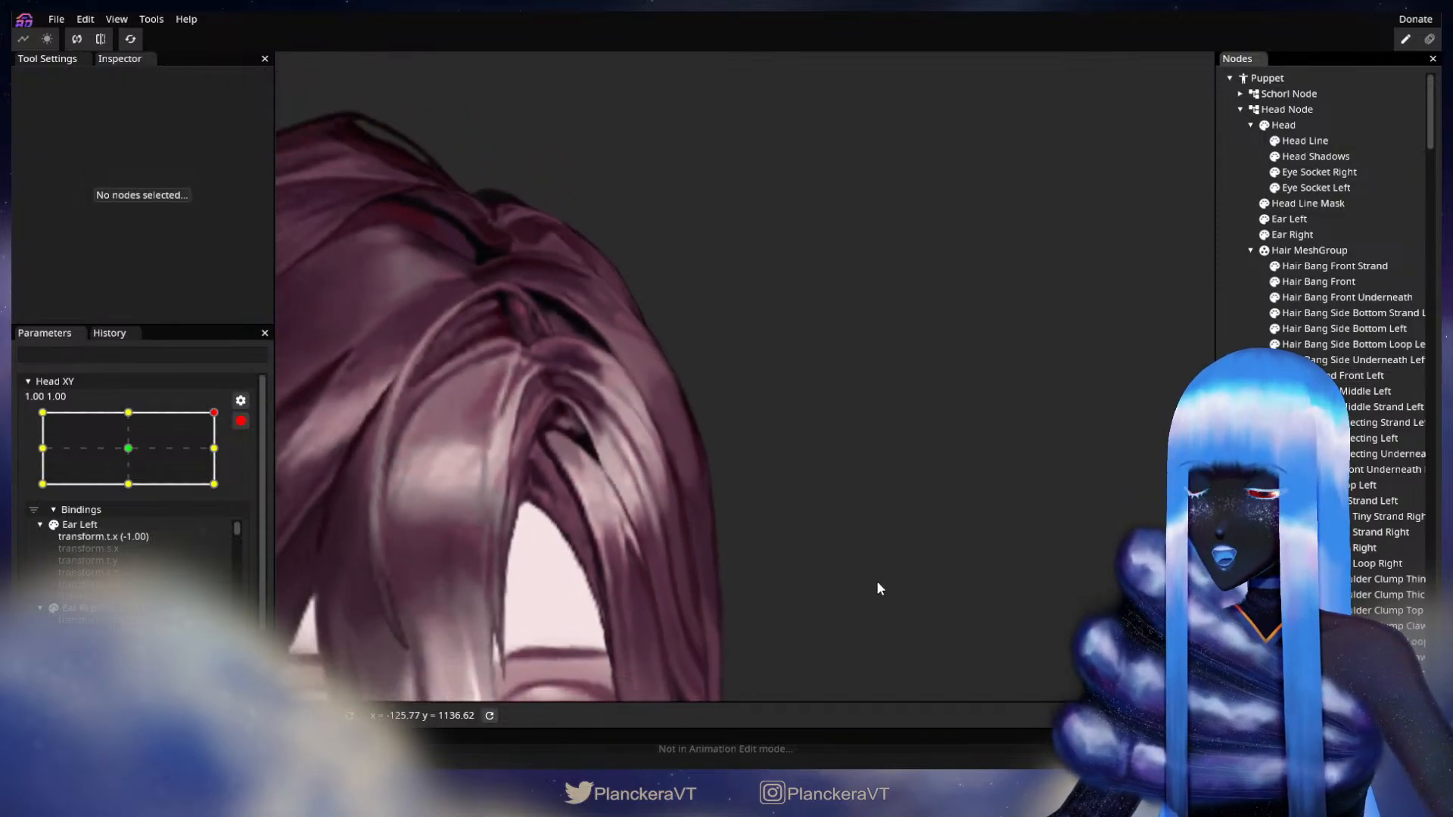
# Refine the middle vertices of the Hair Behind Front Left mesh, then disarm Head XY and preview its 1.00, 1.00 corner.
pyautogui.click(1350, 378)
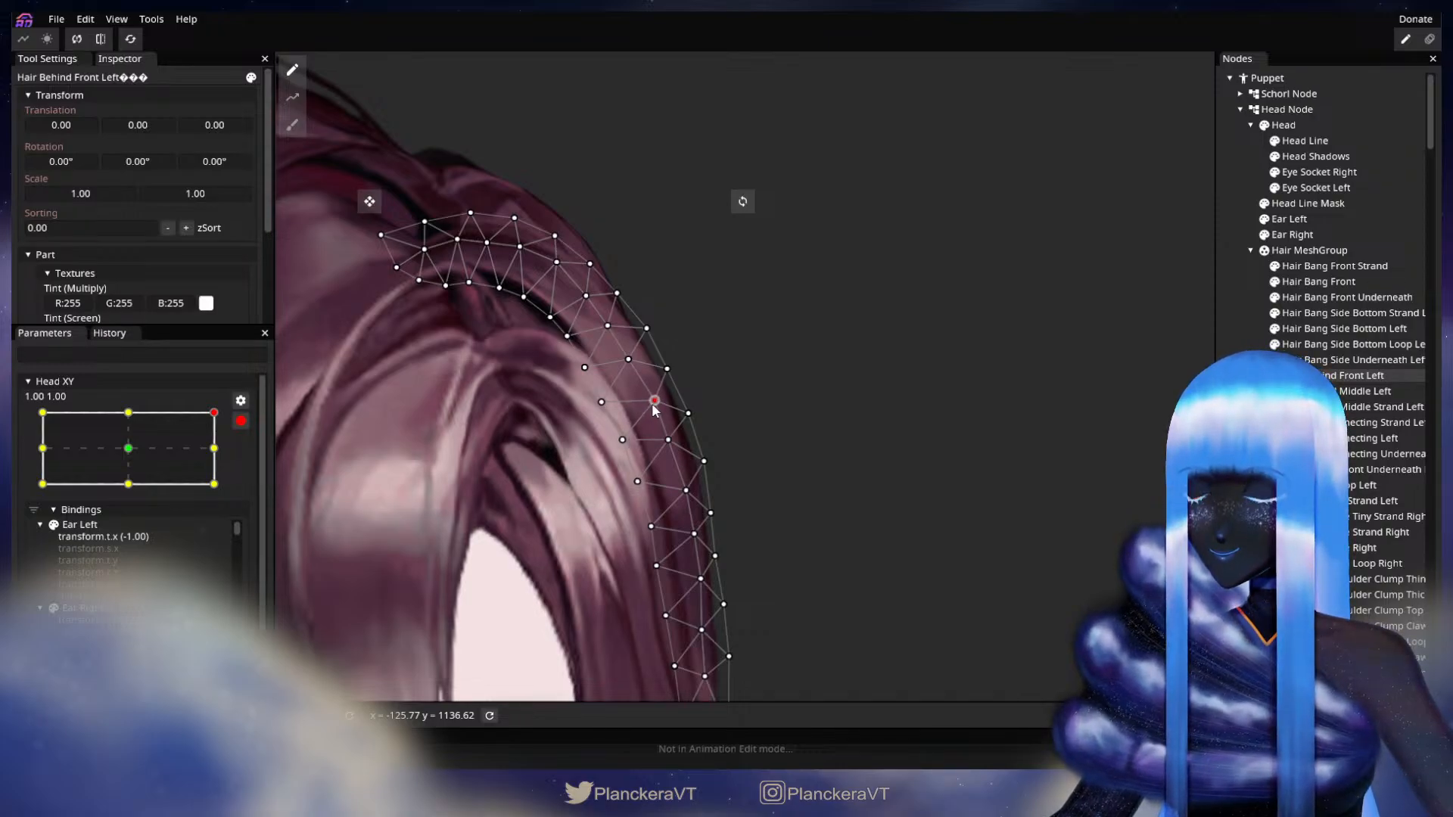
pyautogui.press('Escape')
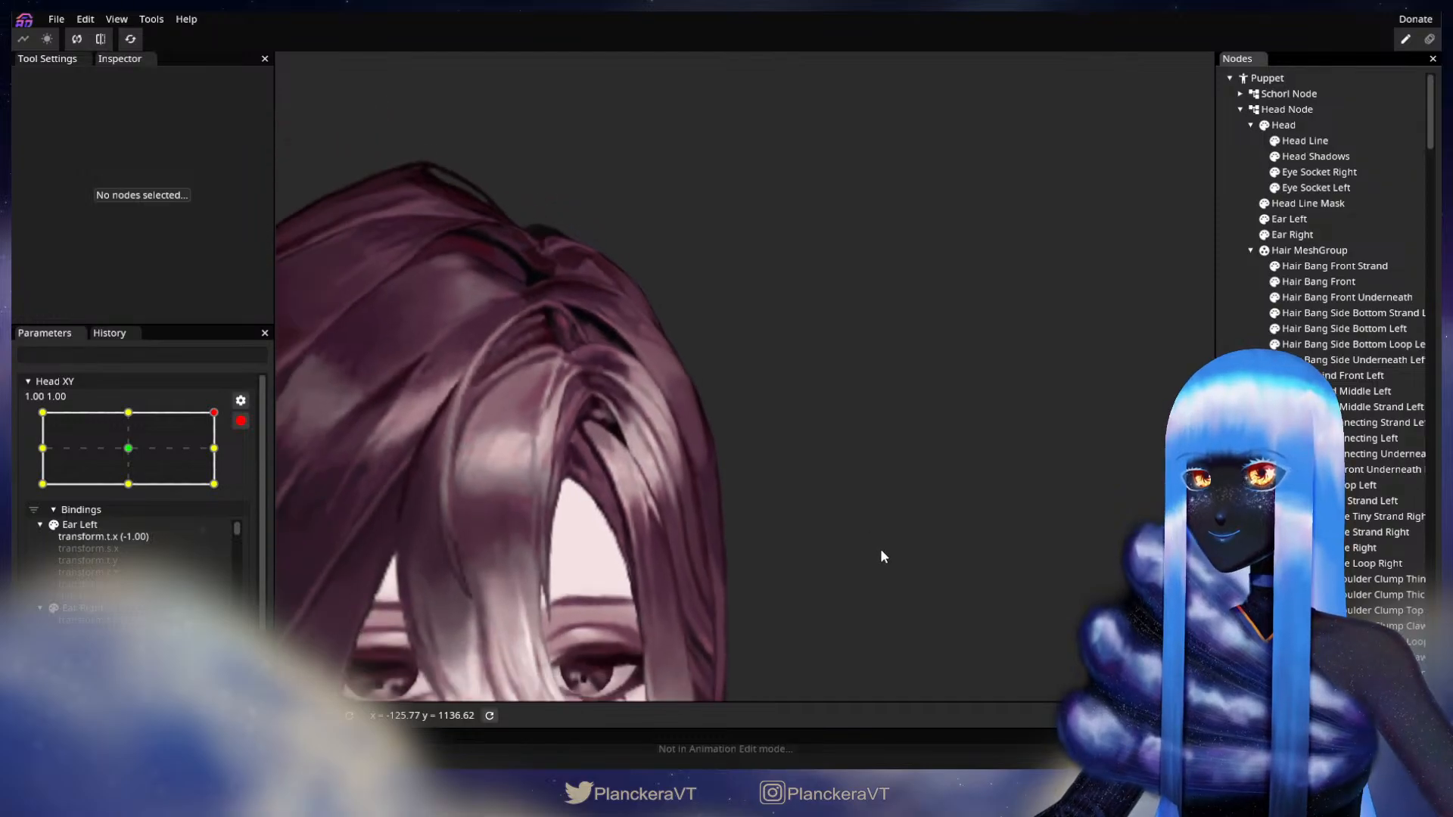
pyautogui.scroll(-4, 884, 553)
pyautogui.moveTo(905, 623); pyautogui.dragTo(891, 511)
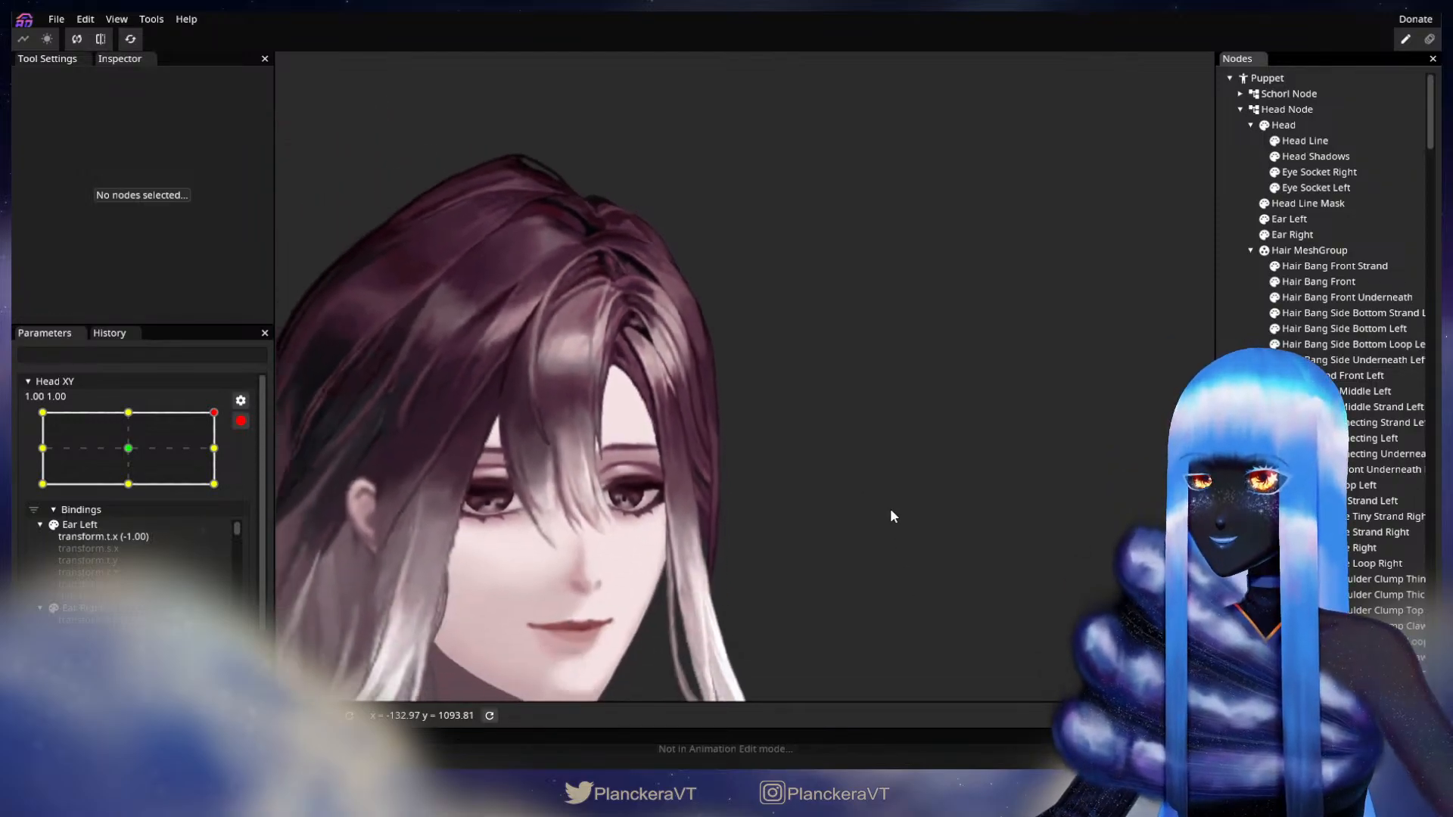
pyautogui.click(241, 421)
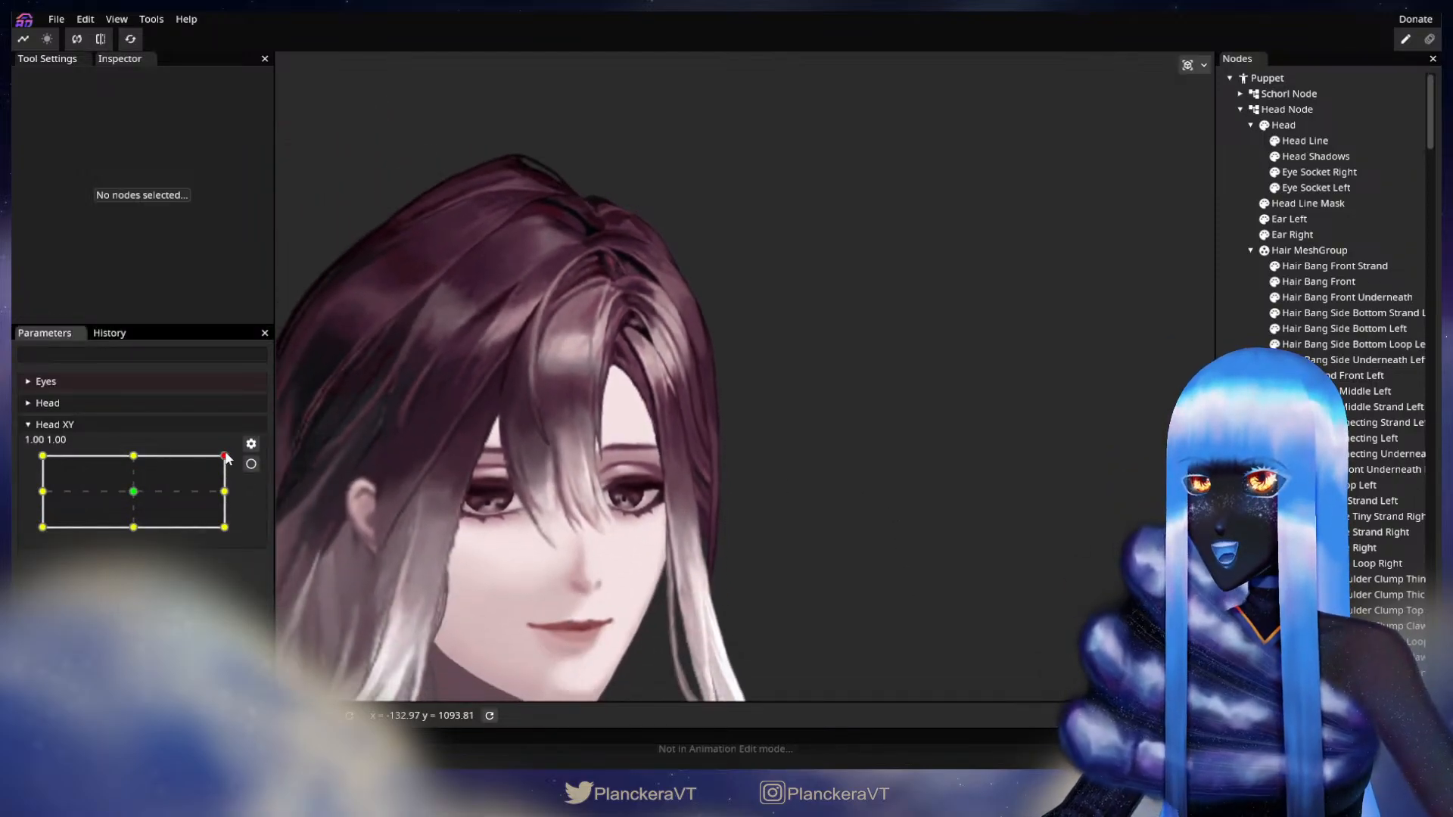
pyautogui.moveTo(225, 458)
pyautogui.mouseDown()
pyautogui.moveTo(227, 475)
pyautogui.moveTo(224, 457)
pyautogui.mouseUp()
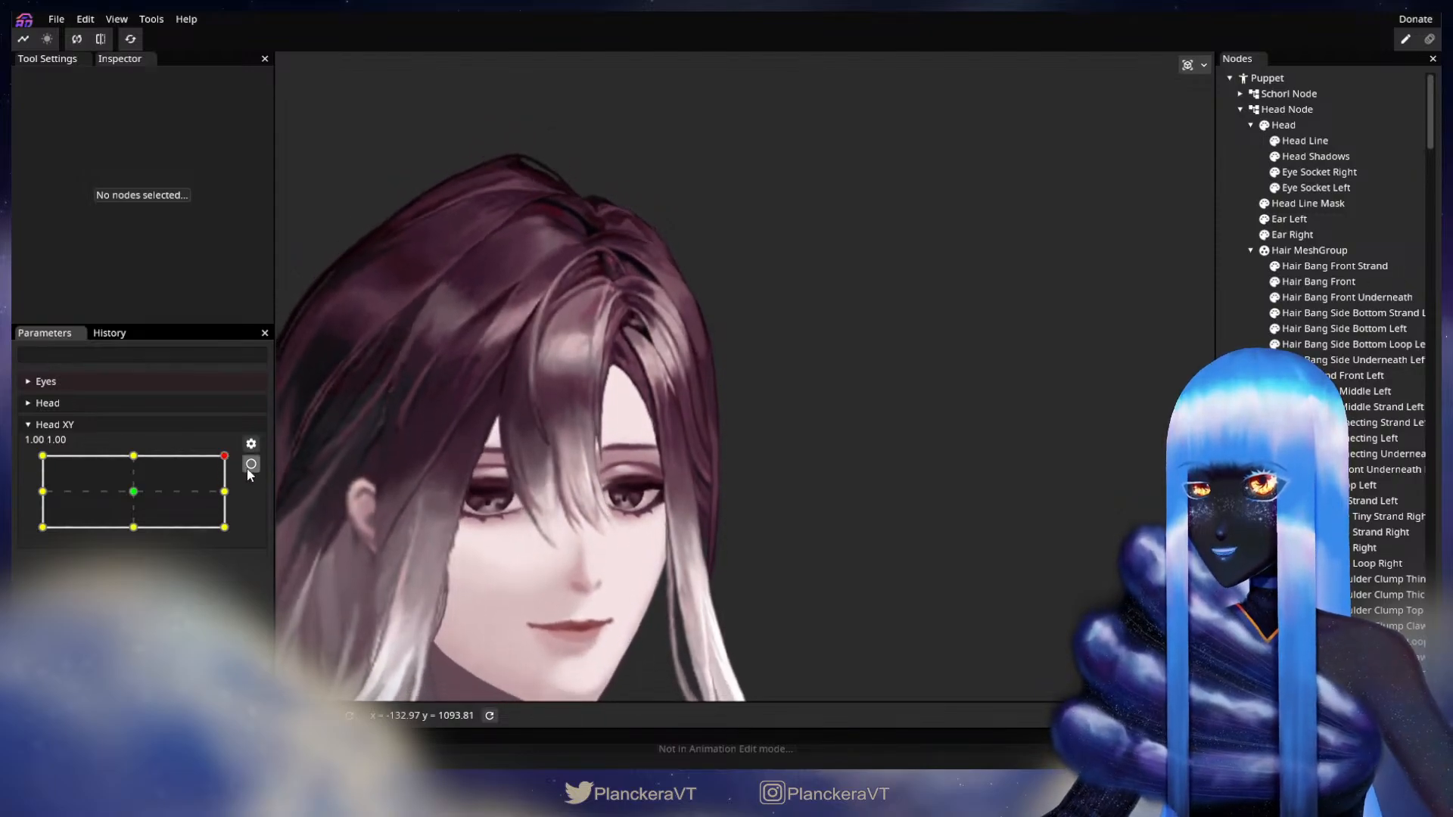
# Rearm Head XY at 1.00, 1.00 and nudge the middle and inner vertices of the Hair Behind Front Left mesh along its curve.
pyautogui.click(251, 465)
pyautogui.scroll(3, 626, 451)
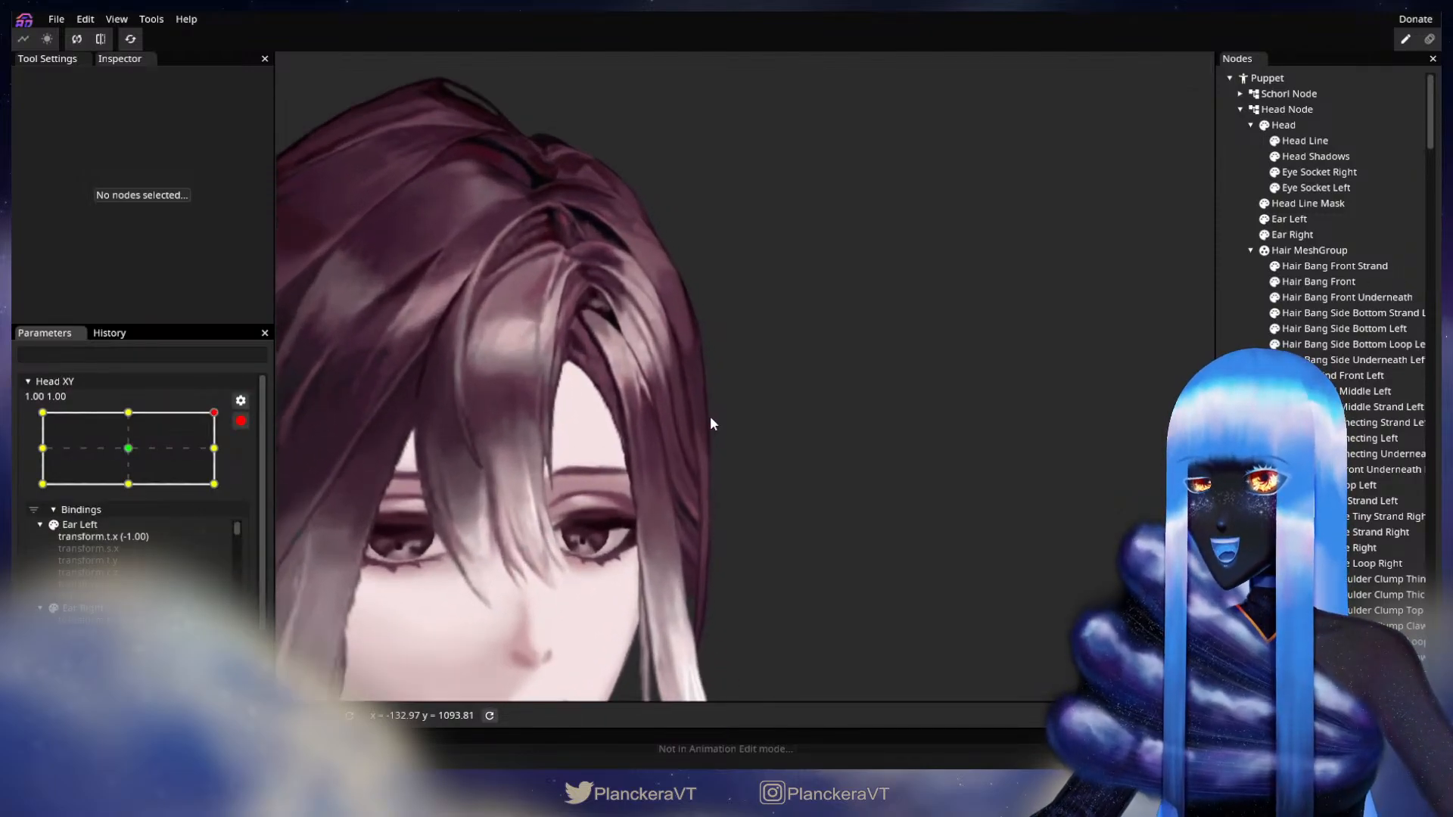
pyautogui.scroll(2, 709, 416)
pyautogui.scroll(3, 769, 421)
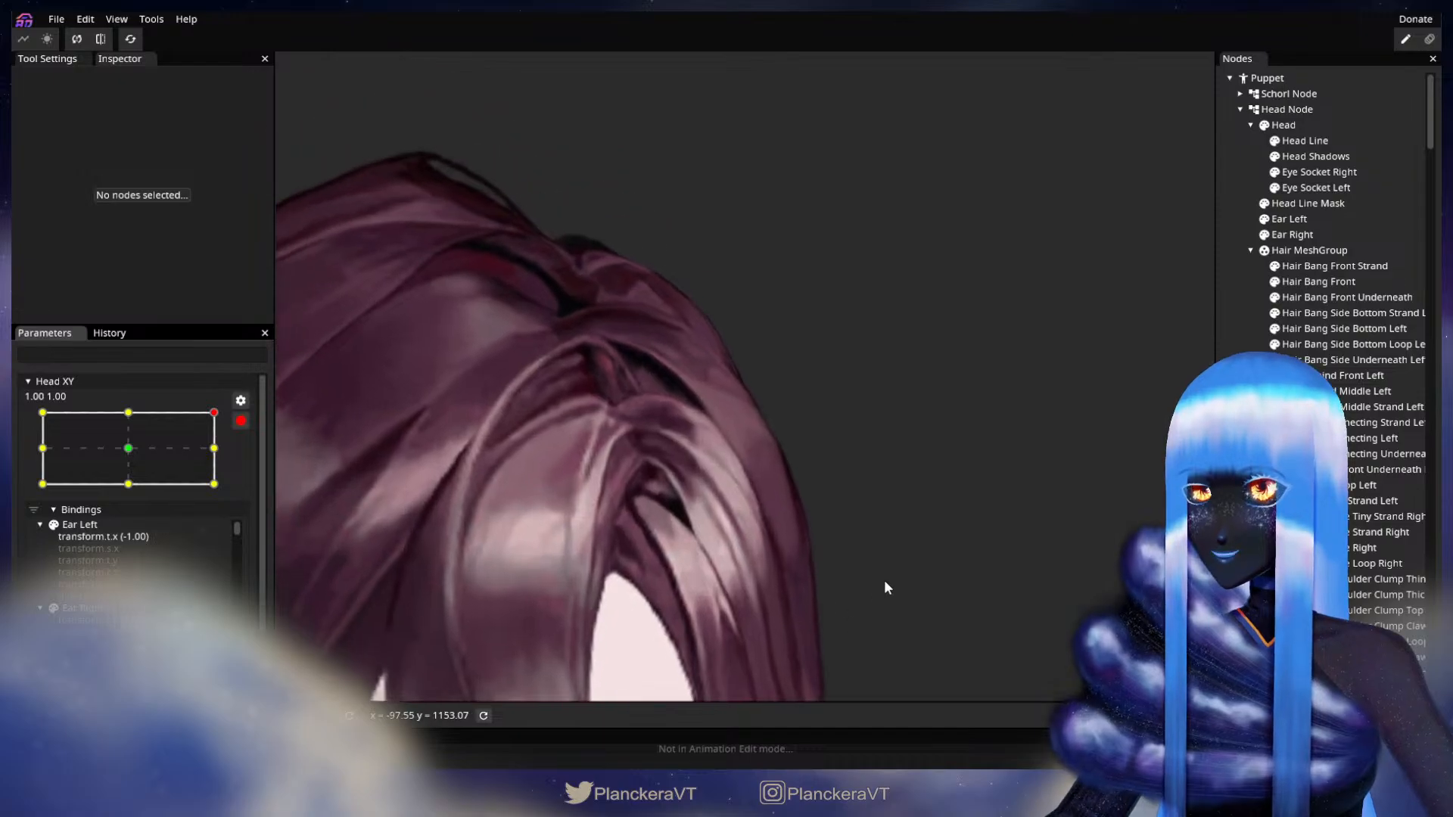
pyautogui.scroll(3, 897, 575)
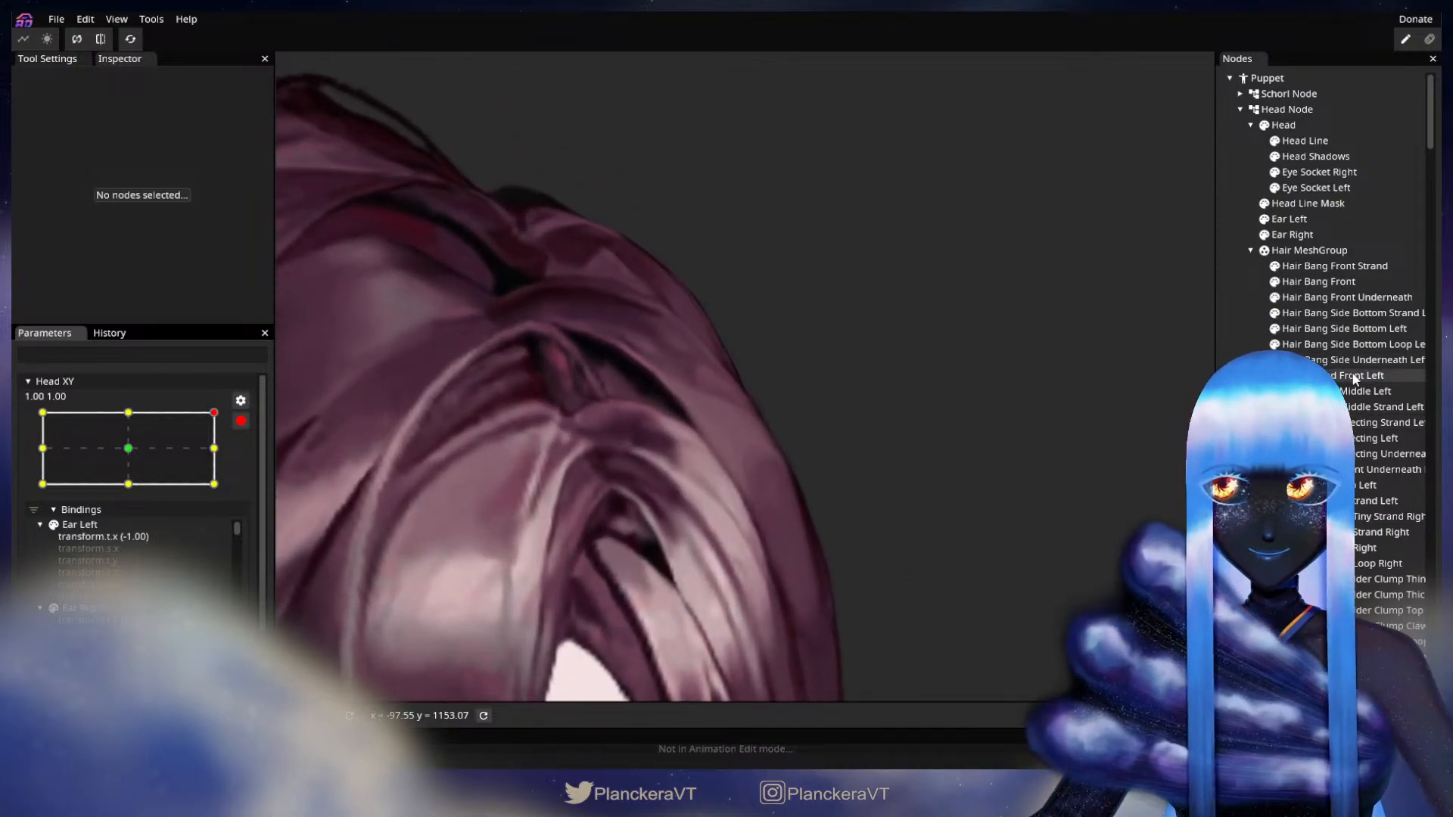
pyautogui.click(1350, 377)
pyautogui.scroll(2, 799, 486)
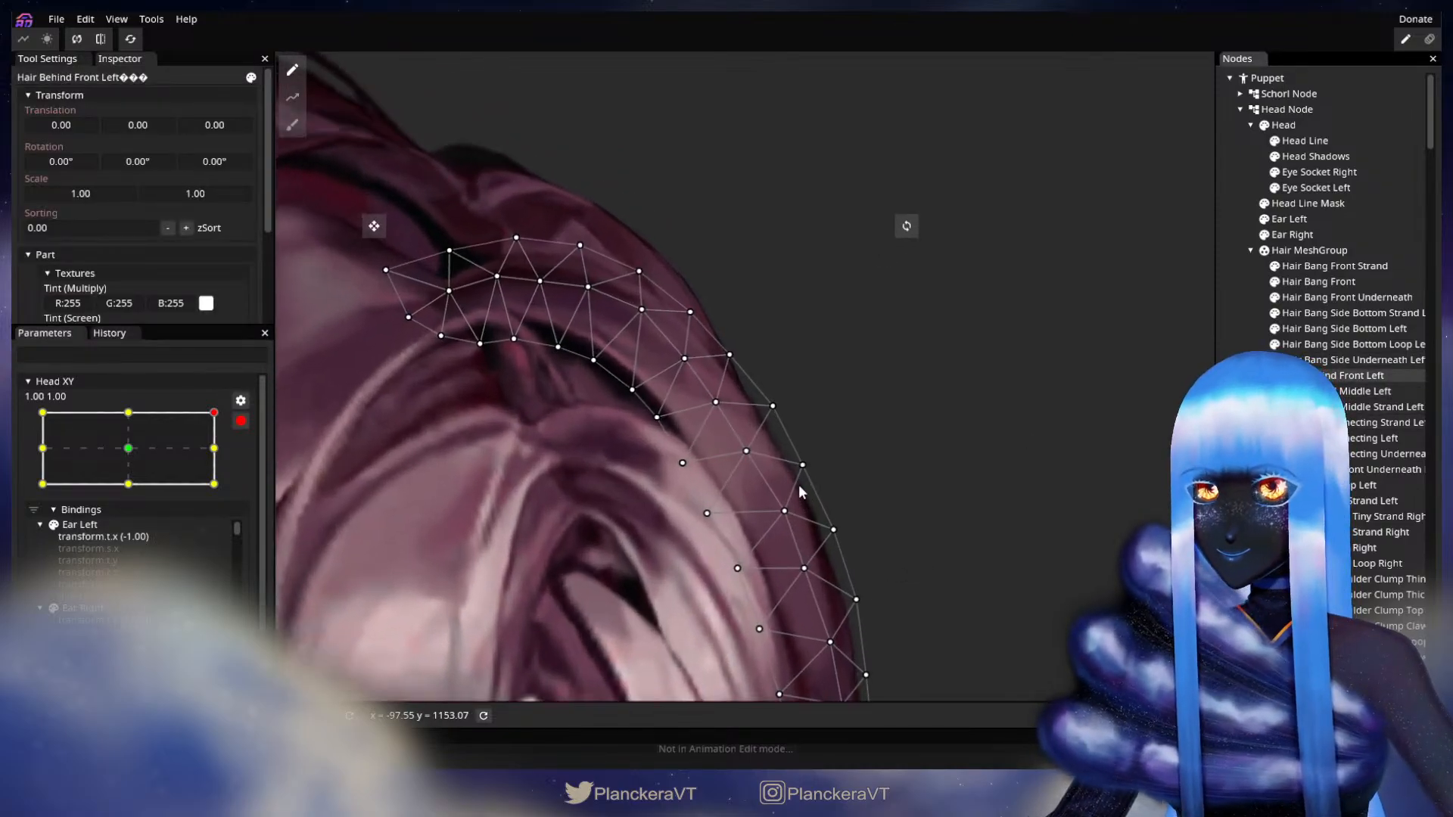
pyautogui.click(783, 512)
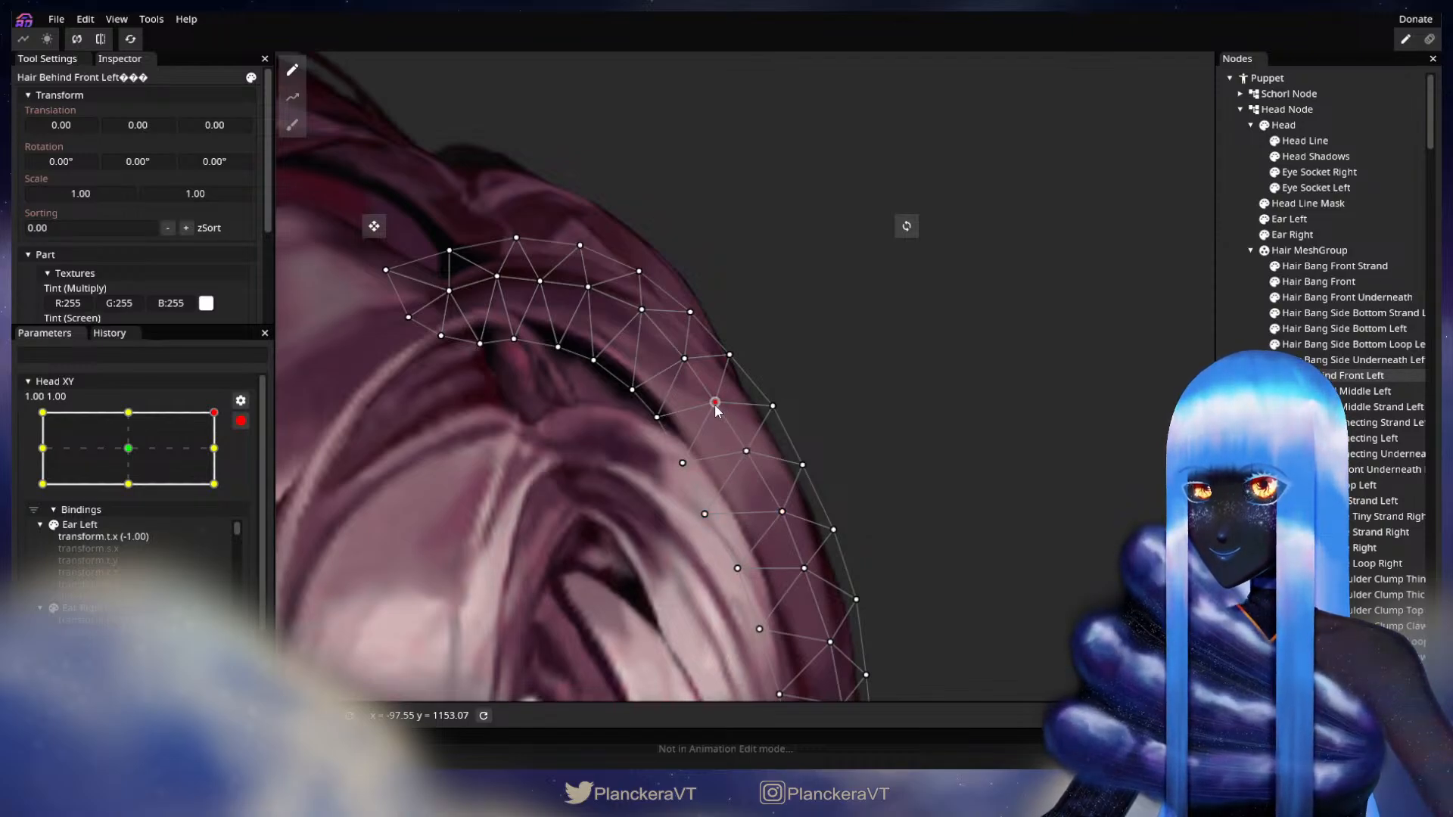
pyautogui.click(657, 420)
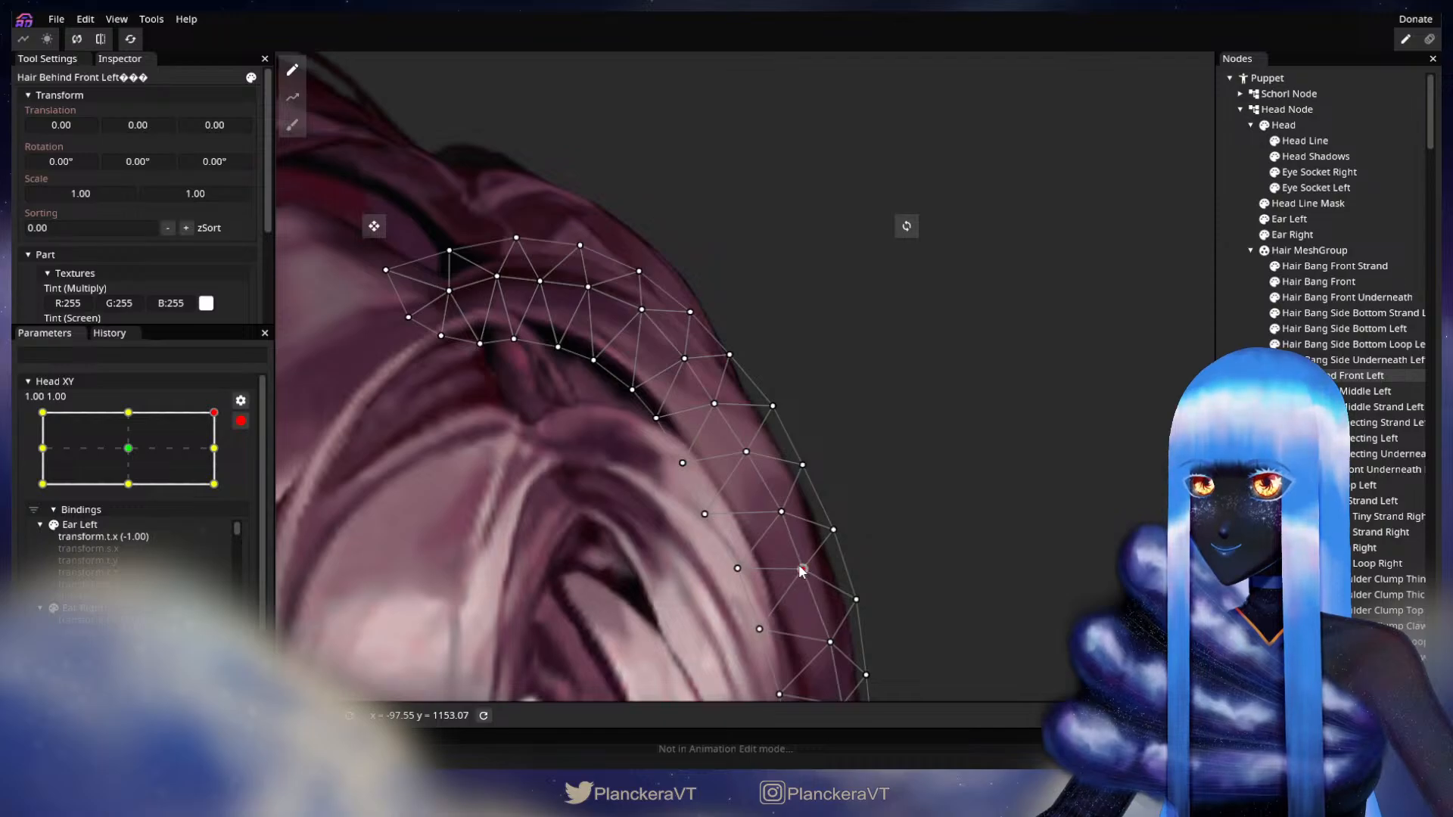
pyautogui.moveTo(802, 569); pyautogui.dragTo(846, 473)
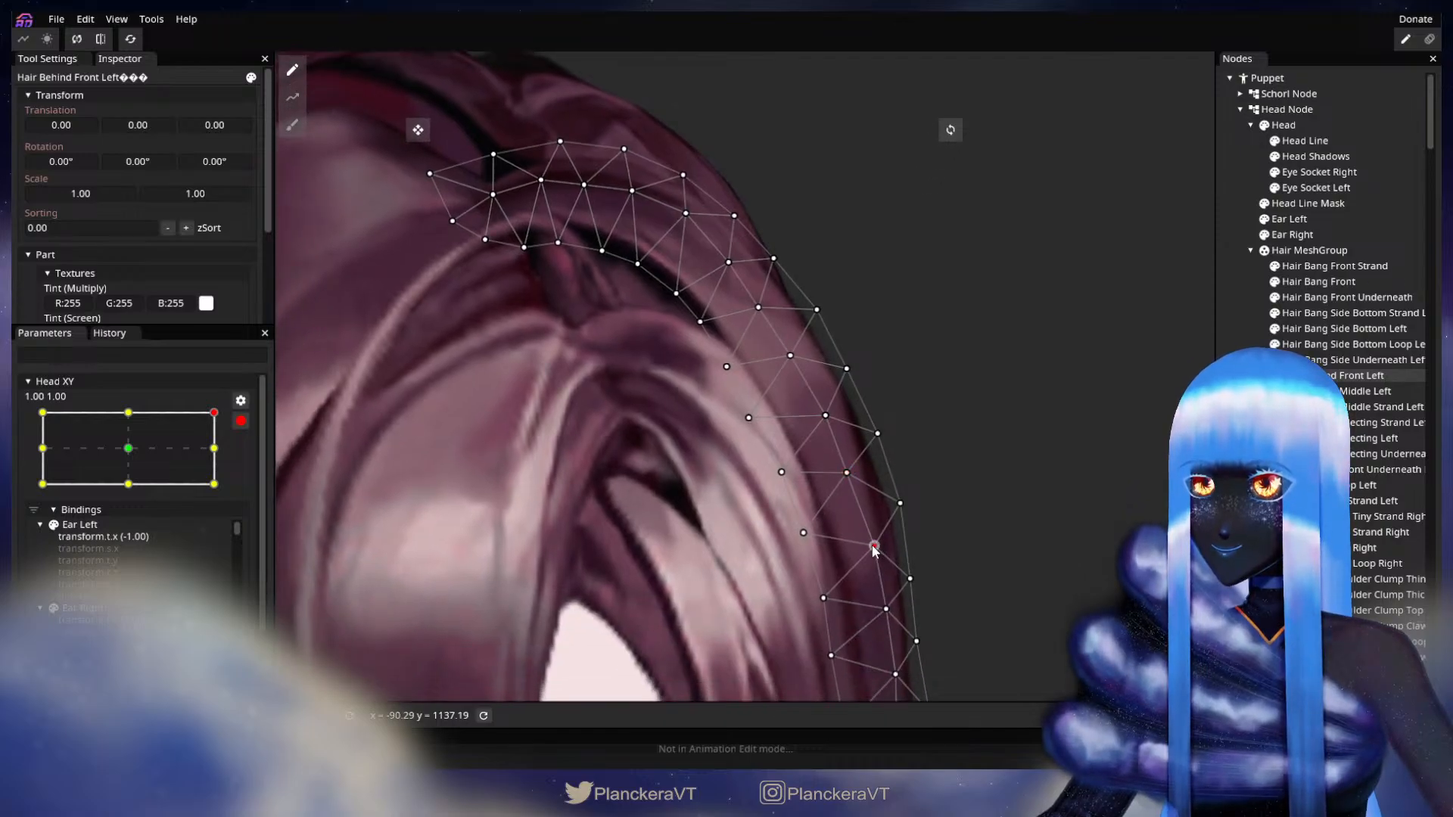
pyautogui.click(979, 538)
# Disarm the Head XY parameter and check the hair silhouette against the whole head.
pyautogui.scroll(-1, 979, 538)
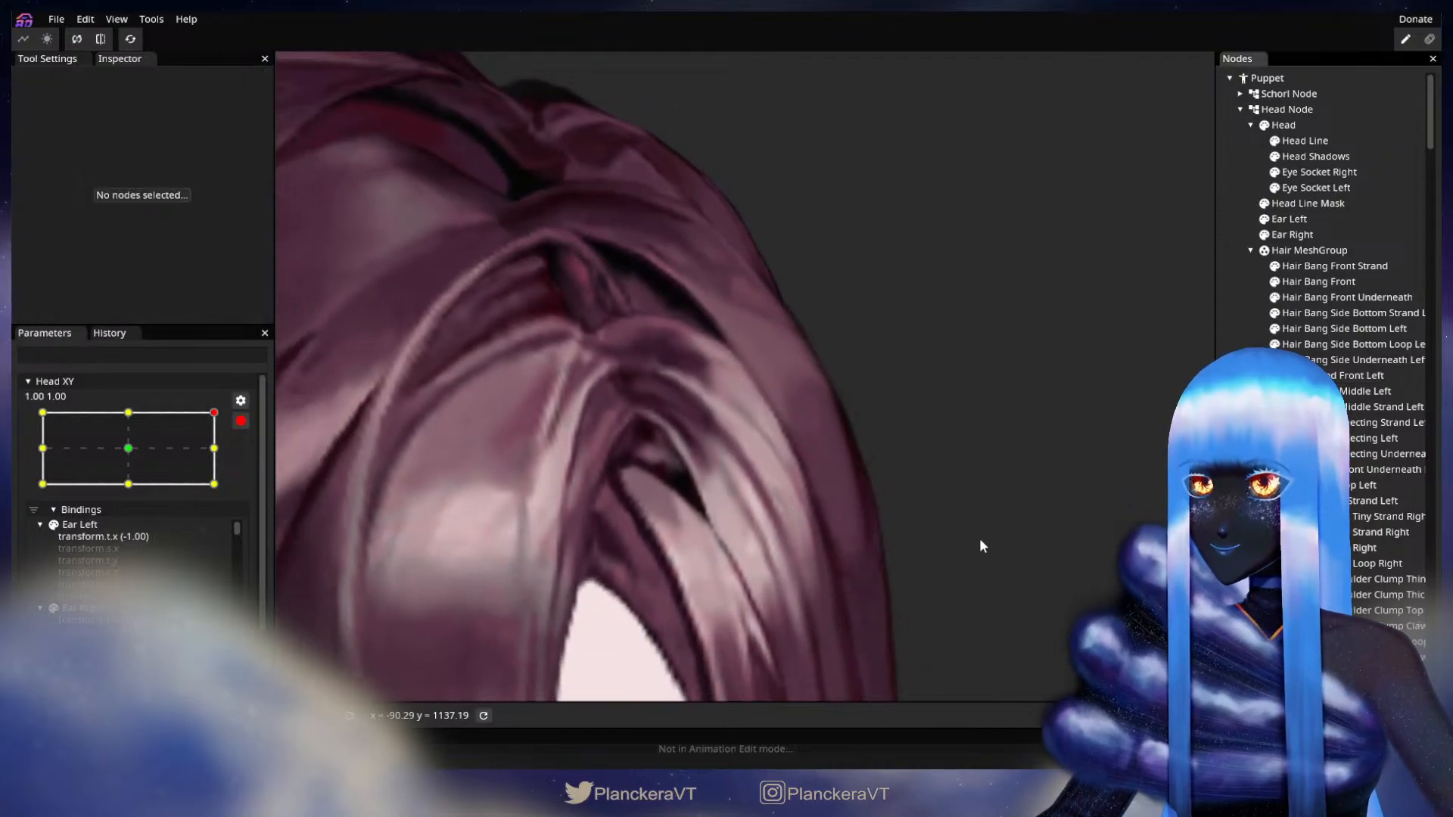
pyautogui.scroll(-1, 997, 543)
pyautogui.scroll(-5, 1005, 542)
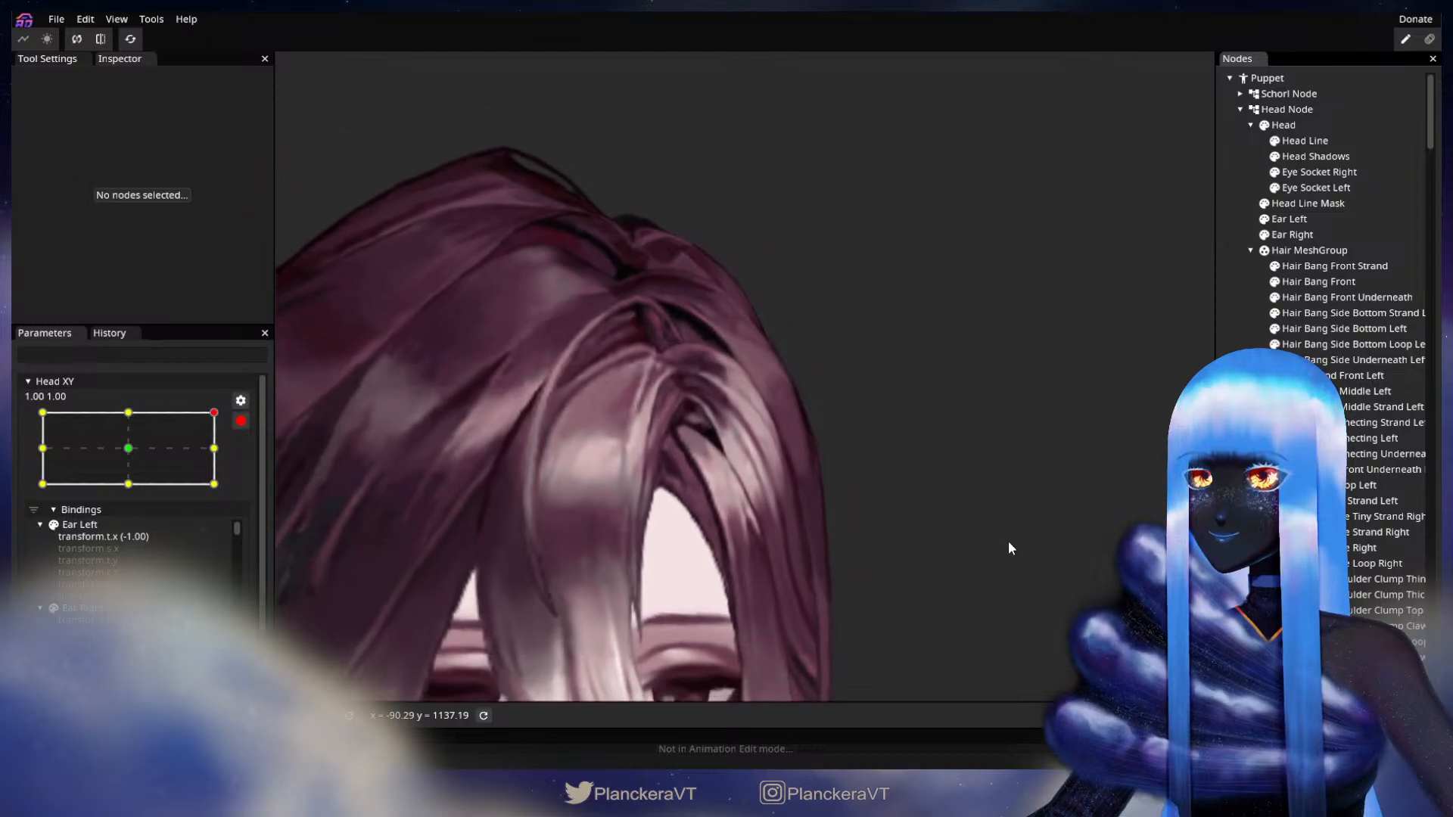
pyautogui.moveTo(1009, 589); pyautogui.dragTo(966, 480)
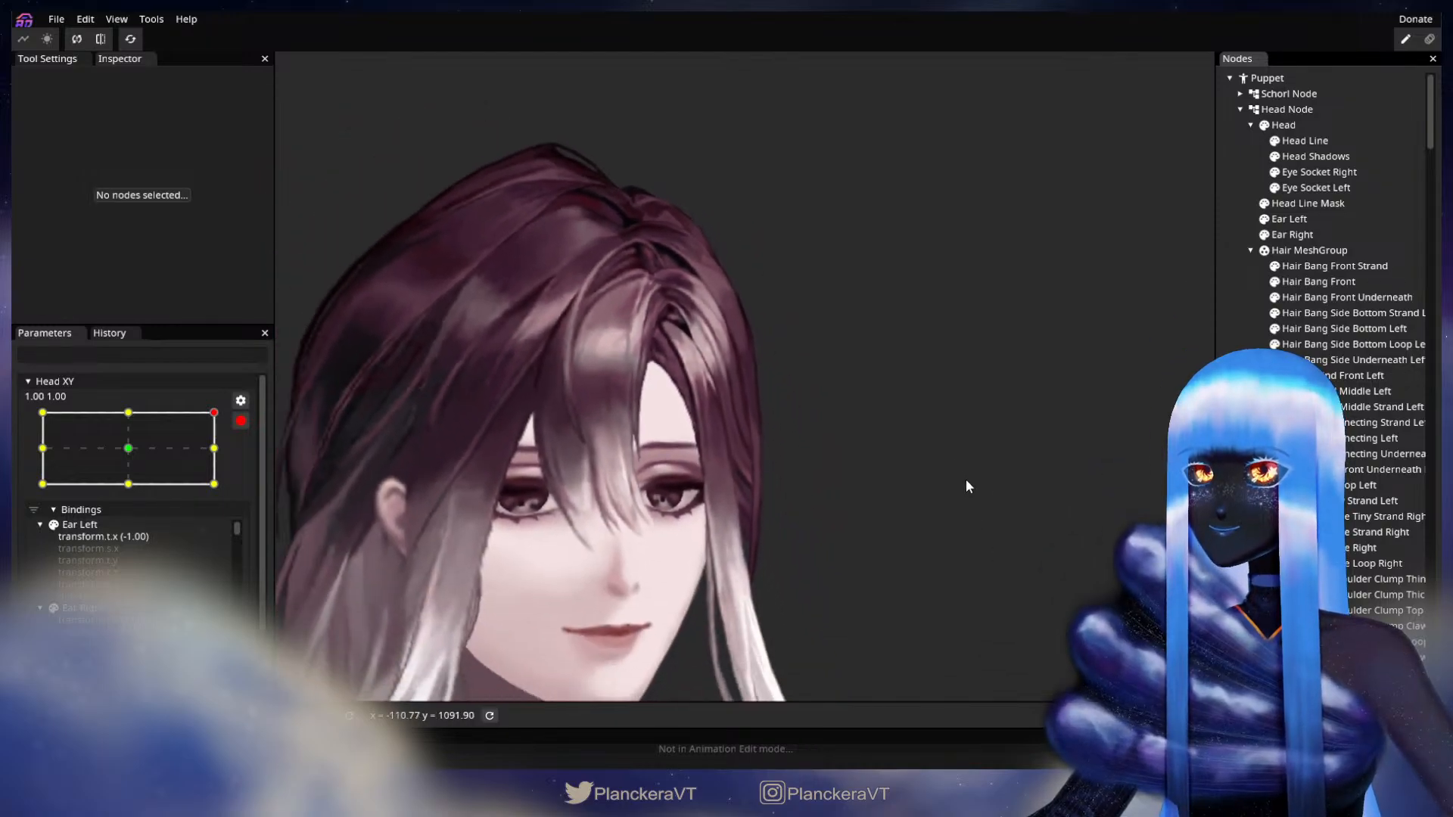
pyautogui.scroll(-1, 966, 481)
pyautogui.click(240, 420)
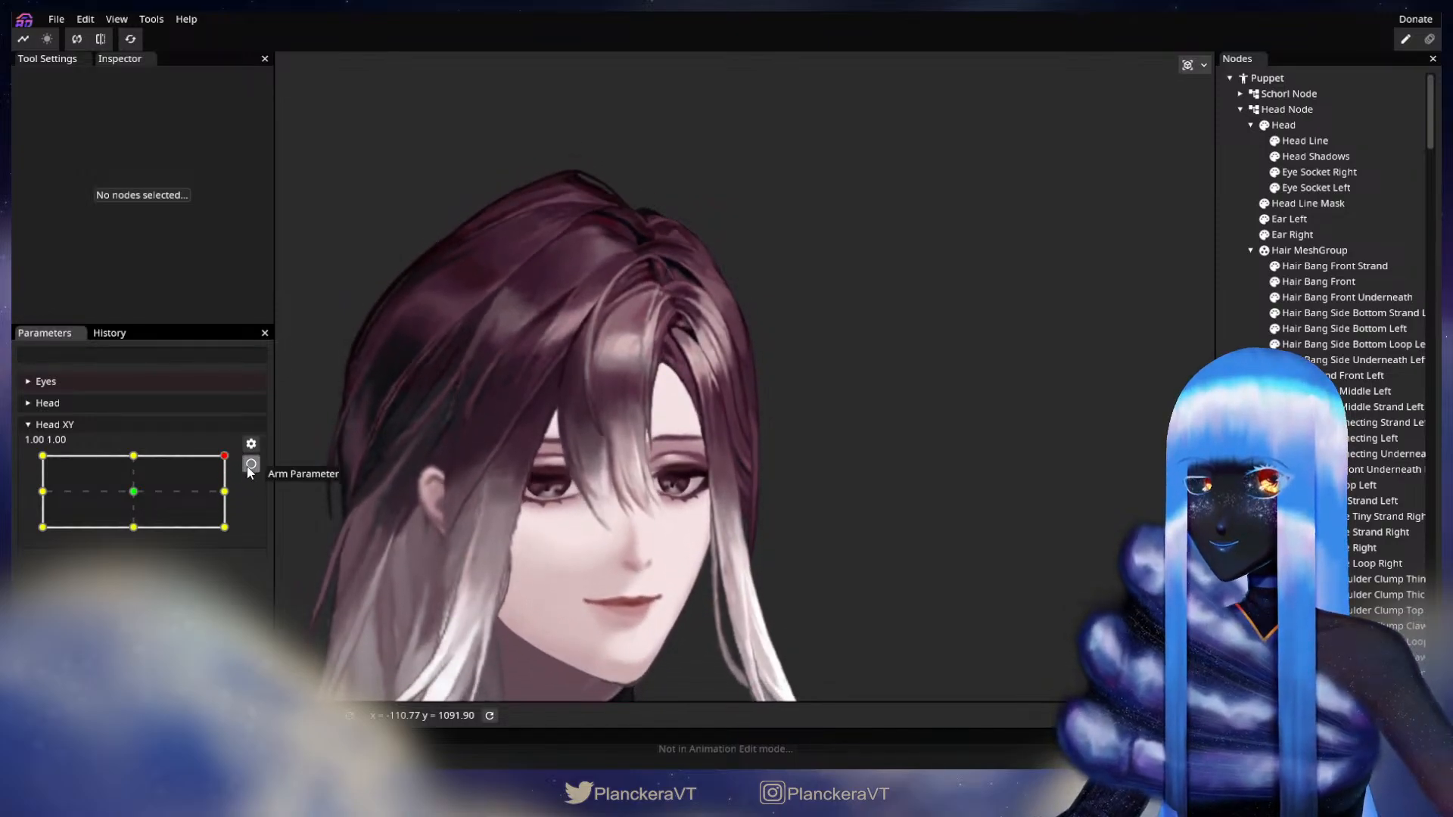
# Adjust the inner-edge vertices of Hair Behind Front Left with Head XY armed at 1.00, 1.00, then disarm it and preview the pose.
pyautogui.click(251, 464)
pyautogui.scroll(5, 728, 438)
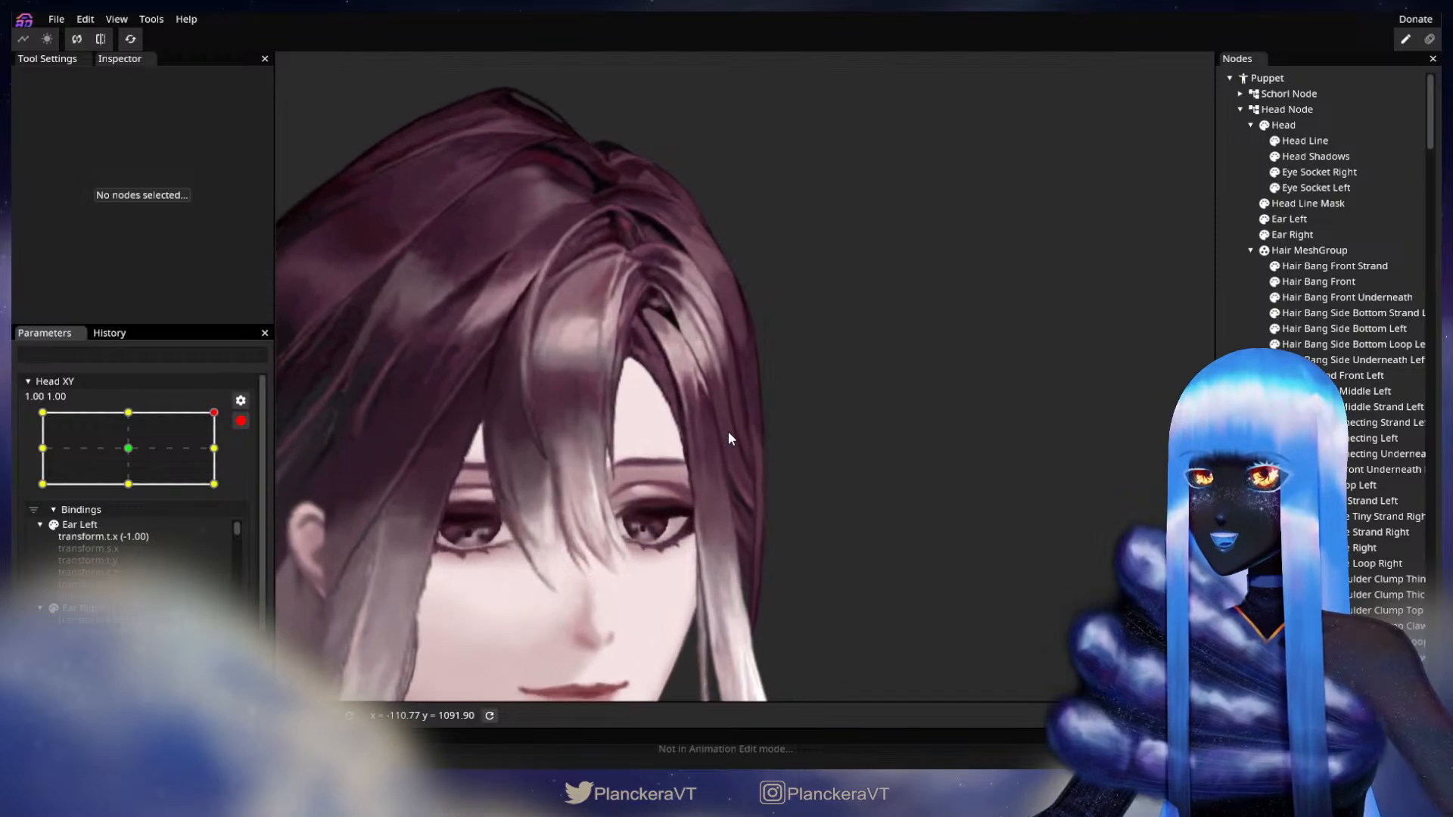
pyautogui.scroll(2, 734, 510)
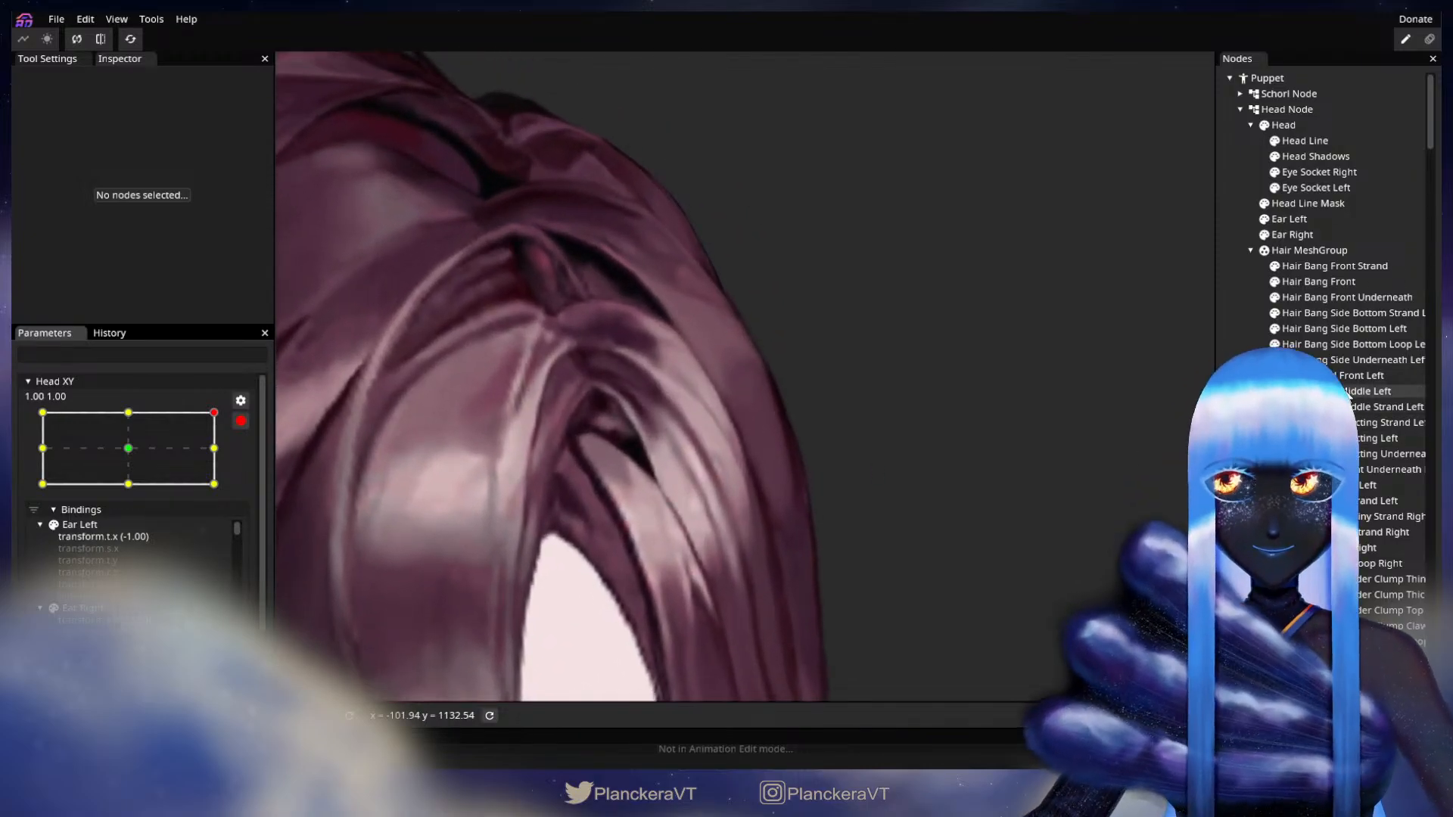
pyautogui.click(1351, 376)
pyautogui.click(710, 457)
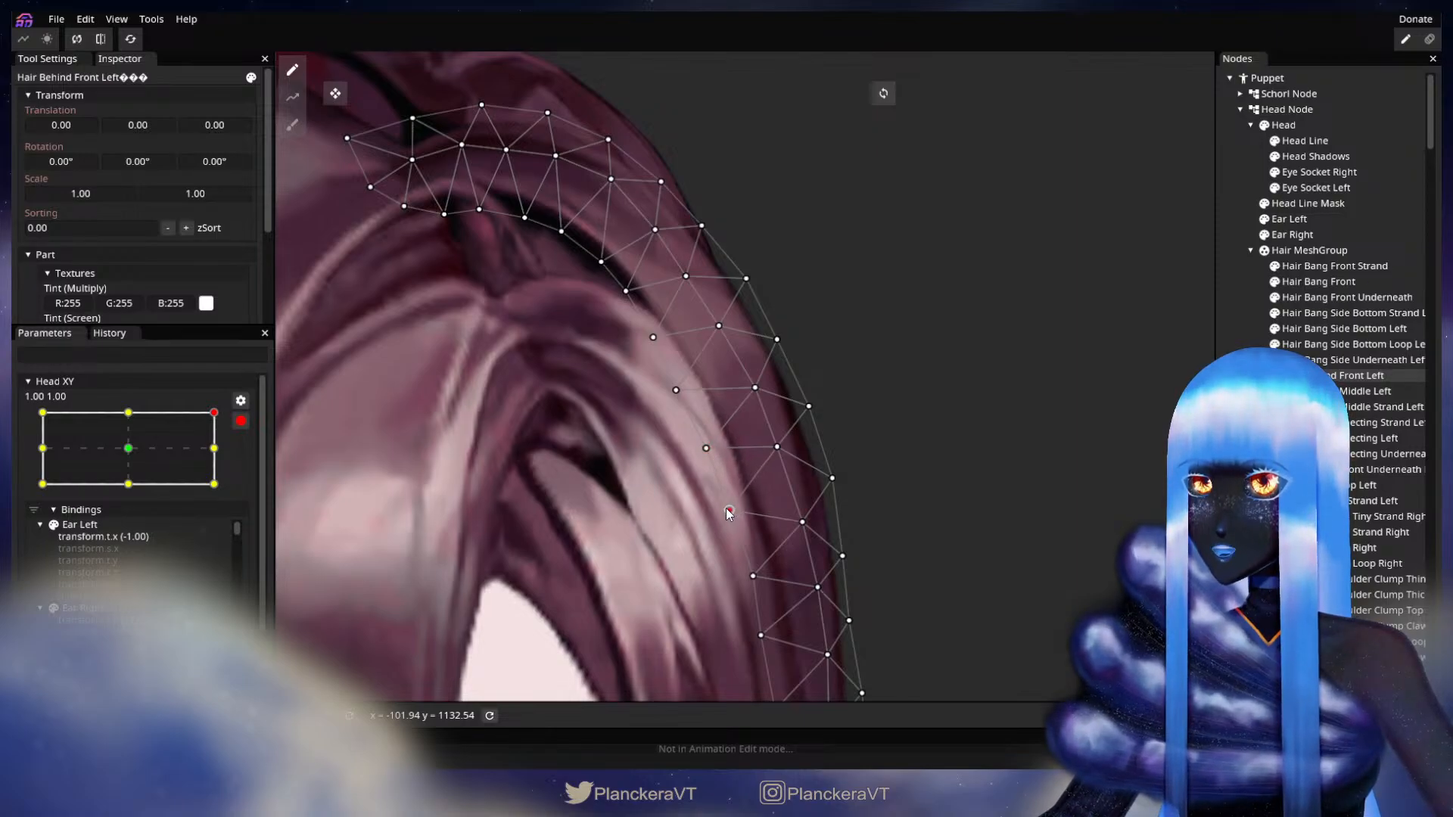
pyautogui.moveTo(783, 537); pyautogui.dragTo(783, 493)
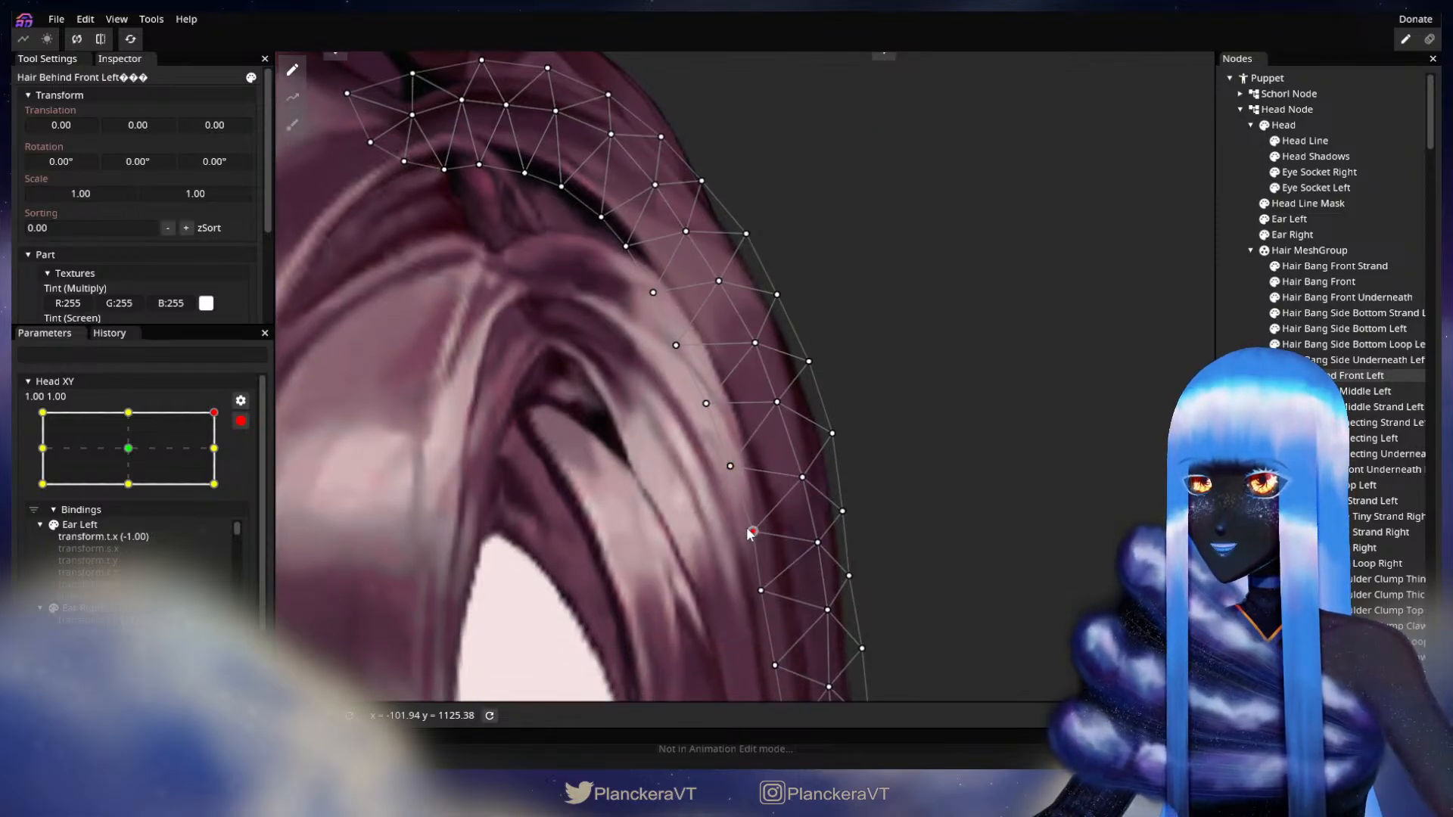
pyautogui.click(1008, 541)
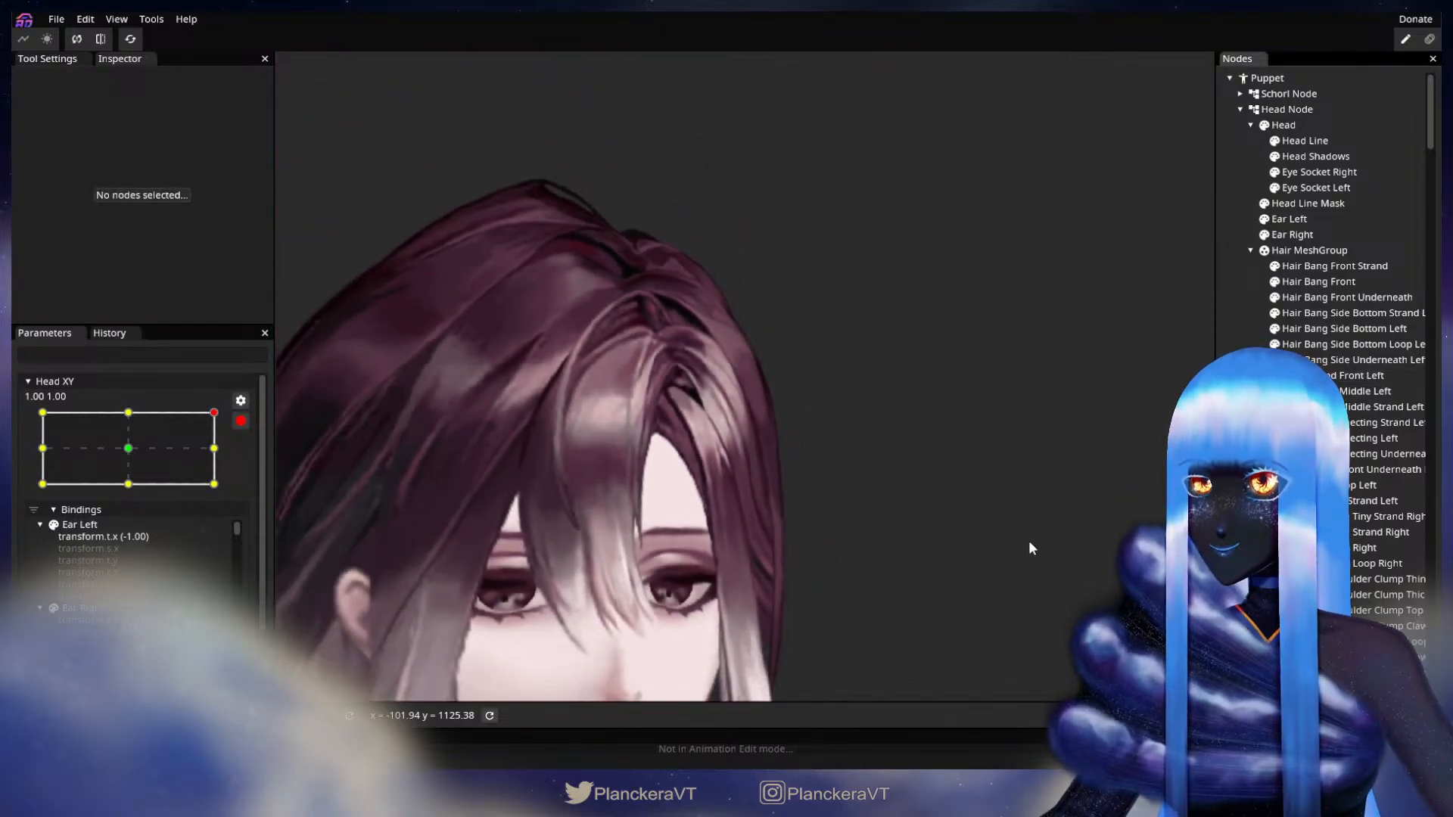
pyautogui.moveTo(1035, 605); pyautogui.dragTo(1025, 507)
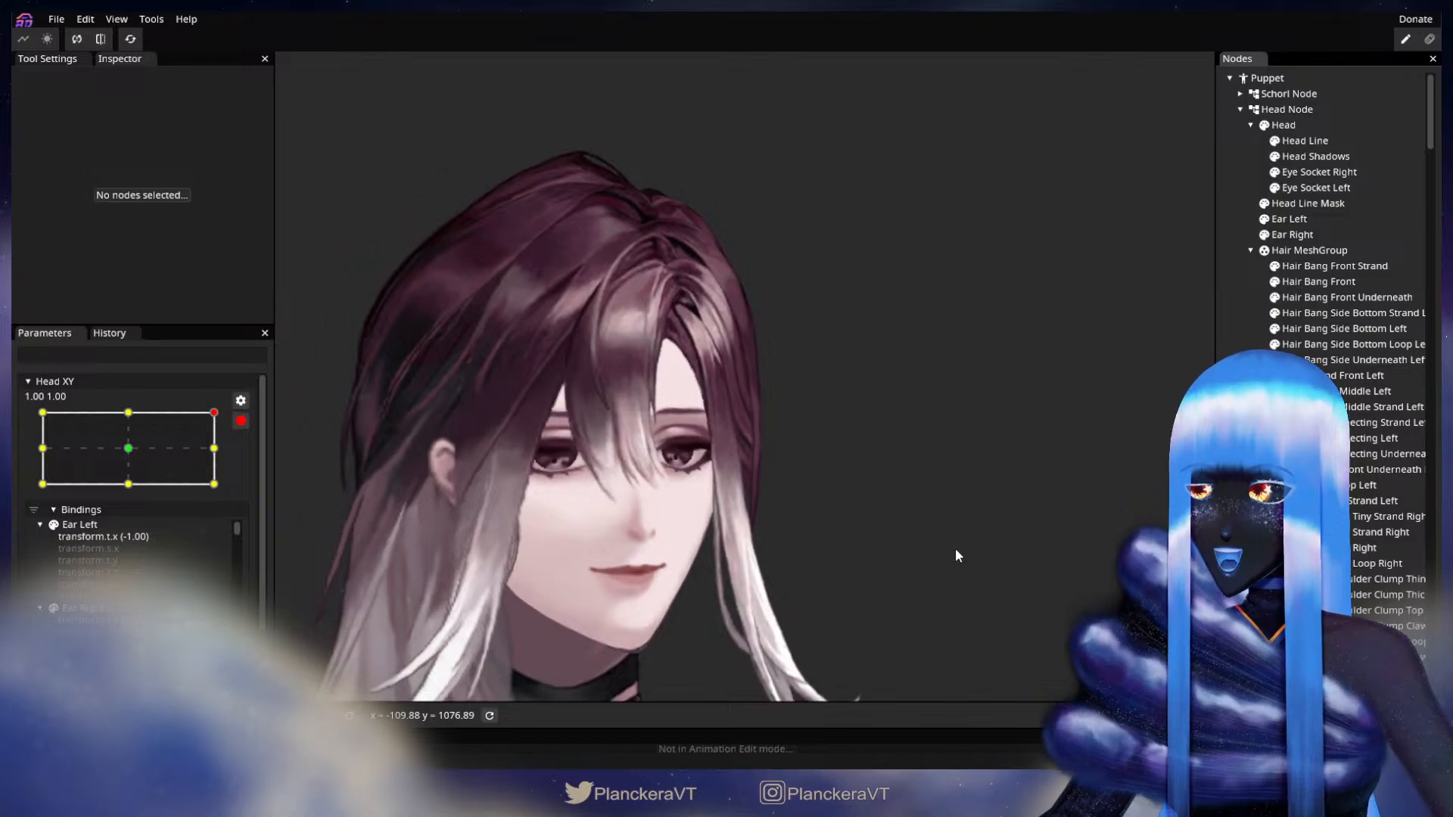
pyautogui.click(240, 421)
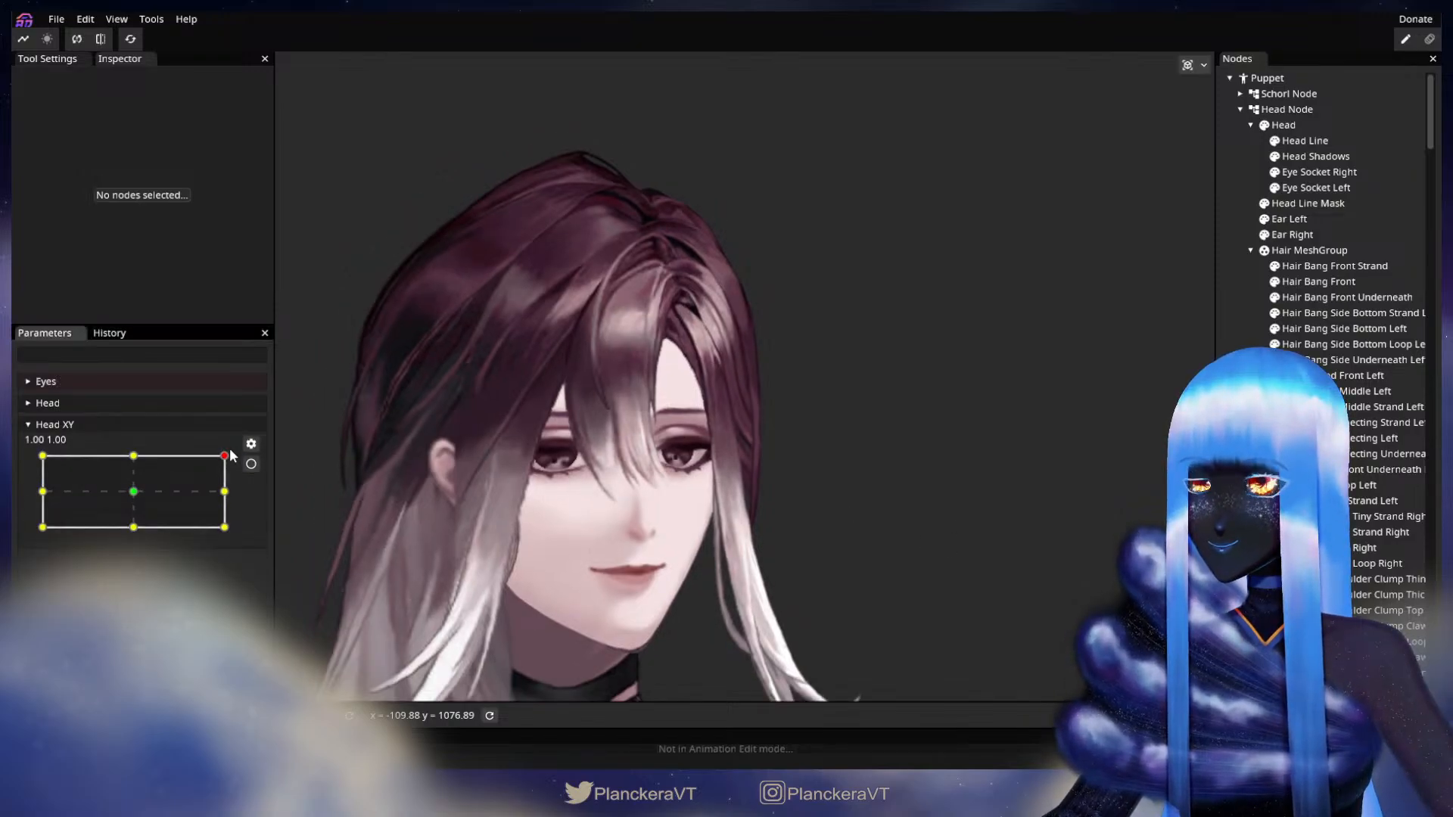
pyautogui.moveTo(230, 455)
pyautogui.mouseDown()
pyautogui.moveTo(235, 497)
pyautogui.moveTo(238, 459)
pyautogui.mouseUp()
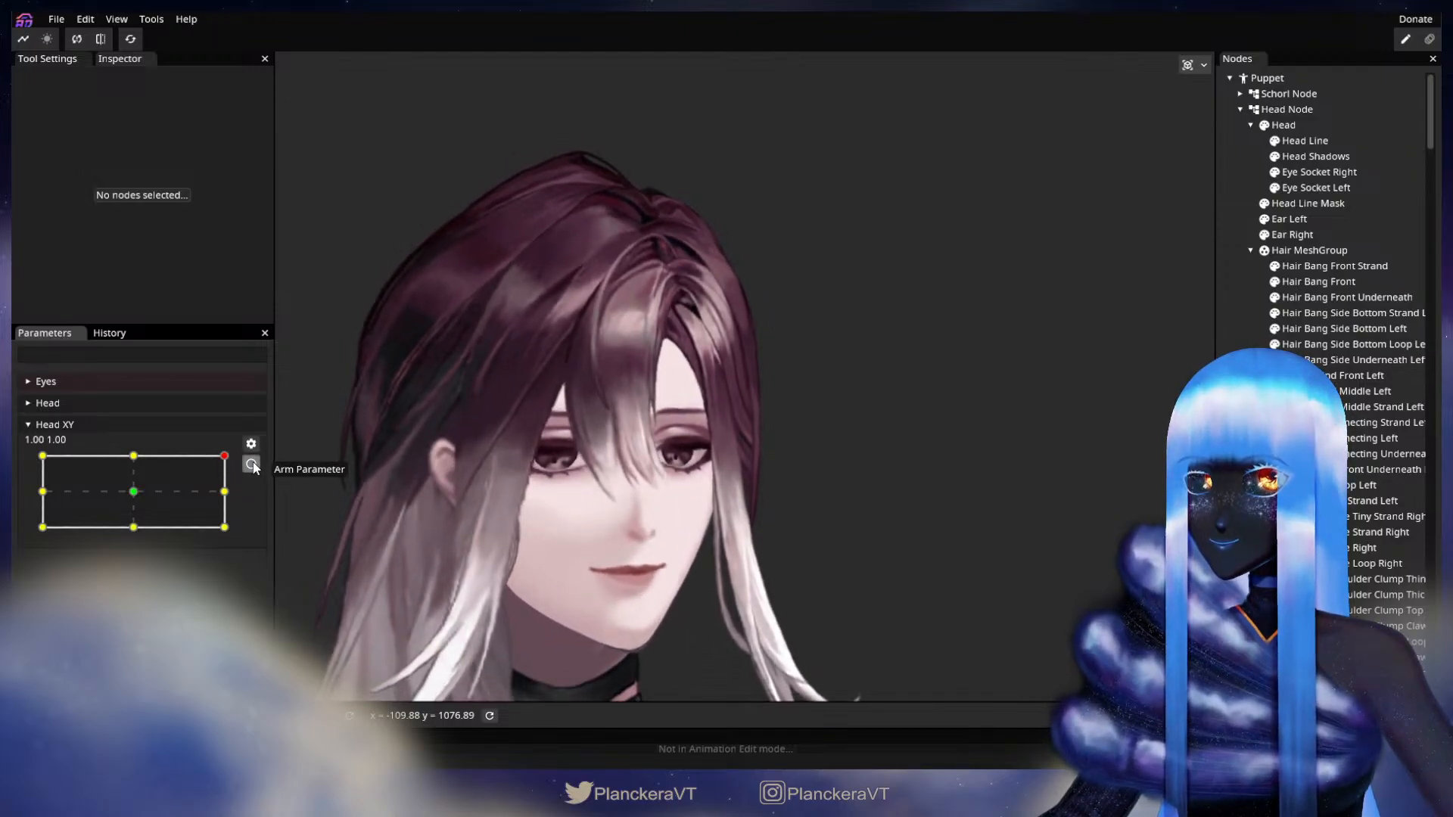
# Rearm Head XY at 1.00, 1.00 and smooth the upper outer-edge vertices of the Hair Behind Front Left mesh.
pyautogui.click(252, 466)
pyautogui.scroll(5, 849, 438)
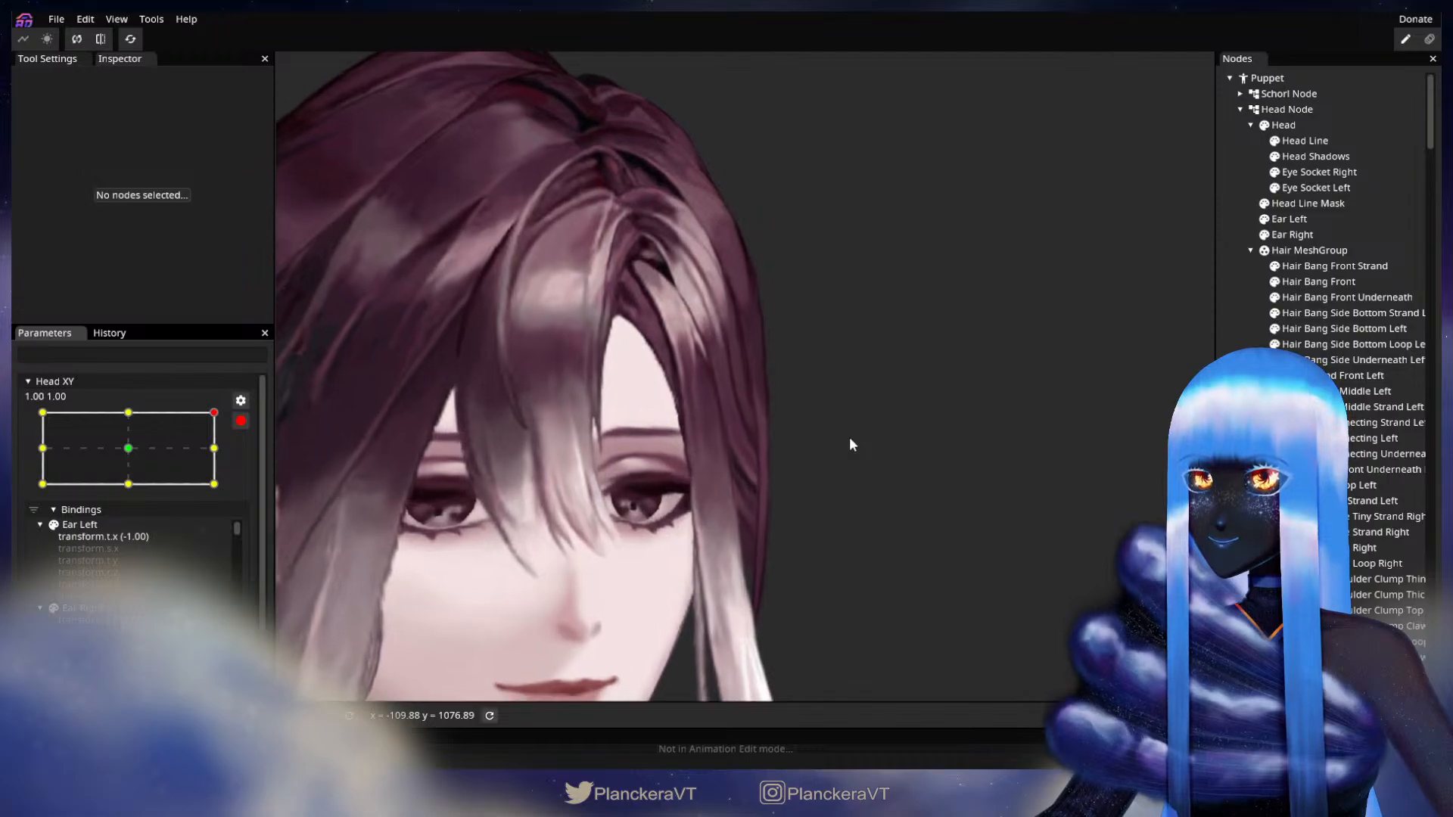
pyautogui.scroll(5, 849, 445)
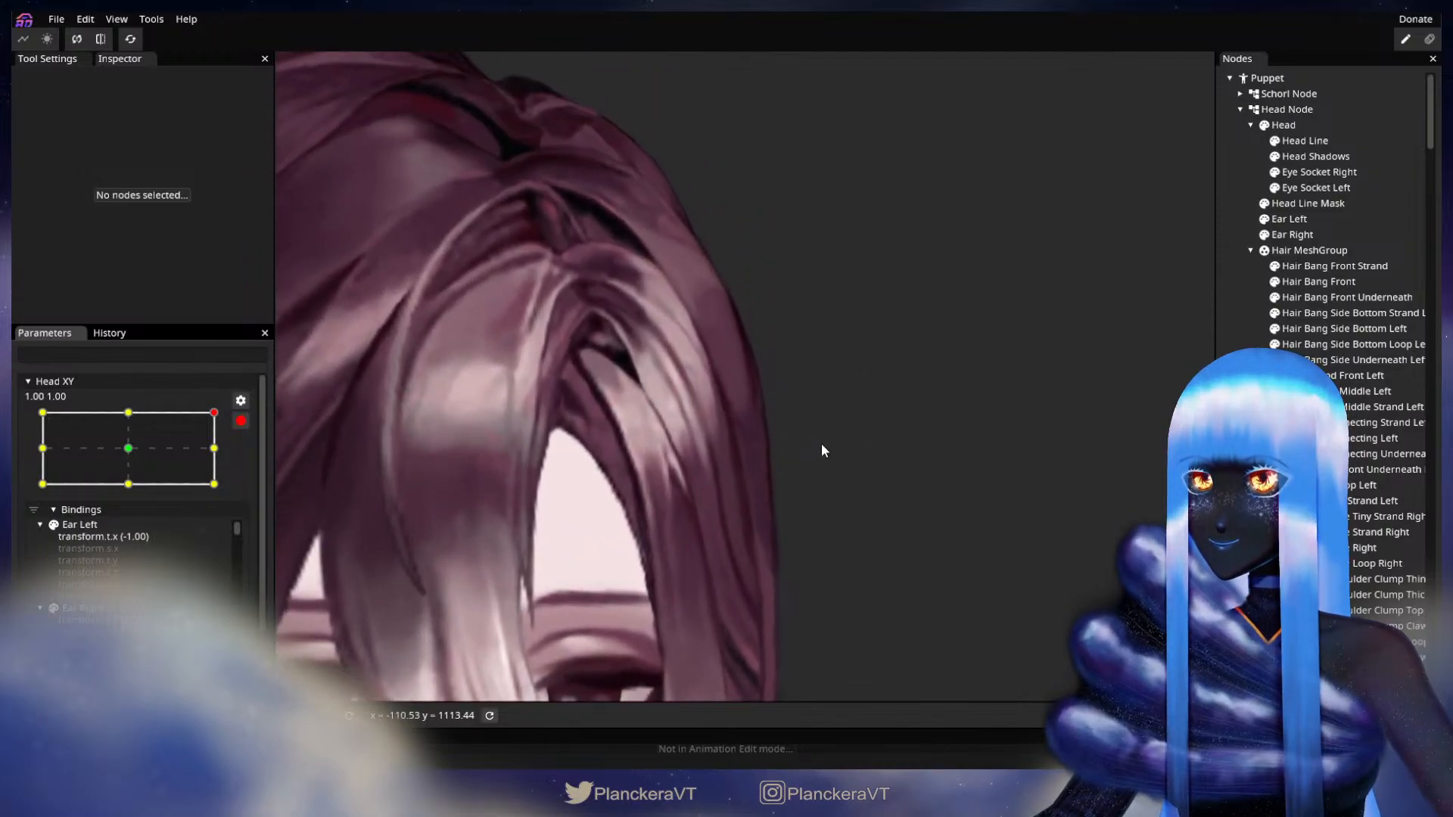
pyautogui.scroll(3, 832, 462)
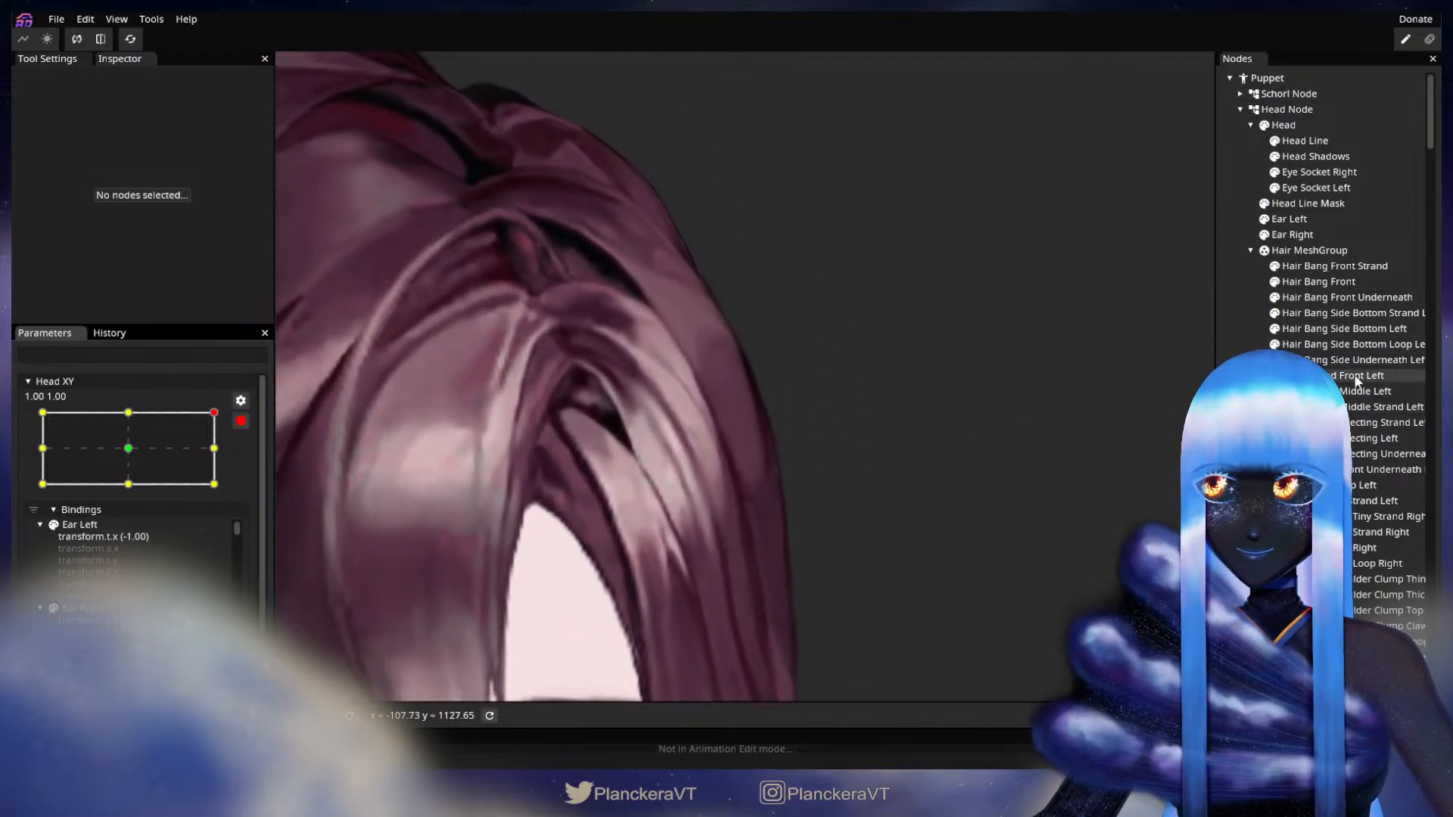
pyautogui.click(1357, 378)
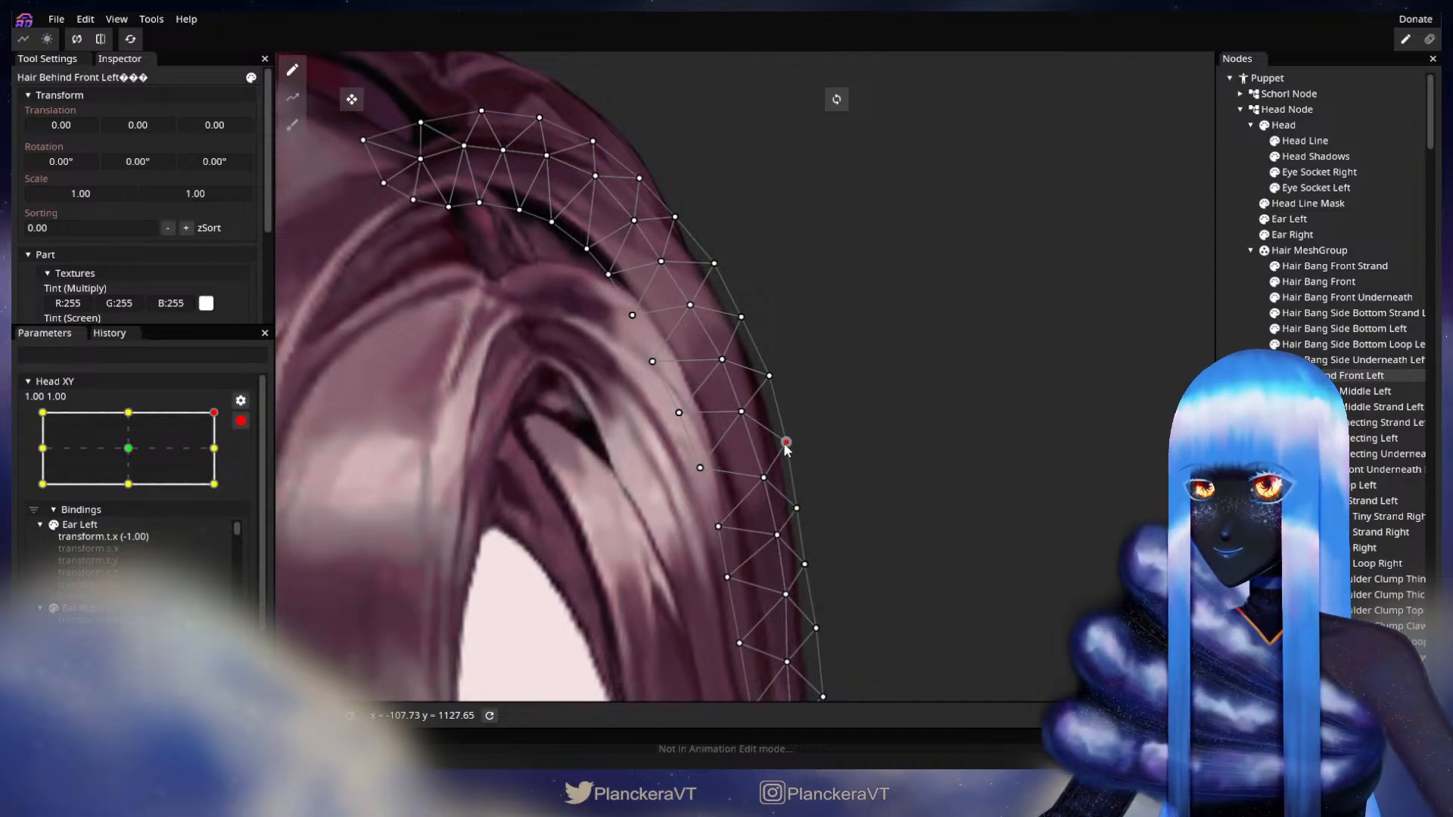
pyautogui.moveTo(785, 376); pyautogui.dragTo(793, 408)
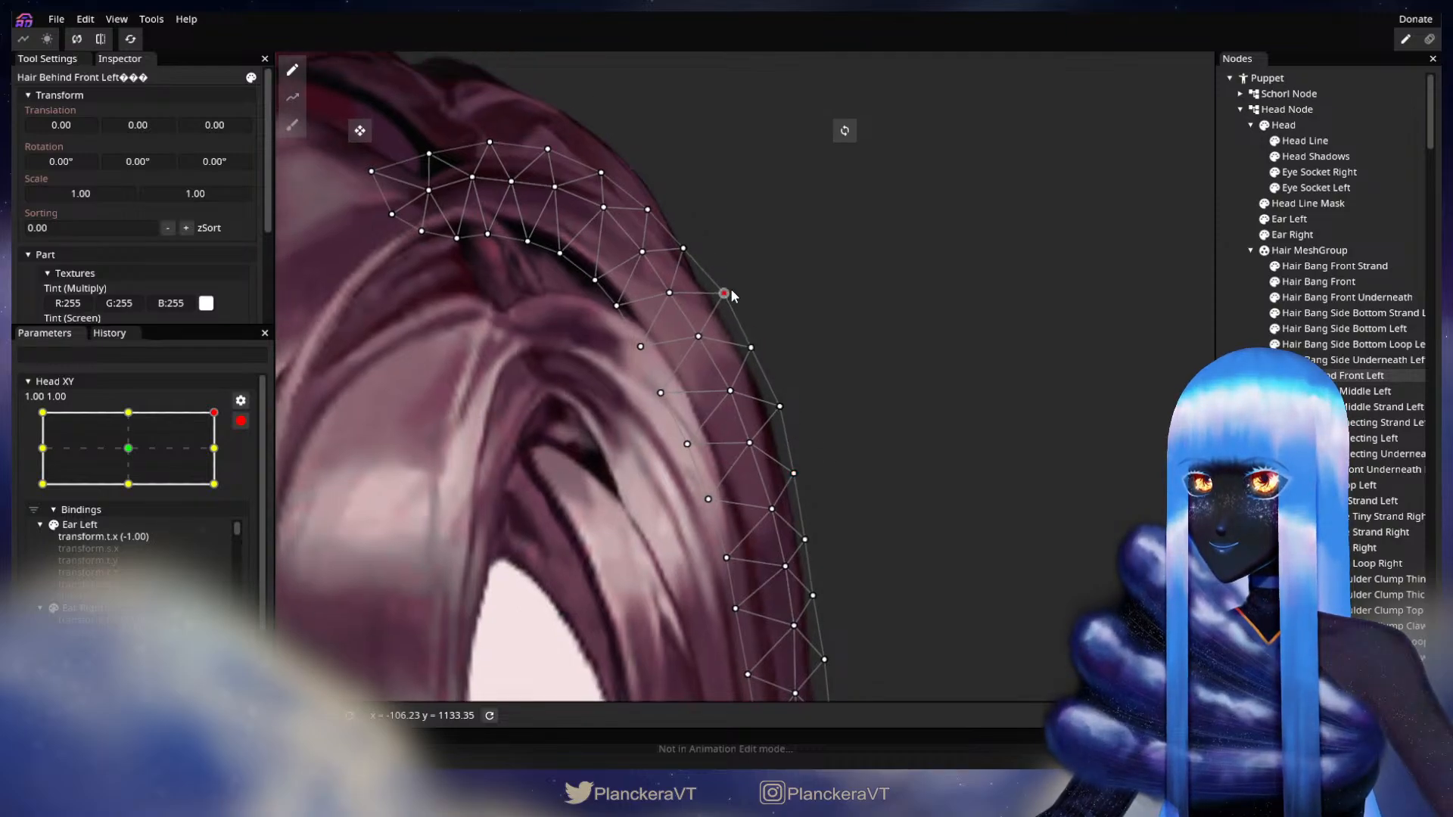
# Deselect the mesh, disarm Head XY and preview small head movements around the 1.00, 1.00 corner.
pyautogui.click(1063, 395)
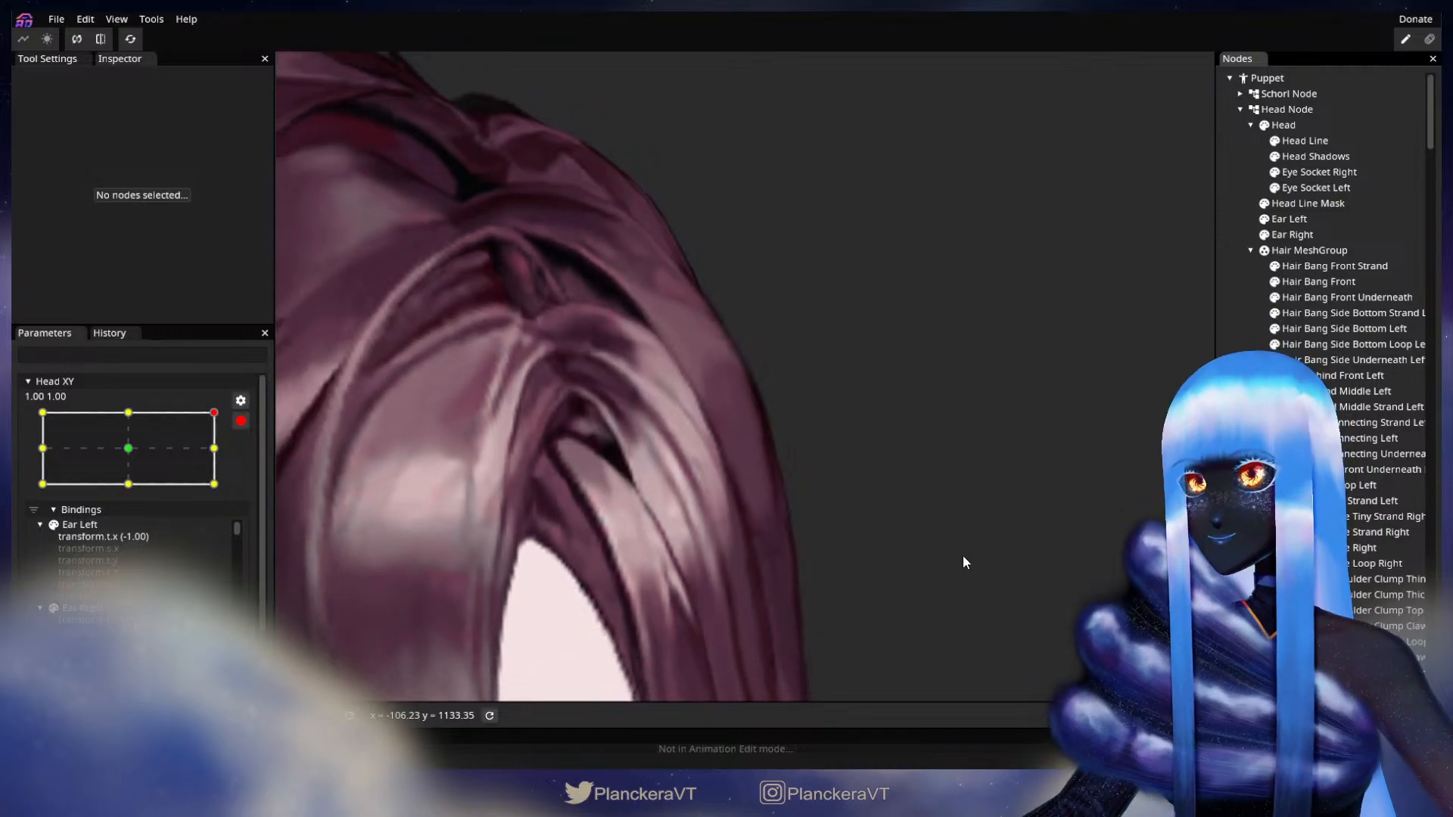
pyautogui.scroll(-5, 965, 553)
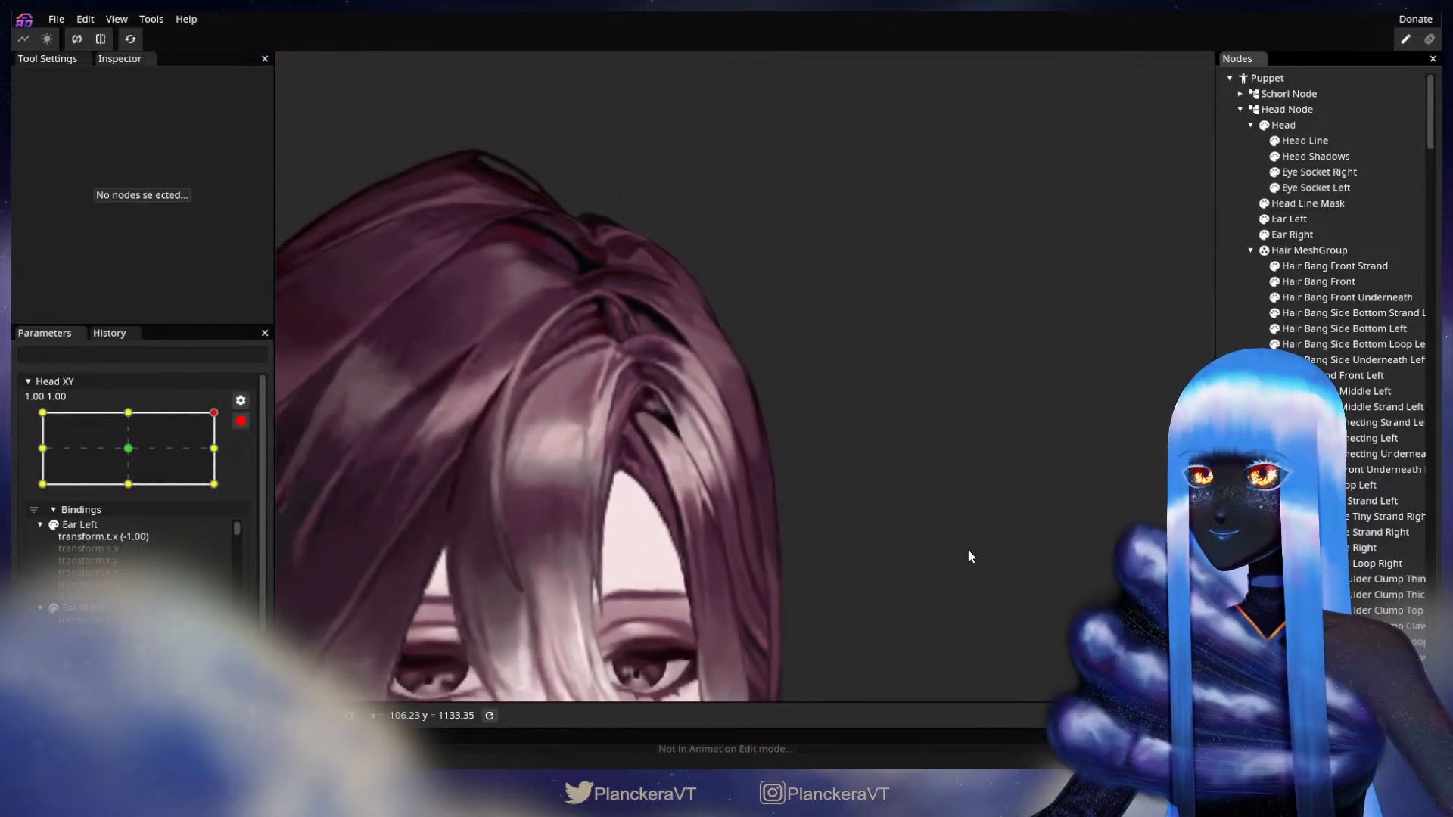
pyautogui.scroll(-5, 969, 553)
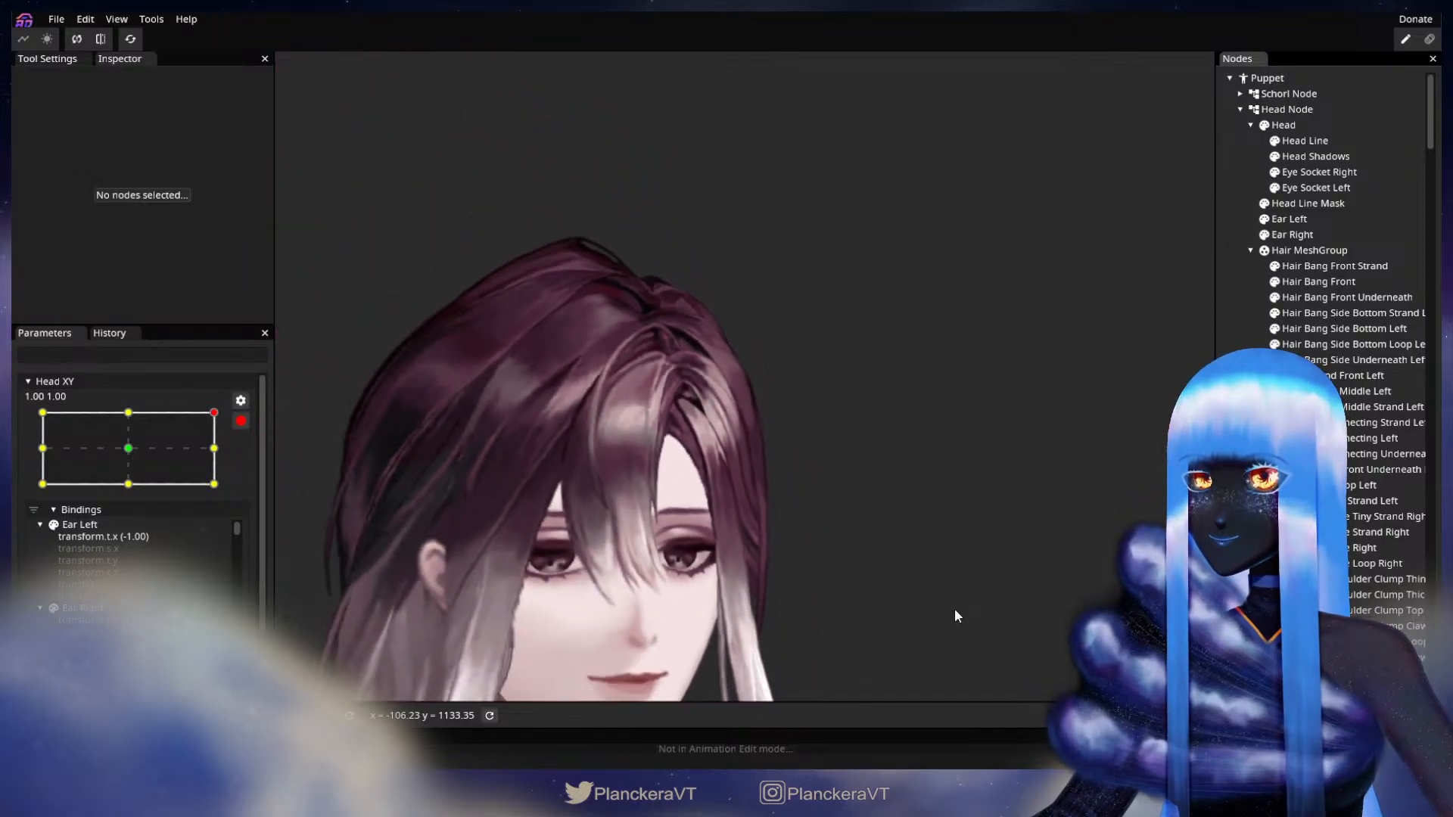
pyautogui.moveTo(955, 609); pyautogui.dragTo(981, 473)
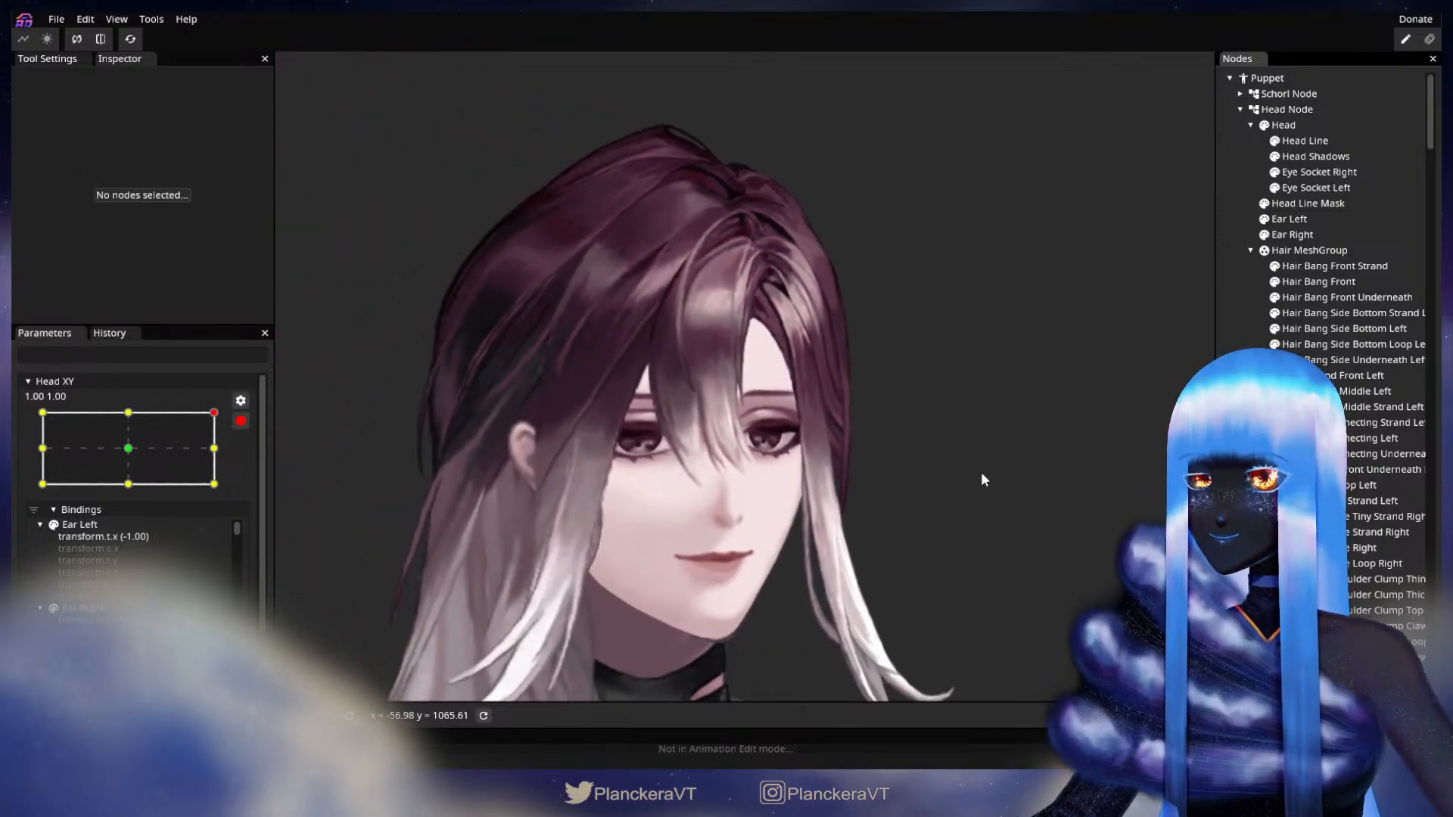
pyautogui.click(239, 424)
pyautogui.moveTo(231, 454)
pyautogui.mouseDown()
pyautogui.moveTo(235, 498)
pyautogui.moveTo(237, 454)
pyautogui.mouseUp()
# With Head XY rearmed at 1.00, 1.00, nudge the upper outer and centre vertices of the Hair Behind Front Left mesh slightly.
pyautogui.click(250, 464)
pyautogui.scroll(5, 833, 409)
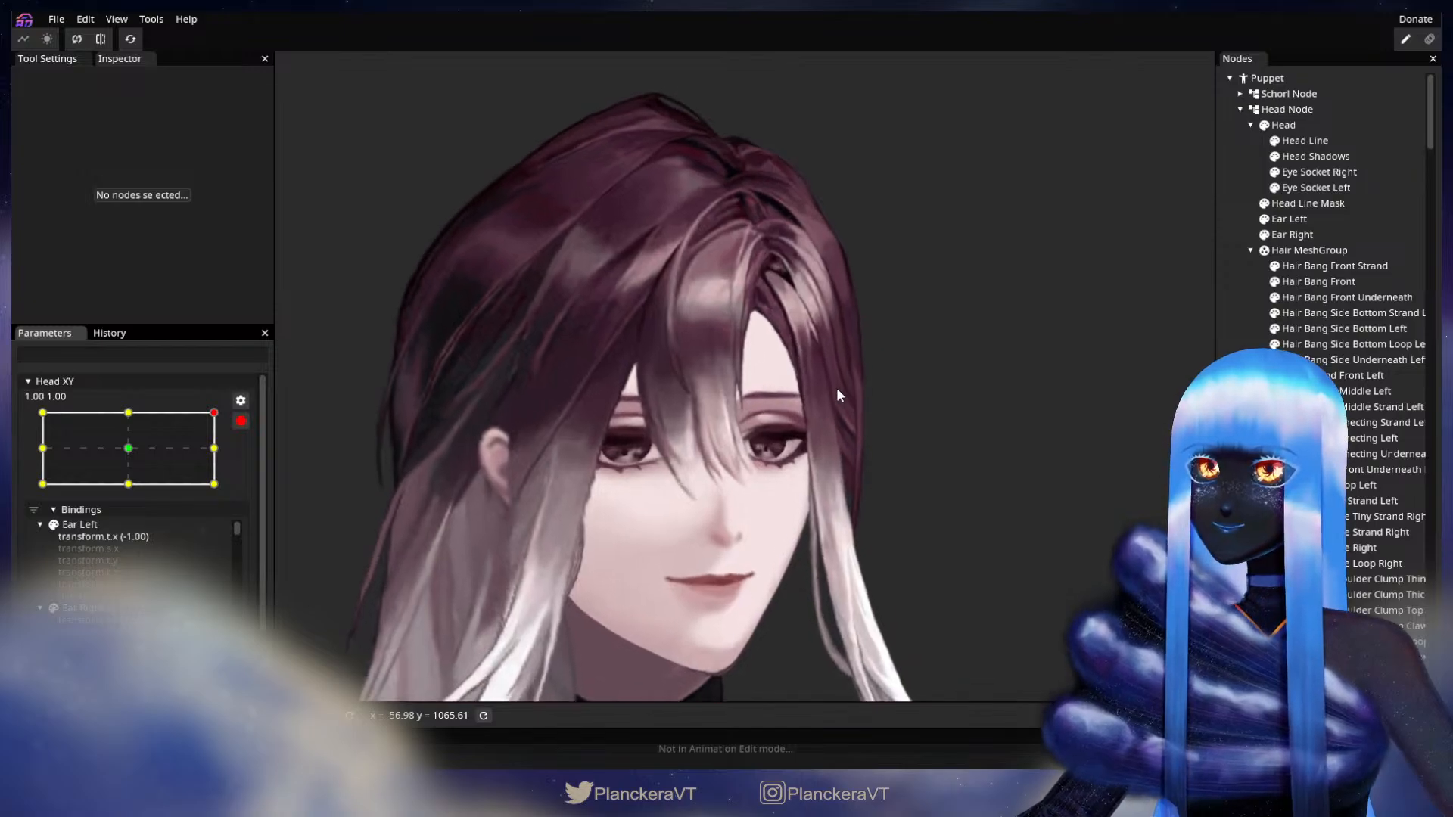
pyautogui.scroll(5, 783, 445)
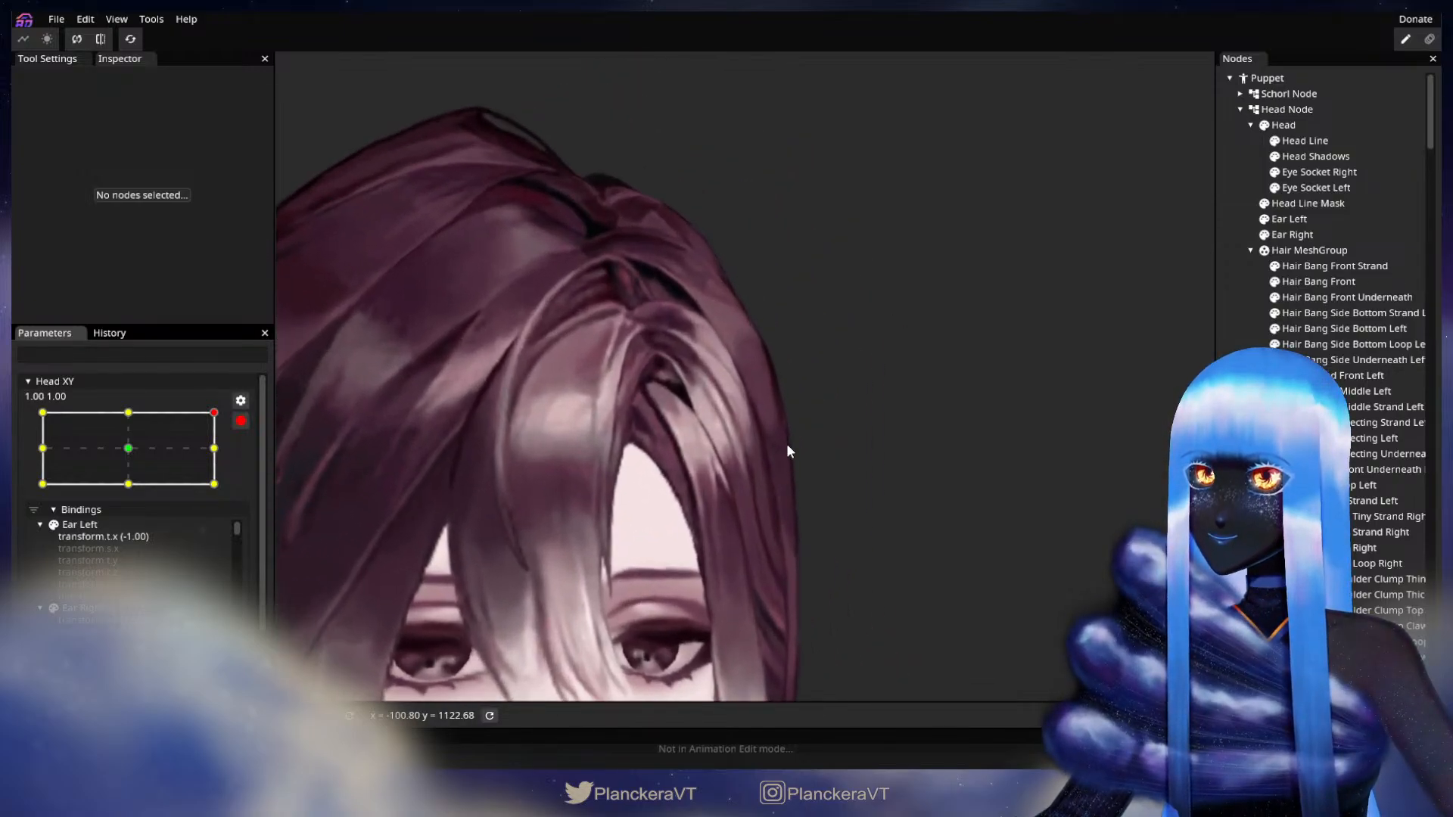
pyautogui.scroll(2, 783, 442)
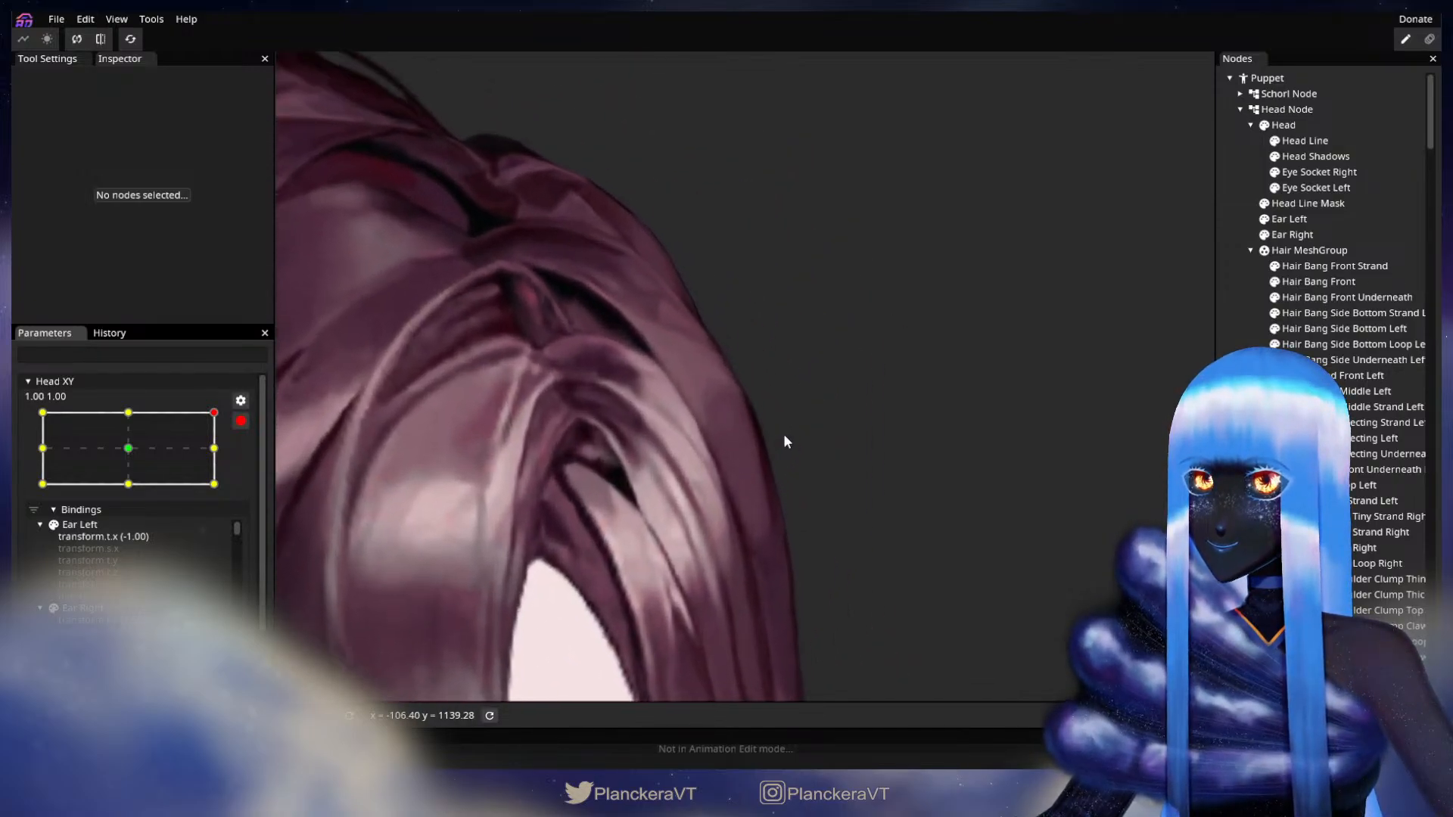
pyautogui.click(1340, 376)
pyautogui.scroll(1, 841, 398)
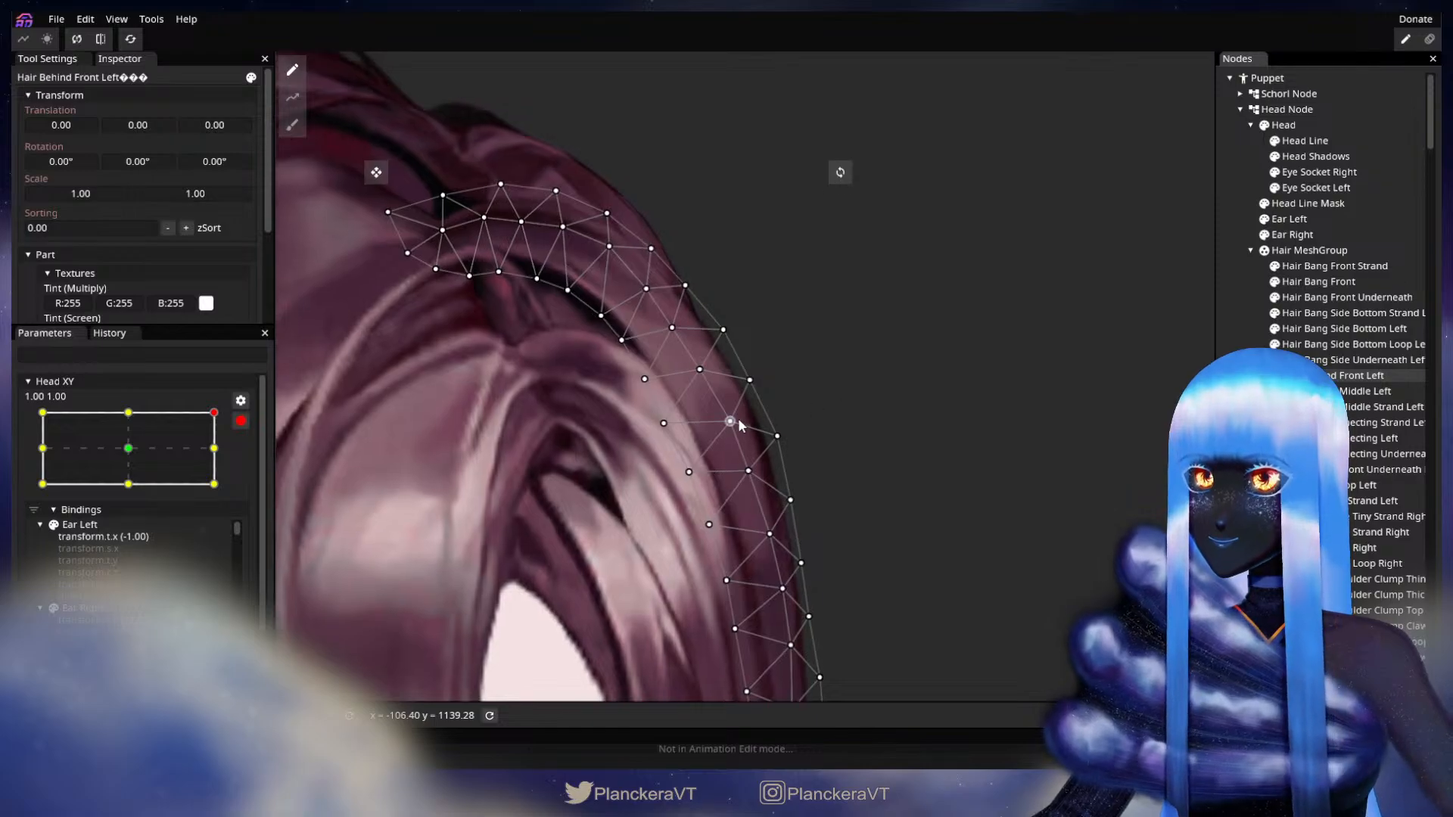
pyautogui.click(733, 421)
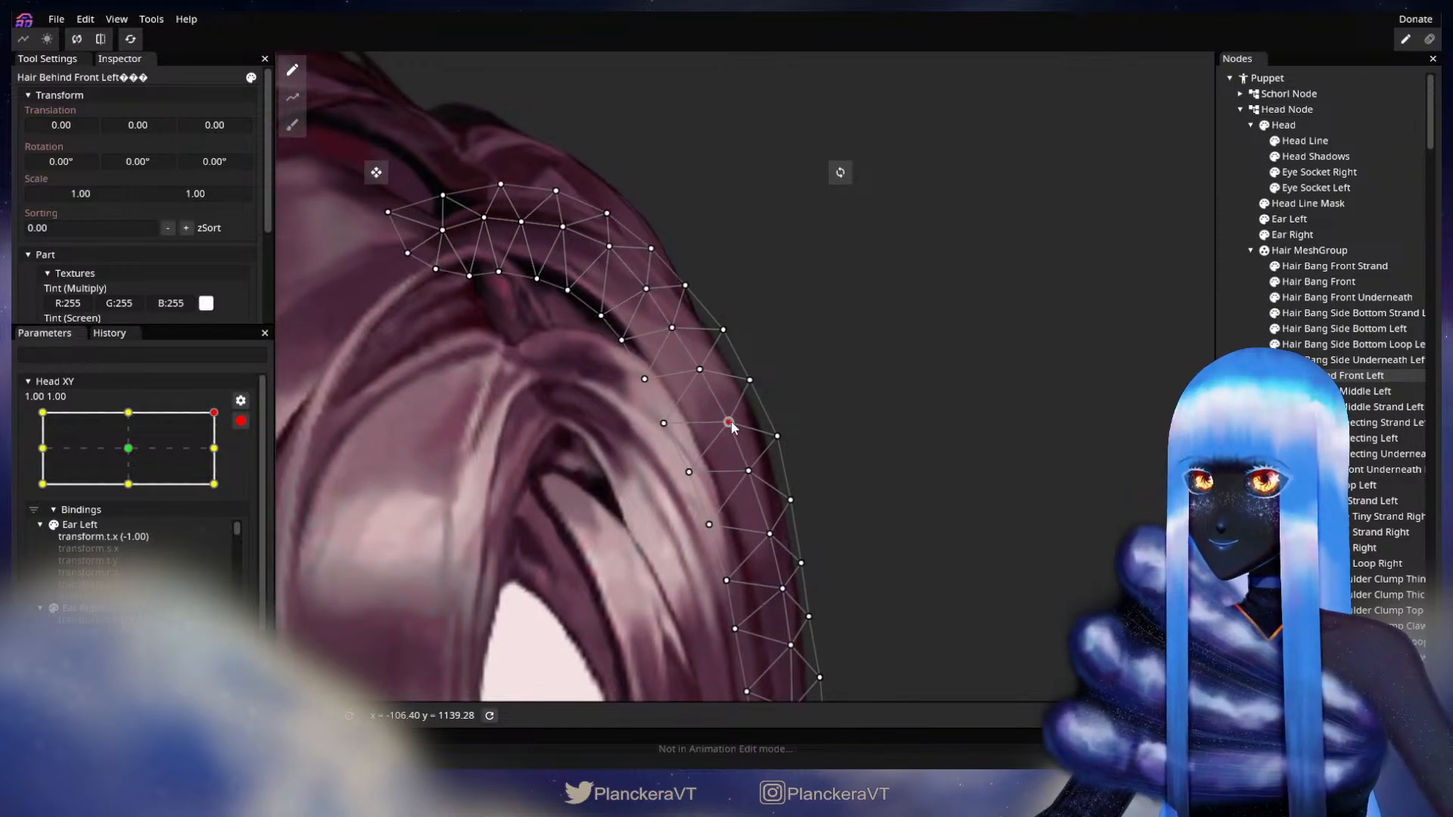
pyautogui.moveTo(751, 386); pyautogui.dragTo(752, 384)
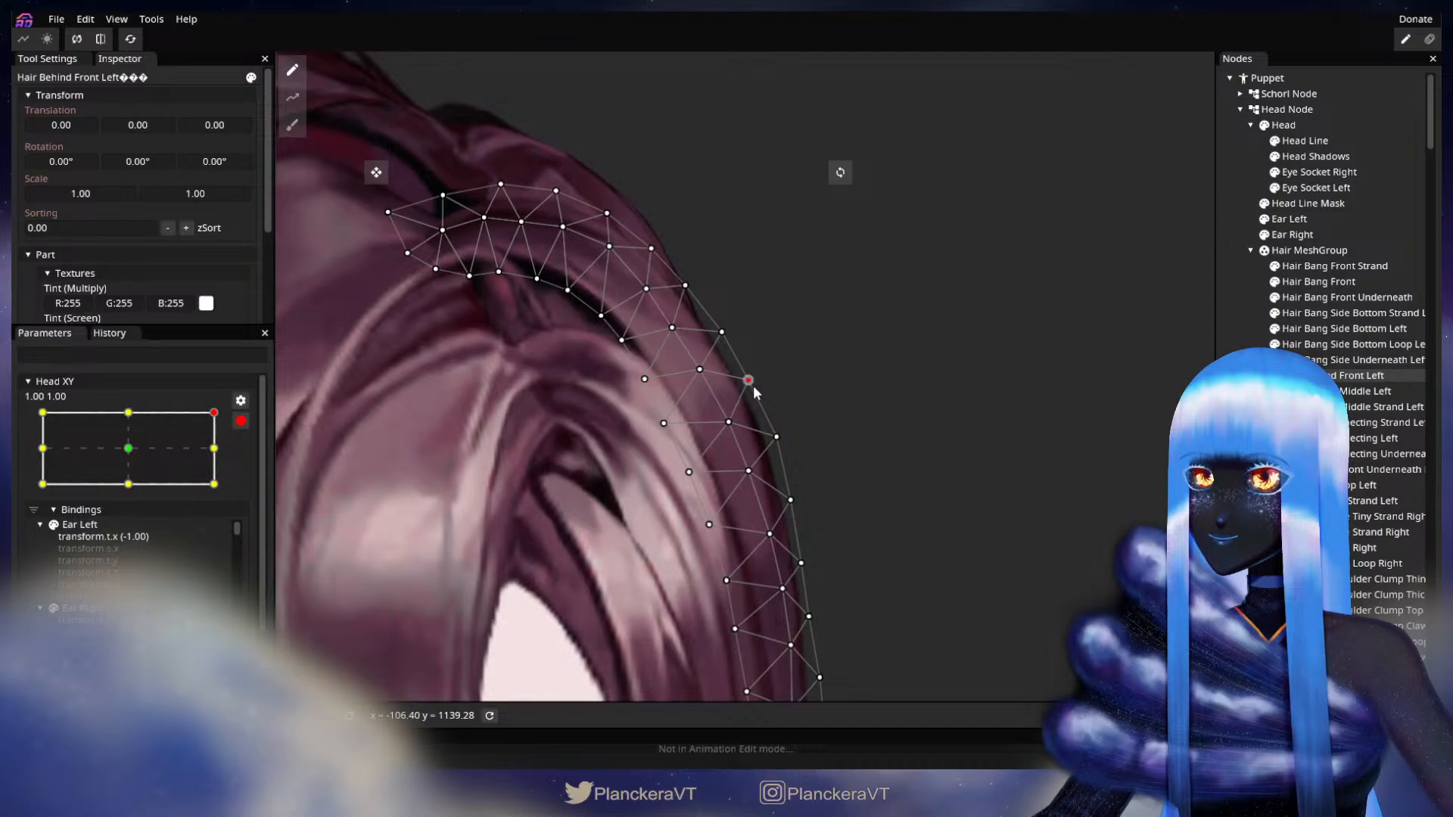
pyautogui.click(729, 423)
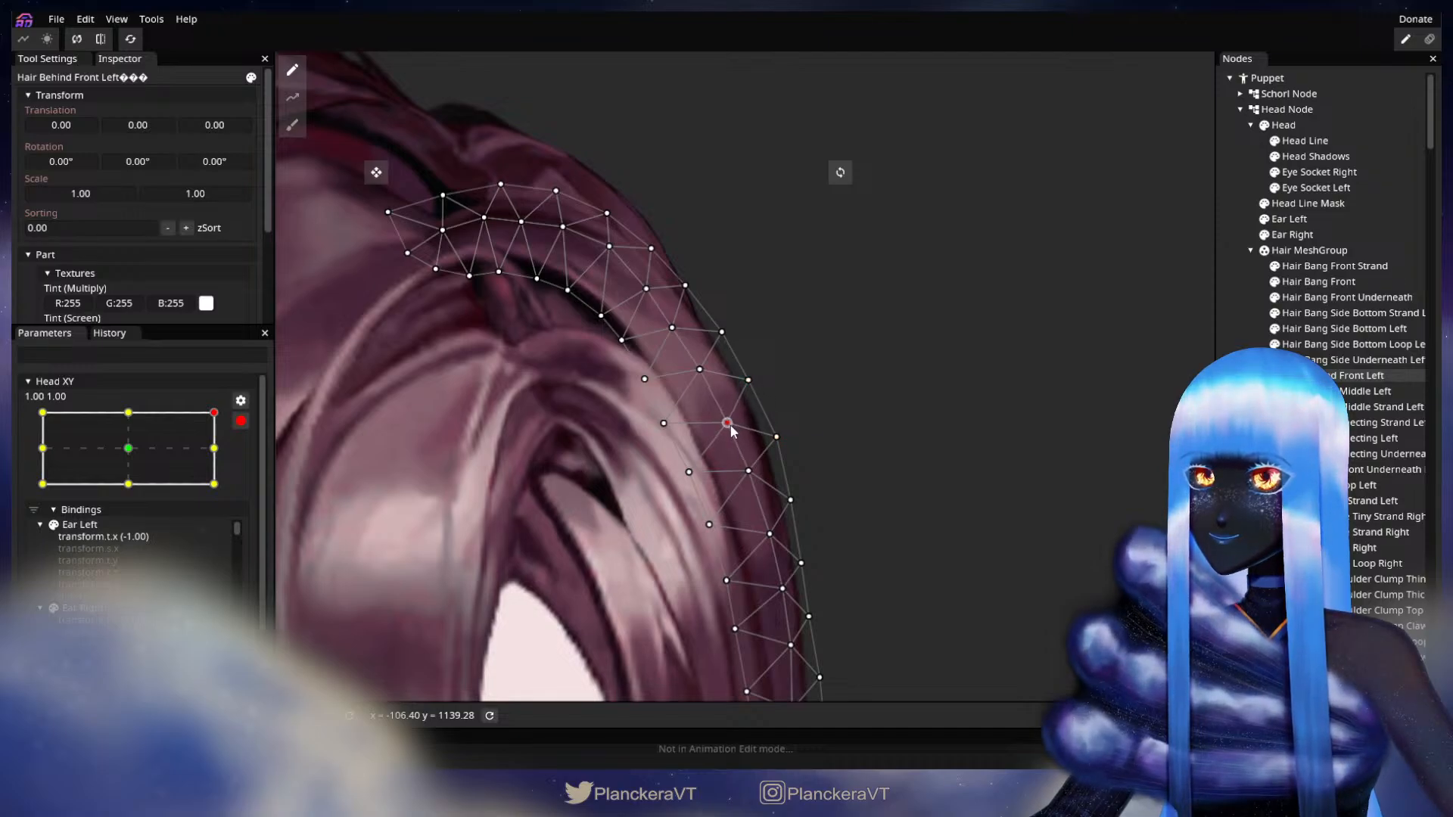
# Disarm Head XY and check the whole hair silhouette while moving the parameter near its 1.00, 1.00 corner.
pyautogui.click(966, 468)
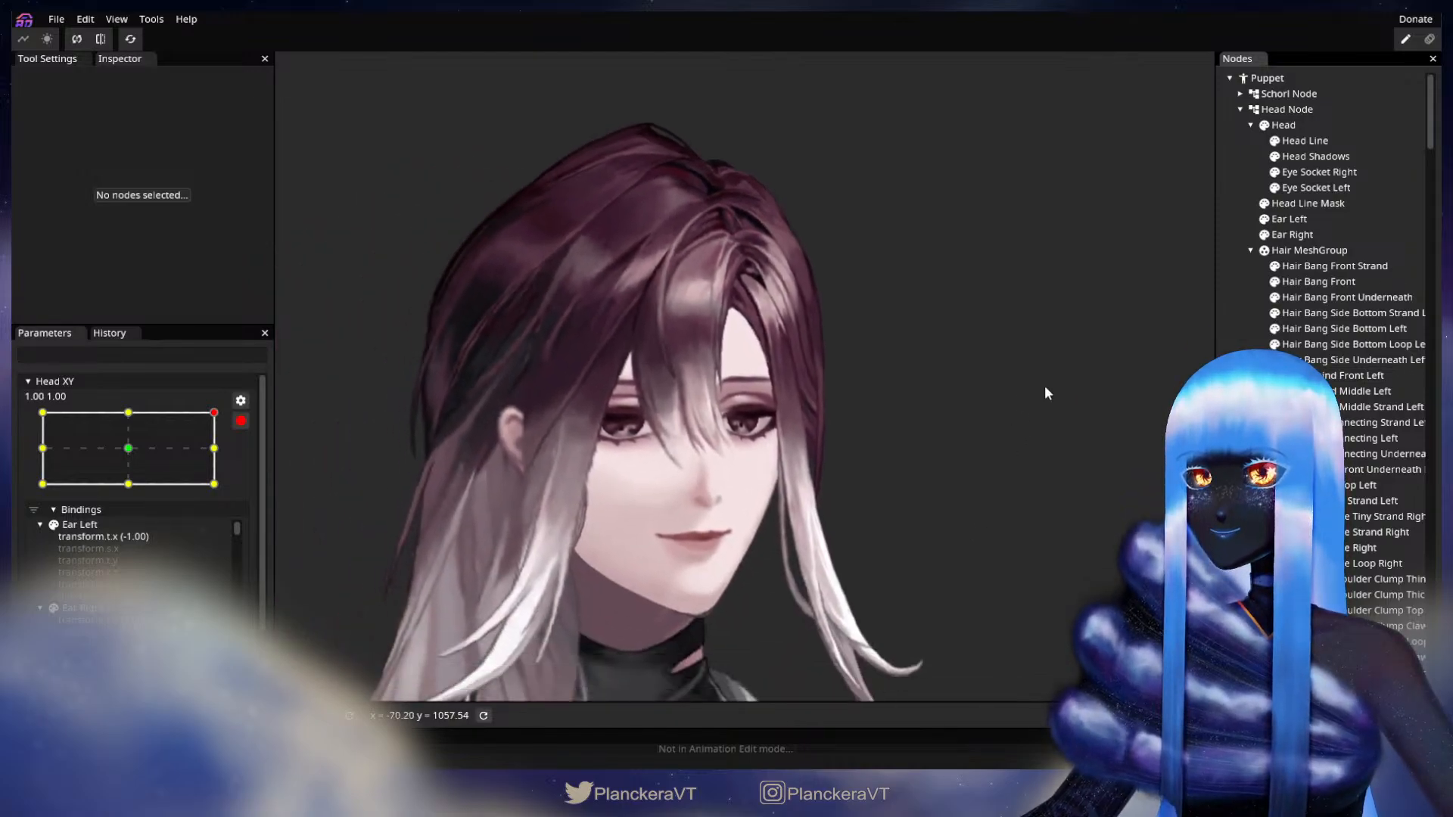
pyautogui.click(241, 421)
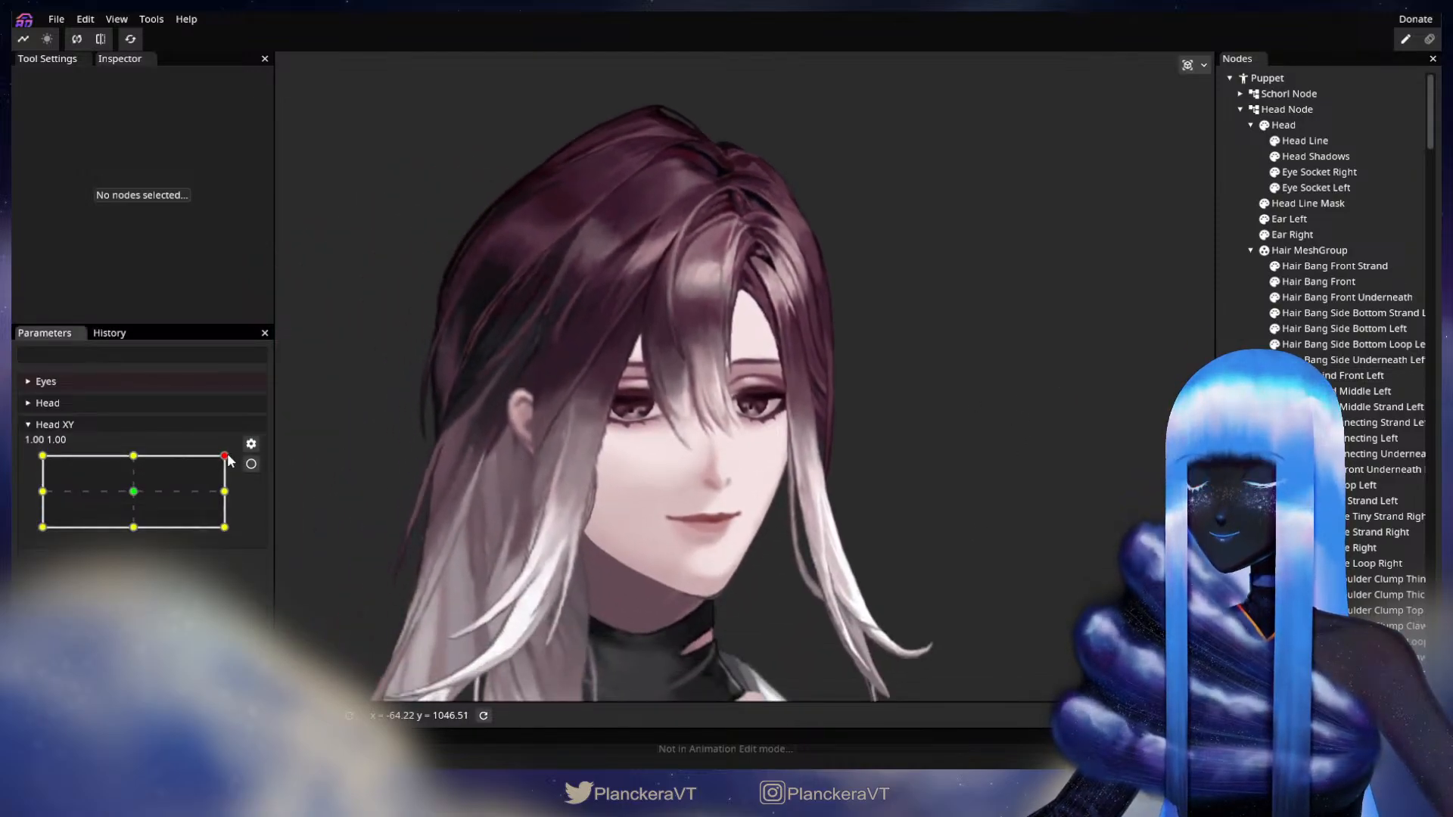
pyautogui.moveTo(225, 456)
pyautogui.mouseDown()
pyautogui.moveTo(227, 490)
pyautogui.moveTo(237, 456)
pyautogui.mouseUp()
# Rearm Head XY at 1.00, 1.00 and pull the mid-height outer and centre vertices of Hair Behind Front Left slightly inward.
pyautogui.click(252, 464)
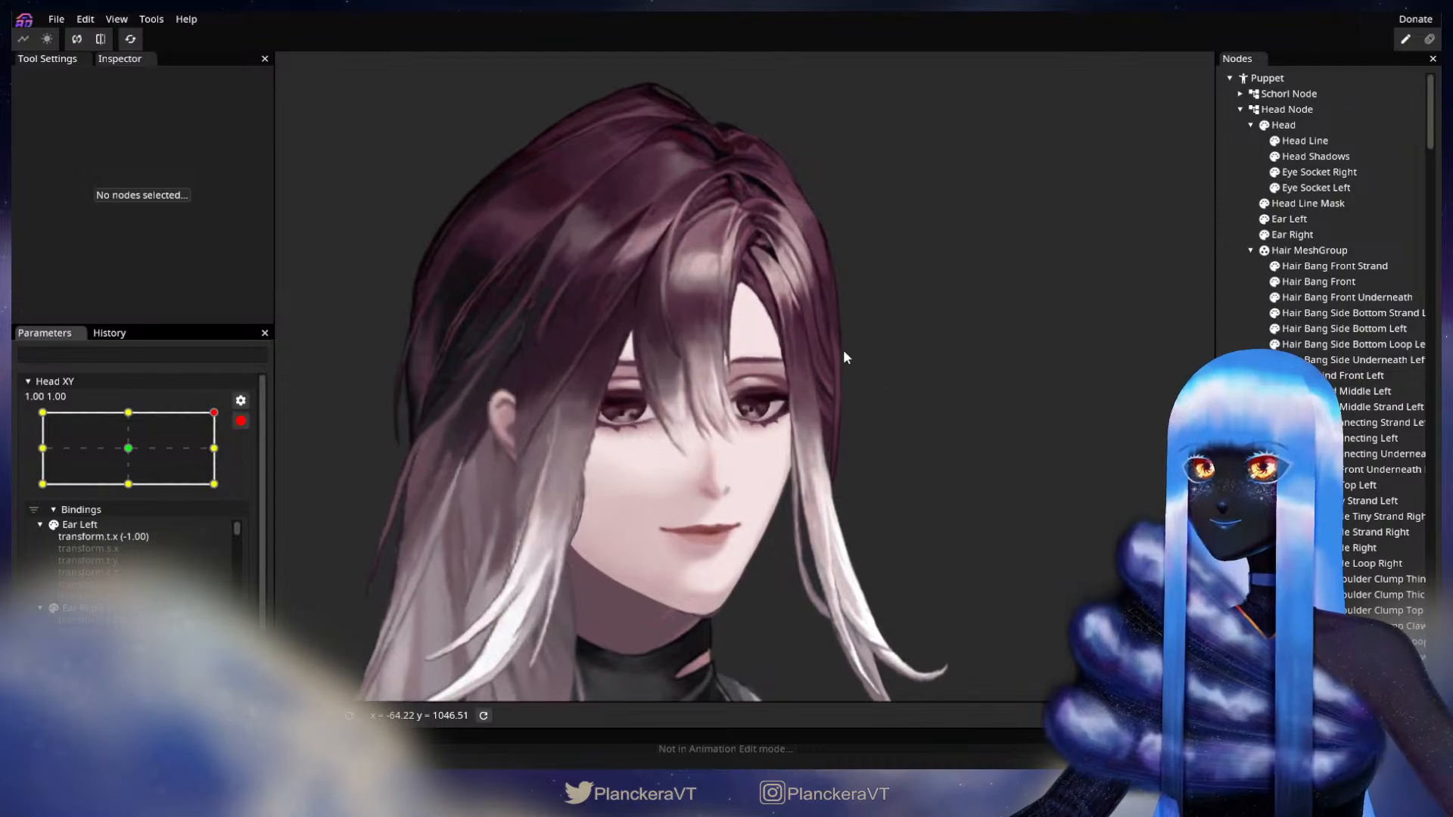
pyautogui.scroll(5, 843, 349)
pyautogui.scroll(2, 886, 334)
pyautogui.moveTo(911, 238); pyautogui.dragTo(796, 490)
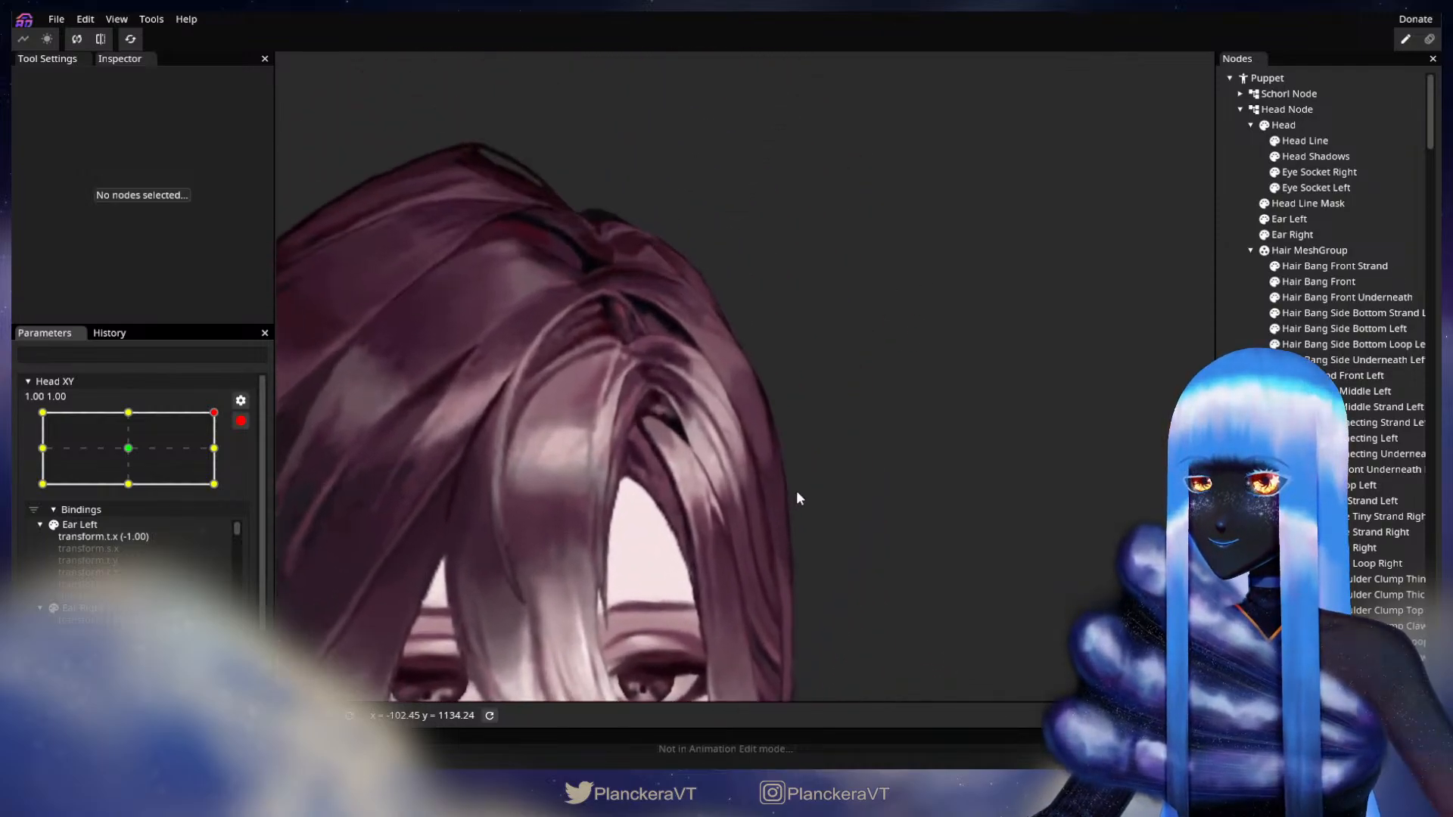
pyautogui.scroll(3, 823, 464)
pyautogui.scroll(2, 839, 464)
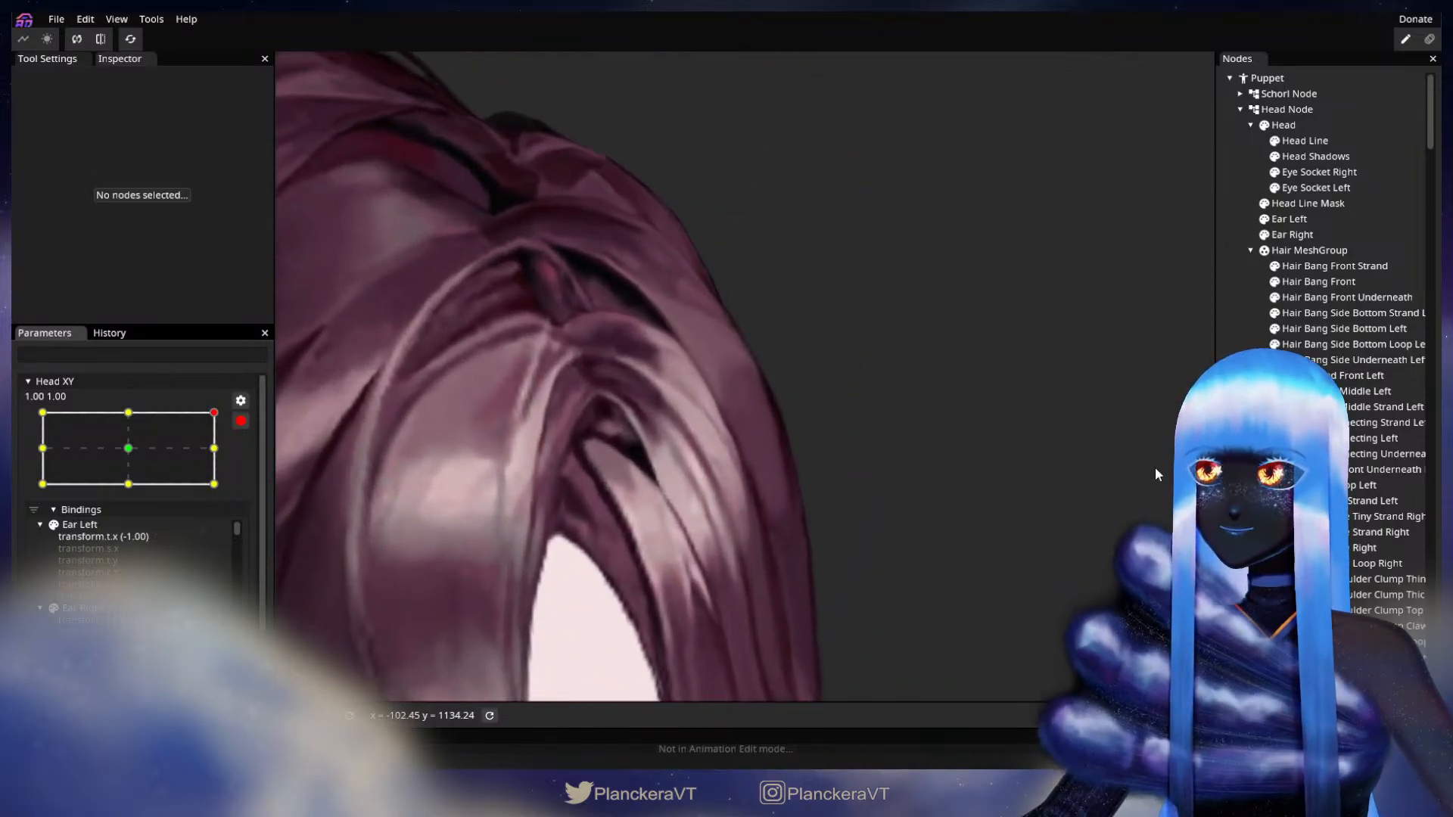
pyautogui.click(1332, 375)
pyautogui.scroll(3, 861, 475)
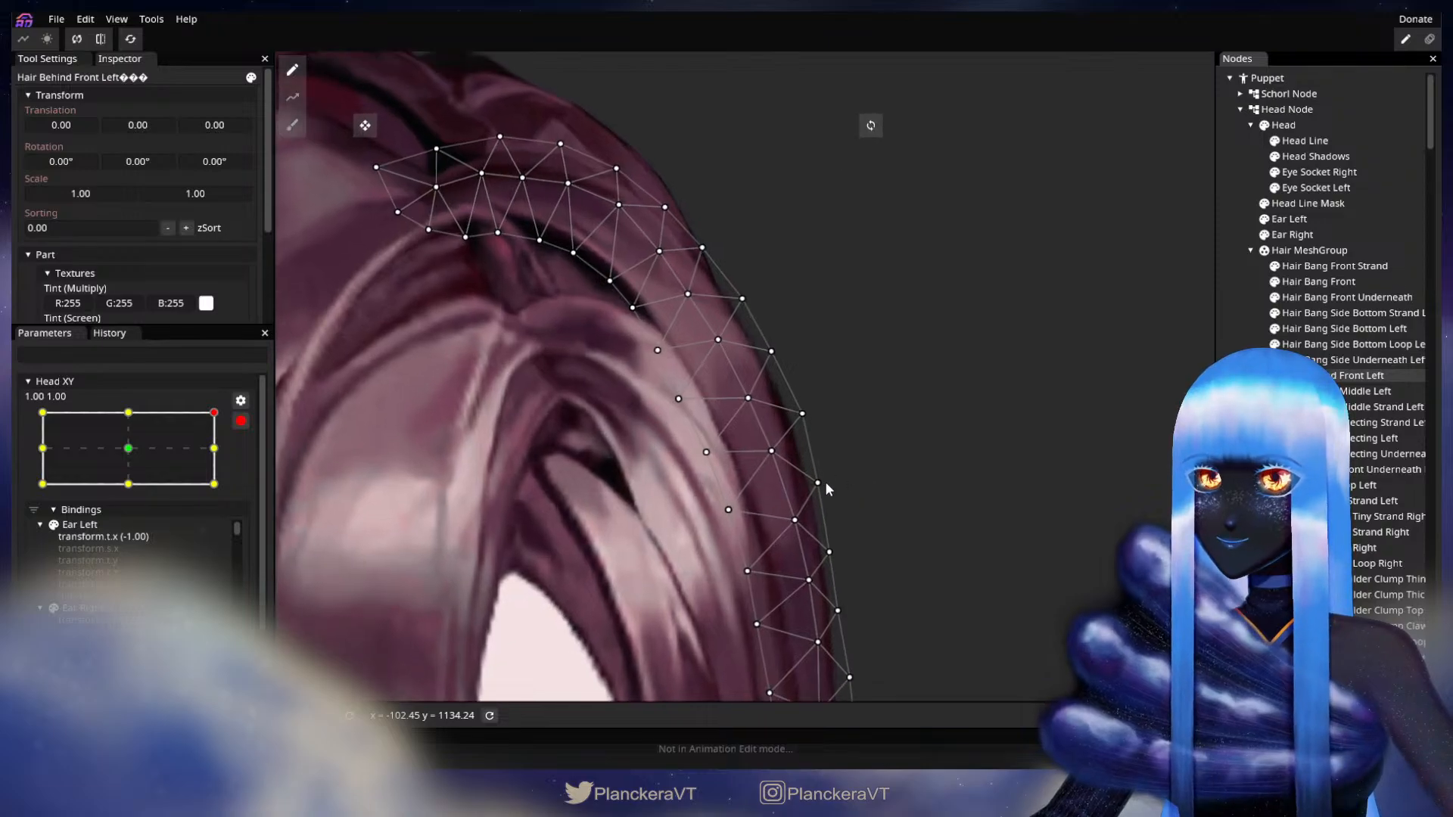
pyautogui.click(817, 478)
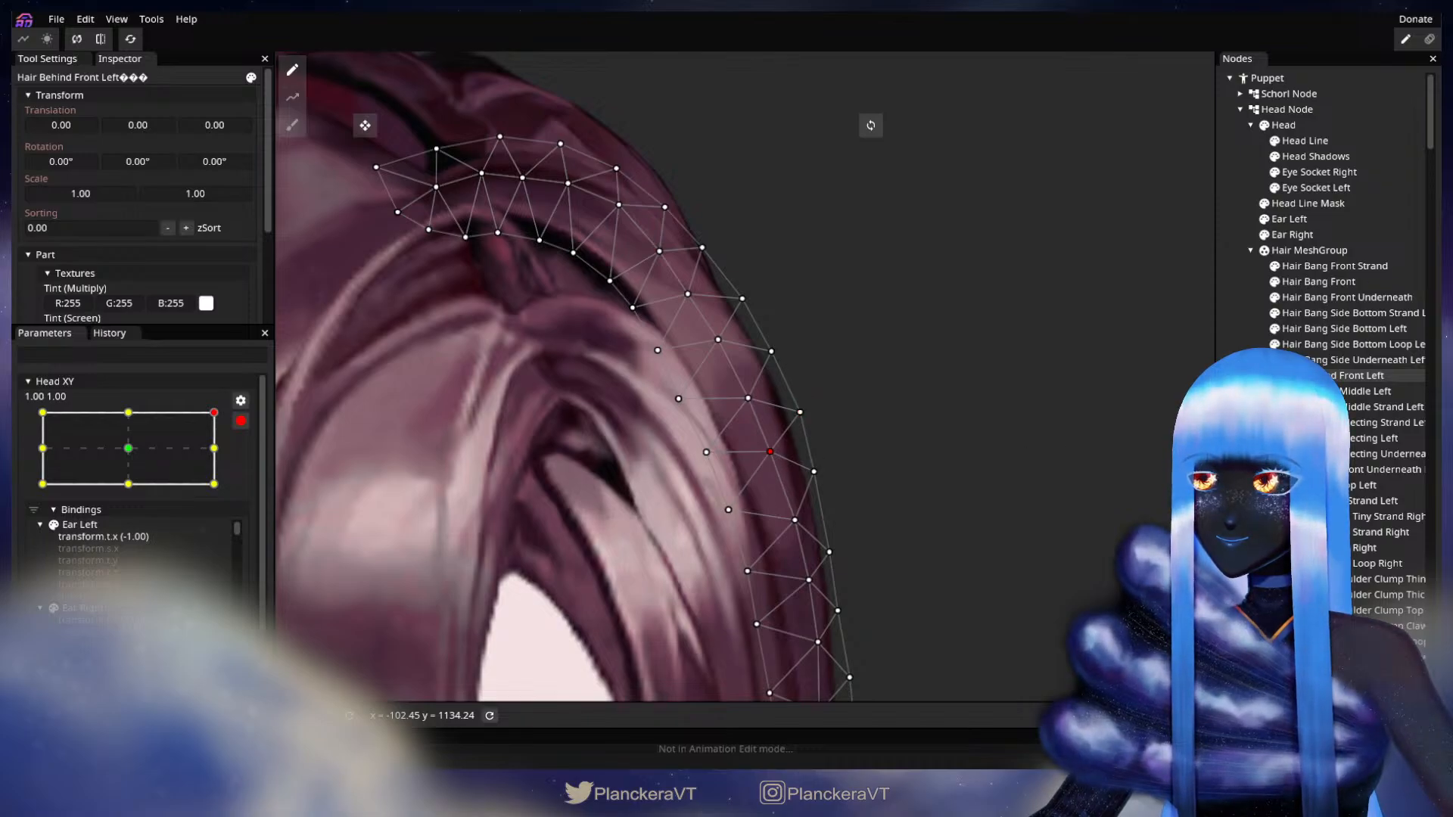
# Deselect Hair Behind Front Left, disarm Head XY and test the head turn around the 1.00, 1.00 corner.
pyautogui.click(961, 530)
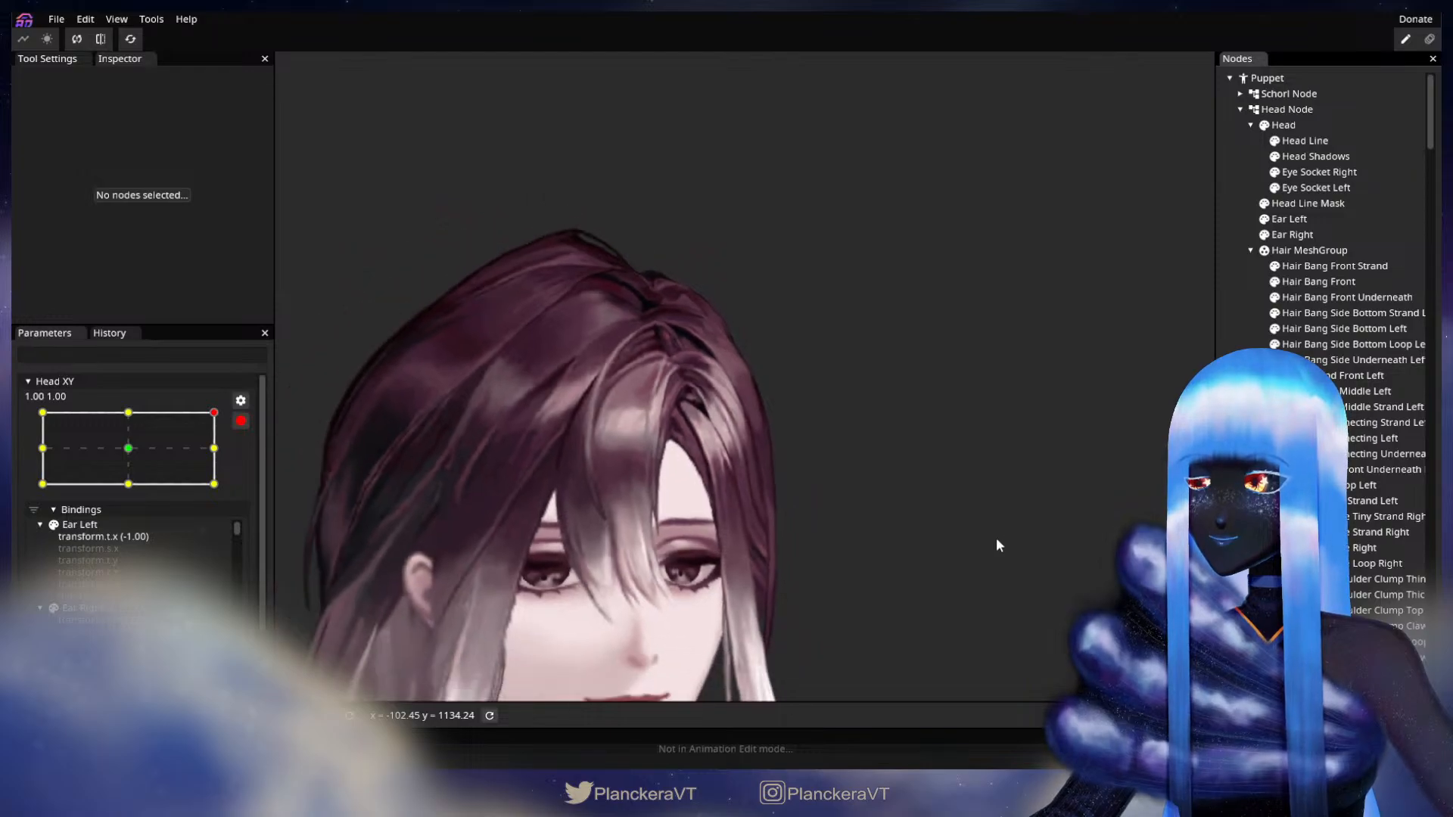
pyautogui.moveTo(997, 540); pyautogui.dragTo(1032, 437)
pyautogui.scroll(2, 241, 430)
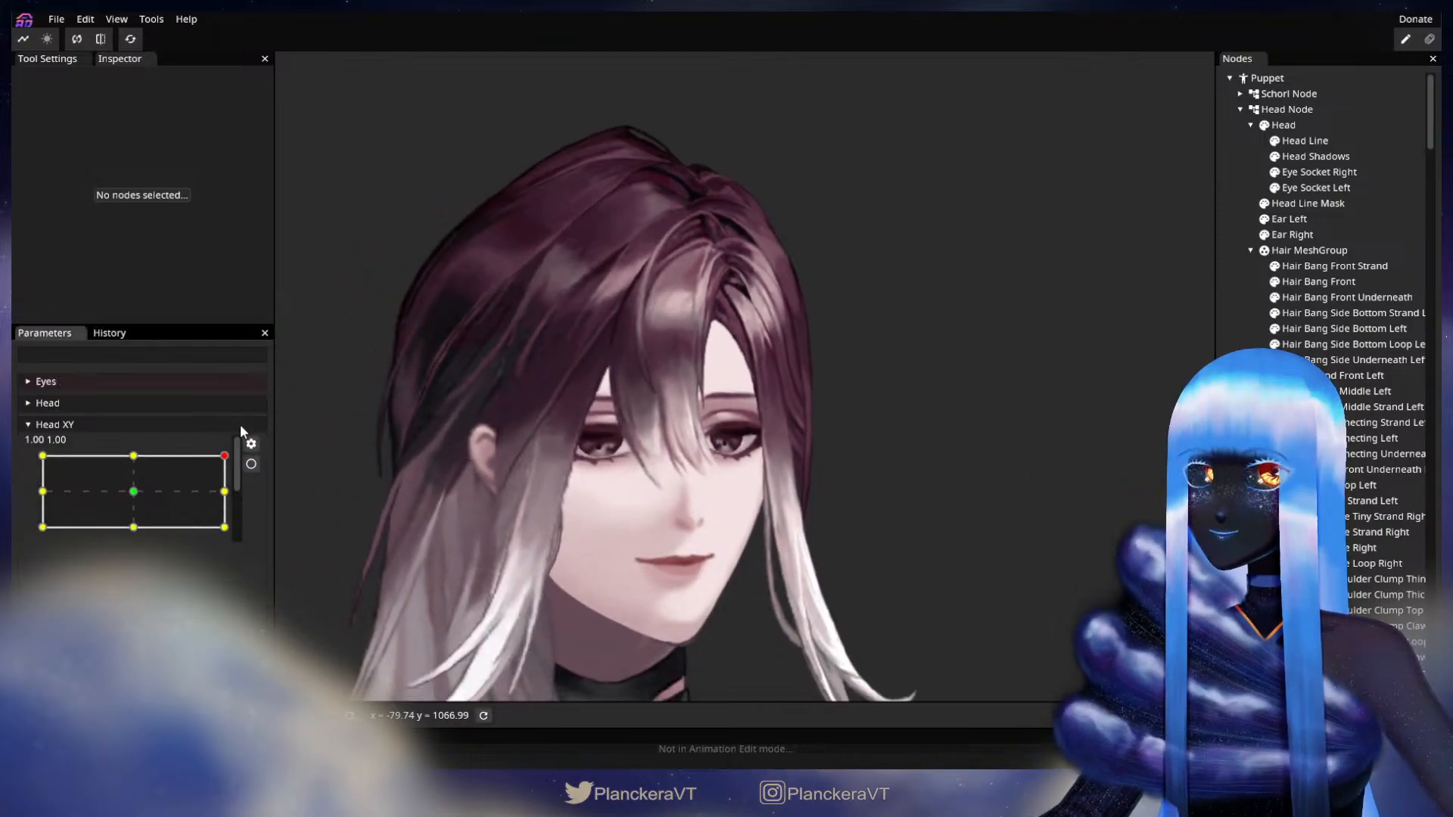
pyautogui.moveTo(235, 460)
pyautogui.mouseDown()
pyautogui.moveTo(228, 498)
pyautogui.moveTo(231, 457)
pyautogui.mouseUp()
# Fine-tune the outer-edge vertices along the upper curve of Hair Behind Front Left with Head XY armed at 1.00, 1.00.
pyautogui.click(251, 464)
pyautogui.scroll(4, 862, 359)
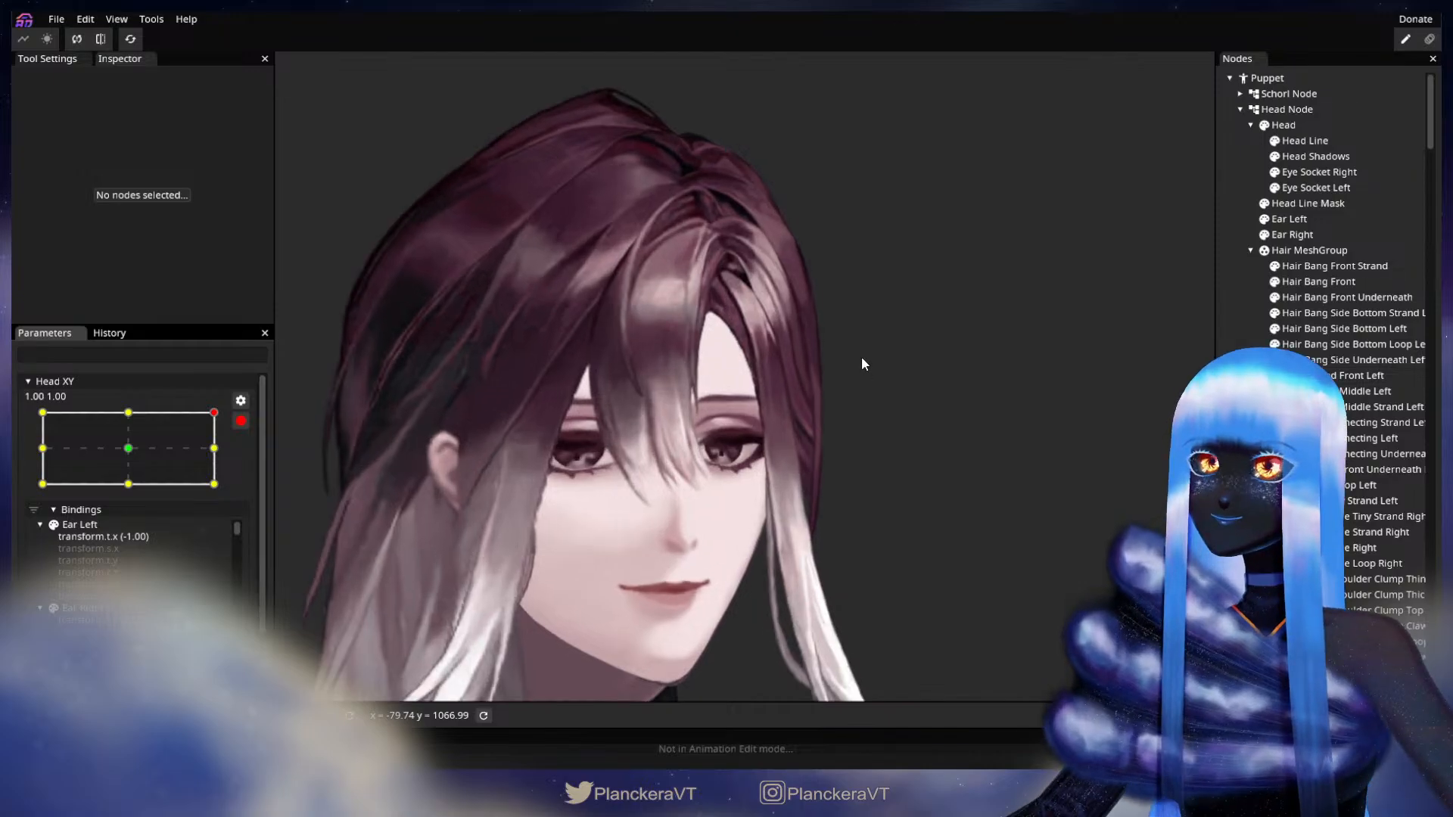
pyautogui.scroll(5, 861, 364)
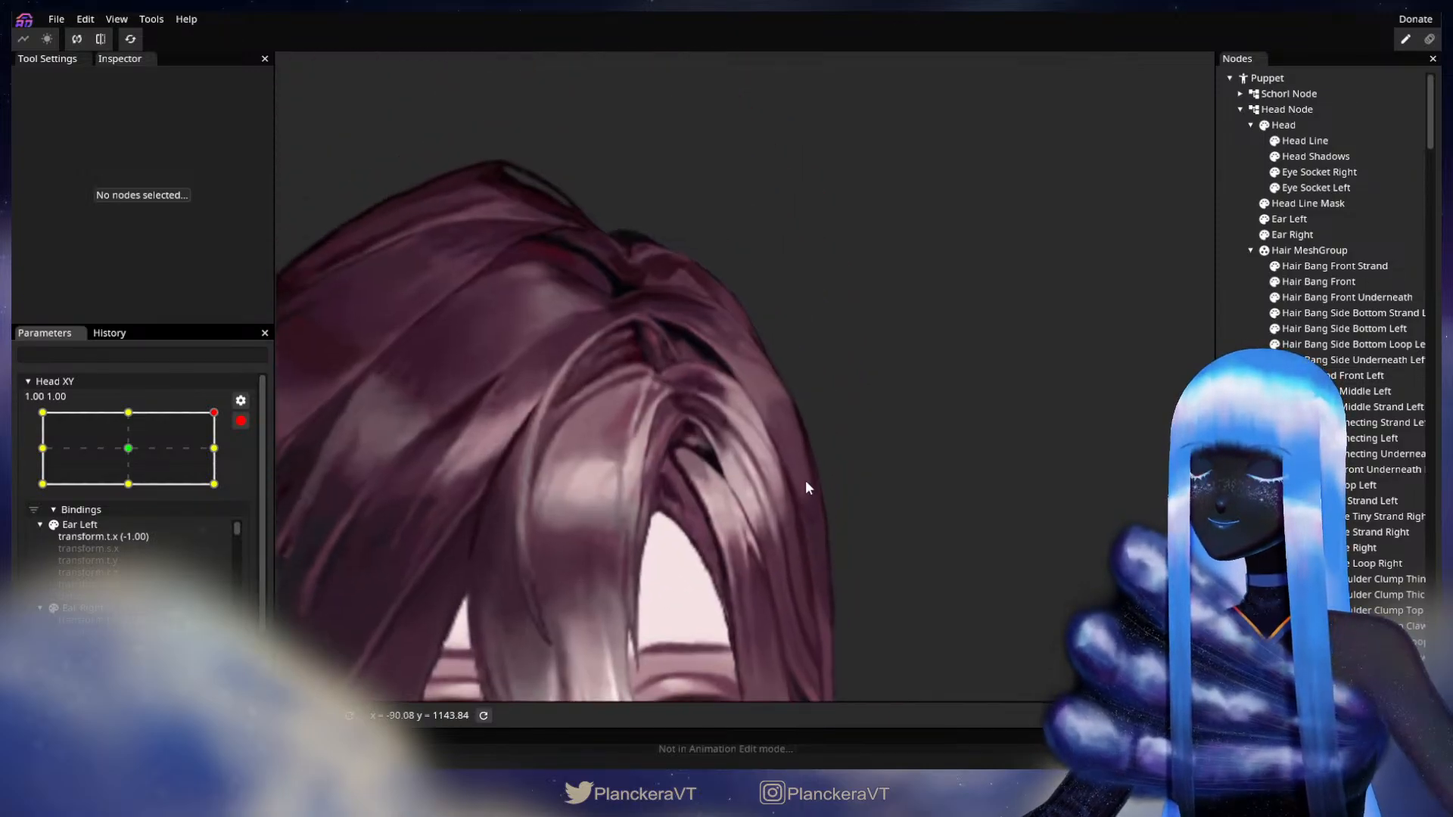
pyautogui.scroll(3, 873, 481)
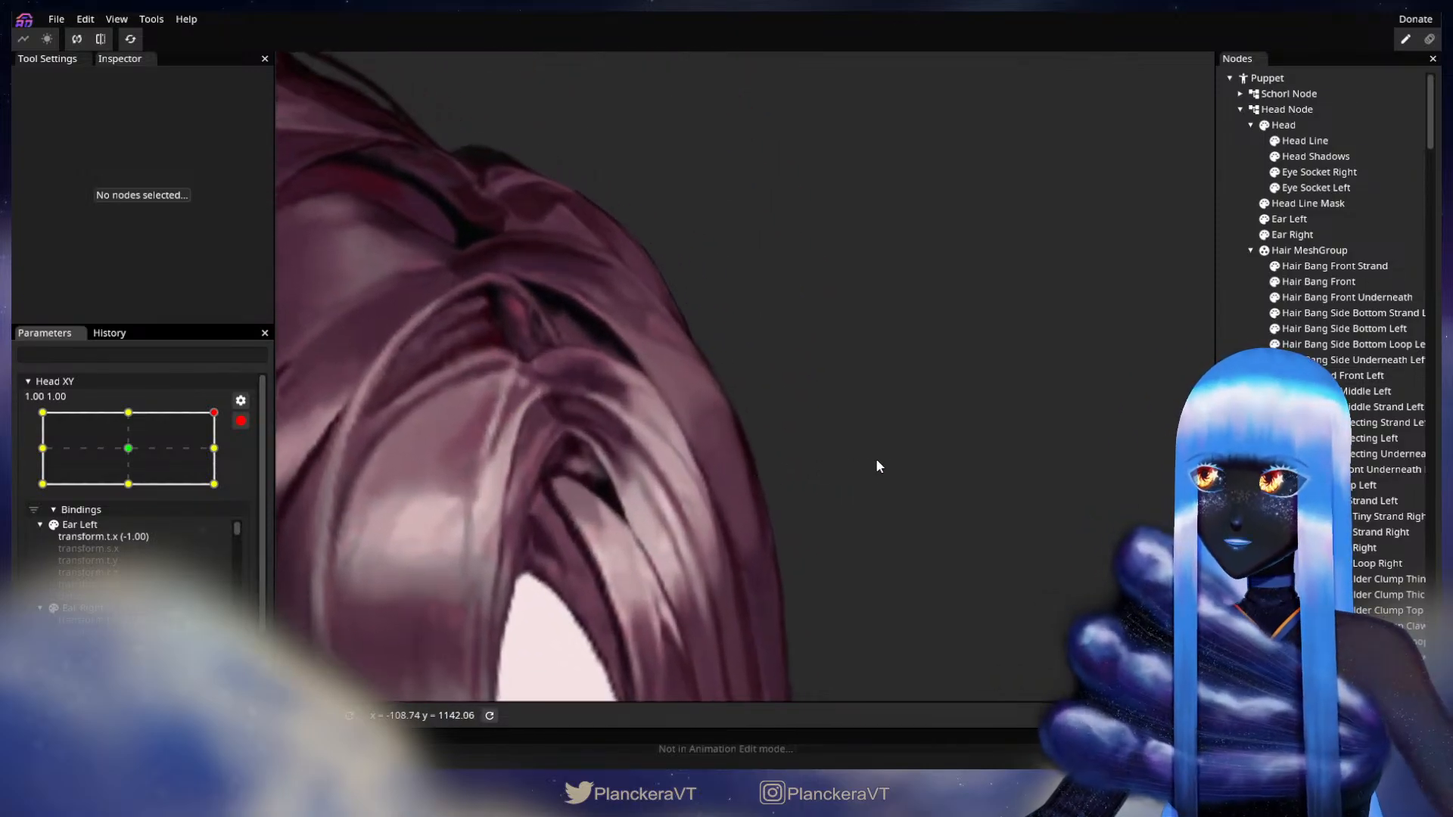
pyautogui.click(1332, 375)
pyautogui.scroll(1, 852, 466)
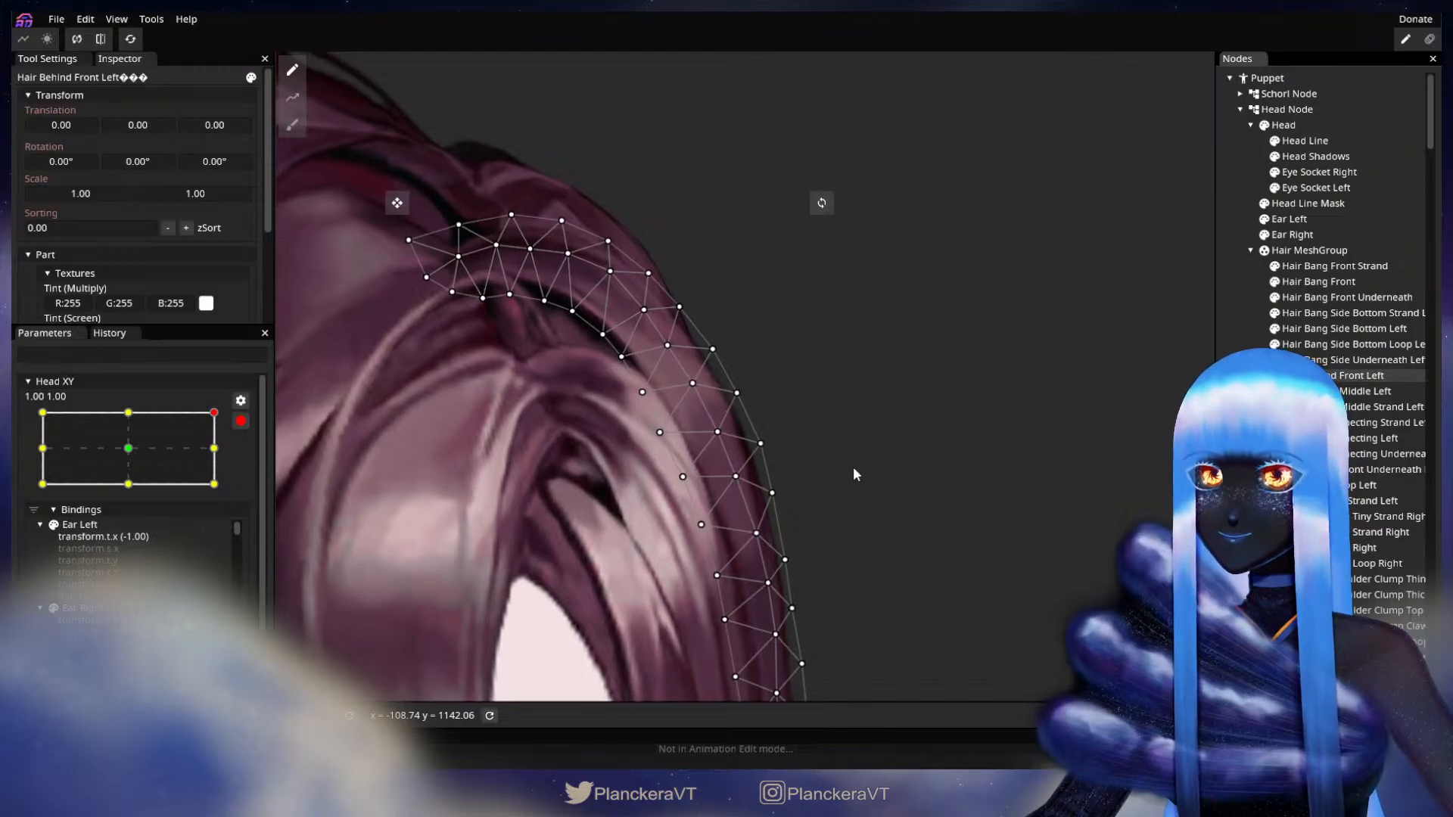
pyautogui.click(735, 397)
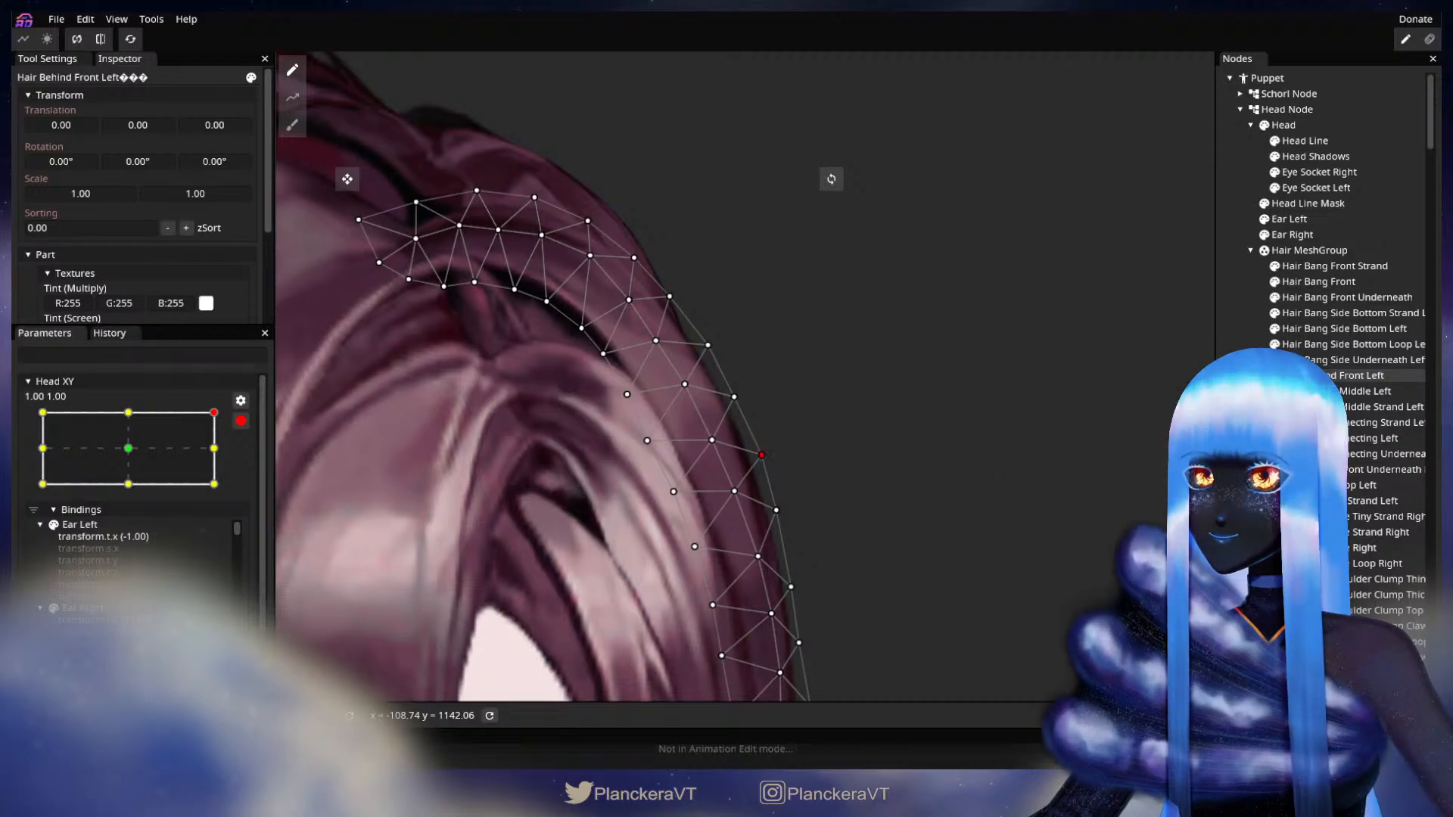
# Disarm Head XY with nothing selected and inspect how the hair outline follows the head around 1.00, 1.00.
pyautogui.click(1062, 518)
pyautogui.scroll(-2, 926, 560)
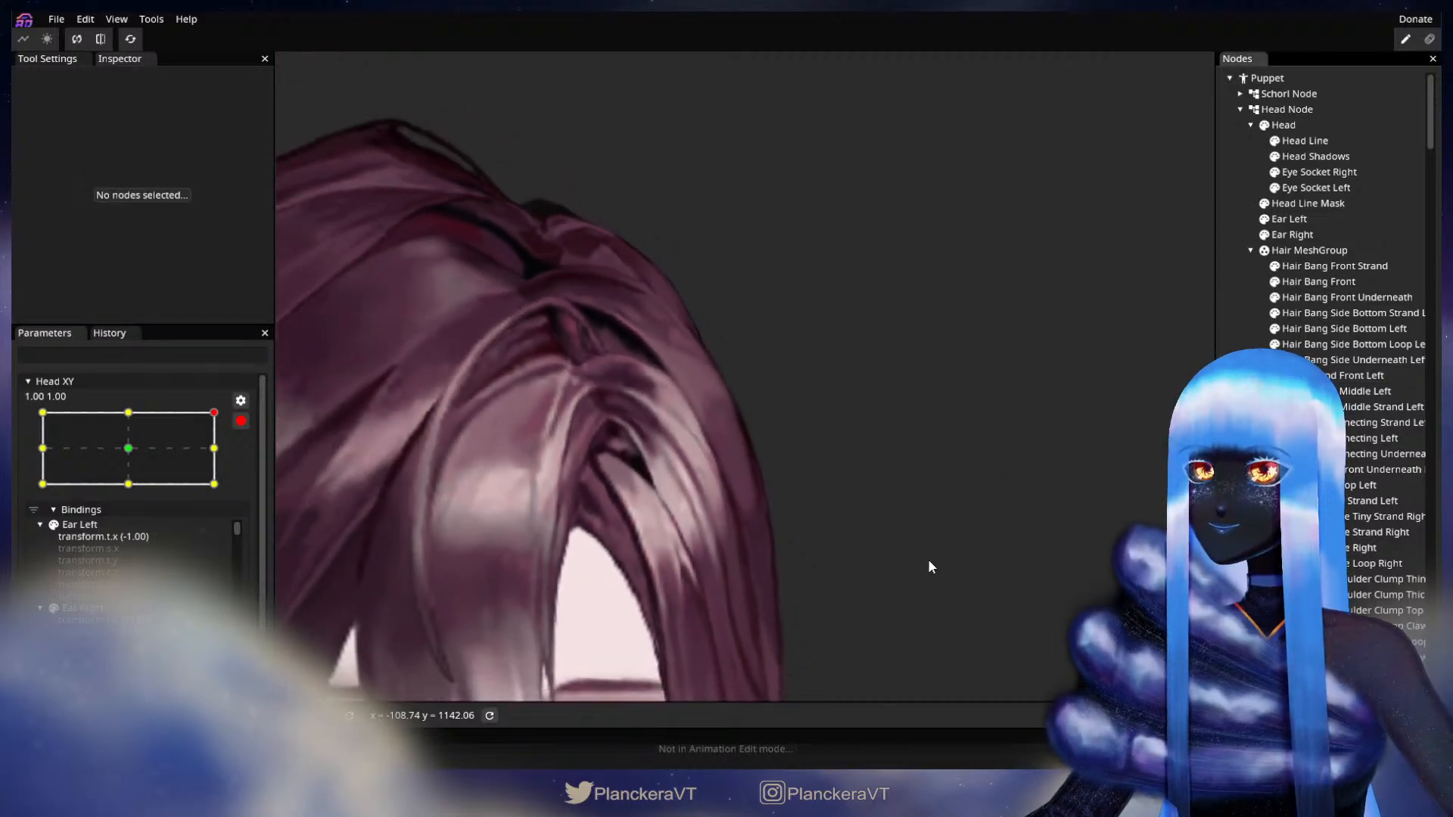
pyautogui.moveTo(933, 564); pyautogui.dragTo(945, 491)
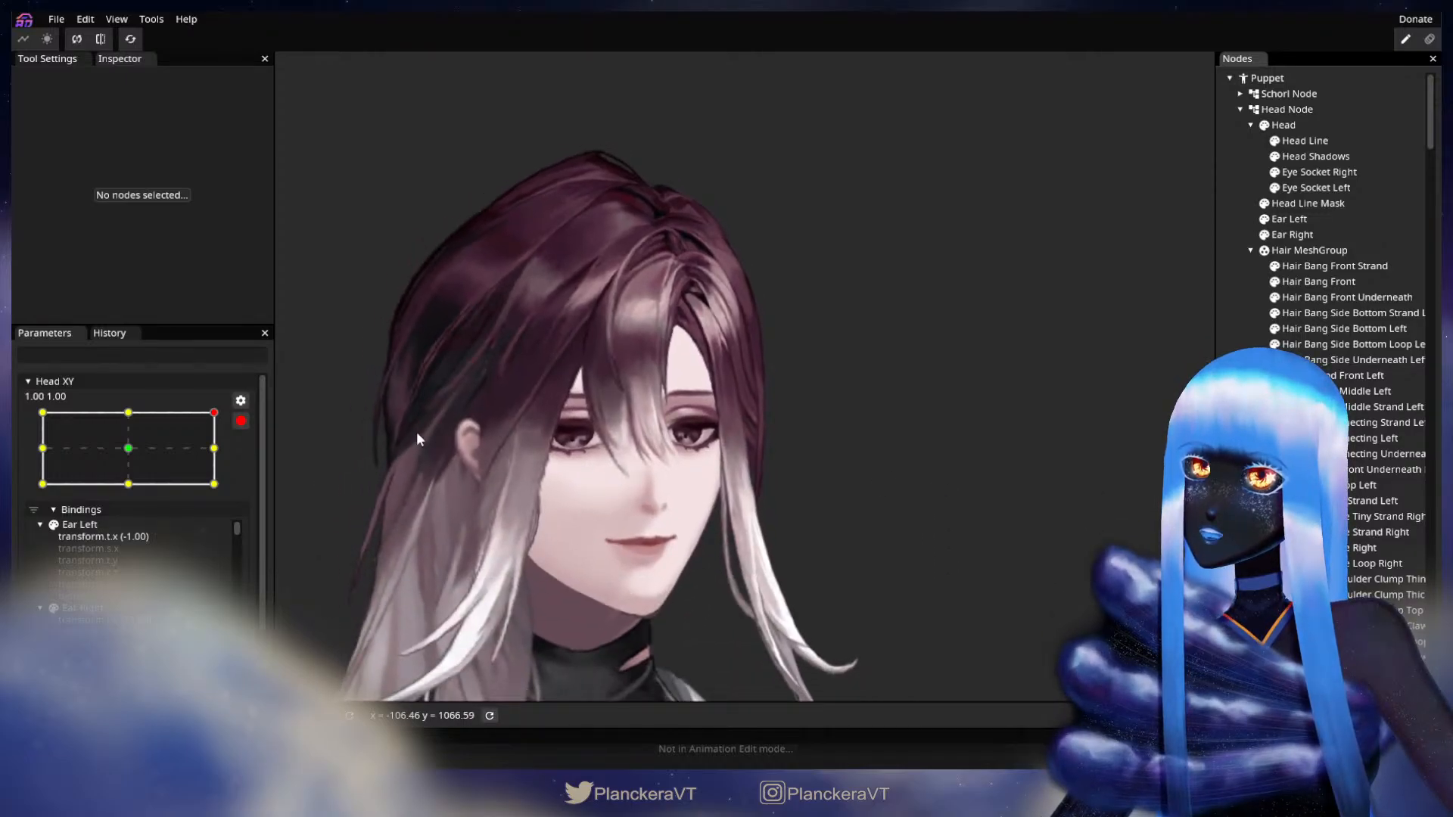
pyautogui.click(241, 421)
pyautogui.moveTo(230, 454); pyautogui.dragTo(259, 469)
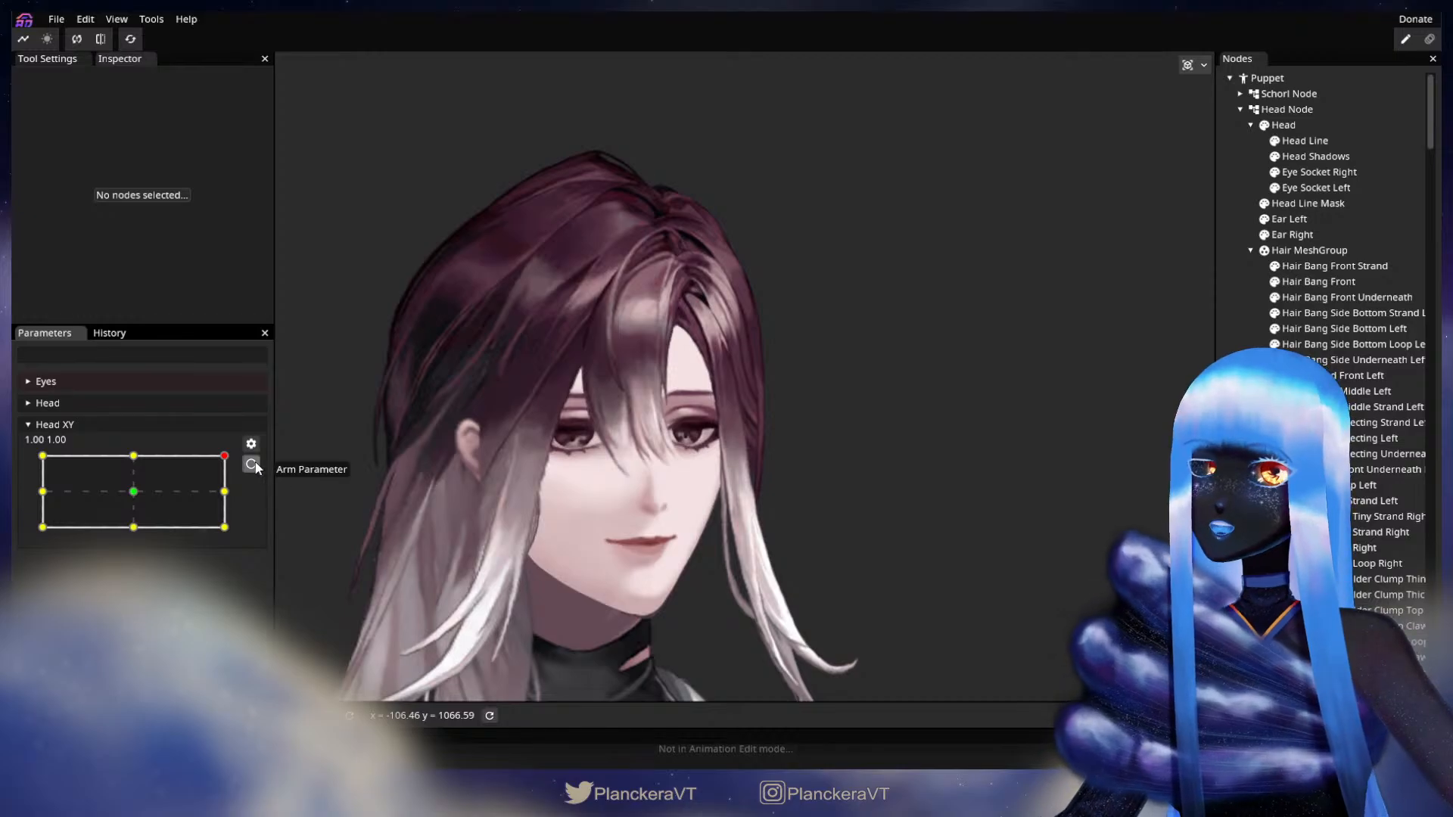
# Arm Head XY at 1.00, 1.00 and nudge the outer-edge vertices of Hair Behind Front Left just below the upper curve.
pyautogui.click(252, 465)
pyautogui.scroll(2, 792, 453)
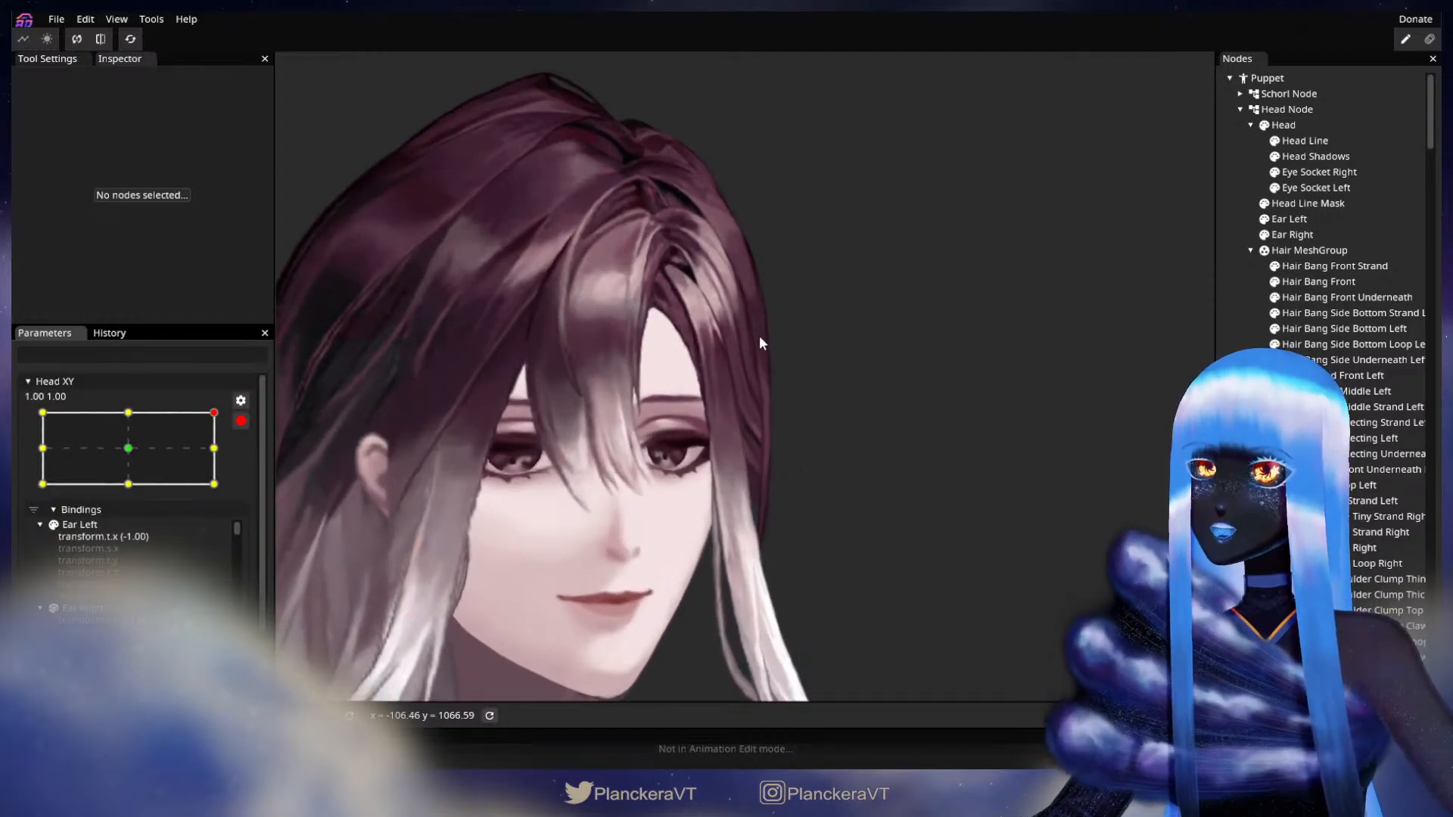
pyautogui.scroll(5, 784, 378)
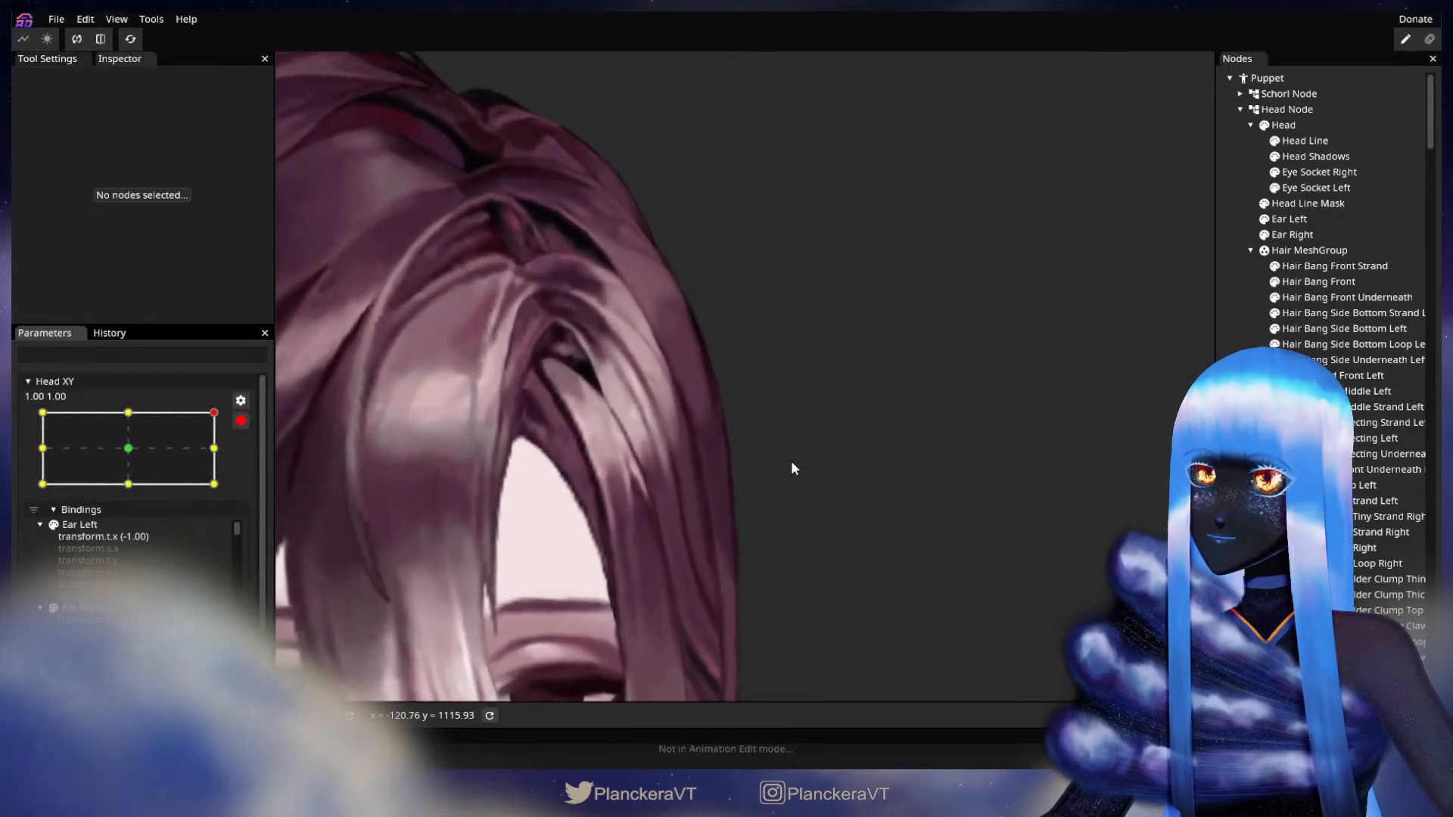
pyautogui.moveTo(792, 461); pyautogui.dragTo(853, 465)
pyautogui.scroll(2, 887, 462)
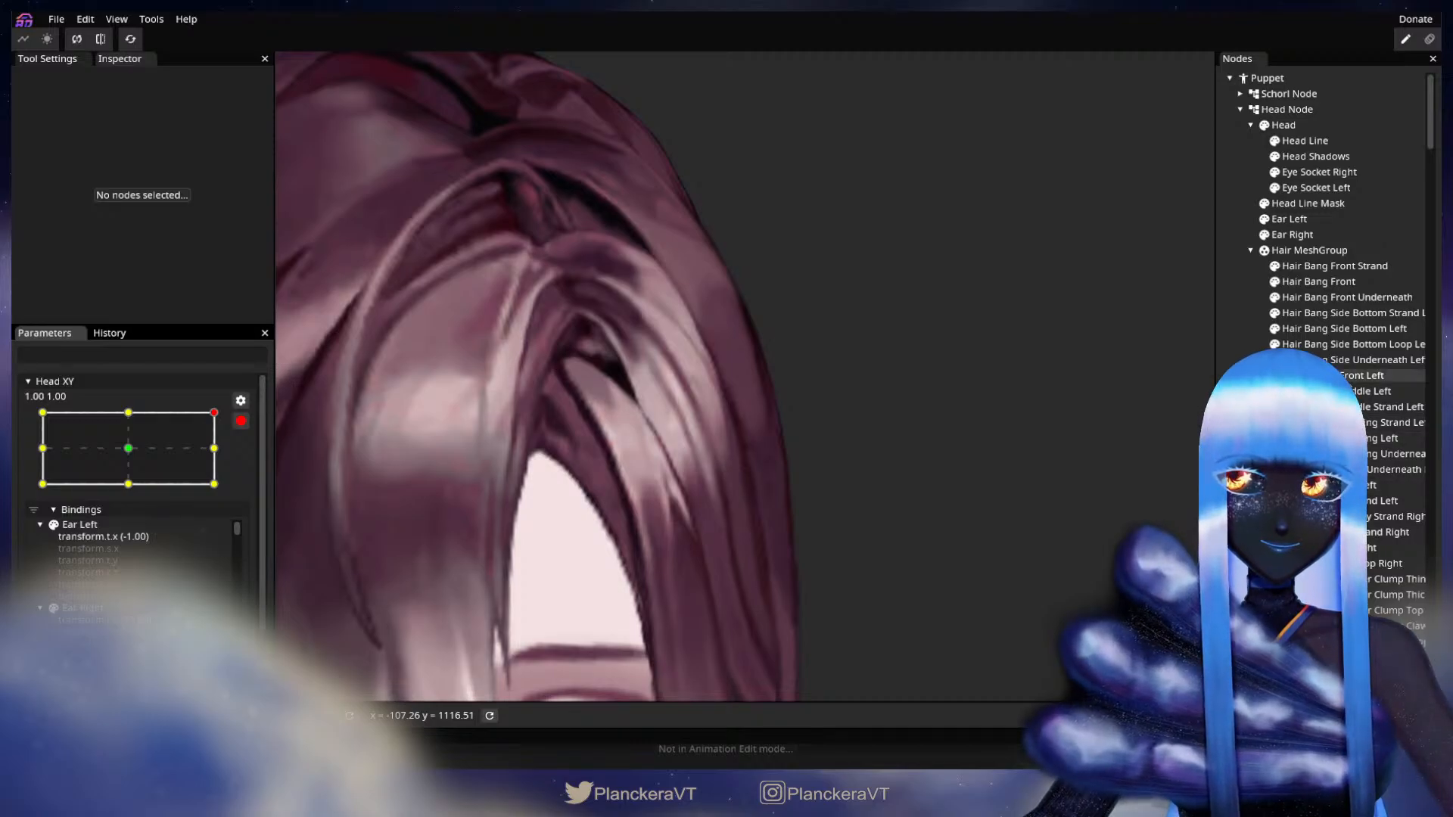
pyautogui.click(1309, 375)
pyautogui.scroll(2, 887, 500)
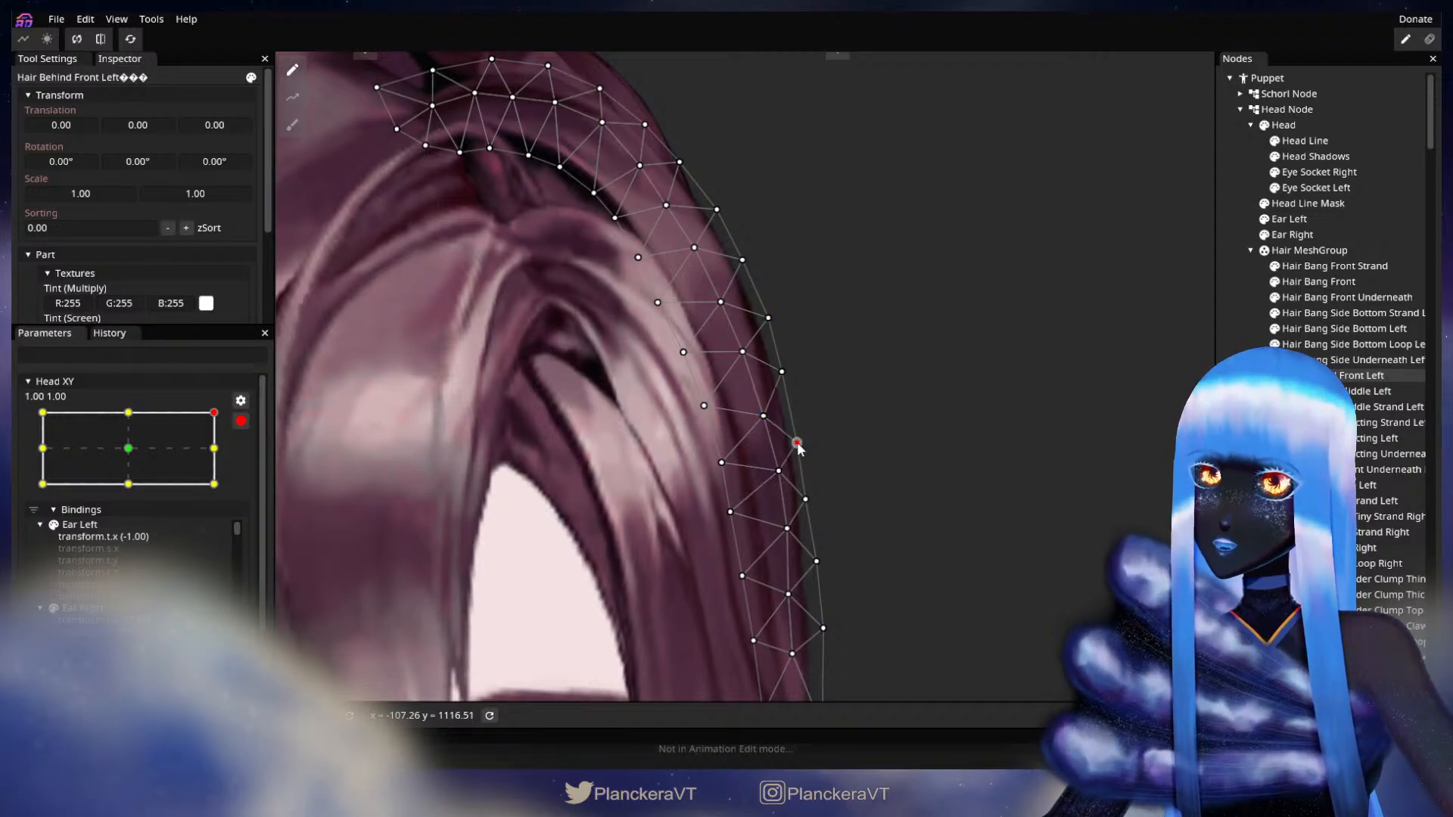
pyautogui.moveTo(776, 488); pyautogui.dragTo(806, 430)
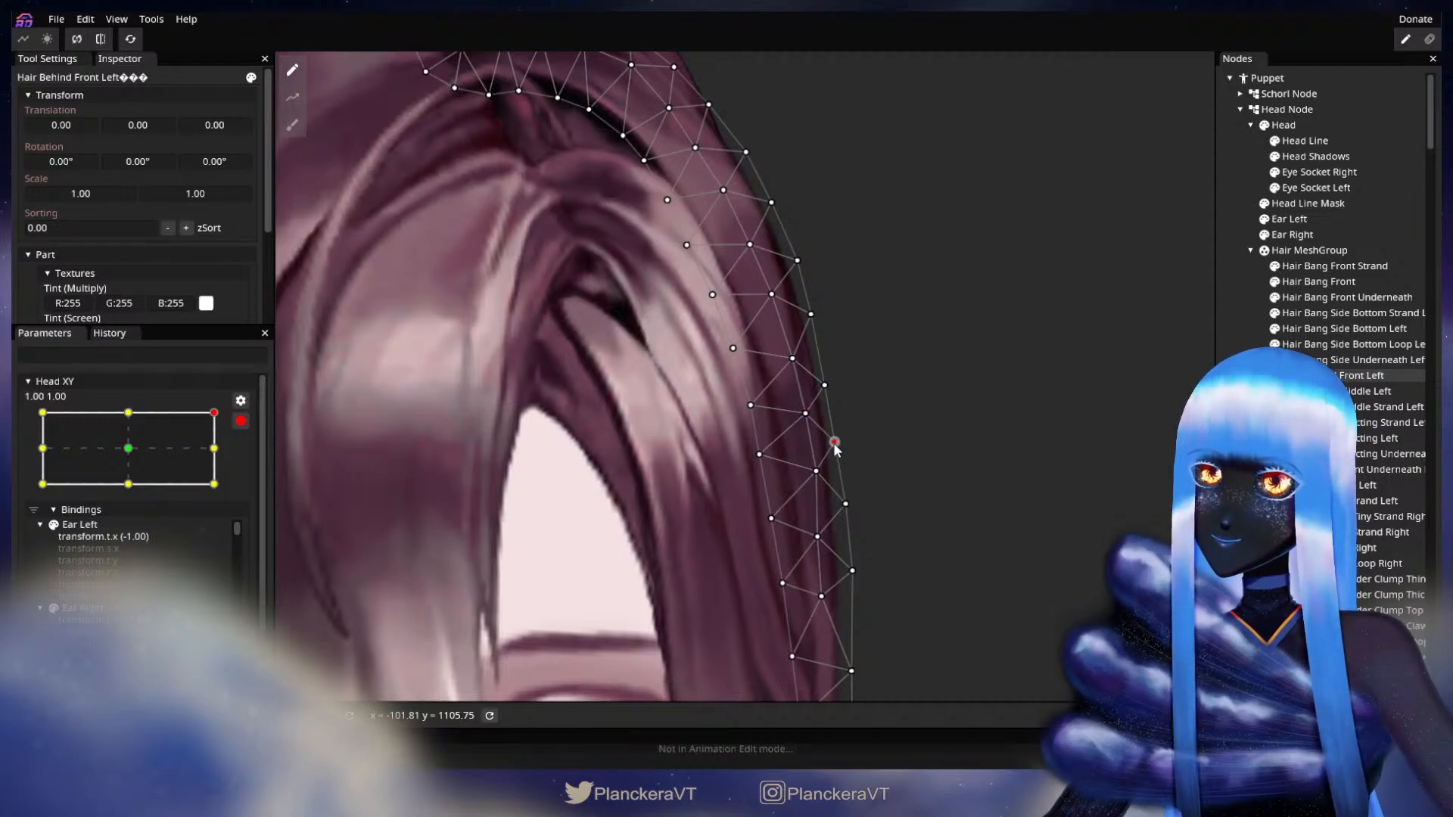
pyautogui.click(1133, 459)
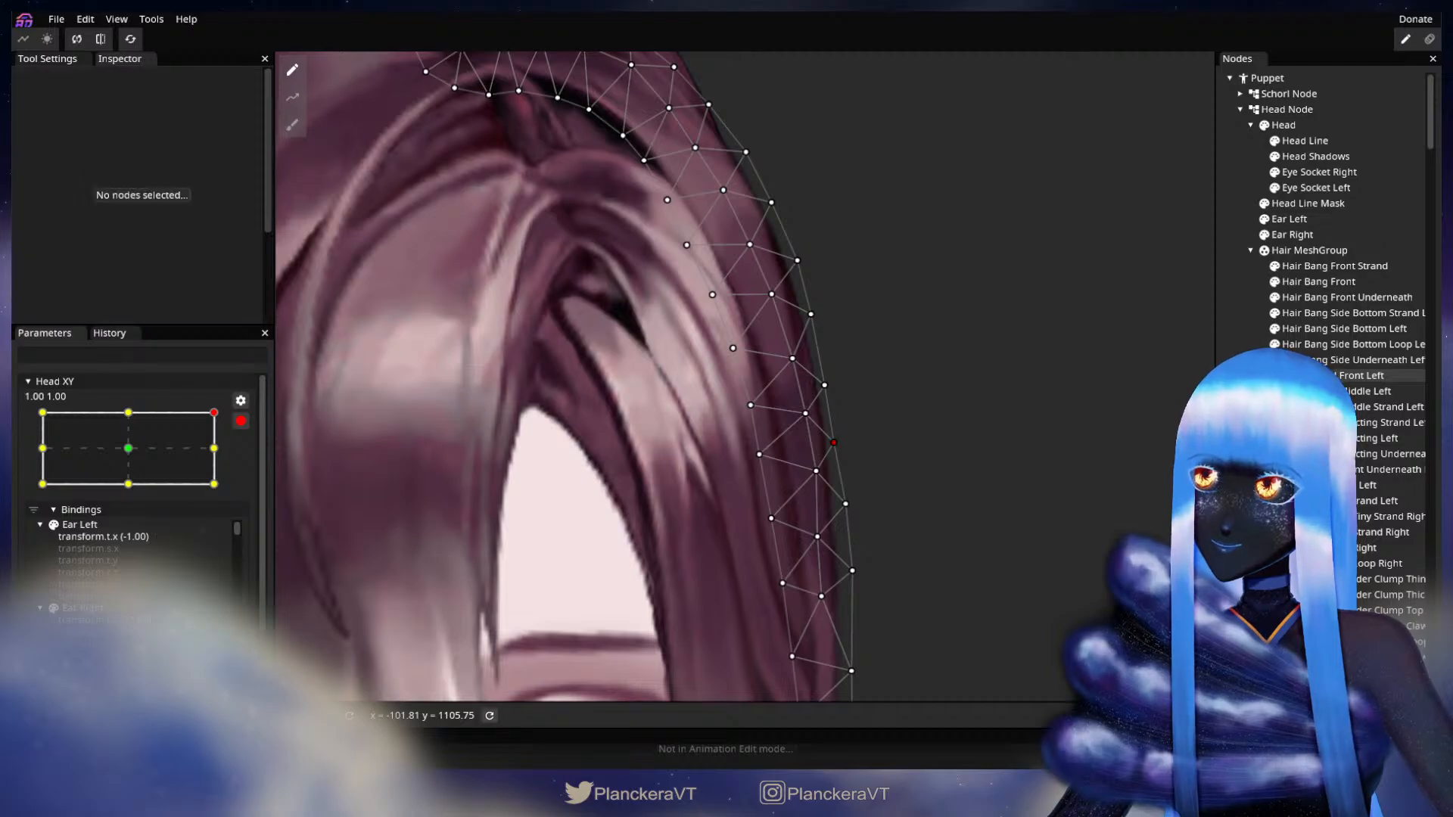
# Disarm Head XY with nothing selected and test the head turn from 1.00, 1.00 down to 1.00, -1.00.
pyautogui.scroll(-3, 939, 541)
pyautogui.scroll(-5, 952, 530)
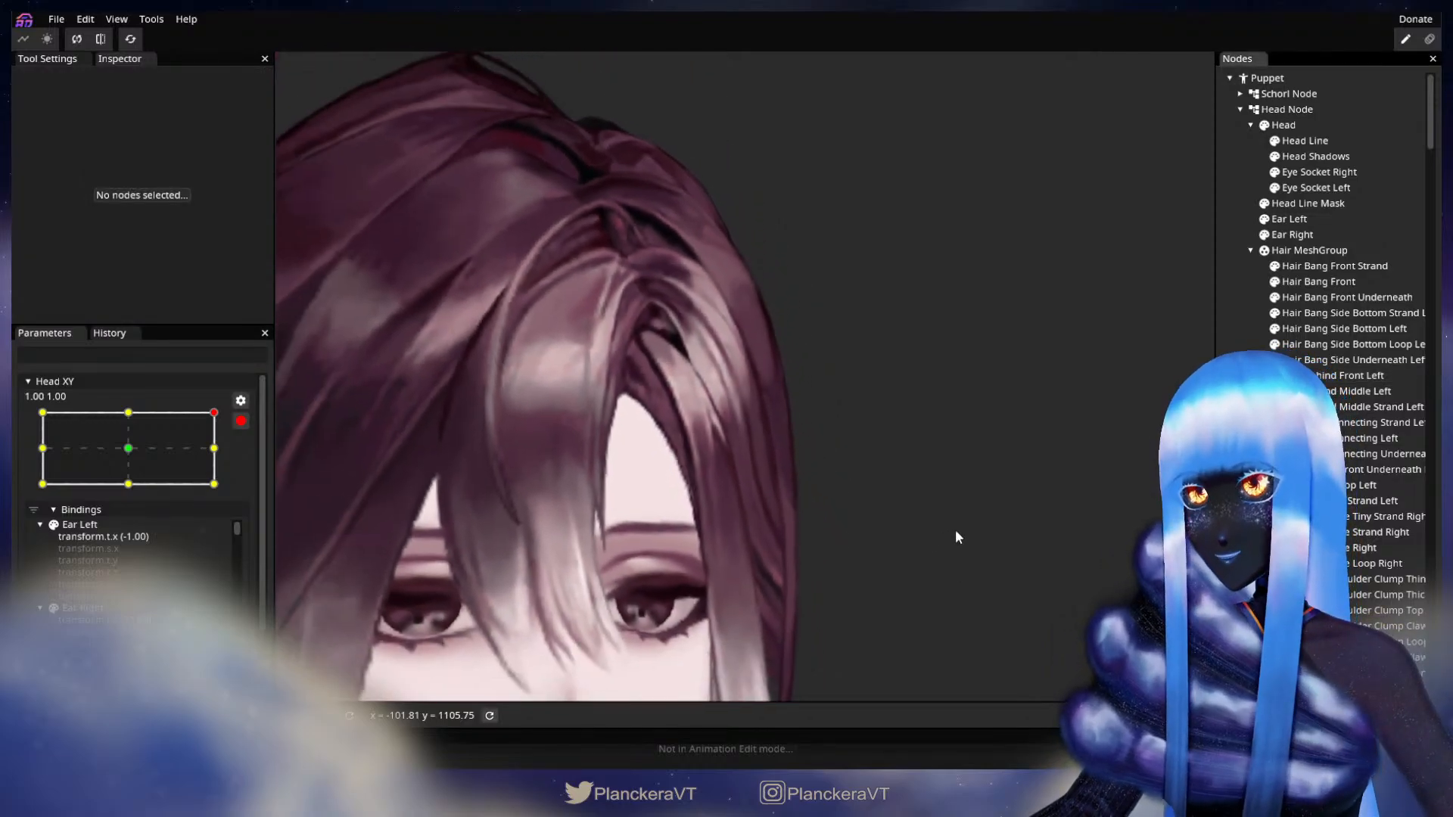
pyautogui.scroll(-2, 946, 530)
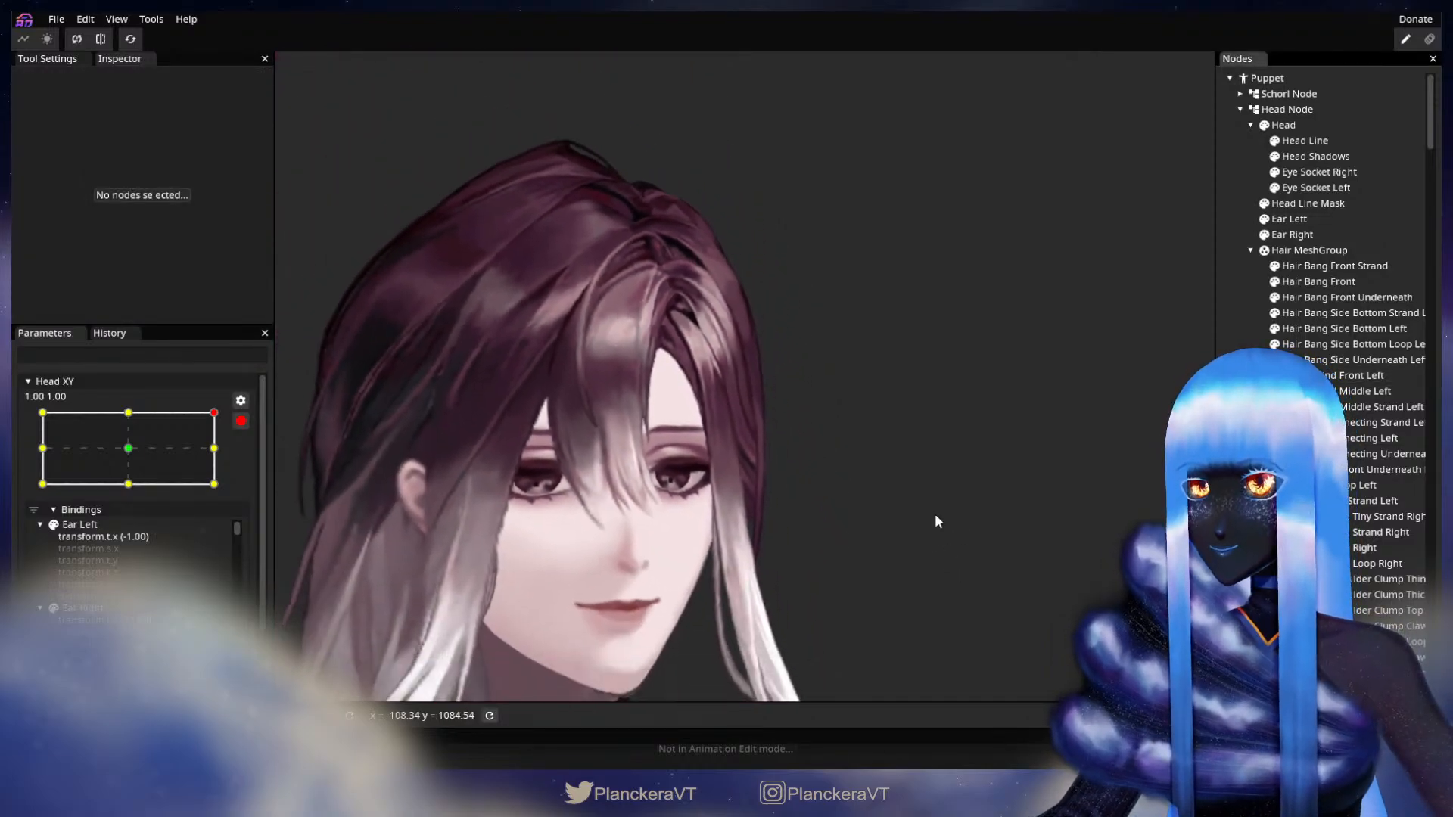
pyautogui.click(240, 421)
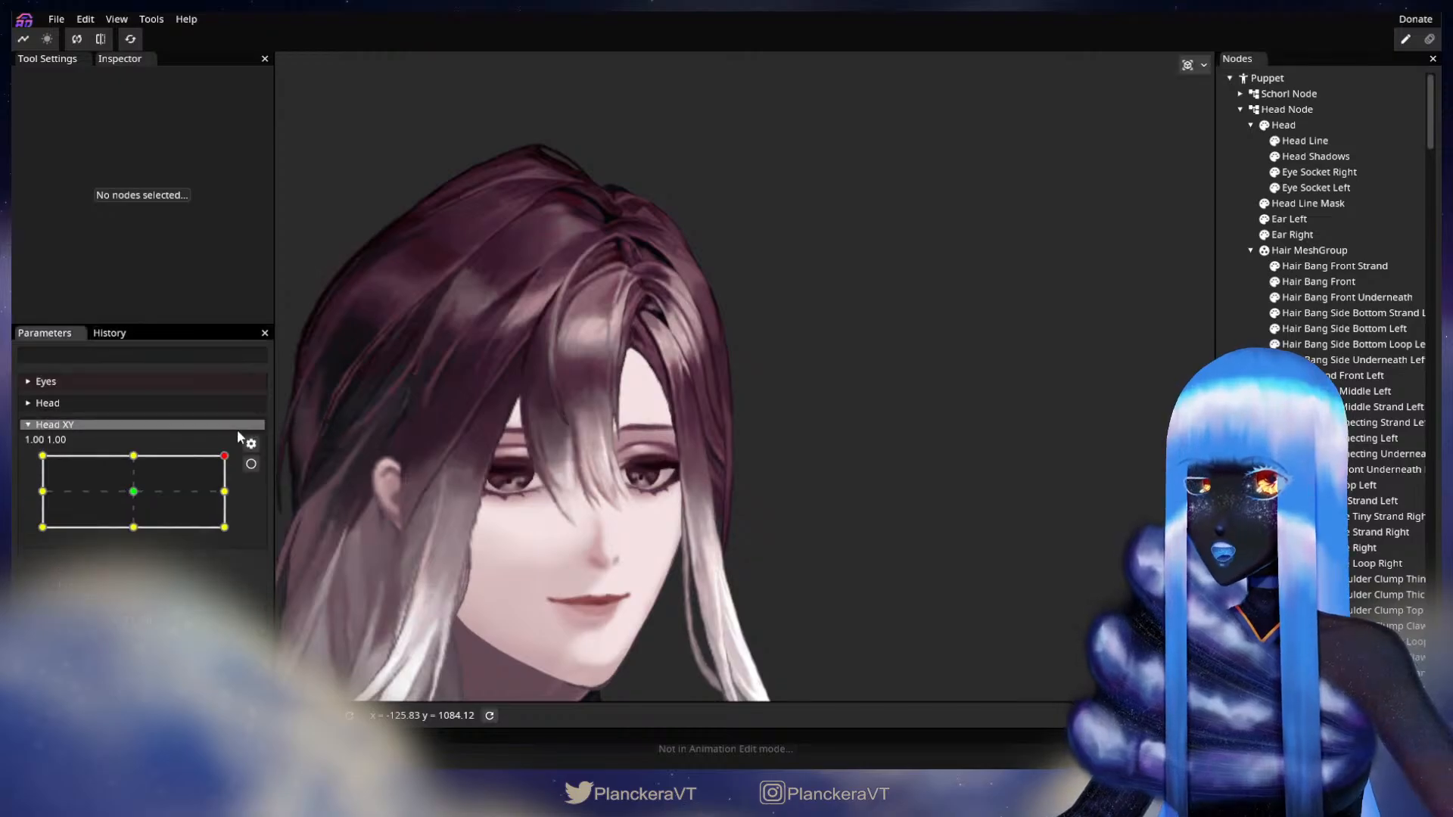
pyautogui.click(229, 462)
pyautogui.moveTo(230, 462); pyautogui.dragTo(246, 530)
# Arm Head XY at 1.00, -1.00 and fine-tune the outer-edge vertices and adjacent centre vertex of Hair Behind Front Left at mid-curve.
pyautogui.click(252, 464)
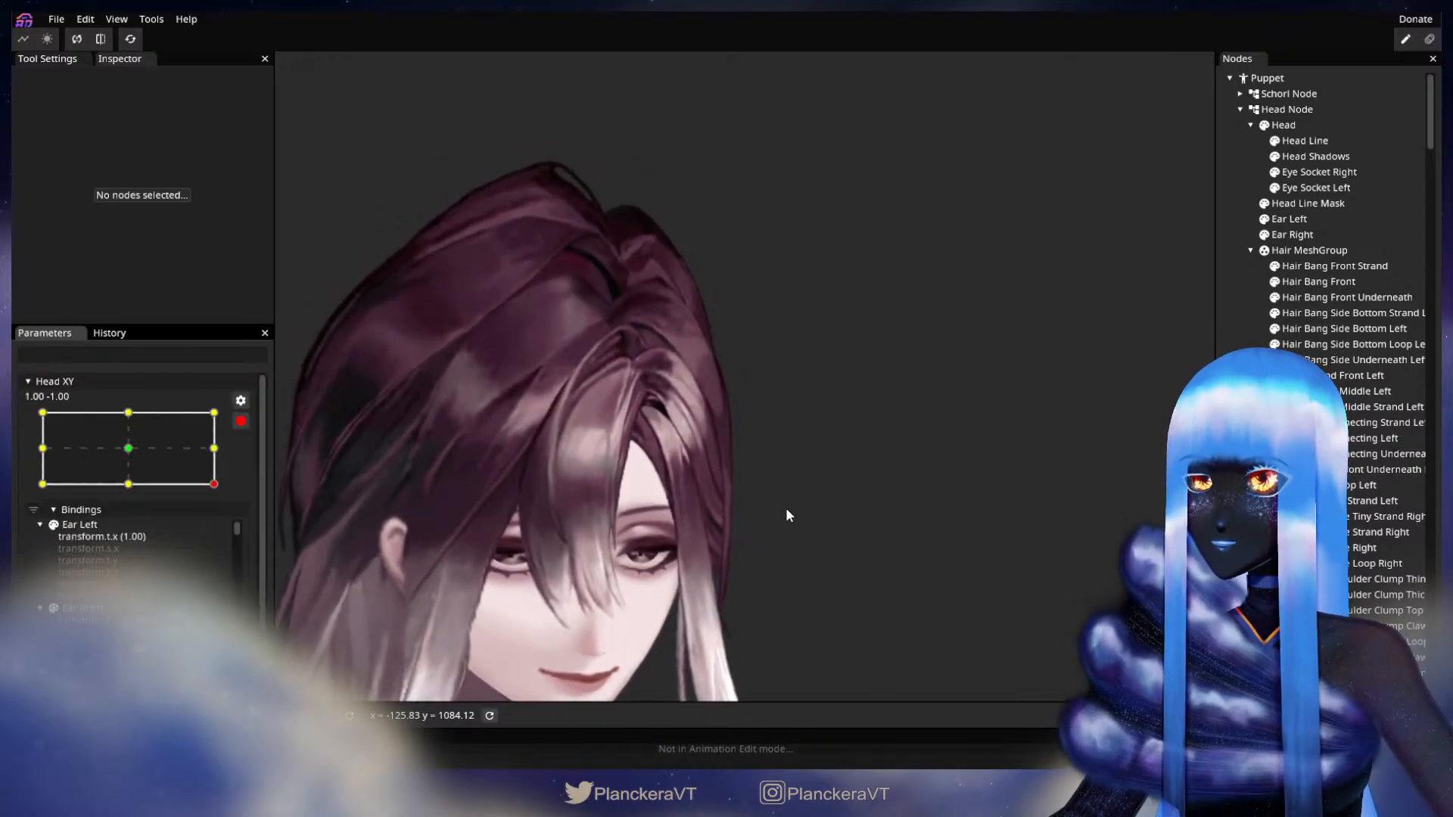
pyautogui.scroll(5, 756, 485)
pyautogui.scroll(3, 756, 484)
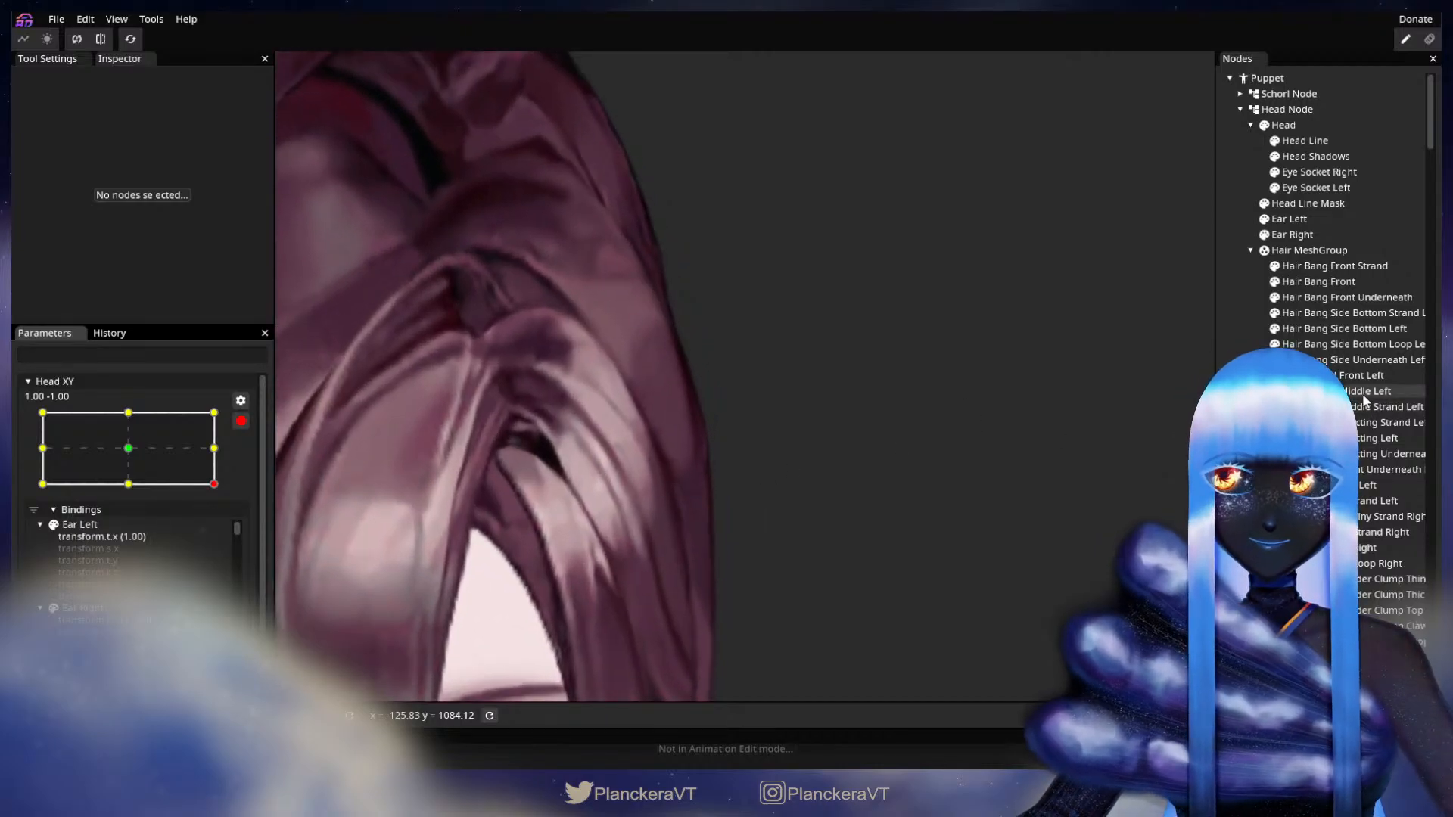
pyautogui.click(1362, 376)
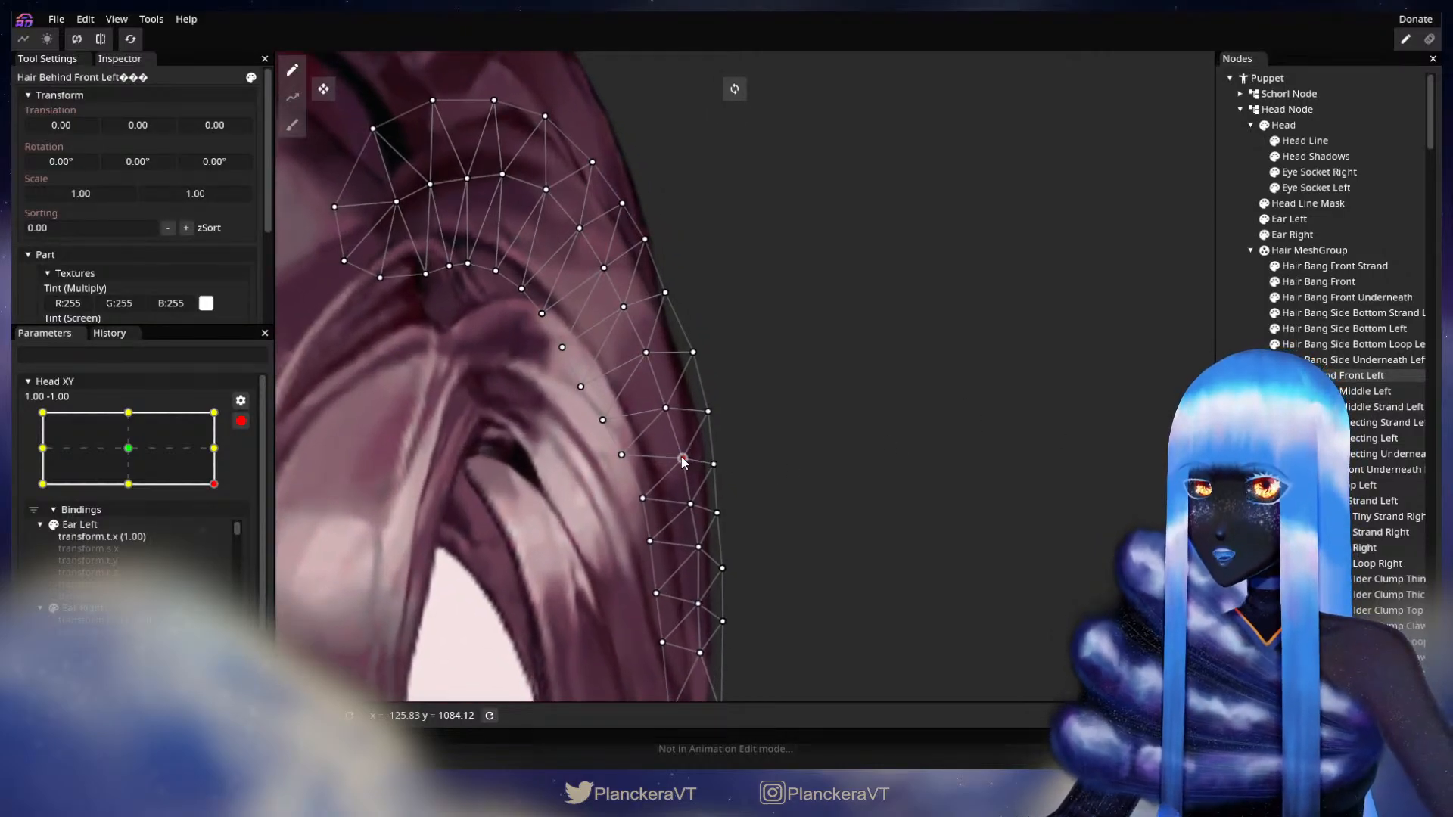
pyautogui.click(708, 411)
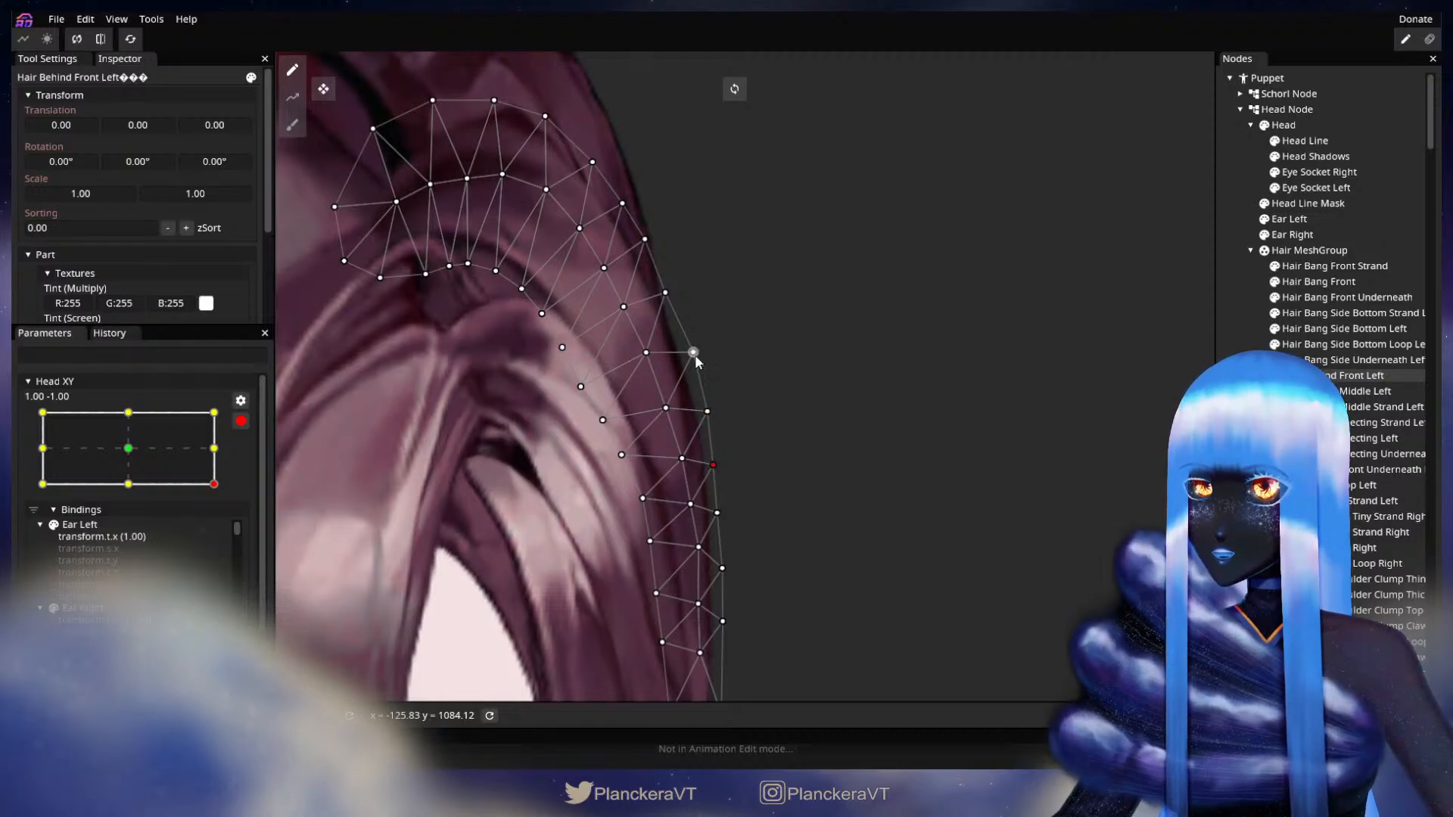
pyautogui.click(681, 458)
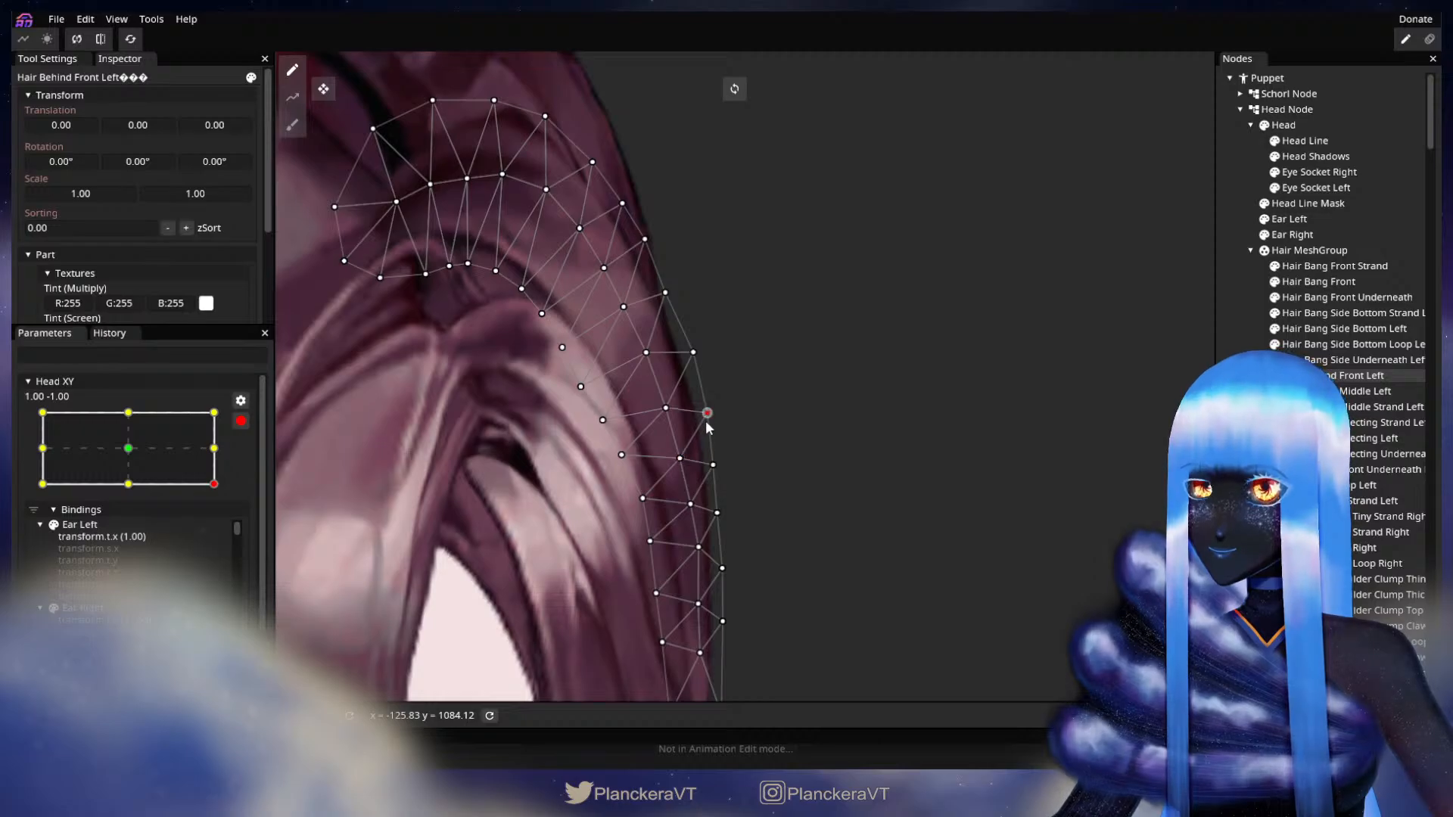
pyautogui.moveTo(706, 420); pyautogui.dragTo(705, 424)
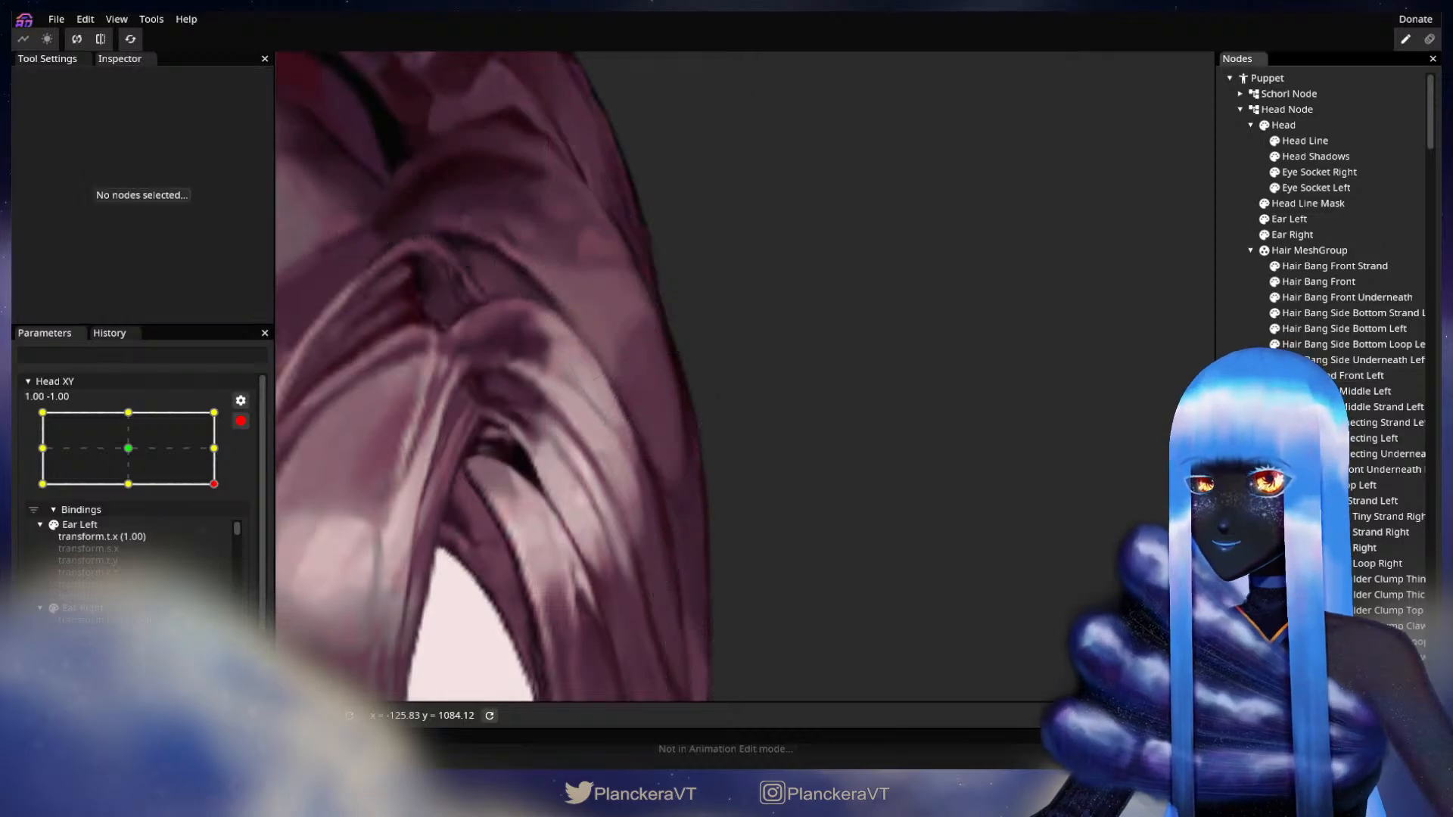
# Disarm Head XY and sweep the head repeatedly between 1.00, -1.00 and 1.00, 1.00 to check the hair outline.
pyautogui.scroll(-5, 918, 498)
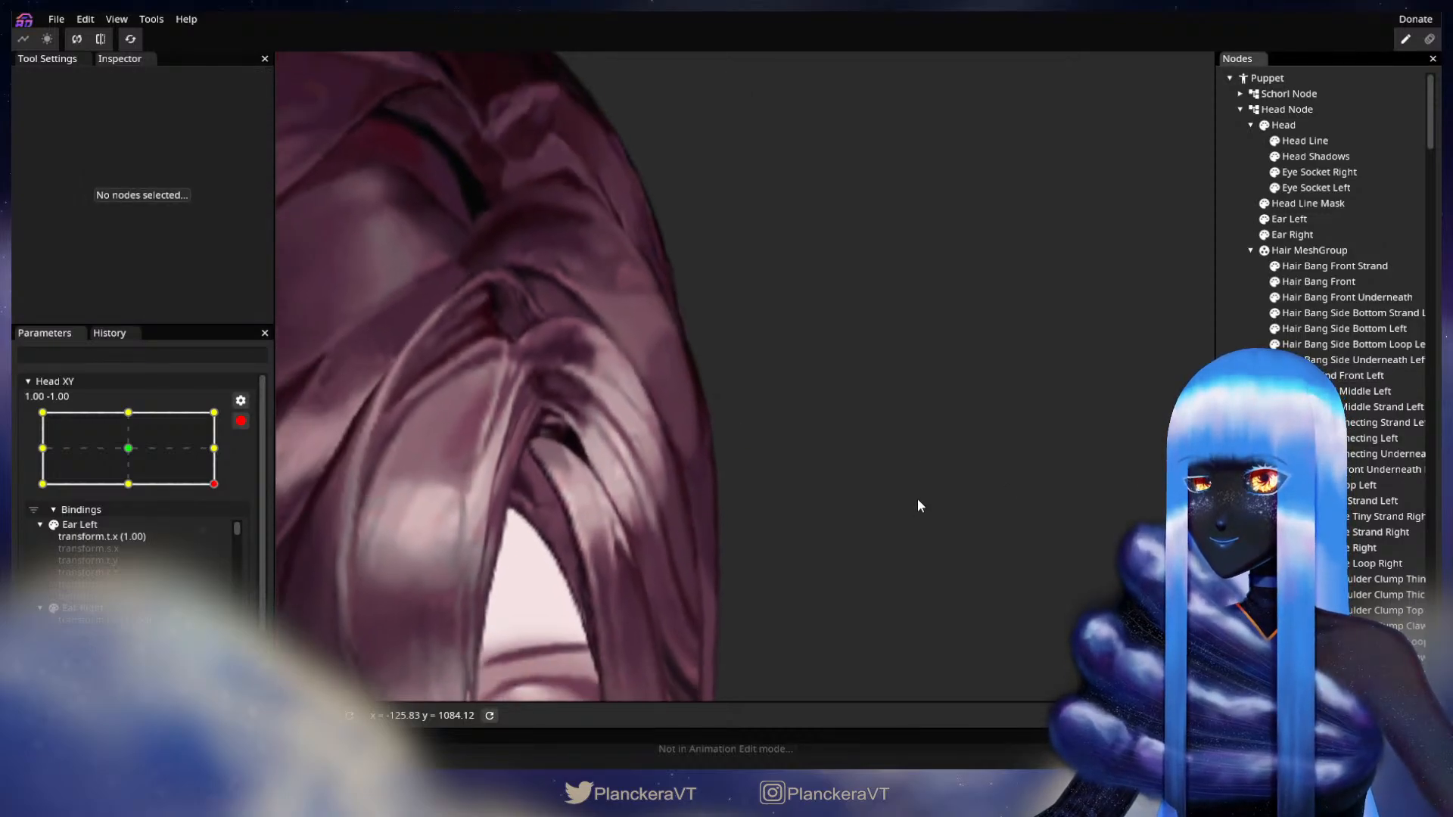
pyautogui.scroll(-6, 918, 500)
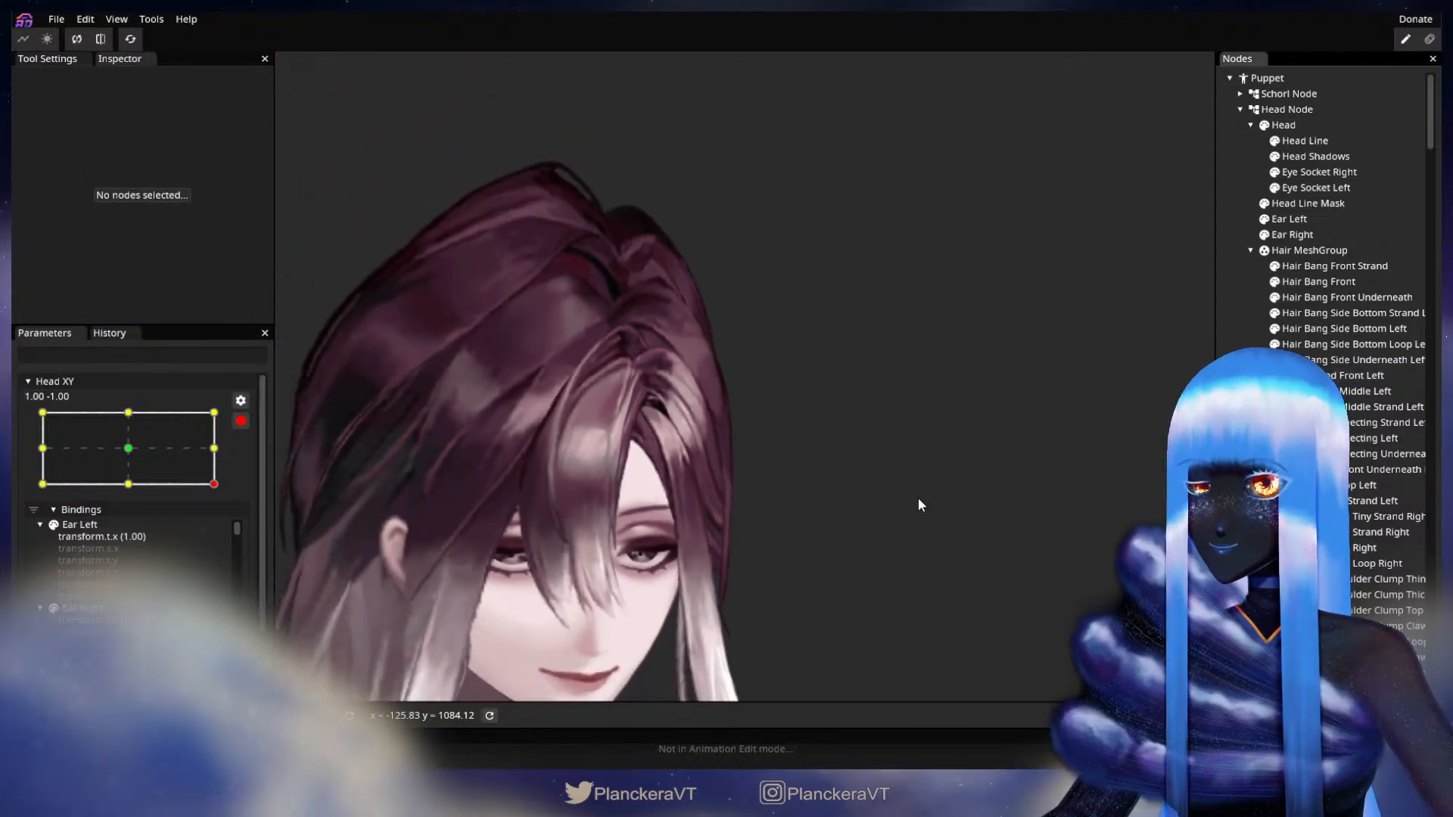
pyautogui.moveTo(929, 527); pyautogui.dragTo(959, 426)
pyautogui.click(239, 421)
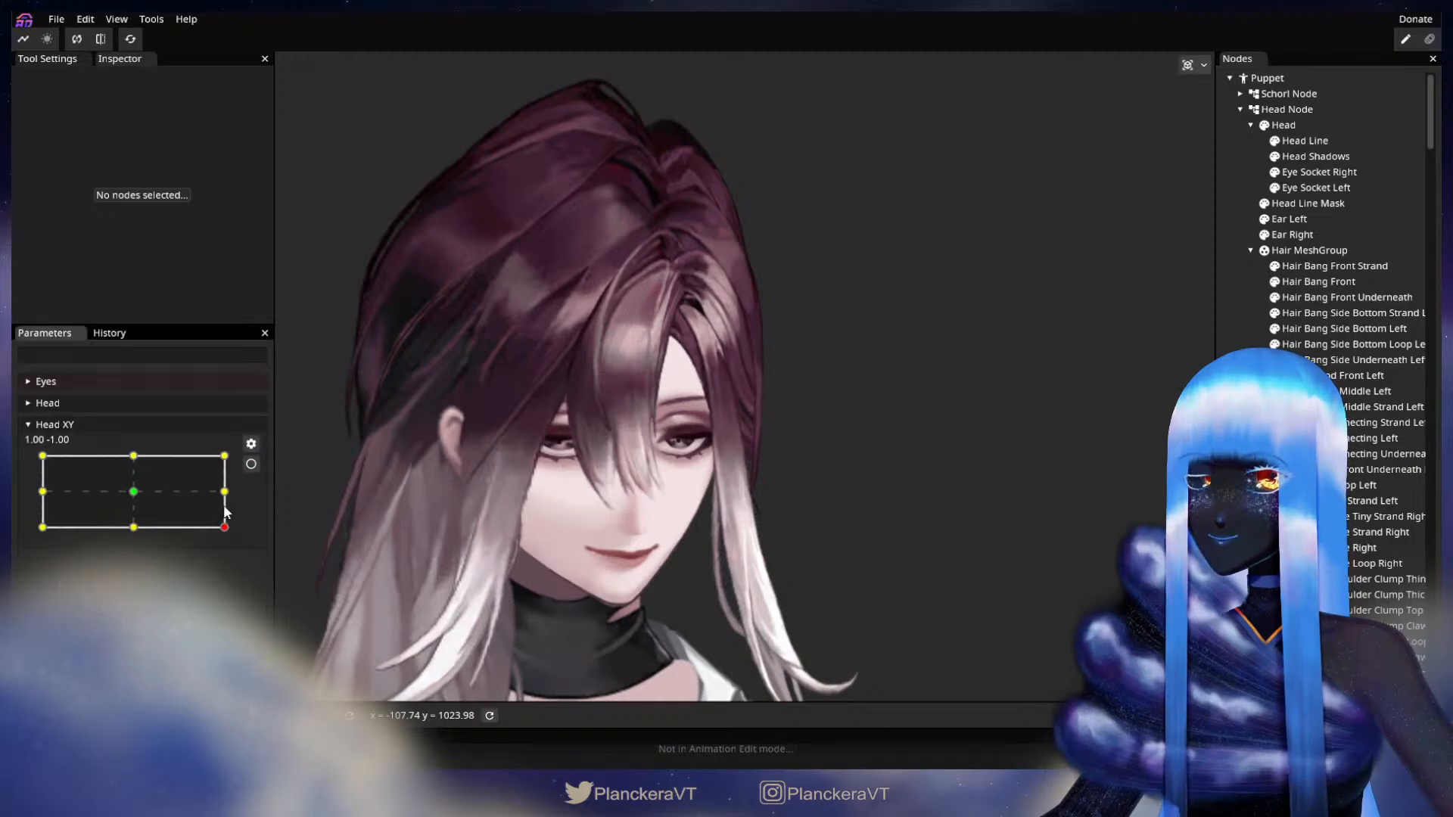
pyautogui.moveTo(225, 533); pyautogui.dragTo(232, 455)
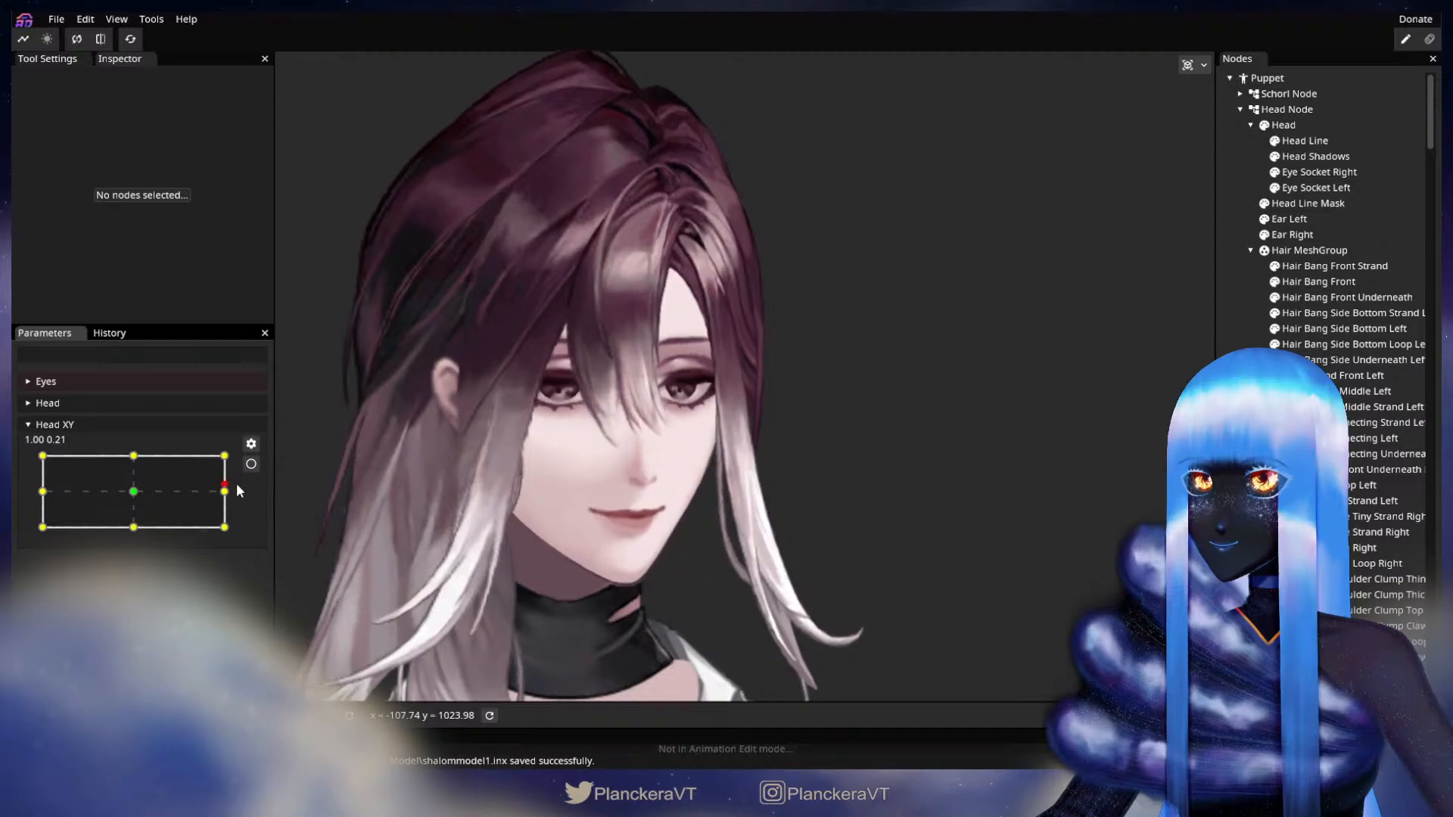
pyautogui.moveTo(241, 455); pyautogui.dragTo(272, 505)
pyautogui.moveTo(271, 449); pyautogui.dragTo(273, 530)
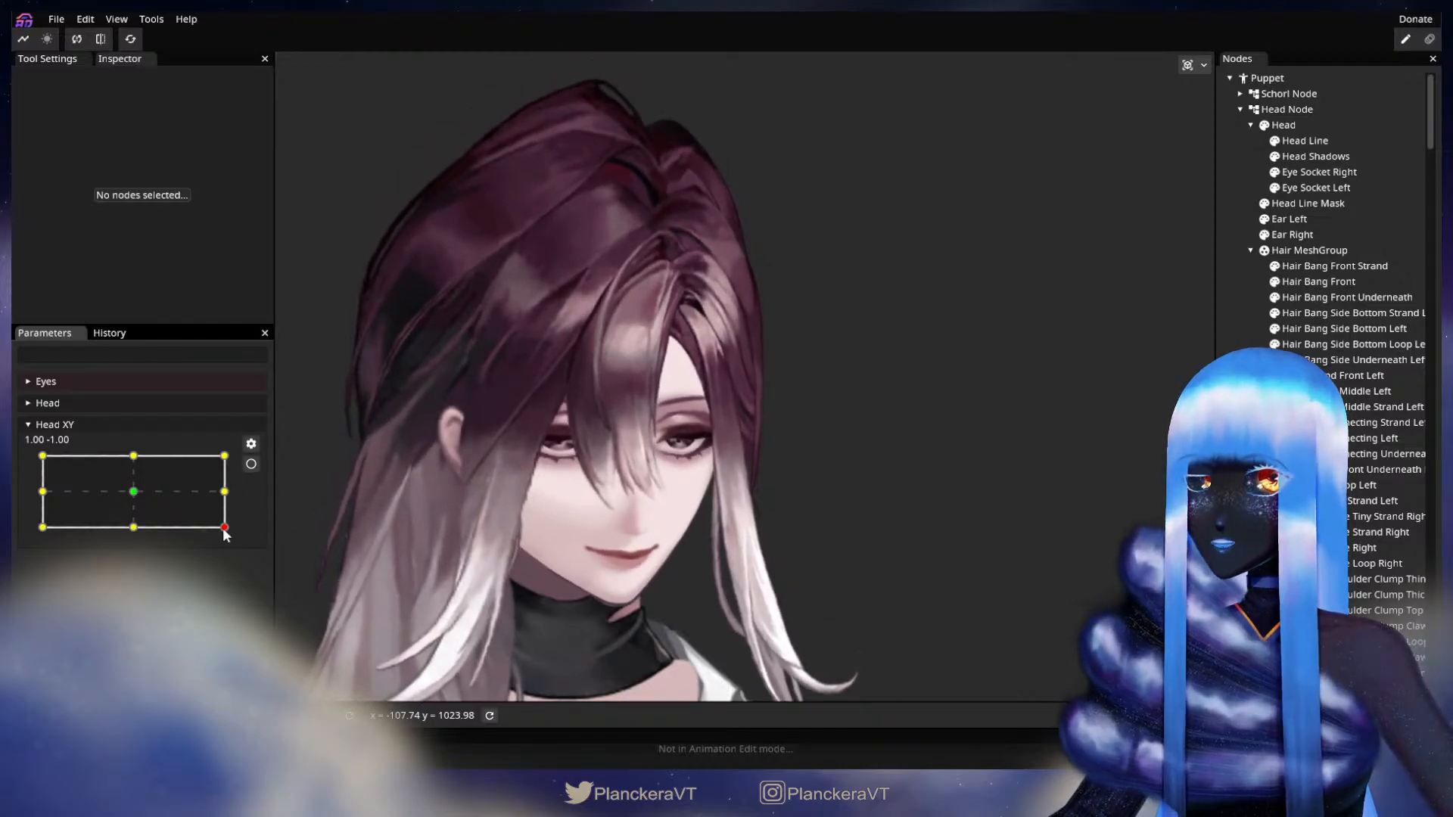
# Move Head XY from 1.00, -1.00 back up close to 1.00, 1.00 and examine the outer hair edge beside the face.
pyautogui.moveTo(226, 535); pyautogui.dragTo(242, 457)
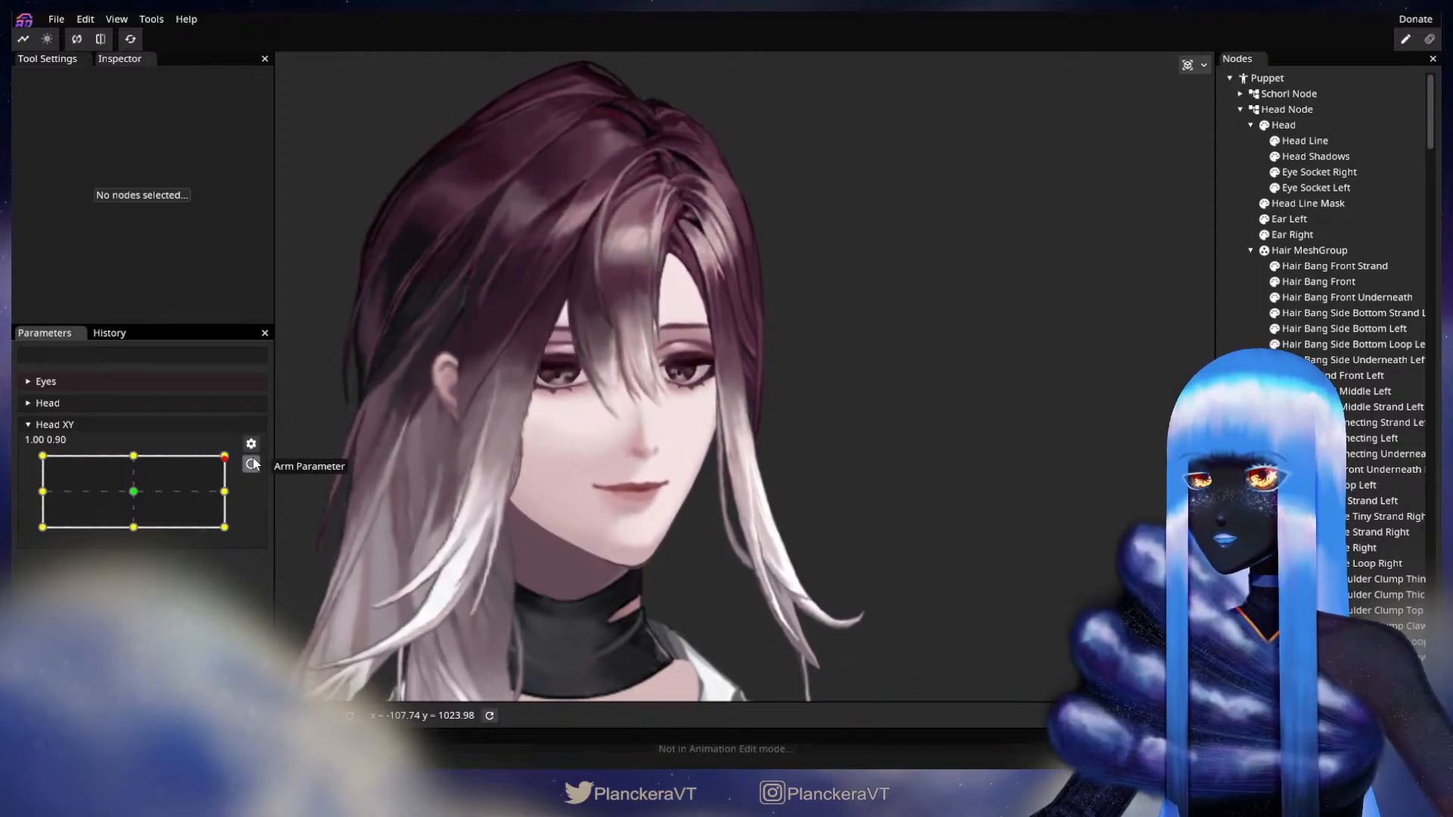
pyautogui.moveTo(227, 459)
pyautogui.mouseDown()
pyautogui.moveTo(238, 497)
pyautogui.moveTo(245, 453)
pyautogui.moveTo(251, 497)
pyautogui.moveTo(252, 455)
pyautogui.mouseUp()
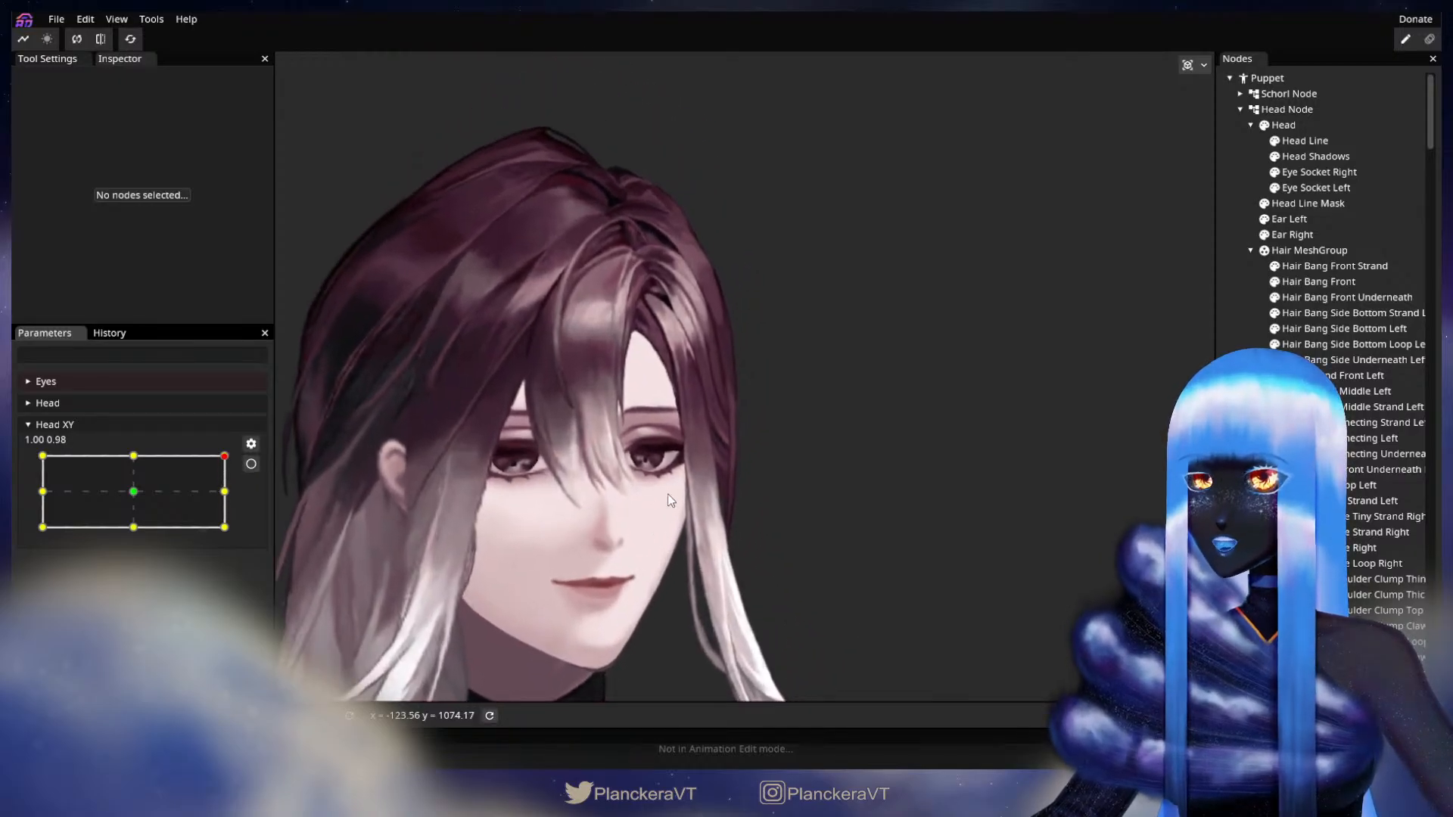
pyautogui.scroll(2, 720, 352)
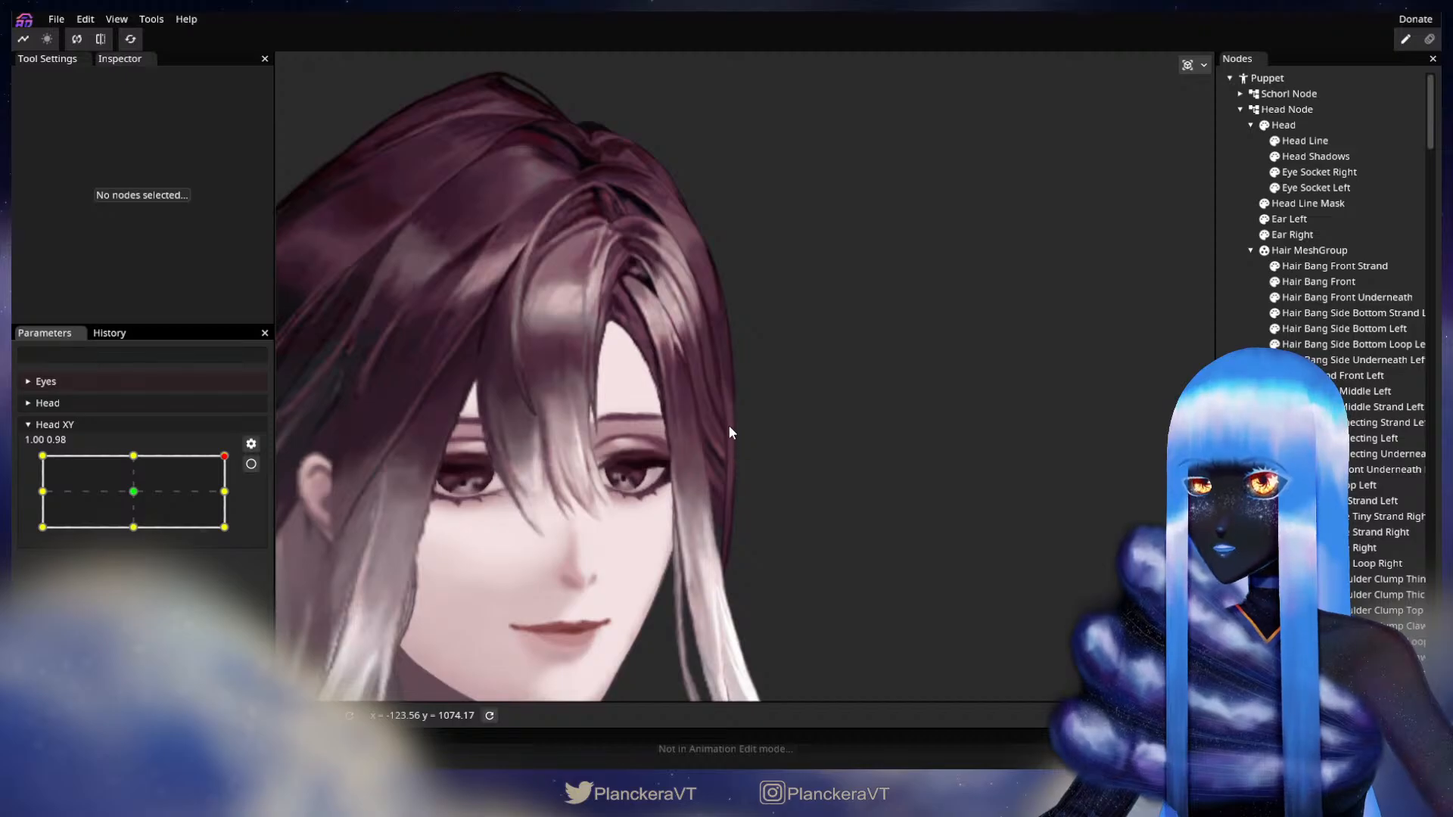
pyautogui.scroll(1, 733, 492)
pyautogui.moveTo(731, 467); pyautogui.dragTo(690, 503)
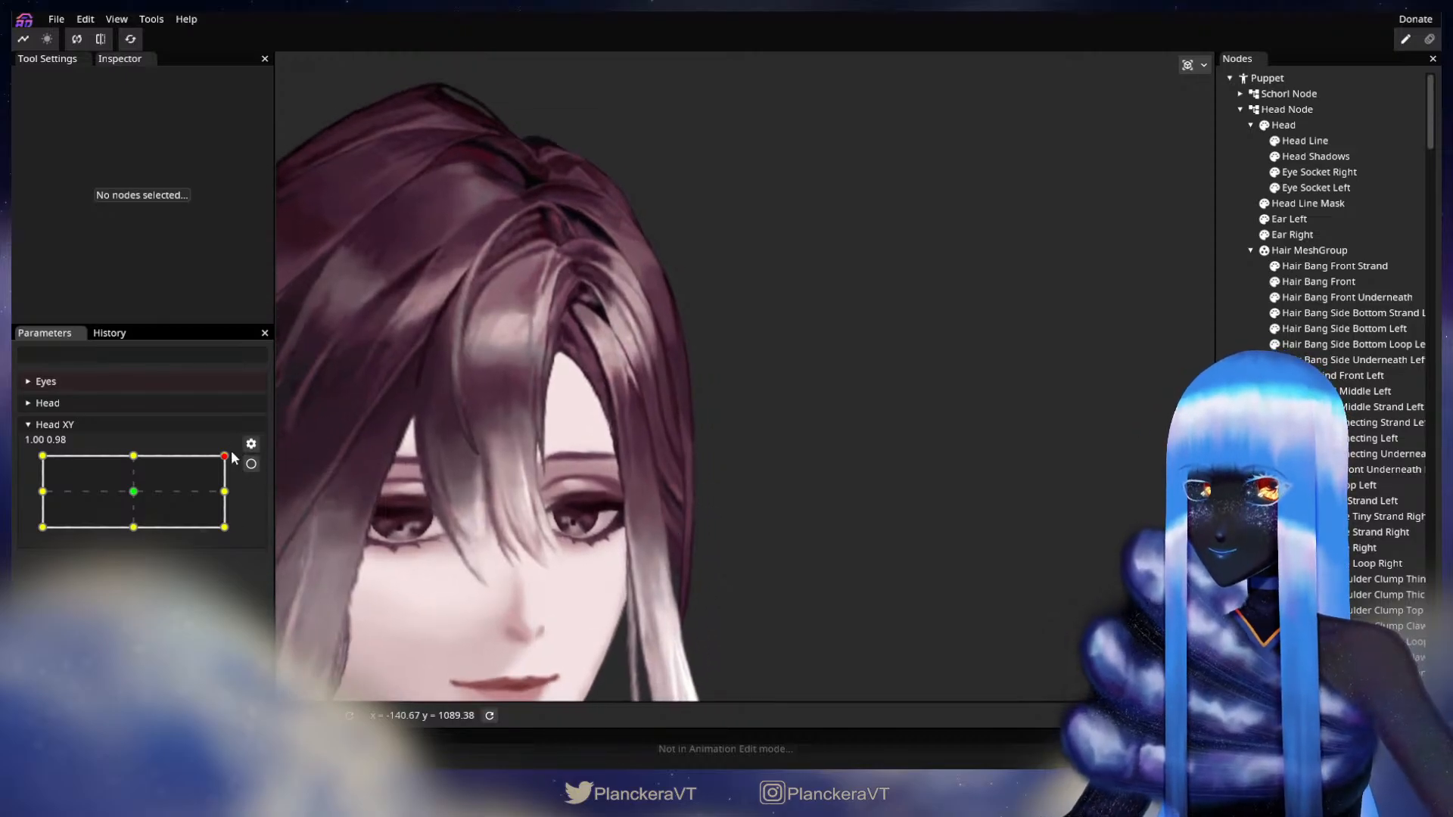
# Arm Head XY at 1.00, 1.00 and adjust the centre vertex of Hair Behind Front Left just above eyebrow height.
pyautogui.click(224, 456)
pyautogui.moveTo(224, 461)
pyautogui.mouseDown()
pyautogui.moveTo(234, 503)
pyautogui.moveTo(233, 453)
pyautogui.mouseUp()
pyautogui.click(251, 464)
pyautogui.scroll(3, 602, 524)
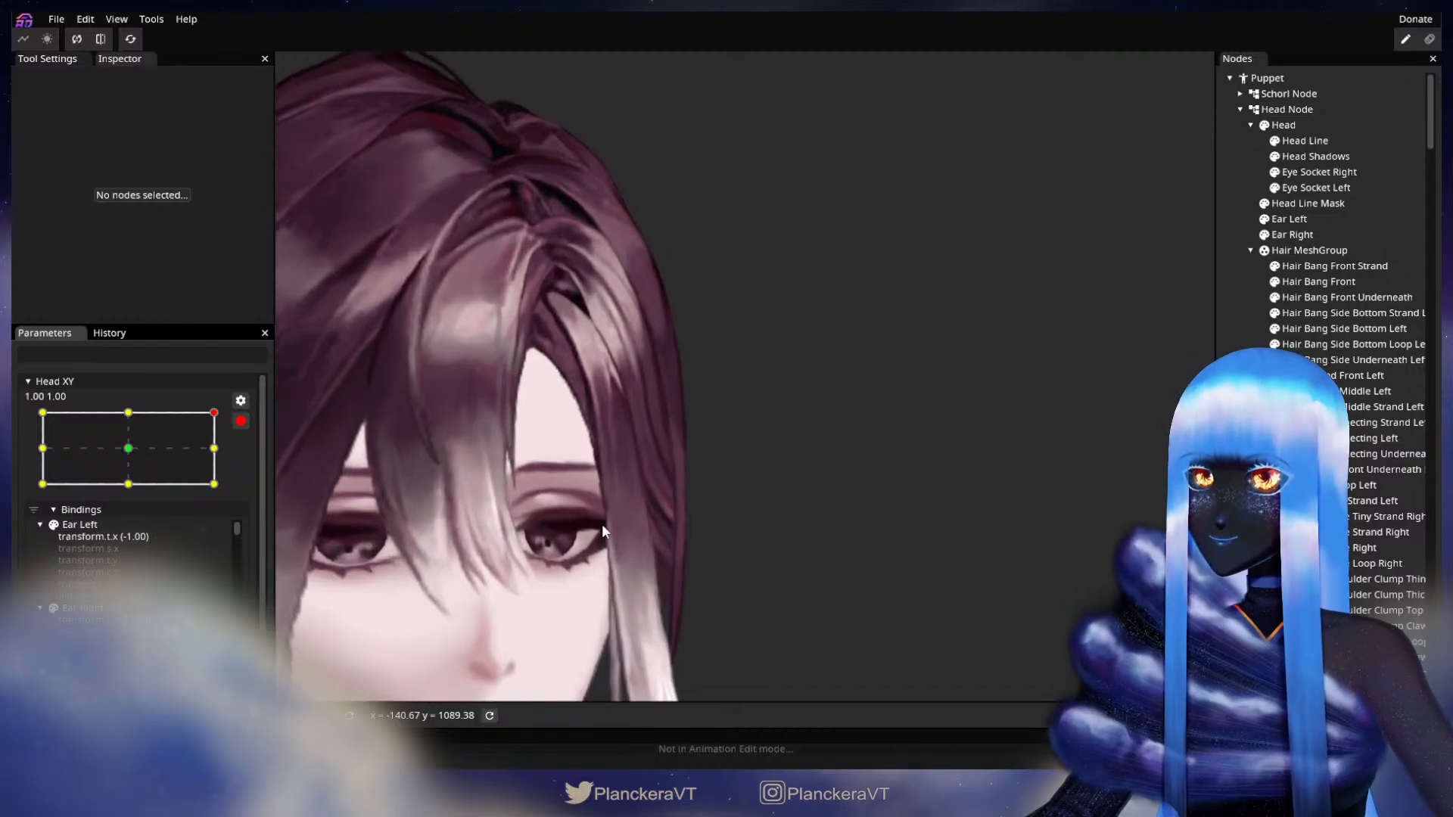
pyautogui.scroll(2, 630, 519)
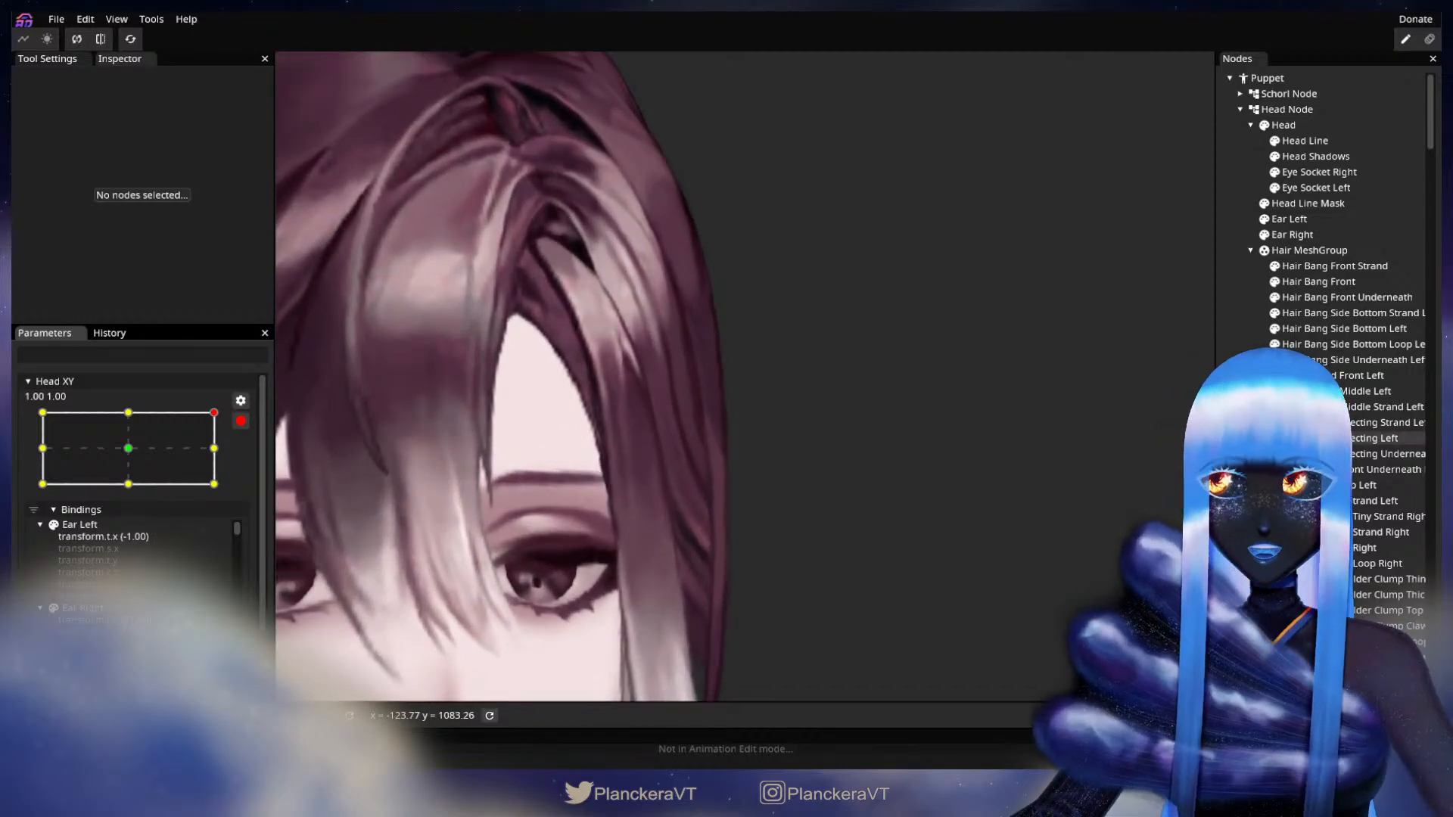
pyautogui.click(1326, 375)
pyautogui.scroll(2, 806, 480)
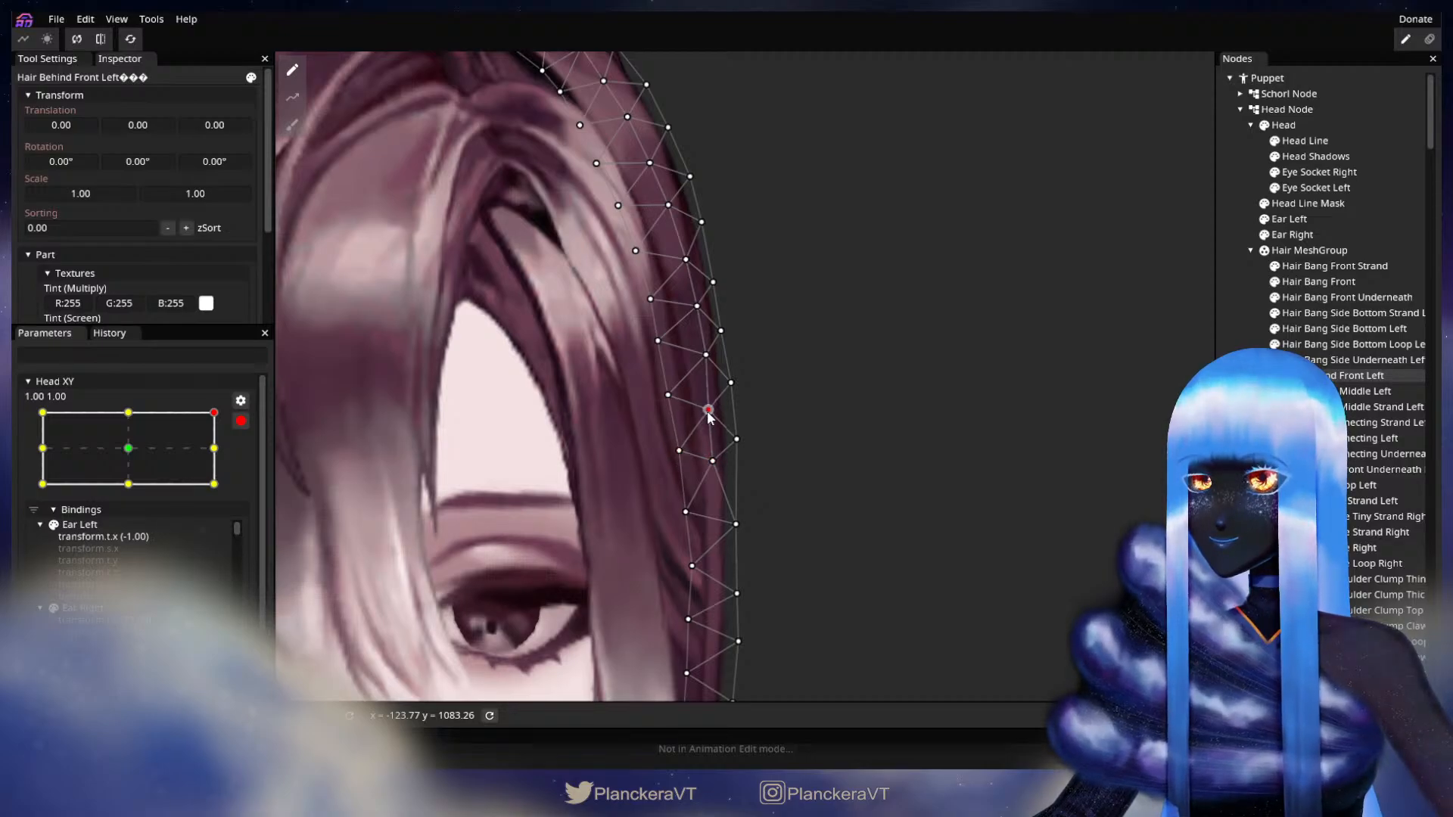
pyautogui.click(1086, 477)
# Disarm Head XY and recheck the hair edge around the 1.00, 1.00 corner of the head turn.
pyautogui.scroll(-3, 905, 502)
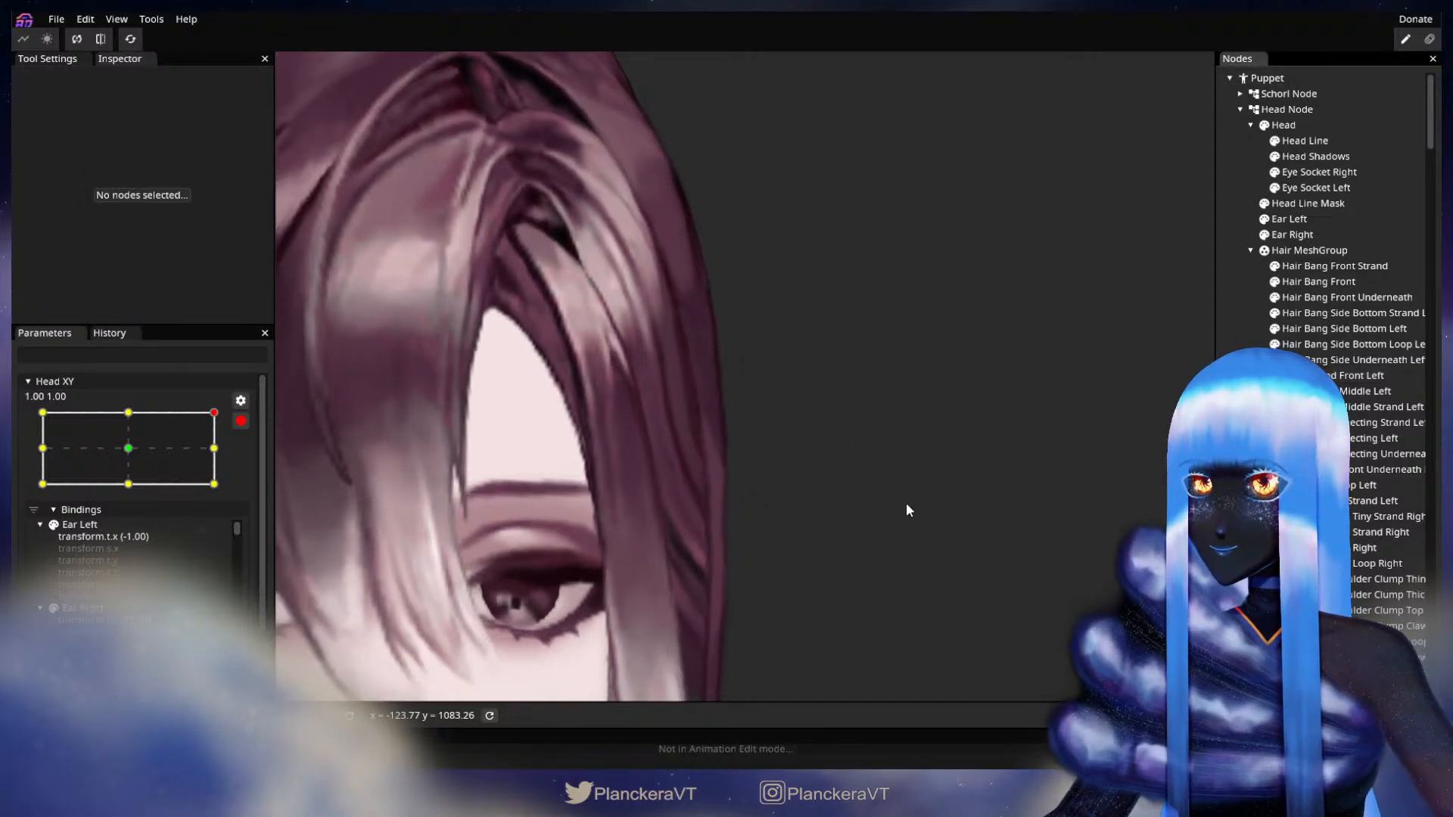
pyautogui.click(241, 421)
pyautogui.moveTo(233, 456)
pyautogui.mouseDown()
pyautogui.moveTo(237, 496)
pyautogui.moveTo(246, 458)
pyautogui.mouseUp()
# Rearm Head XY at 1.00, 1.00 and nudge two neighbouring outer-edge vertices of Hair Behind Front Left around eyebrow height to smooth the outline.
pyautogui.click(251, 464)
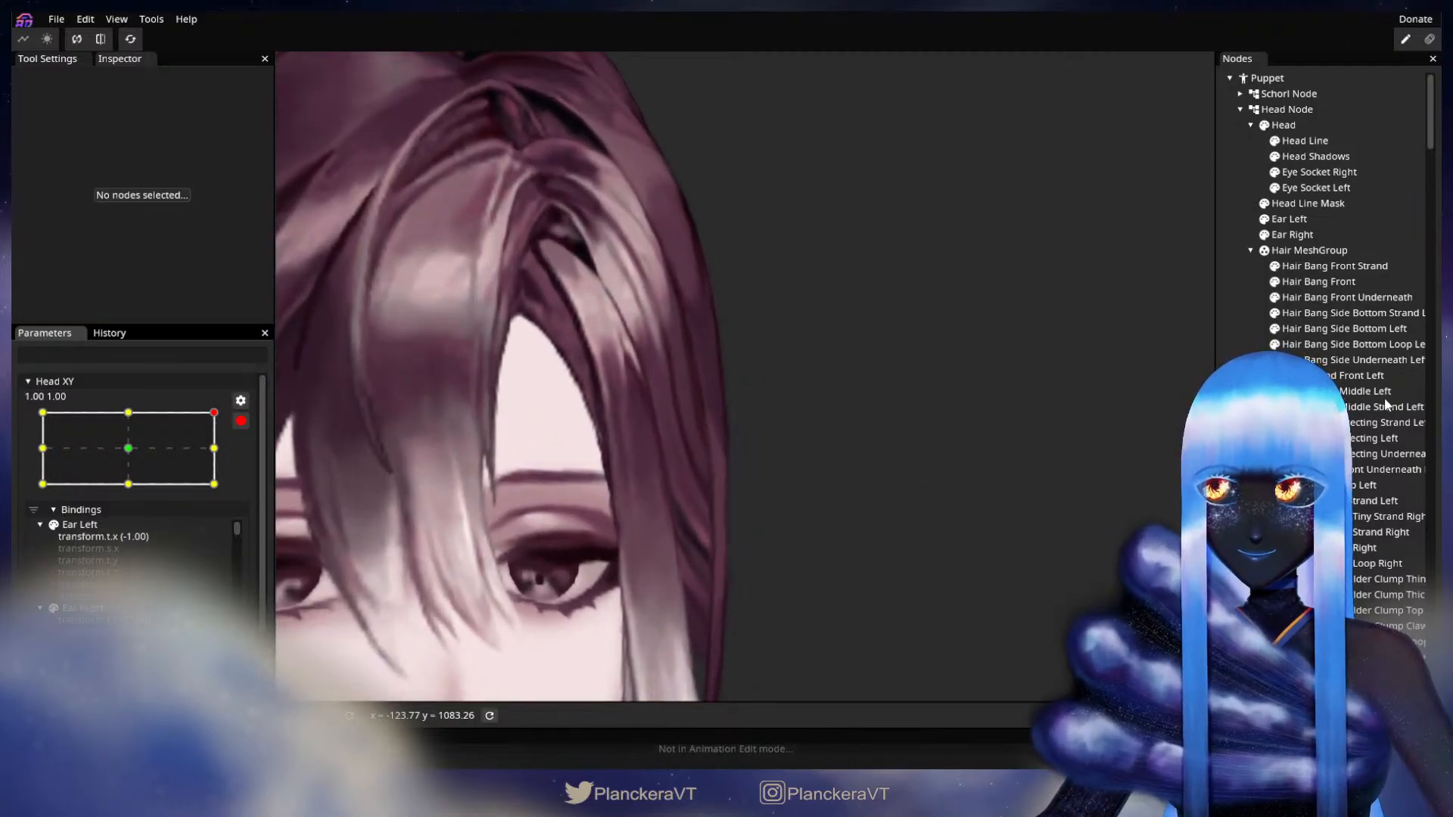
pyautogui.click(1358, 376)
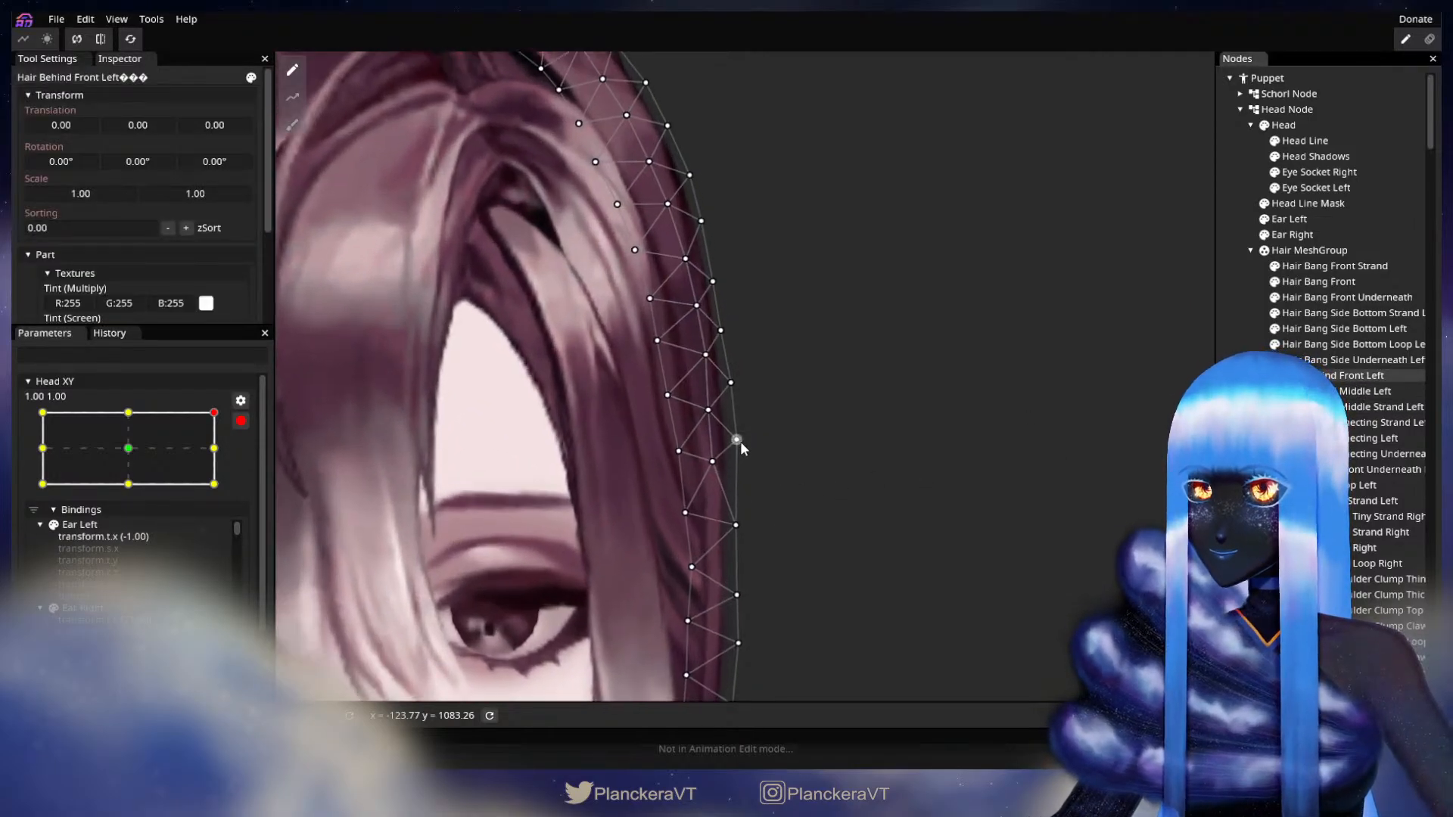
pyautogui.click(736, 440)
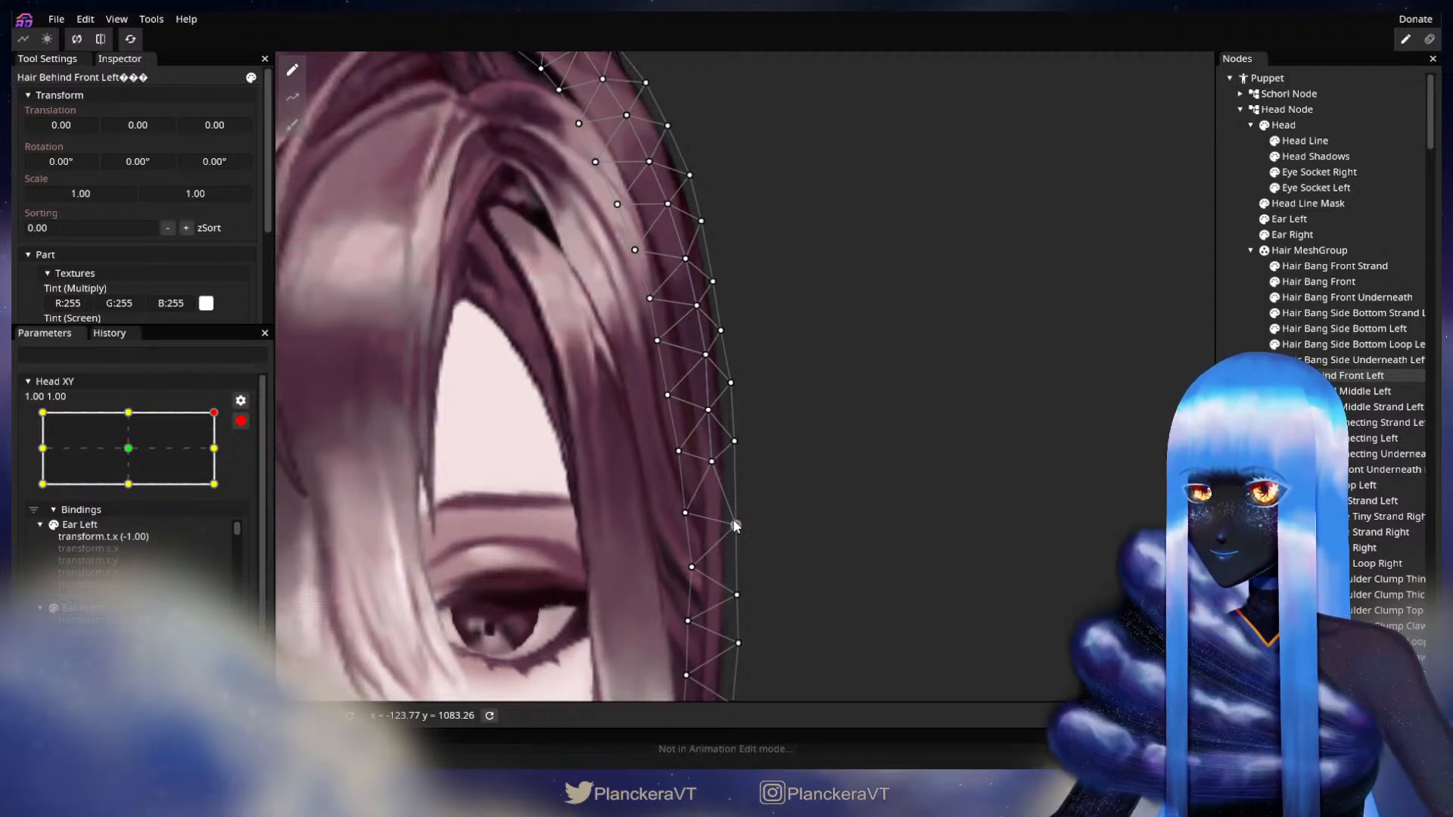
pyautogui.moveTo(735, 522); pyautogui.dragTo(737, 519)
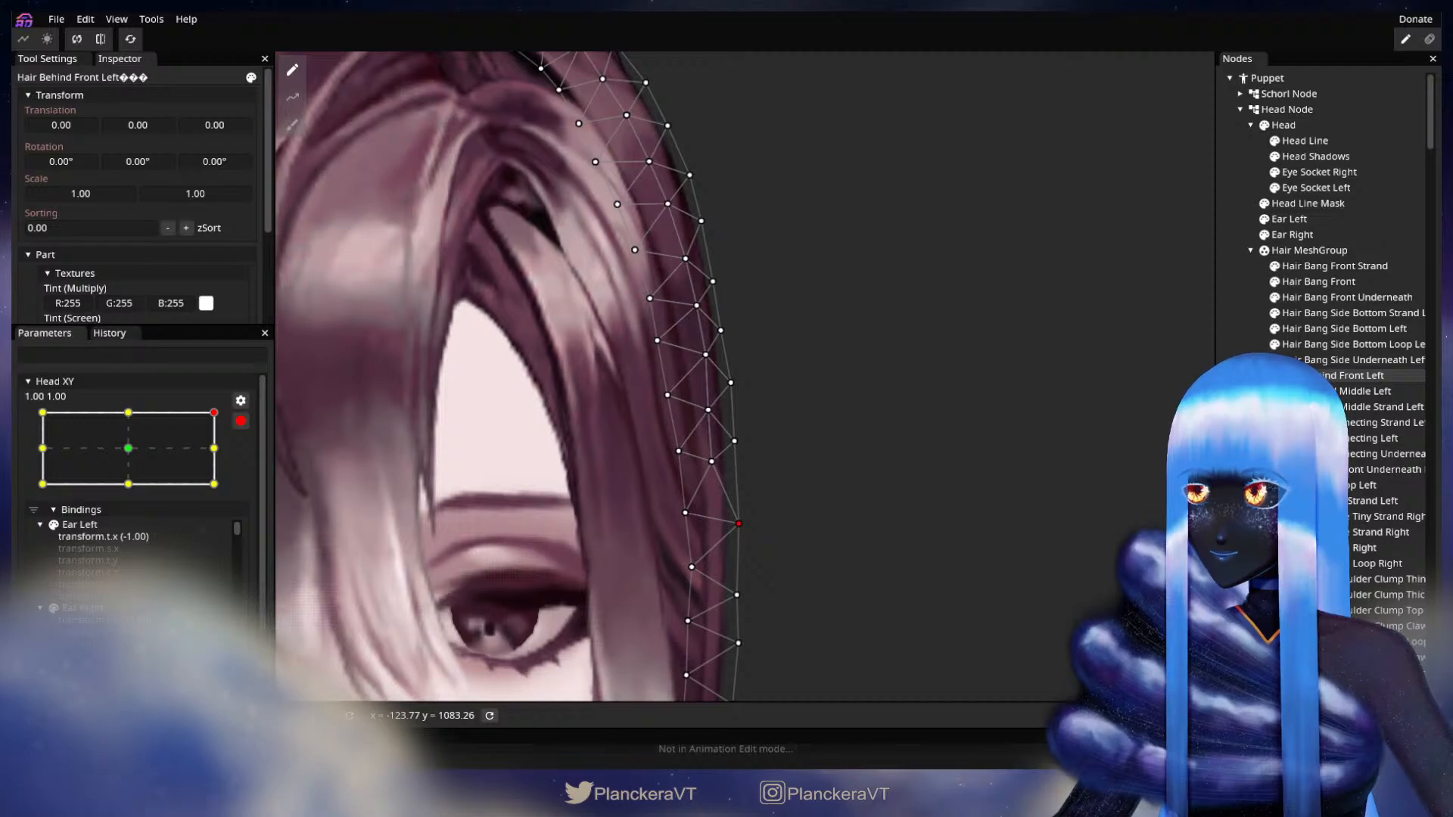
pyautogui.click(878, 484)
# Examine the whole head's hair outline at 1.00, 1.00 with nothing selected and disarm Head XY.
pyautogui.scroll(-2, 878, 485)
pyautogui.scroll(-5, 879, 483)
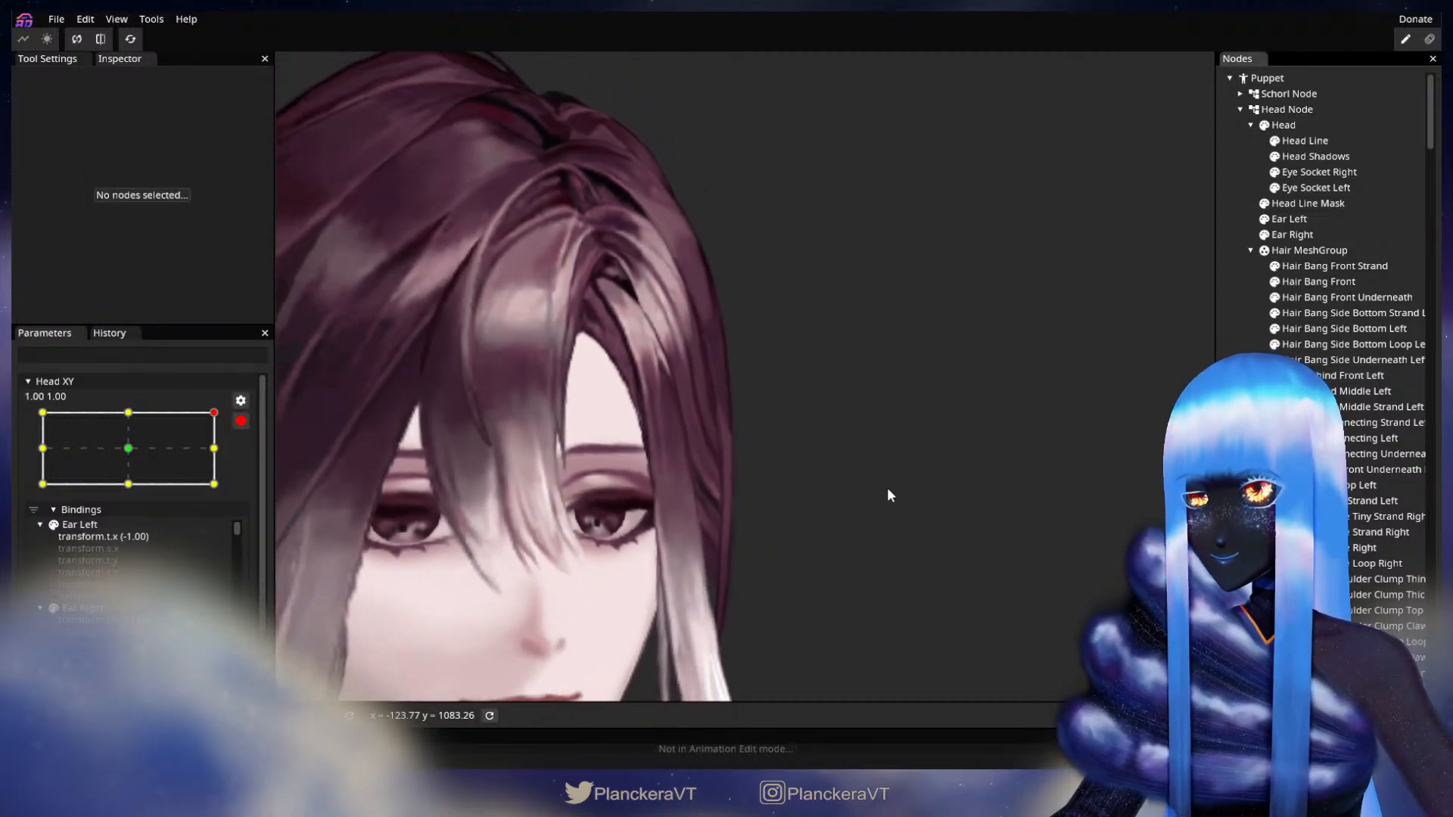
pyautogui.rightClick(891, 484)
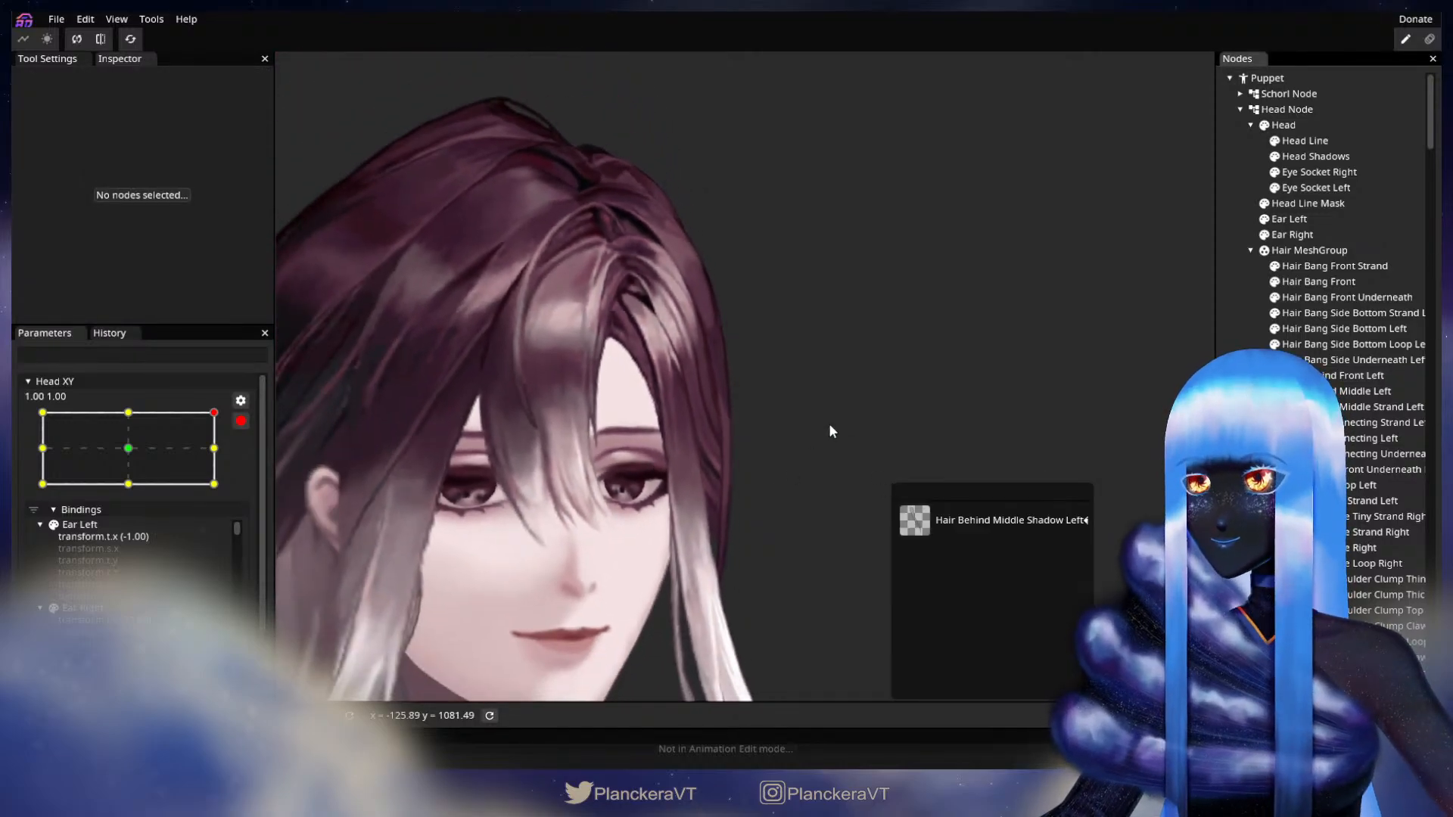
pyautogui.moveTo(879, 423); pyautogui.dragTo(859, 401)
pyautogui.click(241, 421)
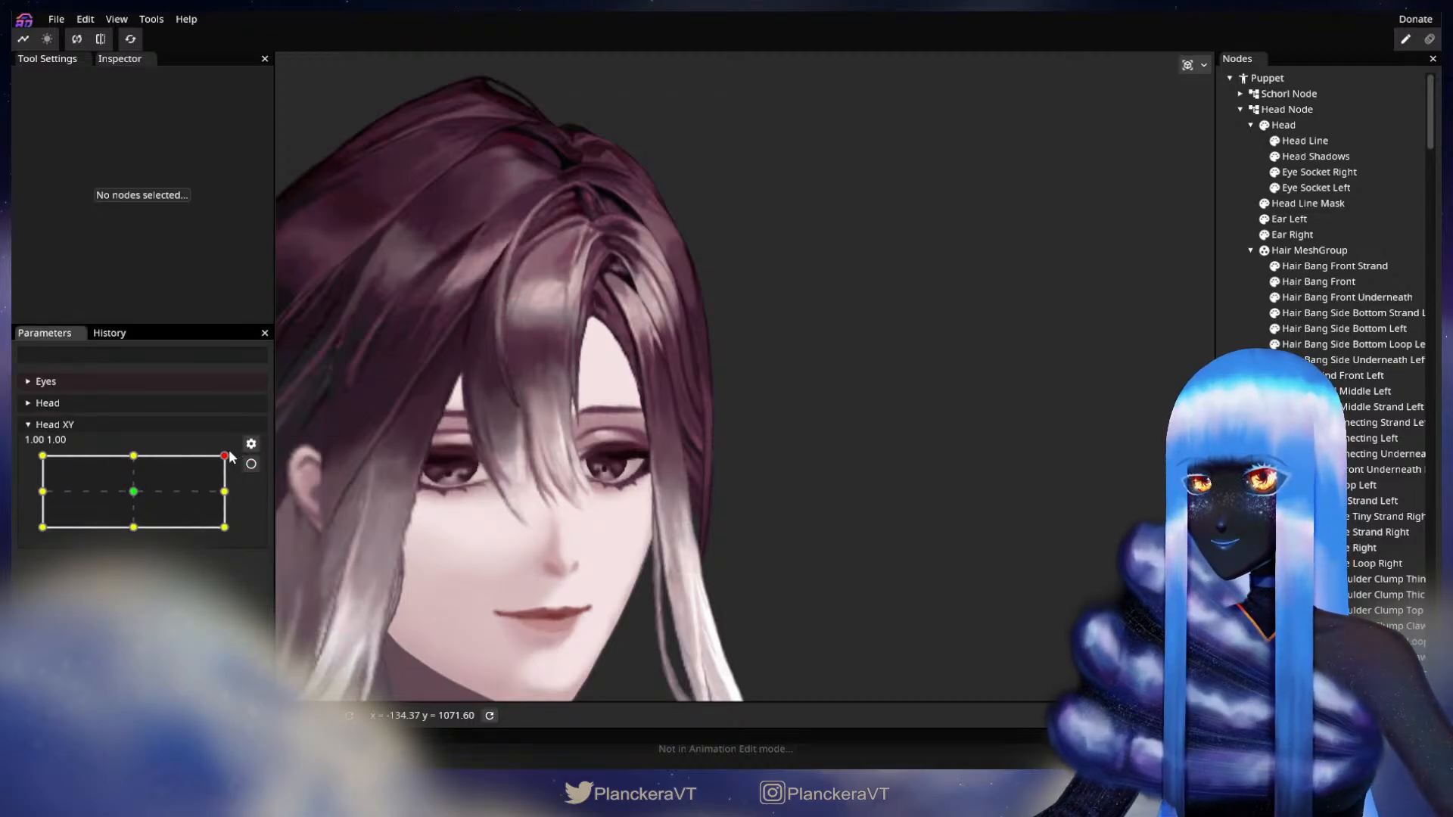
# Arm Head XY at 1.00, 1.00 and nudge the central and inner-edge vertices of Hair Behind Front Left around eyebrow height.
pyautogui.moveTo(227, 455)
pyautogui.mouseDown()
pyautogui.moveTo(229, 493)
pyautogui.moveTo(230, 442)
pyautogui.moveTo(238, 496)
pyautogui.moveTo(247, 458)
pyautogui.moveTo(243, 496)
pyautogui.moveTo(247, 447)
pyautogui.mouseUp()
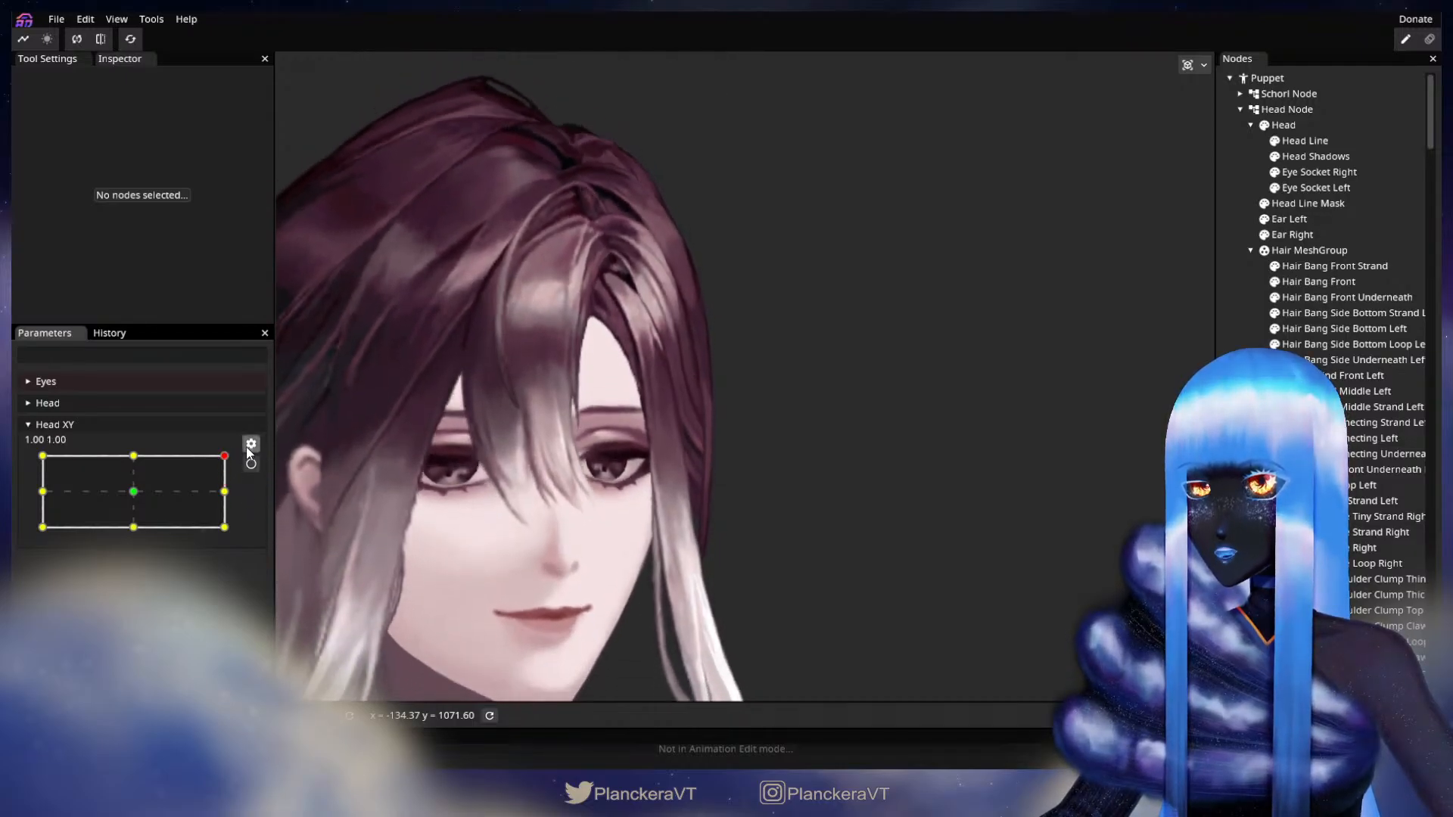
pyautogui.click(251, 464)
pyautogui.scroll(4, 641, 456)
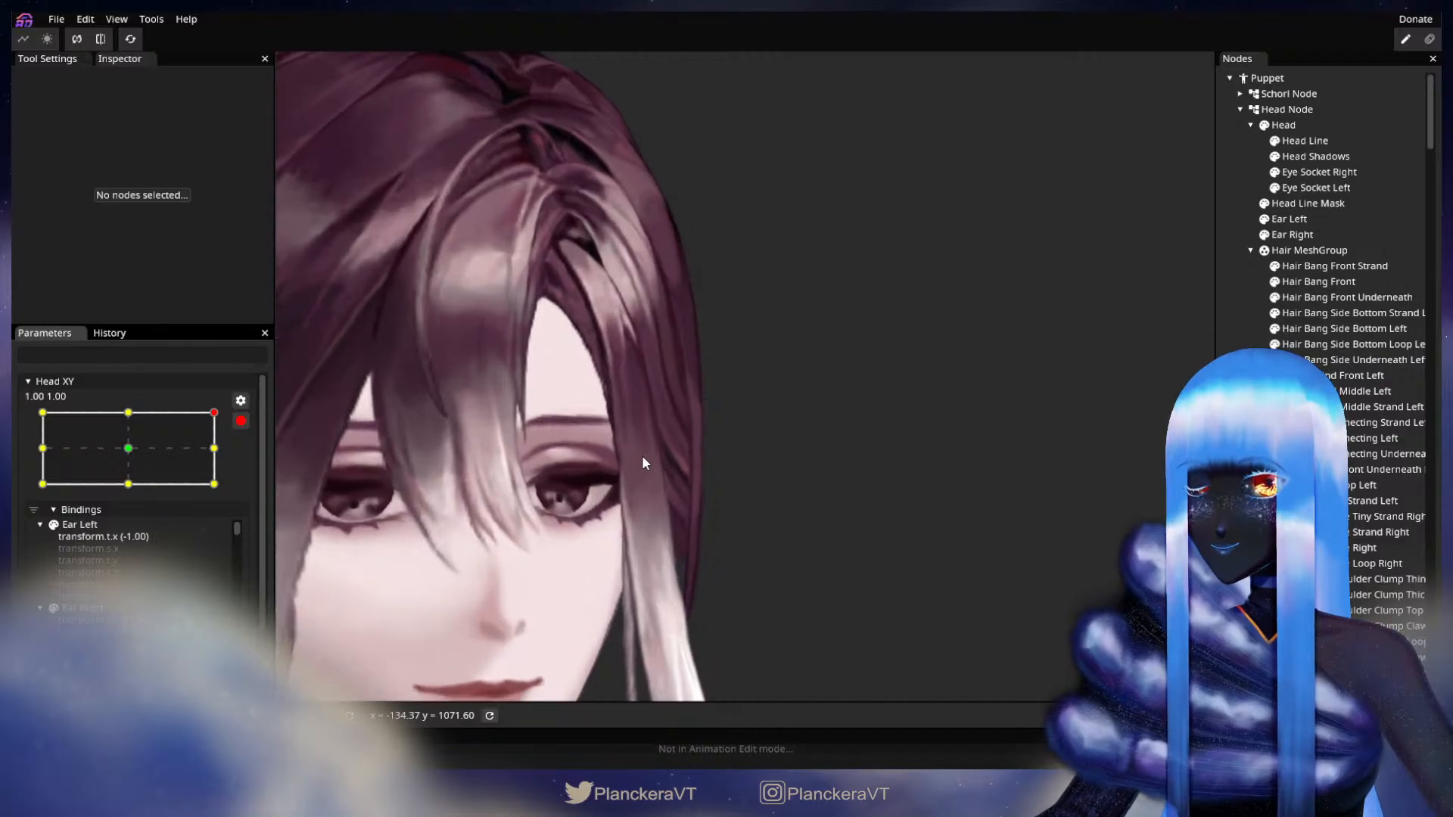
pyautogui.scroll(3, 703, 447)
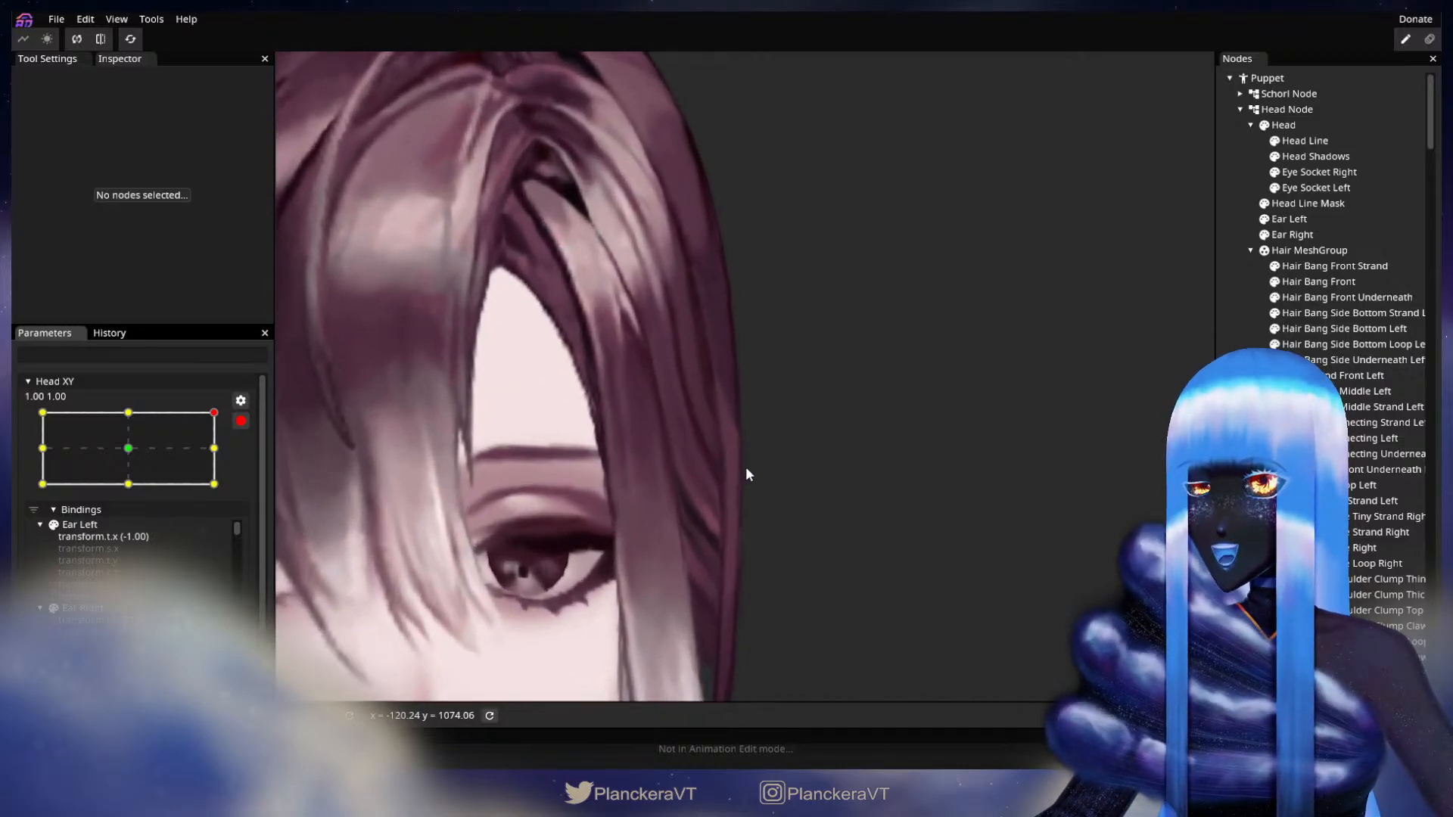
pyautogui.click(1355, 376)
pyautogui.scroll(2, 687, 501)
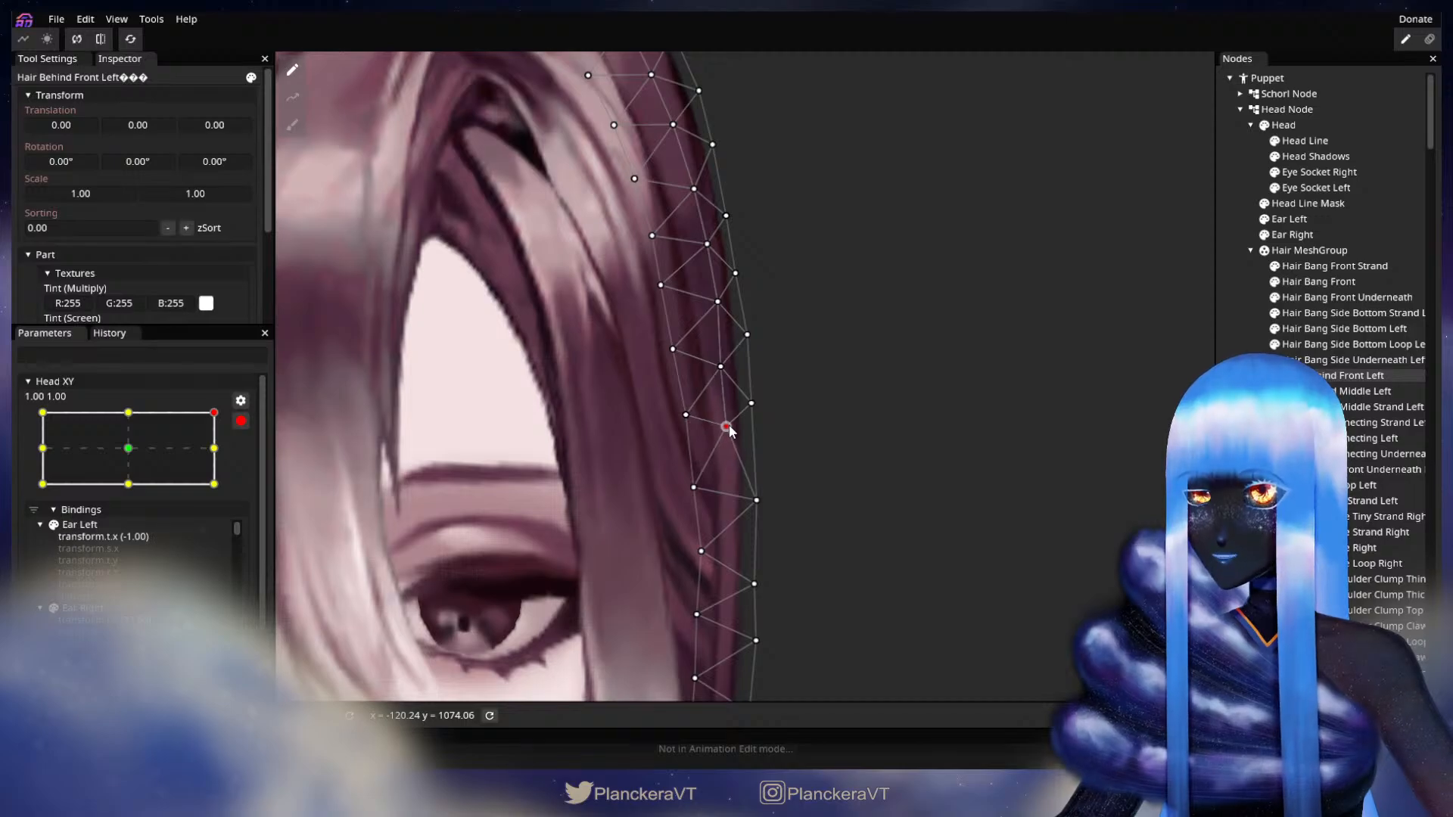
pyautogui.click(694, 487)
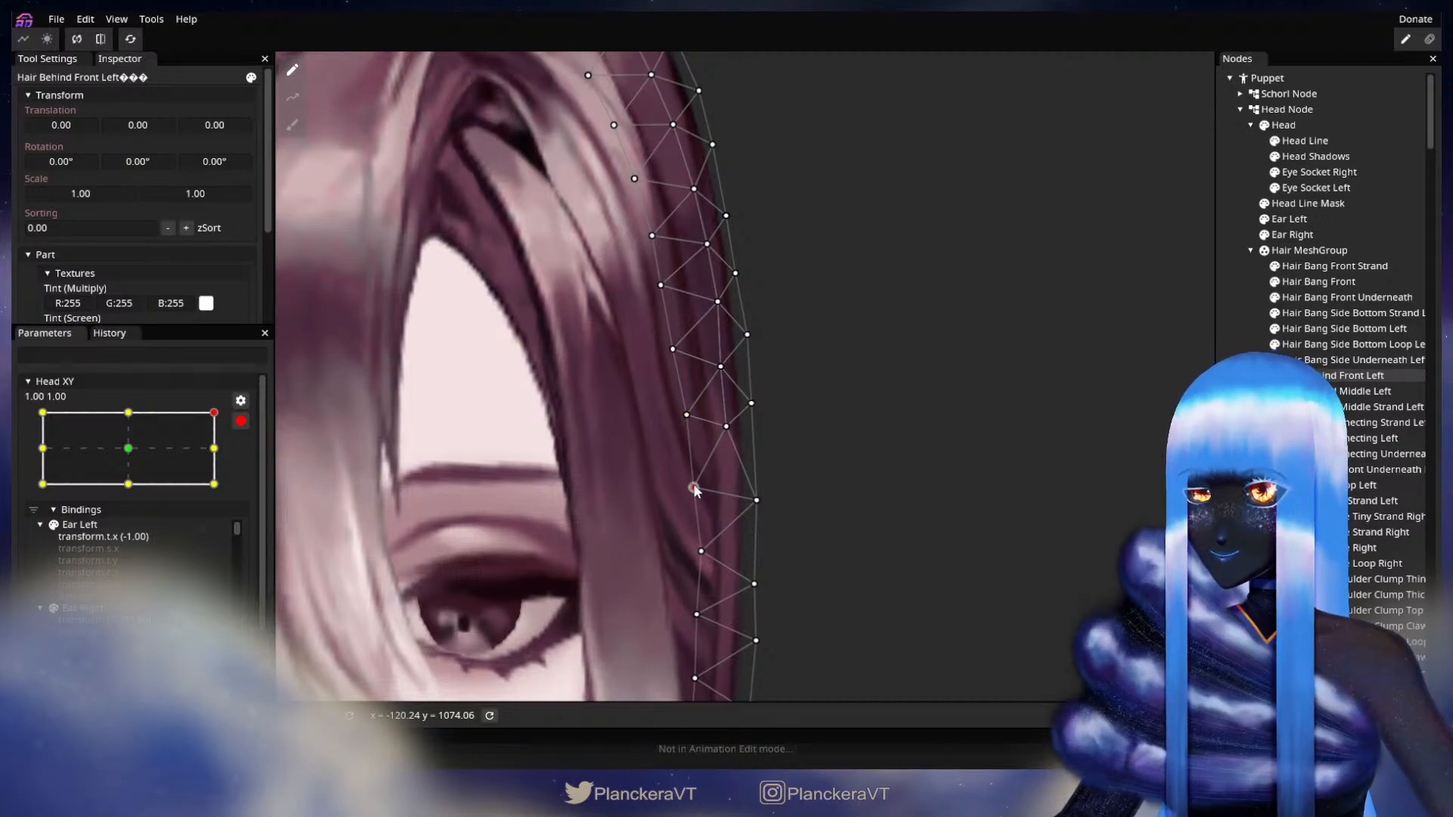
# Deselect the mesh, inspect the hair outline at 1.00, 1.00, and recheck the turn with Head XY disarmed.
pyautogui.click(1230, 478)
pyautogui.scroll(-3, 911, 542)
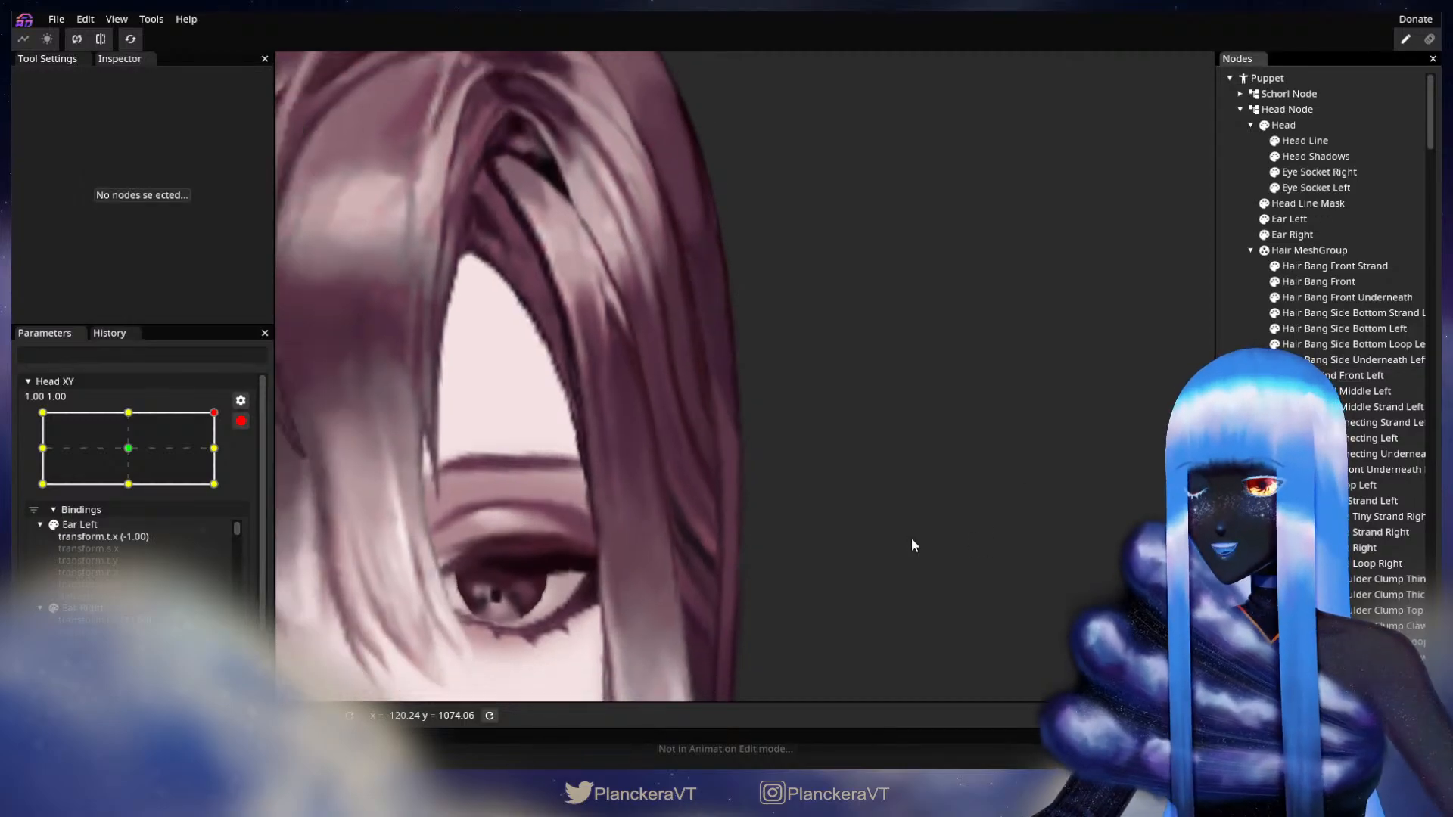
pyautogui.scroll(-3, 919, 536)
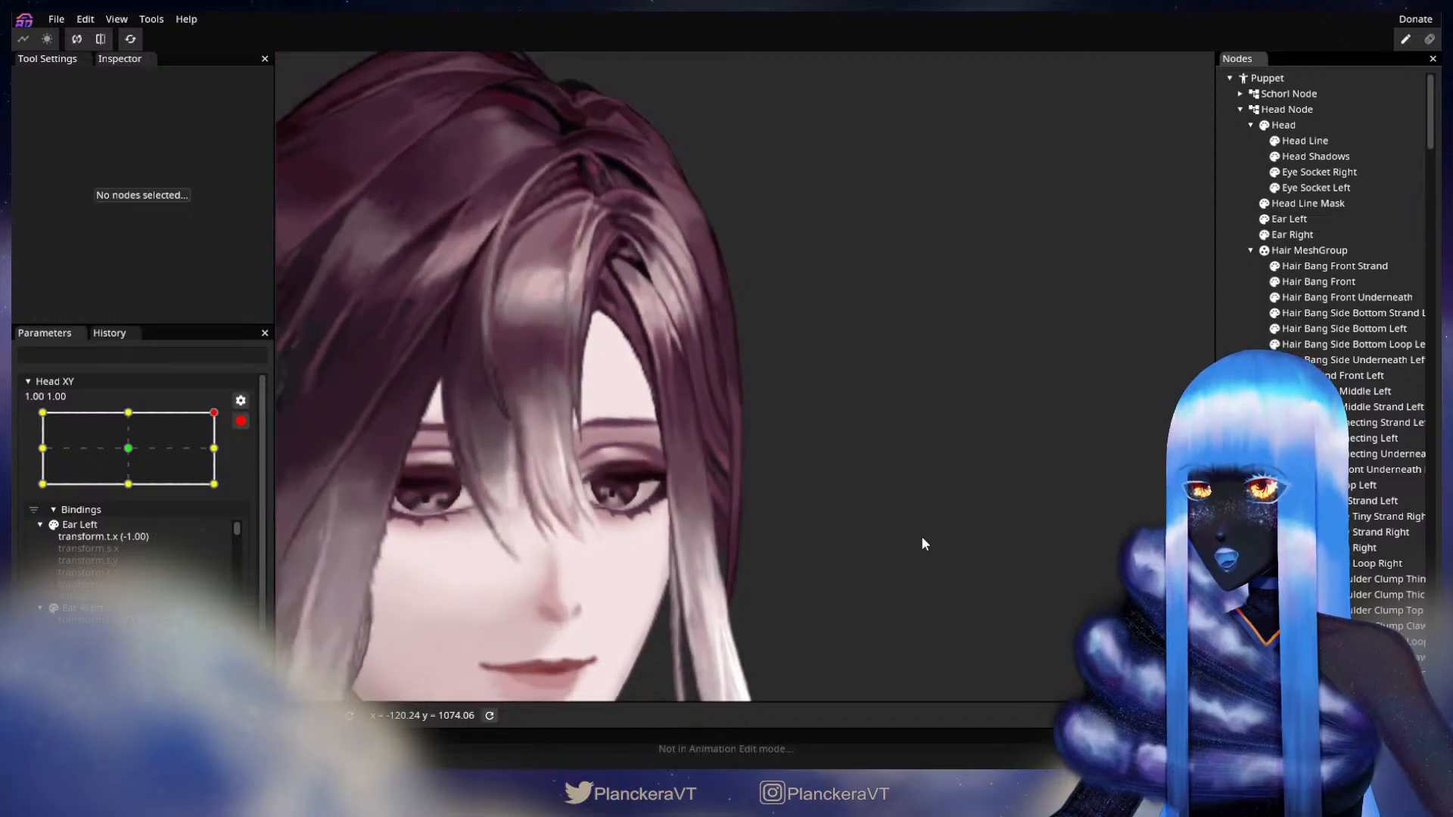
pyautogui.moveTo(936, 542); pyautogui.dragTo(882, 533)
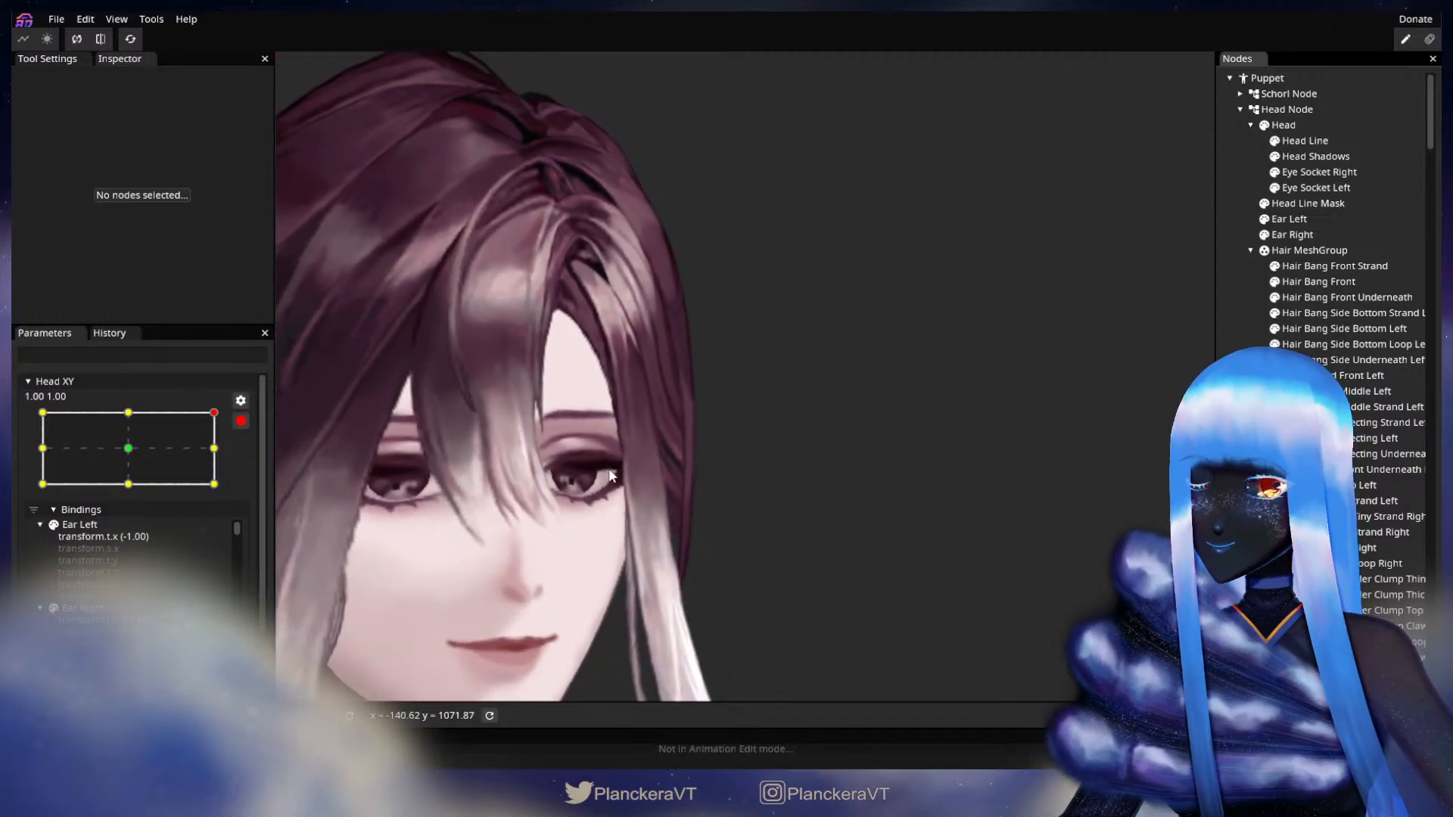
pyautogui.click(240, 421)
pyautogui.moveTo(226, 460)
pyautogui.mouseDown()
pyautogui.moveTo(248, 507)
pyautogui.moveTo(252, 460)
pyautogui.mouseUp()
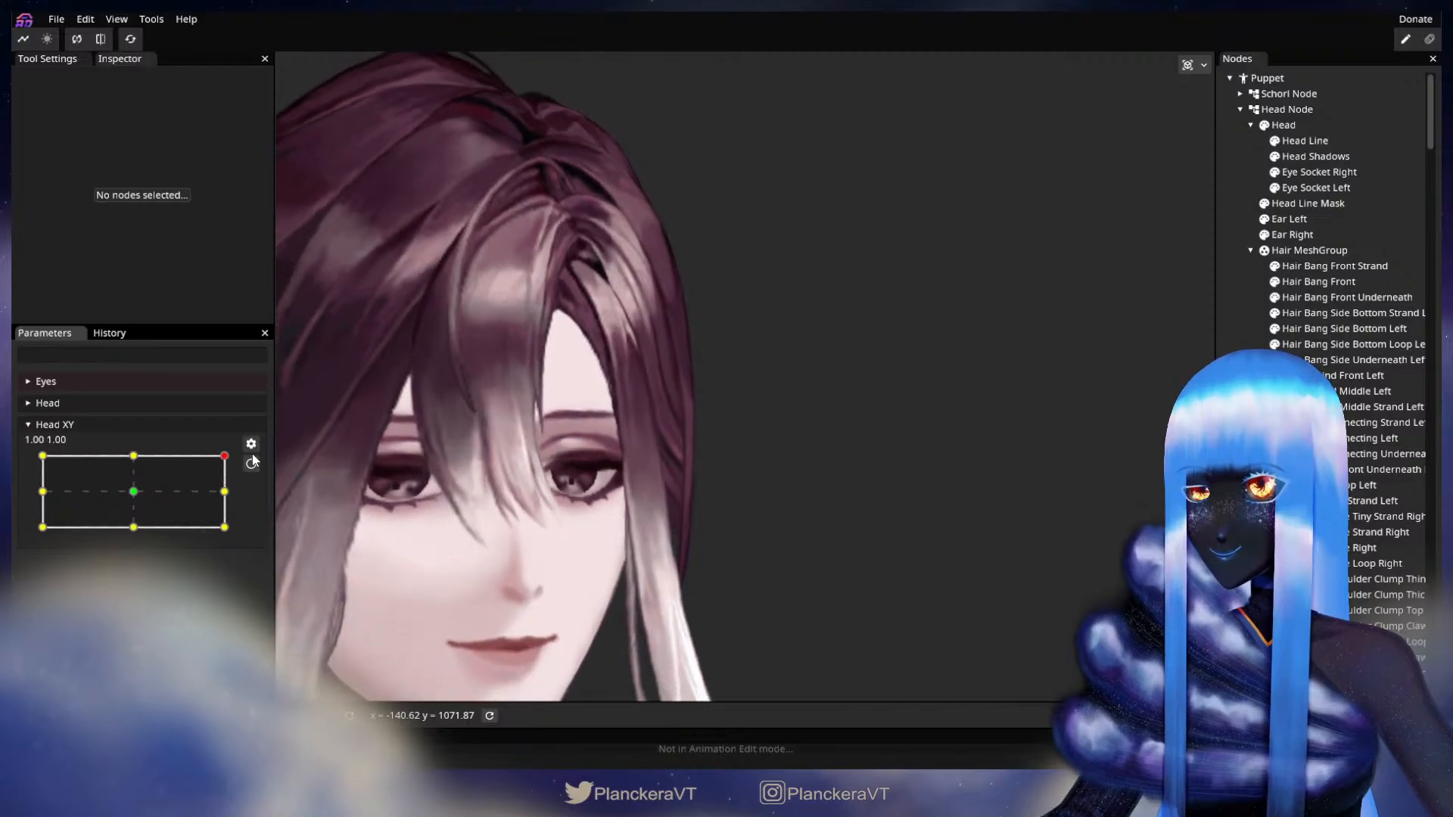
# Rearm Head XY at 1.00, 1.00 and push three outer-edge vertices of Hair Behind Front Left slightly outward from eye height down.
pyautogui.click(251, 464)
pyautogui.scroll(5, 587, 514)
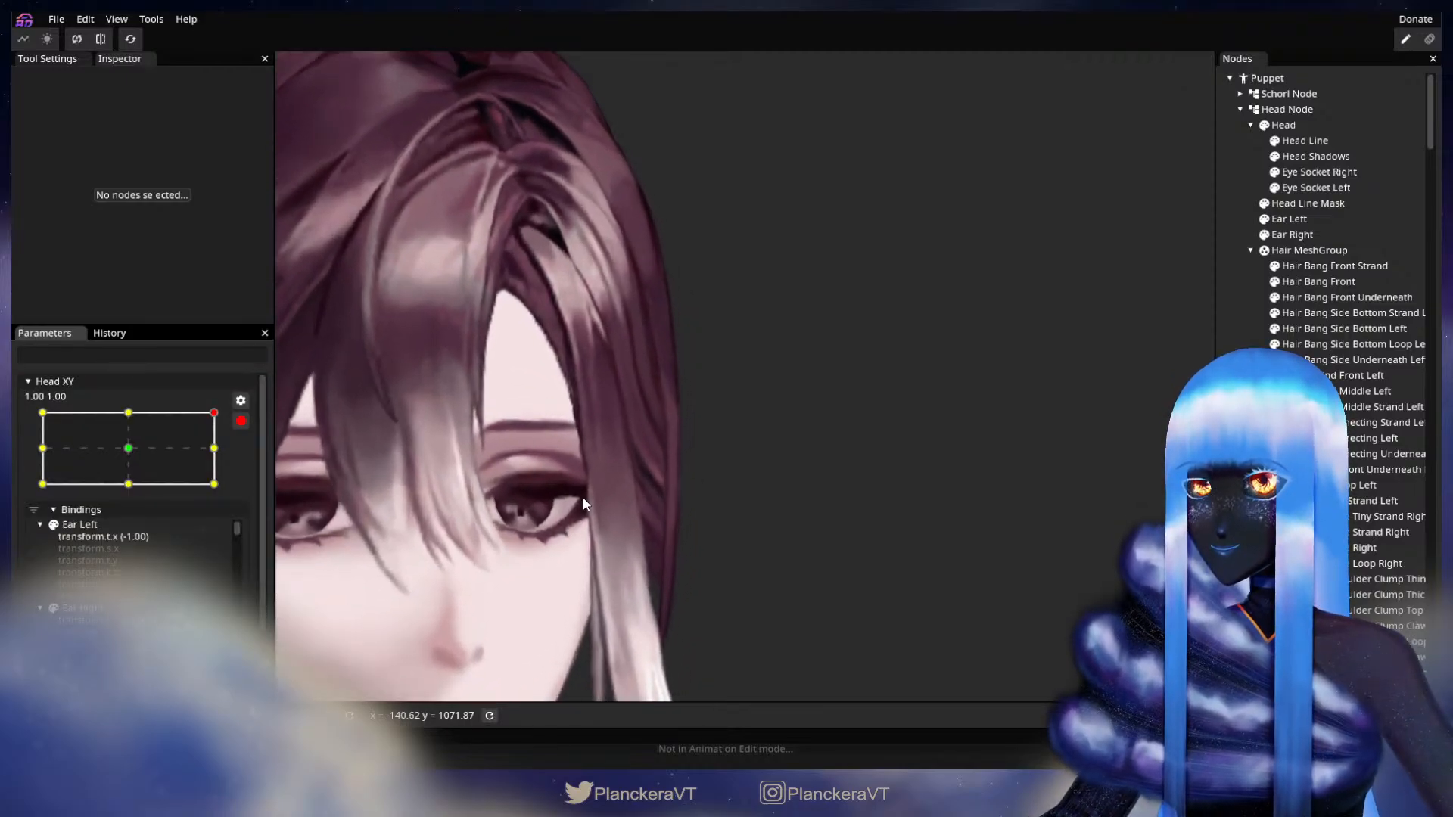
pyautogui.moveTo(583, 495); pyautogui.dragTo(738, 425)
pyautogui.scroll(2, 908, 477)
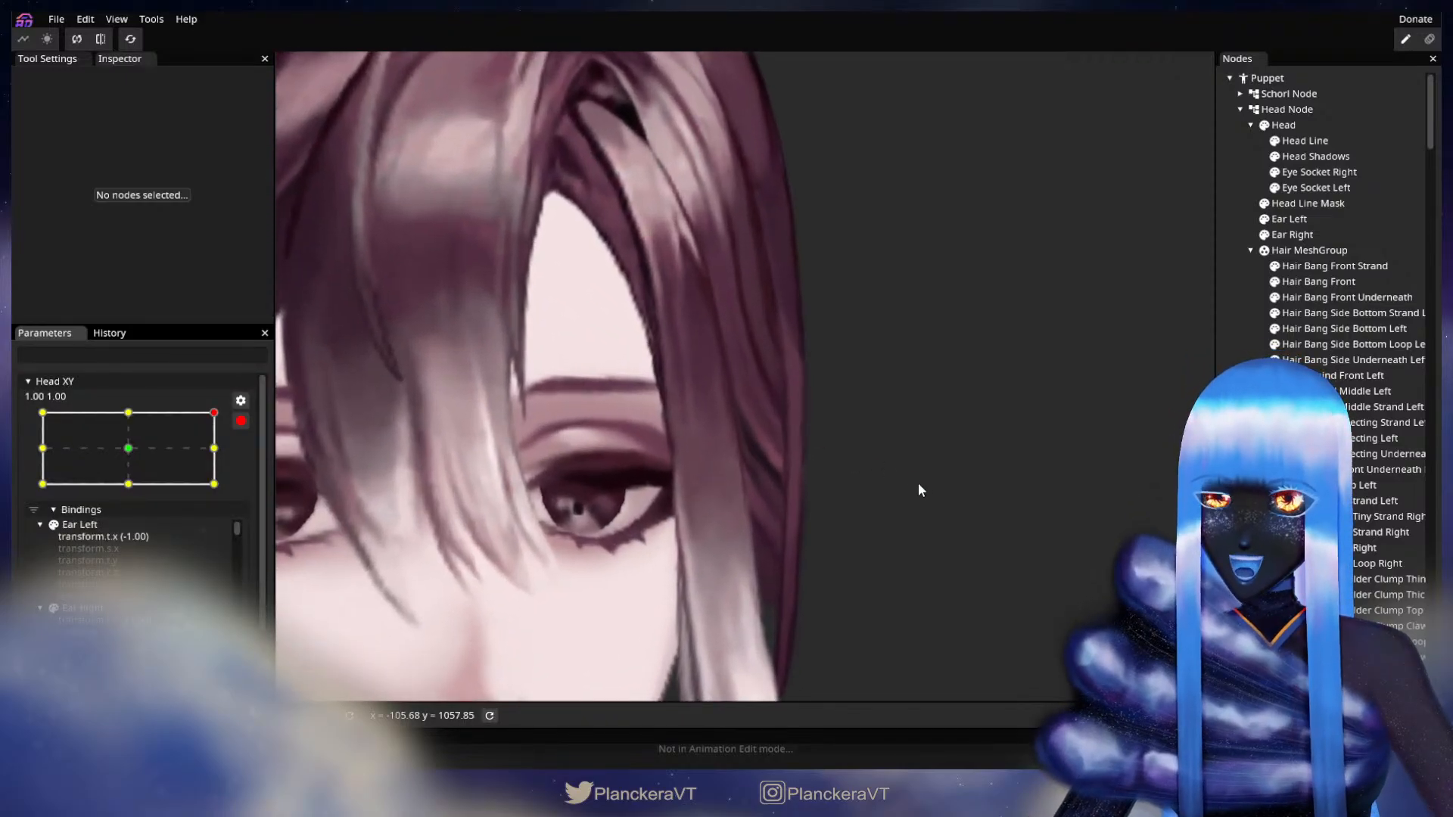
pyautogui.scroll(1, 924, 482)
pyautogui.click(1355, 377)
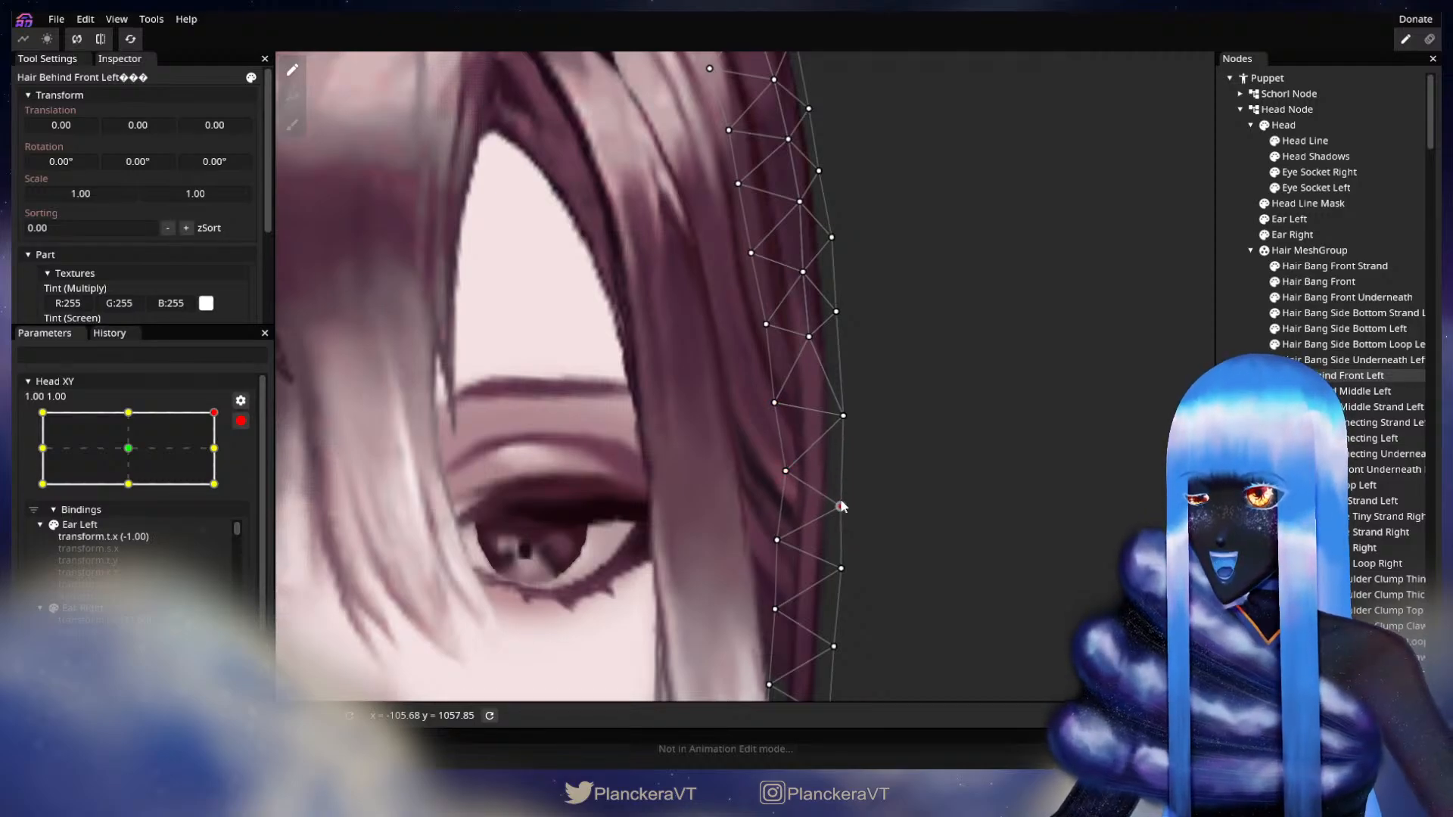
pyautogui.moveTo(839, 501); pyautogui.dragTo(845, 459)
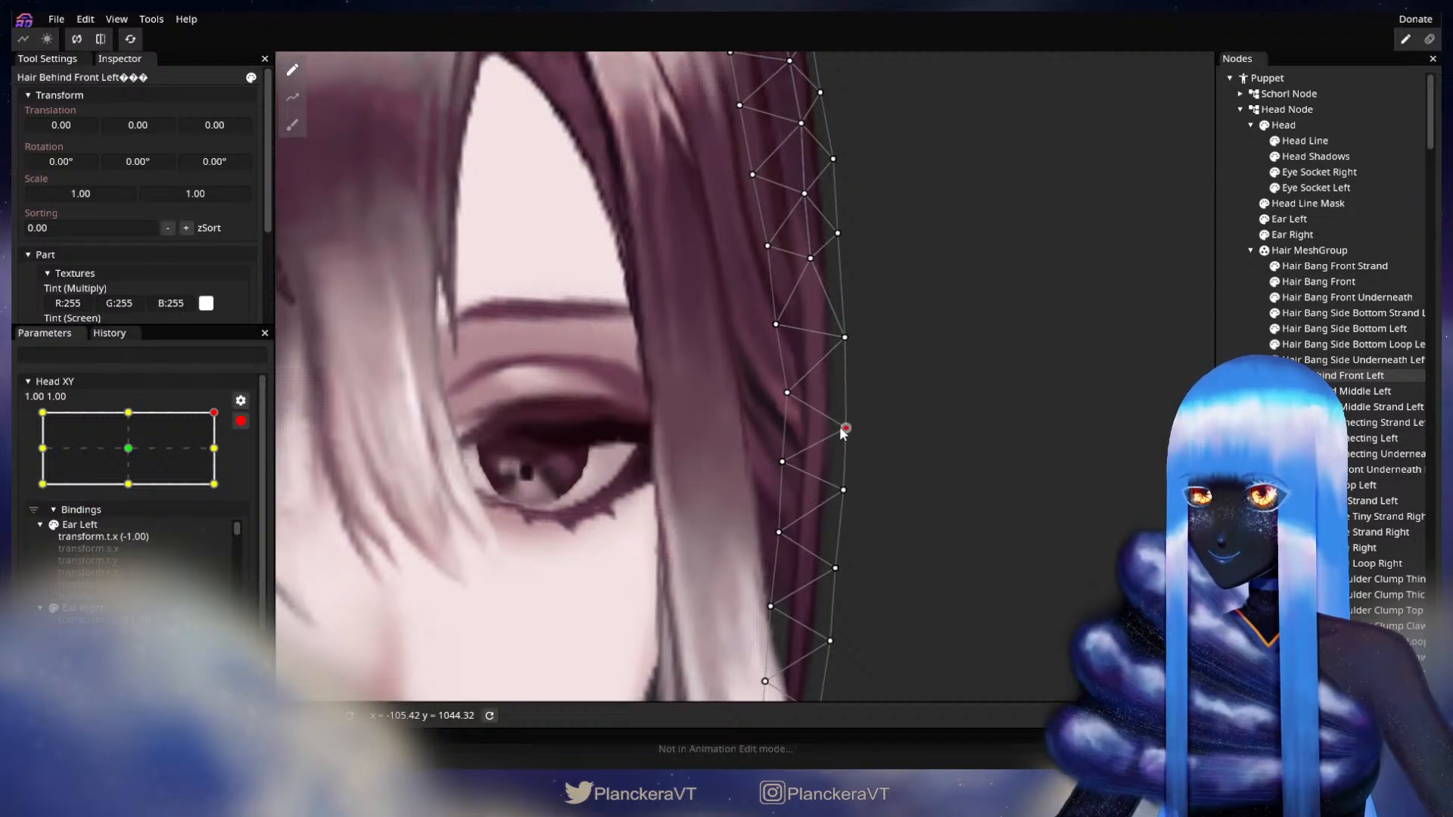
pyautogui.click(835, 568)
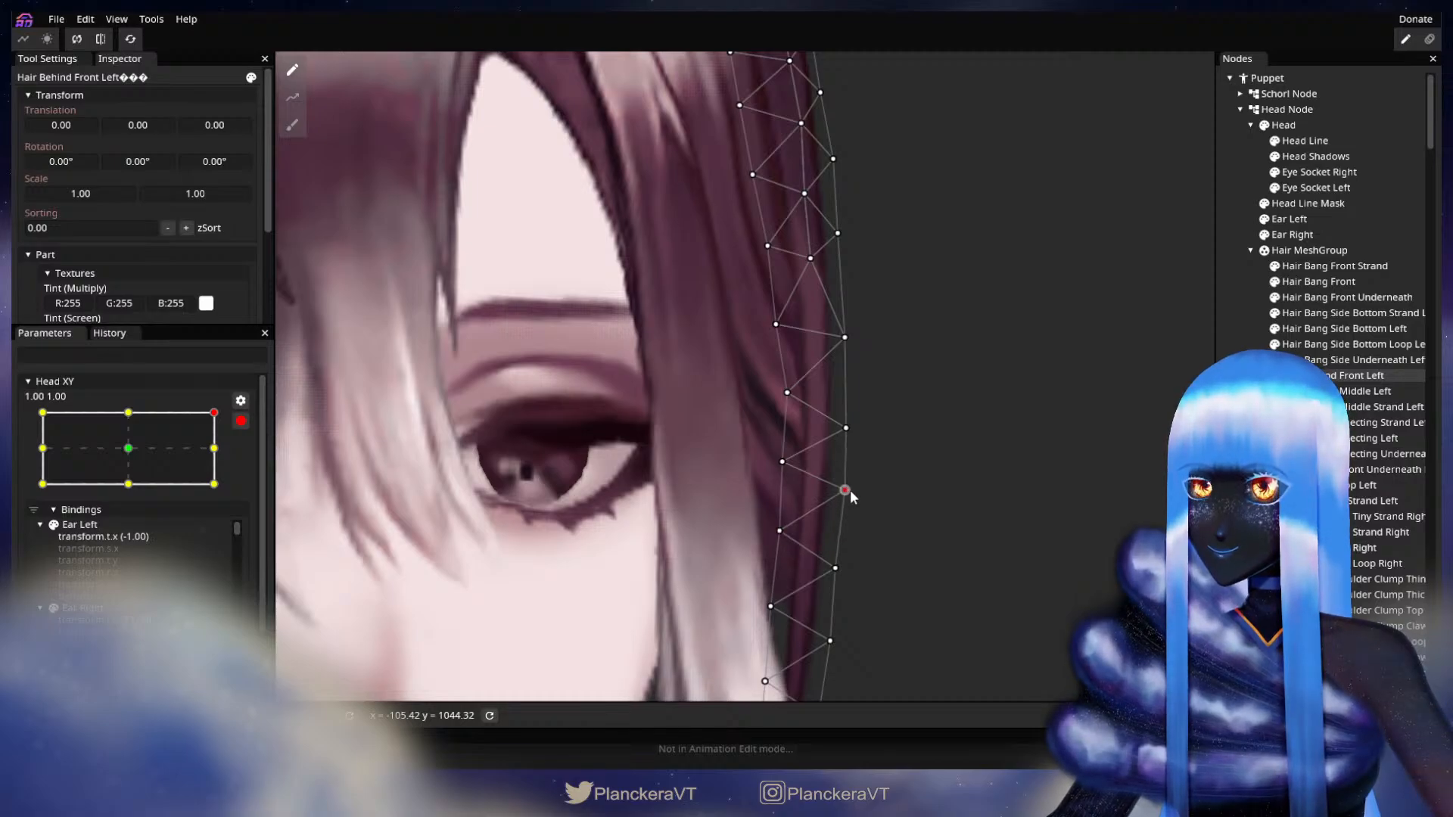
pyautogui.click(835, 569)
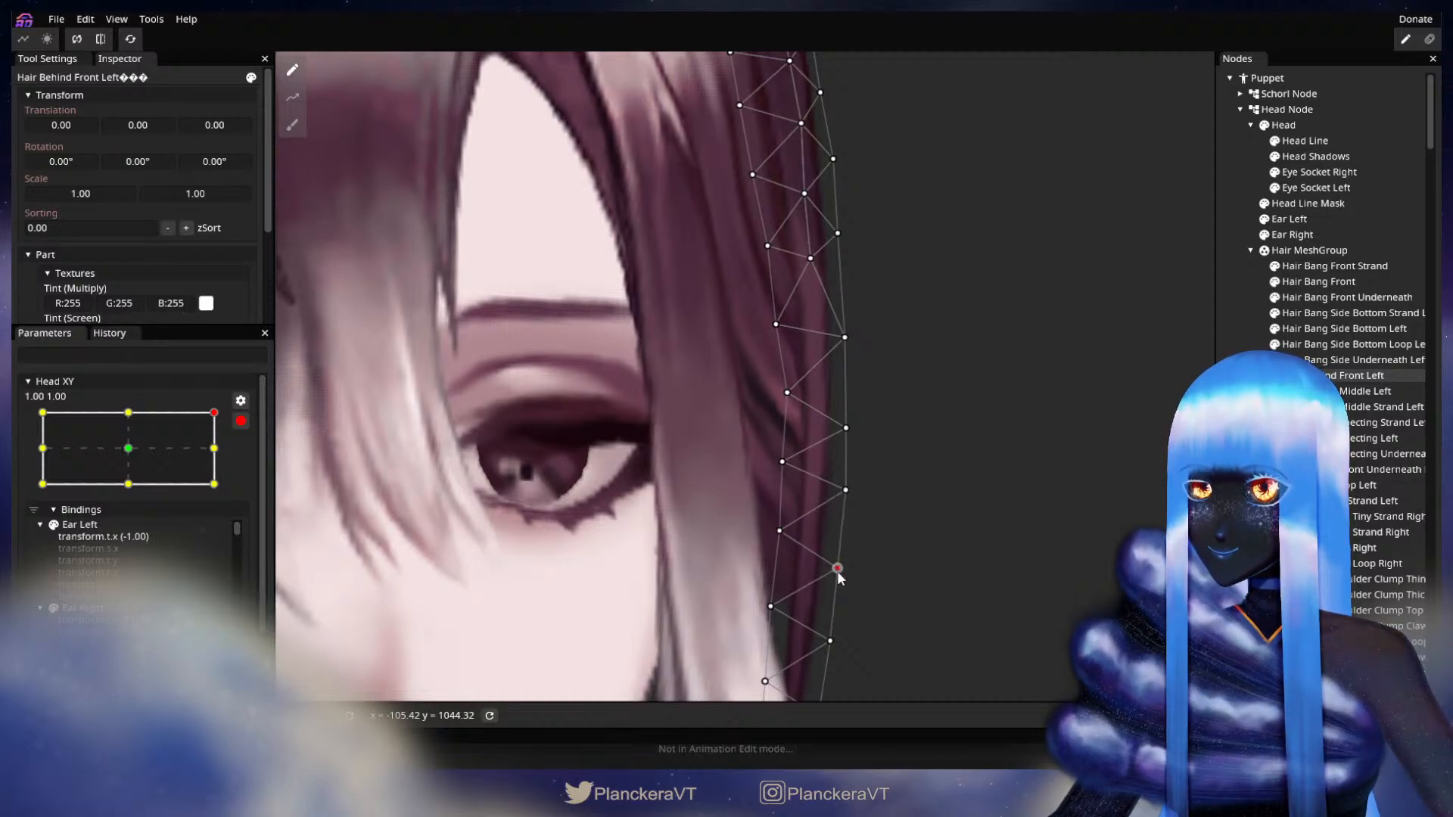
pyautogui.press('Escape')
# Examine the whole head's hair outline, disarm Head XY, and compare the turn between 1.00, 1.00 and 1.00, 0.00.
pyautogui.scroll(-3, 964, 524)
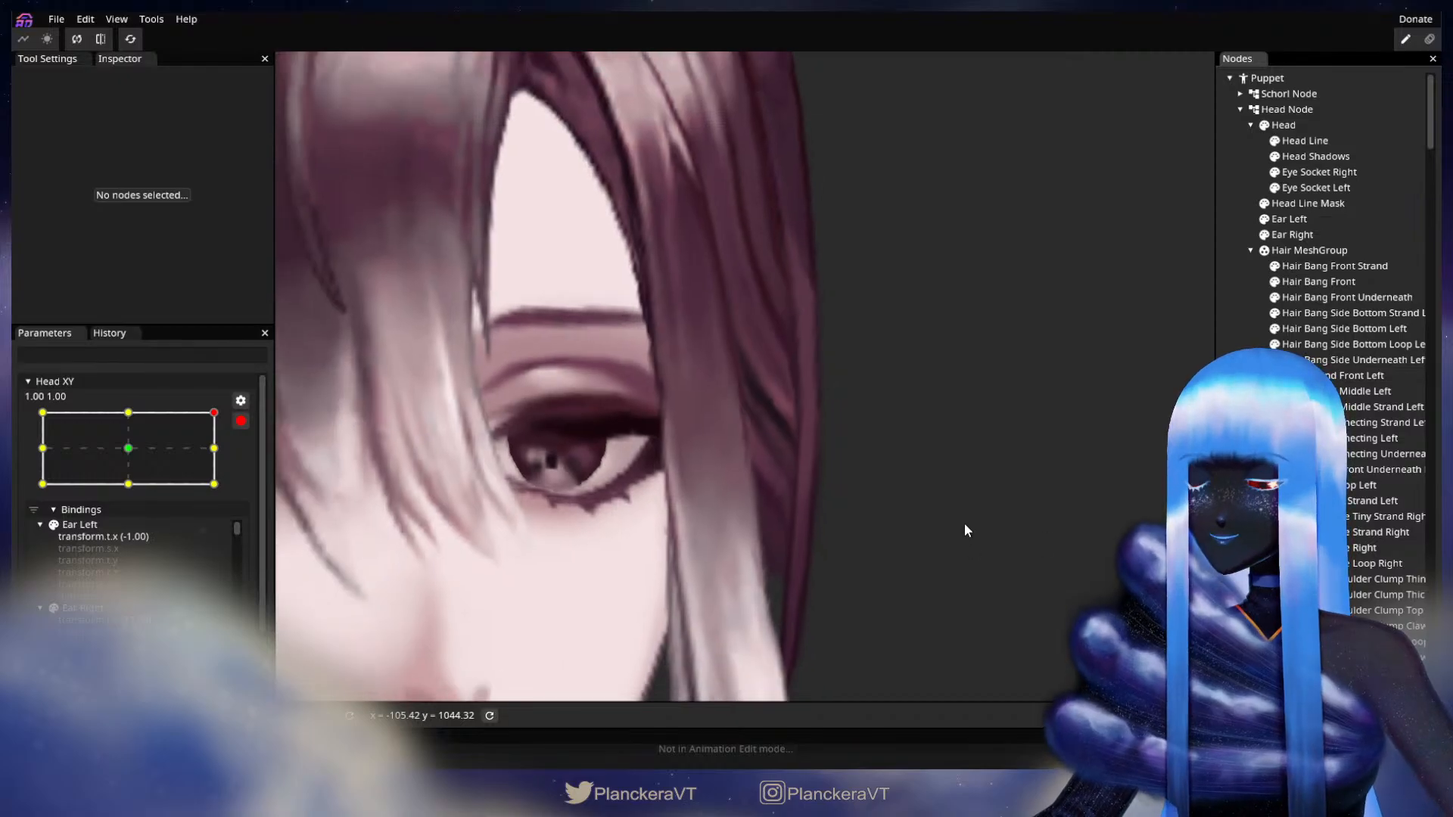
pyautogui.scroll(-5, 965, 528)
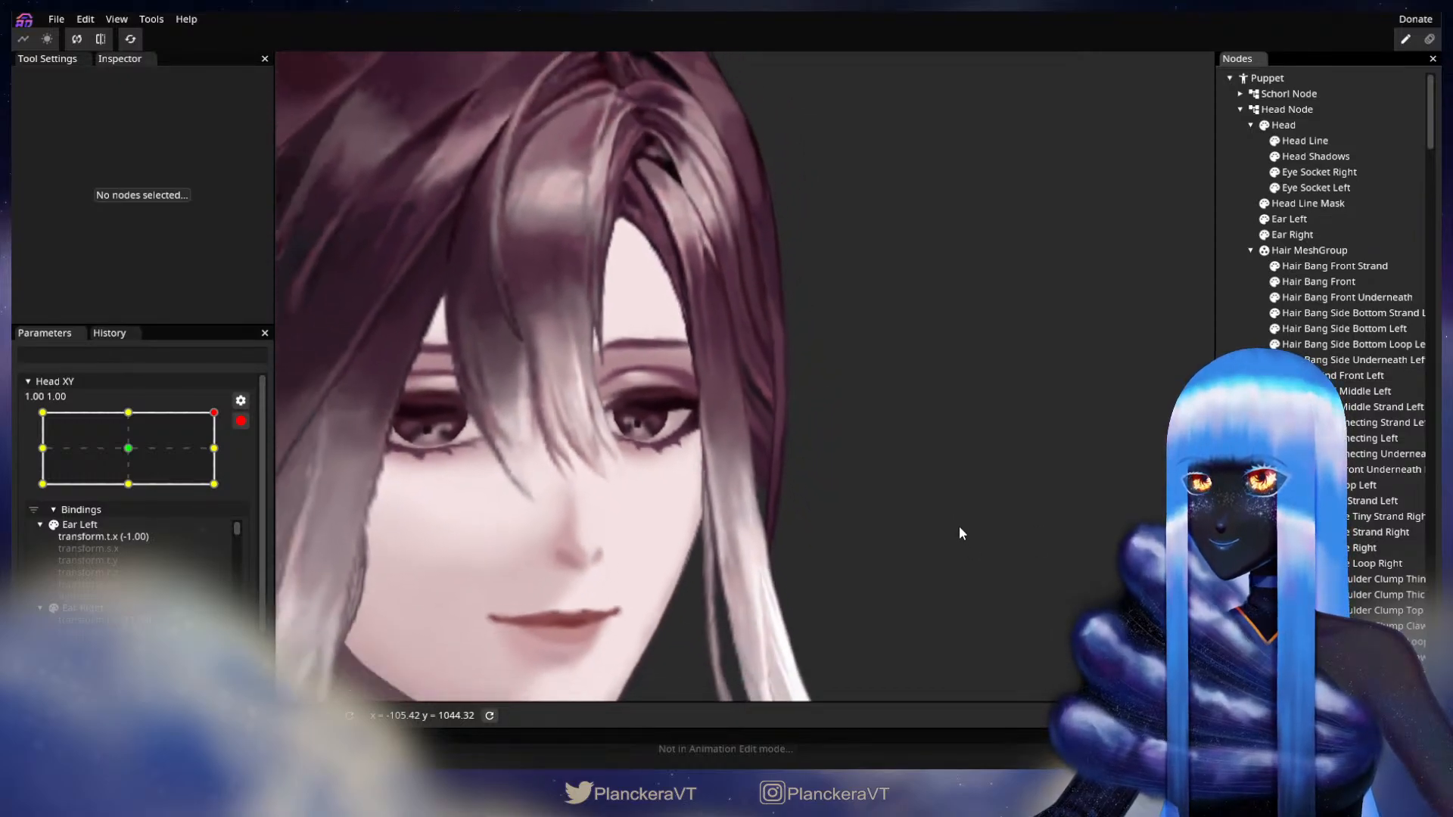
pyautogui.moveTo(915, 459)
pyautogui.mouseDown()
pyautogui.moveTo(911, 487)
pyautogui.moveTo(933, 464)
pyautogui.mouseUp()
pyautogui.scroll(-2, 915, 489)
pyautogui.click(241, 421)
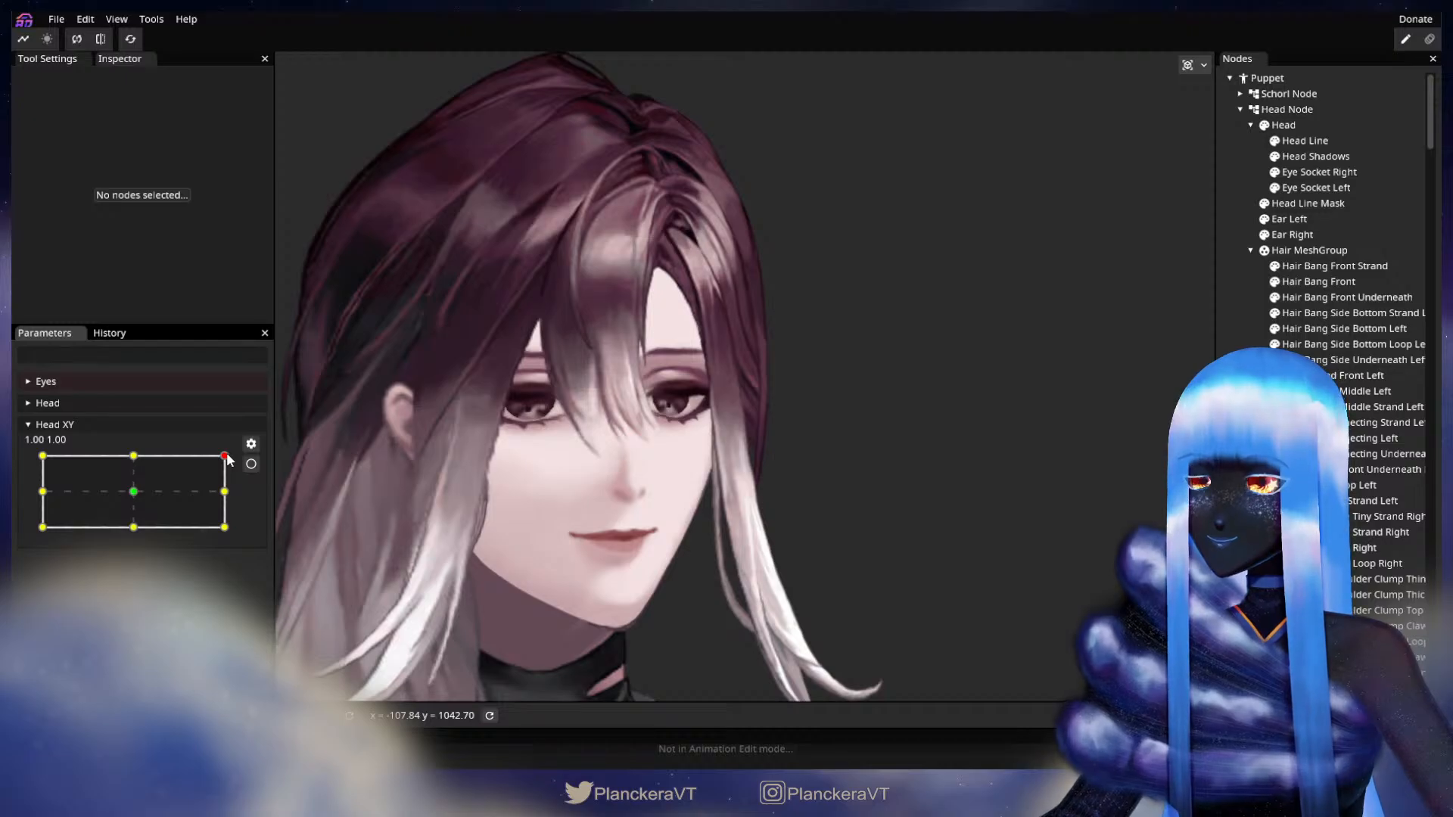
pyautogui.moveTo(226, 457); pyautogui.dragTo(231, 493)
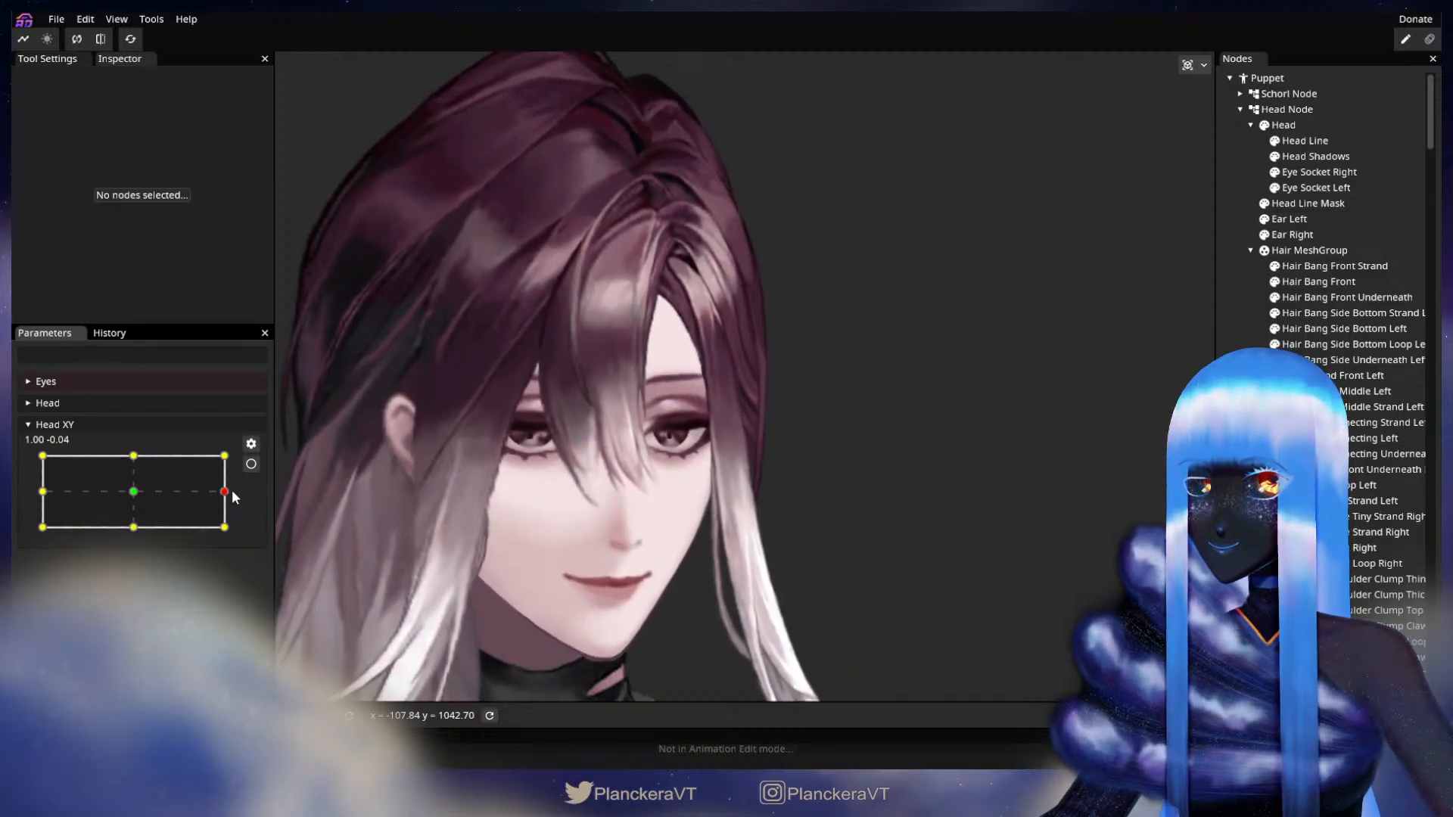
pyautogui.moveTo(233, 497); pyautogui.dragTo(238, 457)
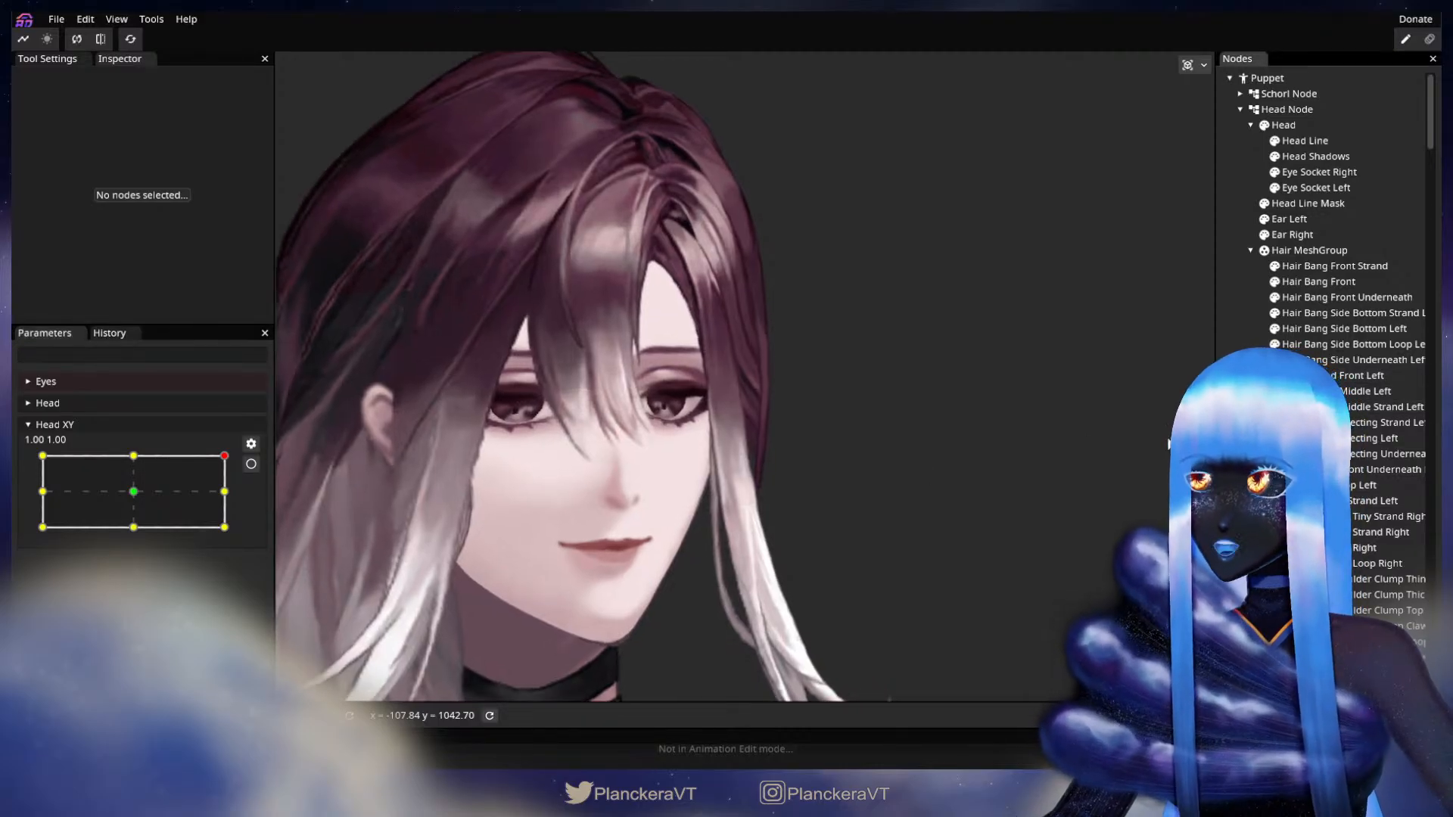
# Arm Head XY at 1.00, 1.00 and shift Hair Behind Front Left's edge vertices slightly downward between the eye and cheek.
pyautogui.click(1345, 376)
pyautogui.scroll(5, 814, 546)
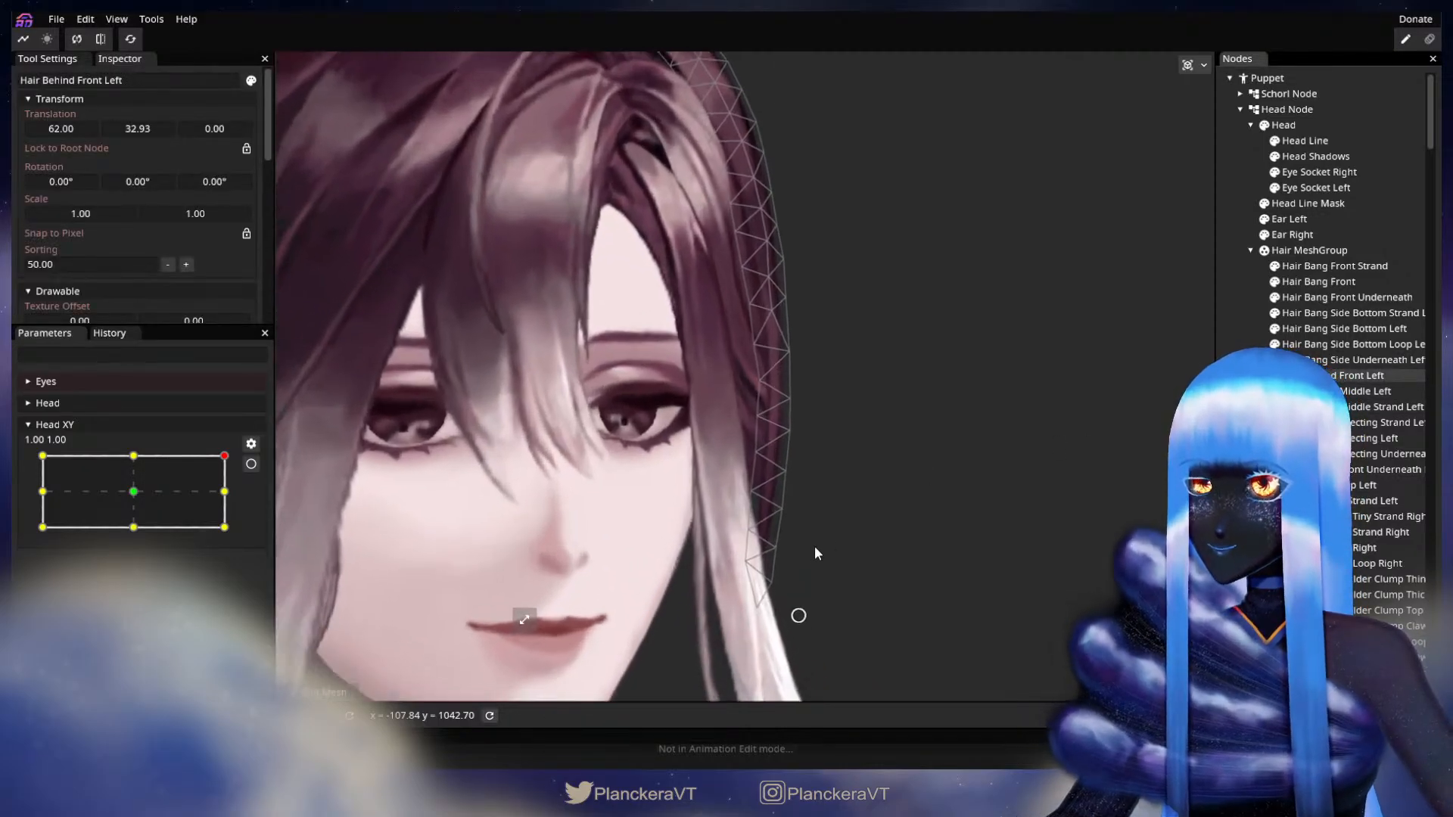
pyautogui.scroll(2, 845, 544)
pyautogui.moveTo(869, 548); pyautogui.dragTo(841, 470)
pyautogui.scroll(1, 842, 469)
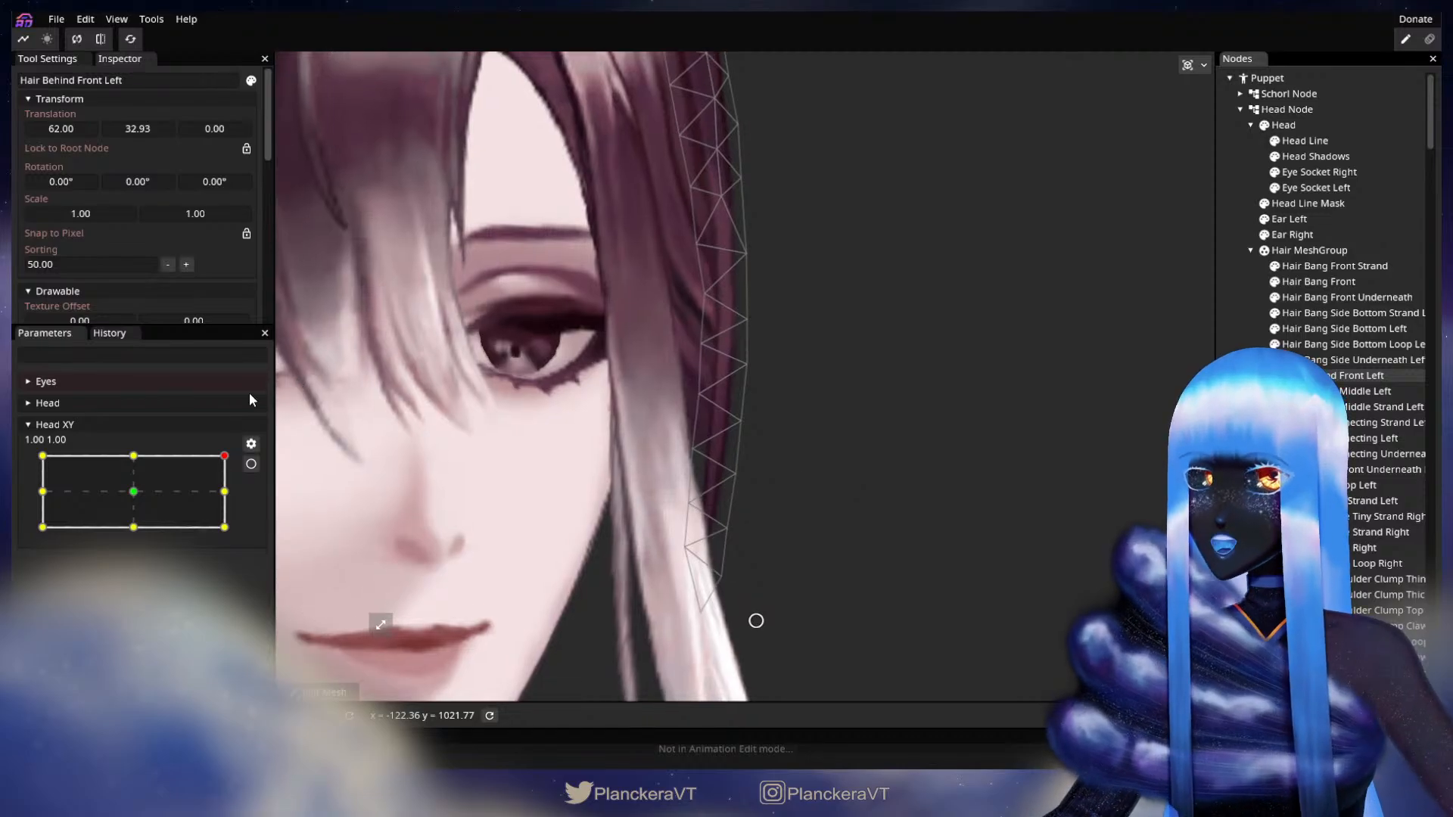
pyautogui.click(228, 456)
pyautogui.moveTo(231, 461)
pyautogui.mouseDown()
pyautogui.moveTo(238, 503)
pyautogui.moveTo(232, 454)
pyautogui.mouseUp()
pyautogui.click(252, 462)
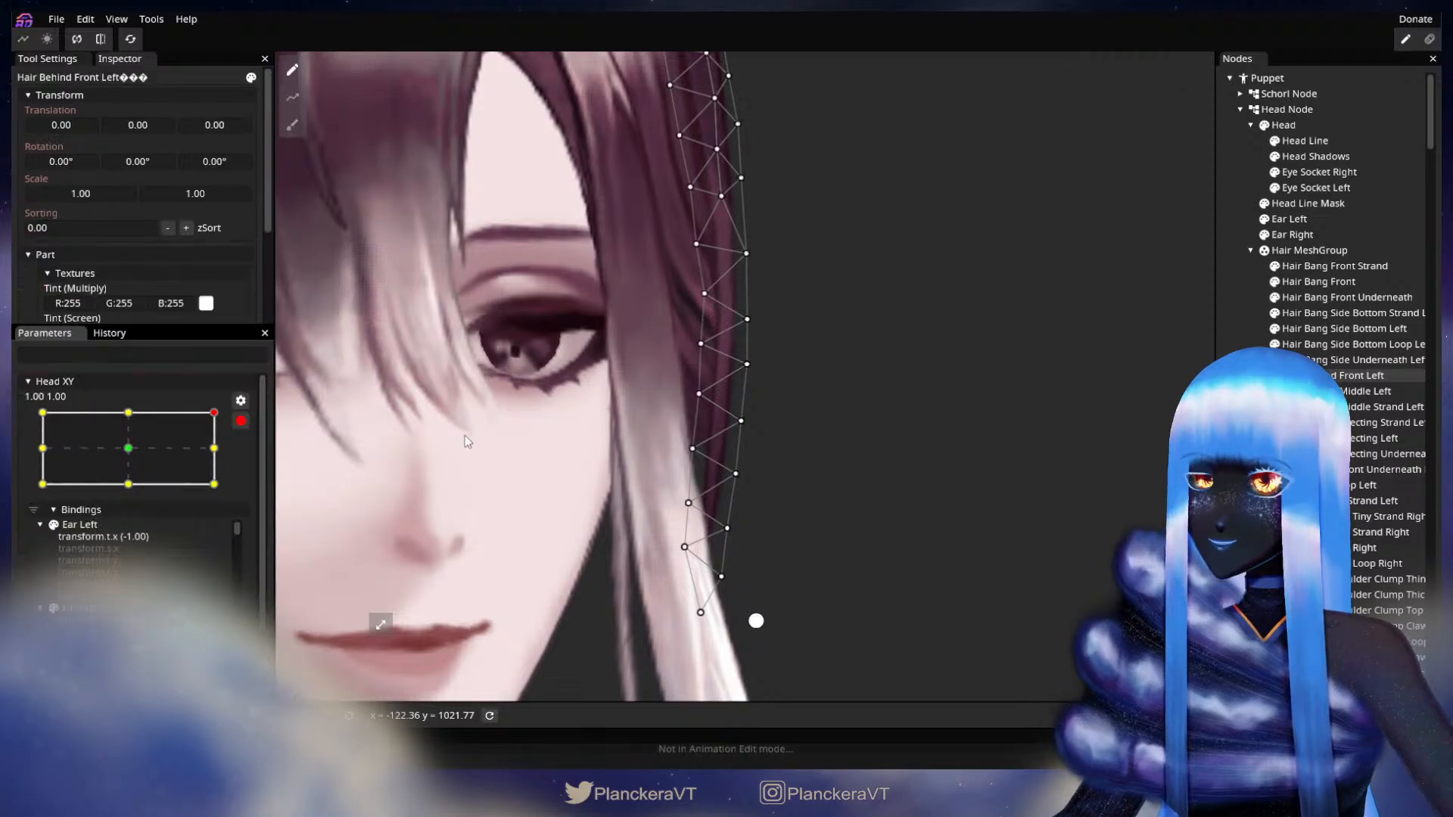
pyautogui.moveTo(754, 326); pyautogui.dragTo(756, 335)
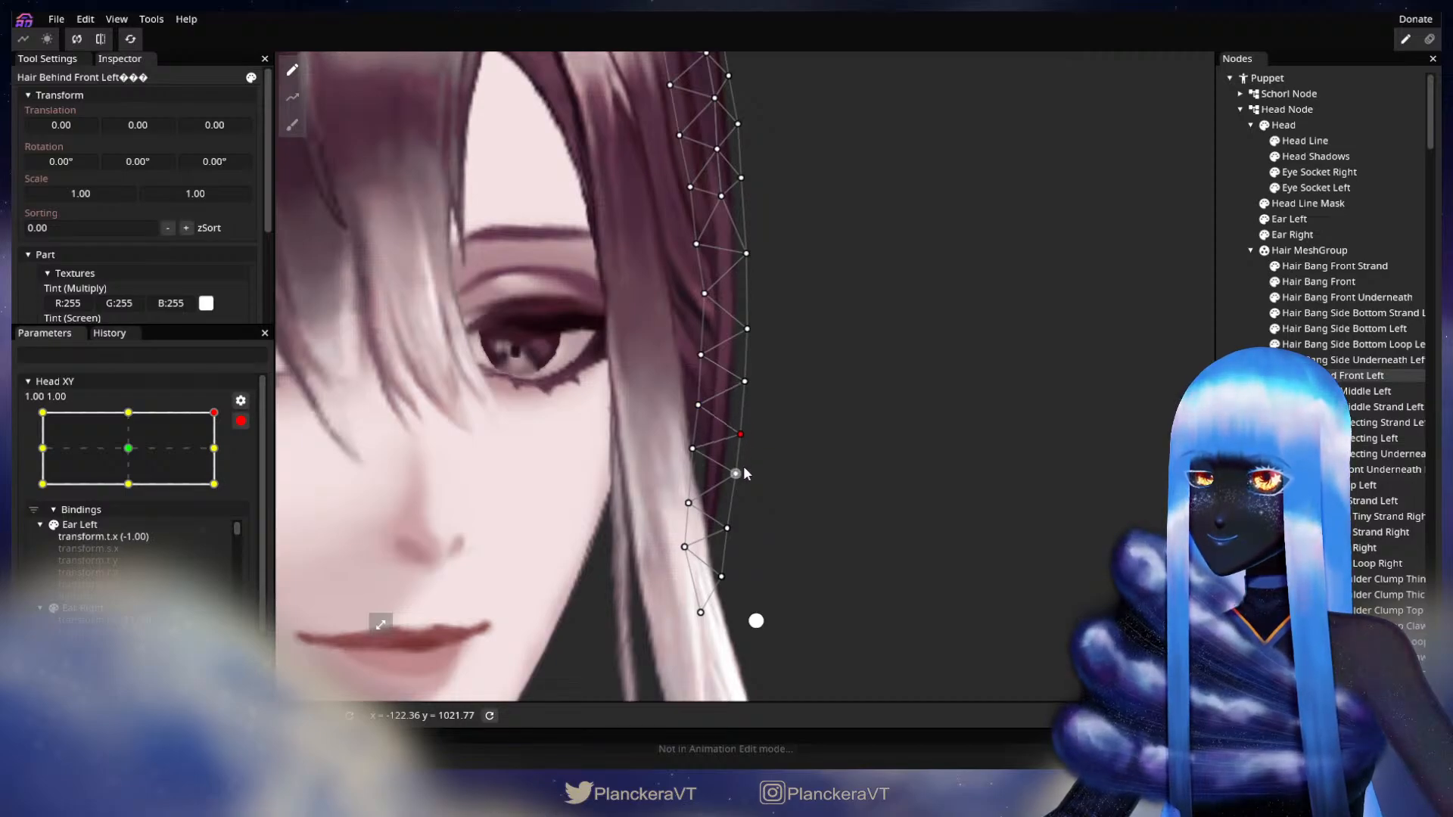
pyautogui.click(692, 449)
pyautogui.moveTo(735, 476); pyautogui.dragTo(737, 489)
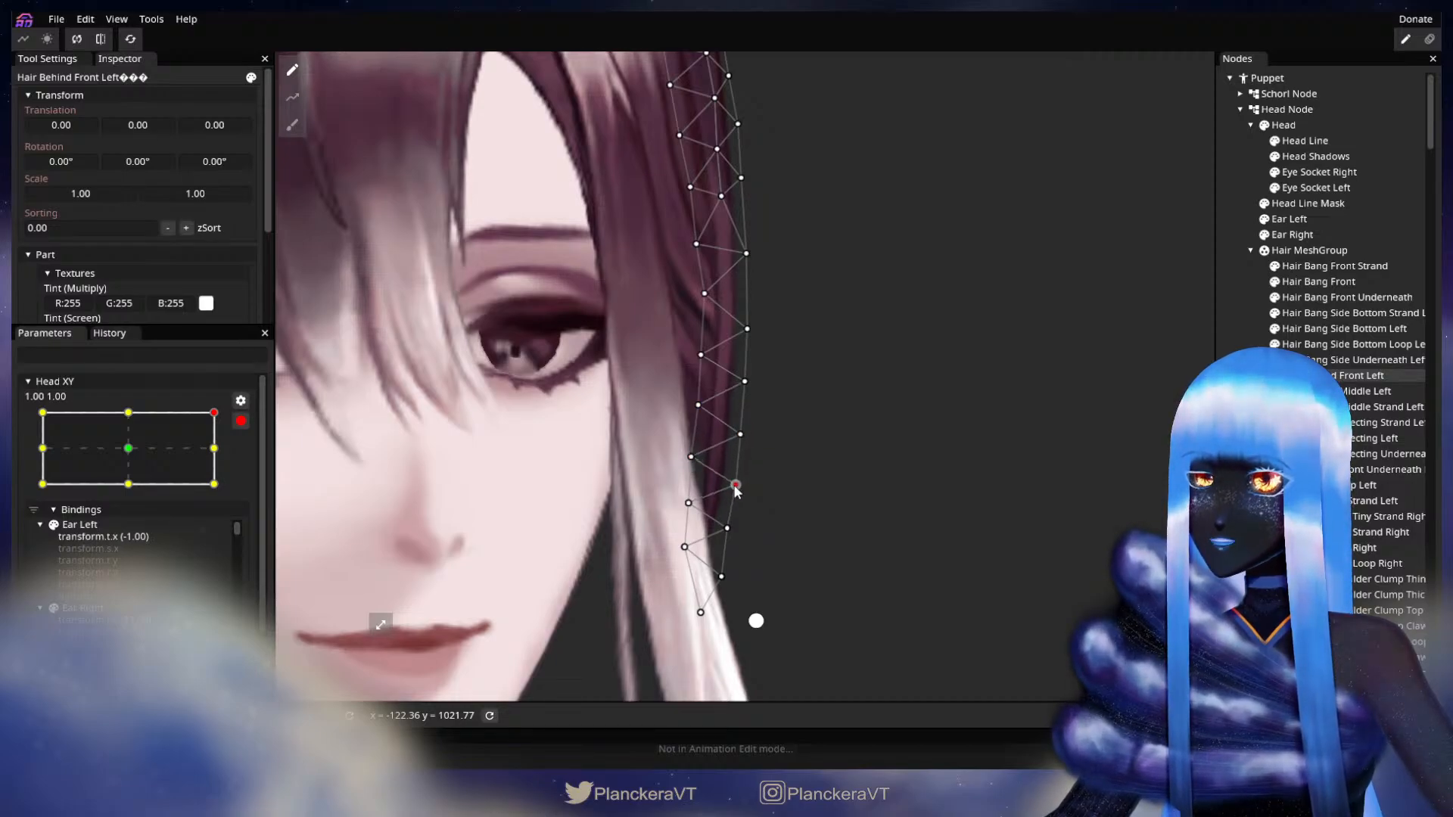
pyautogui.moveTo(792, 413); pyautogui.dragTo(793, 455)
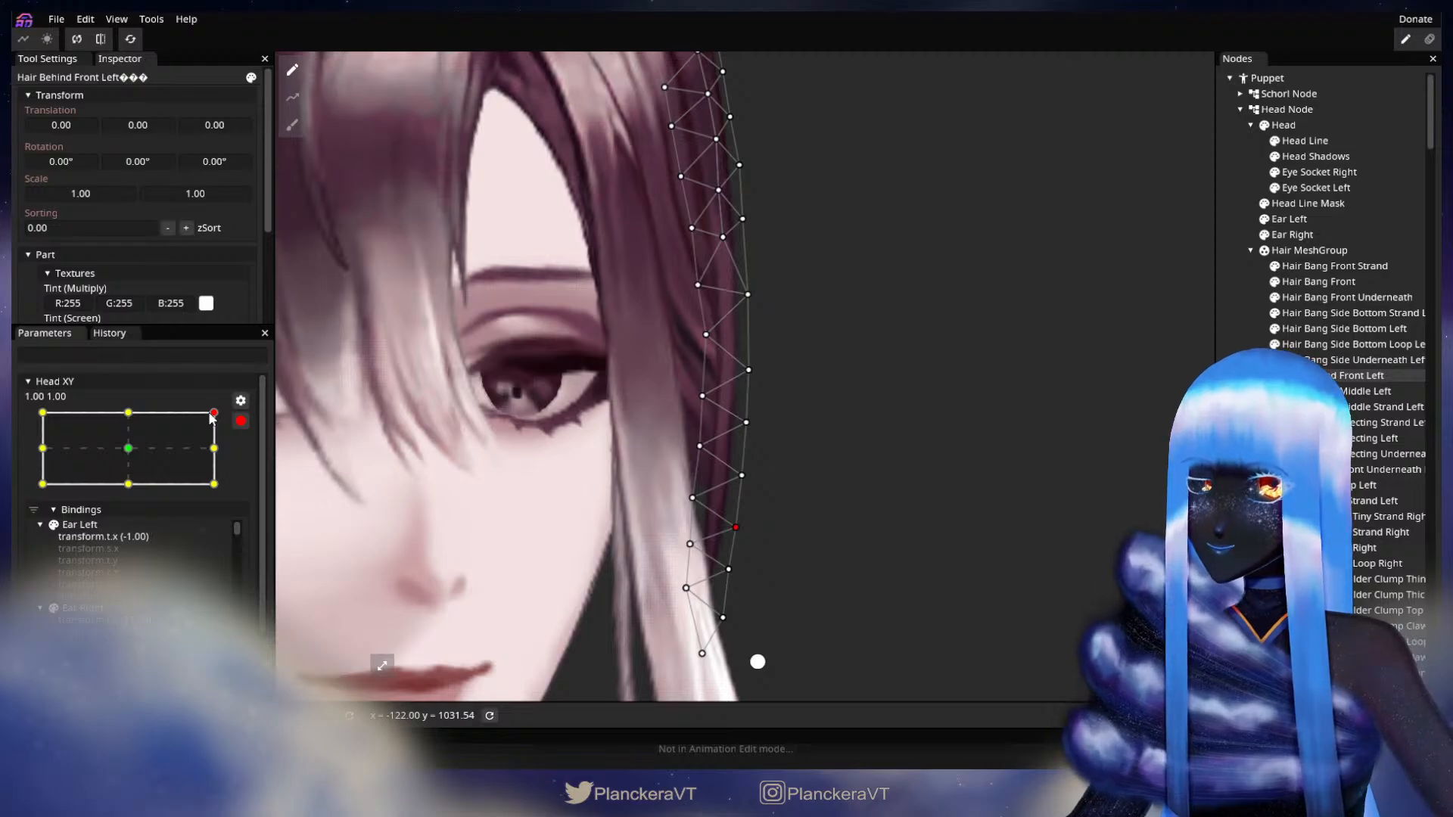
# Recheck the head turn with Head XY disarmed, then rearm 1.00, 1.00 and nudge Hair Behind Front Left's inner and outer vertices at eye height.
pyautogui.click(240, 420)
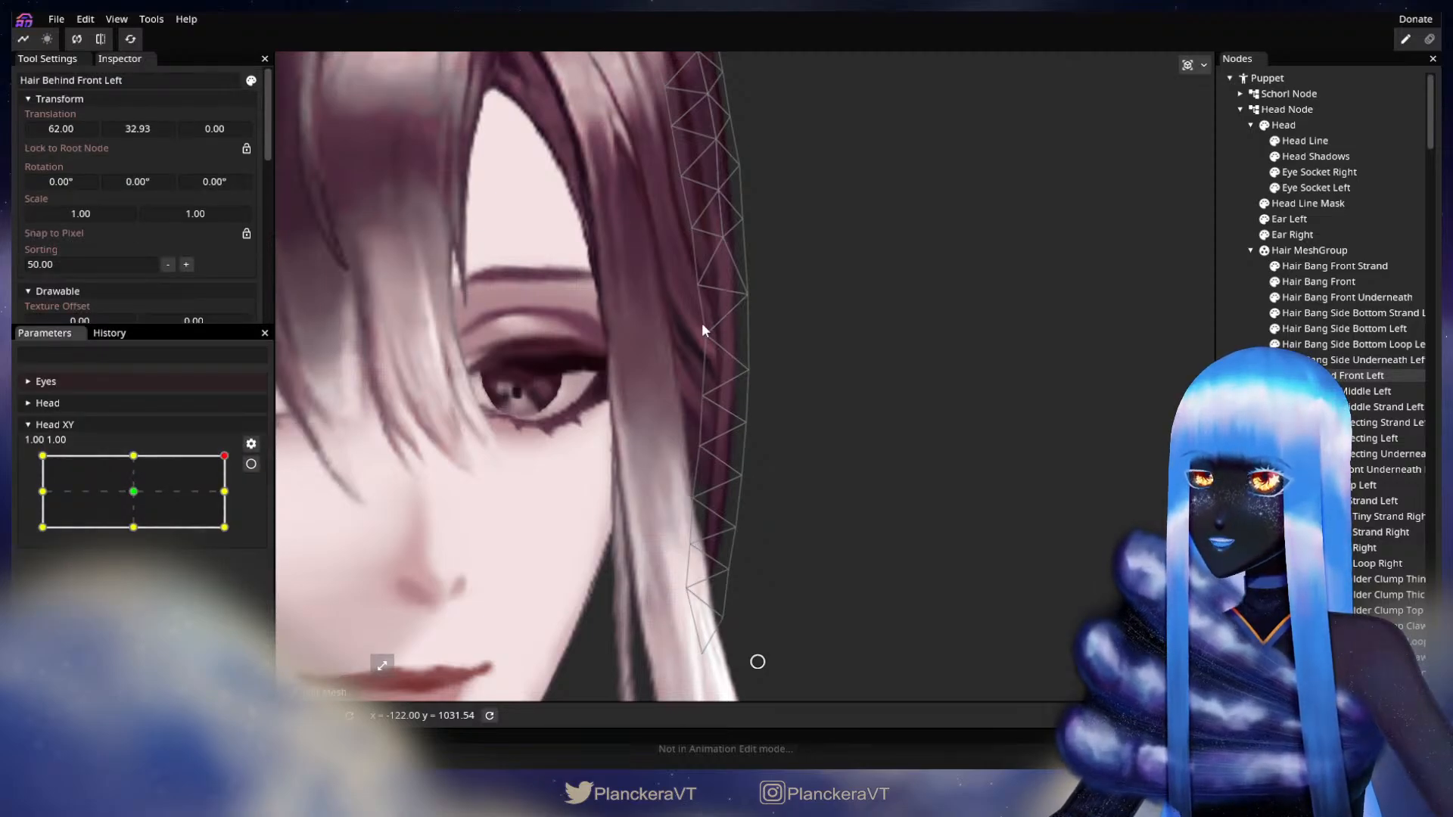
pyautogui.moveTo(220, 460)
pyautogui.mouseDown()
pyautogui.moveTo(225, 505)
pyautogui.moveTo(229, 456)
pyautogui.mouseUp()
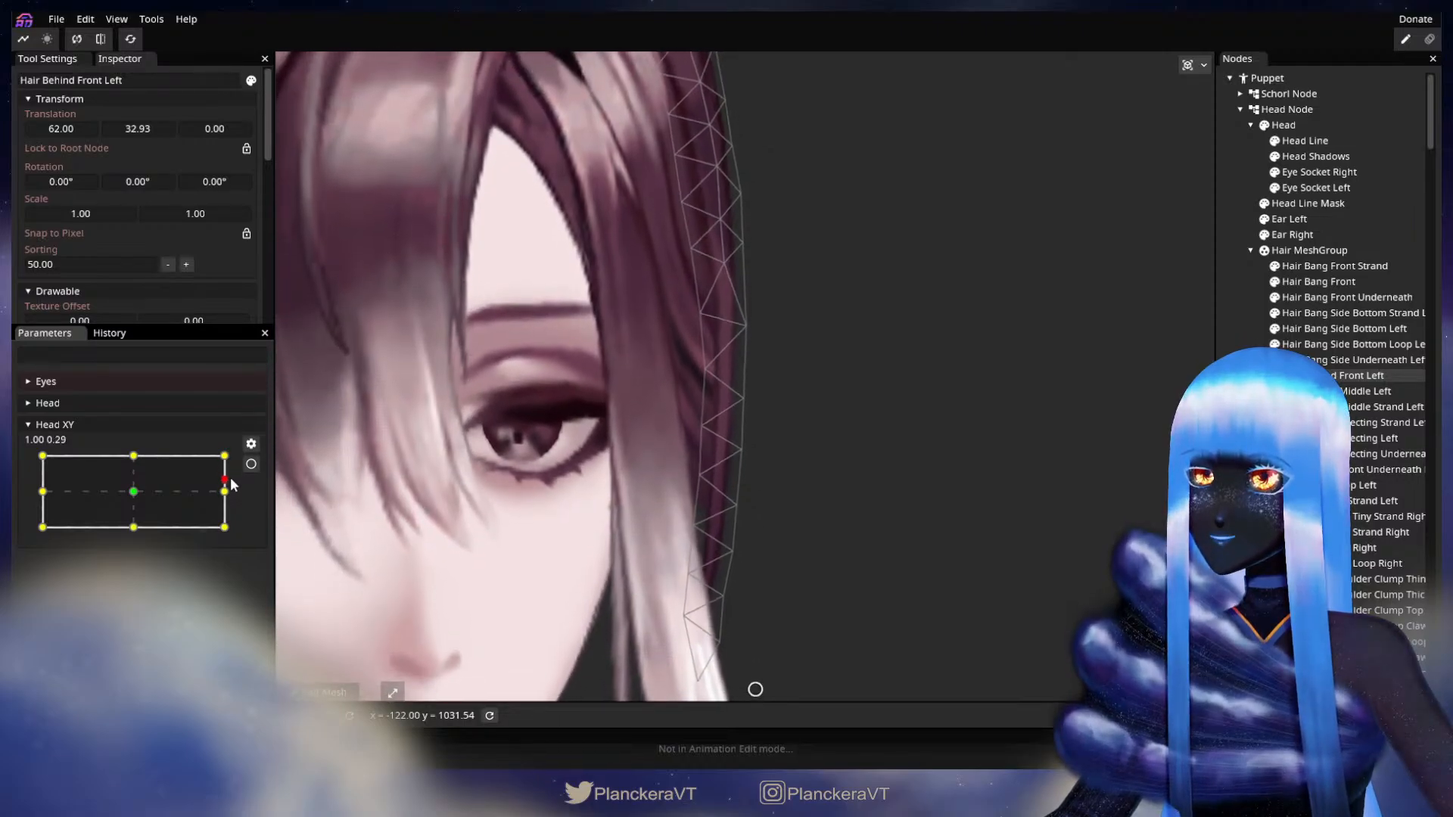
pyautogui.click(250, 466)
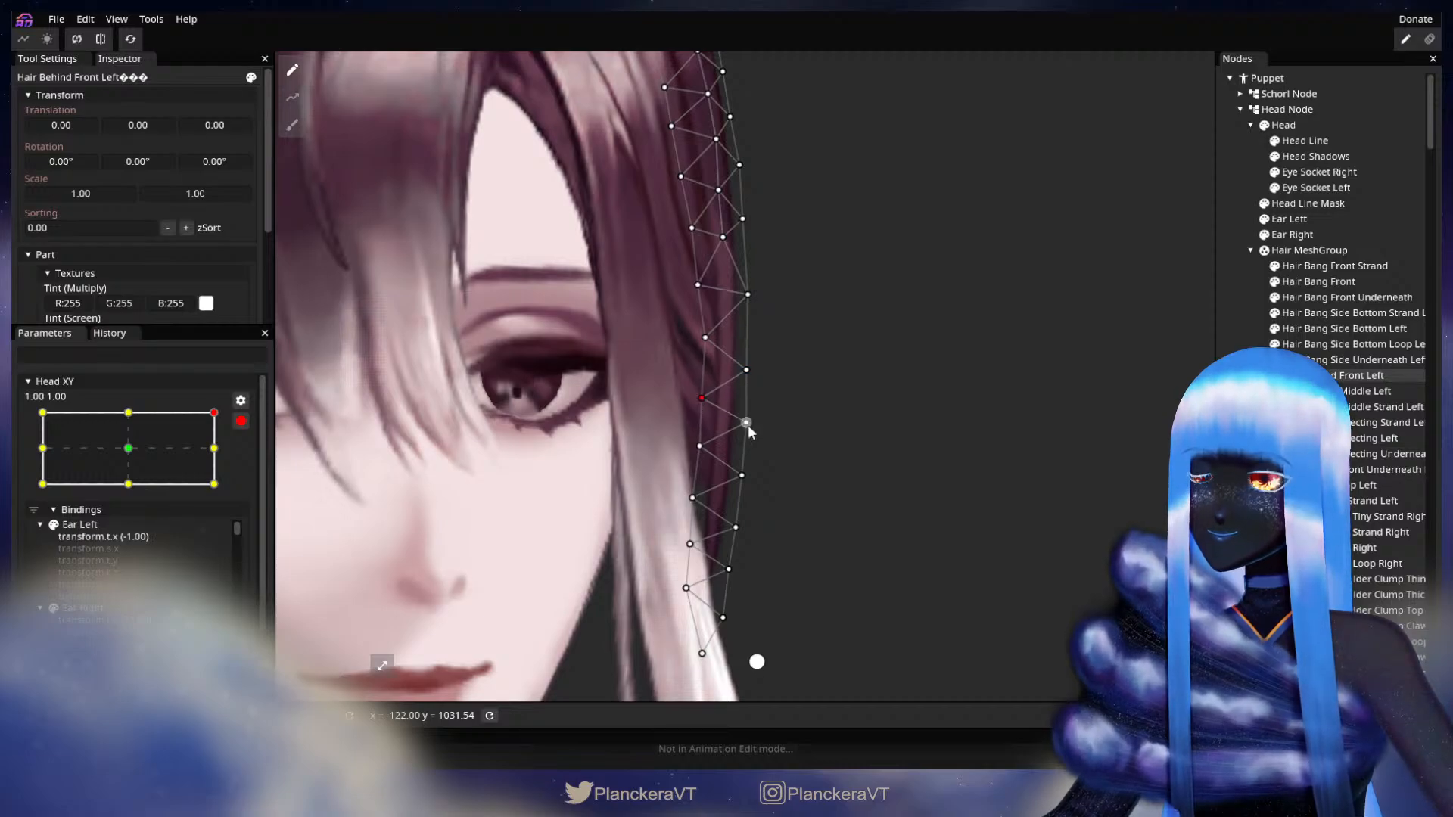
pyautogui.click(696, 447)
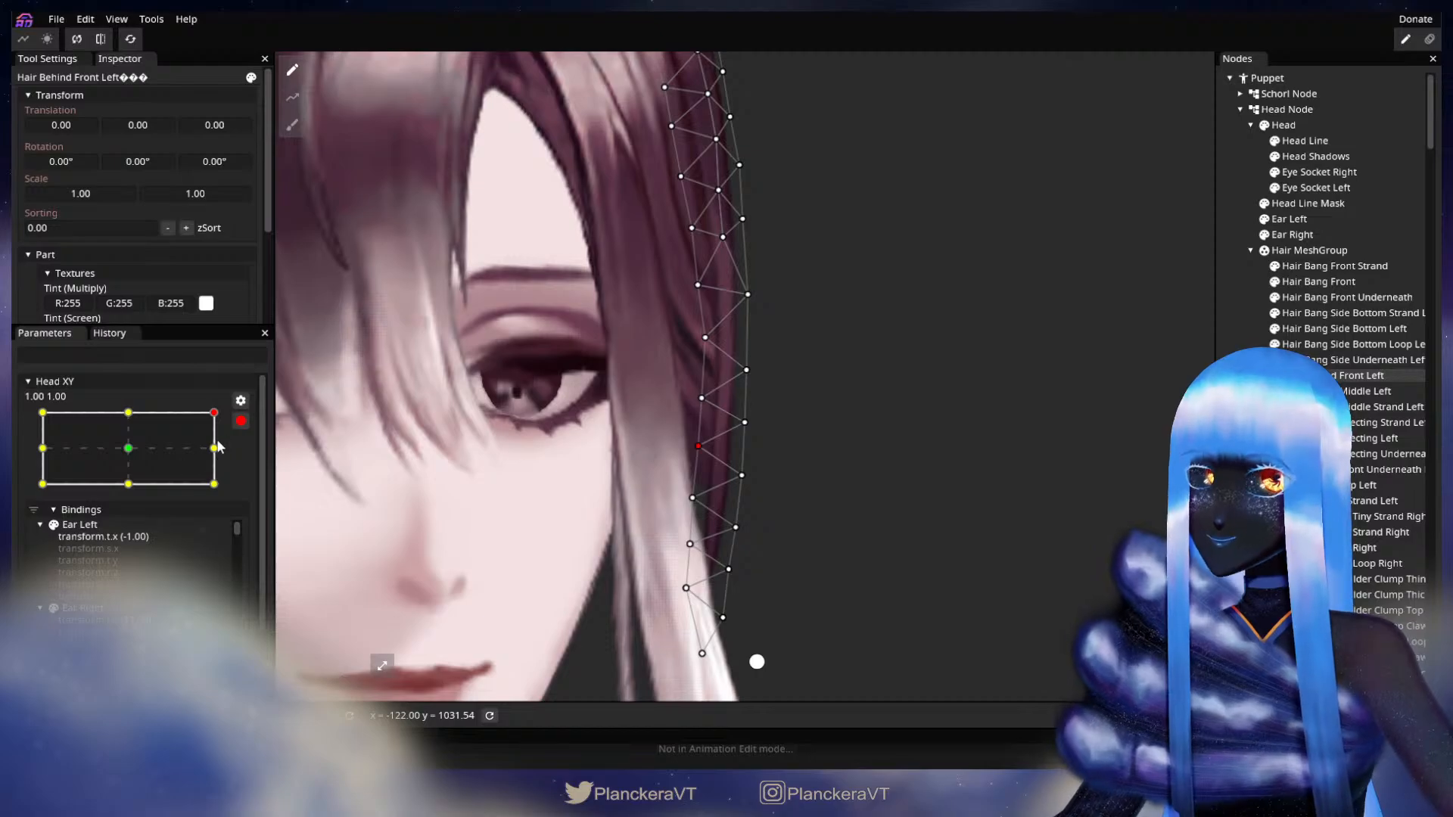
# Test the turn with Head XY disarmed, then rearm 1.00, 1.00 and lower two outer-edge vertices of Hair Behind Front Left below the eye.
pyautogui.click(241, 420)
pyautogui.moveTo(229, 459); pyautogui.dragTo(239, 499)
pyautogui.moveTo(239, 465)
pyautogui.mouseDown()
pyautogui.moveTo(242, 490)
pyautogui.moveTo(243, 479)
pyautogui.mouseUp()
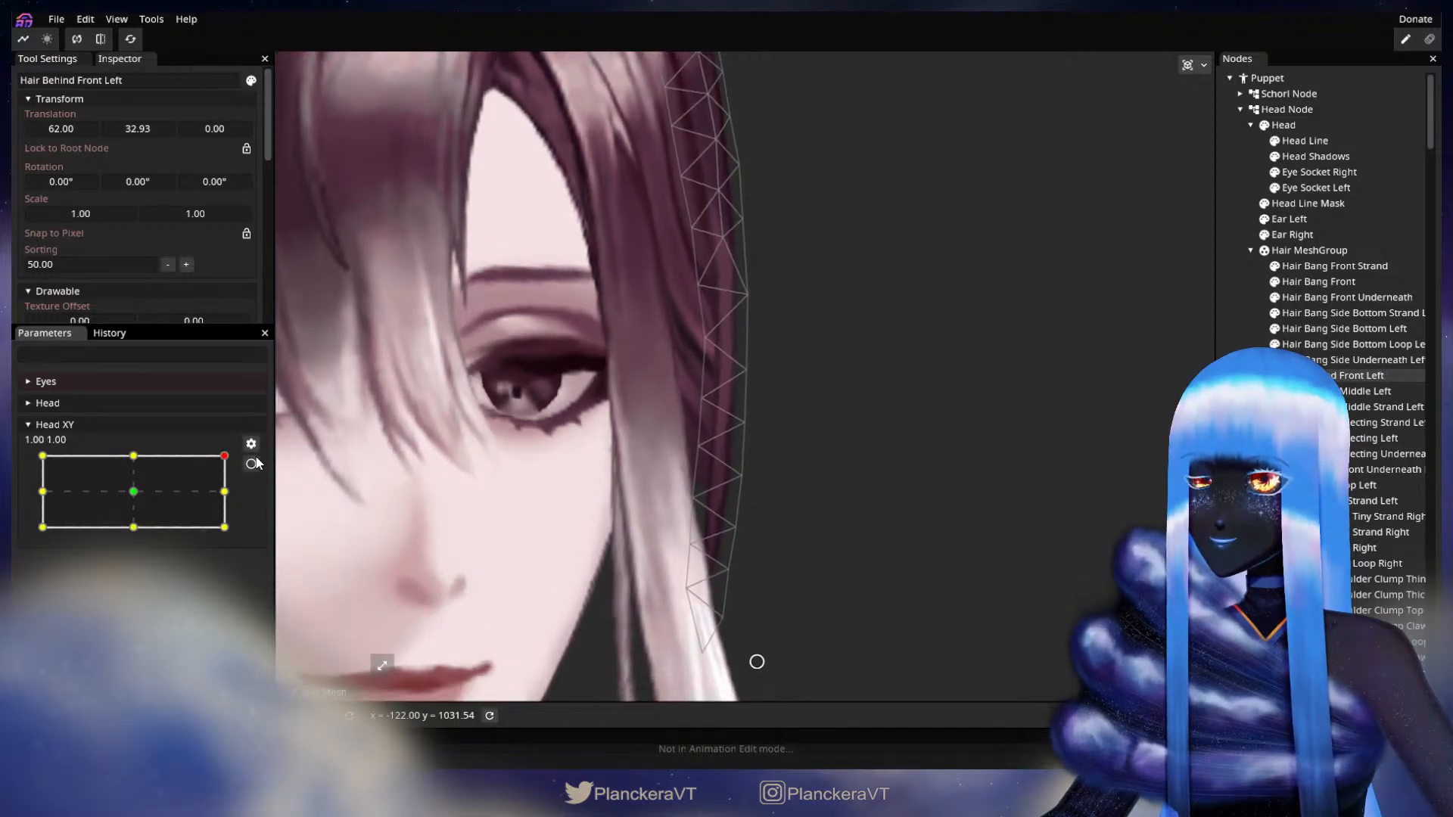
pyautogui.click(251, 464)
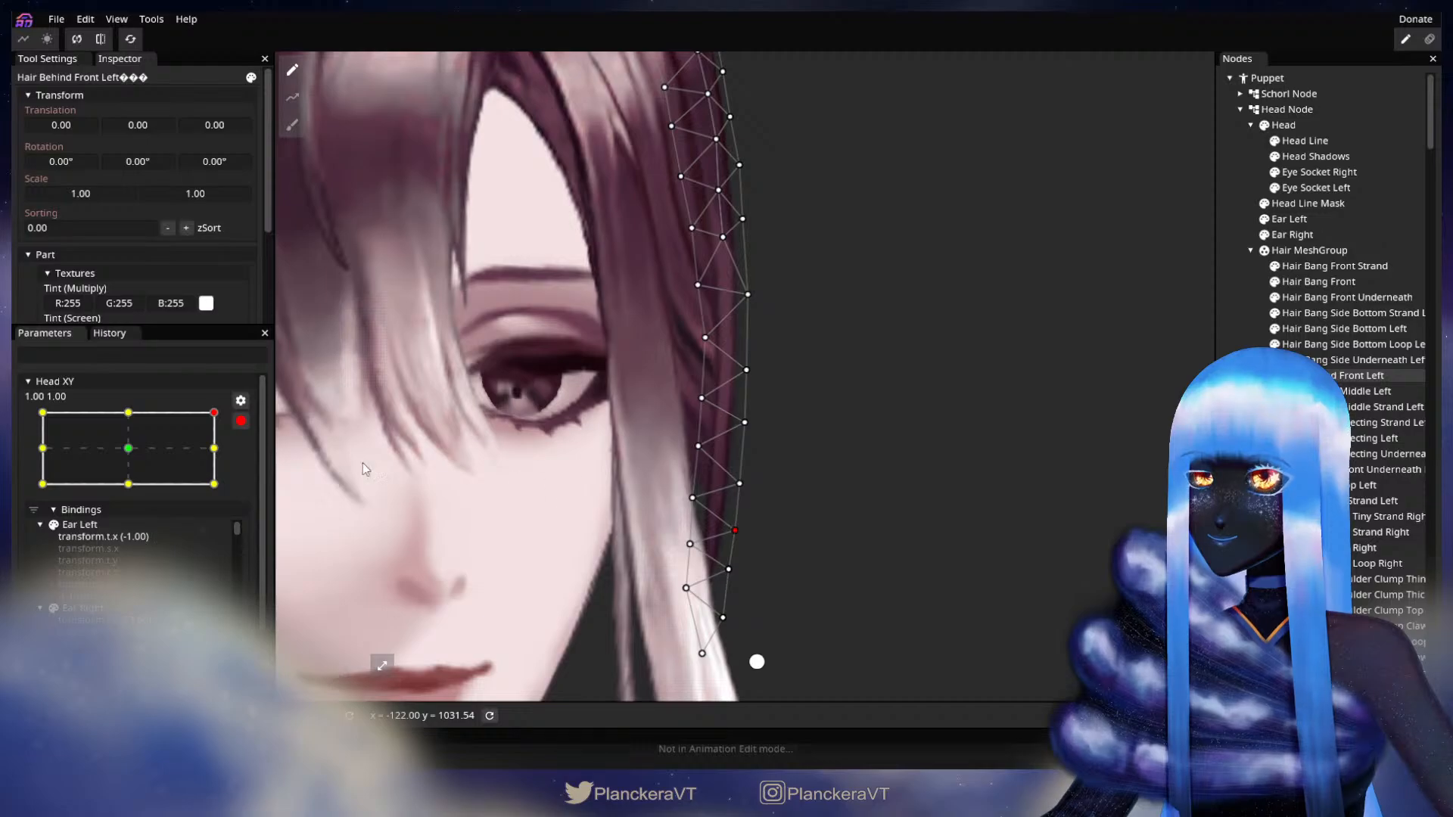
# Recheck the corner with Head XY disarmed, then rearm 1.00, 1.00 and lower Hair Behind Front Left's outer-edge vertex just below eyebrow height.
pyautogui.click(241, 421)
pyautogui.moveTo(224, 456); pyautogui.dragTo(256, 468)
pyautogui.click(253, 464)
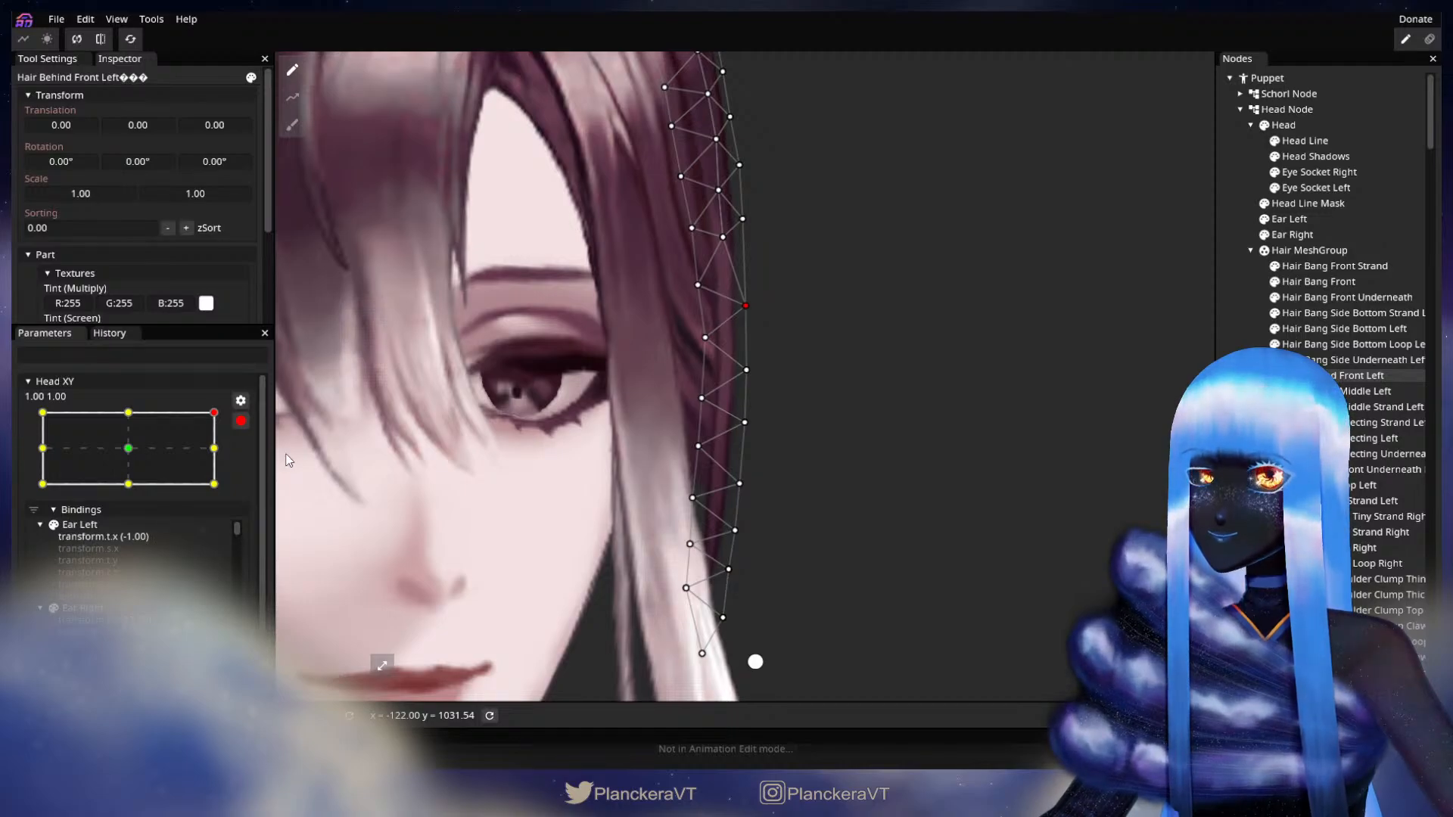
# Disarm Head XY and check how the hair edge moves between 1.00, 1.00 and 1.00, 0.00.
pyautogui.click(241, 421)
pyautogui.moveTo(729, 421); pyautogui.dragTo(683, 421)
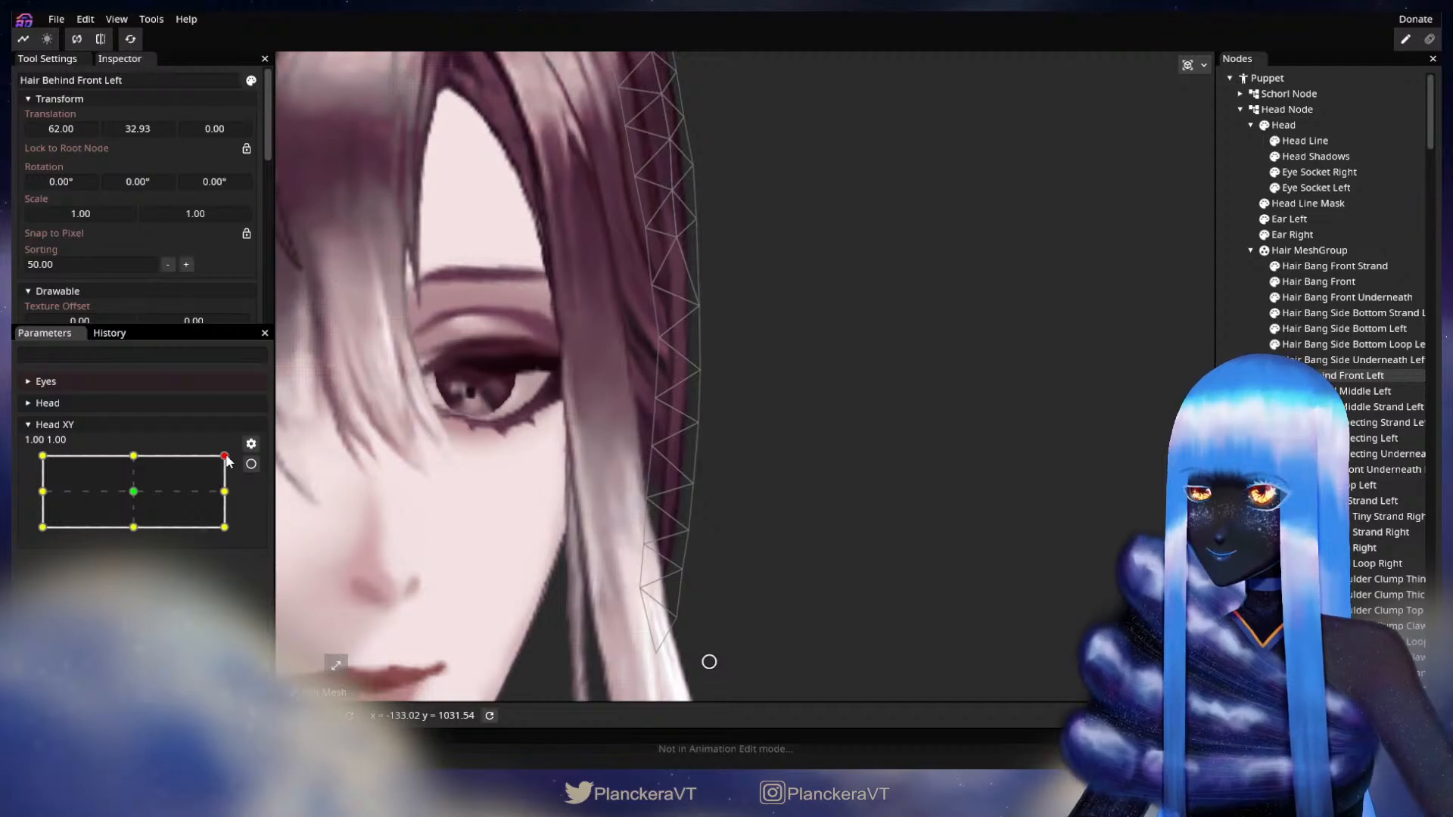
pyautogui.moveTo(227, 459); pyautogui.dragTo(237, 495)
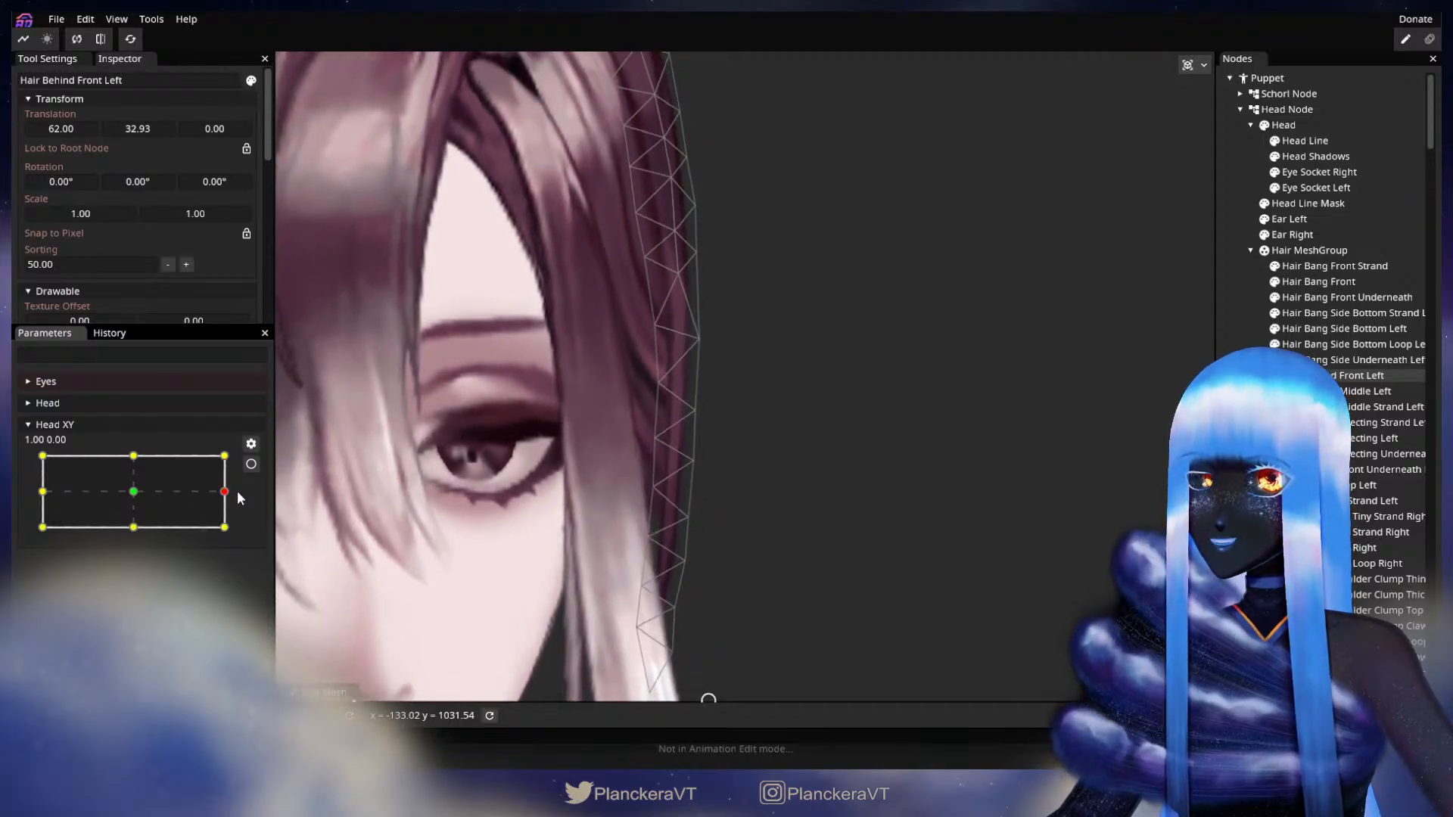
# Arm Head XY at 1.00, 1.00 and nudge Hair Behind Front Left's outer and inner vertices near eyebrow height, testing the turn between edits.
pyautogui.click(251, 464)
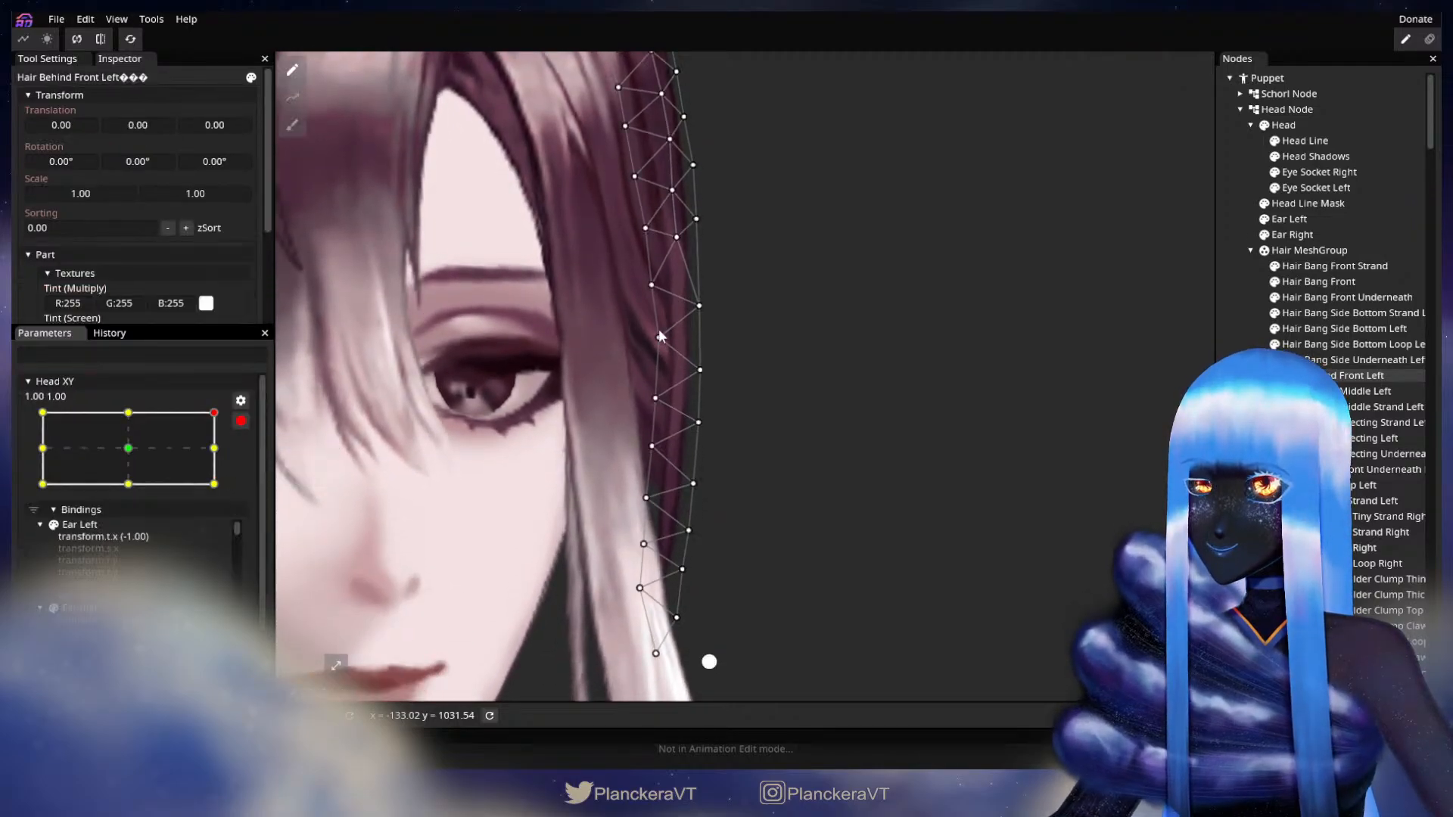
pyautogui.click(699, 305)
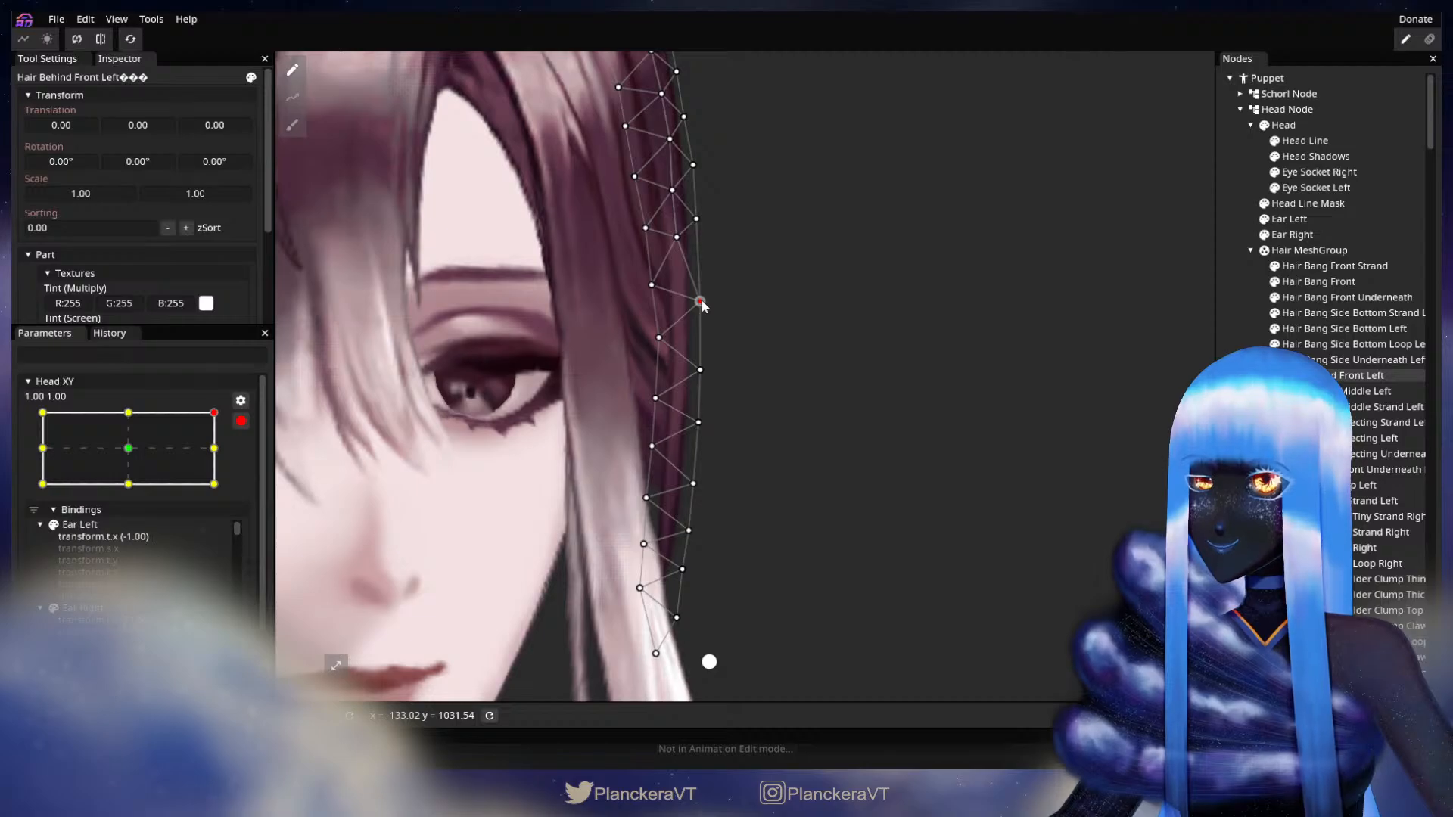
pyautogui.click(241, 421)
pyautogui.moveTo(224, 456)
pyautogui.mouseDown()
pyautogui.moveTo(224, 508)
pyautogui.moveTo(224, 456)
pyautogui.mouseUp()
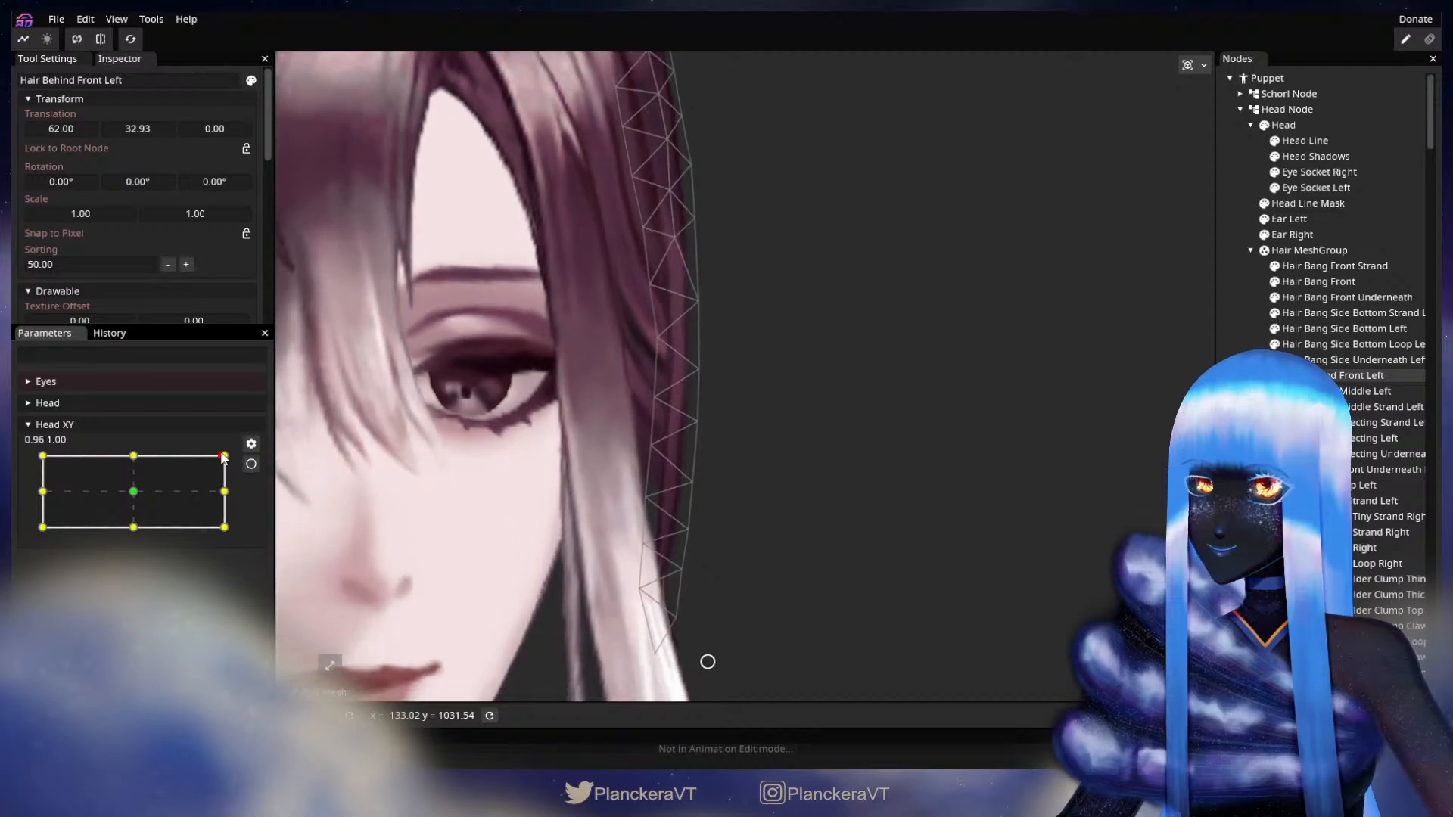
pyautogui.click(247, 463)
pyautogui.click(651, 286)
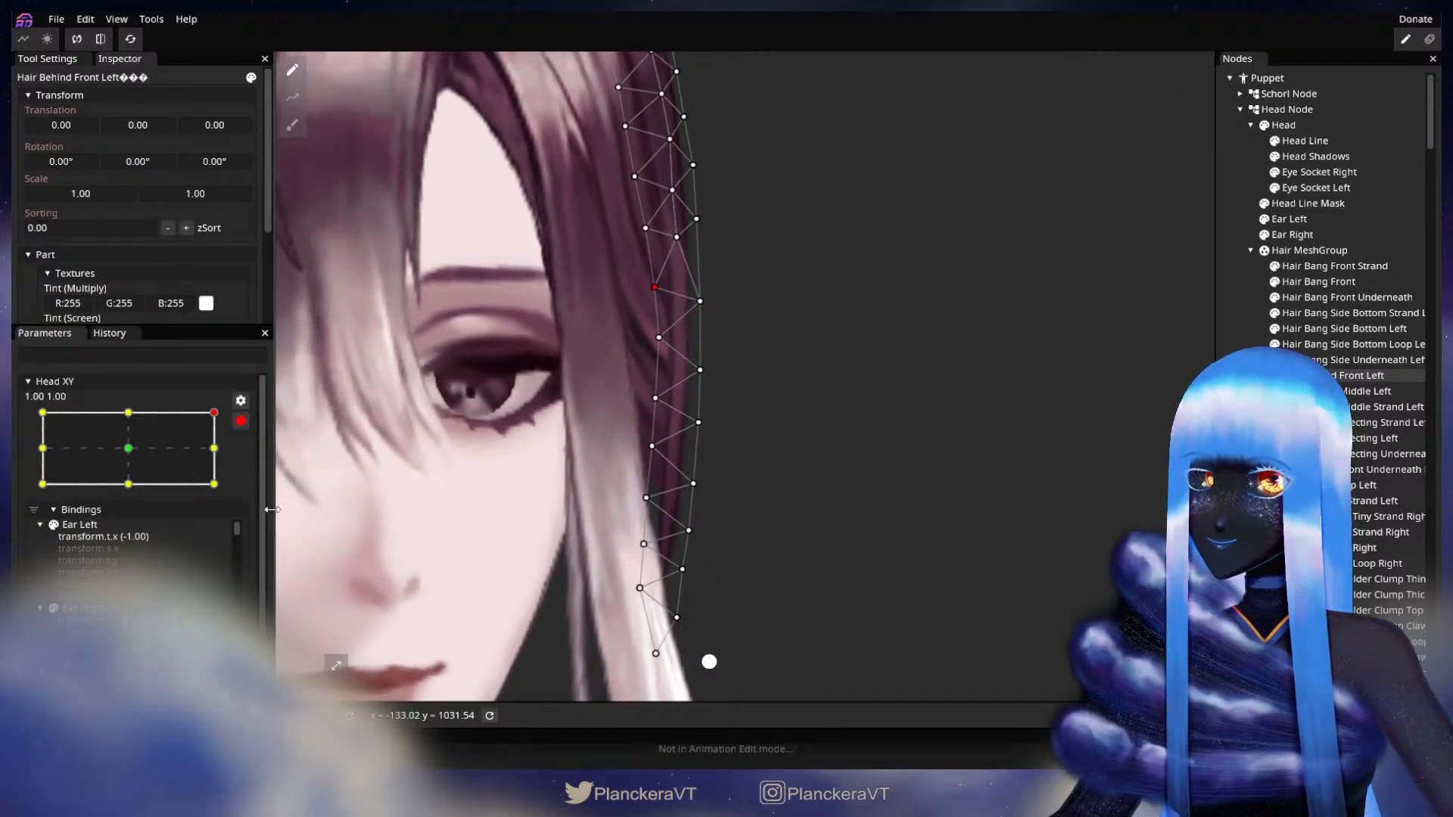
# Test the turn with Head XY disarmed, then rearm 1.00, 1.00 and adjust Hair Behind Front Left's inner and outer vertices beside the eye.
pyautogui.click(241, 421)
pyautogui.moveTo(224, 456)
pyautogui.mouseDown()
pyautogui.moveTo(230, 477)
pyautogui.moveTo(225, 456)
pyautogui.mouseUp()
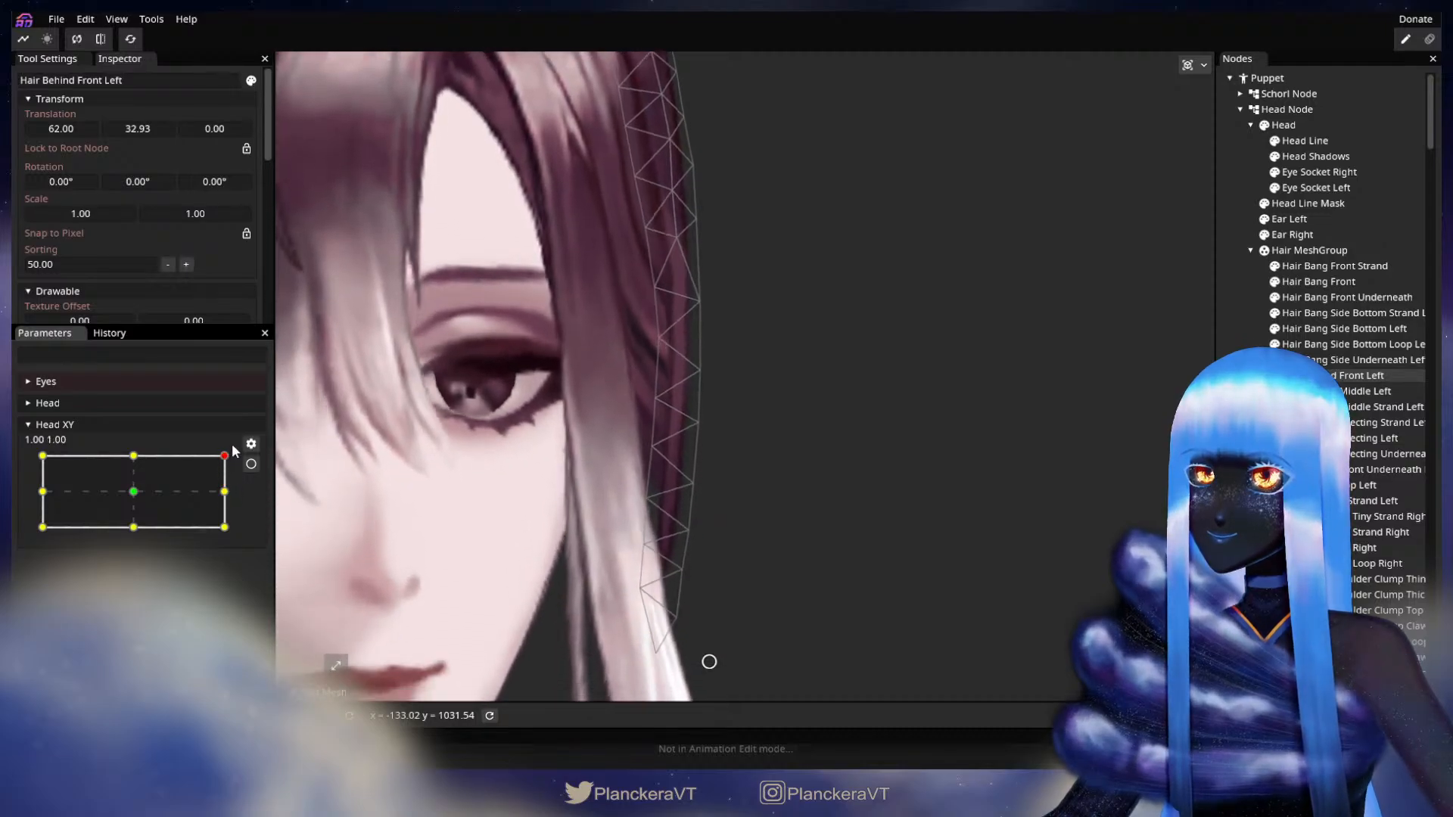
pyautogui.click(251, 464)
pyautogui.click(659, 339)
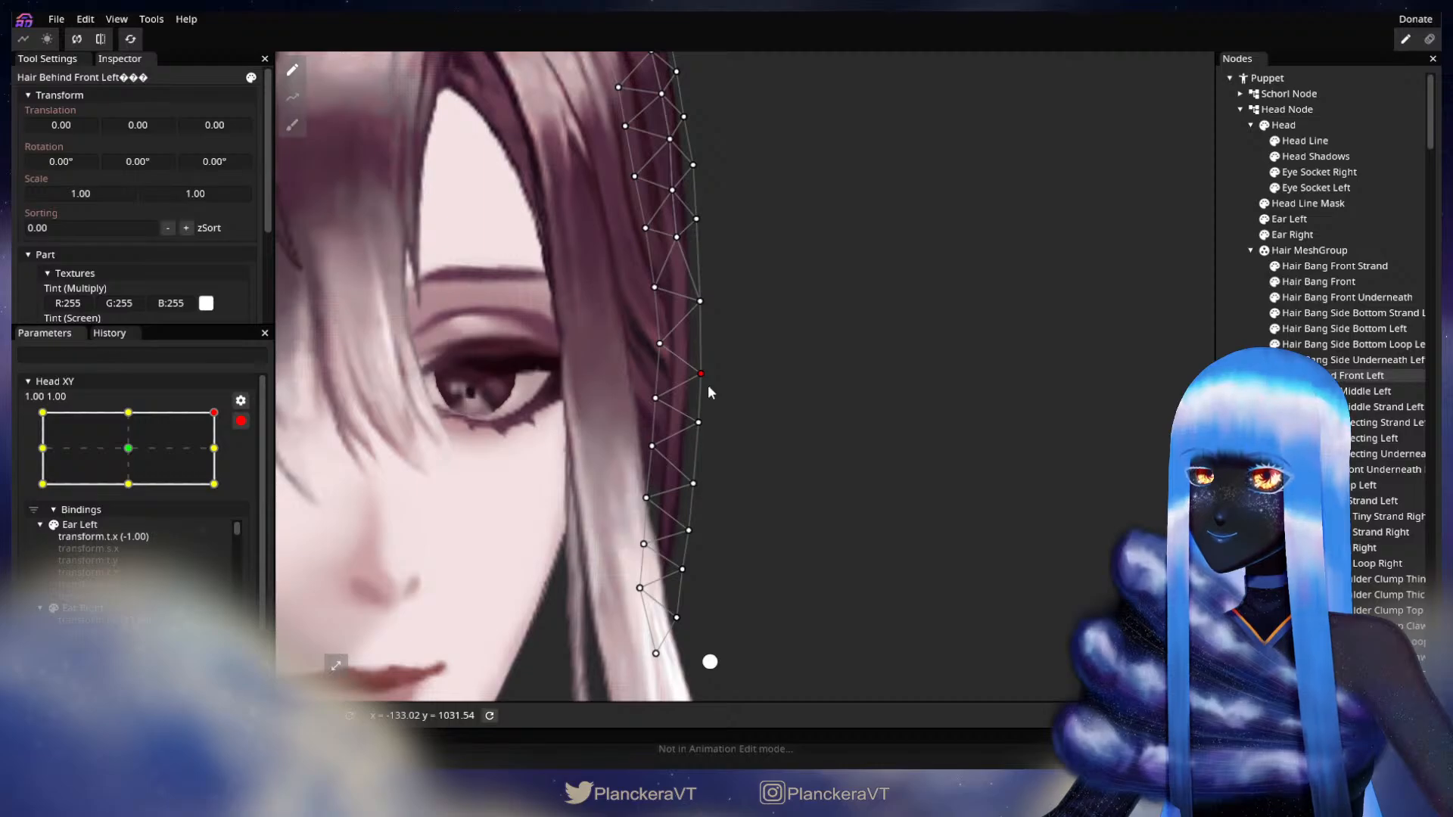
pyautogui.click(655, 398)
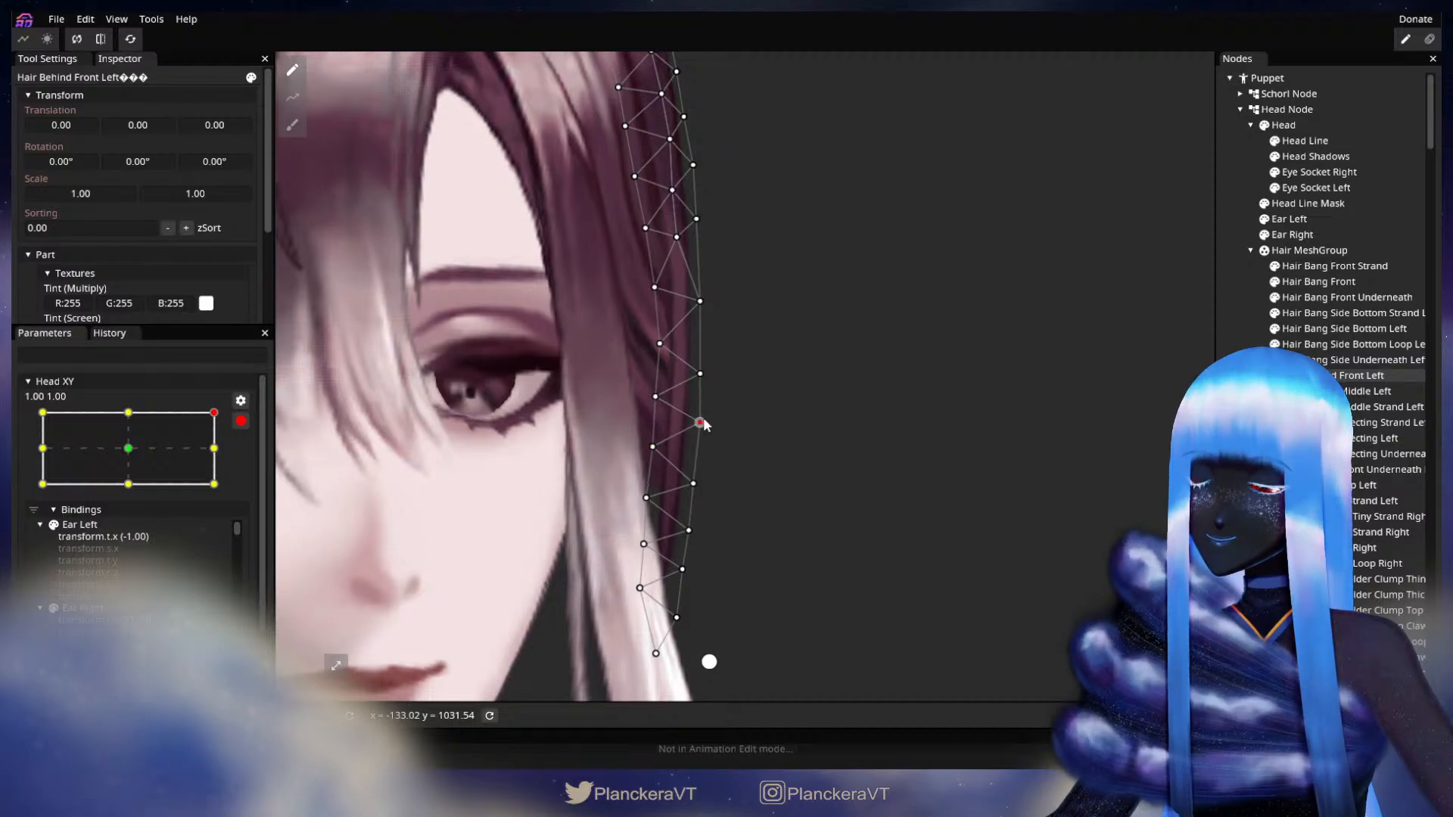
# Recheck the corner with Head XY disarmed, then rearm 1.00, 1.00 and pull Hair Behind Front Left's outer-edge vertices from the eye down slightly inward.
pyautogui.click(241, 421)
pyautogui.moveTo(226, 456)
pyautogui.mouseDown()
pyautogui.moveTo(233, 497)
pyautogui.moveTo(236, 453)
pyautogui.mouseUp()
pyautogui.click(250, 463)
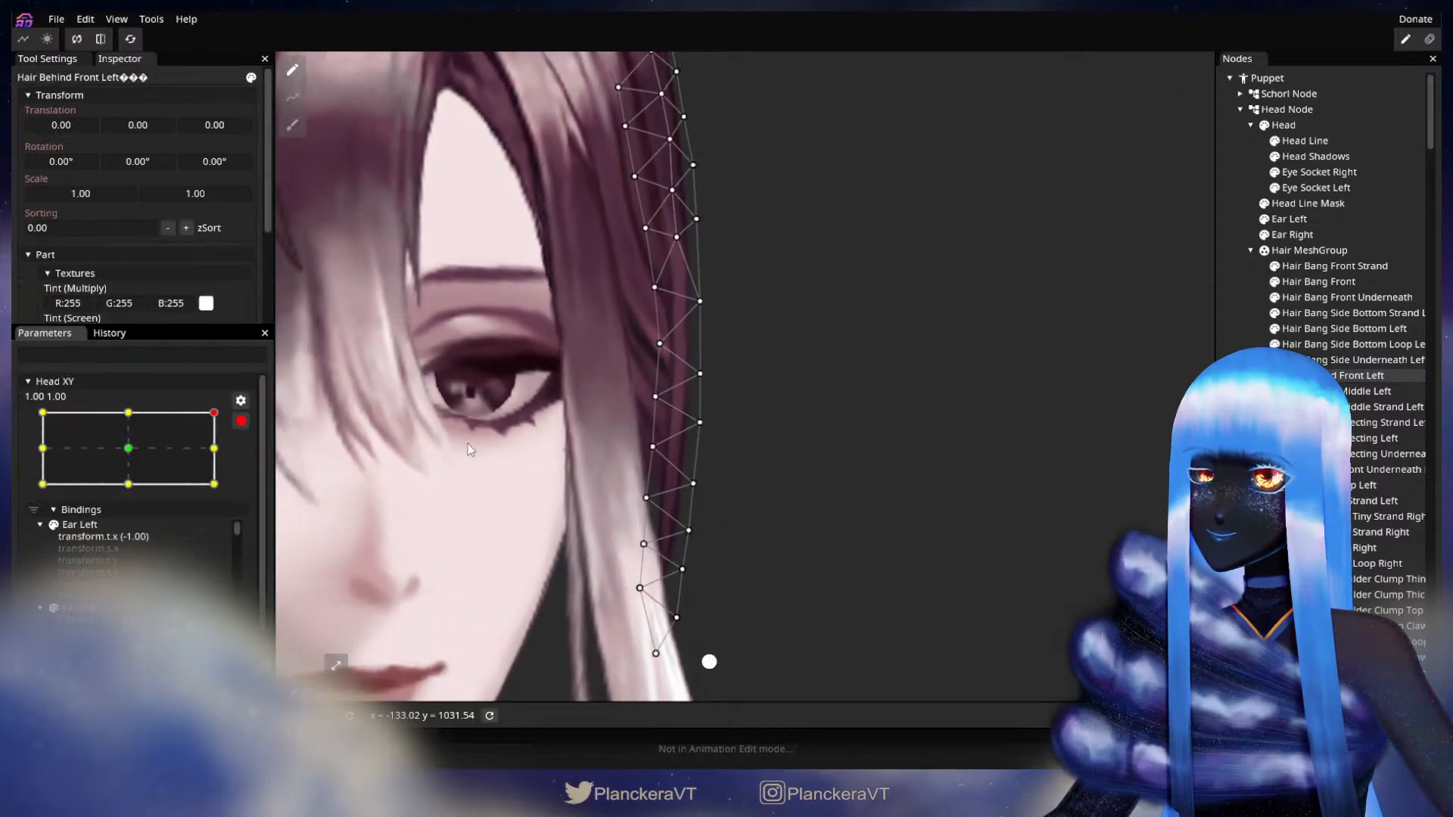
pyautogui.click(700, 374)
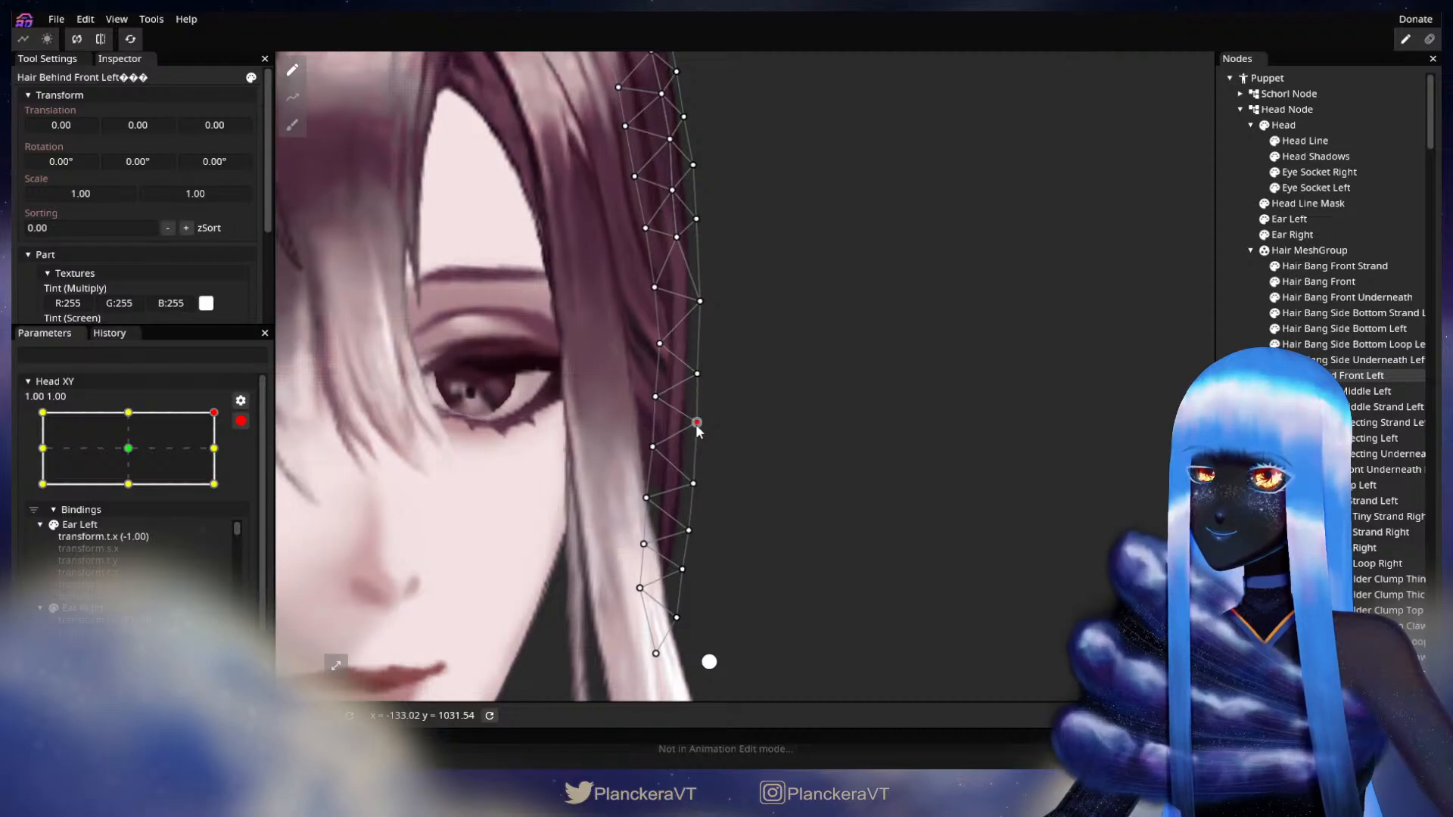
pyautogui.click(693, 484)
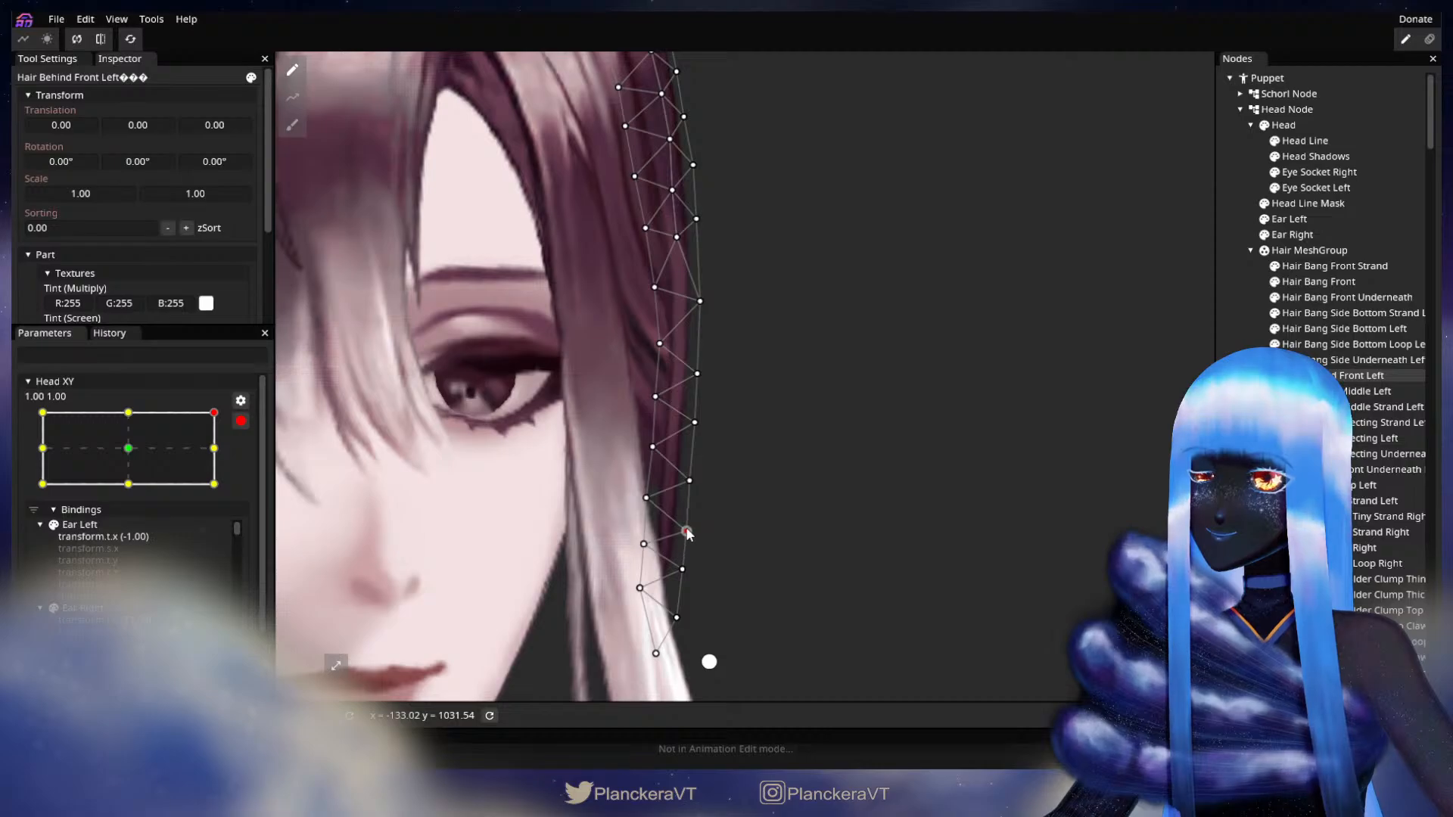
pyautogui.click(683, 570)
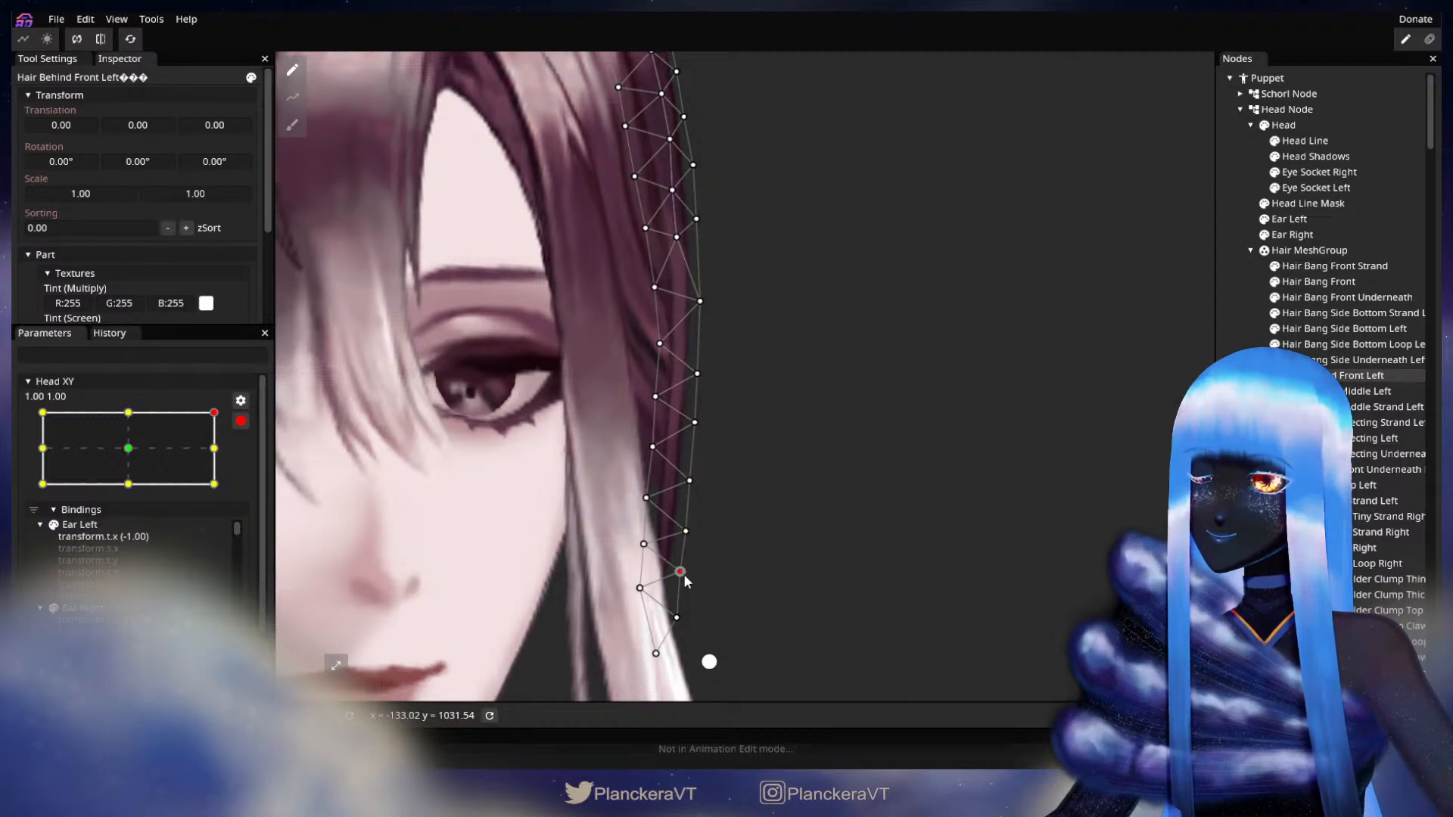
# Test the head turn with Head XY disarmed, then rearm 1.00, 1.00 and nudge Hair Behind Front Left's inner-edge vertices beside and below the eye.
pyautogui.click(240, 421)
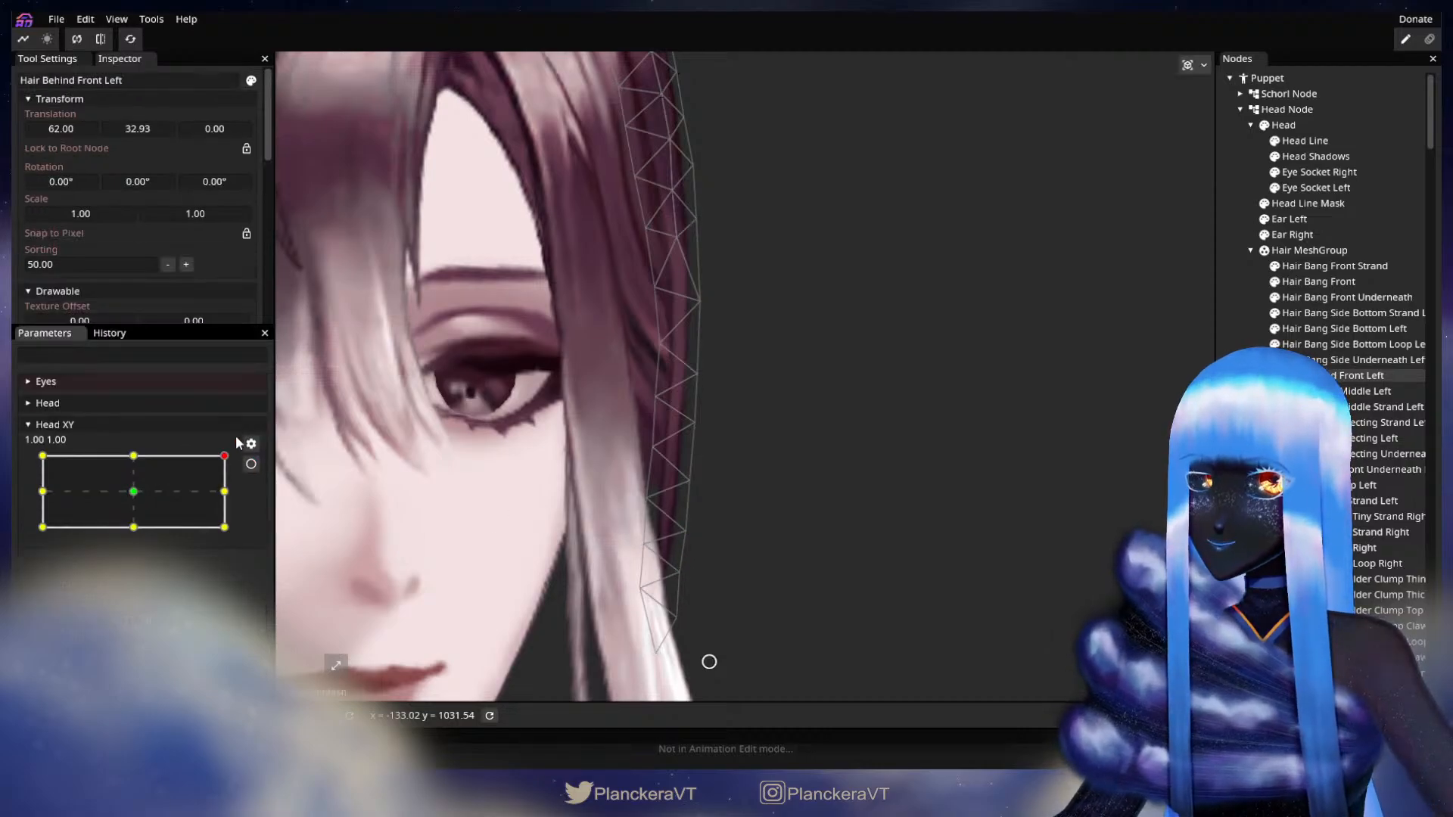
pyautogui.moveTo(229, 458)
pyautogui.mouseDown()
pyautogui.moveTo(231, 496)
pyautogui.moveTo(231, 455)
pyautogui.mouseUp()
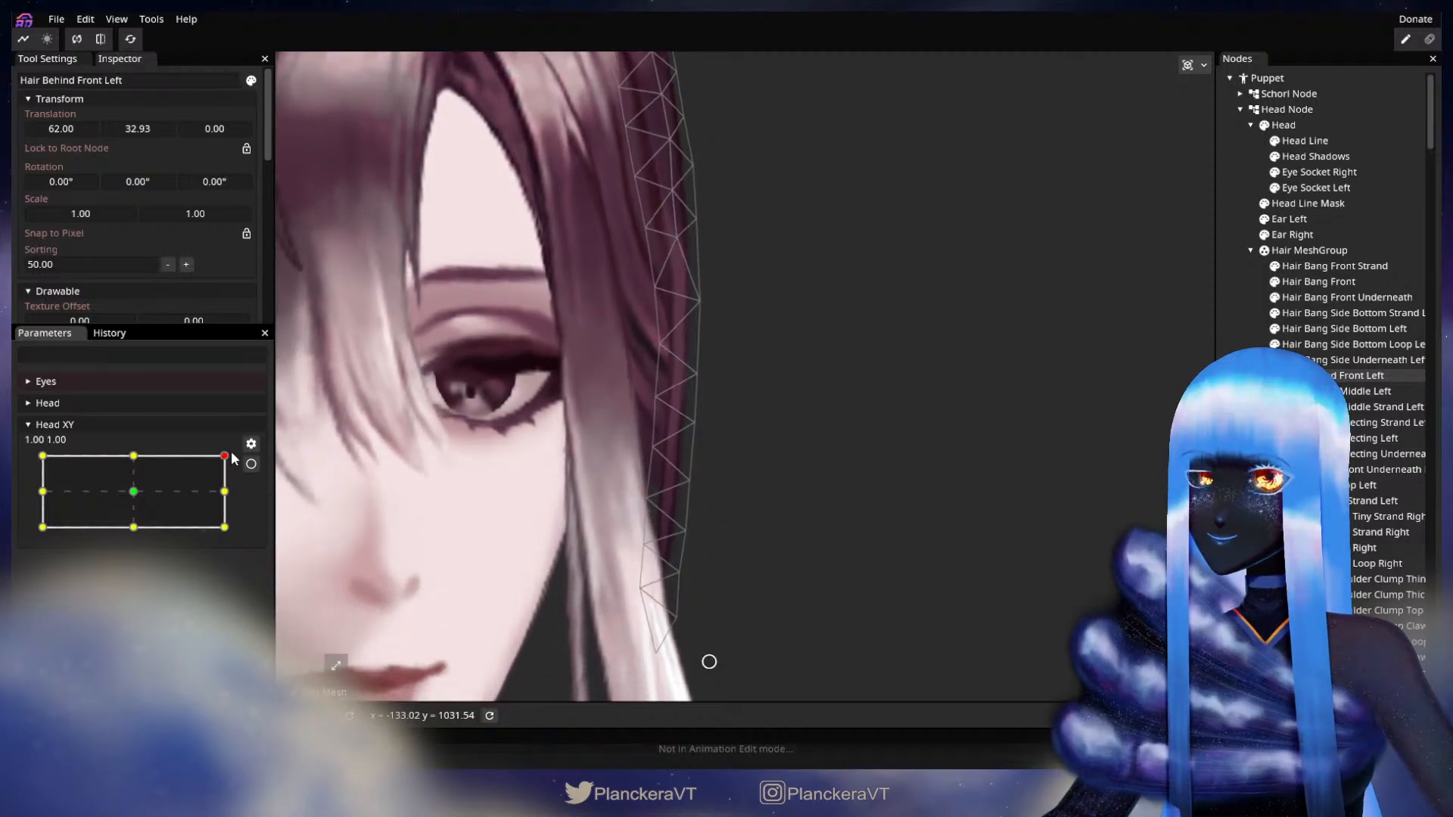
pyautogui.click(251, 464)
pyautogui.moveTo(651, 398); pyautogui.dragTo(653, 408)
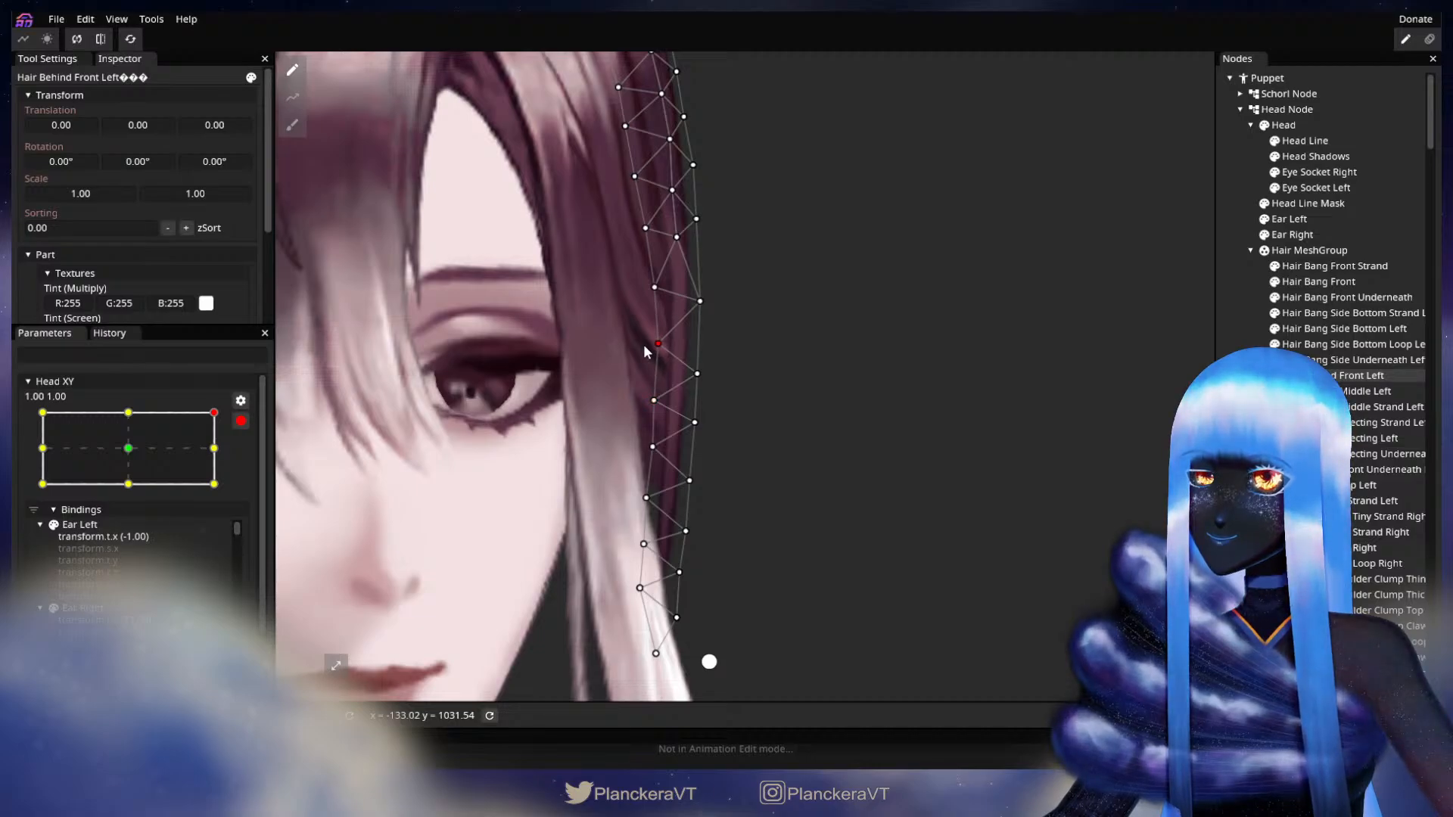
pyautogui.click(651, 448)
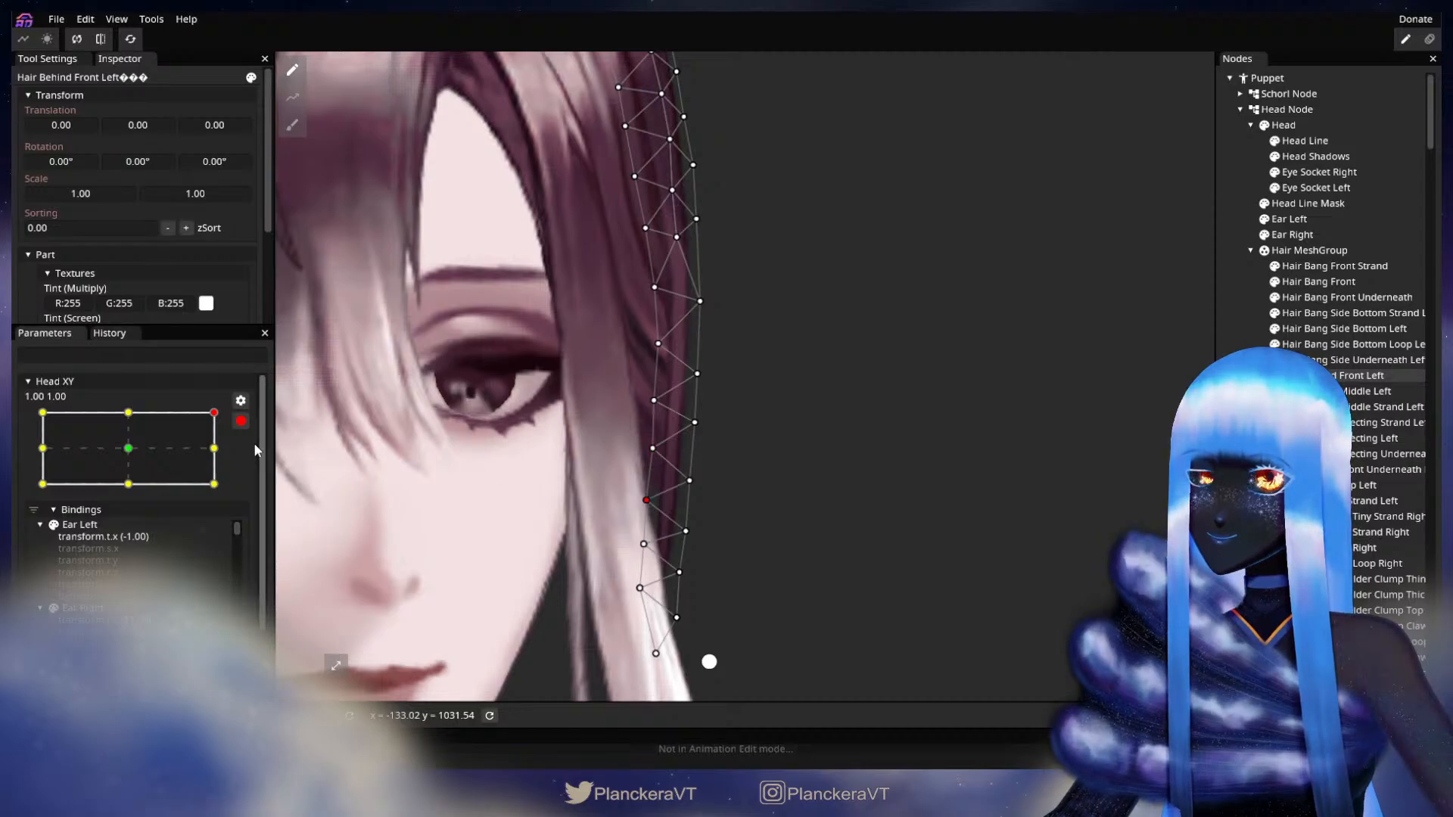
# Recheck the turn with Head XY disarmed, then rearm 1.00, 1.00 and raise Hair Behind Front Left's outer-edge vertex at nose height slightly.
pyautogui.click(240, 421)
pyautogui.moveTo(226, 456)
pyautogui.mouseDown()
pyautogui.moveTo(234, 499)
pyautogui.moveTo(243, 452)
pyautogui.mouseUp()
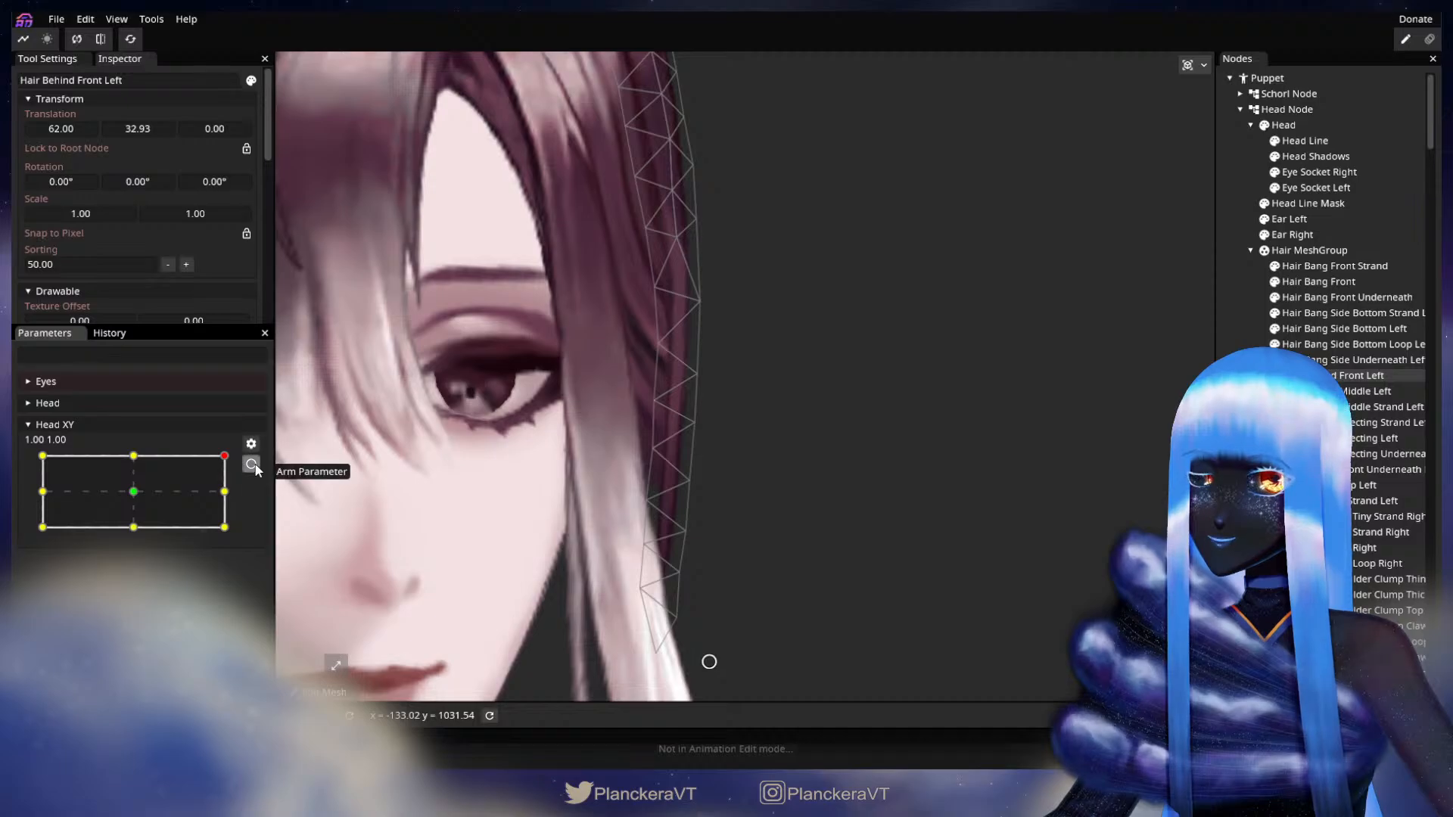
pyautogui.click(251, 463)
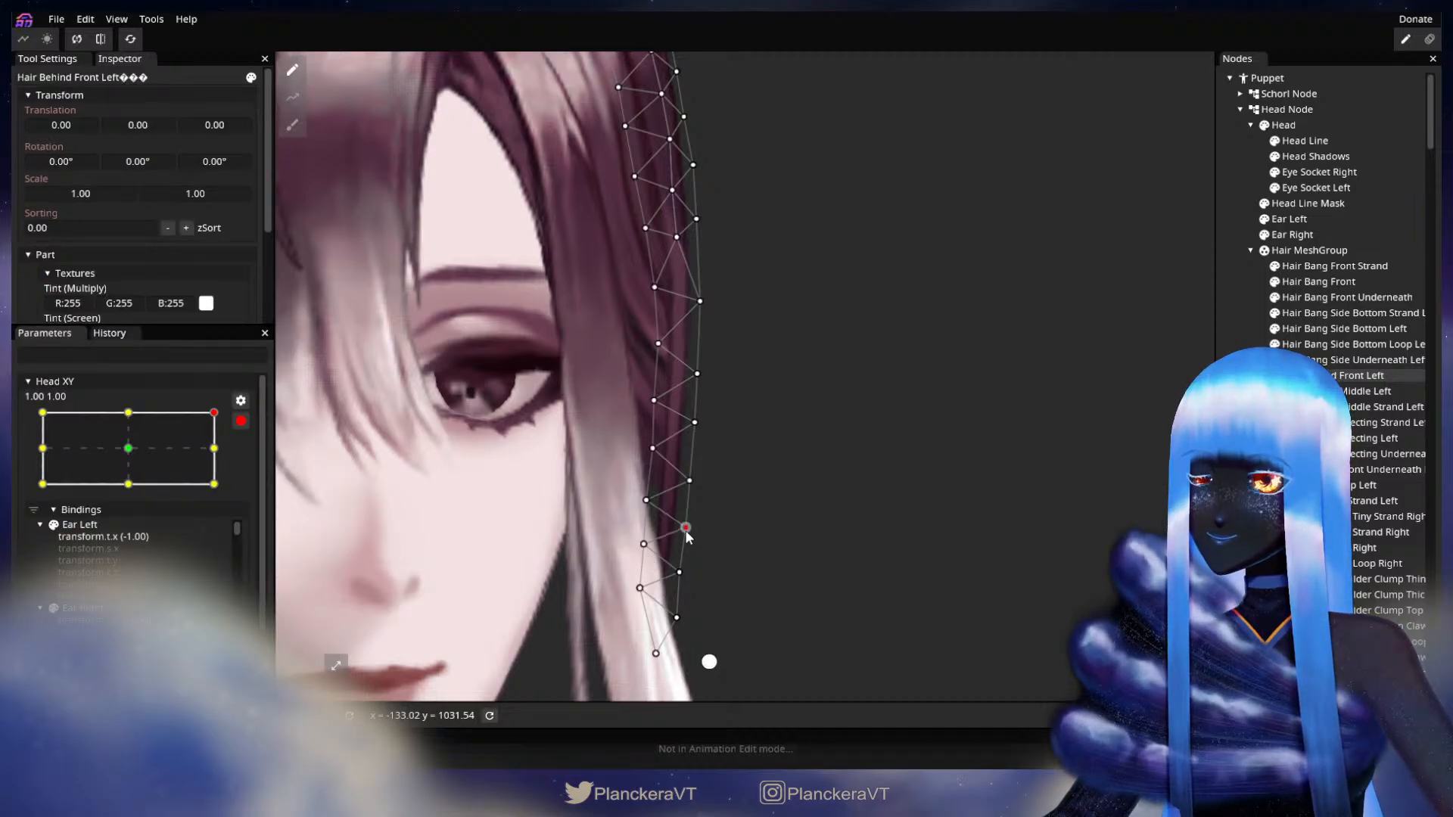
pyautogui.moveTo(687, 532); pyautogui.dragTo(686, 529)
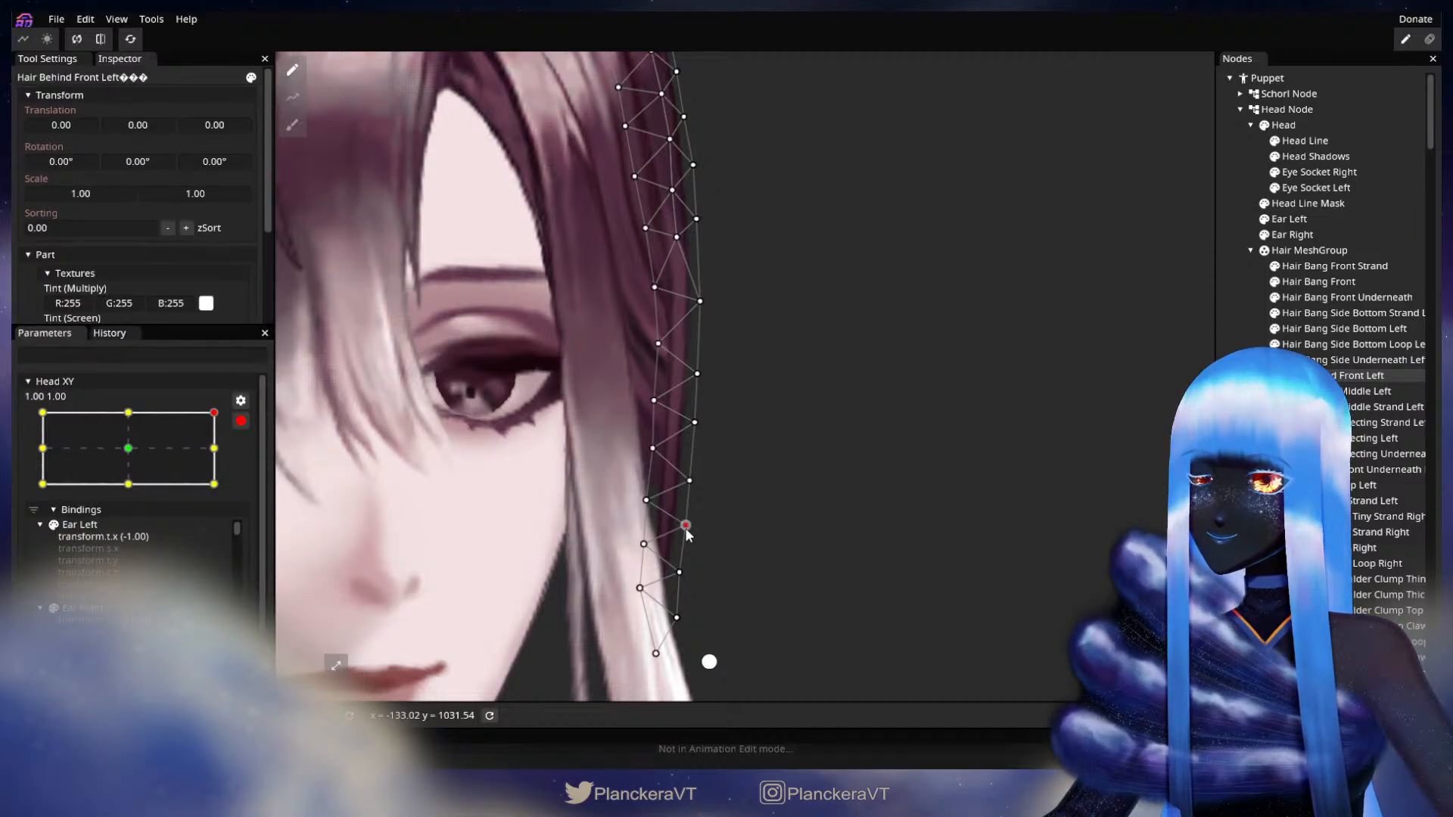
# Test between 1.00, 1.00 and 1.00, 0.00 with Head XY disarmed, then rearm 1.00, 1.00 and pull Hair Behind Front Left's lowest outer-edge vertices inward.
pyautogui.click(240, 422)
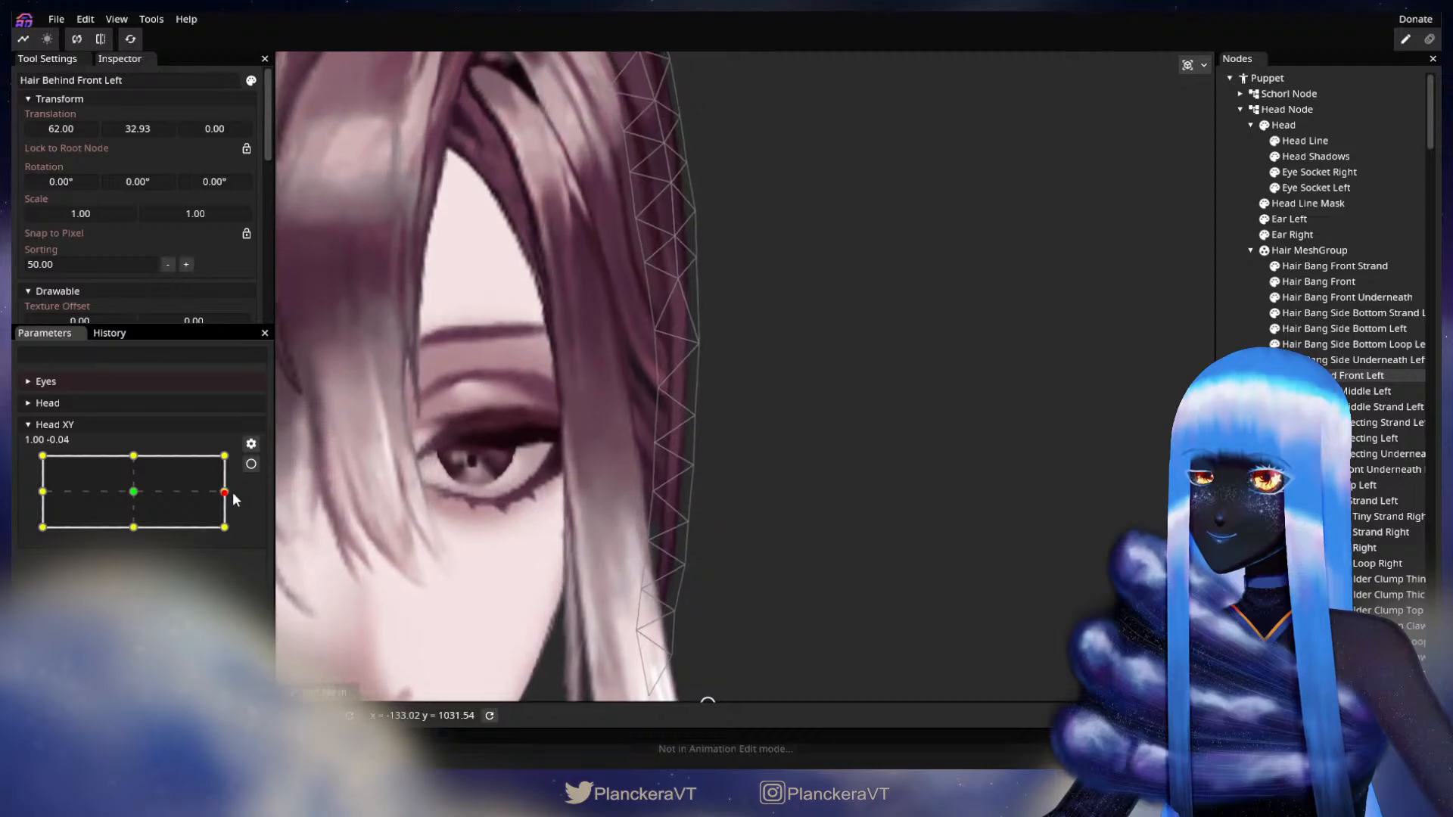
pyautogui.moveTo(233, 494); pyautogui.dragTo(251, 452)
pyautogui.click(251, 463)
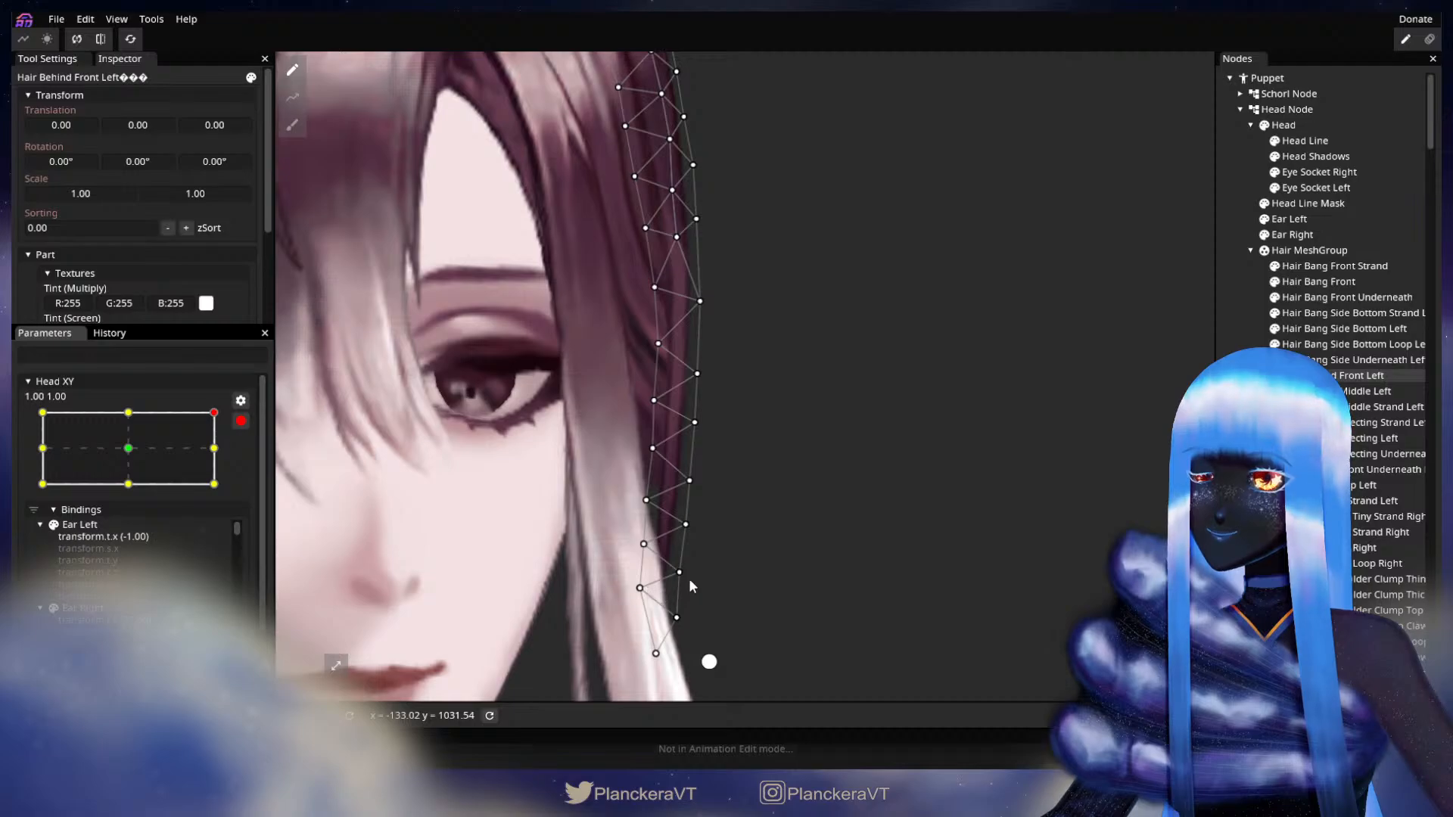
pyautogui.moveTo(684, 578); pyautogui.dragTo(683, 582)
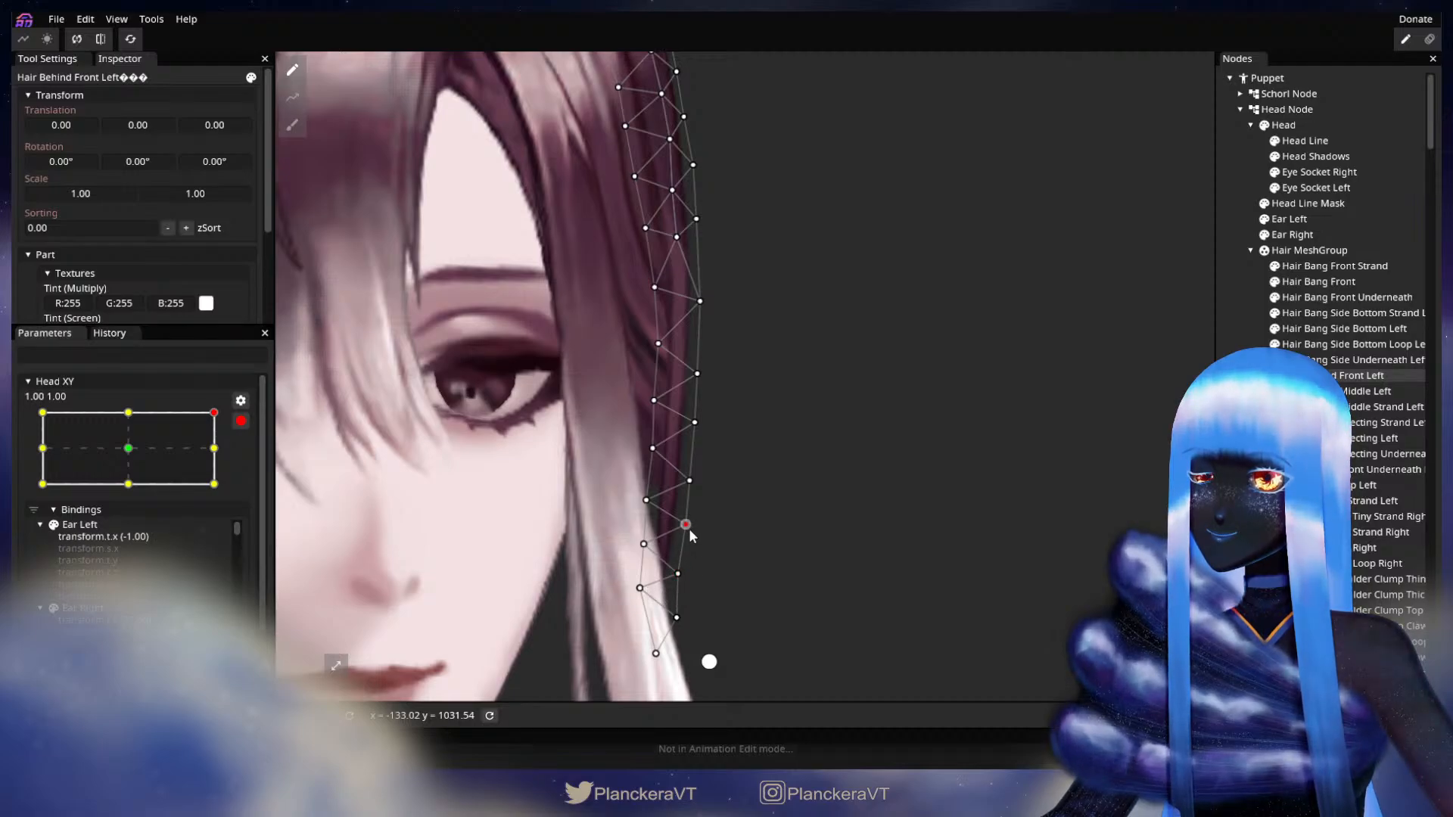
pyautogui.click(677, 617)
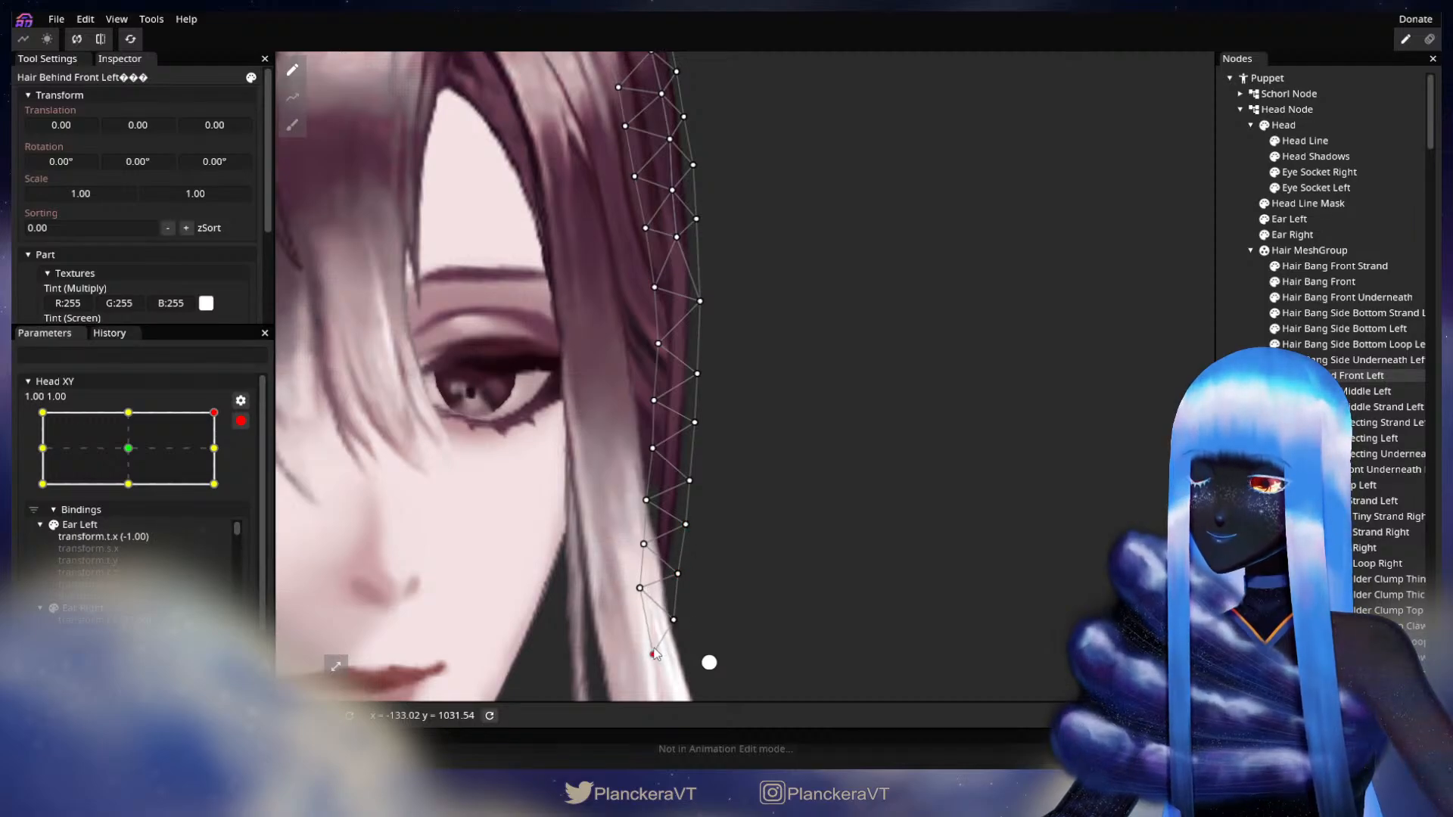
pyautogui.press('Escape')
# Disarm Head XY and check the hair outline of the whole head while moving around 1.00, 1.00.
pyautogui.scroll(-3, 862, 406)
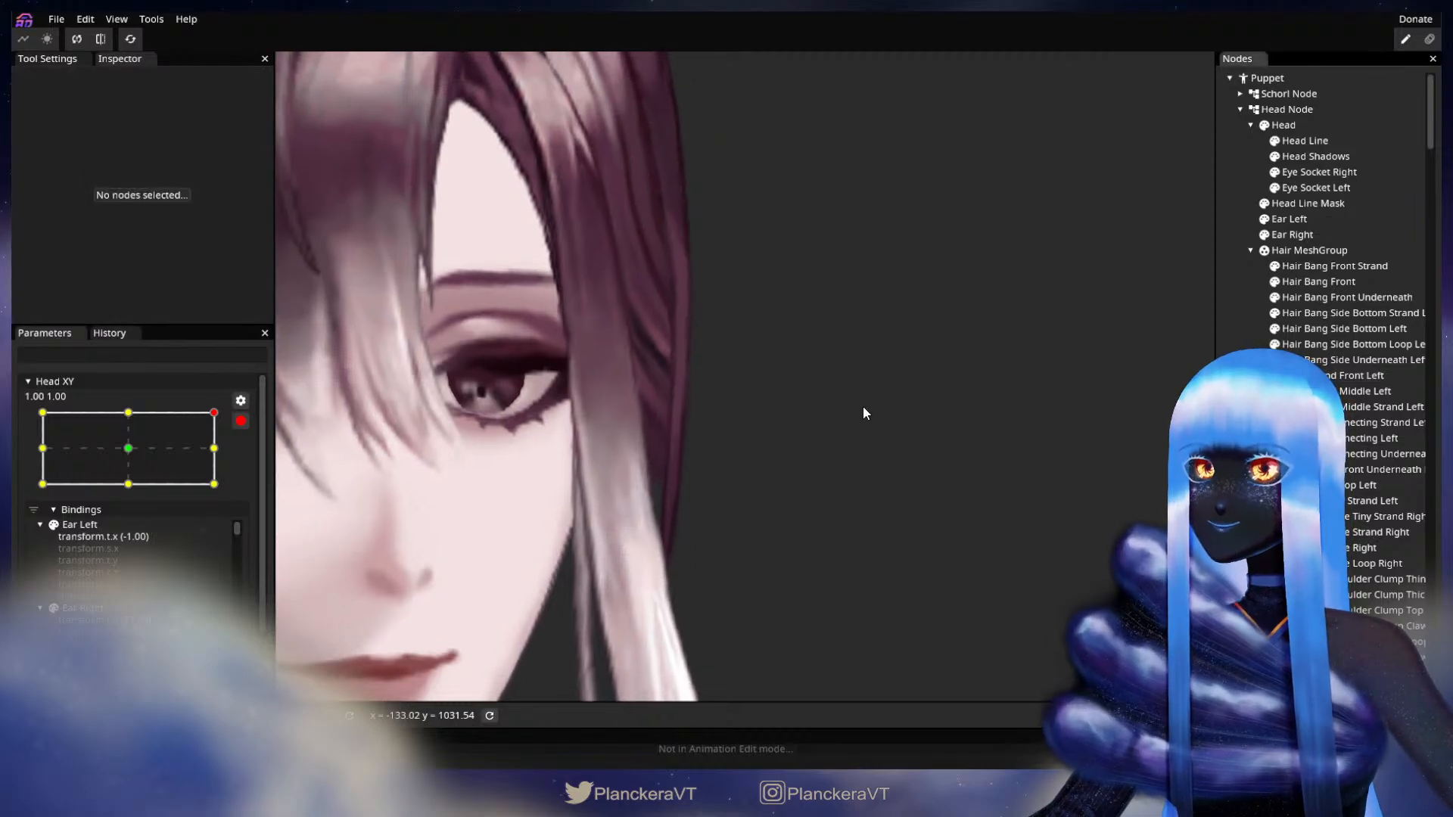
pyautogui.scroll(-5, 885, 431)
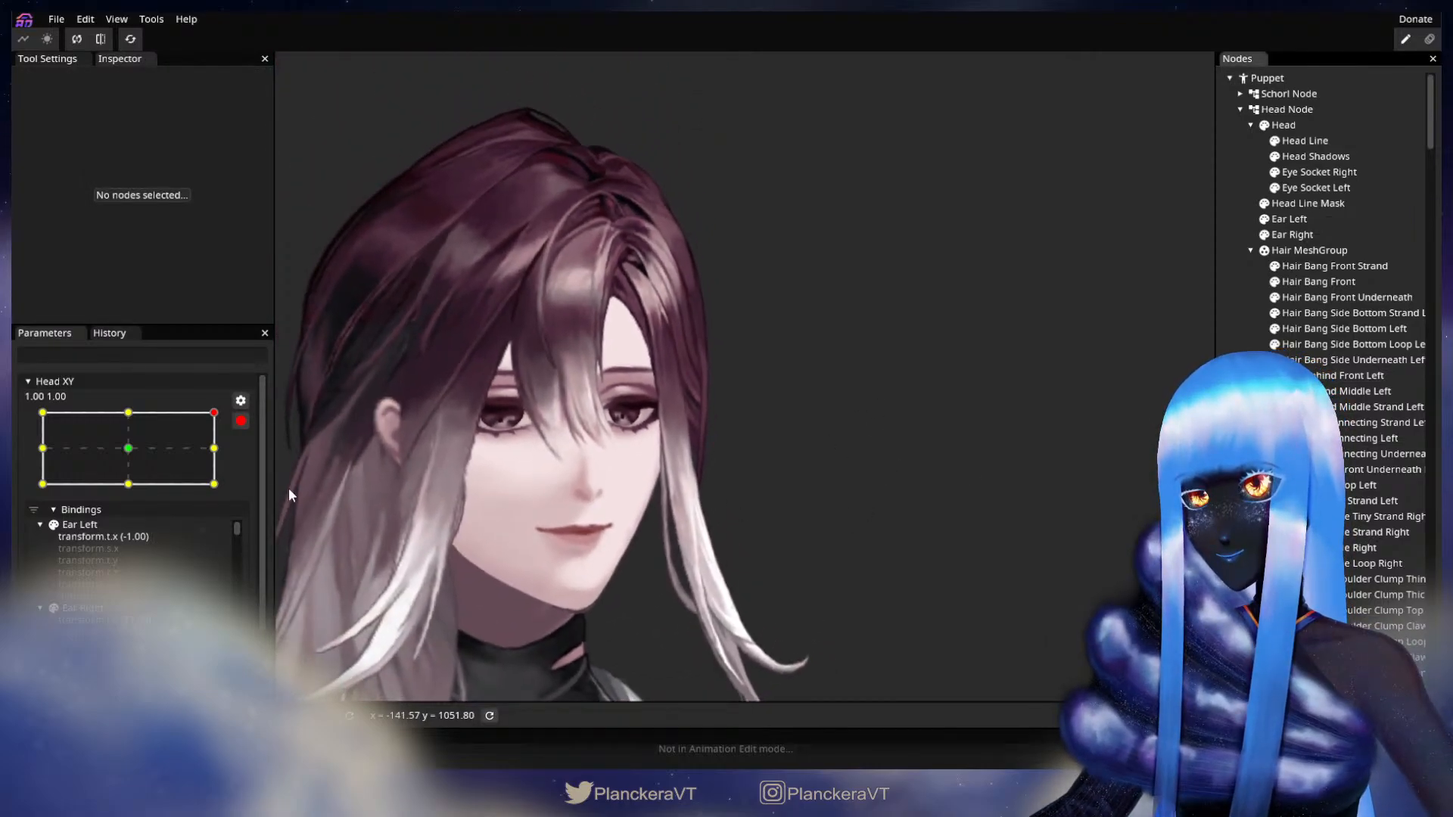
pyautogui.click(241, 420)
pyautogui.moveTo(225, 456)
pyautogui.mouseDown()
pyautogui.moveTo(224, 511)
pyautogui.moveTo(224, 462)
pyautogui.moveTo(217, 484)
pyautogui.moveTo(234, 511)
pyautogui.moveTo(227, 454)
pyautogui.mouseUp()
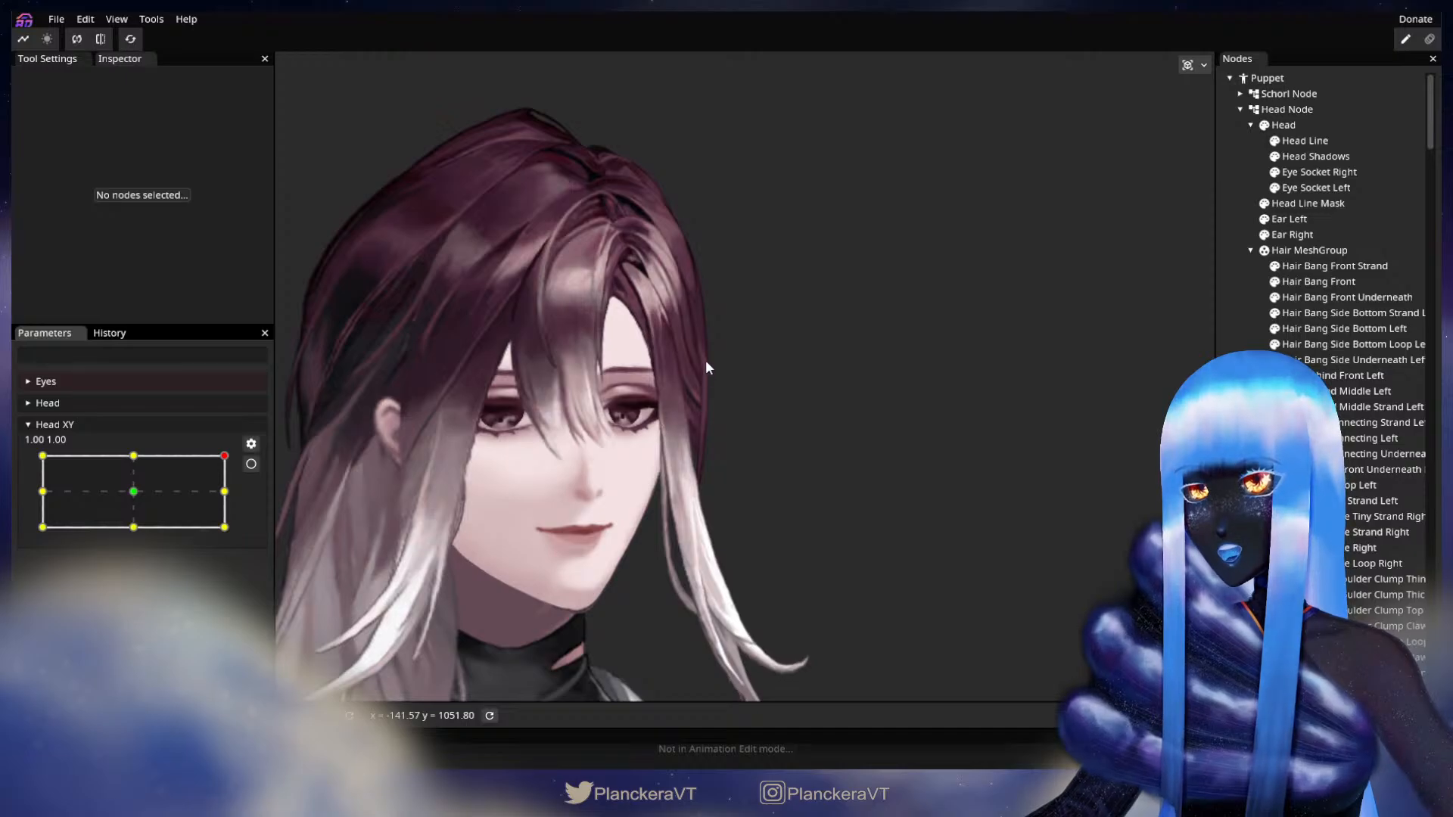
# Reselect Hair Behind Front Left, test the turn, then arm Head XY at 1.00, 1.00 and pull the protruding outer-edge vertex near eyebrow height inward.
pyautogui.scroll(3, 606, 456)
pyautogui.scroll(5, 612, 457)
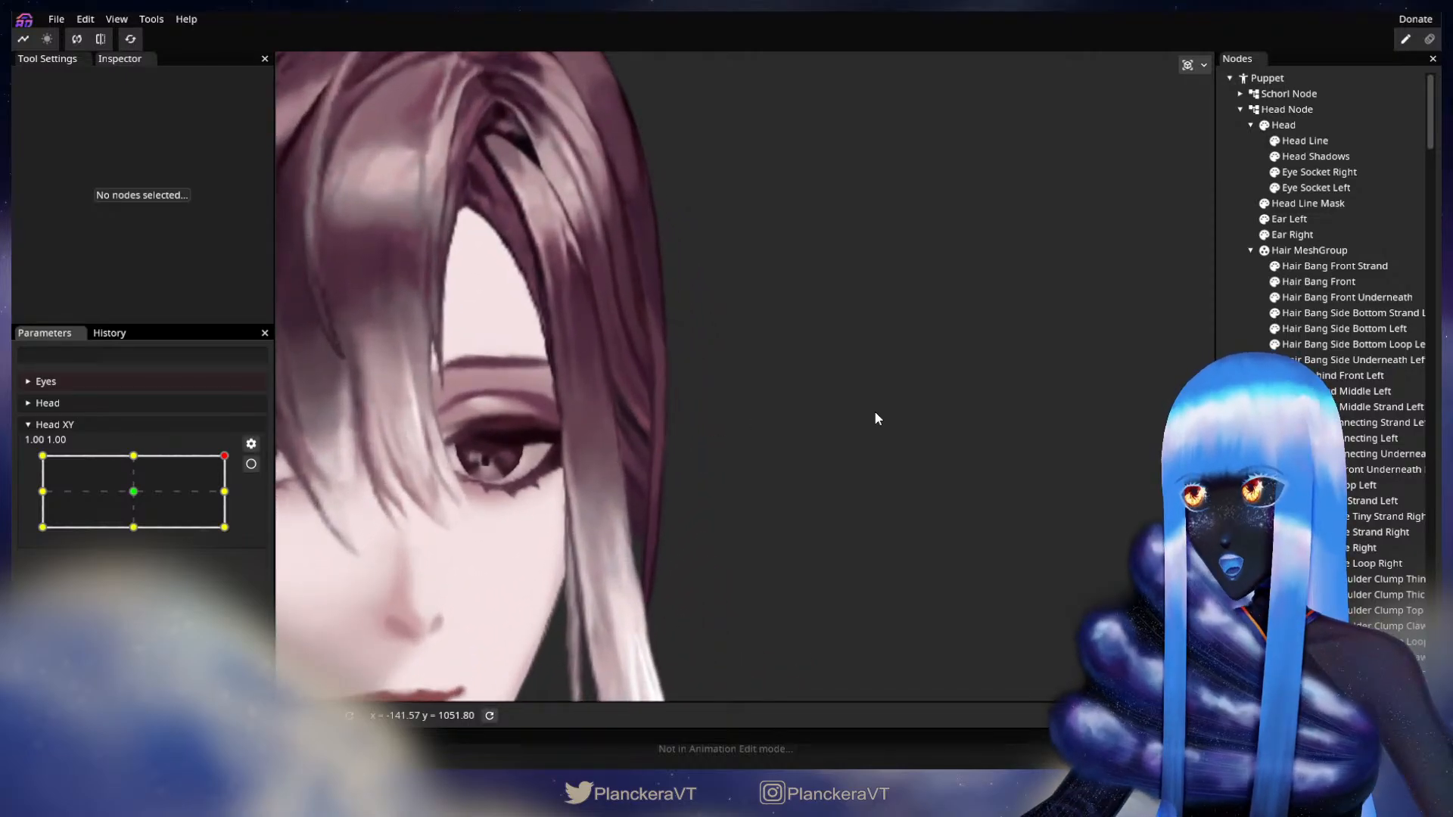
pyautogui.click(1361, 376)
pyautogui.scroll(2, 832, 446)
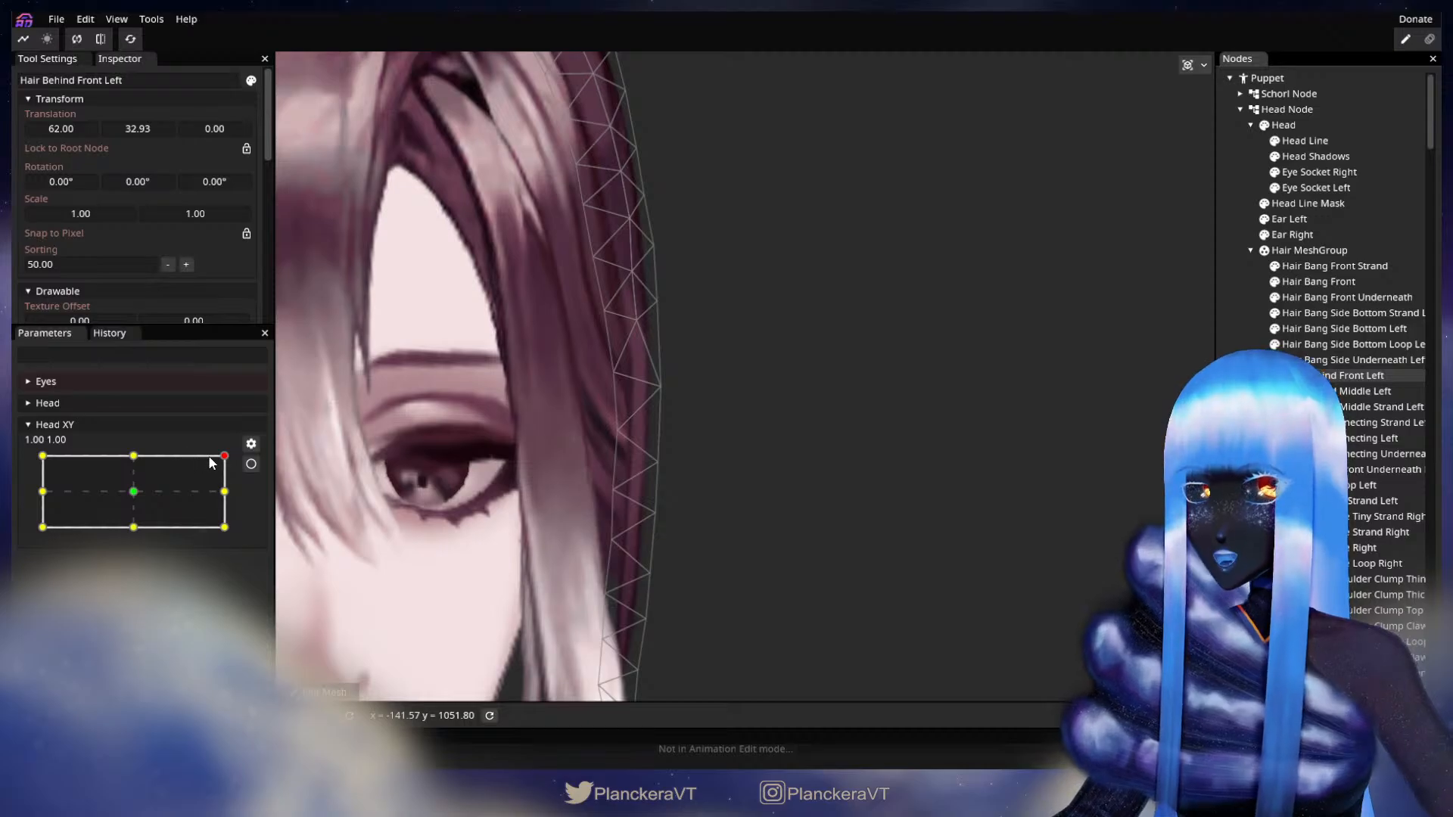
pyautogui.moveTo(224, 456); pyautogui.dragTo(254, 453)
pyautogui.click(251, 464)
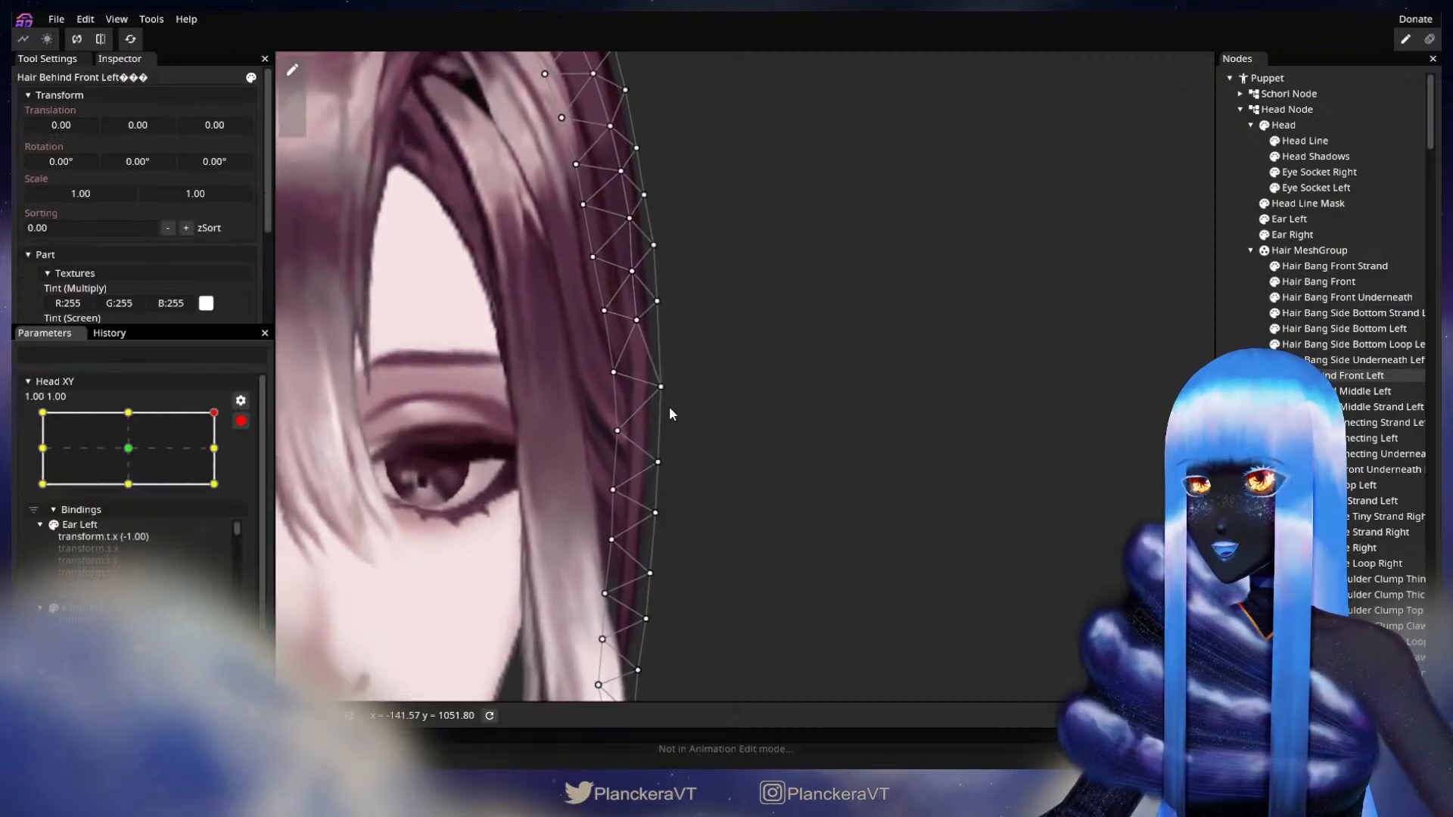
pyautogui.click(661, 387)
pyautogui.moveTo(660, 387); pyautogui.dragTo(656, 386)
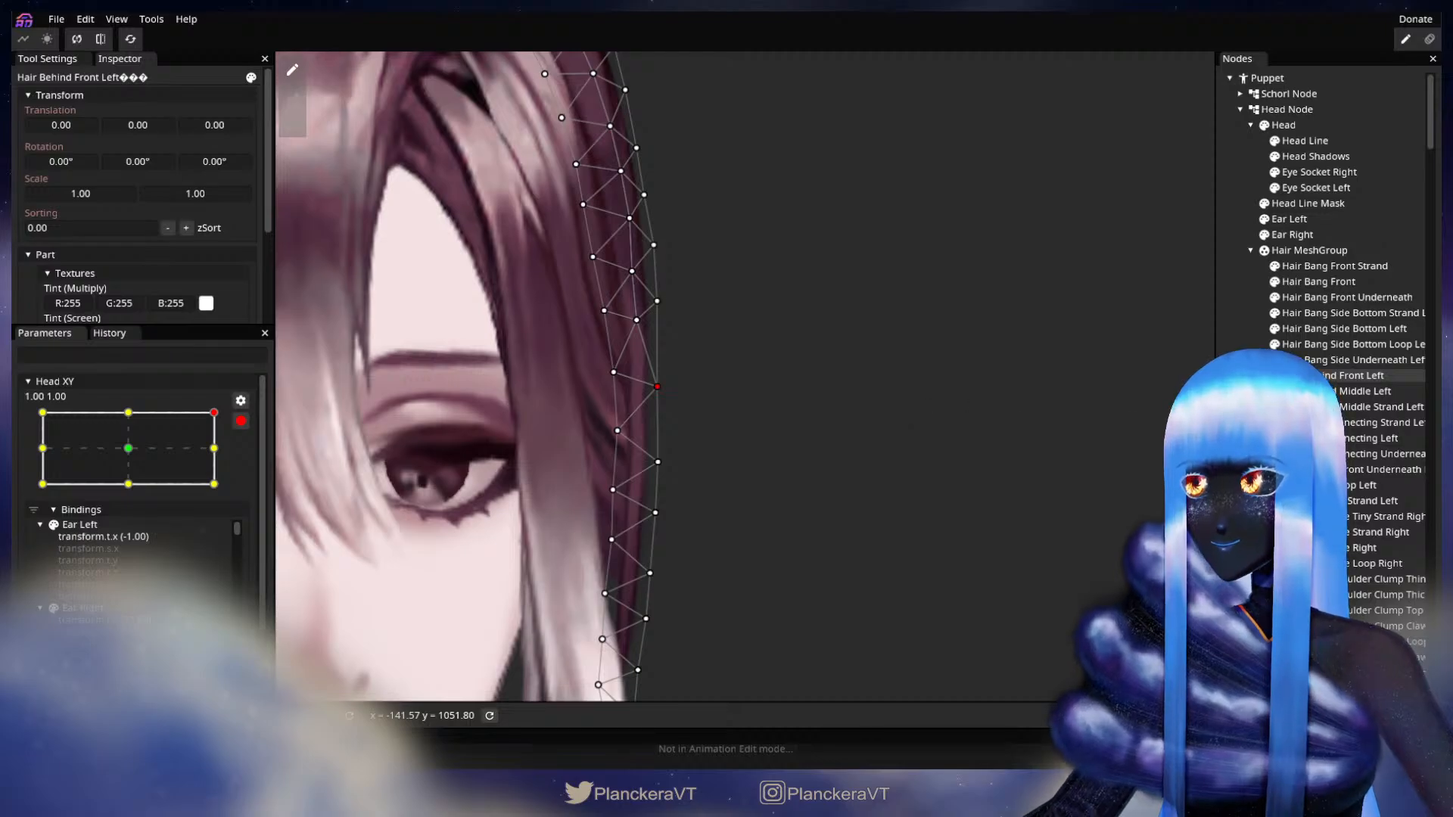
pyautogui.click(881, 513)
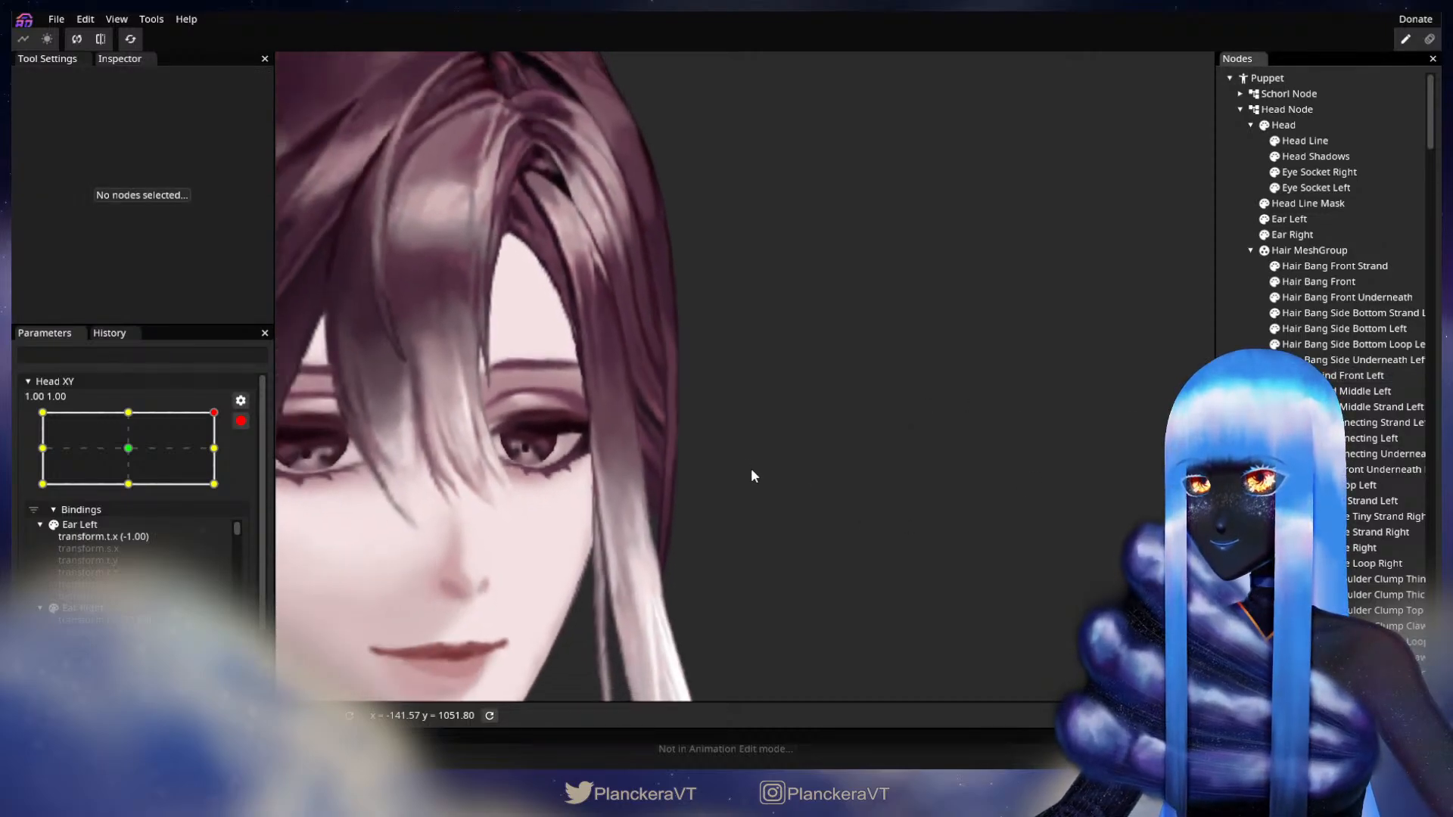
# Recheck the turn with Head XY disarmed, then rearm 1.00, 1.00 and nudge Hair Behind Front Left's inner-edge vertex just above eye height.
pyautogui.click(239, 424)
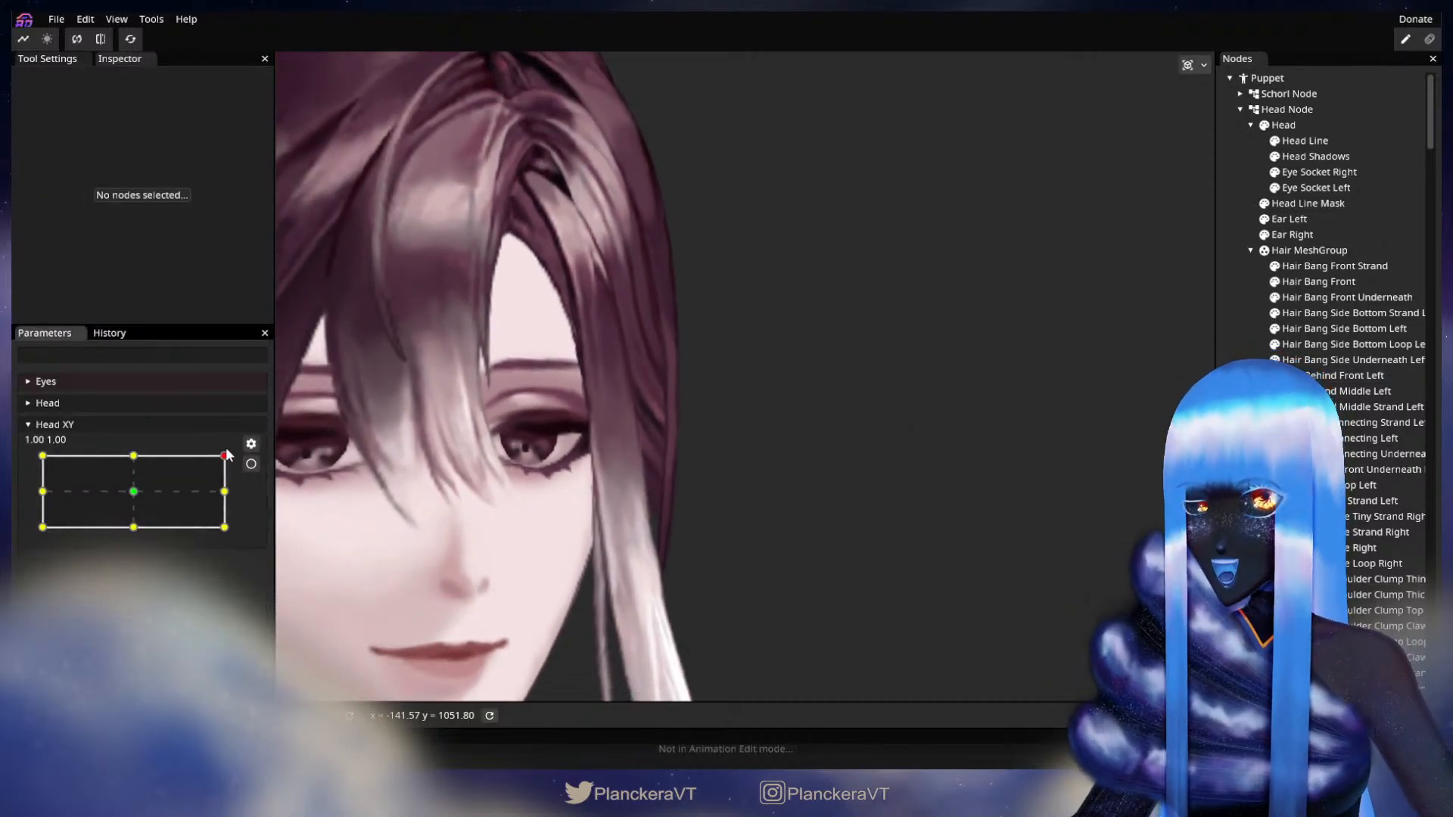
pyautogui.moveTo(225, 457)
pyautogui.mouseDown()
pyautogui.moveTo(234, 500)
pyautogui.moveTo(233, 445)
pyautogui.mouseUp()
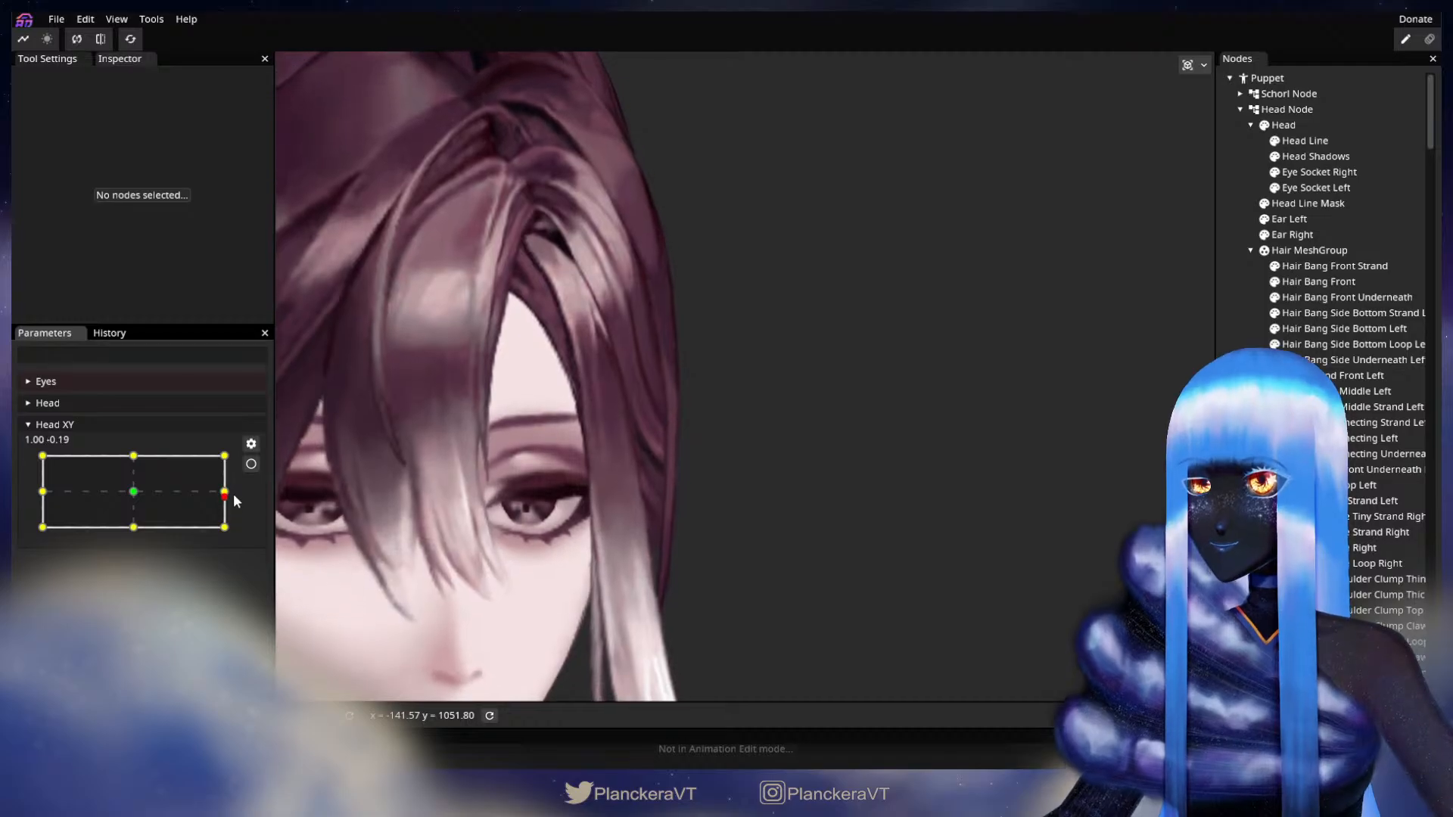
pyautogui.click(251, 464)
pyautogui.scroll(5, 752, 451)
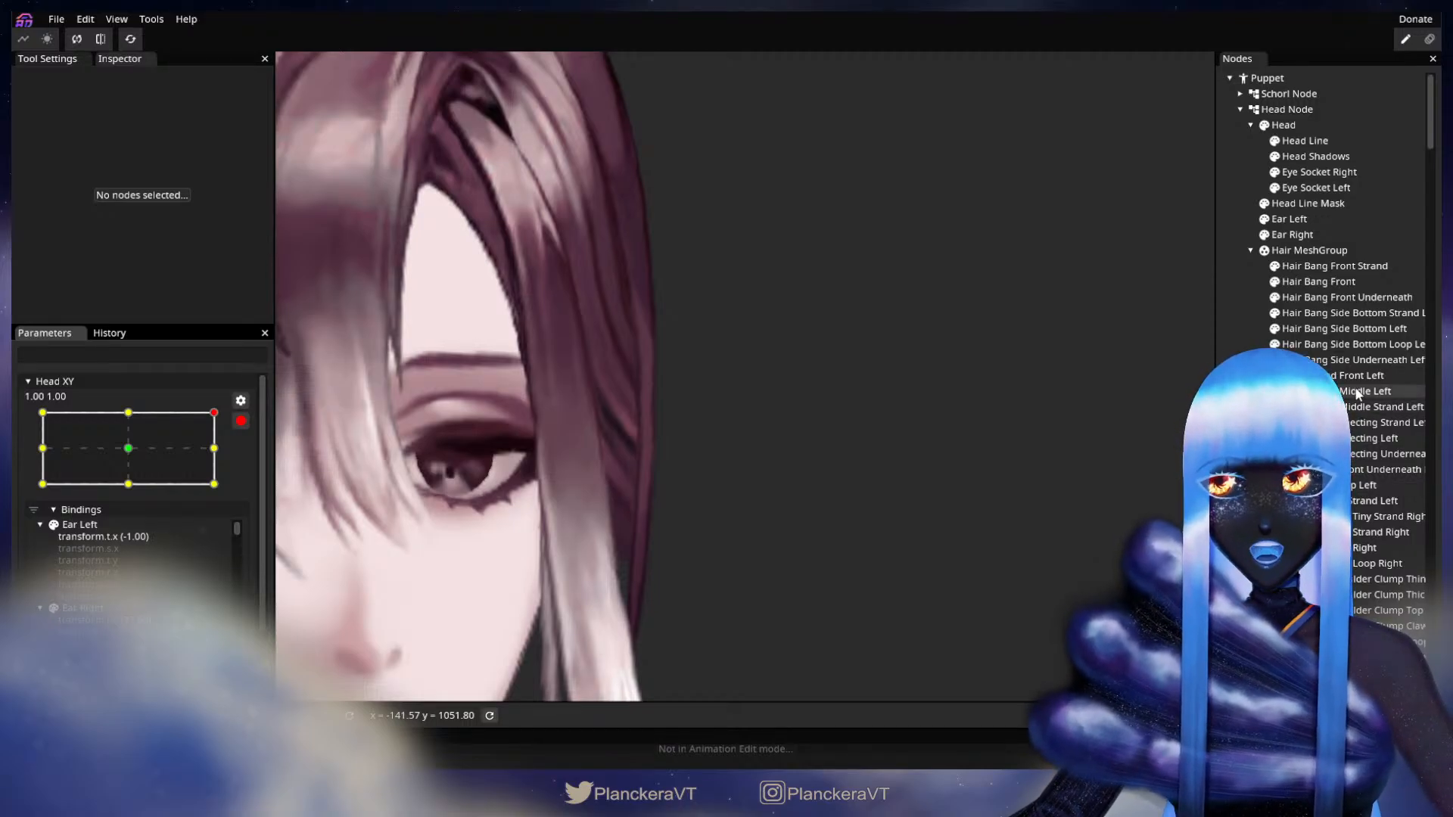
pyautogui.click(1268, 378)
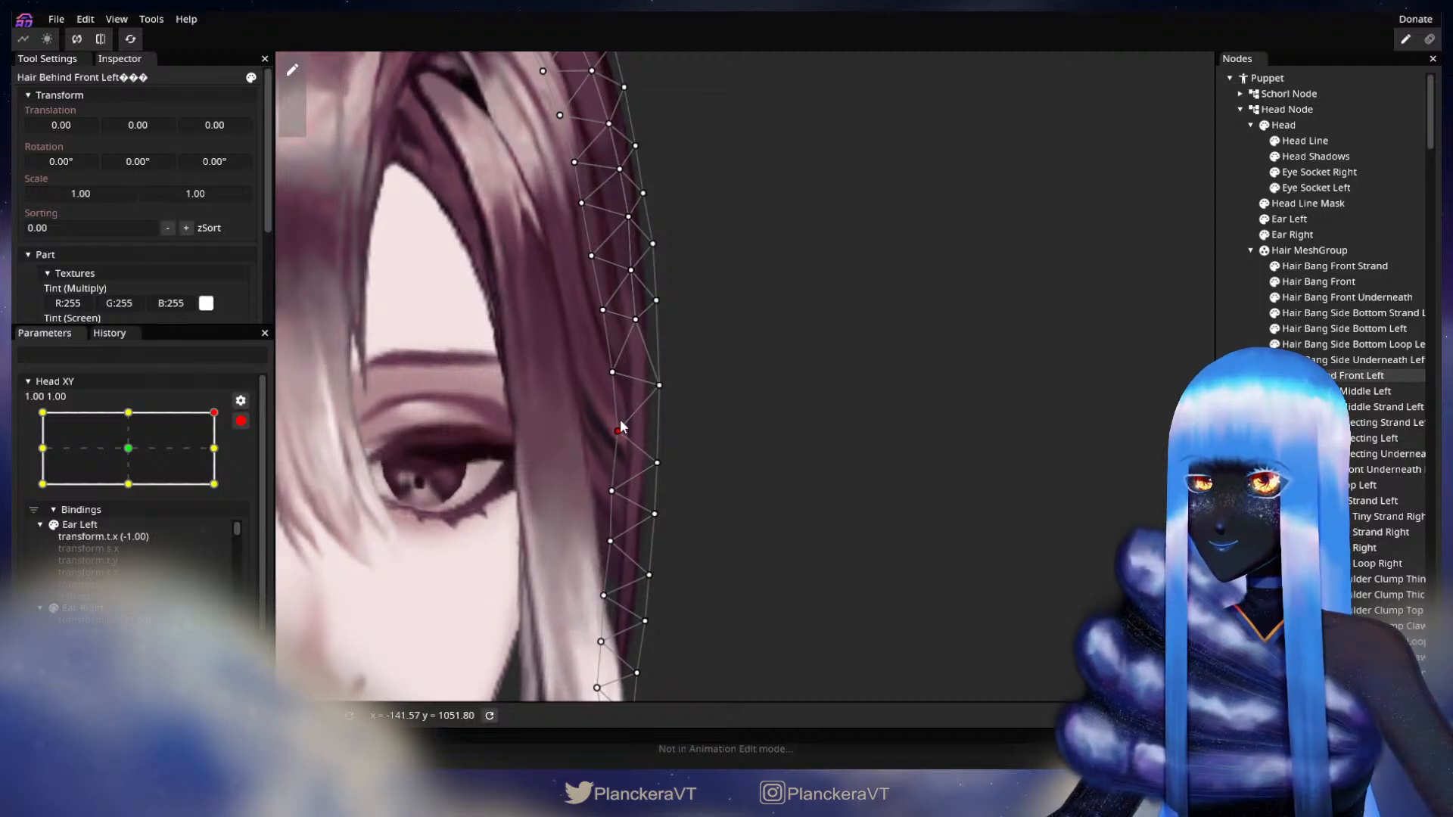
pyautogui.click(955, 442)
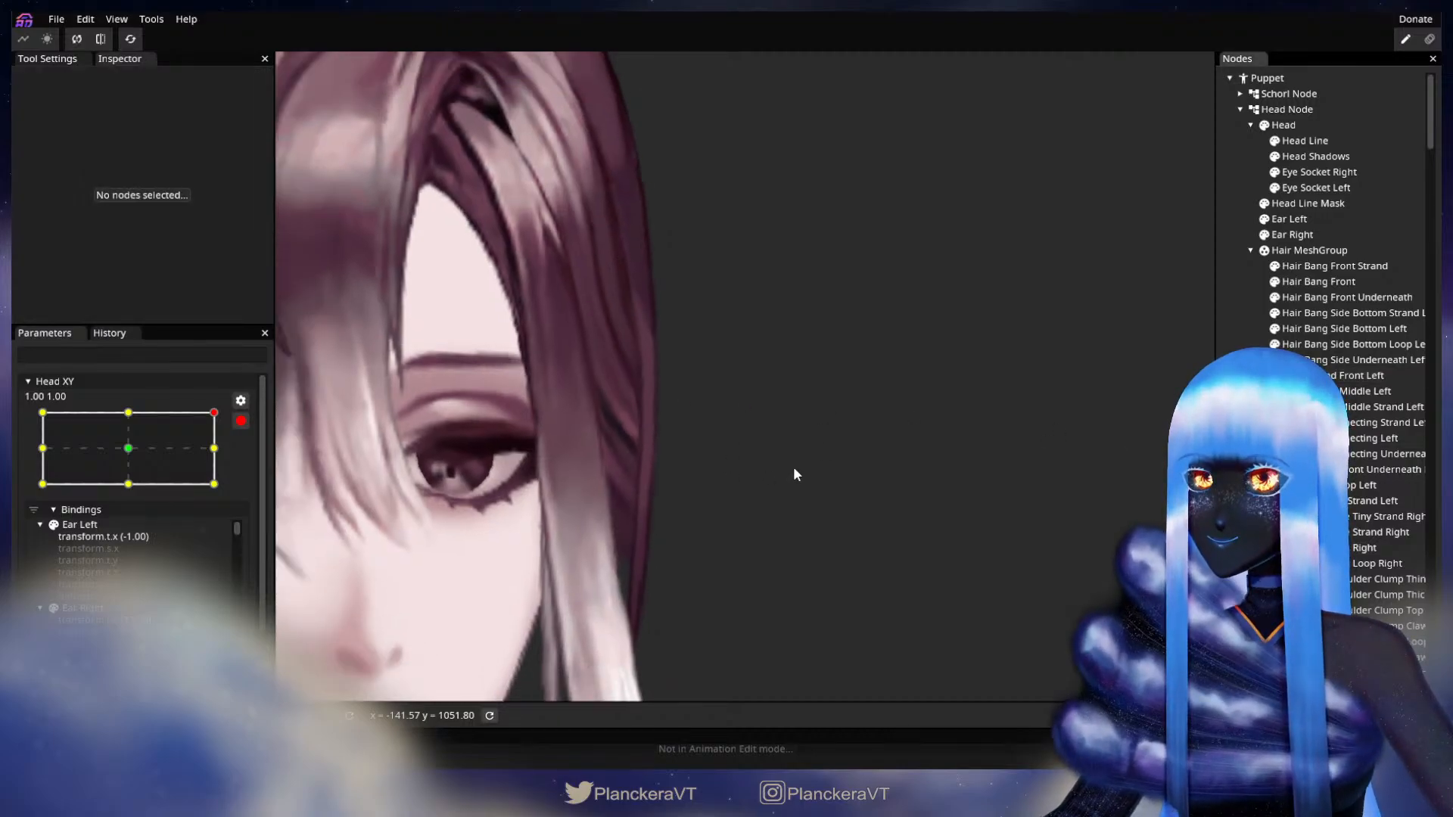
# Test the turn, then arm Head XY at 1.00, 1.00 and nudge Hair Behind Front Left's inner-edge vertices between eyebrow and eye height.
pyautogui.scroll(2, 221, 442)
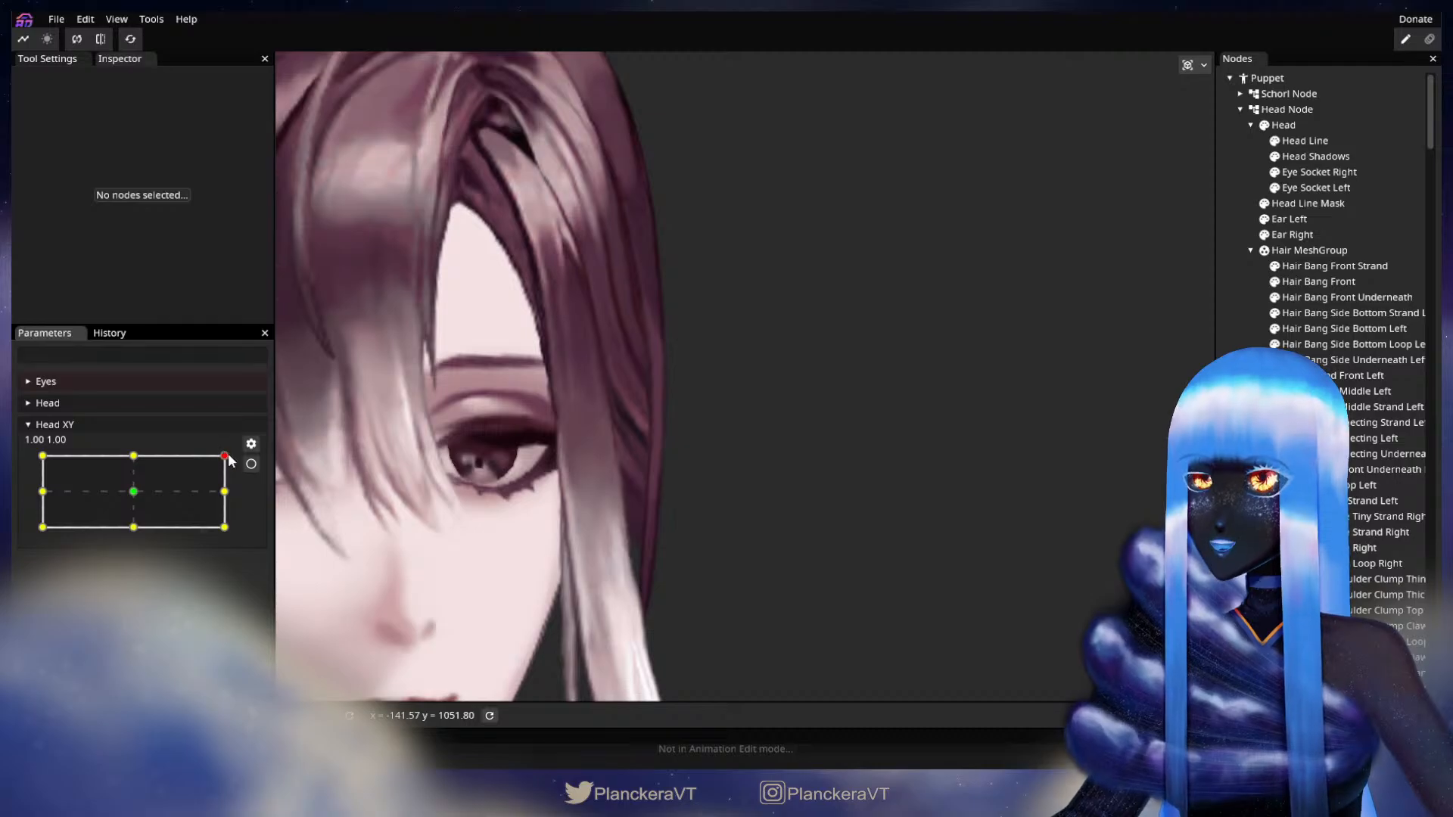
pyautogui.moveTo(224, 456)
pyautogui.mouseDown()
pyautogui.moveTo(236, 495)
pyautogui.moveTo(231, 456)
pyautogui.mouseUp()
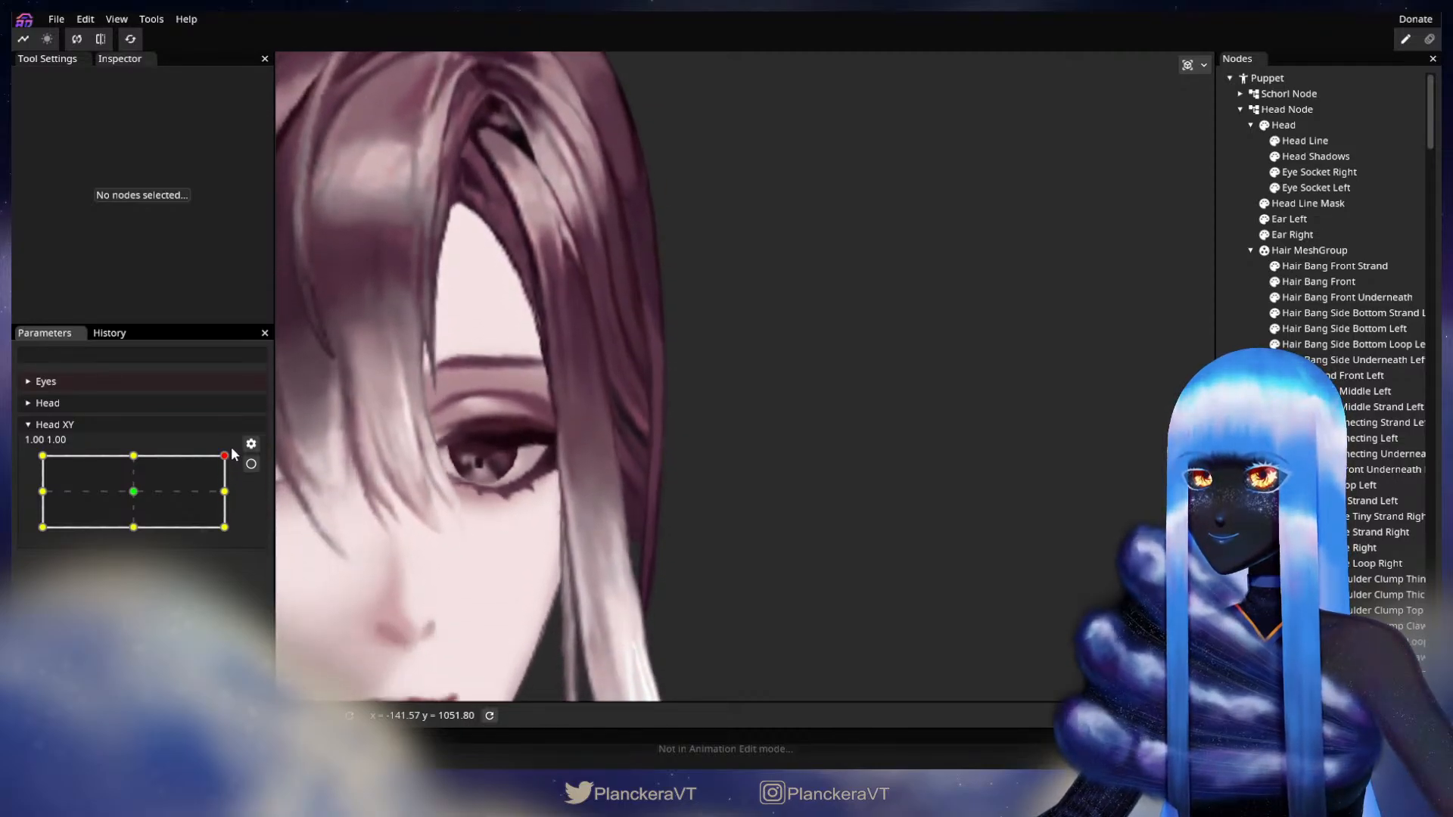
pyautogui.click(249, 471)
pyautogui.click(1358, 375)
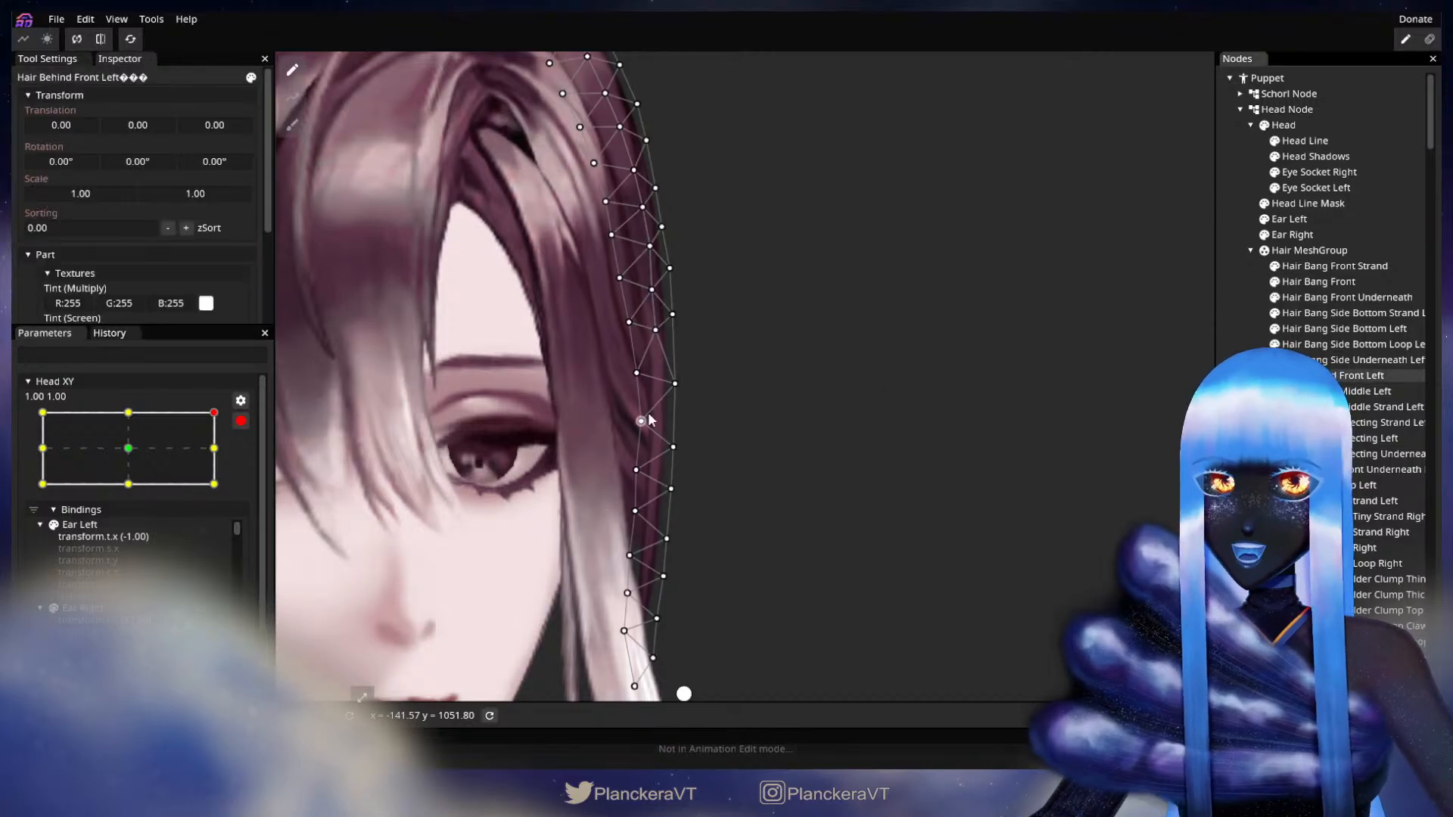
pyautogui.click(619, 428)
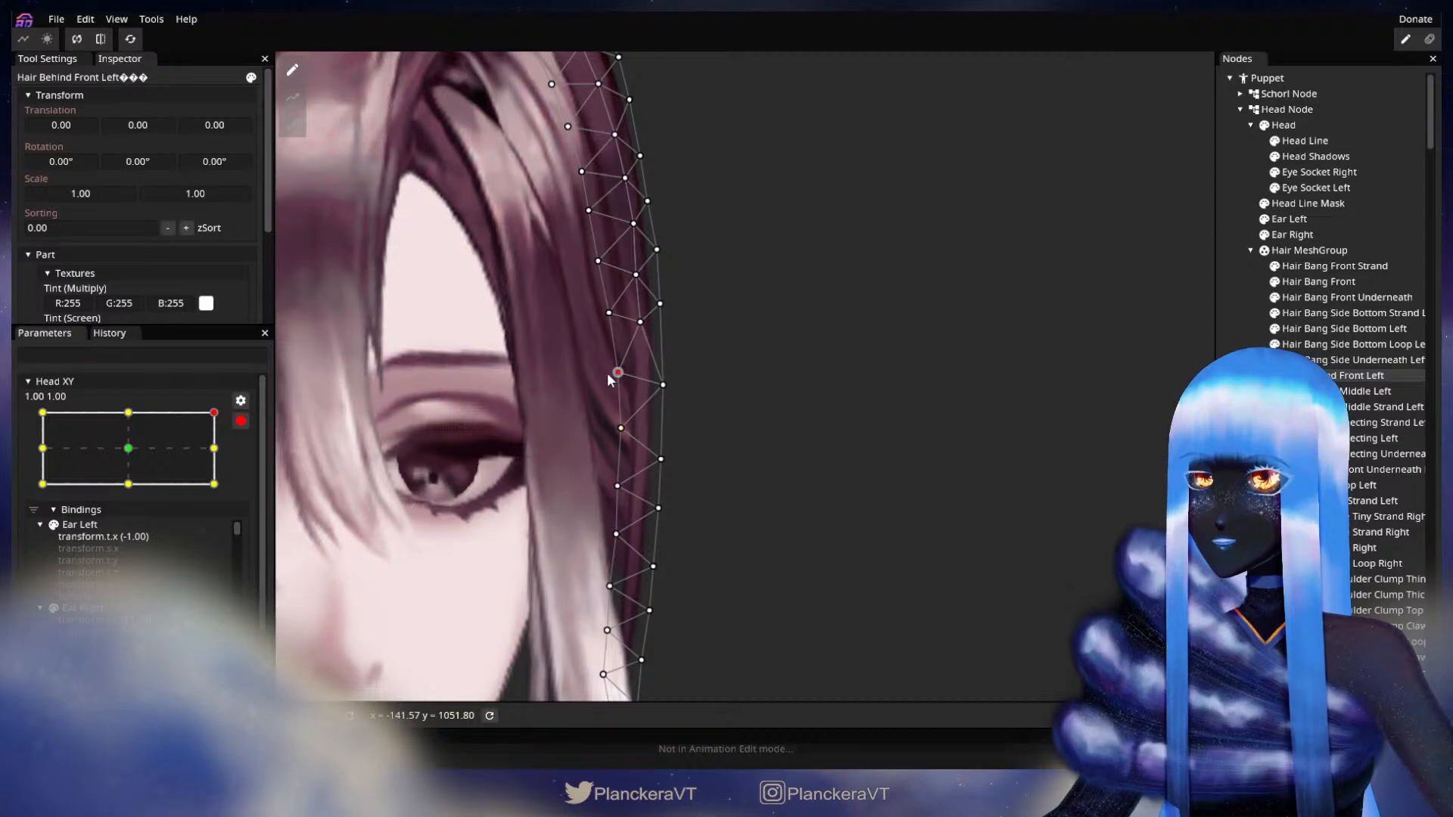
pyautogui.click(826, 442)
pyautogui.scroll(-2, 821, 451)
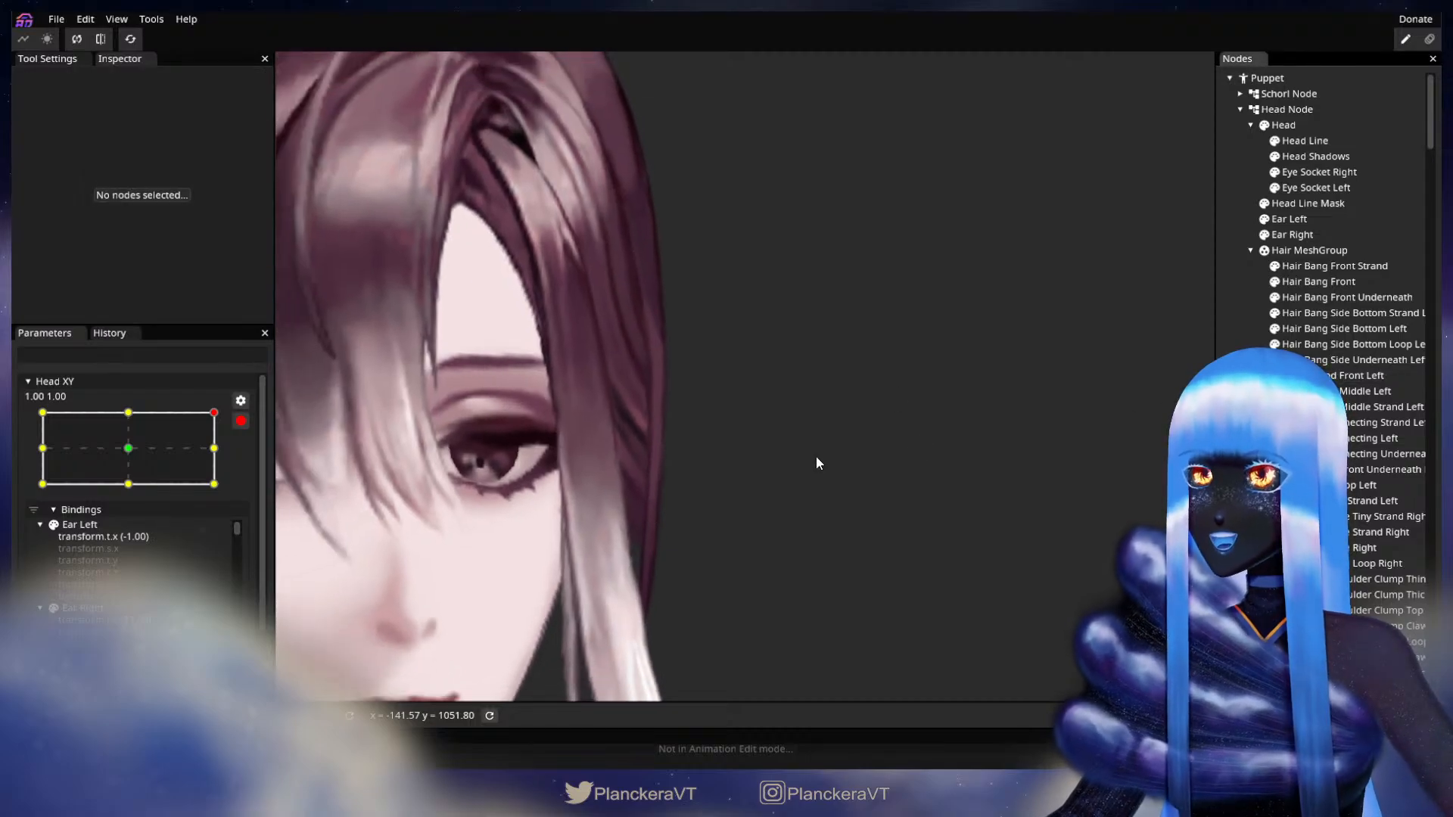
# Disarm Head XY, swing the head from 1.00, 1.00 to 1.00, -1.00 and inspect the hair outline beside the face.
pyautogui.click(240, 421)
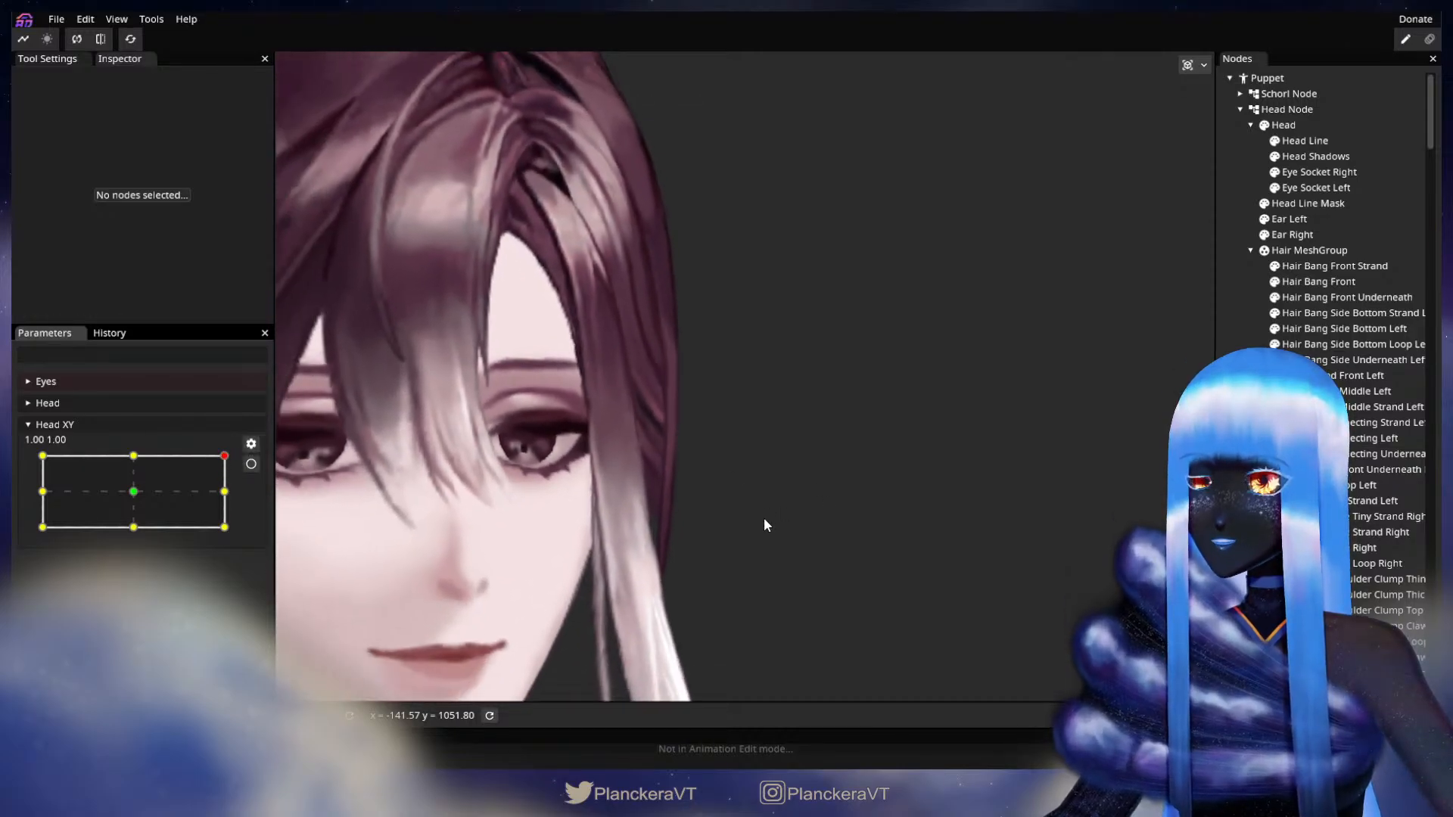
pyautogui.scroll(-5, 766, 525)
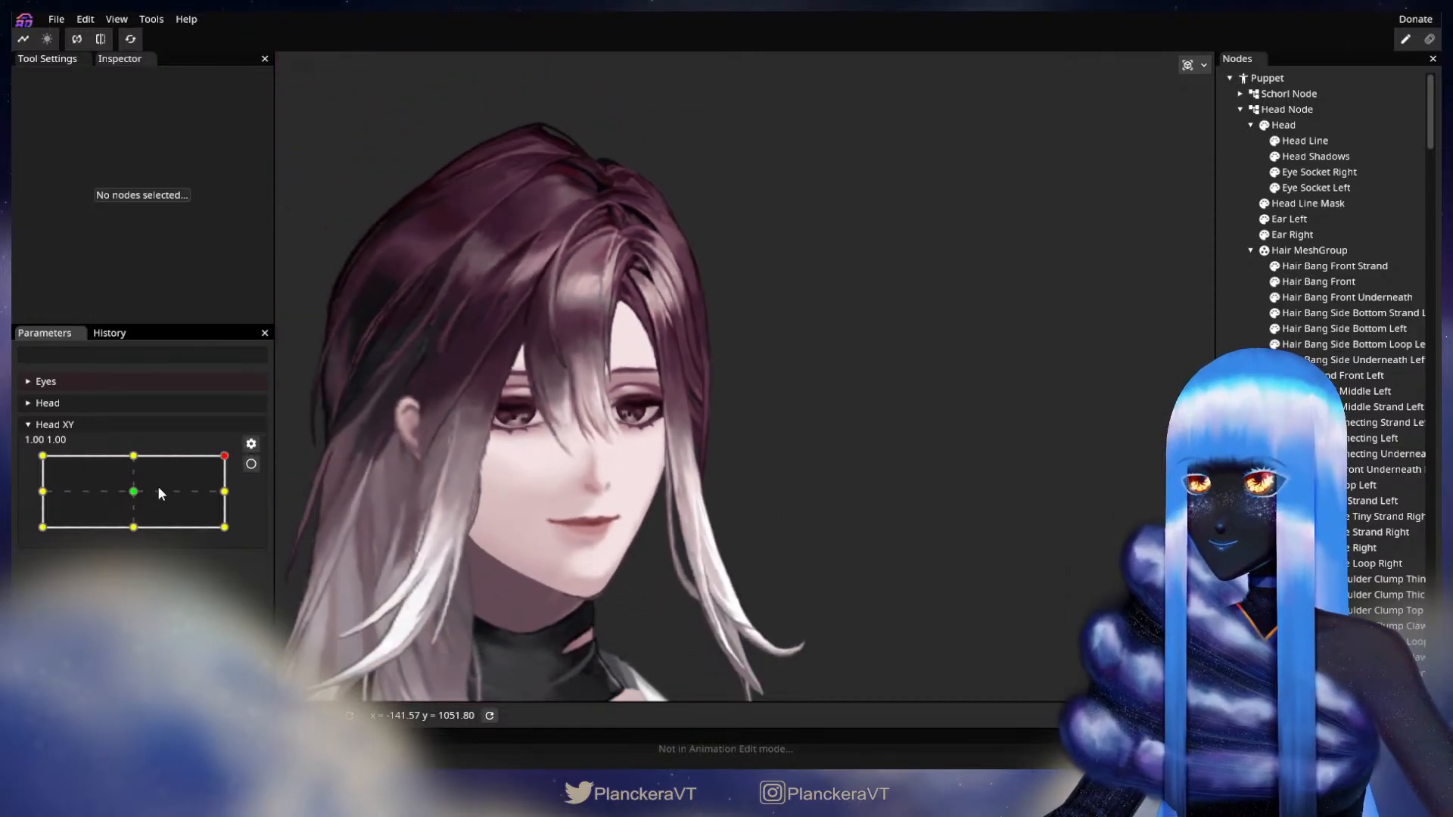
pyautogui.moveTo(227, 458); pyautogui.dragTo(229, 539)
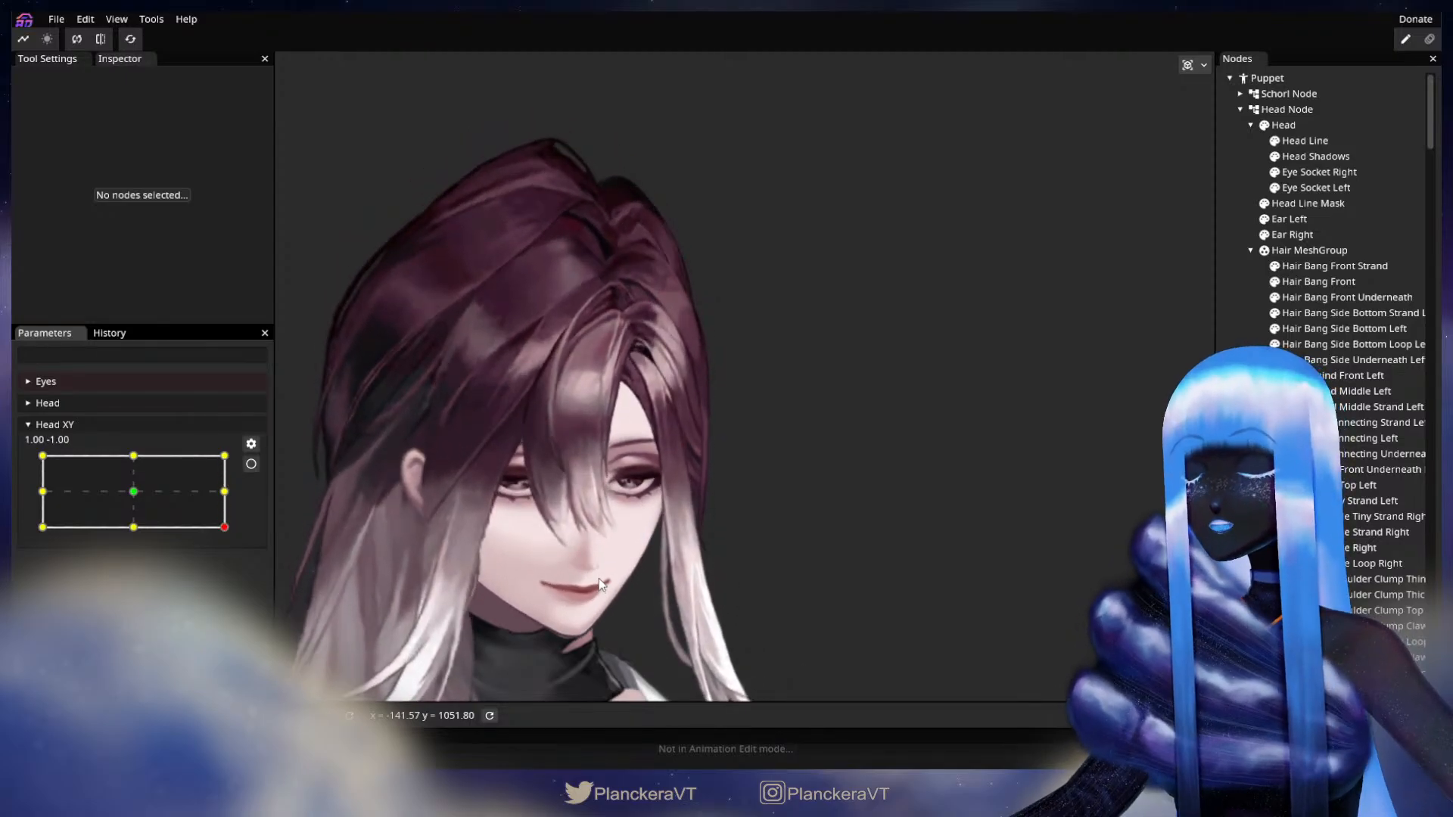
pyautogui.scroll(5, 817, 597)
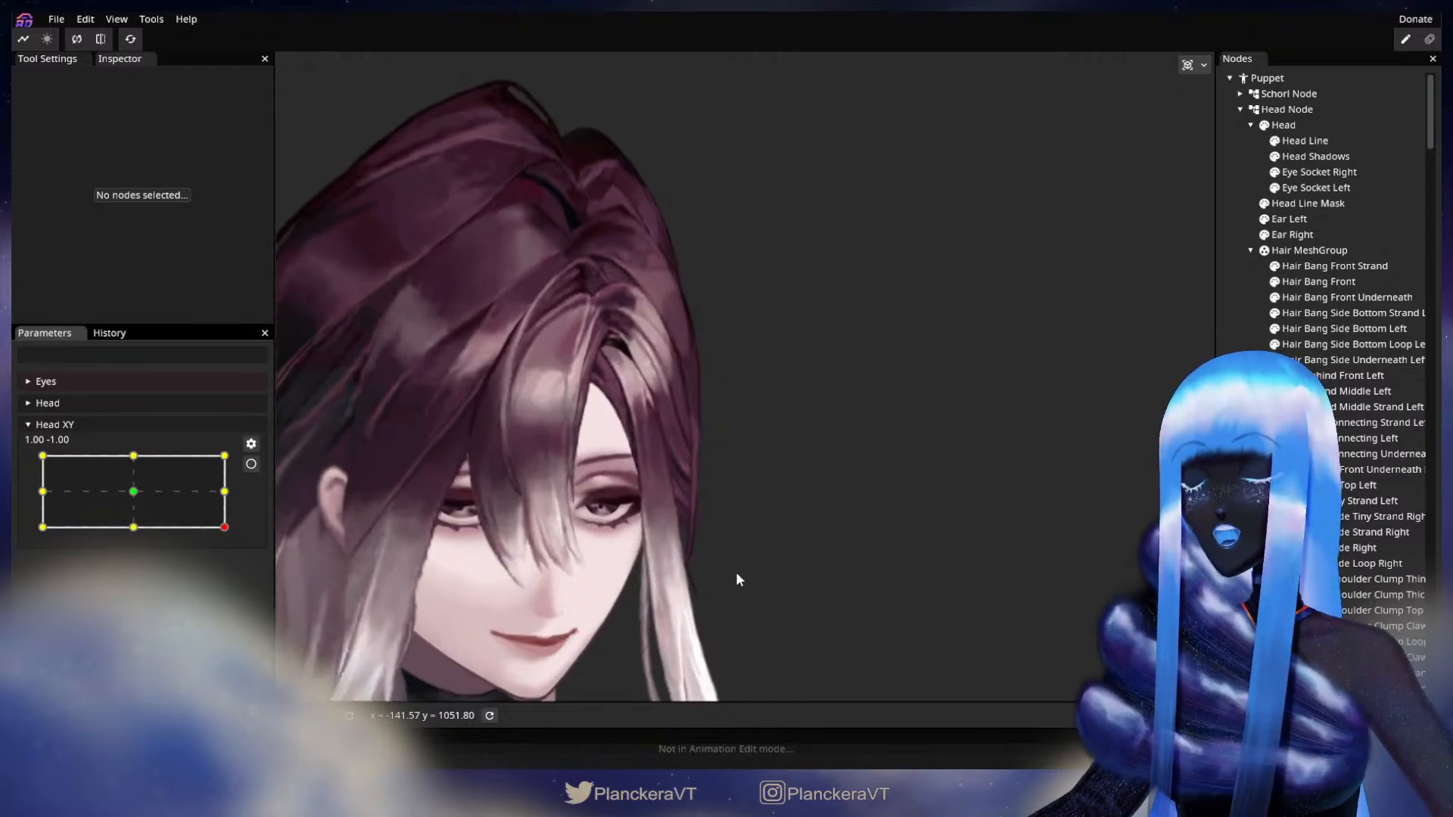
pyautogui.scroll(3, 737, 577)
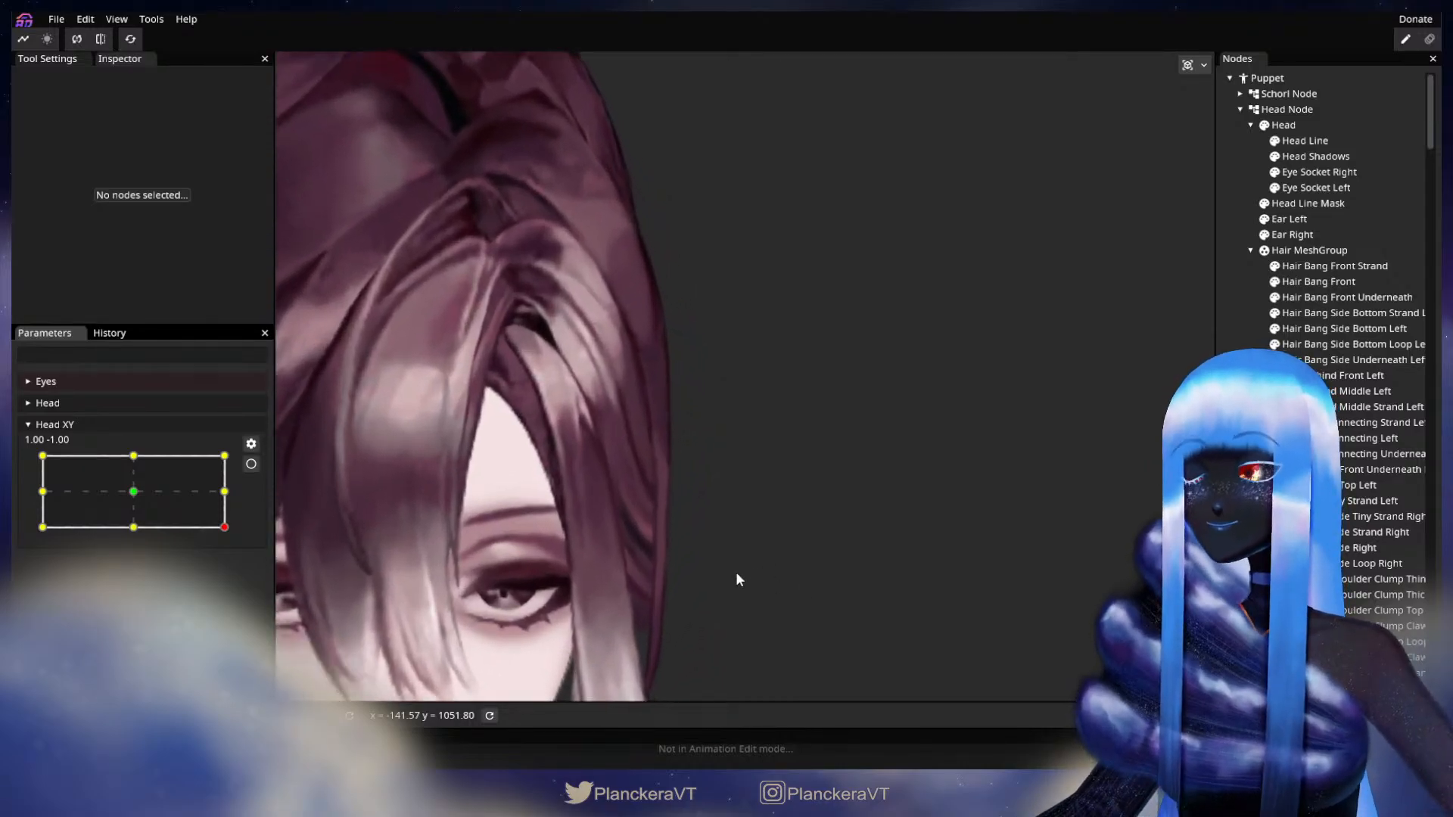
pyautogui.moveTo(738, 577); pyautogui.dragTo(826, 440)
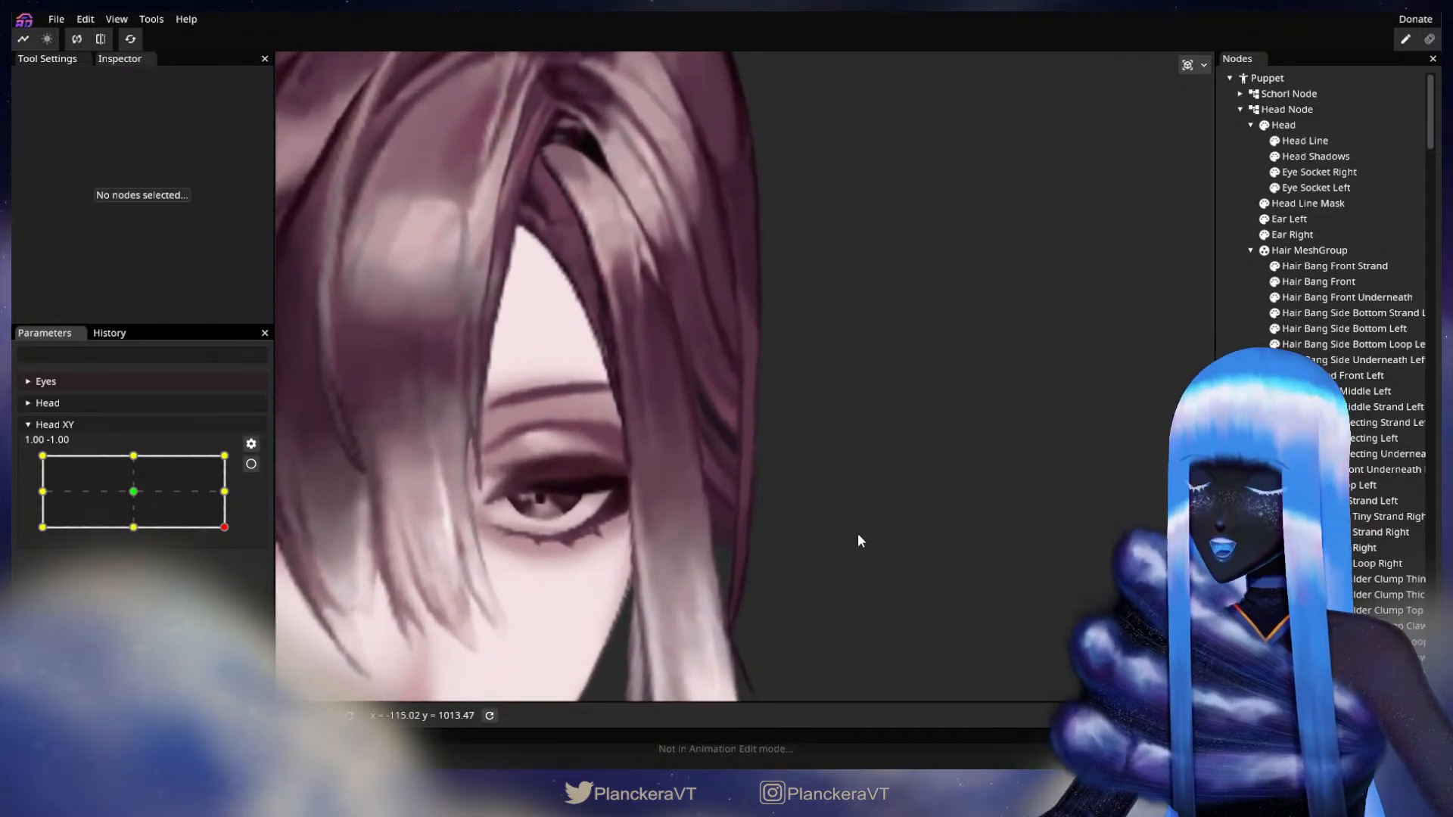
# Select Hair Behind Front Left, arm Head XY at 1.00, -1.00 and adjust its outer-edge vertices from eyebrow to eye height, lowering the eyebrow-height one.
pyautogui.click(1317, 376)
pyautogui.moveTo(837, 491); pyautogui.dragTo(836, 470)
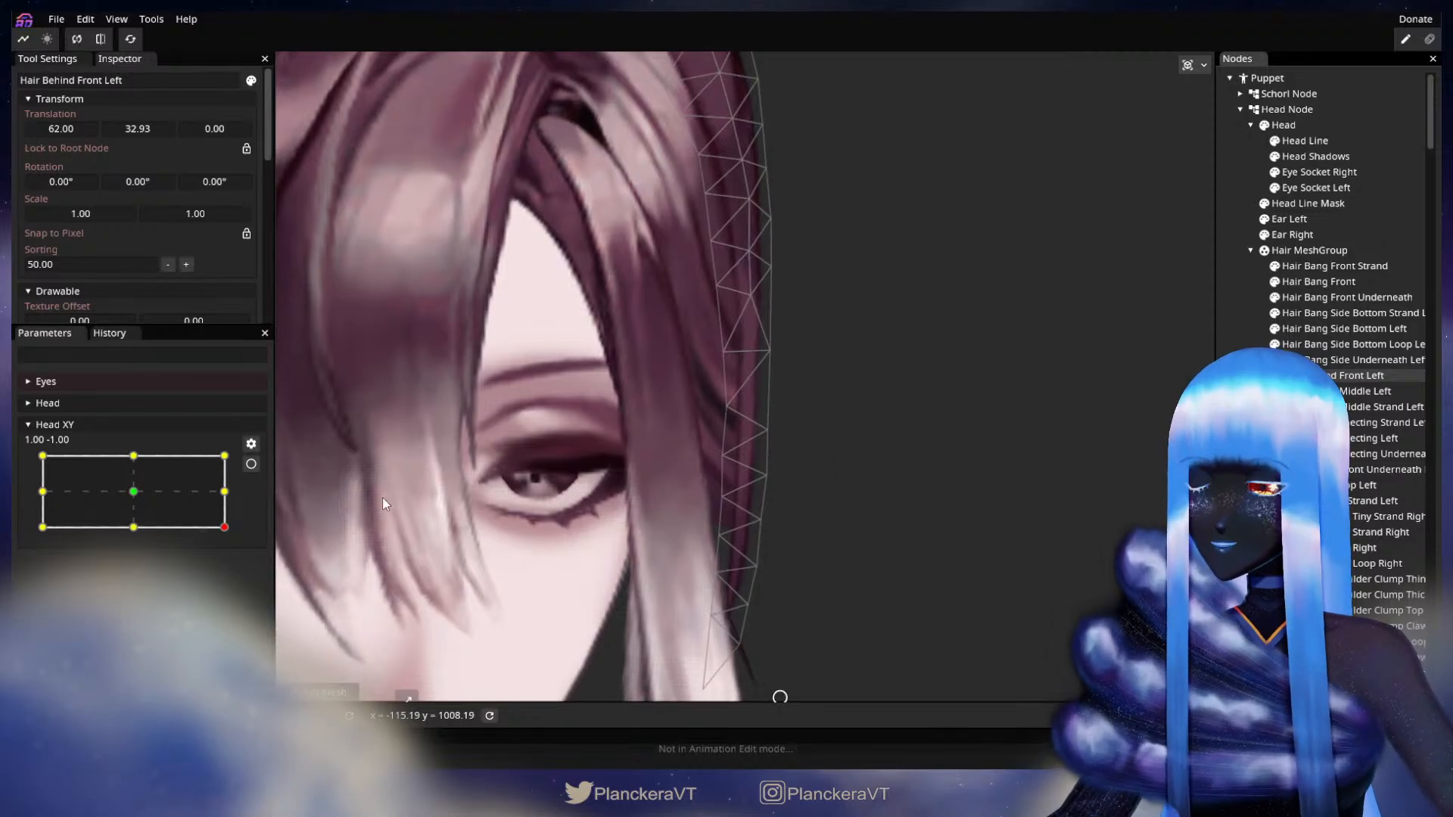
pyautogui.moveTo(224, 534)
pyautogui.mouseDown()
pyautogui.moveTo(227, 497)
pyautogui.moveTo(226, 536)
pyautogui.mouseUp()
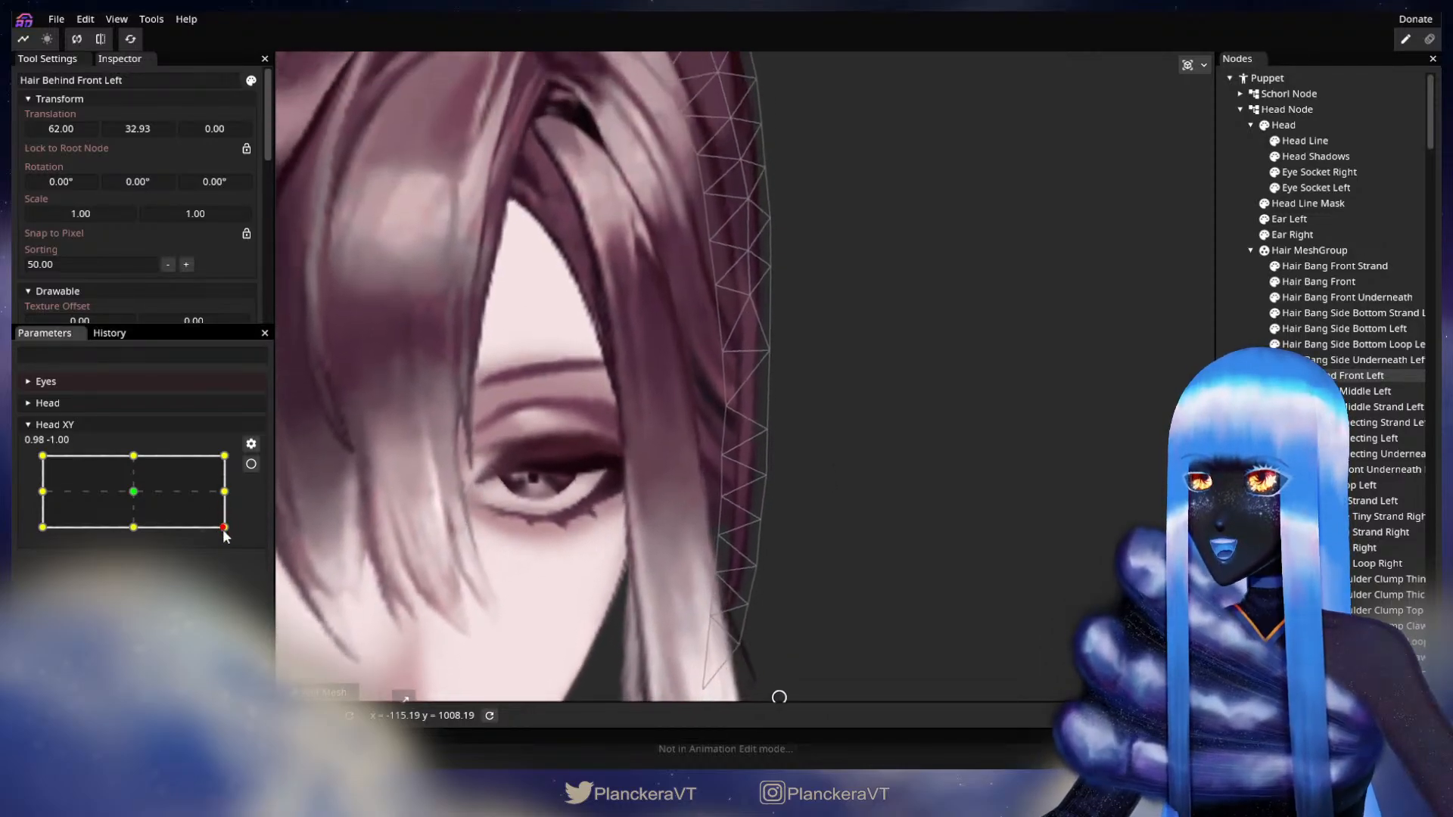
pyautogui.click(251, 464)
pyautogui.moveTo(775, 351); pyautogui.dragTo(773, 366)
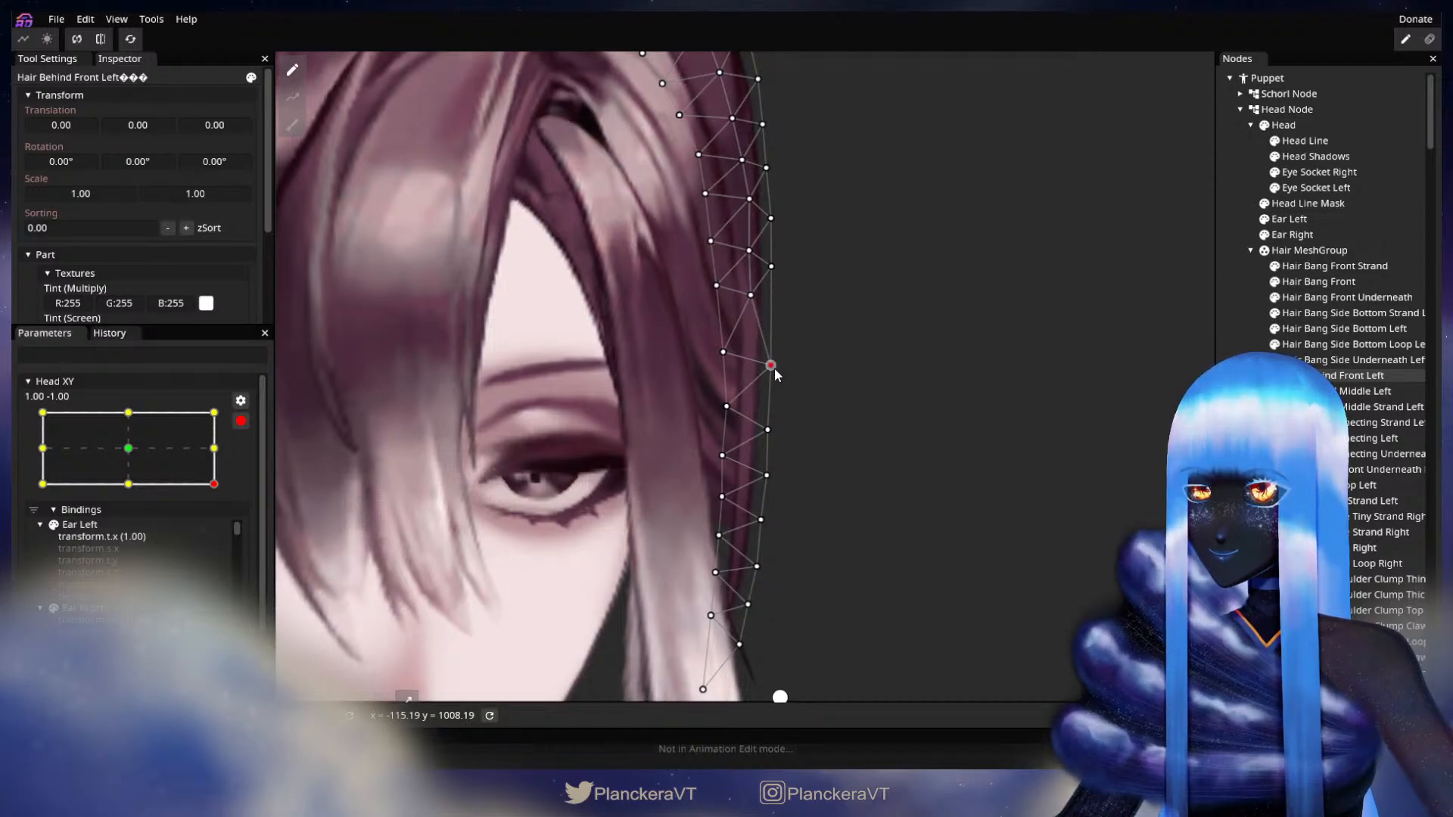
pyautogui.moveTo(801, 414); pyautogui.dragTo(772, 373)
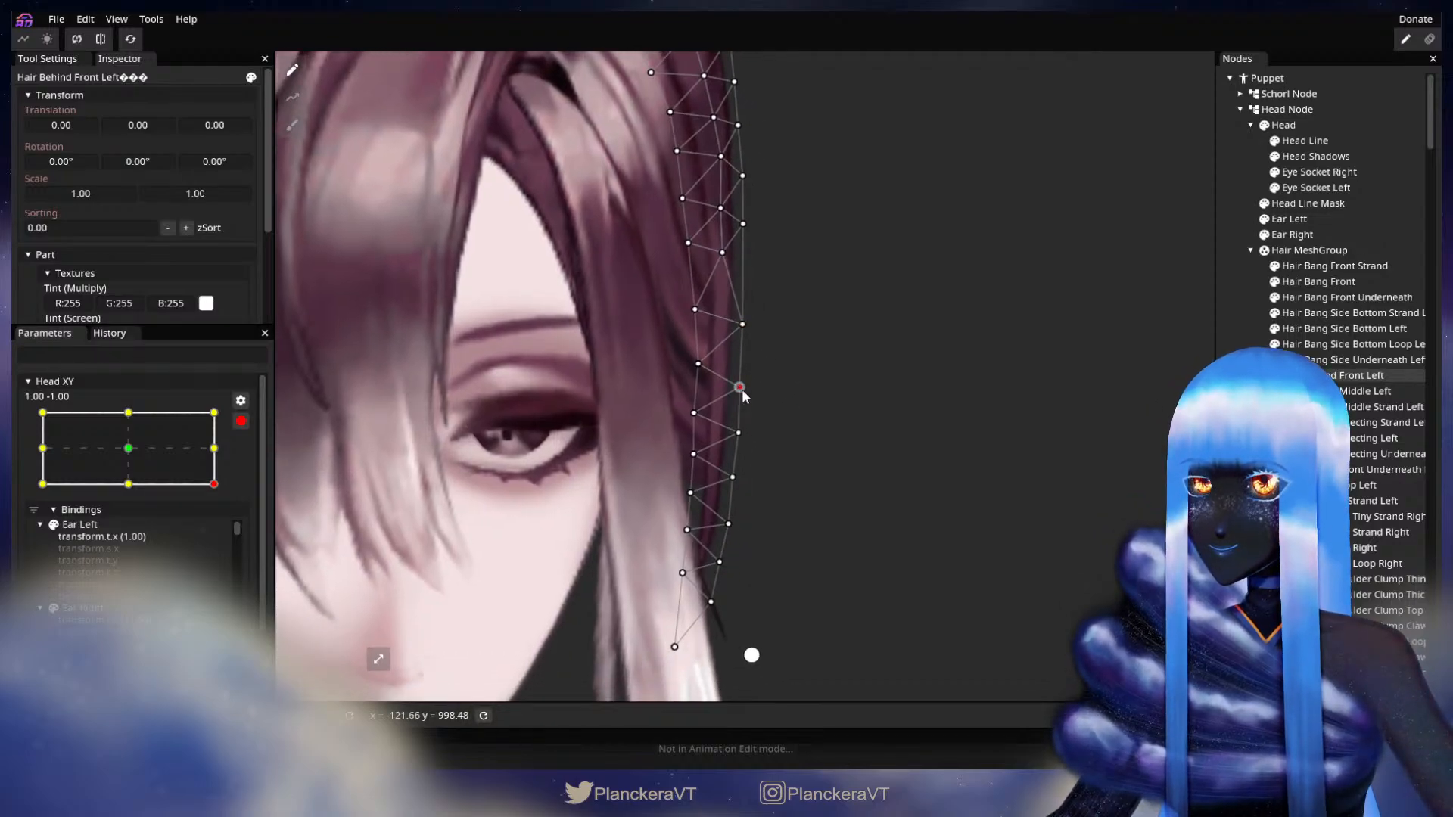
pyautogui.click(739, 433)
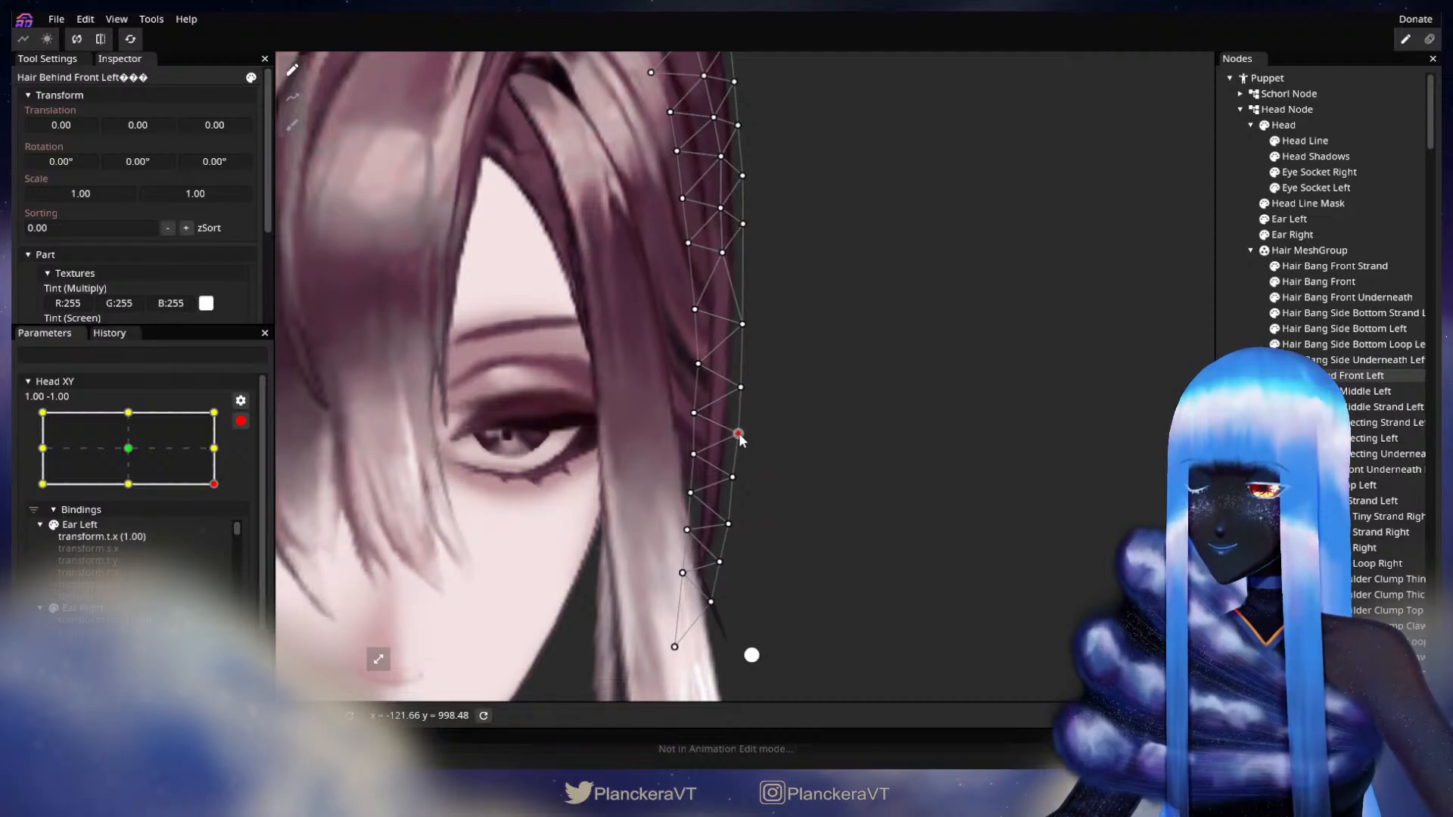
# Nudge Hair Behind Front Left's inner- and outer-edge vertices slightly outward from eyebrow height to just below the eye.
pyautogui.moveTo(695, 415); pyautogui.dragTo(700, 414)
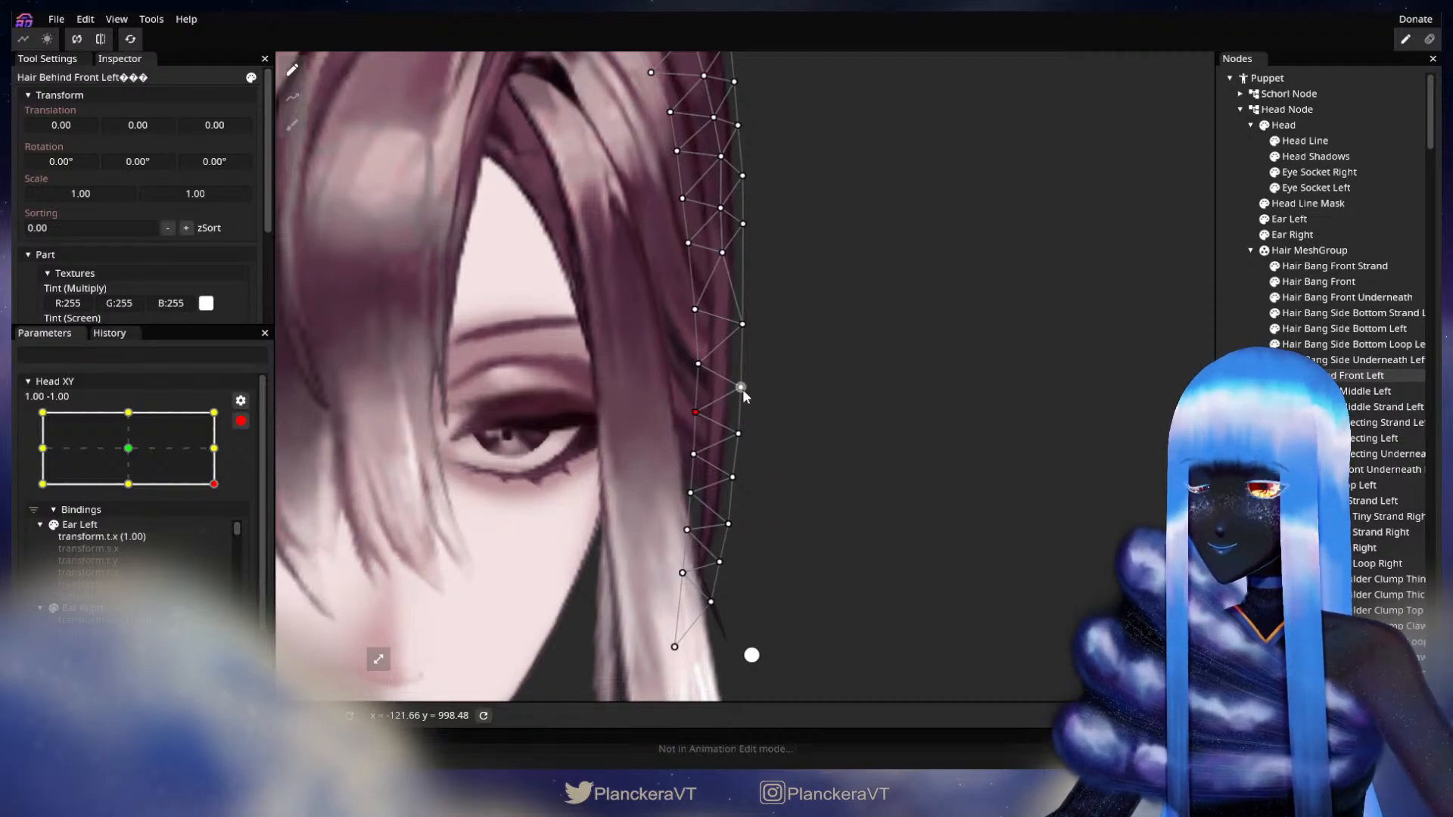
pyautogui.click(698, 364)
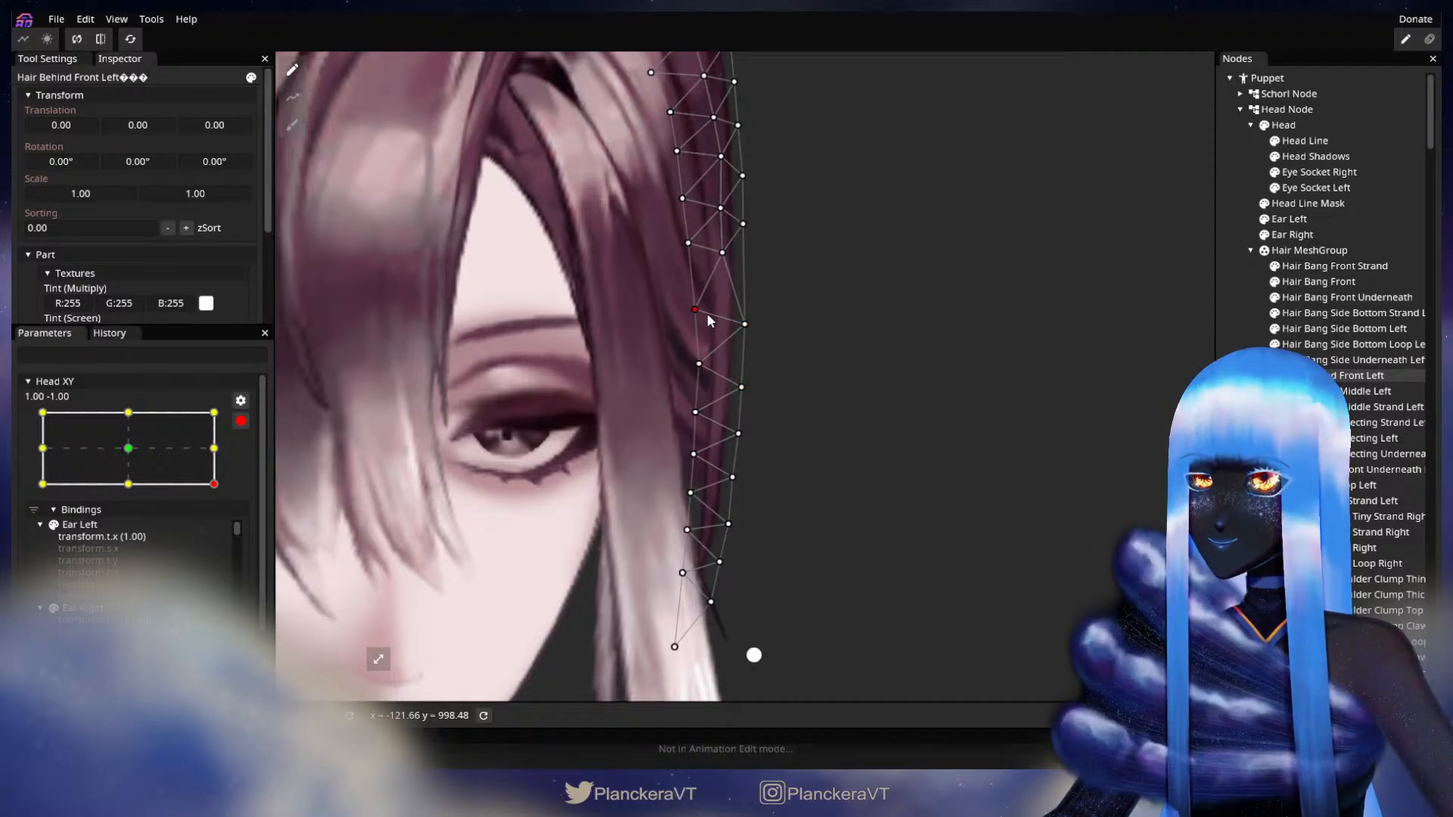
pyautogui.moveTo(707, 314); pyautogui.dragTo(711, 315)
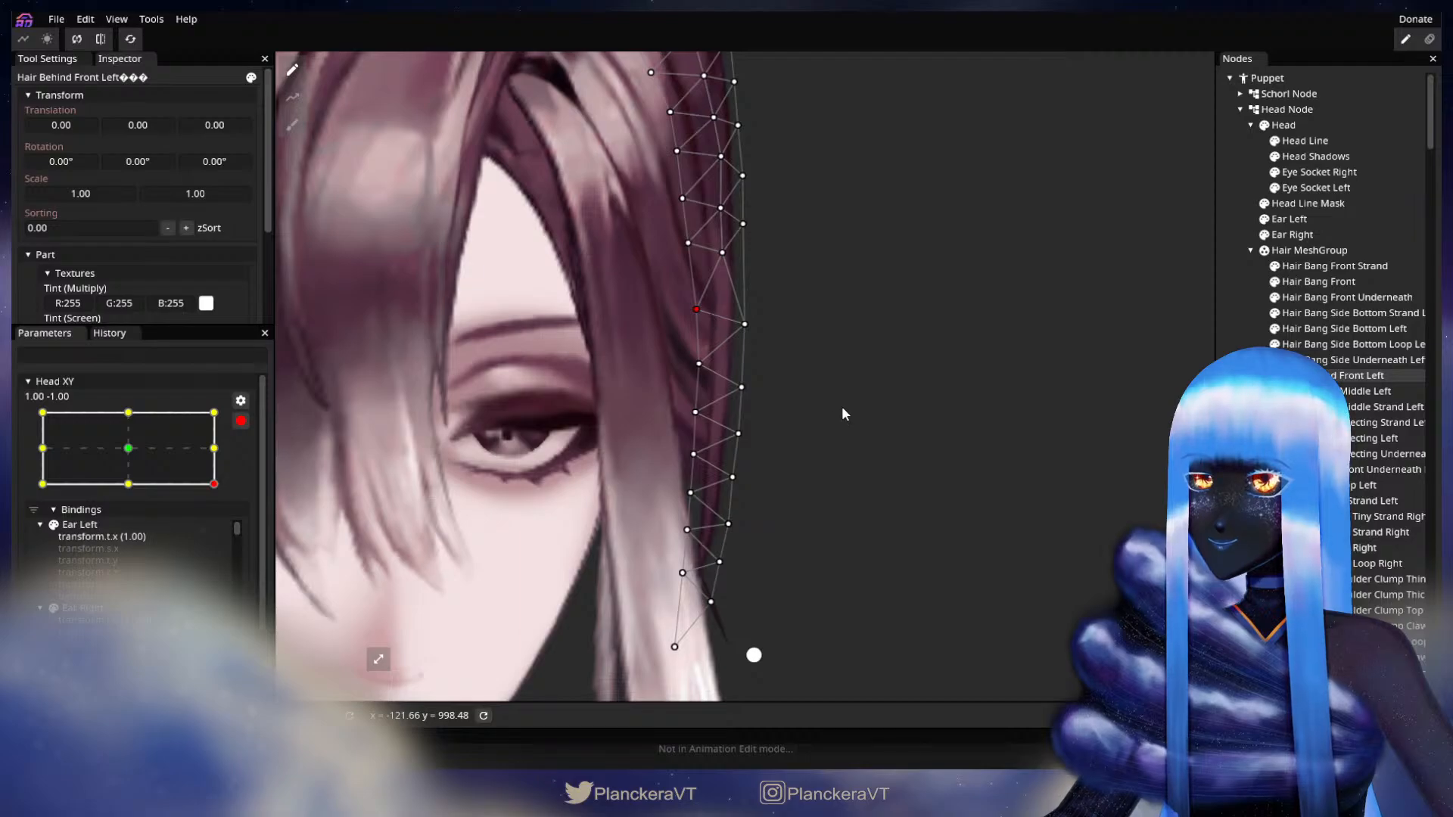
pyautogui.click(696, 412)
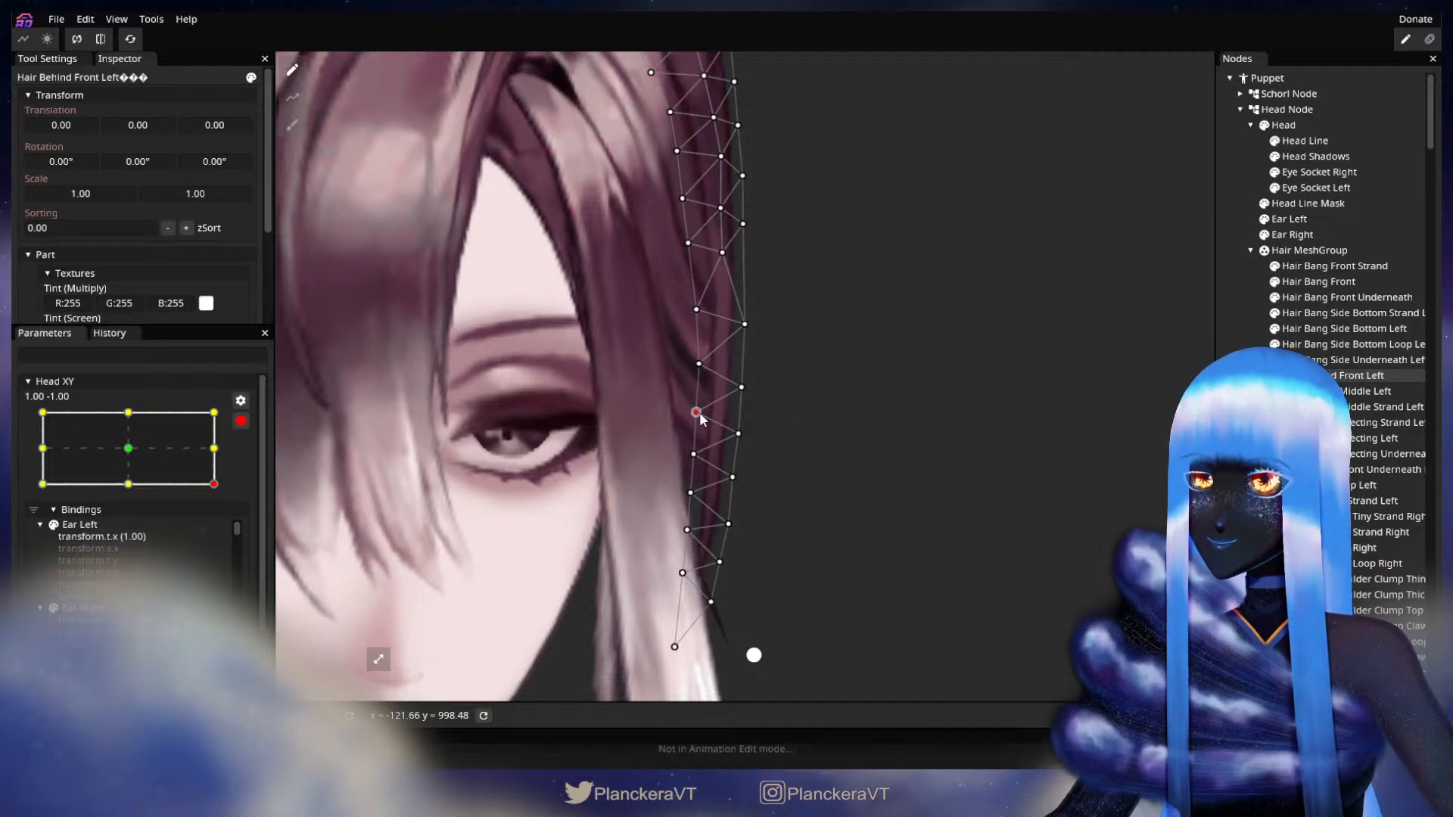
pyautogui.click(739, 433)
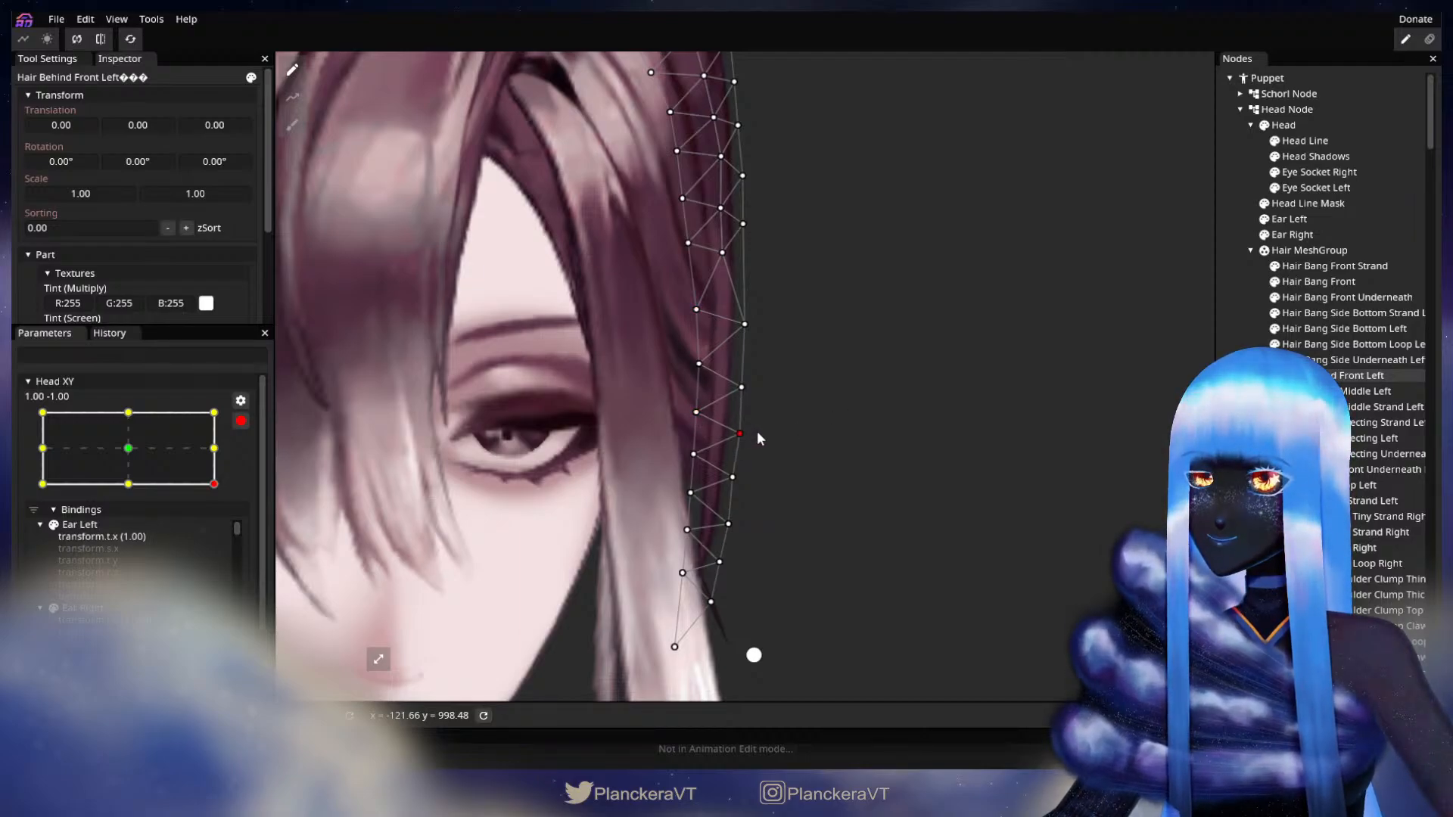
pyautogui.click(693, 454)
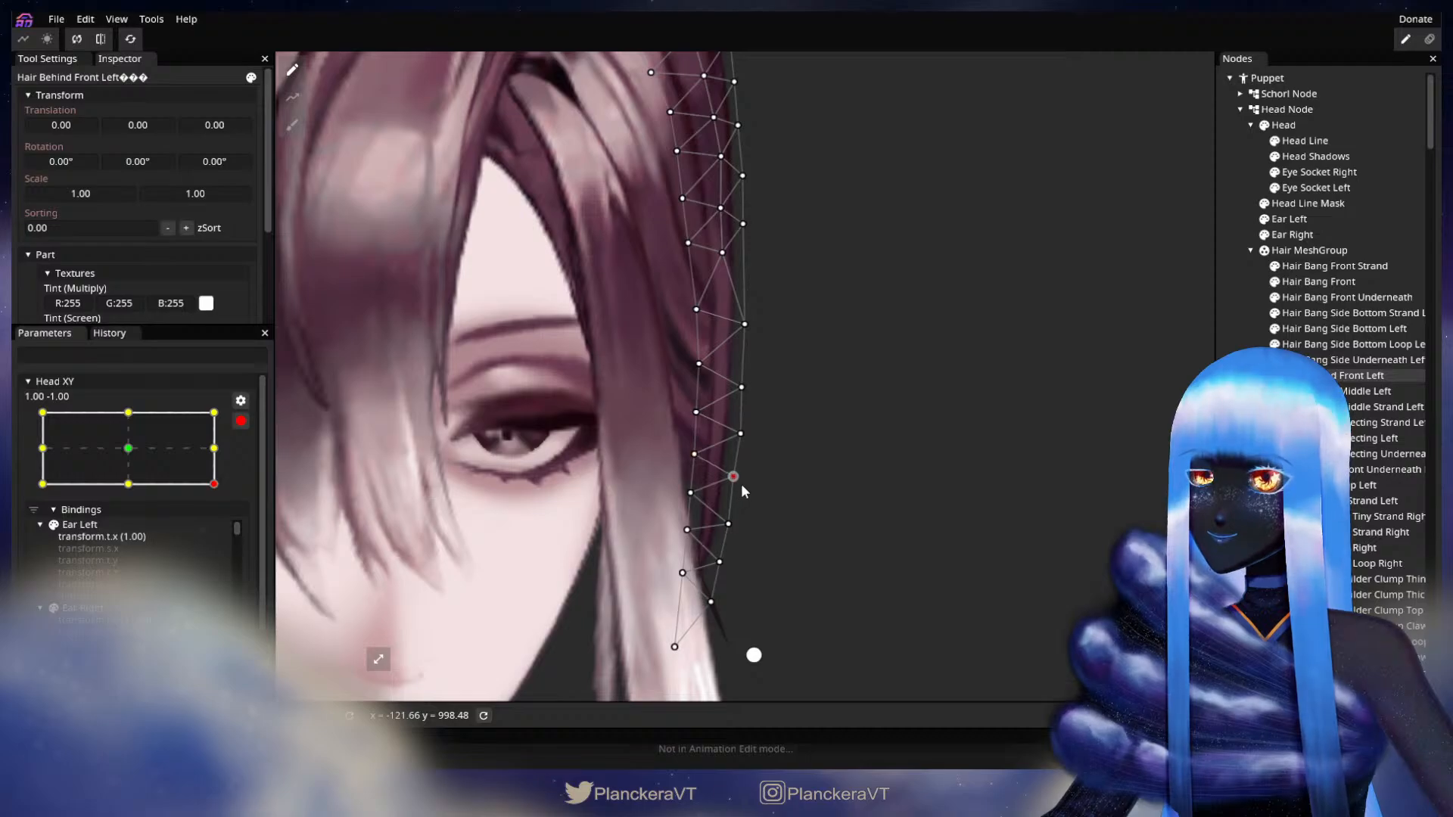
pyautogui.click(728, 524)
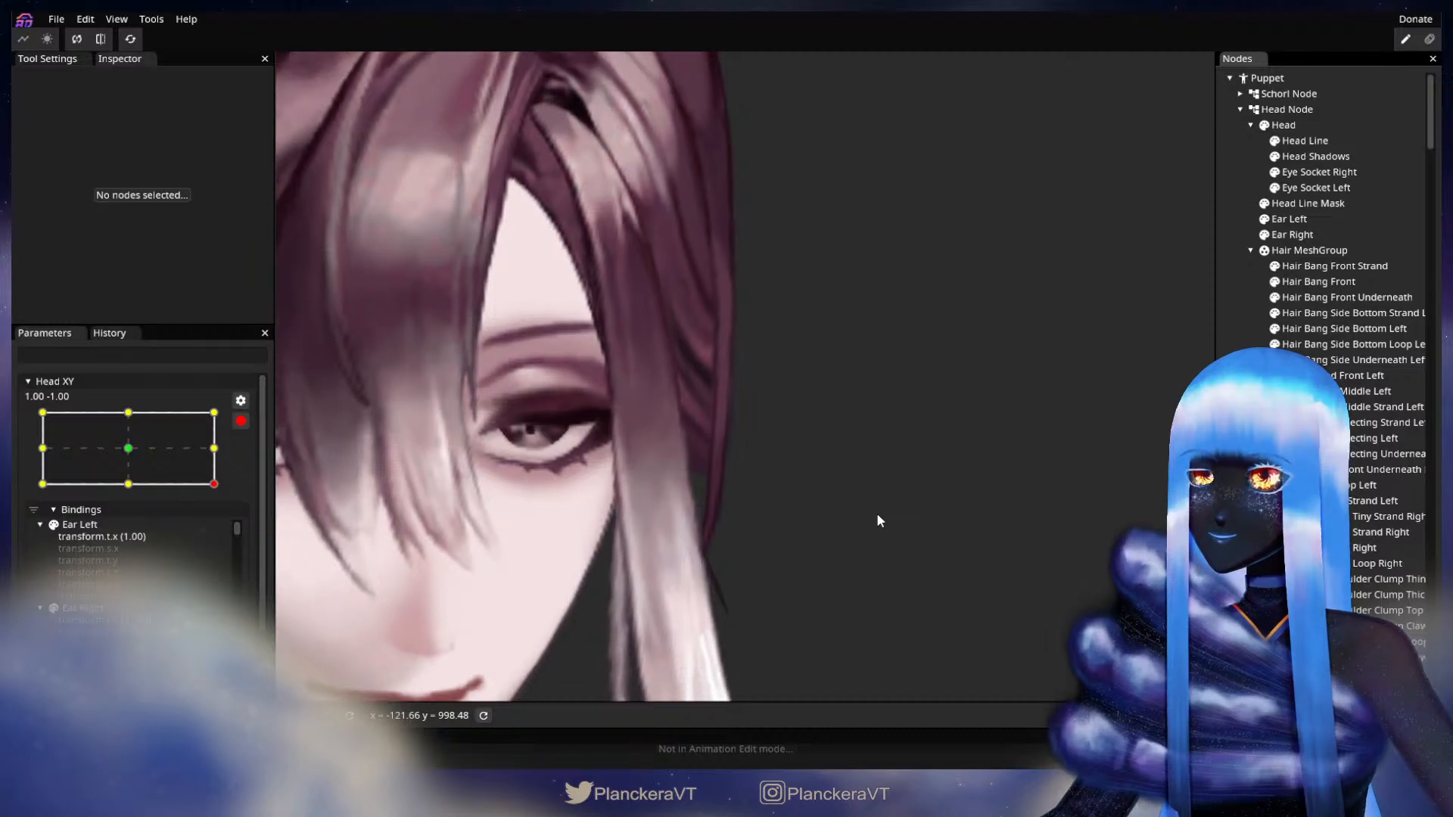
# Deselect the mesh, disarm Head XY and check the whole head's hair outline while moving around 1.00, -1.00.
pyautogui.scroll(-5, 877, 515)
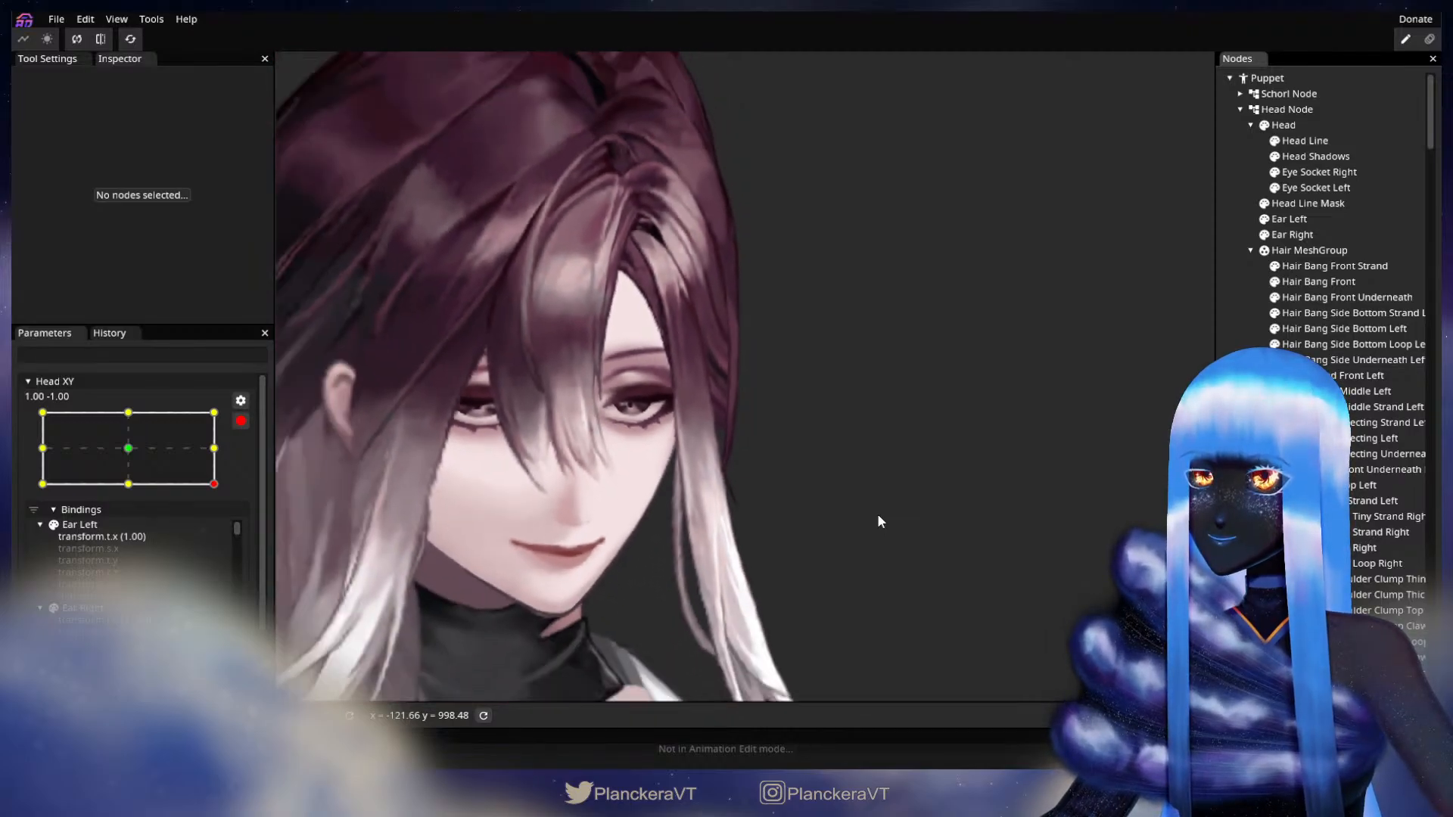
pyautogui.moveTo(878, 515); pyautogui.dragTo(864, 543)
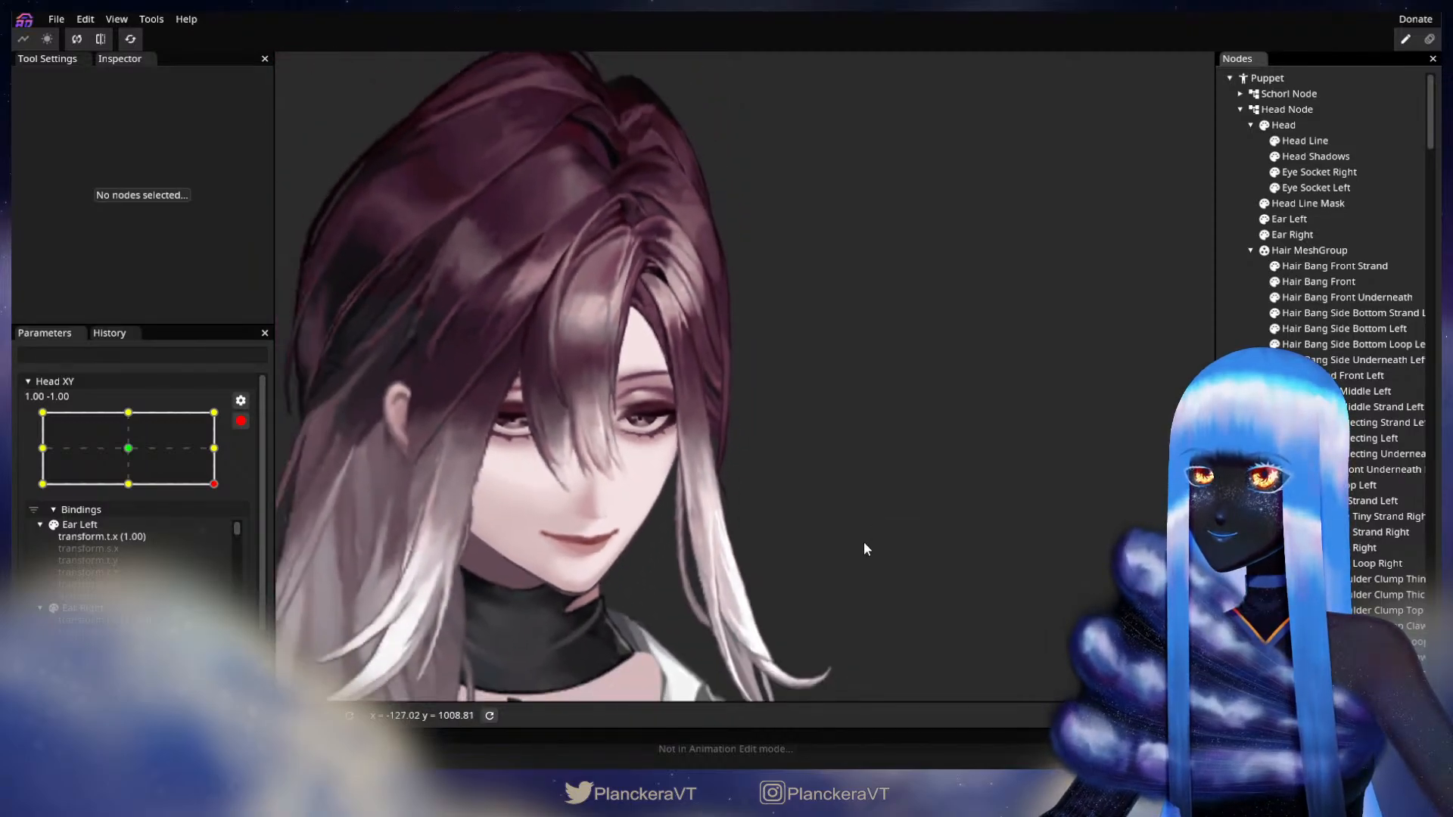
pyautogui.click(241, 421)
pyautogui.moveTo(229, 528)
pyautogui.mouseDown()
pyautogui.moveTo(228, 459)
pyautogui.moveTo(229, 542)
pyautogui.mouseUp()
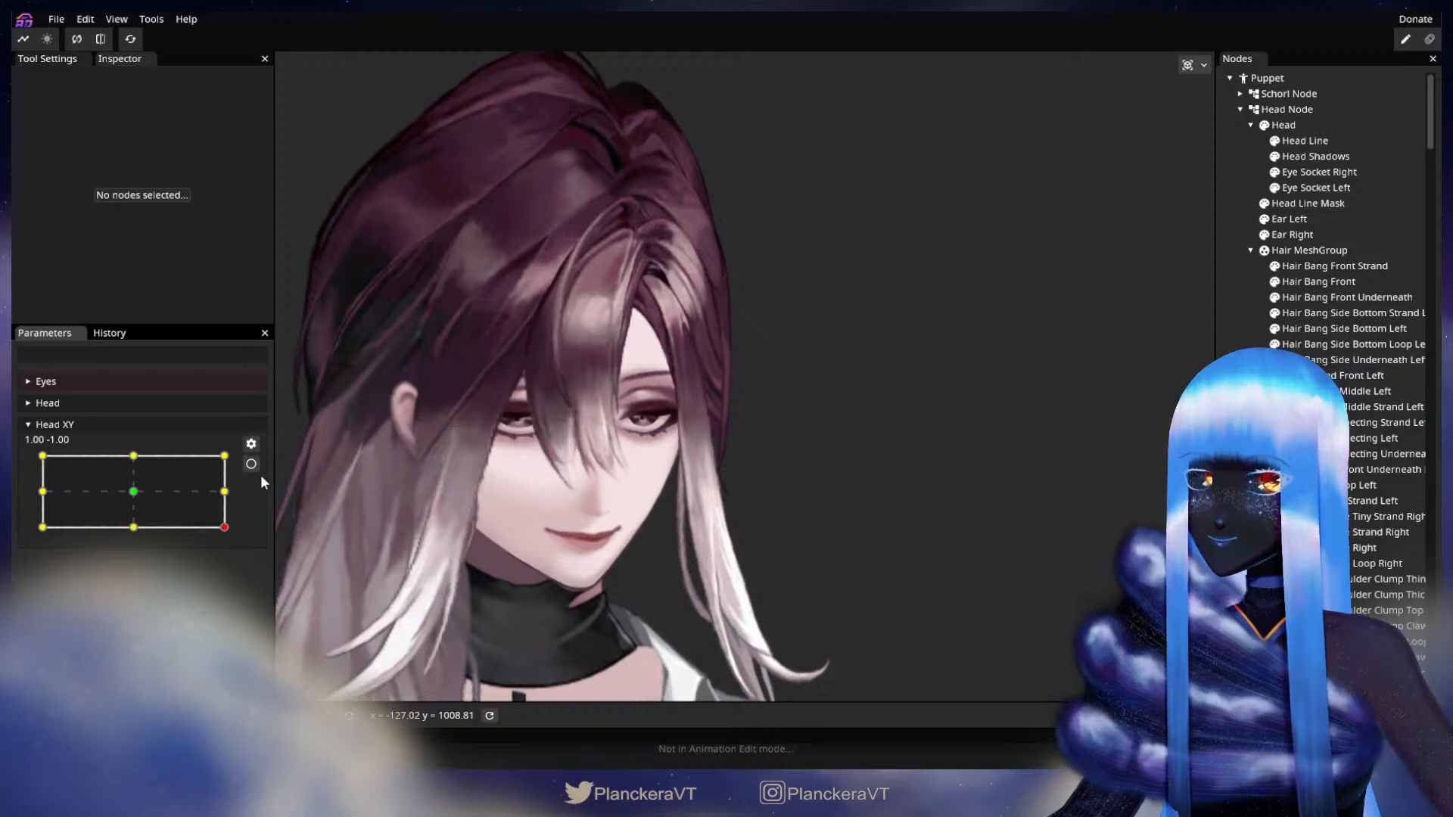
# Reselect Hair Behind Front Left and examine its lower outer edge up close while testing Head XY around 1.00, -1.00.
pyautogui.click(1362, 375)
pyautogui.scroll(3, 732, 529)
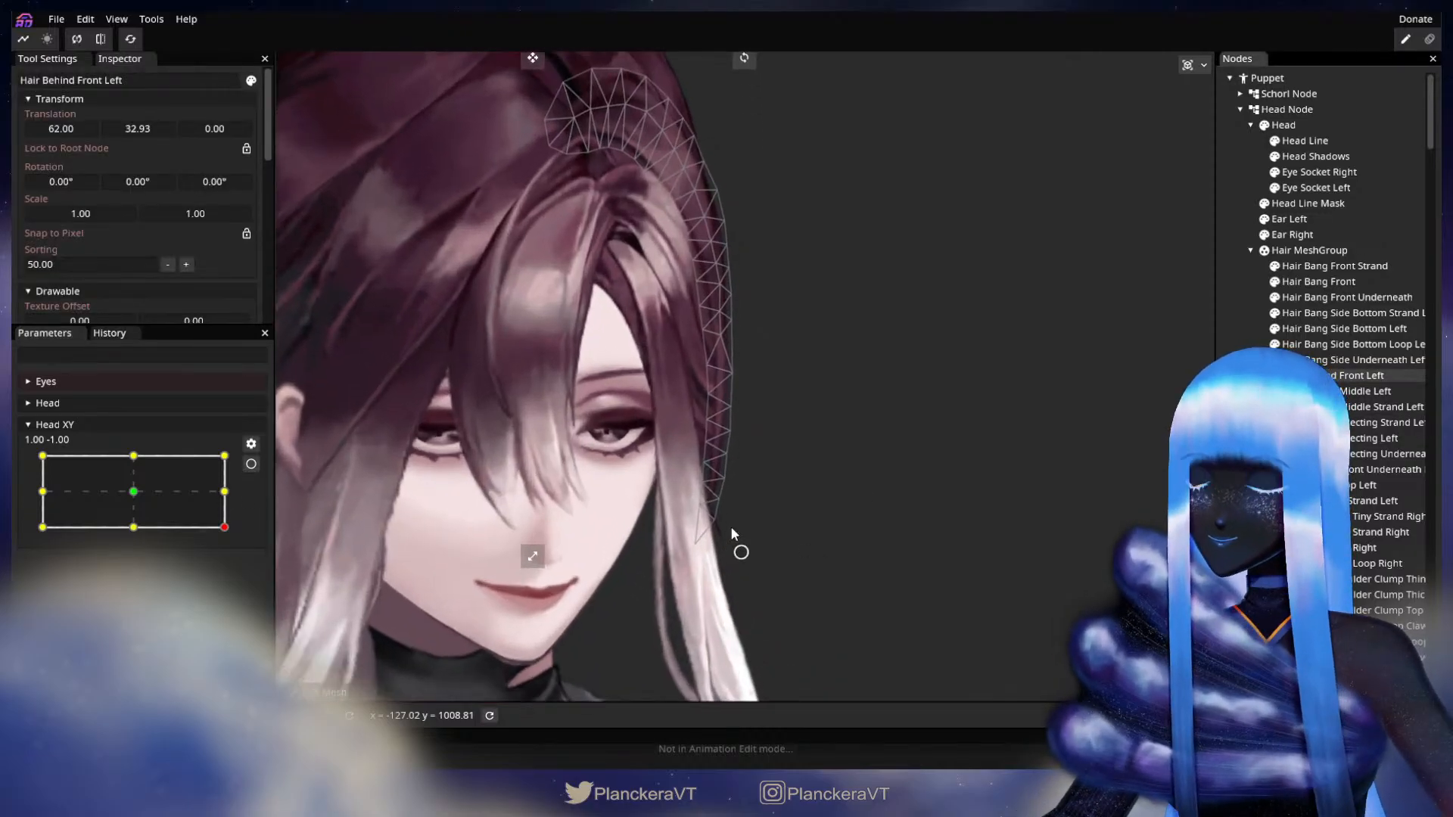
pyautogui.scroll(3, 731, 528)
pyautogui.moveTo(811, 530); pyautogui.dragTo(839, 502)
pyautogui.scroll(1, 855, 468)
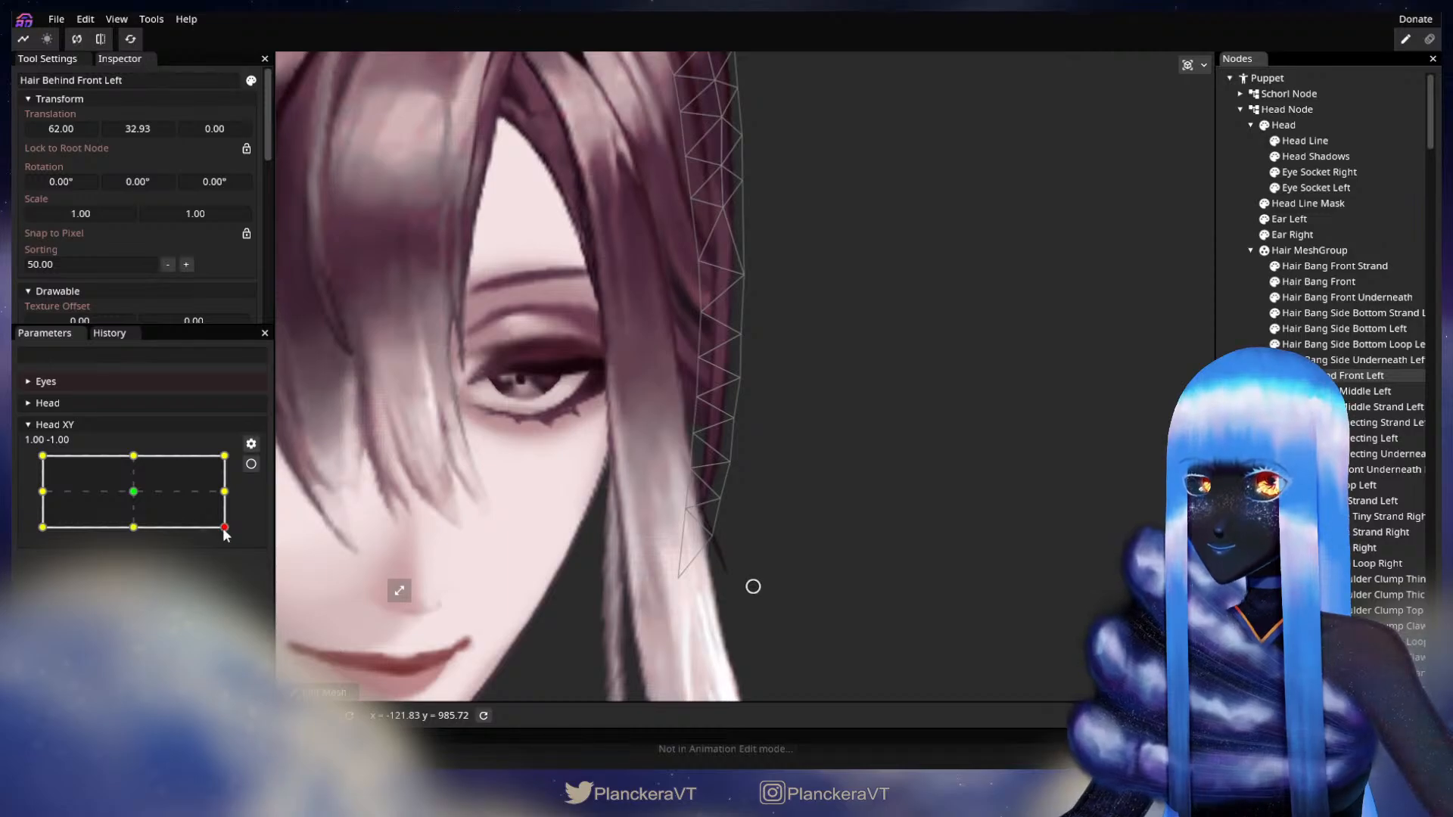
pyautogui.moveTo(225, 535)
pyautogui.mouseDown()
pyautogui.moveTo(235, 499)
pyautogui.moveTo(235, 537)
pyautogui.mouseUp()
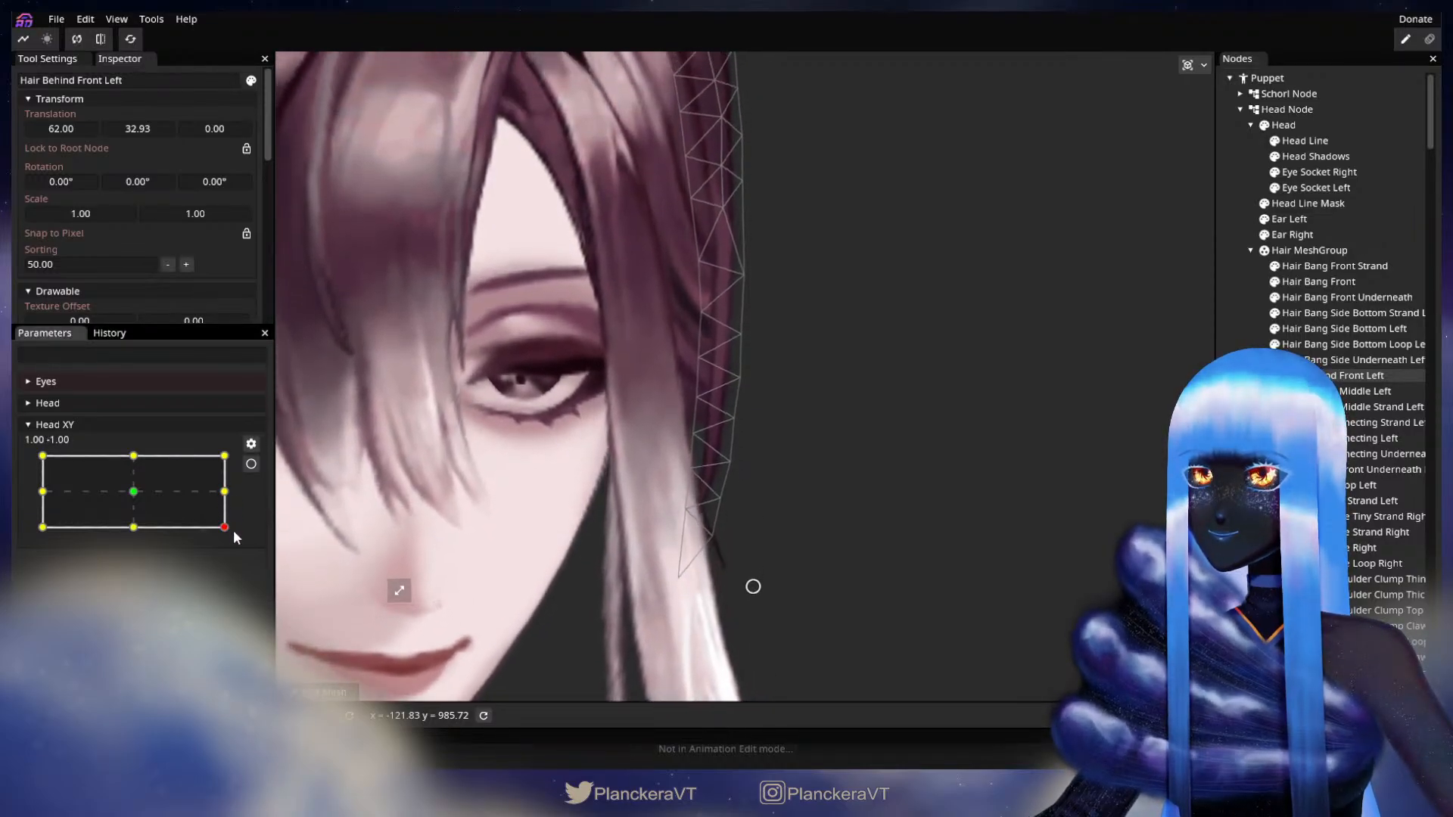
# Arm Head XY at 1.00, -1.00 and push Hair Behind Front Left's lower end slightly down and inward with a size 40 Circle Brush.
pyautogui.click(252, 464)
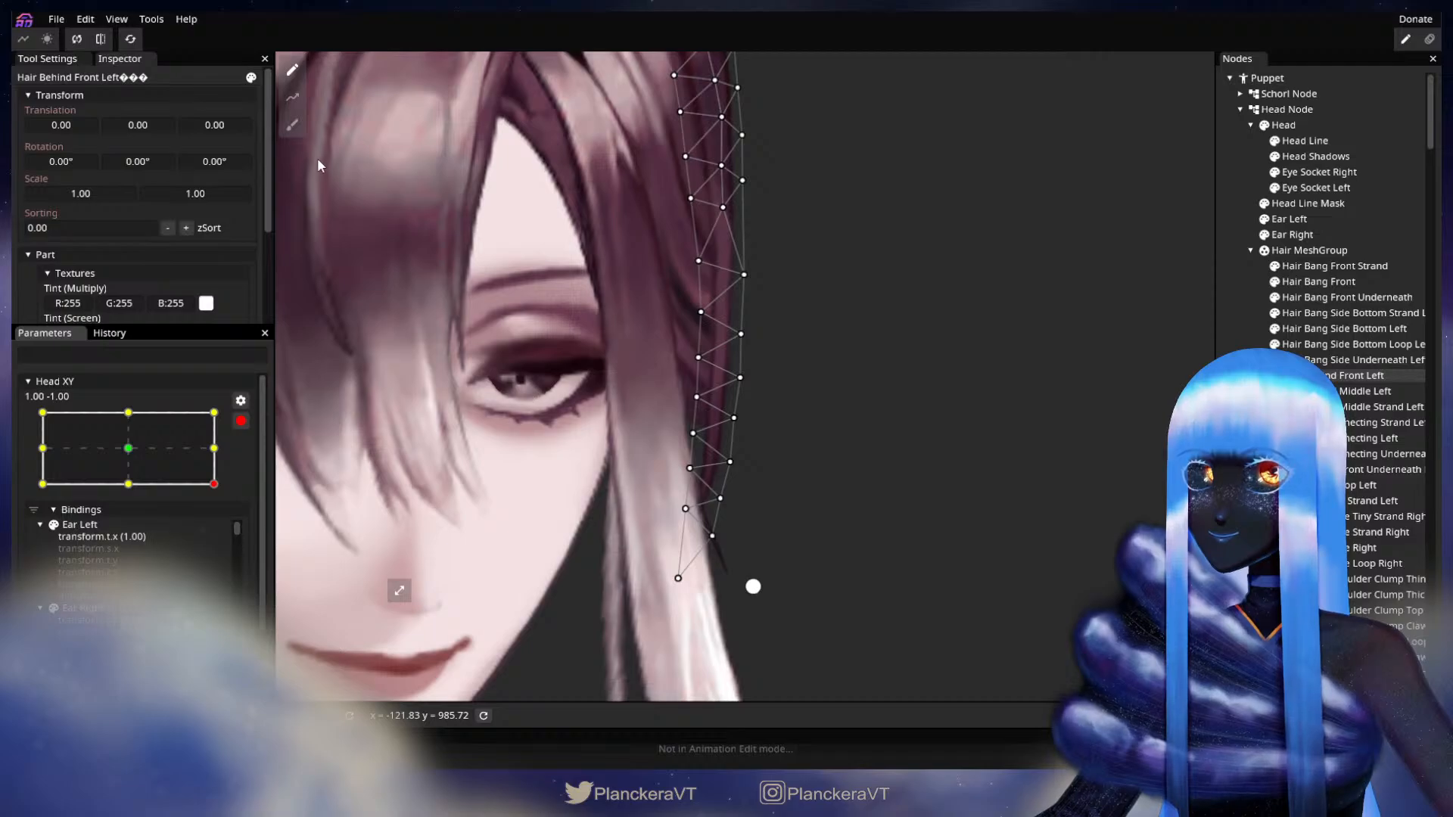
pyautogui.click(292, 125)
pyautogui.moveTo(1012, 67); pyautogui.dragTo(1026, 66)
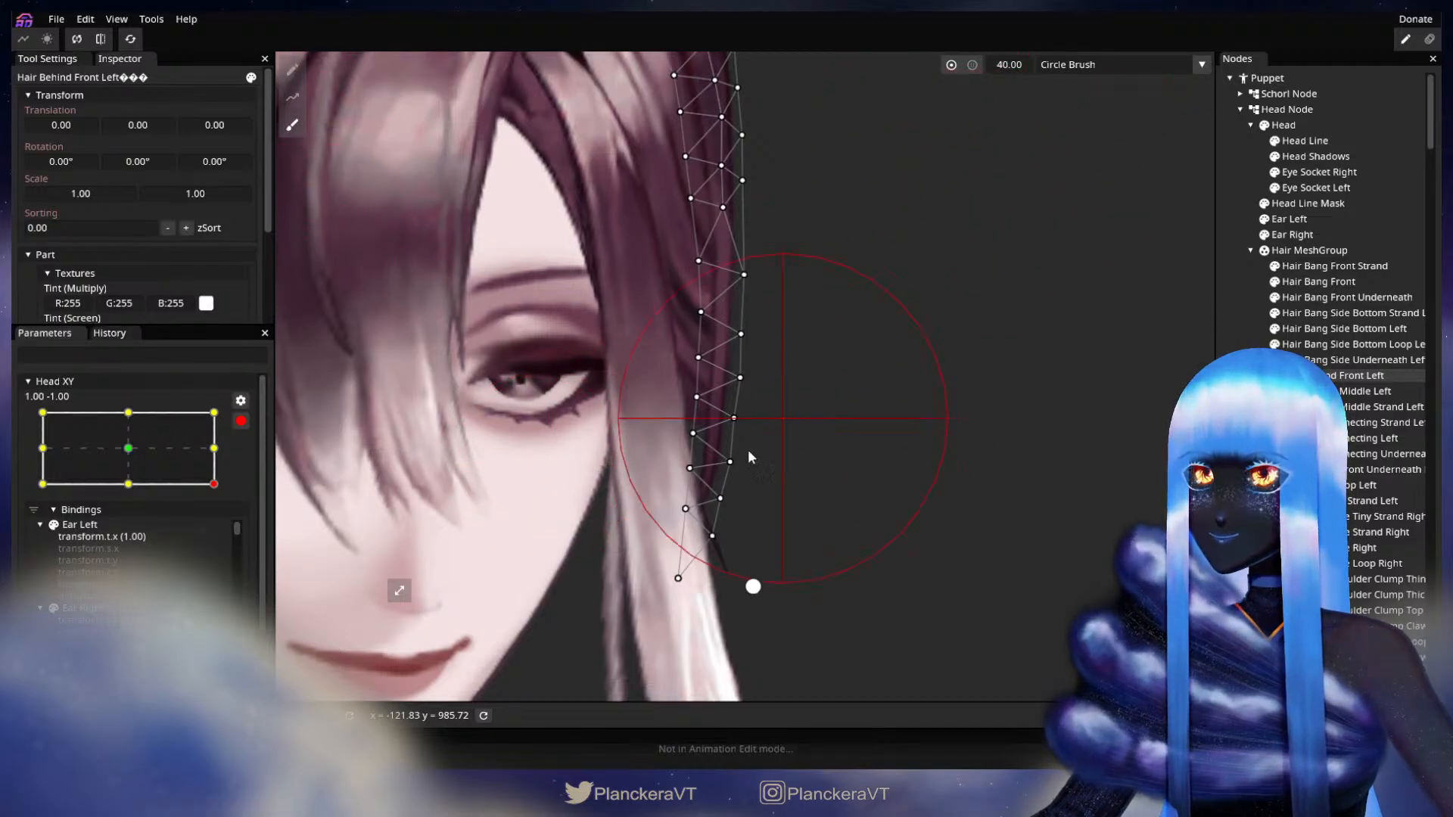
pyautogui.moveTo(710, 439)
pyautogui.mouseDown()
pyautogui.moveTo(667, 556)
pyautogui.moveTo(651, 511)
pyautogui.mouseUp()
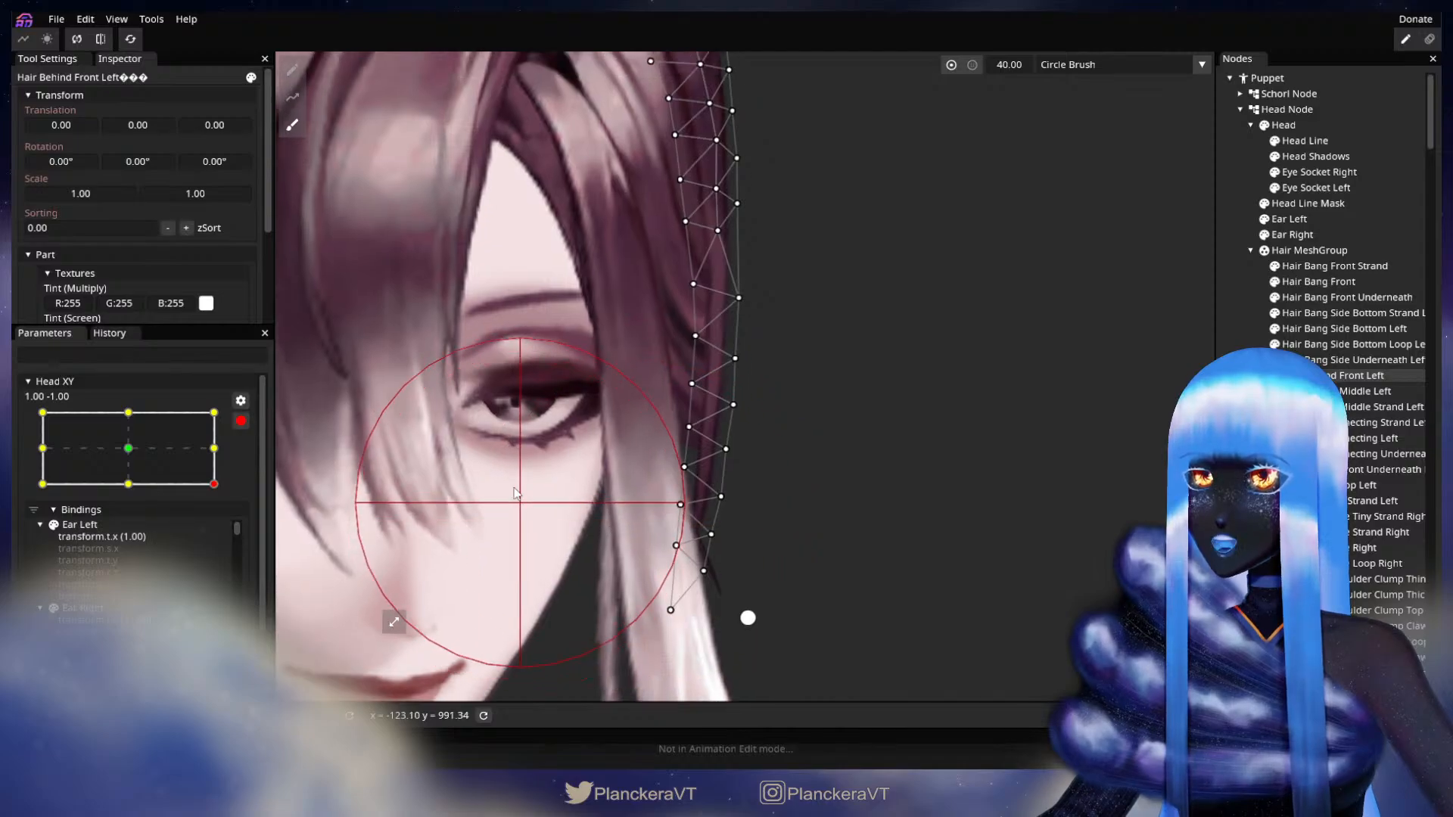
# Reposition Hair Behind Front Left's edge vertices beside the eye individually, and test the deformation by moving Head XY around 1.00, -1.00.
pyautogui.click(292, 70)
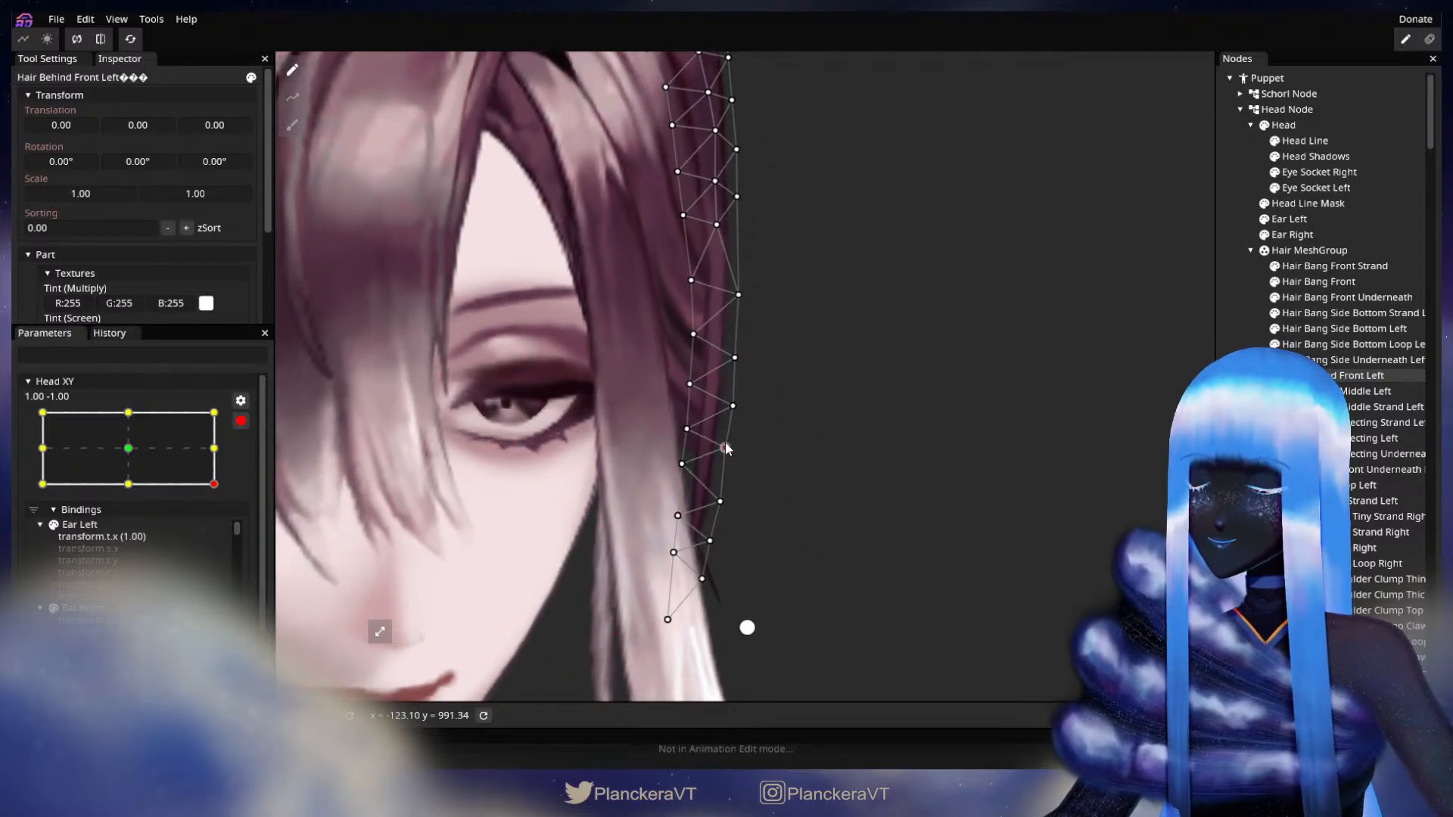
pyautogui.moveTo(685, 430); pyautogui.dragTo(731, 400)
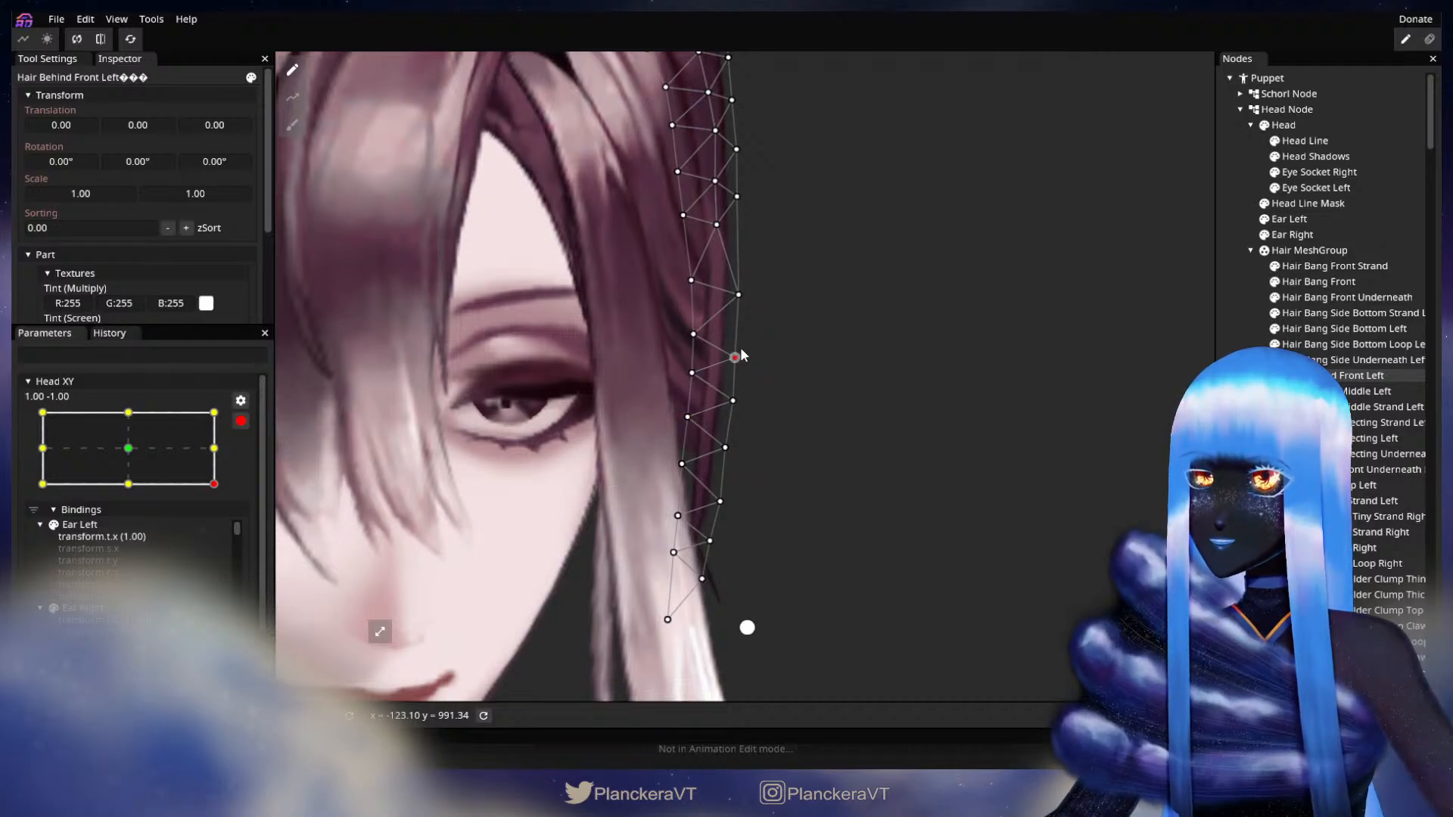
pyautogui.moveTo(691, 373); pyautogui.dragTo(691, 376)
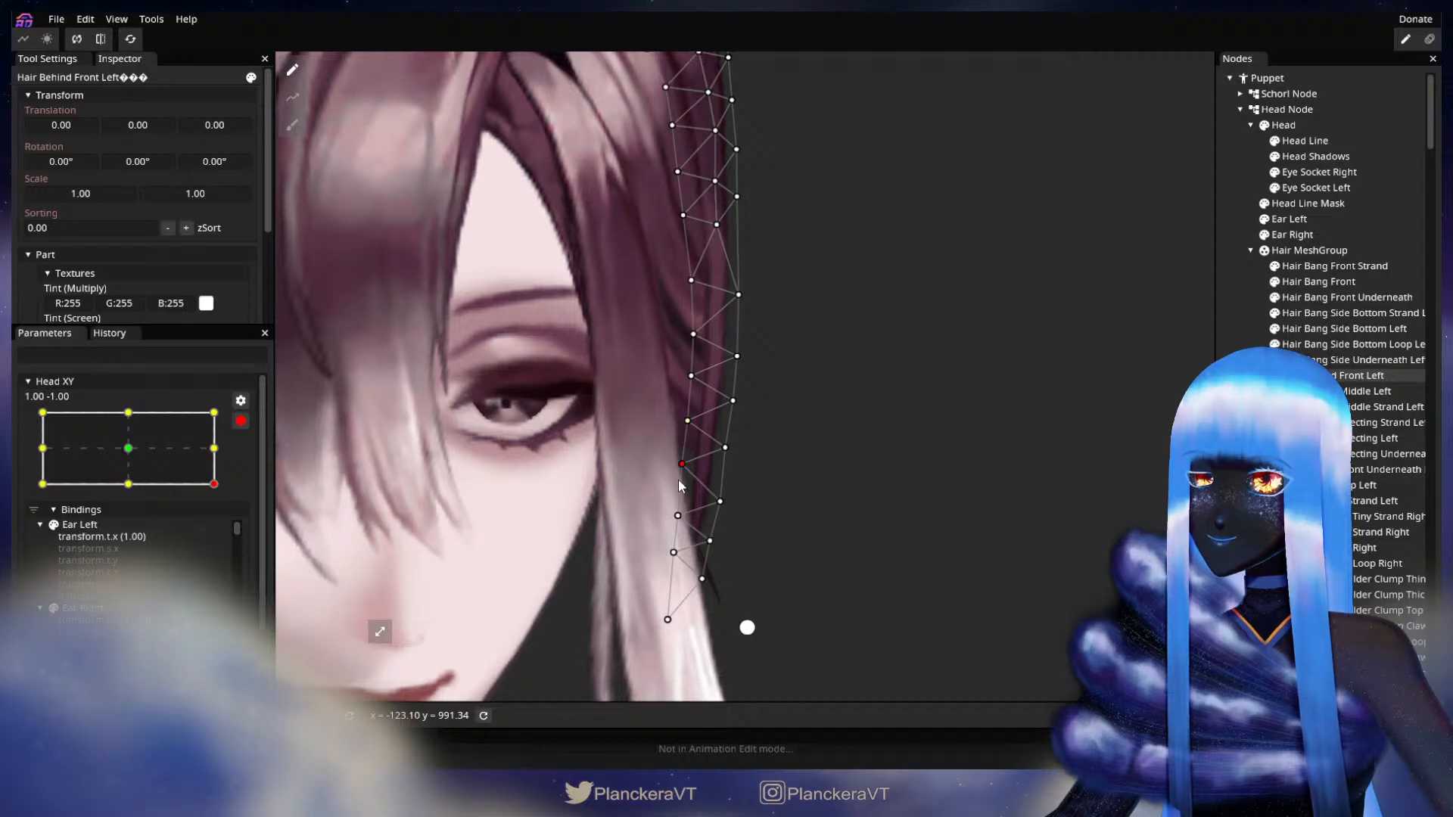
pyautogui.moveTo(682, 464); pyautogui.dragTo(720, 514)
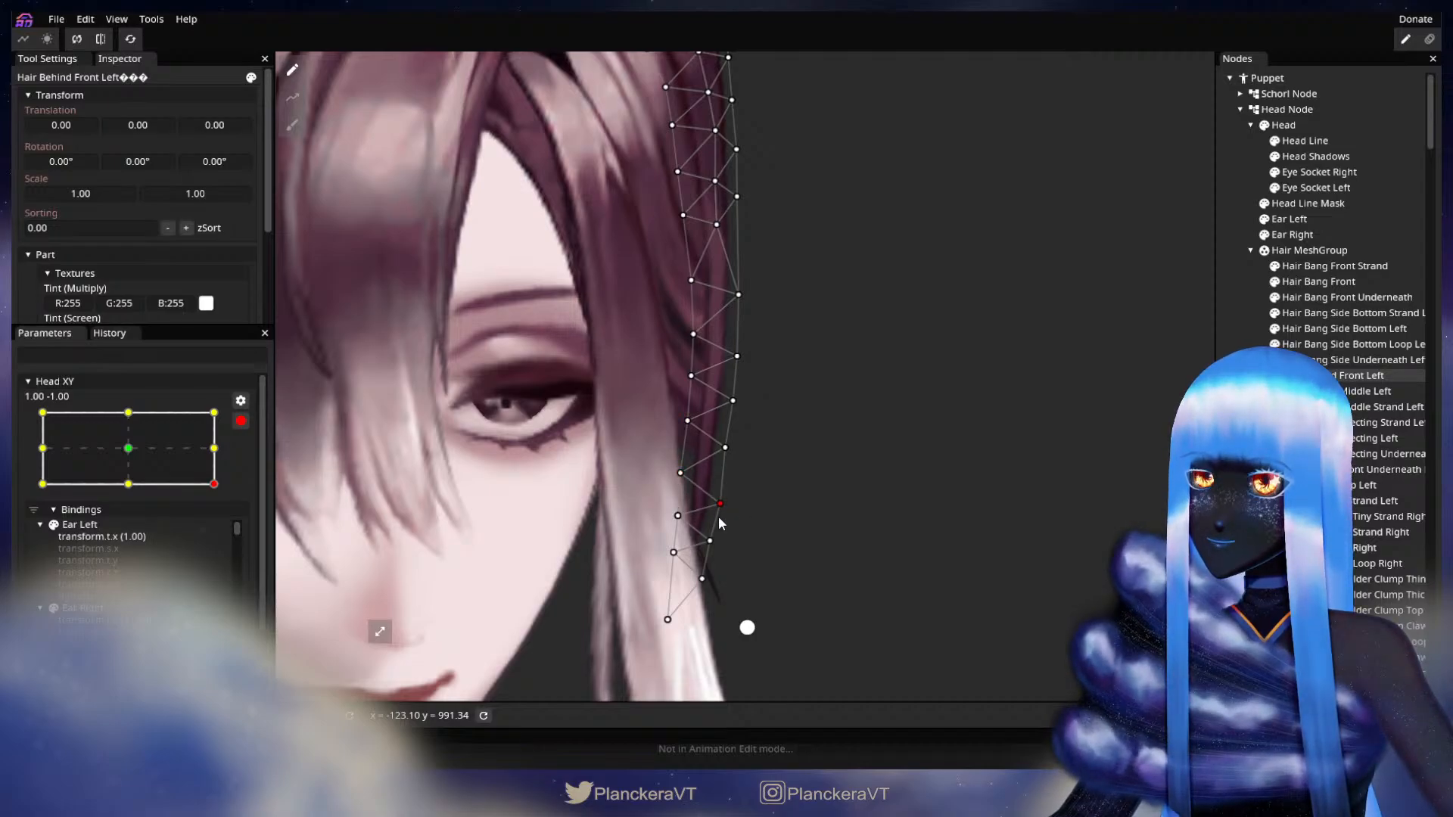
pyautogui.click(239, 422)
pyautogui.moveTo(225, 527)
pyautogui.mouseDown()
pyautogui.moveTo(230, 498)
pyautogui.moveTo(229, 533)
pyautogui.mouseUp()
pyautogui.click(251, 464)
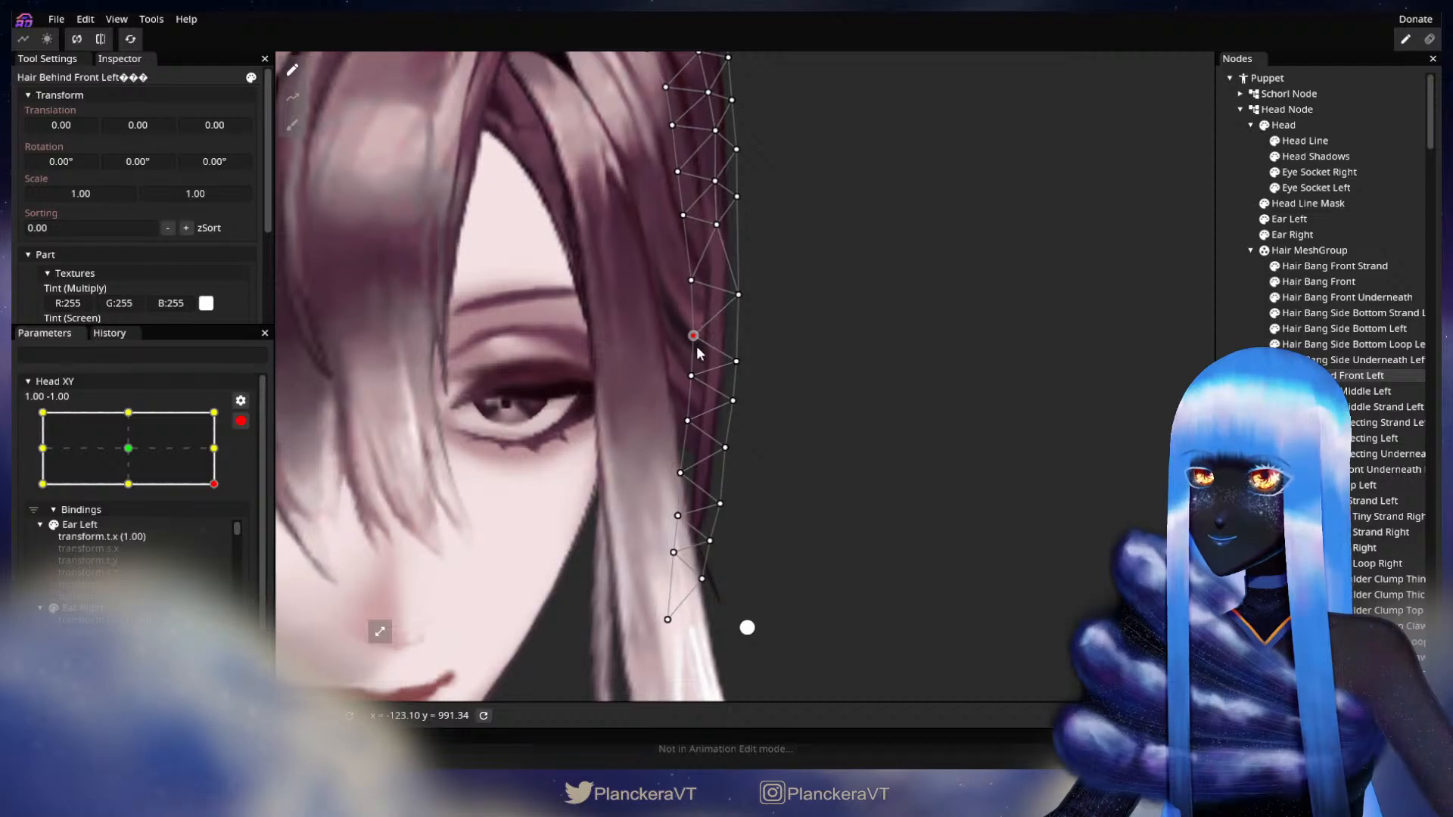
# Shift Hair Behind Front Left's inner- and outer-edge vertices slightly downward from eye height to the lower tip.
pyautogui.moveTo(691, 376); pyautogui.dragTo(694, 399)
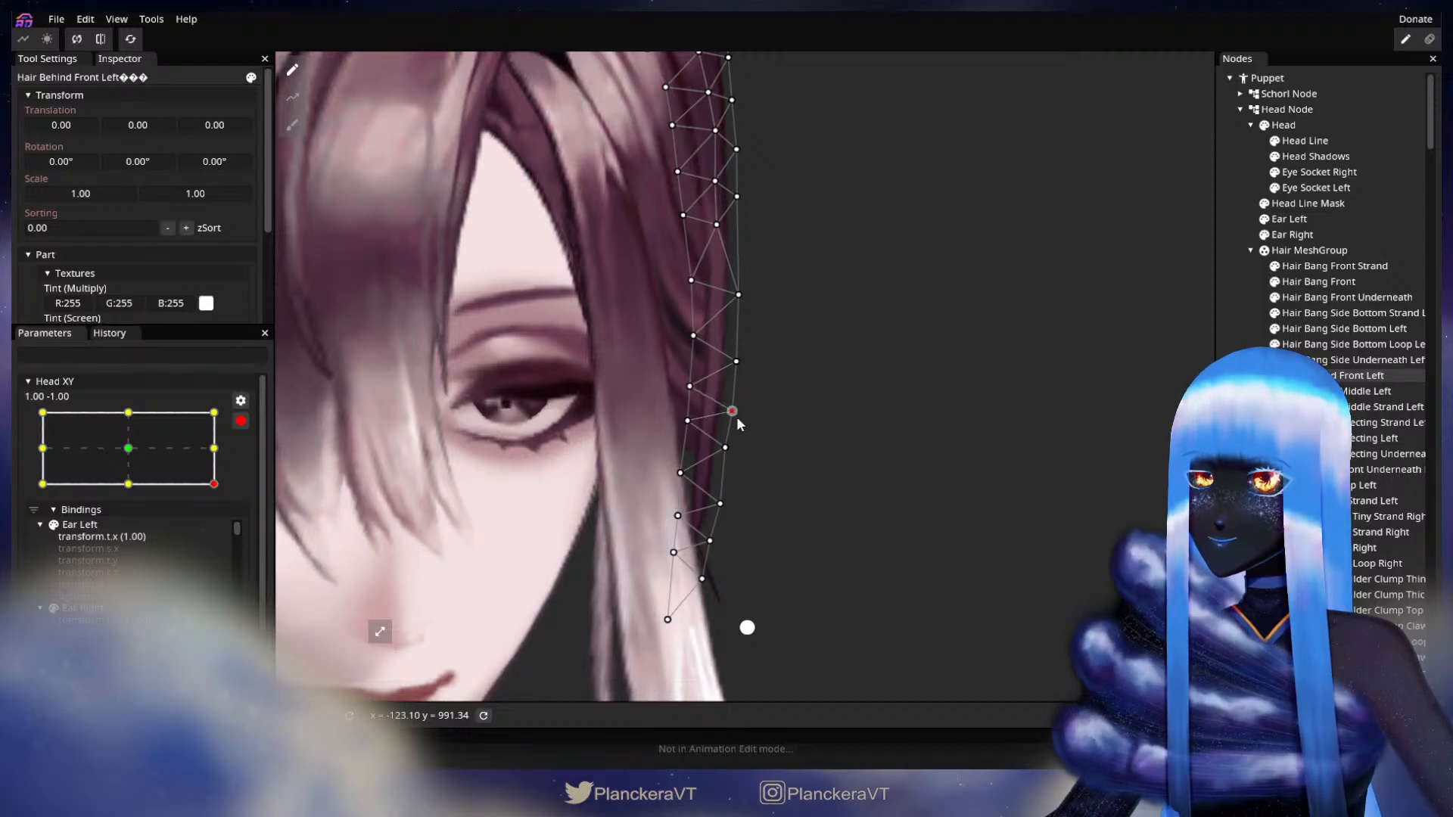
pyautogui.moveTo(687, 421); pyautogui.dragTo(722, 466)
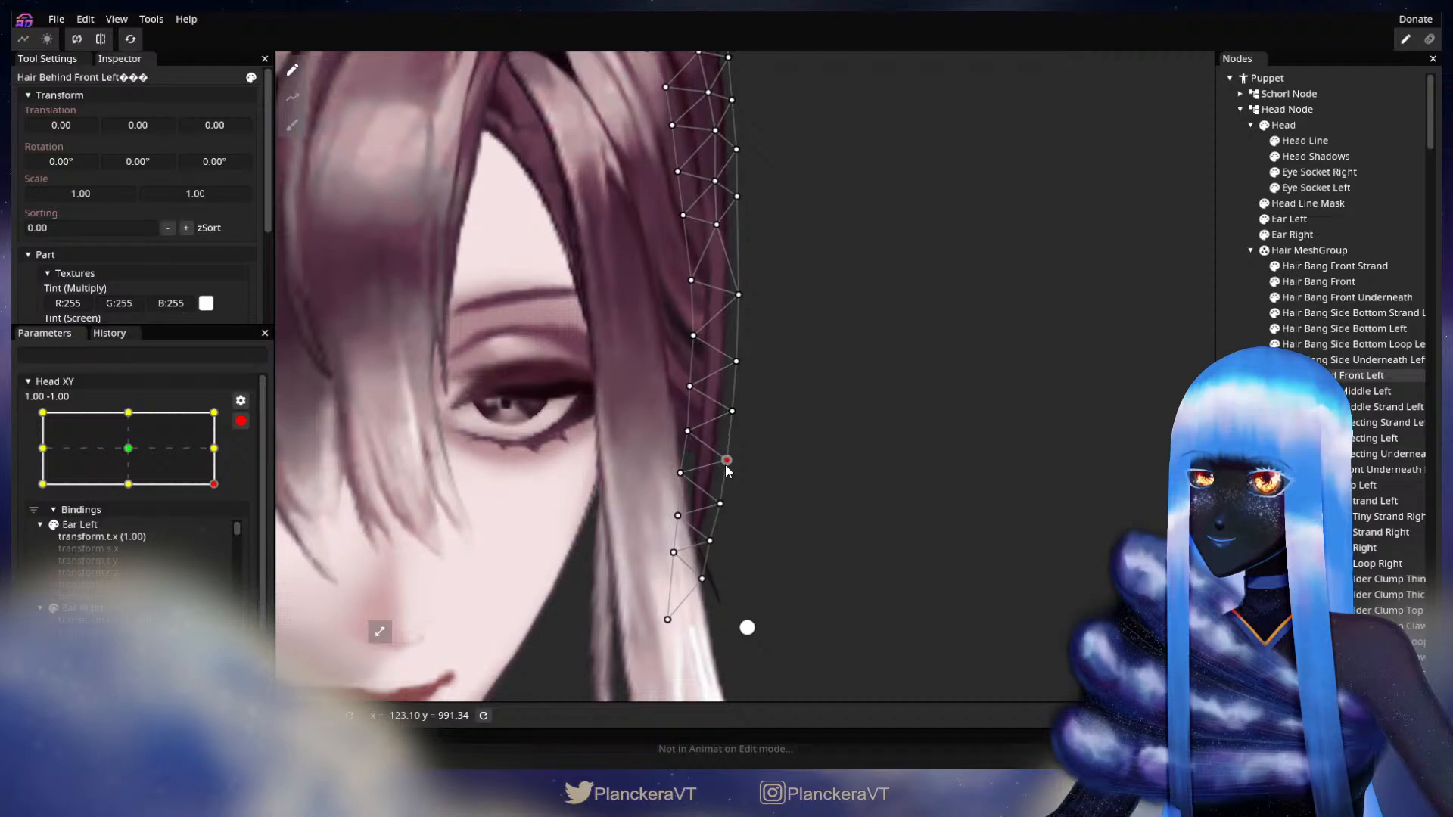
pyautogui.click(681, 474)
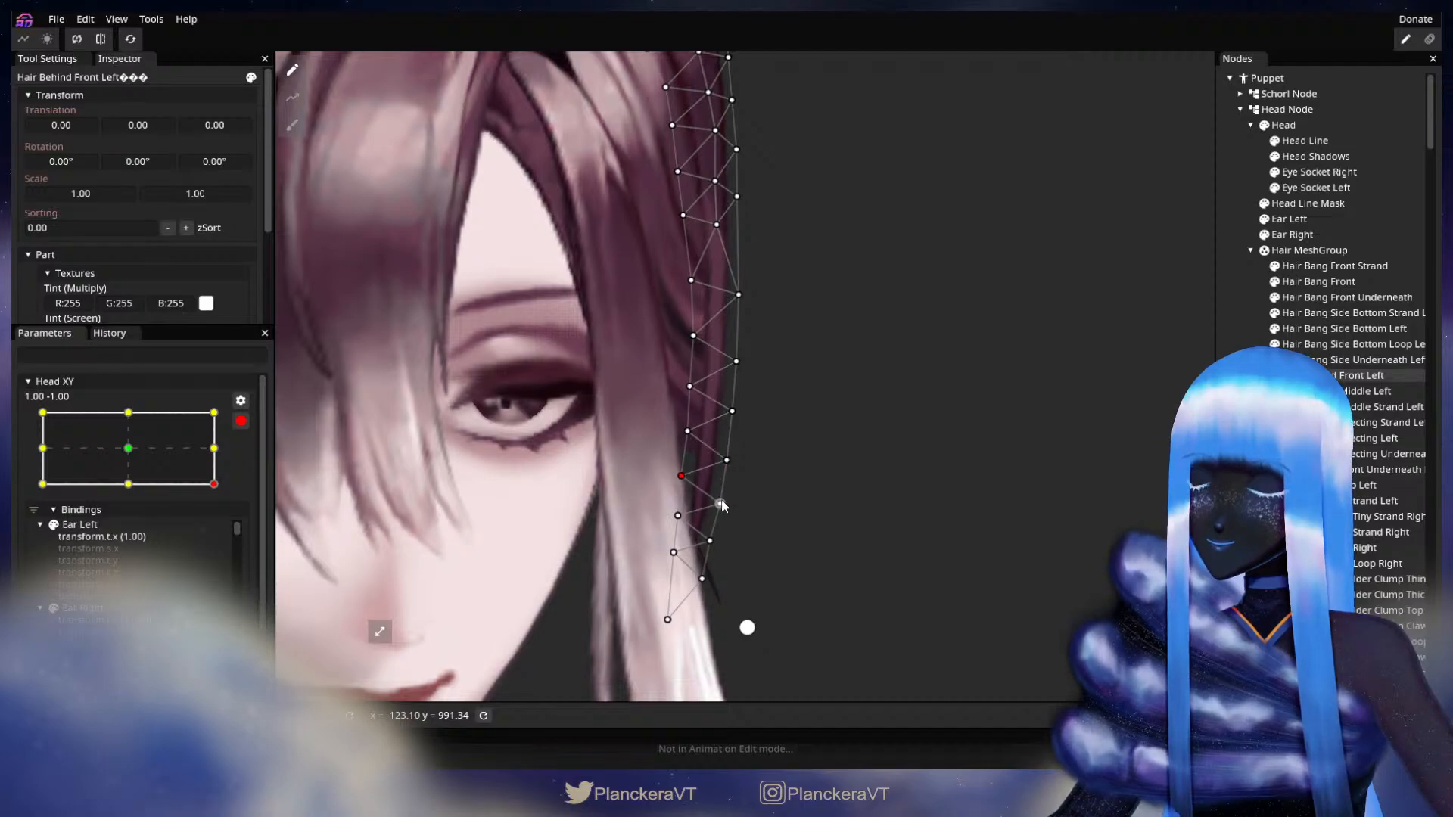
pyautogui.moveTo(728, 506); pyautogui.dragTo(676, 520)
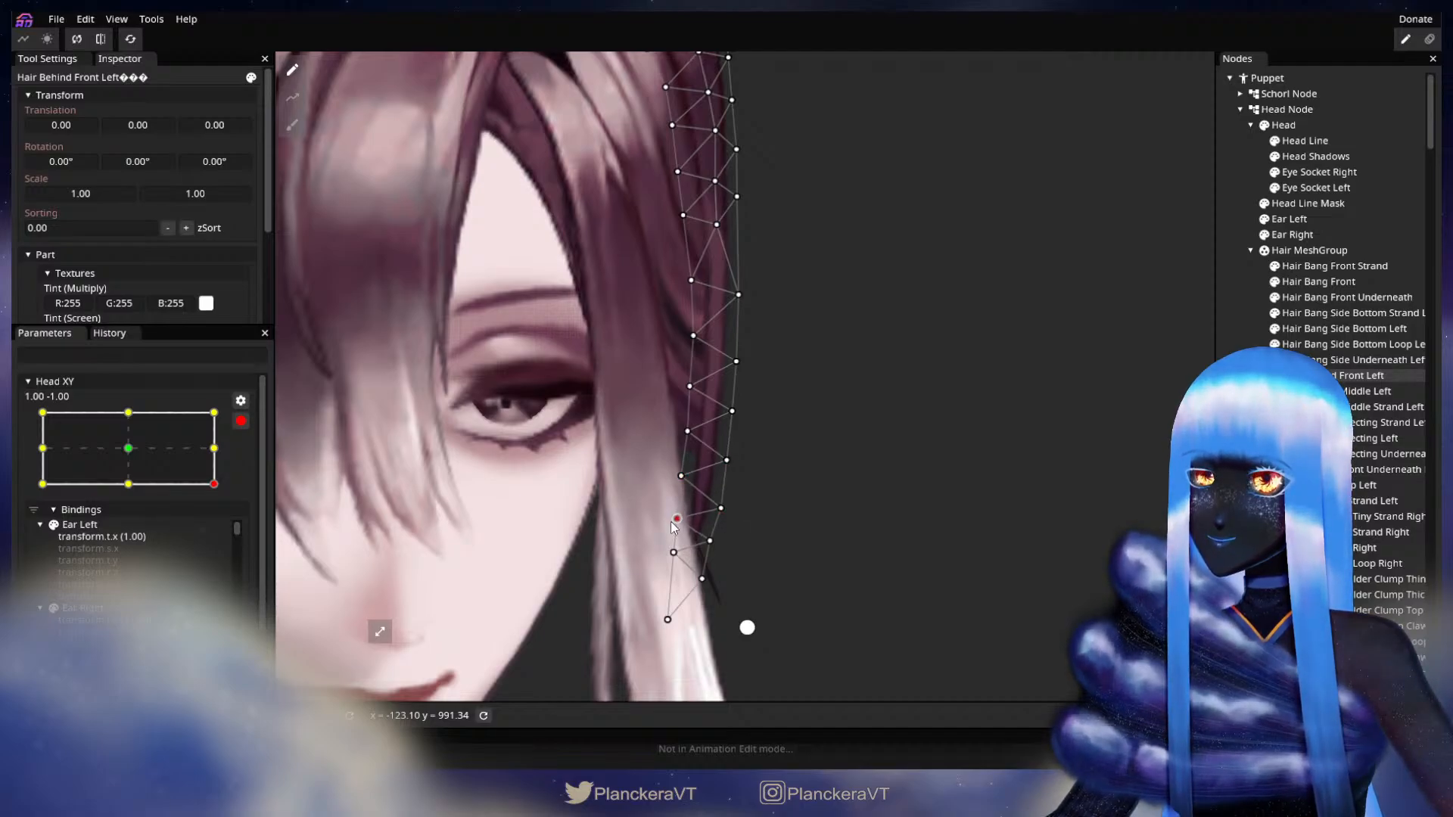
pyautogui.click(709, 541)
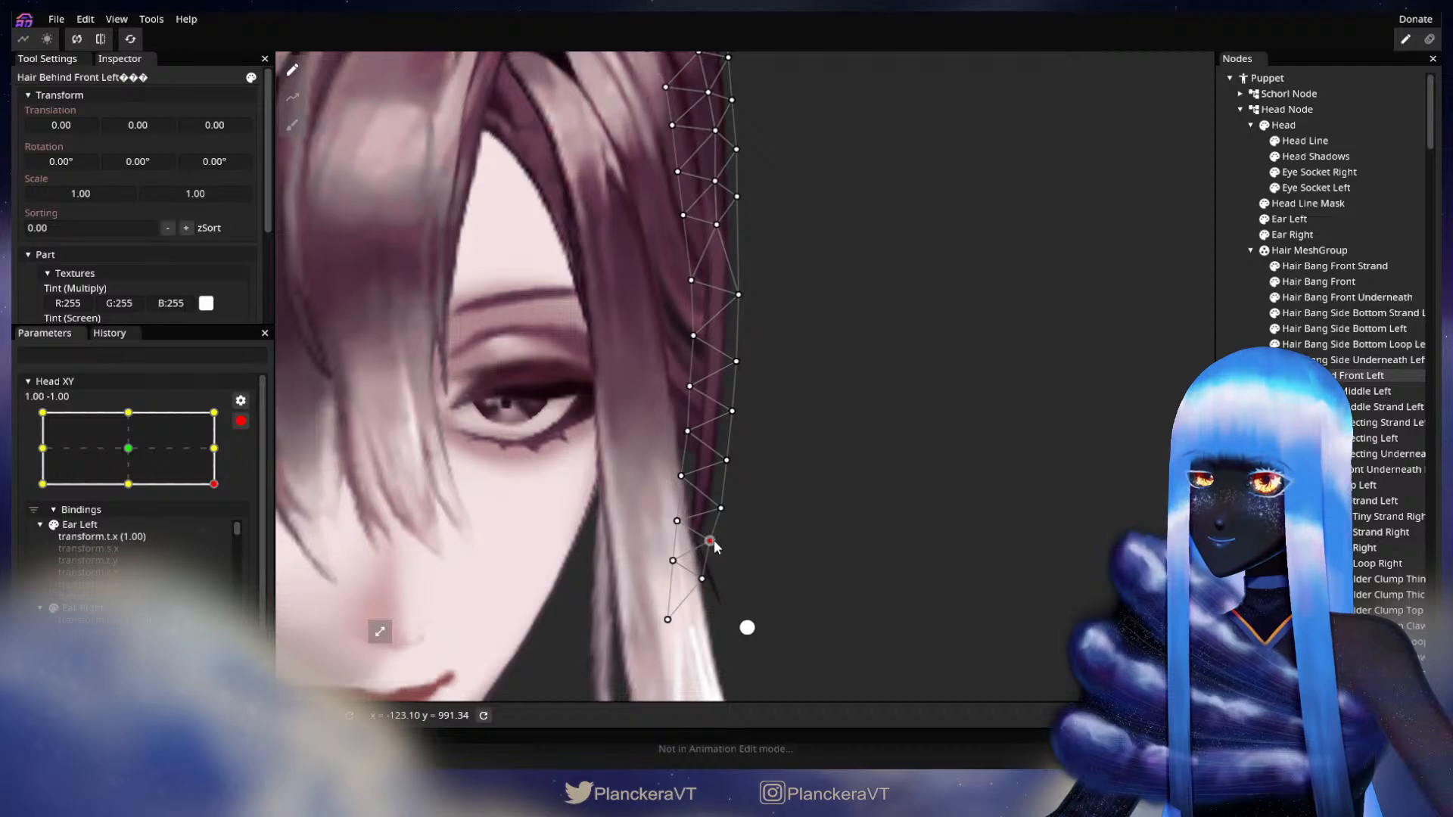
pyautogui.moveTo(707, 580); pyautogui.dragTo(702, 588)
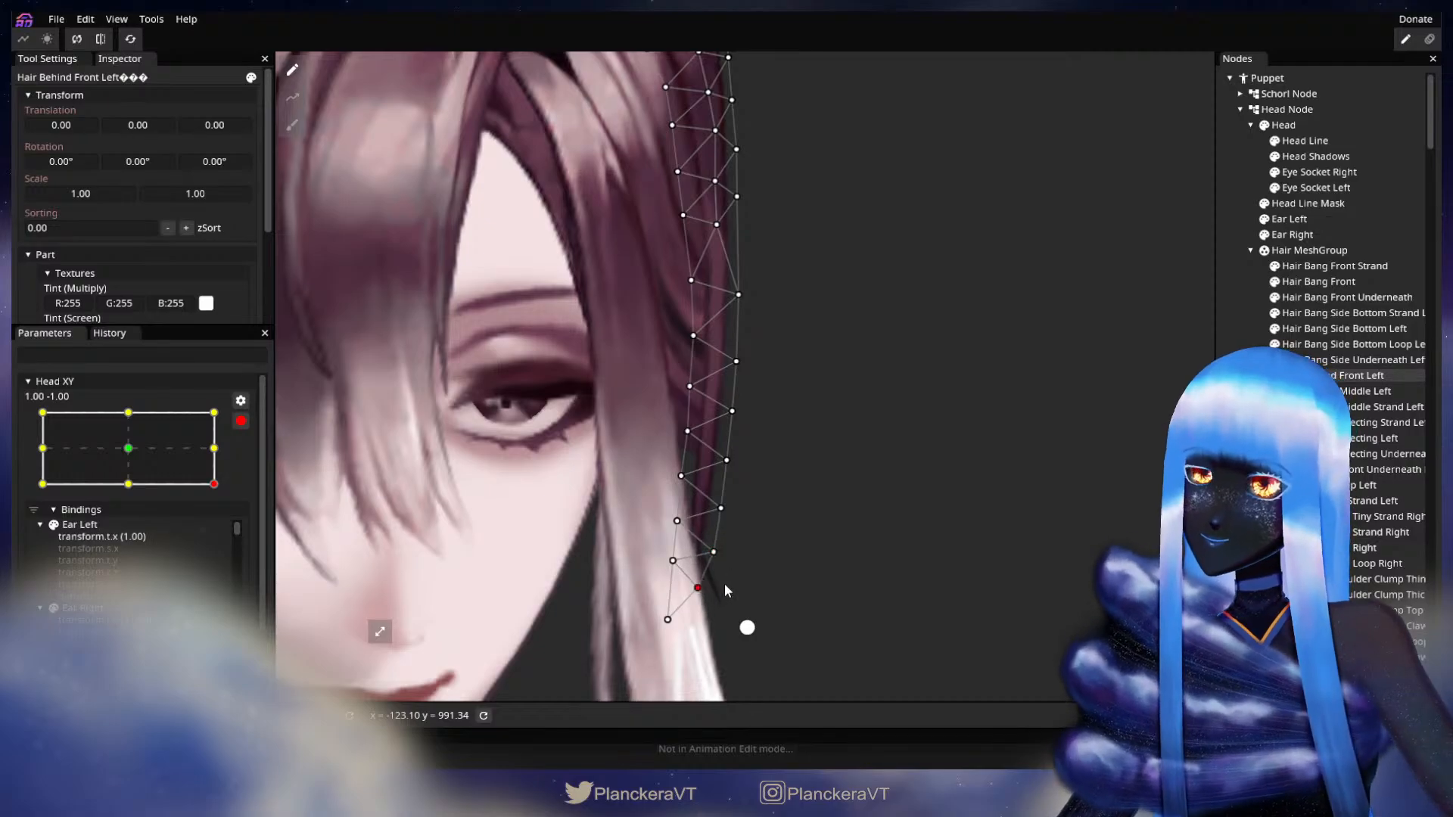
# Deselect the mesh, briefly hide Hair Bang Side Bottom Left, and compare the strands at Head XY 0.00, 0.00 and 1.00, -1.00.
pyautogui.press('Escape')
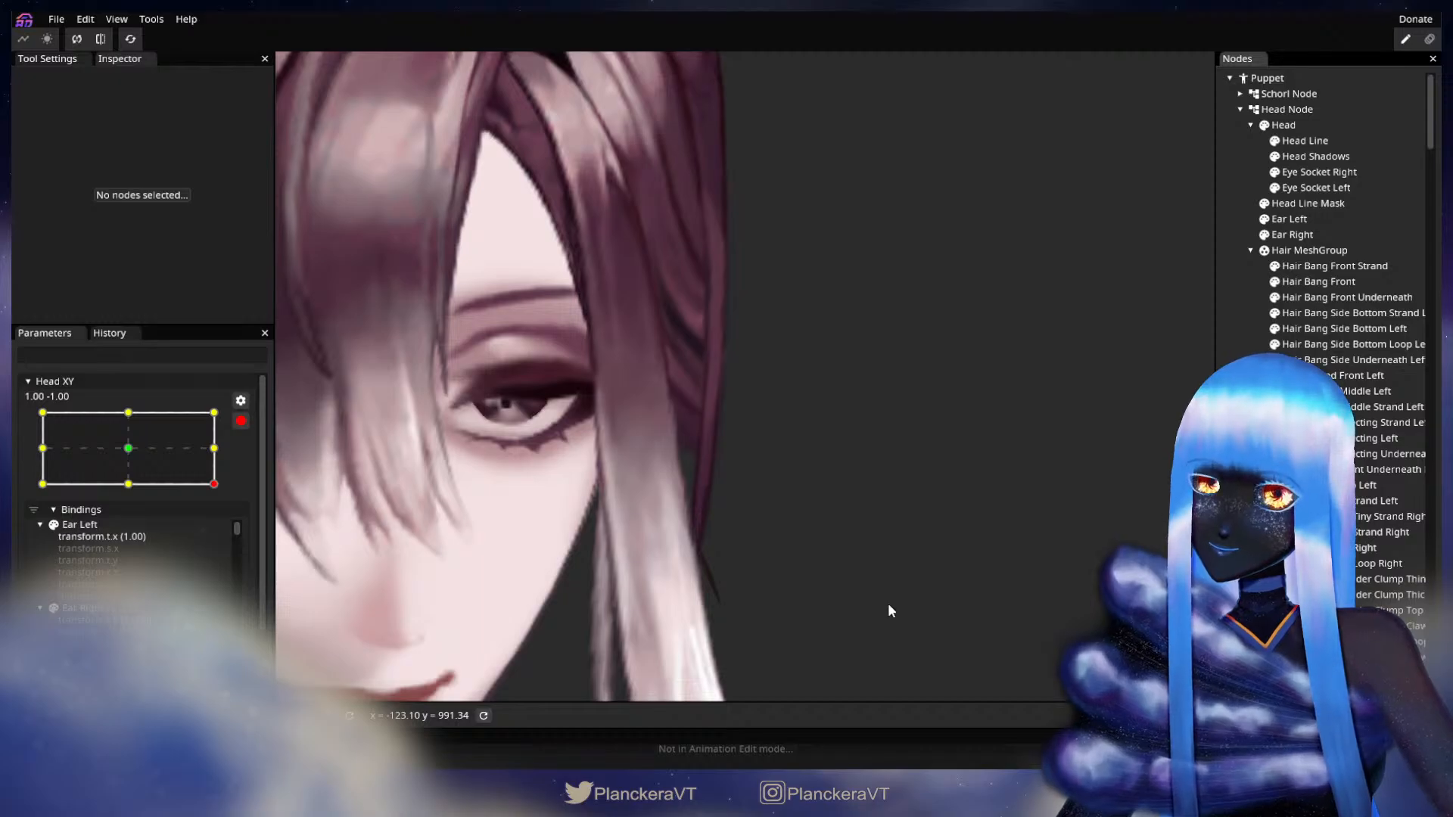
pyautogui.moveTo(890, 605); pyautogui.dragTo(849, 544)
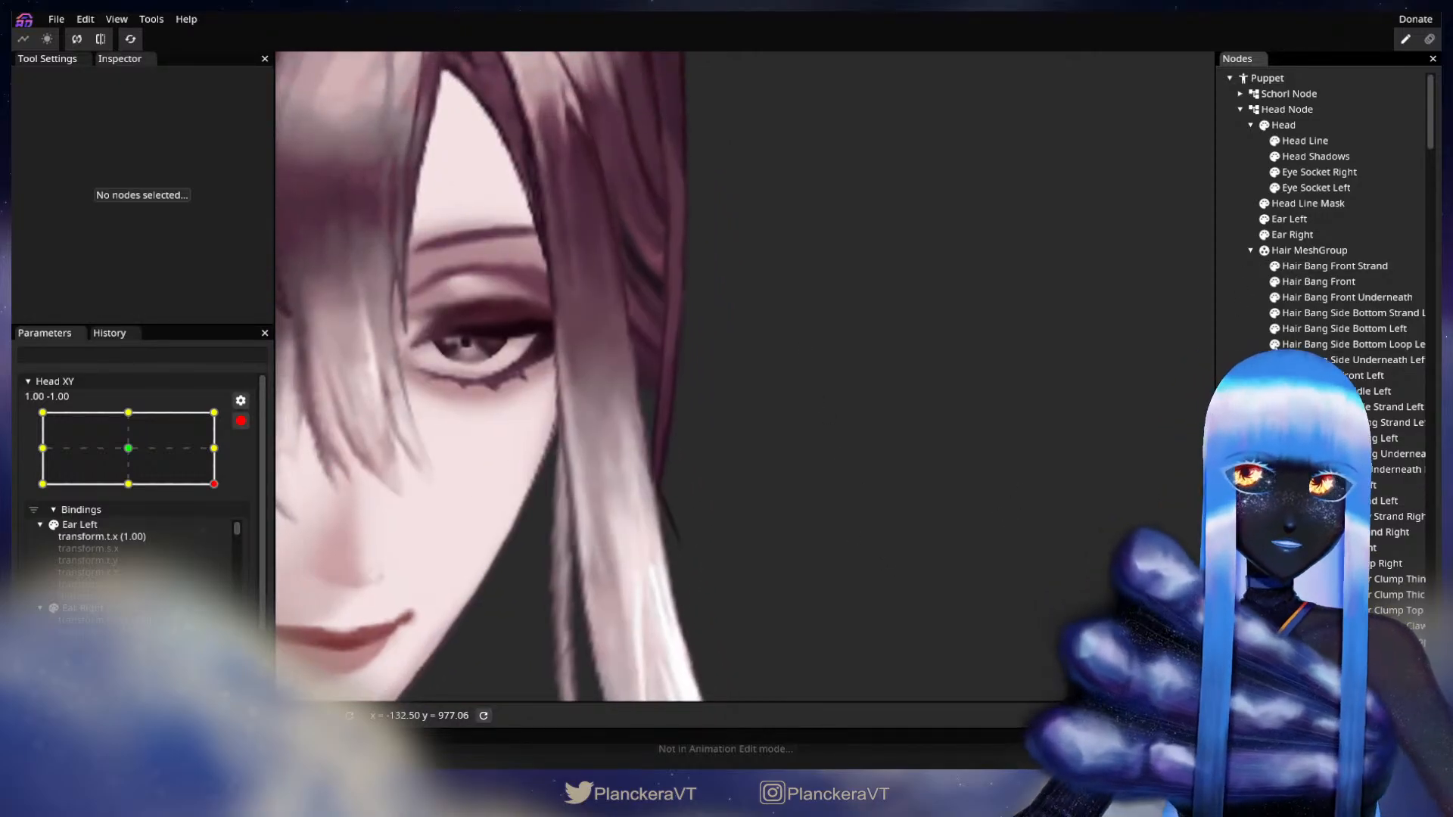
pyautogui.click(1276, 332)
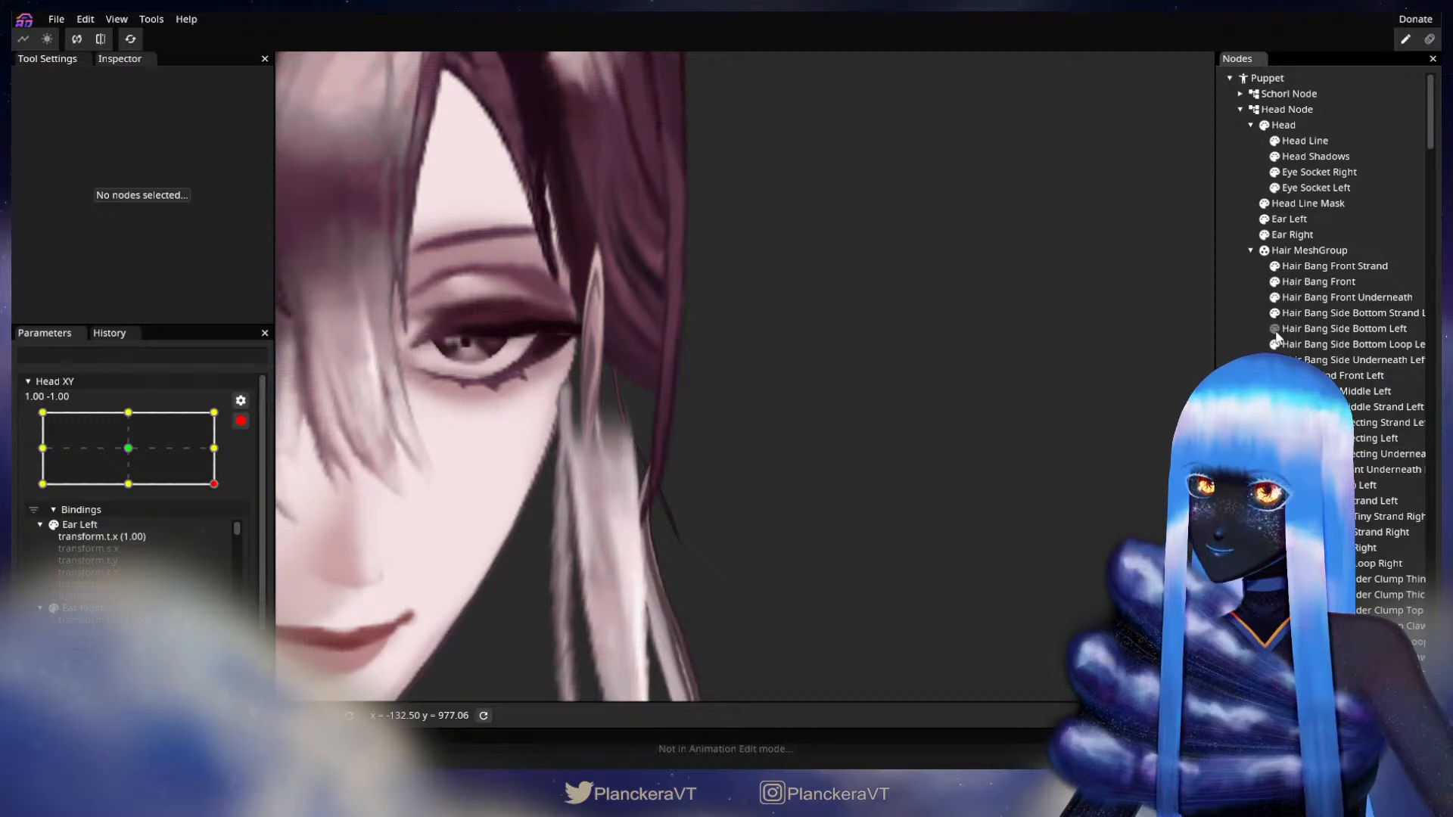
pyautogui.click(1276, 332)
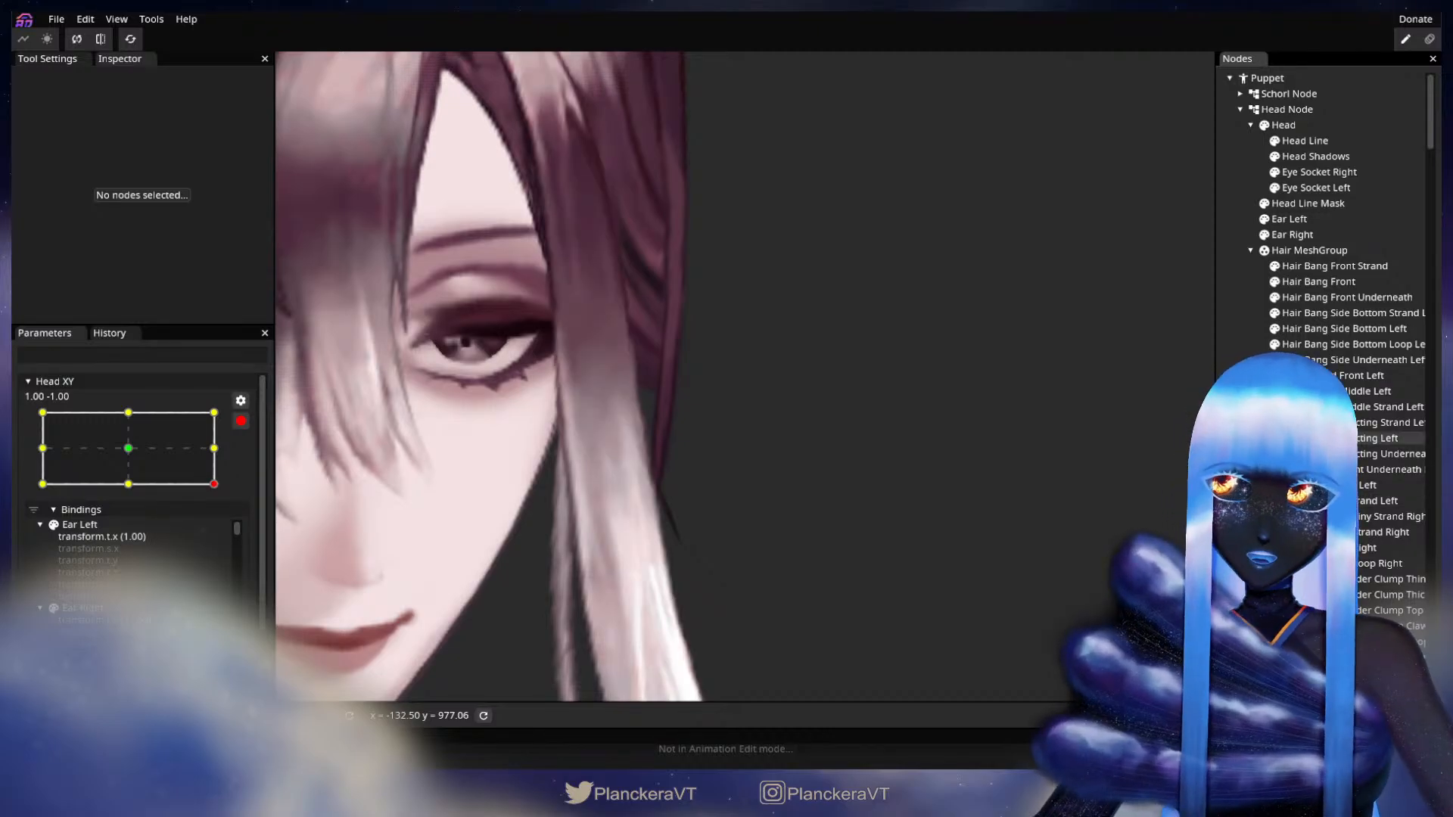
pyautogui.click(139, 447)
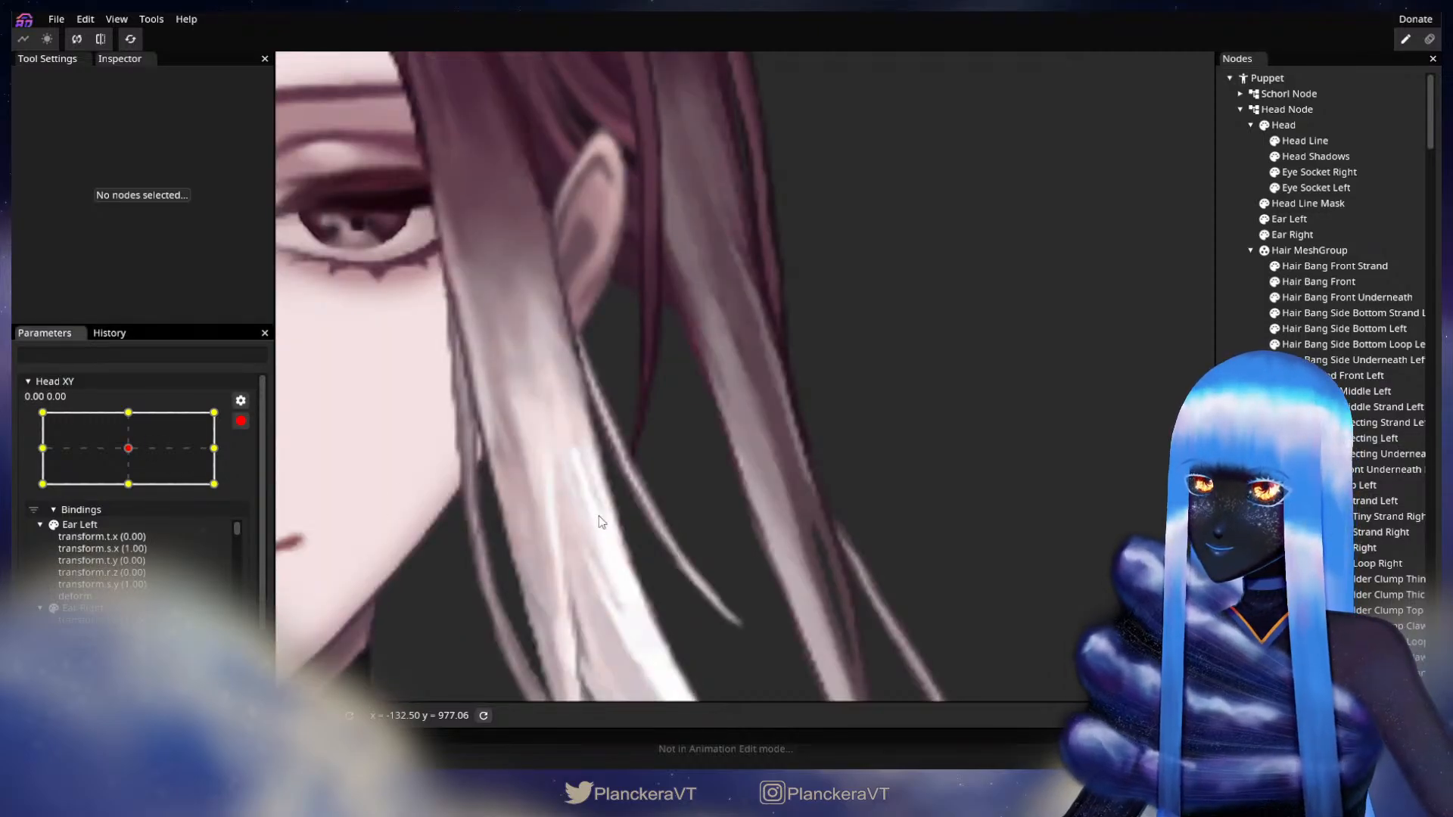
pyautogui.click(214, 448)
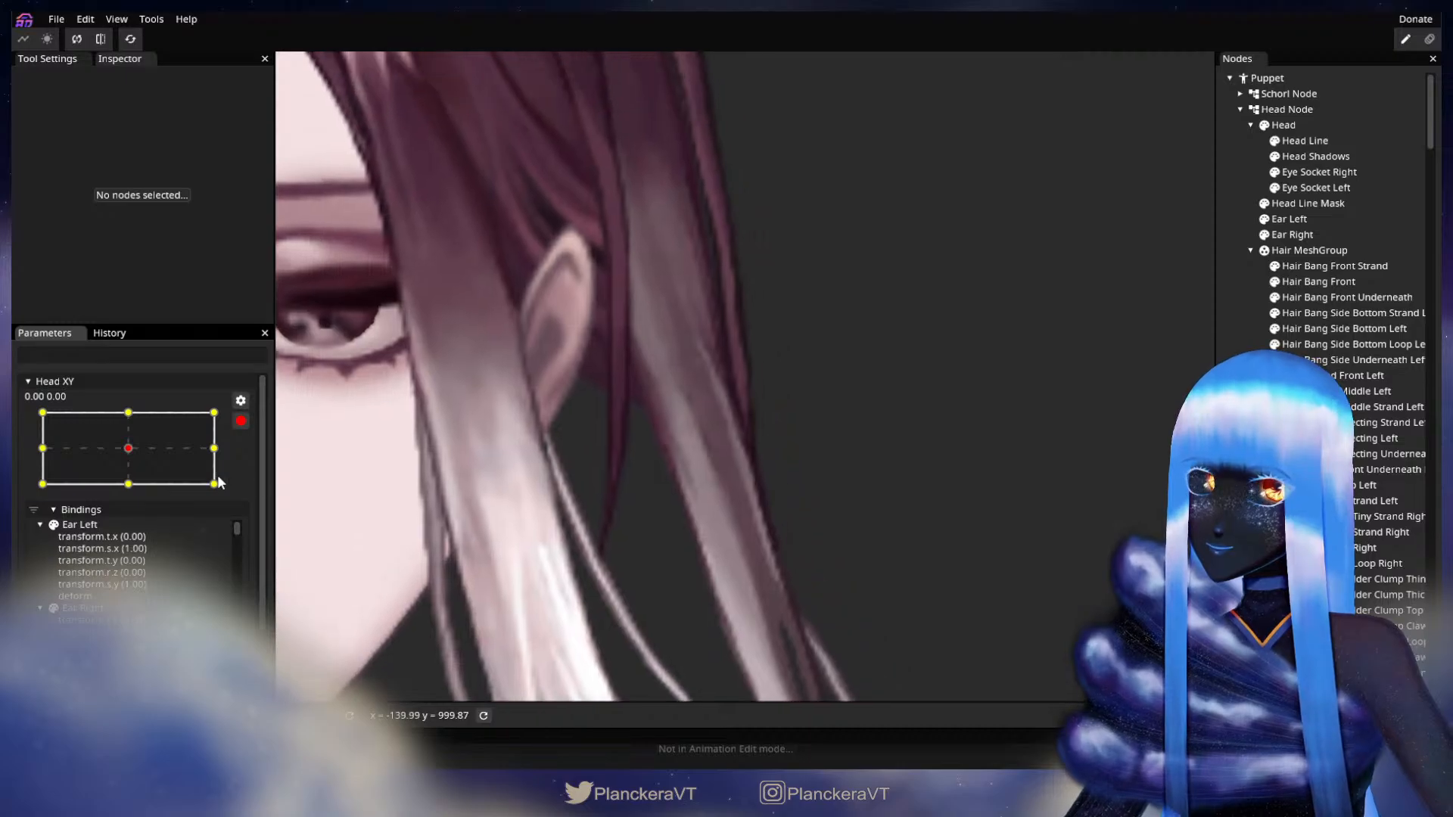
pyautogui.moveTo(221, 453); pyautogui.dragTo(241, 498)
# Inspect the left-side hair meshes one after another to identify which one the stray strand tip beside the cheek belongs to.
pyautogui.click(1341, 282)
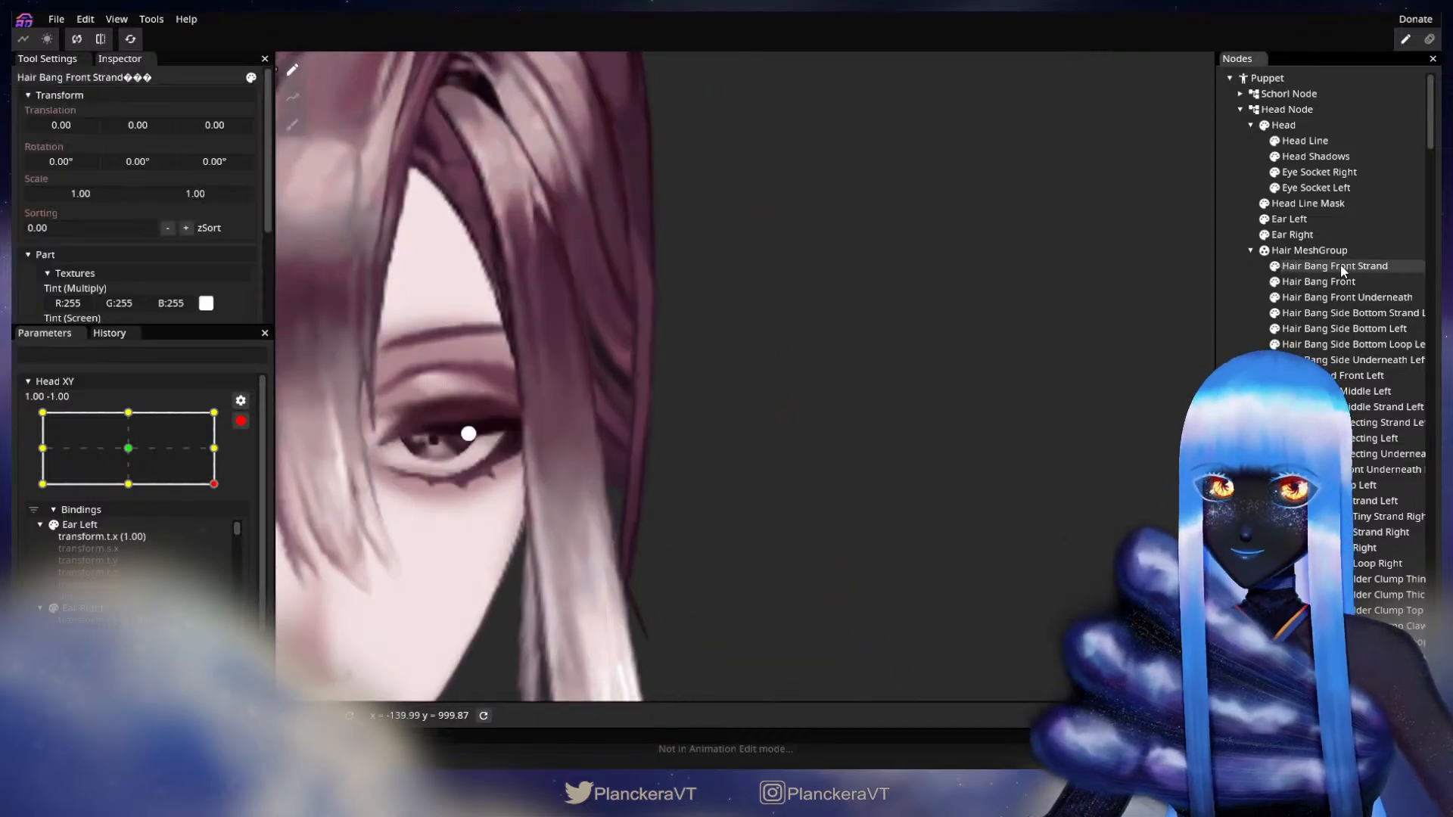
pyautogui.click(1338, 329)
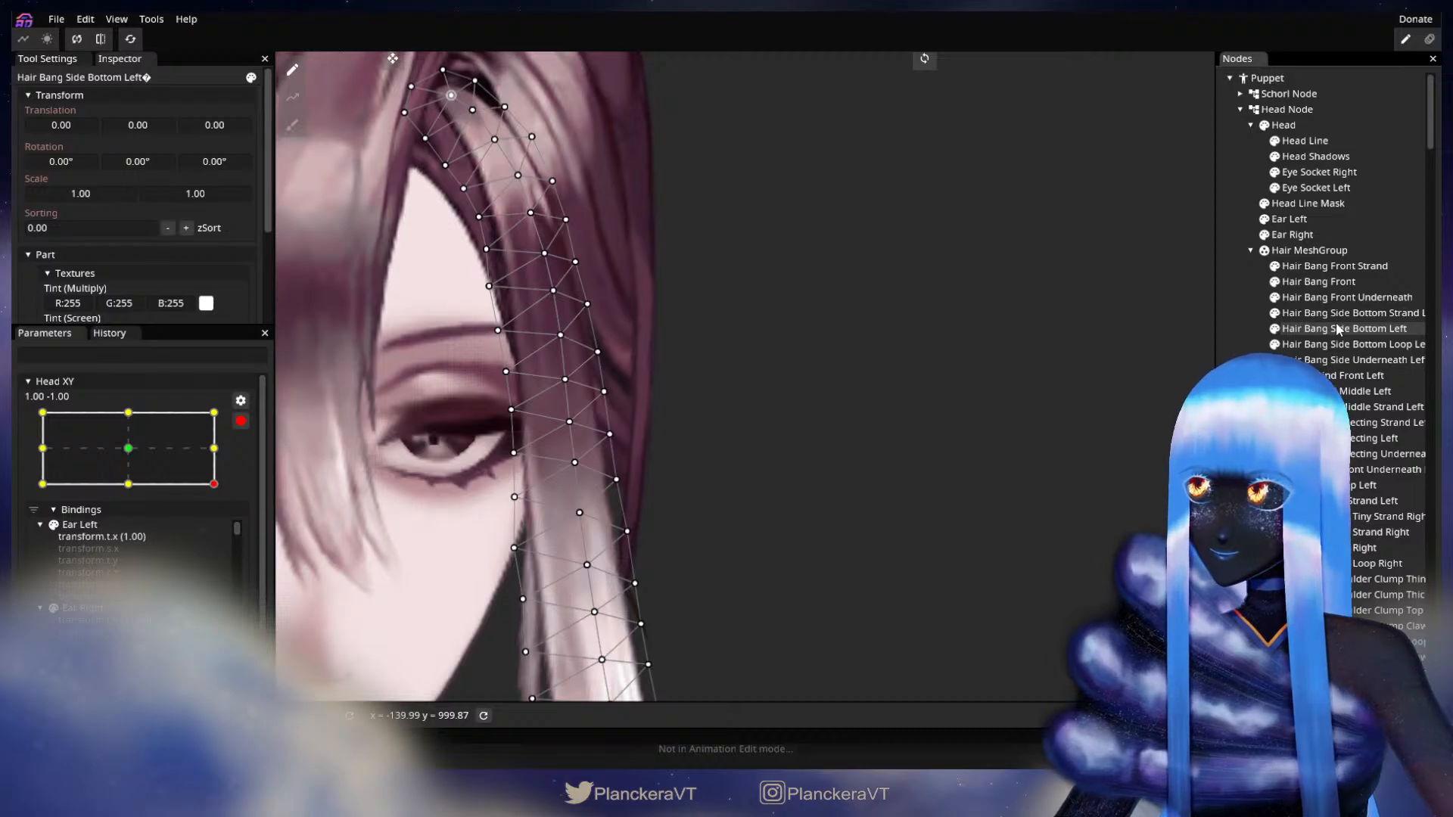
pyautogui.click(1338, 344)
pyautogui.click(1336, 360)
pyautogui.click(1336, 375)
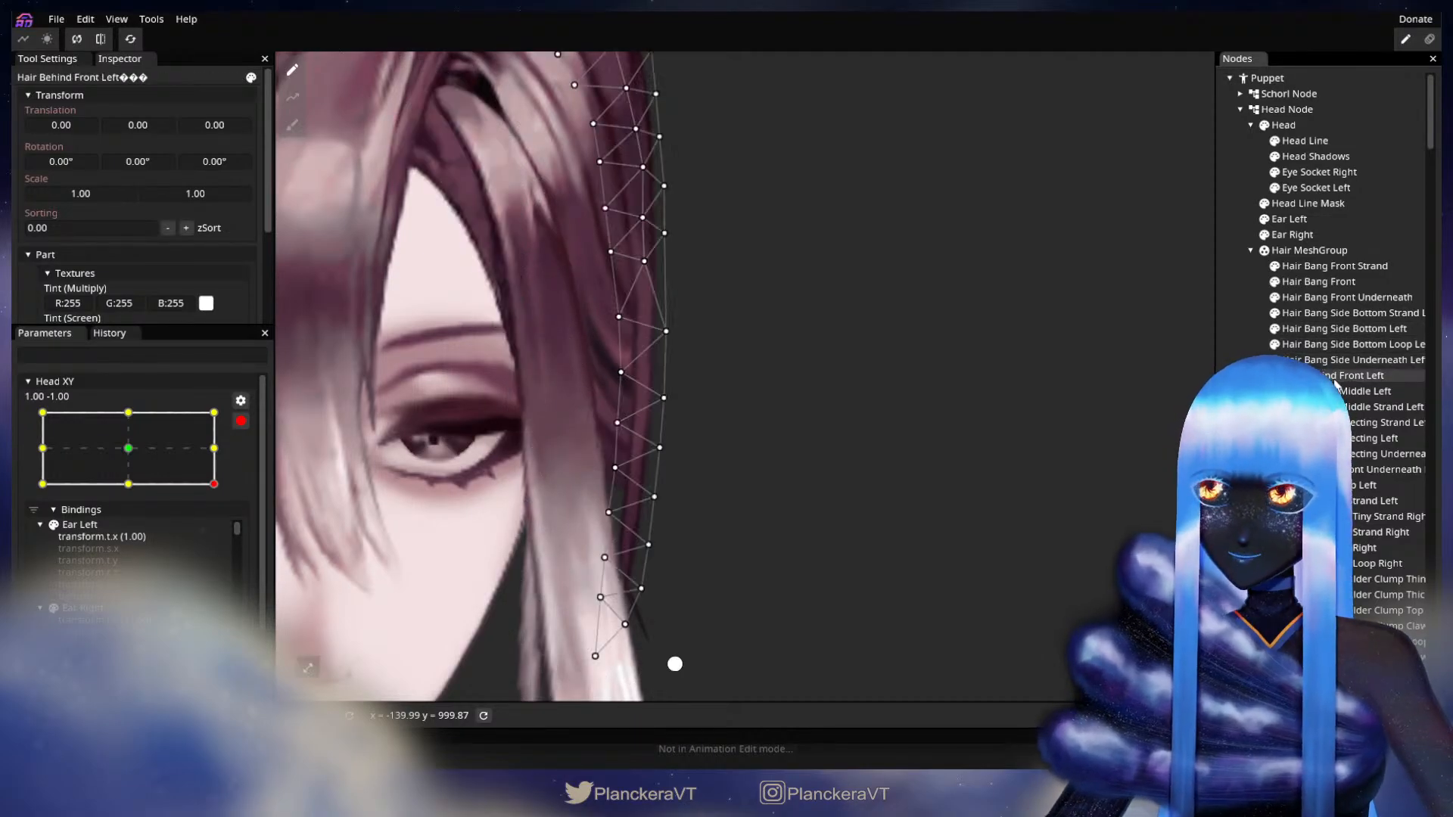
pyautogui.click(1339, 391)
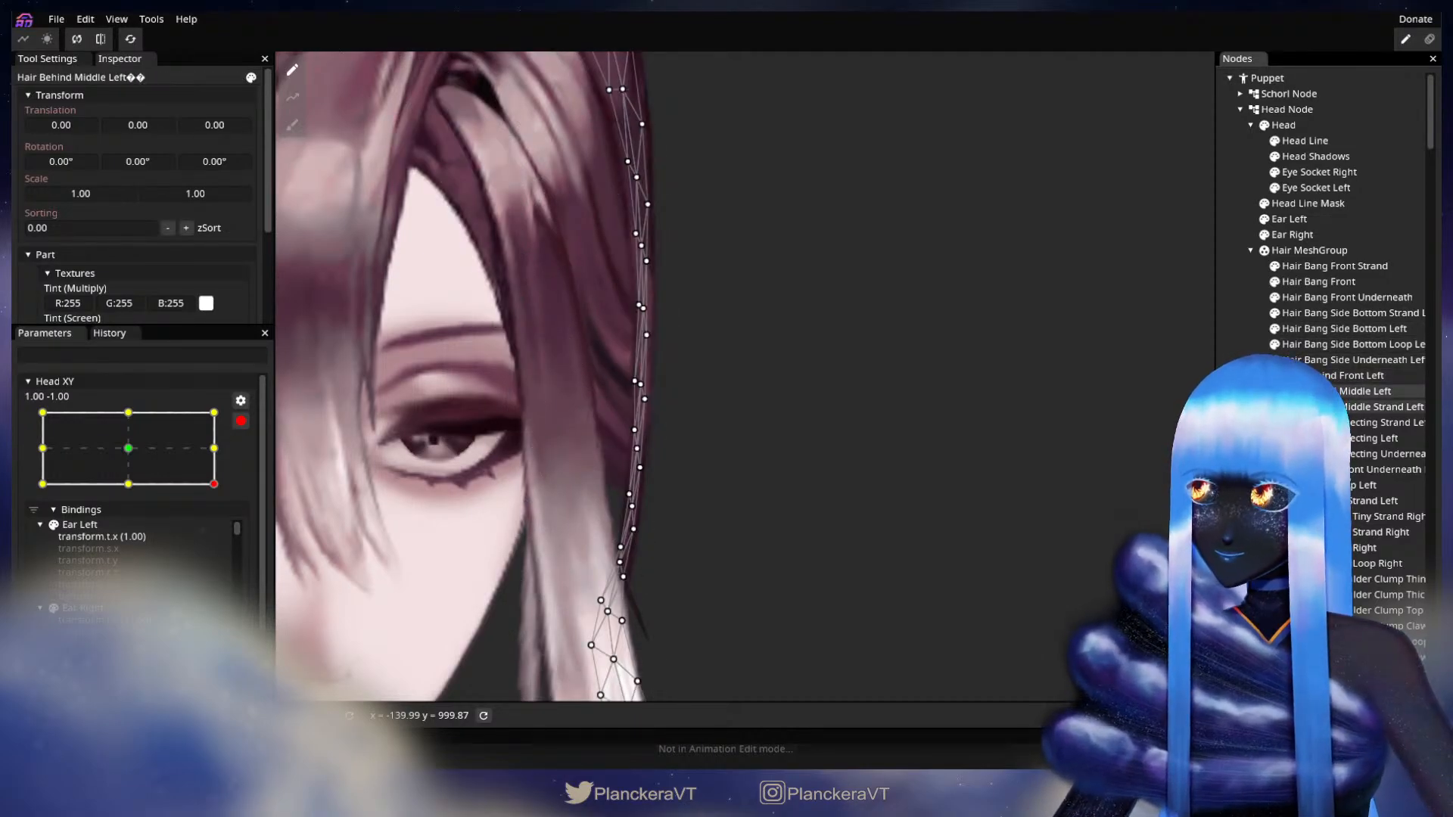
pyautogui.click(1355, 406)
pyautogui.click(1363, 423)
pyautogui.moveTo(905, 564); pyautogui.dragTo(1026, 389)
pyautogui.click(1371, 439)
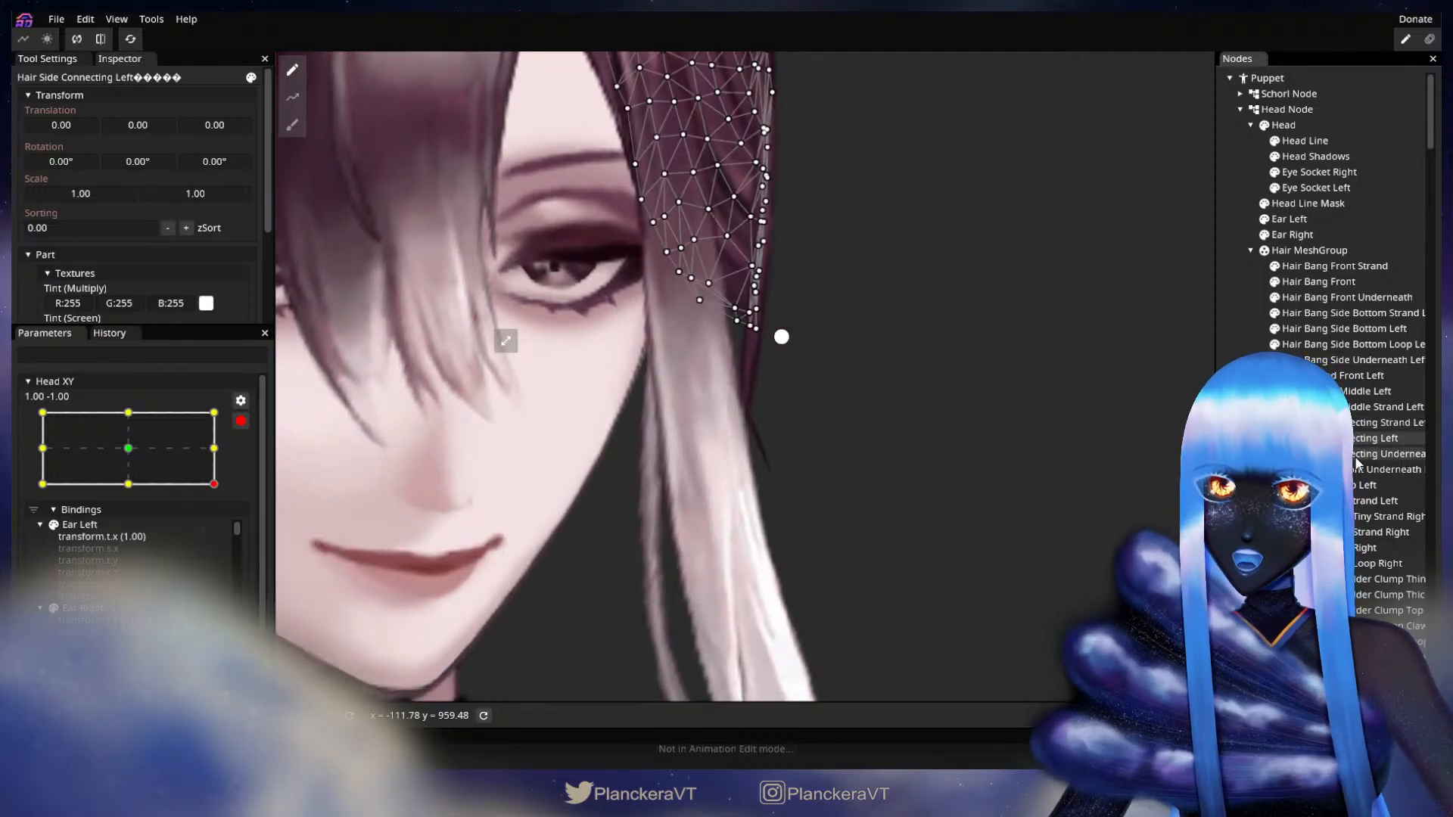
pyautogui.click(1356, 457)
pyautogui.click(1353, 472)
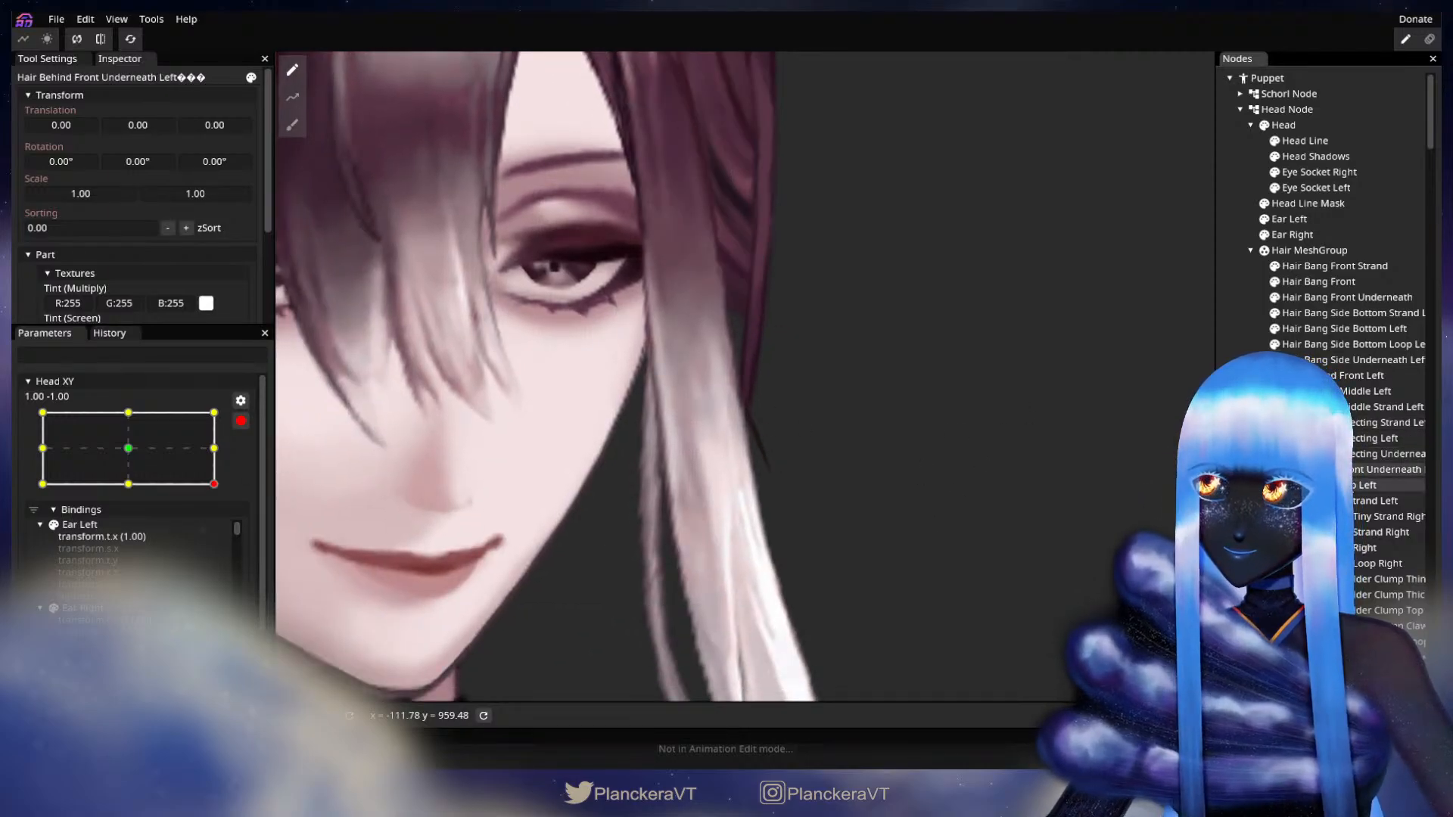
# Push Hair Behind Top Left's lower tip inward behind the side bang with a size 40 Circle Brush.
pyautogui.click(1358, 485)
pyautogui.moveTo(941, 337)
pyautogui.mouseDown()
pyautogui.moveTo(922, 560)
pyautogui.moveTo(950, 606)
pyautogui.moveTo(951, 473)
pyautogui.mouseUp()
pyautogui.click(292, 125)
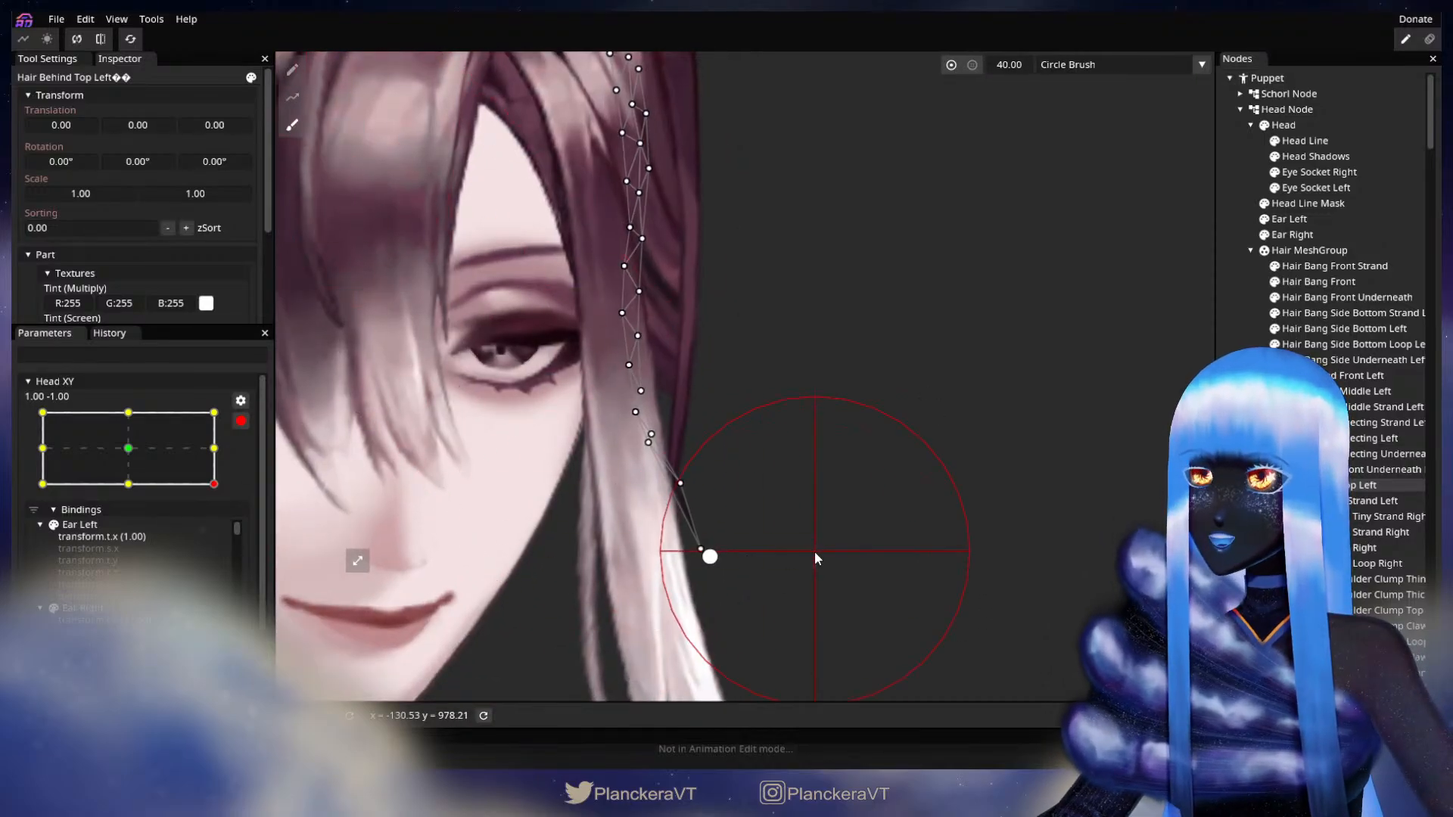
pyautogui.moveTo(816, 558); pyautogui.dragTo(695, 576)
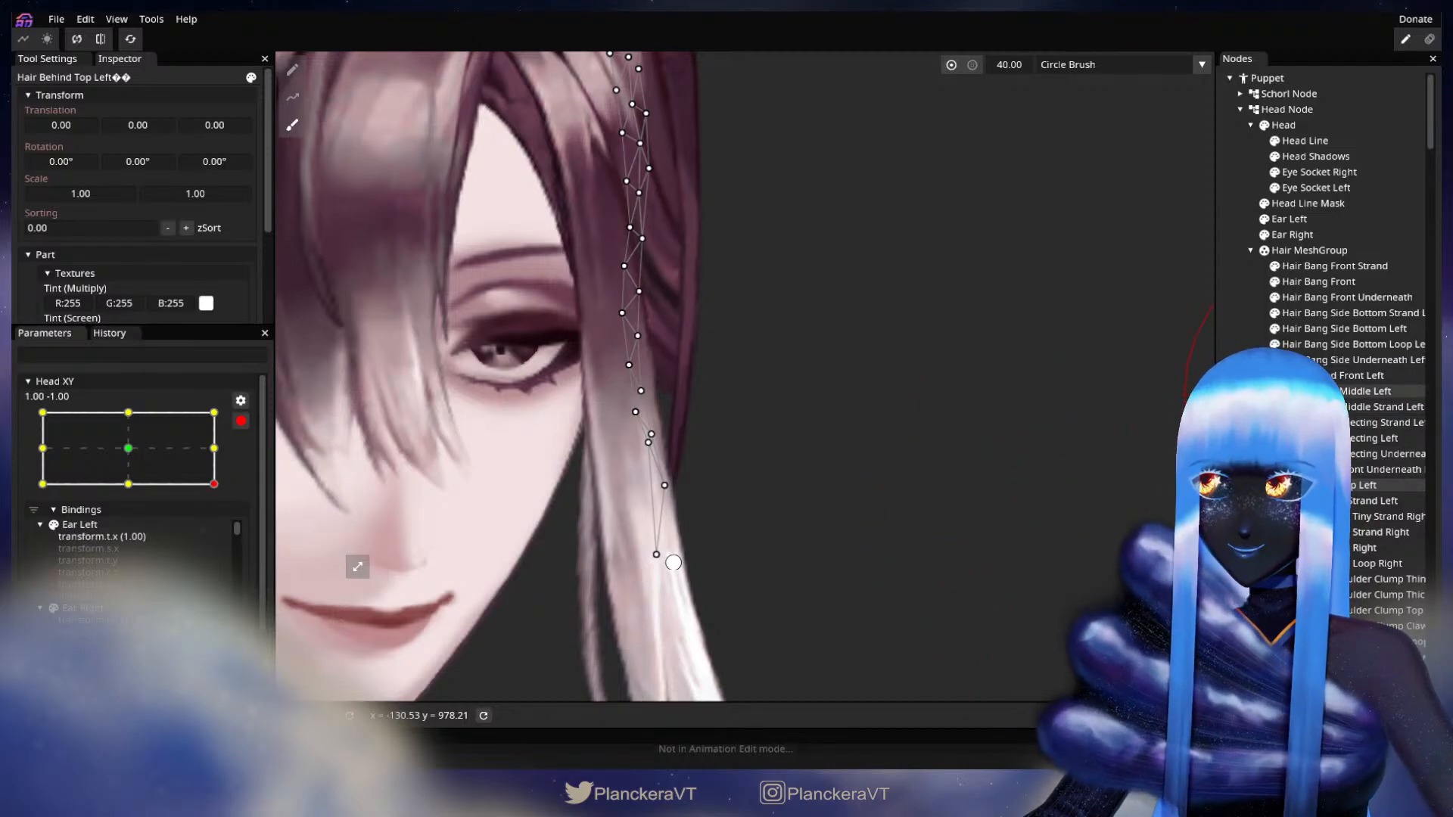
# Reselect Hair Behind Front Left, test Head XY around 1.00, -1.00, and slightly adjust its edge vertices beside the eye.
pyautogui.click(1332, 375)
pyautogui.moveTo(908, 400); pyautogui.dragTo(925, 458)
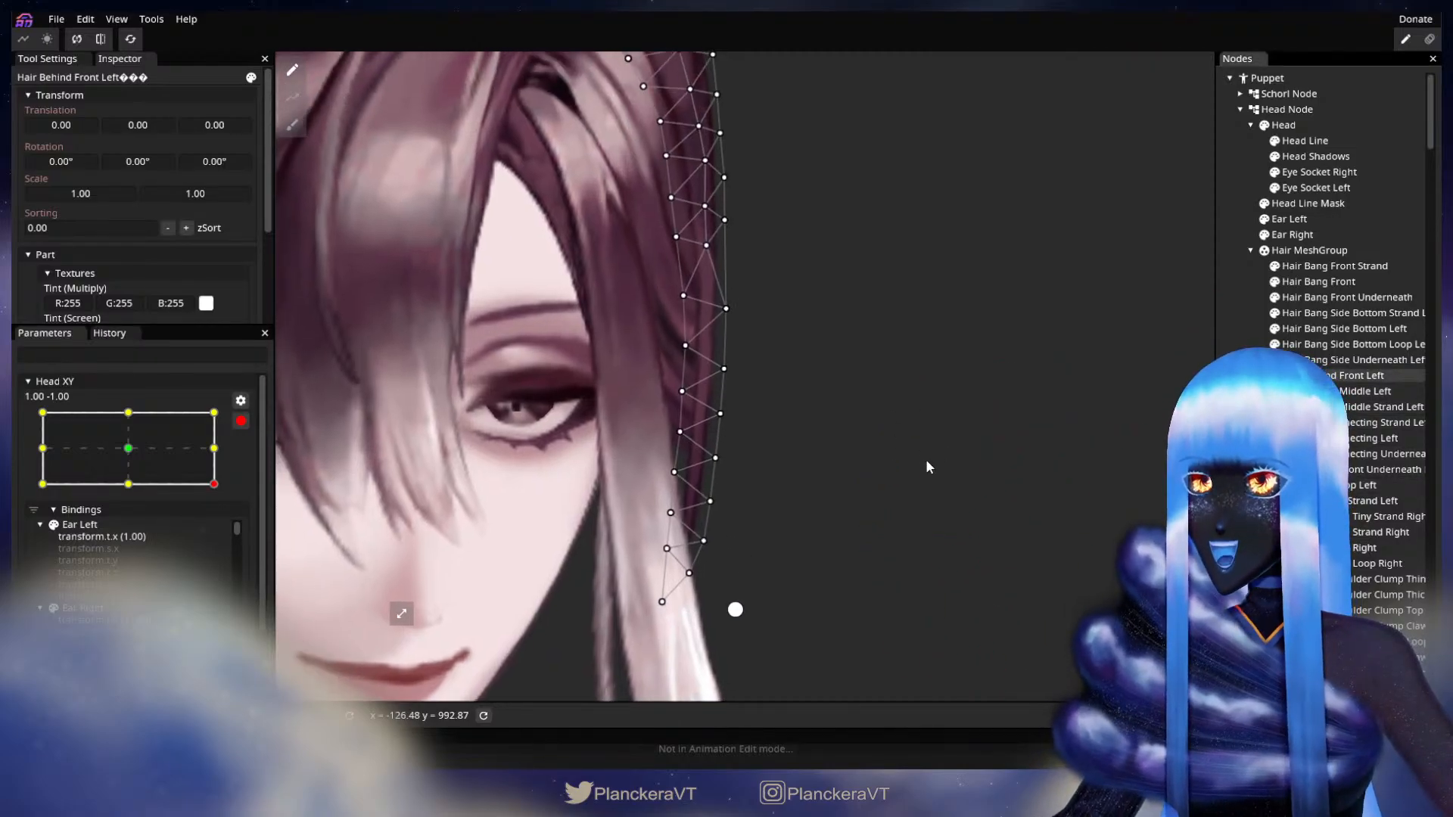
pyautogui.moveTo(225, 528)
pyautogui.mouseDown()
pyautogui.moveTo(228, 496)
pyautogui.moveTo(229, 531)
pyautogui.mouseUp()
pyautogui.click(250, 463)
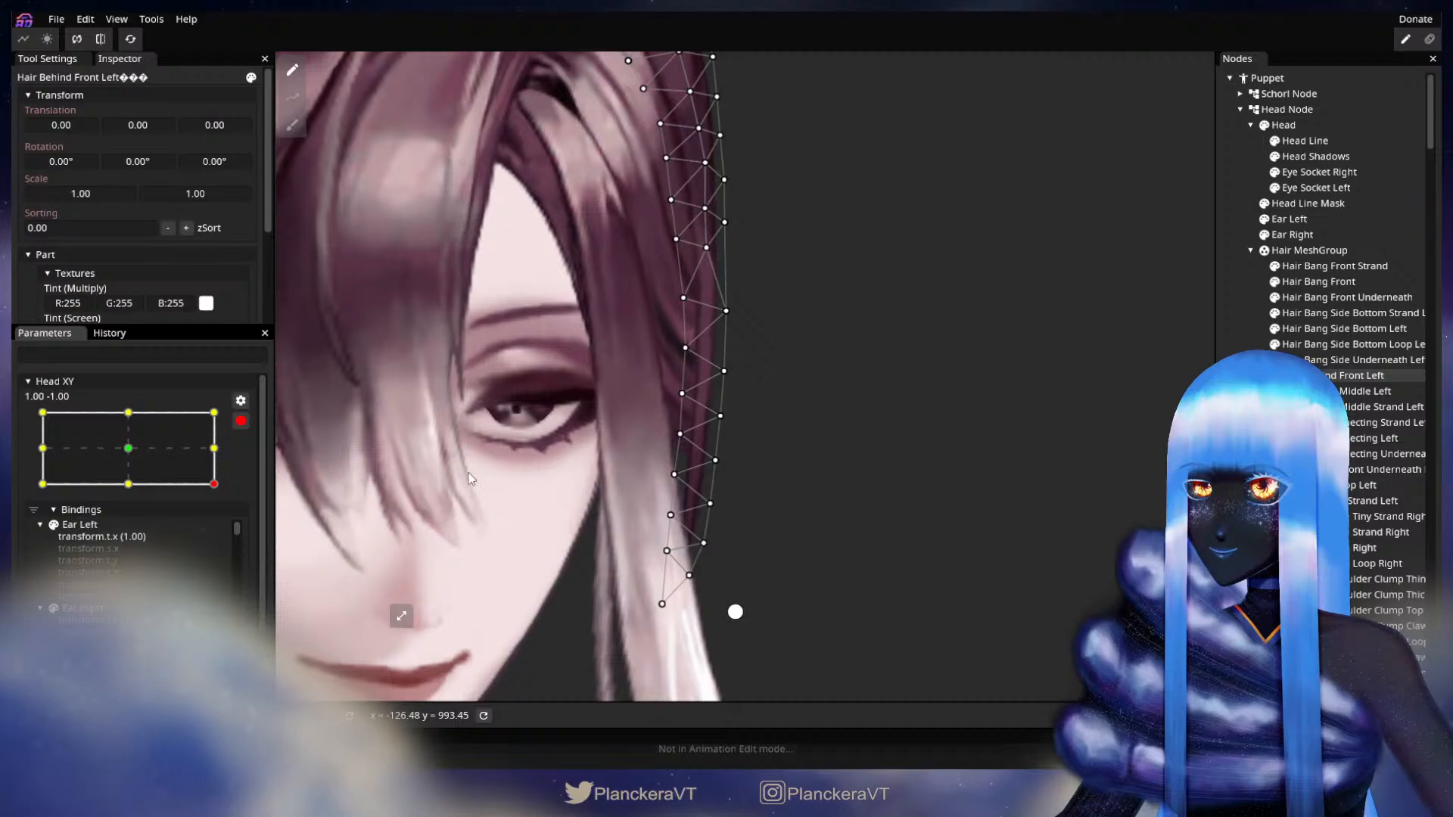
pyautogui.click(679, 436)
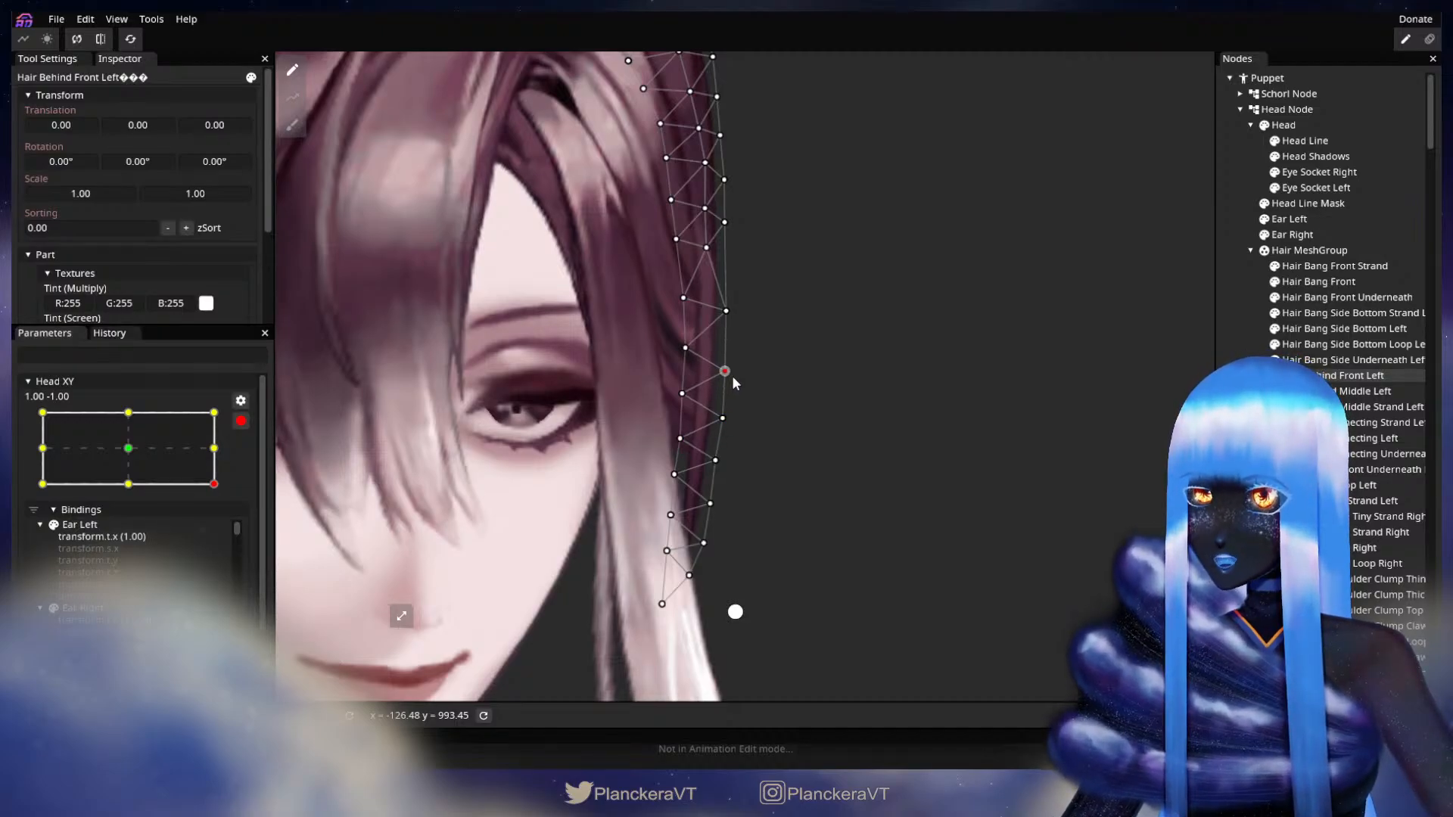
pyautogui.click(981, 481)
pyautogui.scroll(-1, 814, 552)
pyautogui.scroll(1, 815, 560)
pyautogui.moveTo(815, 559); pyautogui.dragTo(828, 511)
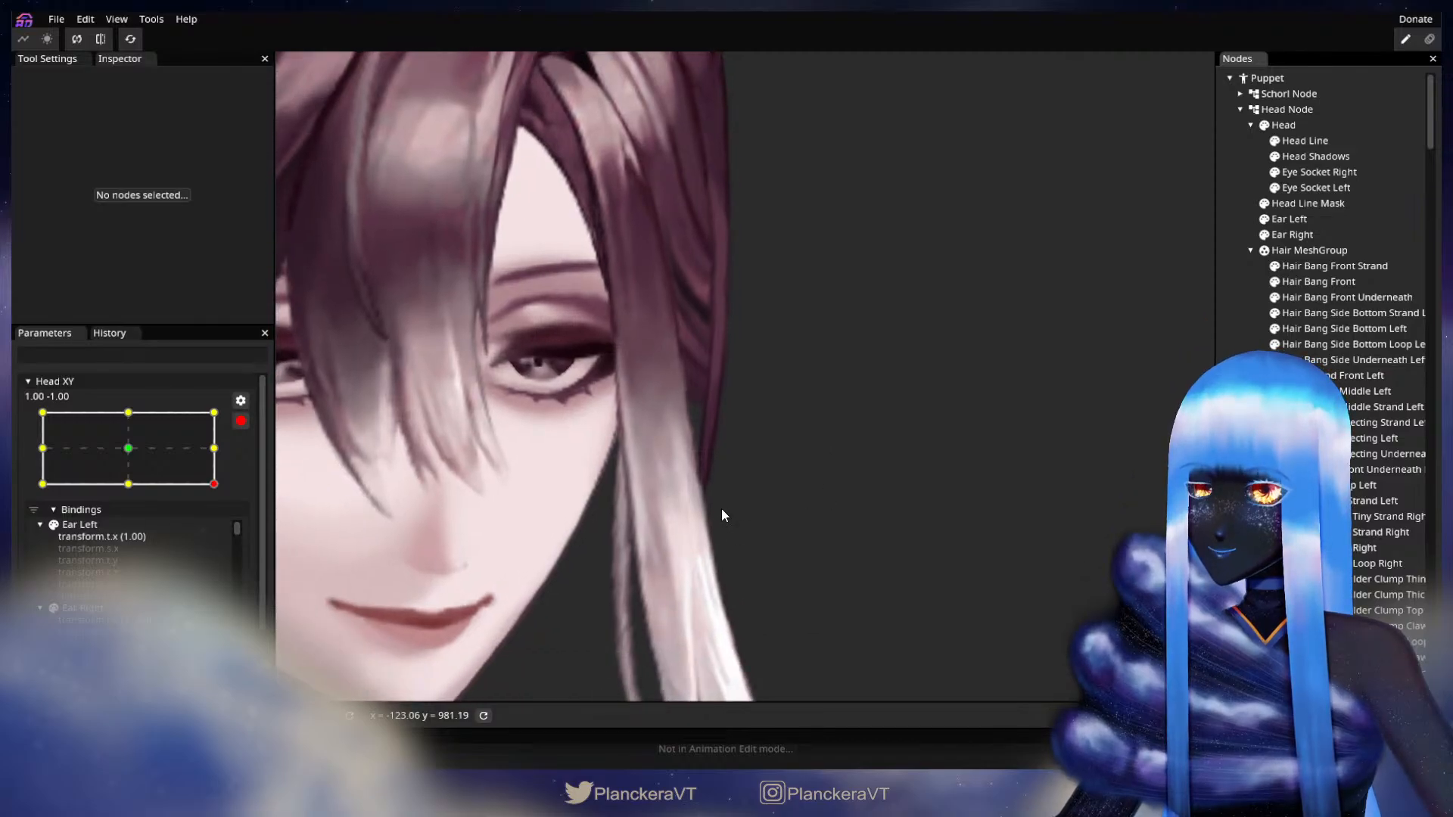
# Fine-tune Hair Behind Front Left's inner- and outer-edge vertices just below eye height.
pyautogui.click(1351, 376)
pyautogui.click(726, 453)
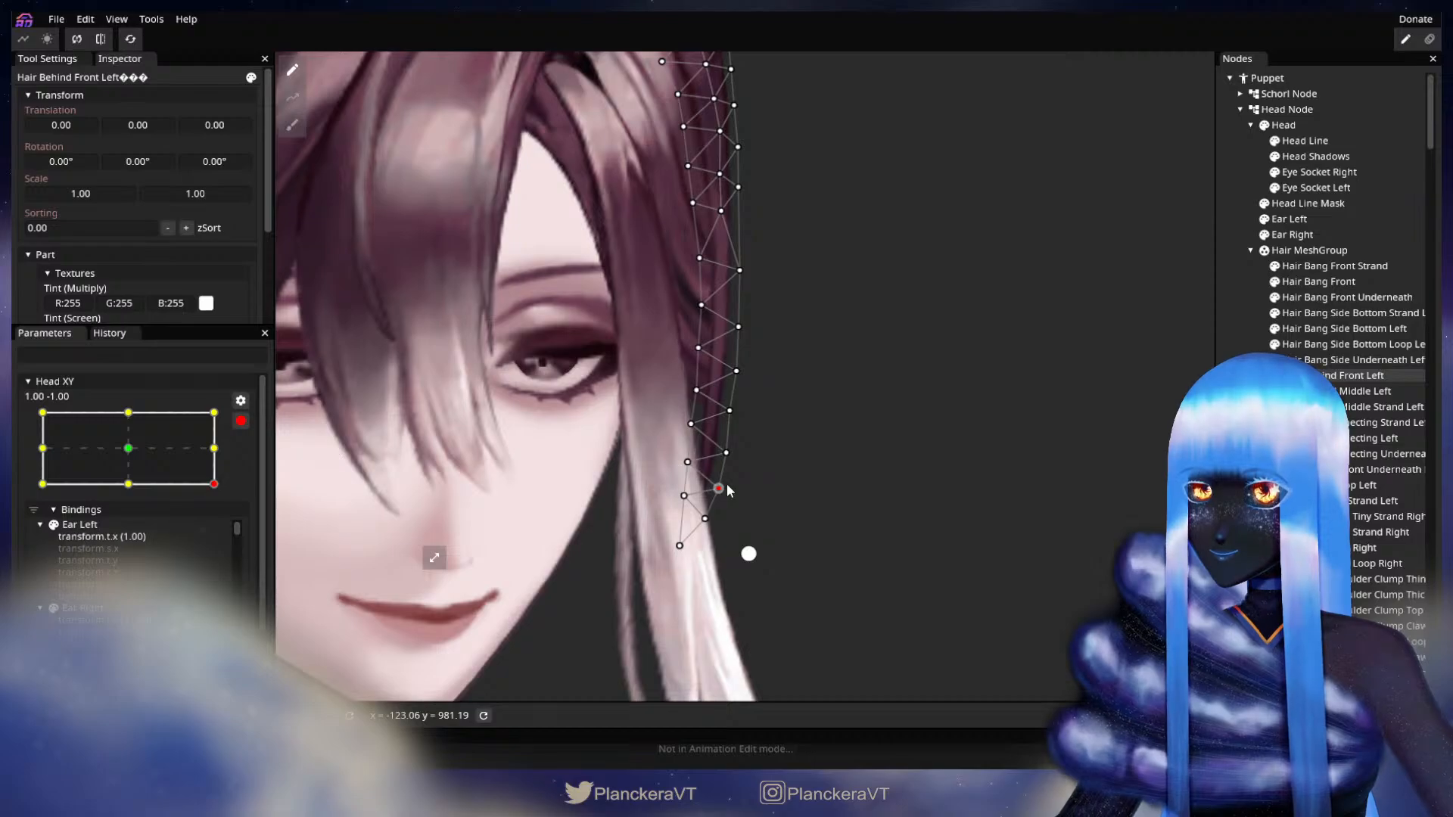
pyautogui.click(685, 461)
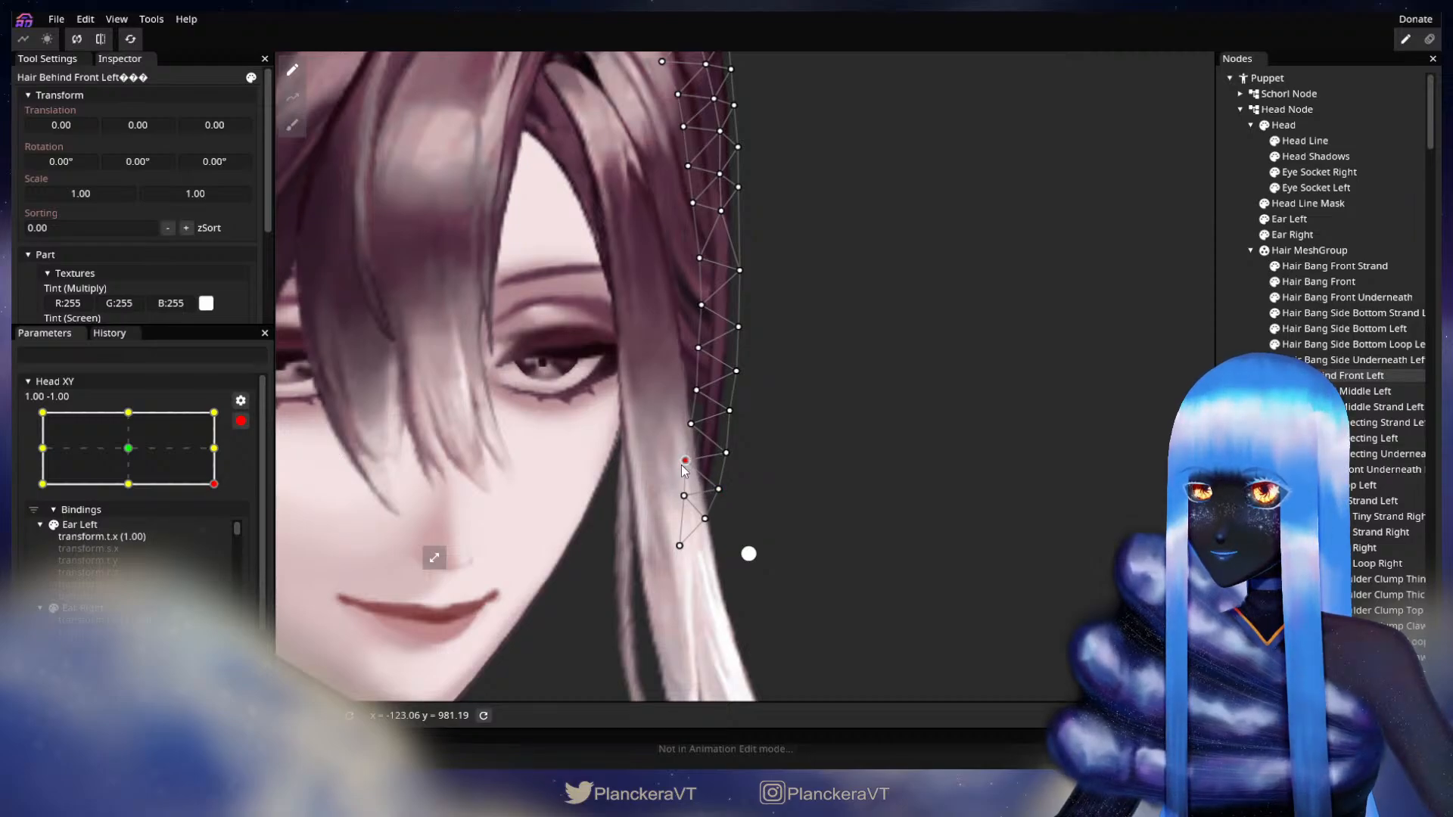
pyautogui.click(731, 411)
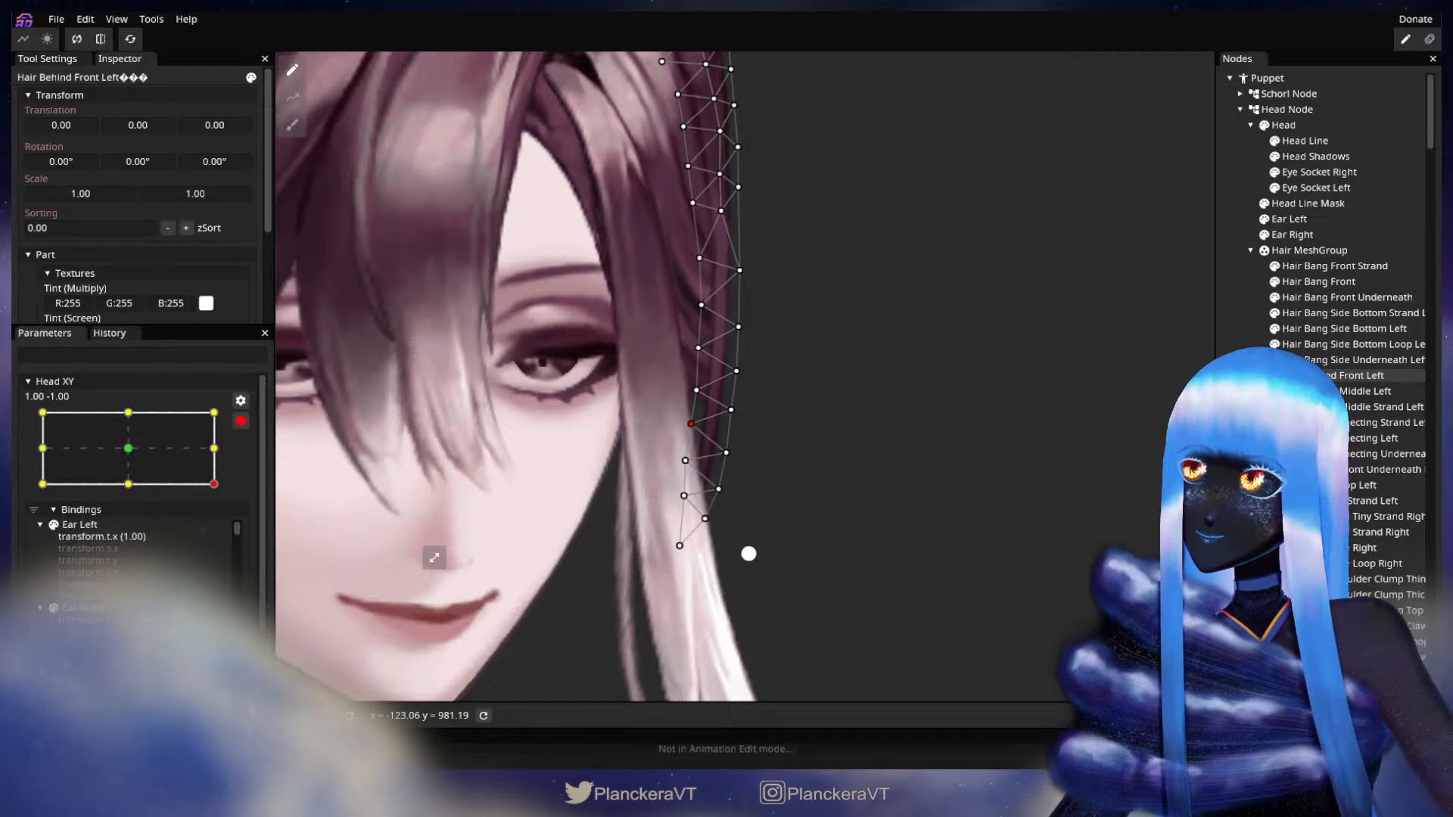
# Deselect the mesh, disarm Head XY and check the whole head while moving the parameter between 1.00, -1.00 and 1.00, 0.04.
pyautogui.press('Escape')
pyautogui.scroll(-1, 869, 563)
pyautogui.scroll(-5, 870, 570)
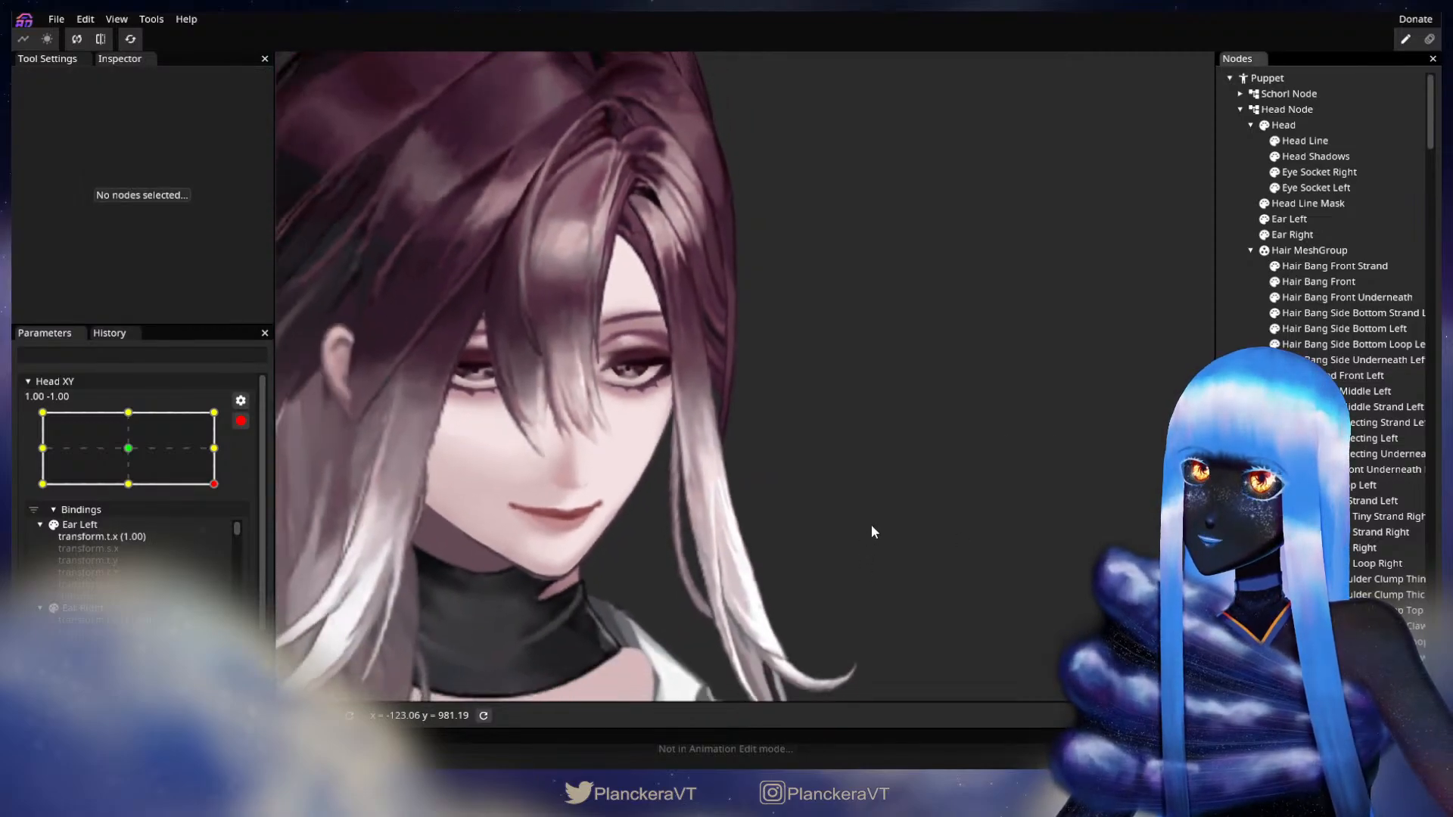
pyautogui.scroll(-4, 870, 523)
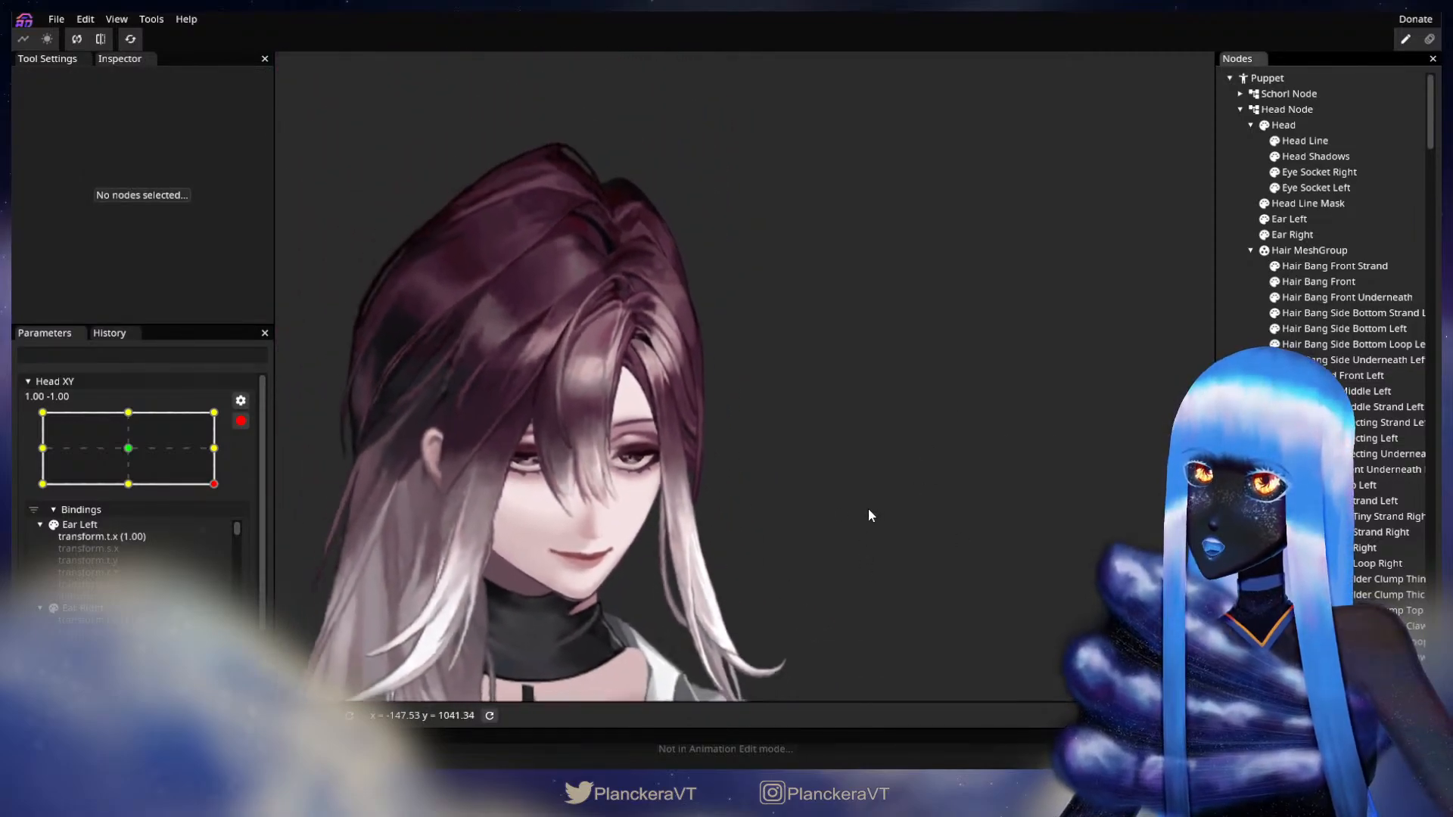
pyautogui.click(240, 420)
pyautogui.moveTo(229, 526); pyautogui.dragTo(226, 529)
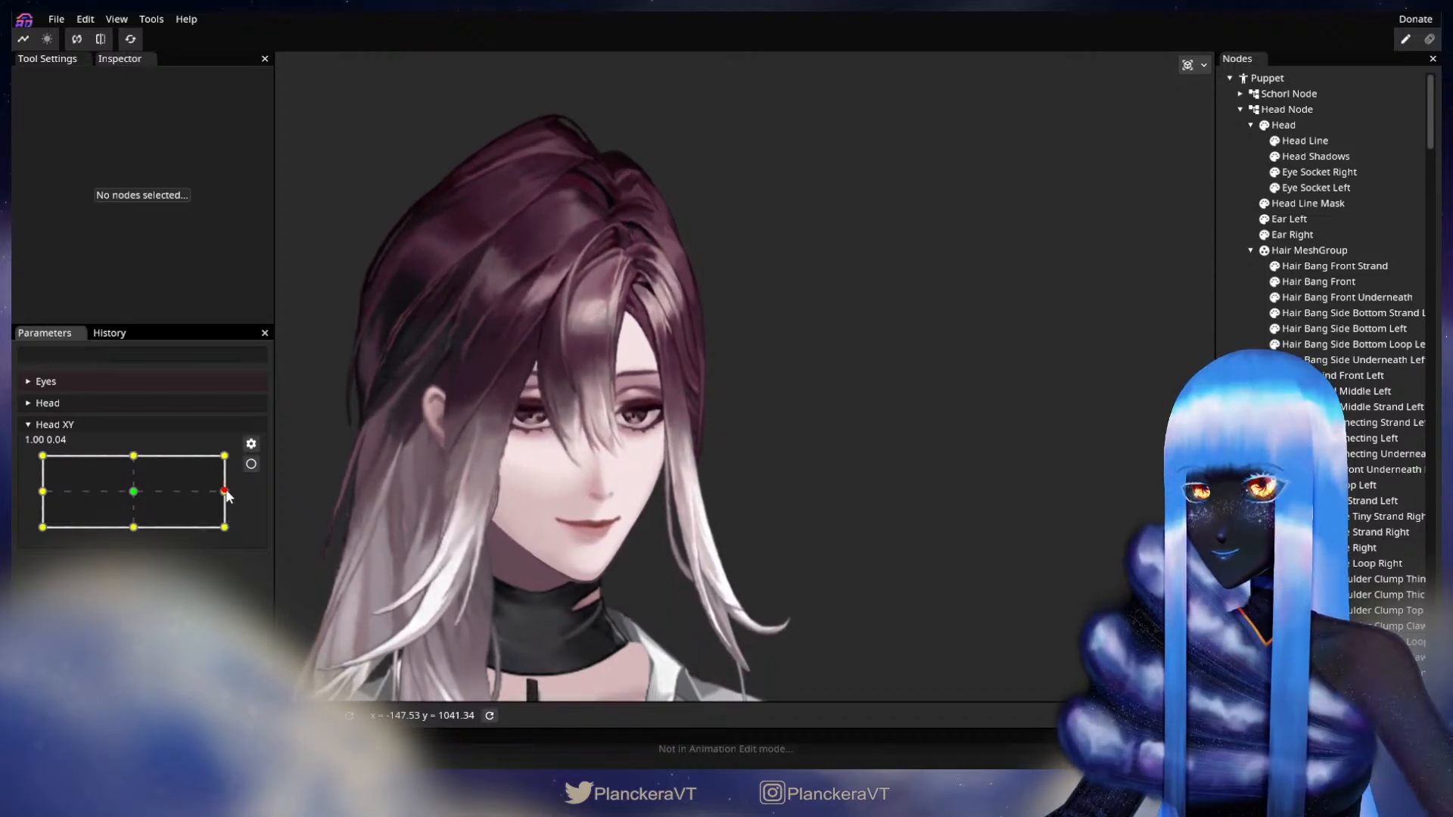
# Return Head XY to 1.00, -1.00, arm it for Hair Behind Front Left and nudge the mesh's edge vertices beside the eye.
pyautogui.moveTo(226, 530)
pyautogui.mouseDown()
pyautogui.moveTo(232, 487)
pyautogui.moveTo(231, 544)
pyautogui.mouseUp()
pyautogui.scroll(5, 656, 569)
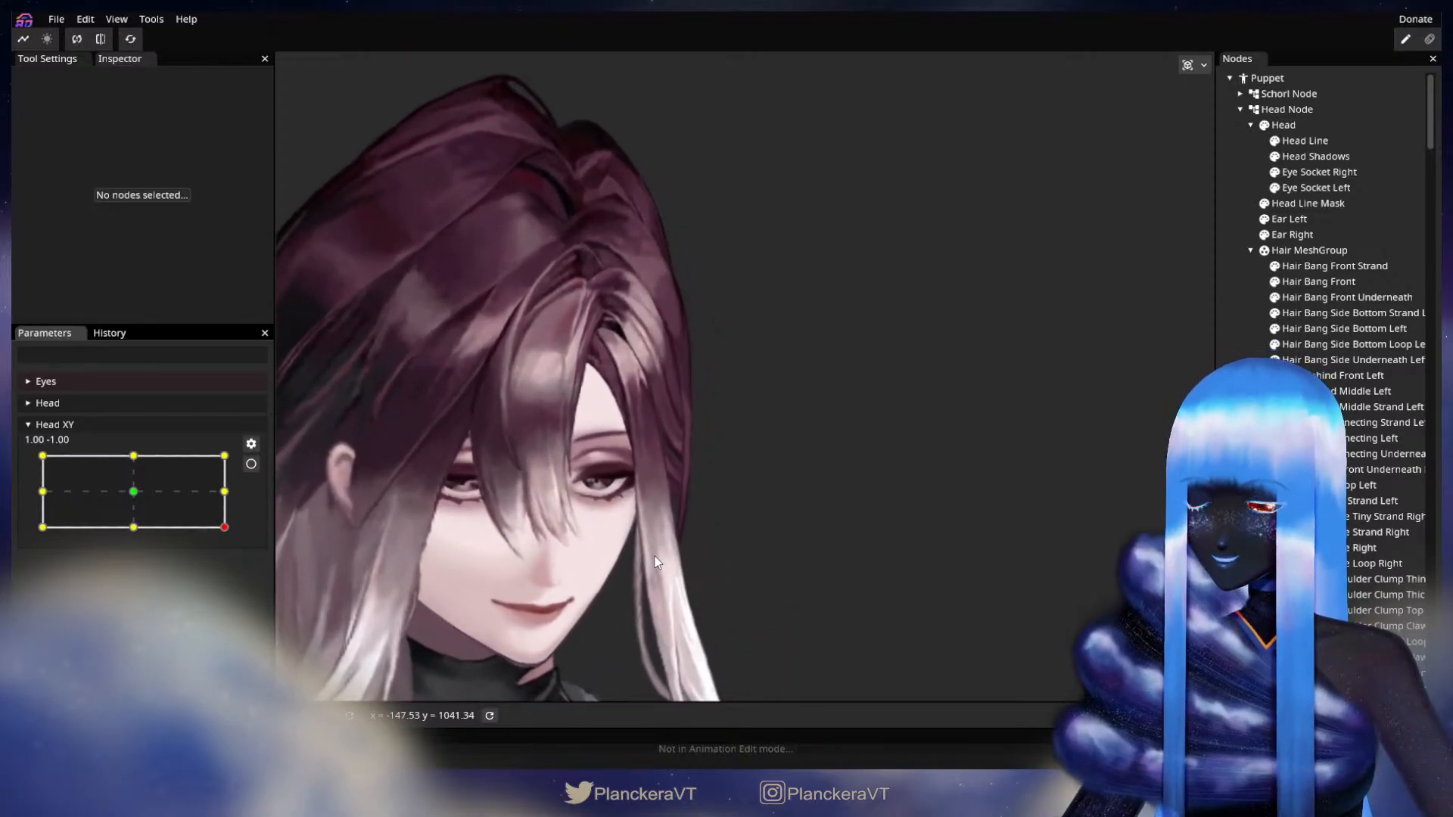
pyautogui.scroll(5, 893, 474)
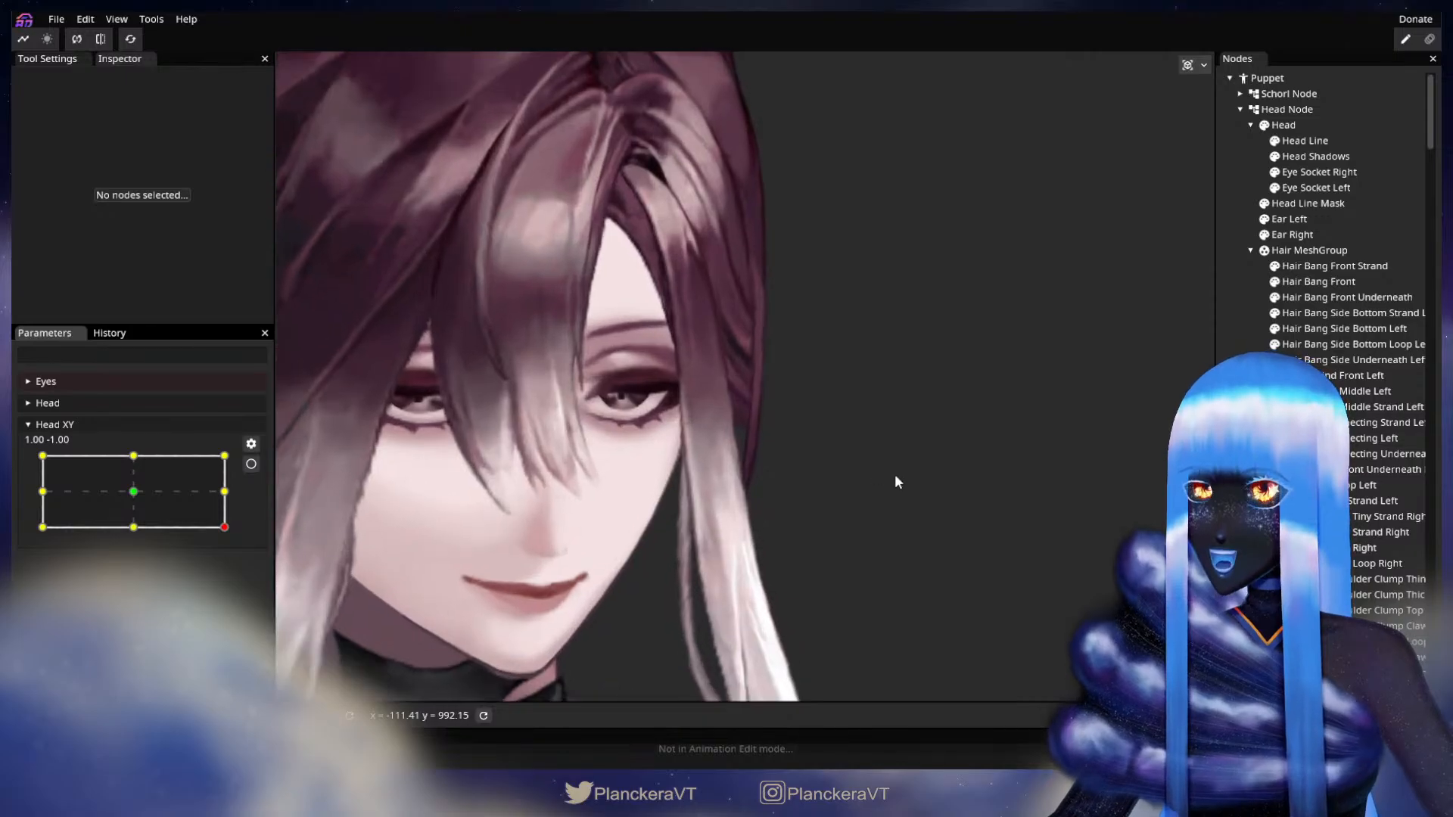
pyautogui.click(1349, 376)
pyautogui.scroll(3, 876, 499)
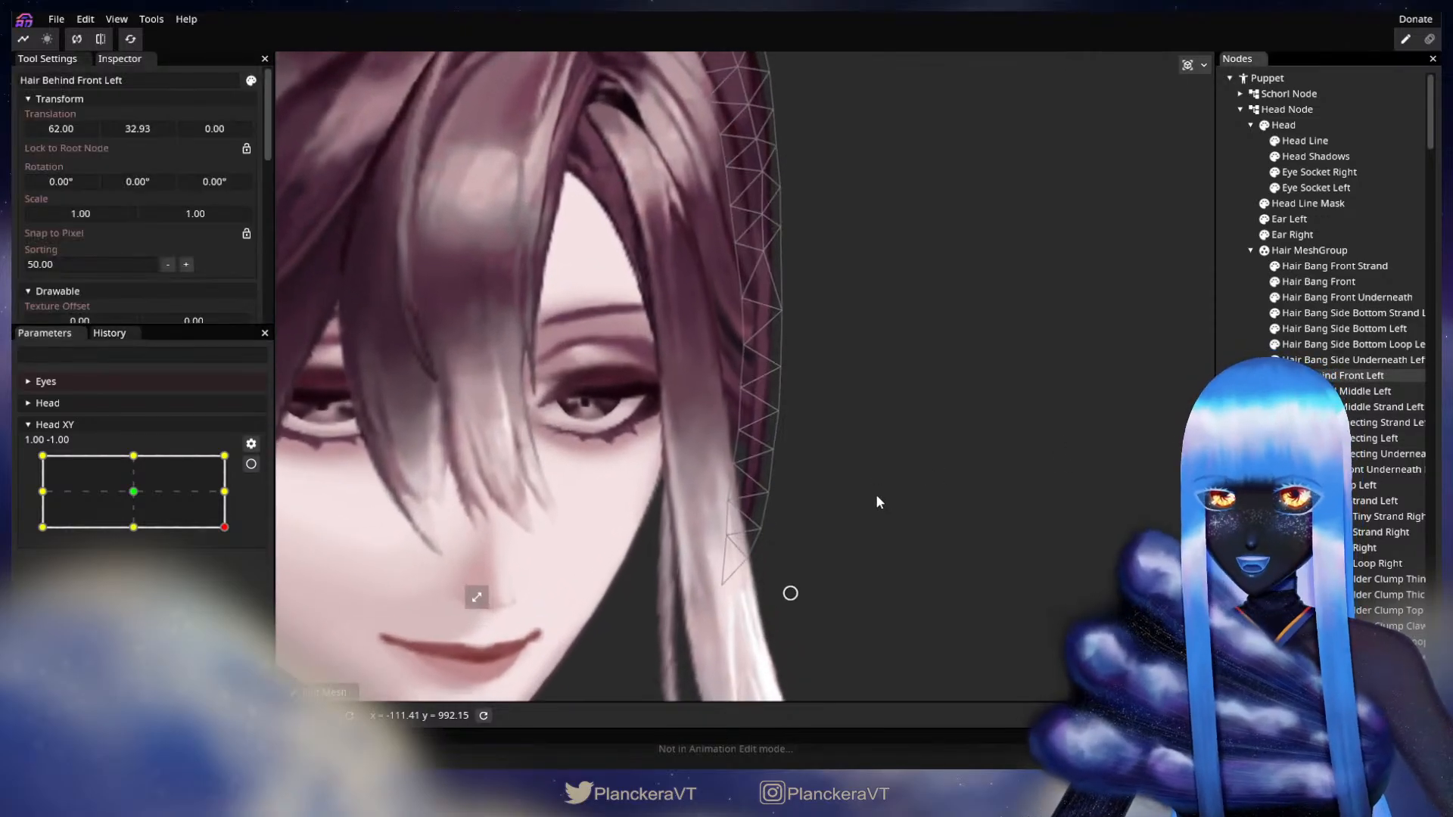
pyautogui.click(224, 529)
pyautogui.moveTo(224, 532)
pyautogui.mouseDown()
pyautogui.moveTo(233, 497)
pyautogui.moveTo(242, 520)
pyautogui.mouseUp()
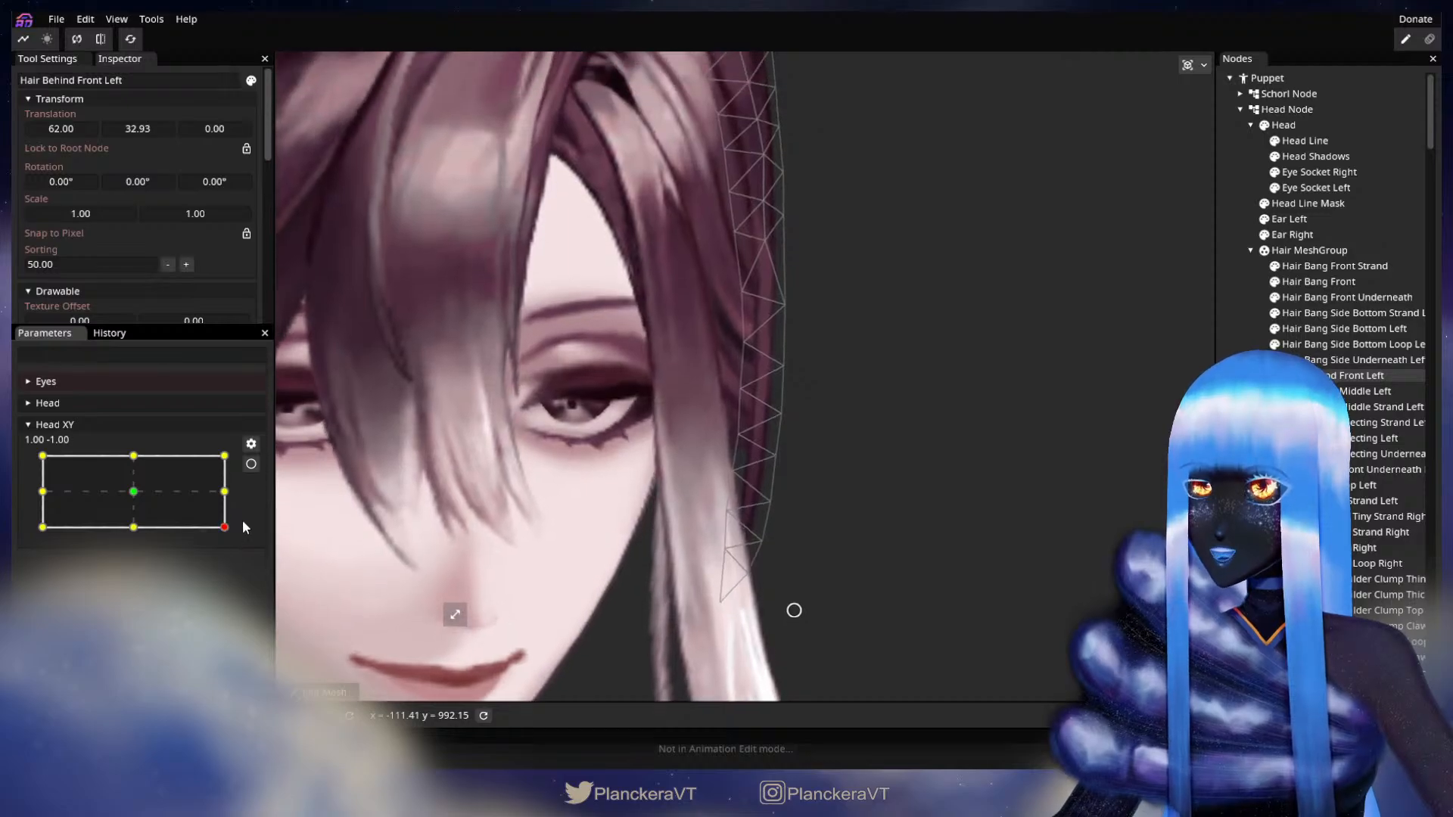
pyautogui.click(251, 464)
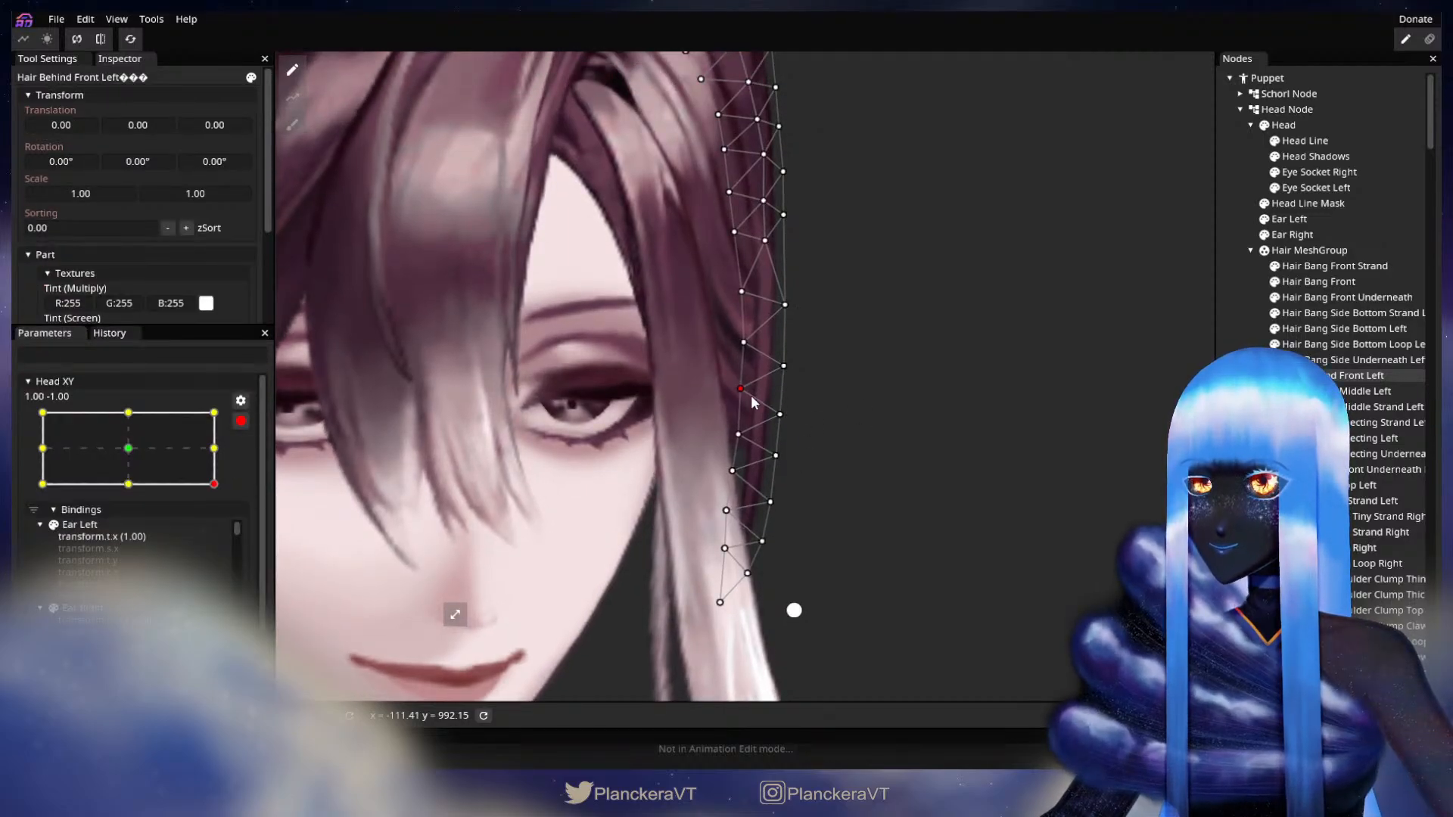
pyautogui.moveTo(744, 342); pyautogui.dragTo(746, 342)
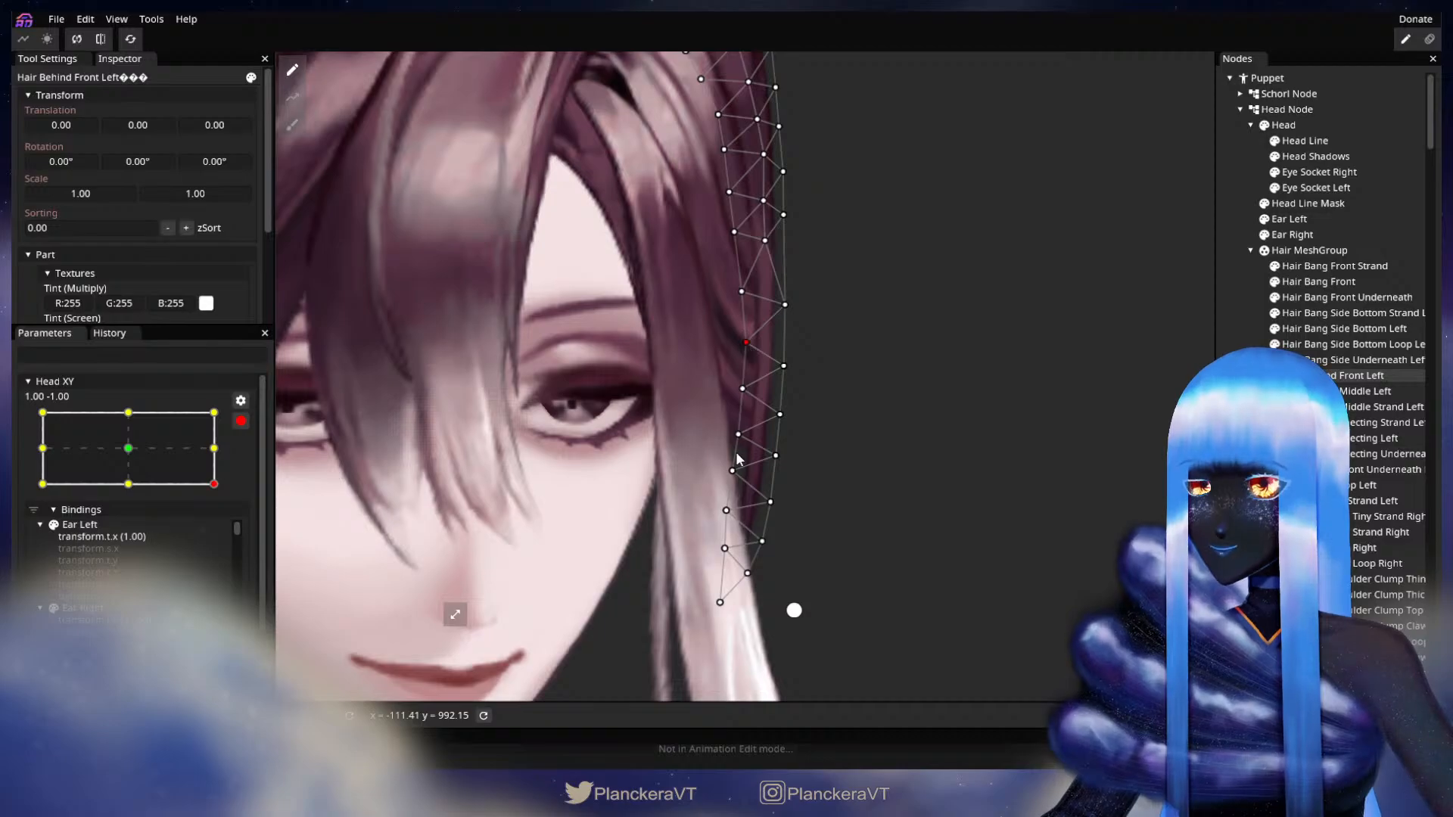
pyautogui.moveTo(738, 434); pyautogui.dragTo(773, 456)
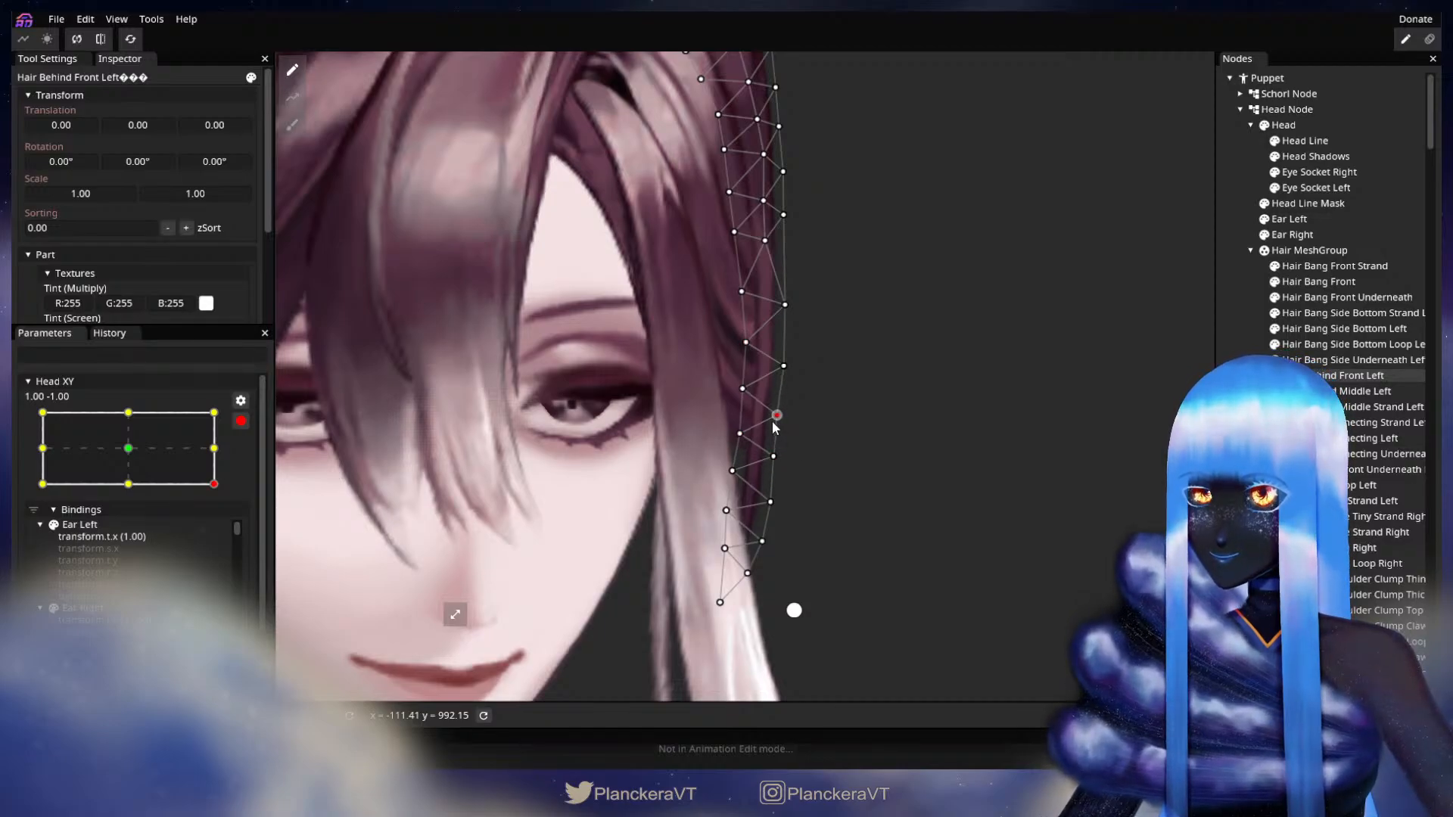
# Refine Hair Behind Front Left's inner- and outer-edge vertices from eye height down toward the lower tip.
pyautogui.click(743, 389)
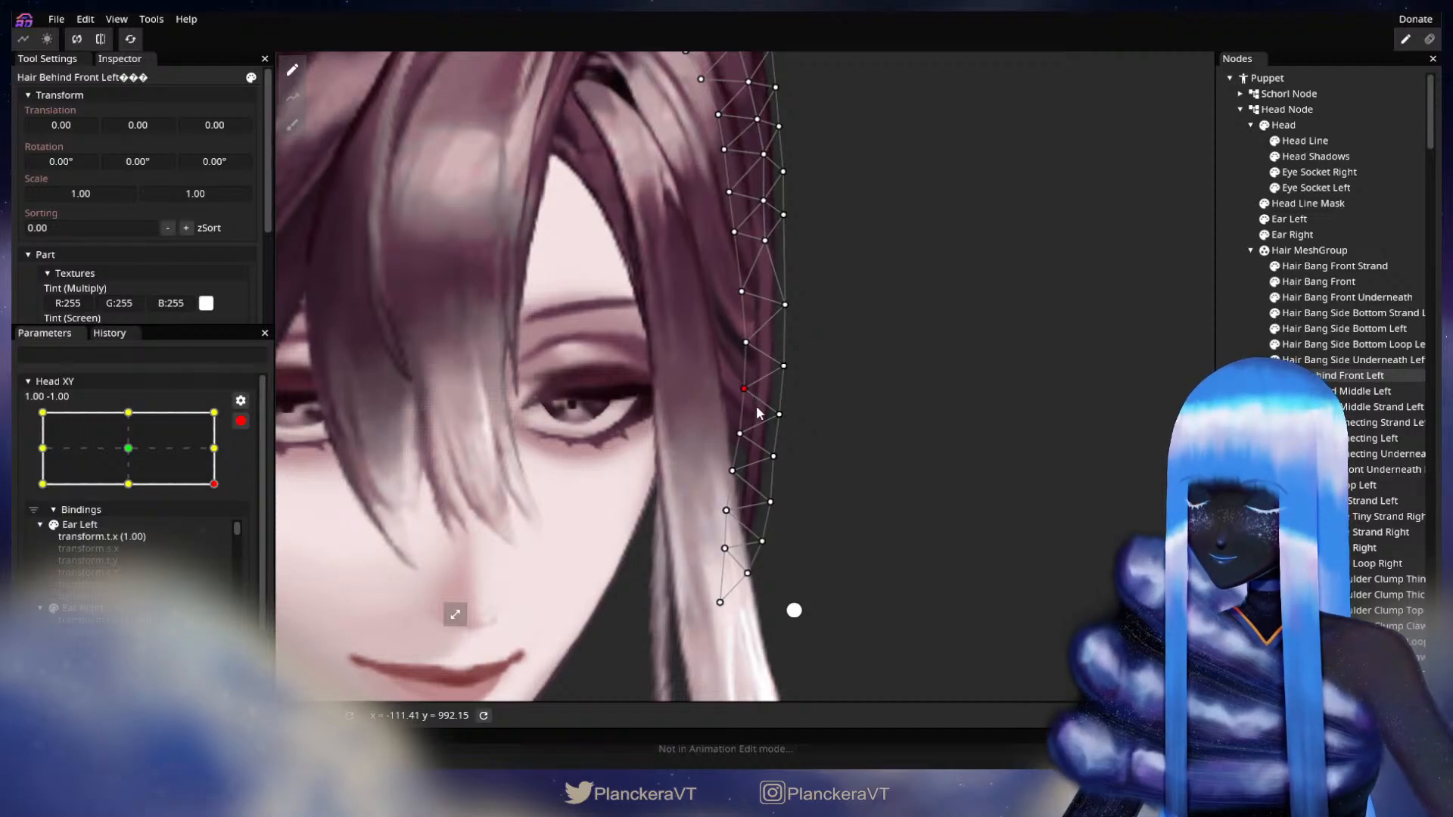
pyautogui.click(739, 434)
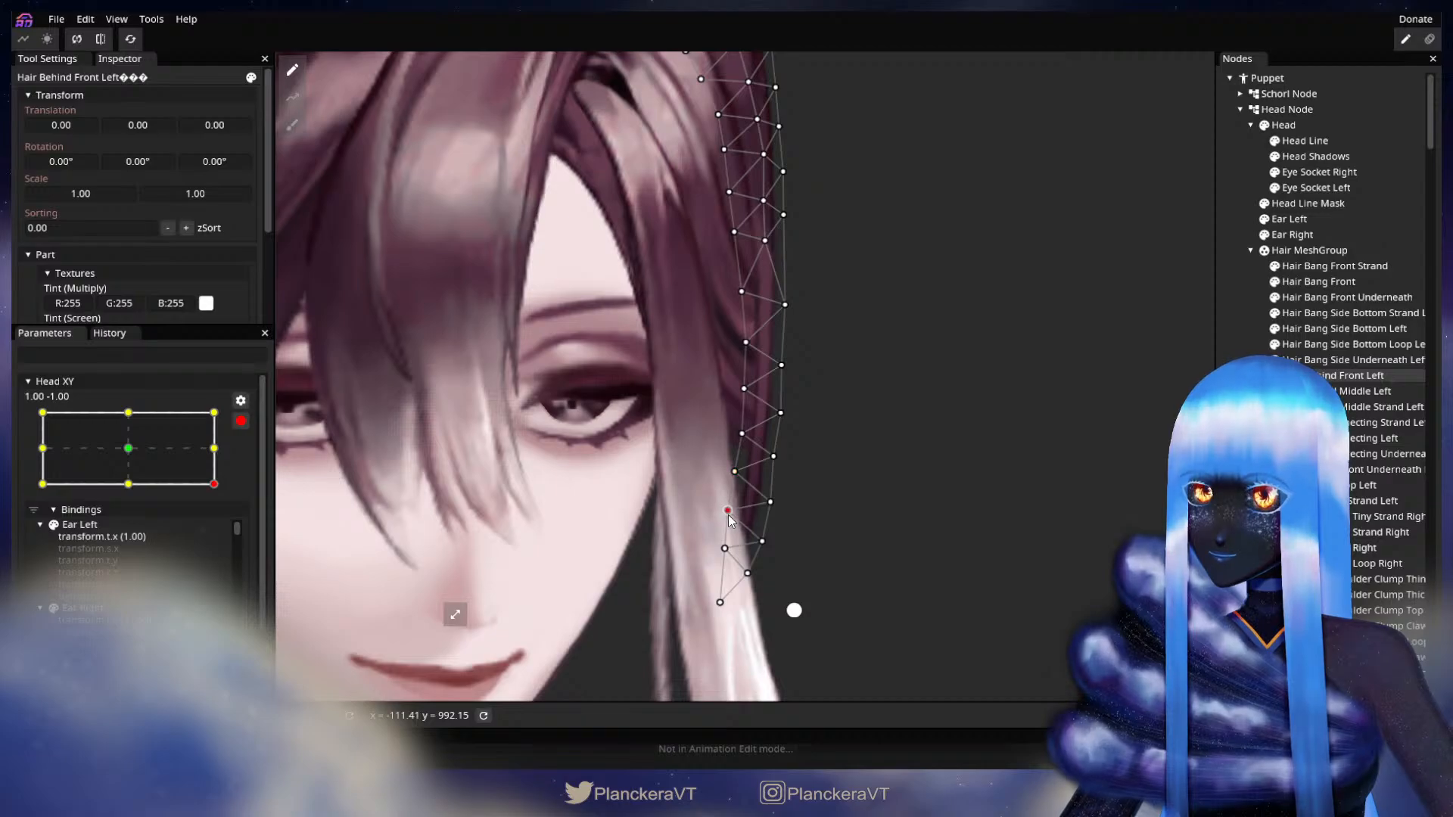
pyautogui.moveTo(772, 500); pyautogui.dragTo(766, 502)
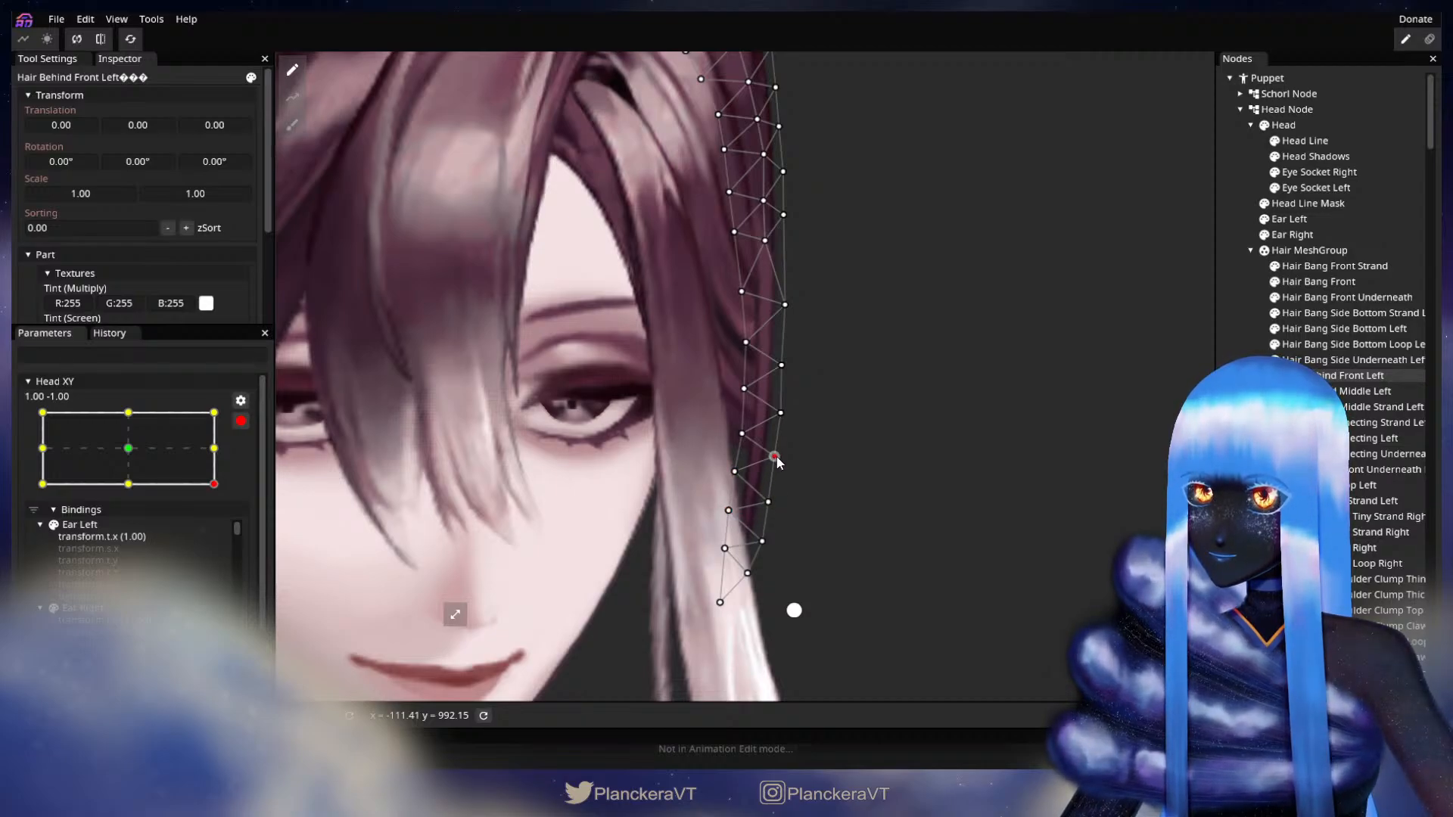
pyautogui.click(740, 434)
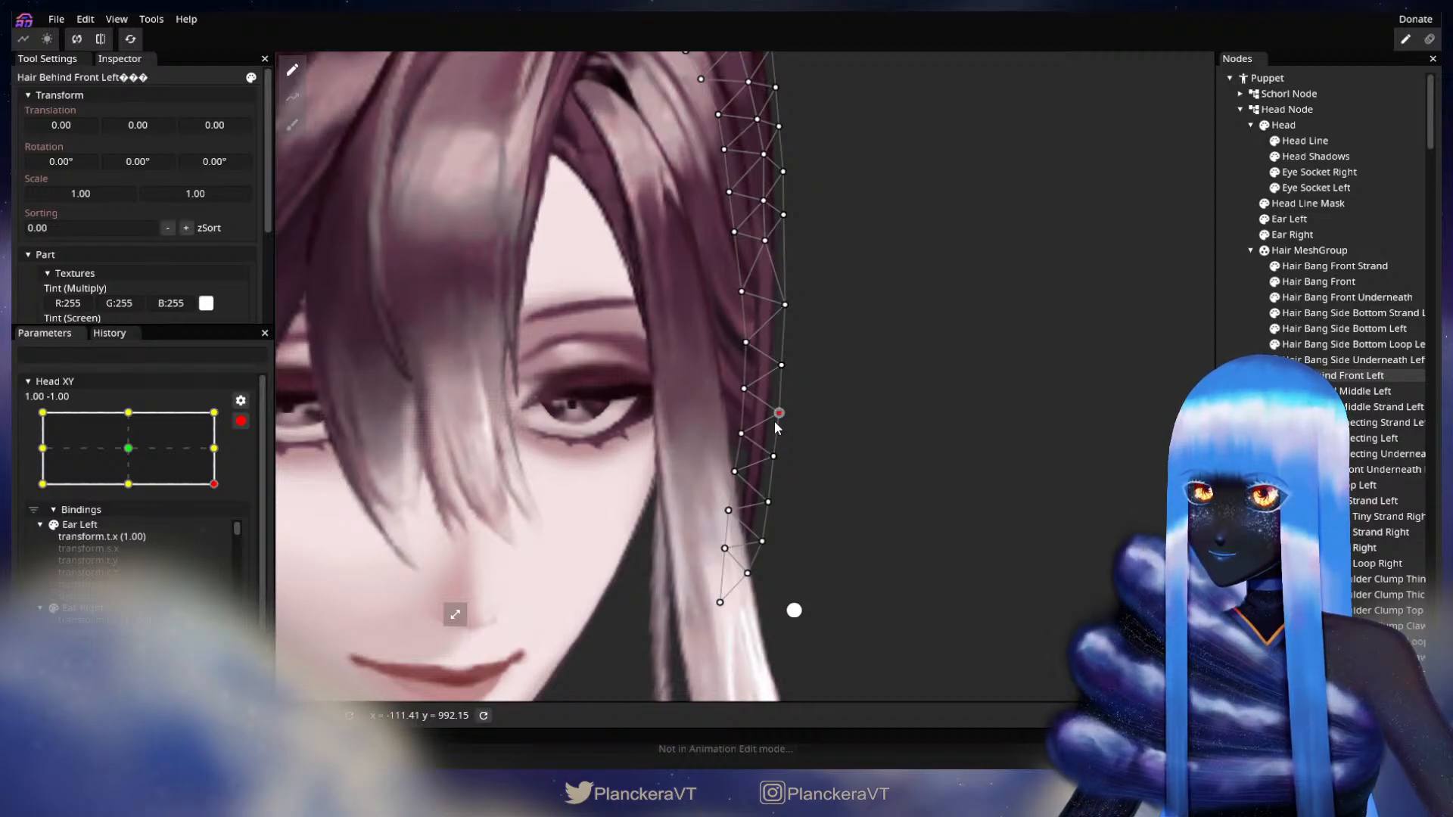
pyautogui.click(768, 502)
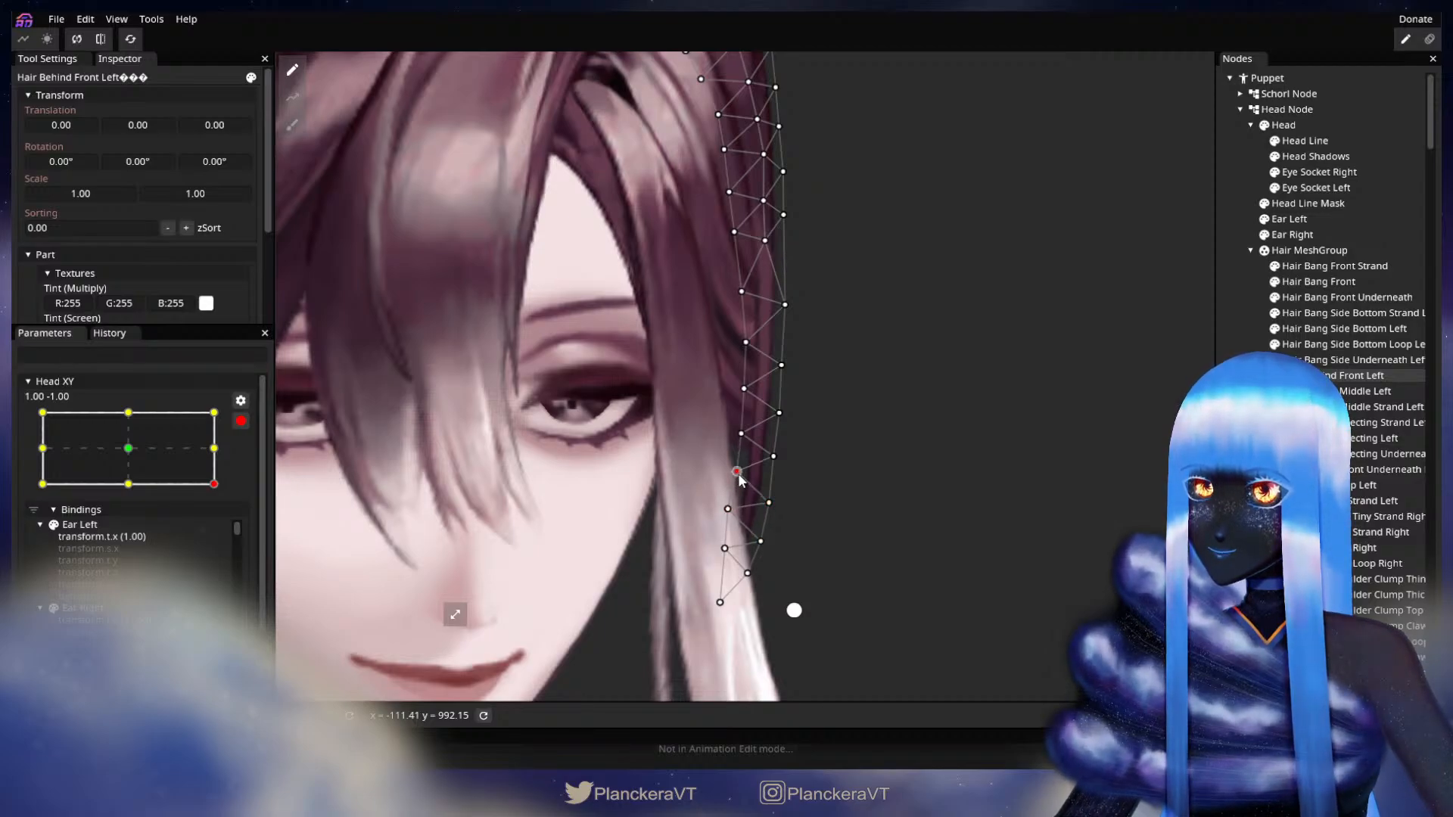
pyautogui.click(773, 457)
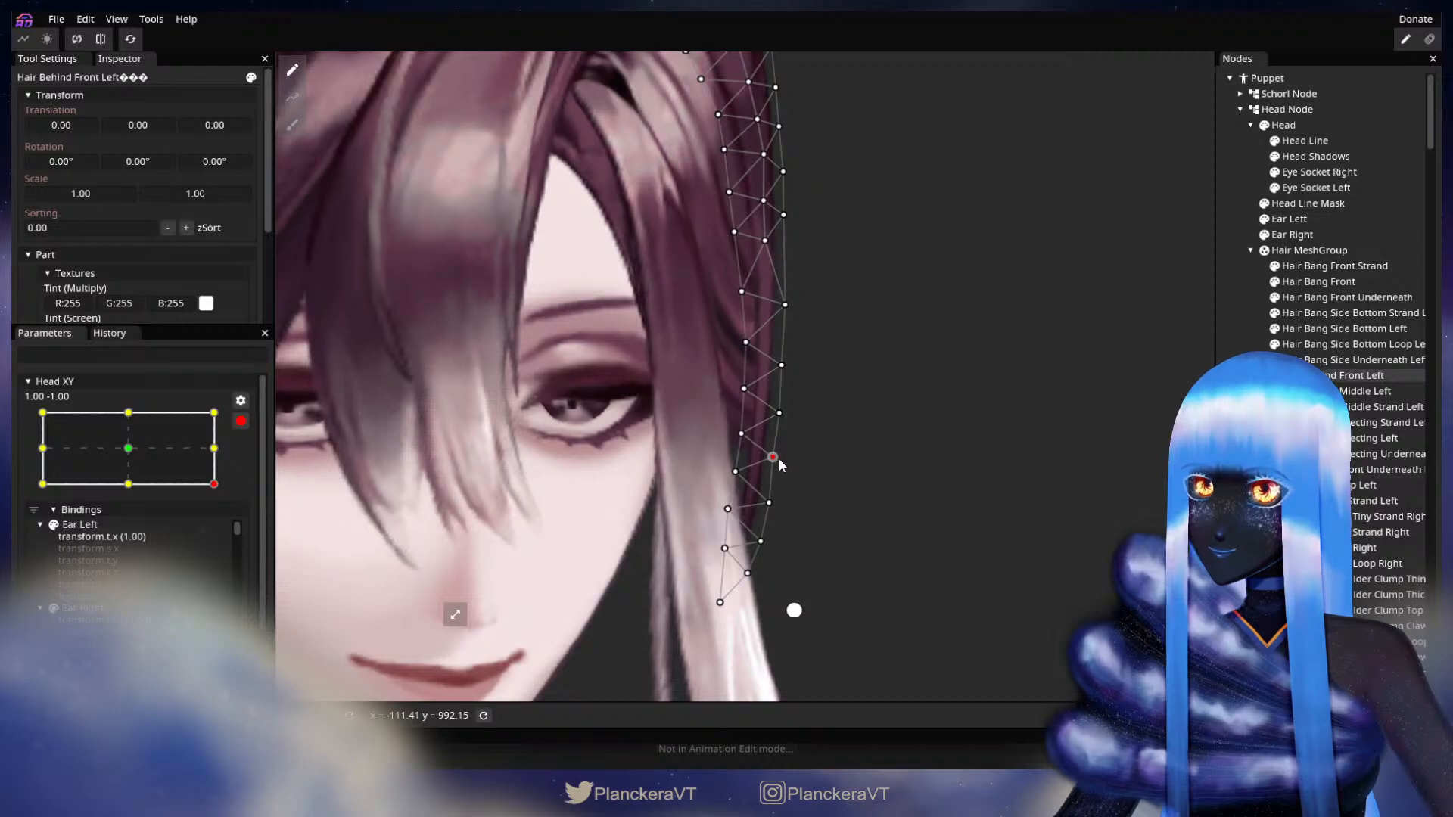
pyautogui.moveTo(770, 503); pyautogui.dragTo(764, 503)
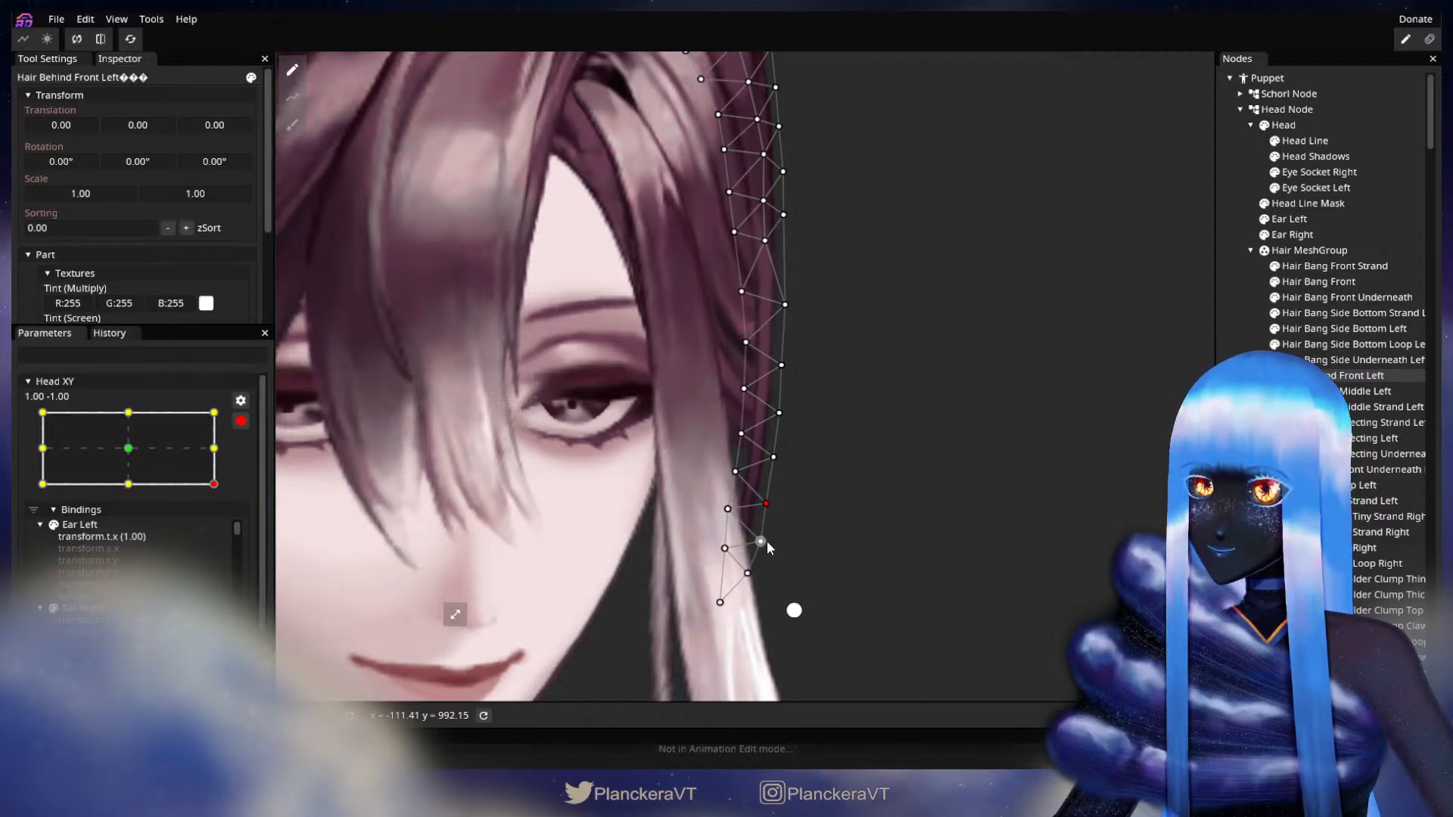
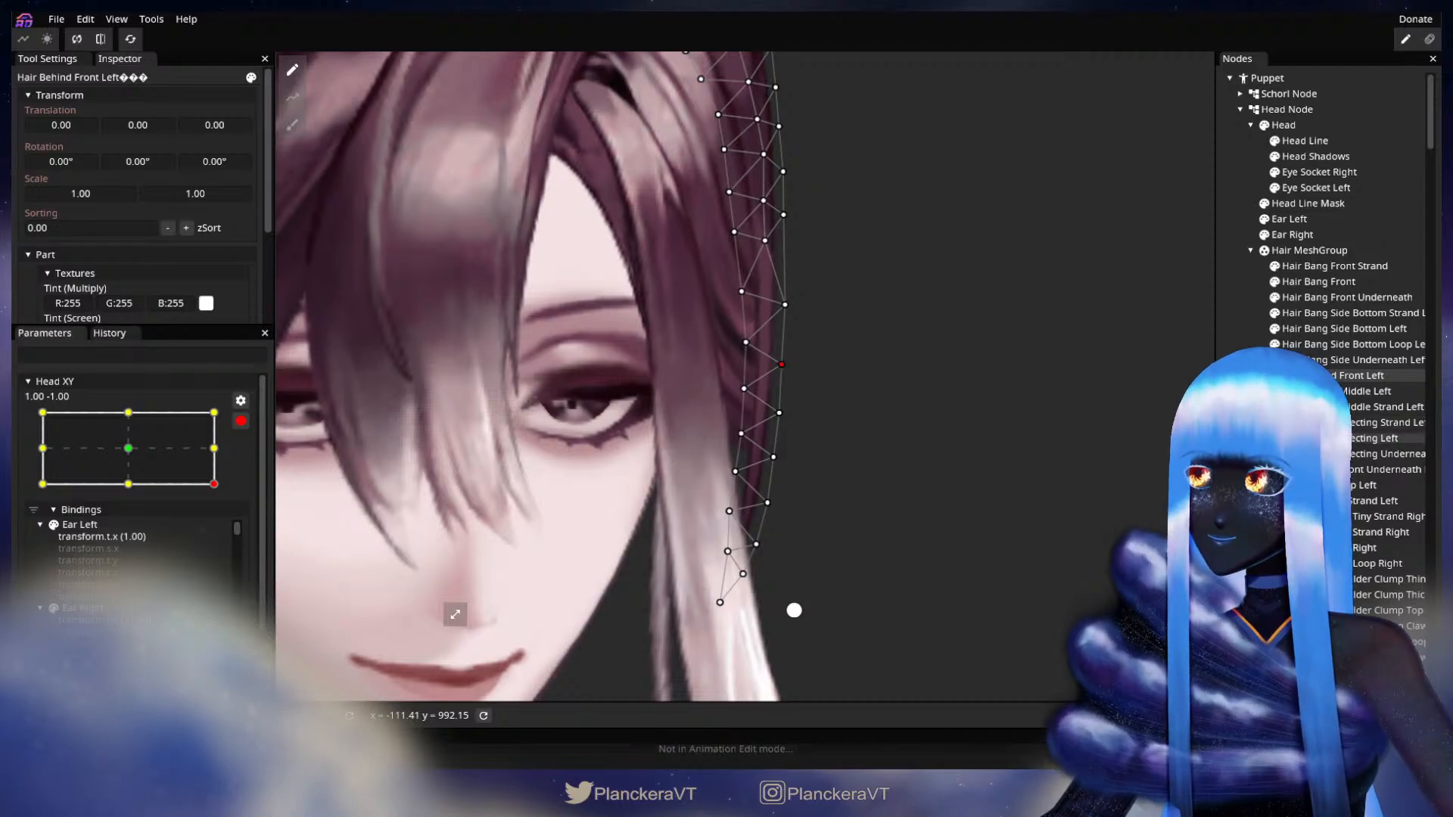
# Deselect the mesh, disarm Head XY and check the side hair outline while moving the parameter around 1.00, -1.00.
pyautogui.click(896, 478)
pyautogui.scroll(-5, 897, 485)
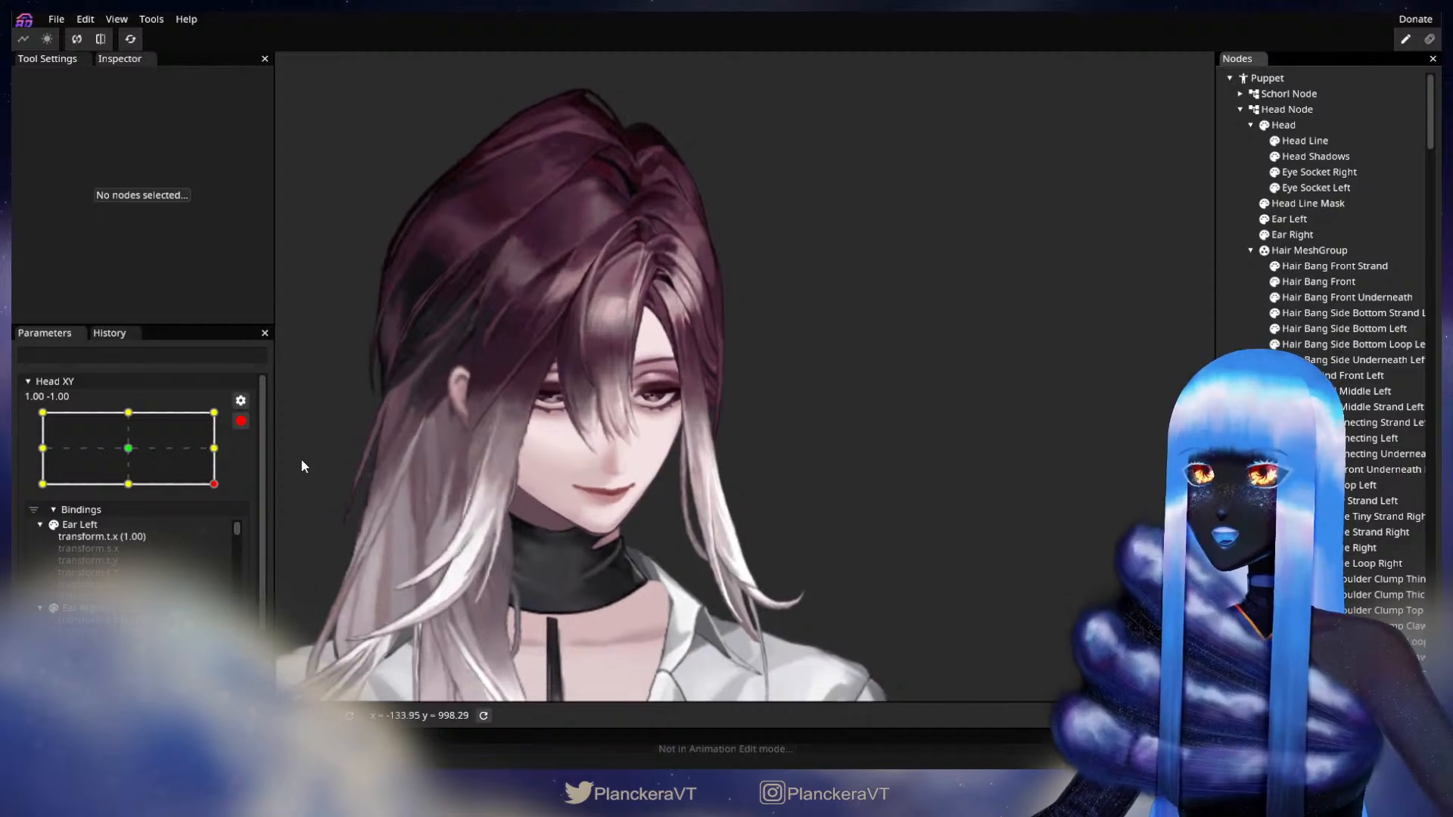
pyautogui.click(240, 421)
pyautogui.moveTo(225, 527); pyautogui.dragTo(255, 533)
pyautogui.scroll(3, 439, 534)
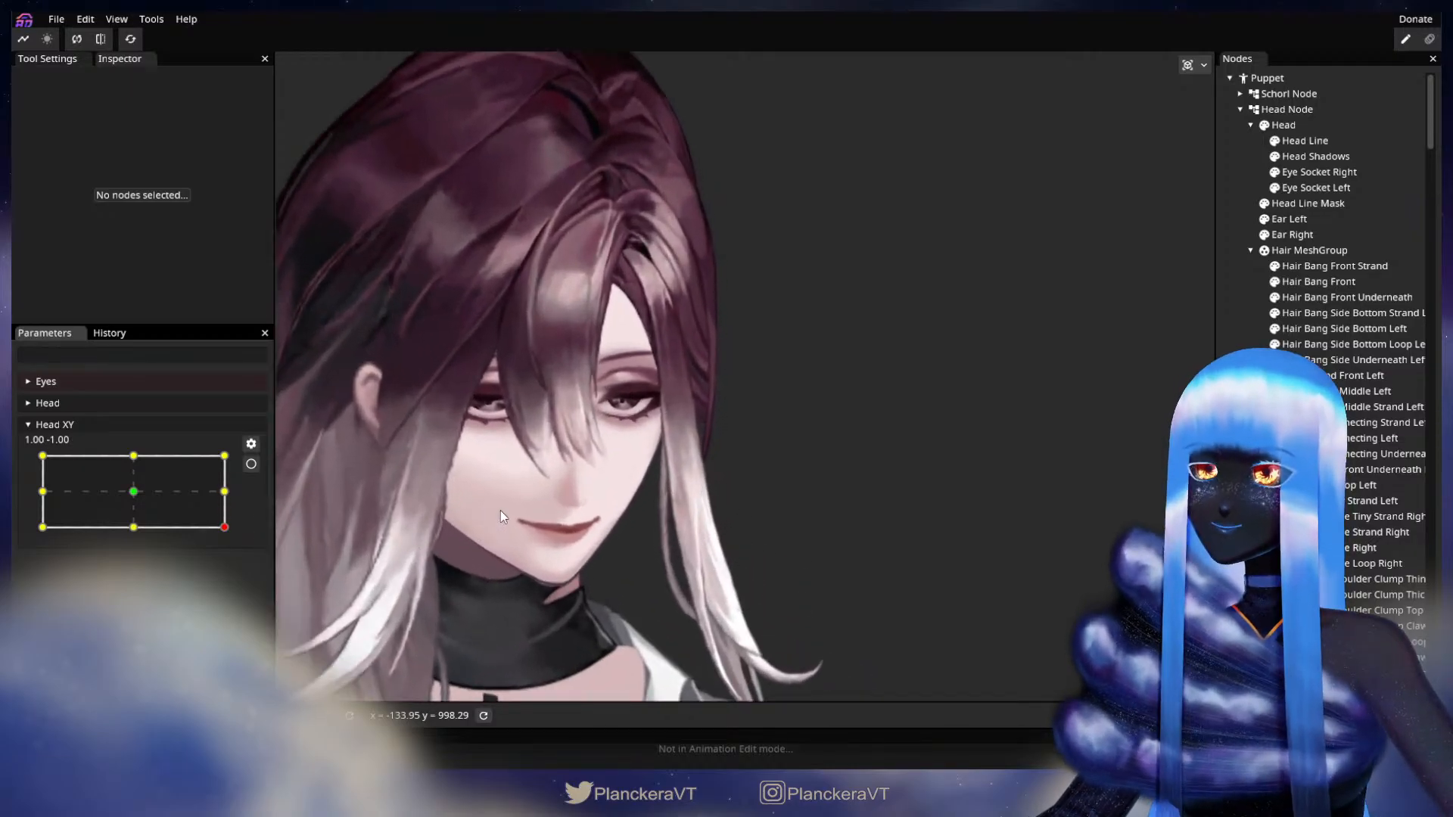
pyautogui.scroll(5, 505, 510)
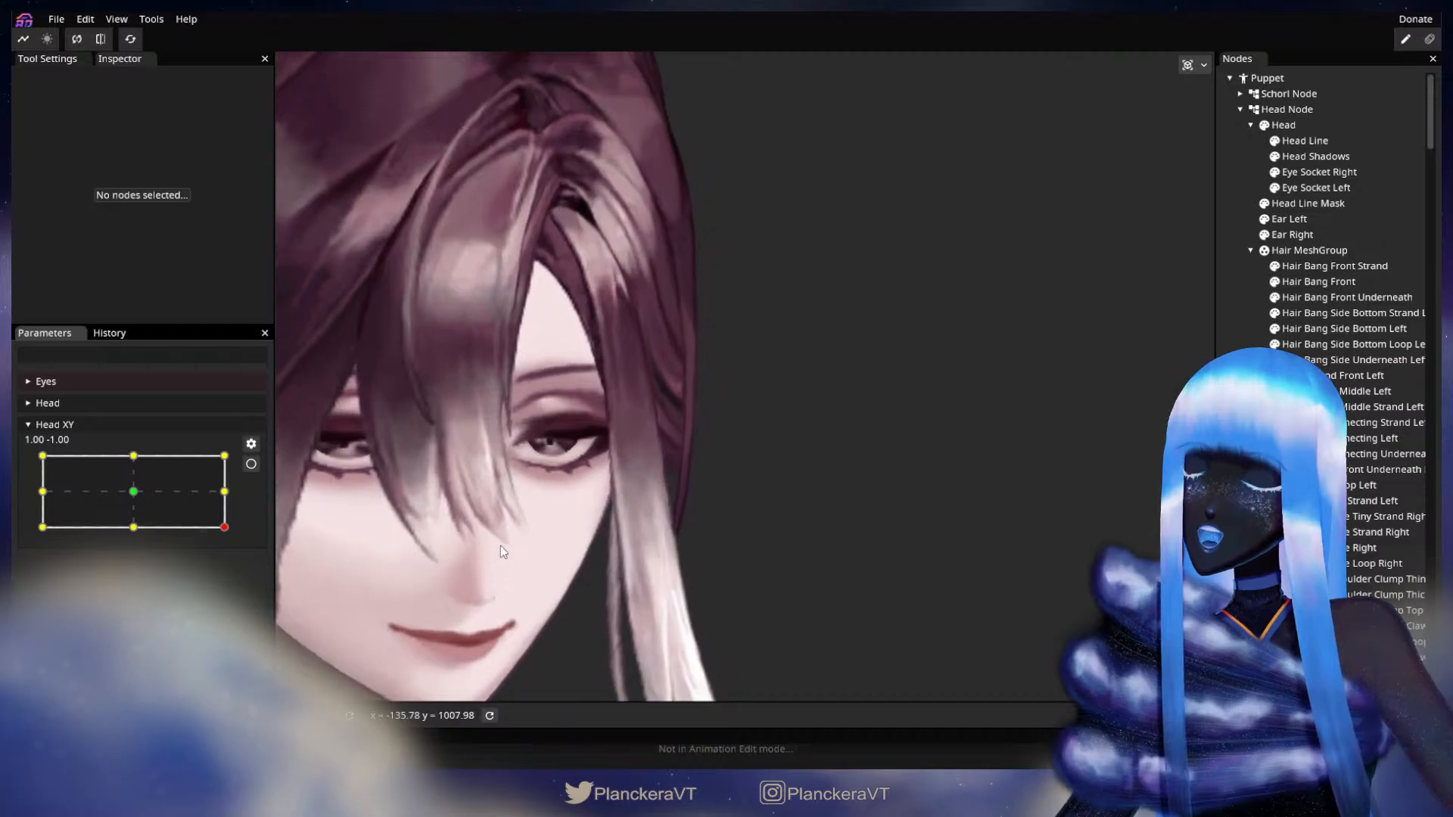
pyautogui.moveTo(224, 527)
pyautogui.mouseDown()
pyautogui.moveTo(229, 500)
pyautogui.moveTo(231, 537)
pyautogui.moveTo(233, 492)
pyautogui.moveTo(253, 525)
pyautogui.mouseUp()
pyautogui.click(251, 464)
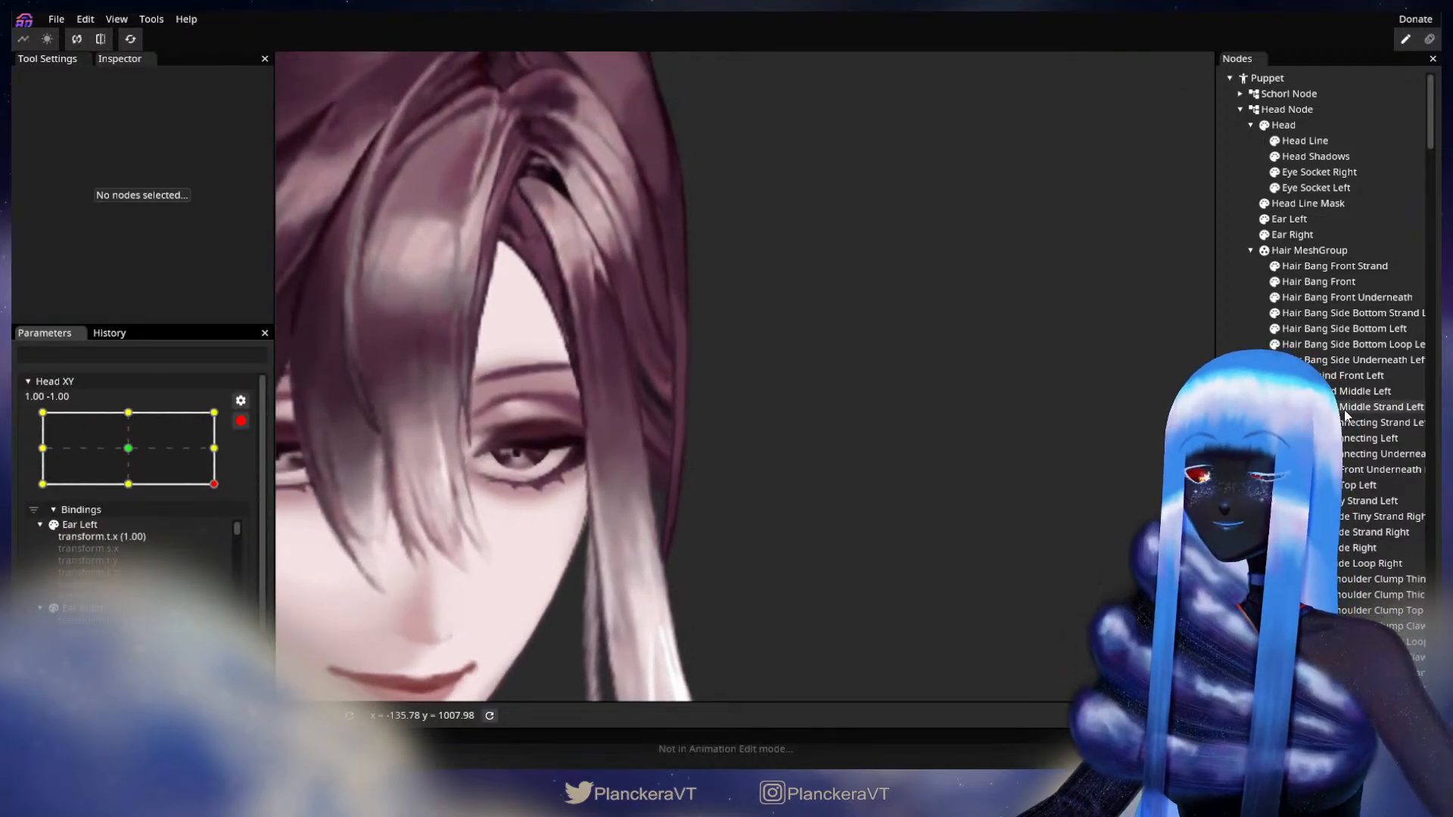
pyautogui.click(242, 421)
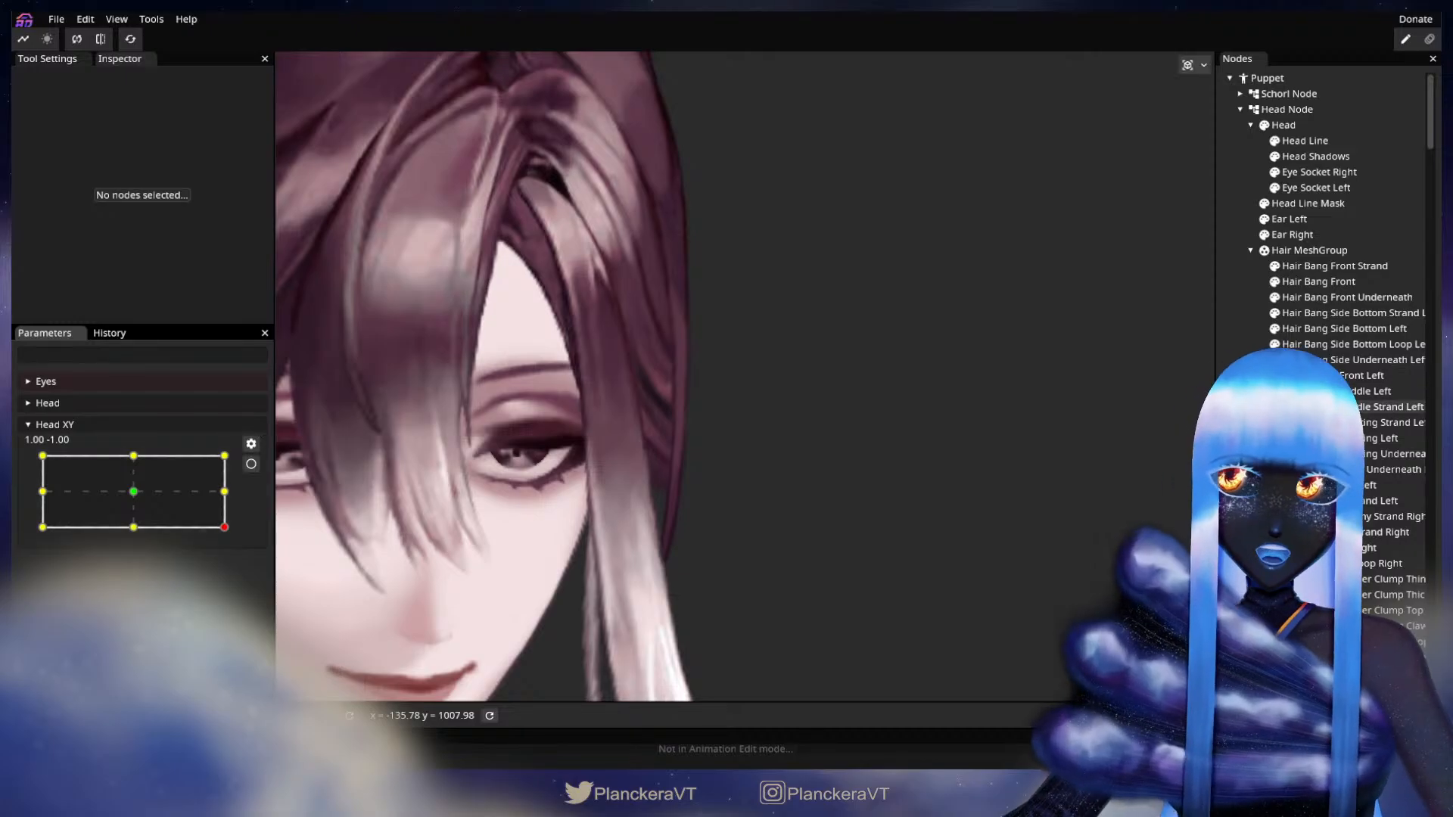
# Select Hair Side Connecting Left, arm Head XY at 1.00, -1.00 and slightly nudge a vertex just above the mesh's lower tip.
pyautogui.click(1336, 438)
pyautogui.scroll(2, 669, 483)
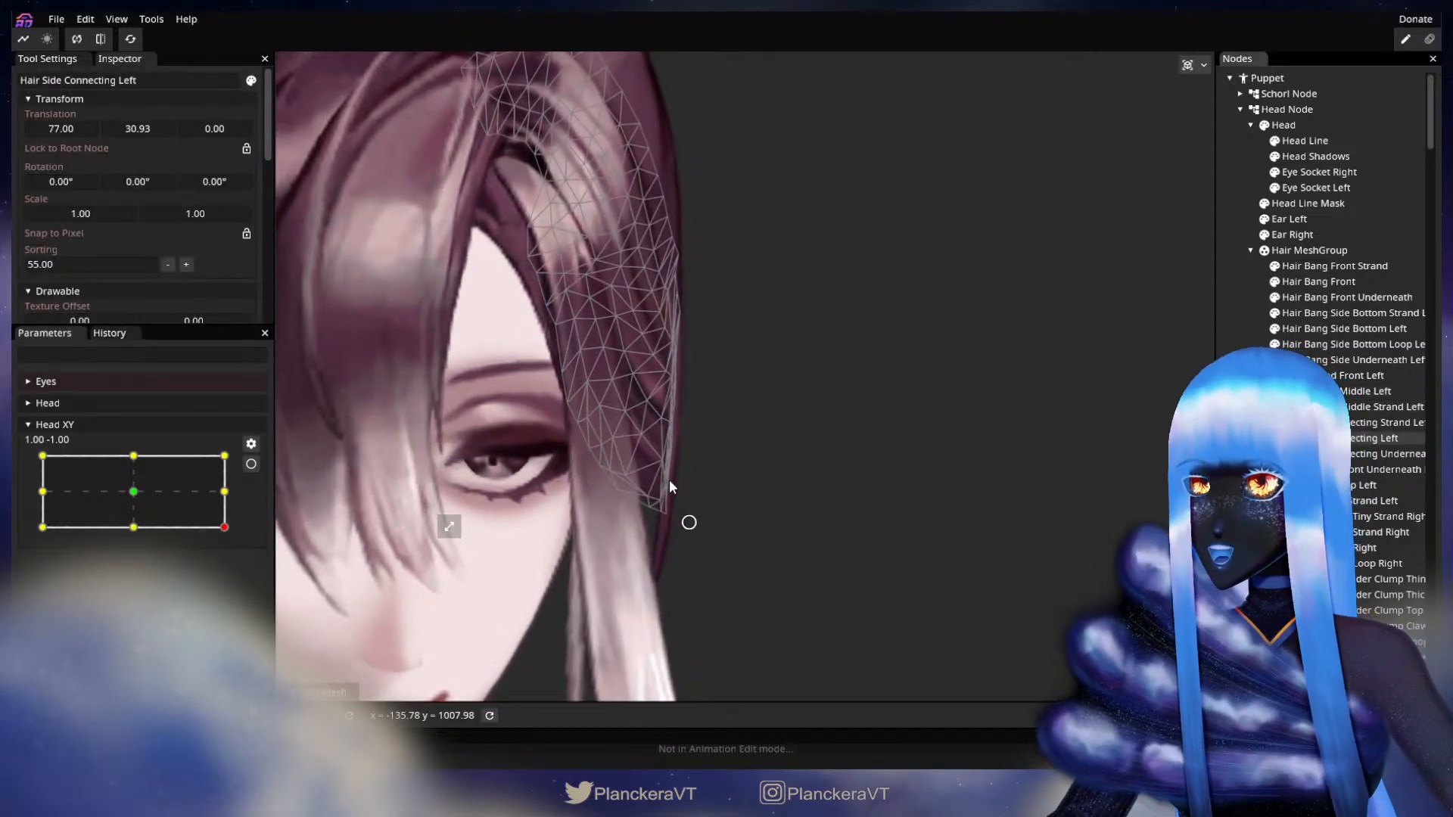
pyautogui.moveTo(217, 527)
pyautogui.mouseDown()
pyautogui.moveTo(237, 489)
pyautogui.moveTo(239, 533)
pyautogui.mouseUp()
pyautogui.click(252, 465)
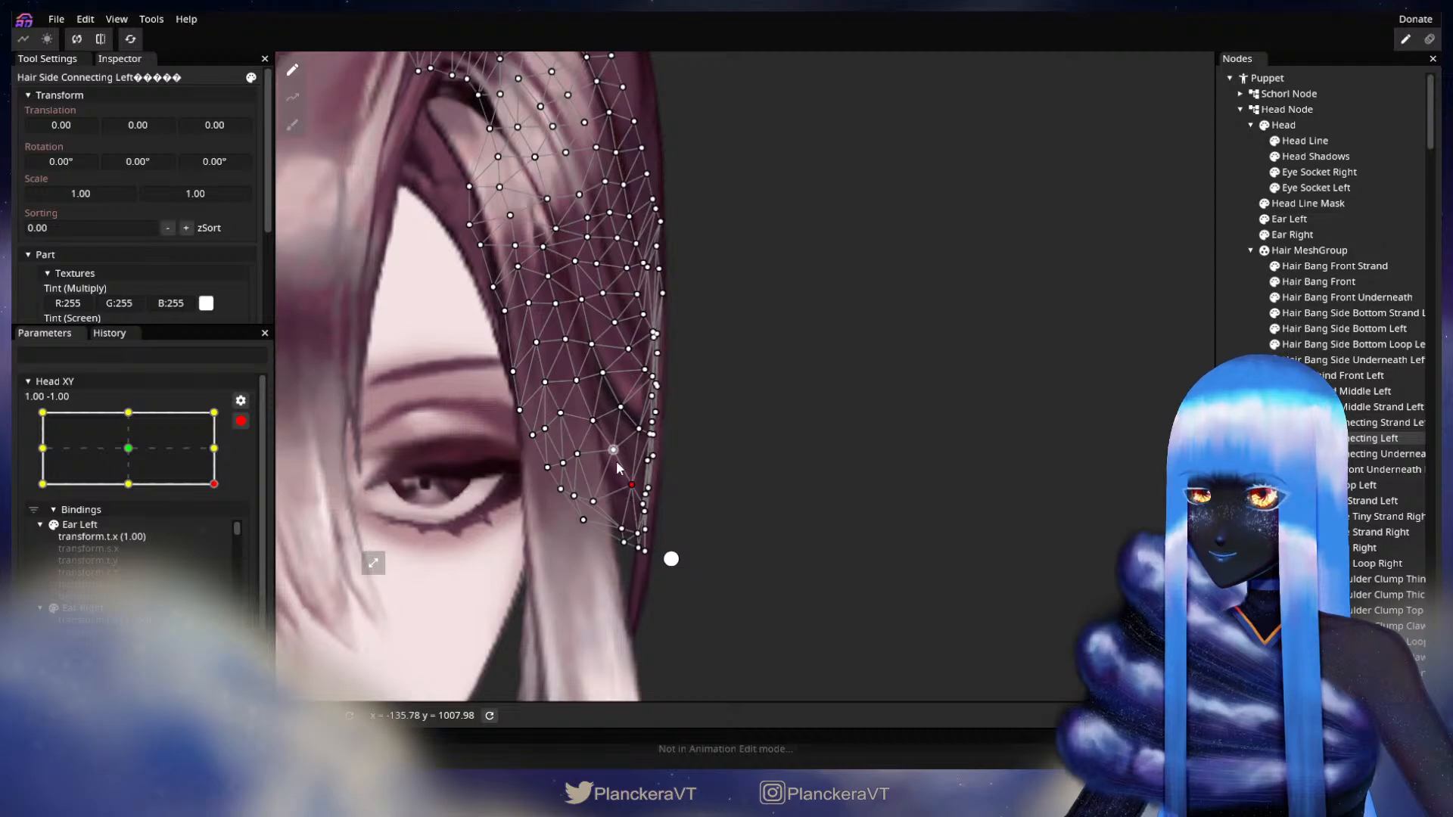
pyautogui.click(631, 486)
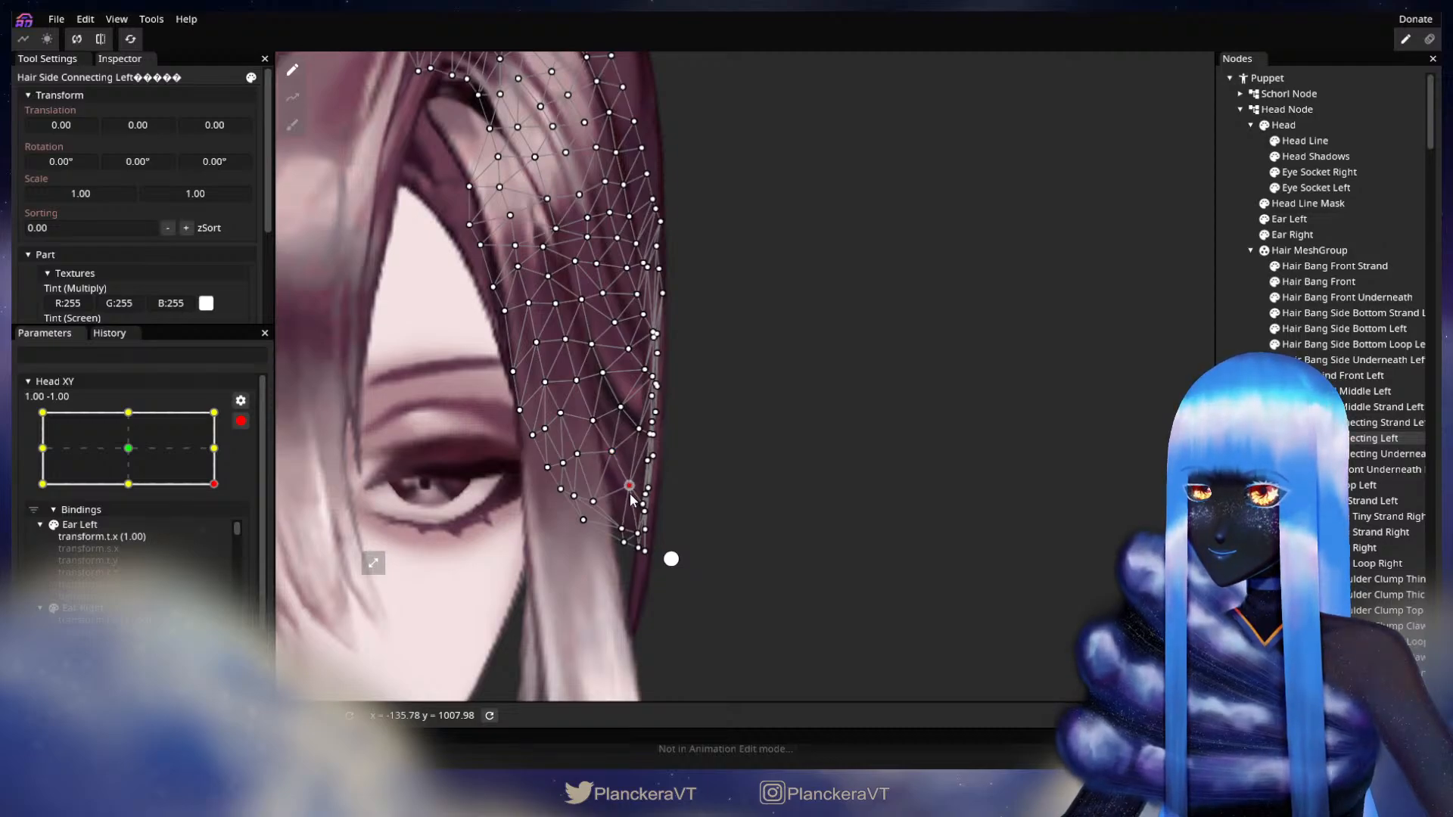
pyautogui.press('Escape')
pyautogui.scroll(-3, 697, 578)
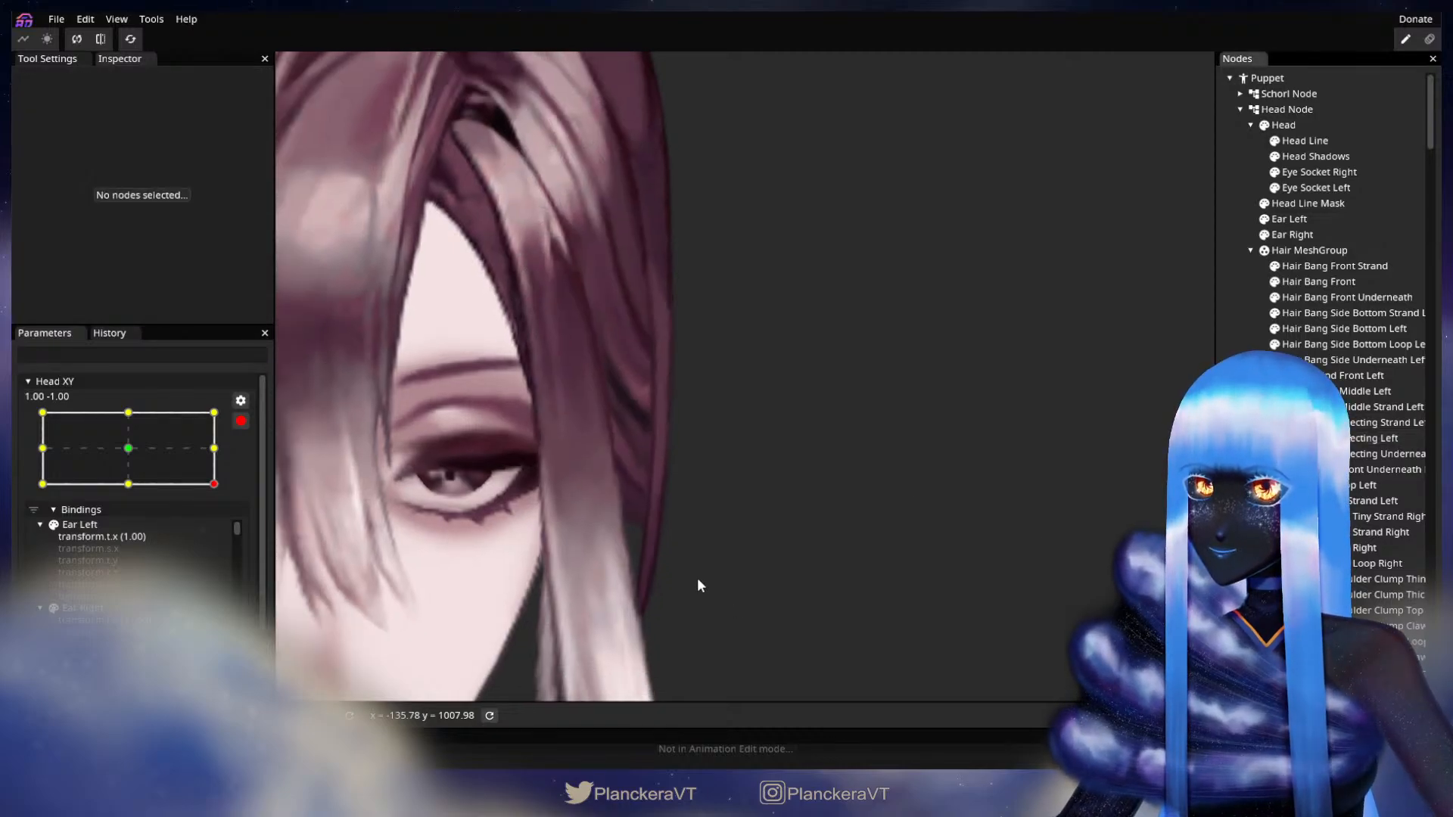
# Test Head XY around 1.00, -1.00, re-arm it and adjust Hair Side Connecting Left's vertices just above the lower tip.
pyautogui.click(241, 421)
pyautogui.moveTo(224, 528)
pyautogui.mouseDown()
pyautogui.moveTo(229, 500)
pyautogui.moveTo(239, 531)
pyautogui.moveTo(243, 488)
pyautogui.moveTo(248, 533)
pyautogui.mouseUp()
pyautogui.click(251, 464)
pyautogui.scroll(2, 769, 540)
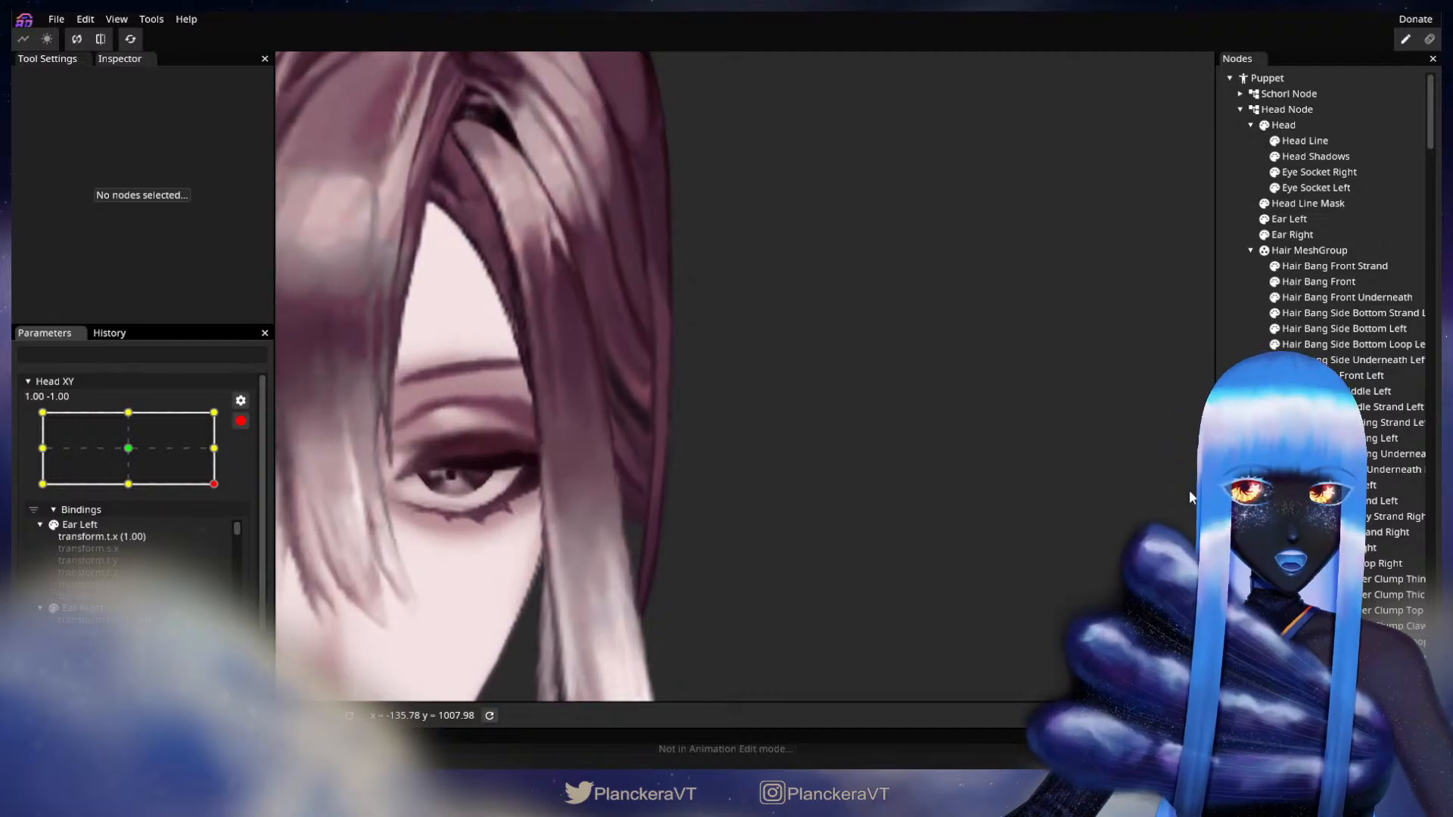
pyautogui.click(628, 484)
pyautogui.scroll(2, 606, 579)
pyautogui.moveTo(856, 549); pyautogui.dragTo(924, 503)
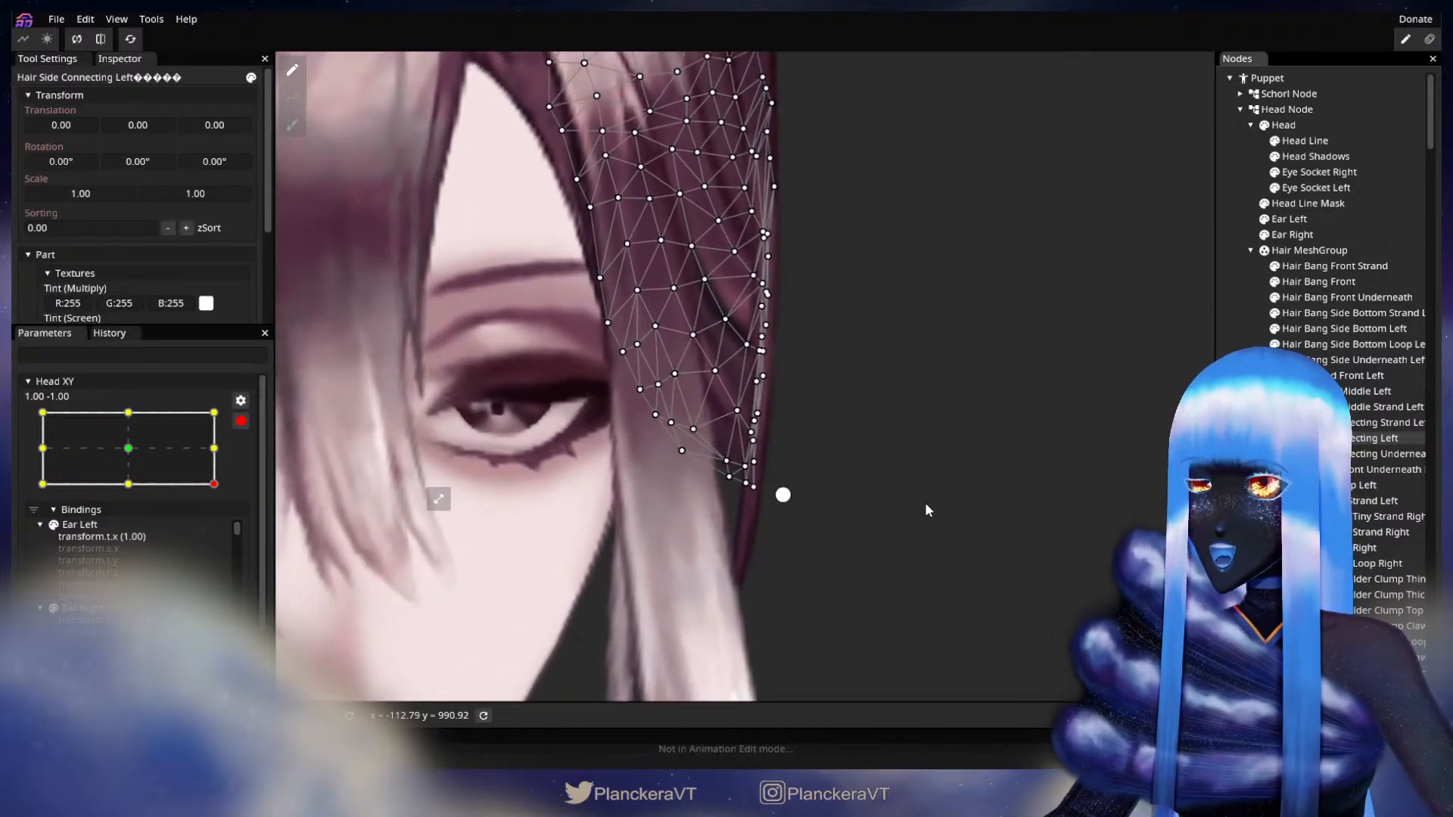
pyautogui.scroll(3, 924, 502)
pyautogui.moveTo(731, 424); pyautogui.dragTo(737, 497)
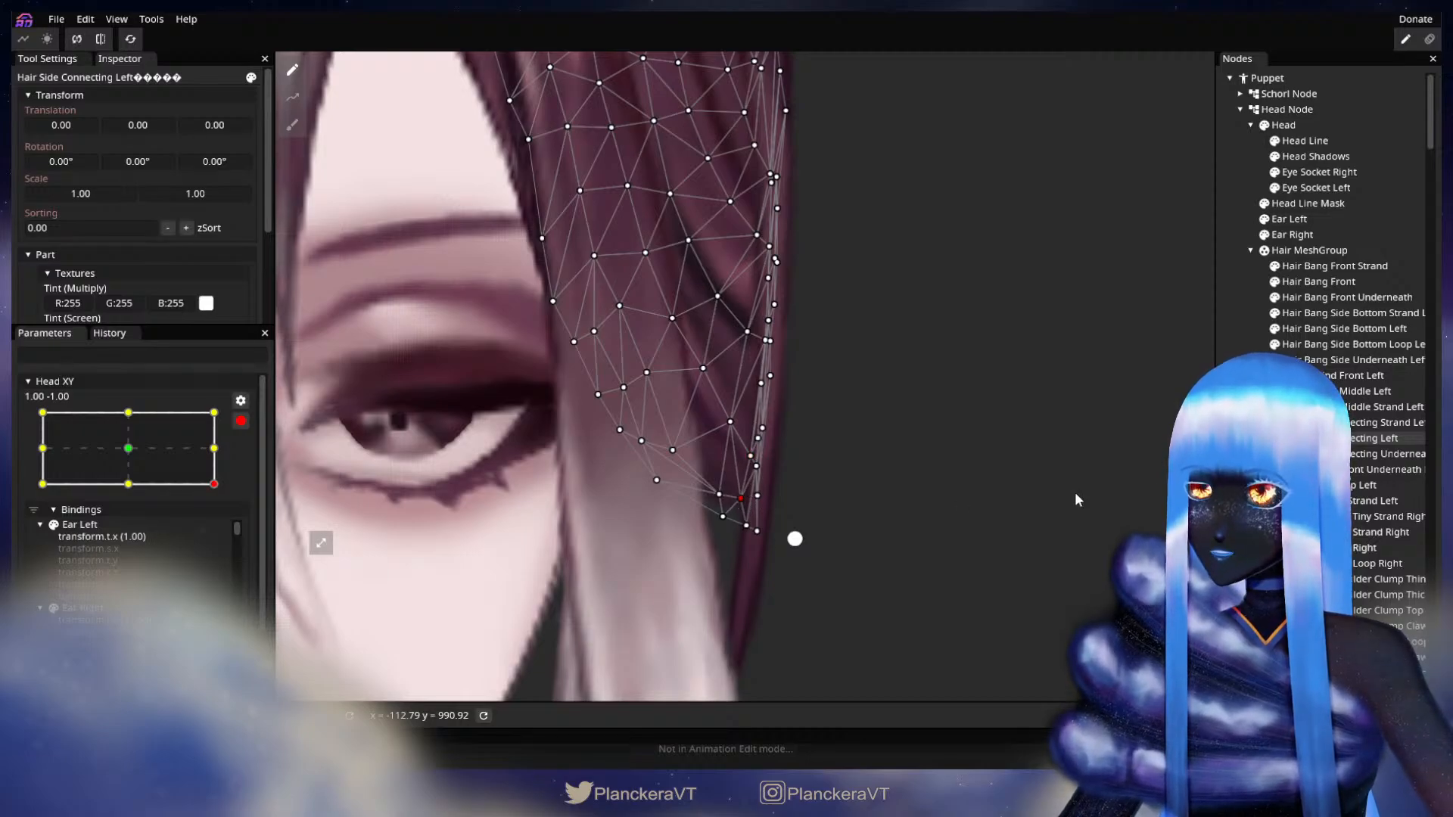
pyautogui.click(794, 539)
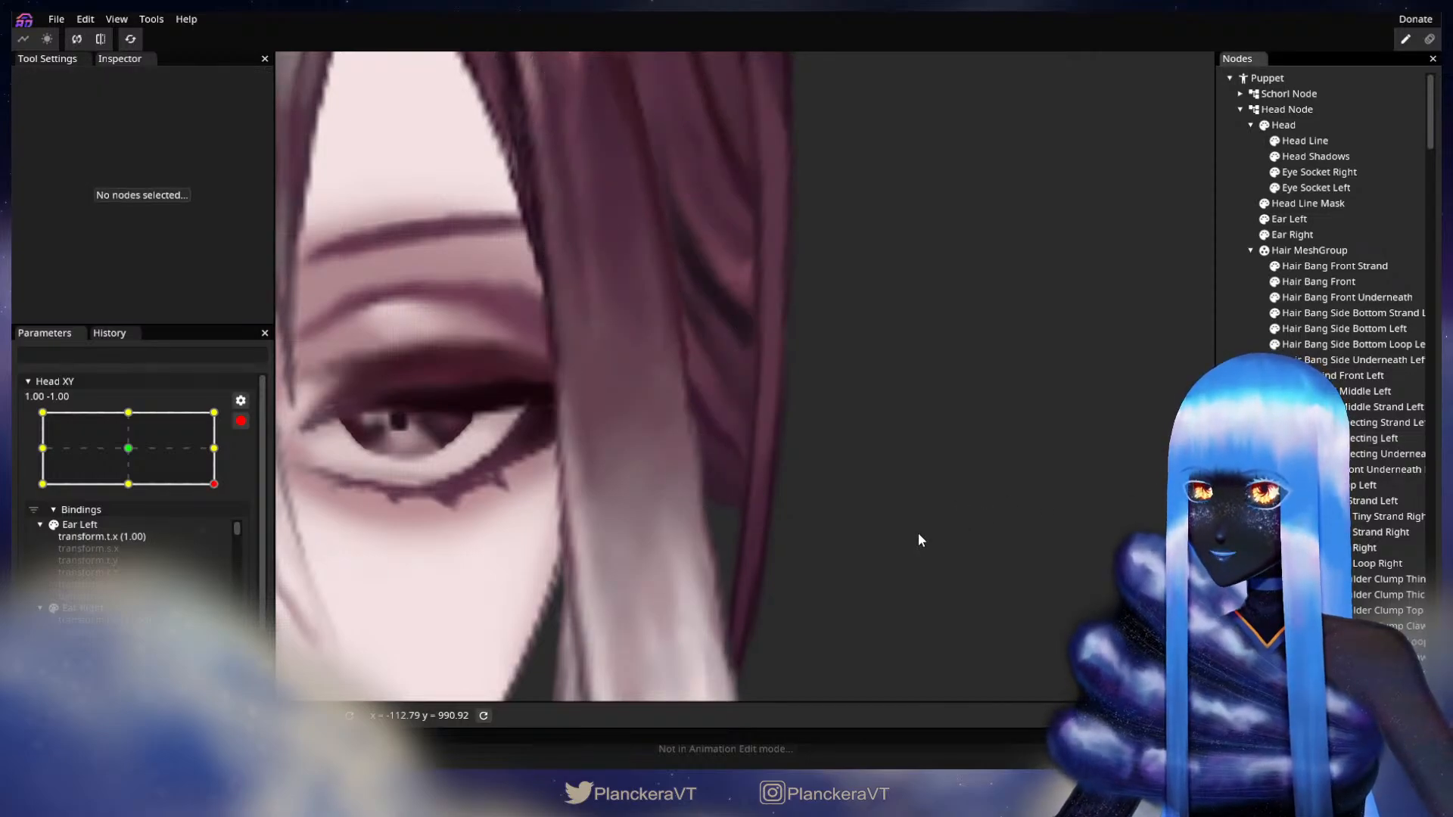
# Reselect Hair Side Connecting Left and fine-tune the vertices around its lower tip and outer edge.
pyautogui.scroll(-1, 1320, 378)
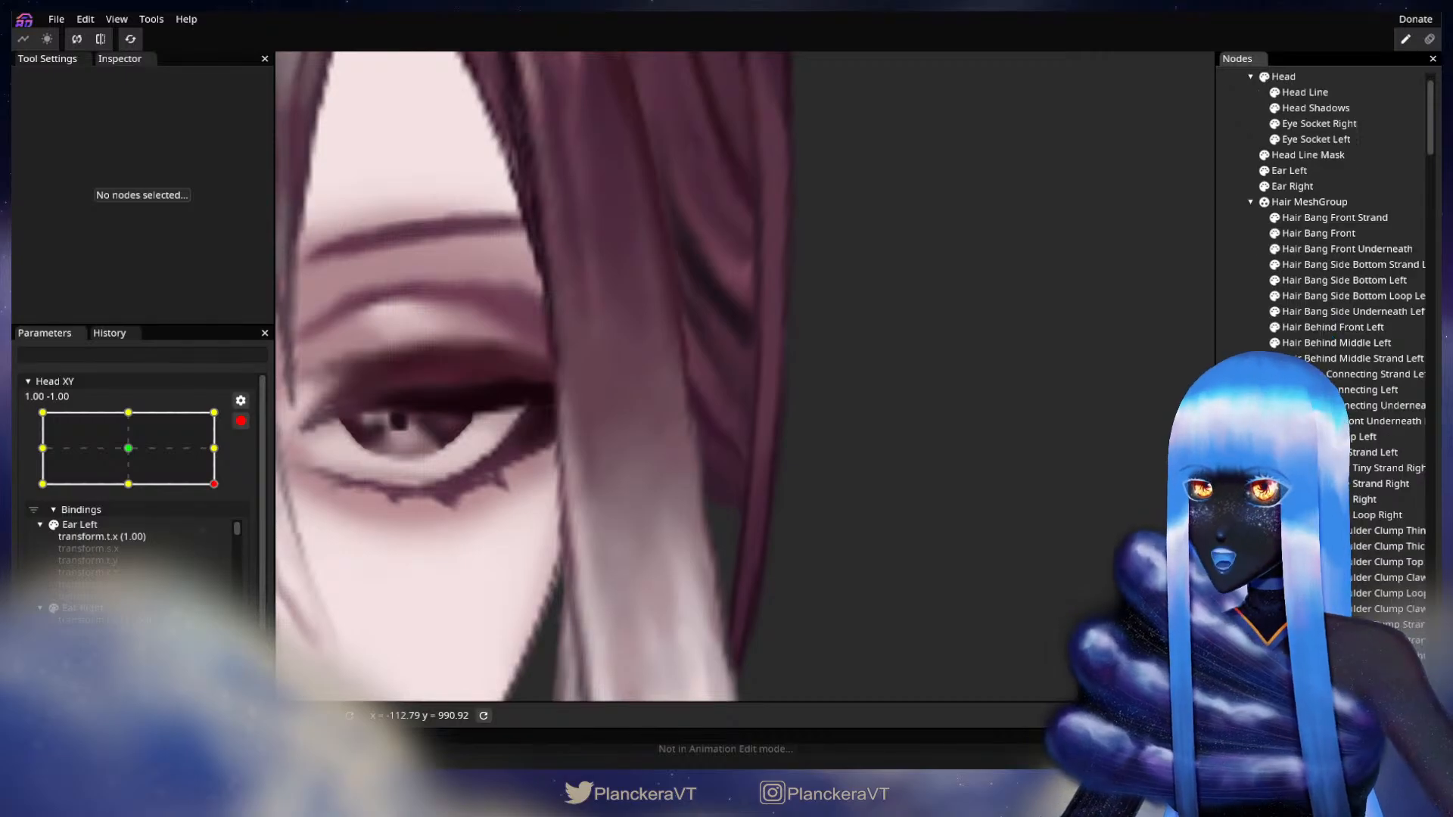
pyautogui.scroll(1, 778, 489)
pyautogui.moveTo(779, 490); pyautogui.dragTo(737, 496)
pyautogui.click(698, 505)
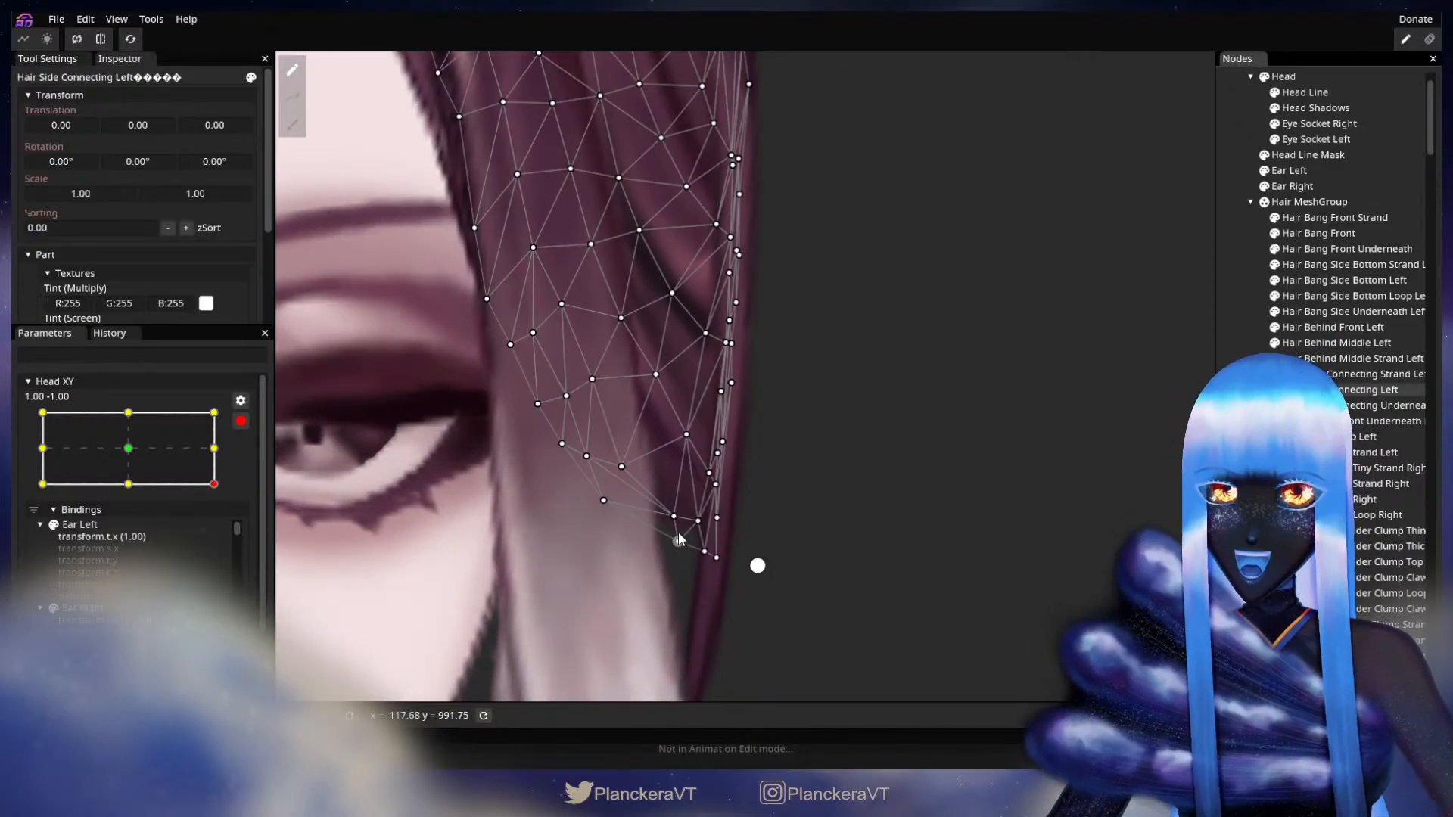
pyautogui.click(683, 438)
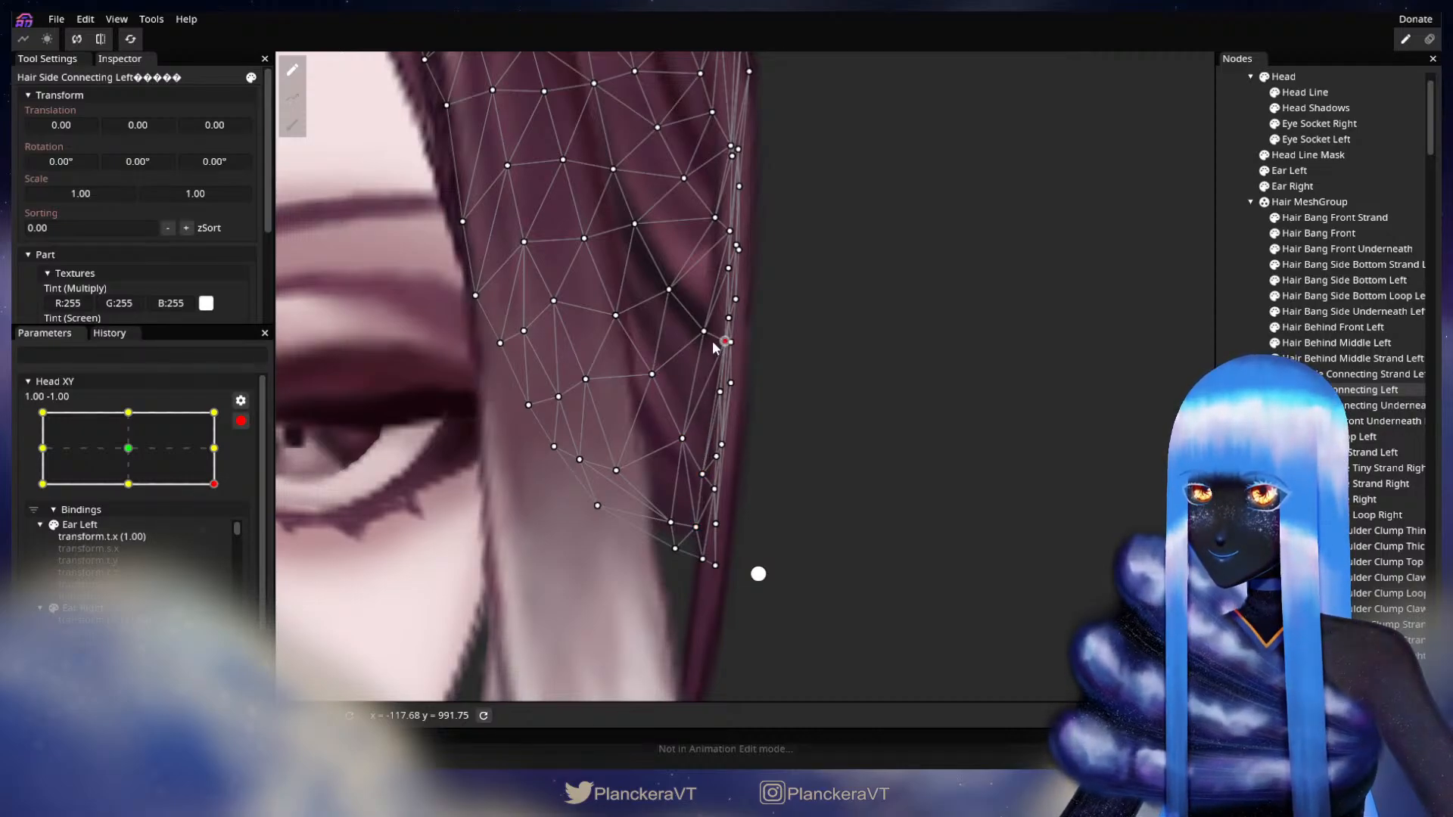
# Adjust Hair Side Connecting Left's inner vertices just above its lower tip, then deselect the mesh to check the shape.
pyautogui.click(682, 440)
pyautogui.moveTo(670, 524)
pyautogui.mouseDown()
pyautogui.moveTo(657, 514)
pyautogui.moveTo(680, 521)
pyautogui.mouseUp()
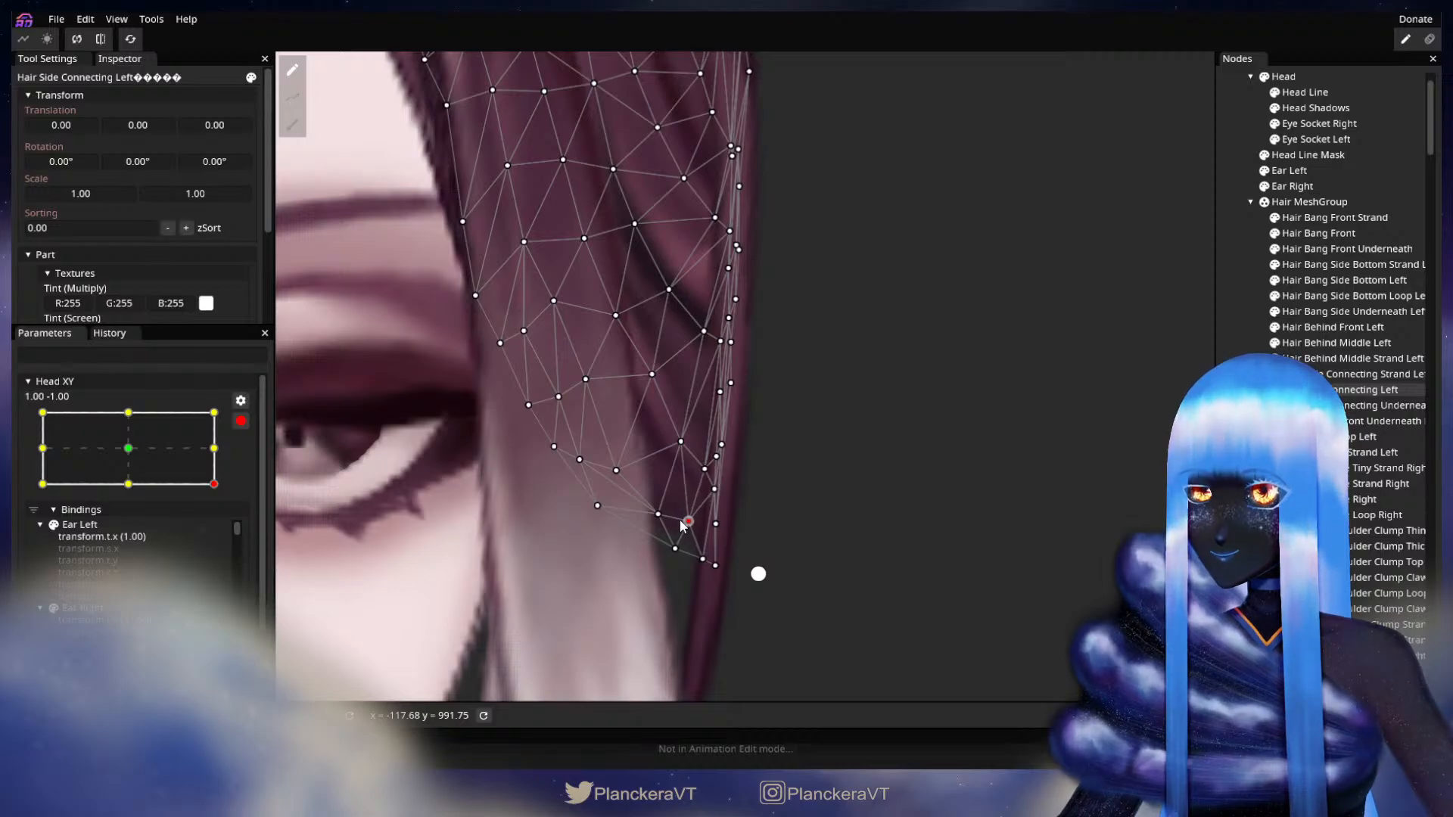
pyautogui.click(684, 440)
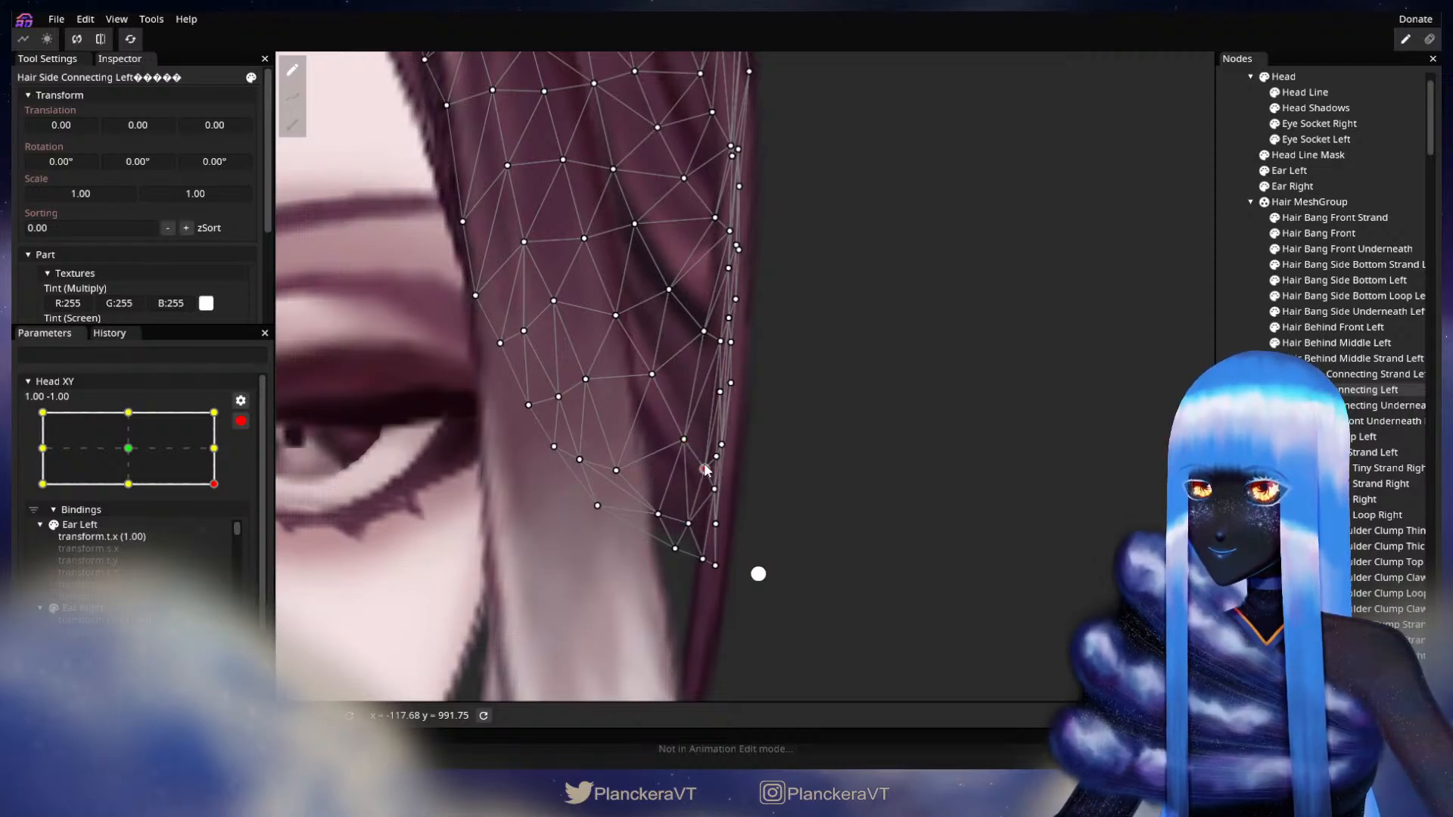
pyautogui.click(706, 467)
pyautogui.click(1230, 475)
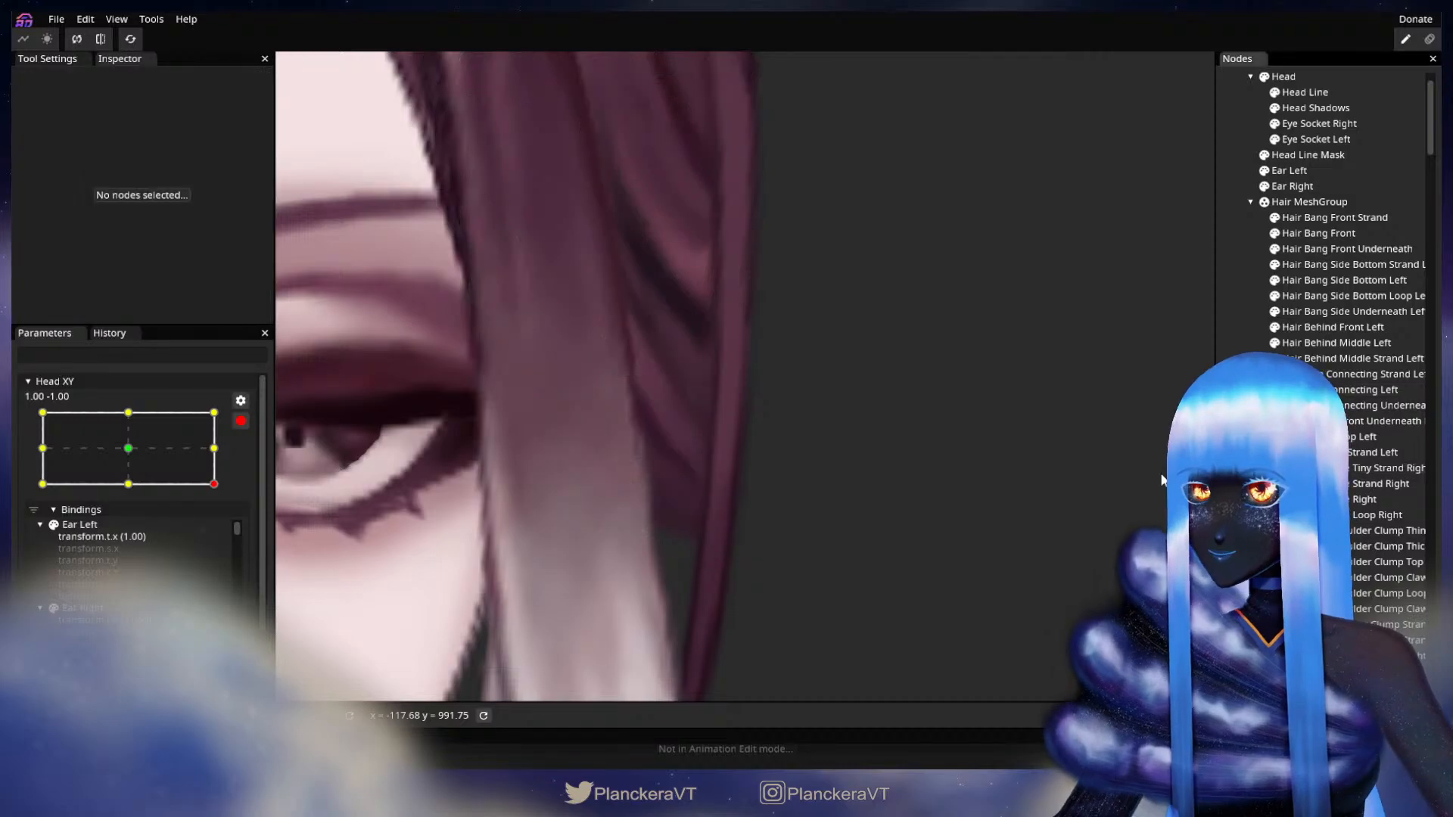
# Reselect Hair Side Connecting Left, move its lower outer-edge vertices outward and refine the neighbouring inner vertices, then deselect it.
pyautogui.click(1349, 393)
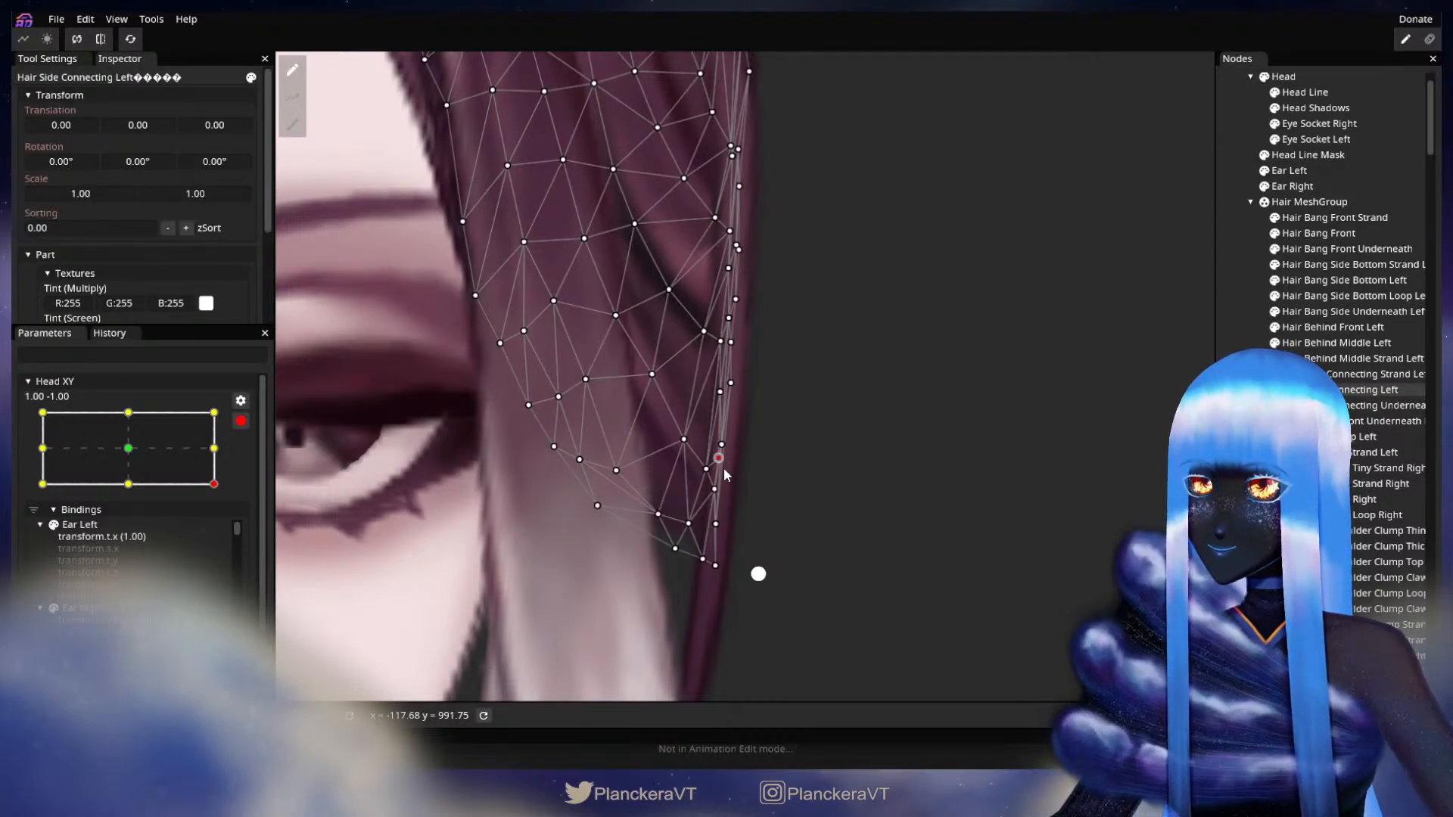
pyautogui.moveTo(722, 444); pyautogui.dragTo(724, 526)
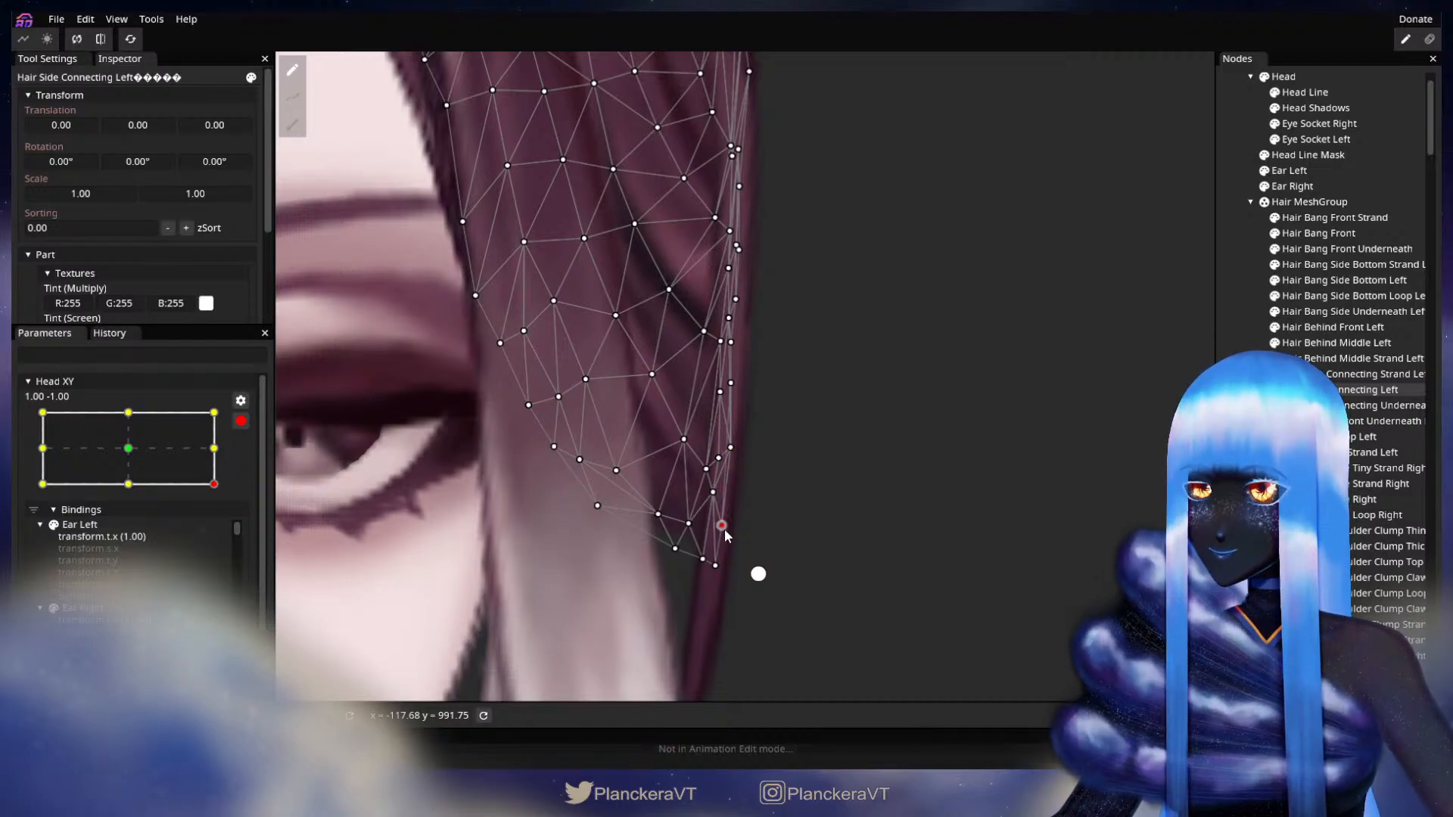
pyautogui.moveTo(707, 470); pyautogui.dragTo(704, 472)
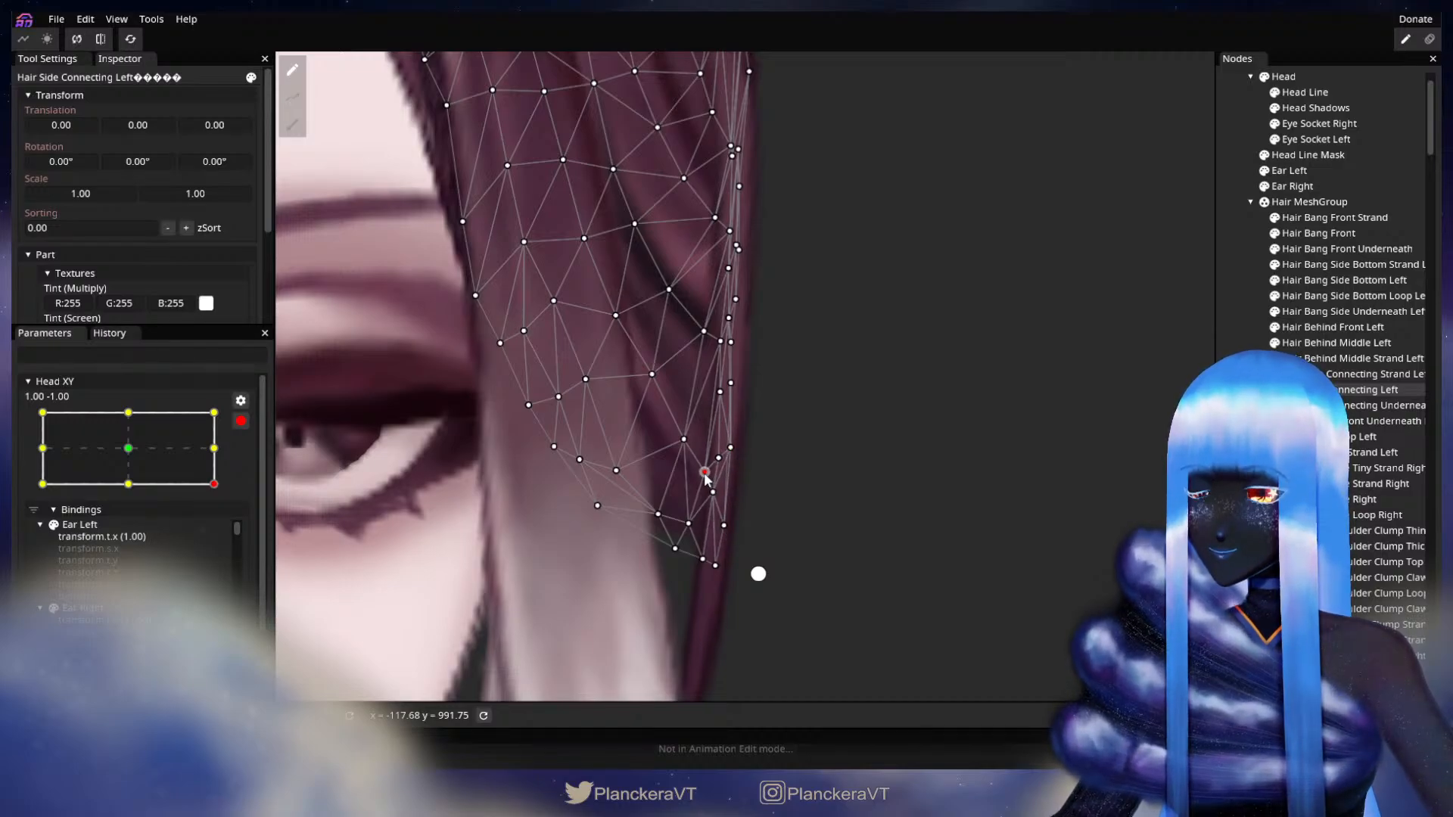
pyautogui.moveTo(617, 471); pyautogui.dragTo(707, 473)
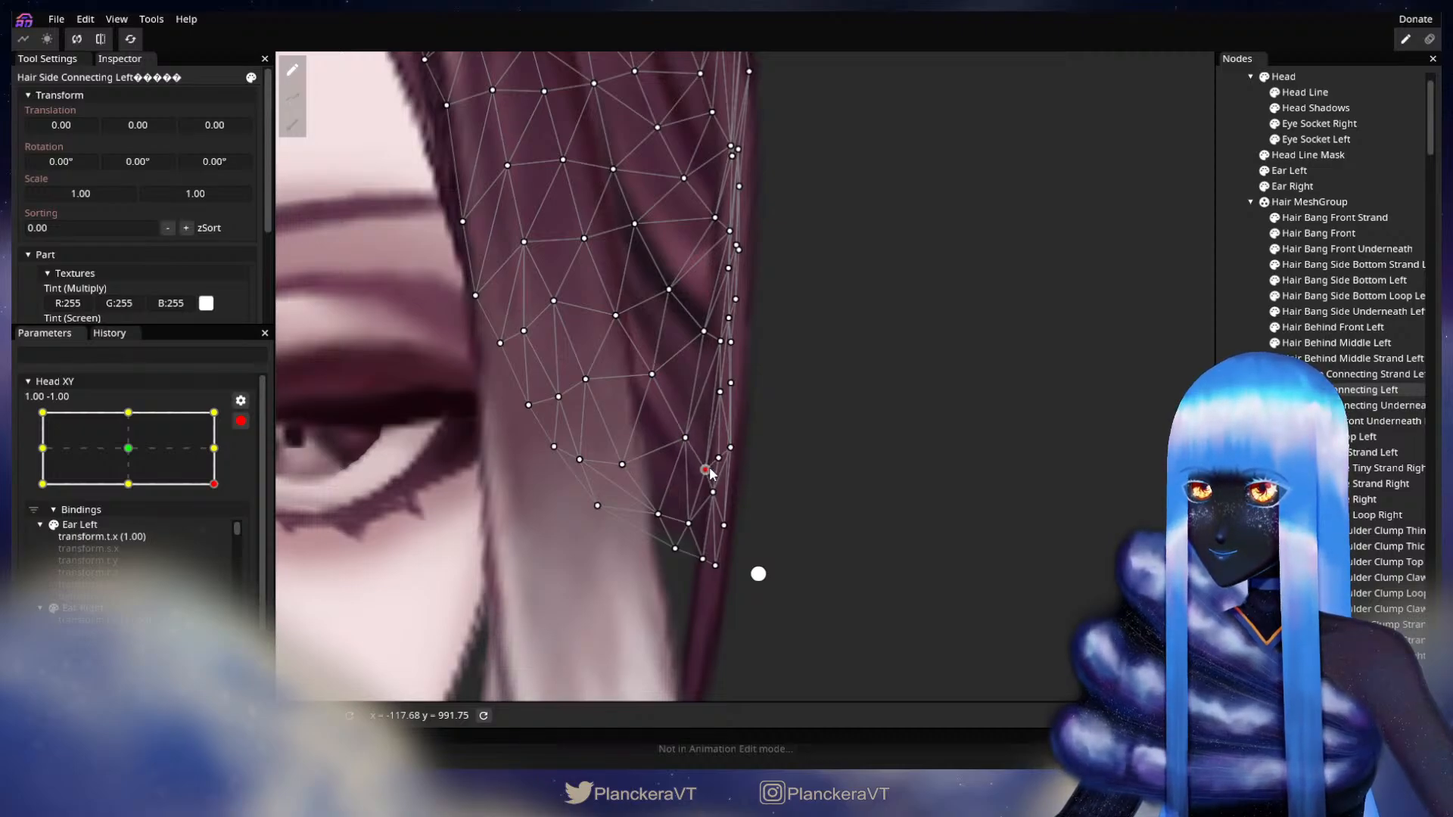
pyautogui.click(1309, 390)
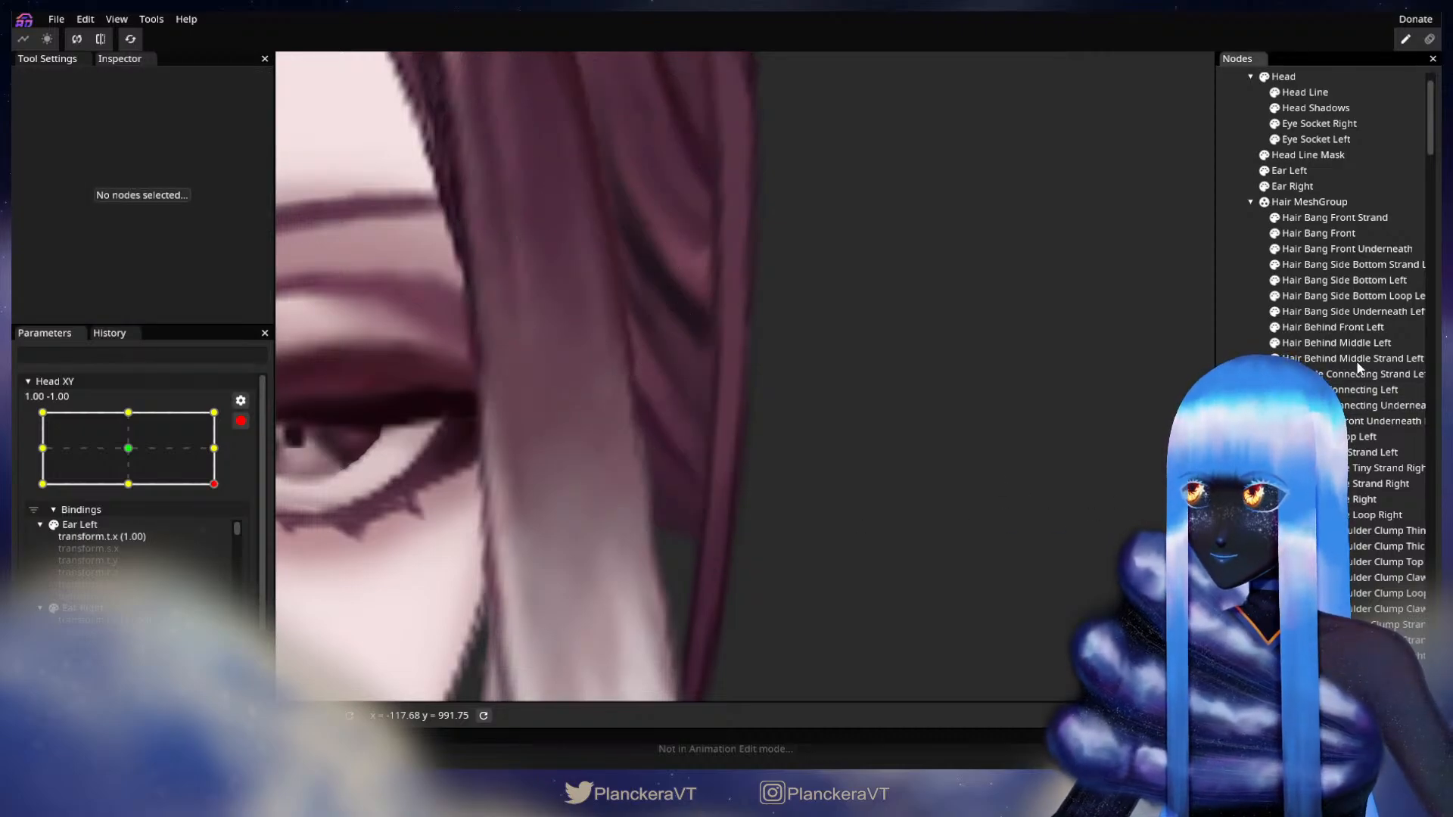
# Reselect Hair Side Connecting Left, nudge the inner vertices above its lower tip slightly and deselect it.
pyautogui.click(1363, 389)
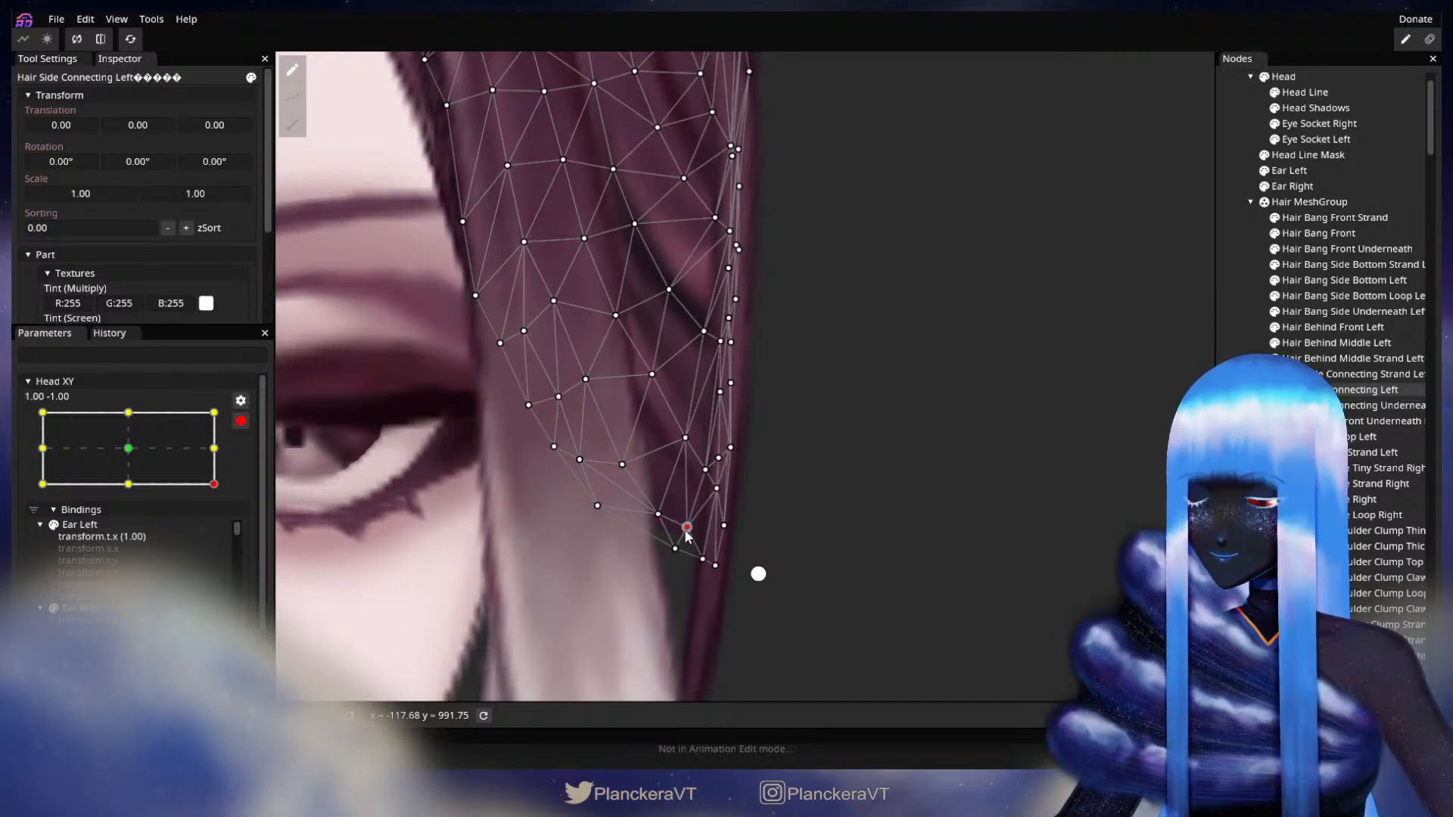
pyautogui.moveTo(711, 467); pyautogui.dragTo(710, 459)
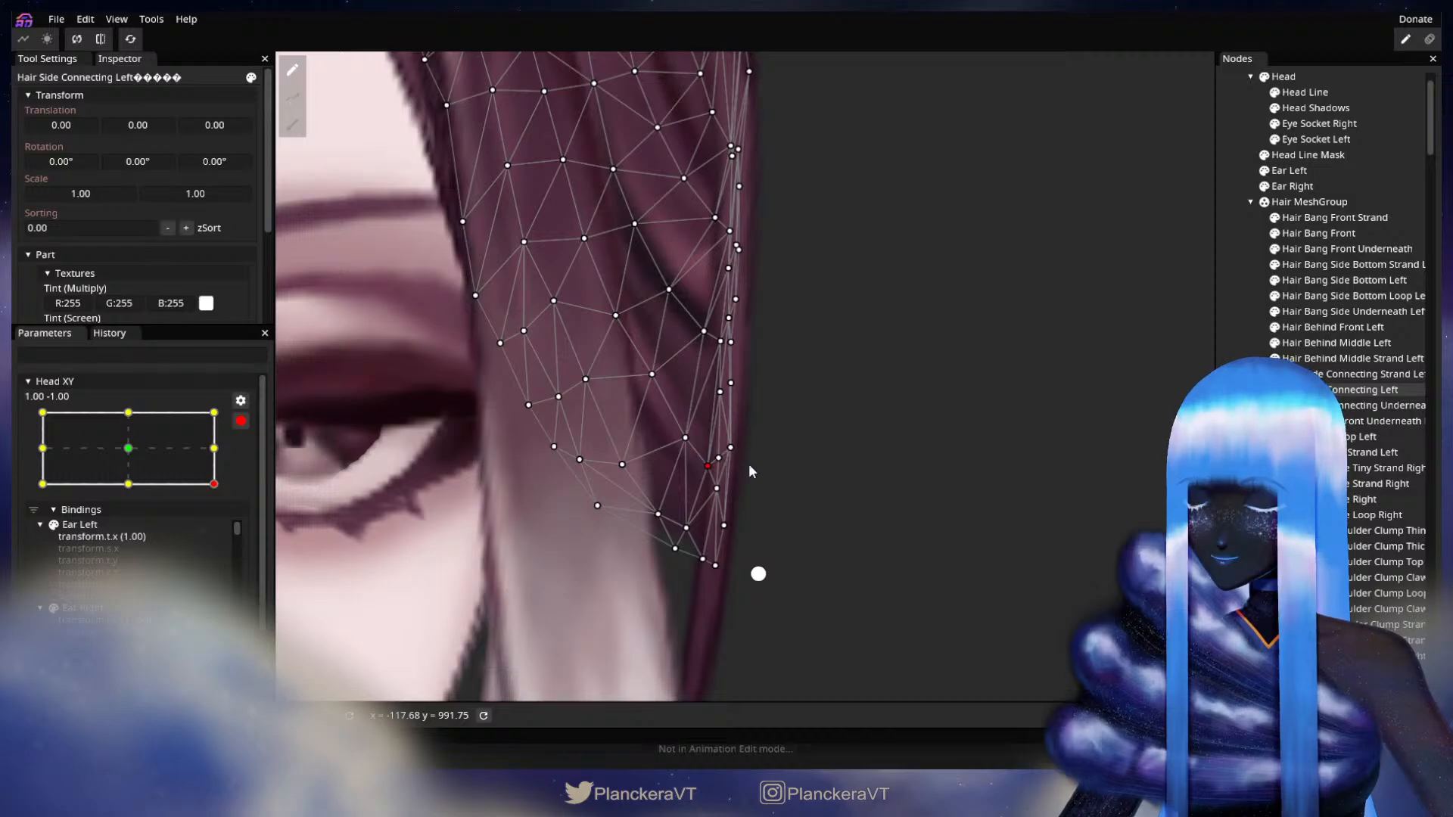
pyautogui.click(758, 573)
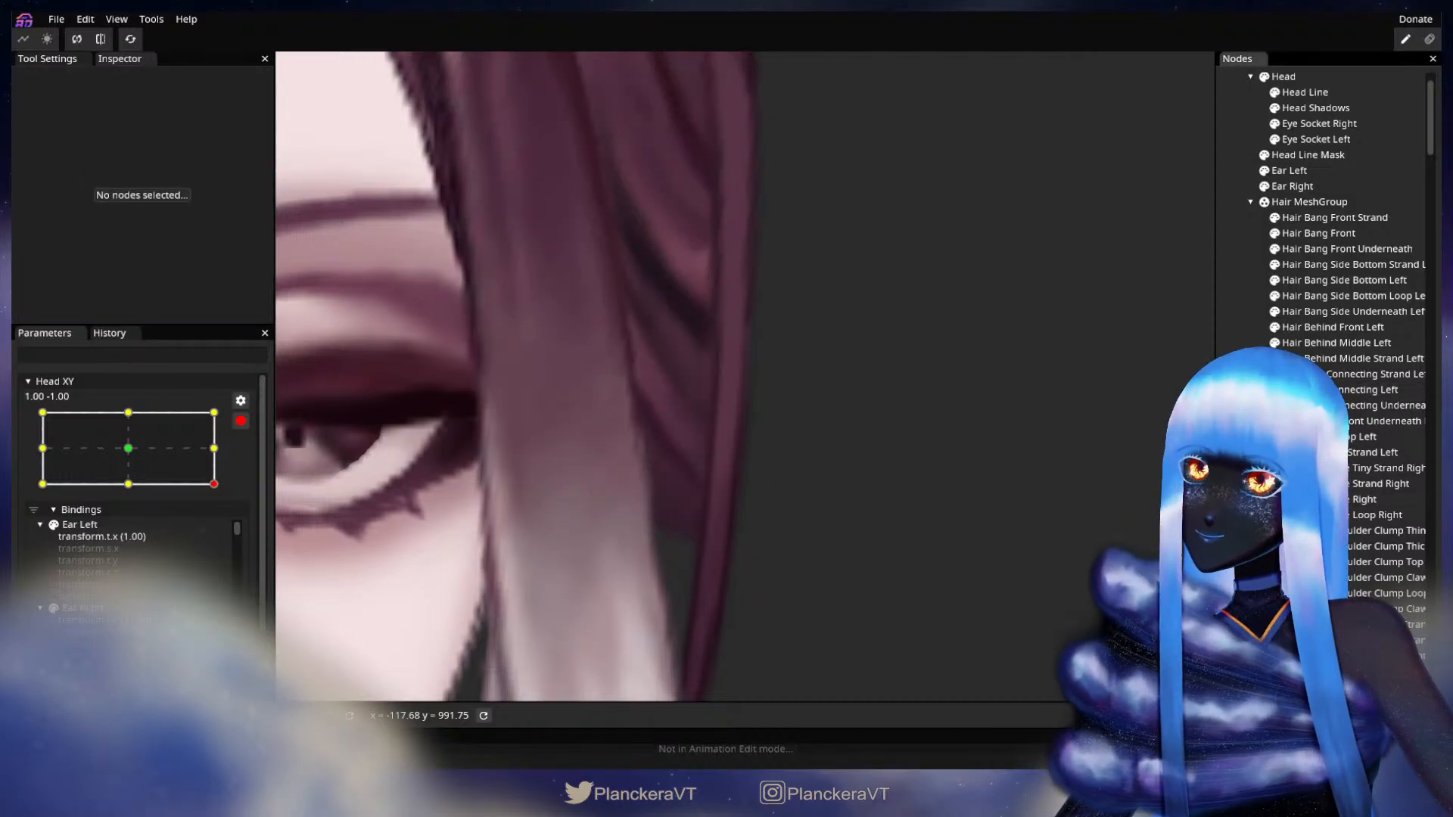
# Hide Hair Behind Front Left and Hair Behind Middle Left to expose the side hair's outer edge.
pyautogui.click(1276, 327)
pyautogui.click(1275, 342)
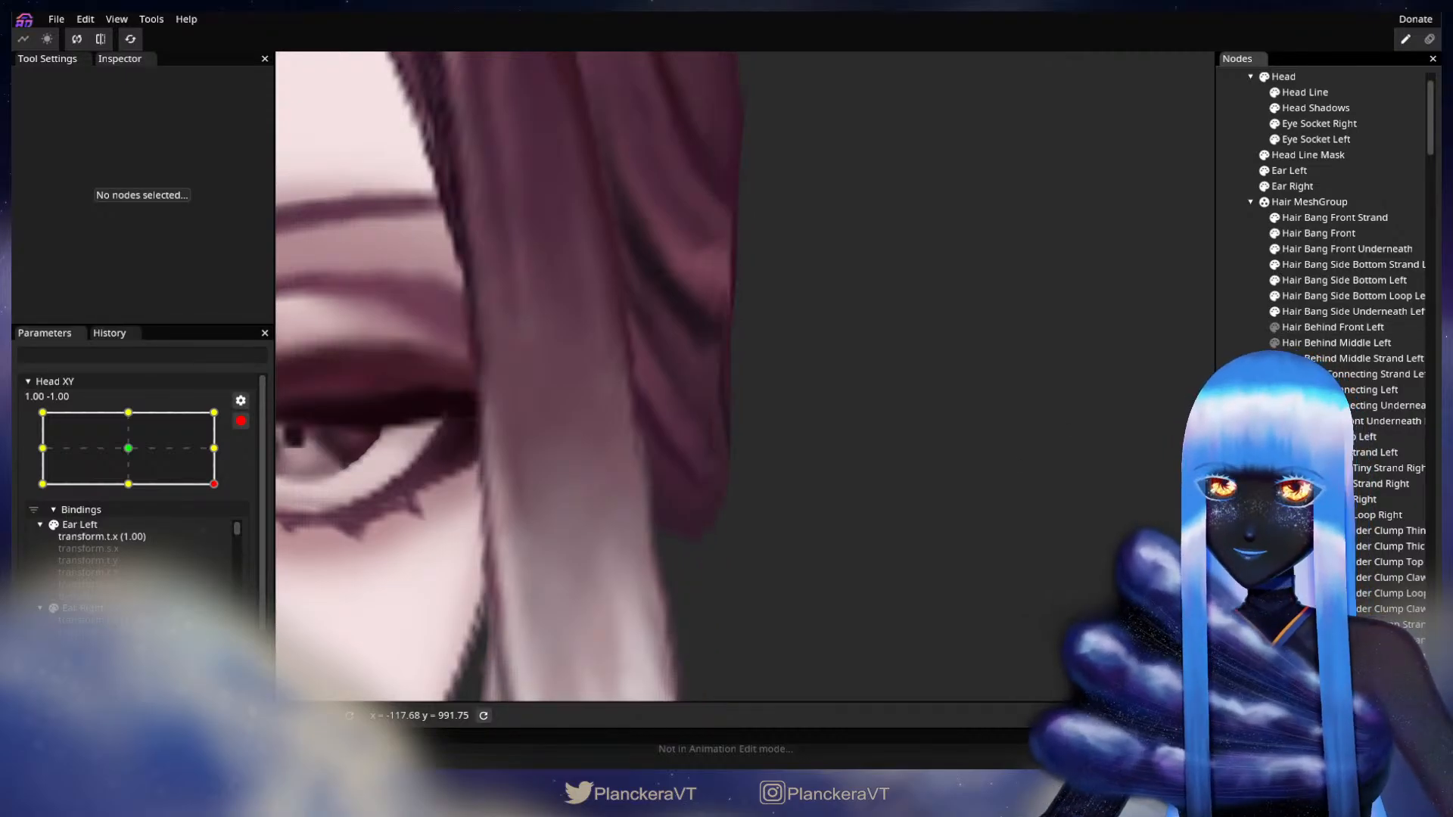
pyautogui.moveTo(755, 509); pyautogui.dragTo(898, 512)
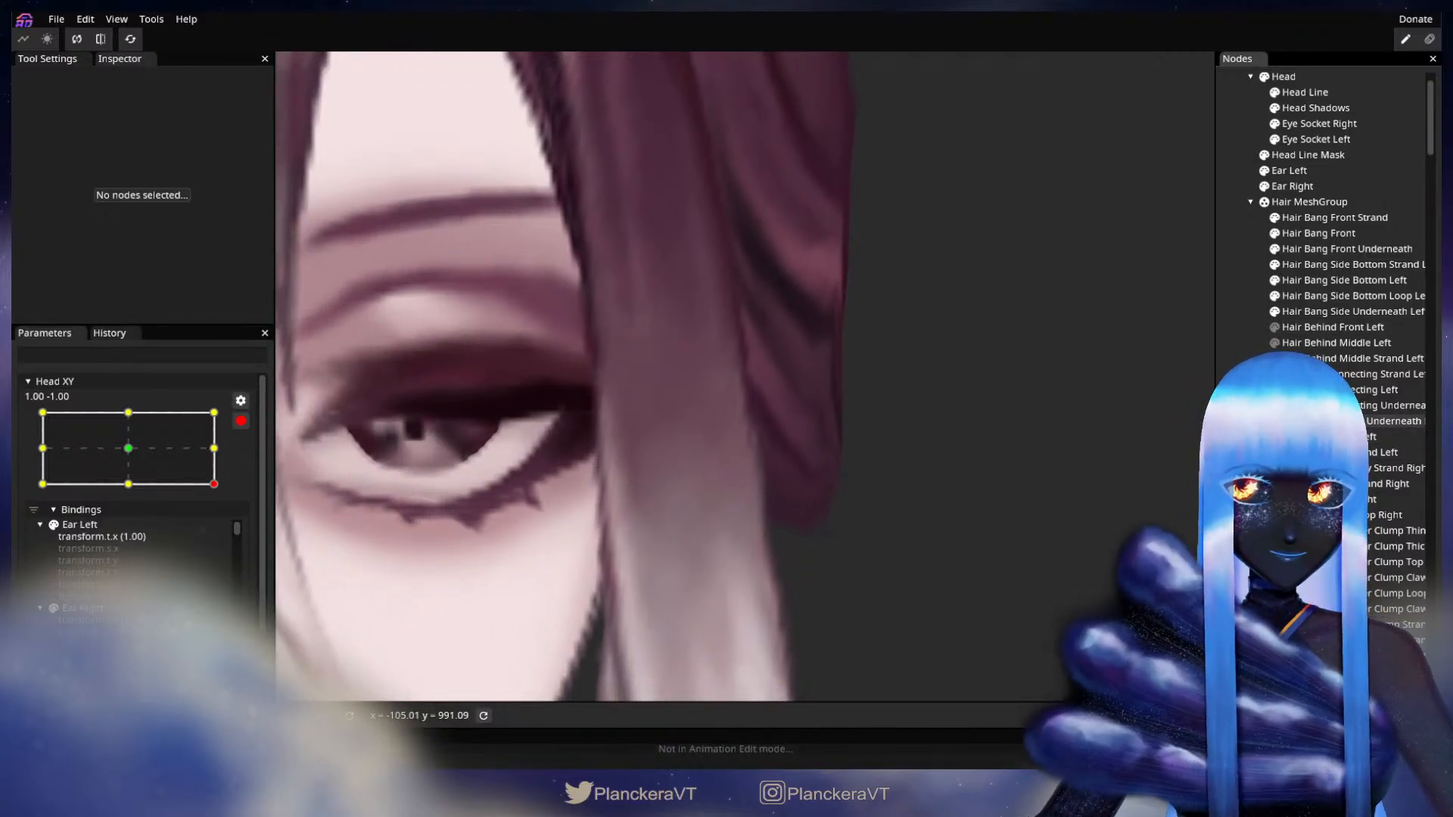
# Select Hair Side Connecting Left and pull the vertices along the middle of its outer edge slightly outward.
pyautogui.click(865, 500)
pyautogui.moveTo(846, 378); pyautogui.dragTo(855, 377)
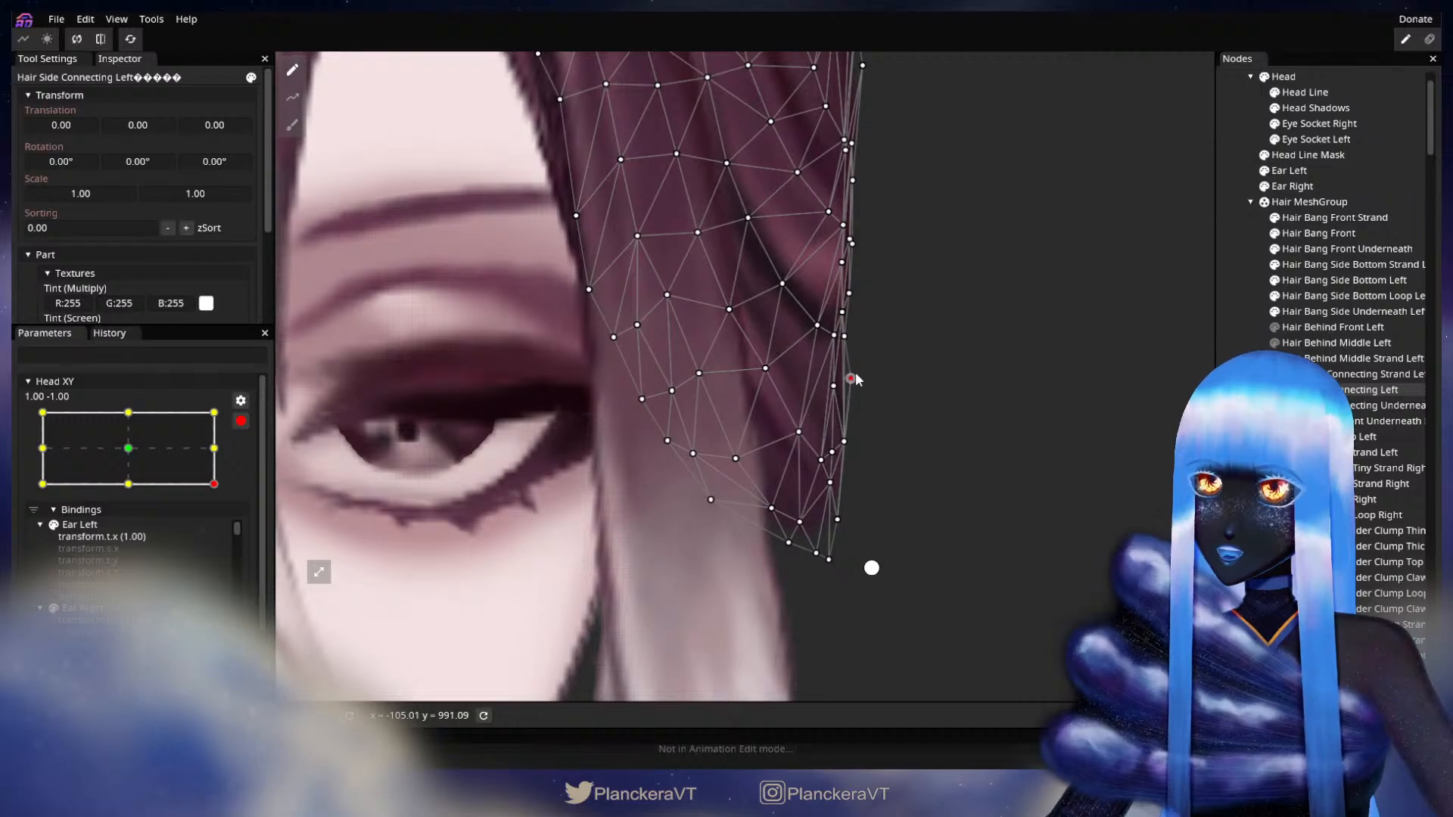
pyautogui.moveTo(893, 455); pyautogui.dragTo(817, 505)
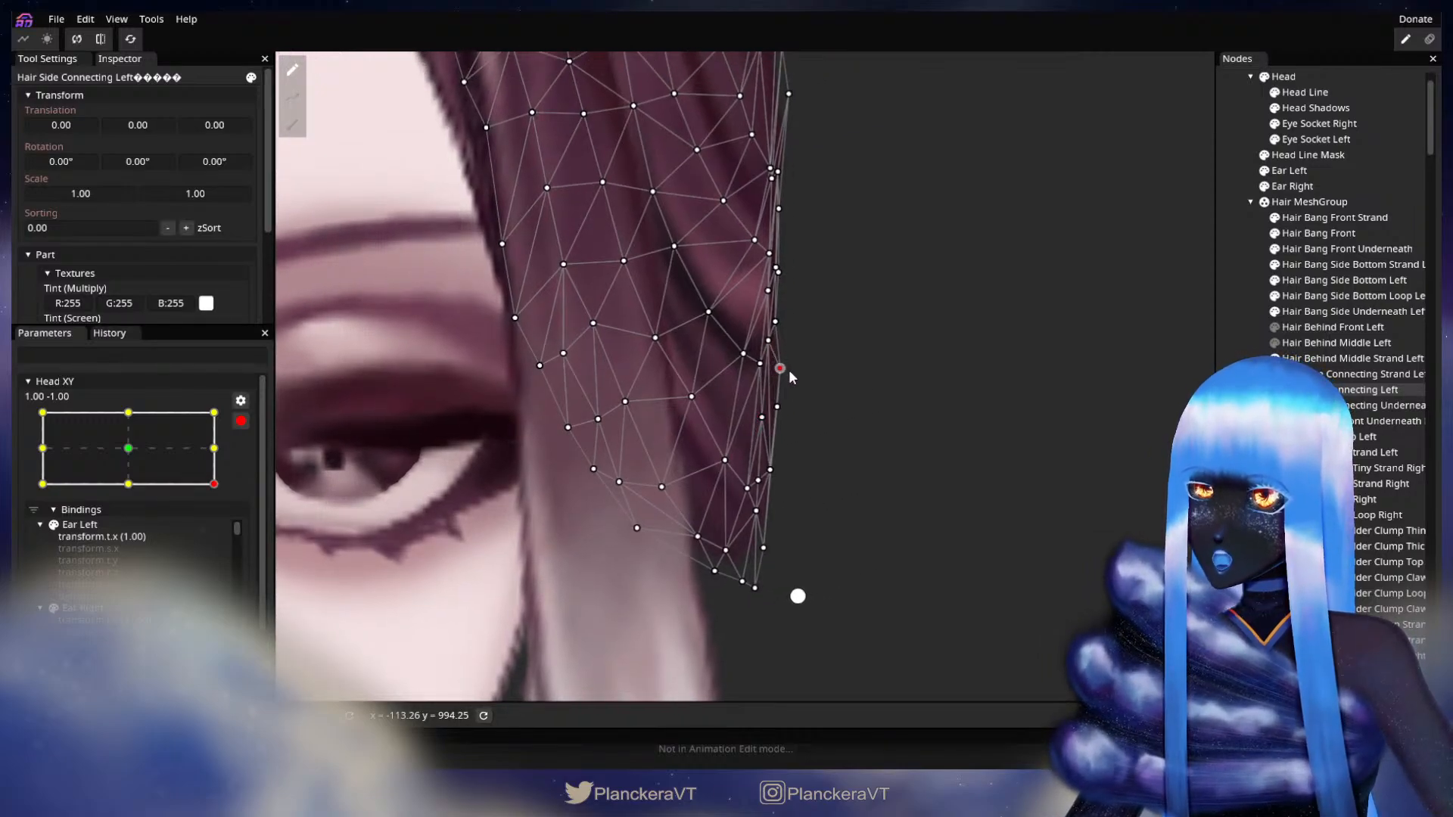
pyautogui.moveTo(785, 322)
pyautogui.mouseDown()
pyautogui.moveTo(778, 267)
pyautogui.moveTo(782, 300)
pyautogui.mouseUp()
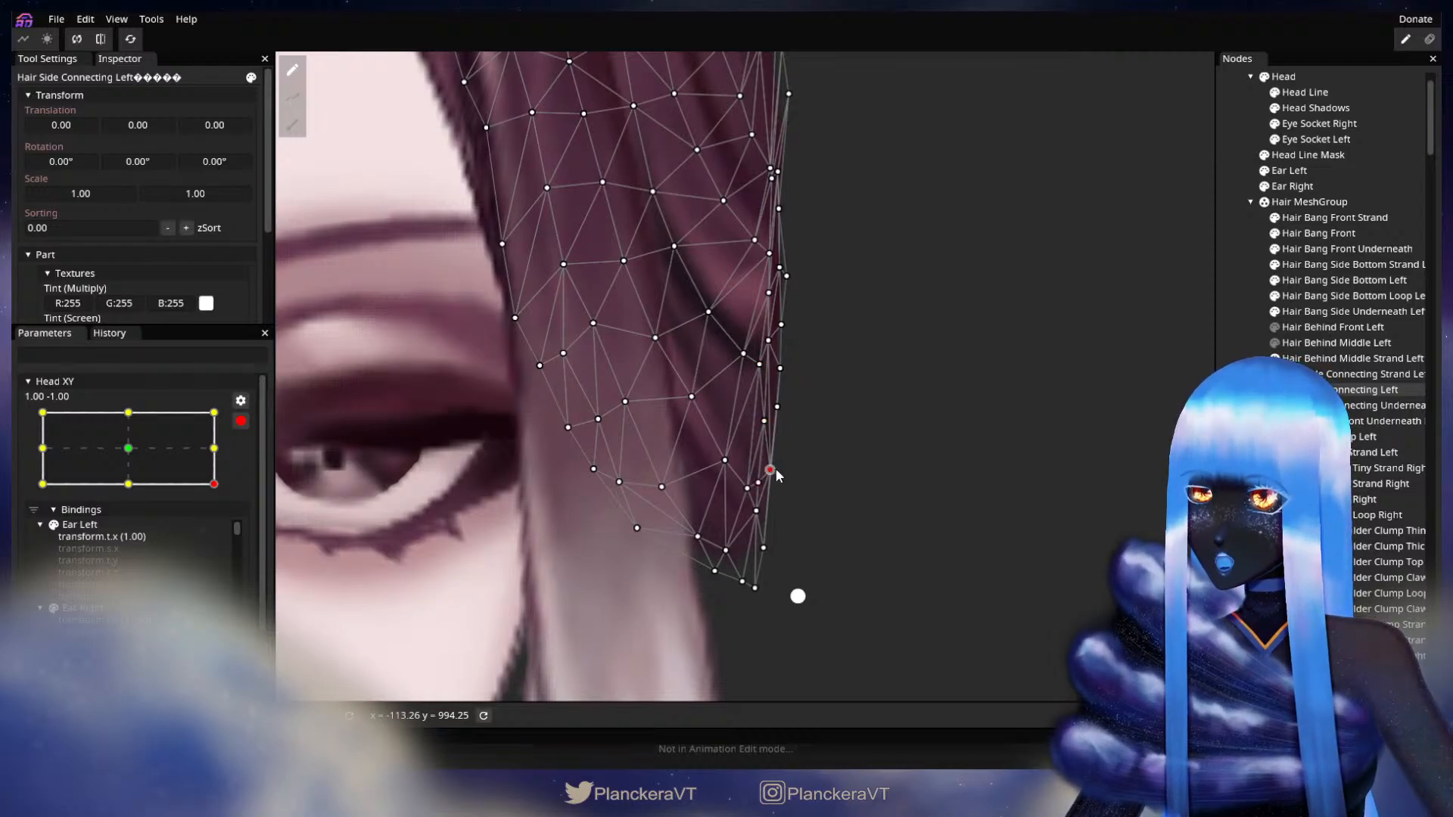
# Move Hair Side Connecting Left's lower outer-edge vertices outward and rearrange the inner vertices just above the tip.
pyautogui.moveTo(783, 481); pyautogui.dragTo(777, 483)
pyautogui.moveTo(768, 552); pyautogui.dragTo(777, 556)
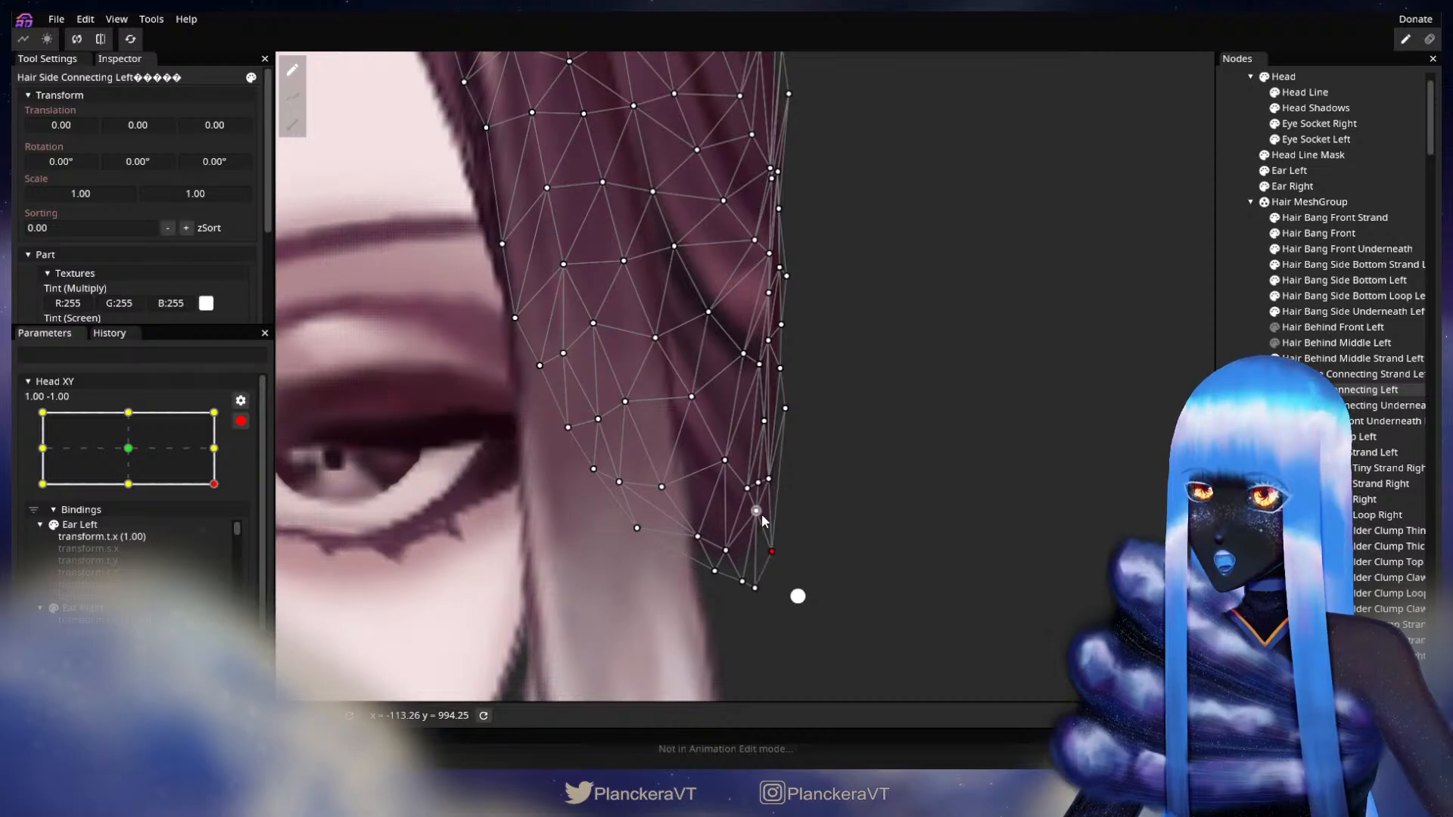
pyautogui.moveTo(776, 480); pyautogui.dragTo(773, 489)
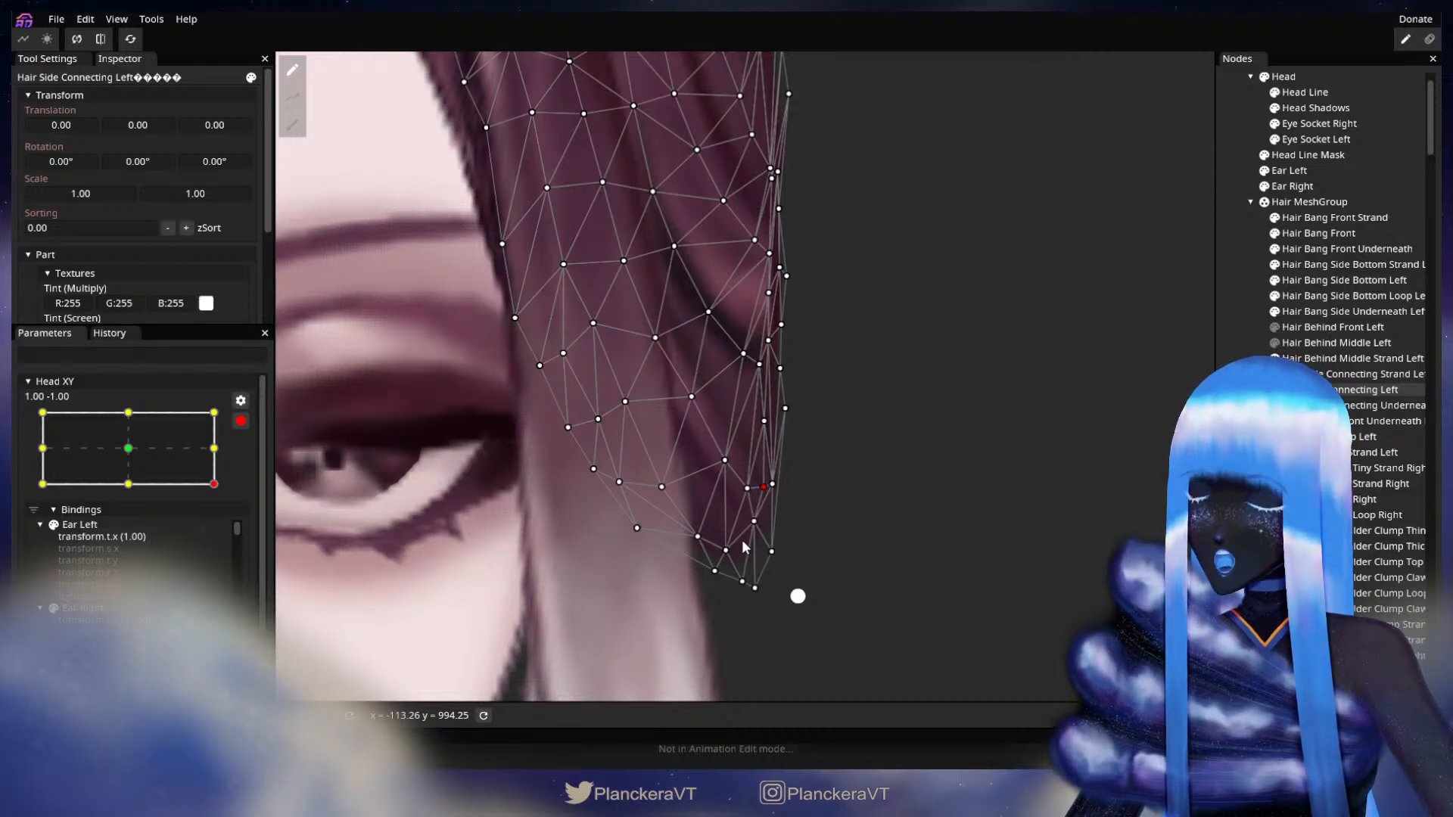
pyautogui.moveTo(726, 550); pyautogui.dragTo(759, 520)
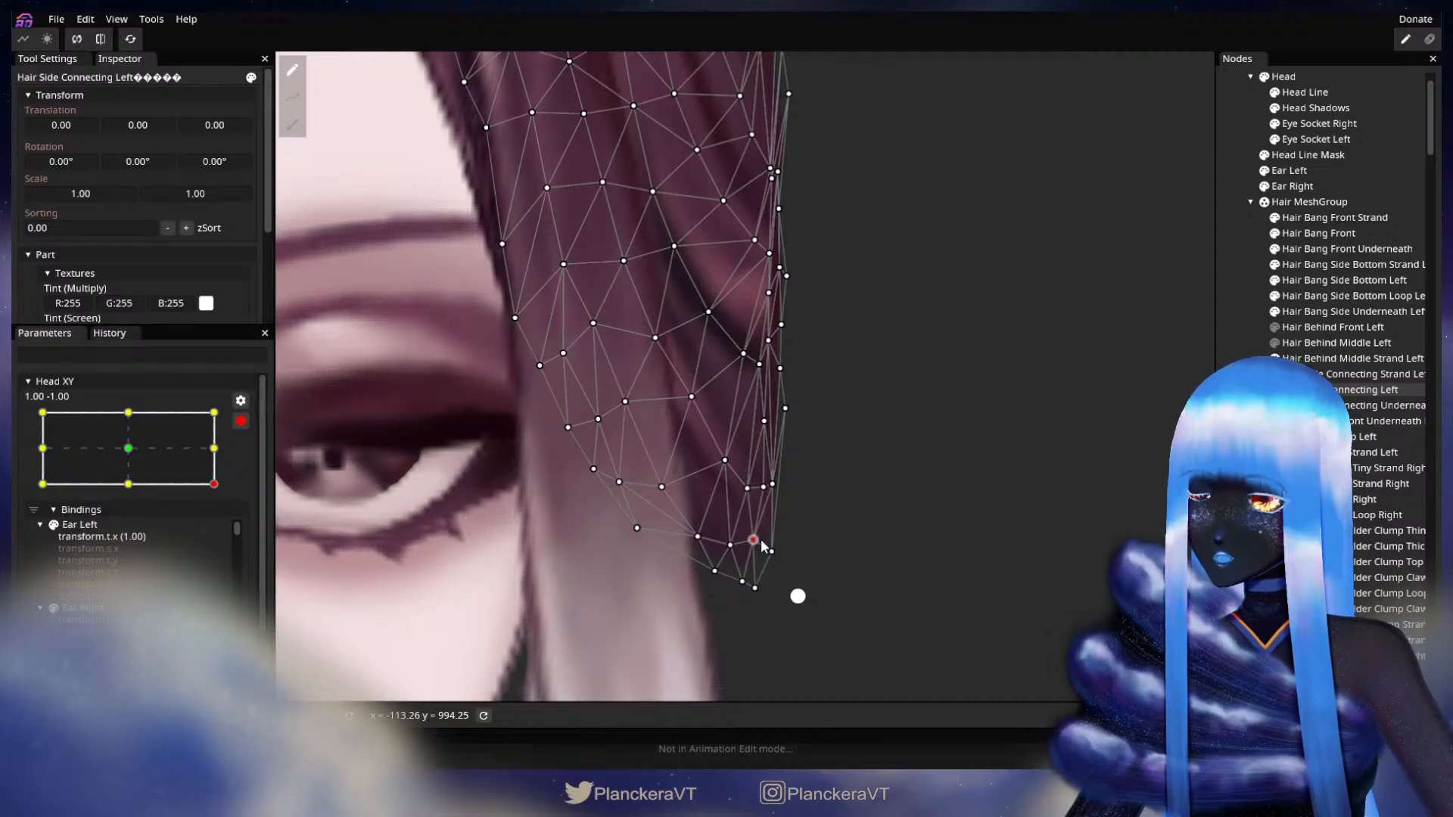
pyautogui.moveTo(762, 539); pyautogui.dragTo(760, 542)
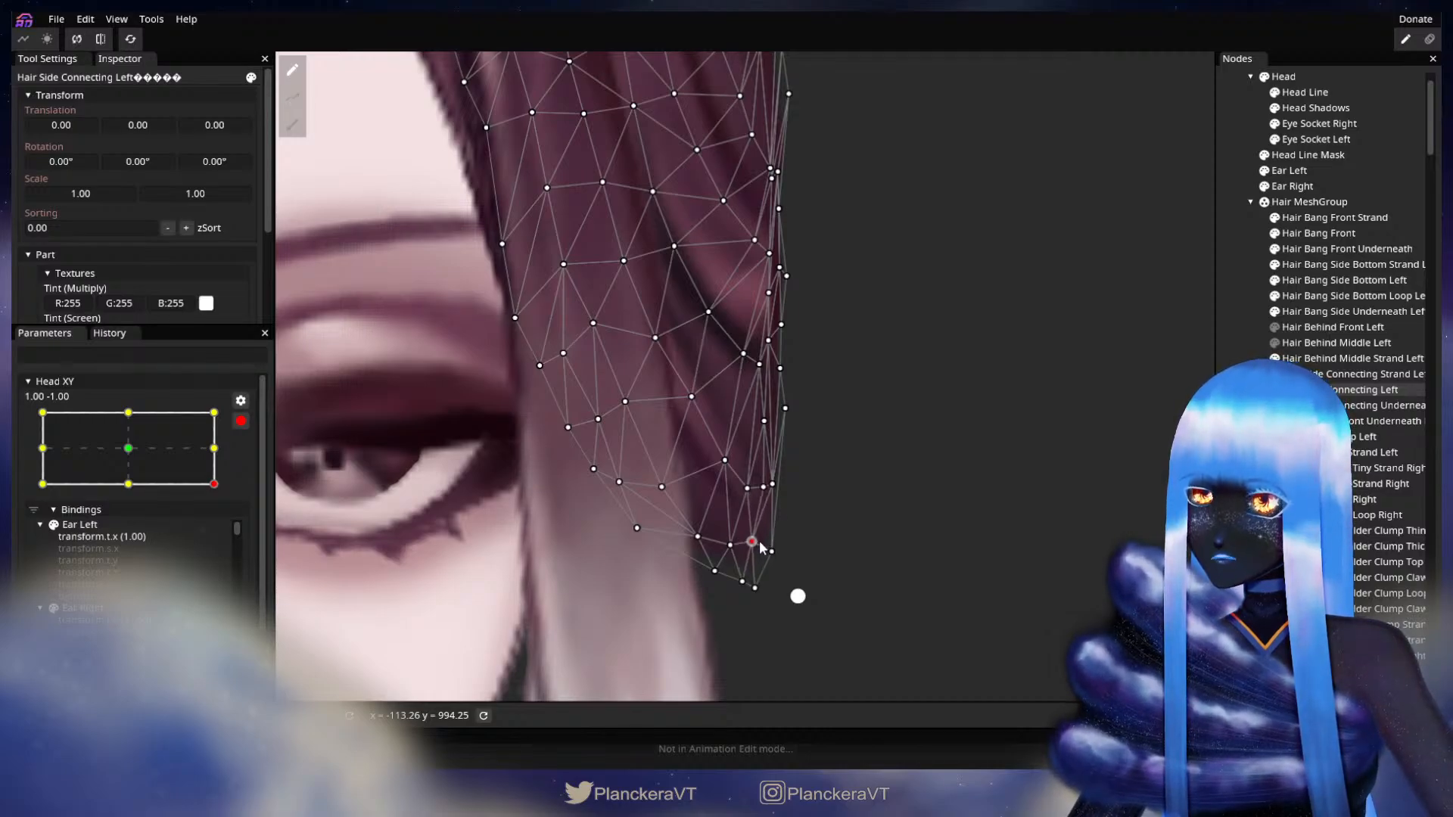
# Show Hair Behind Middle Left and Hair Behind Front Left again and check the side hair.
pyautogui.click(1275, 342)
pyautogui.click(1274, 328)
pyautogui.scroll(-2, 989, 512)
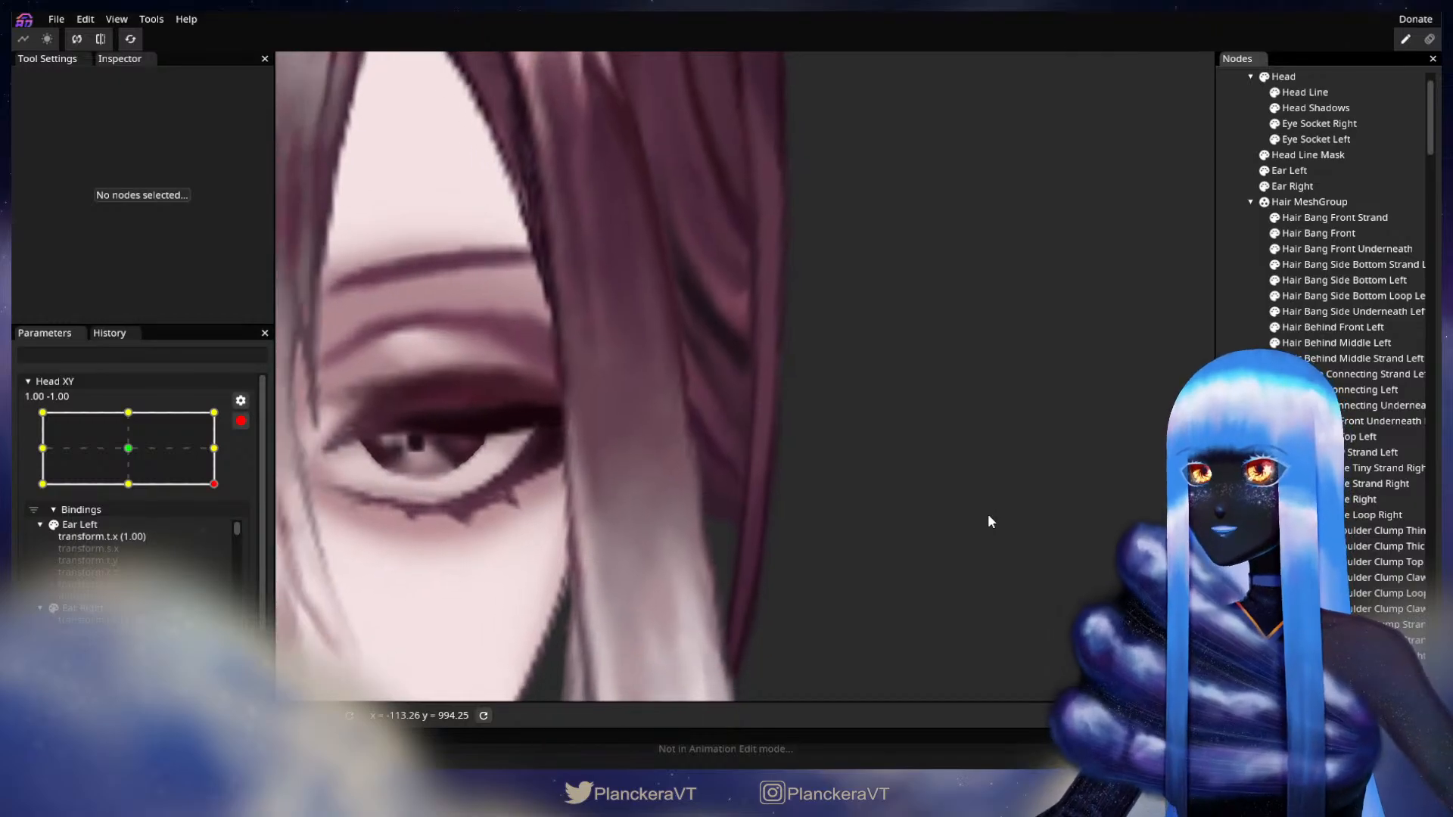
# Reselect Hair Side Connecting Left and shift the inner vertices above its lower tip toward the outer edge, then deselect it.
pyautogui.click(1374, 390)
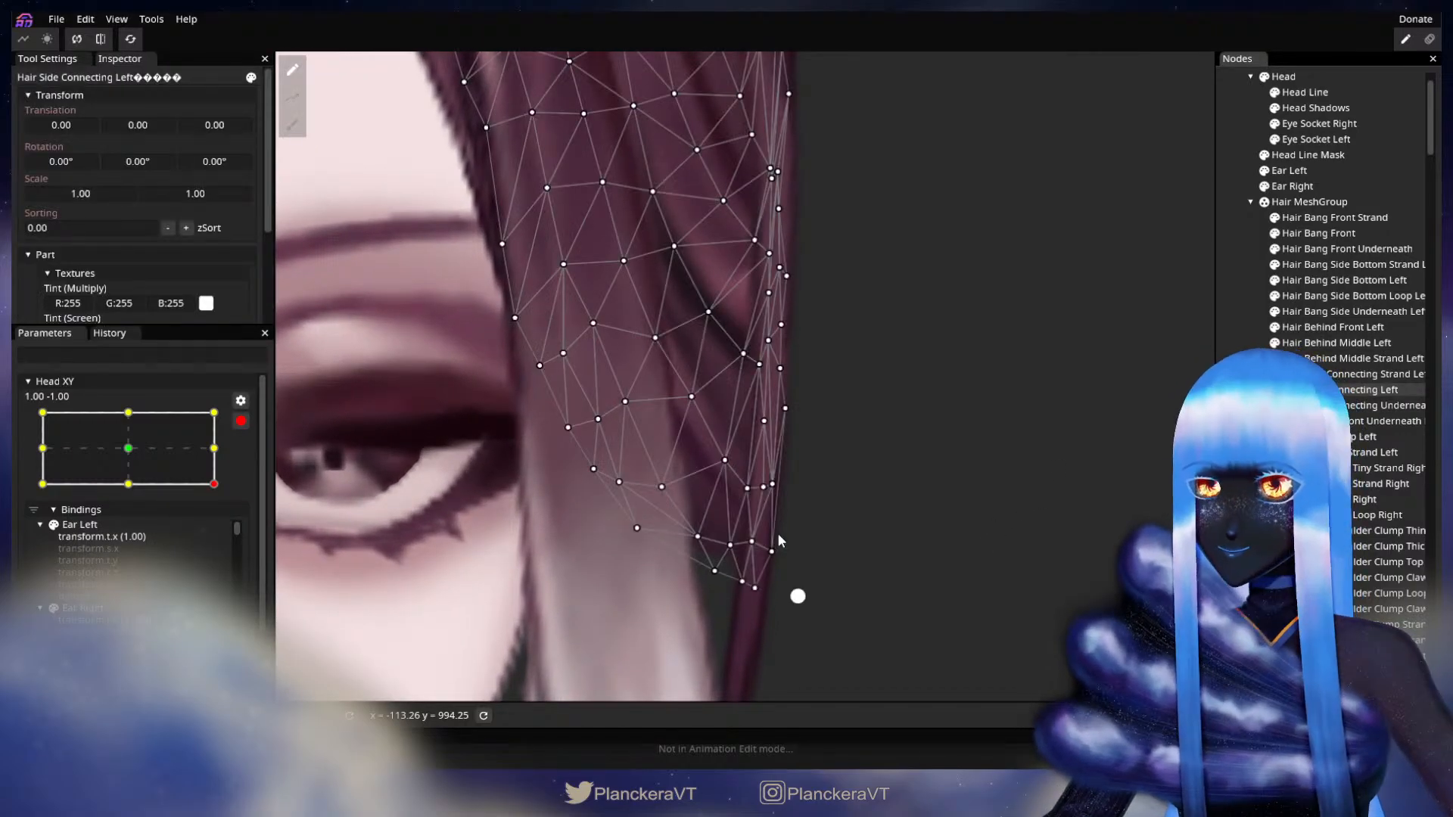
pyautogui.click(736, 535)
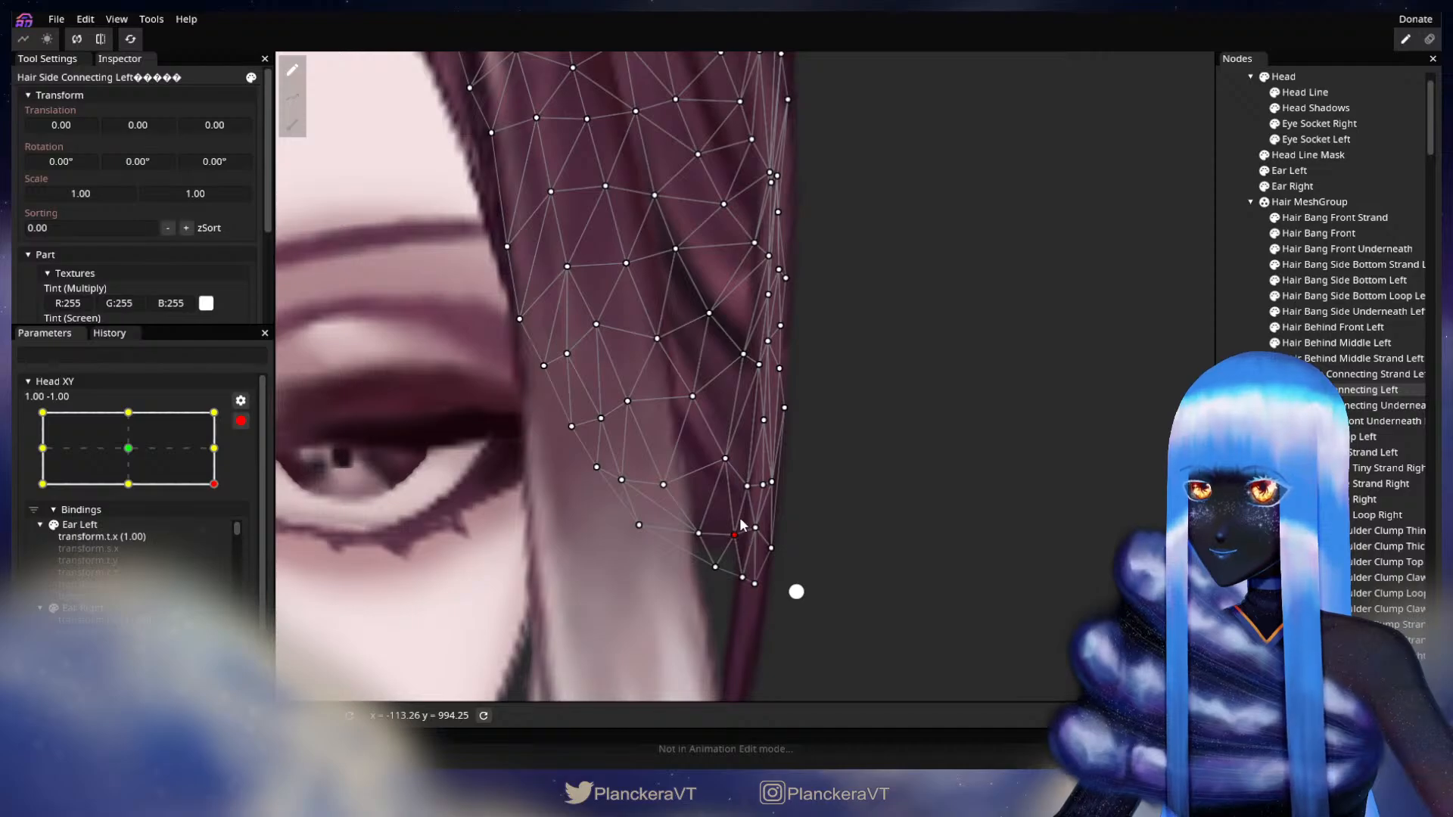
pyautogui.moveTo(753, 492); pyautogui.dragTo(762, 484)
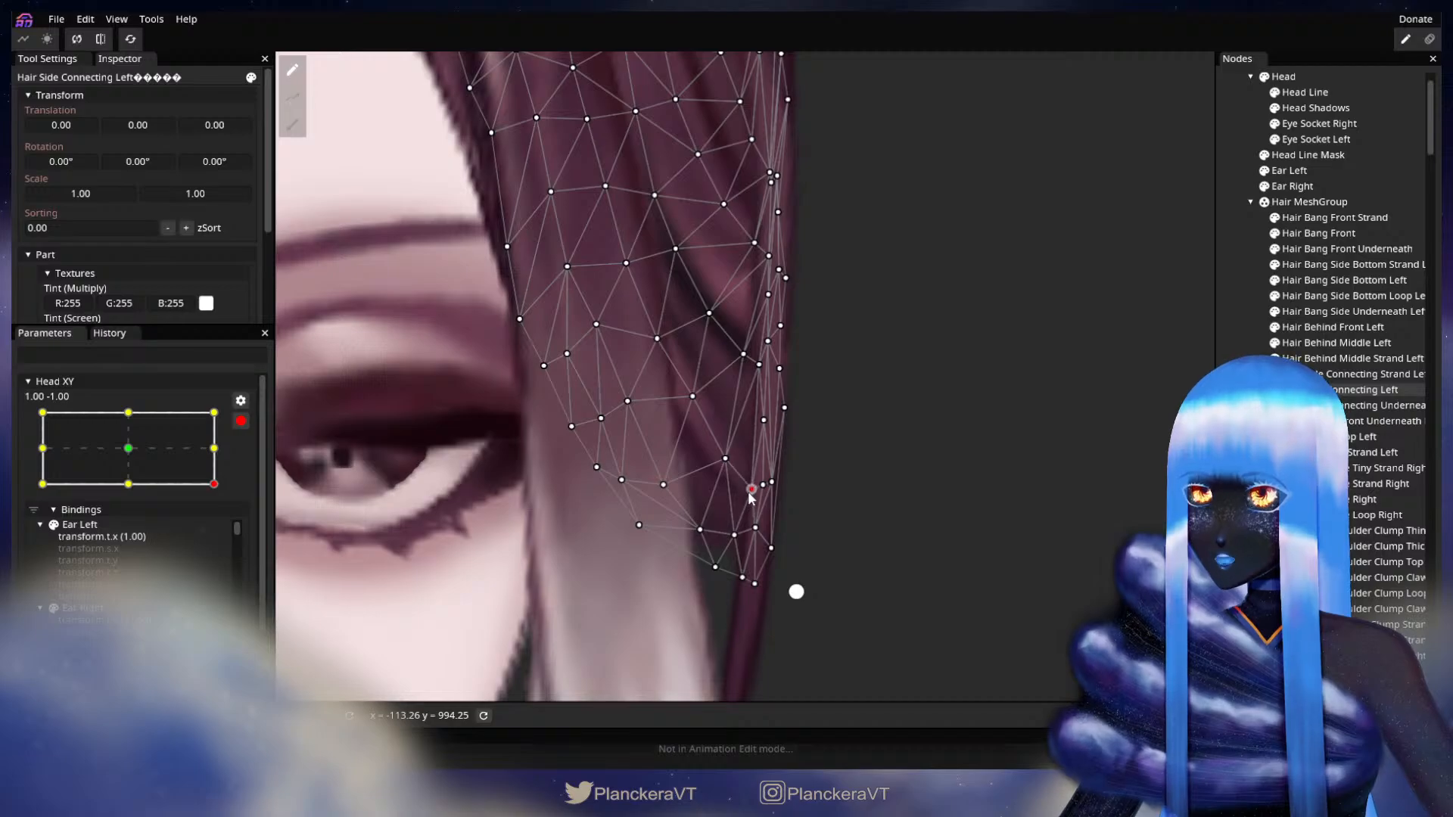
pyautogui.scroll(1, 801, 522)
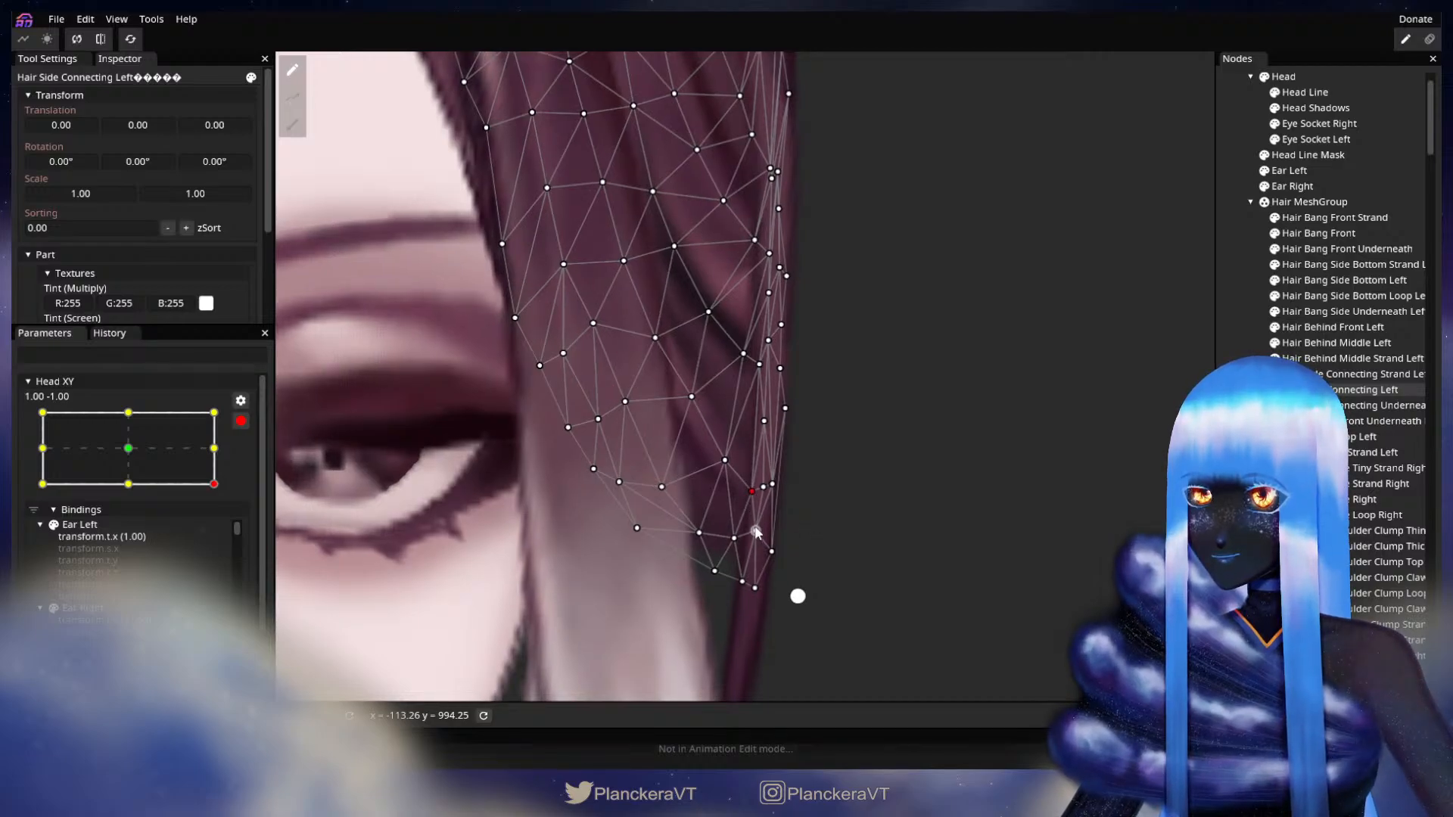
pyautogui.moveTo(755, 531); pyautogui.dragTo(758, 488)
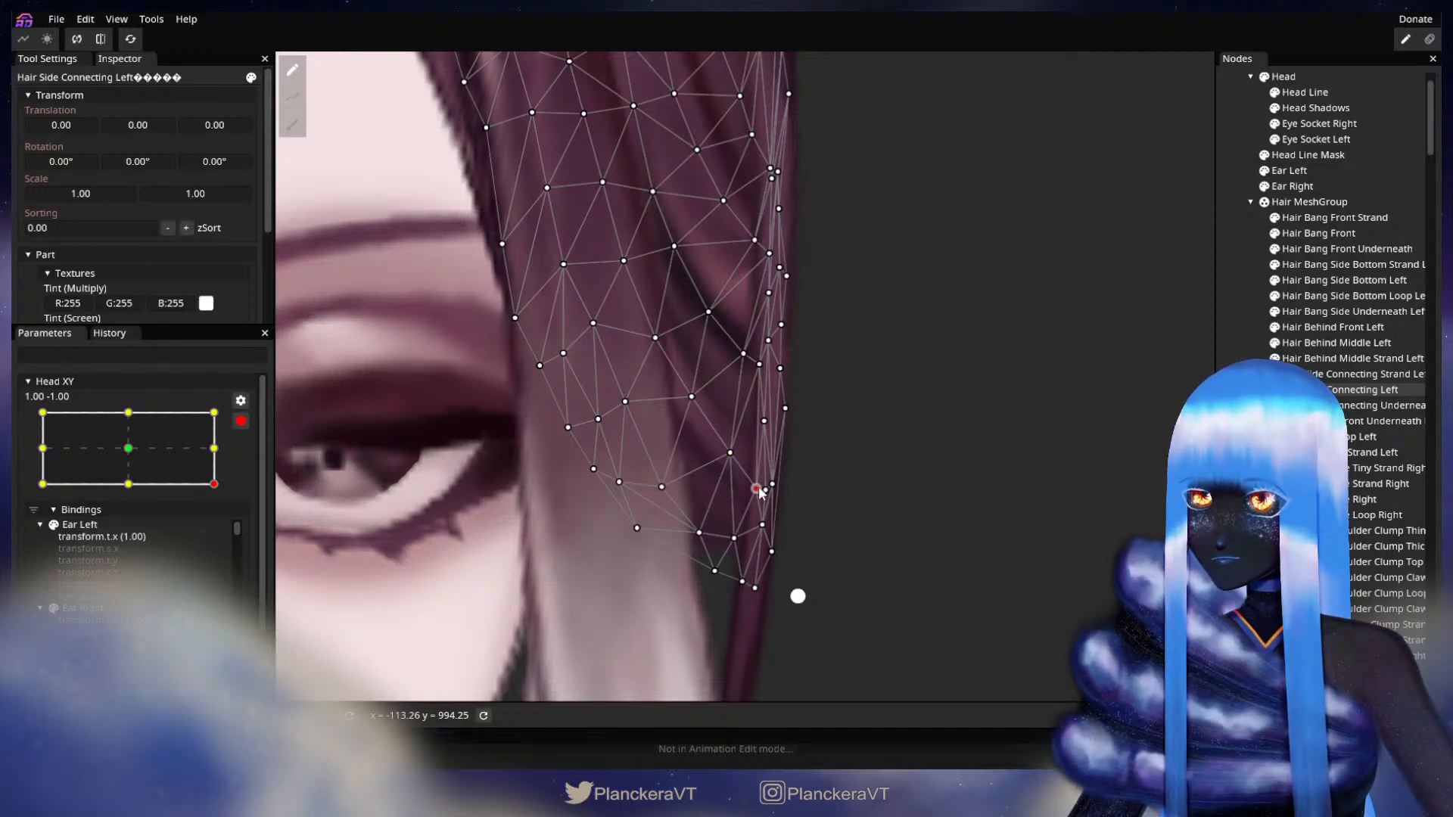
pyautogui.click(938, 507)
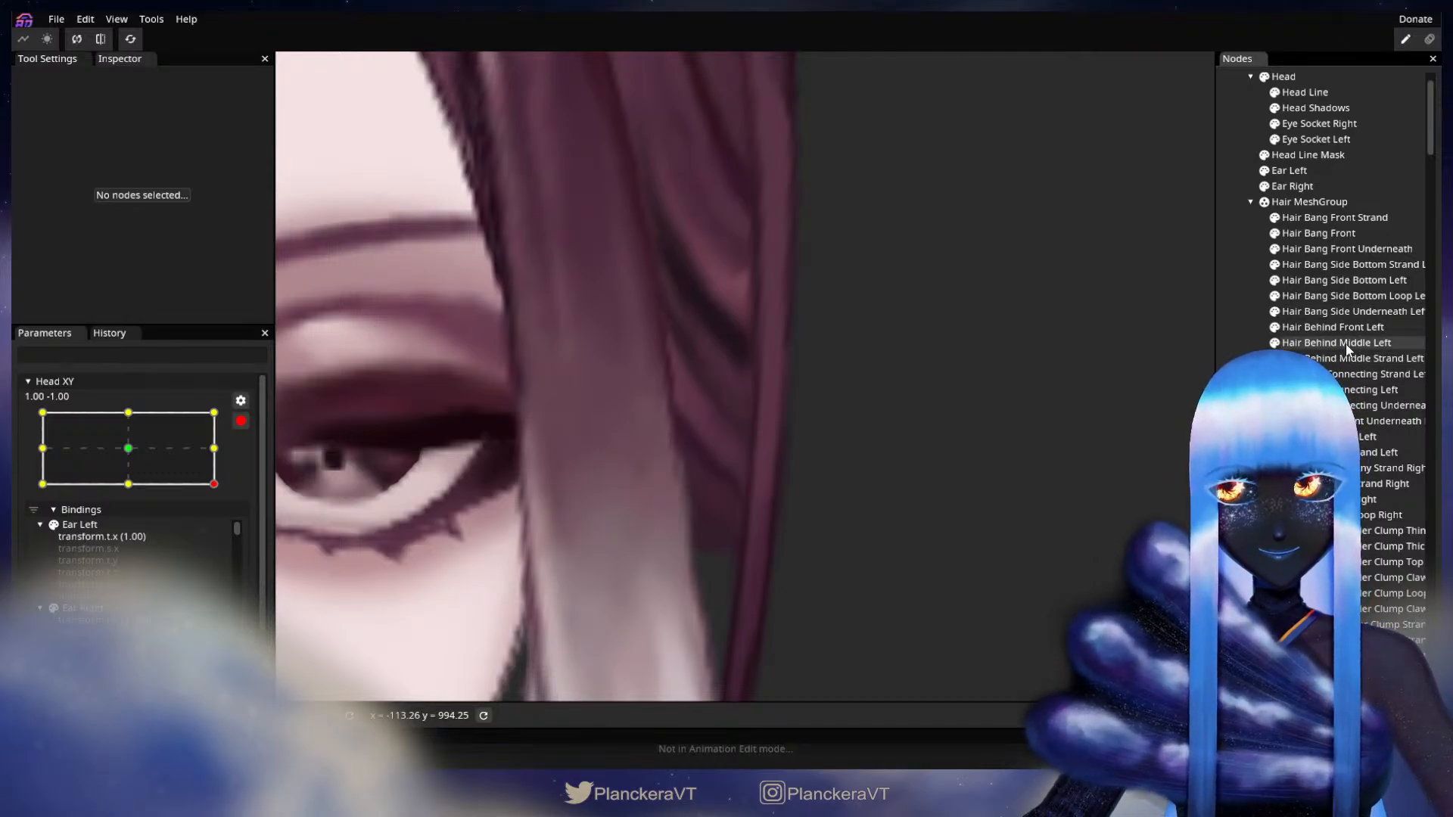
# Fine-tune Hair Side Connecting Left's inner vertices, lowering the one just above the tip, and deselect the mesh between adjustments to check it.
pyautogui.click(1355, 389)
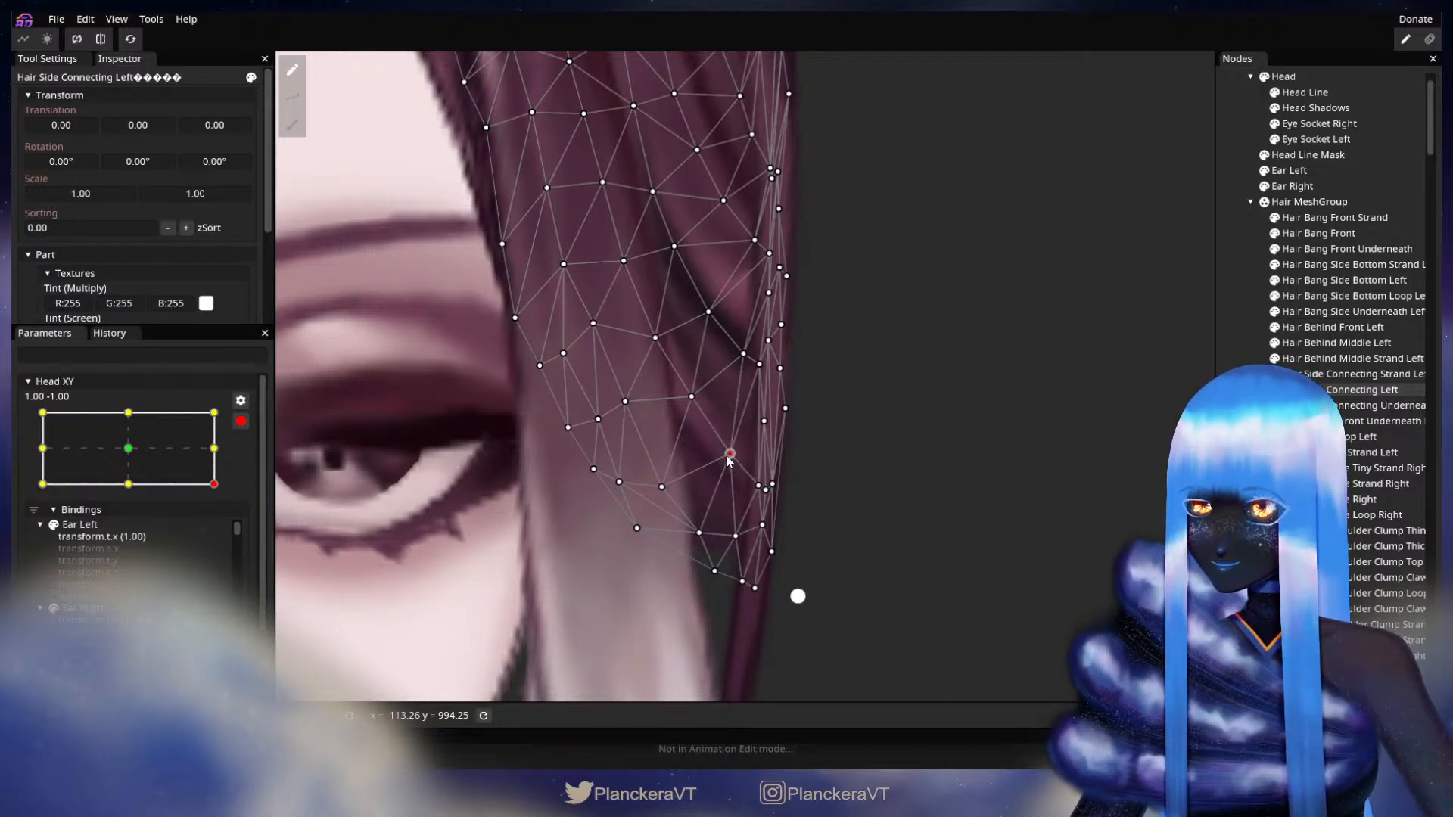
pyautogui.click(684, 404)
pyautogui.click(996, 476)
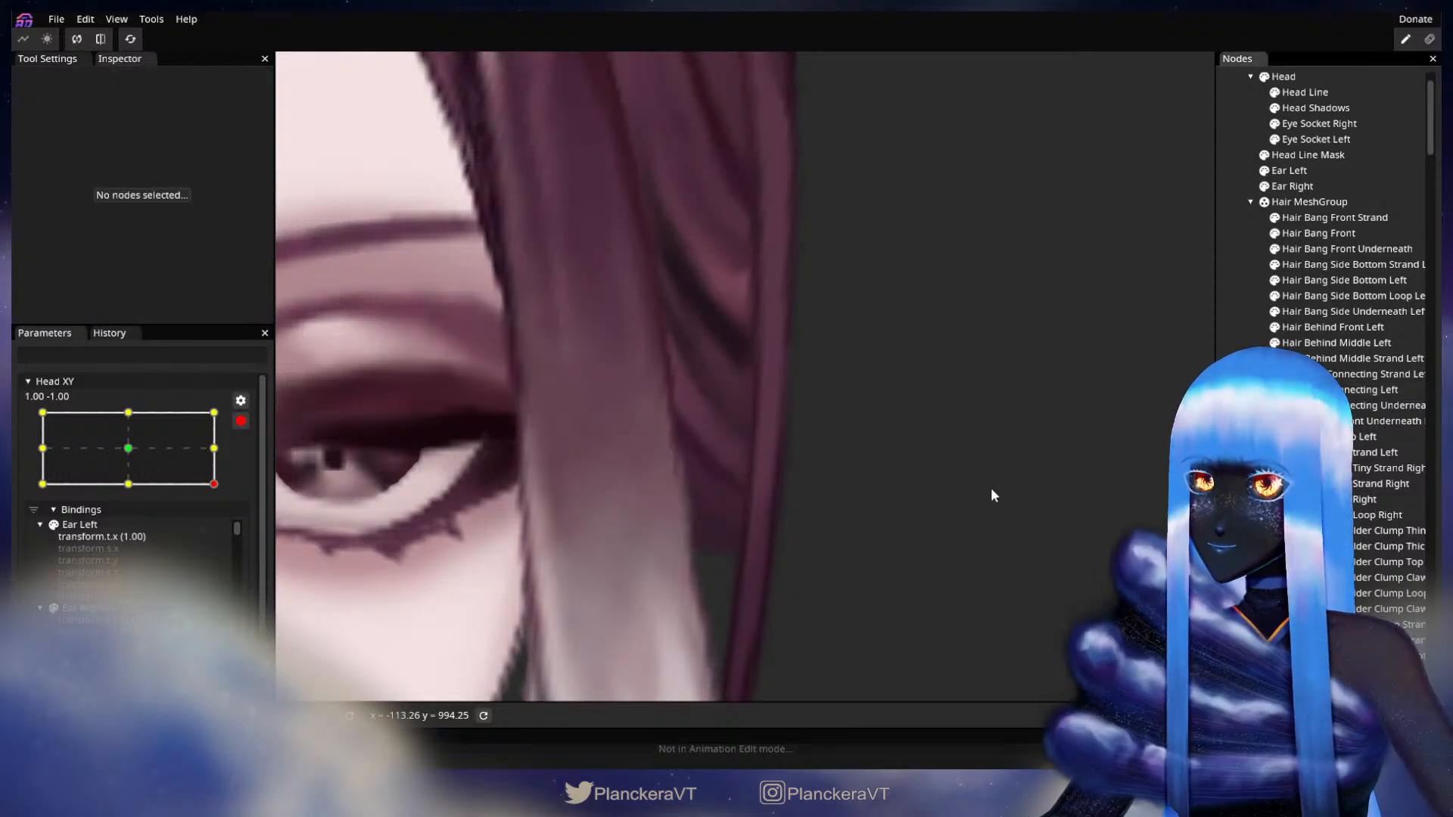
pyautogui.click(1362, 390)
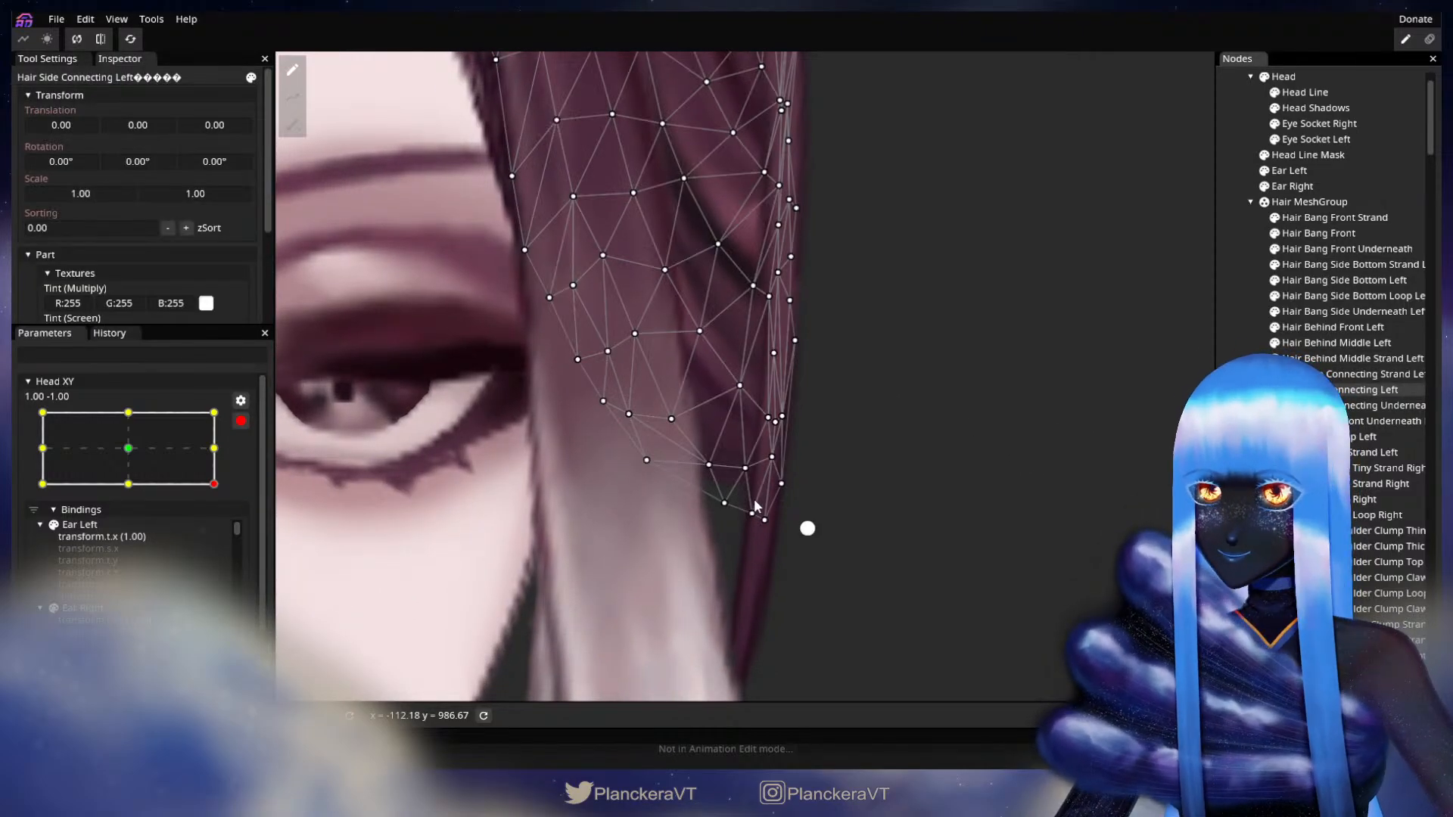
pyautogui.moveTo(752, 474); pyautogui.dragTo(752, 490)
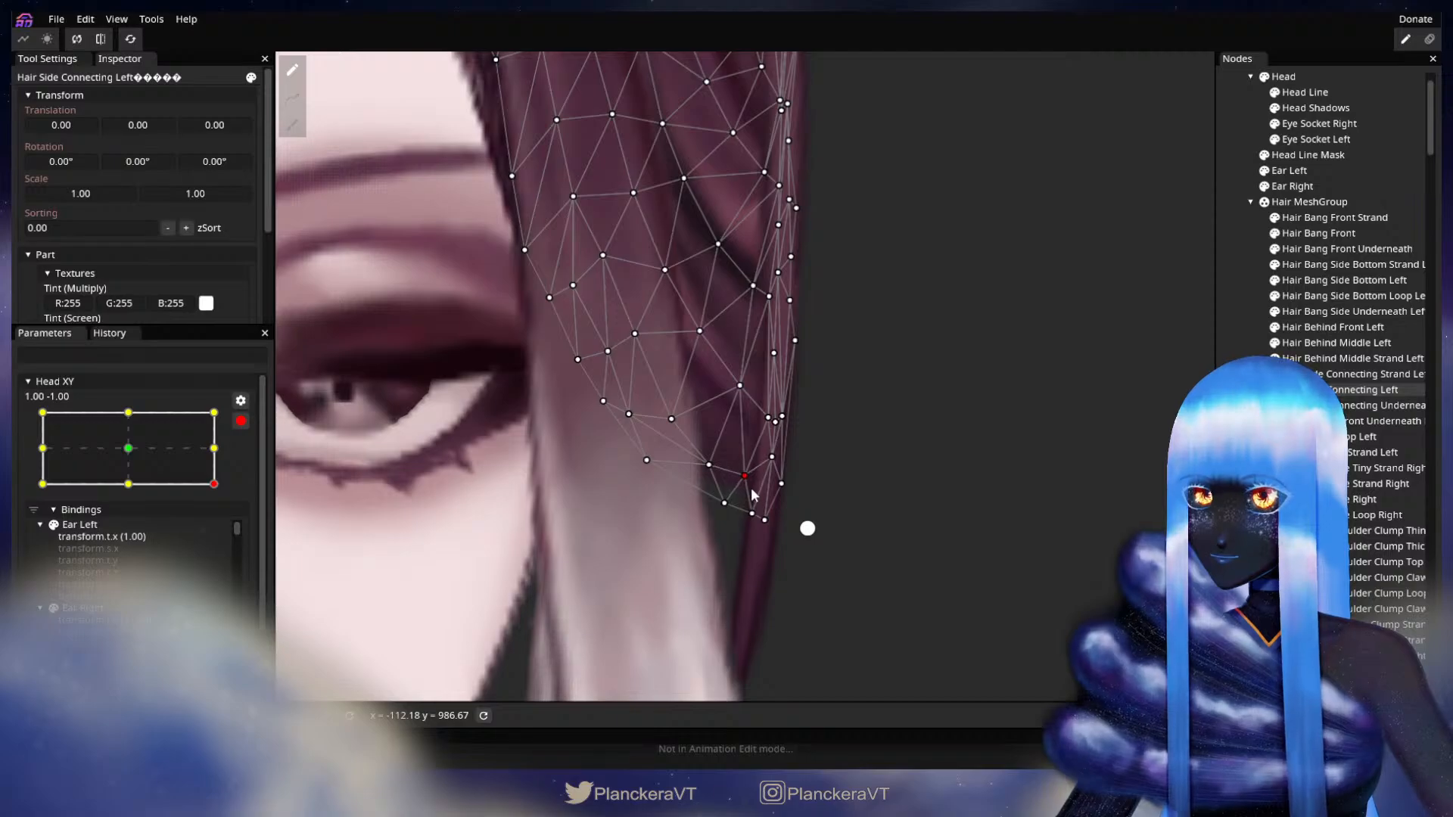
pyautogui.click(1138, 488)
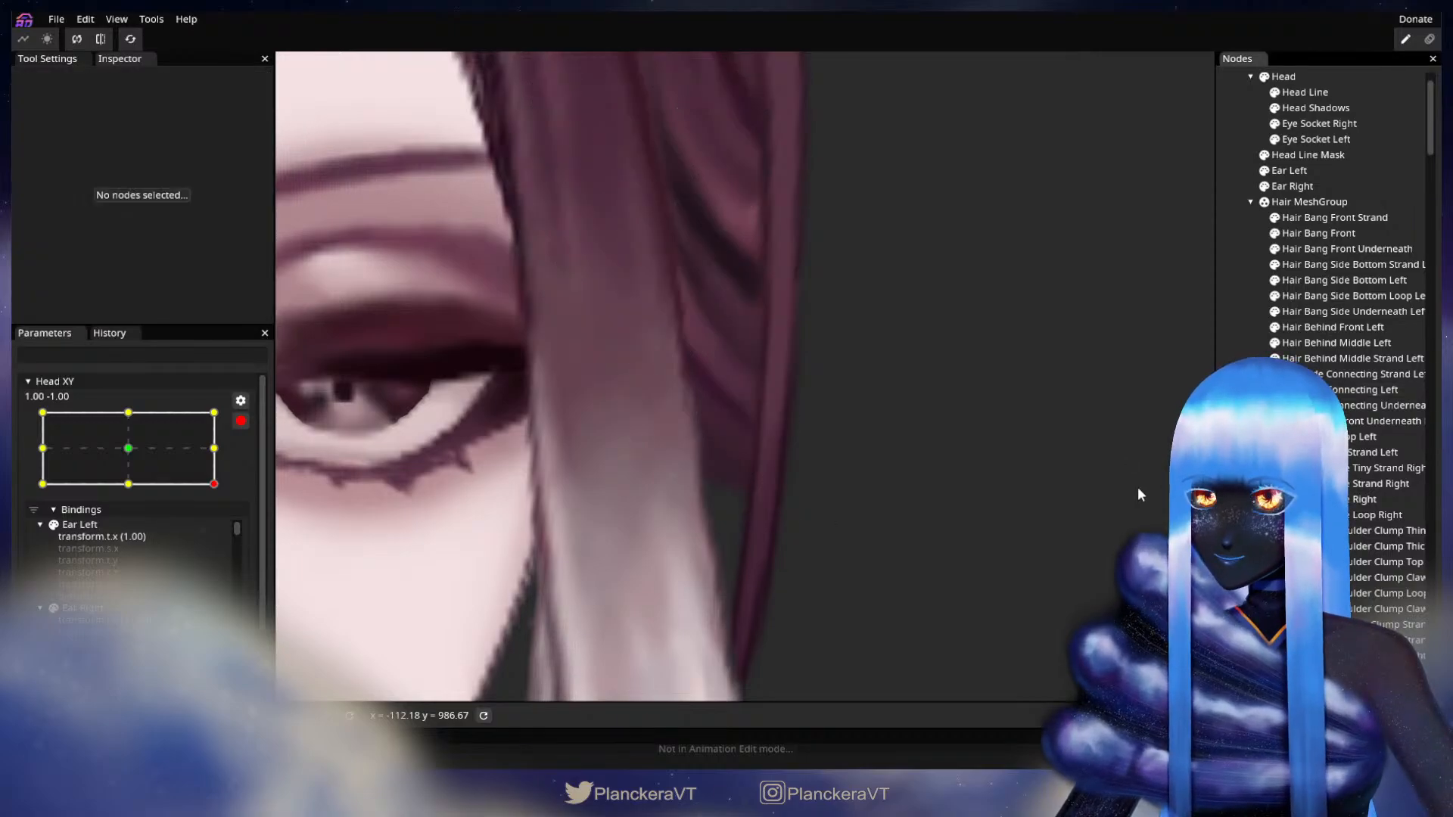
# Save the model, nudge a vertex on Hair Side Connecting Left's lower inner edge slightly upward and deselect the mesh.
pyautogui.click(1362, 390)
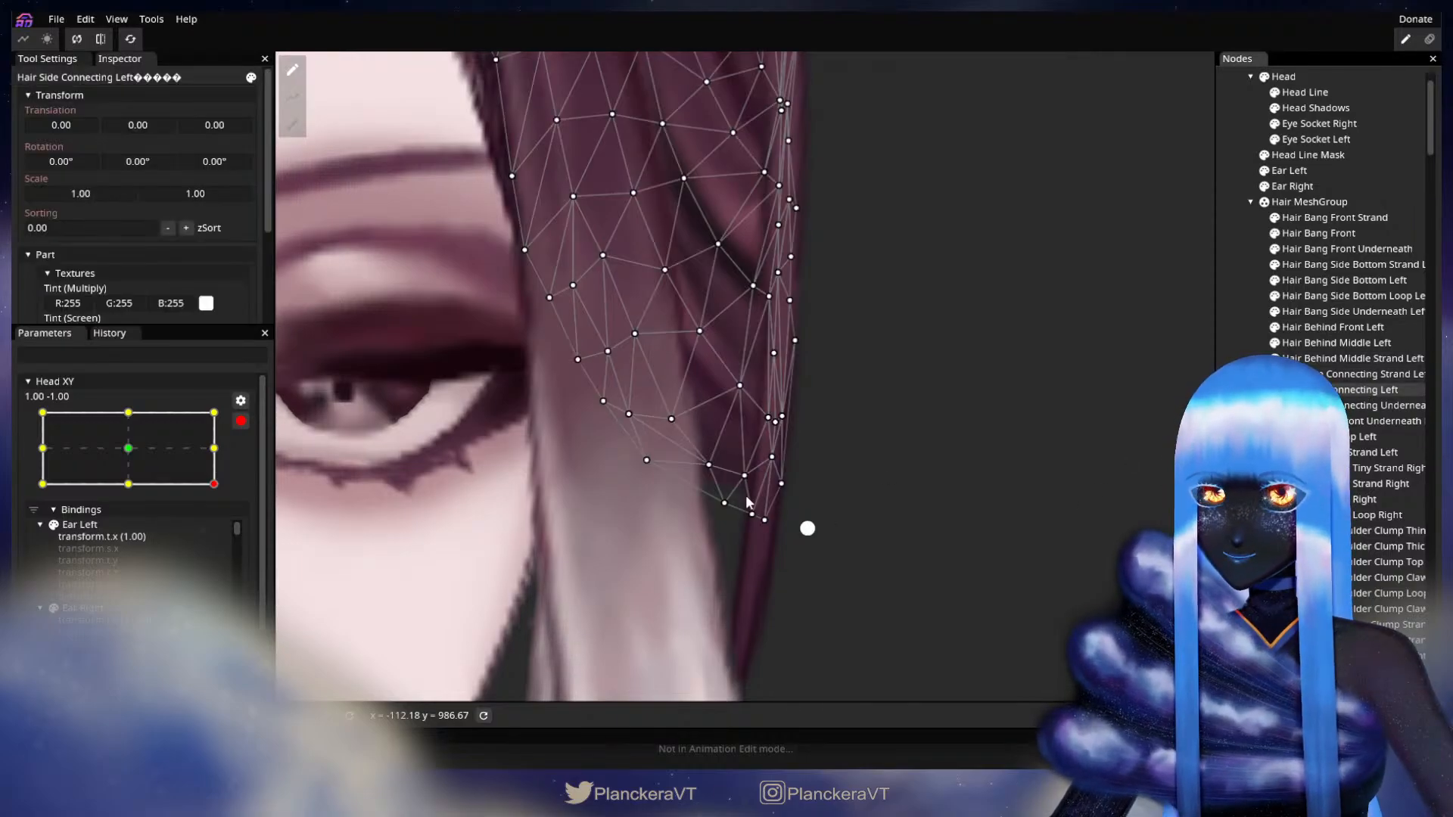
pyautogui.hotkey('ctrl', 's')
pyautogui.moveTo(700, 470); pyautogui.dragTo(702, 464)
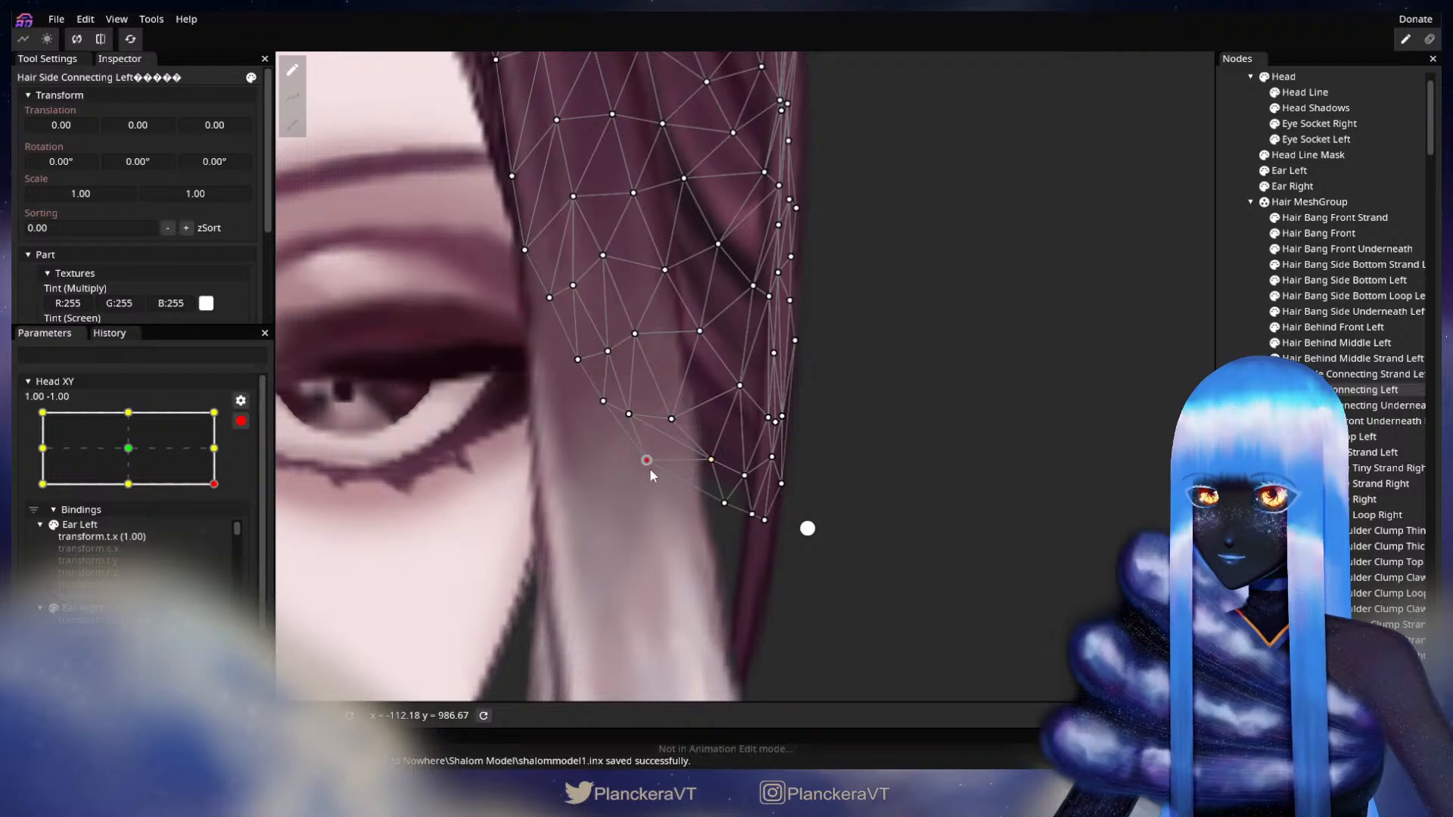
pyautogui.click(925, 474)
pyautogui.scroll(-2, 927, 472)
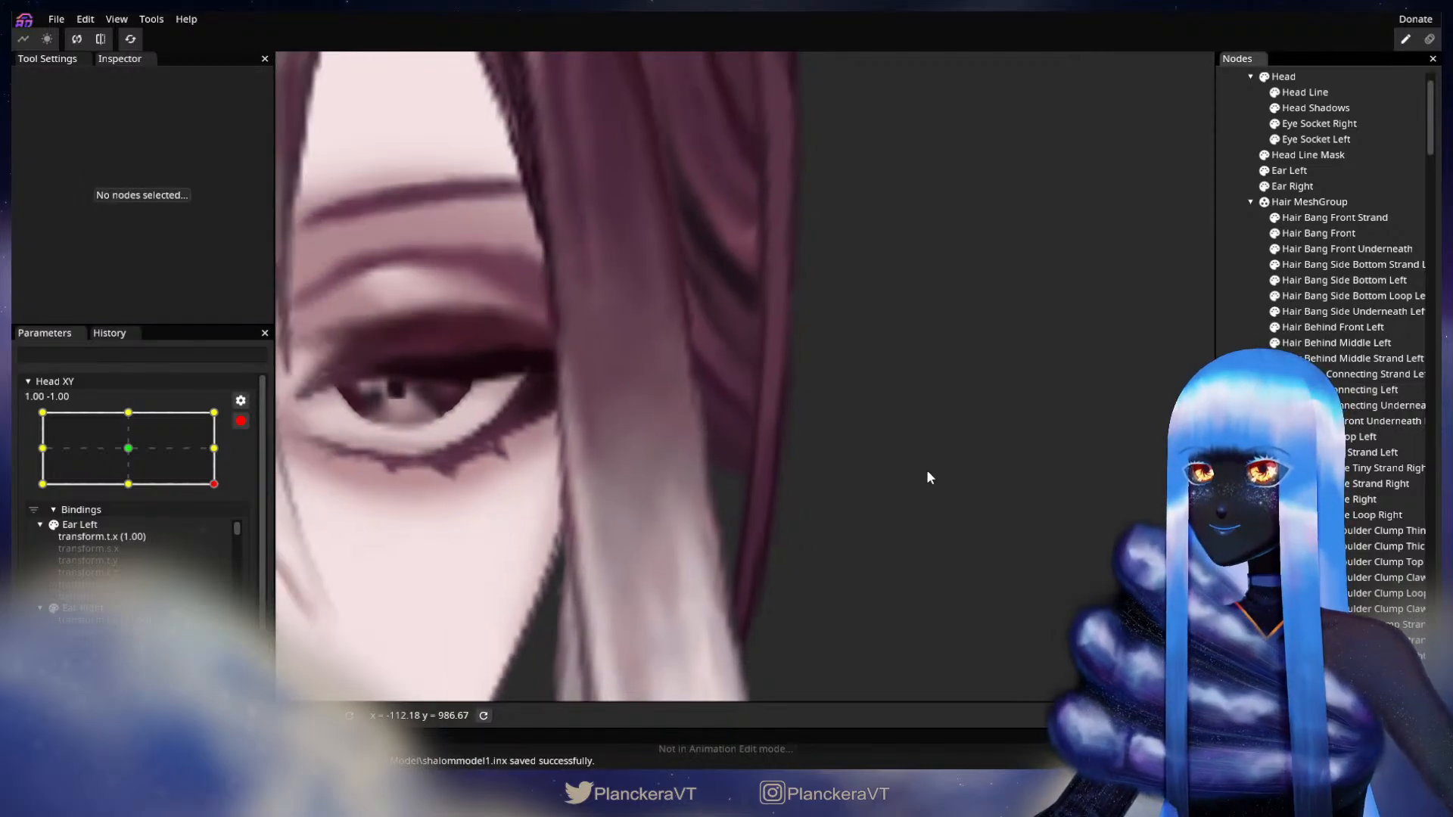
# Reselect Hair Side Connecting Left, slightly lower two vertices just inside its outer edge above brow level, and deselect the mesh.
pyautogui.moveTo(928, 472); pyautogui.dragTo(940, 489)
pyautogui.moveTo(976, 416)
pyautogui.mouseDown()
pyautogui.moveTo(978, 490)
pyautogui.moveTo(941, 497)
pyautogui.mouseUp()
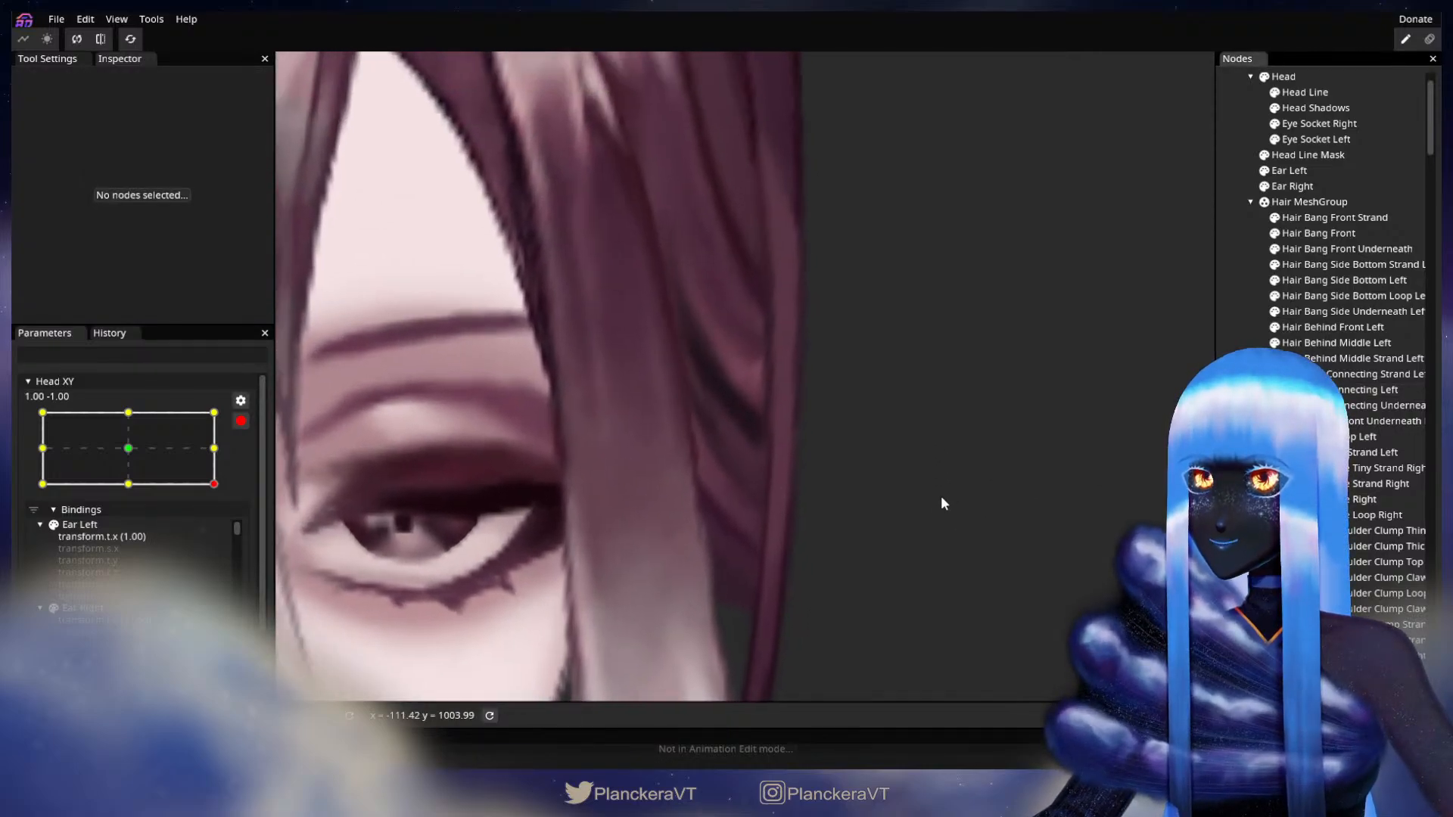
pyautogui.click(1370, 388)
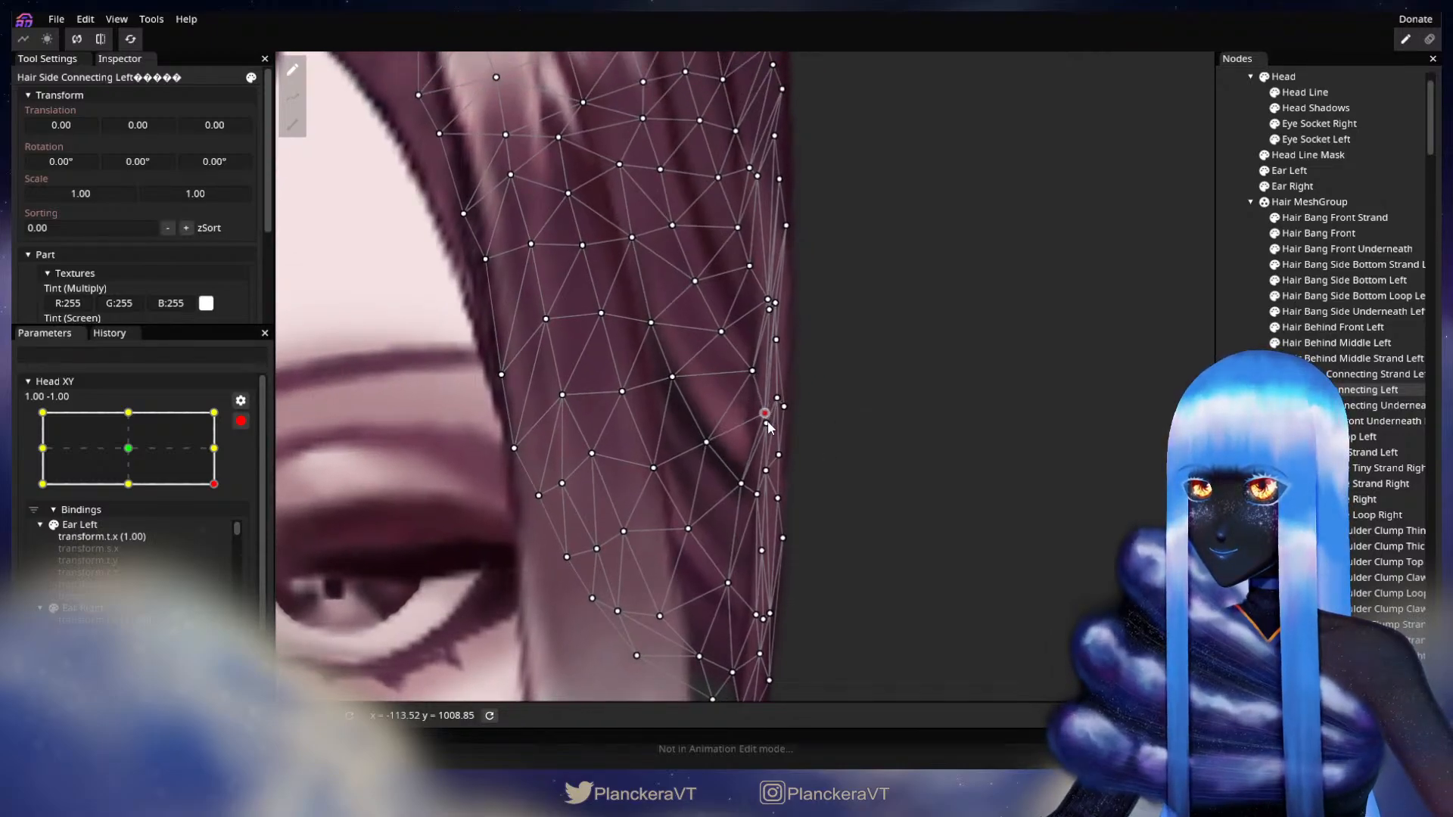
pyautogui.moveTo(767, 421); pyautogui.dragTo(770, 438)
pyautogui.scroll(1, 770, 439)
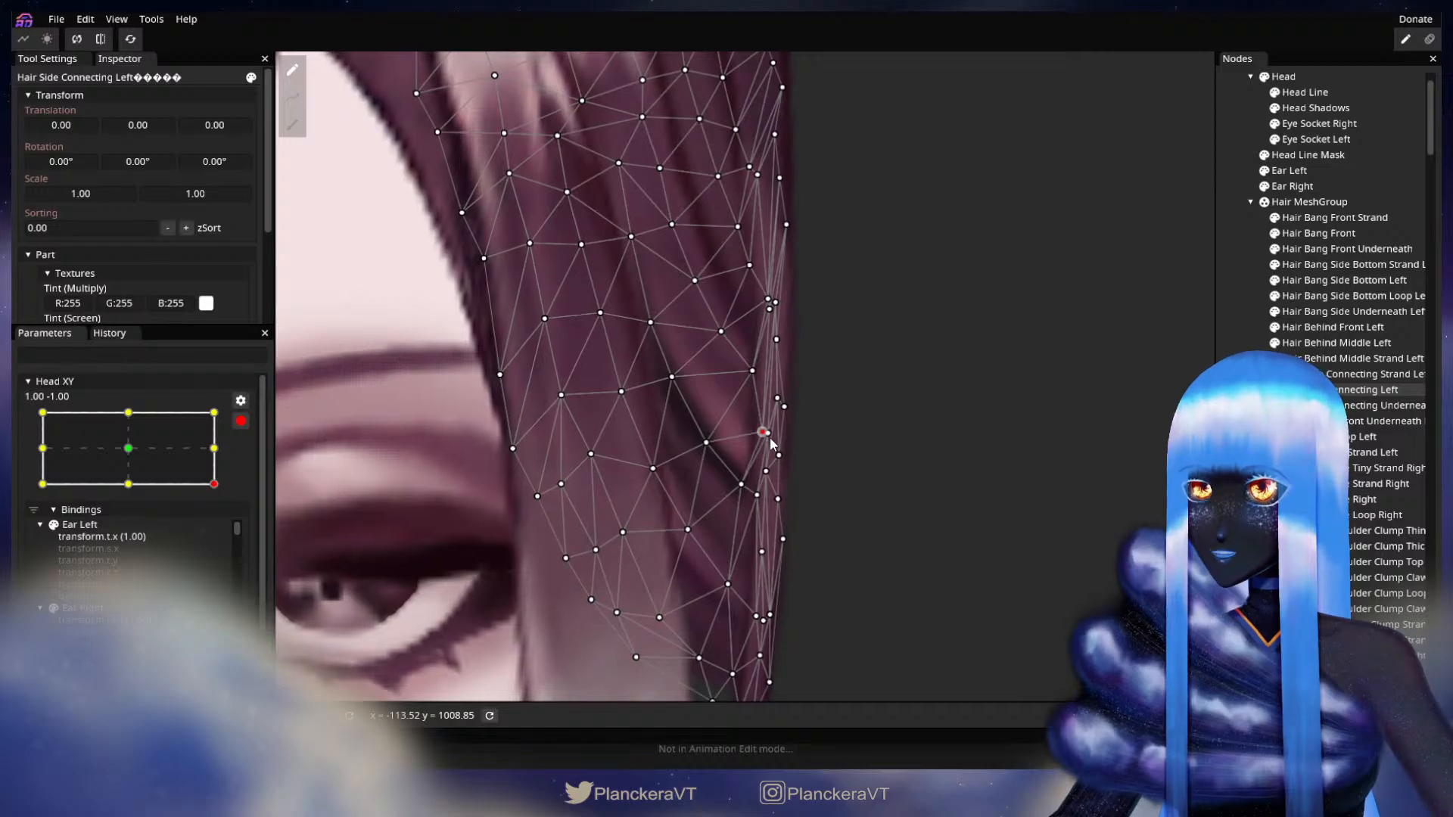
pyautogui.click(752, 371)
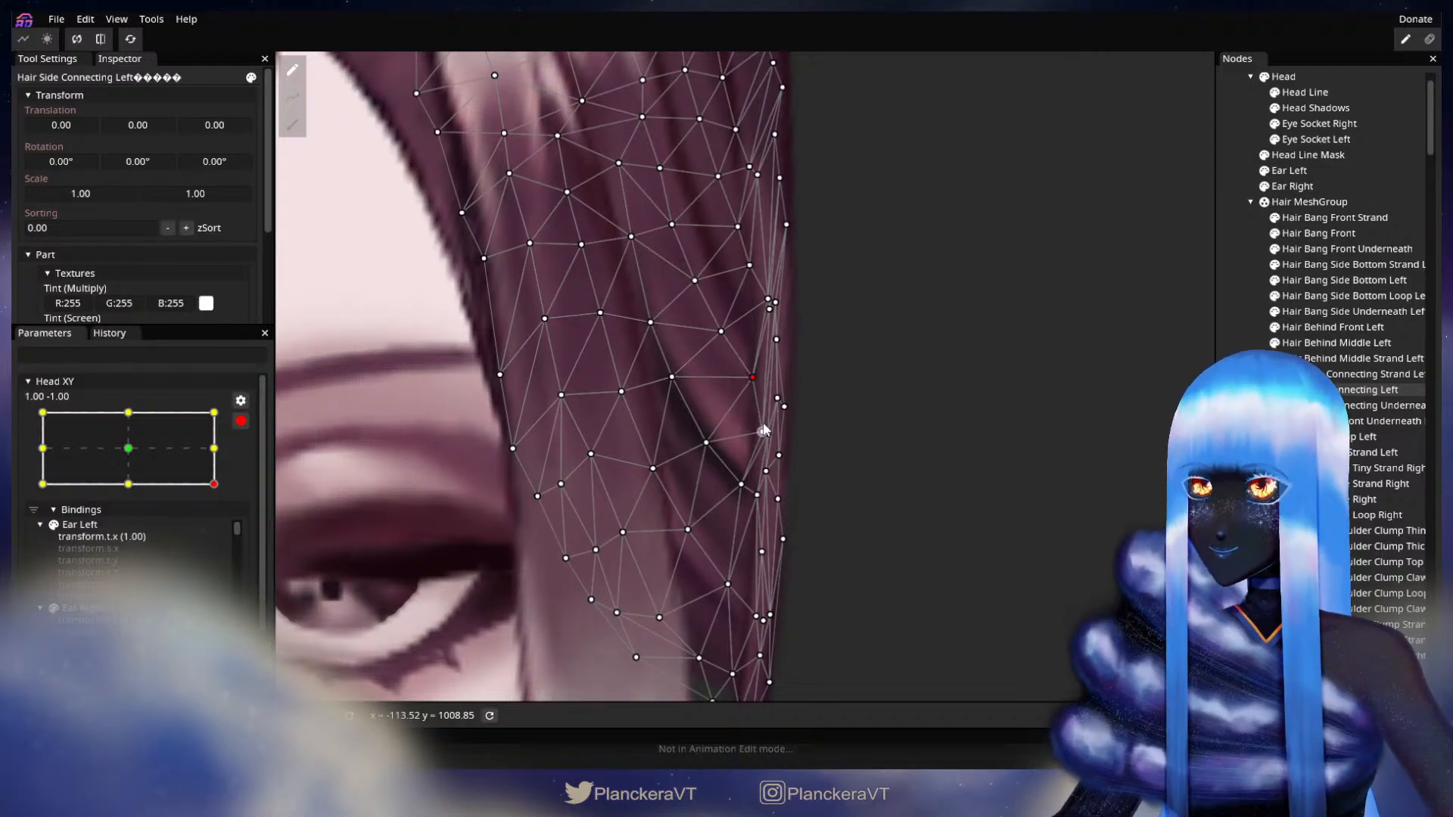
pyautogui.click(963, 503)
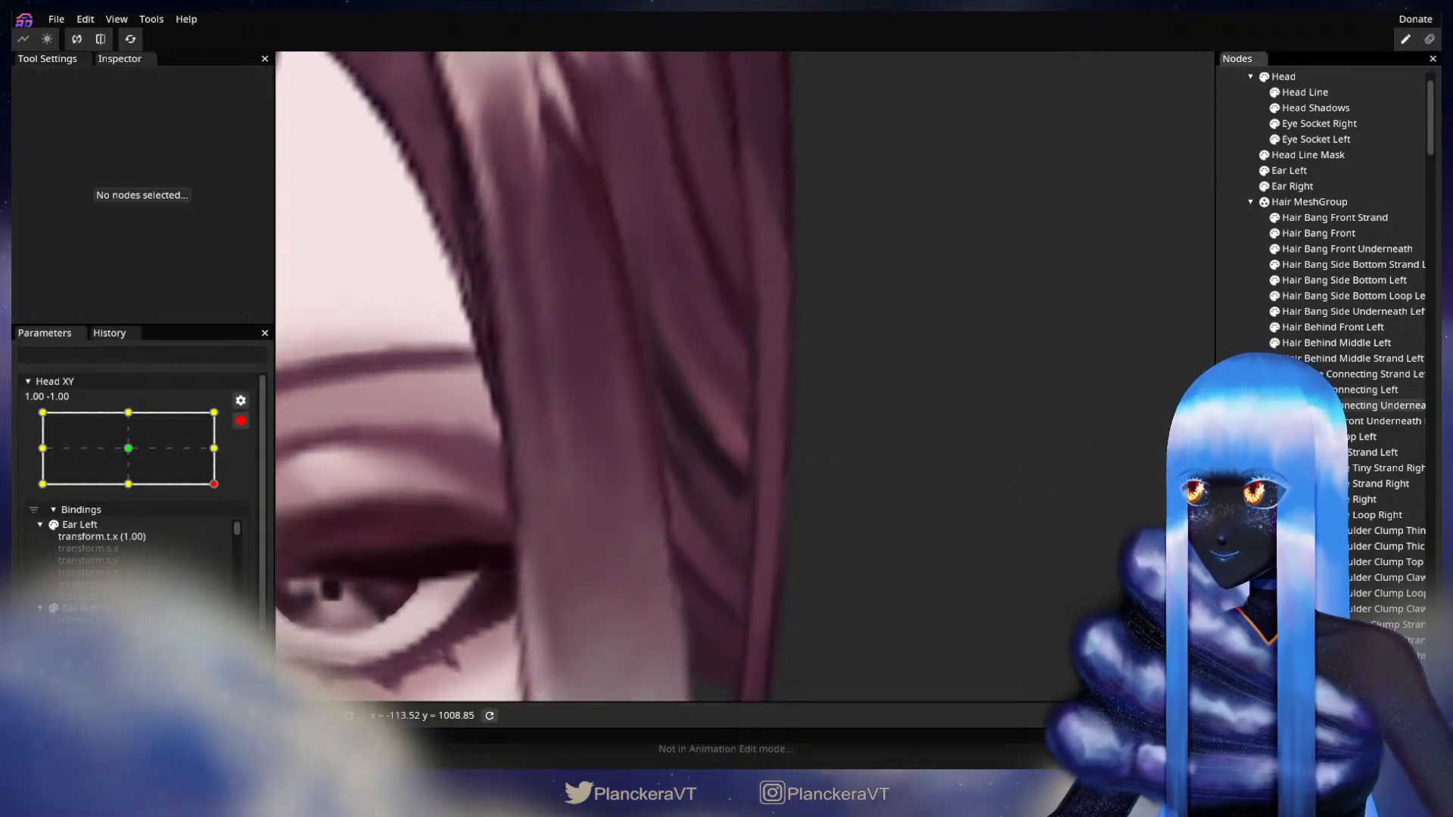
# Reselect Hair Side Connecting Left, lower another vertex just inside the outer edge at brow level, and deselect it.
pyautogui.click(1338, 391)
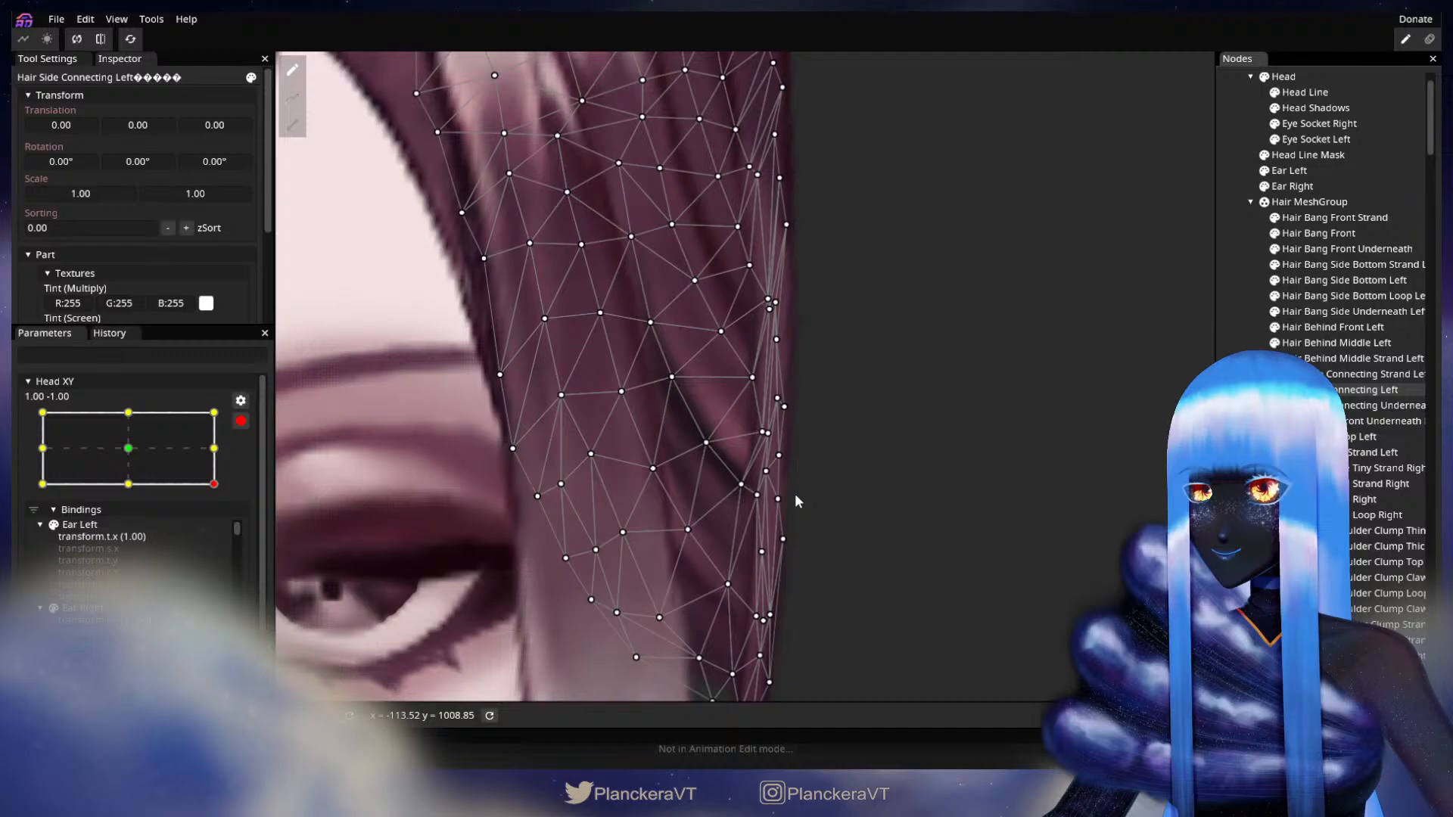
pyautogui.click(761, 433)
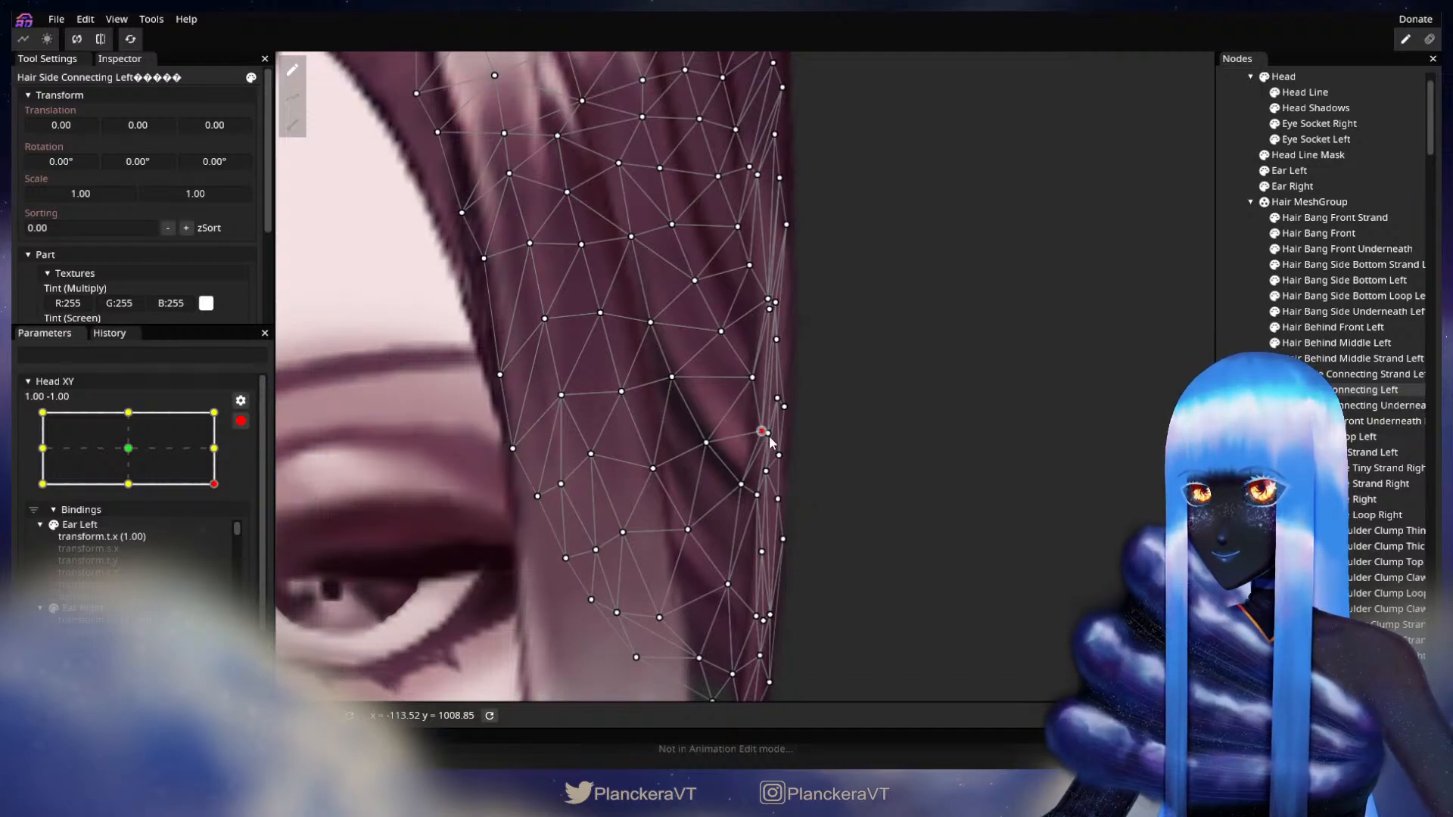
pyautogui.moveTo(768, 467)
pyautogui.mouseDown()
pyautogui.moveTo(767, 509)
pyautogui.moveTo(770, 445)
pyautogui.mouseUp()
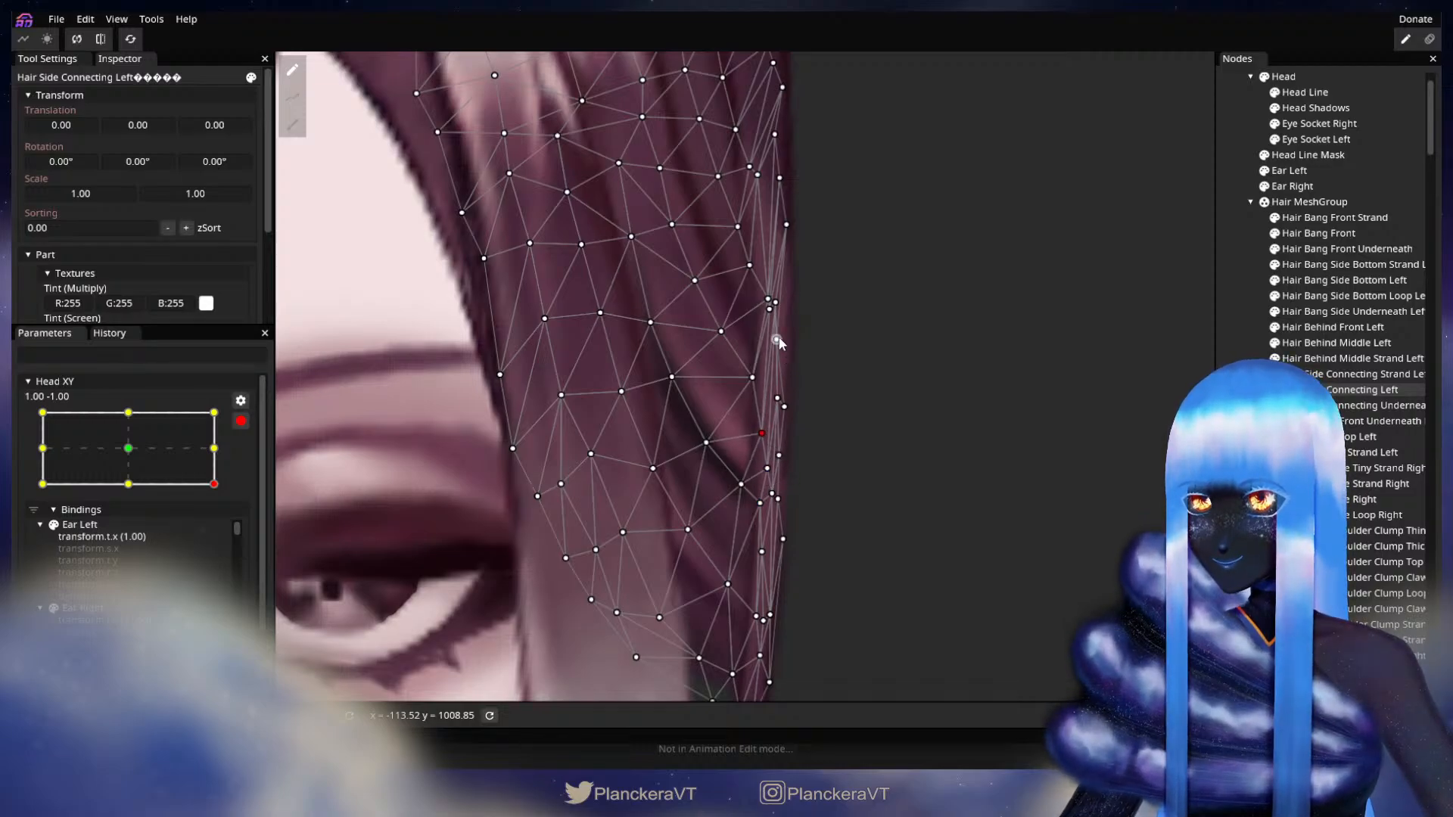
pyautogui.click(967, 483)
pyautogui.scroll(-3, 968, 483)
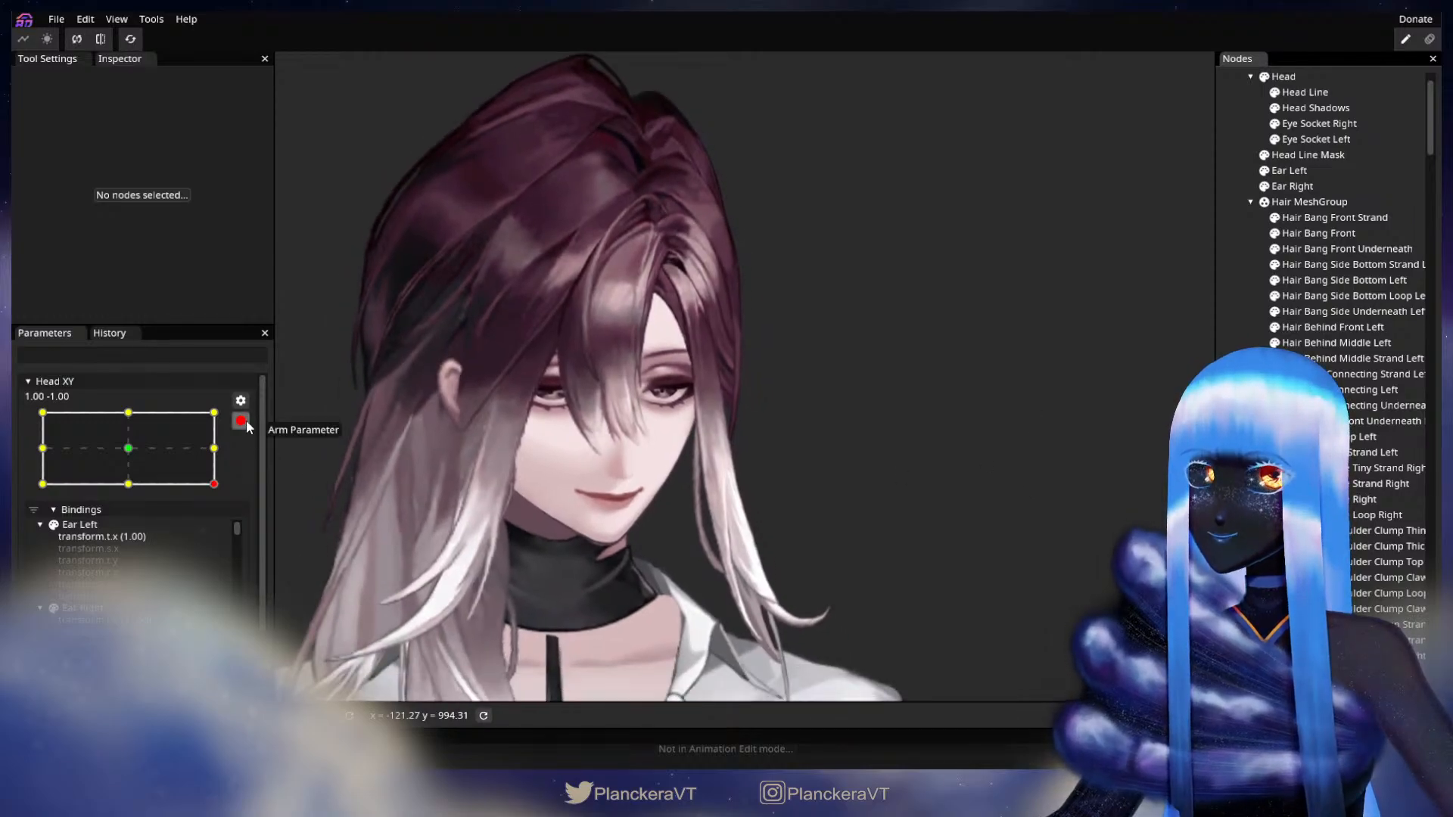
# Disarm Head XY, preview the vertical head movement along X 1.00, and rearm the parameter at 1.00, -1.00.
pyautogui.click(240, 421)
pyautogui.moveTo(225, 528)
pyautogui.mouseDown()
pyautogui.moveTo(231, 499)
pyautogui.moveTo(238, 534)
pyautogui.mouseUp()
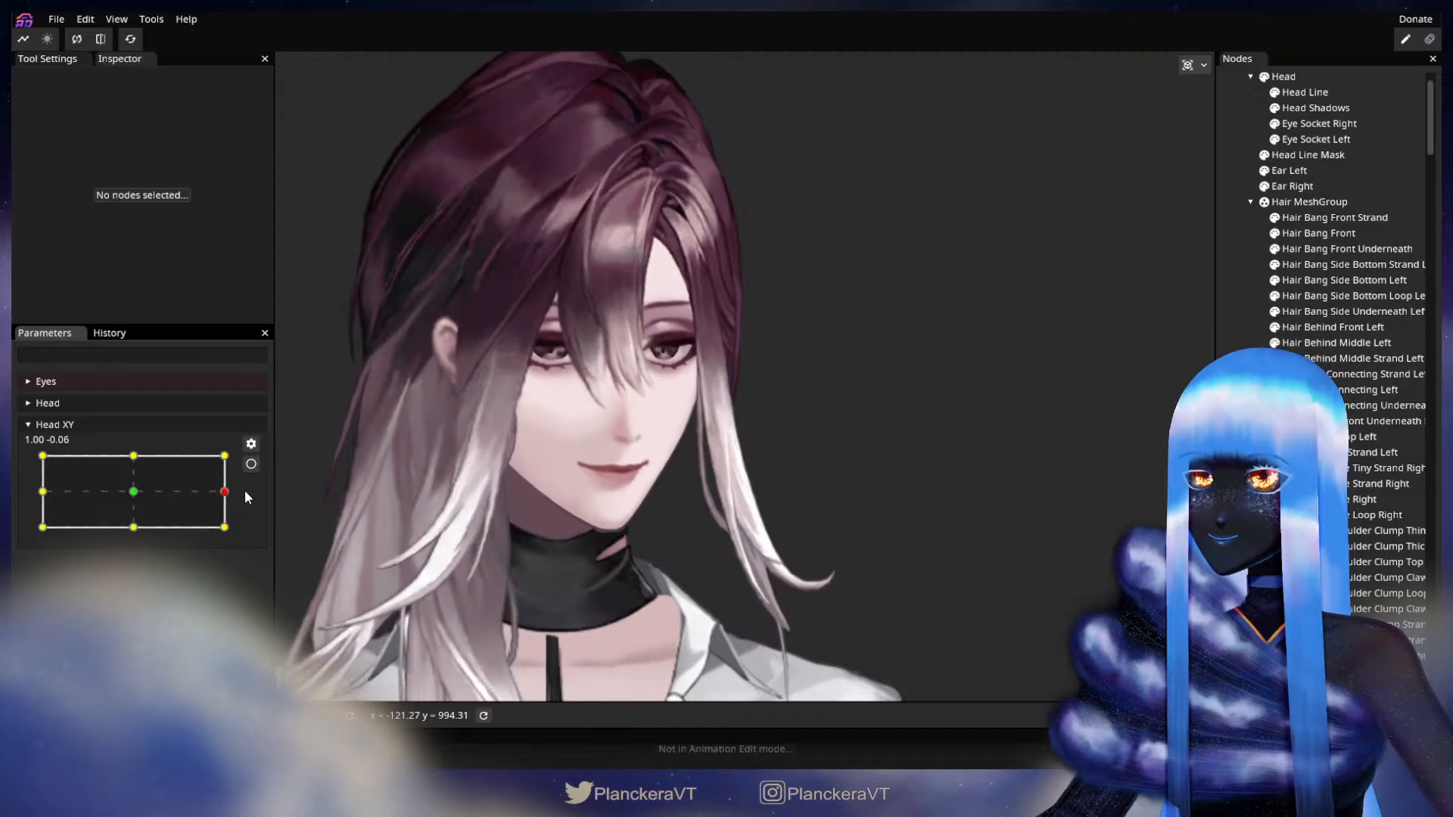
pyautogui.click(251, 464)
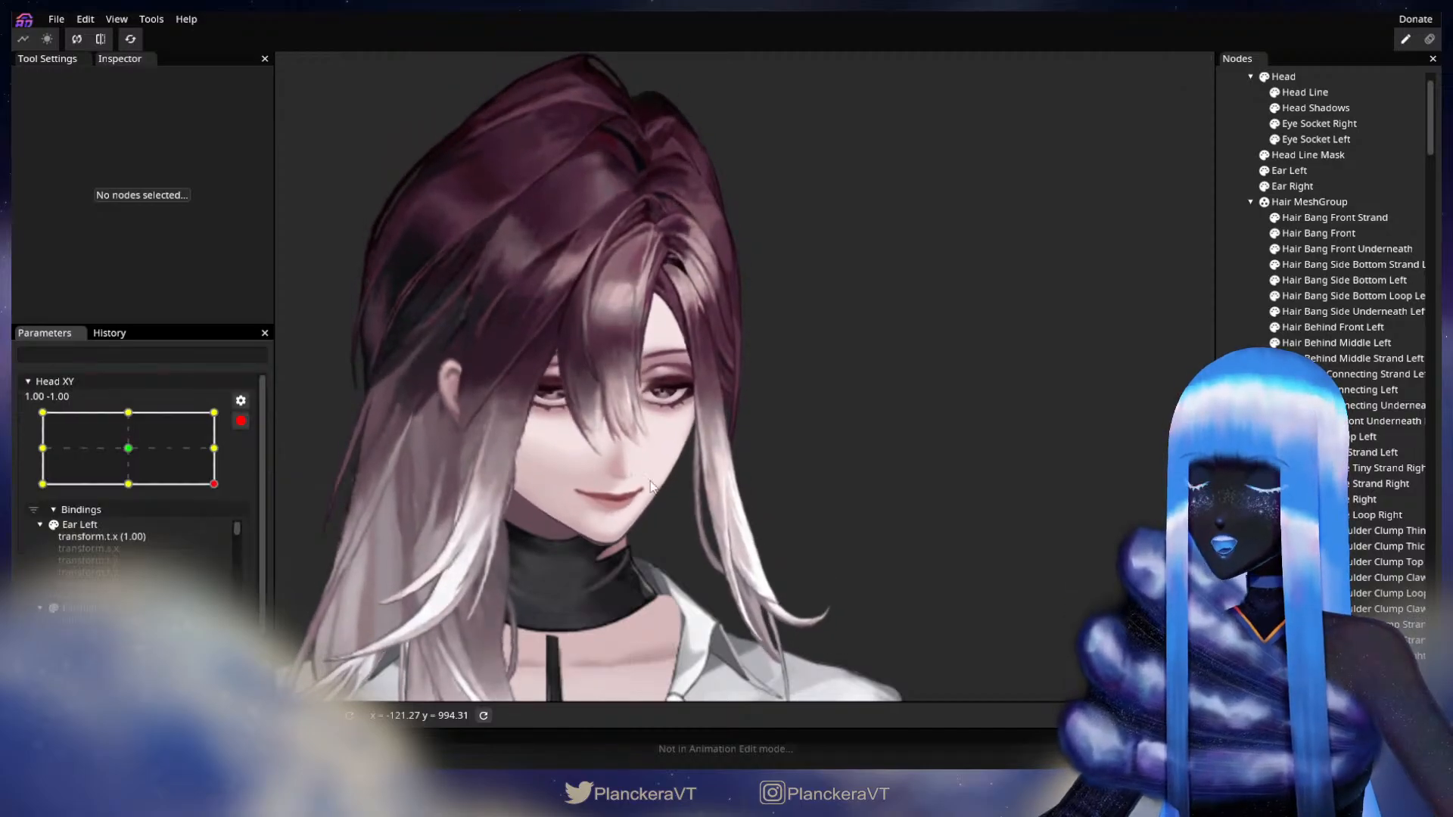
# Adjust Hair Side Connecting Left's vertices along the outer edge at brow height, then deselect the mesh.
pyautogui.scroll(3, 733, 371)
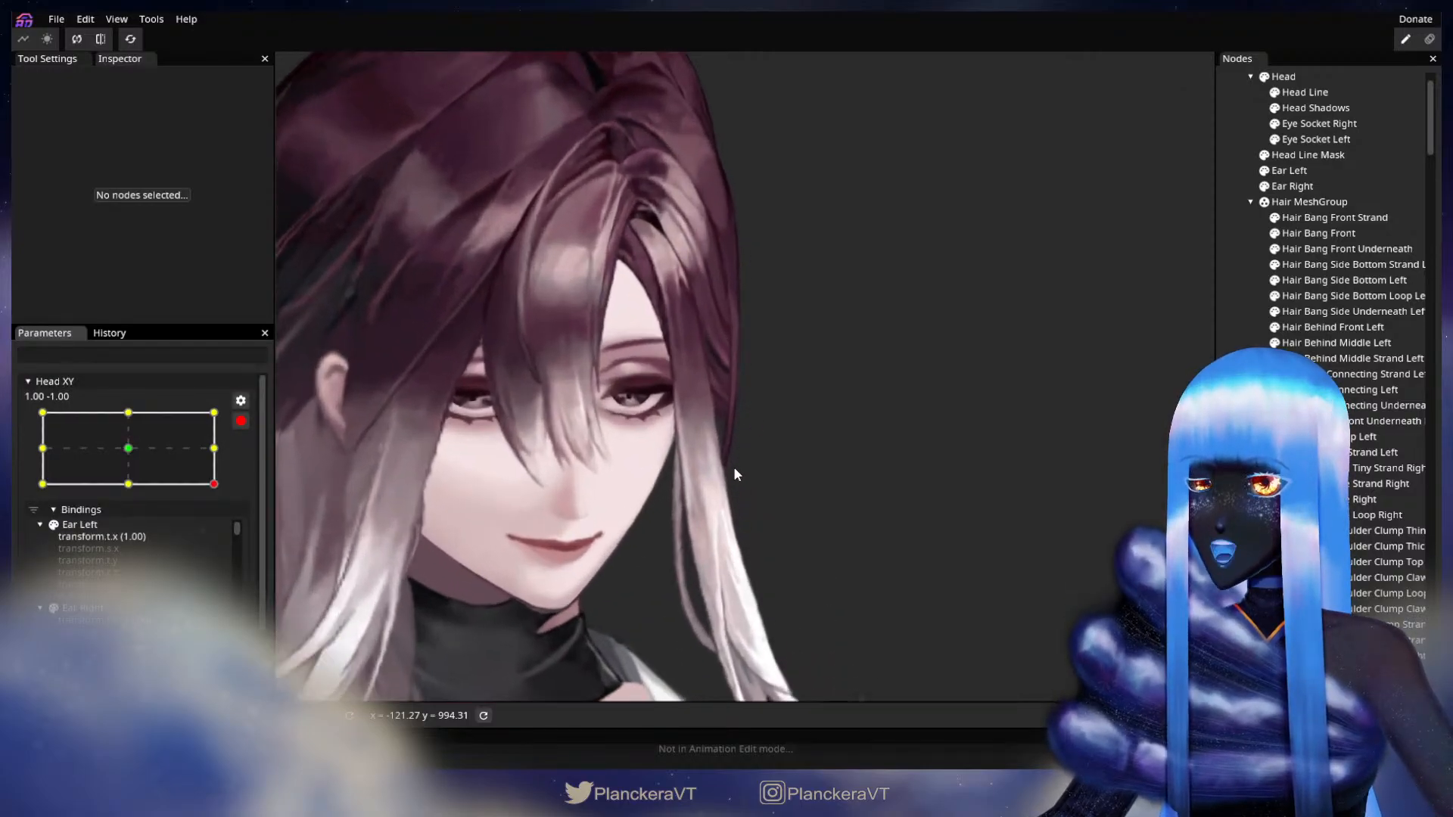
pyautogui.scroll(3, 752, 408)
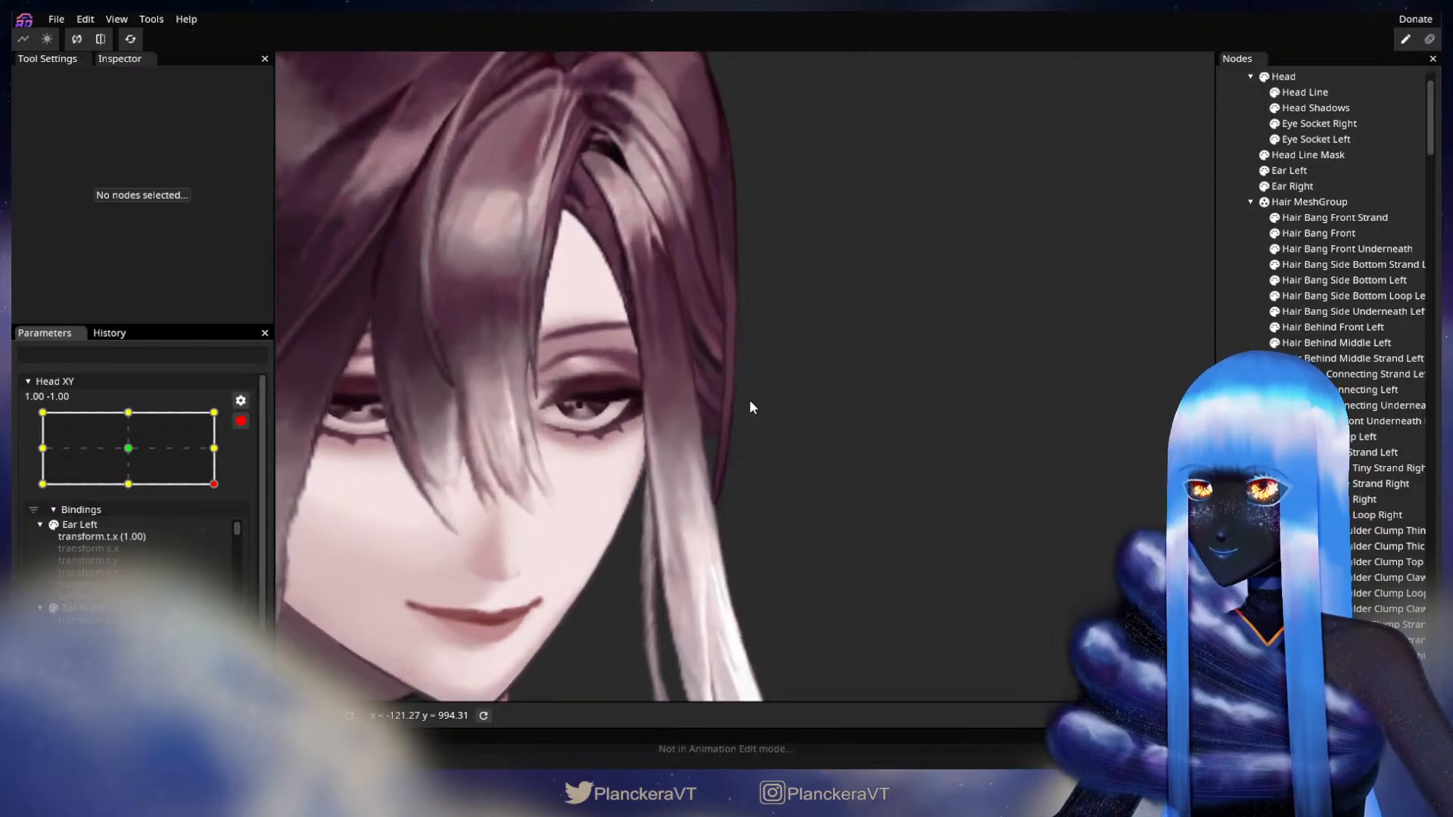
pyautogui.scroll(2, 750, 407)
pyautogui.moveTo(753, 408); pyautogui.dragTo(816, 453)
pyautogui.scroll(2, 871, 513)
pyautogui.scroll(3, 817, 450)
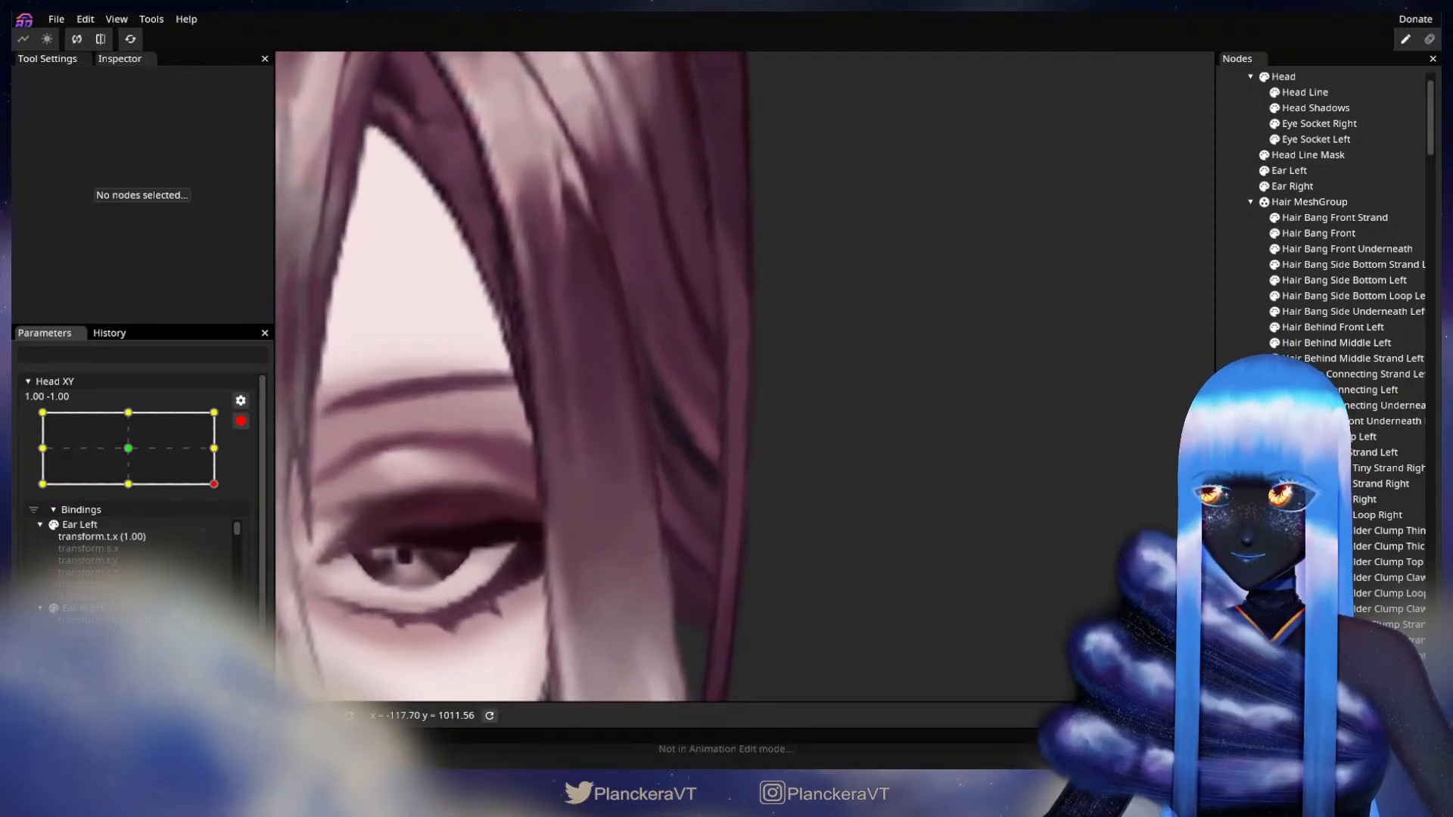
pyautogui.click(1377, 392)
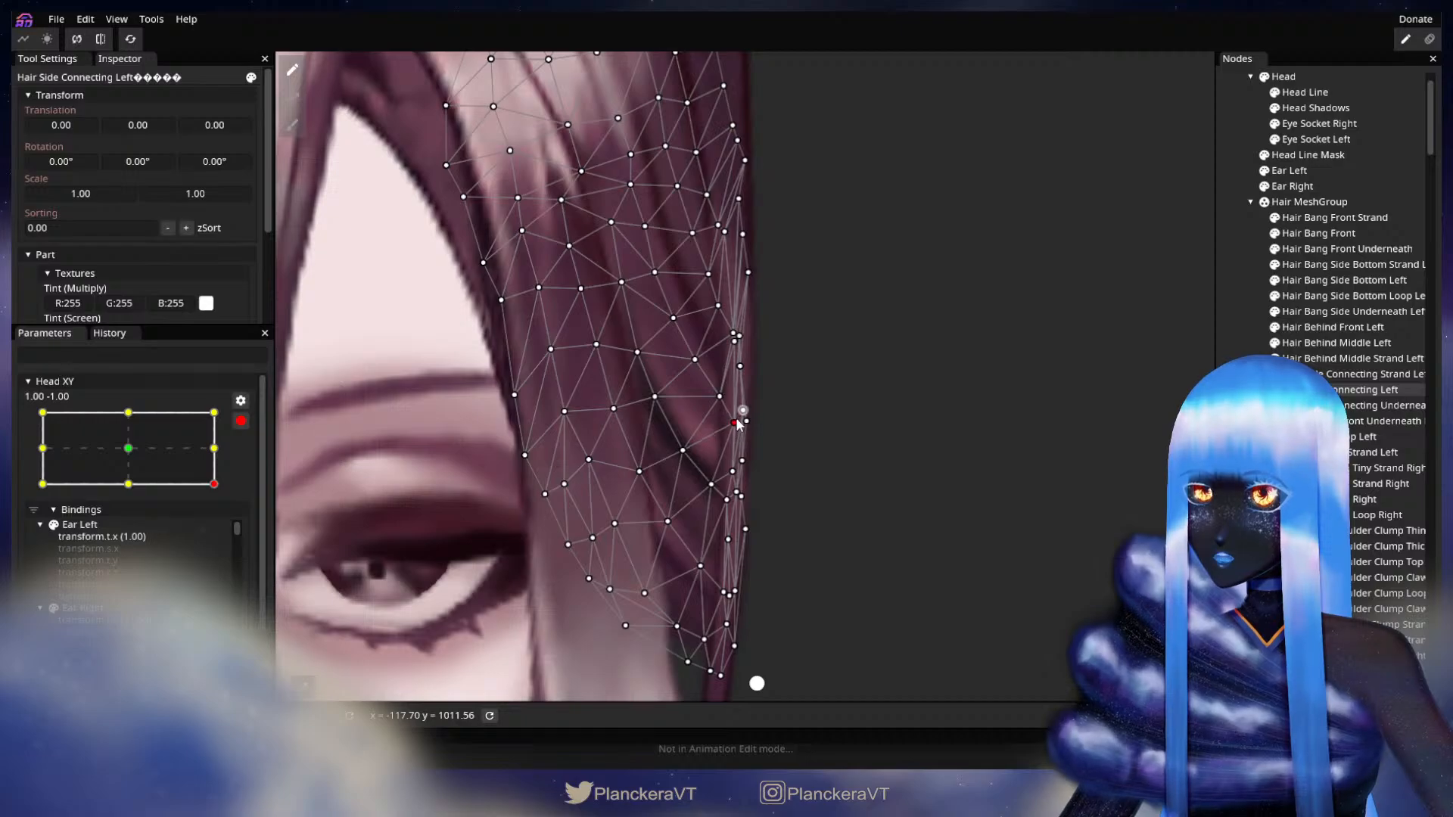
pyautogui.click(954, 465)
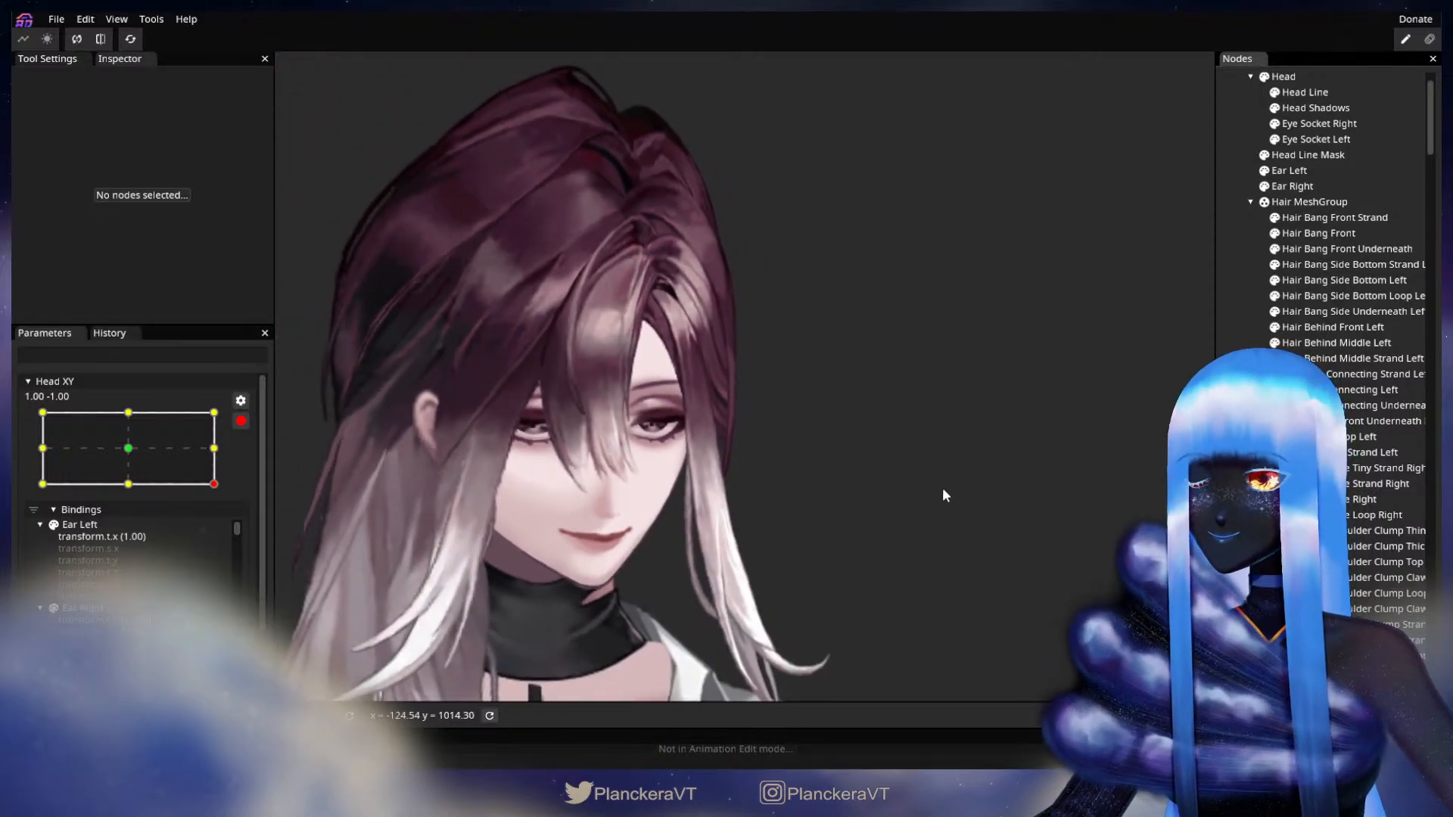
# Disarm Head XY to check how the adjusted side hair moves near 1.00, -1.00, and rearm it at that keypoint.
pyautogui.click(242, 422)
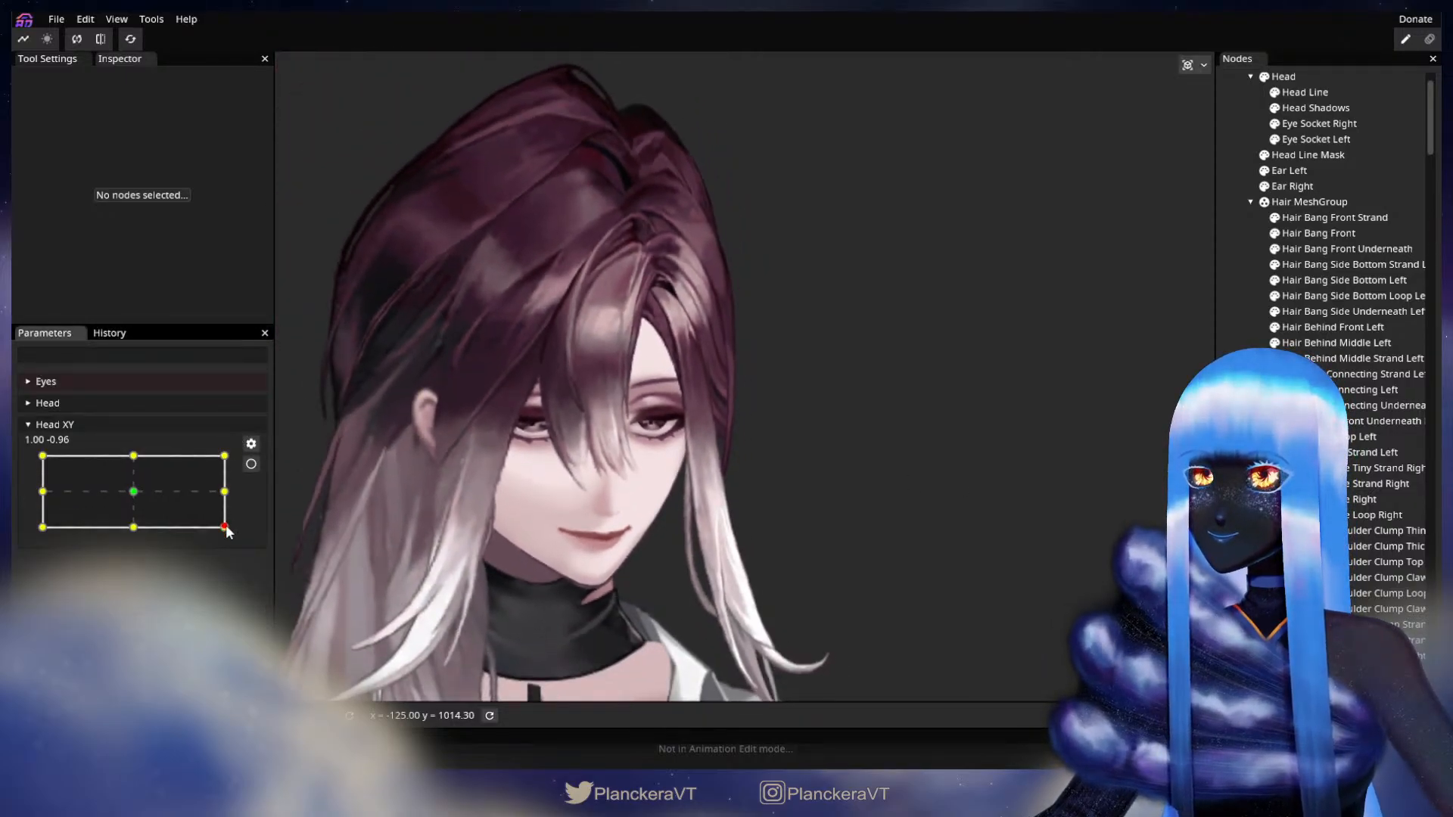
pyautogui.moveTo(224, 527)
pyautogui.mouseDown()
pyautogui.moveTo(230, 500)
pyautogui.moveTo(232, 532)
pyautogui.mouseUp()
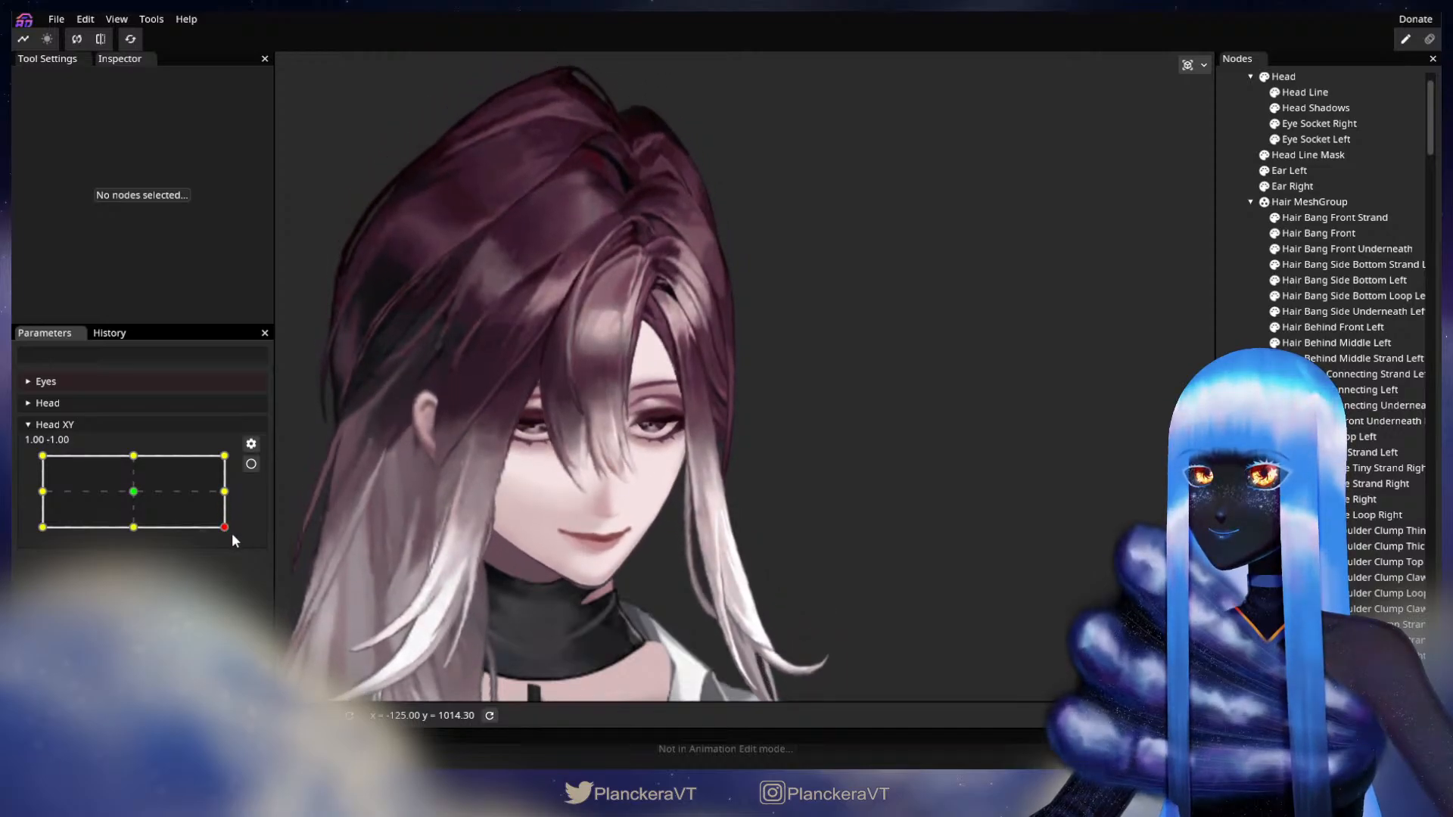
pyautogui.click(249, 464)
# Touch up Hair Side Connecting Left's strands beside the forehead with the Circle Brush at size 12.00, and deselect the mesh.
pyautogui.scroll(5, 714, 477)
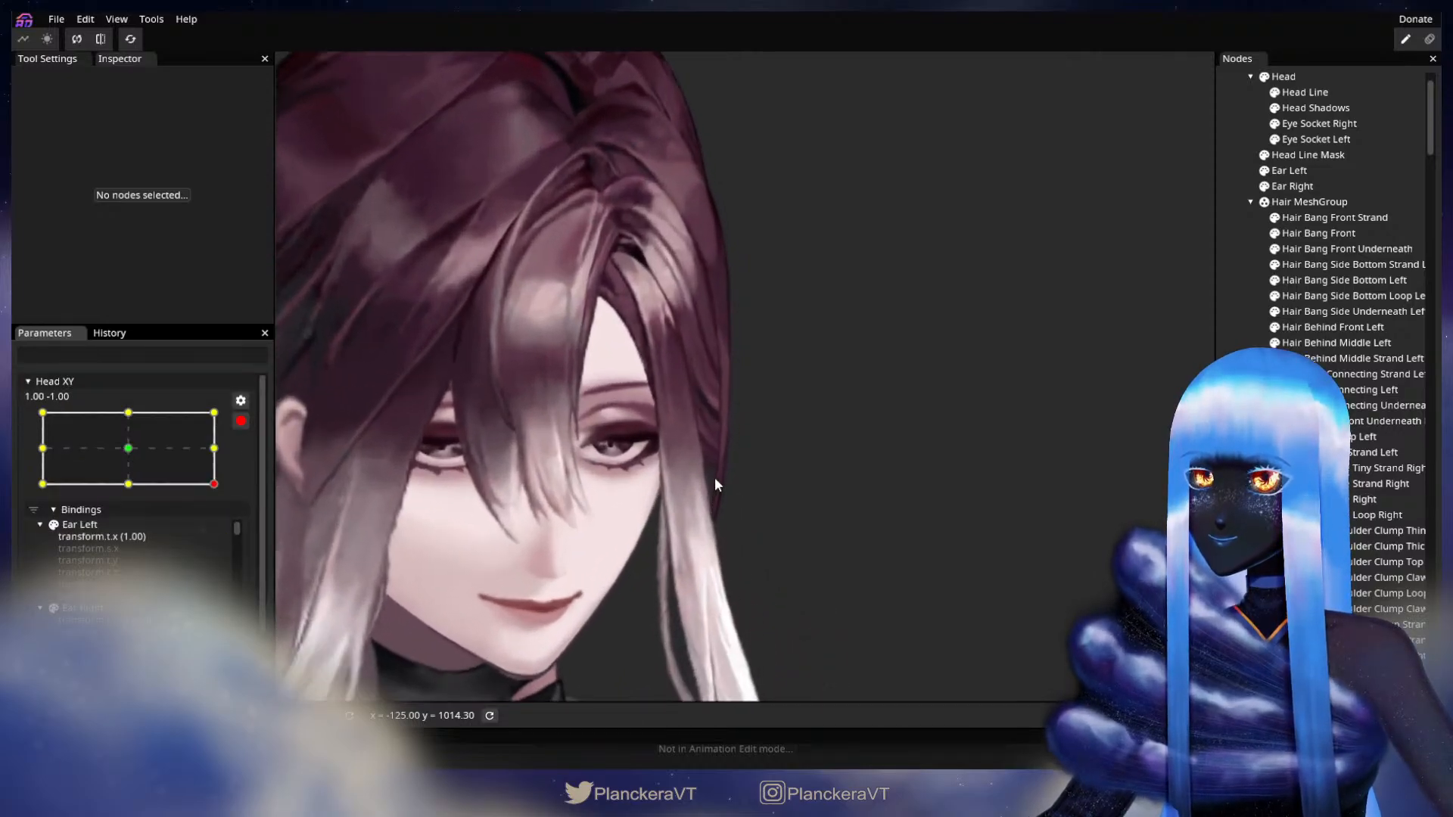
pyautogui.moveTo(718, 410); pyautogui.dragTo(851, 529)
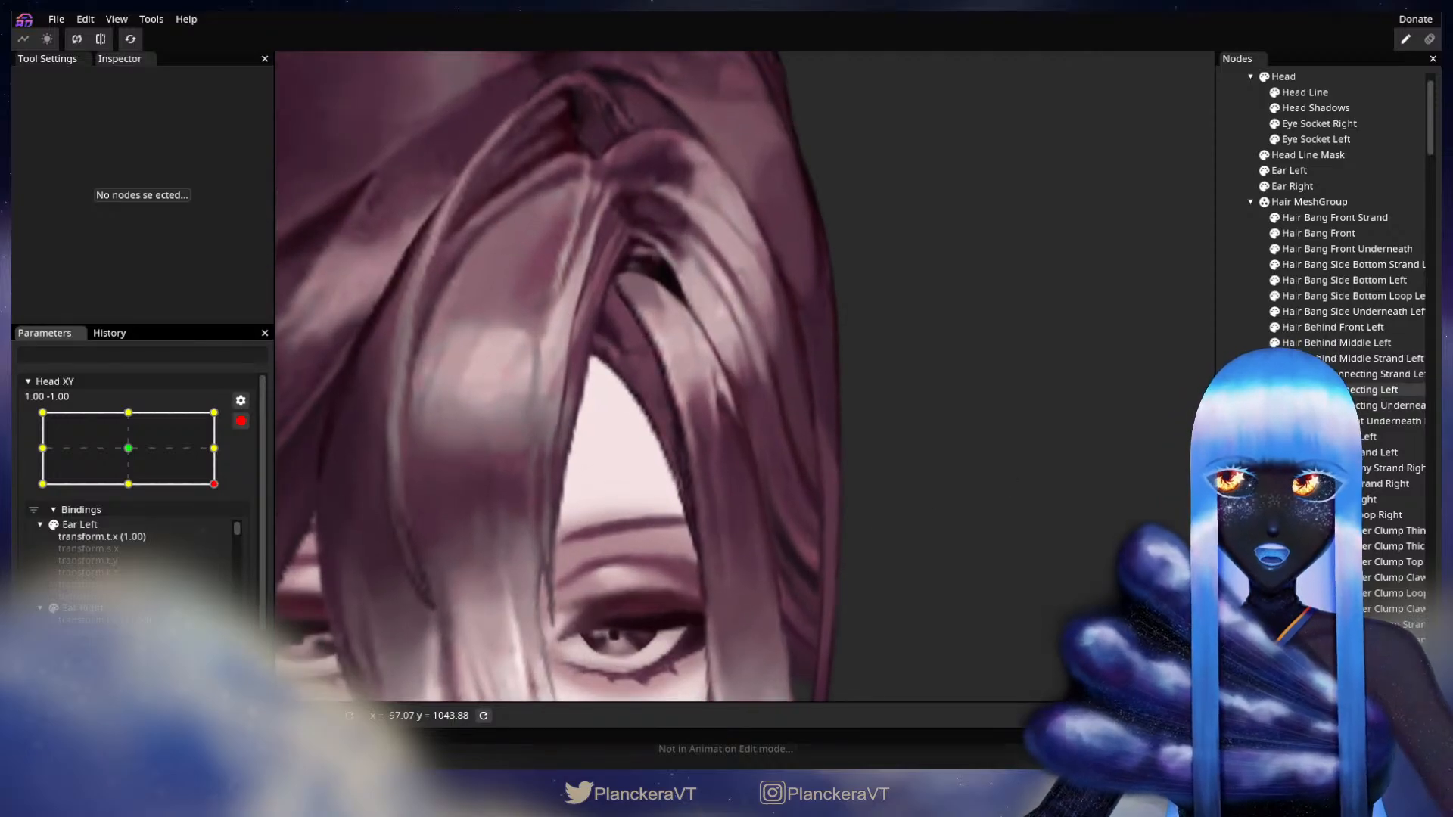
pyautogui.click(1317, 390)
pyautogui.scroll(2, 948, 475)
pyautogui.click(292, 124)
pyautogui.moveTo(1026, 151); pyautogui.dragTo(756, 189)
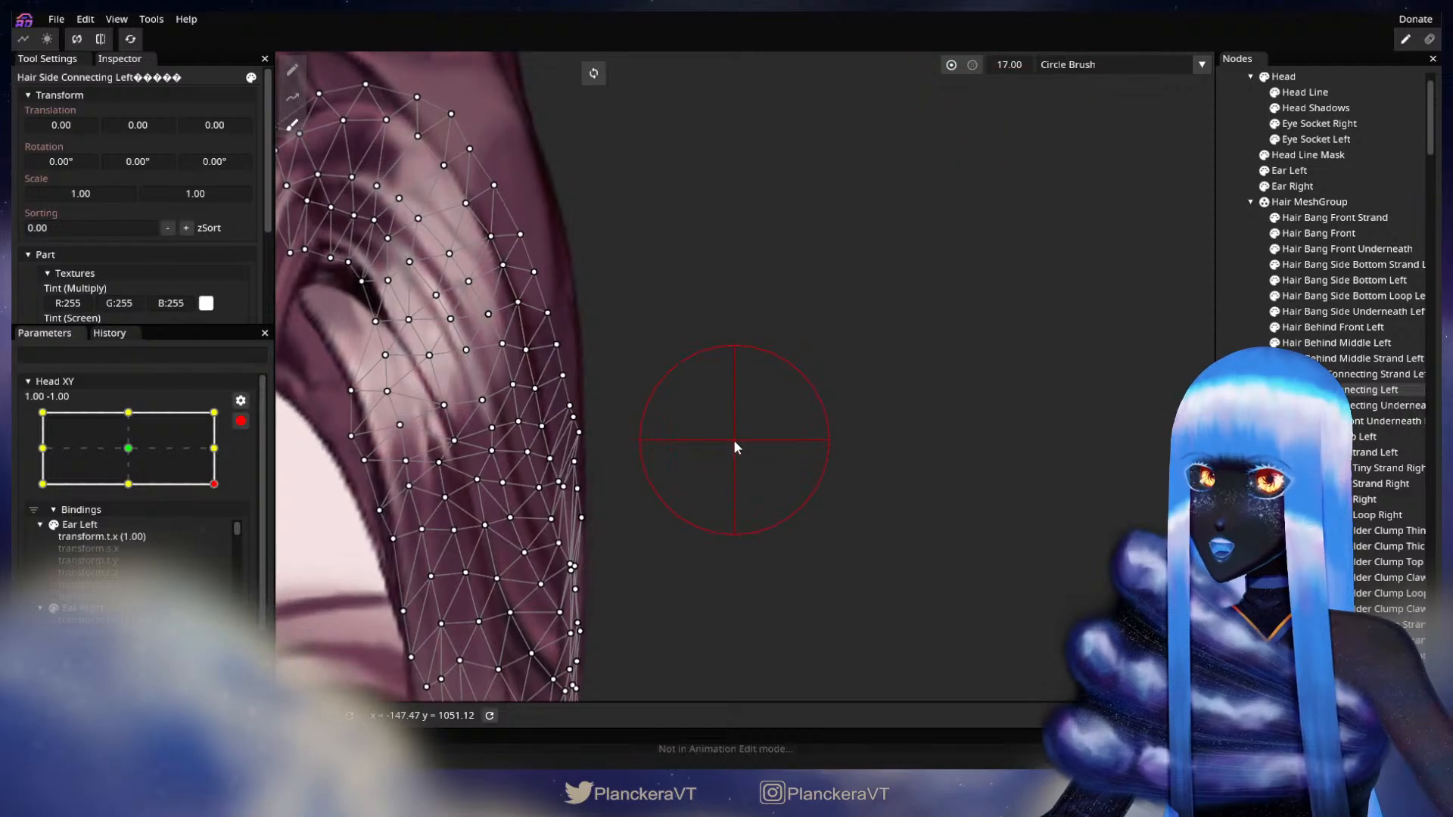
pyautogui.moveTo(870, 401); pyautogui.dragTo(1047, 285)
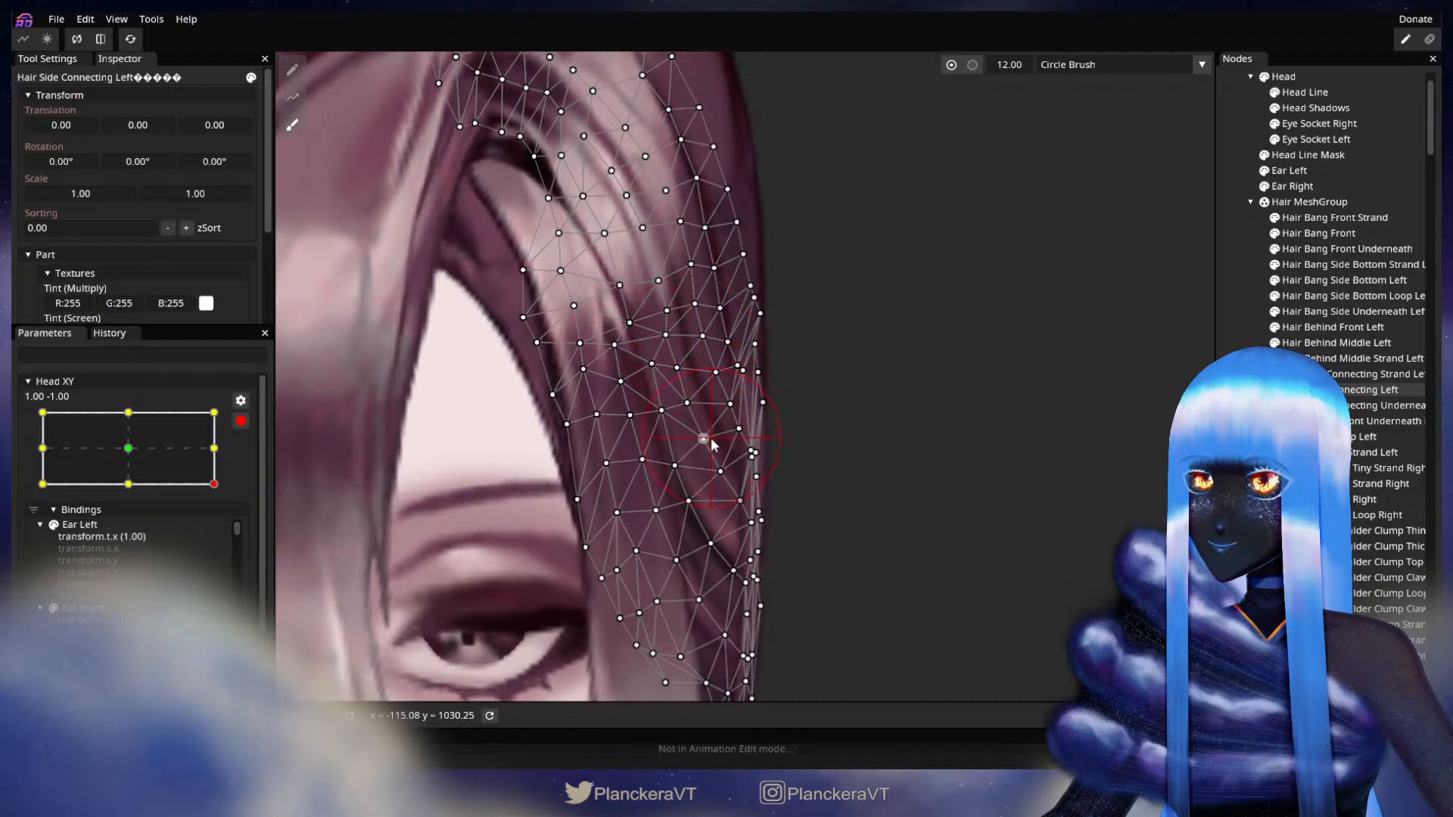
pyautogui.press('Escape')
pyautogui.scroll(-3, 870, 564)
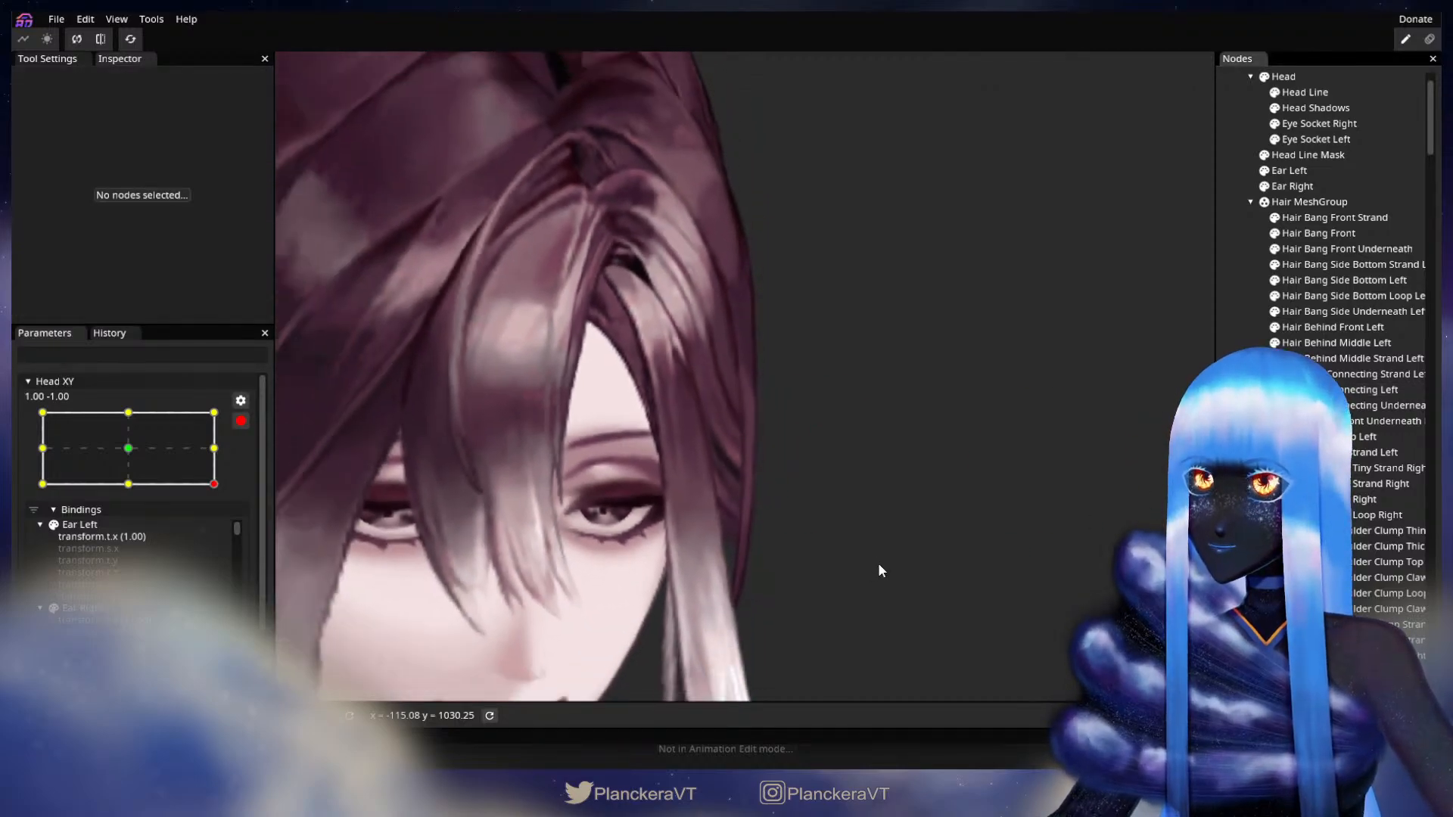
# Disarm Head XY, preview the head turn around the 1.00, -1.00 corner once more, and rearm the parameter there.
pyautogui.click(241, 421)
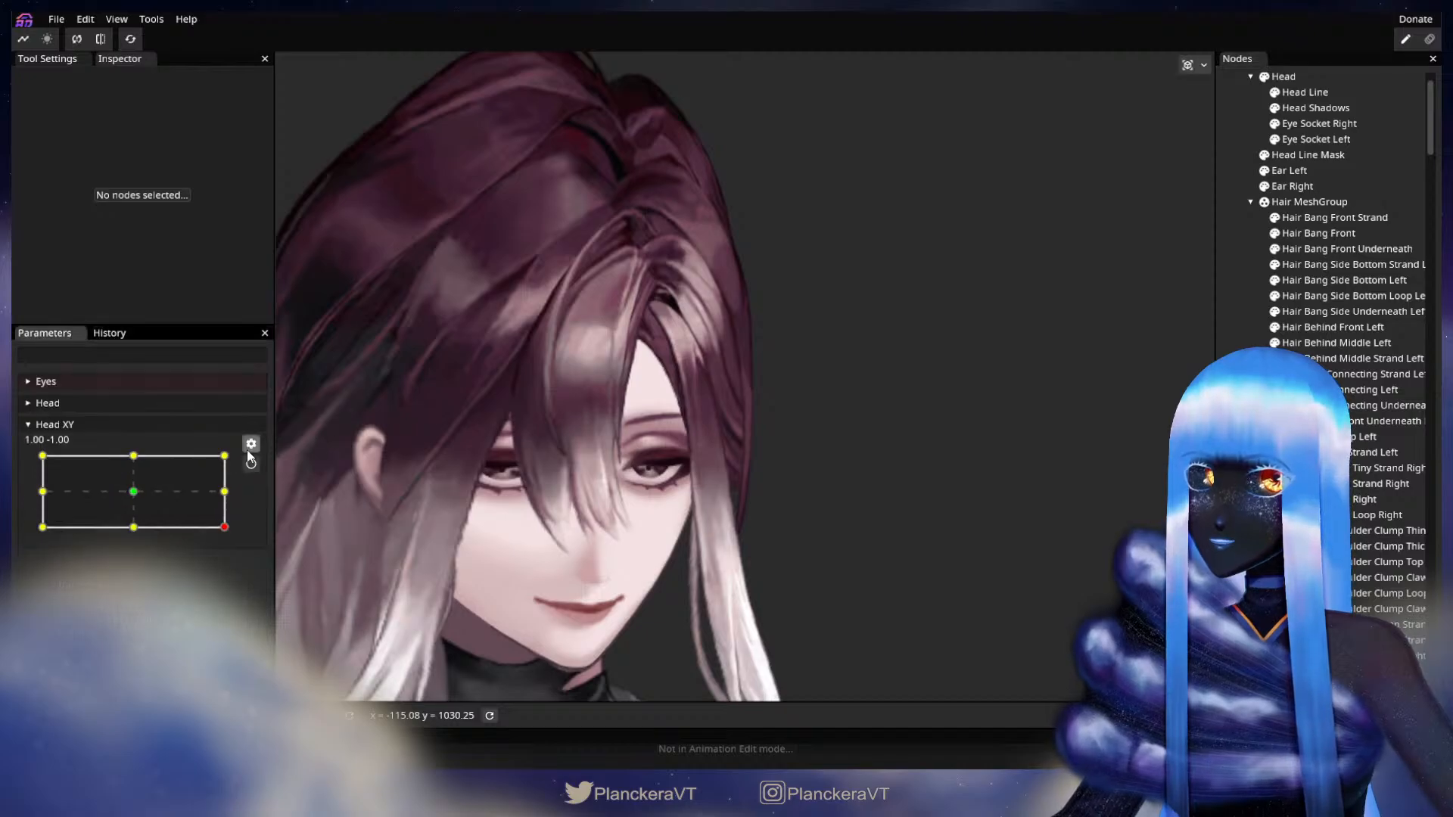
pyautogui.moveTo(228, 529)
pyautogui.mouseDown()
pyautogui.moveTo(229, 487)
pyautogui.moveTo(233, 524)
pyautogui.mouseUp()
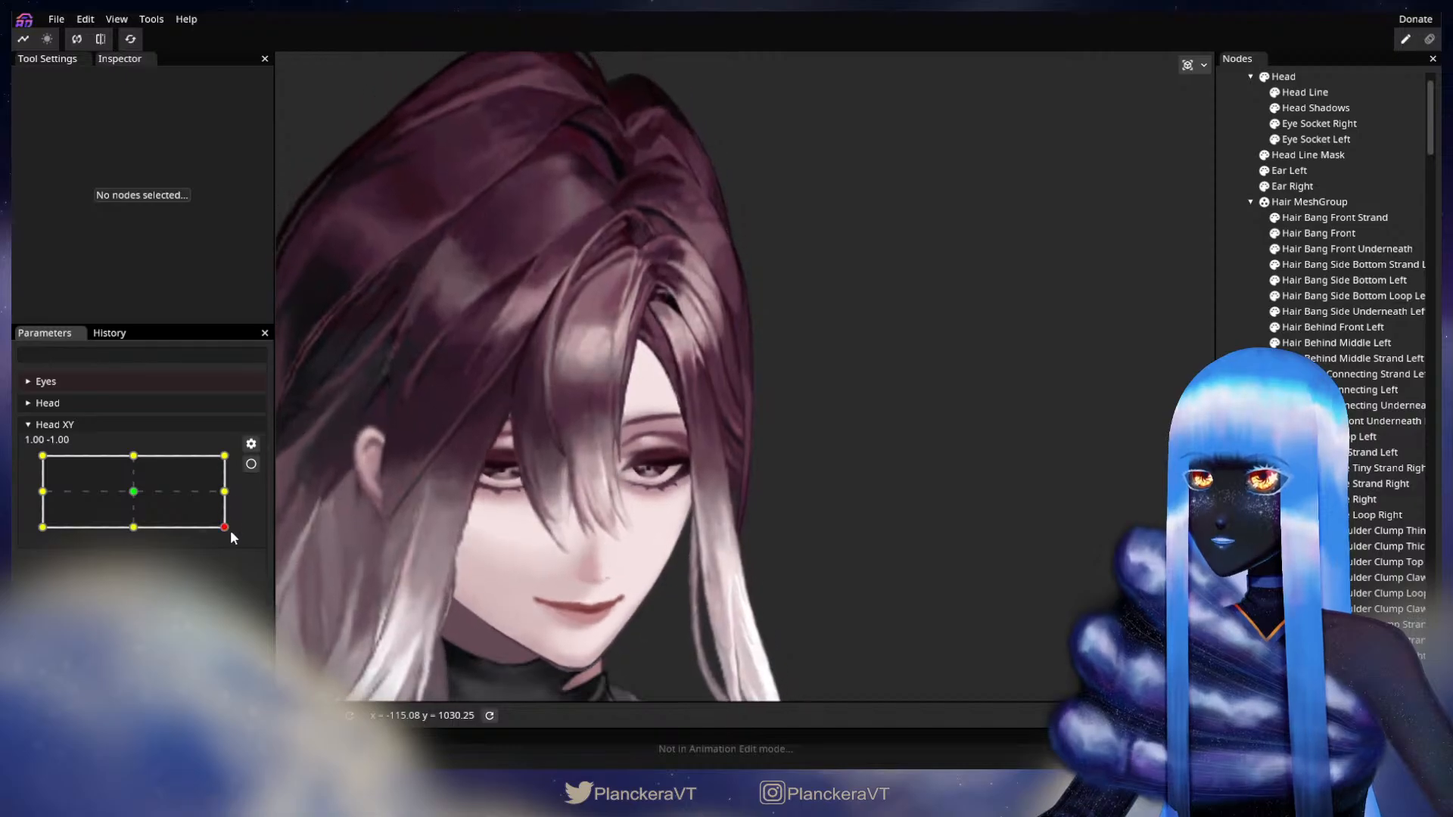
pyautogui.click(251, 463)
# Shift Hair Side Connecting Left's vertices along the dark strand beside the forehead slightly inward and down, deselect it and check the whole head.
pyautogui.scroll(5, 787, 482)
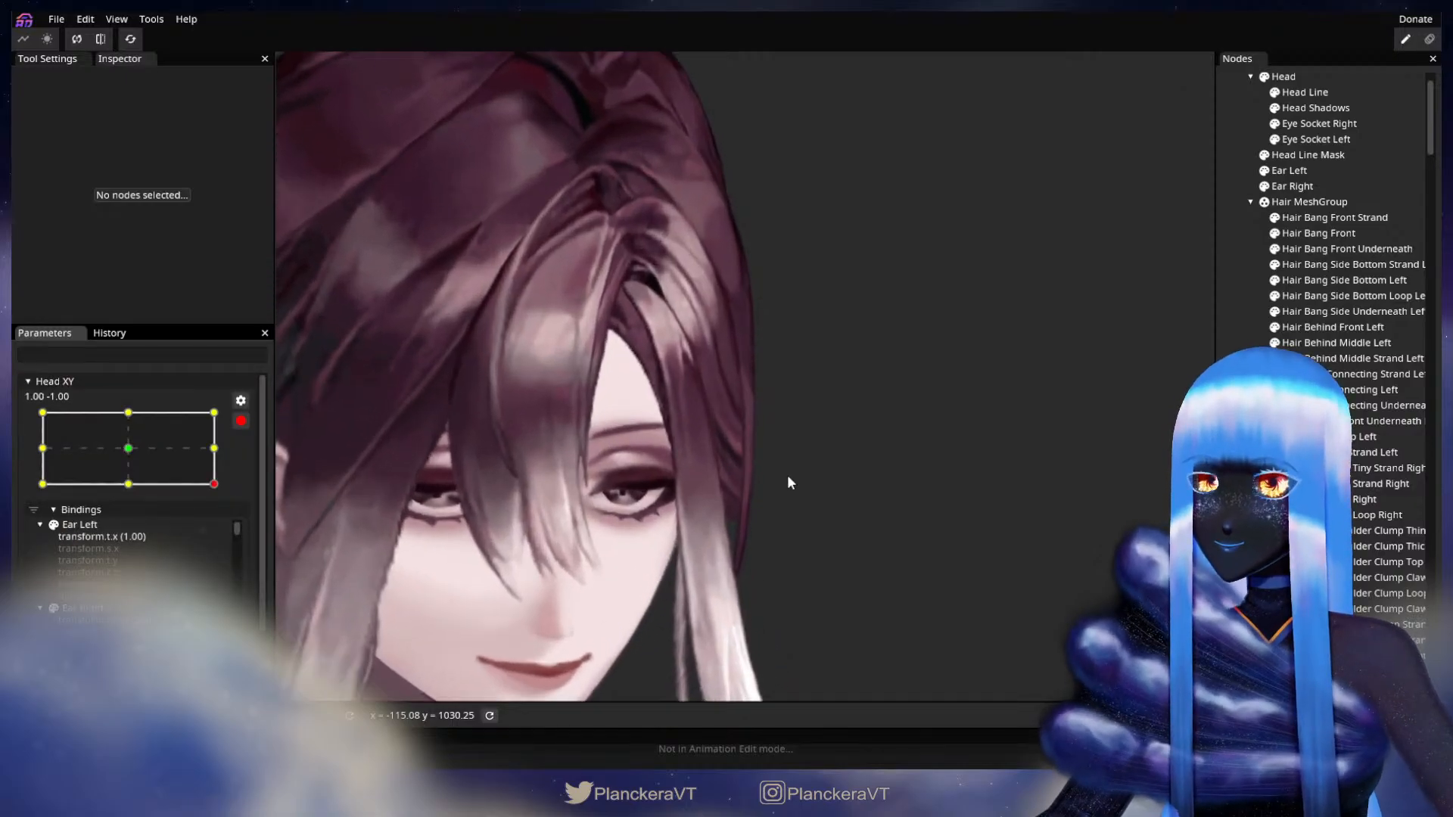
pyautogui.scroll(5, 787, 482)
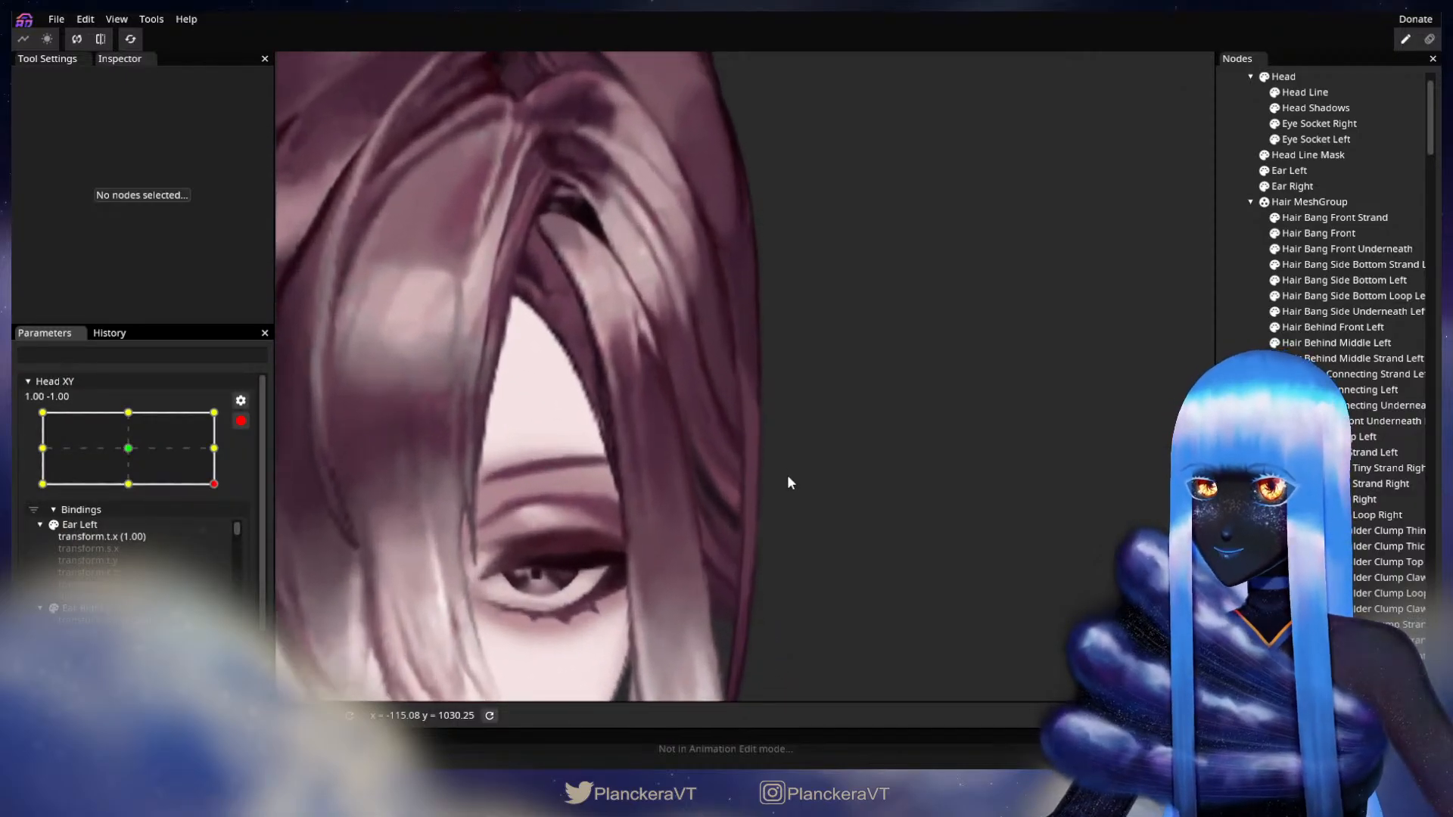
pyautogui.scroll(5, 788, 476)
pyautogui.moveTo(788, 476); pyautogui.dragTo(828, 475)
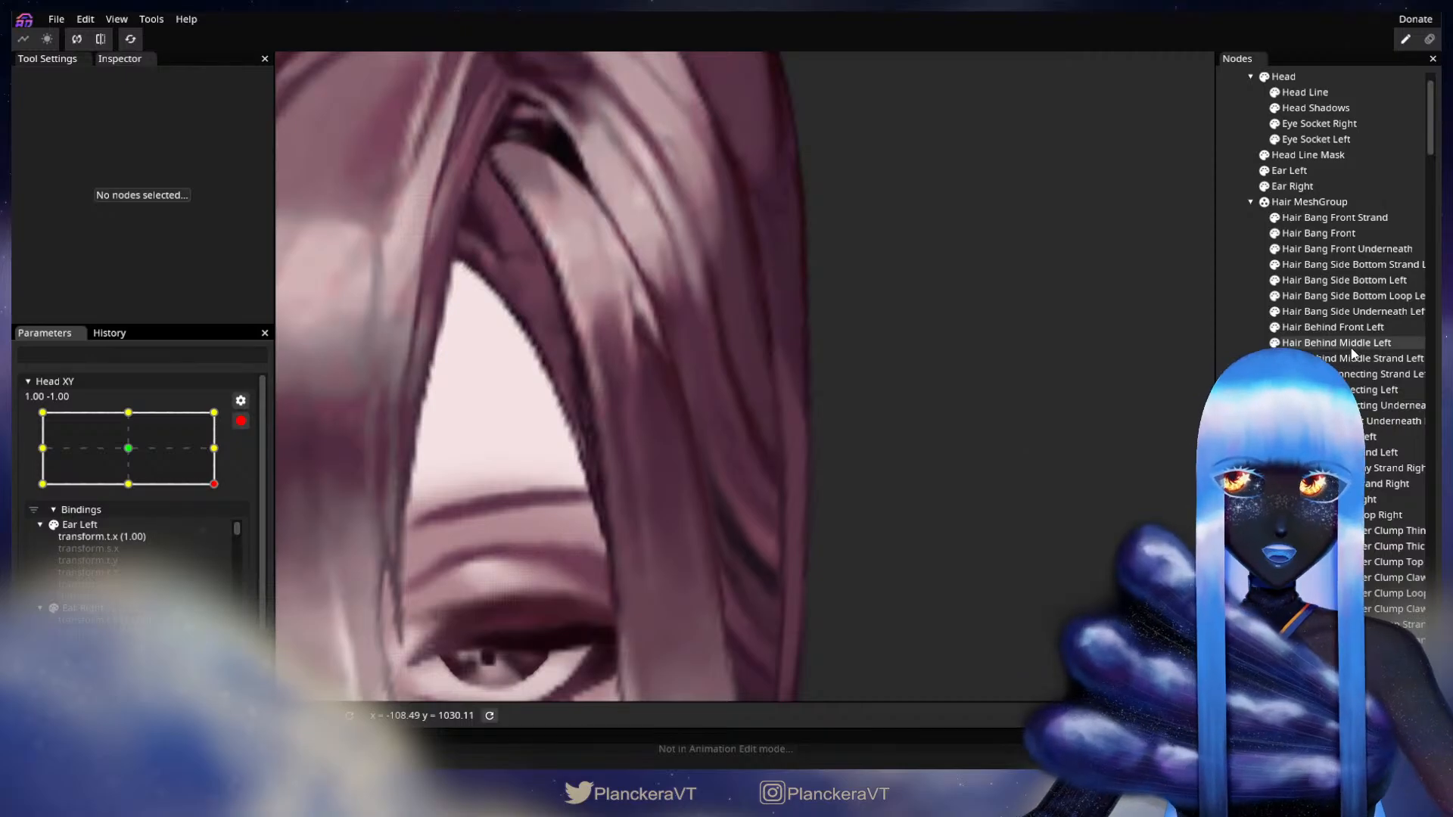
pyautogui.click(1420, 389)
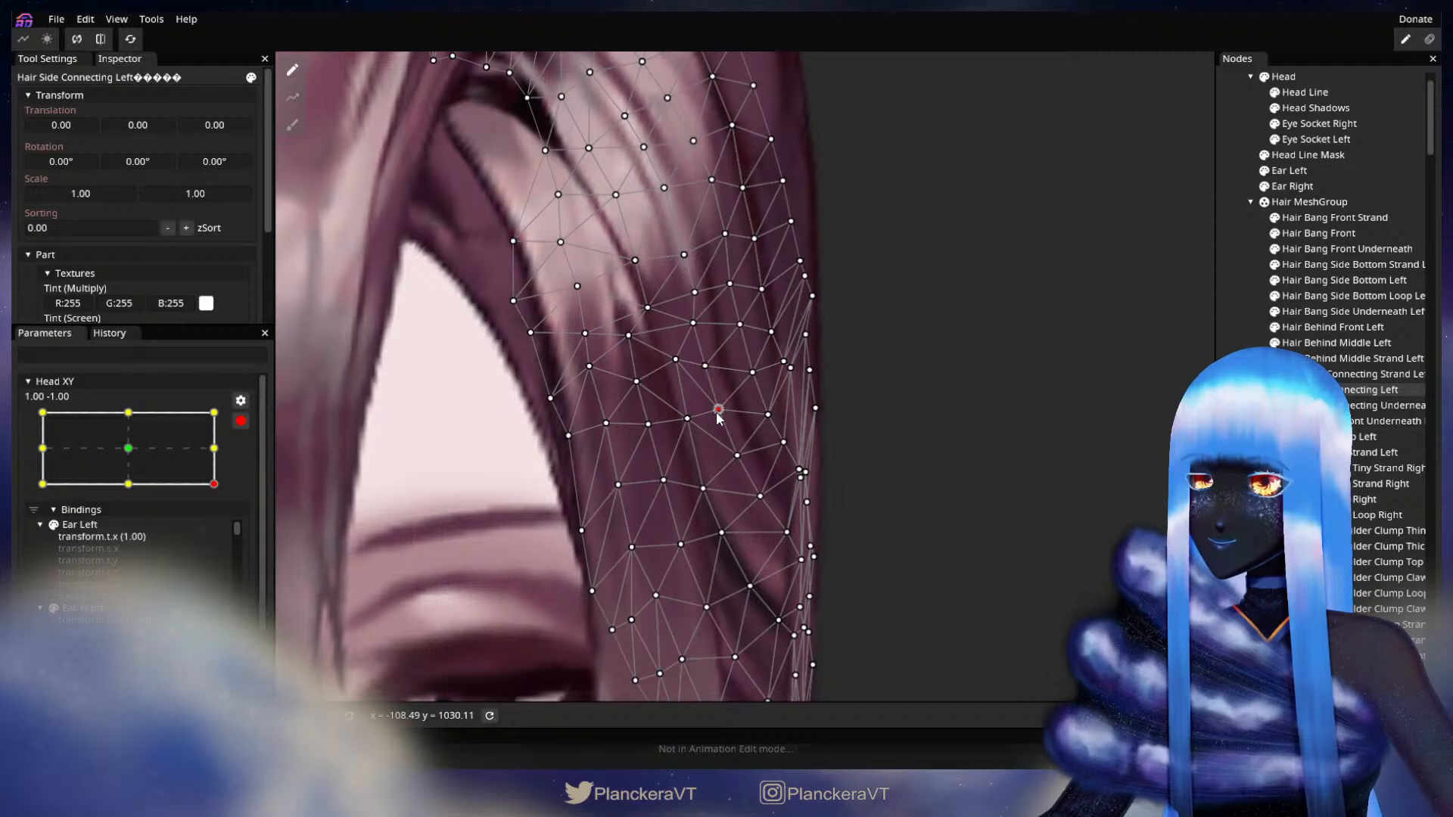
pyautogui.moveTo(717, 414); pyautogui.dragTo(712, 418)
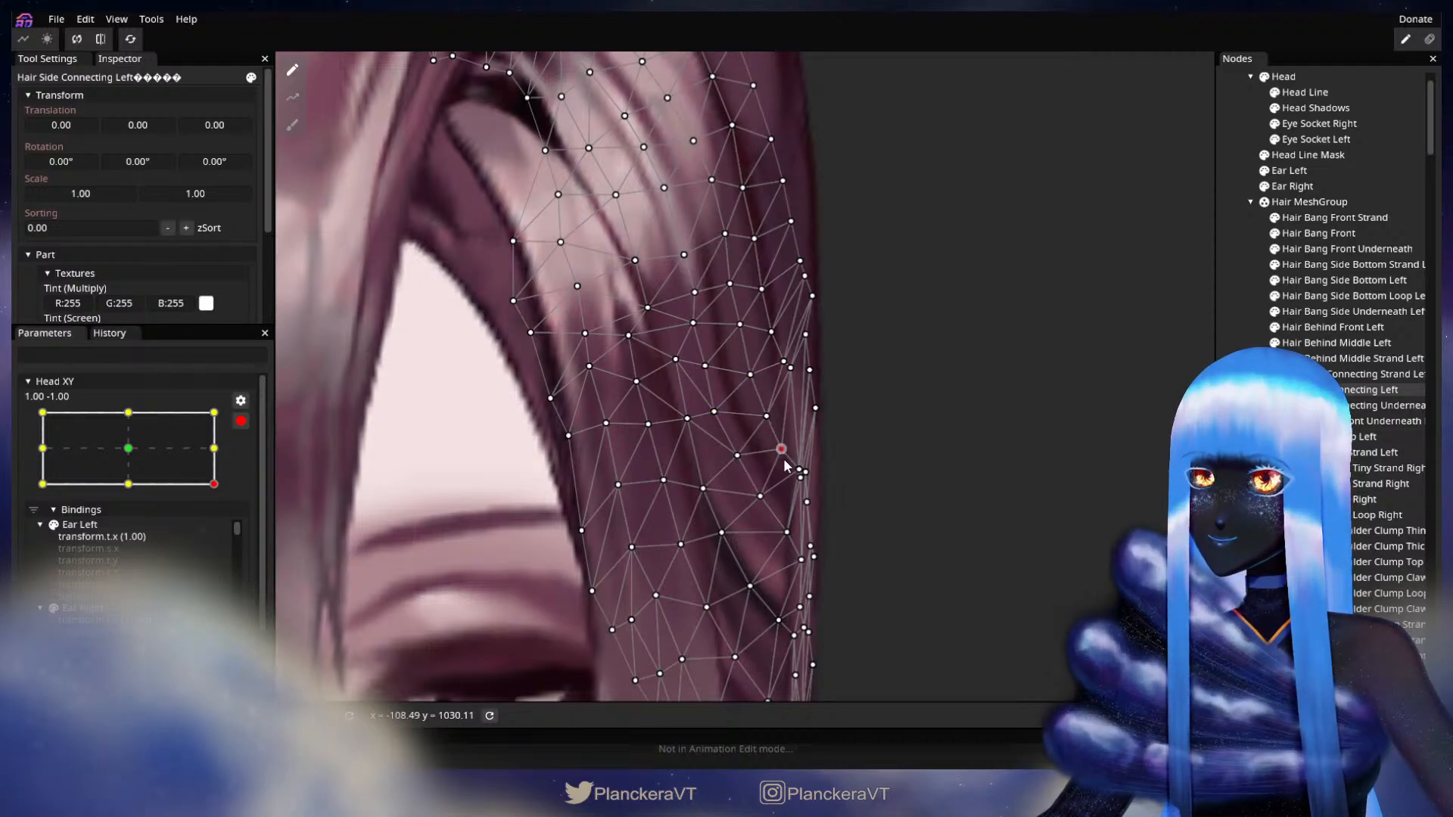
pyautogui.moveTo(762, 508); pyautogui.dragTo(736, 469)
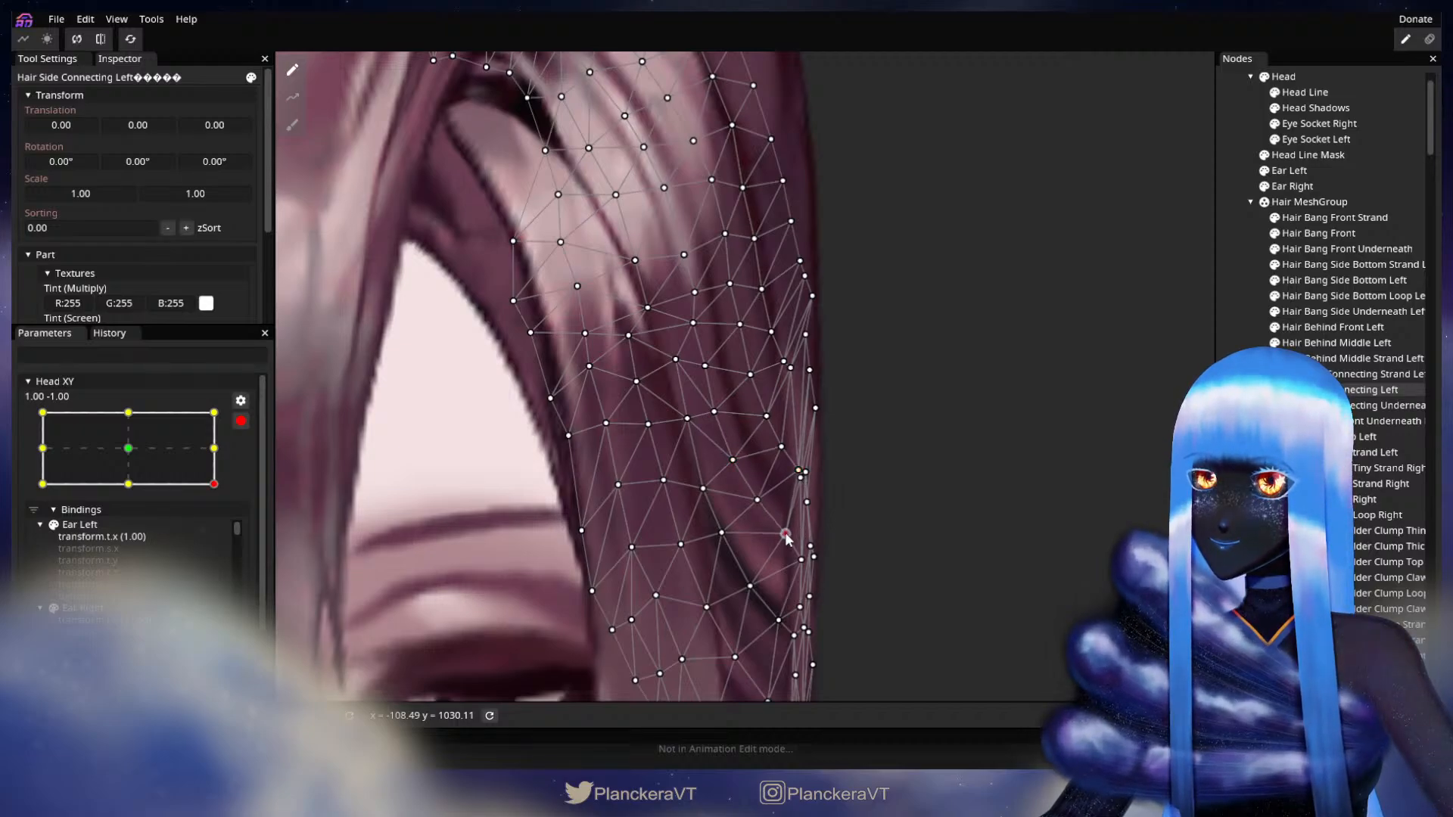
pyautogui.click(1148, 484)
pyautogui.scroll(-2, 911, 535)
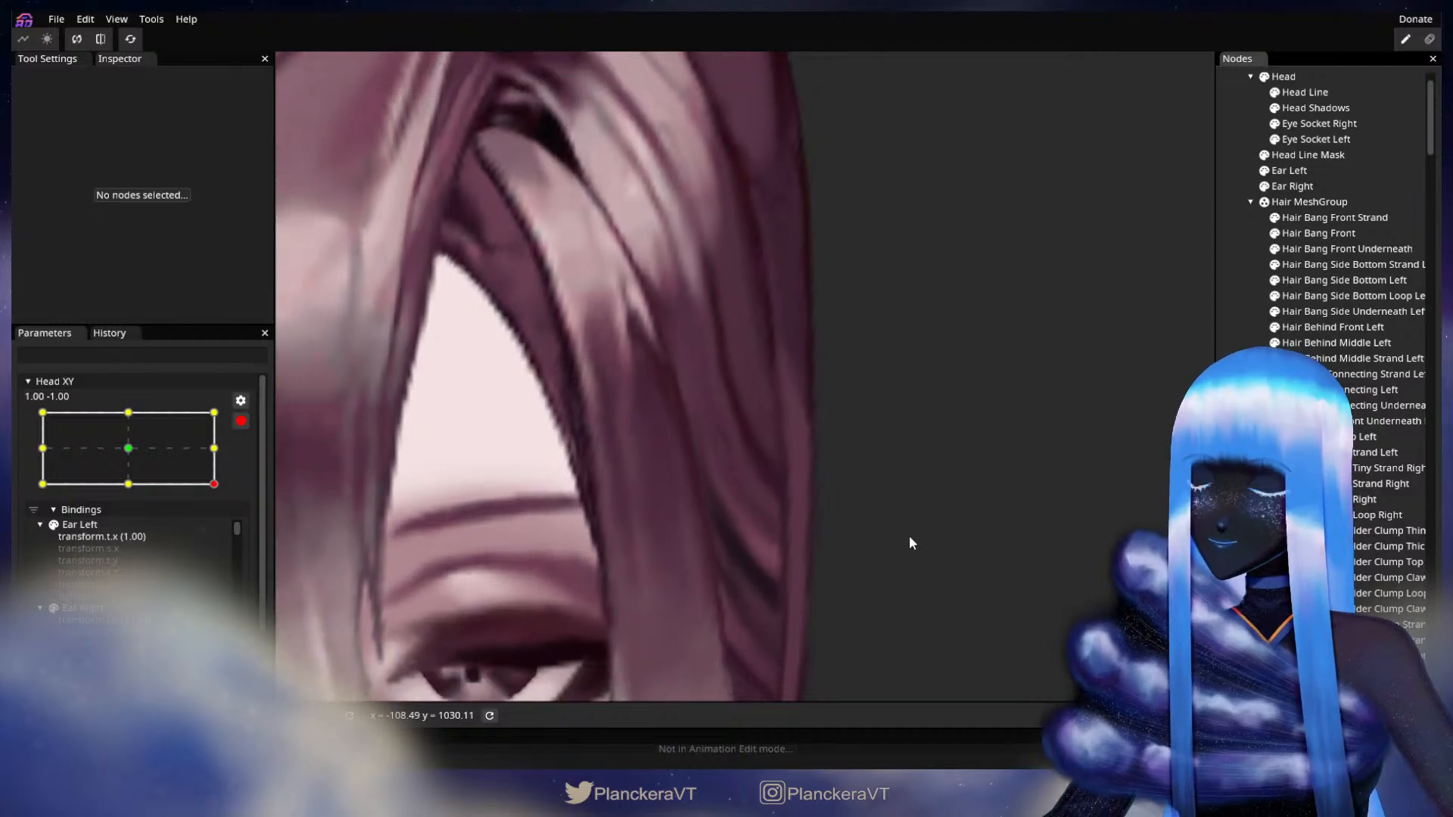
pyautogui.scroll(-3, 1027, 524)
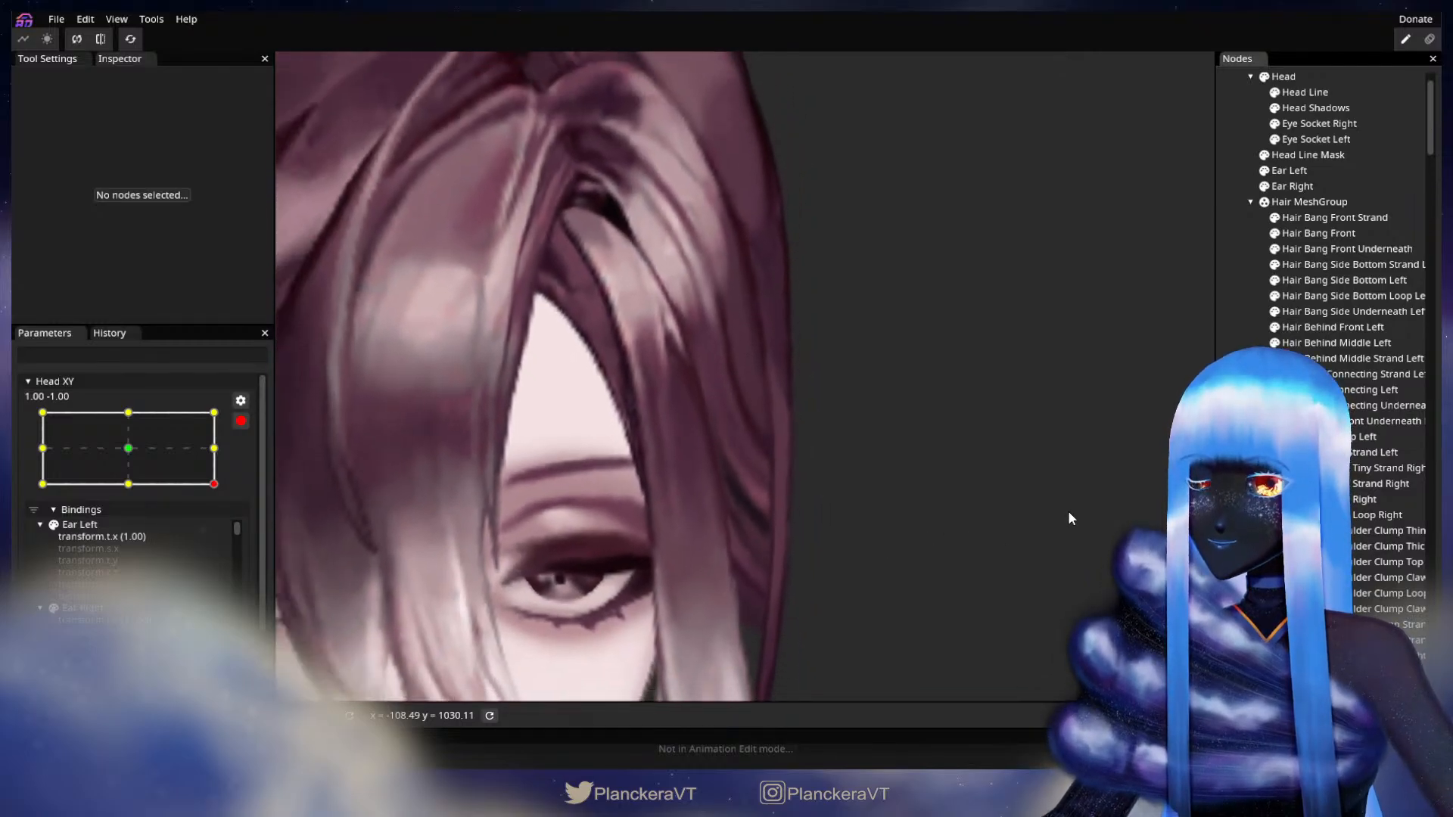
pyautogui.scroll(-4, 1075, 503)
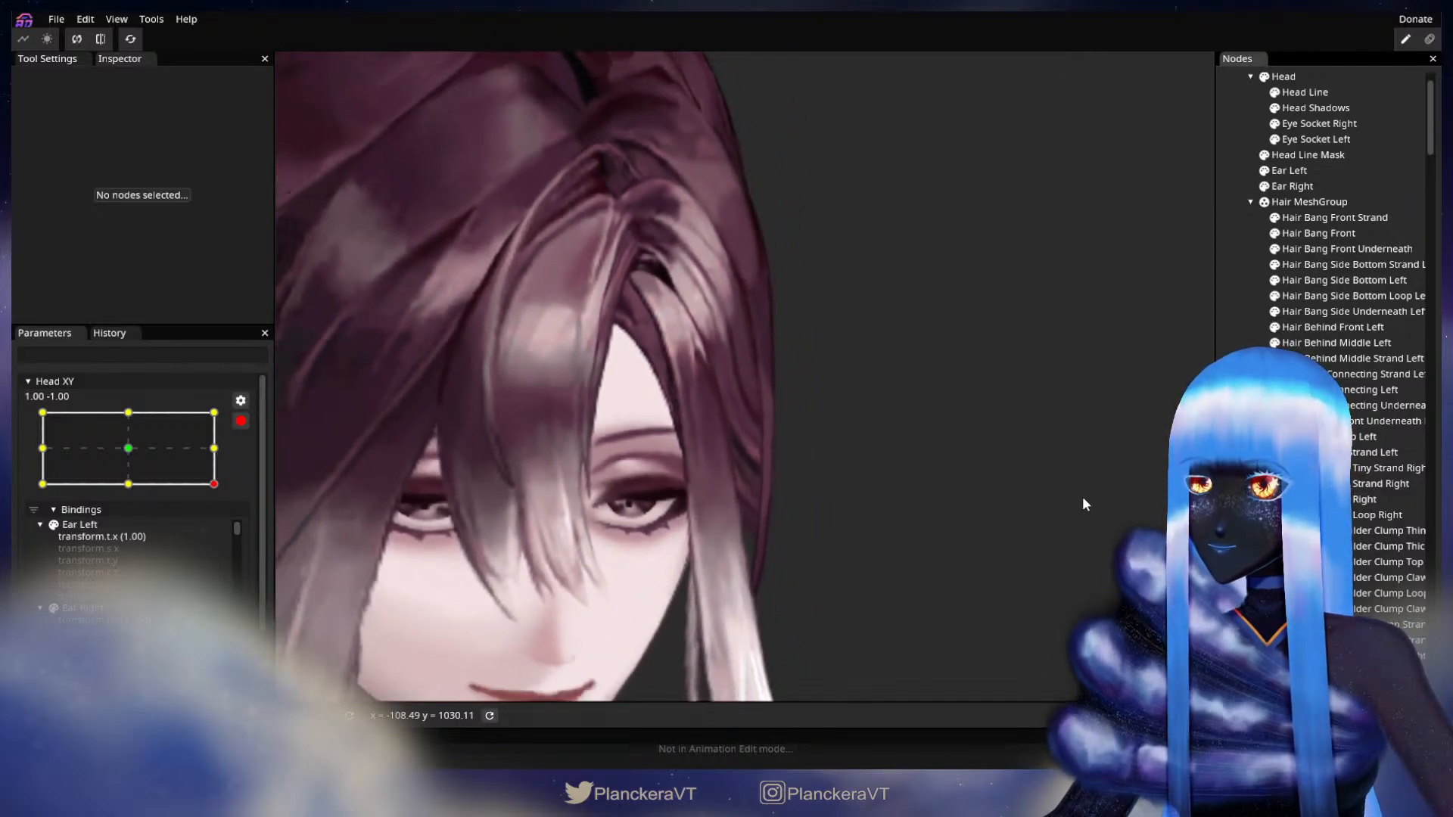
pyautogui.scroll(-2, 1085, 491)
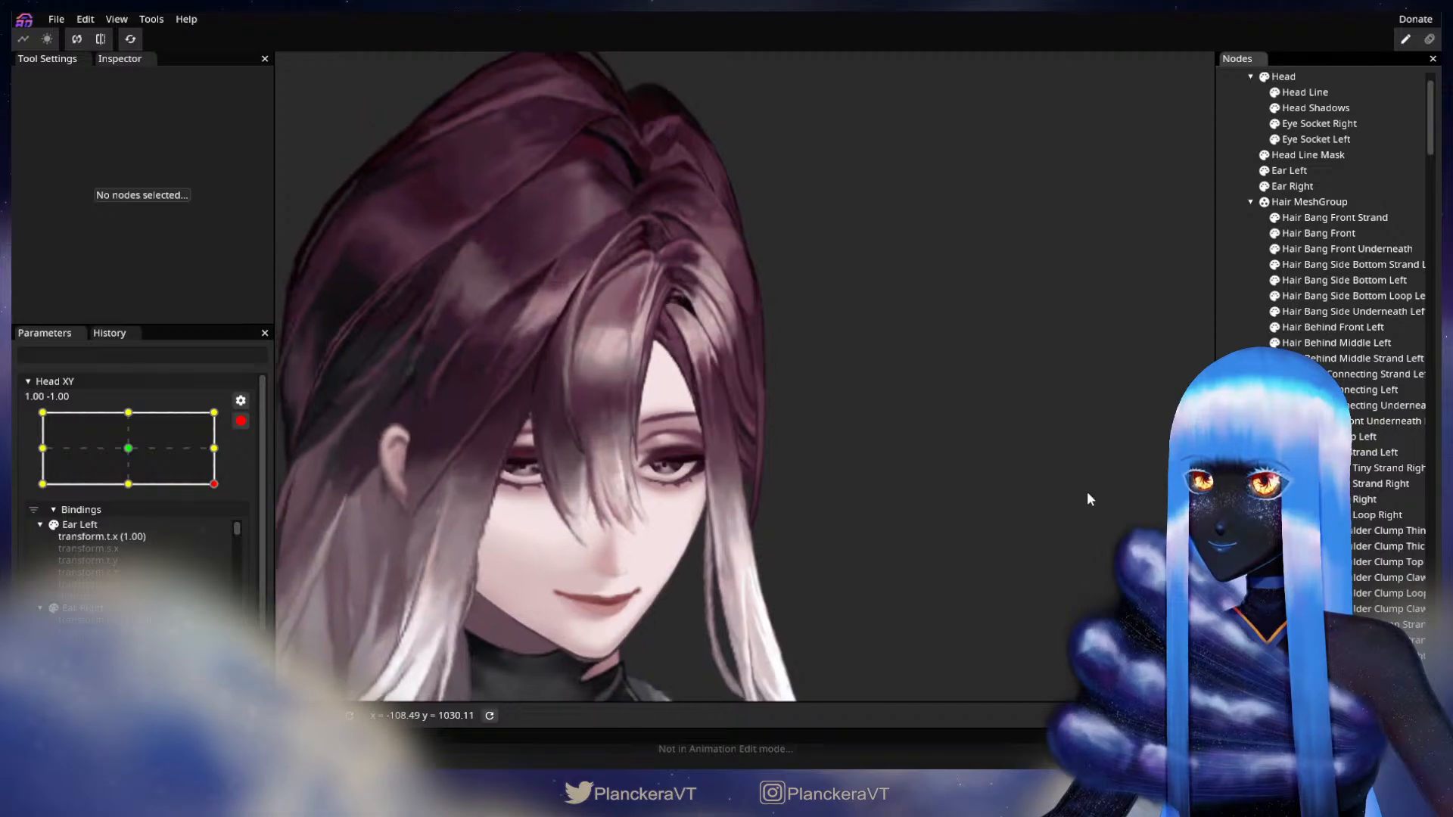
# Disarm Head XY, preview the head turn from its lower to its upper corner, and rearm the parameter at 1.00, 1.00.
pyautogui.scroll(-1, 1087, 499)
pyautogui.click(240, 421)
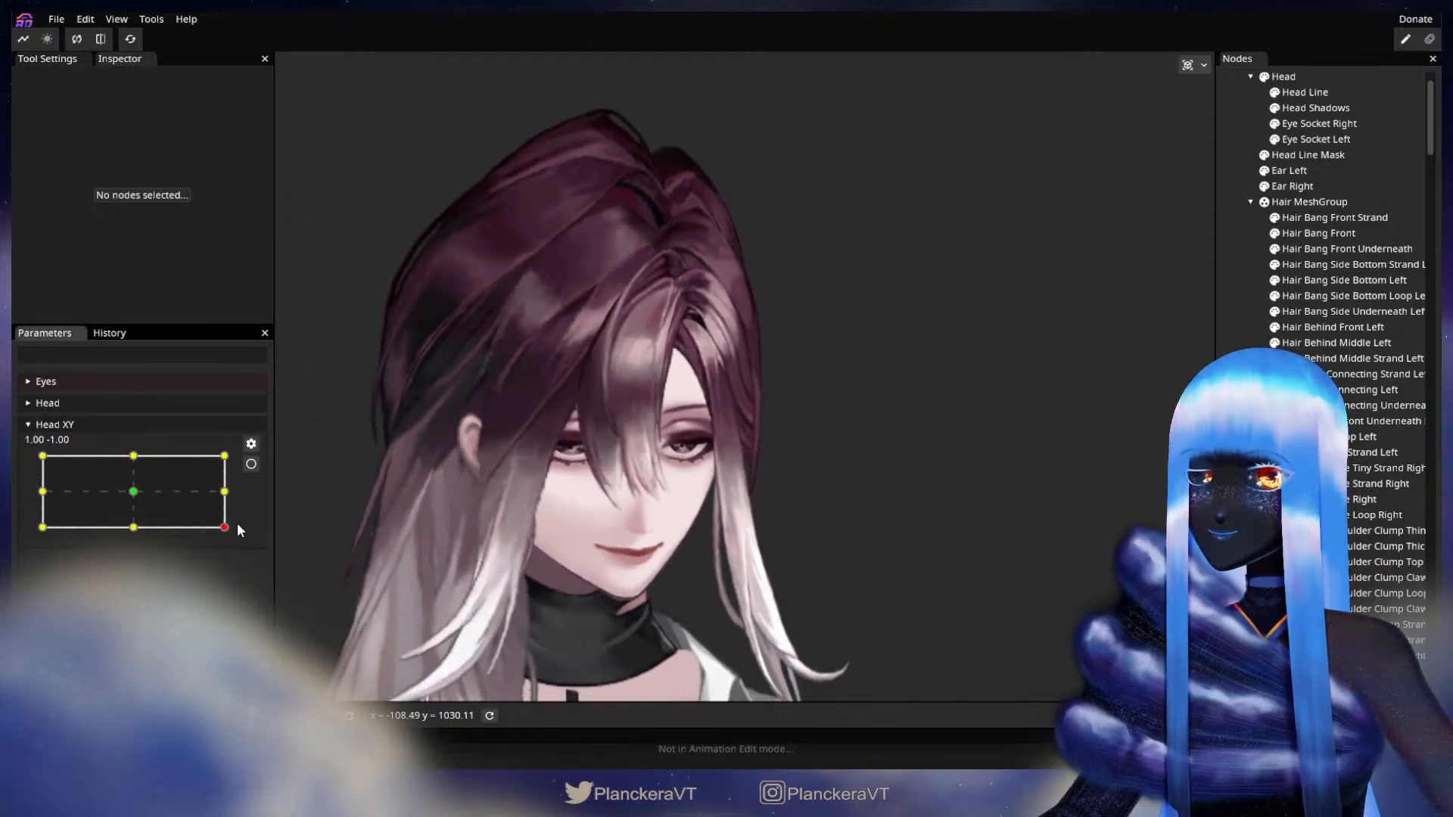
pyautogui.moveTo(227, 532); pyautogui.dragTo(251, 454)
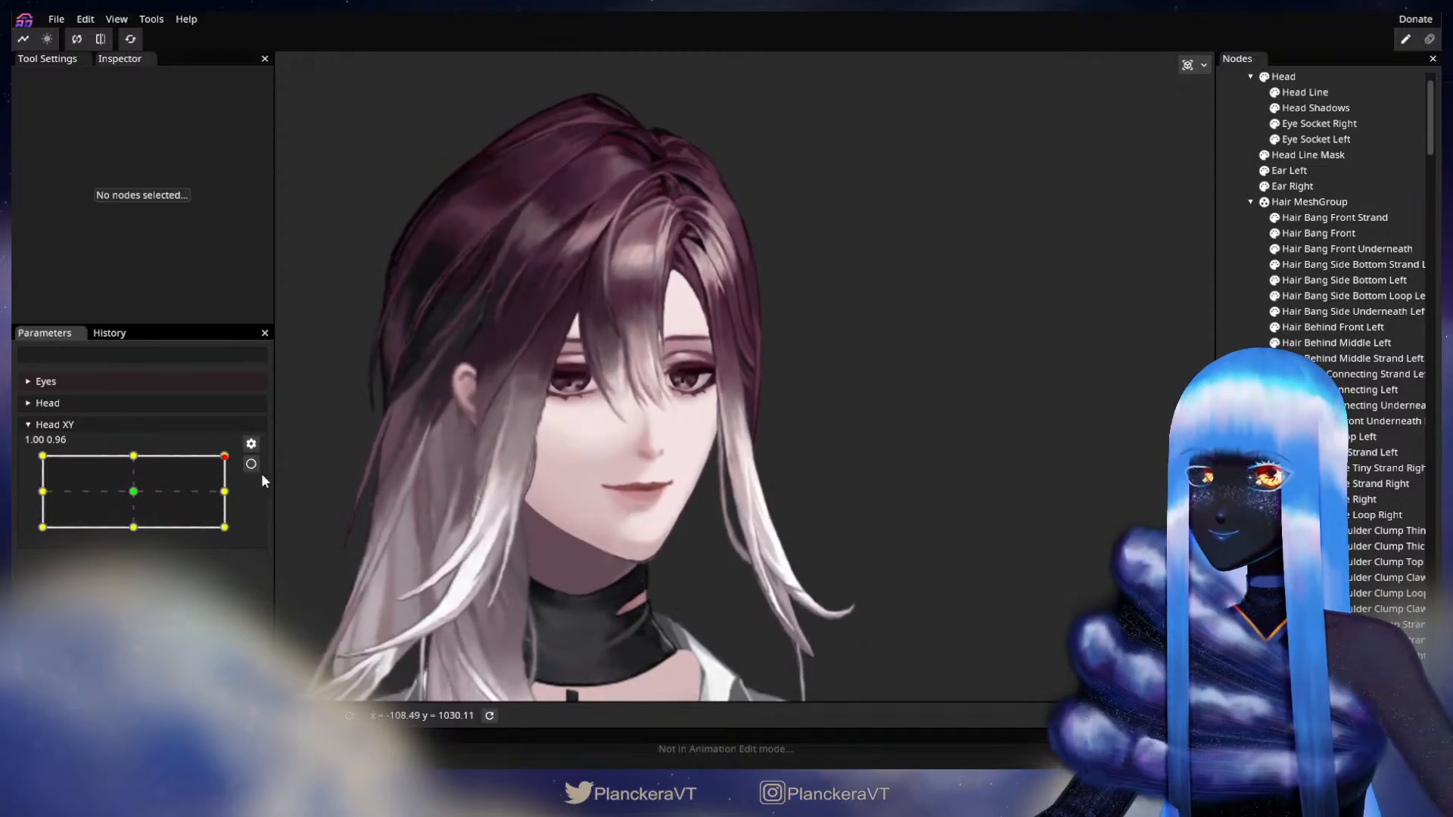
pyautogui.click(251, 464)
# Push Hair Side Connecting Left's outer-edge vertices beside the forehead slightly outward with the Circle Brush at size 12.00.
pyautogui.scroll(3, 793, 466)
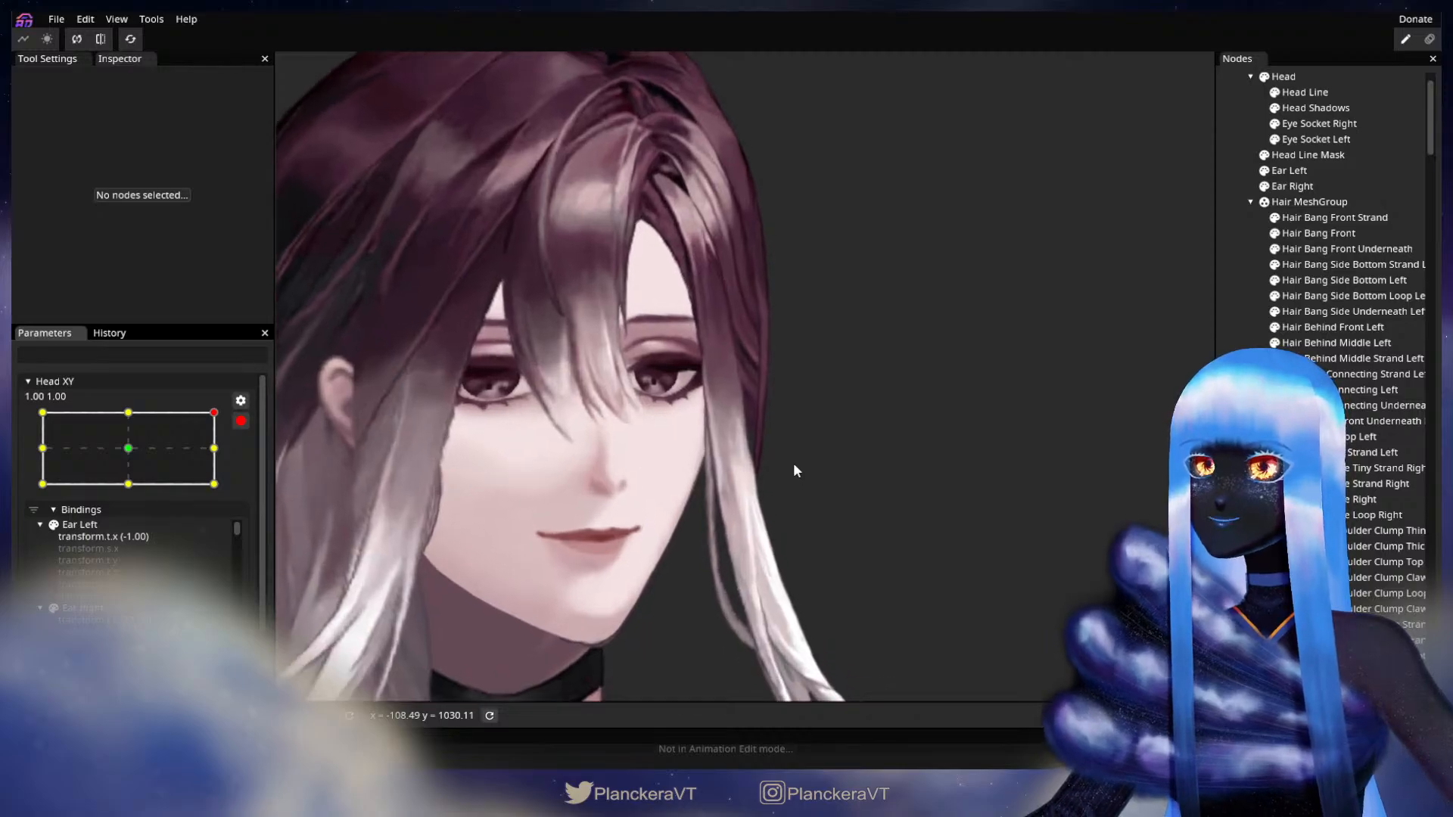
pyautogui.scroll(3, 748, 318)
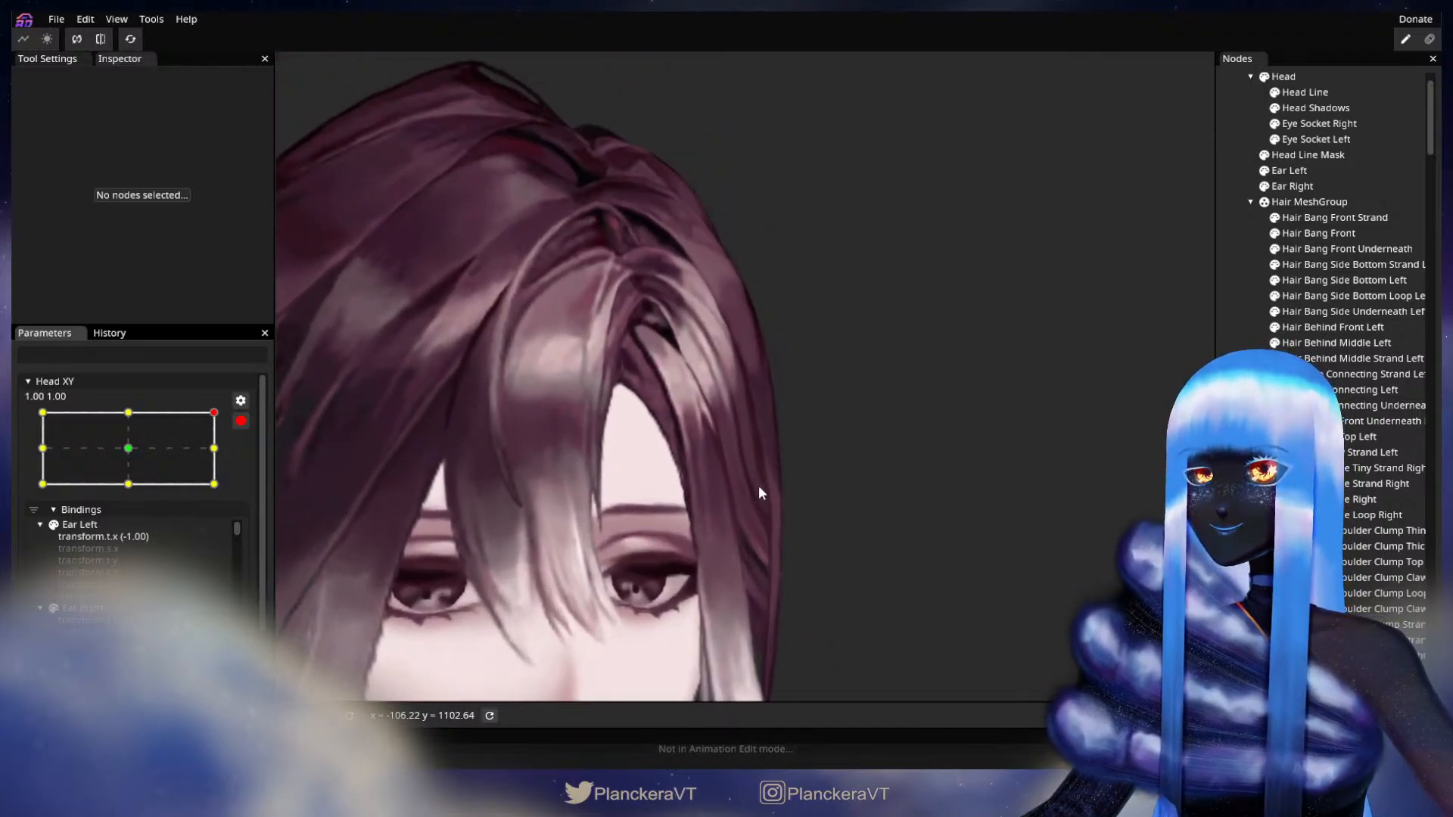
pyautogui.scroll(4, 811, 460)
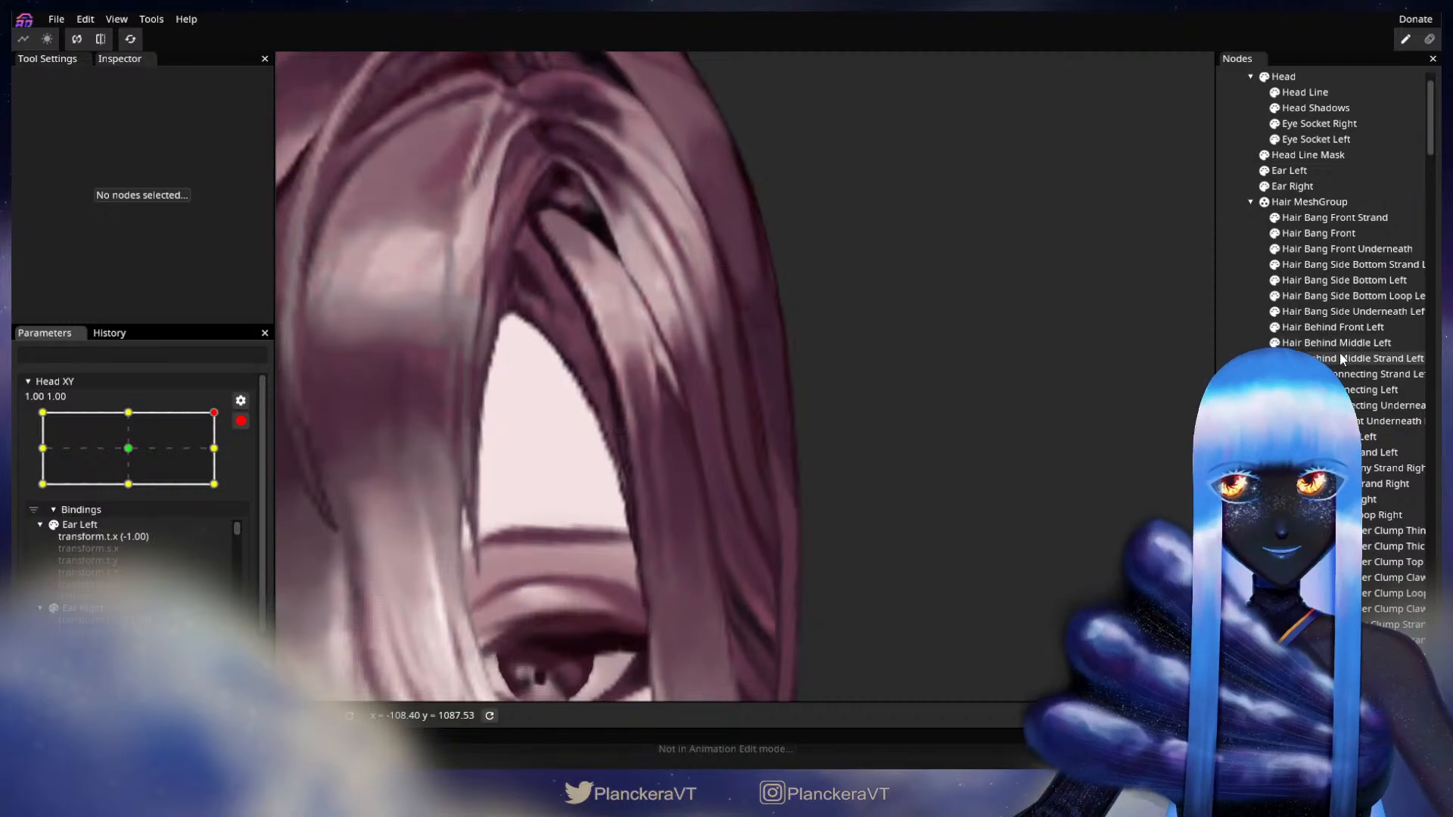
pyautogui.click(1347, 390)
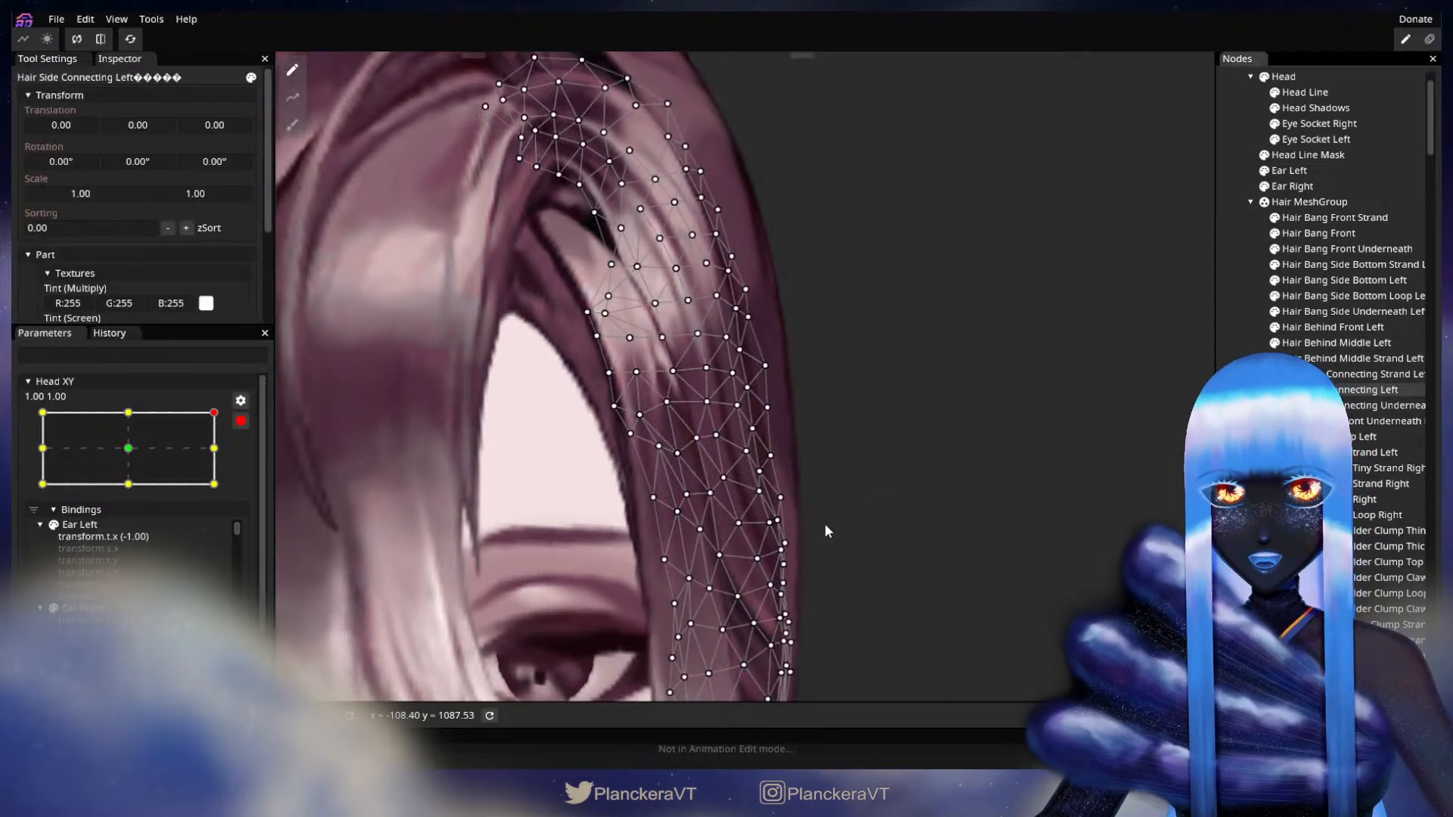
pyautogui.scroll(2, 853, 516)
pyautogui.moveTo(922, 509); pyautogui.dragTo(884, 465)
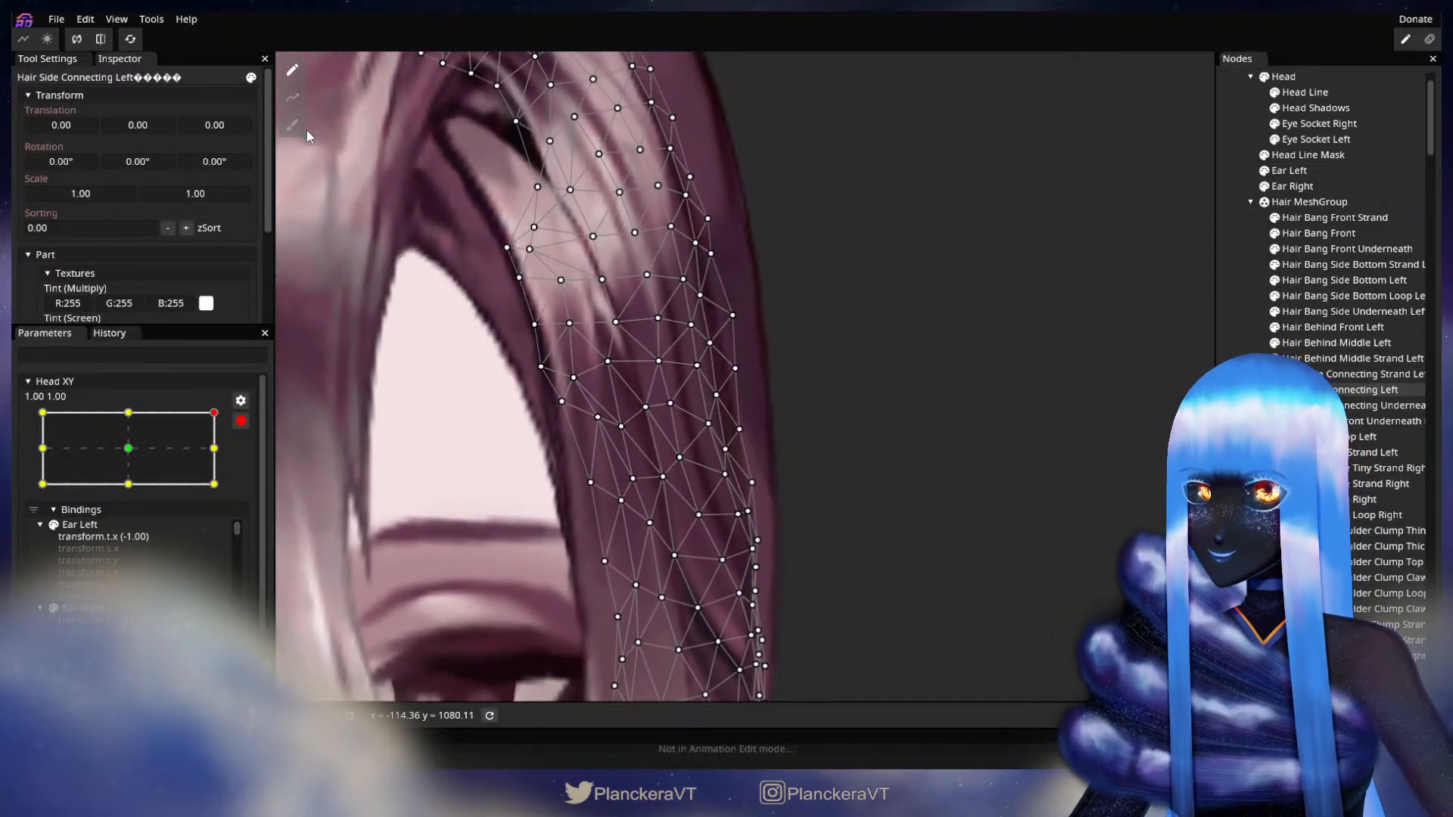
pyautogui.click(292, 125)
pyautogui.scroll(1, 741, 413)
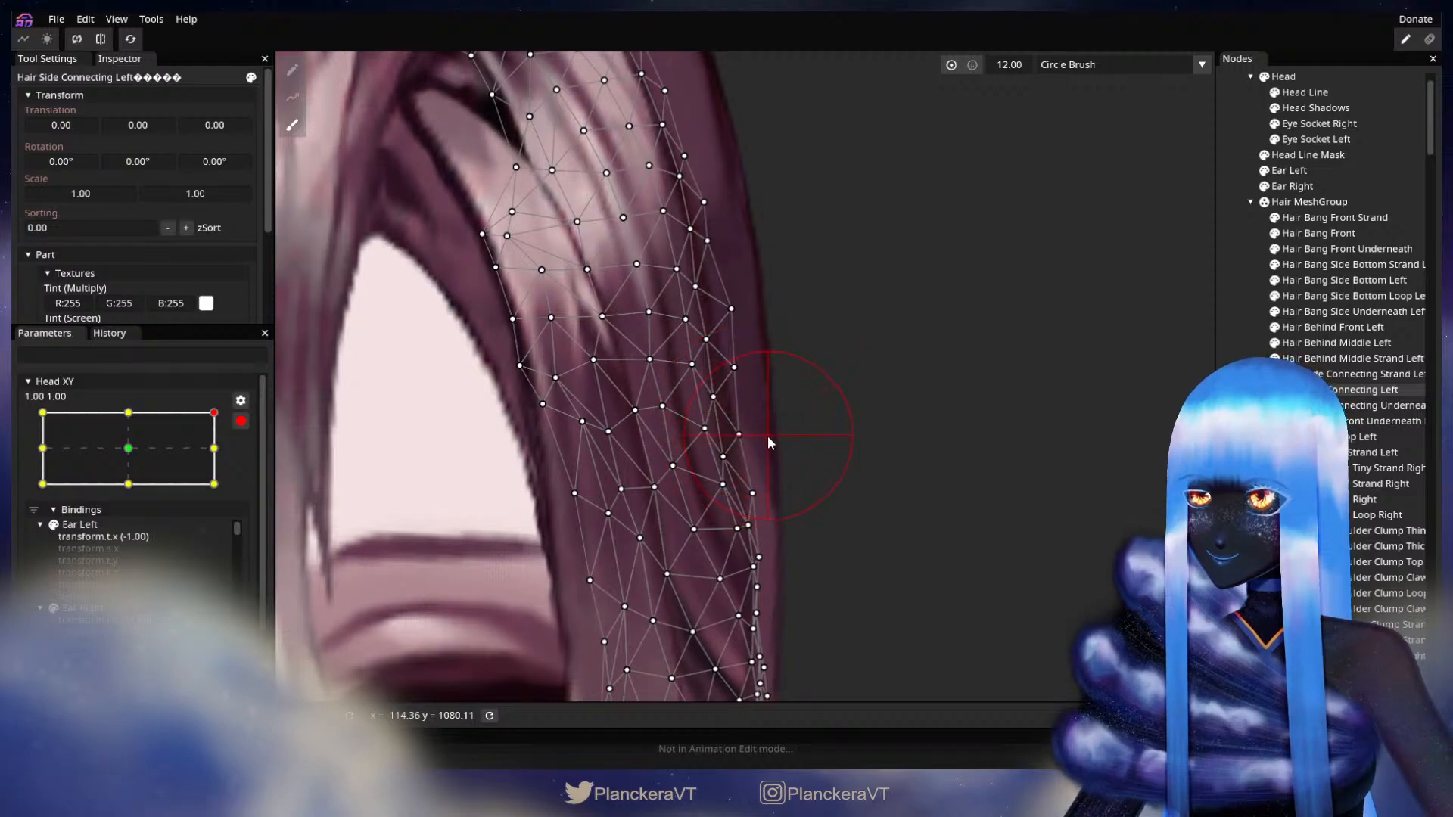
pyautogui.moveTo(768, 435); pyautogui.dragTo(779, 433)
pyautogui.moveTo(790, 491); pyautogui.dragTo(802, 488)
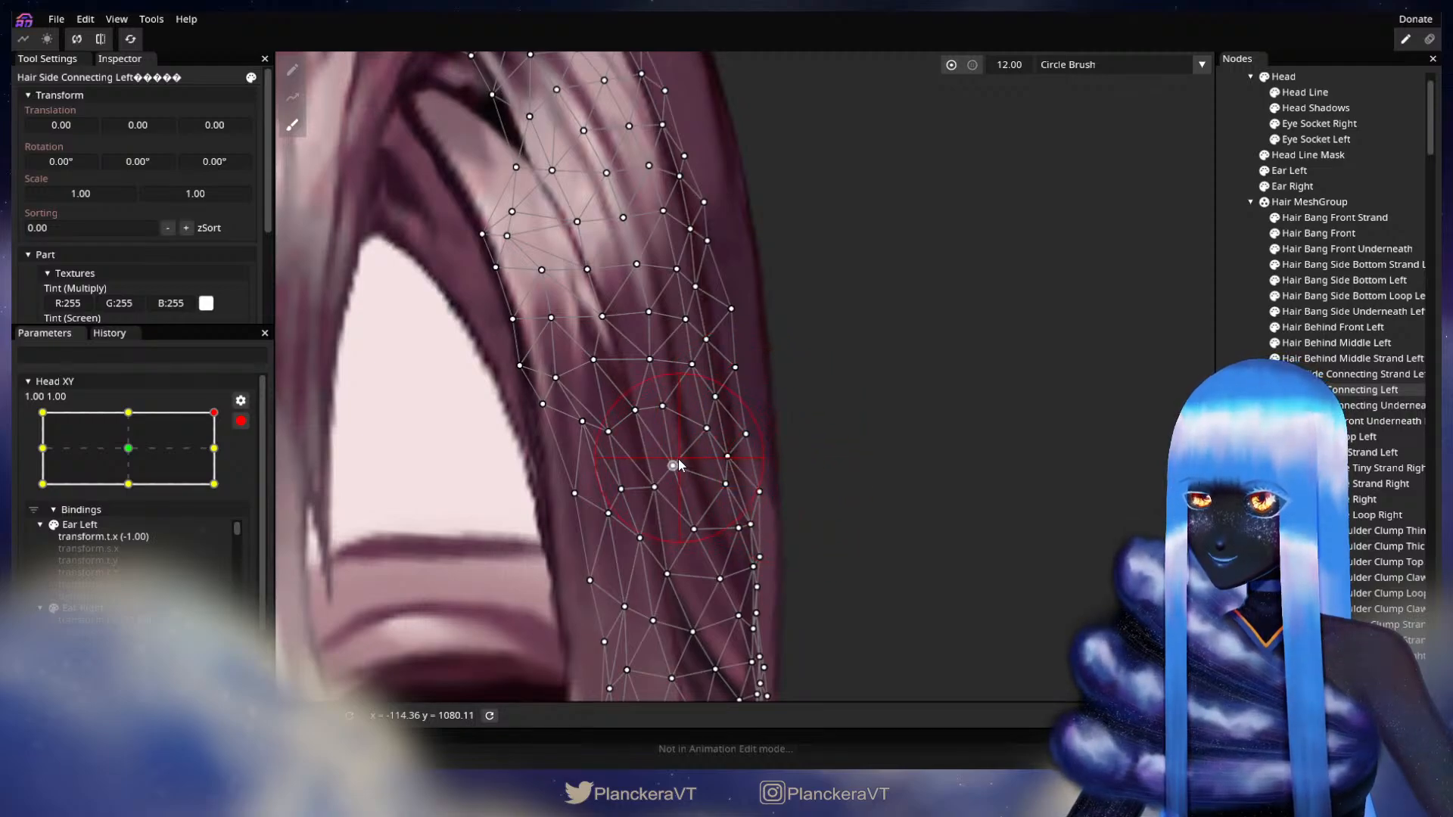
# Nudge Hair Side Connecting Left's middle vertices above the eye slightly inward and down, and deselect the mesh.
pyautogui.moveTo(679, 465); pyautogui.dragTo(676, 469)
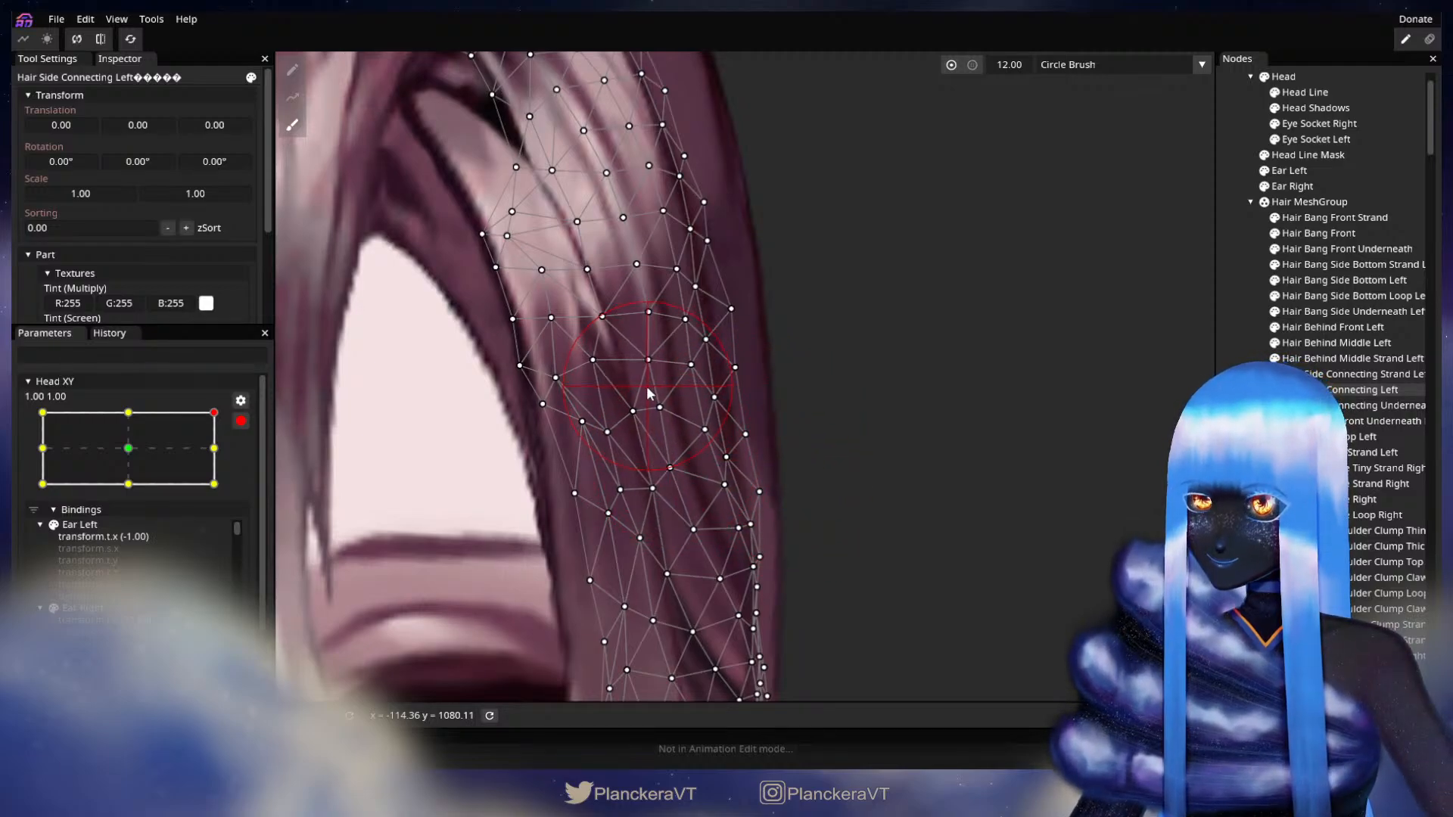
pyautogui.moveTo(703, 552); pyautogui.dragTo(701, 553)
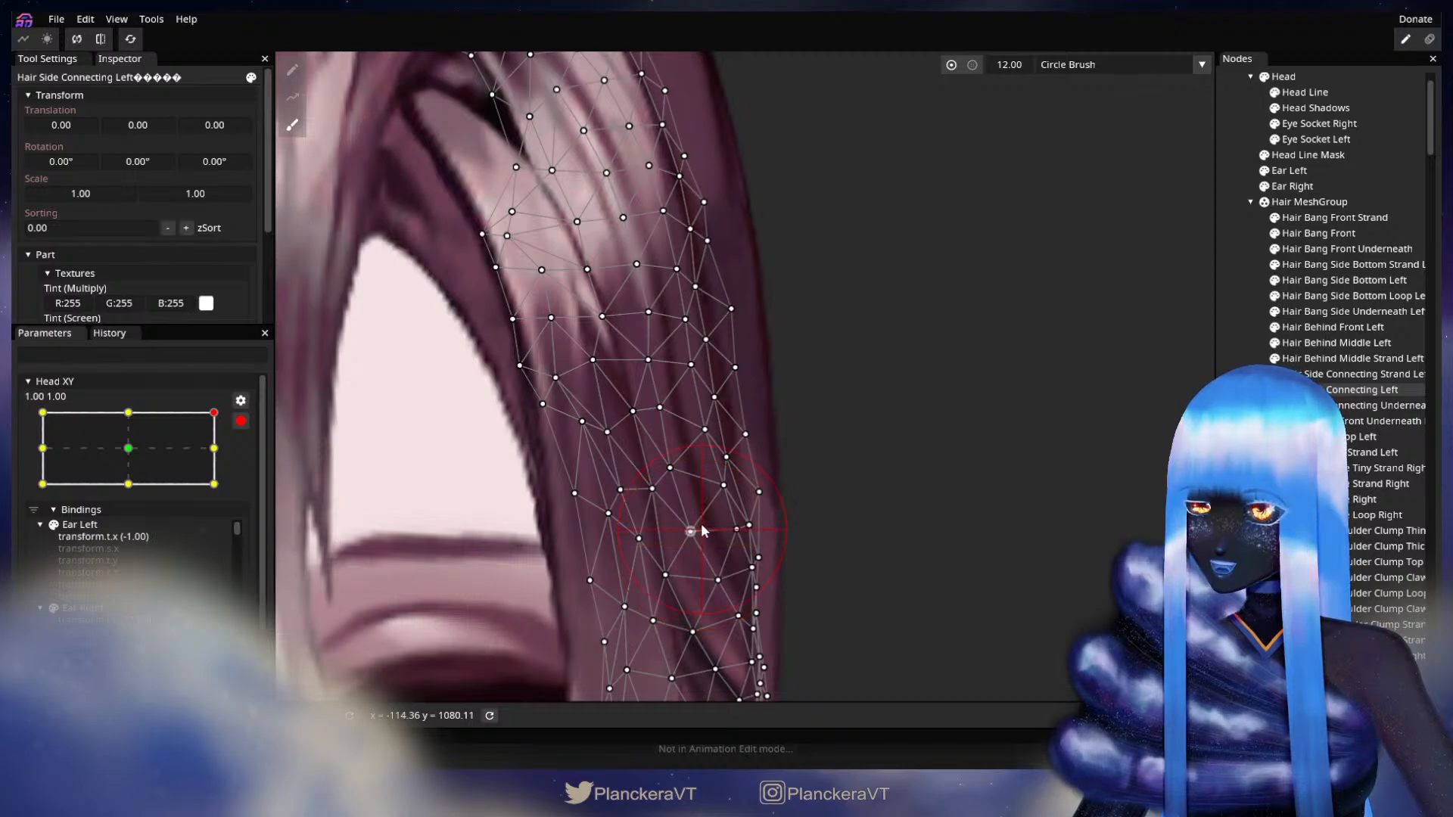
pyautogui.press('Escape')
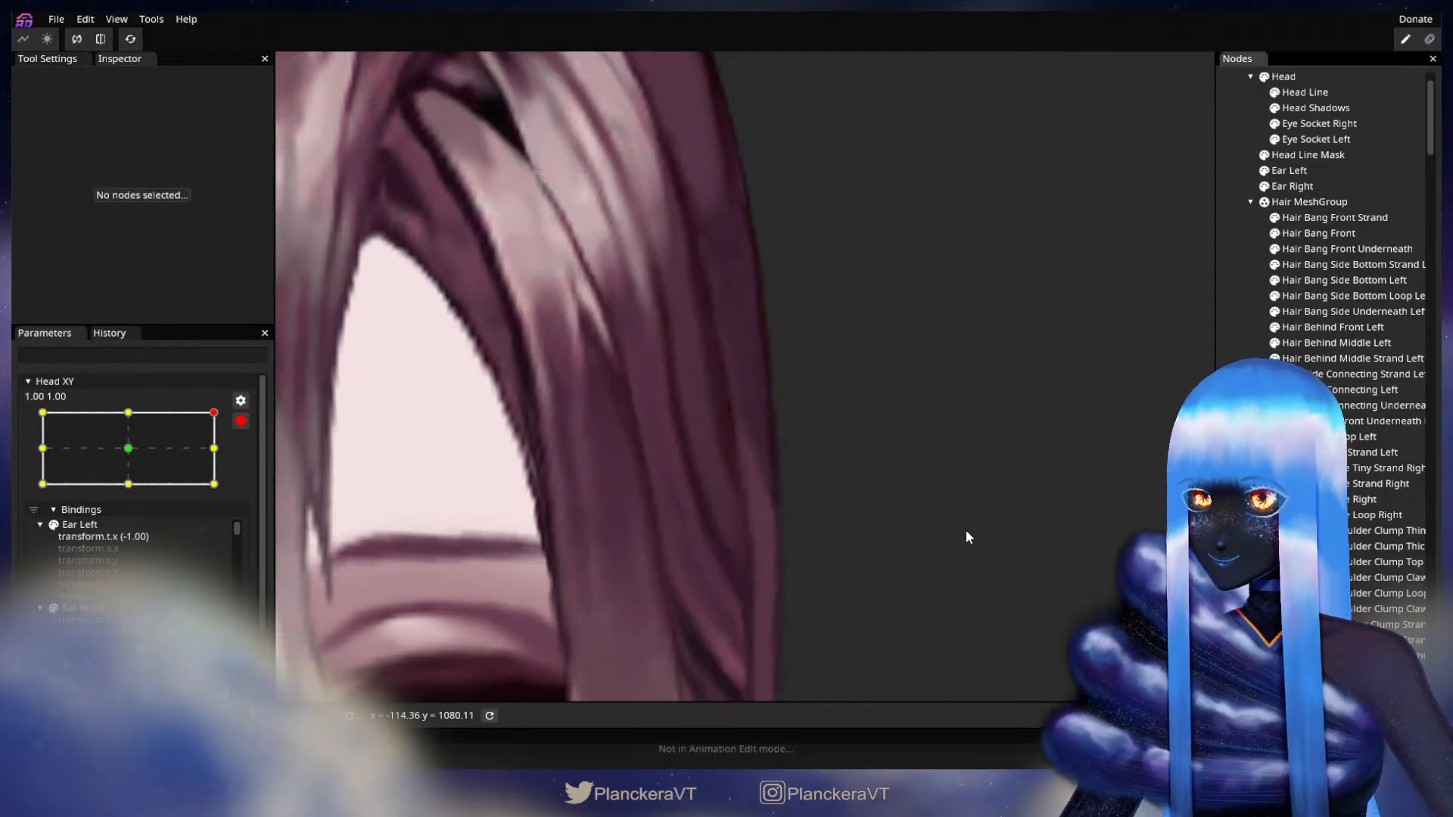
# Check the whole head with Head XY disarmed around the 1.00, 1.00 corner, and rearm the parameter there.
pyautogui.scroll(-3, 966, 530)
pyautogui.scroll(-3, 983, 522)
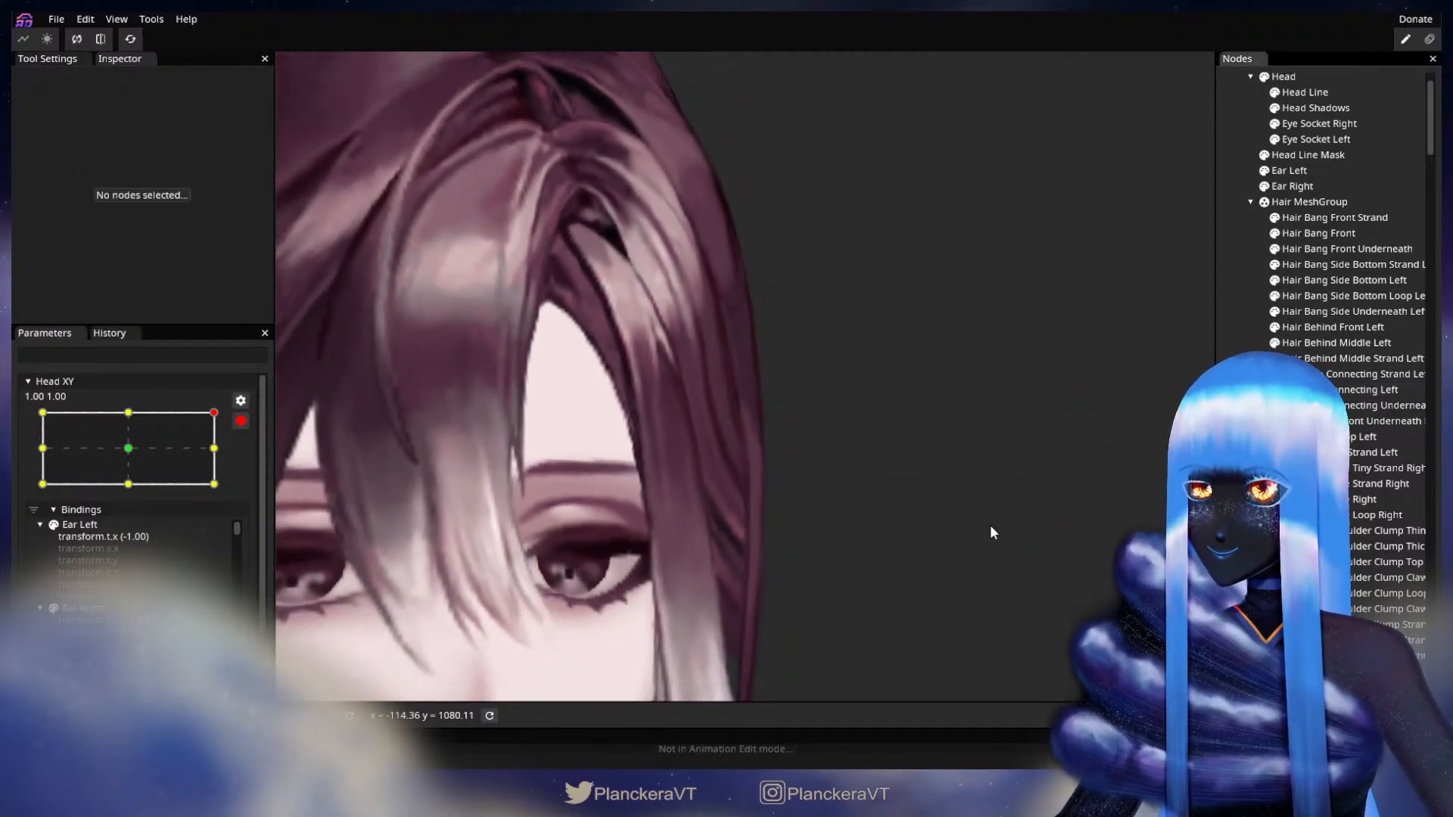
pyautogui.scroll(-5, 1001, 523)
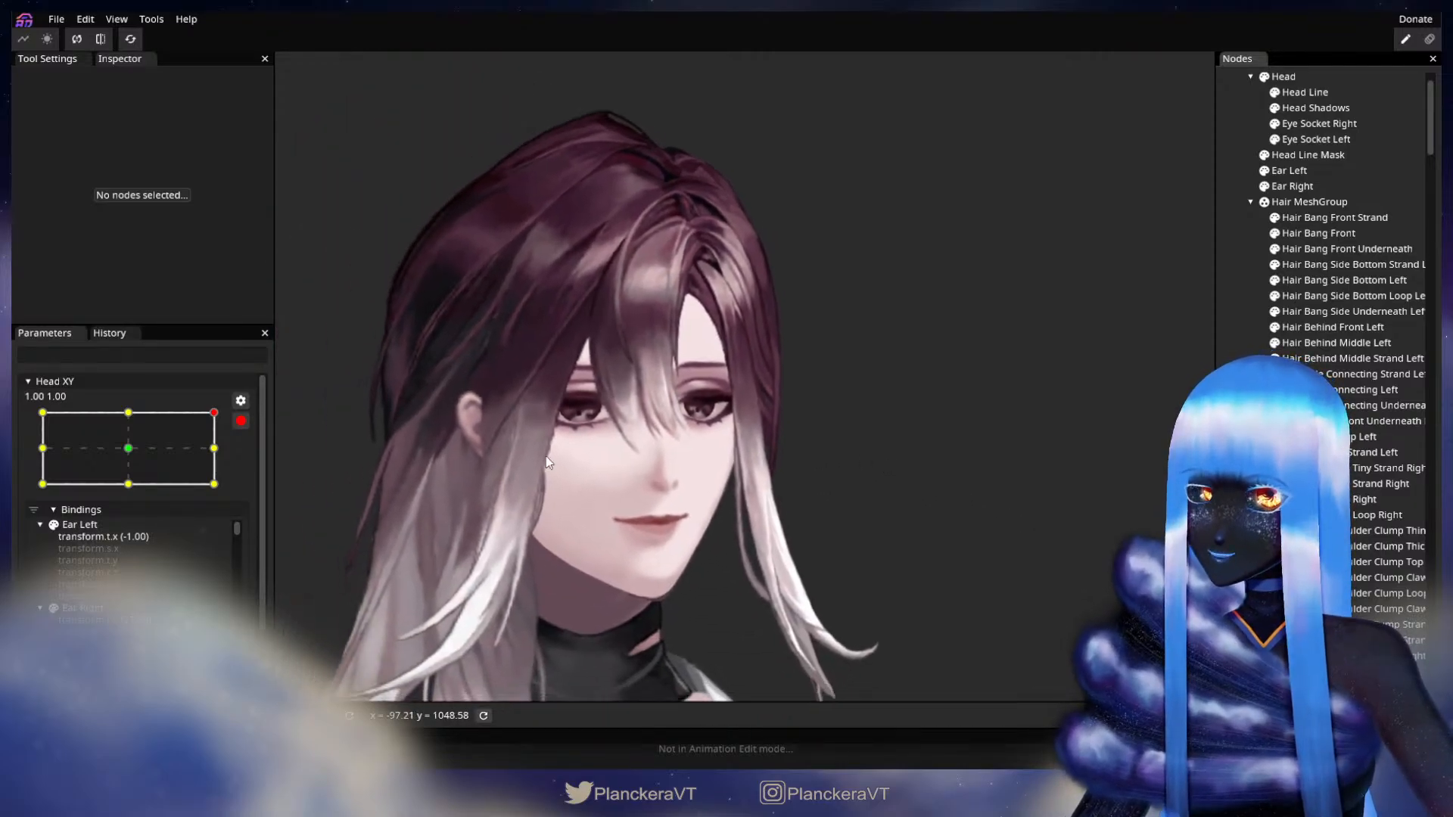
pyautogui.click(240, 420)
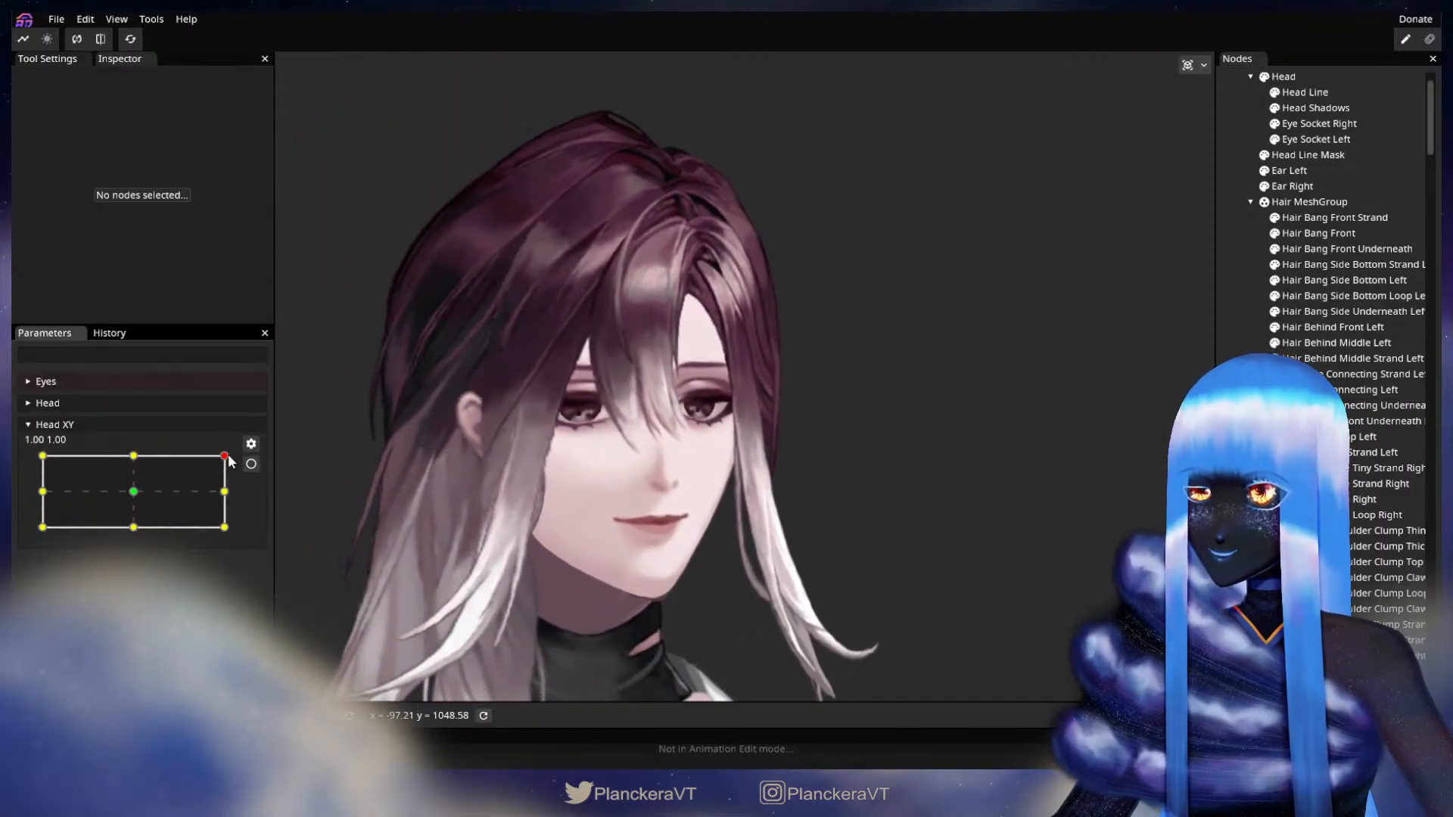
pyautogui.moveTo(229, 458)
pyautogui.mouseDown()
pyautogui.moveTo(229, 506)
pyautogui.moveTo(230, 457)
pyautogui.mouseUp()
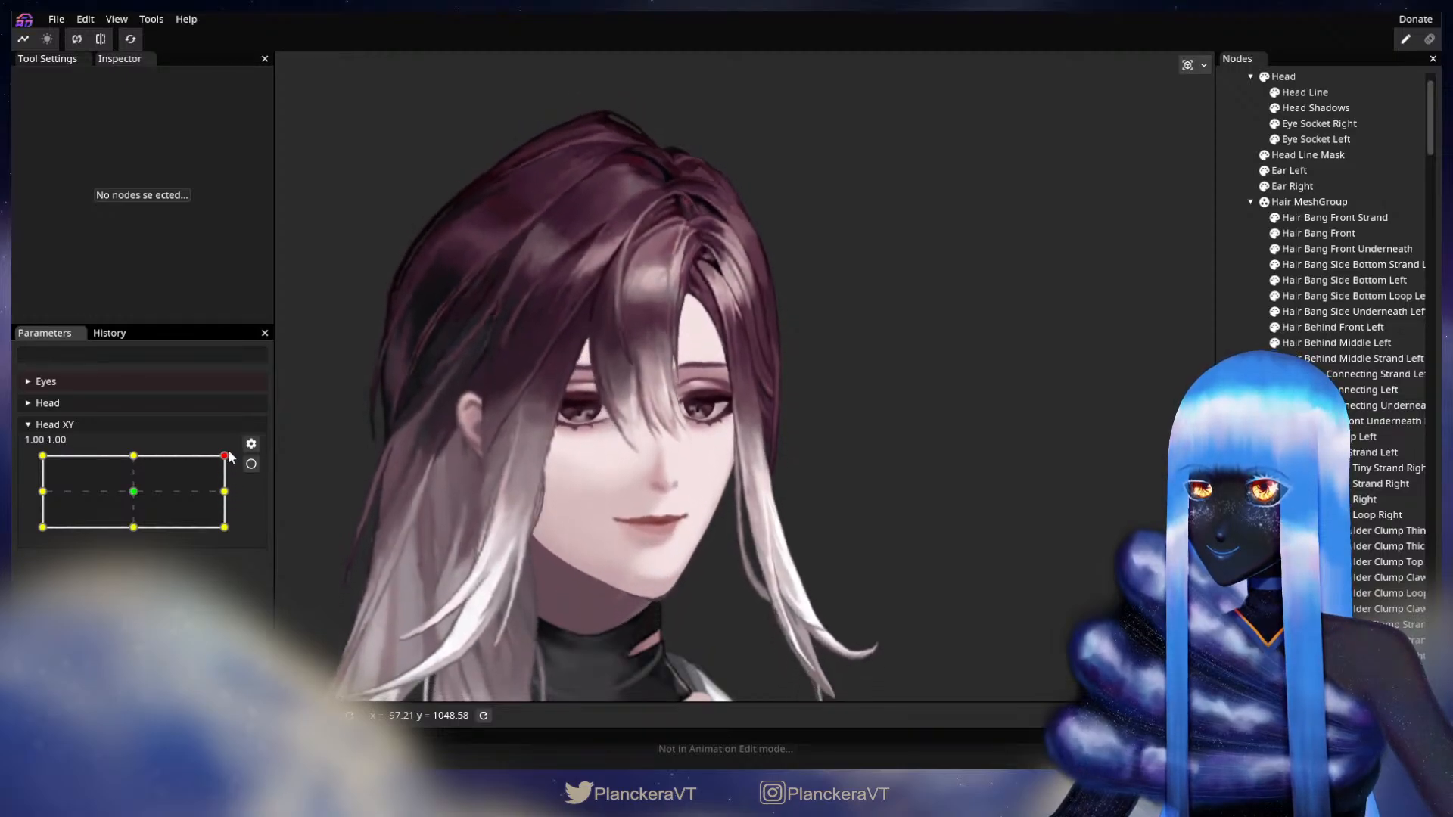
pyautogui.click(251, 464)
# Shift Hair Side Connecting Left's vertices beside the eyebrow slightly outward with the size 12.00 Circle Brush, and deselect the mesh.
pyautogui.scroll(3, 589, 484)
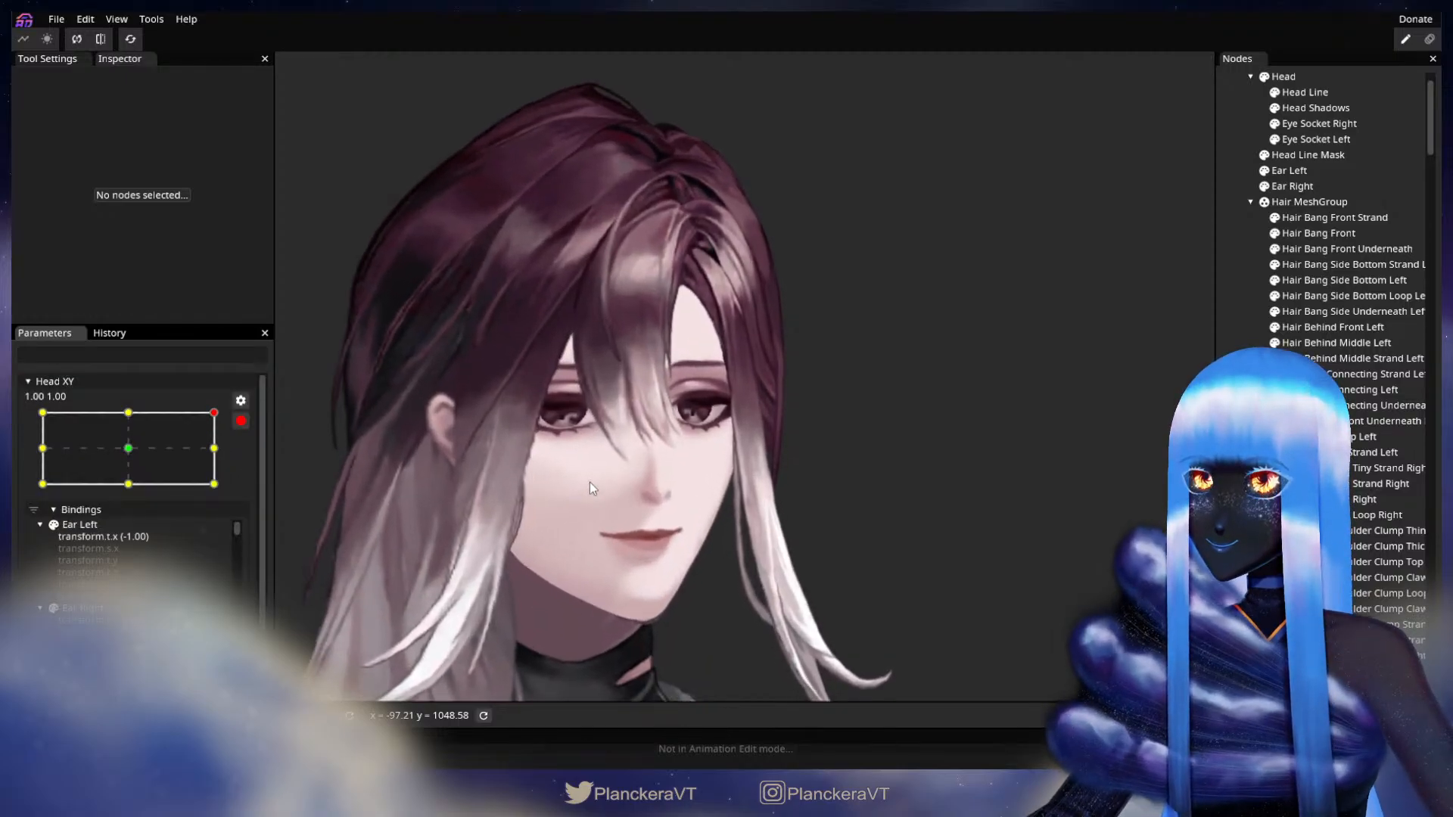
pyautogui.scroll(3, 588, 482)
pyautogui.scroll(3, 645, 428)
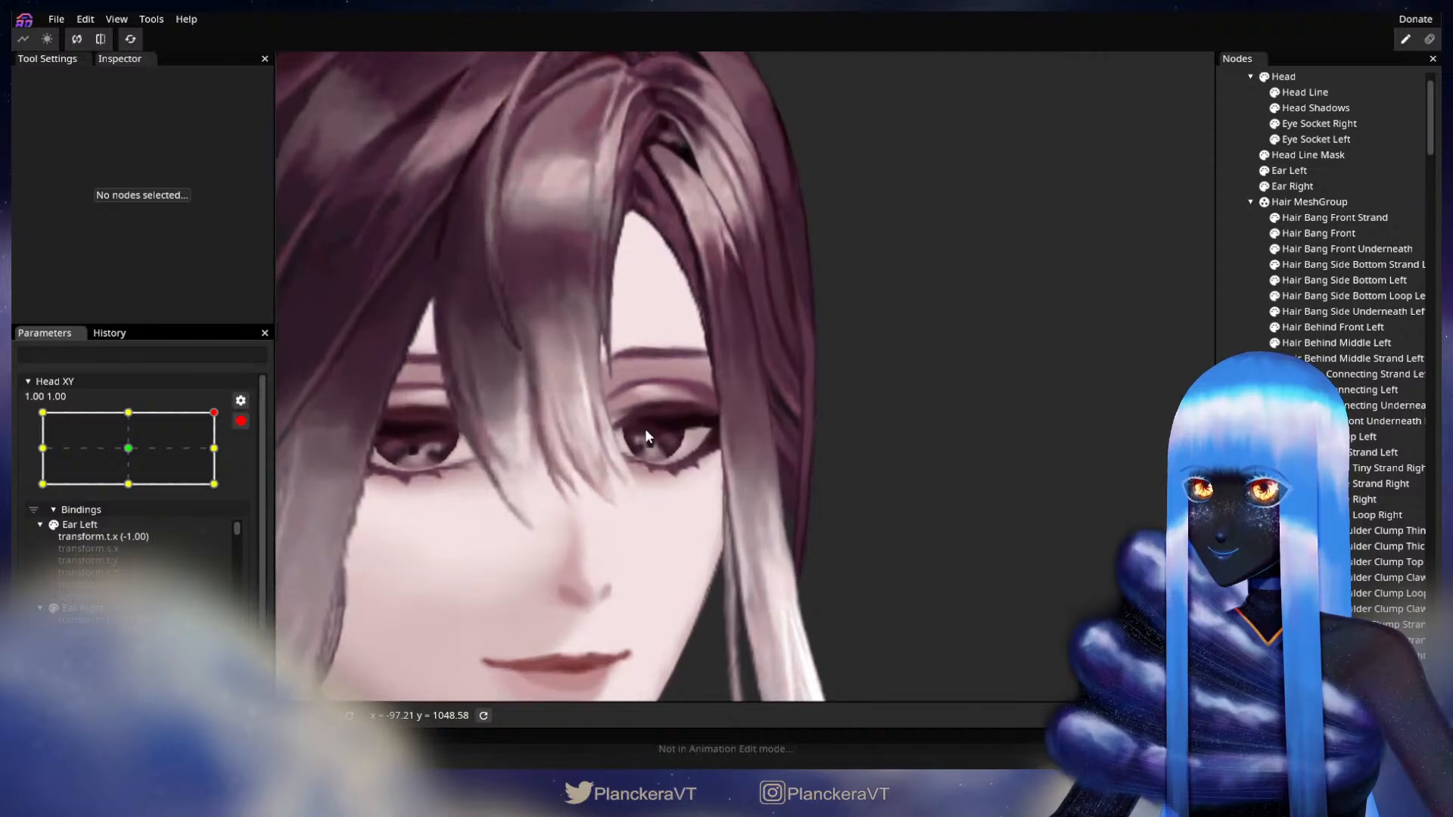
pyautogui.scroll(3, 659, 477)
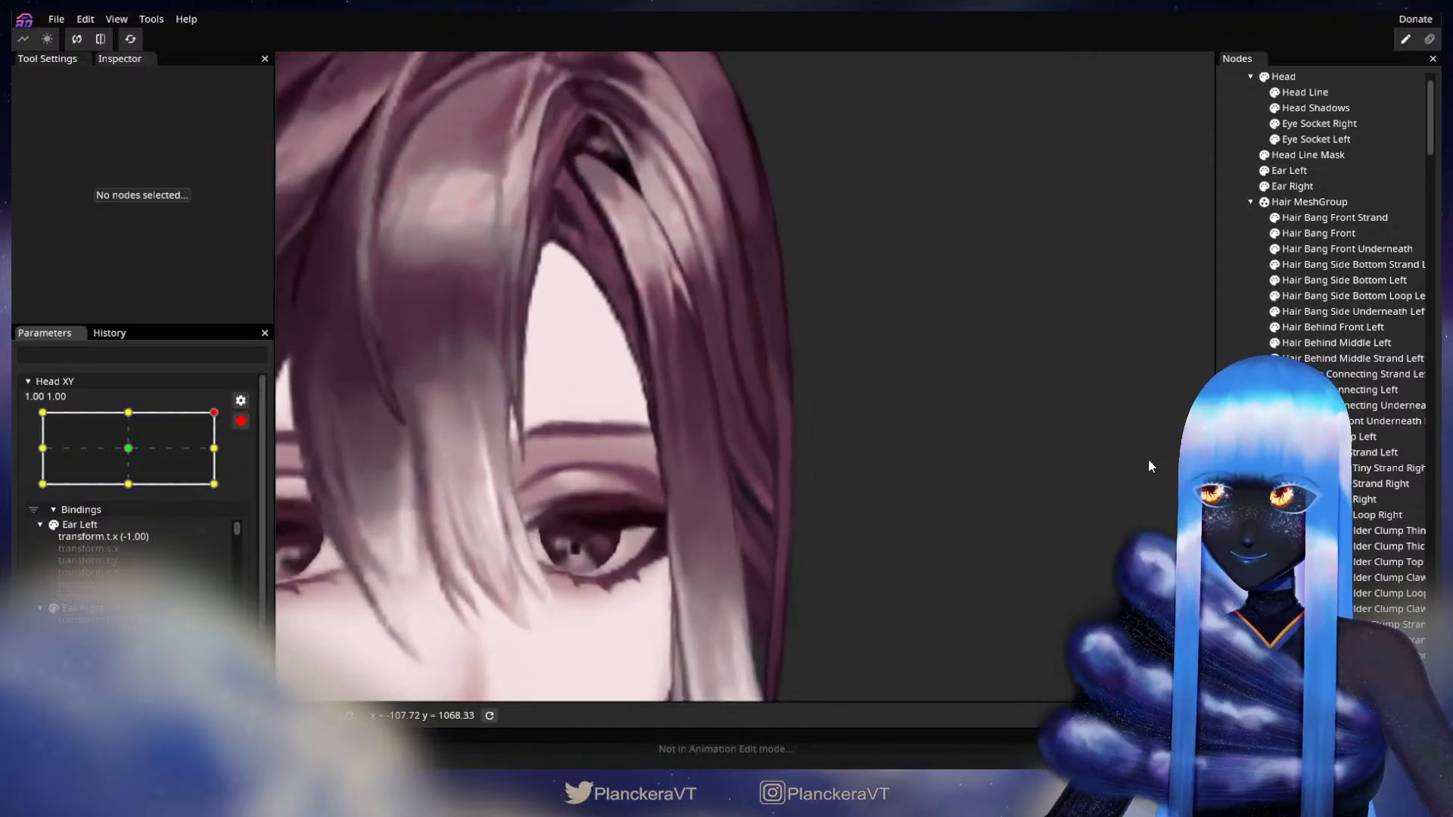
pyautogui.click(1362, 389)
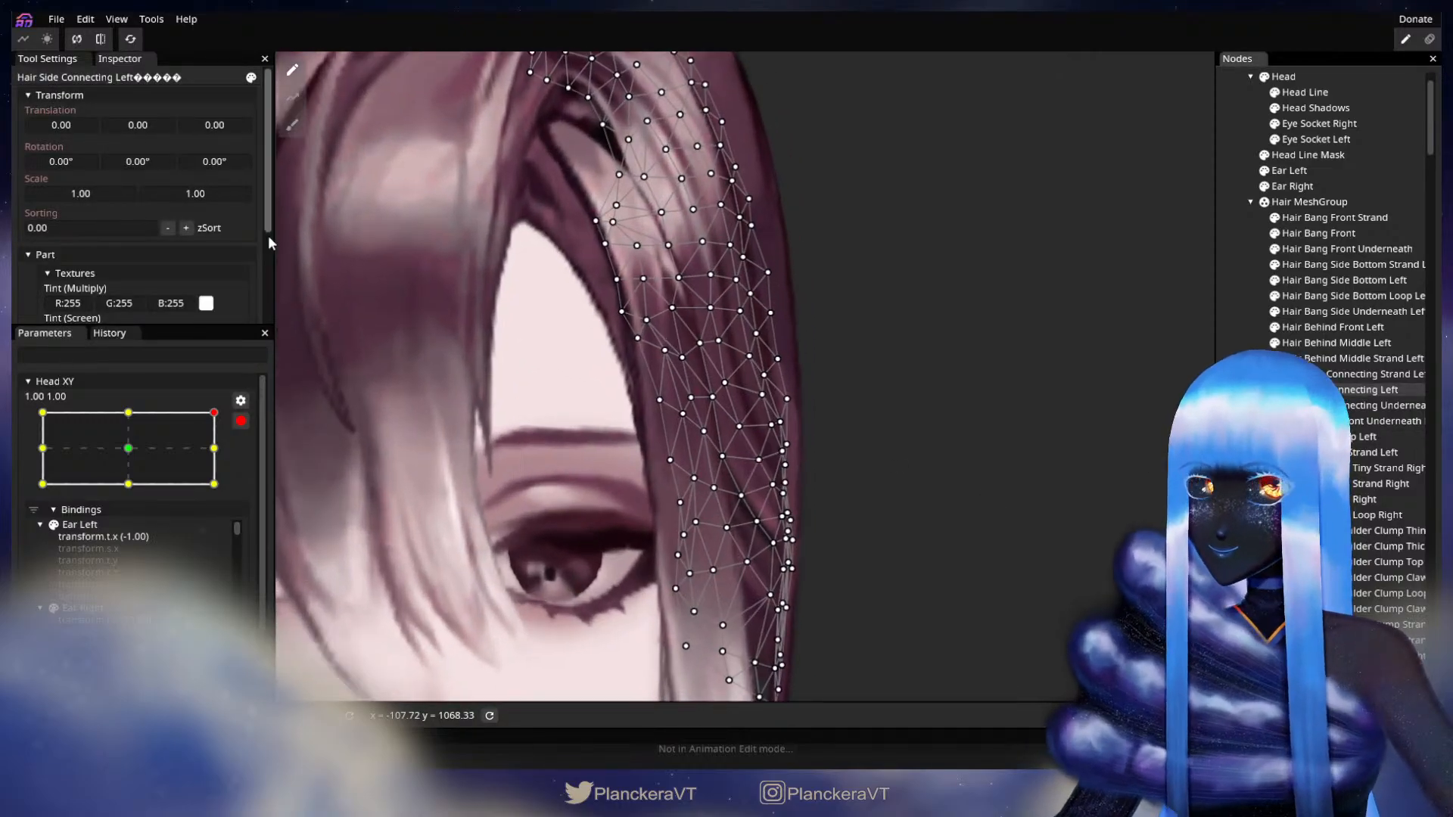
pyautogui.click(292, 124)
pyautogui.scroll(1, 681, 454)
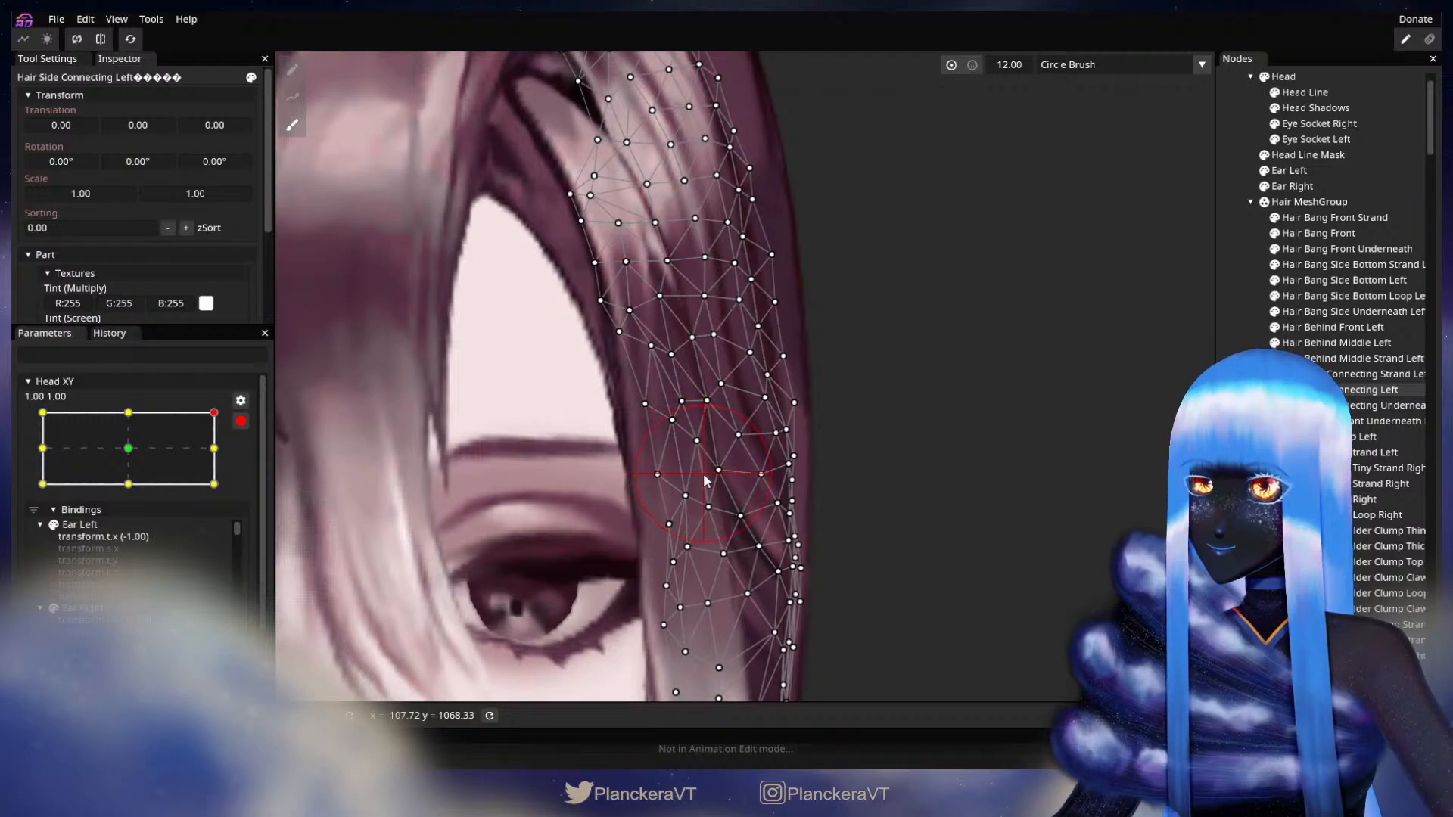
pyautogui.moveTo(711, 477); pyautogui.dragTo(716, 476)
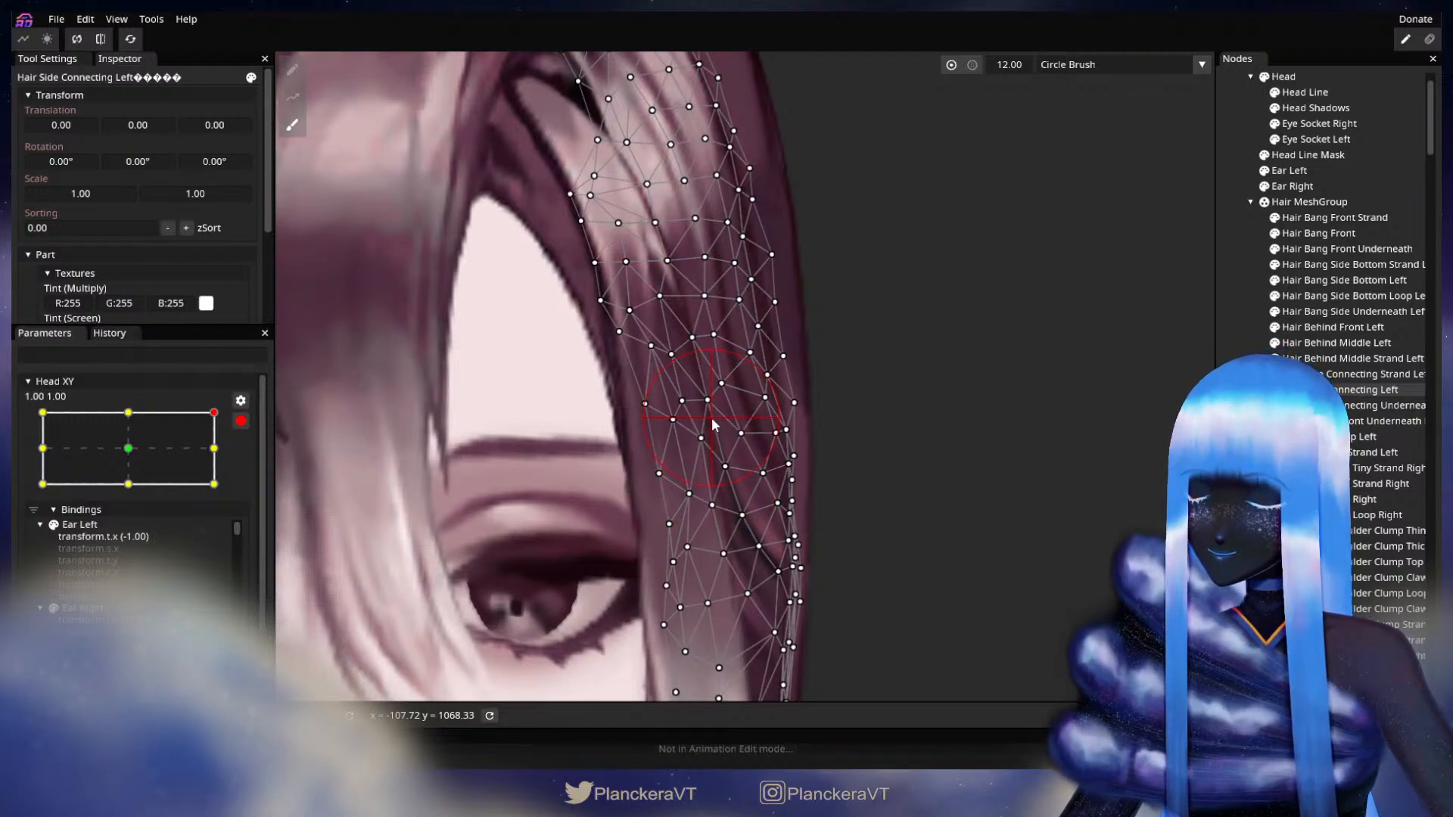
pyautogui.press('Escape')
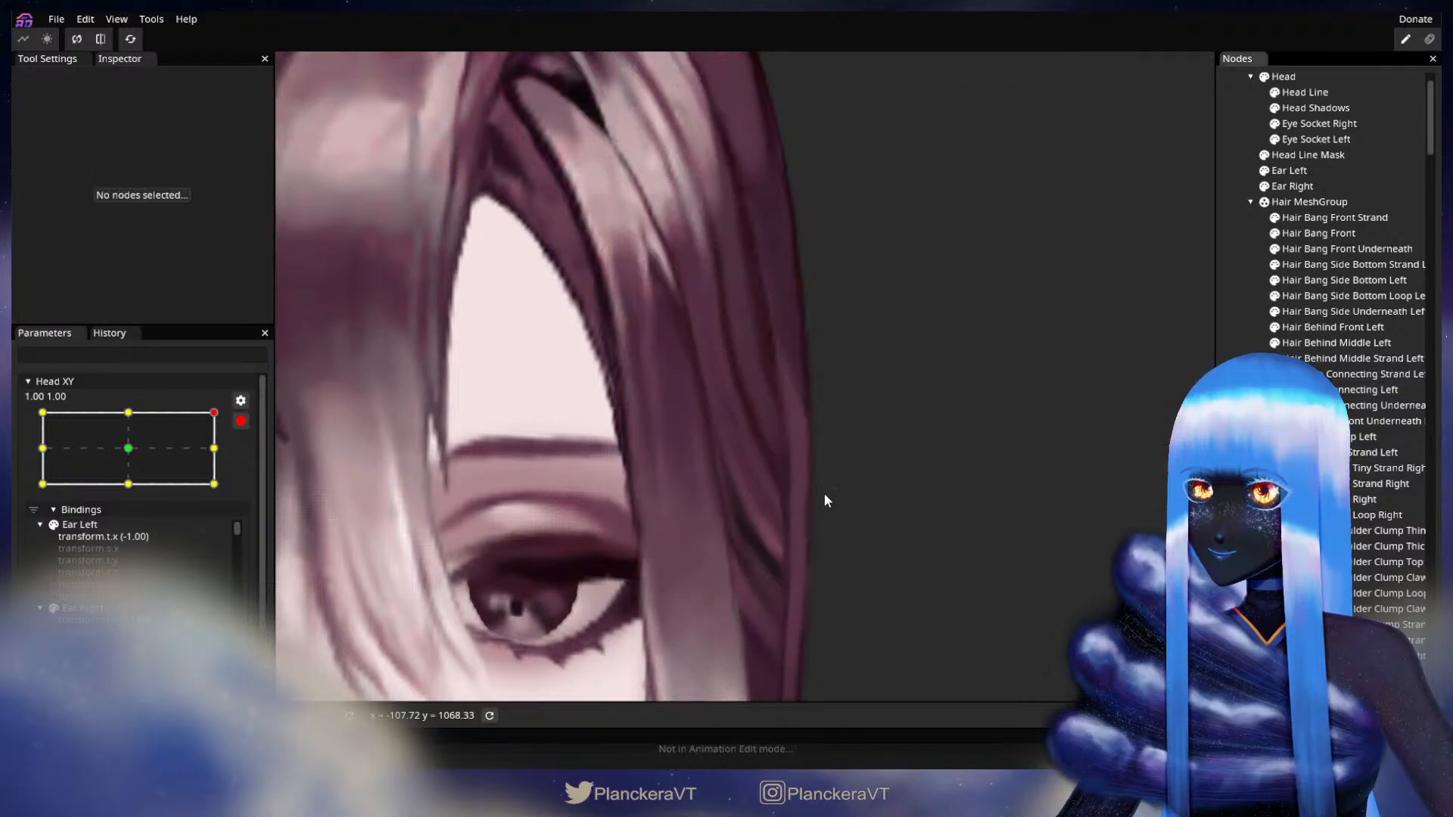
# Disarm Head XY to preview how the reshaped side hair moves near 1.00, 1.00, and rearm it at that keypoint.
pyautogui.scroll(-5, 817, 508)
pyautogui.scroll(-6, 811, 517)
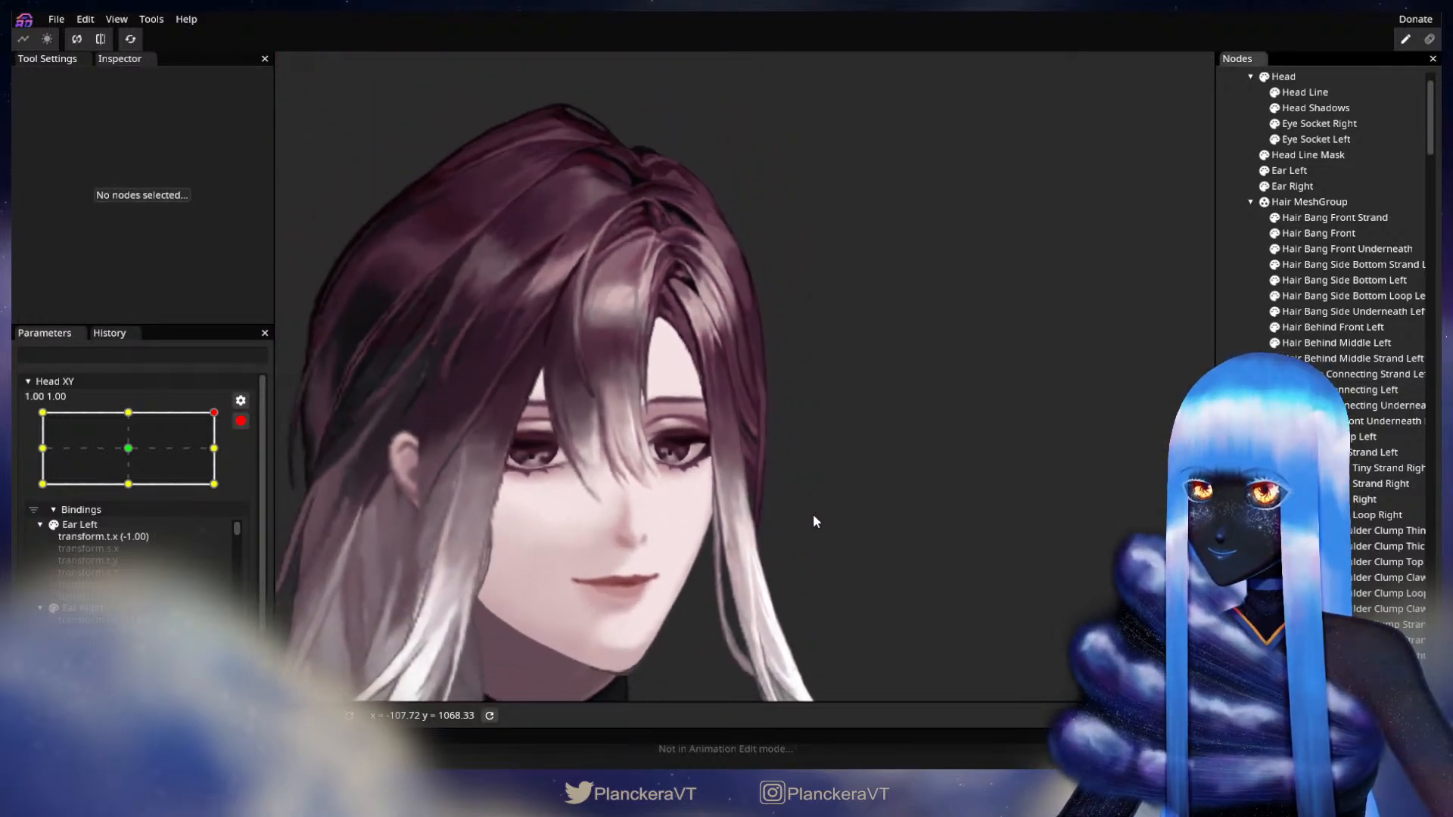
pyautogui.click(241, 420)
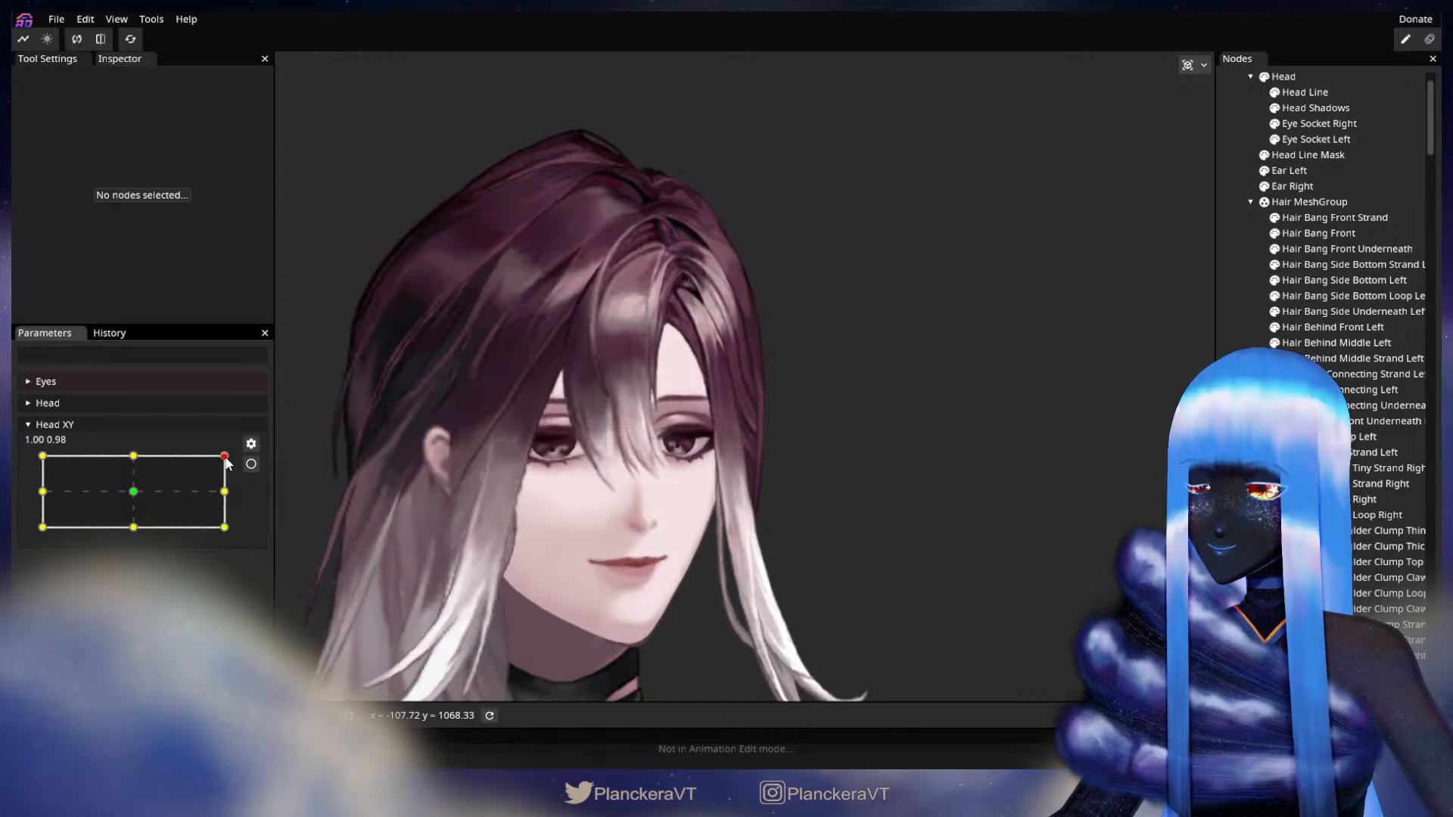
pyautogui.moveTo(223, 454)
pyautogui.mouseDown()
pyautogui.moveTo(223, 488)
pyautogui.moveTo(227, 458)
pyautogui.mouseUp()
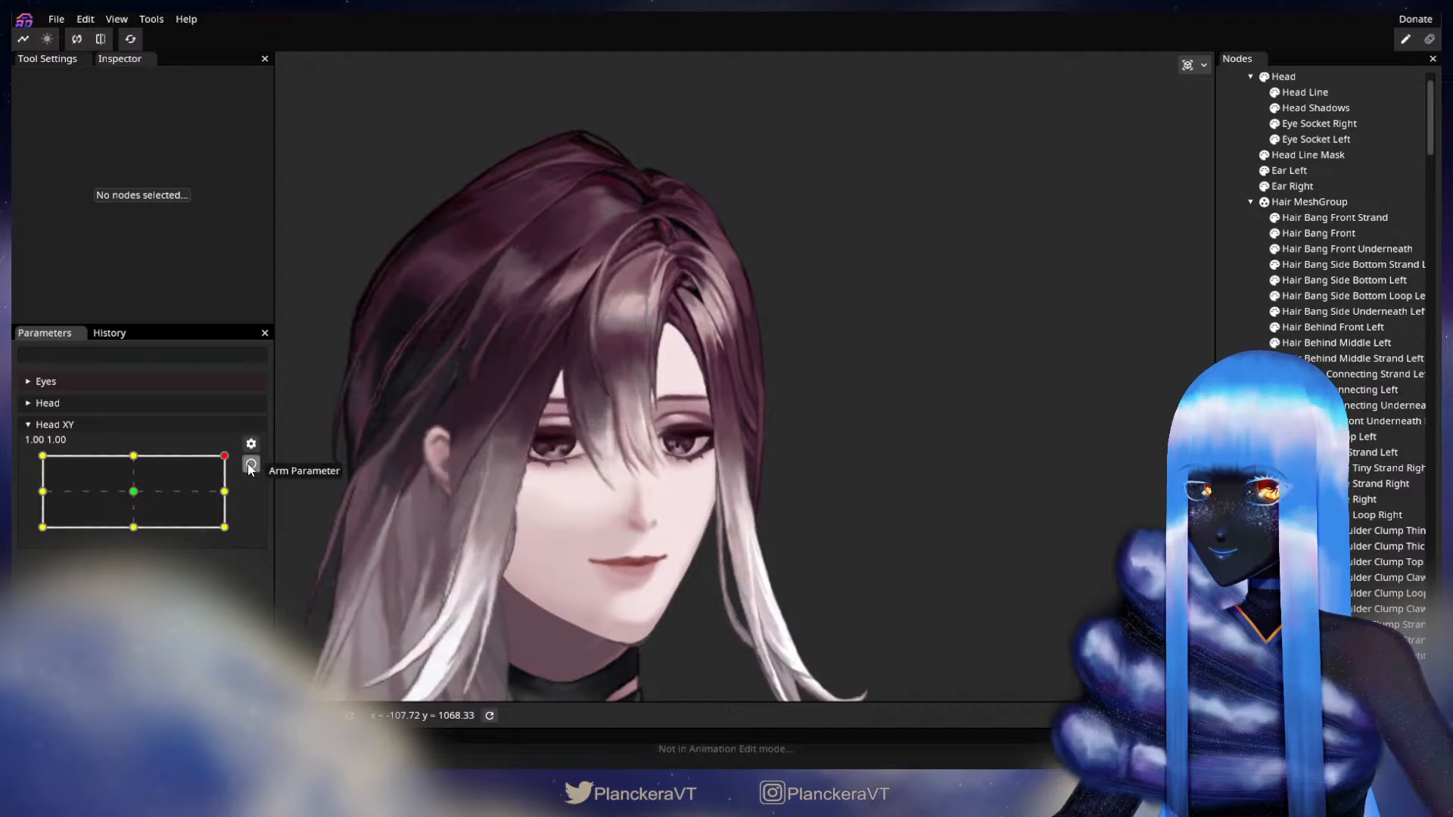
pyautogui.click(251, 465)
# Nudge Hair Side Connecting Left's outer-edge vertices beside the eye slightly upward with the Circle Brush at size 12.00, and deselect it.
pyautogui.scroll(3, 738, 525)
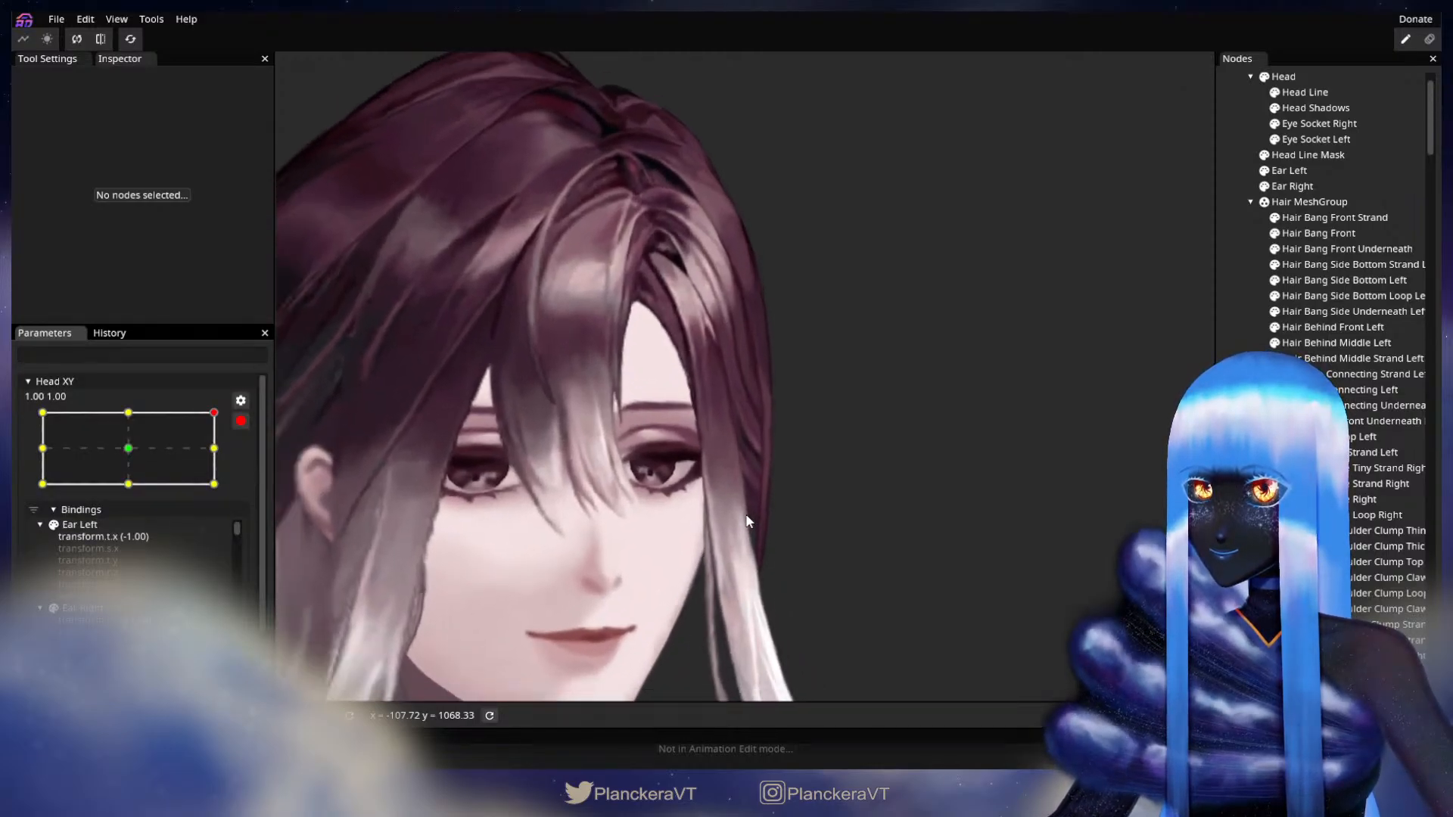
pyautogui.scroll(5, 746, 521)
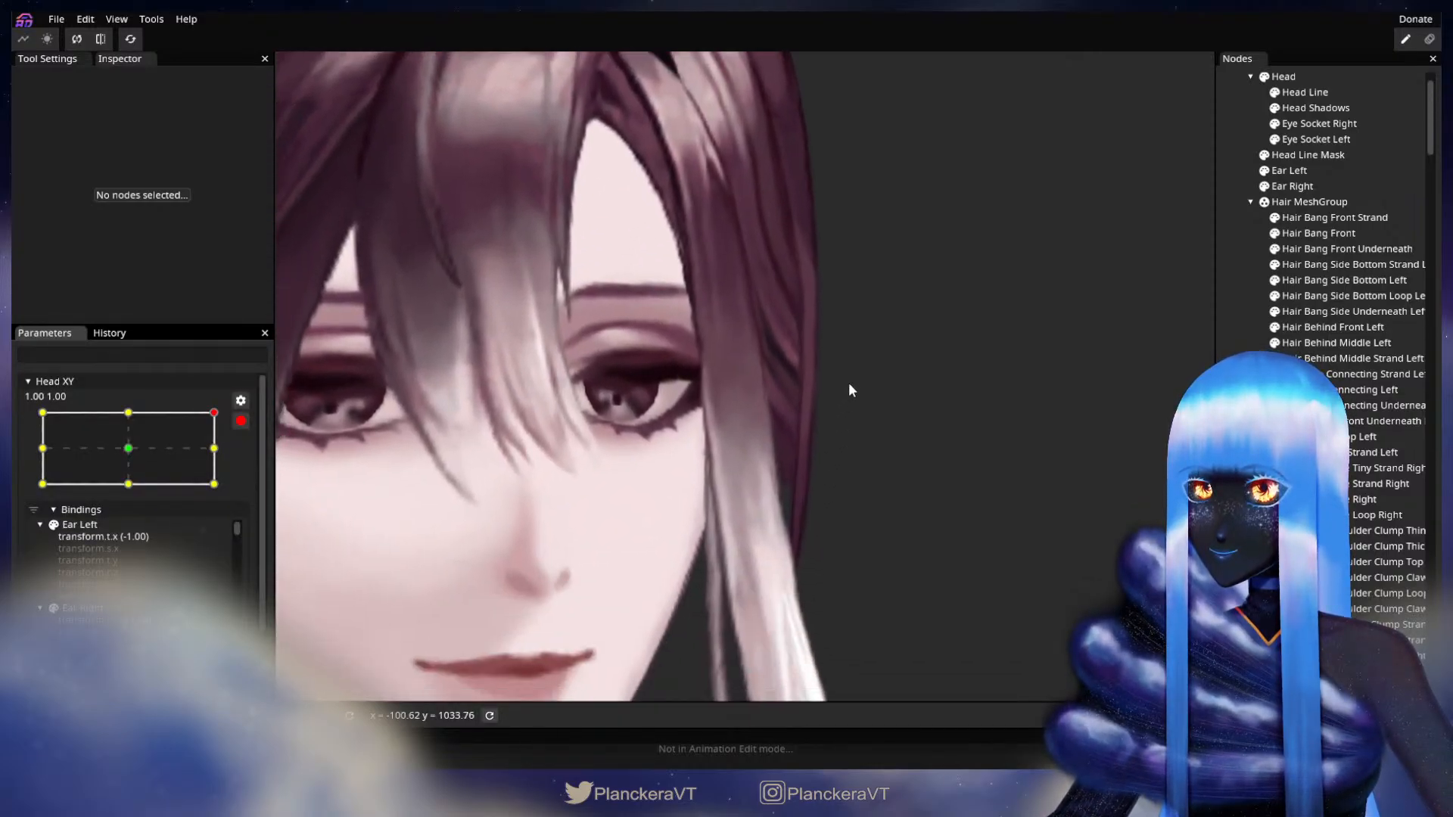
pyautogui.scroll(4, 863, 409)
pyautogui.click(1397, 389)
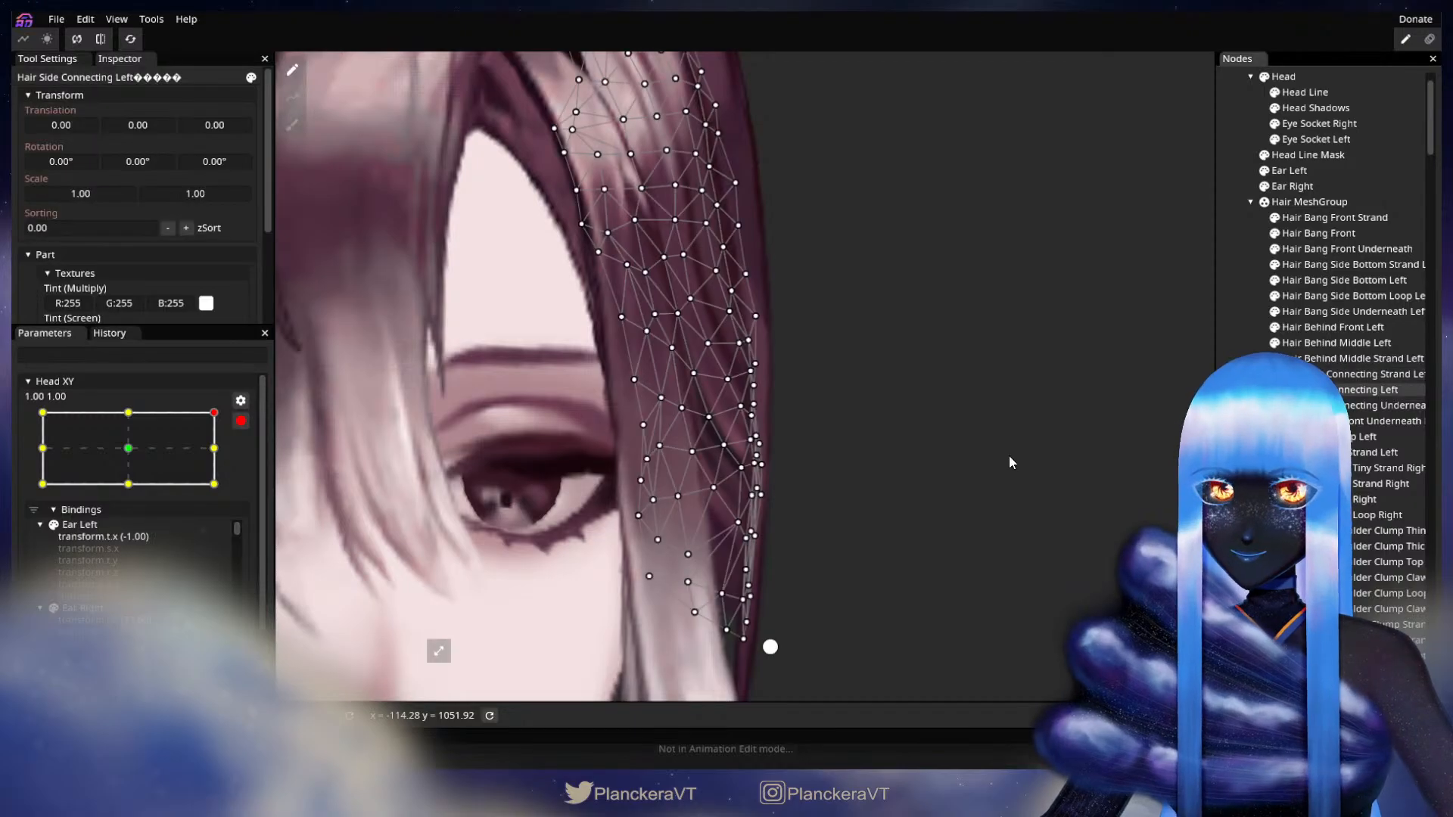
pyautogui.click(293, 125)
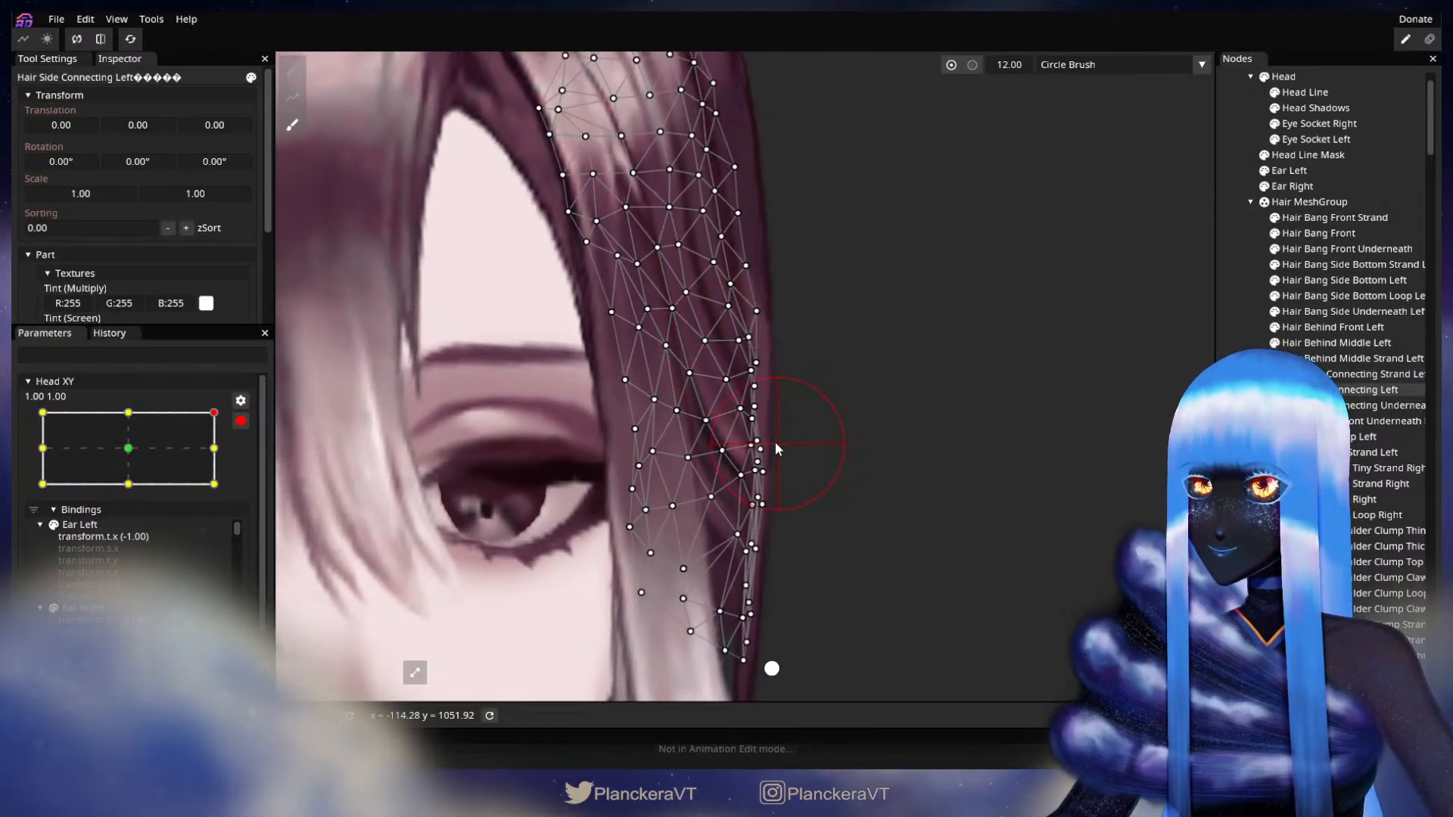
pyautogui.moveTo(765, 425); pyautogui.dragTo(768, 416)
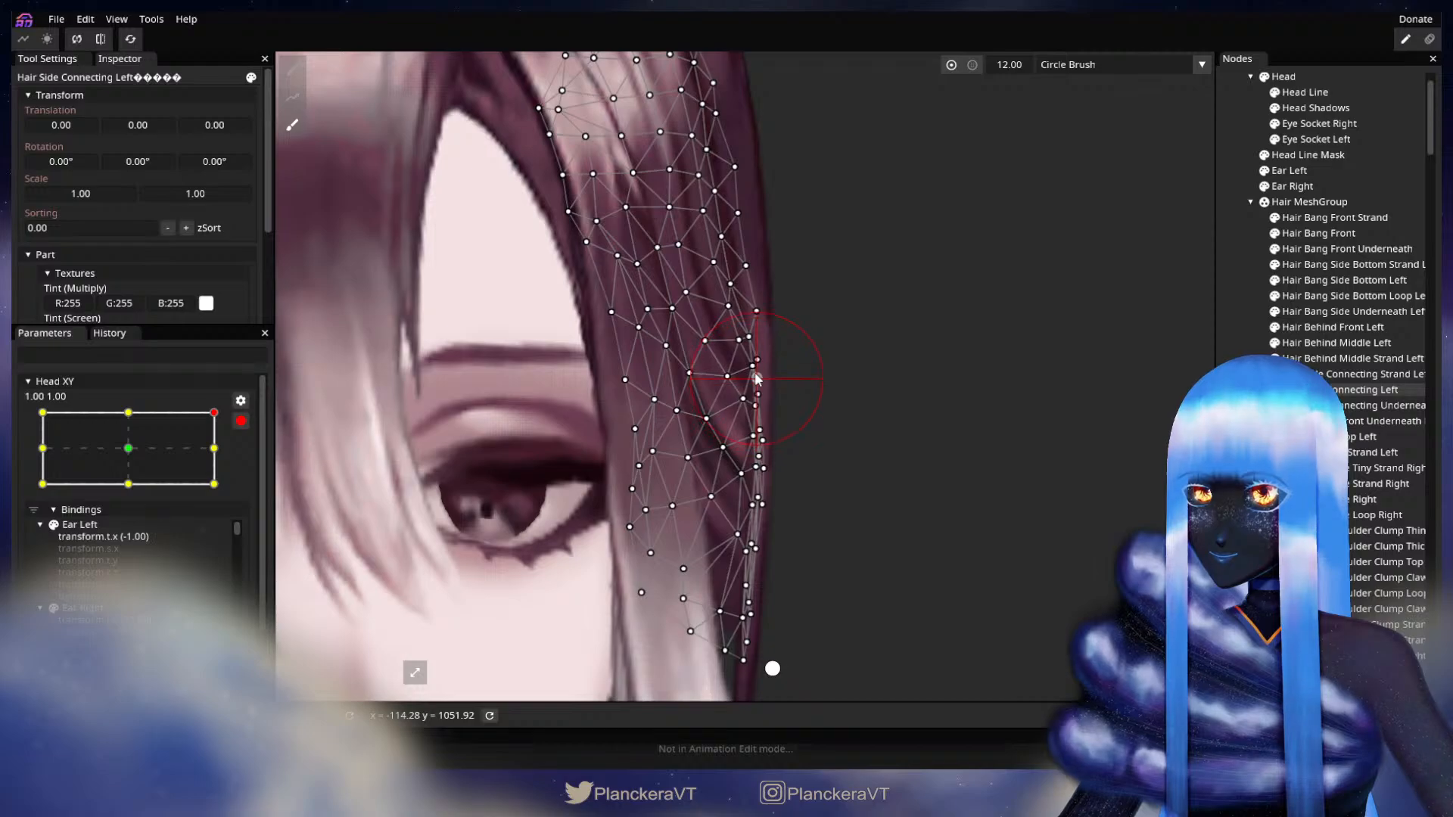
pyautogui.click(1228, 382)
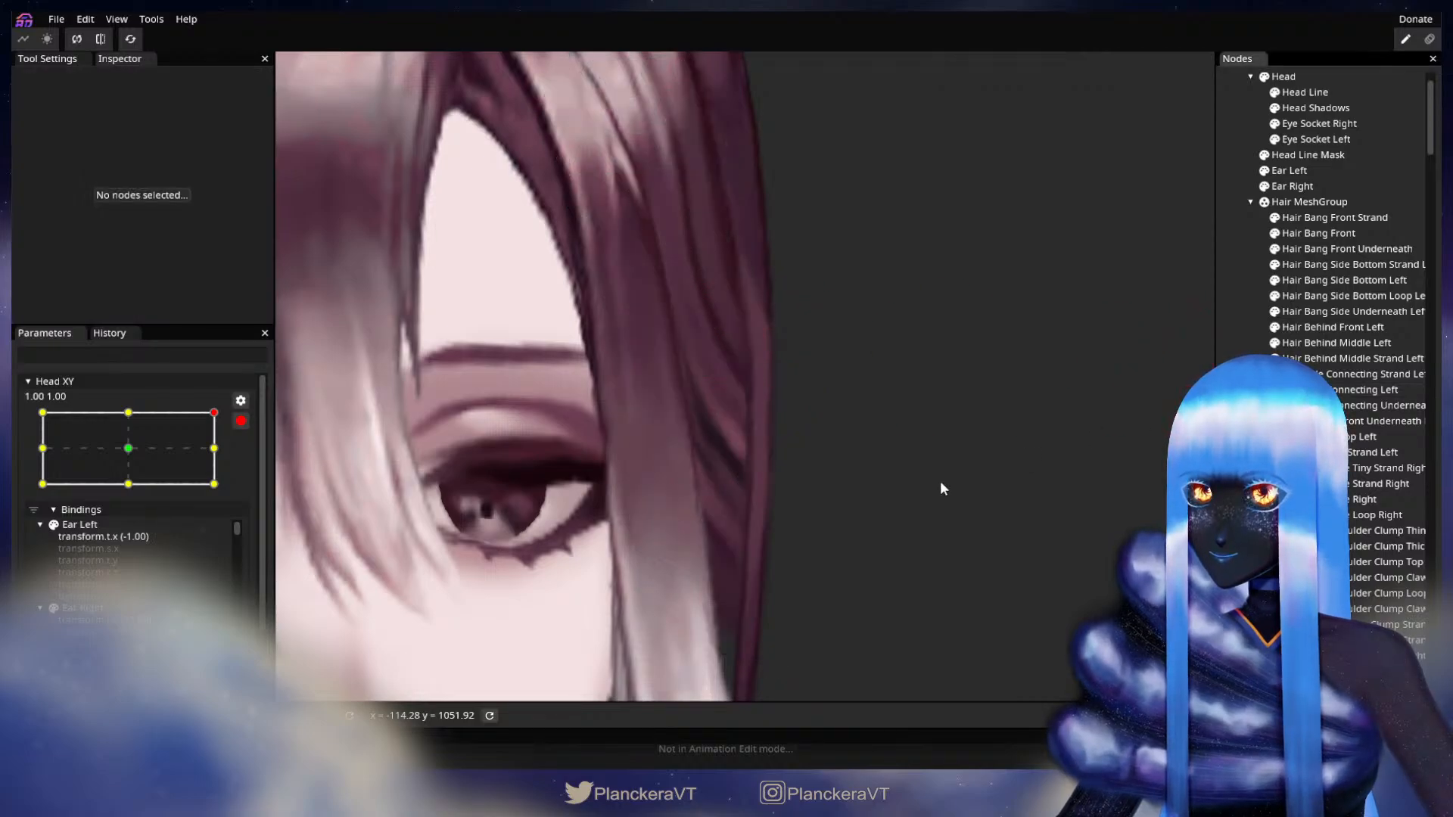
# Disarm Head XY, preview the head turn along the X 1.00 side, and rearm the parameter at 1.00, 1.00.
pyautogui.scroll(-3, 941, 481)
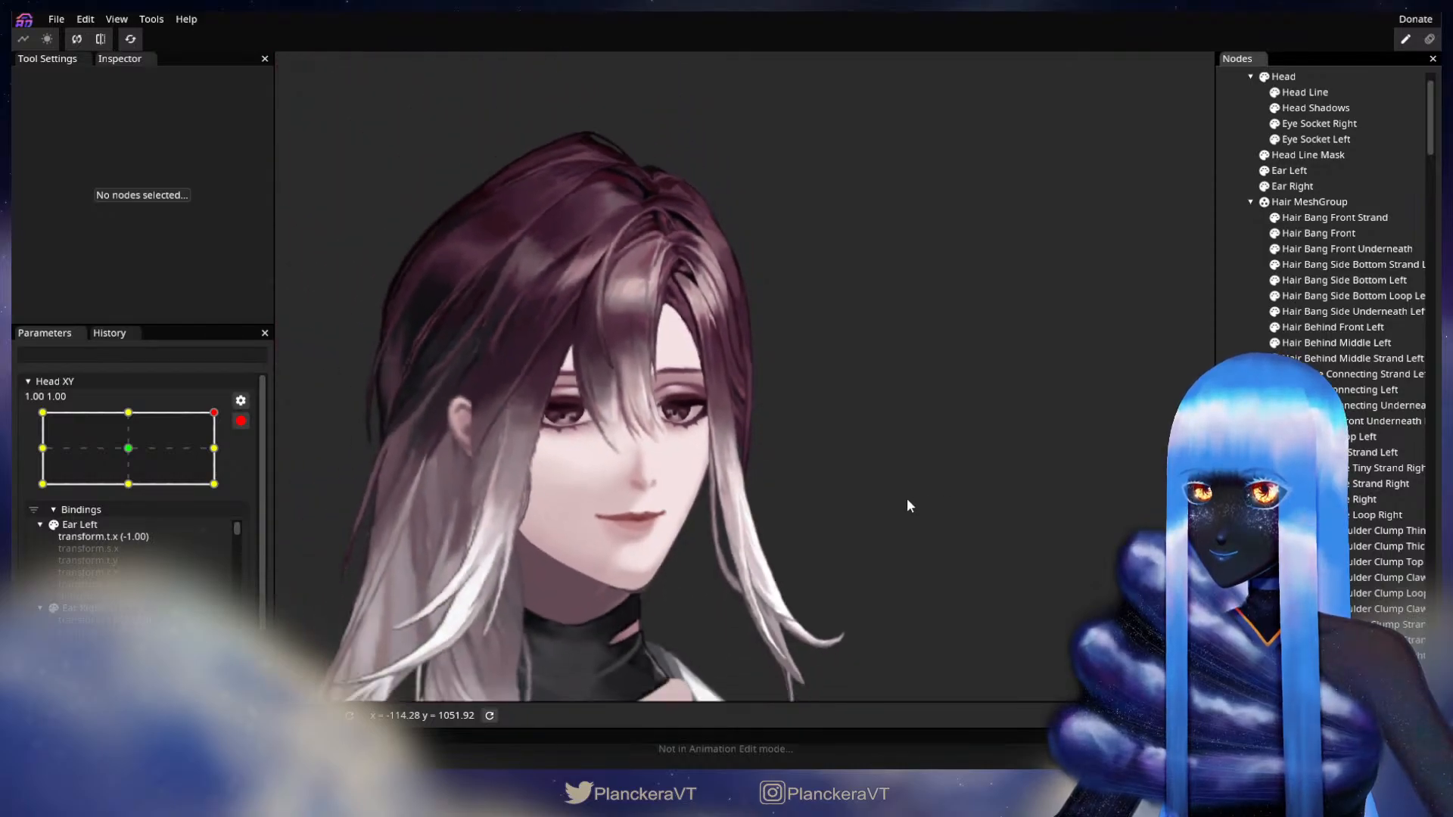
pyautogui.click(234, 419)
pyautogui.moveTo(227, 456)
pyautogui.mouseDown()
pyautogui.moveTo(230, 500)
pyautogui.moveTo(247, 452)
pyautogui.mouseUp()
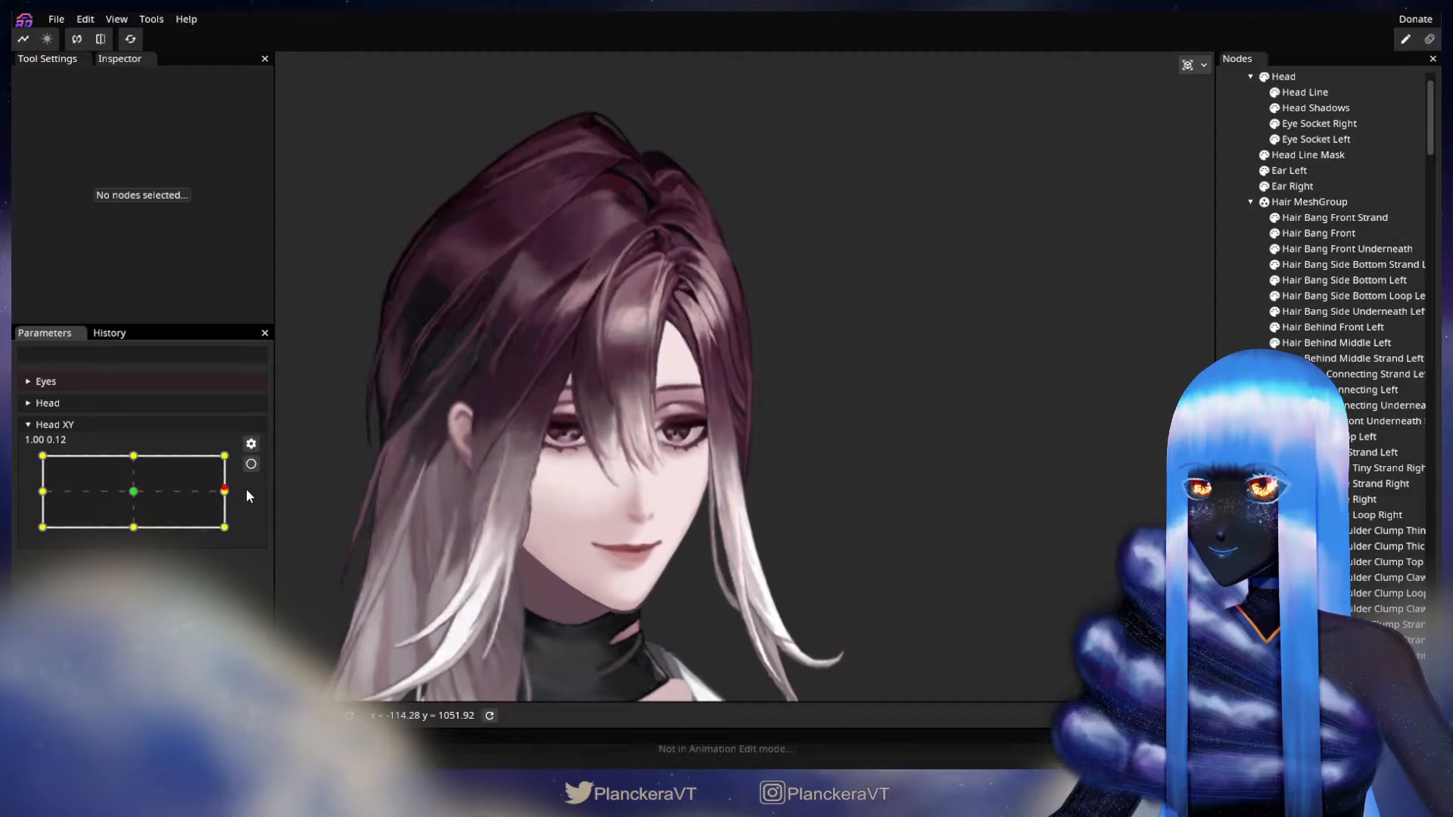
pyautogui.click(257, 463)
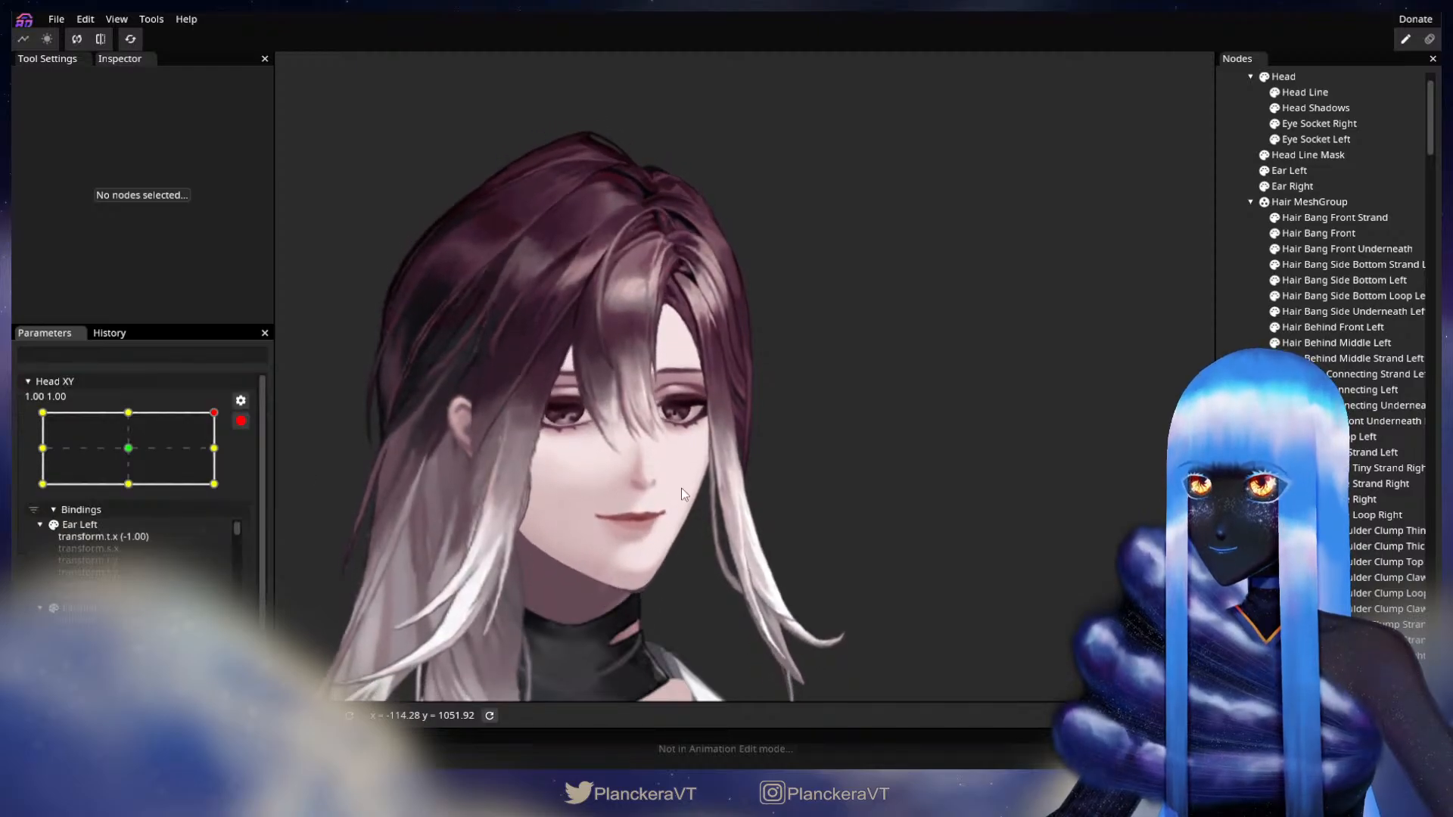
# Shift Hair Side Connecting Left's vertices above the eyebrow slightly outward with the Circle Brush at size 8.00, and deselect the mesh.
pyautogui.scroll(3, 679, 483)
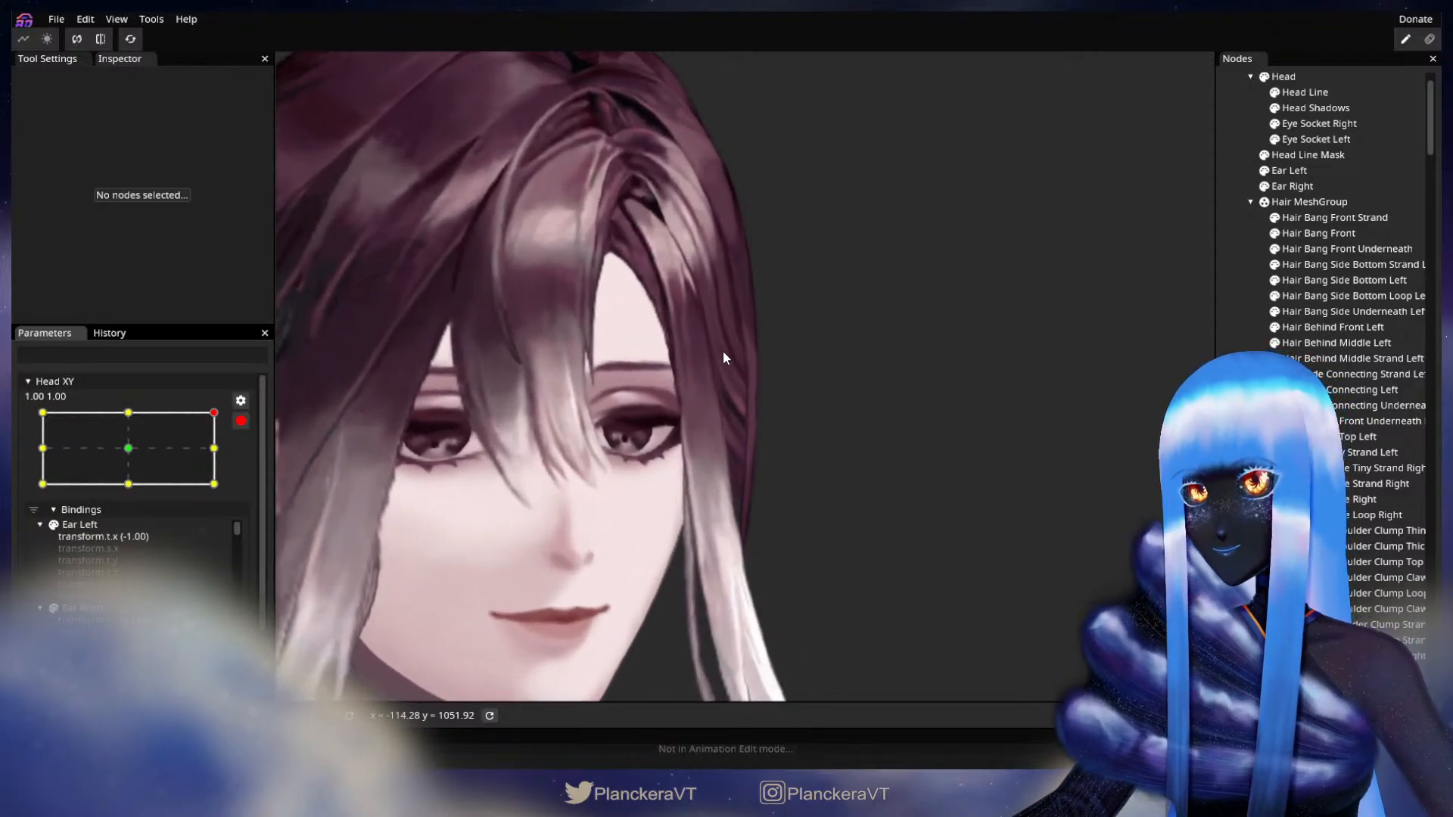
pyautogui.moveTo(724, 351); pyautogui.dragTo(788, 562)
pyautogui.scroll(5, 818, 548)
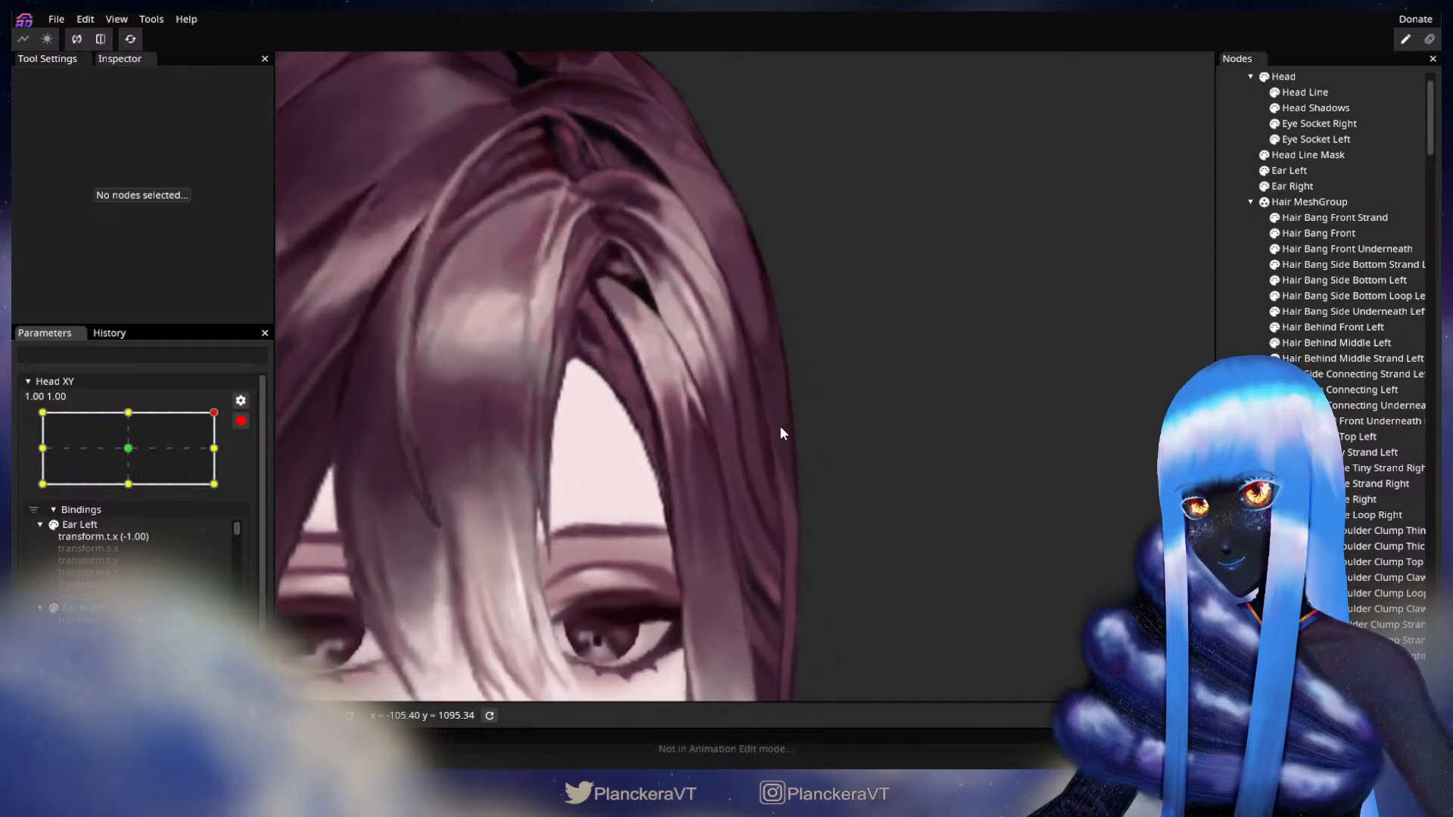
pyautogui.click(1328, 344)
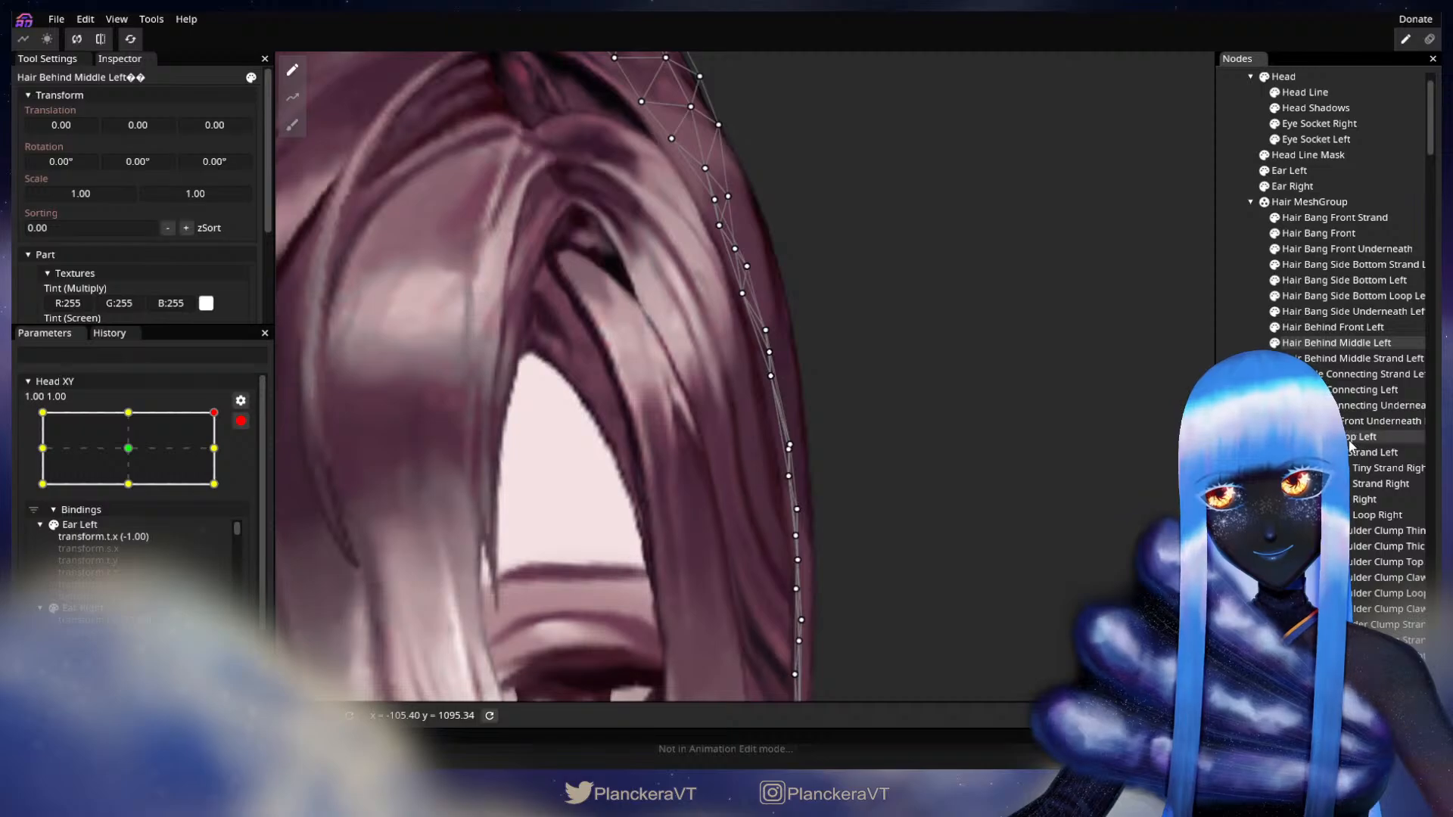
pyautogui.click(1337, 388)
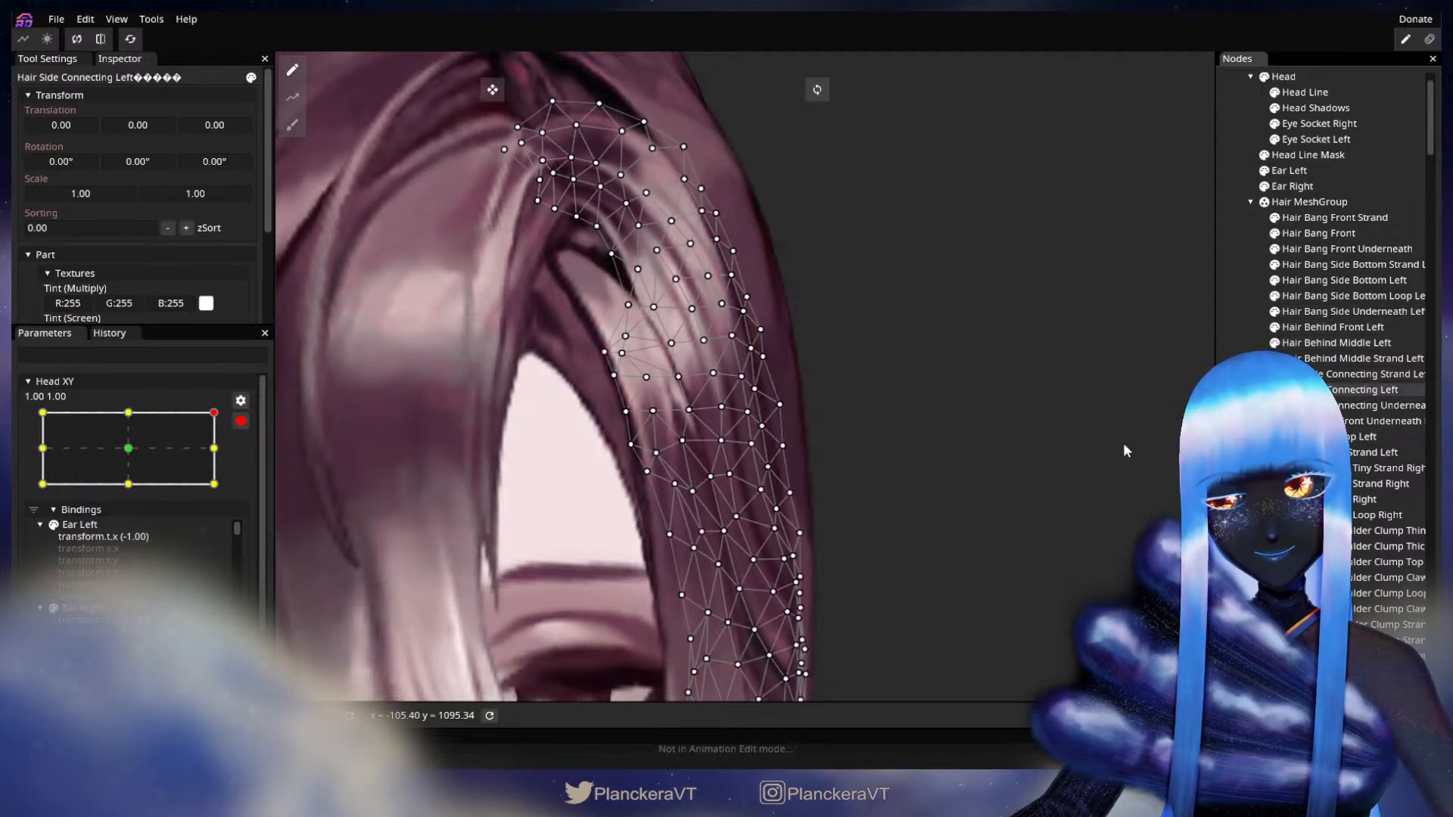
pyautogui.click(291, 123)
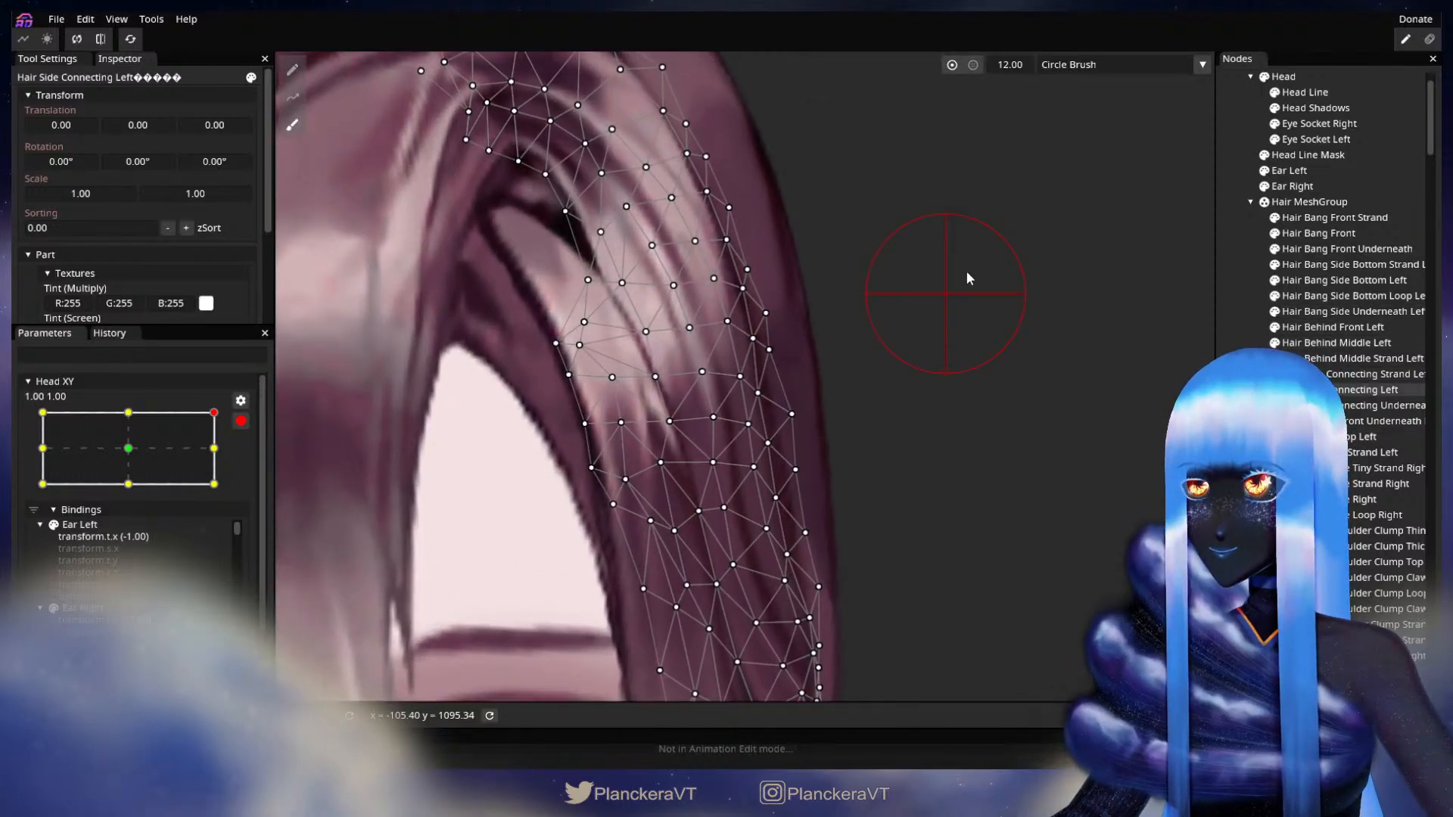
pyautogui.moveTo(1014, 67); pyautogui.dragTo(1011, 67)
pyautogui.scroll(1, 820, 398)
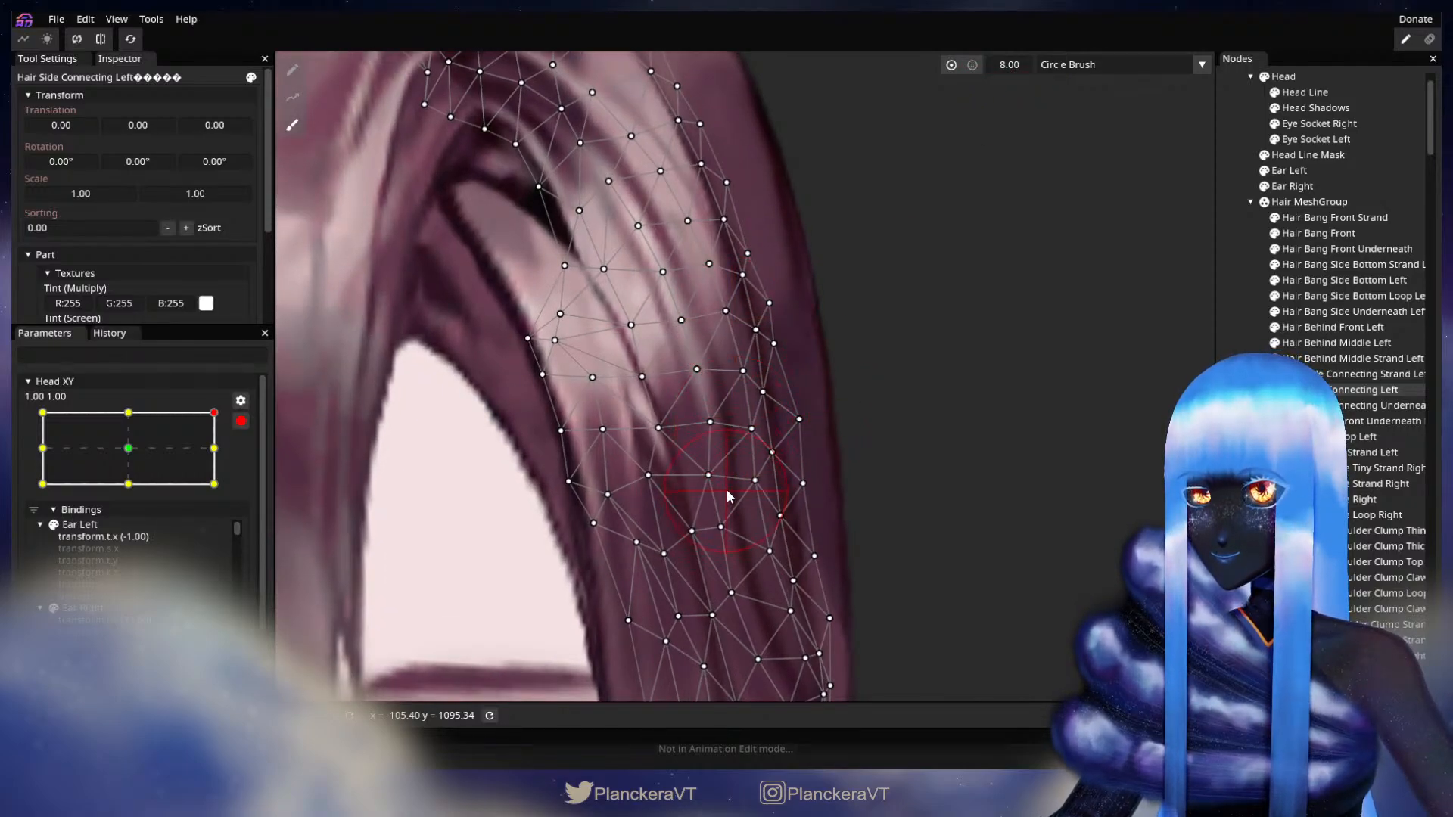
pyautogui.moveTo(733, 486); pyautogui.dragTo(770, 487)
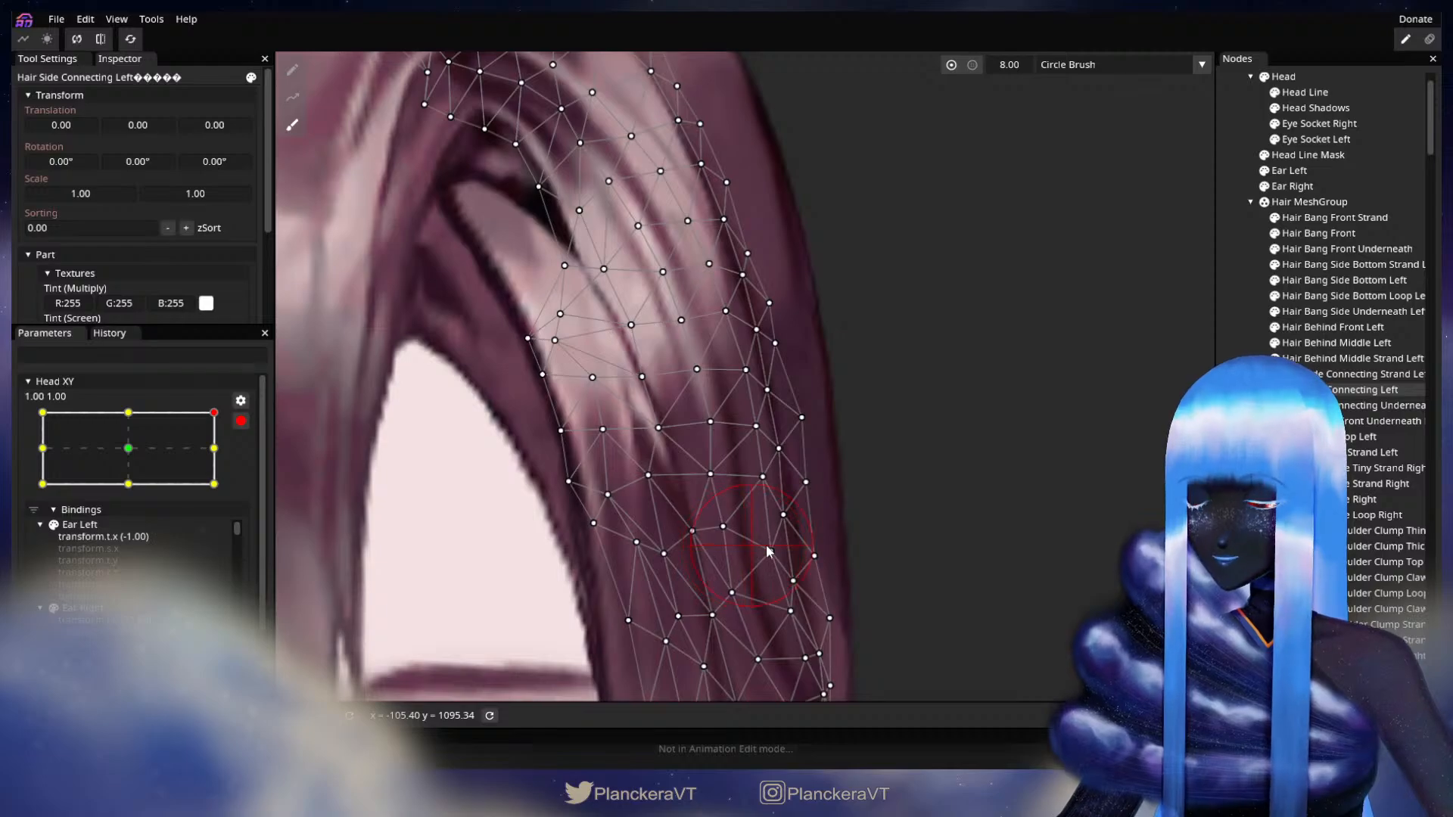
pyautogui.press('Escape')
pyautogui.scroll(-3, 951, 484)
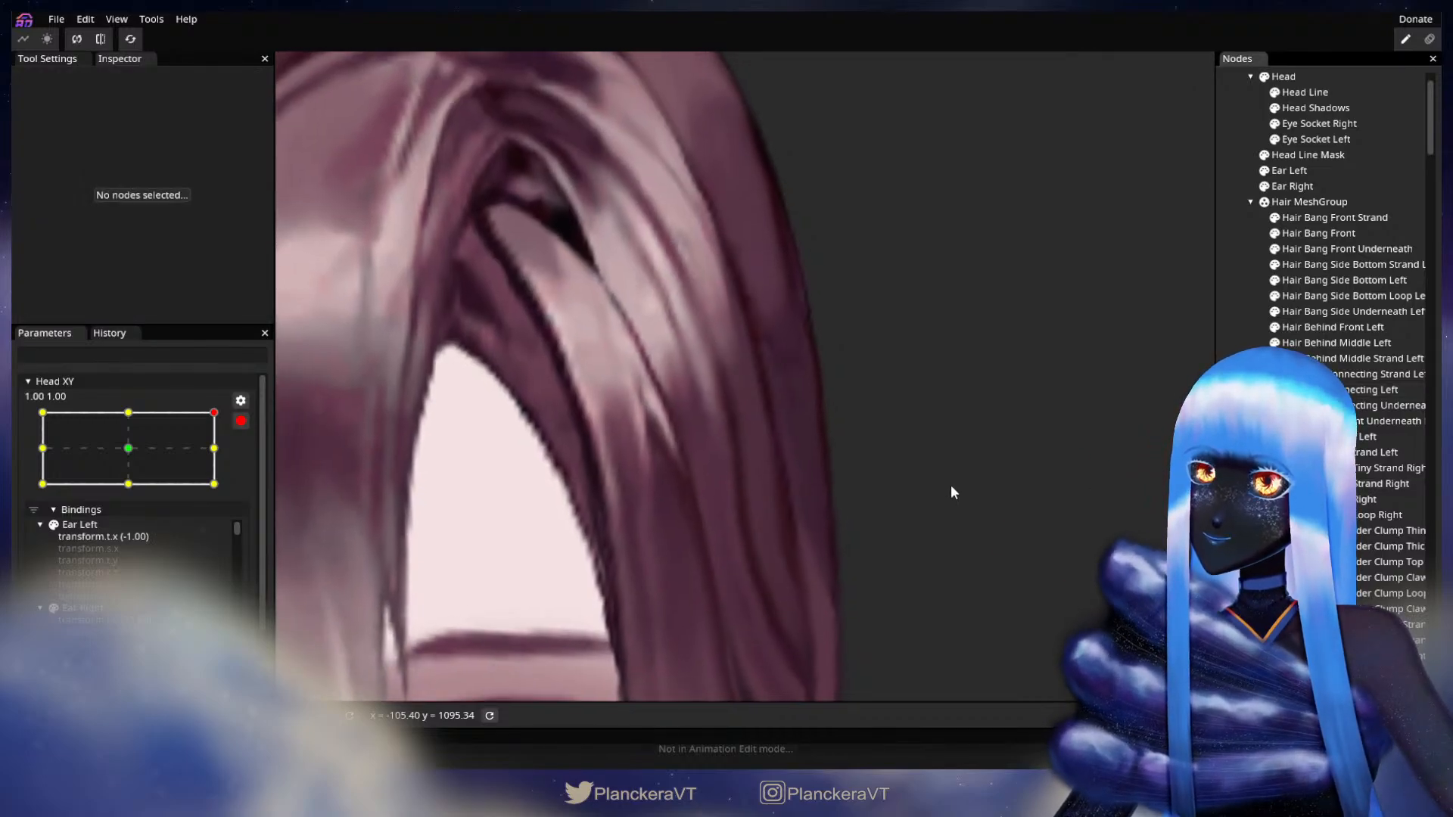
# Disarm Head XY and preview the head turn from the 1.00, 1.00 corner down to about 0.98, 0.04.
pyautogui.scroll(-3, 950, 492)
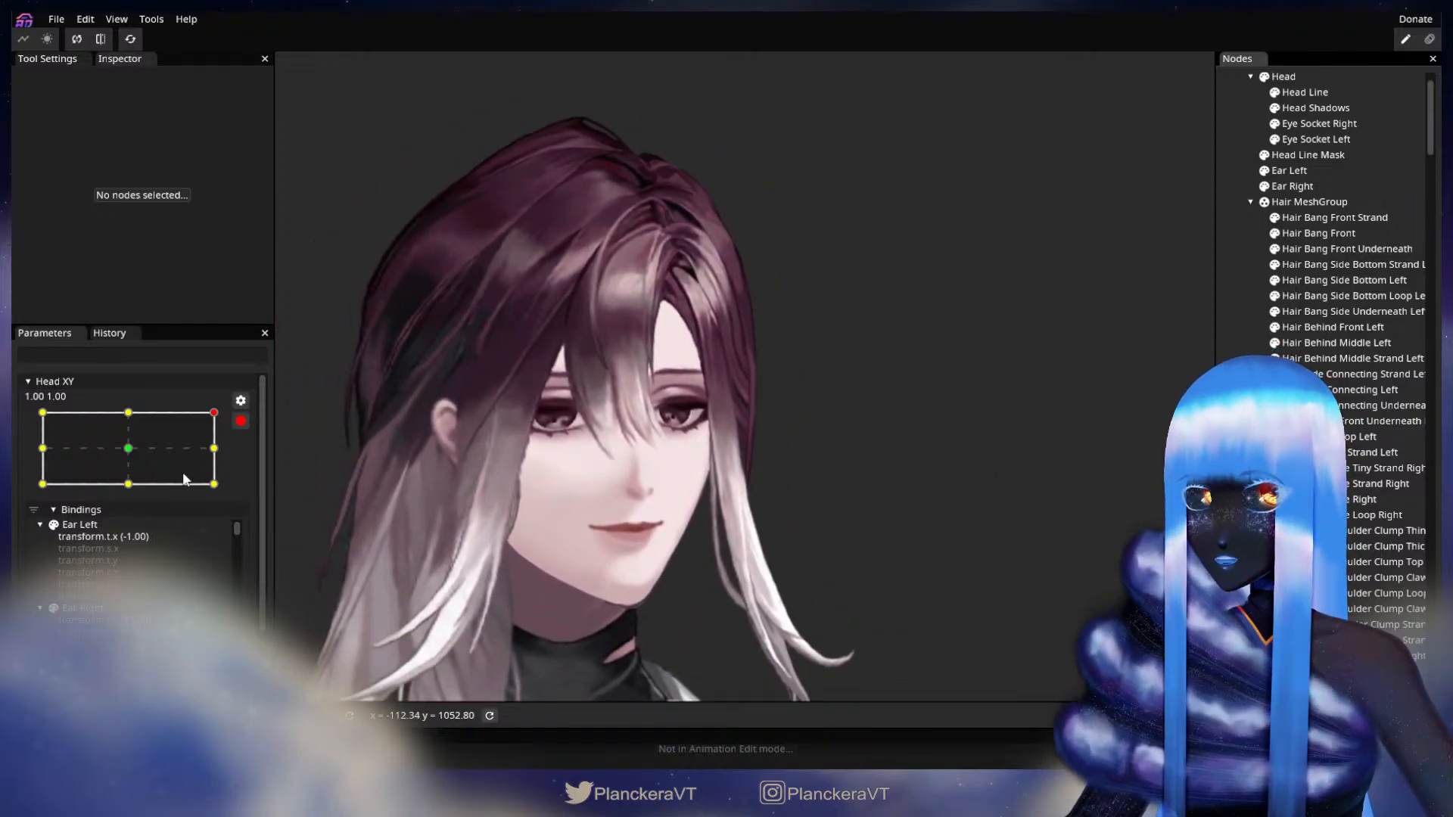
pyautogui.click(240, 420)
pyautogui.moveTo(231, 457); pyautogui.dragTo(225, 496)
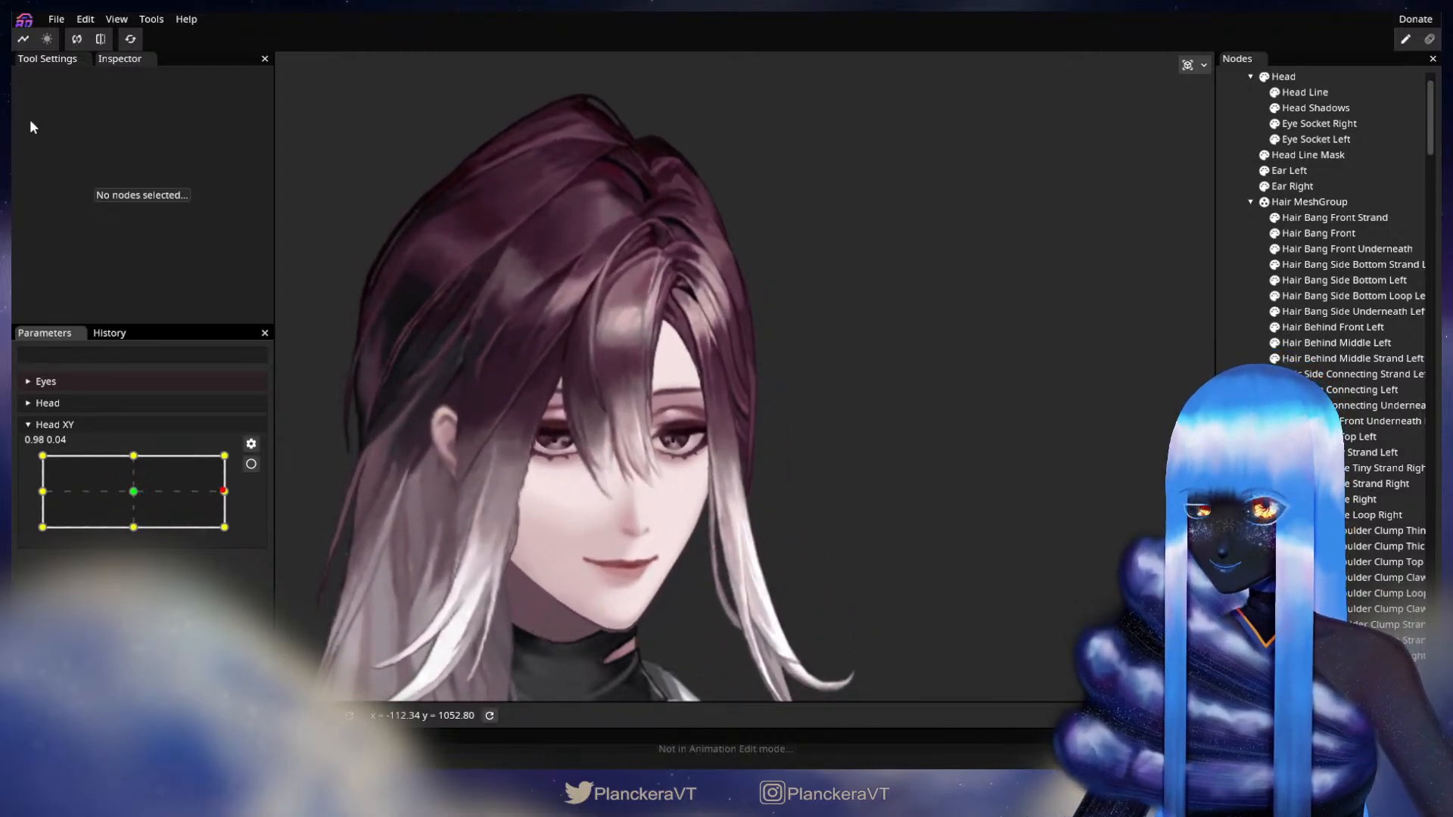
# Save the model project under its existing file name.
pyautogui.click(59, 15)
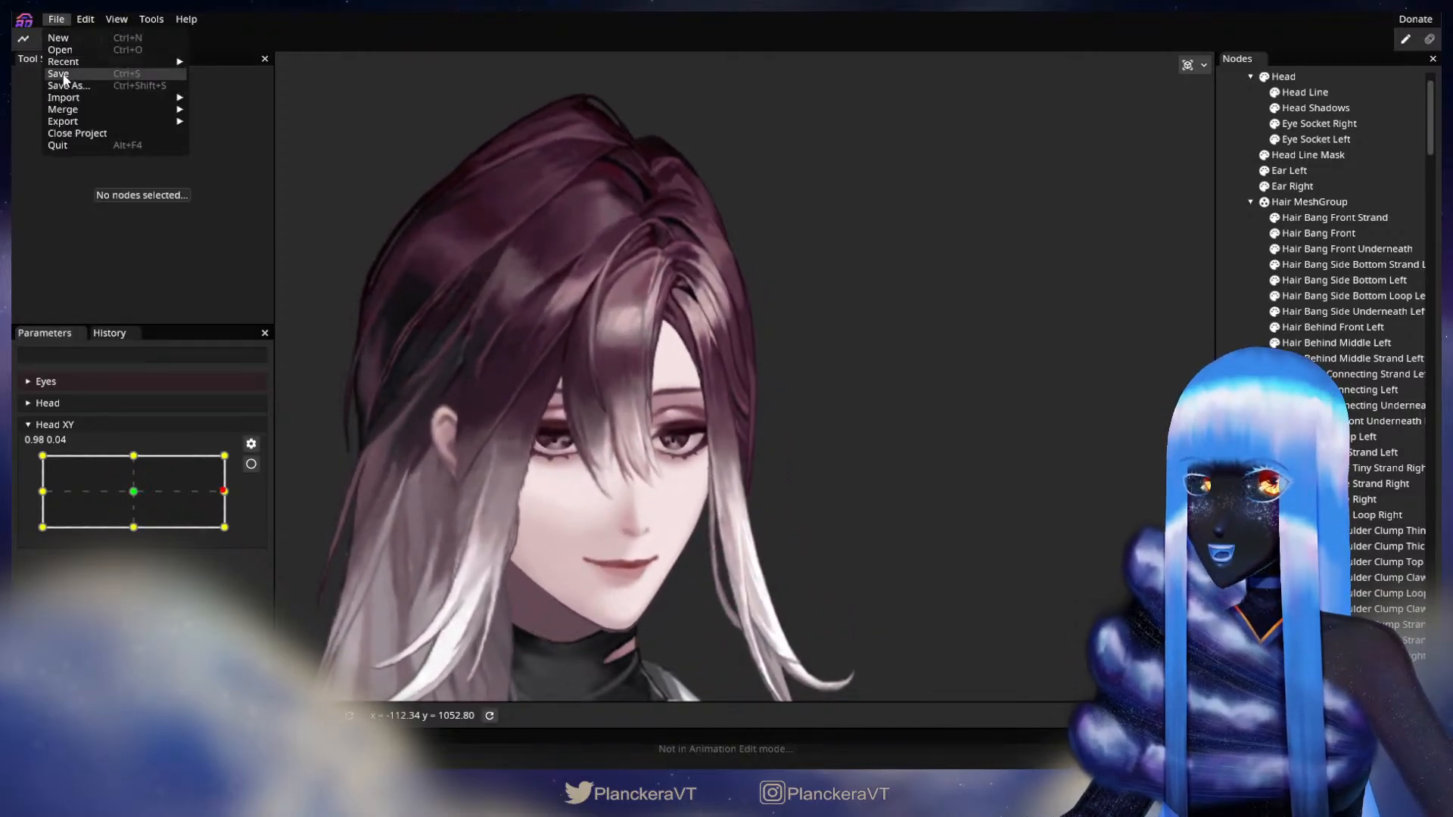
pyautogui.press('Return')
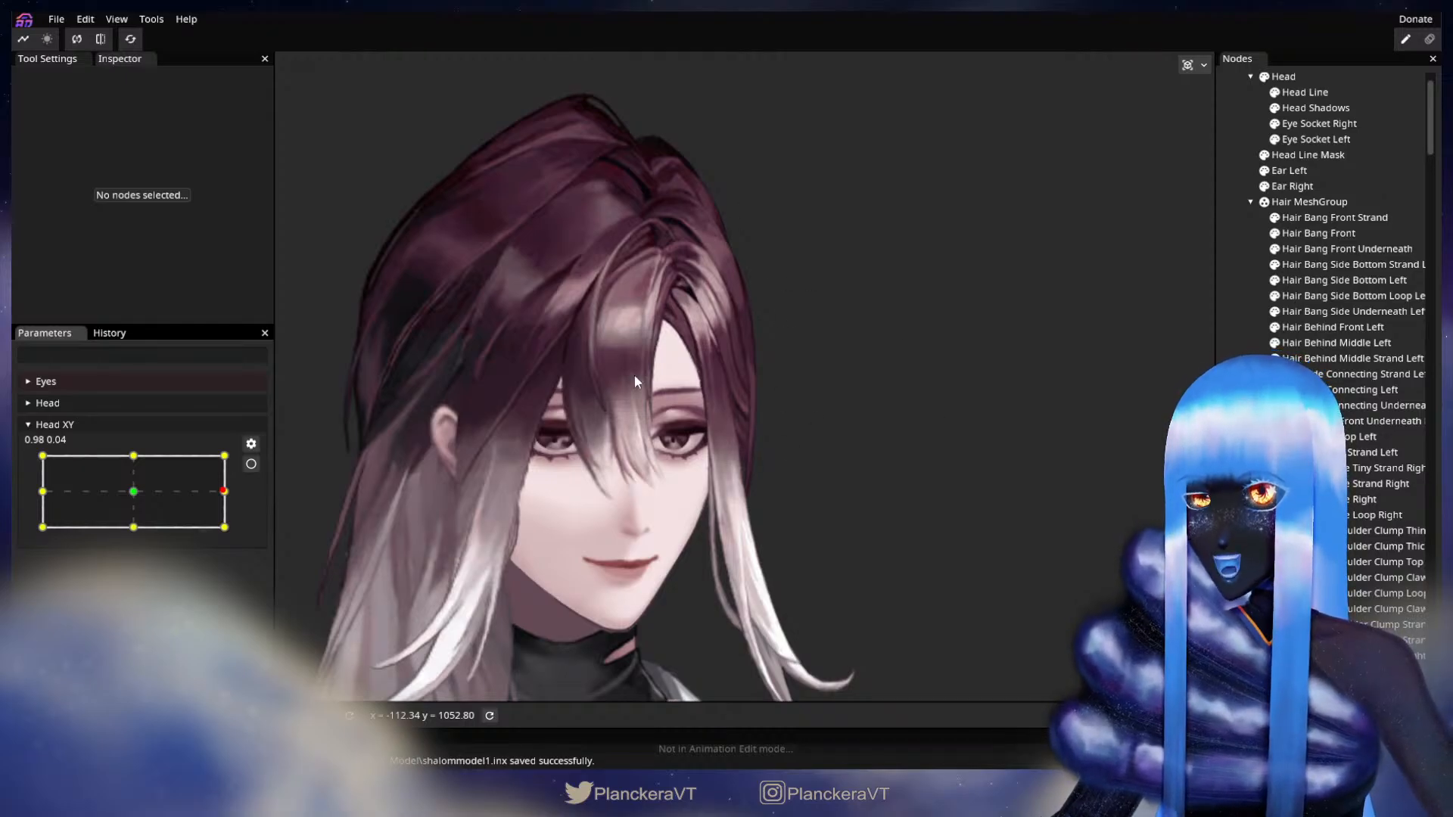
pyautogui.moveTo(697, 462); pyautogui.dragTo(679, 492)
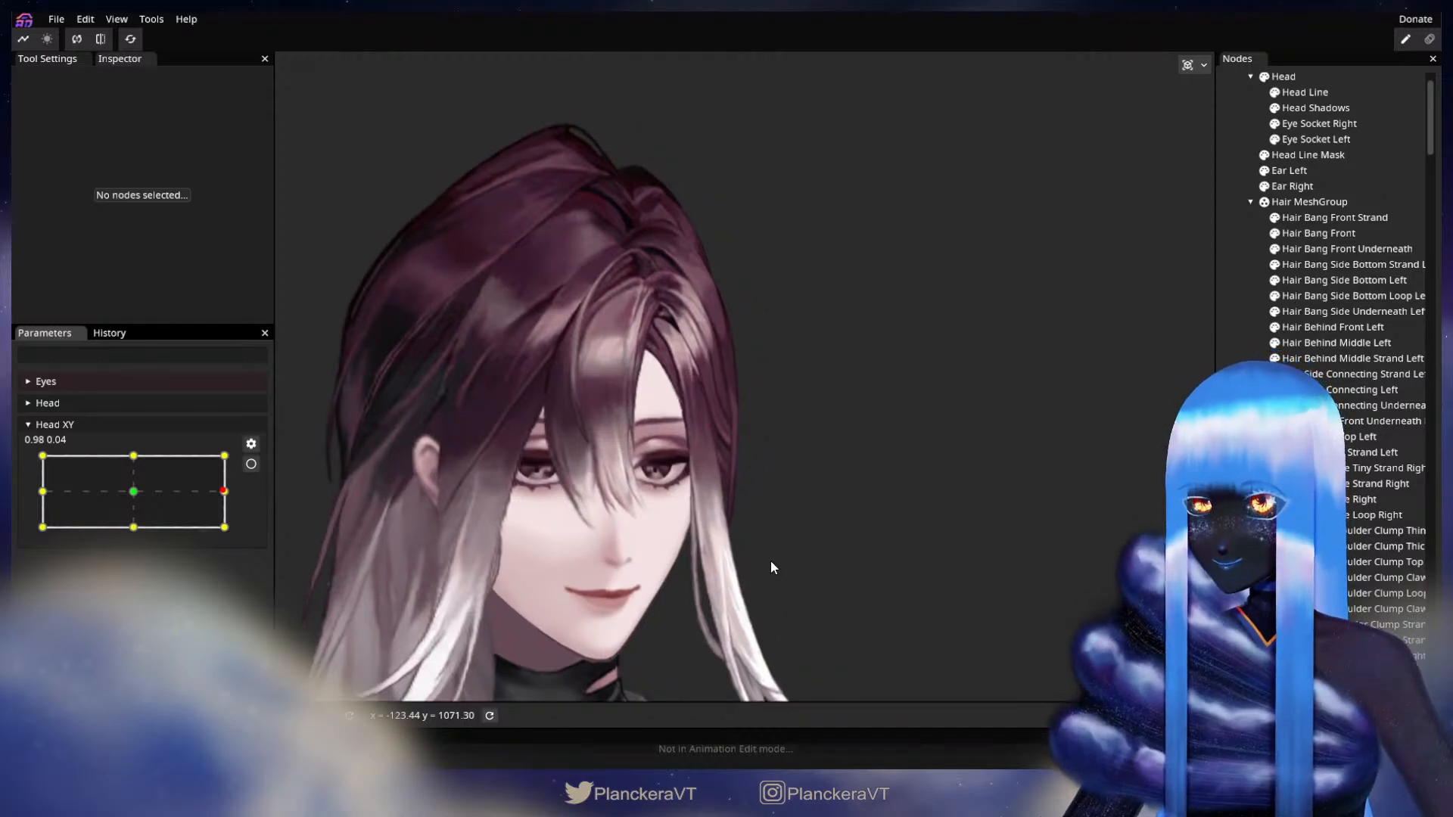
pyautogui.moveTo(730, 495); pyautogui.dragTo(729, 522)
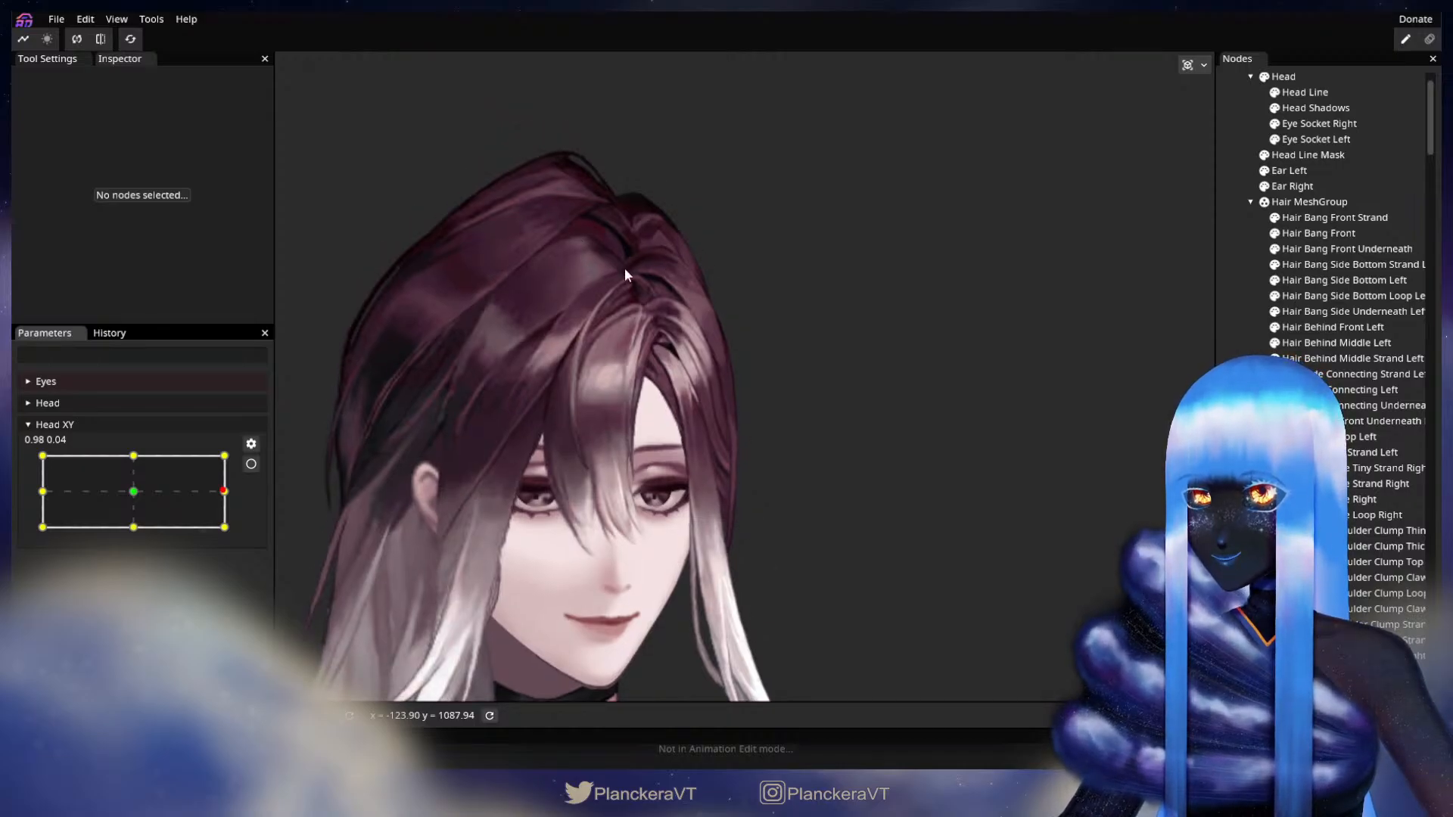